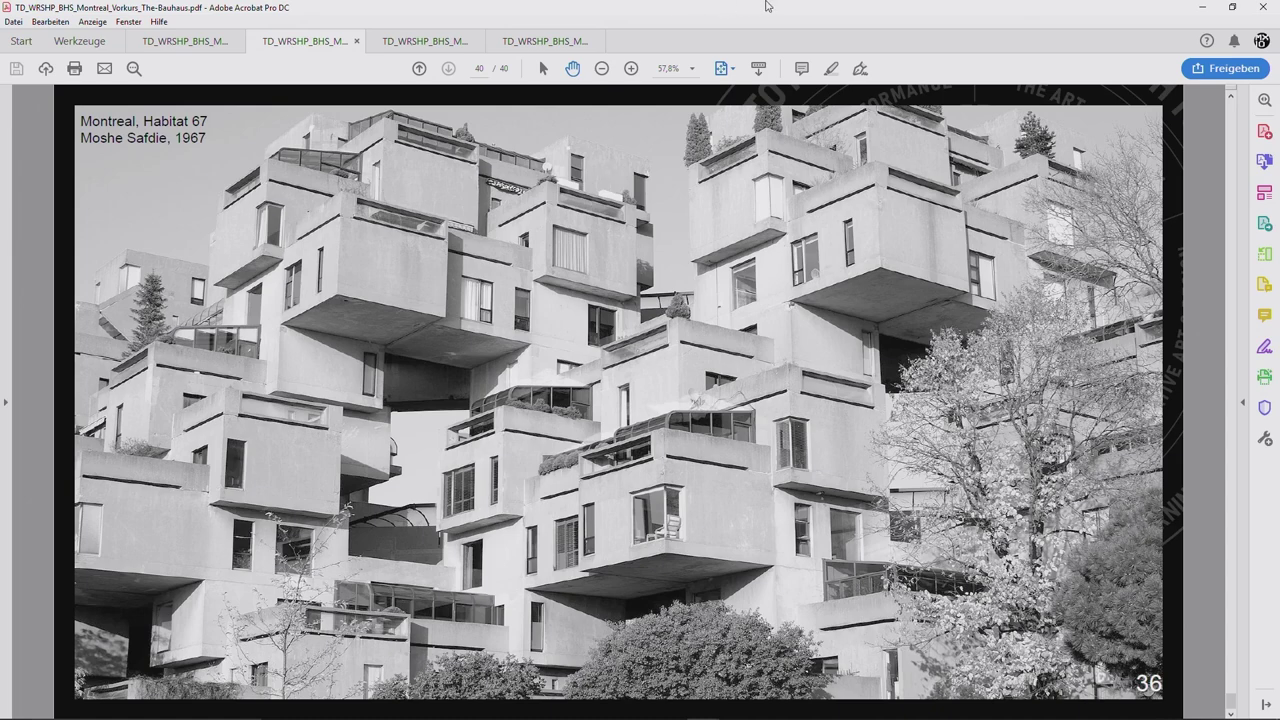
Look through the open workshop PDFs on useful links, the Bauhaus and the exercises, and return to the main schedule.
click(455, 42)
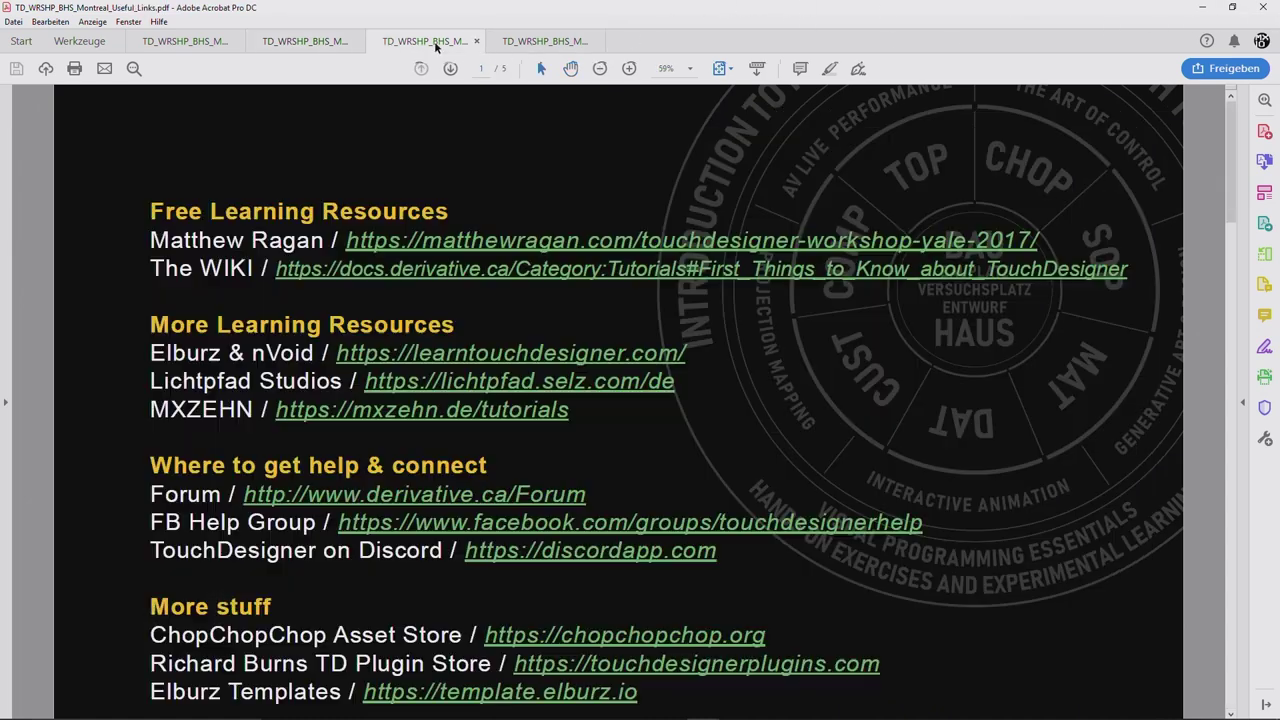
click(204, 42)
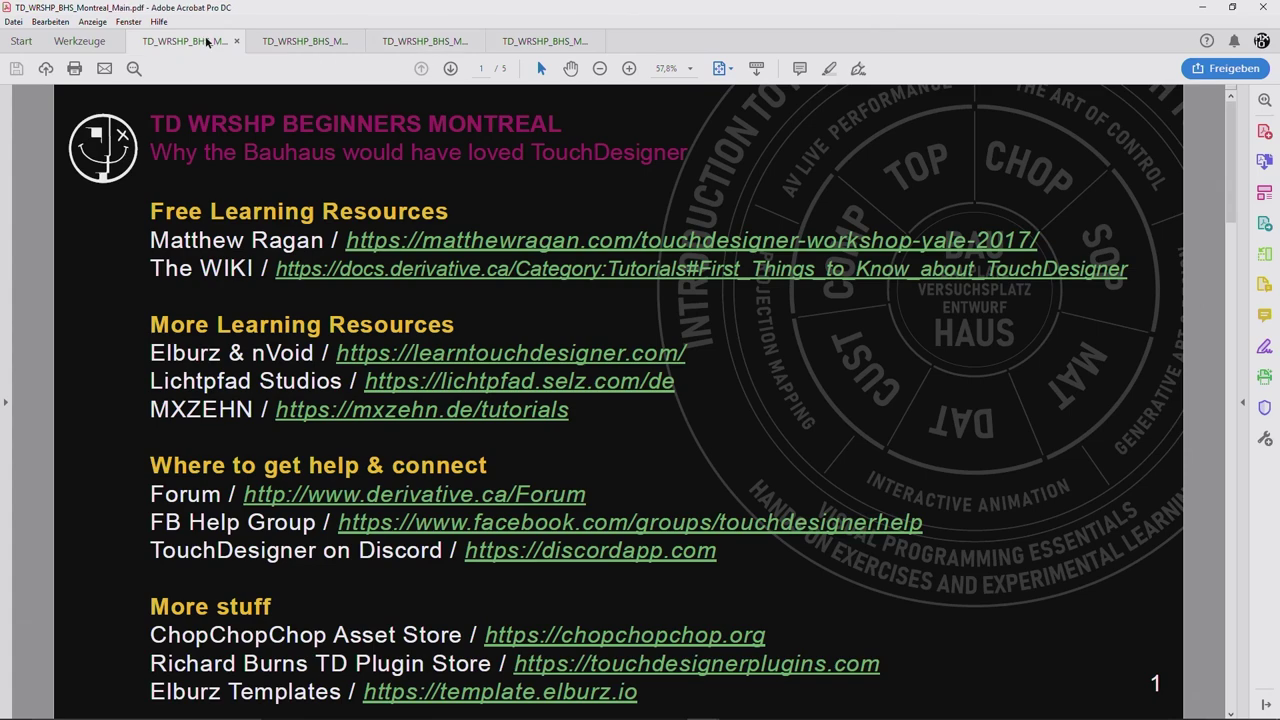
click(288, 42)
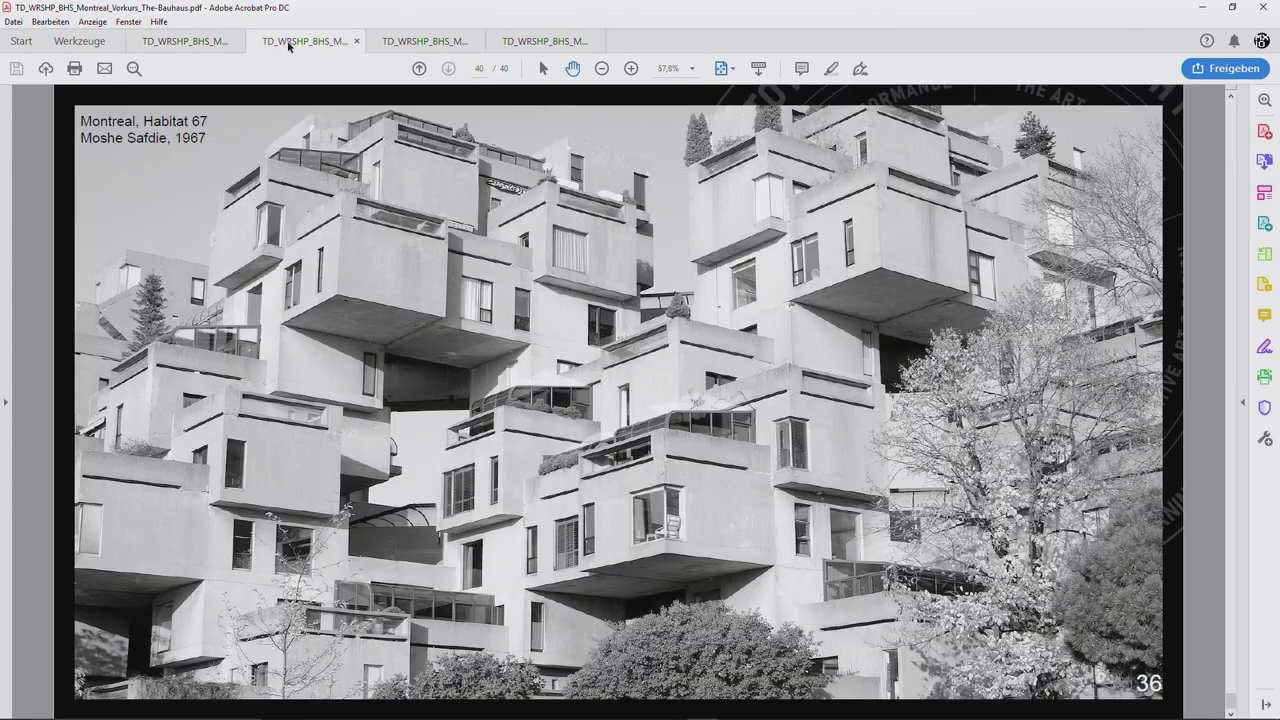
click(530, 45)
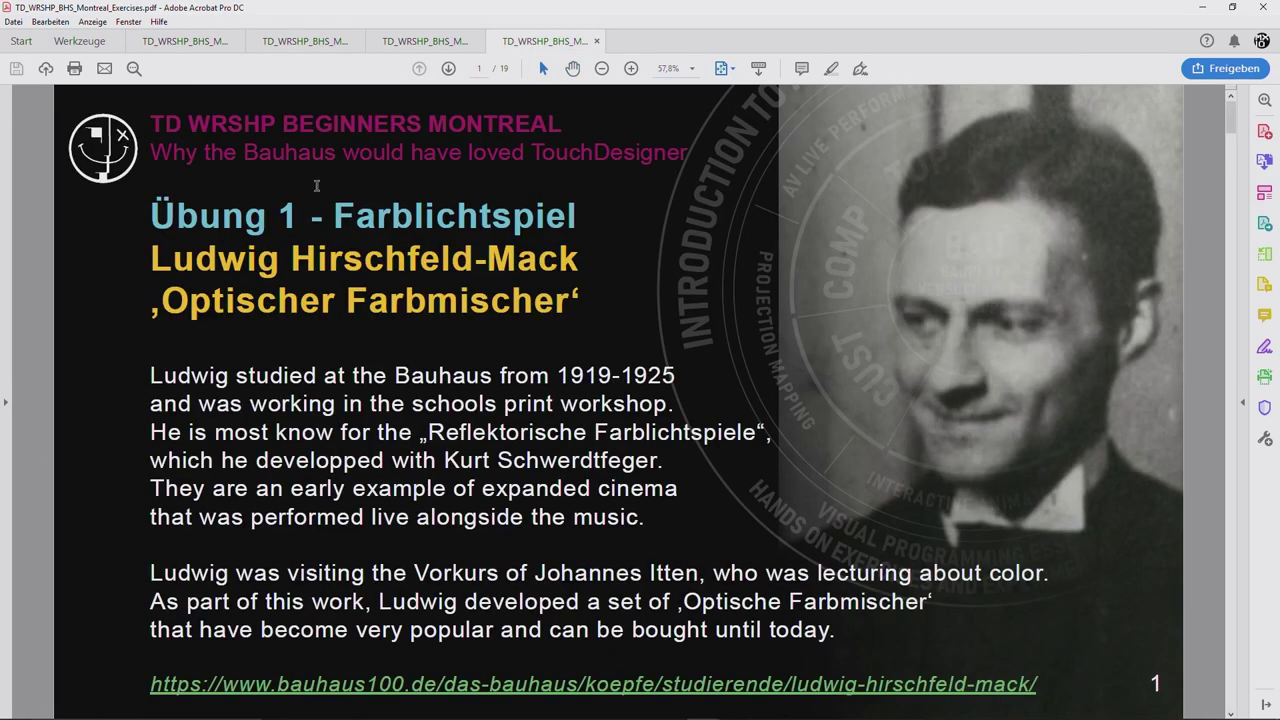
click(188, 42)
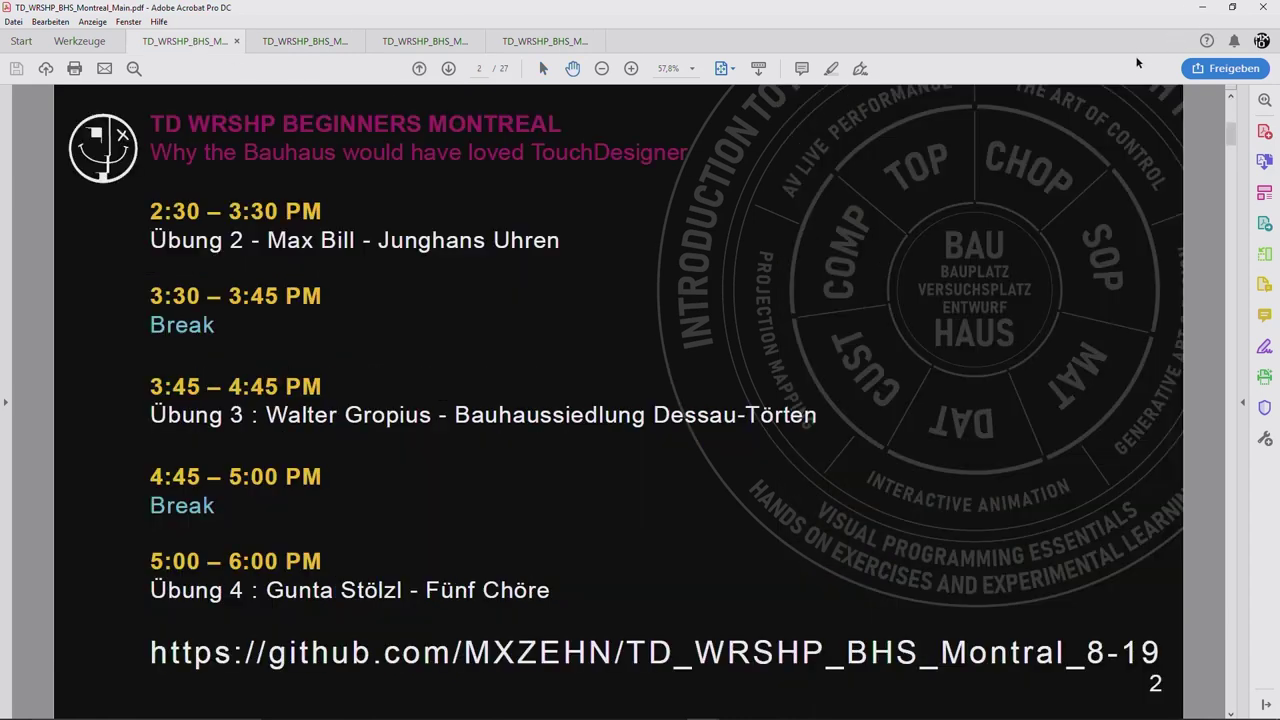
Minimize the PDF reader and the browser, and launch TouchDesigner.
click(1205, 9)
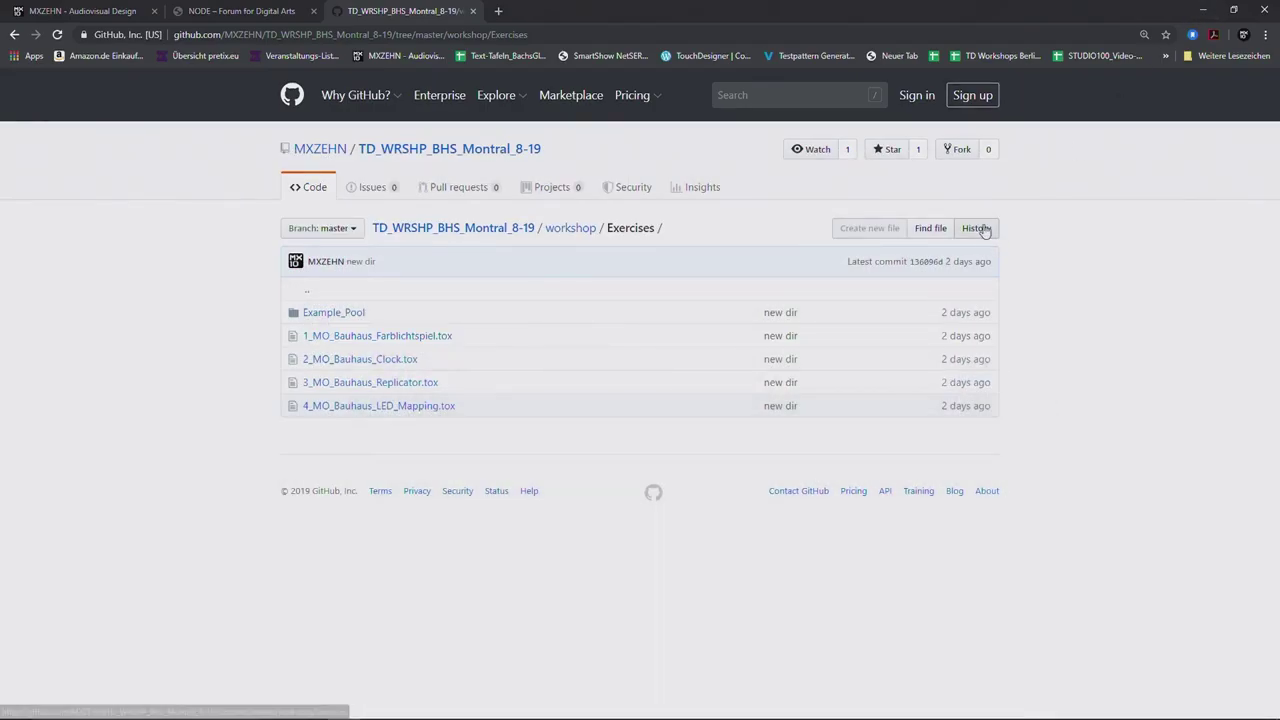
click(1203, 10)
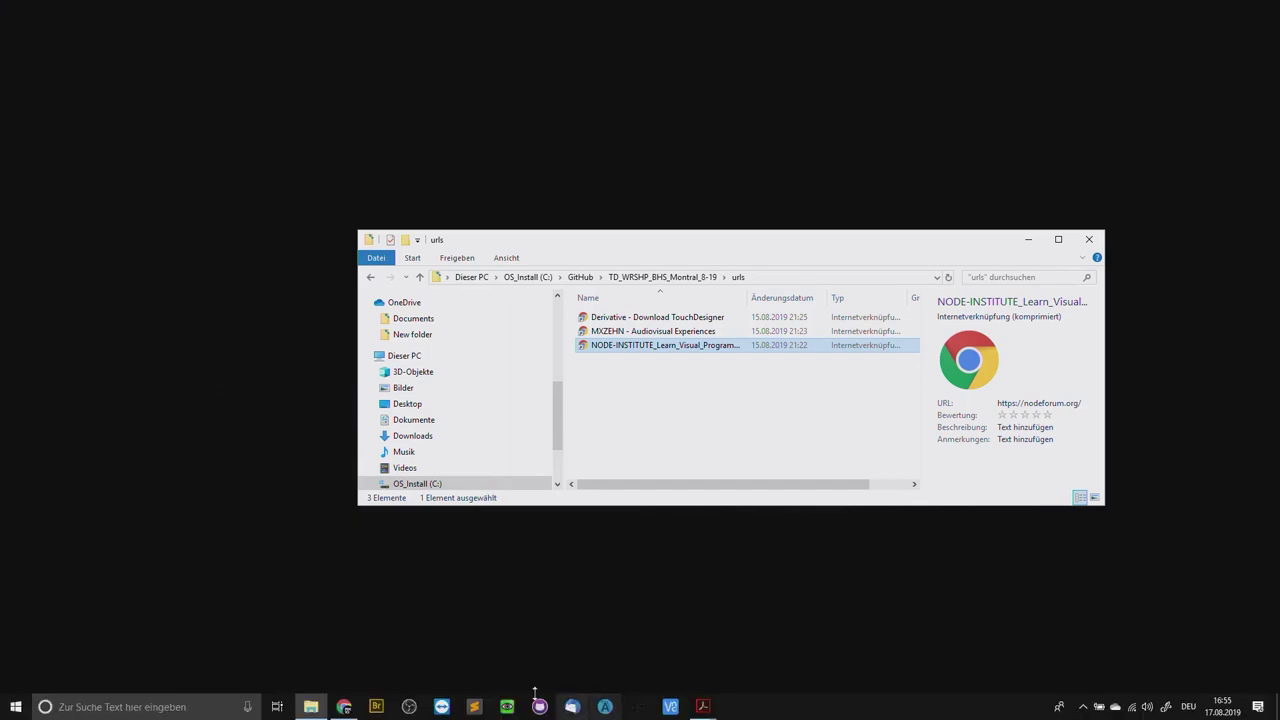
click(166, 707)
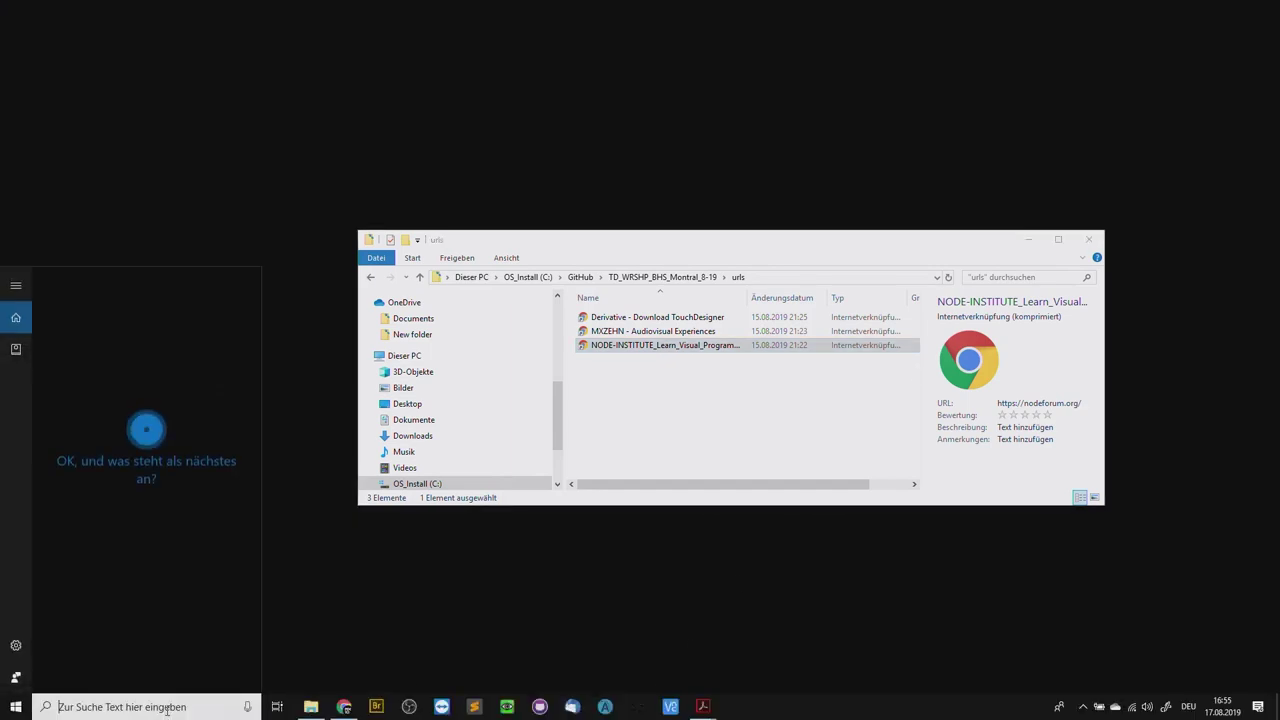
text(touch)
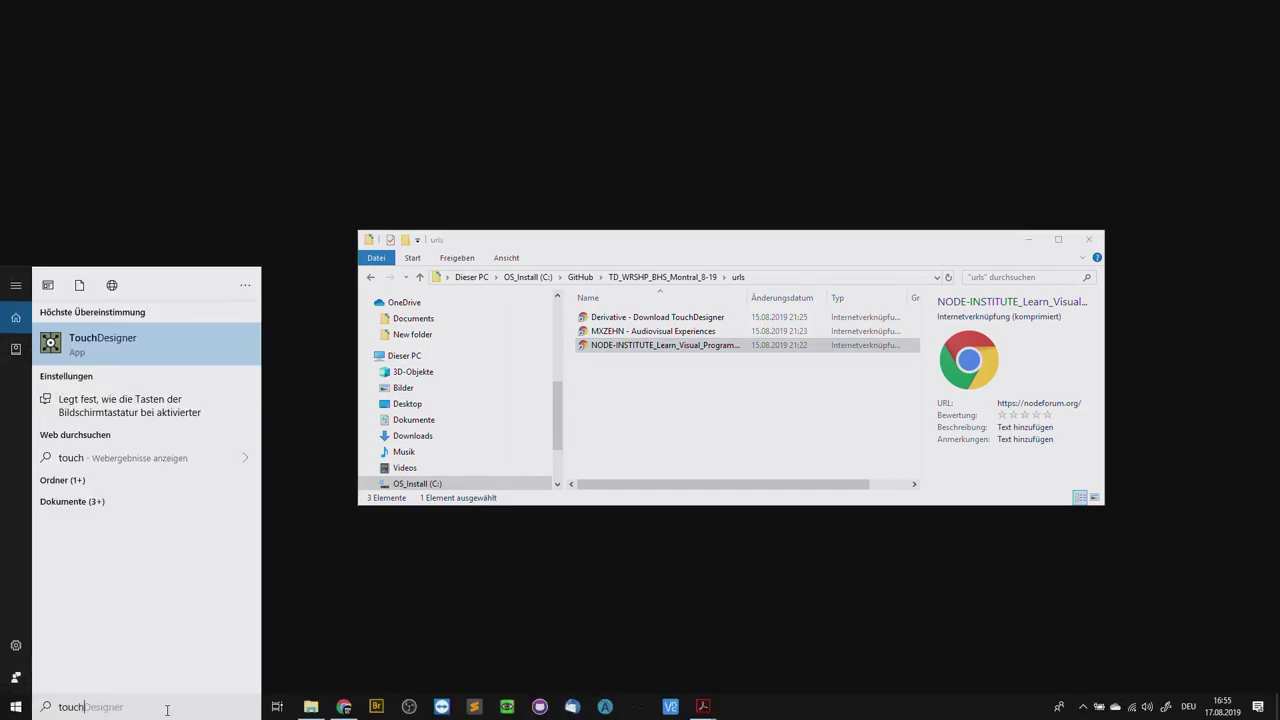
key(Return)
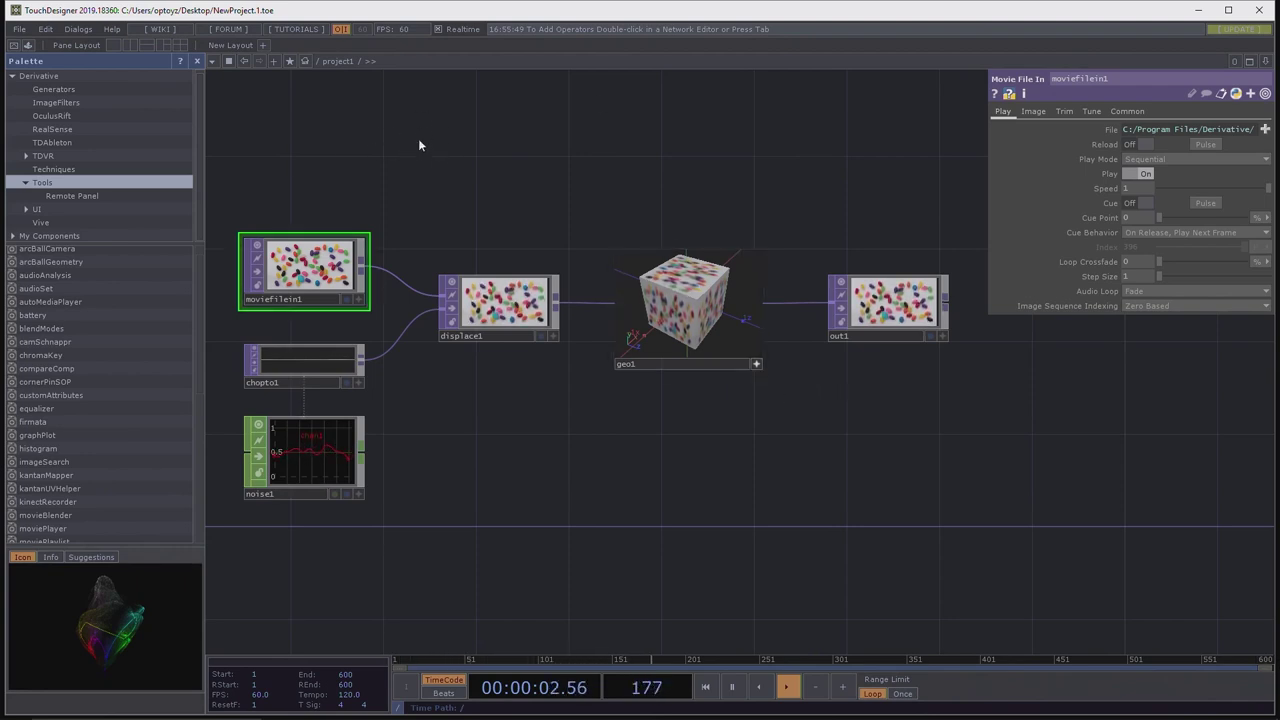
Delete all the default operators from the project1 network.
drag(264, 110, 946, 526)
click(849, 516)
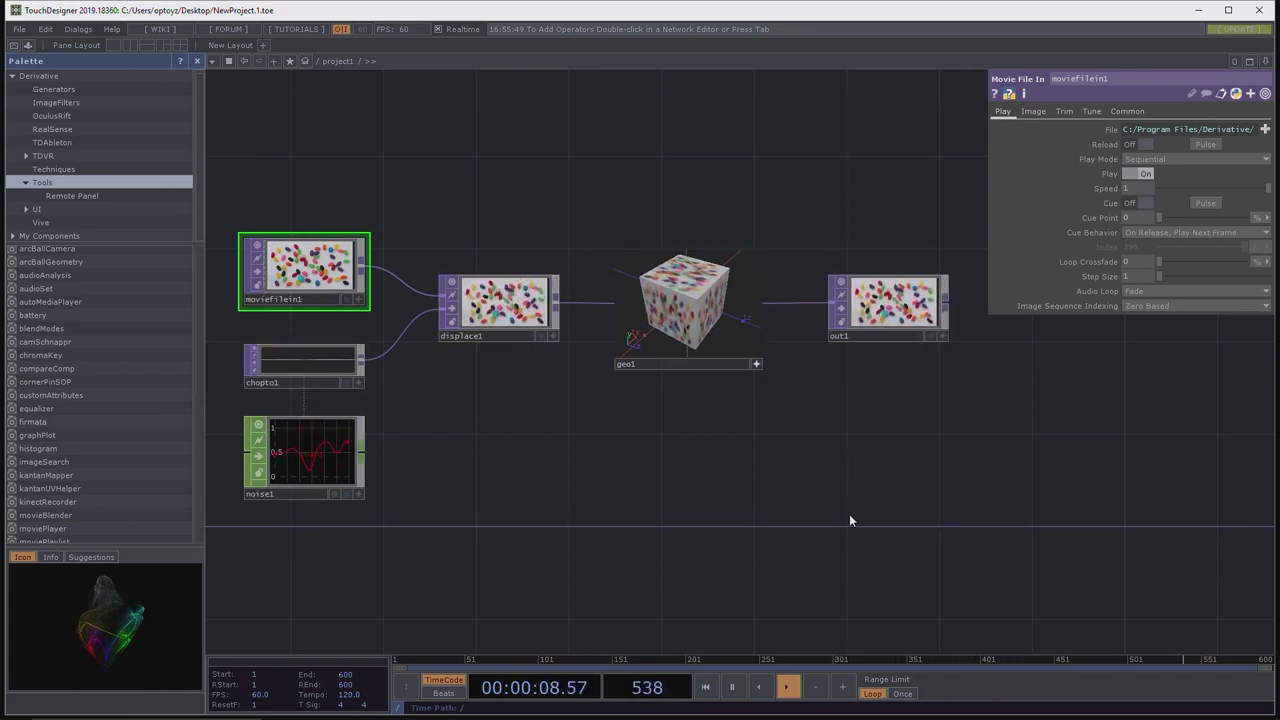
key(ctrl+a)
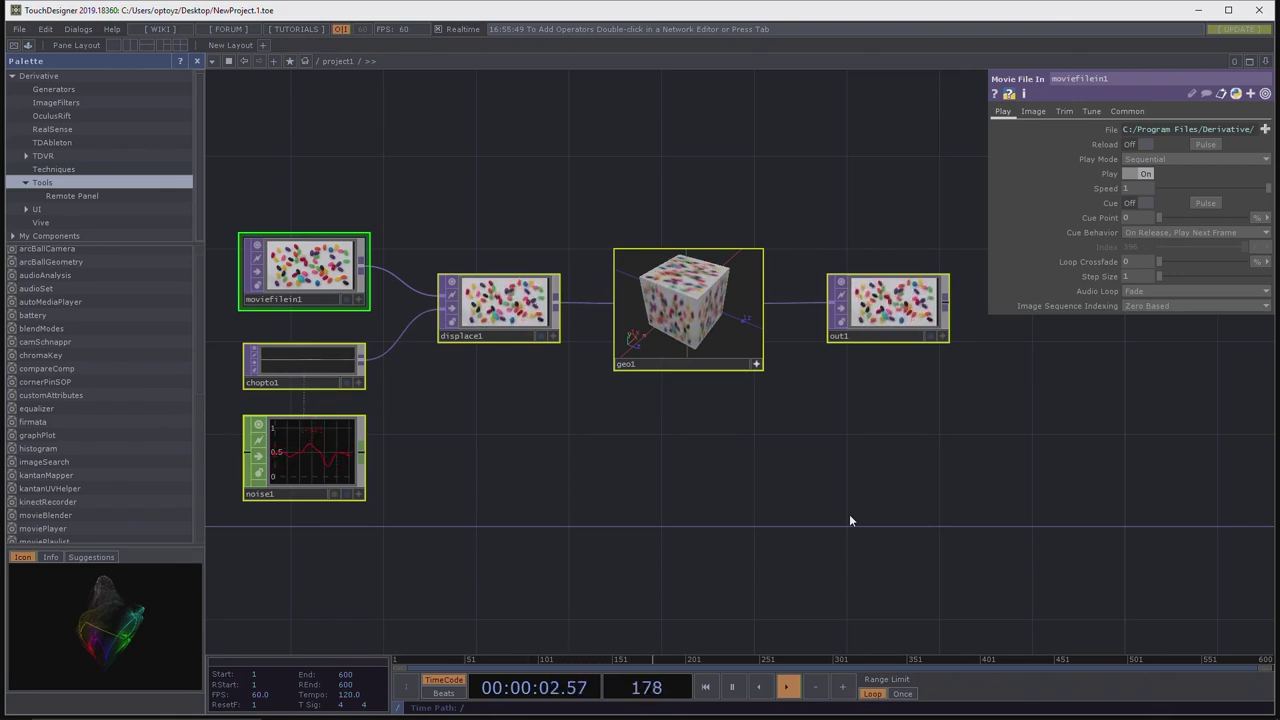
key(Delete)
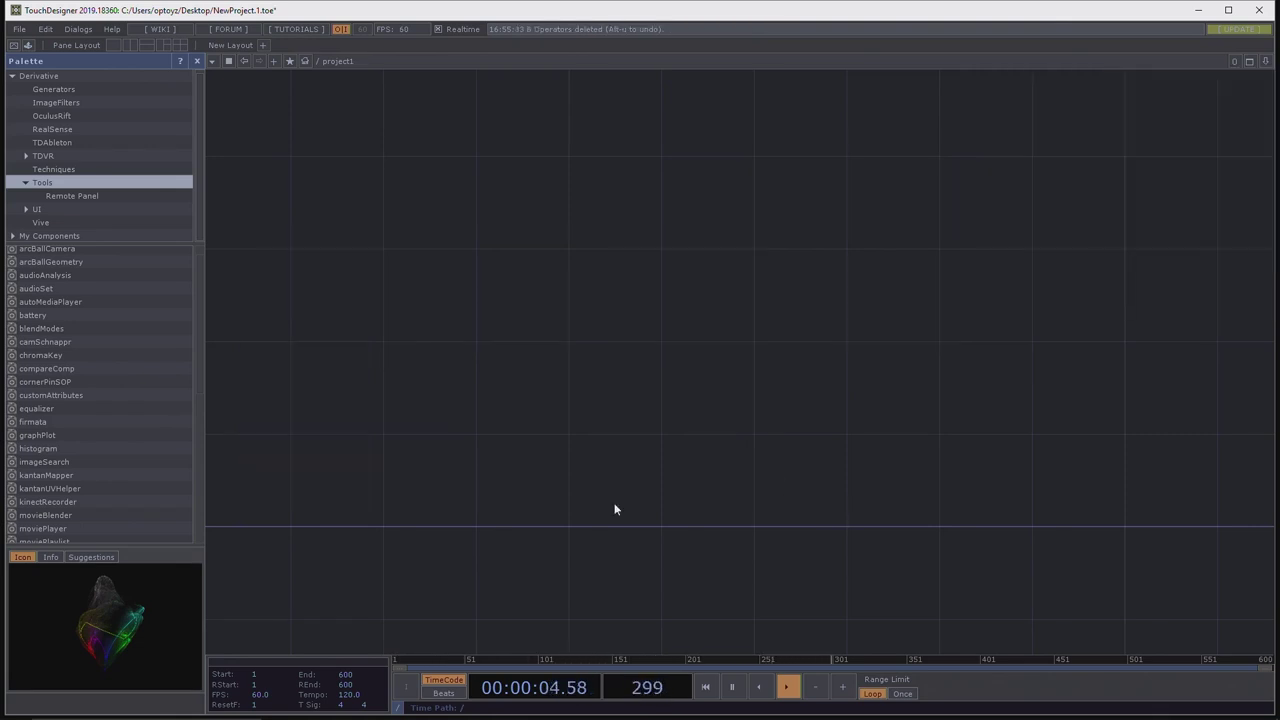
Pan and zoom around the empty project1 network to examine its grid and origin.
middle_drag(594, 416, 670, 301)
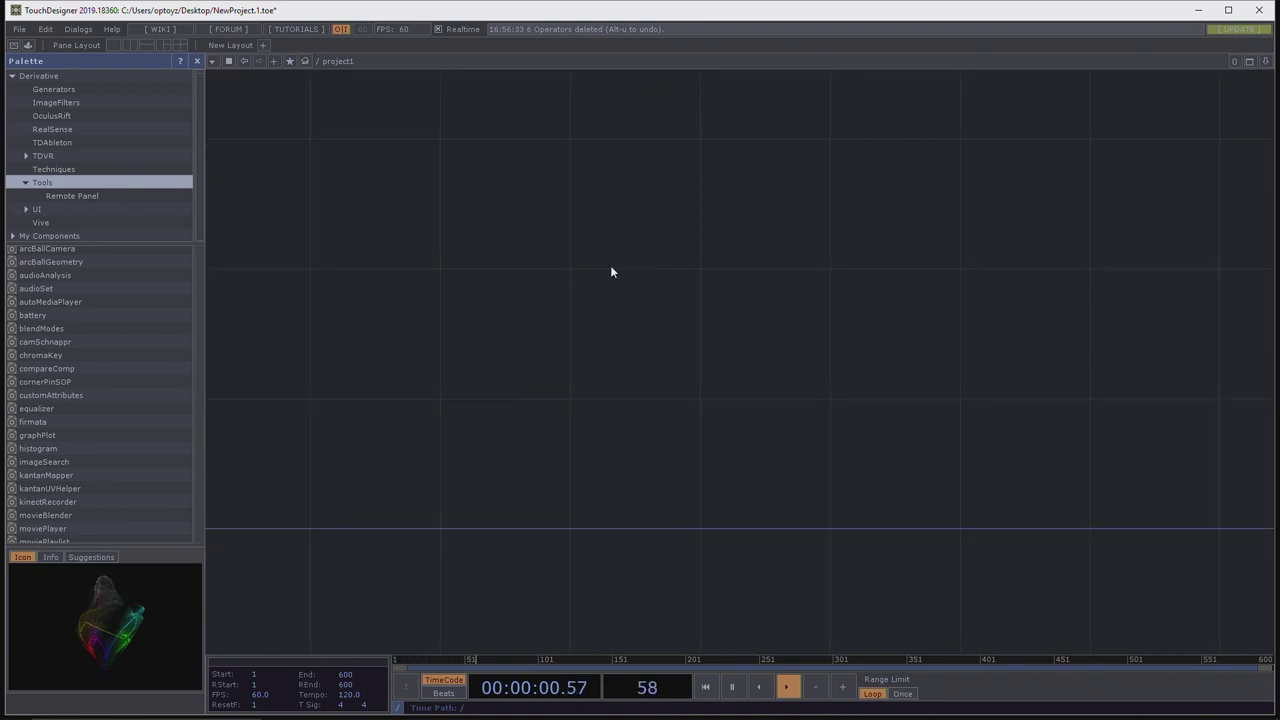
middle_drag(505, 227, 807, 277)
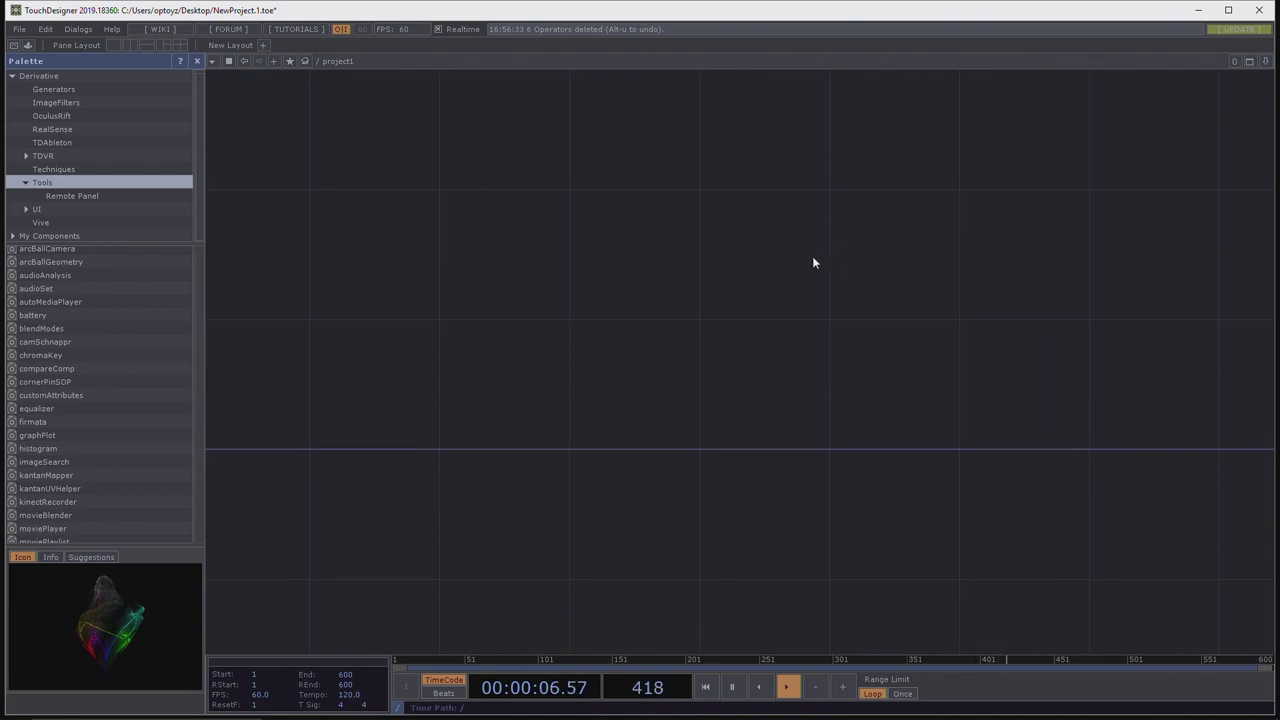
middle_drag(568, 227, 668, 253)
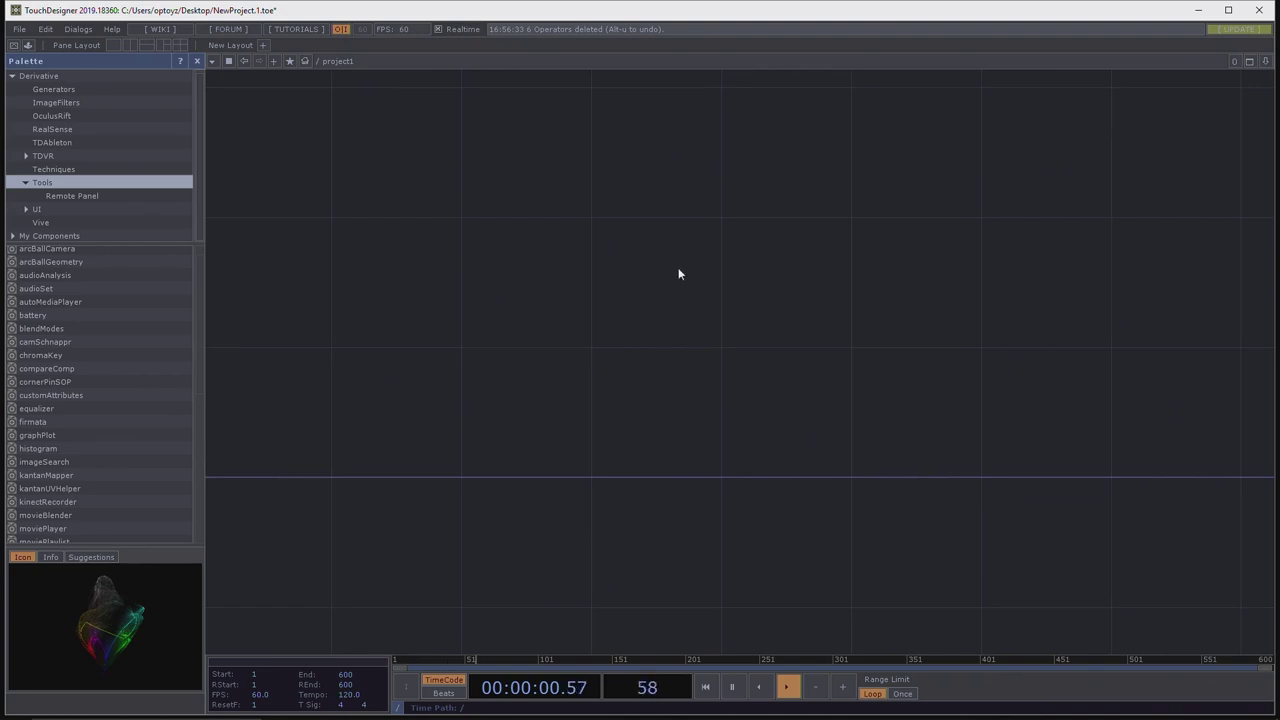
middle_drag(679, 262, 677, 267)
drag(675, 262, 822, 336)
middle_drag(711, 370, 711, 377)
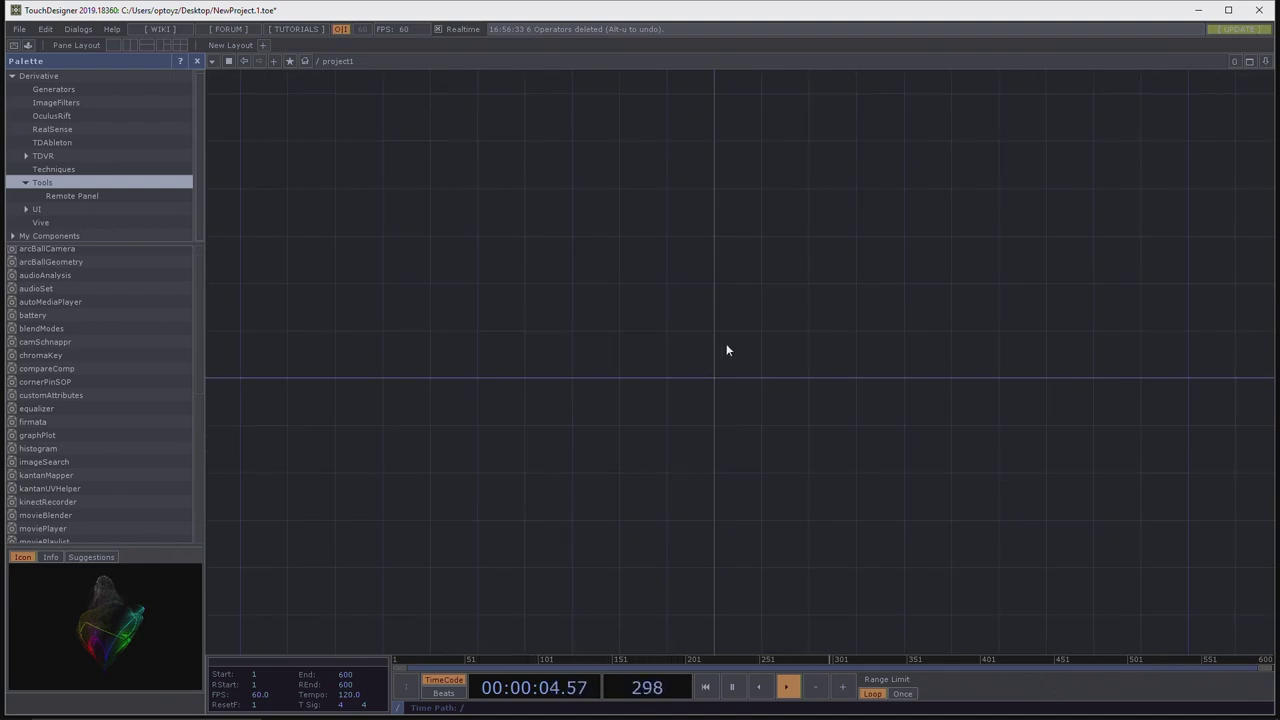
scroll(725, 338, up, 4)
scroll(725, 340, down, 3)
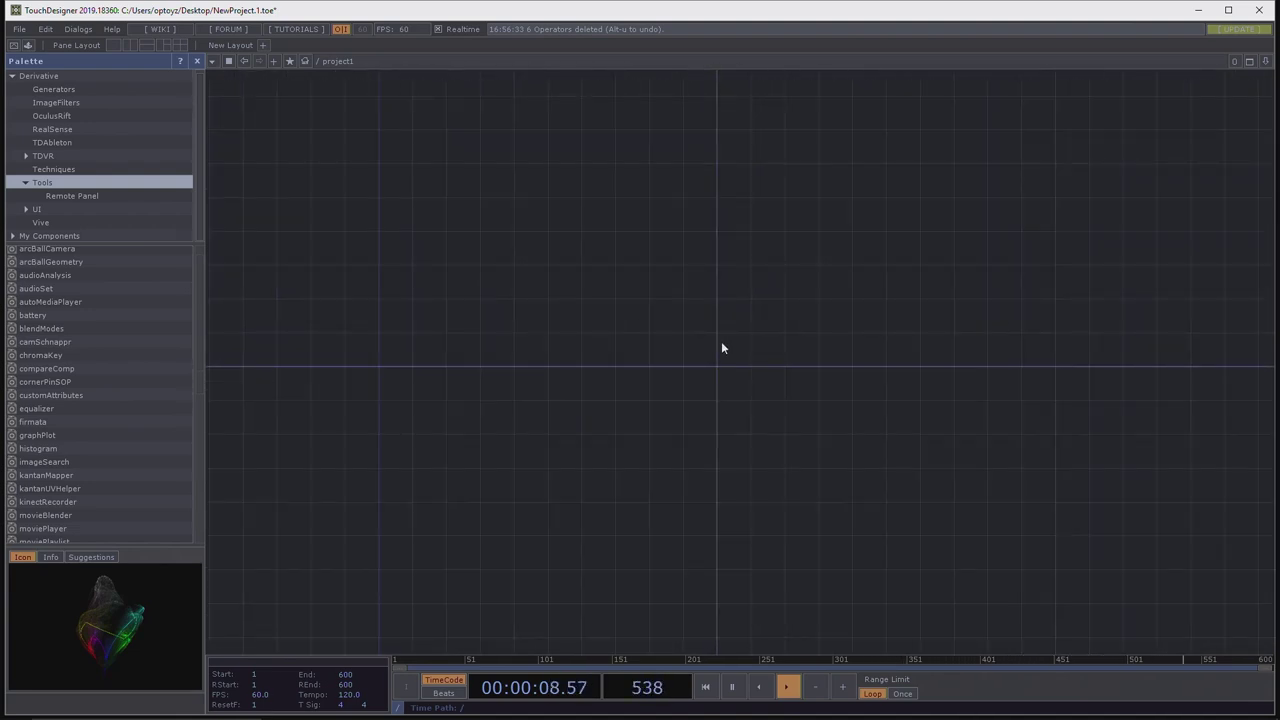
Zoom out of the project1 network to the root level and back inside the container.
scroll(705, 318, down, 5)
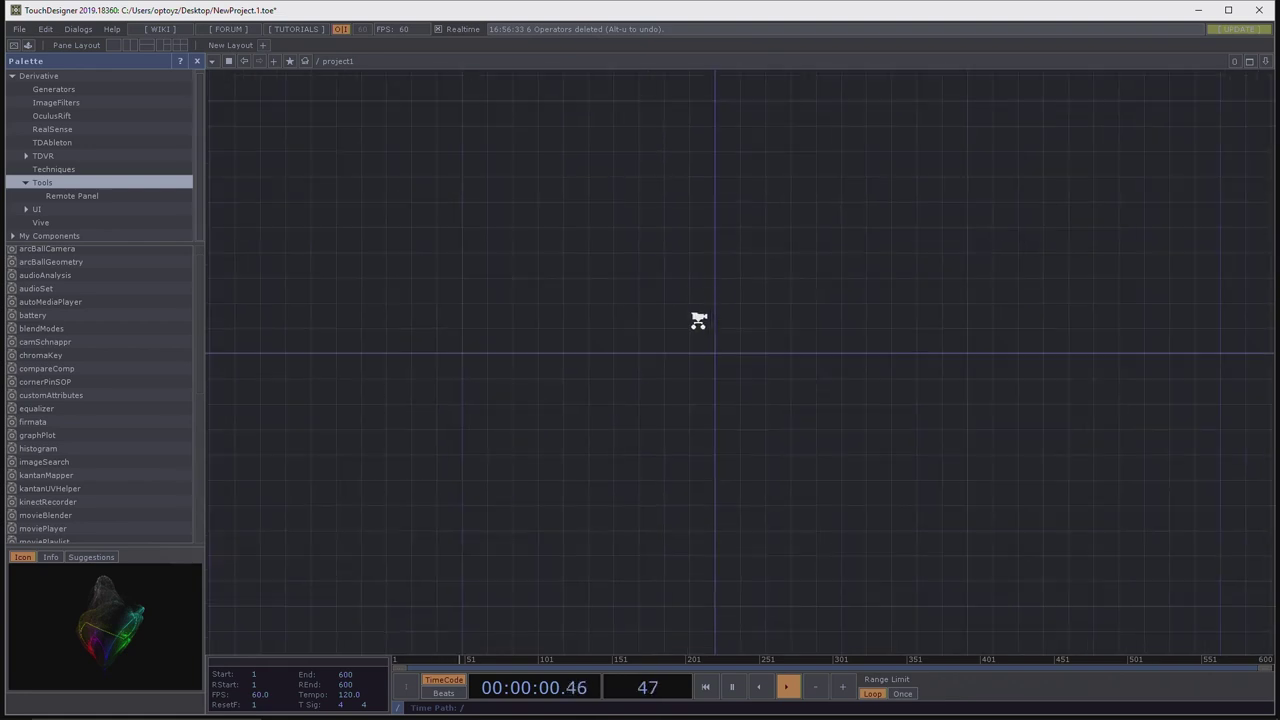
key(p)
scroll(698, 329, down, 4)
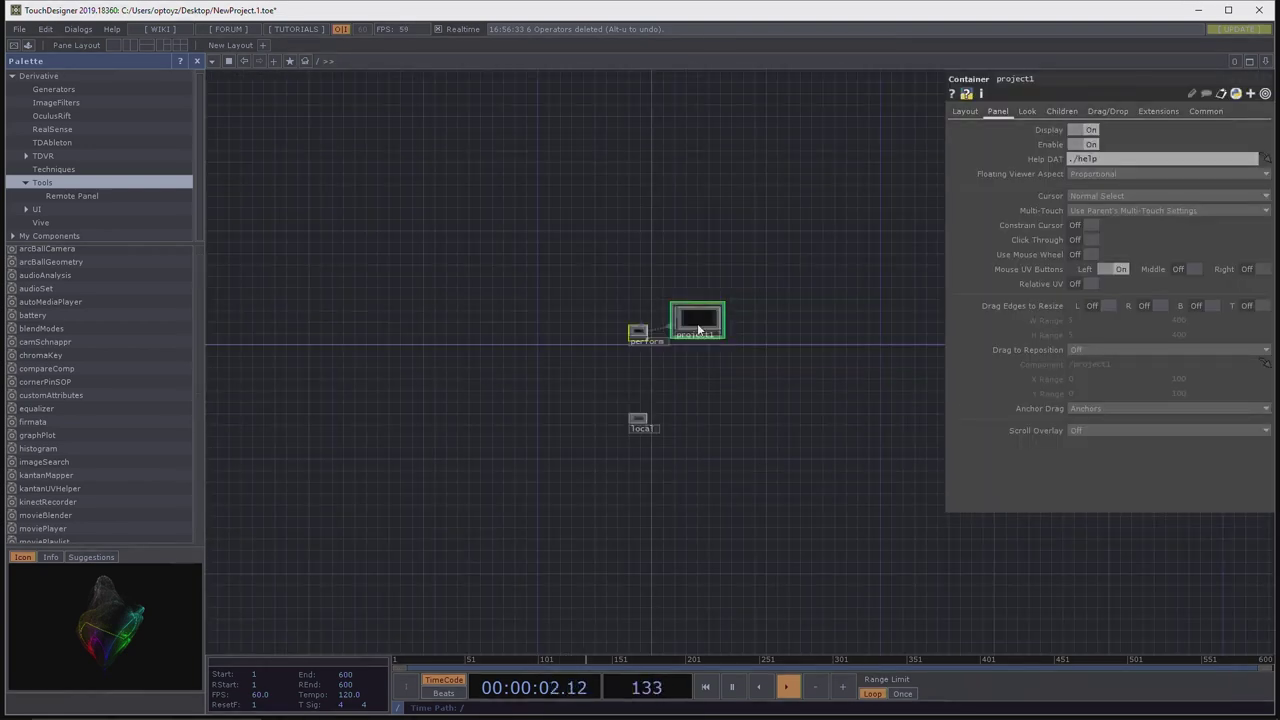
scroll(711, 346, up, 5)
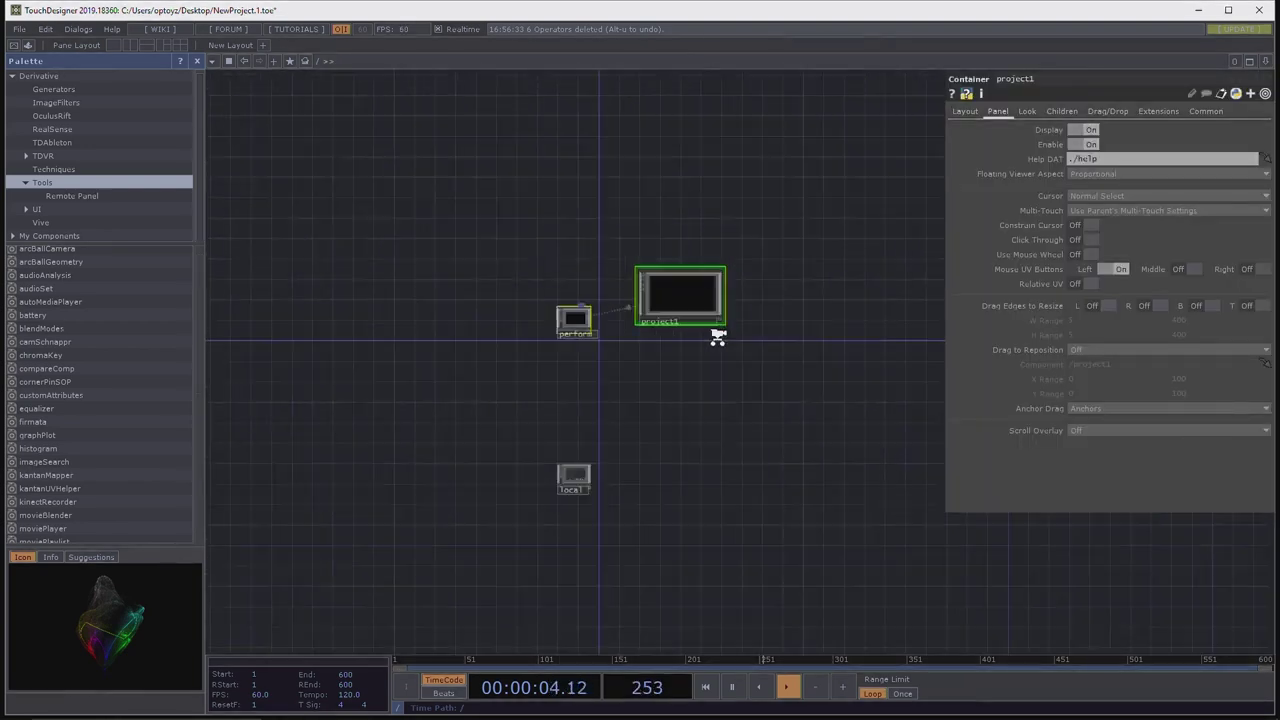
scroll(632, 364, up, 5)
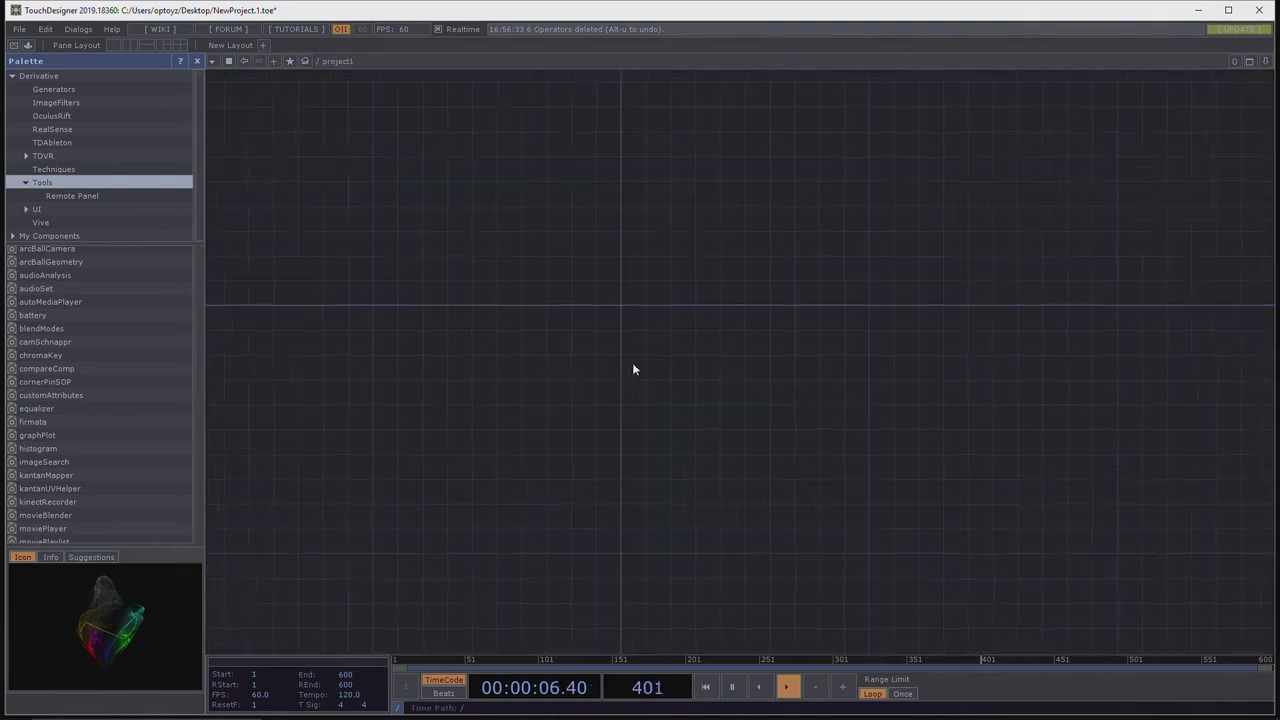
Go up to the root network, show the project1 container's parameters, and enter the container.
drag(633, 370, 781, 152)
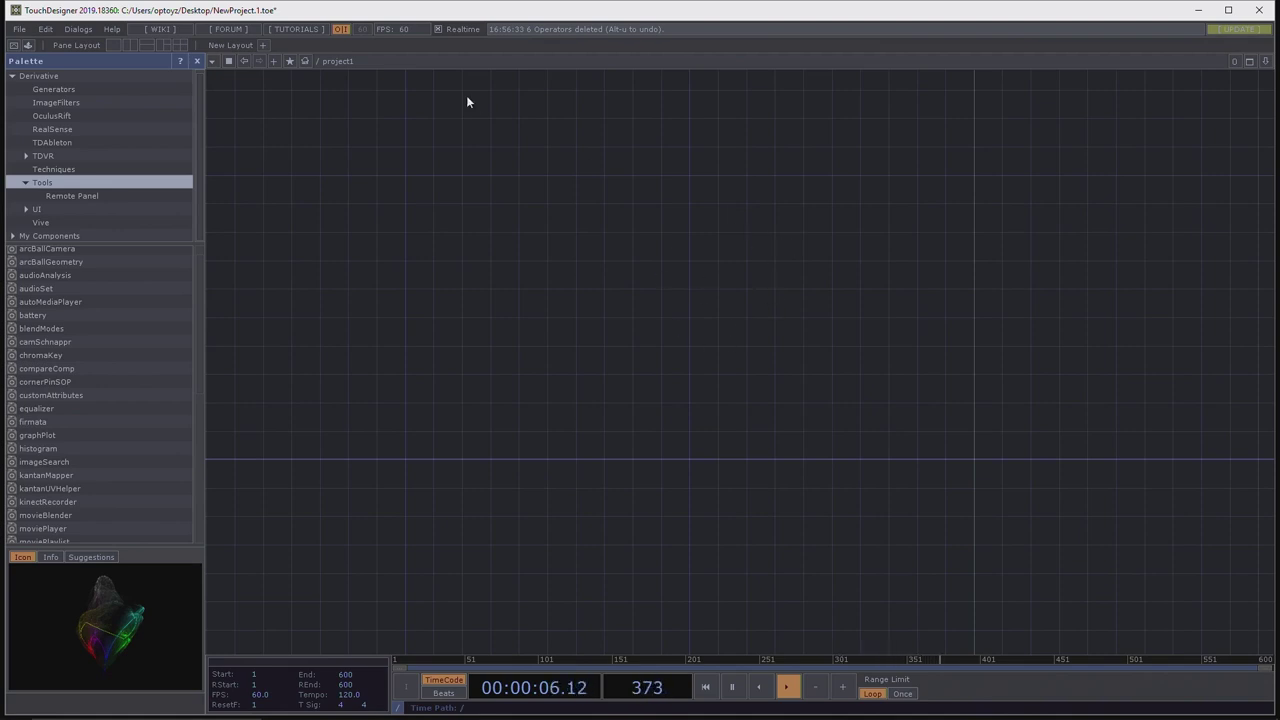
scroll(663, 343, down, 5)
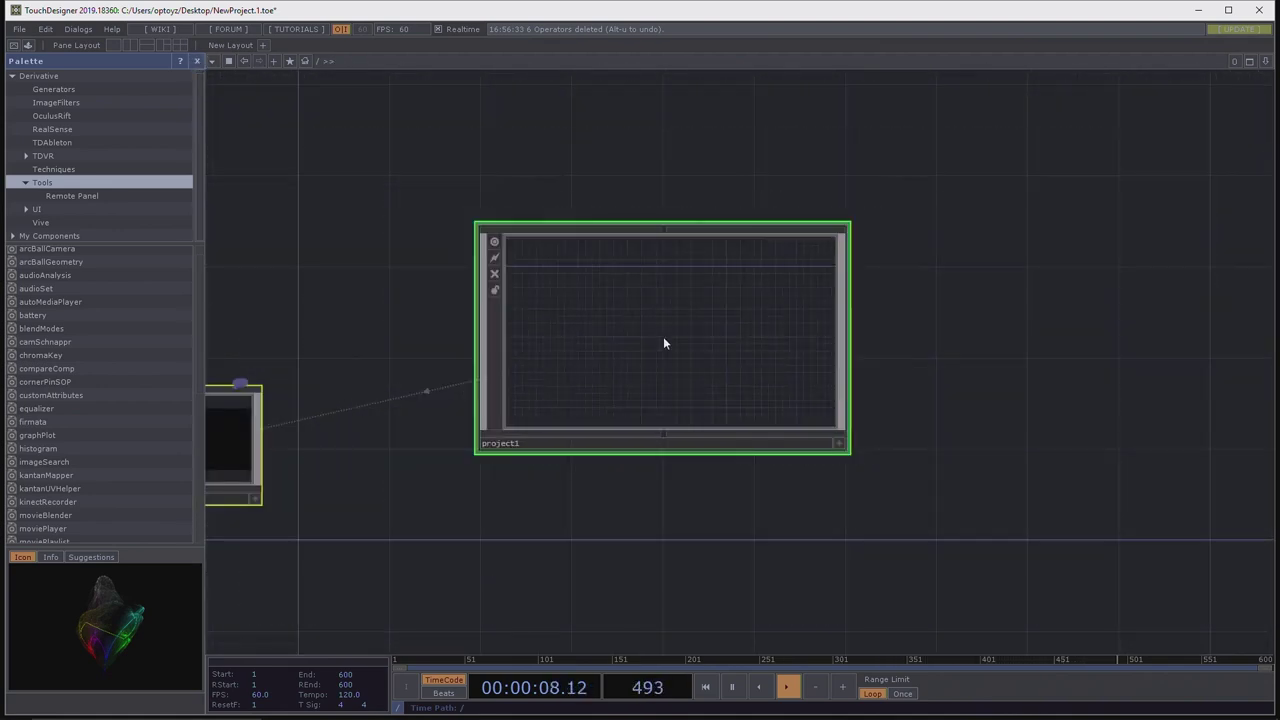
key(p)
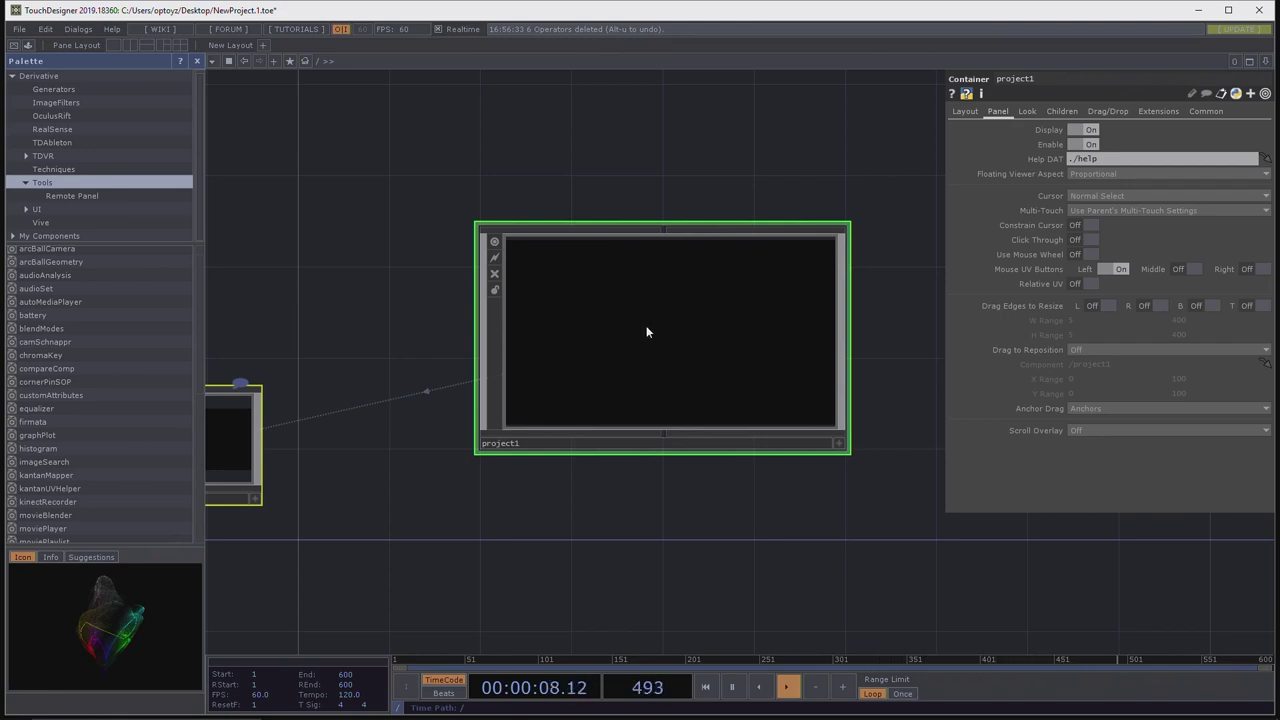
key(i)
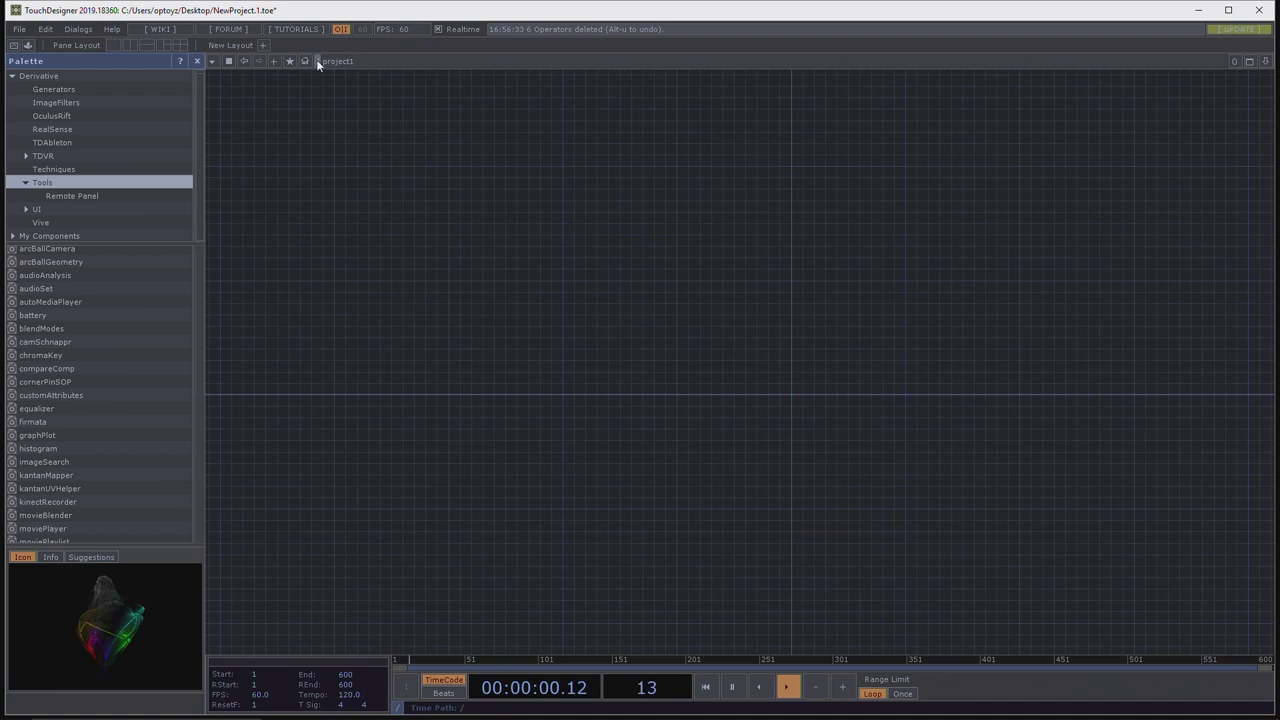
Leave project1 for its parent network once more and return inside the container.
key(u)
key(p)
scroll(581, 310, up, 5)
scroll(581, 312, down, 2)
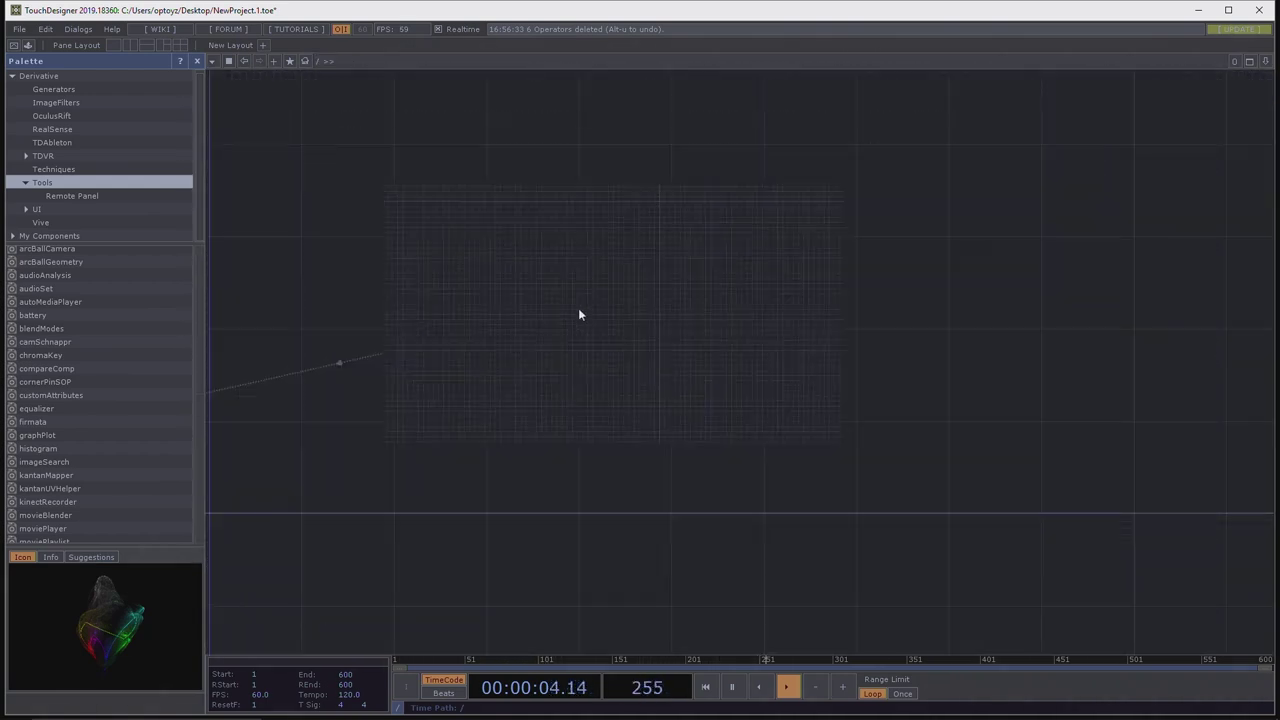
scroll(579, 314, down, 3)
key(p)
key(i)
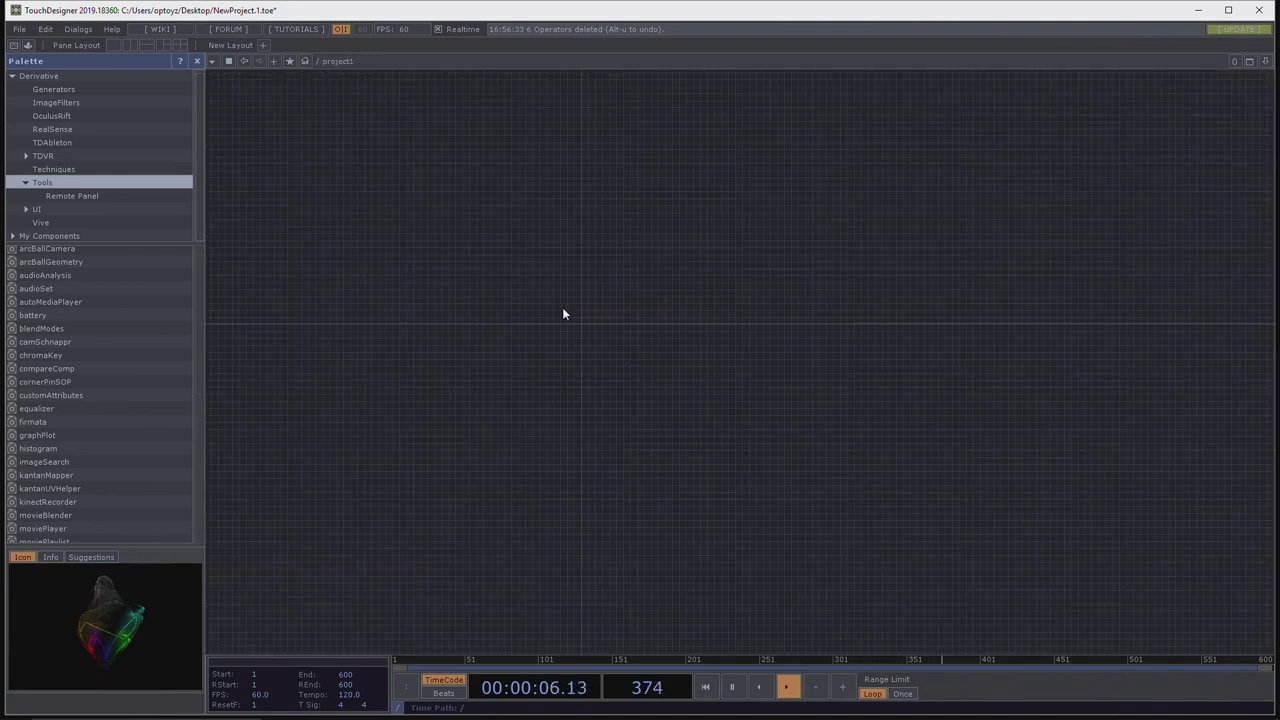
drag(606, 358, 701, 251)
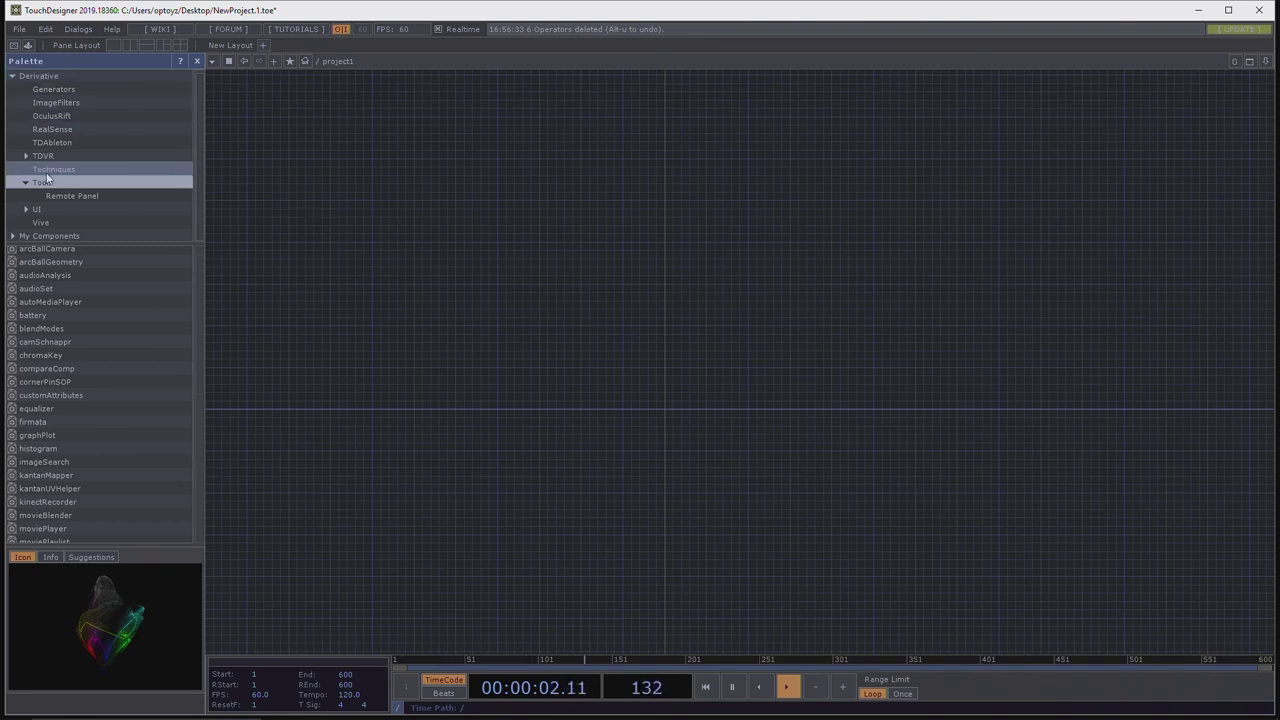
Browse the palette's Tools components and open the Generators and ImageFilters categories.
scroll(88, 314, down, 2)
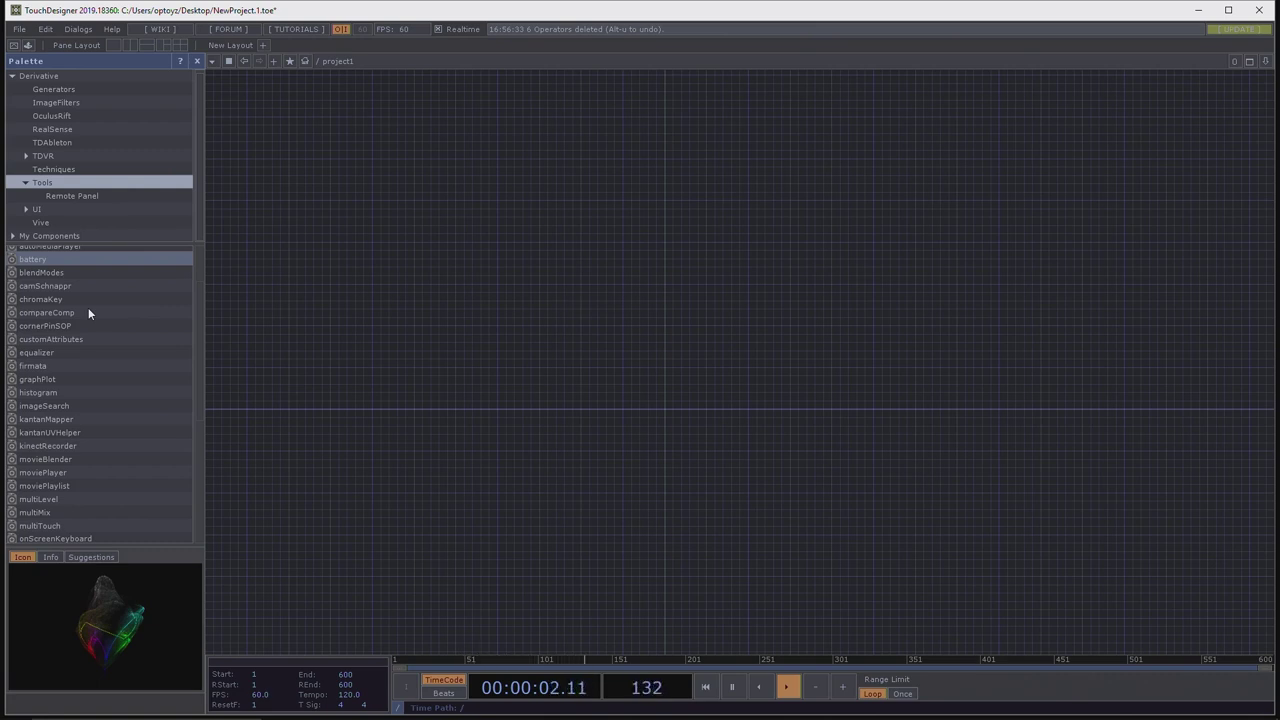
scroll(80, 290, up, 3)
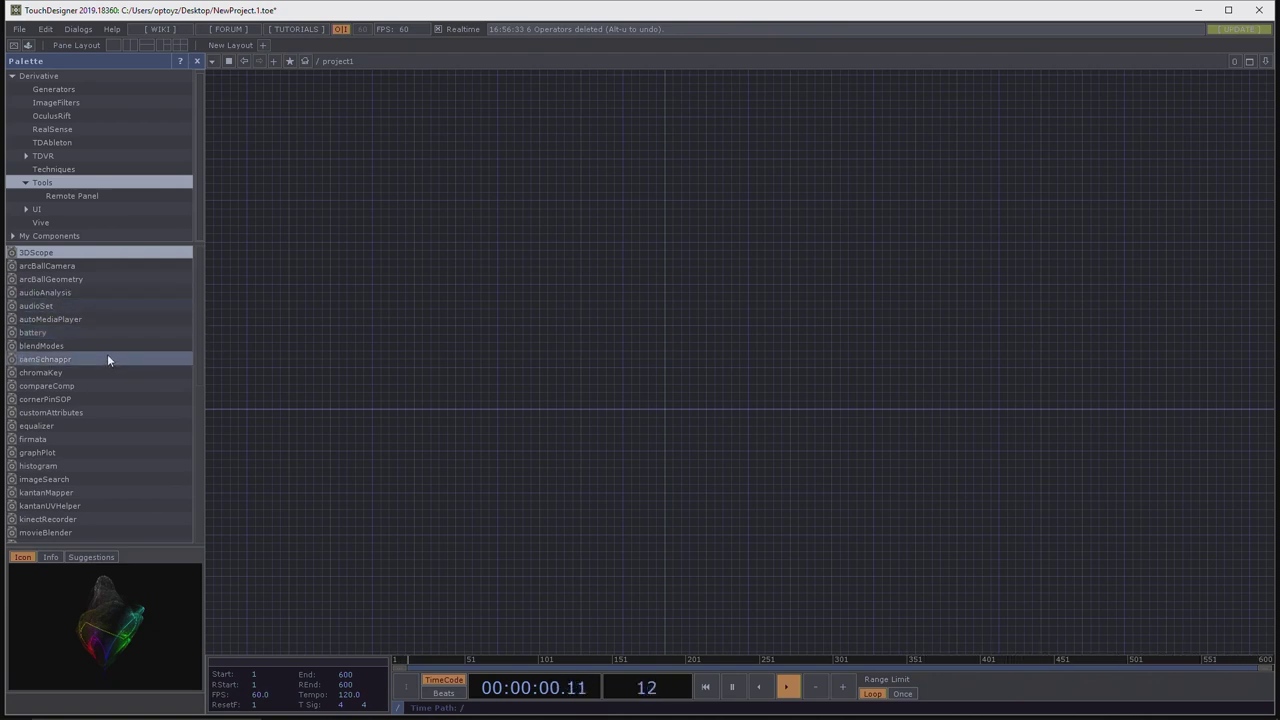
click(68, 93)
click(61, 100)
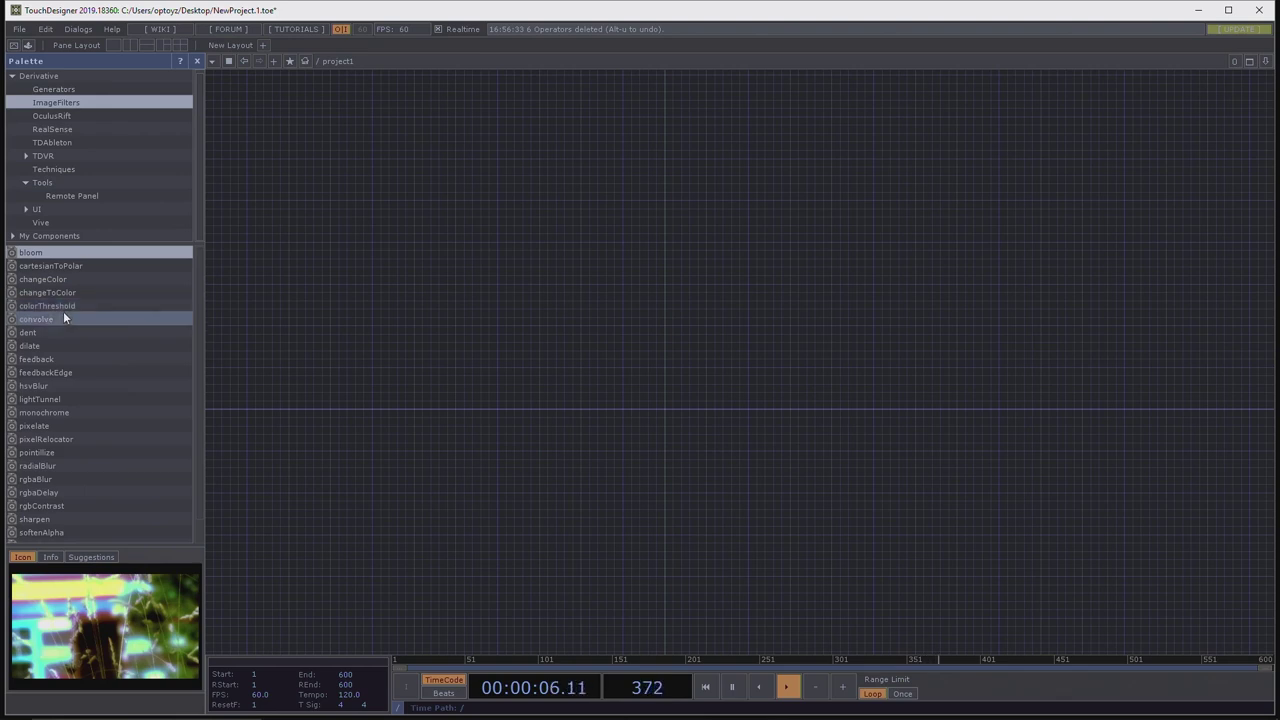
Place the cartesianToPolar image filter in the project1 network, inspect it, and delete it.
drag(54, 268, 705, 345)
scroll(705, 347, up, 10)
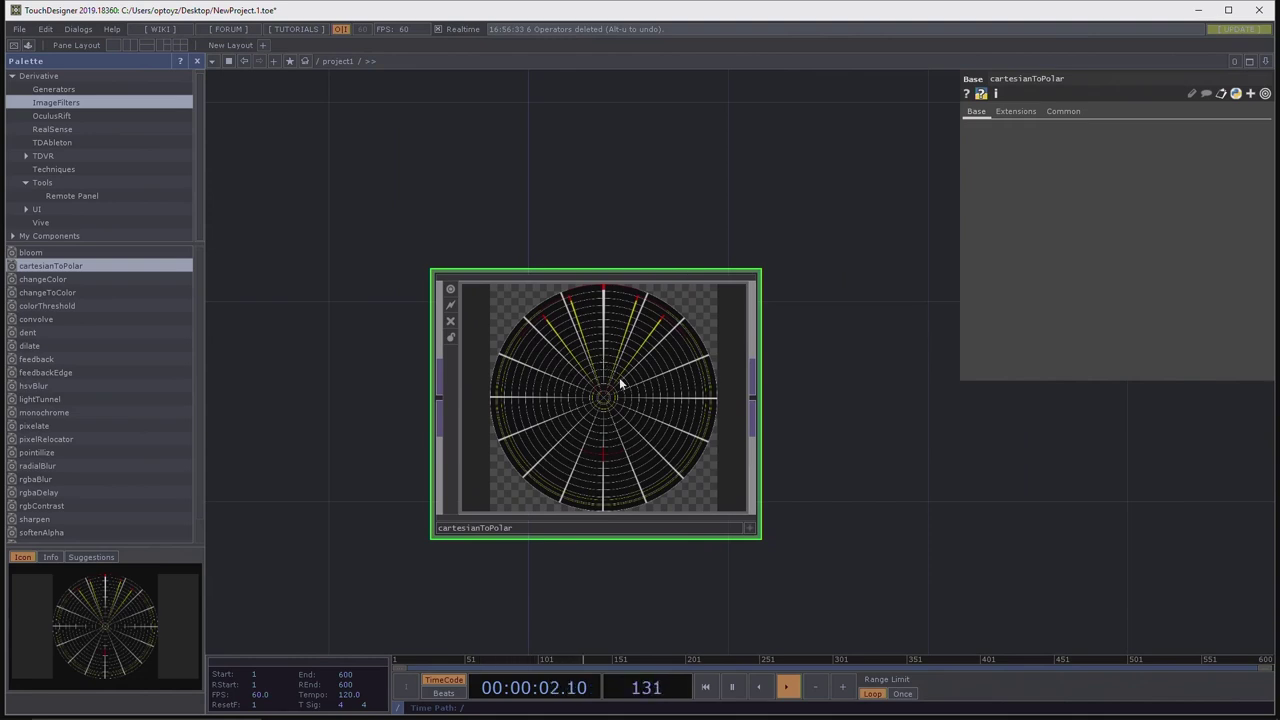
key(Delete)
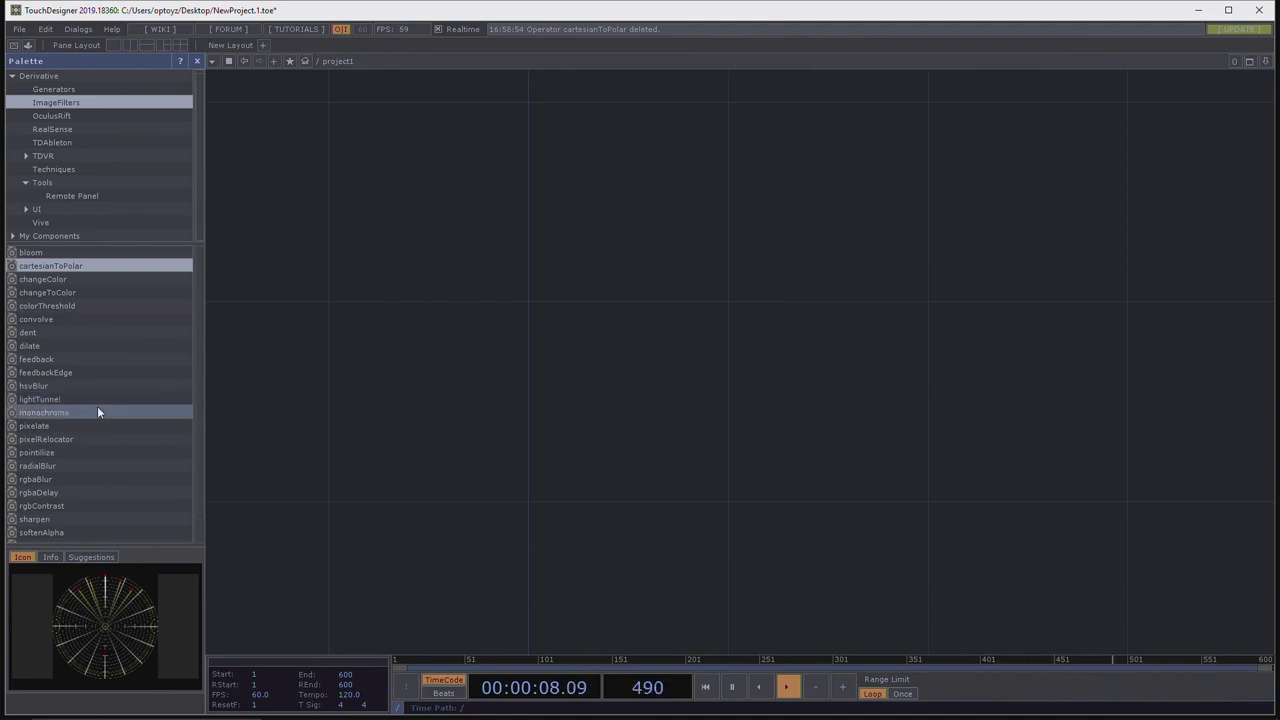
scroll(280, 251, down, 2)
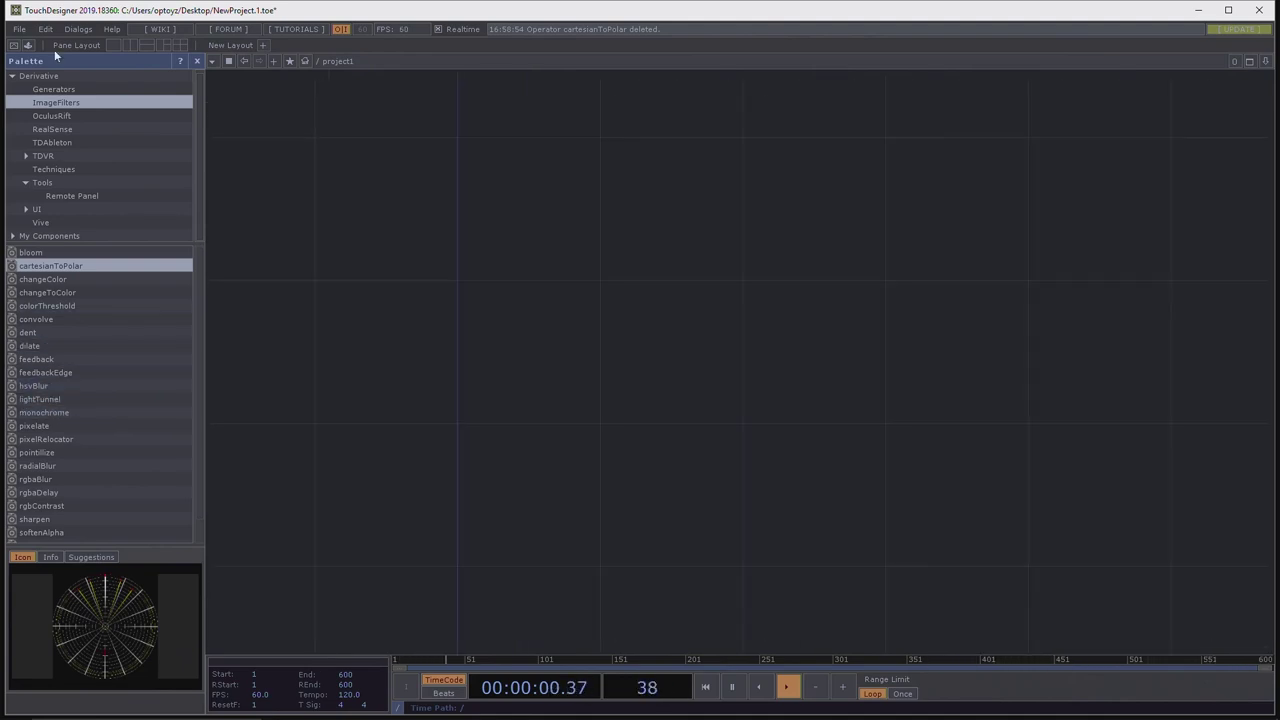
Close the palette and start a new project, discarding the unsaved changes to the current one.
click(196, 62)
scroll(436, 356, down, 2)
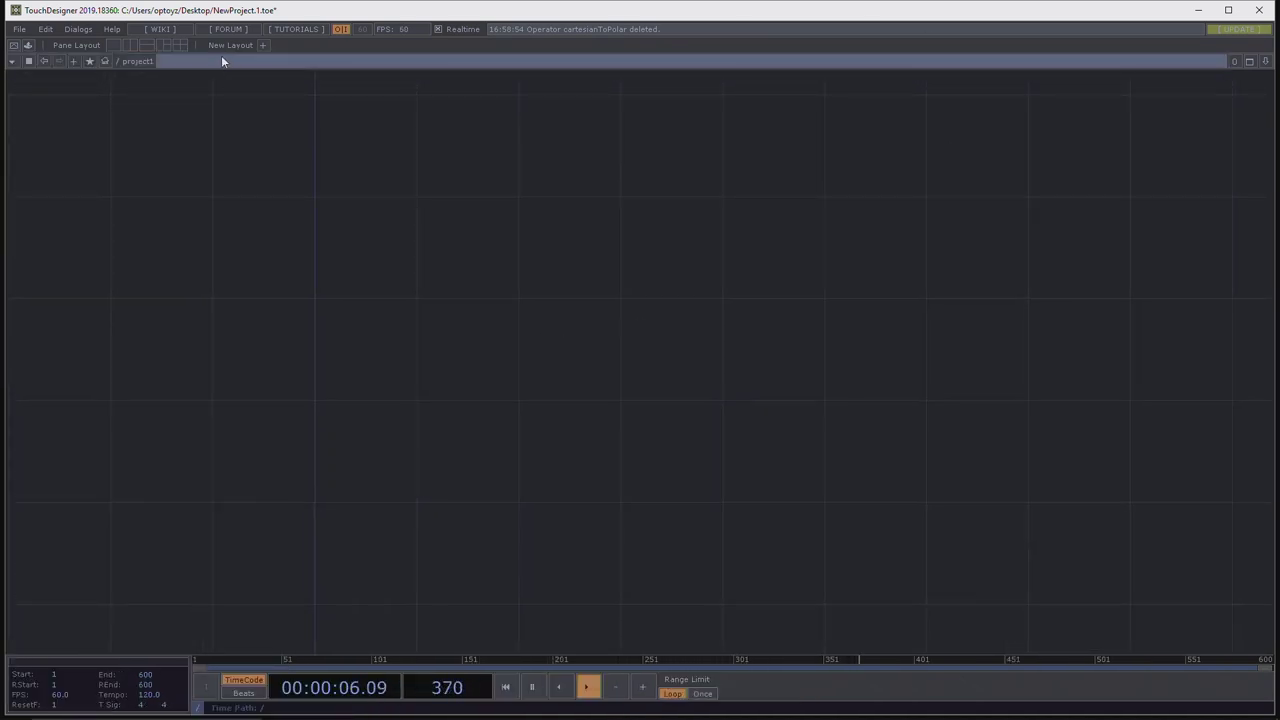
click(19, 30)
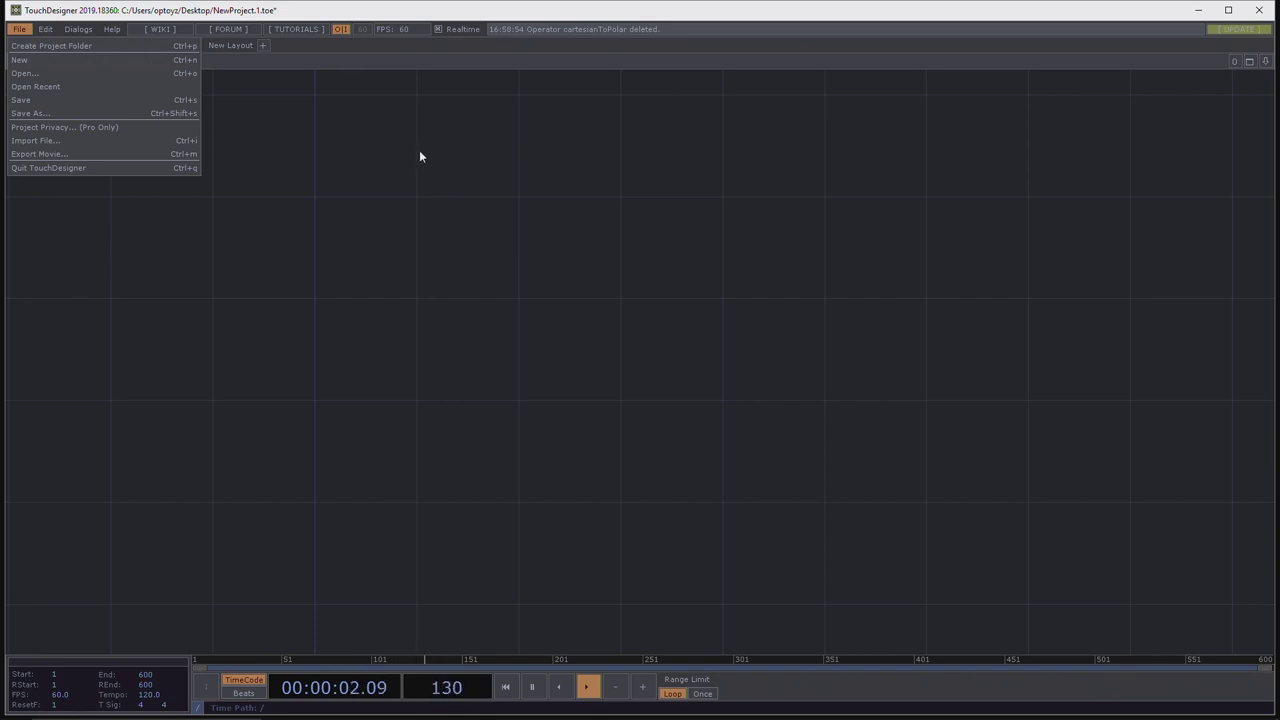
click(97, 59)
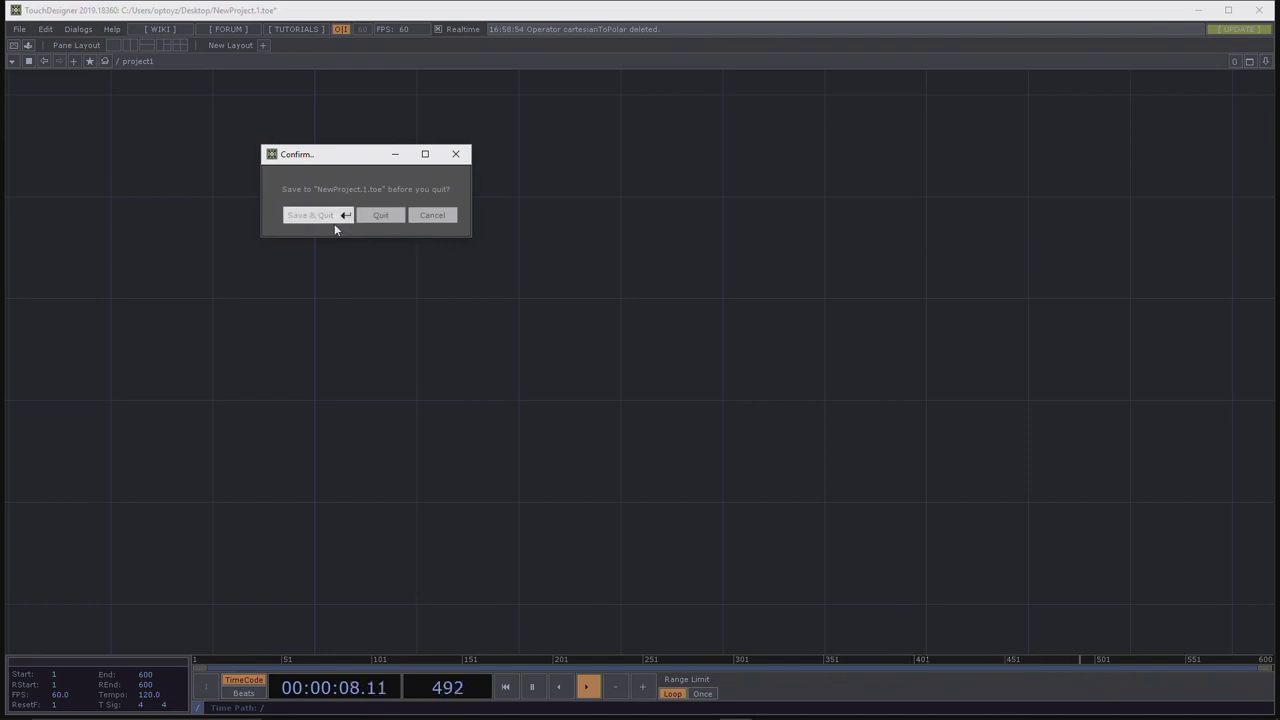
click(380, 216)
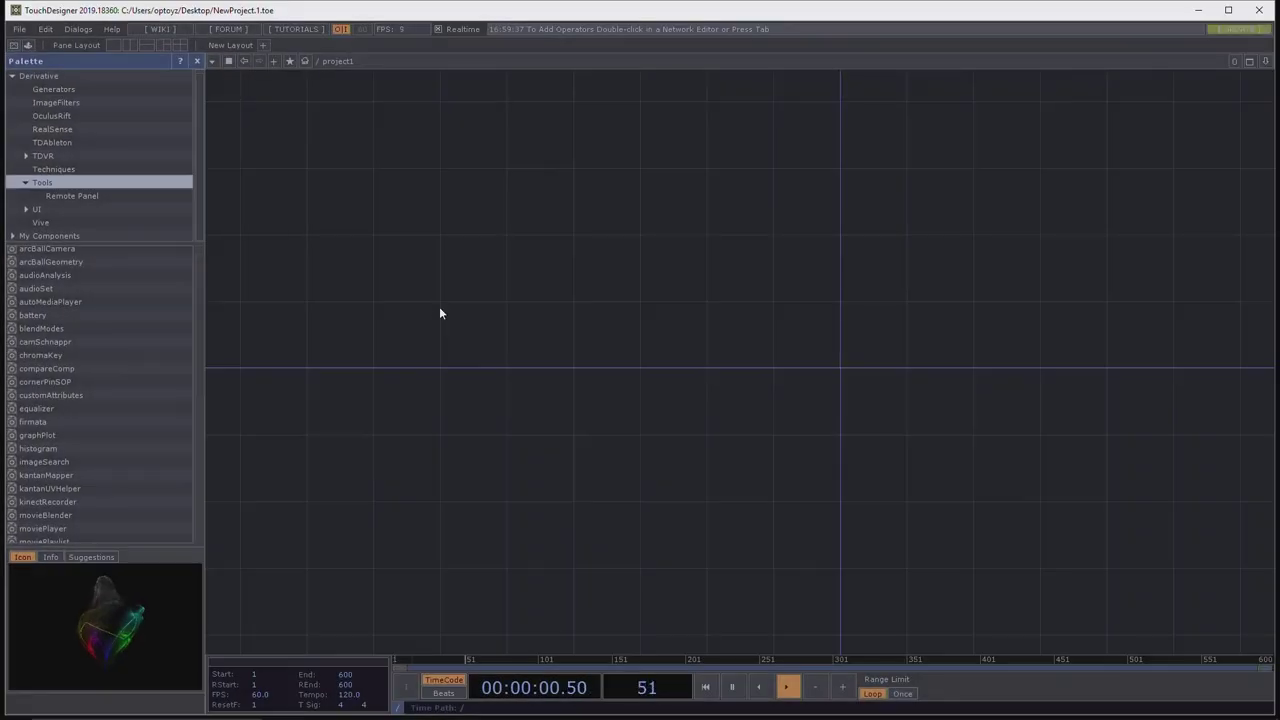
Close the palette in the new project and maximize the application window.
click(196, 61)
double_click(302, 10)
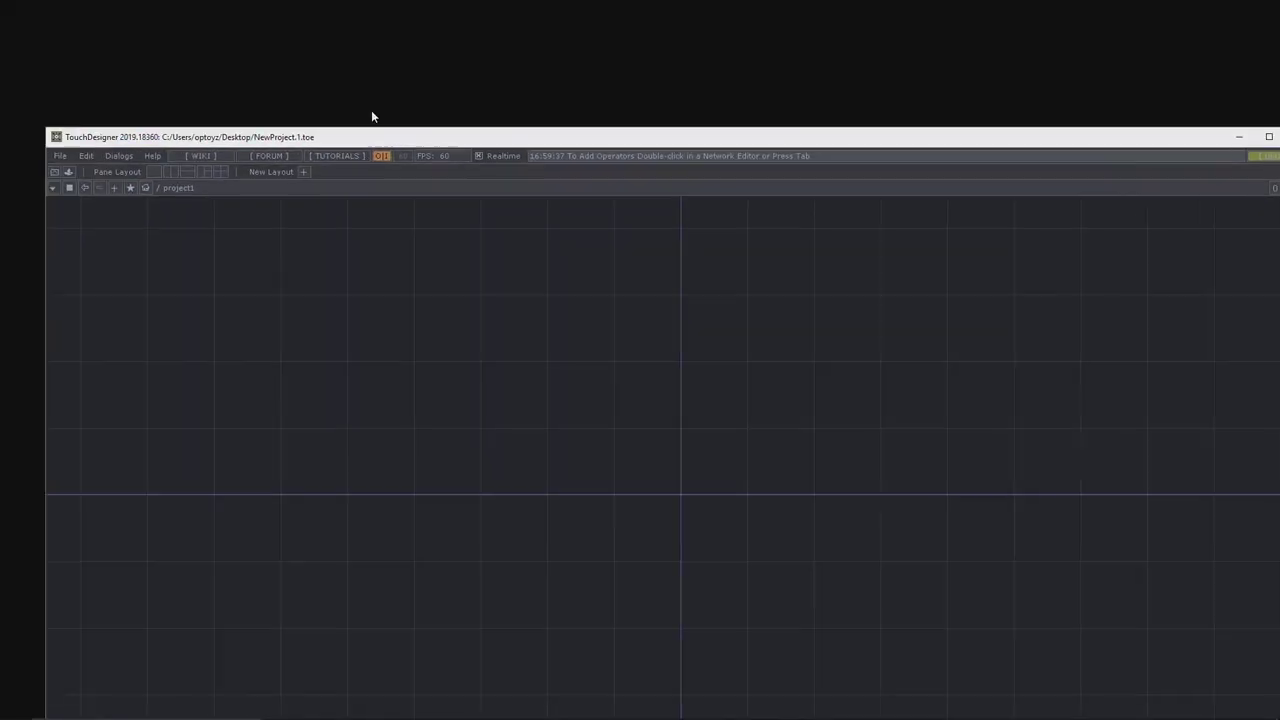
double_click(329, 63)
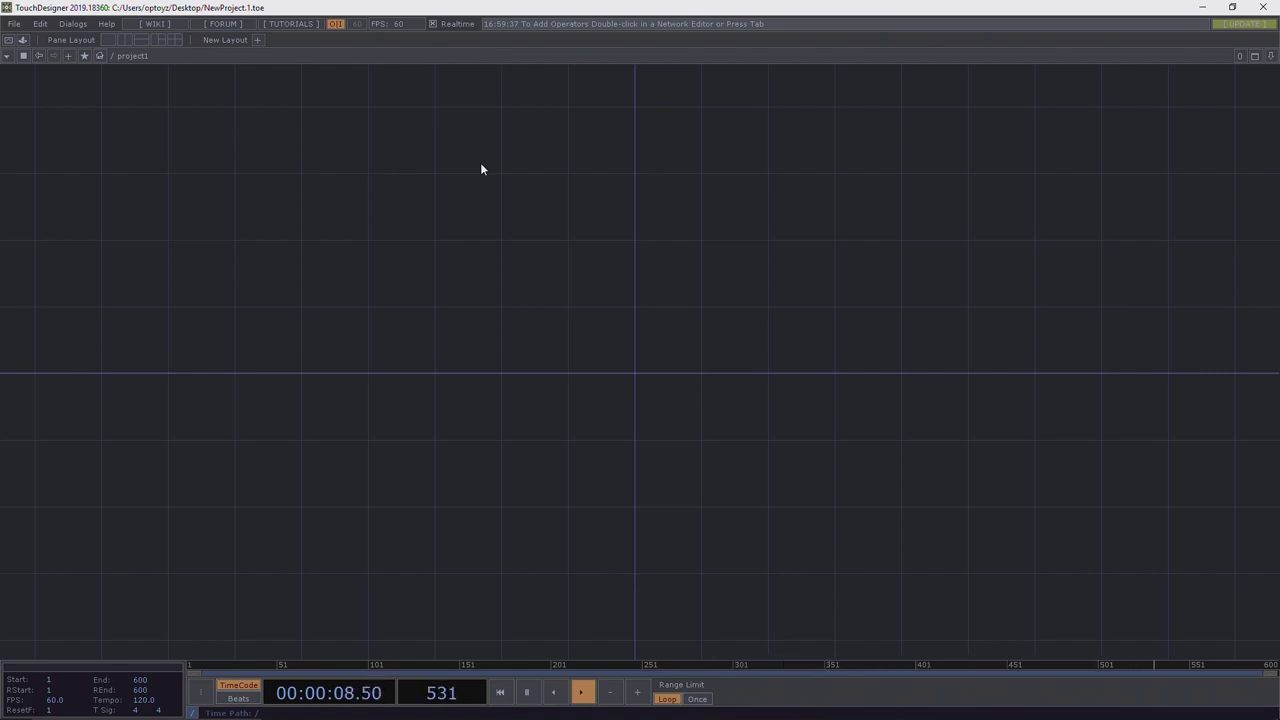
Start creating a project folder and browse to the Data (D:) drive for its path.
click(14, 23)
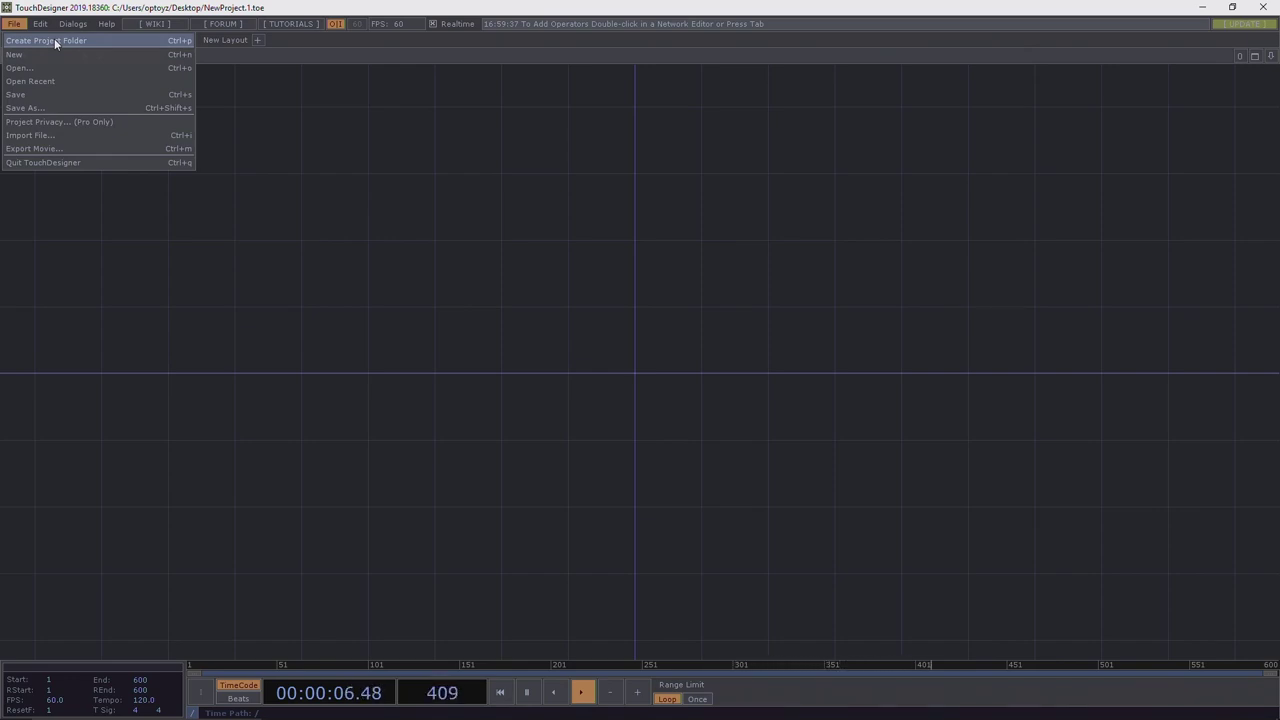
click(54, 40)
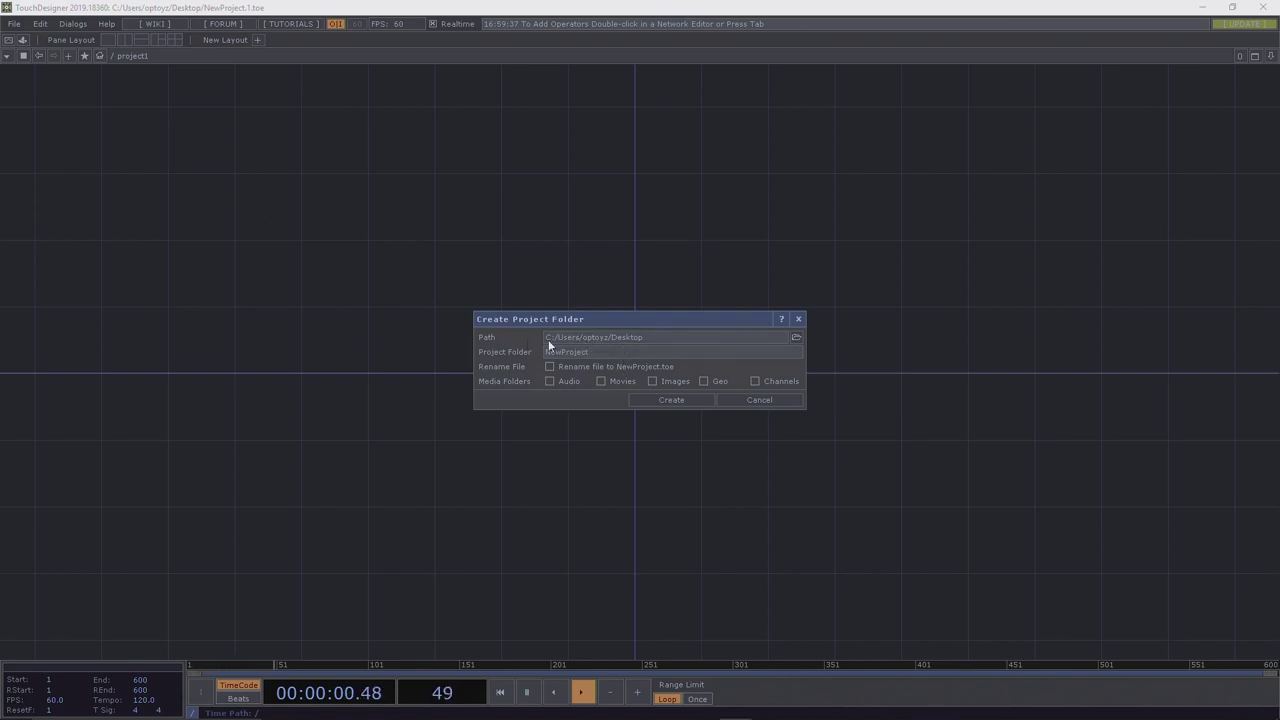
click(796, 341)
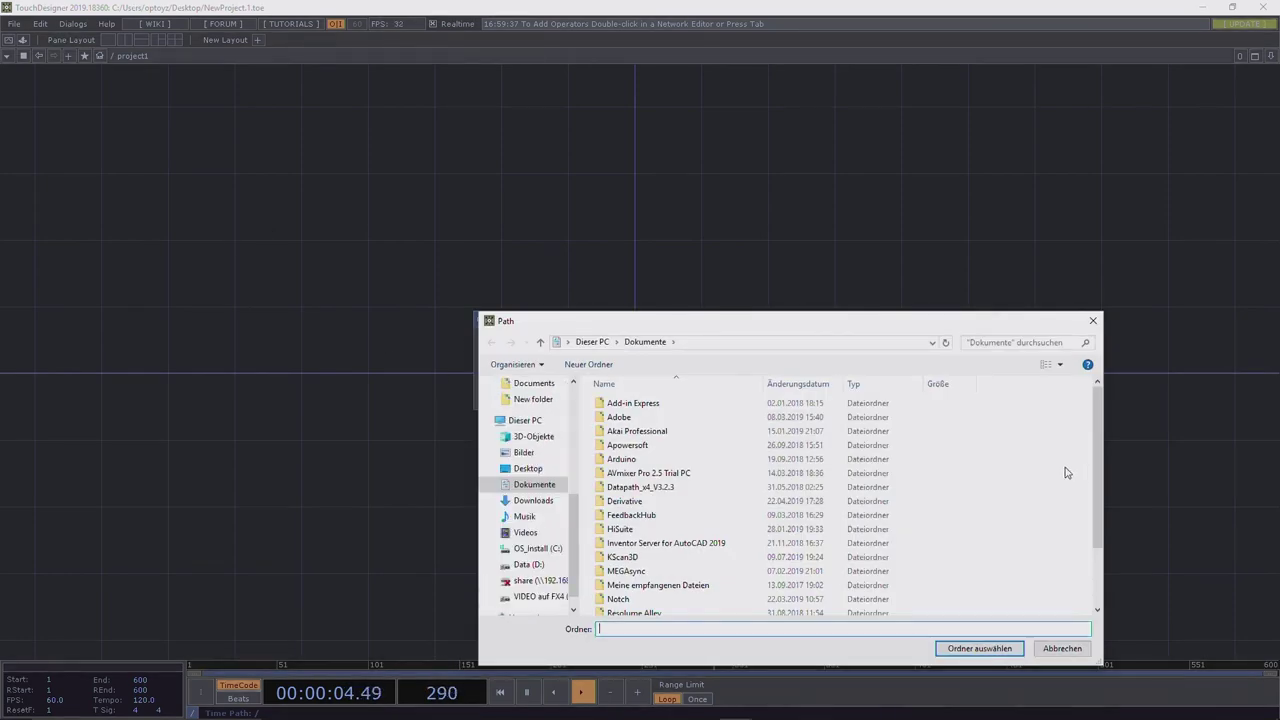
drag(826, 331, 778, 178)
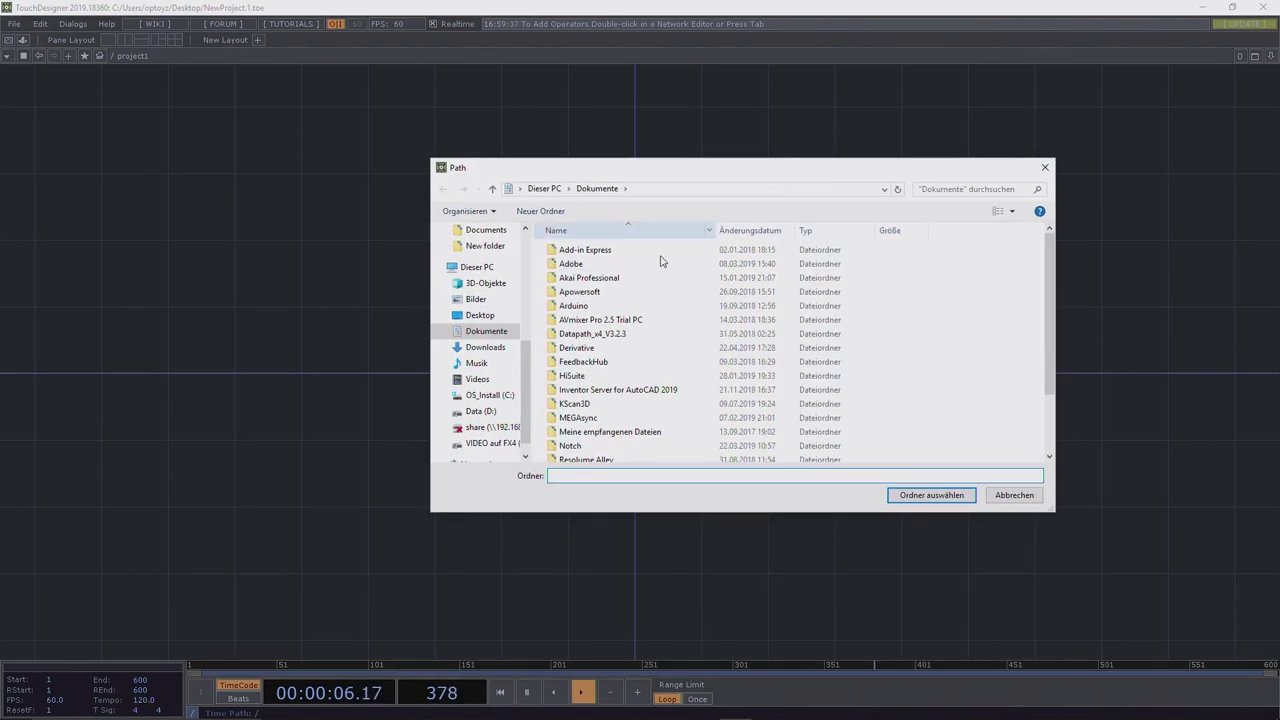
click(480, 411)
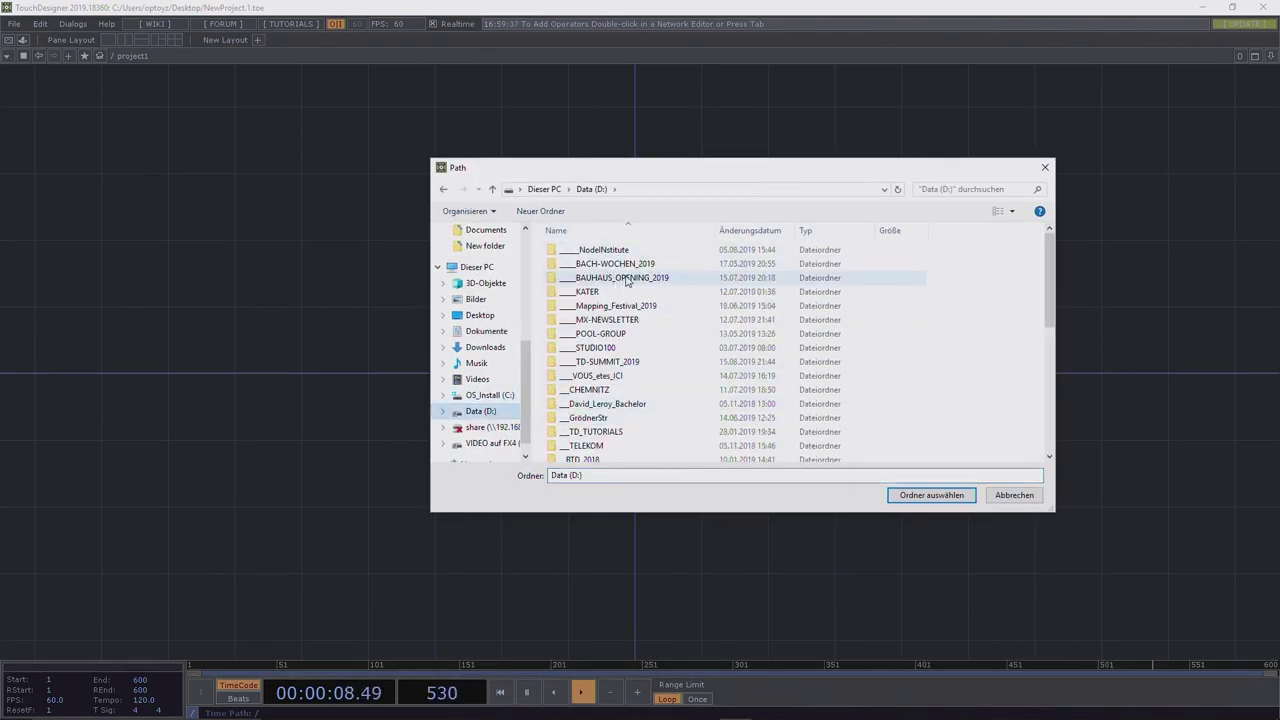
Make a new folder named ______TD_Montreal on Data (D:) and choose it as the project path.
right_click(911, 357)
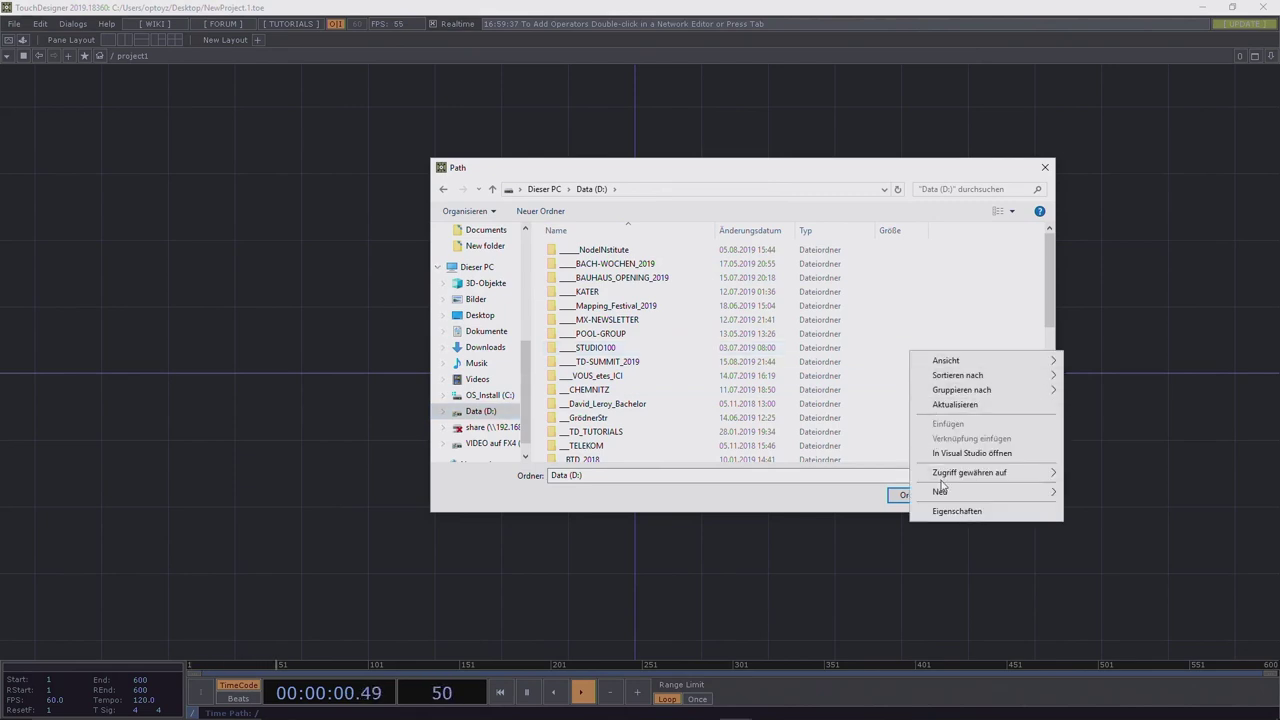
click(1081, 485)
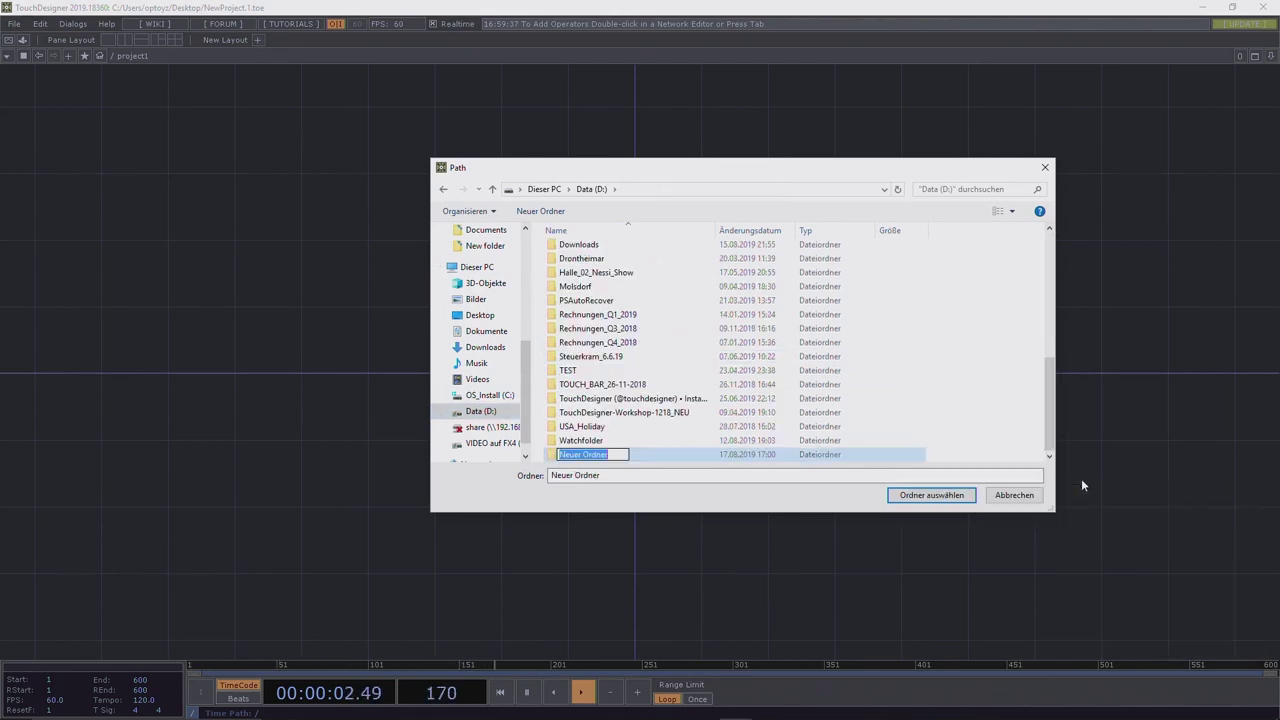
text(____T)
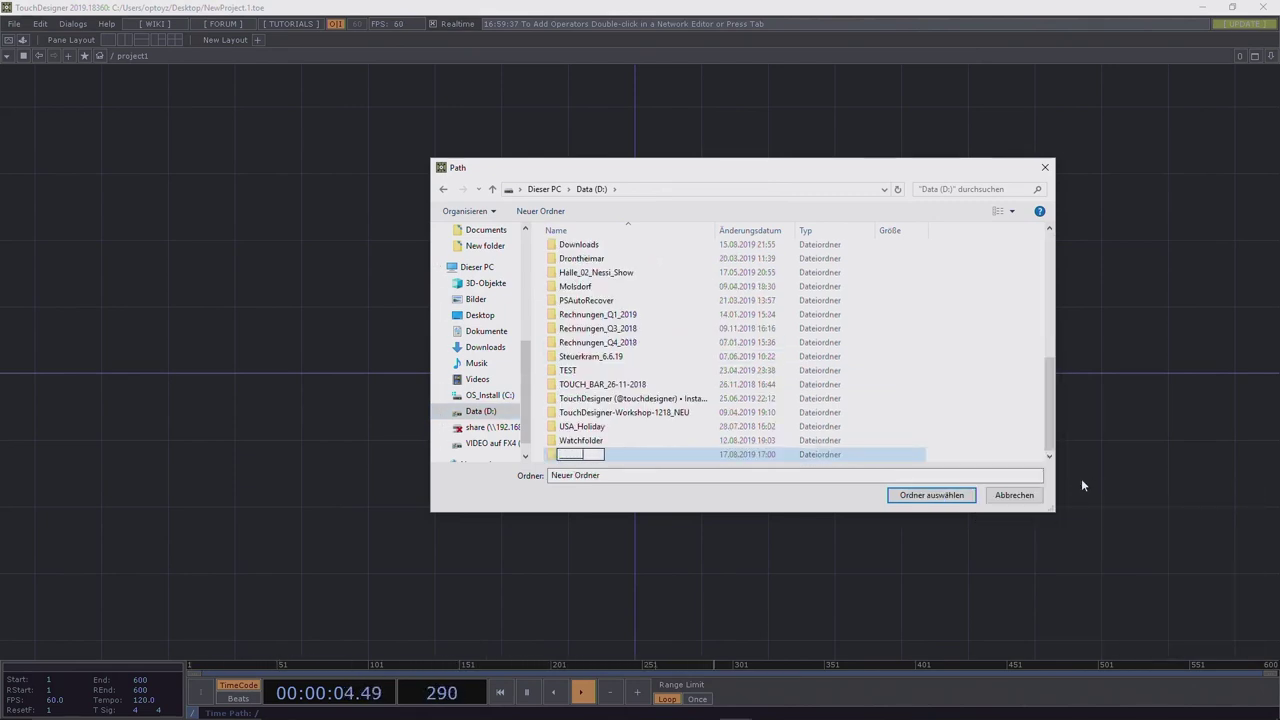
text(D_Mont)
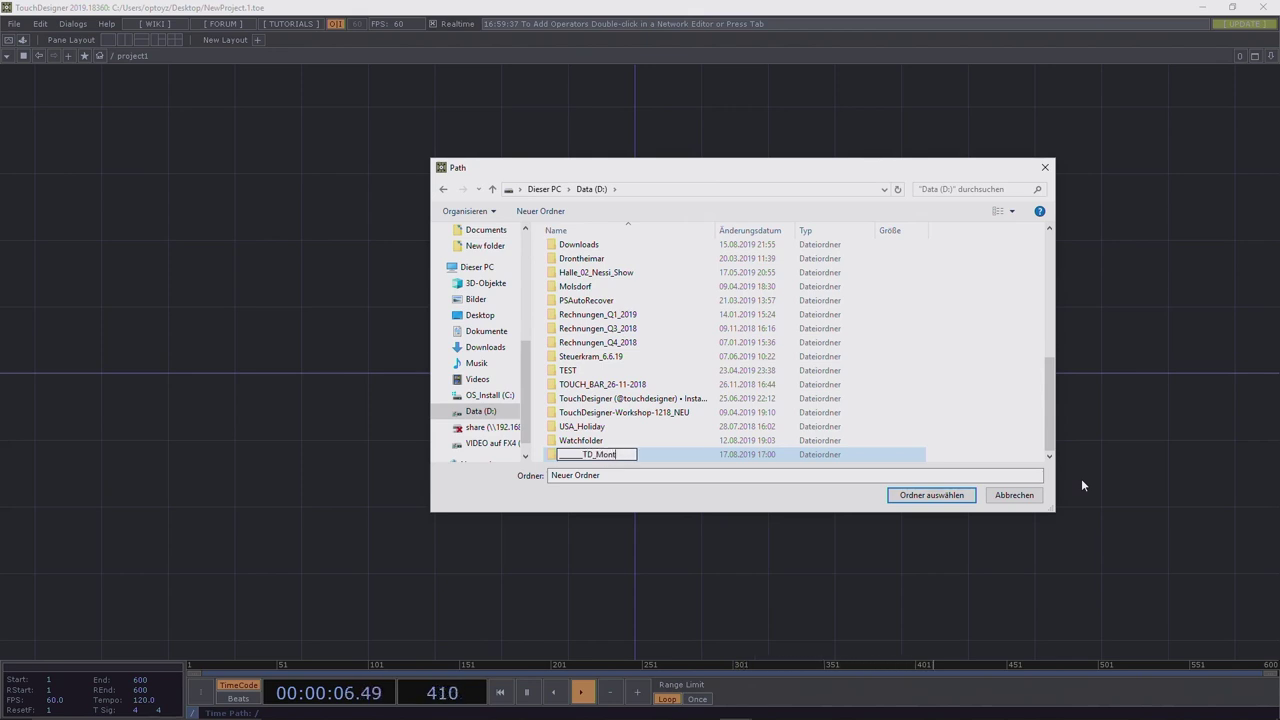
text(real)
key(Return)
key(Return)
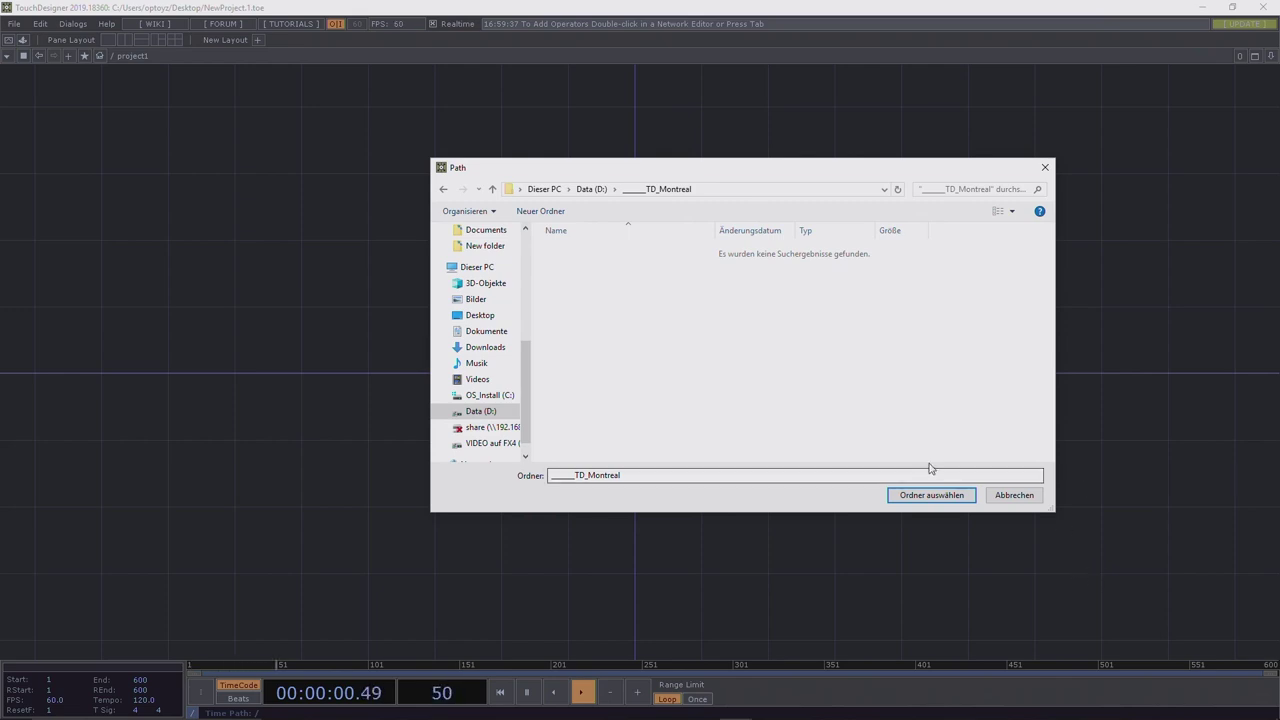
click(931, 495)
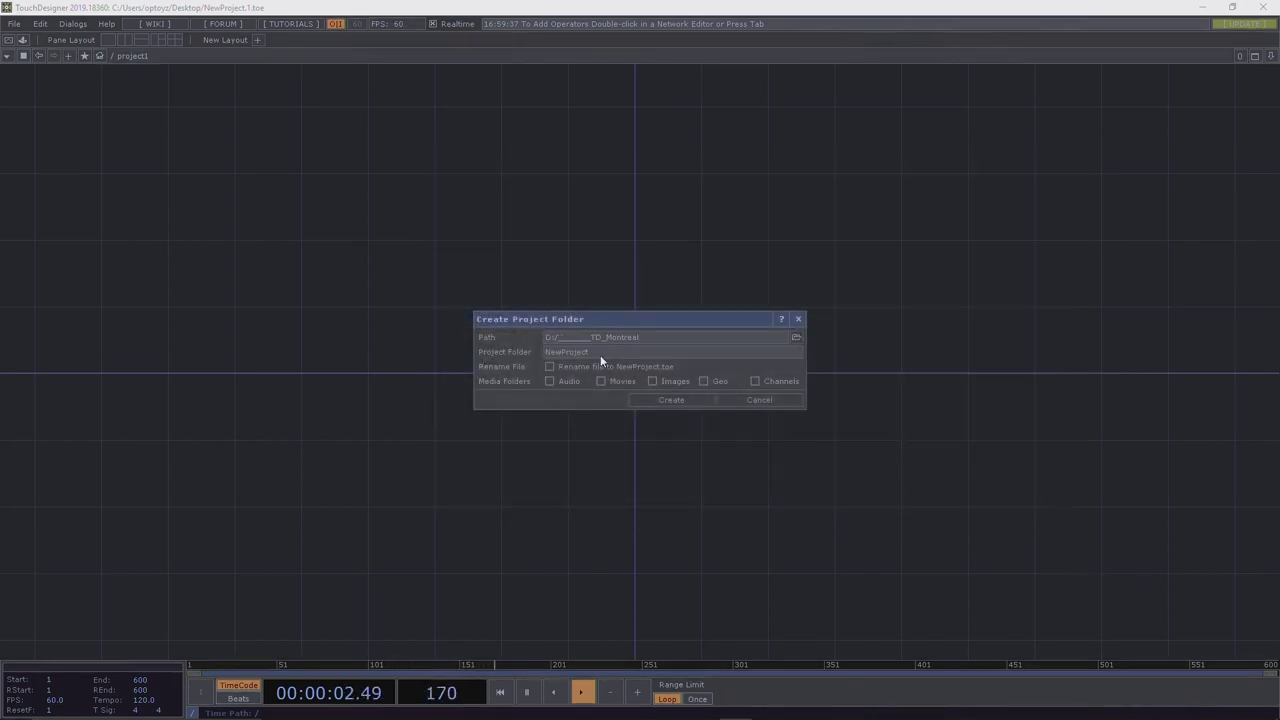
Create the project folder Workshop with the file renamed to match and the Audio, Movies, Images, Geo and Channels media folders.
click(569, 353)
text(Workshop)
click(549, 366)
click(755, 381)
click(671, 399)
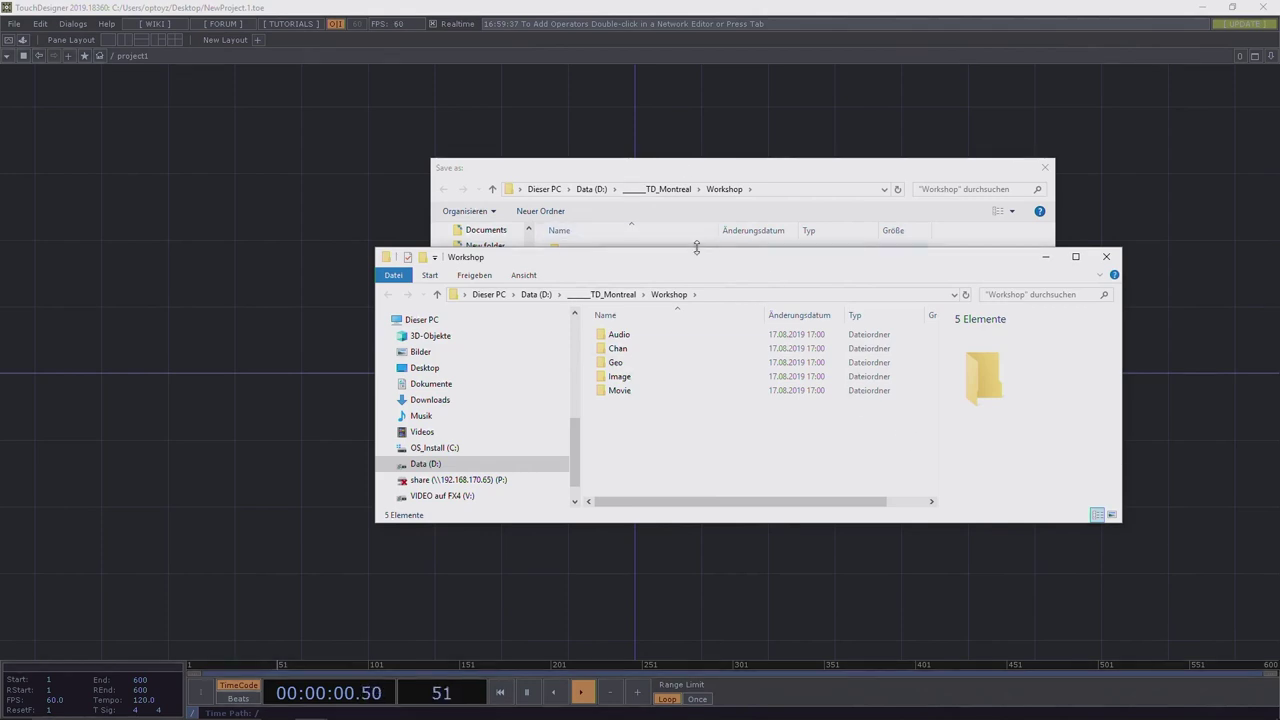
Examine the new Workshop folder and its parent ______TD_Montreal in the file explorer, and close that window.
drag(671, 257, 378, 87)
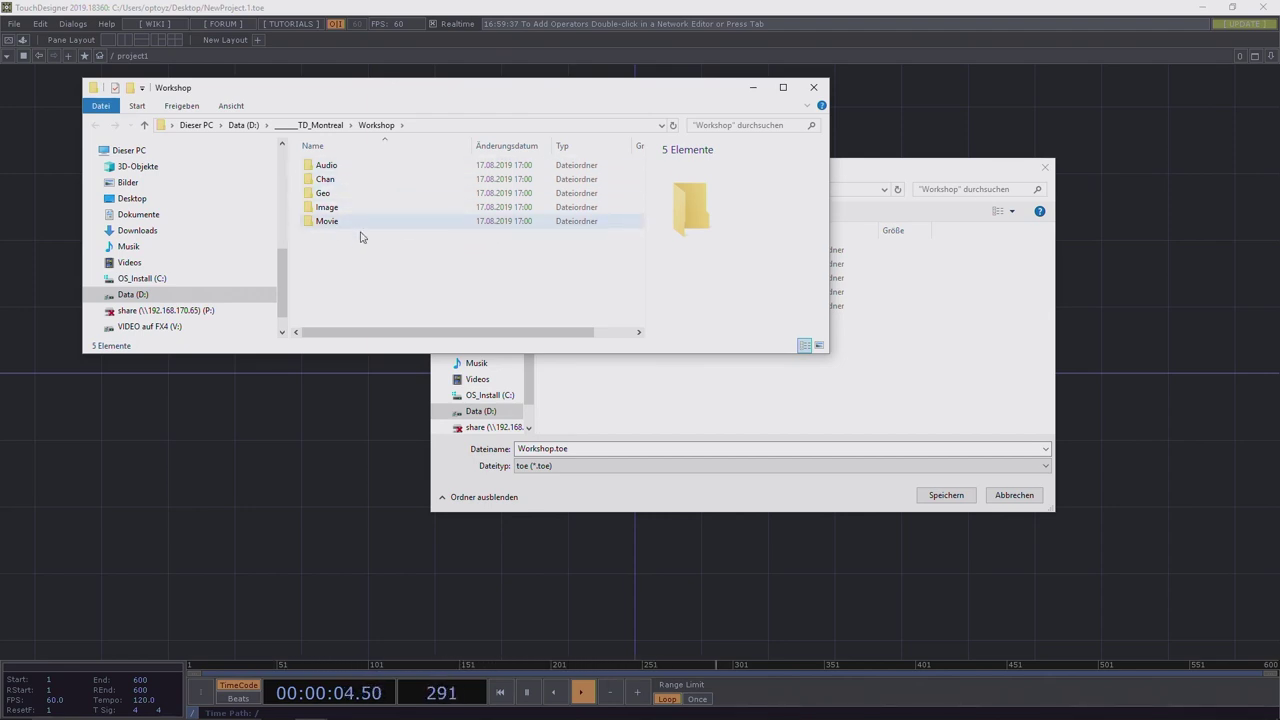
click(324, 125)
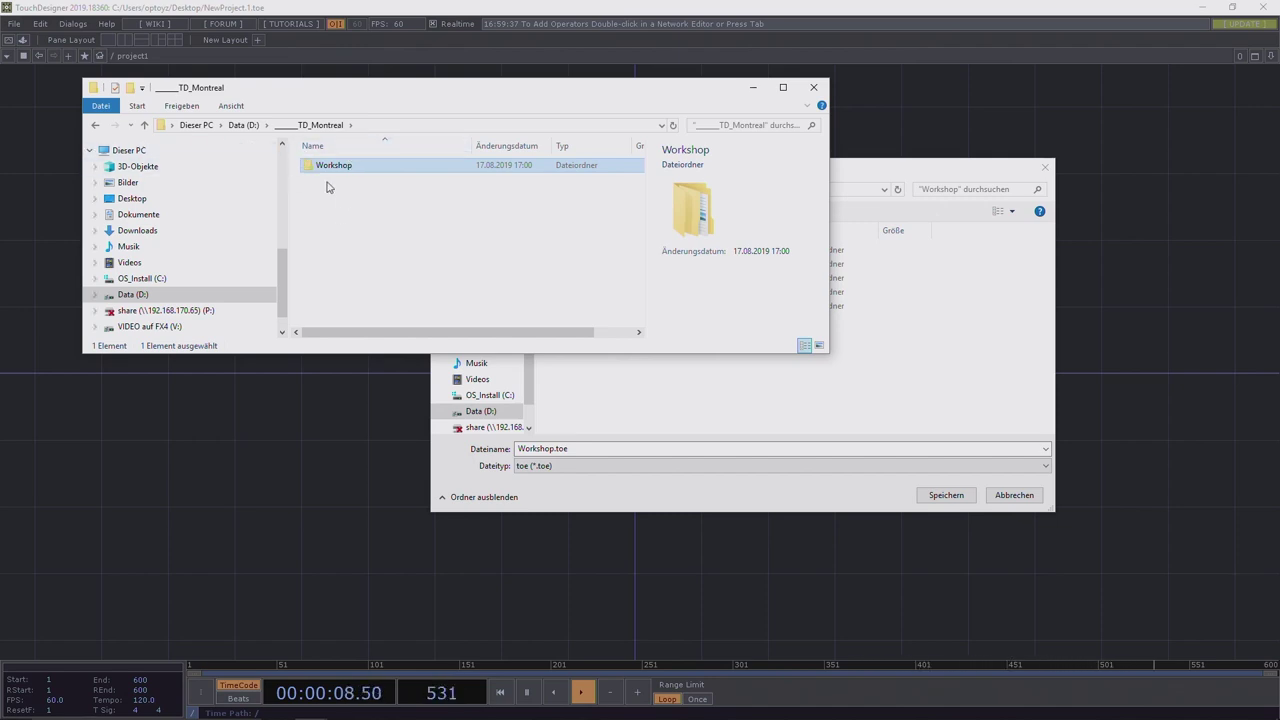
click(813, 87)
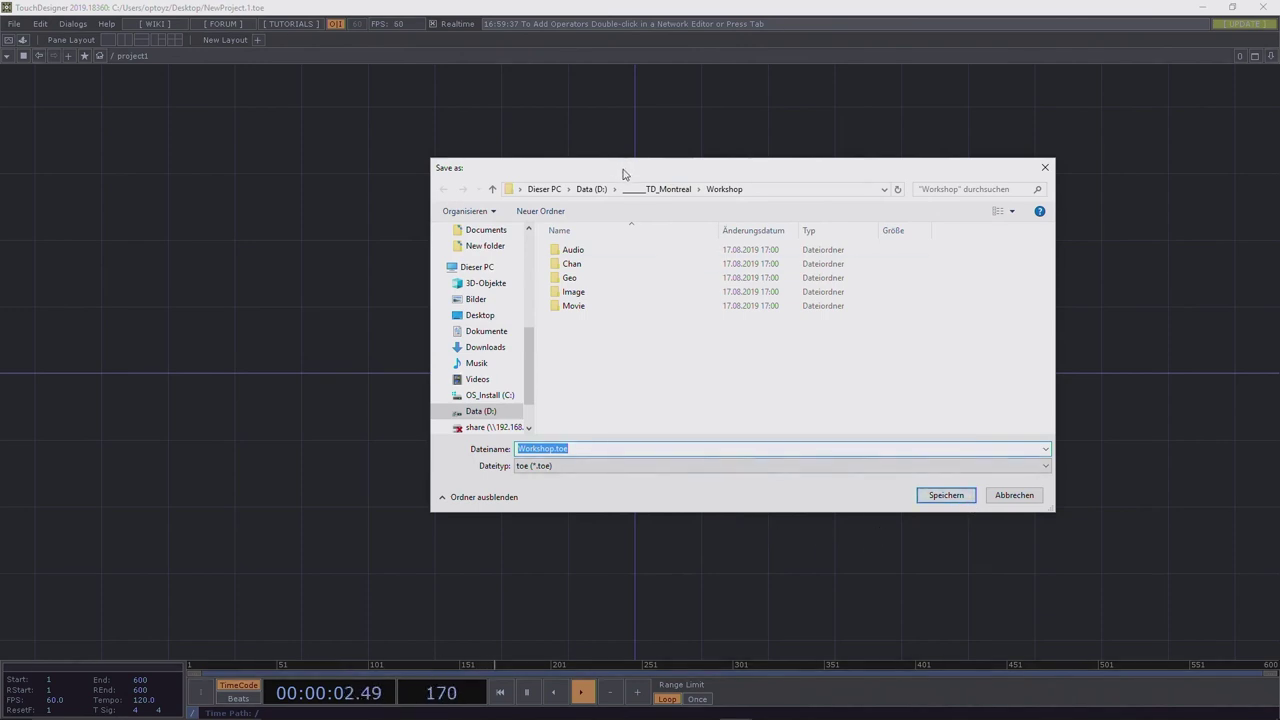
Save the project as Workshop.toe in the Workshop folder and save it once more as an incremental version.
drag(622, 173, 328, 106)
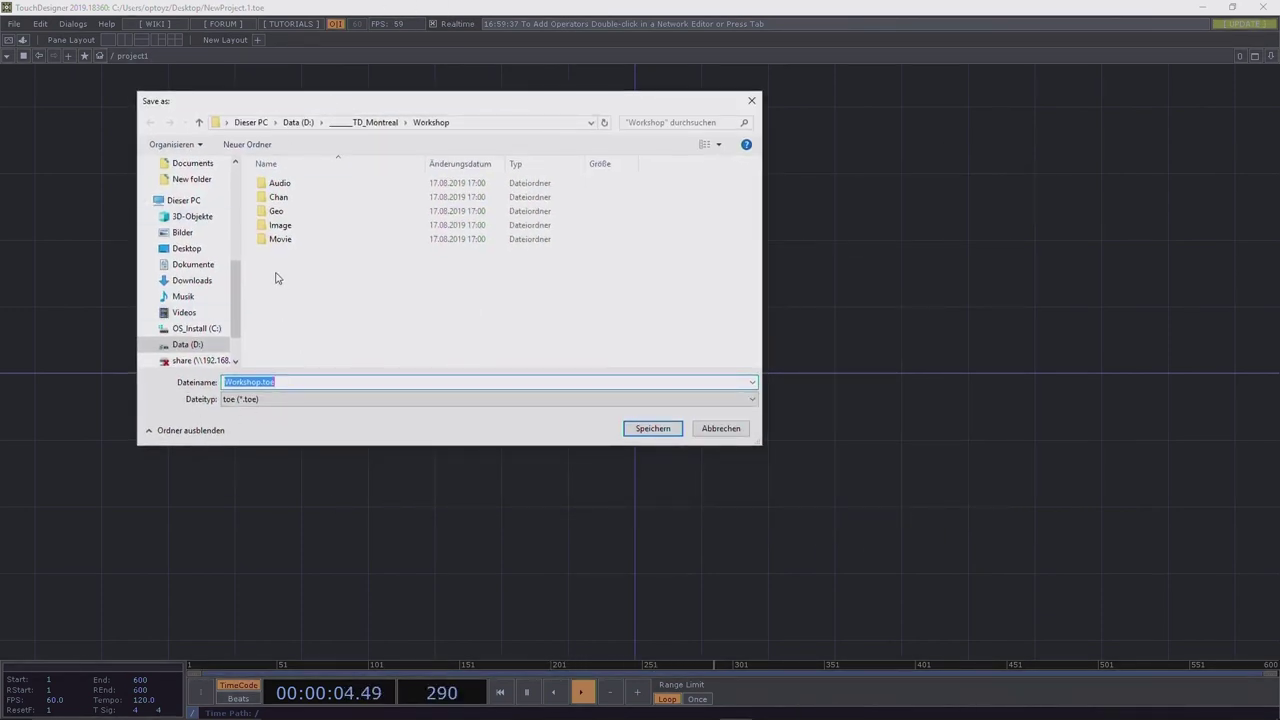
click(636, 432)
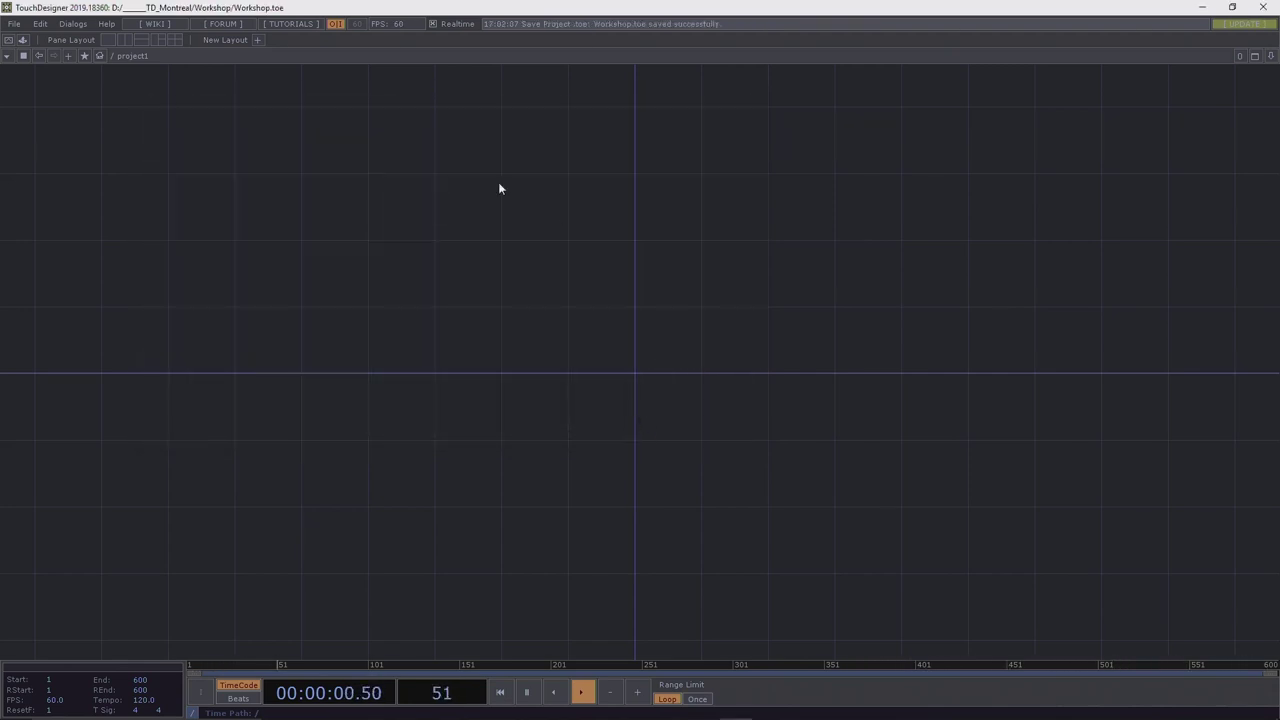
click(14, 23)
click(22, 95)
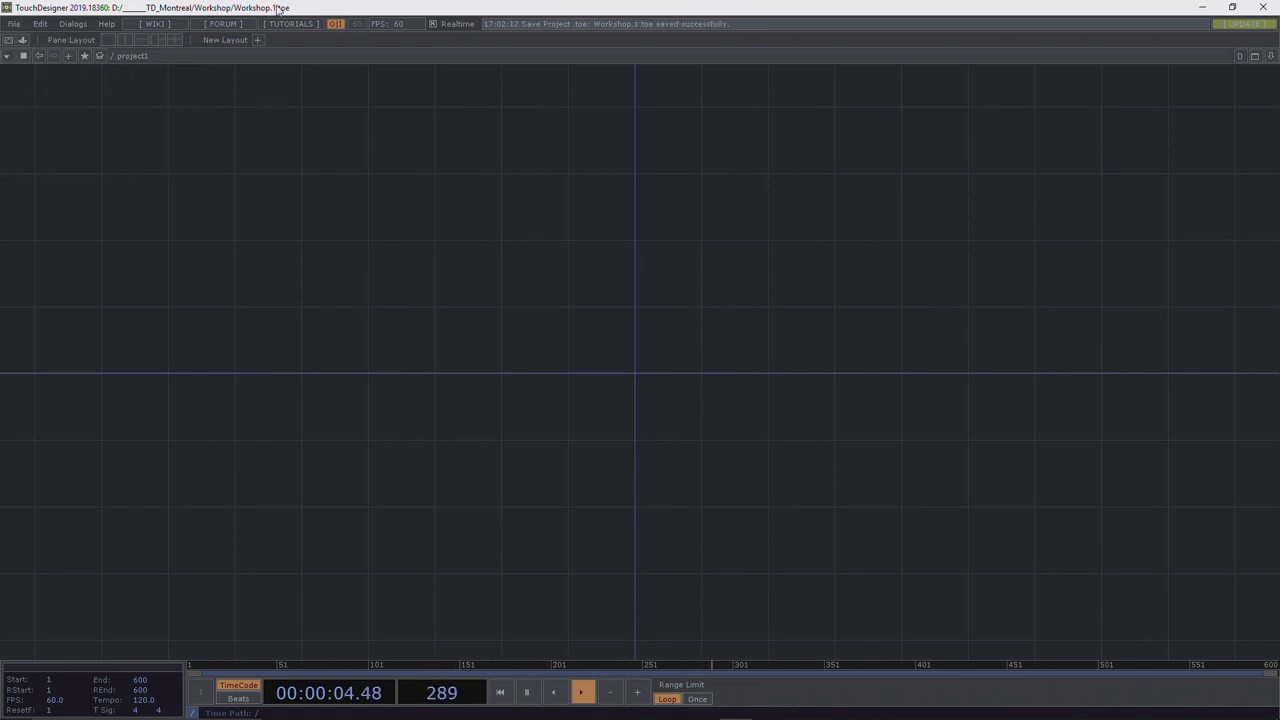
Switch to File Explorer and open the Workshop folder inside ______TD_Montreal on Data (D:).
key(alt+Tab)
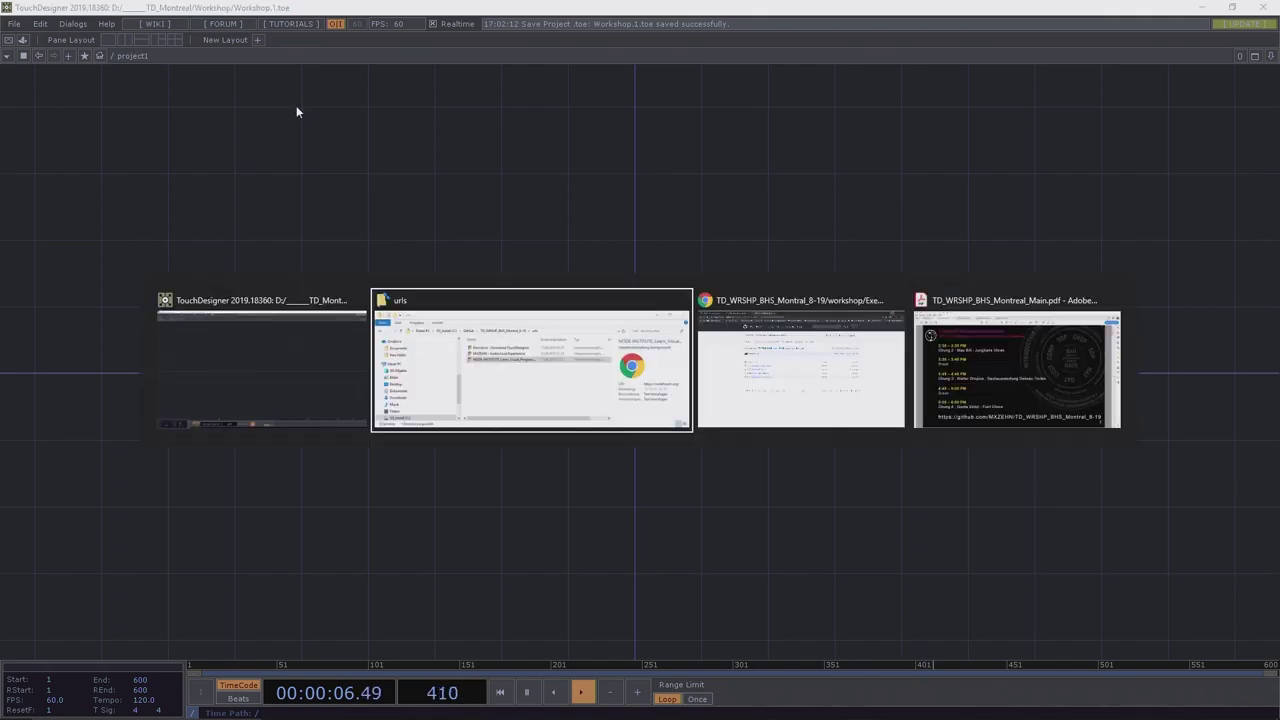
key(alt+Tab)
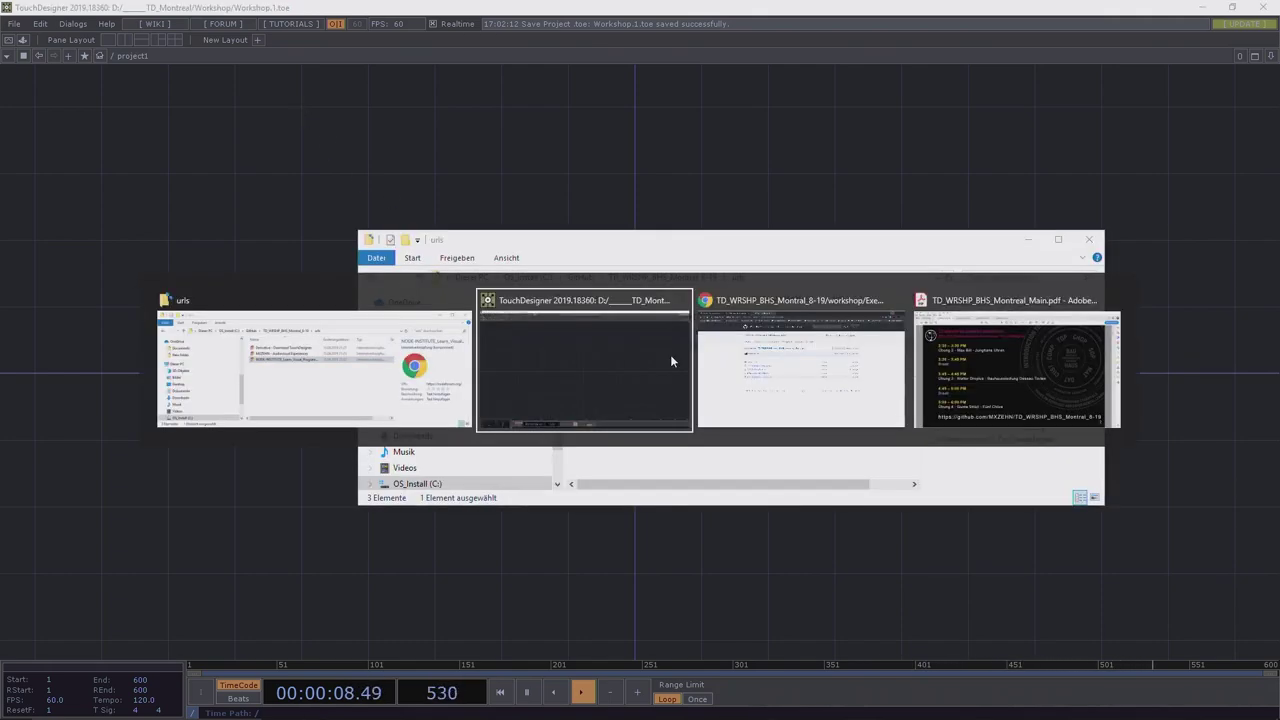
key(alt+Tab)
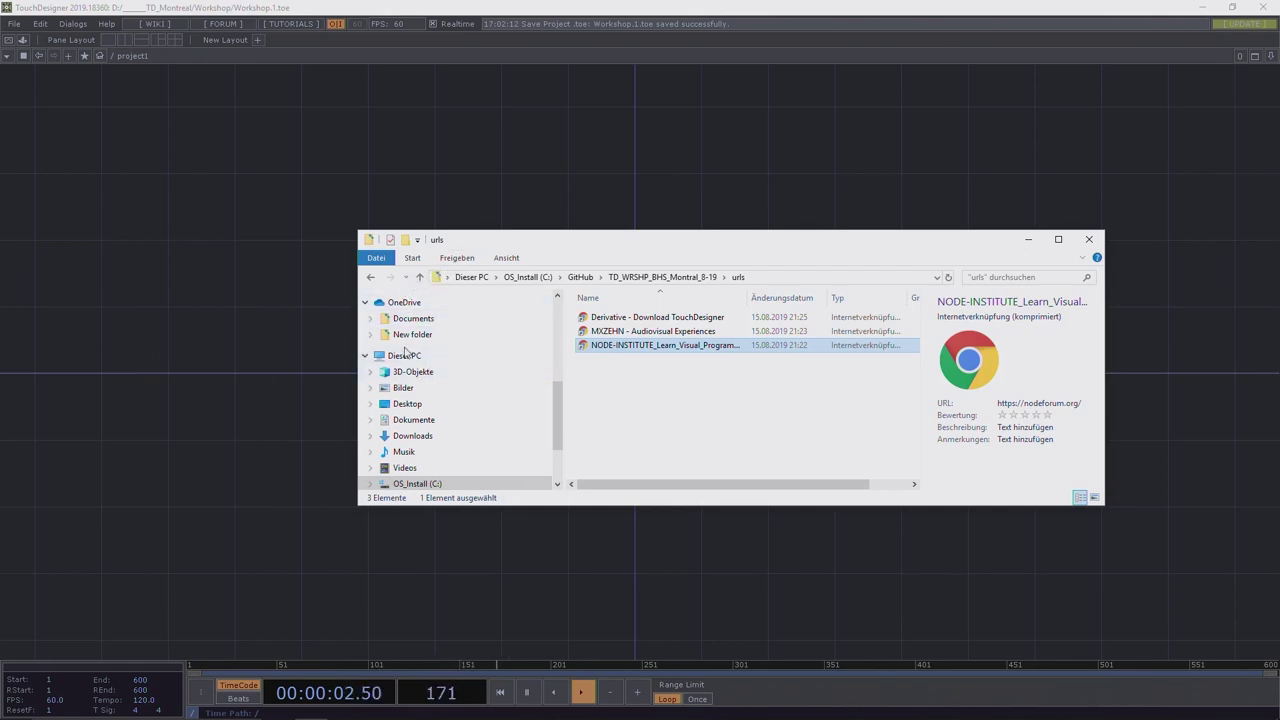
click(407, 484)
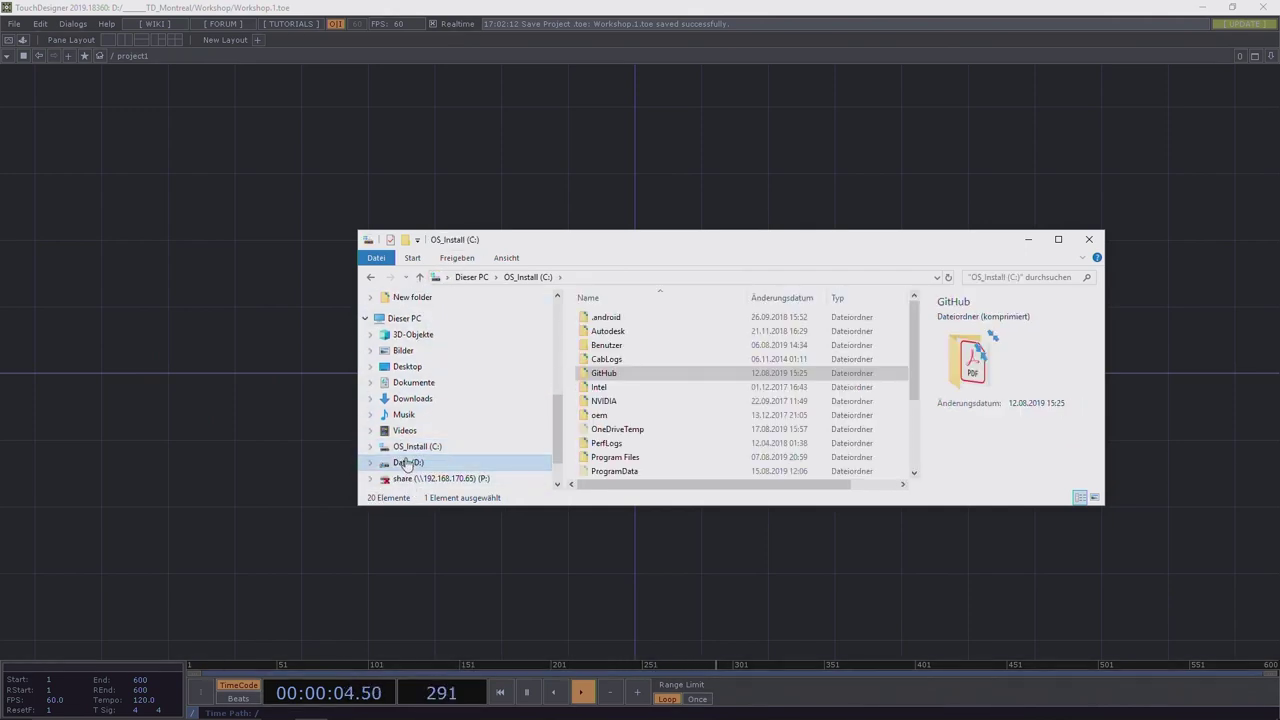
click(408, 462)
double_click(612, 318)
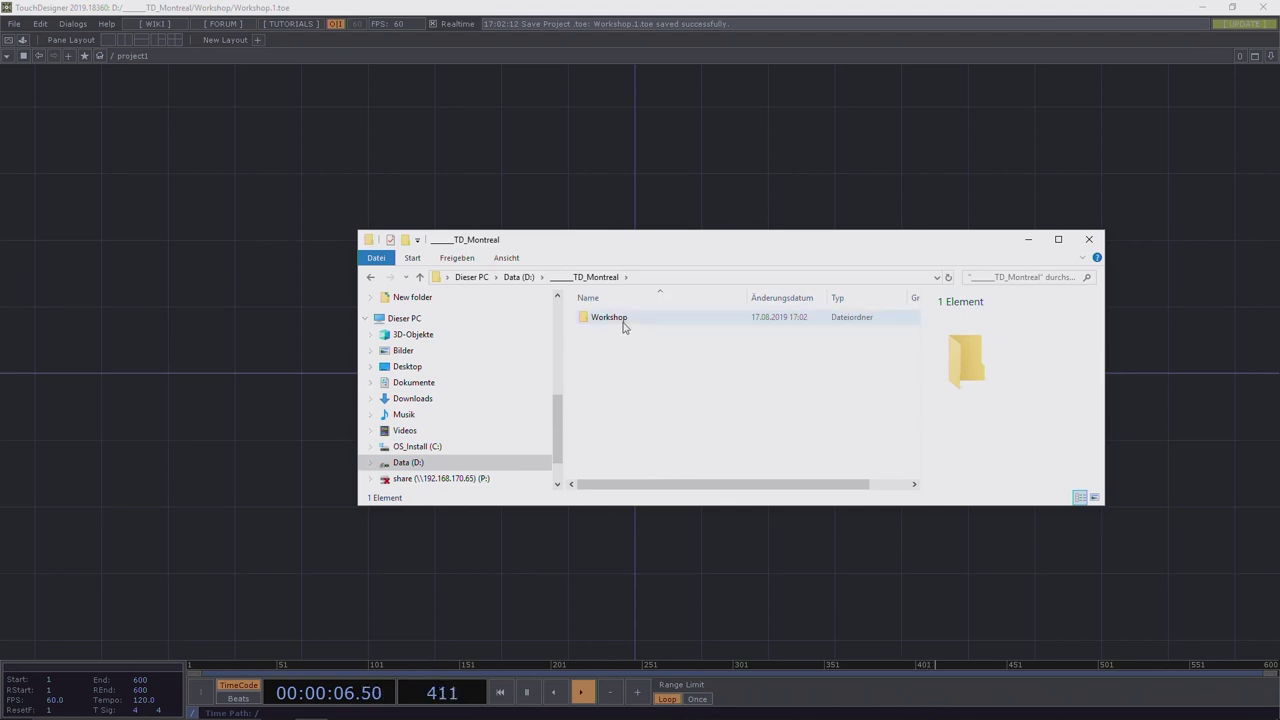
double_click(612, 318)
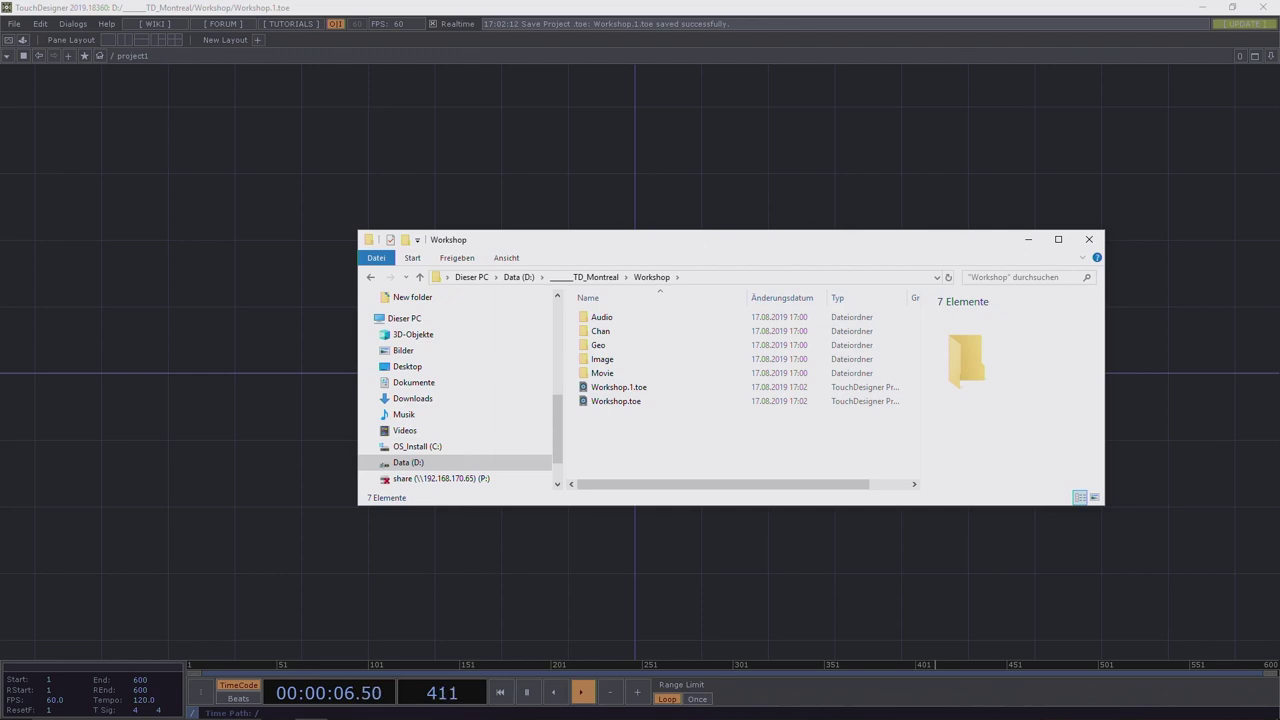
Inspect the saved Workshop.toe and Workshop.1.toe files in the folder and return to TouchDesigner.
drag(694, 246, 611, 163)
click(553, 320)
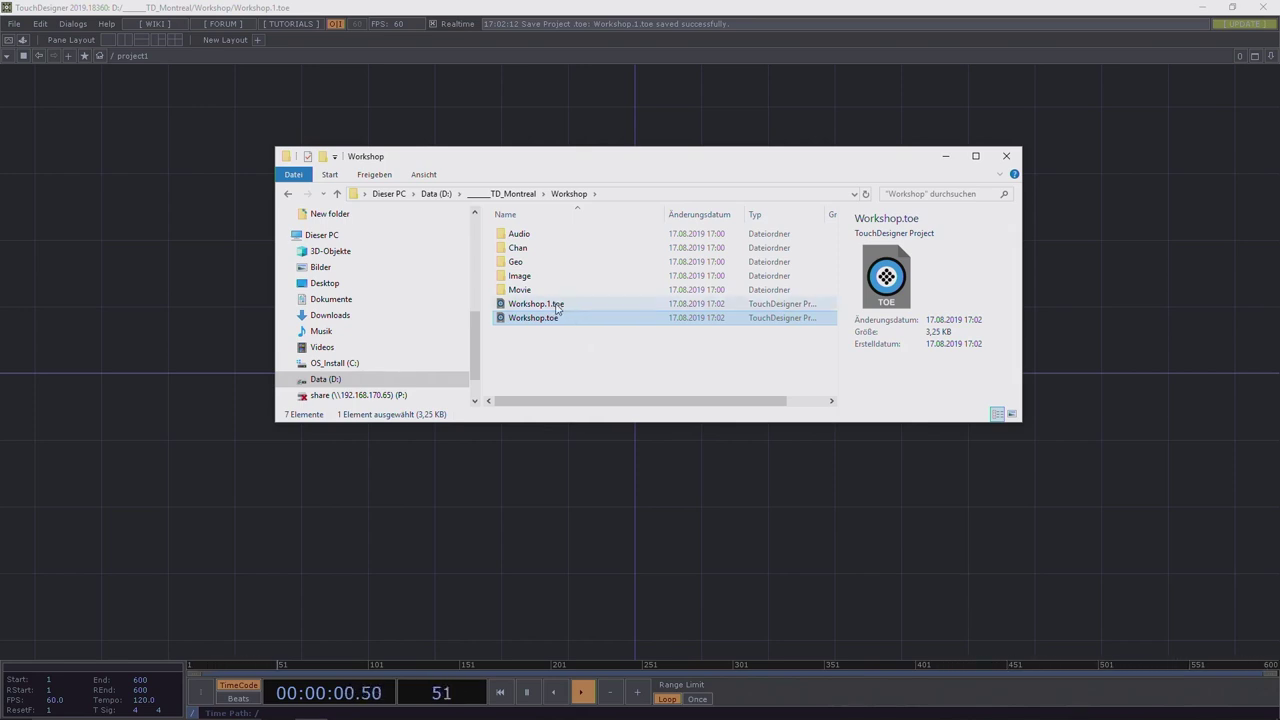
click(558, 360)
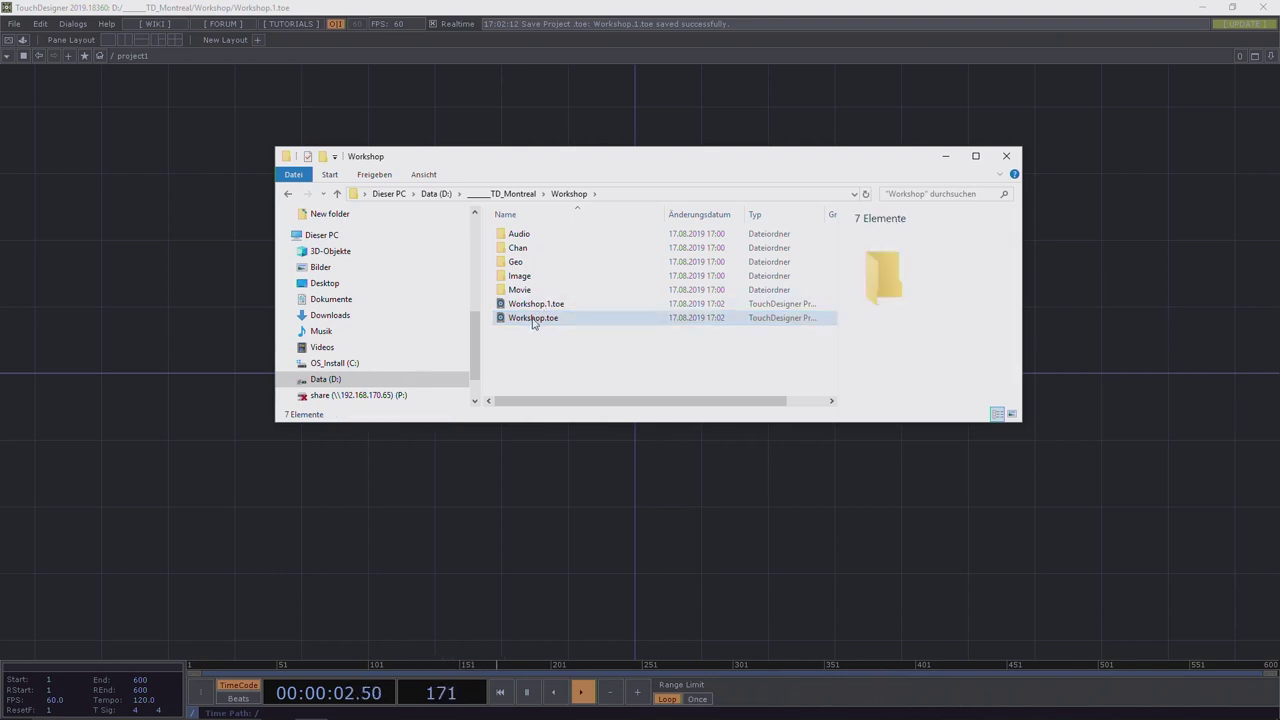
click(126, 136)
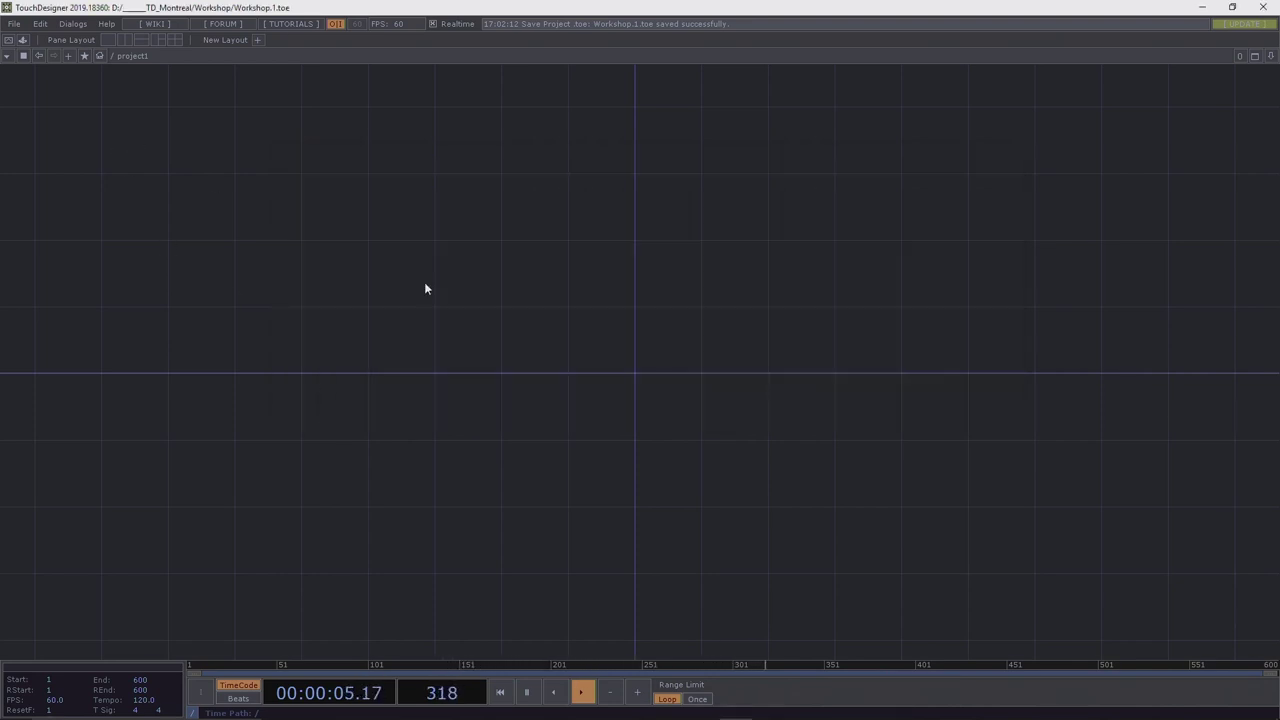
click(32, 24)
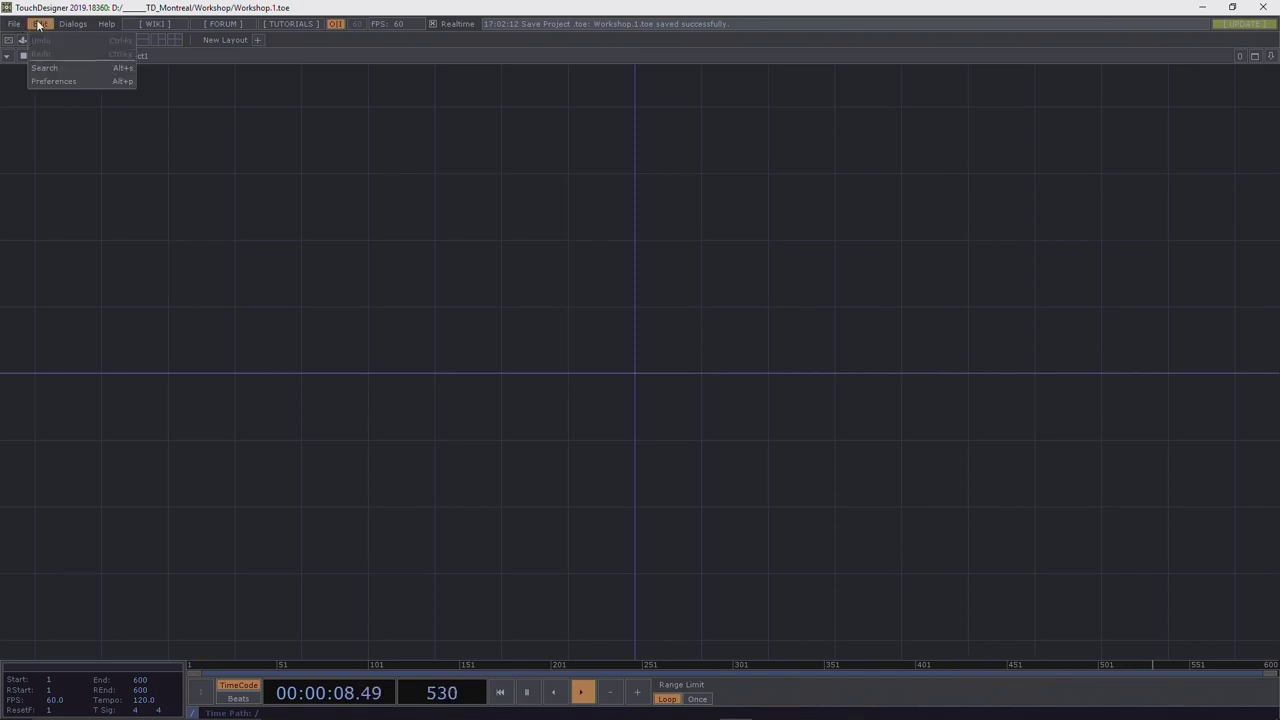
click(24, 25)
click(22, 25)
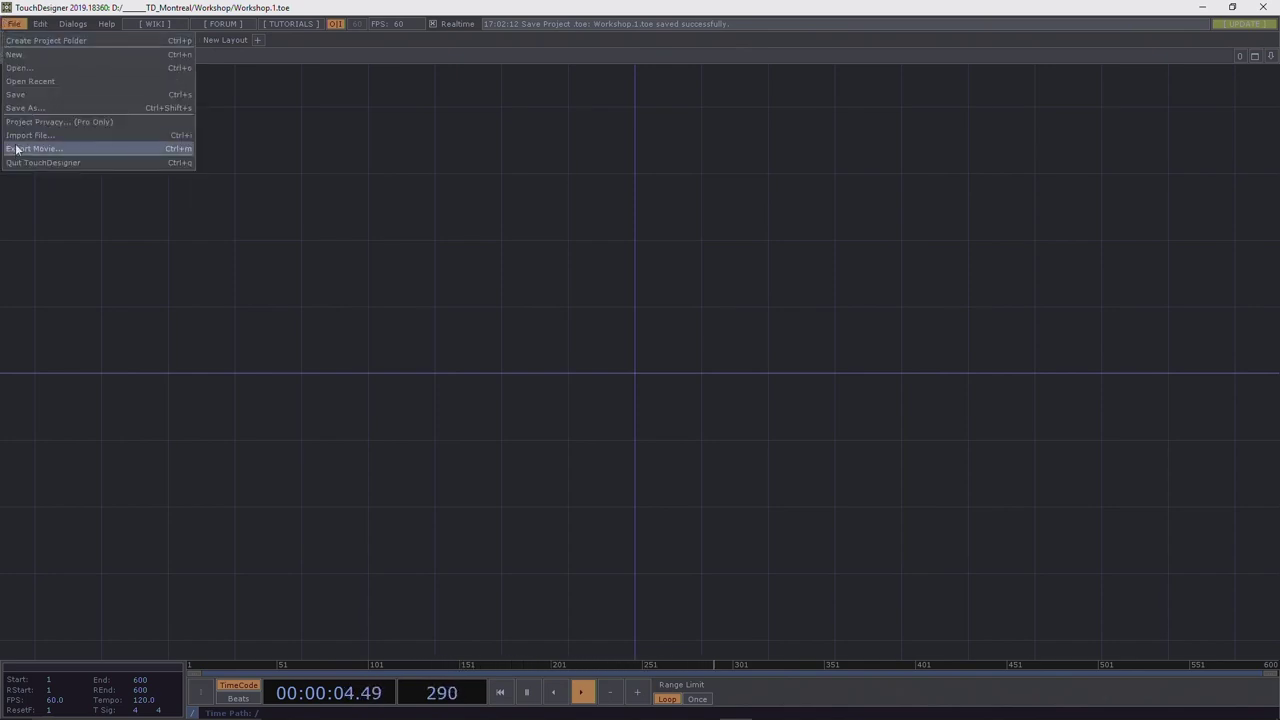
Open the Preferences dialog and examine the General settings, including the Increment Filename on Save option.
mouse_move(40, 24)
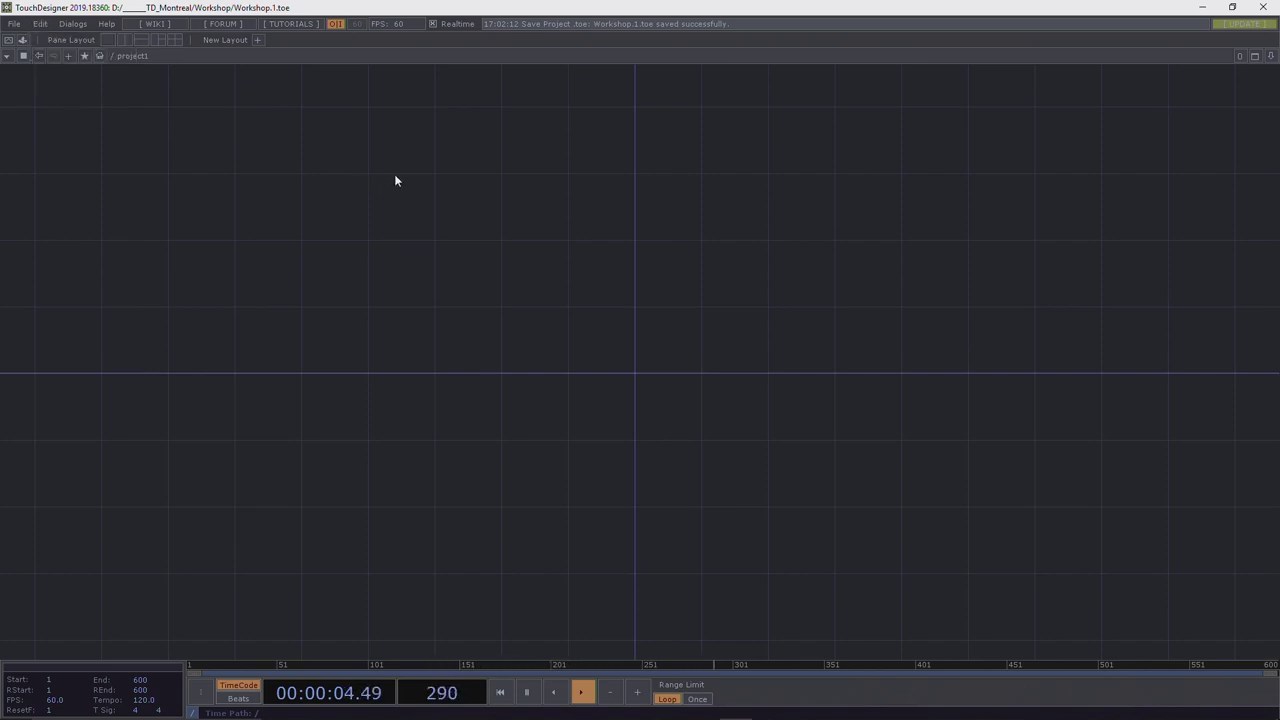
click(40, 23)
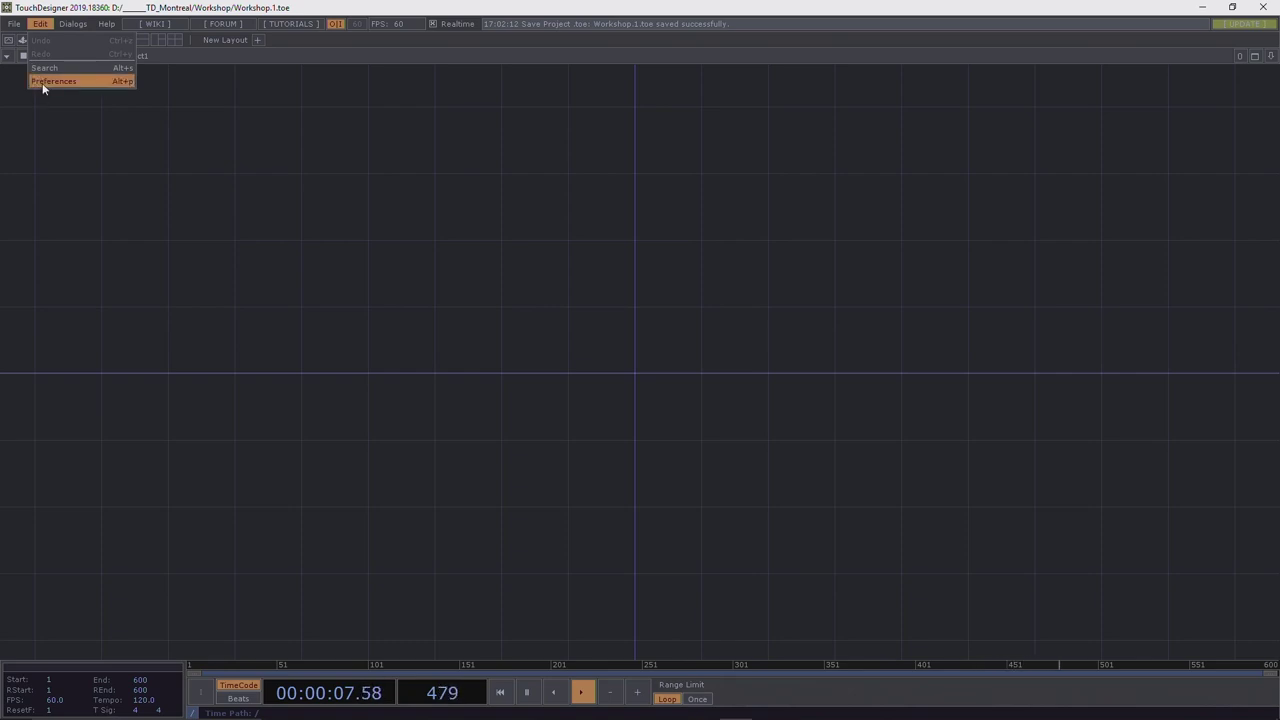
click(43, 81)
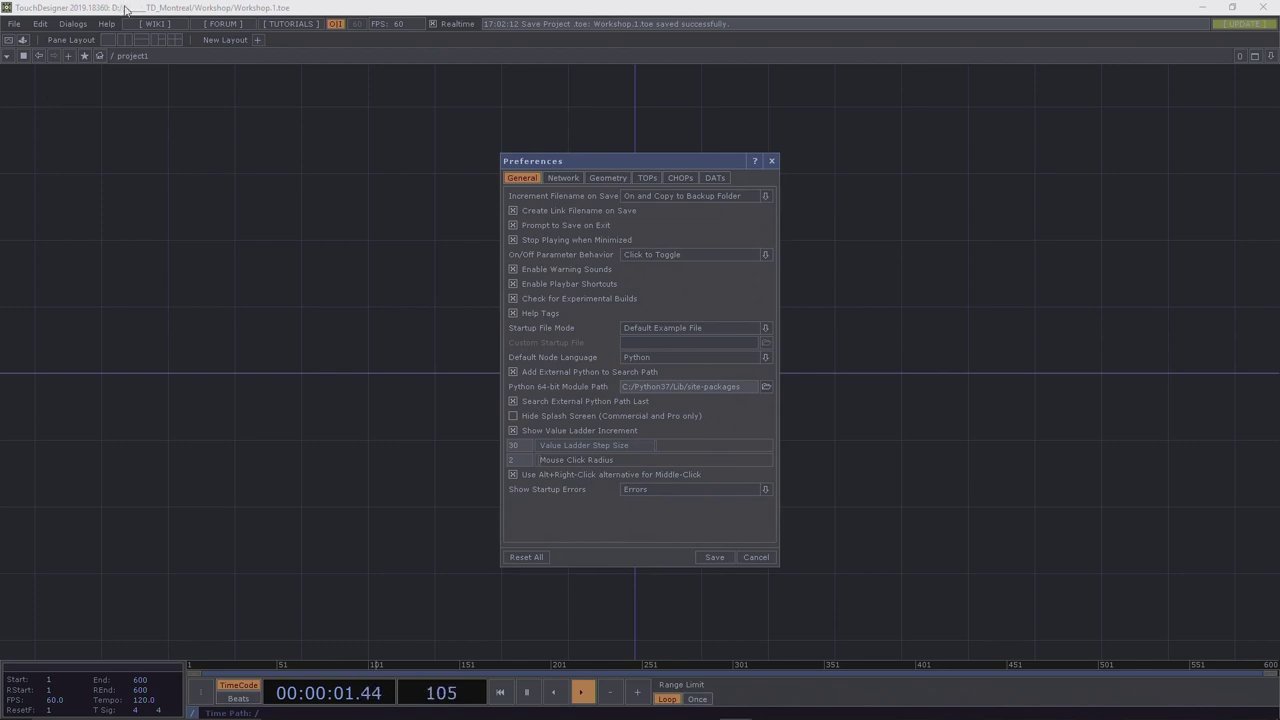
drag(609, 157, 380, 109)
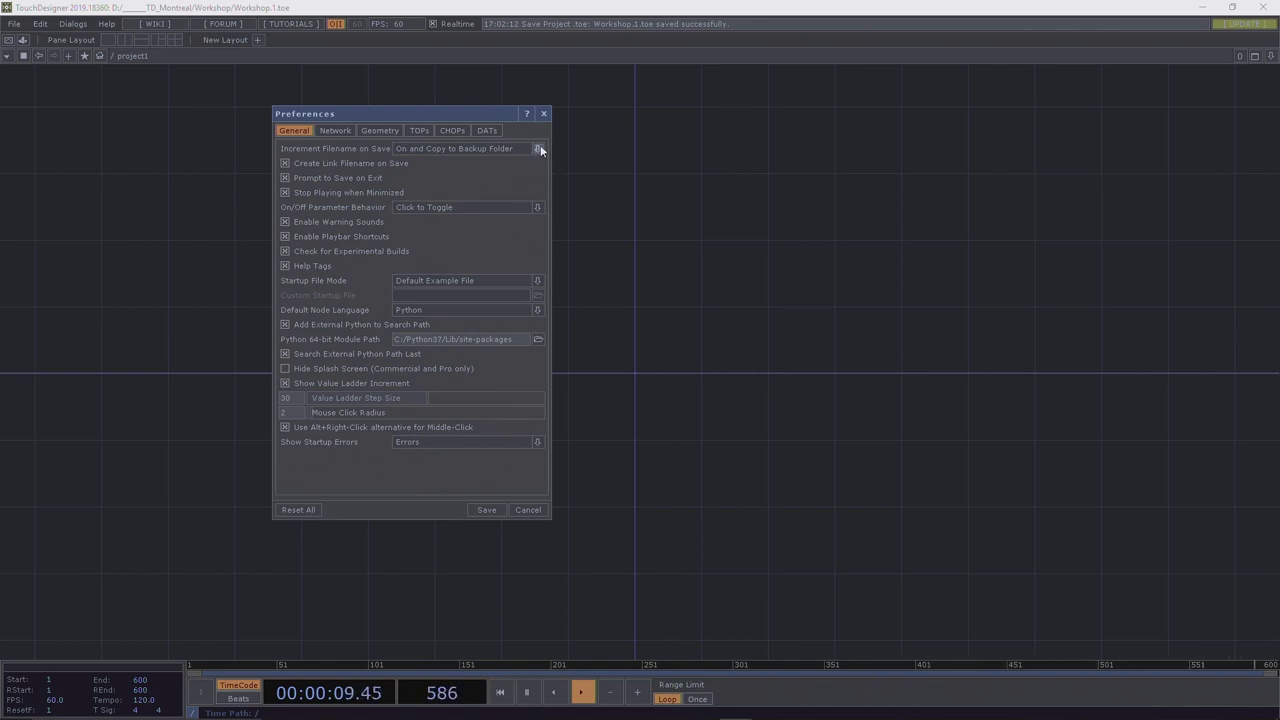
Check the versioned .toe files in the Workshop folder in File Explorer, return to TouchDesigner and close the Preferences.
key(alt+Tab)
key(alt+Tab)
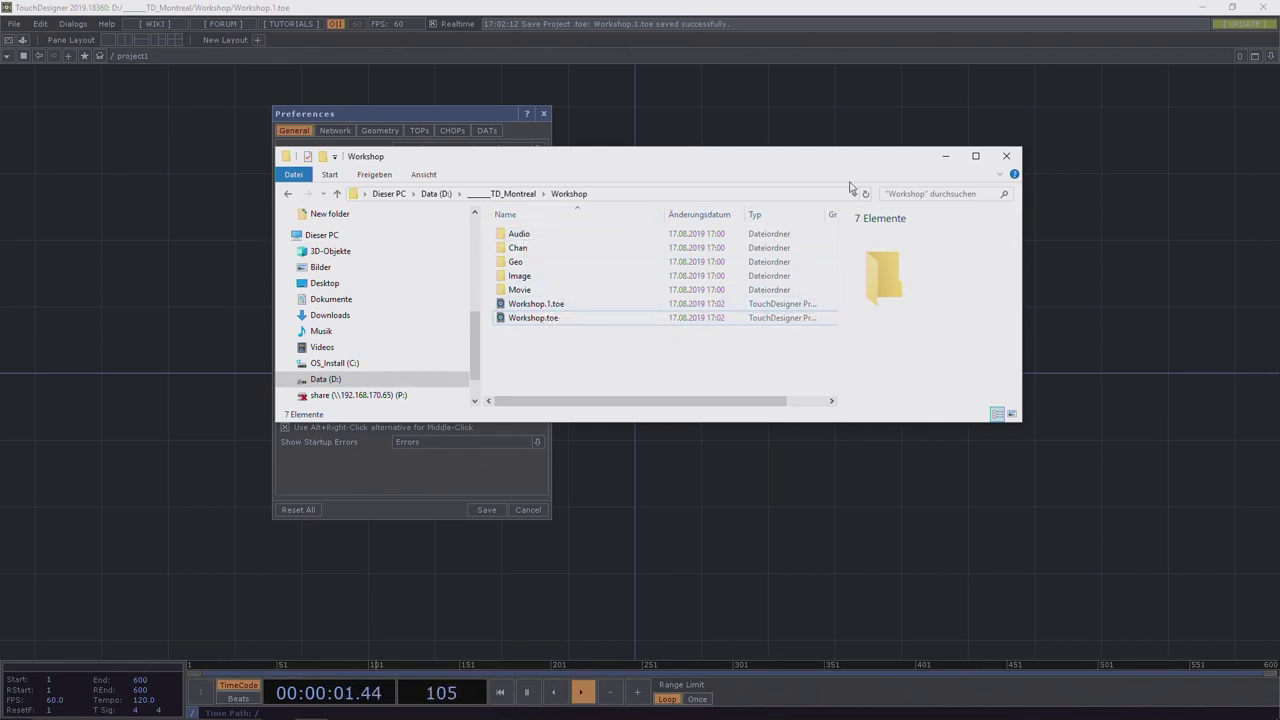
click(945, 156)
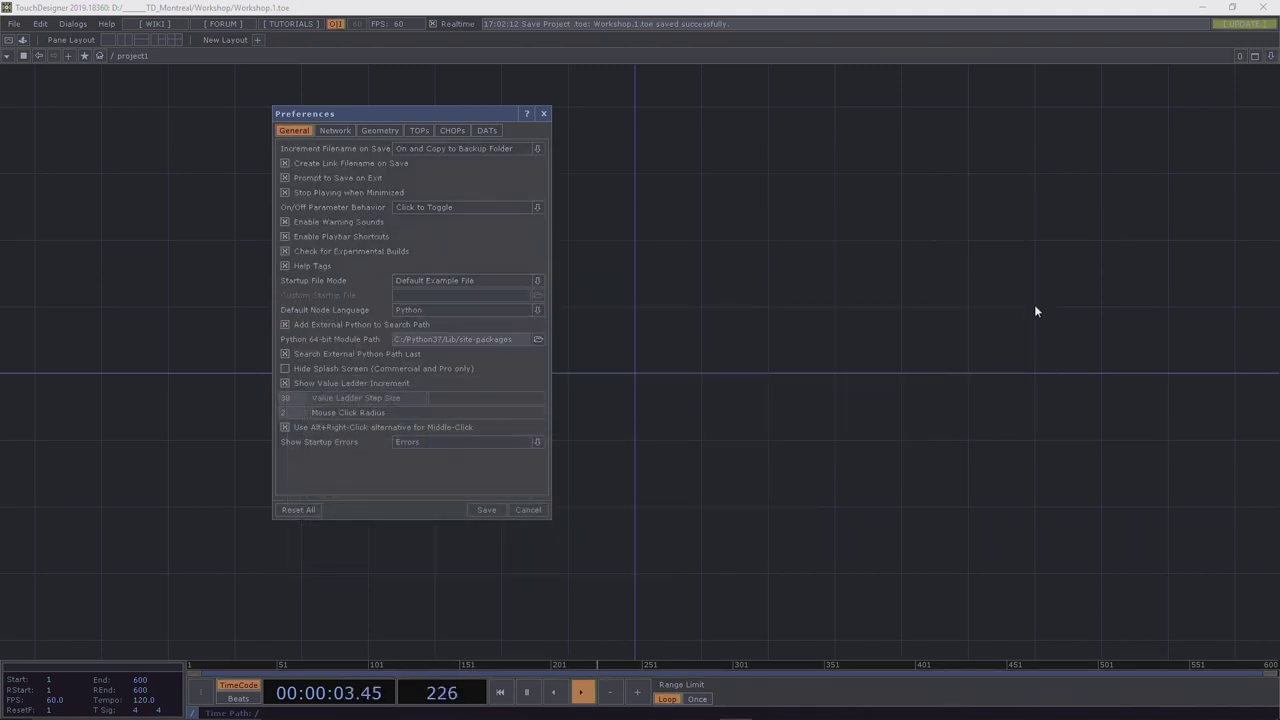
drag(400, 112, 181, 93)
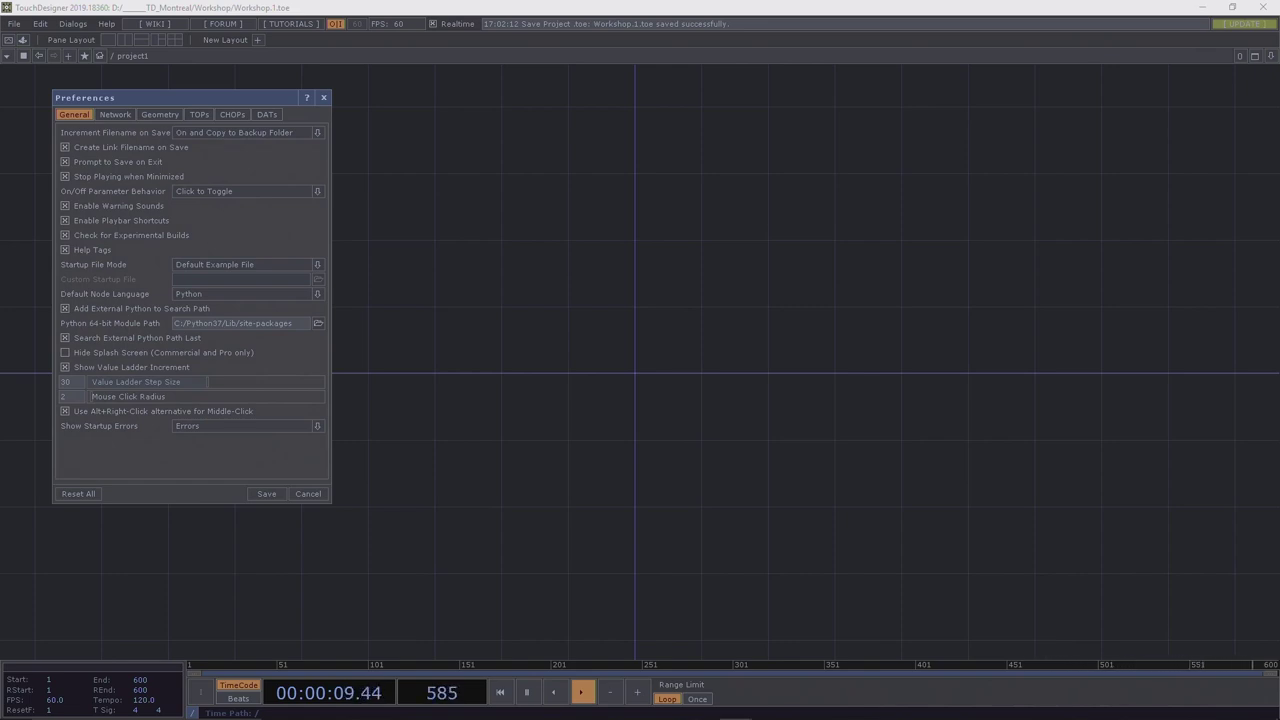
click(324, 98)
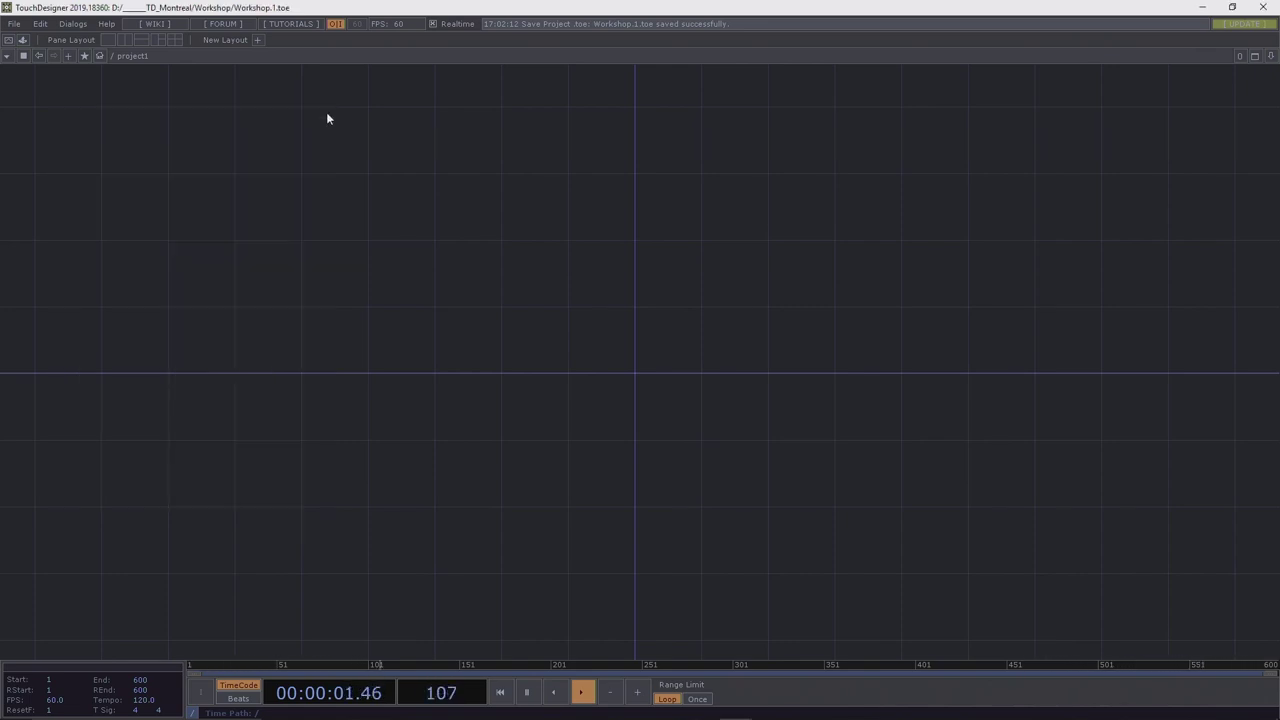
Open the Textport, examine its Python prompt and logged script output, and close it.
click(76, 24)
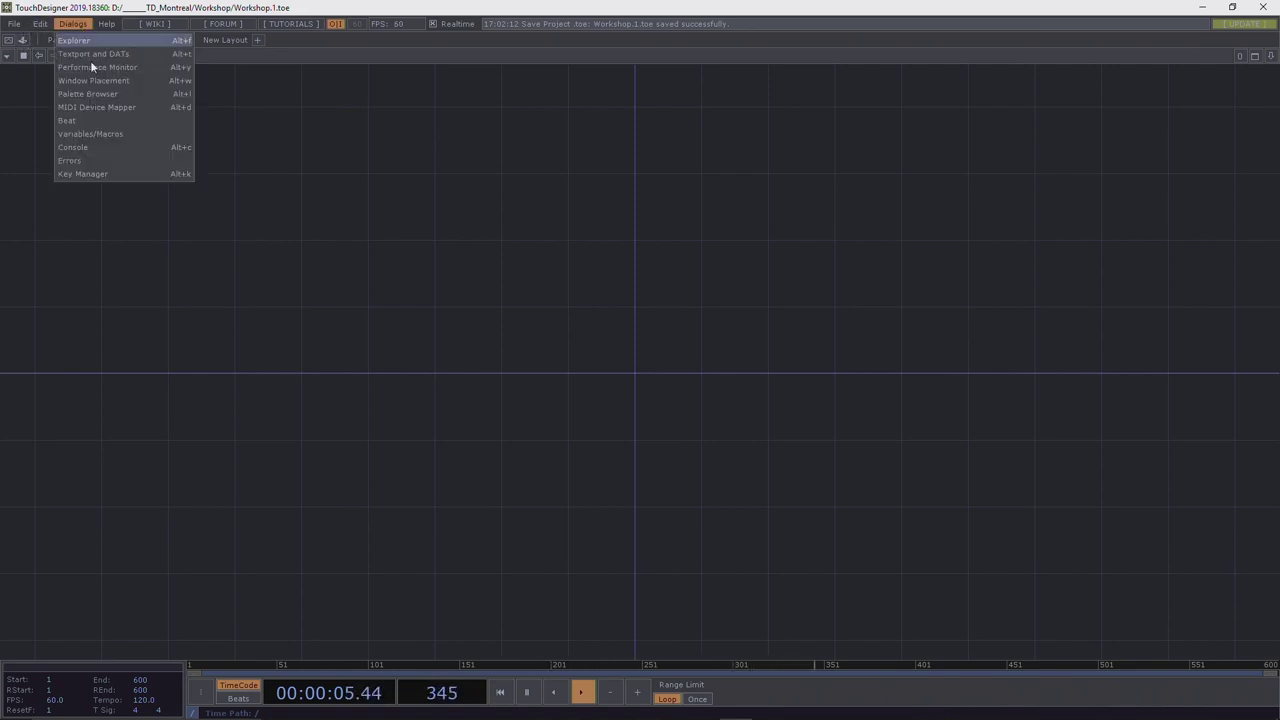
mouse_move(104, 20)
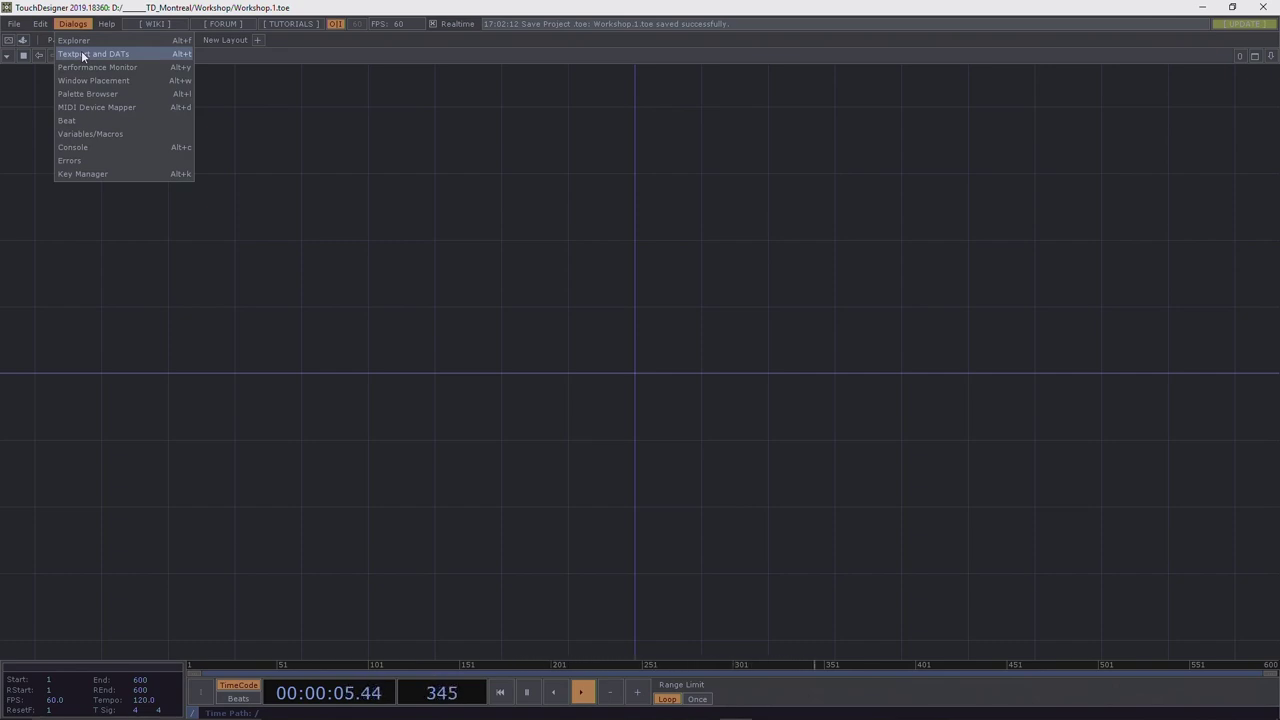
click(82, 54)
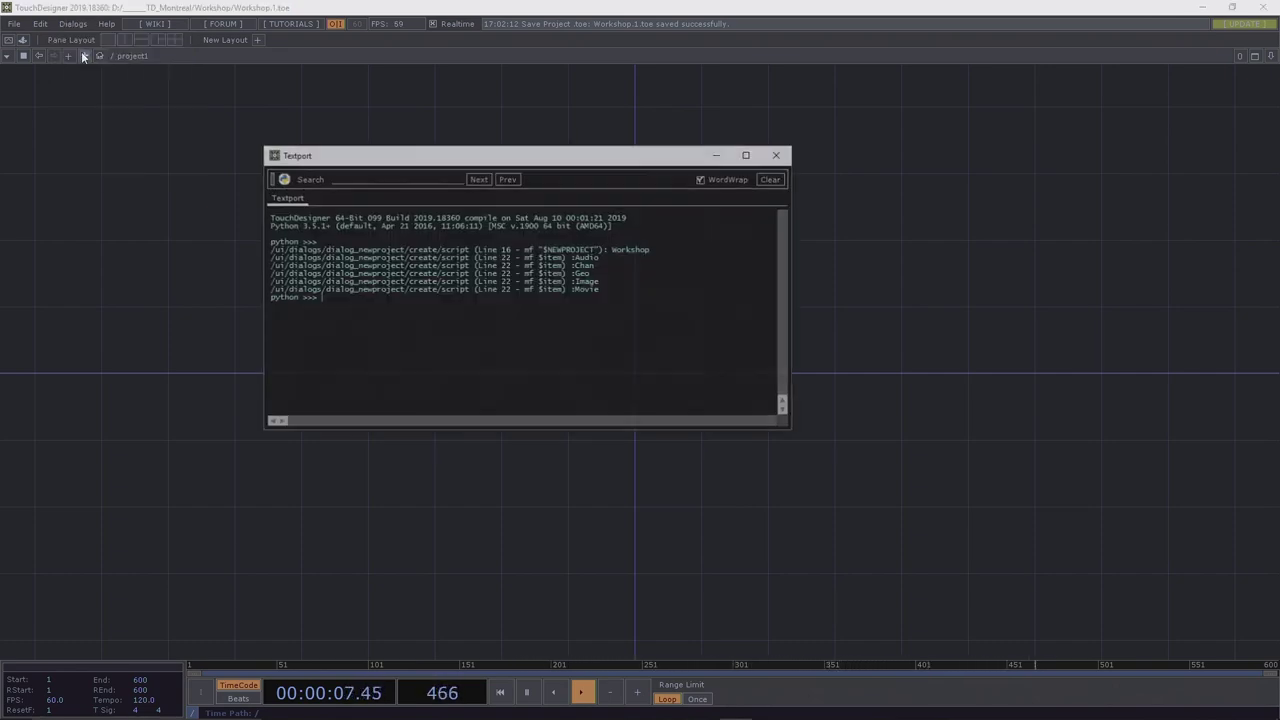
drag(414, 157, 533, 142)
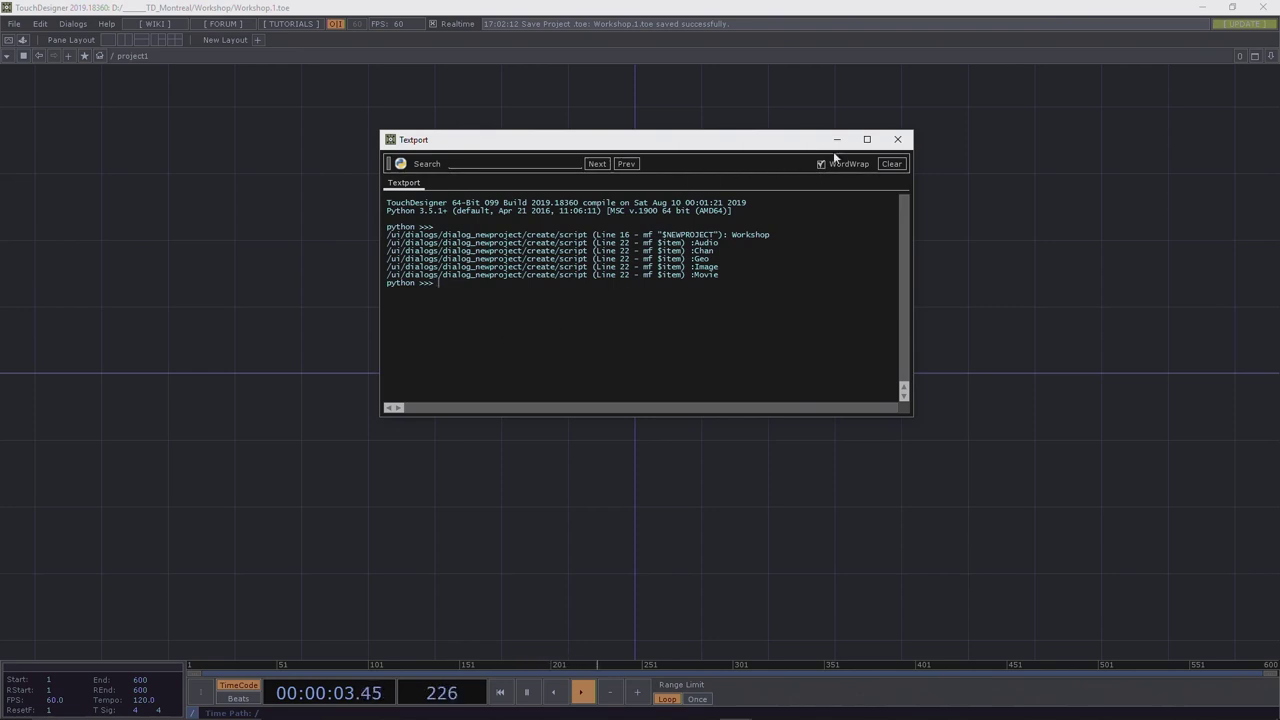
click(897, 139)
Open the Performance Monitor, look over its analysis controls, and close it.
click(80, 24)
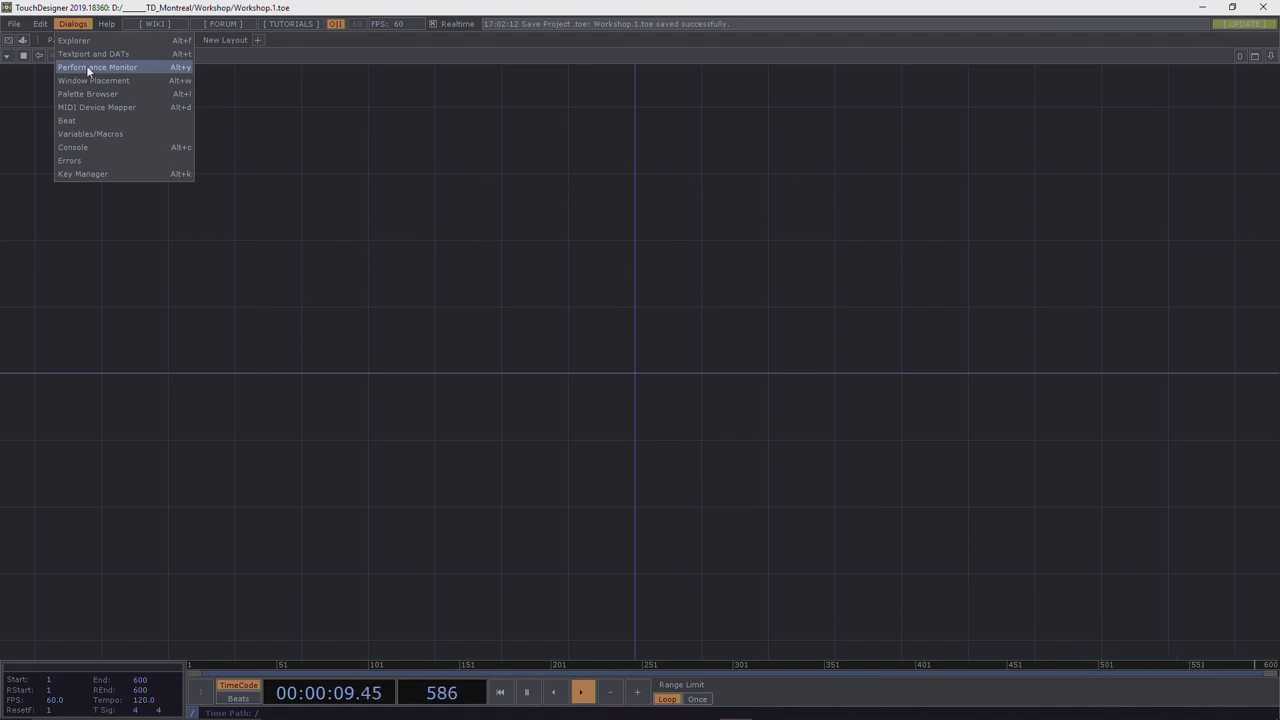
click(89, 68)
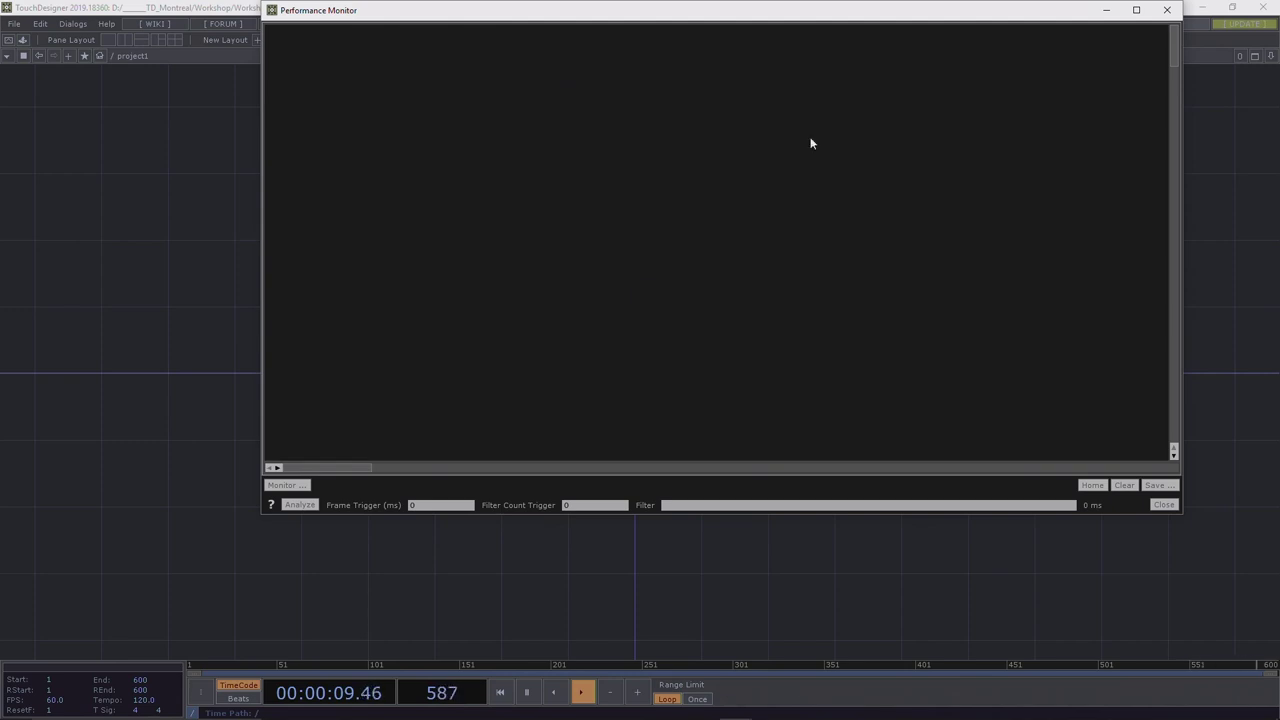
click(1167, 9)
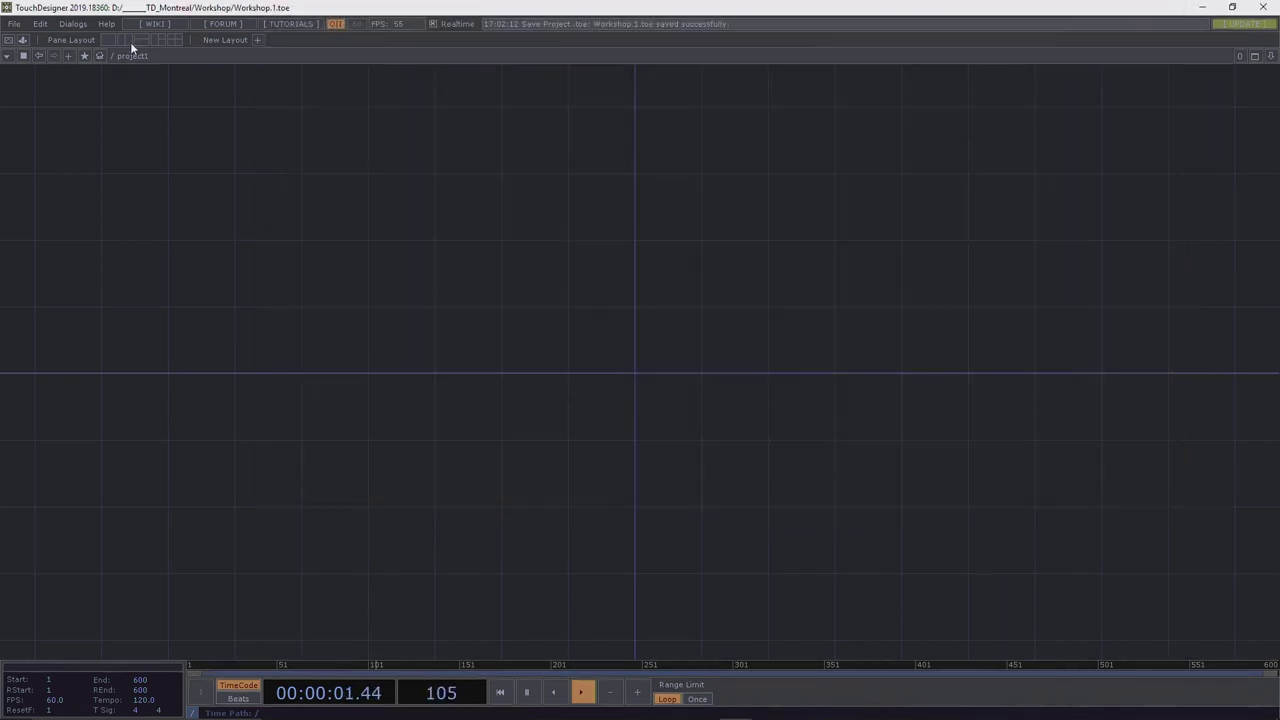
Open Window Placement, preview the project in Perform Mode, and return to Designer Mode.
click(73, 23)
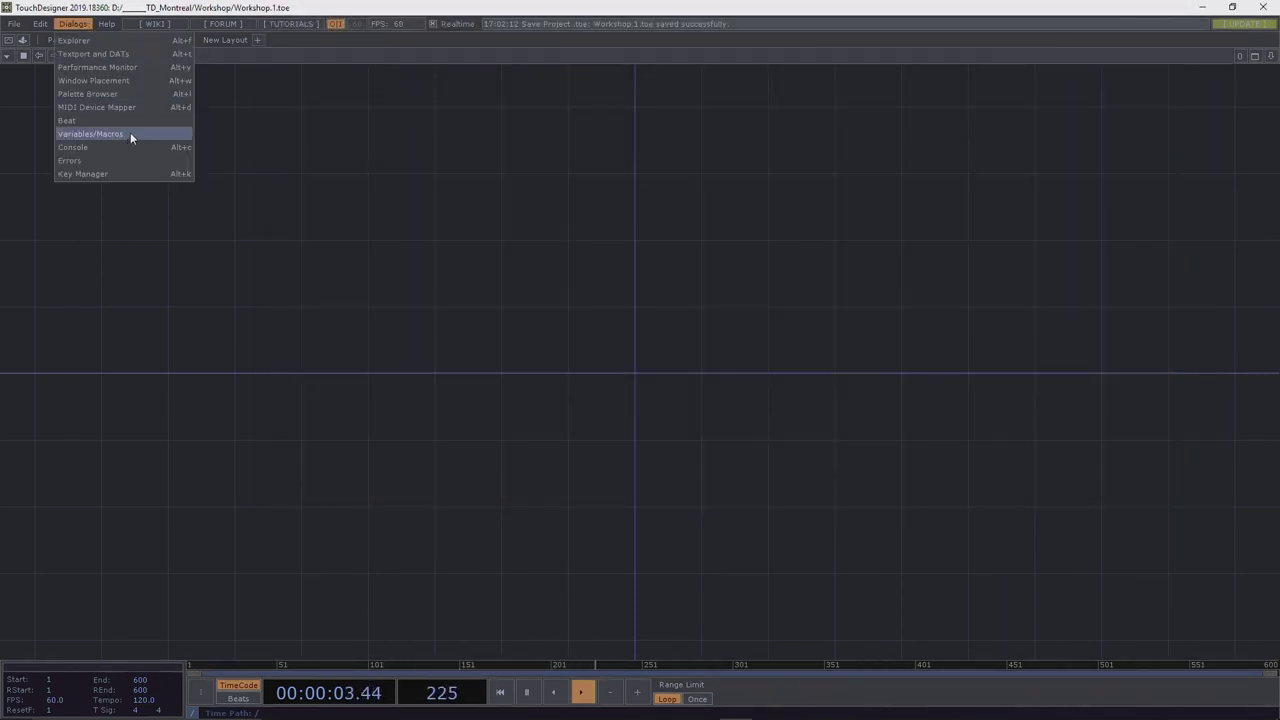
click(122, 79)
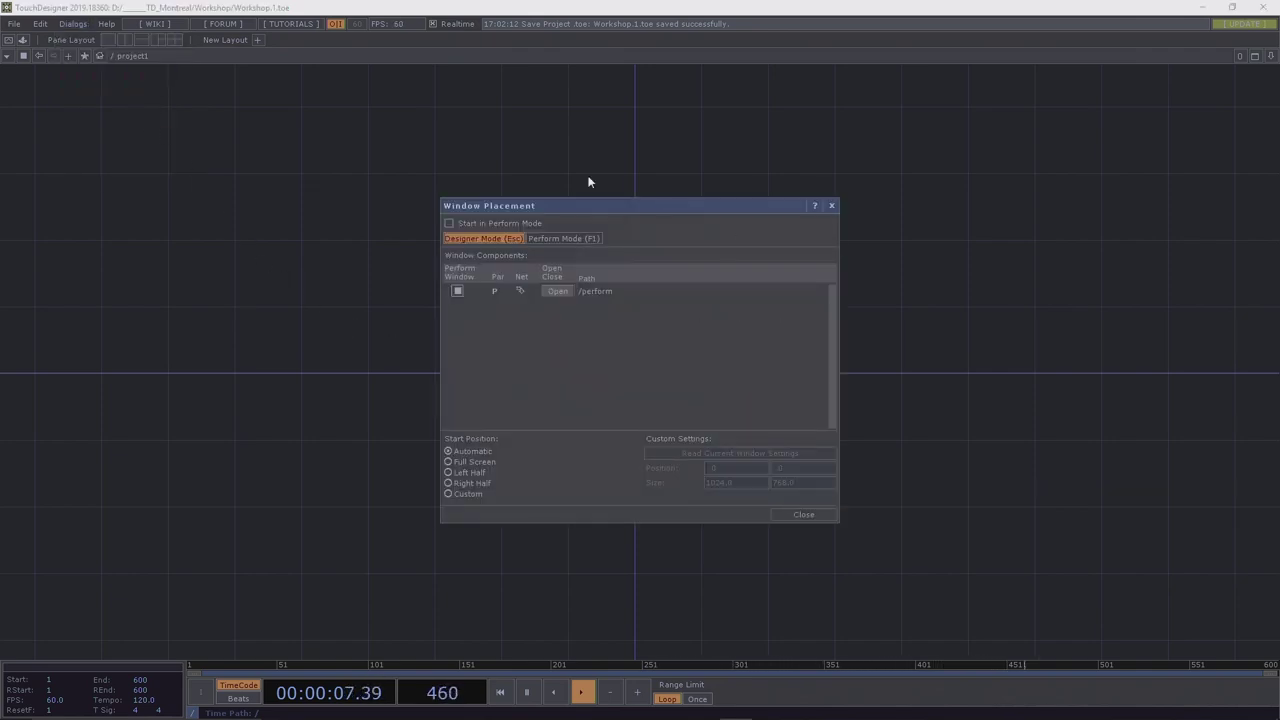
drag(591, 205, 649, 167)
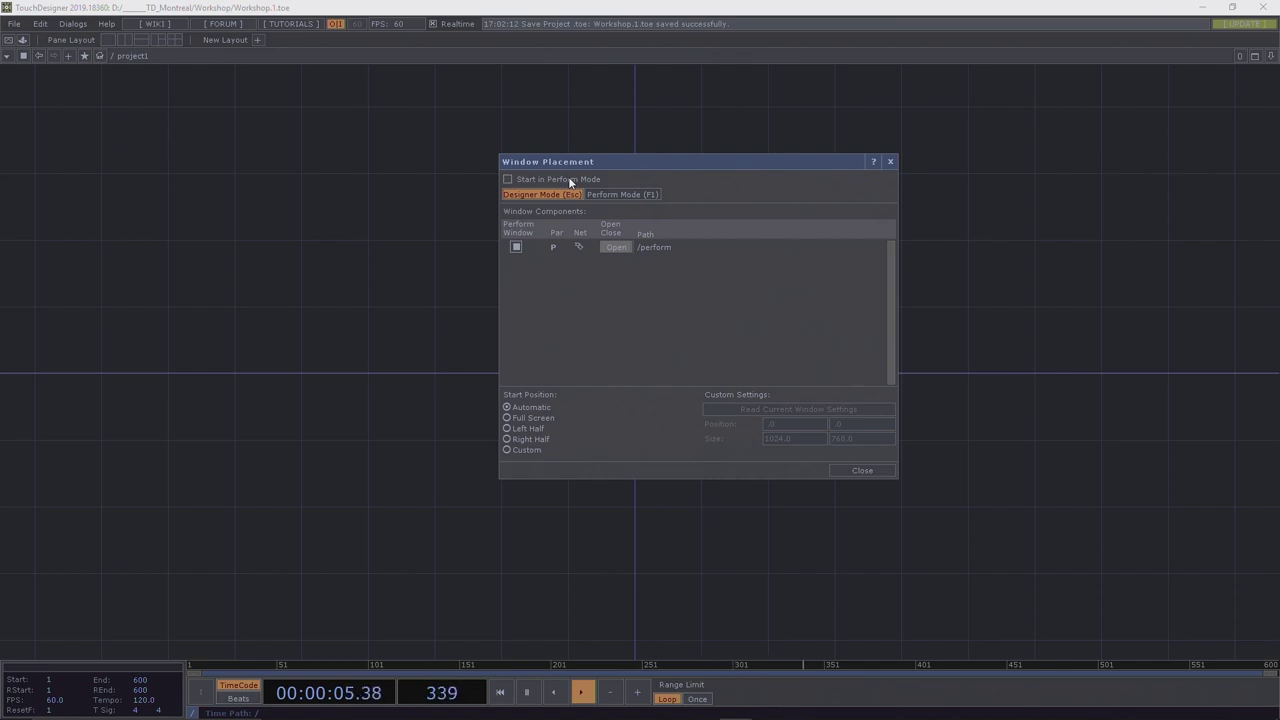
click(610, 194)
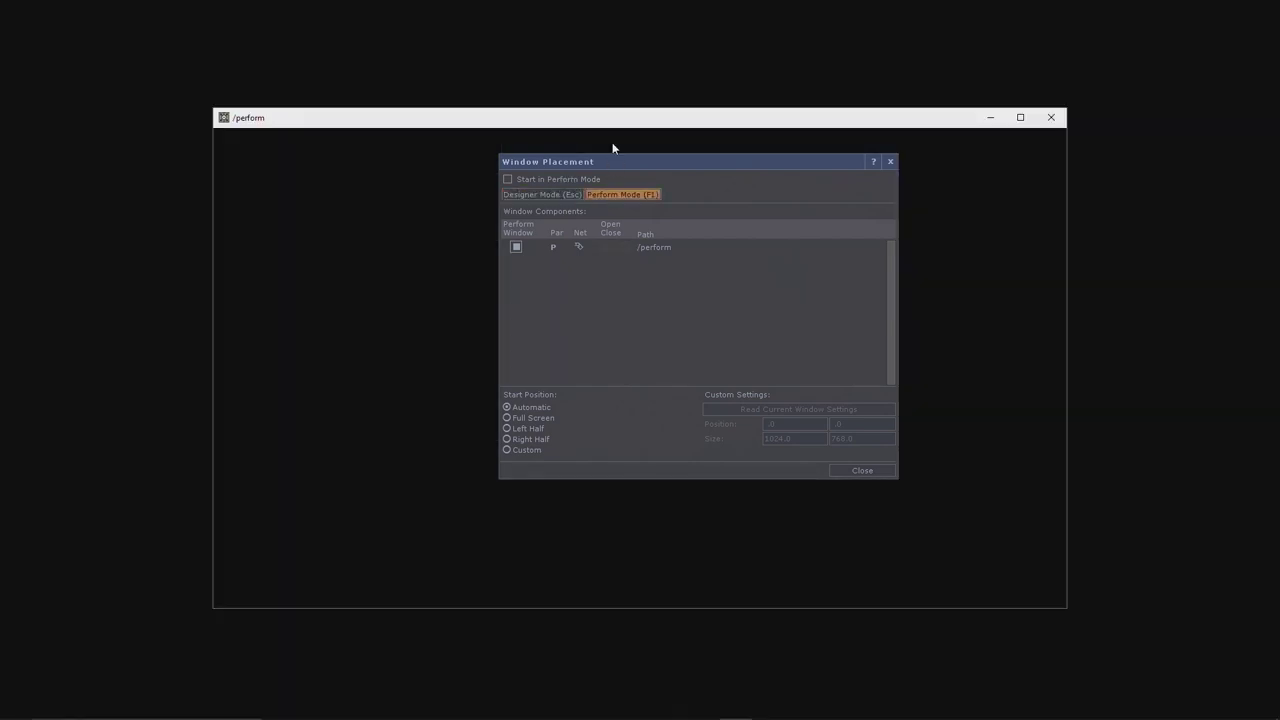
drag(617, 117, 573, 118)
click(570, 194)
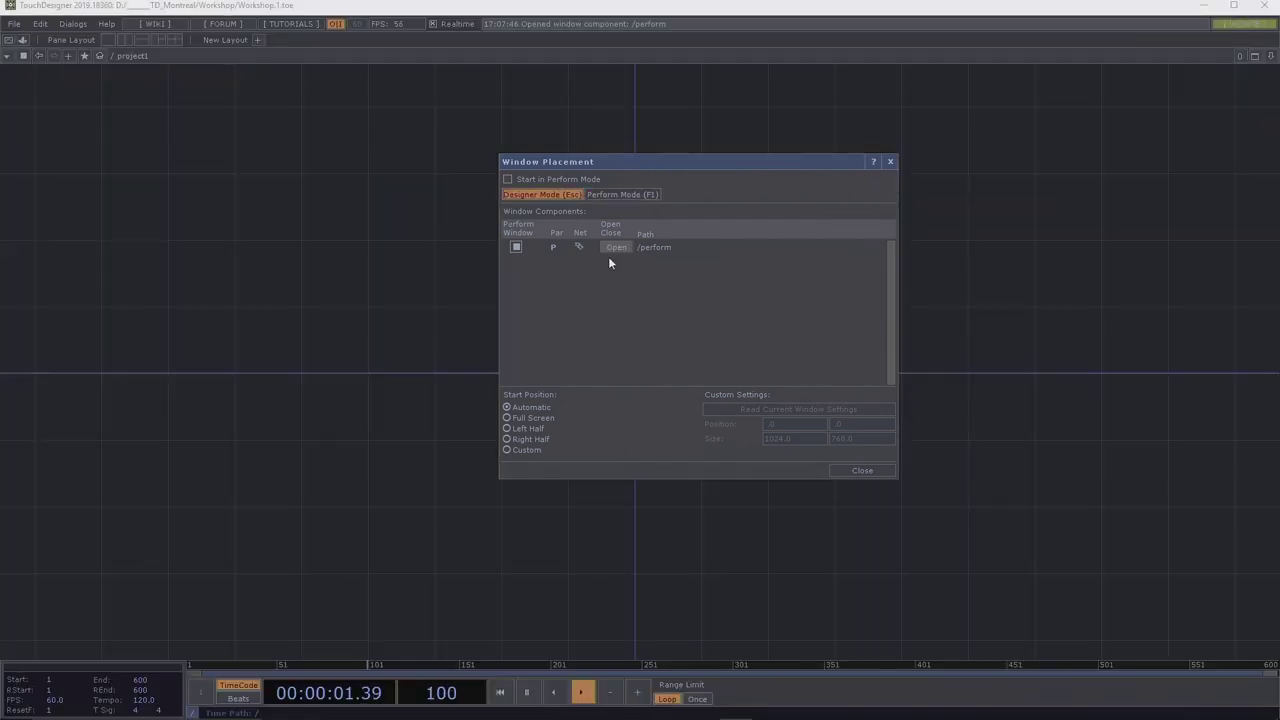
drag(178, 378, 391, 511)
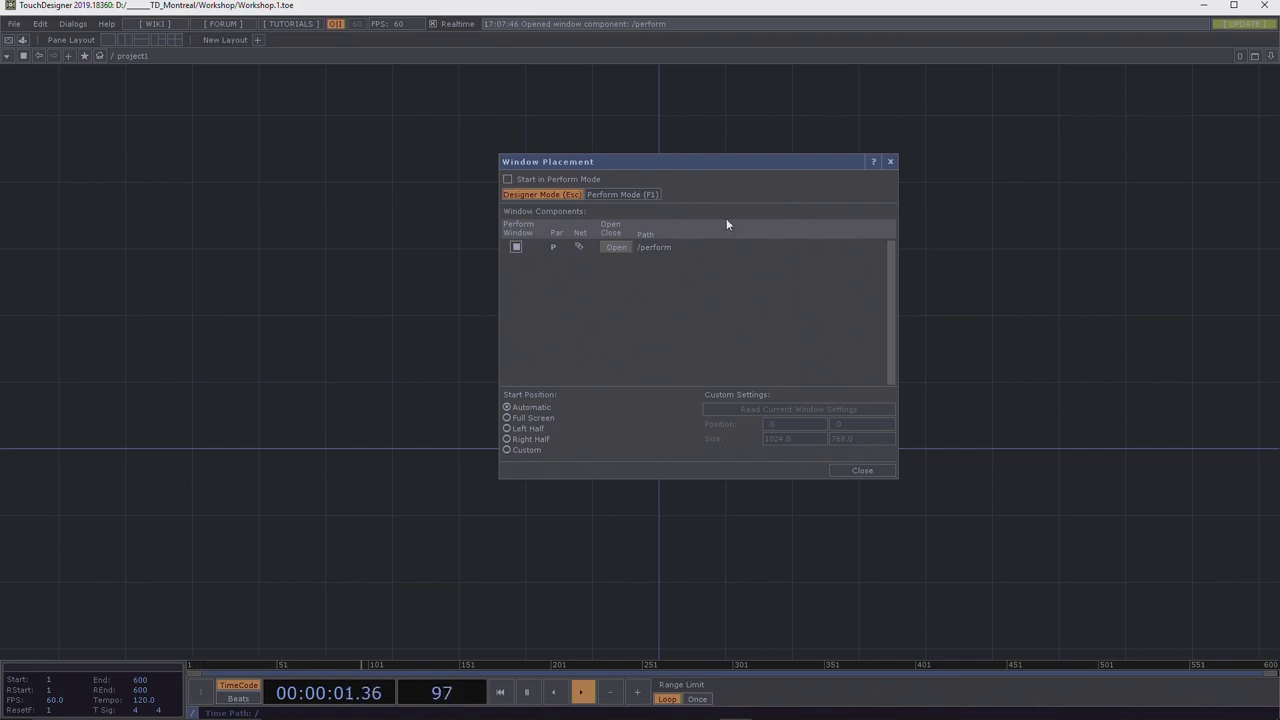
Switch repeatedly between Perform Mode and Designer Mode to compare them, repositioning the /perform window, and close Window Placement.
click(602, 194)
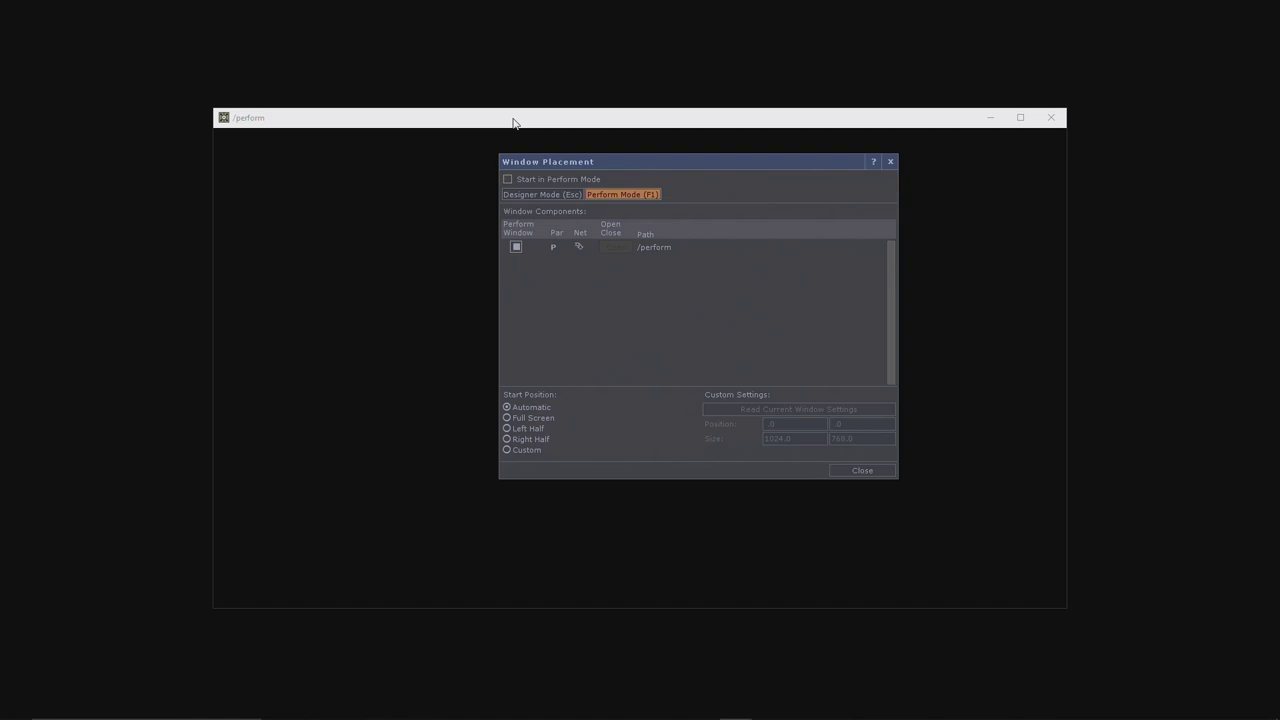
drag(506, 120, 512, 95)
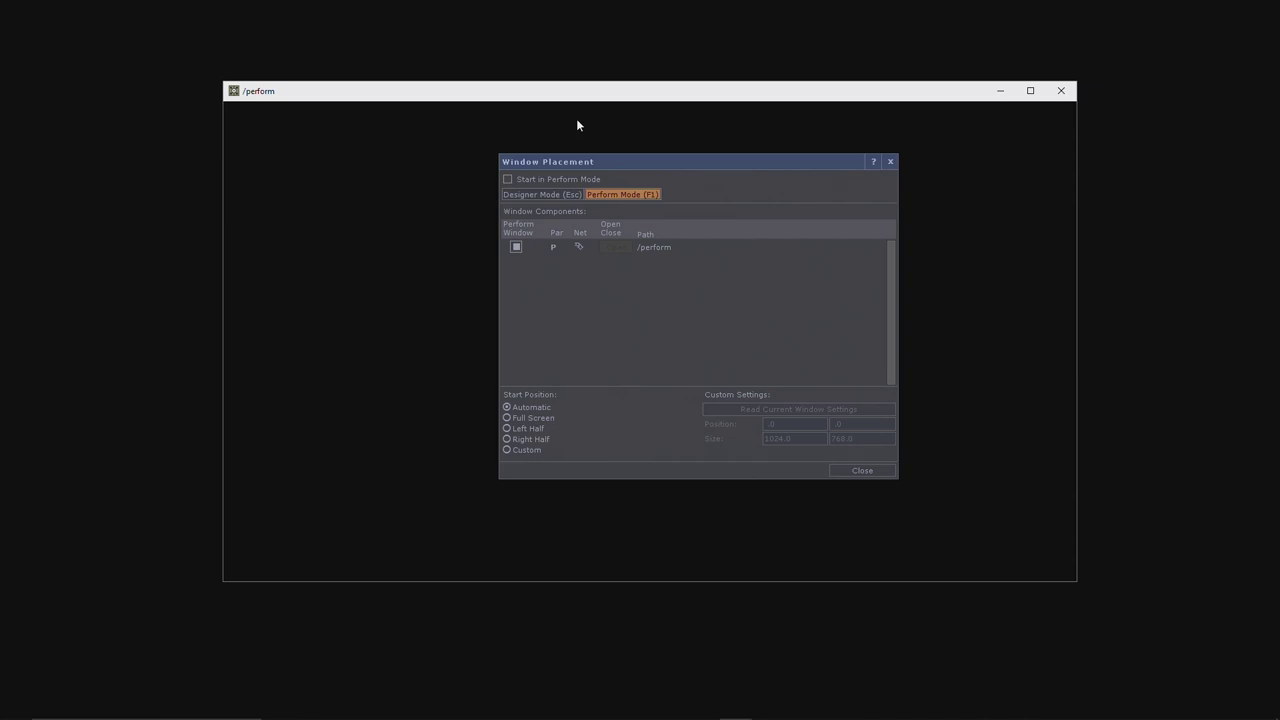
key(Escape)
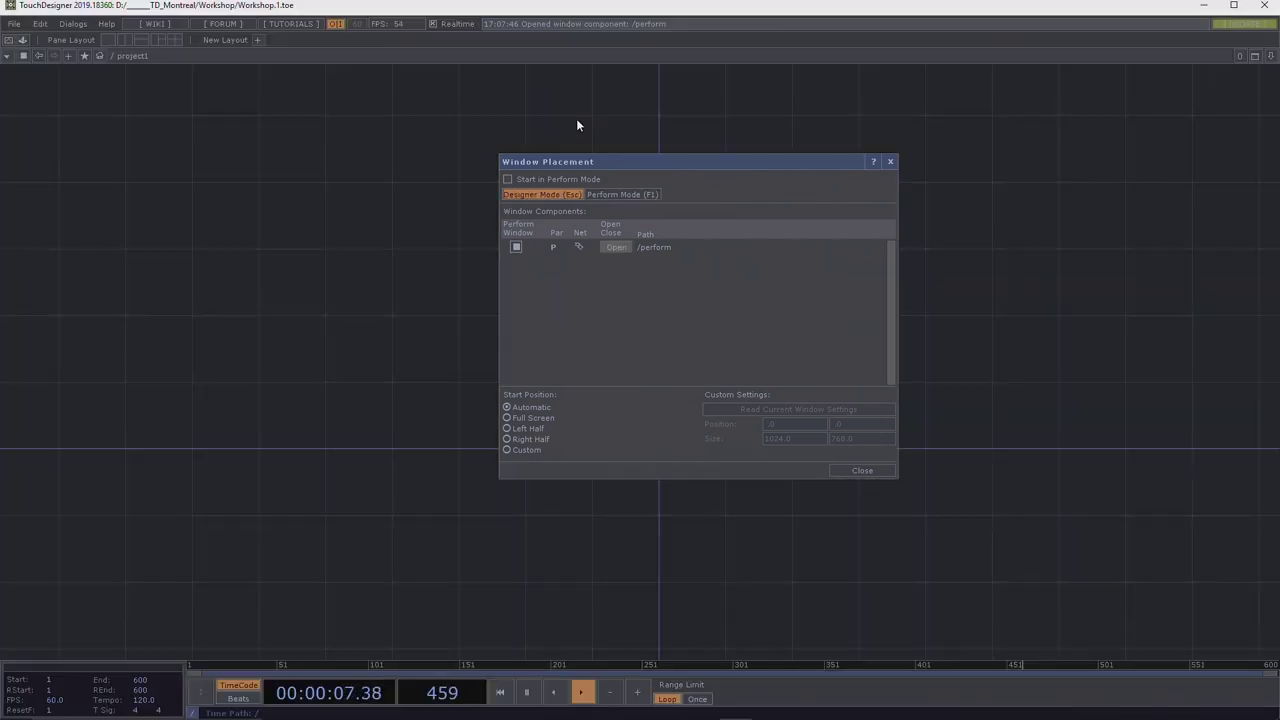
key(F1)
key(Escape)
key(F1)
key(Escape)
drag(626, 160, 487, 152)
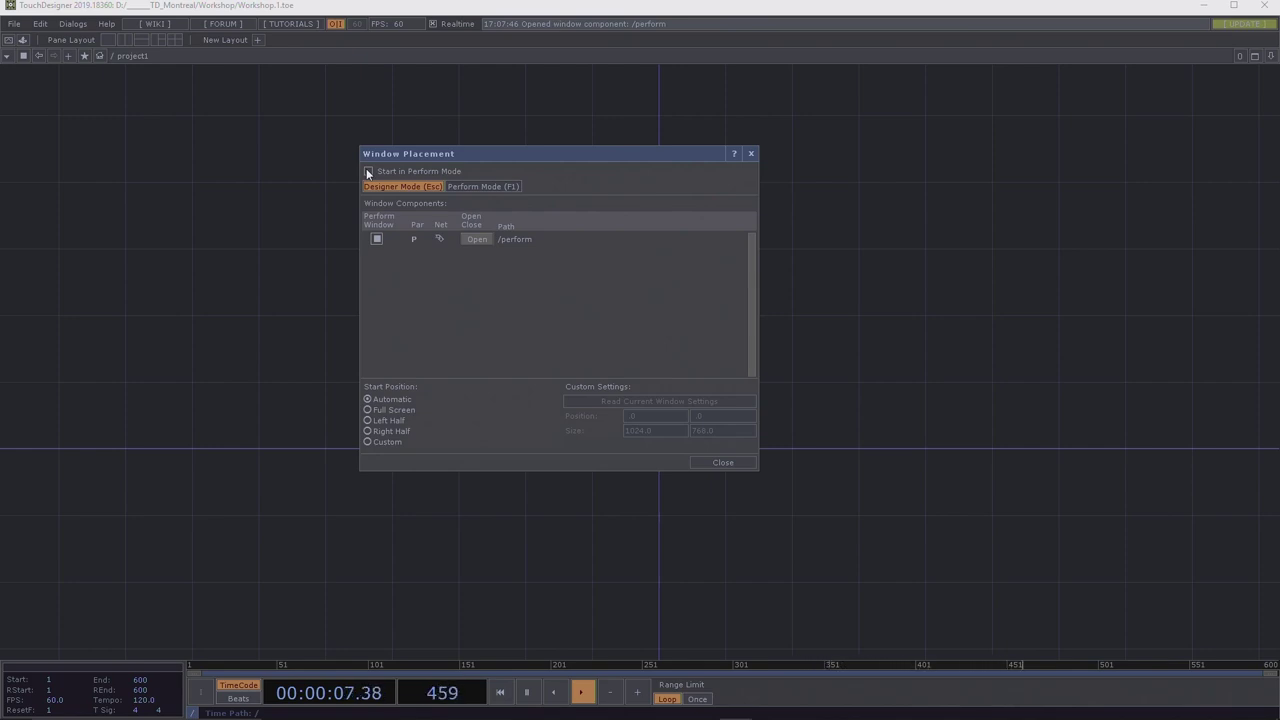
click(723, 462)
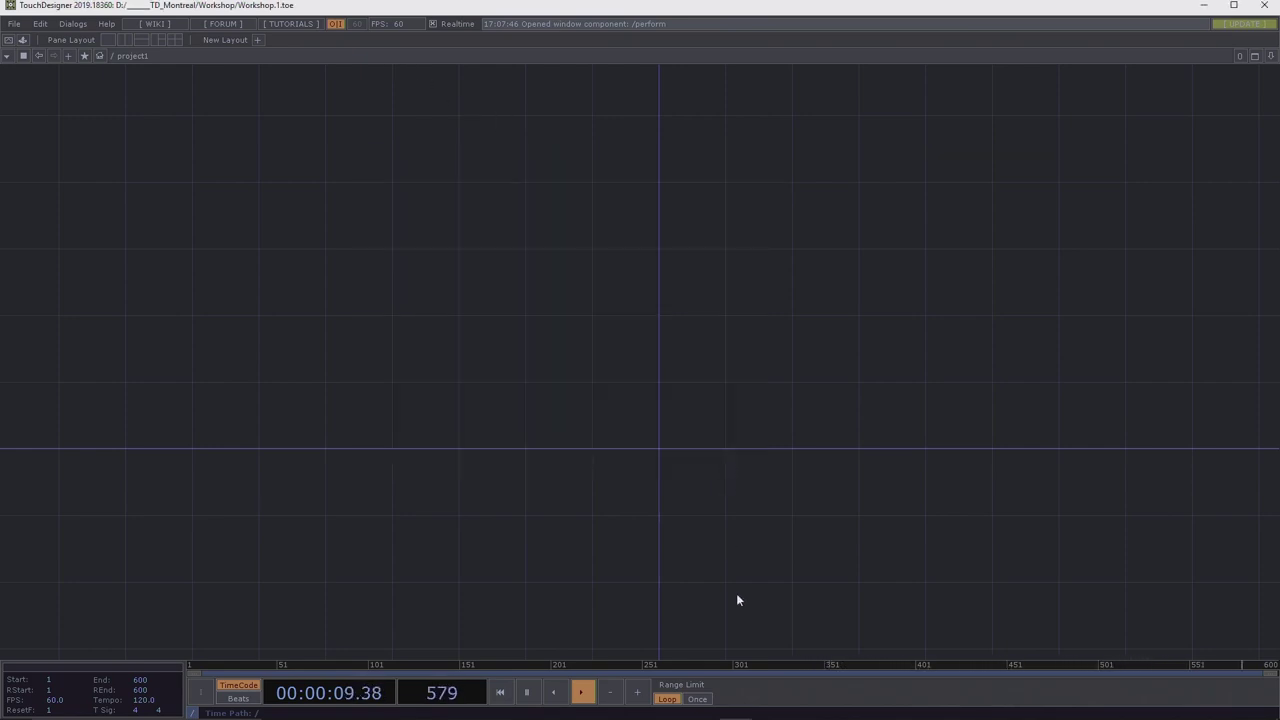
Create a new device mapping in the MIDI Device Mapper, check its In Device options, and close the mapper.
click(68, 24)
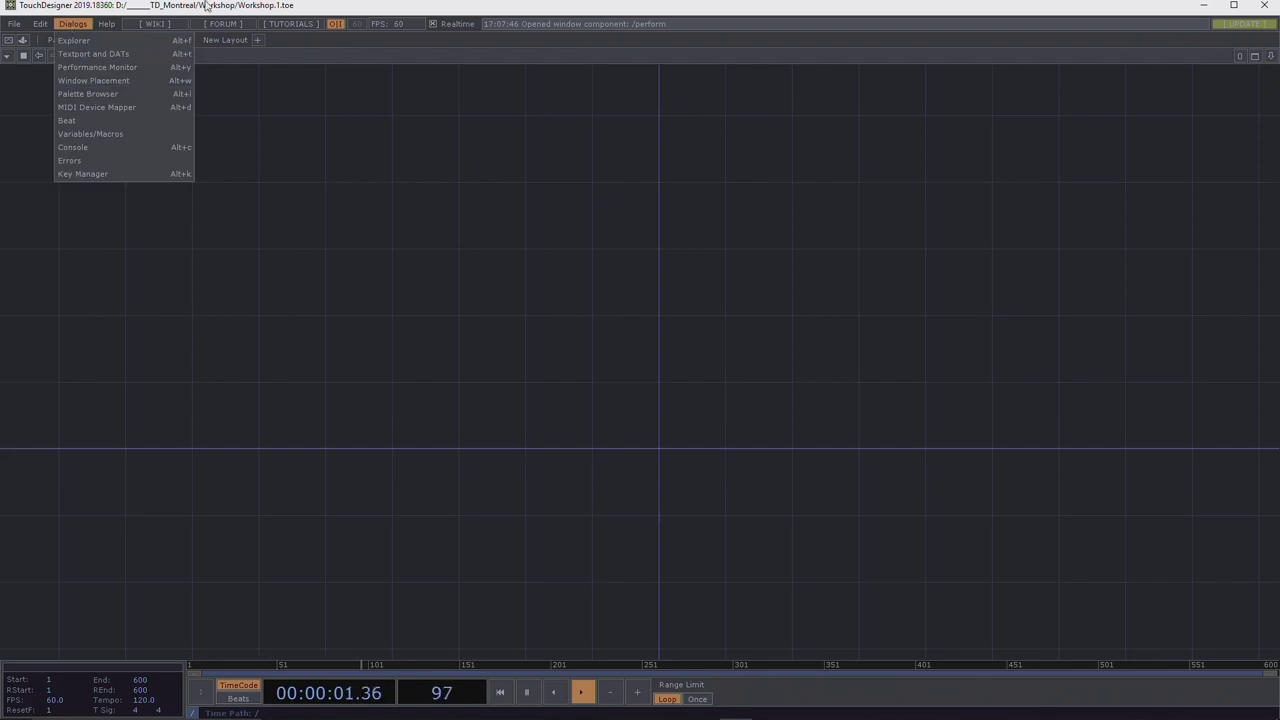
mouse_move(106, 23)
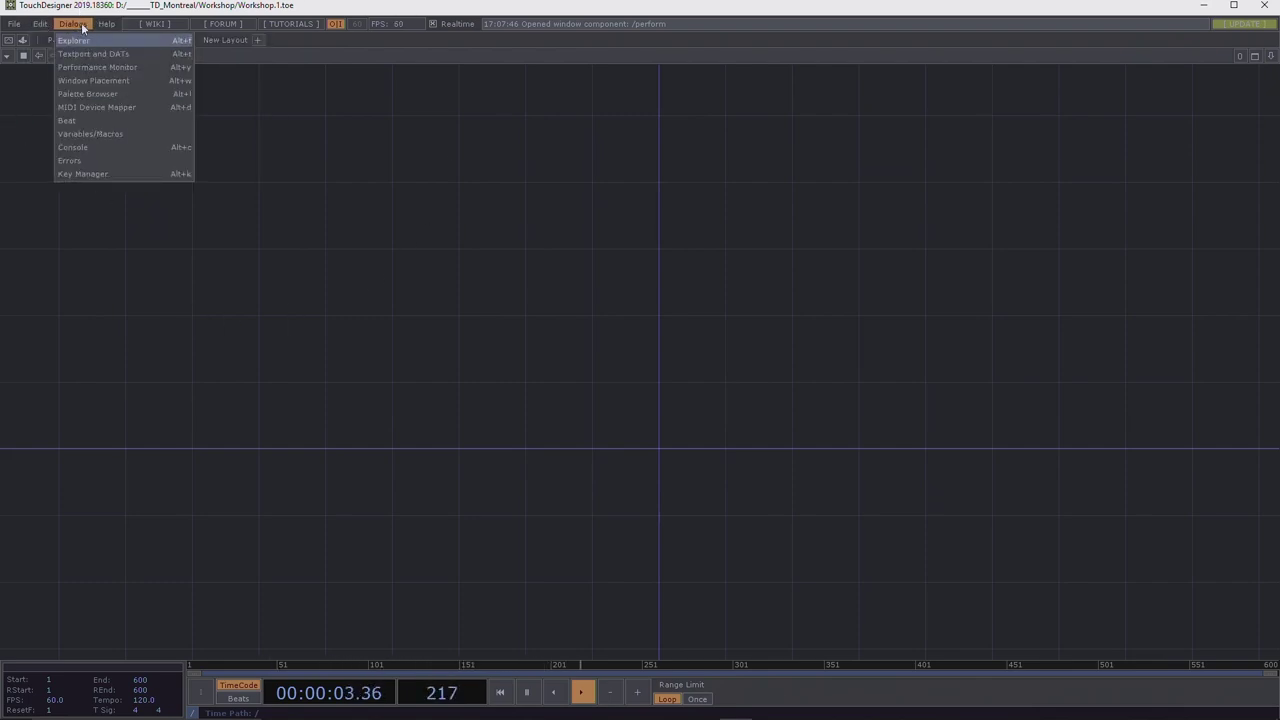
click(106, 107)
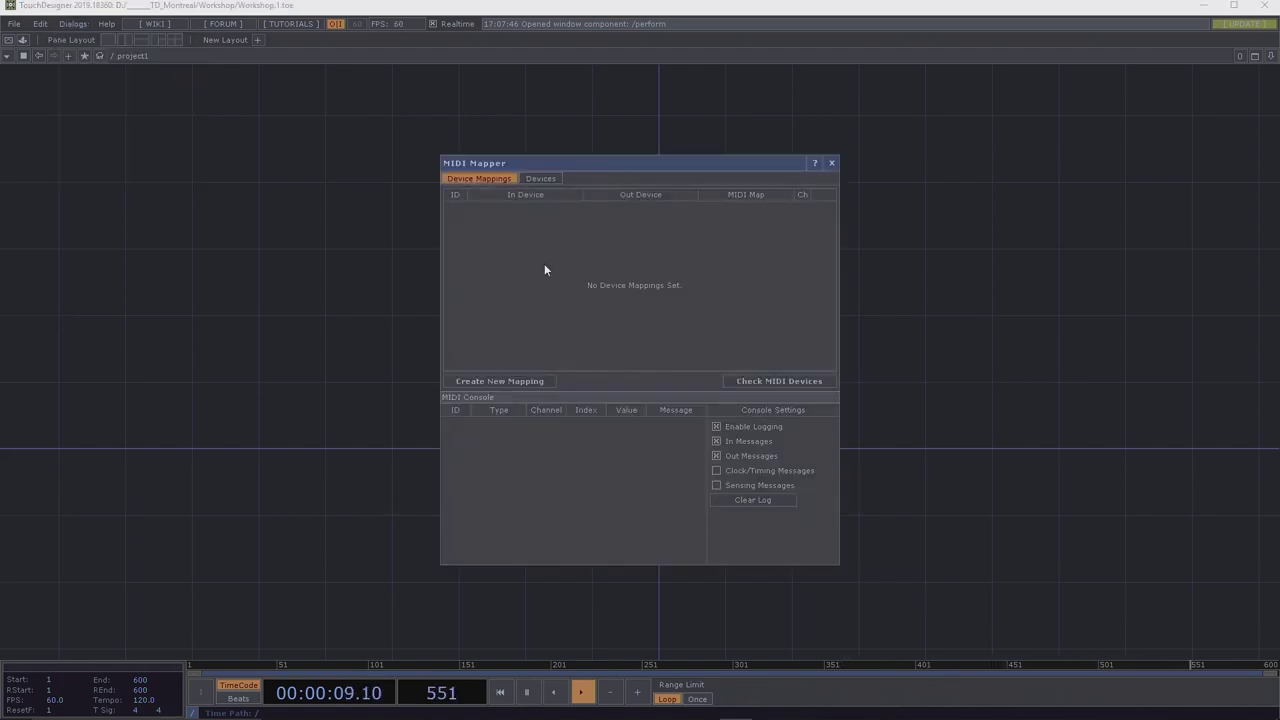
drag(651, 164, 610, 116)
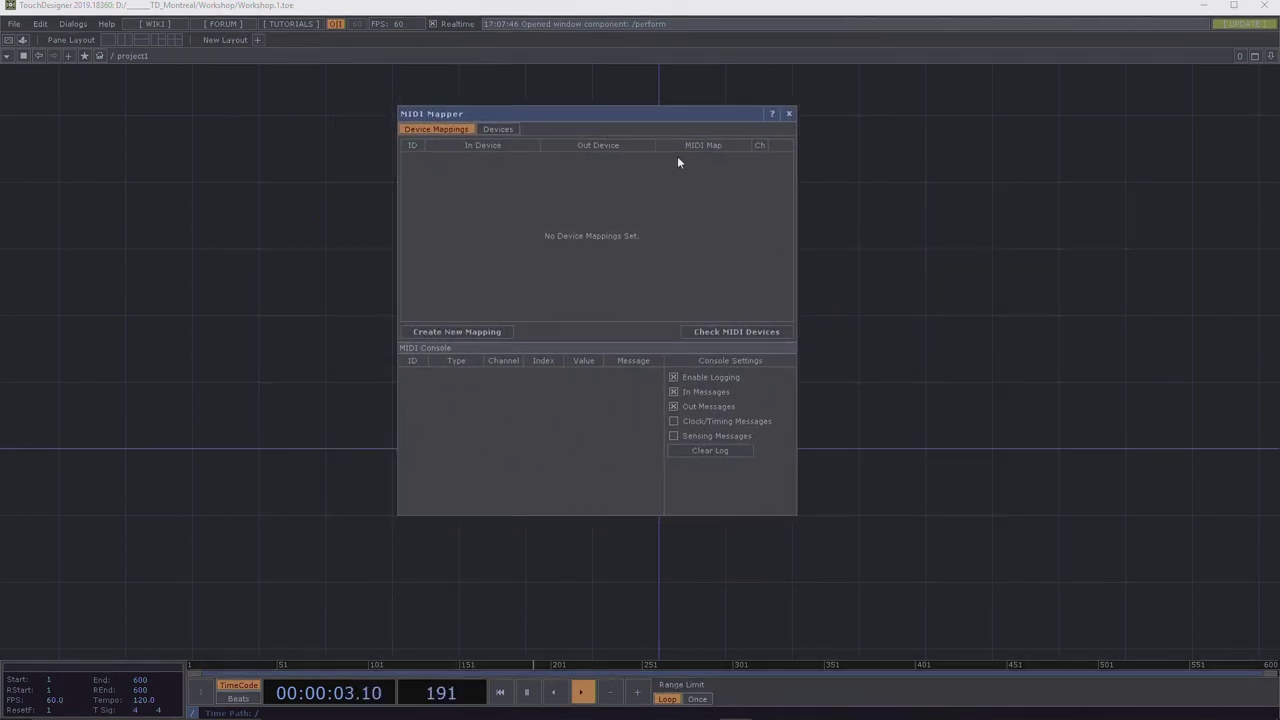
click(464, 331)
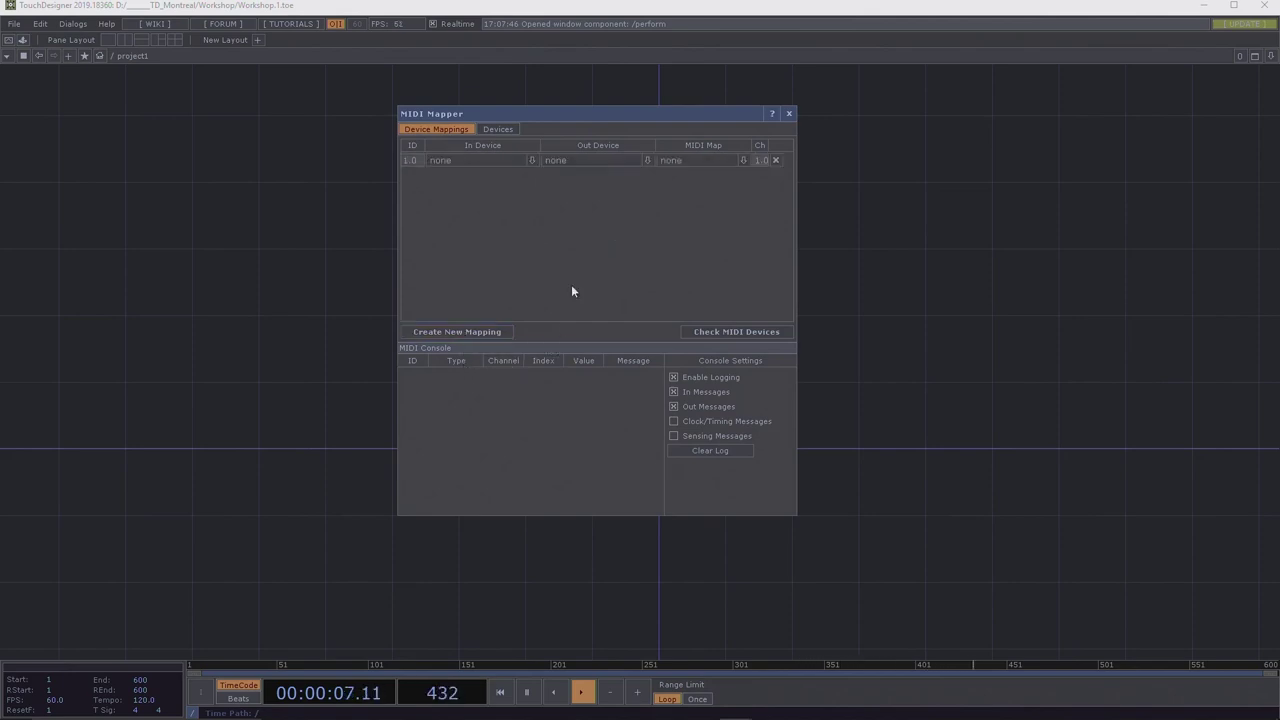
click(532, 158)
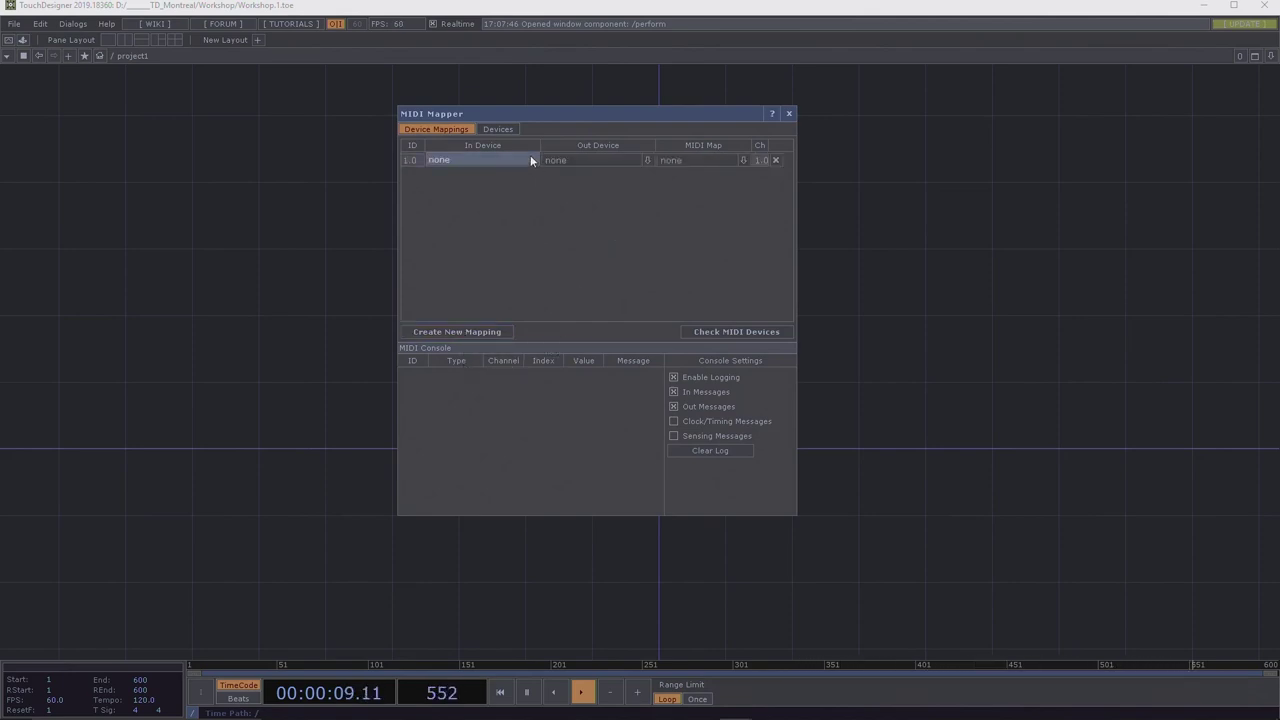
click(530, 158)
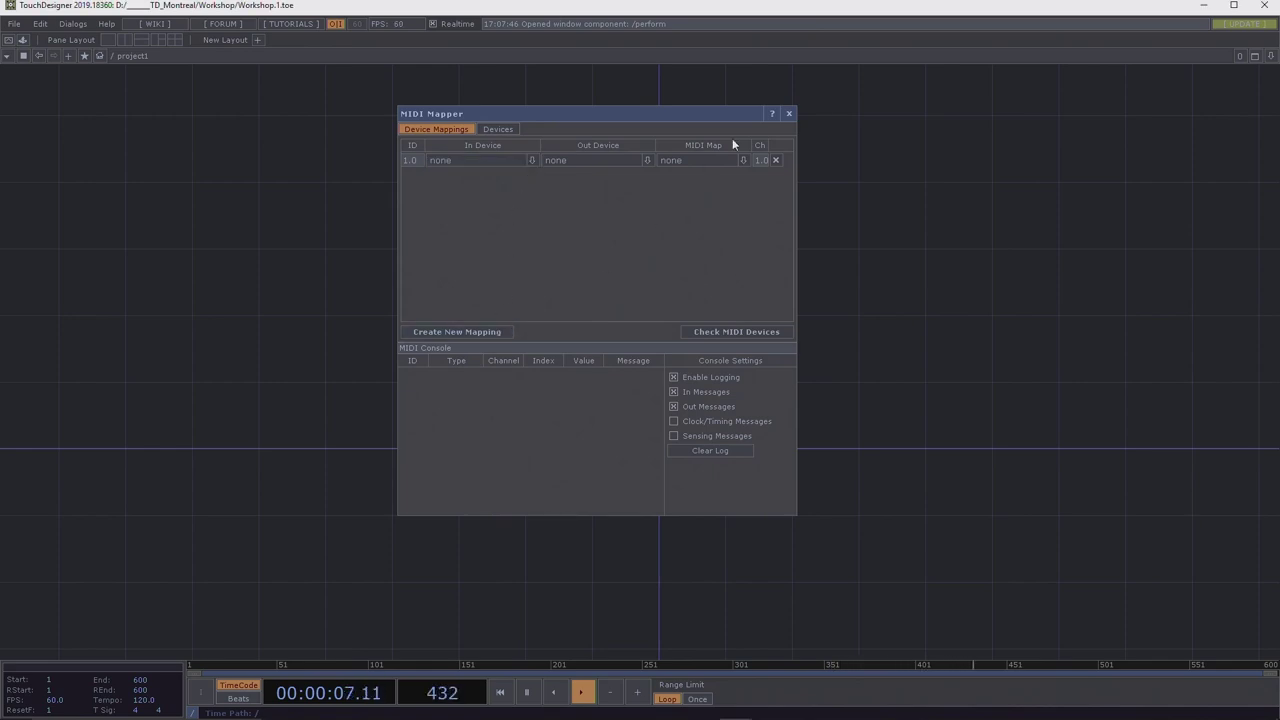
click(789, 113)
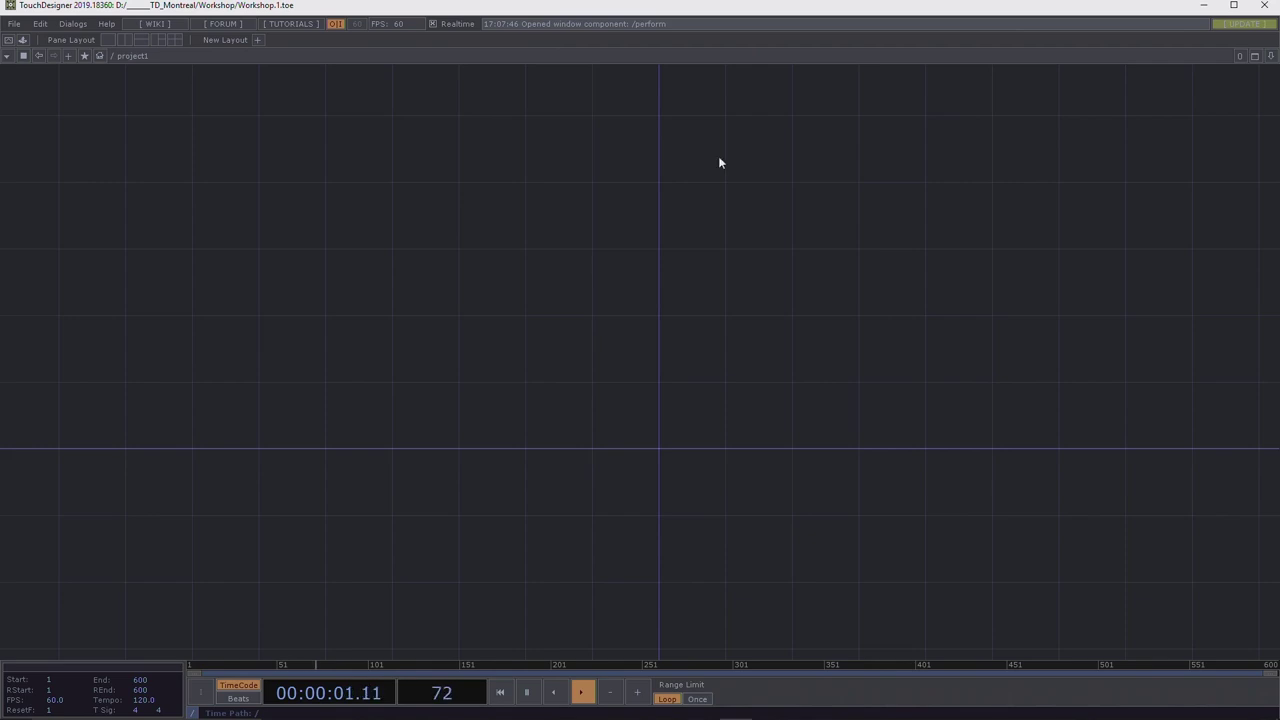
Open the Key Manager, reposition its window, and look over the Create and Disable pages.
click(72, 23)
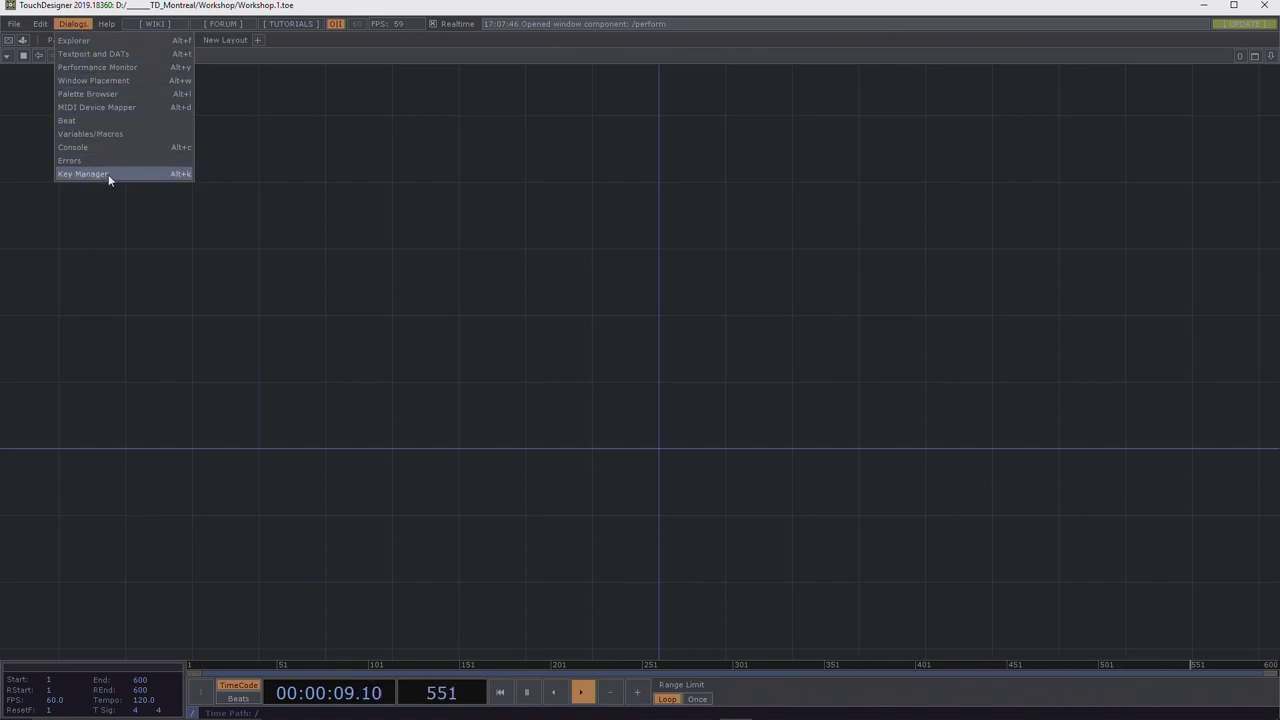
click(104, 174)
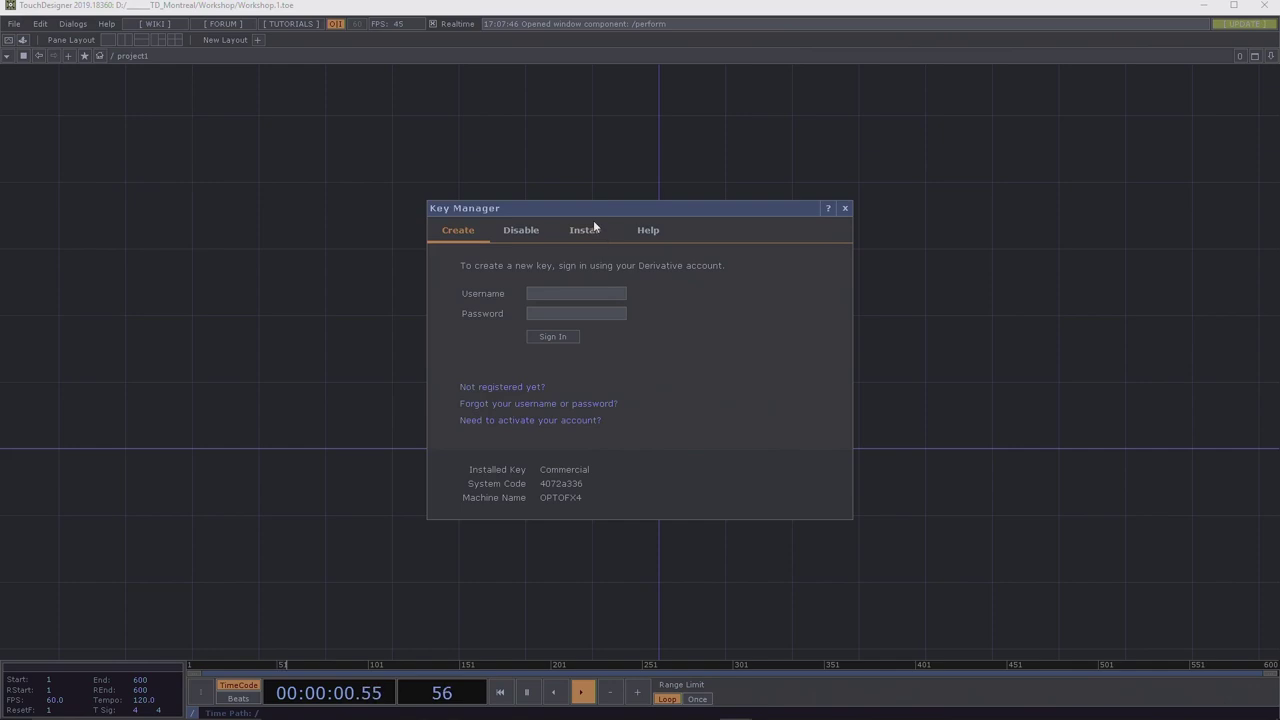
drag(593, 207, 511, 158)
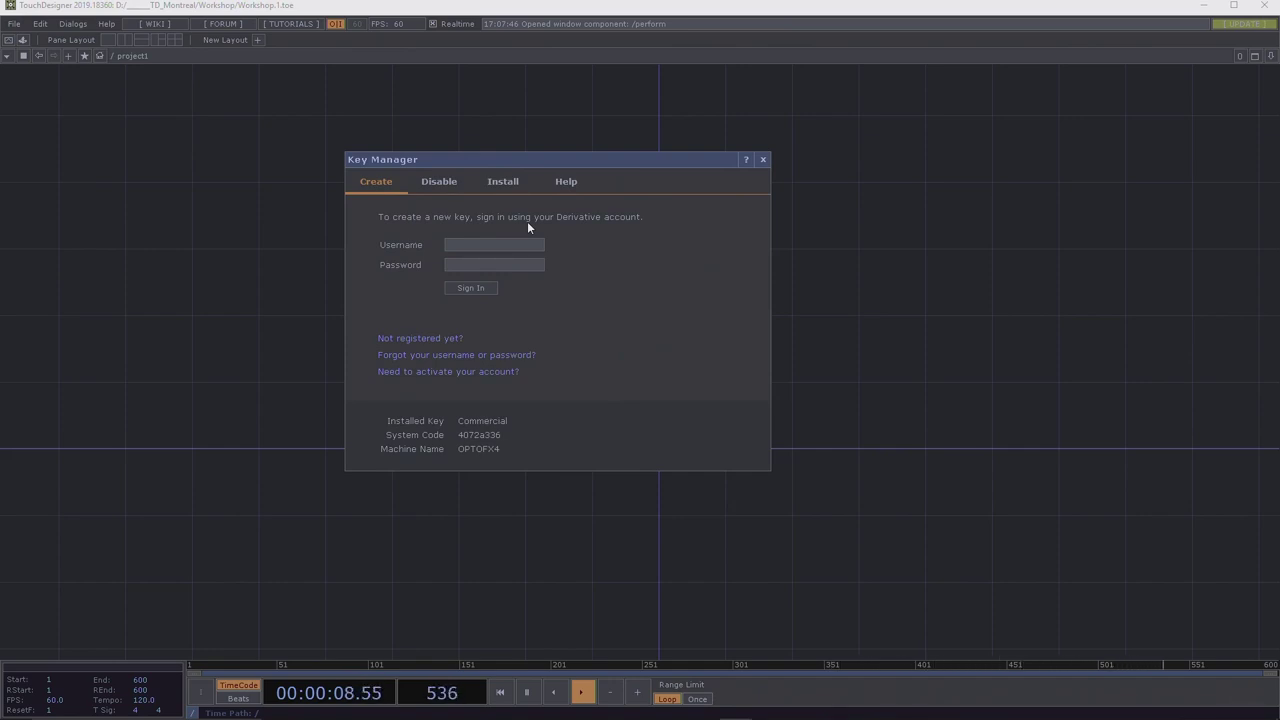
click(441, 182)
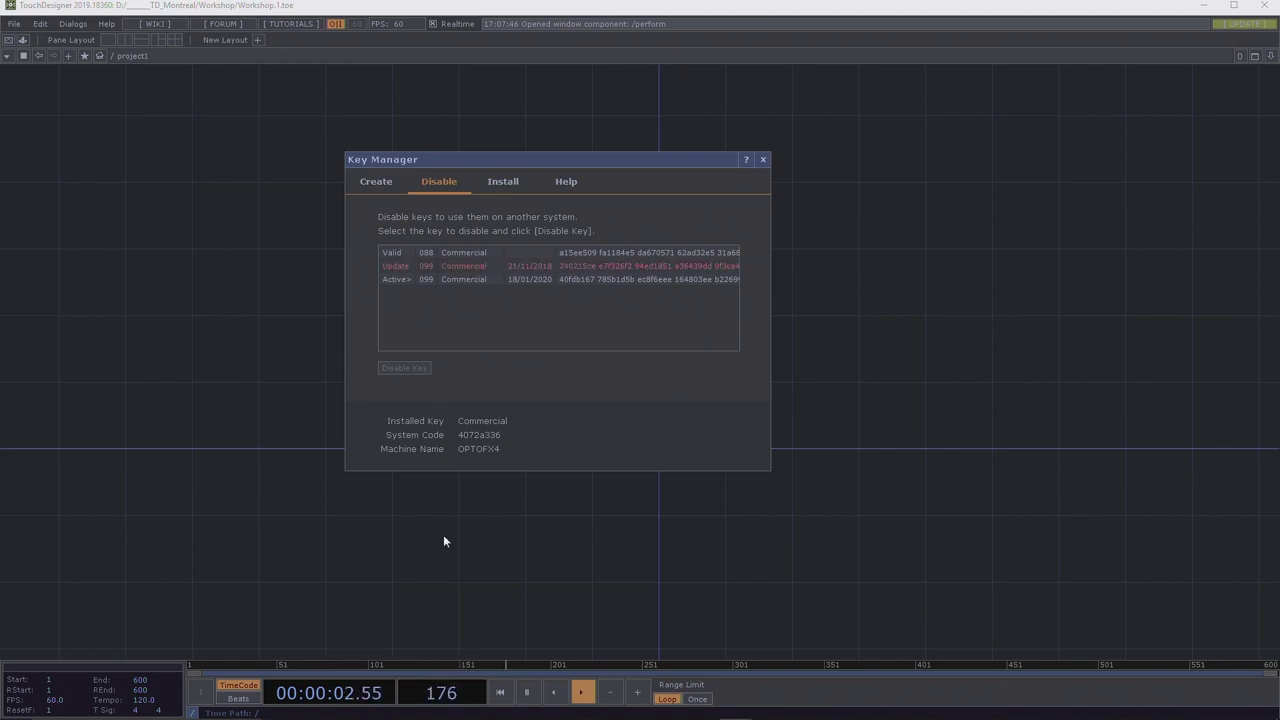
Switch to the web browser and go to derivative.ca.
key(alt+Tab)
key(alt+Tab)
key(alt+Tab)
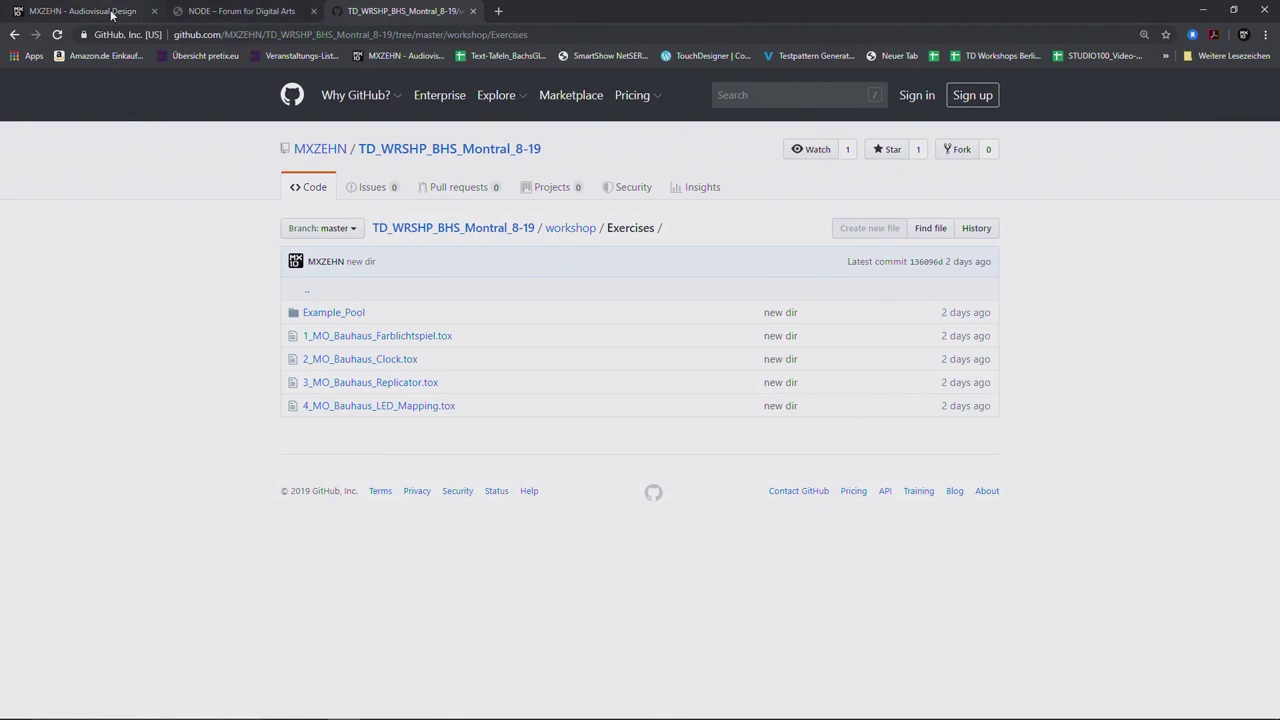
click(385, 36)
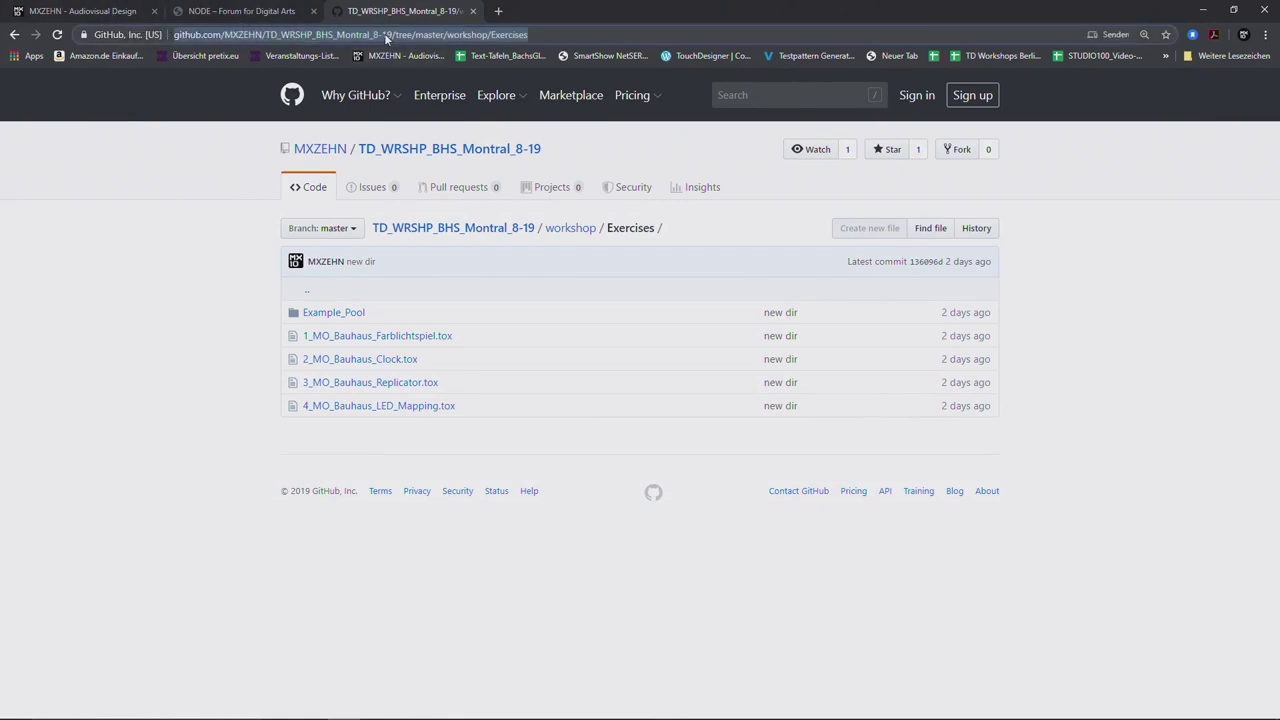
text(derivative.ca)
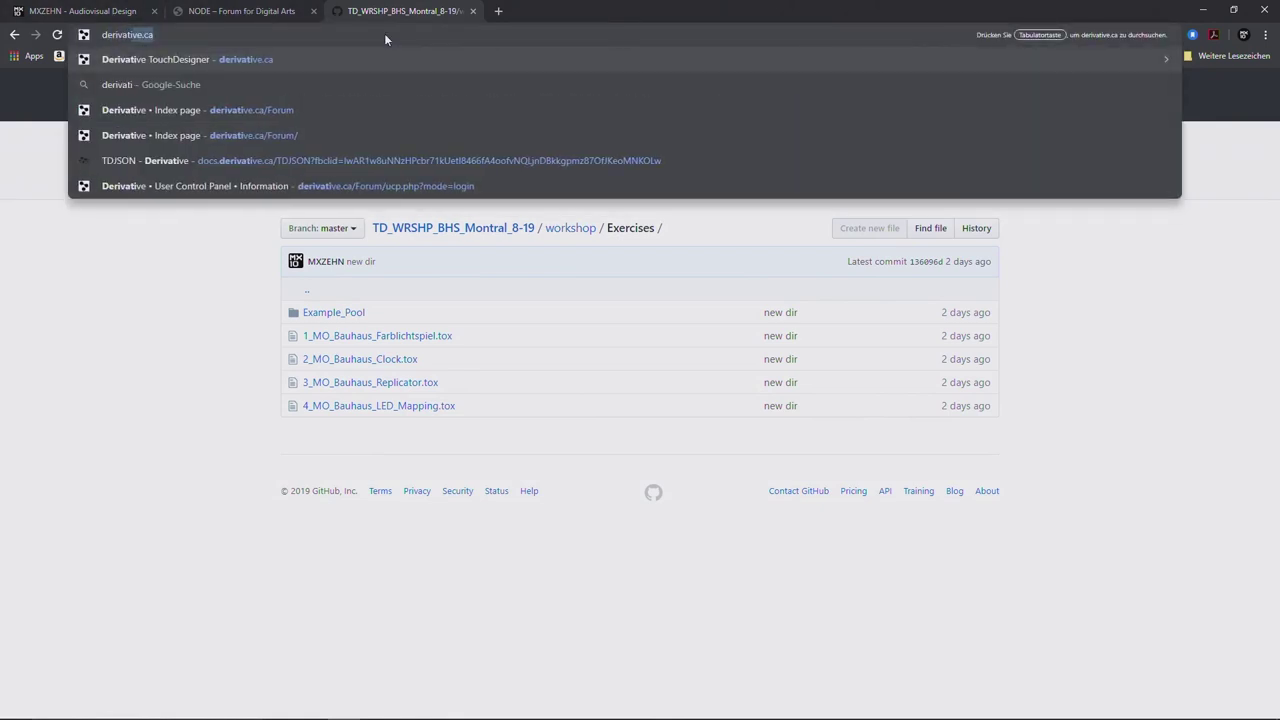
key(Return)
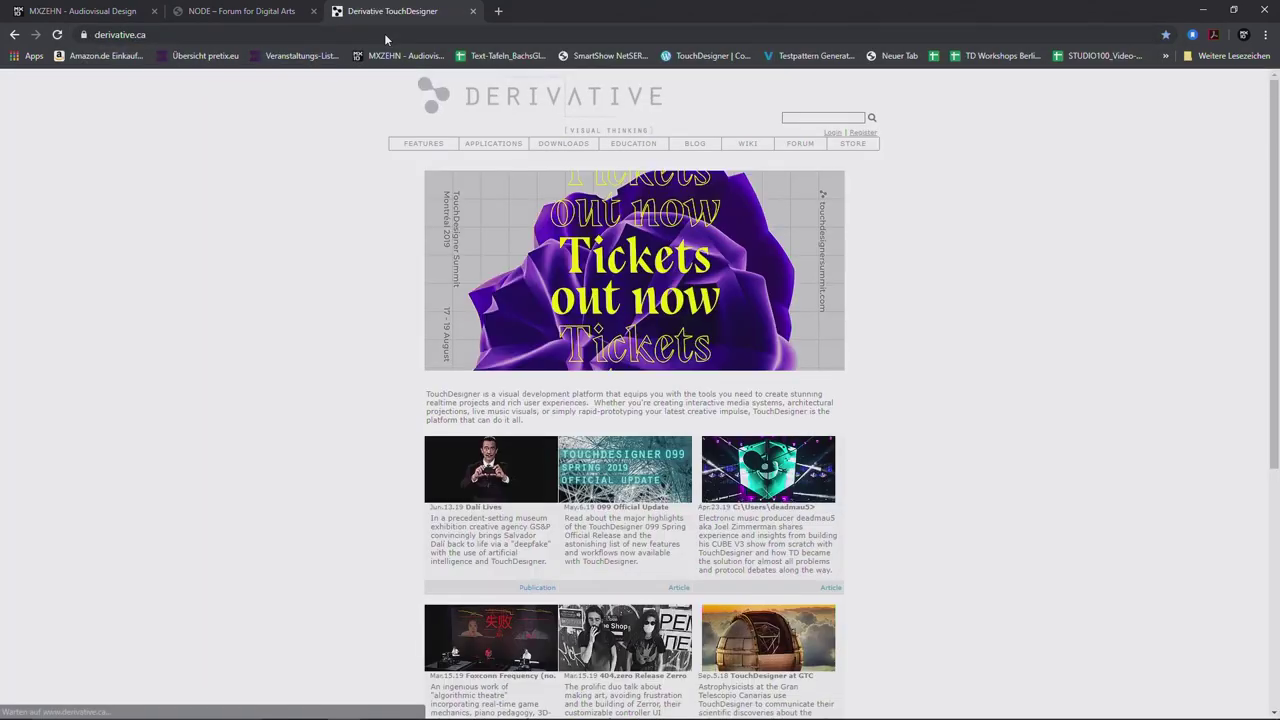
Review the license conditions and builds on Derivative's Downloads page, and look over the Forum index.
click(584, 145)
scroll(868, 316, down, 1)
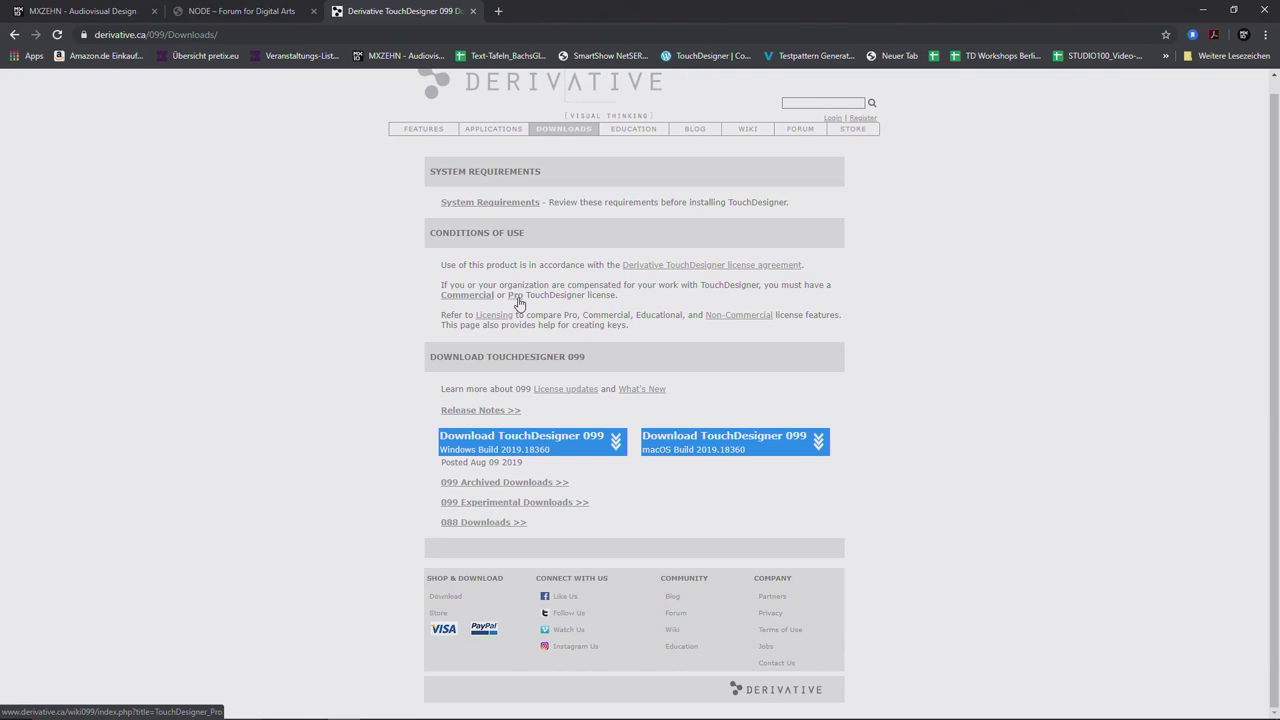
click(800, 130)
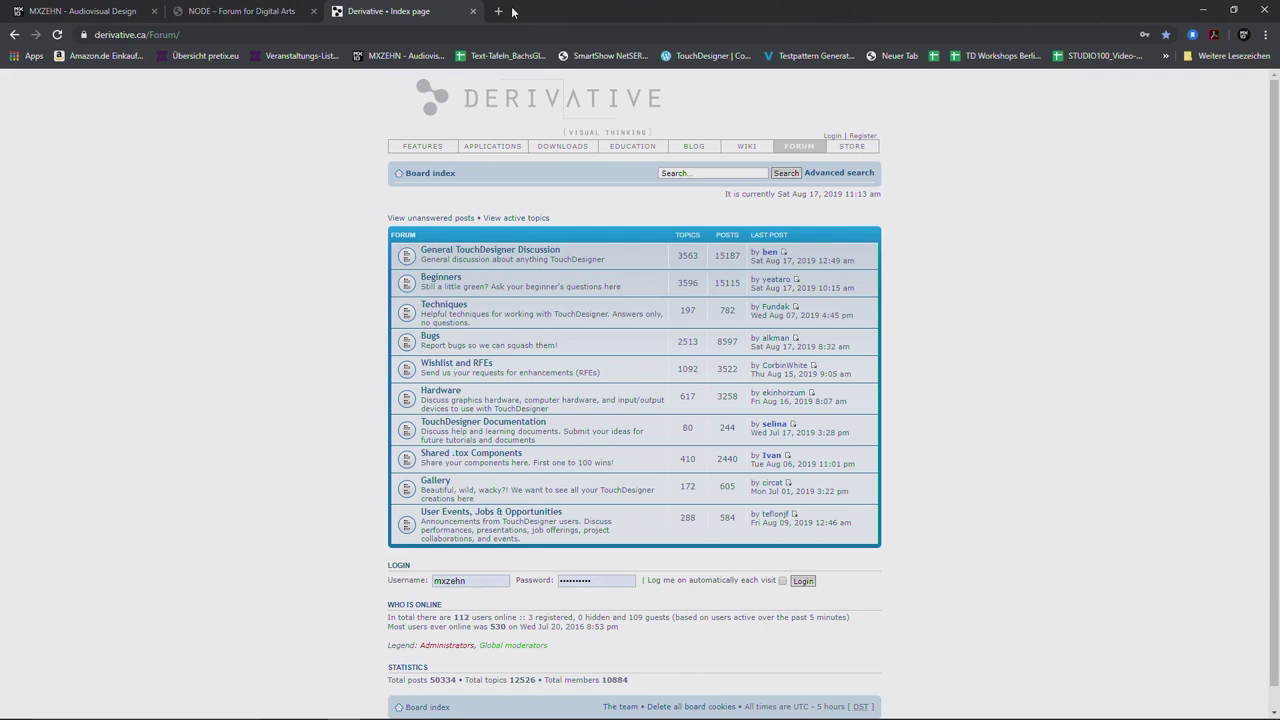
Return to TouchDesigner, view the Key Manager's licensing help topics, and close the Key Manager.
click(1204, 11)
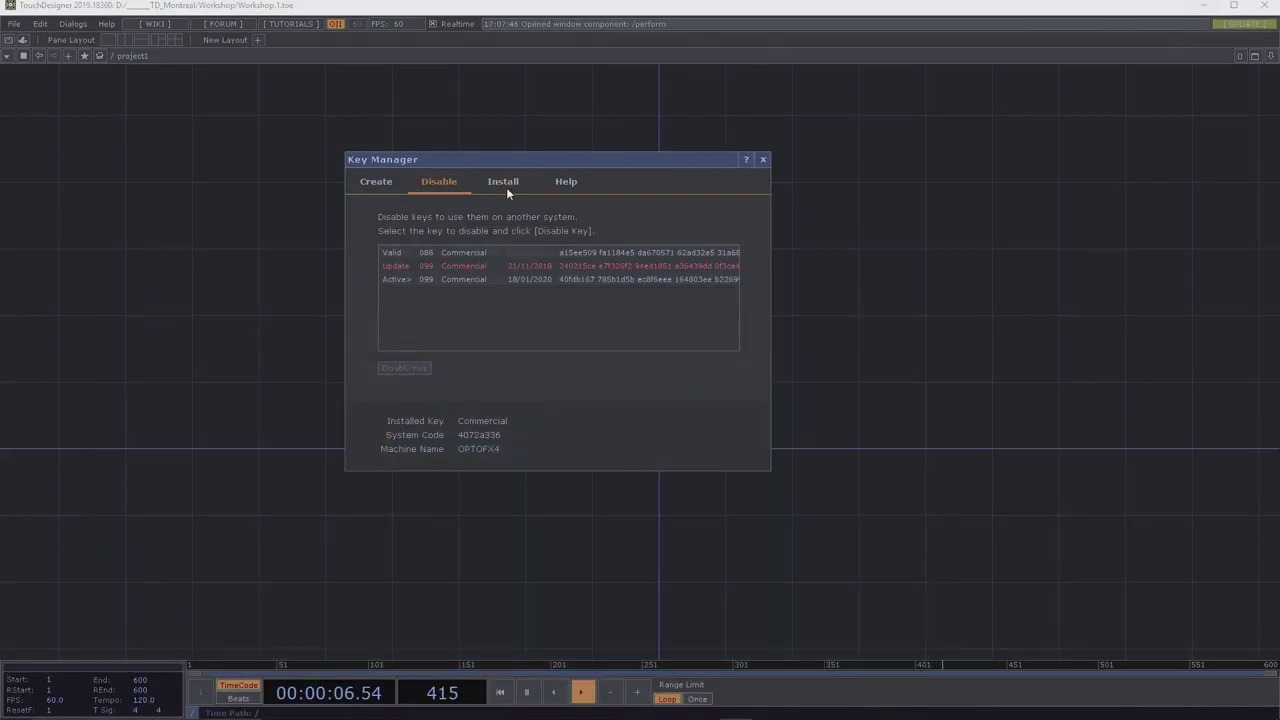
click(566, 183)
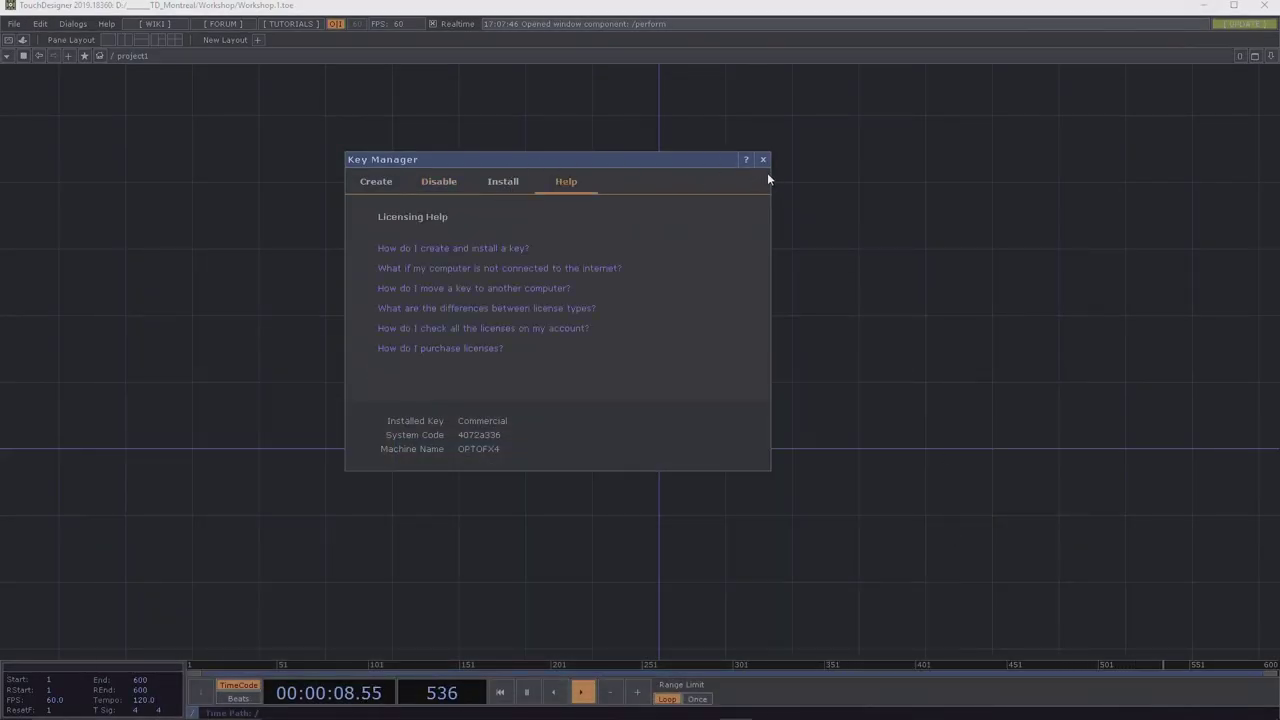
click(763, 160)
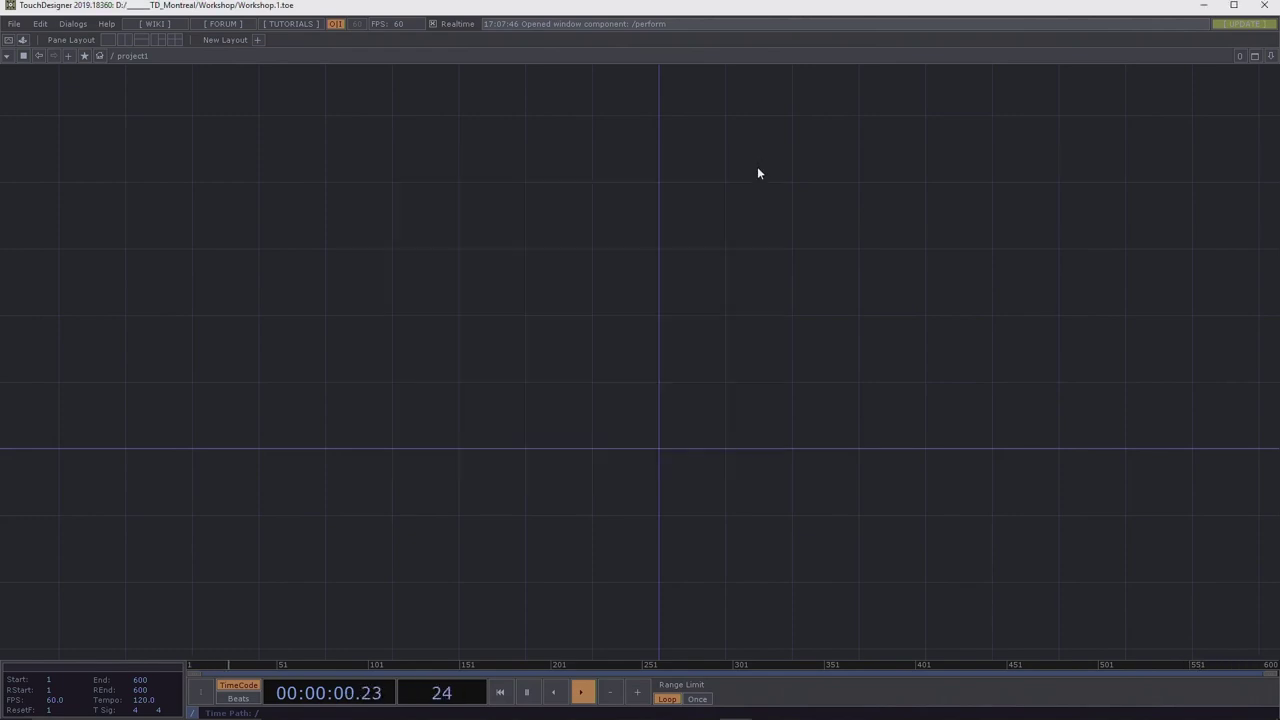
Open the TouchDesigner Help documentation, view its Python category and the Introduction to Python page, and return to TouchDesigner.
click(107, 25)
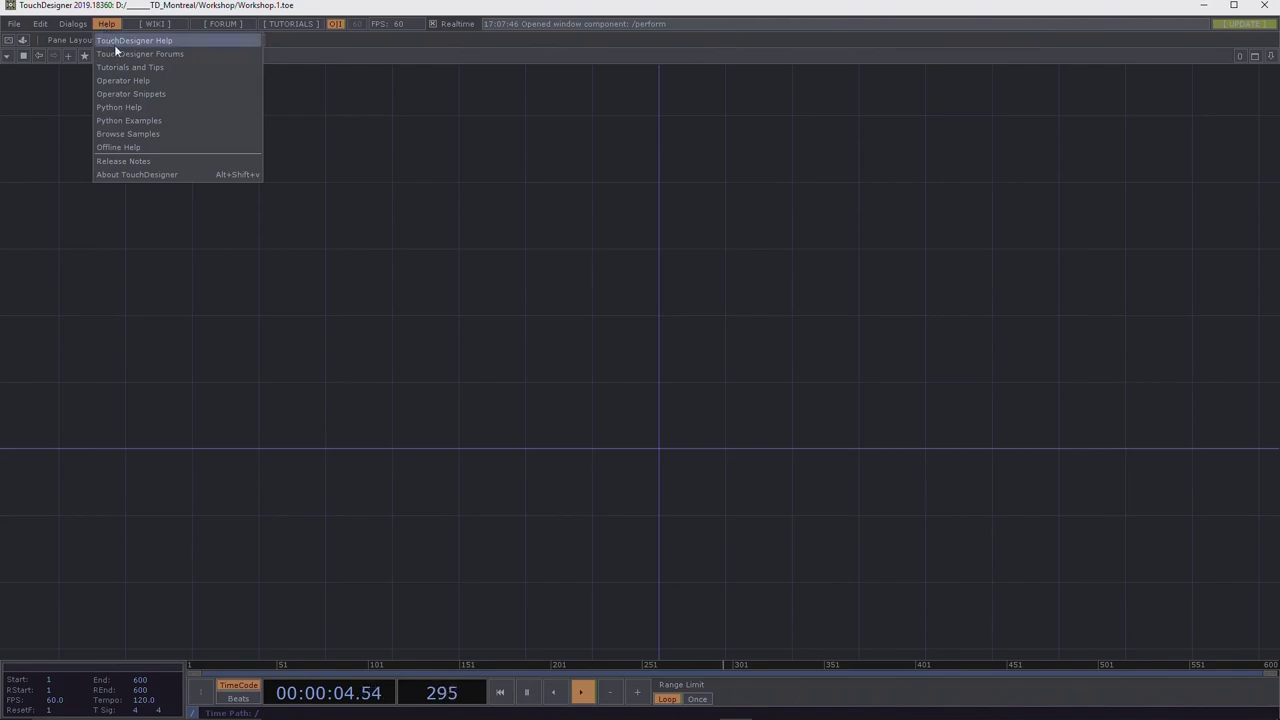
click(119, 42)
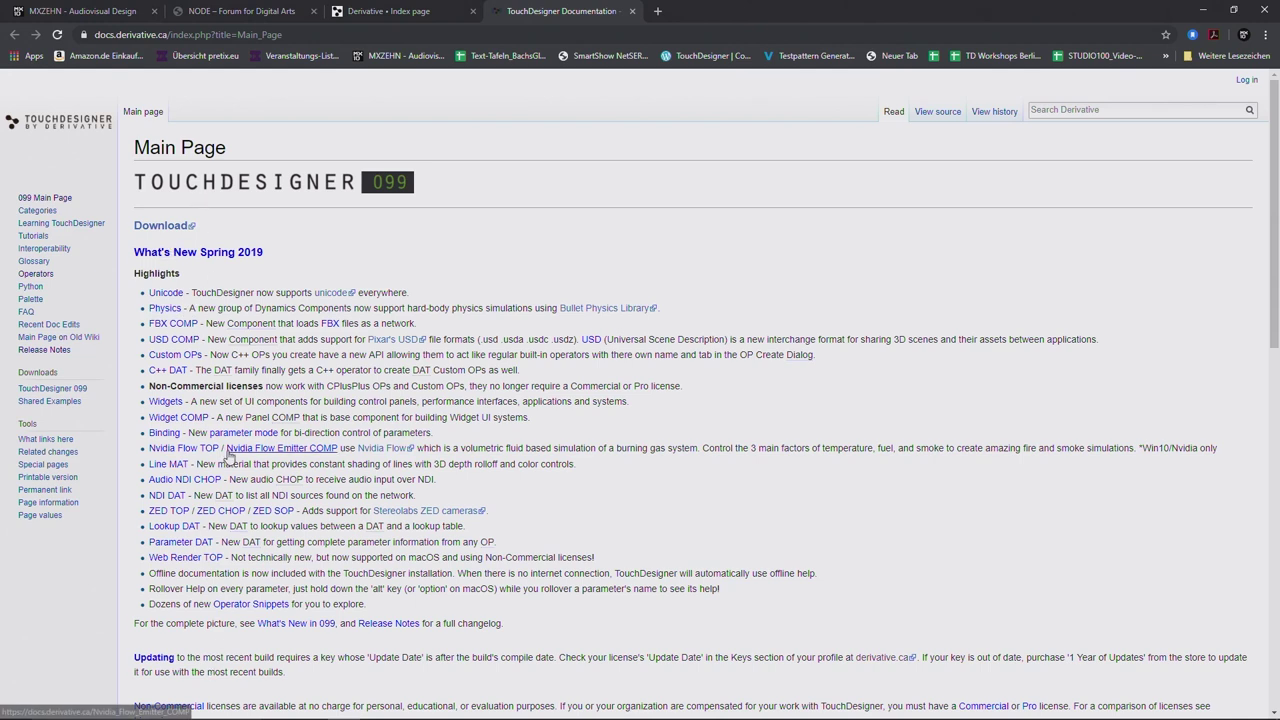
click(34, 287)
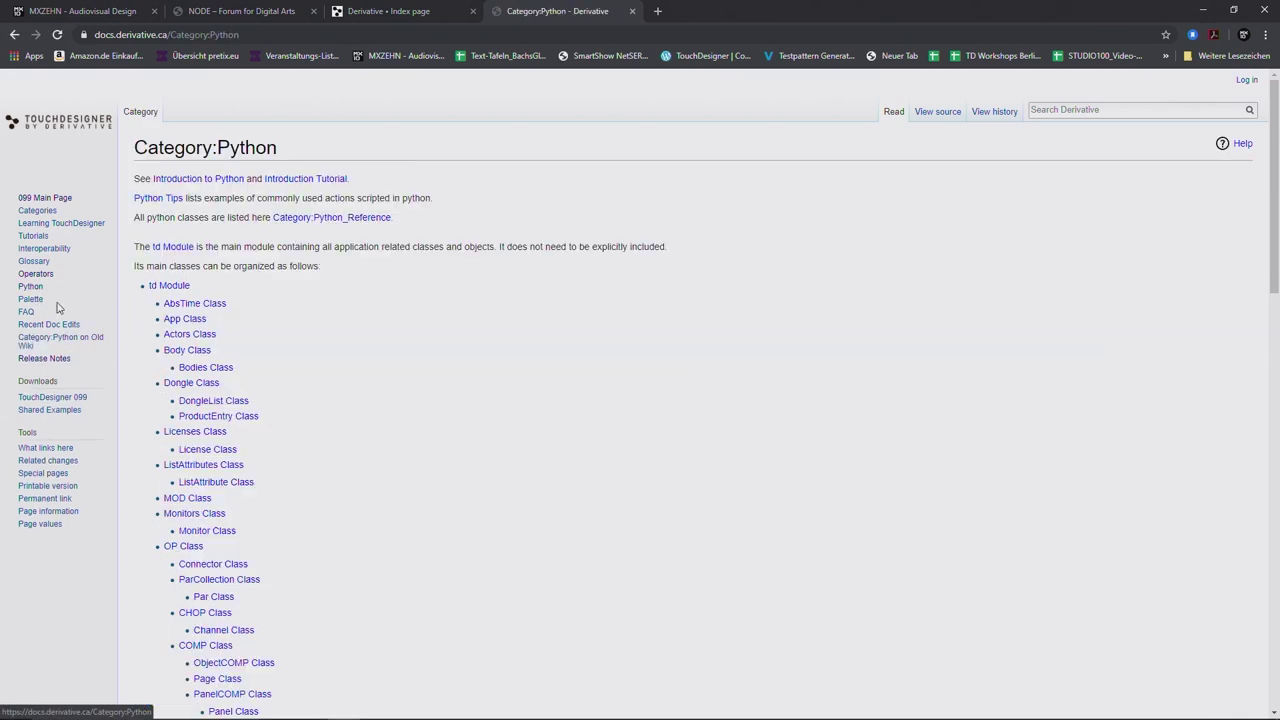
click(209, 178)
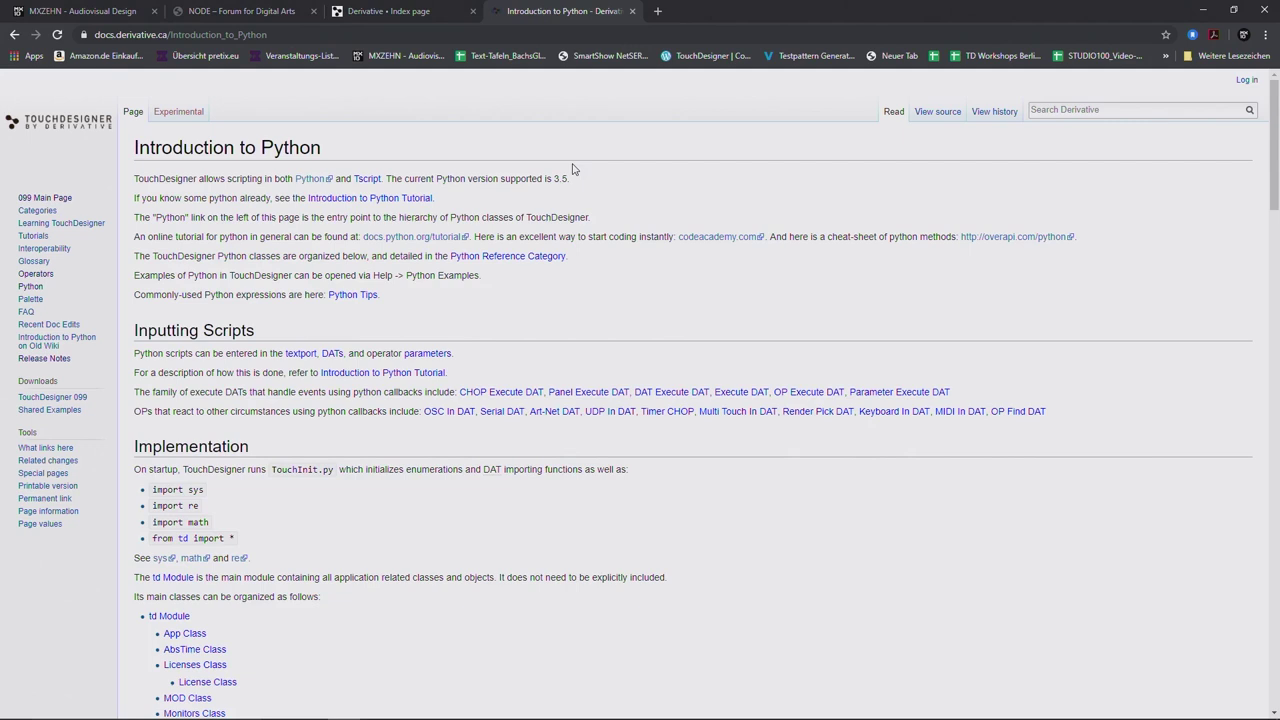
click(1203, 10)
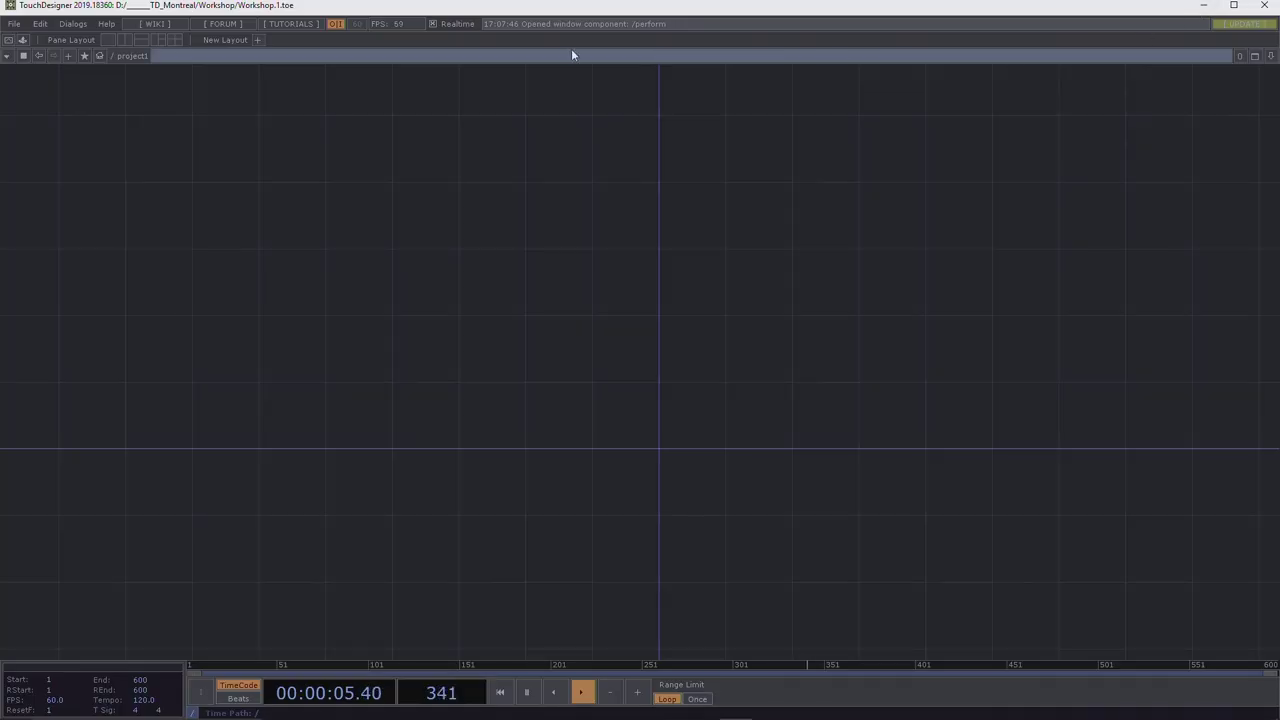
Open the Operator Snippets and browse the COMP, TOP, CHOP, SOP, MAT and DAT families, ending on the MAT examples.
click(108, 24)
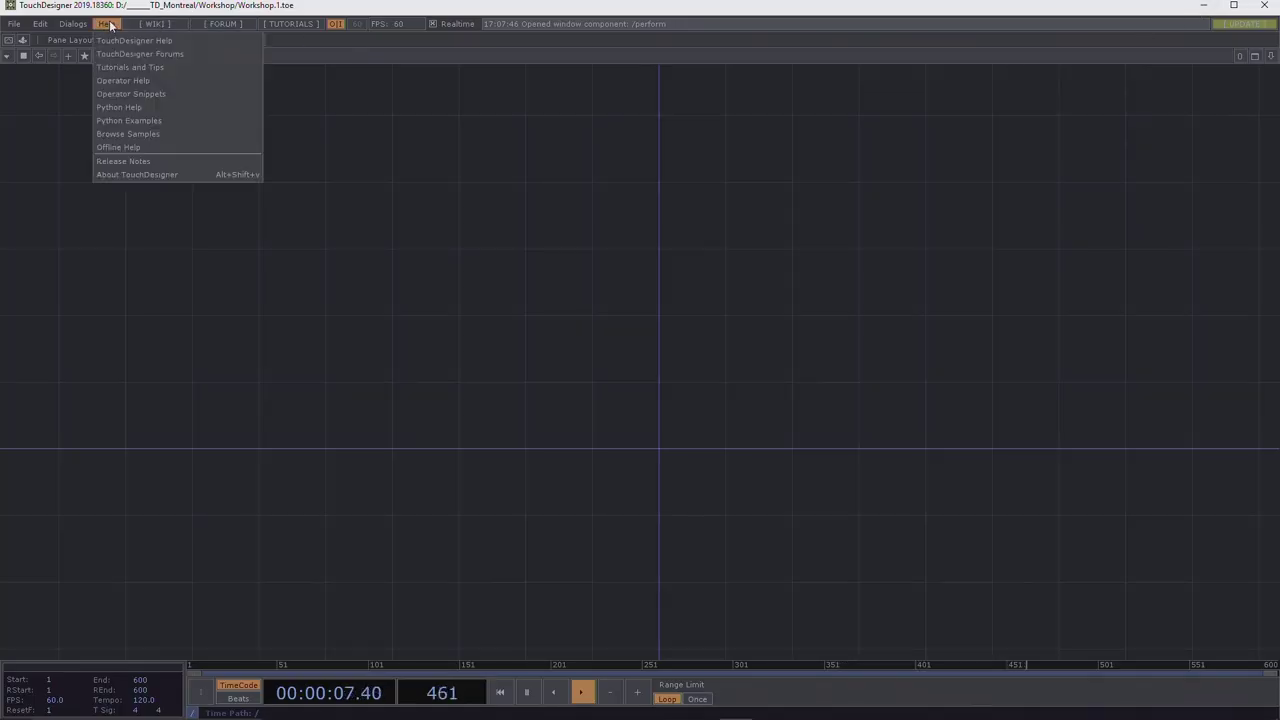
click(159, 93)
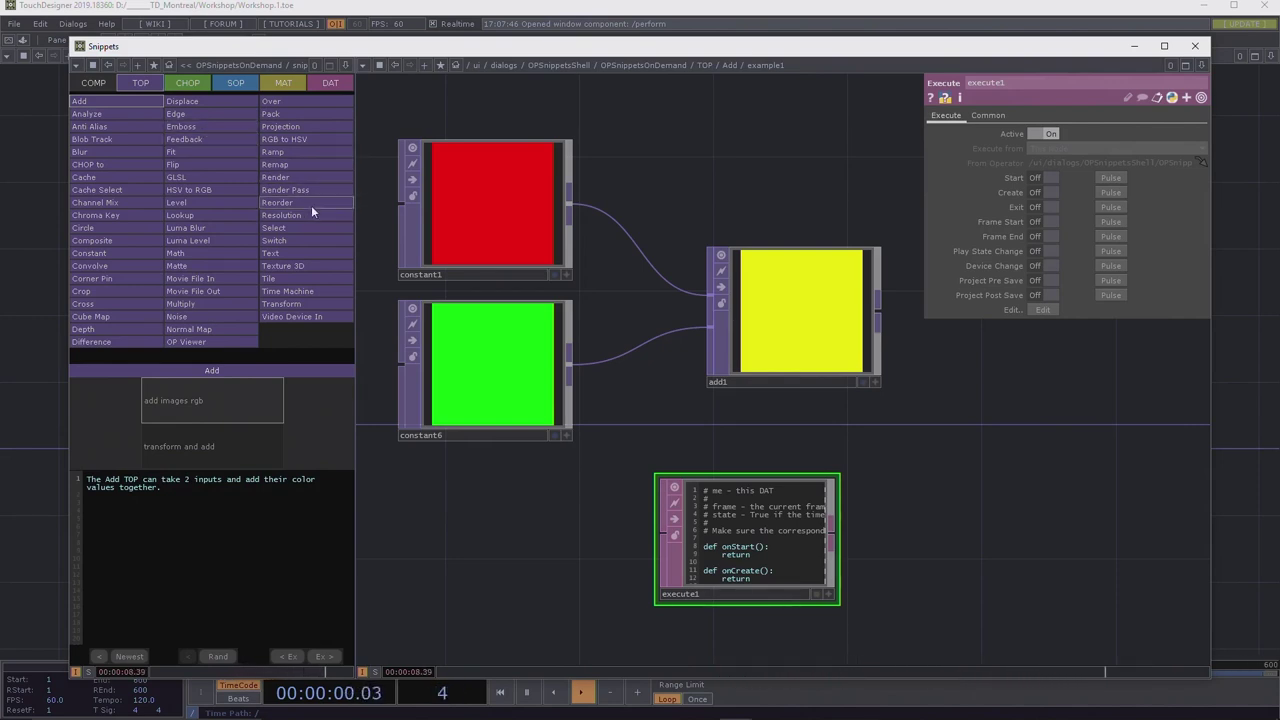
click(93, 83)
click(141, 83)
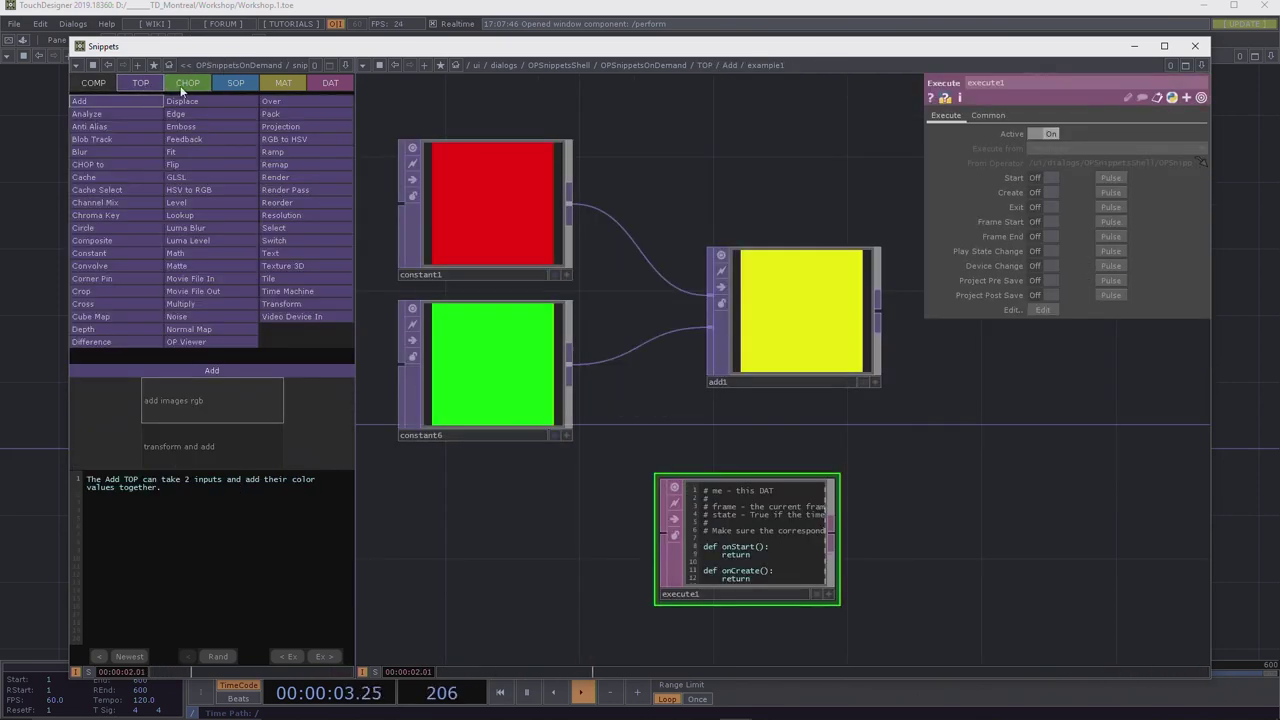
click(188, 83)
click(235, 83)
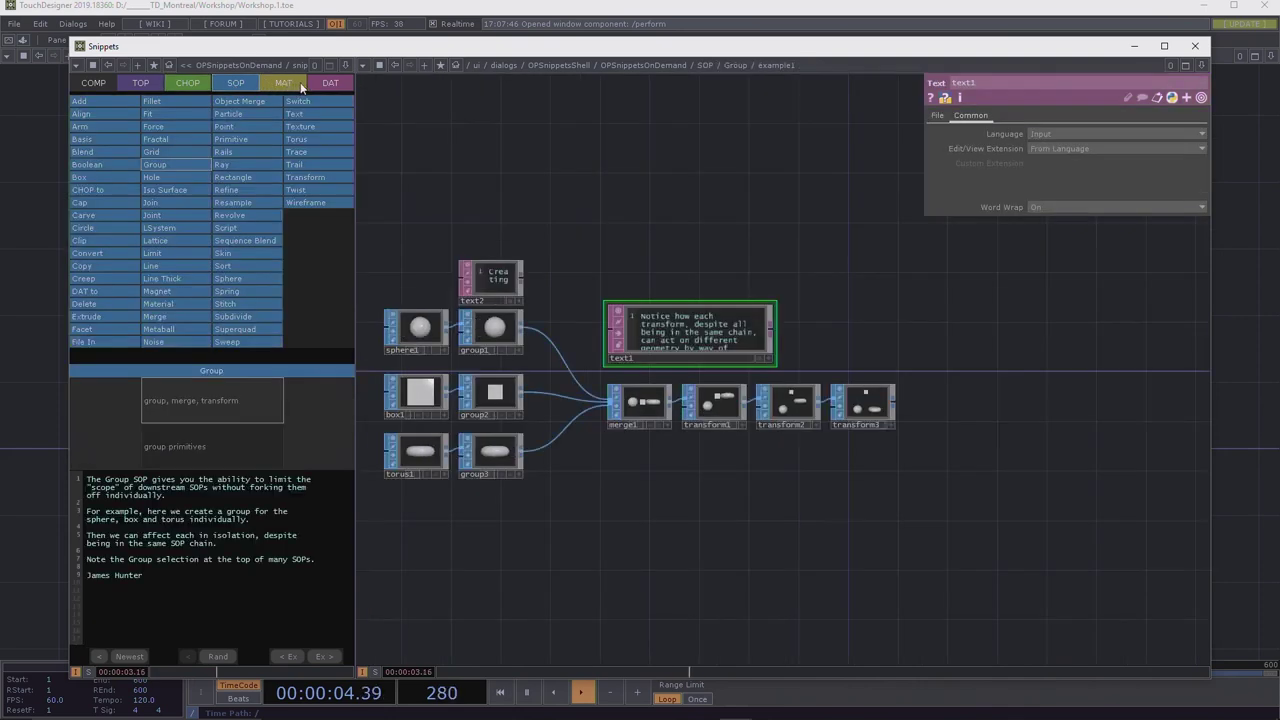
click(283, 84)
click(330, 83)
click(281, 86)
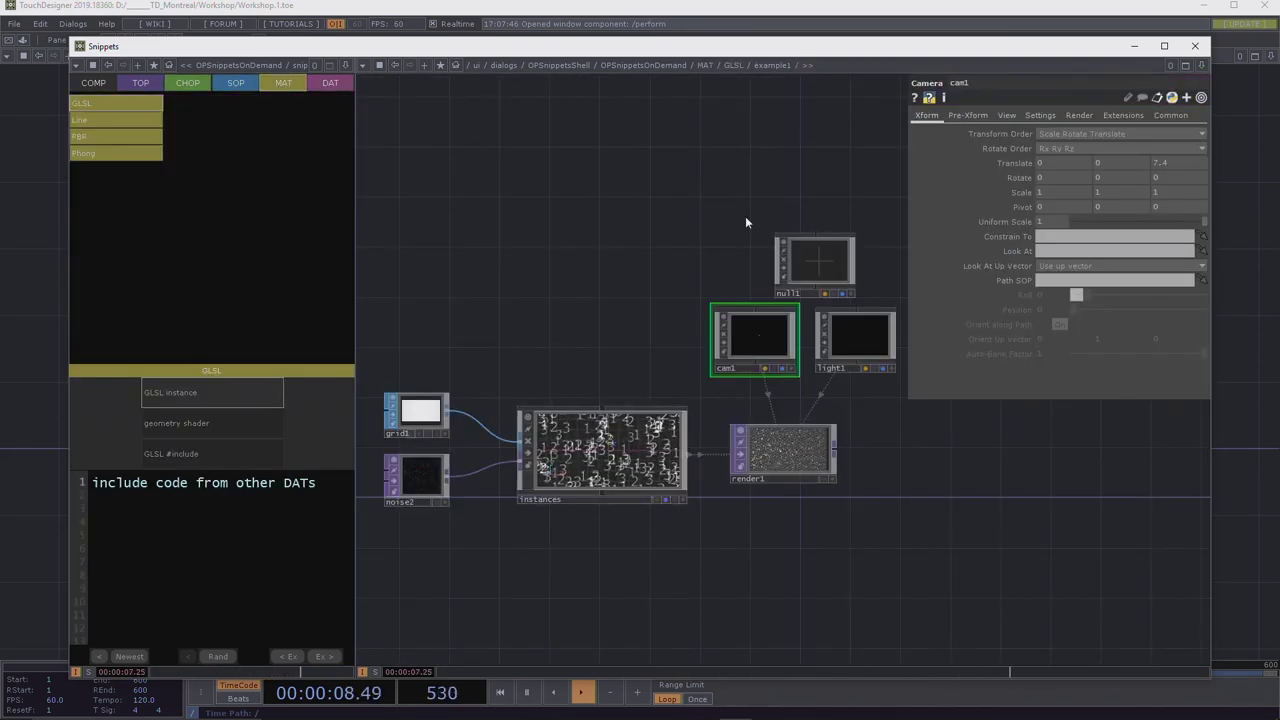
Copy all nodes of the GLSL instance example and paste them into the /project1 network.
scroll(581, 262, down, 2)
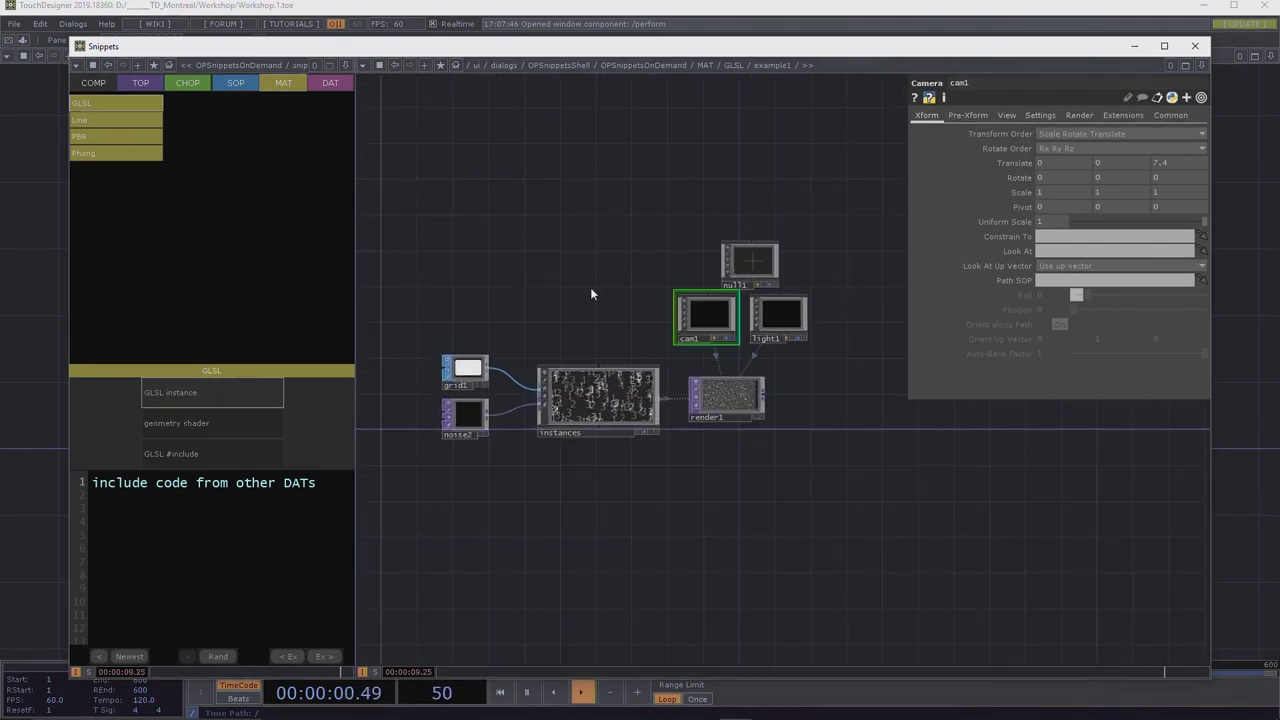
drag(378, 154, 866, 432)
drag(400, 157, 835, 543)
key(ctrl+c)
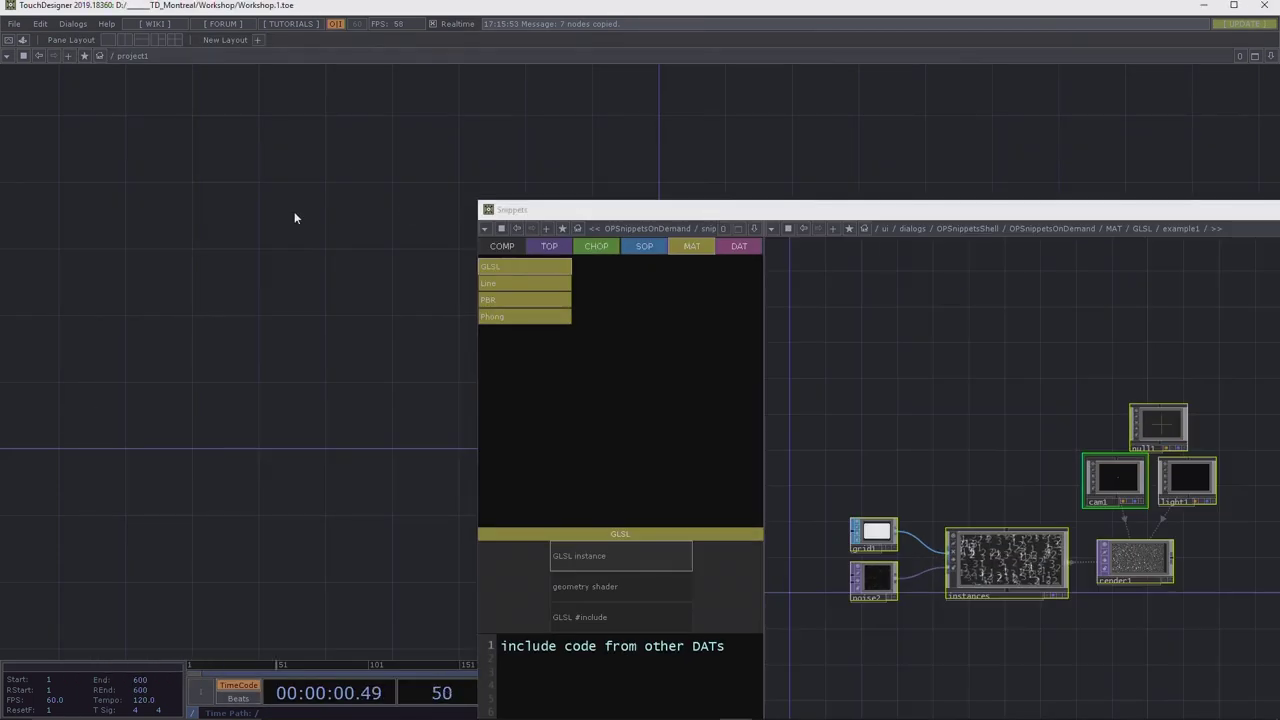
key(ctrl+v)
scroll(175, 292, down, 5)
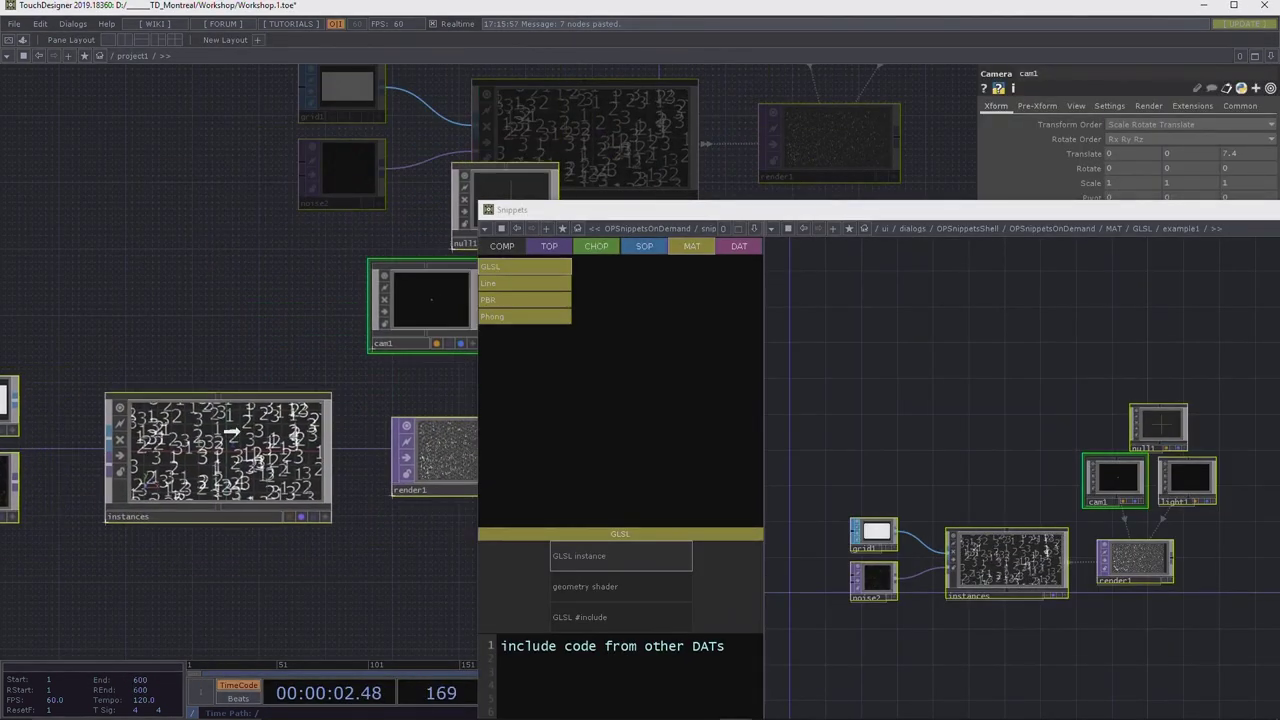
Close the Snippets window and delete all the pasted example nodes from /project1.
drag(877, 212, 387, 209)
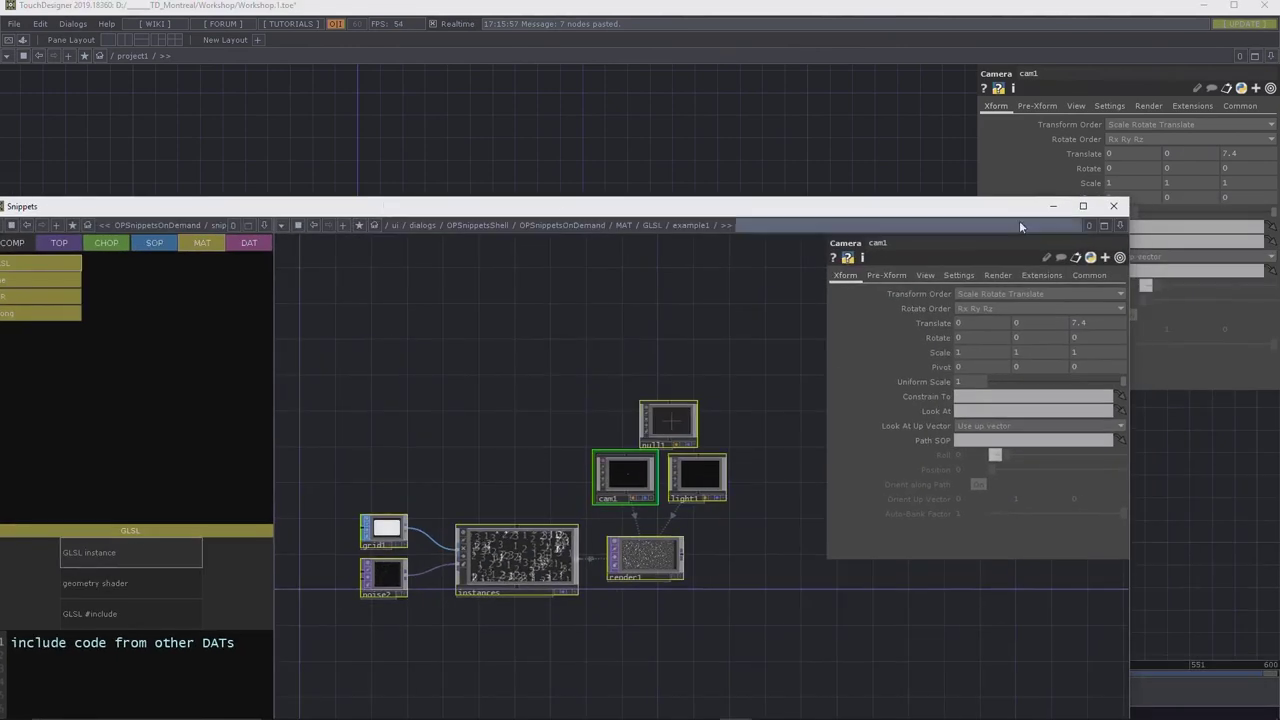
click(1112, 207)
drag(451, 177, 67, 407)
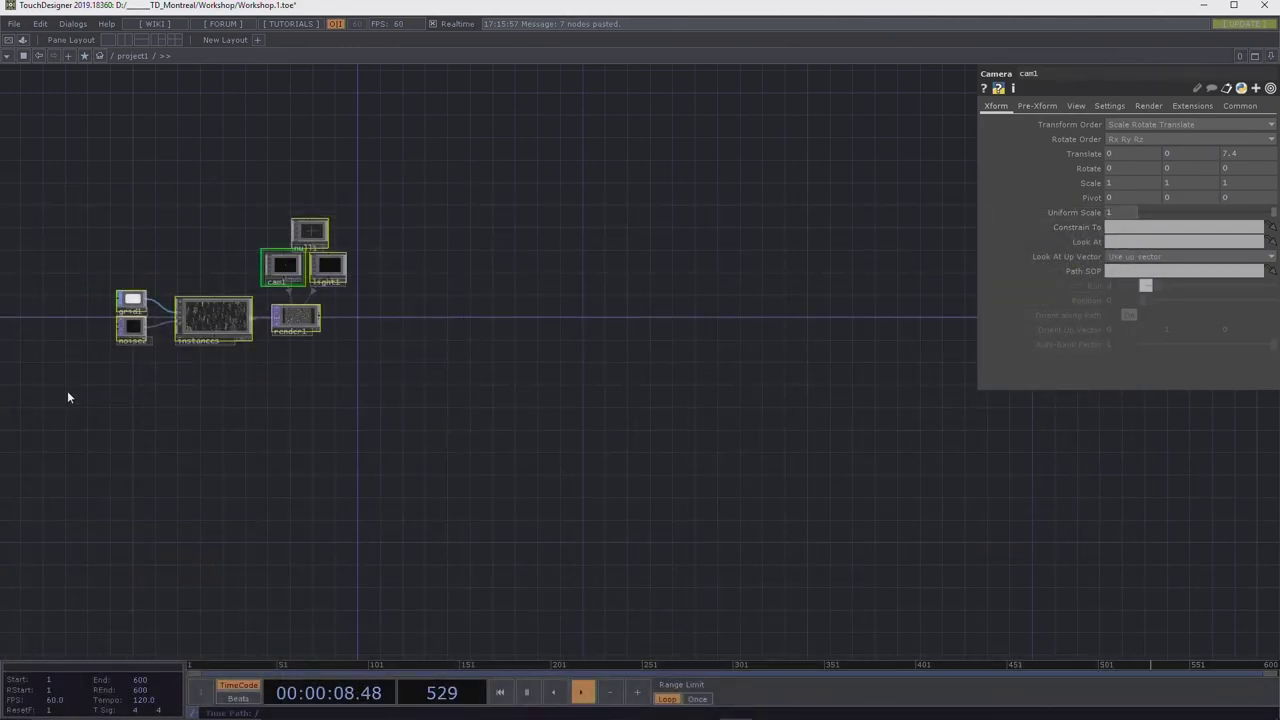
key(Delete)
click(106, 24)
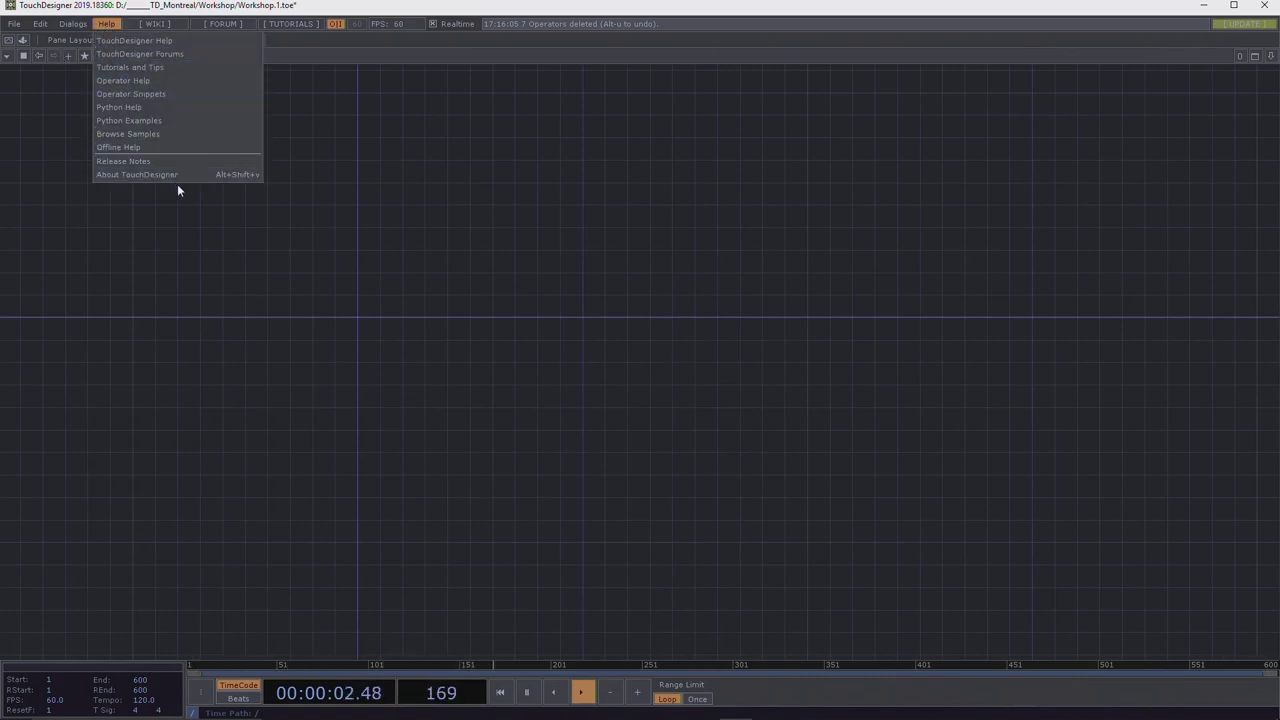
click(176, 224)
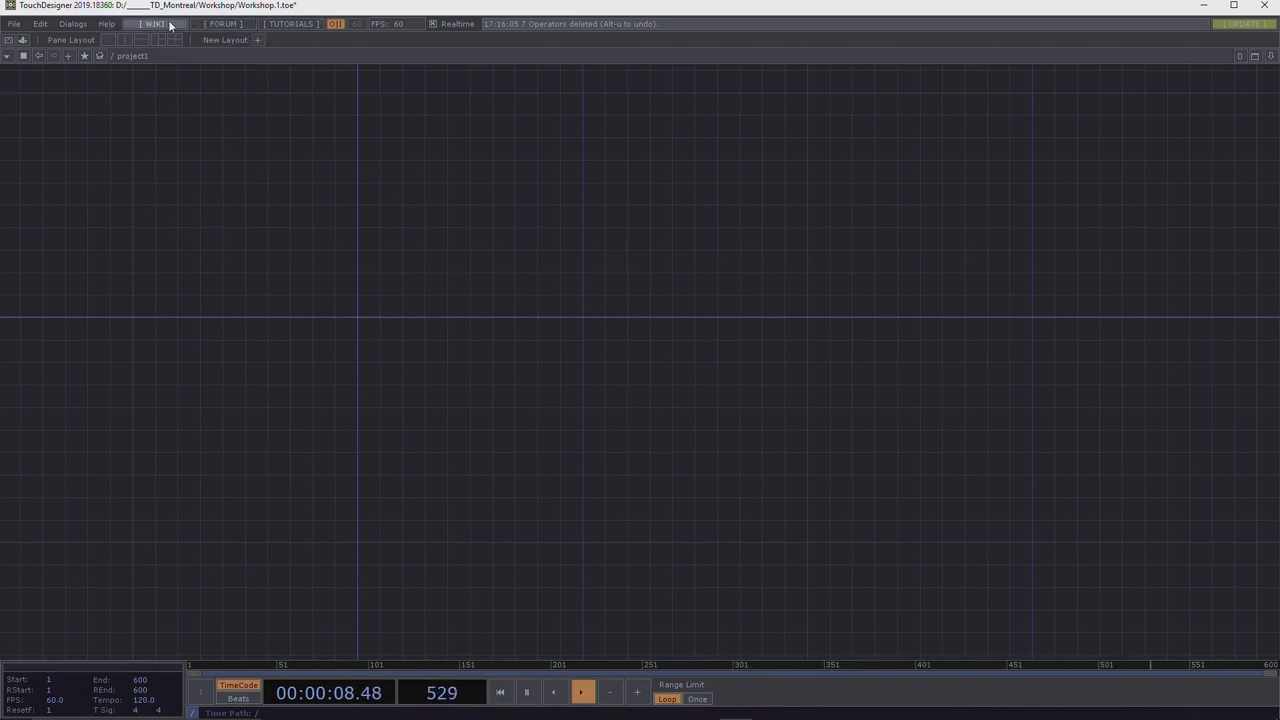
Switch the O|I power state off and on while pausing and resuming the timeline, ending with power on and the timeline playing.
click(337, 24)
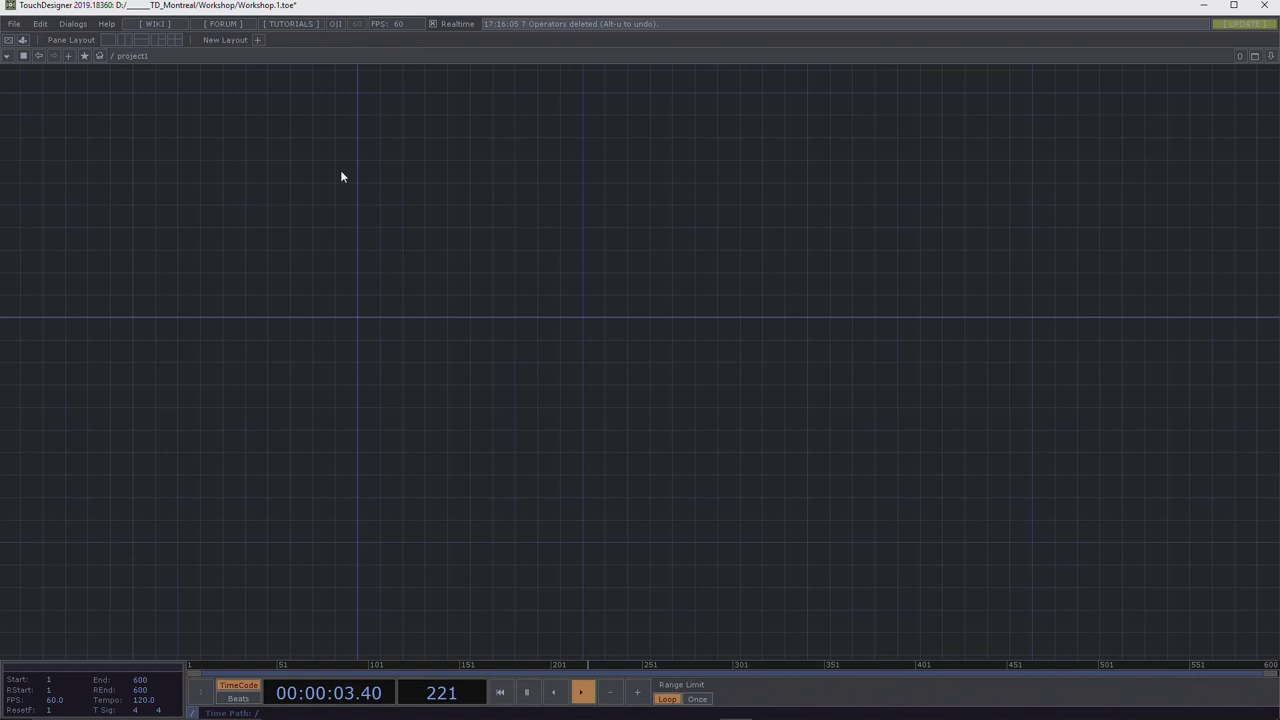
key(space)
key(space)
key(space)
key(space)
click(336, 23)
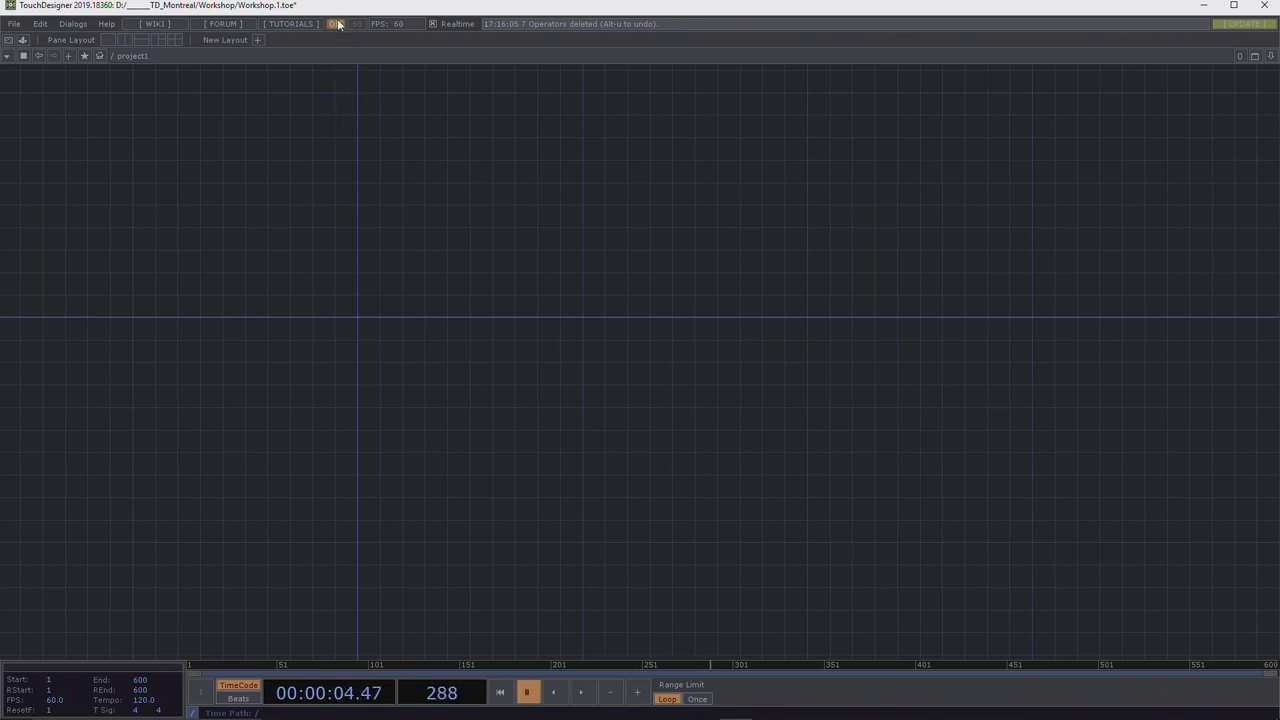
key(space)
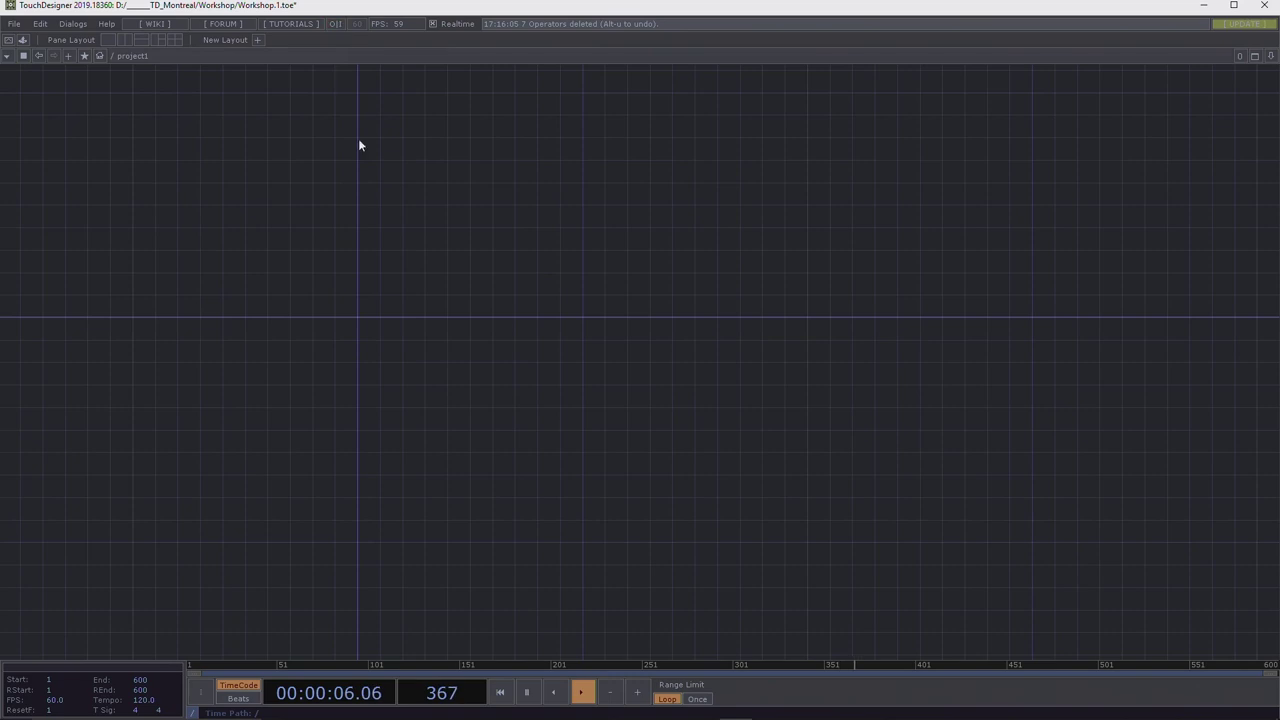
key(space)
click(336, 23)
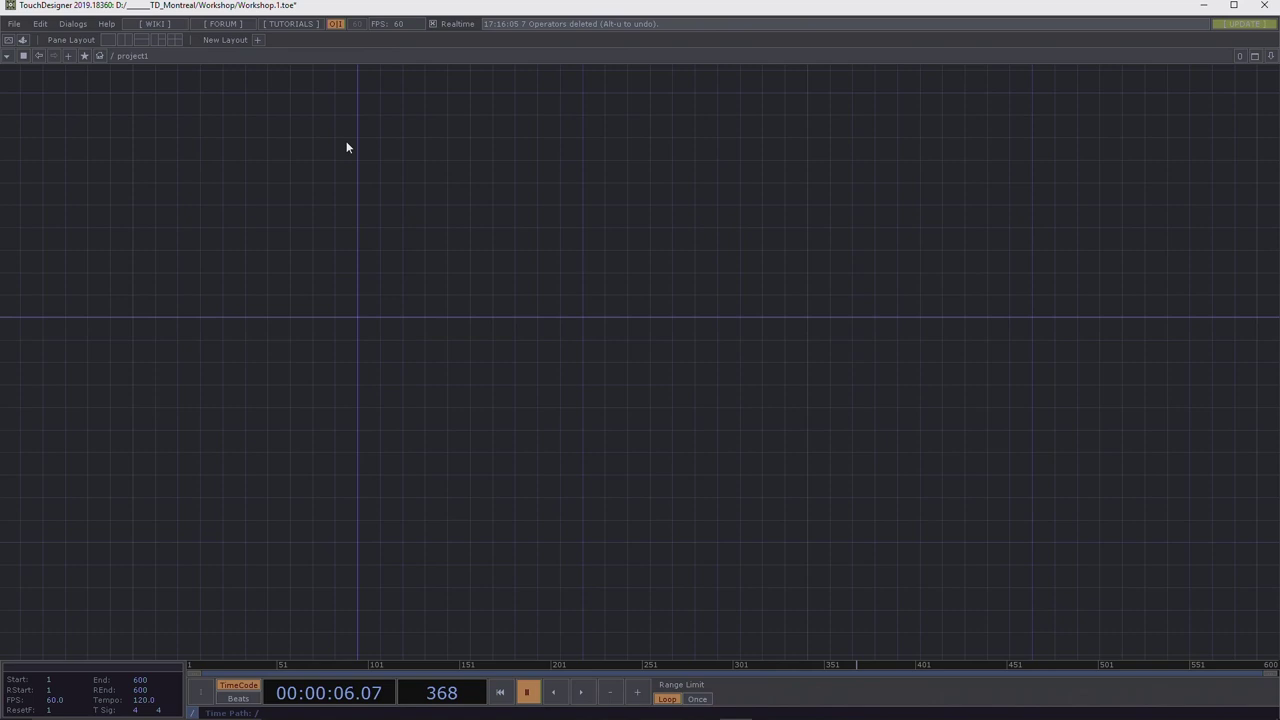
key(space)
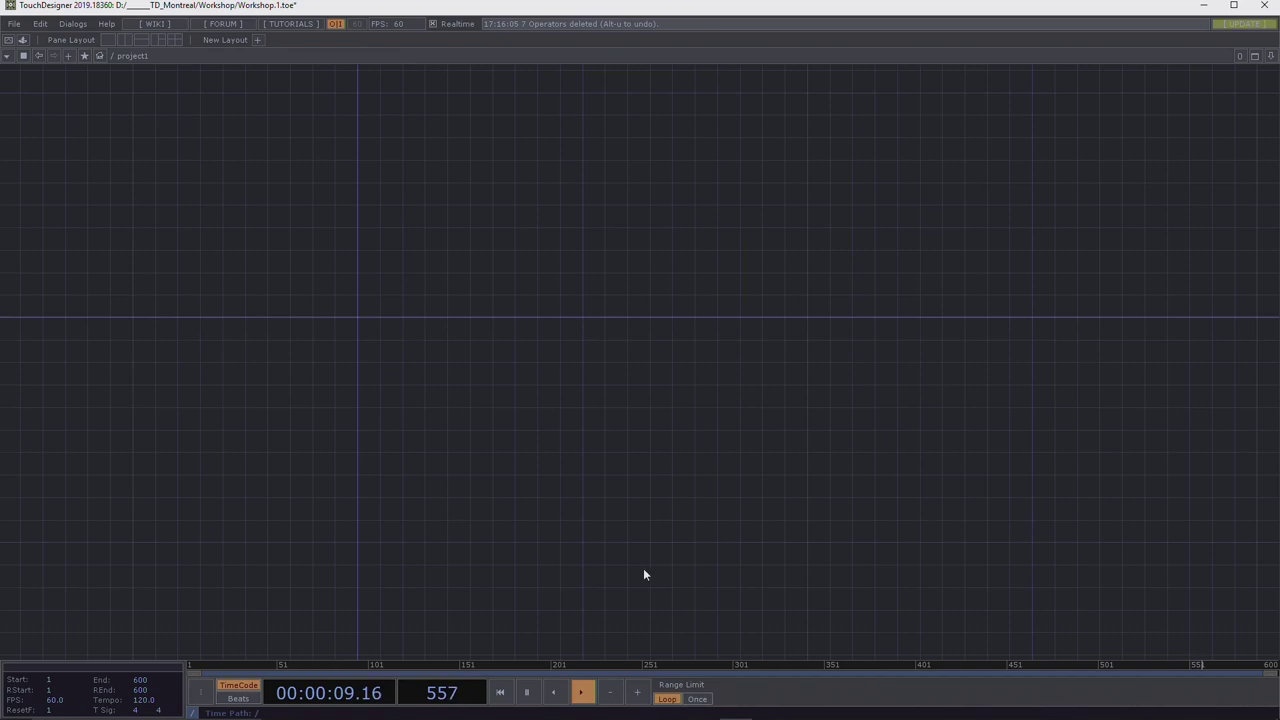
Pause the timeline and switch the Realtime option off and back on.
key(space)
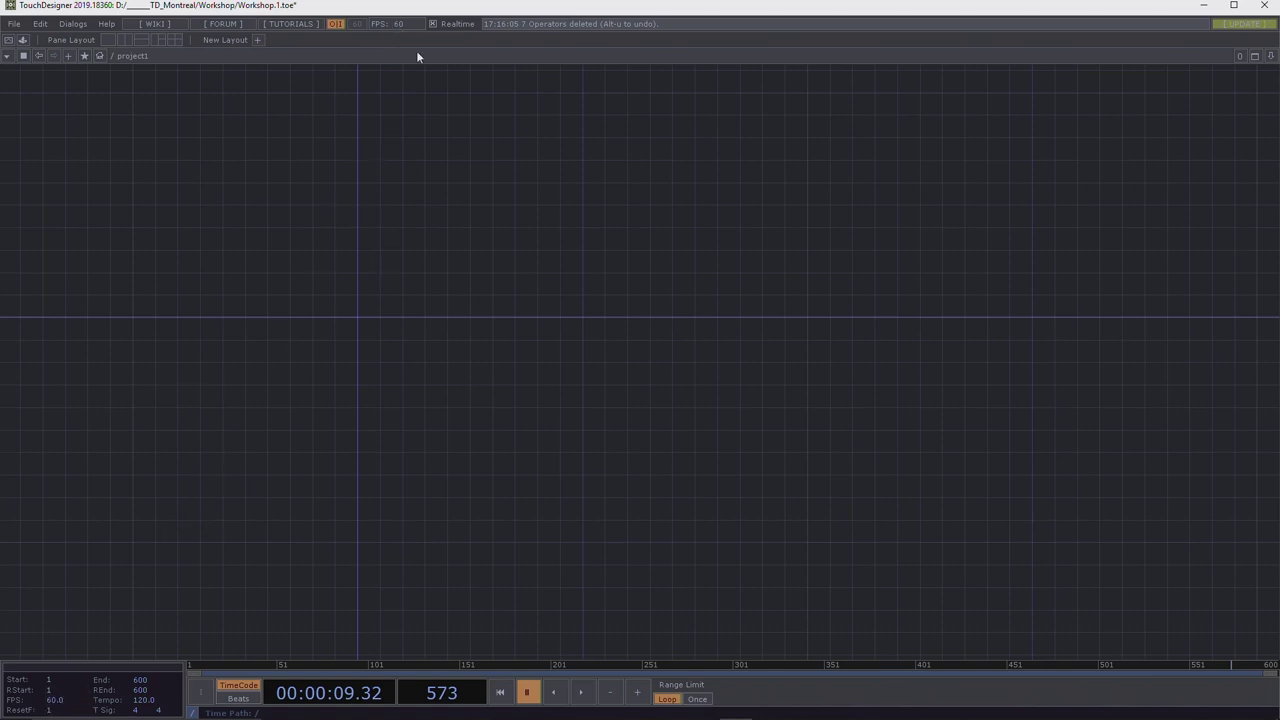
click(56, 700)
click(406, 23)
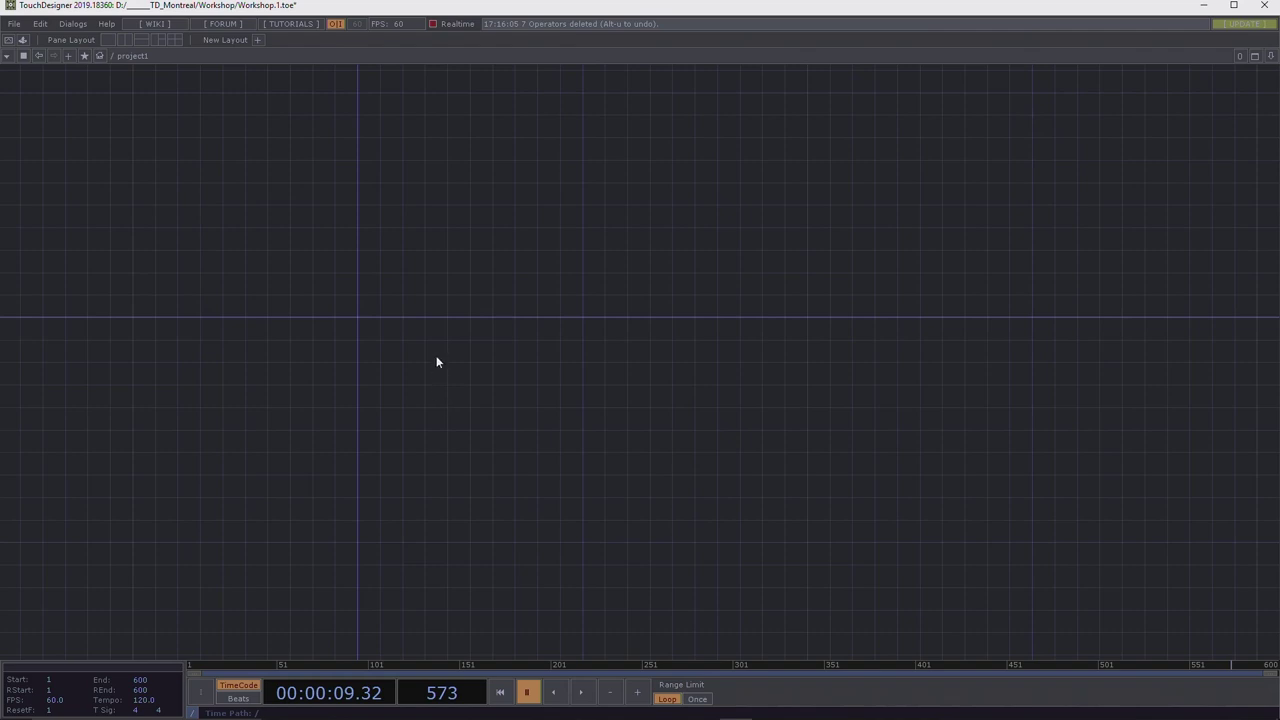
click(433, 23)
click(433, 24)
Open the status message history and read through the earlier messages back to the project saves.
click(559, 25)
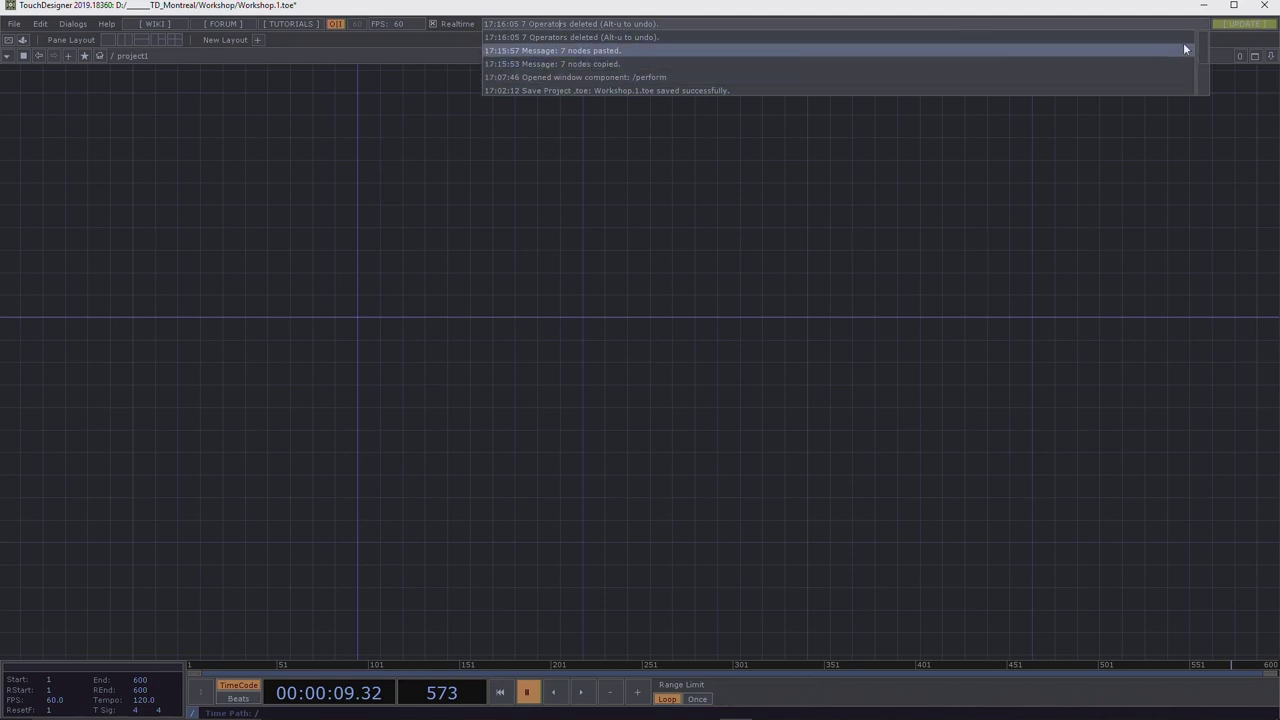
mouse_move(1171, 23)
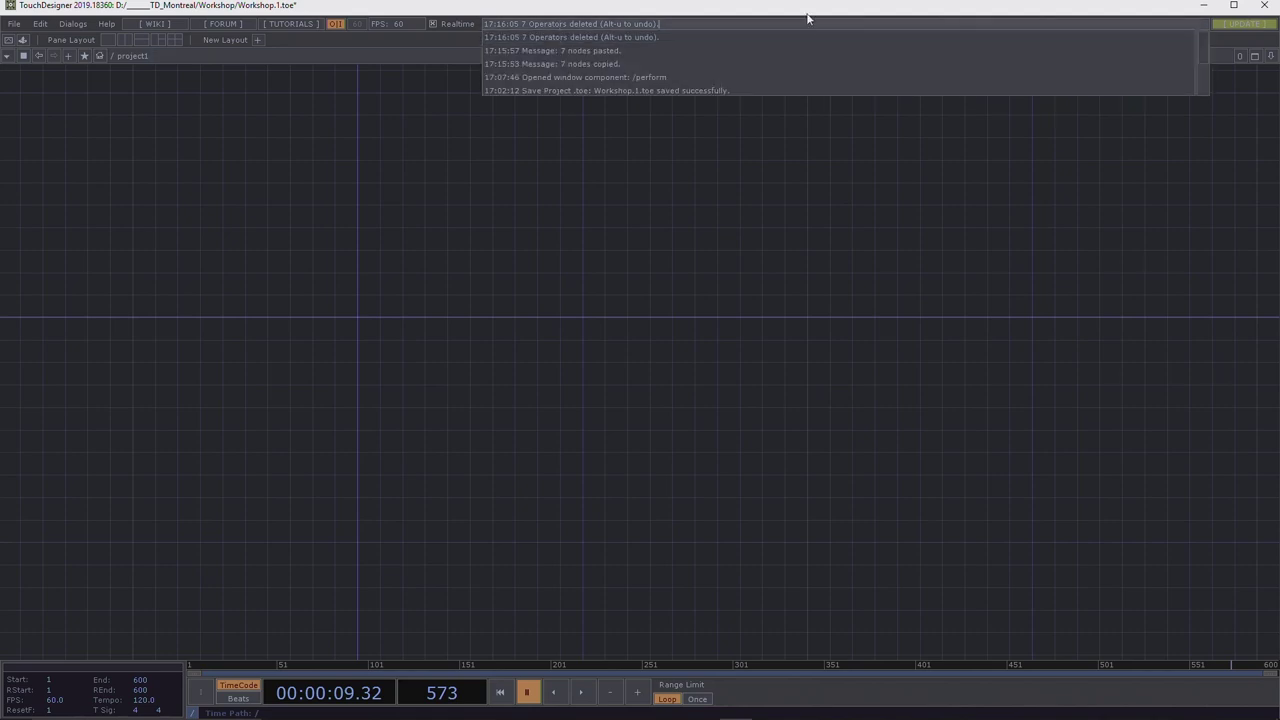
scroll(600, 59, down, 2)
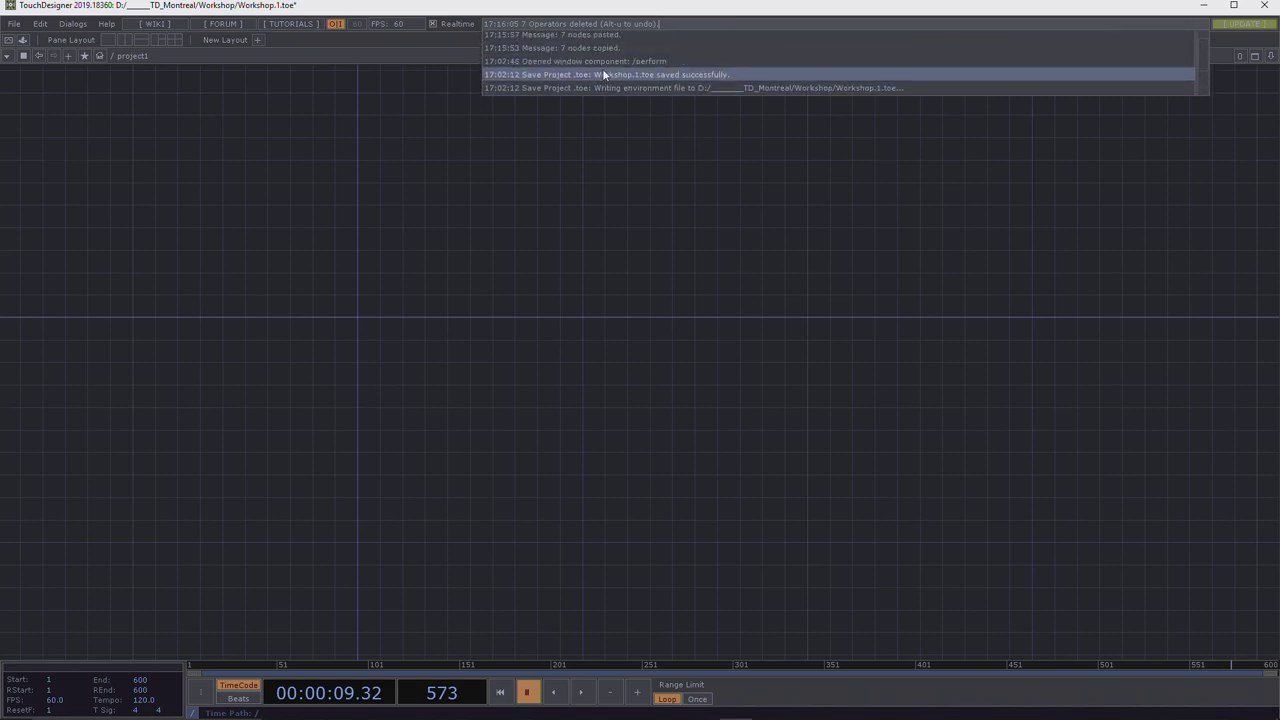
scroll(577, 59, down, 4)
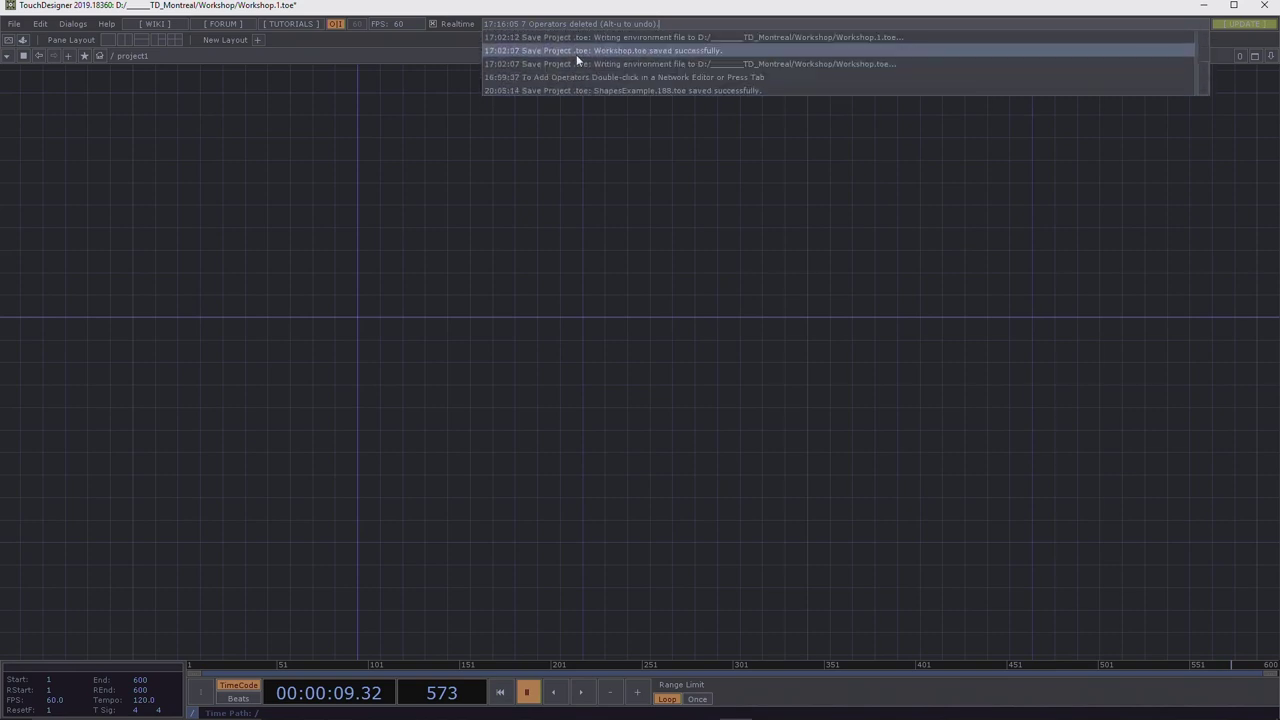
scroll(576, 59, up, 6)
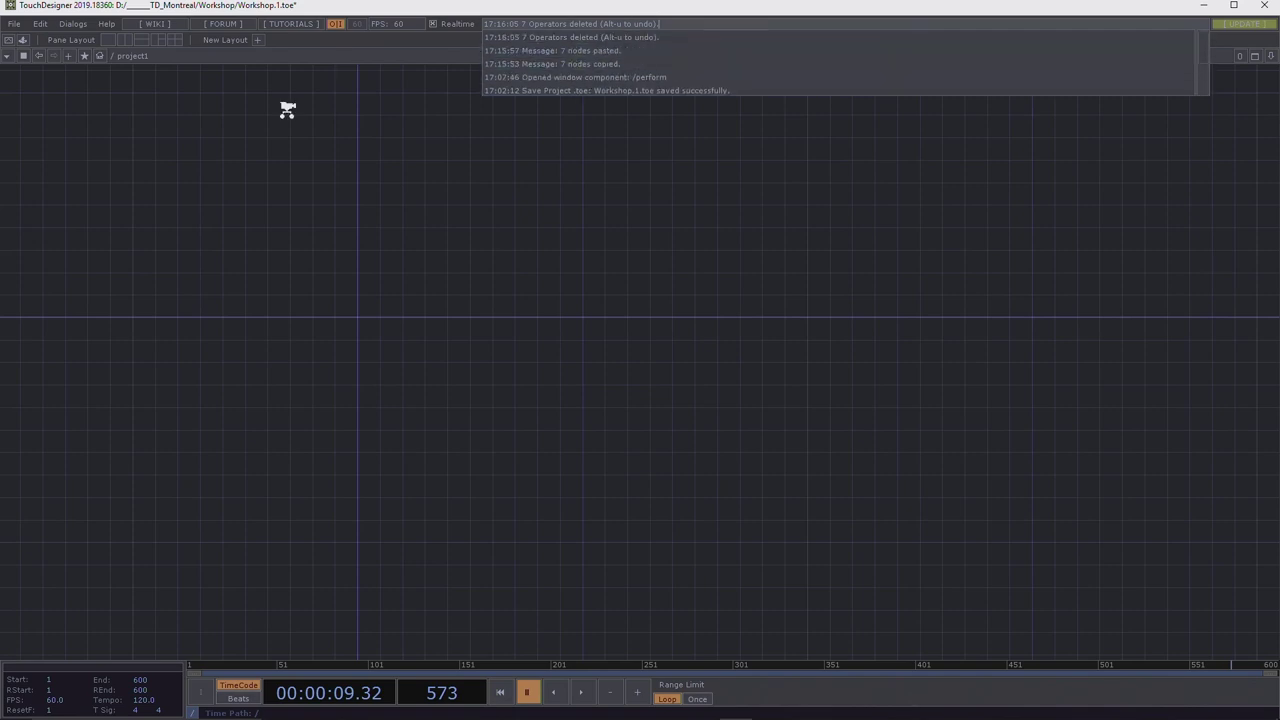
scroll(363, 300, up, 2)
click(403, 258)
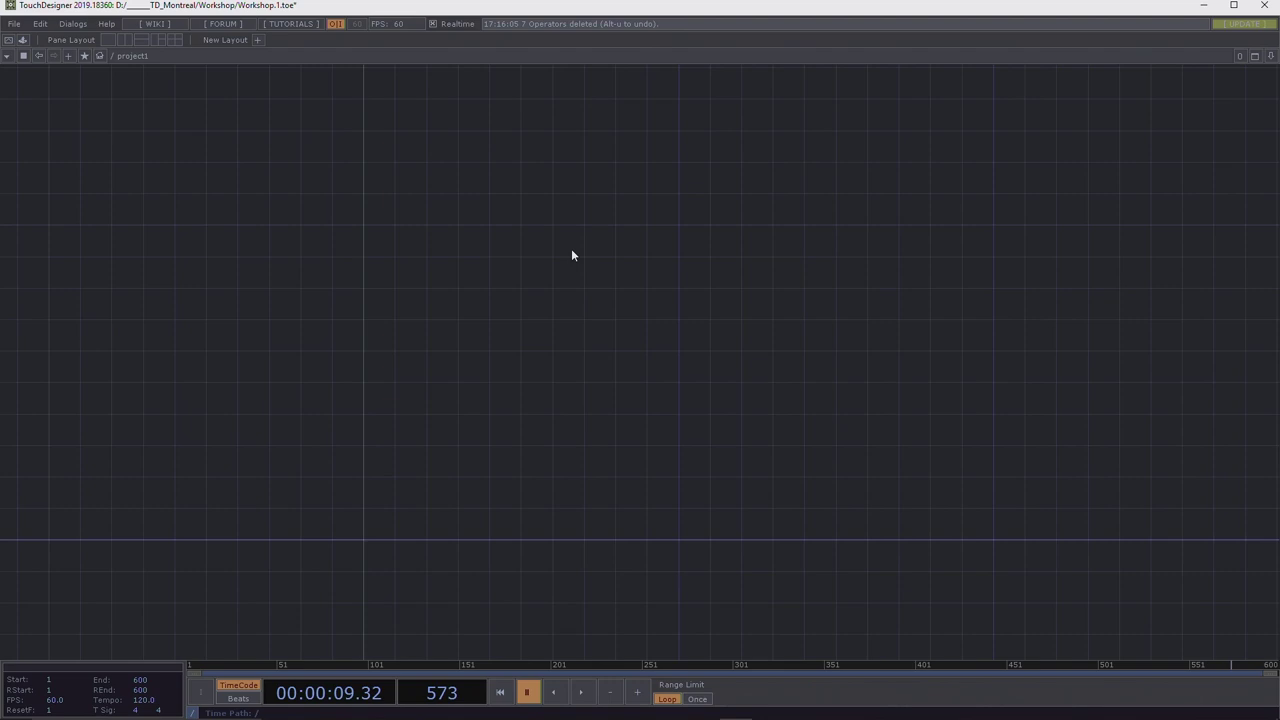
click(555, 25)
Scrub the playhead back and forth along the timeline, play it forward and in reverse, and pause it.
drag(224, 666, 1150, 662)
drag(1008, 659, 432, 668)
click(581, 692)
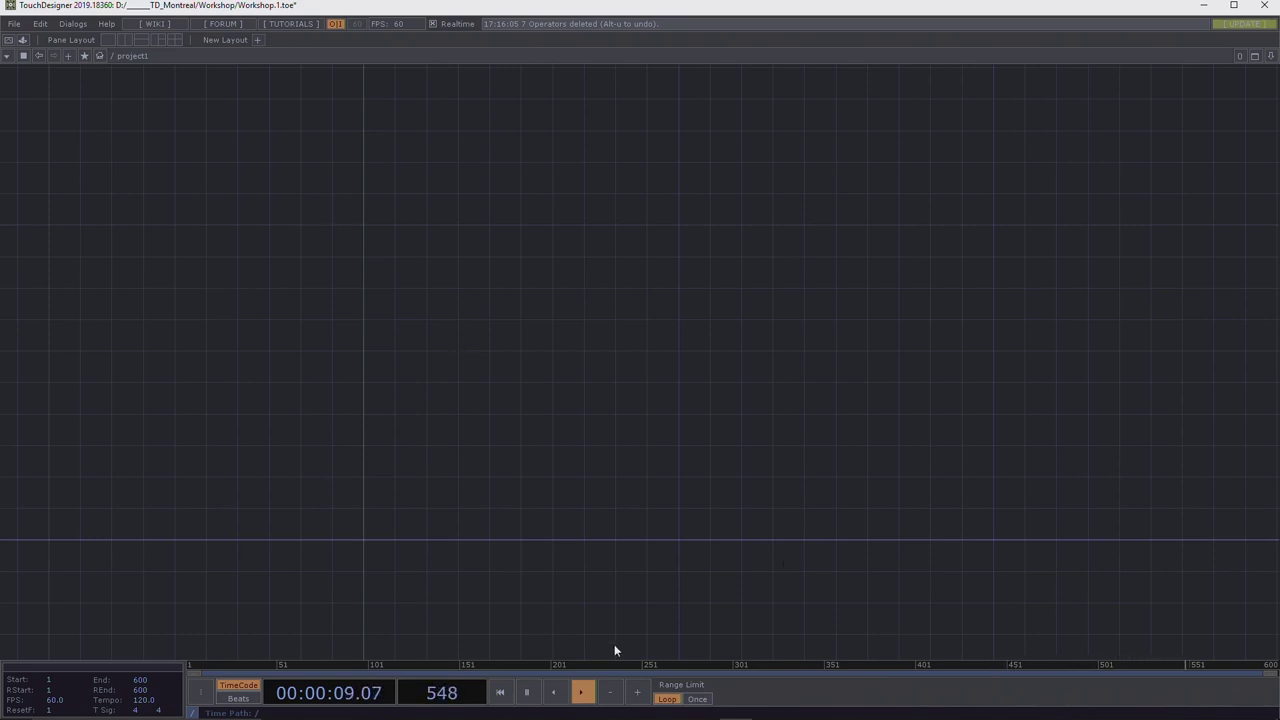
click(556, 693)
click(528, 693)
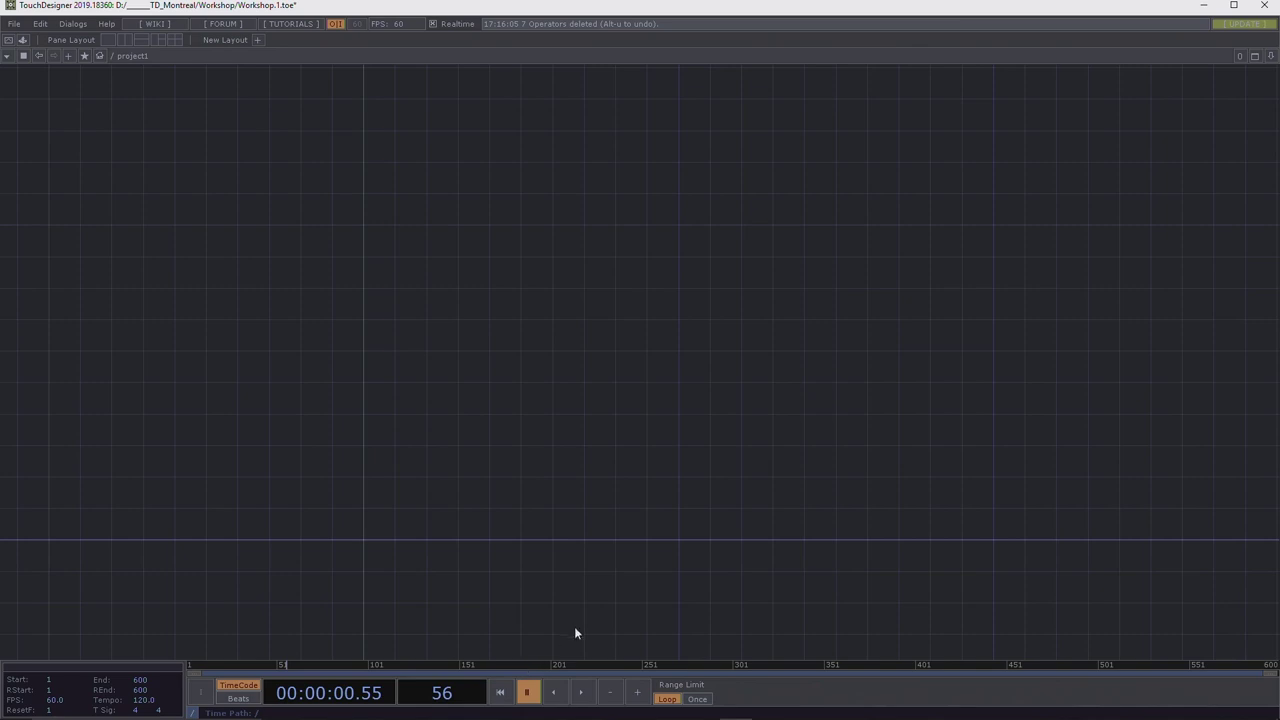
Step the paused timeline forward and backward one frame at a time.
click(636, 693)
click(636, 693)
click(636, 693)
click(636, 693)
click(610, 693)
click(610, 693)
click(610, 693)
click(636, 693)
click(636, 693)
click(610, 693)
click(610, 693)
Play the timeline with the range limit set to Once, restore Loop, and switch the time display to Beats.
click(697, 699)
click(583, 699)
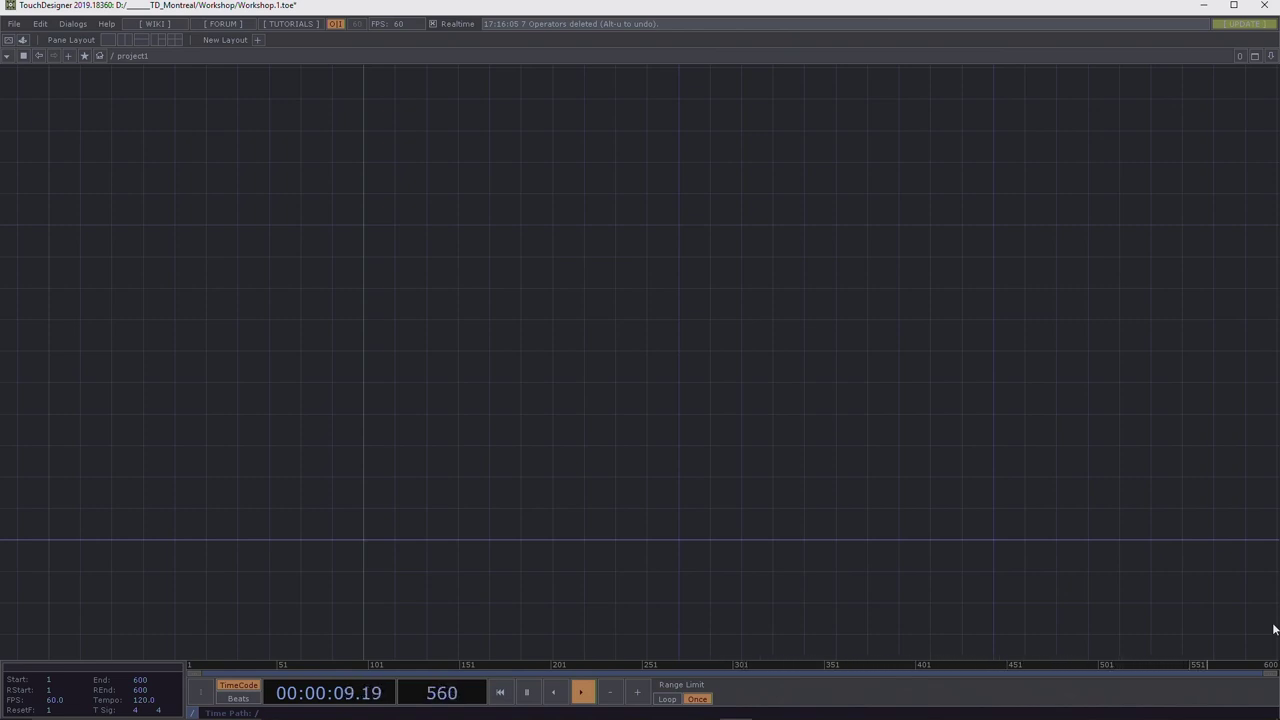
click(666, 699)
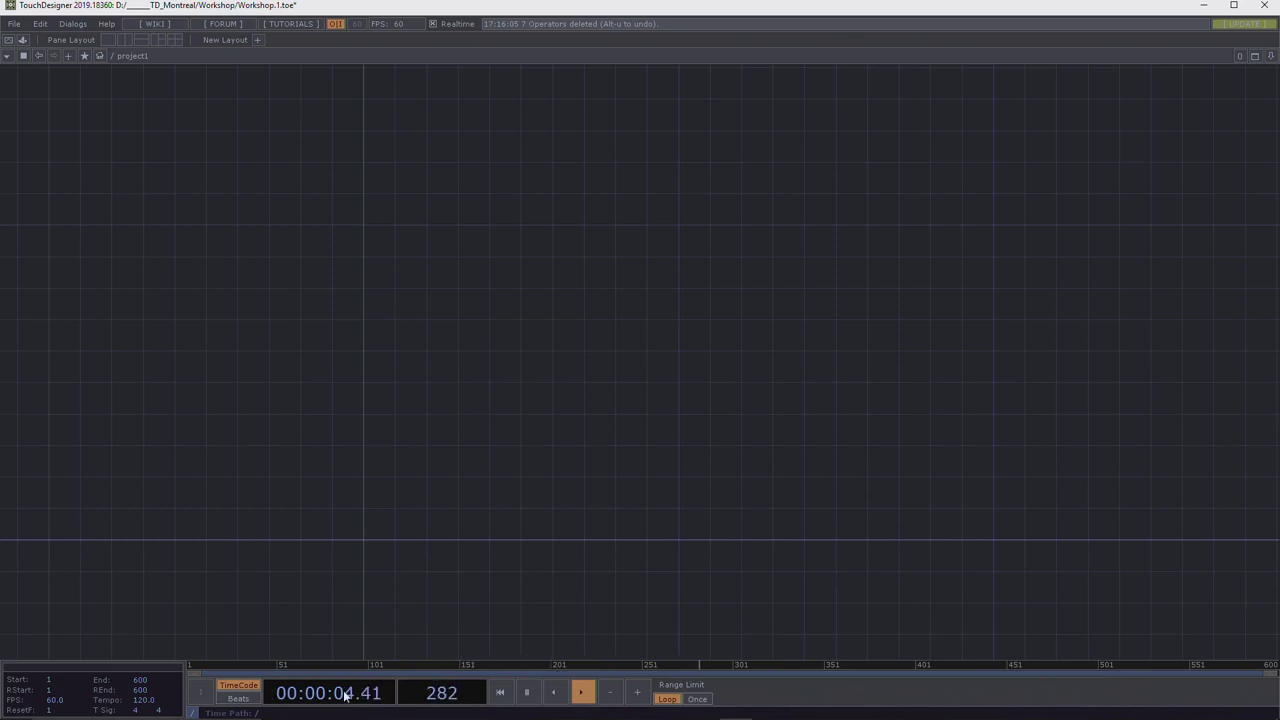
click(238, 699)
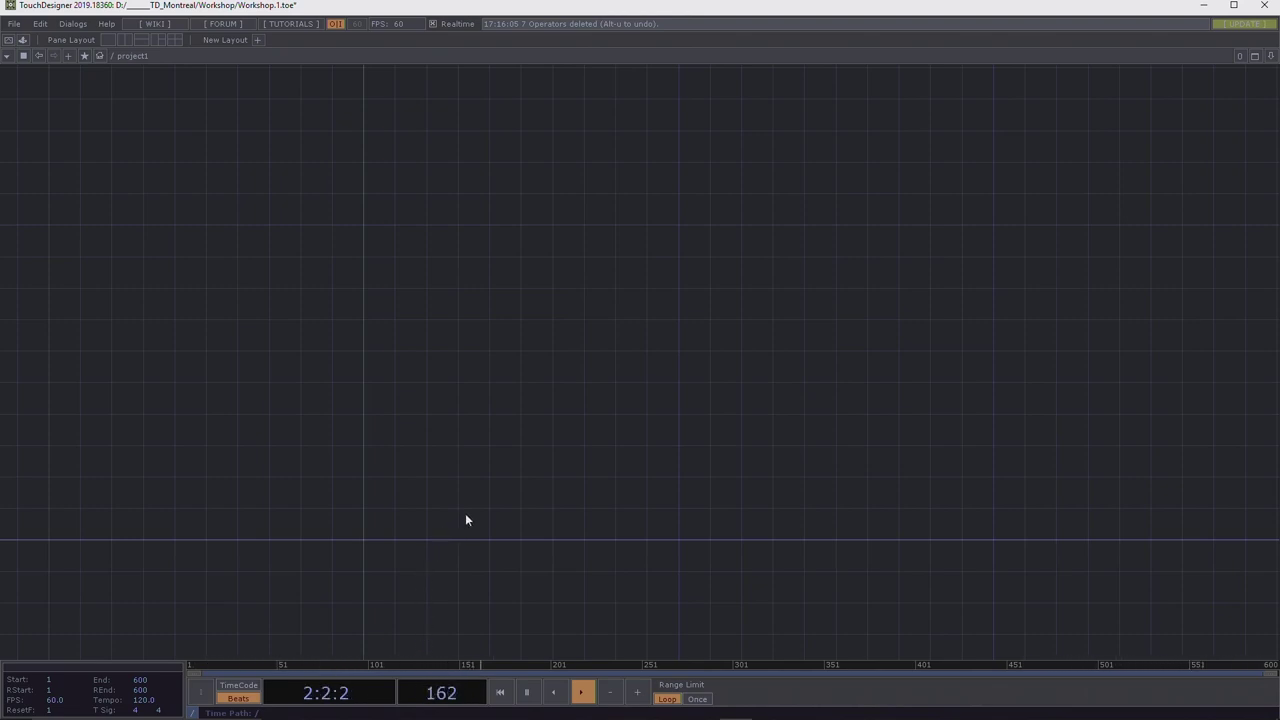
Split the workspace into one tall network pane beside two stacked panes and navigate the stacked views independently.
drag(549, 277, 688, 292)
drag(543, 486, 470, 307)
drag(408, 251, 443, 285)
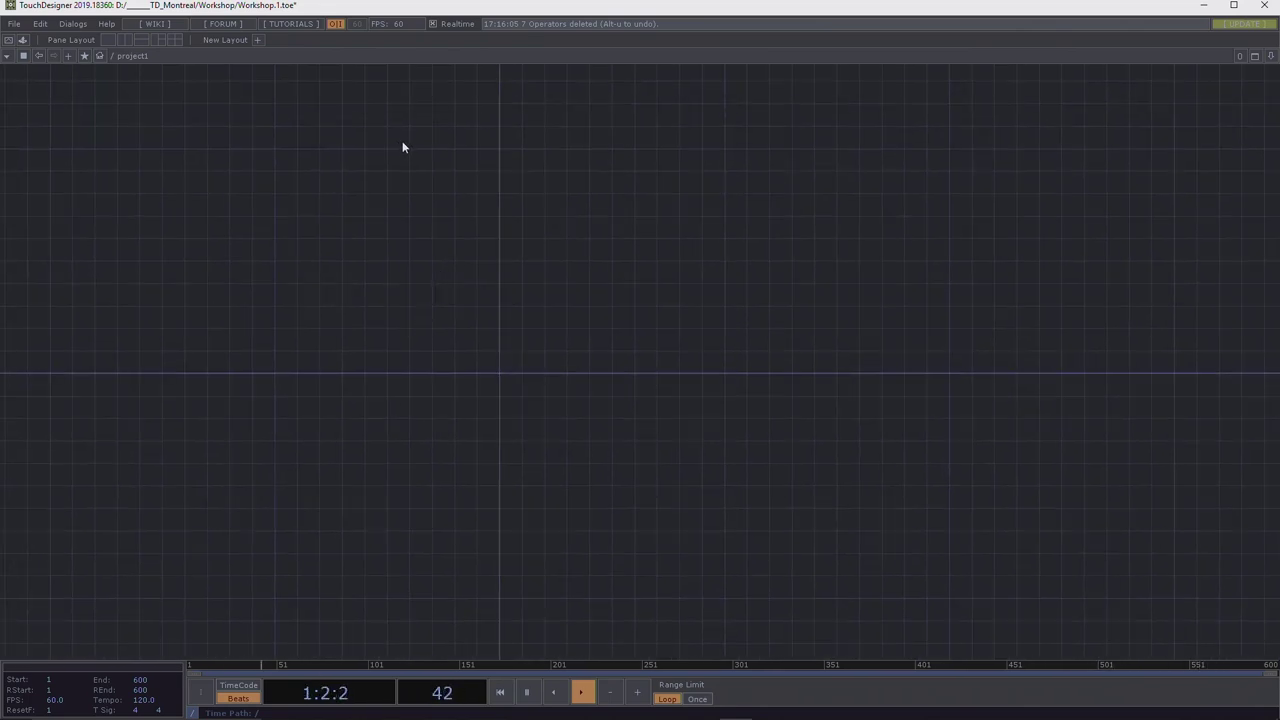
drag(429, 227, 461, 232)
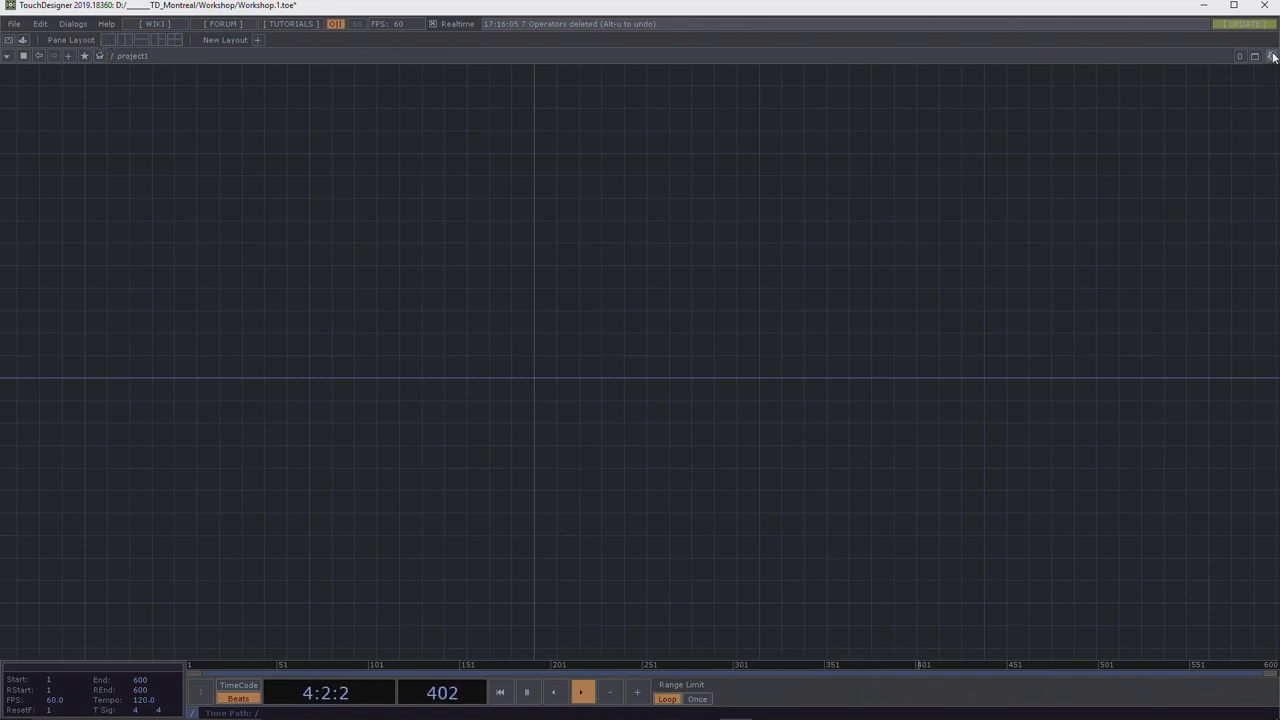
drag(619, 353, 537, 386)
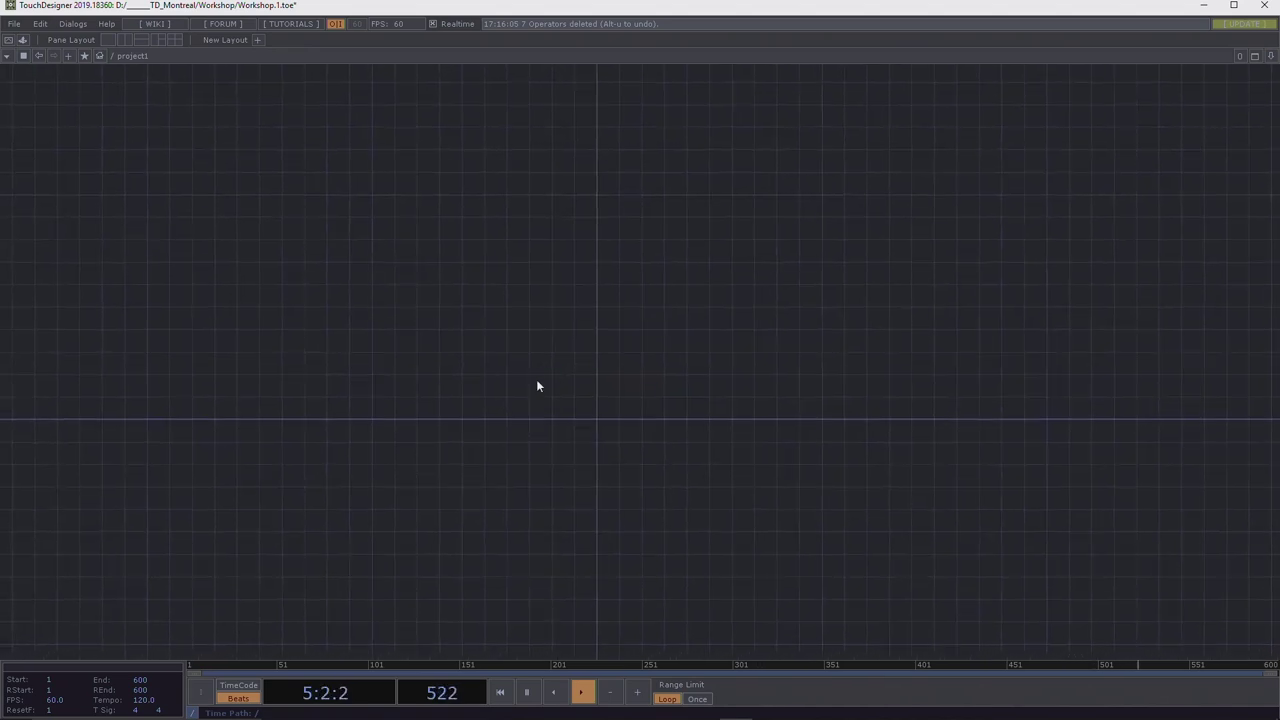
click(160, 40)
drag(908, 194, 1049, 257)
drag(1089, 517, 761, 555)
drag(920, 177, 927, 190)
drag(1024, 506, 934, 573)
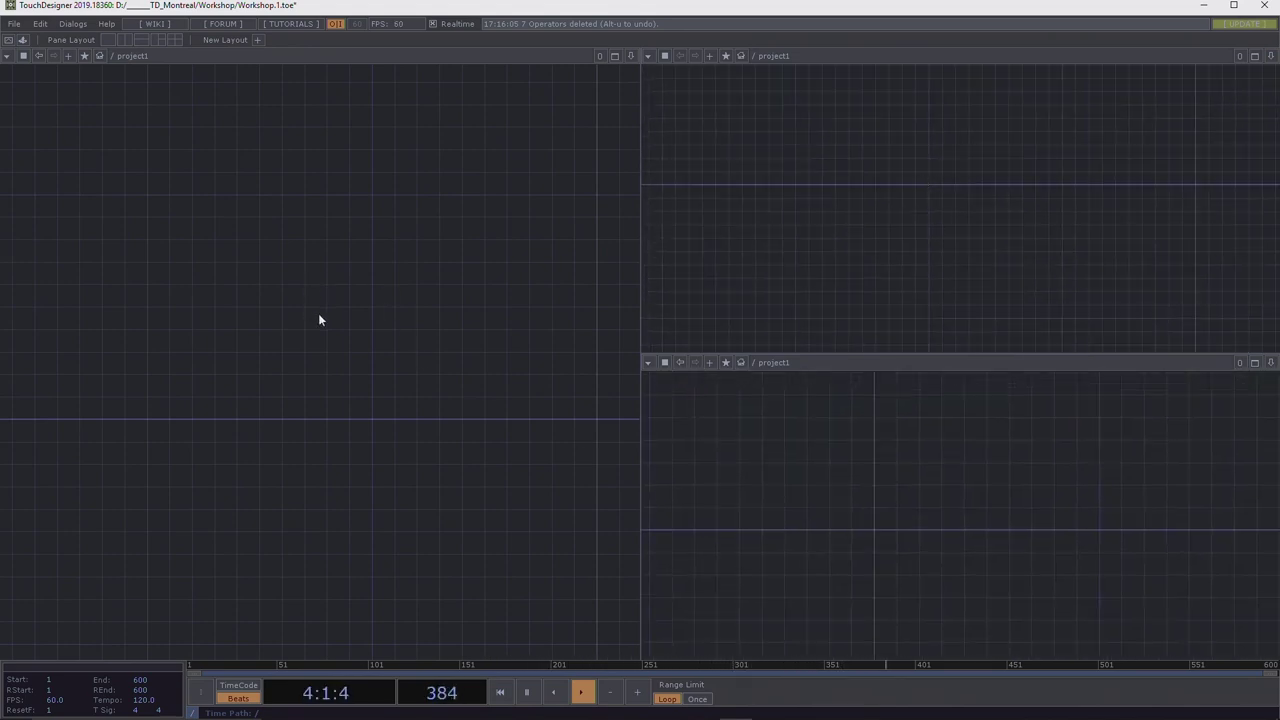
Go up to the root network with project1's parameters shown in the tall pane, and return to the single-pane layout.
key(u)
key(p)
scroll(207, 298, down, 3)
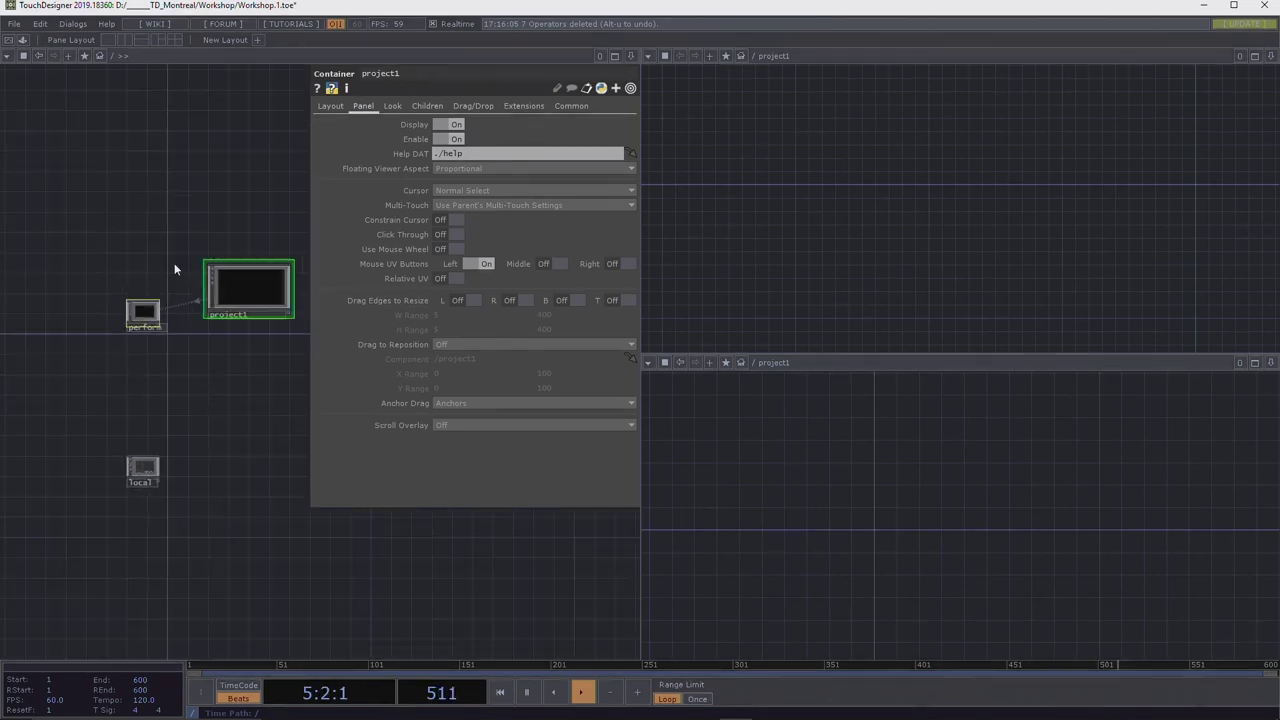
drag(240, 398, 231, 477)
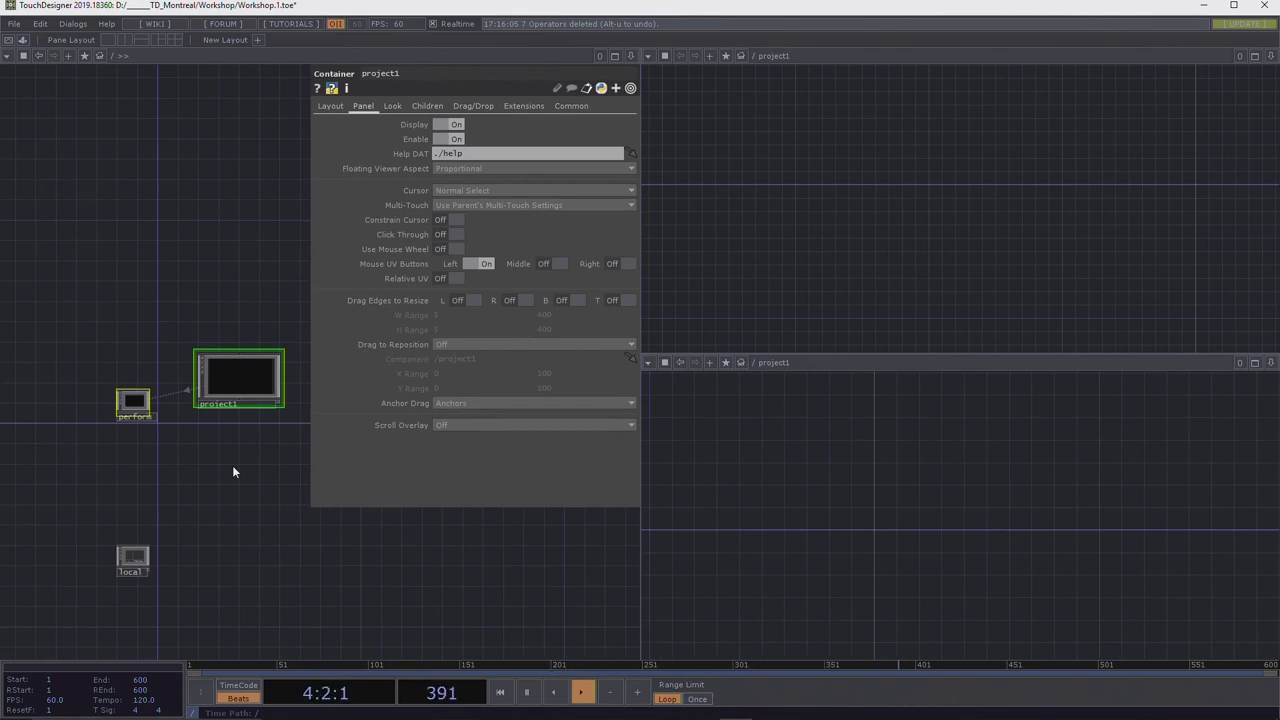
click(108, 42)
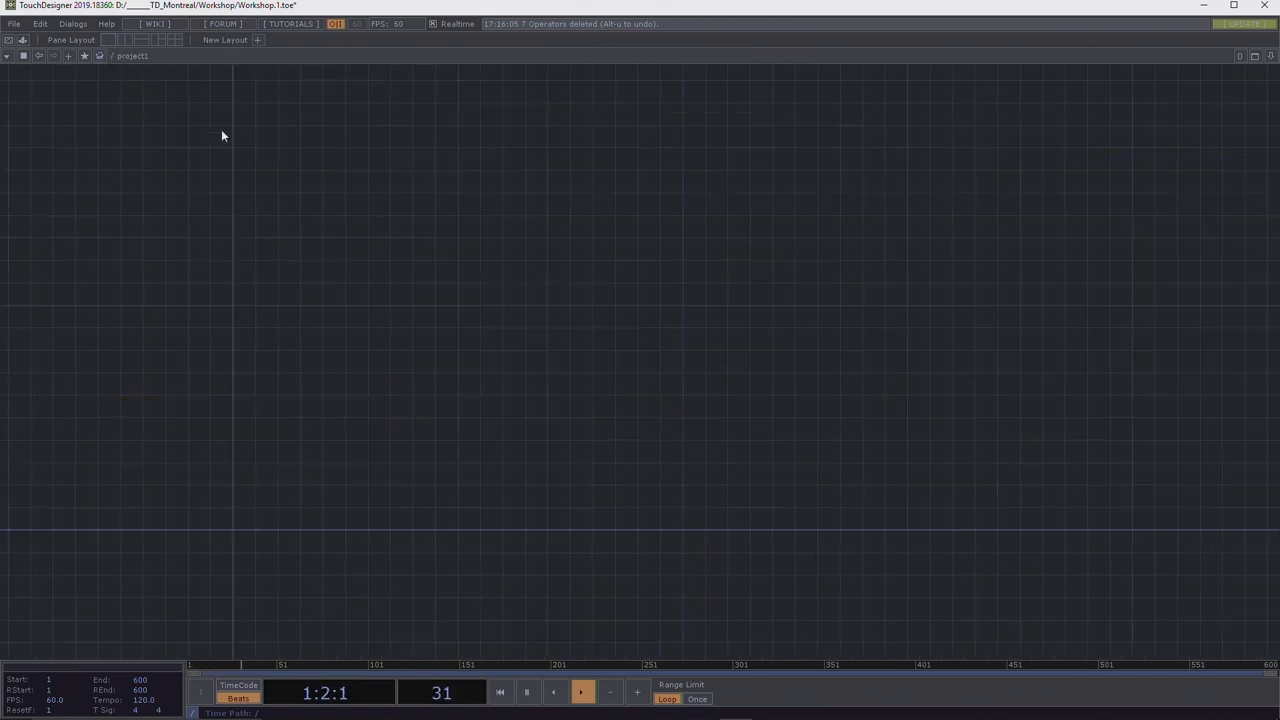
Split the network pane with Split Left/Right, navigate both views separately, and close the second pane.
click(1270, 56)
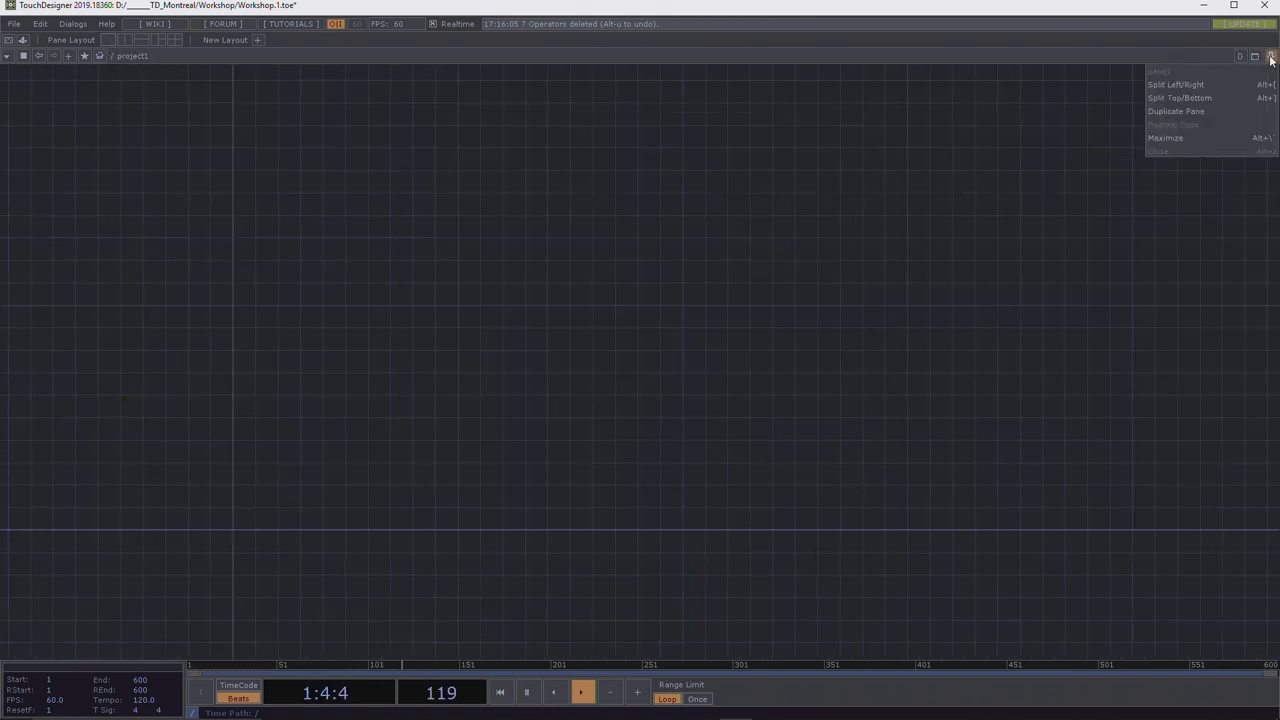
click(1229, 88)
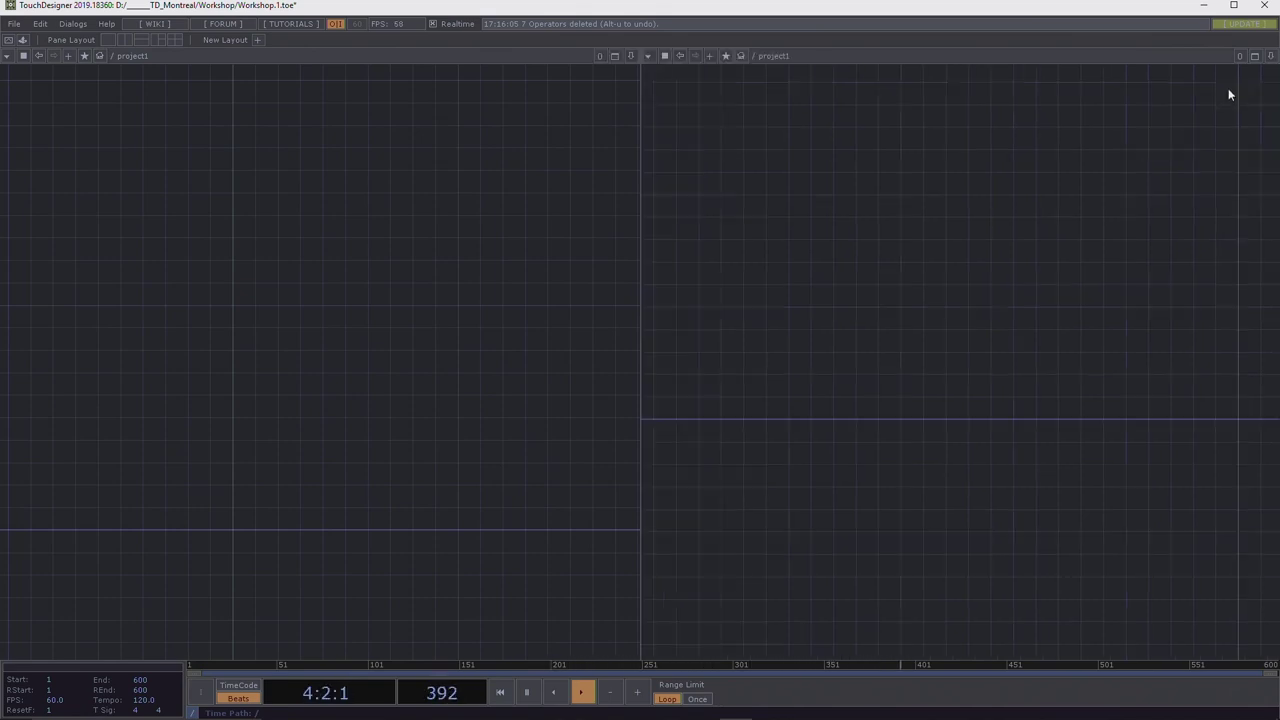
scroll(837, 305, up, 3)
scroll(835, 302, down, 2)
scroll(470, 260, up, 1)
drag(443, 226, 369, 152)
drag(1043, 351, 934, 349)
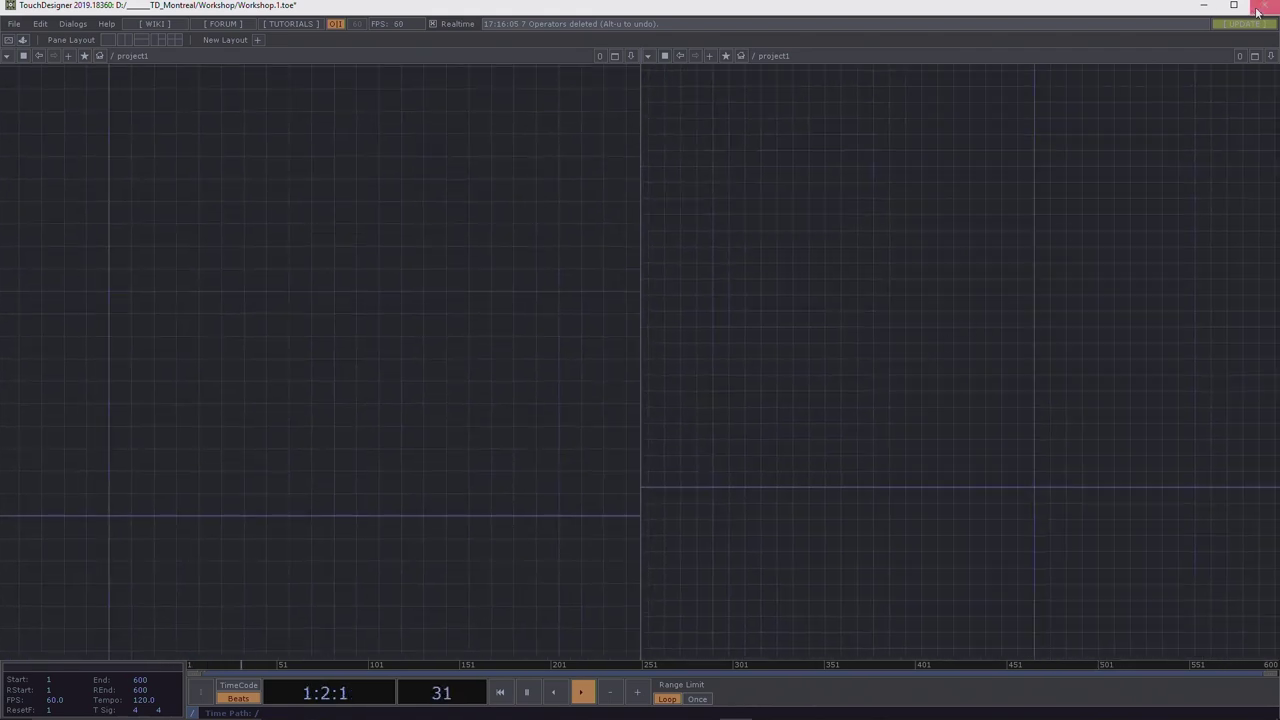
click(1270, 56)
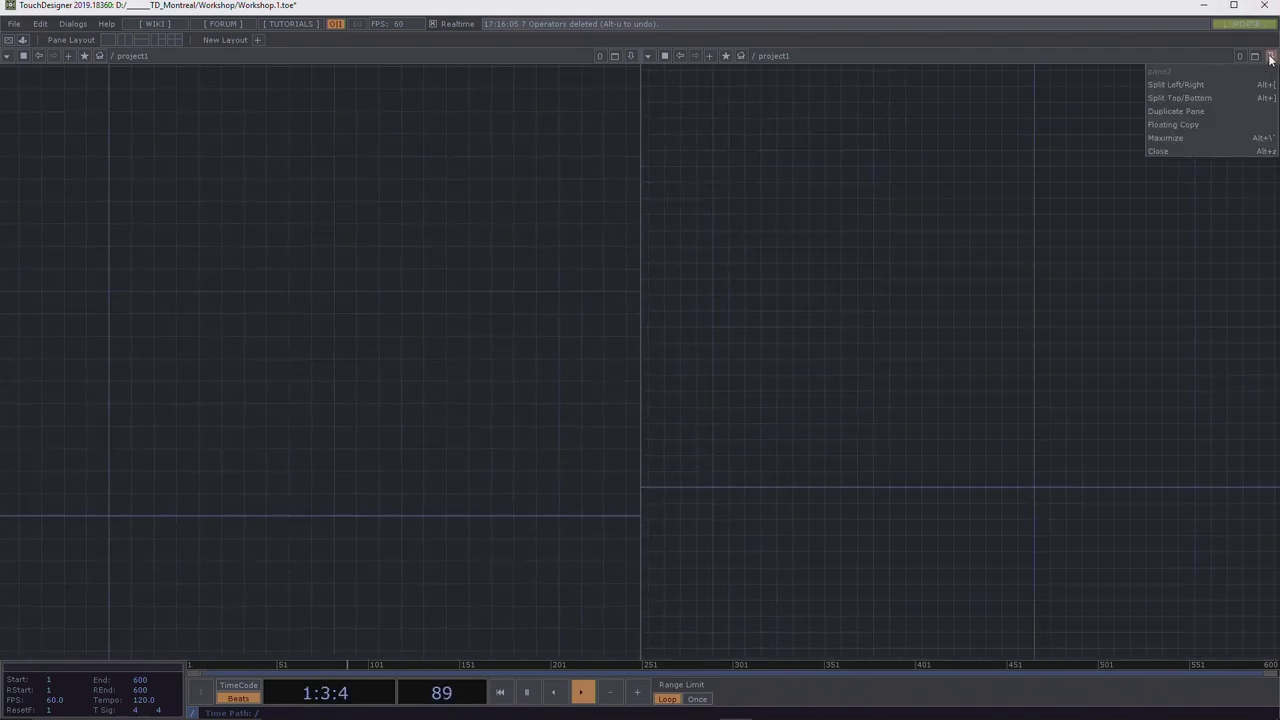
click(1165, 151)
drag(496, 424, 588, 417)
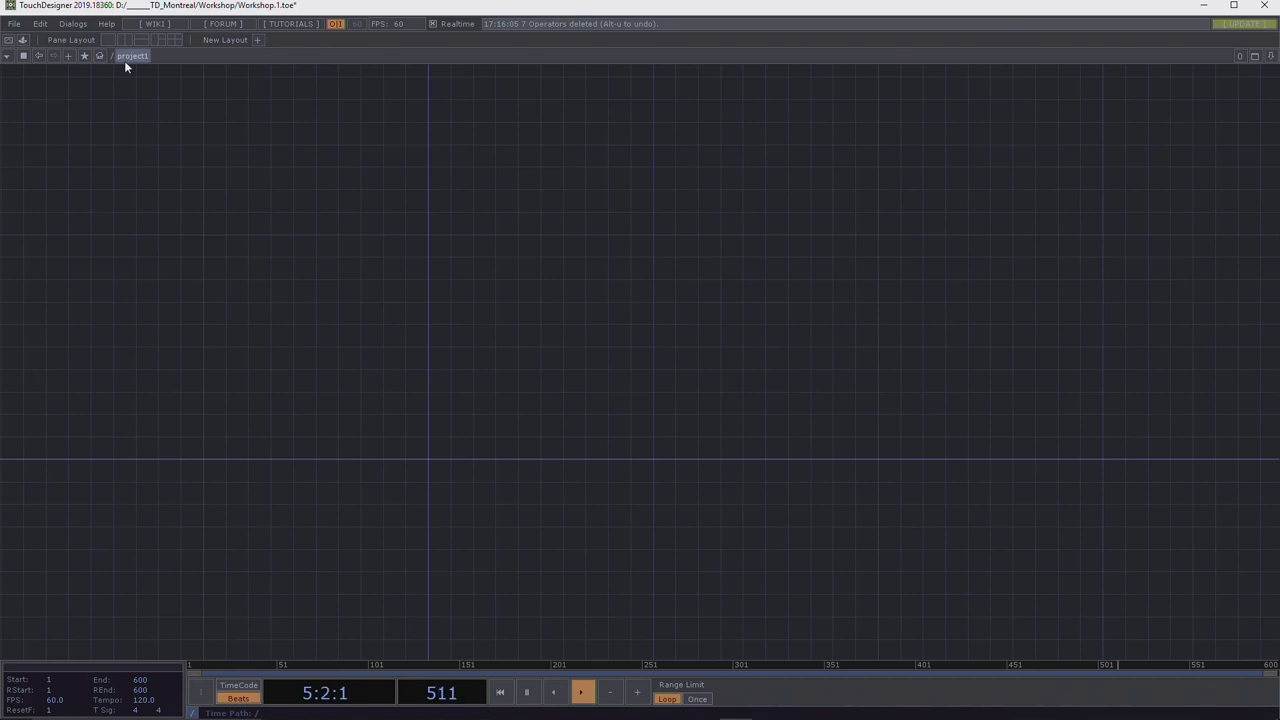
drag(312, 371, 549, 283)
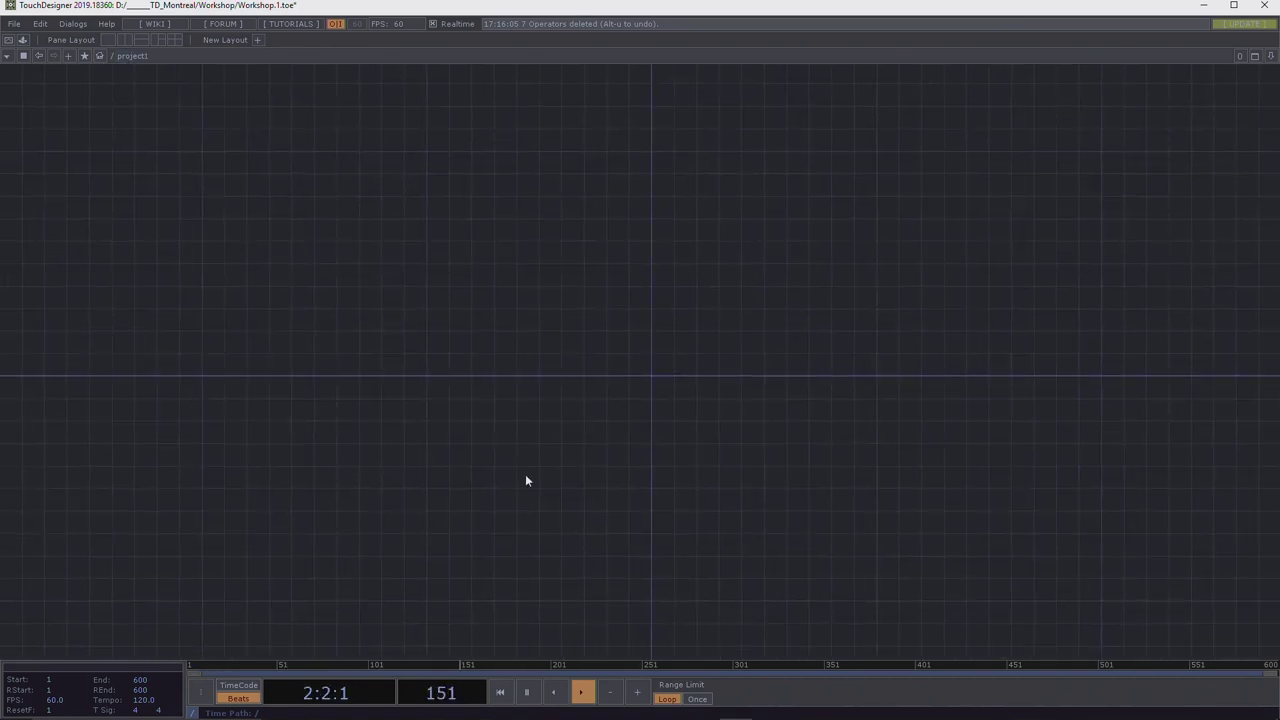
Change the pane type to Operator Browser and back to Network Editor, and review the list of pane types.
click(6, 56)
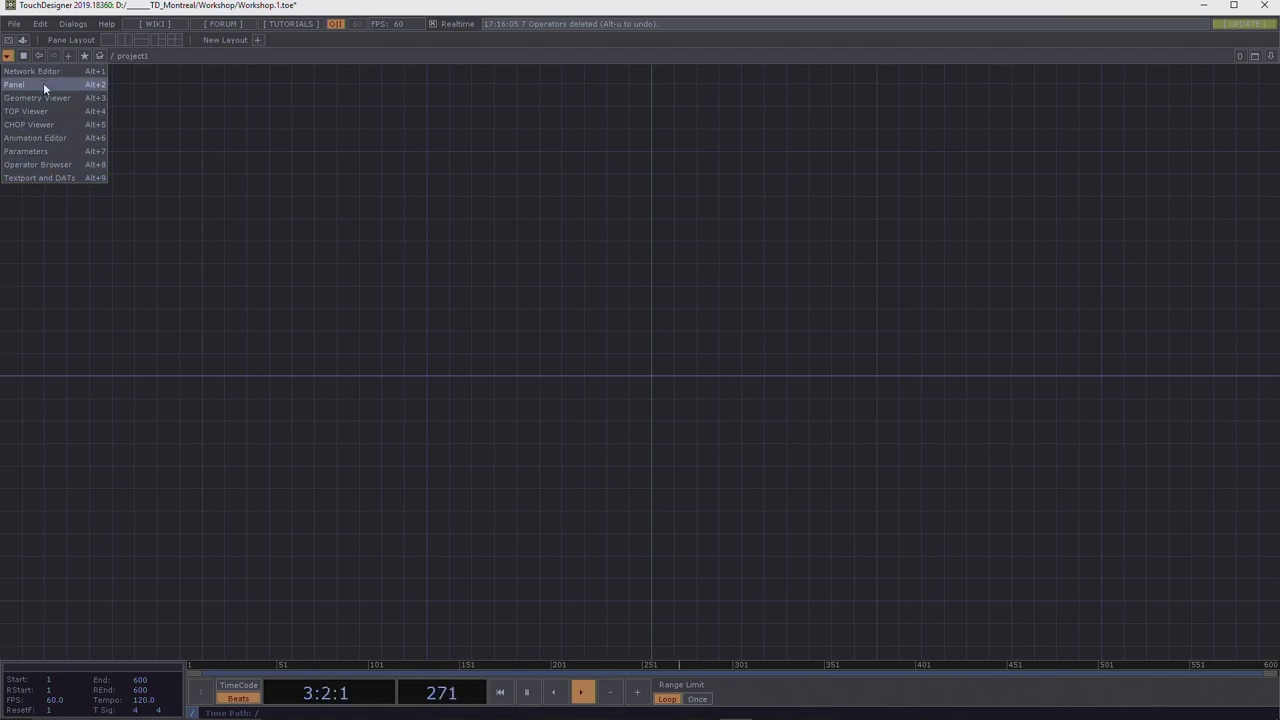
click(40, 165)
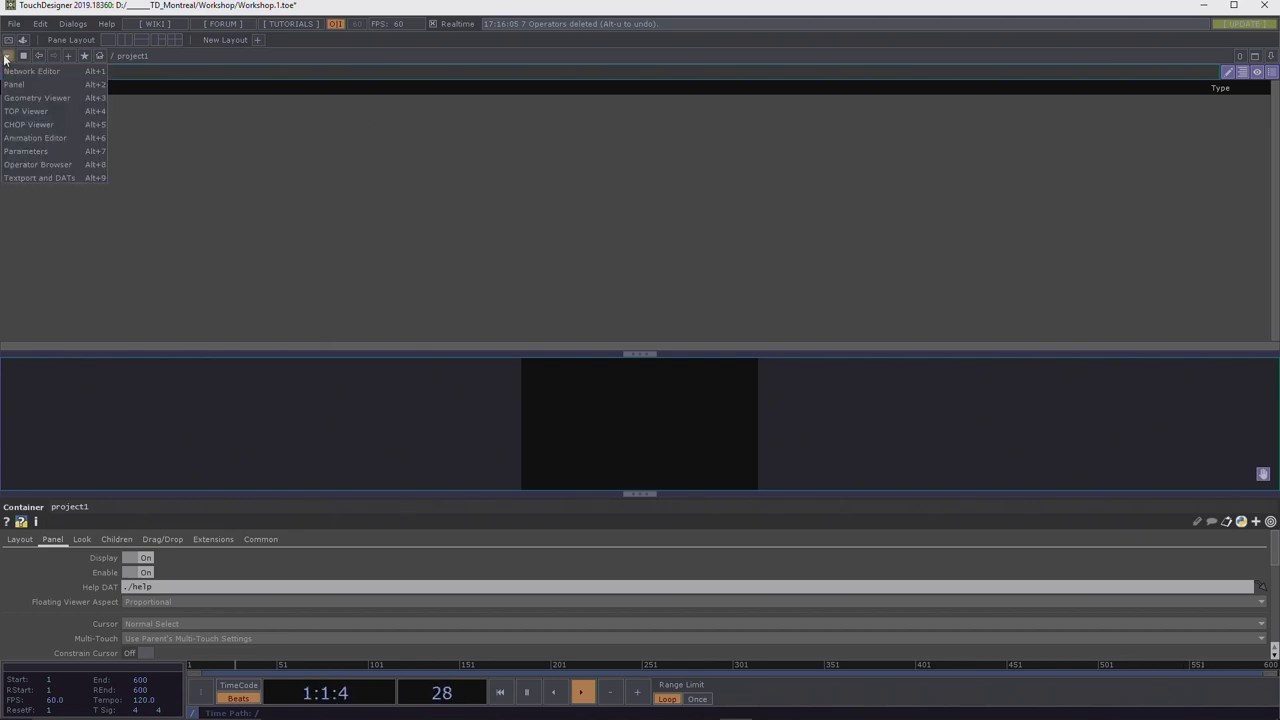
click(42, 68)
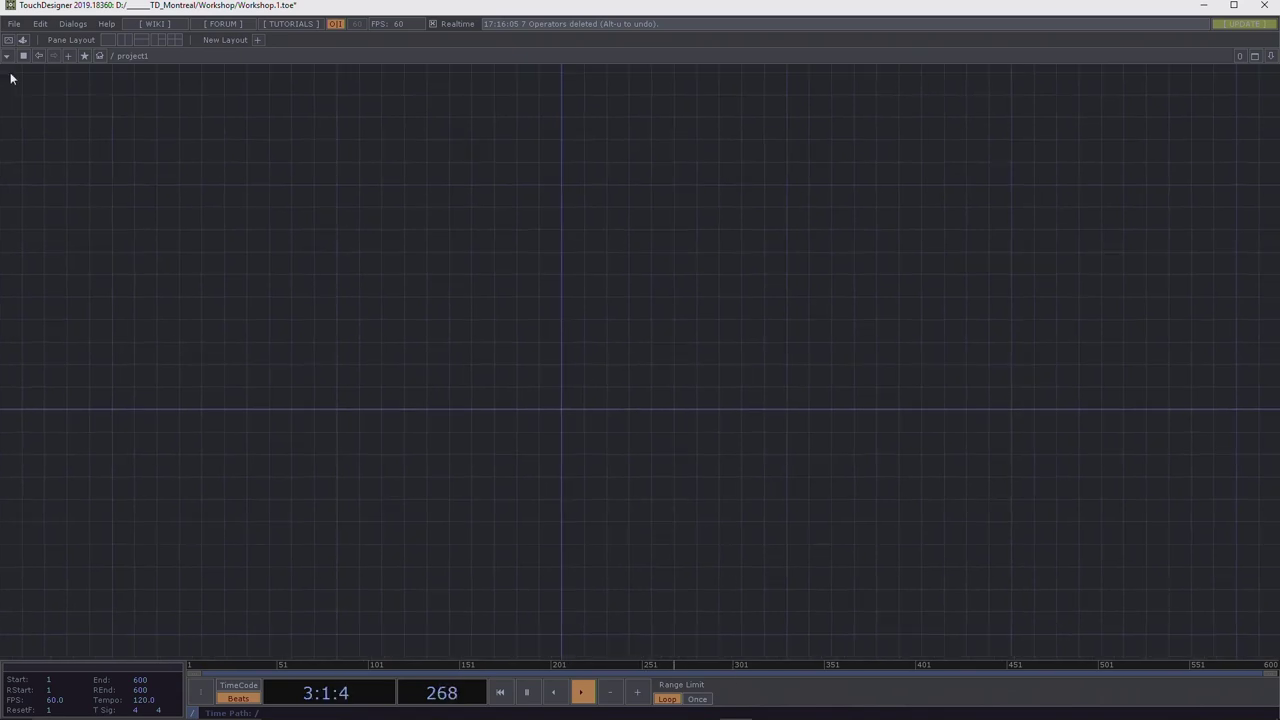
click(7, 56)
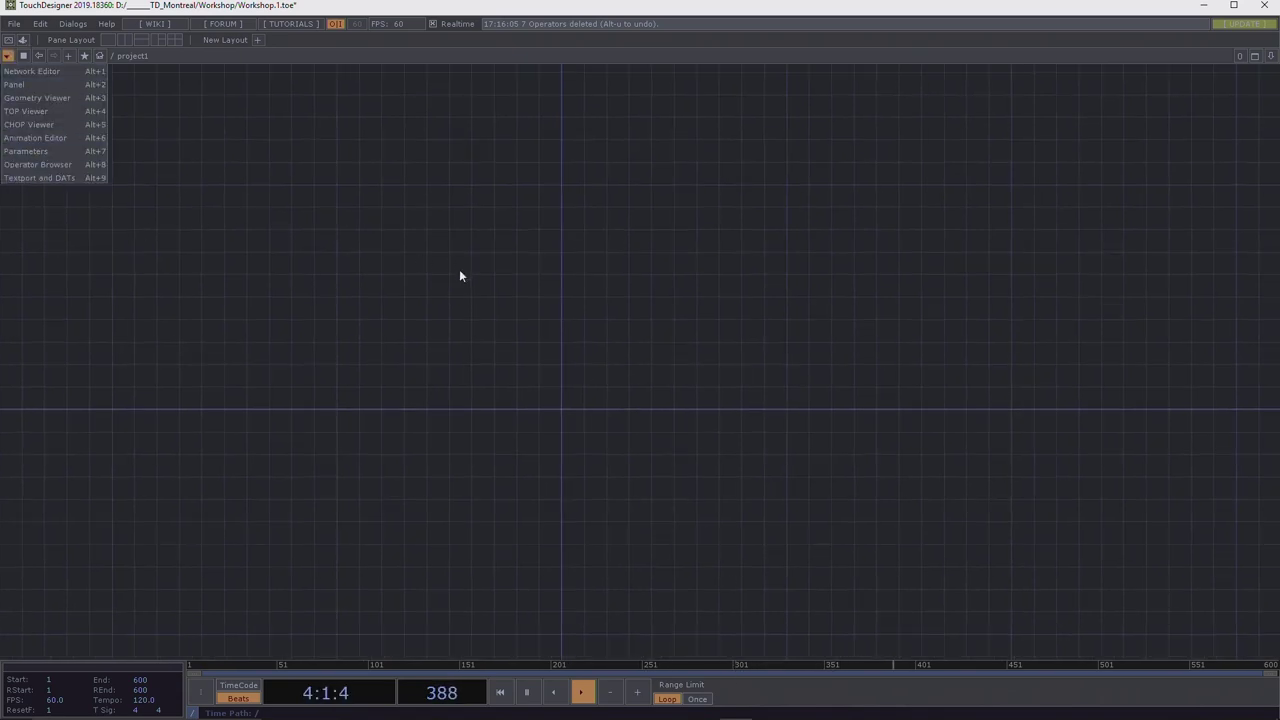
click(468, 318)
Open the OP Create Dialog over the /project1 network, move it, close it and reopen it.
drag(556, 411, 543, 386)
scroll(541, 372, up, 3)
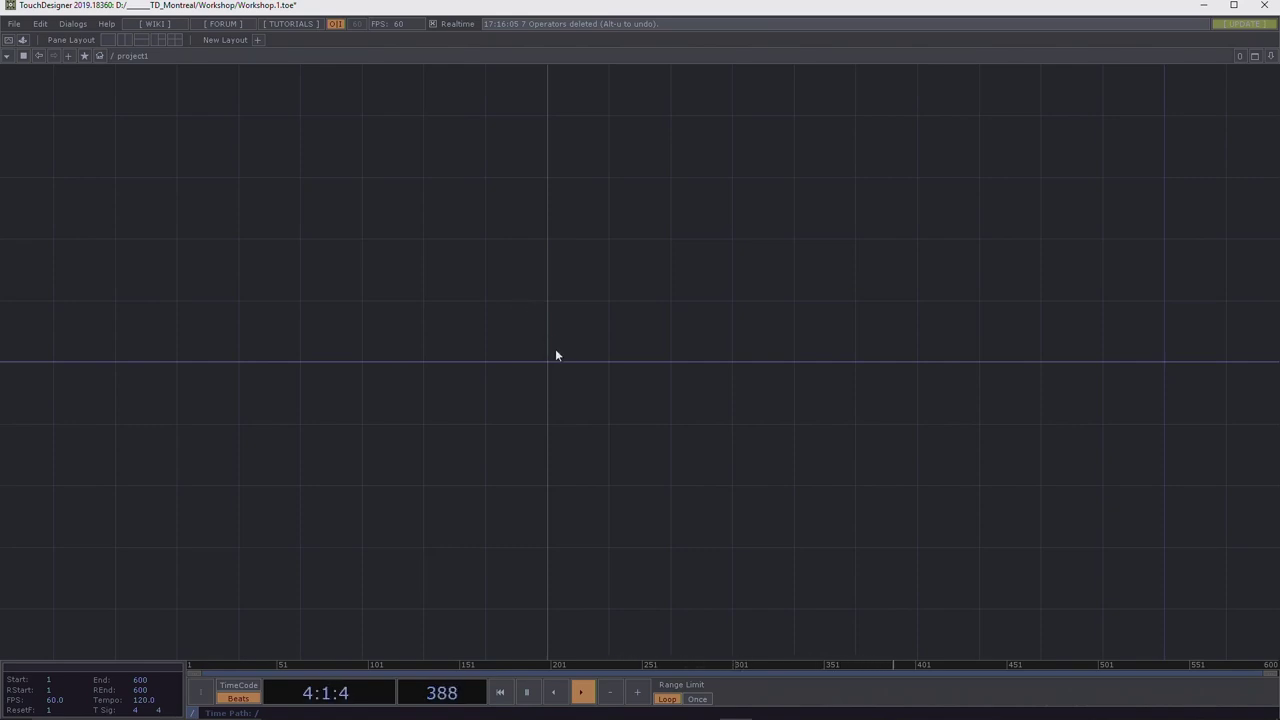
drag(556, 351, 544, 317)
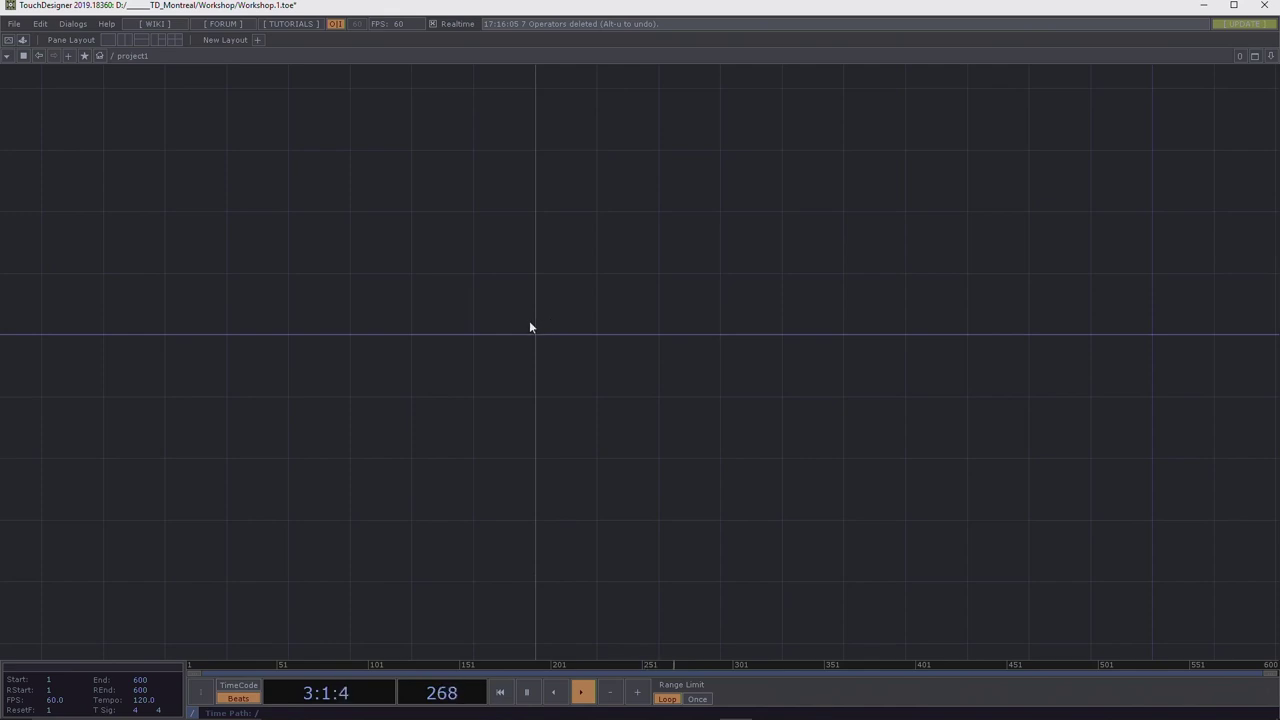
key(Tab)
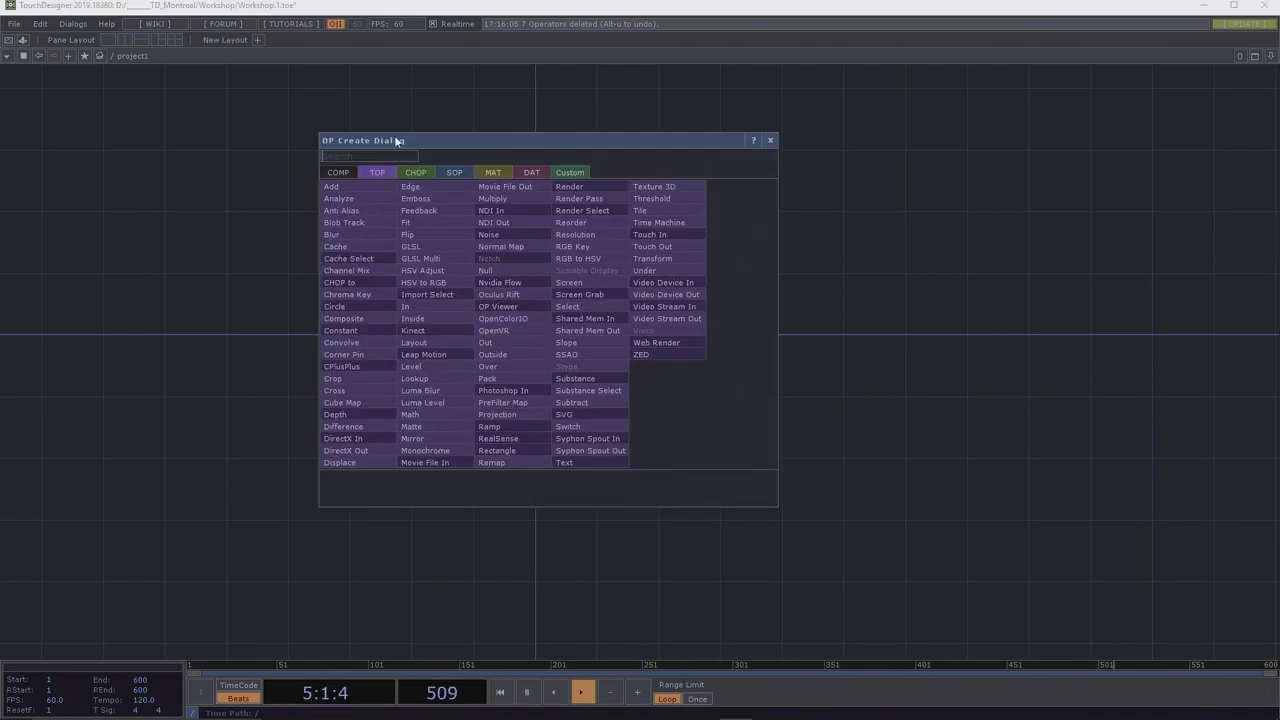
drag(398, 141, 350, 141)
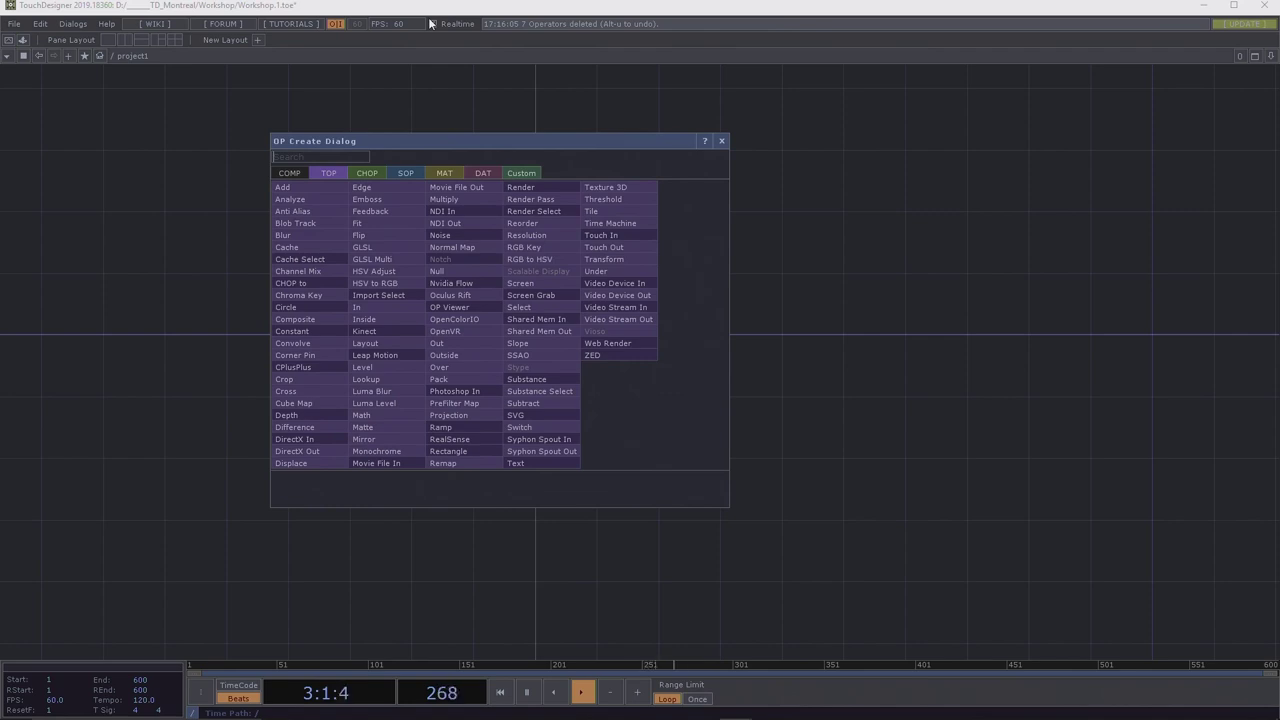
click(721, 141)
key(Tab)
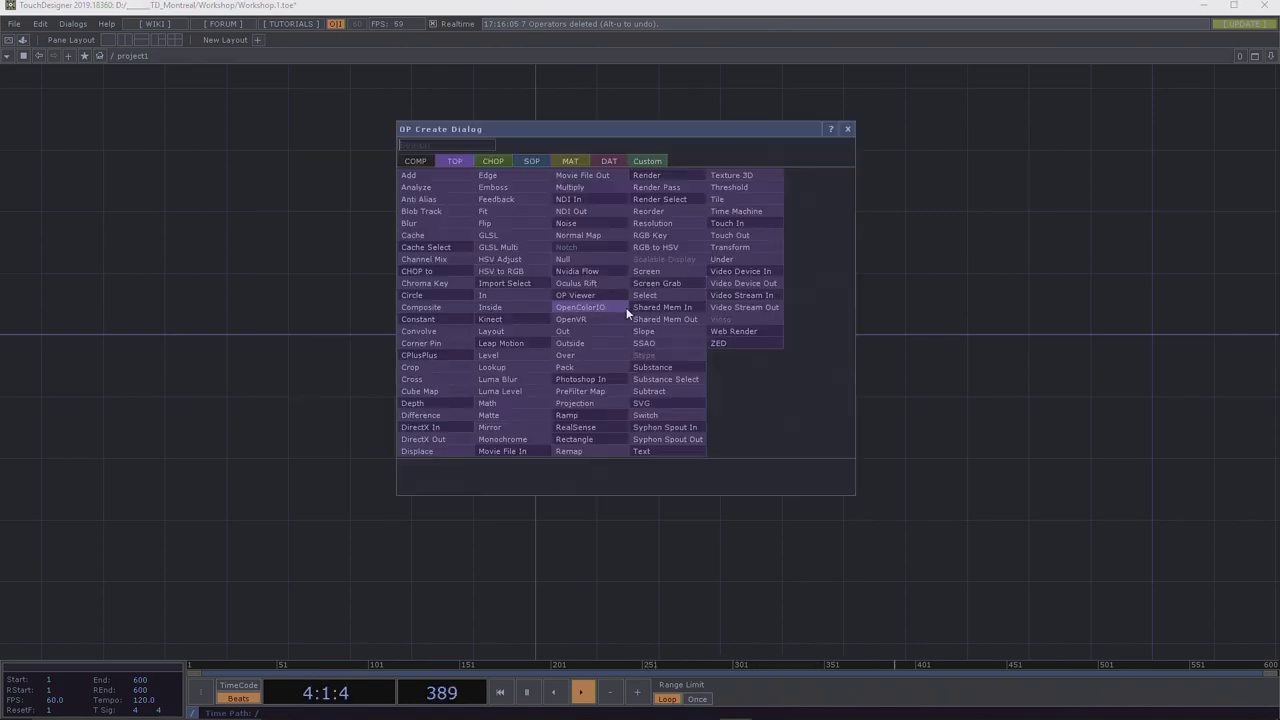
Close, reopen and dismiss the OP Create Dialog, and examine the Add Operator command among the /project1 network's commands.
click(846, 130)
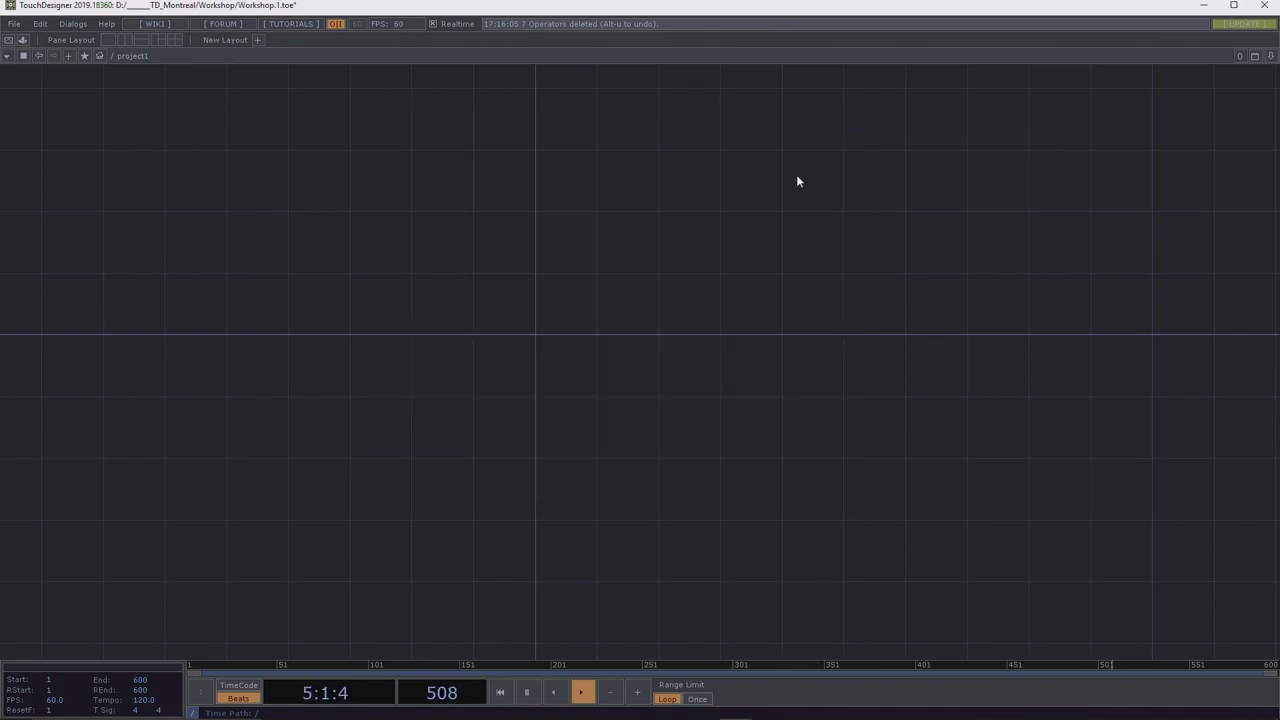
key(Tab)
click(1018, 9)
right_click(500, 325)
mouse_move(640, 323)
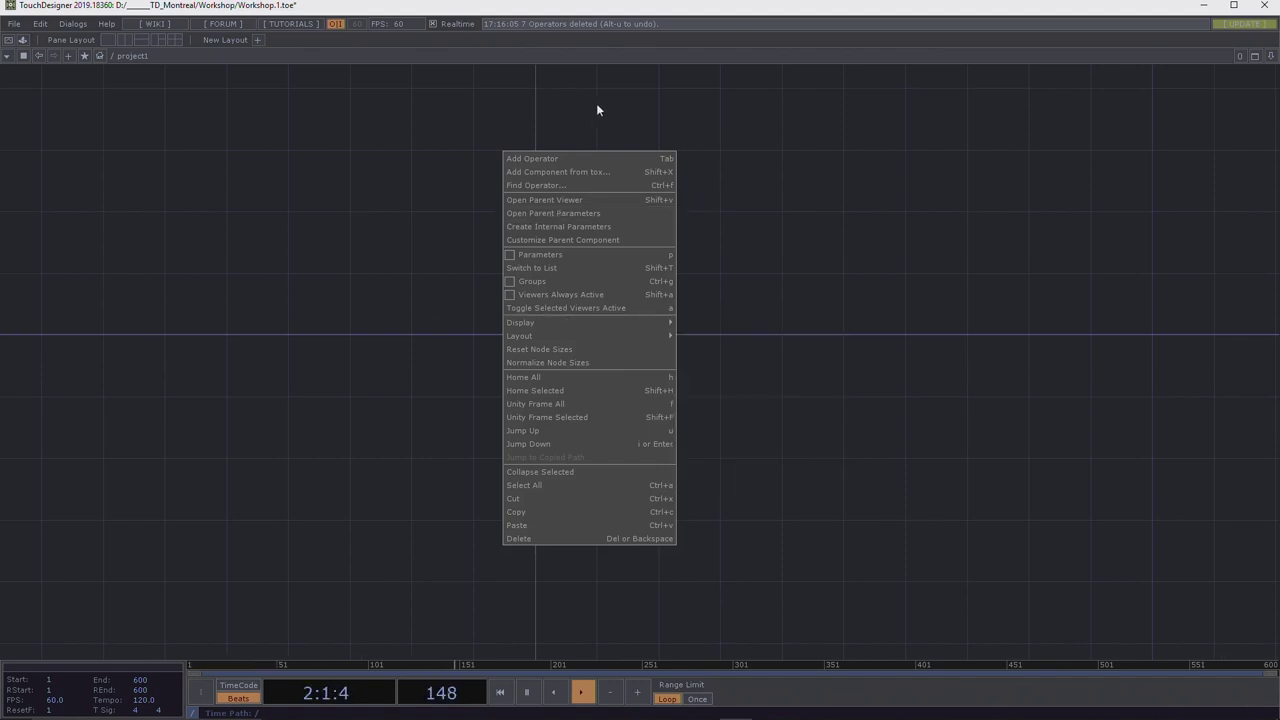
click(410, 284)
right_click(513, 275)
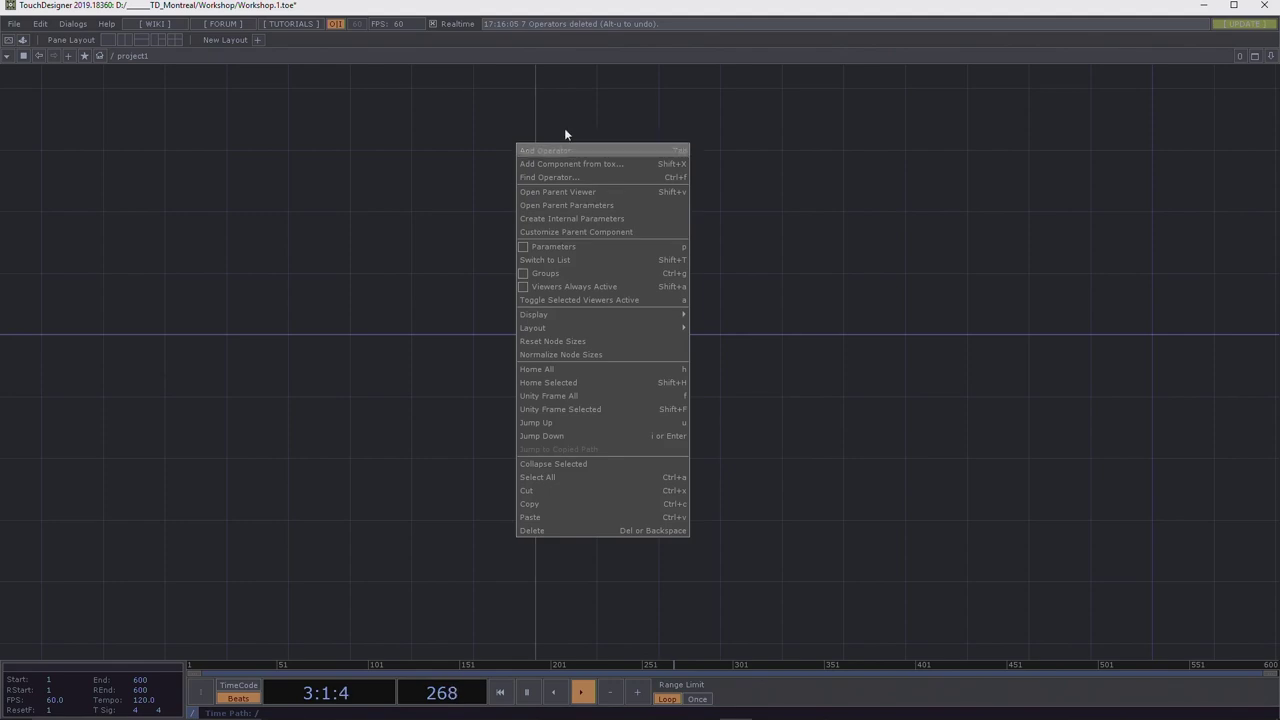
click(871, 374)
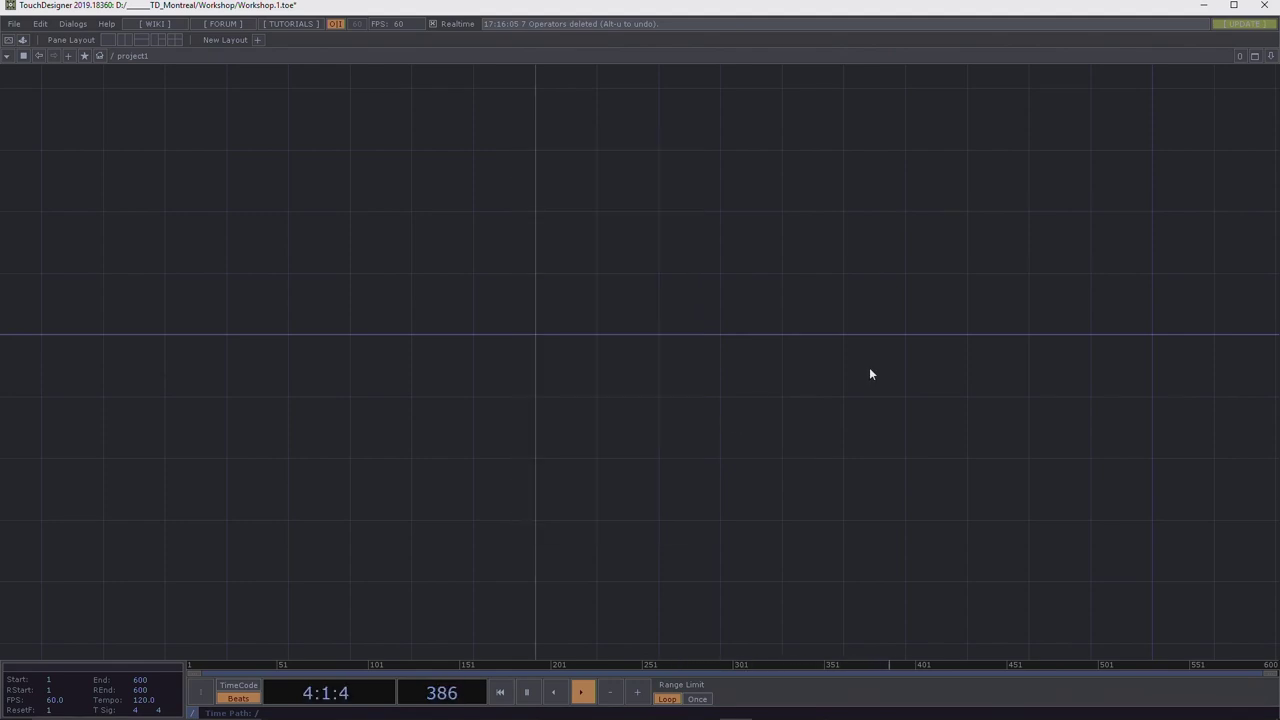
Reopen and reposition the OP Create Dialog, and review the CHOP, SOP, MAT, DAT, Custom, COMP and TOP operator families.
double_click(541, 341)
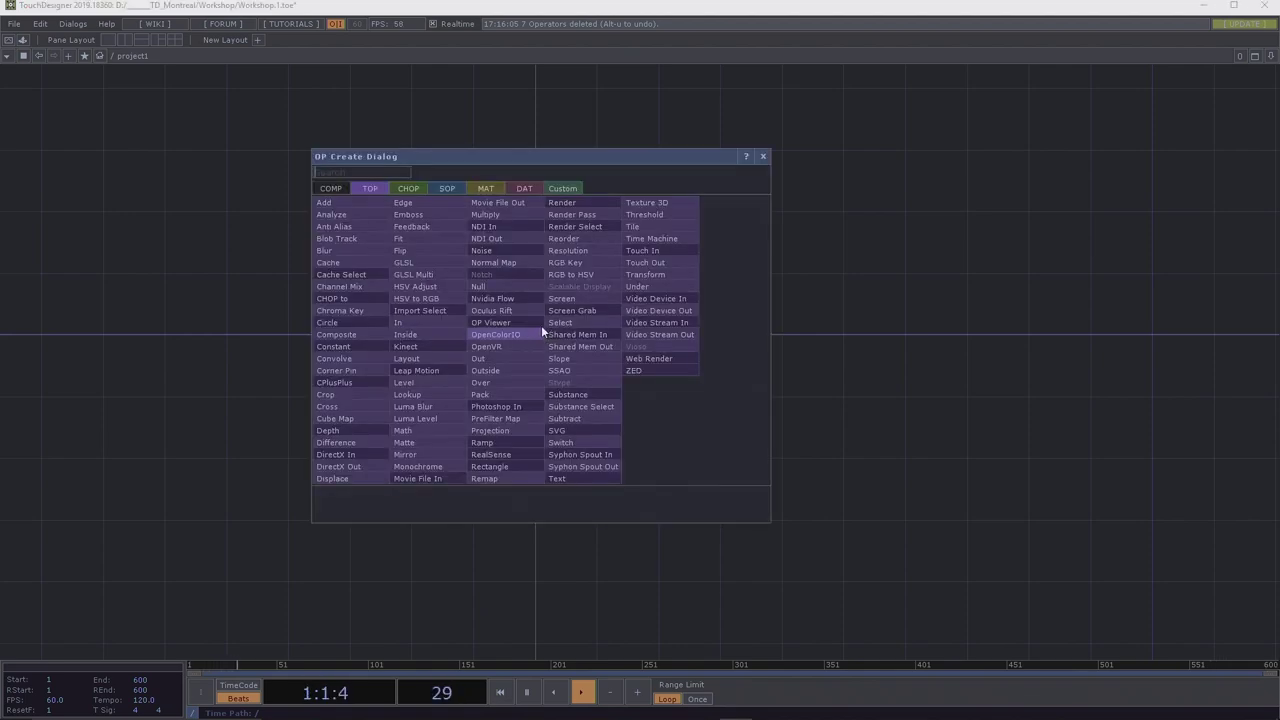
drag(499, 159, 526, 140)
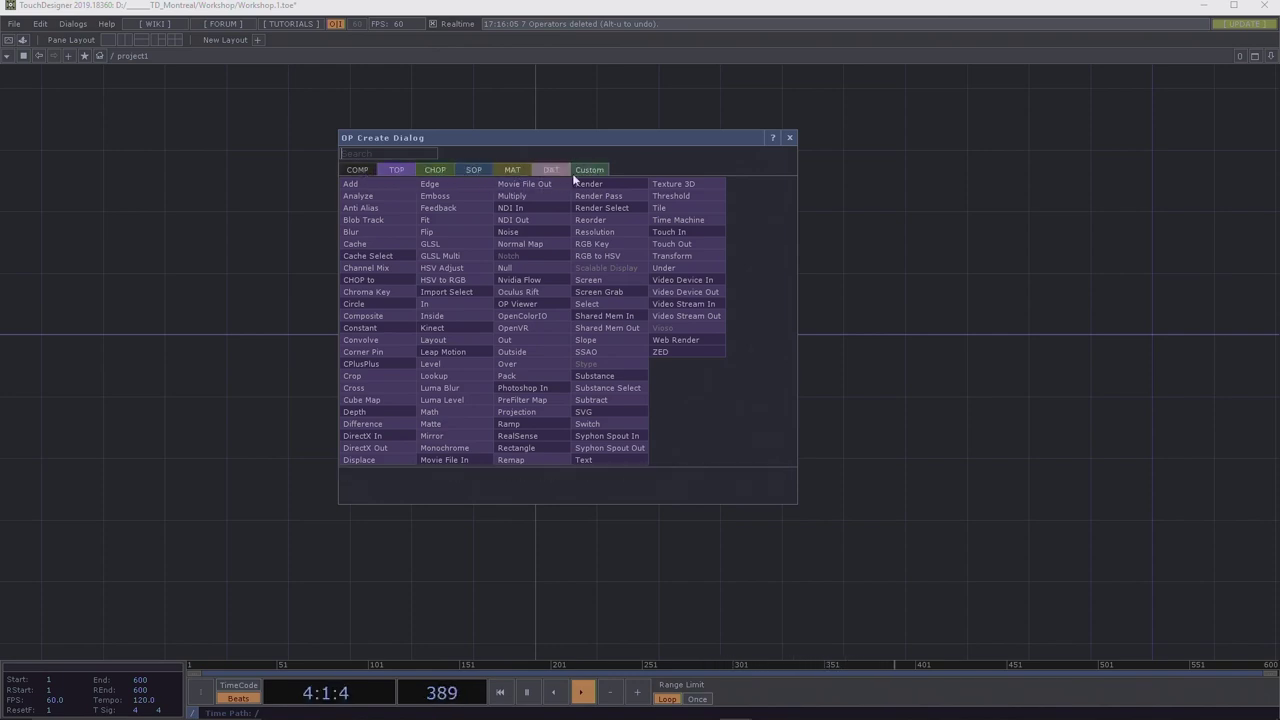
click(435, 170)
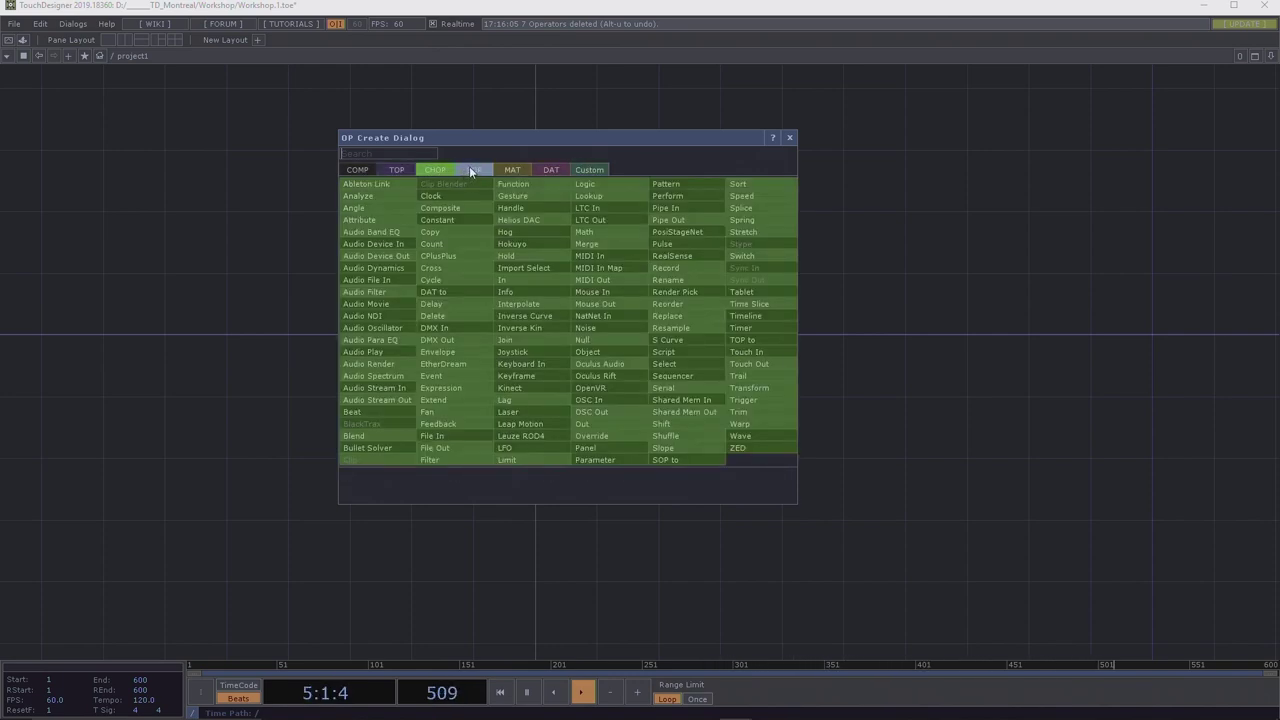
click(470, 168)
click(510, 170)
click(551, 170)
click(589, 170)
click(357, 170)
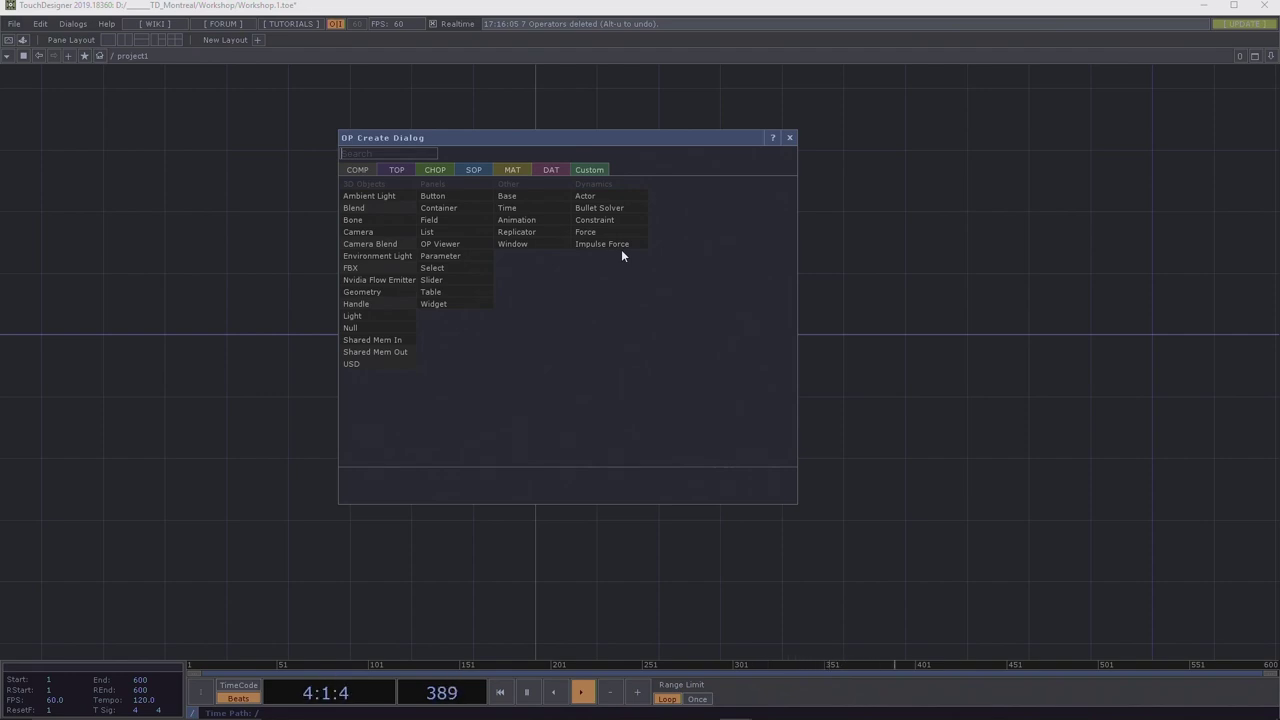
click(398, 170)
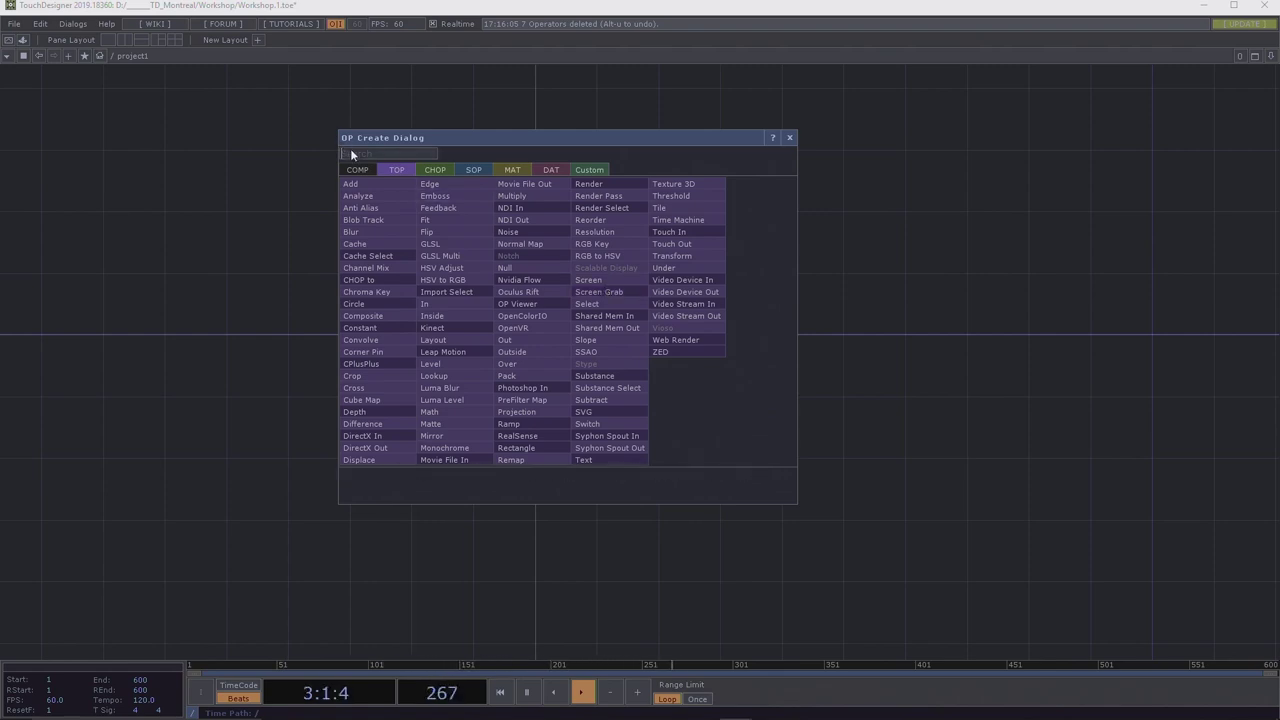
Search the TOP family for "ram" and place a Ramp TOP near the origin of the /project1 network.
text(ra)
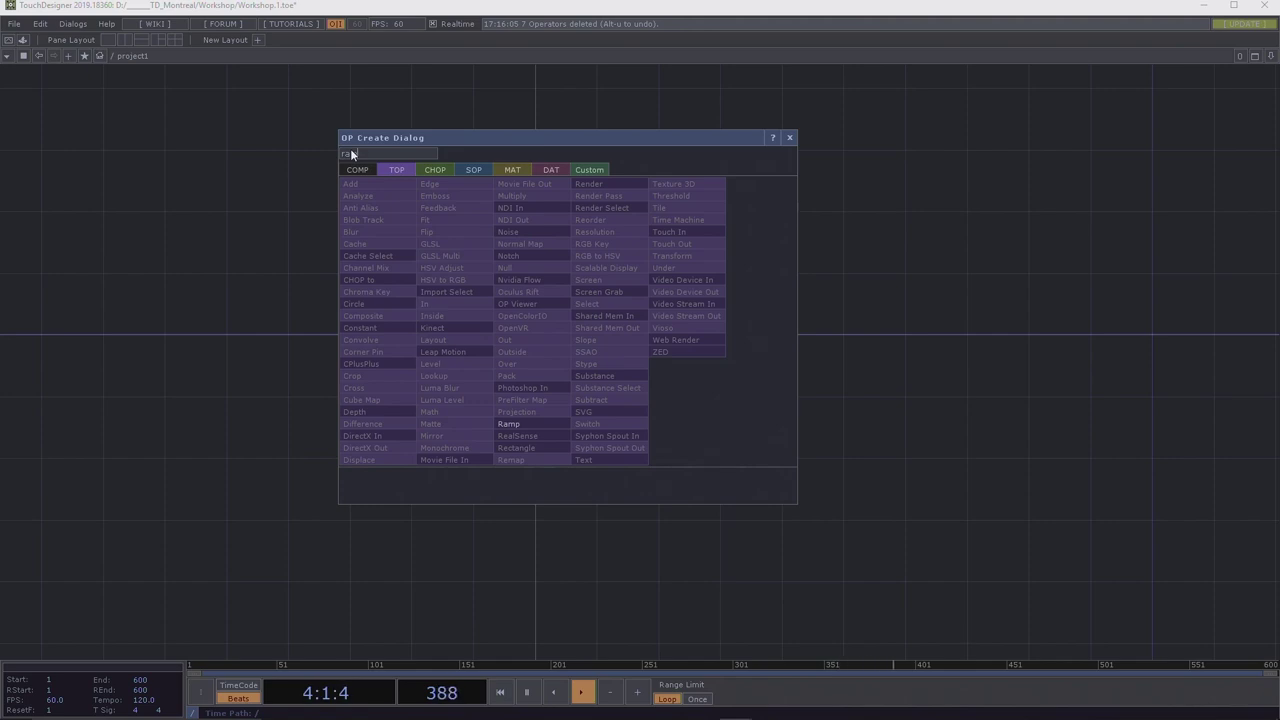
text(m)
click(515, 424)
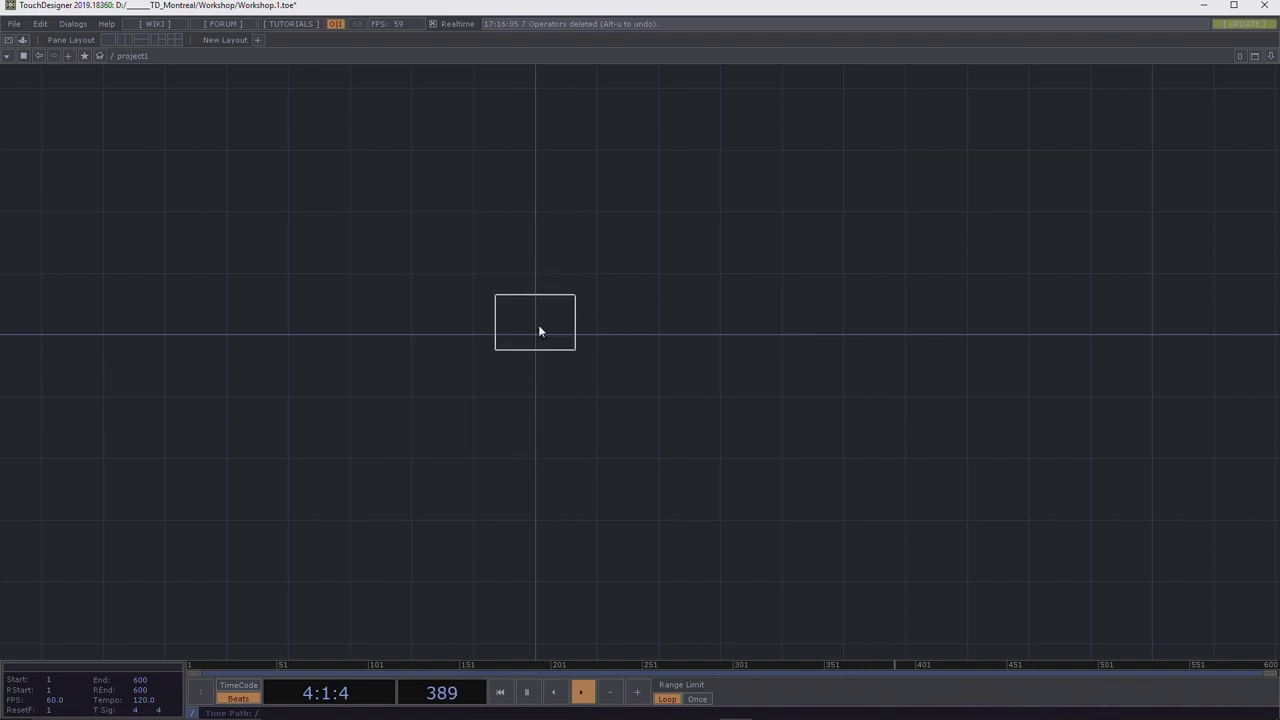
click(539, 331)
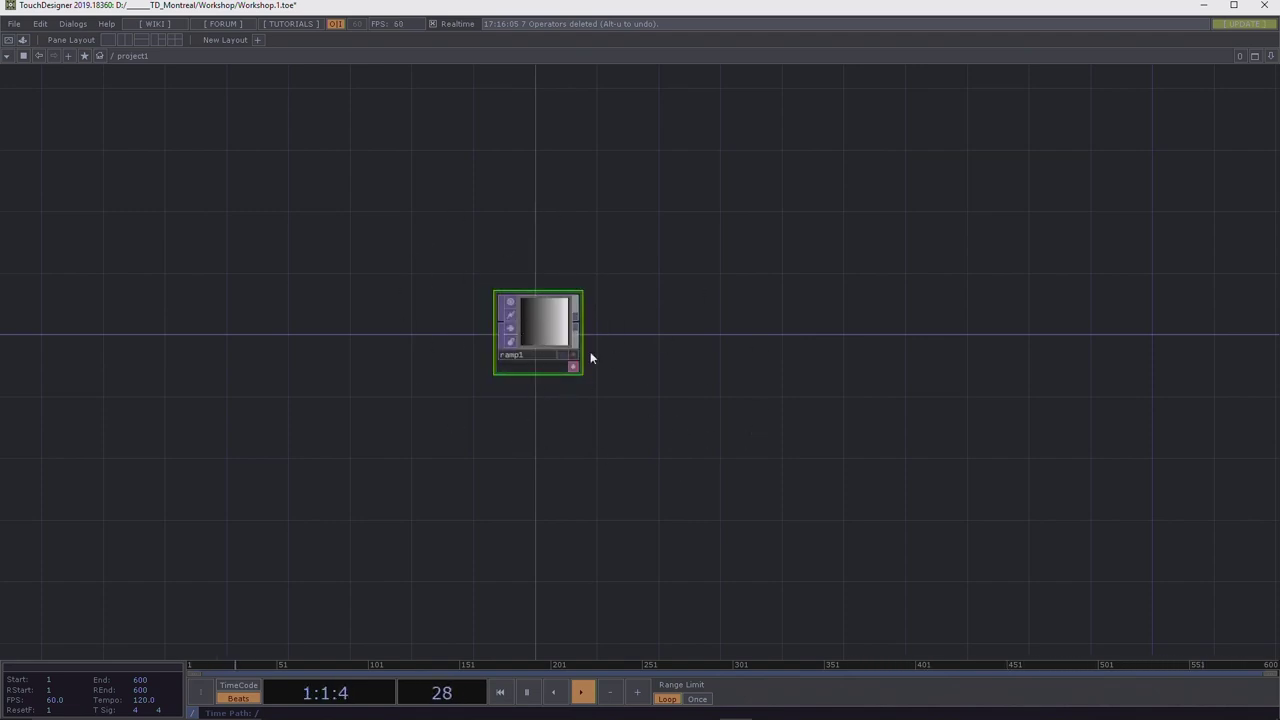
Examine the Ramp TOP and its available node commands, and show its parameters over the network.
scroll(592, 340, up, 5)
scroll(574, 307, down, 4)
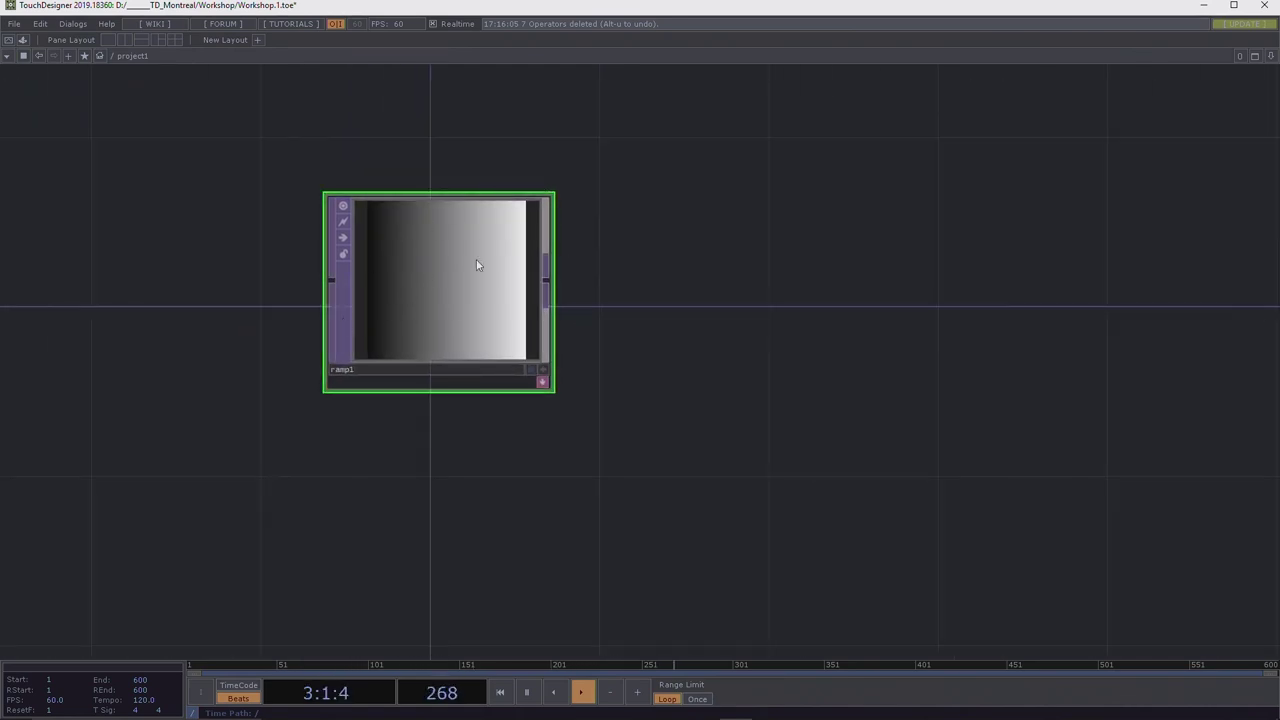
drag(717, 246, 700, 283)
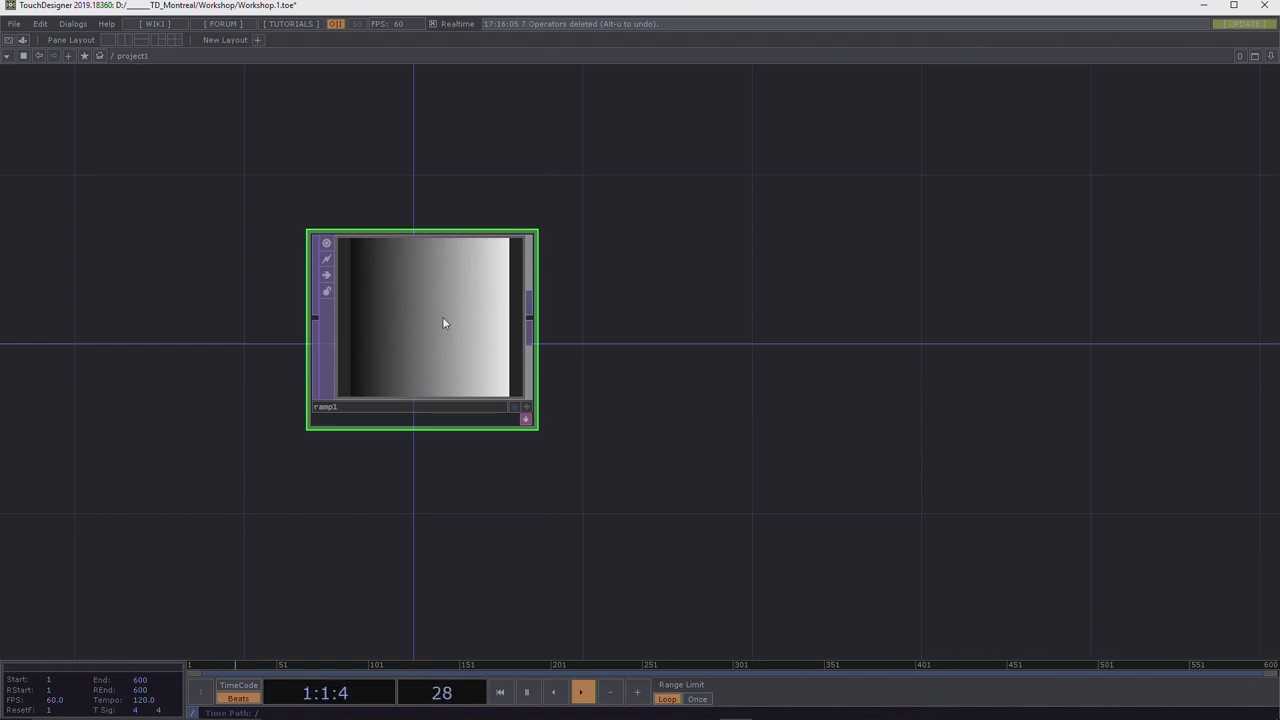
scroll(444, 322, up, 2)
right_click(434, 252)
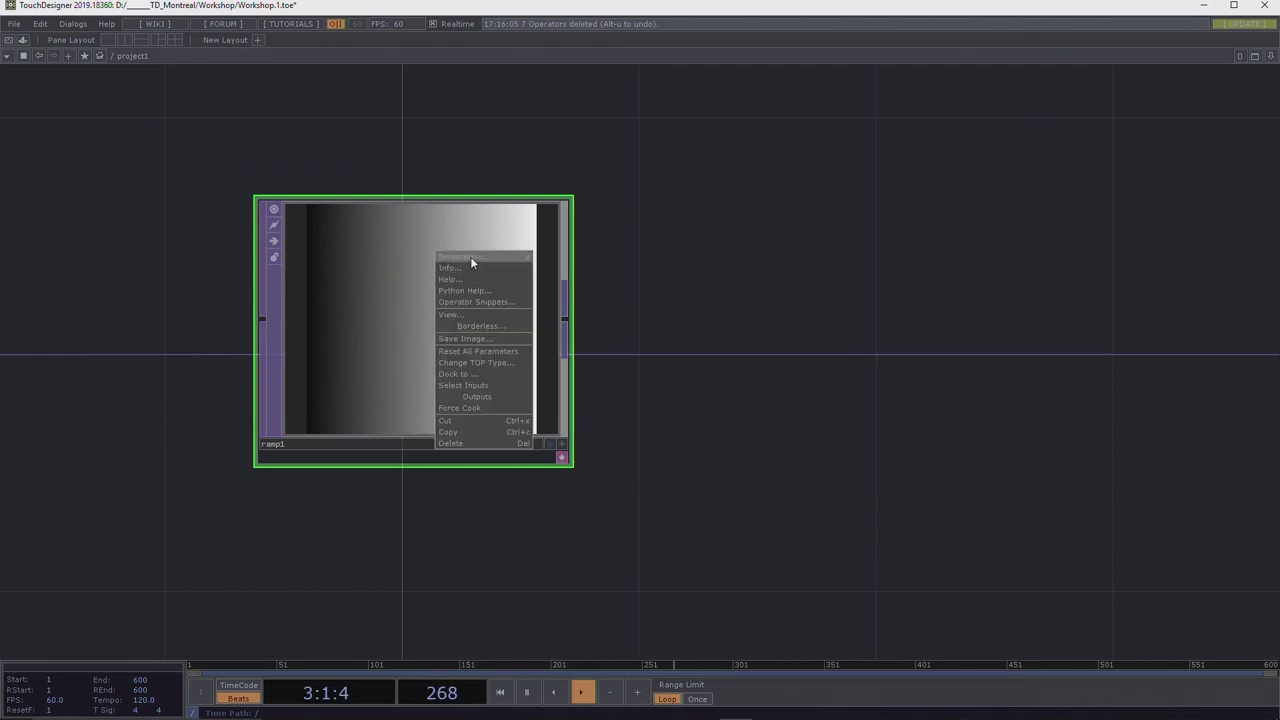
click(737, 305)
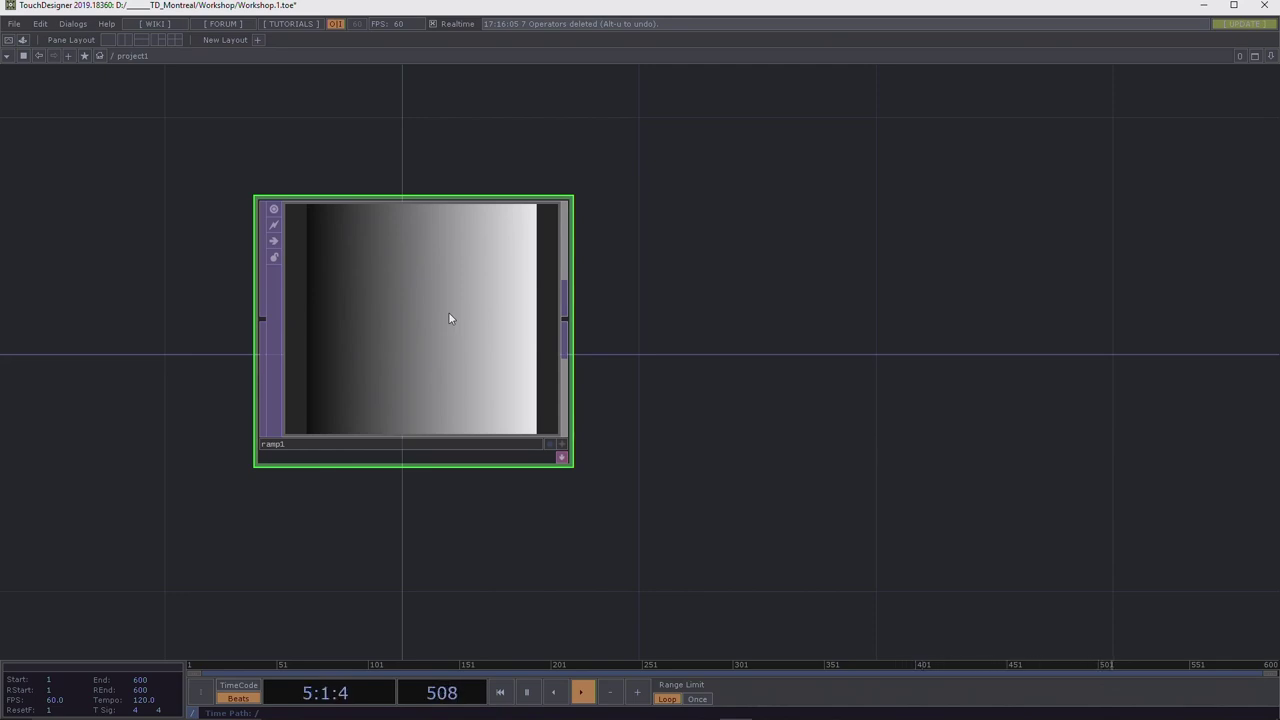
key(p)
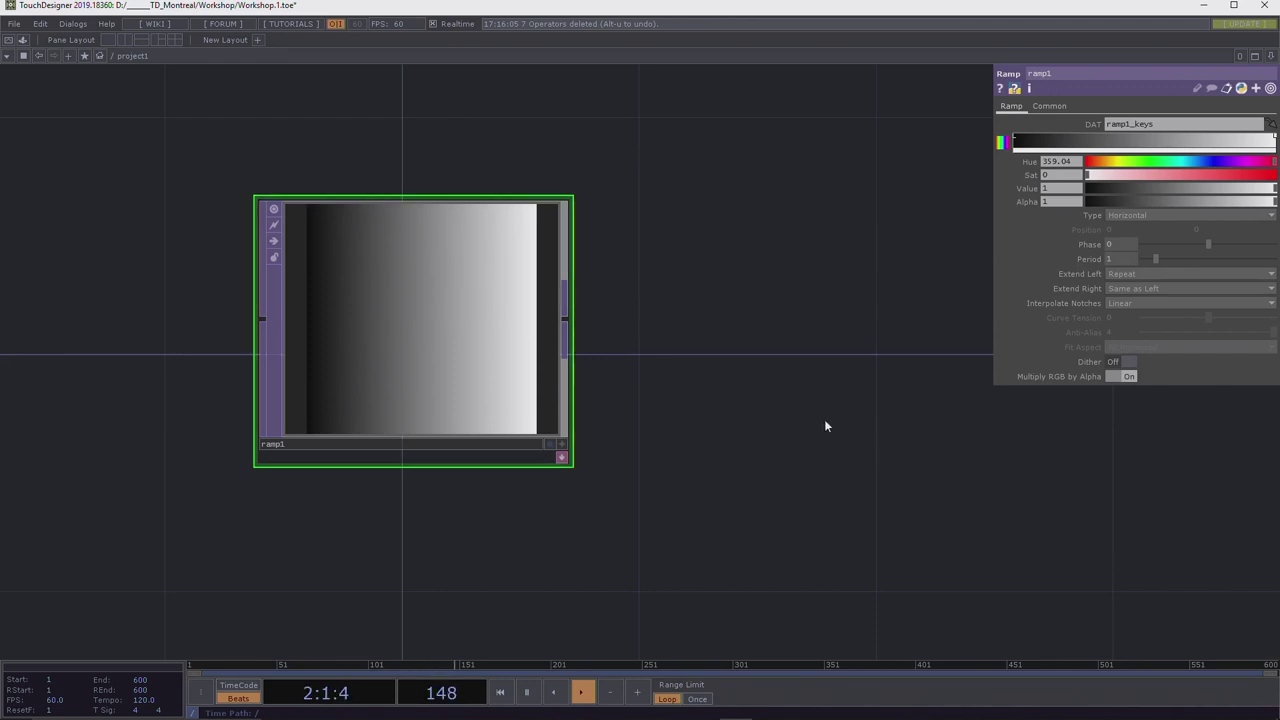
Find the Noise TOP in the OP Create Dialog and place it to the right of the Ramp TOP.
scroll(759, 364, down, 3)
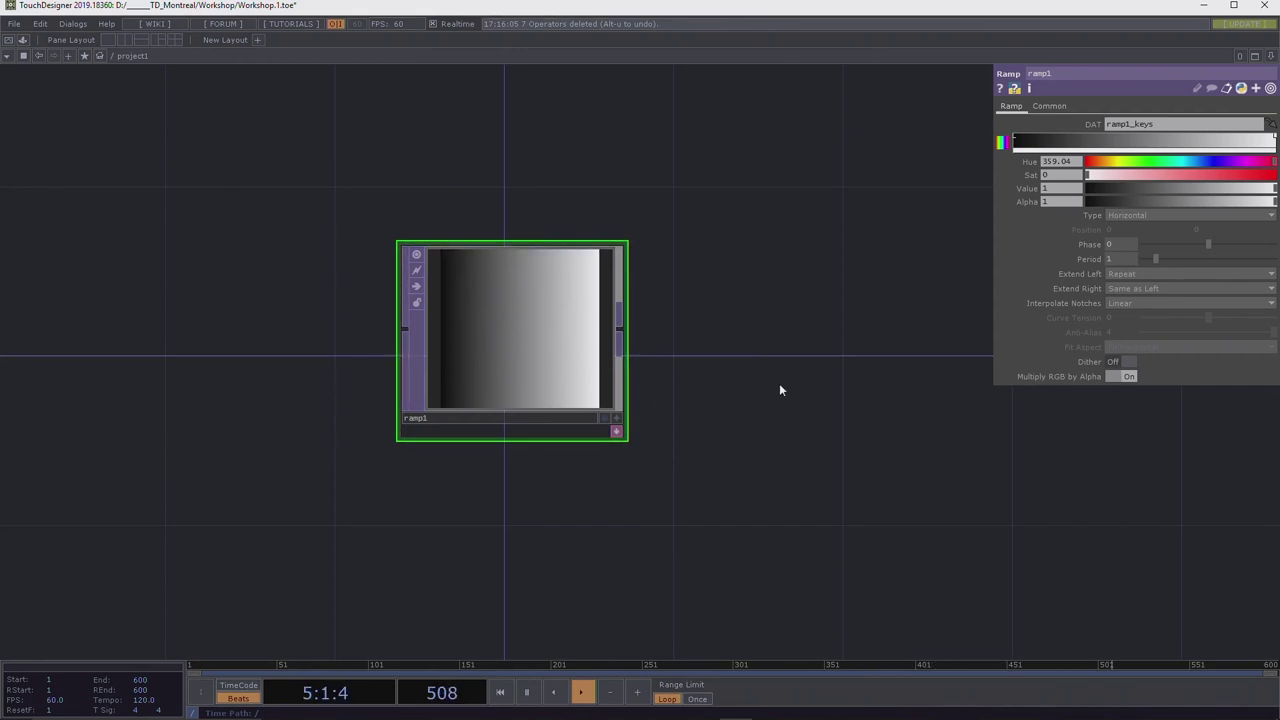
drag(780, 386, 569, 392)
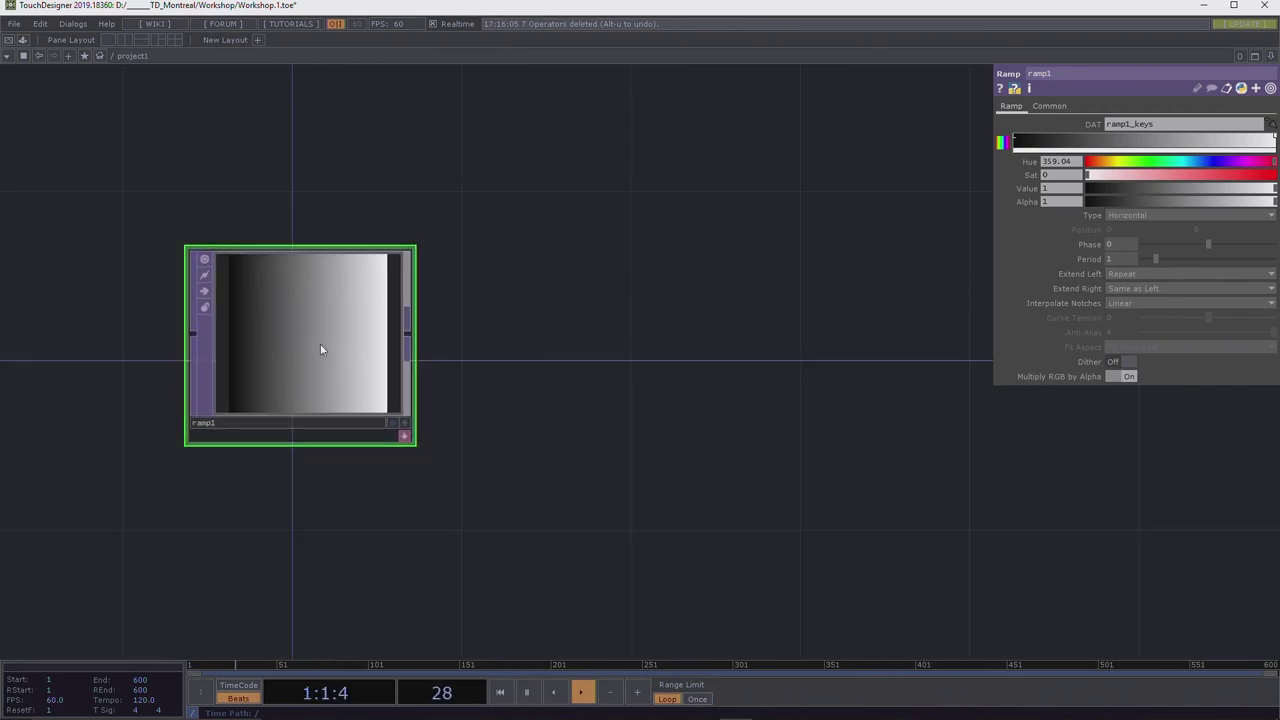
key(Tab)
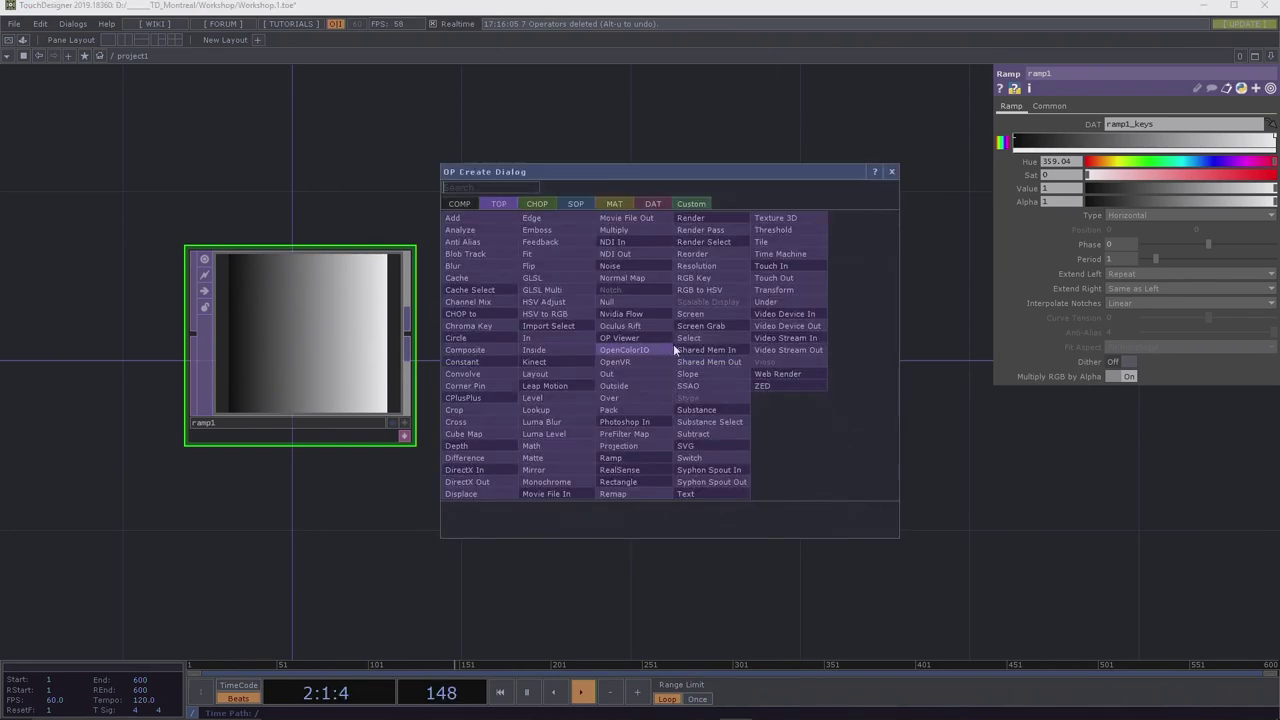
text(no)
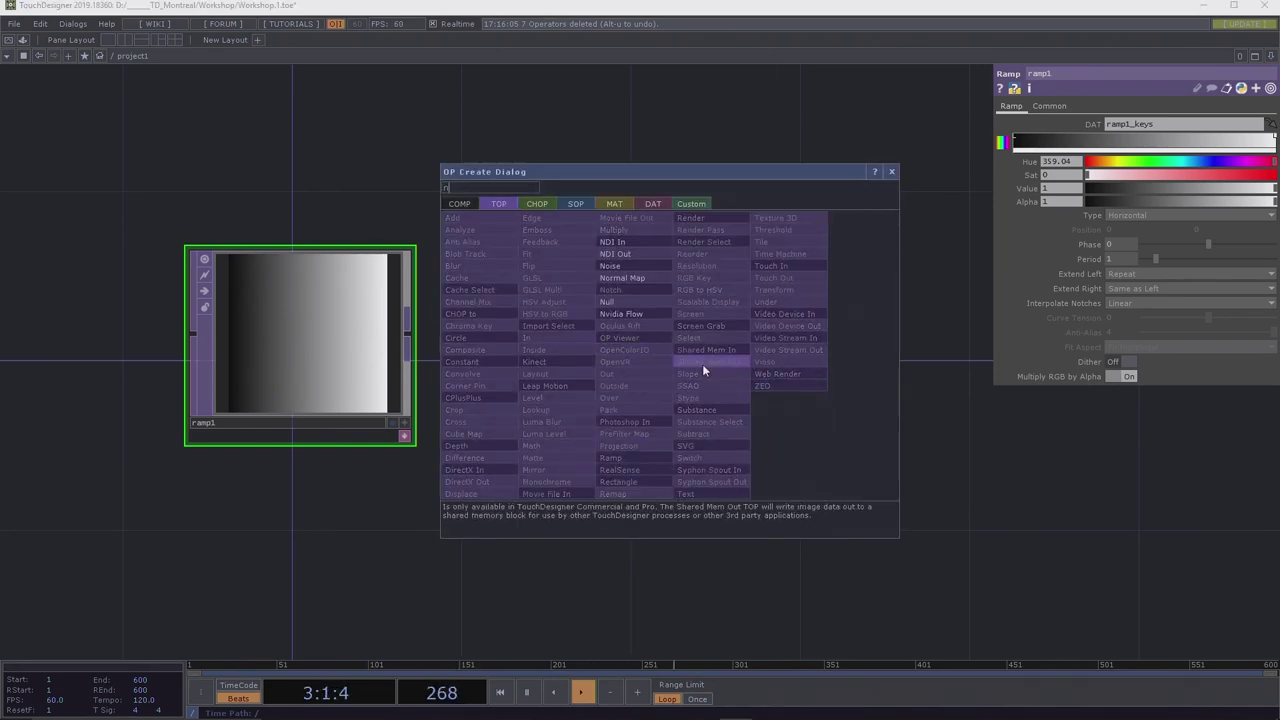
click(623, 268)
click(601, 342)
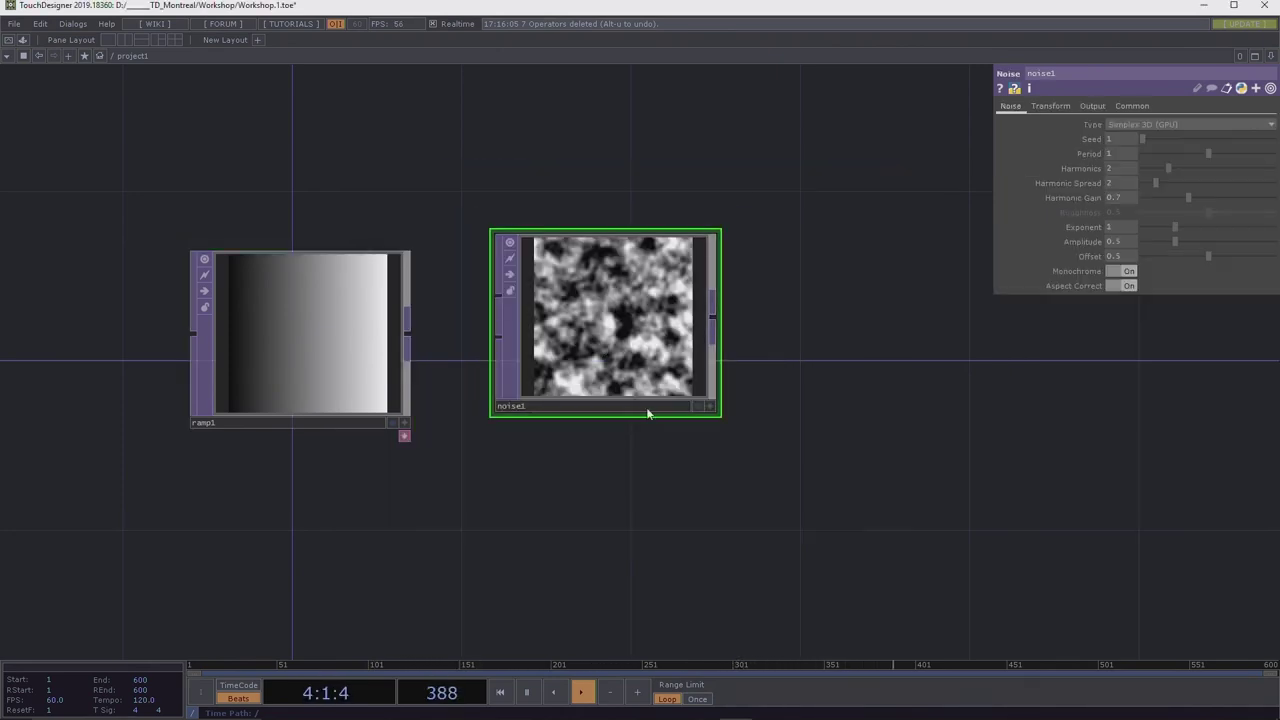
Alternate the selection between the Ramp and Noise TOPs to compare their parameters.
click(306, 319)
click(640, 328)
click(334, 329)
click(612, 320)
click(351, 343)
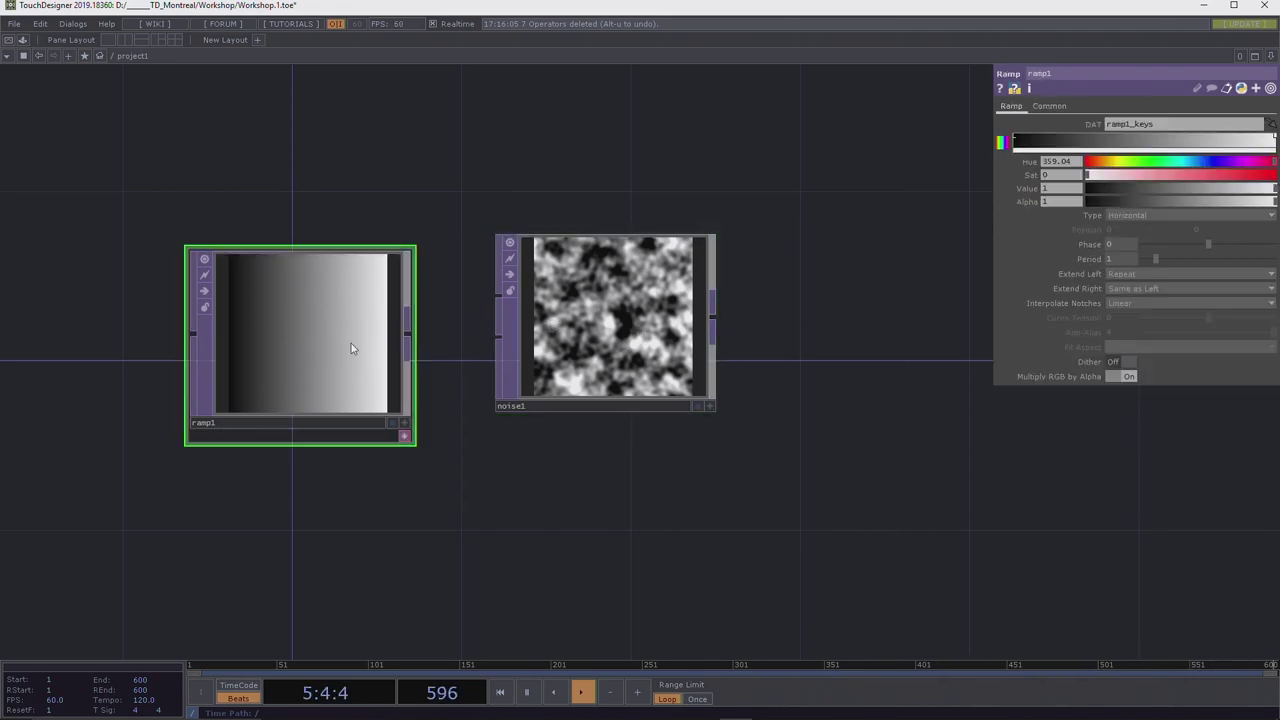
Set the Noise TOP's Period to 1.06 and look through its Transform and Output parameters.
click(610, 322)
mouse_move(1188, 154)
mouse_down()
mouse_move(1135, 154)
mouse_move(1211, 164)
mouse_up()
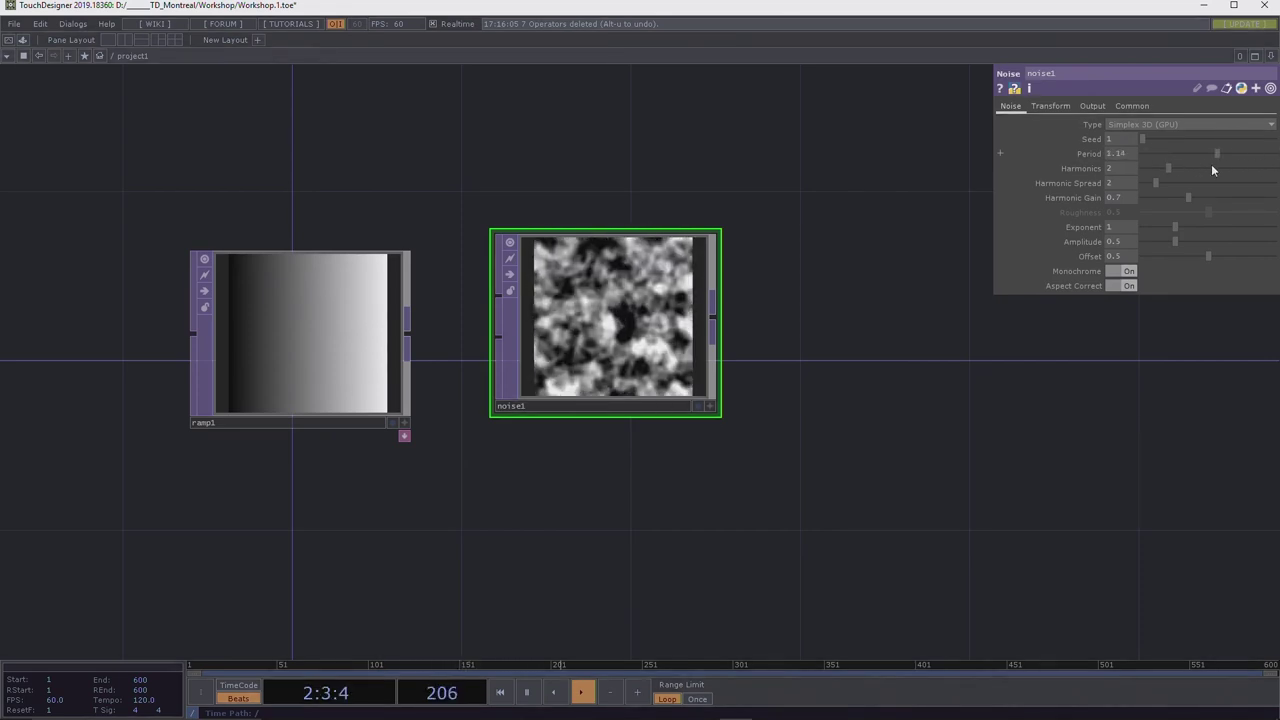
click(1048, 106)
click(1092, 106)
click(1010, 106)
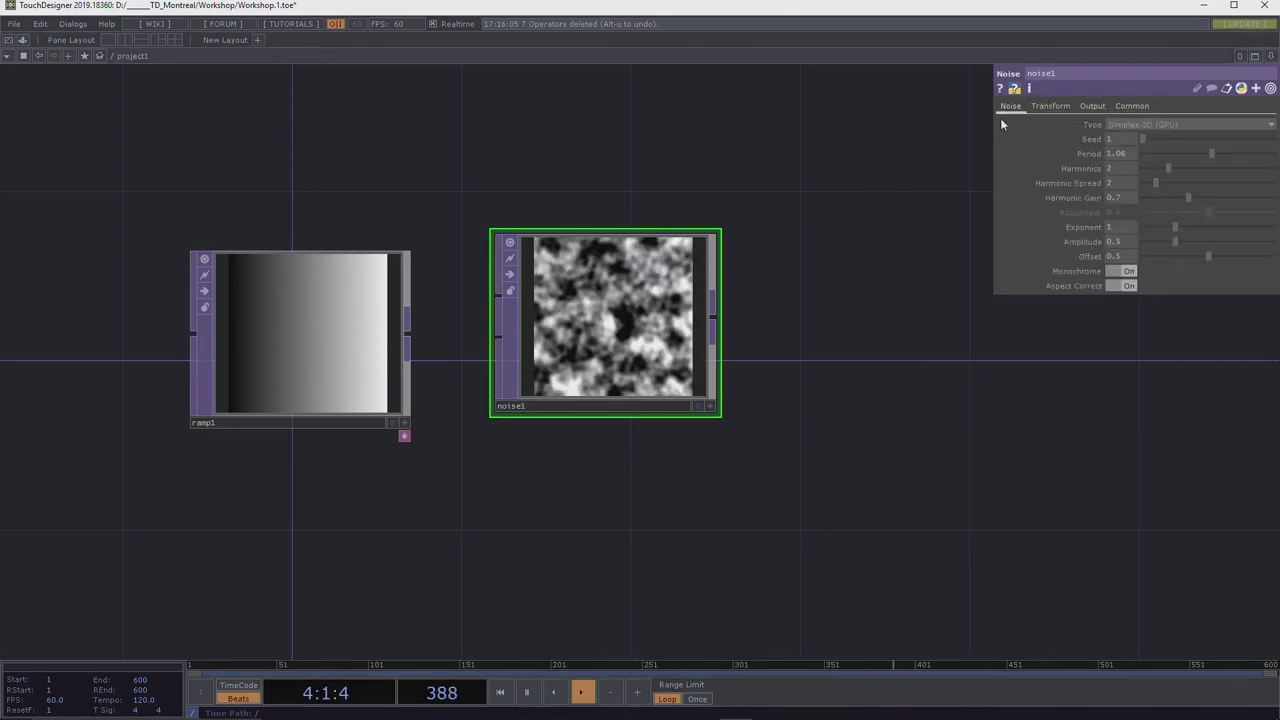
Move the Noise TOP level with the Ramp TOP, and add an Audio File In CHOP above the Ramp TOP.
drag(598, 316, 582, 334)
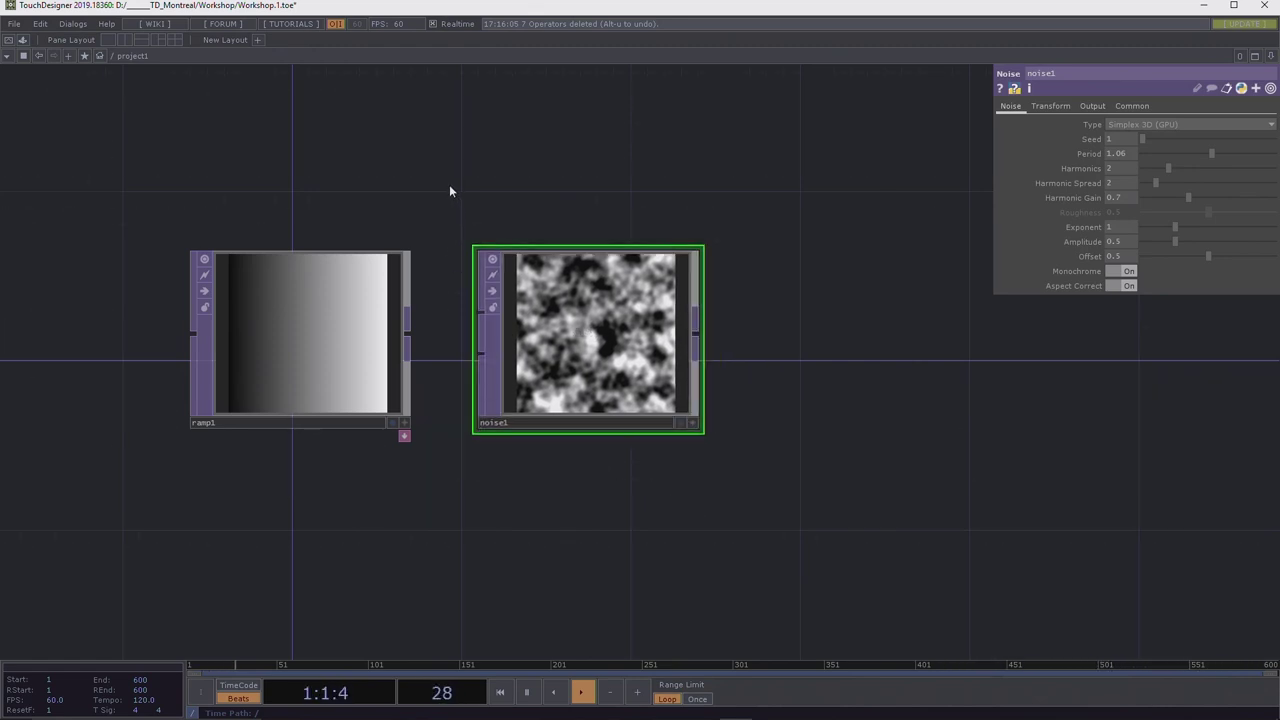
key(Tab)
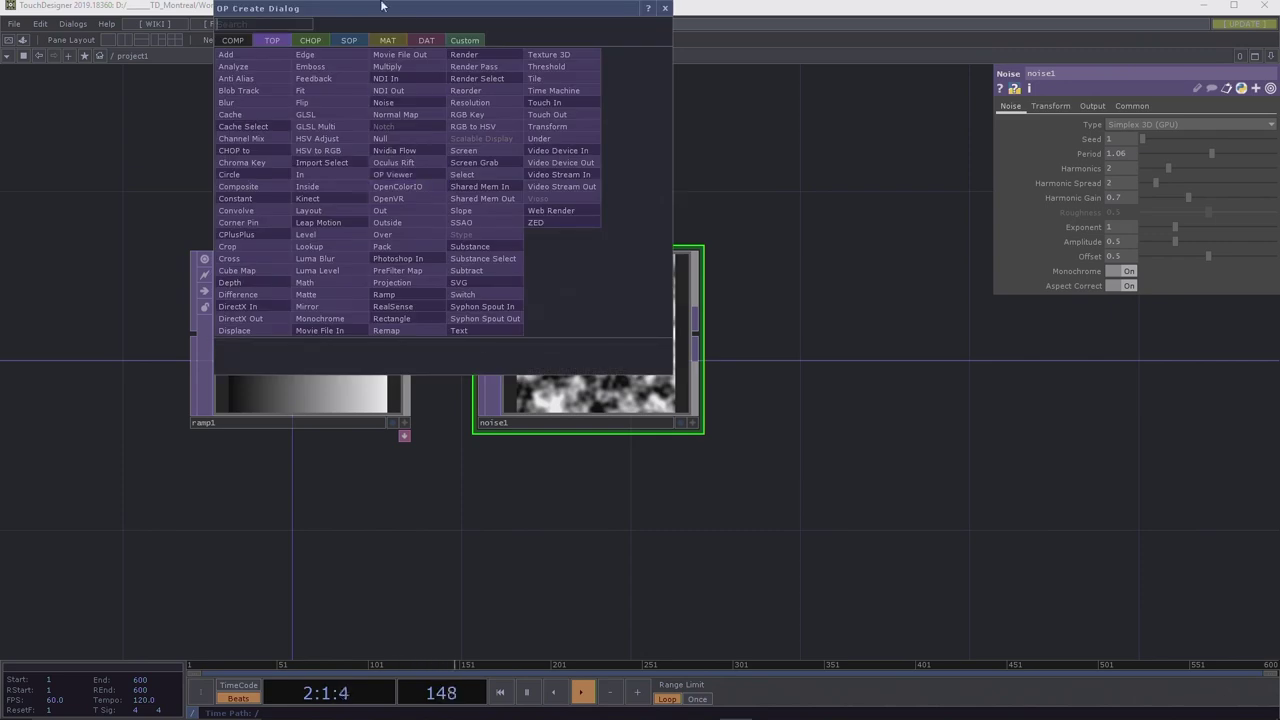
drag(380, 10, 490, 175)
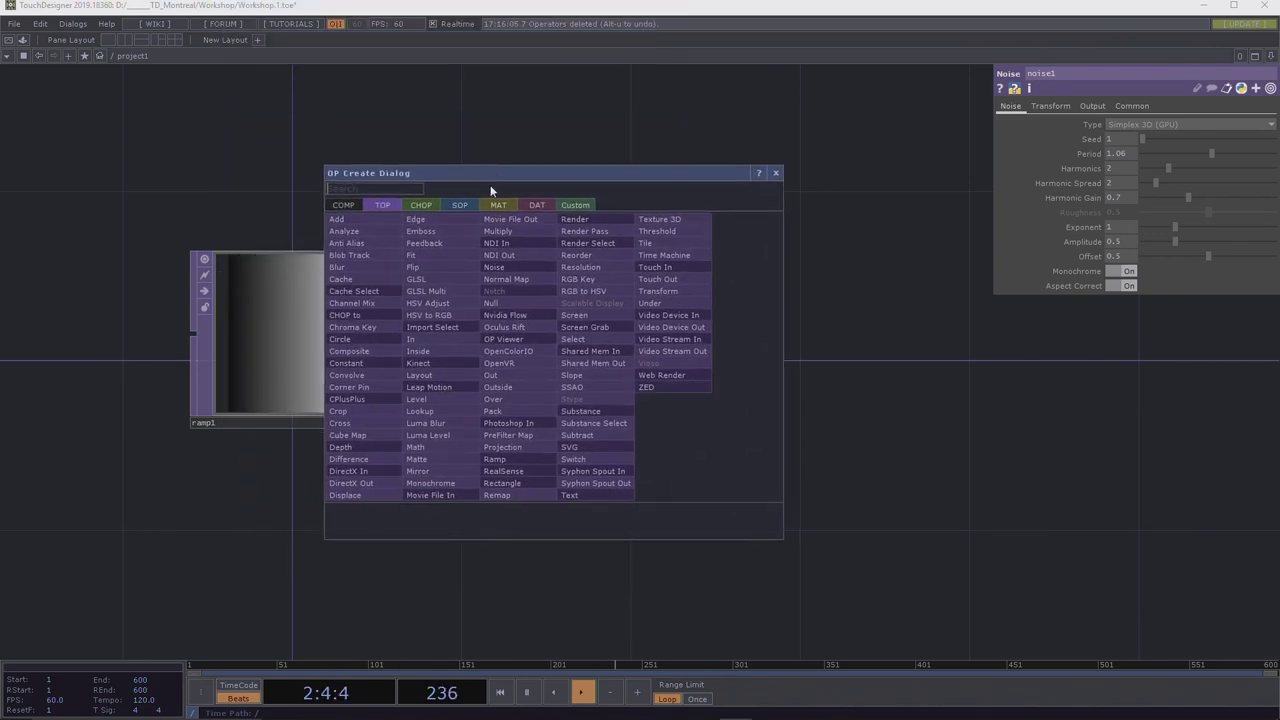
click(420, 204)
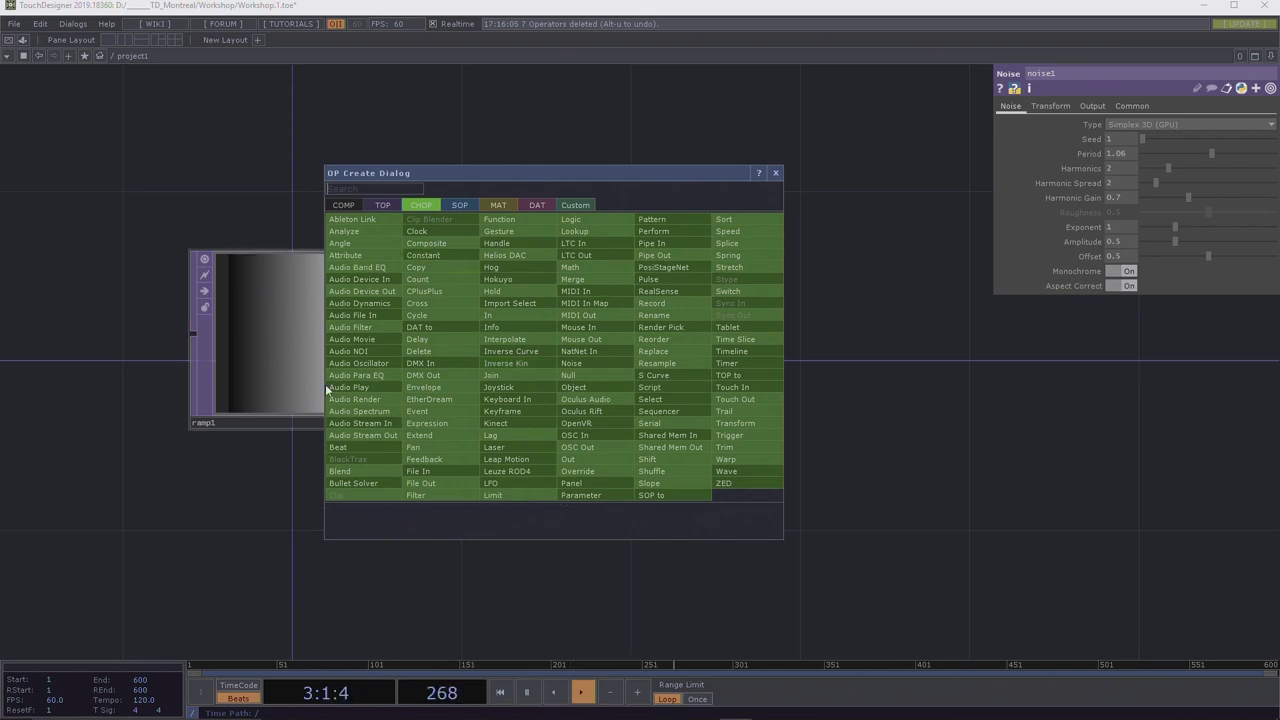
click(356, 316)
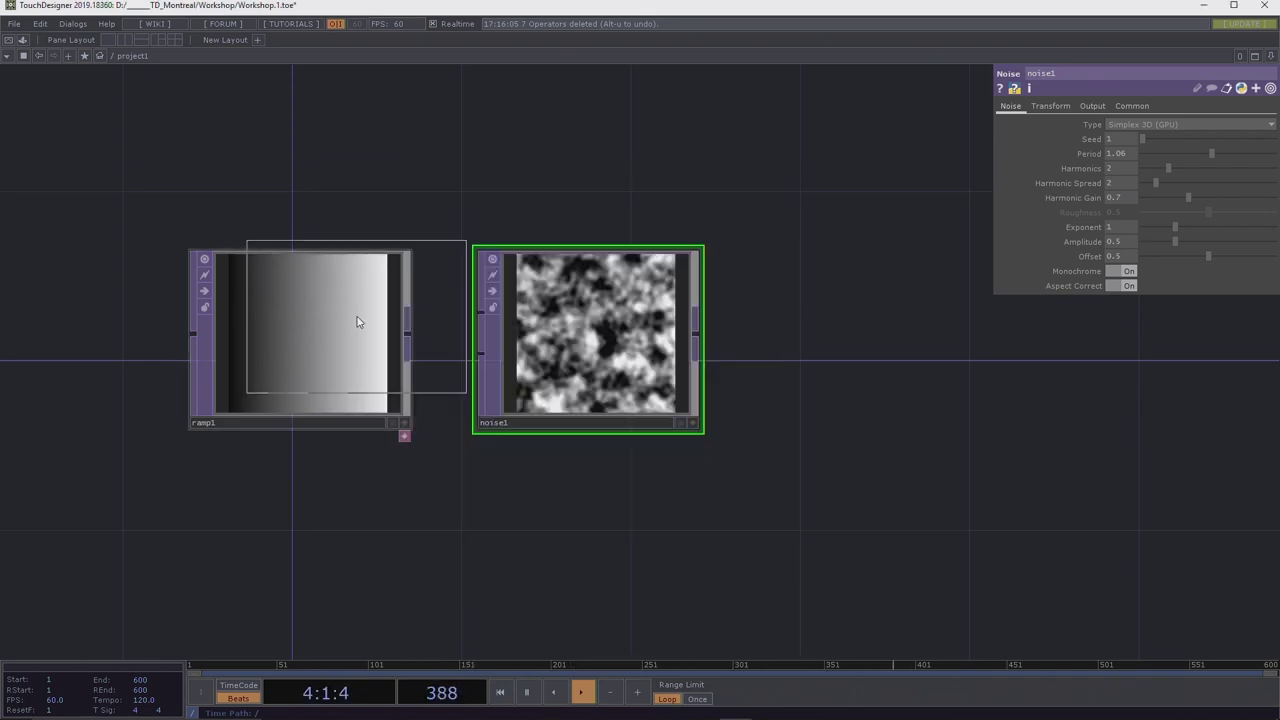
click(310, 150)
drag(523, 183, 497, 320)
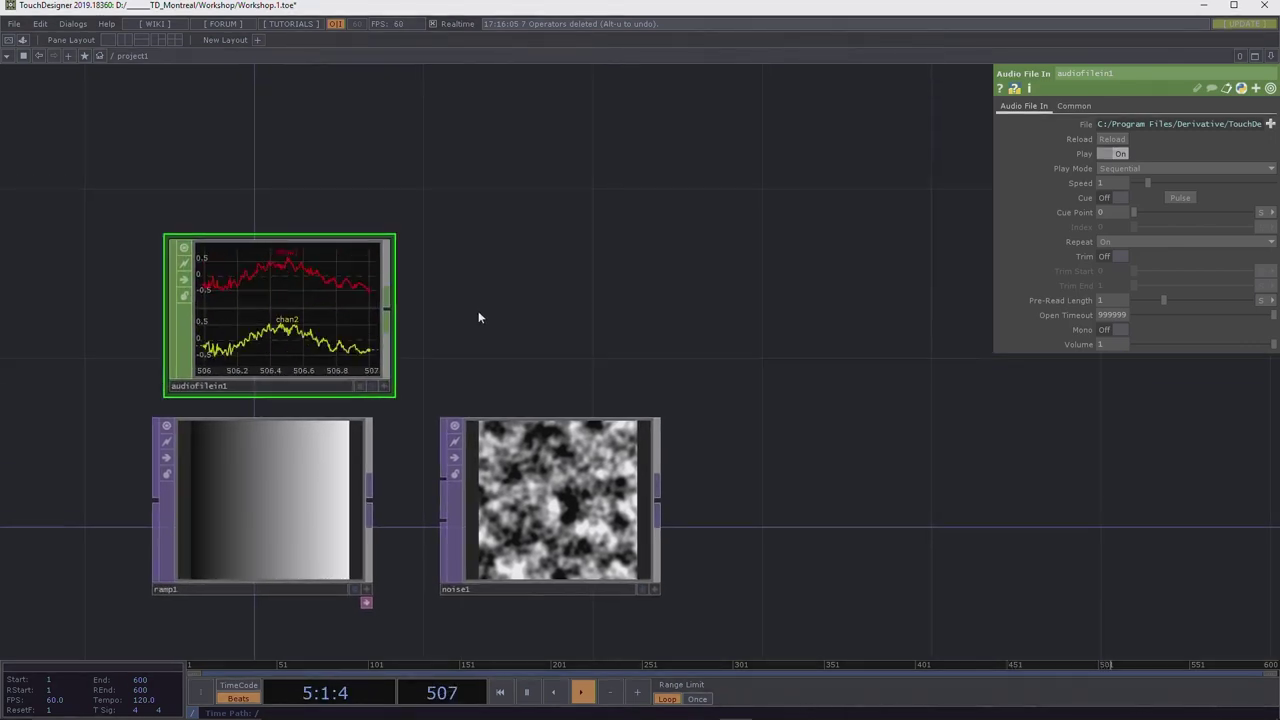
Search the CHOP family for "patt" and place a Pattern CHOP to the right of the Audio File In CHOP.
scroll(288, 288, up, 5)
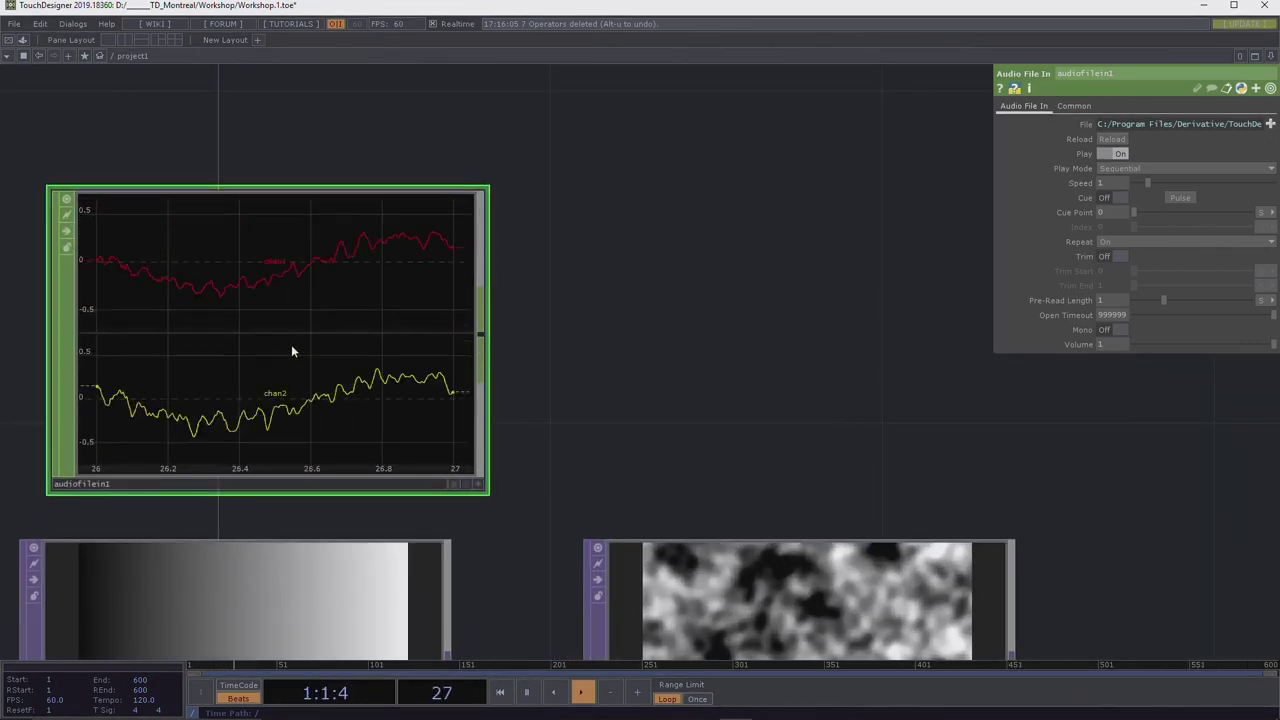
scroll(290, 335, down, 7)
key(Tab)
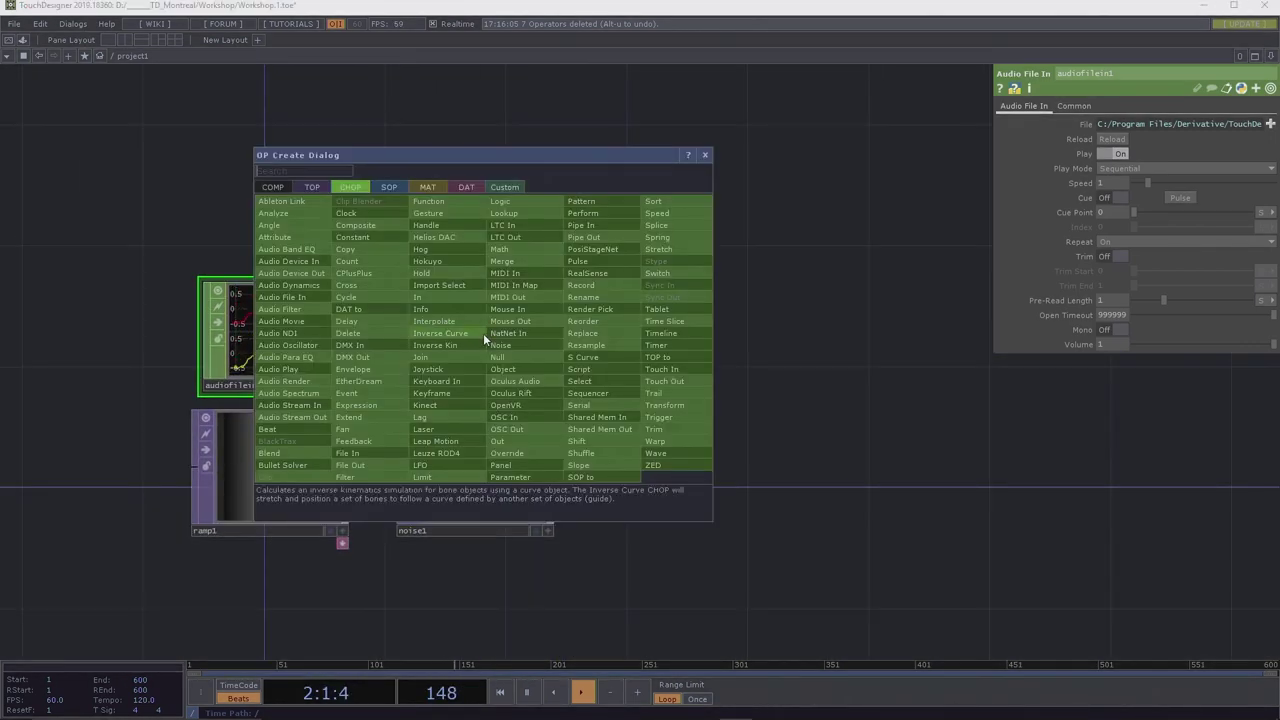
text(patt)
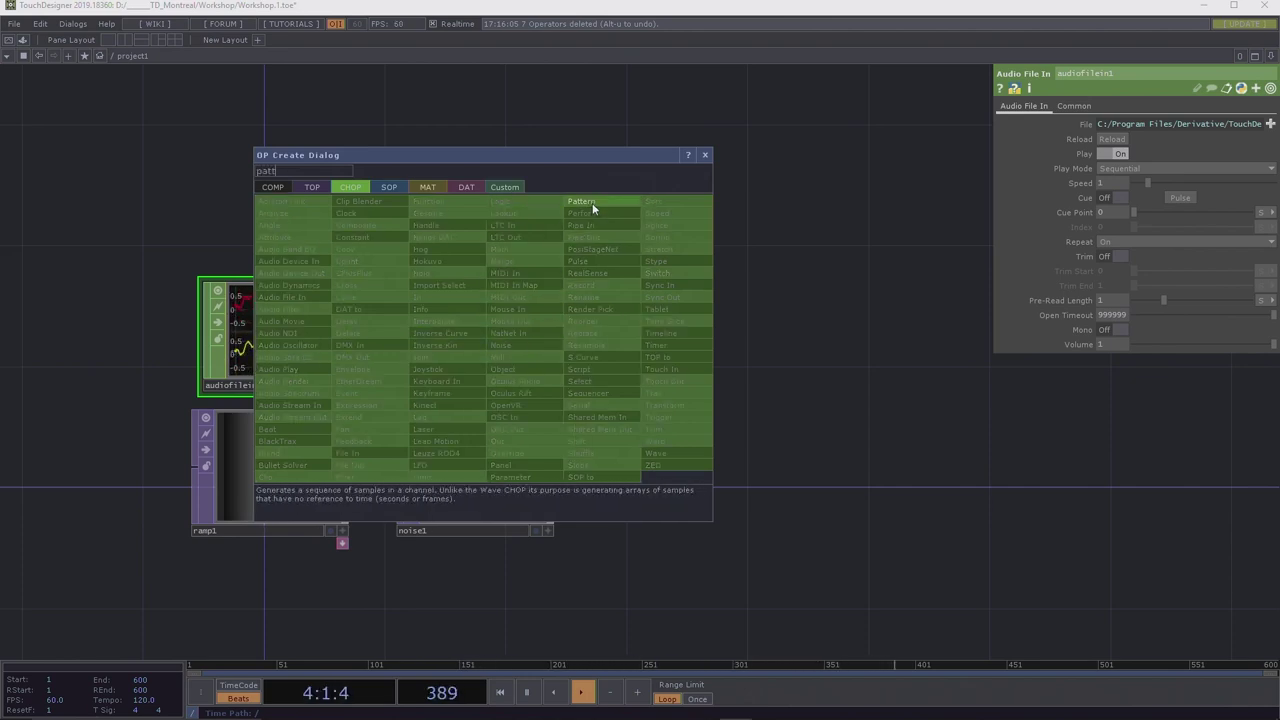
click(592, 203)
click(482, 327)
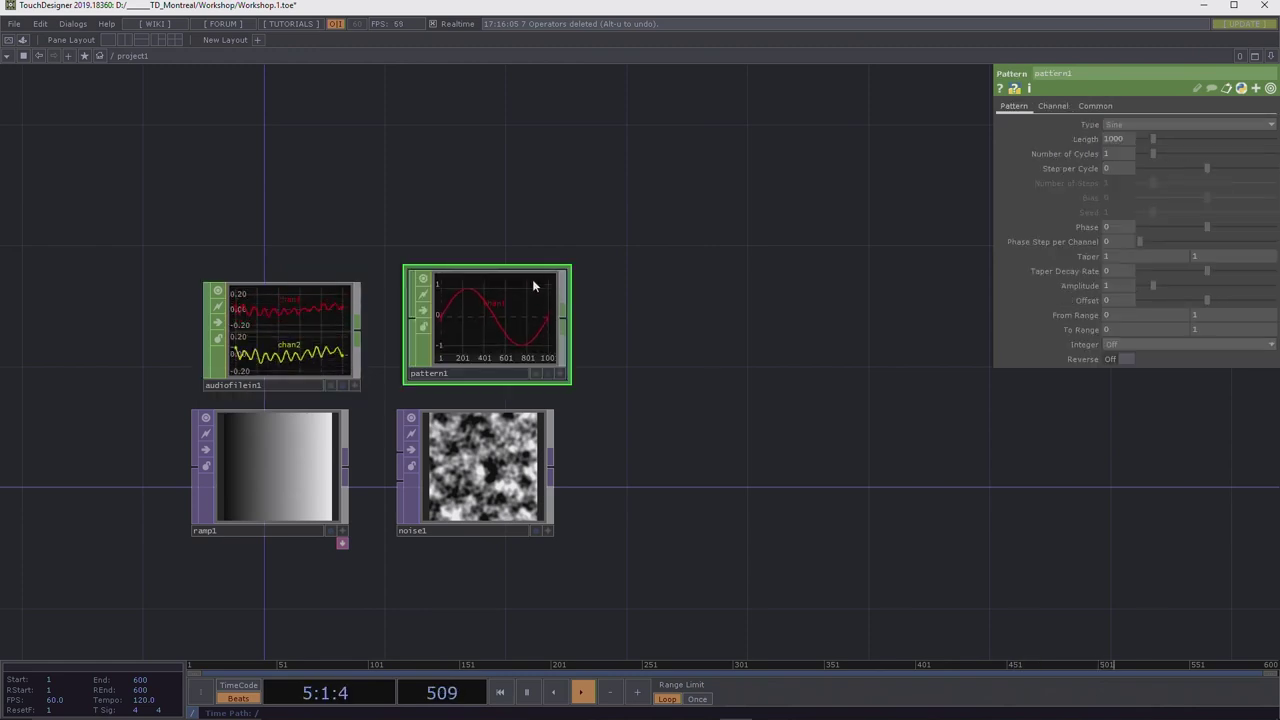
Set the Pattern CHOP's Type to Triangle and align the node level with the Audio File In CHOP.
click(1216, 125)
click(1131, 170)
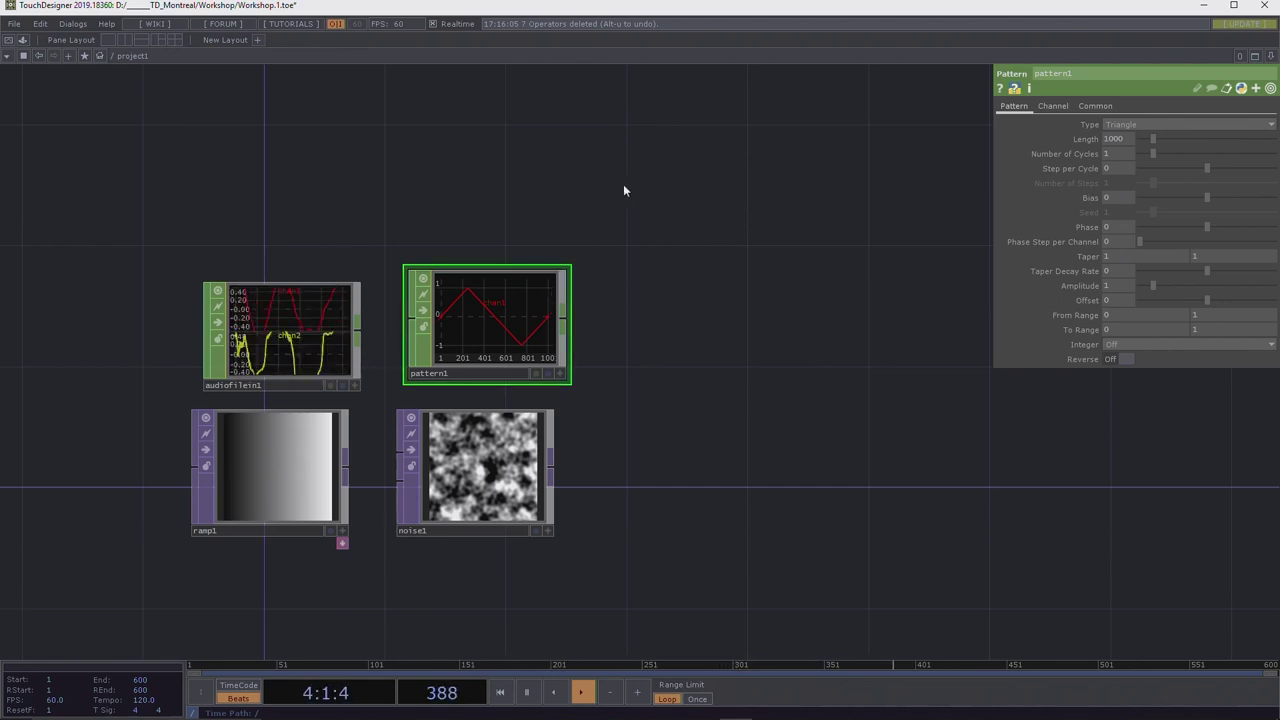
drag(530, 309, 510, 321)
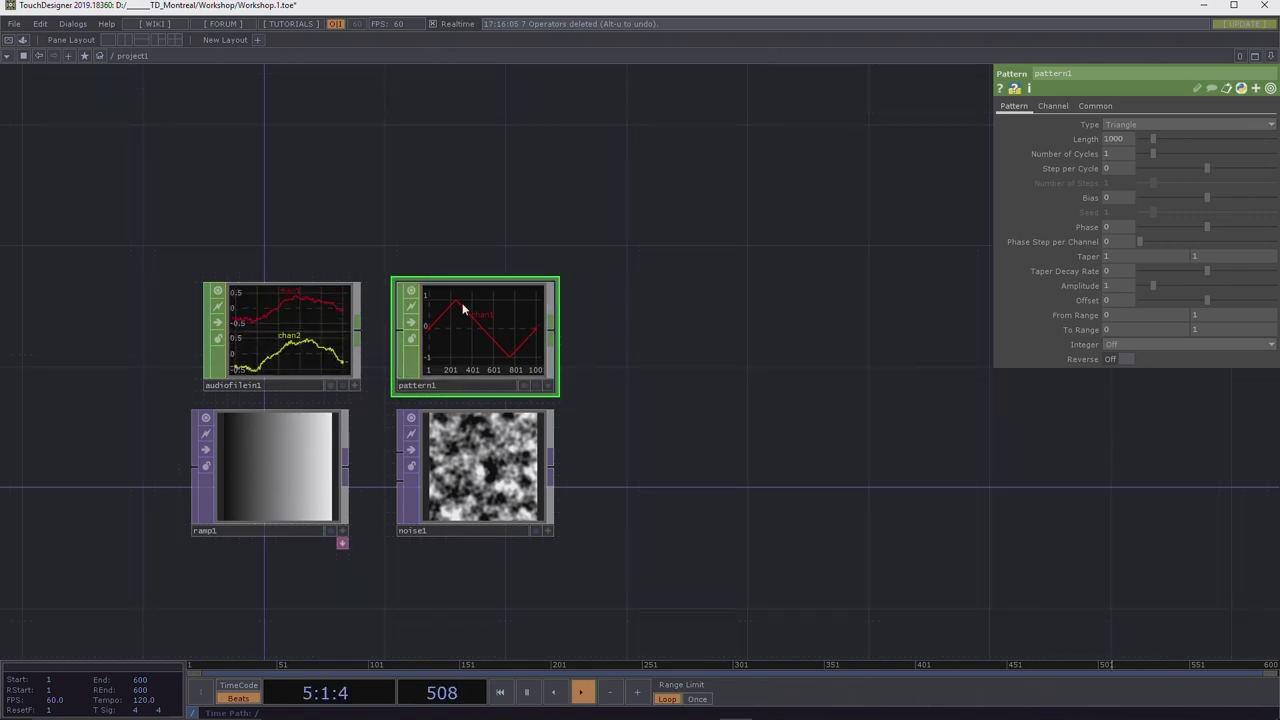
Move the Noise TOP and Pattern CHOP farther right of their neighbours, and raise the Pattern CHOP above the Audio File In CHOP's level.
drag(721, 456, 698, 370)
right_drag(634, 237, 445, 432)
drag(445, 432, 543, 457)
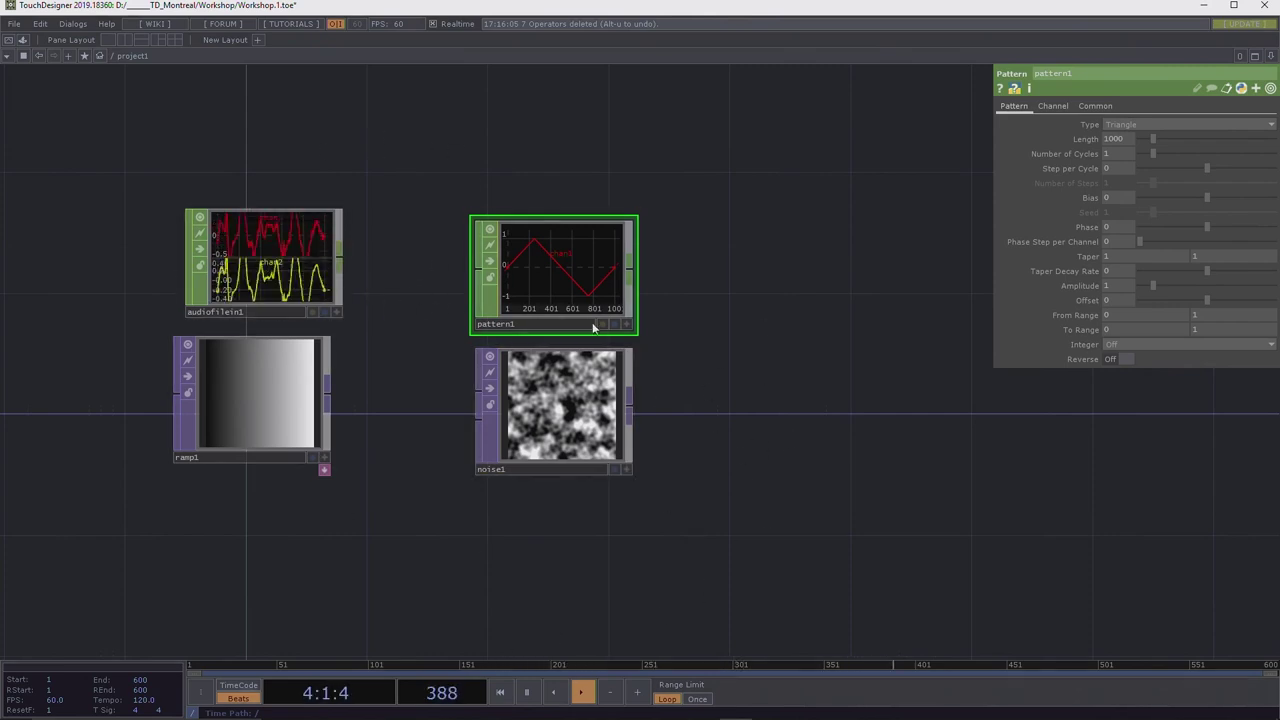
drag(537, 287, 524, 212)
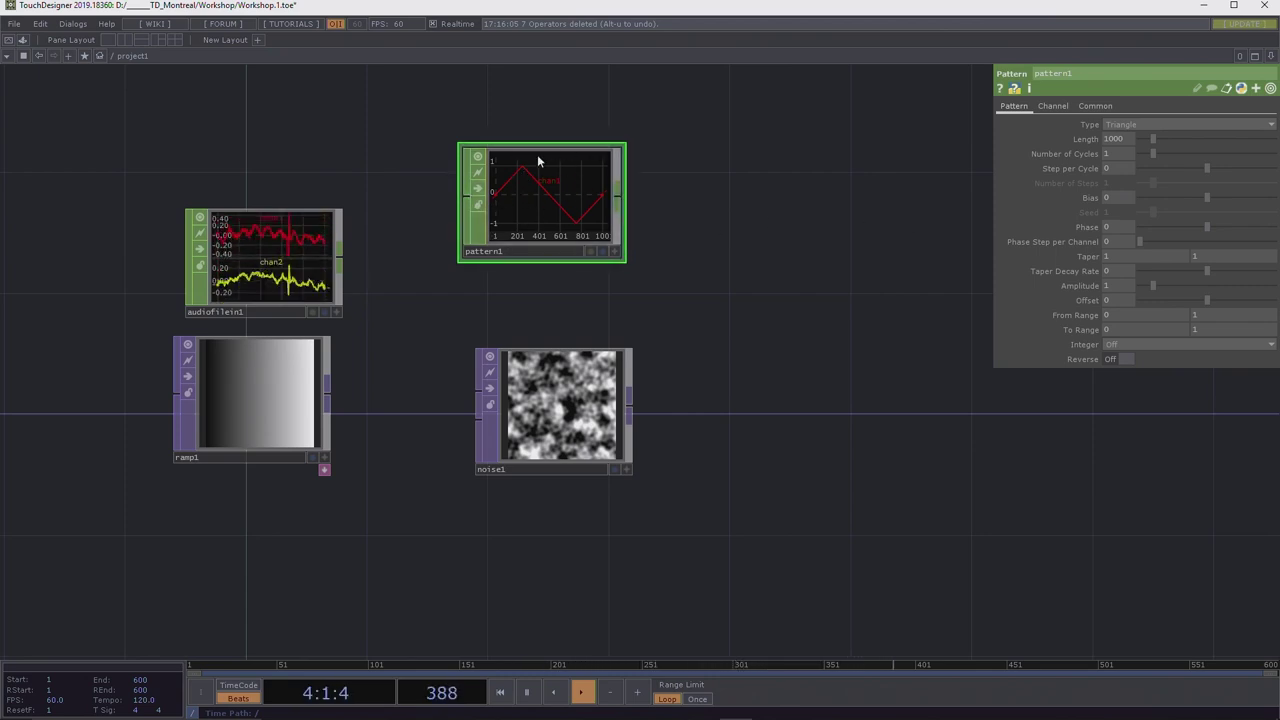
Wire the Audio File In CHOP's output into the Pattern CHOP's input, and disconnect that wire again.
click(339, 260)
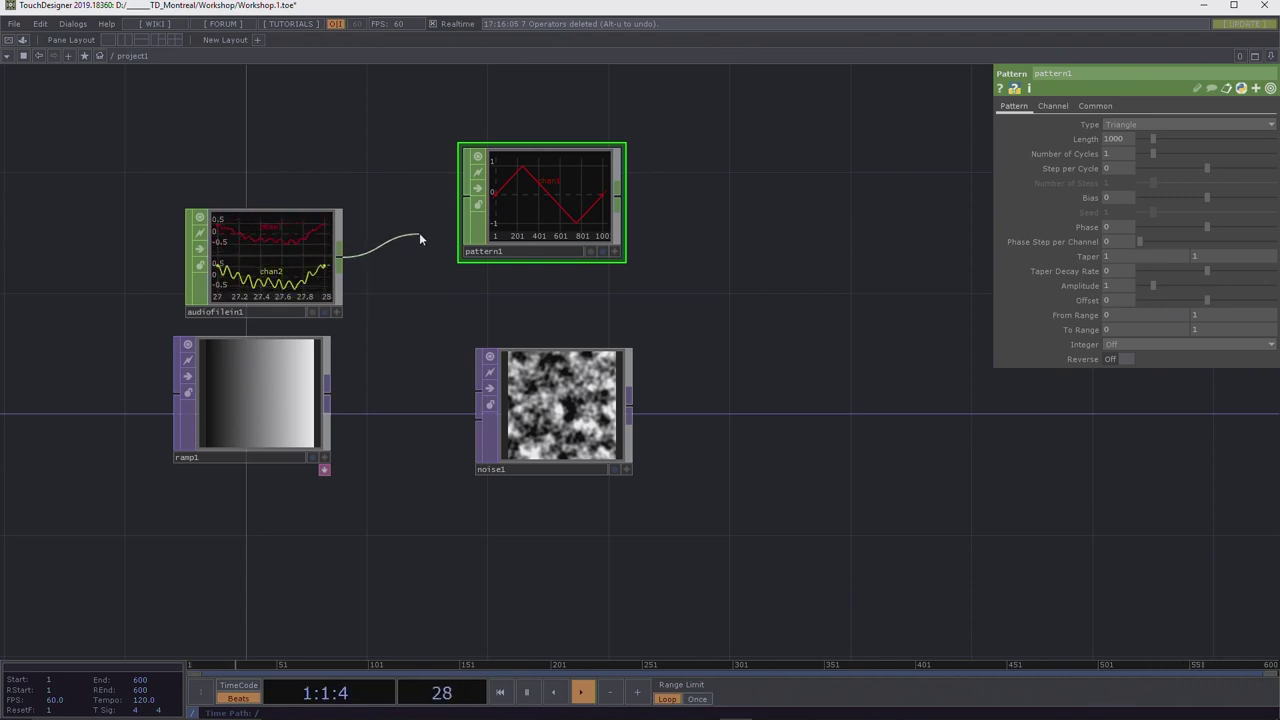
click(445, 200)
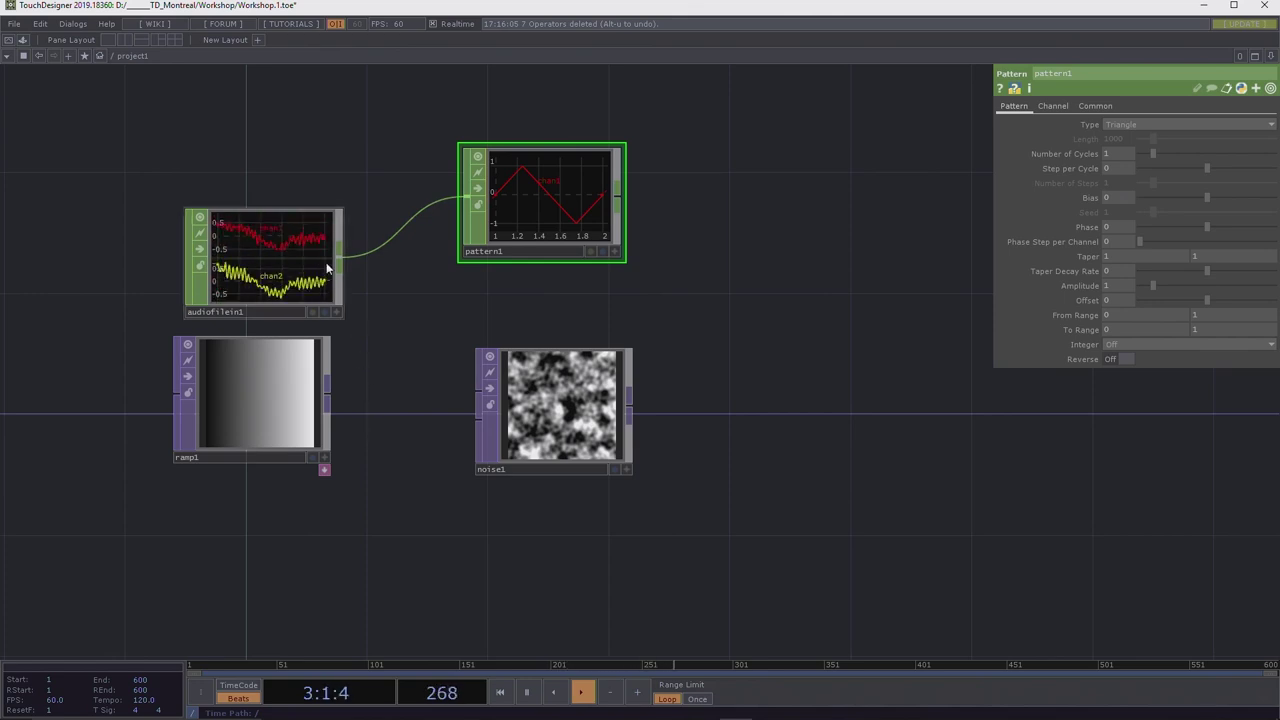
right_click(394, 238)
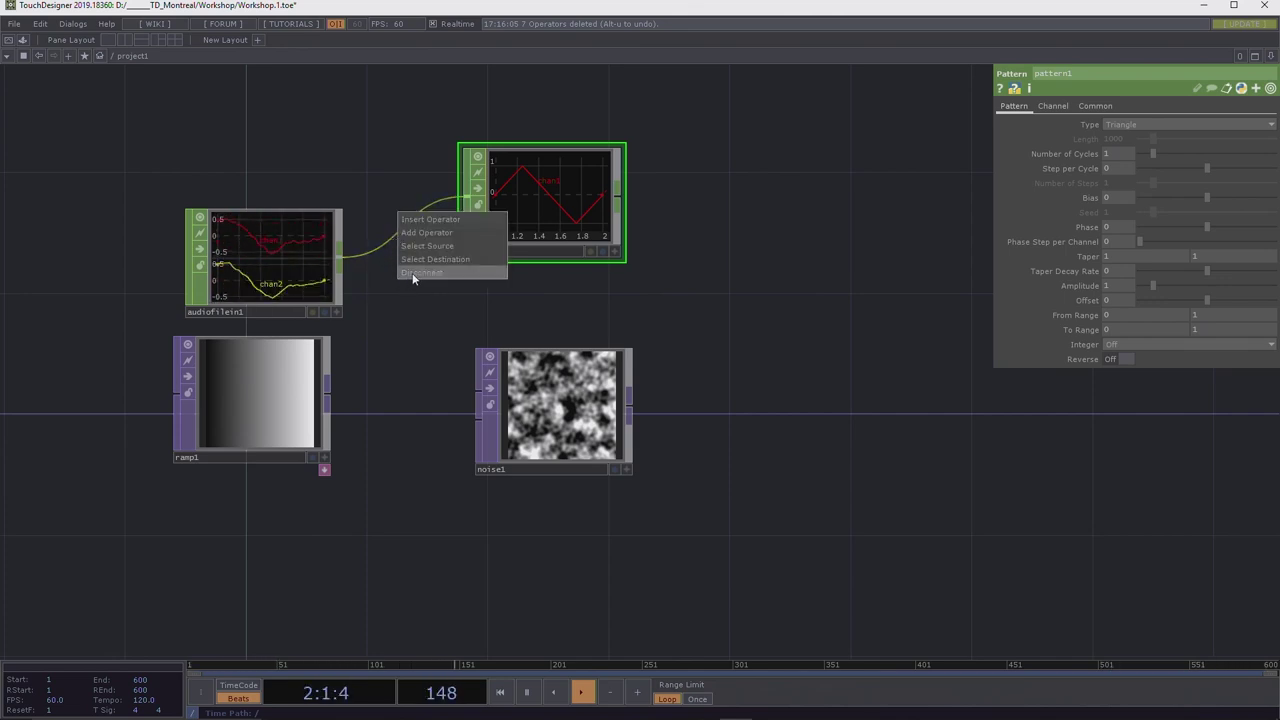
click(413, 272)
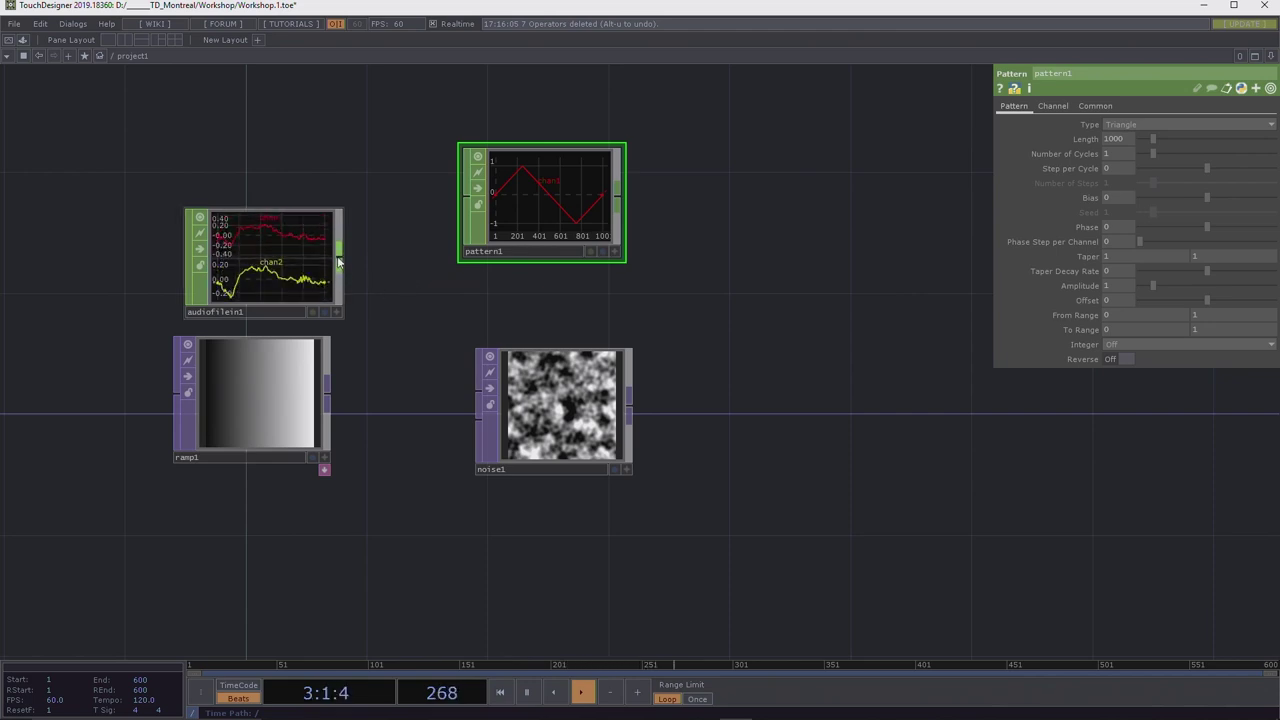
drag(344, 260, 397, 294)
Rearrange the nodes into two rows, with Audio File In and Pattern side by side above the Ramp and Noise TOPs.
drag(279, 398, 279, 471)
drag(545, 420, 437, 493)
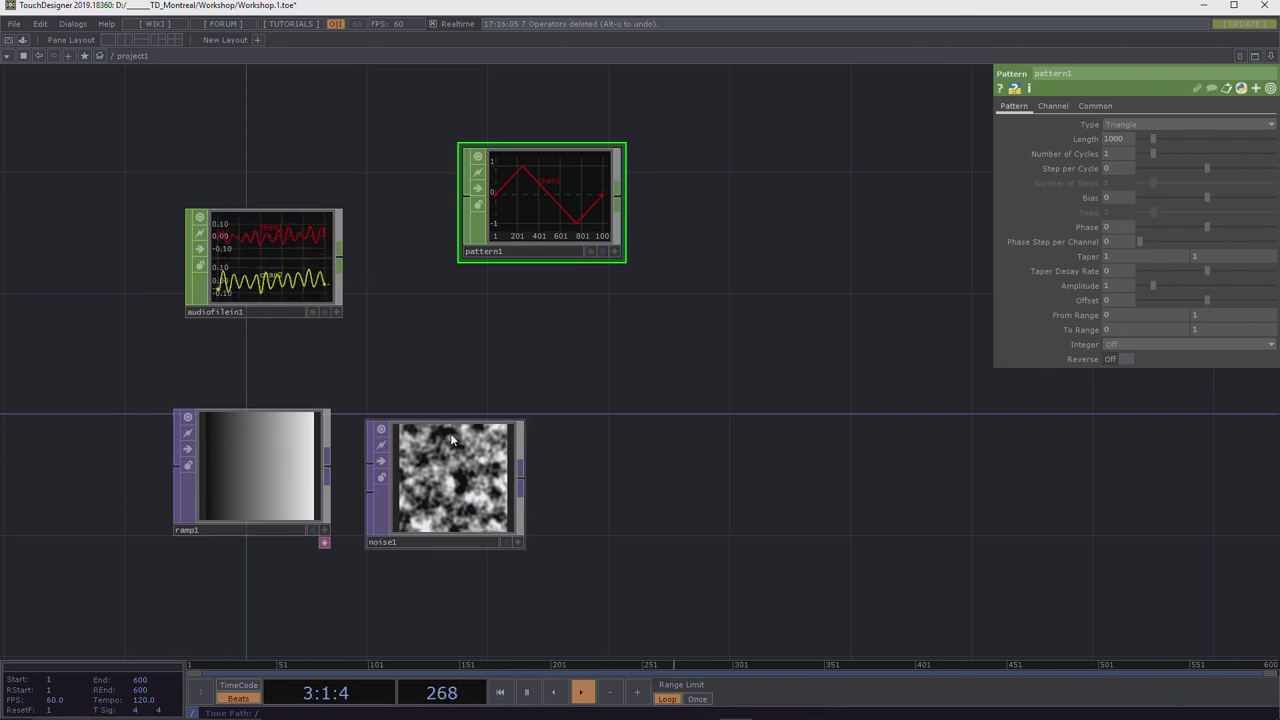
drag(521, 386, 510, 331)
drag(279, 207, 156, 171)
drag(518, 142, 434, 191)
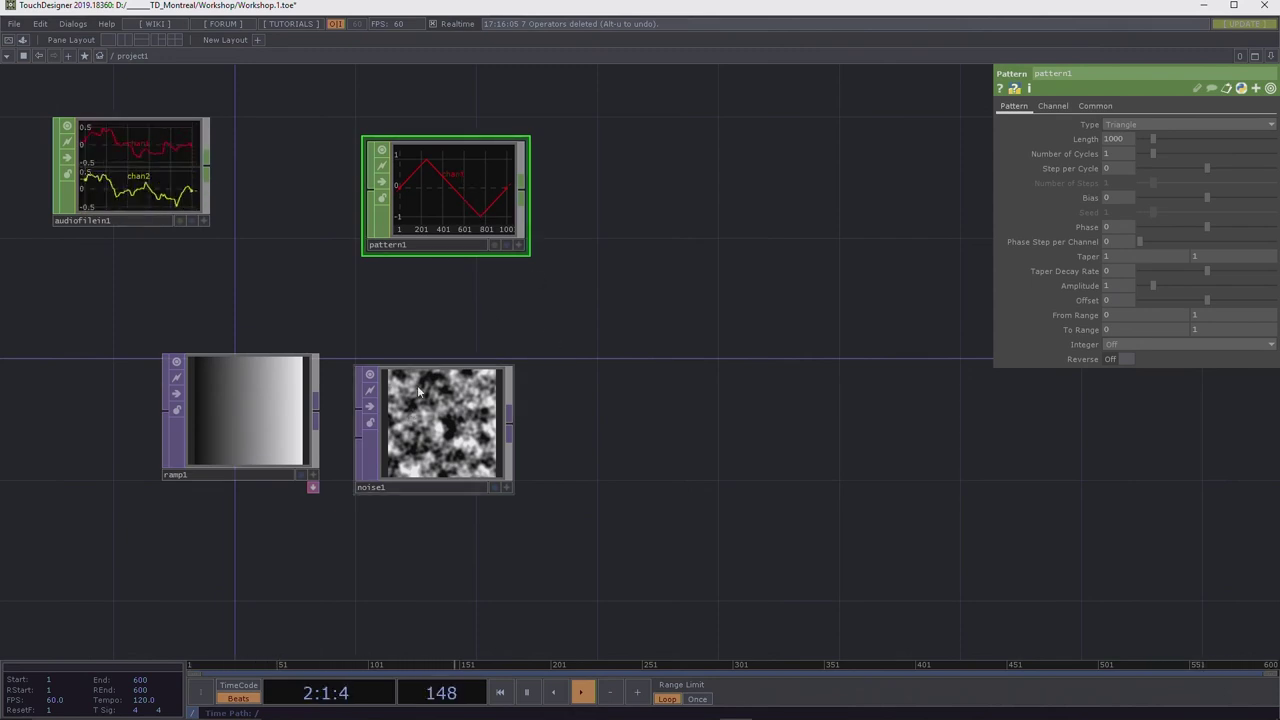
drag(495, 240, 400, 358)
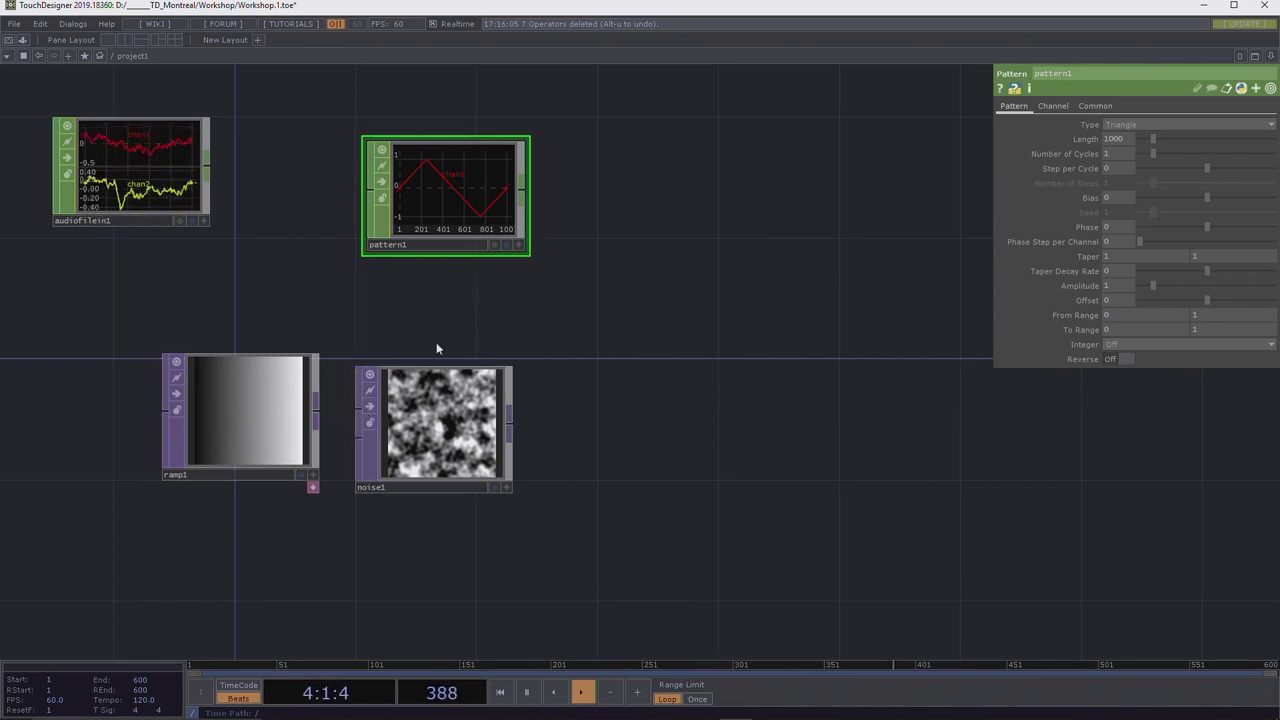
drag(191, 205, 258, 188)
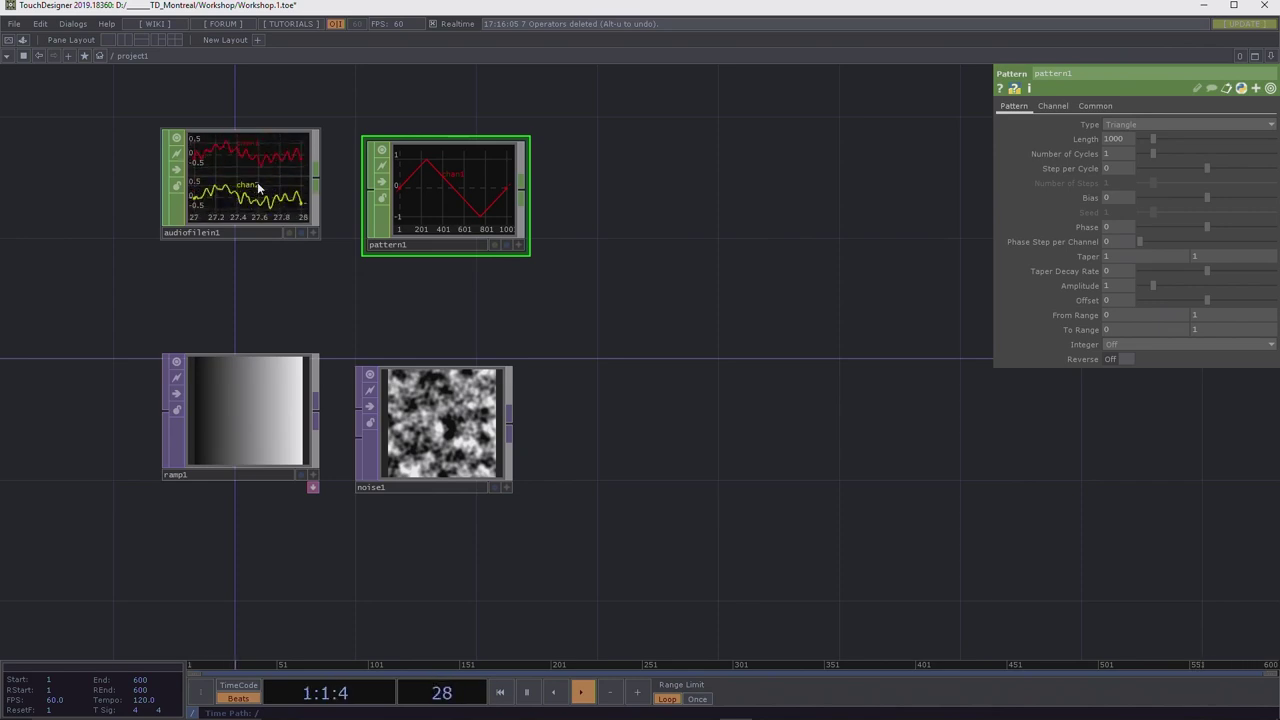
Search the SOP family for "sphere" and place a Sphere SOP beside the Pattern CHOP, on its right.
drag(610, 226, 507, 305)
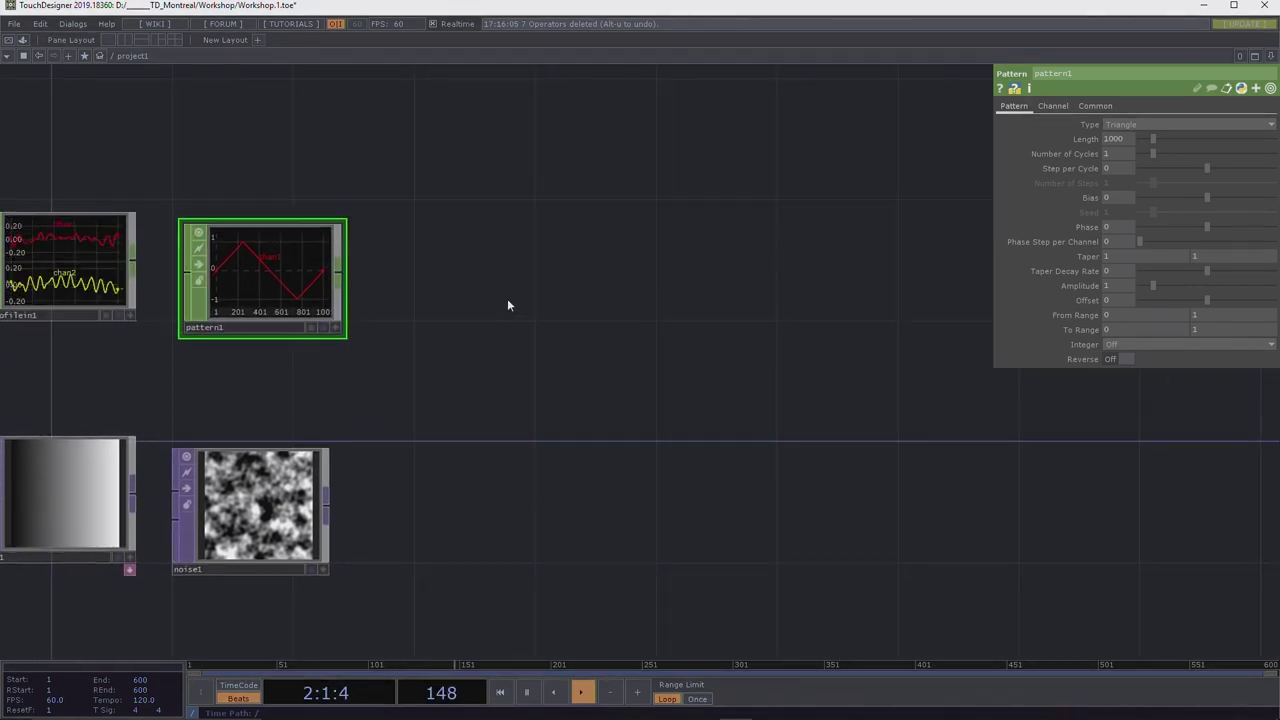
key(Tab)
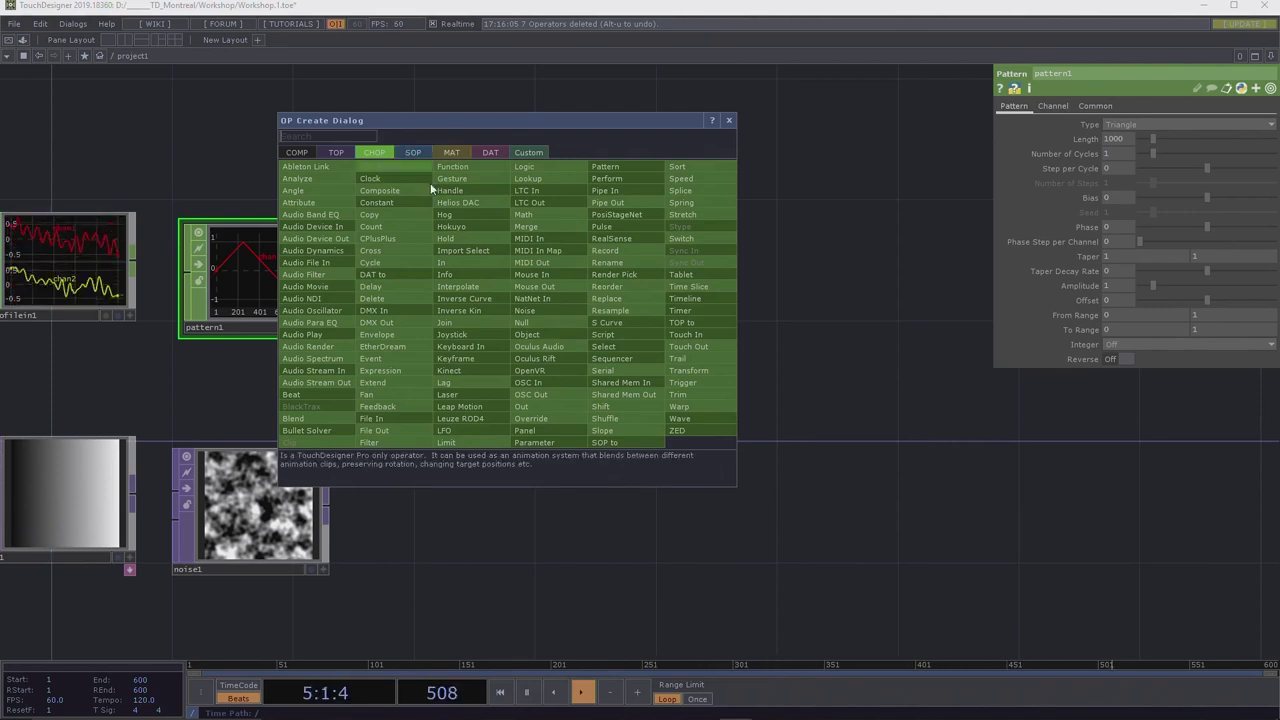
click(416, 153)
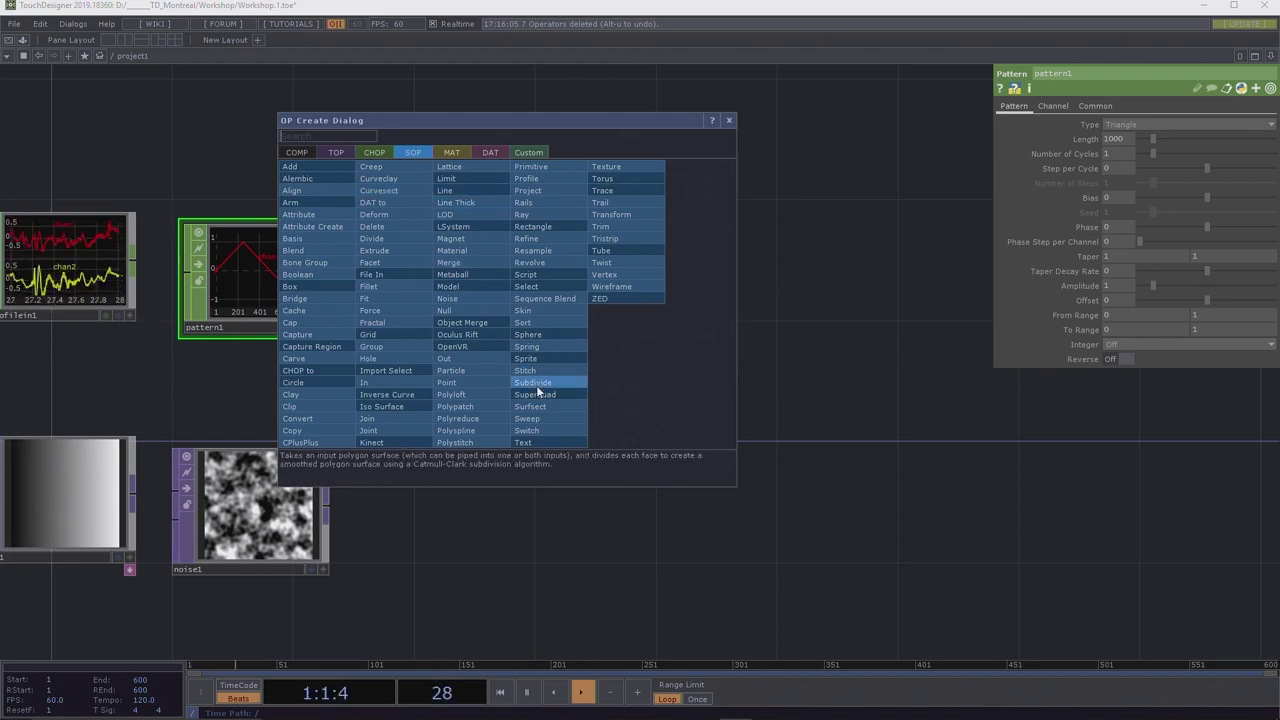
text(sphere)
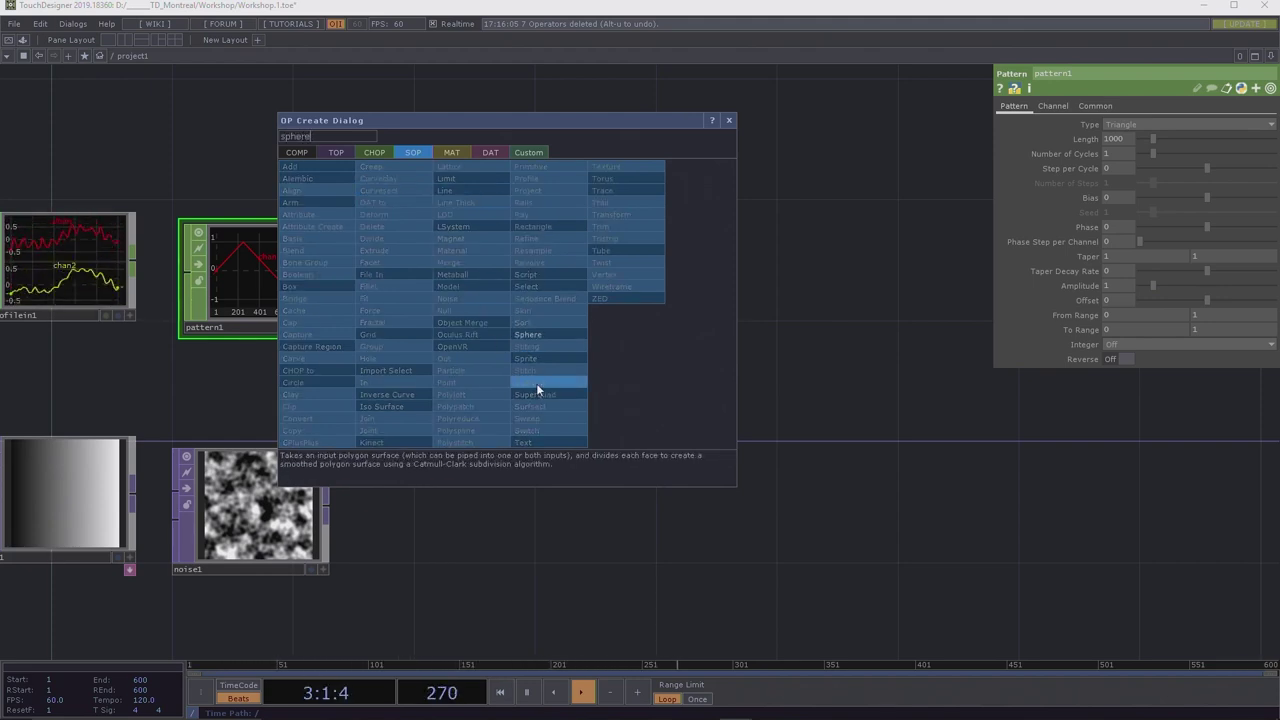
click(528, 334)
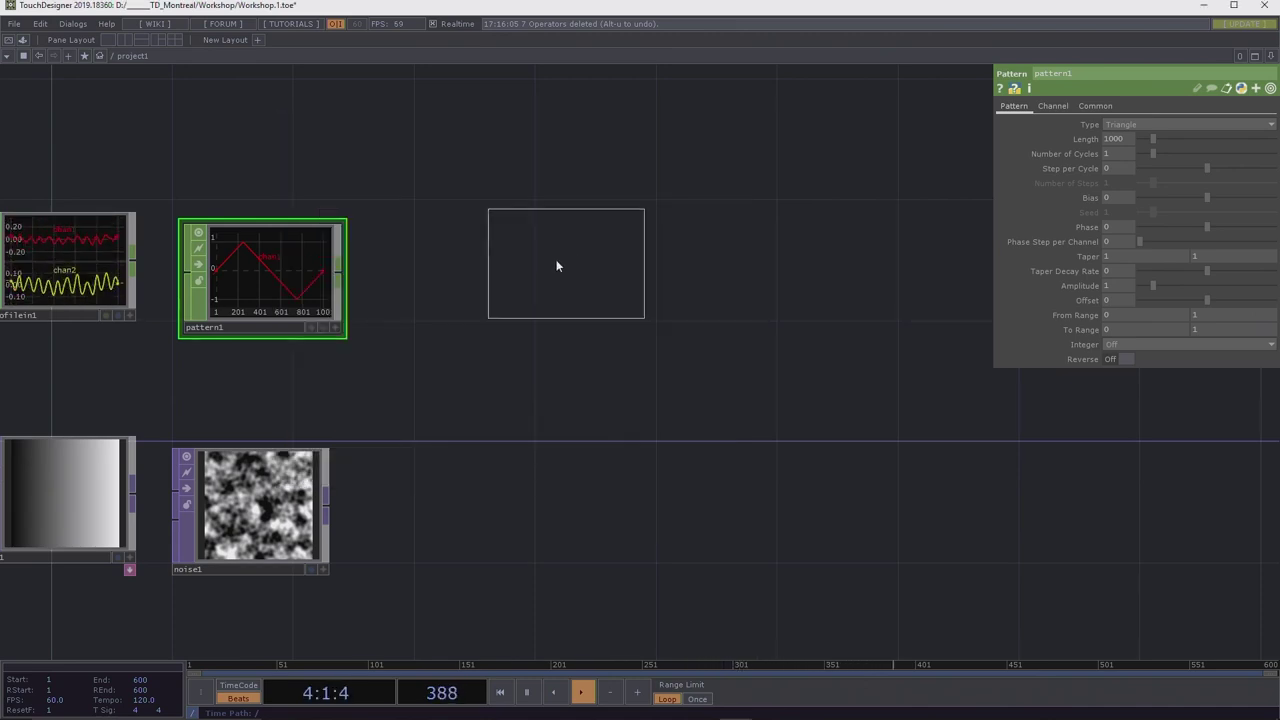
click(502, 275)
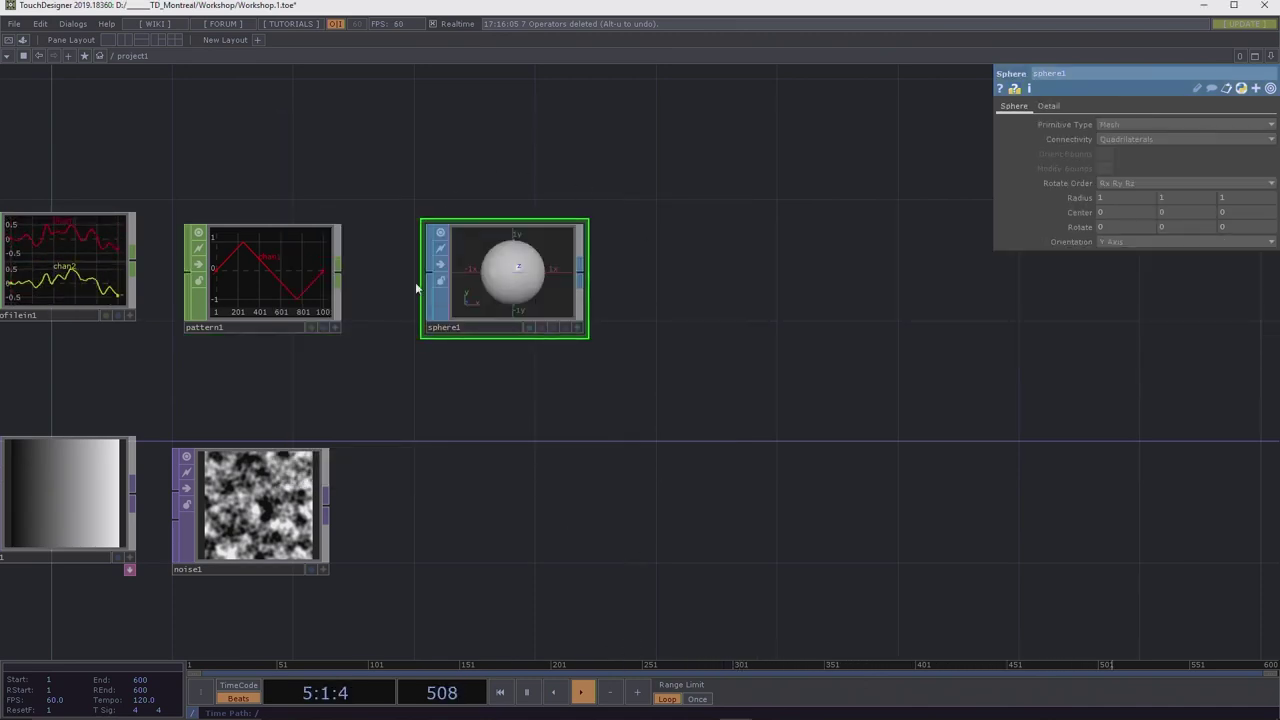
drag(495, 285, 459, 285)
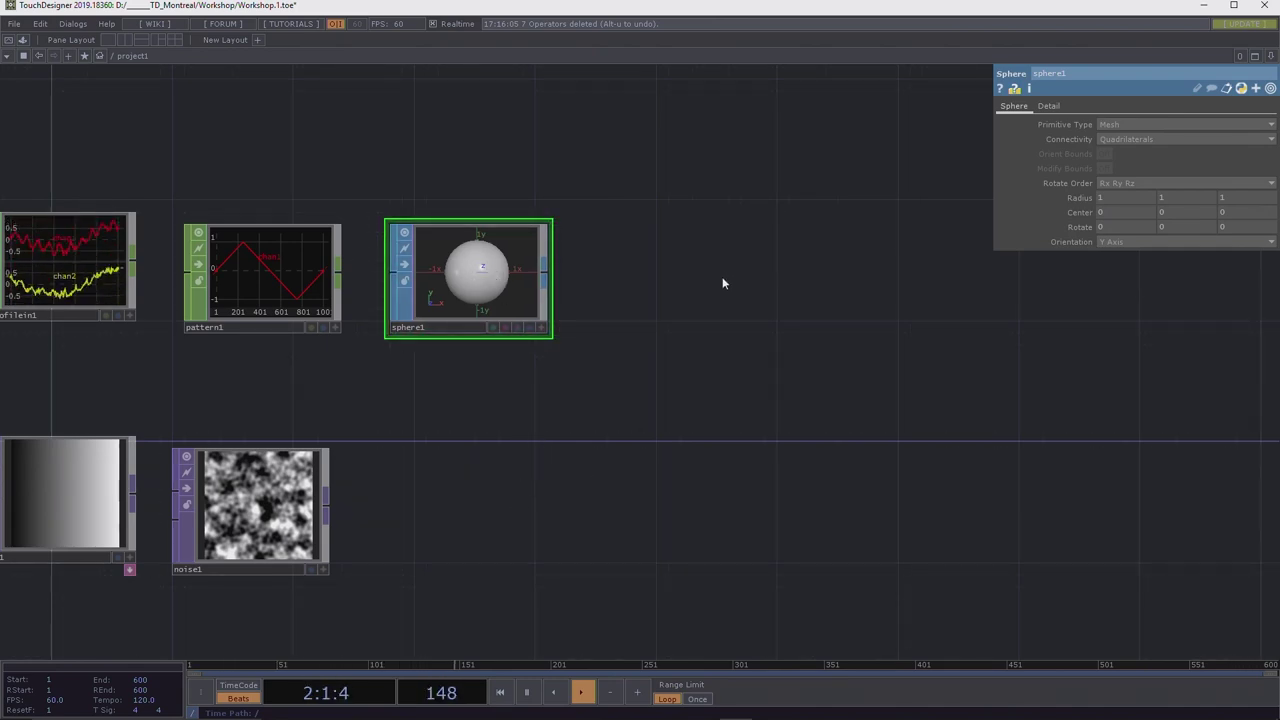
Add a Table DAT from the DAT family to the right of the Sphere SOP.
key(Tab)
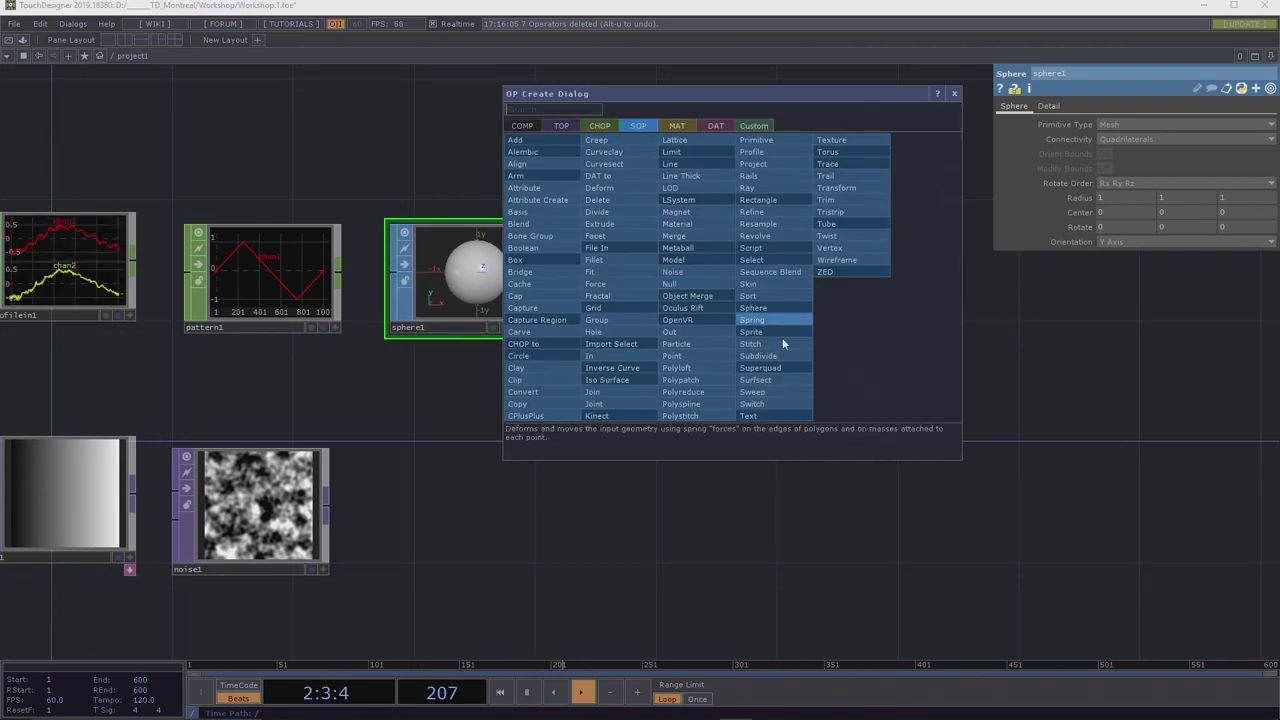
click(716, 125)
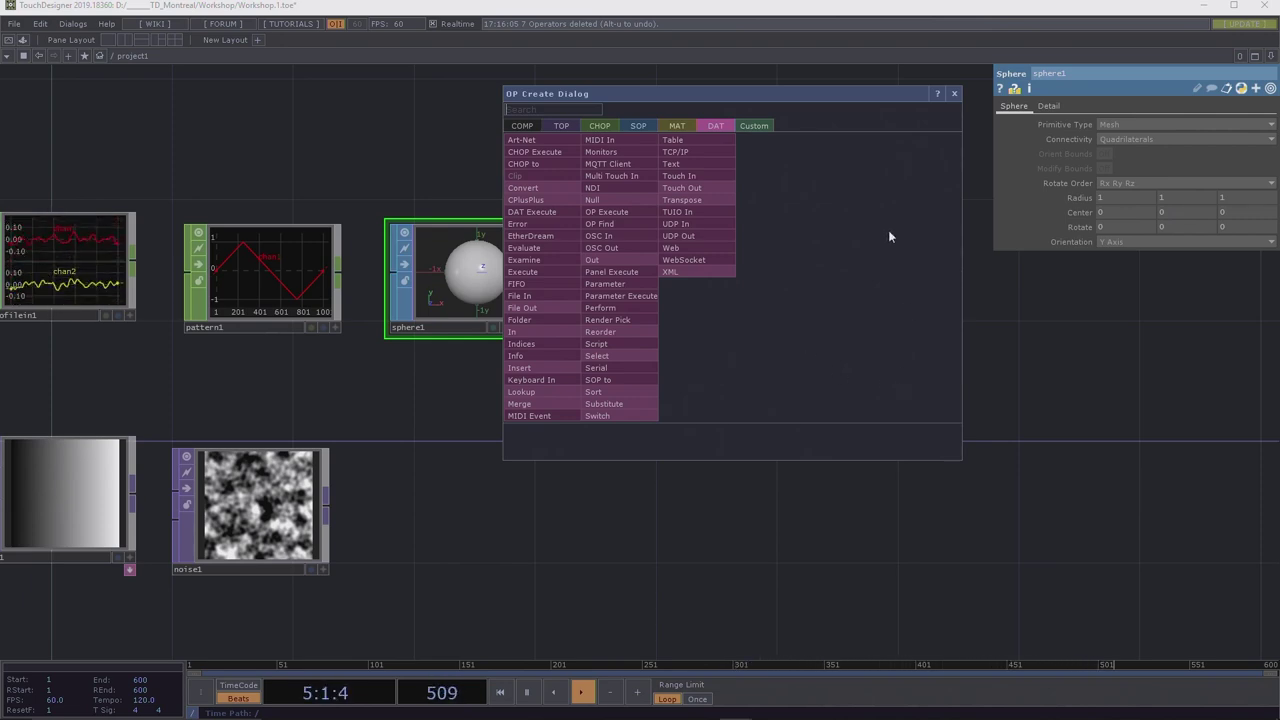
click(682, 139)
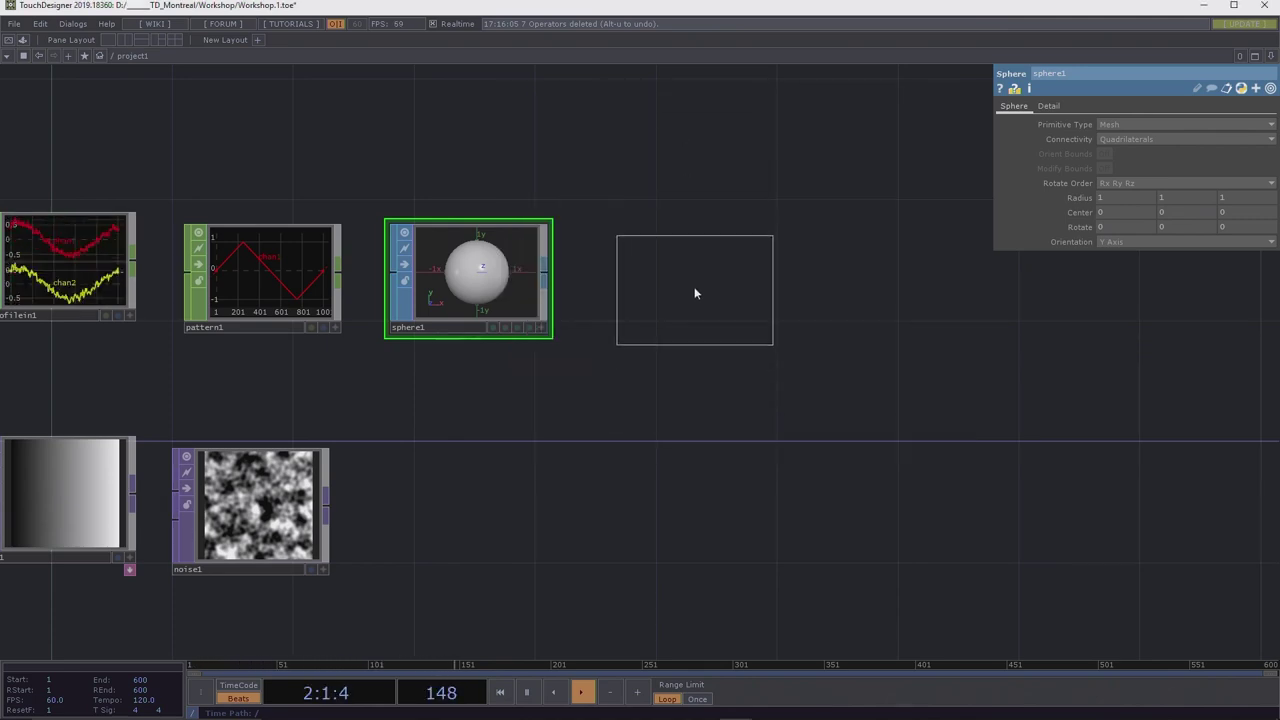
click(694, 288)
Turn on the Table DAT's Exact Dimensions with 26 rows and 24 columns, and align the node closer to the Sphere SOP.
click(1109, 198)
drag(1146, 228, 1172, 227)
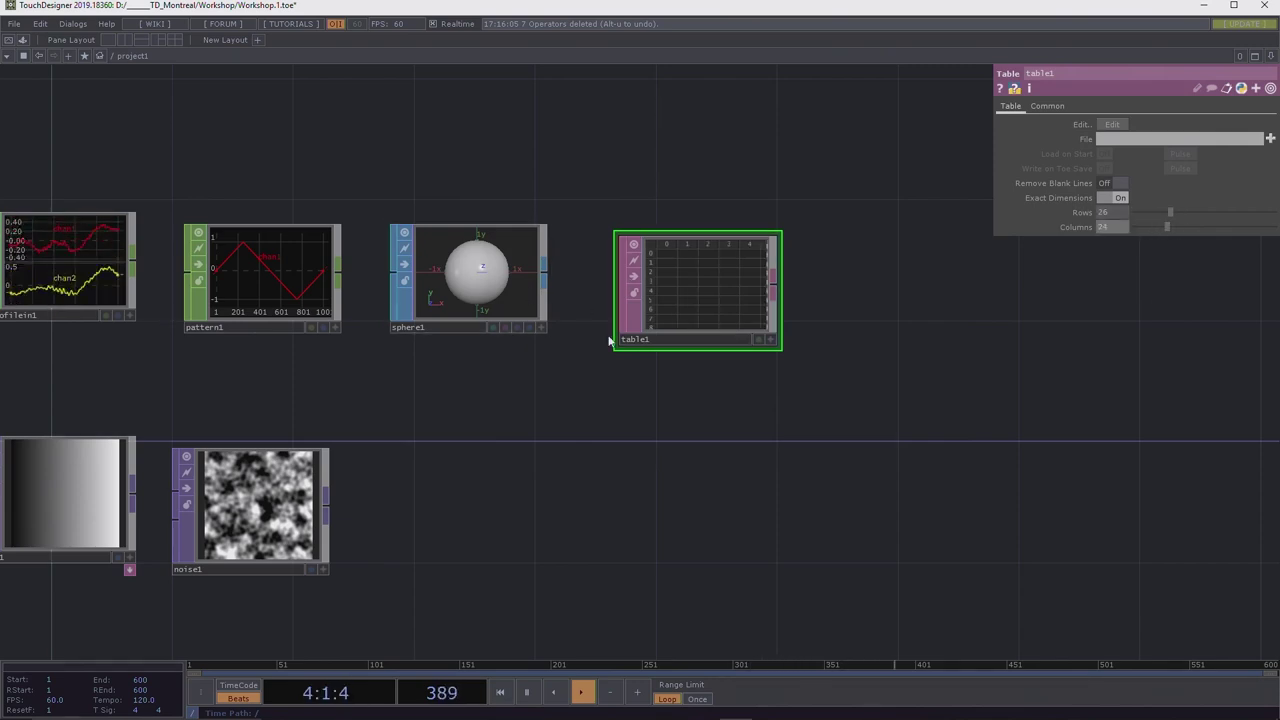
drag(841, 514, 749, 266)
drag(777, 463, 547, 486)
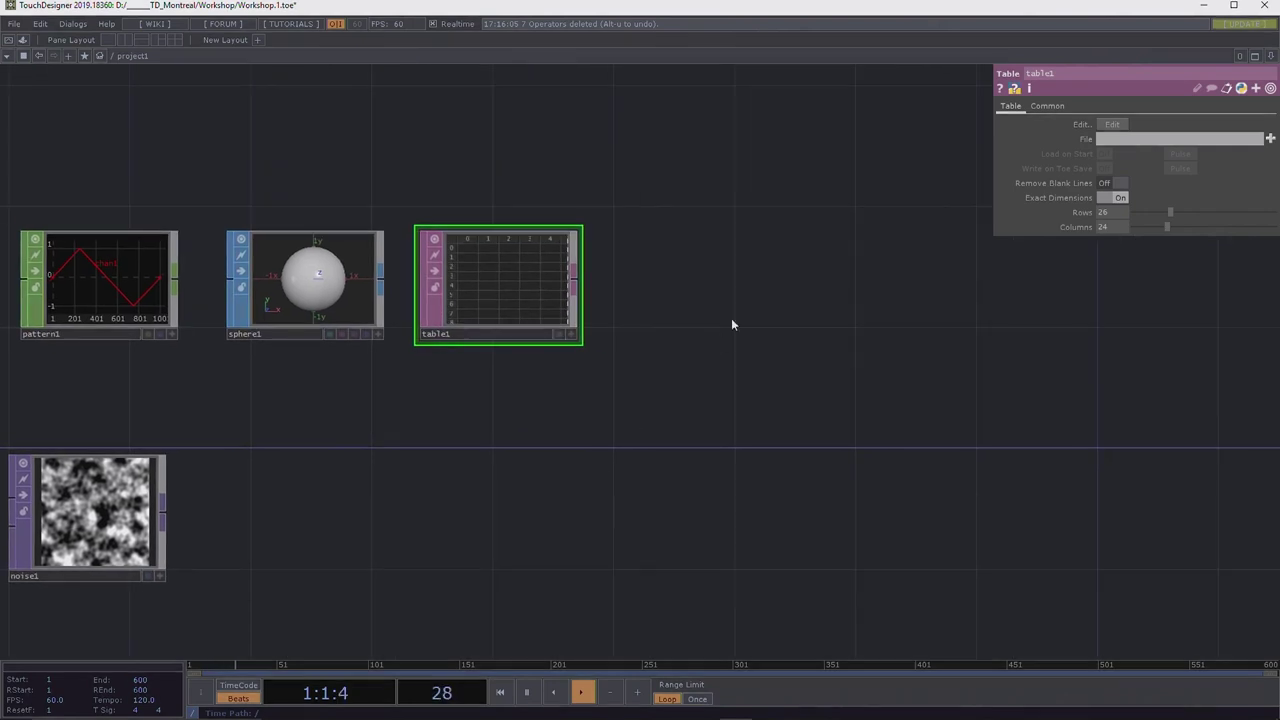
Look through the Custom operator family in the OP Create Dialog, and close the dialog.
key(Tab)
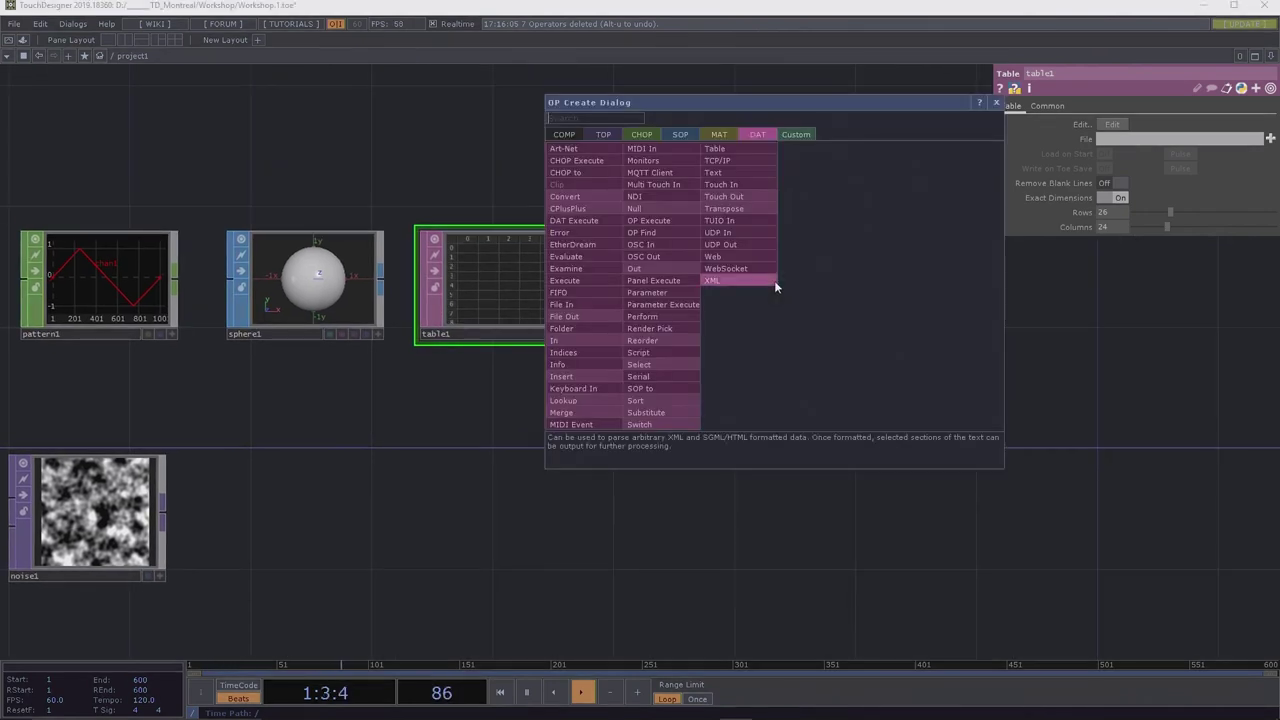
click(804, 137)
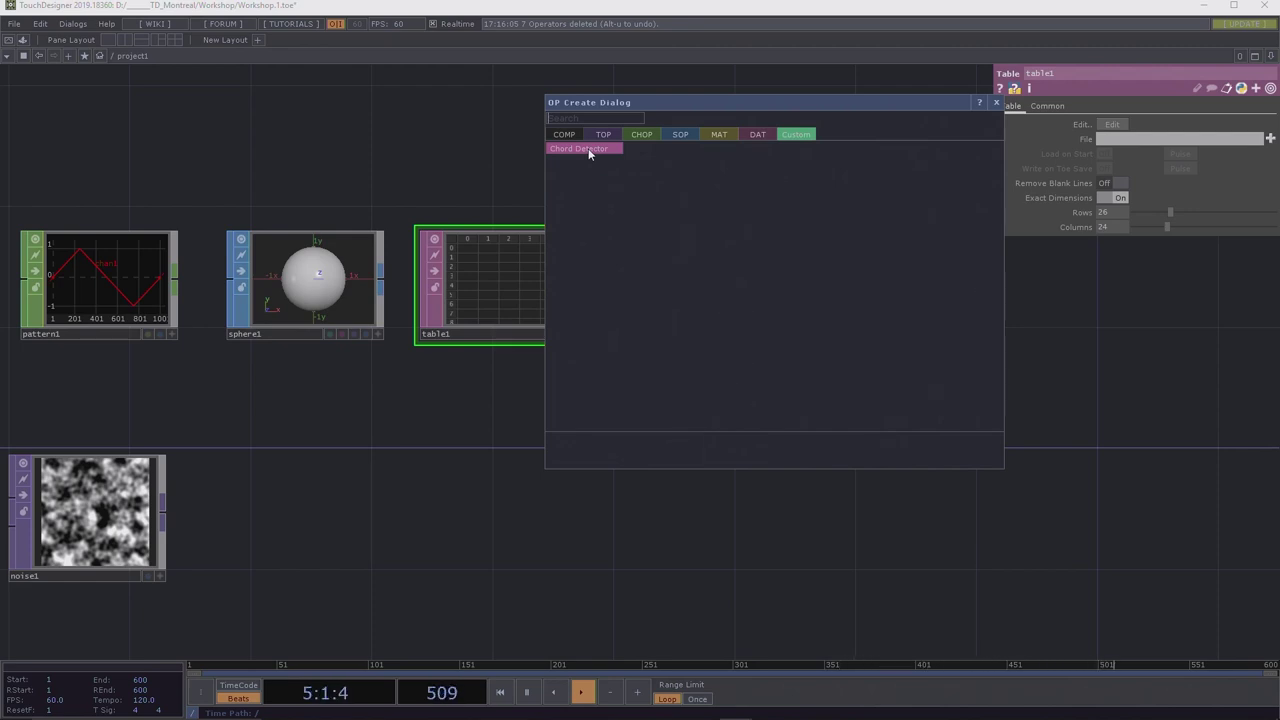
drag(928, 103, 919, 176)
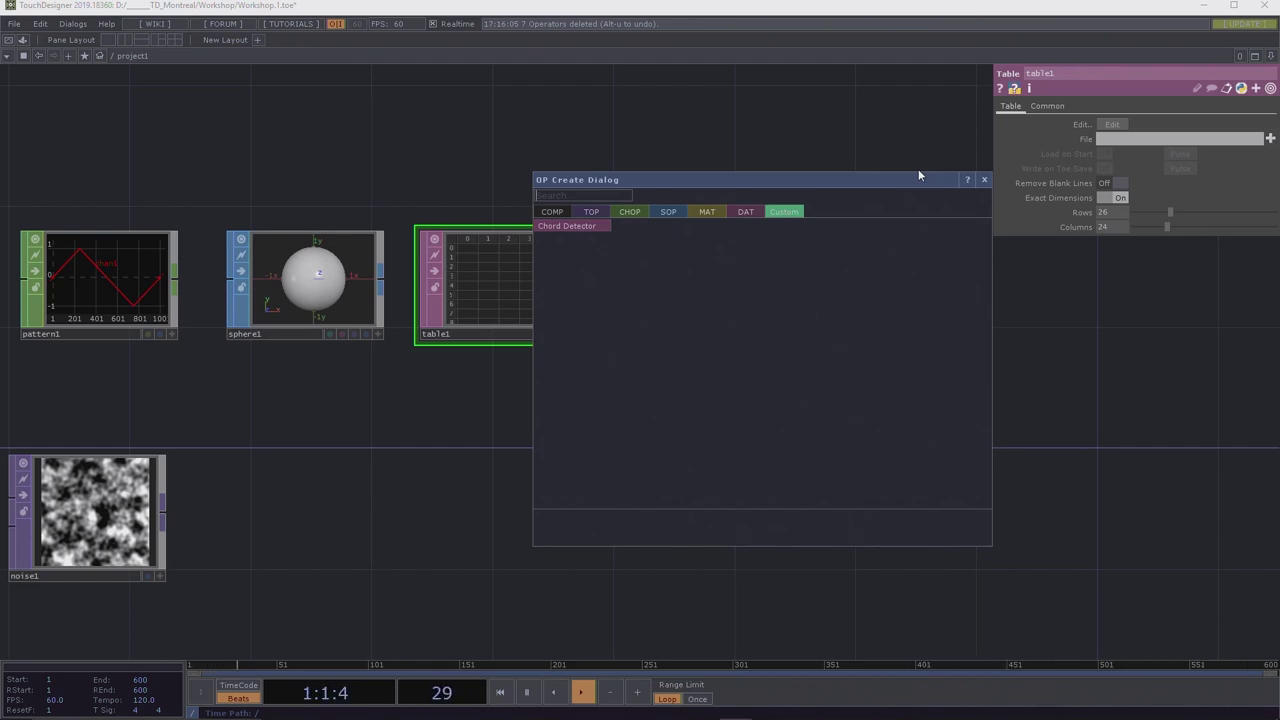
click(984, 180)
Wire the Audio File In CHOP's output into the Pattern CHOP's input and place the two nodes side by side.
drag(415, 492, 754, 456)
scroll(834, 482, down, 2)
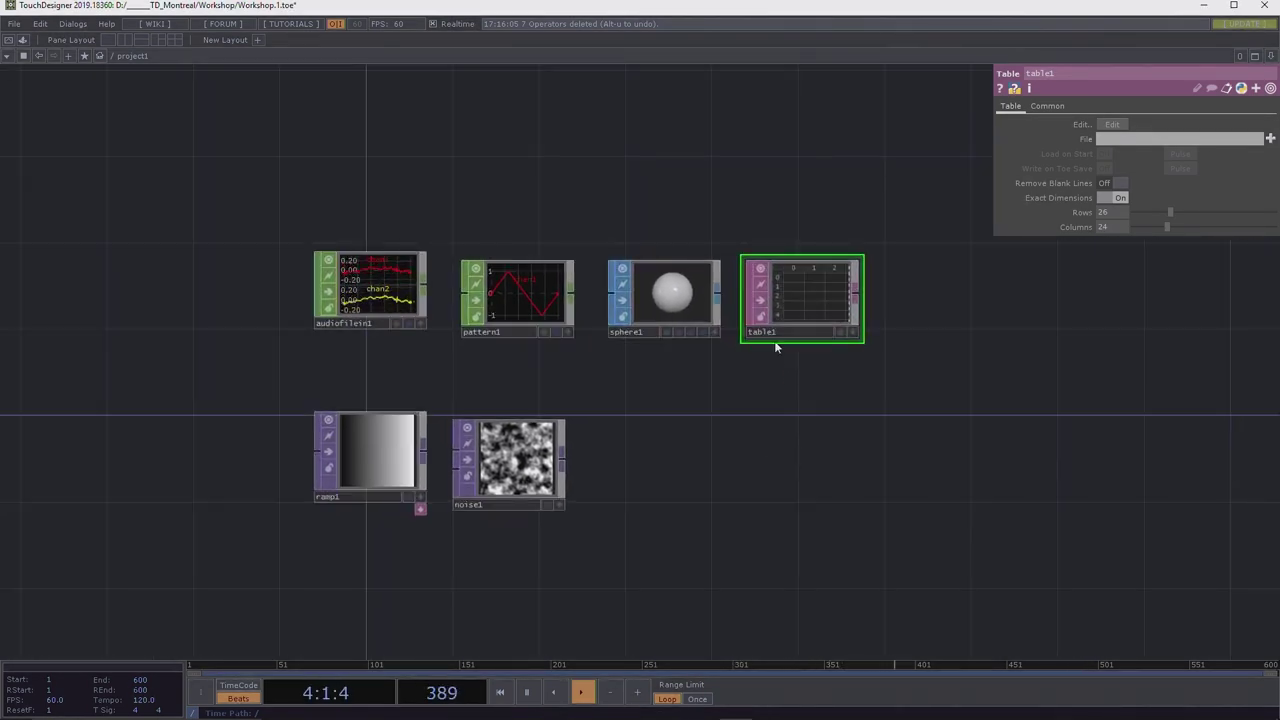
drag(361, 256, 170, 133)
drag(236, 168, 464, 293)
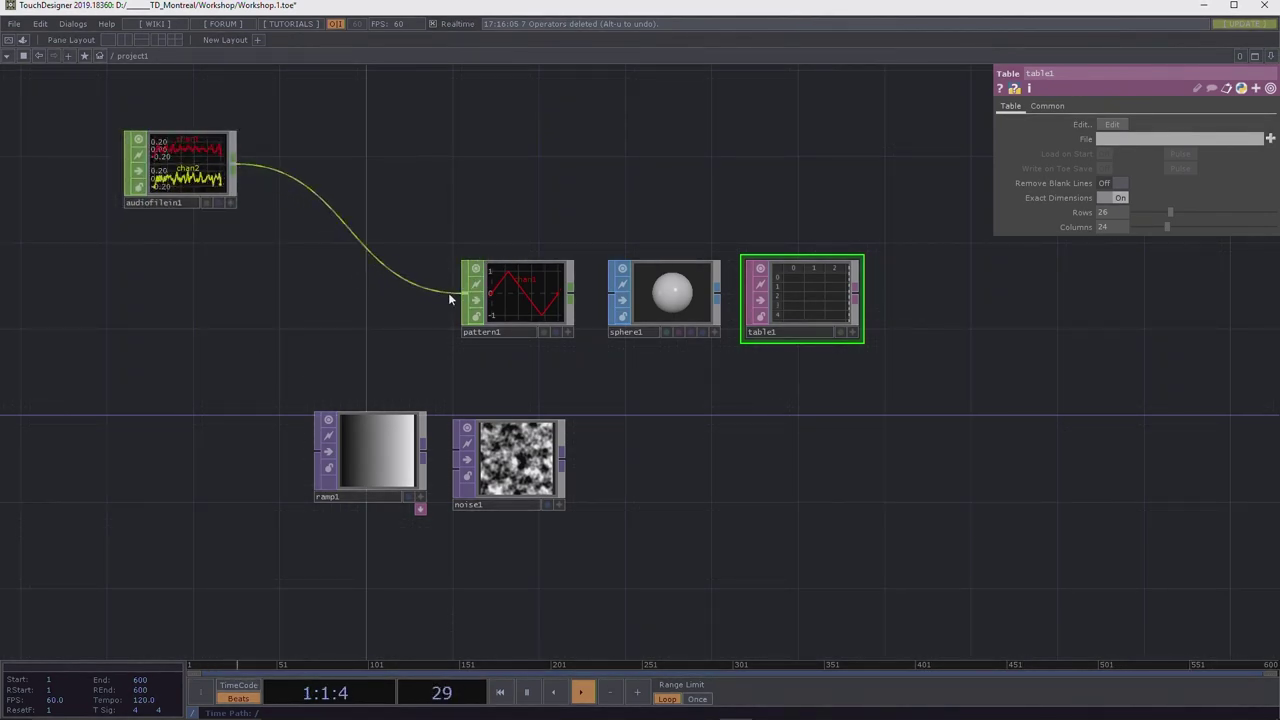
drag(188, 167, 369, 298)
Toggle the Pattern CHOP's node viewer off and back on.
drag(401, 362, 718, 425)
scroll(700, 380, up, 6)
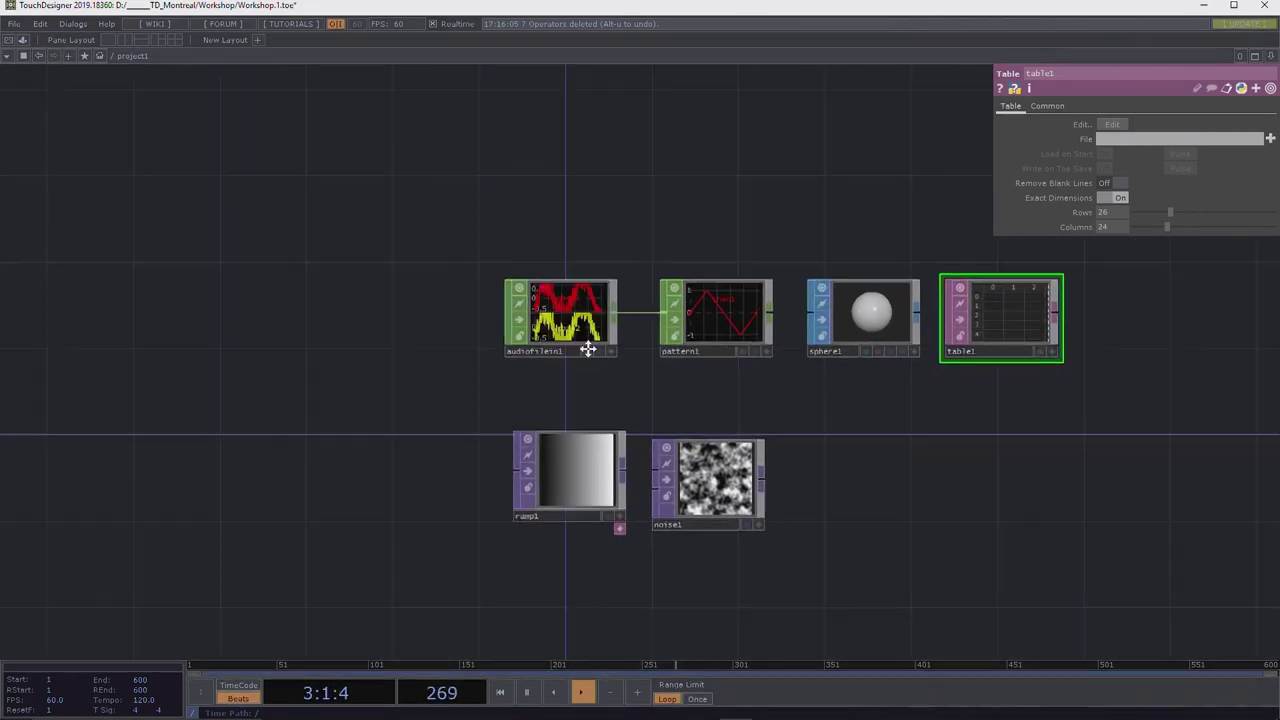
drag(646, 149, 530, 142)
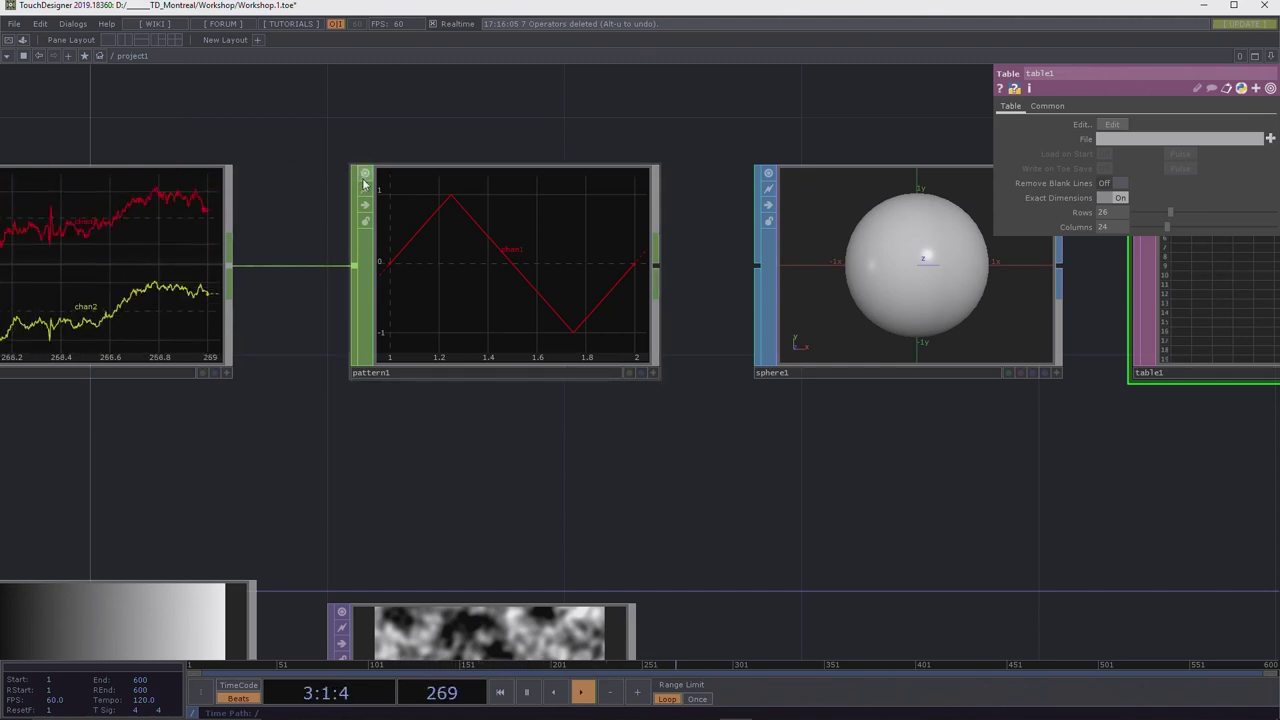
key(v)
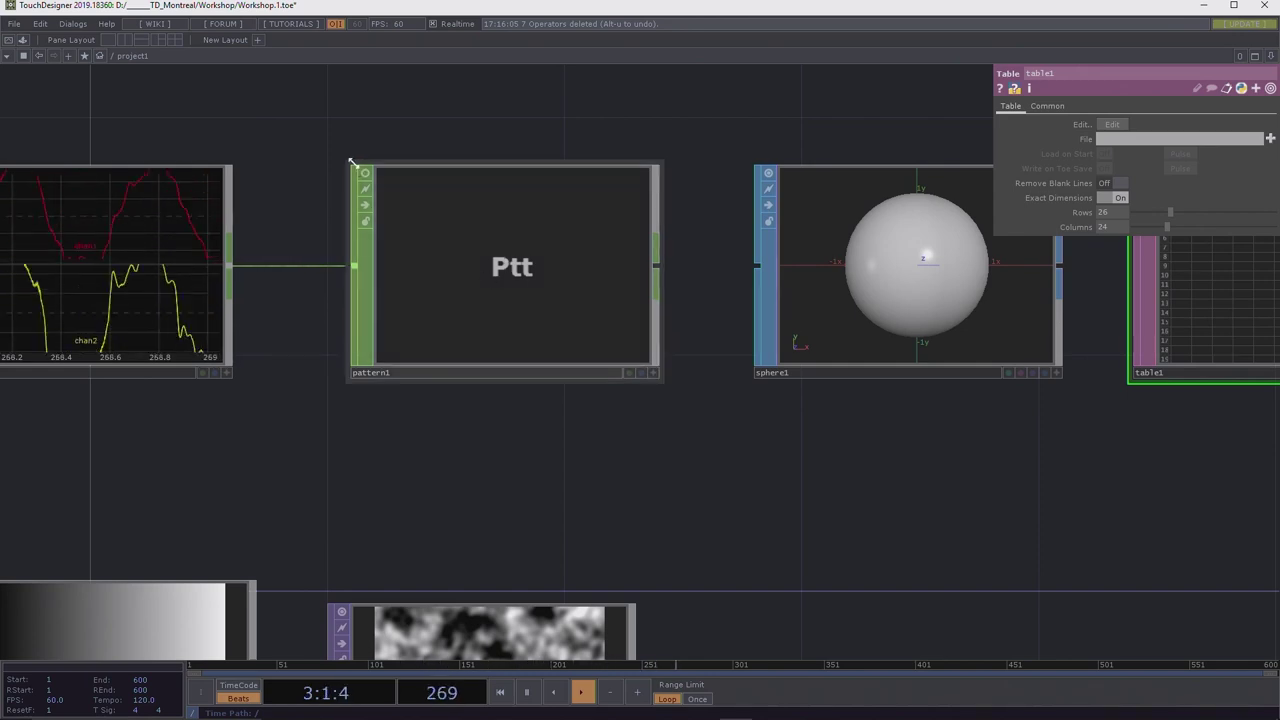
click(378, 190)
click(366, 175)
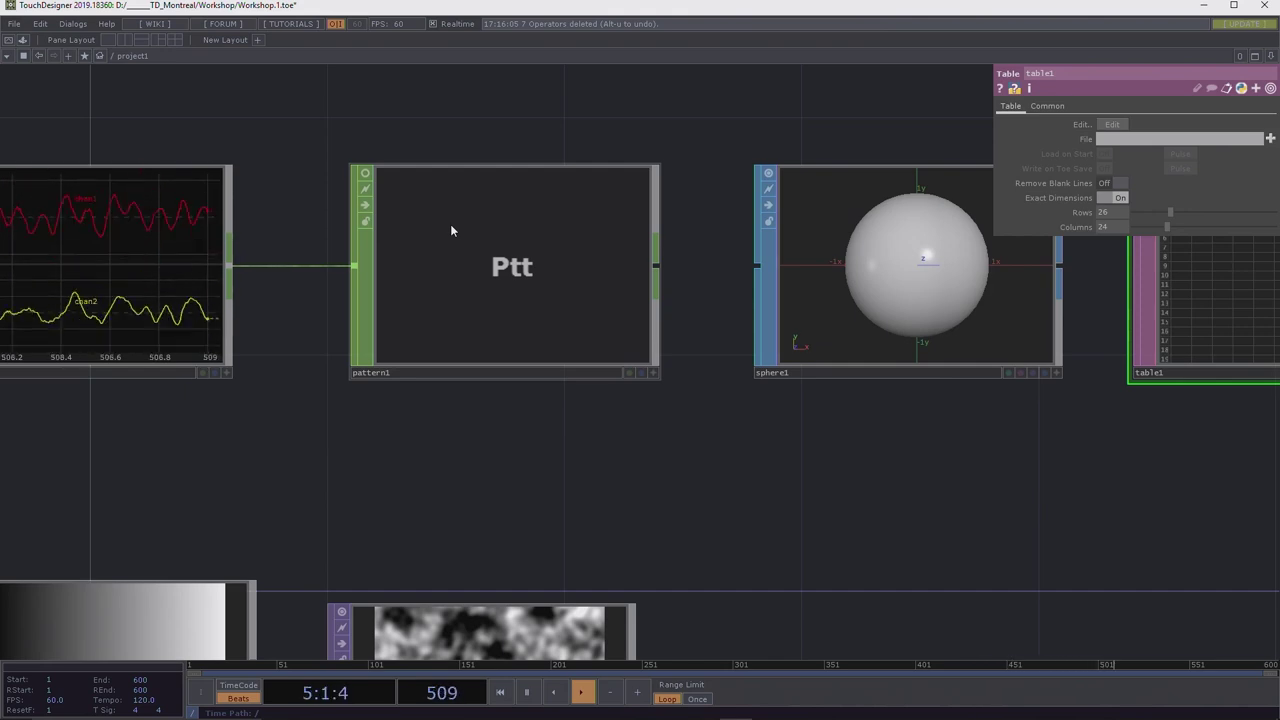
click(365, 173)
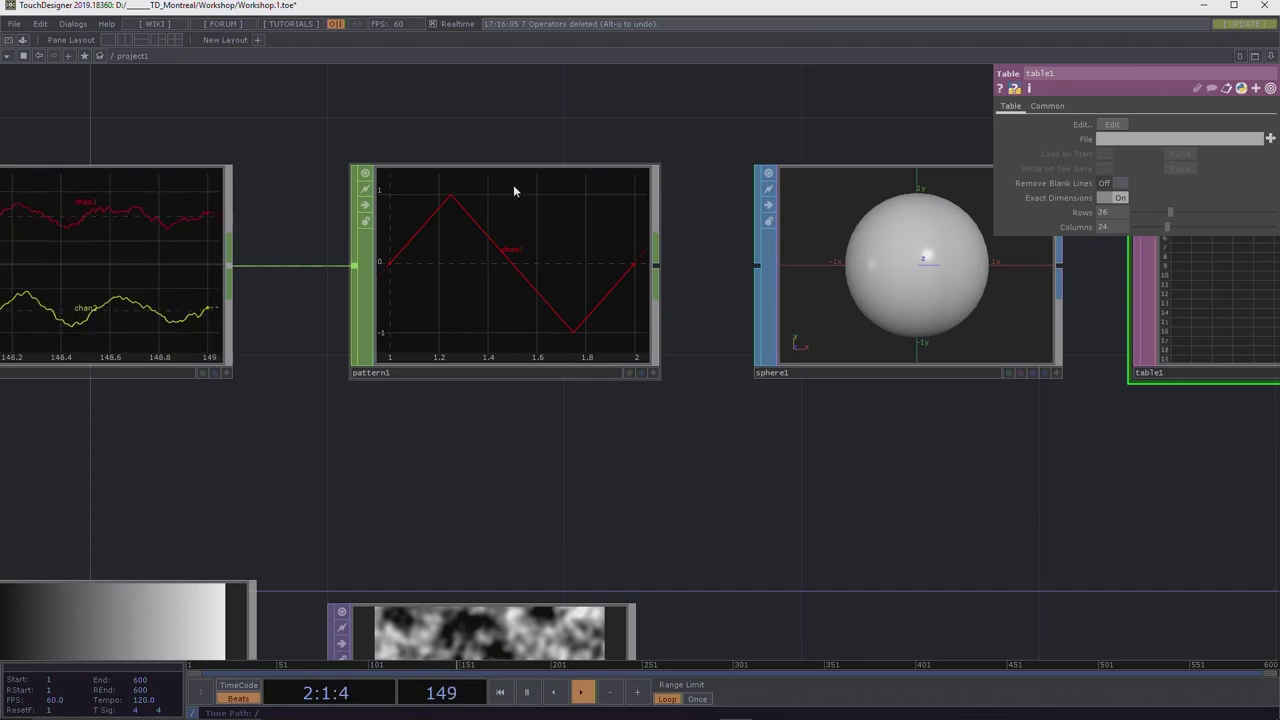
Turn on the bypass flag of the Pattern CHOP.
click(365, 206)
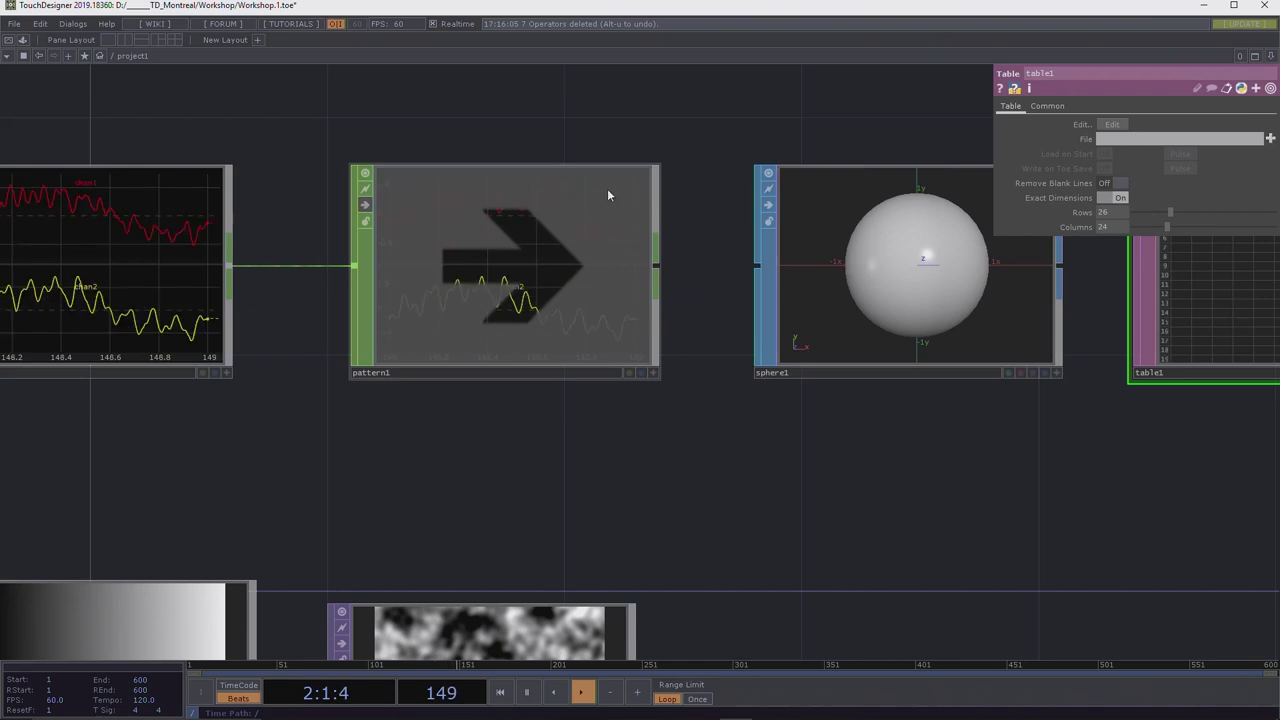
Turn off the Pattern CHOP's bypass flag, then lock the node and unlock it, discarding the locked changes.
click(364, 206)
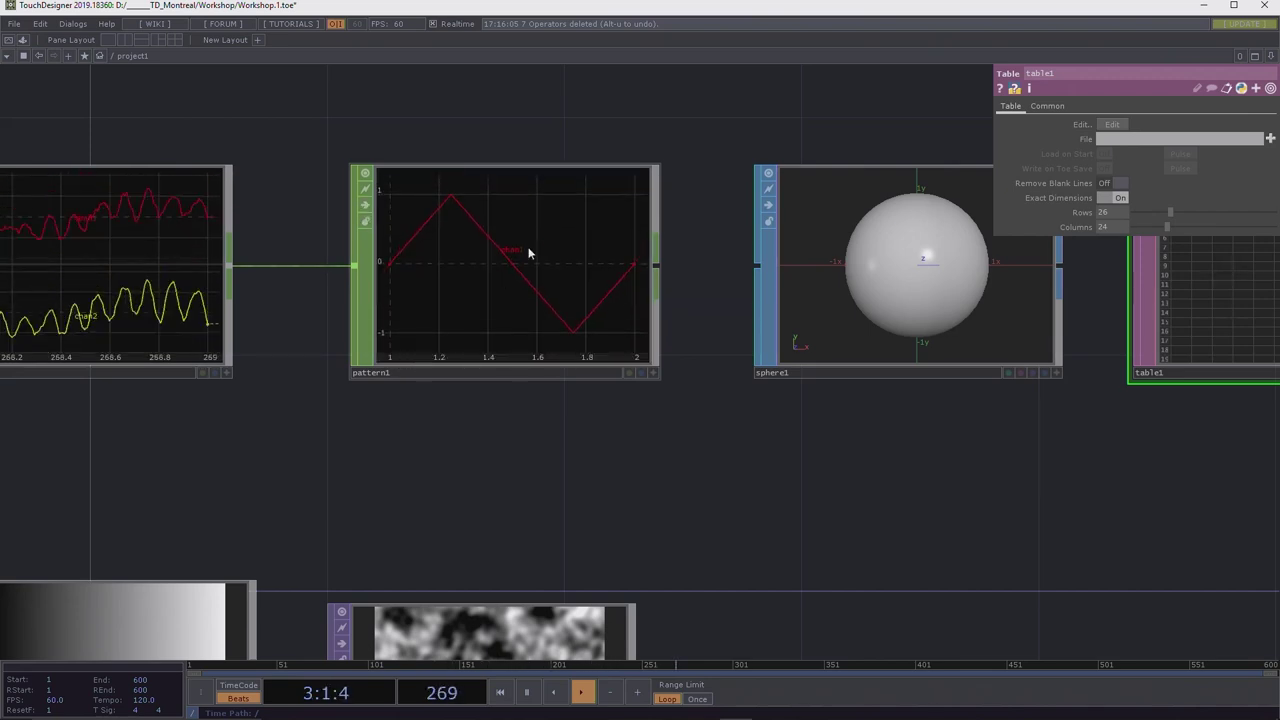
click(366, 222)
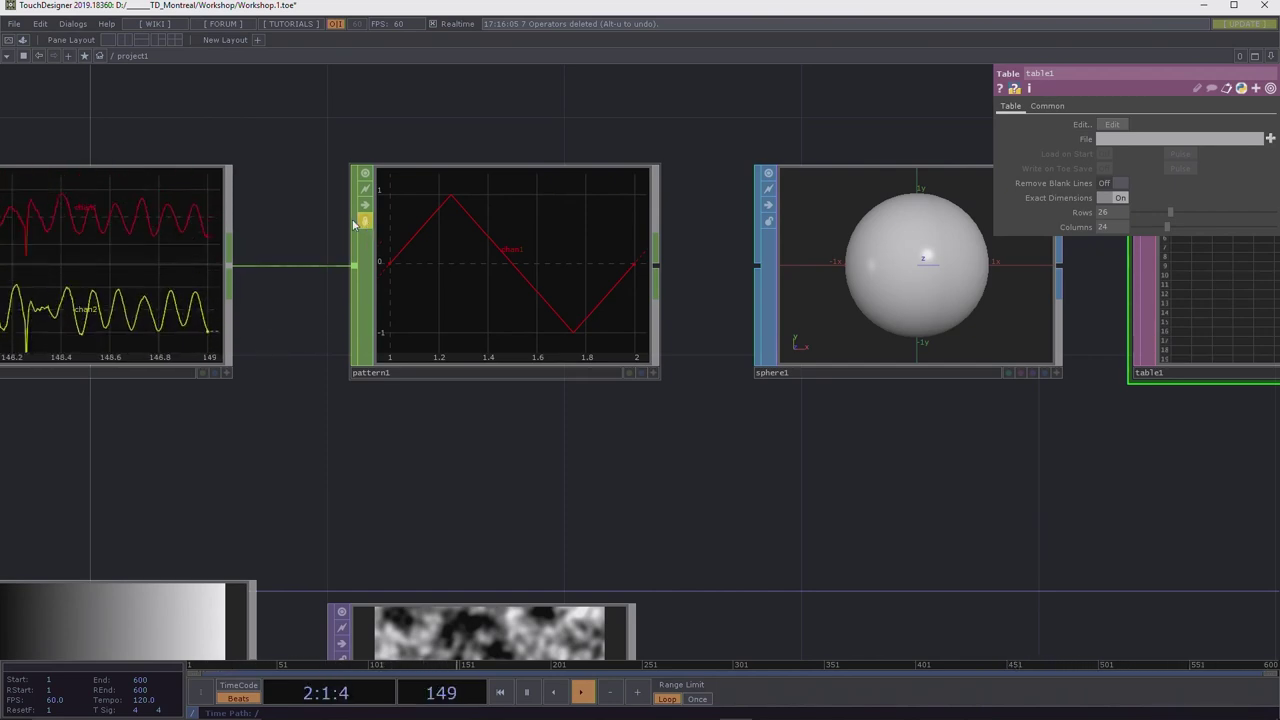
click(365, 223)
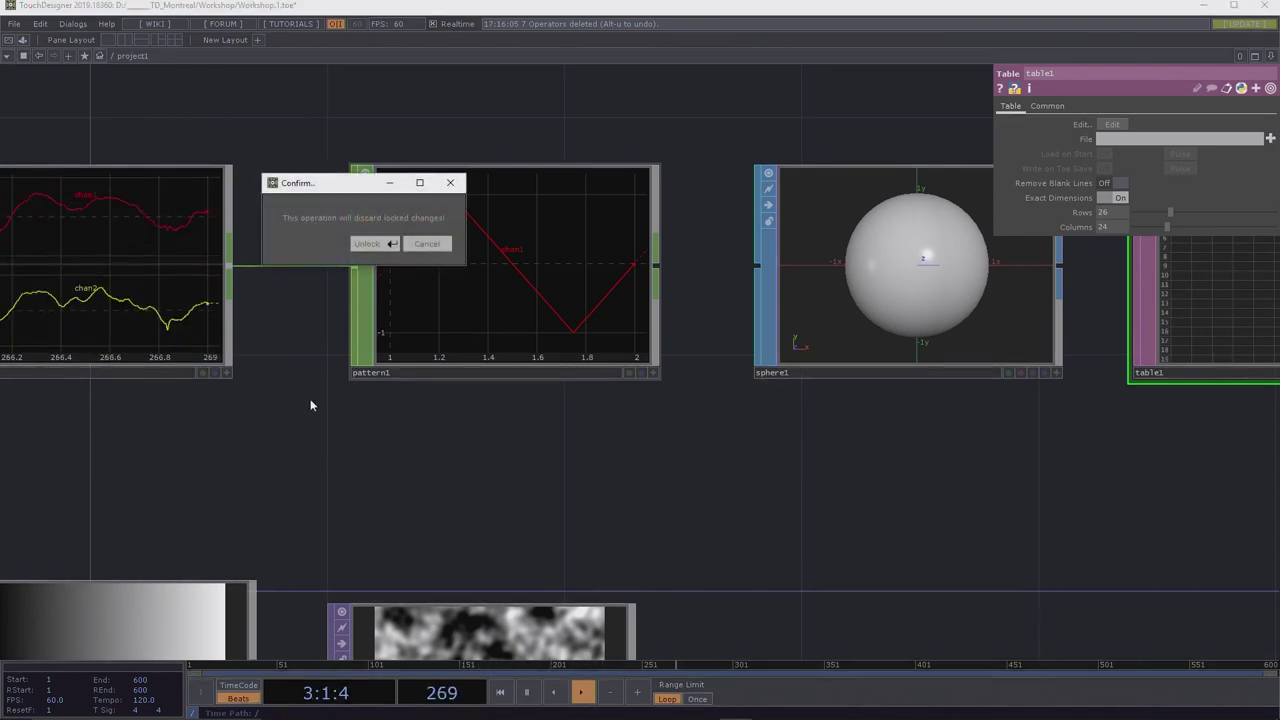
click(374, 242)
Turn the Audio File In CHOP's Viewer Active flag on and back off.
drag(452, 436, 460, 433)
scroll(460, 433, down, 6)
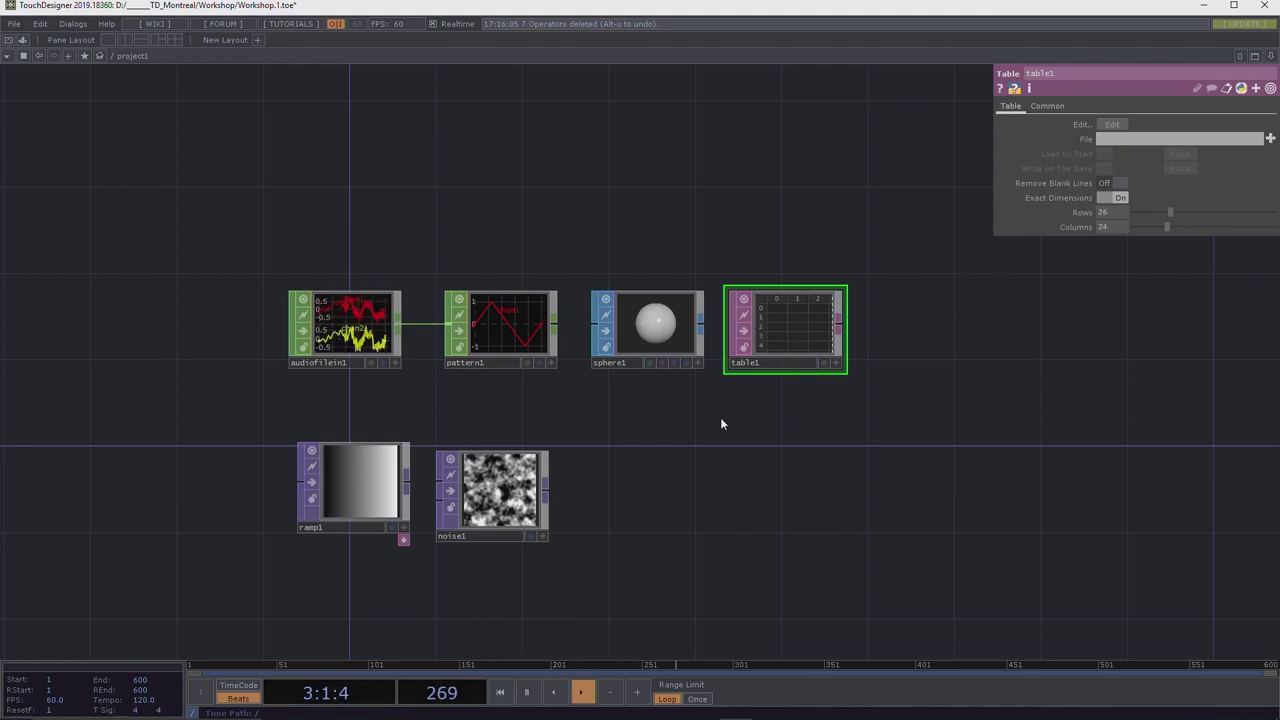
drag(252, 231, 532, 170)
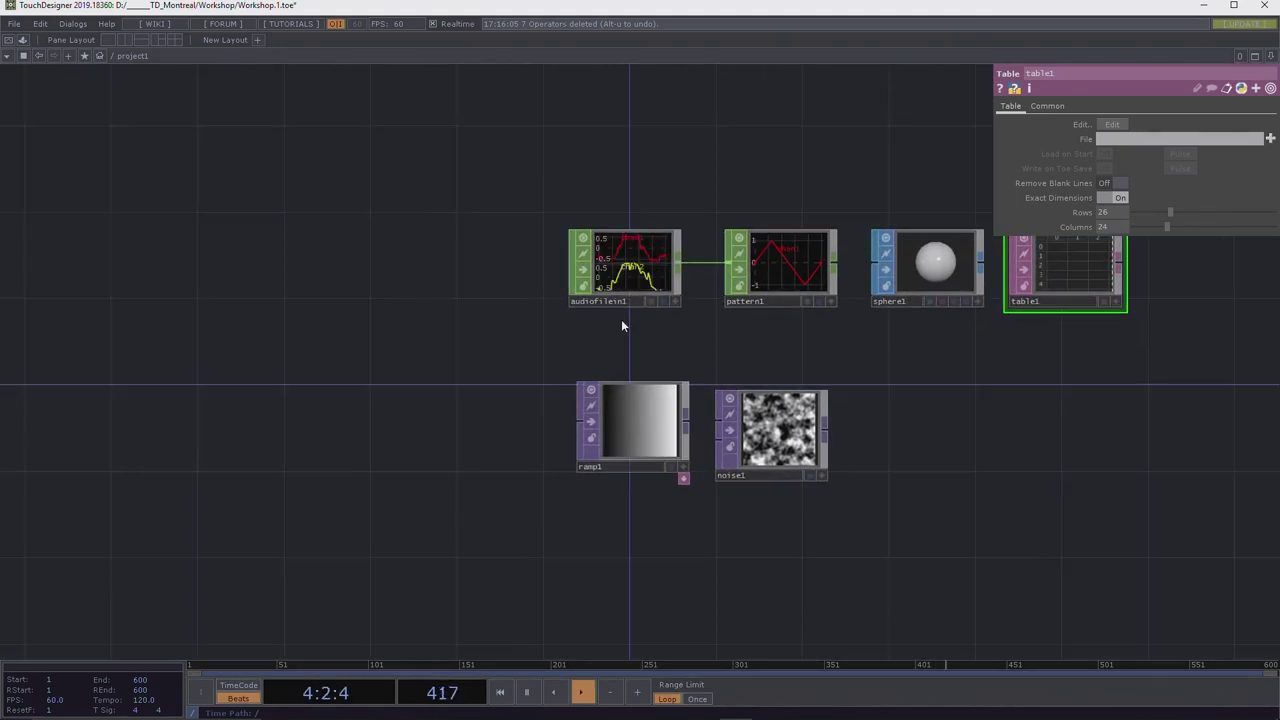
click(676, 302)
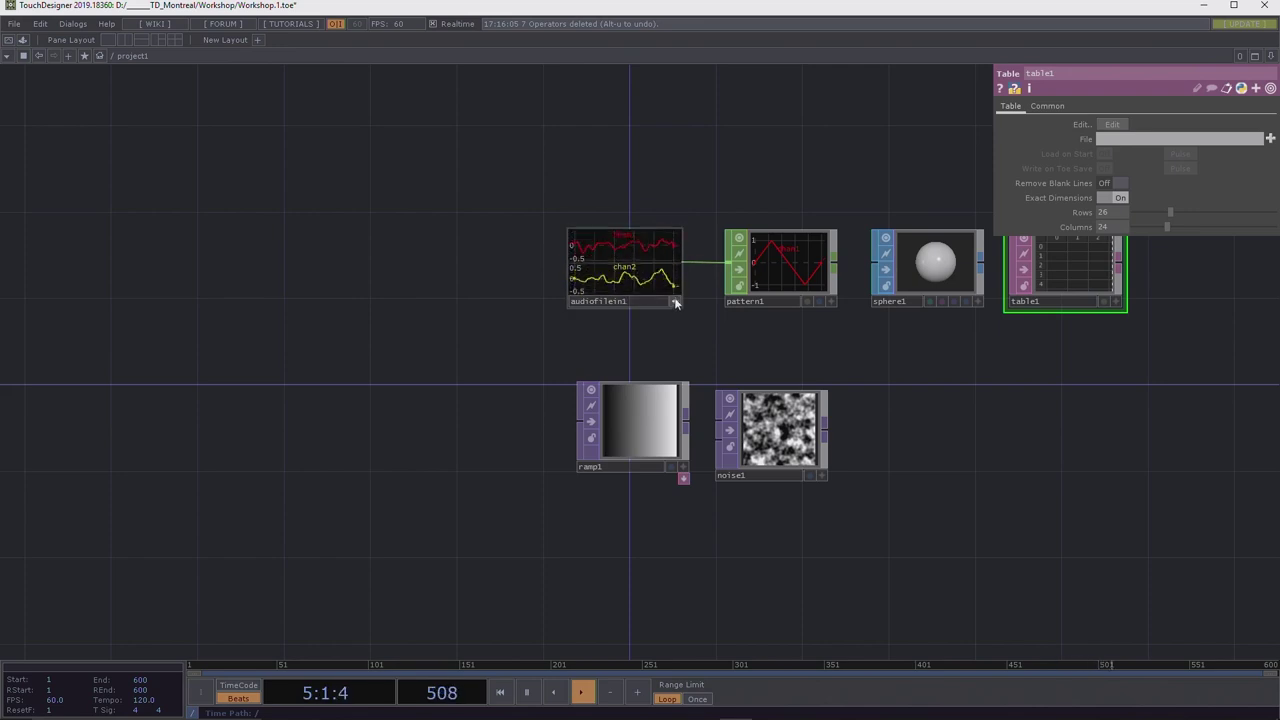
click(676, 302)
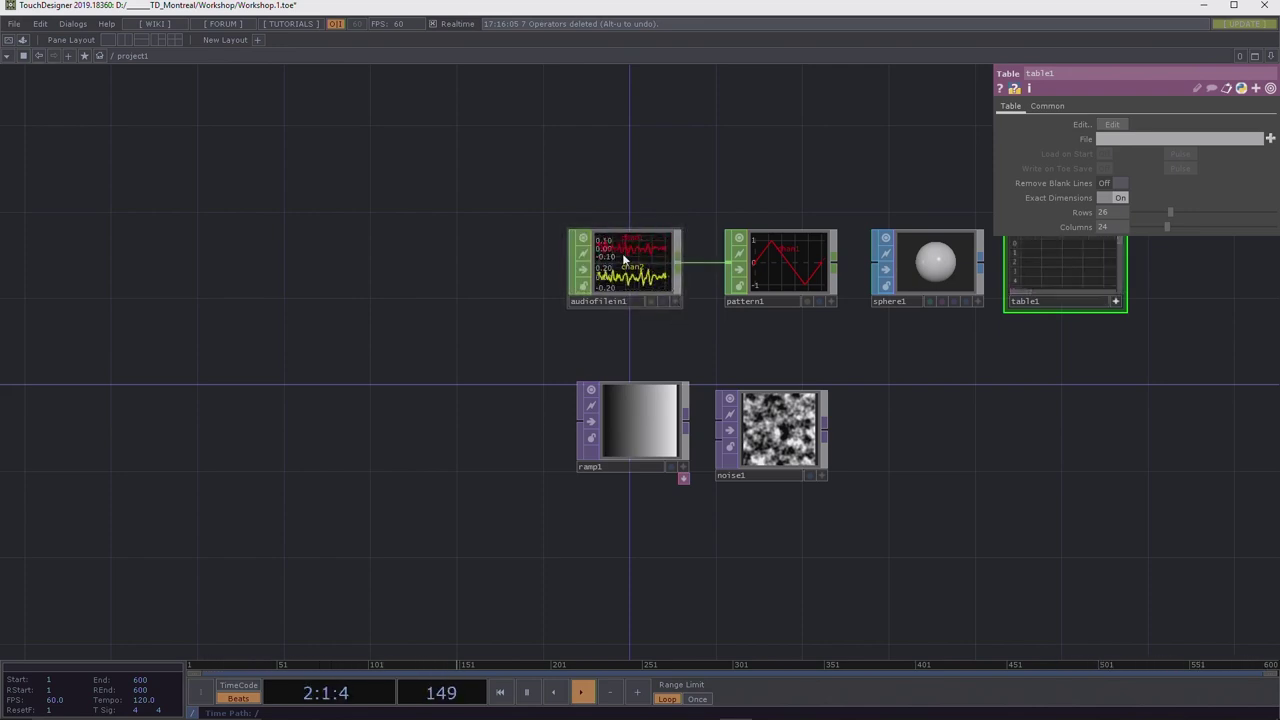
Select the Sphere SOP, then bring up the empty network's context menu and dismiss it.
key(h)
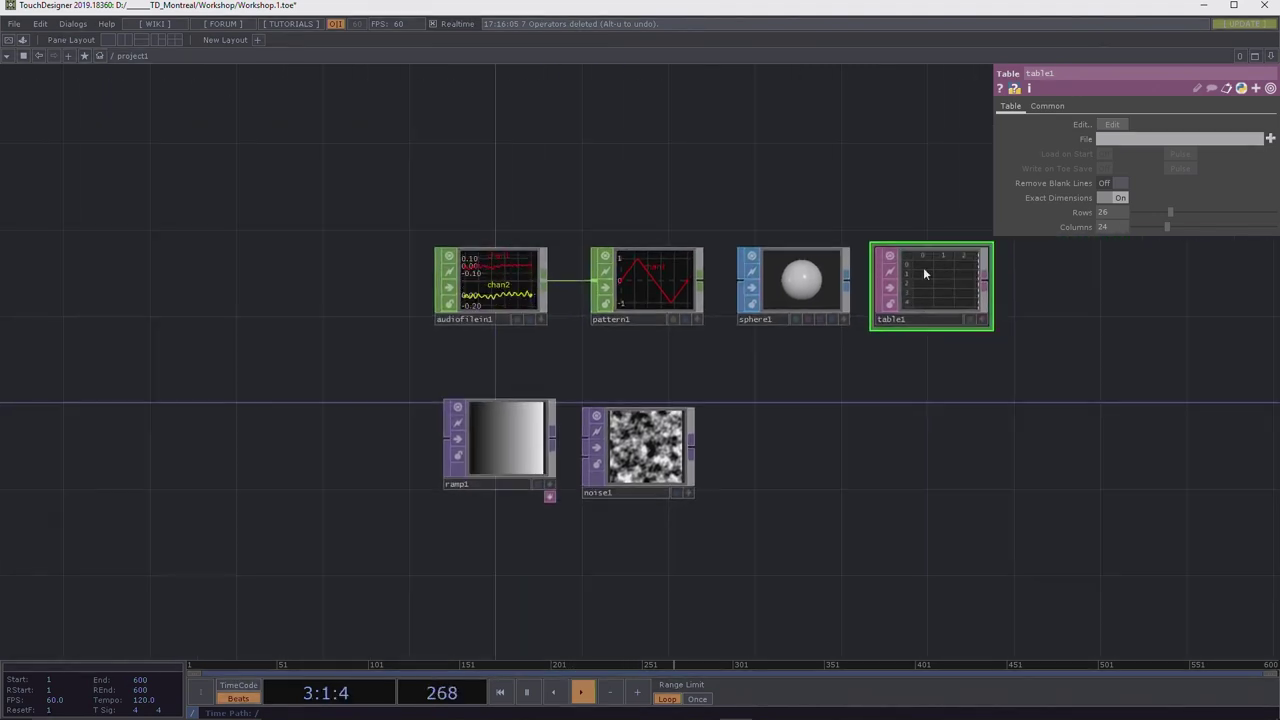
click(840, 300)
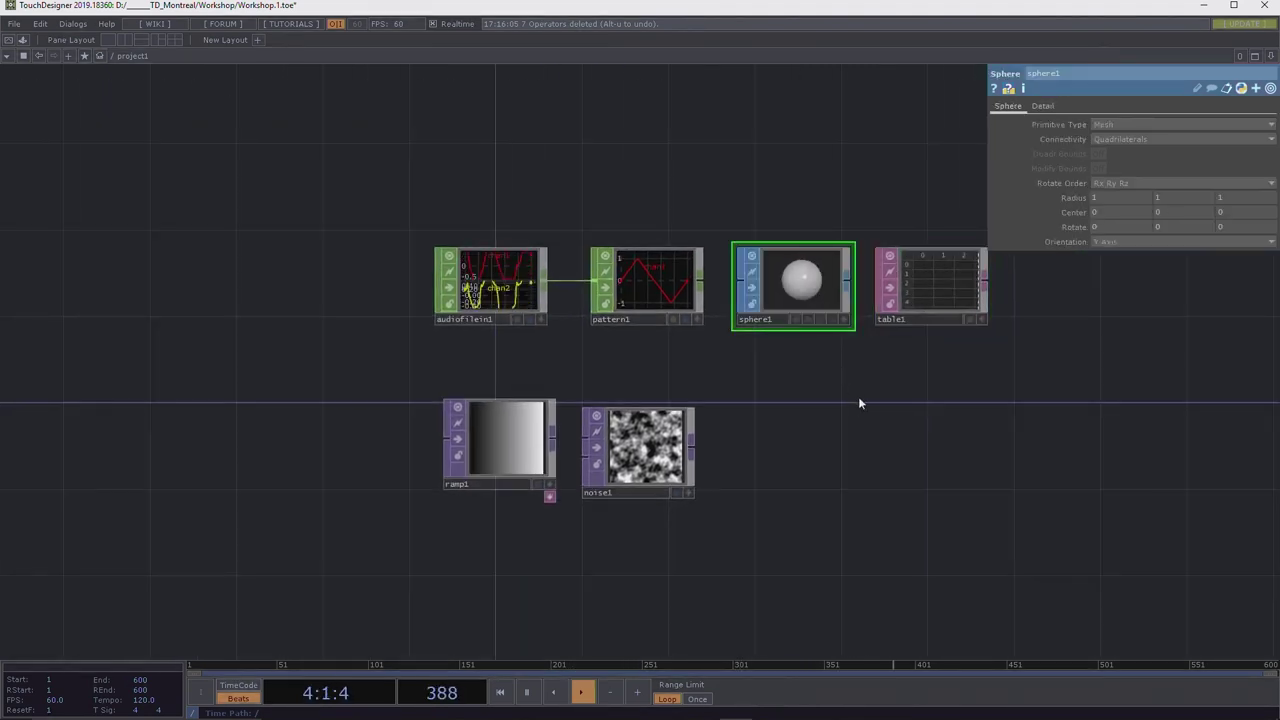
right_click(213, 326)
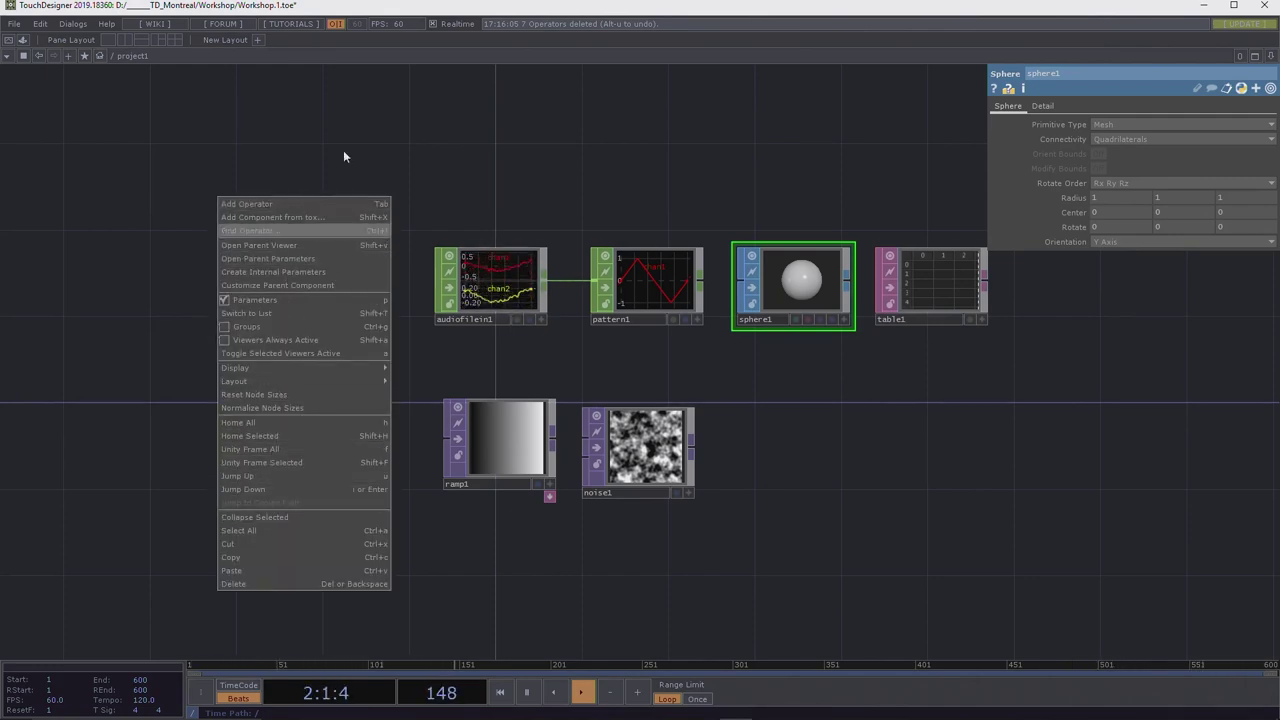
click(415, 130)
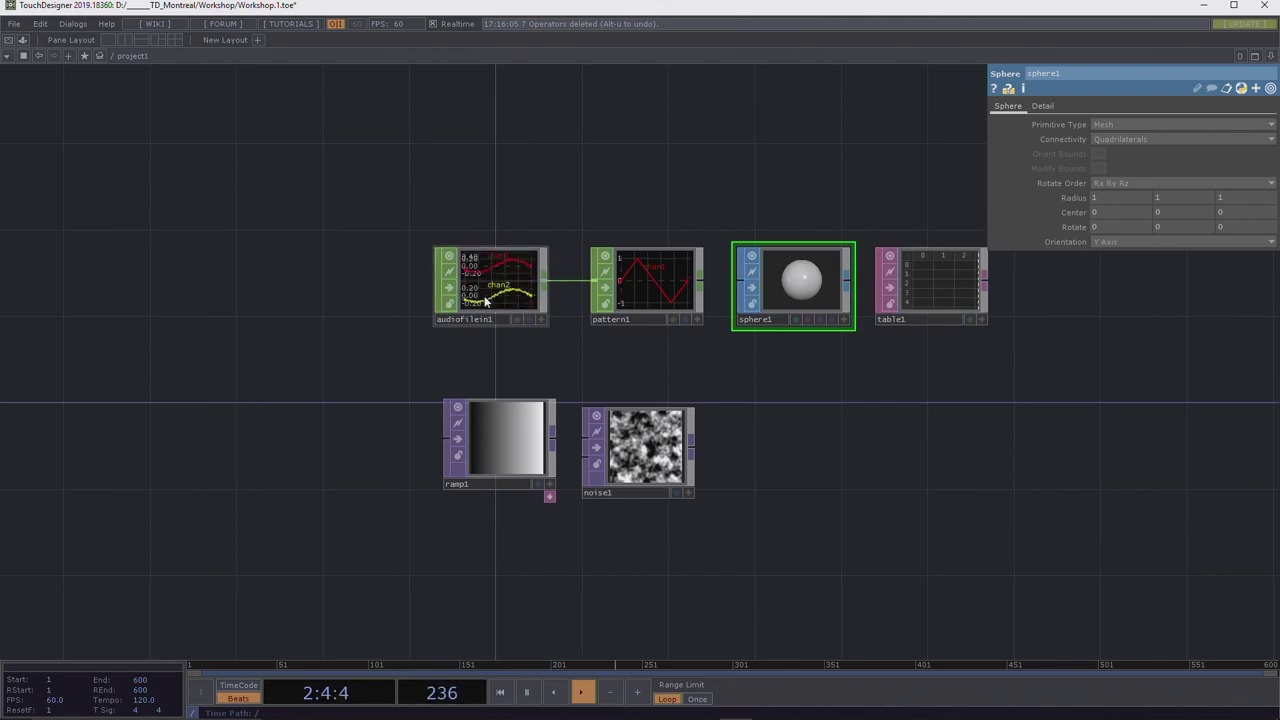
Make the Audio File In CHOP's viewer active once more and deactivate it again.
click(541, 320)
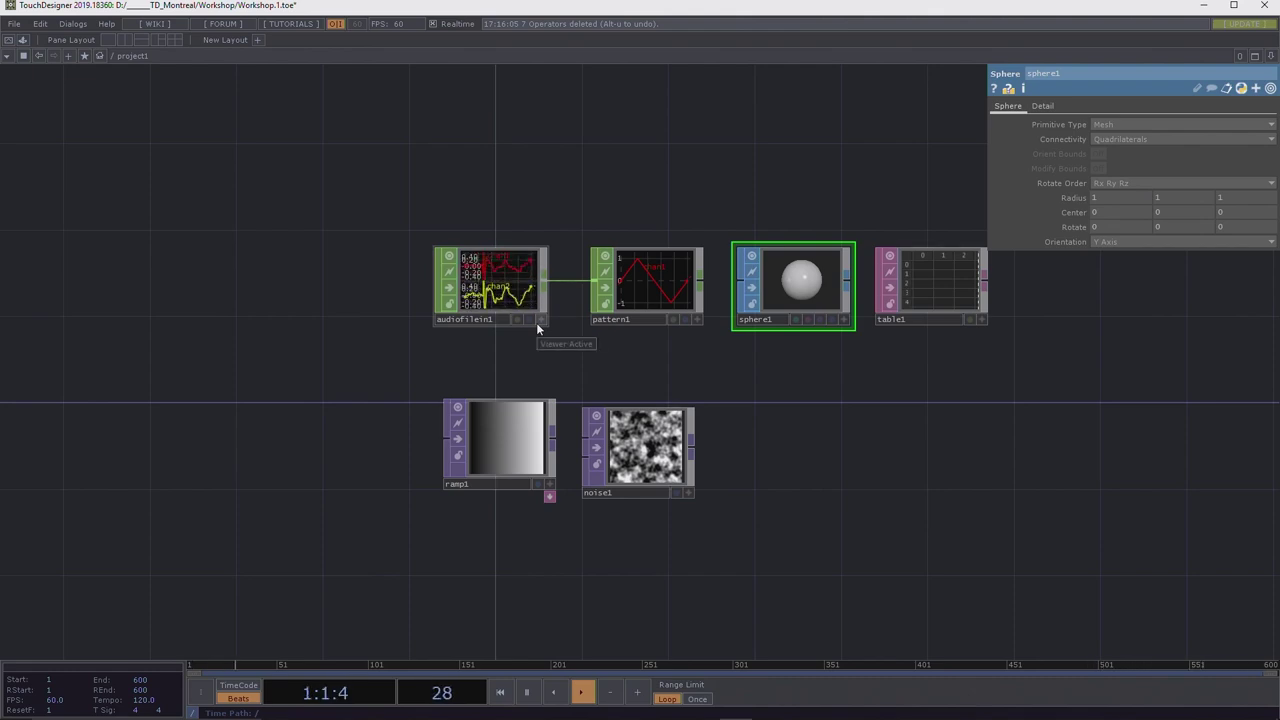
click(541, 319)
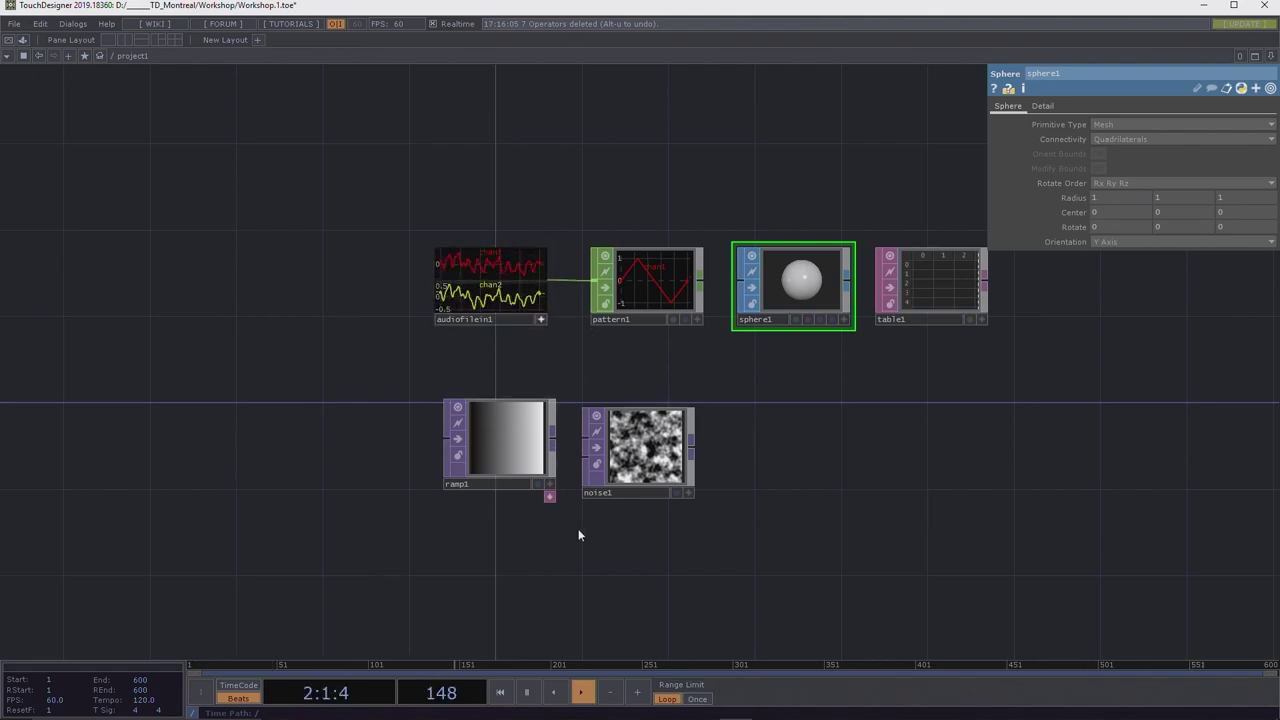
click(541, 320)
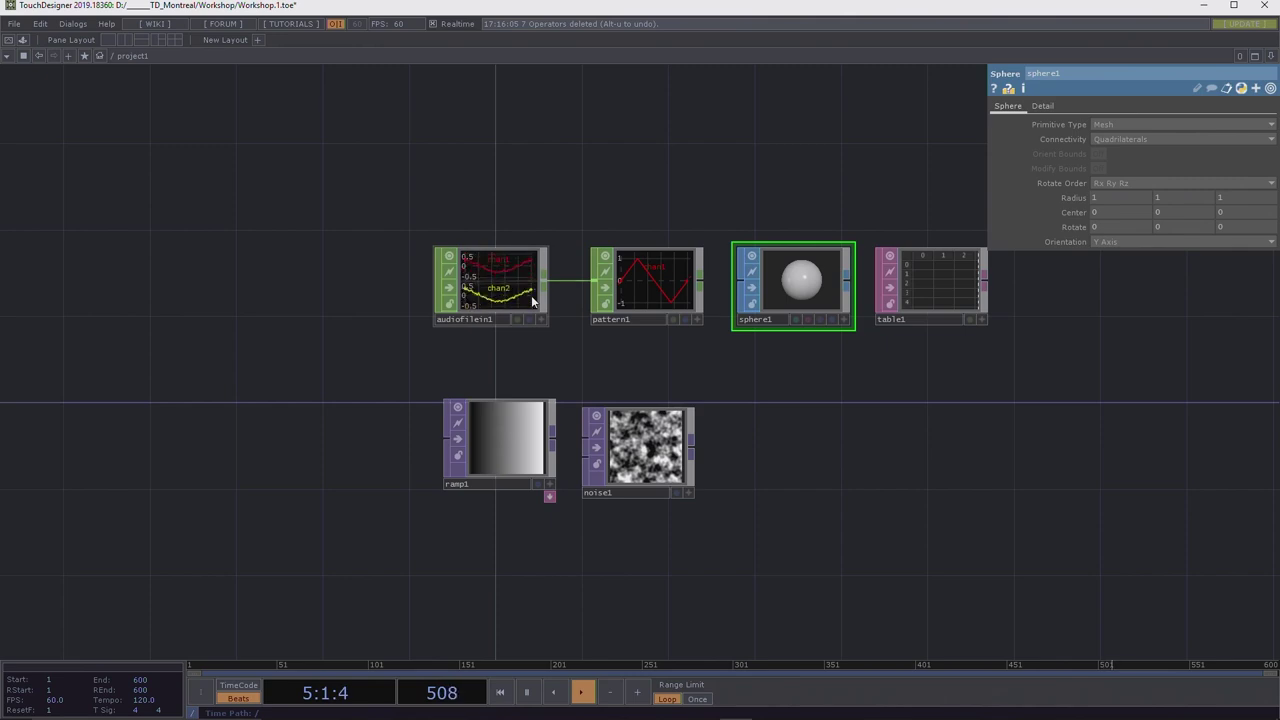
Turn on the Sphere SOP's Viewer Active flag and tumble the sphere inside its node viewer.
drag(973, 420, 940, 424)
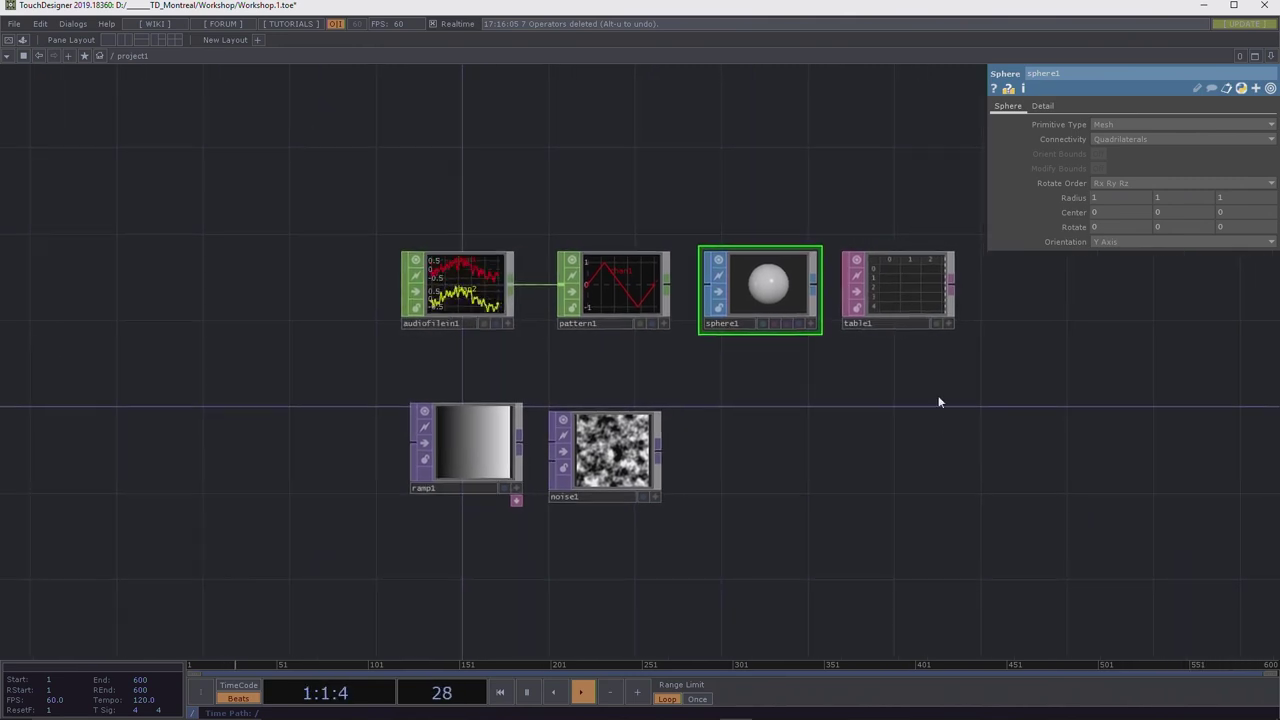
click(812, 326)
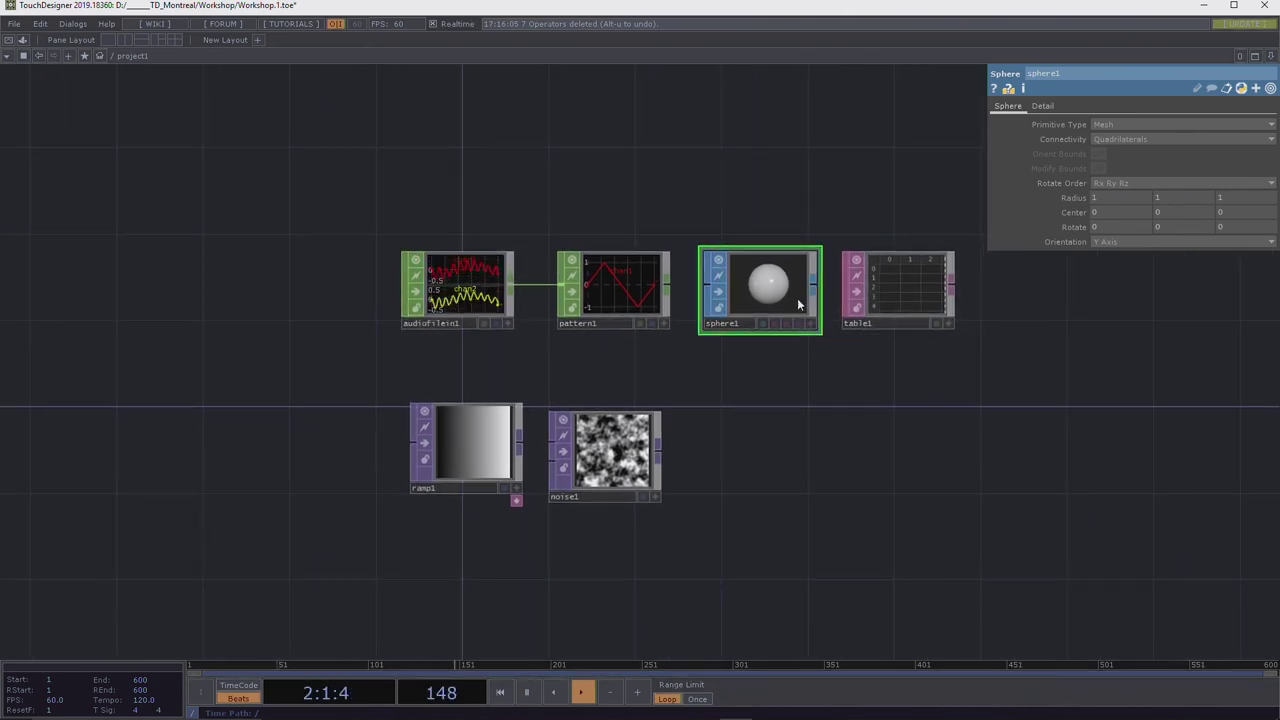
drag(752, 310, 754, 300)
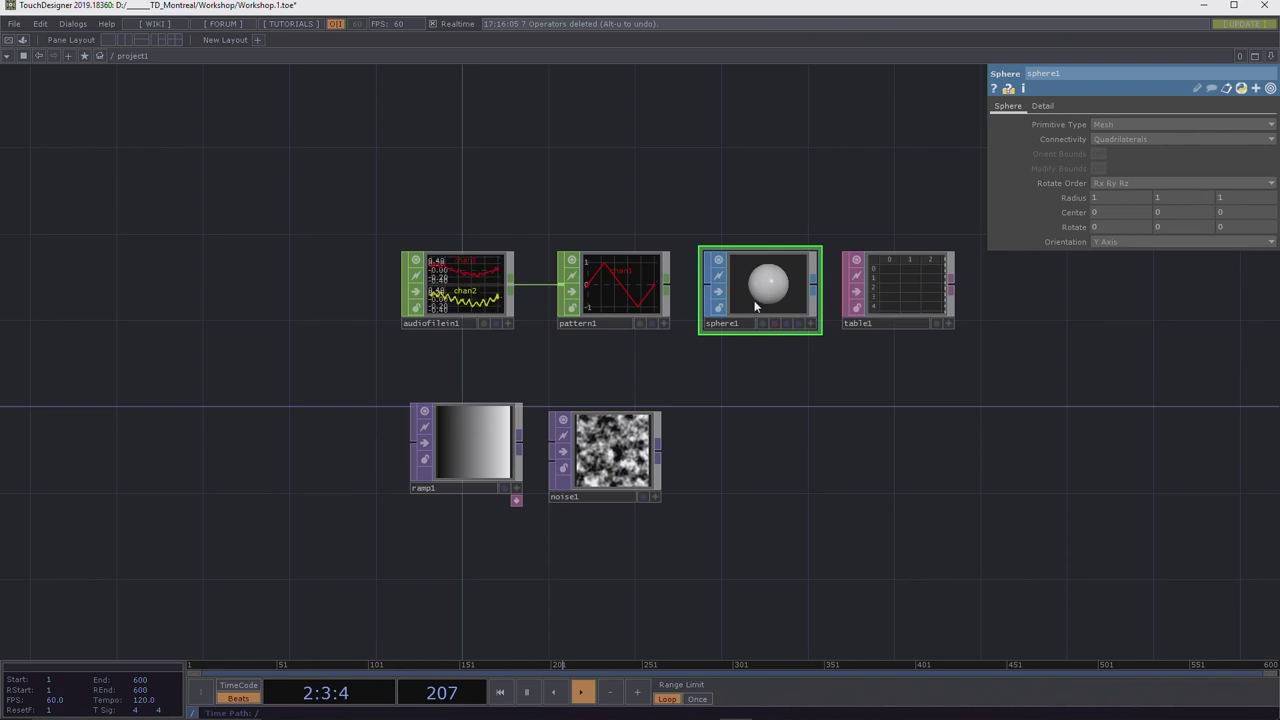
click(812, 326)
drag(762, 292, 765, 303)
scroll(765, 303, down, 3)
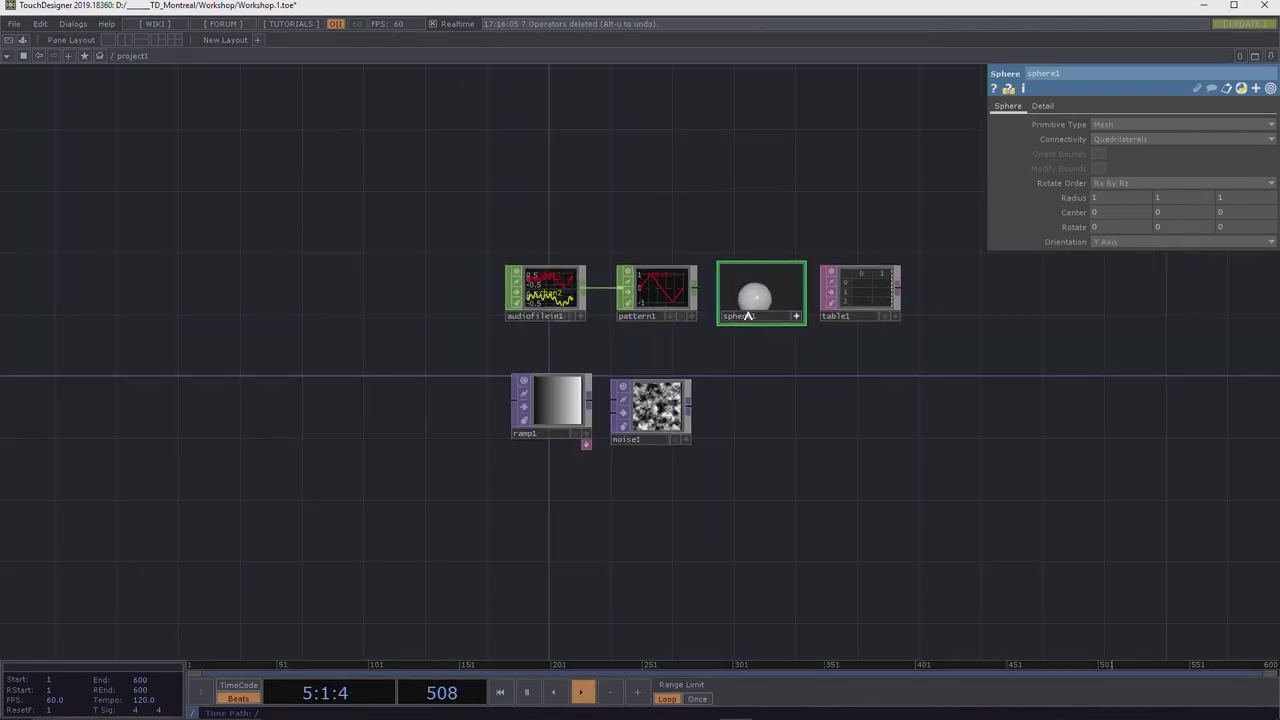
scroll(756, 226, up, 5)
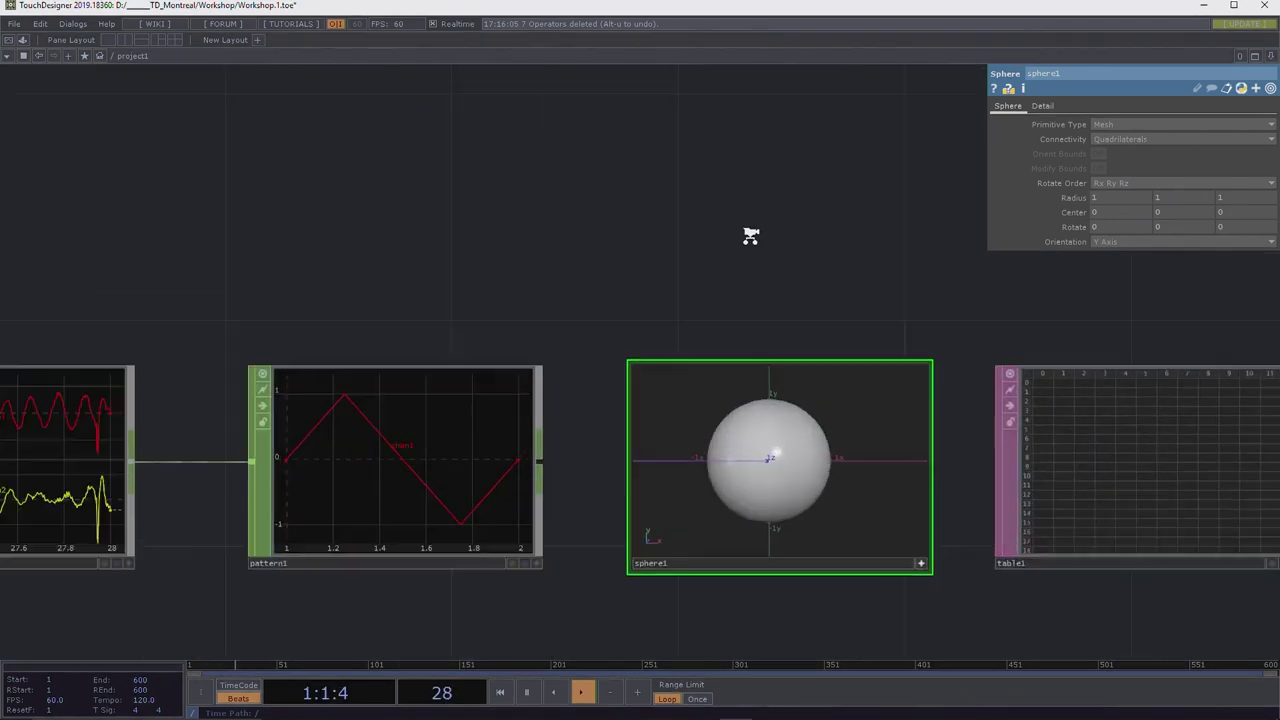
Orbit the sphere in its active viewer, home the view, and move the viewer's camera closer to the sphere.
drag(763, 409, 732, 383)
key(h)
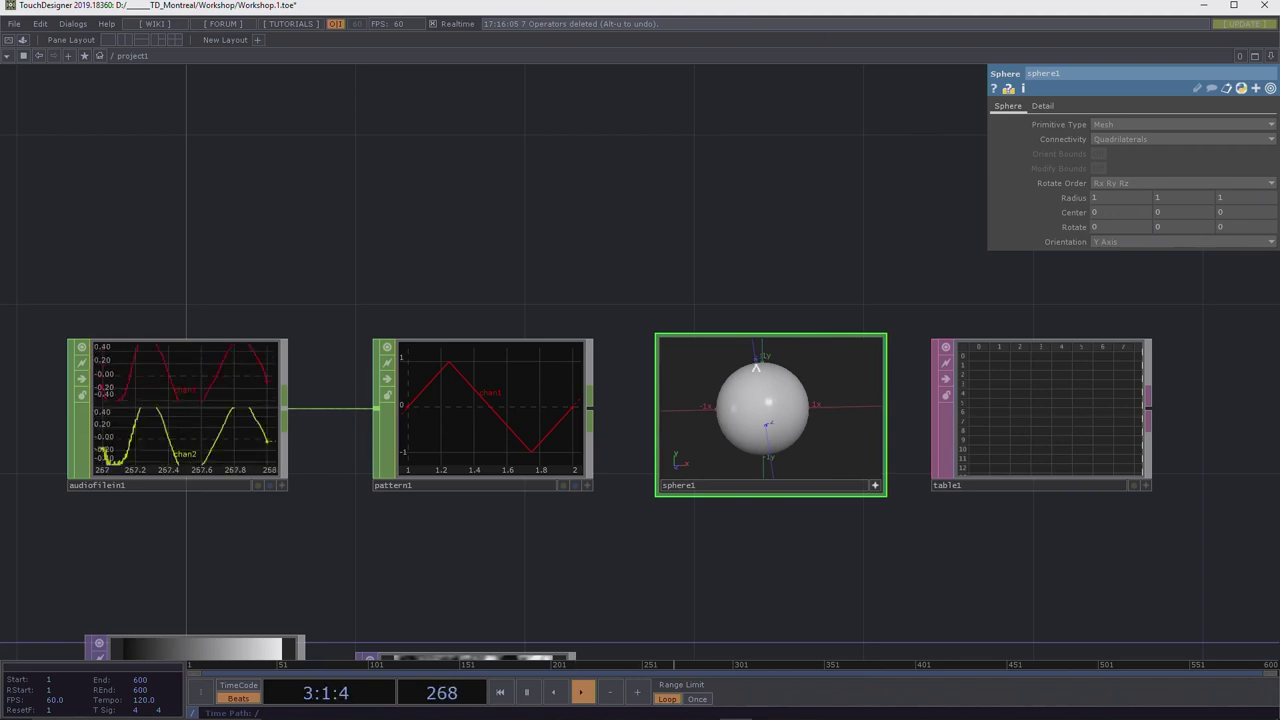
drag(766, 395, 757, 420)
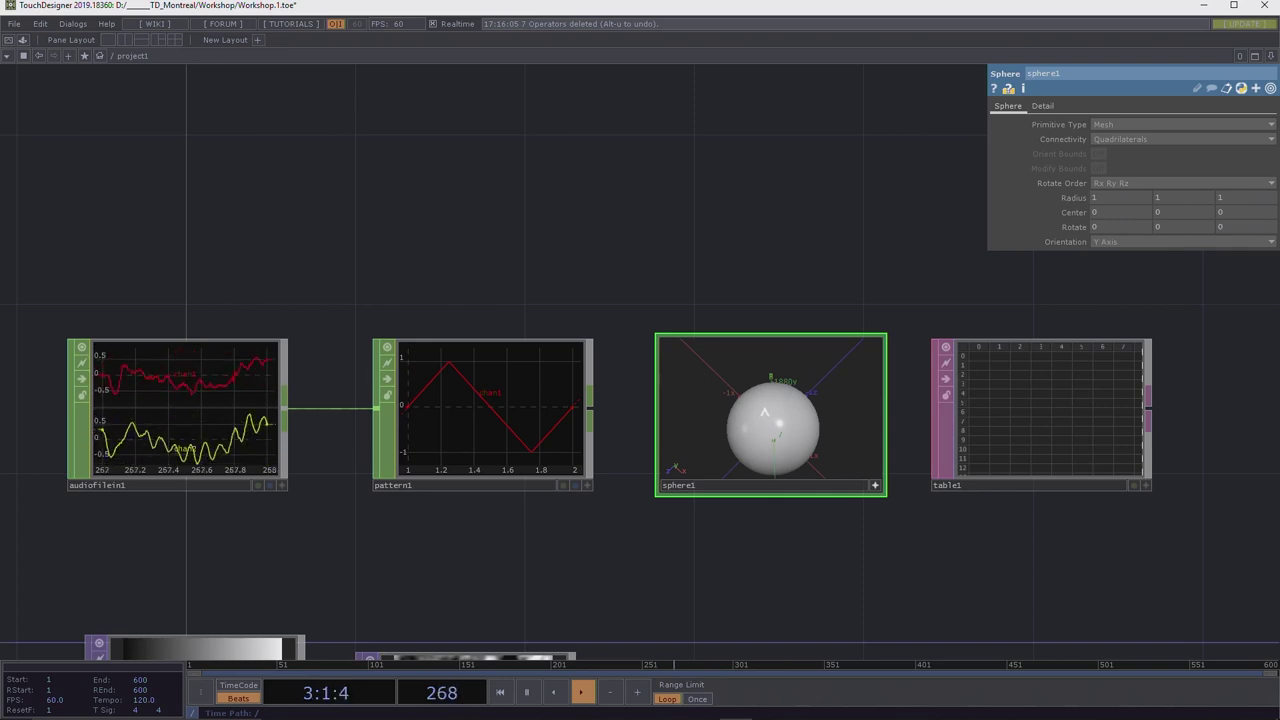
right_drag(766, 411, 698, 442)
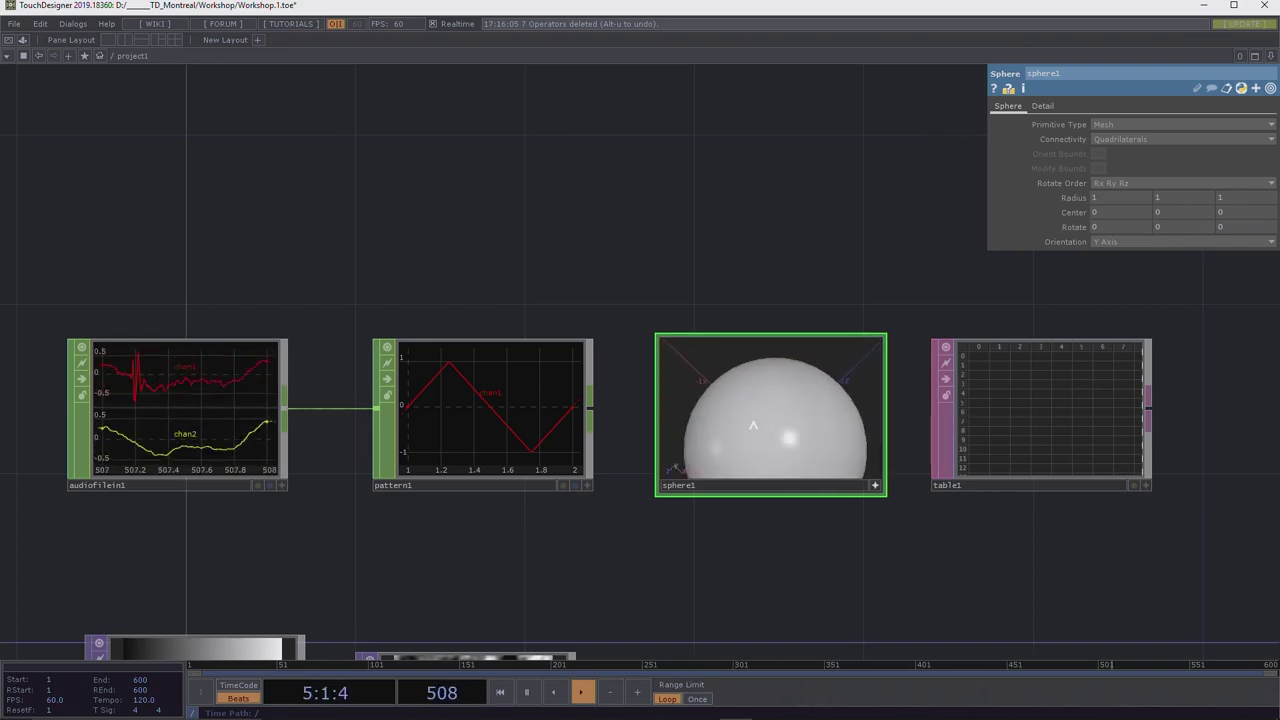
scroll(760, 246, down, 3)
scroll(614, 257, down, 4)
scroll(743, 249, up, 4)
scroll(763, 300, down, 1)
right_drag(767, 351, 773, 347)
drag(717, 430, 730, 453)
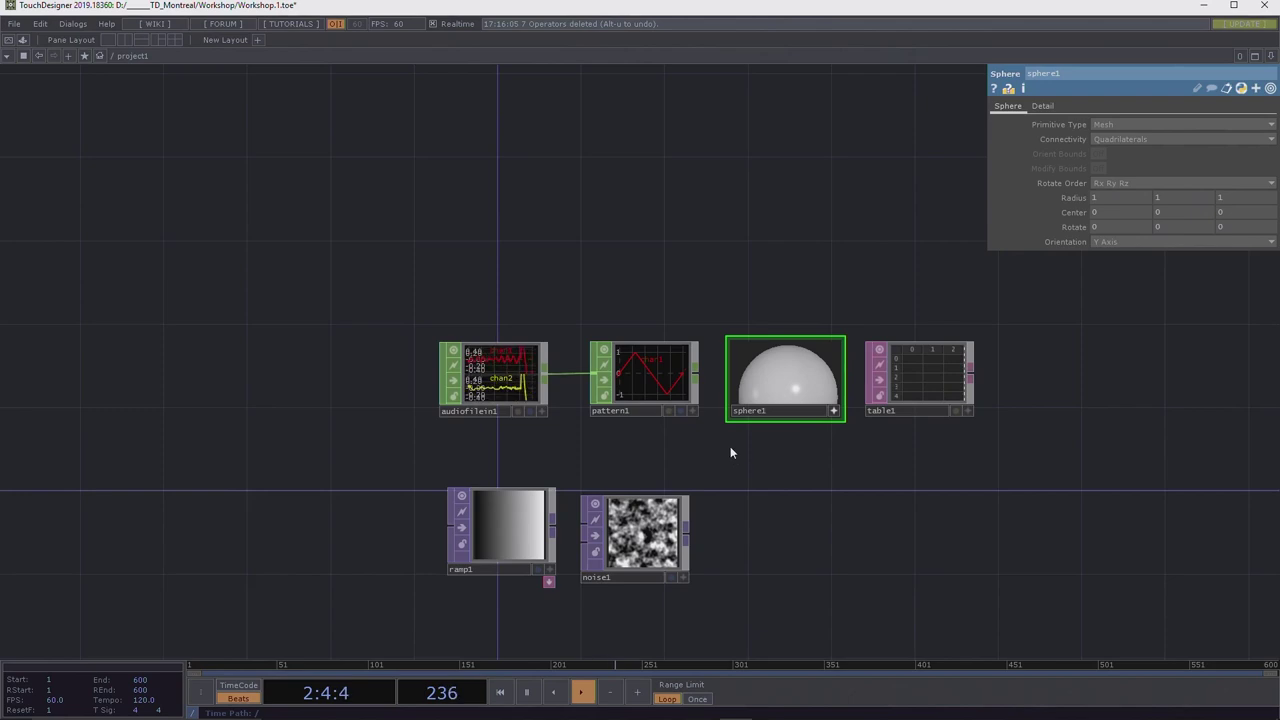
Make the Pattern CHOP's viewer active, zoom its graph in and out, and home the Pattern and Sphere viewers.
click(692, 411)
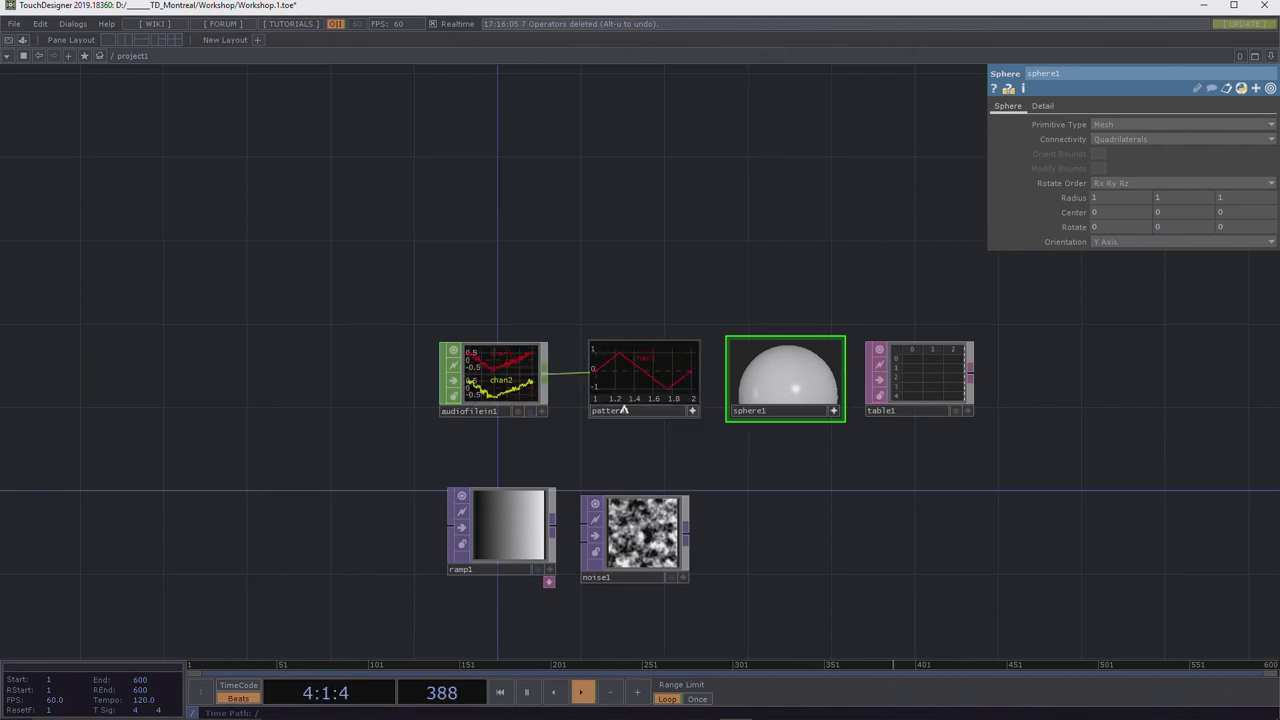
scroll(645, 375, down, 5)
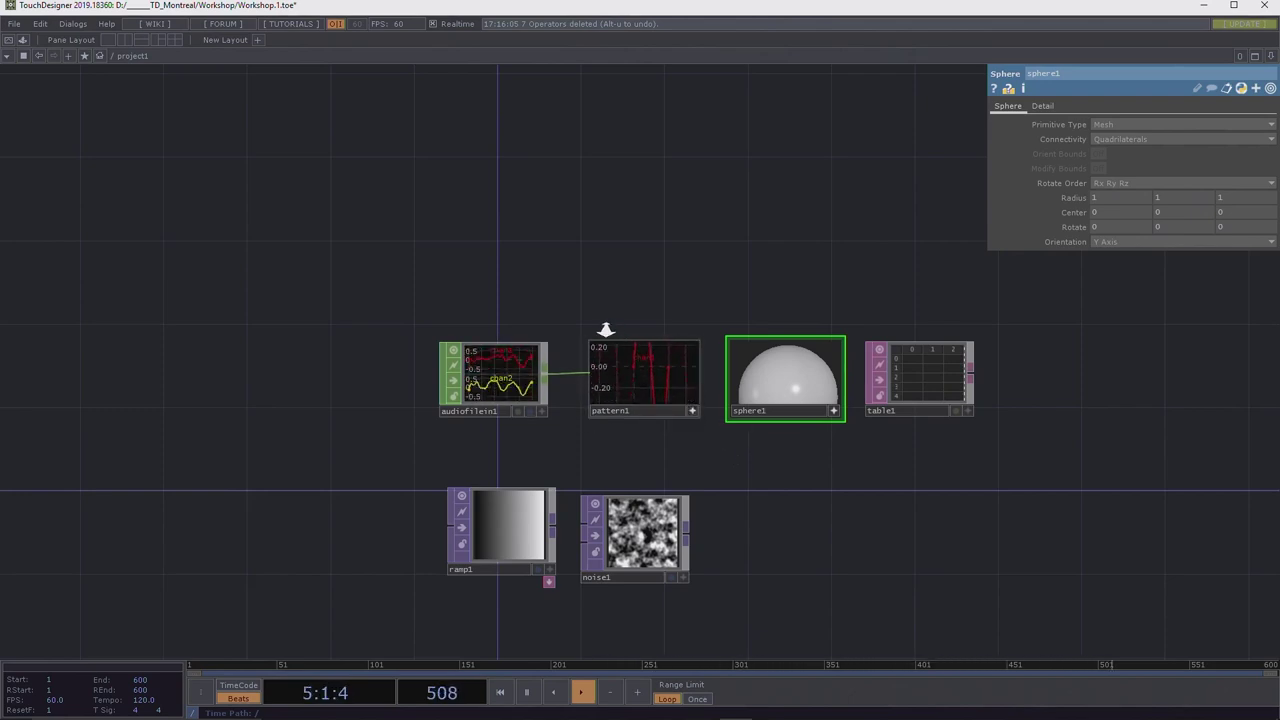
scroll(663, 351, up, 5)
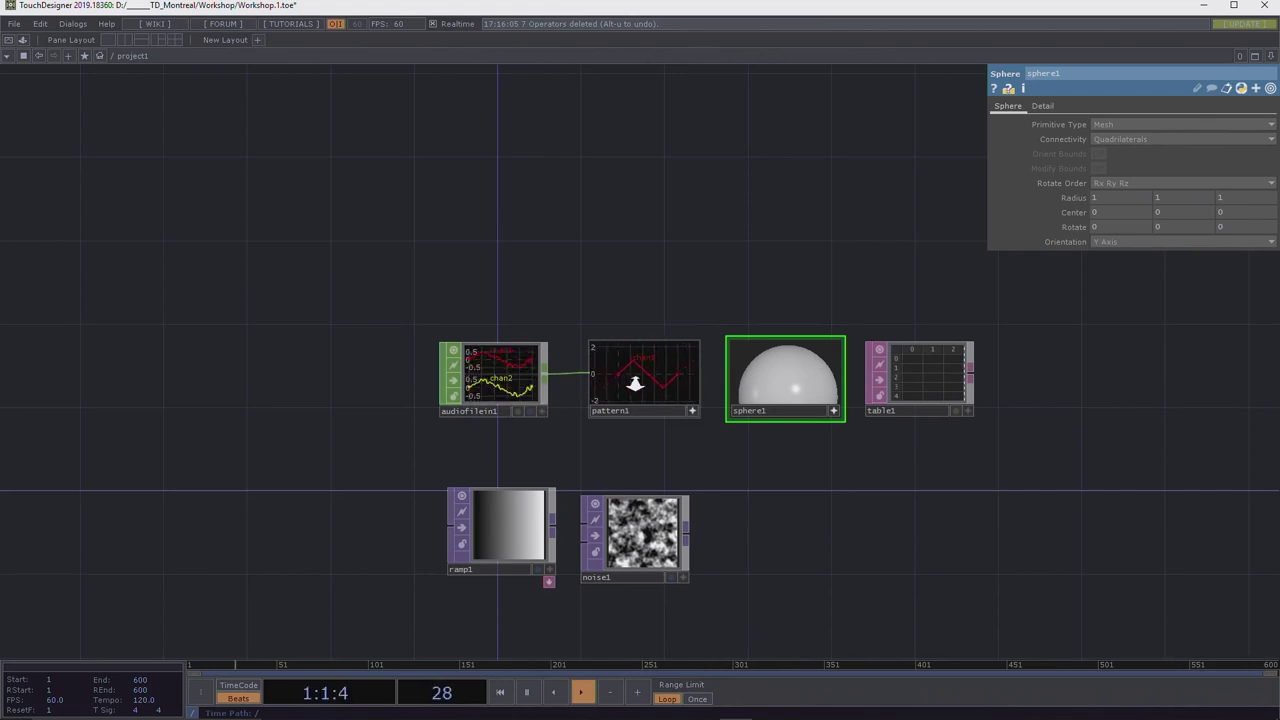
drag(627, 376, 637, 377)
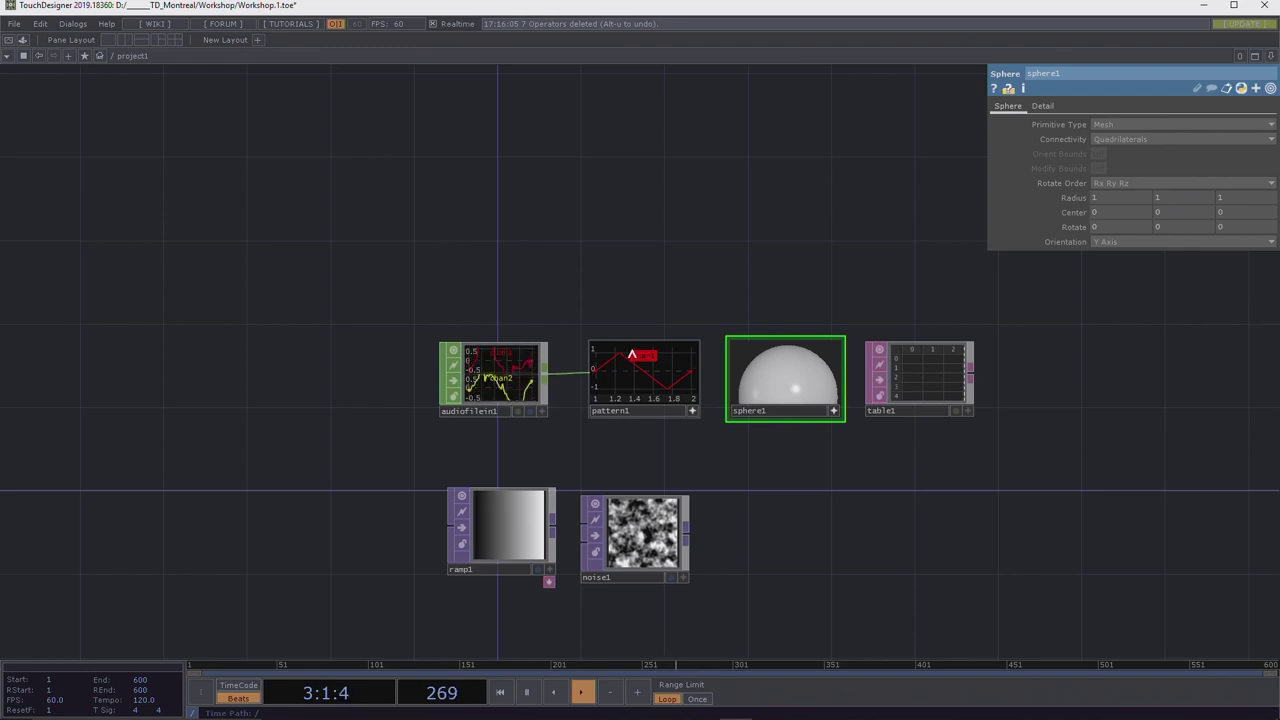
scroll(778, 377, down, 5)
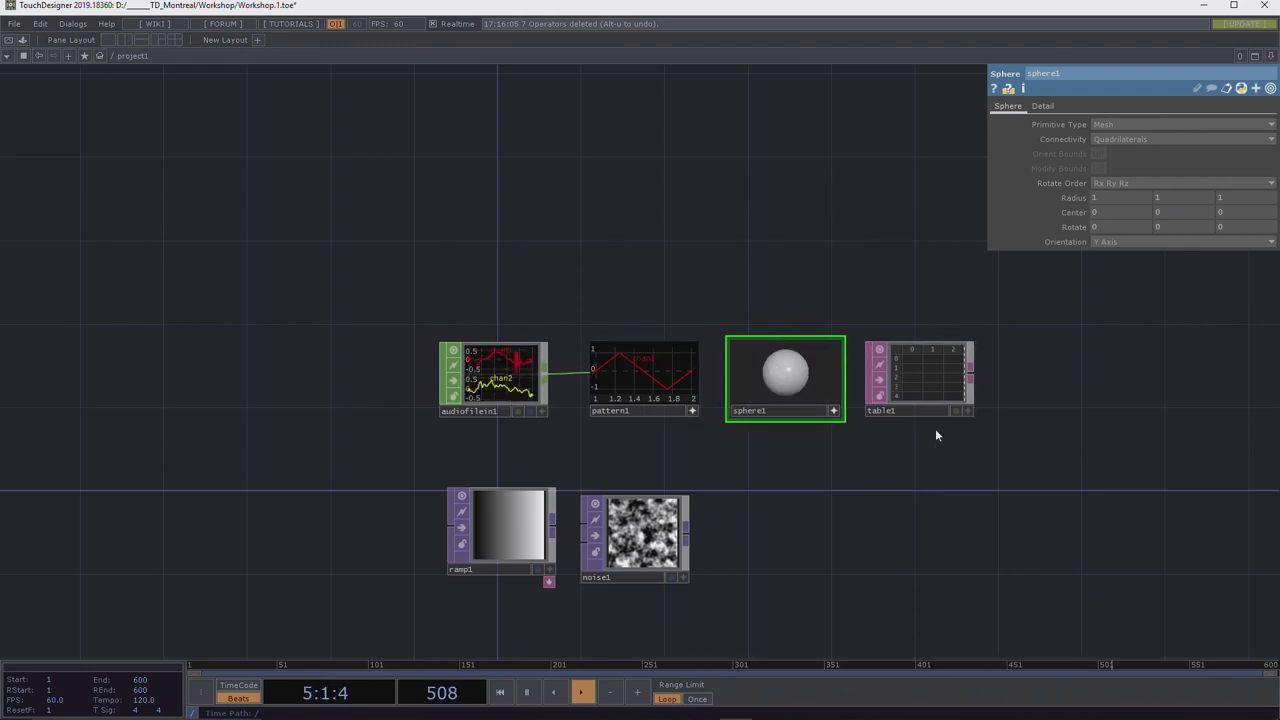
Make the Noise TOP's viewer active and zoom in on its image.
drag(833, 358, 813, 231)
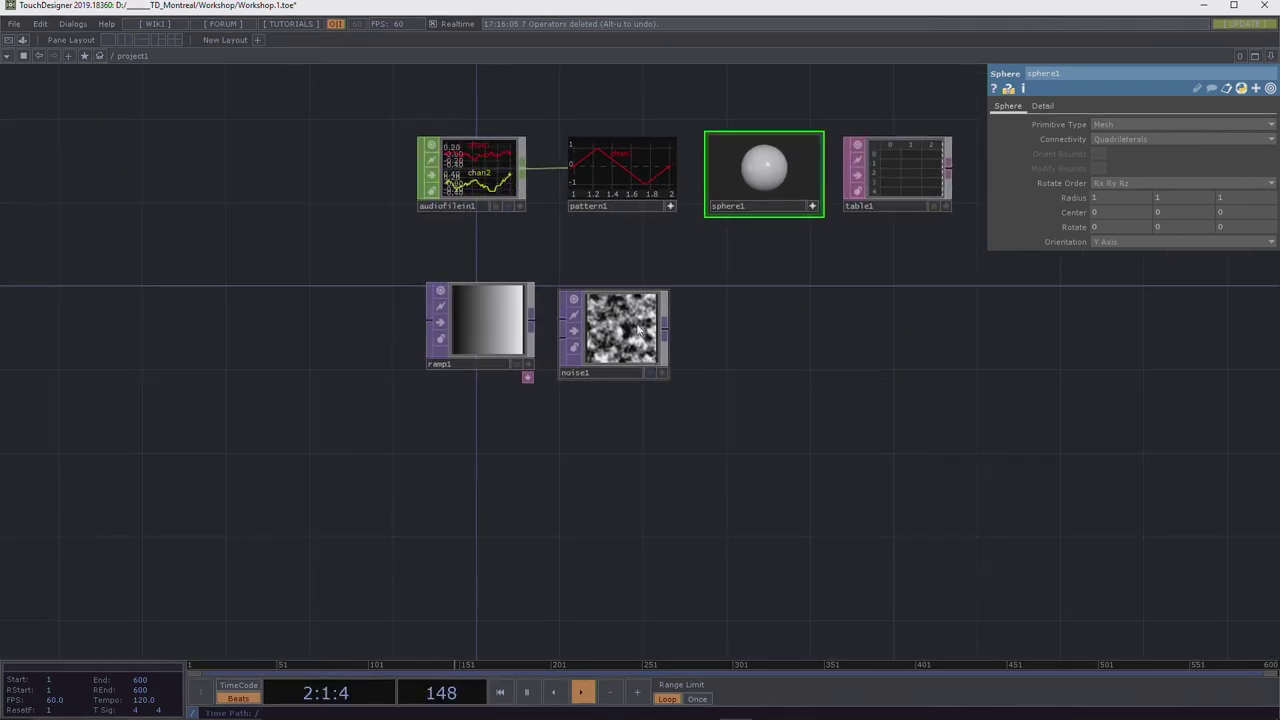
click(659, 372)
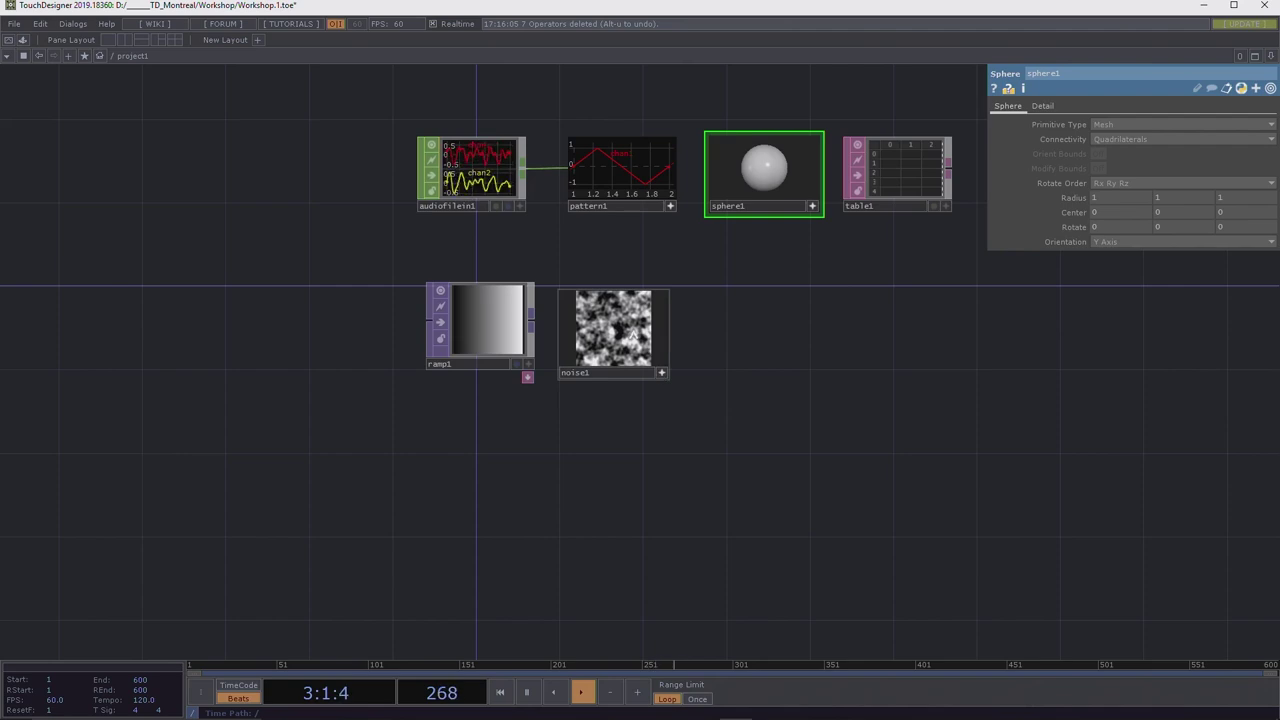
scroll(600, 340, down, 3)
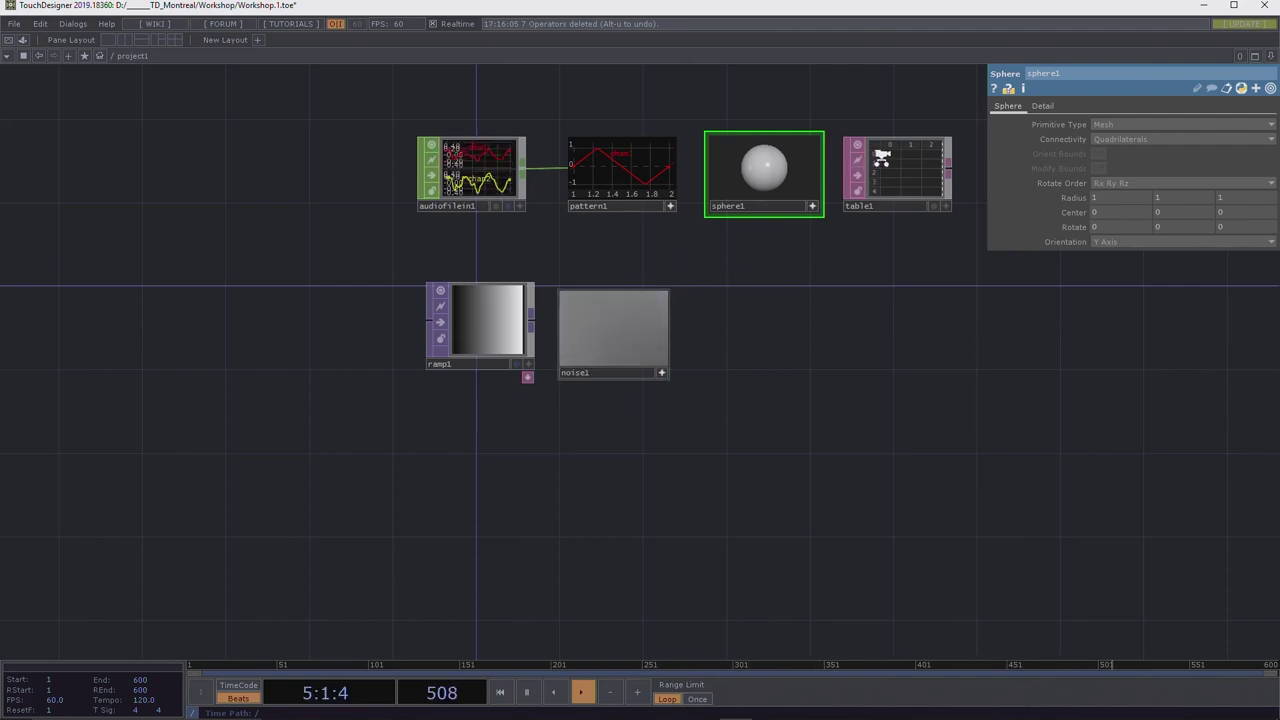
scroll(740, 257, down, 3)
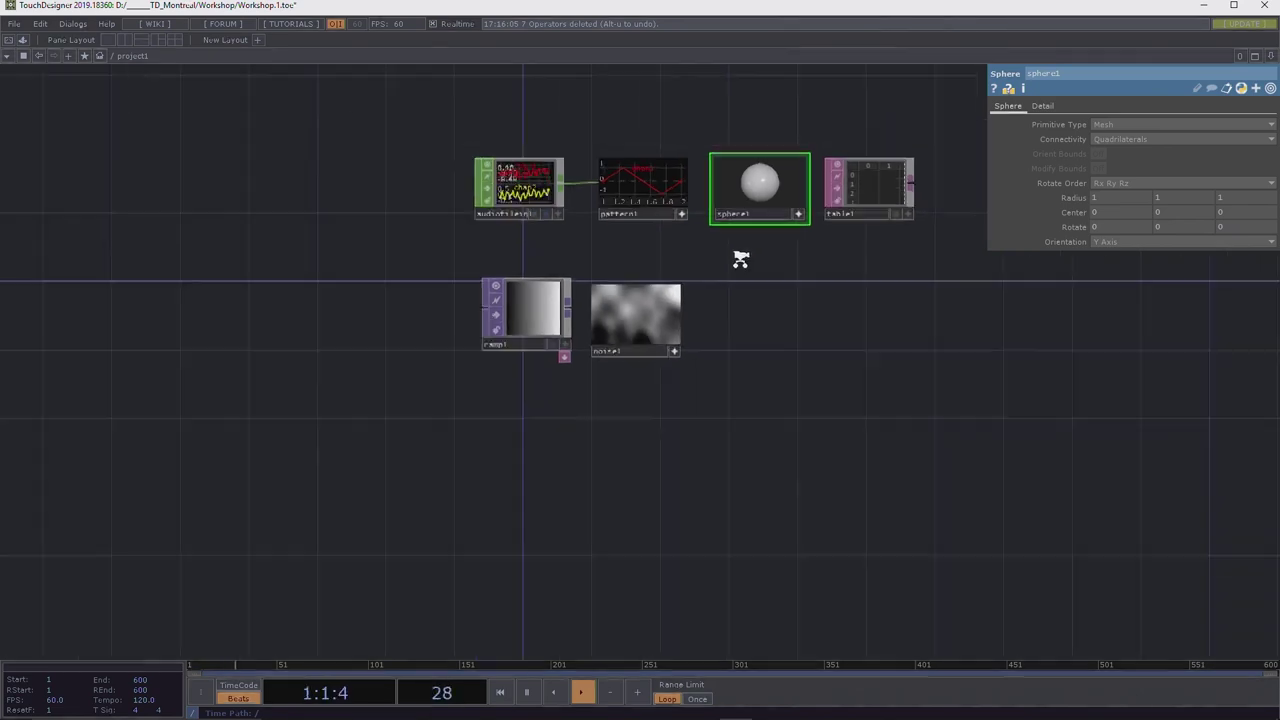
drag(784, 284, 680, 360)
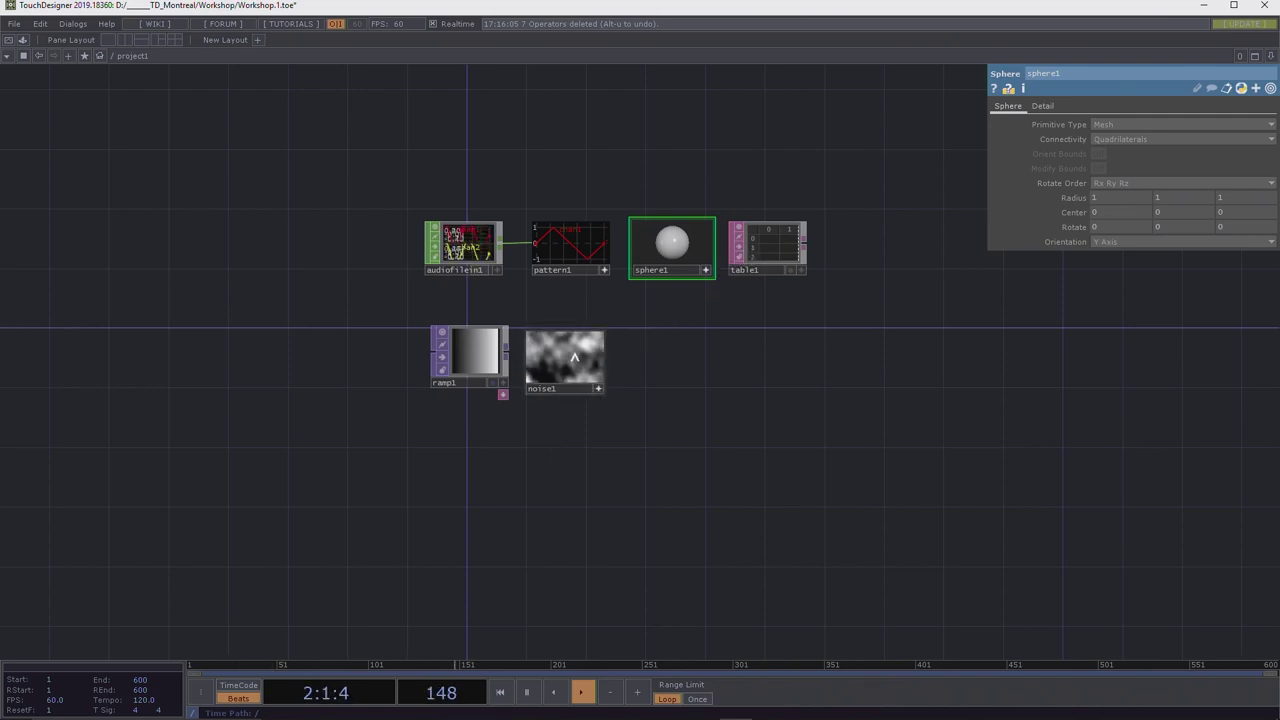
Turn off the Viewer Active flags of the Noise TOP, Sphere SOP and Pattern CHOP.
drag(810, 352, 670, 419)
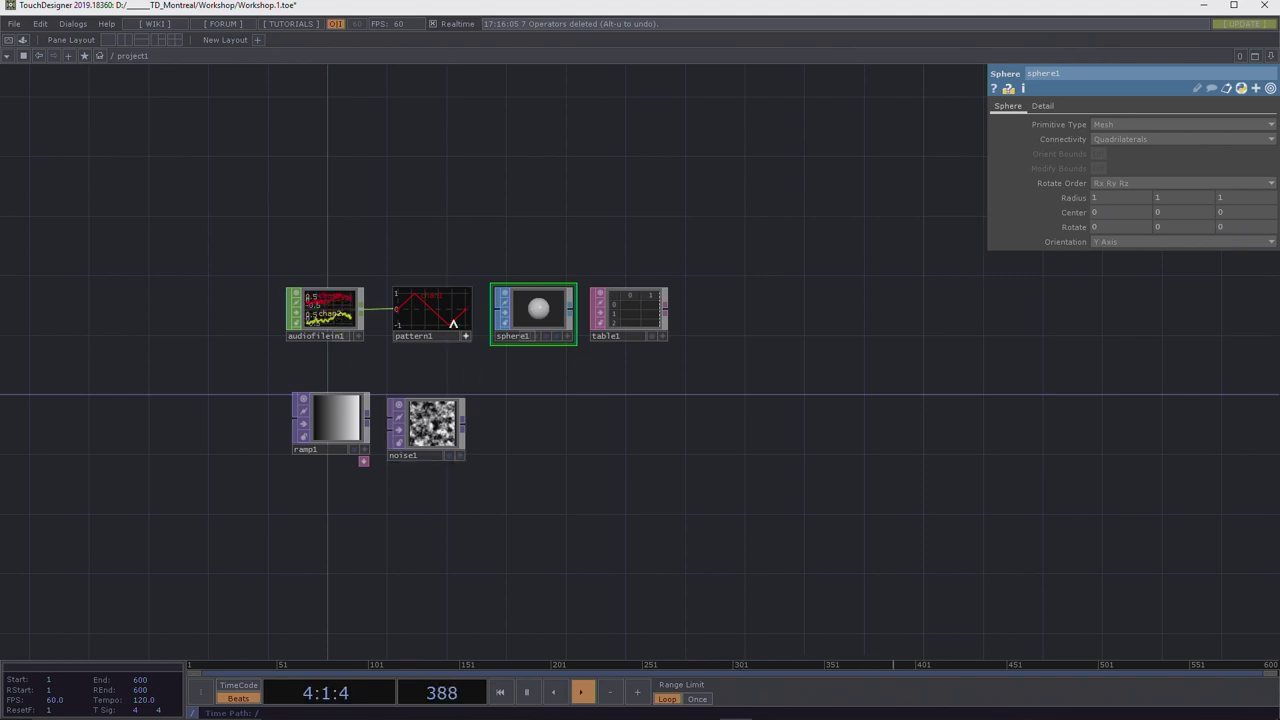
click(465, 336)
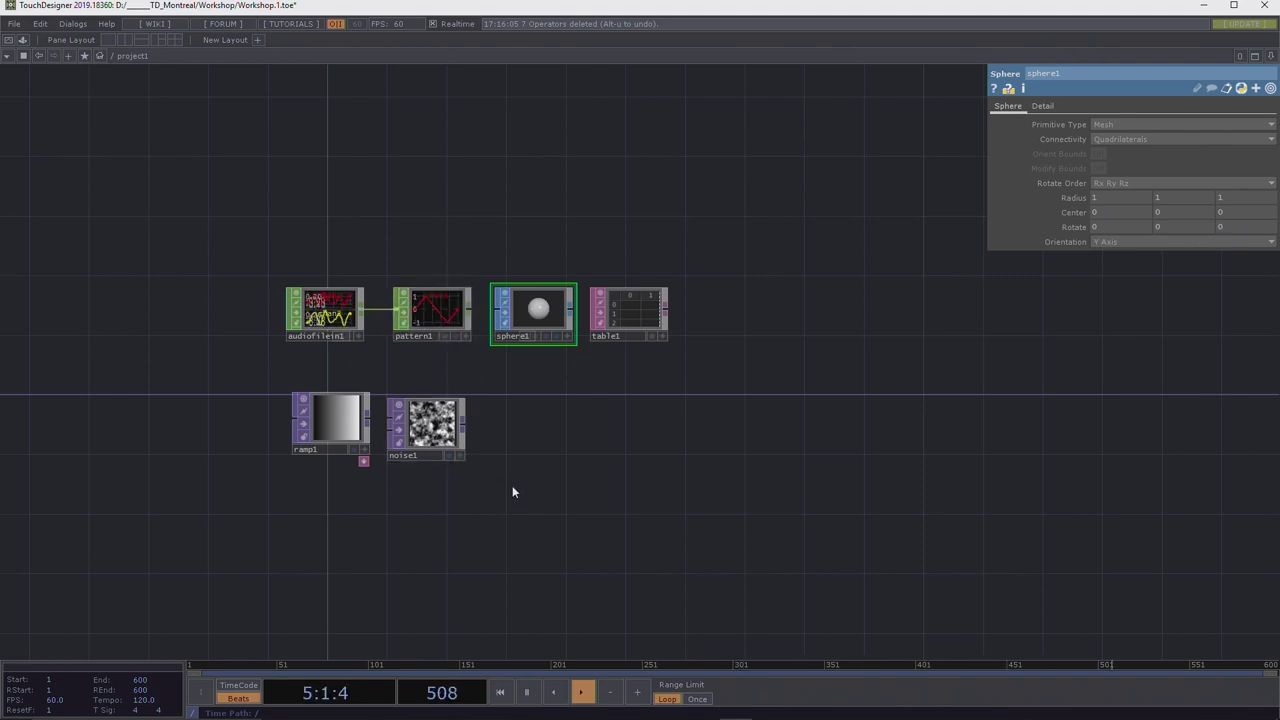
Enter the undefined name fritz as the Pattern CHOP's Number of Cycles and open the node's error information.
click(432, 312)
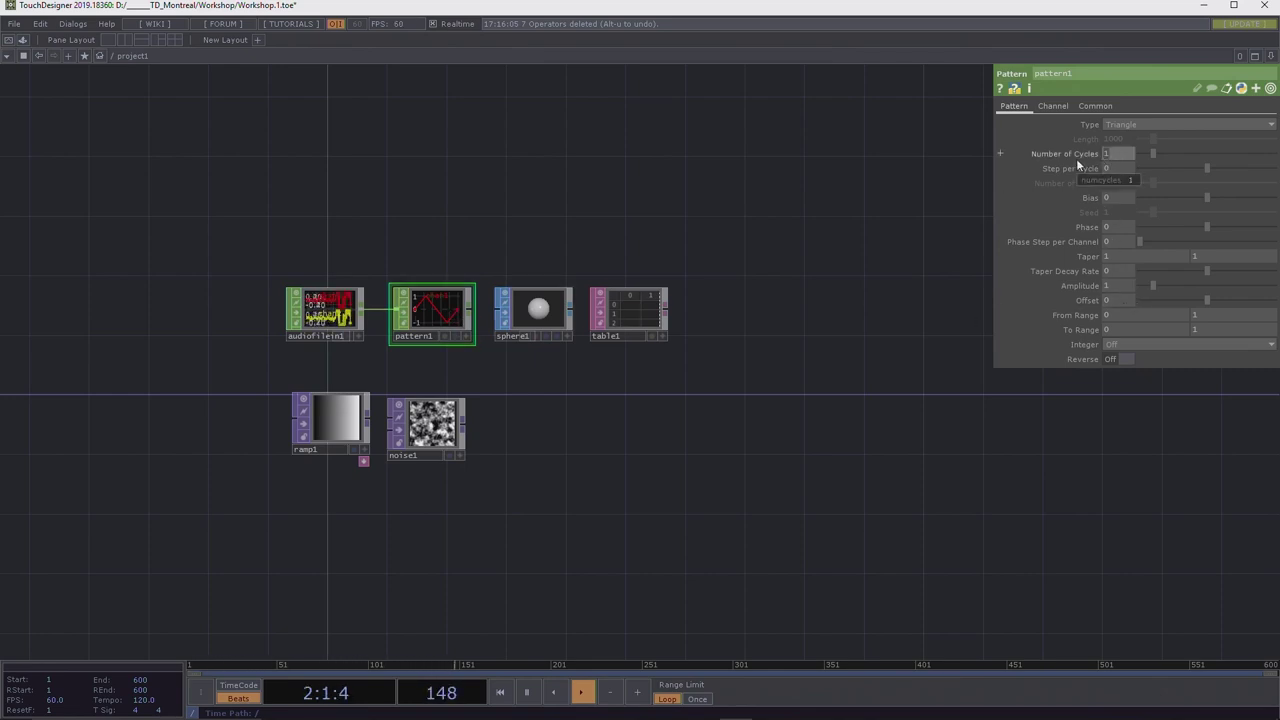
text(0)
key(Return)
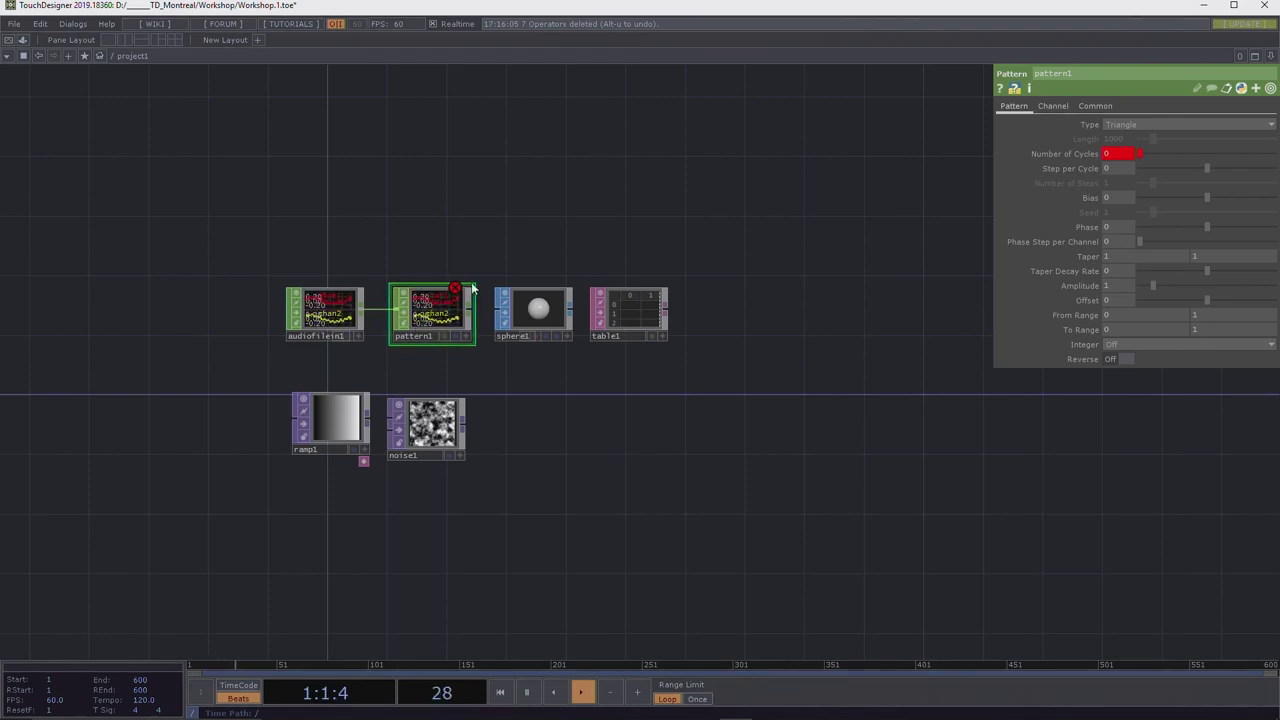
scroll(452, 289, up, 5)
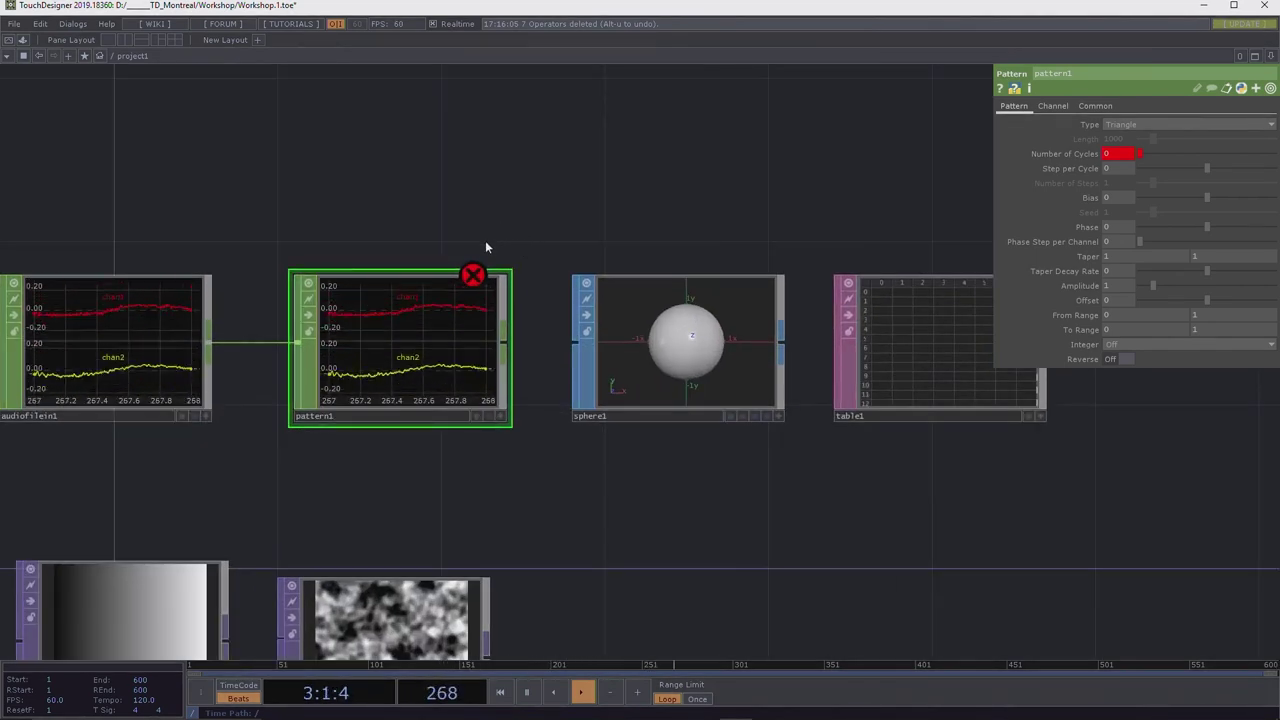
middle_click(477, 277)
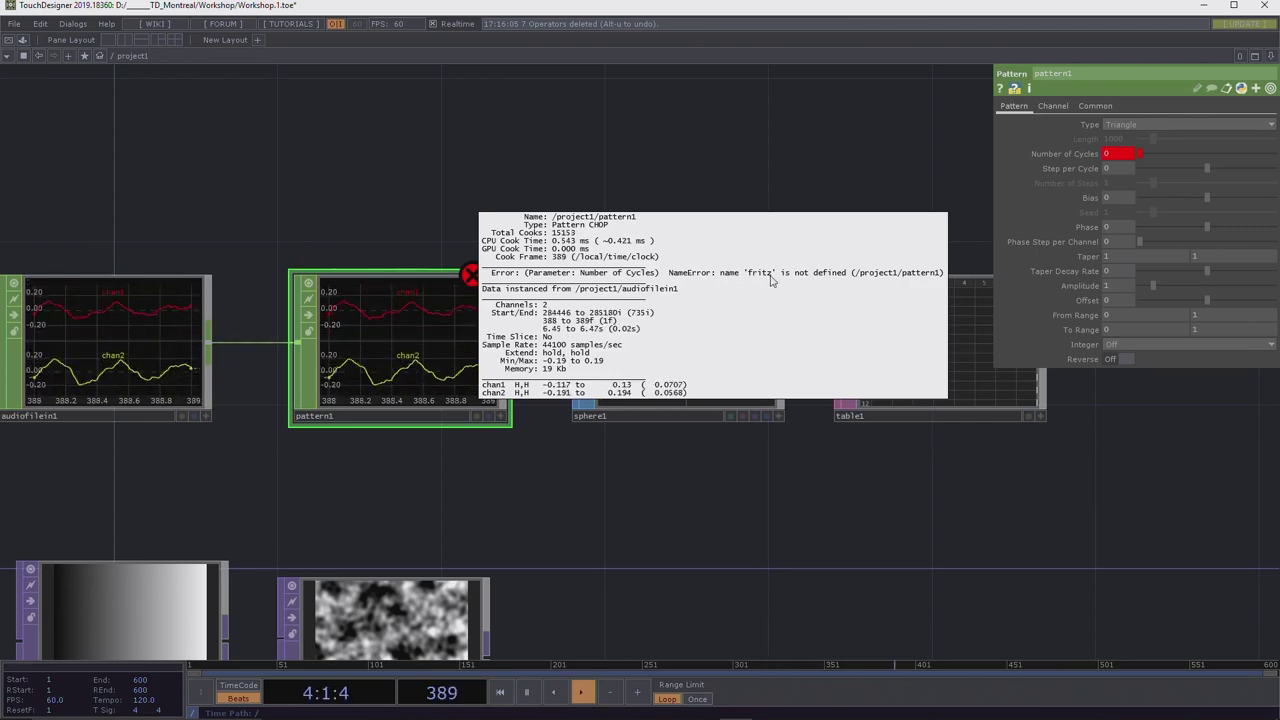
middle_drag(870, 292, 700, 250)
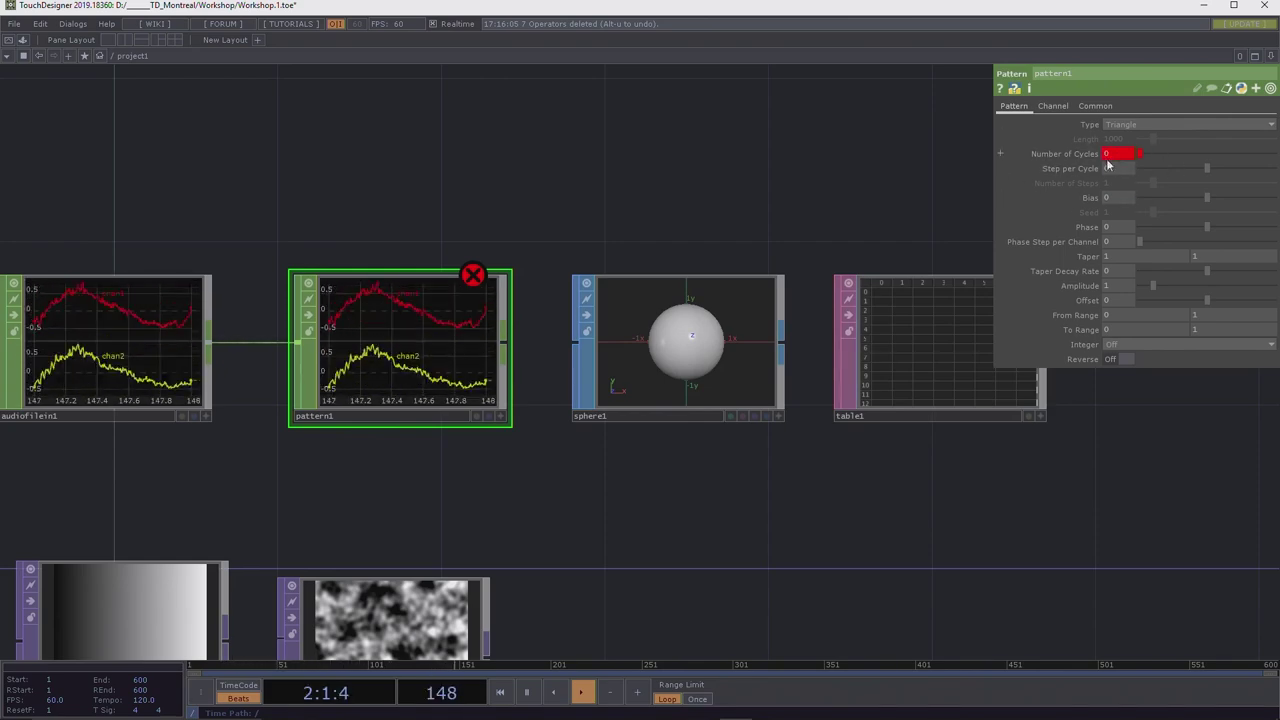
Expand the Pattern CHOP's Number of Cycles parameter and replace its faulty expression with 1.
mouse_move(1104, 154)
mouse_down()
mouse_move(1143, 160)
mouse_move(1106, 160)
mouse_up()
click(1090, 154)
key(h)
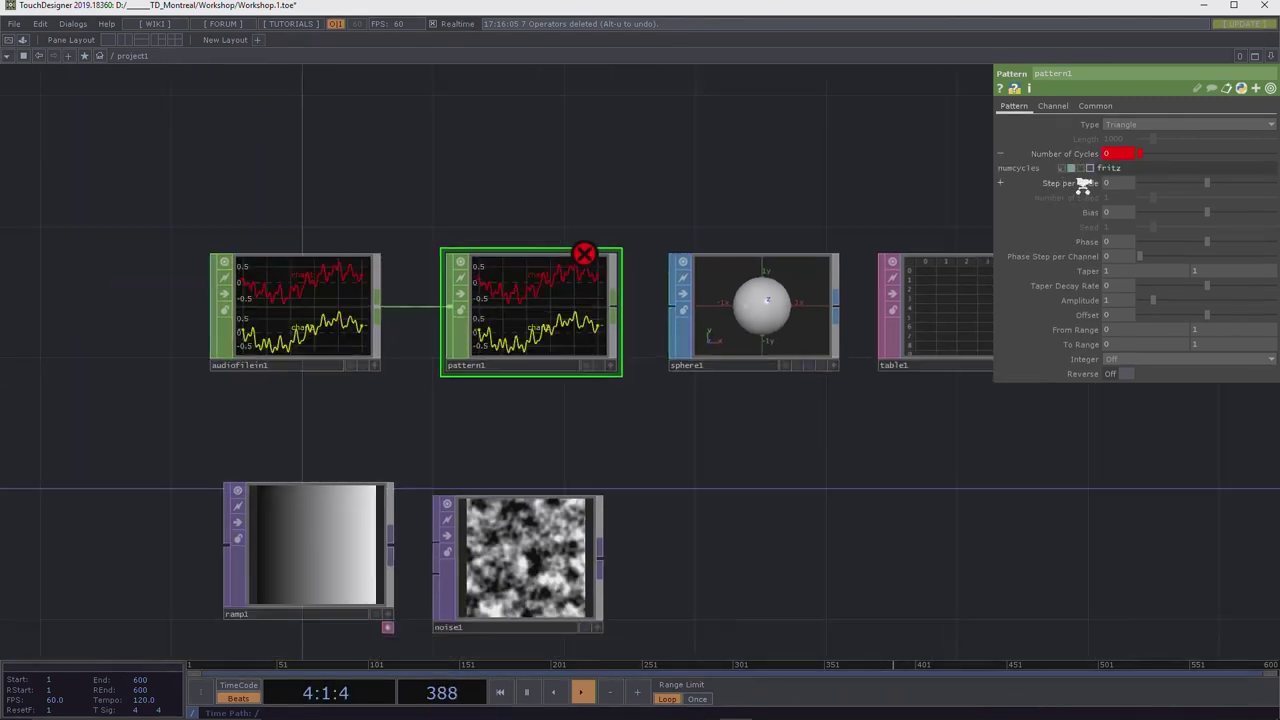
mouse_move(1117, 157)
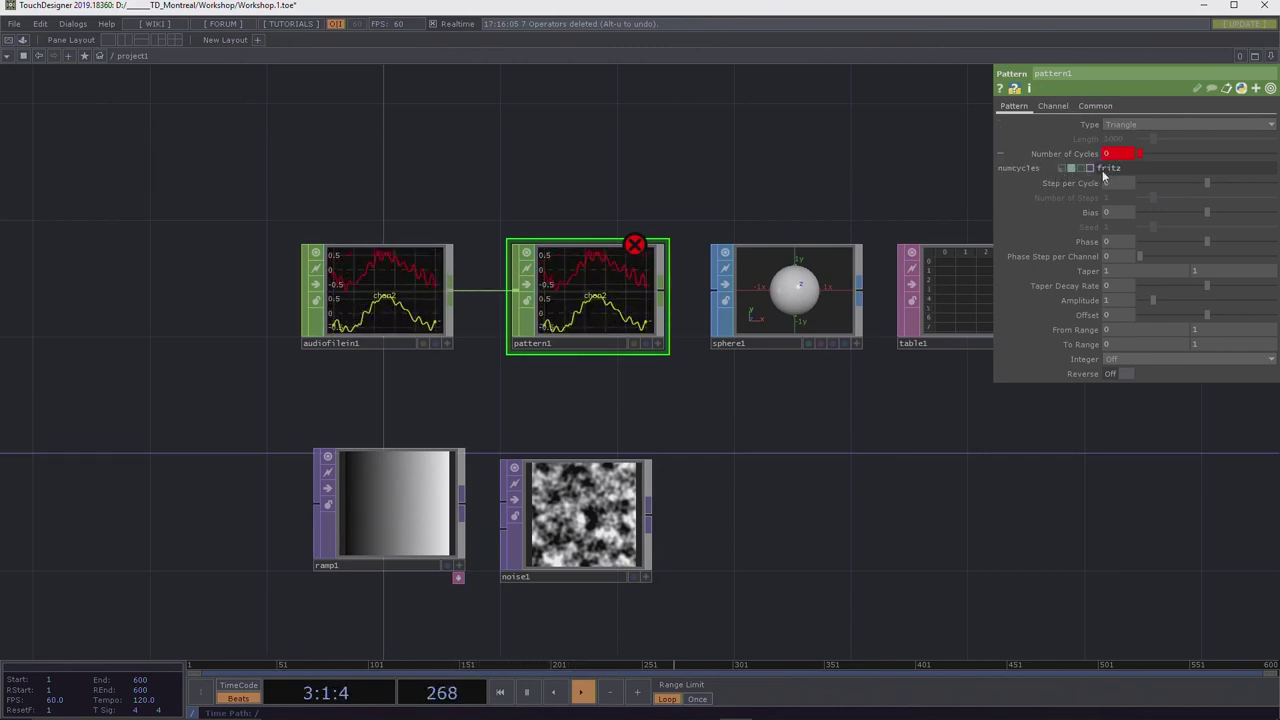
key(BackSpace)
key(BackSpace)
key(BackSpace)
key(BackSpace)
key(BackSpace)
text(1)
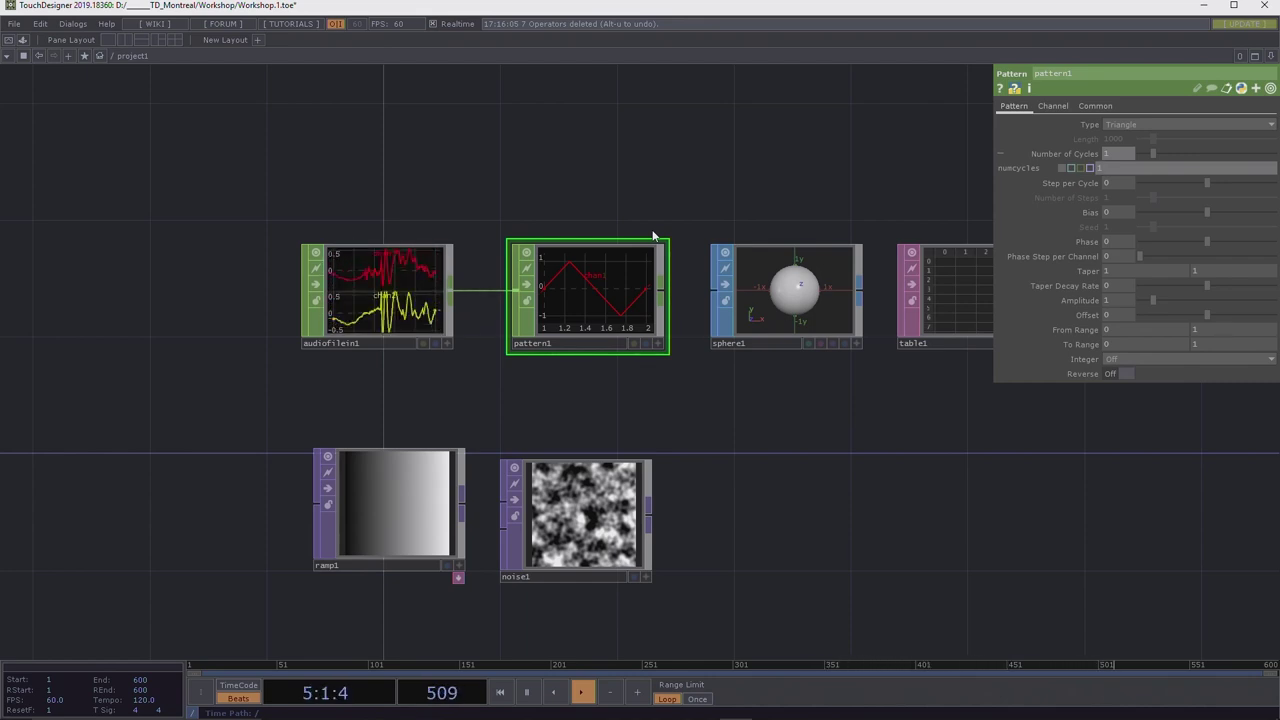
drag(785, 197, 540, 137)
drag(594, 424, 676, 432)
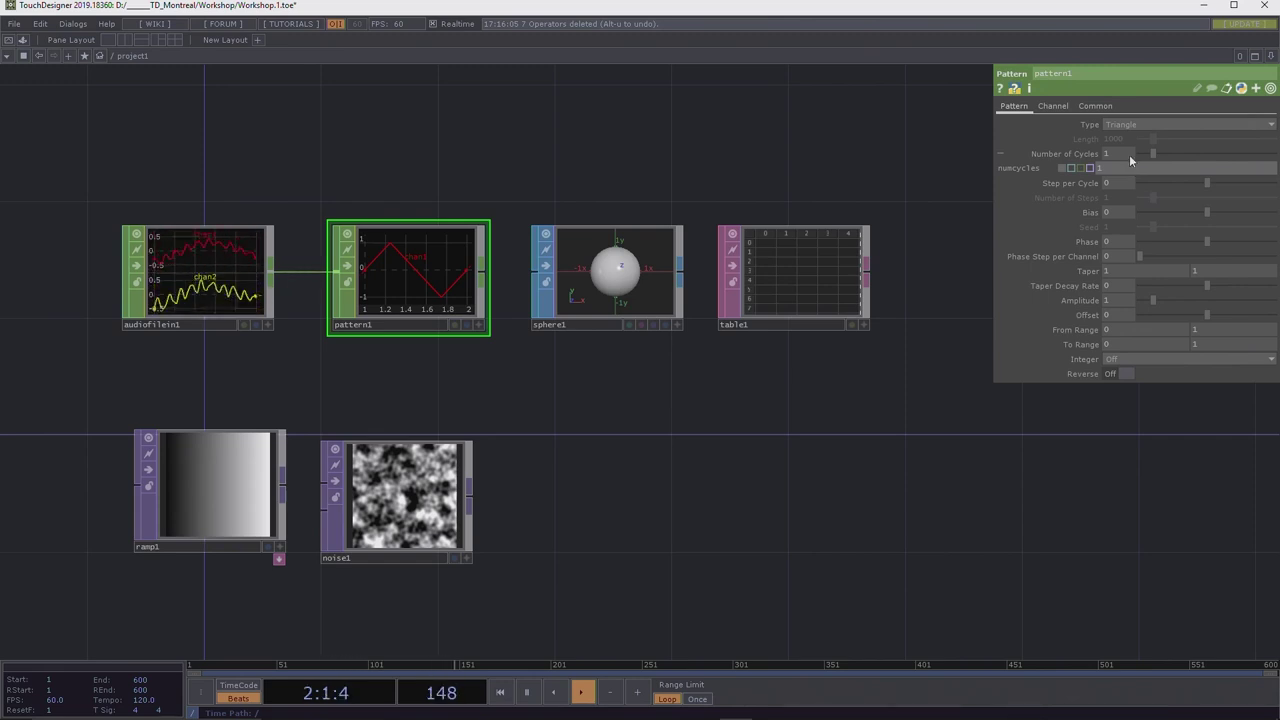
Open the Pattern CHOP's online documentation, review its summary and parameter descriptions, and return to TouchDesigner.
click(1001, 89)
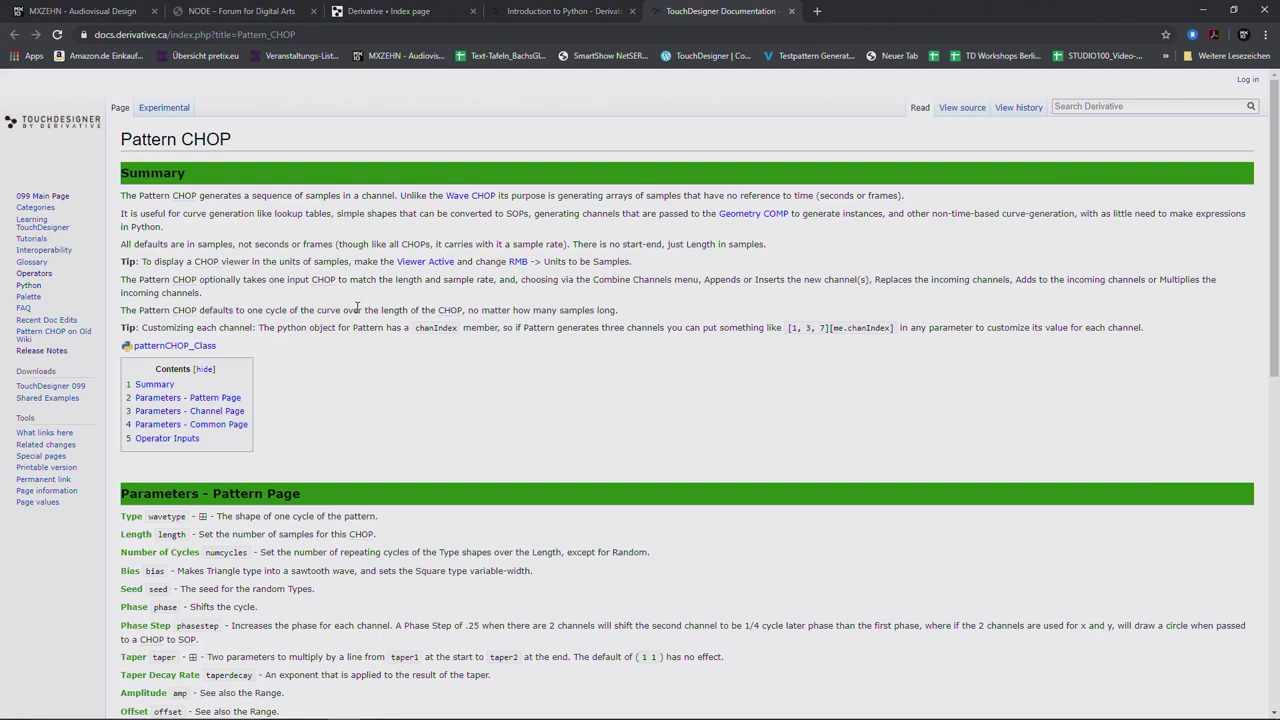
drag(122, 194, 617, 343)
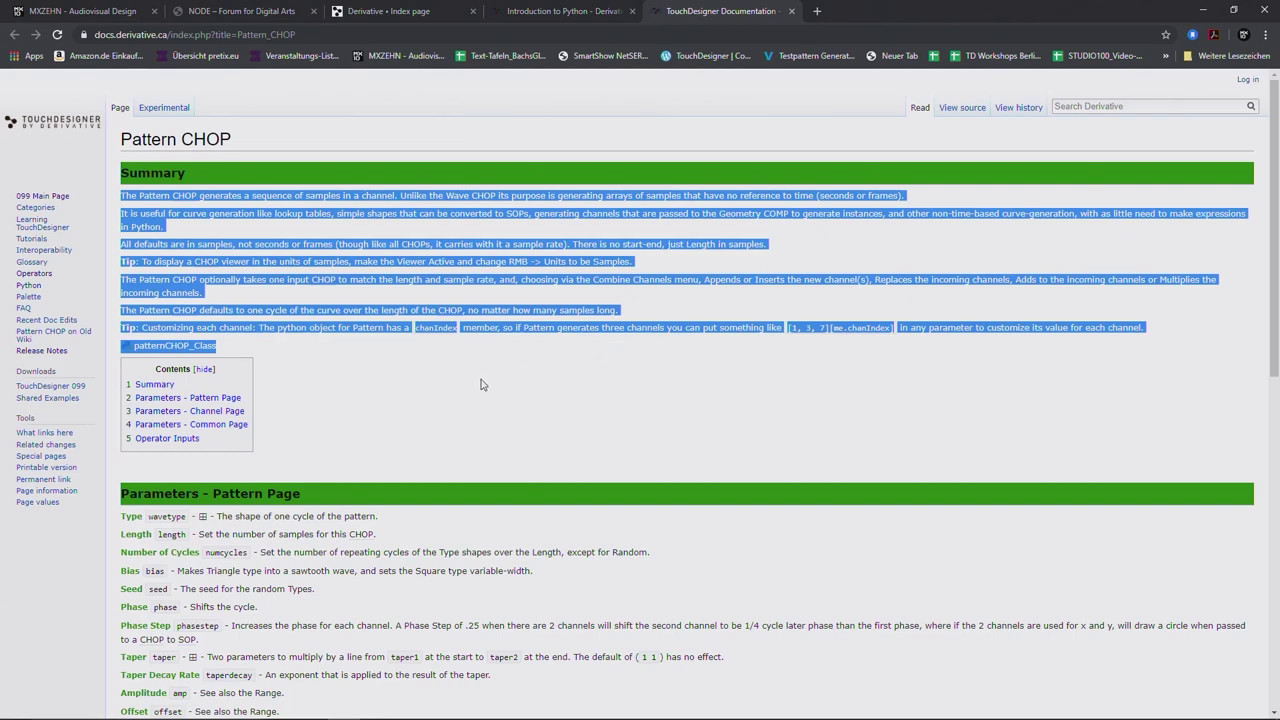
scroll(500, 383, down, 3)
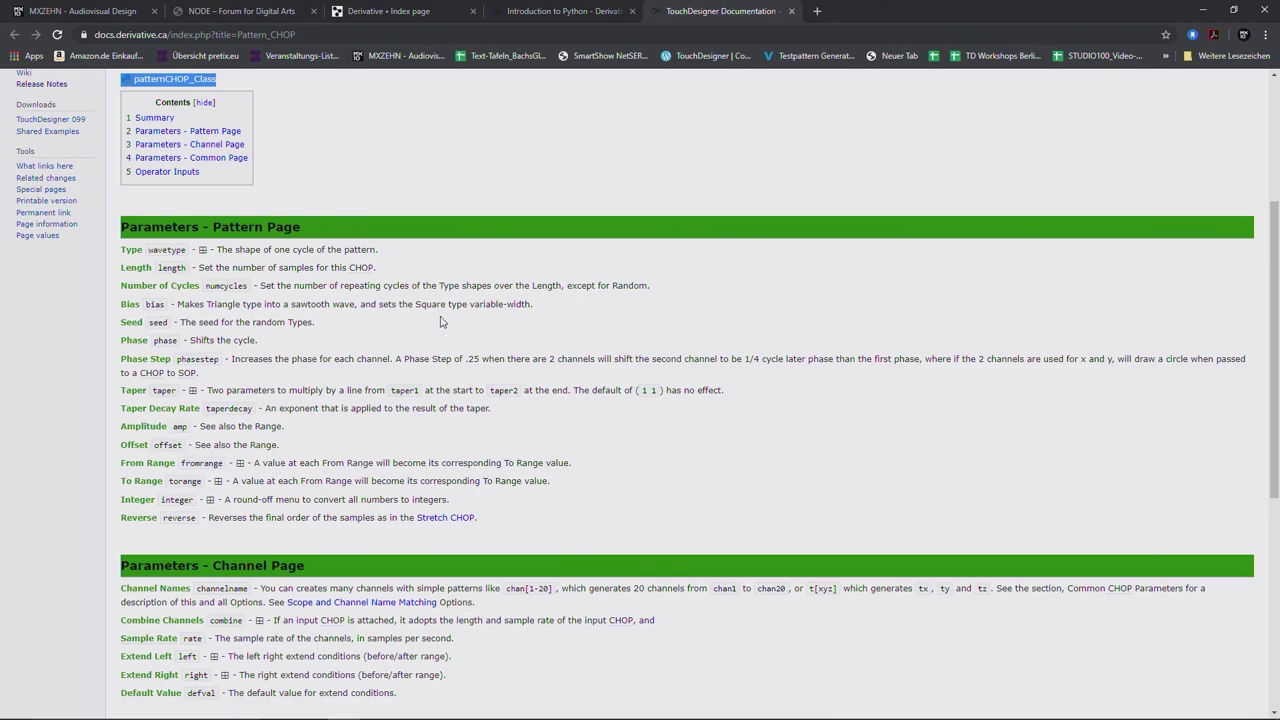
scroll(468, 305, down, 4)
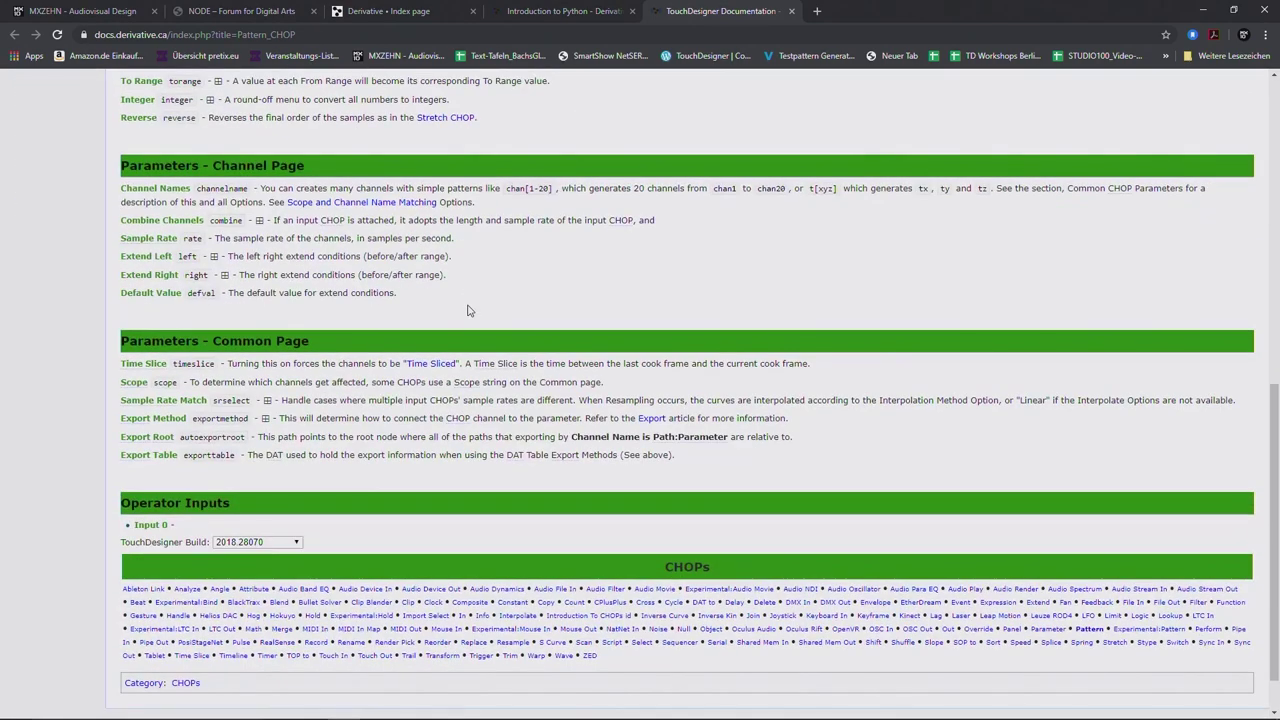
scroll(468, 308, up, 15)
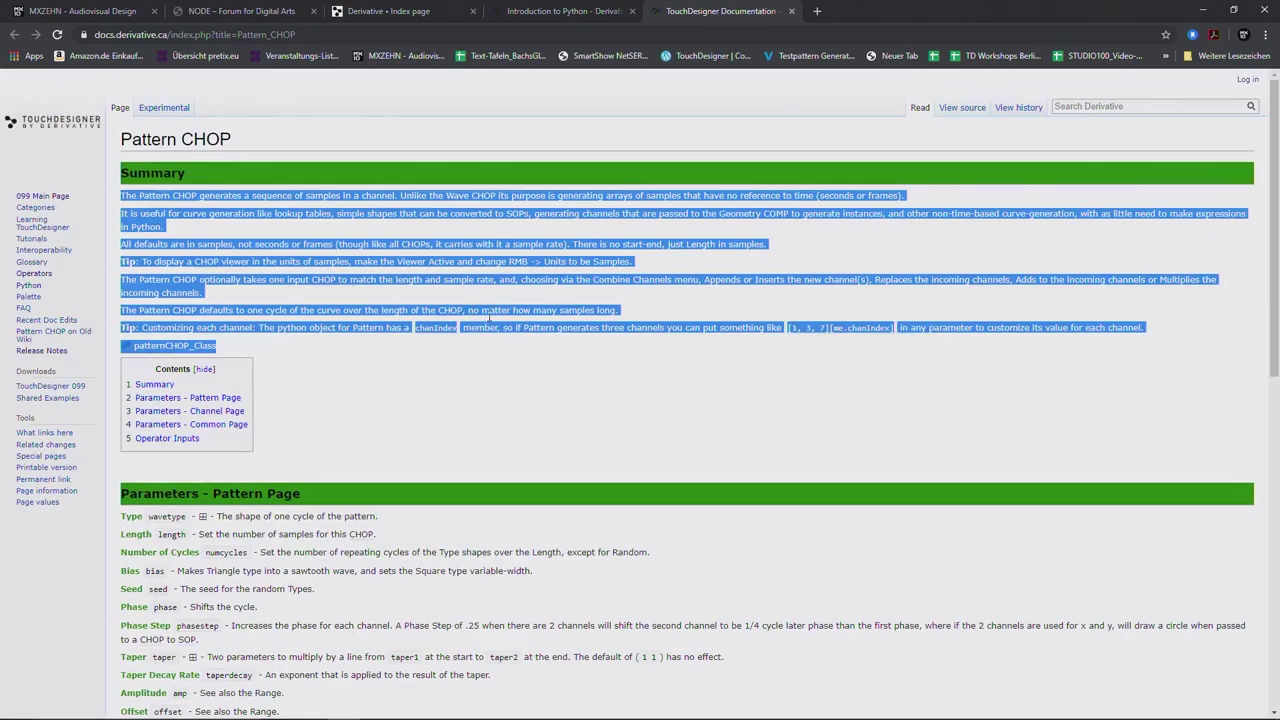
key(alt+Tab)
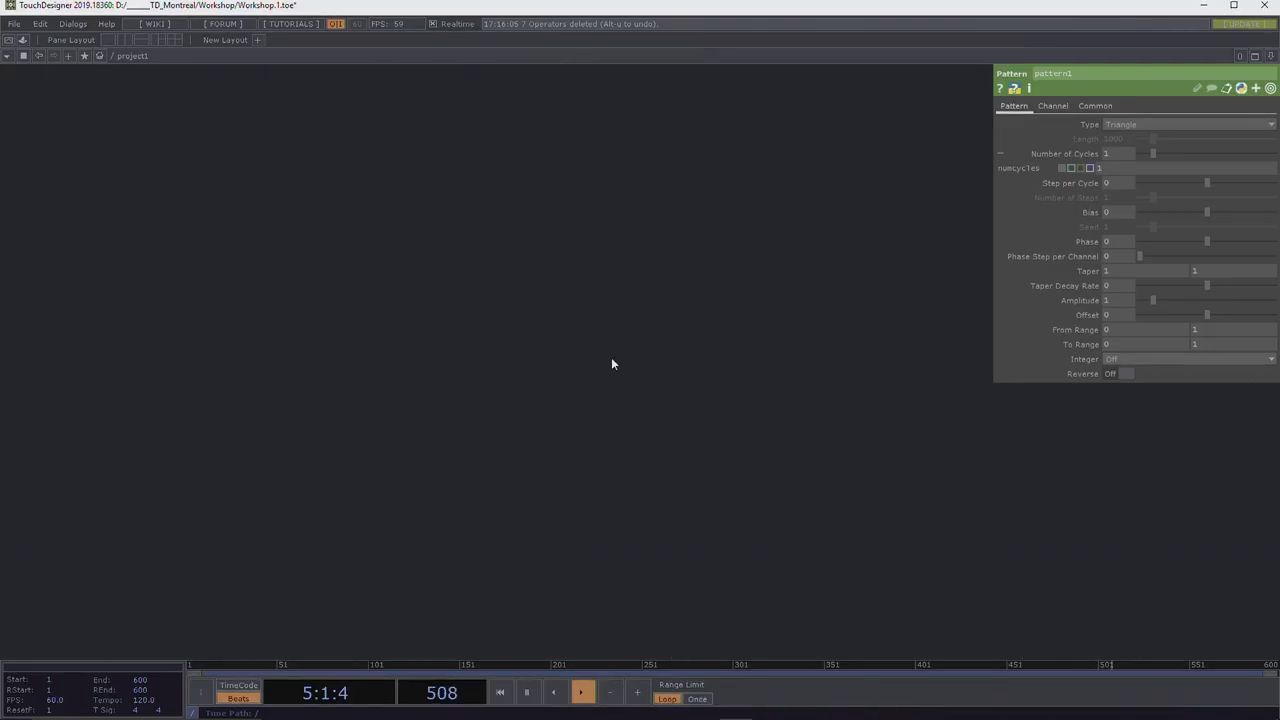
drag(611, 357, 613, 341)
scroll(612, 339, down, 2)
scroll(612, 339, up, 4)
scroll(623, 340, down, 3)
scroll(722, 394, up, 1)
scroll(634, 403, down, 3)
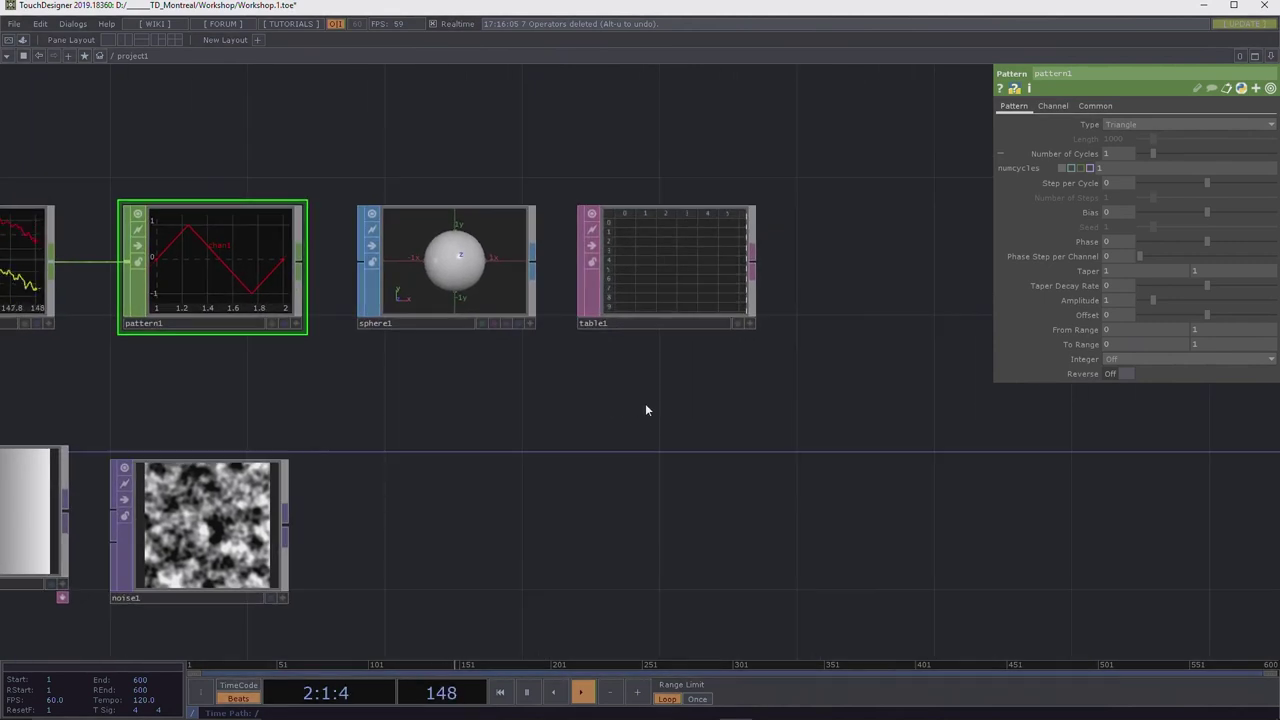
scroll(783, 420, up, 1)
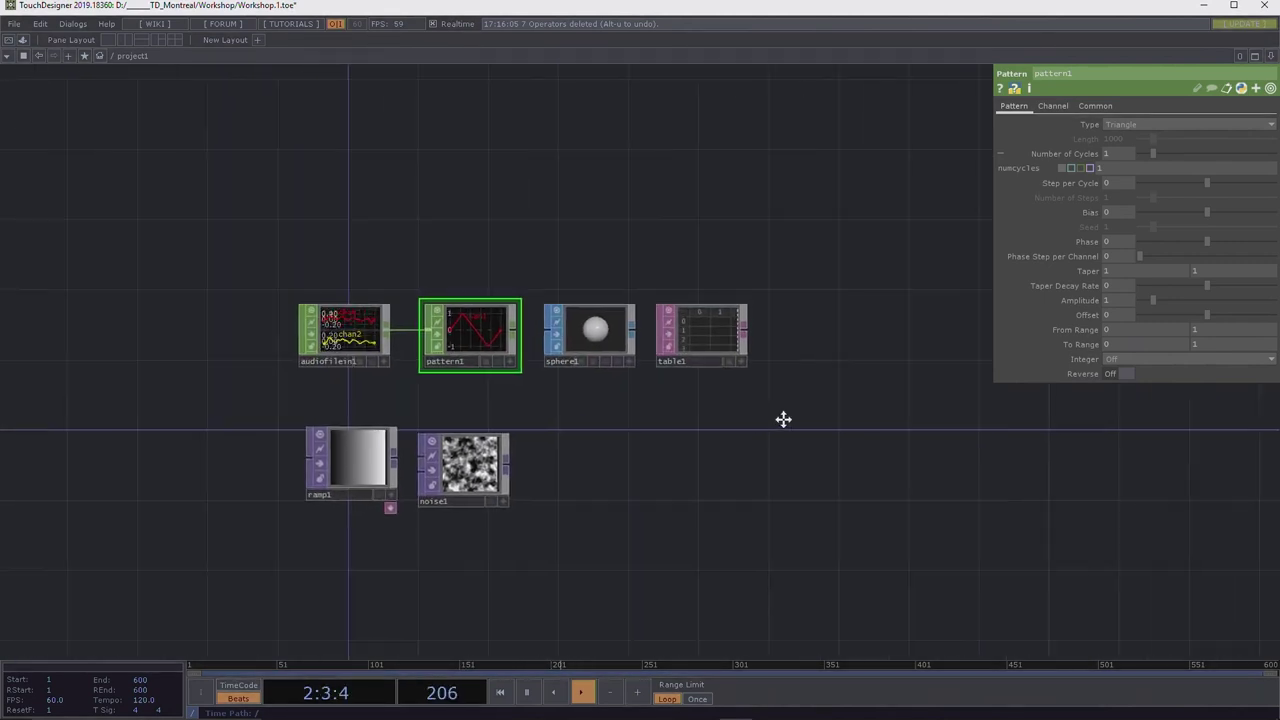
Open the Pattern CHOP's Python help, review the CHOP Class members such as numSamples, and return to TouchDesigner.
click(1015, 88)
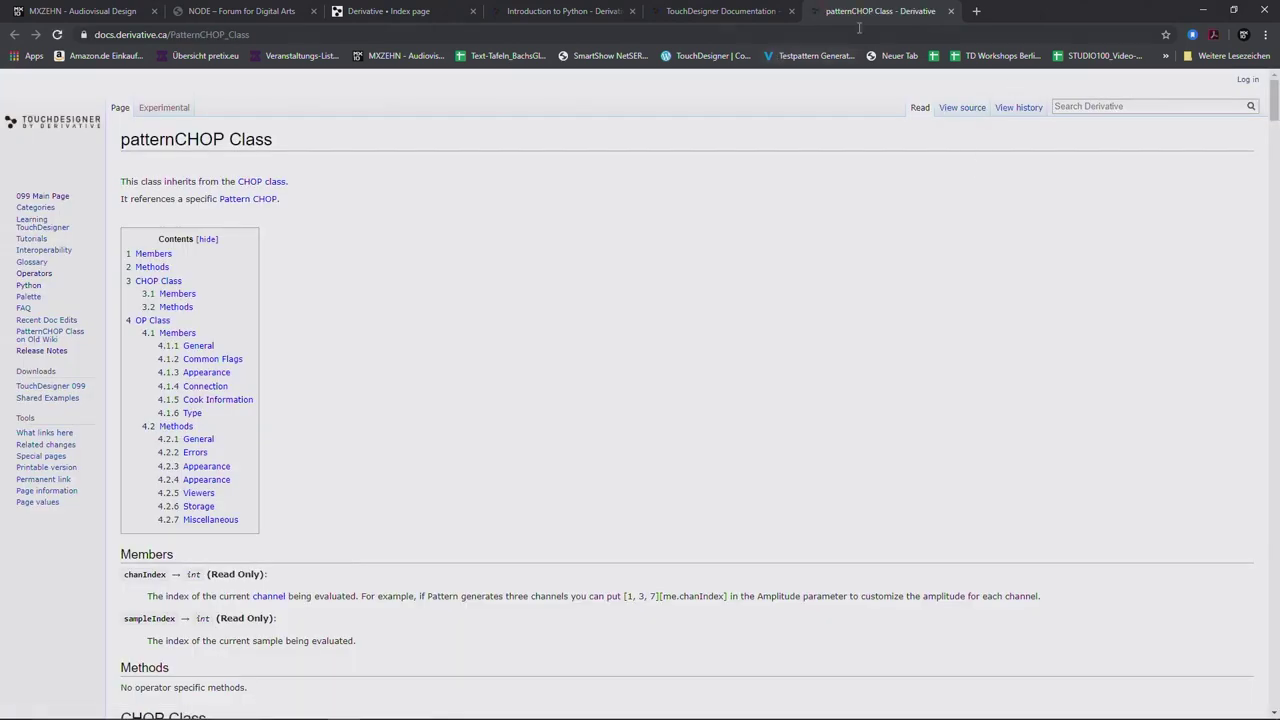
click(1200, 12)
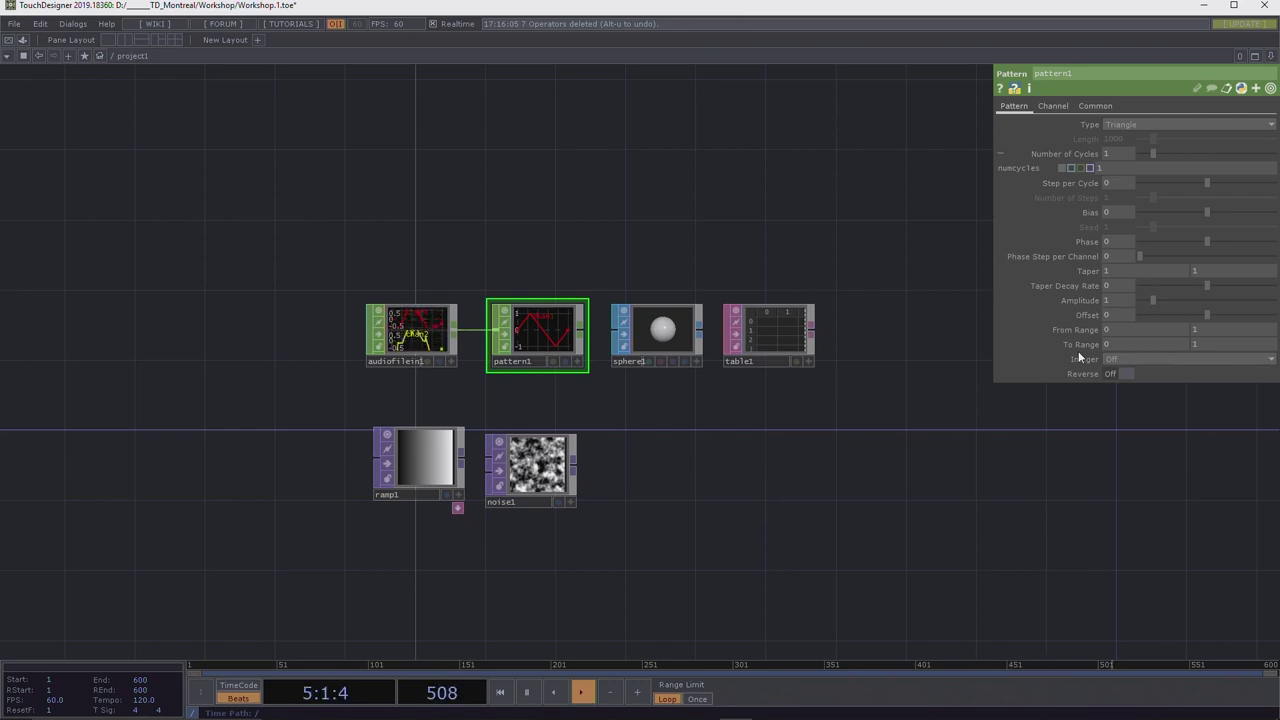
key(alt+Tab)
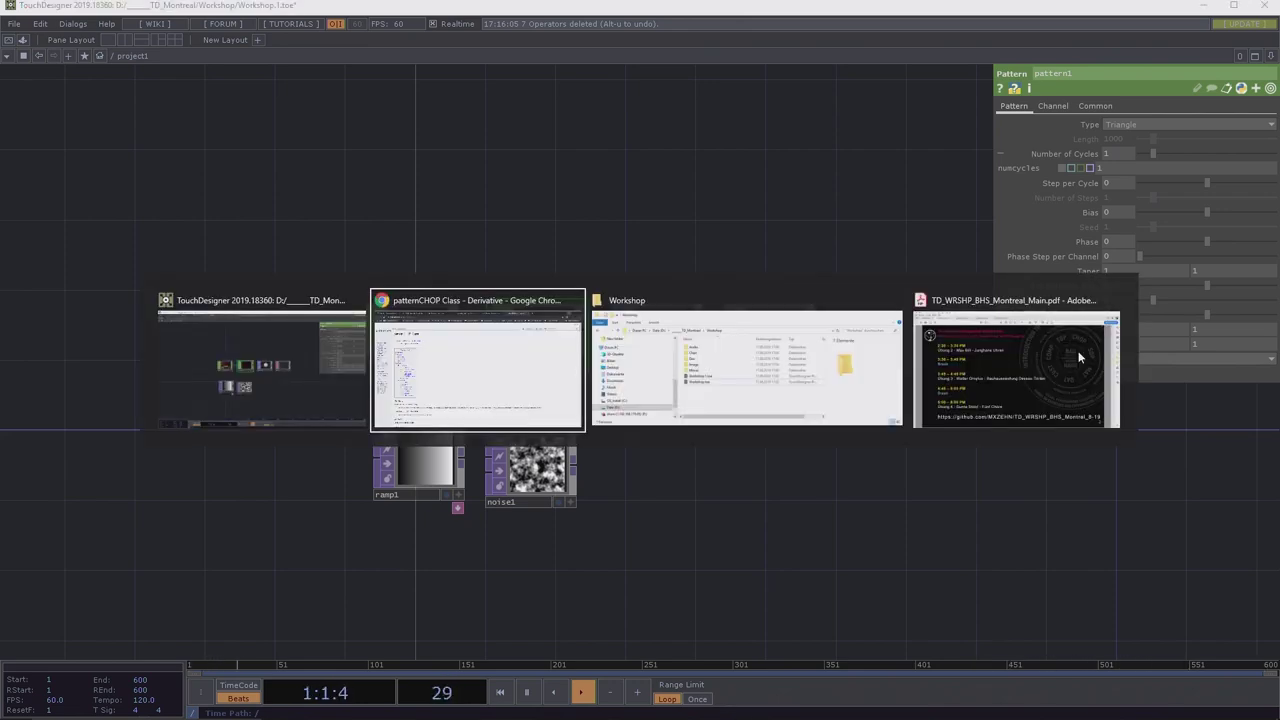
scroll(374, 318, down, 5)
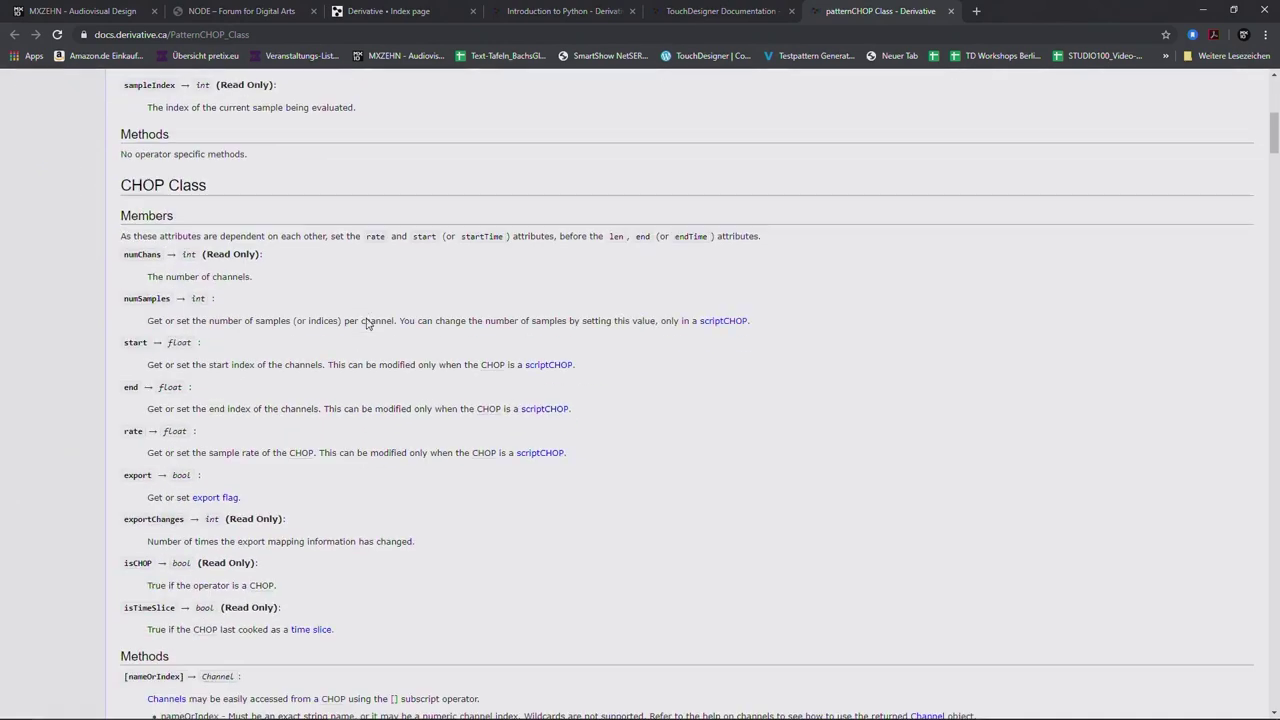
drag(133, 298, 158, 322)
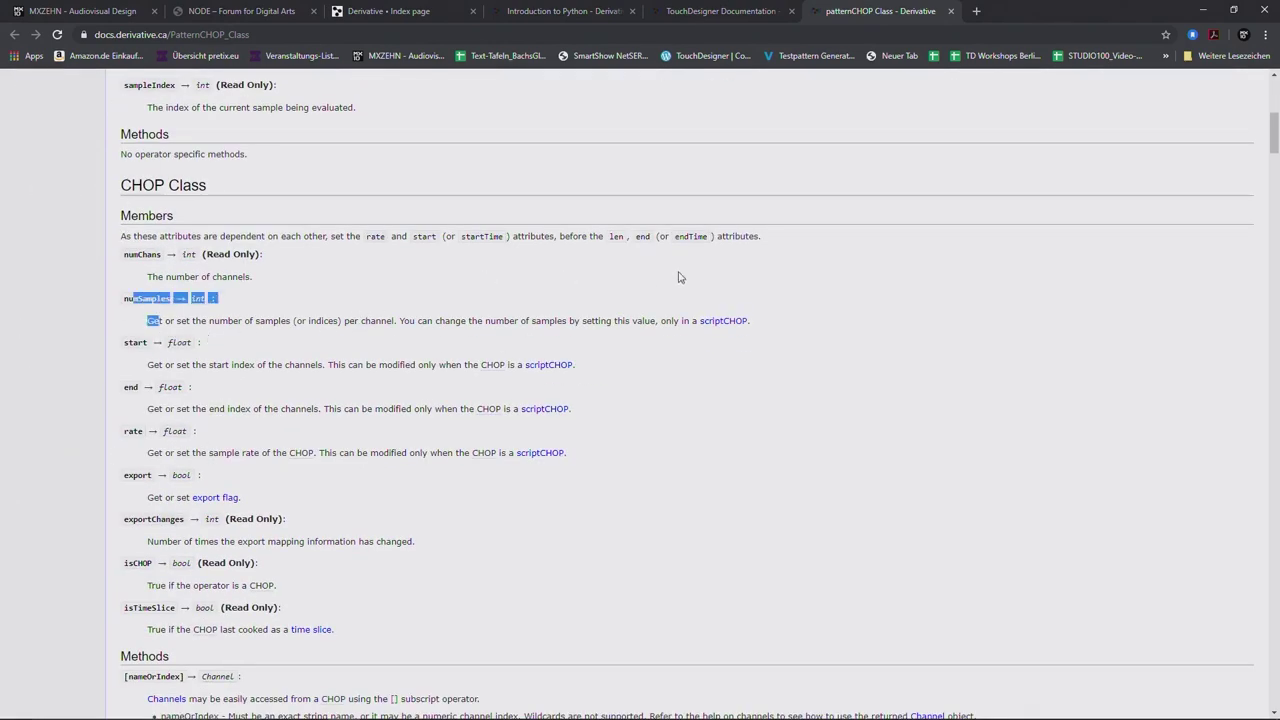
scroll(366, 468, down, 5)
scroll(363, 400, up, 4)
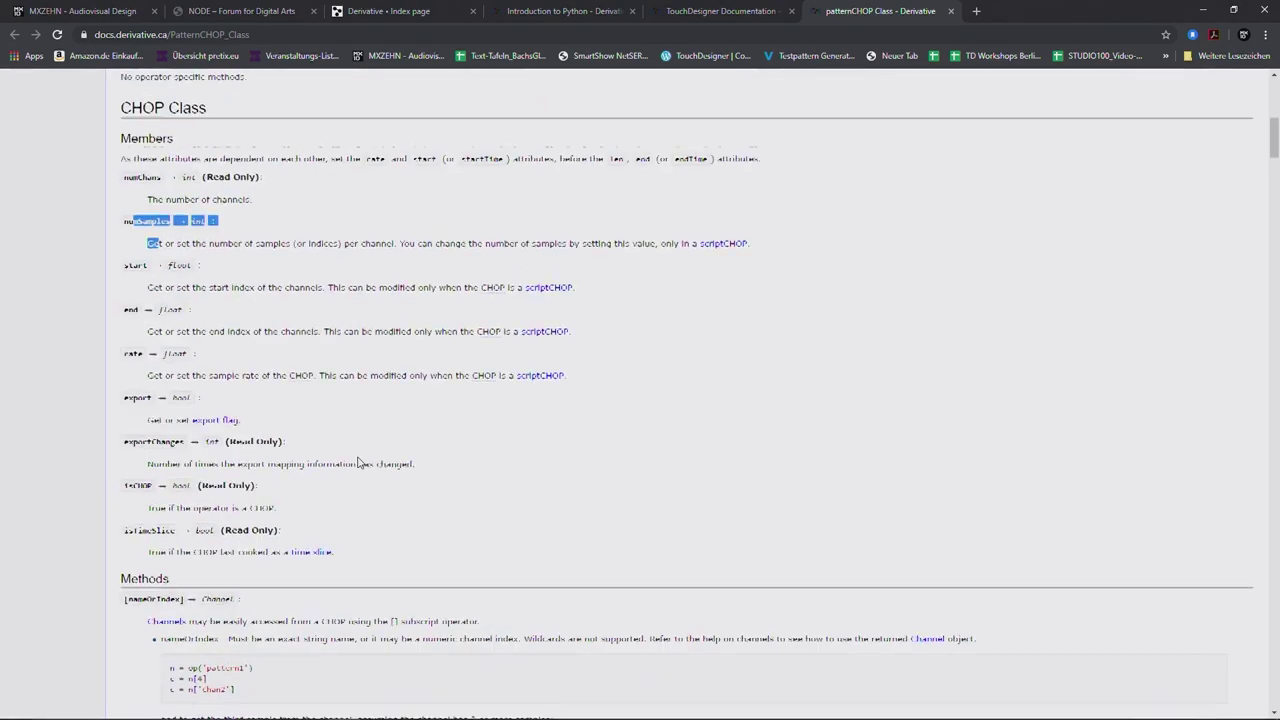
click(1203, 10)
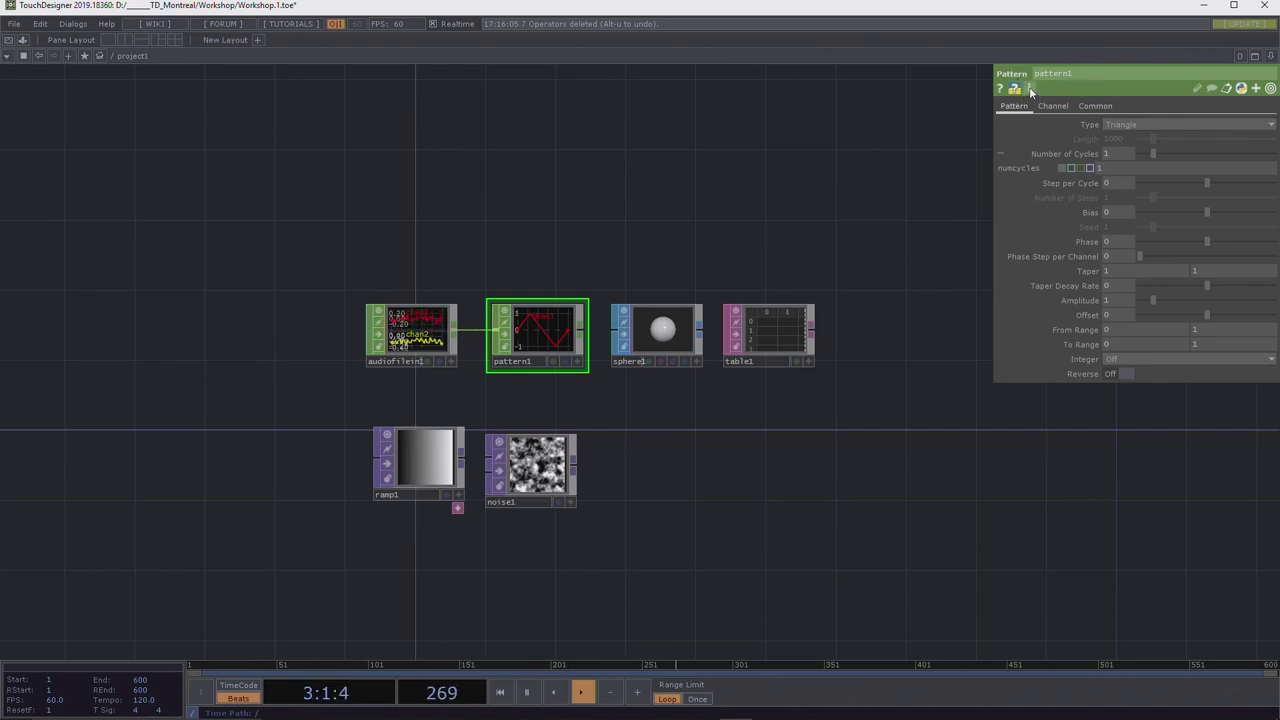
Look at the operator information of the Pattern CHOP and the Sphere SOP.
mouse_move(1031, 90)
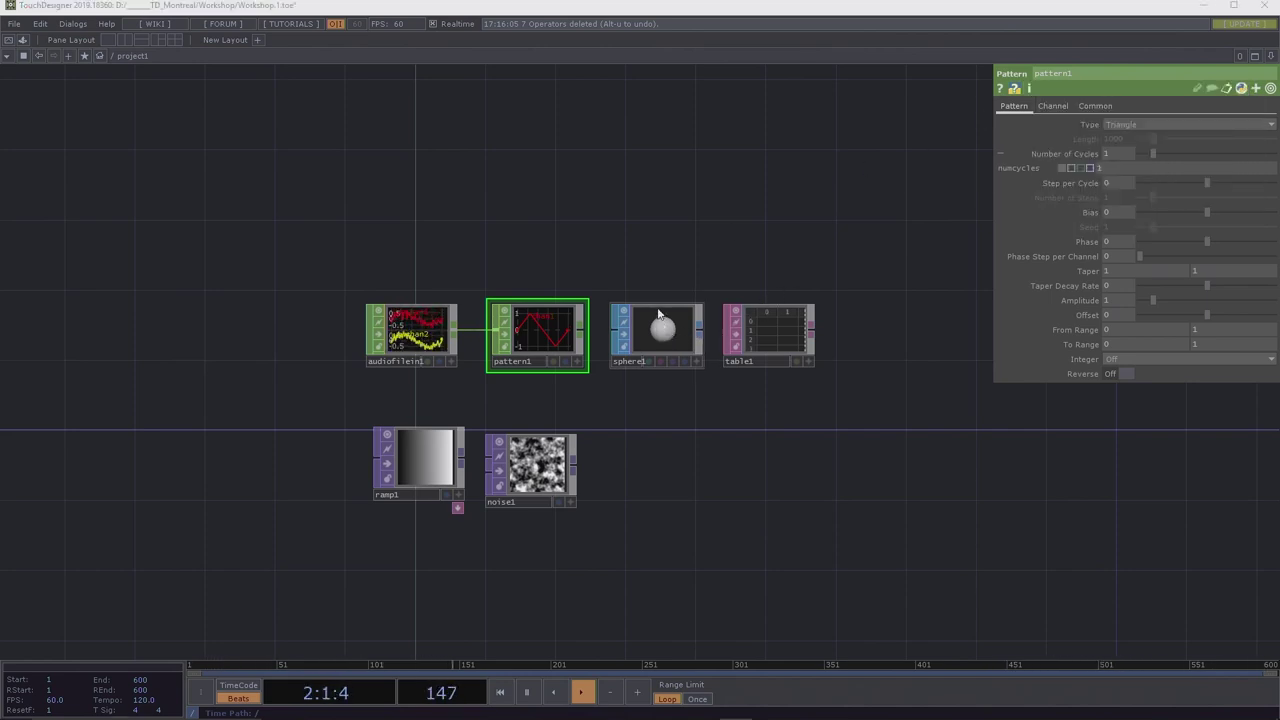
key(alt+w)
click(1004, 155)
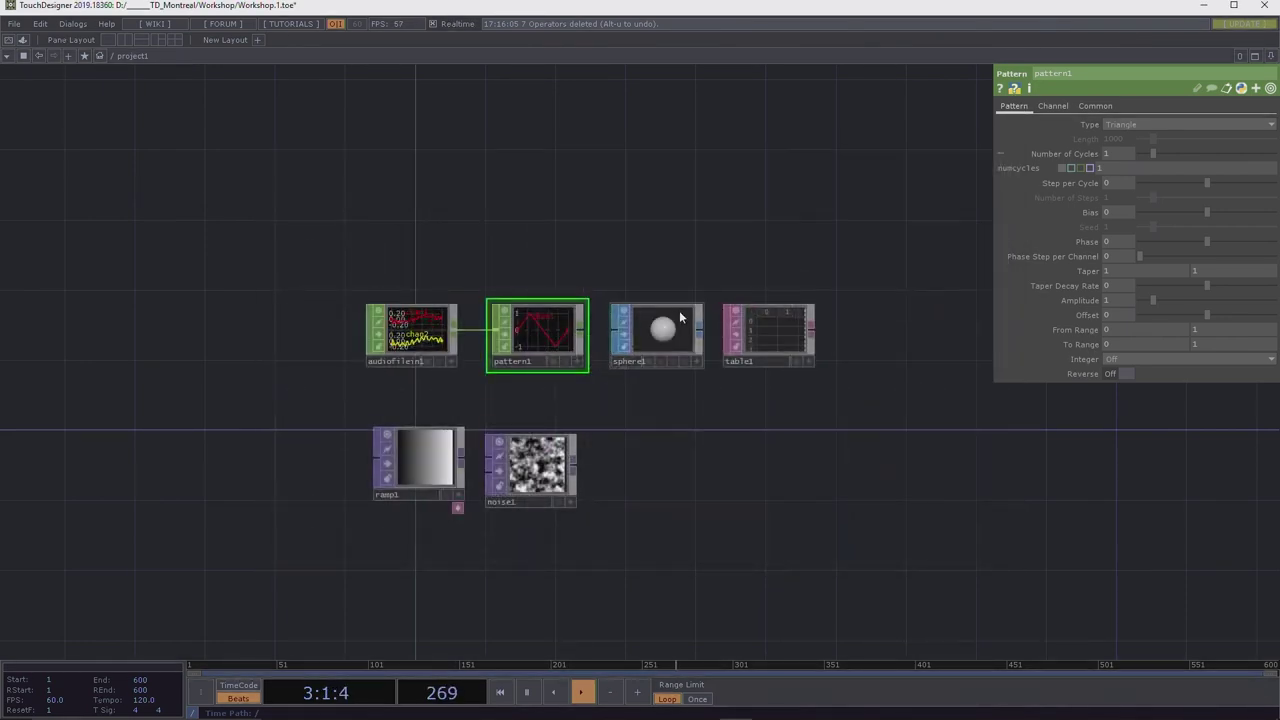
right_click(668, 326)
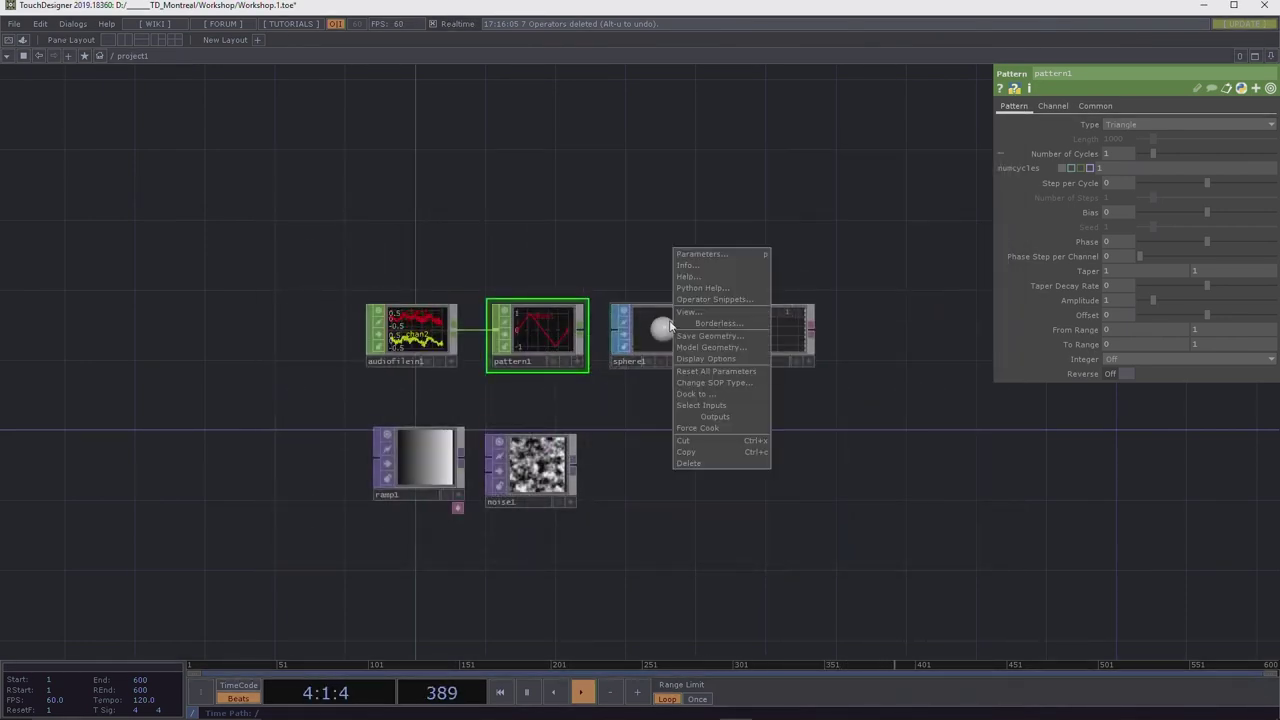
click(714, 262)
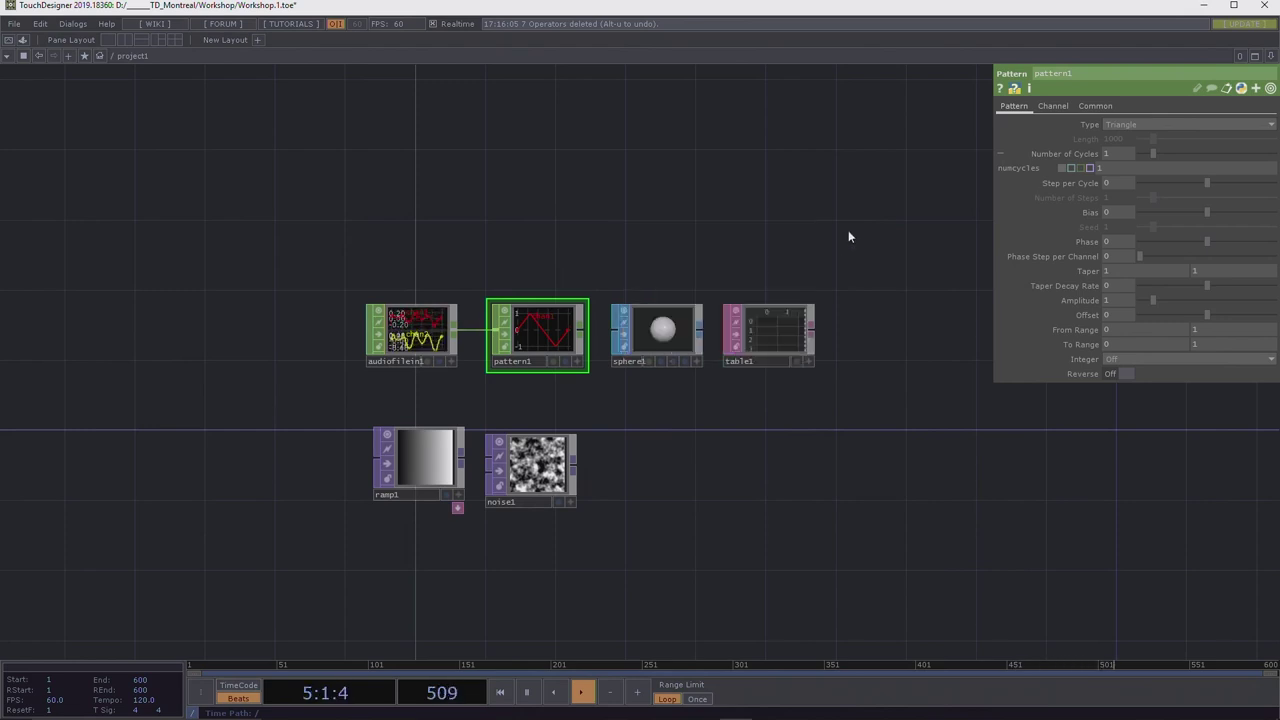
Show the tag and comment fields for the Pattern CHOP.
click(1195, 89)
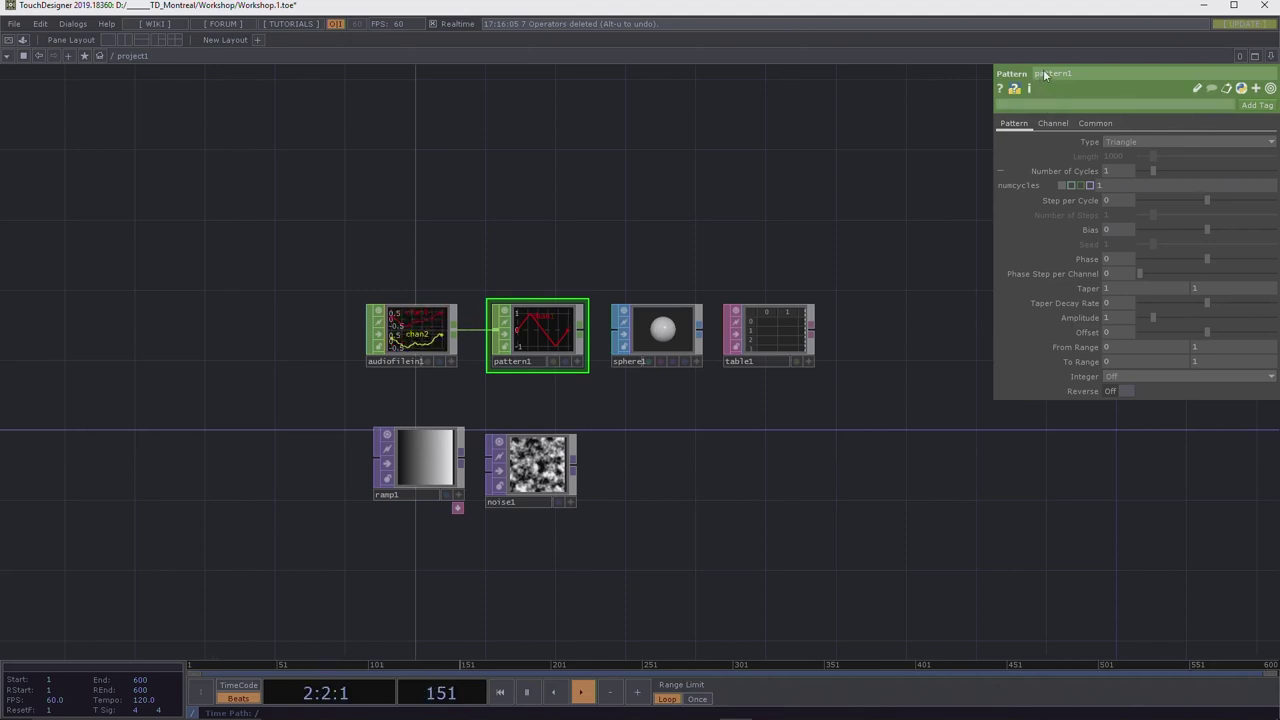
click(1210, 89)
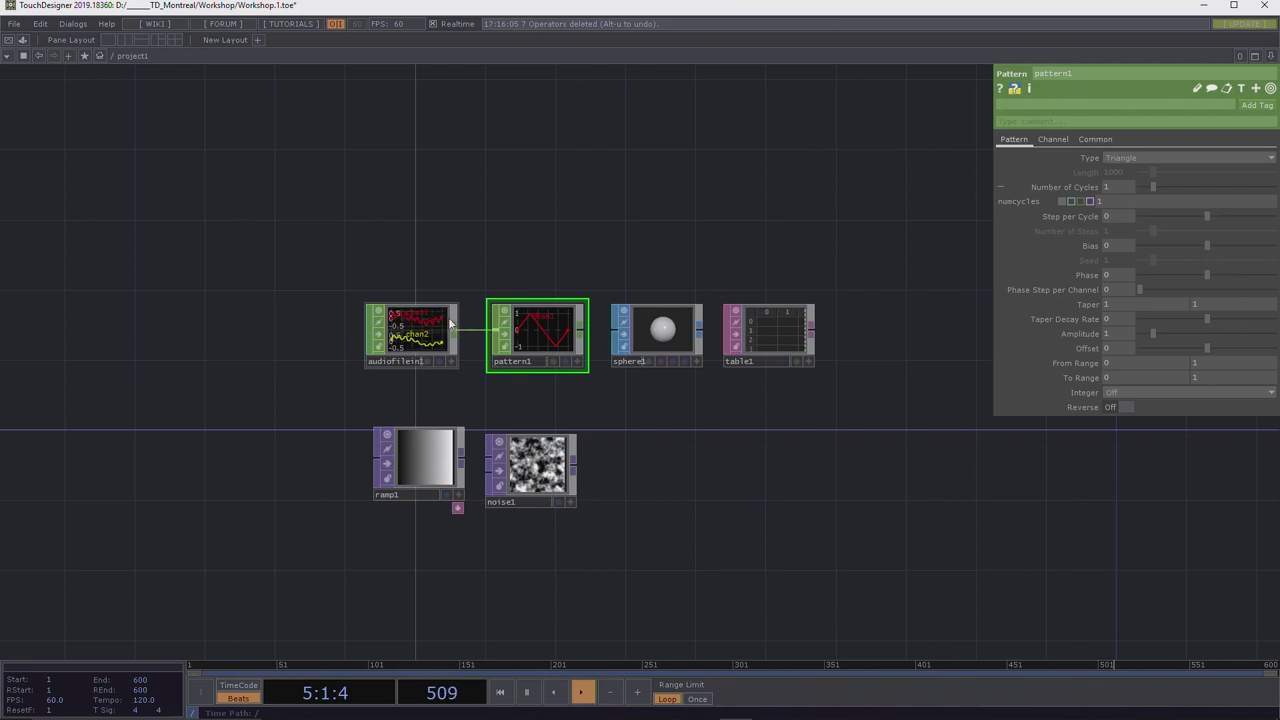
Expand and collapse all the Pattern CHOP's parameters, and switch the display of non-default parameters only on and off.
click(1256, 90)
click(1256, 90)
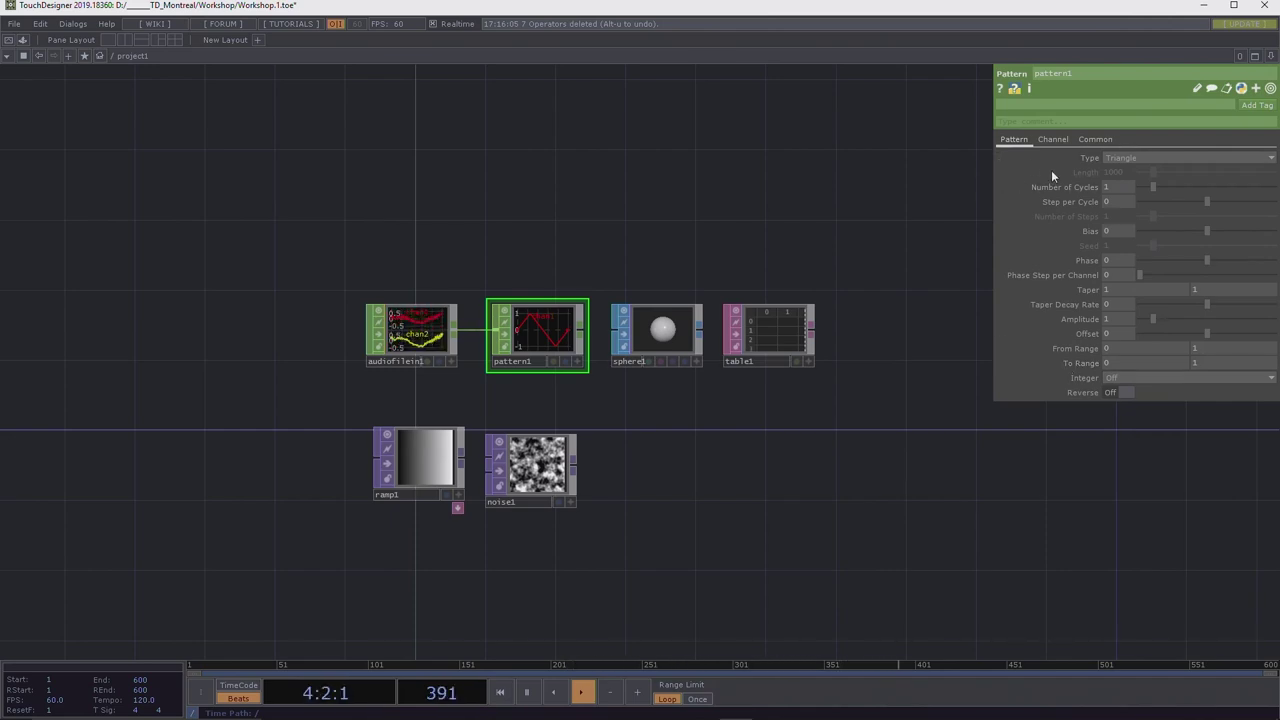
click(1257, 90)
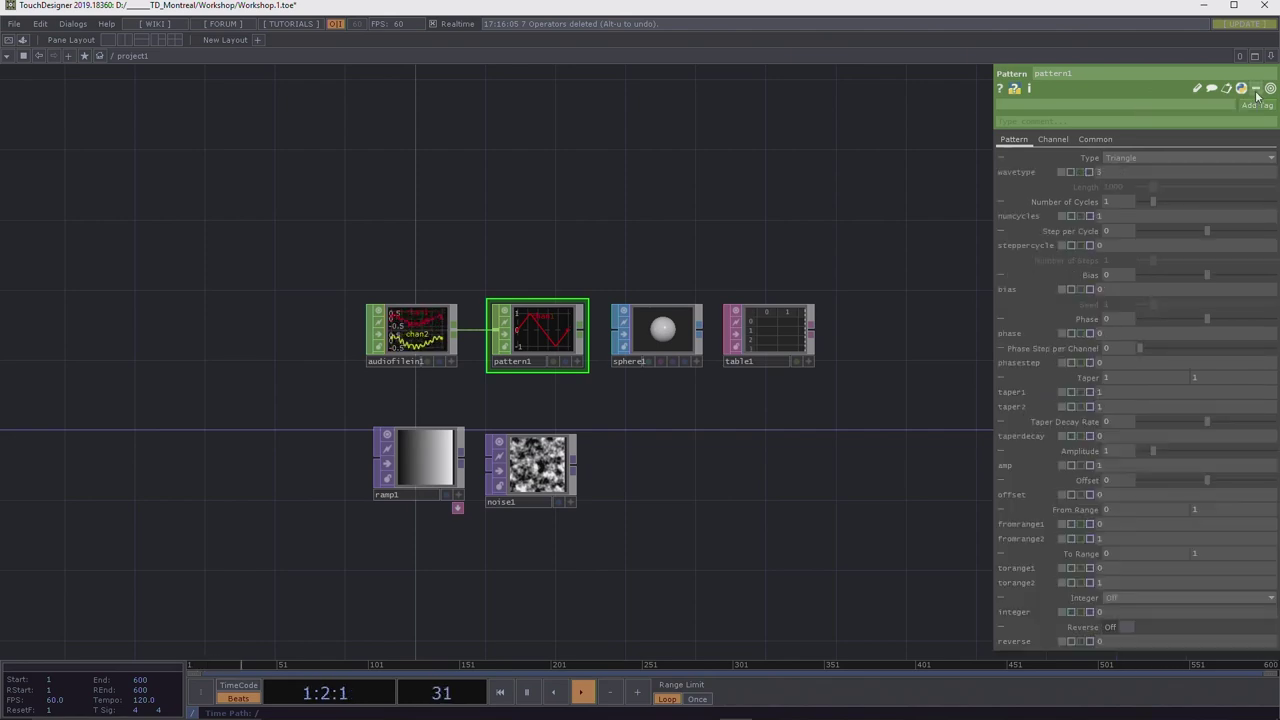
click(1257, 90)
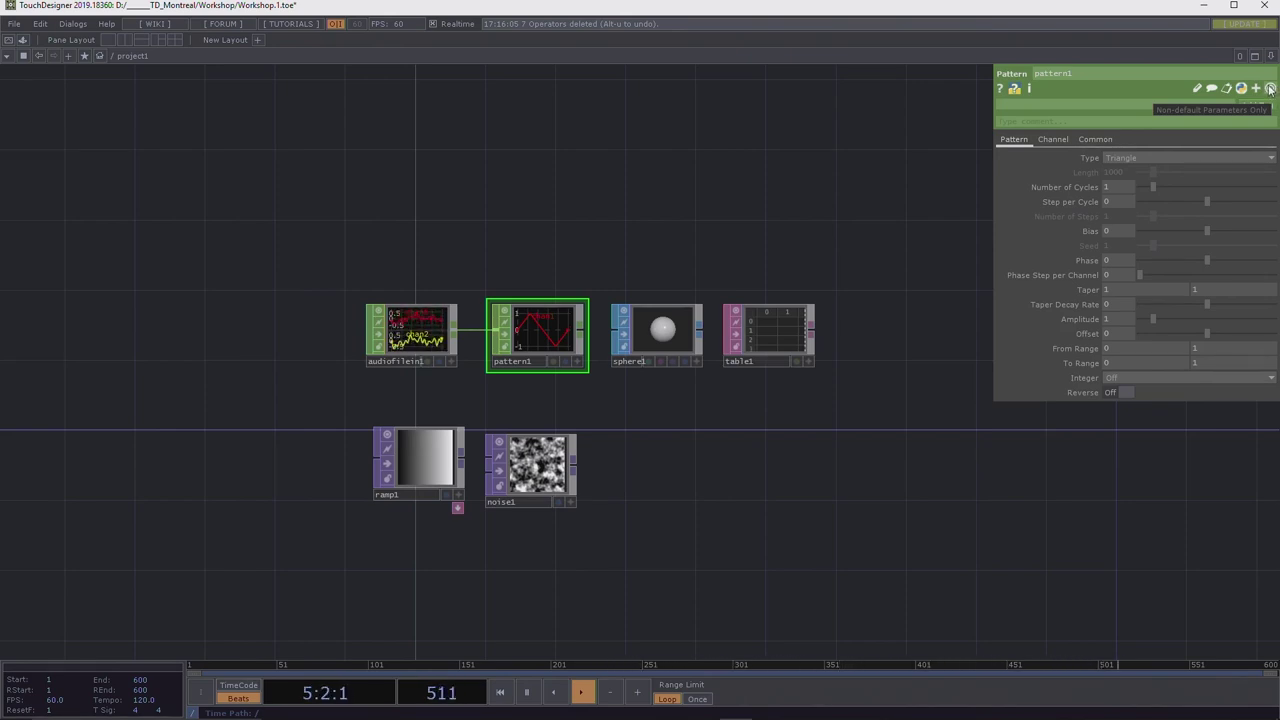
click(1270, 88)
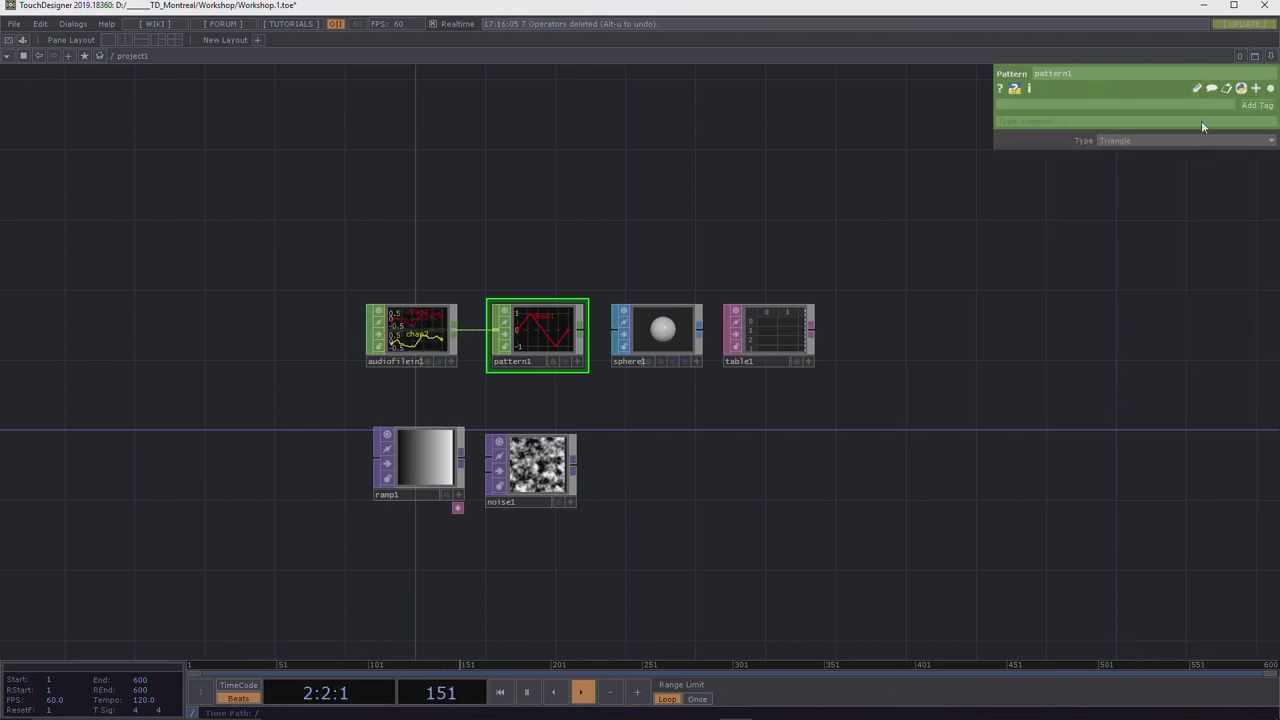
click(1270, 88)
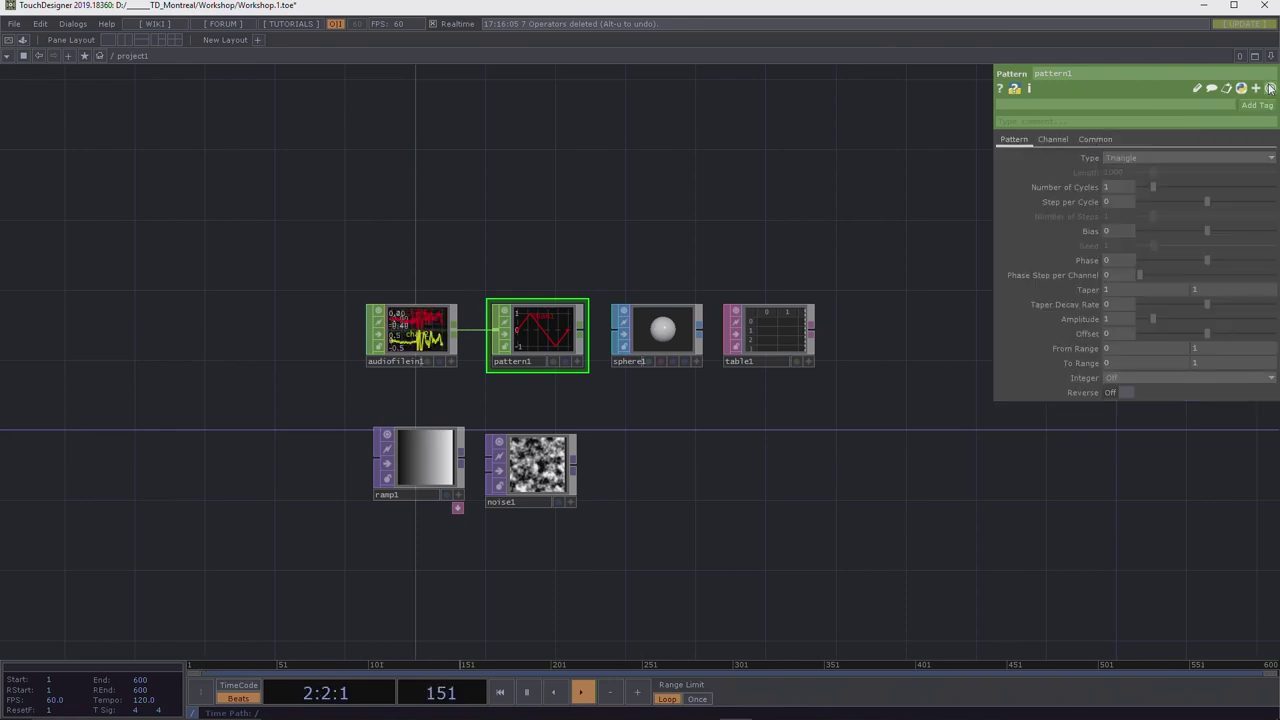
Toggle the non-default-only display of the Pattern CHOP's parameters on and off, and look through its Pattern, Channel and Common pages.
click(1270, 88)
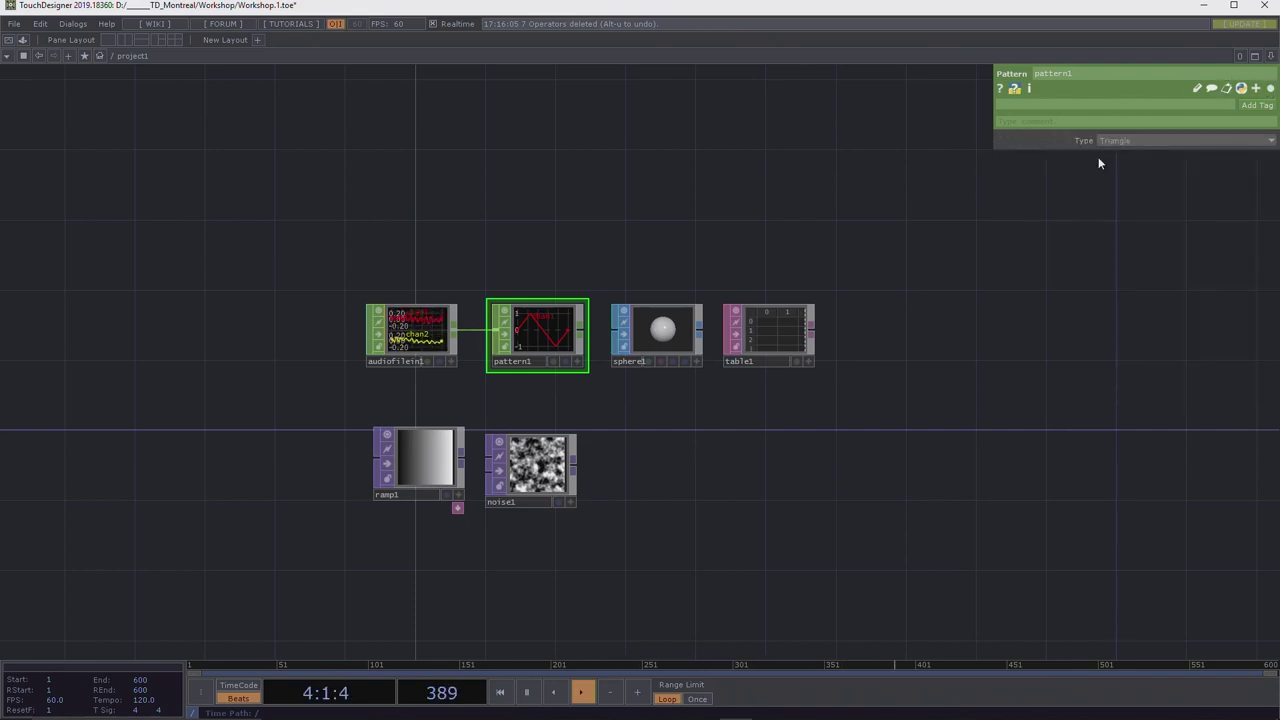
click(1270, 88)
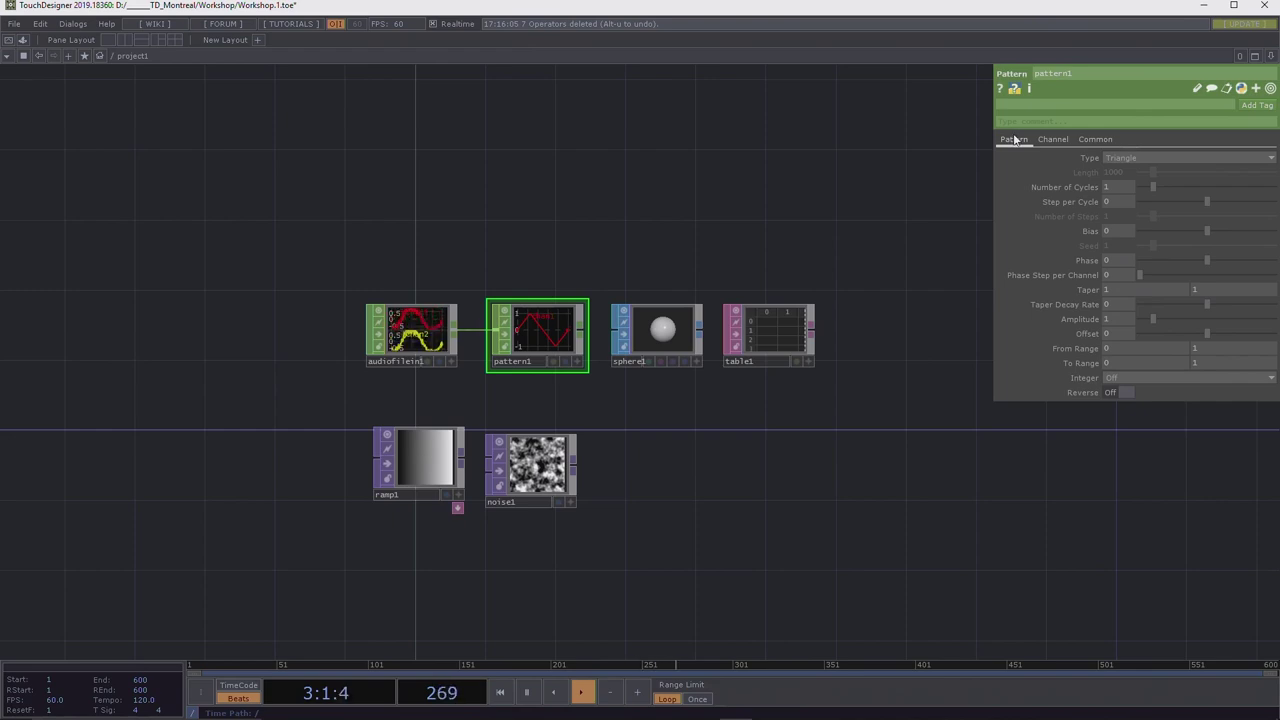
click(1053, 139)
click(1092, 139)
click(1053, 139)
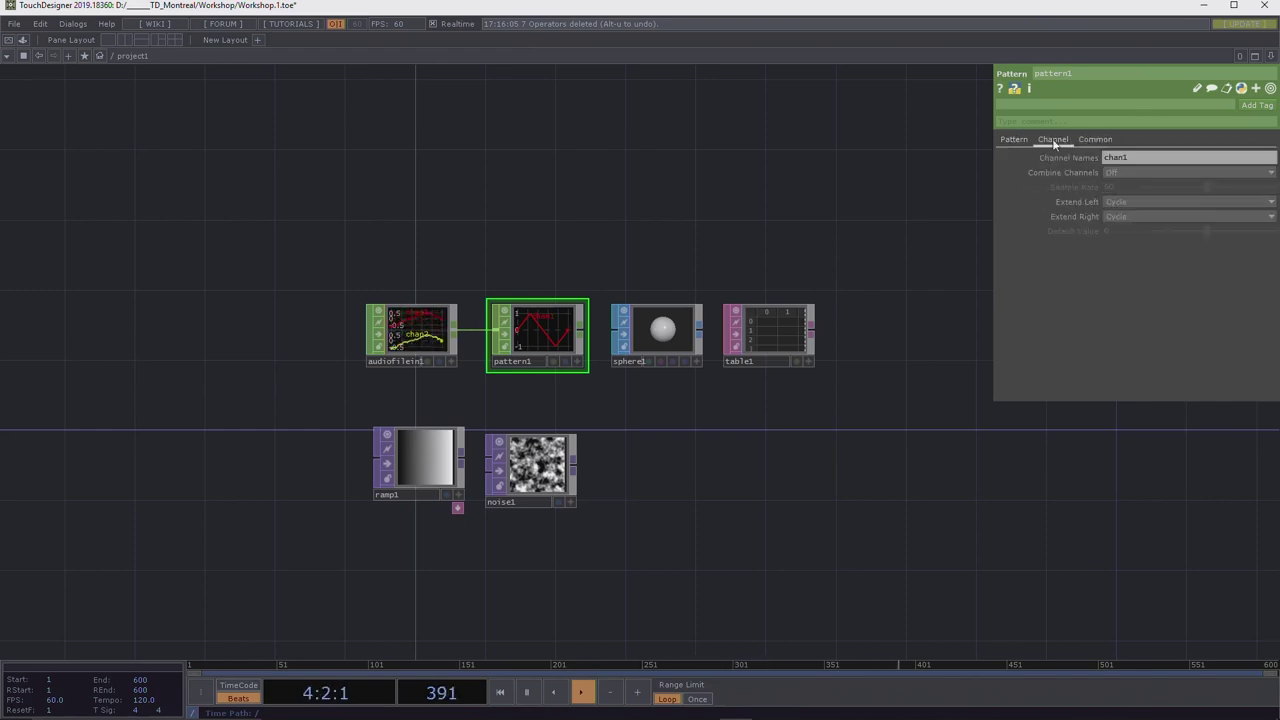
click(1015, 139)
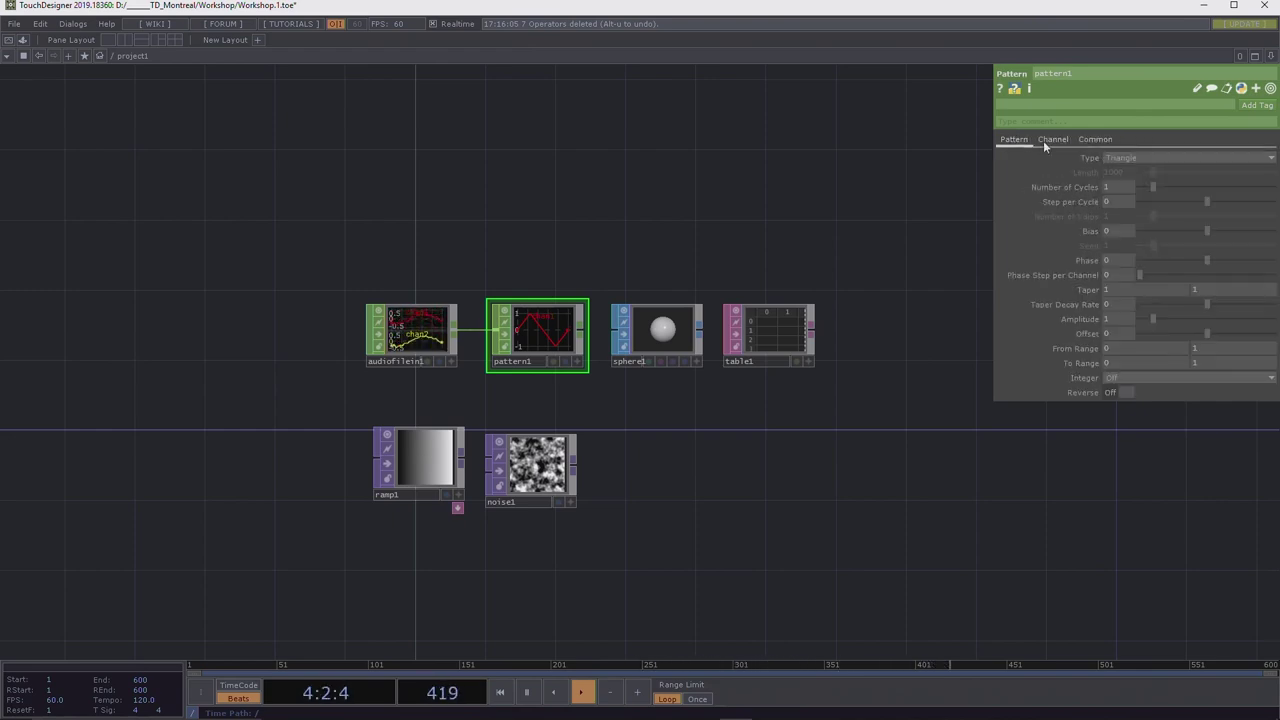
click(1108, 141)
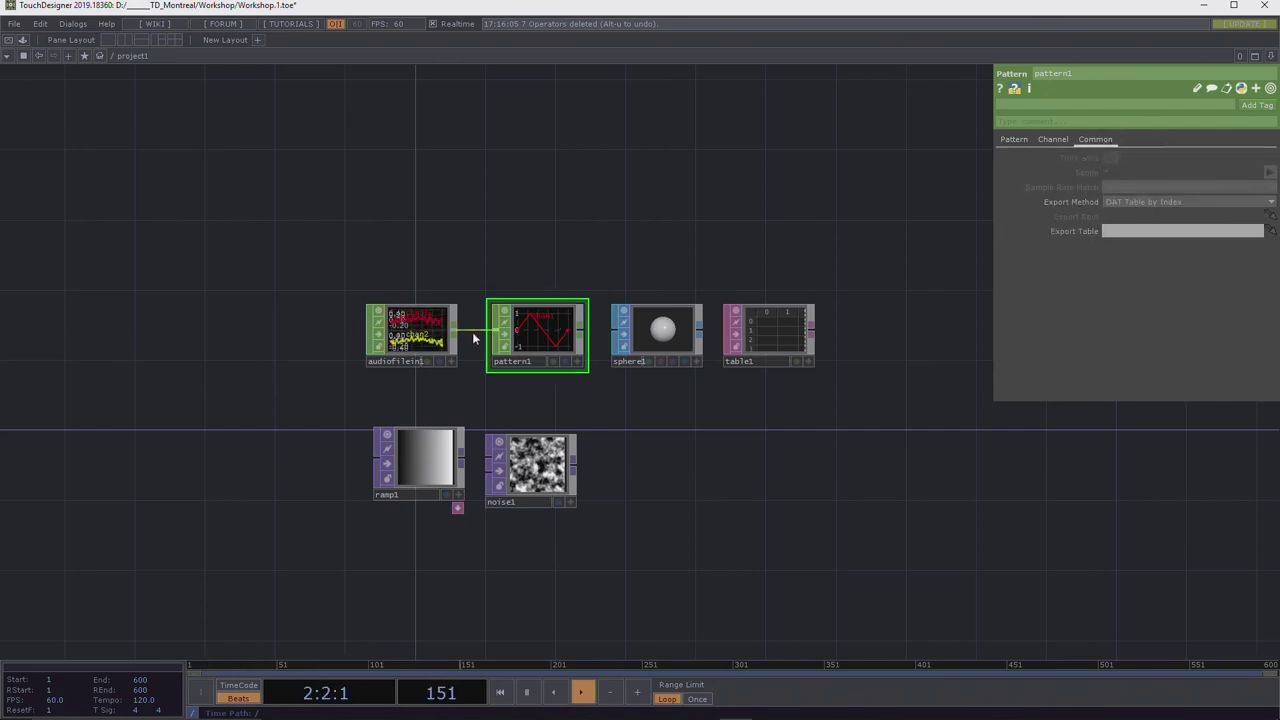
Compare the parameter pages of the audio file, pattern, sphere, table, ramp and noise operators, ending with the Noise TOP's Common page.
click(410, 335)
click(530, 332)
click(660, 333)
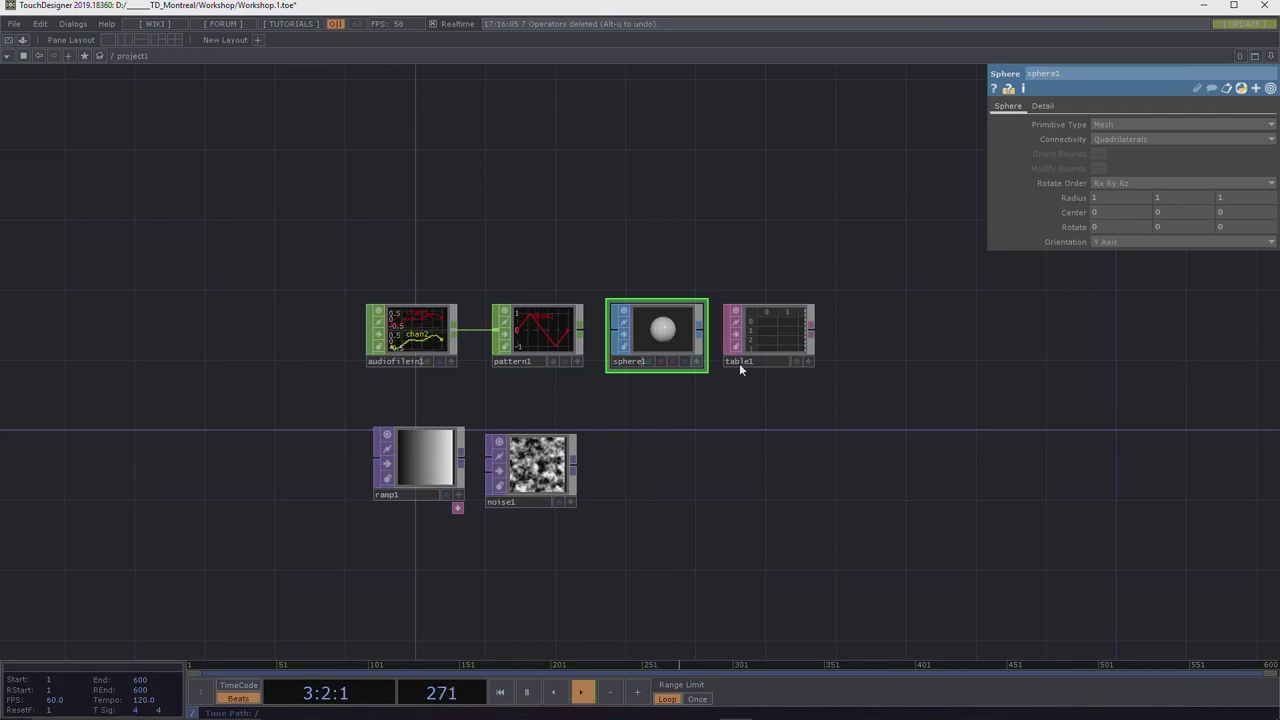
click(758, 328)
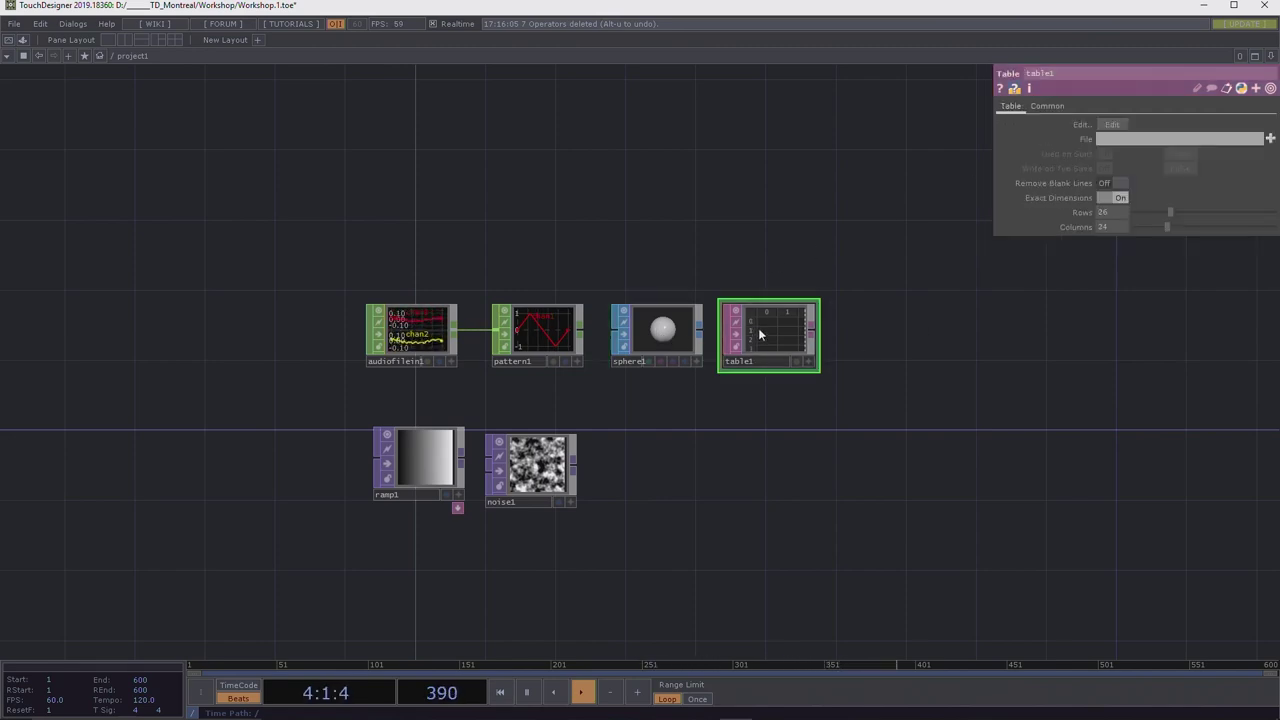
click(423, 452)
click(513, 460)
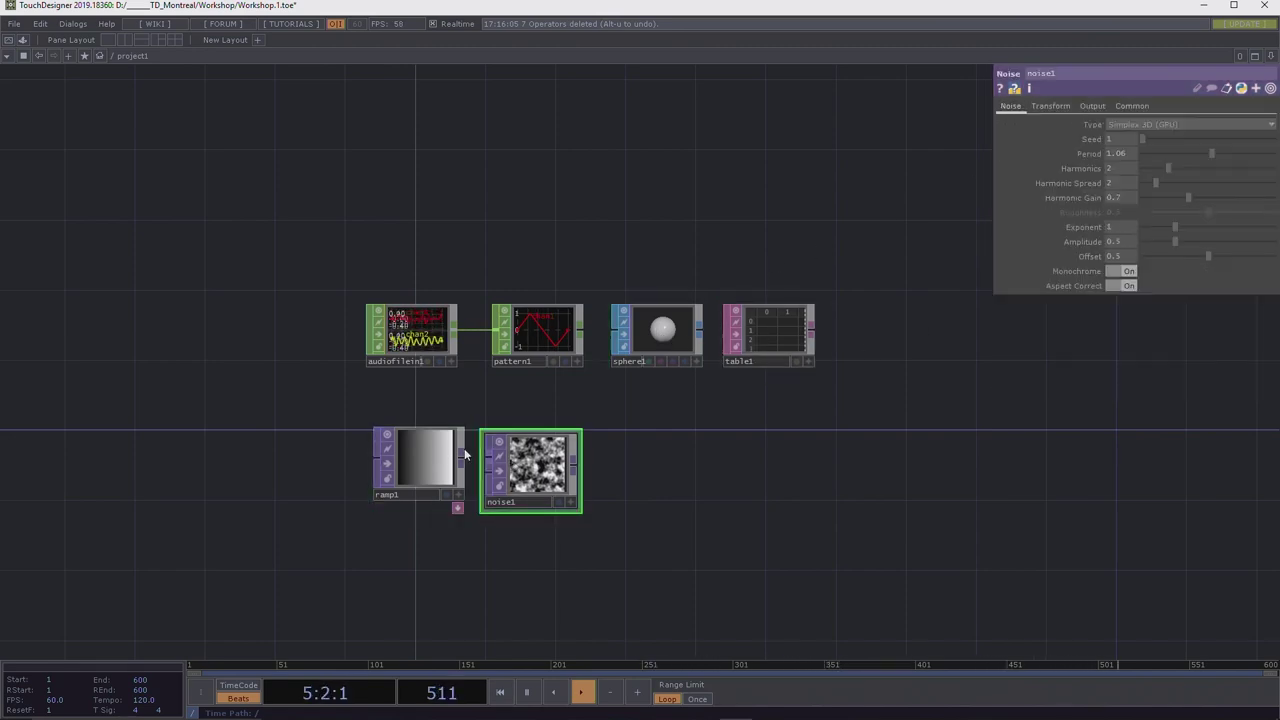
click(445, 452)
click(515, 455)
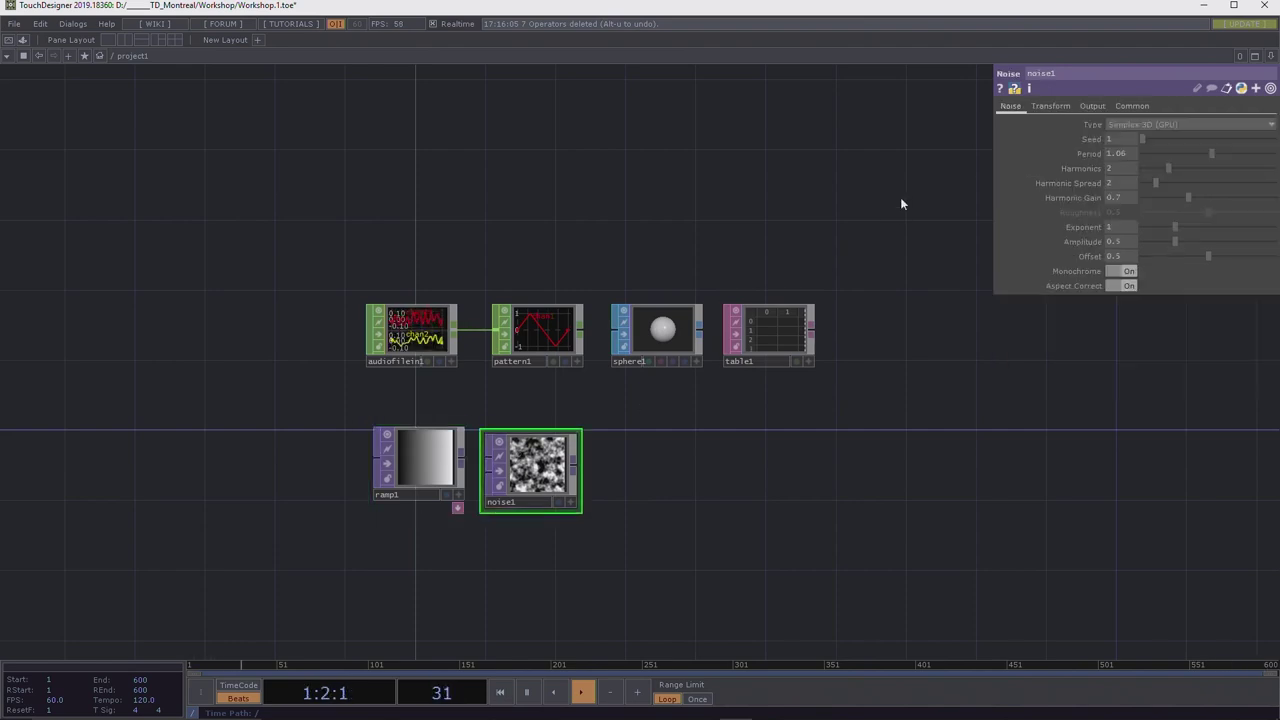
click(1131, 106)
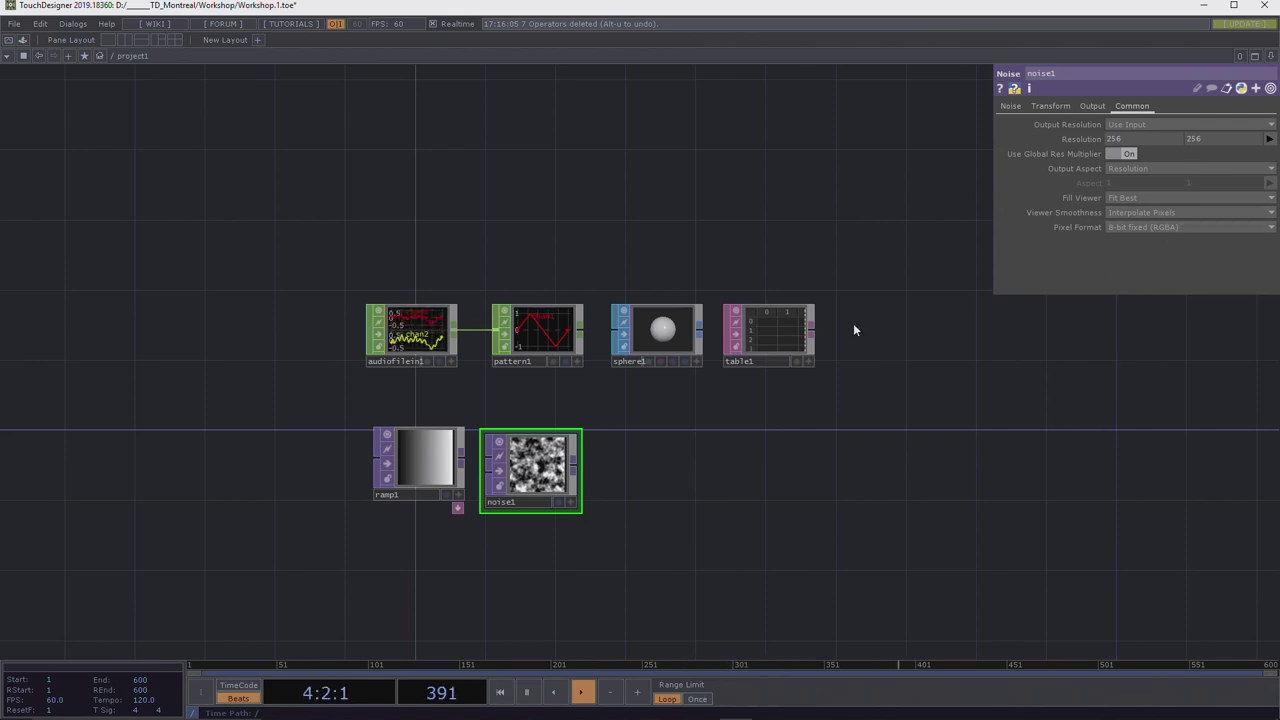
Set the Type parameter on the Pattern CHOP's Pattern page to Cosine.
click(528, 331)
click(1013, 139)
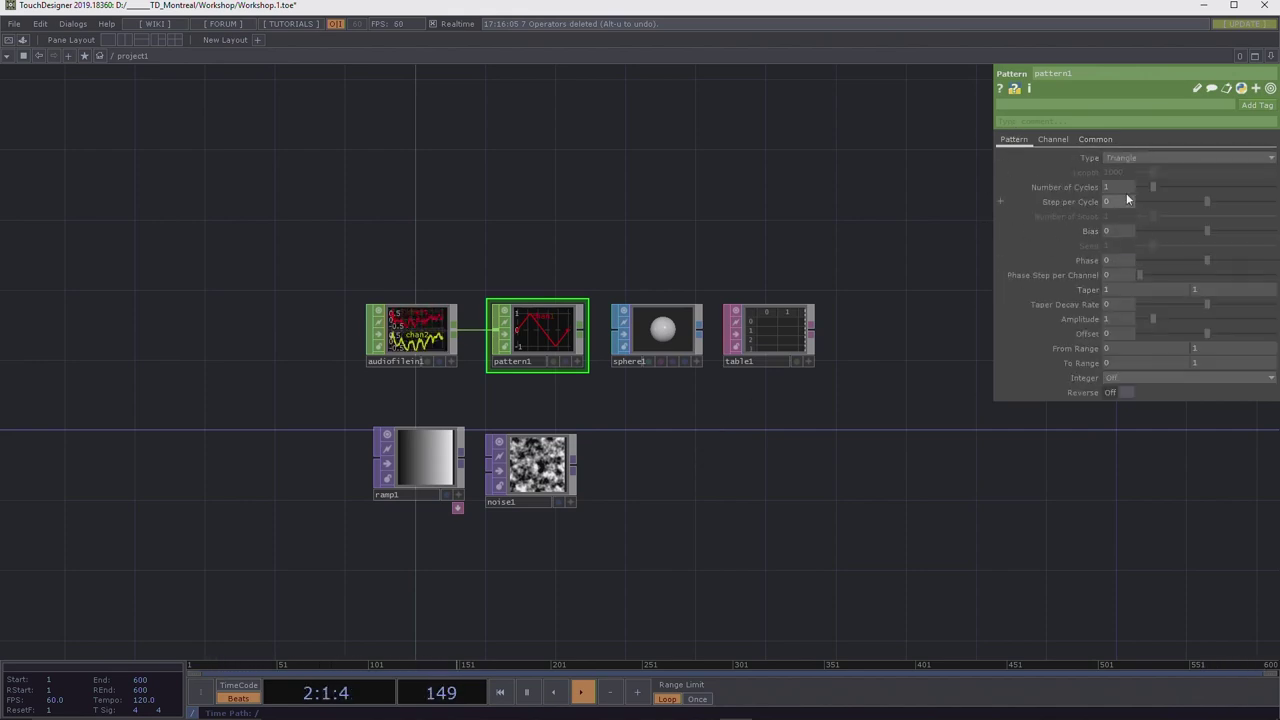
click(1129, 156)
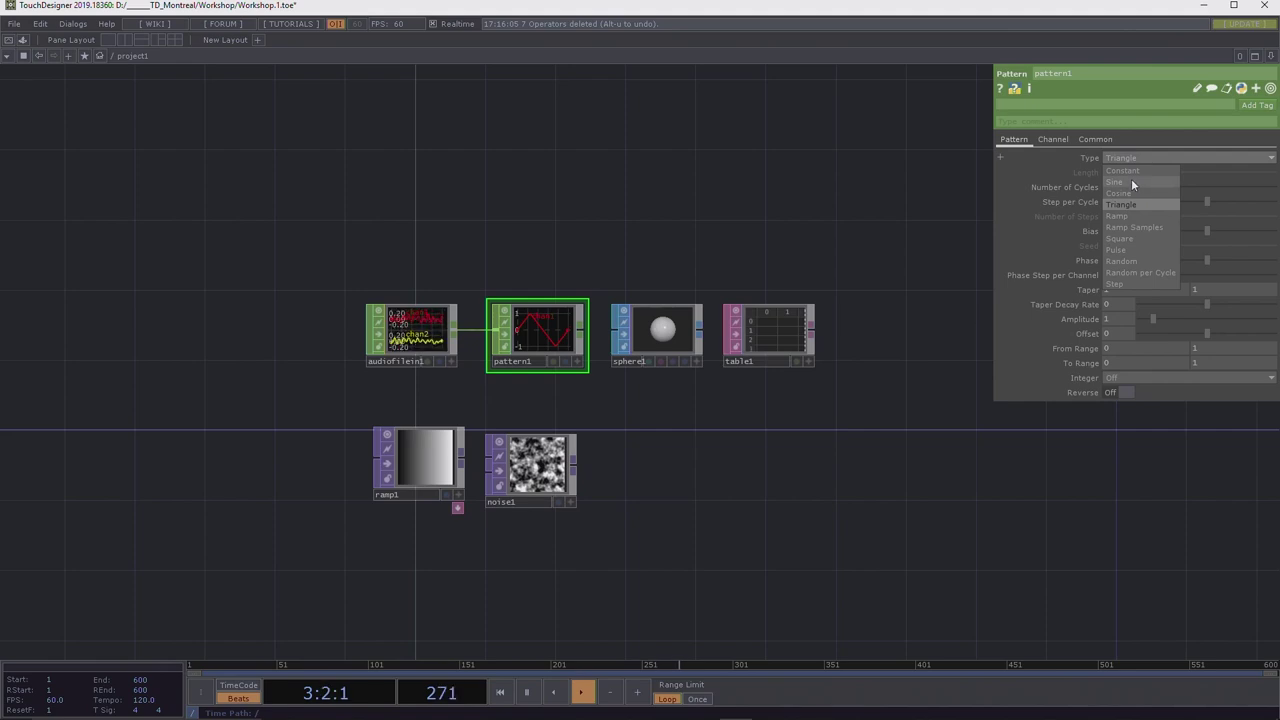
click(1120, 192)
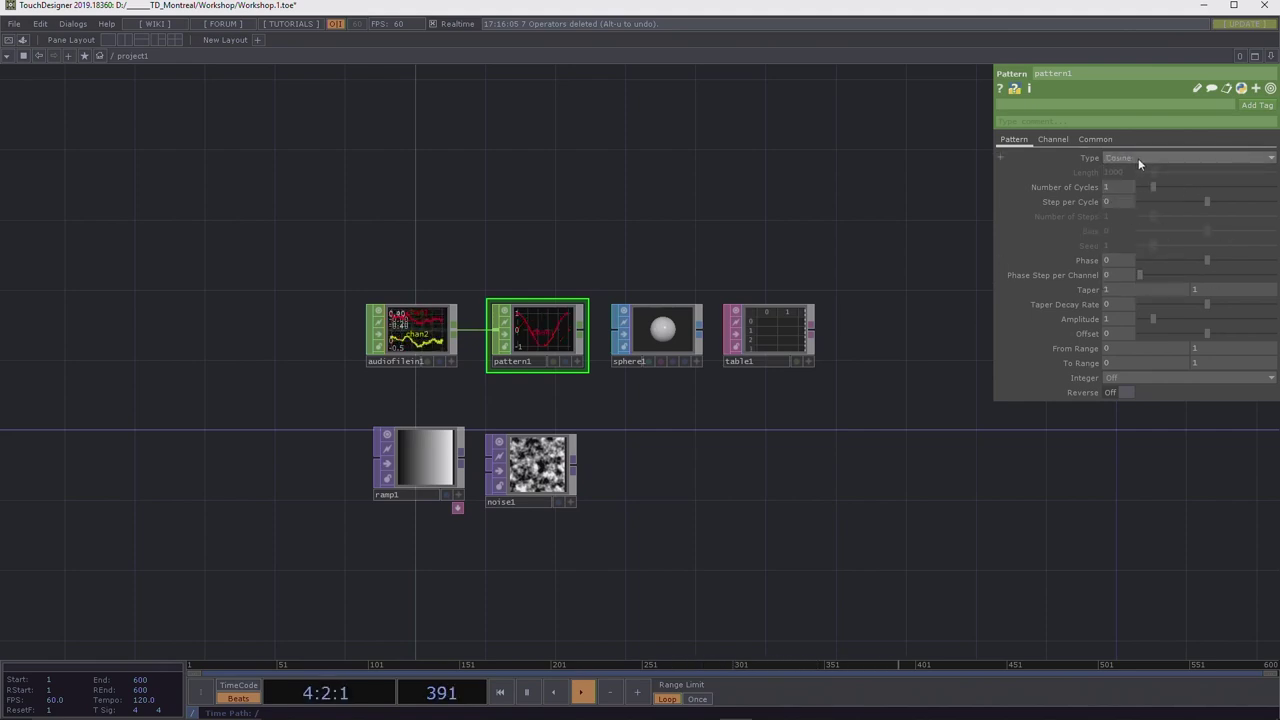
Expand the Pattern CHOP's Type parameter and set its wavetype value to 3.
click(1002, 157)
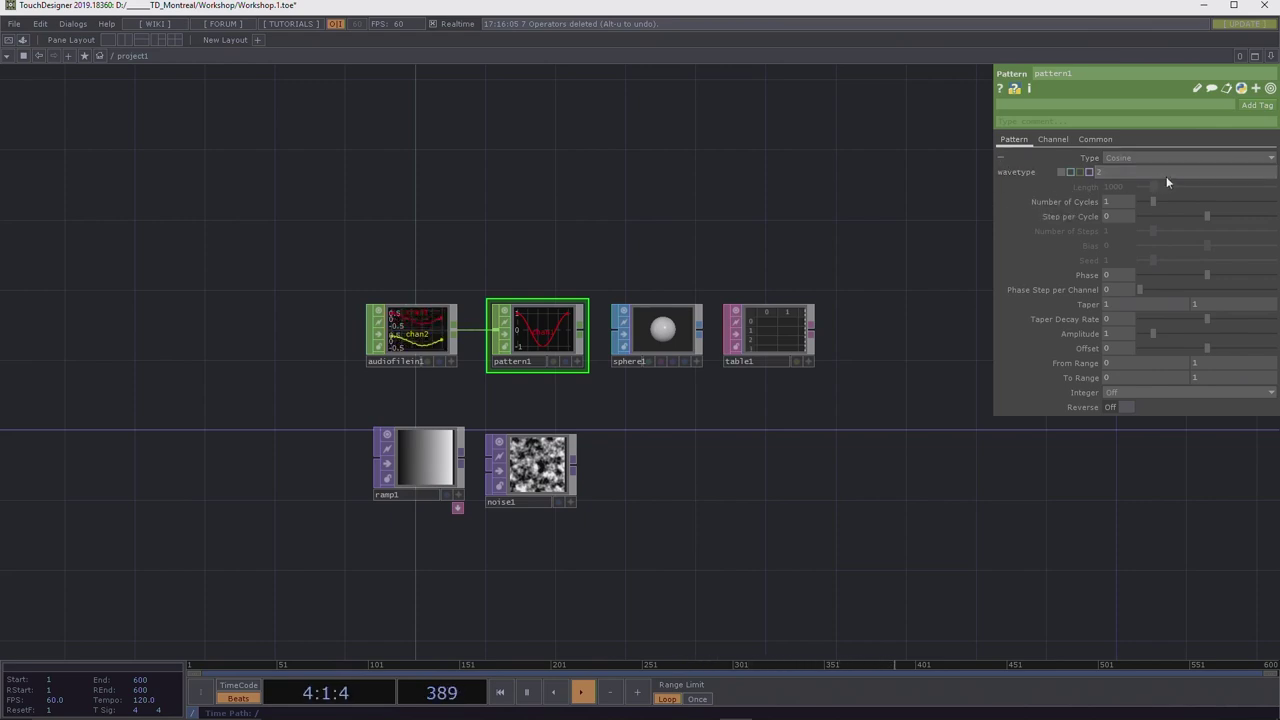
click(1104, 168)
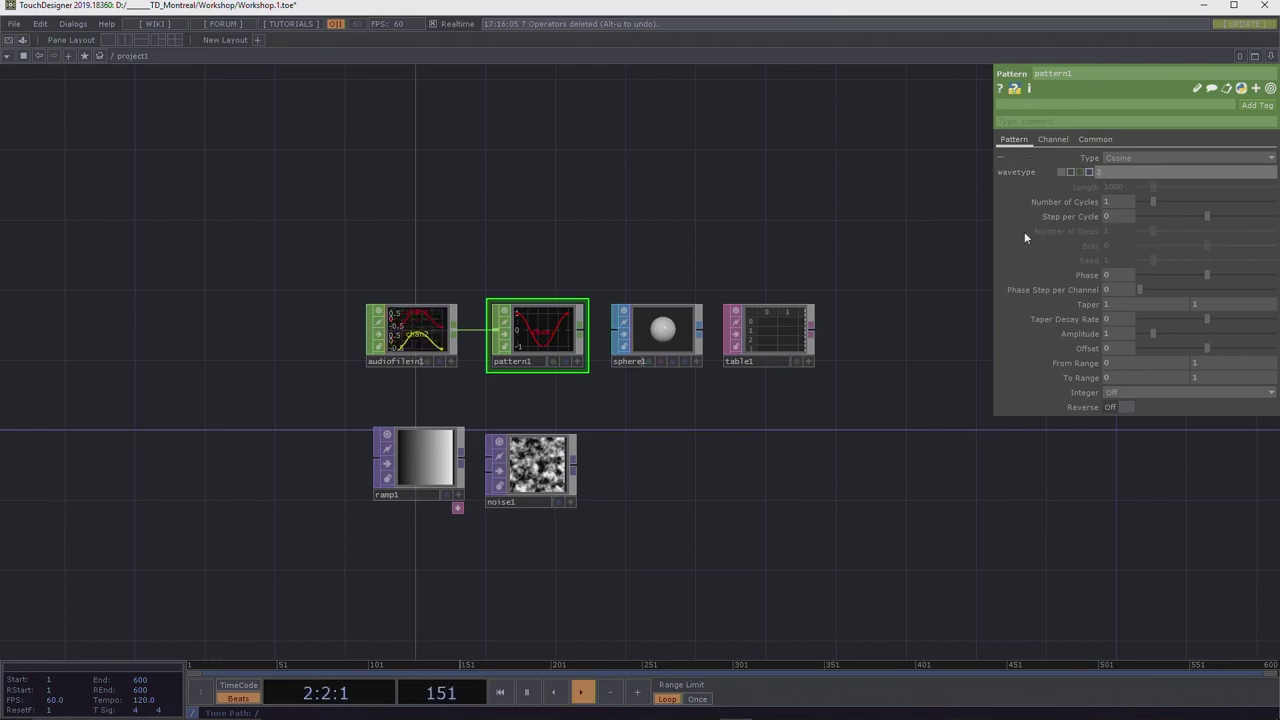
click(1108, 174)
text(3)
key(Return)
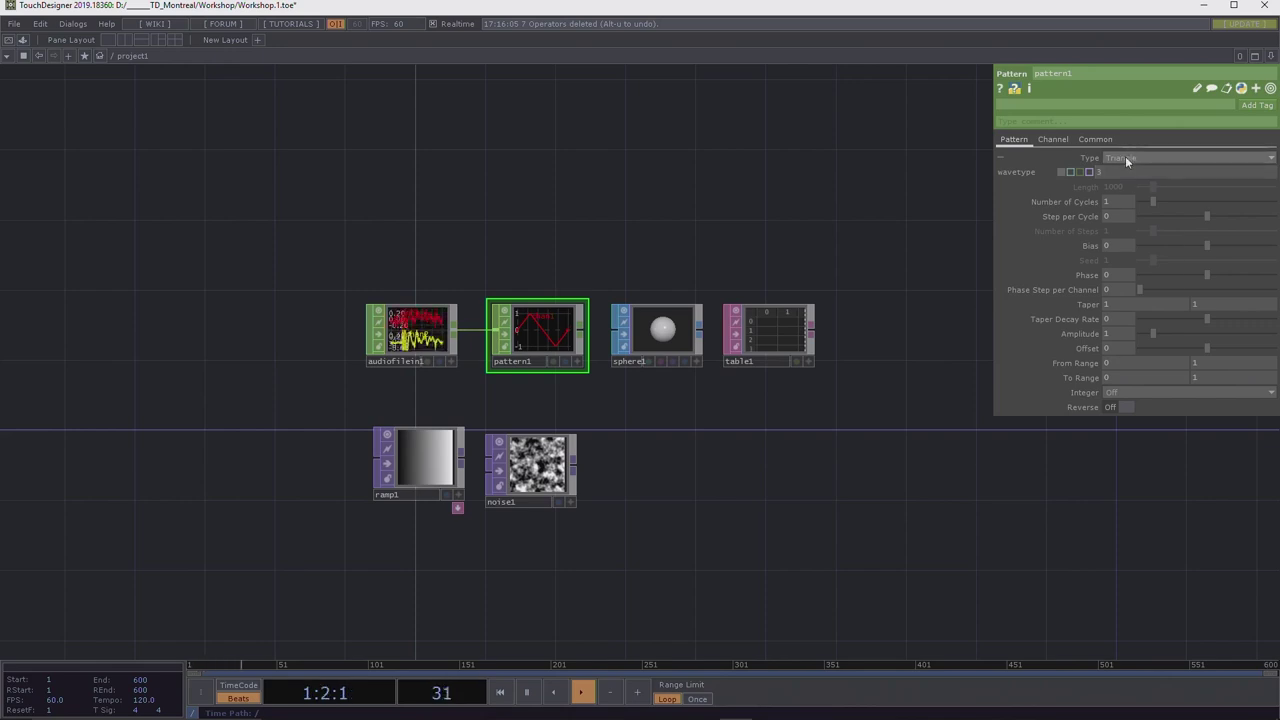
Set the Pattern CHOP's Type to Square, wavetype 6, and switch the parameter to expression mode.
click(1125, 157)
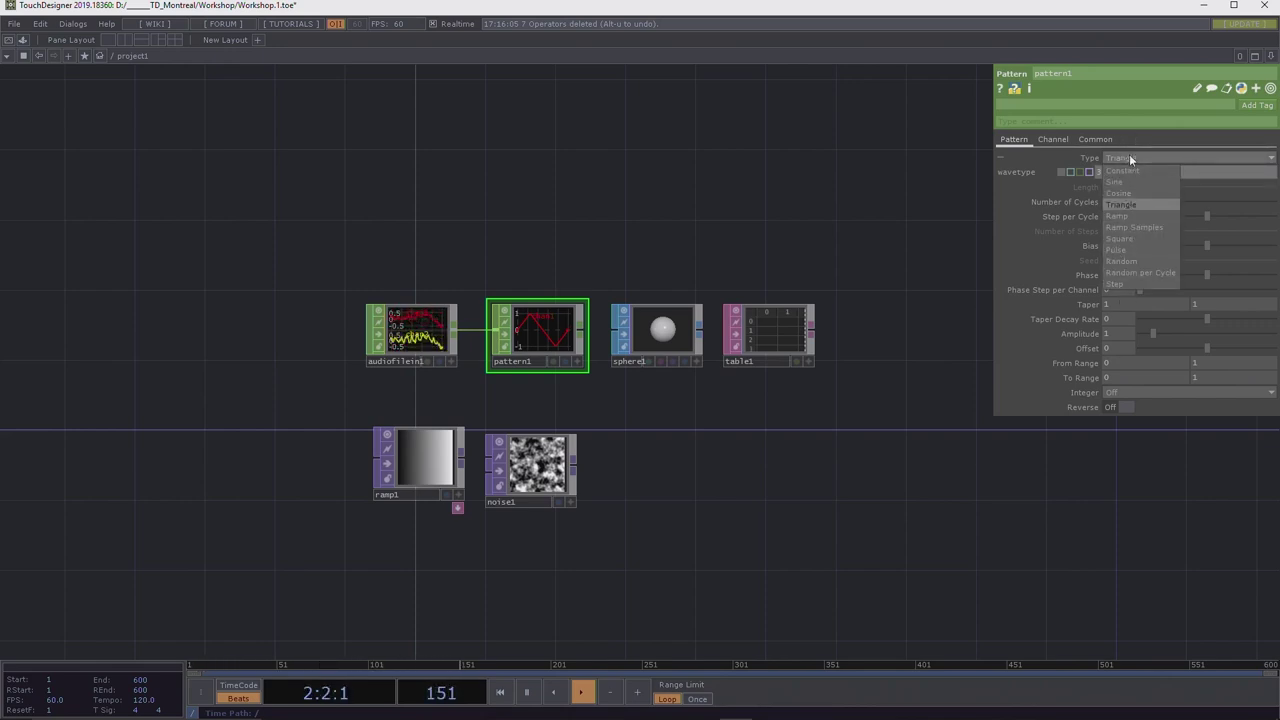
click(1123, 203)
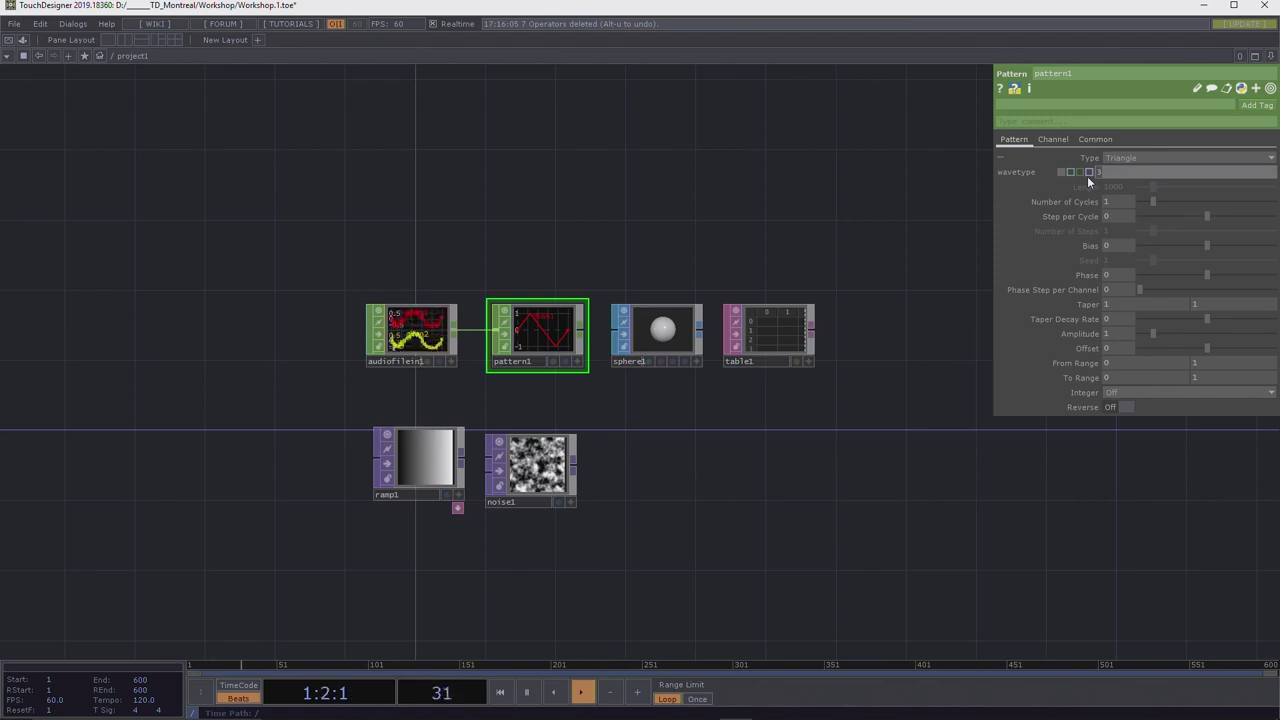
click(1088, 173)
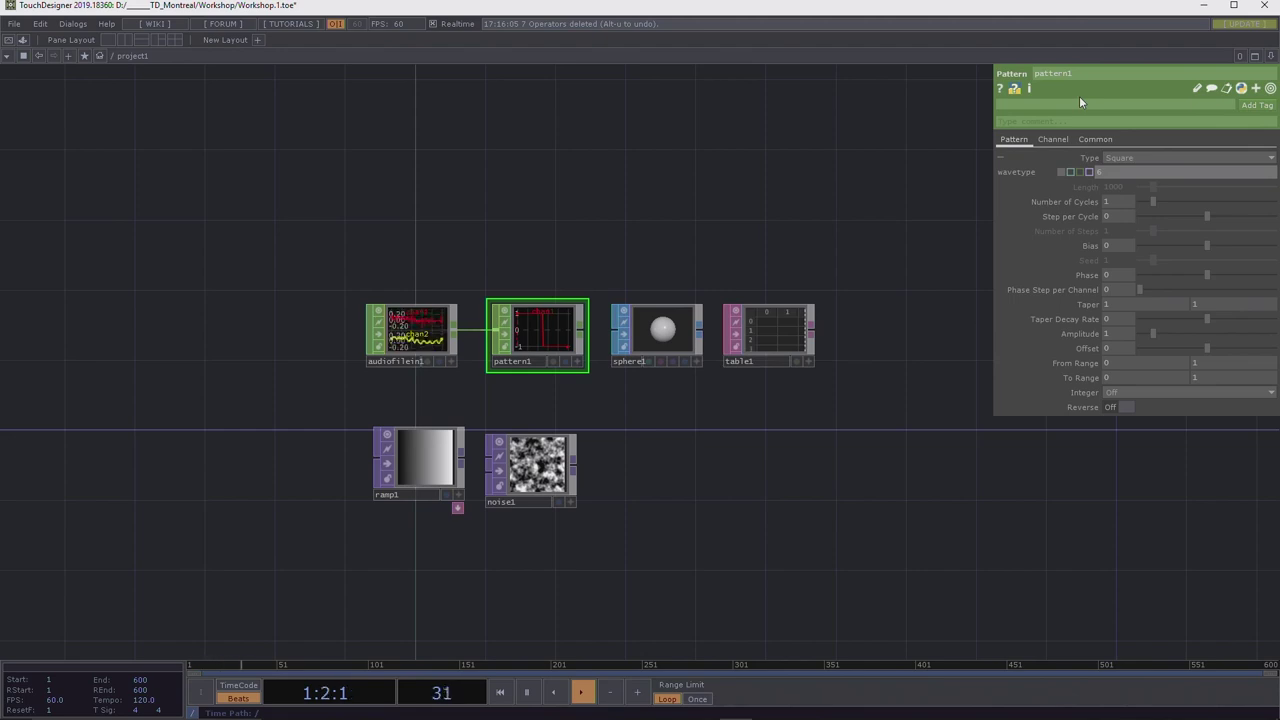
click(1071, 172)
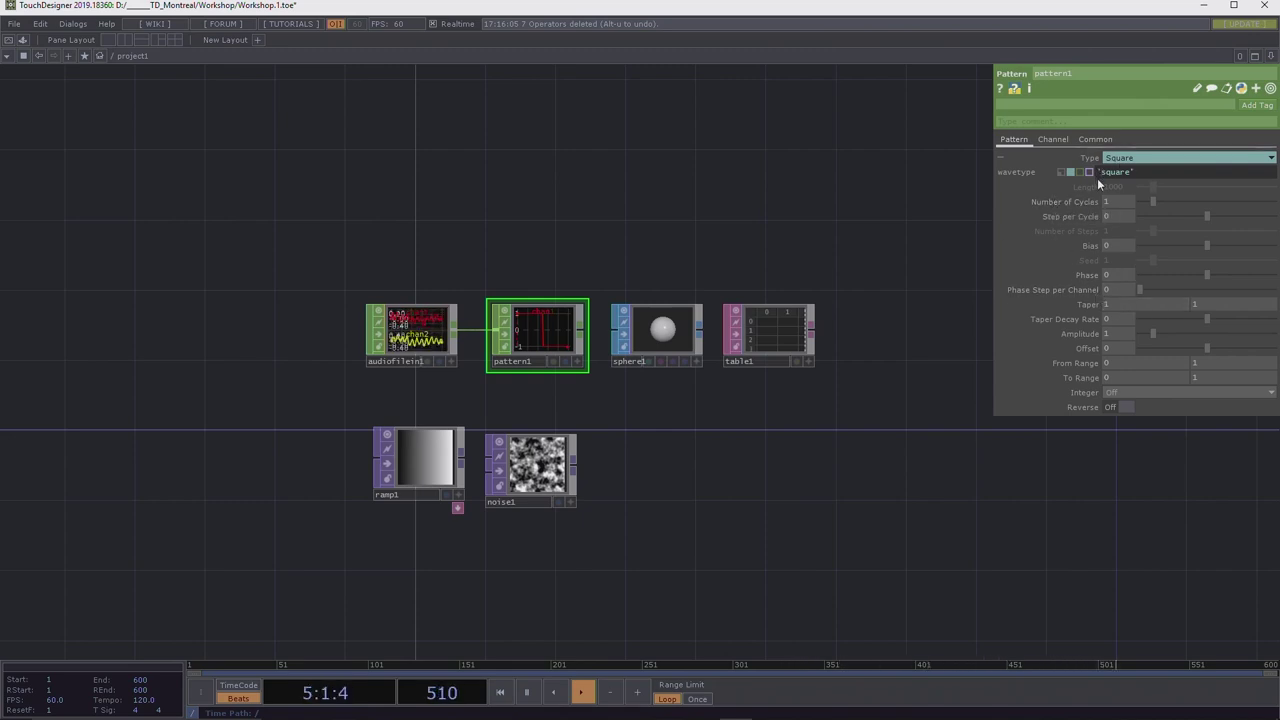
Expand the Pattern CHOP's Number of Cycles in expression mode, try the expression *3, and correct it to 1*3.
click(1056, 200)
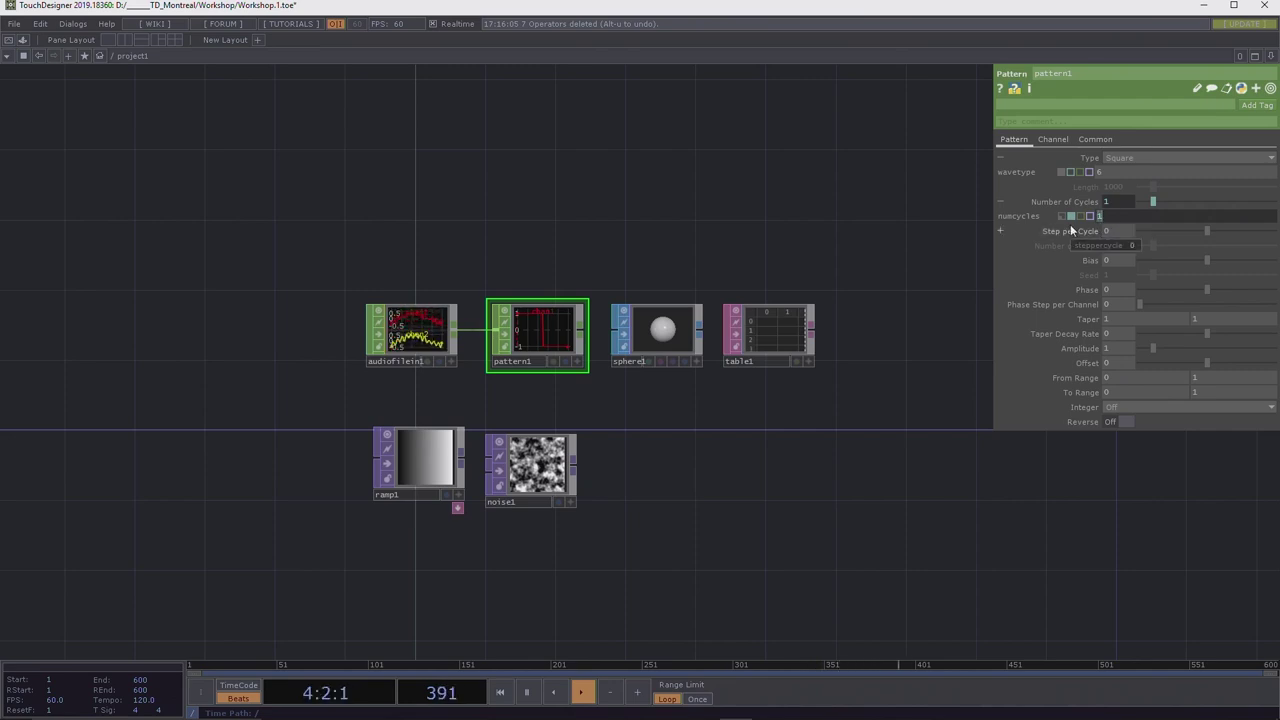
text(3)
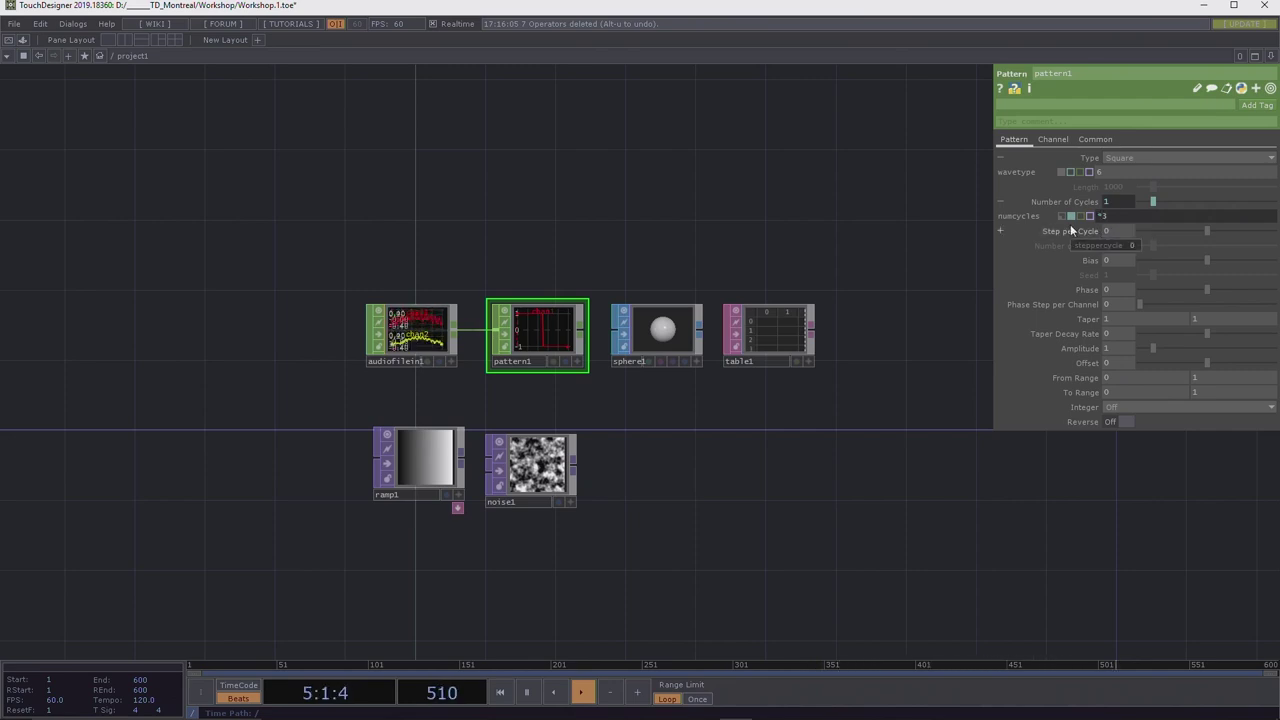
key(Return)
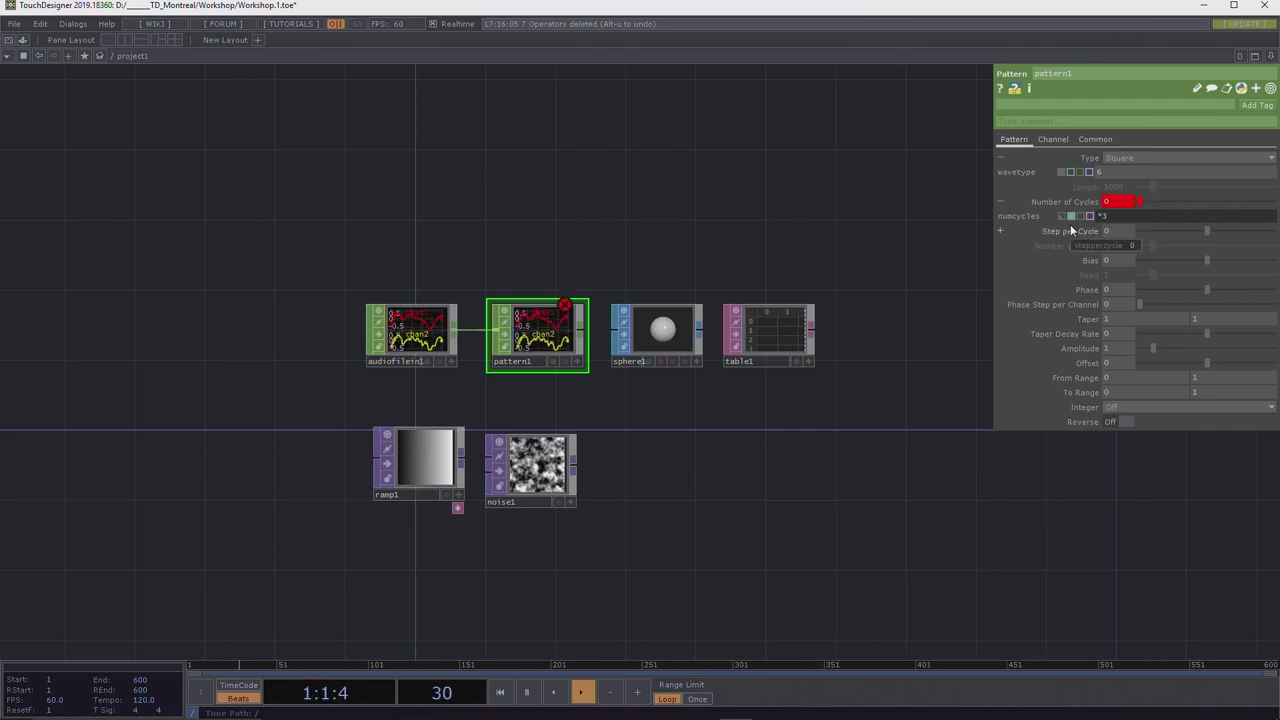
click(1094, 216)
text(1)
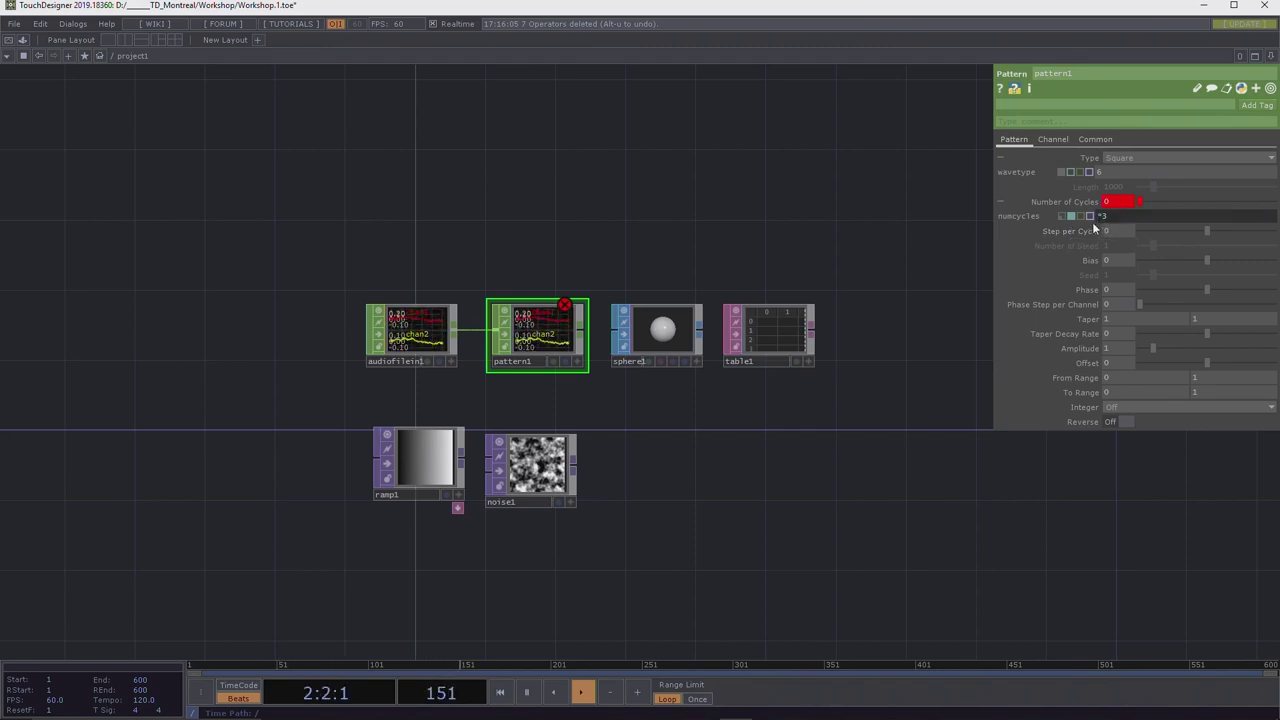
key(Return)
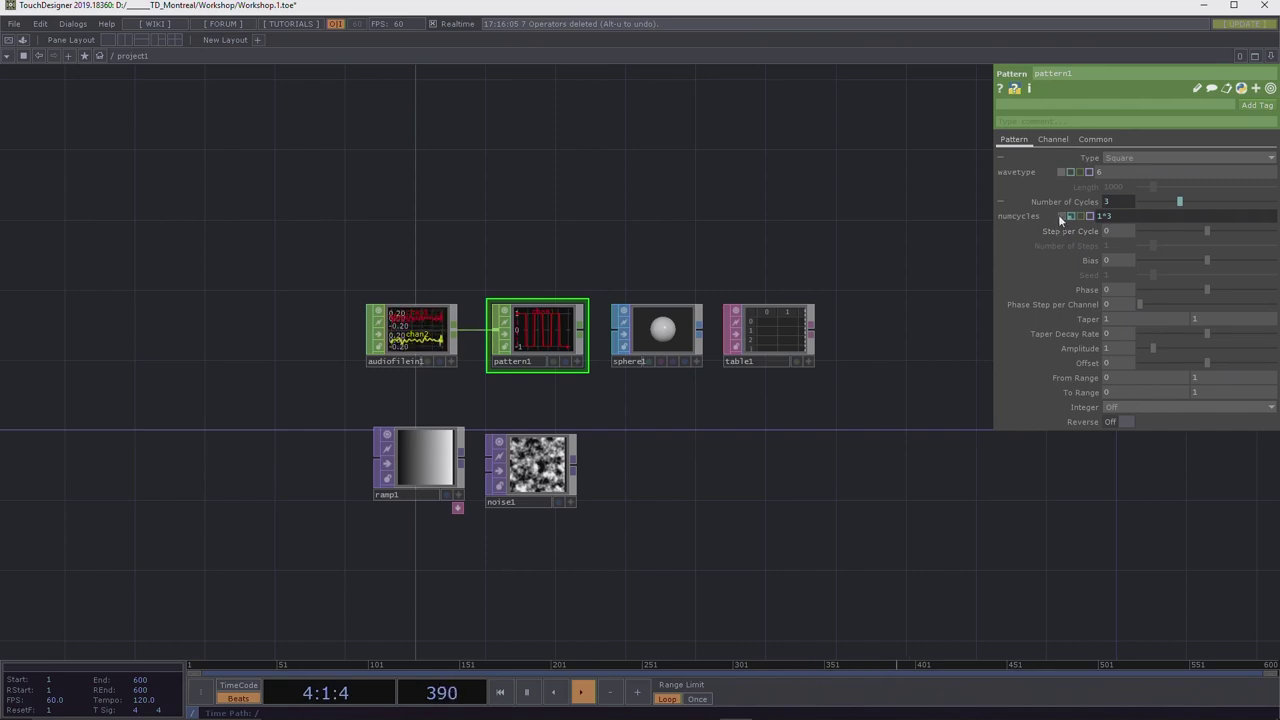
Alternate Number of Cycles between constant and expression mode, extend its expression to 1*3/5, and switch the parameter to export mode.
click(1063, 216)
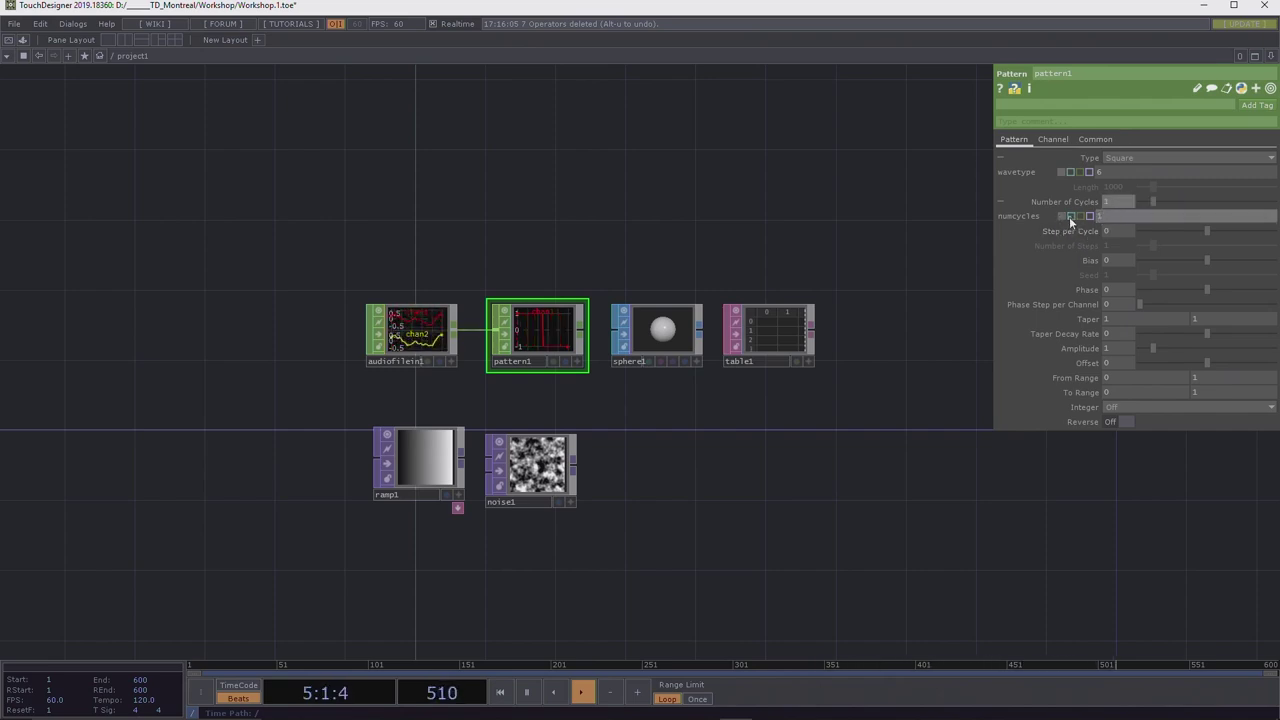
click(1070, 217)
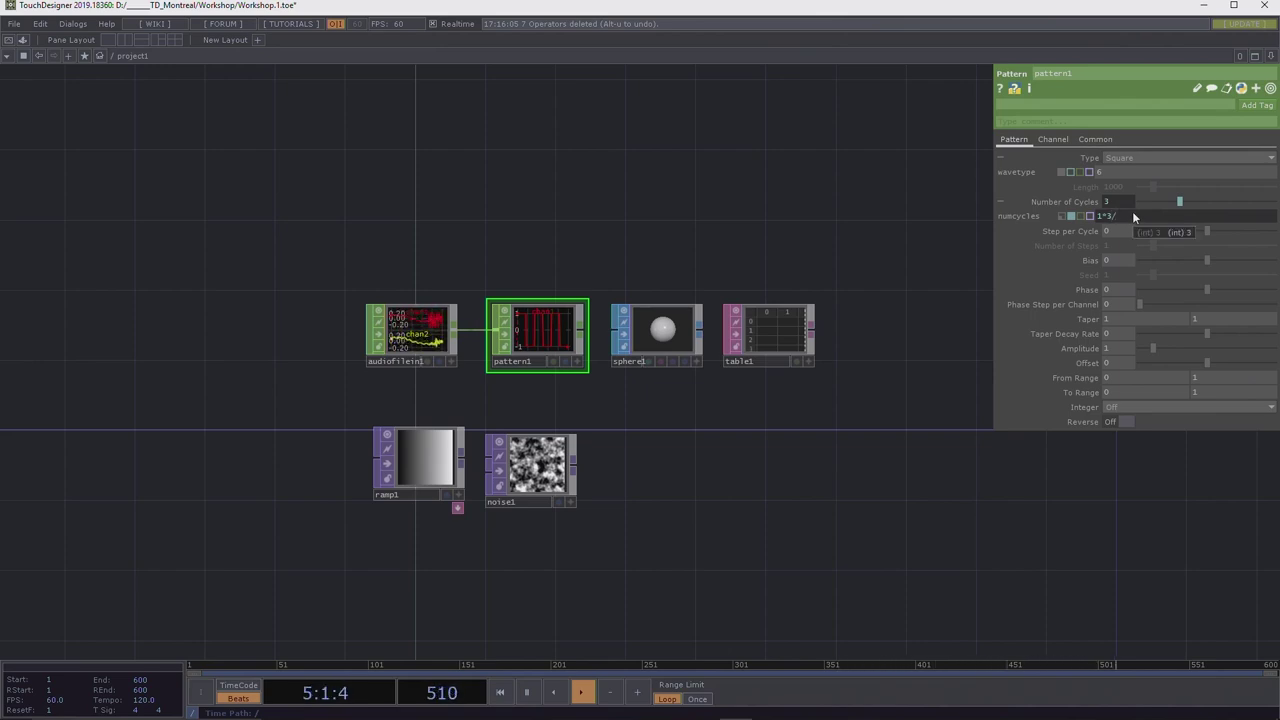
text(5)
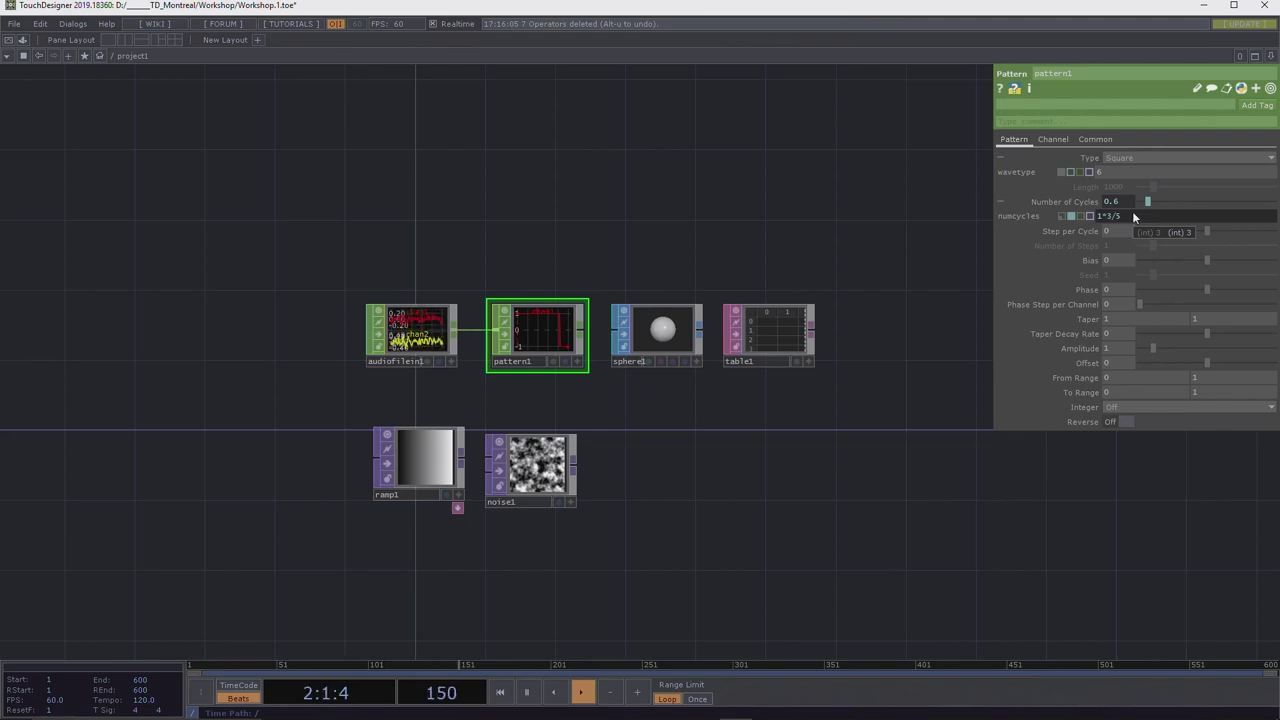
click(1079, 214)
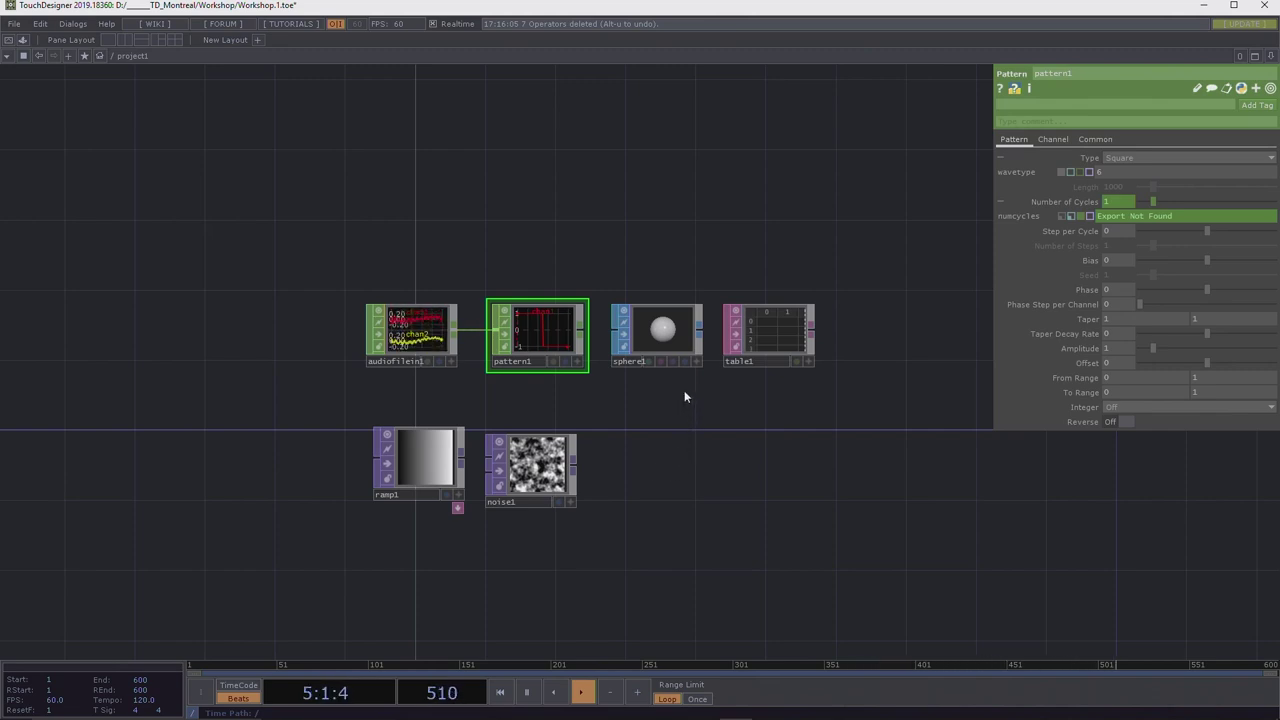
Select the Sphere SOP and make the Pattern CHOP's viewer active.
click(664, 335)
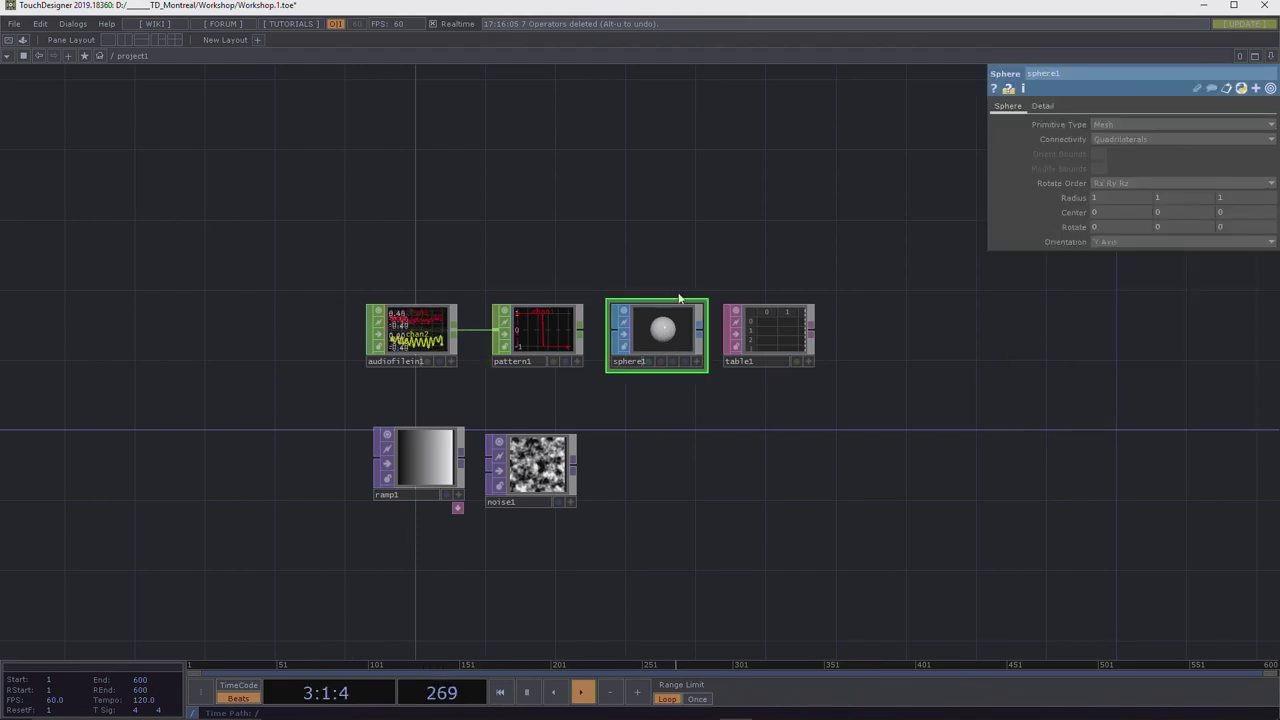
click(576, 362)
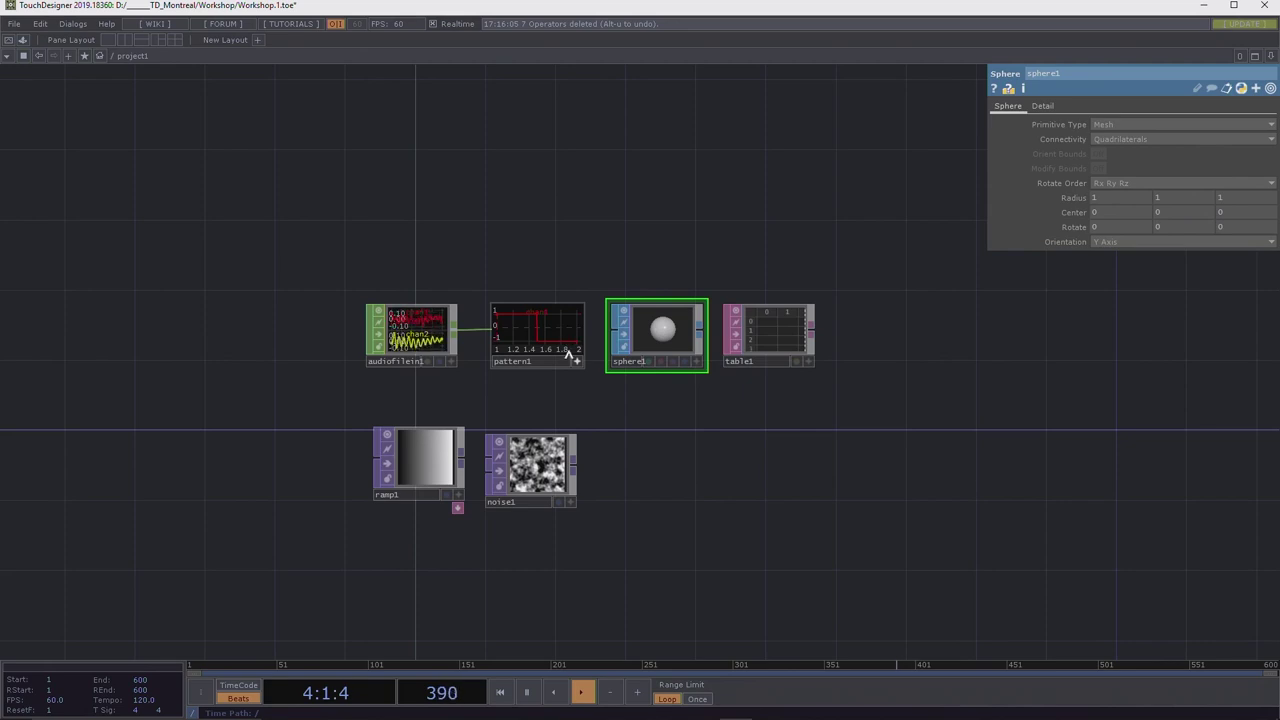
Move the sphere1 node slightly lower in the row, between pattern1 and table1.
click(575, 362)
drag(658, 331, 658, 324)
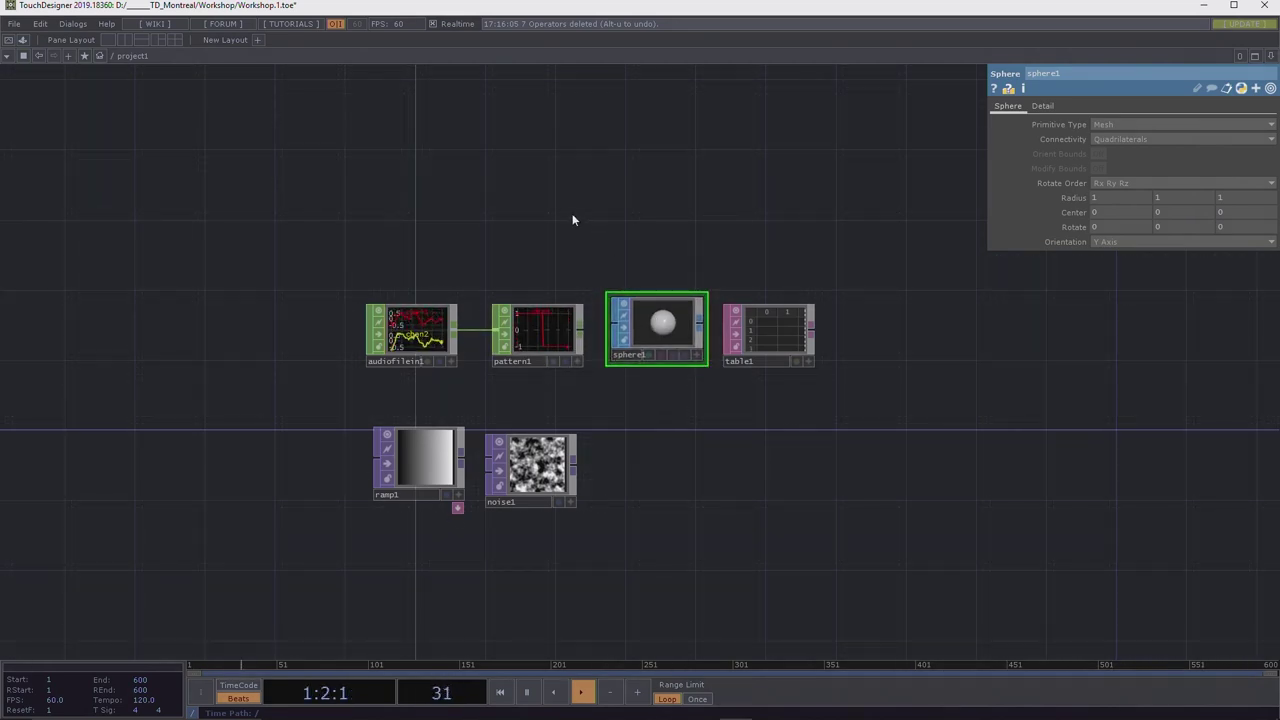
key(Tab)
click(774, 38)
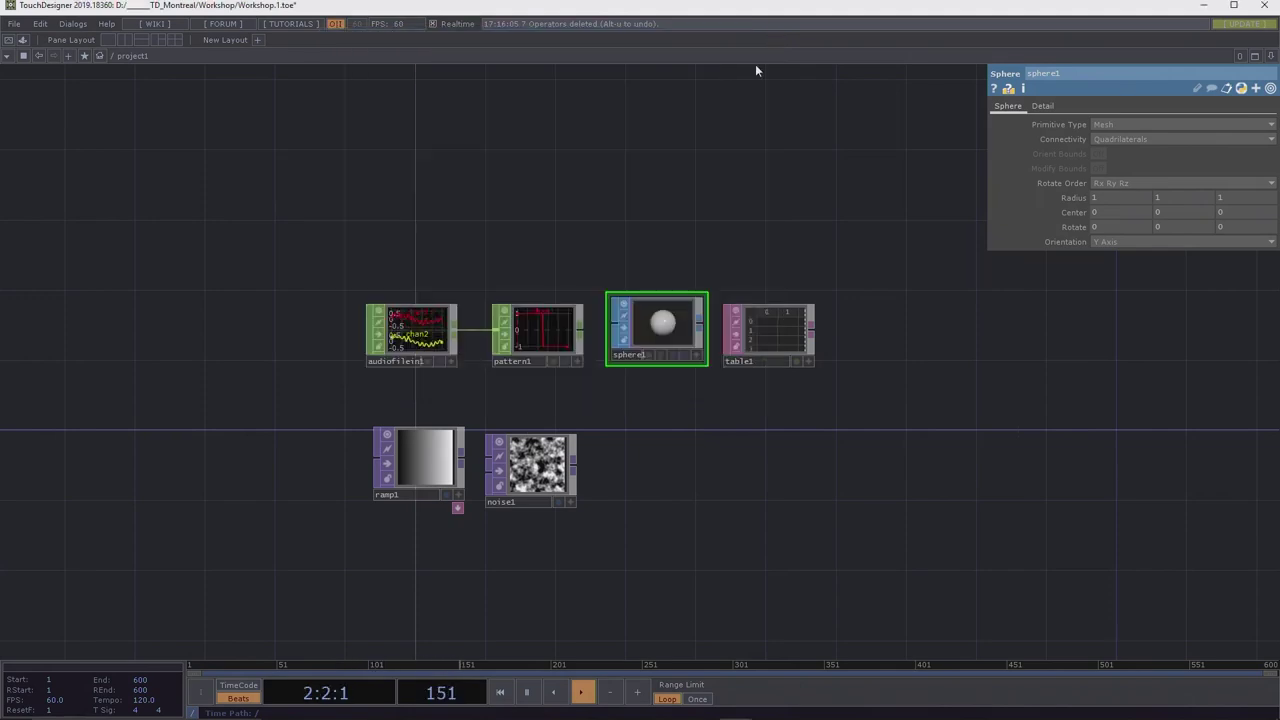
drag(628, 298, 628, 312)
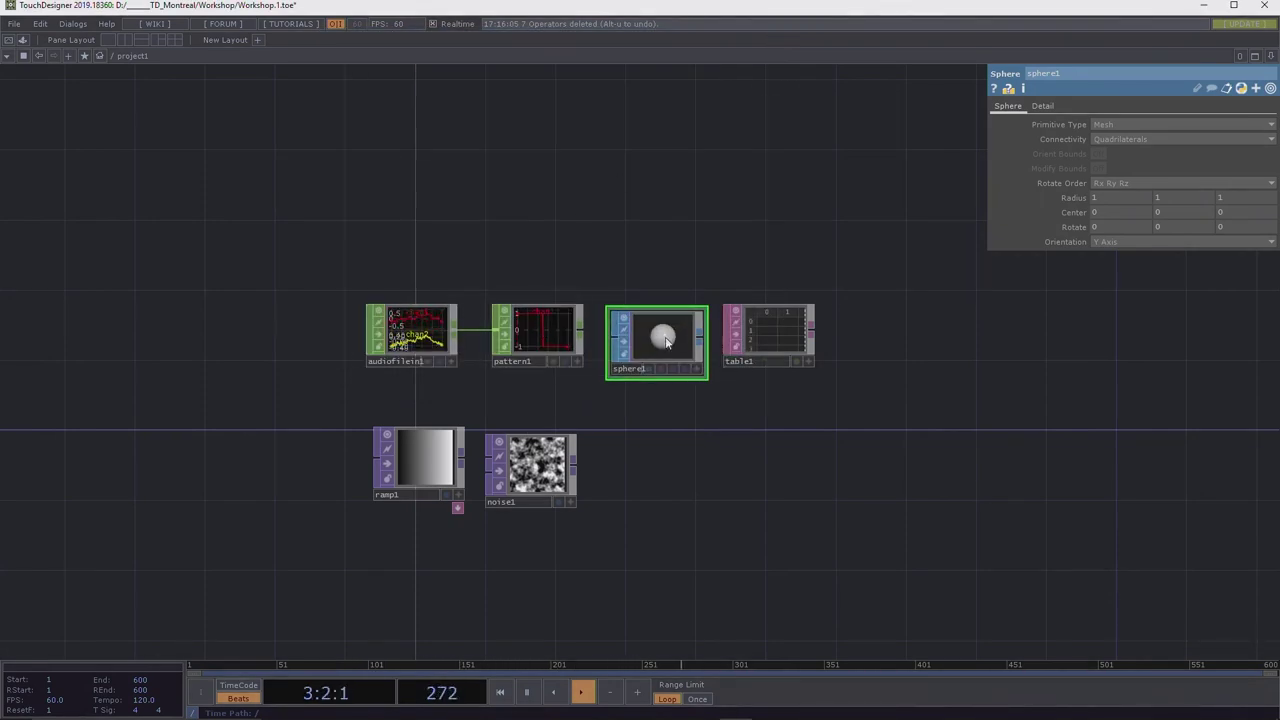
Switch pattern1's Number of Cycles parameter through the bind, expression and export modes, ending in constant mode.
click(549, 329)
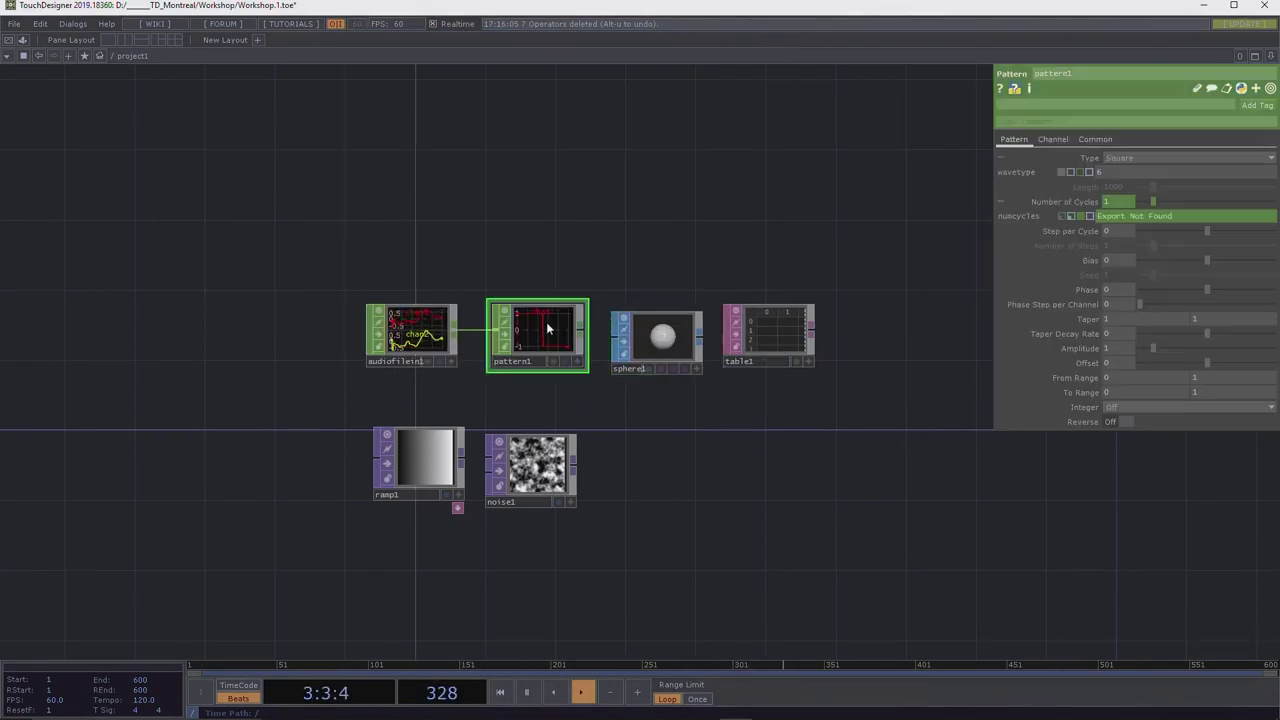
click(1089, 216)
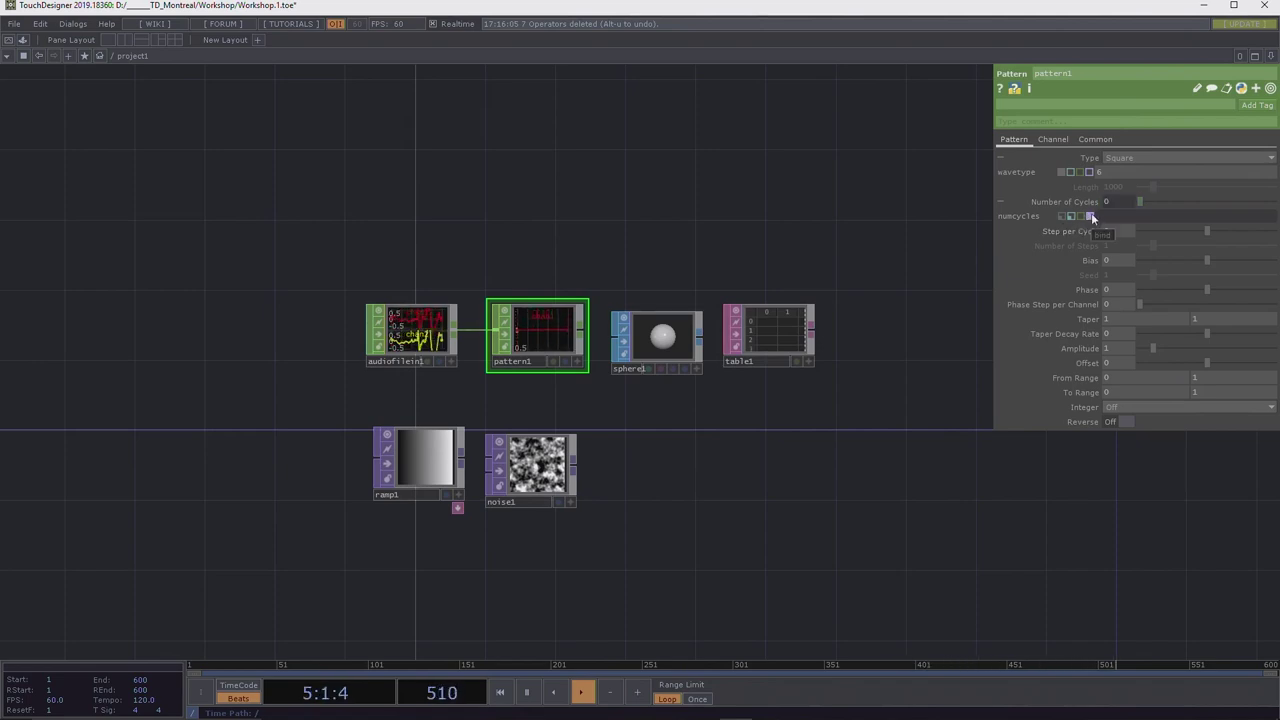
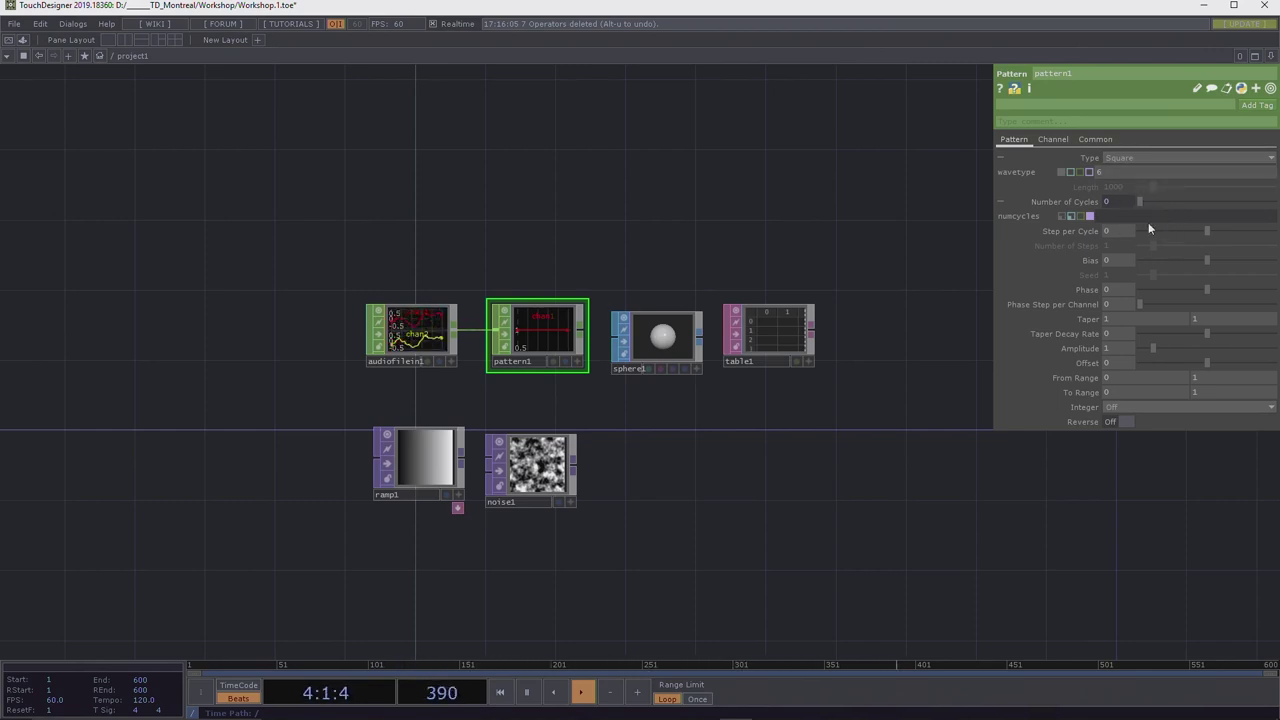
click(1071, 216)
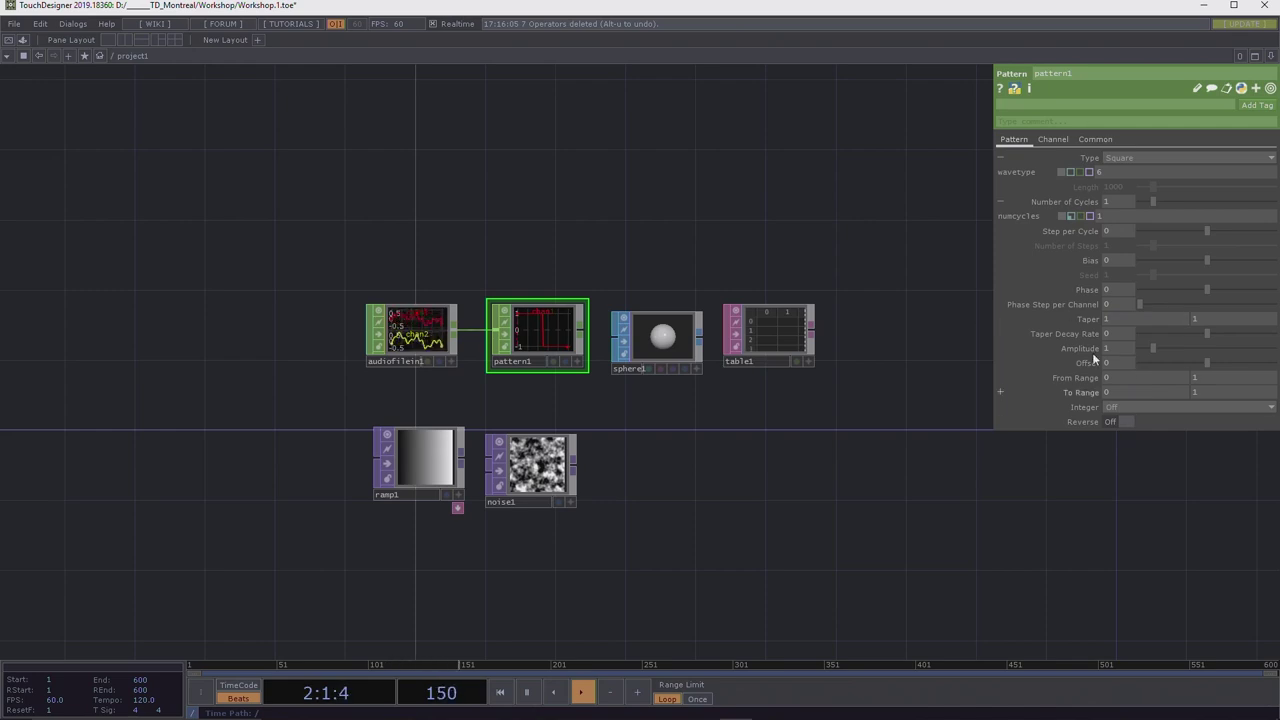
click(1071, 216)
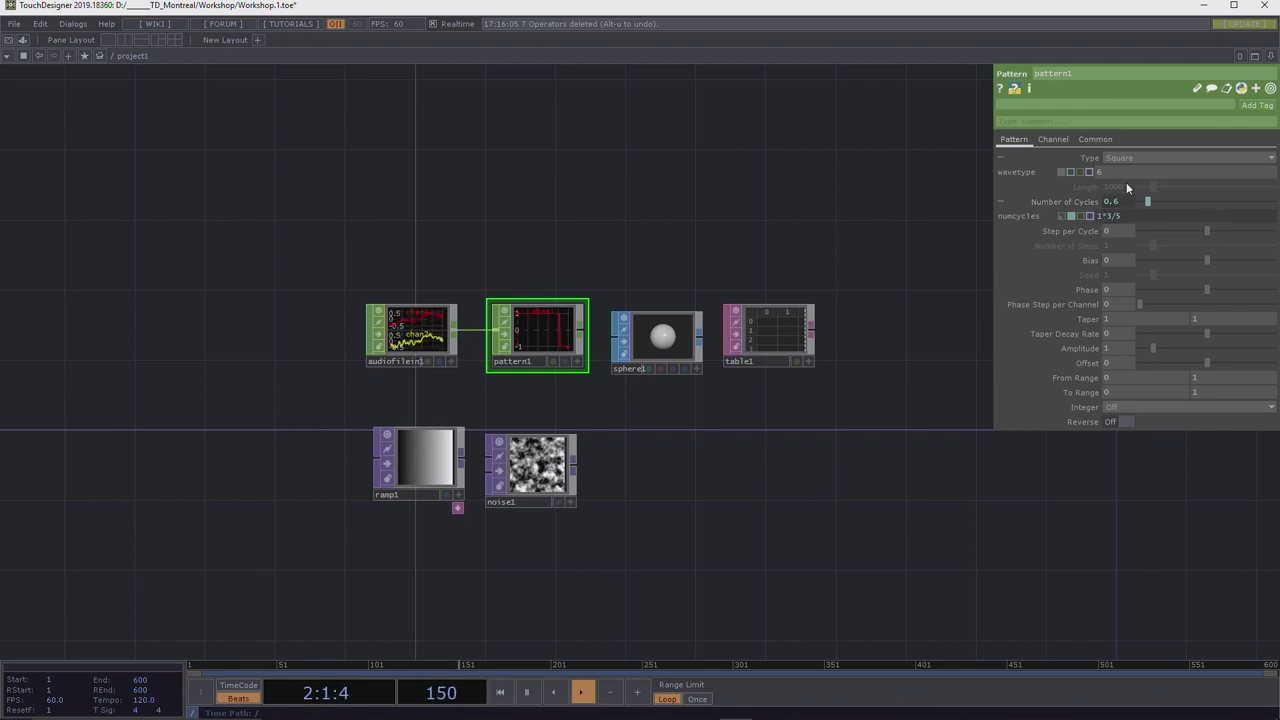
click(1071, 217)
click(1088, 216)
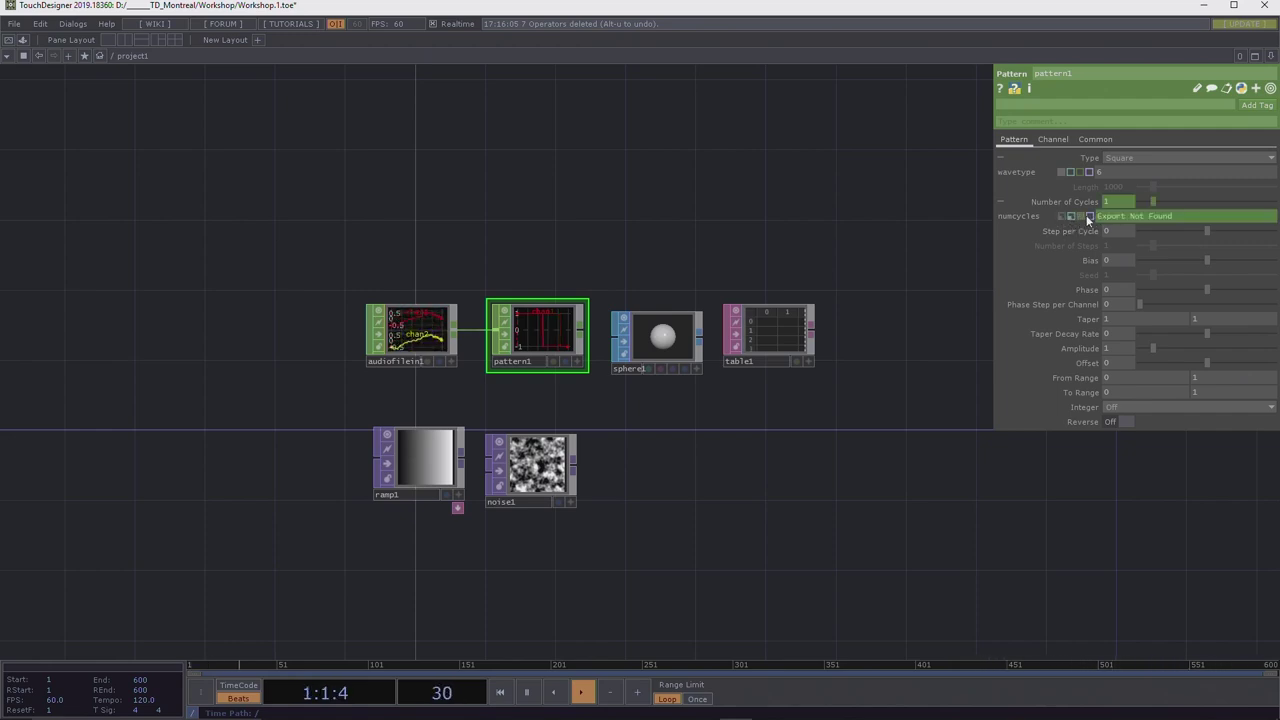
click(1070, 216)
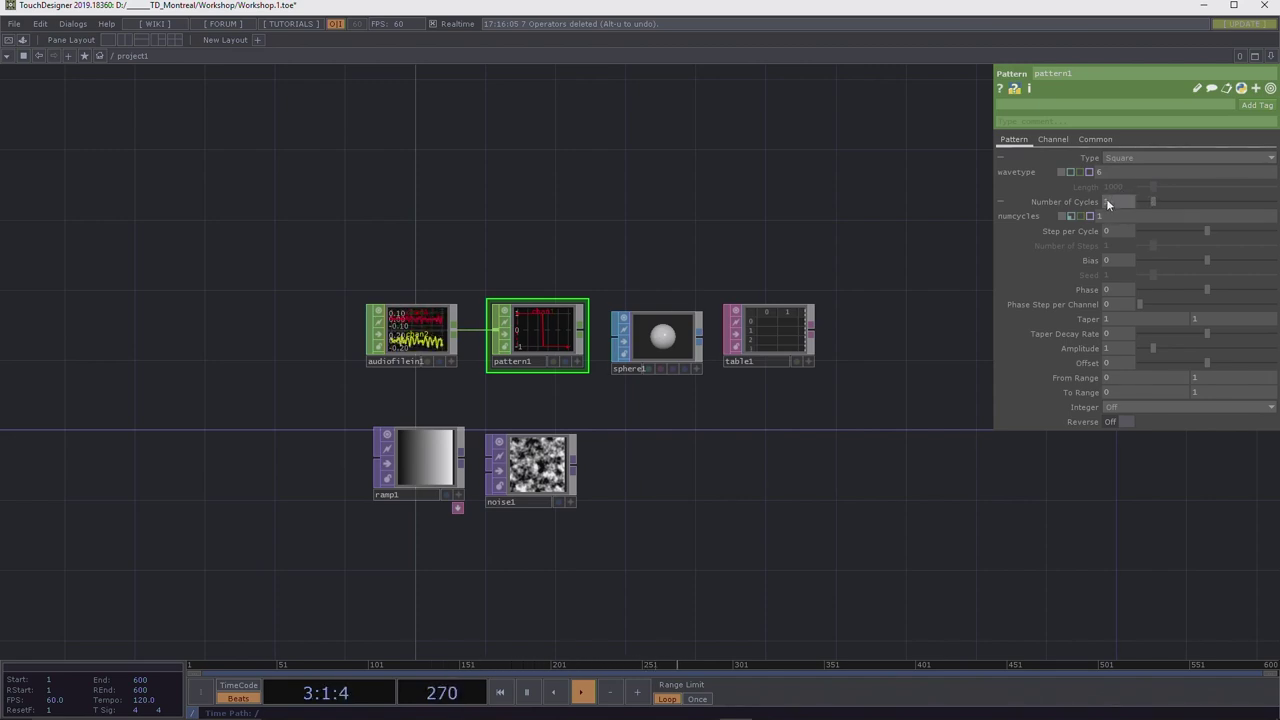
Adjust pattern1's Number of Cycles with the slider and value ladder at different increments, ending at 2.483.
drag(1152, 201, 1200, 215)
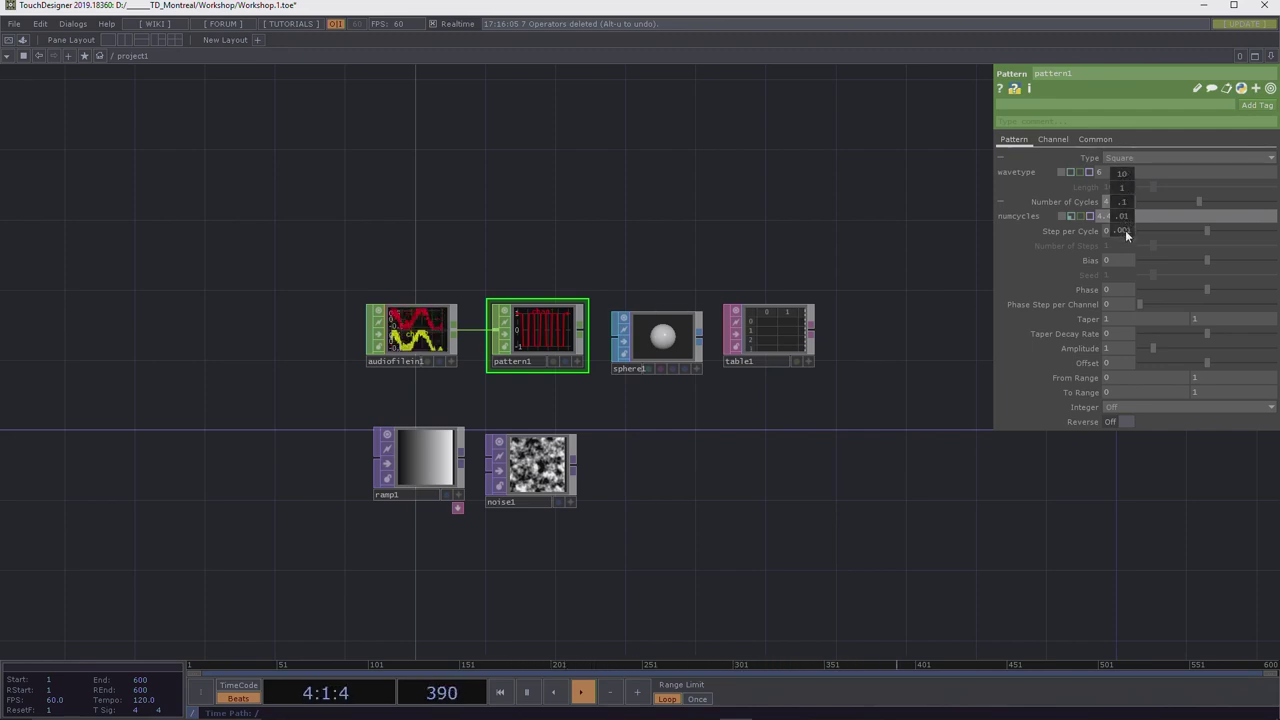
mouse_move(1124, 228)
middle_down()
mouse_move(1160, 228)
mouse_move(1127, 204)
middle_up()
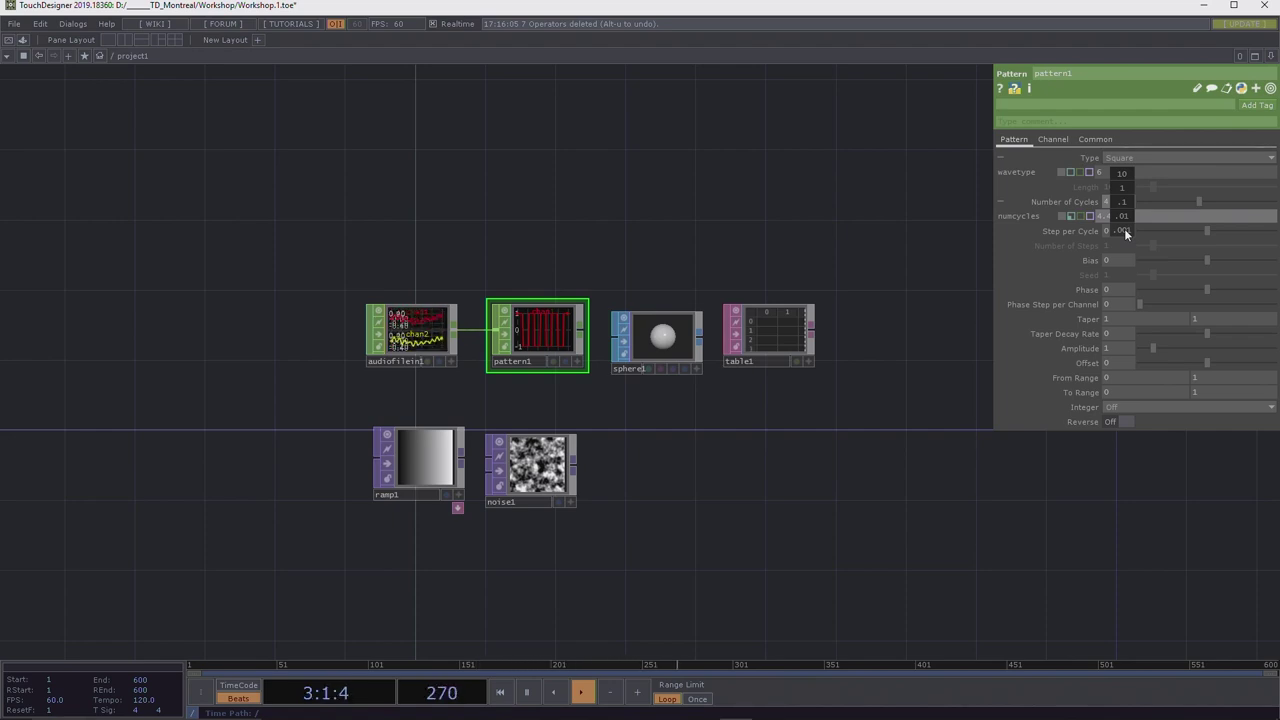
middle_drag(1124, 228, 1129, 187)
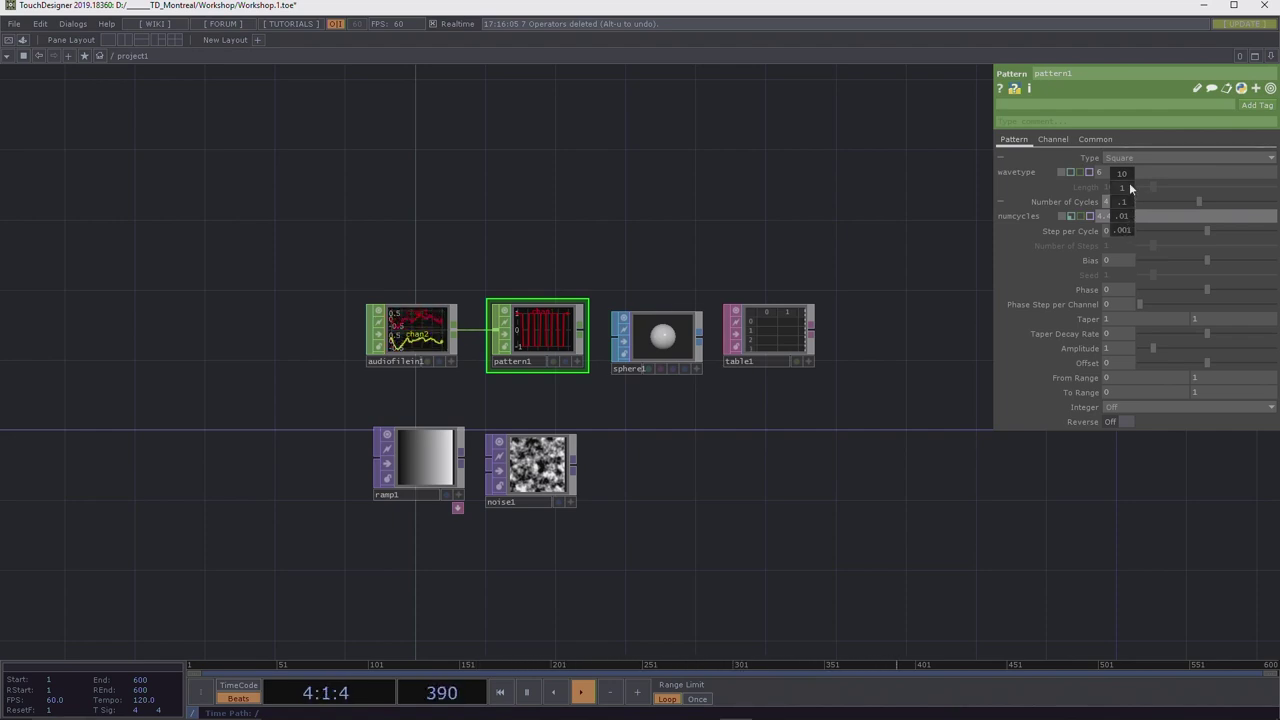
middle_drag(1121, 240, 1125, 165)
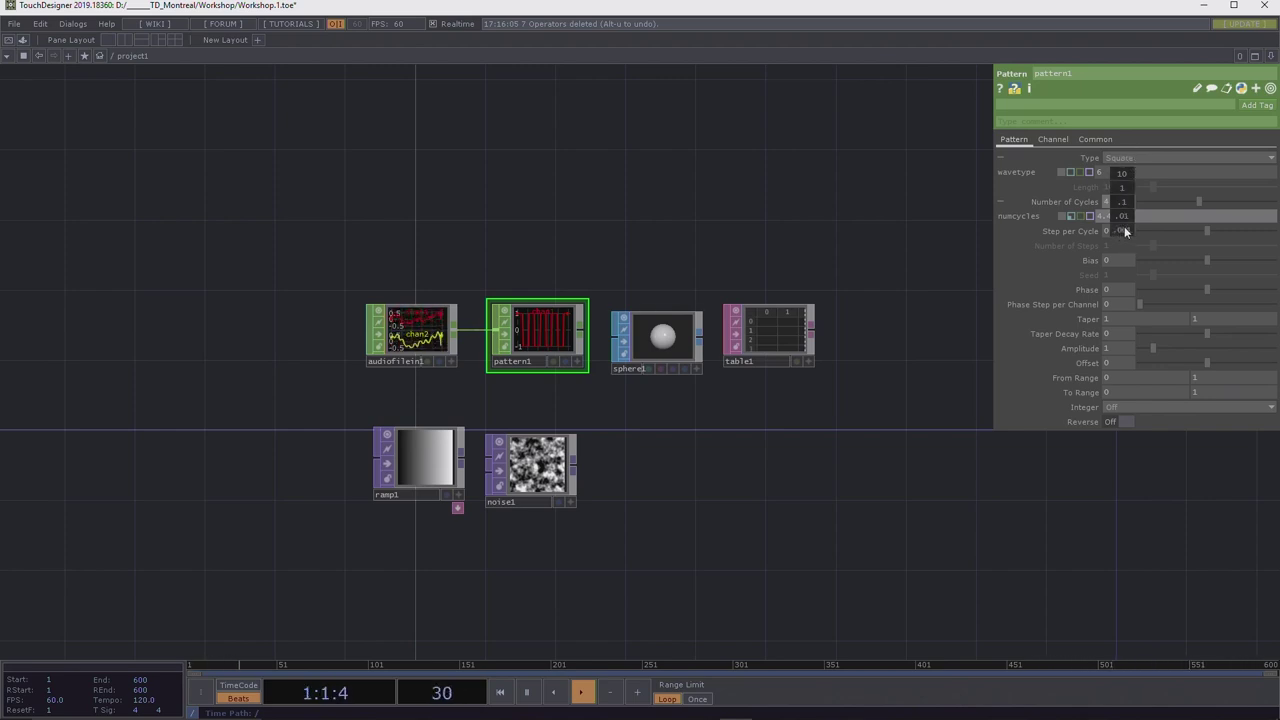
middle_drag(1124, 231, 1126, 176)
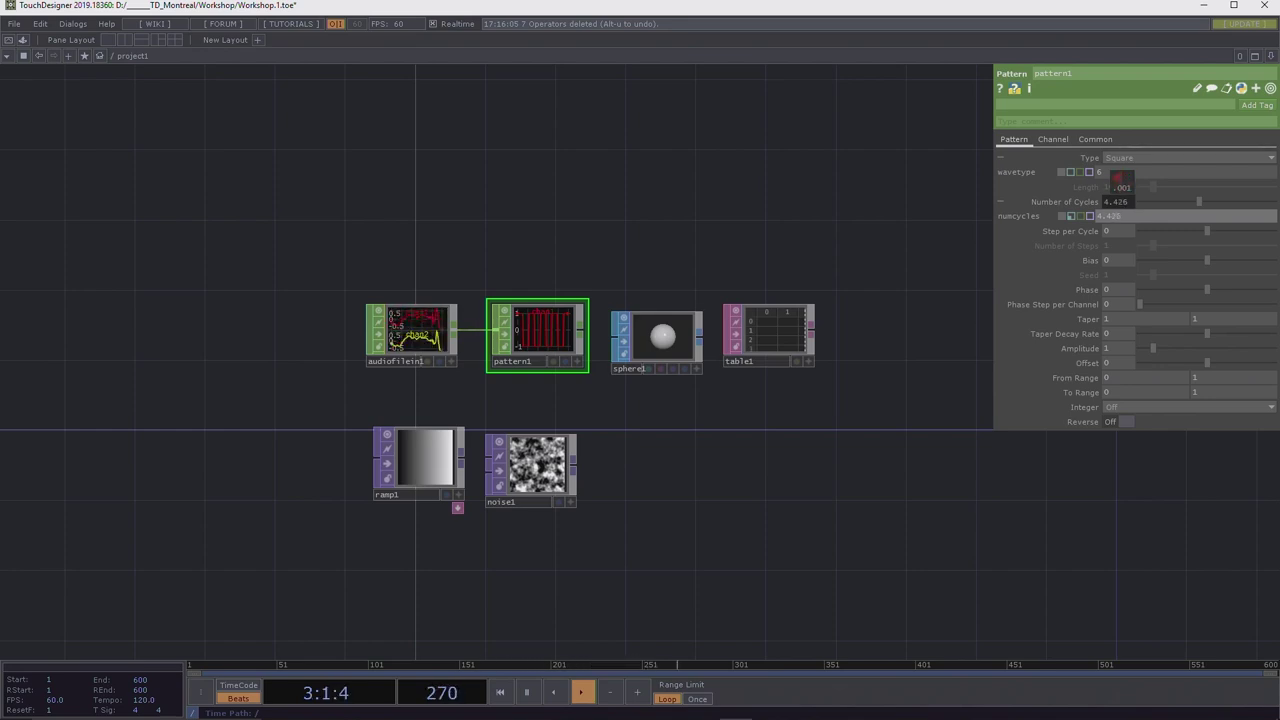
middle_drag(1122, 187, 1122, 187)
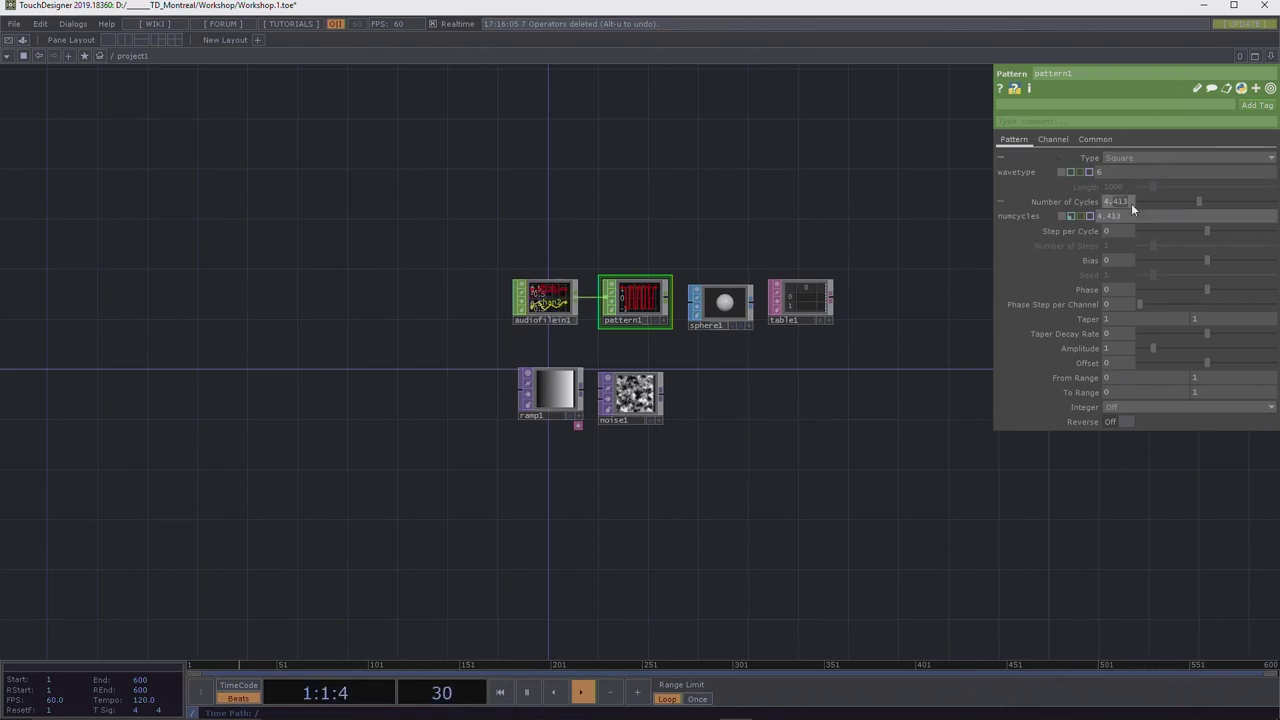
middle_drag(1123, 198, 1170, 214)
scroll(1170, 214, down, 2)
drag(903, 171, 777, 240)
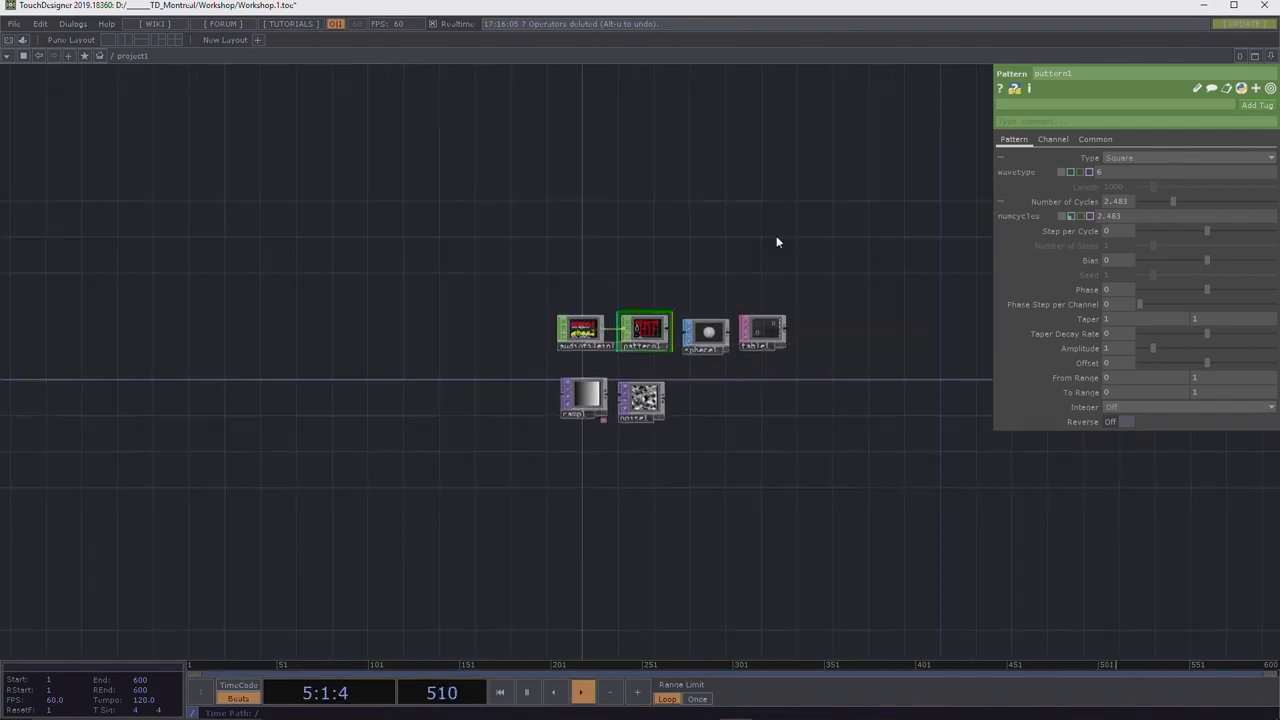
scroll(900, 420, up, 3)
drag(882, 332, 883, 340)
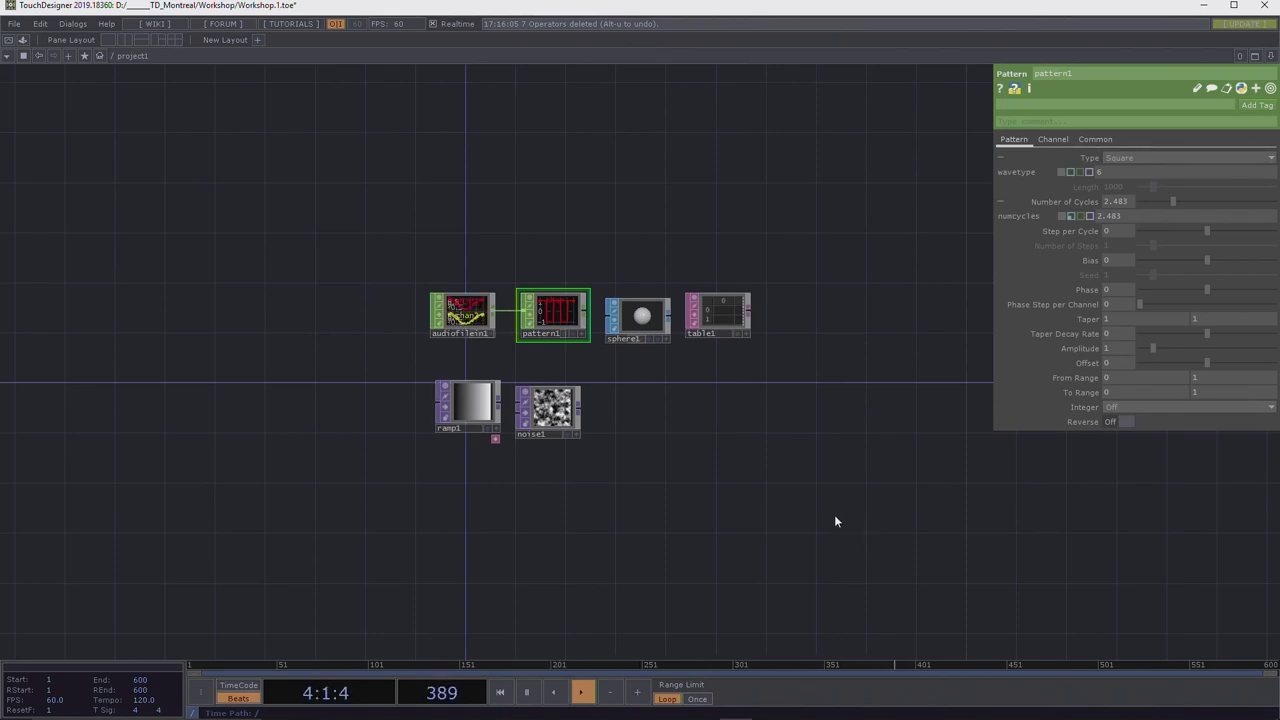
drag(737, 203, 740, 214)
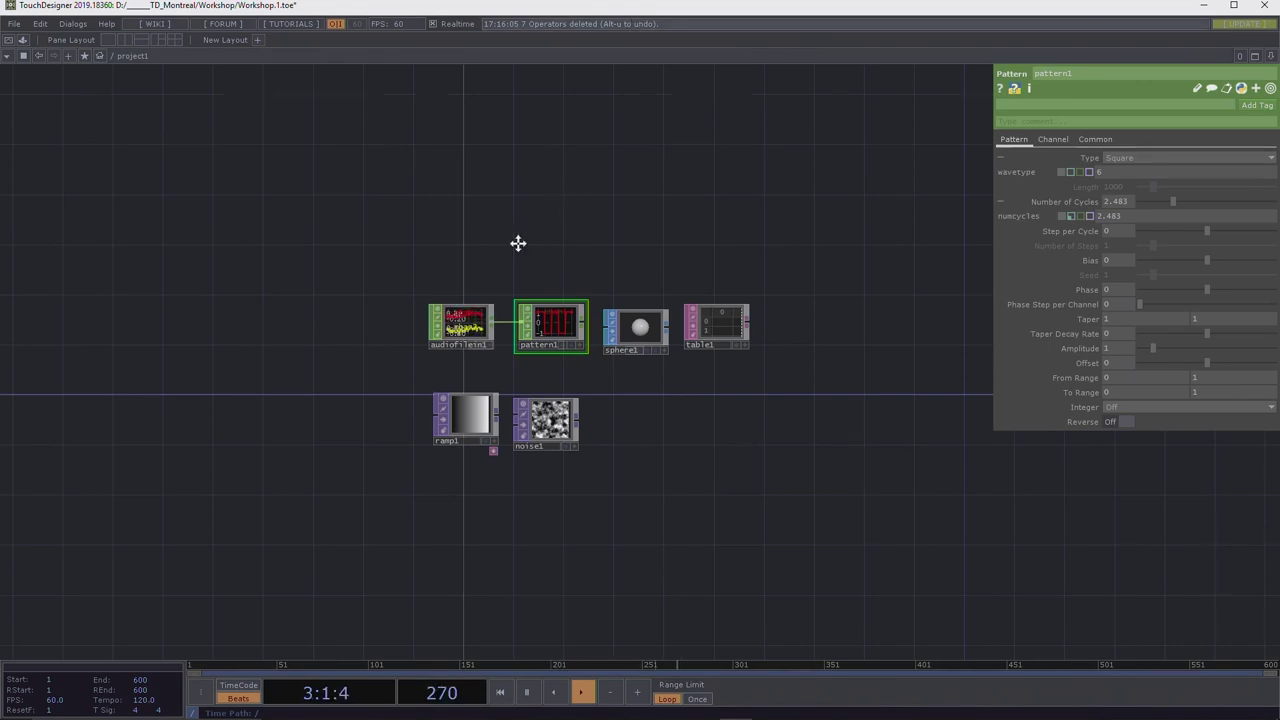
Create an LFO CHOP and place it directly above the audiofilein1 node.
drag(518, 228, 519, 411)
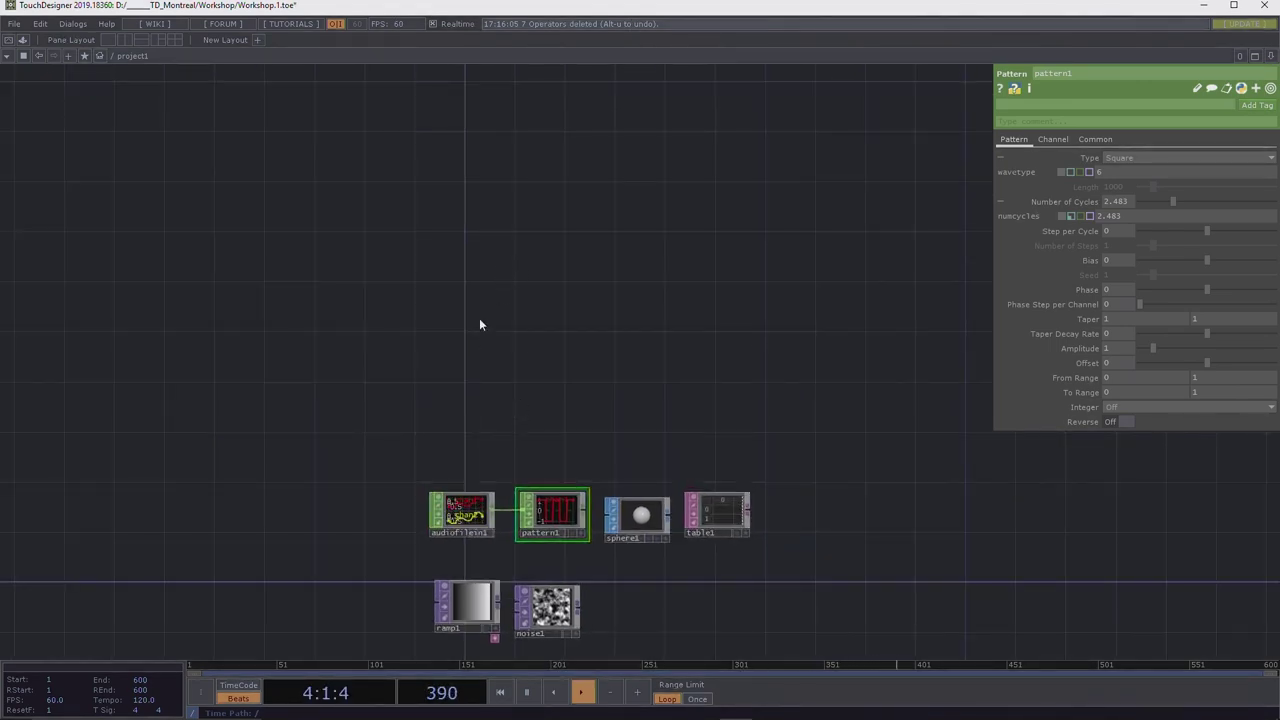
key(Tab)
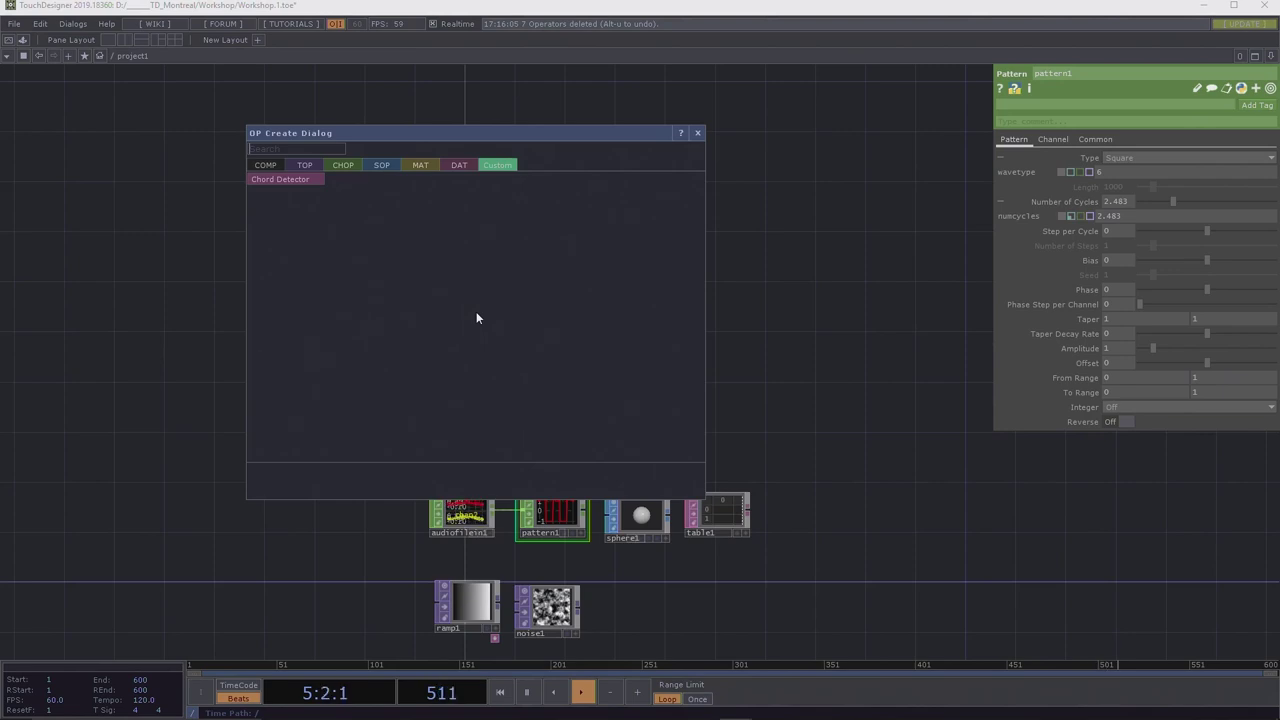
click(348, 166)
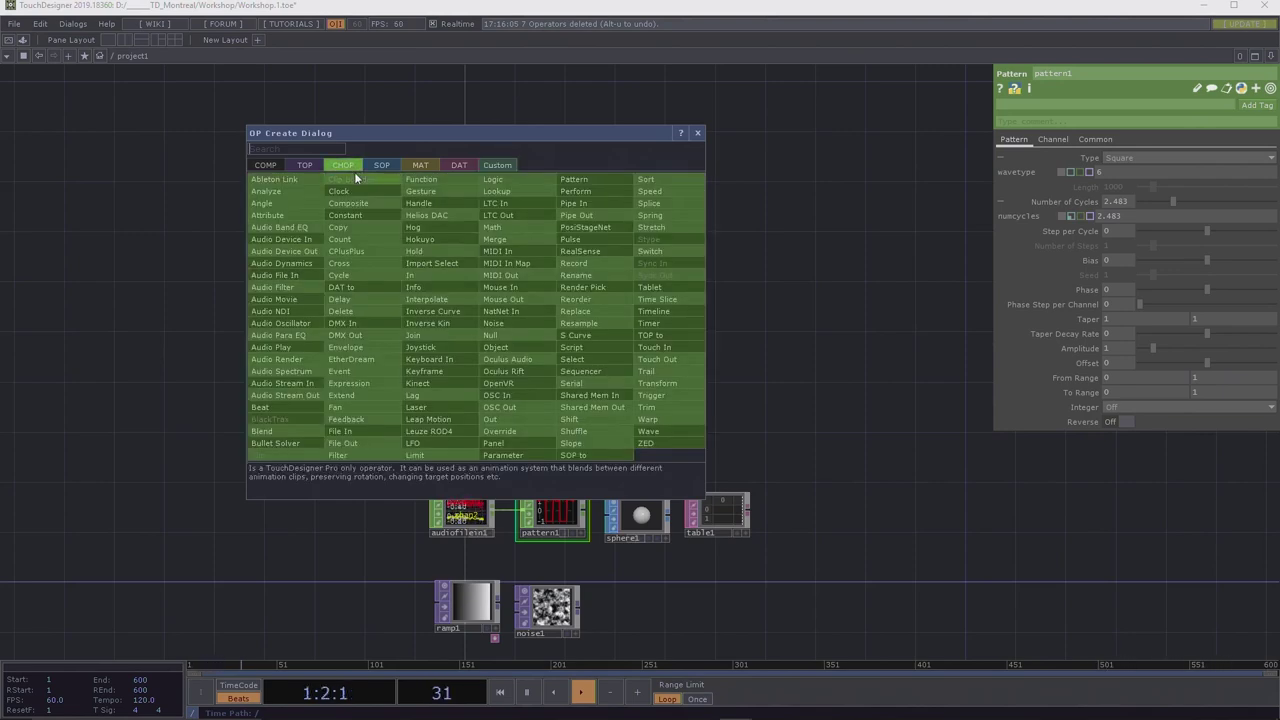
text(lfo)
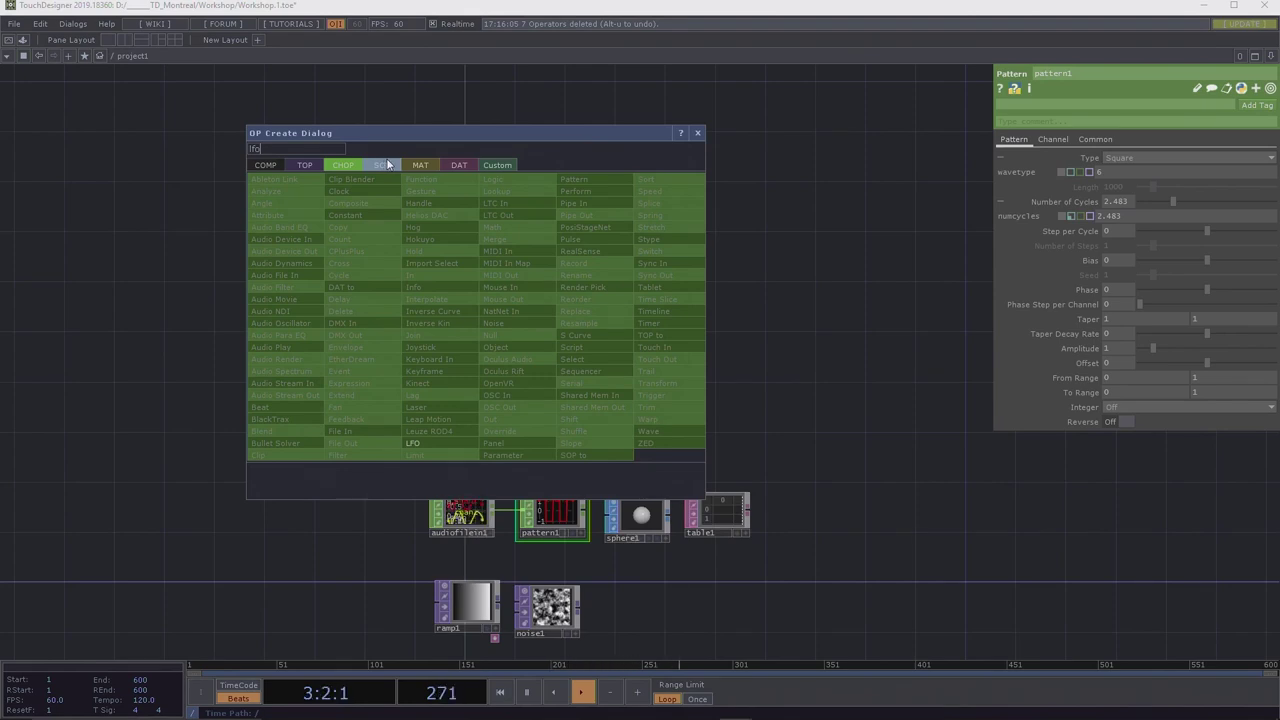
click(444, 444)
click(460, 327)
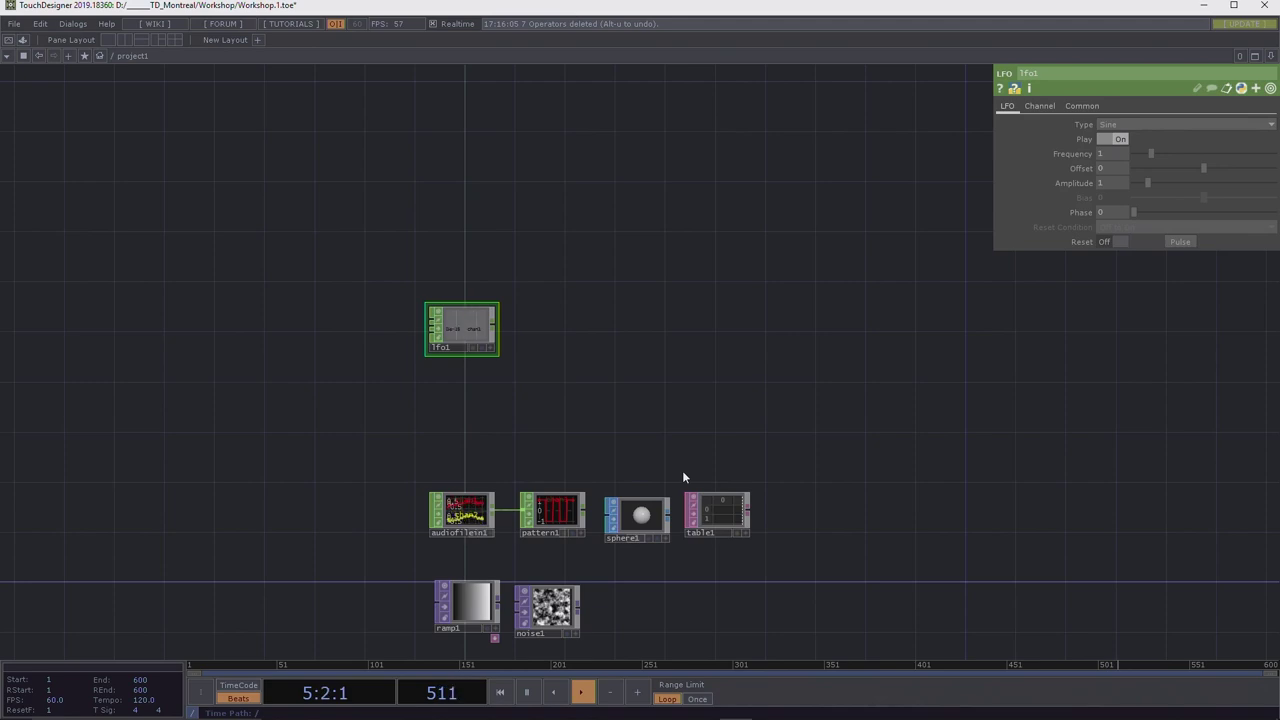
drag(458, 322, 463, 452)
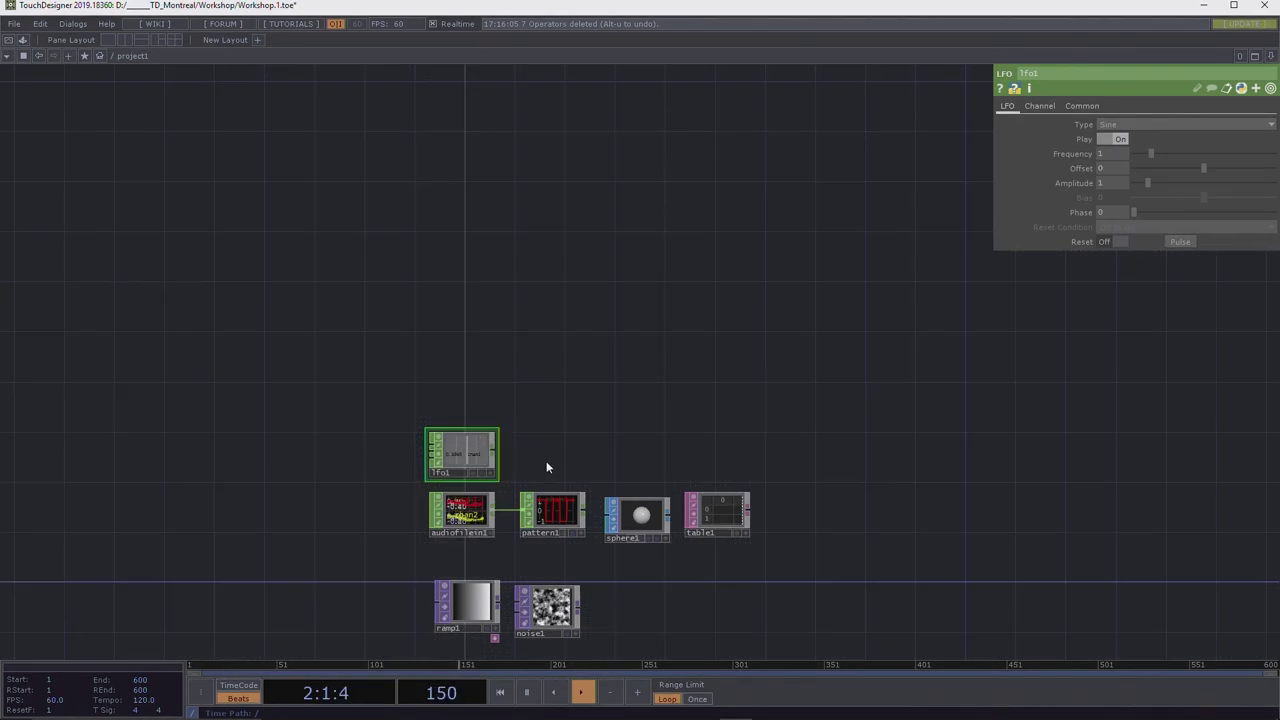
Add a Trail CHOP connected to lfo1's output and place it beside the LFO node.
drag(567, 426, 651, 270)
scroll(651, 270, up, 4)
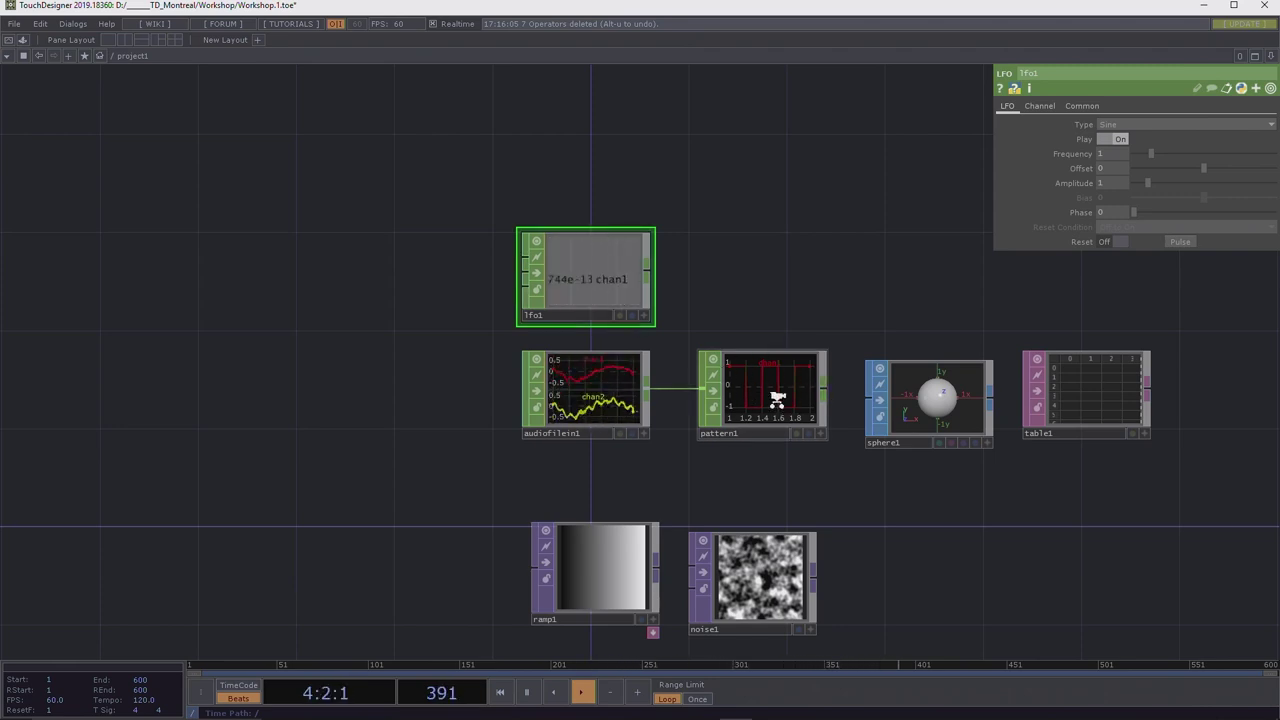
scroll(778, 400, up, 4)
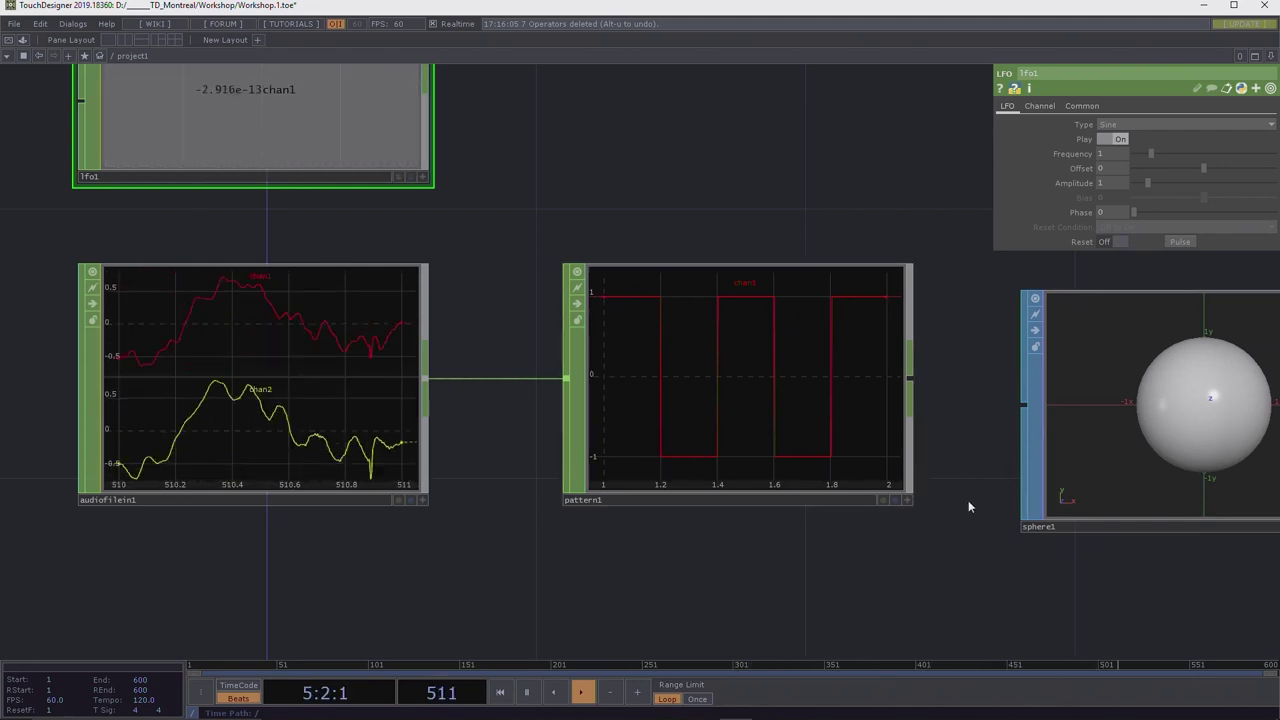
drag(528, 234, 512, 434)
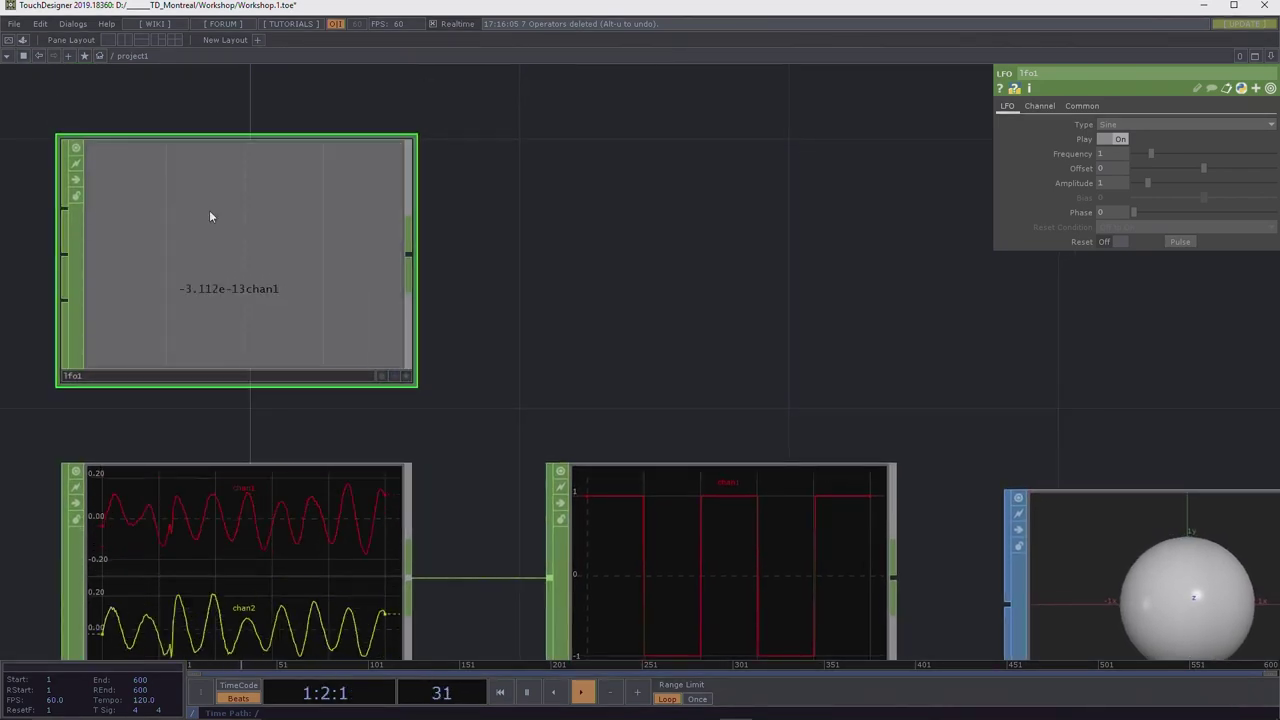
drag(640, 271, 697, 289)
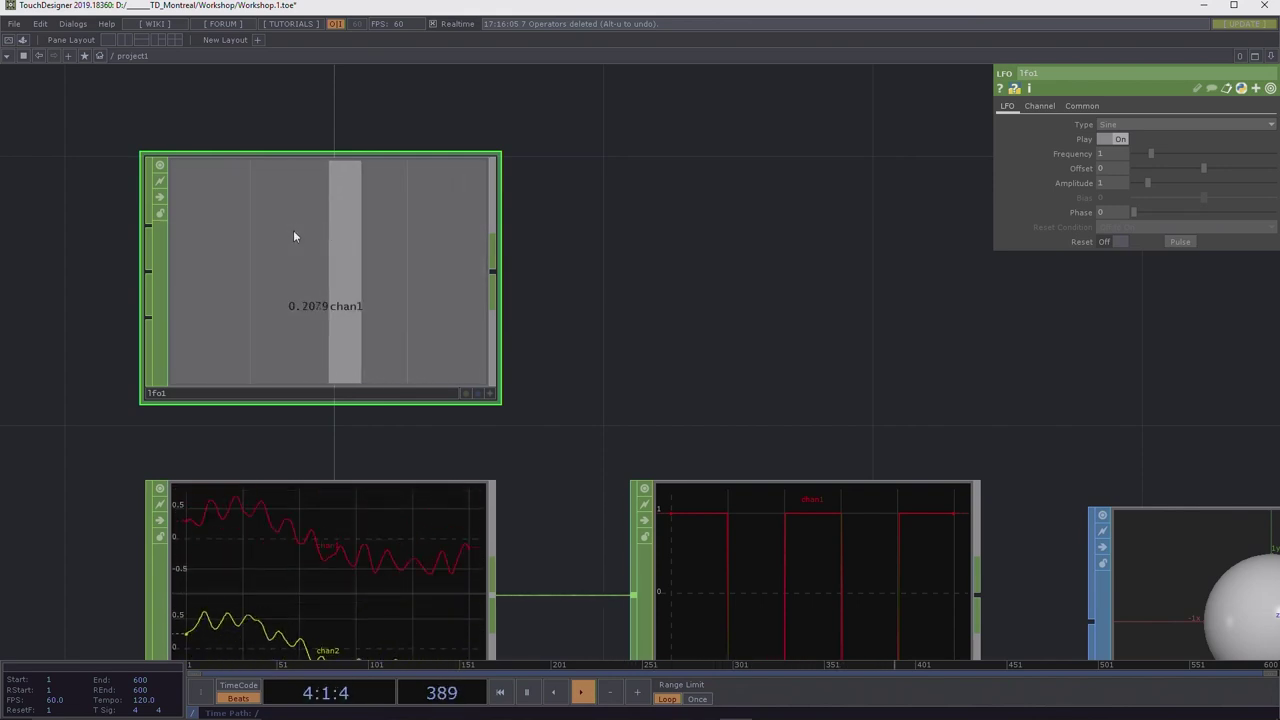
click(493, 271)
click(503, 274)
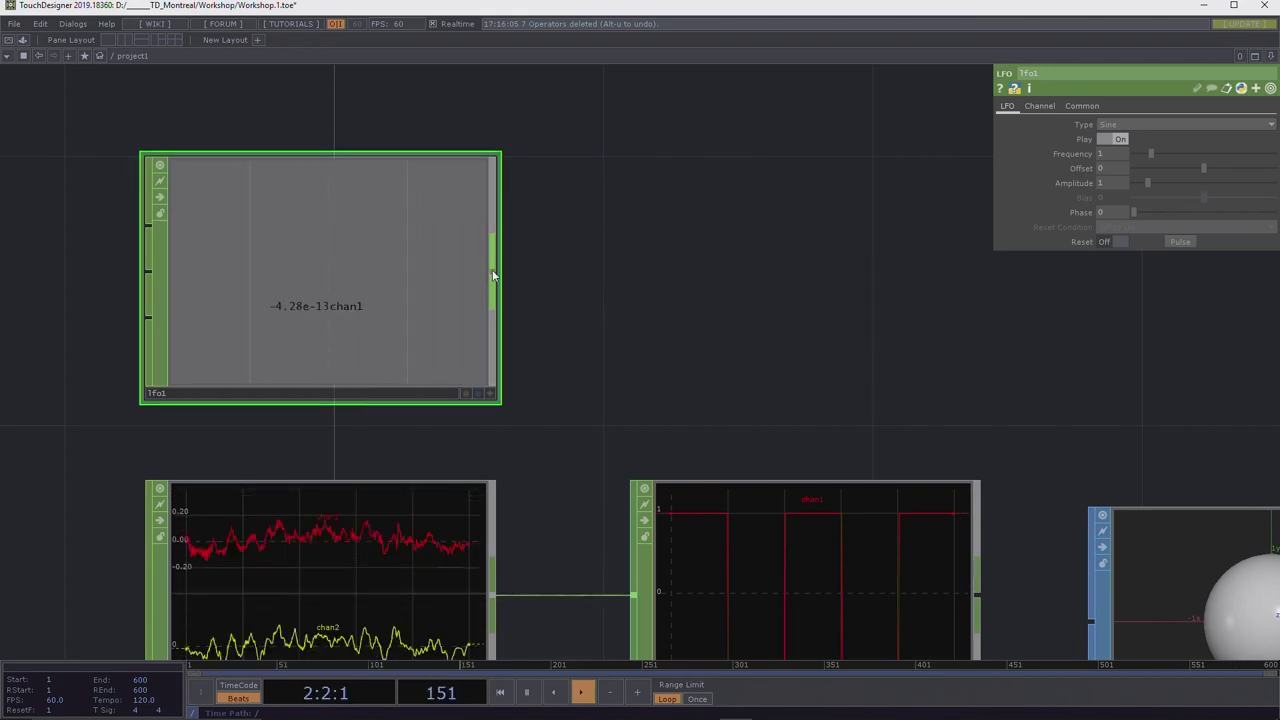
click(495, 271)
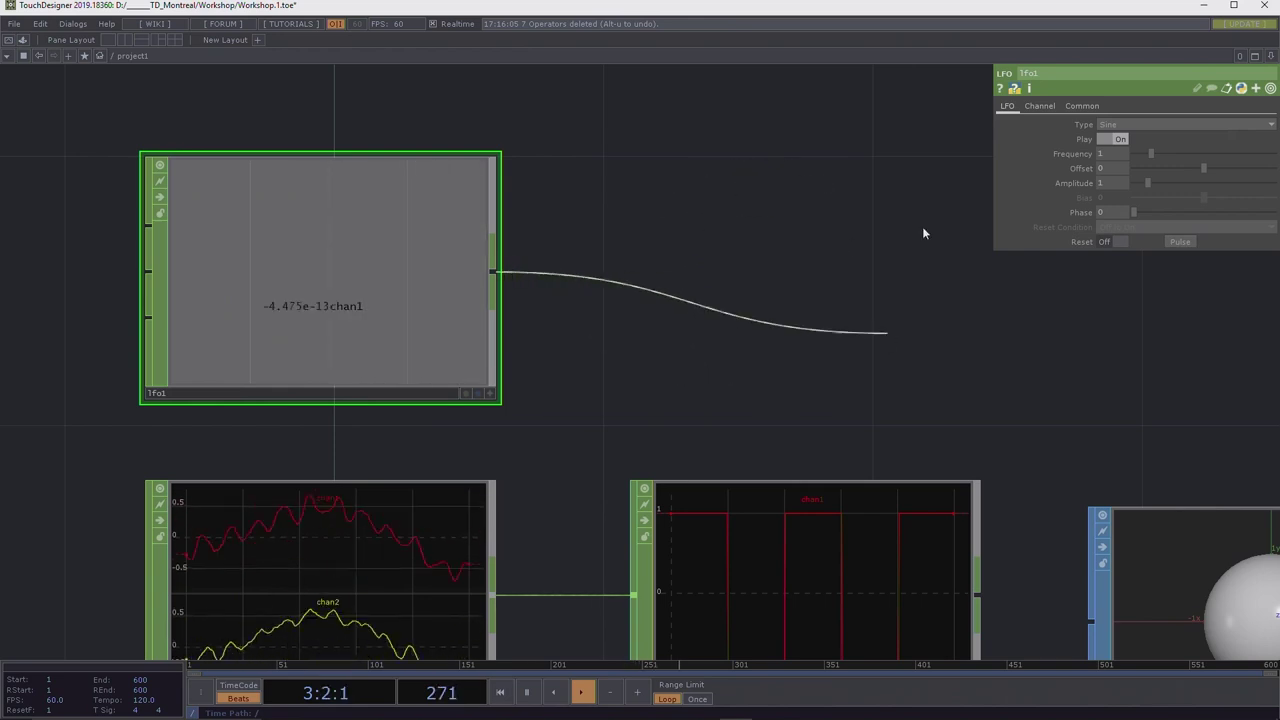
click(834, 187)
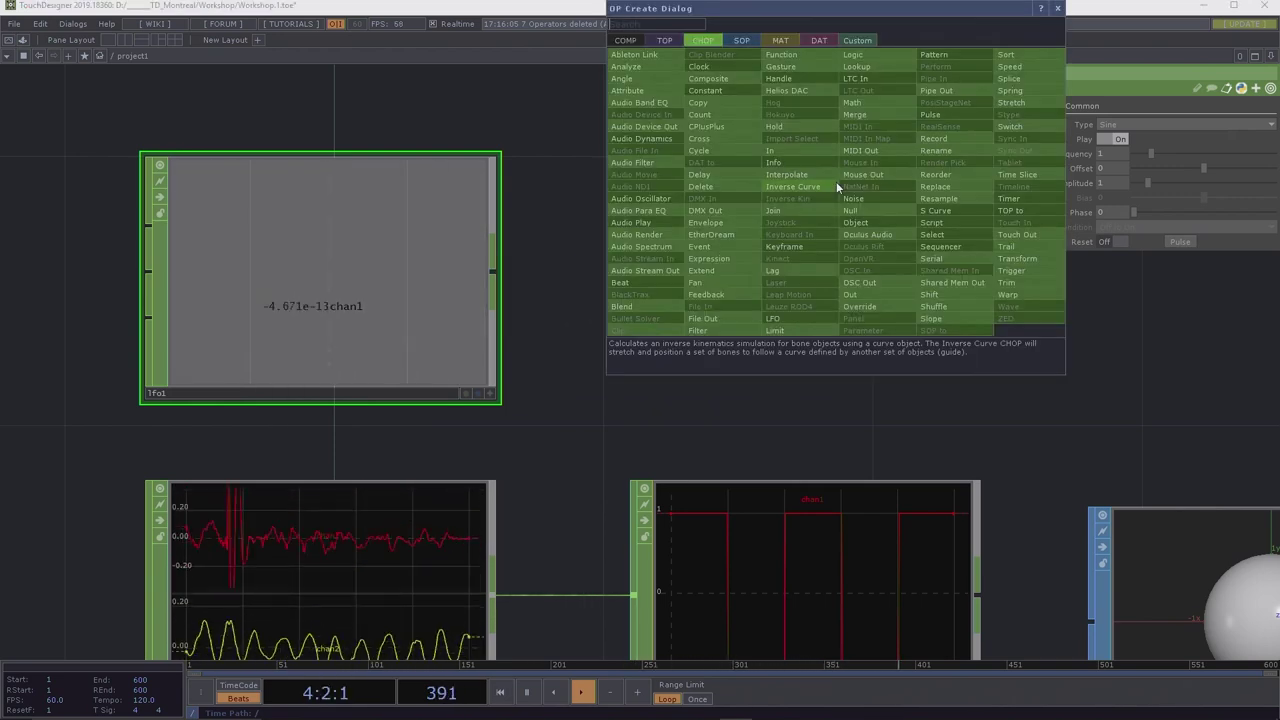
text(tr)
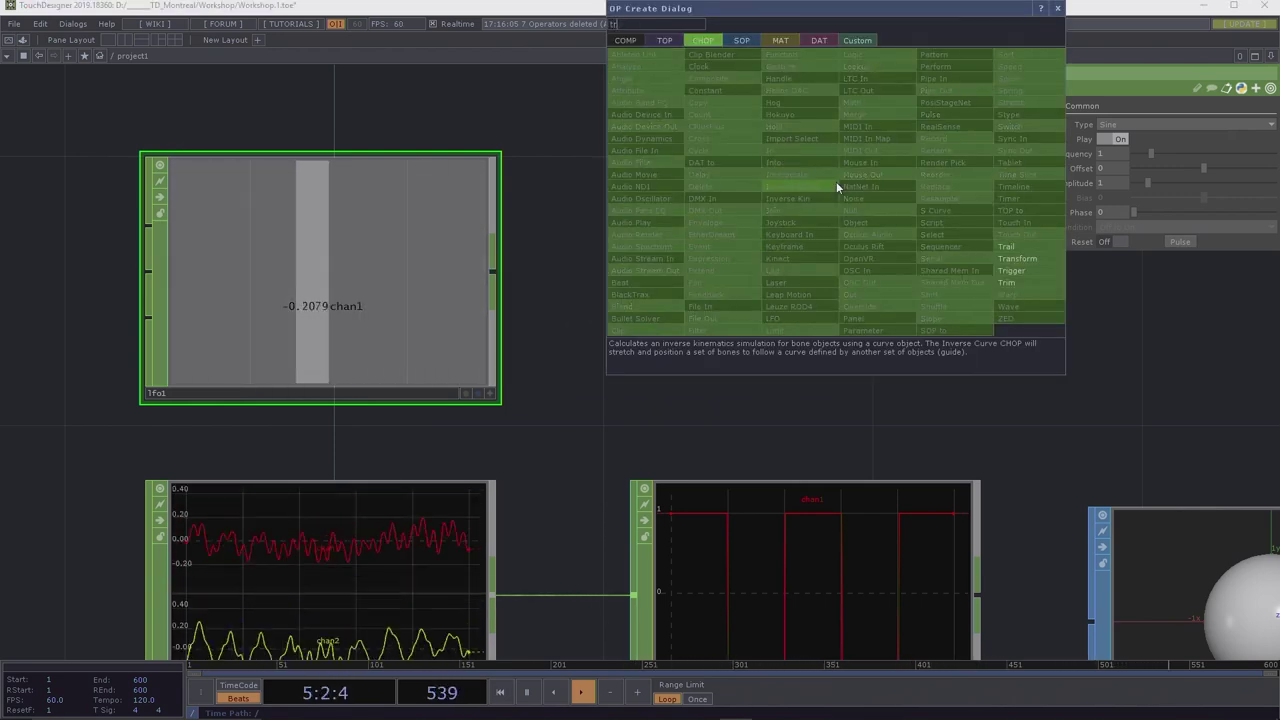
click(1005, 242)
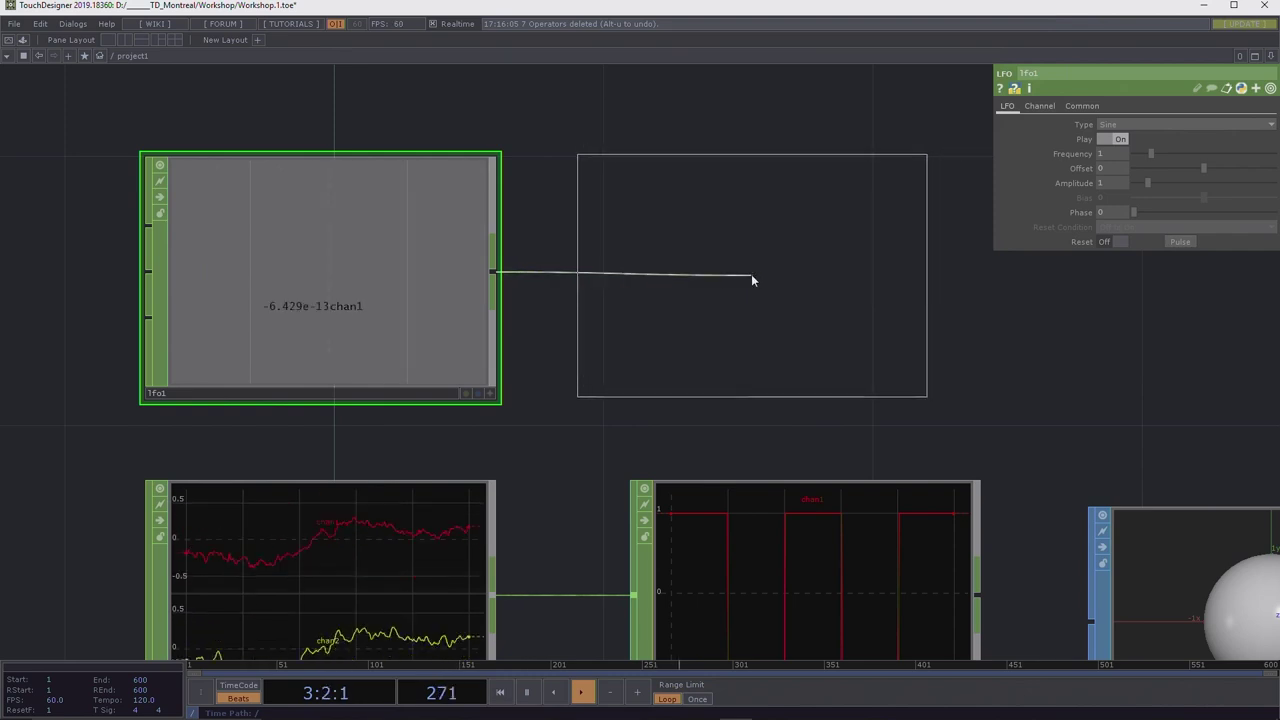
click(750, 280)
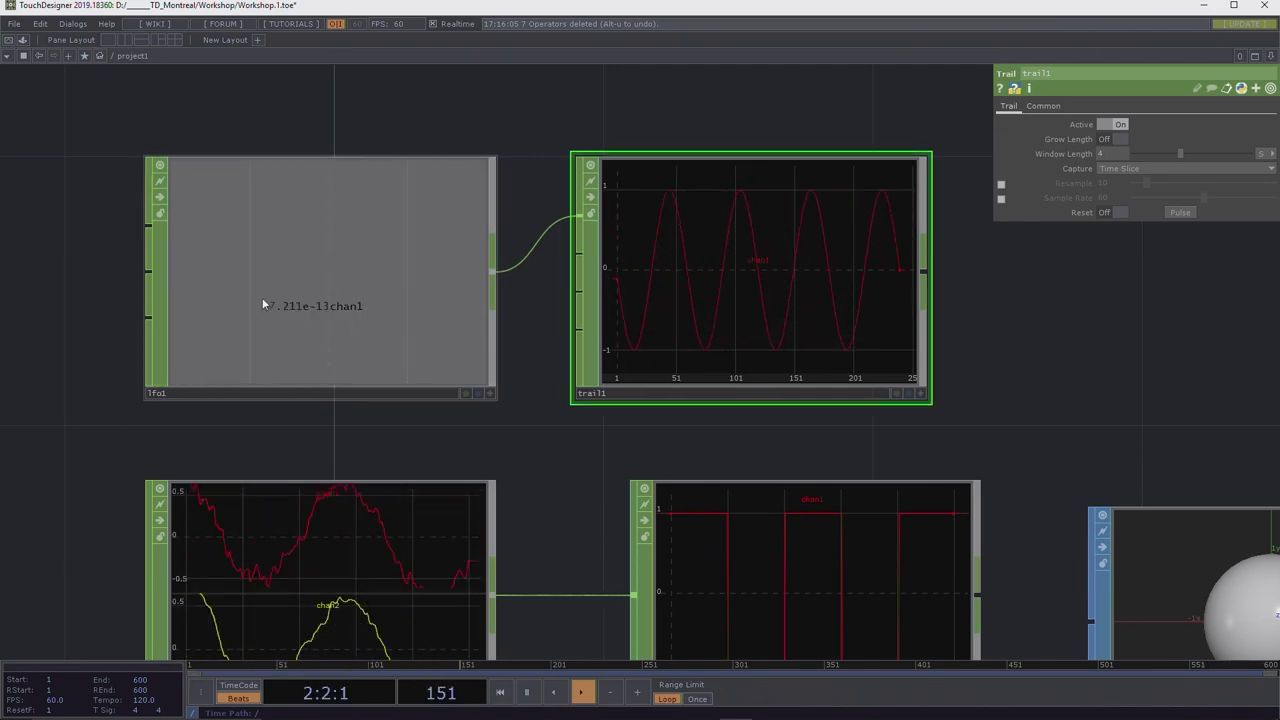
Rearrange the network so that sphere1 sits directly below trail1, with lfo1 spaced out beside them.
scroll(550, 255, down, 4)
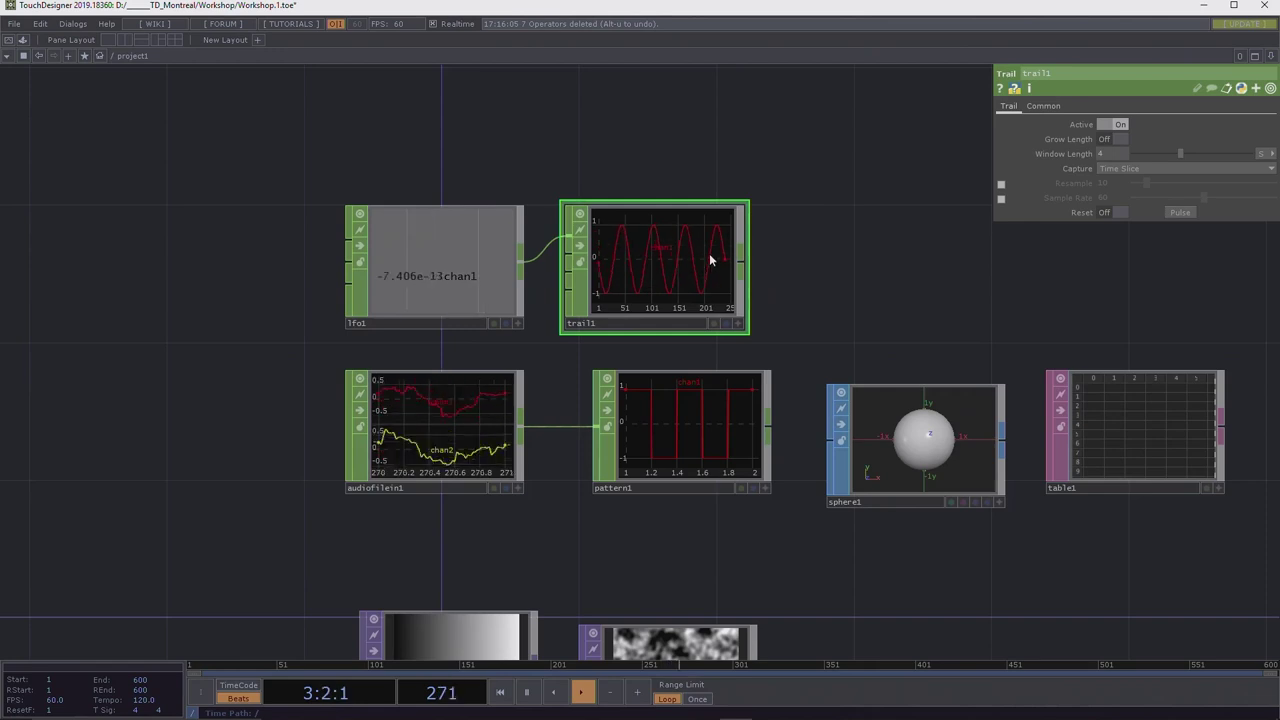
drag(813, 288, 682, 484)
drag(306, 466, 403, 219)
drag(503, 433, 763, 158)
drag(383, 227, 343, 254)
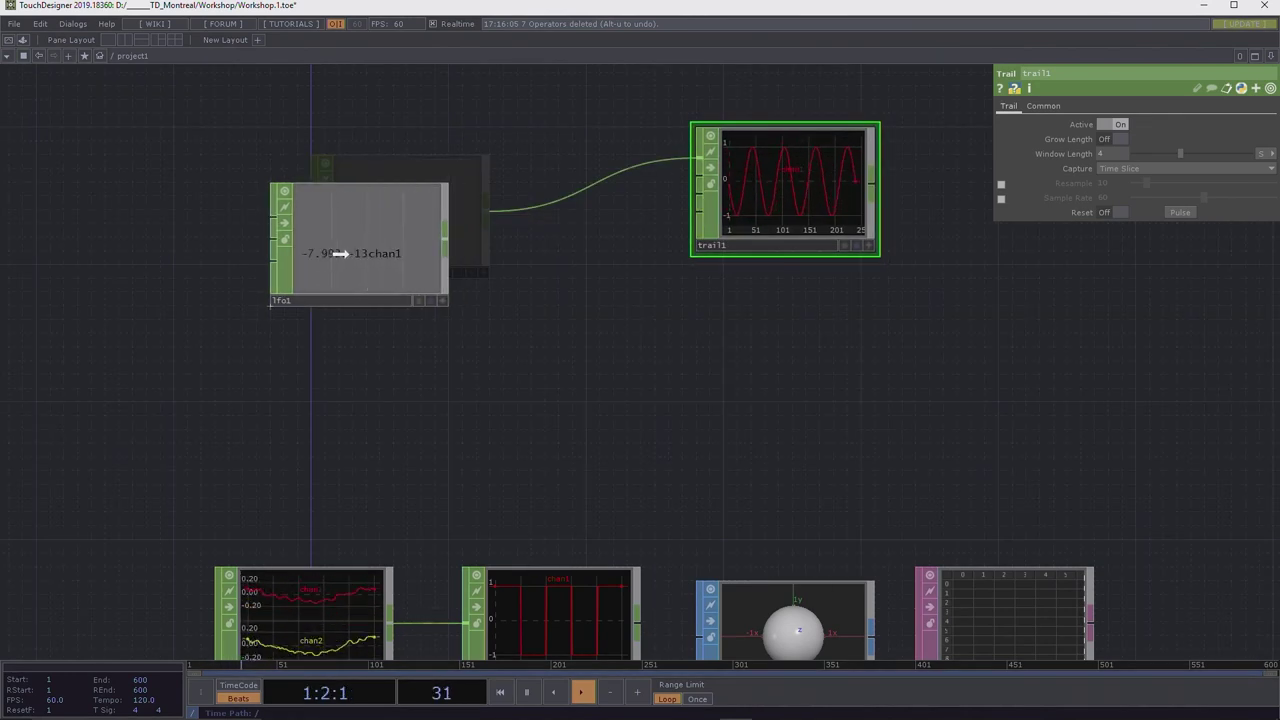
drag(818, 638, 803, 337)
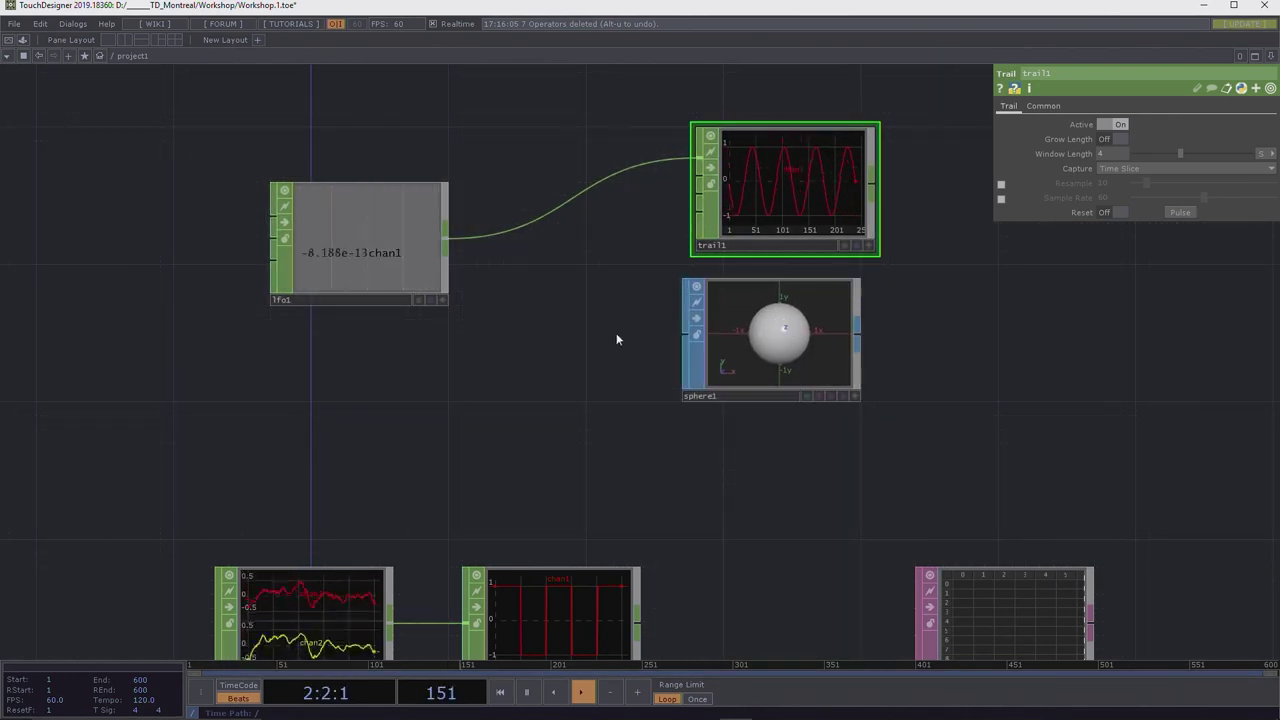
drag(364, 252, 405, 280)
drag(858, 368, 872, 382)
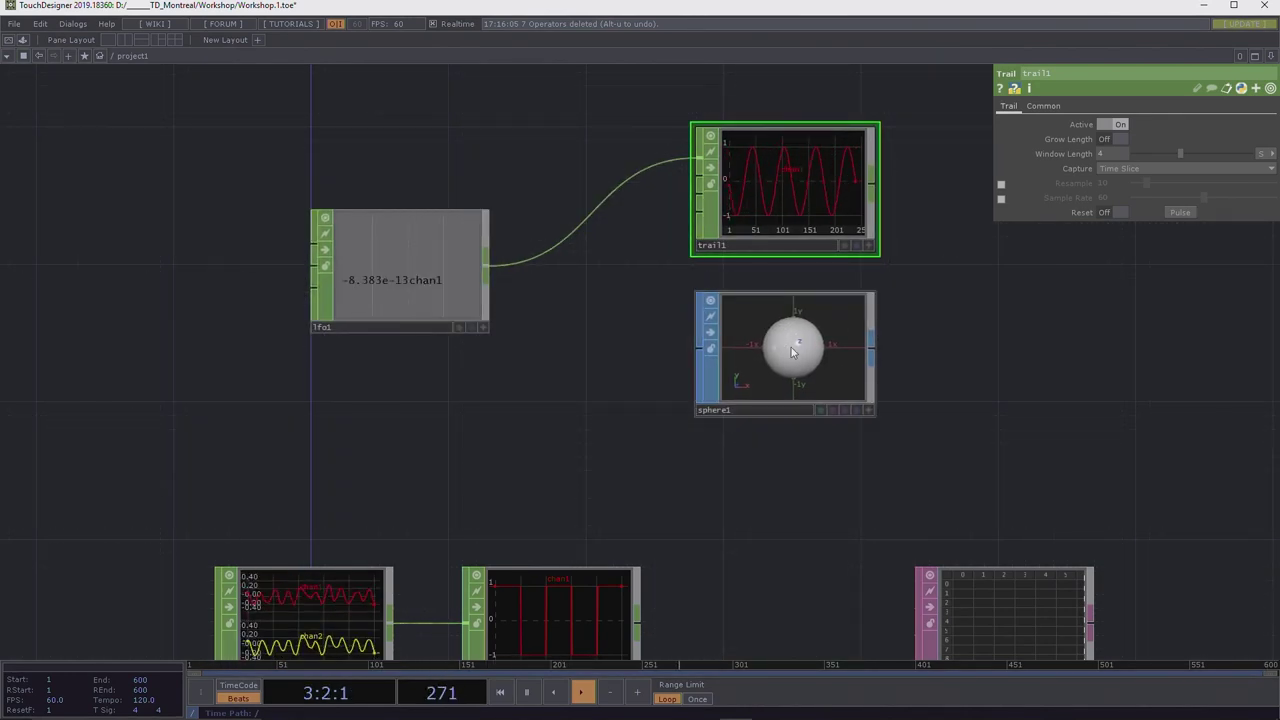
Activate lfo1's viewer and apply its chan1 channel to all of sphere1's Radius values as Current CHOP Value.
click(390, 258)
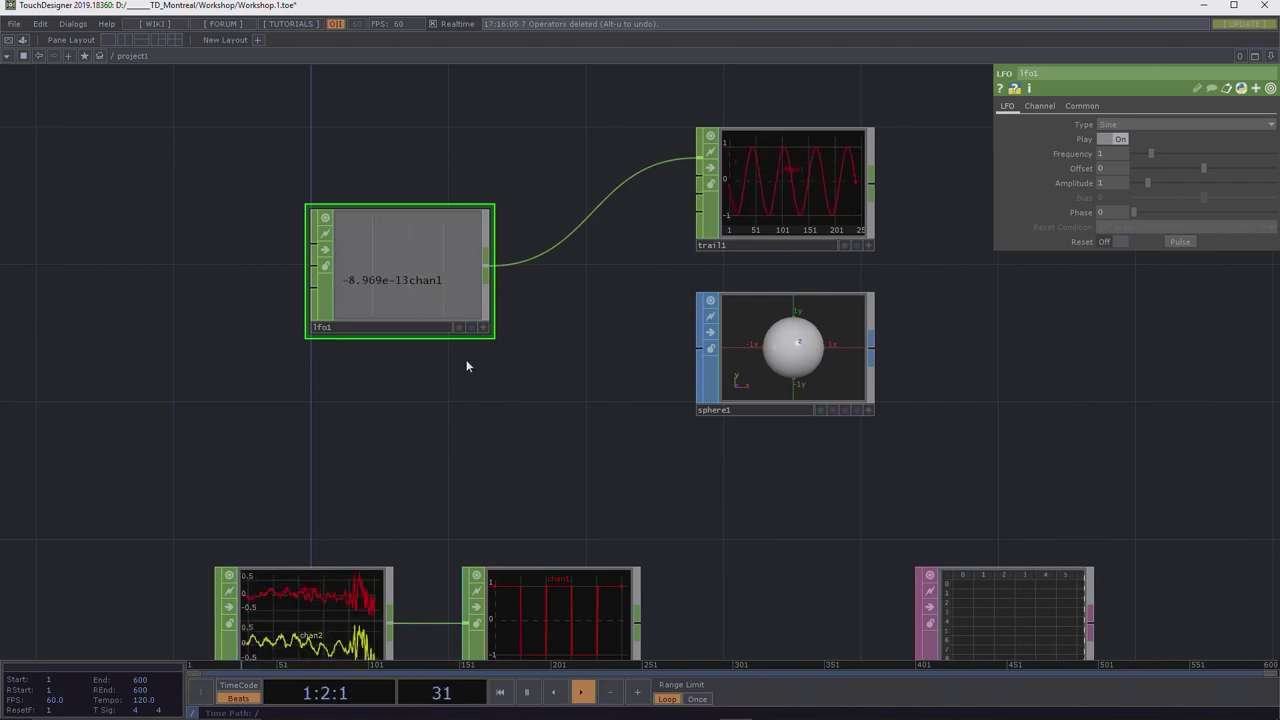
click(487, 330)
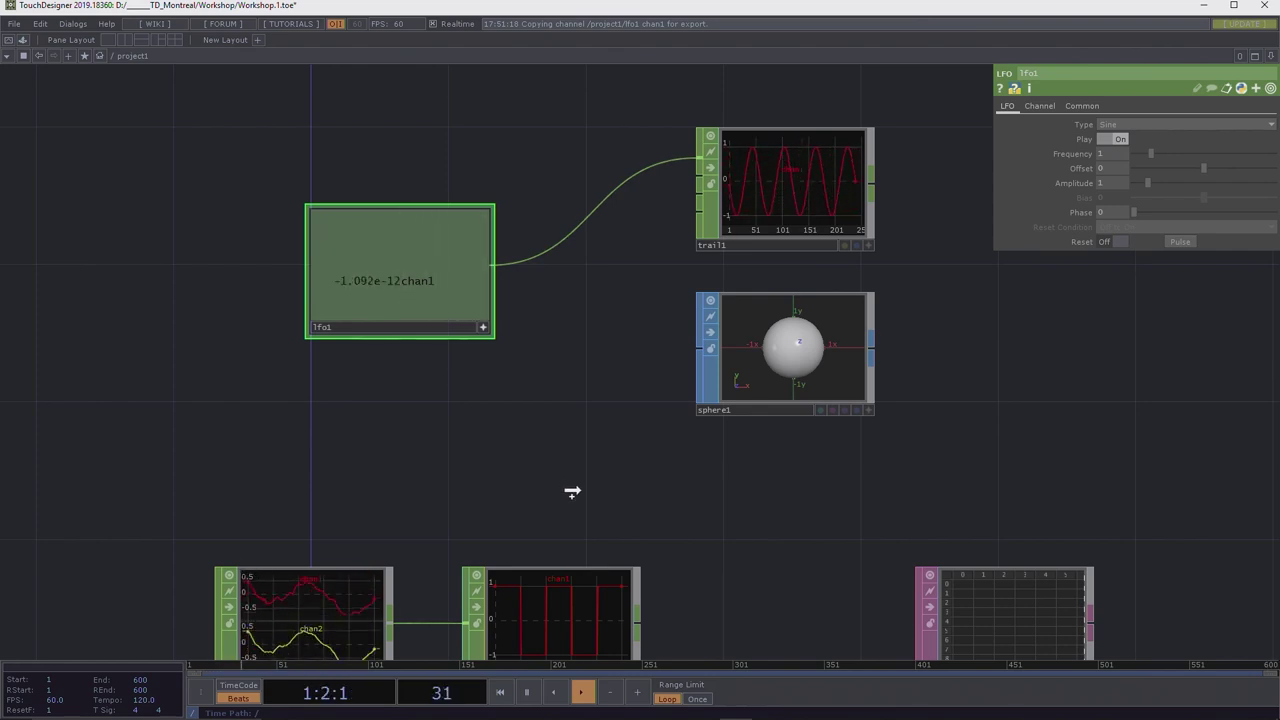
click(785, 355)
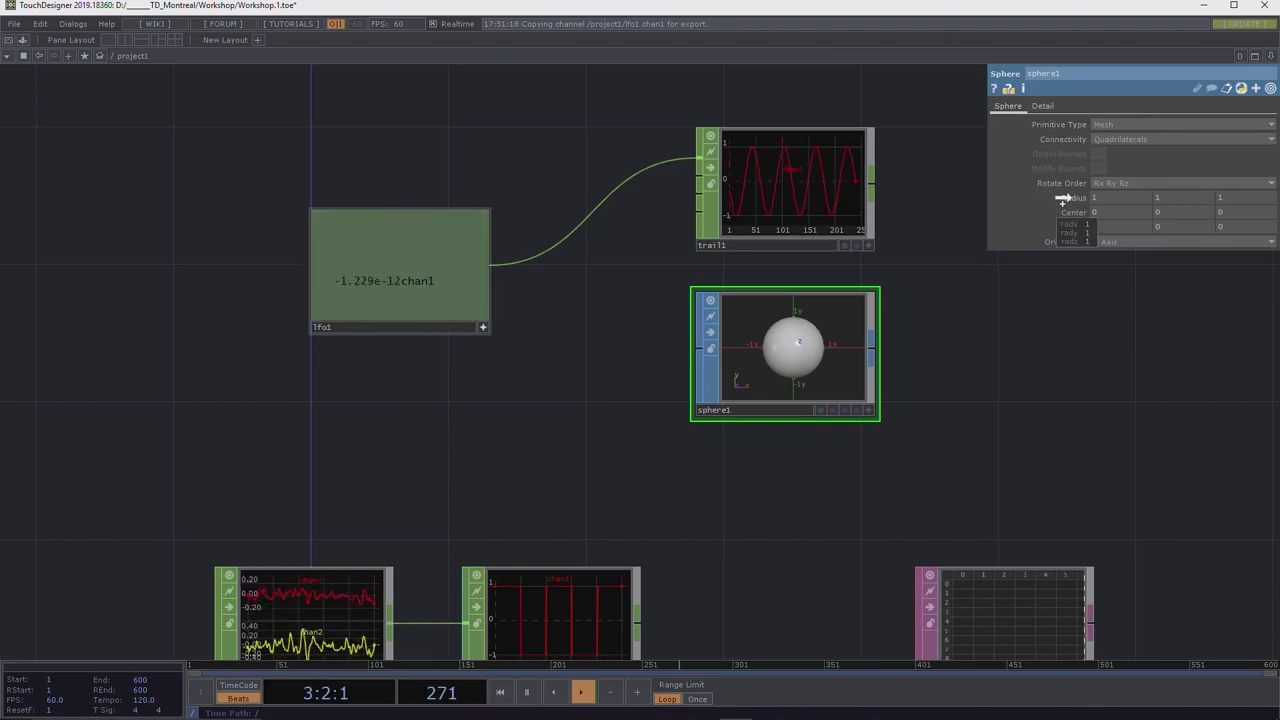
drag(1064, 198, 1066, 198)
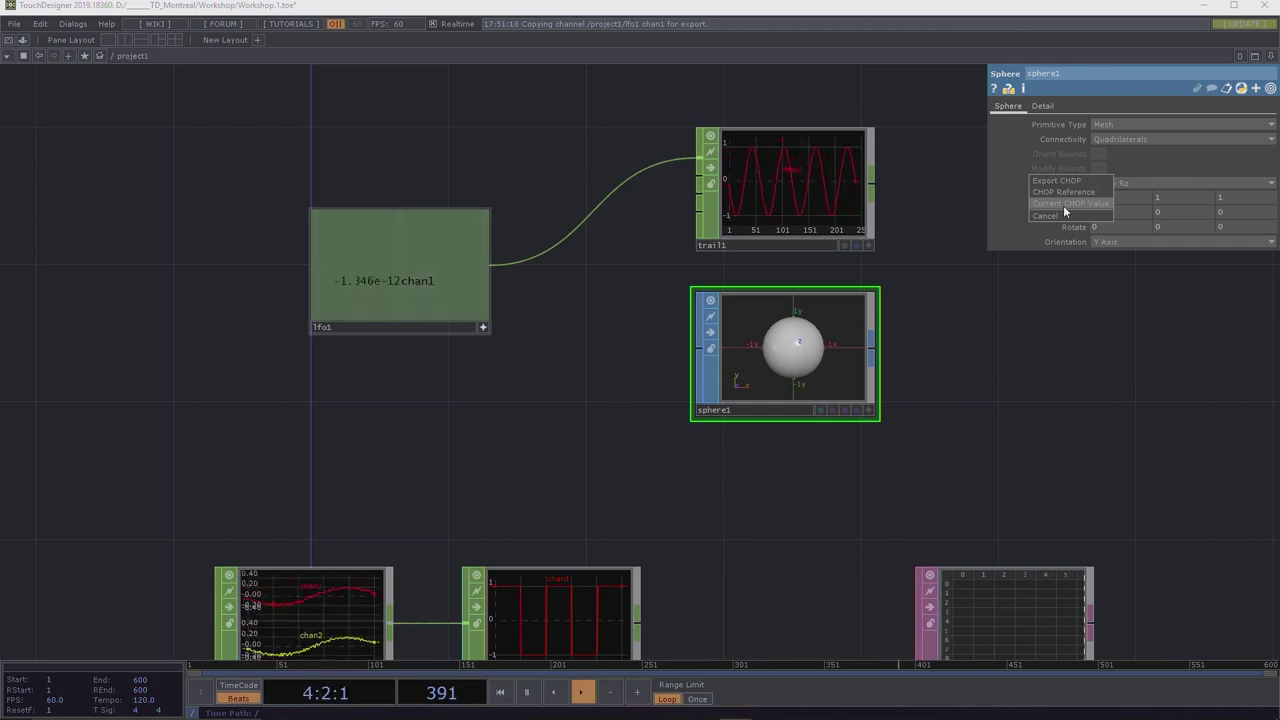
click(1063, 203)
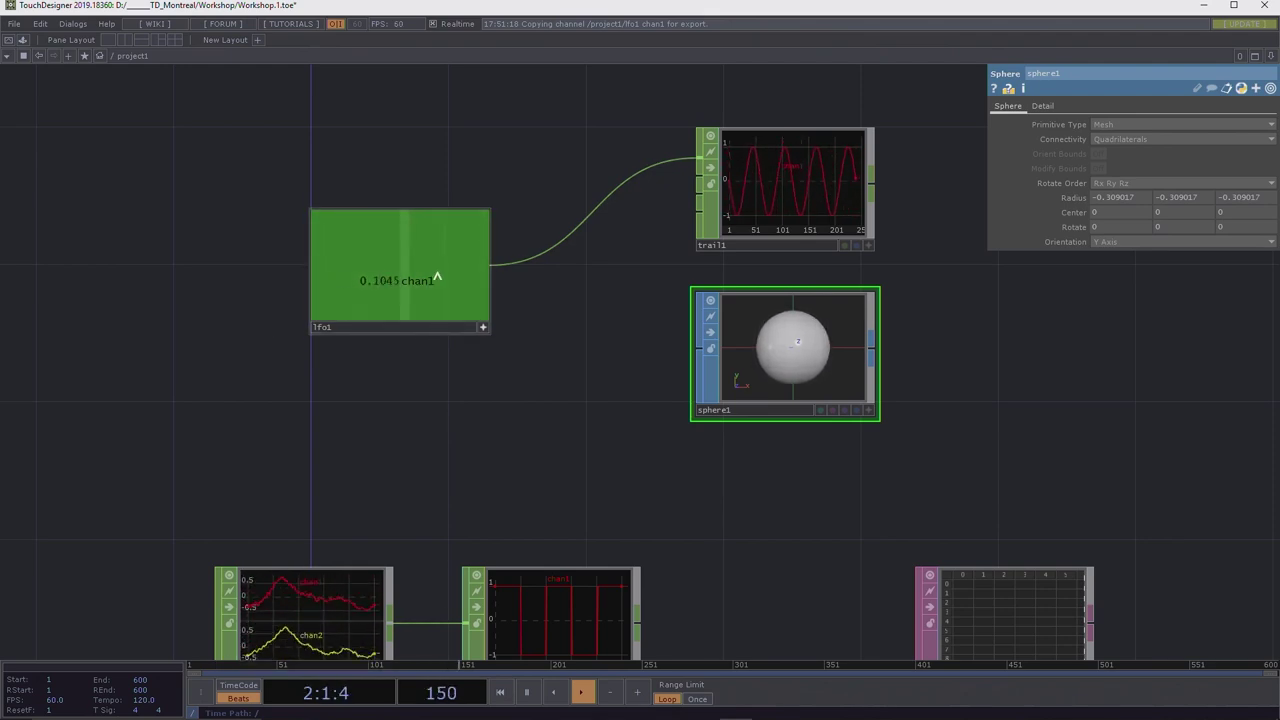
Apply lfo1's chan1 channel to all three of sphere1's Radius values as a CHOP Reference.
drag(1062, 197, 1074, 198)
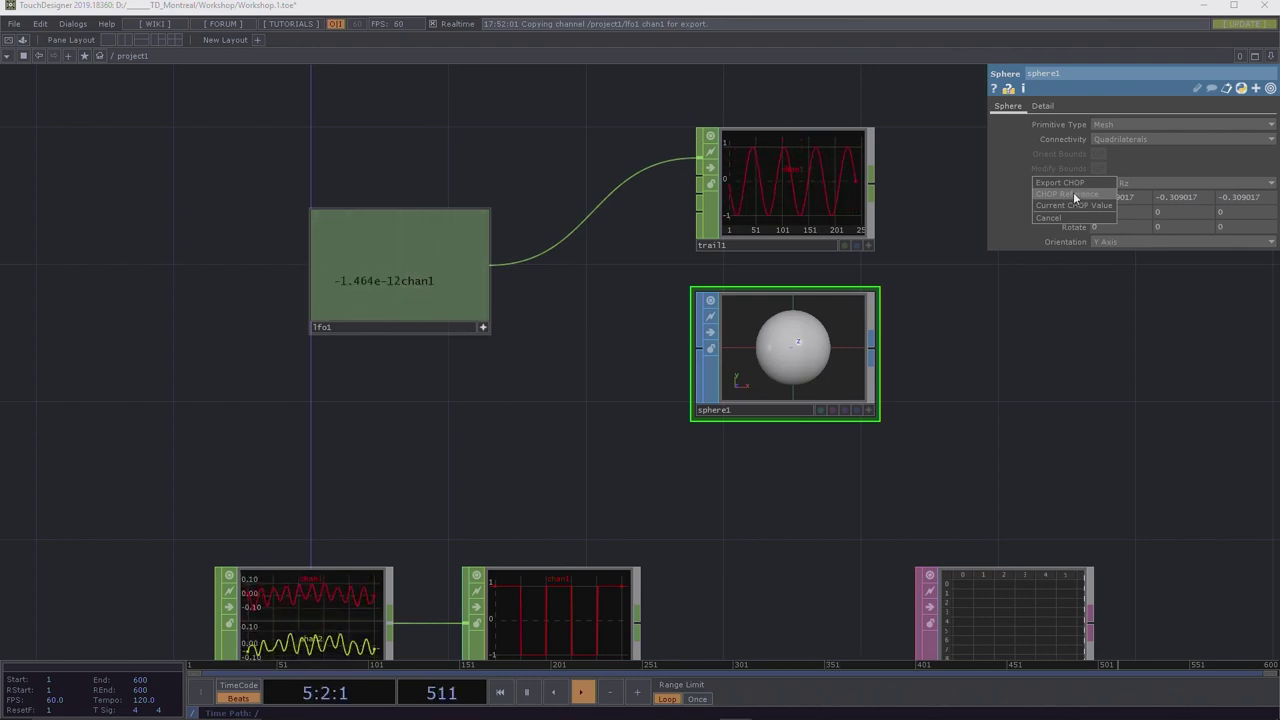
click(1073, 192)
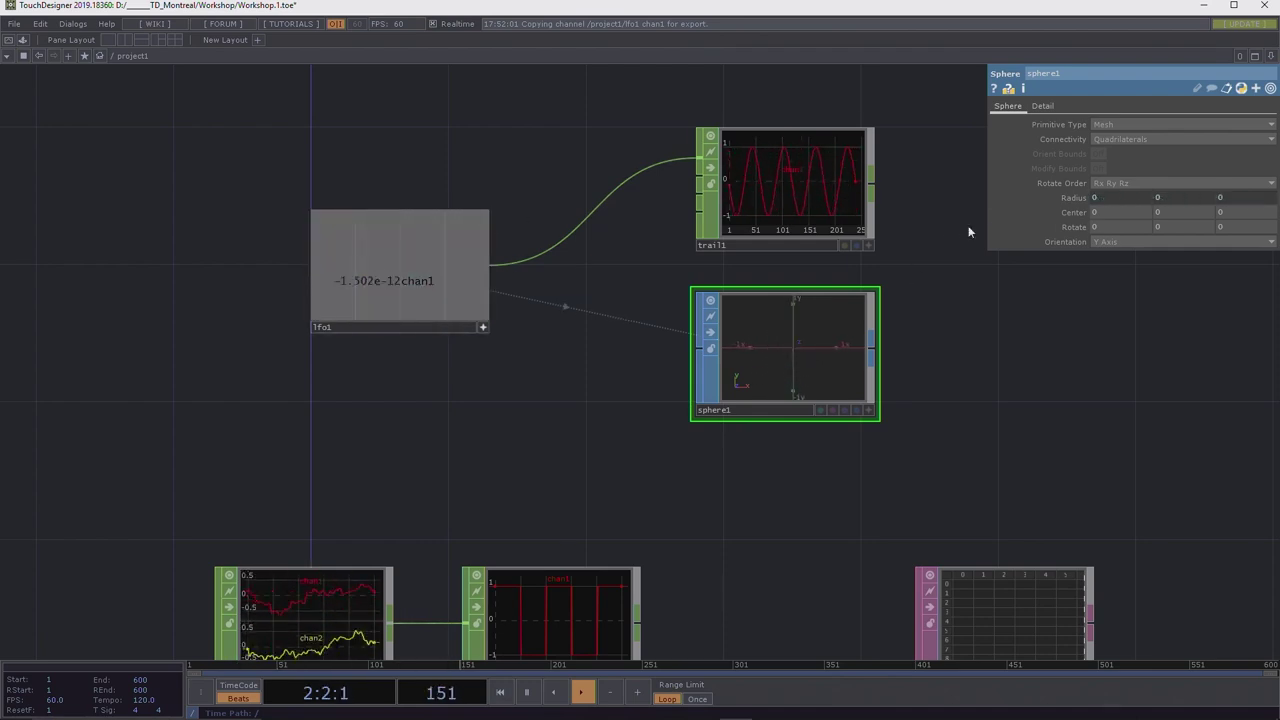
mouse_move(1063, 200)
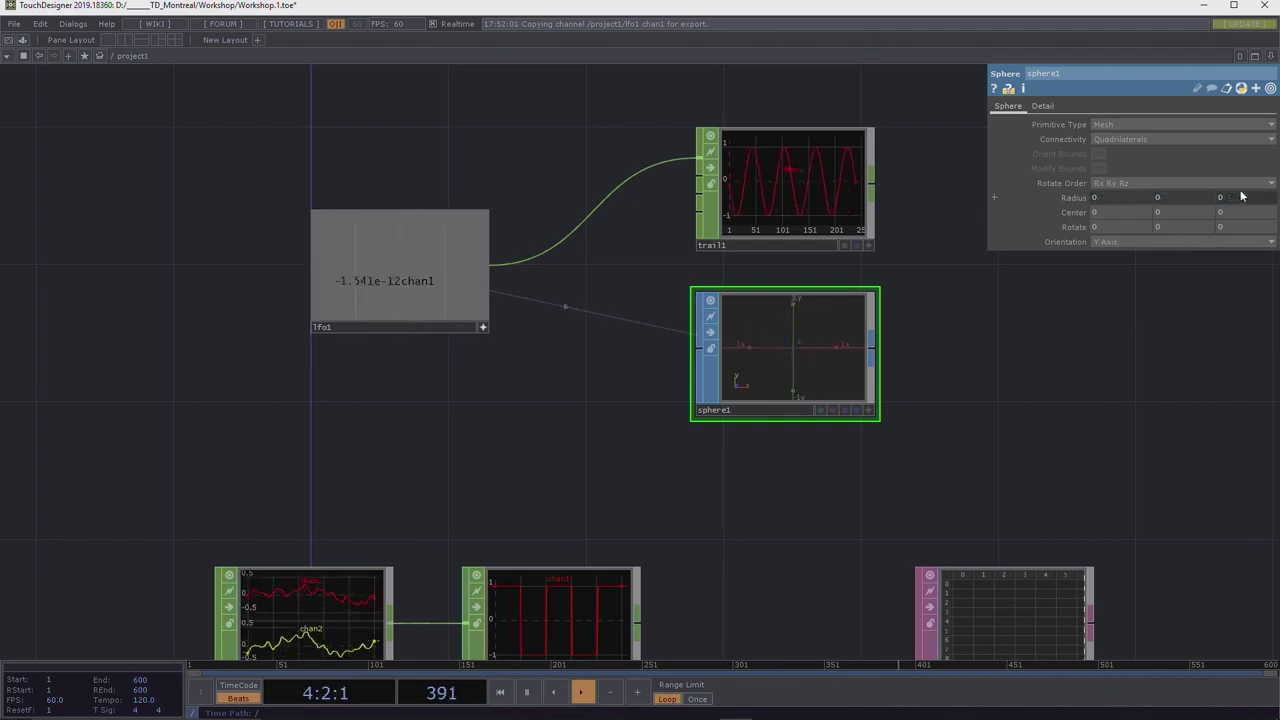
Reset sphere1's Radius parameter and link only its Y radius to lfo1's chan1 as a CHOP Reference.
right_click(1020, 197)
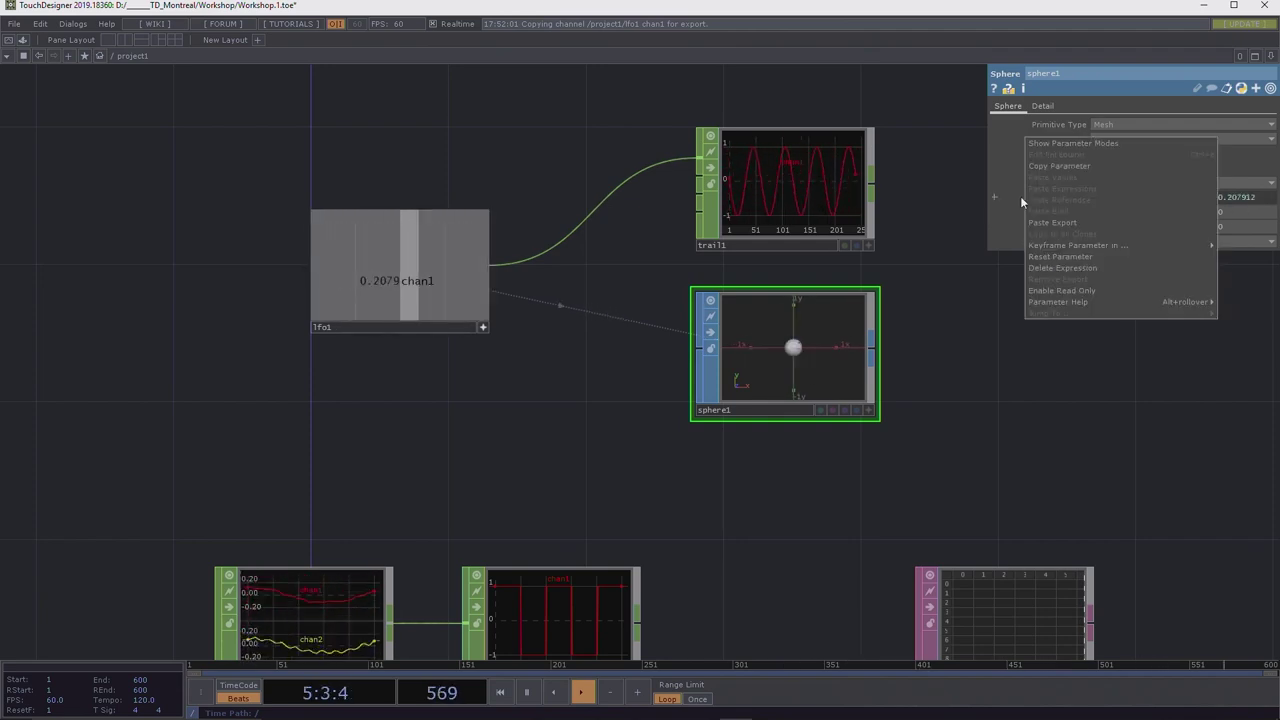
click(1050, 254)
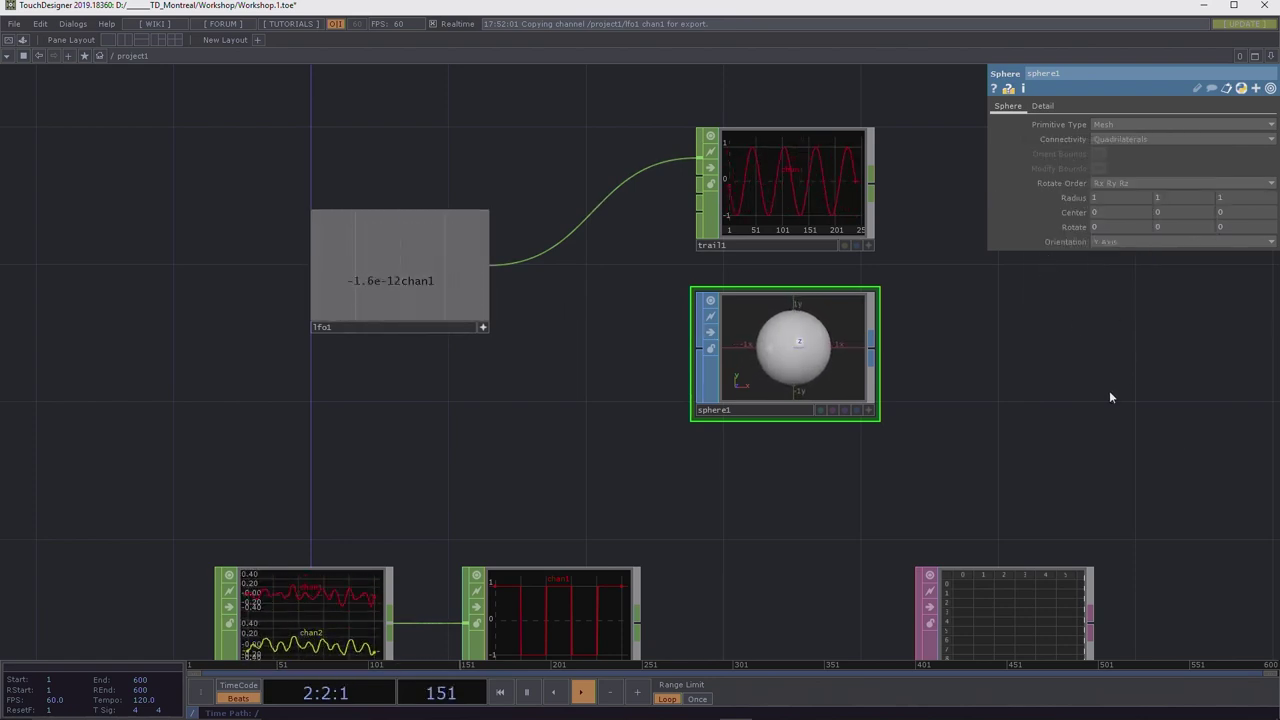
drag(401, 296, 1160, 197)
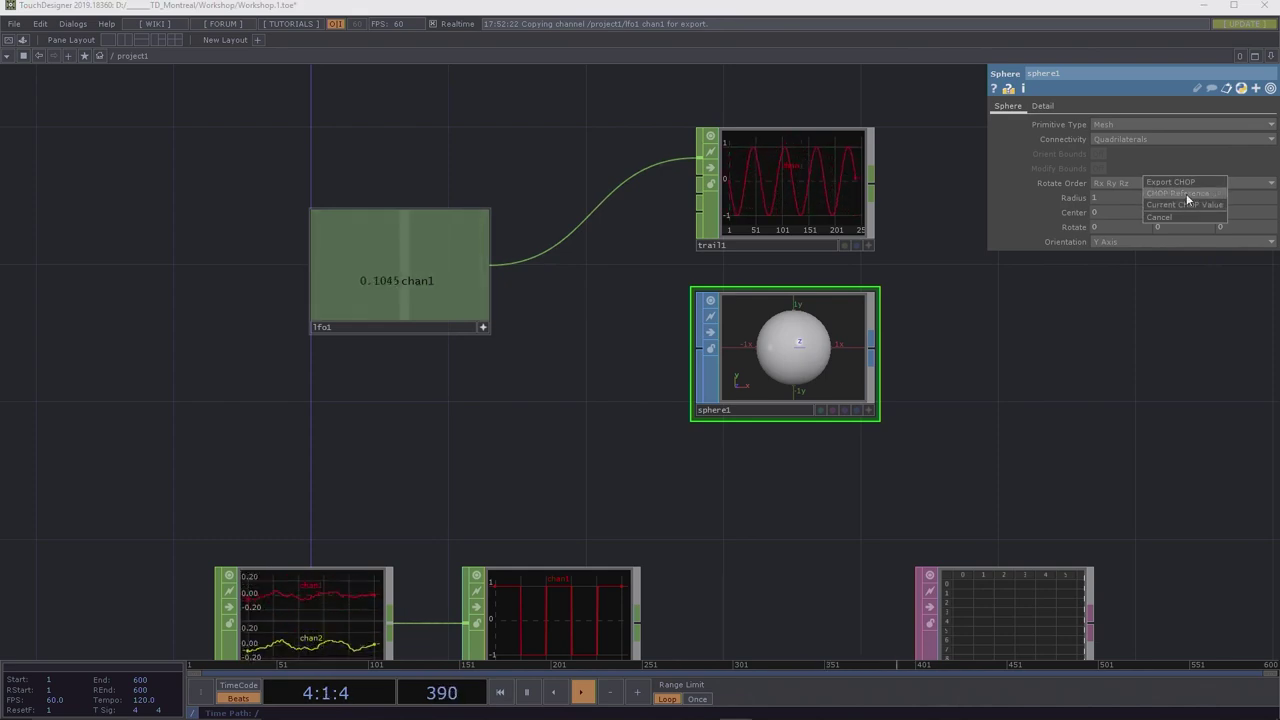
click(1180, 194)
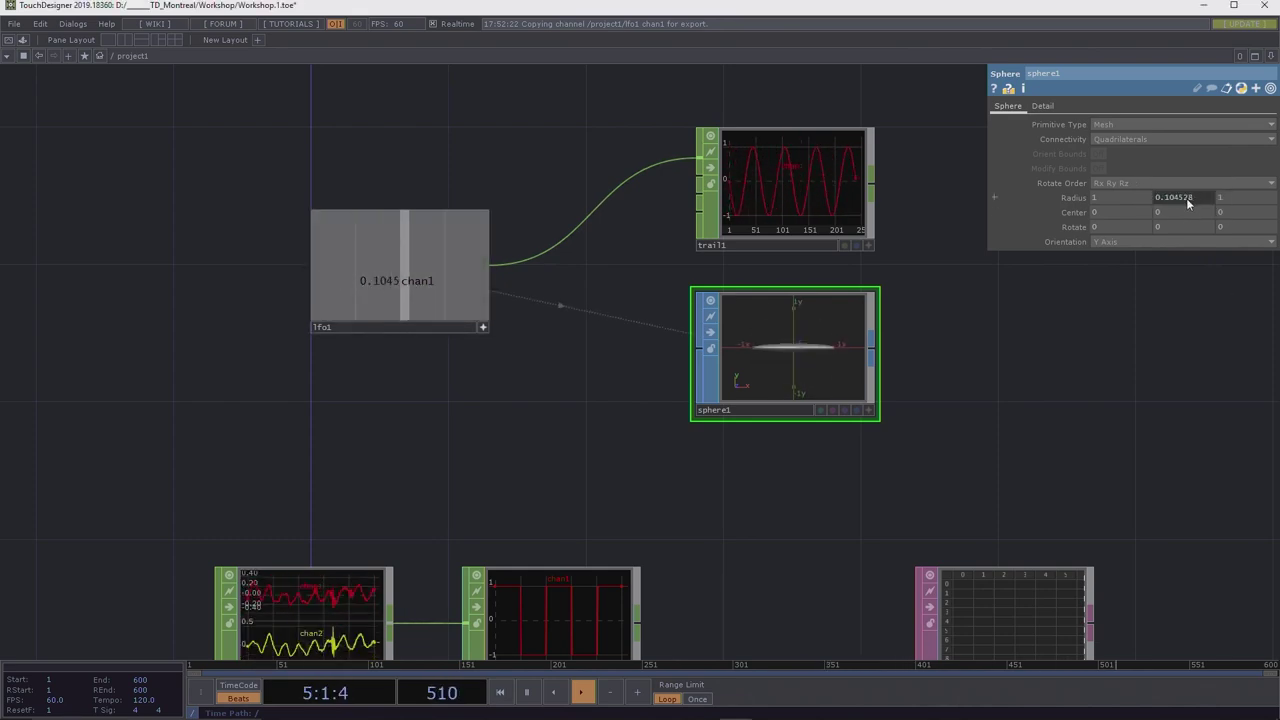
Expand sphere1's Radius components and change the rady expression to op('lfo1')[0].
right_click(1062, 193)
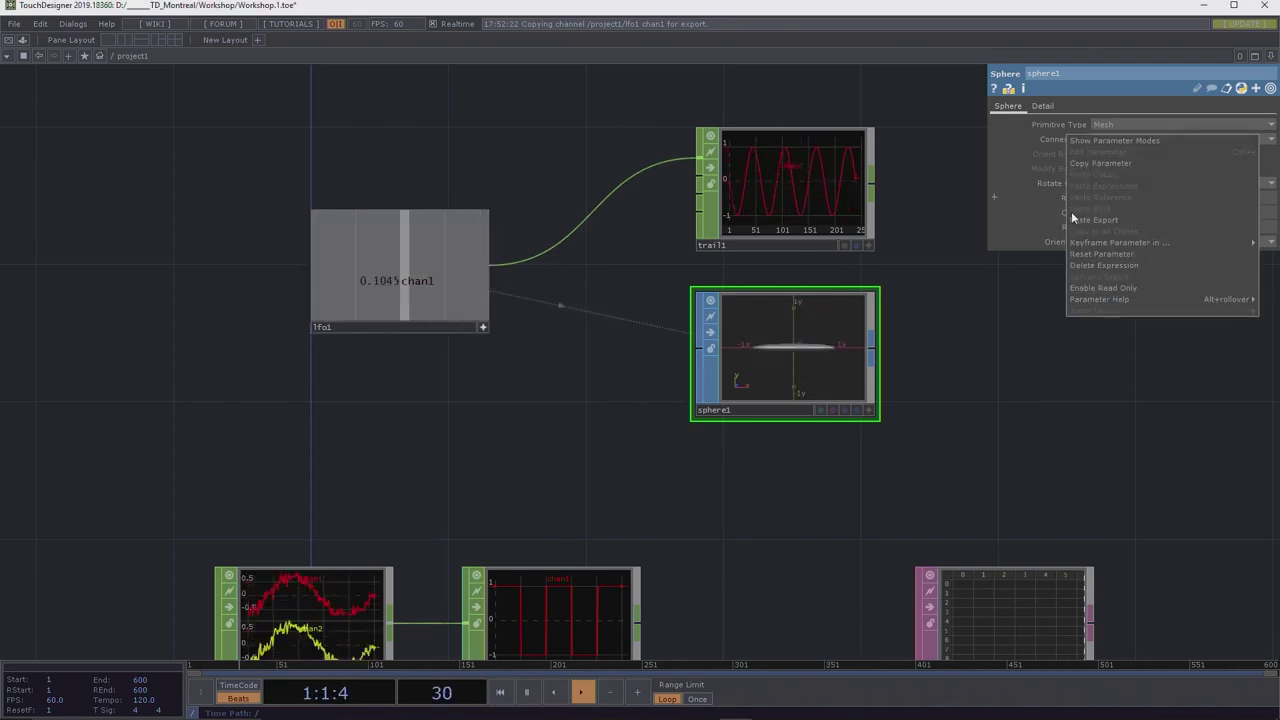
click(1045, 197)
click(1056, 198)
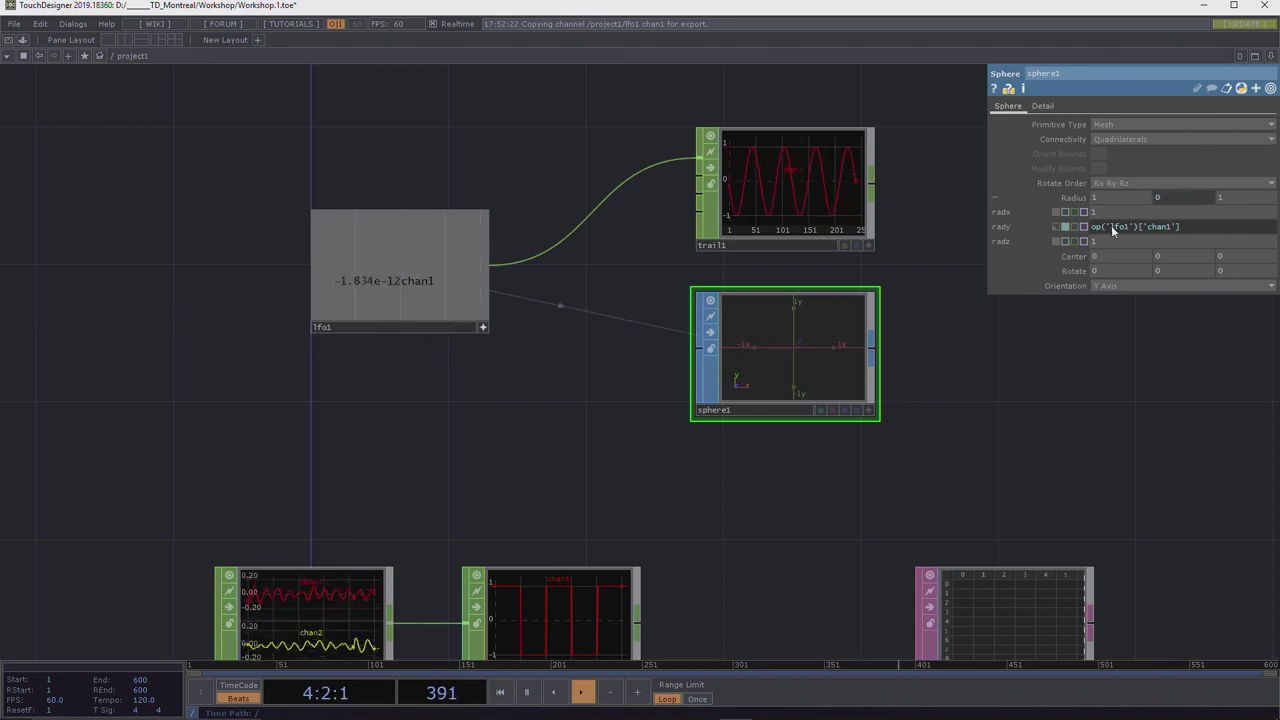
mouse_move(1092, 229)
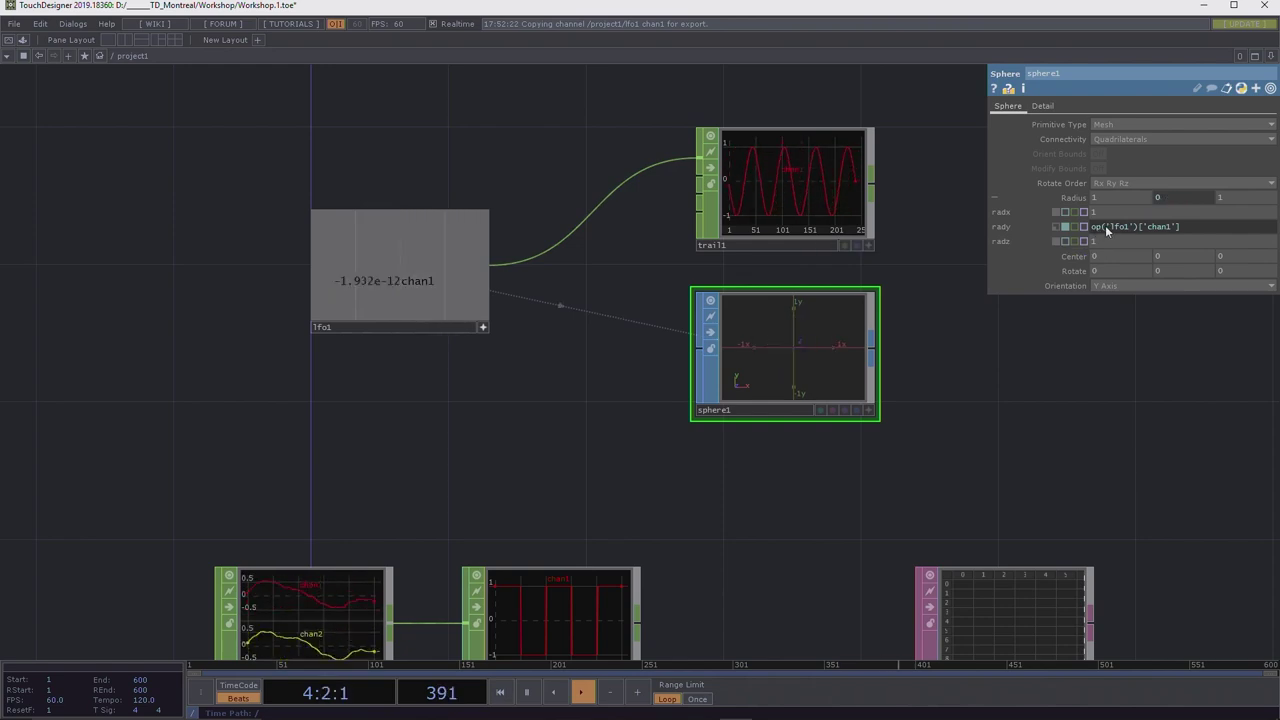
drag(1109, 226, 1127, 226)
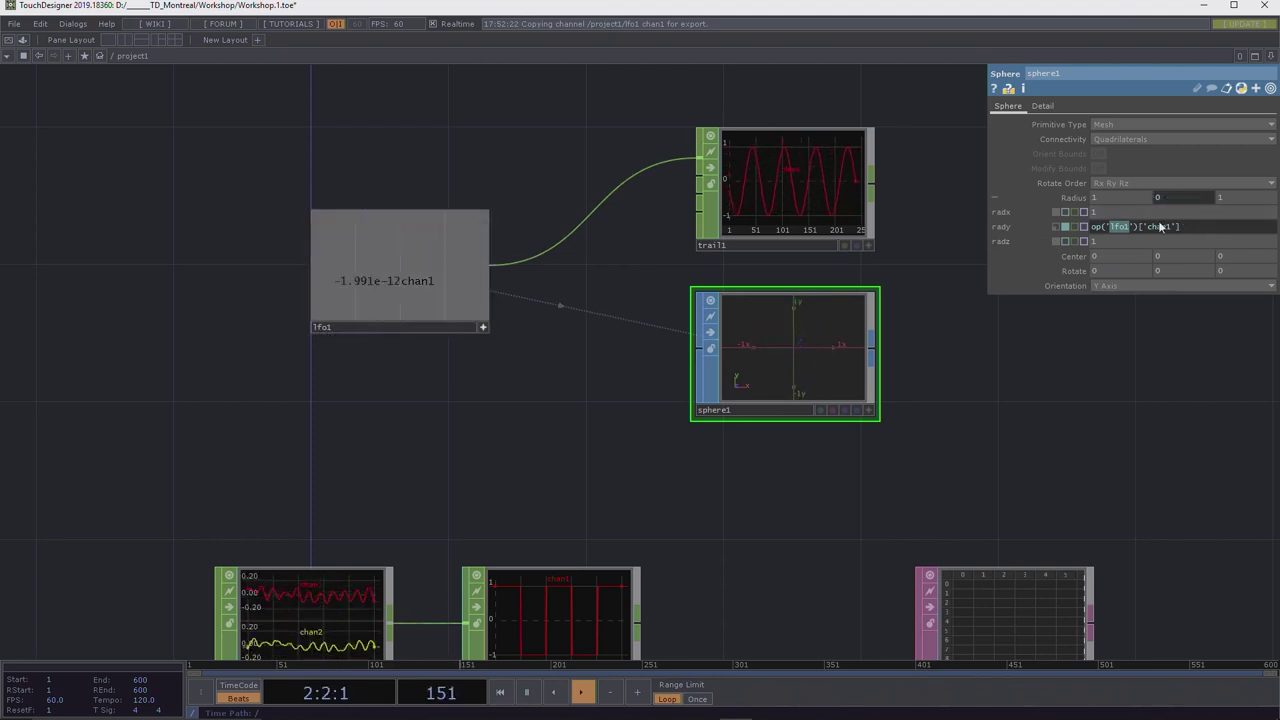
drag(1141, 226, 1165, 229)
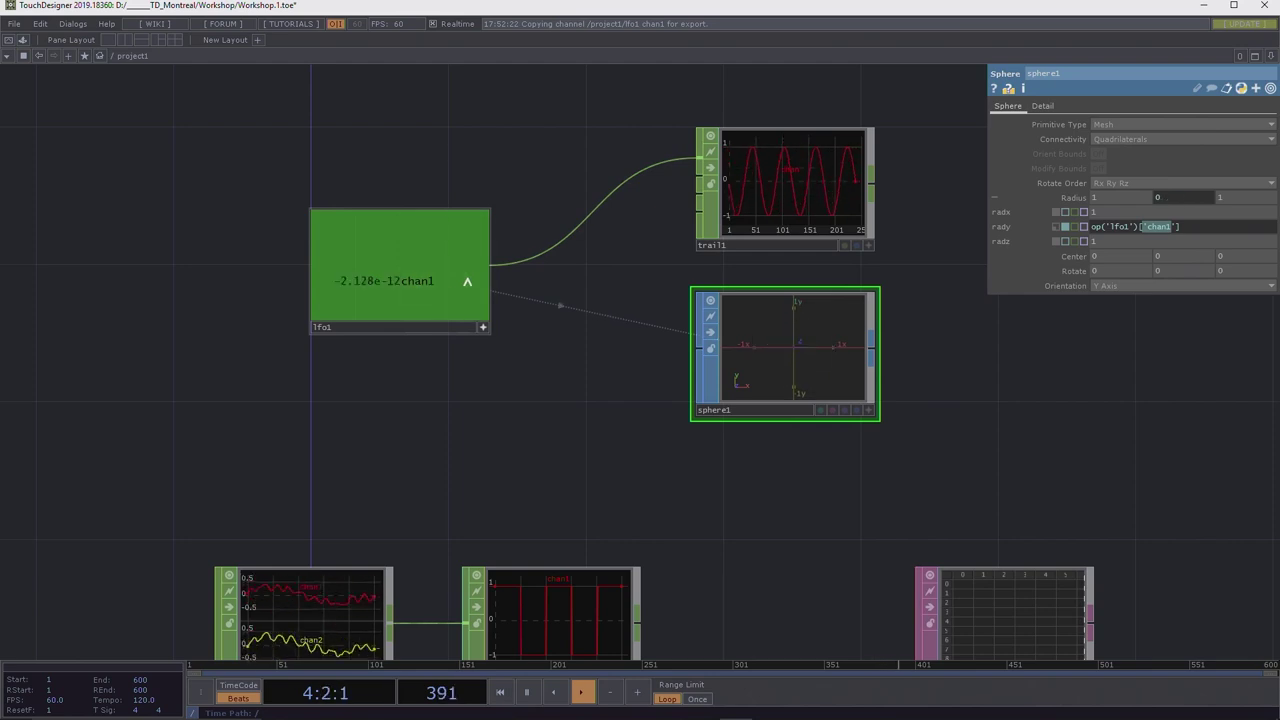
mouse_move(1151, 234)
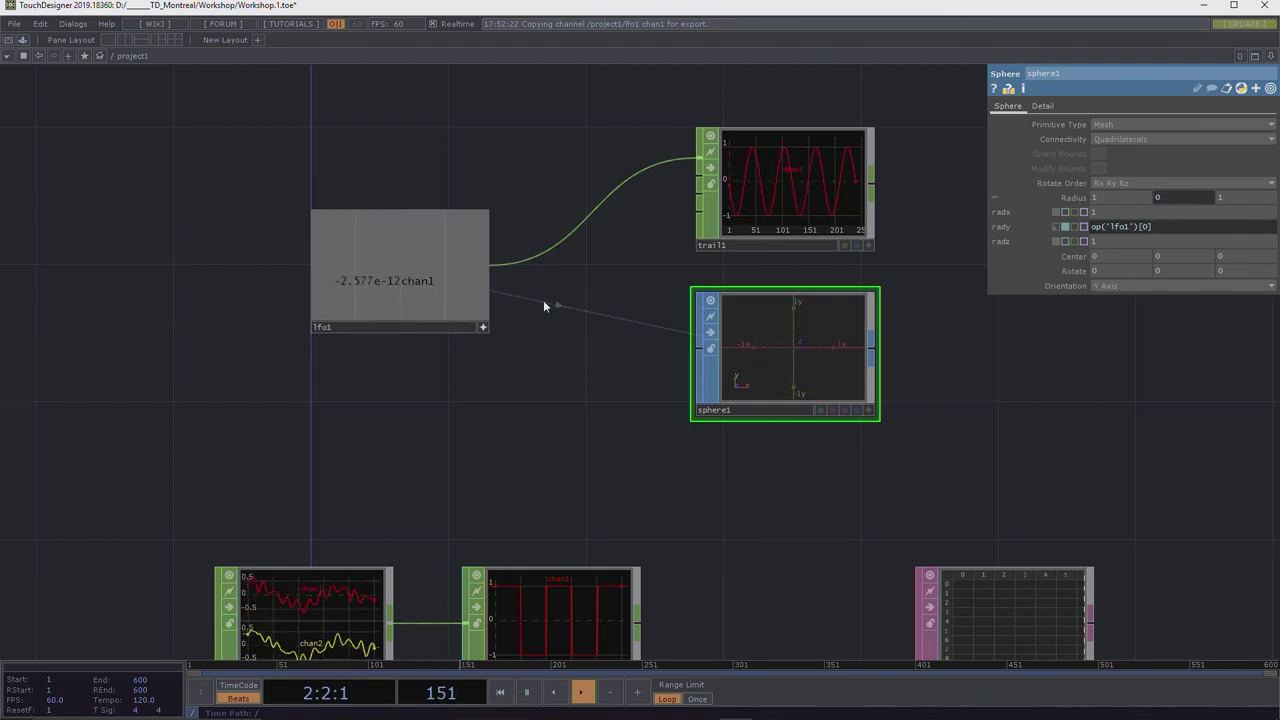
Toggle sphere1's rady between constant and expression modes, then remove the LFO reference to restore the constant radius.
drag(1124, 415, 1046, 417)
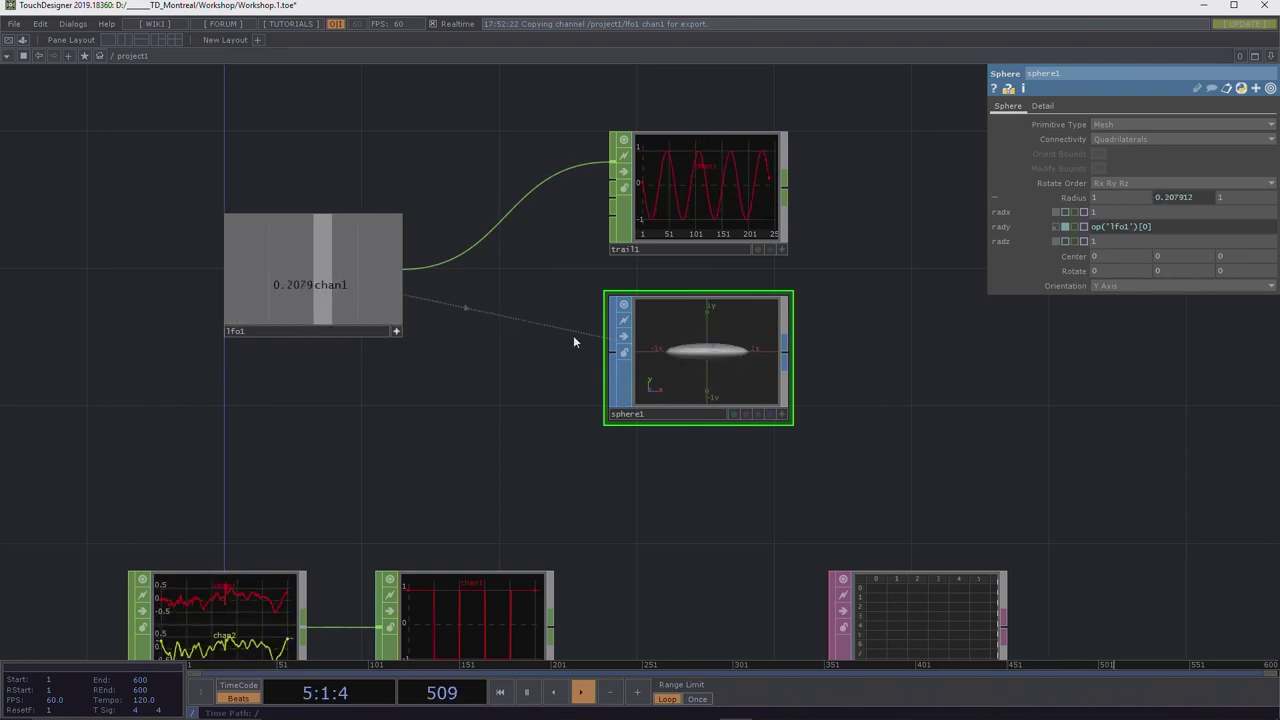
mouse_move(572, 335)
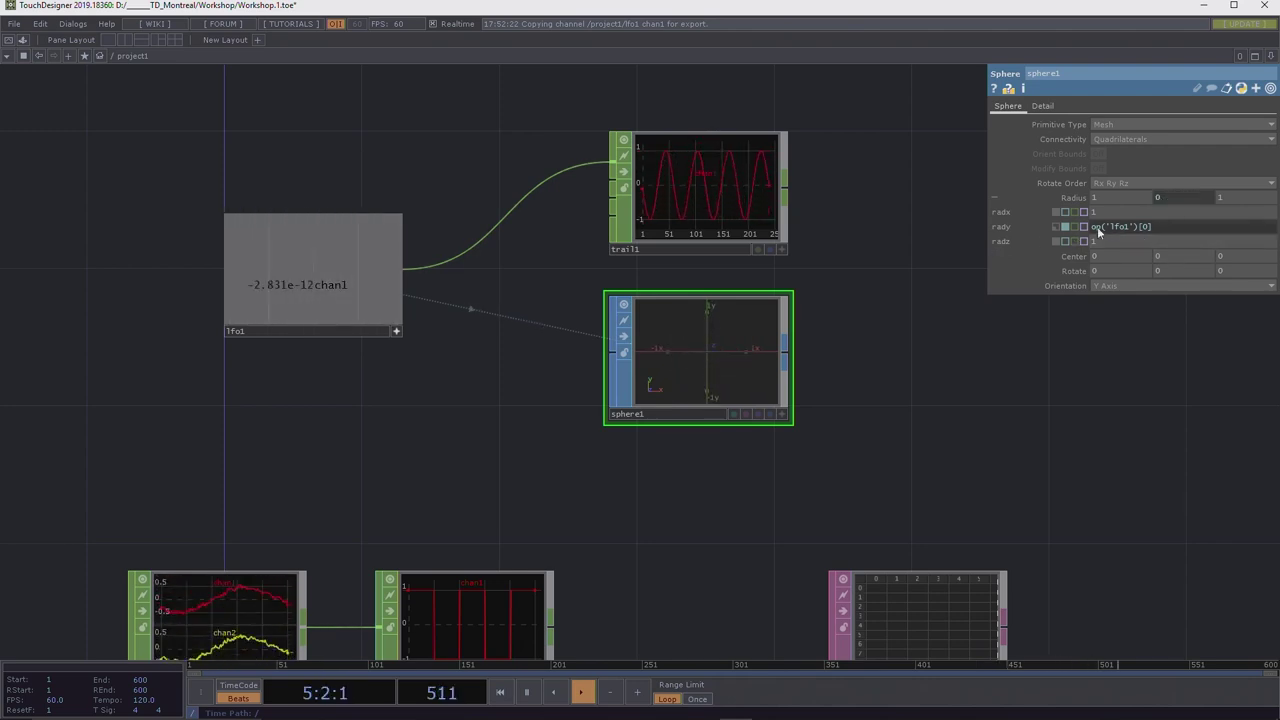
click(1055, 227)
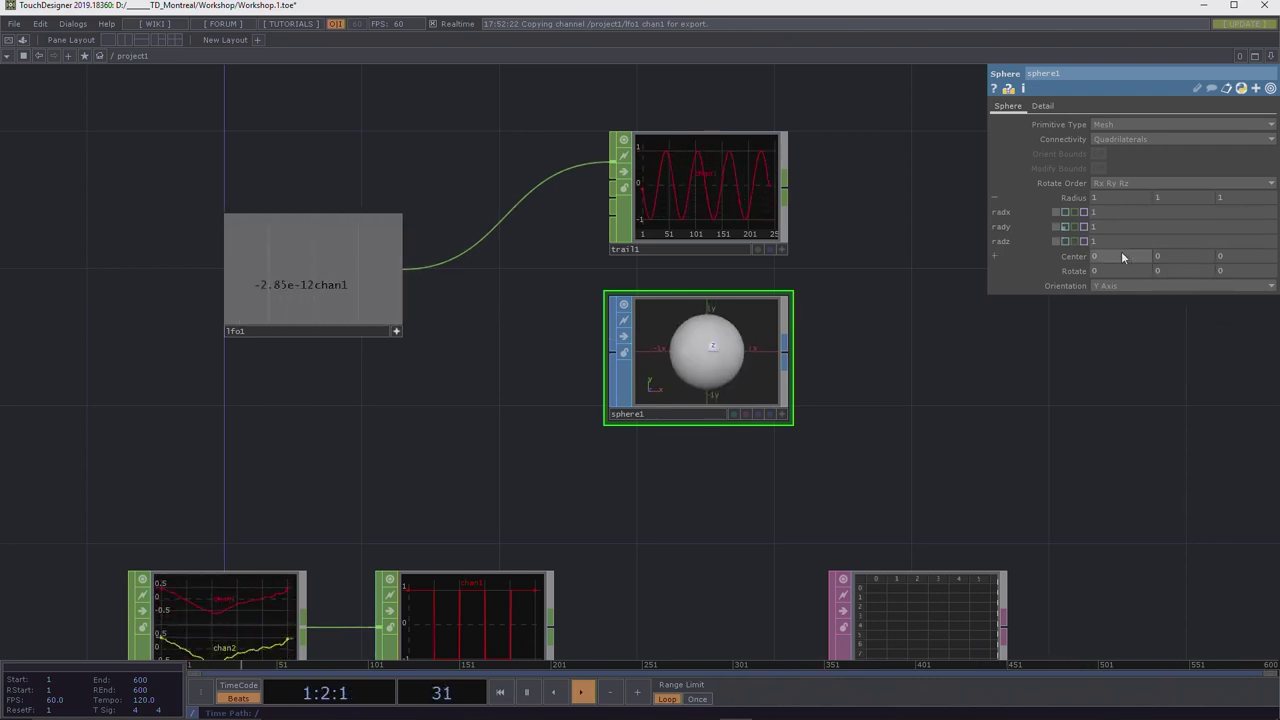
click(1065, 227)
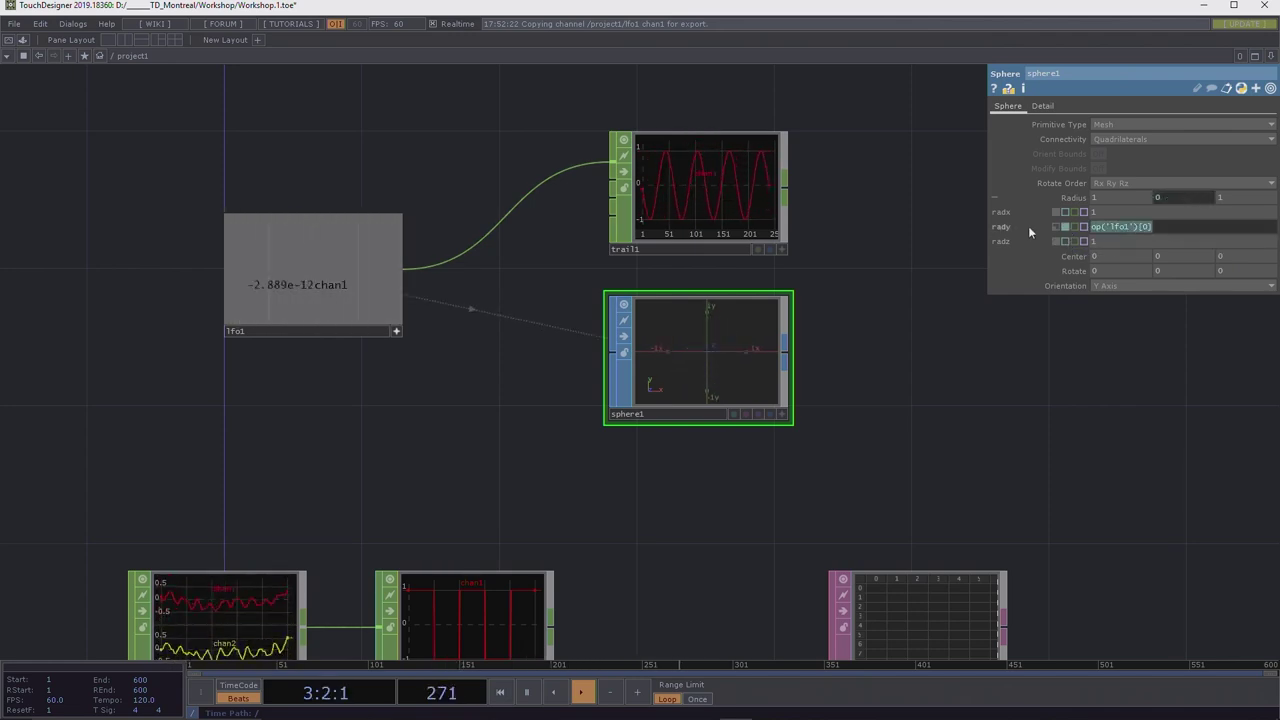
key(ctrl+z)
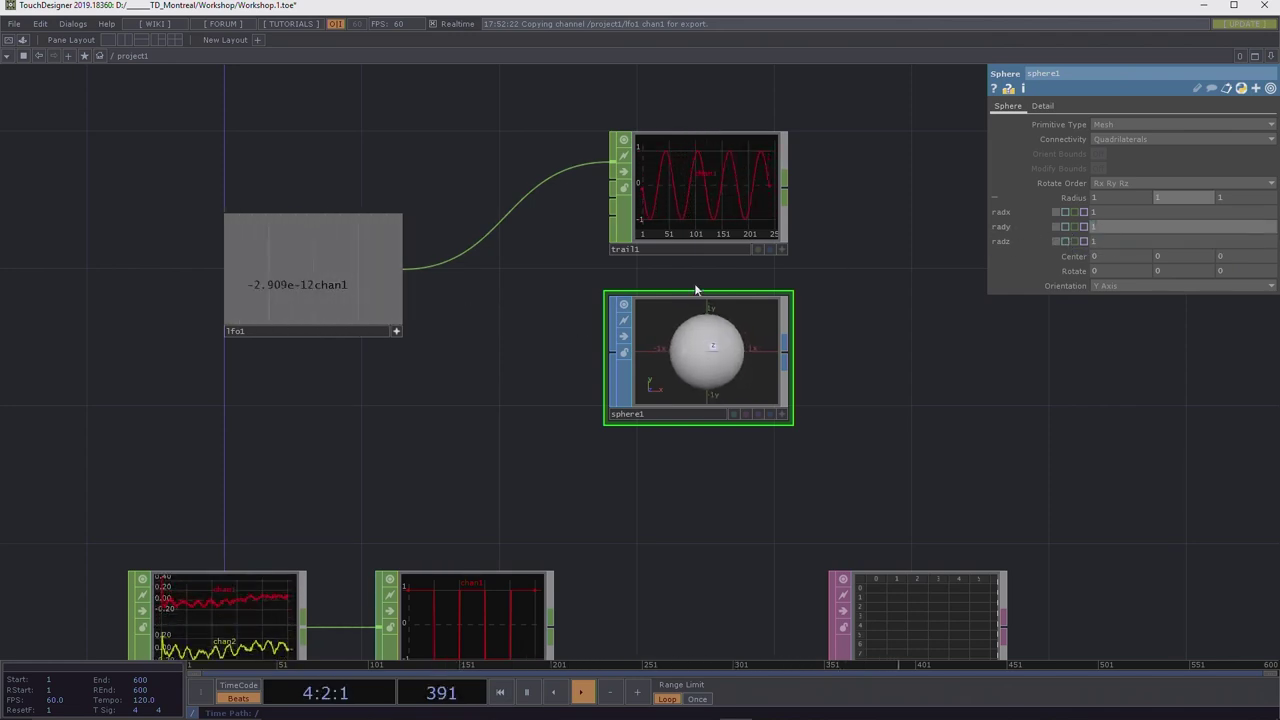
Move the lfo1 node up so that it is roughly level with trail1.
scroll(434, 348, down, 4)
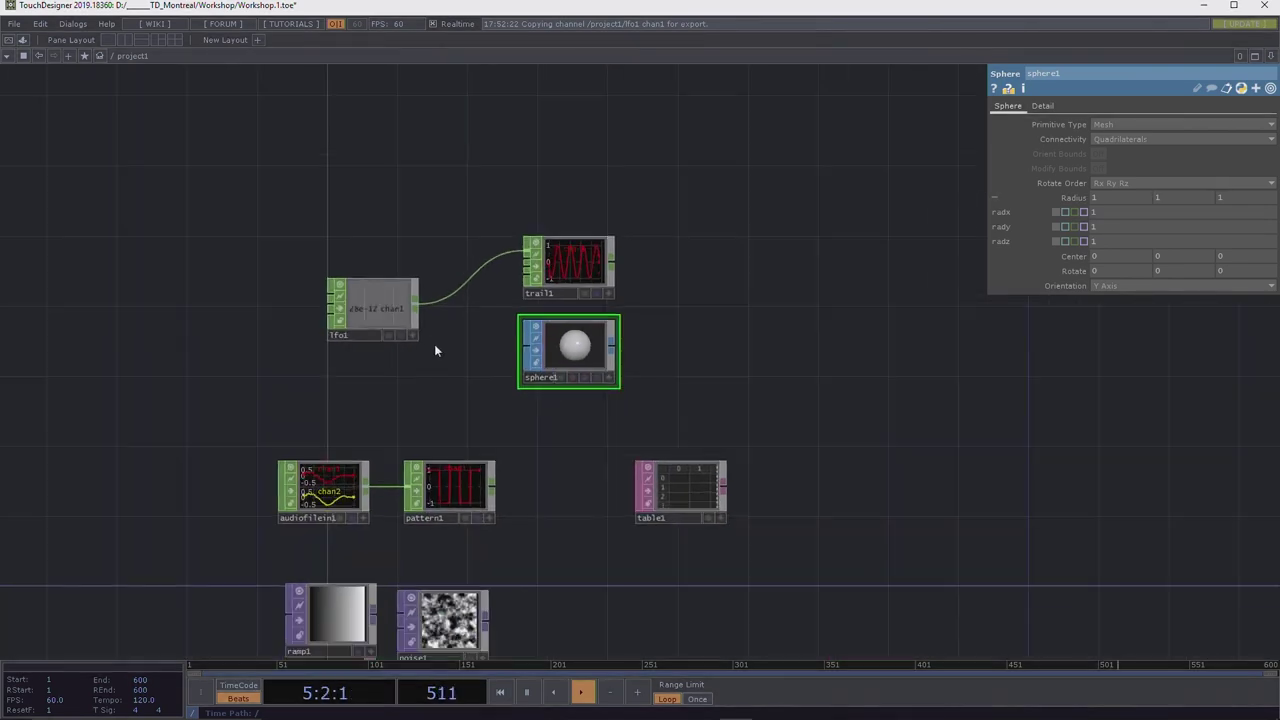
drag(742, 362, 695, 355)
drag(355, 308, 367, 253)
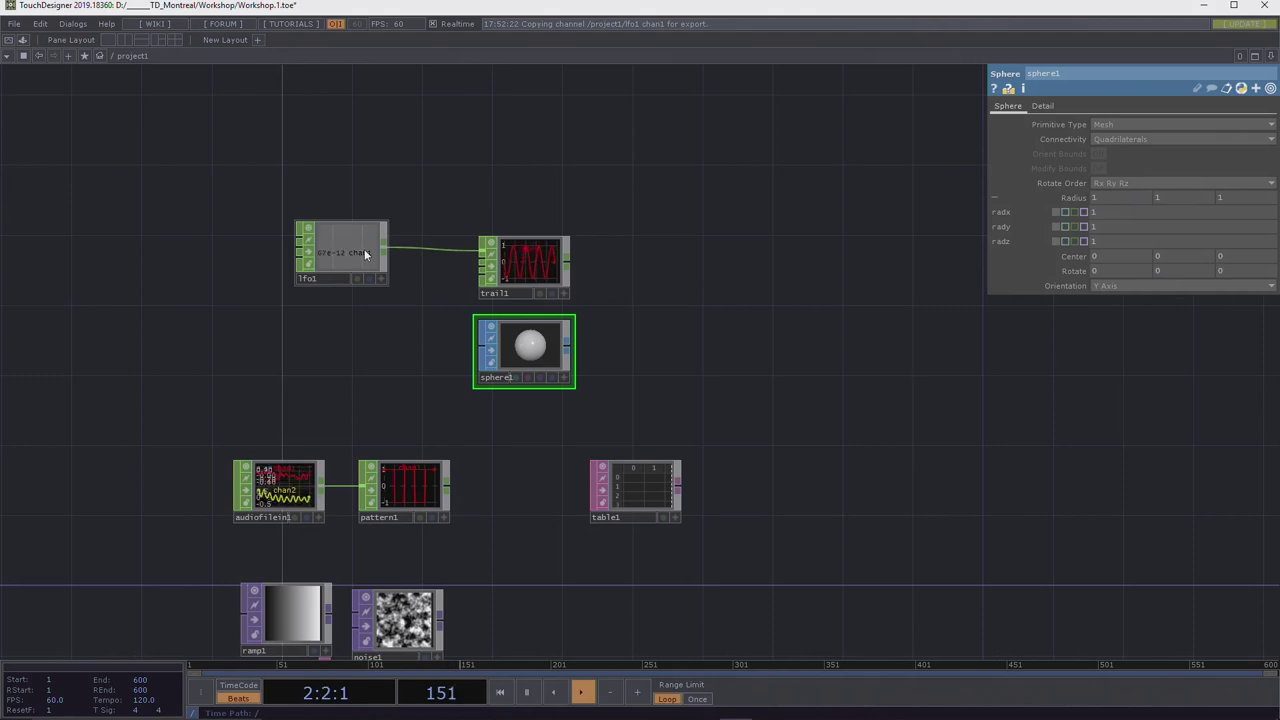
drag(719, 292, 738, 271)
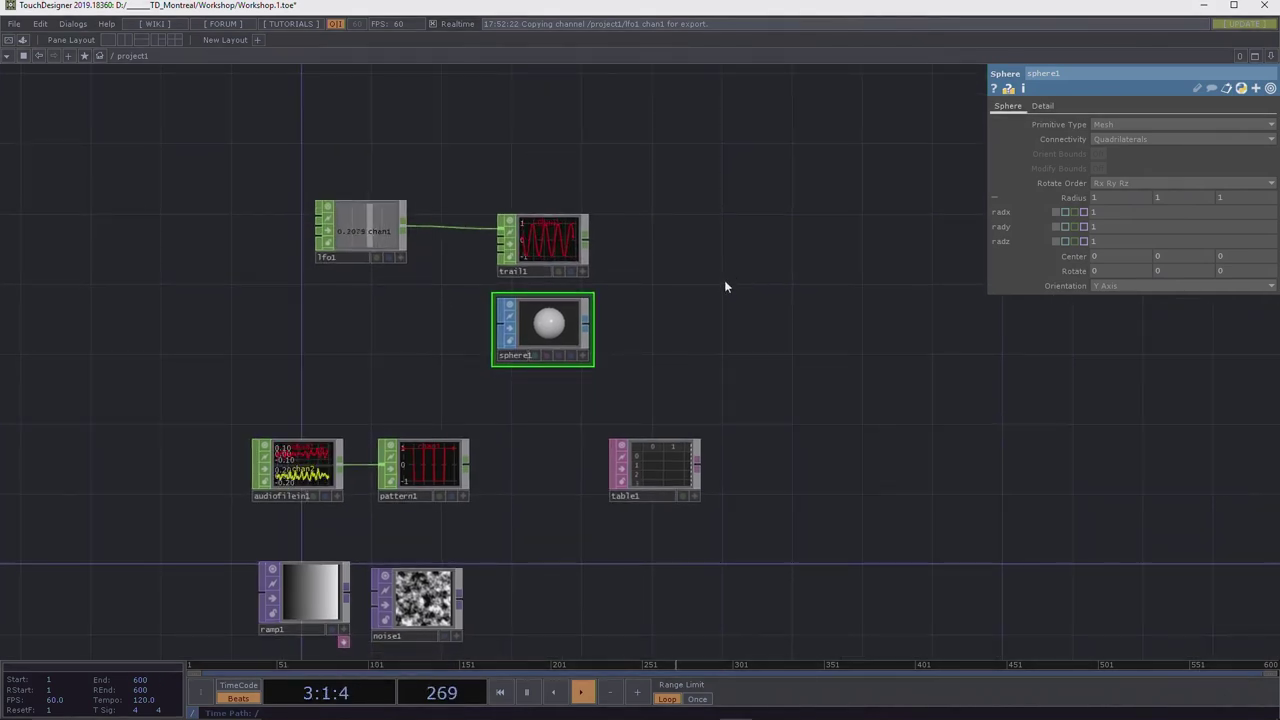
drag(818, 322, 660, 334)
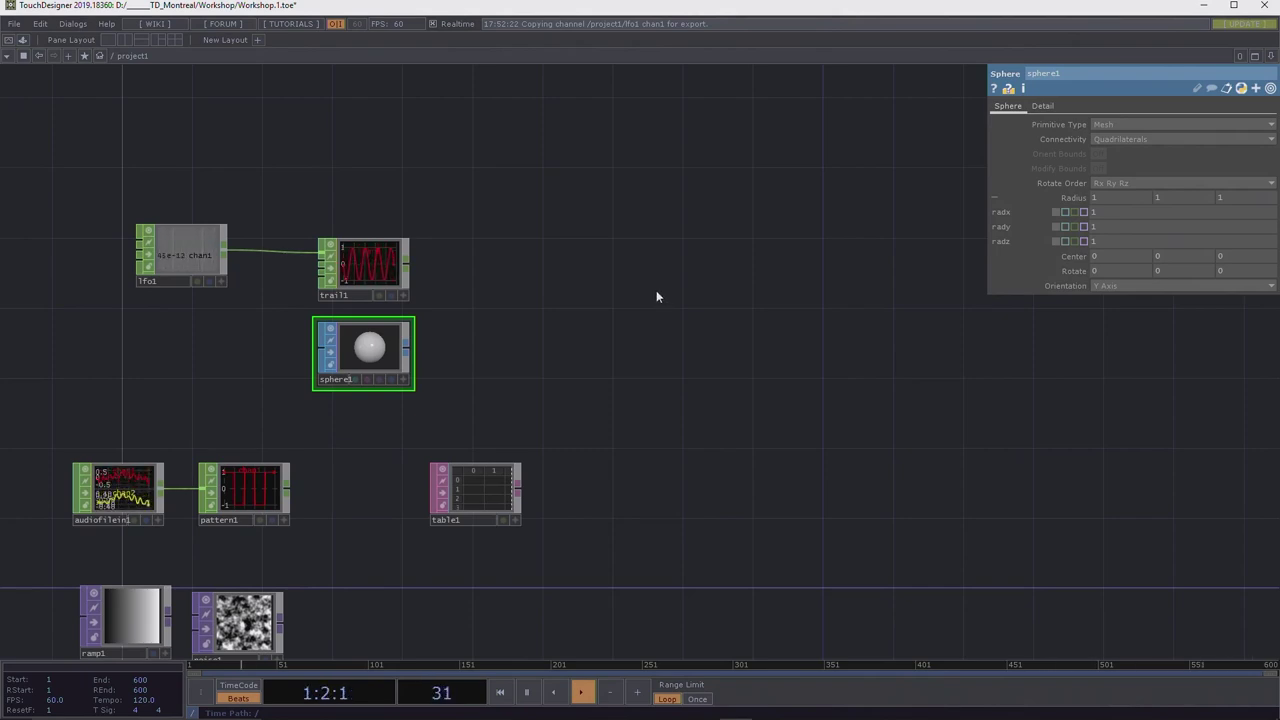
Move the ramp1 node away from noise1 into empty network space.
drag(653, 297, 789, 126)
drag(403, 345, 356, 410)
drag(543, 549, 937, 349)
drag(642, 296, 537, 318)
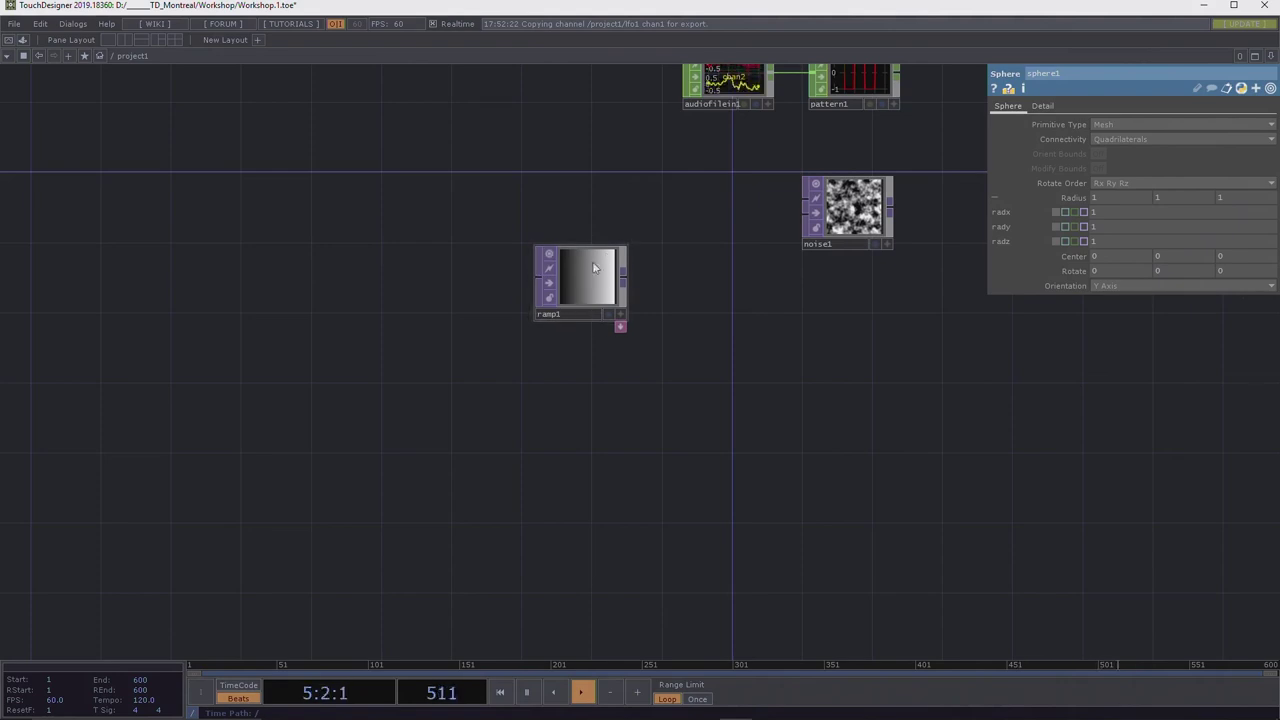
Select ramp1 and inspect the parameter modes of its DAT reference, collapsing them again.
click(615, 320)
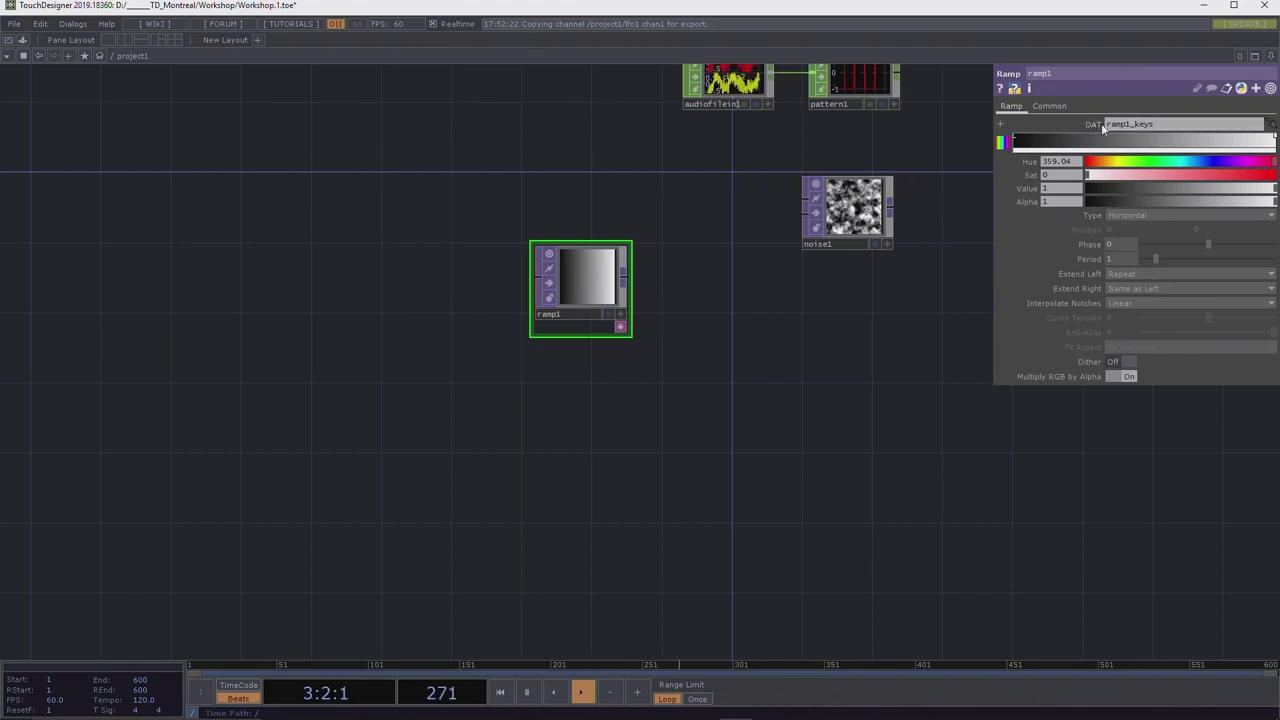
click(1000, 125)
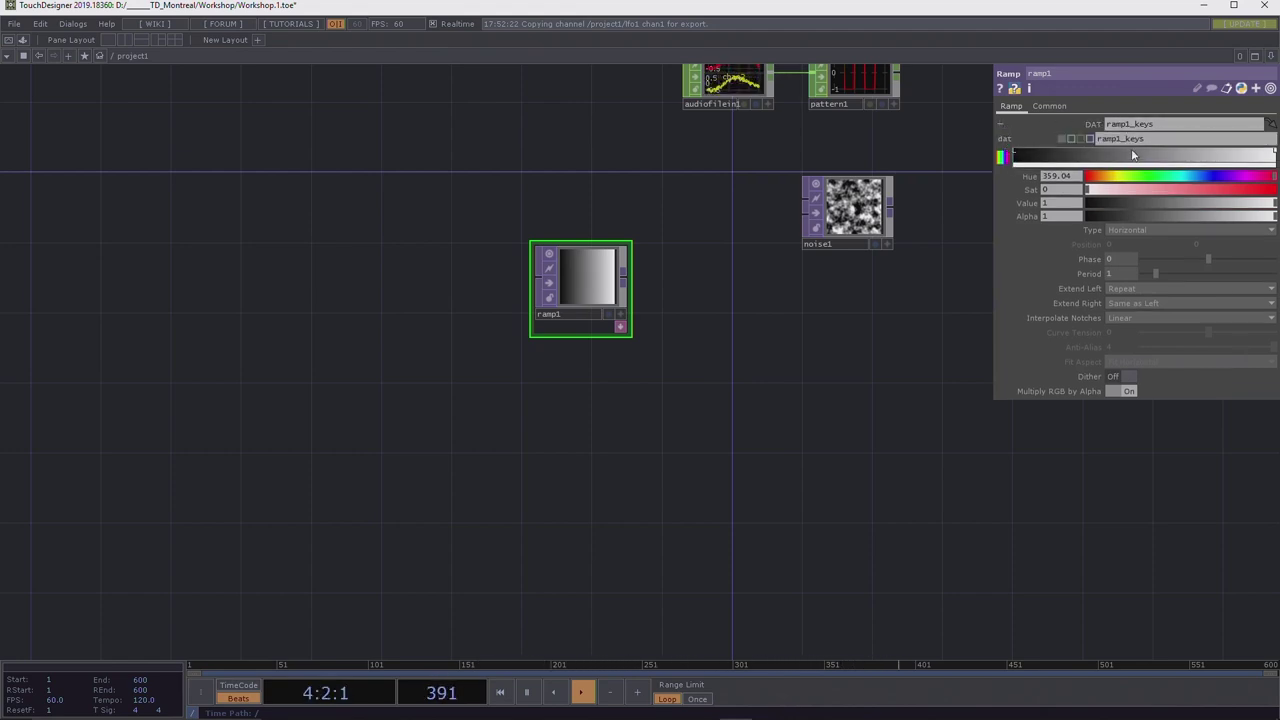
click(999, 125)
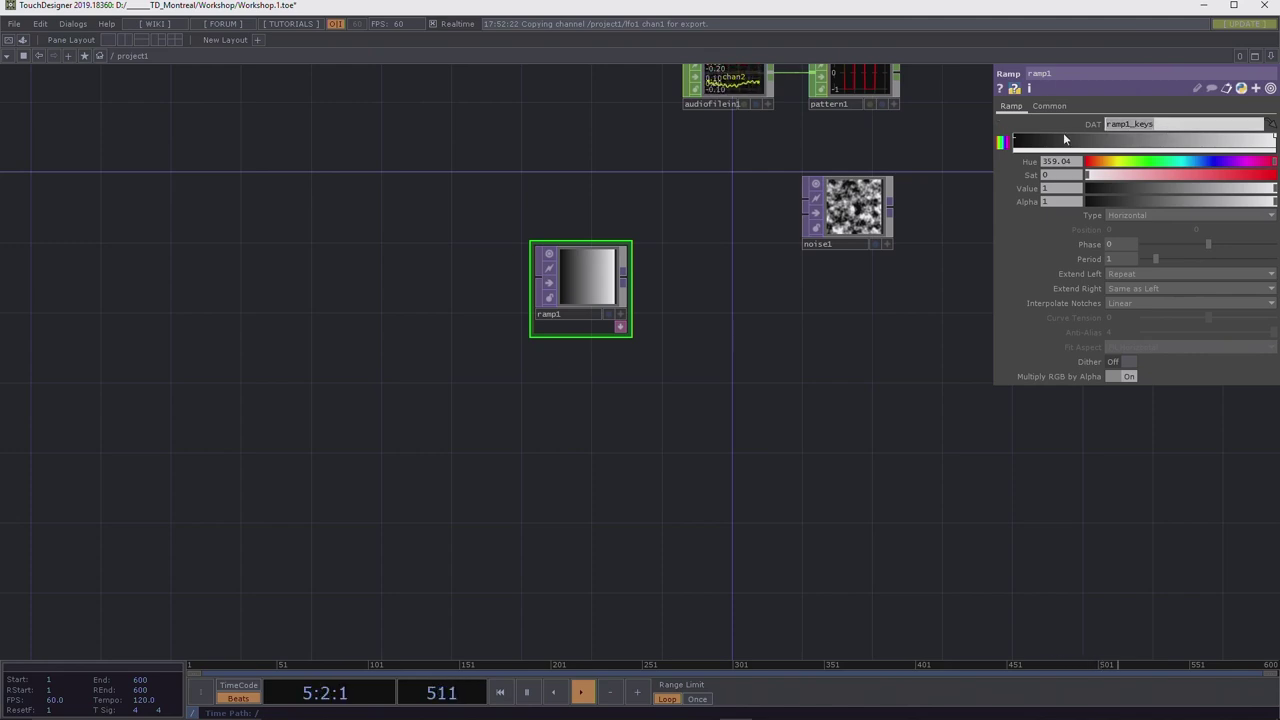
Clear ramp1's DAT reference, inspect the warning on the node, and restore the reference to ramp1_keys.
click(1123, 131)
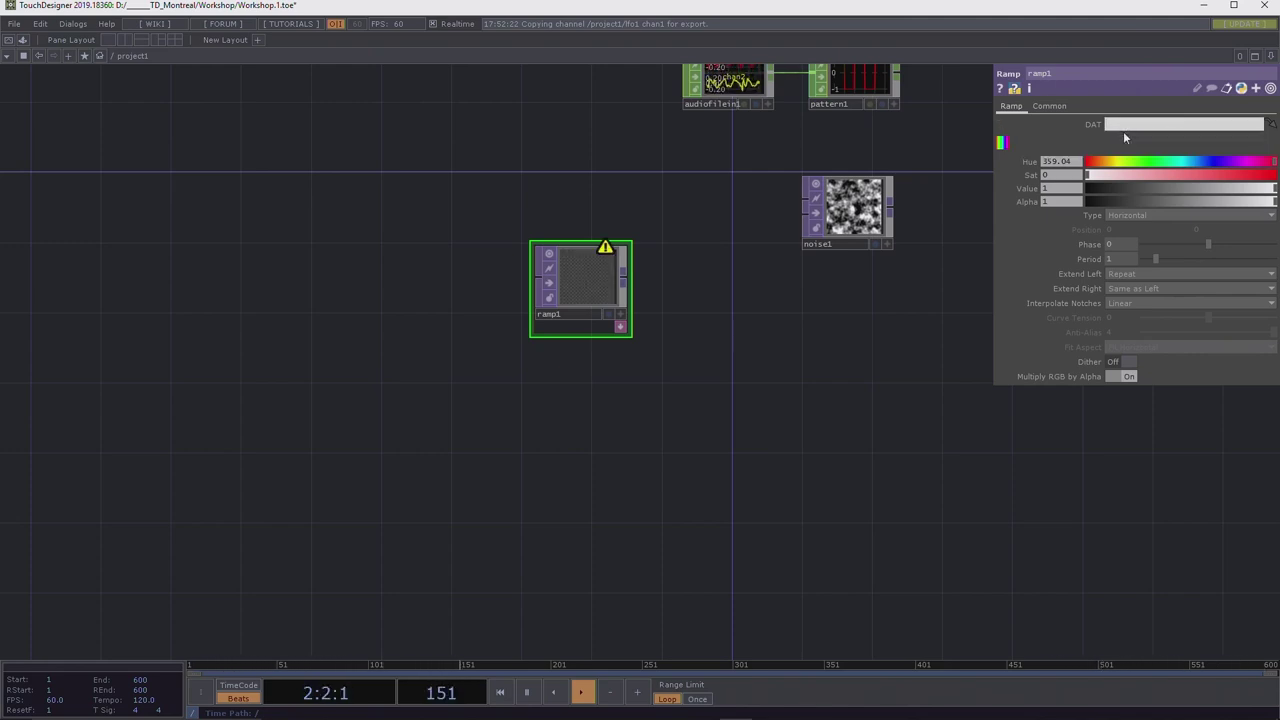
middle_click(604, 247)
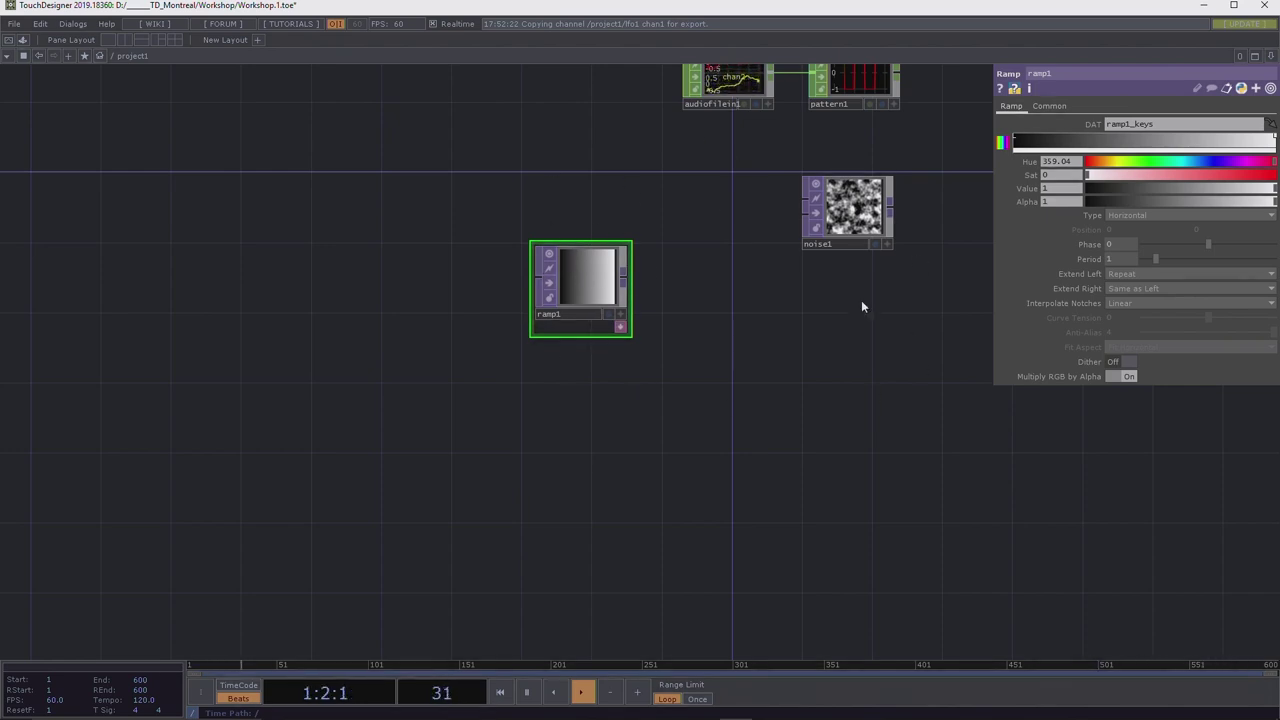
Reveal the docked ramp1_keys table of ramp1 and move it away, below and slightly left of the ramp node.
click(621, 330)
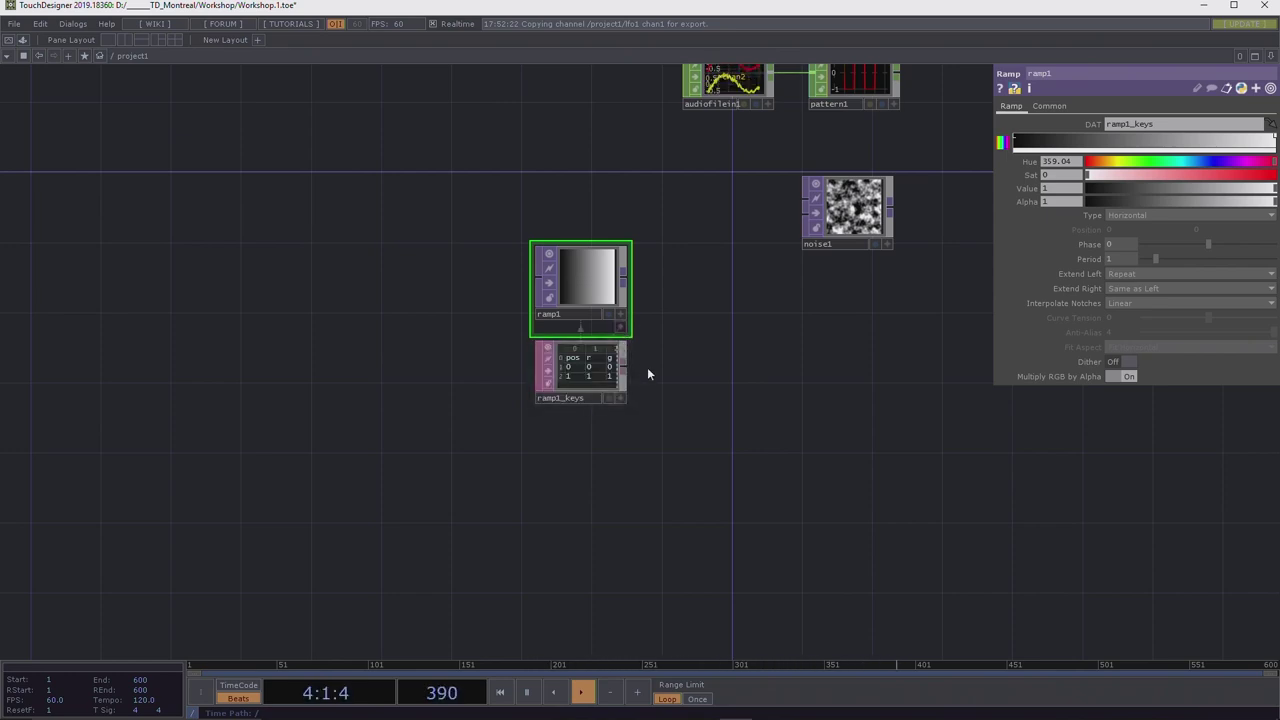
drag(600, 375, 497, 401)
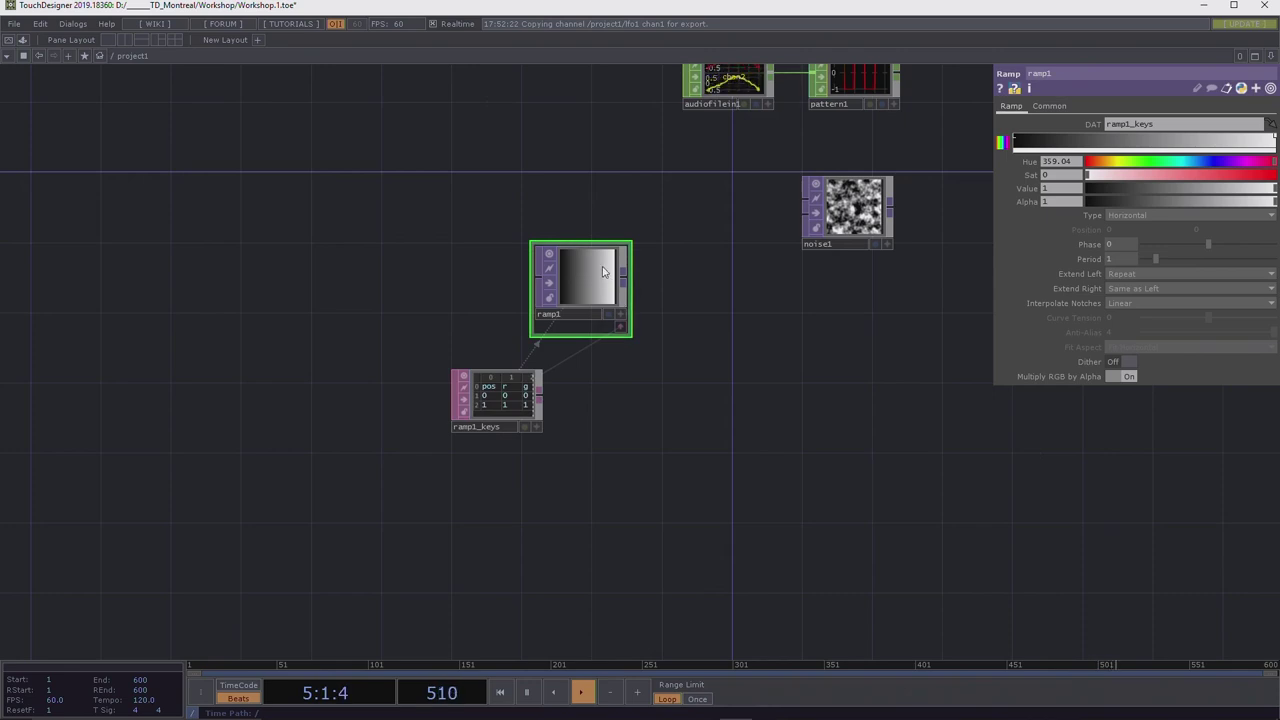
Set the r value in row 1 of the ramp1_keys table to 0.5 and end editing of the table.
scroll(505, 411, up, 5)
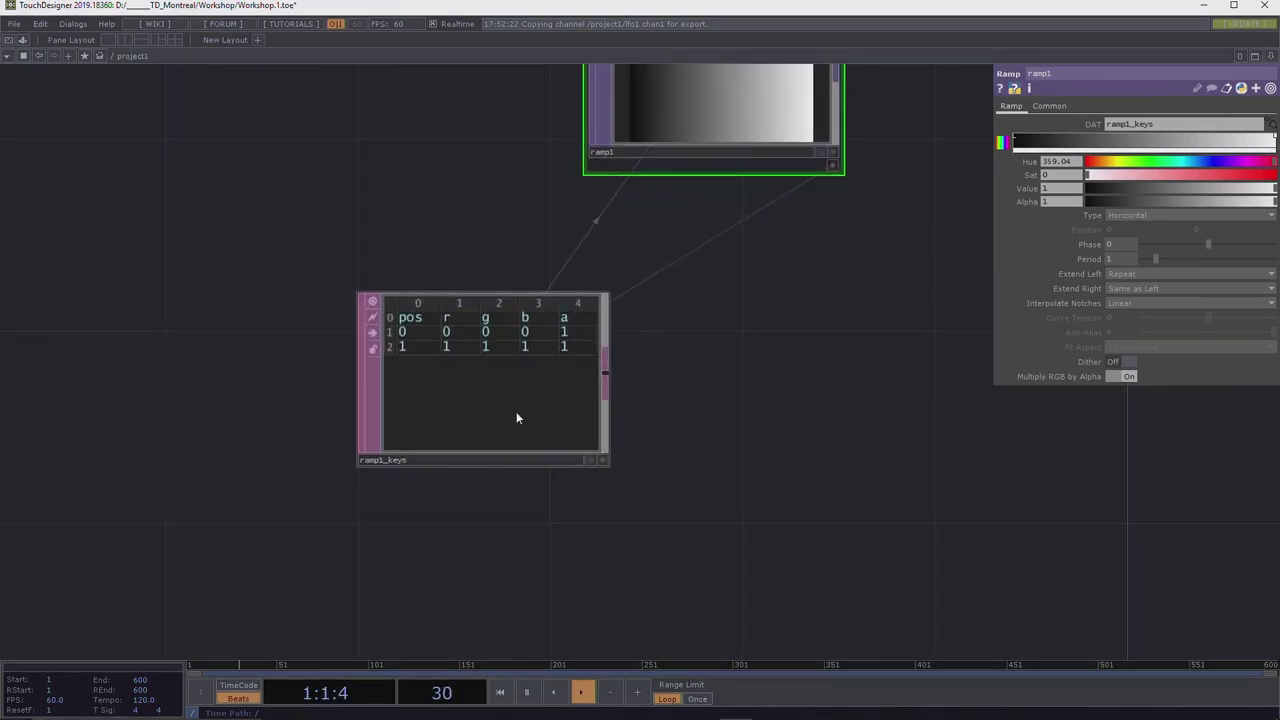
drag(700, 409, 574, 514)
drag(666, 552, 606, 506)
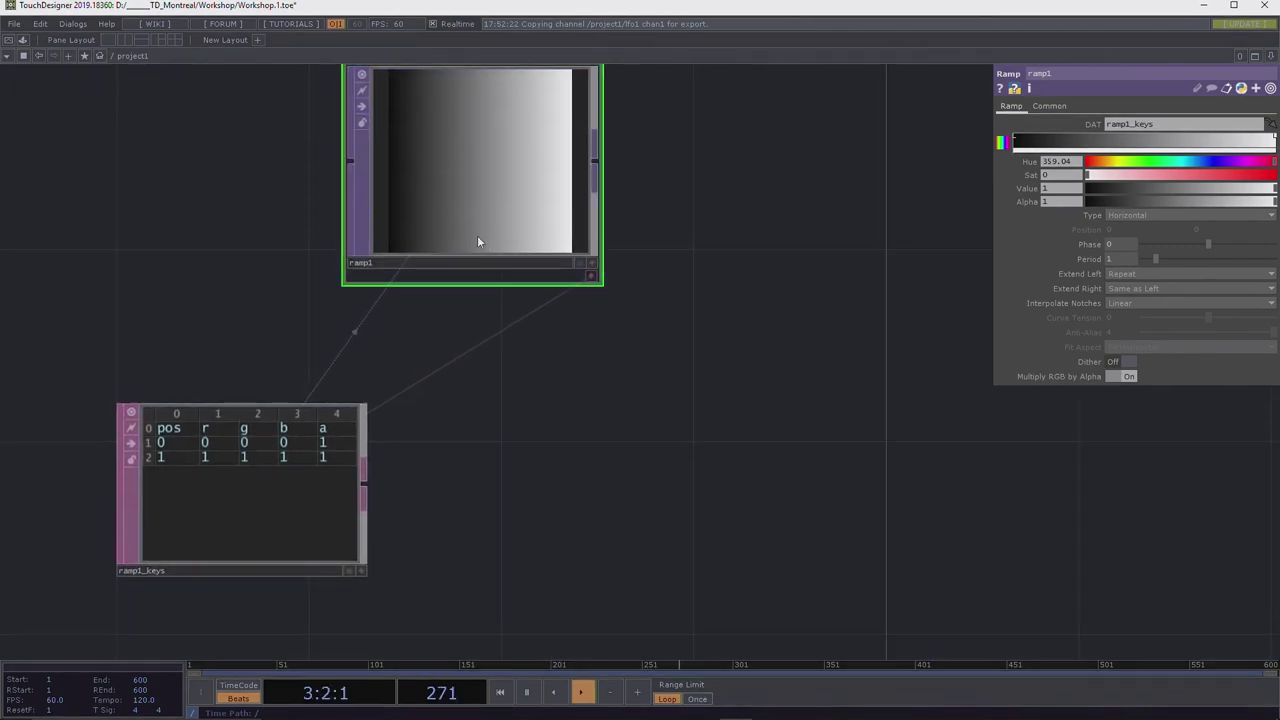
drag(601, 355, 594, 386)
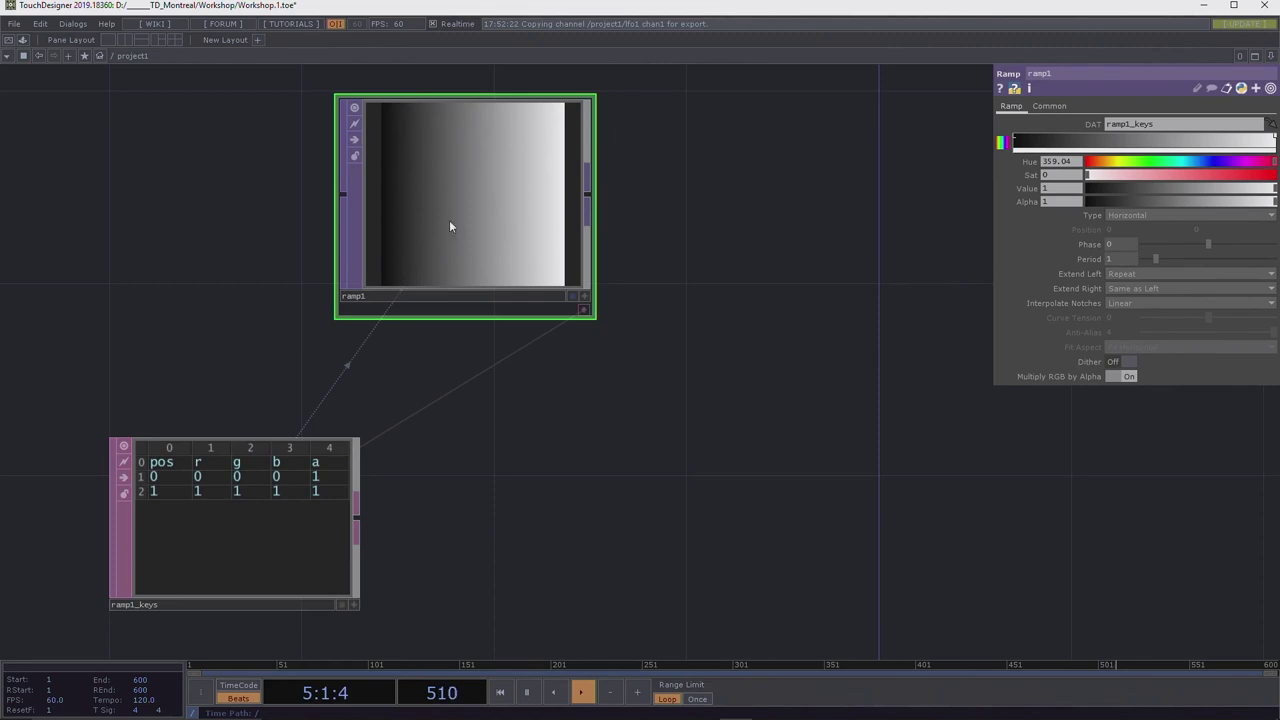
click(354, 604)
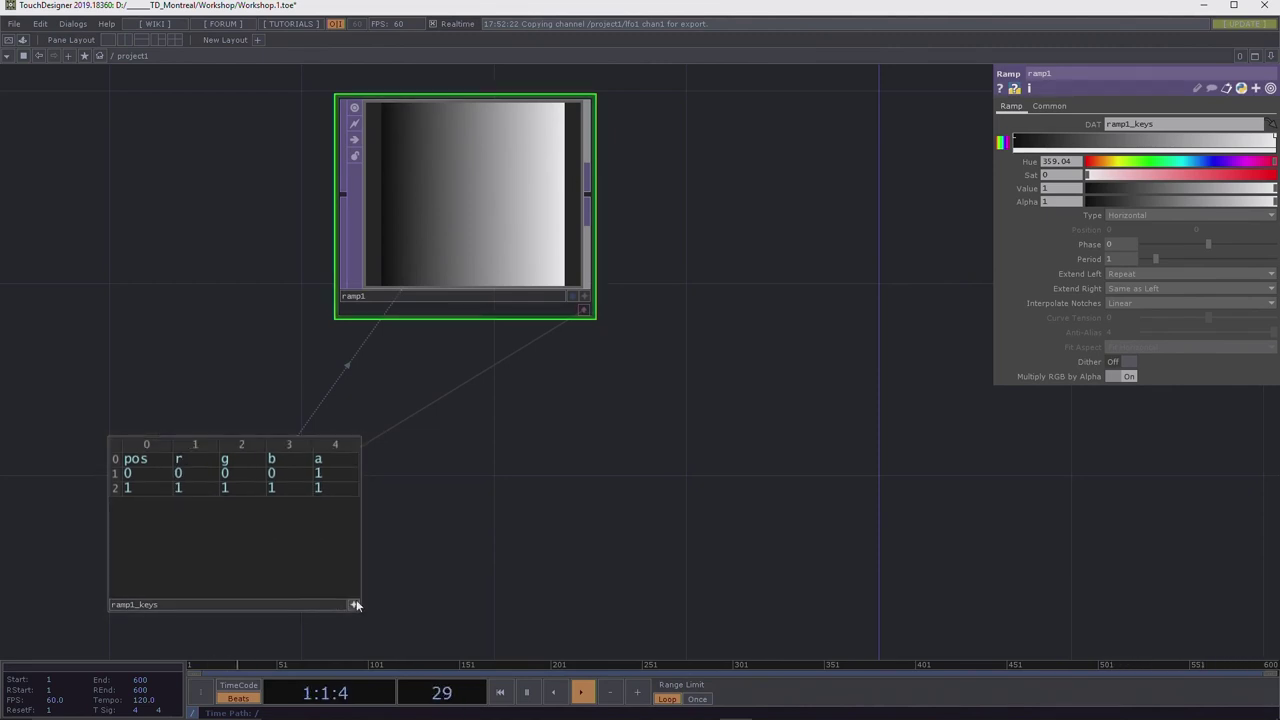
click(195, 479)
text(0.5)
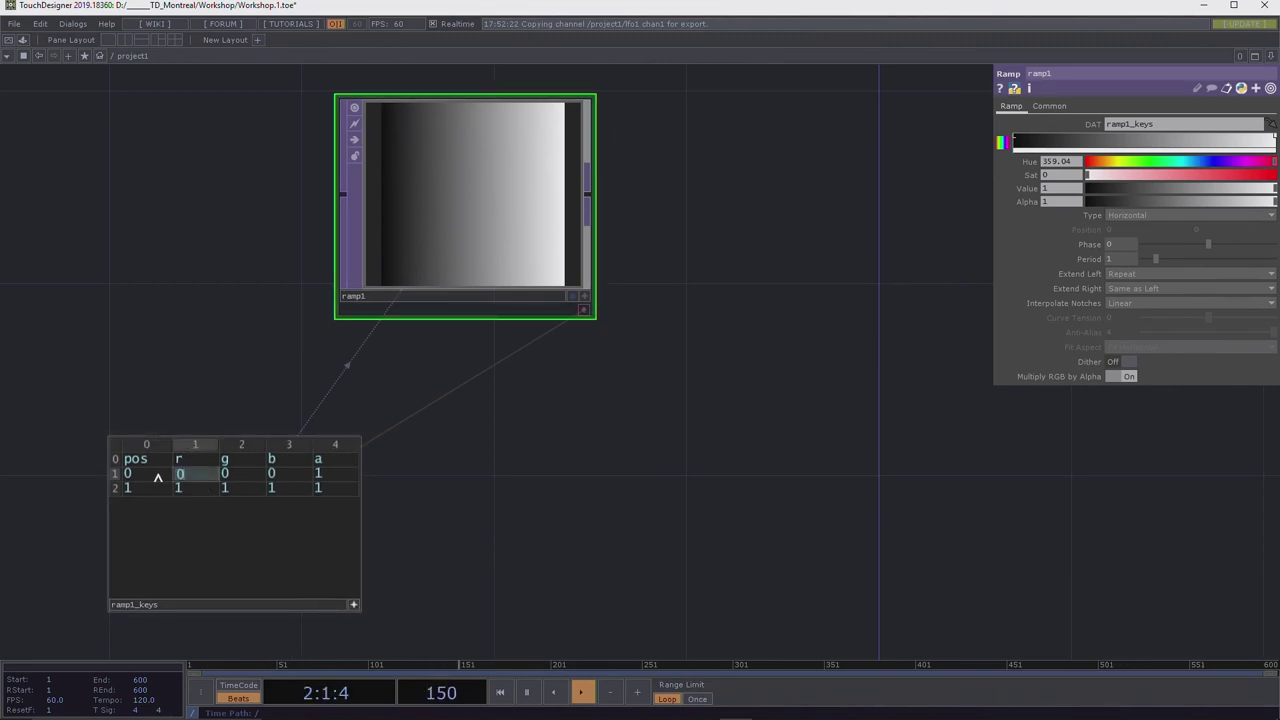
key(Return)
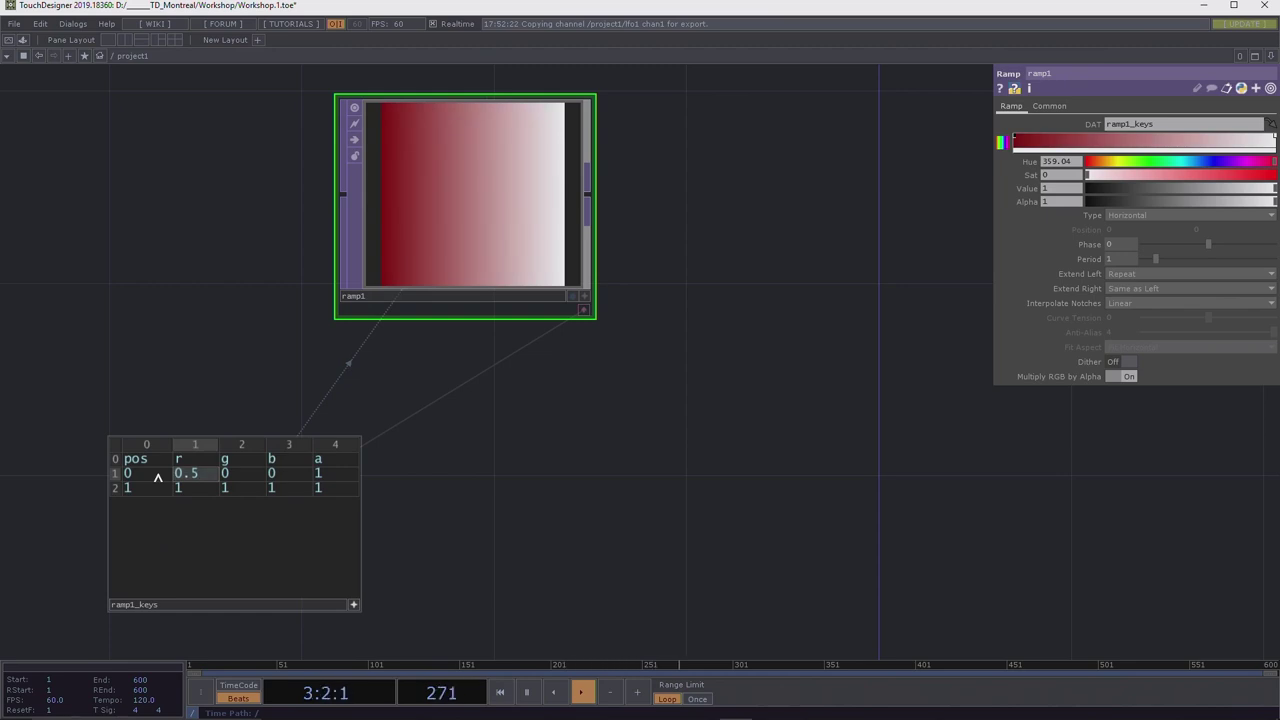
click(353, 606)
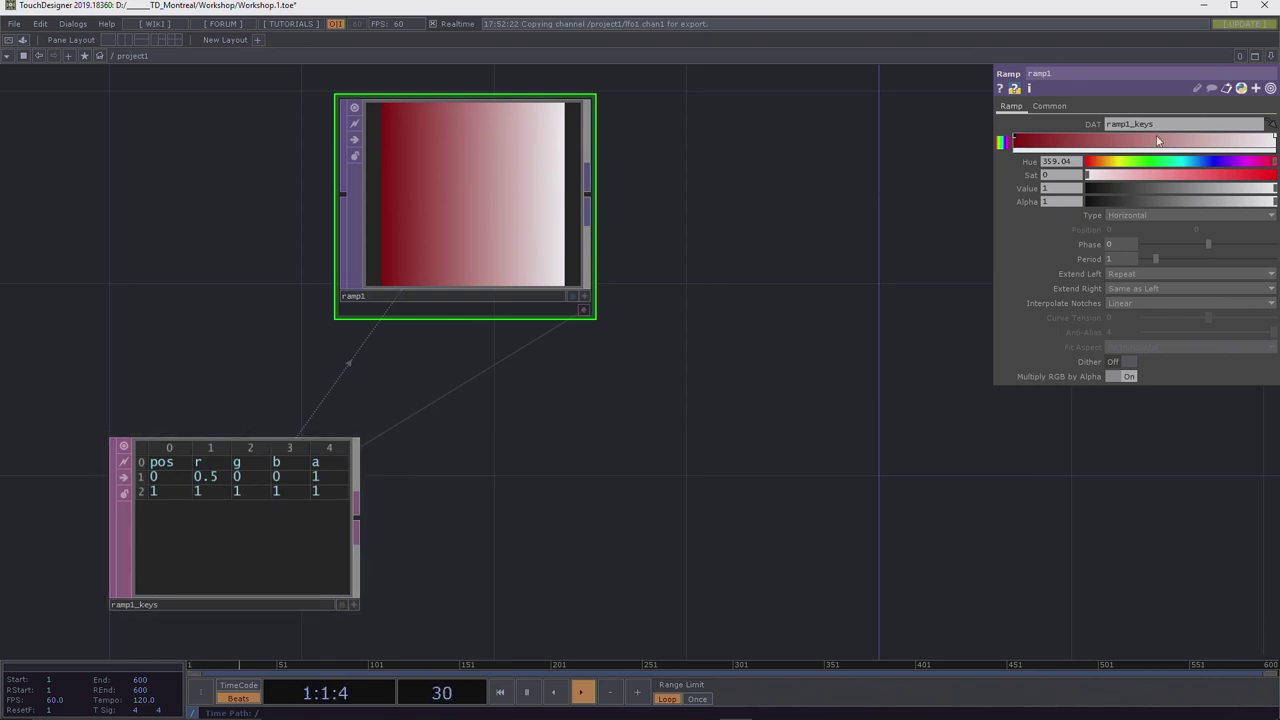
Duplicate the ramp1_keys table and place the copy directly to its right.
scroll(671, 366, down, 2)
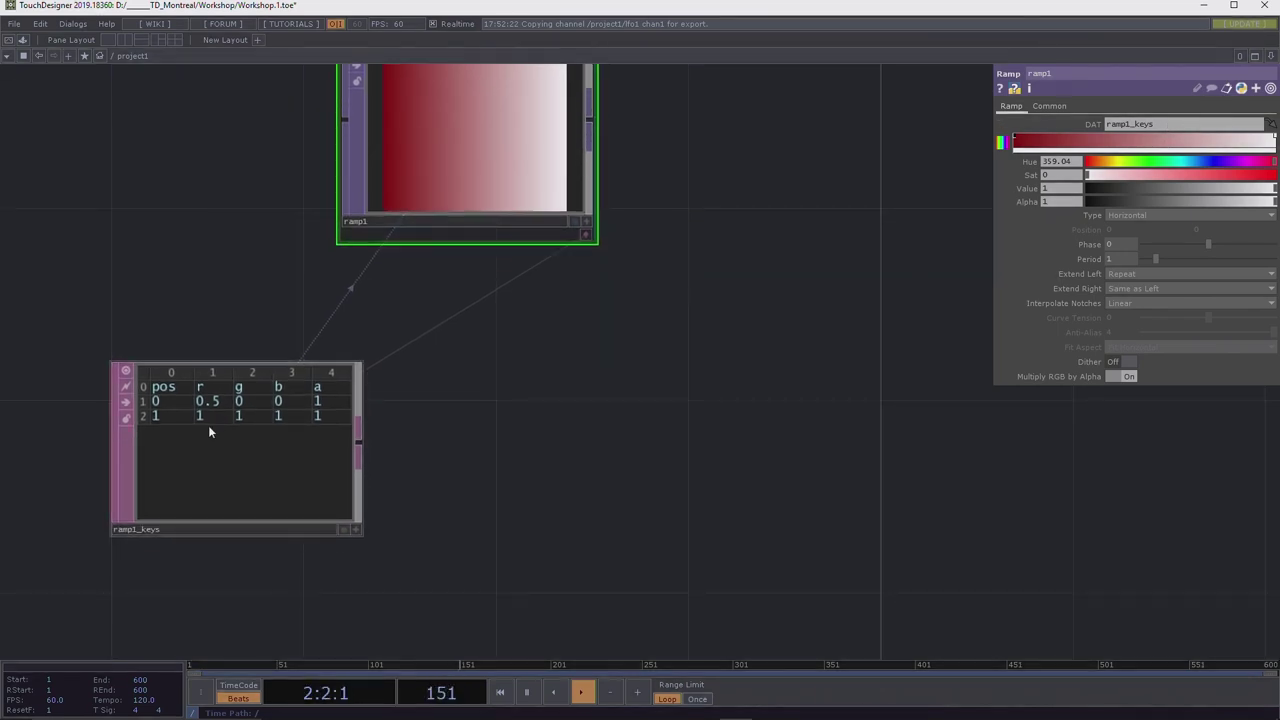
click(215, 416)
key(ctrl+c)
key(ctrl+v)
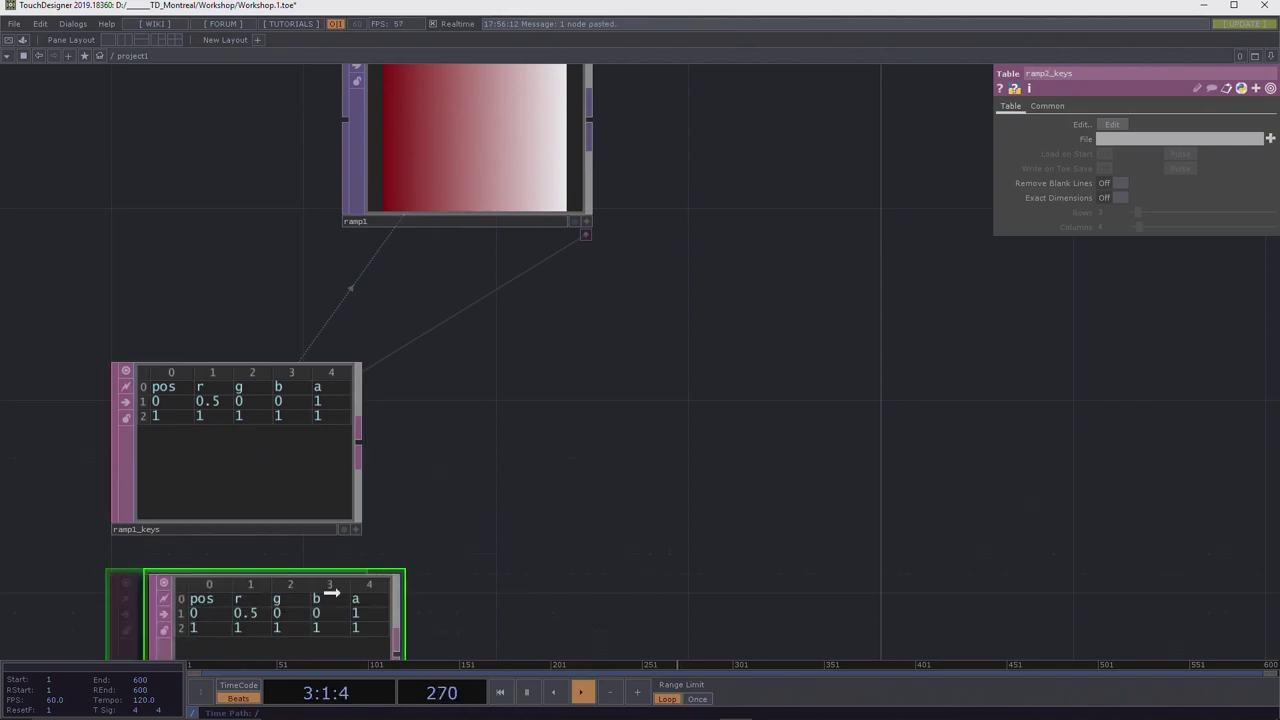
click(552, 397)
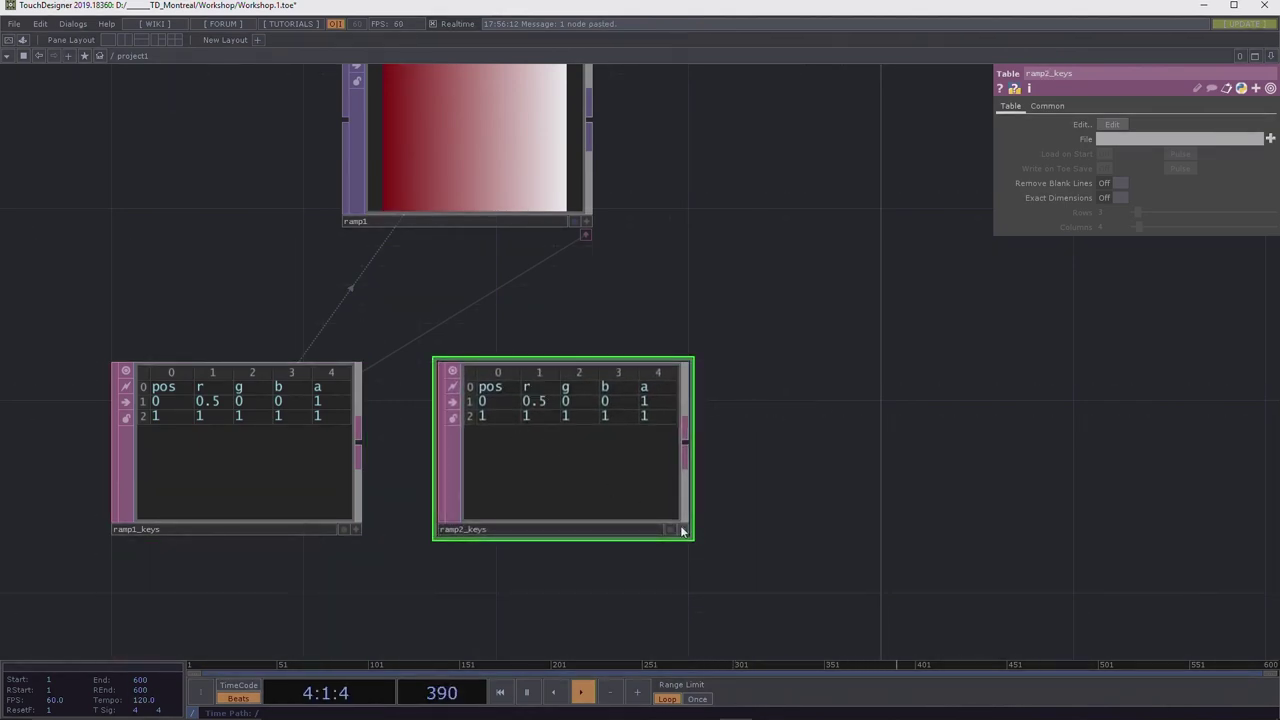
Set the g value in row 1 of the ramp2_keys table to 0.5, end table editing and select ramp1.
key(a)
click(553, 400)
text(0.5)
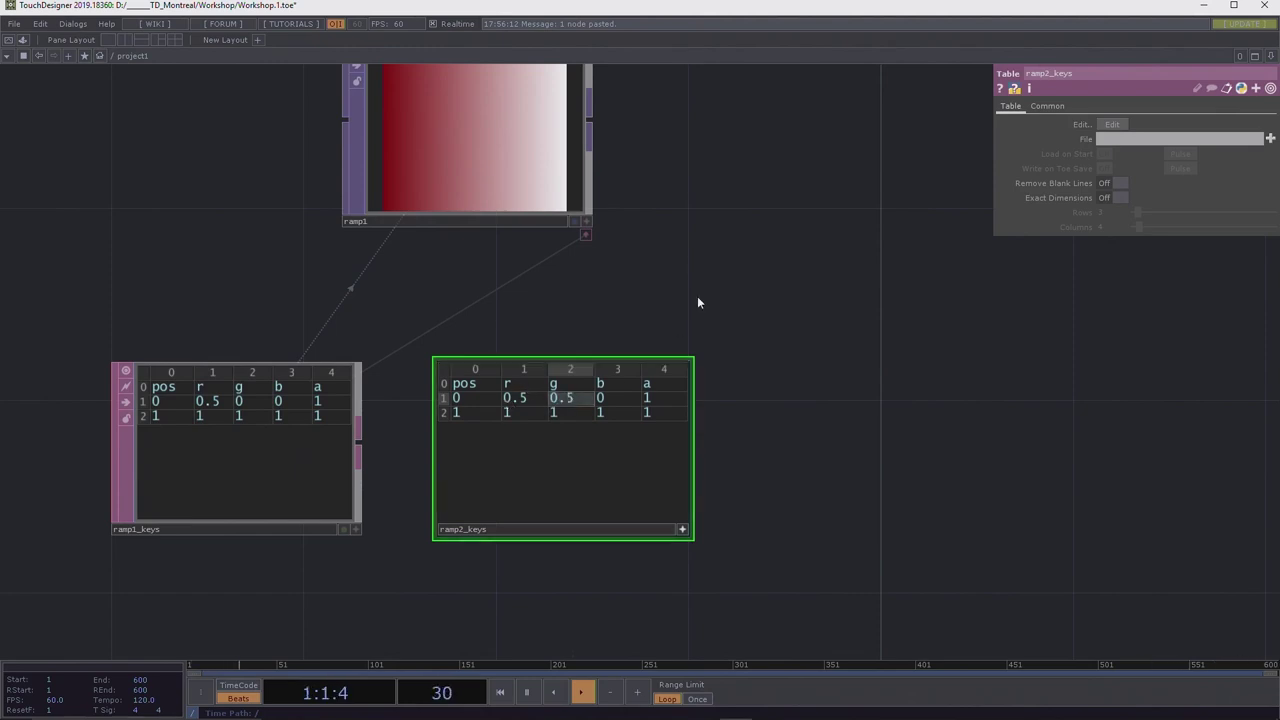
key(Return)
click(522, 157)
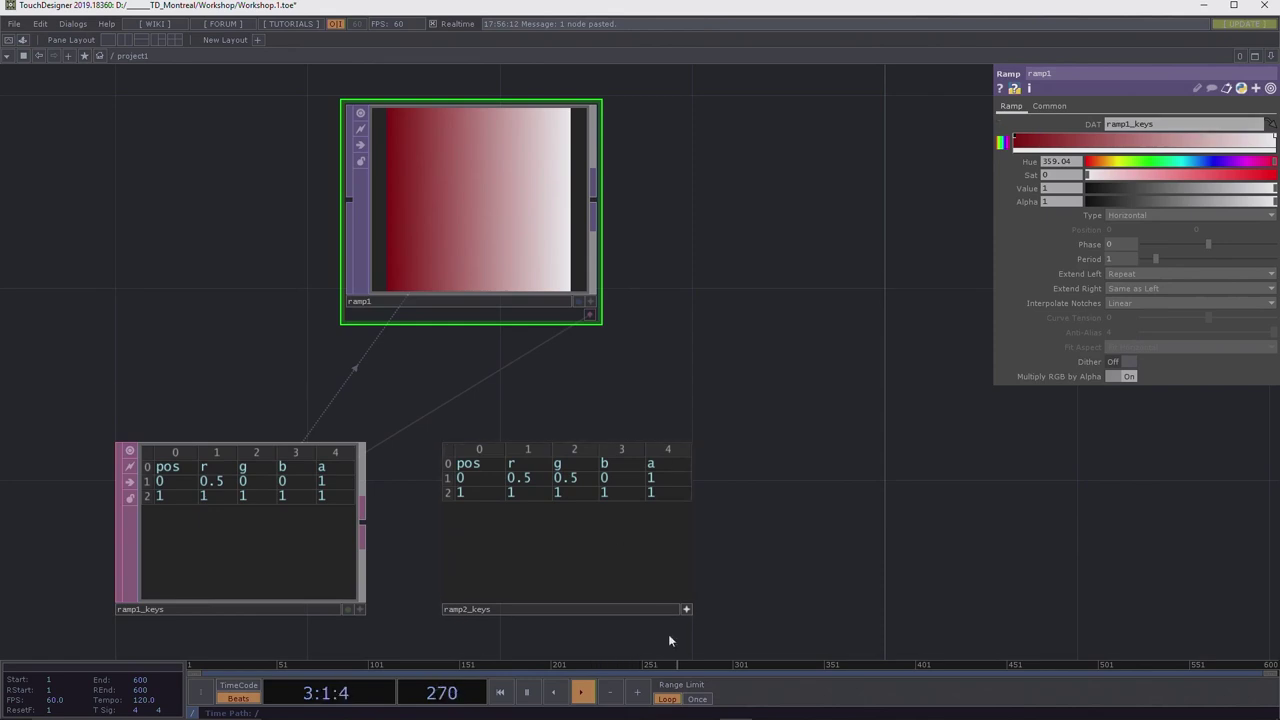
click(686, 609)
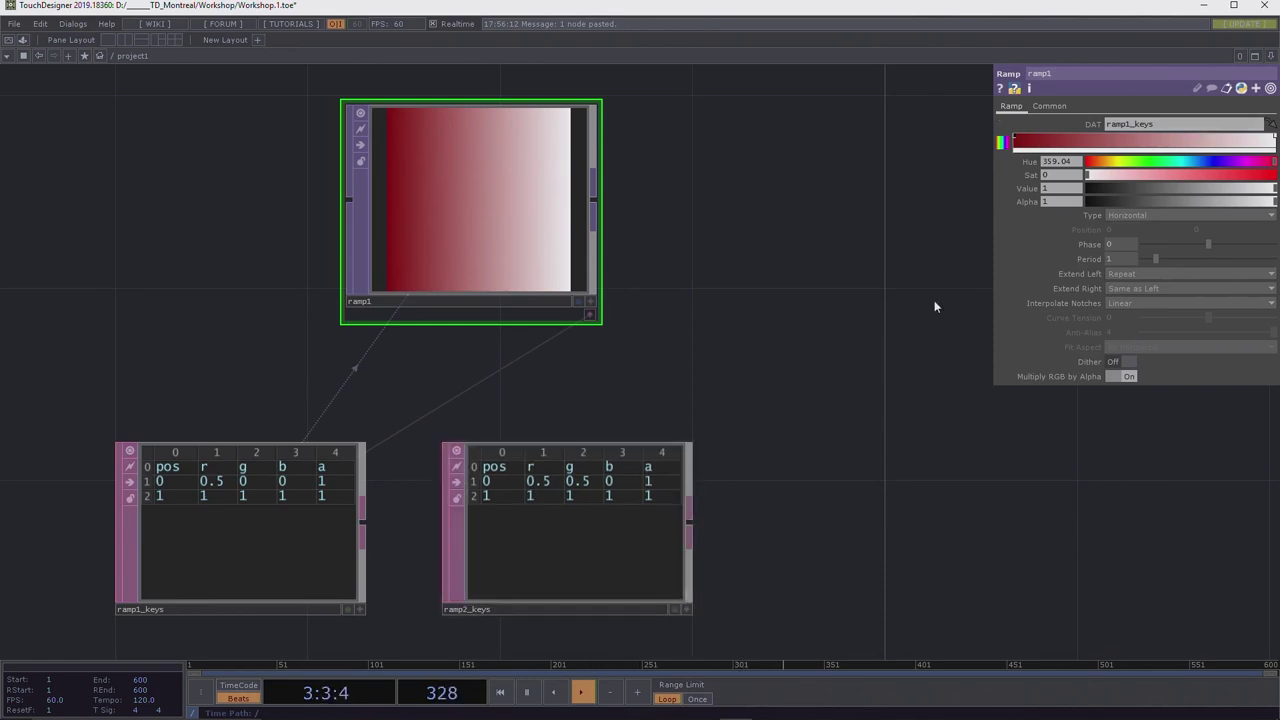
Change ramp1's DAT reference to ramp2_keys by editing its name.
click(1131, 124)
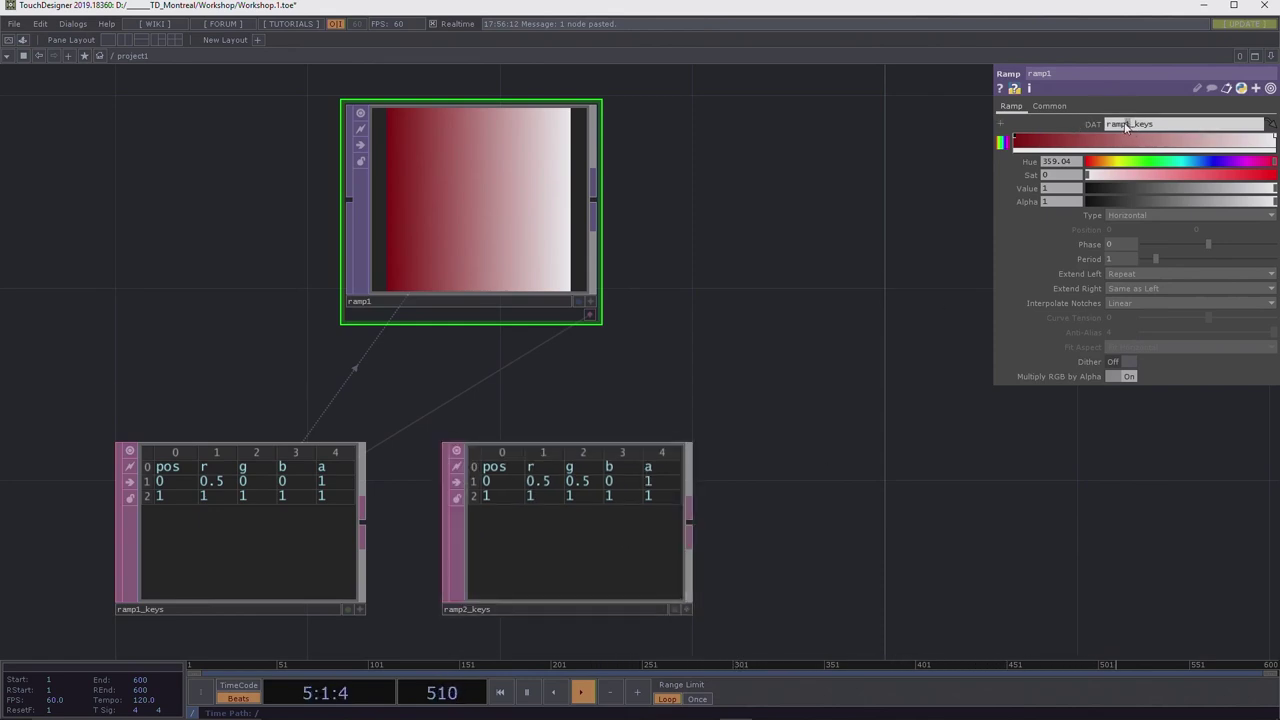
key(BackSpace)
text(2)
key(Return)
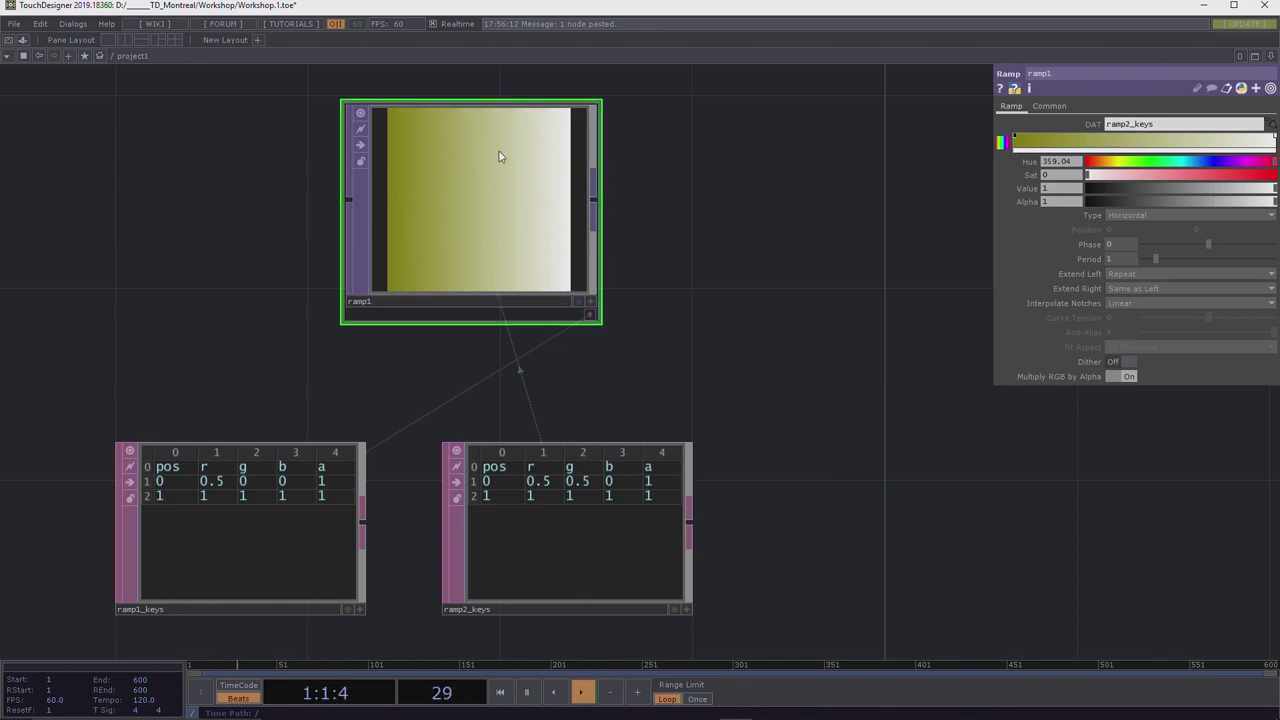
Point ramp1's DAT parameter back to ramp1_keys by using the table node itself as the source.
drag(222, 527, 1152, 123)
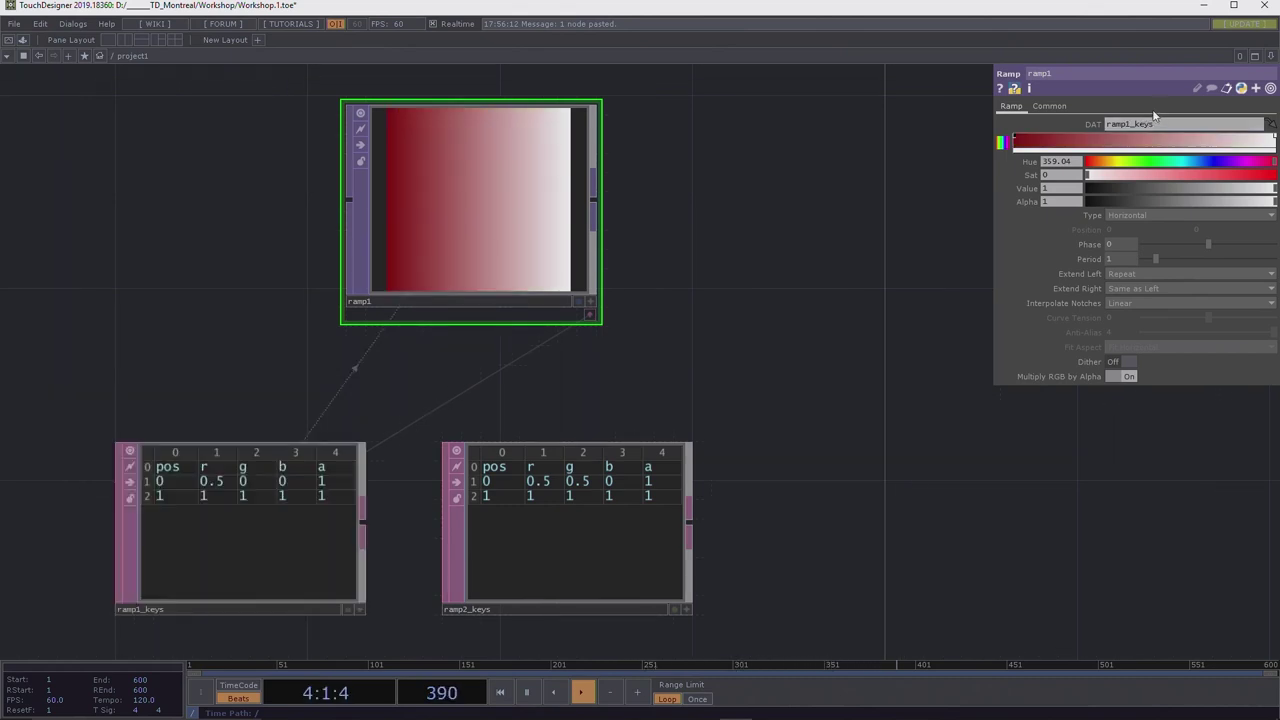
drag(227, 536, 1138, 124)
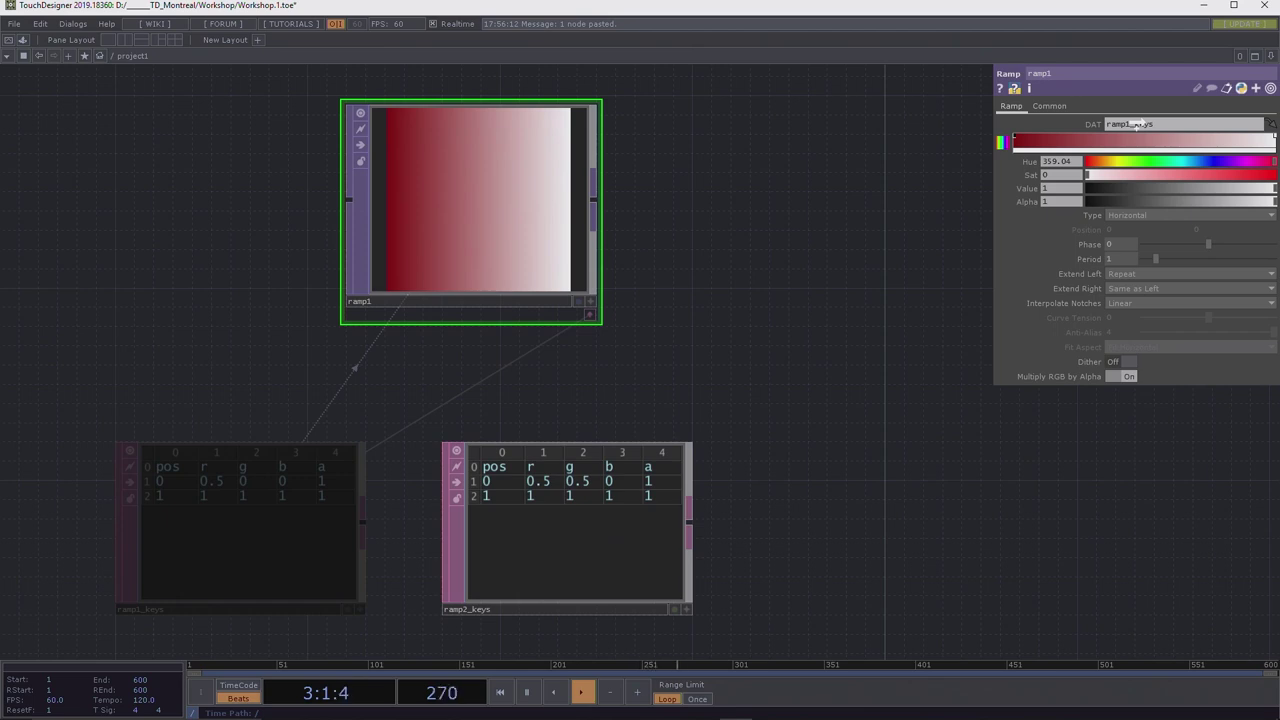
drag(1134, 124, 1134, 124)
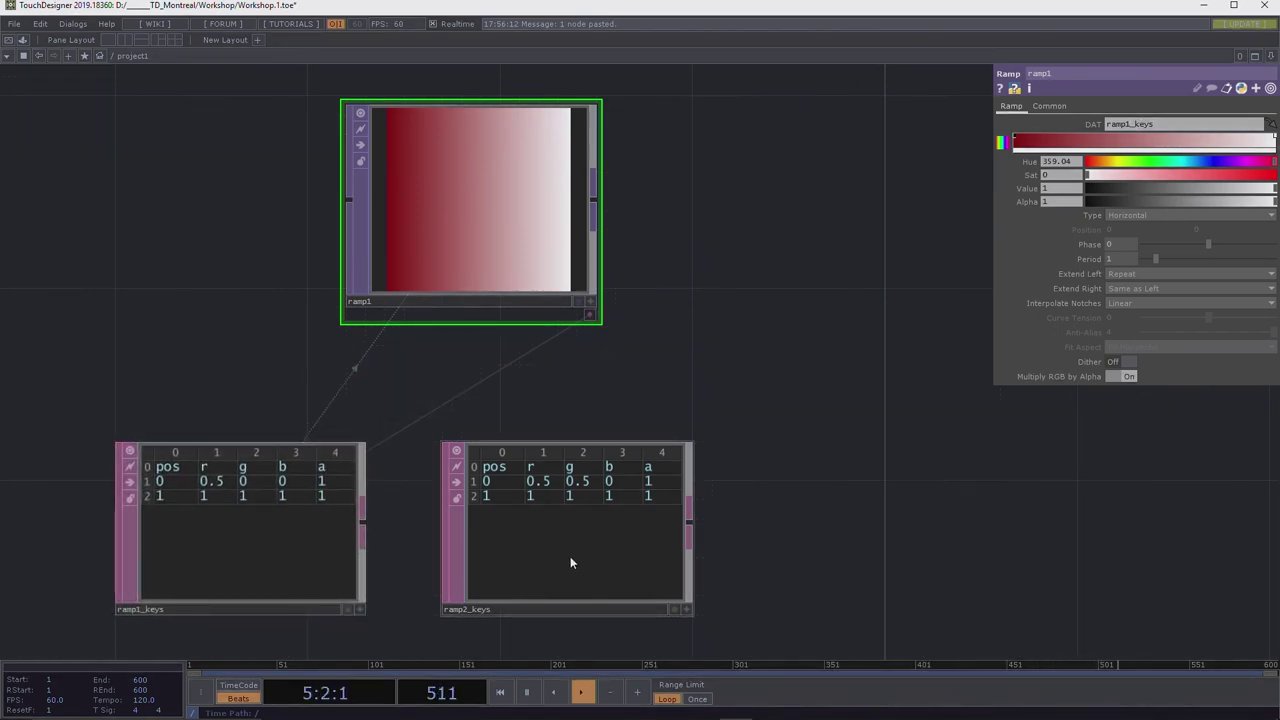
Assign the ramp2_keys table directly onto the ramp1 node, and reassign ramp1_keys the same way.
drag(598, 561, 468, 219)
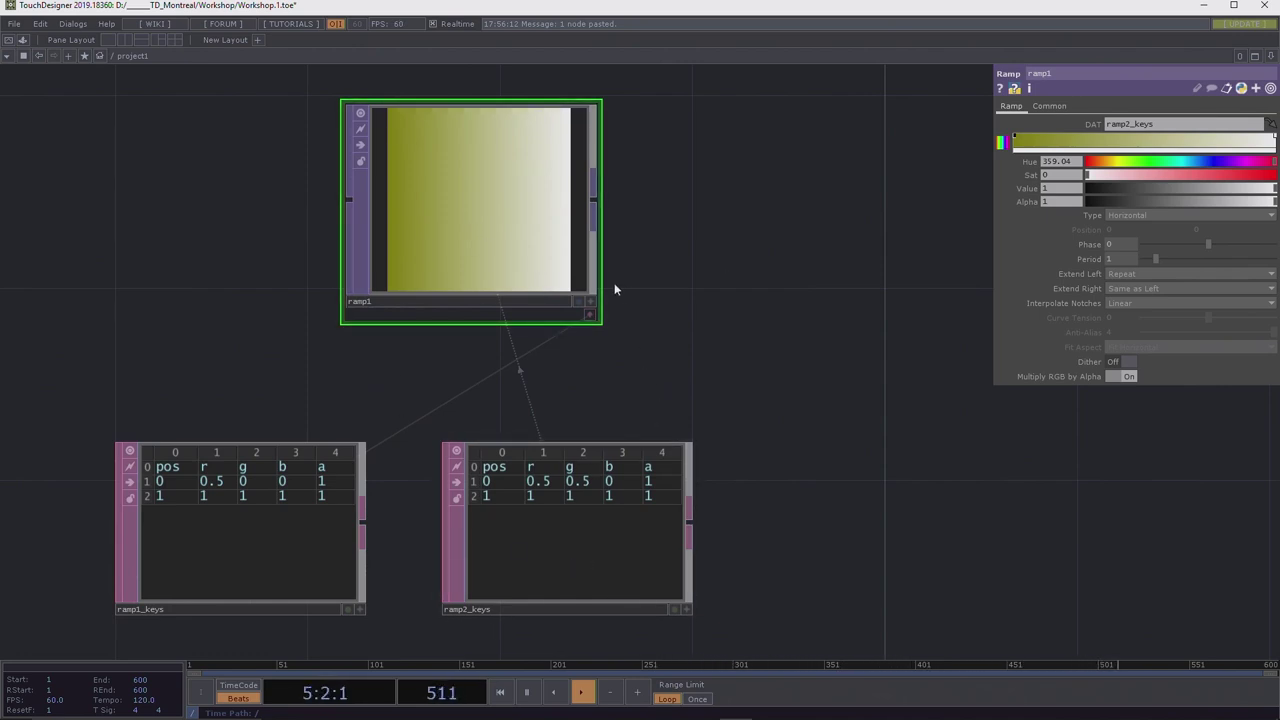
drag(202, 519, 441, 213)
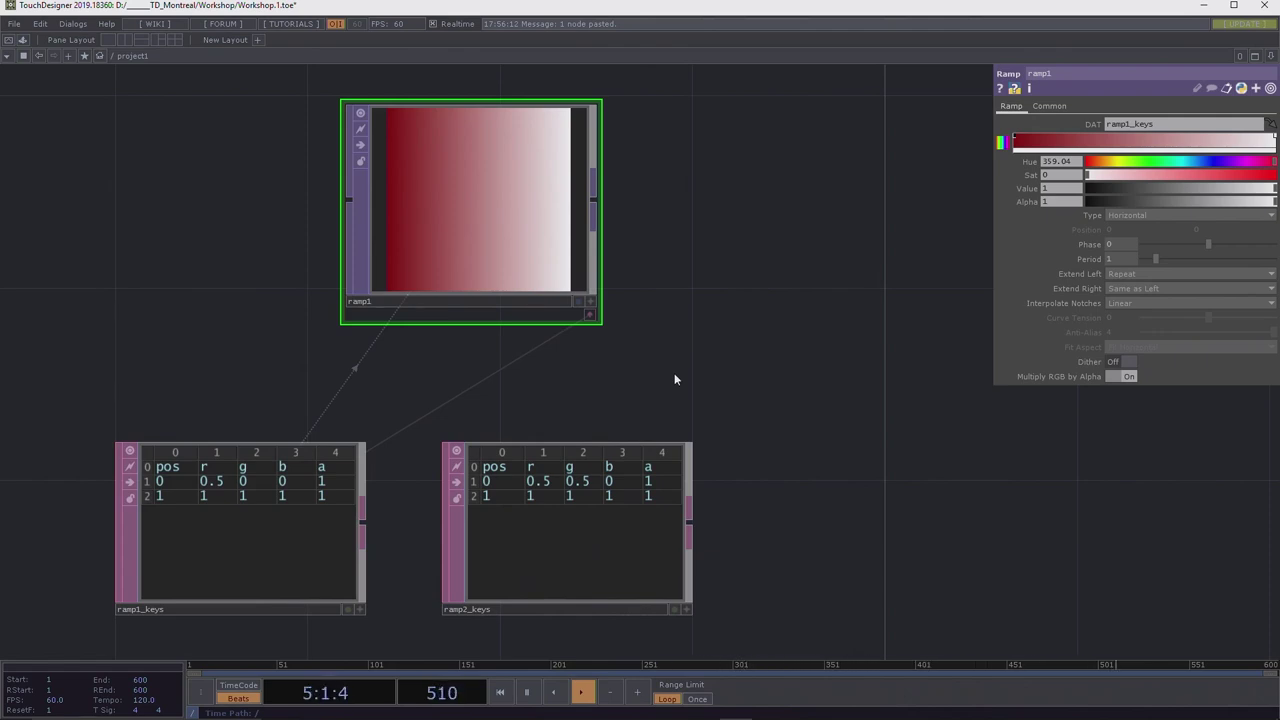
Switch to the workshop PDF in Adobe Acrobat, check the schedule on page 1, and return to the TouchDesigner network.
scroll(757, 288, down, 4)
drag(759, 283, 490, 343)
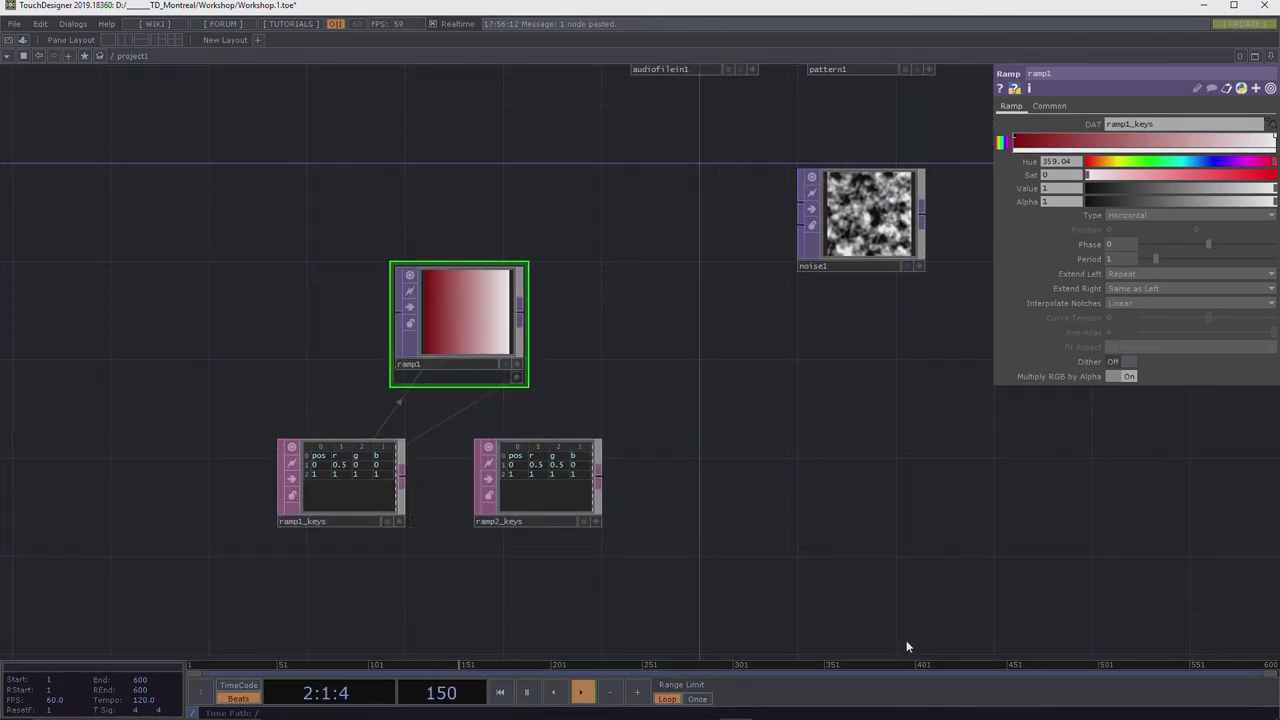
mouse_move(952, 714)
drag(741, 472, 728, 478)
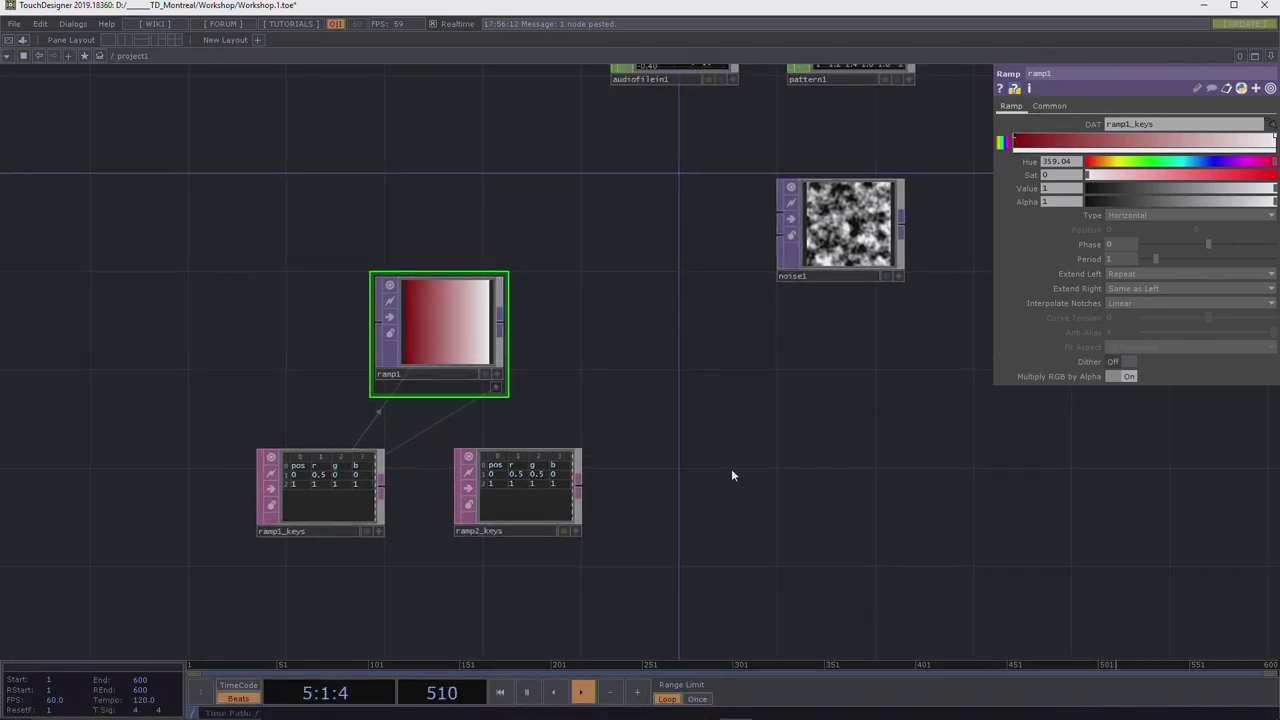
key(alt+Tab)
key(alt+Tab)
key(alt+Tab)
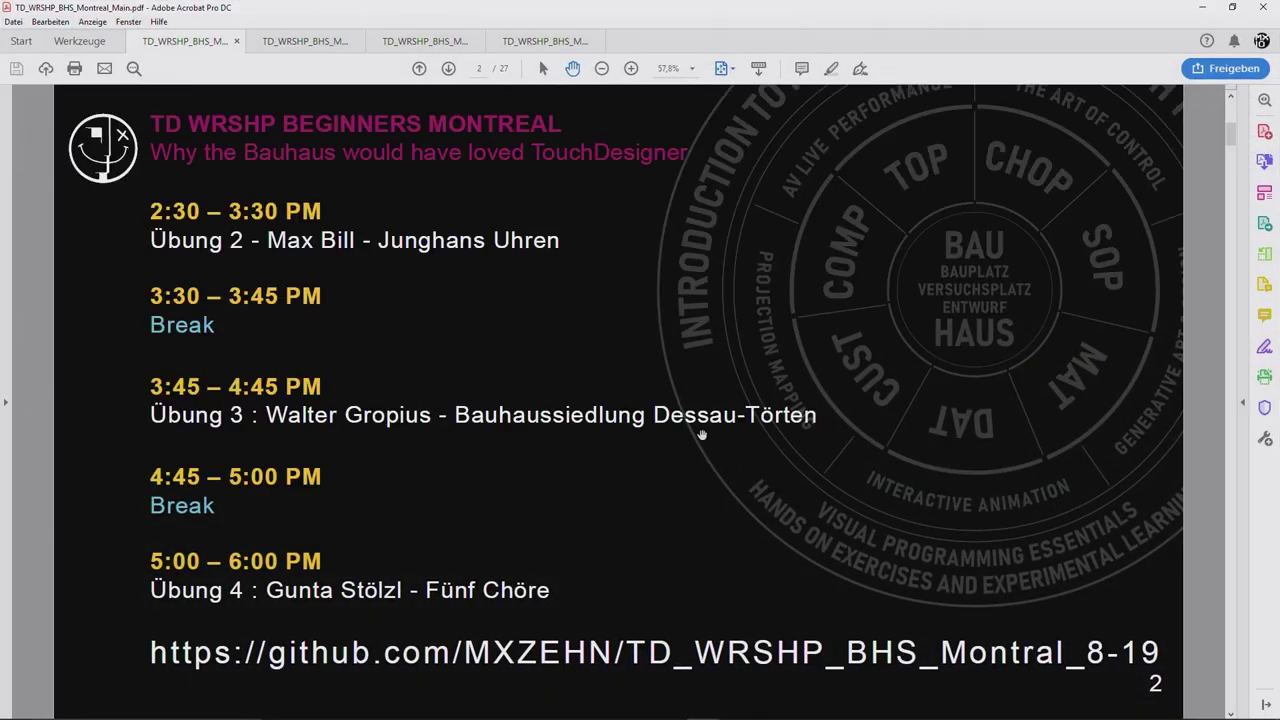
scroll(705, 437, up, 2)
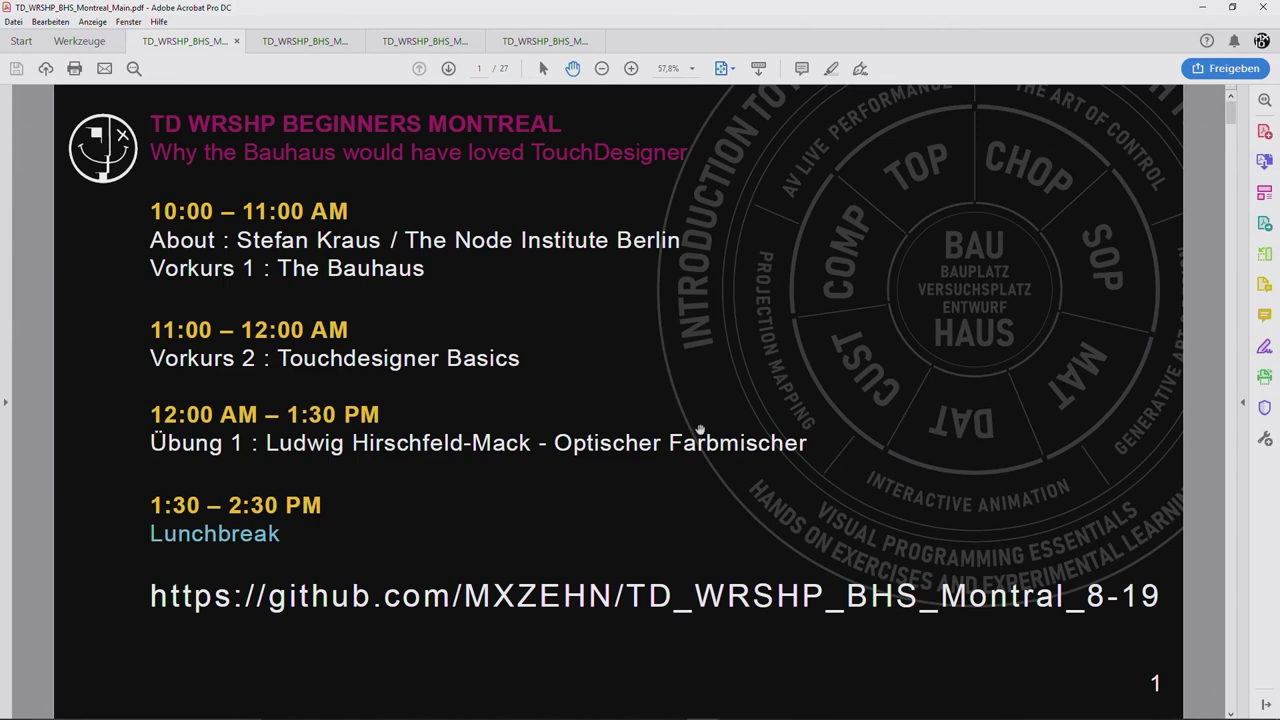
click(1202, 8)
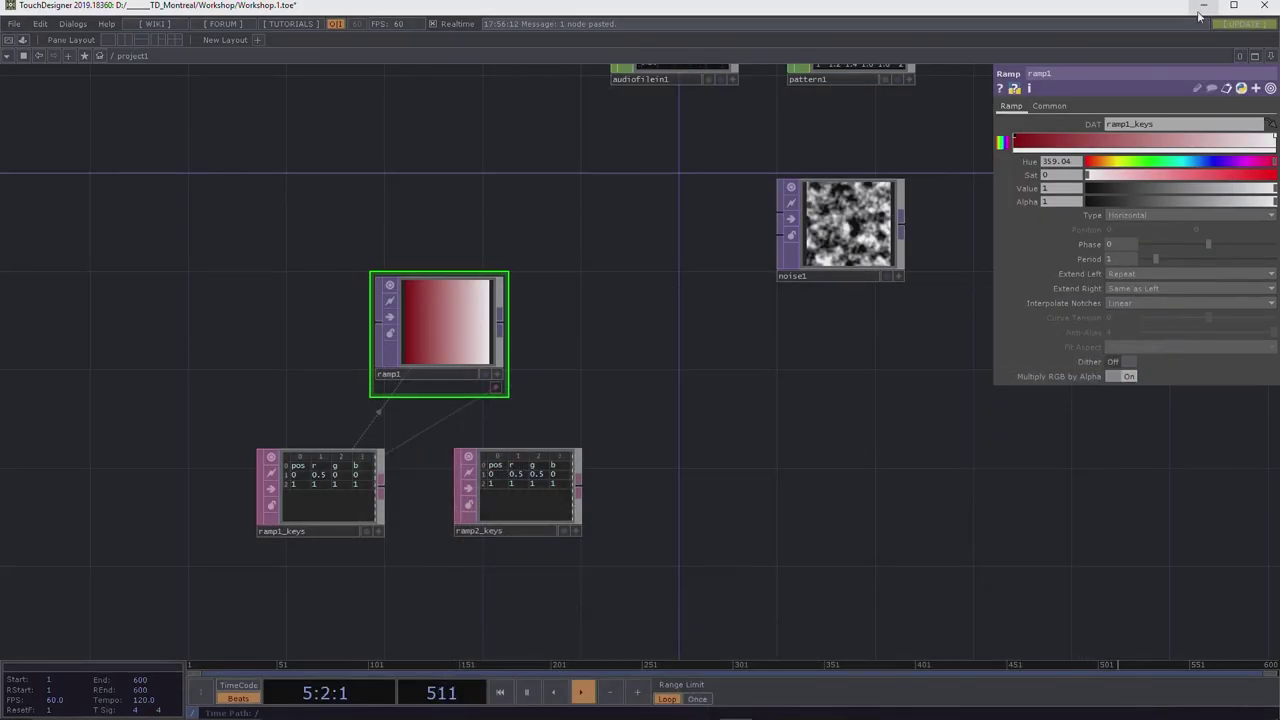
drag(650, 305, 614, 349)
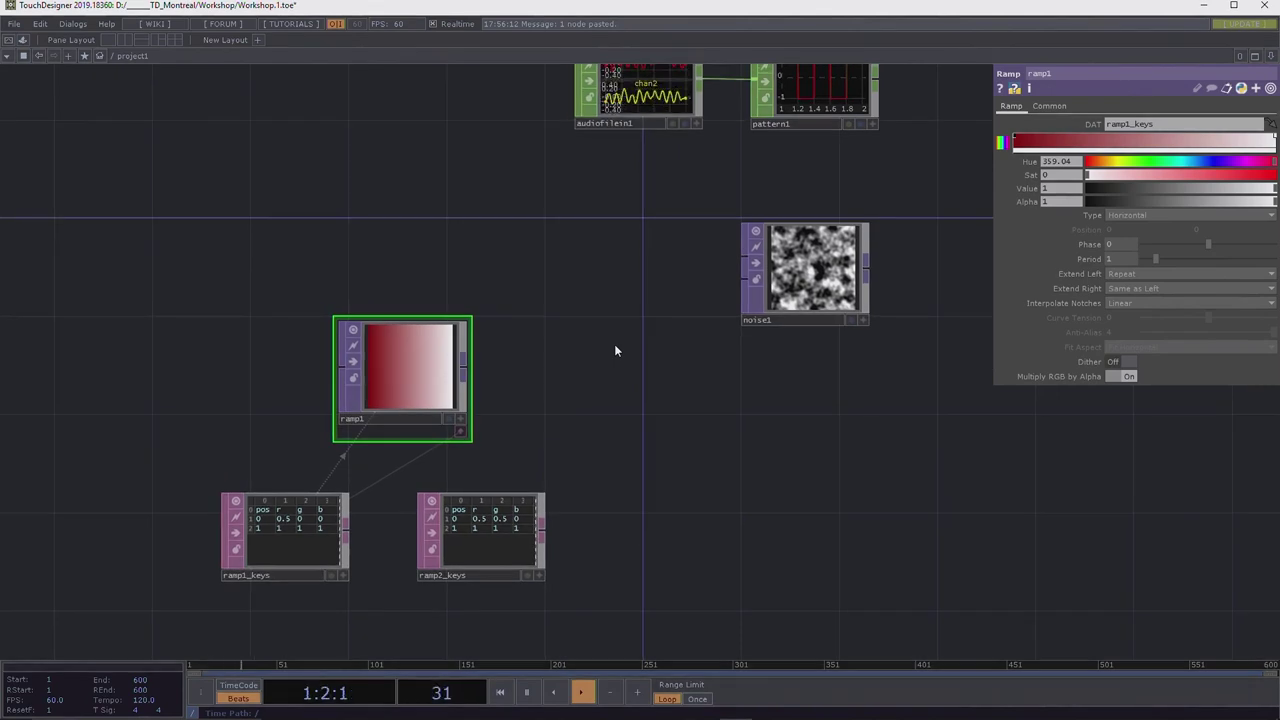
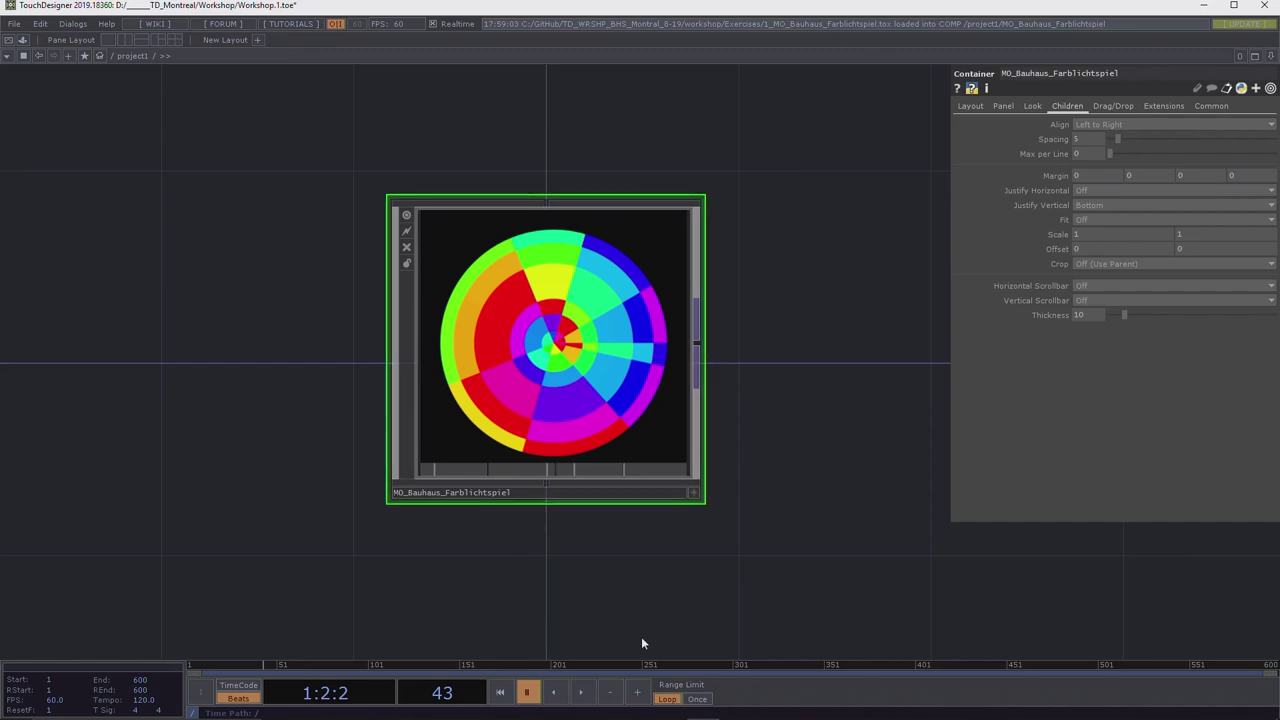
Start timeline playback and deactivate the interactive viewer of the MO_Bauhaus_Farblichtspiel container.
click(583, 693)
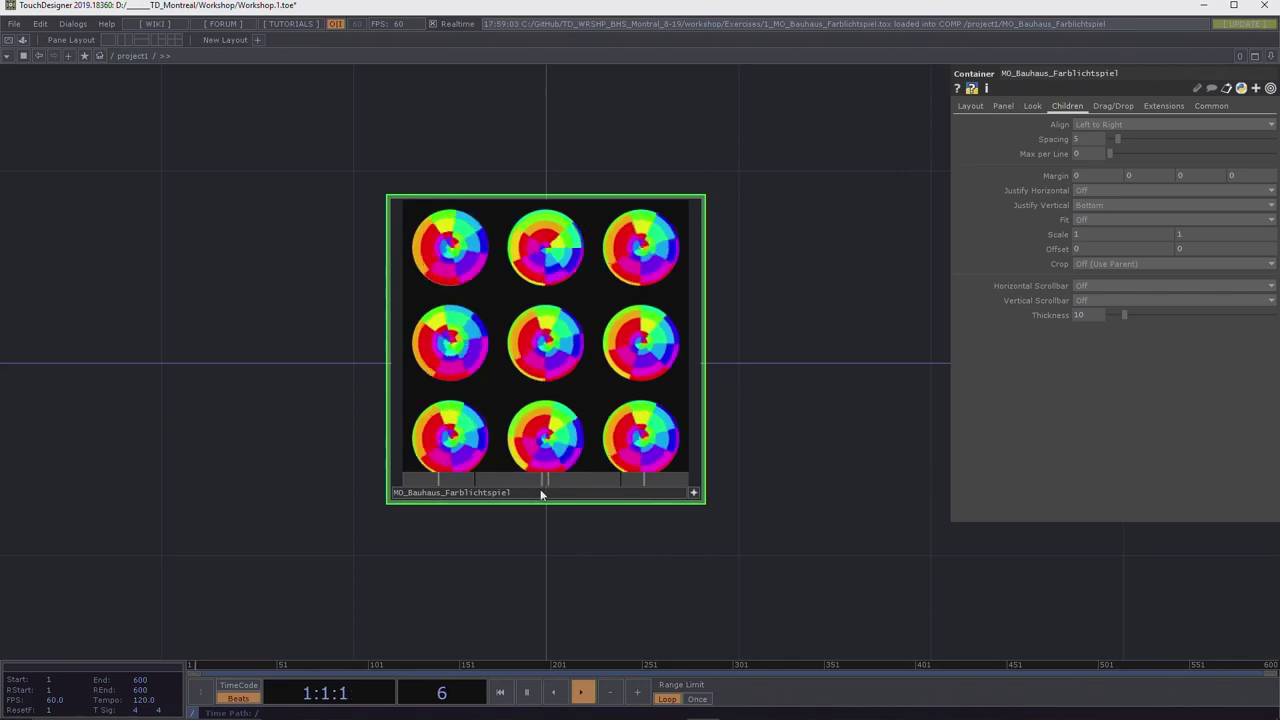
click(694, 494)
drag(838, 335, 830, 431)
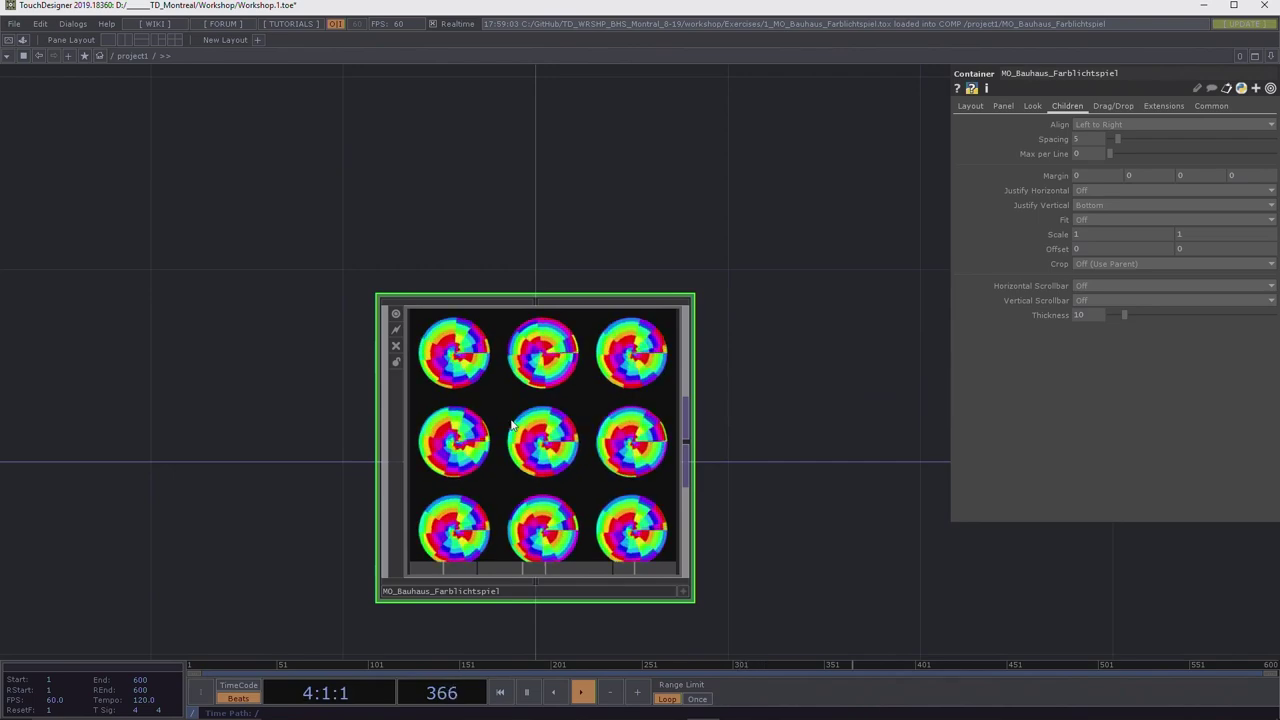
Enter the MO_Bauhaus_Farblichtspiel container to inspect its operator network, and return to project1.
key(i)
drag(457, 446, 819, 251)
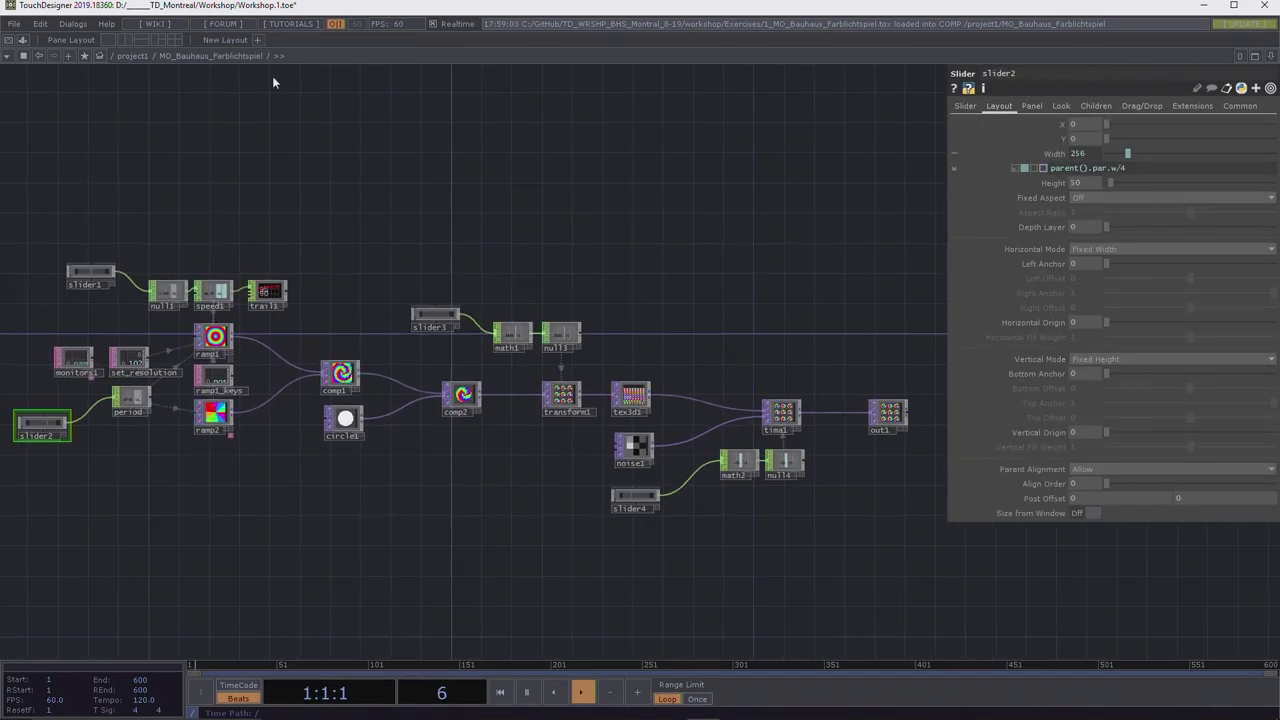
click(133, 56)
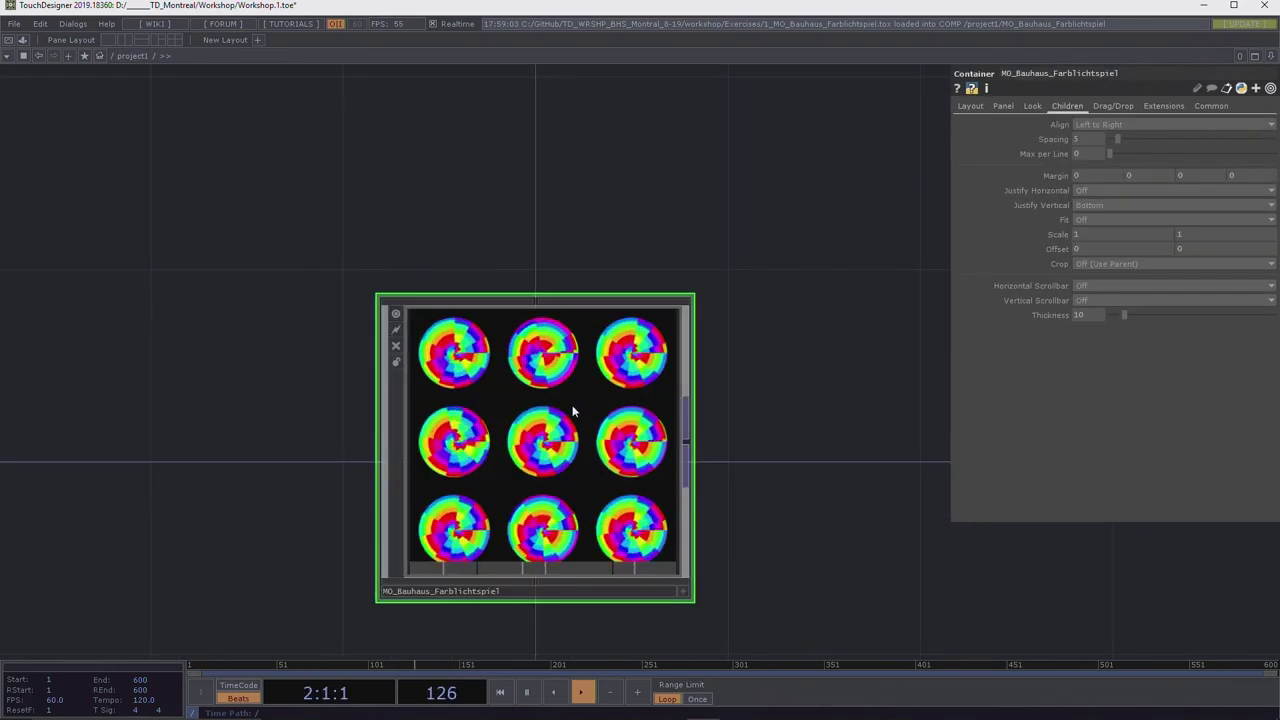
drag(565, 410, 212, 343)
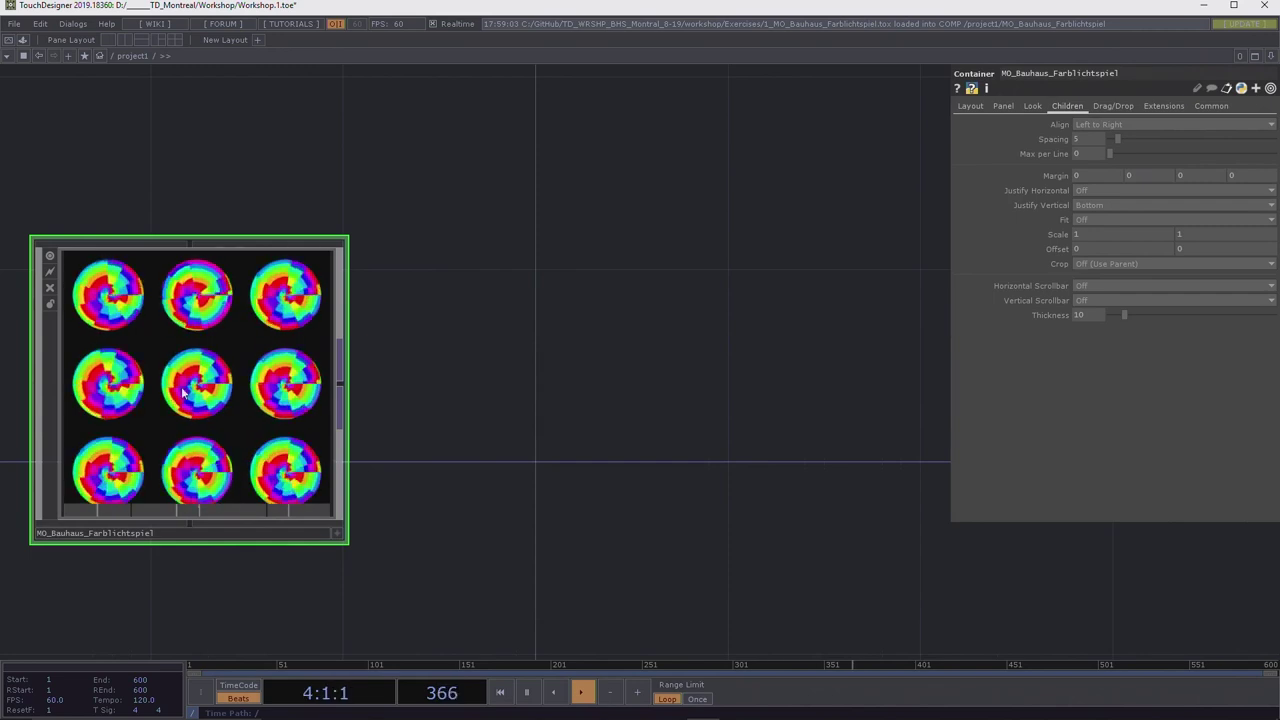
drag(694, 408, 297, 389)
middle_drag(297, 389, 464, 378)
key(h)
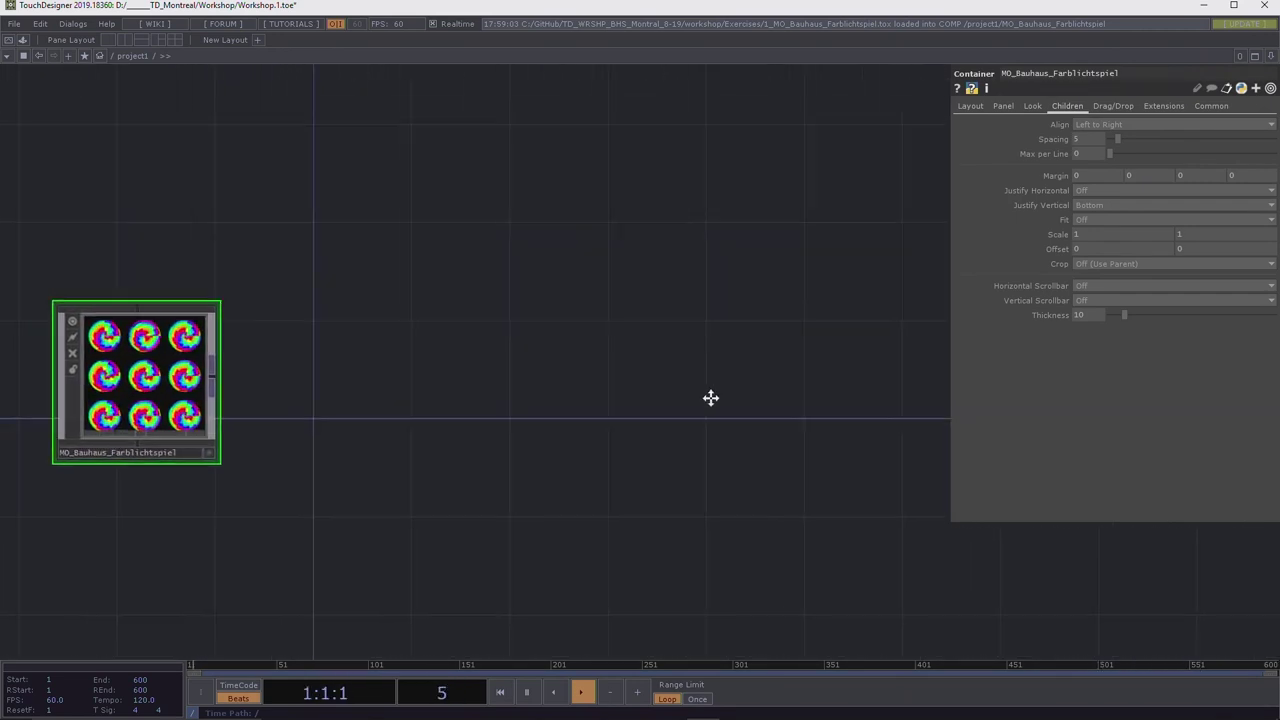
scroll(417, 305, up, 3)
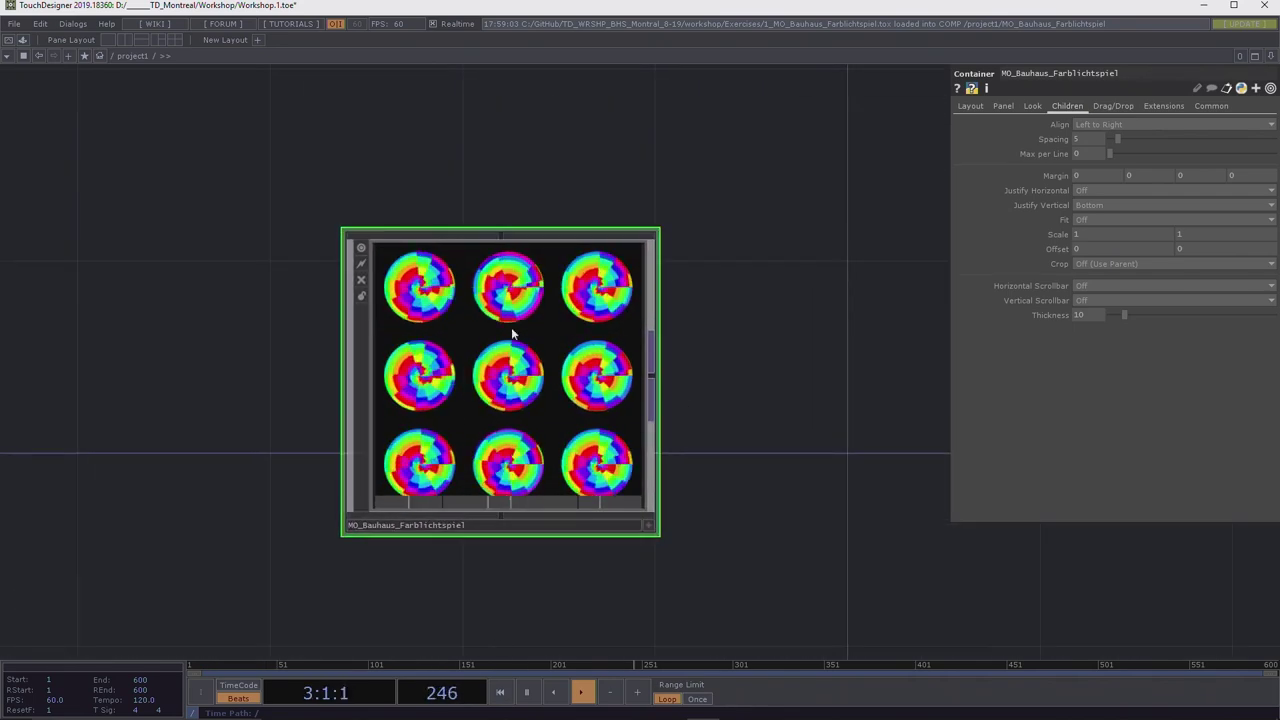
key(ctrl+v)
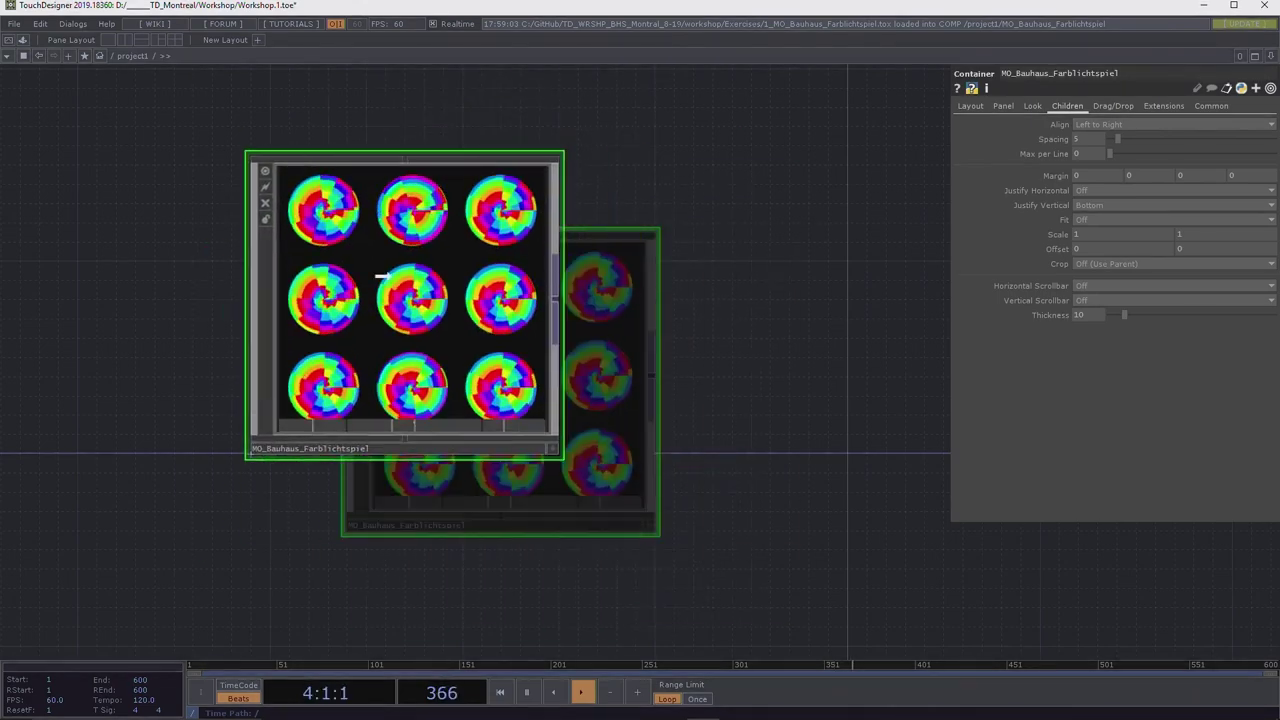
click(512, 242)
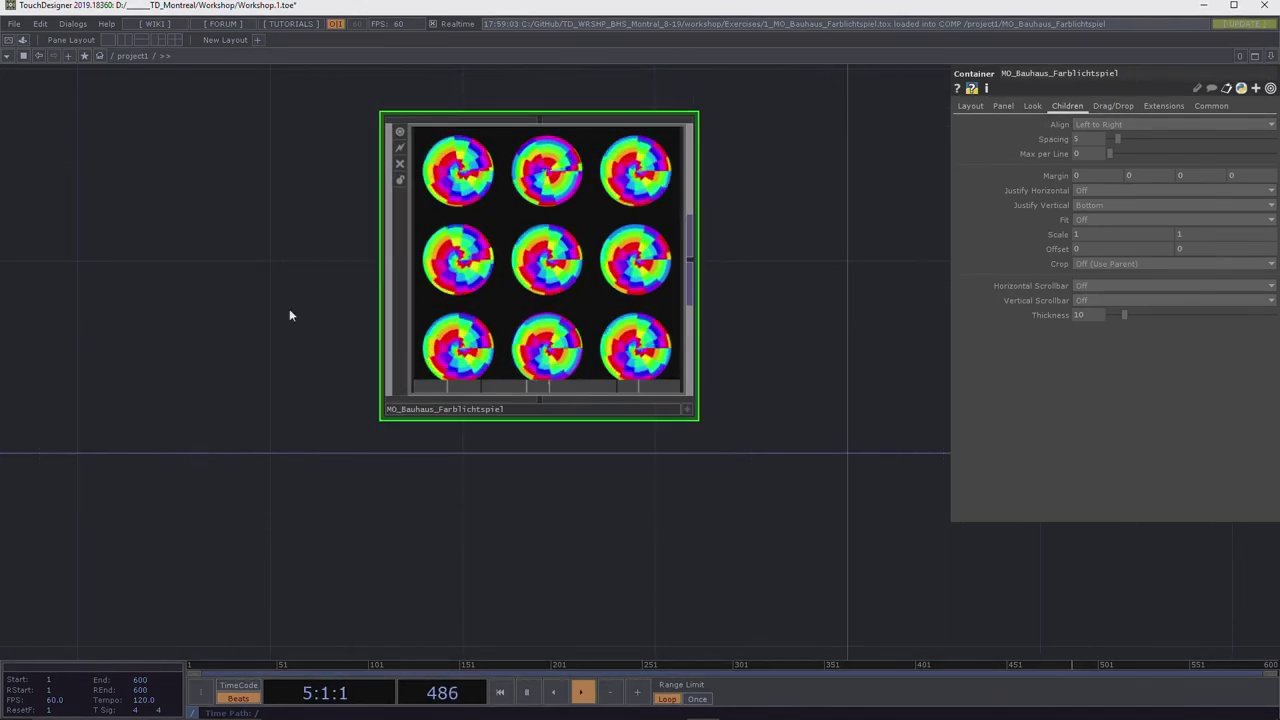
drag(543, 207, 462, 270)
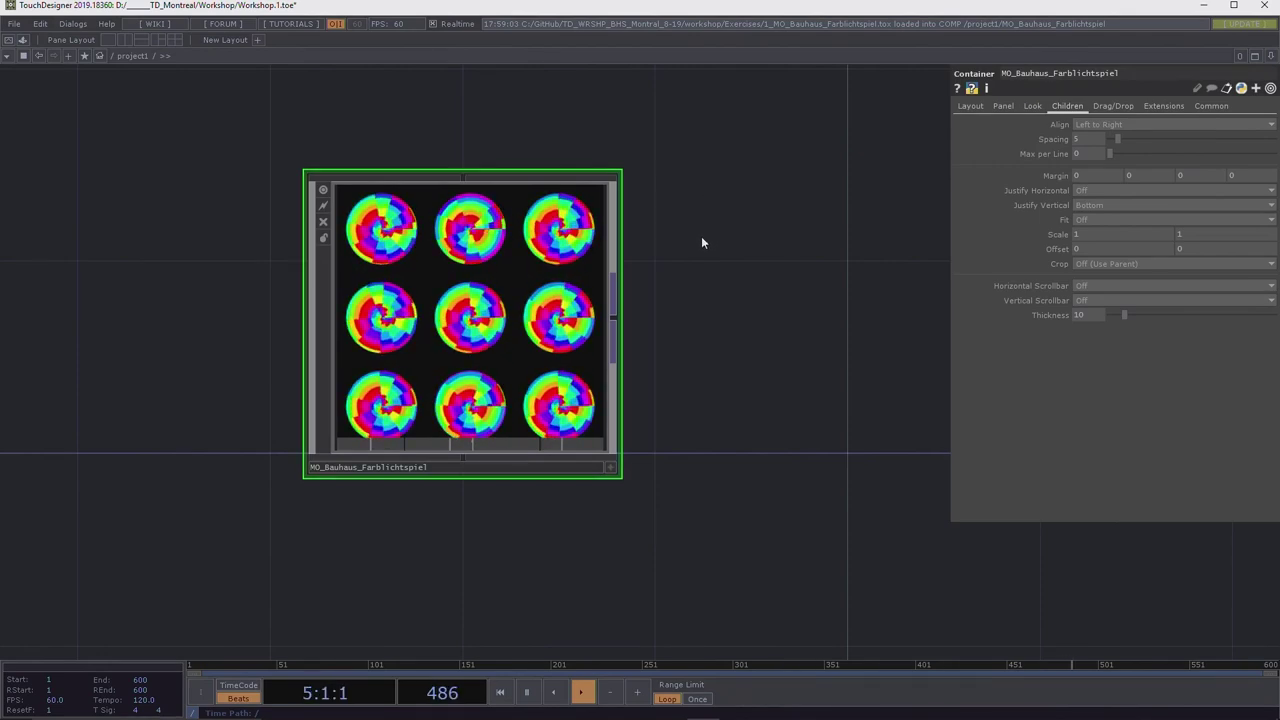
scroll(703, 240, down, 2)
drag(533, 373, 478, 392)
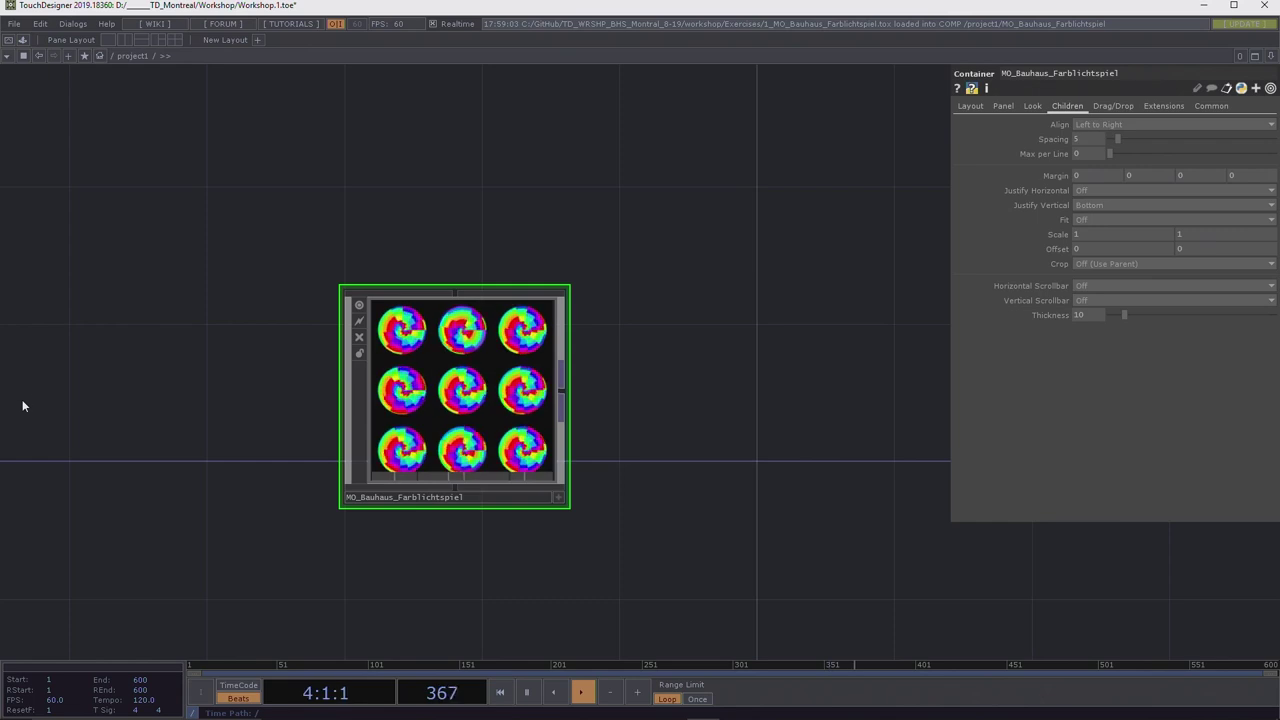
drag(400, 440, 400, 413)
drag(464, 362, 464, 348)
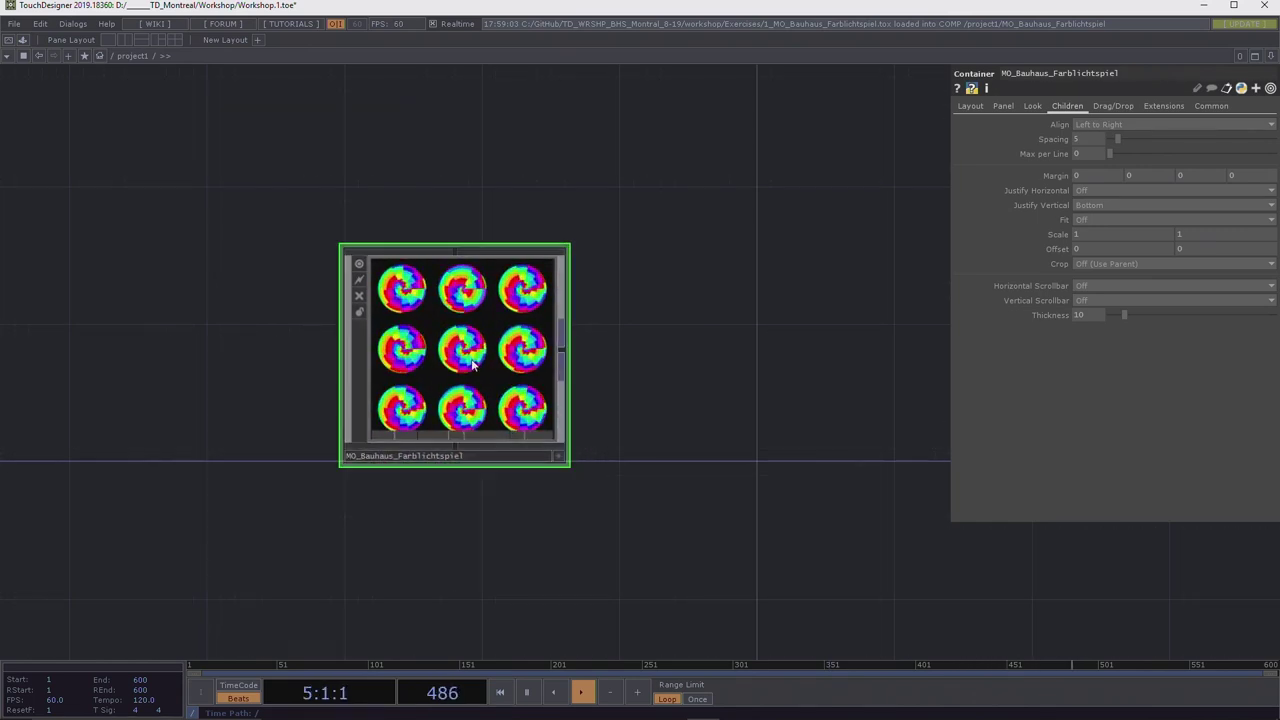
Look up the option for saving the MO_Bauhaus_Farblichtspiel container as a .tox component, without saving it.
right_click(474, 332)
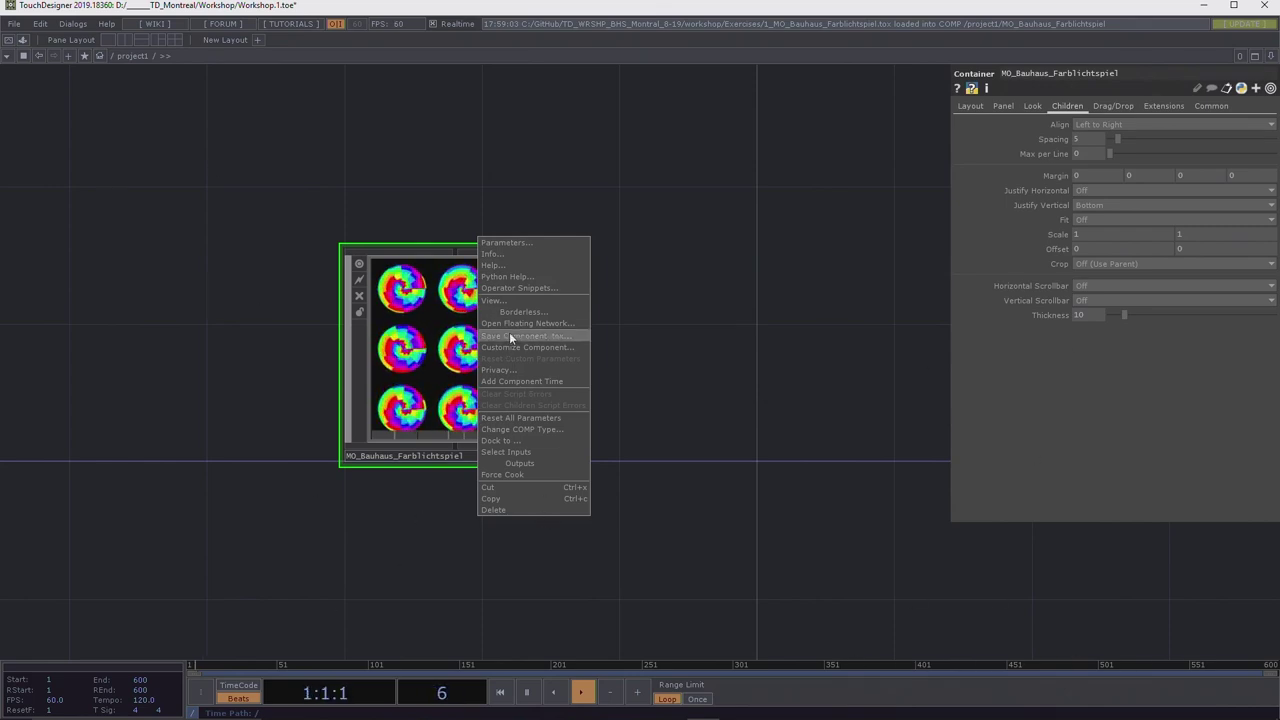
click(700, 364)
drag(480, 339, 309, 317)
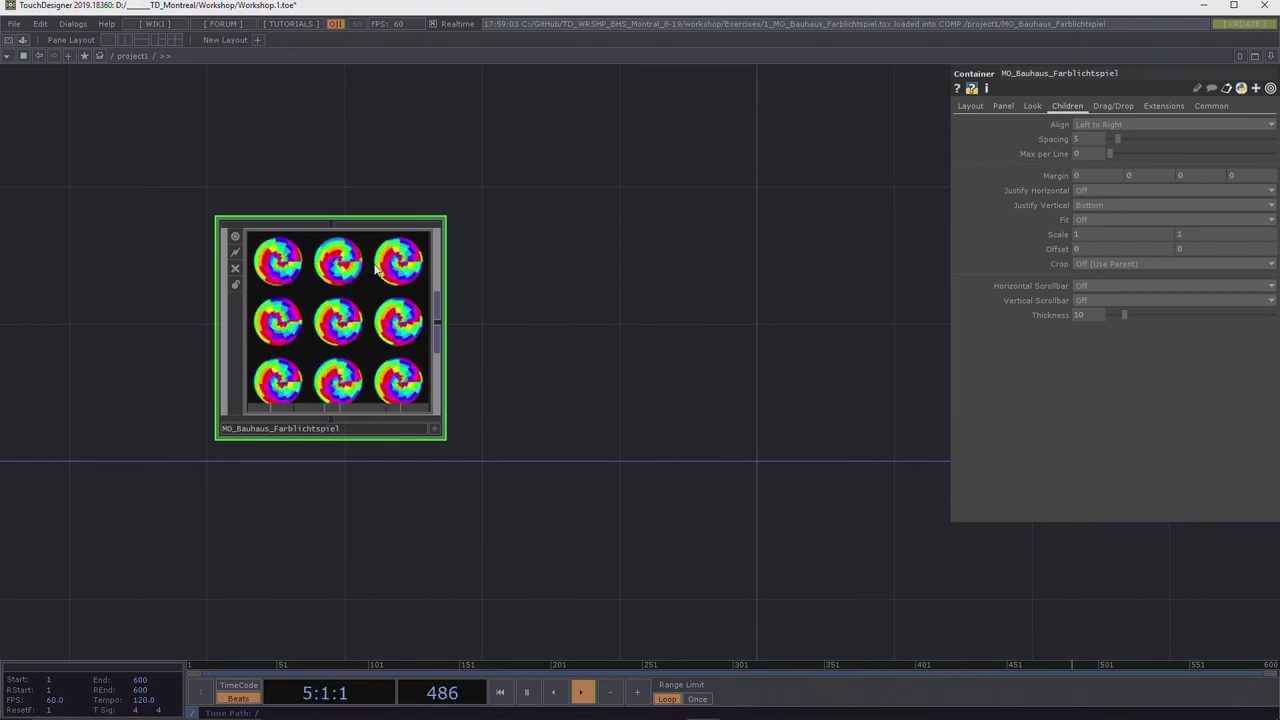
drag(326, 309, 395, 296)
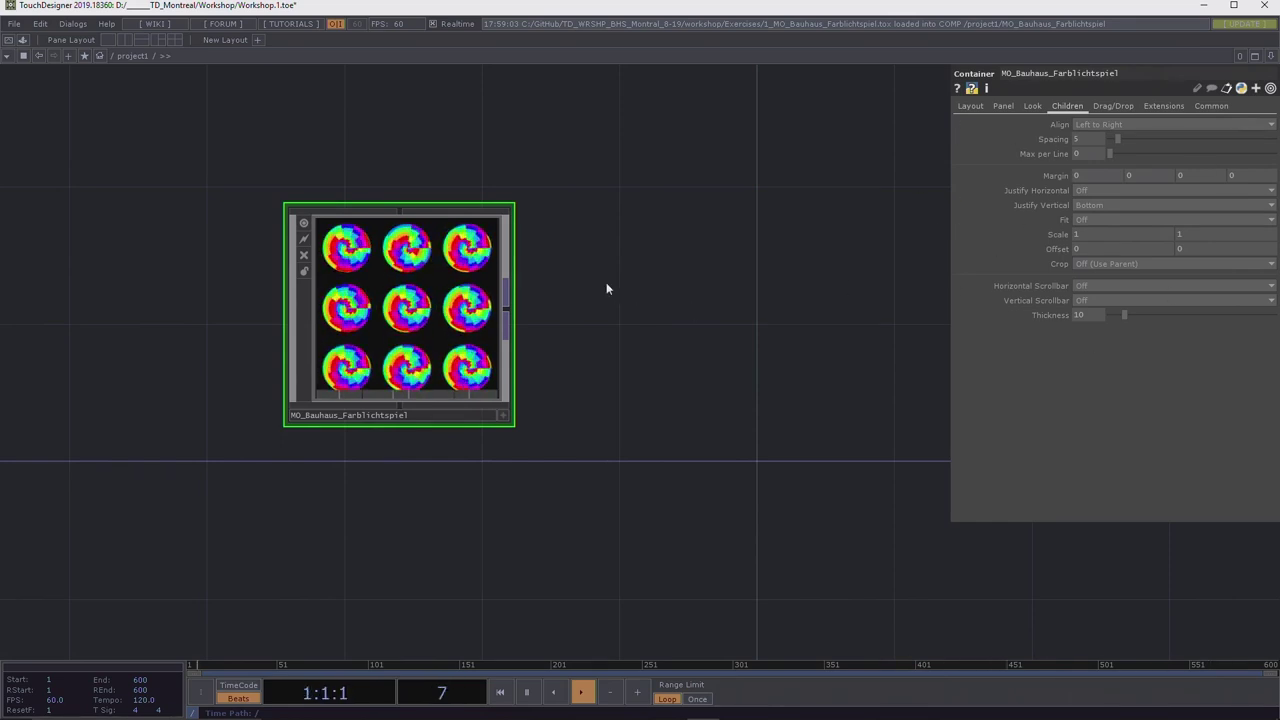
Open the component Palette to look over its available tools and the My Components category, and close it again.
click(80, 27)
click(85, 95)
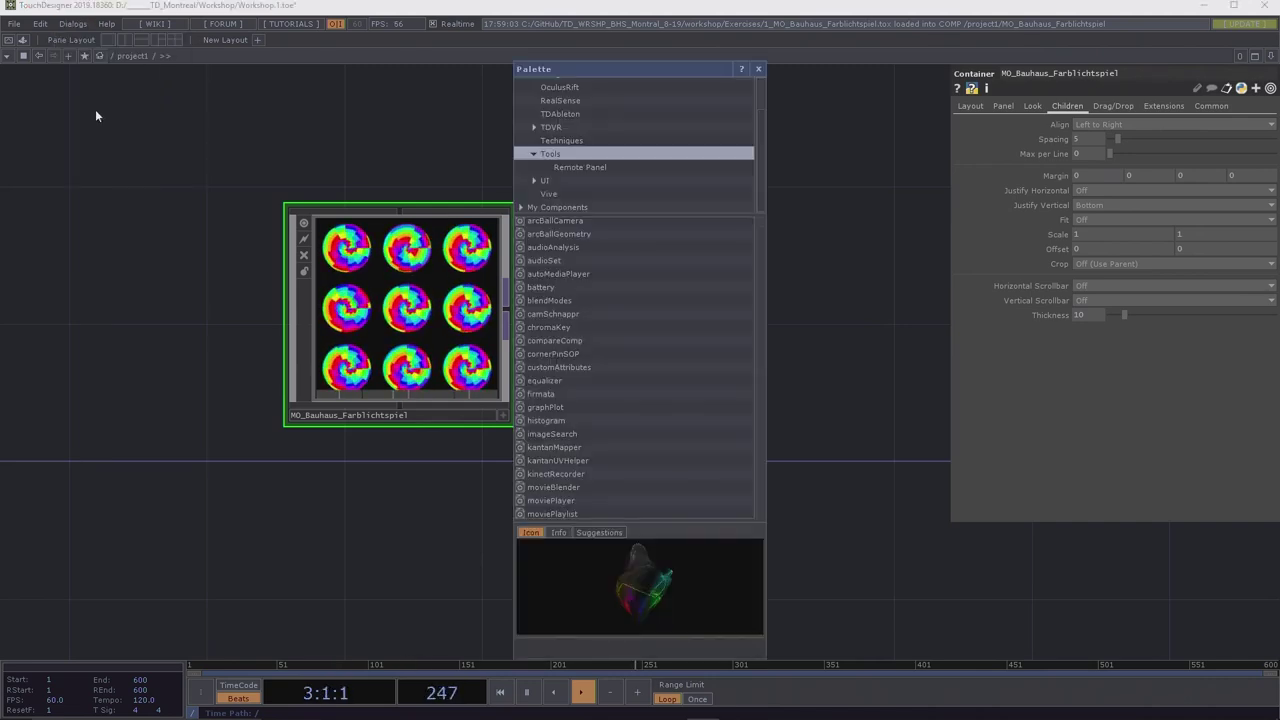
drag(628, 75, 793, 77)
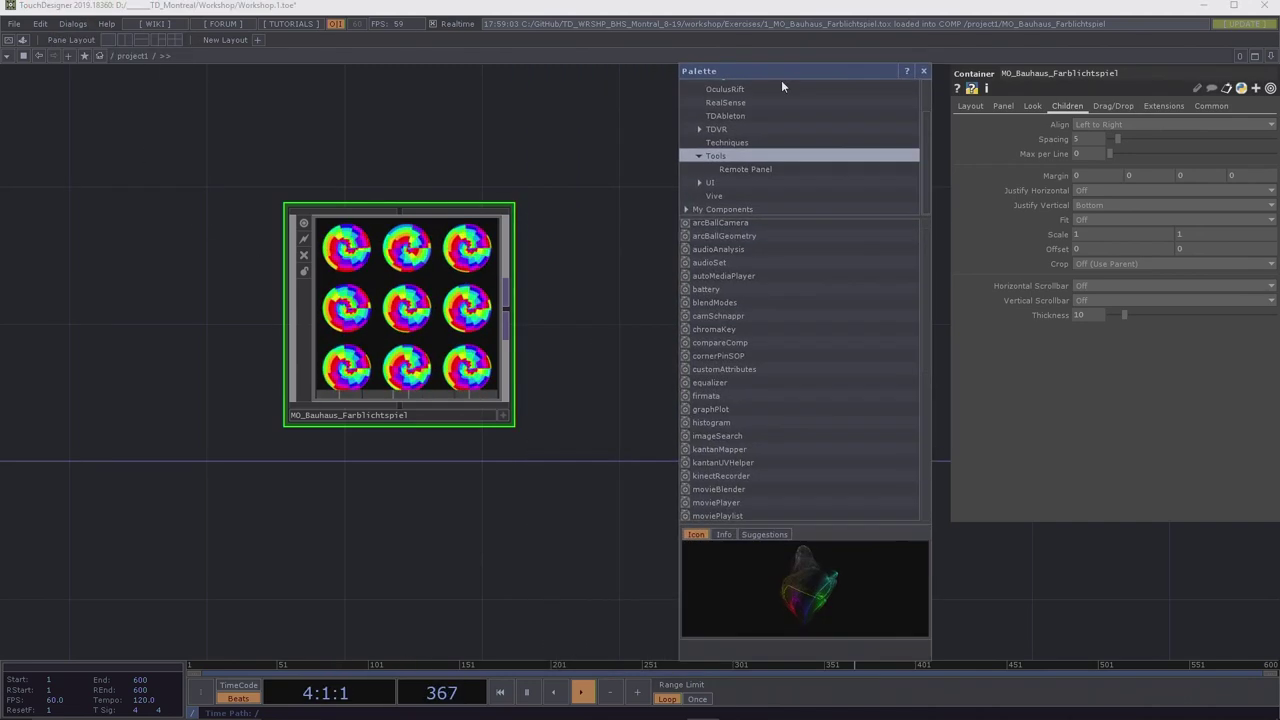
click(923, 71)
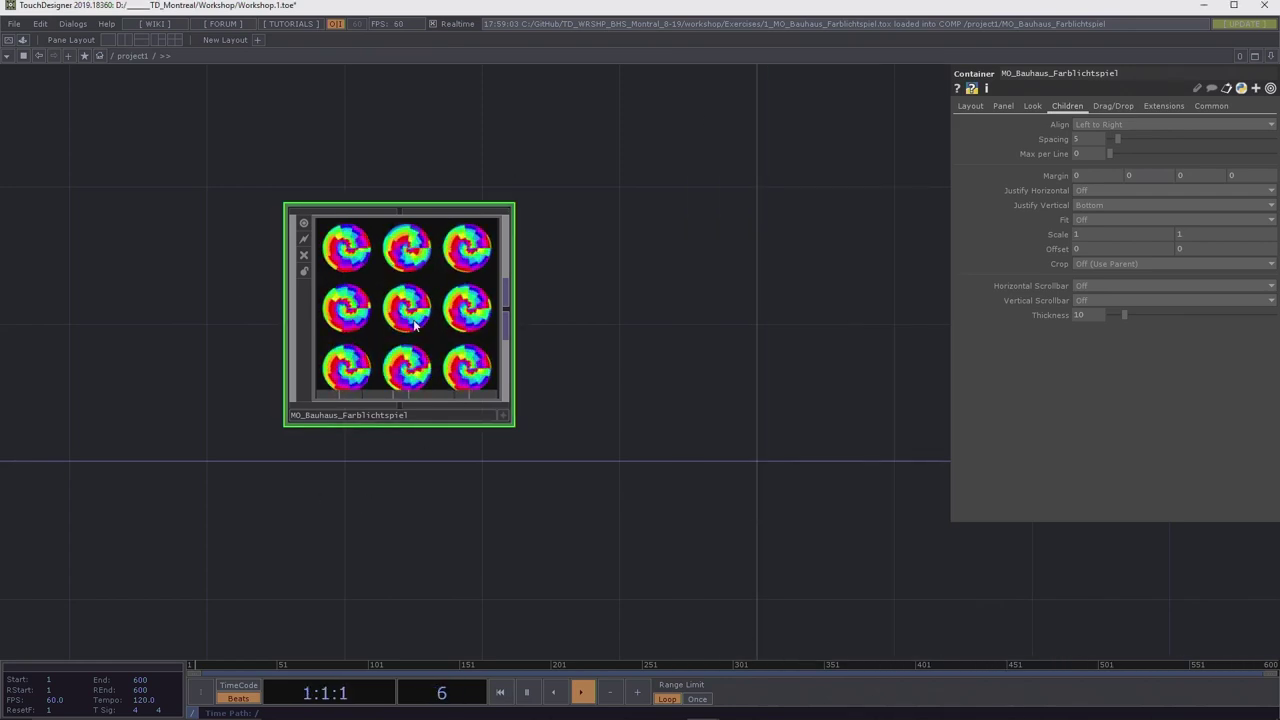
Switch the MO_Bauhaus_Farblichtspiel container's interactive viewer on and off again twice.
click(502, 415)
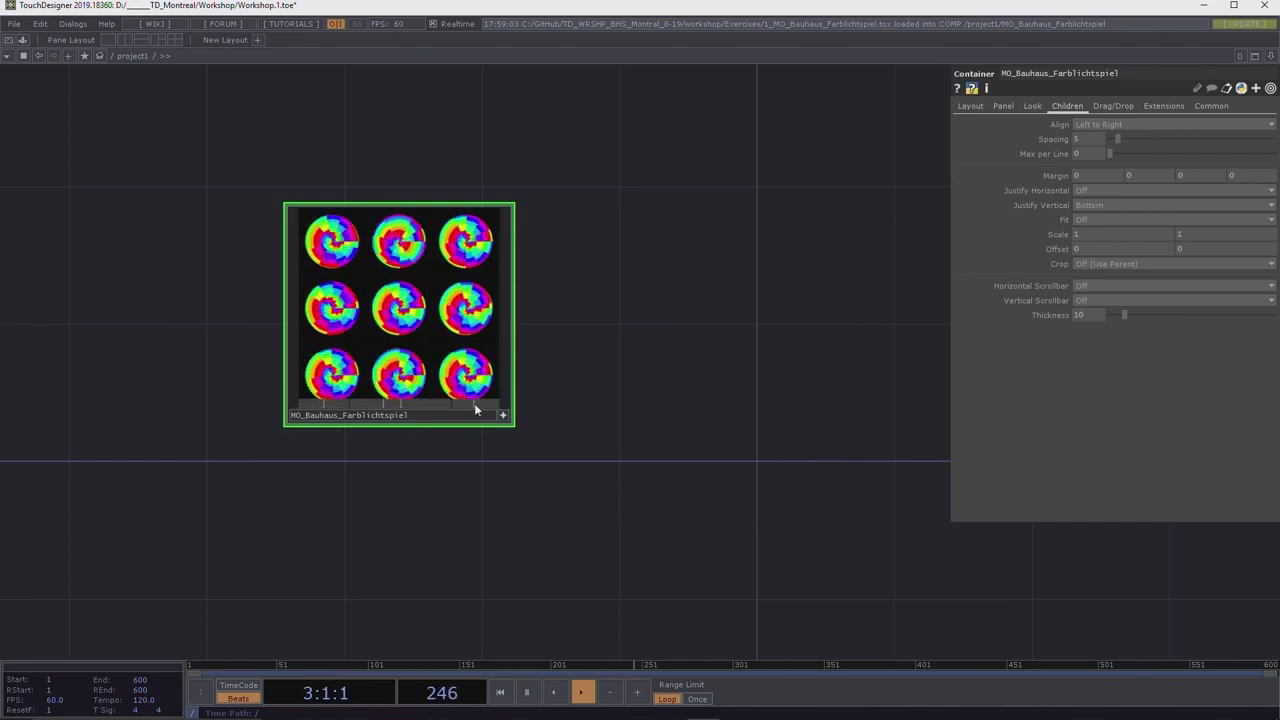
click(499, 413)
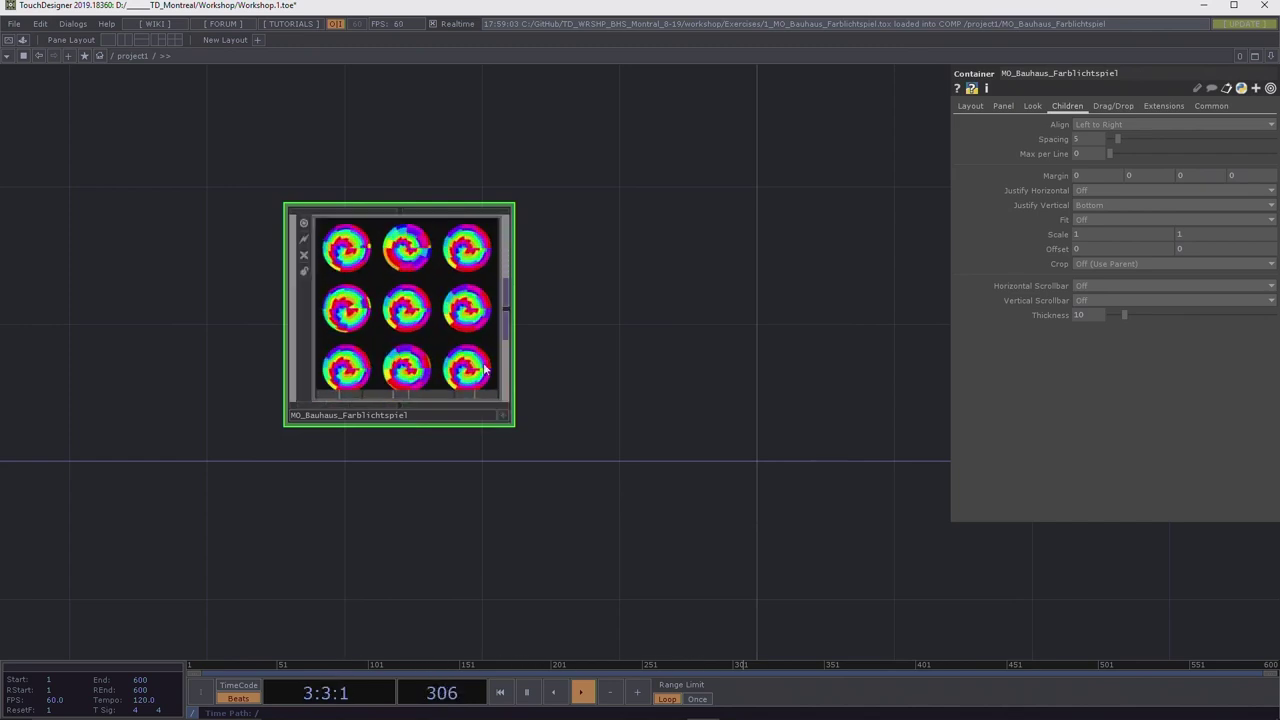
click(502, 415)
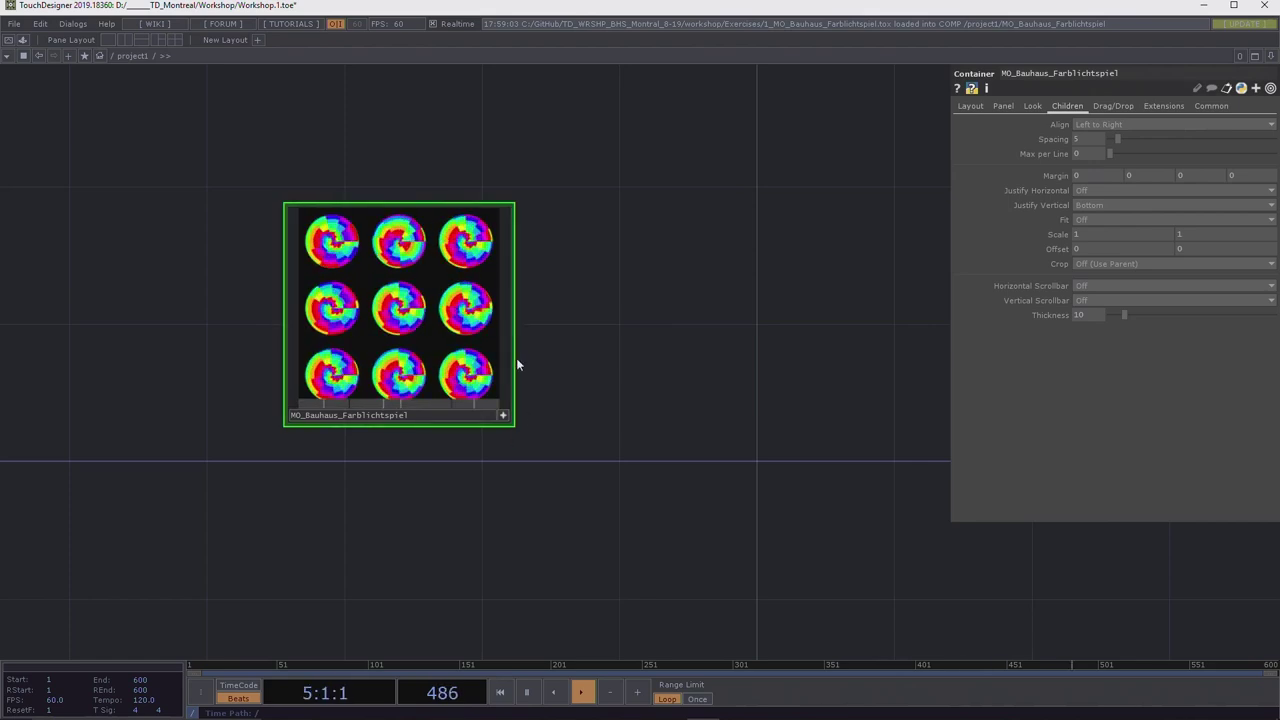
click(503, 415)
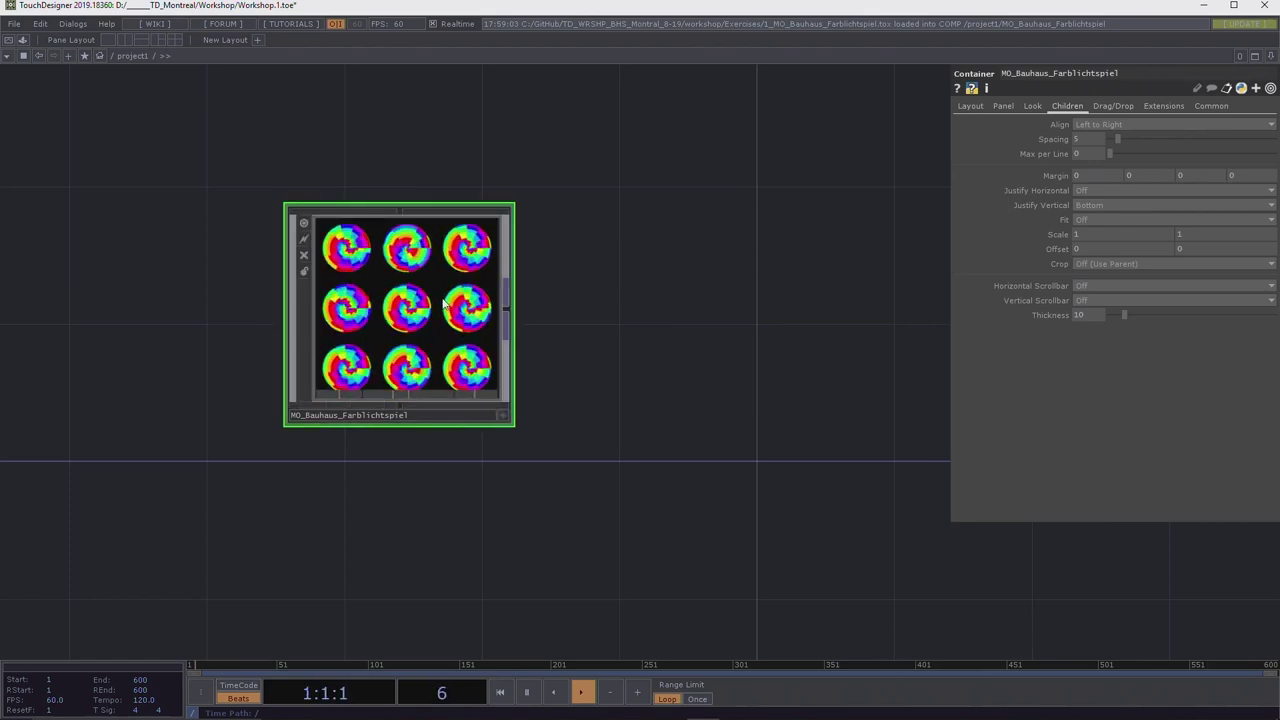
Move the MO_Bauhaus_Farblichtspiel container well to the left of the network origin to free up working space.
drag(505, 427, 114, 455)
drag(443, 374, 289, 402)
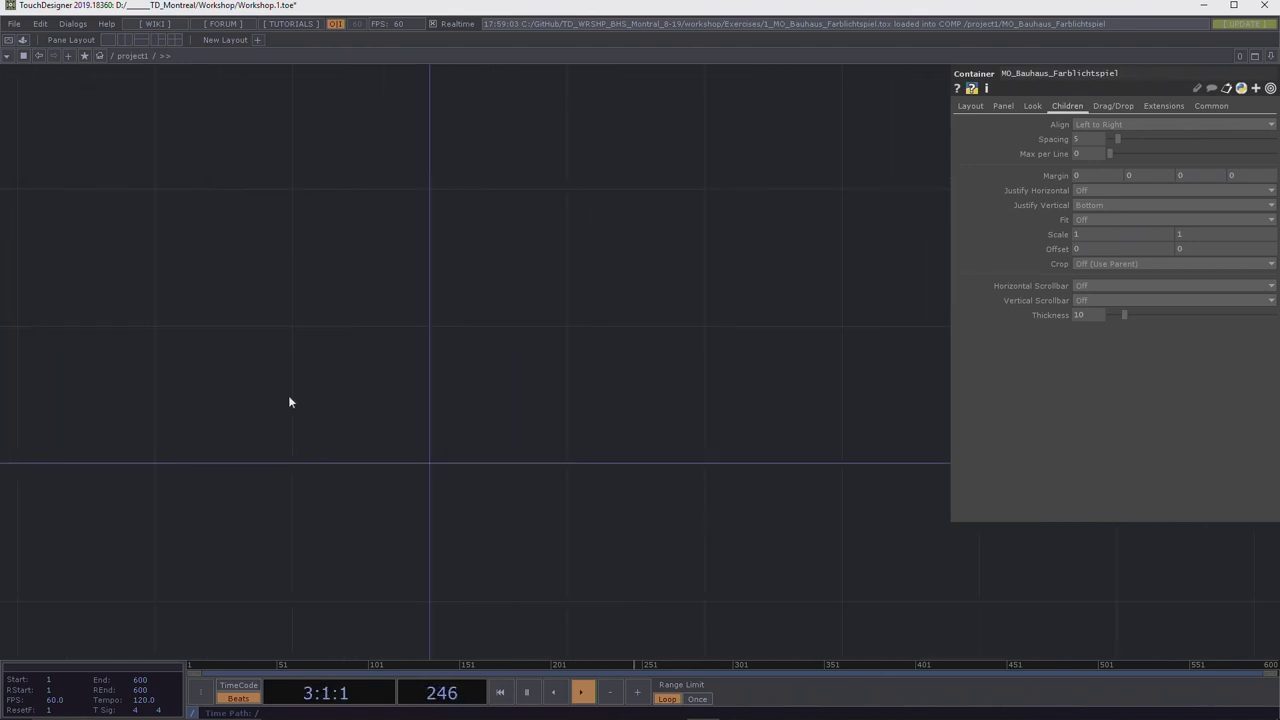
scroll(410, 329, down, 3)
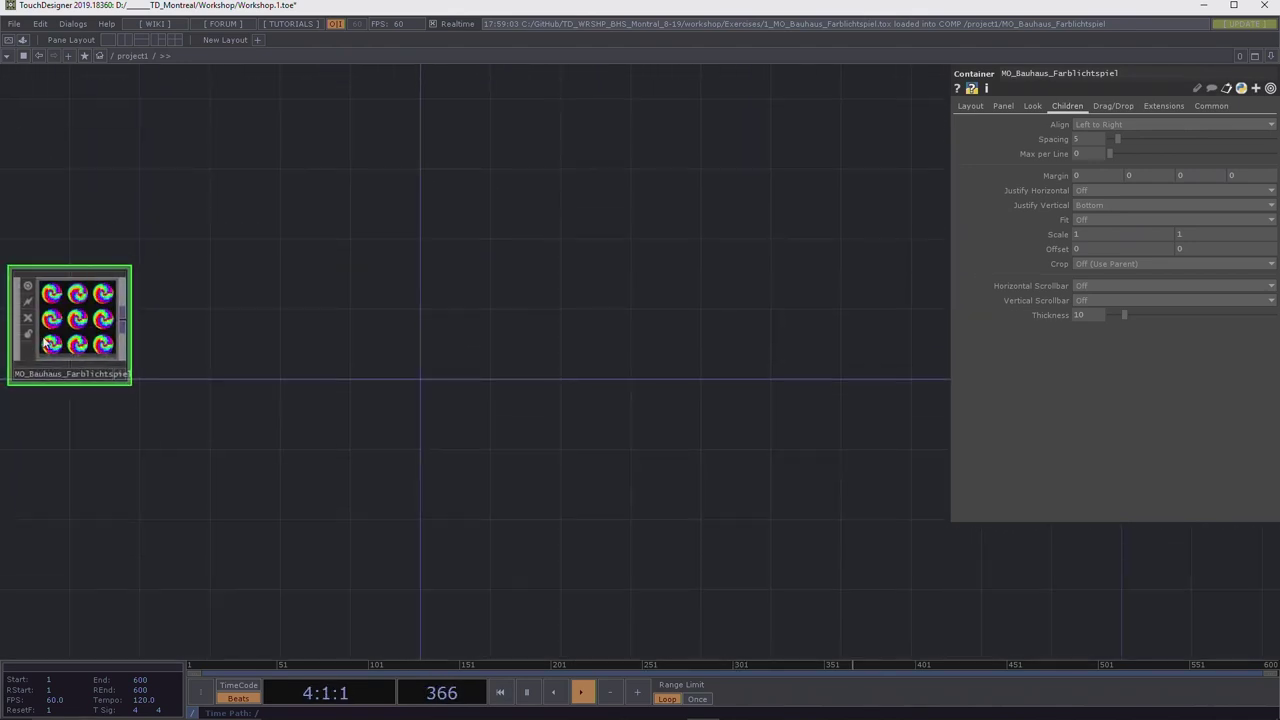
drag(70, 325, 76, 355)
drag(491, 394, 406, 363)
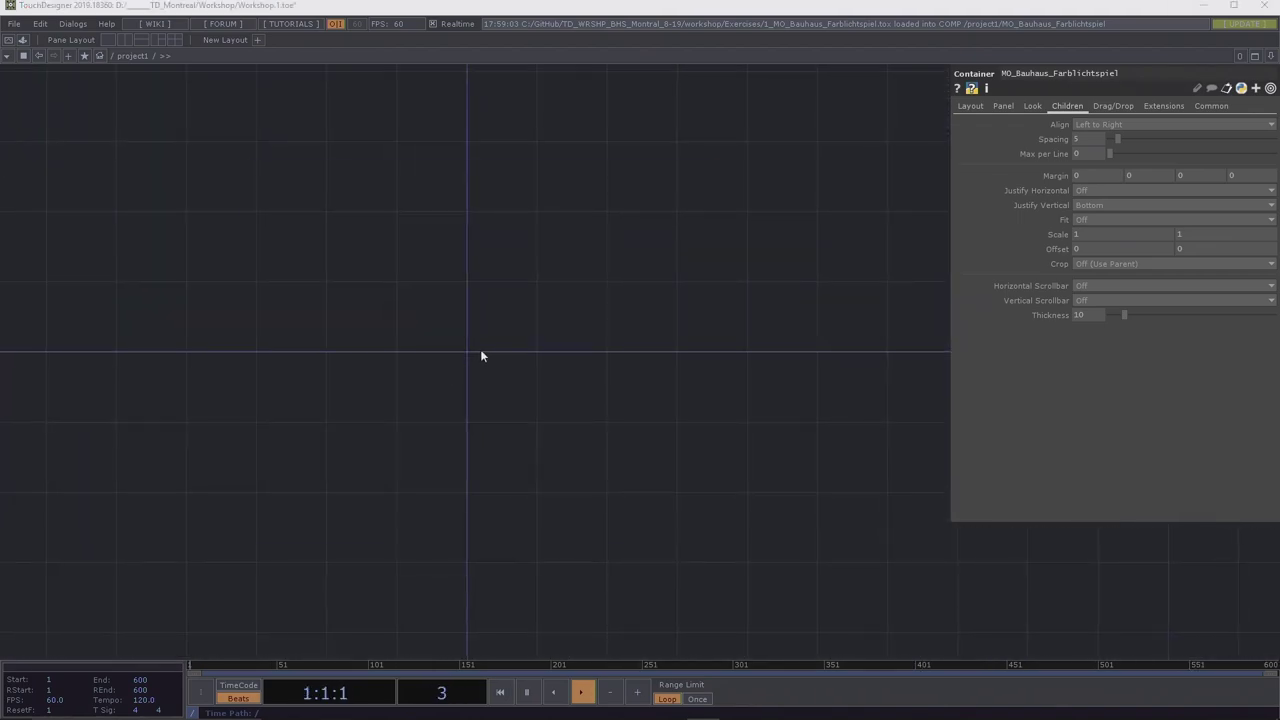
key(Tab)
click(272, 203)
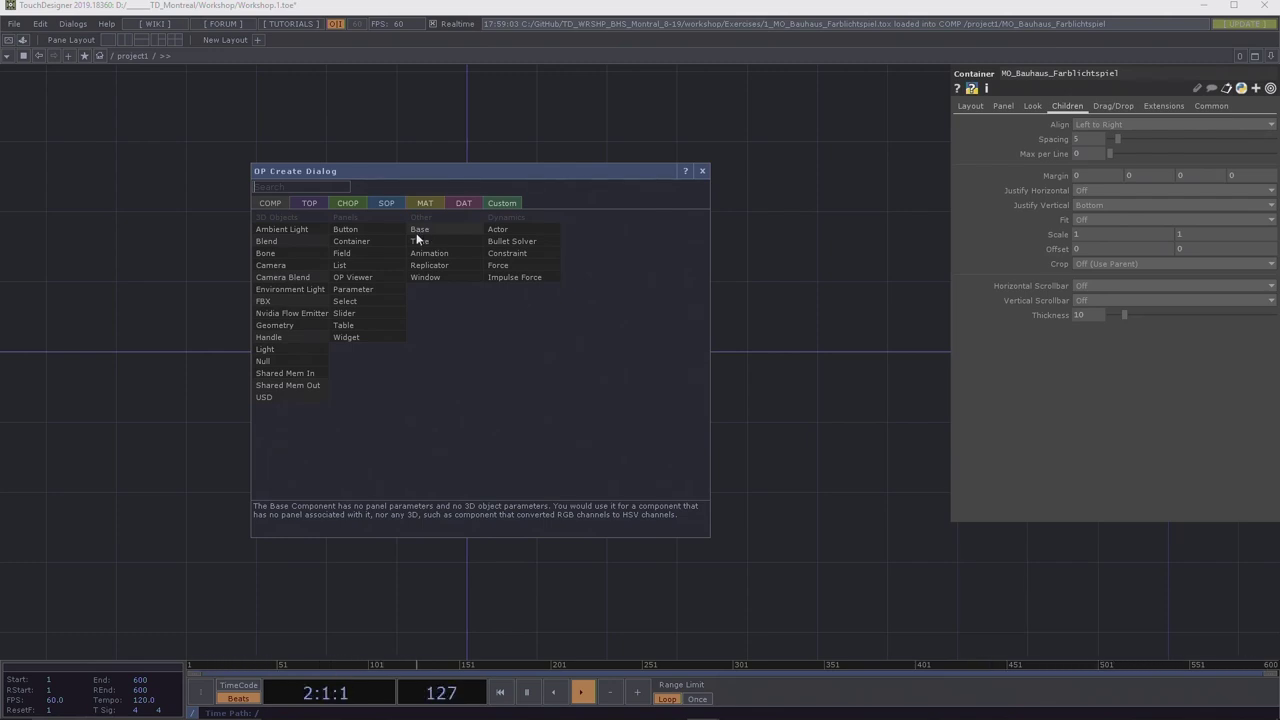
key(Escape)
key(ctrl+v)
click(93, 338)
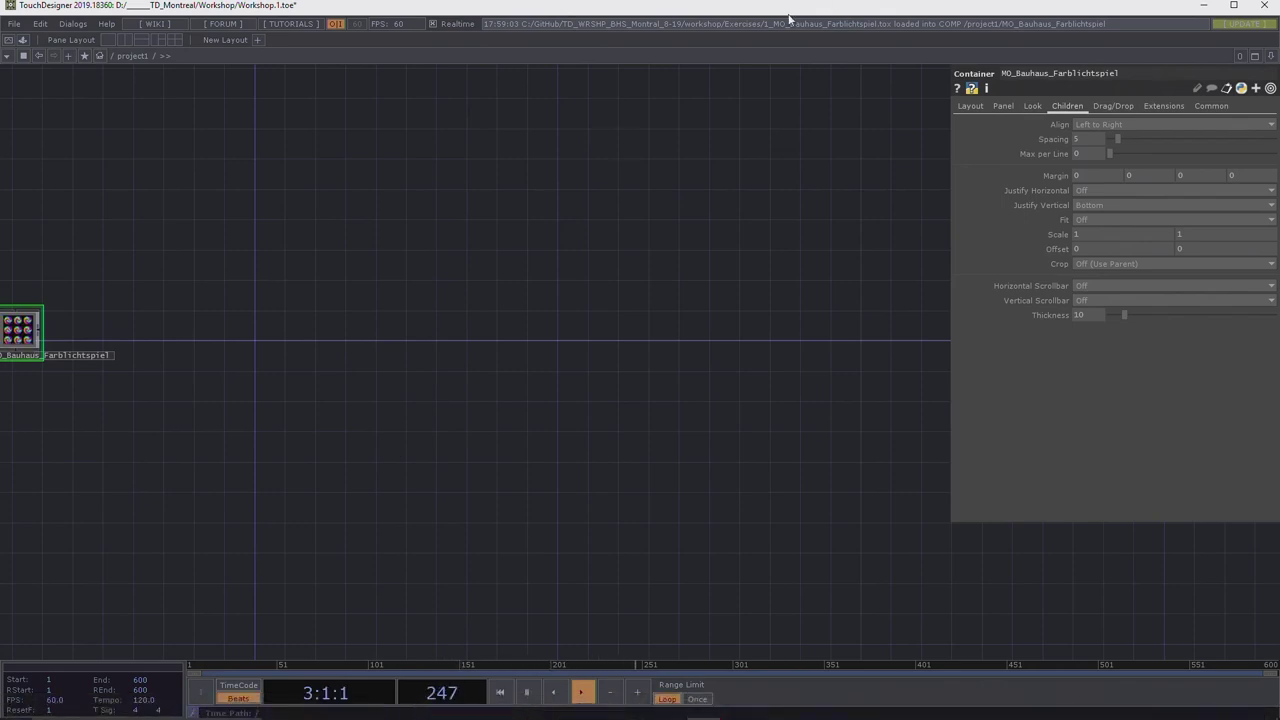
Add a Container COMP in the empty area of project1, right of the network origin.
key(Tab)
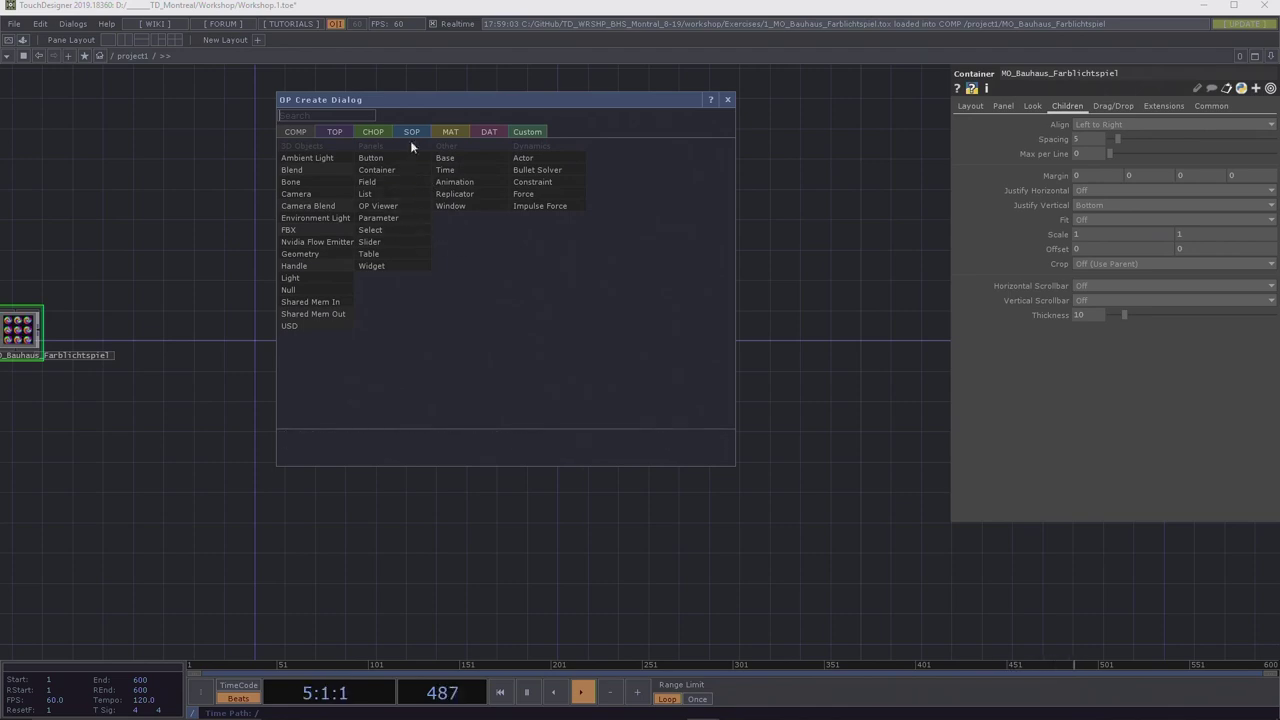
click(390, 170)
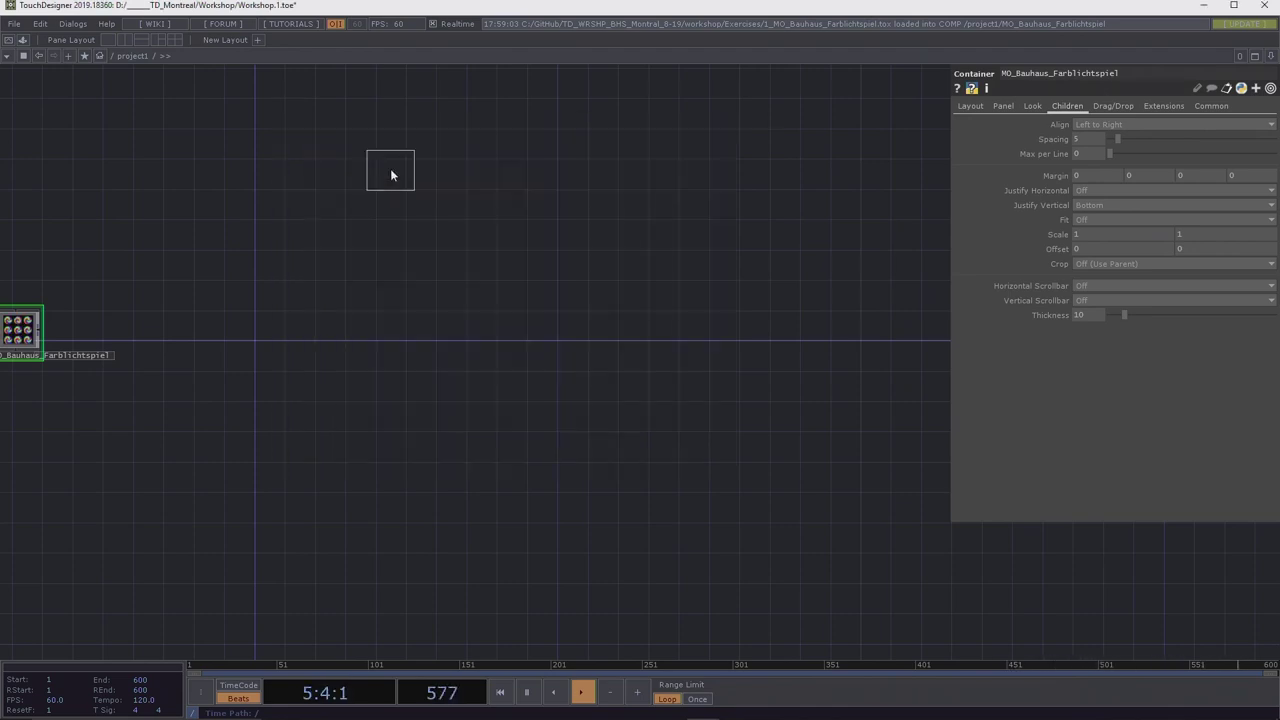
click(408, 342)
Rename the new container as farblicht.
scroll(408, 345, up, 3)
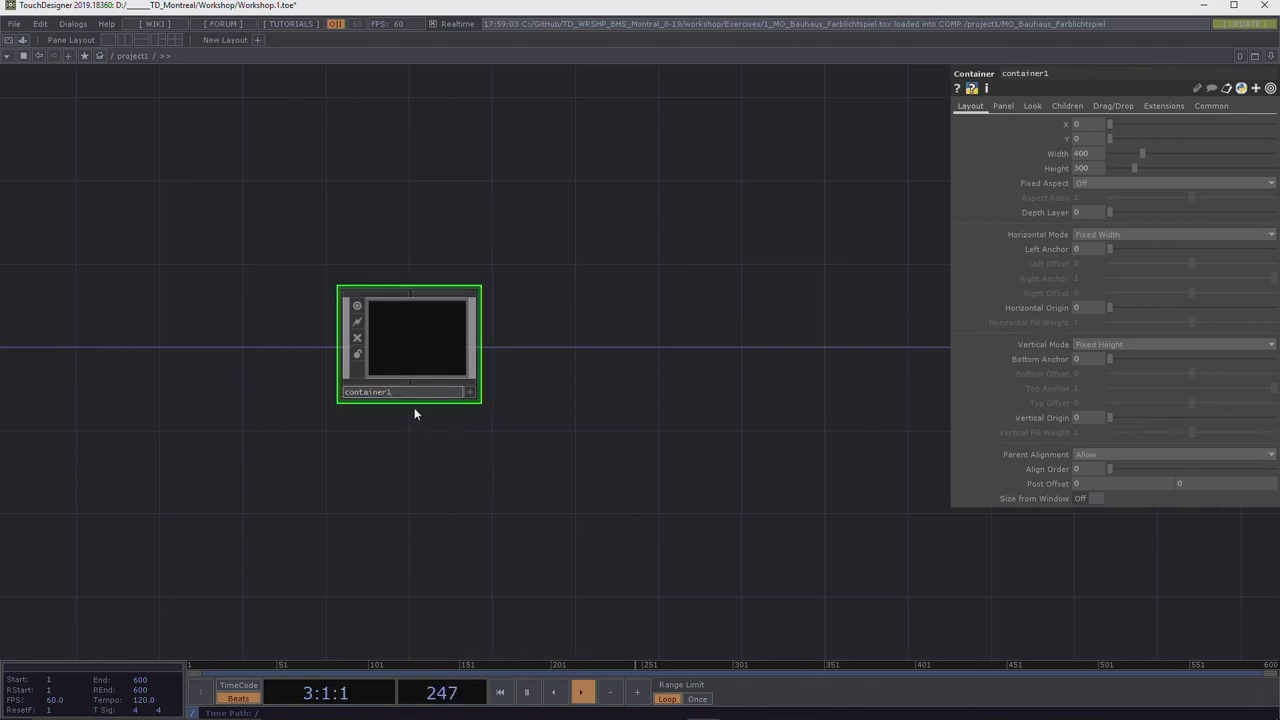
key(BackSpace)
key(BackSpace)
key(BackSpace)
key(BackSpace)
key(BackSpace)
key(BackSpace)
key(BackSpace)
key(BackSpace)
key(BackSpace)
key(BackSpace)
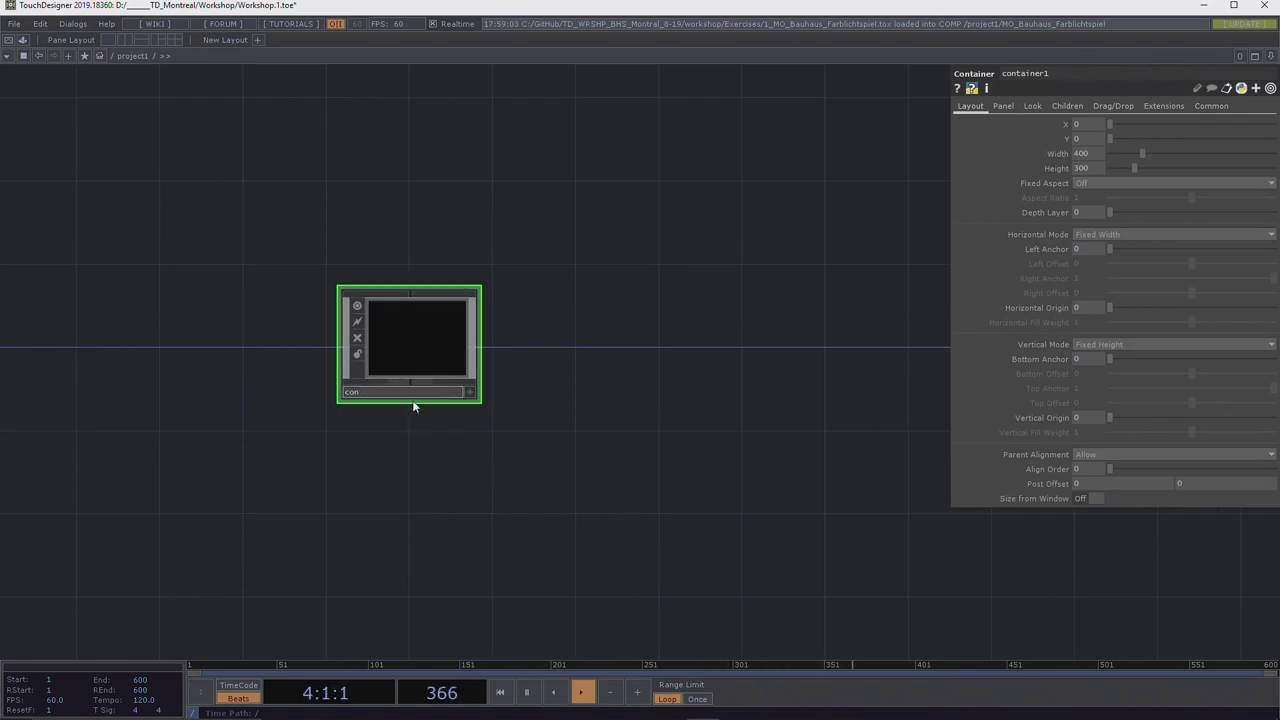
text(farblicht)
key(Return)
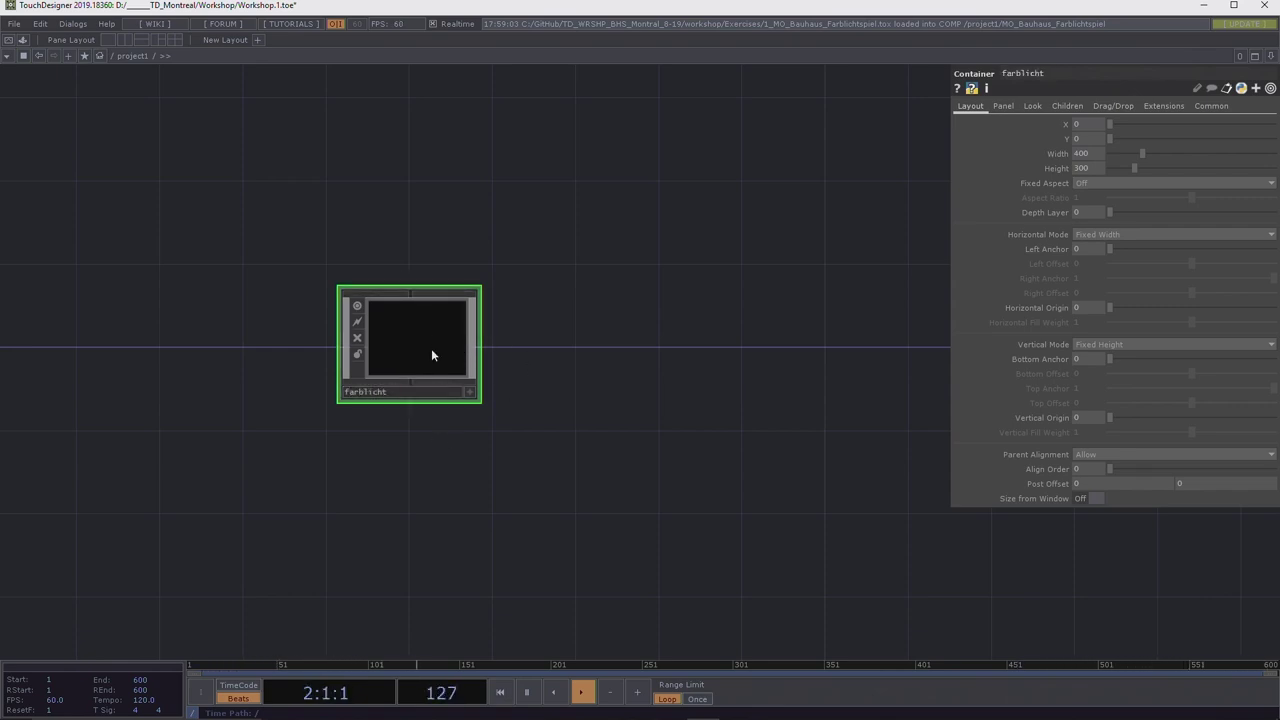
Set the farblicht container's width and height to 1024 each.
drag(434, 354, 372, 338)
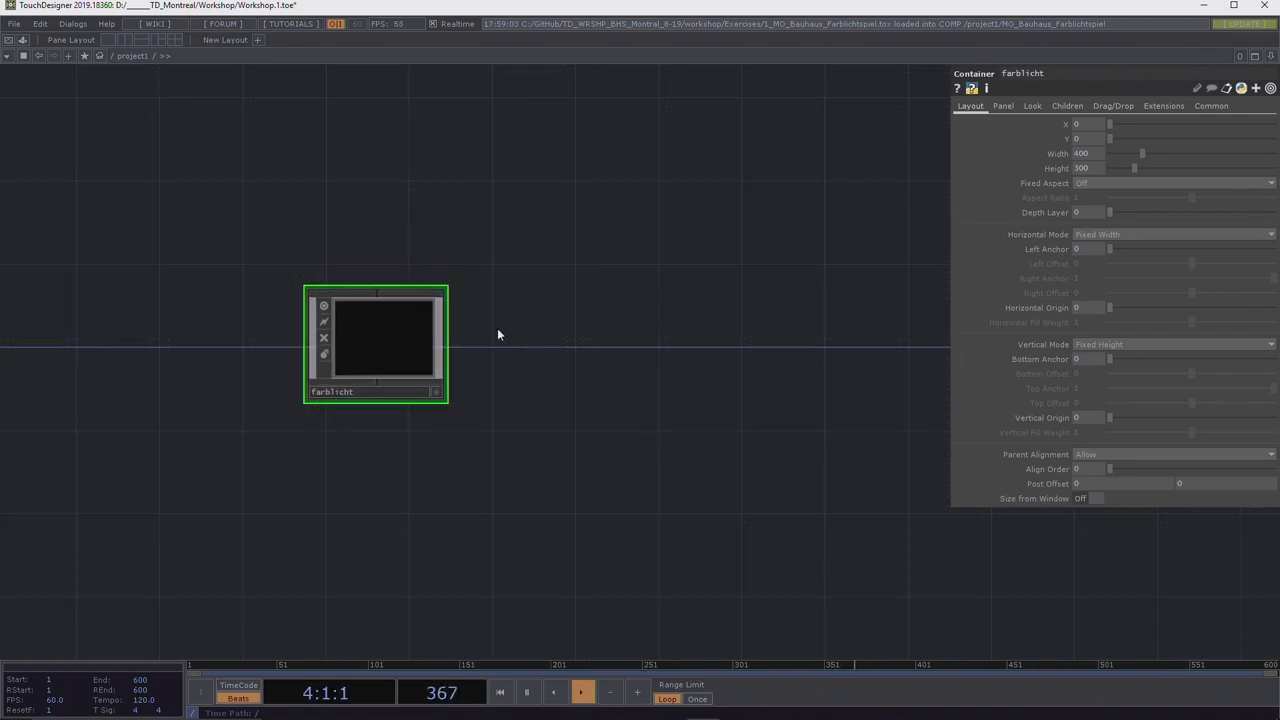
drag(540, 325, 680, 343)
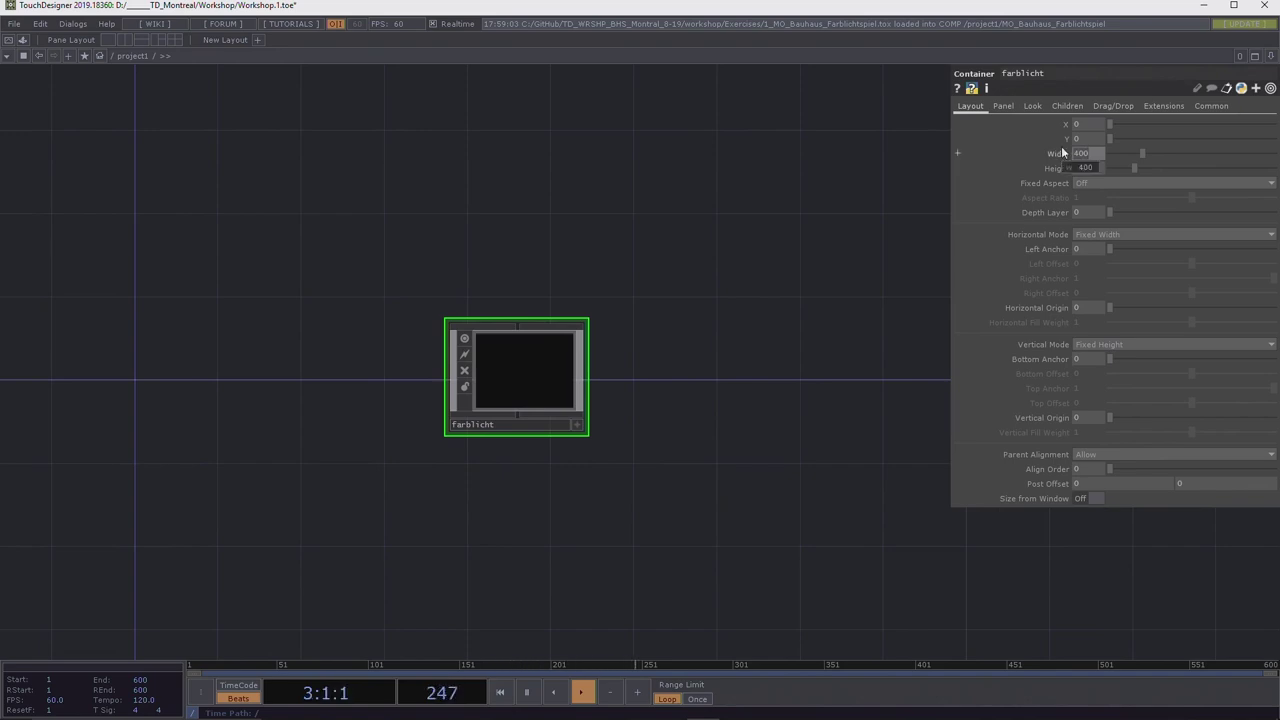
text(1024)
click(1090, 168)
text(30010)
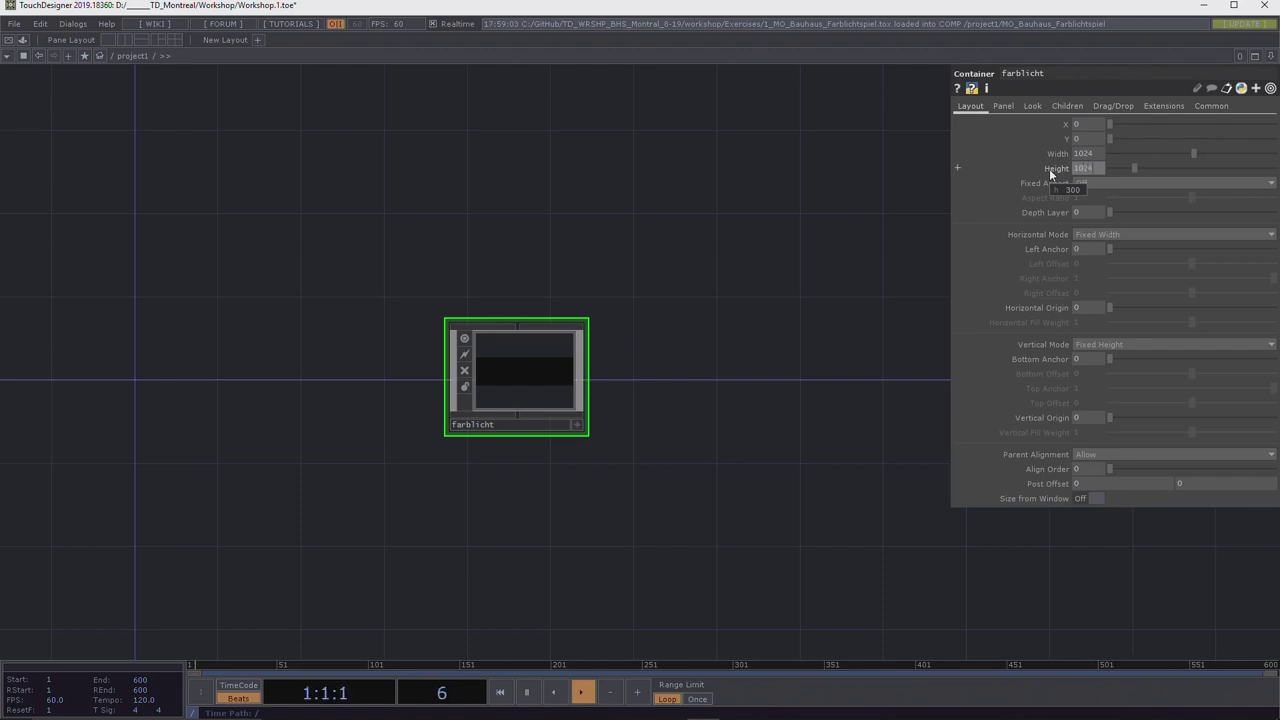
key(Return)
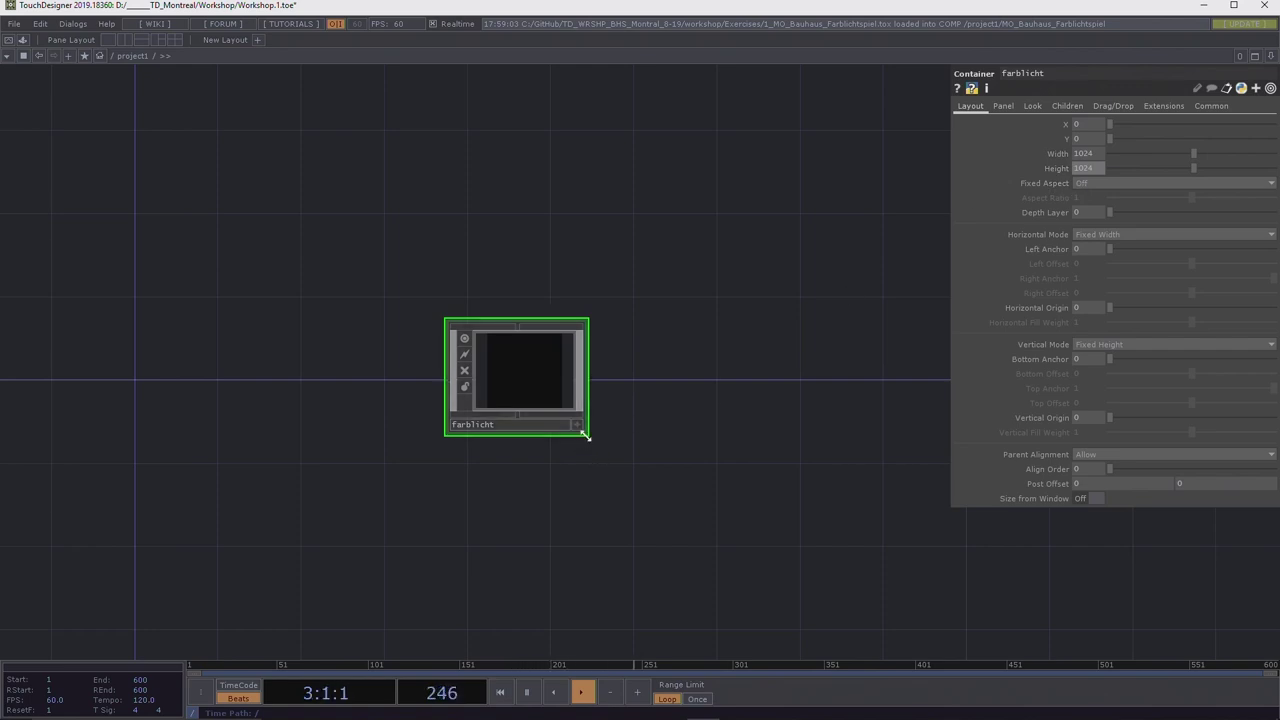
Resize the farblicht node so its viewer is square, and enter the container's network.
mouse_move(586, 434)
mouse_down()
mouse_move(686, 494)
mouse_move(569, 466)
mouse_move(564, 447)
mouse_up()
drag(515, 336, 506, 366)
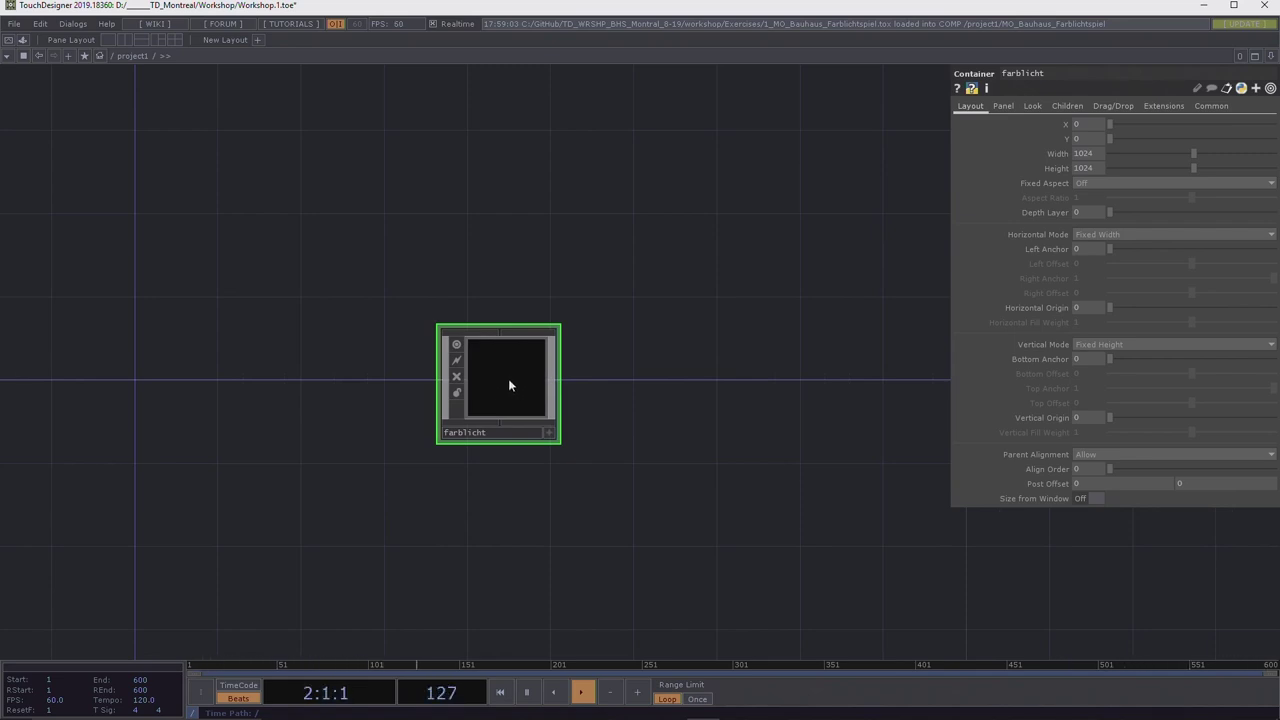
double_click(509, 382)
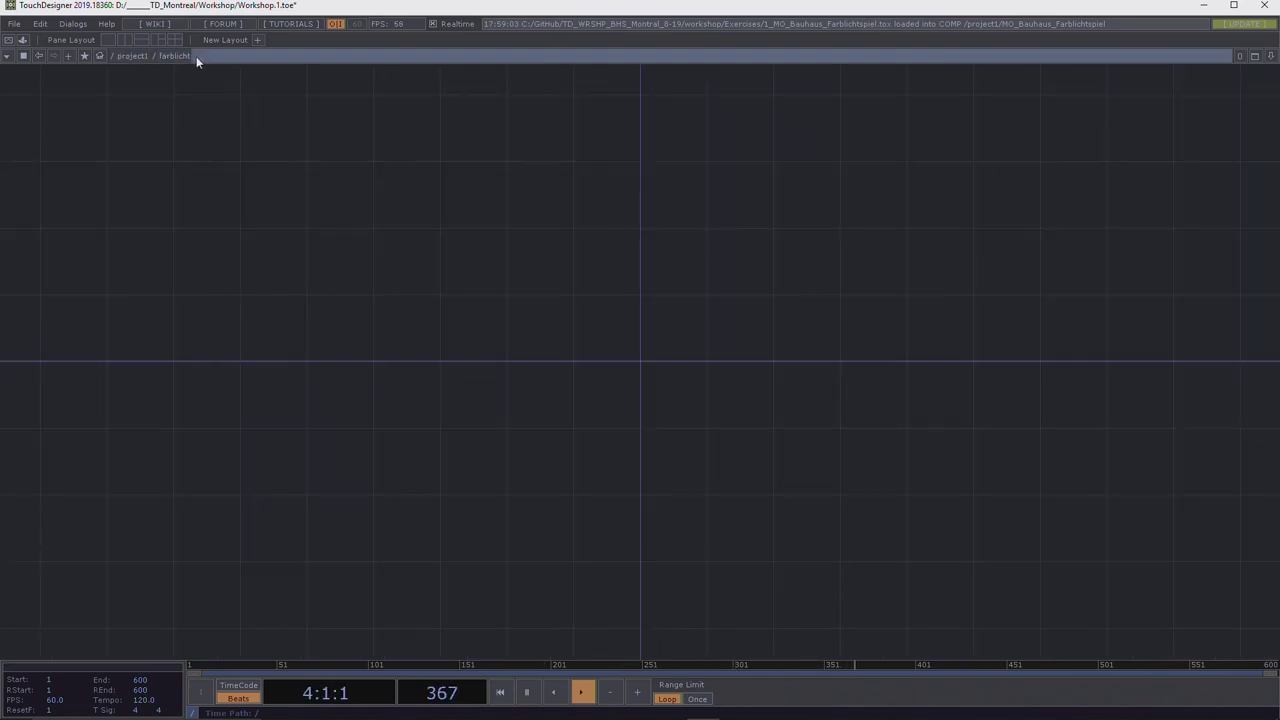
drag(698, 440, 580, 374)
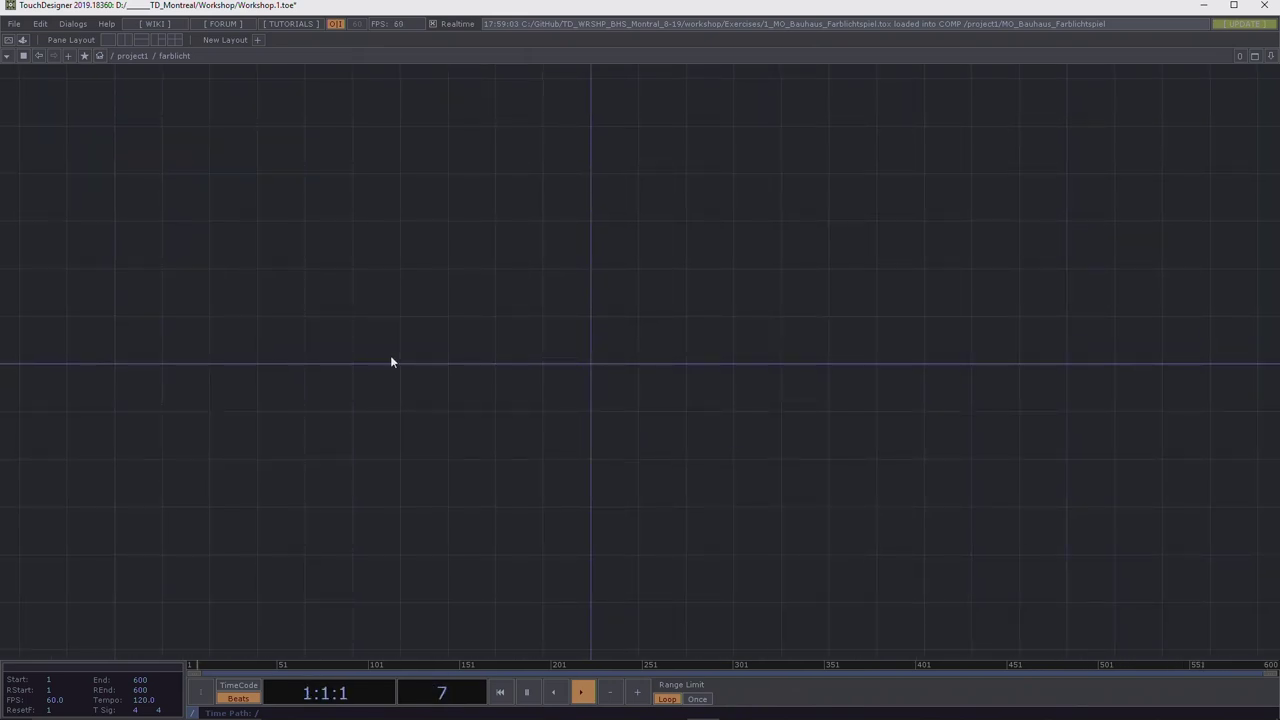
Add a Ramp TOP just above the network origin inside the farblicht container.
drag(391, 360, 475, 368)
drag(690, 366, 637, 366)
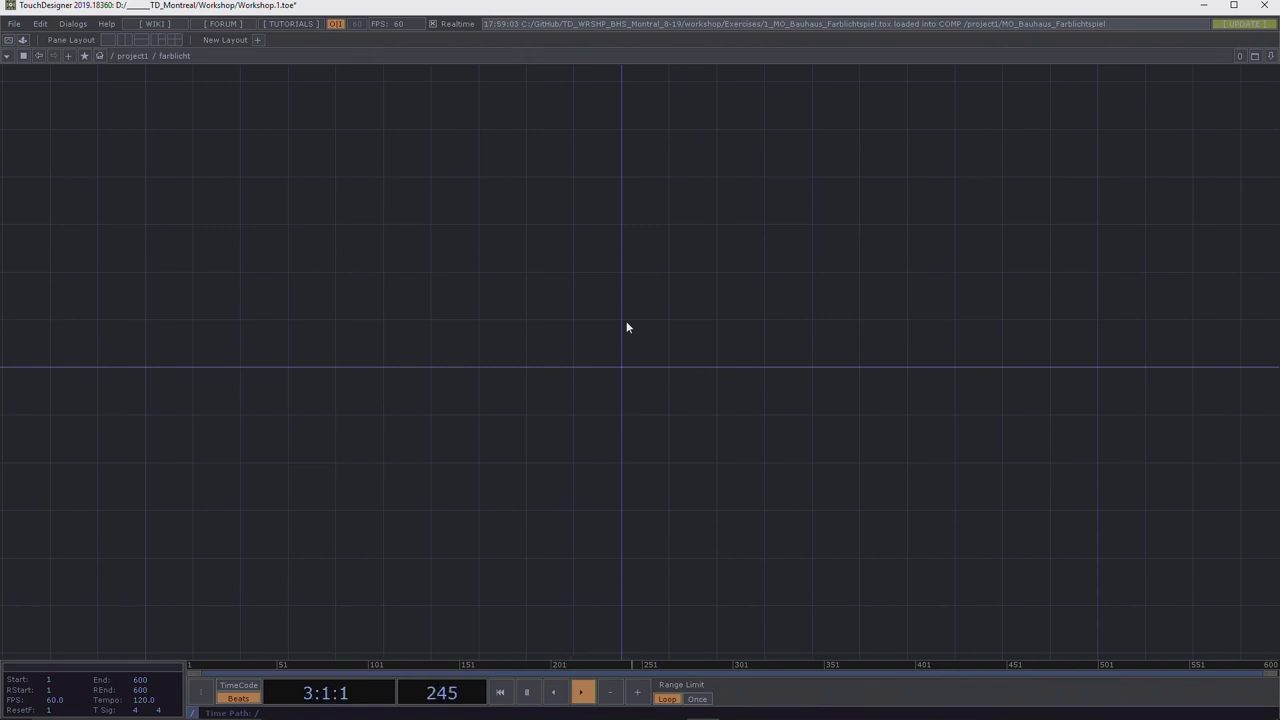
key(Tab)
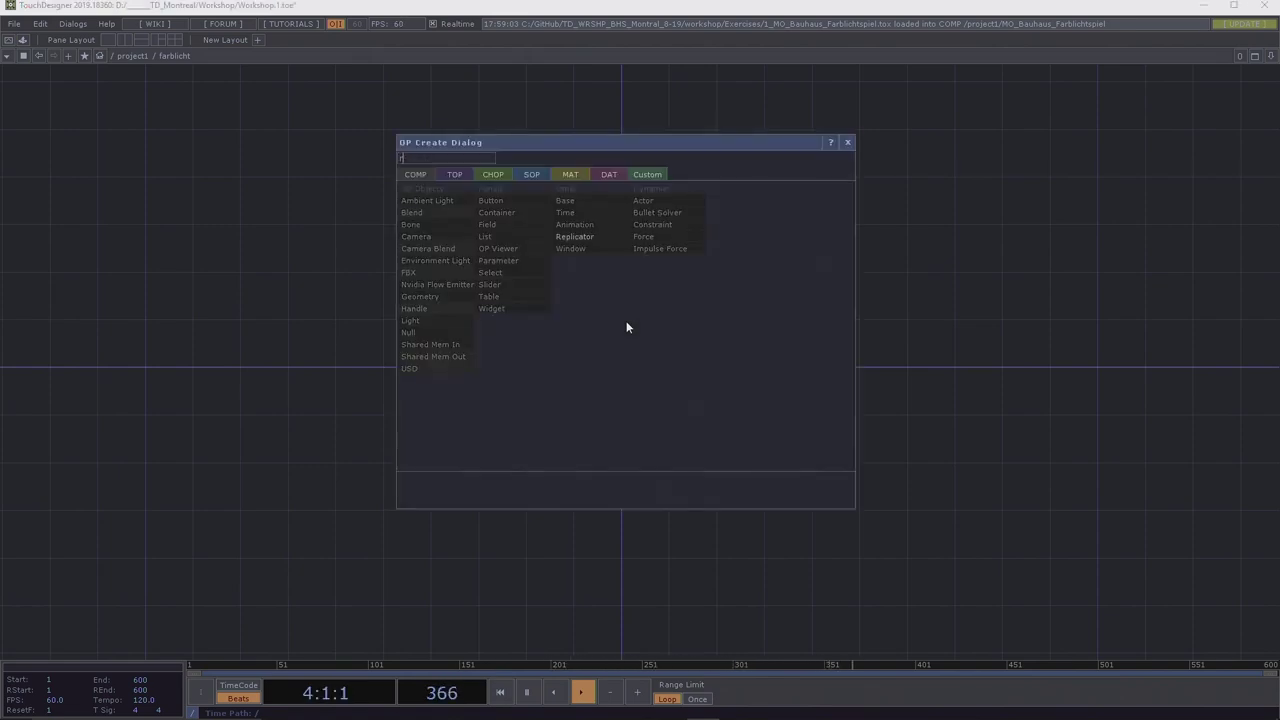
text(ramp)
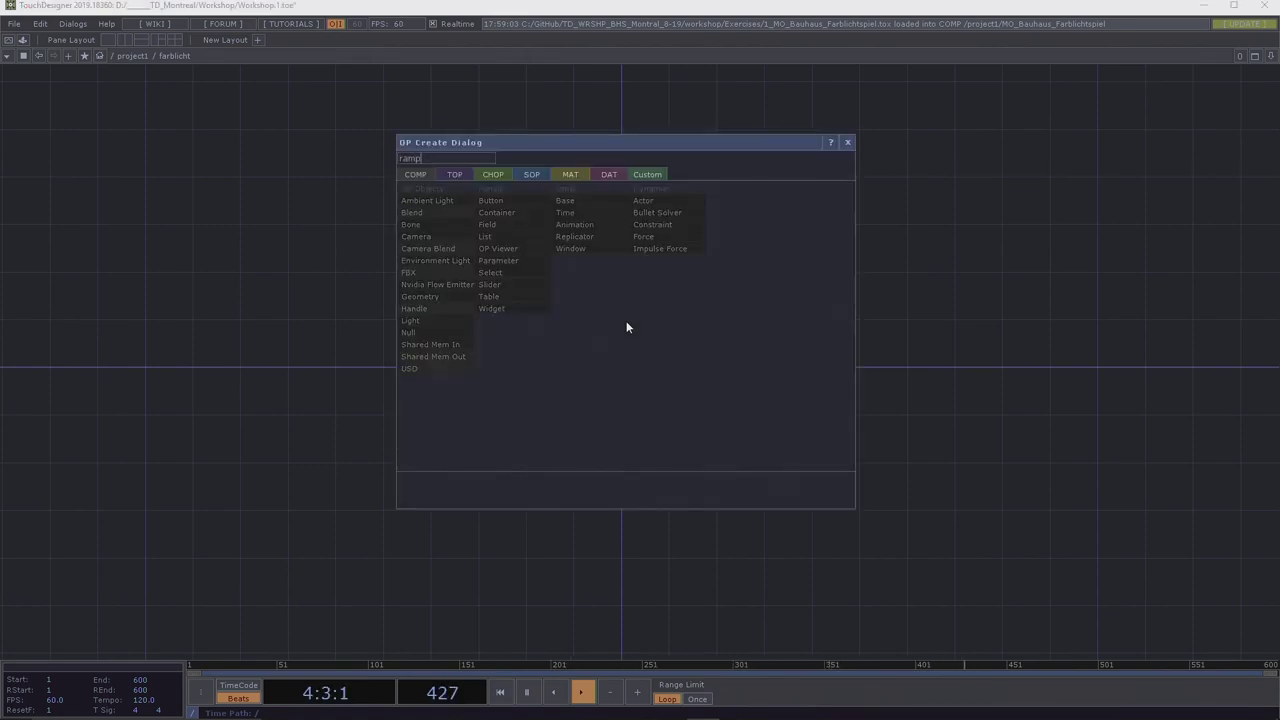
click(444, 177)
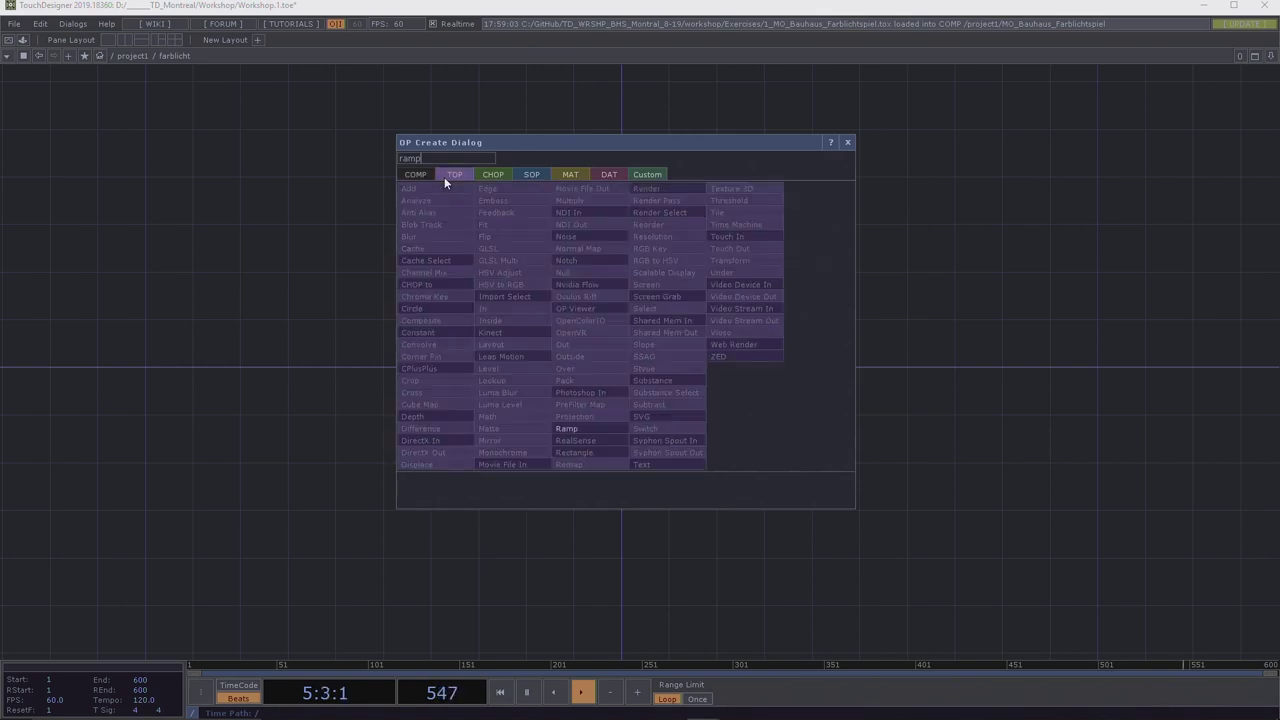
click(584, 428)
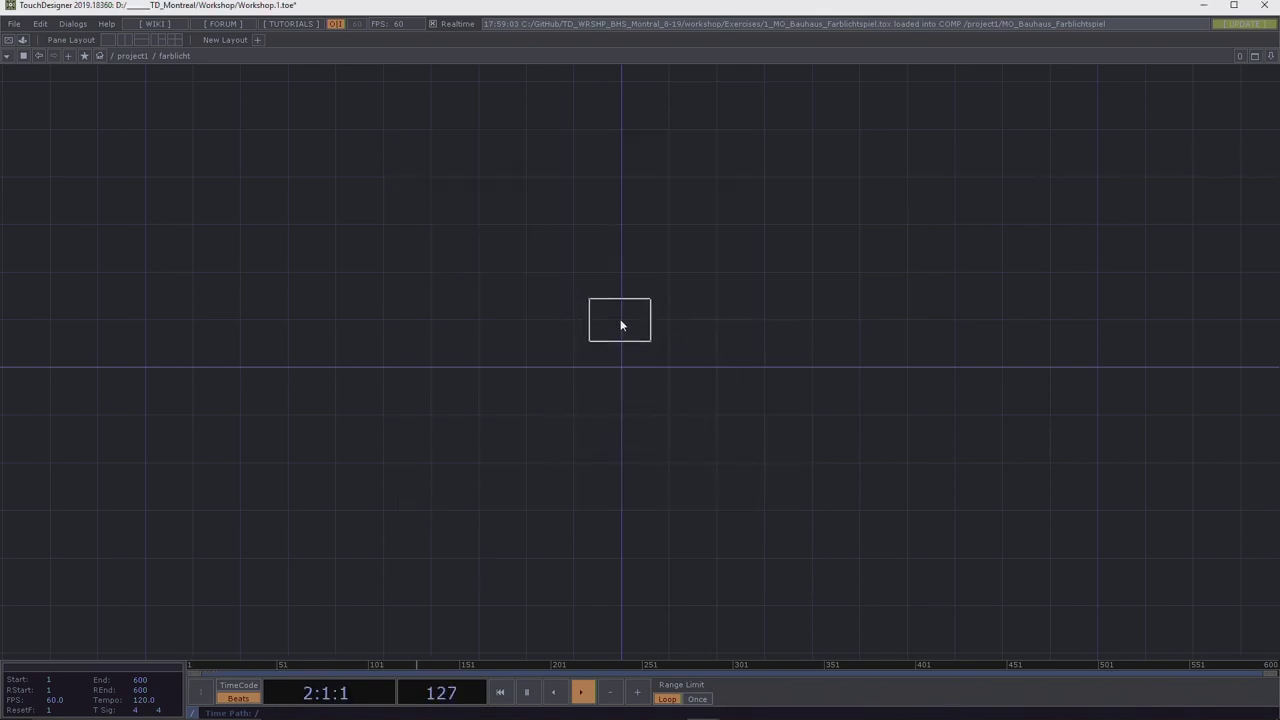
click(621, 320)
drag(626, 325, 624, 315)
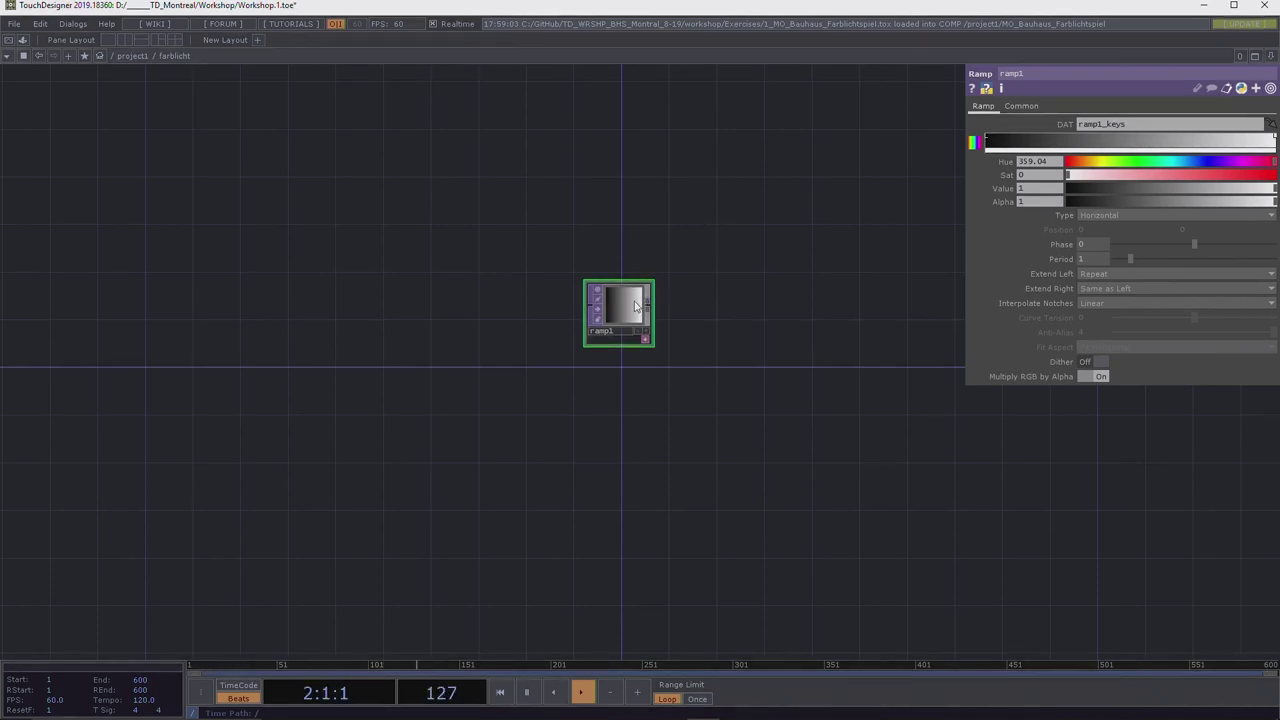
Show the ramp's common parameters with its resolution settings, and move its node down onto the network origin.
click(1027, 107)
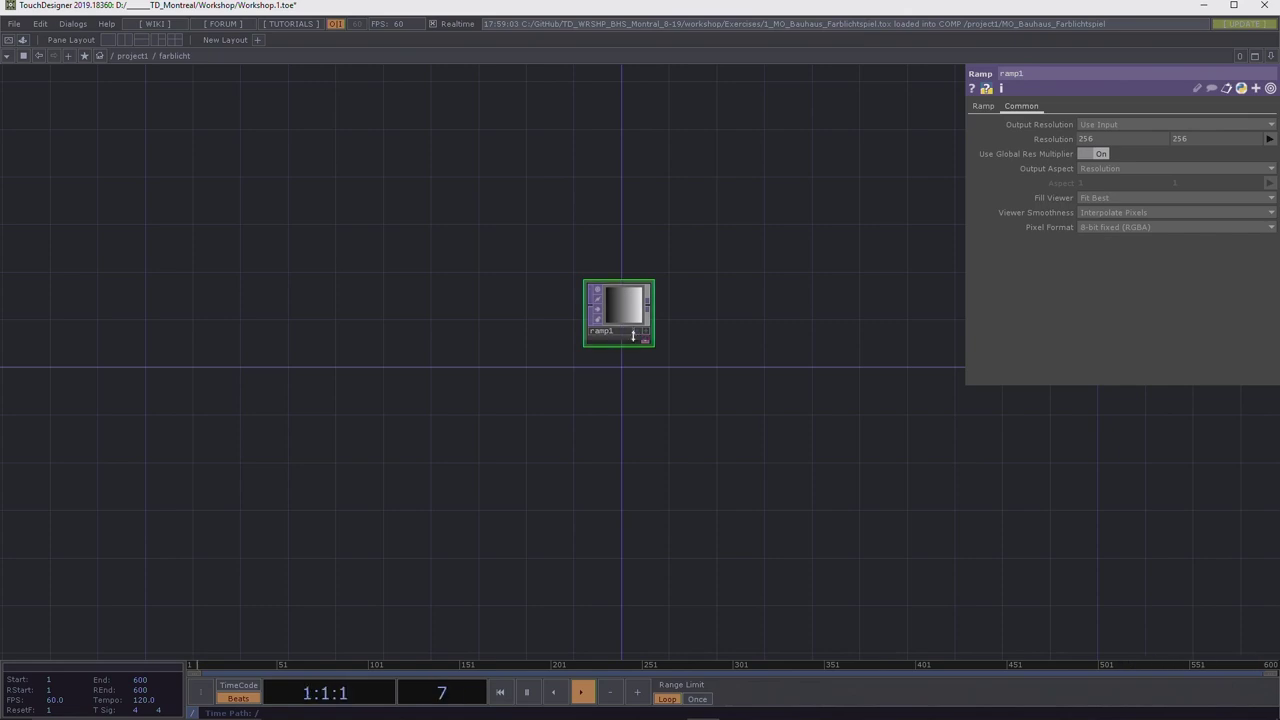
drag(622, 308, 621, 365)
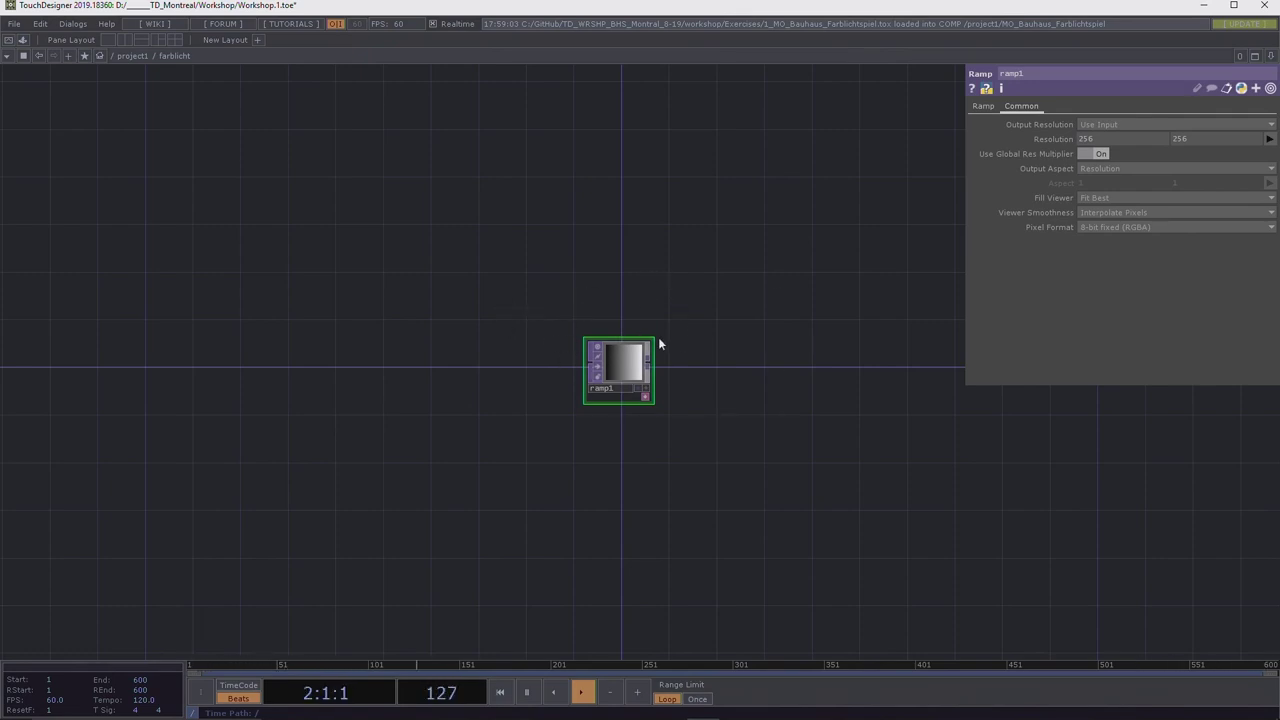
scroll(700, 368, up, 2)
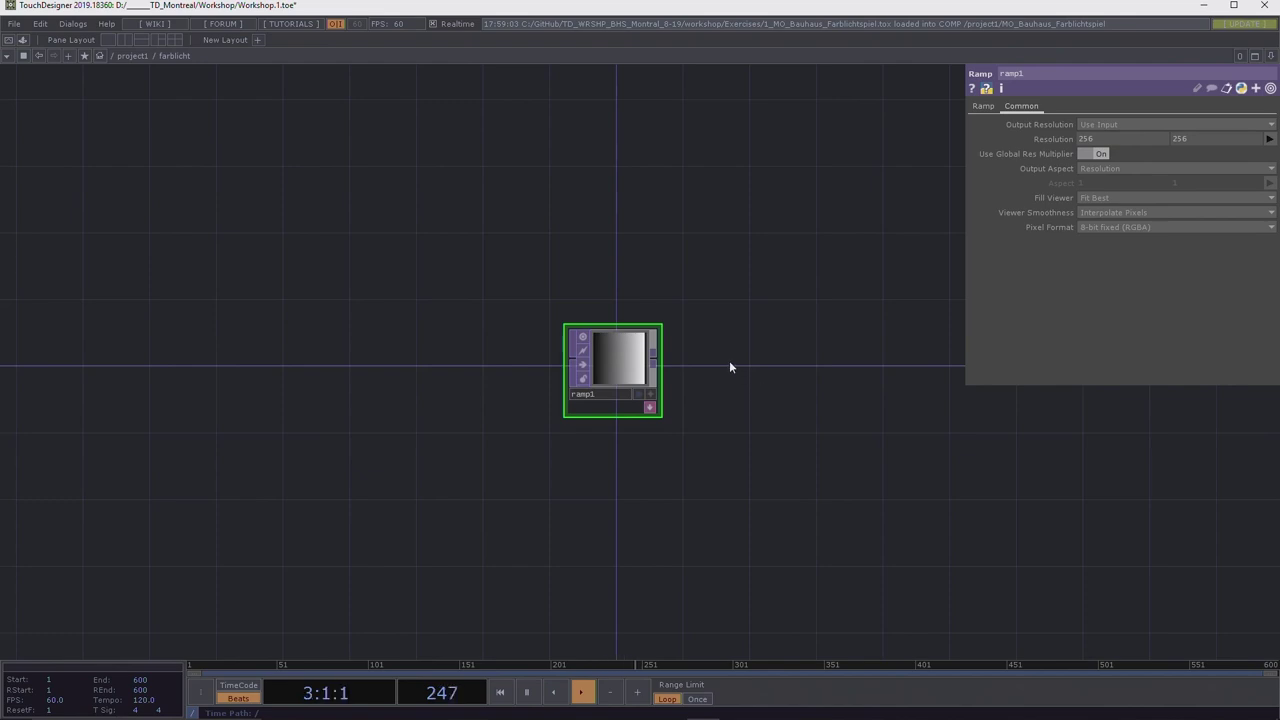
scroll(728, 362, down, 2)
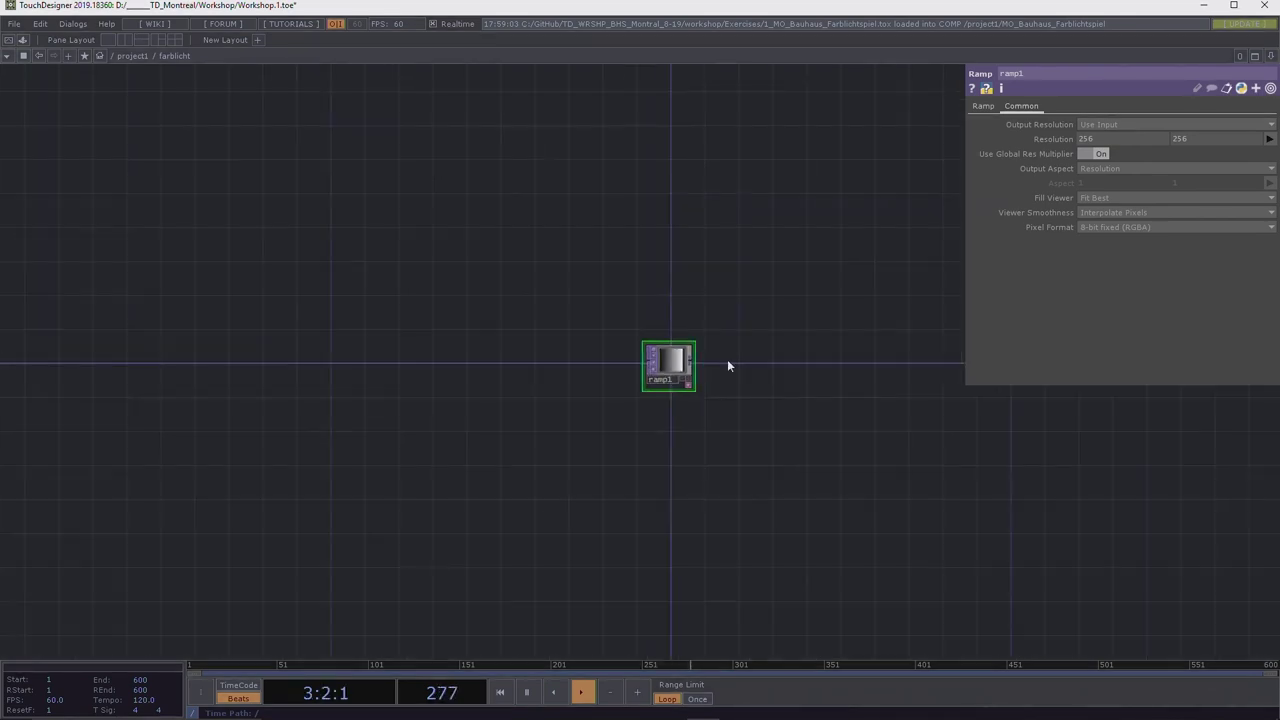
Review the farblicht container's size parameters in project1, return inside it, and nudge the ramp node slightly to the right.
click(134, 56)
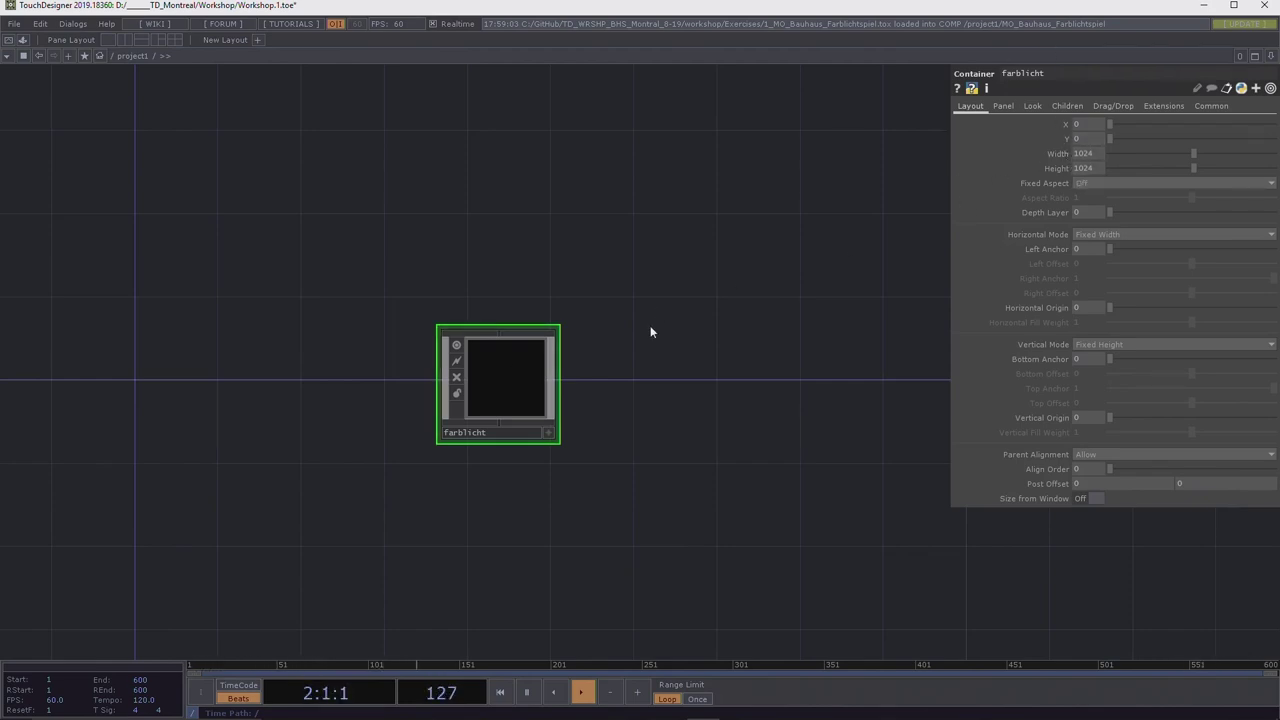
key(i)
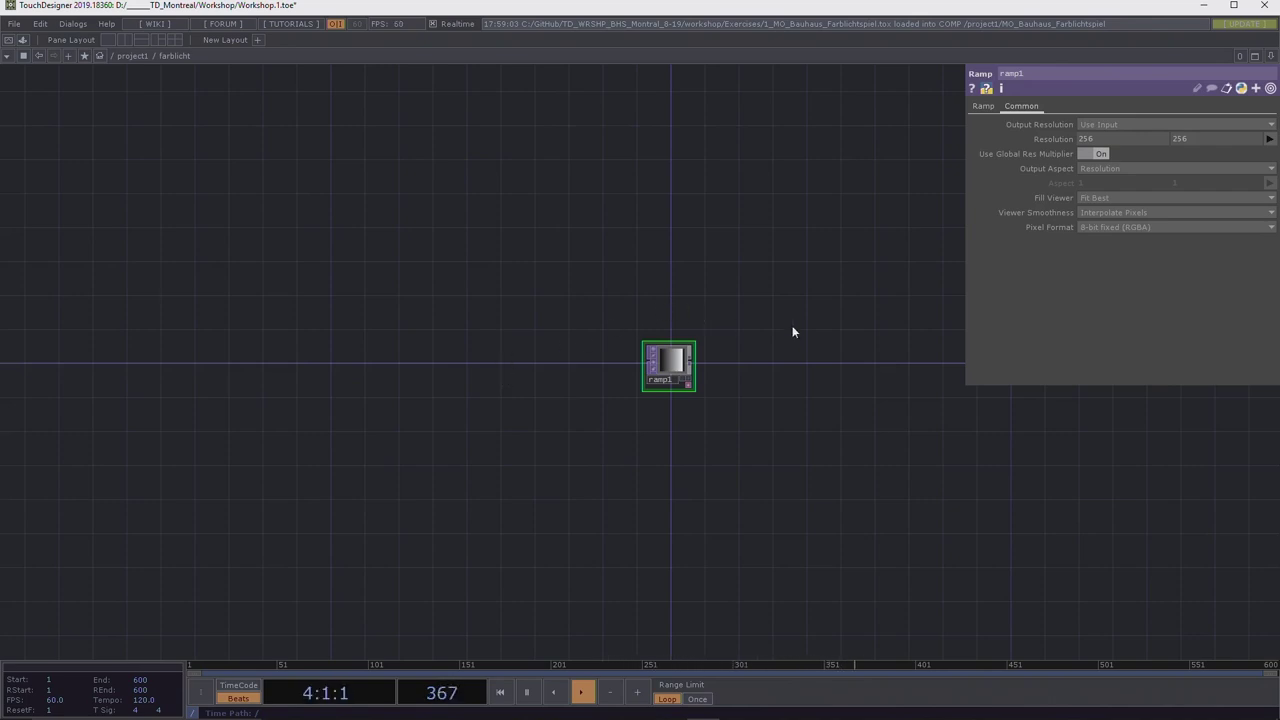
scroll(730, 373, up, 5)
drag(662, 313, 670, 318)
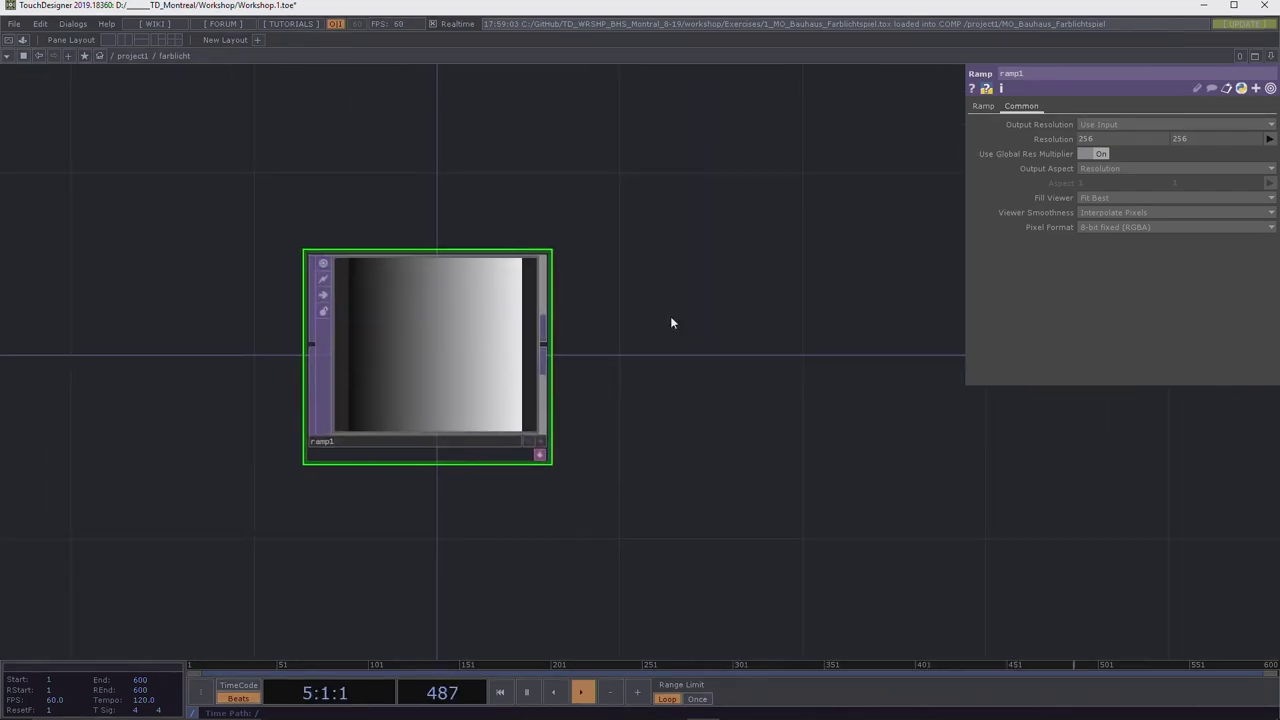
scroll(670, 318, down, 2)
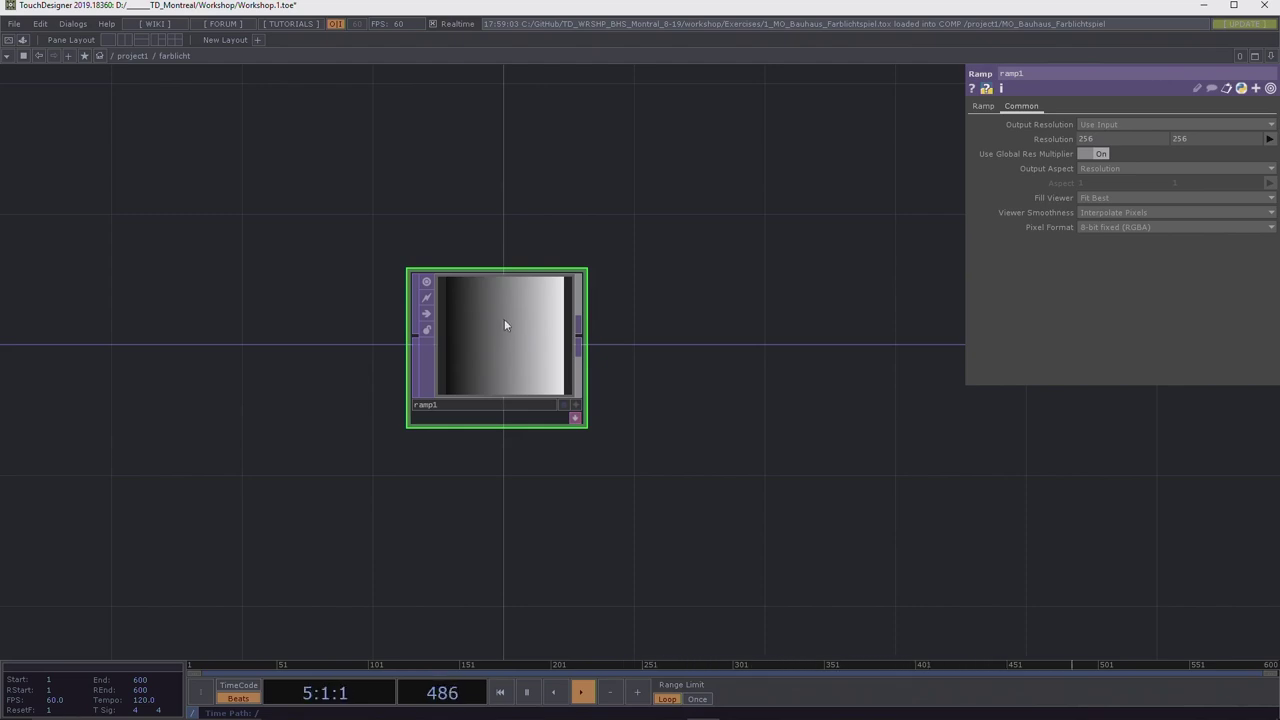
drag(502, 334, 515, 334)
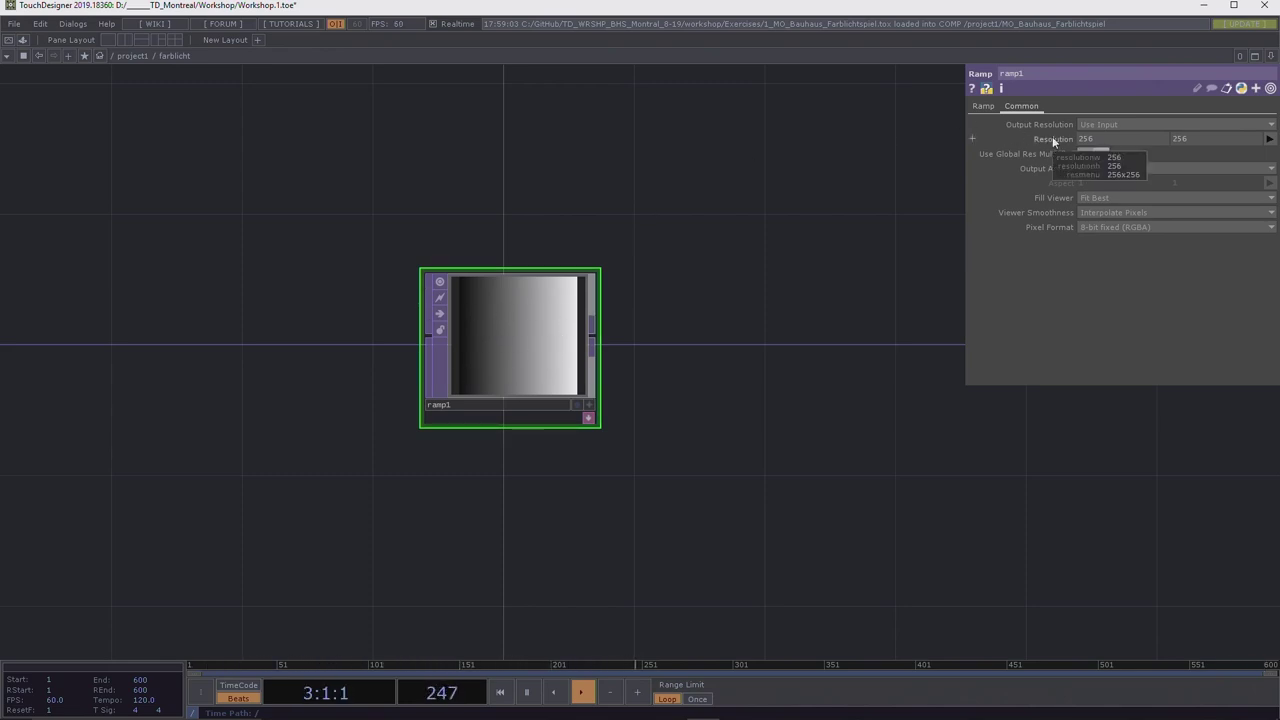
Expand the ramp's resolution parameter and set its width to the expression parent().par.w.
click(1270, 140)
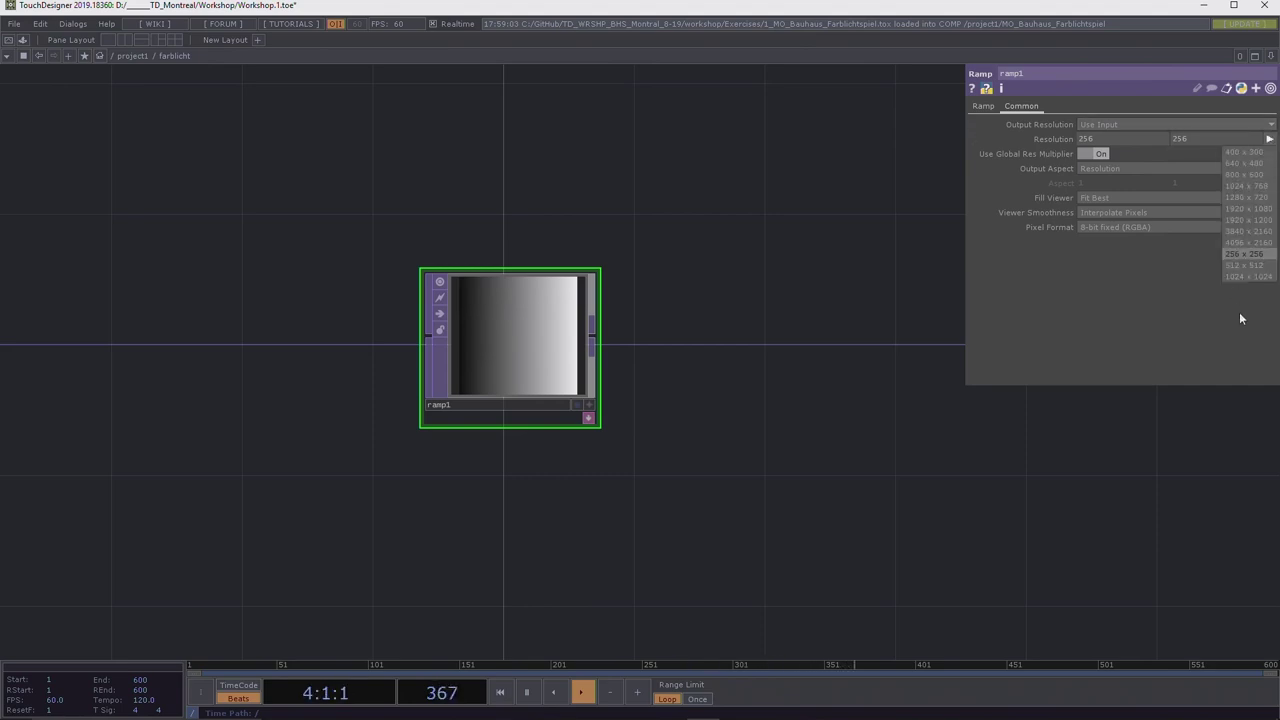
click(1040, 142)
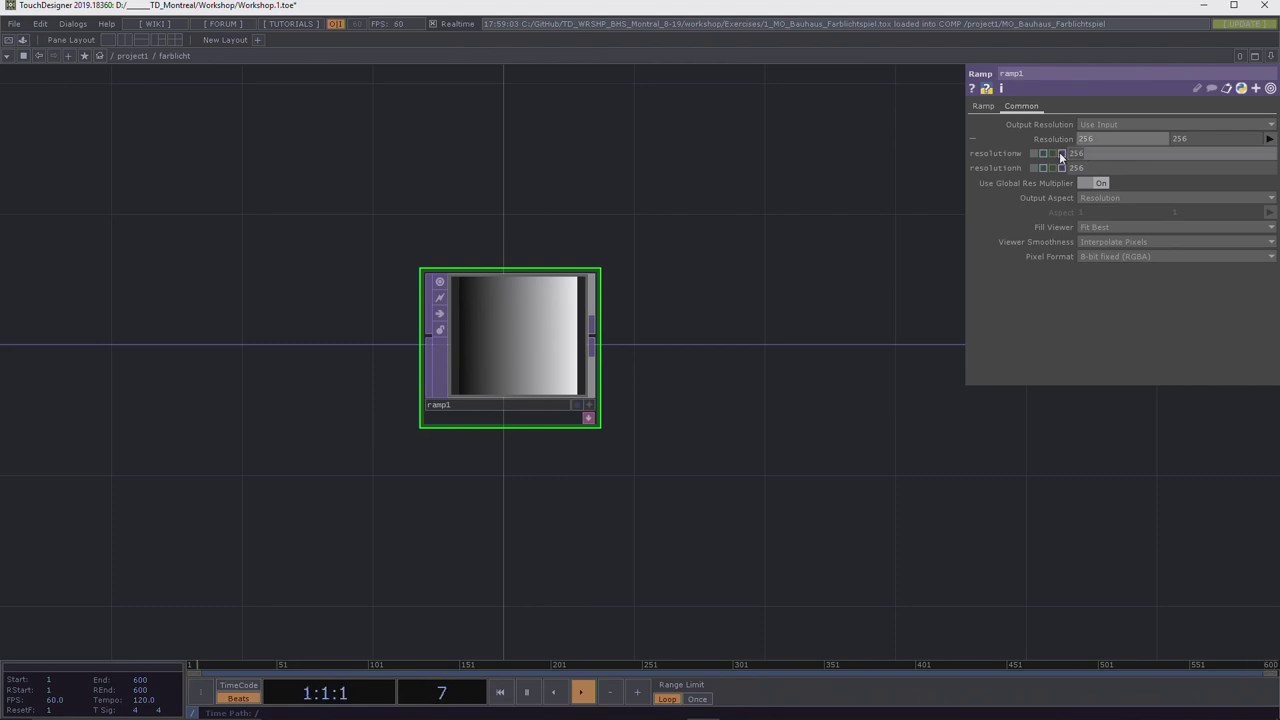
click(1092, 155)
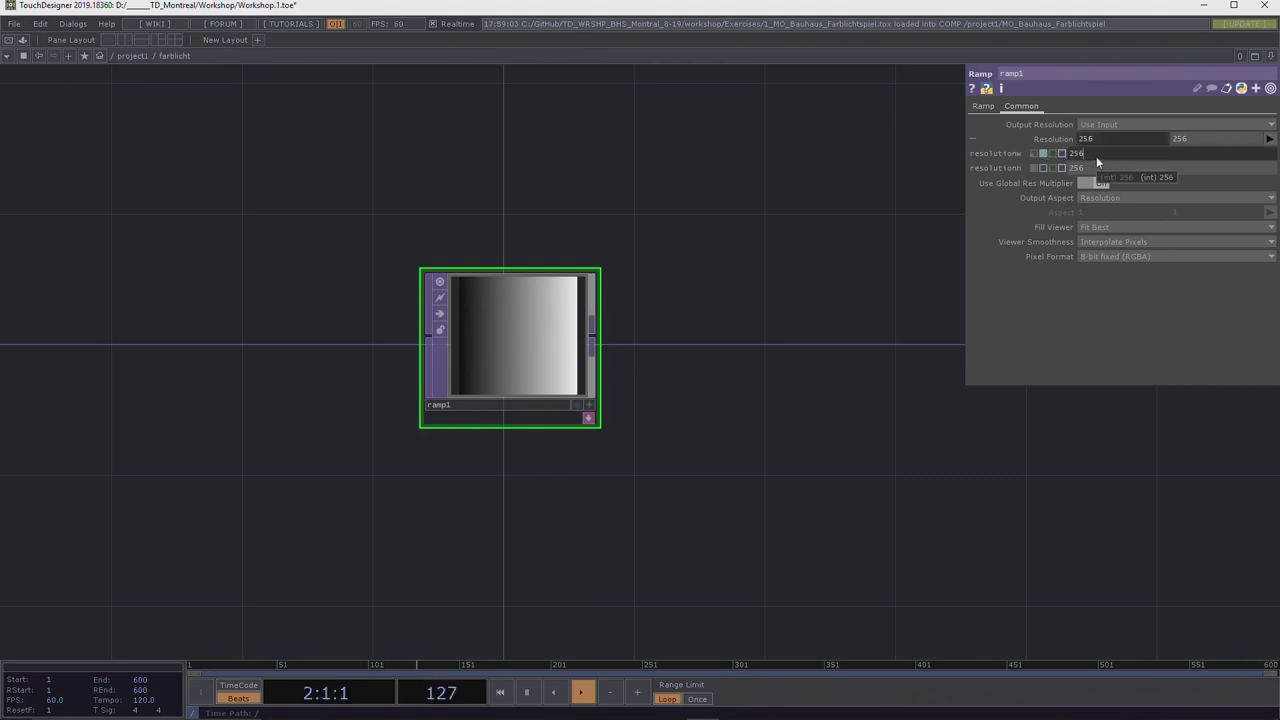
double_click(1096, 156)
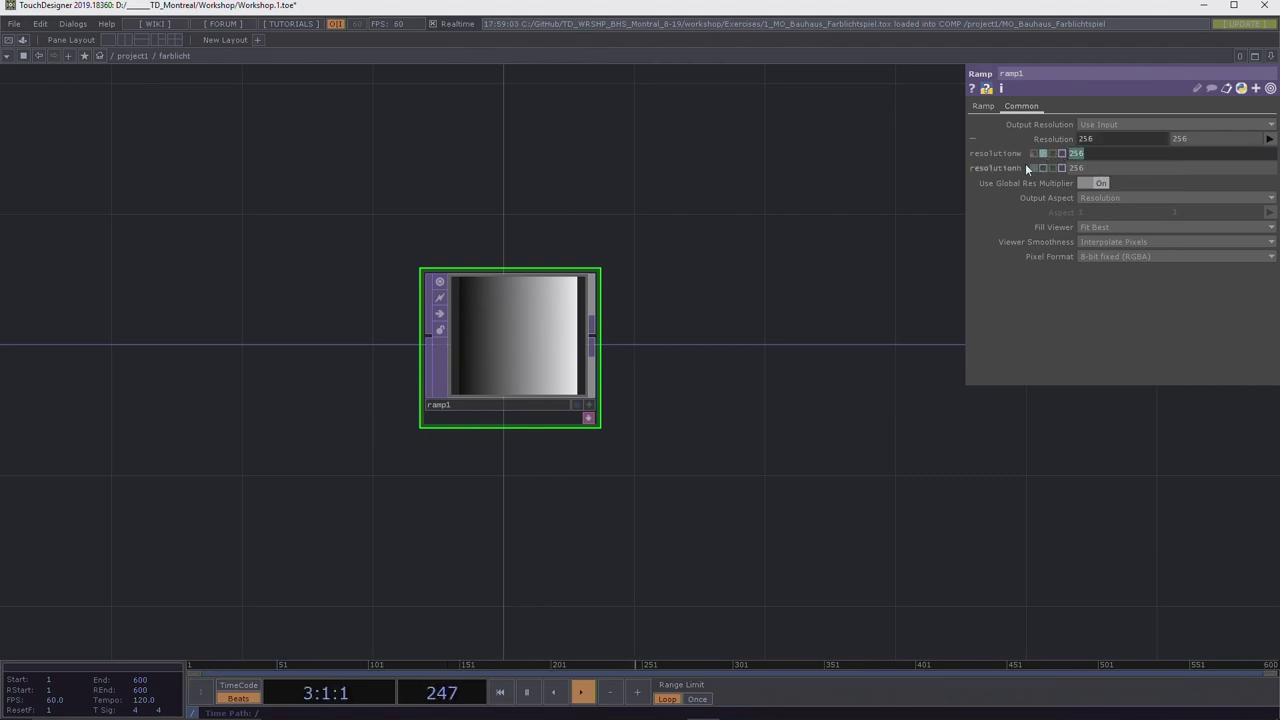
text(parent())
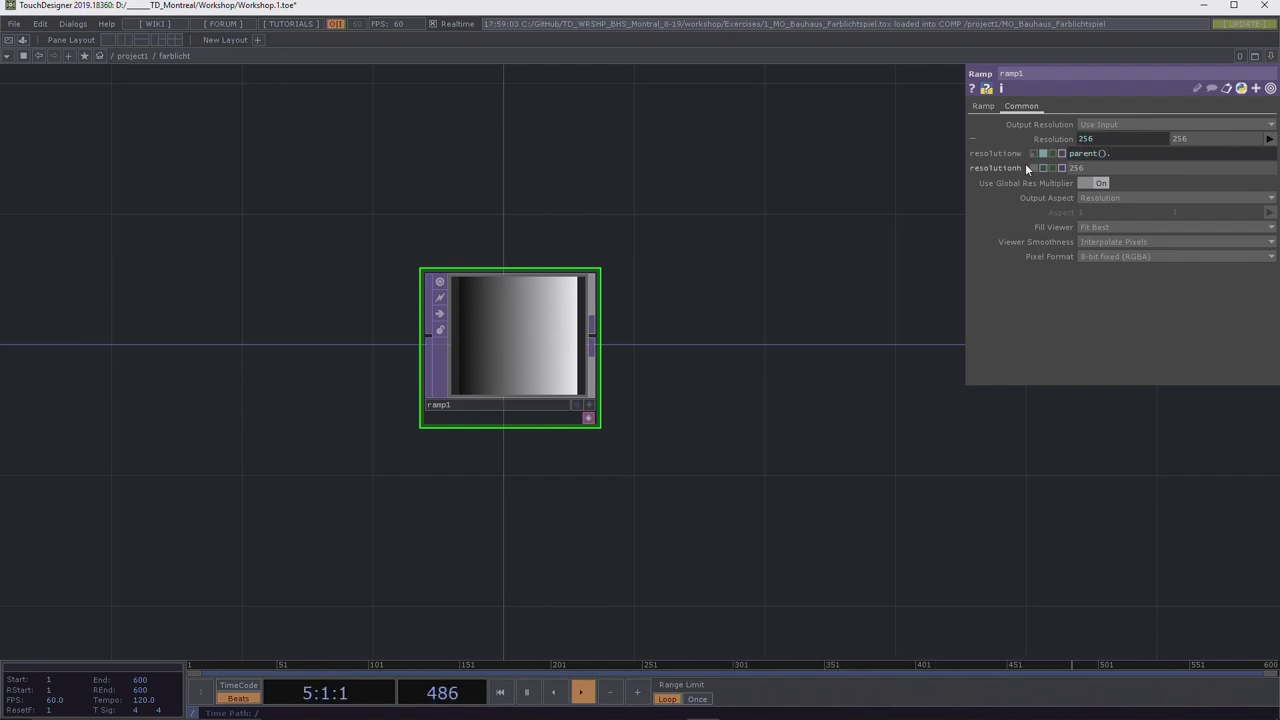
text(.par.w)
key(Return)
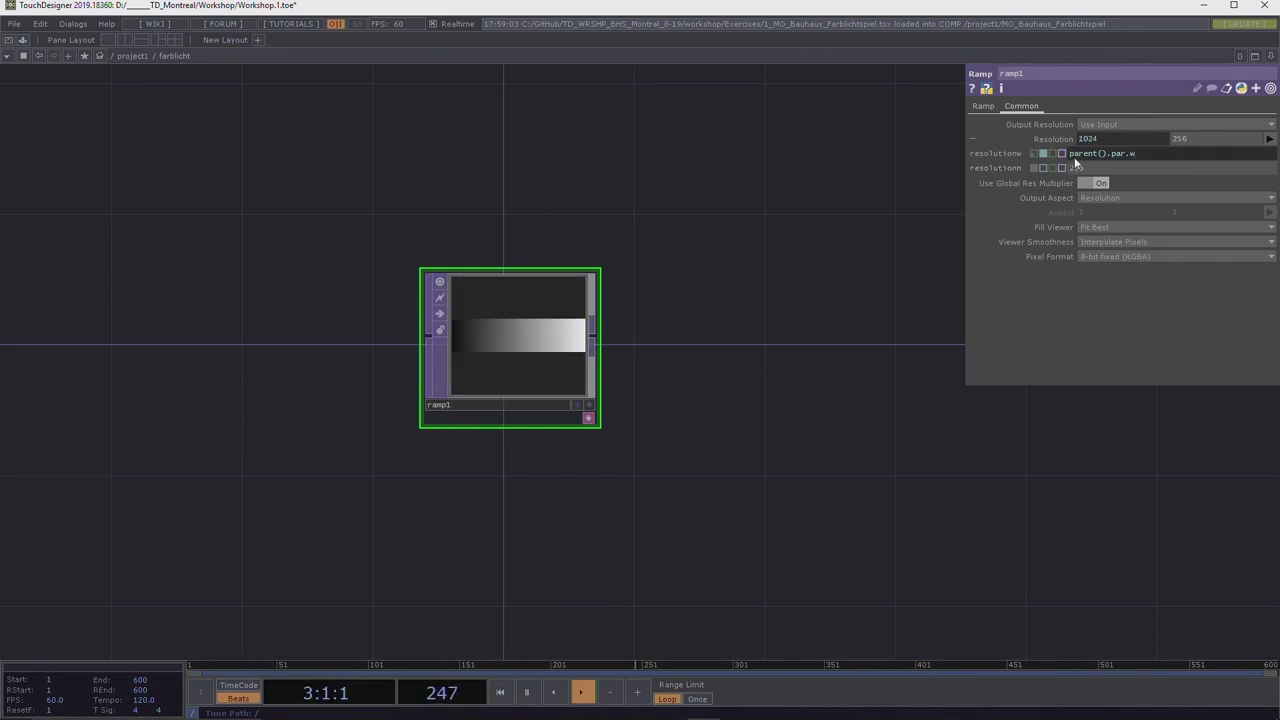
Examine each part of the ramp's width expression against the farblicht container and the scripting name of its Width parameter.
mouse_move(1085, 155)
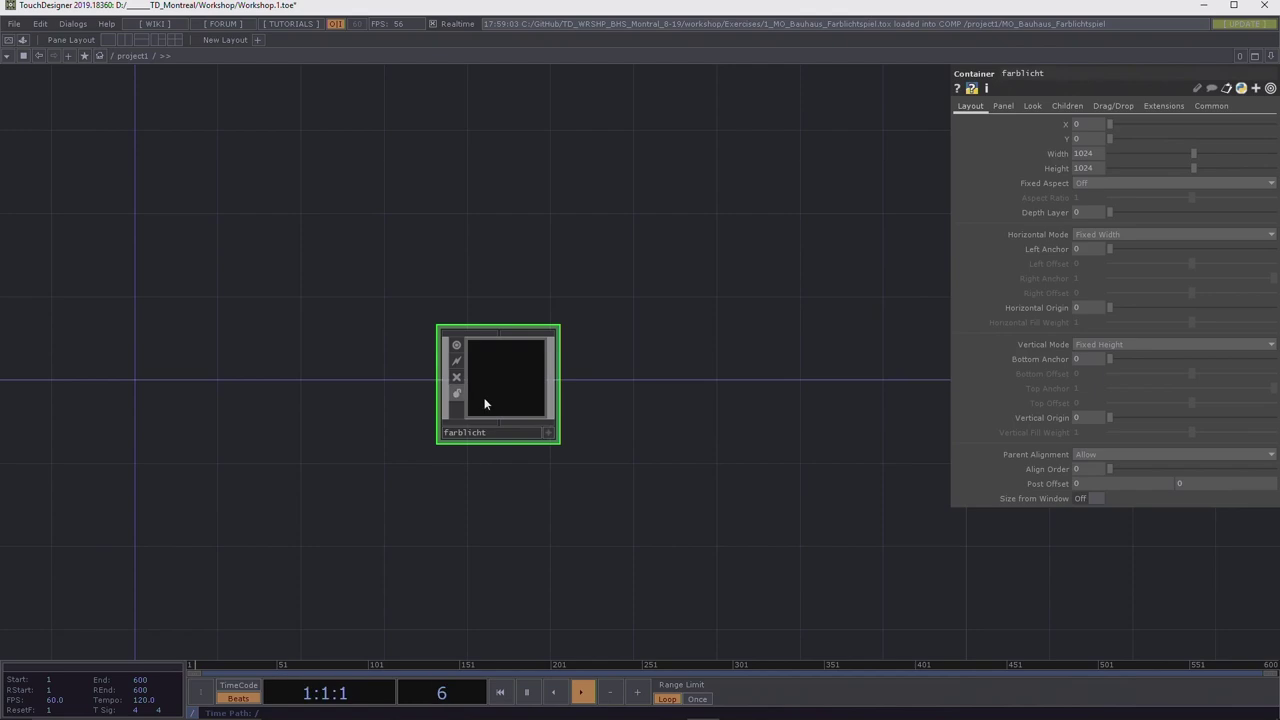
double_click(508, 382)
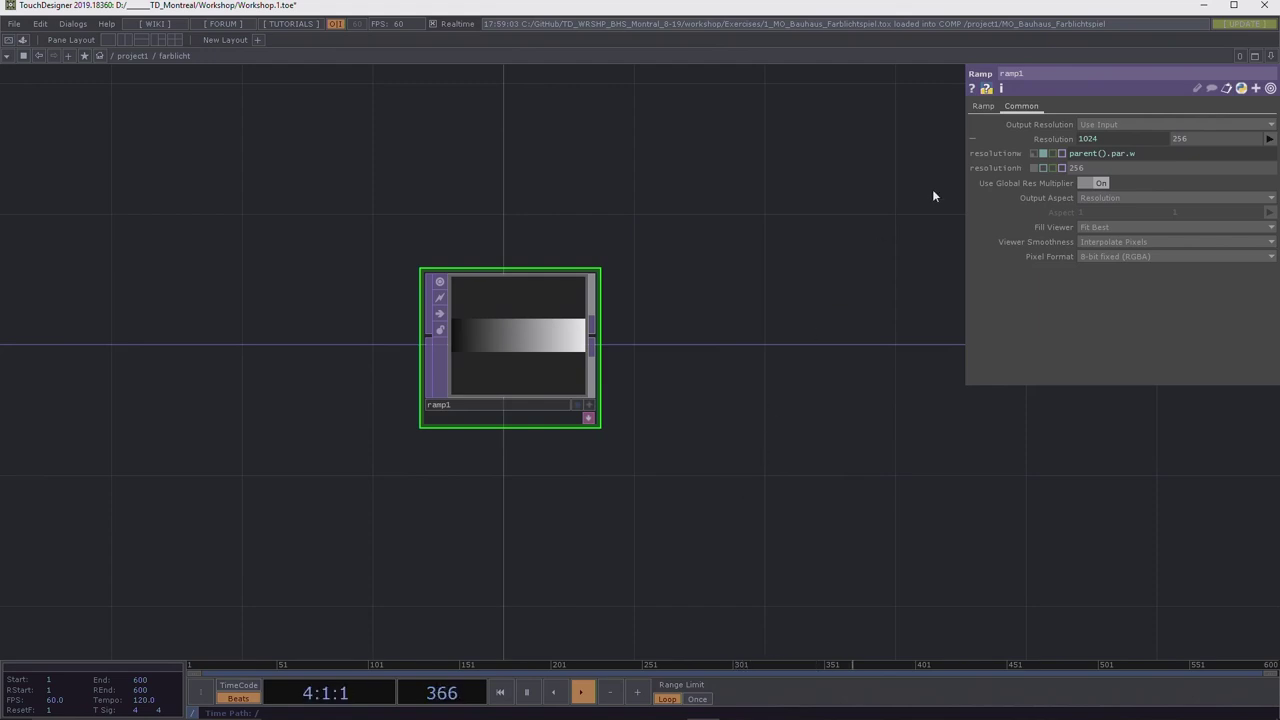
mouse_move(1112, 155)
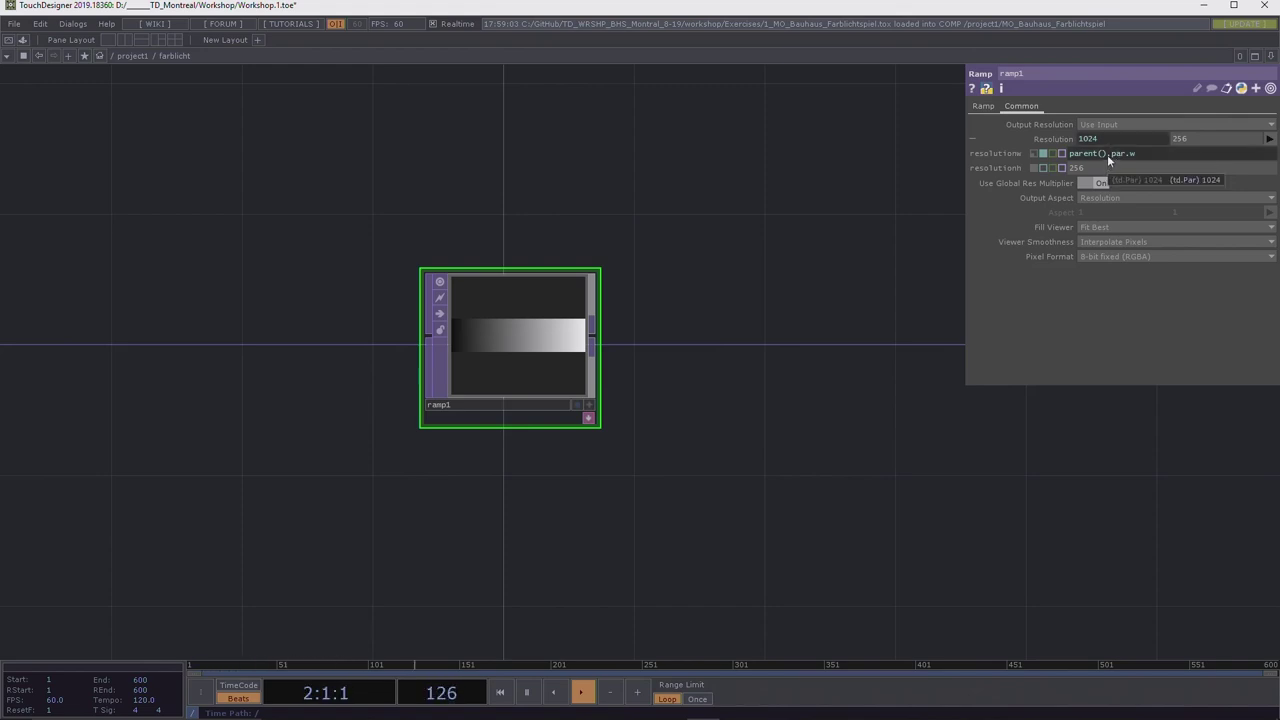
drag(1112, 154, 1125, 156)
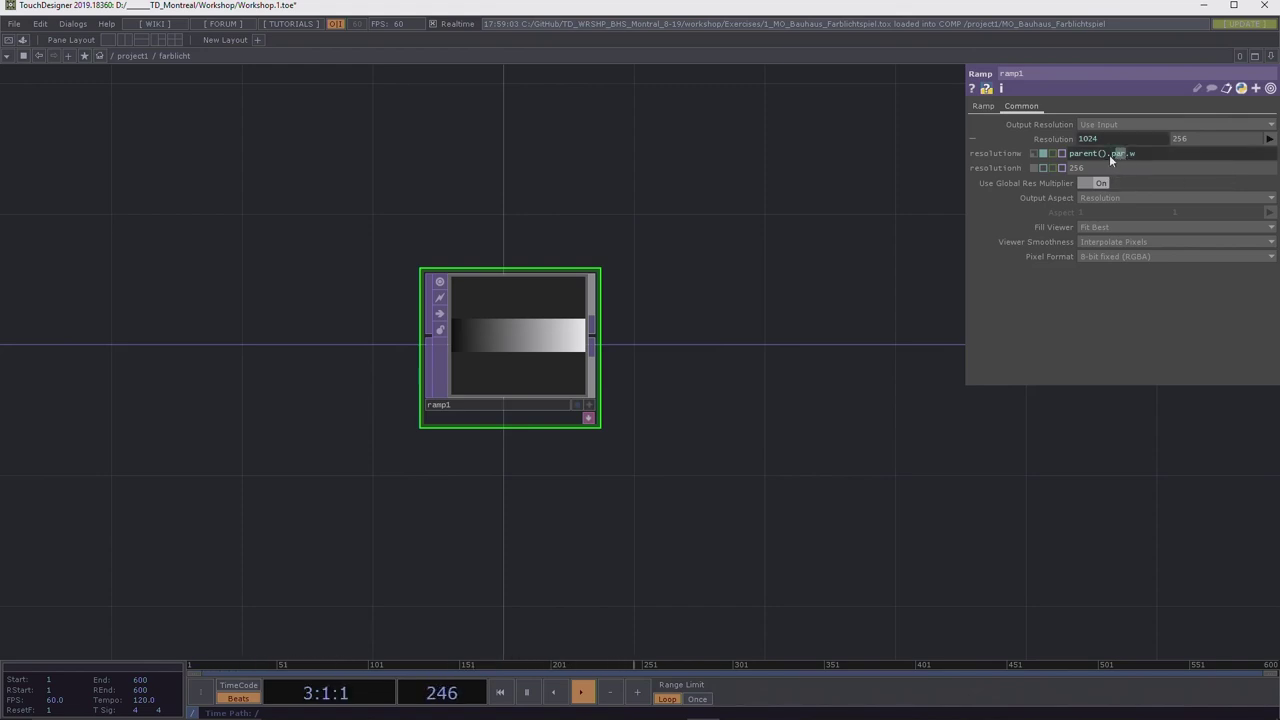
mouse_move(1132, 158)
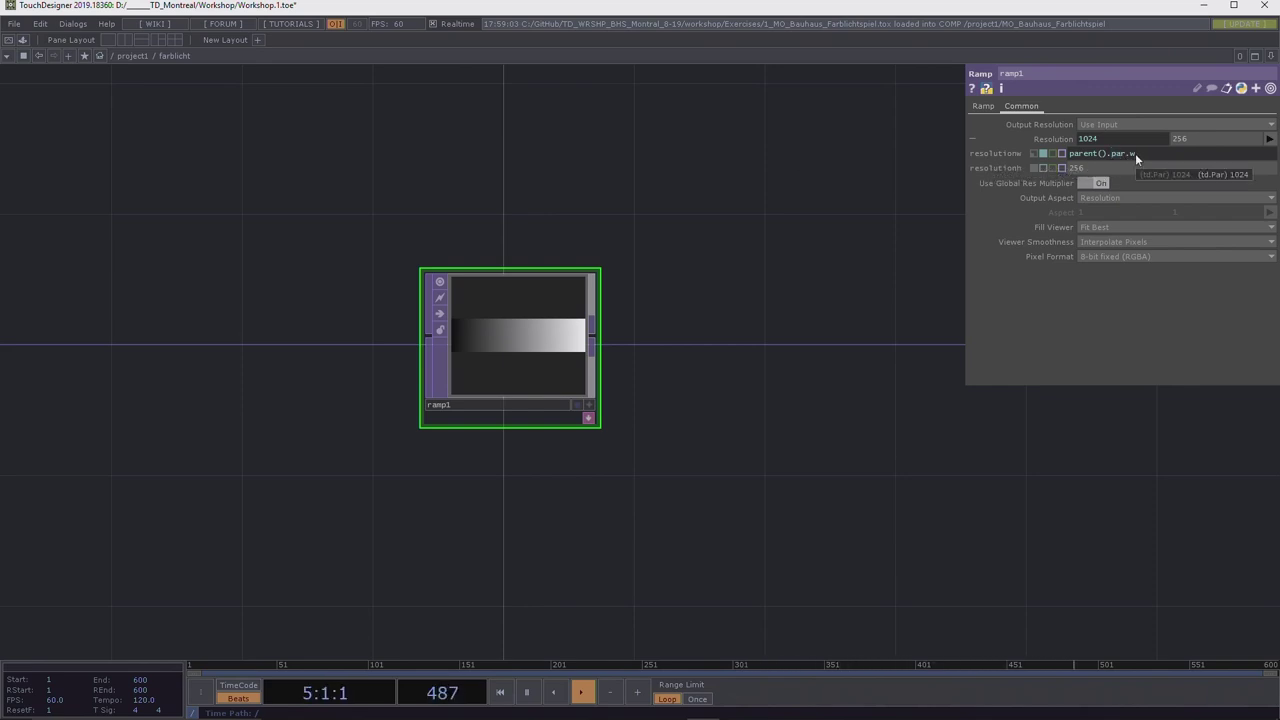
double_click(1131, 154)
text(w)
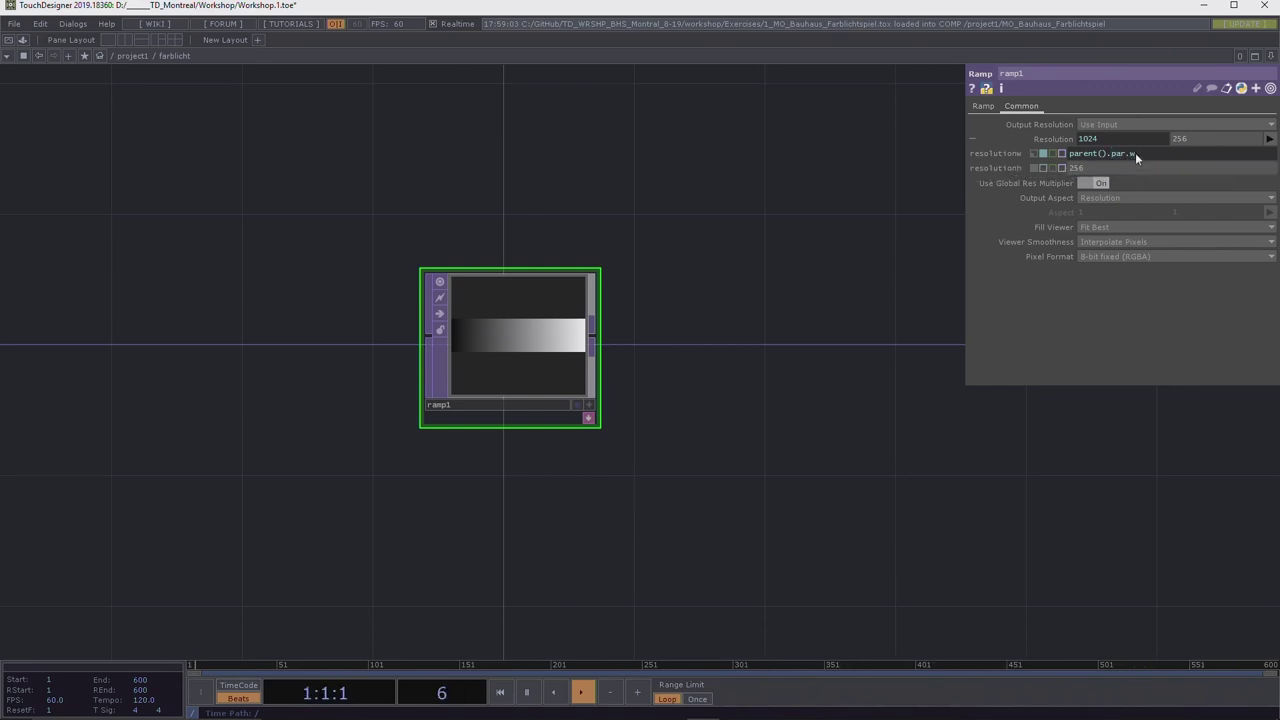
click(131, 56)
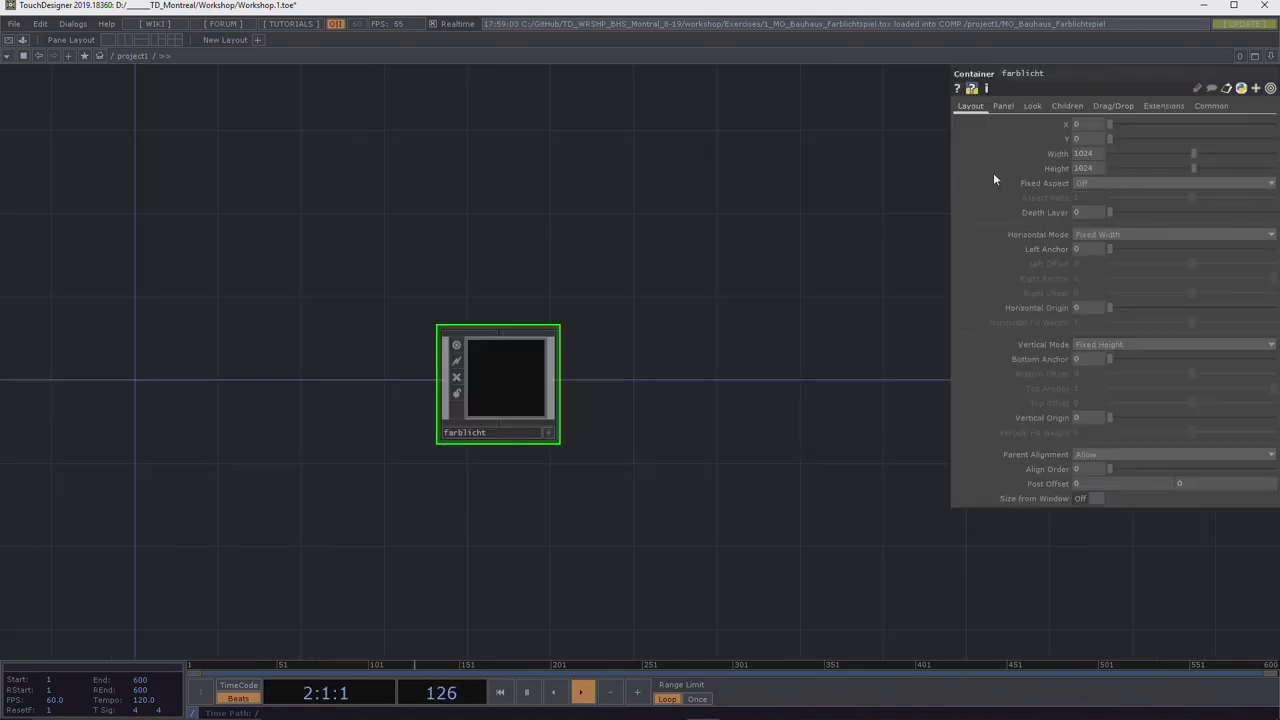
click(1057, 154)
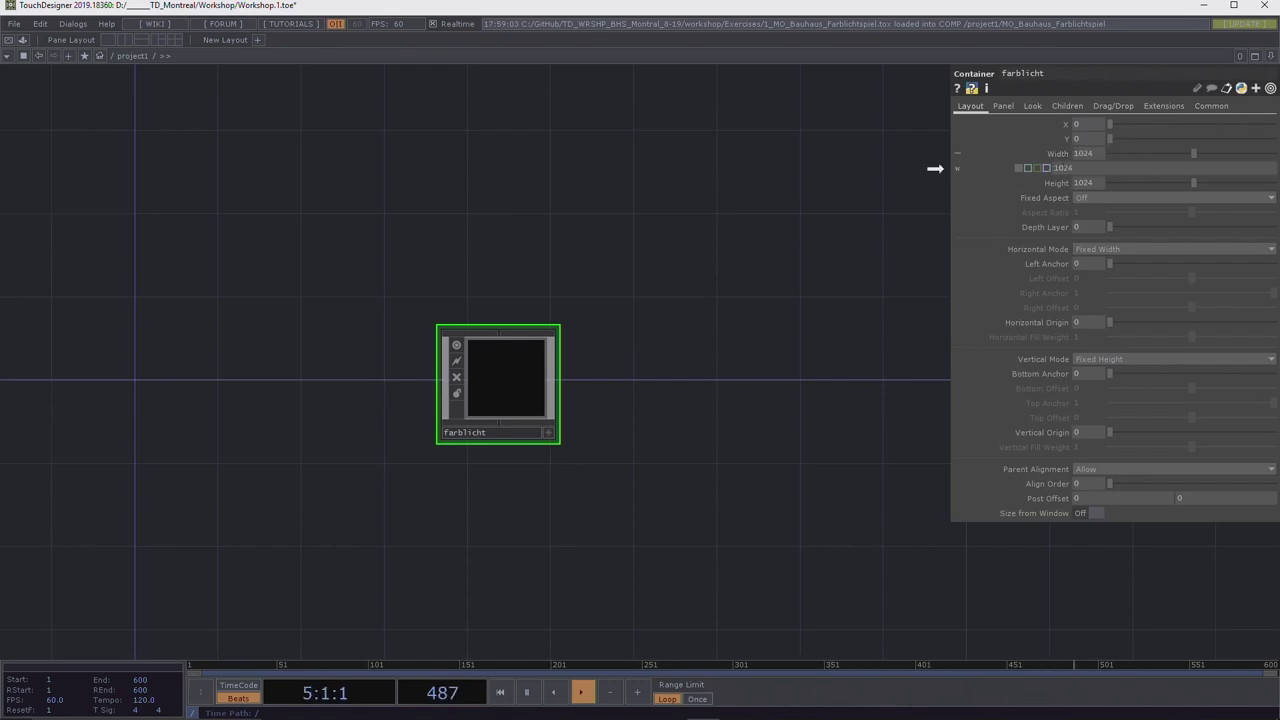
double_click(503, 381)
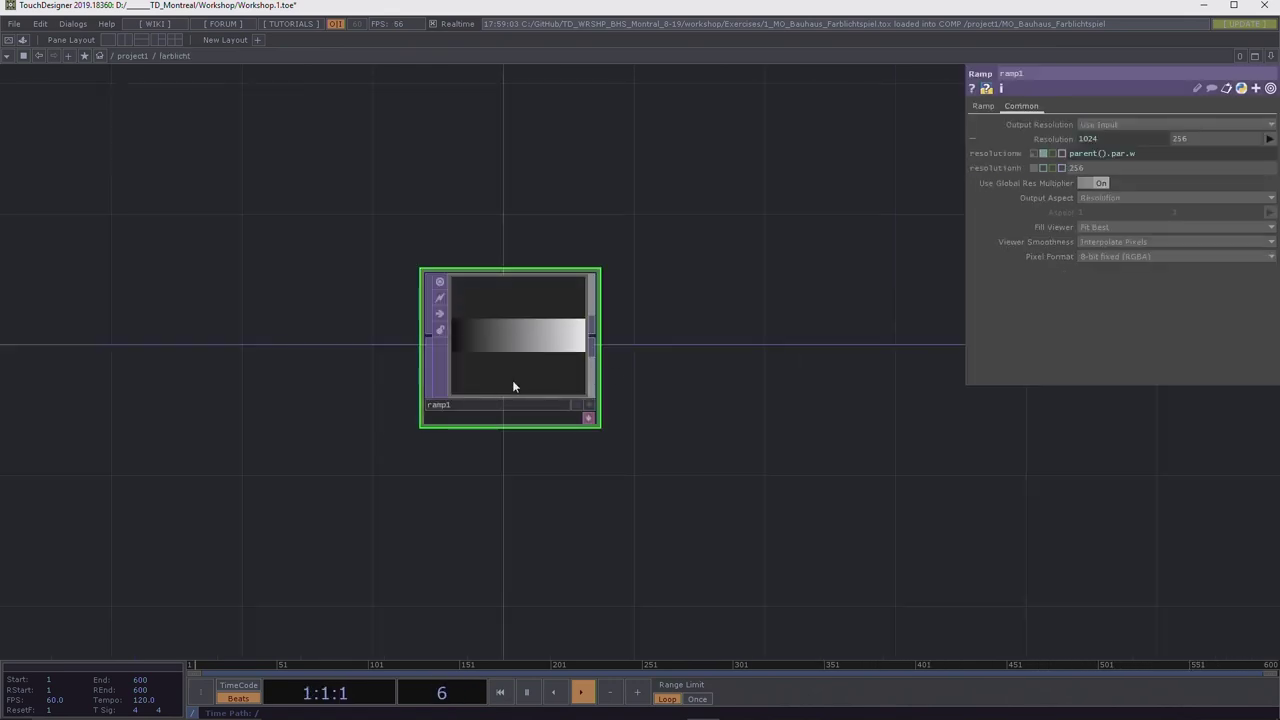
Copy the width expression into the ramp's resolution height, adapt it to parent().par.h, and return to project1.
click(1146, 153)
key(ctrl+c)
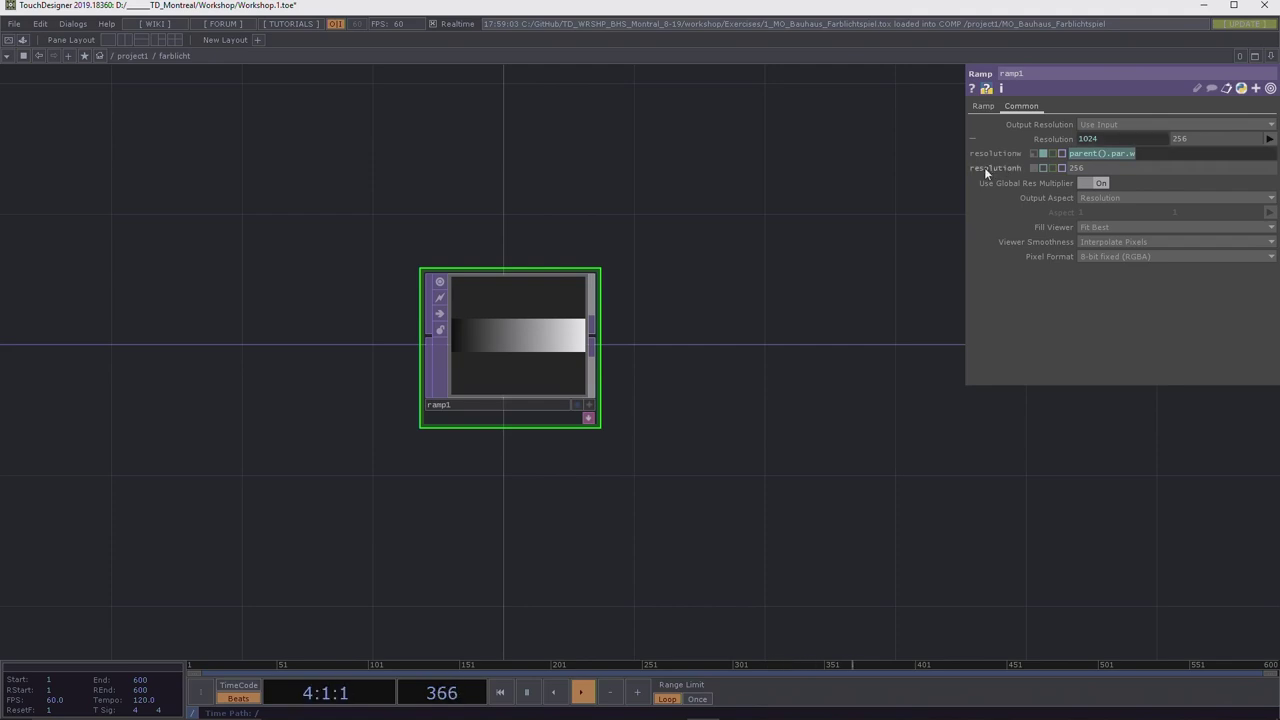
key(Return)
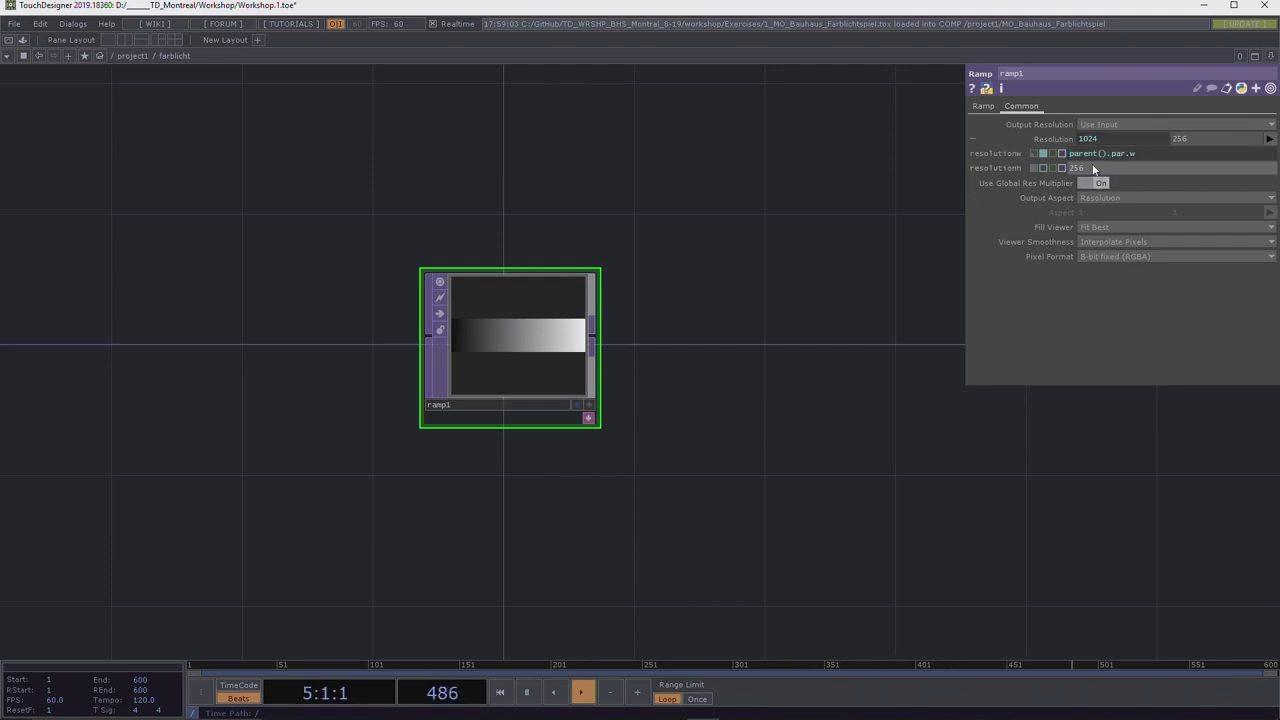
key(ctrl+v)
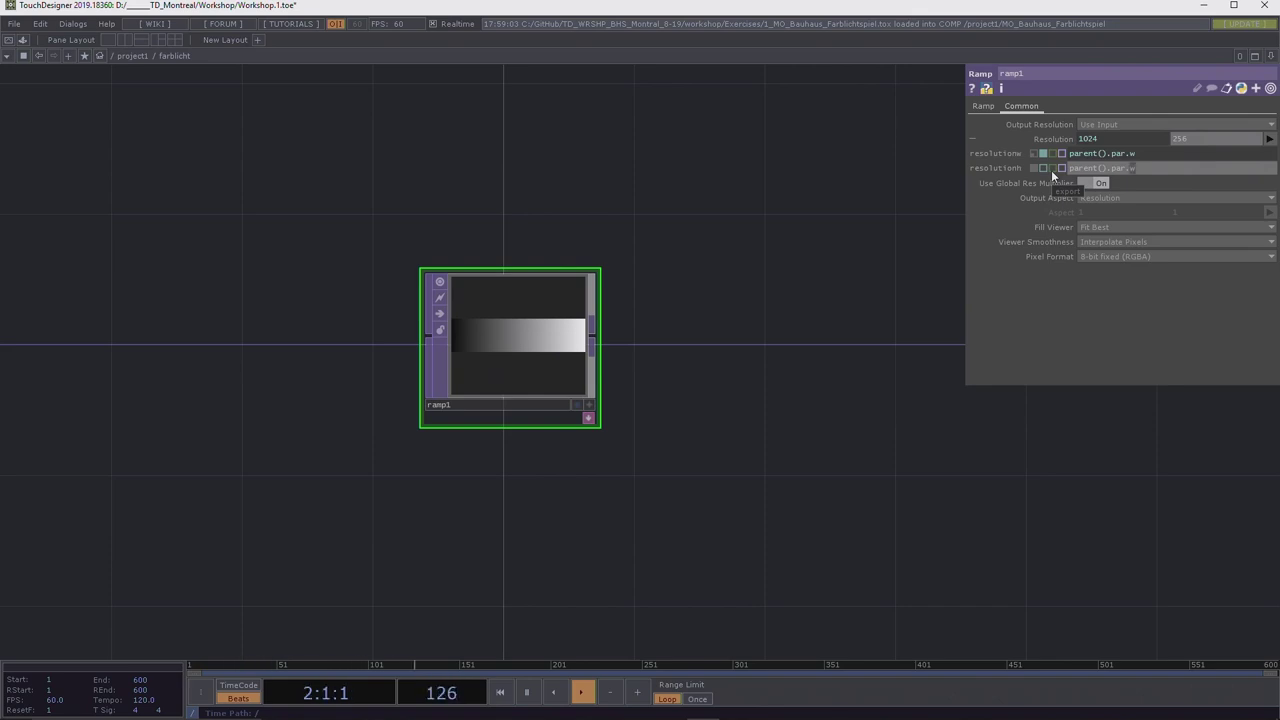
key(BackSpace)
text(h)
key(Return)
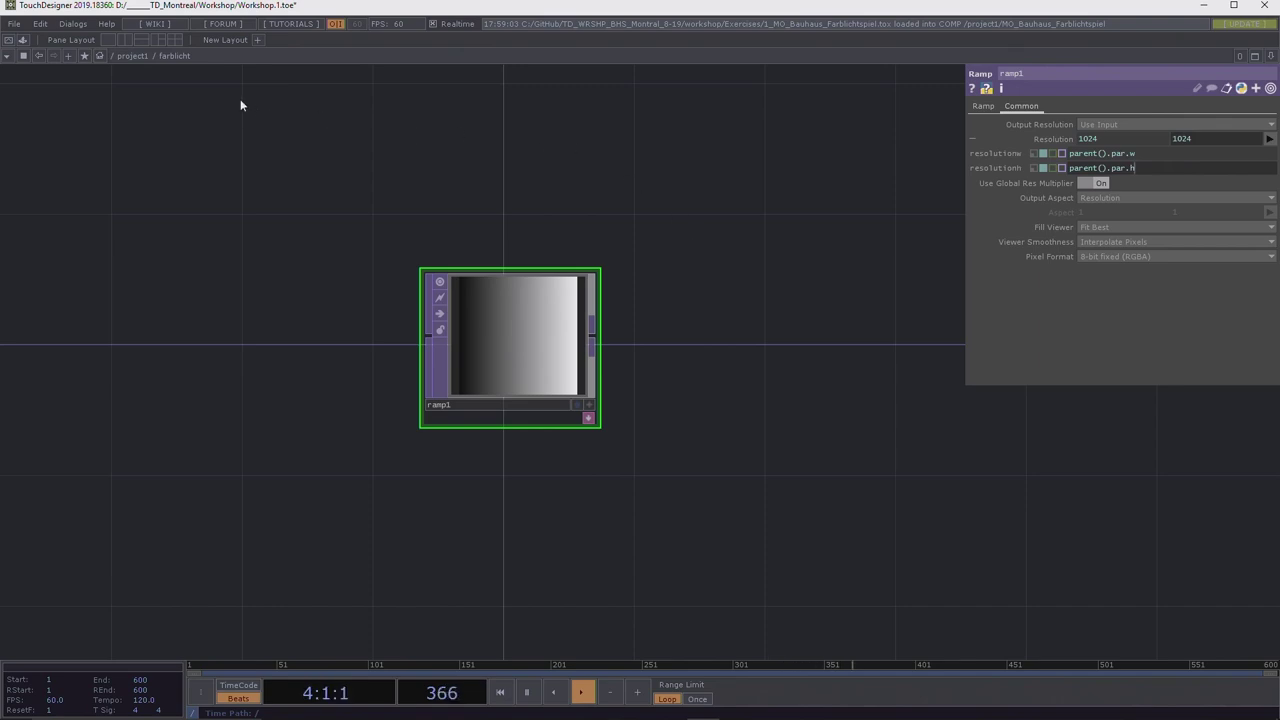
click(133, 55)
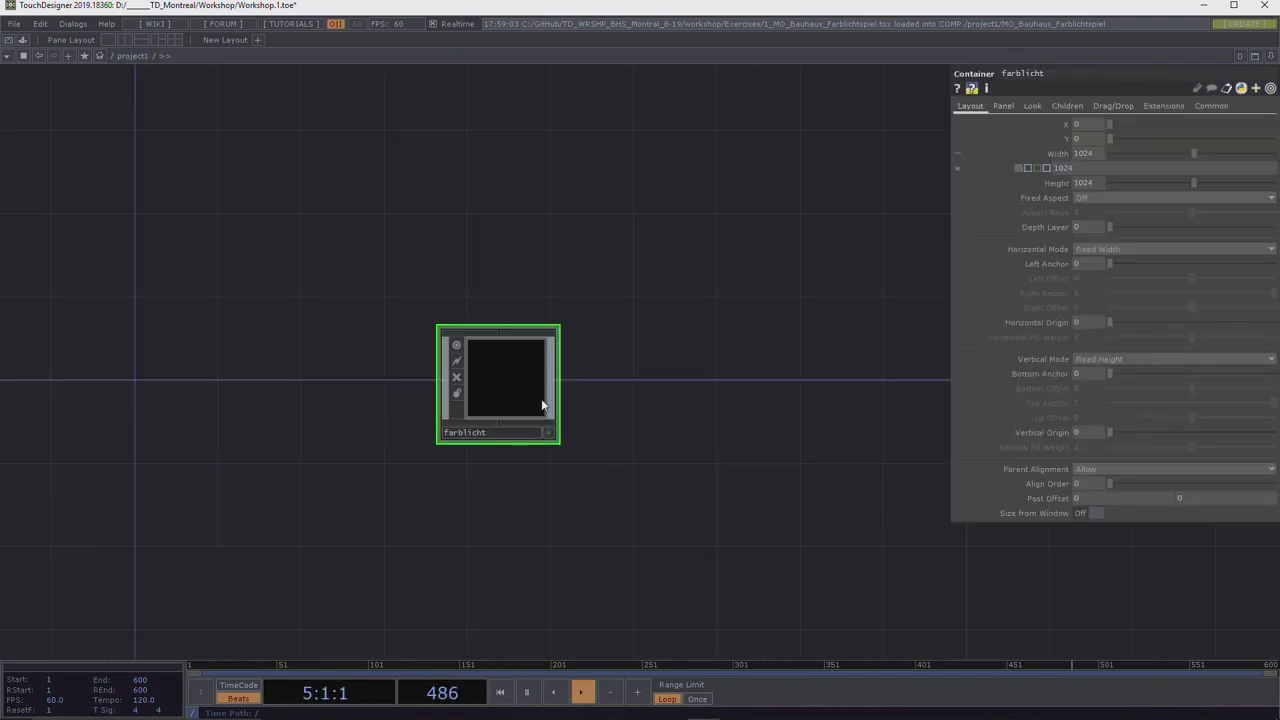
Go back inside the farblicht container and bring up the colour settings of ramp1.
double_click(529, 364)
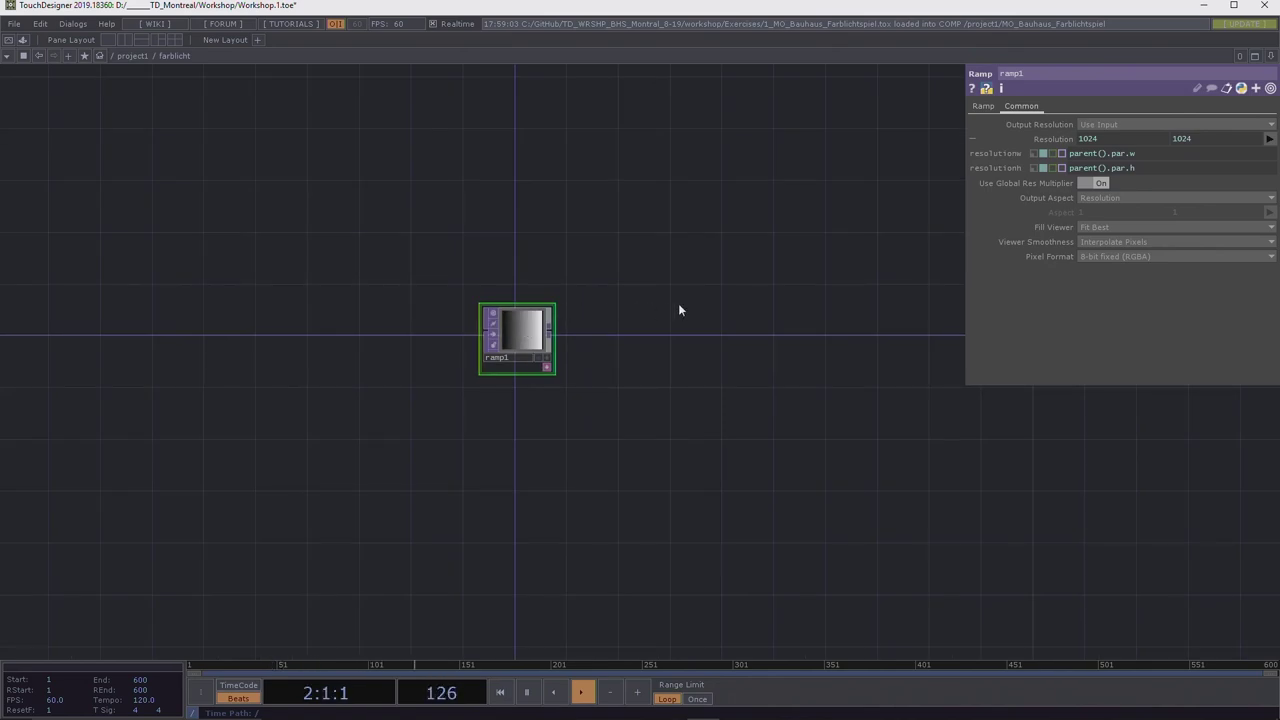
scroll(590, 340, up, 5)
scroll(620, 279, down, 3)
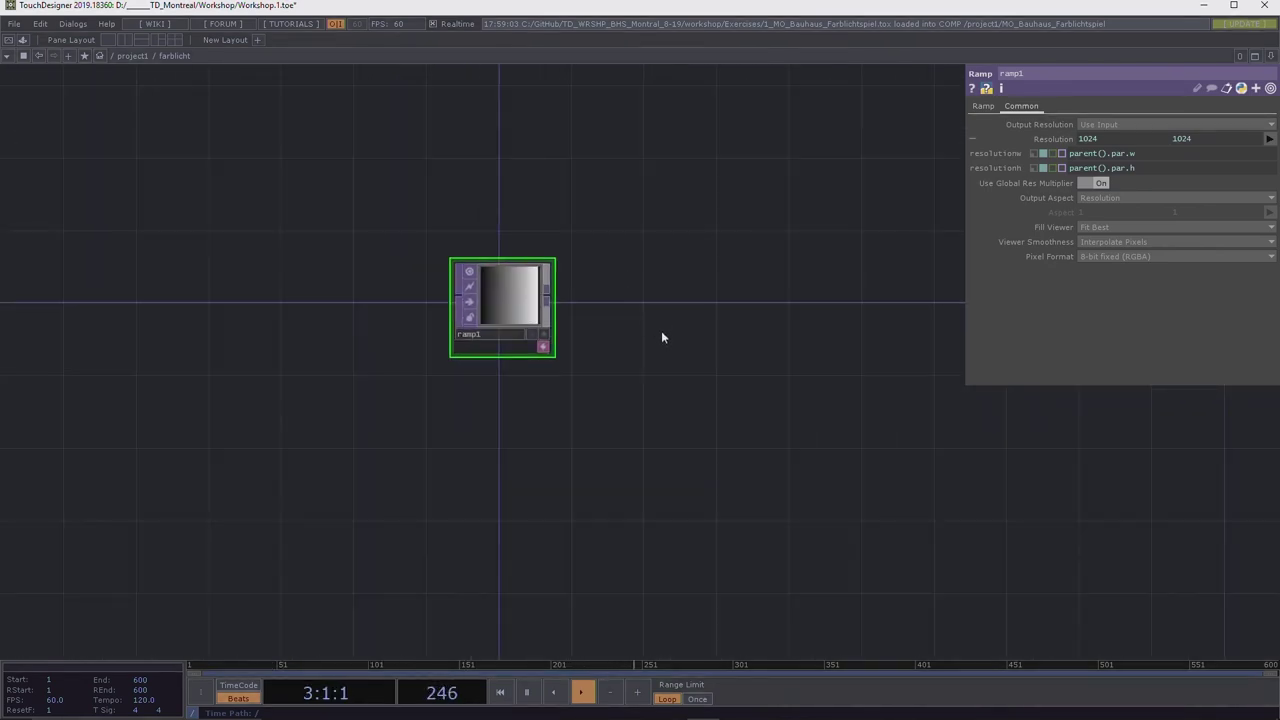
click(983, 106)
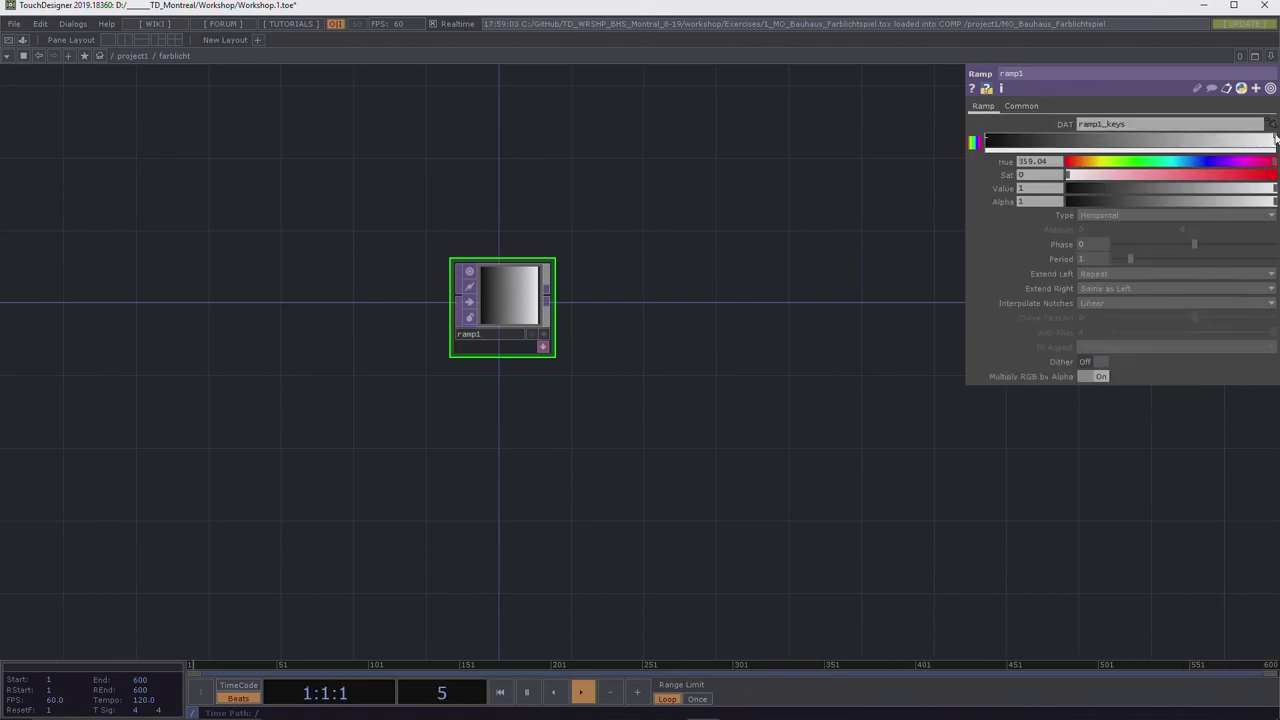
Compare the RGB and HSV colour controls on the ramp's end keys, returning to HSV.
click(976, 143)
click(976, 143)
click(975, 143)
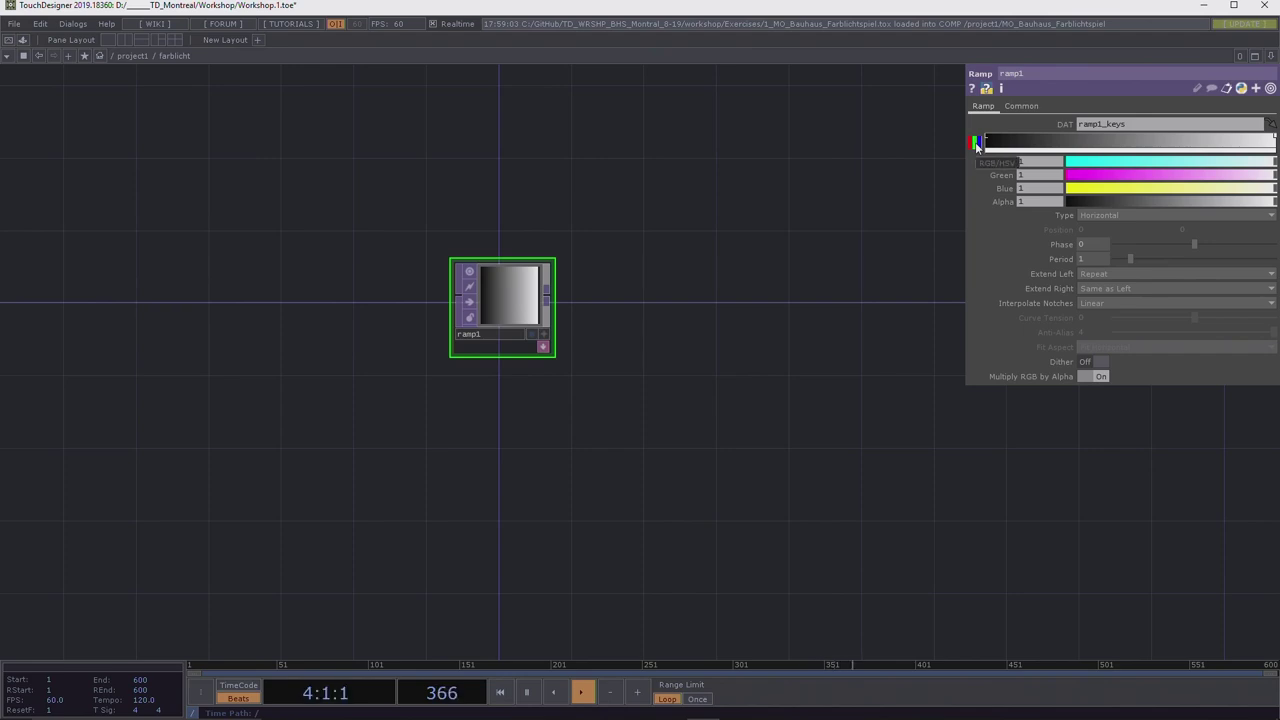
drag(1235, 177, 1270, 177)
click(987, 136)
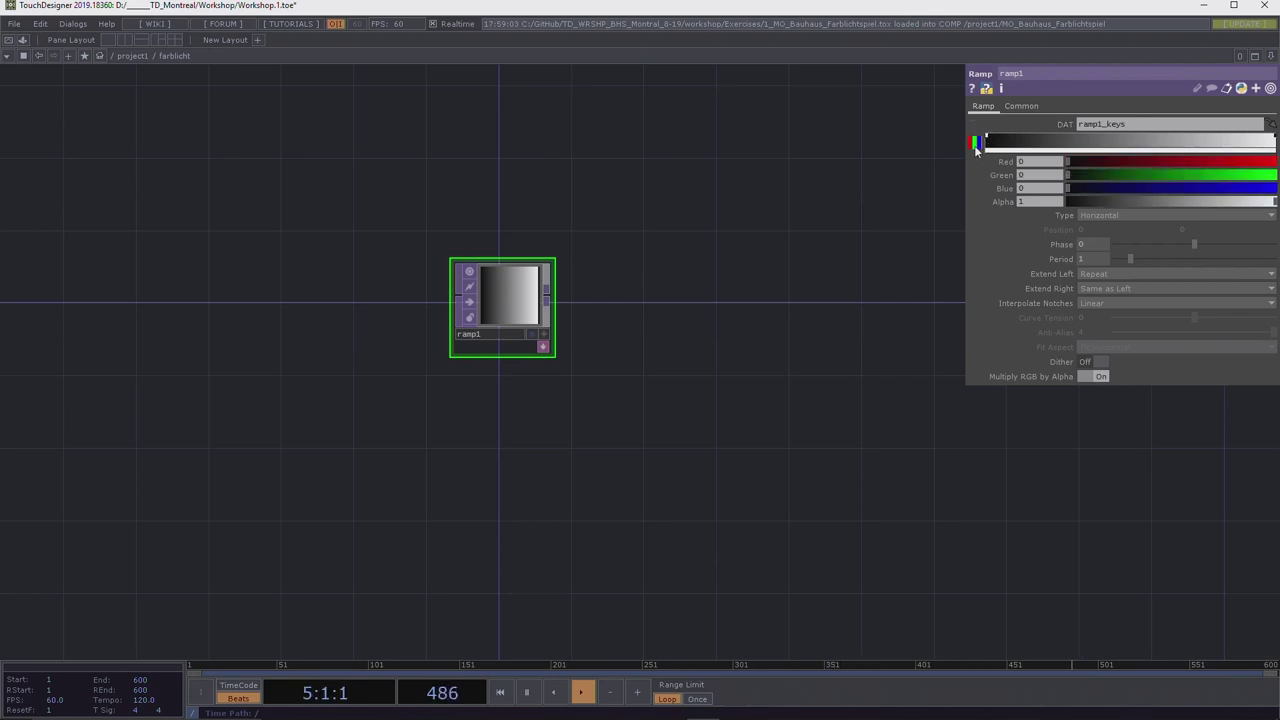
click(974, 145)
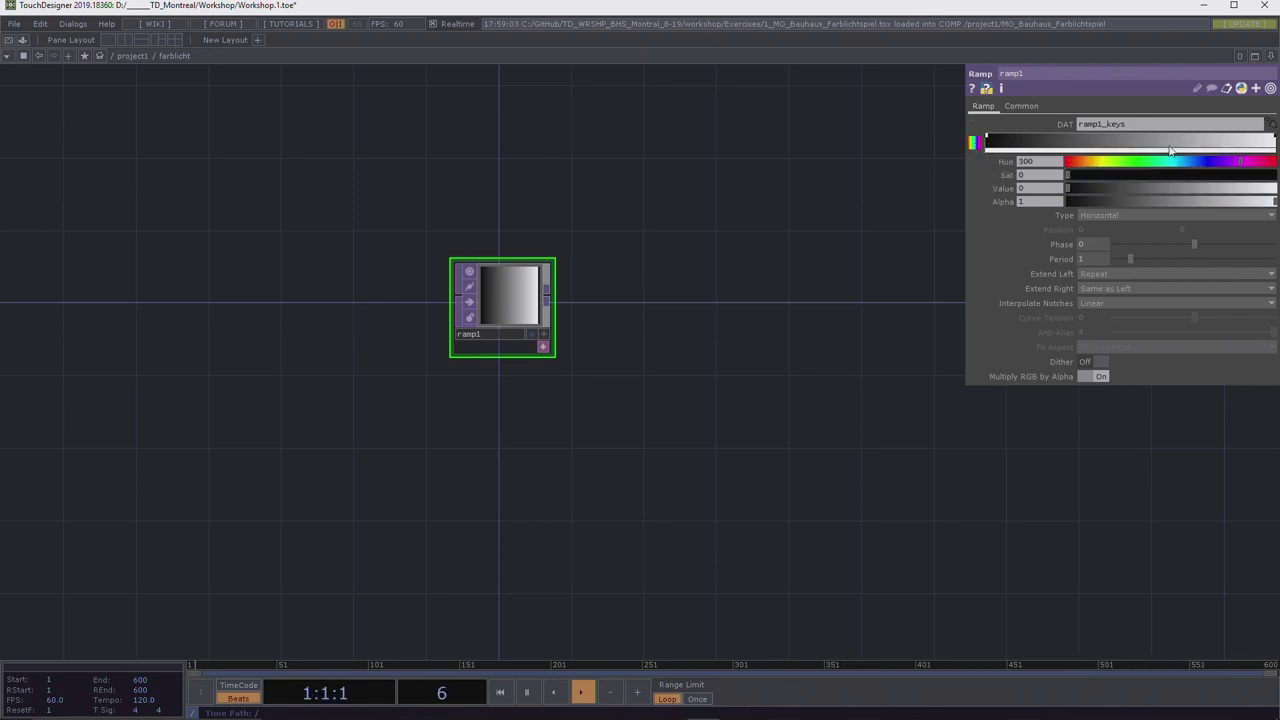
Turn the ramp's first key red by raising its value and saturation to 1.
click(987, 141)
drag(1220, 189, 1275, 189)
drag(1220, 175, 1275, 175)
Add a second key about a fifth of the way along the ramp and make it orange with hue 29 and saturation 1.
click(1044, 138)
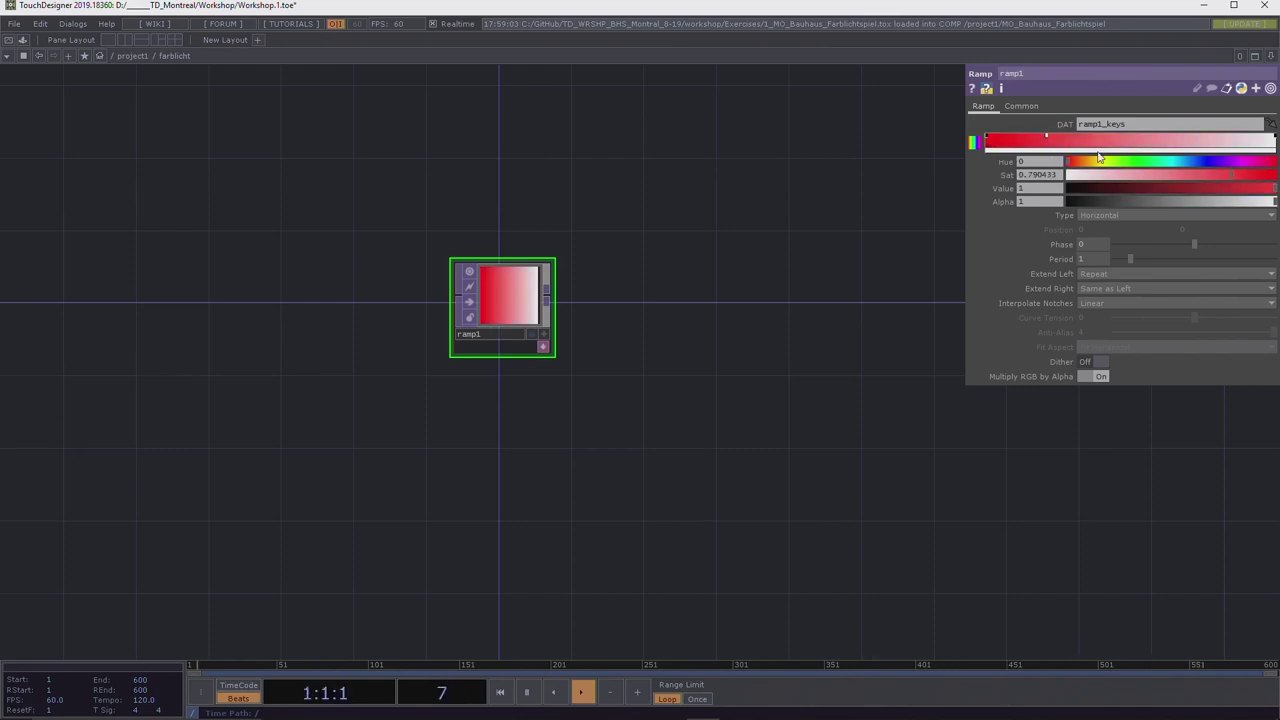
click(1086, 161)
click(1109, 175)
drag(1112, 176, 1275, 176)
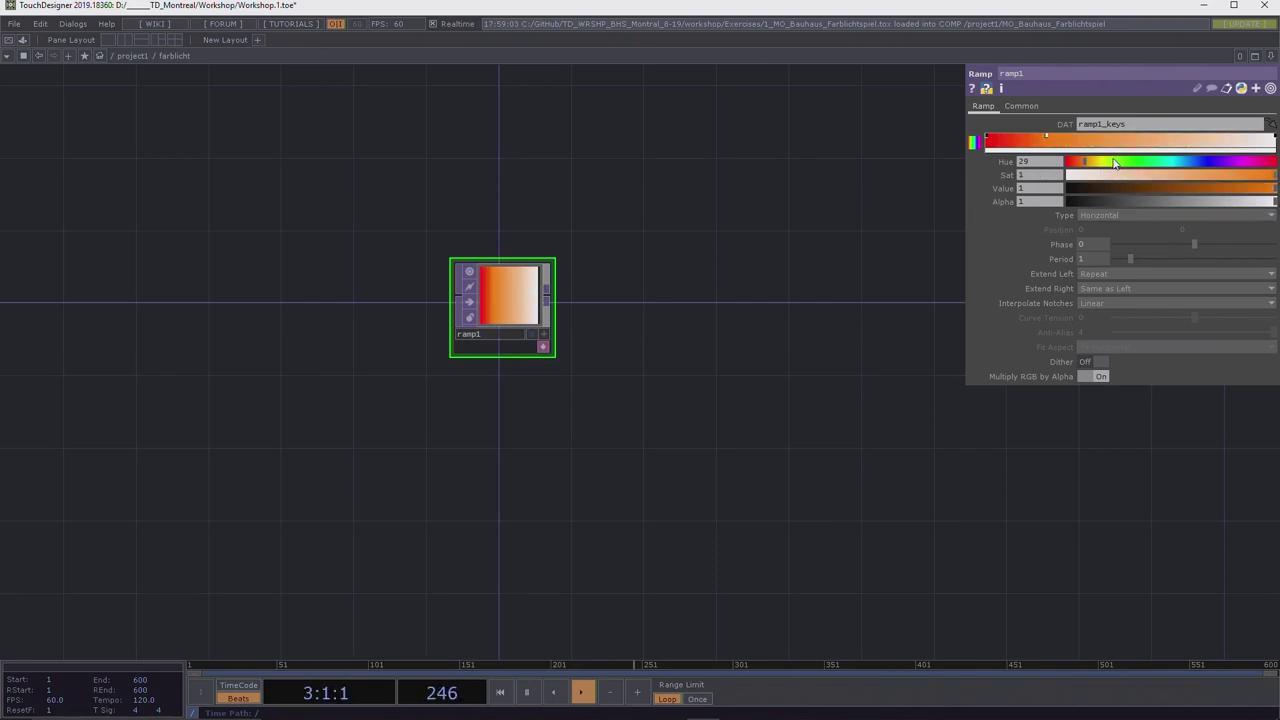
Try green and violet hues on the second key, settling on orange with hue 31 and saturation 1.
click(1160, 162)
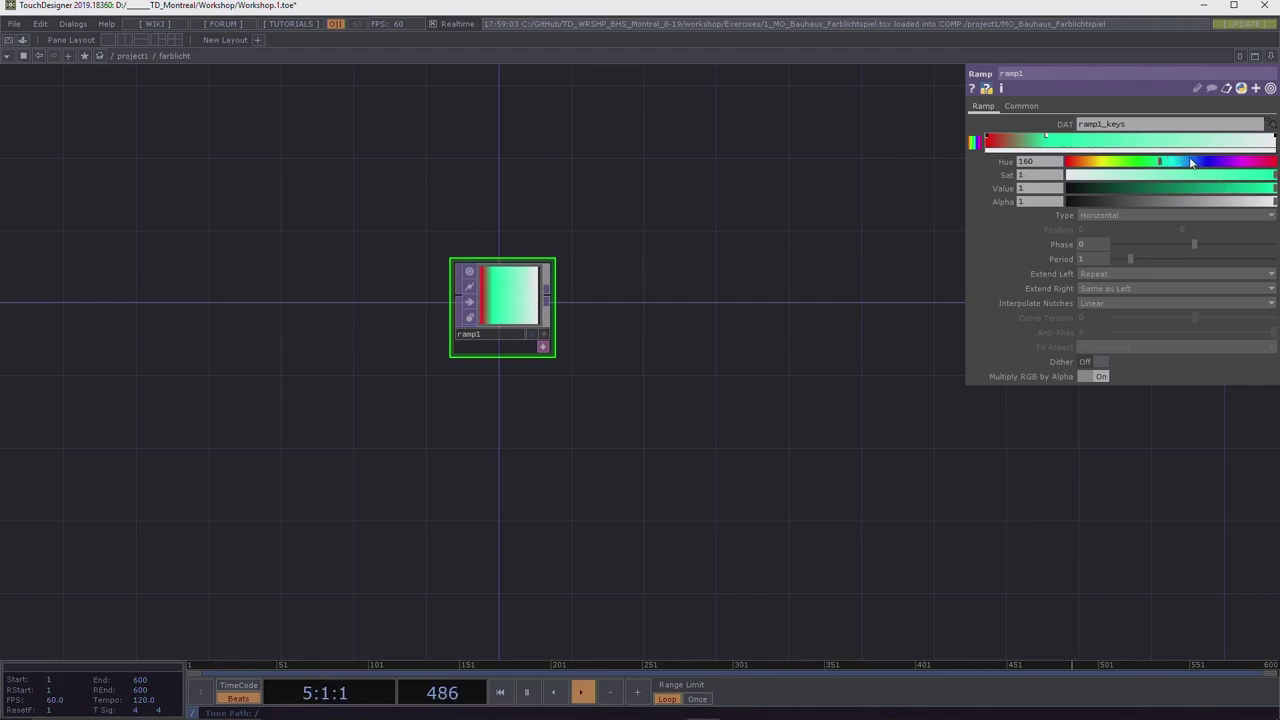
click(1183, 162)
click(1204, 175)
drag(1205, 175, 1268, 177)
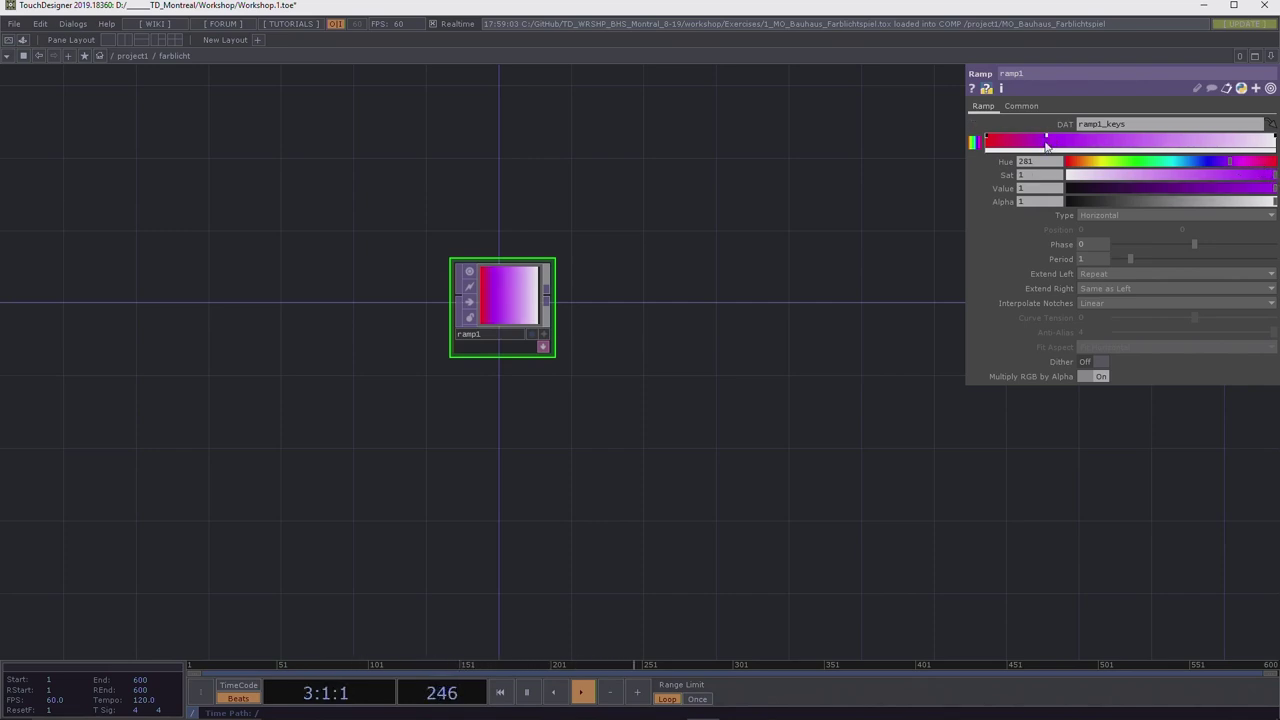
click(1084, 164)
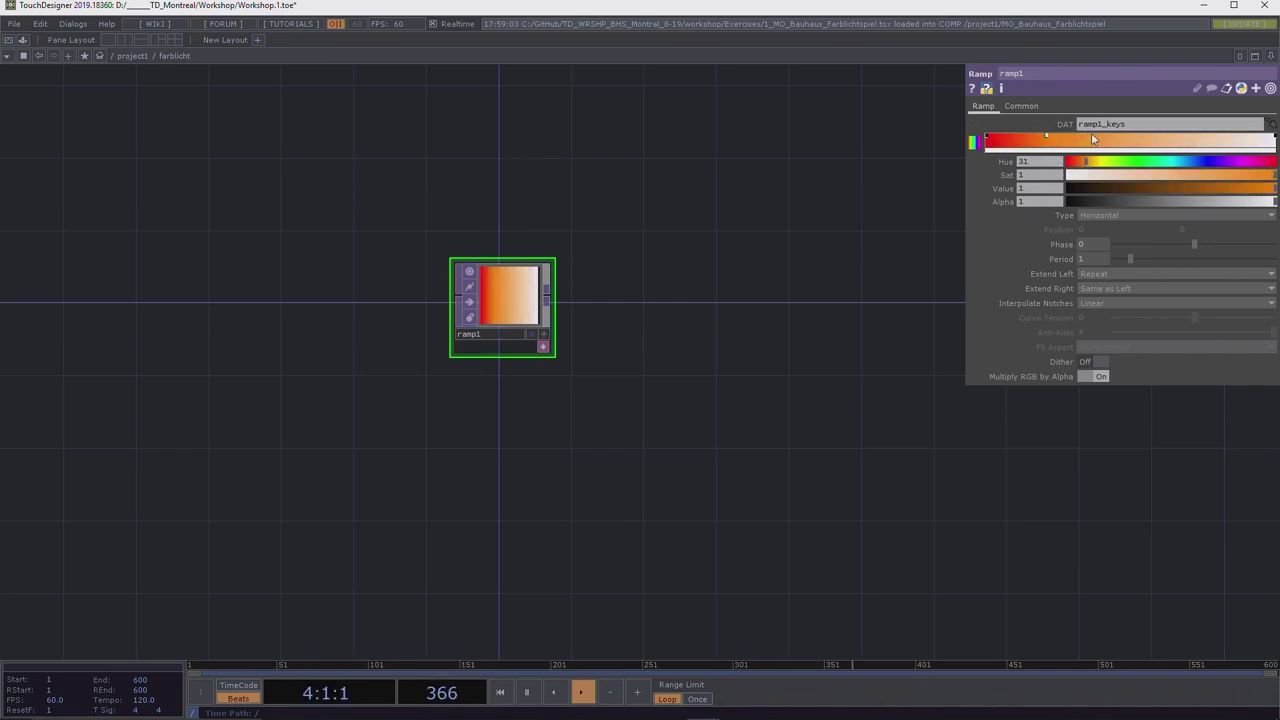
Add a turquoise key with hue 171 and a blue key with hue 215 and saturation 1 around the ramp's middle.
click(1092, 140)
click(1166, 162)
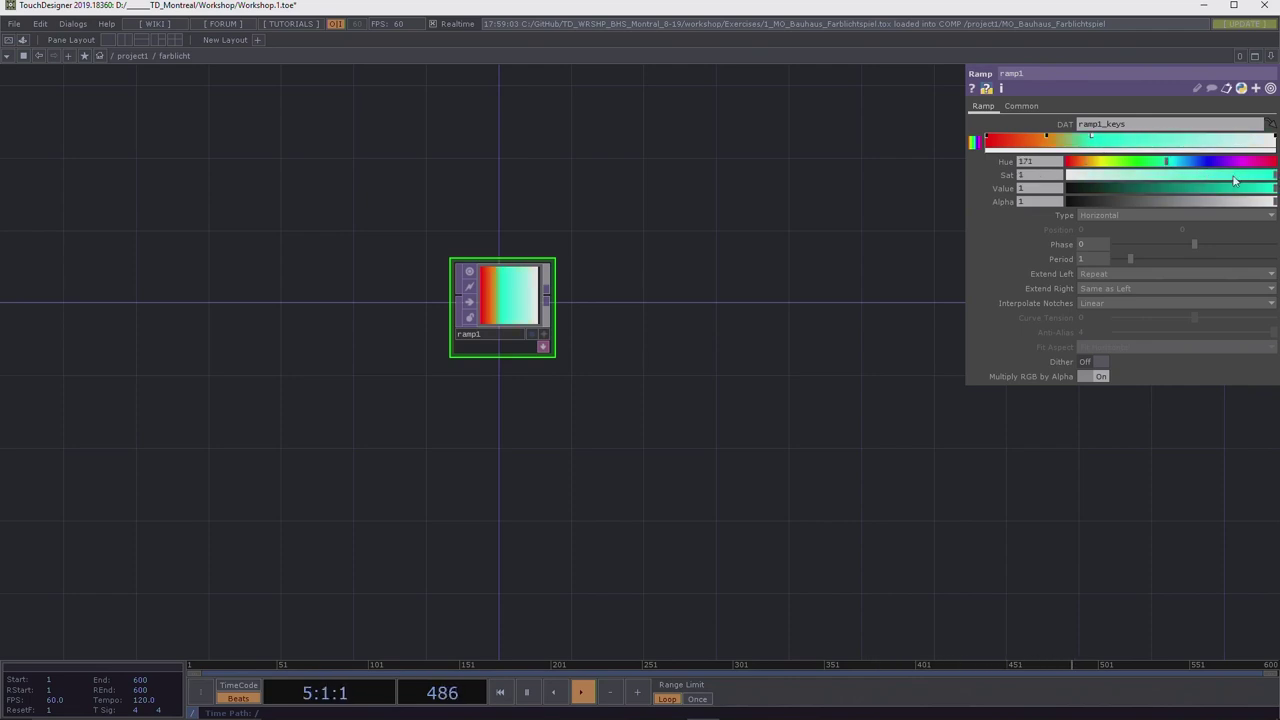
click(1152, 138)
click(1192, 163)
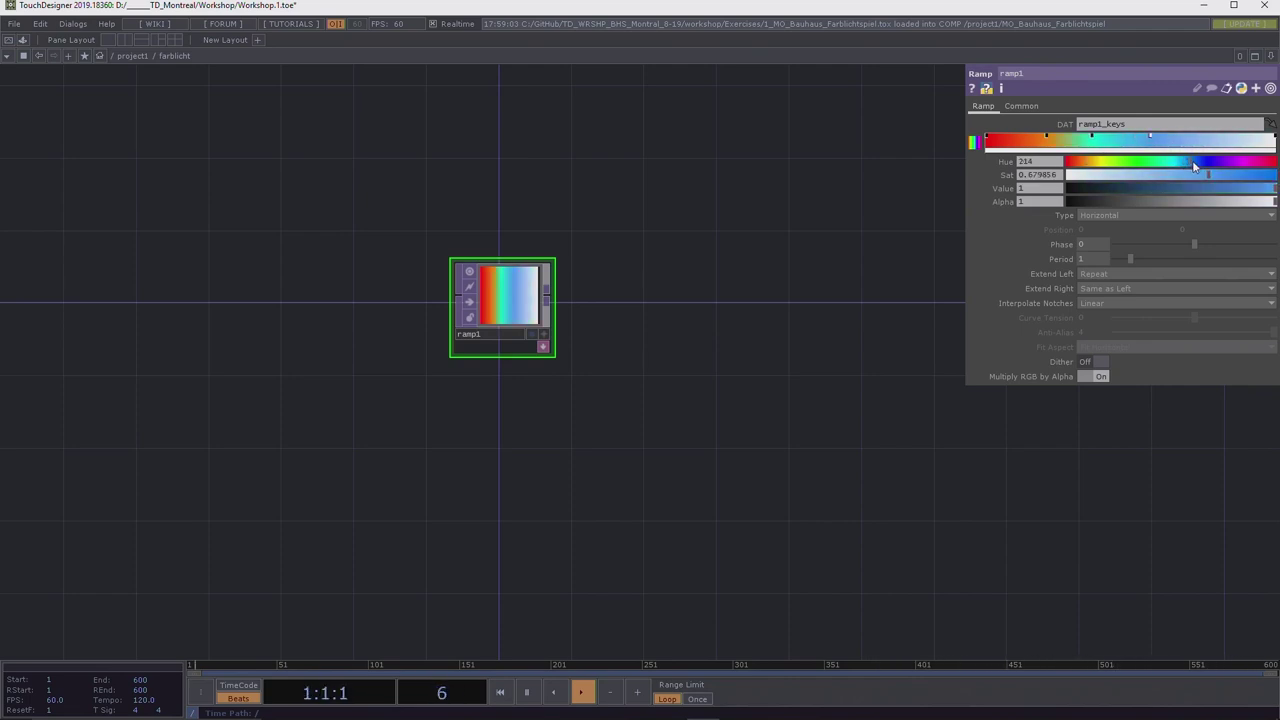
Add a violet key about 70% along the ramp, with its hue around 293 and saturation 1.
click(1189, 138)
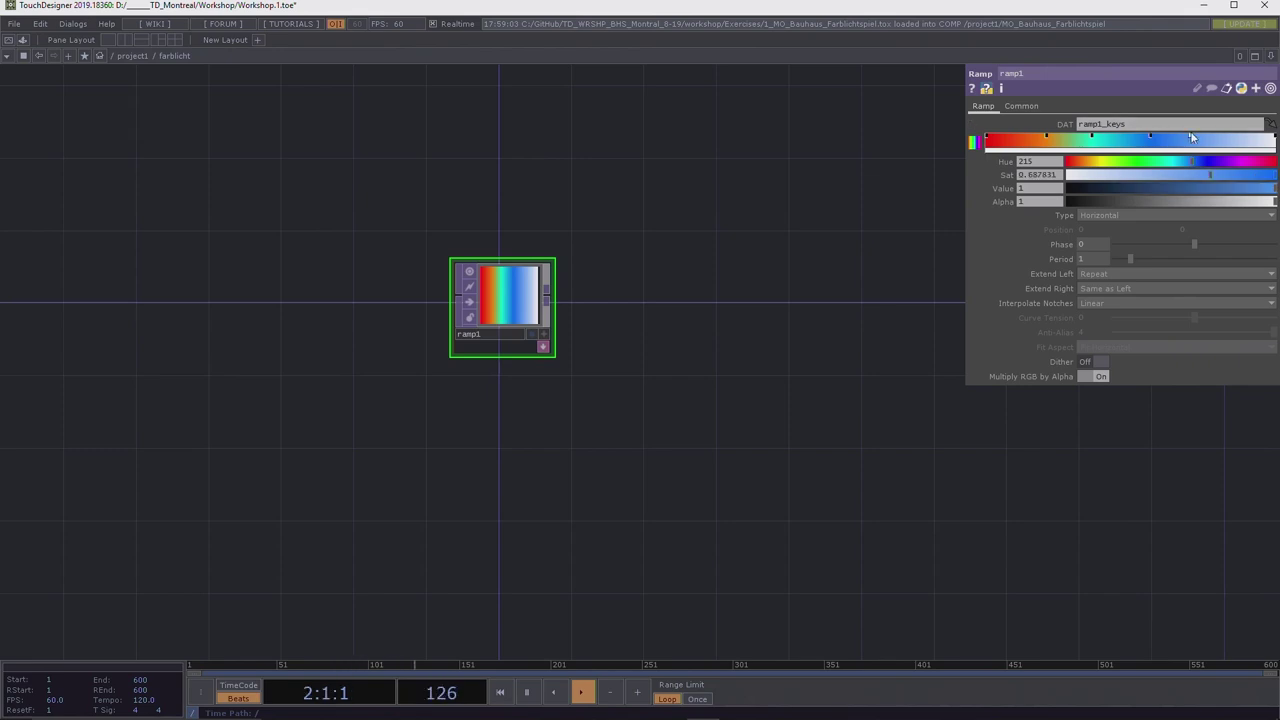
drag(1215, 163, 1237, 164)
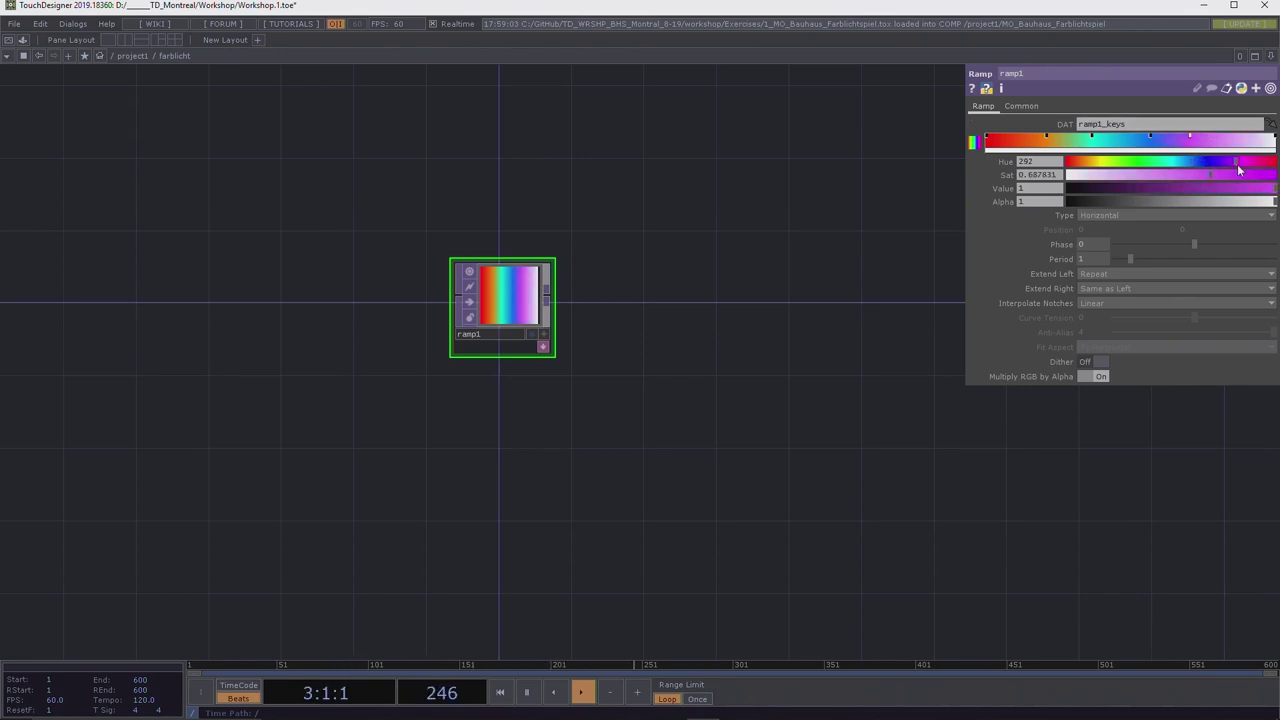
click(1241, 177)
Add a key near the ramp's end and make it red with hue 360 and saturation 1.
click(1238, 138)
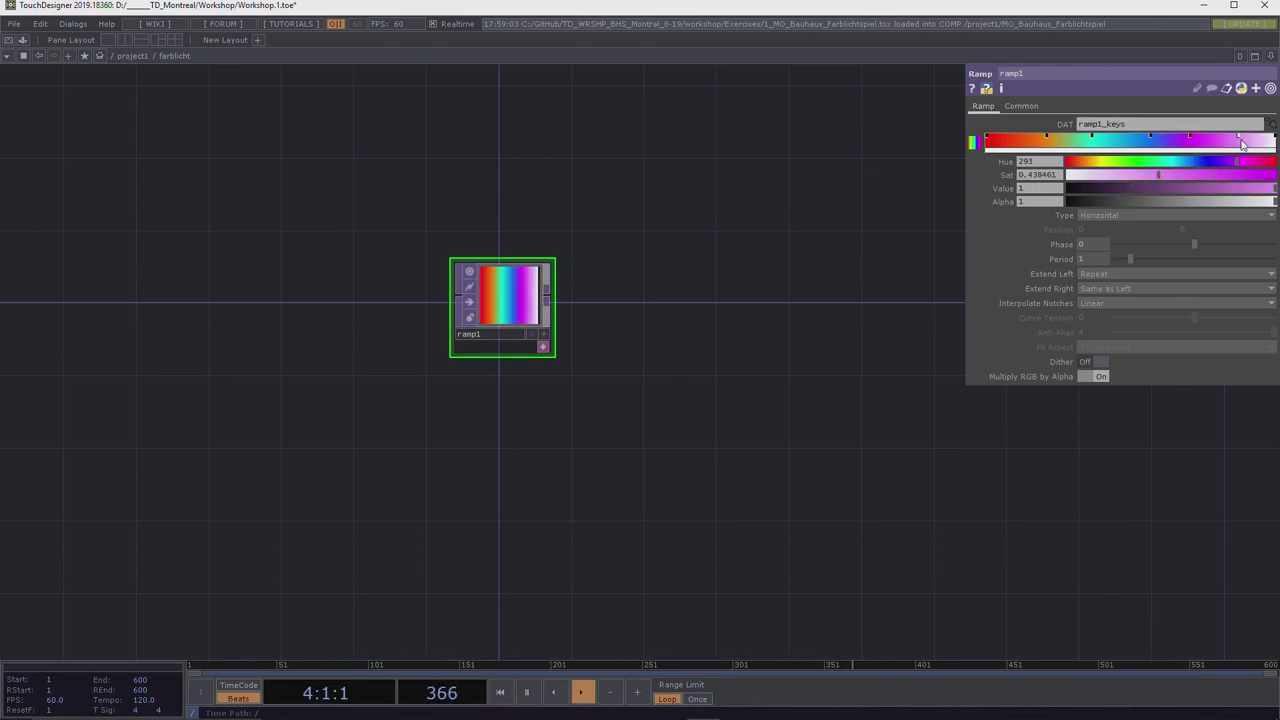
click(1246, 162)
drag(1258, 167, 1277, 175)
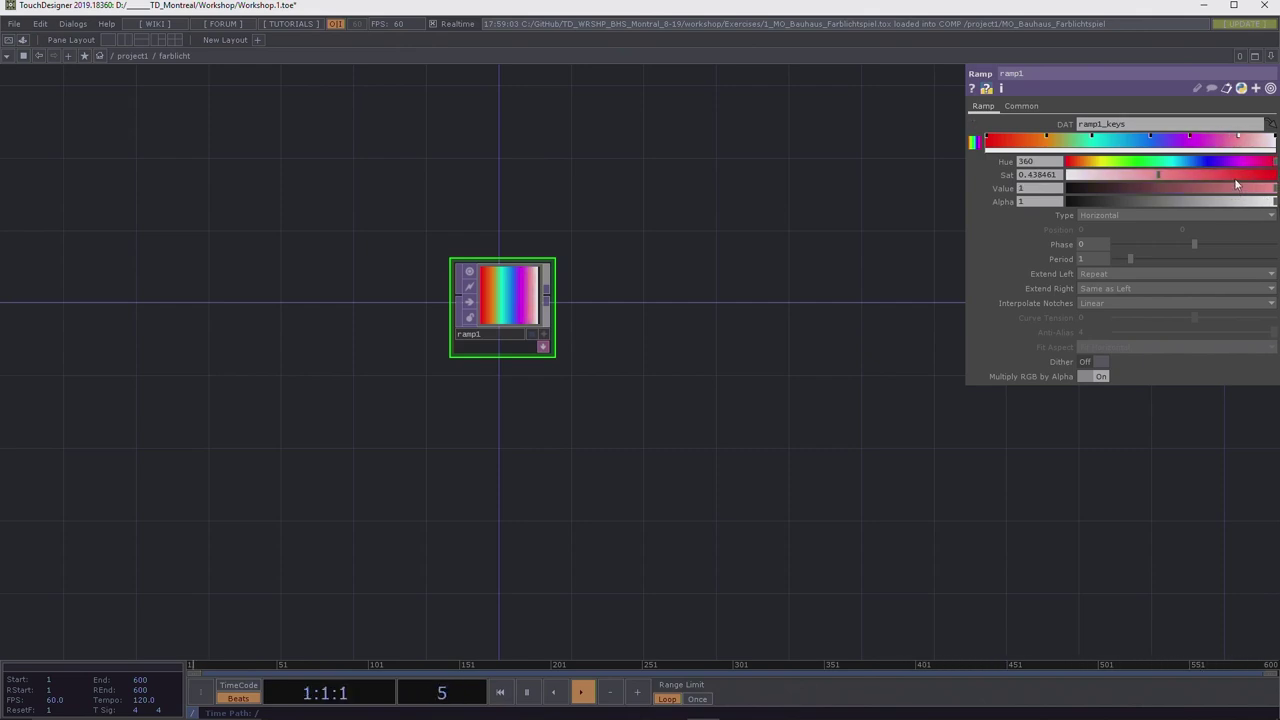
drag(1240, 176, 1277, 175)
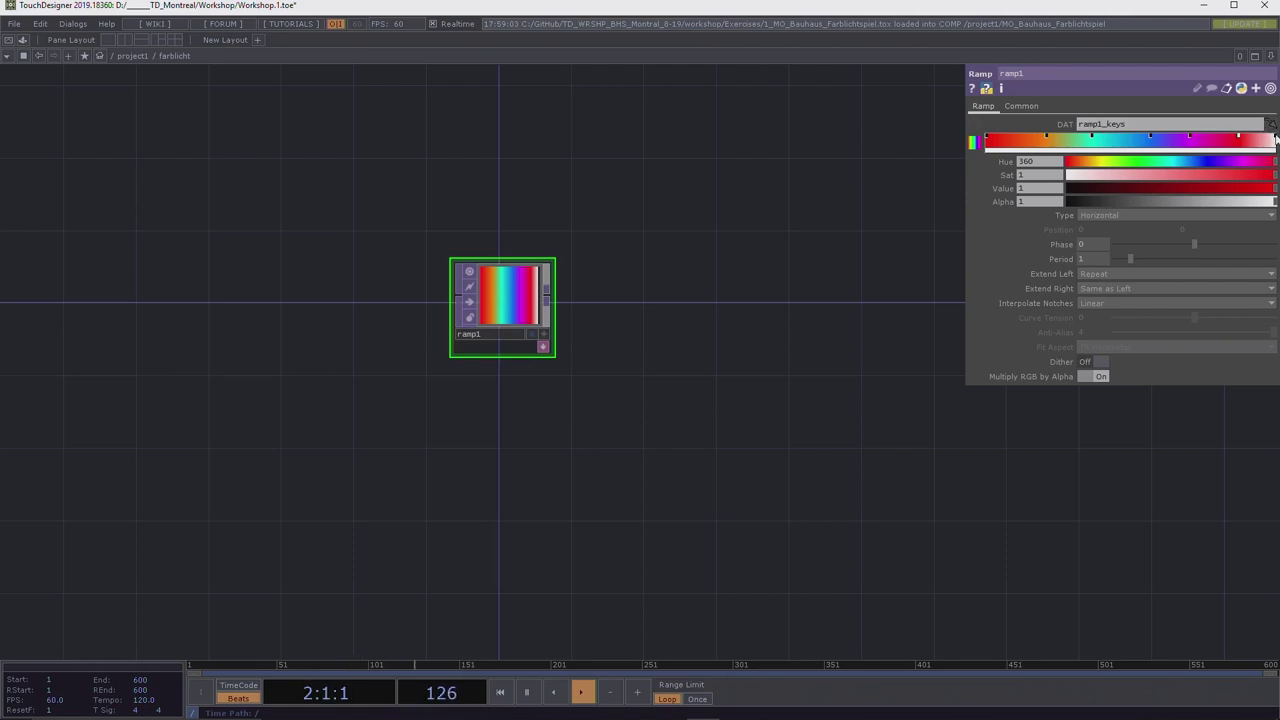
Make the ramp's last key red with hue 360 and saturation 1, and set the key before it to pink with hue 333.
click(1275, 139)
click(1238, 139)
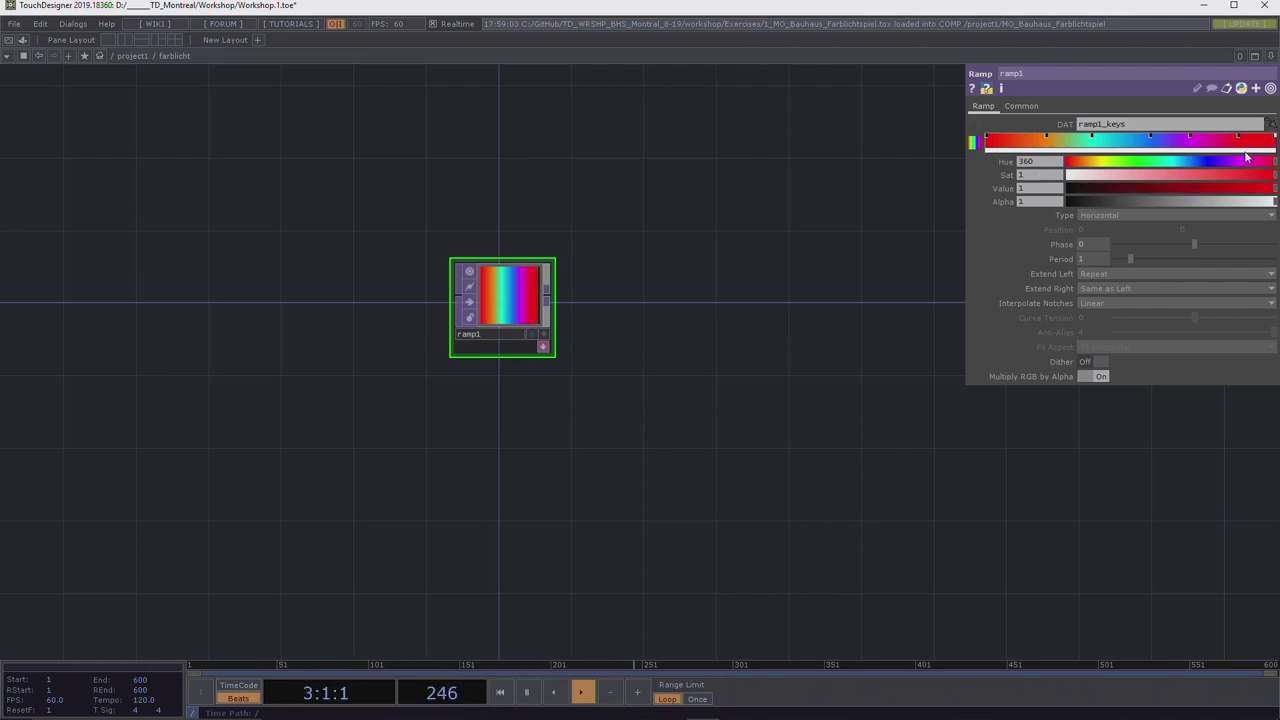
drag(1240, 158, 1258, 162)
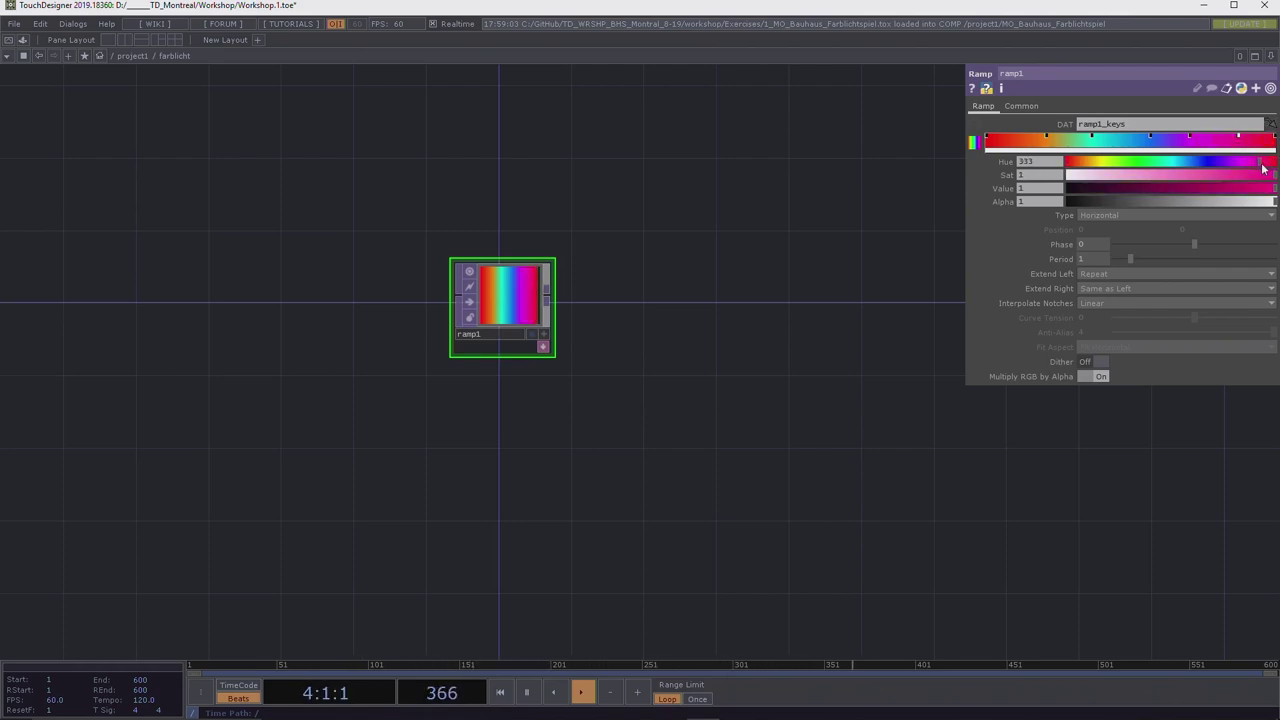
Shift the blue, orange and turquoise keys slightly towards the ramp's start for more even spacing, and widen the parameter area moderately.
drag(1150, 139, 1146, 140)
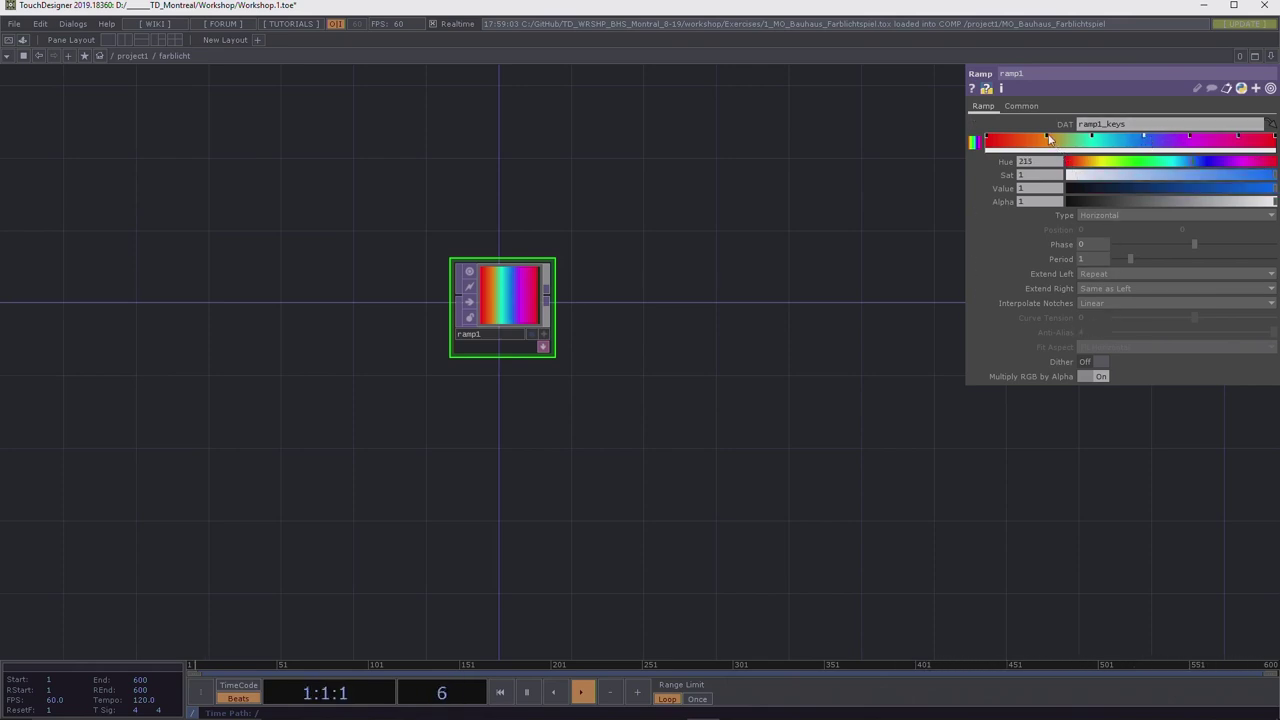
drag(1047, 139, 1088, 139)
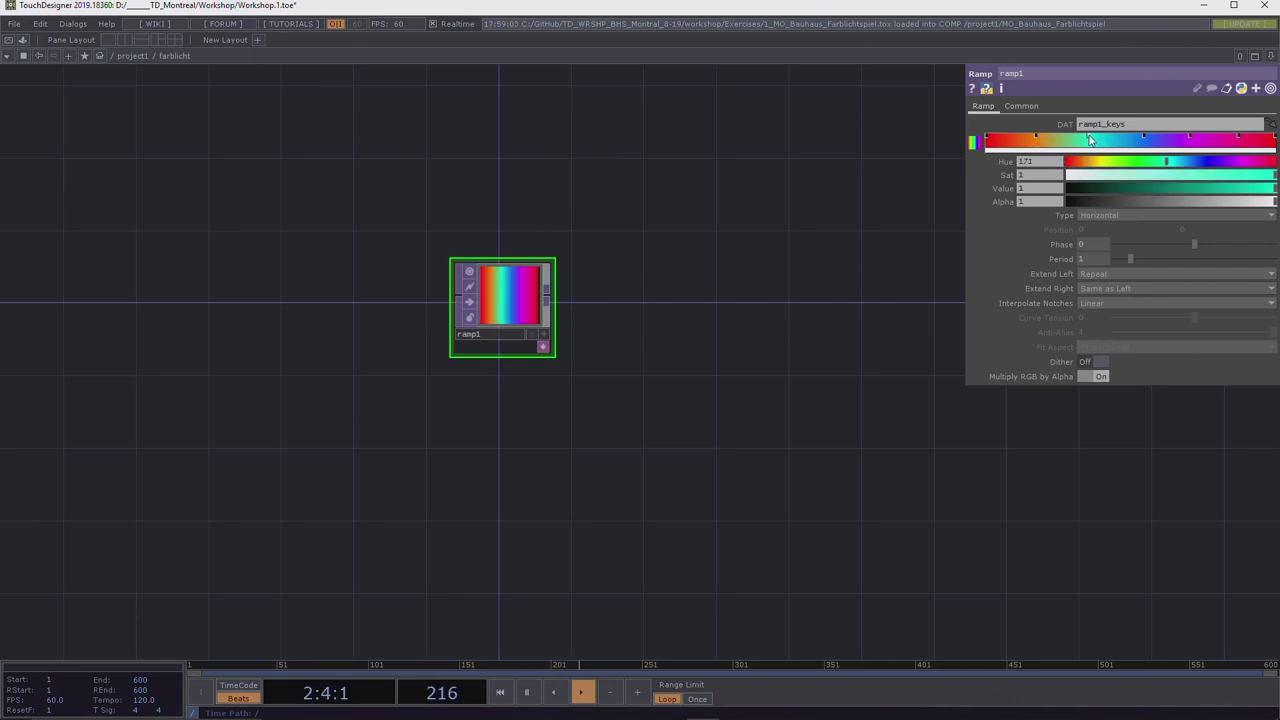
click(1146, 139)
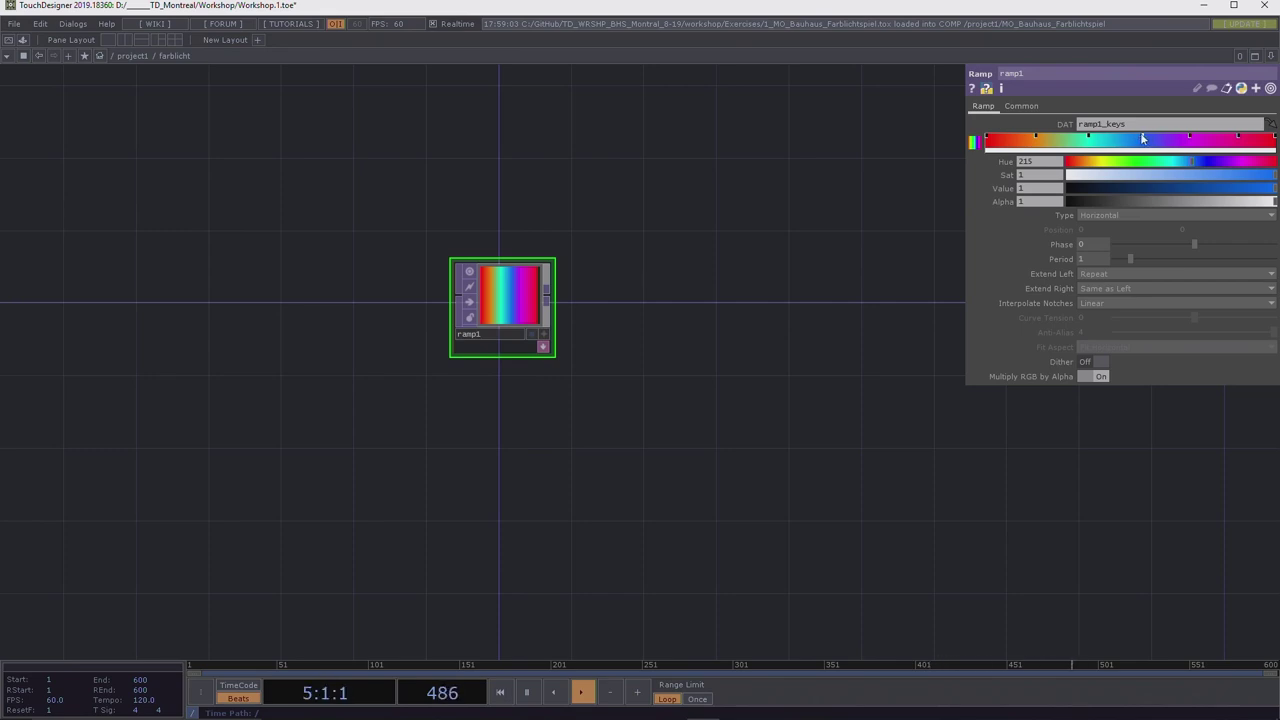
drag(966, 169, 2, 184)
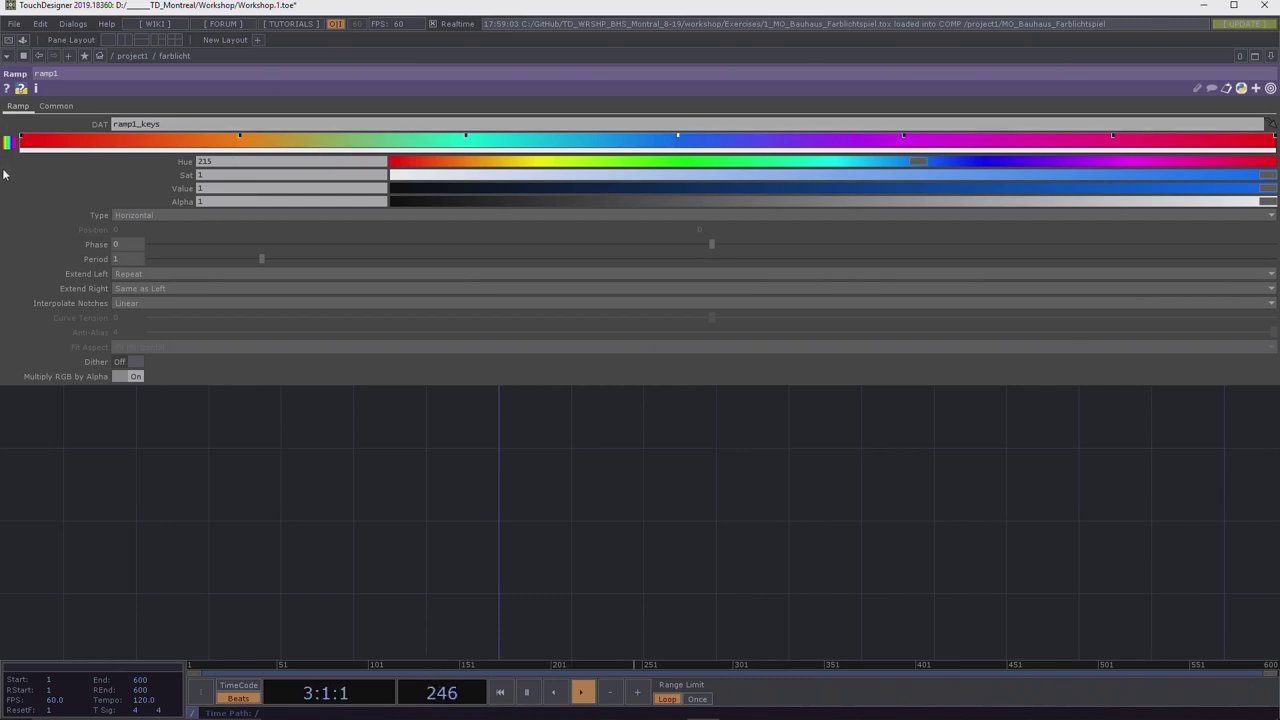
drag(3, 166, 894, 257)
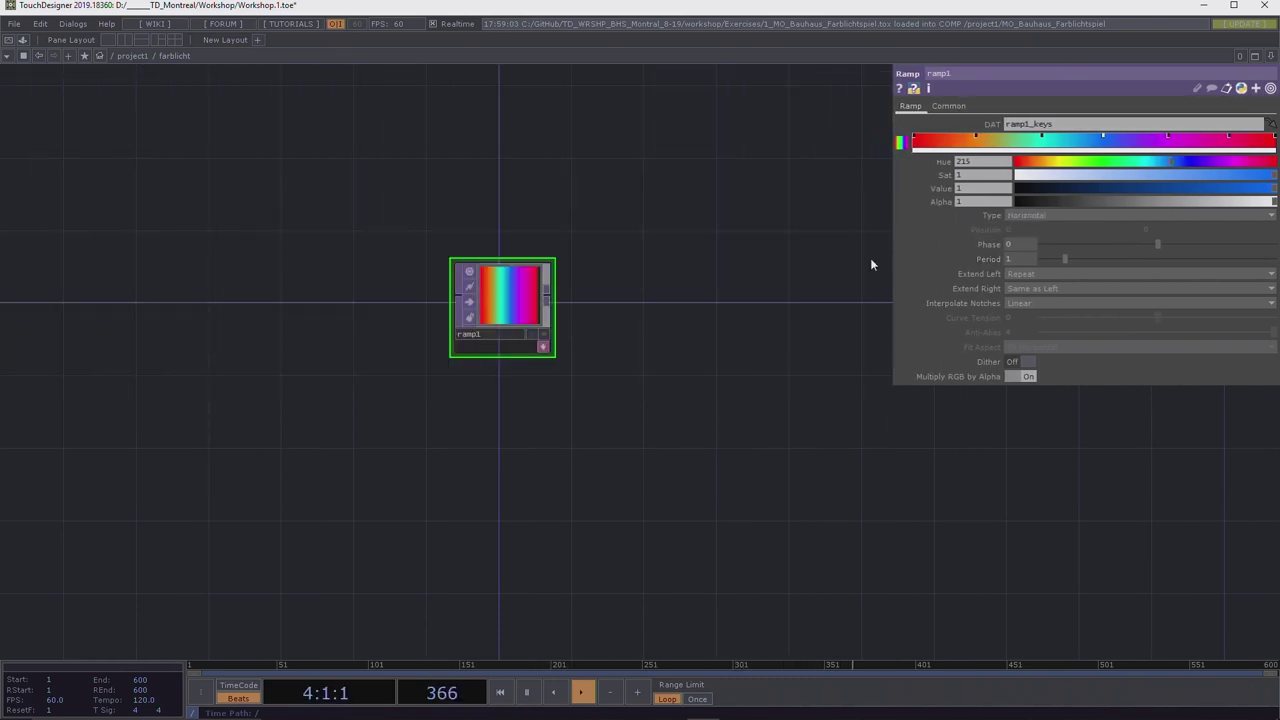
Reveal the ramp's docked ramp1_keys table and set the blue key's pos value in row 4 to 0.5.
click(542, 347)
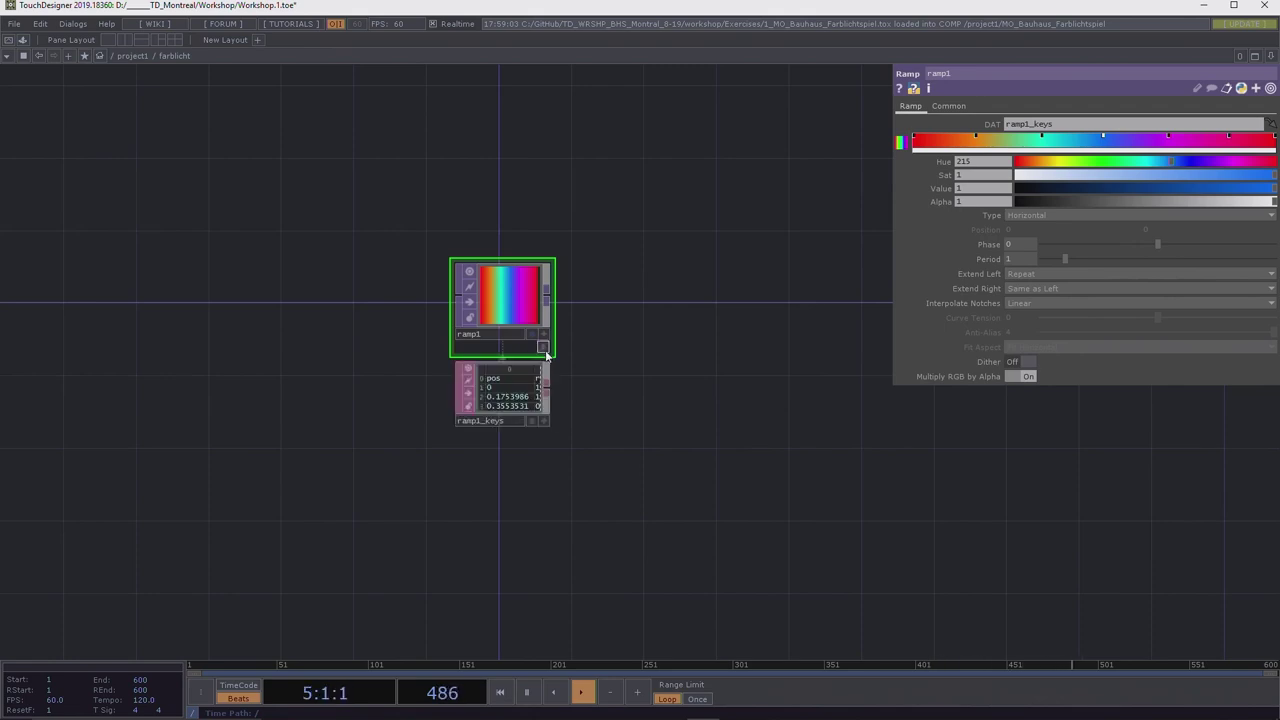
scroll(500, 385, up, 5)
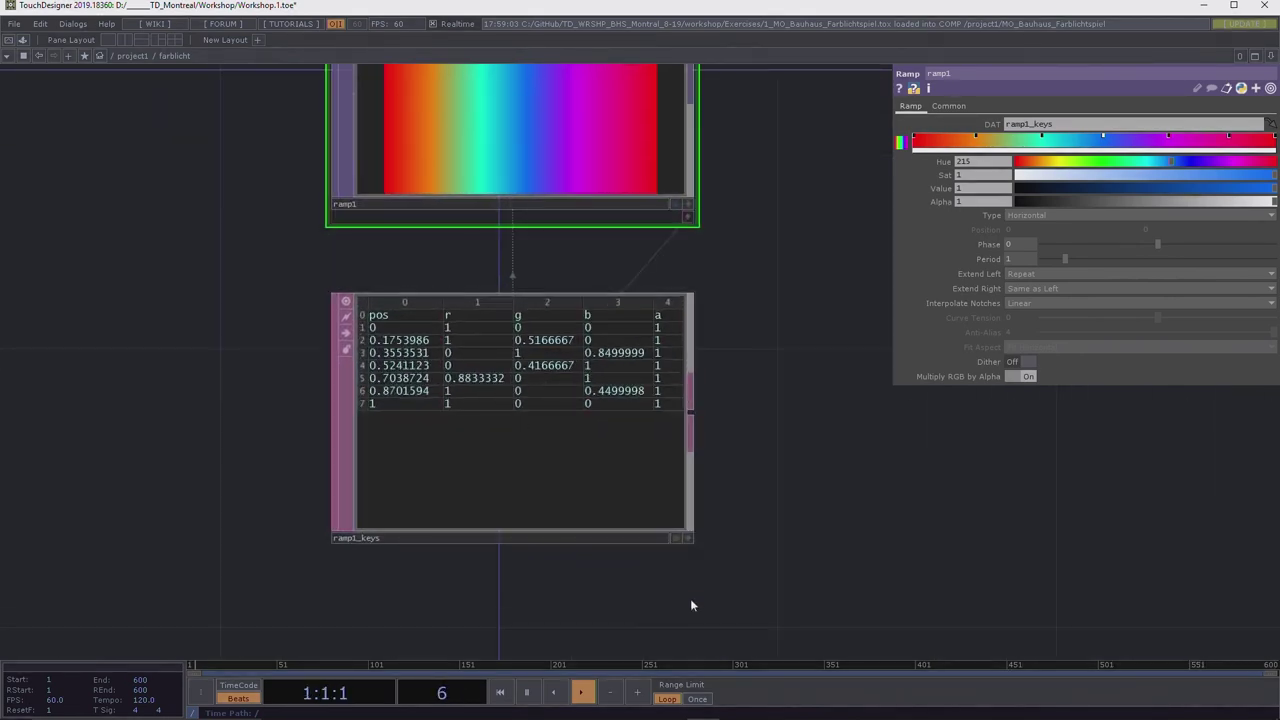
click(687, 538)
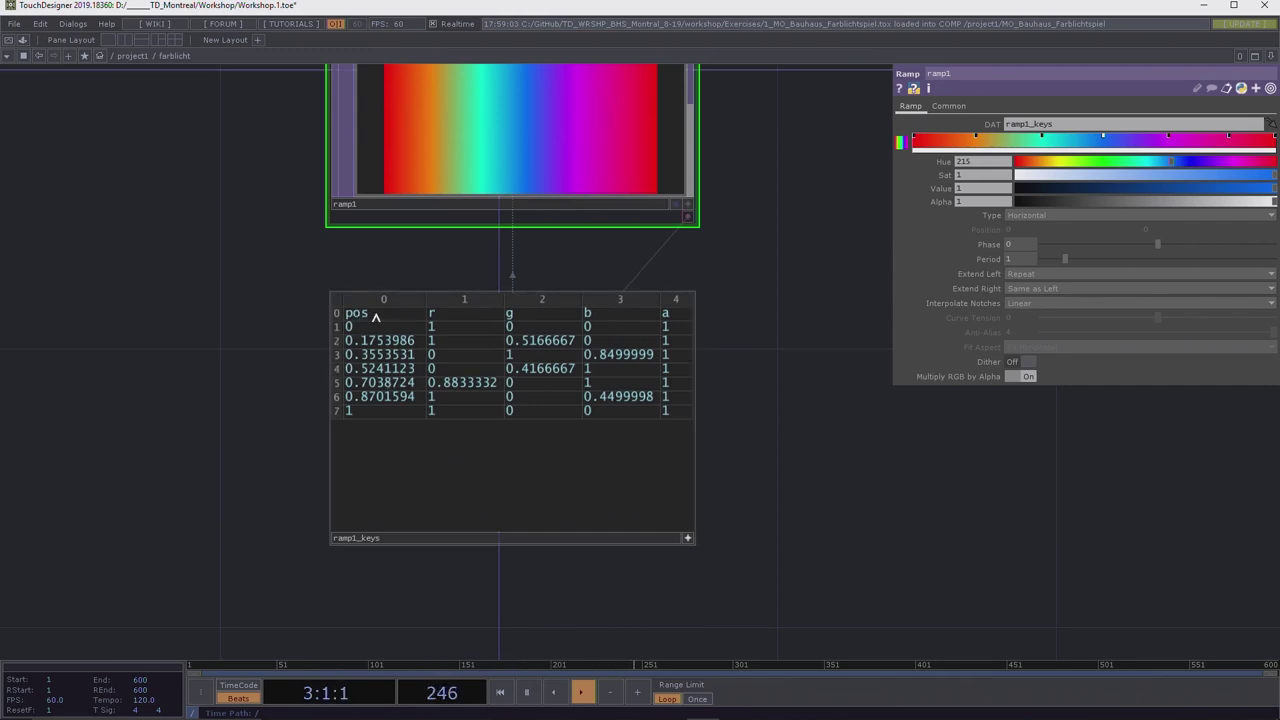
double_click(368, 372)
key(BackSpace)
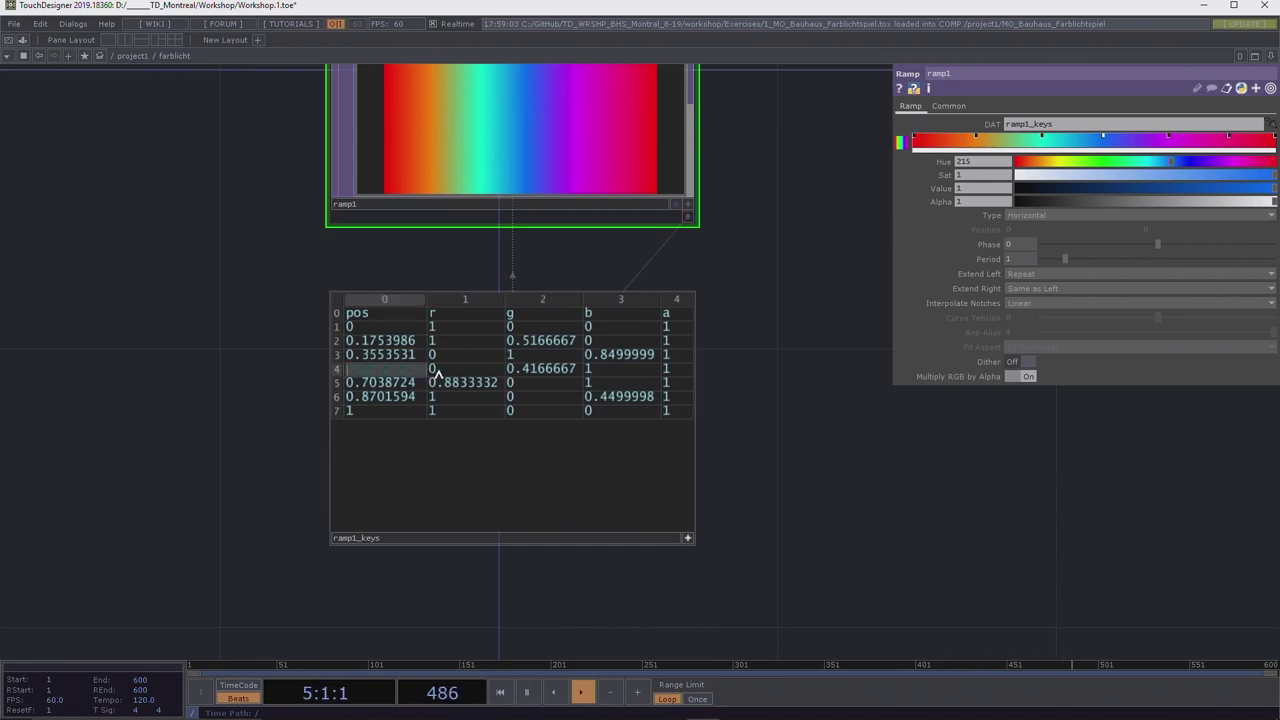
text(0.5)
key(Return)
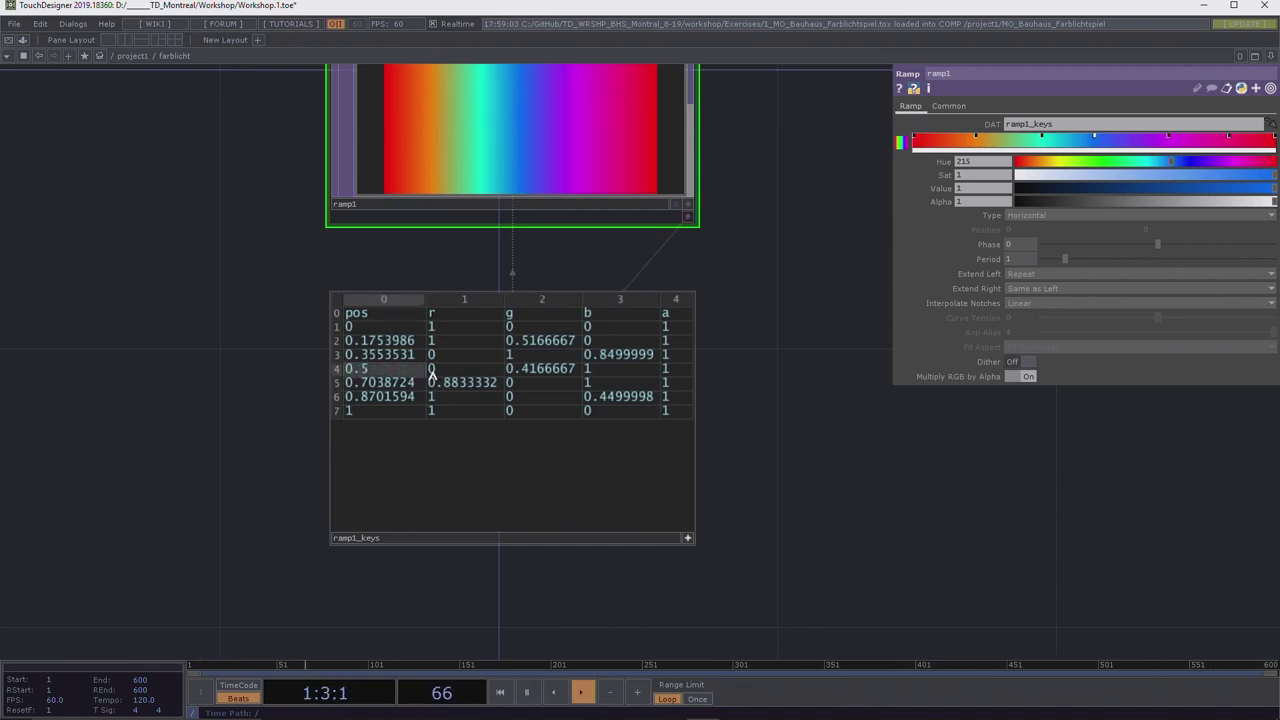
click(688, 537)
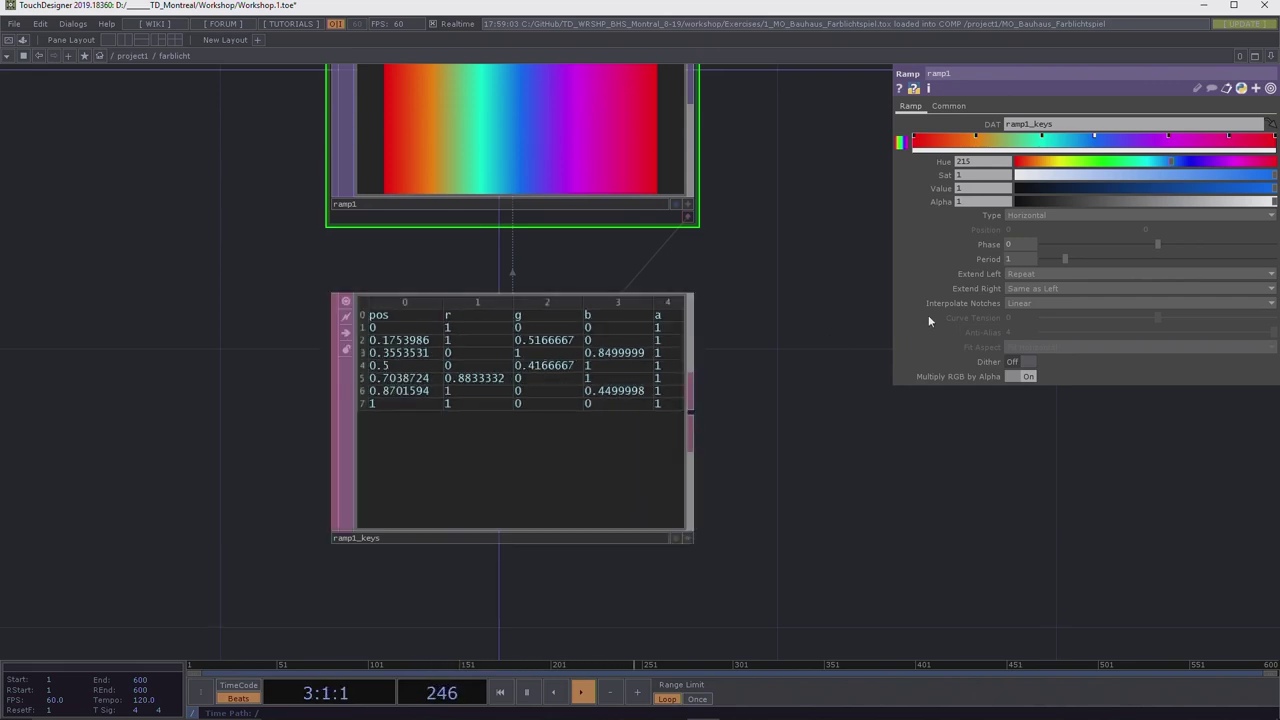
scroll(817, 360, down, 5)
drag(789, 480, 722, 539)
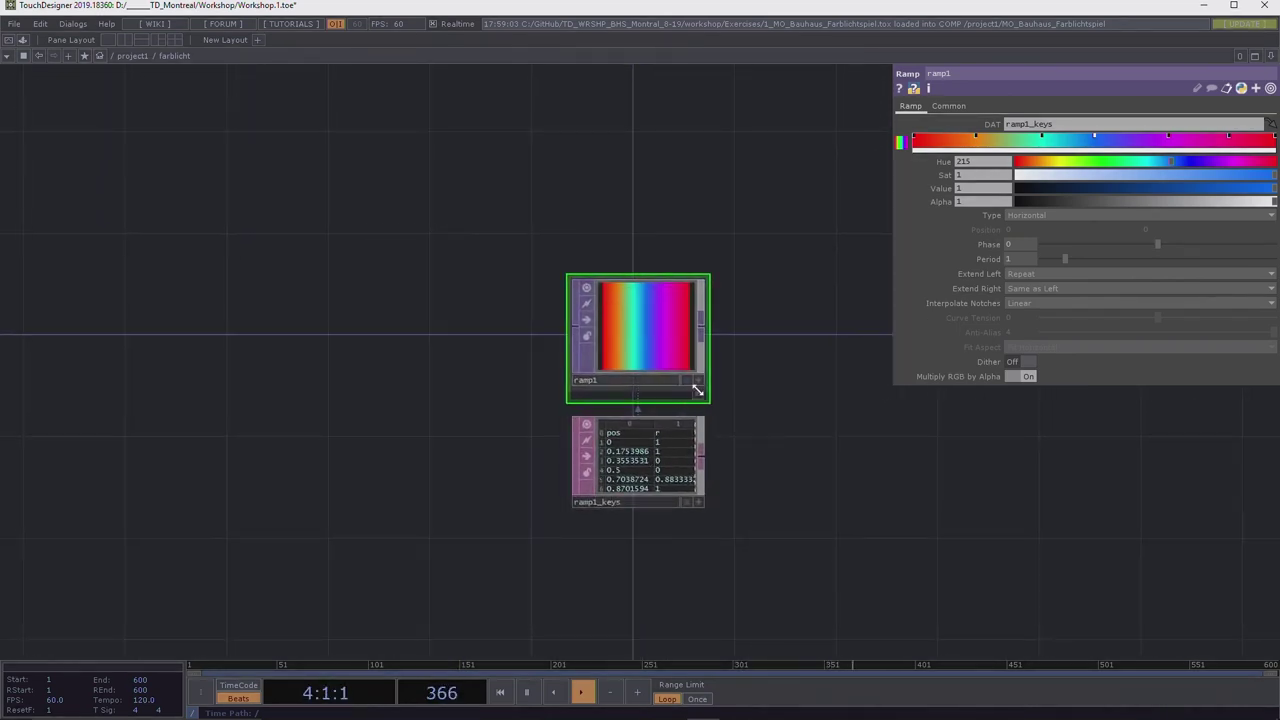
drag(788, 413, 732, 408)
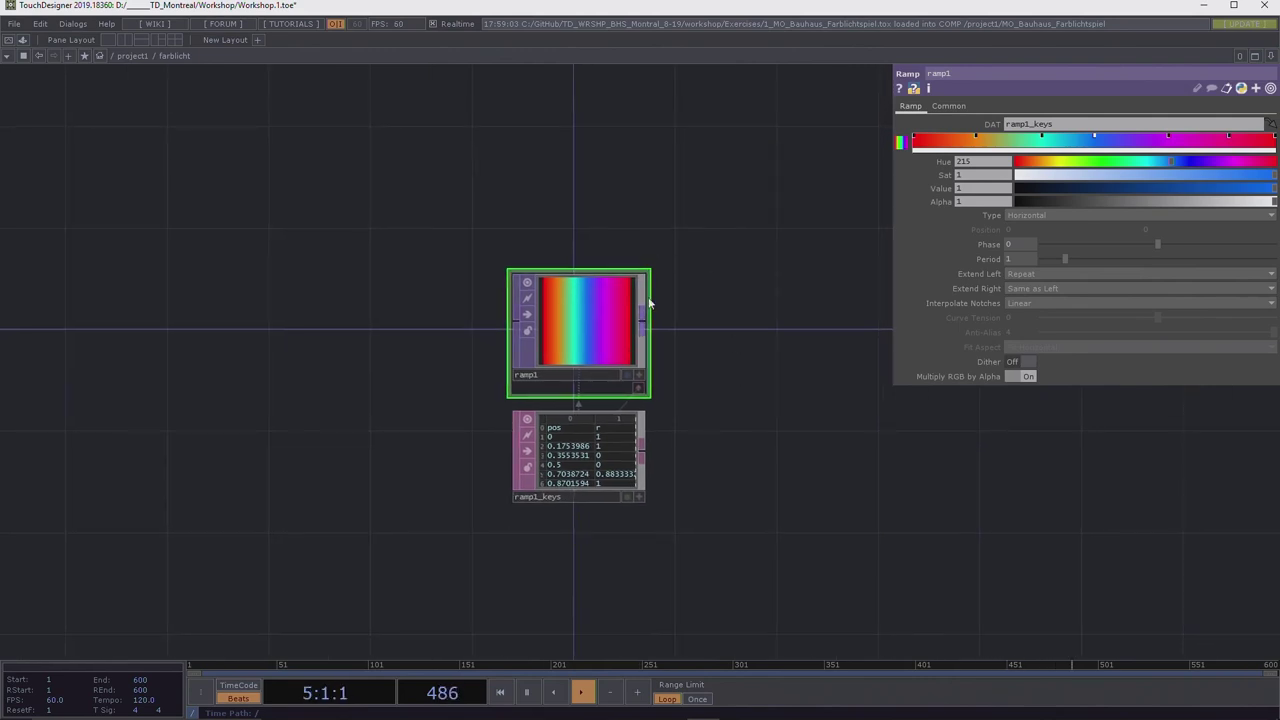
scroll(576, 330, up, 5)
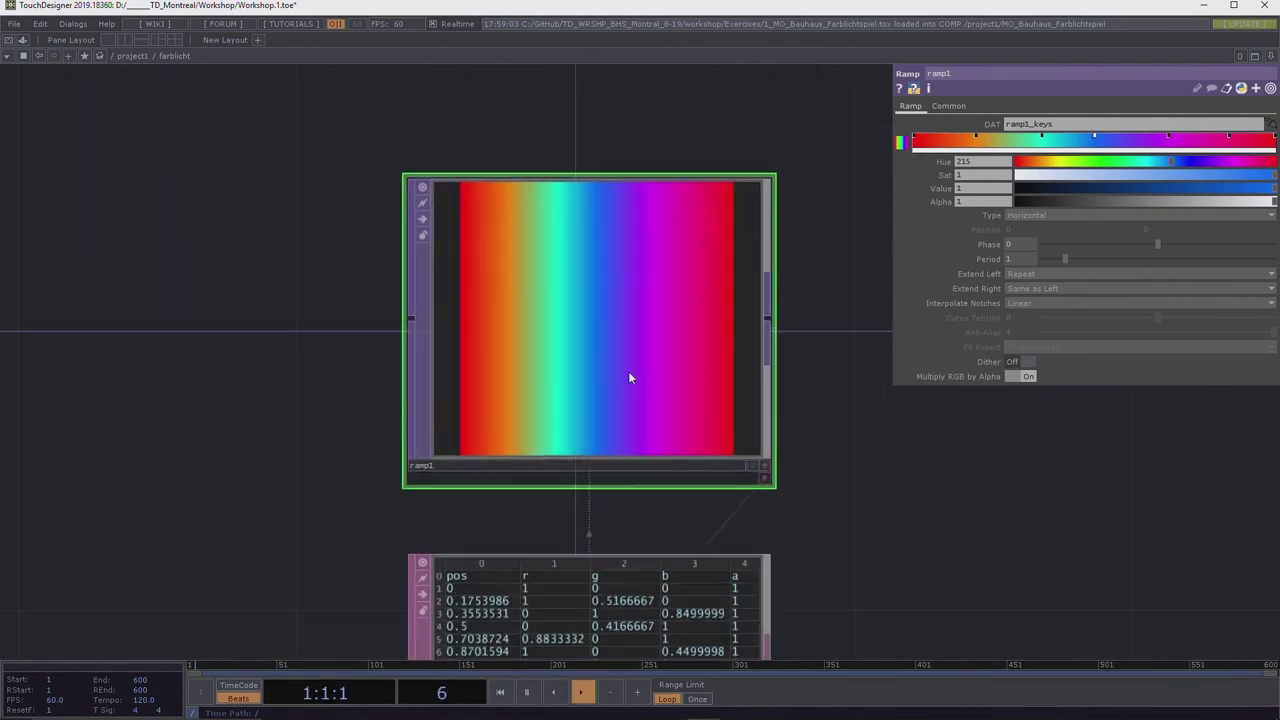
drag(869, 507, 739, 510)
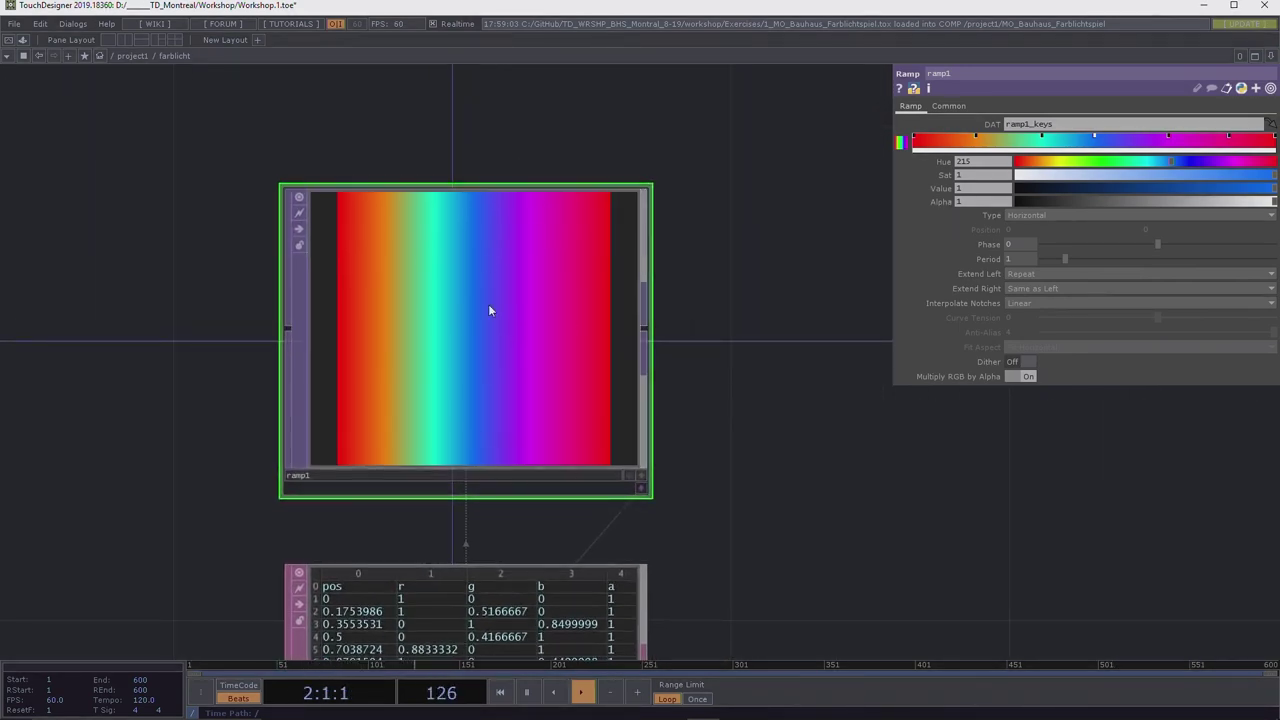
Try the Vertical and Radial ramp types, settle on Circular, and set Interpolate Notches to Step.
click(1018, 214)
click(1023, 228)
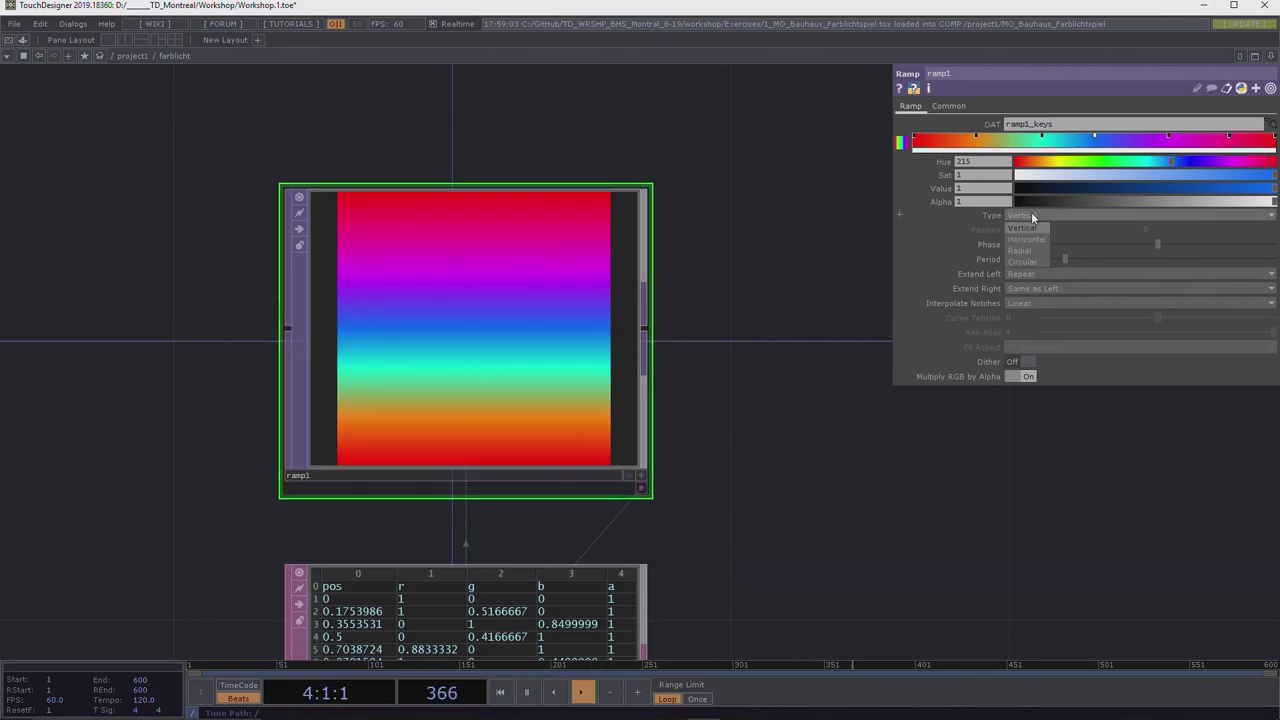
click(1028, 250)
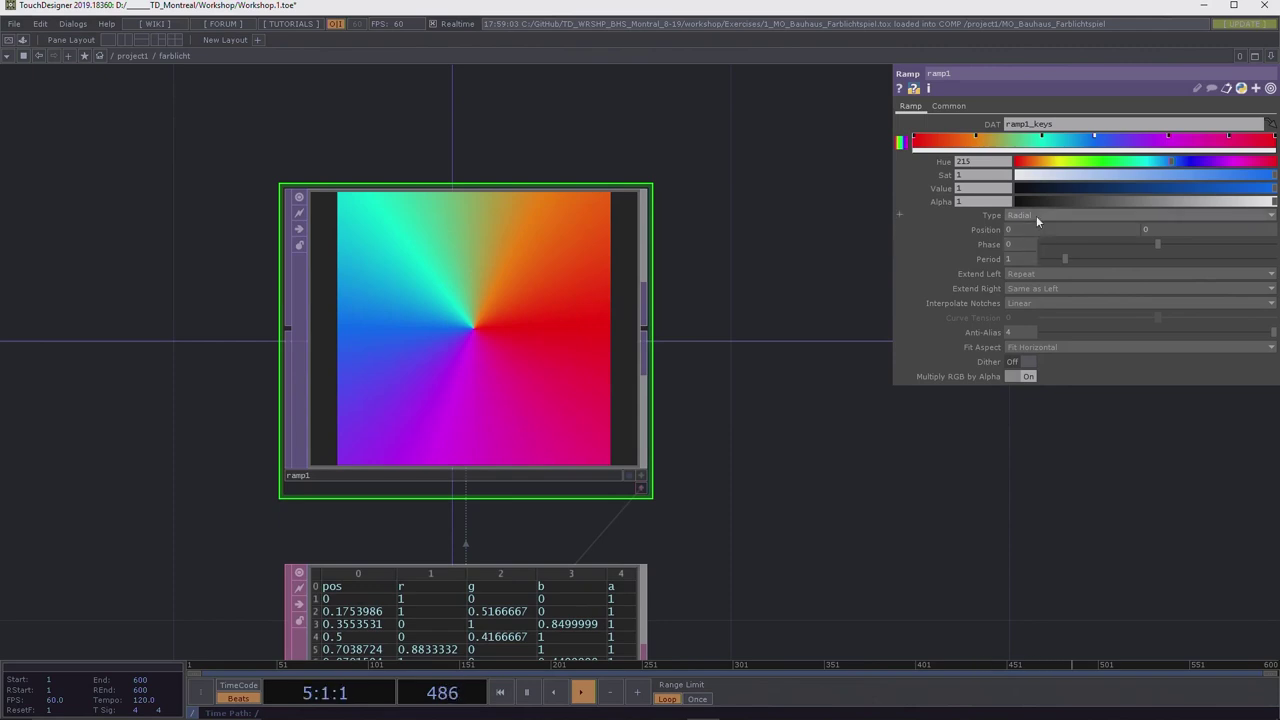
click(1036, 214)
click(1030, 260)
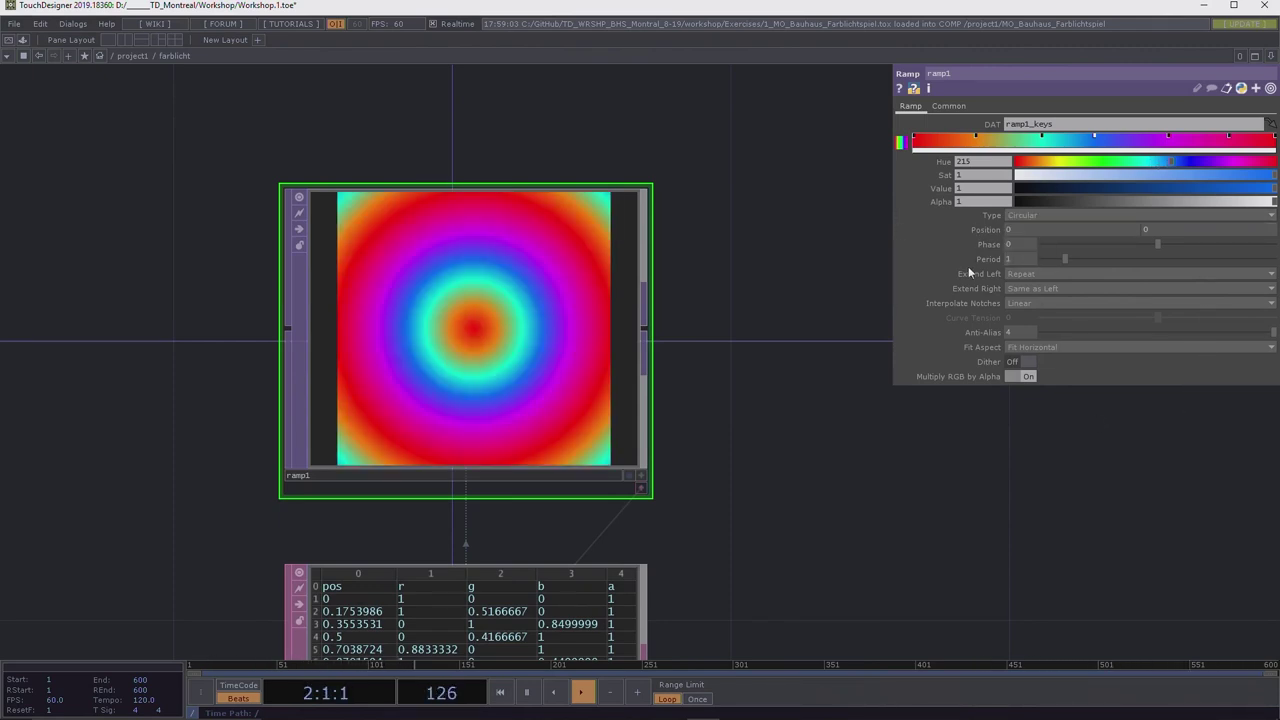
click(1024, 303)
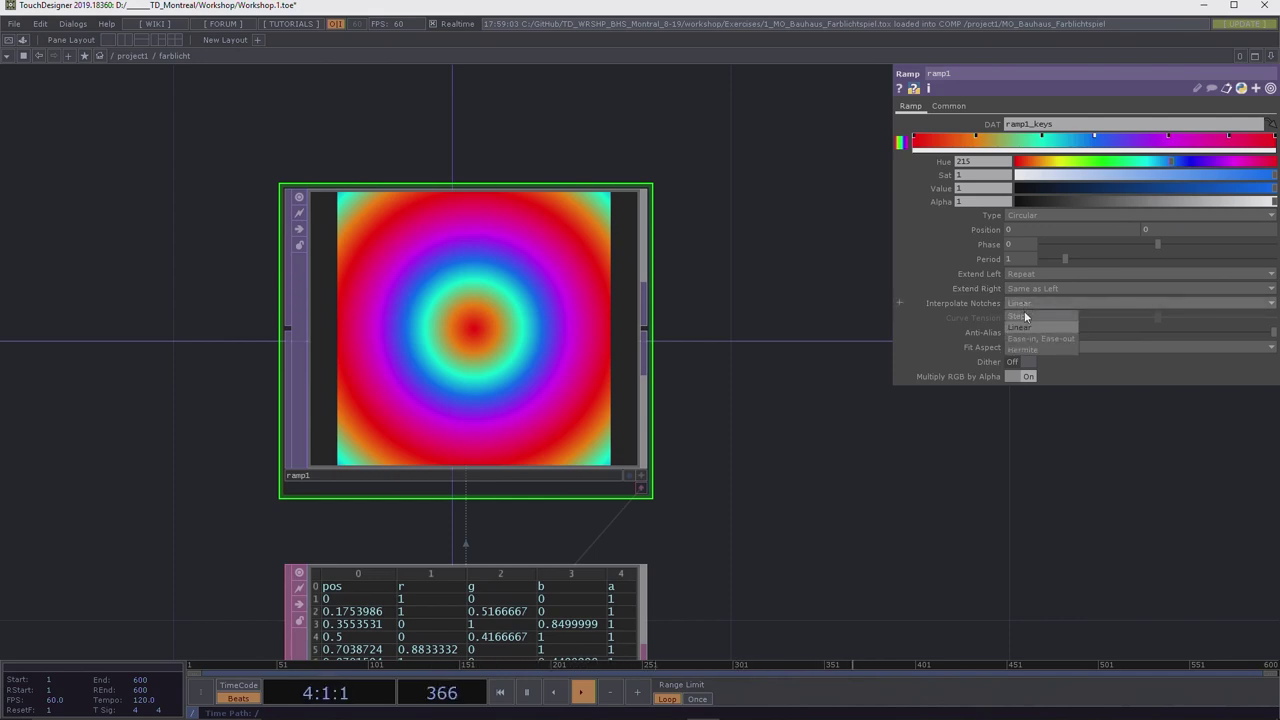
click(1022, 316)
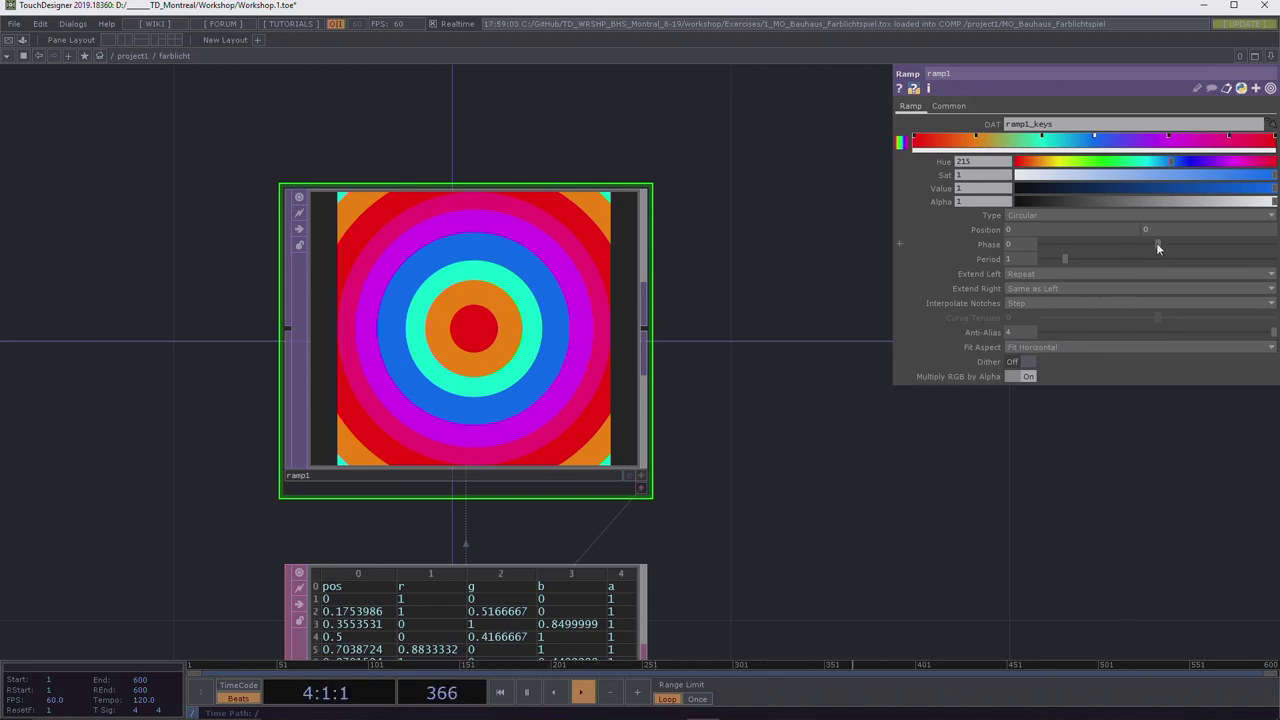
Experiment with the ramp's phase and period, ending with both set to 1.
drag(1157, 244, 1192, 247)
drag(1221, 251, 1272, 244)
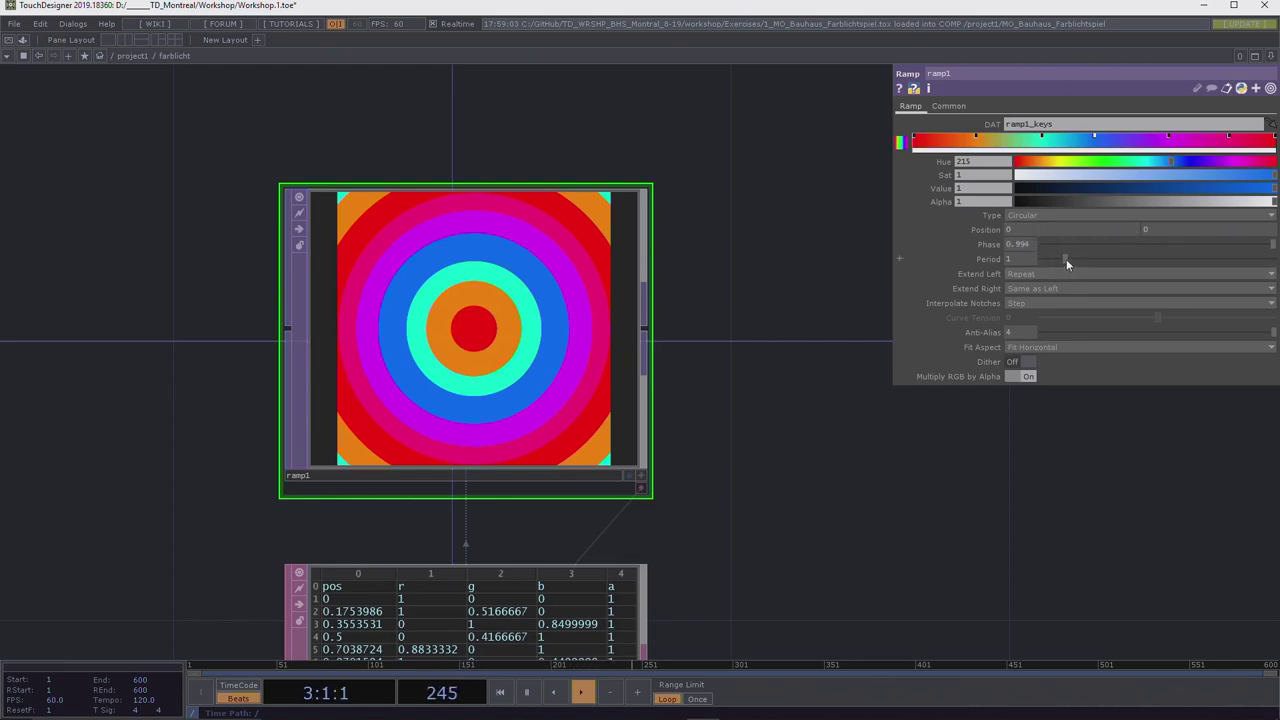
drag(1054, 258, 1021, 245)
click(1020, 244)
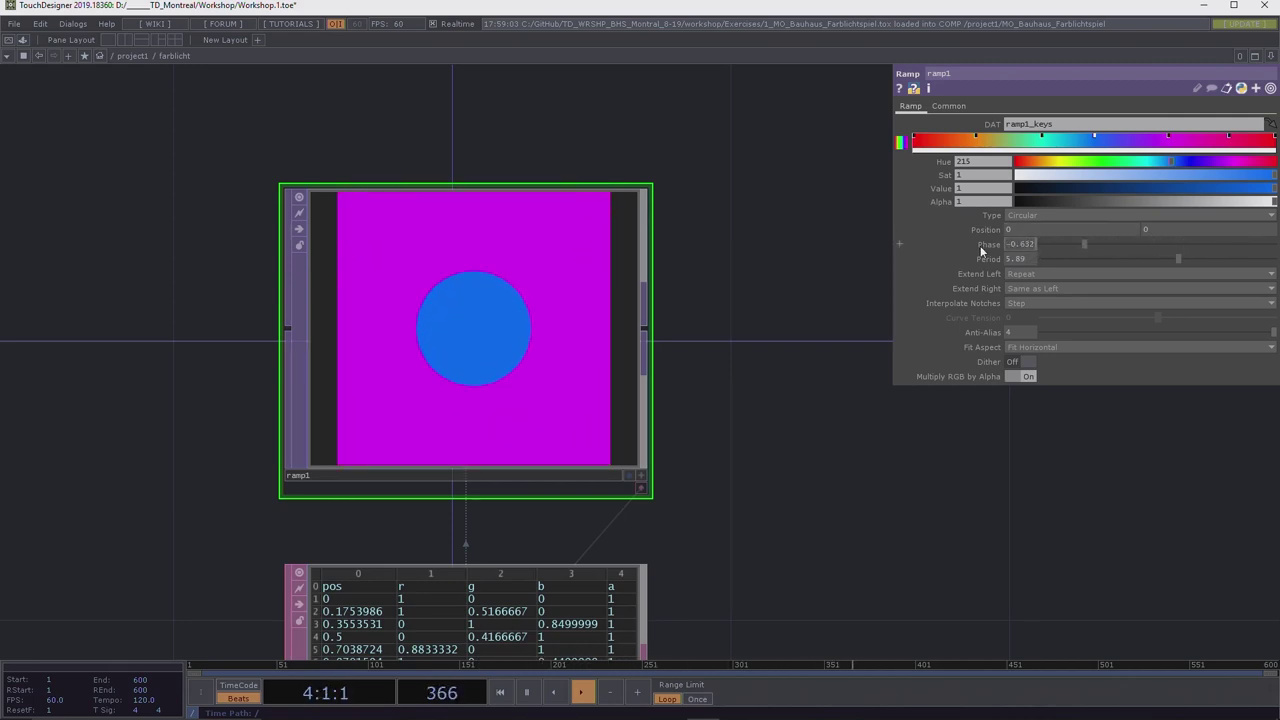
text(1)
click(1015, 259)
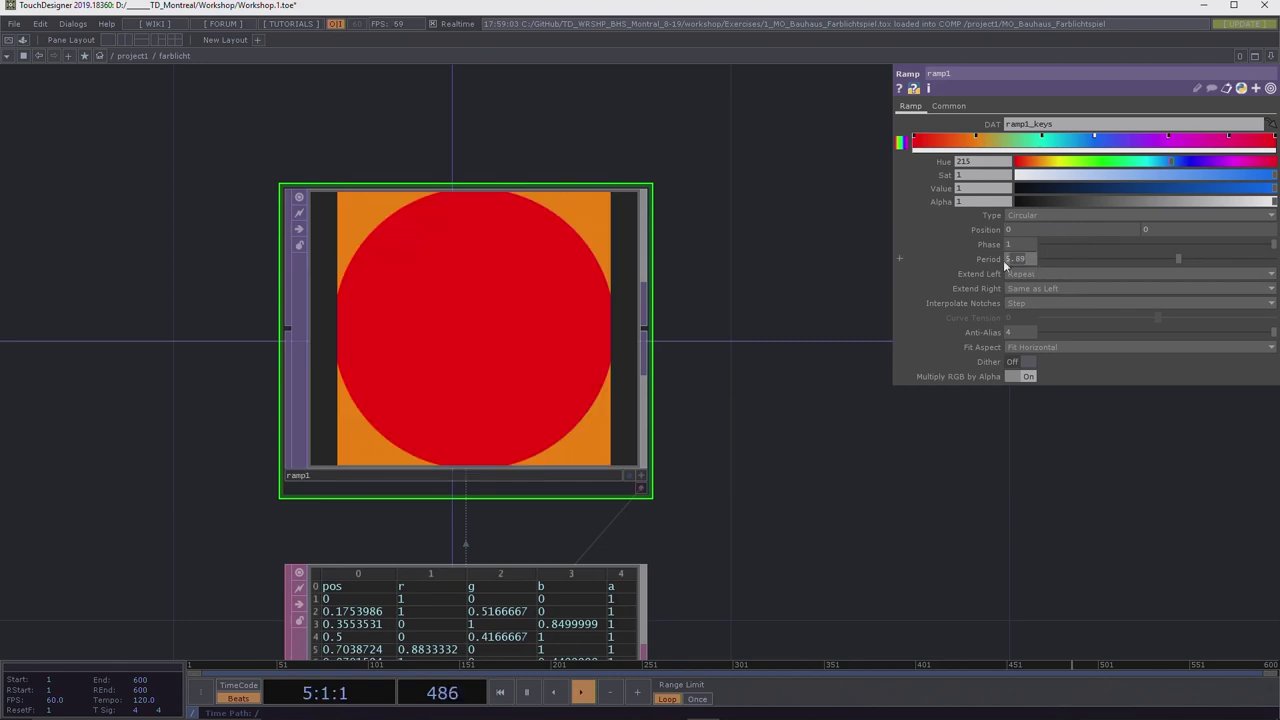
text(1)
key(Return)
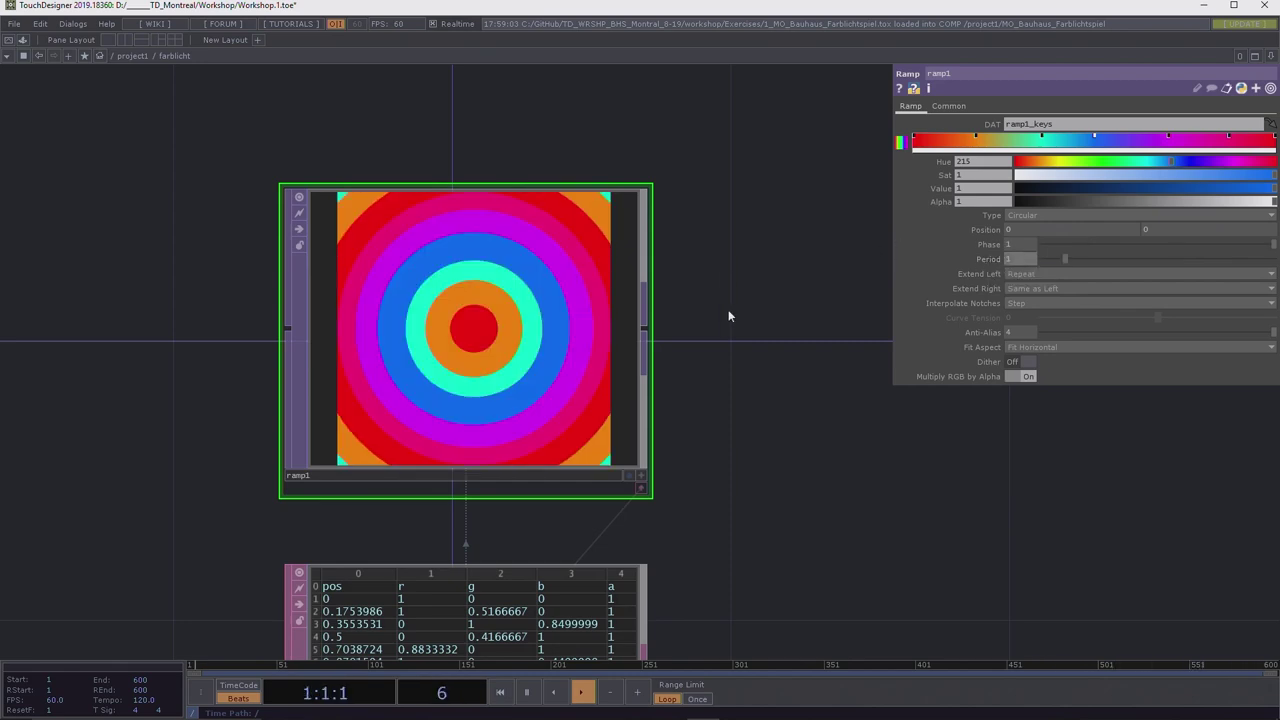
Examine how the two ramps are driven and combined in the MO_Bauhaus_Farblichtspiel reference network.
click(99, 56)
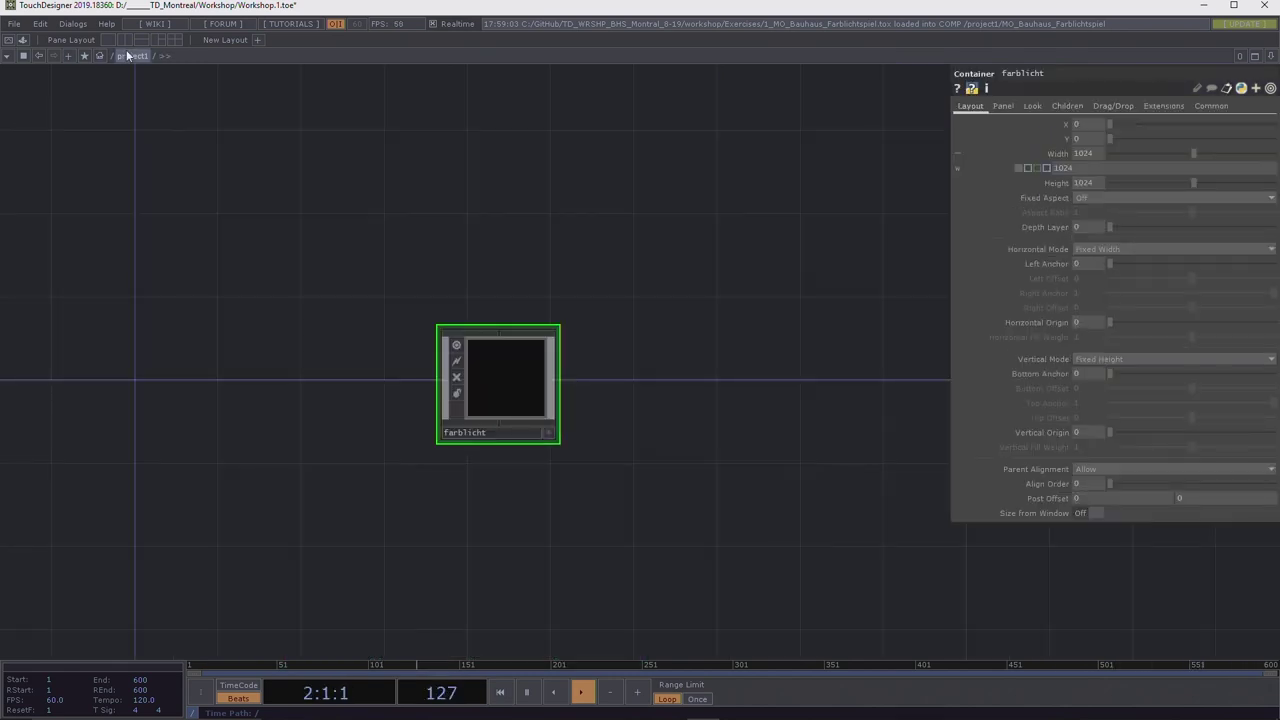
scroll(163, 271, down, 5)
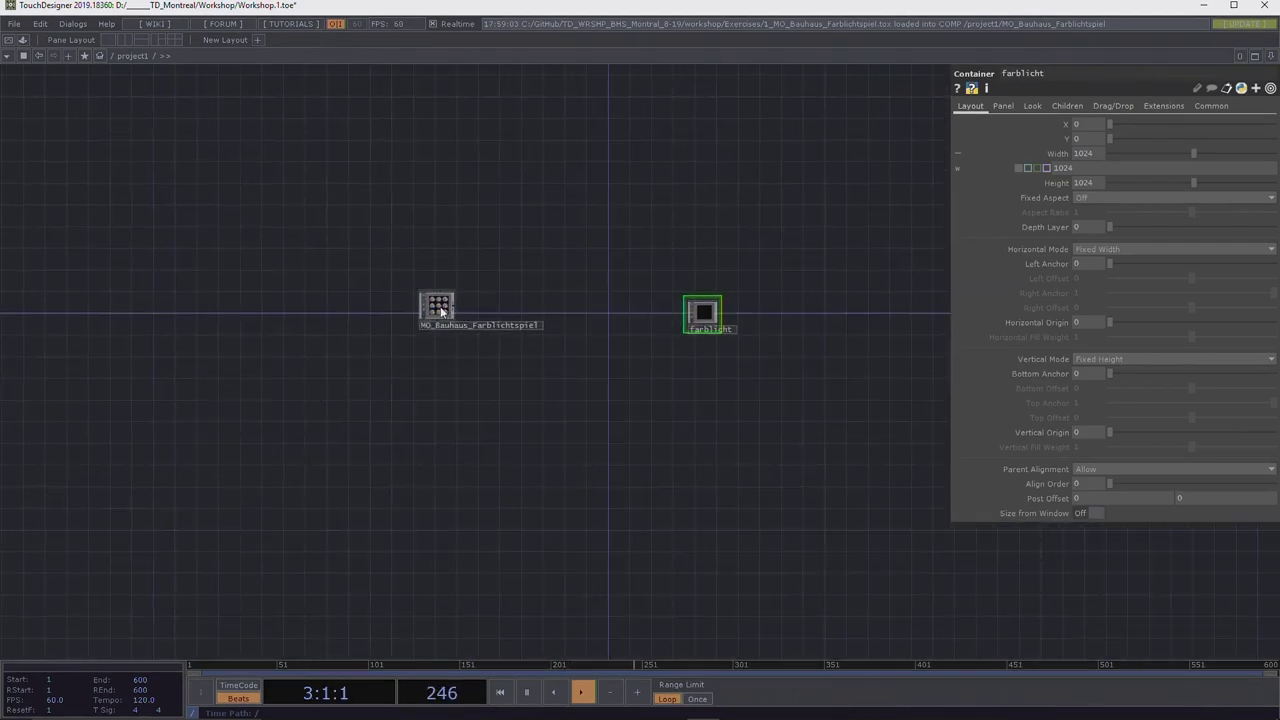
double_click(441, 312)
scroll(357, 503, up, 5)
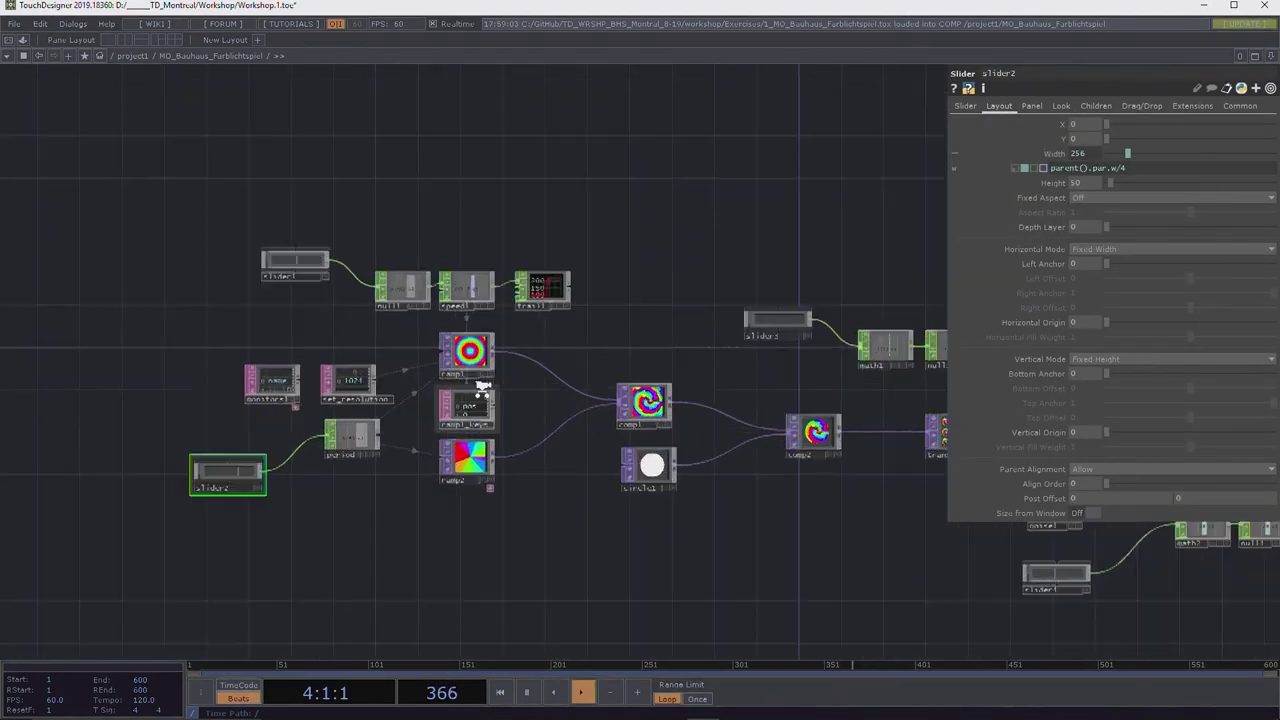
scroll(482, 386, up, 4)
scroll(482, 386, down, 2)
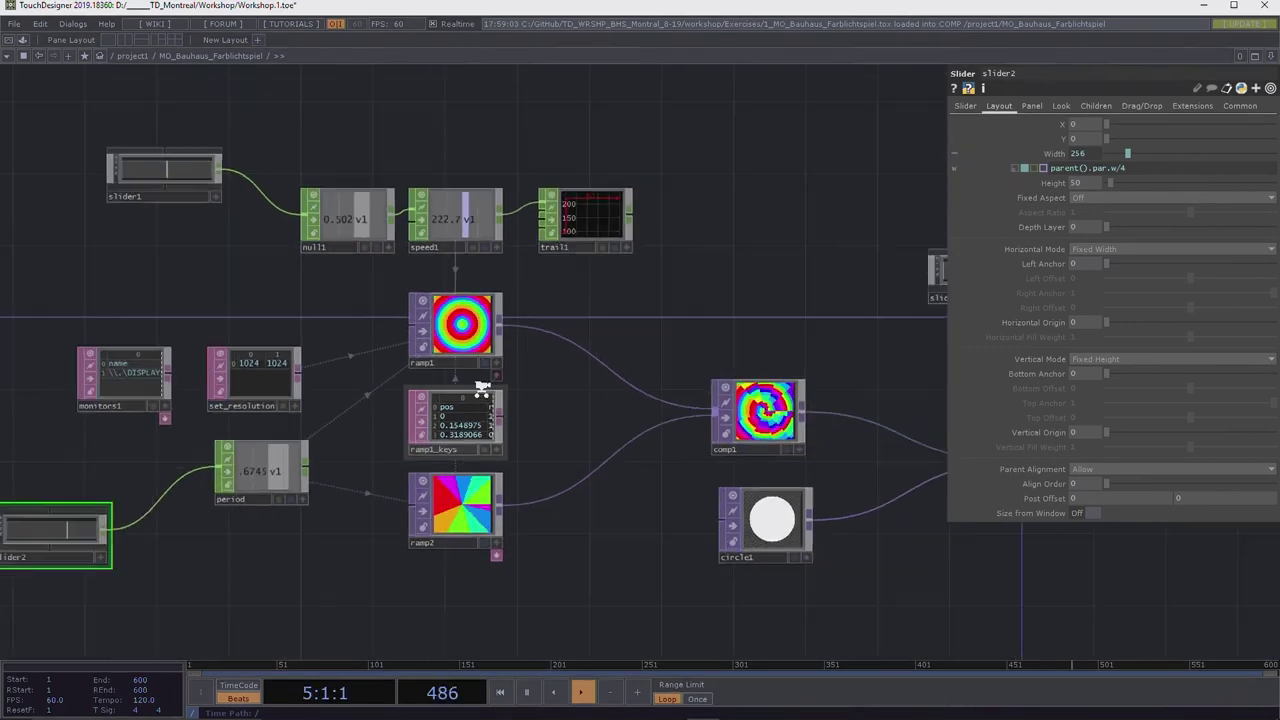
scroll(482, 386, down, 1)
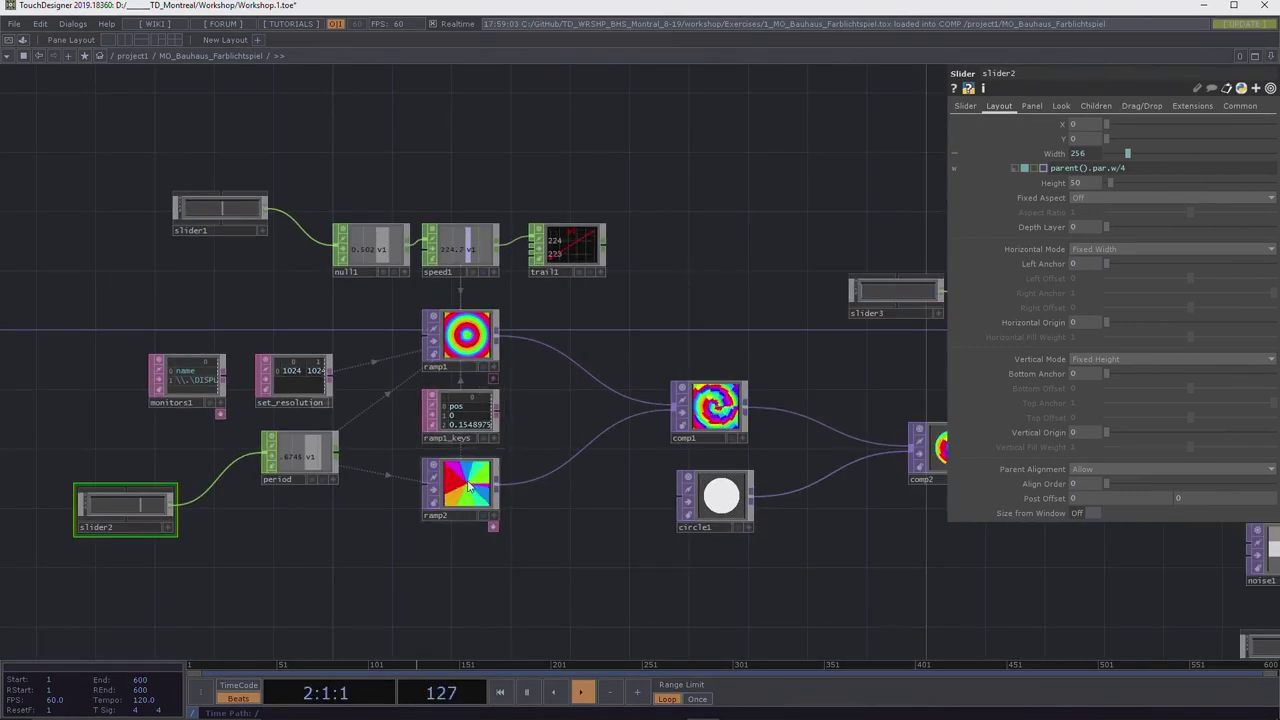
Back inside the farblicht container, hide the ramp's docked keys table and shift ramp1 slightly onto the network's origin.
click(133, 55)
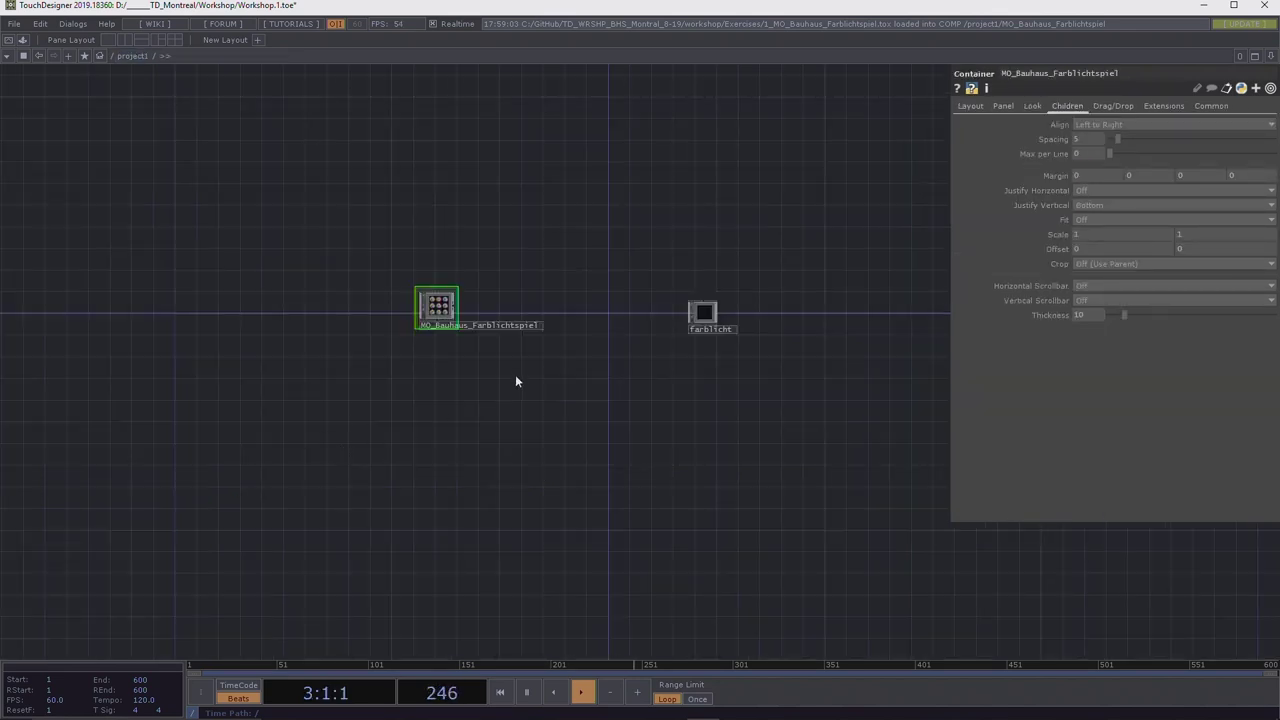
click(740, 363)
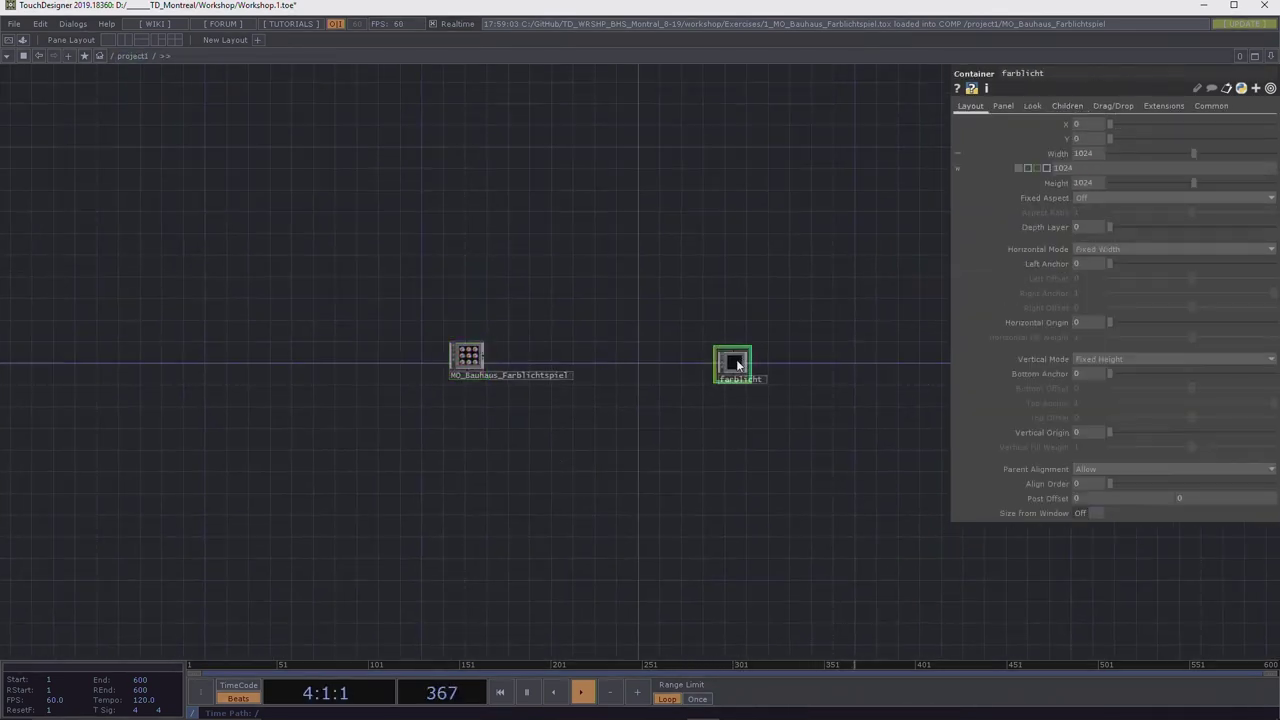
key(i)
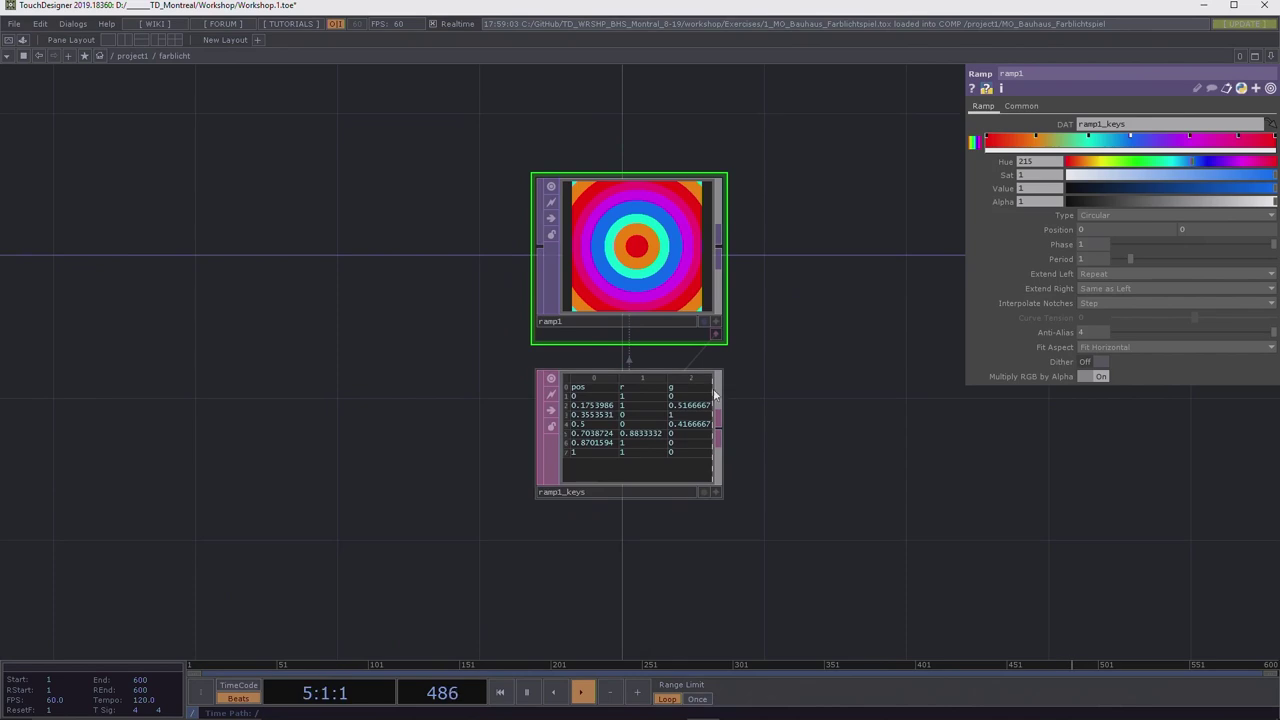
click(715, 333)
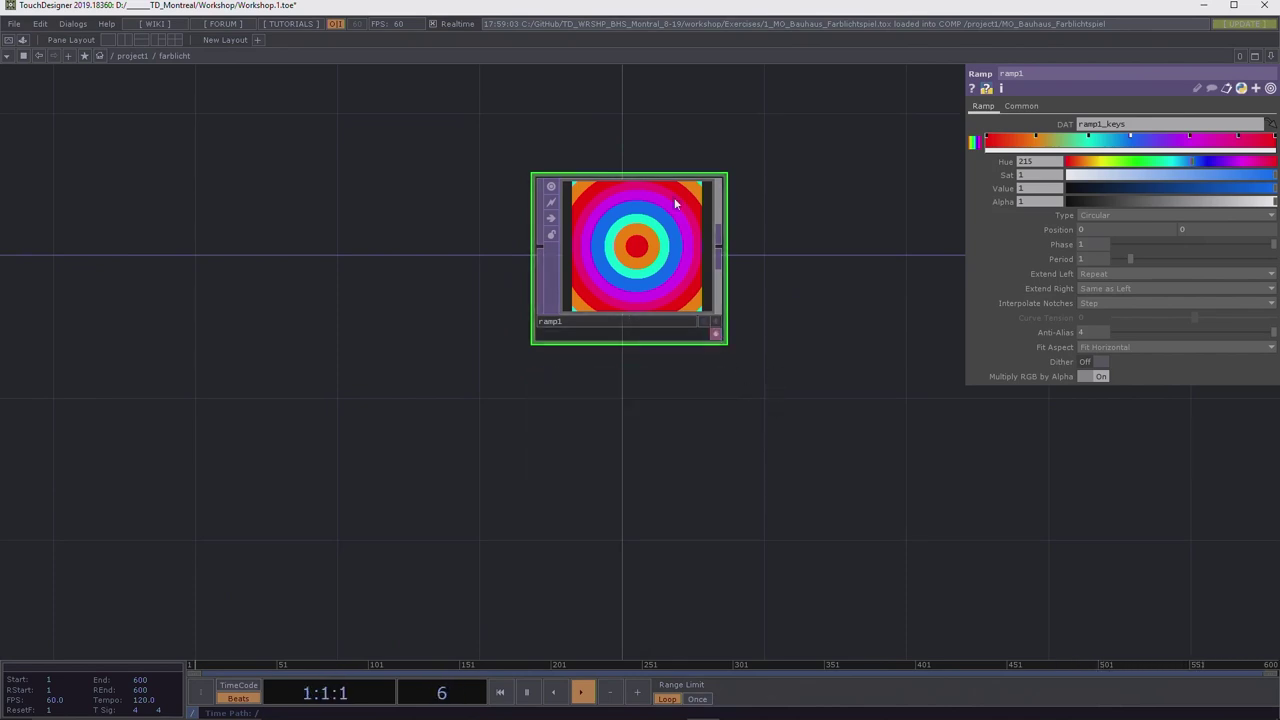
drag(642, 268, 628, 254)
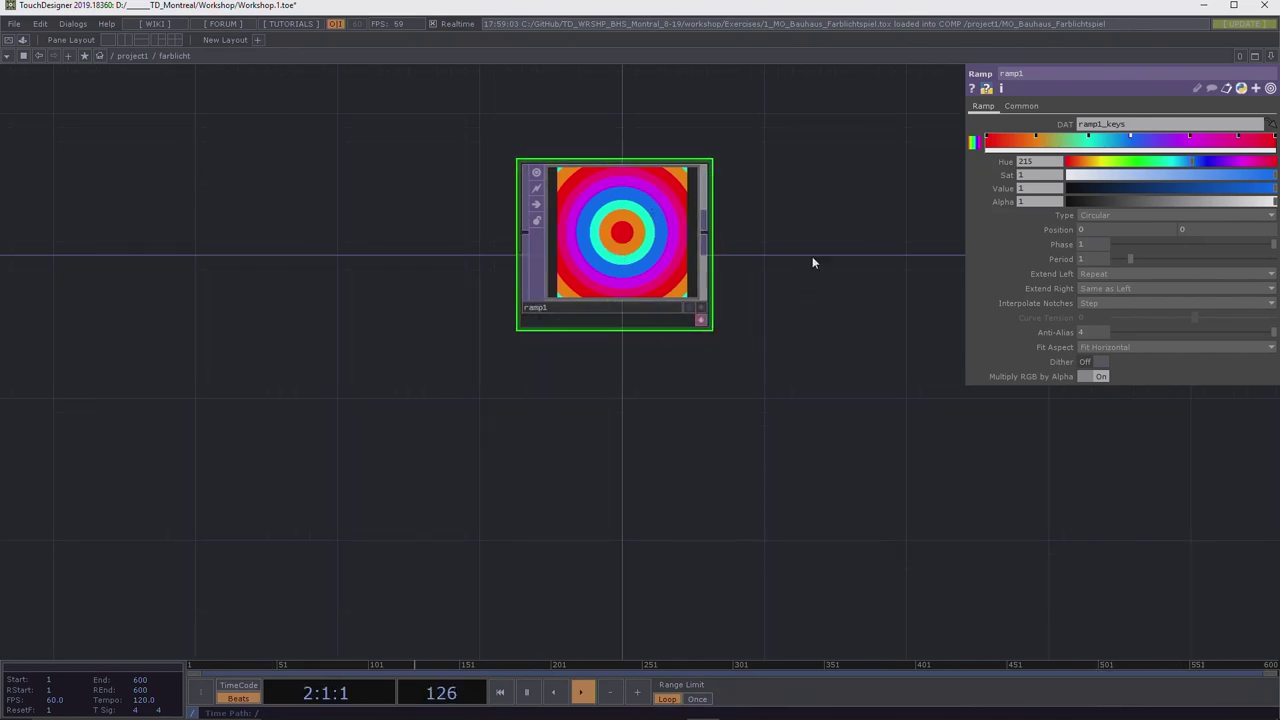
Add a Slider COMP in the free network space before ramp1.
scroll(812, 262, down, 3)
drag(826, 209, 768, 427)
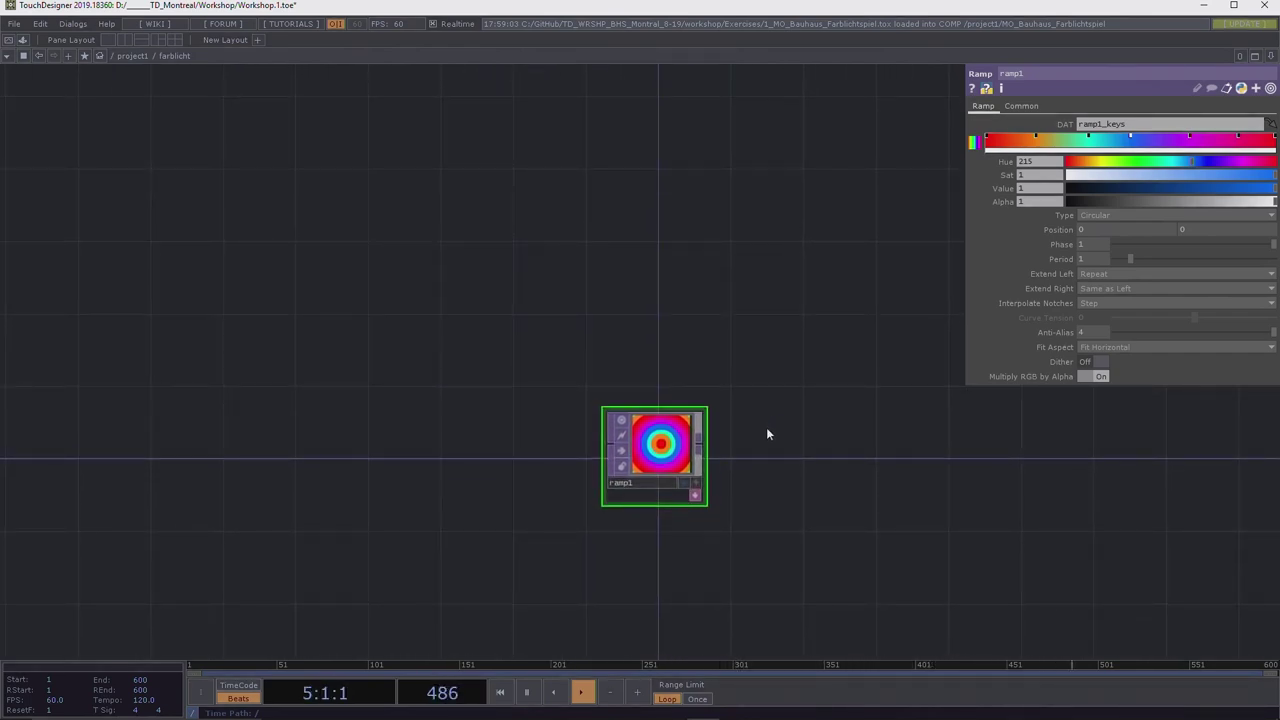
drag(774, 446, 905, 467)
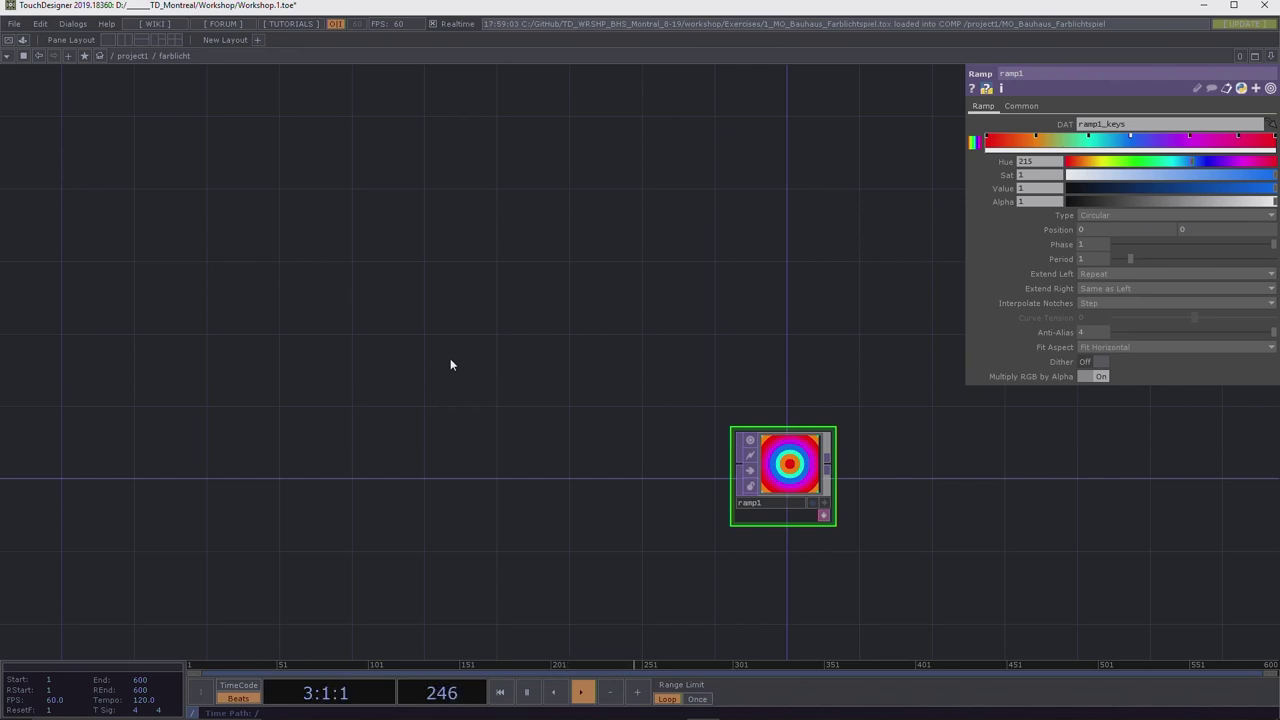
key(Tab)
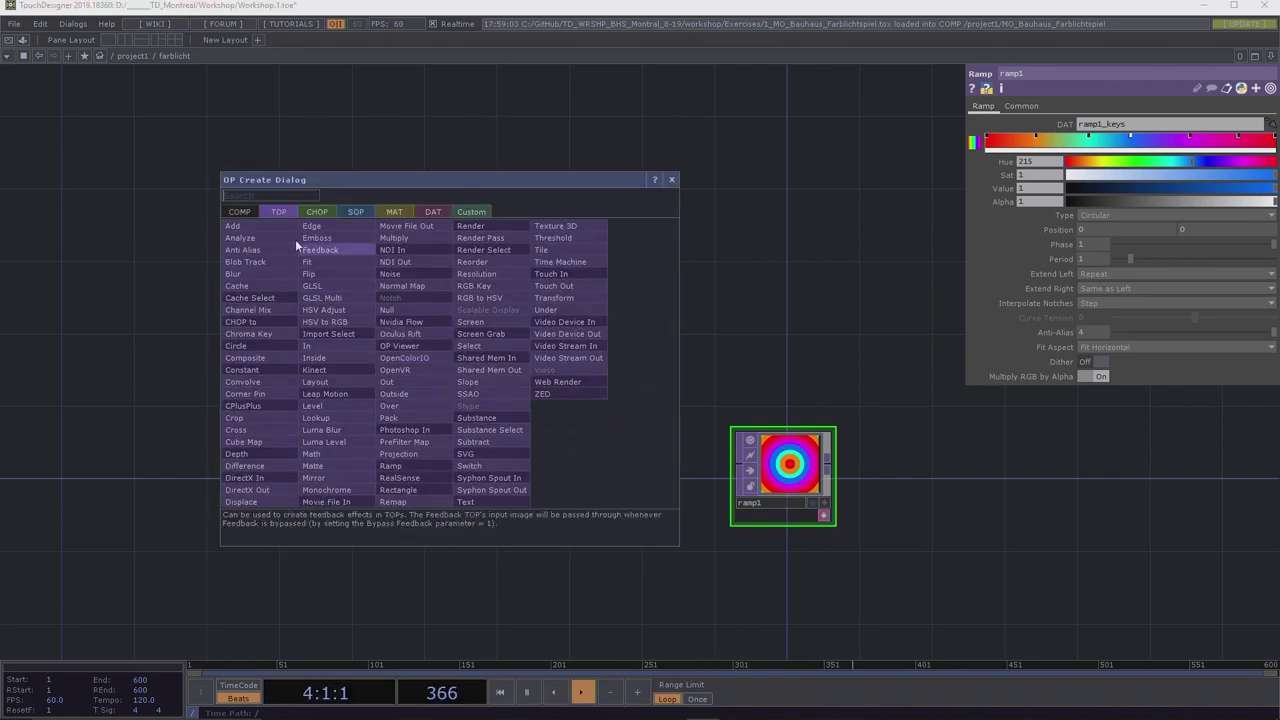
click(237, 212)
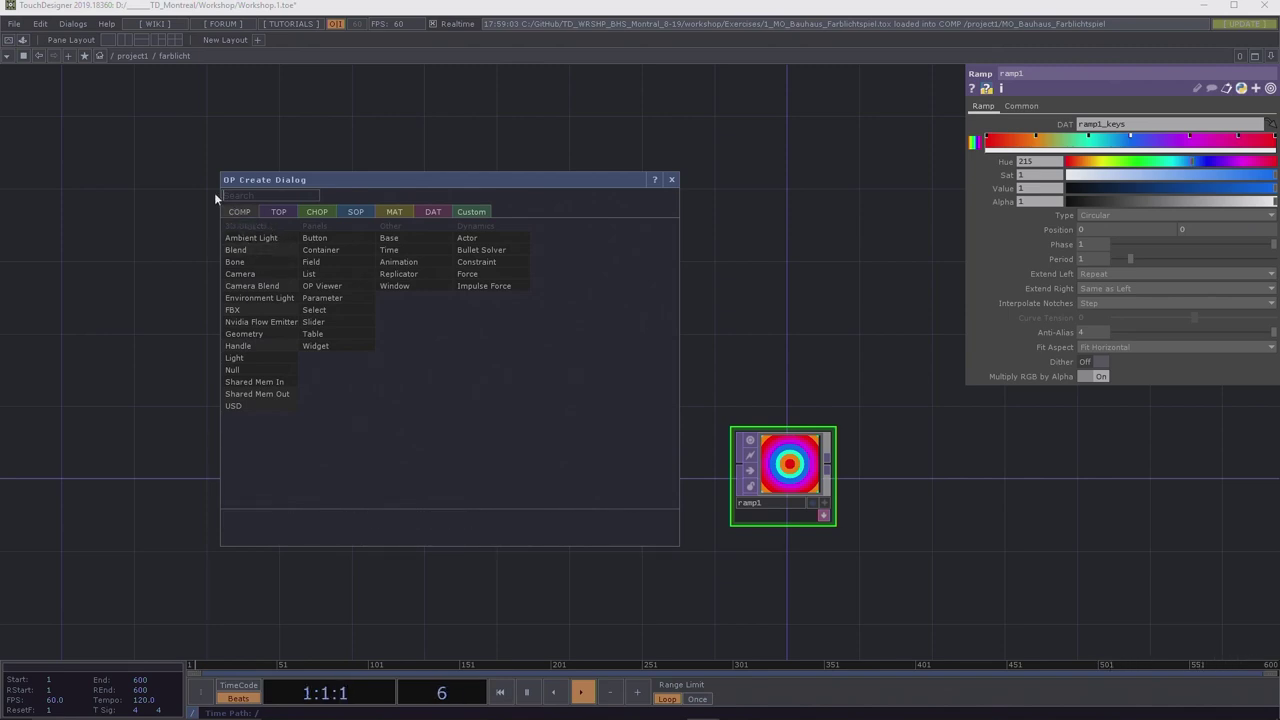
click(324, 326)
click(345, 351)
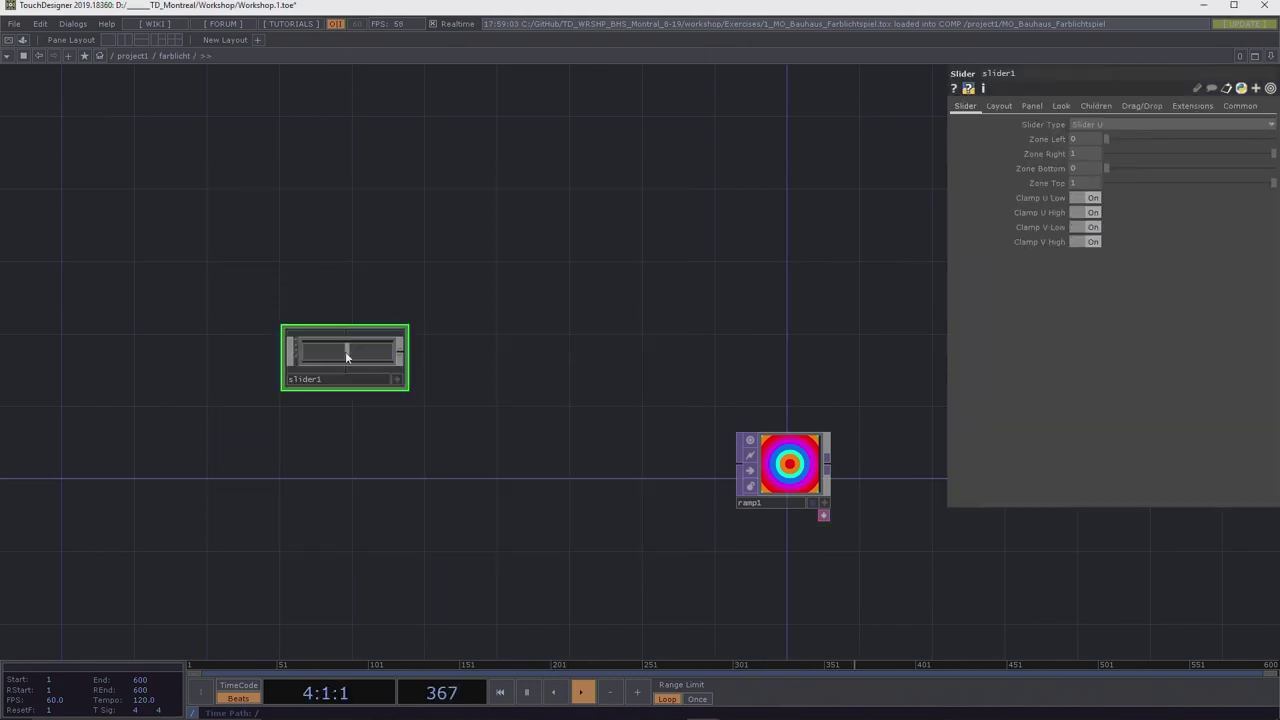
Activate slider1's viewer and test its handle, leaving it slightly below the midpoint.
click(394, 380)
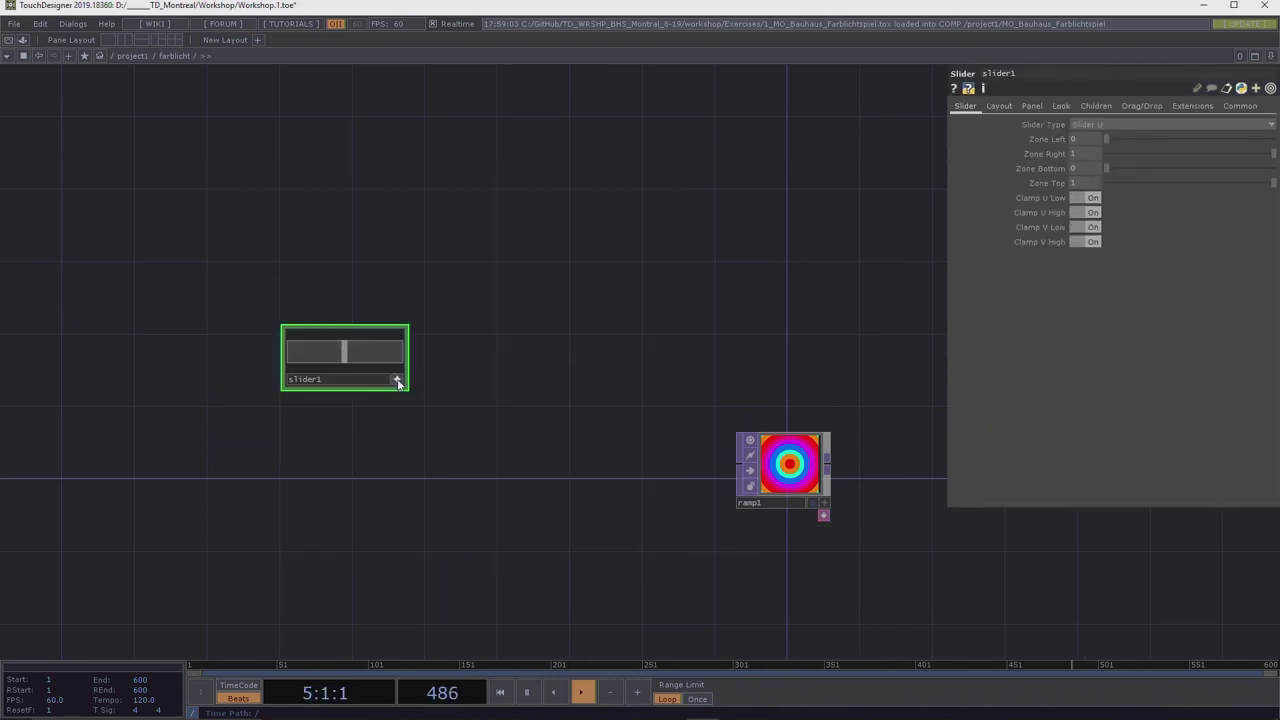
click(396, 379)
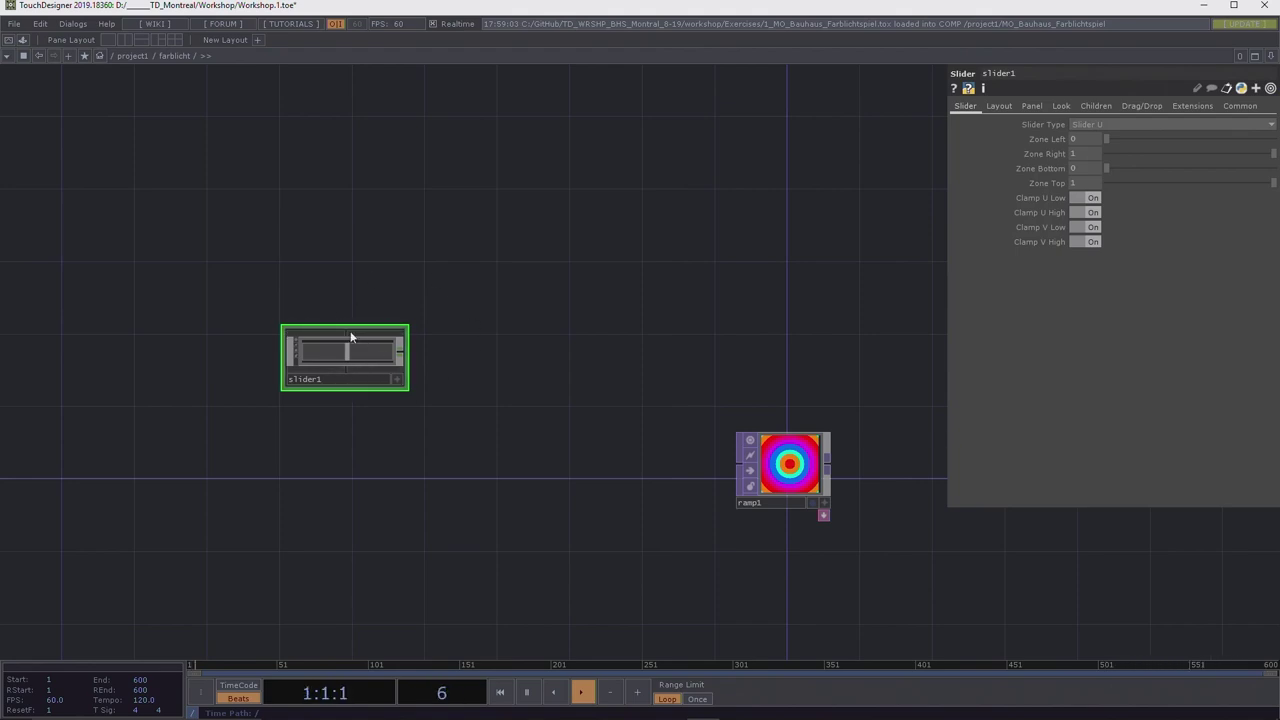
click(395, 382)
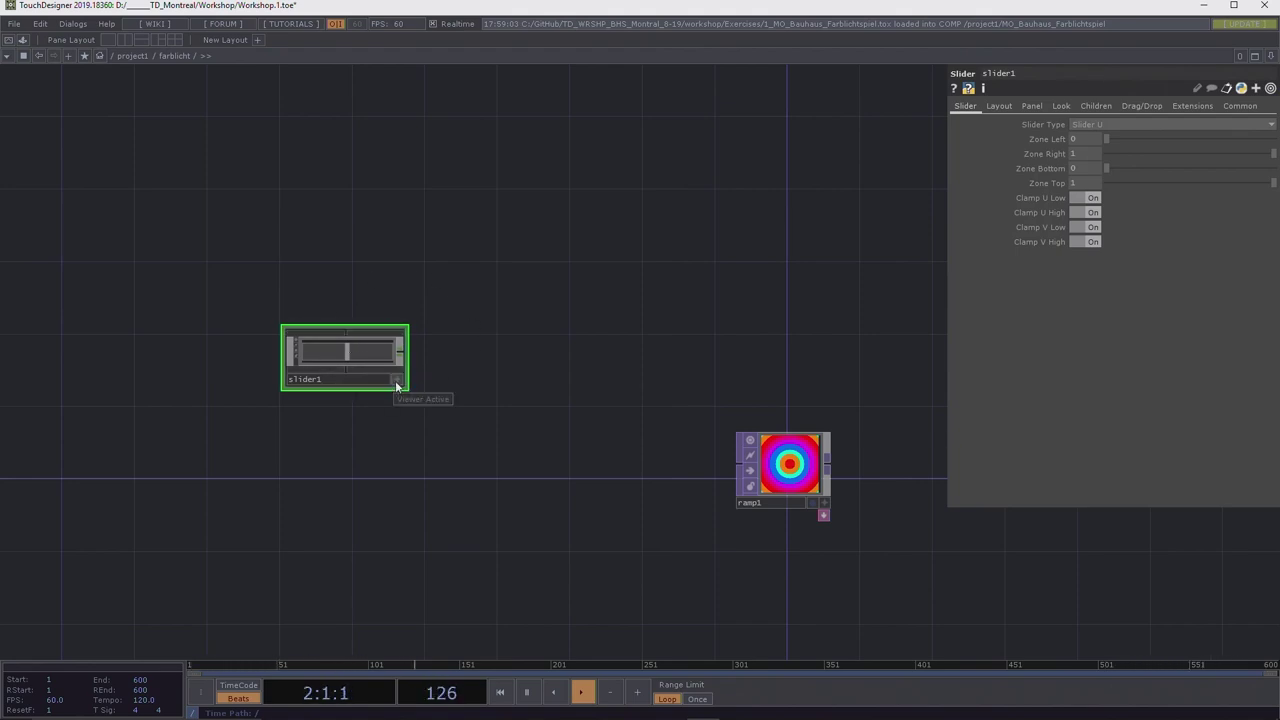
click(396, 382)
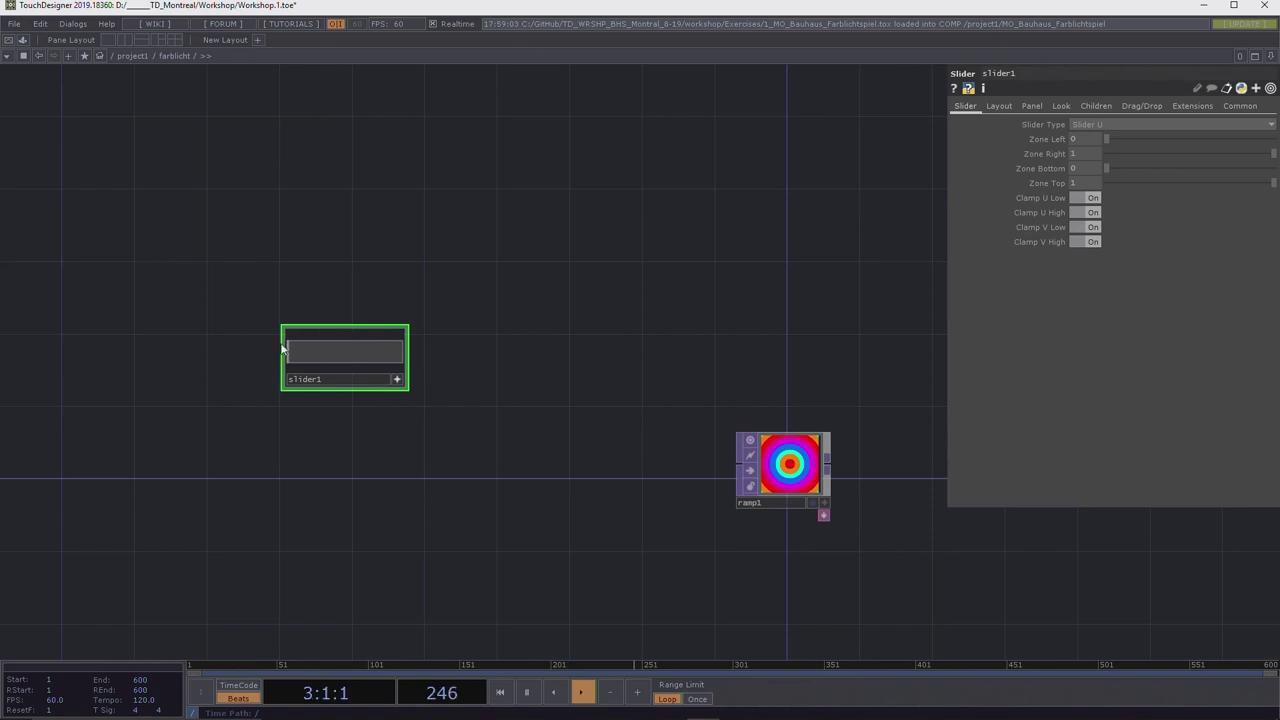
drag(308, 350, 332, 352)
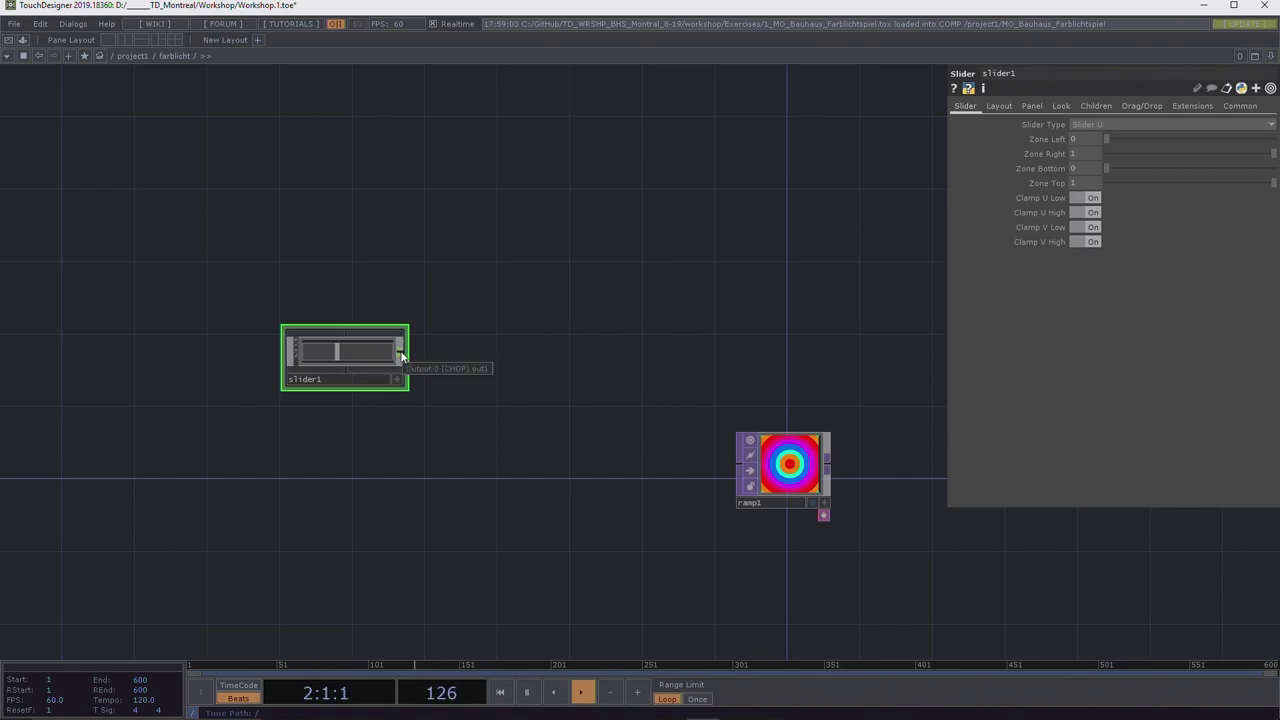
click(400, 356)
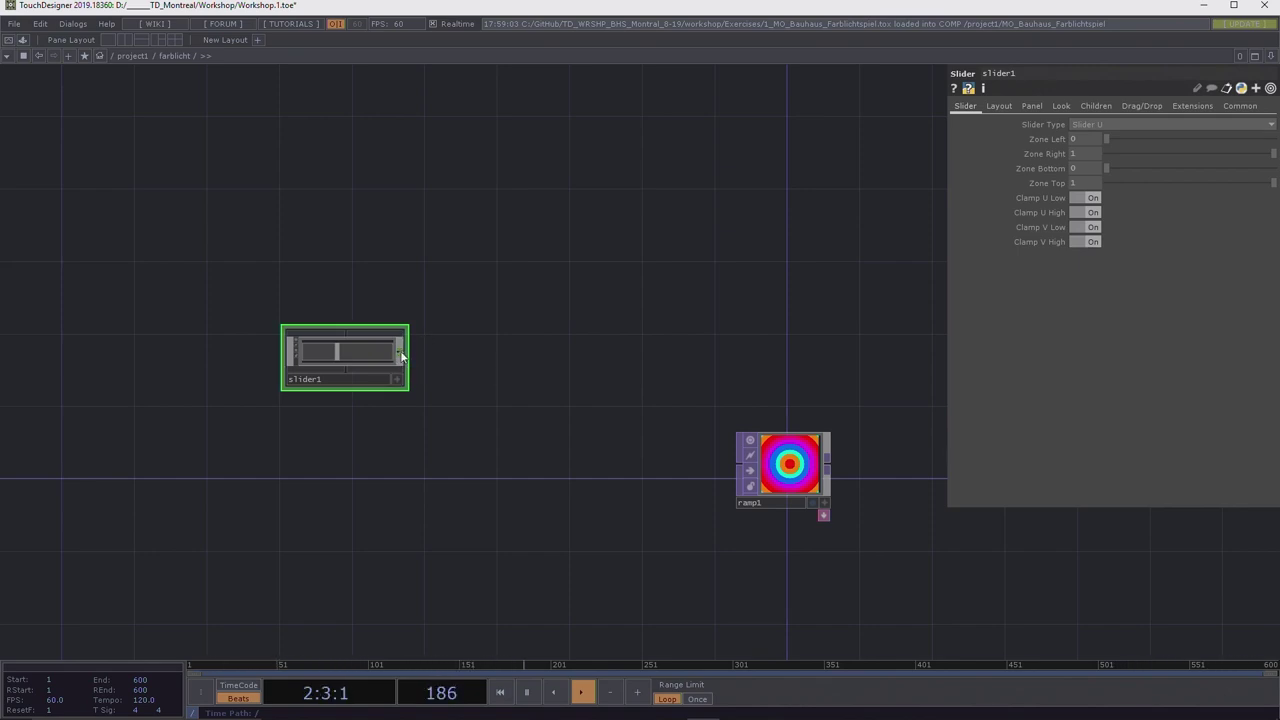
click(513, 326)
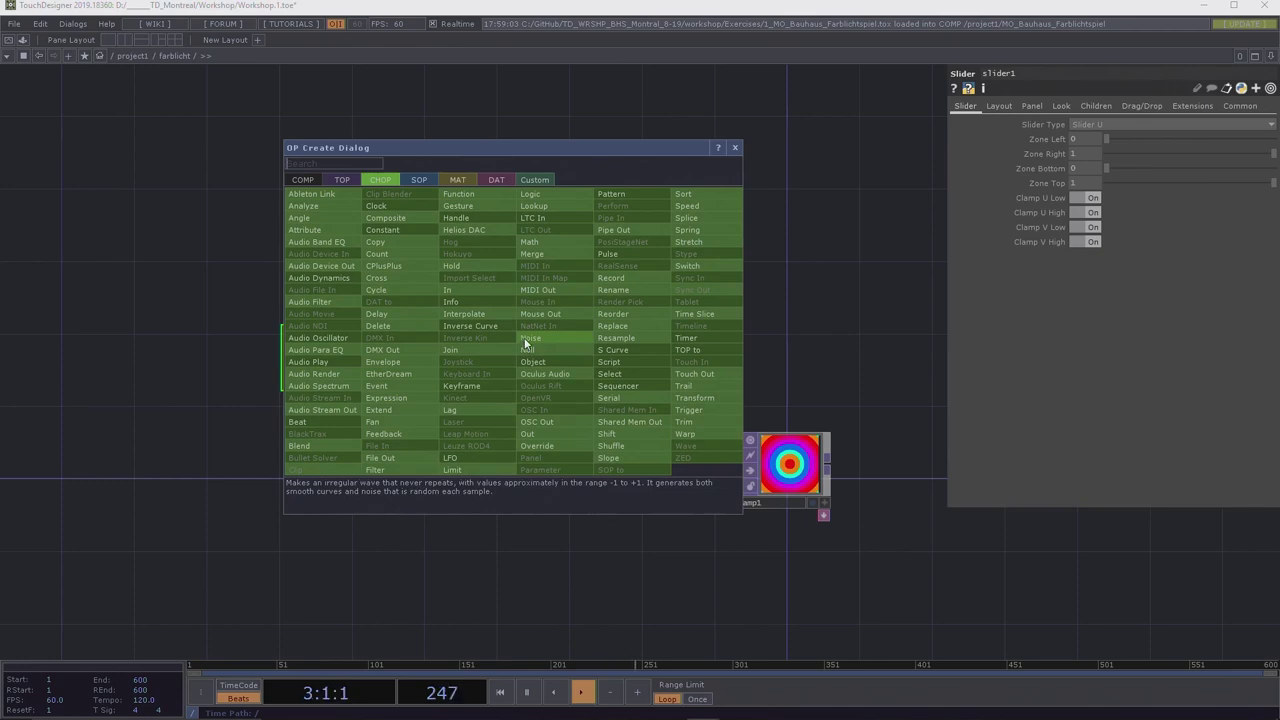
click(735, 149)
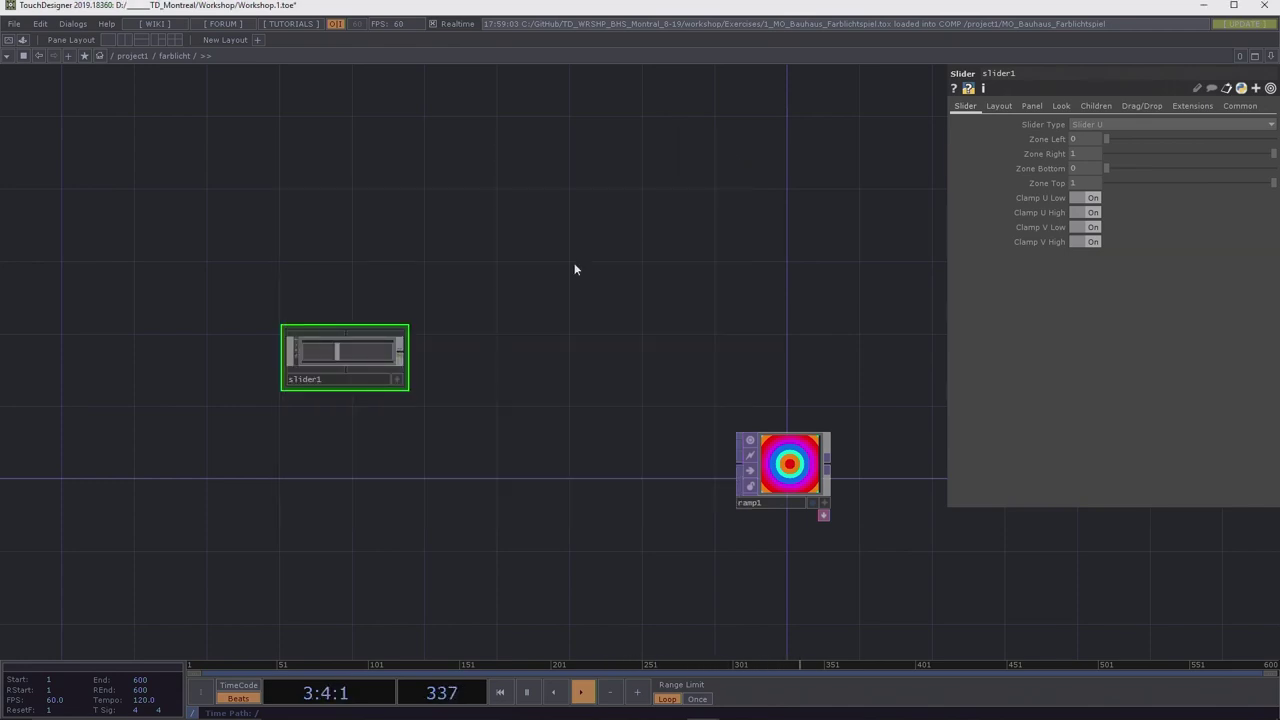
Wire slider1's output into a new Null CHOP placed directly after it.
click(401, 354)
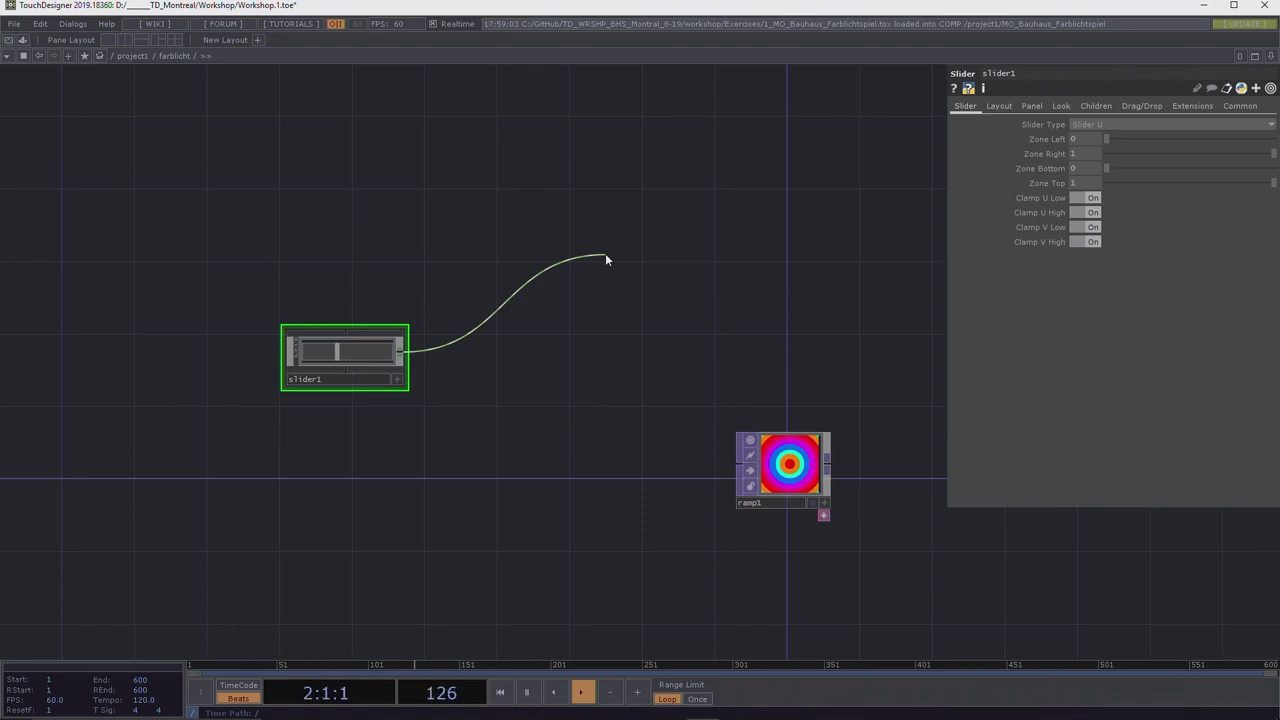
click(605, 250)
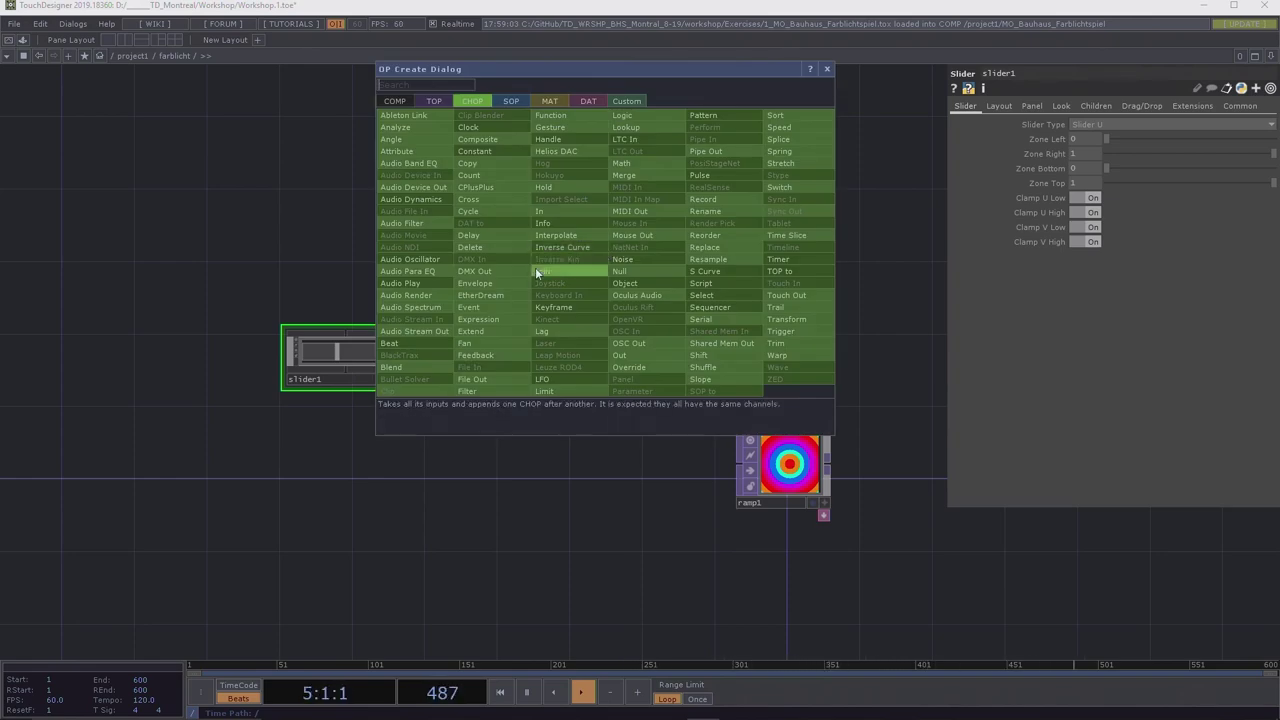
text(nu)
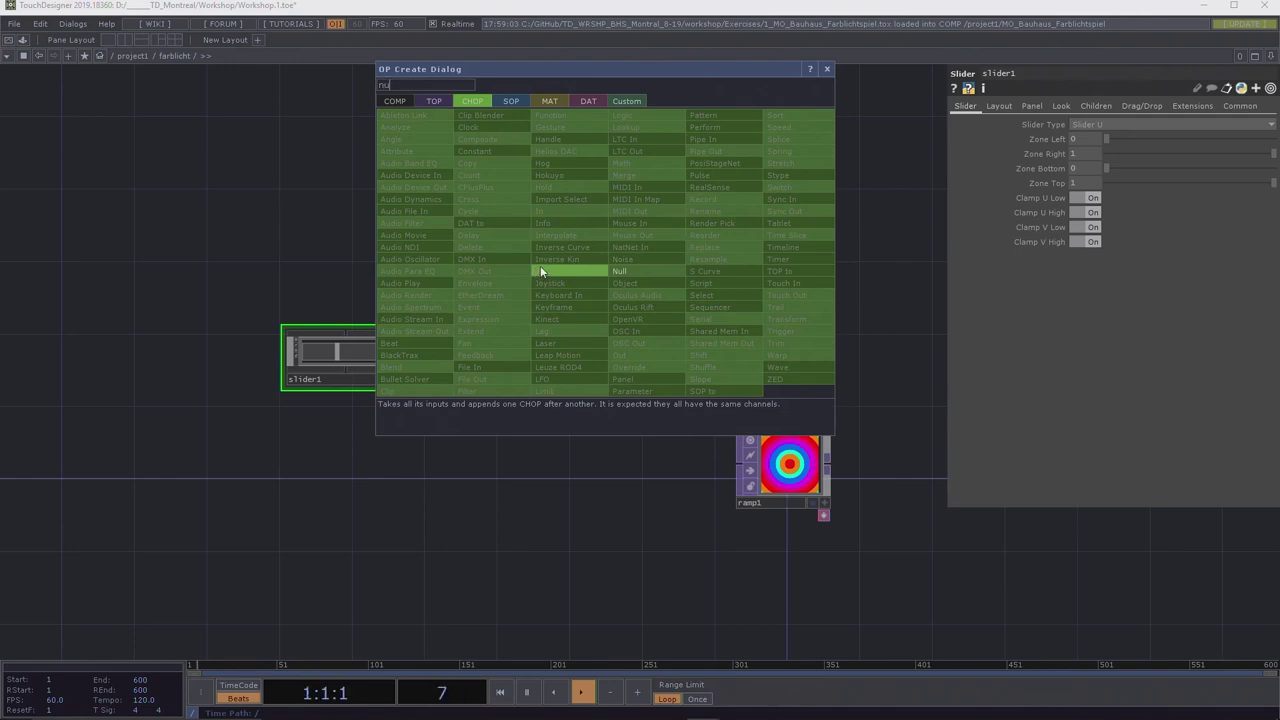
click(662, 274)
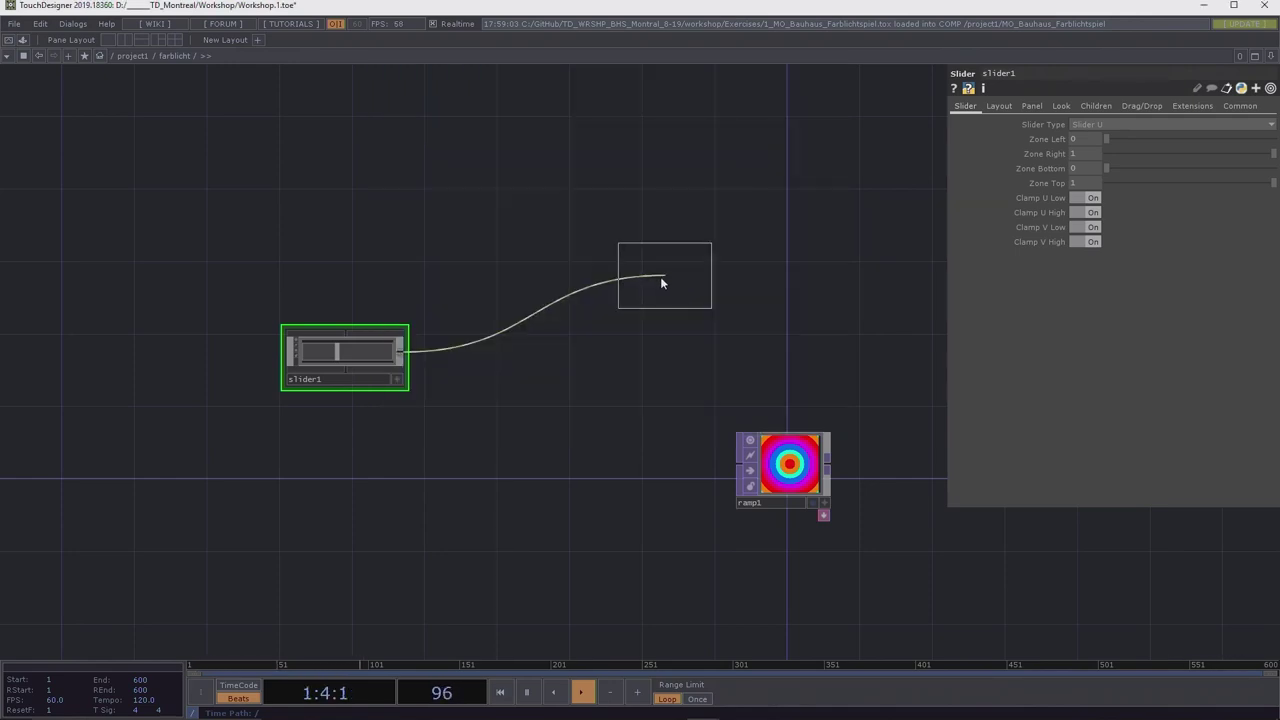
click(489, 368)
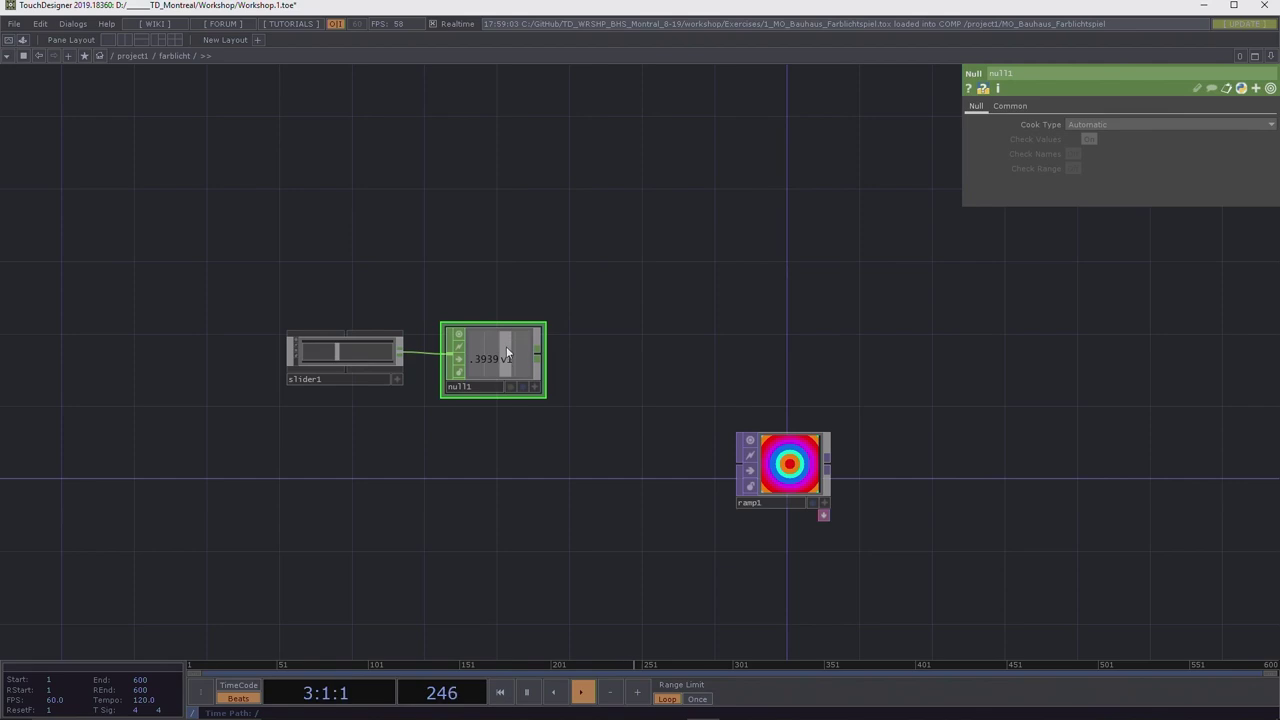
drag(506, 352, 504, 358)
Test the slider-to-null connection by moving slider1's handle slightly past its midpoint, and deactivate its viewer.
scroll(492, 351, up, 3)
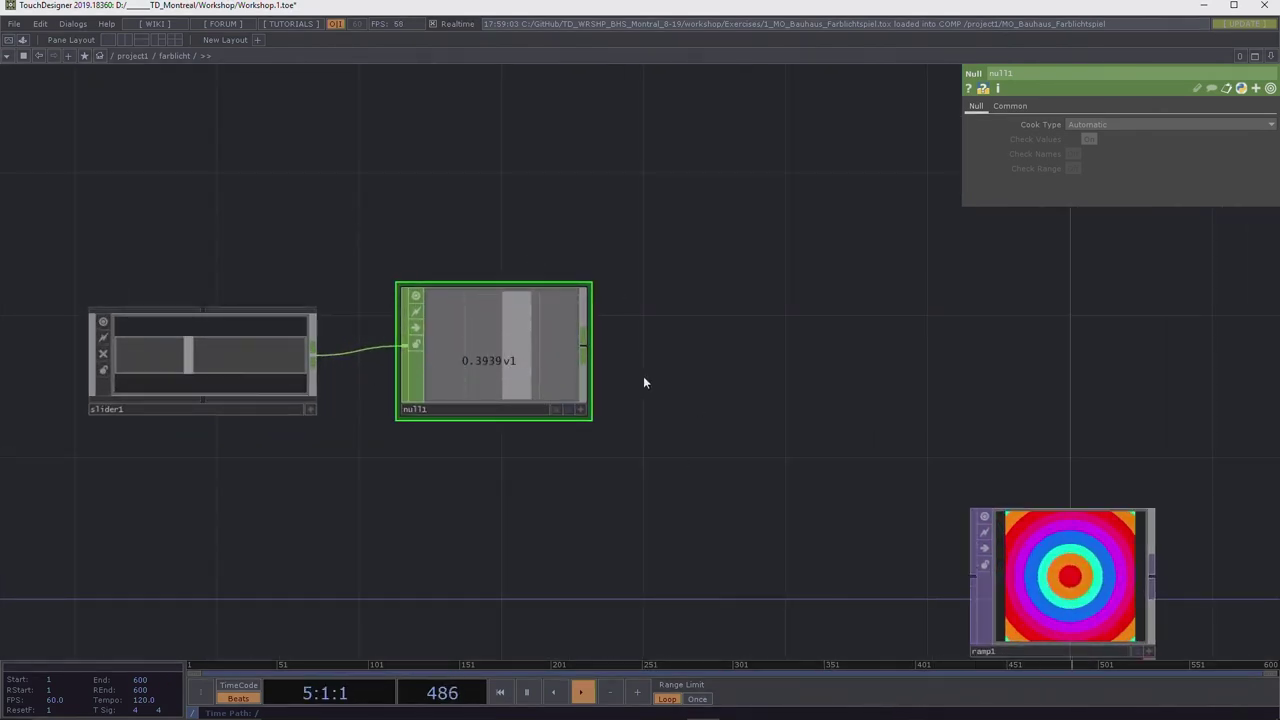
click(311, 409)
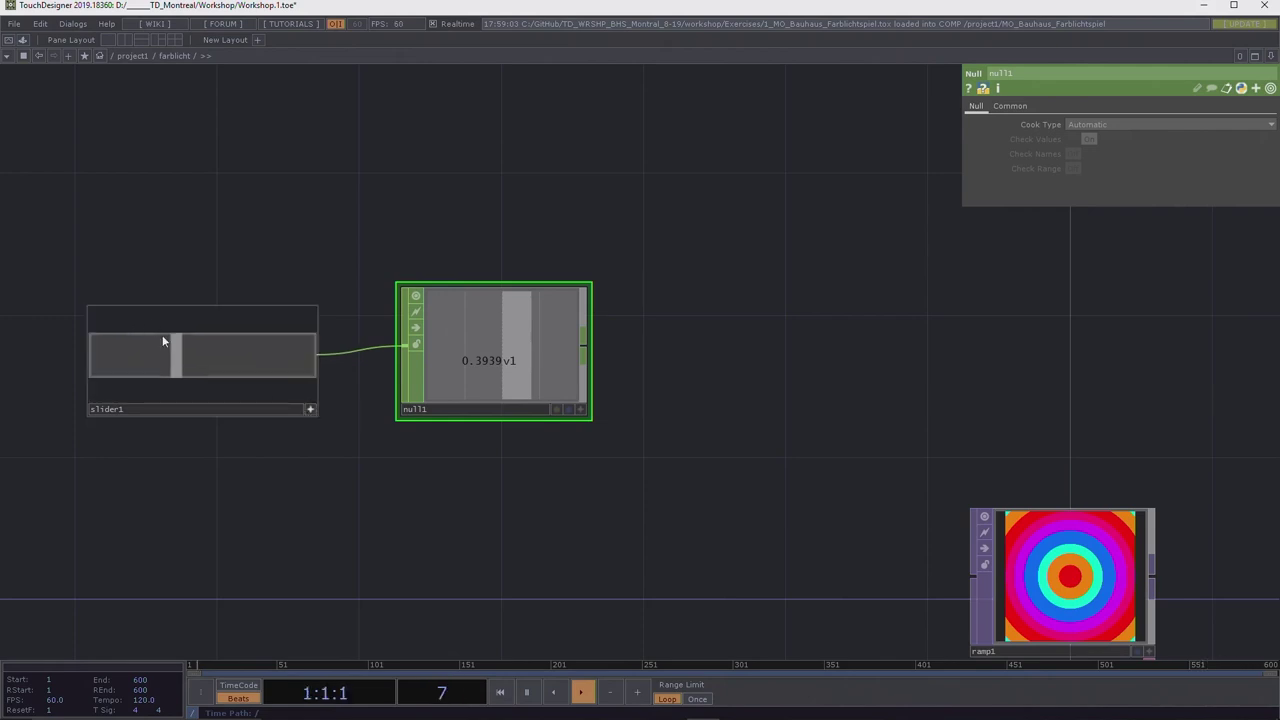
click(174, 364)
drag(174, 364, 212, 362)
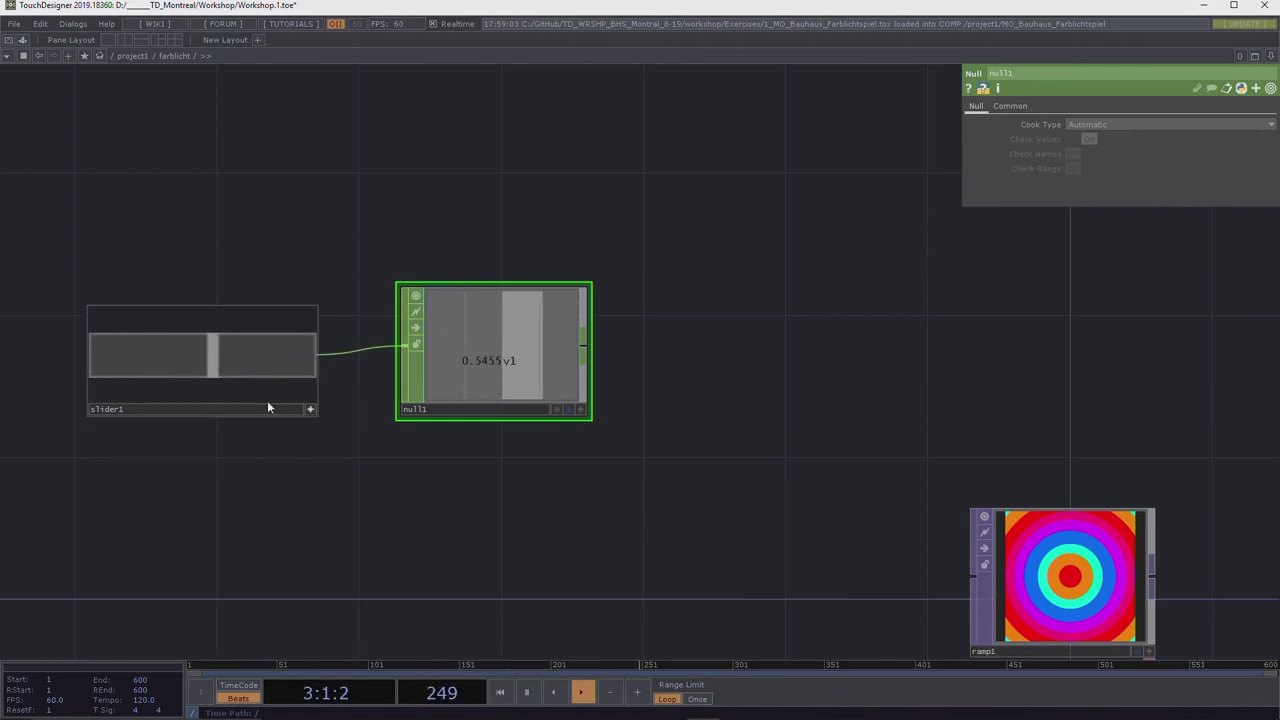
click(309, 414)
scroll(445, 545, down, 3)
drag(459, 547, 505, 366)
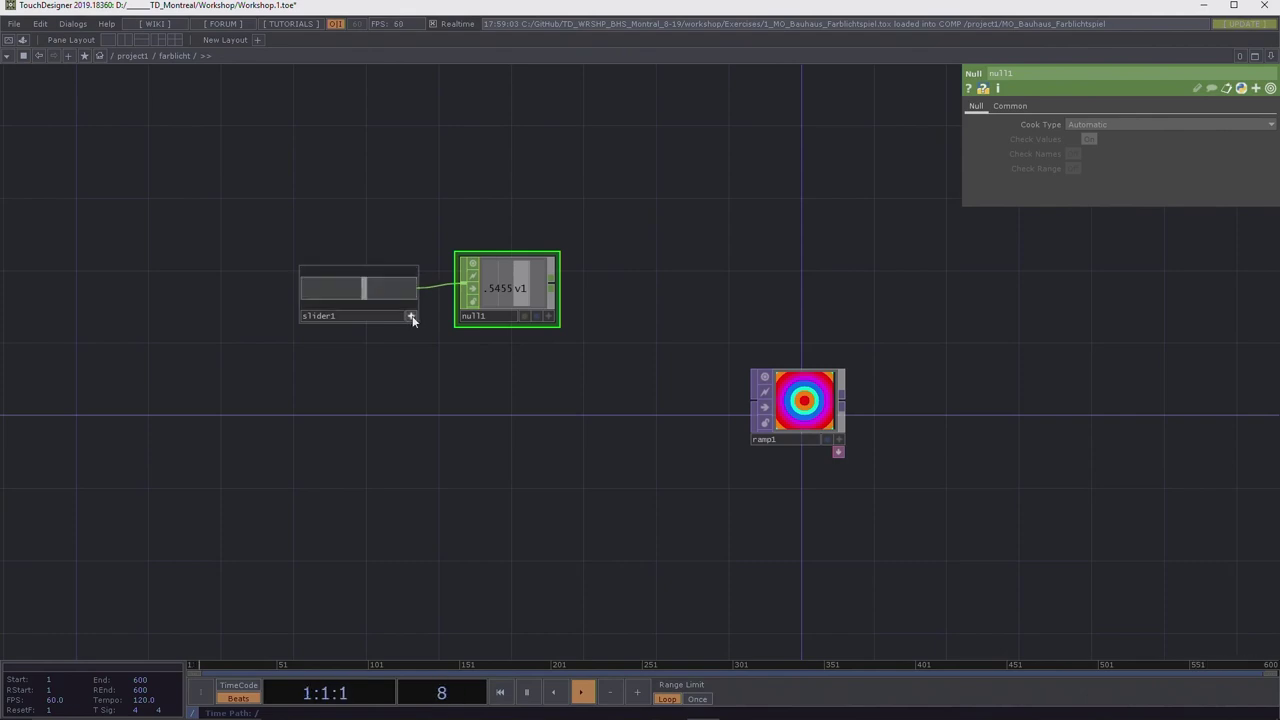
Wire null1's output into a new Speed CHOP placed directly after it.
click(554, 288)
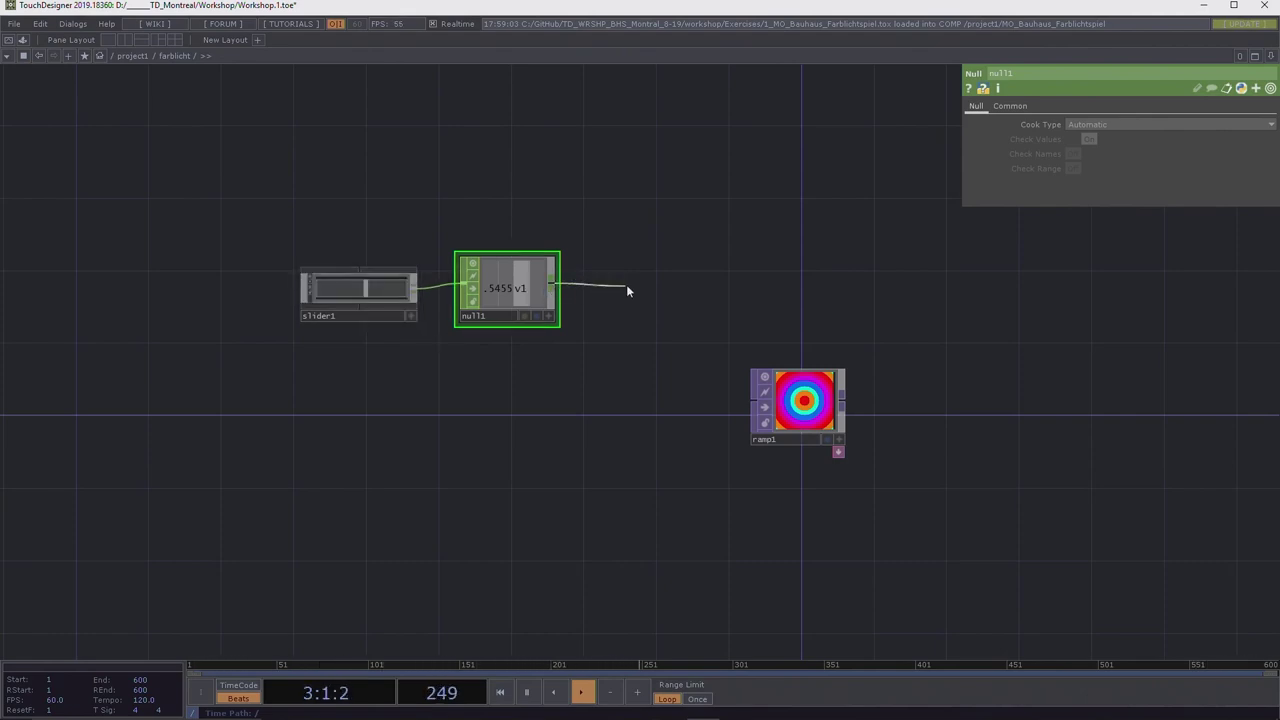
key(Escape)
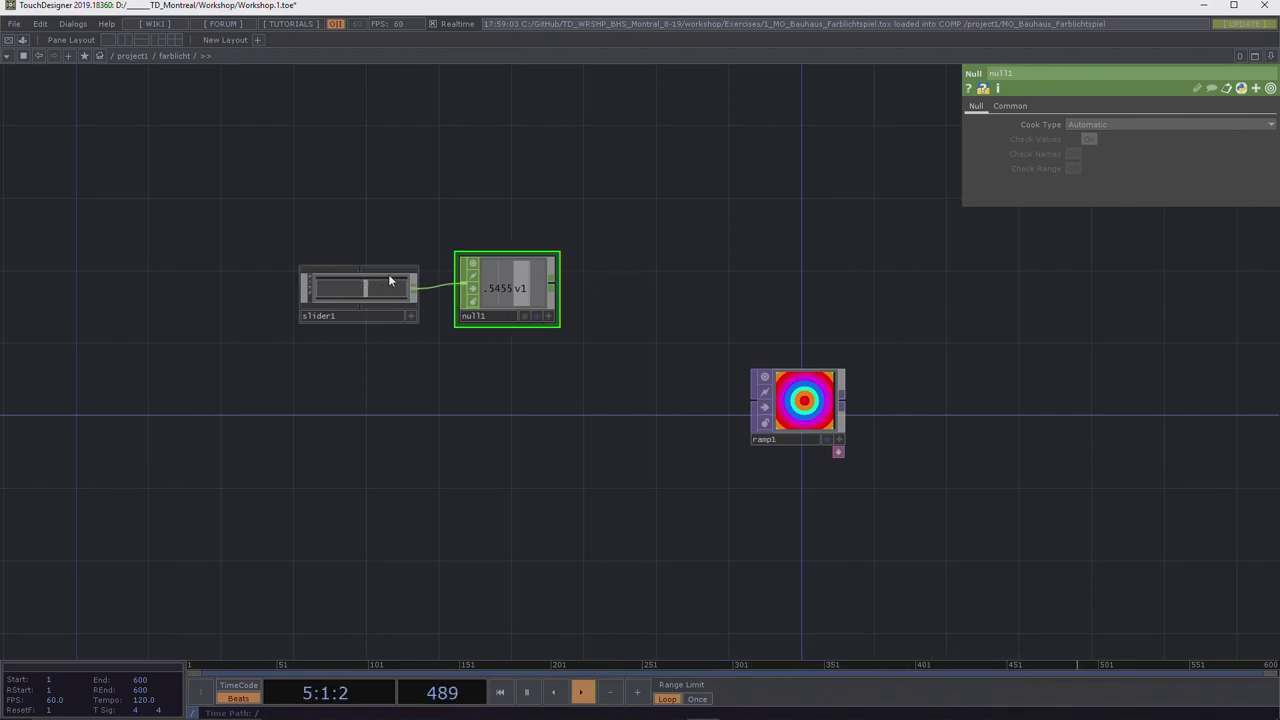
click(555, 287)
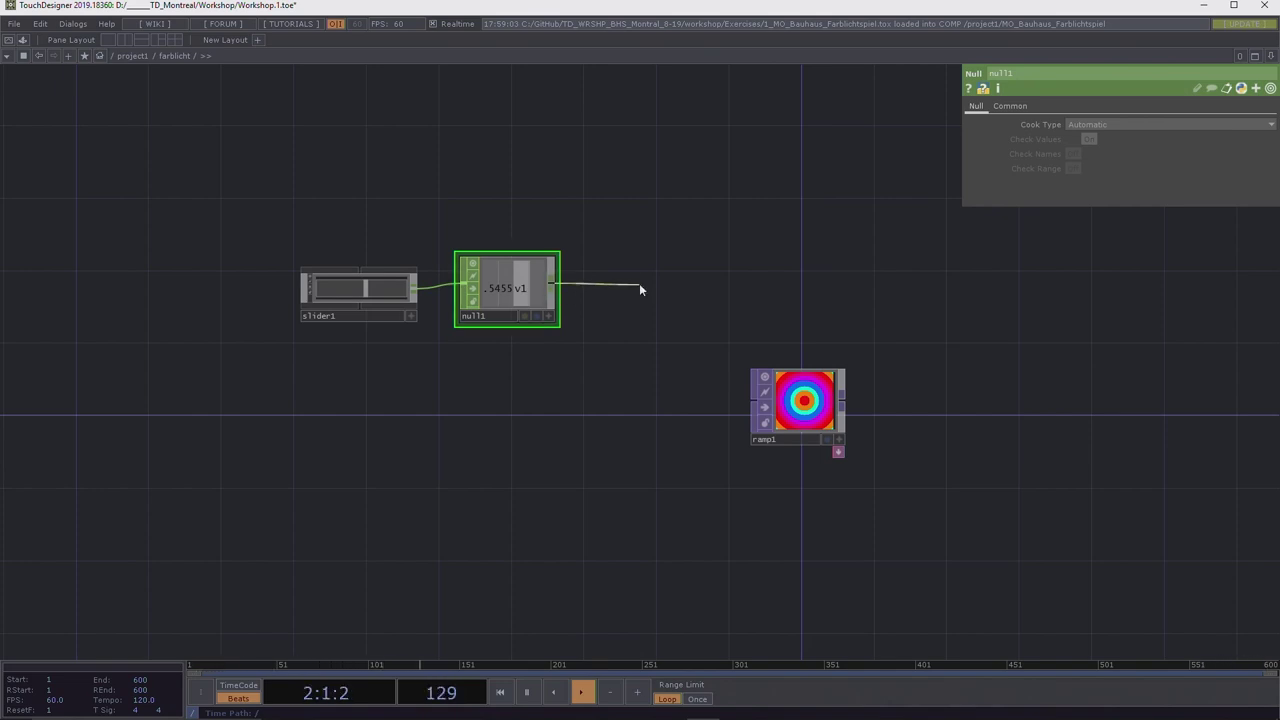
click(640, 290)
text(spee)
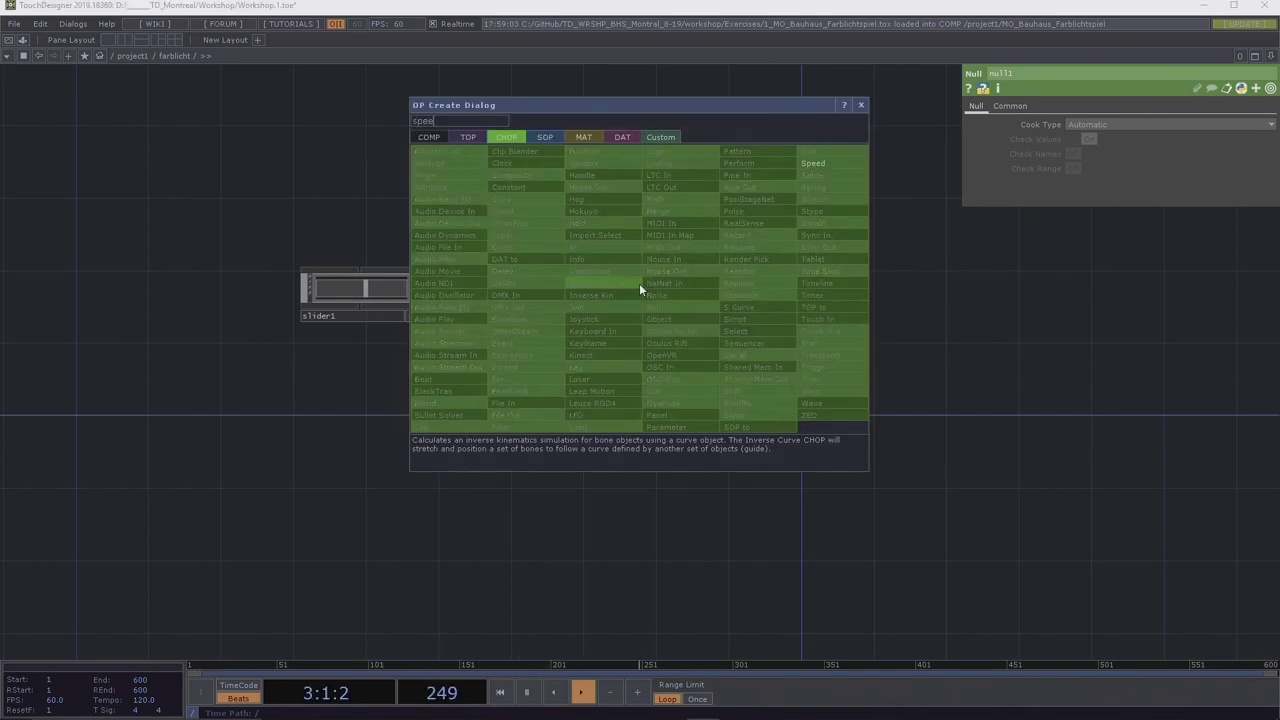
click(830, 165)
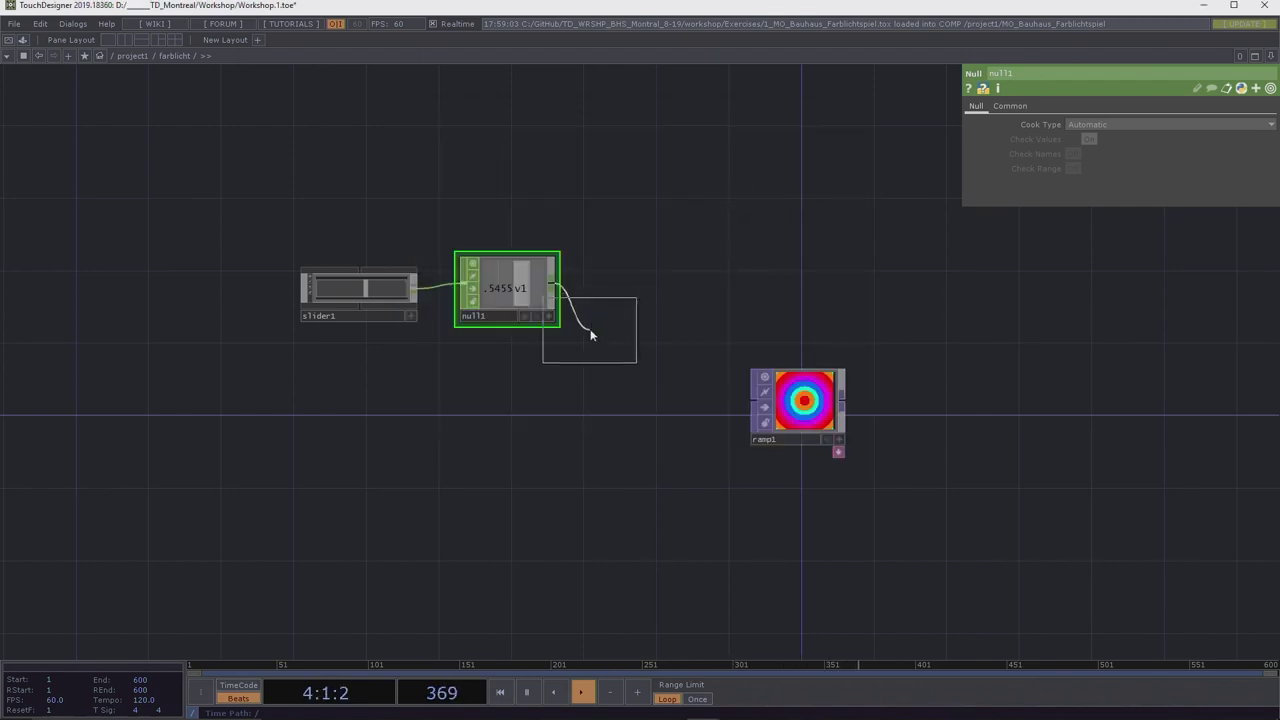
click(623, 290)
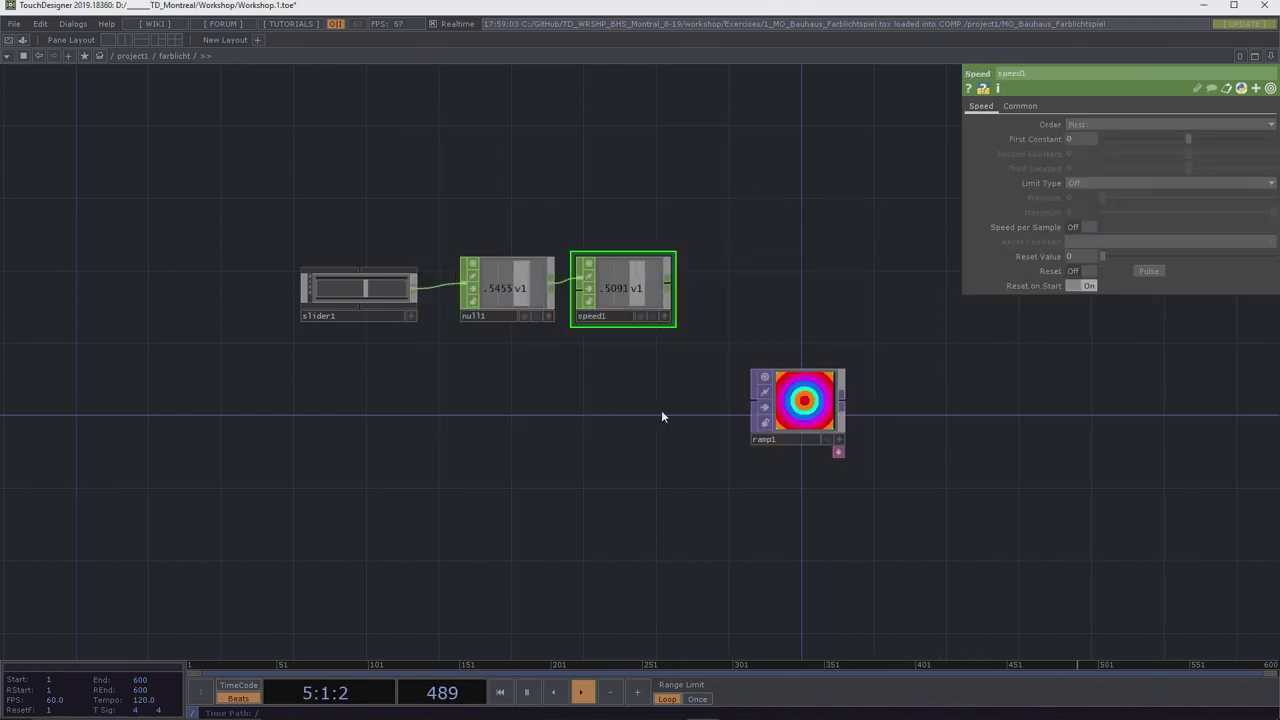
Activate slider1's viewer and test its effect on the Speed CHOP, leaving the slider at 0.
click(412, 316)
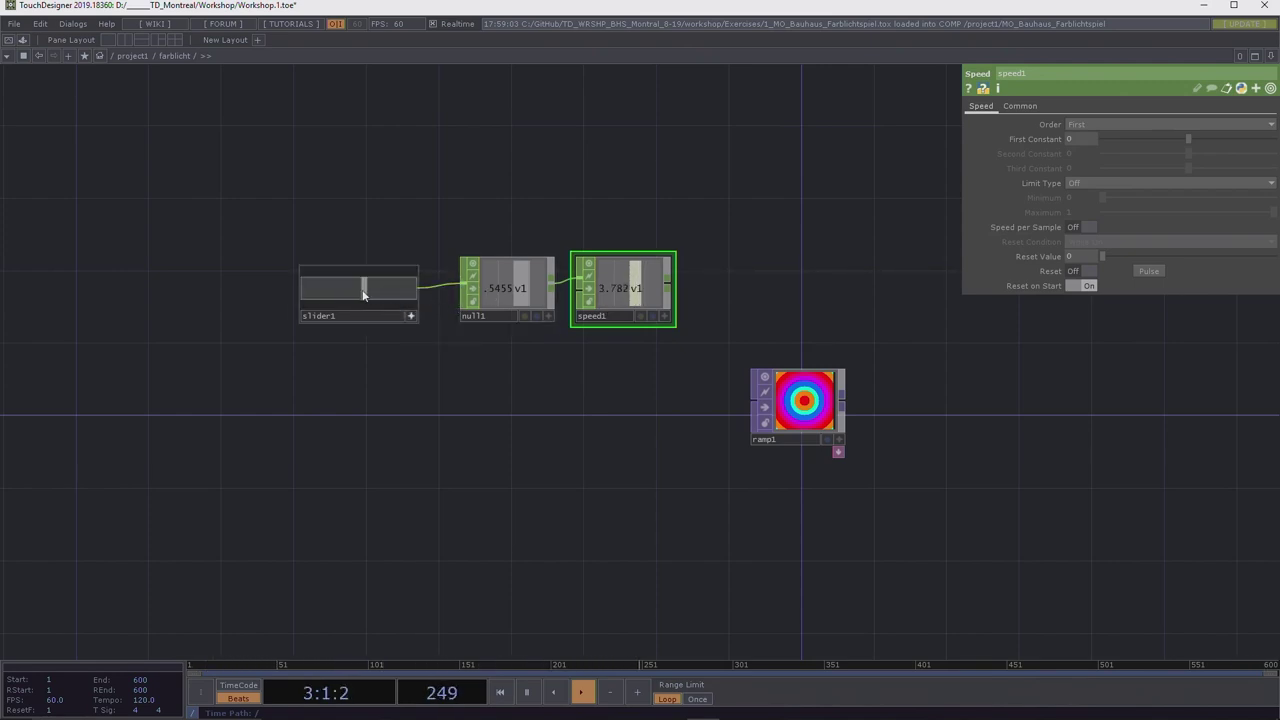
drag(366, 291, 300, 287)
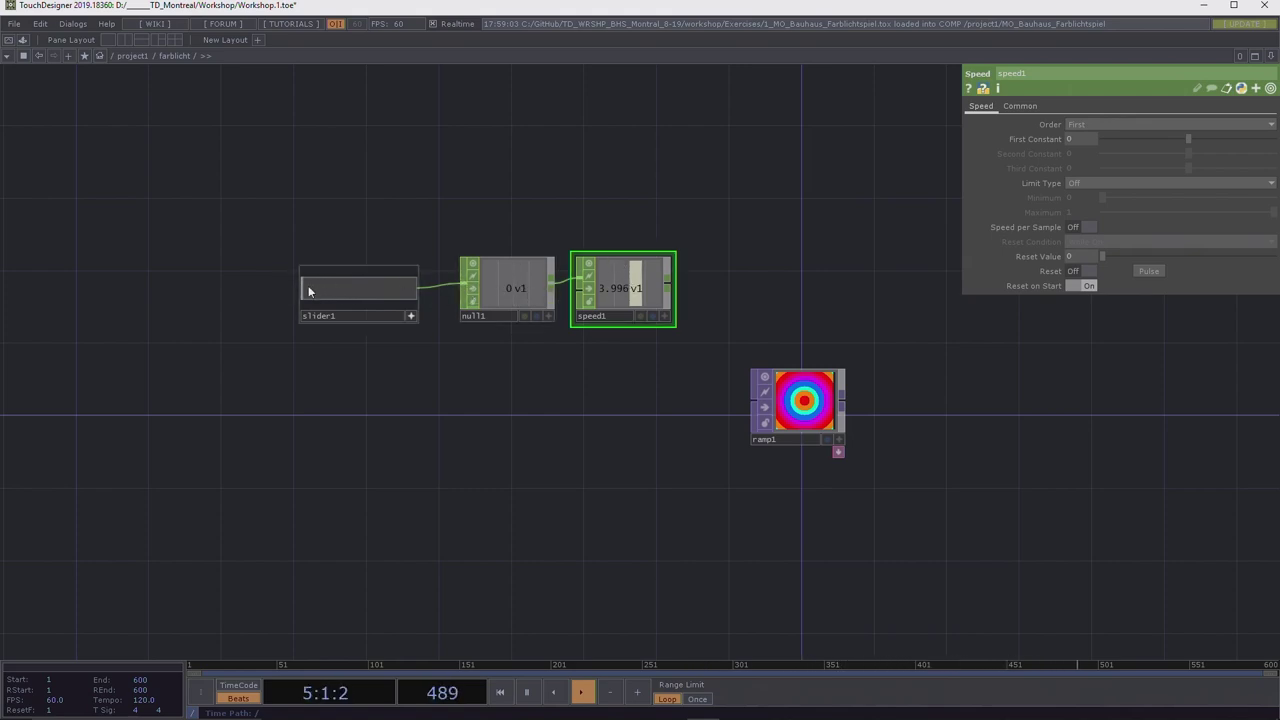
mouse_move(308, 285)
mouse_down()
mouse_move(449, 288)
mouse_move(300, 286)
mouse_up()
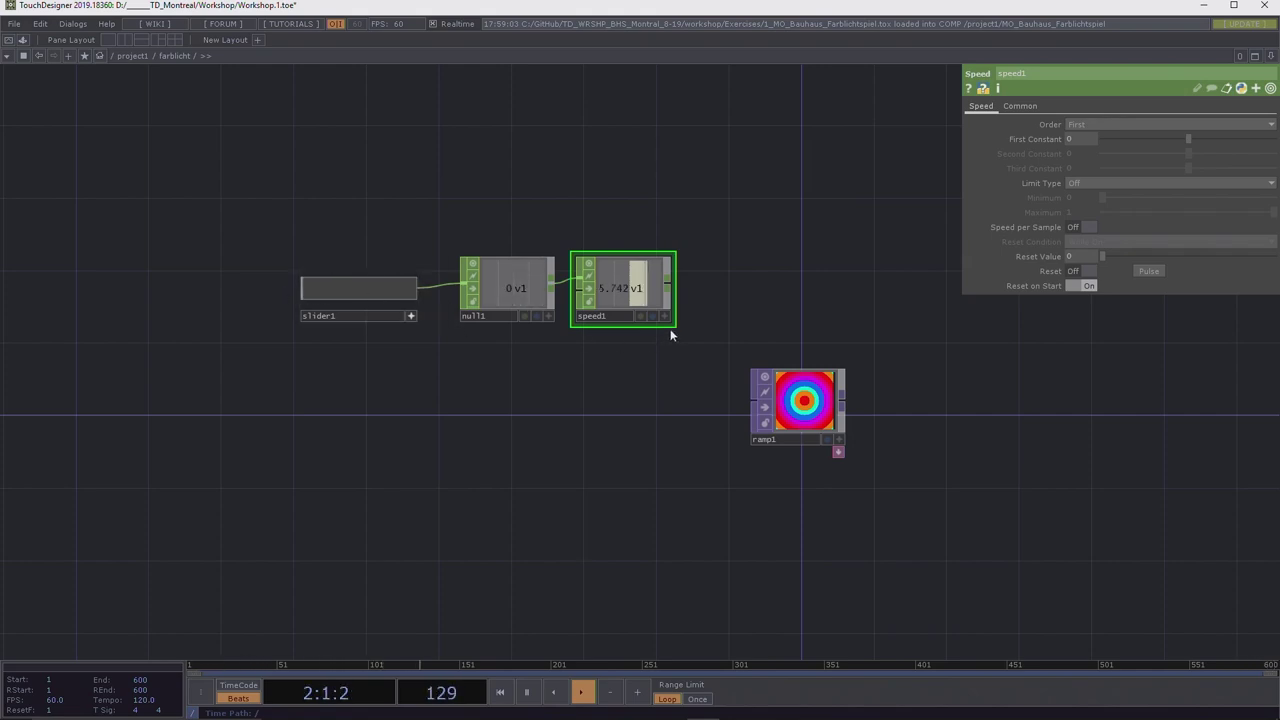
Wire speed1's output into a new Trail CHOP placed above ramp1.
click(668, 287)
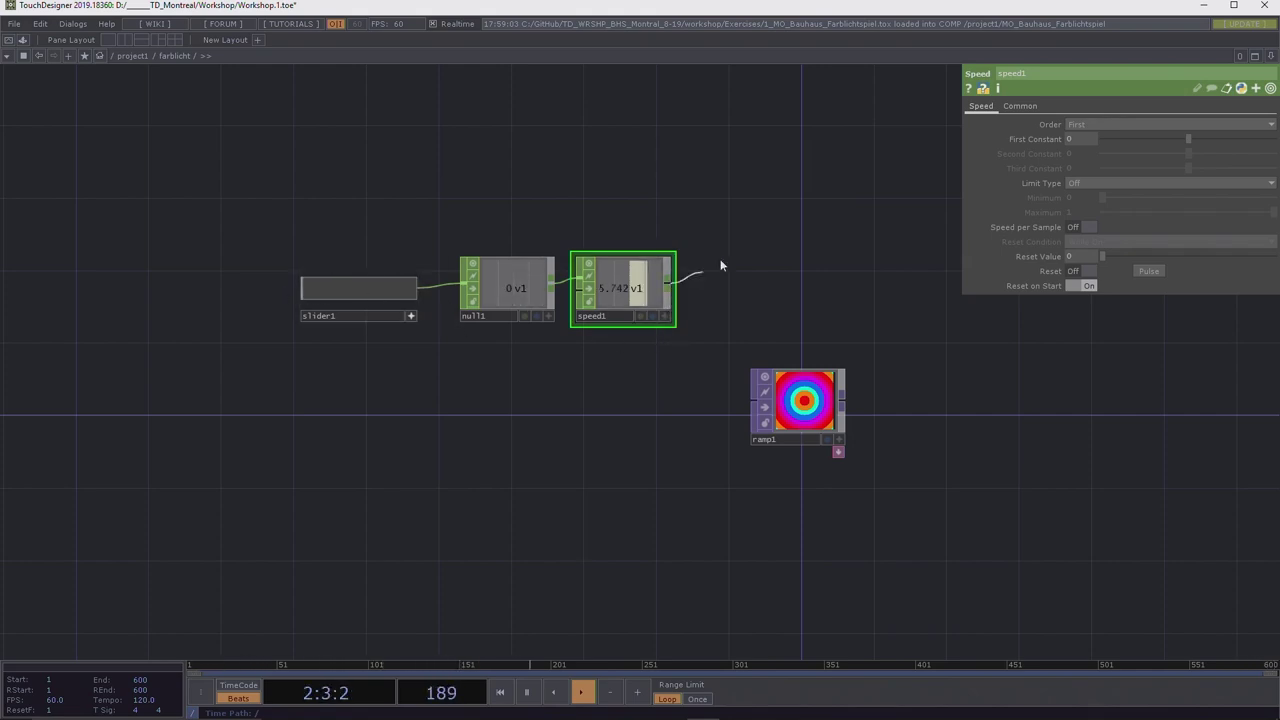
click(790, 151)
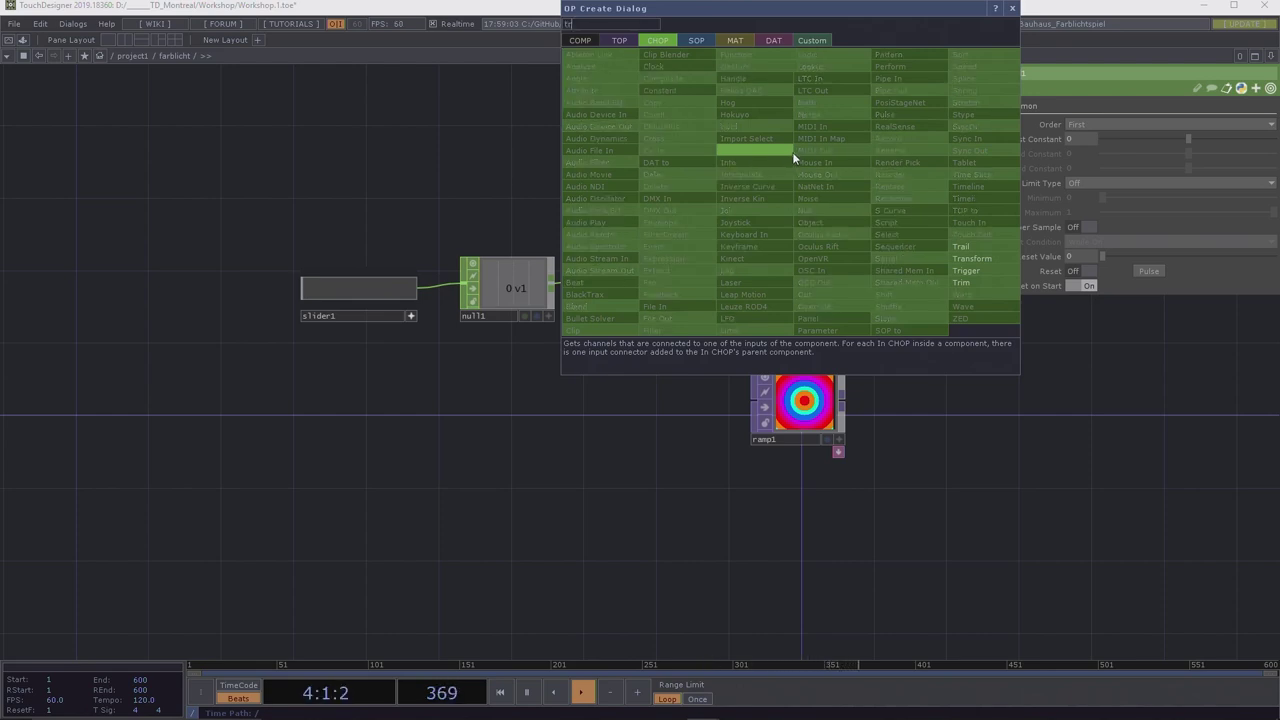
text(tr)
click(957, 249)
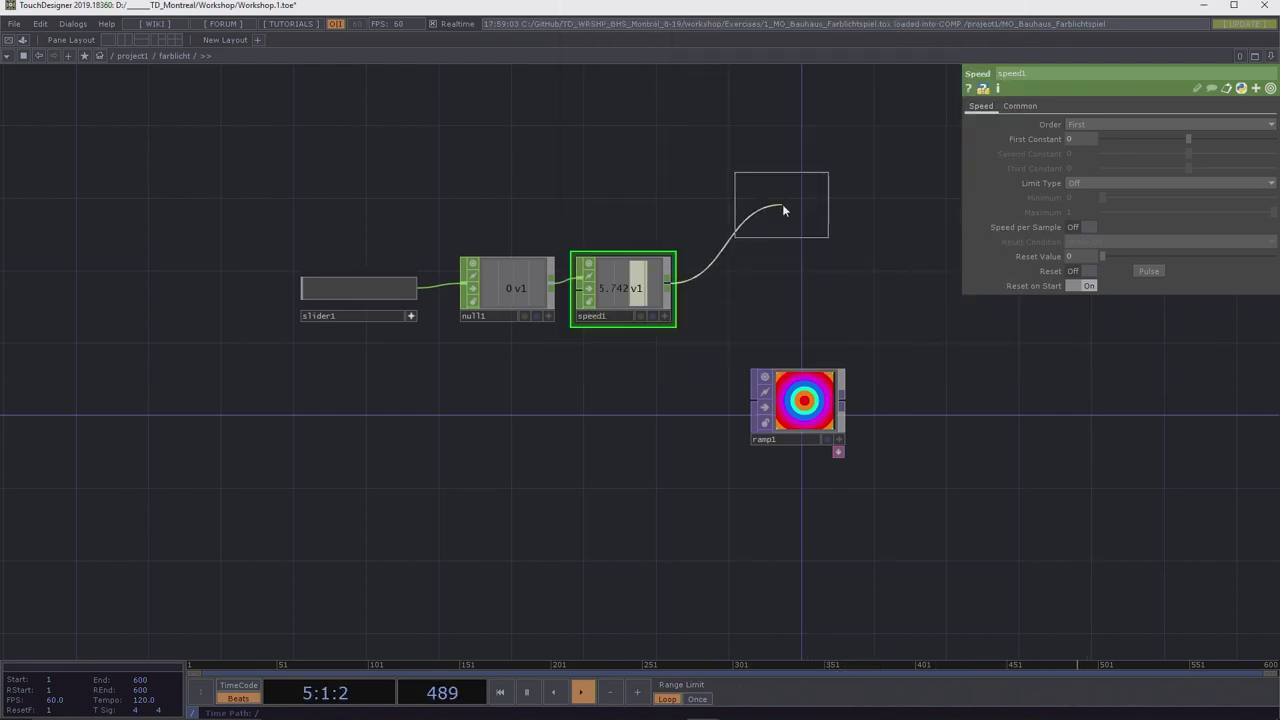
click(782, 204)
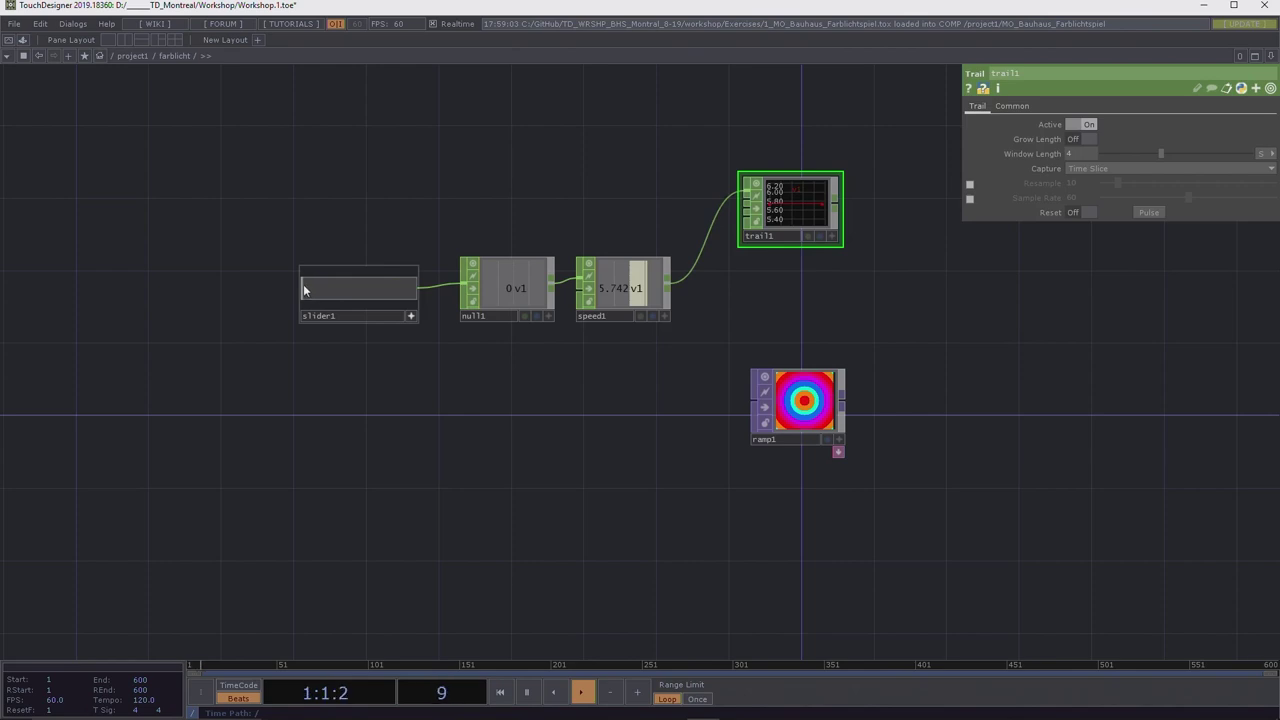
Move slider1 to test how the speed value plots in the Trail CHOP, and return it to 0.
scroll(666, 149, up, 4)
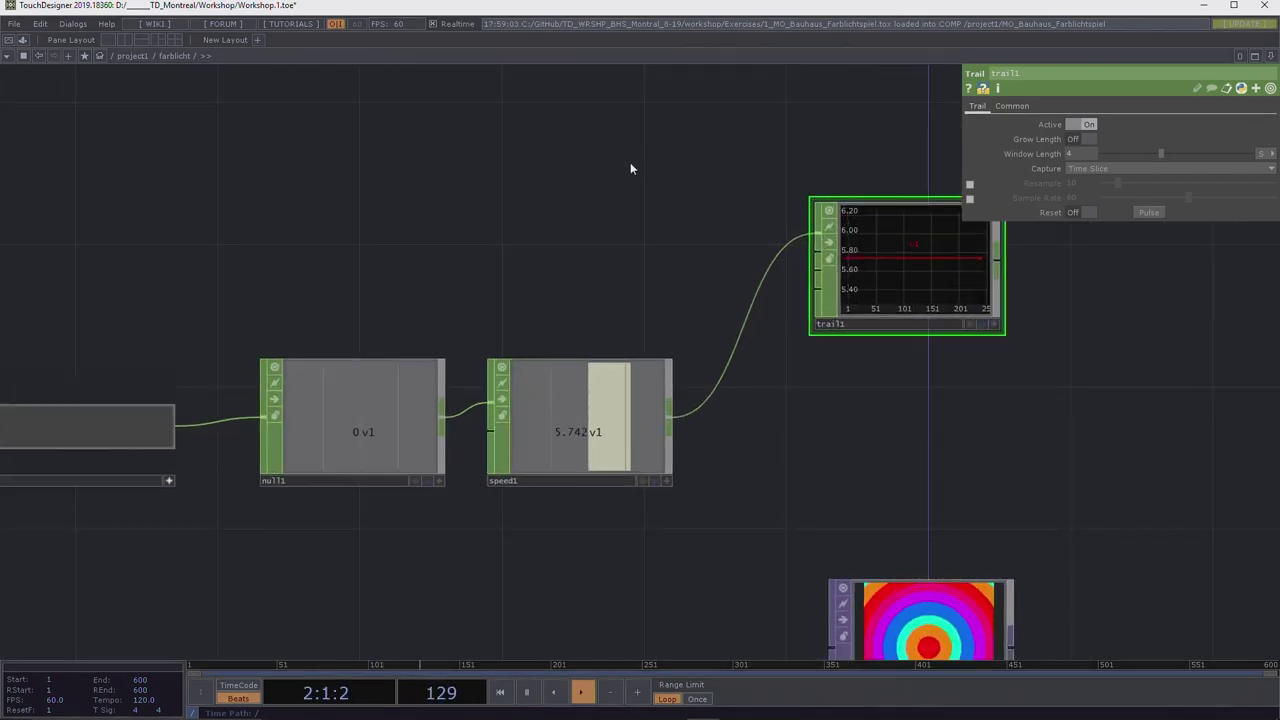
scroll(694, 183, down, 5)
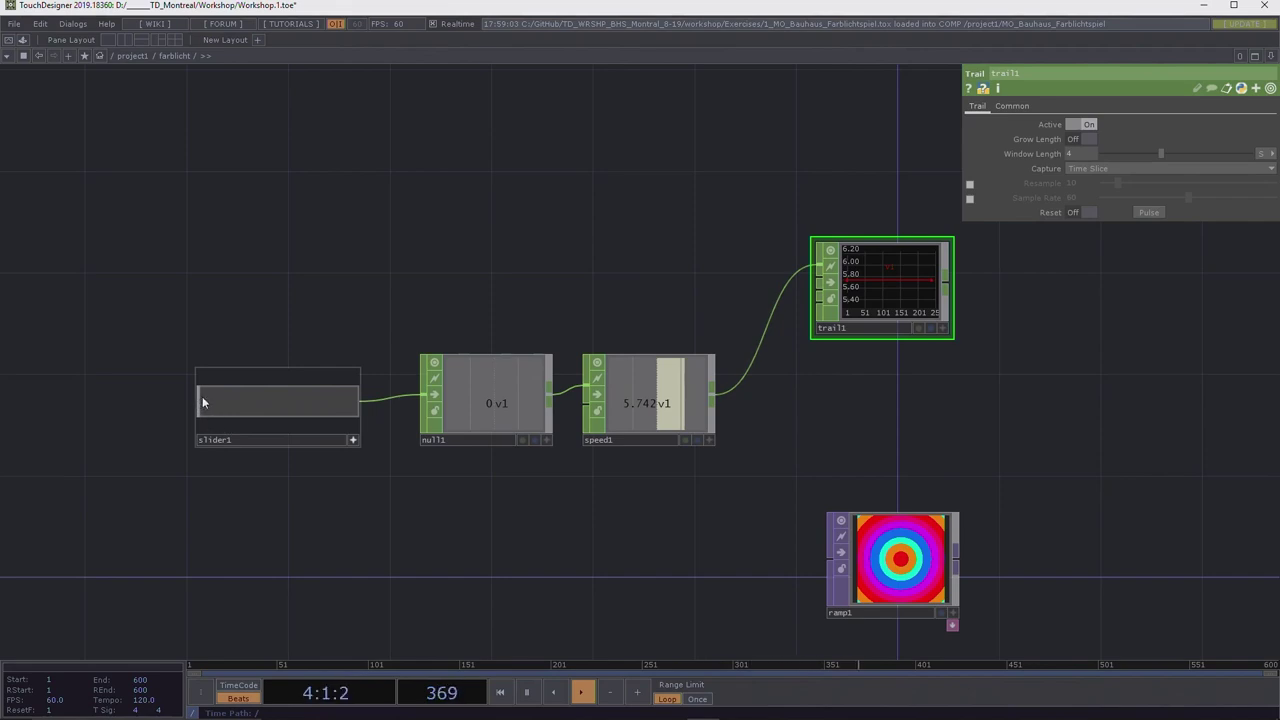
drag(202, 396, 151, 393)
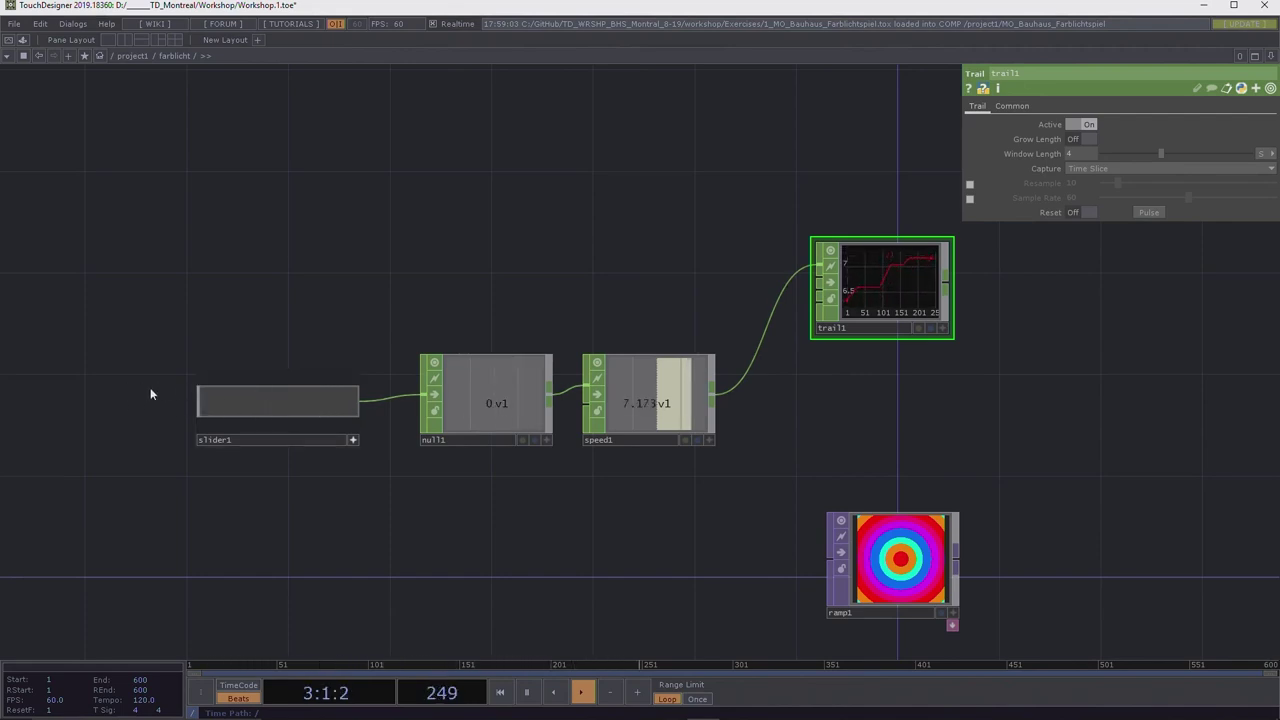
Branch speed1's output into a second Null CHOP placed between the Trail CHOP and ramp1.
drag(426, 494, 844, 128)
drag(663, 241, 482, 273)
click(584, 457)
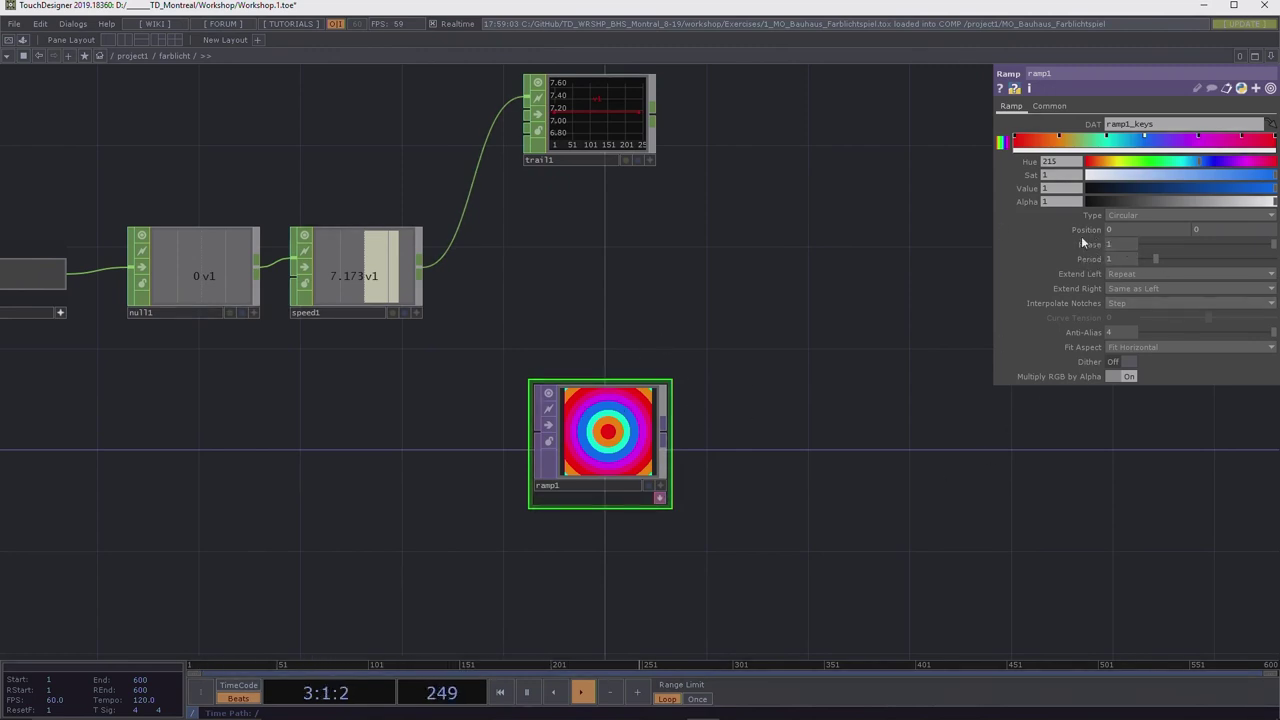
drag(544, 286, 683, 240)
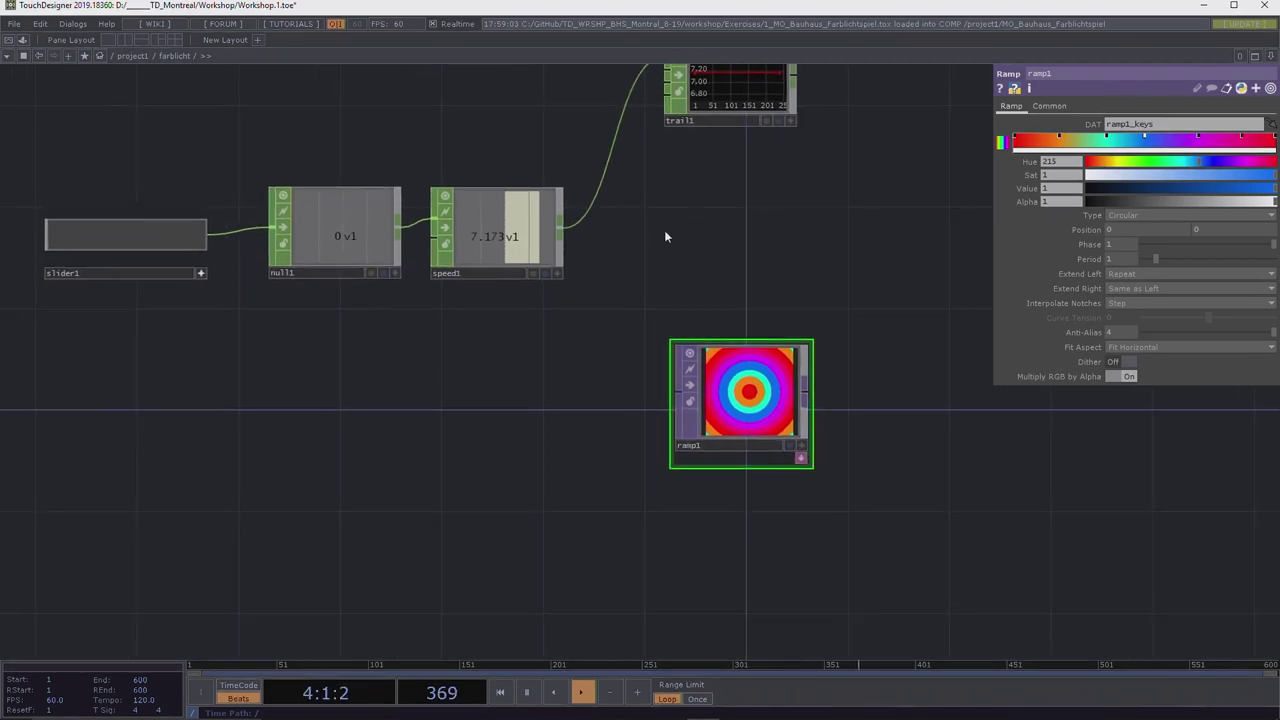
drag(561, 230, 713, 233)
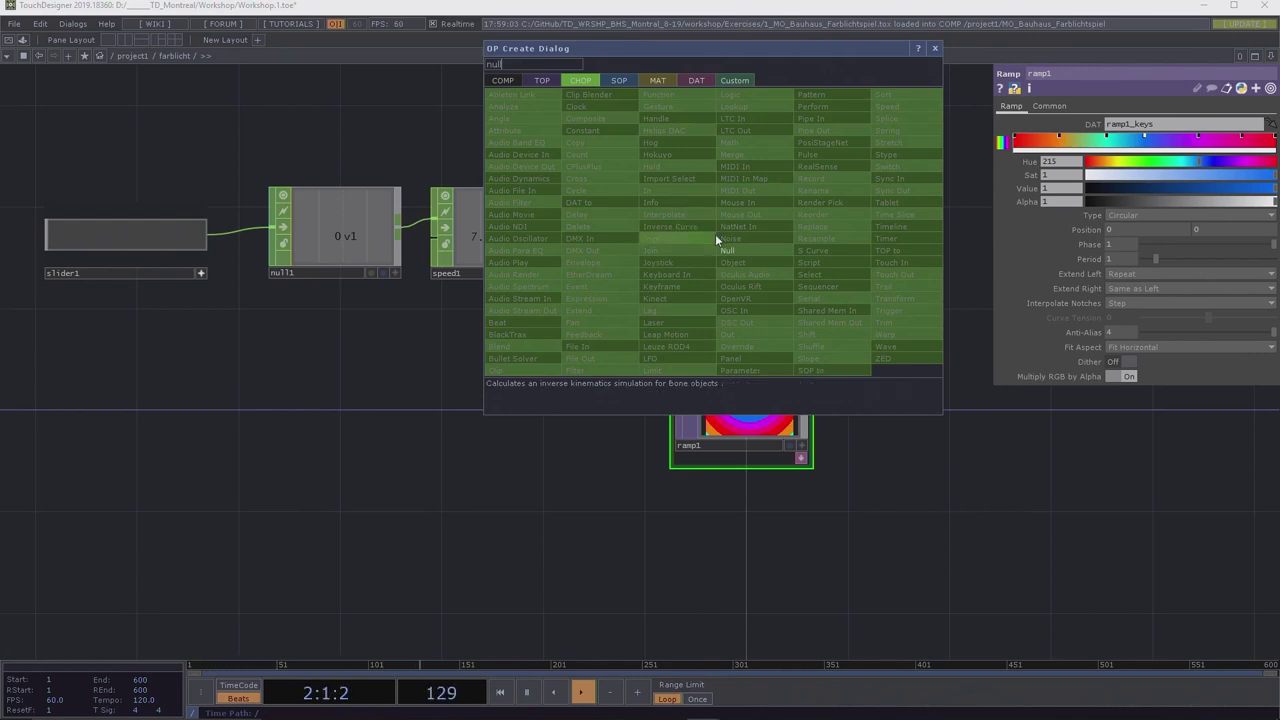
click(727, 248)
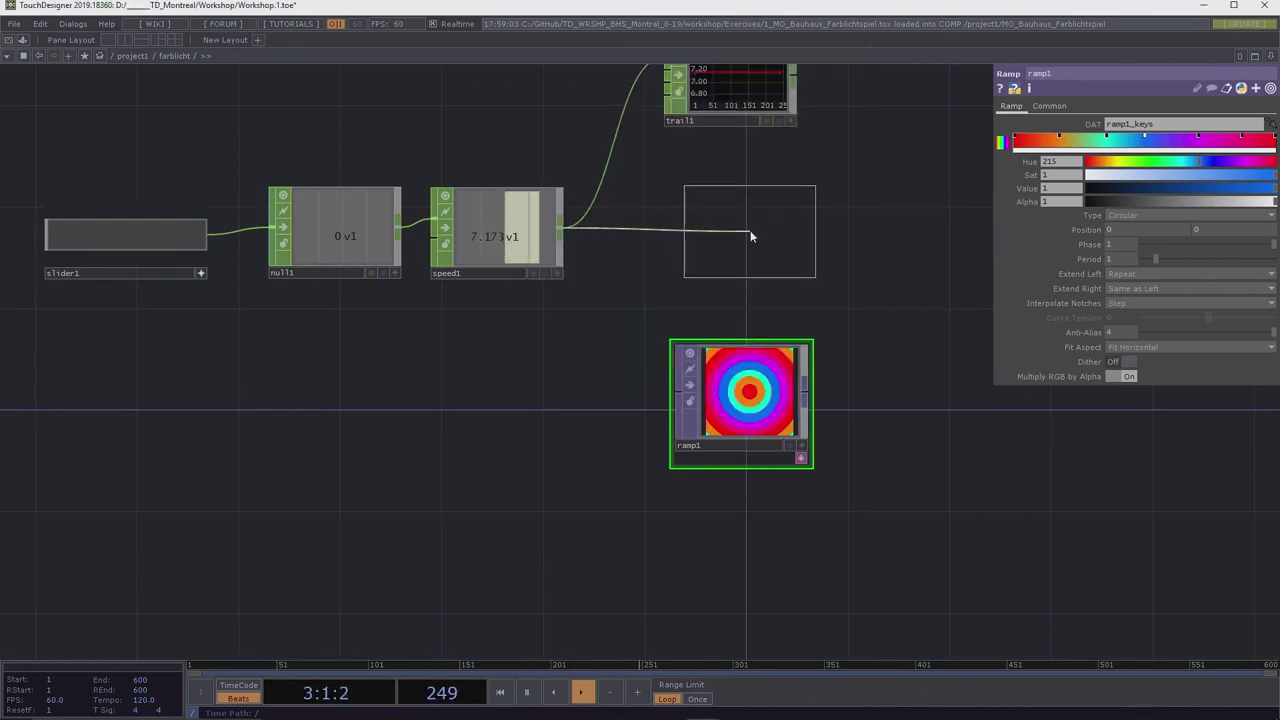
click(750, 232)
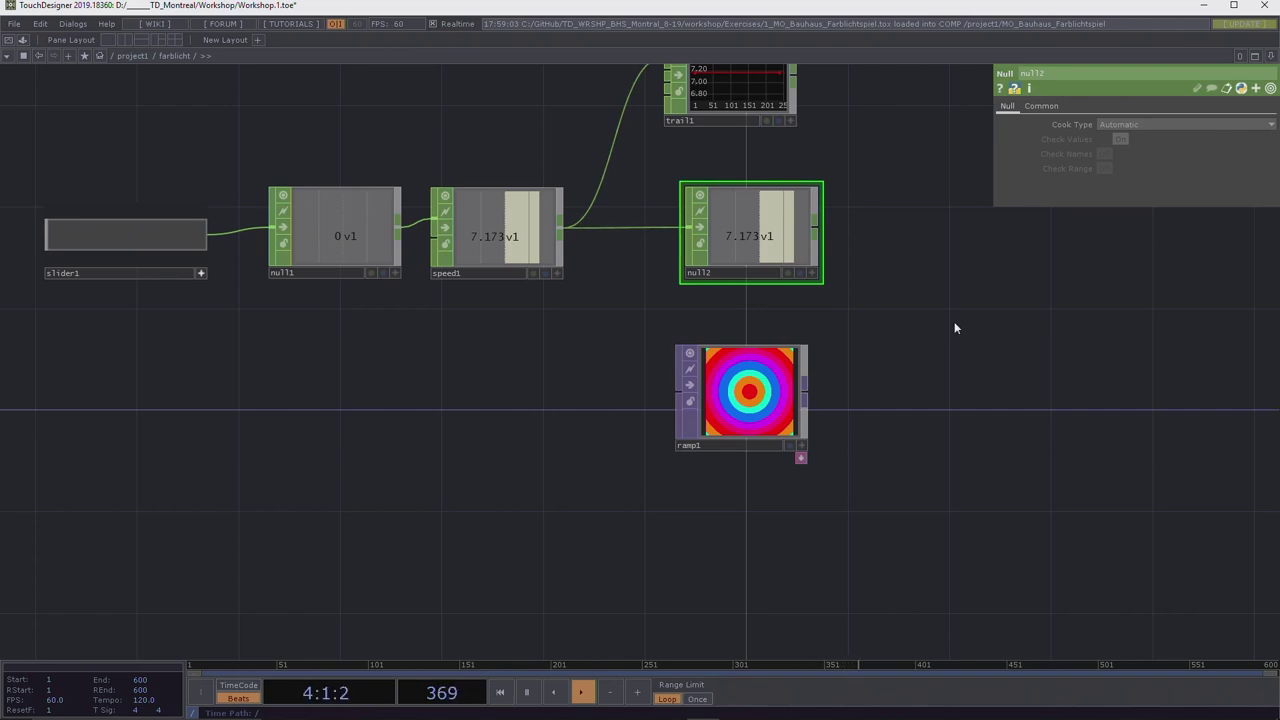
Move slider1, null1 and speed1 together away from null2 to open space in the chain.
scroll(954, 328, down, 4)
drag(450, 162, 779, 345)
drag(720, 267, 608, 268)
click(522, 275)
click(631, 338)
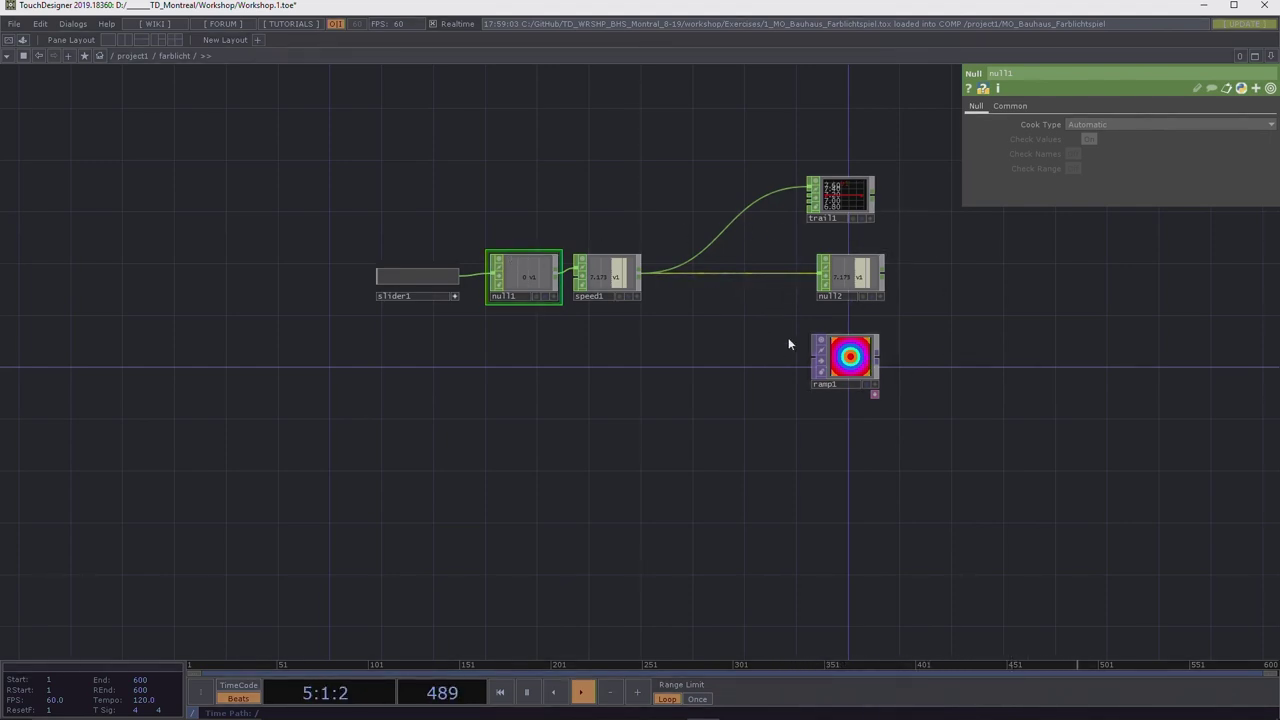
Drive ramp1's Phase with null2's v1 channel as a CHOP Reference.
click(868, 388)
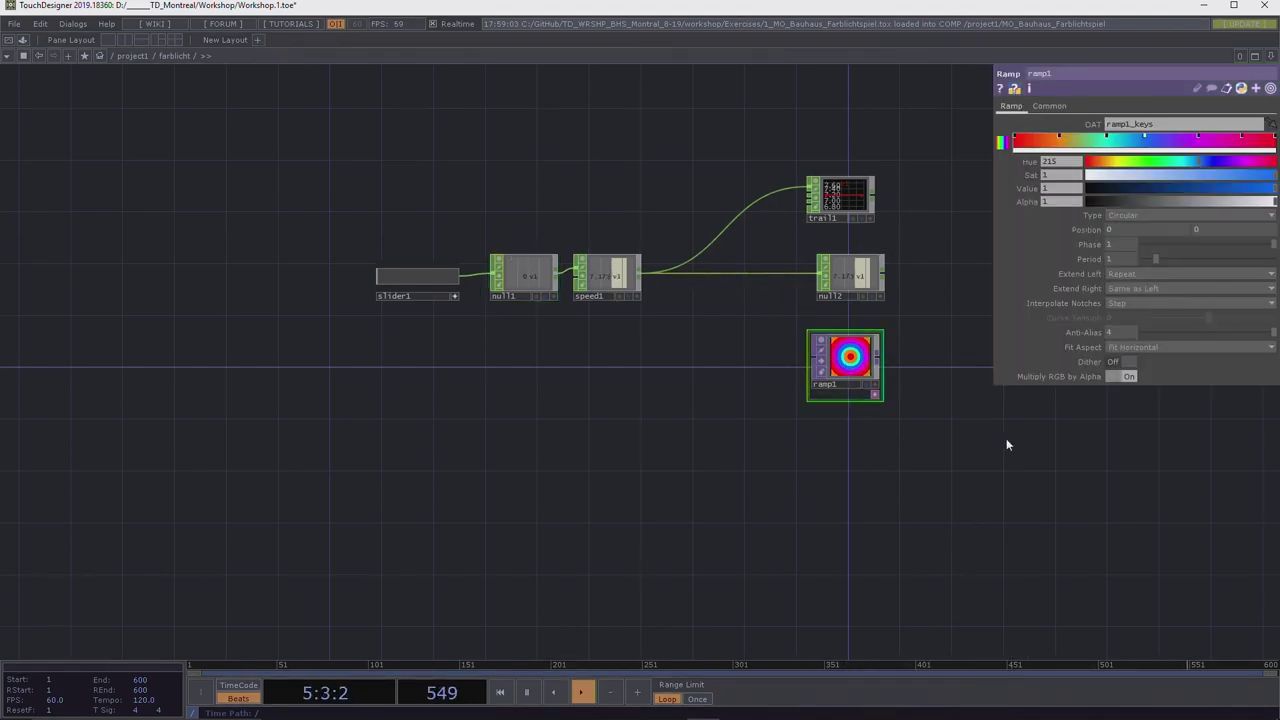
click(881, 296)
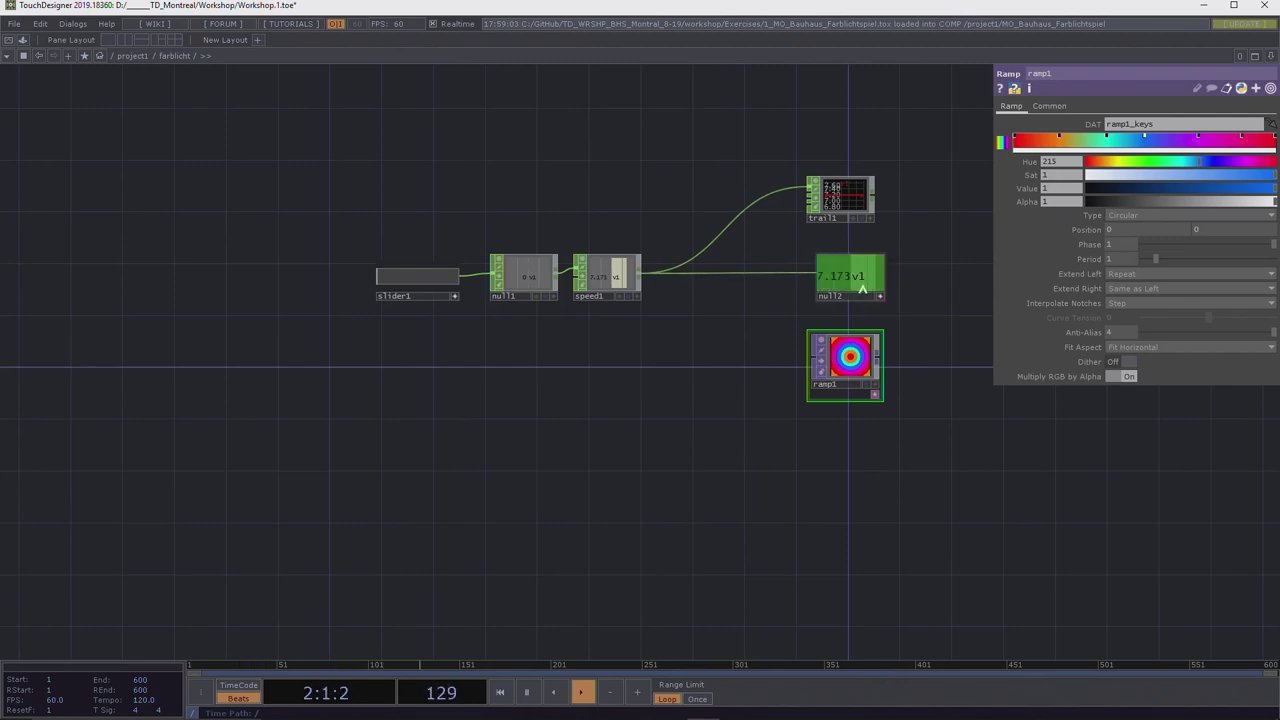
drag(840, 276, 1088, 247)
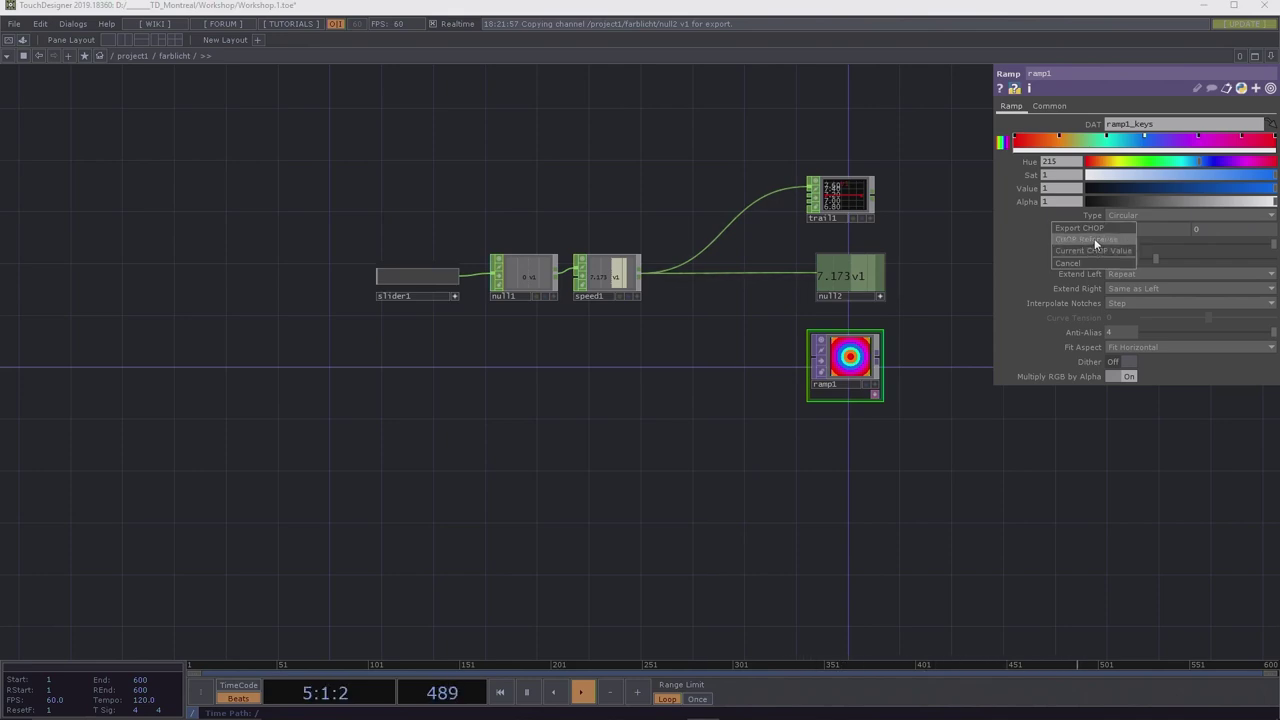
click(1094, 239)
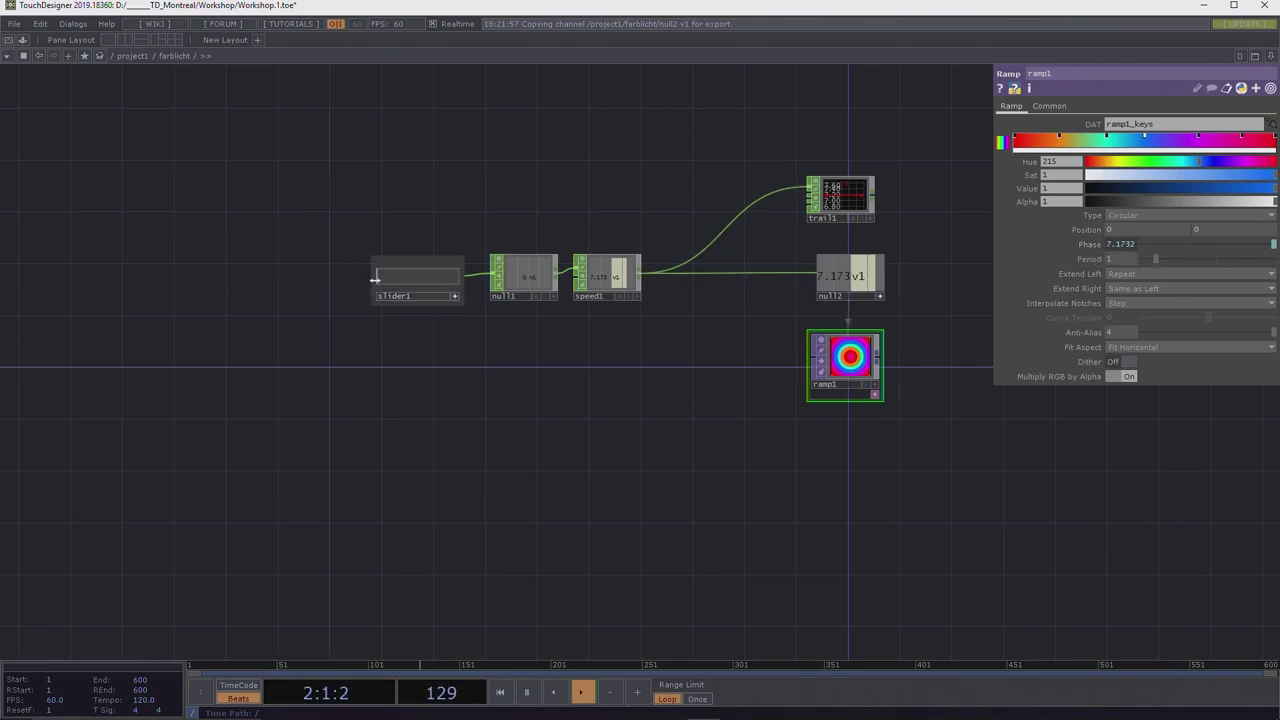
Raise slider1 to test ramp1's phase animation, and bring ramp1 and trail1 closer to null2.
drag(375, 278, 433, 290)
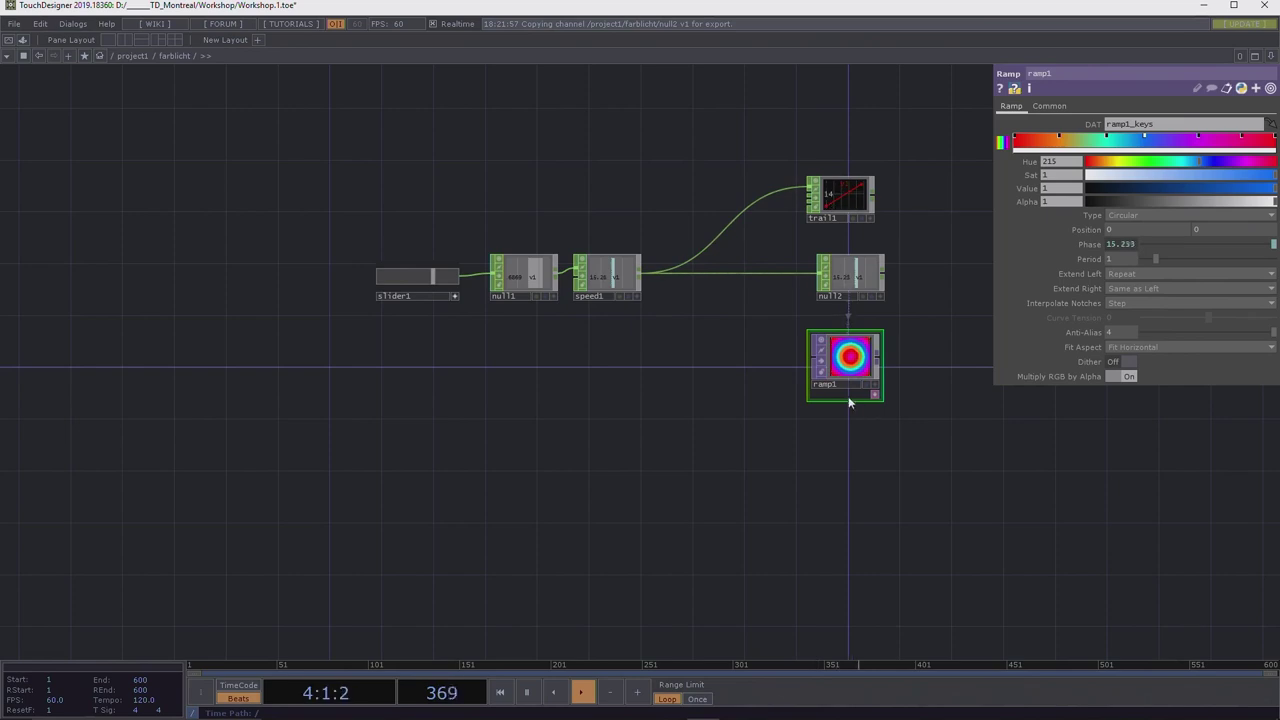
click(845, 278)
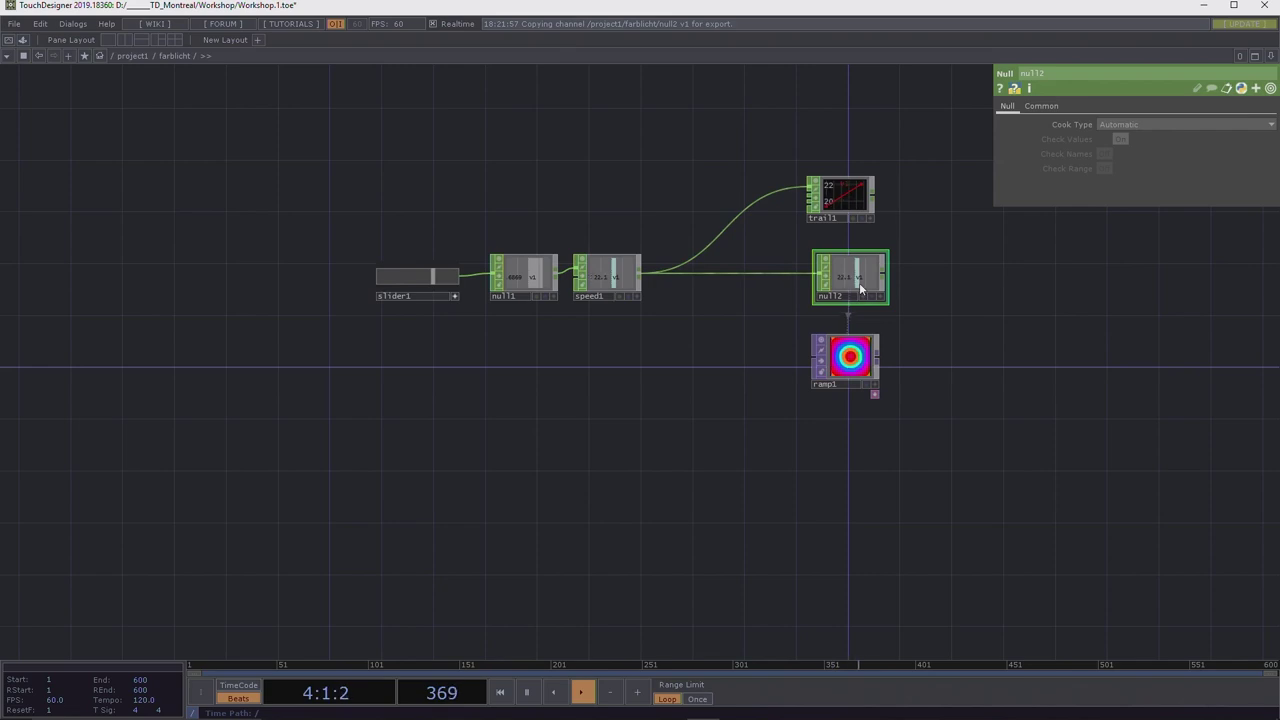
drag(850, 362, 851, 347)
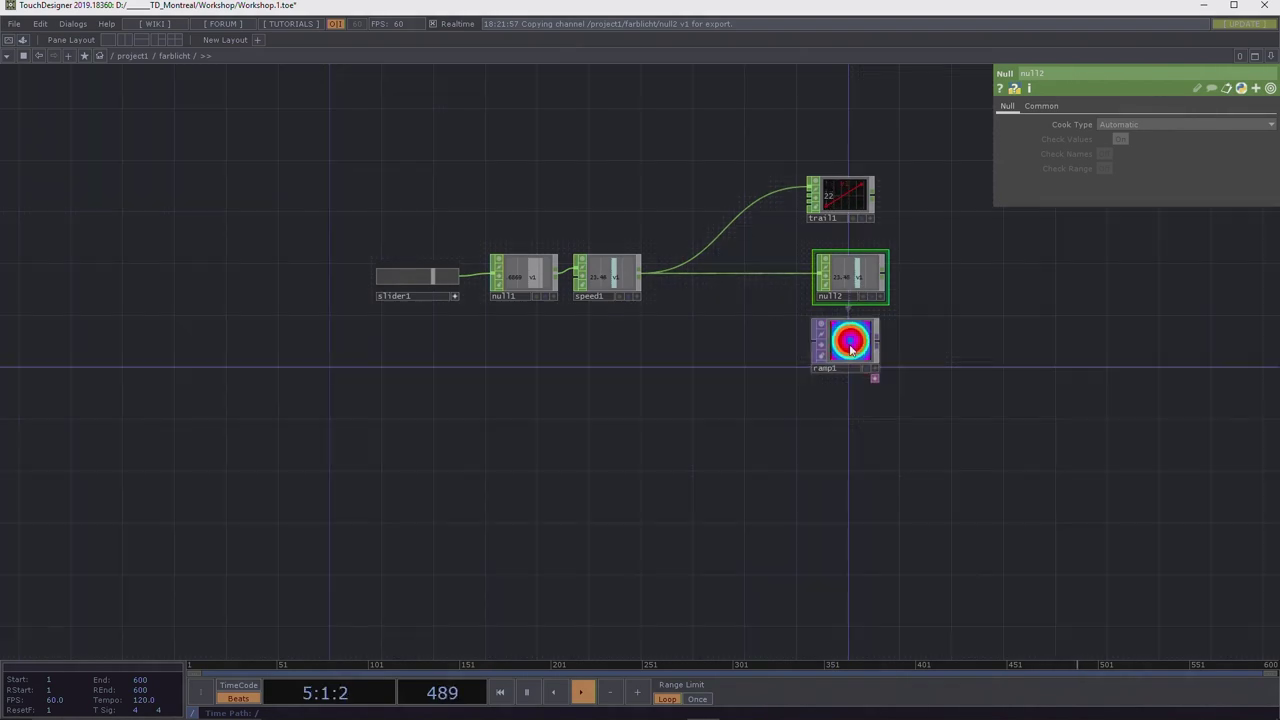
drag(940, 306, 932, 312)
drag(846, 200, 840, 204)
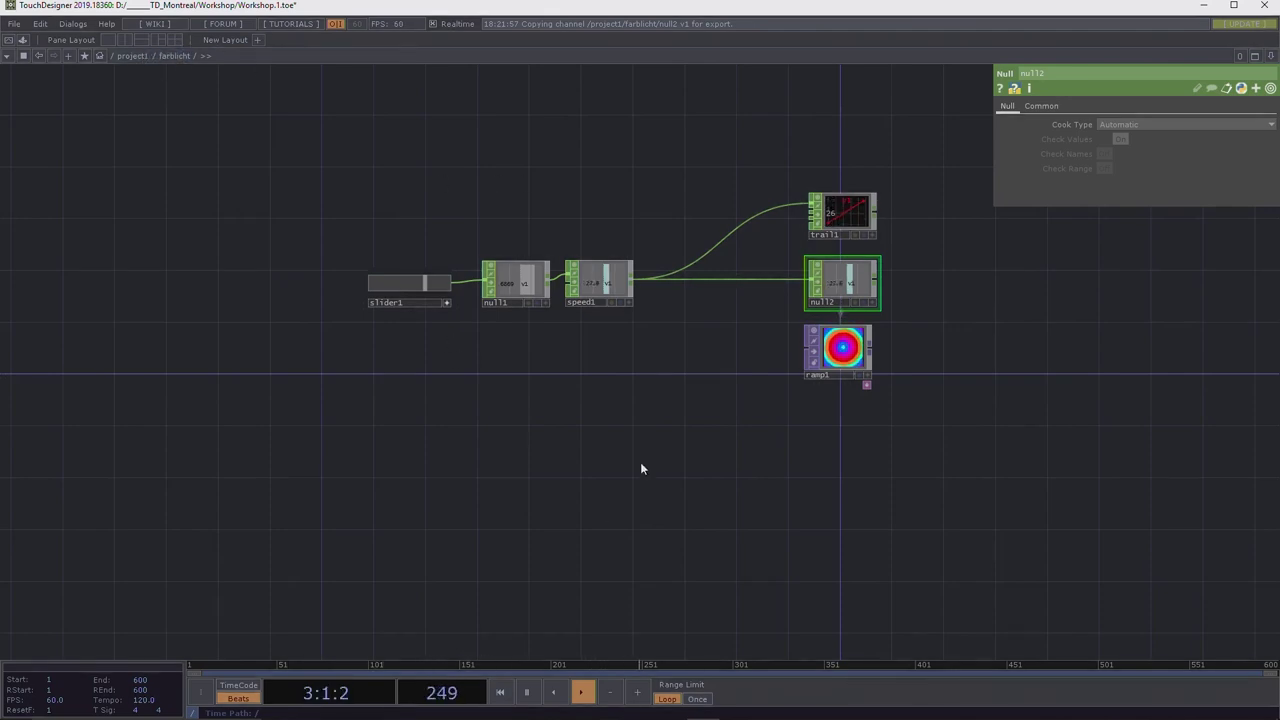
Check how slider1 displays in the farblicht container's panel, and return to the container's network.
key(u)
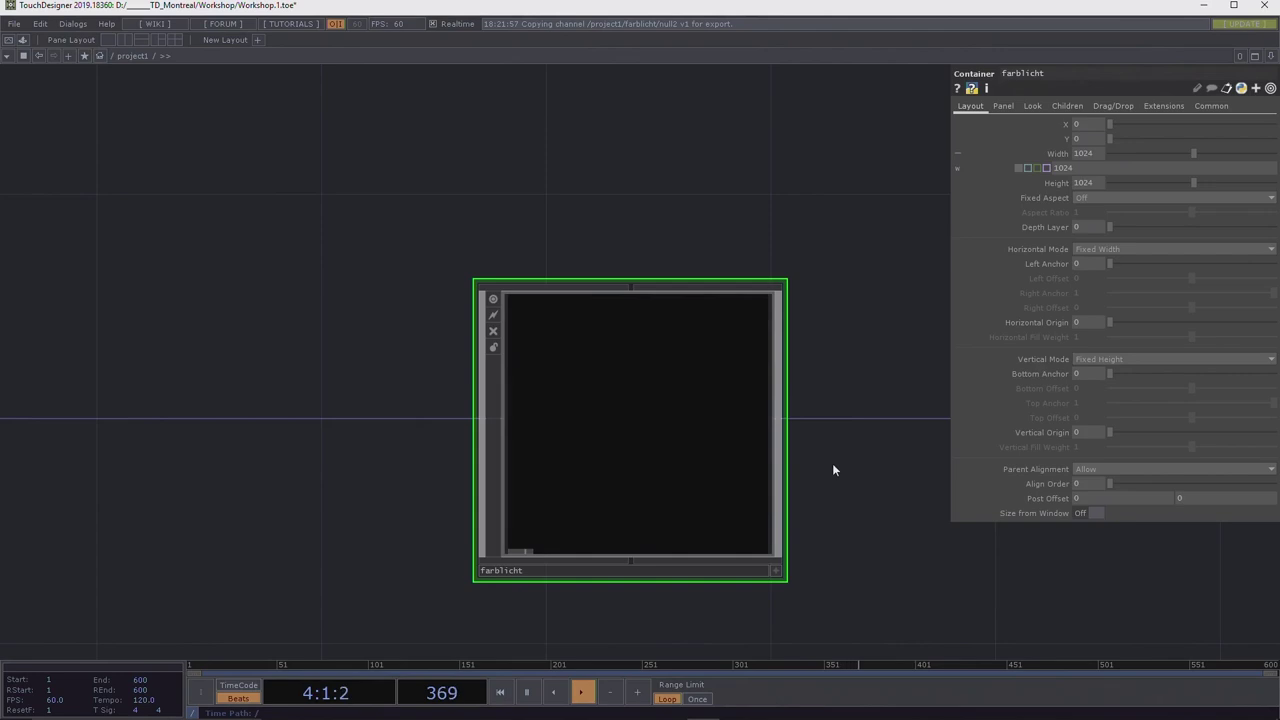
drag(832, 470, 818, 330)
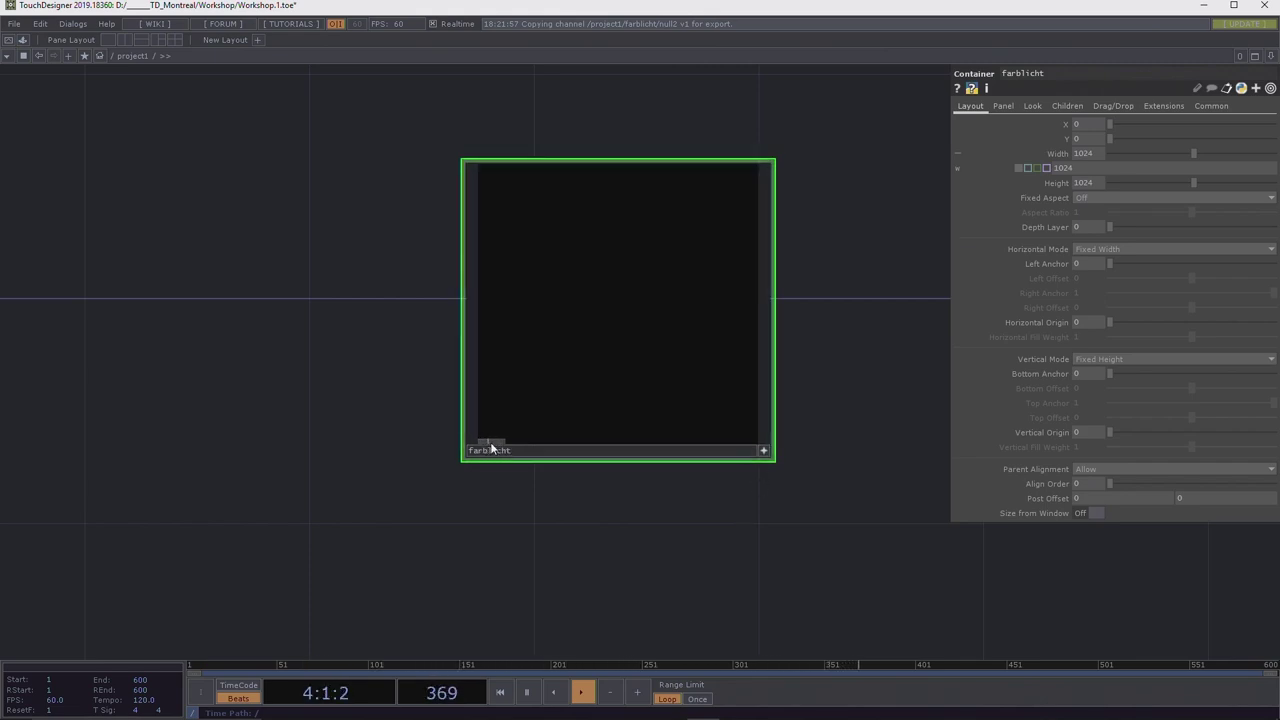
click(762, 451)
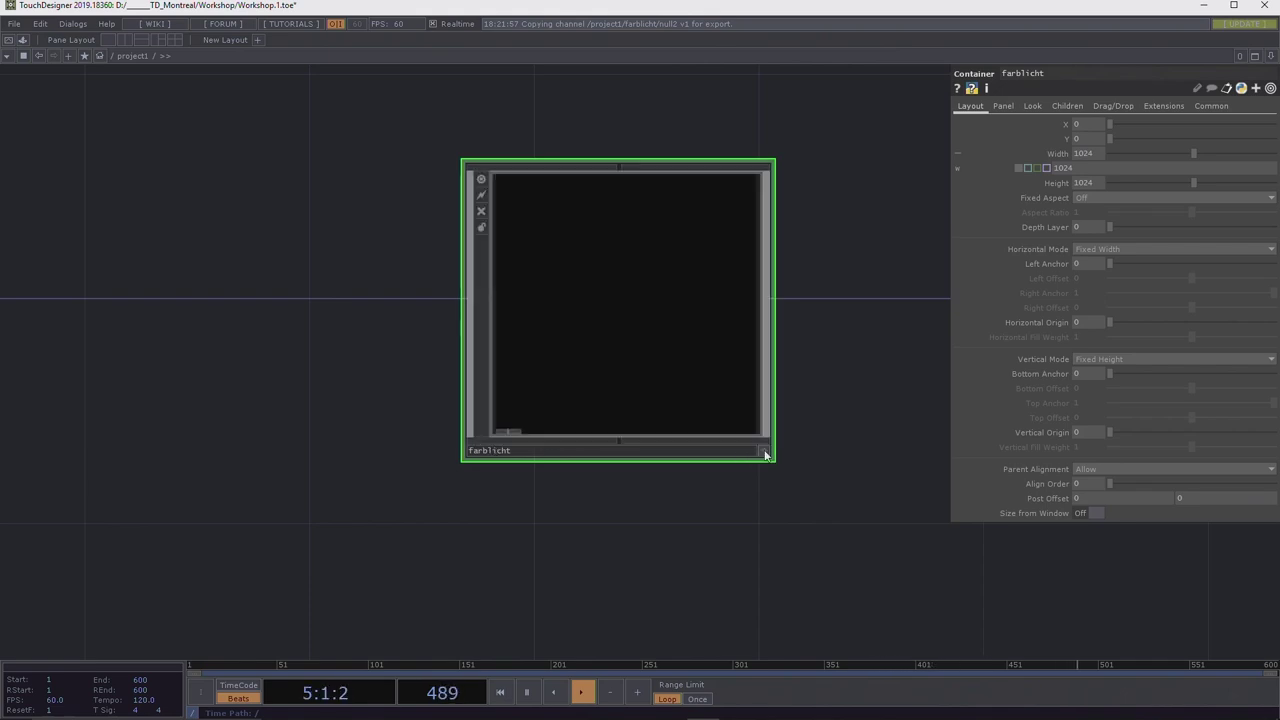
scroll(656, 267, up, 3)
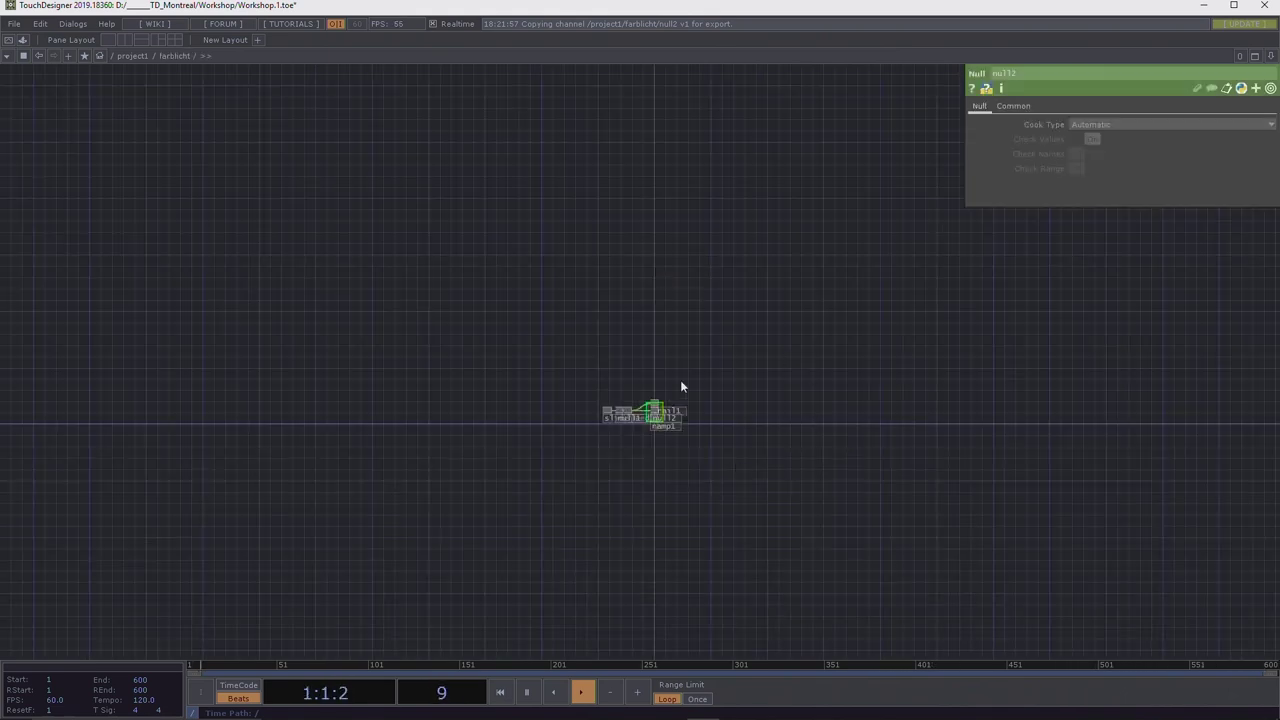
scroll(654, 414, up, 5)
drag(337, 480, 764, 441)
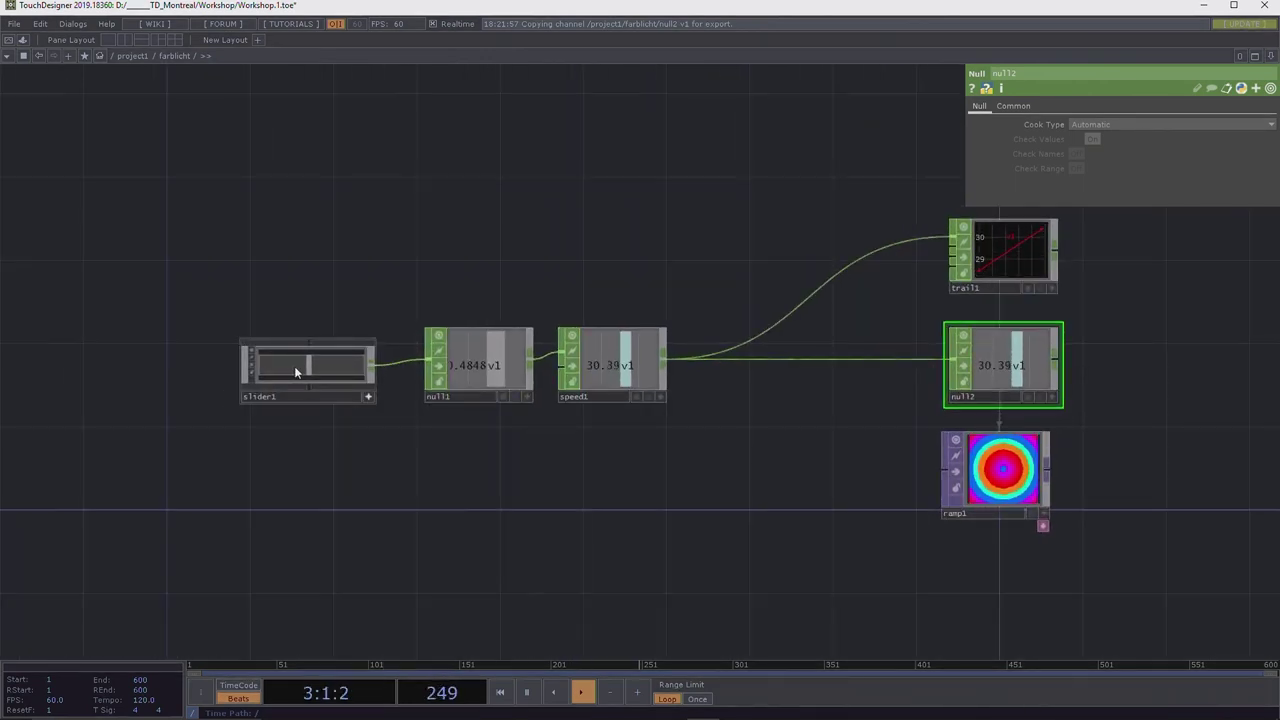
Set slider1's layout height to 100 and check its size in the farblicht container's panel.
click(294, 366)
click(368, 396)
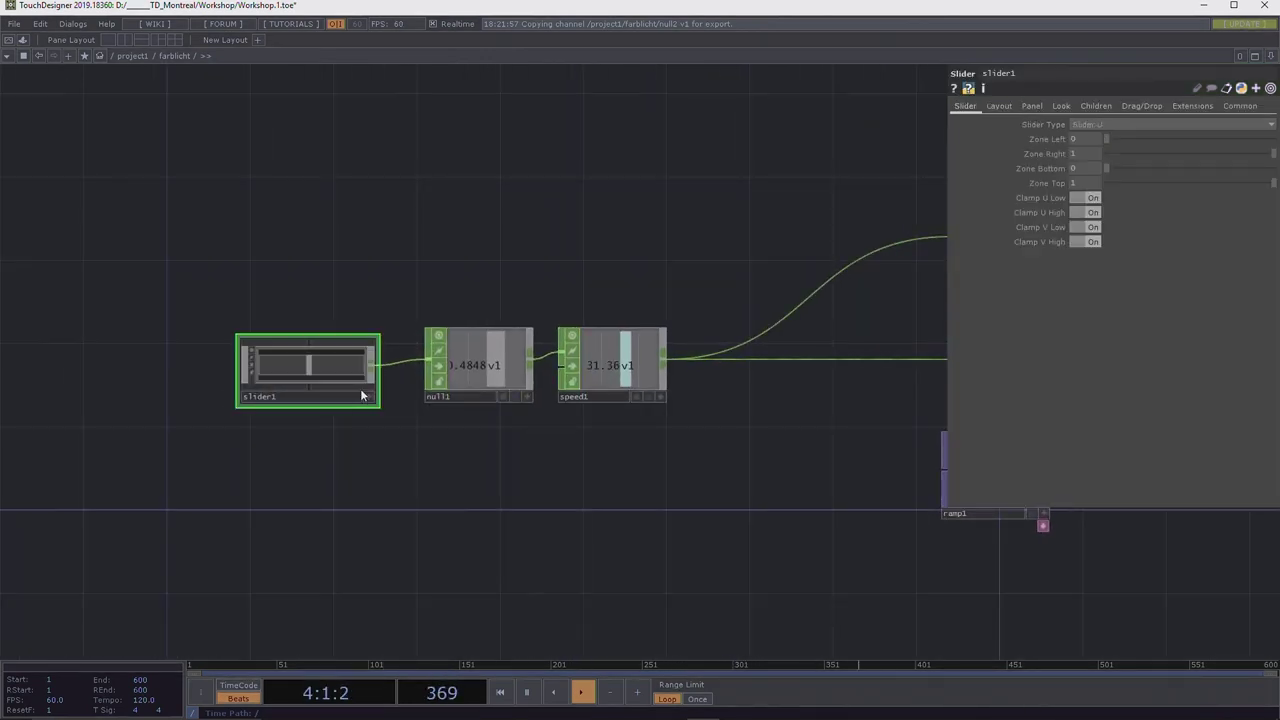
click(999, 106)
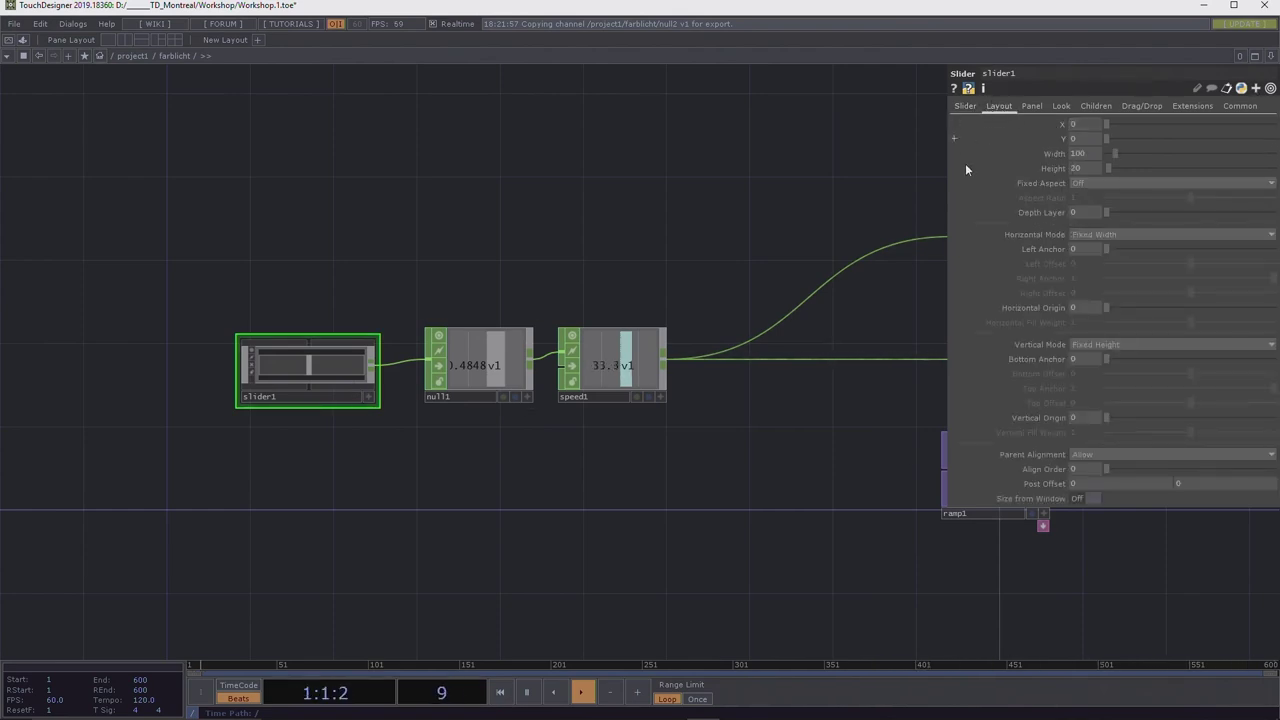
click(1082, 152)
click(1055, 153)
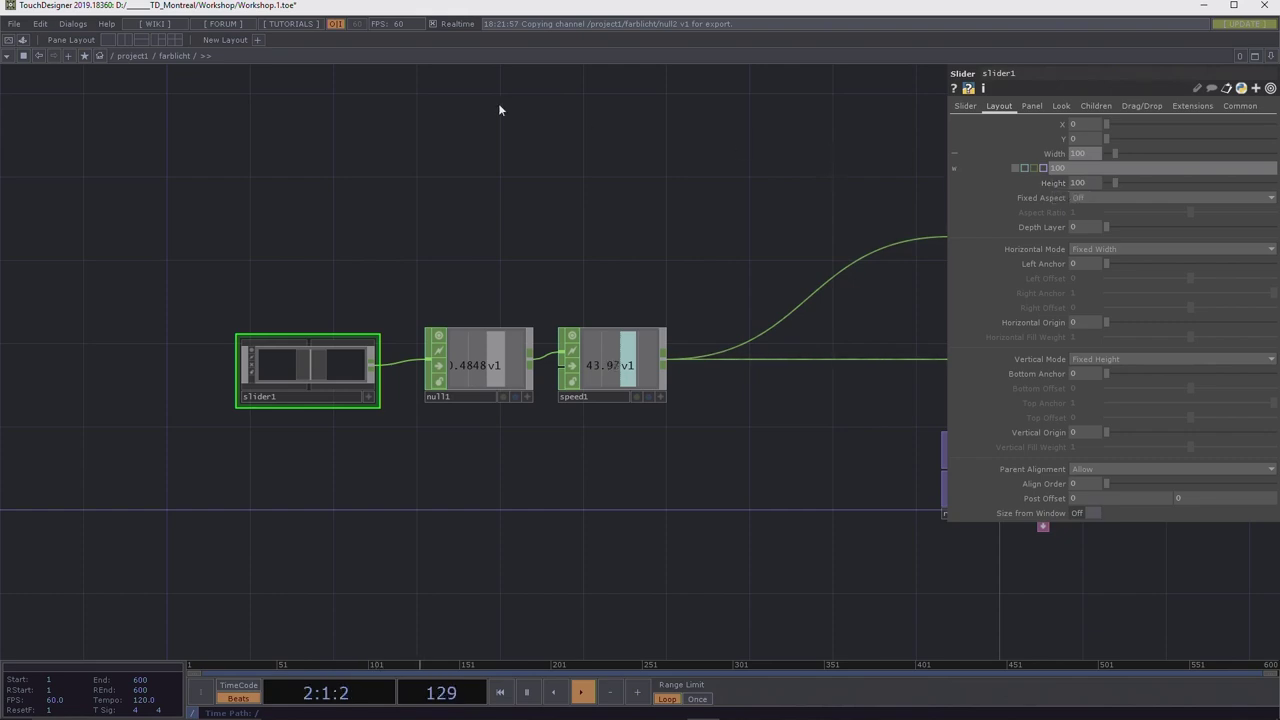
click(134, 56)
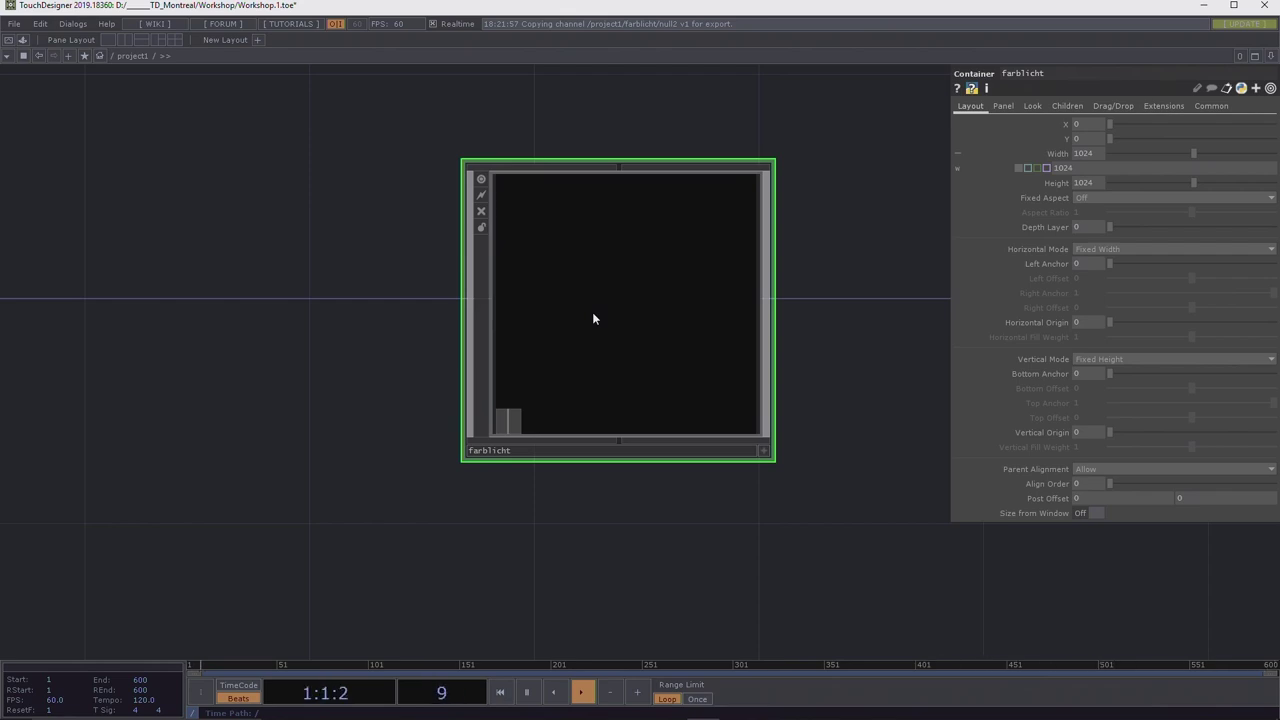
Link slider1's width to its parent with the expression parent().par.w and check it in the farblicht panel.
double_click(613, 336)
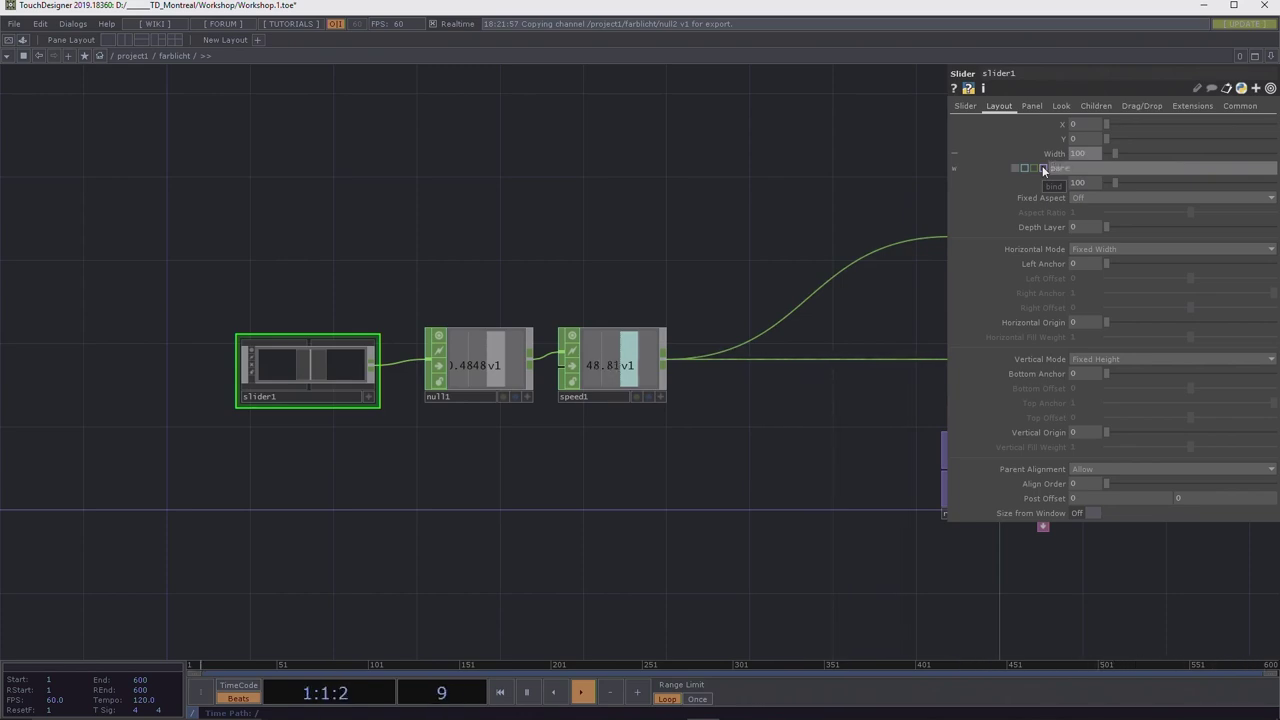
text(().par.w)
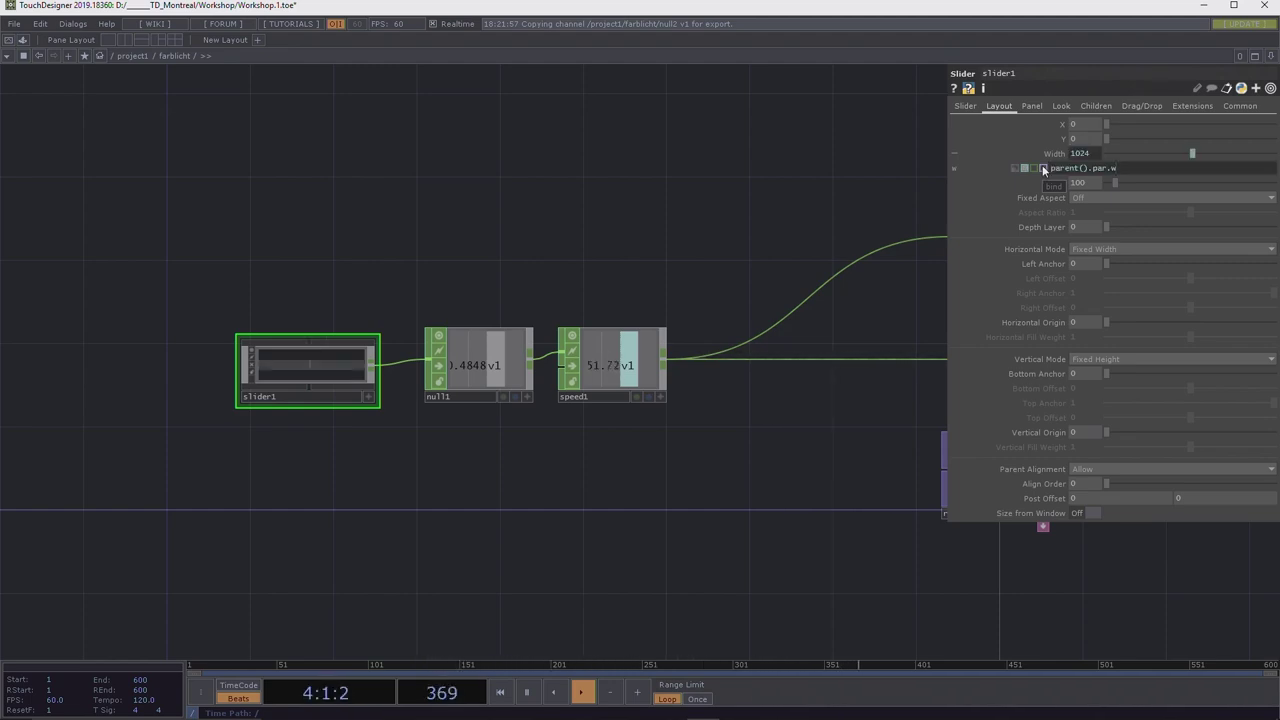
click(129, 56)
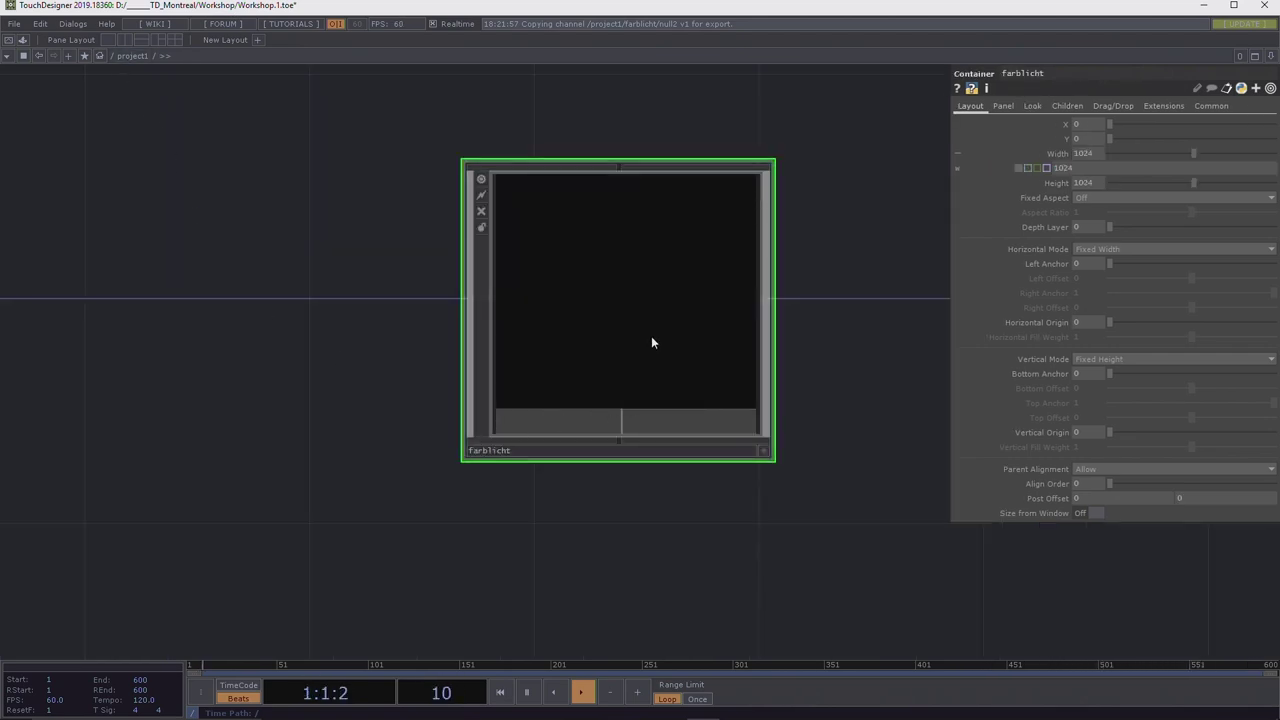
Change slider1's width expression to parent().par.w/4, set its height to 60 and test it in the farblicht panel.
key(i)
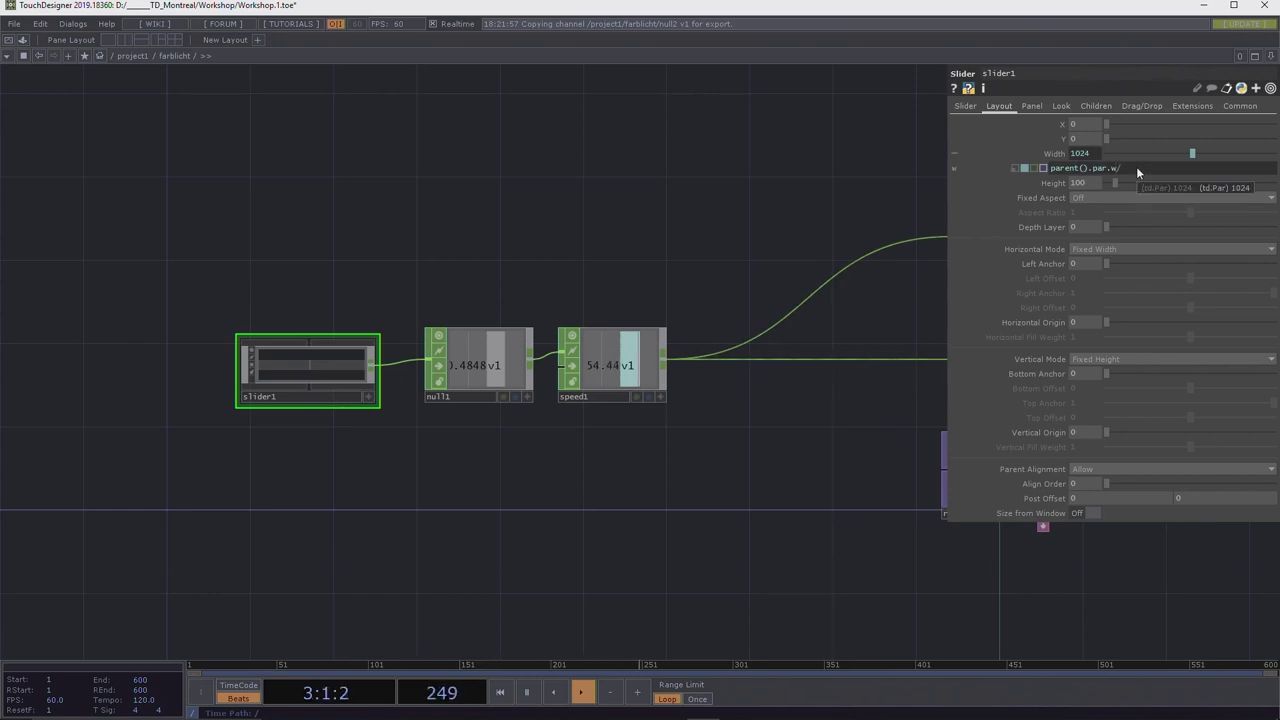
key(Return)
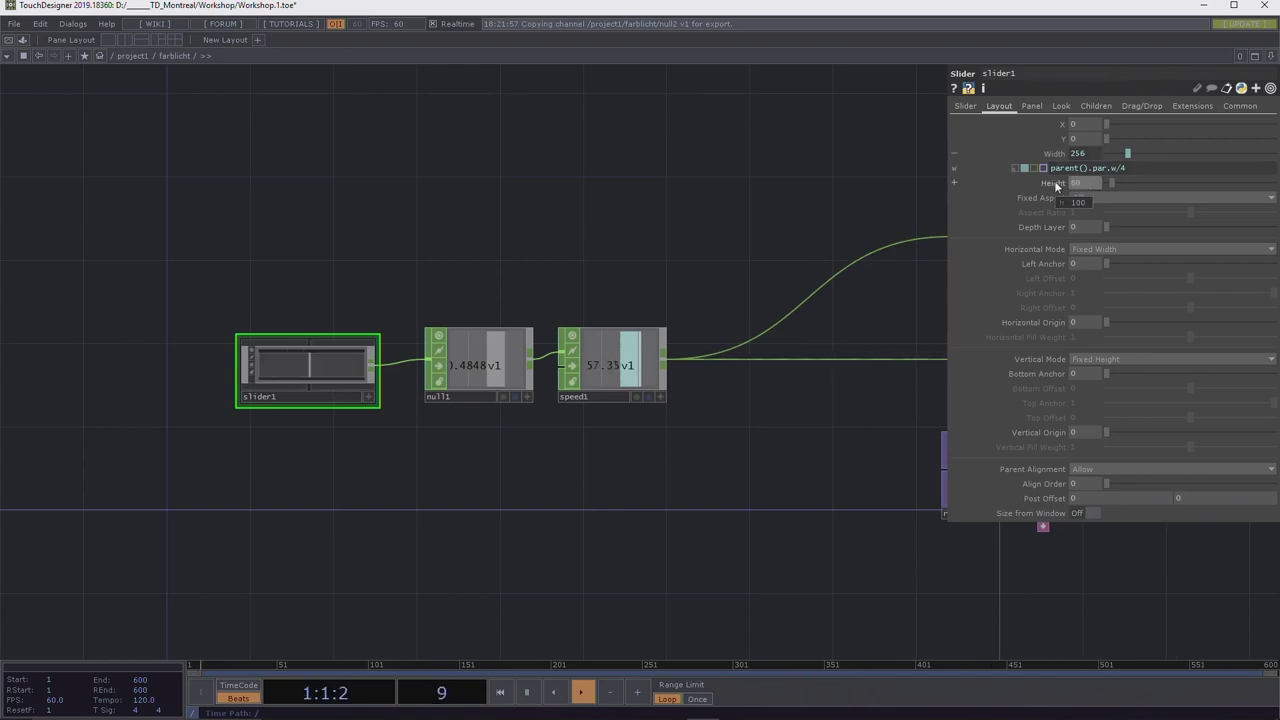
click(146, 56)
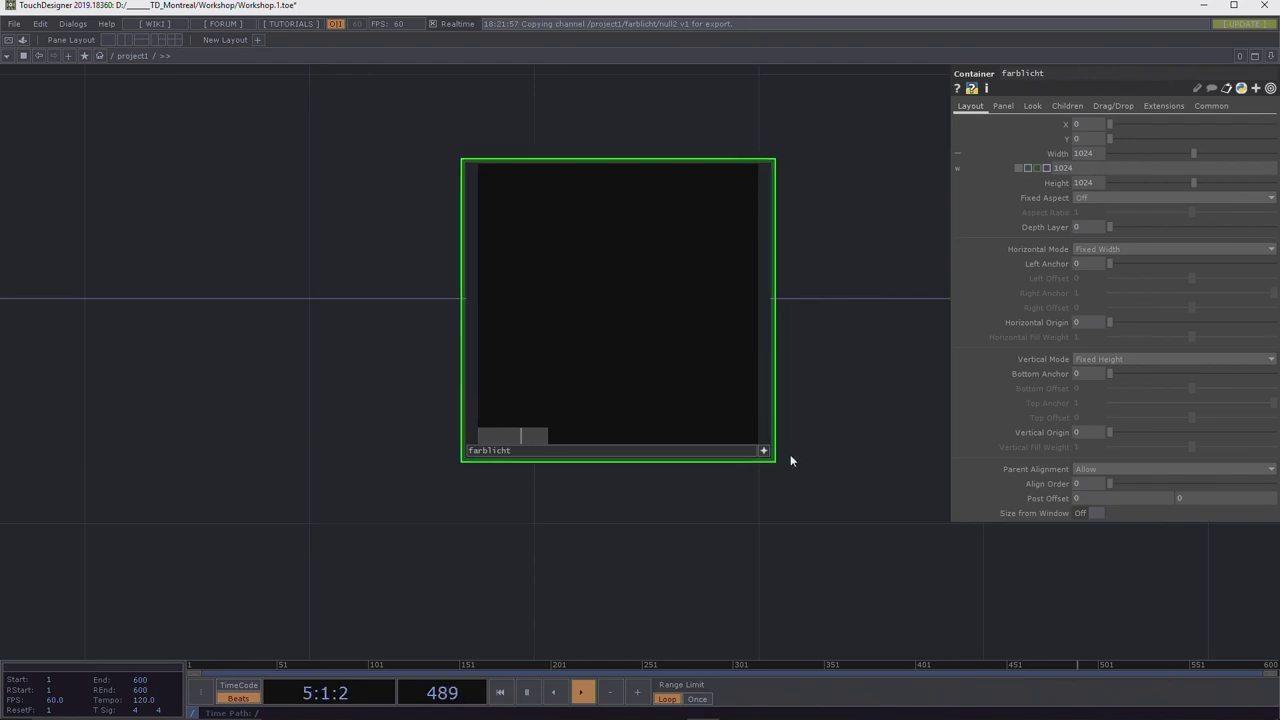
scroll(631, 311, up, 3)
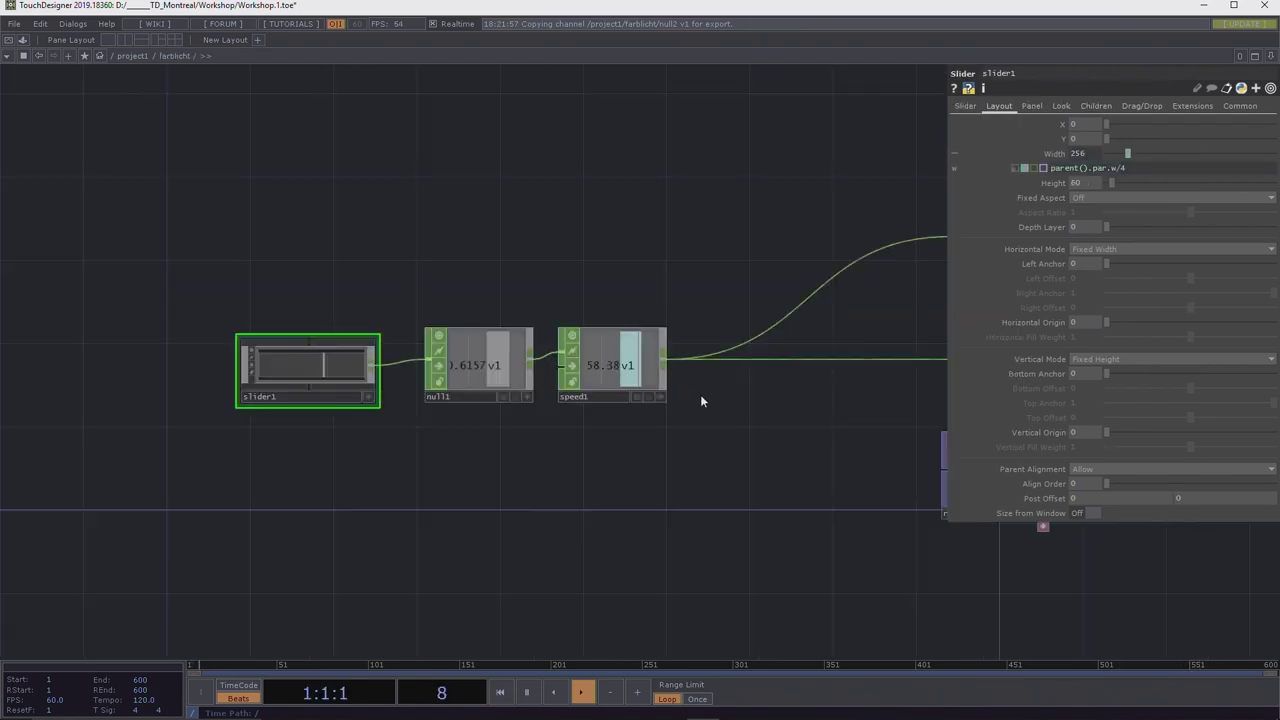
Align ramp1 directly beneath null2 in the farblicht network.
scroll(700, 423, down, 2)
drag(709, 437, 497, 357)
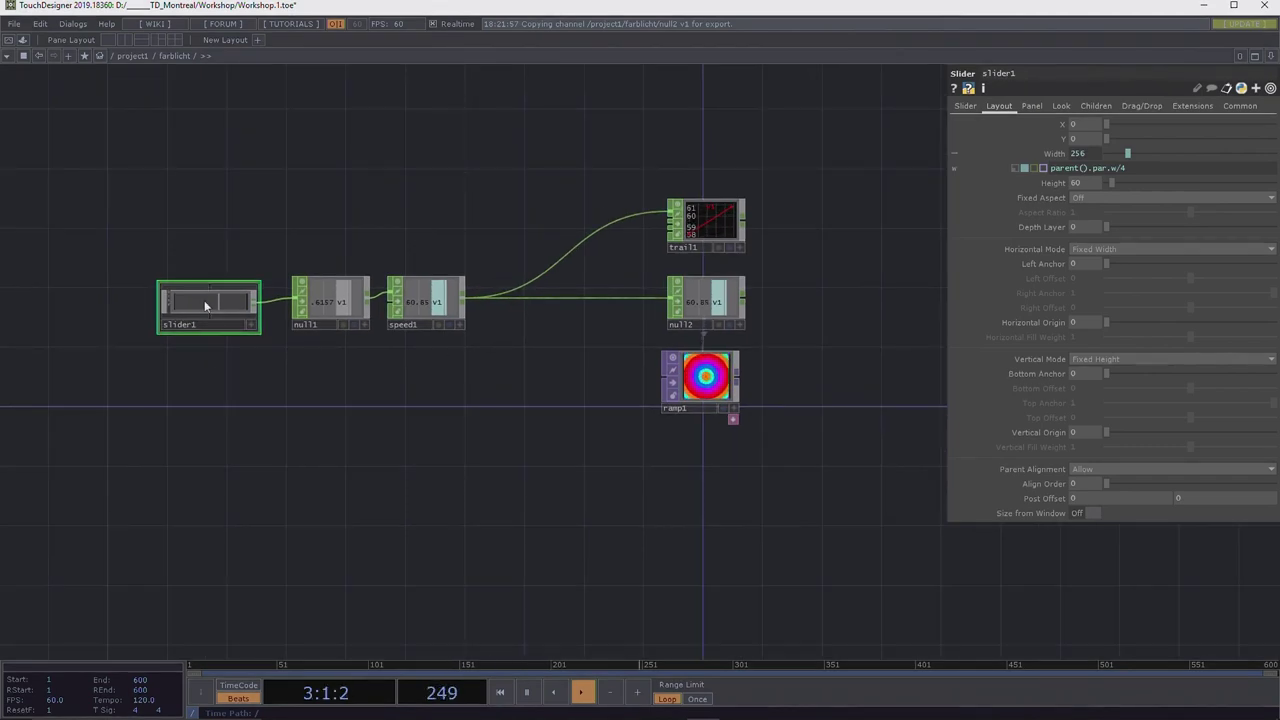
drag(458, 420, 475, 401)
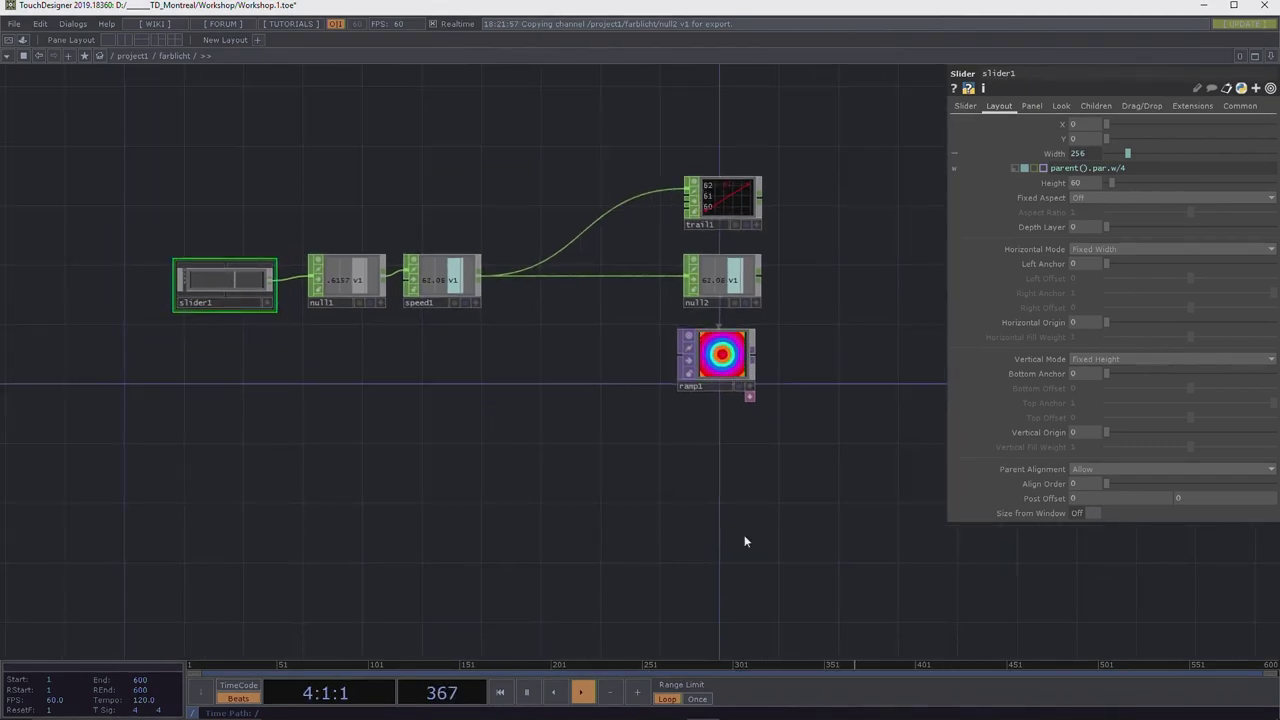
drag(814, 514, 800, 474)
drag(716, 348, 712, 330)
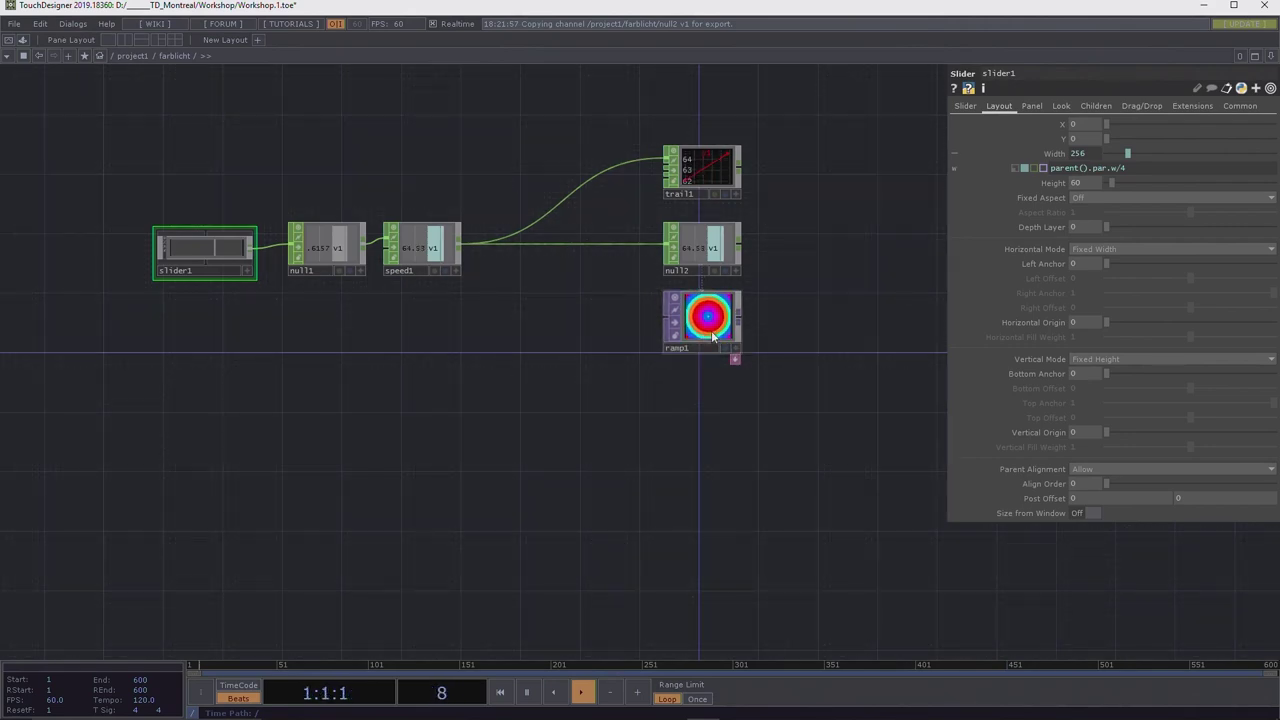
Duplicate ramp1 and place the copy below it with some space between the two.
click(711, 326)
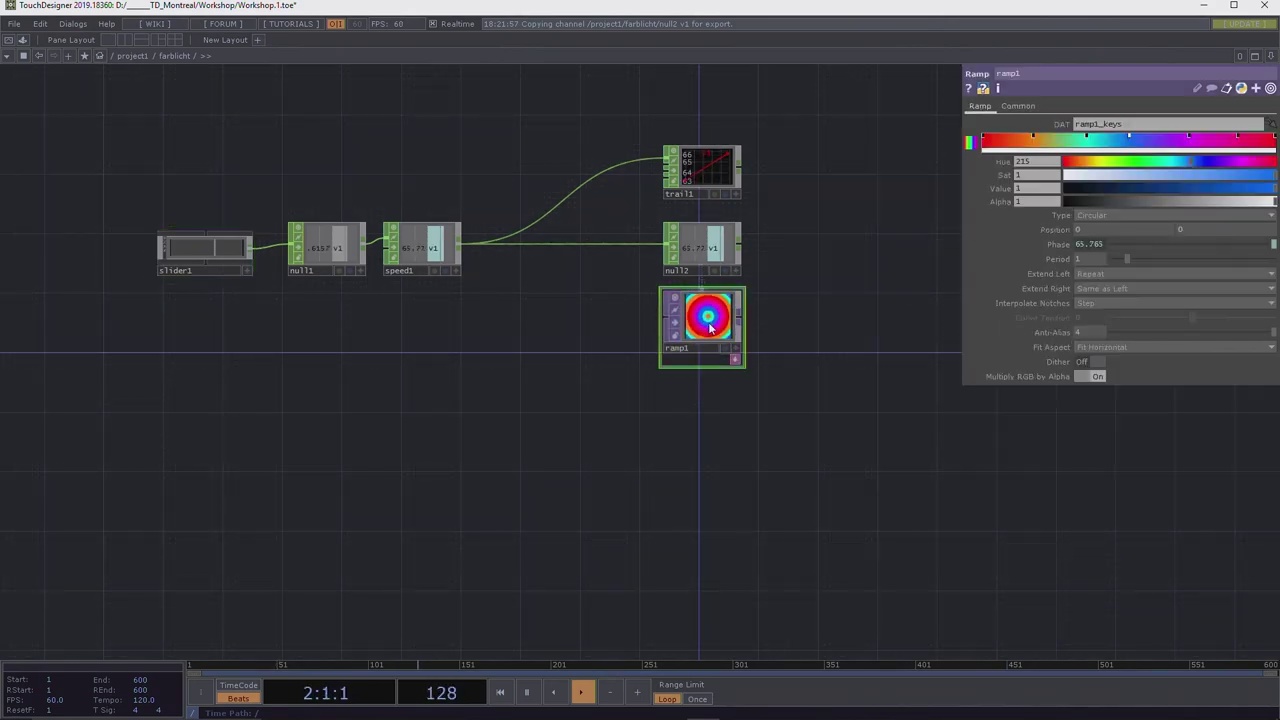
key(ctrl+c)
key(ctrl+v)
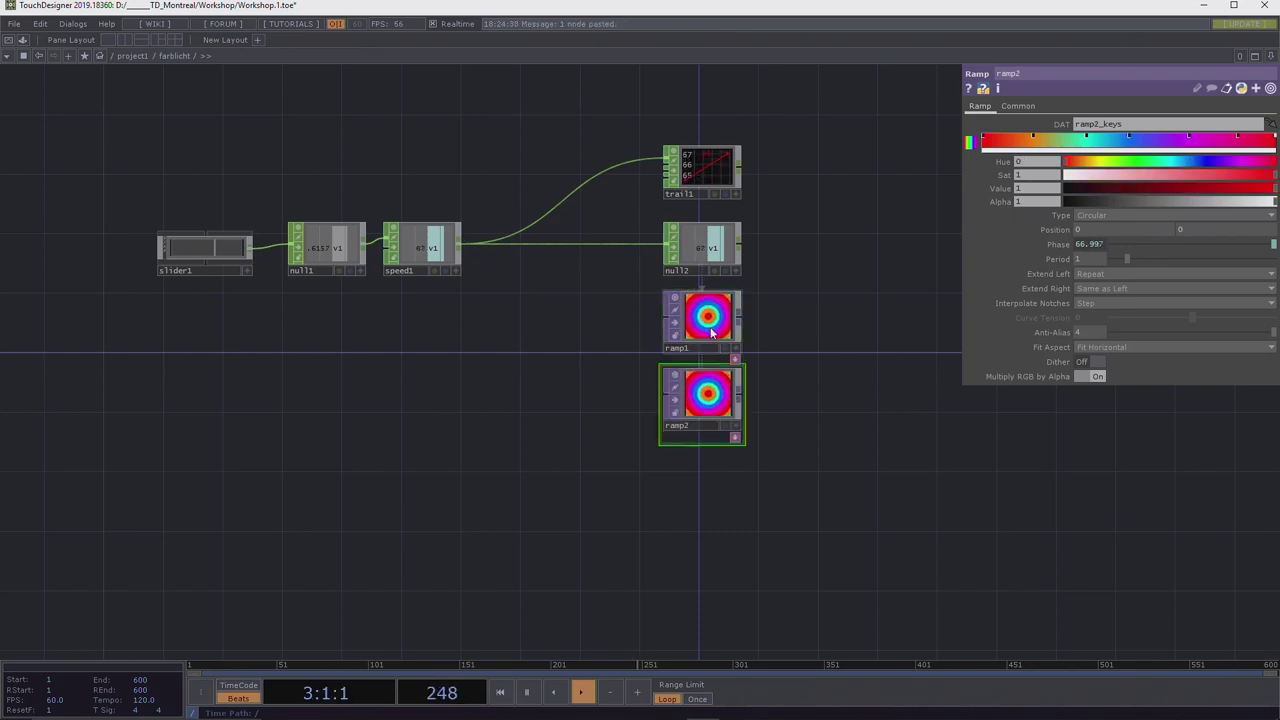
click(708, 429)
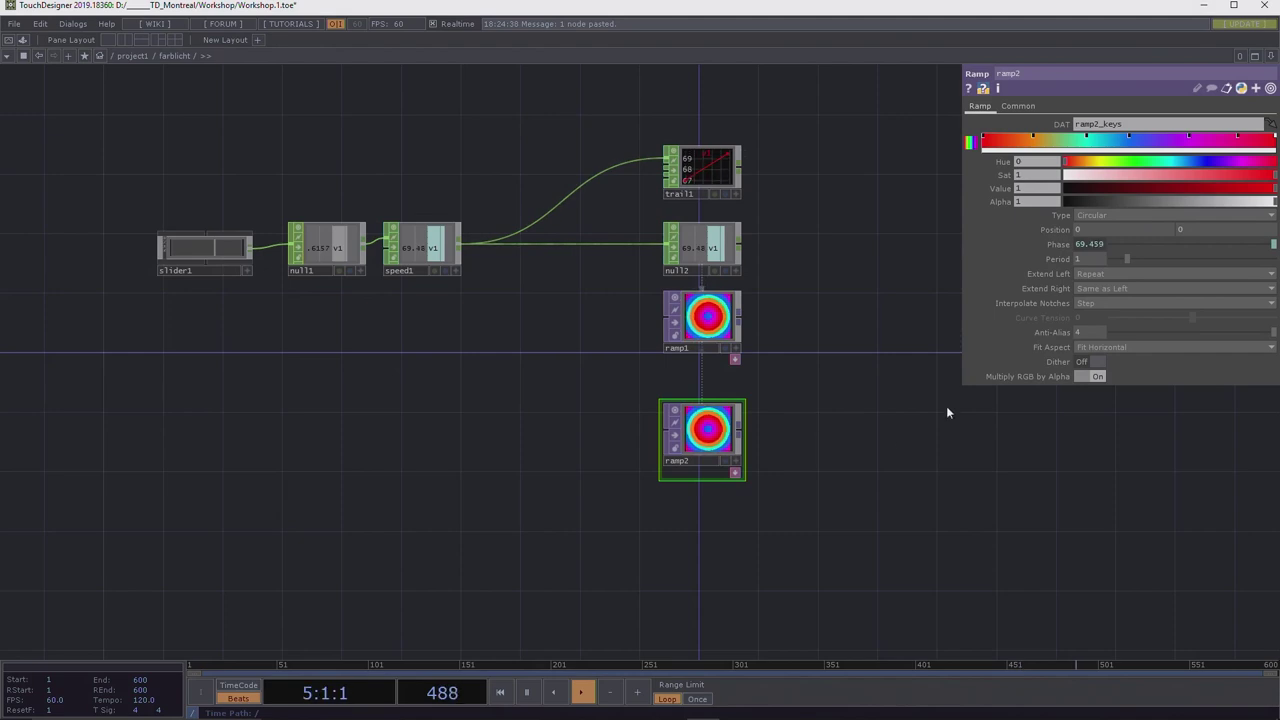
Set ramp2's Type to Radial and move slider1 to test its rotation.
click(1116, 216)
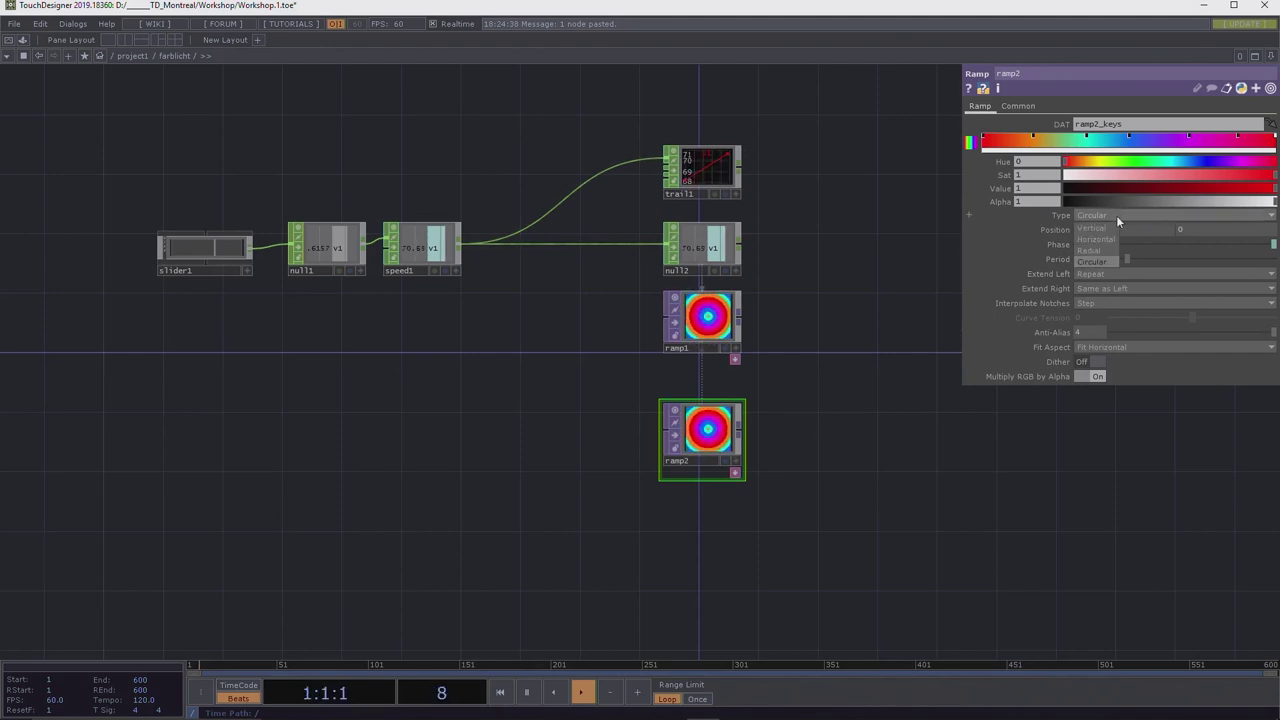
click(1105, 250)
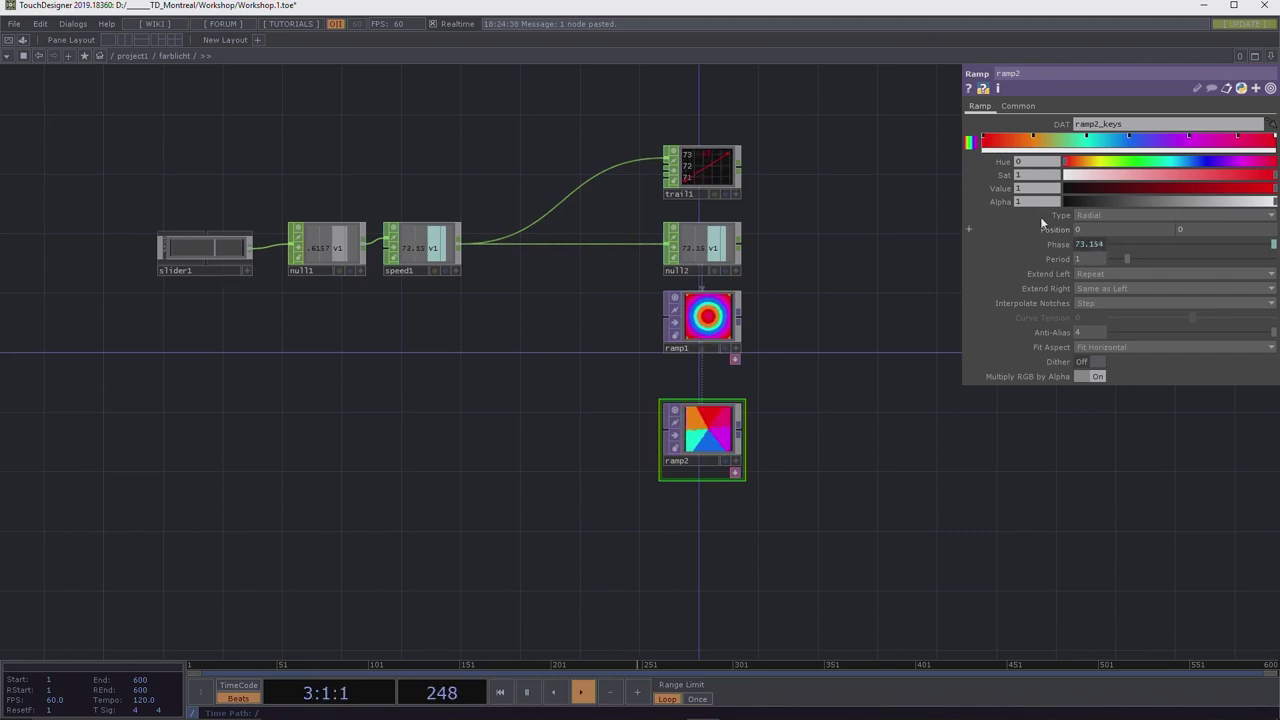
mouse_move(214, 250)
mouse_down()
mouse_move(150, 240)
mouse_move(238, 246)
mouse_move(204, 244)
mouse_up()
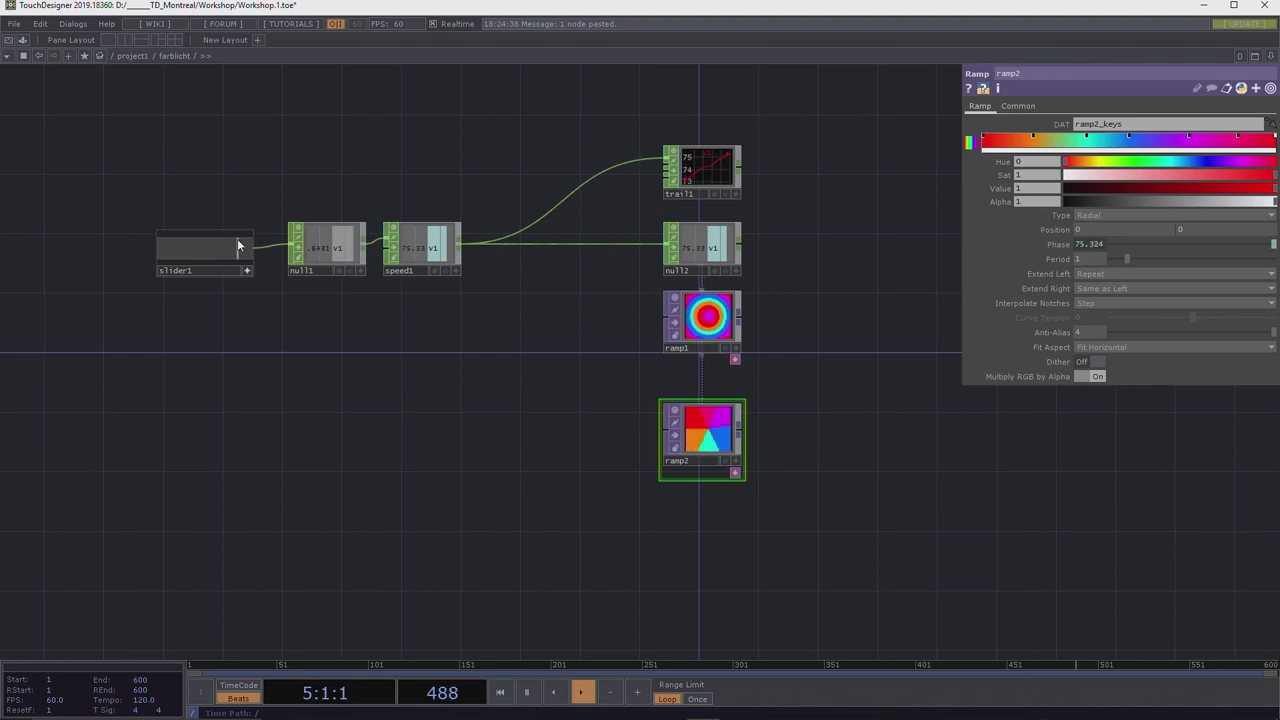
Compare the type, phase and period settings of ramp1 and ramp2 in the MO_Bauhaus_Farblichtspiel reference network.
click(134, 56)
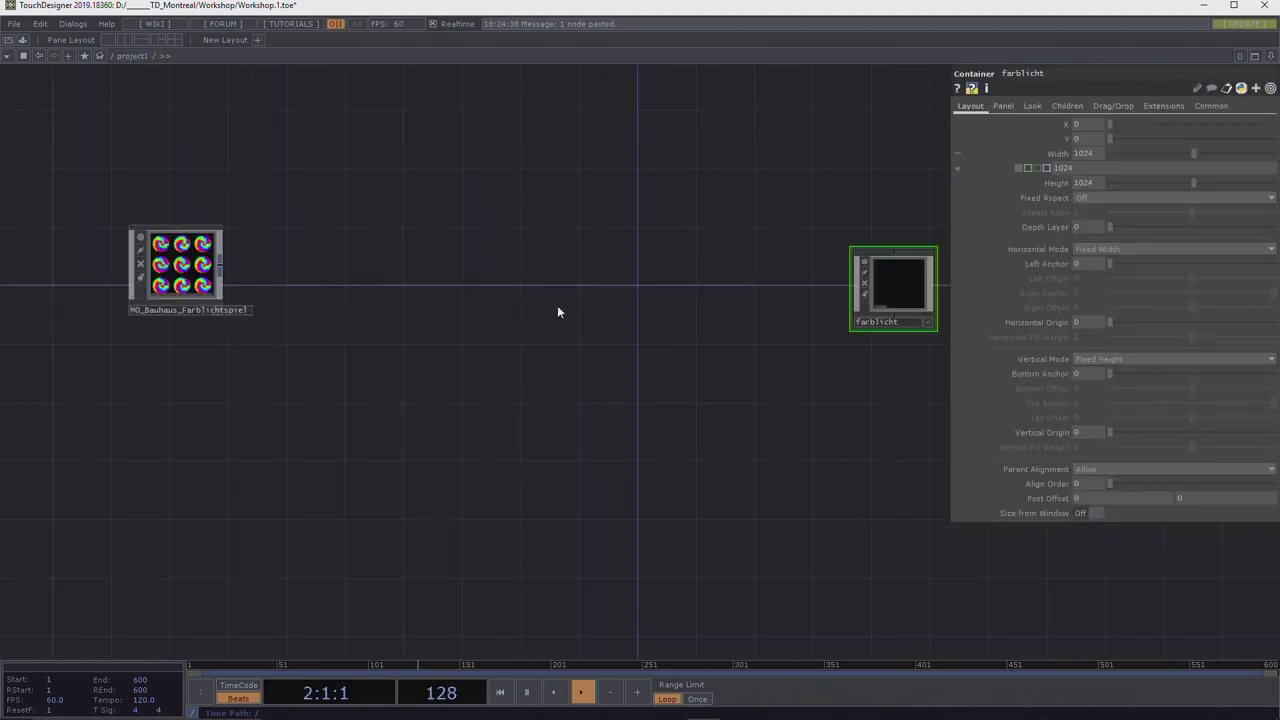
key(i)
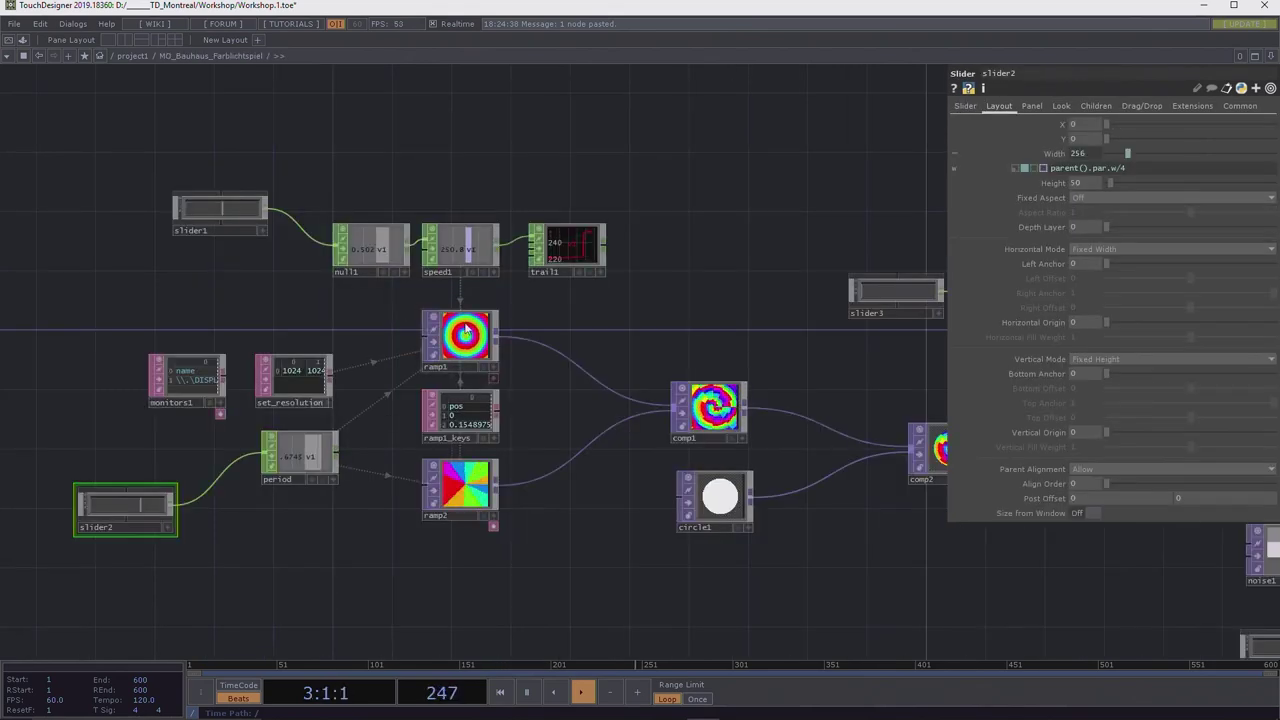
click(458, 468)
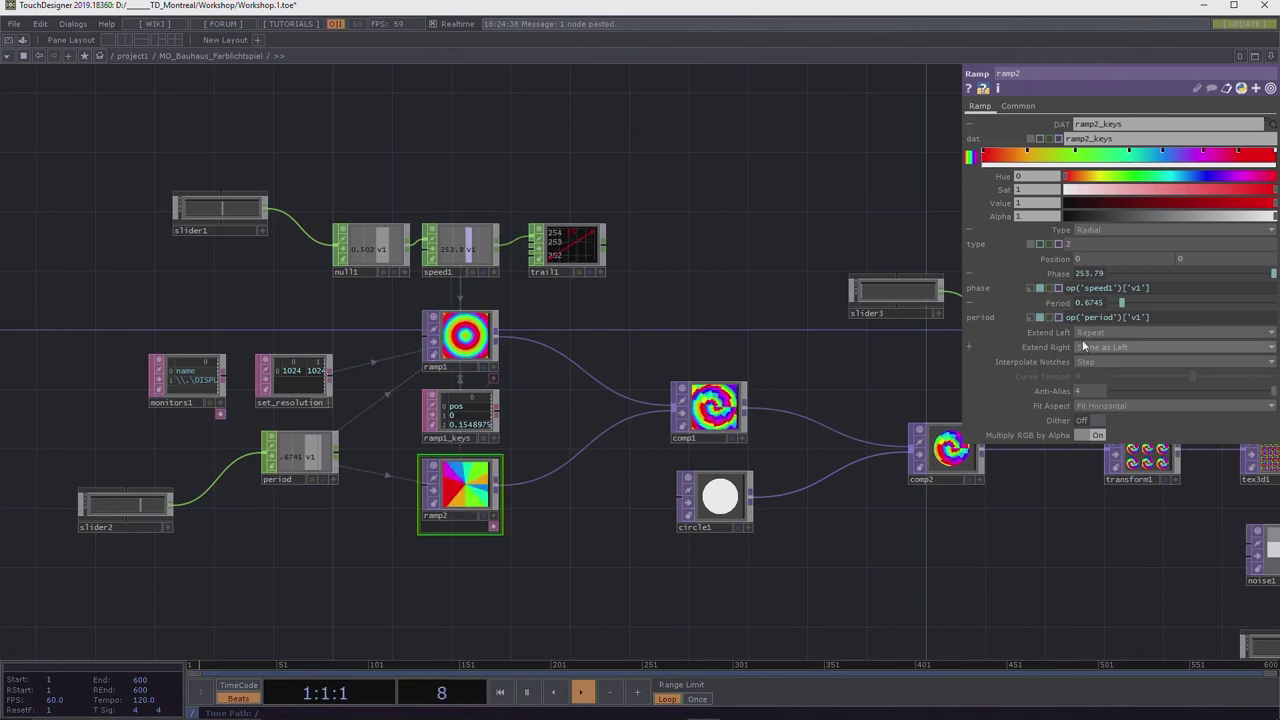
click(458, 340)
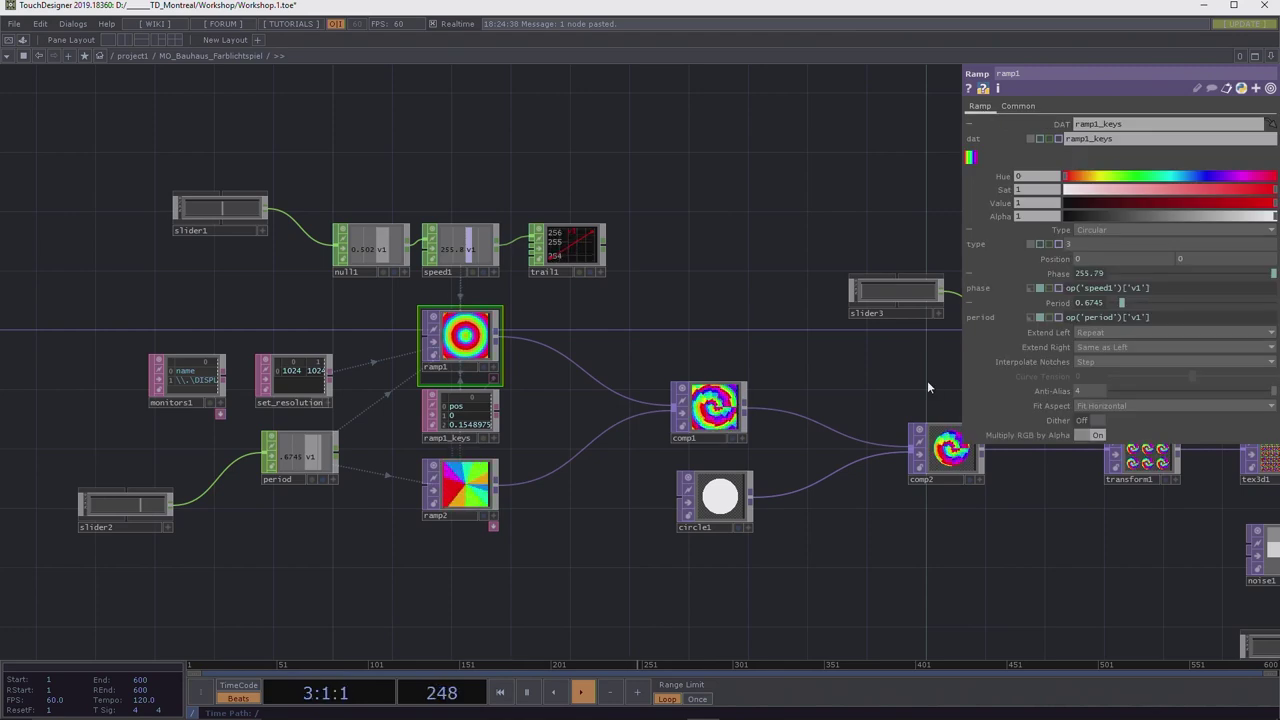
click(462, 487)
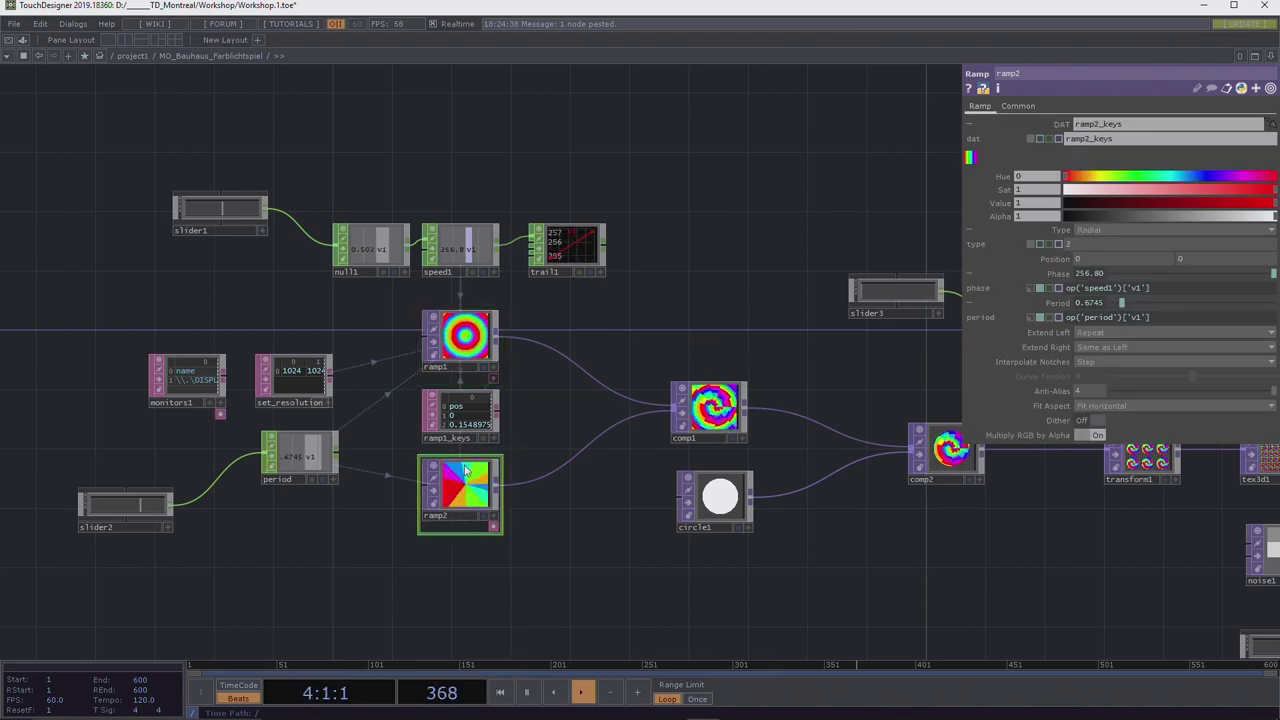
click(464, 355)
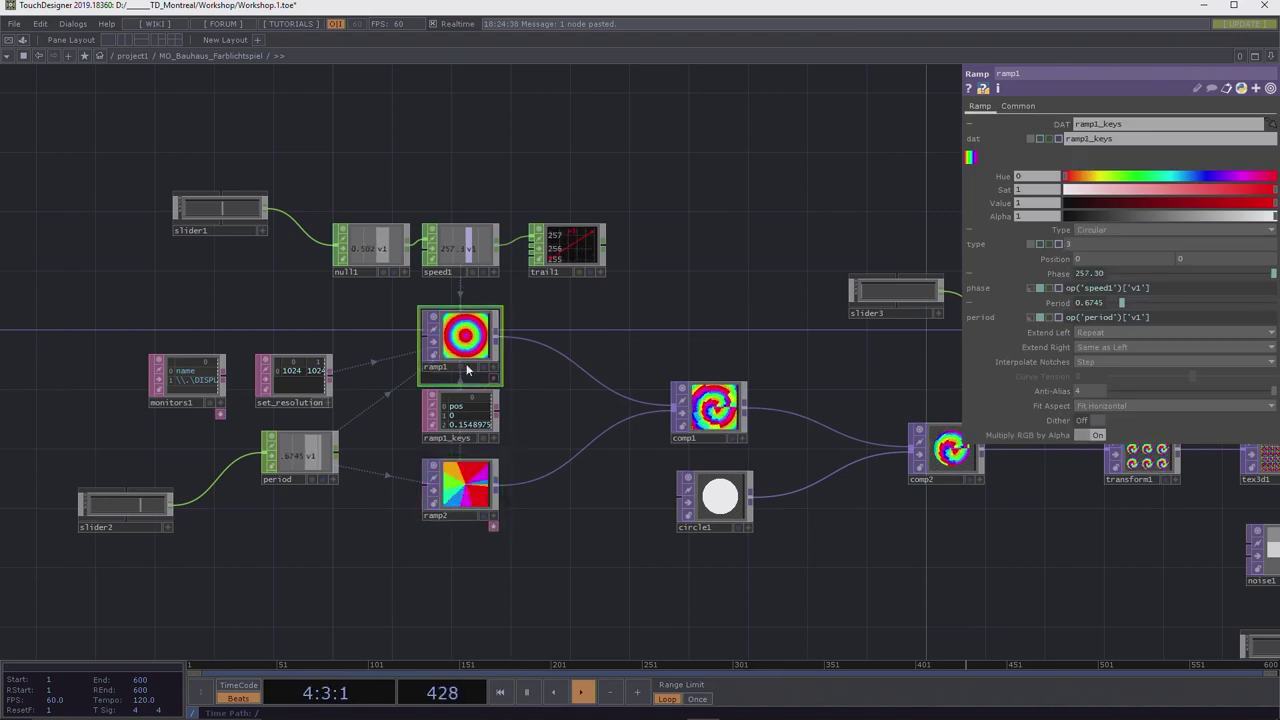
Inspect ramp2's type, phase and period settings in the MO_Bauhaus_Farblichtspiel reference network.
click(476, 478)
key(alt+Tab)
key(Escape)
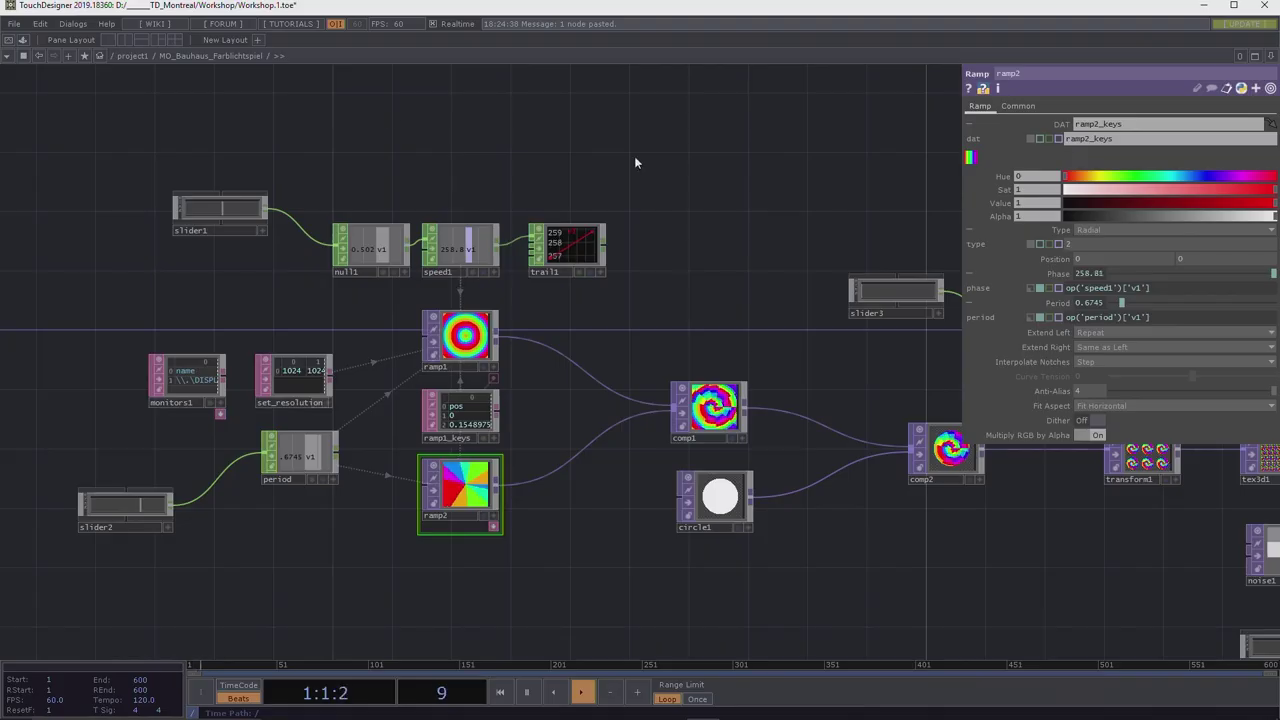
scroll(752, 328, down, 5)
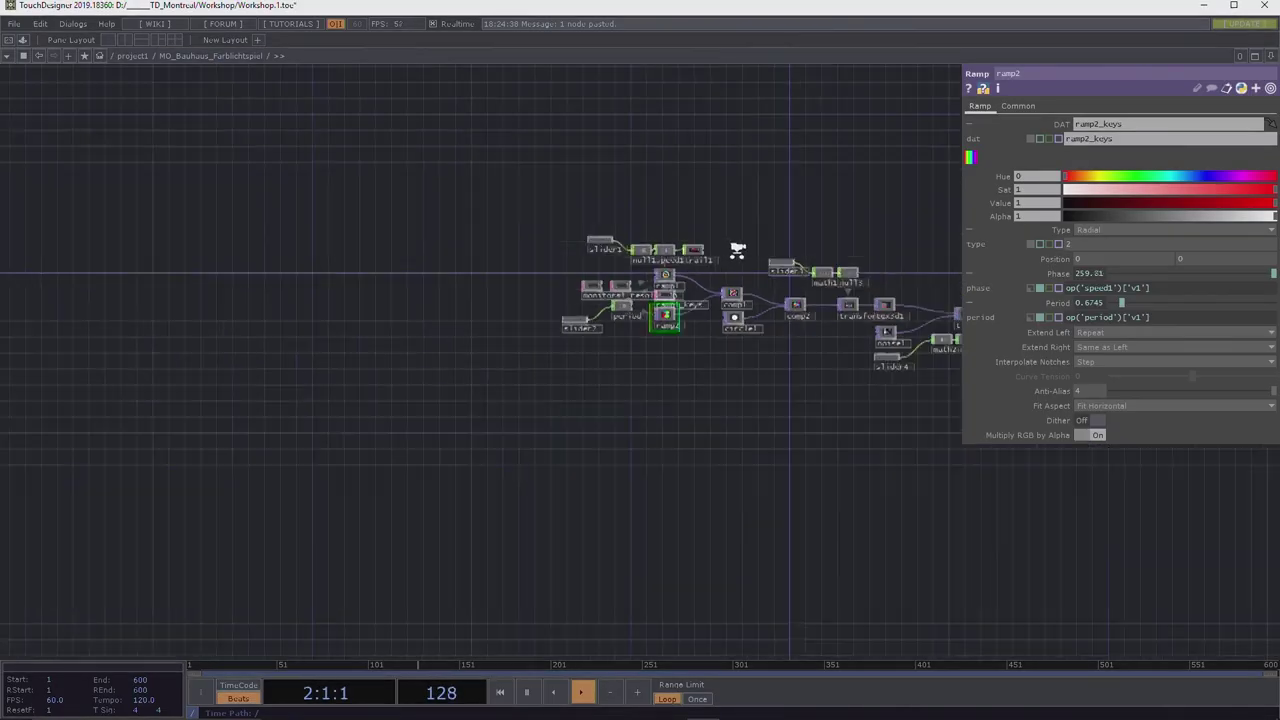
scroll(488, 300, down, 8)
scroll(487, 298, down, 3)
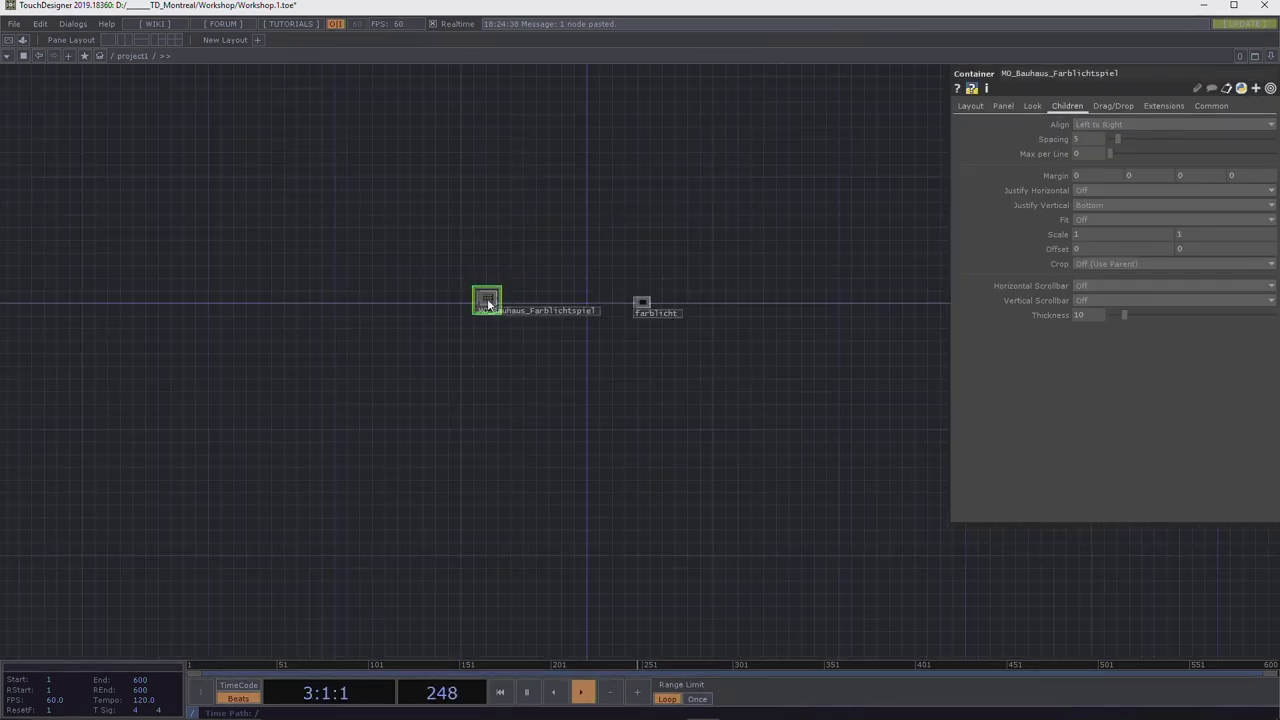
scroll(660, 300, up, 9)
scroll(486, 300, down, 4)
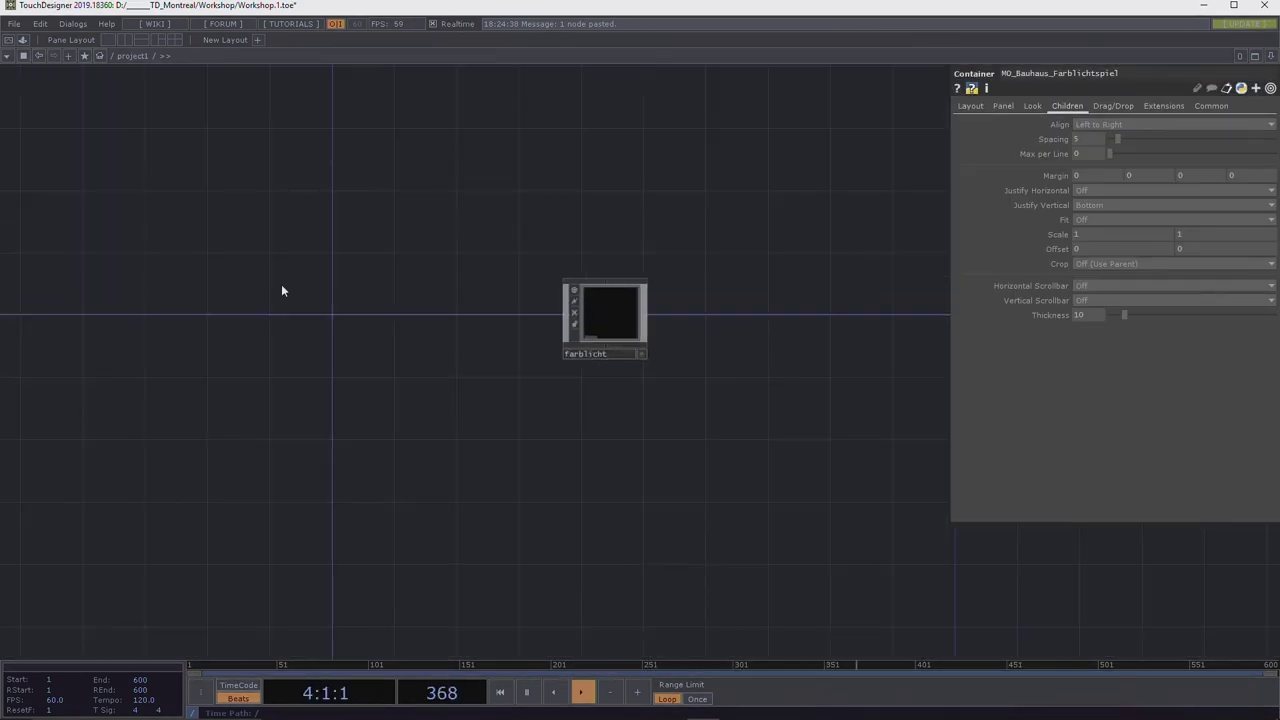
scroll(700, 395, up, 2)
key(i)
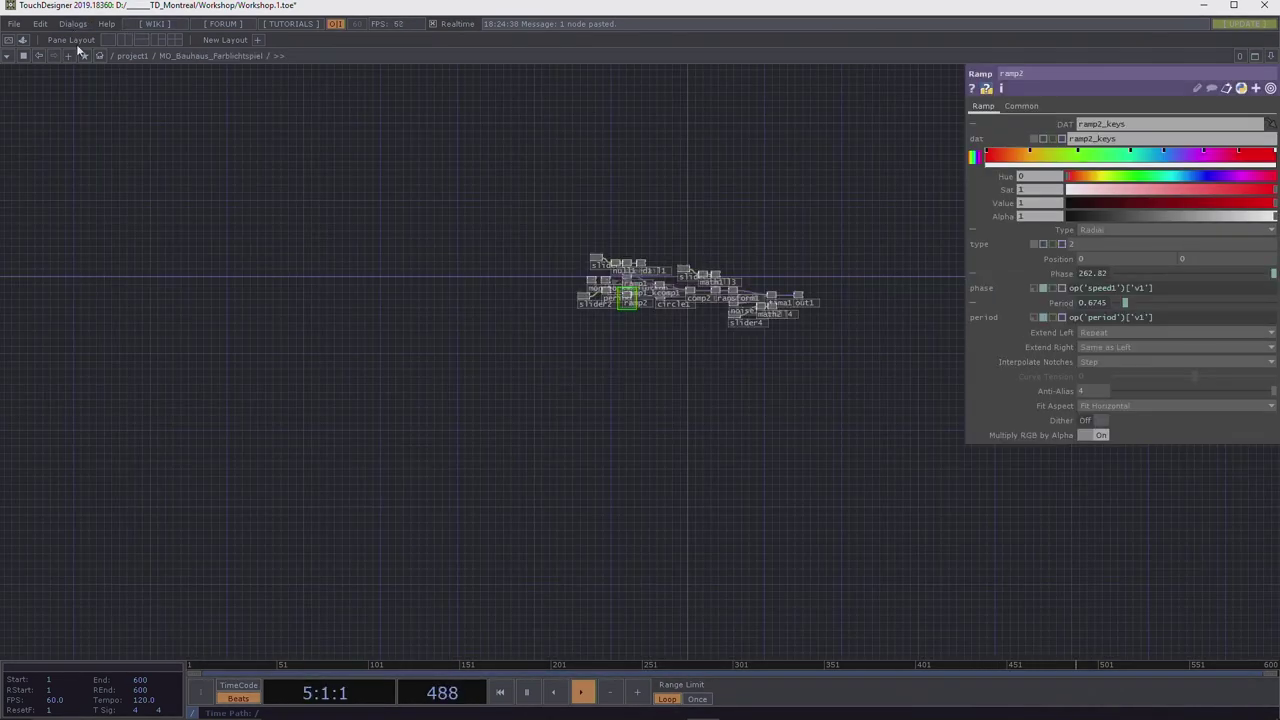
Frame the whole MO_Bauhaus_Farblichtspiel reference network in view and bookmark it under the name cheat.
scroll(500, 250, up, 5)
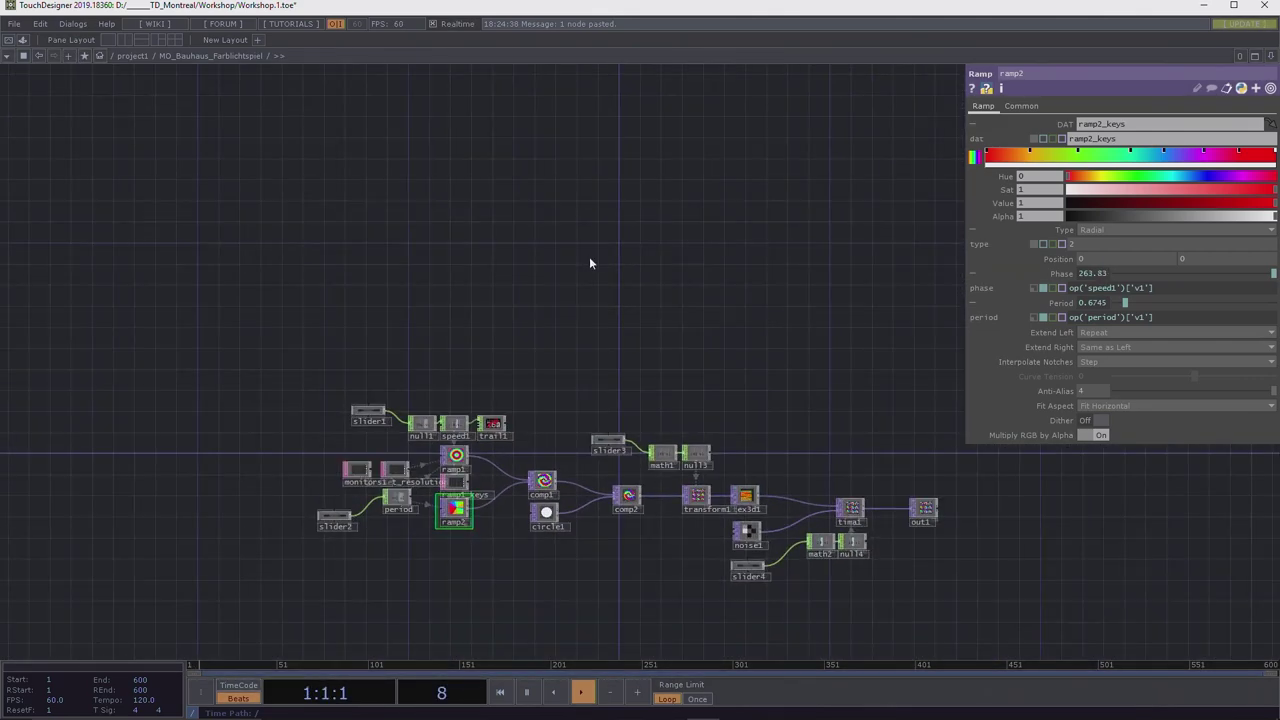
drag(591, 263, 568, 196)
scroll(563, 180, down, 2)
scroll(563, 177, up, 3)
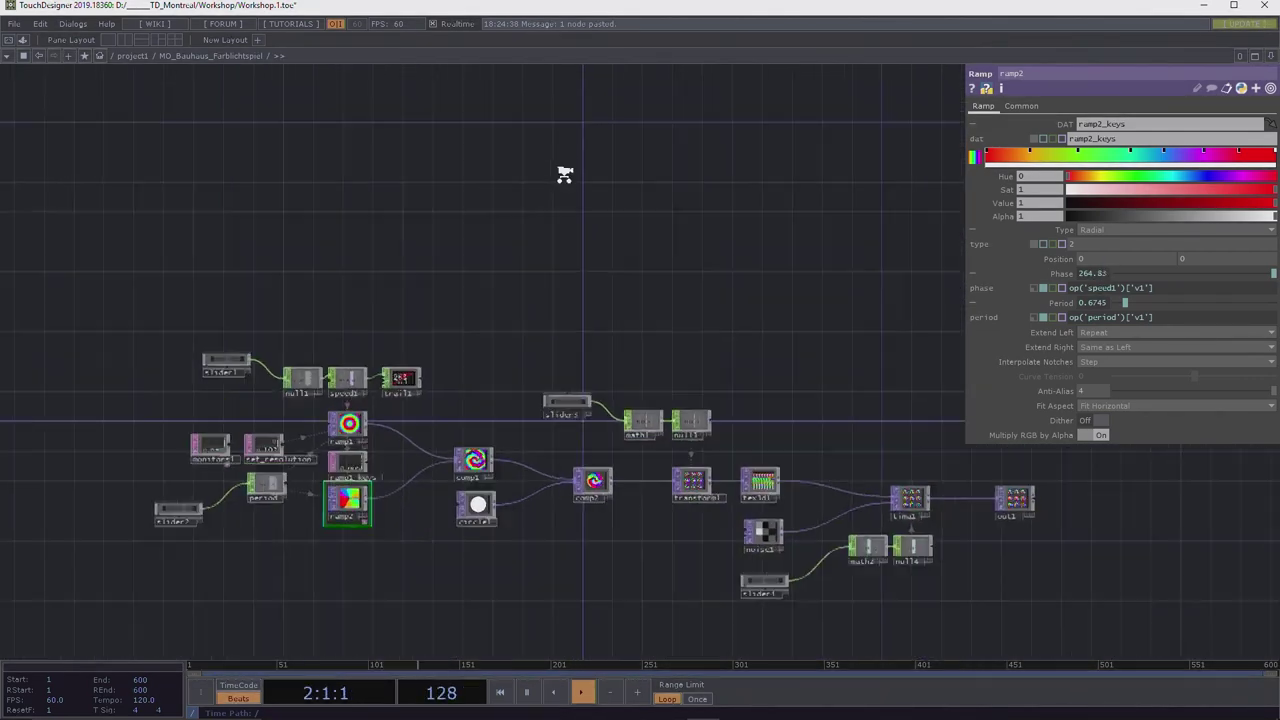
scroll(542, 189, down, 2)
scroll(542, 189, up, 3)
drag(530, 188, 527, 120)
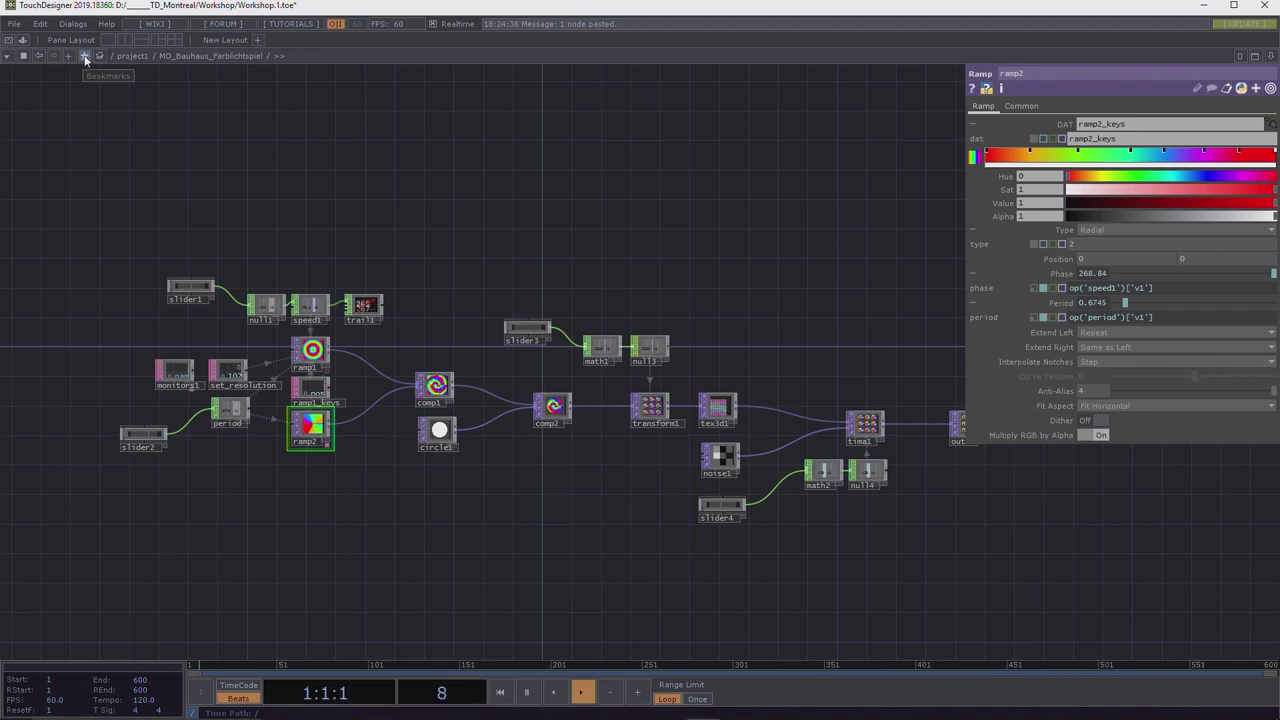
click(85, 57)
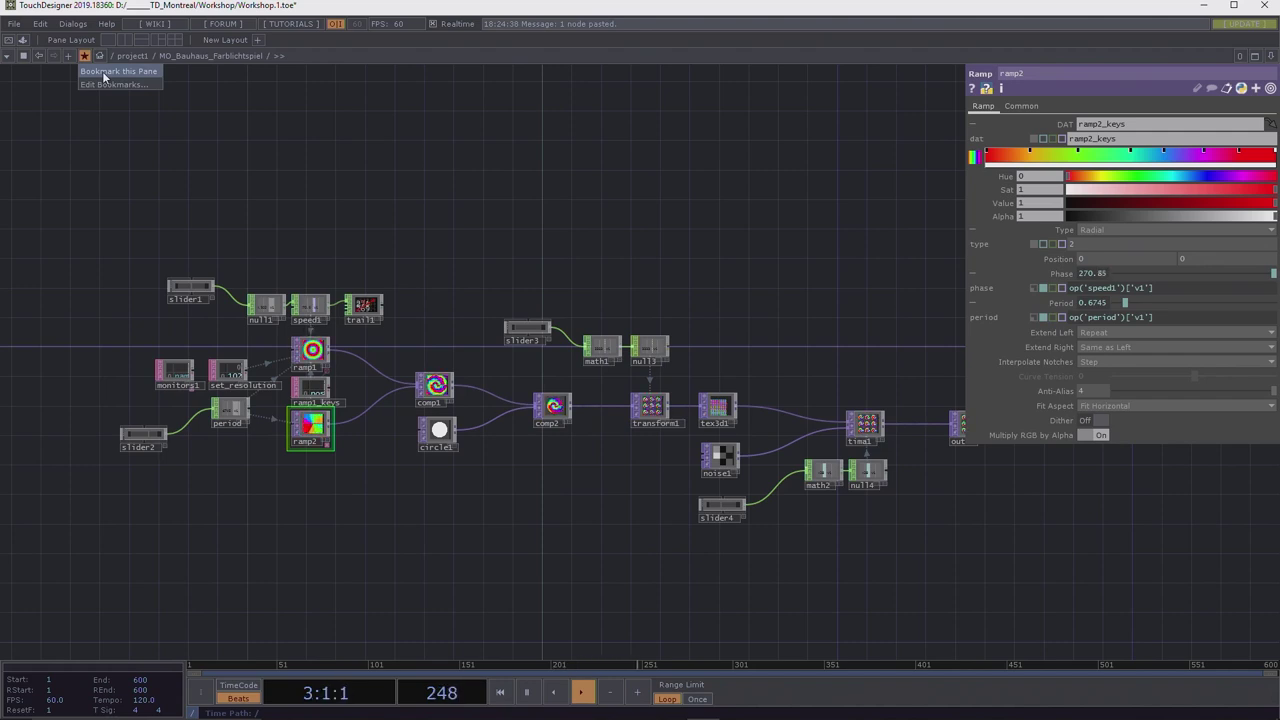
click(103, 72)
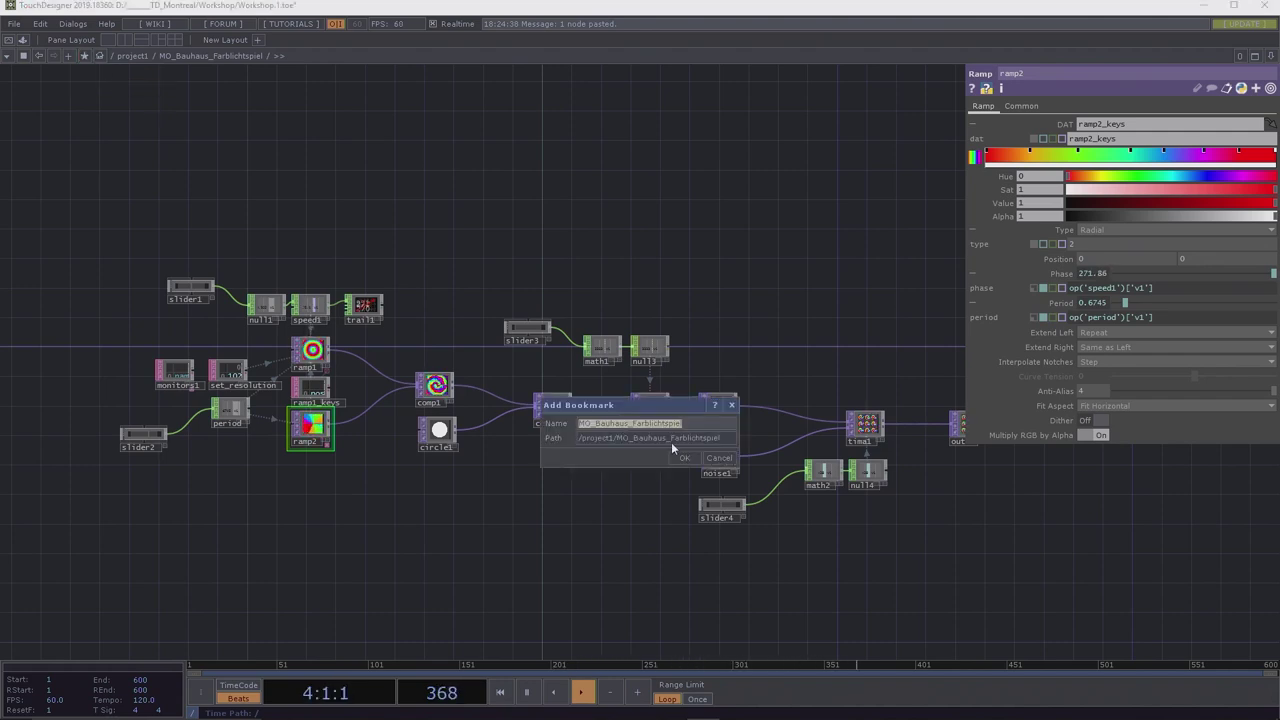
text(cheat)
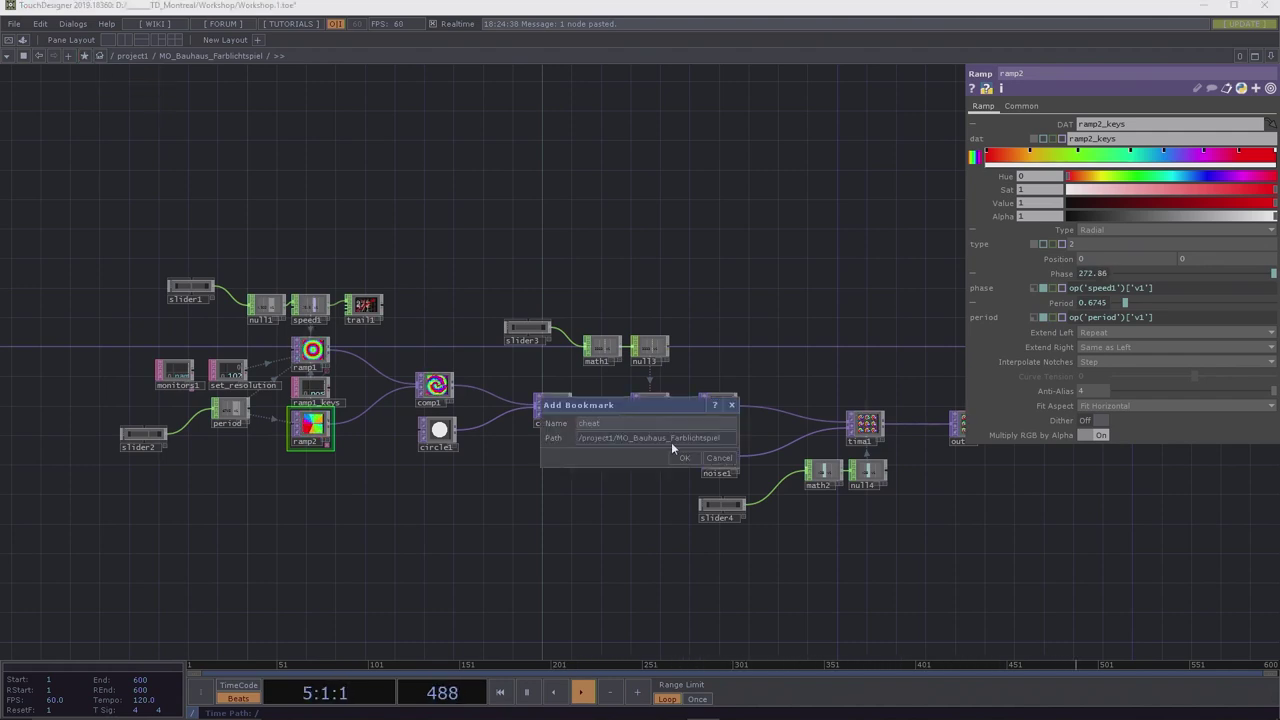
click(684, 457)
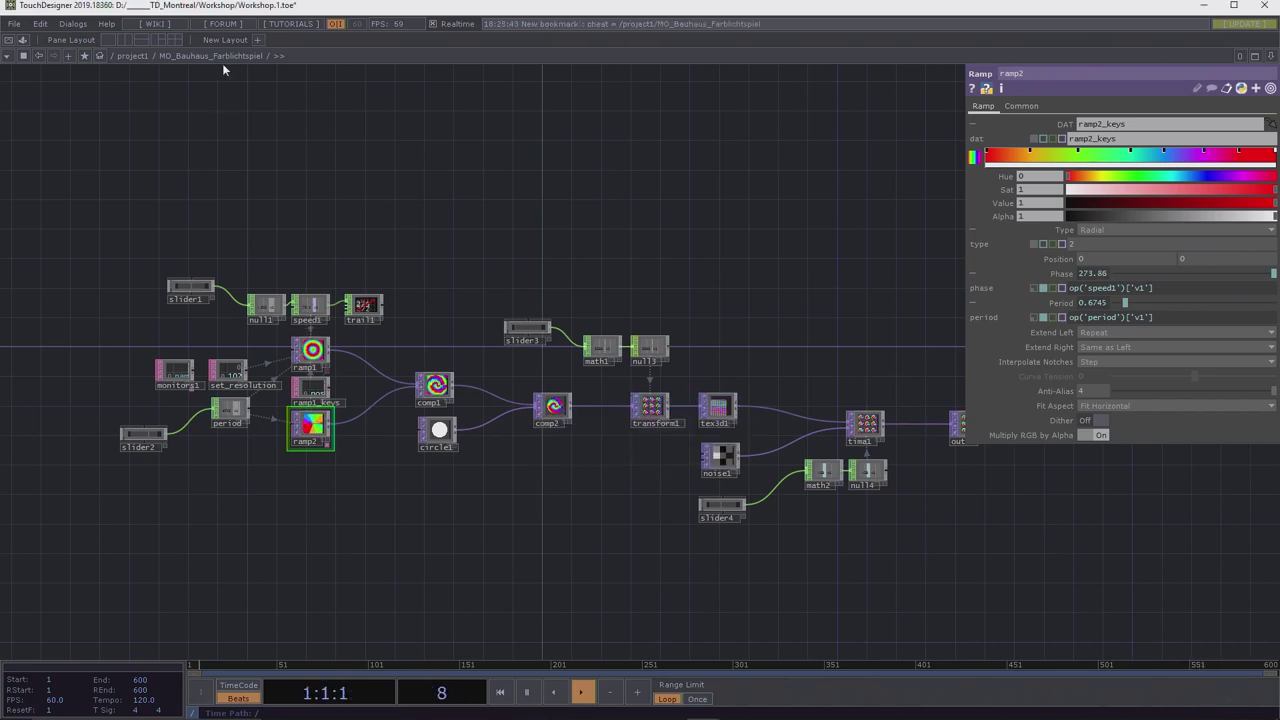
Go up to project1, open the farblicht container and test the cheat bookmark from there.
click(131, 56)
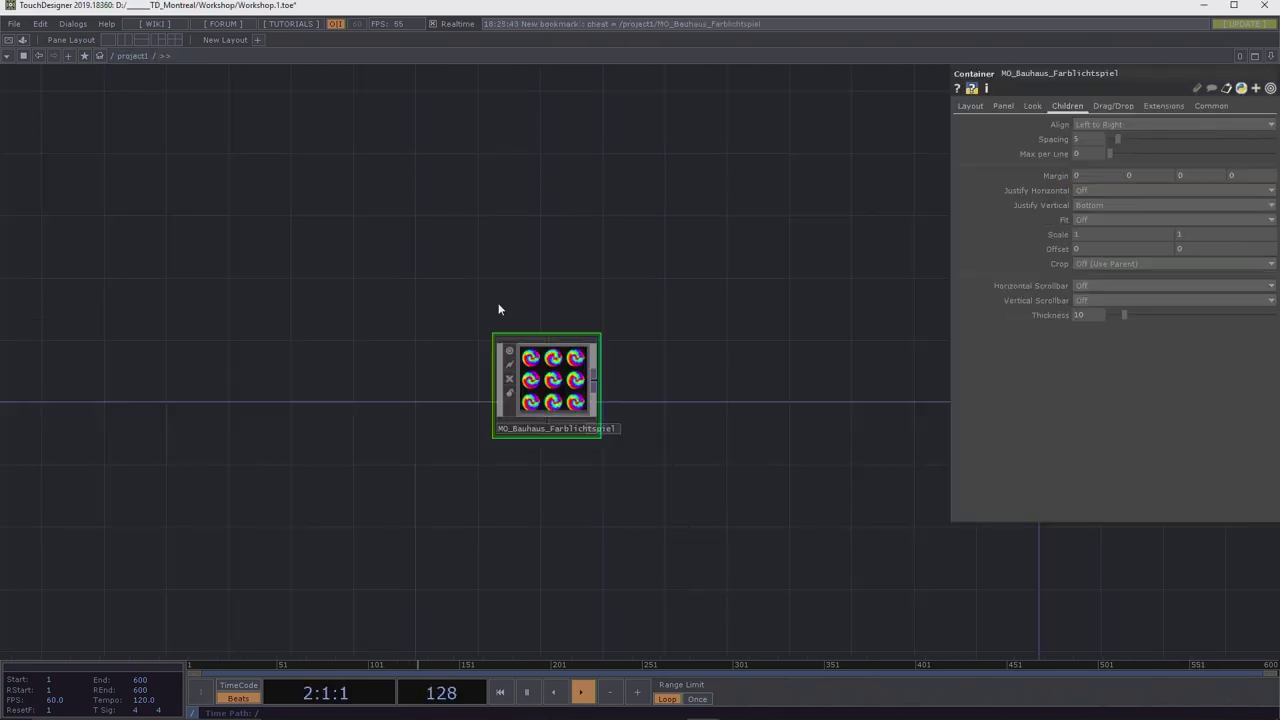
key(h)
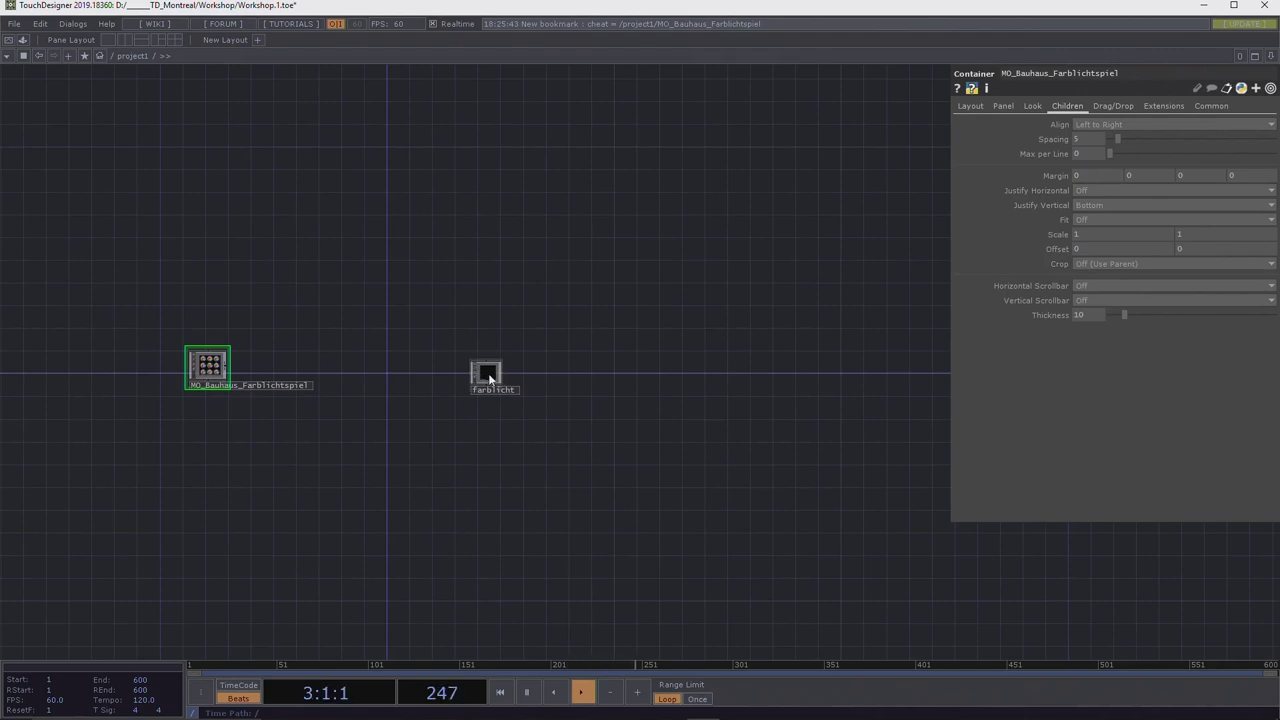
double_click(488, 373)
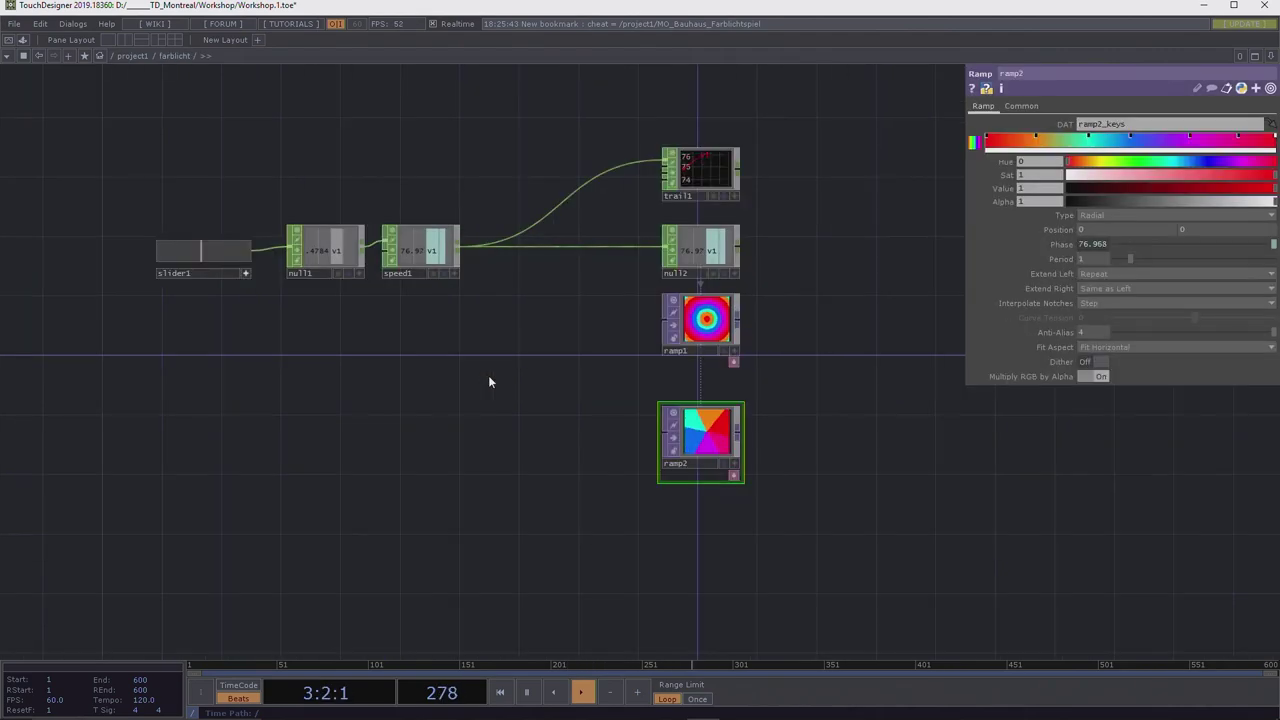
click(85, 56)
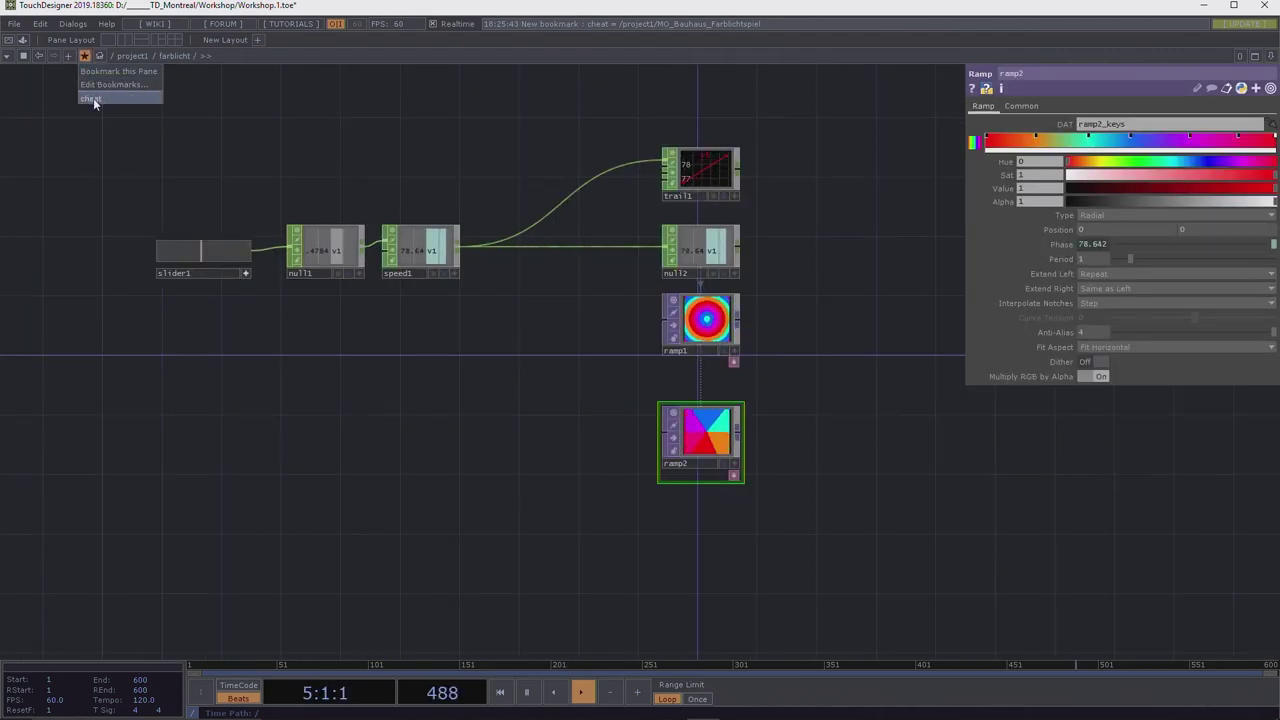
click(92, 99)
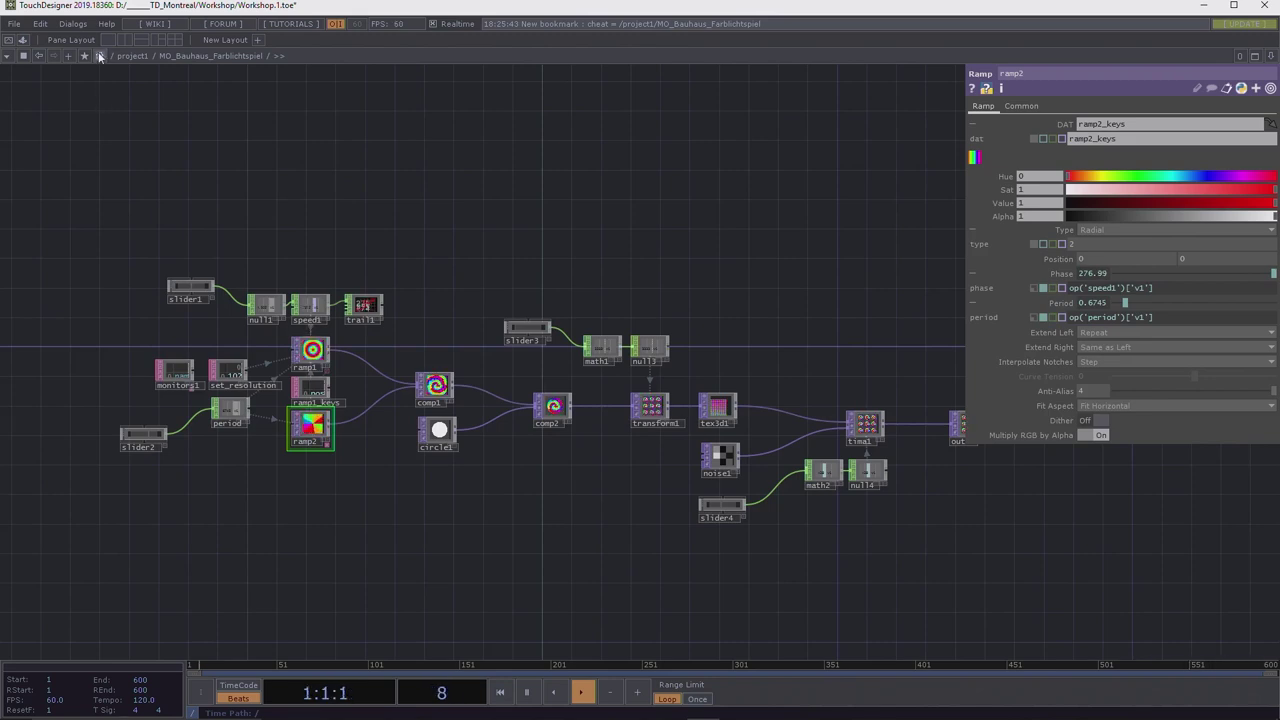
Return to the farblicht network through project1 and bookmark it under the name work.
click(143, 56)
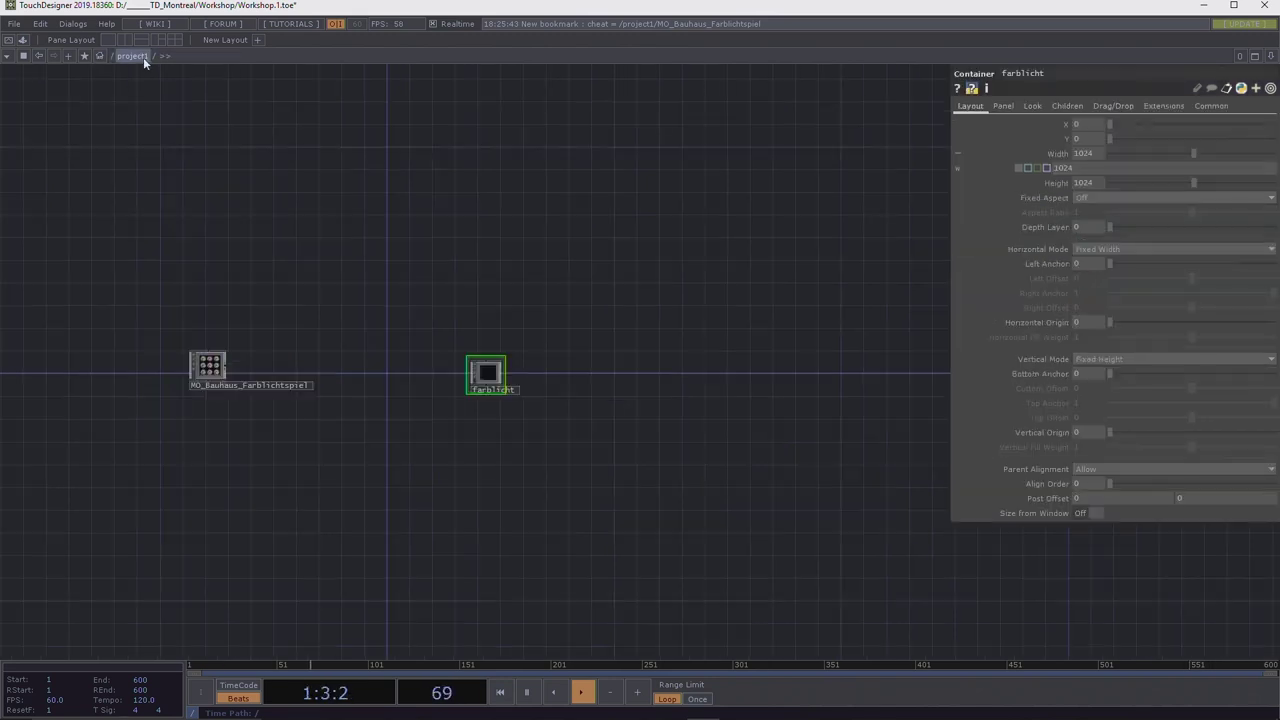
double_click(488, 373)
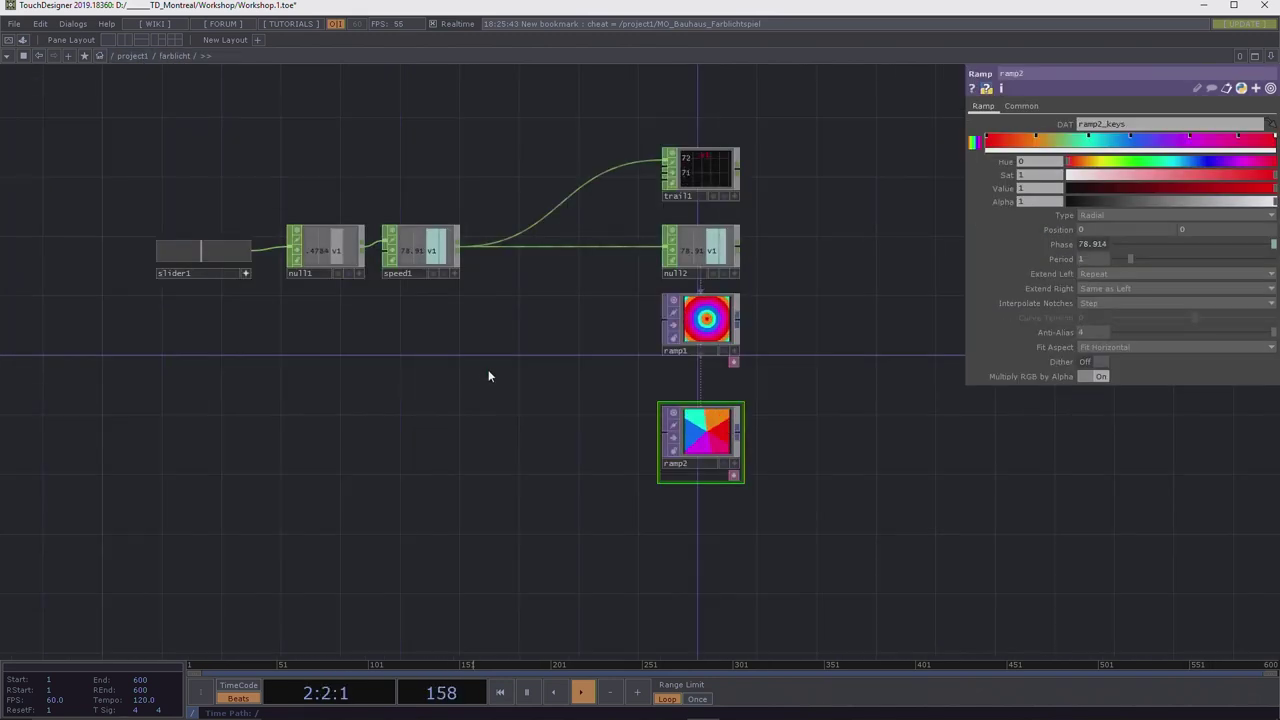
click(84, 56)
click(100, 69)
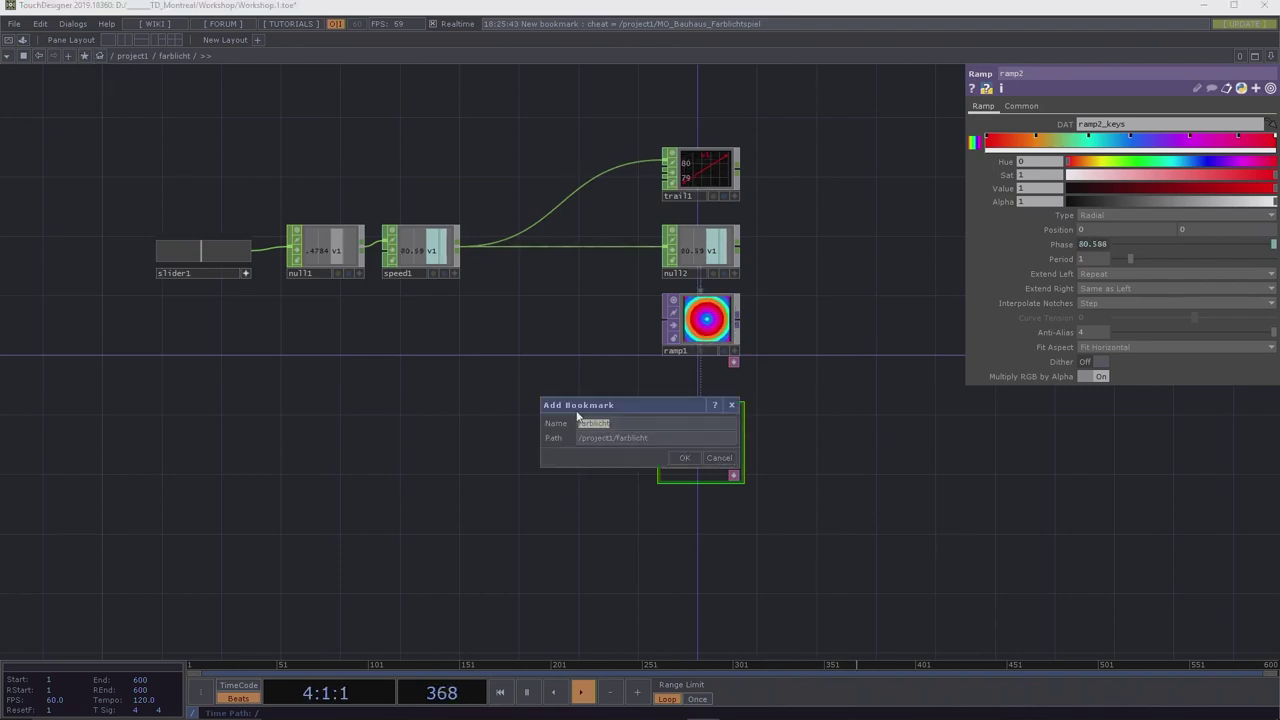
text(work)
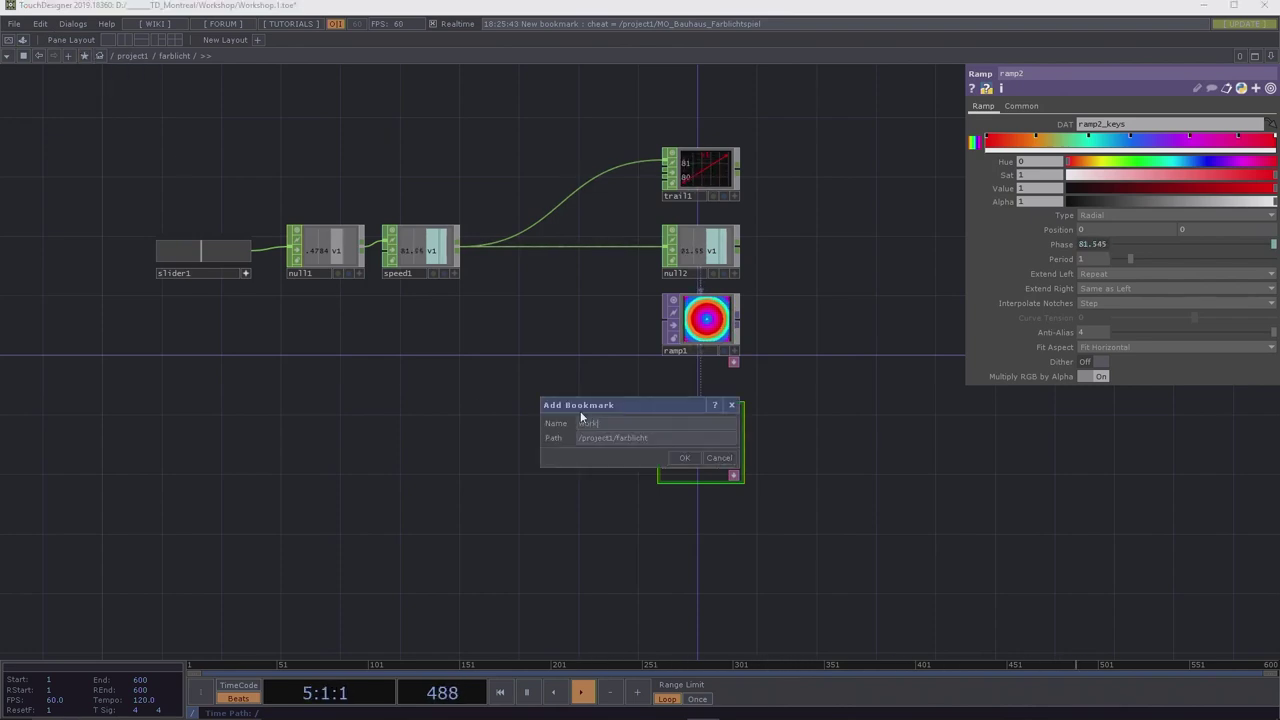
click(693, 458)
Switch to the reference network with the cheat bookmark and back to farblicht with the work bookmark.
click(84, 56)
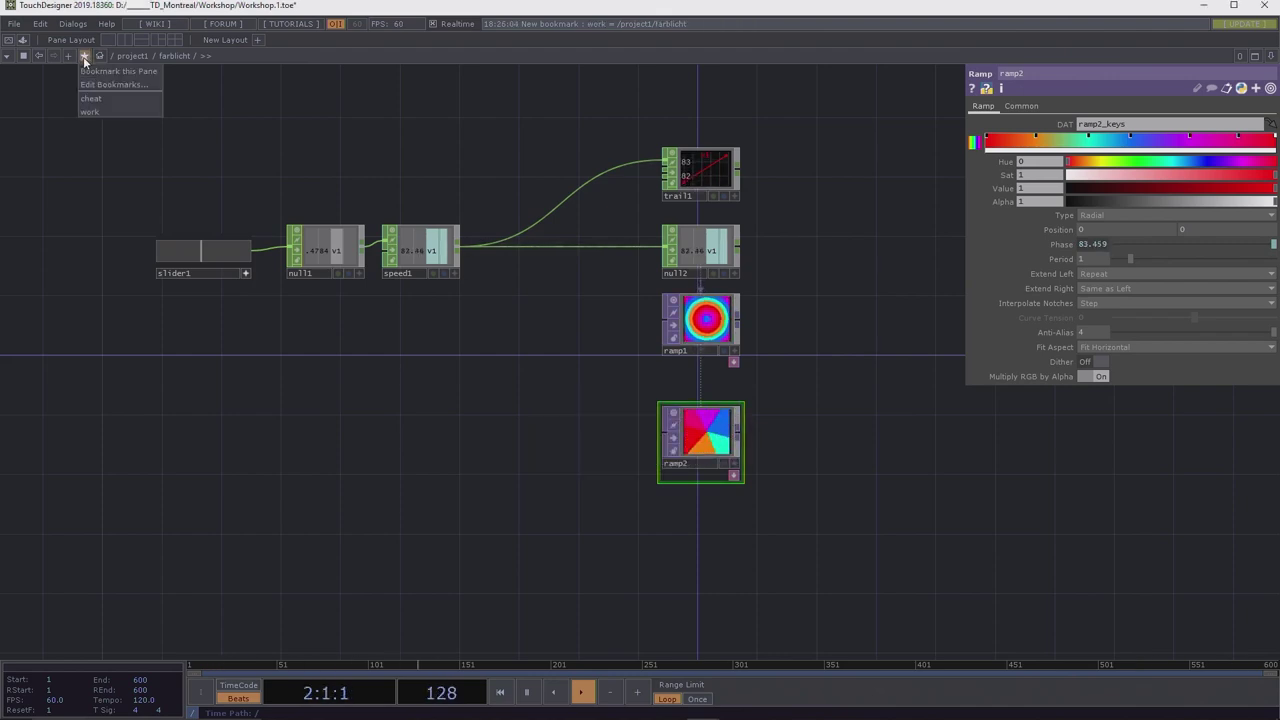
click(96, 98)
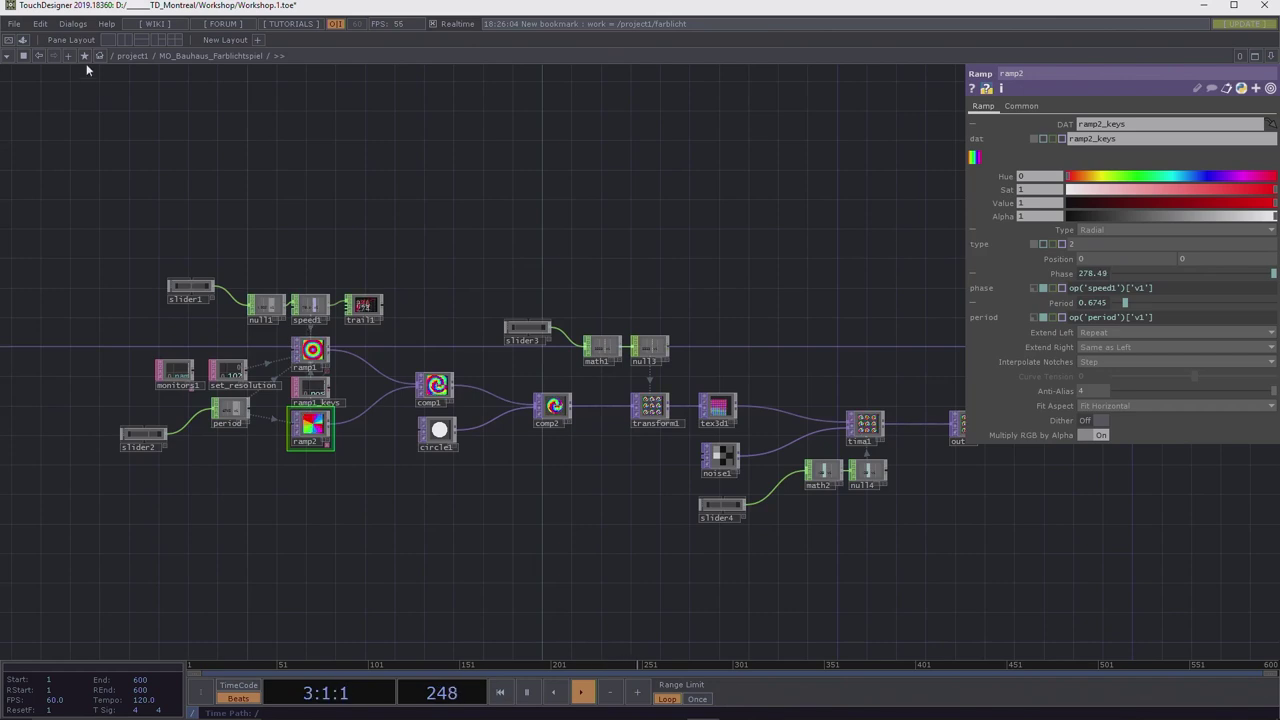
click(85, 57)
click(97, 110)
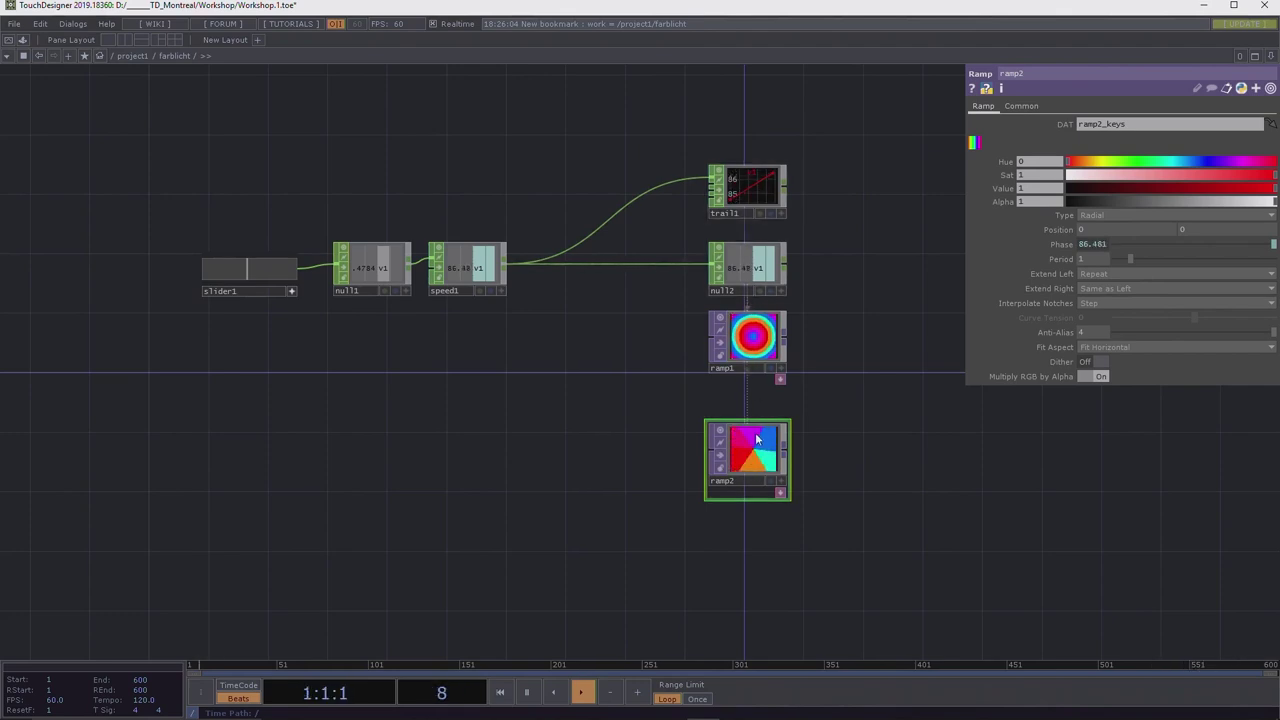
Reveal the expression on ramp2's Phase, move slider1 slightly higher and make slider1's viewer inactive.
click(1062, 245)
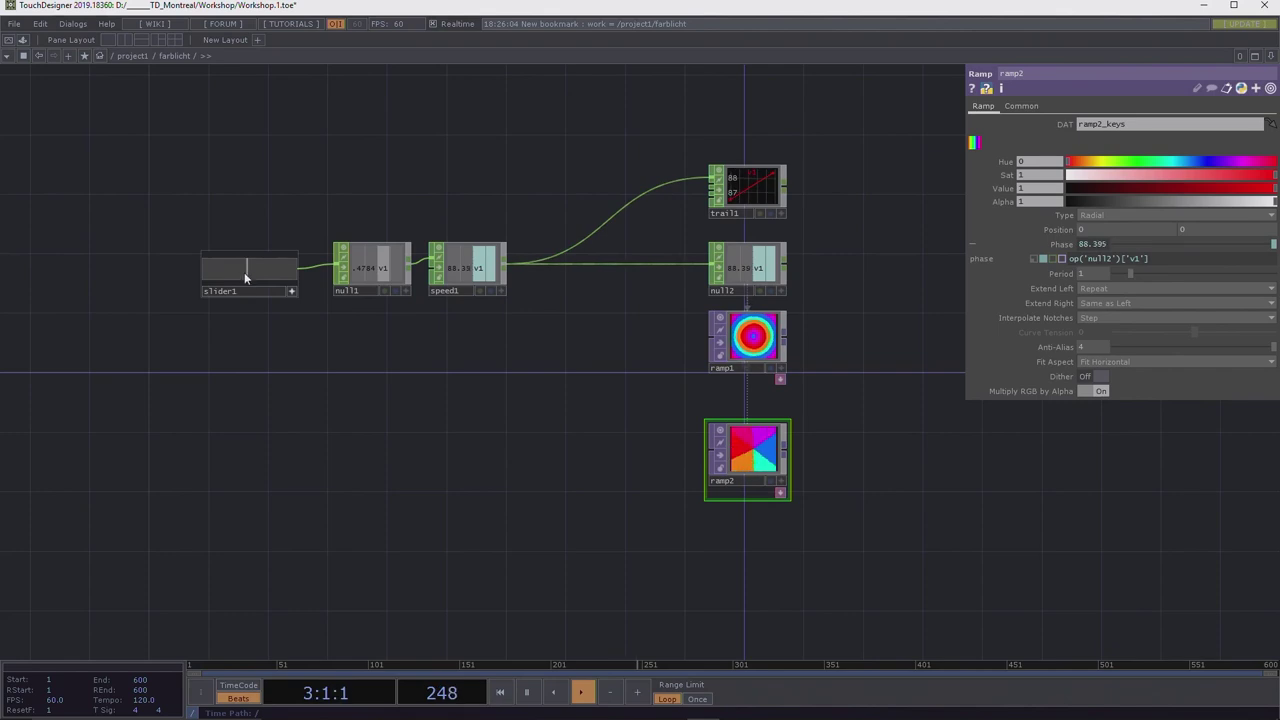
drag(244, 272, 255, 272)
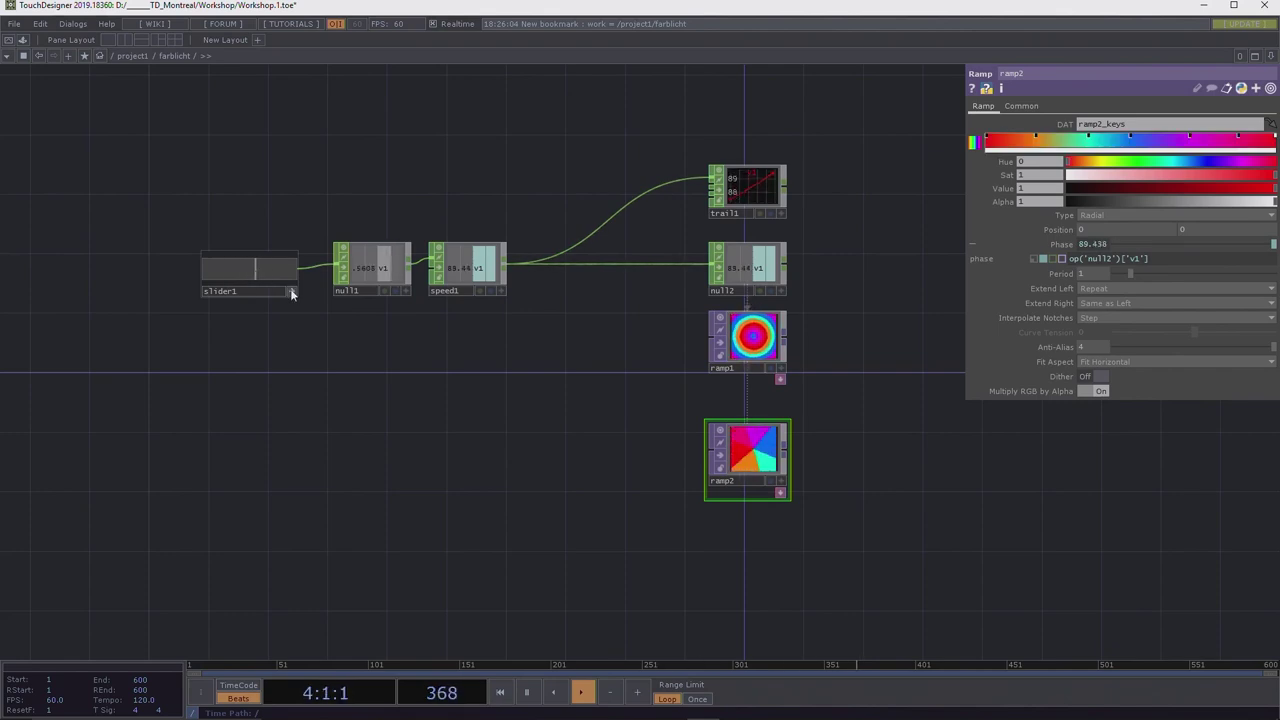
click(292, 292)
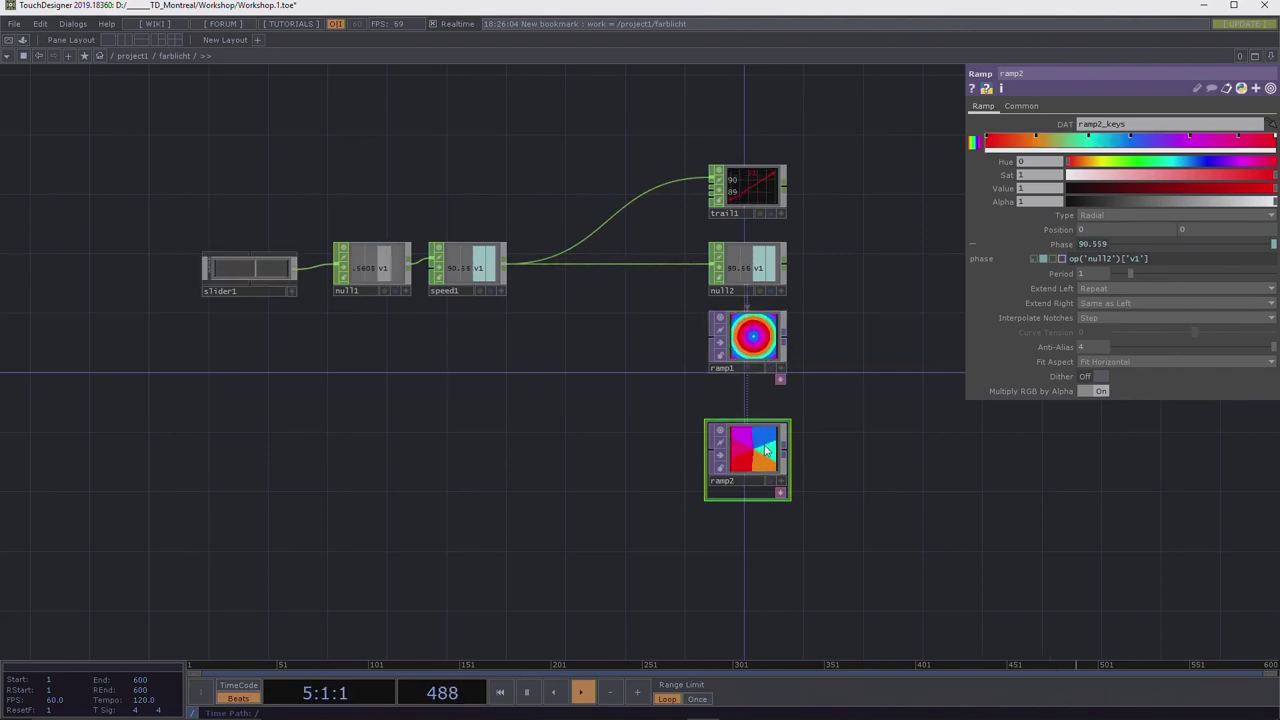
Copy slider1 together with null1 and paste them, placing the new null beneath ramp2 and the new slider level with it.
drag(628, 411, 694, 334)
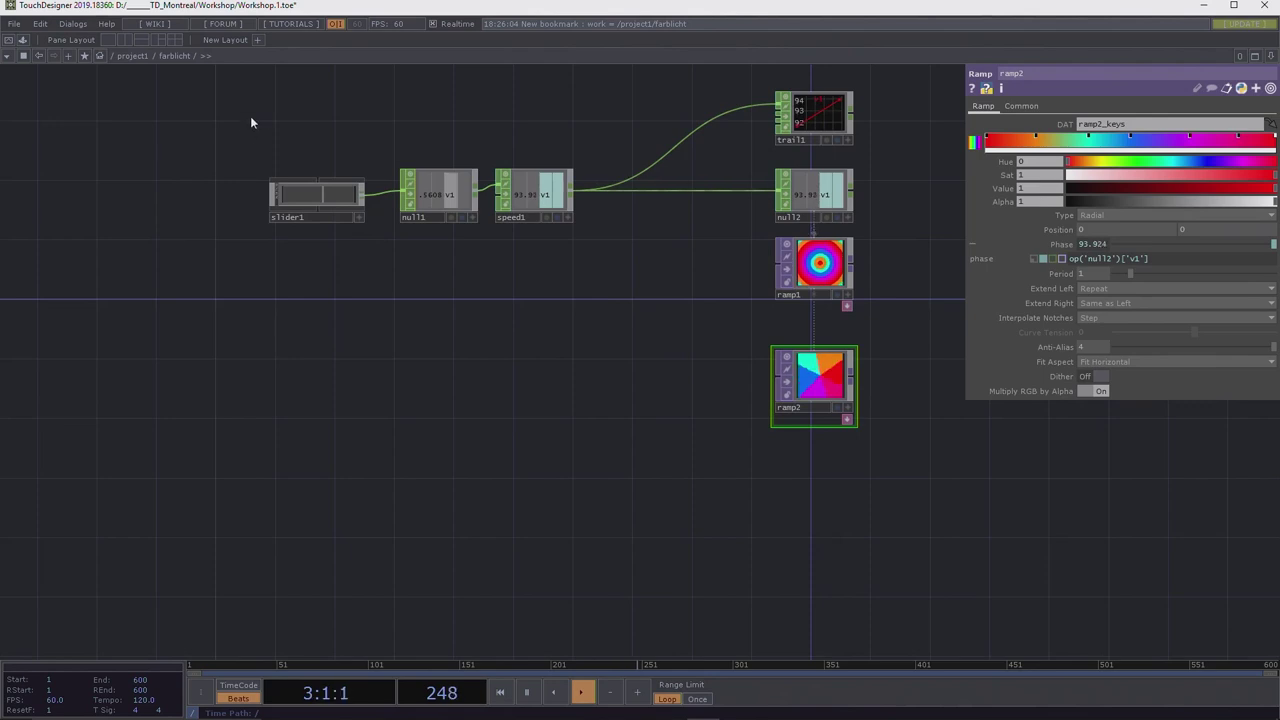
click(302, 204)
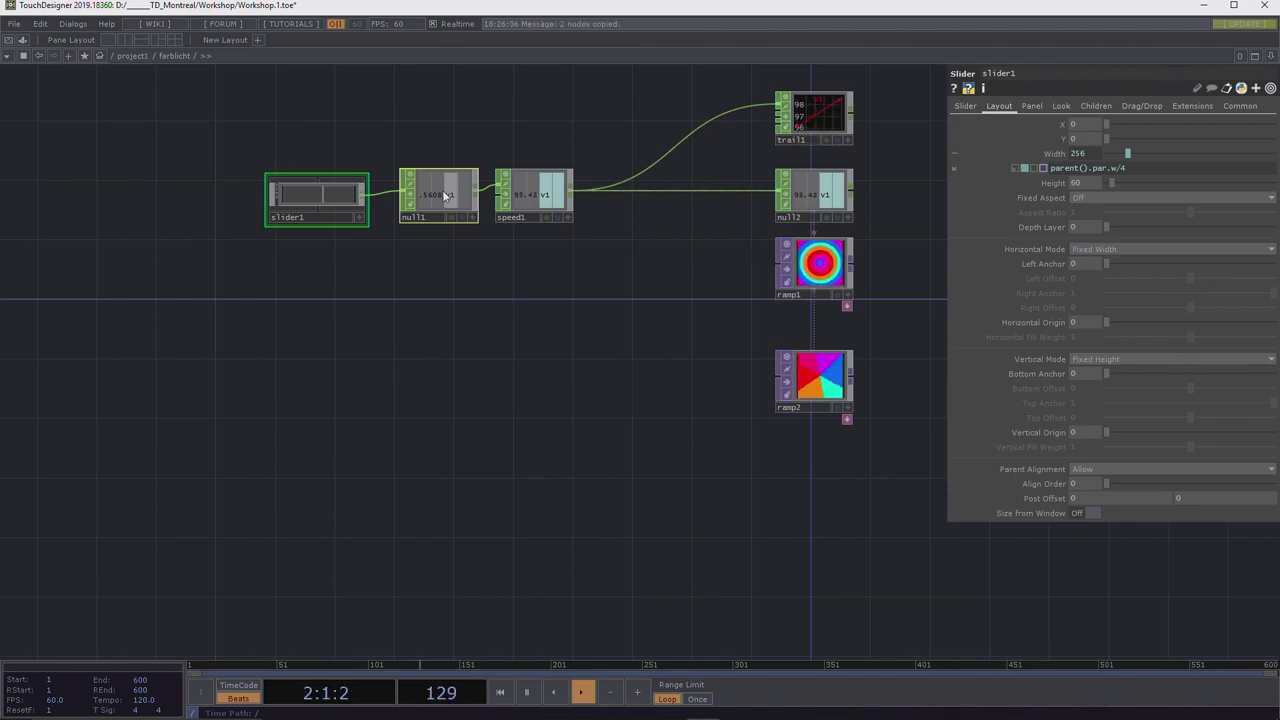
key(ctrl+v)
drag(448, 262, 820, 460)
drag(320, 400, 305, 455)
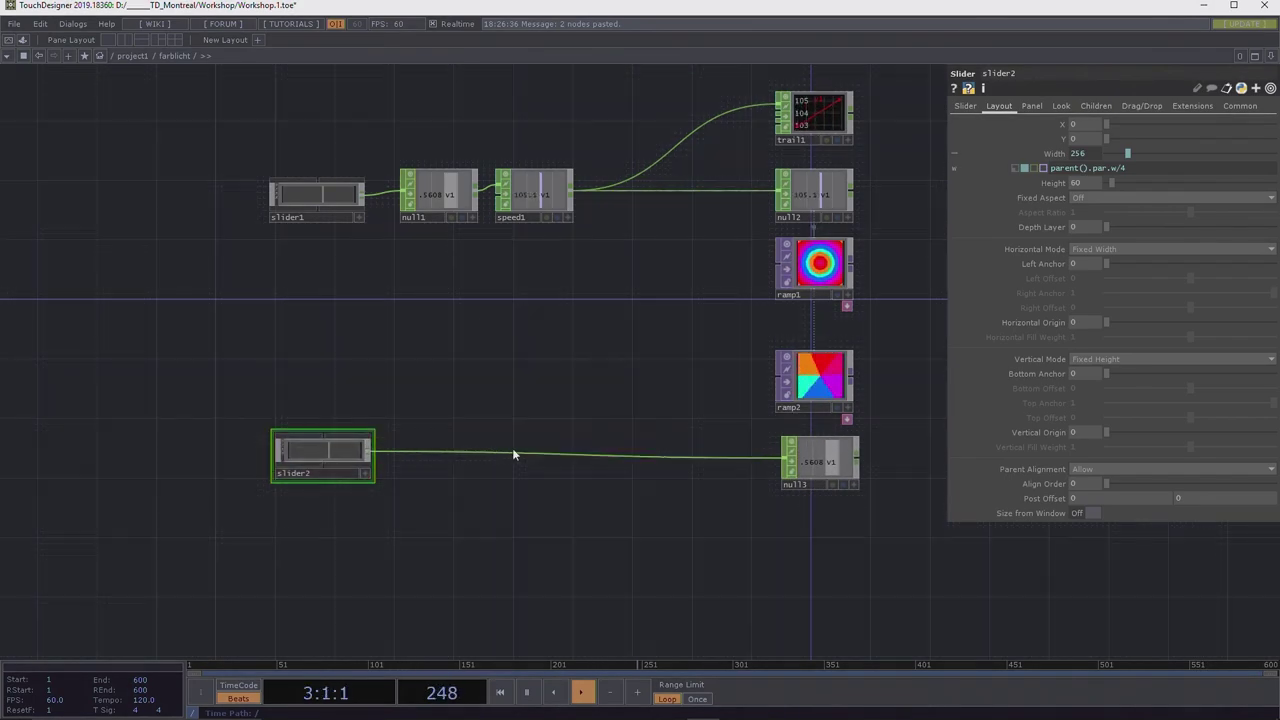
Make null3's viewer active and link its v1 channel to ramp2's Period as a CHOP reference.
click(831, 472)
click(853, 485)
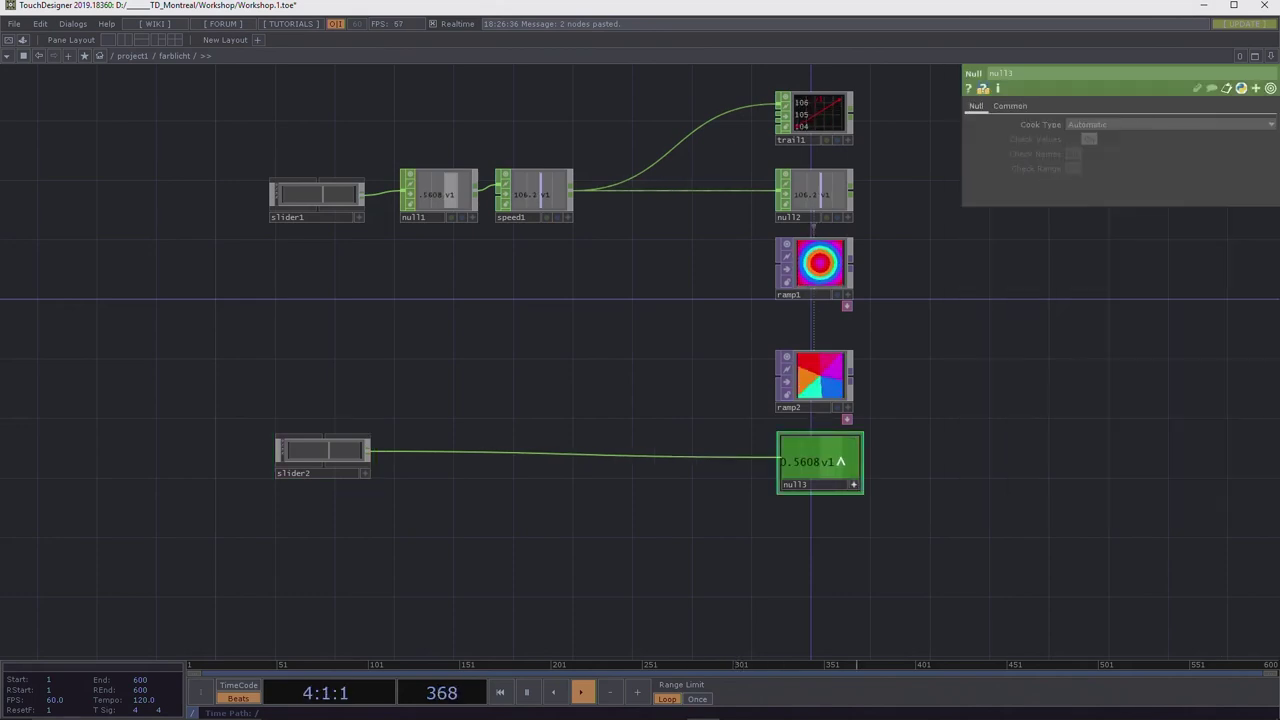
click(812, 380)
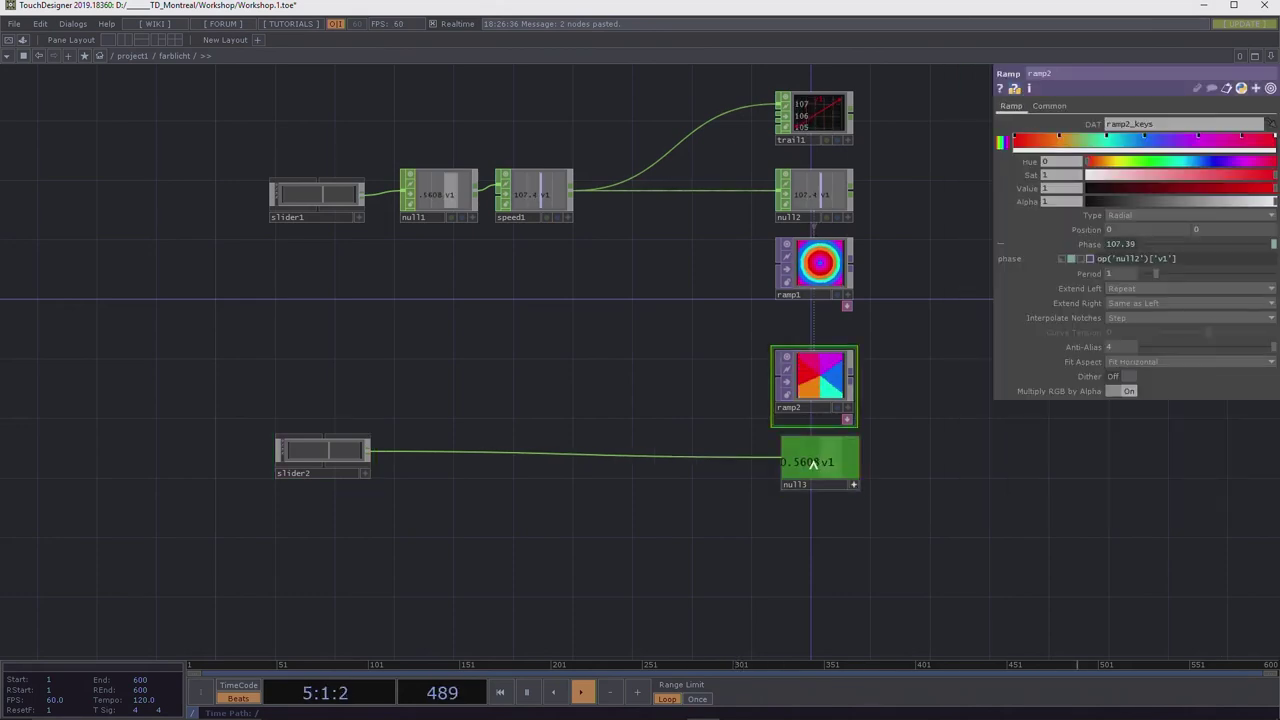
drag(813, 462, 808, 461)
drag(1030, 332, 1112, 266)
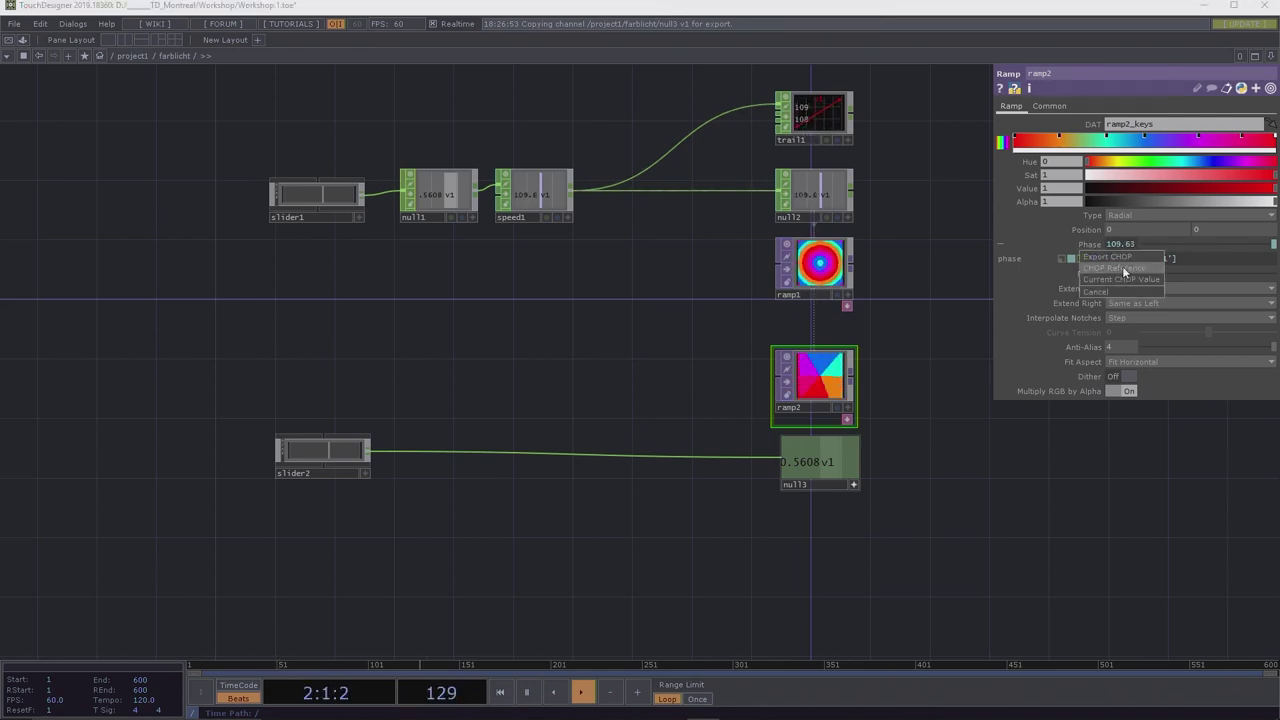
Link ramp2's Period to the null3 channel as a CHOP reference, and test it by moving slider2 to 0 and slightly above.
click(1122, 268)
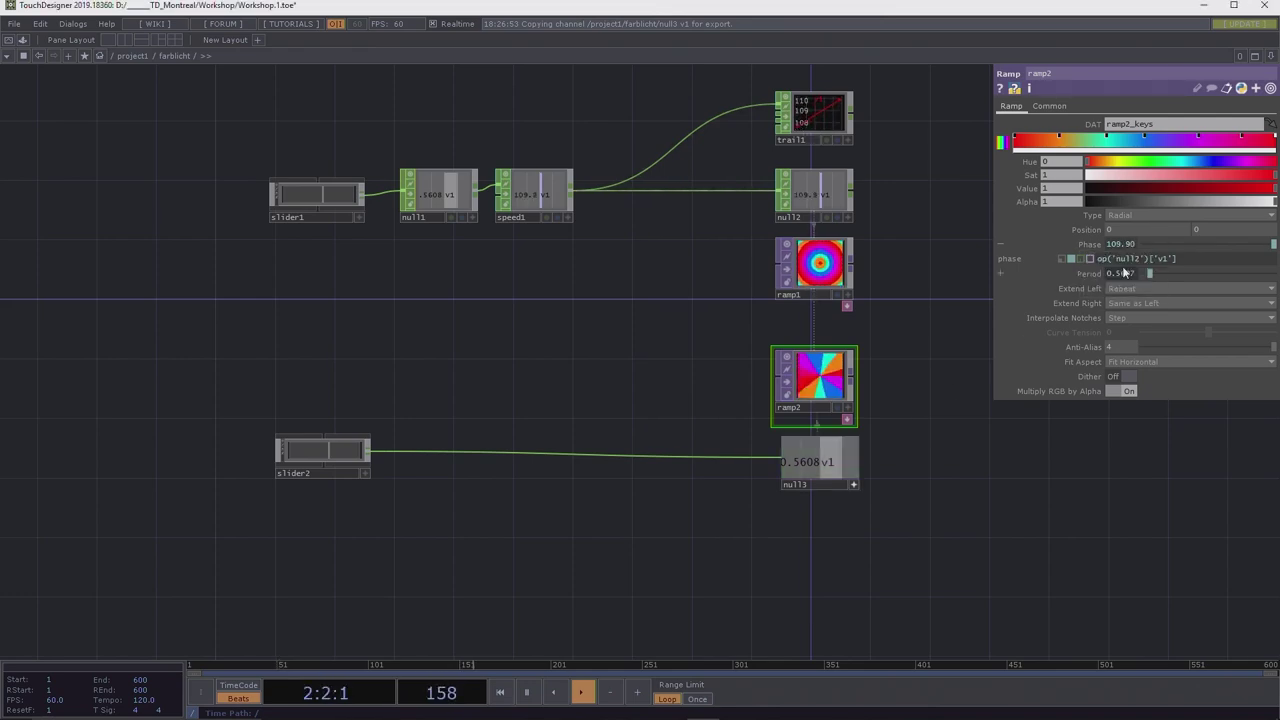
click(364, 471)
drag(338, 451, 253, 456)
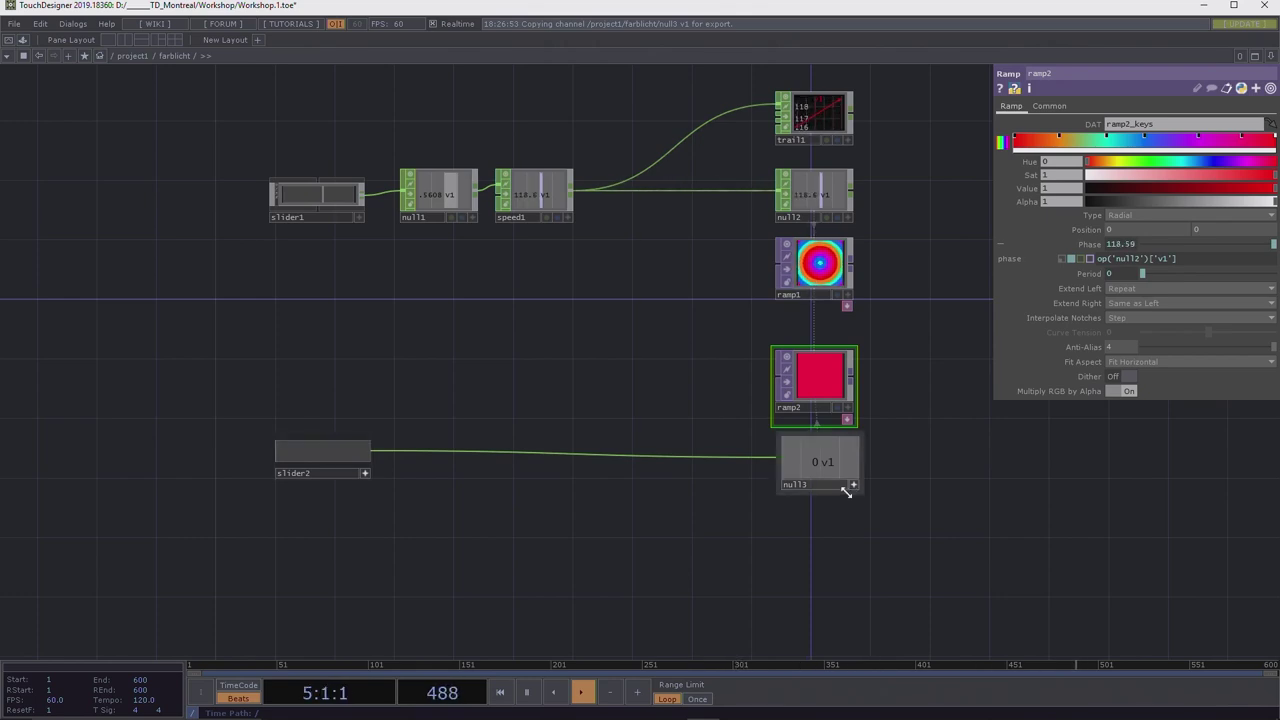
click(279, 456)
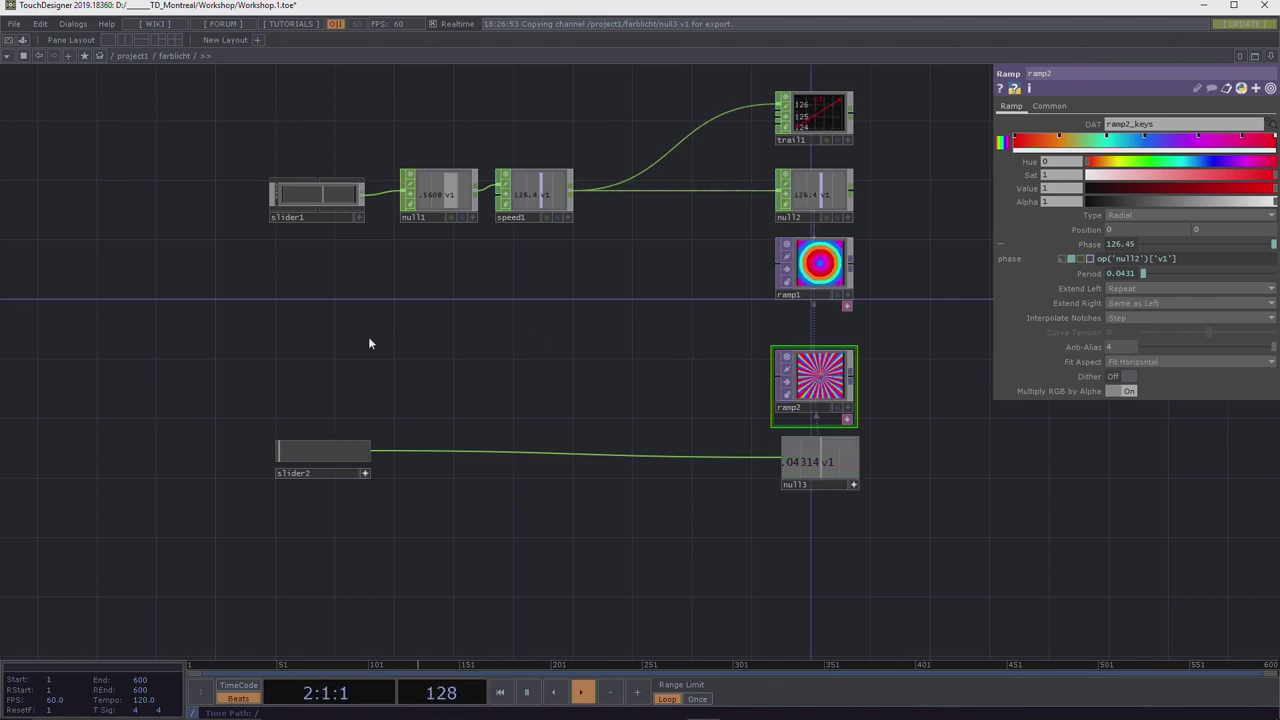
Insert a Math CHOP into the connection between slider2 and null3.
right_click(534, 456)
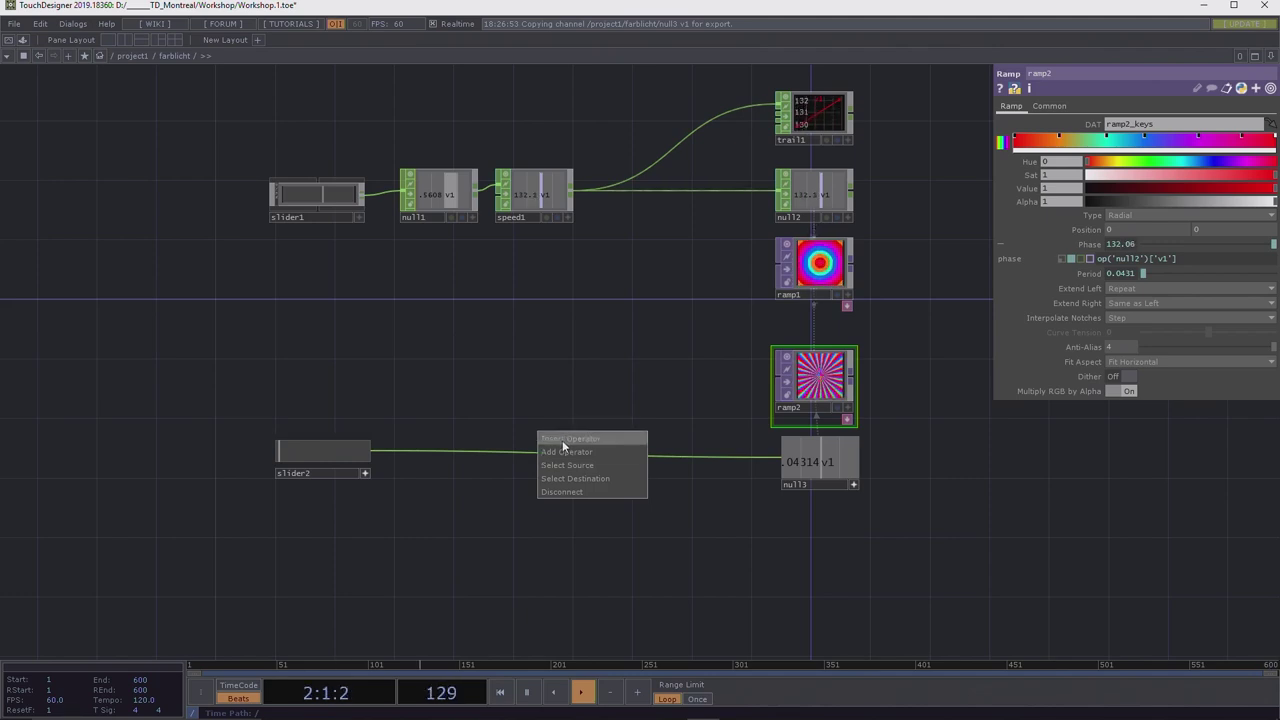
click(562, 439)
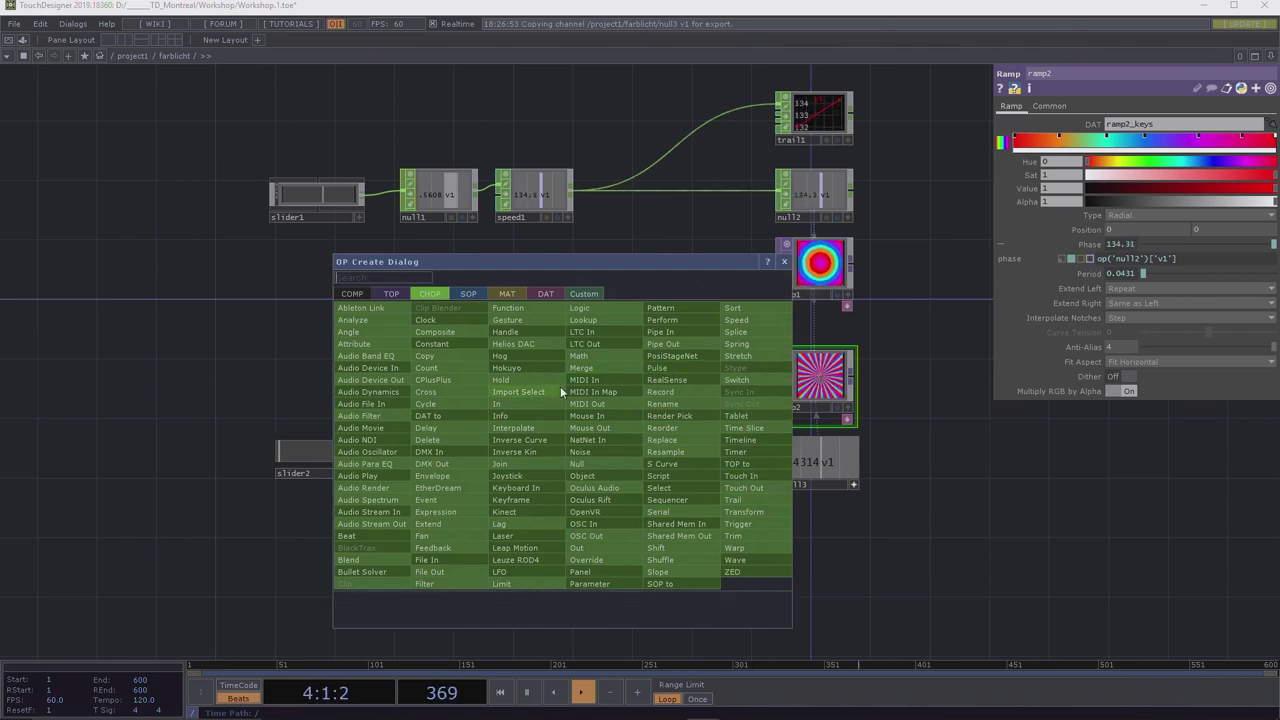
text(mat)
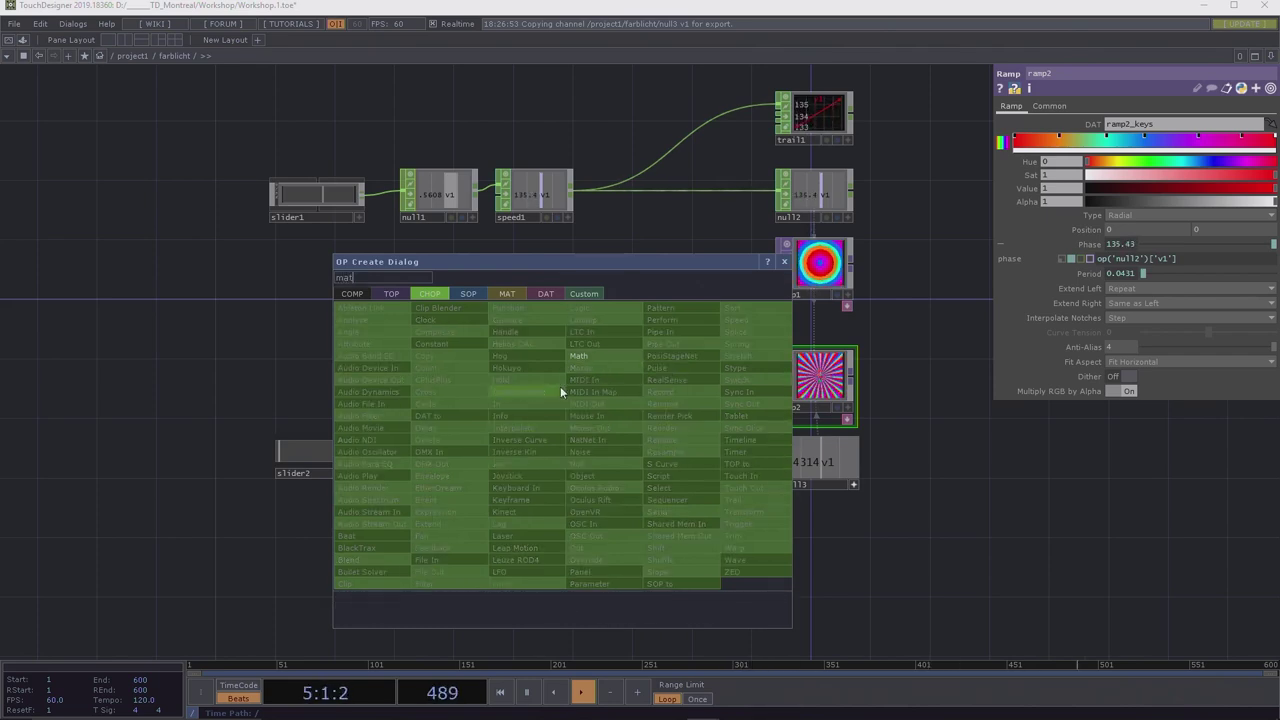
click(578, 357)
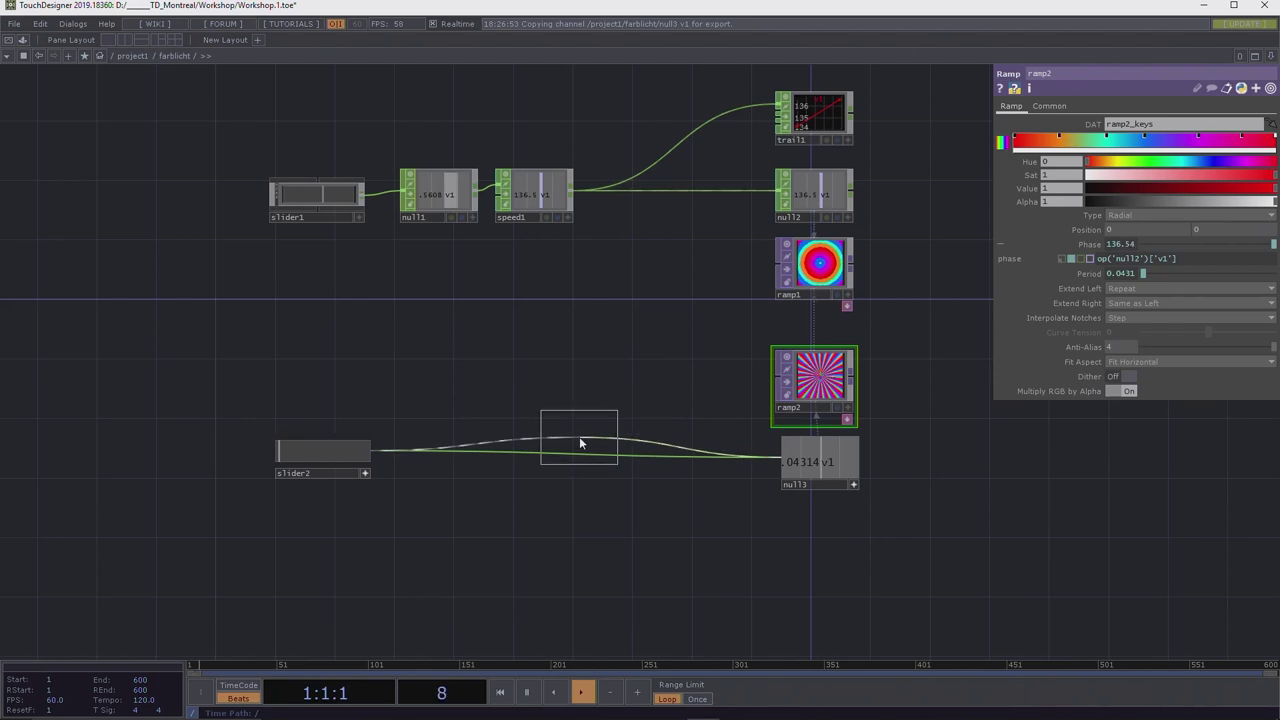
click(579, 456)
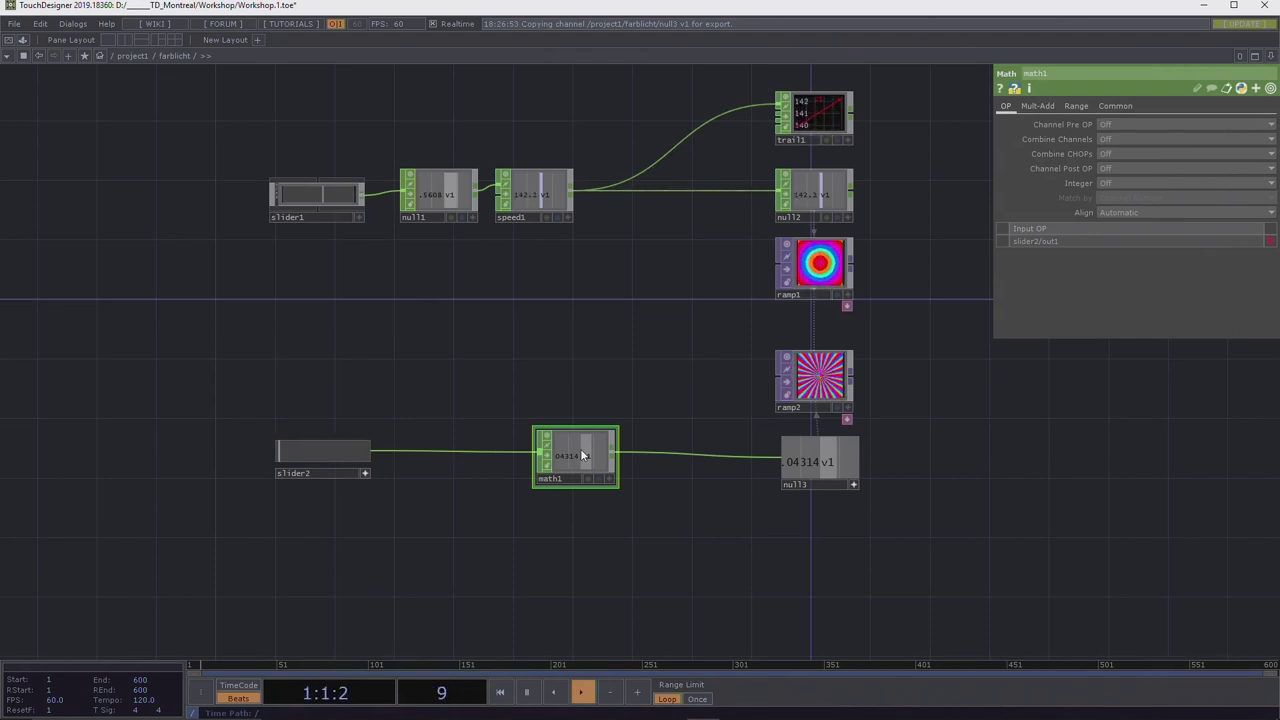
Set slider2 to 0 and limit math1's output by setting its To Range to 0.05 and 0.95.
click(278, 455)
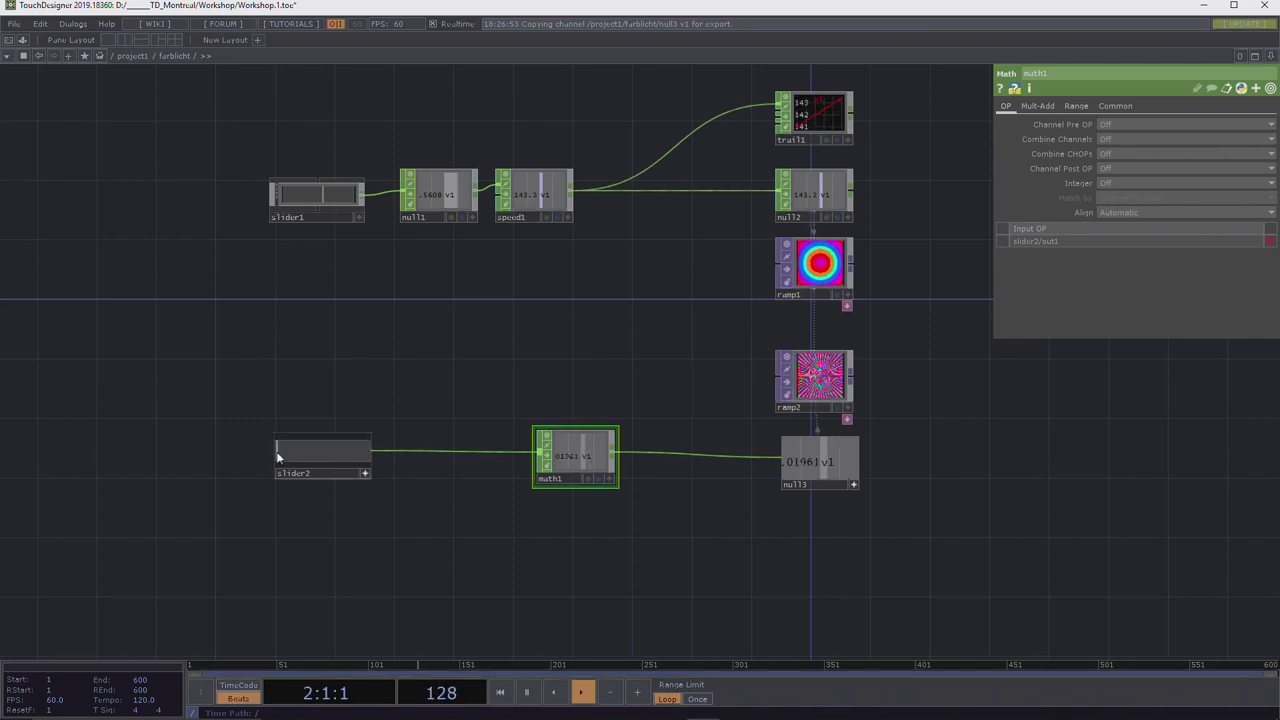
drag(277, 452, 230, 458)
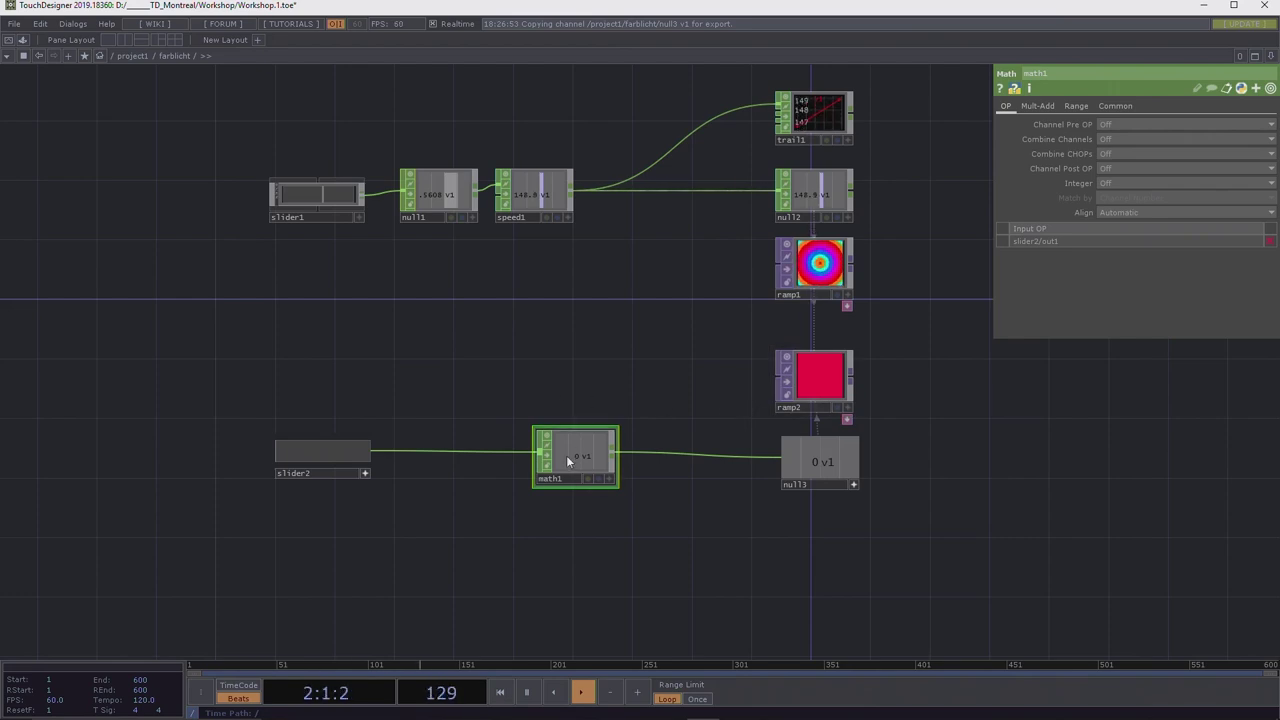
click(1077, 107)
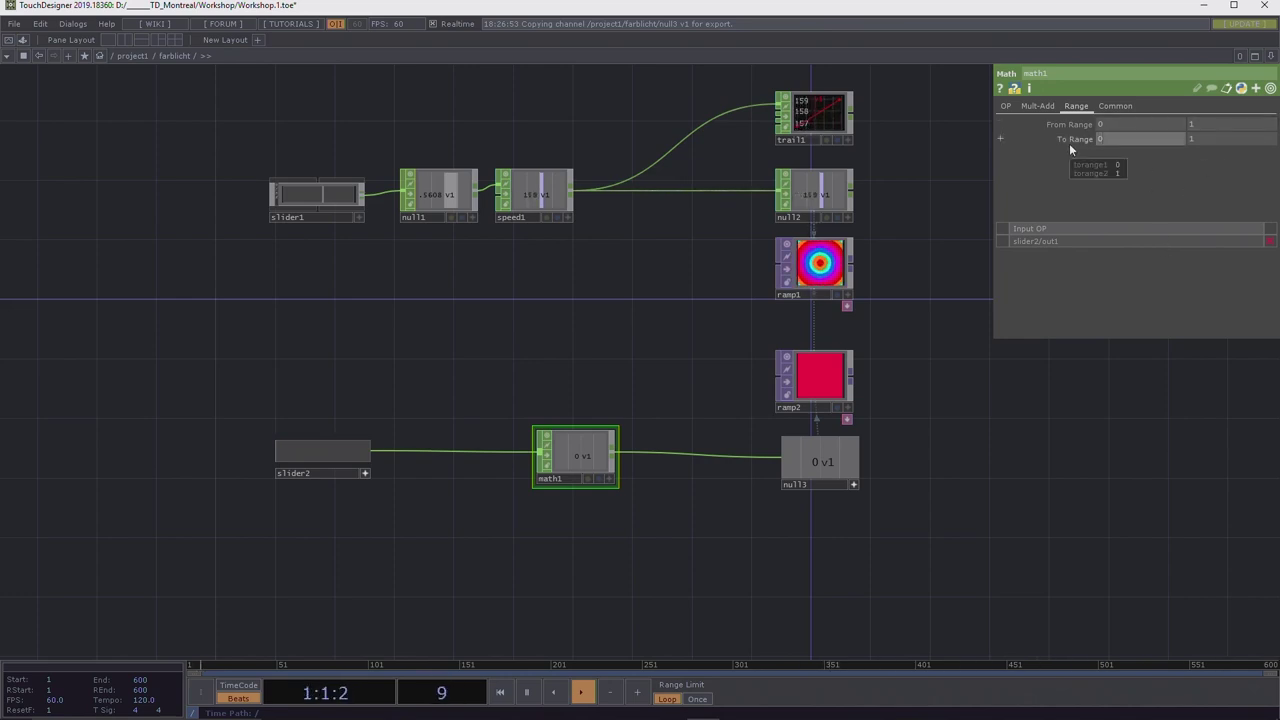
click(1217, 138)
text(0.95)
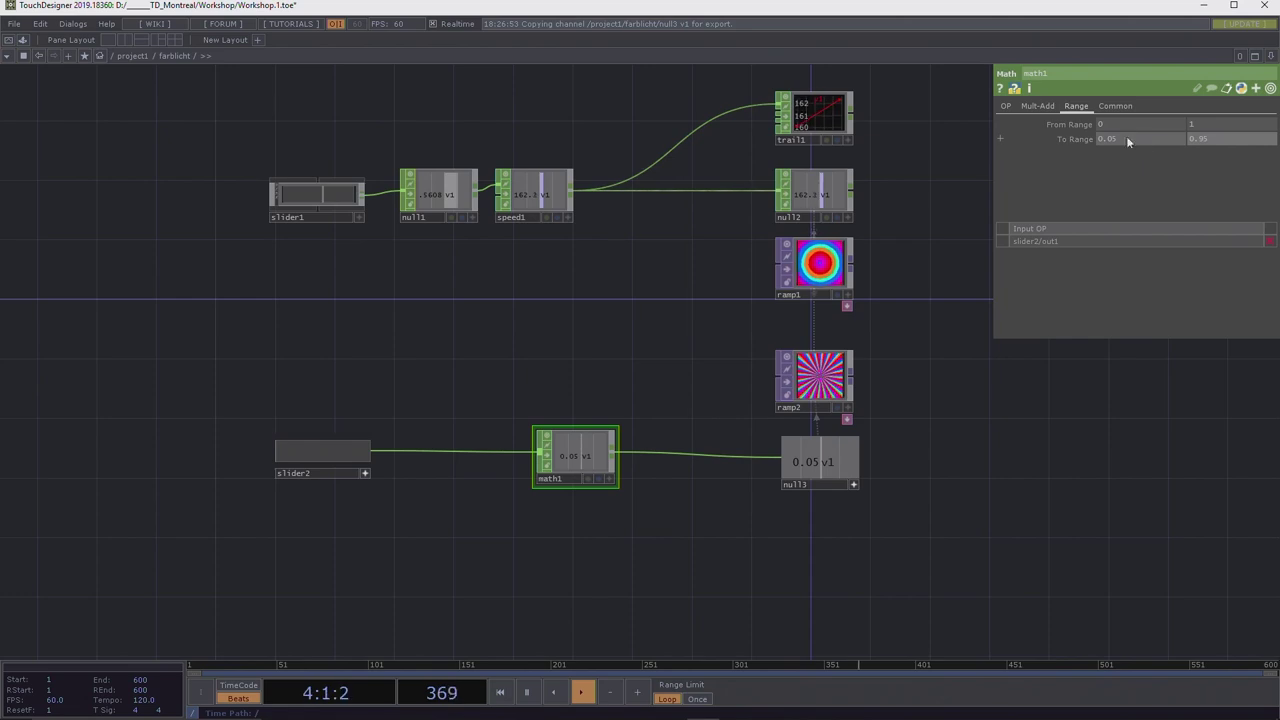
drag(339, 462, 222, 450)
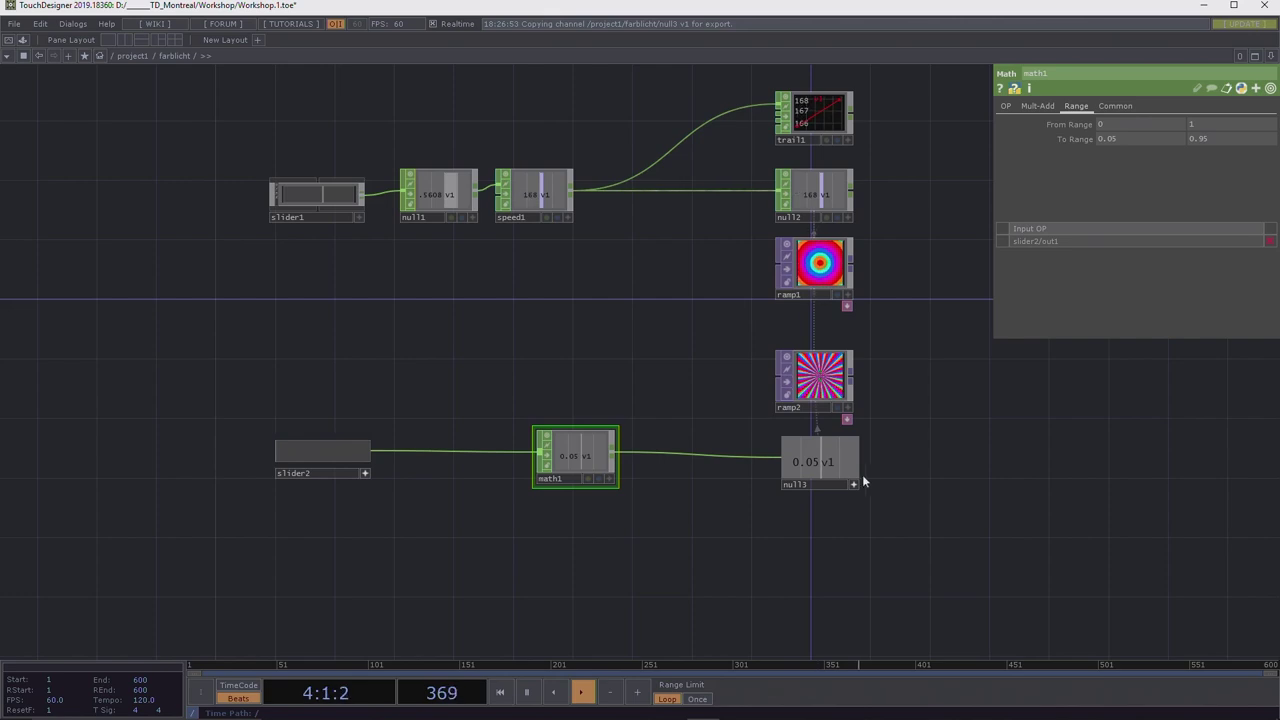
Deactivate the null3 viewer and move math1 and slider2 closer to null3 in a compact row.
click(854, 485)
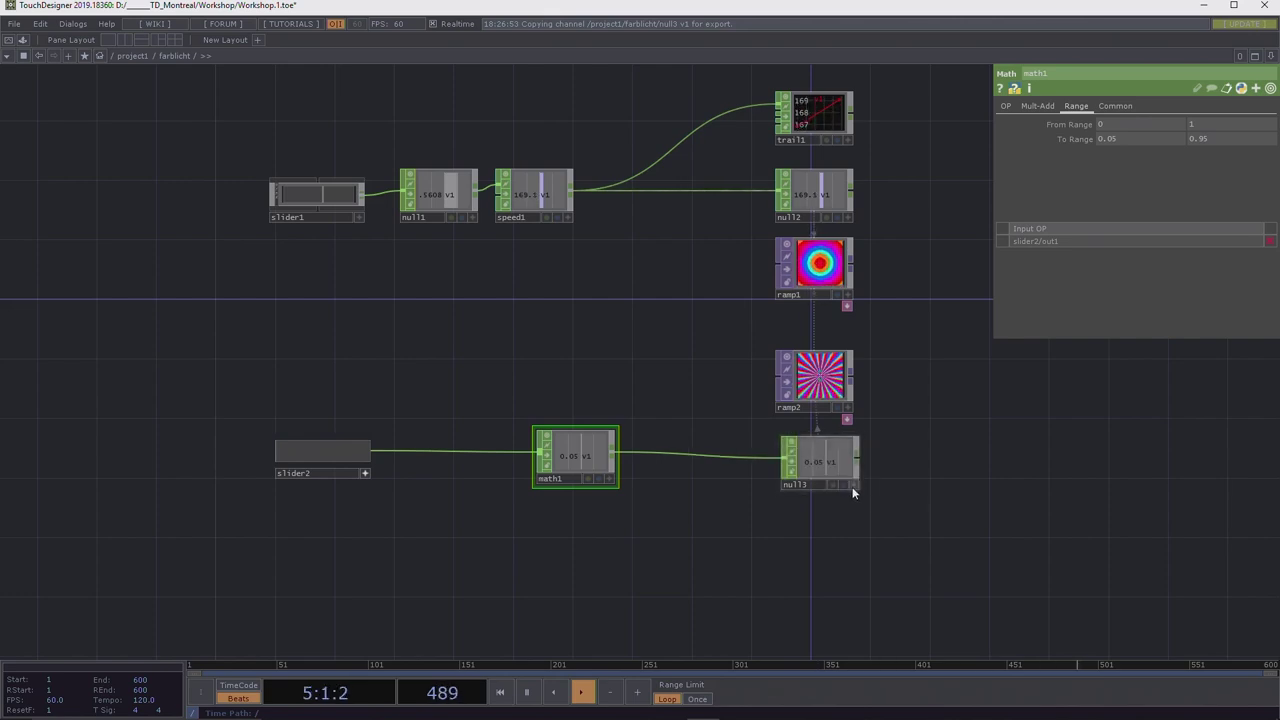
drag(579, 456, 704, 462)
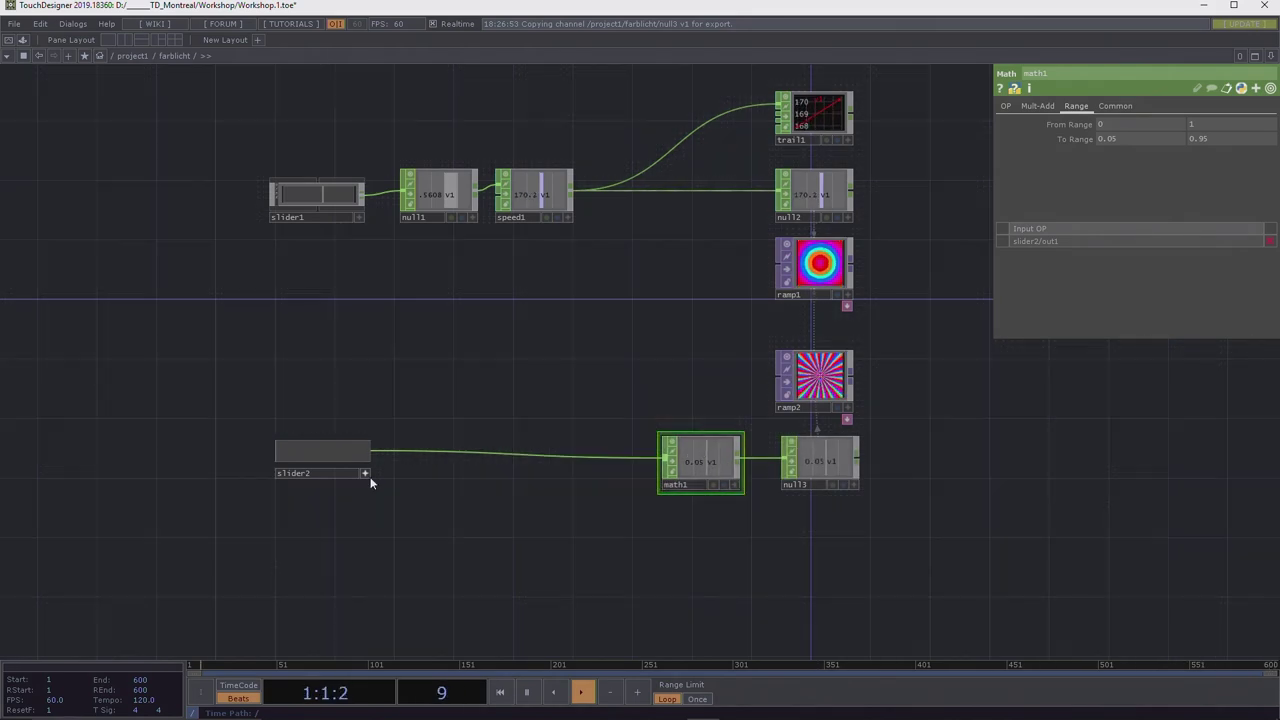
drag(336, 466, 593, 472)
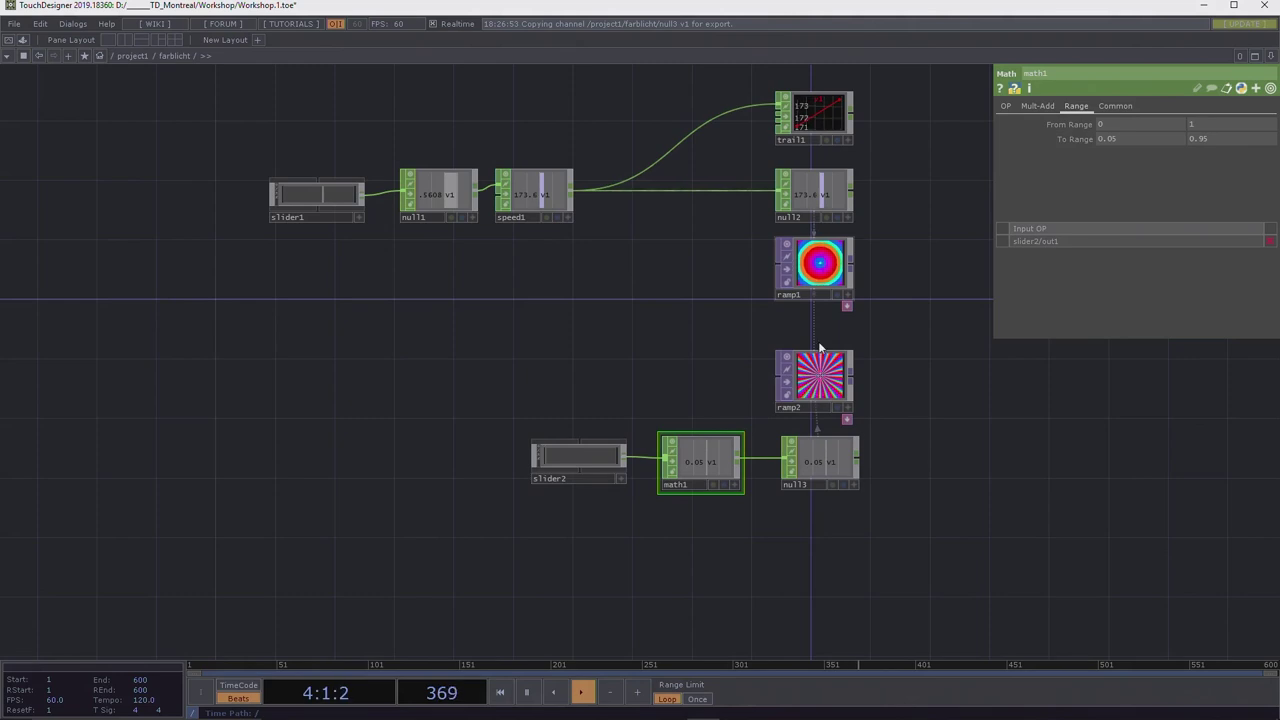
Link ramp1's Period to the null3 channel as a CHOP reference.
click(818, 288)
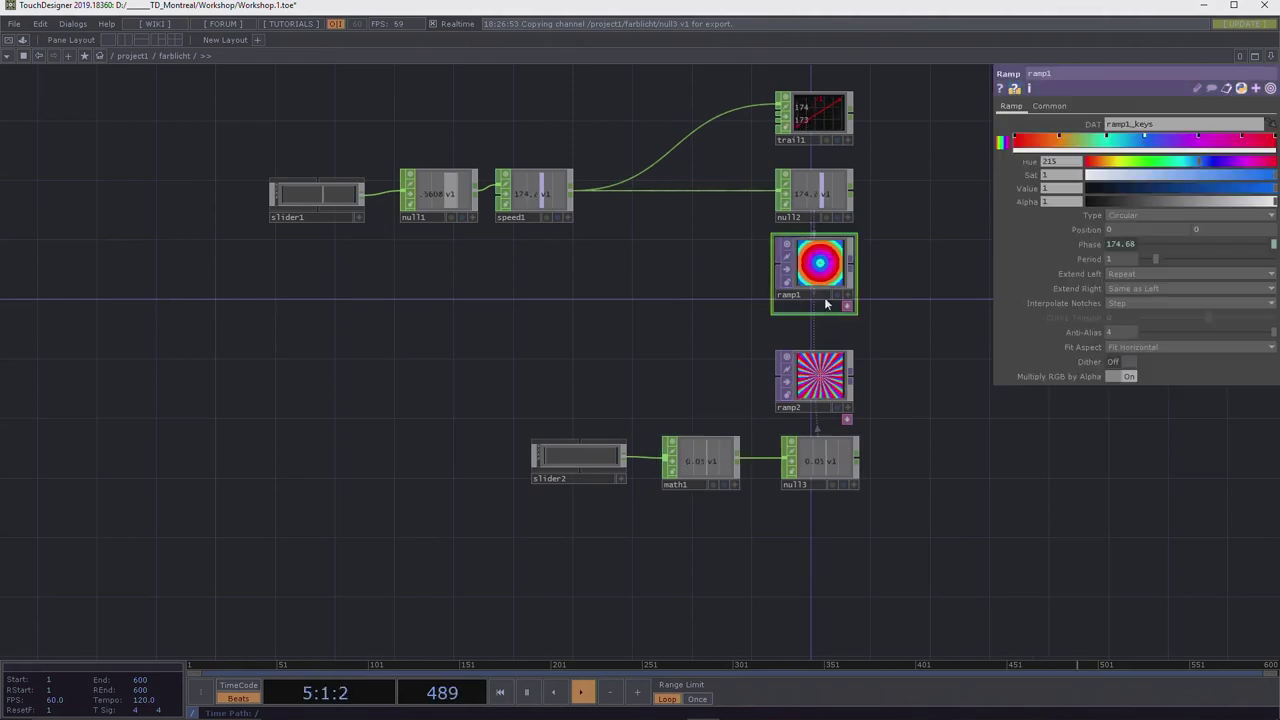
click(854, 484)
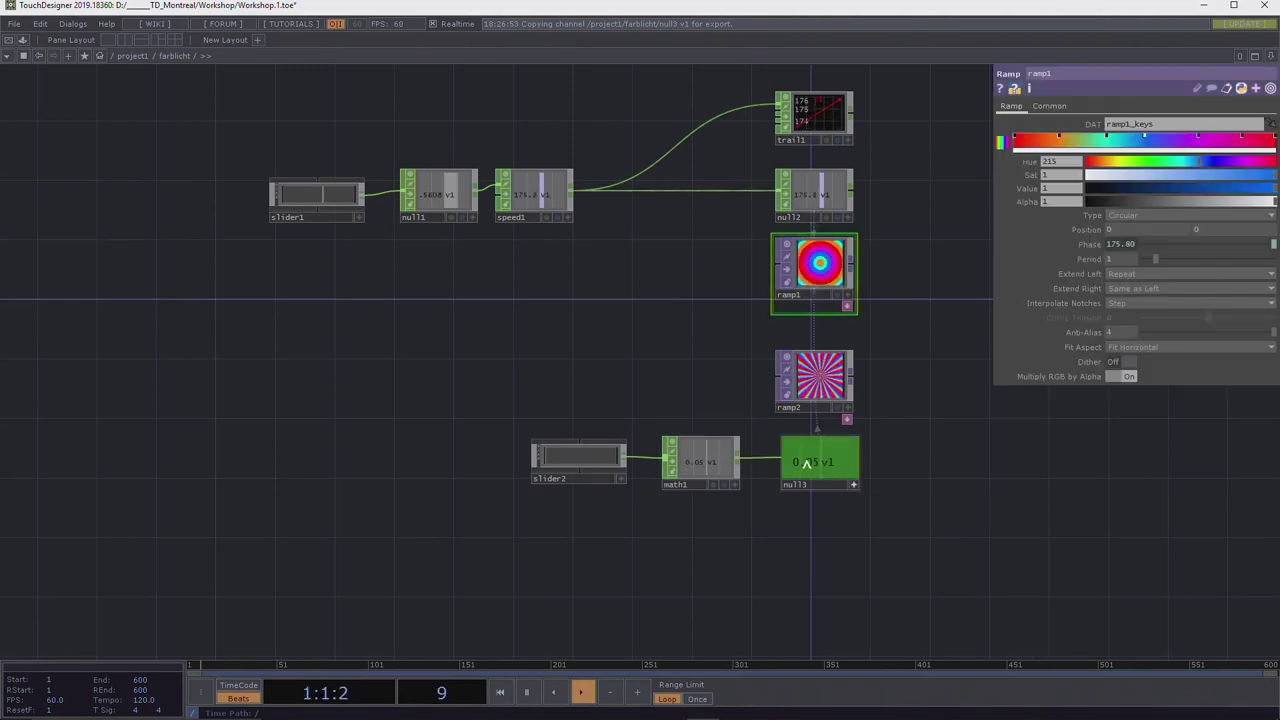
drag(978, 370, 1087, 246)
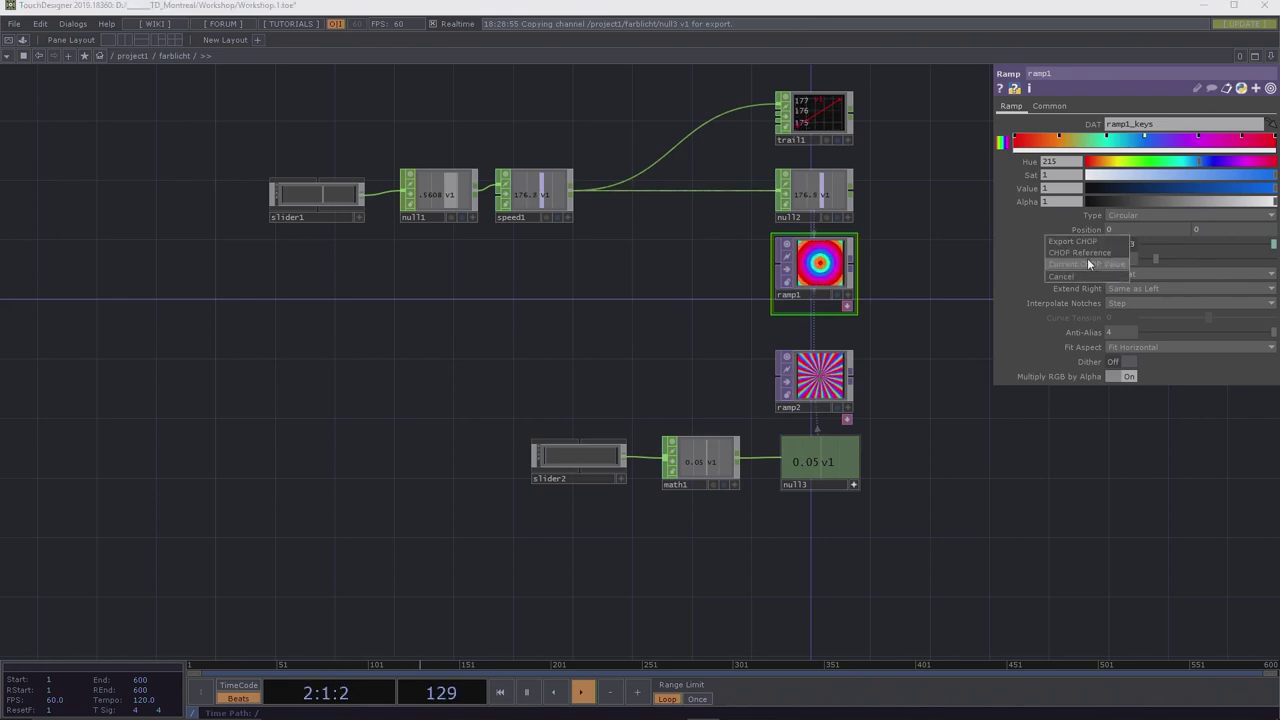
click(1087, 252)
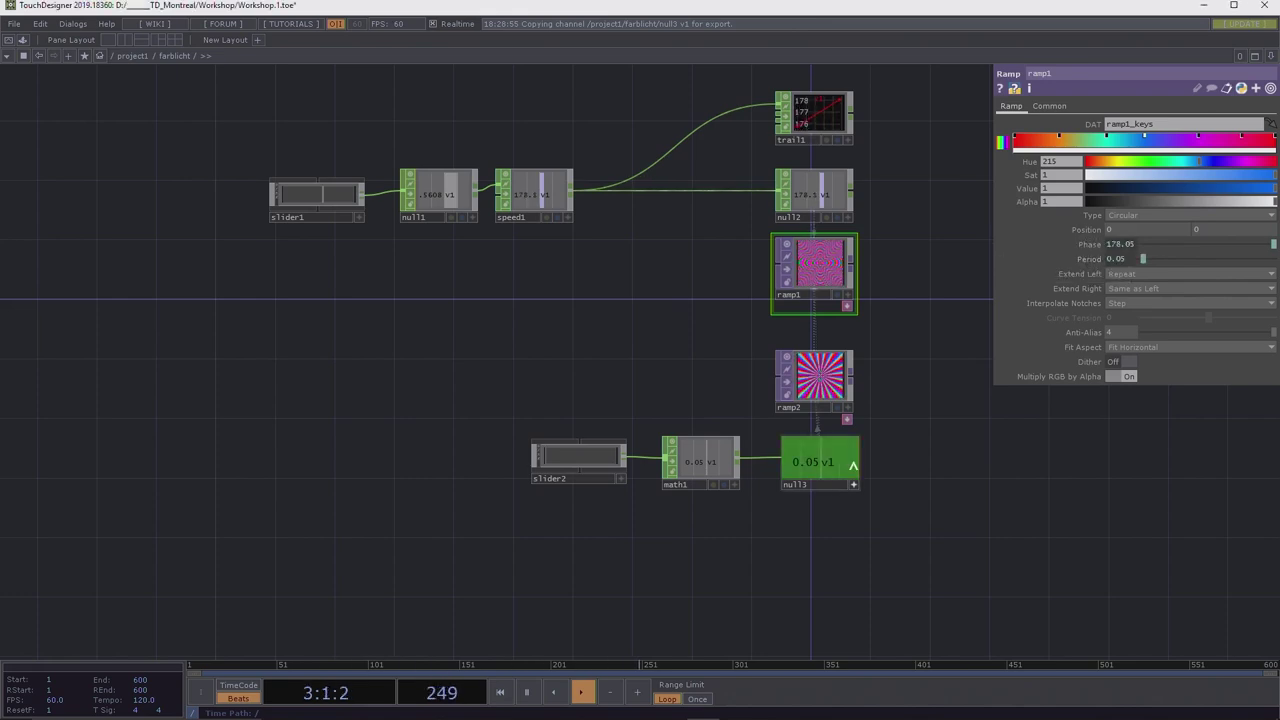
click(852, 484)
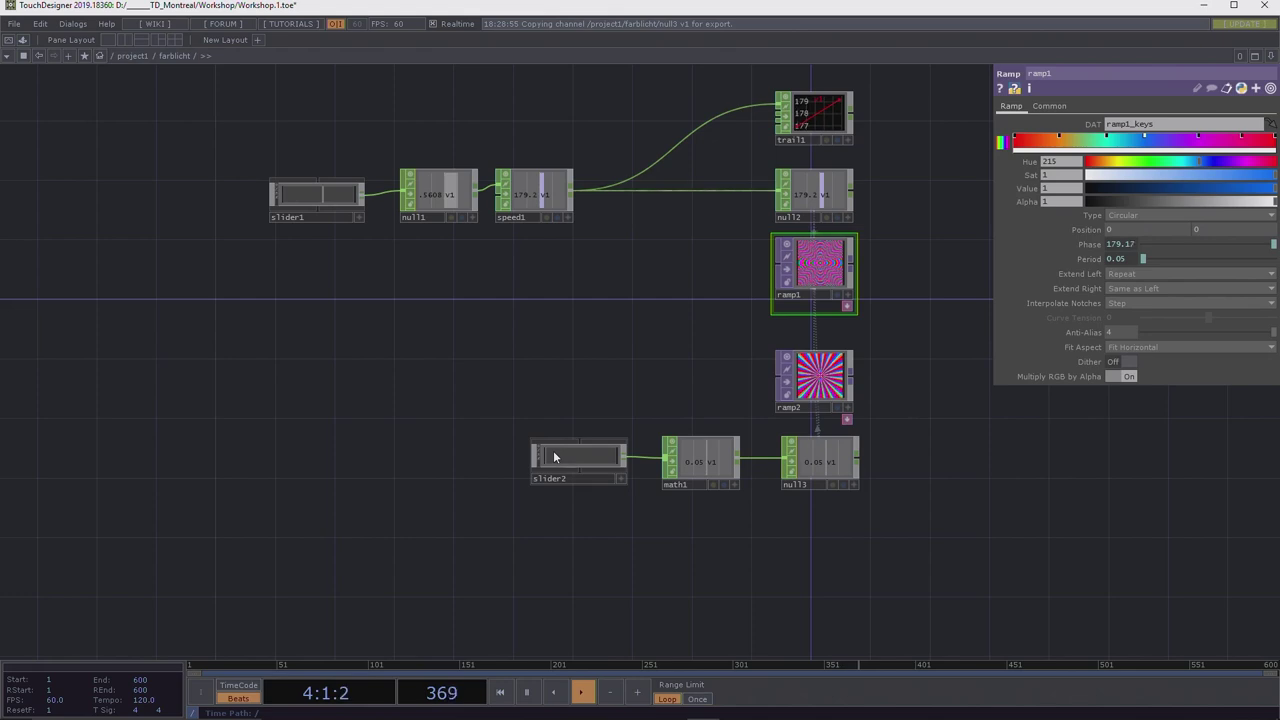
Adjust slider2 so that the period of both ramps is about 0.52, and save the project.
click(621, 478)
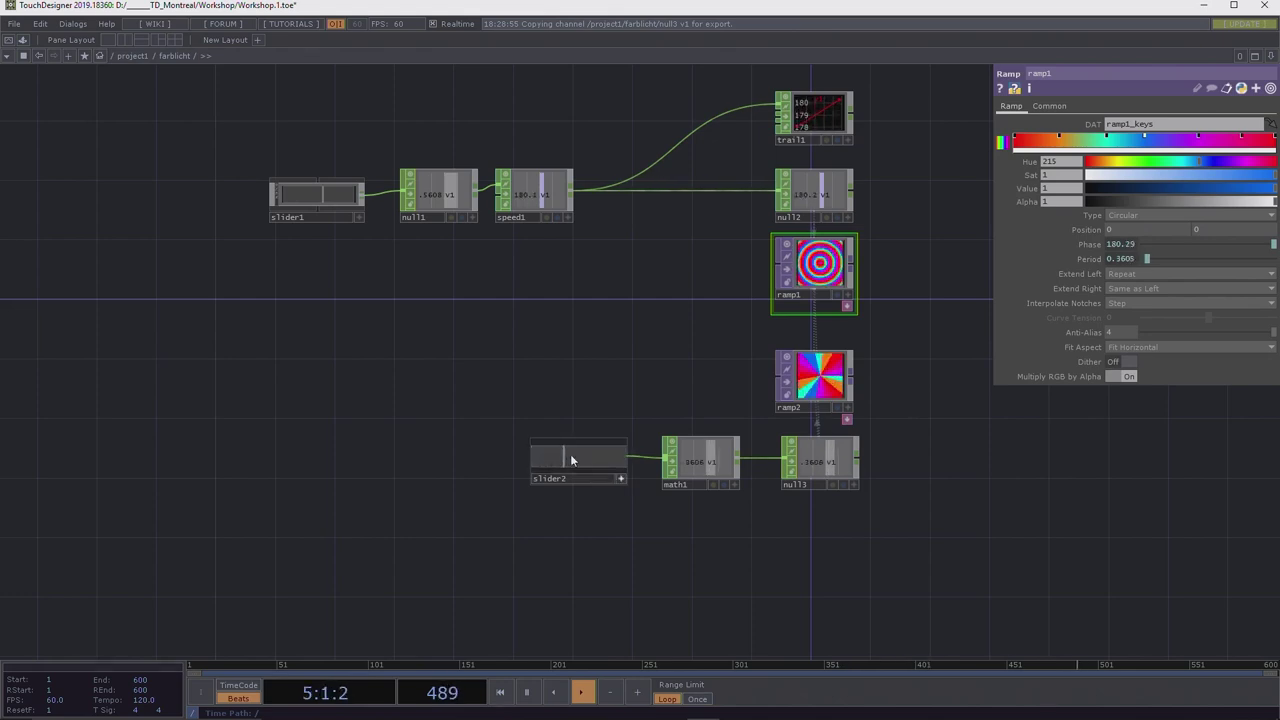
drag(540, 460, 581, 462)
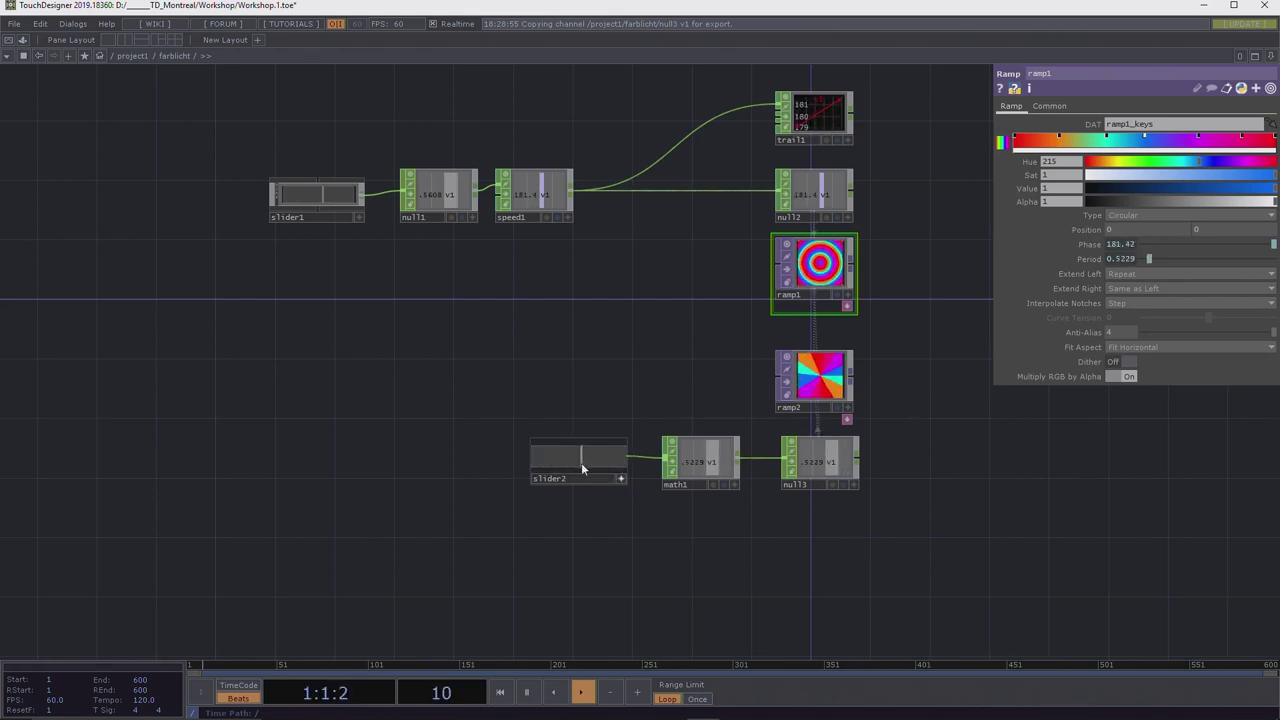
click(623, 479)
middle_drag(626, 311, 612, 348)
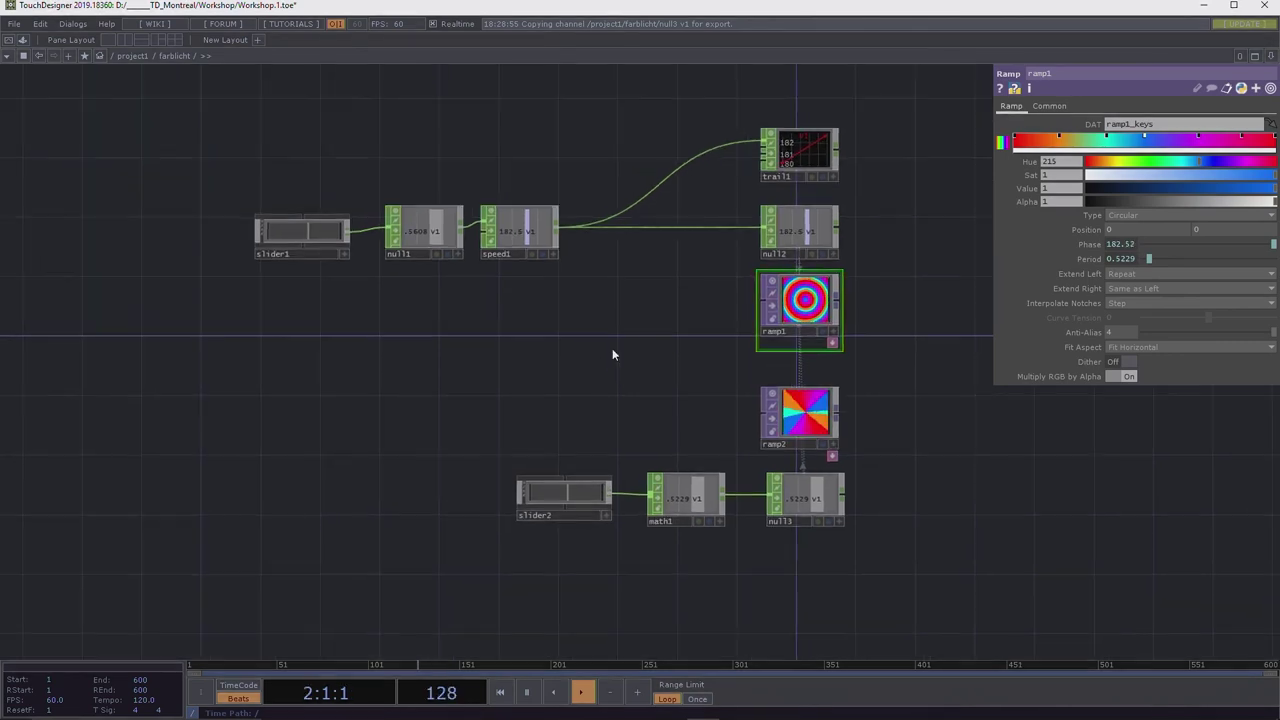
key(ctrl+s)
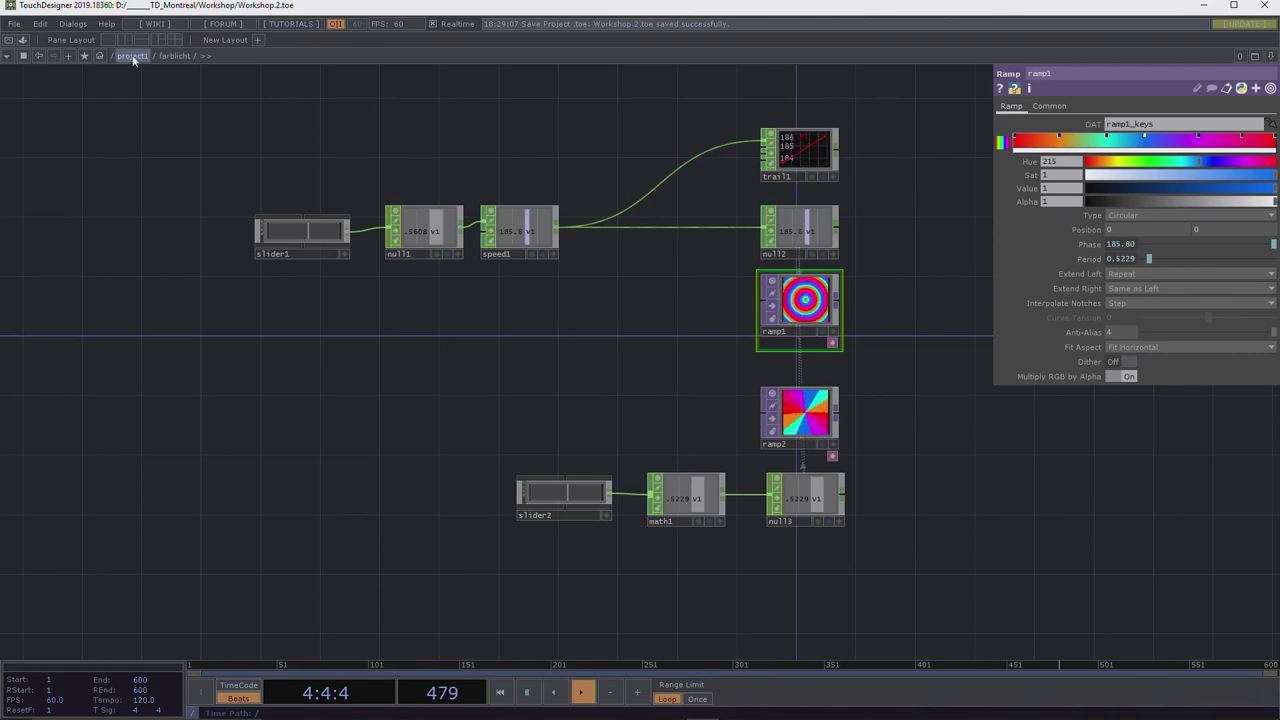
Go up to project1 and set the farblicht container's children to align Left to Right with Justify Vertical set to Bottom.
scroll(588, 357, down, 6)
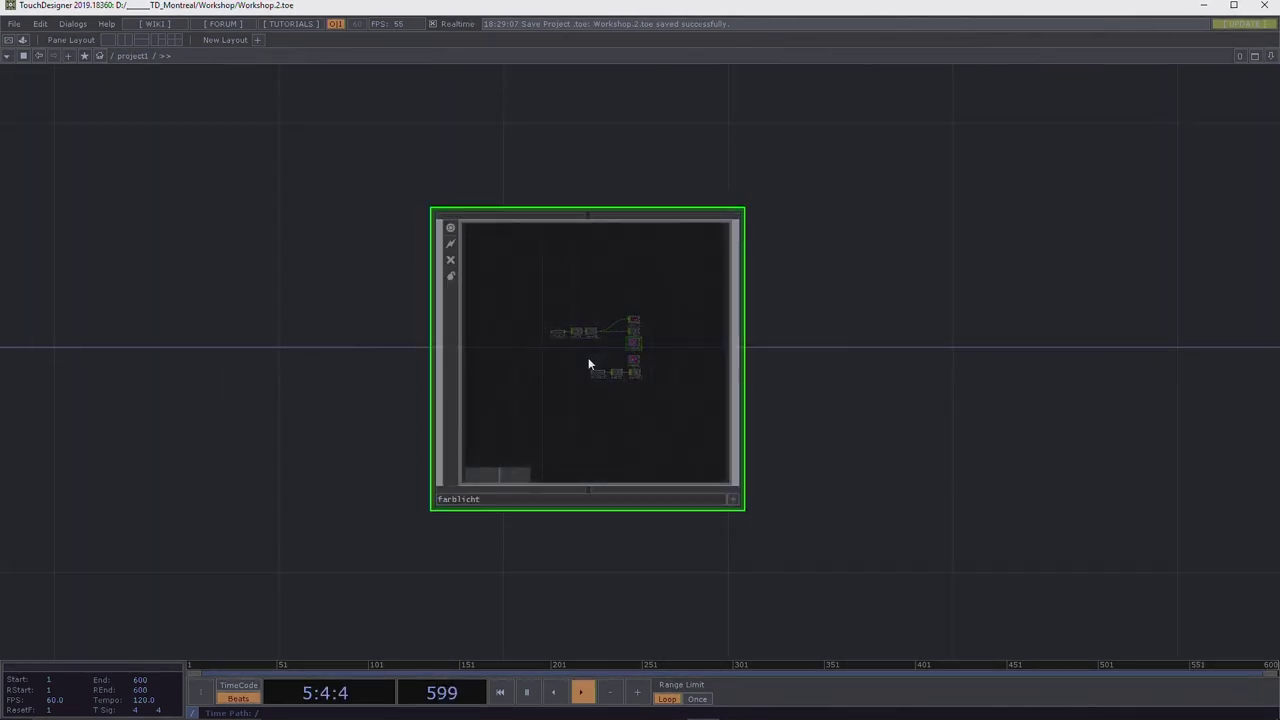
scroll(581, 392, up, 2)
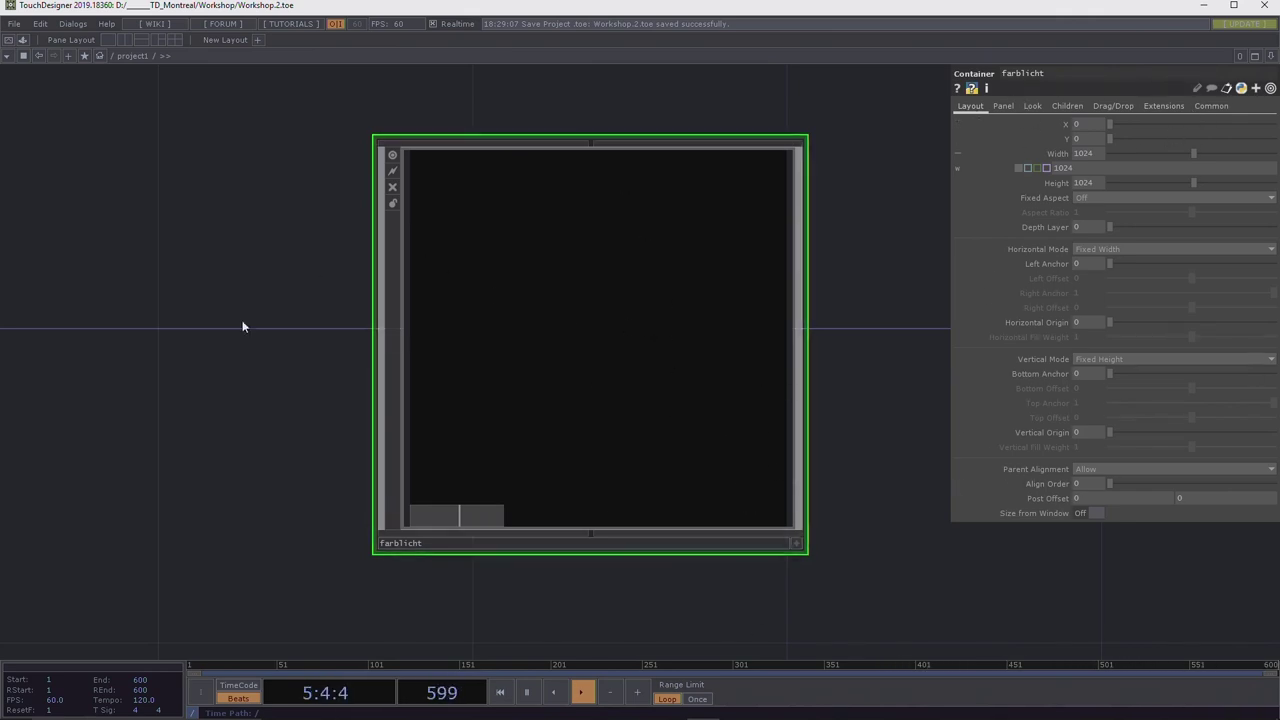
click(1068, 106)
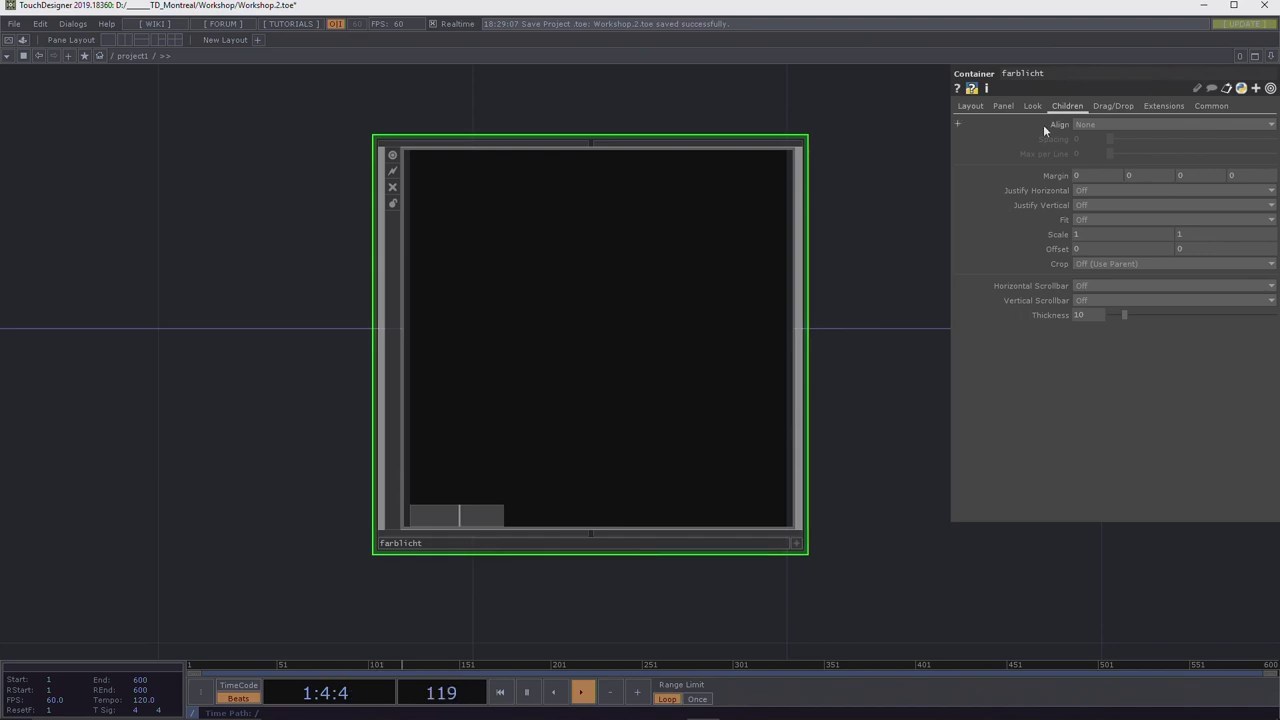
click(1104, 124)
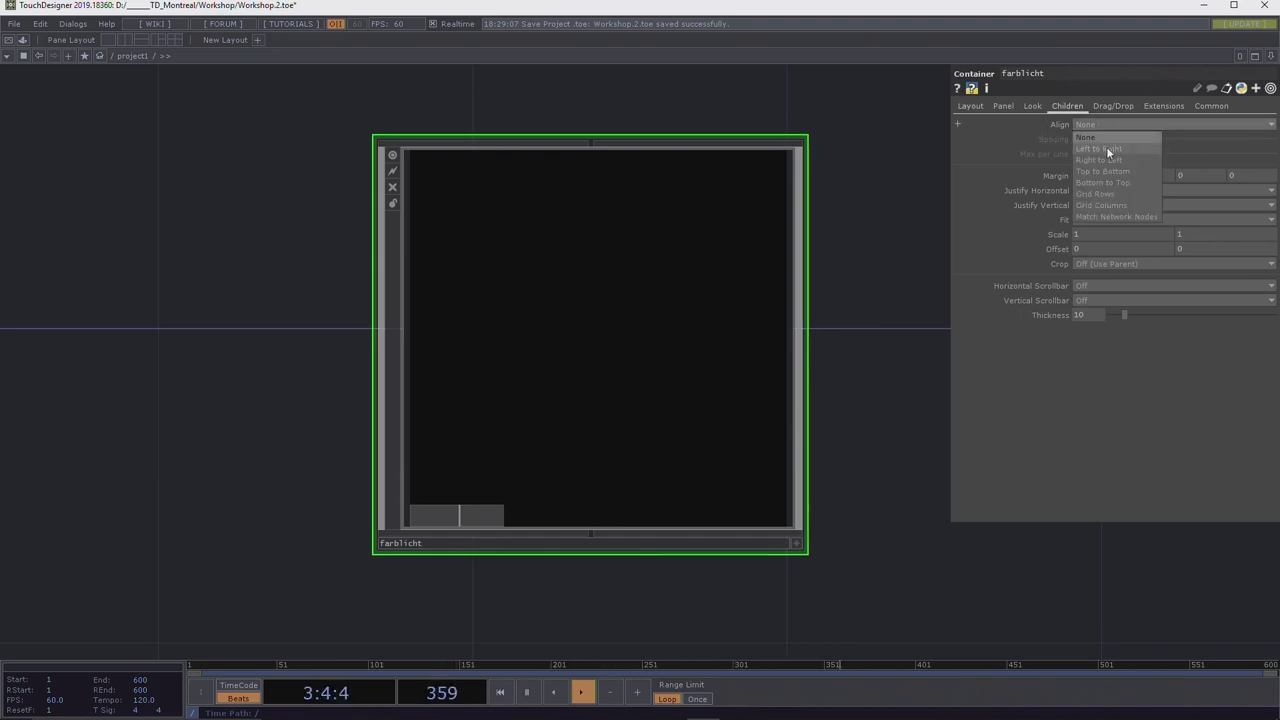
click(1107, 149)
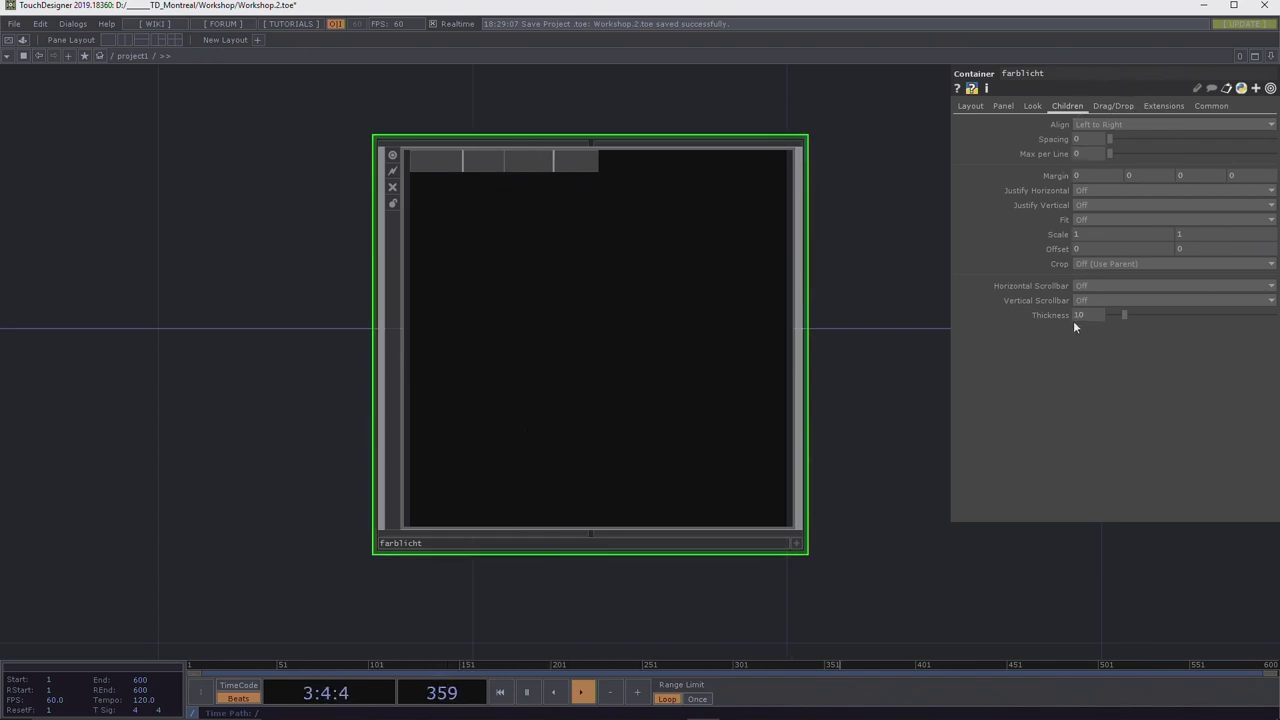
click(1082, 205)
click(1088, 248)
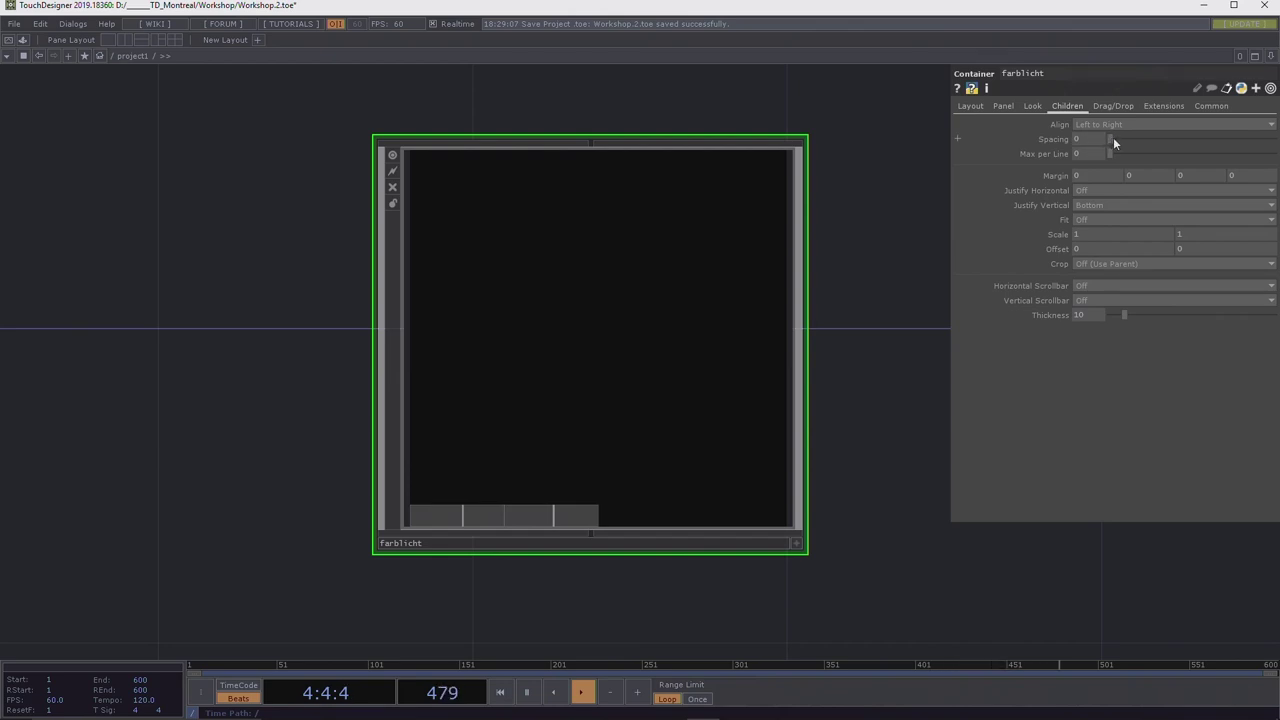
Set the spacing between the farblicht container's children to about 7.7.
drag(1113, 137, 1119, 136)
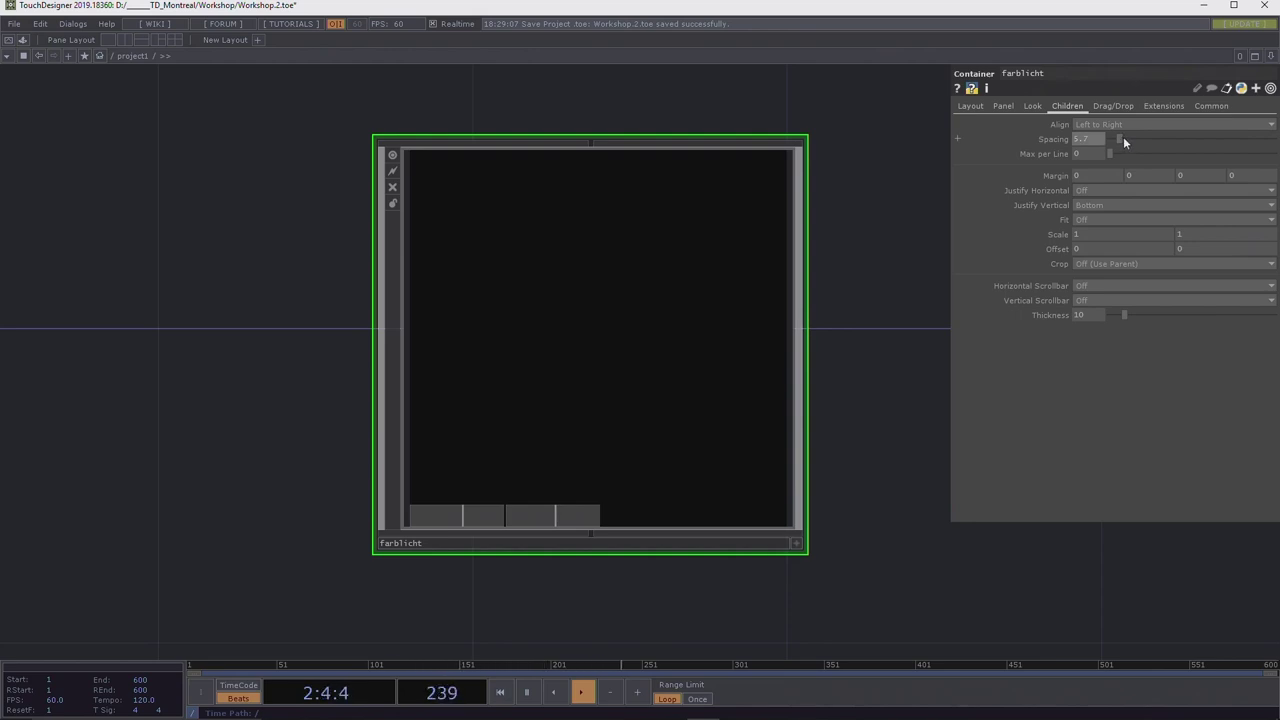
drag(1123, 136, 1124, 136)
scroll(889, 277, down, 5)
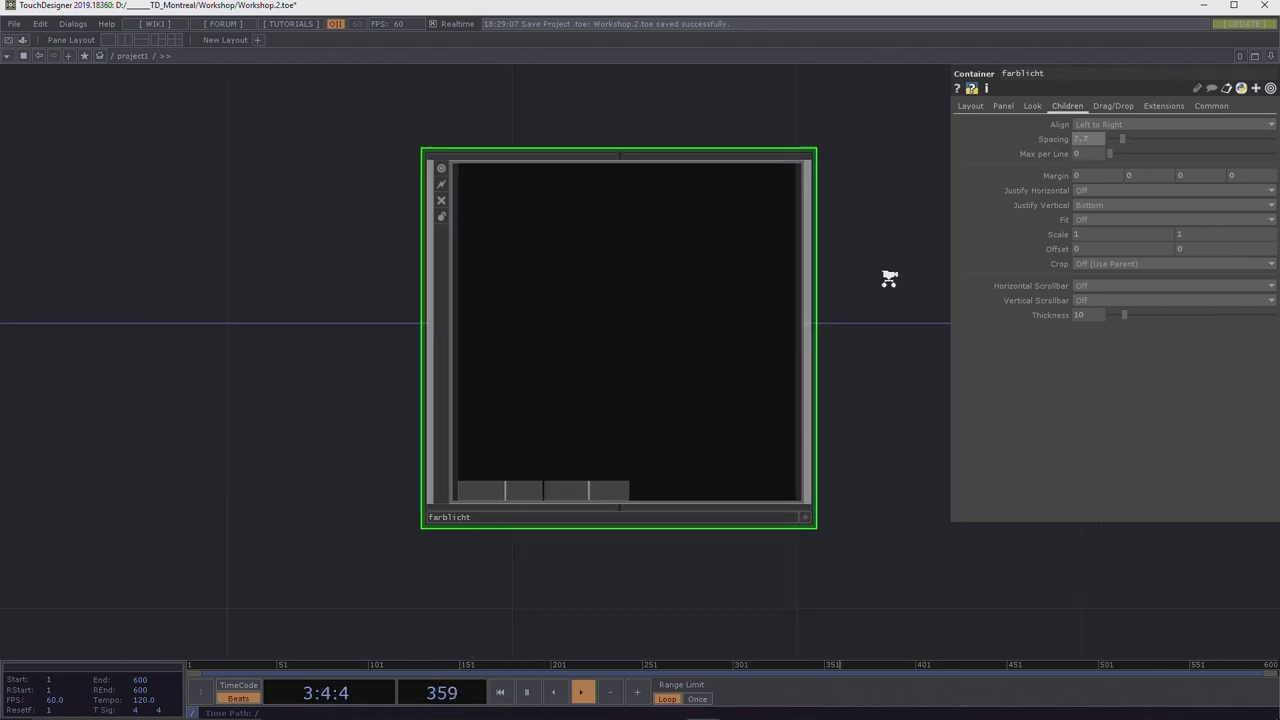
drag(714, 529, 408, 579)
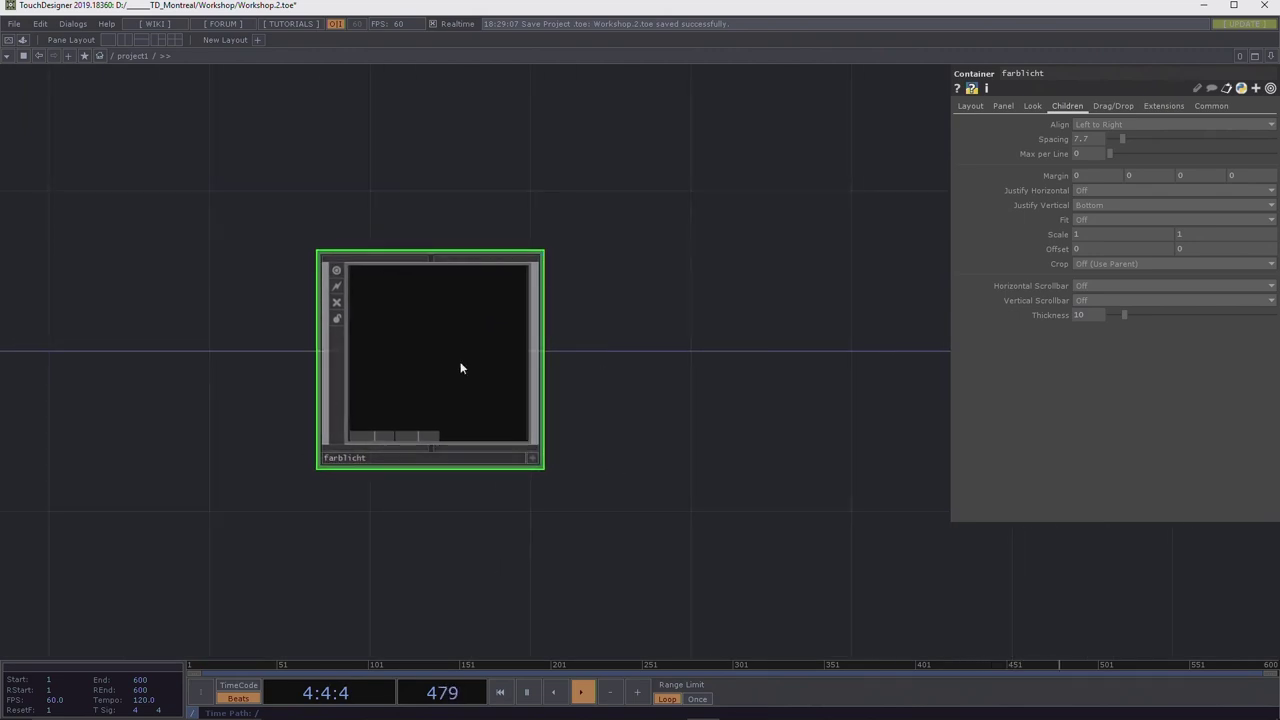
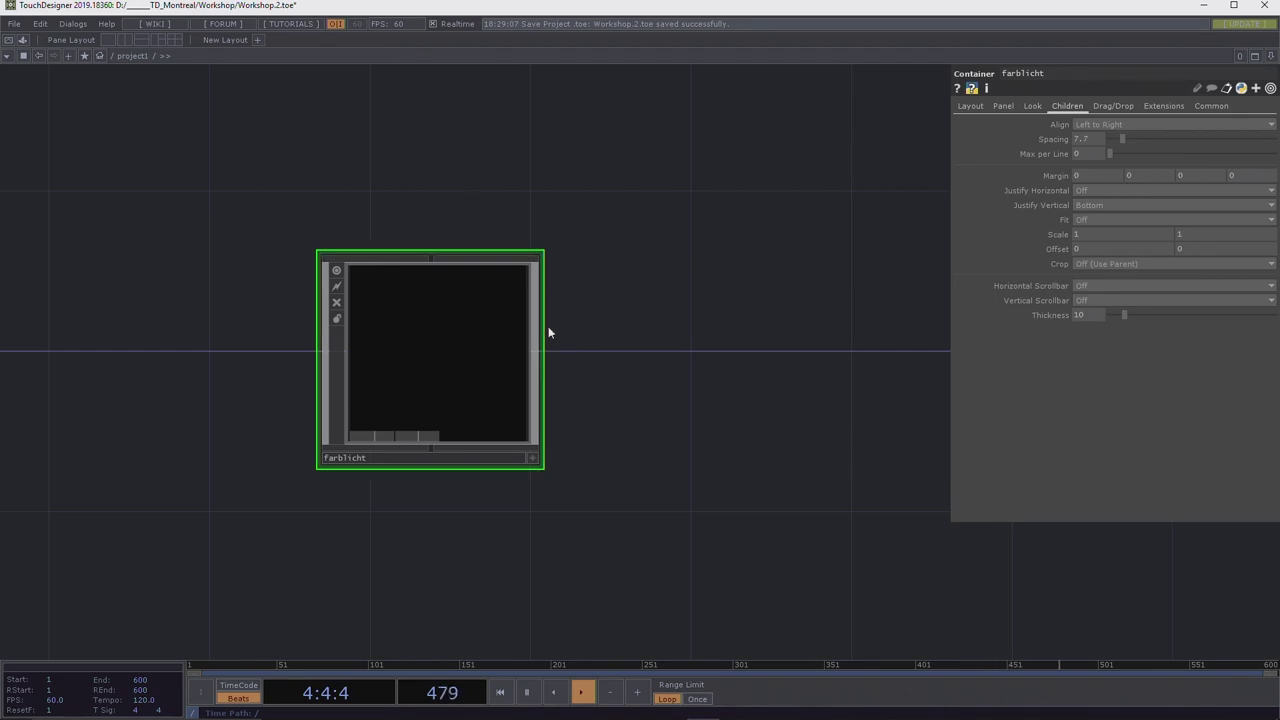
Copy slider1 from inside the farblicht container and paste it into project1 below farblicht.
double_click(437, 341)
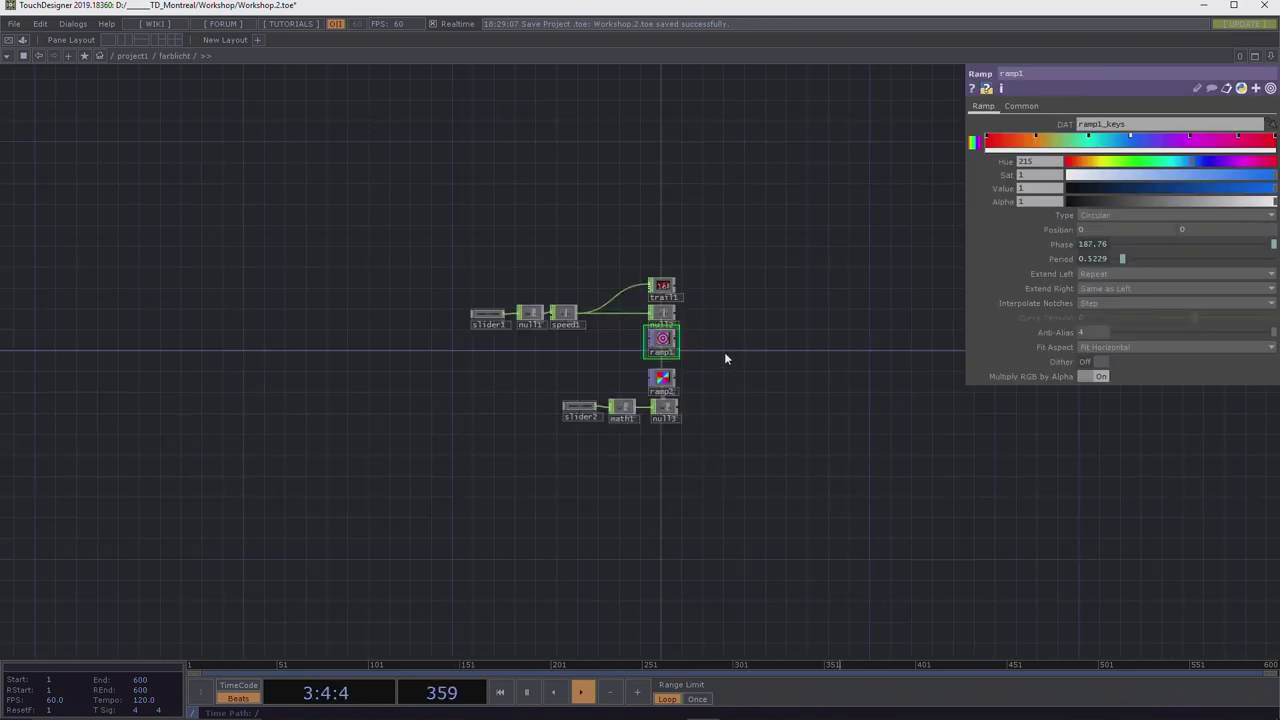
drag(479, 314, 490, 420)
key(ctrl+c)
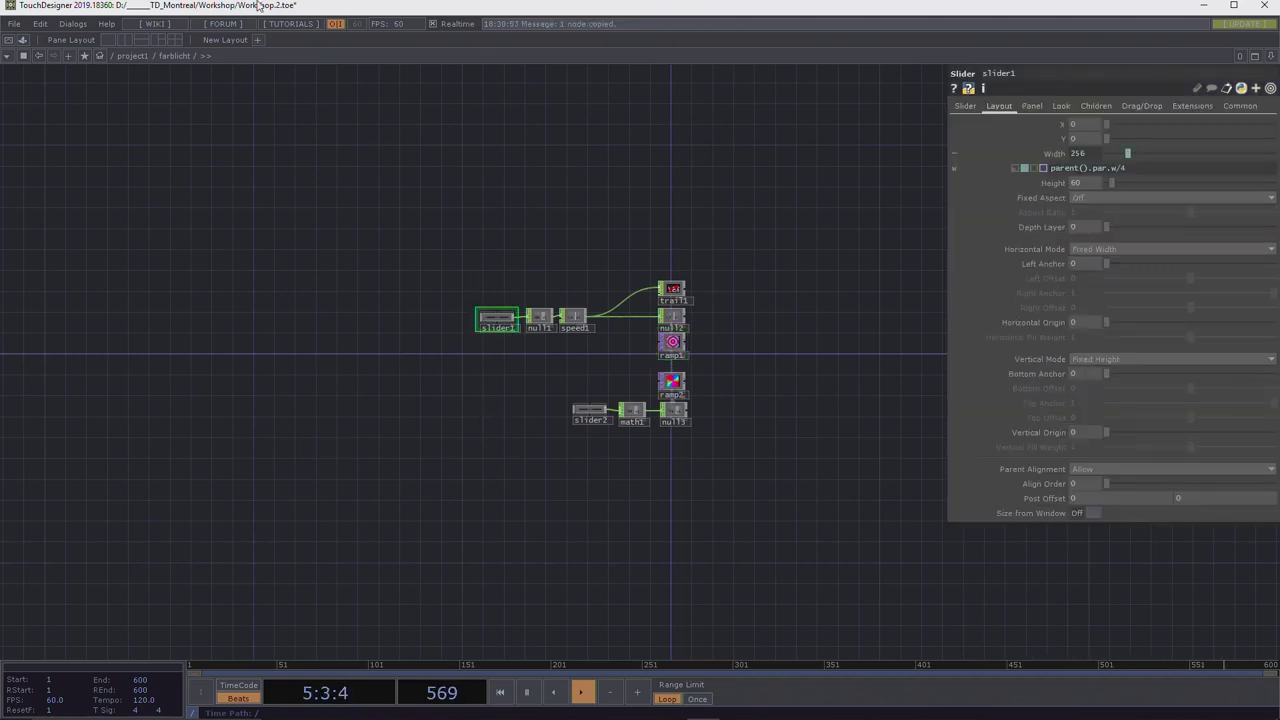
click(128, 55)
middle_drag(501, 560, 678, 323)
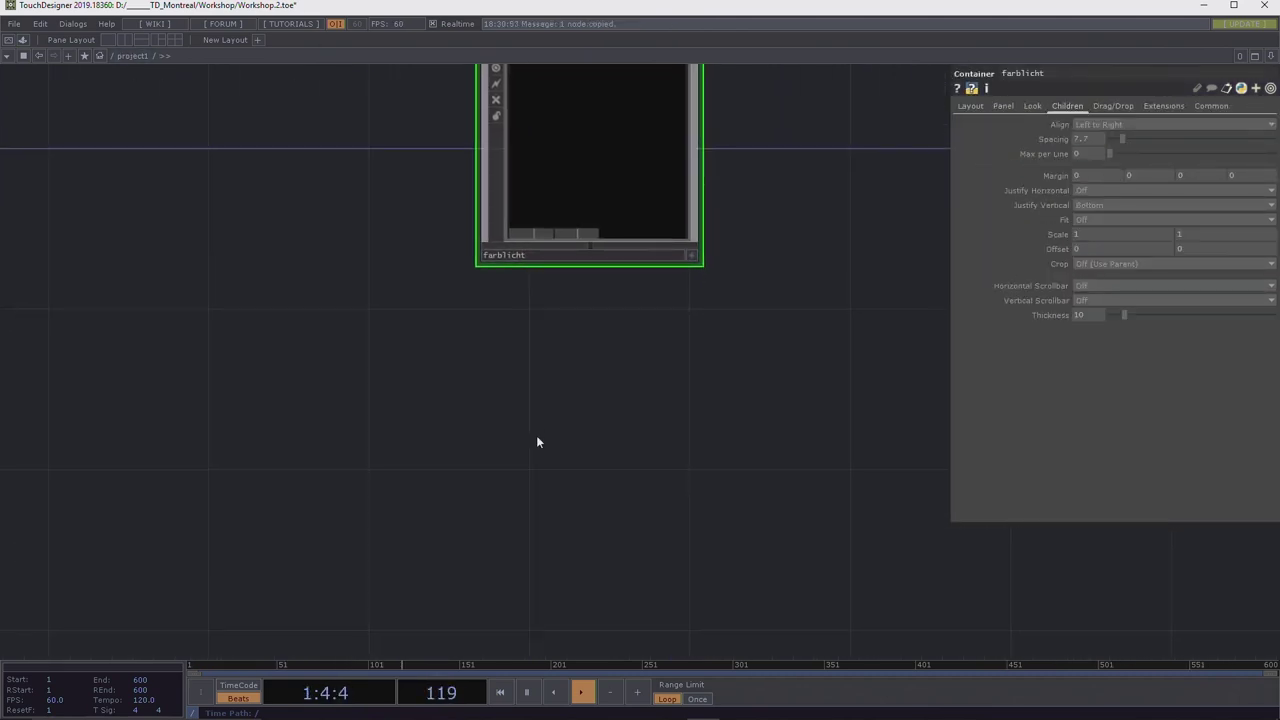
key(ctrl+v)
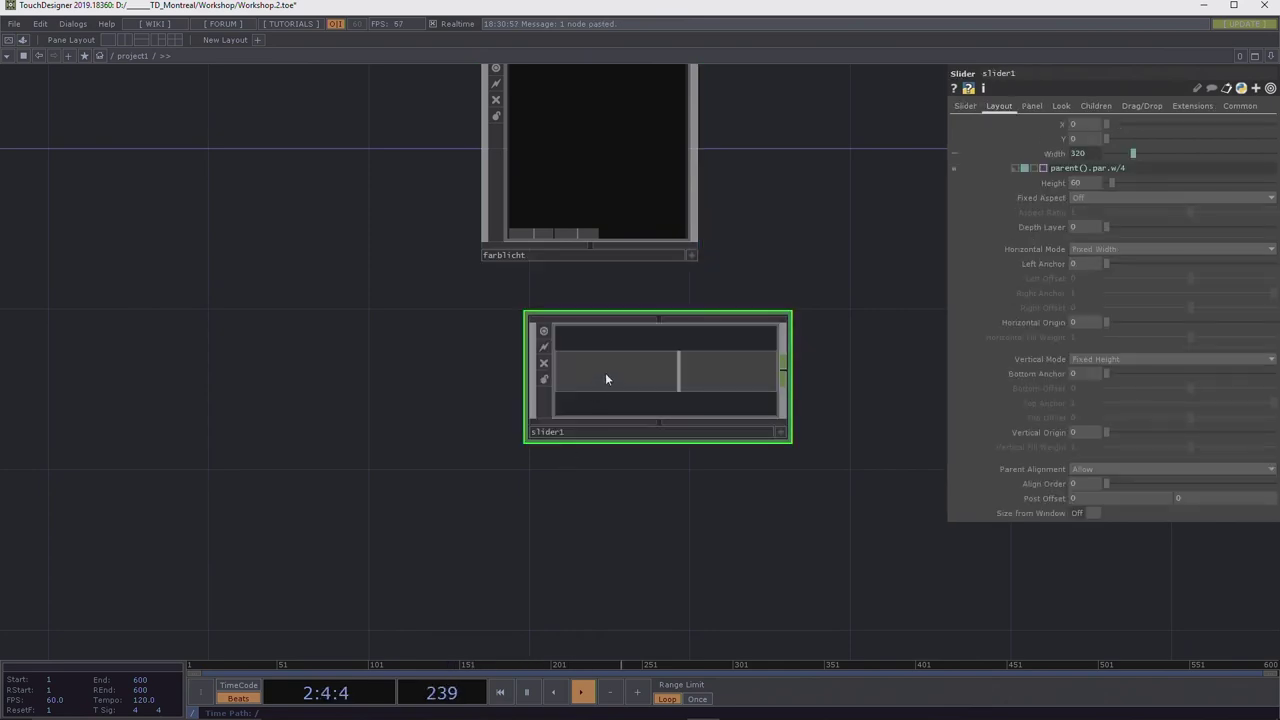
drag(606, 374, 516, 446)
Wire the pasted slider1 to the underside of farblicht as a child of its panel hierarchy.
middle_drag(751, 246, 592, 384)
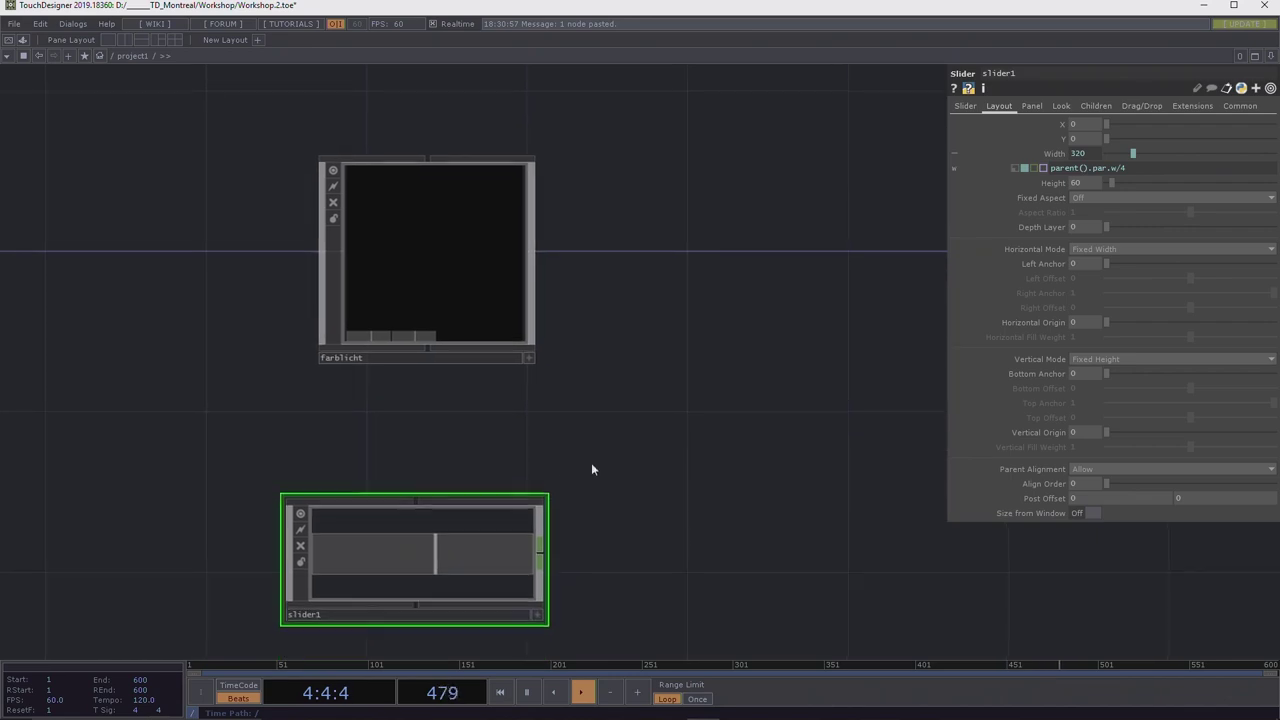
drag(414, 496, 445, 347)
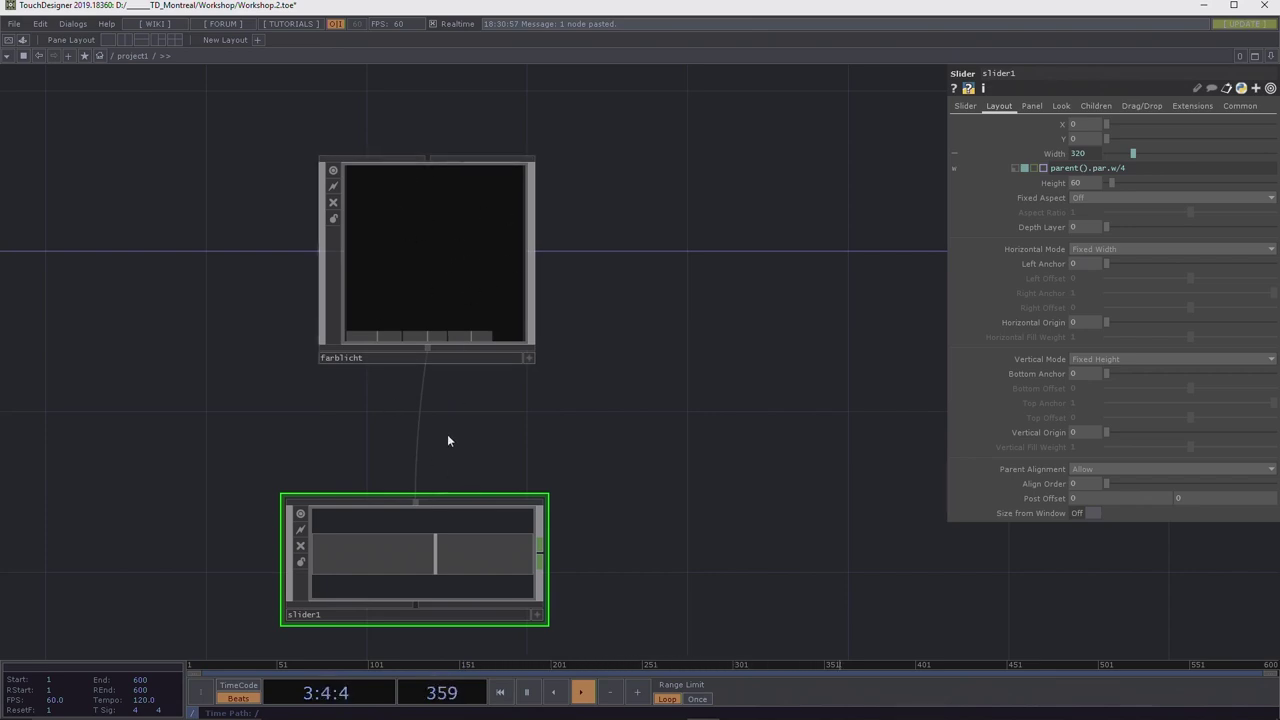
scroll(743, 294, down, 4)
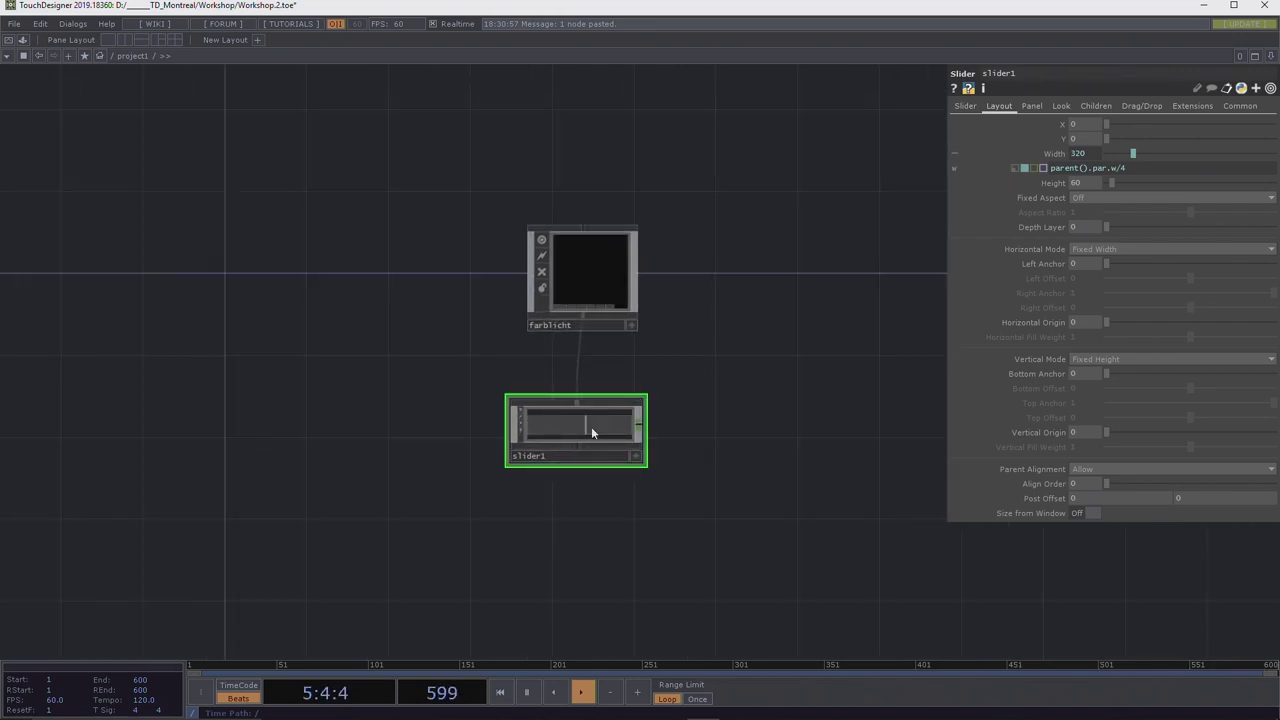
Paste a second slider copy next to slider1, wire it under farblicht as well, and line up both sliders side by side.
drag(591, 426, 526, 435)
key(ctrl+v)
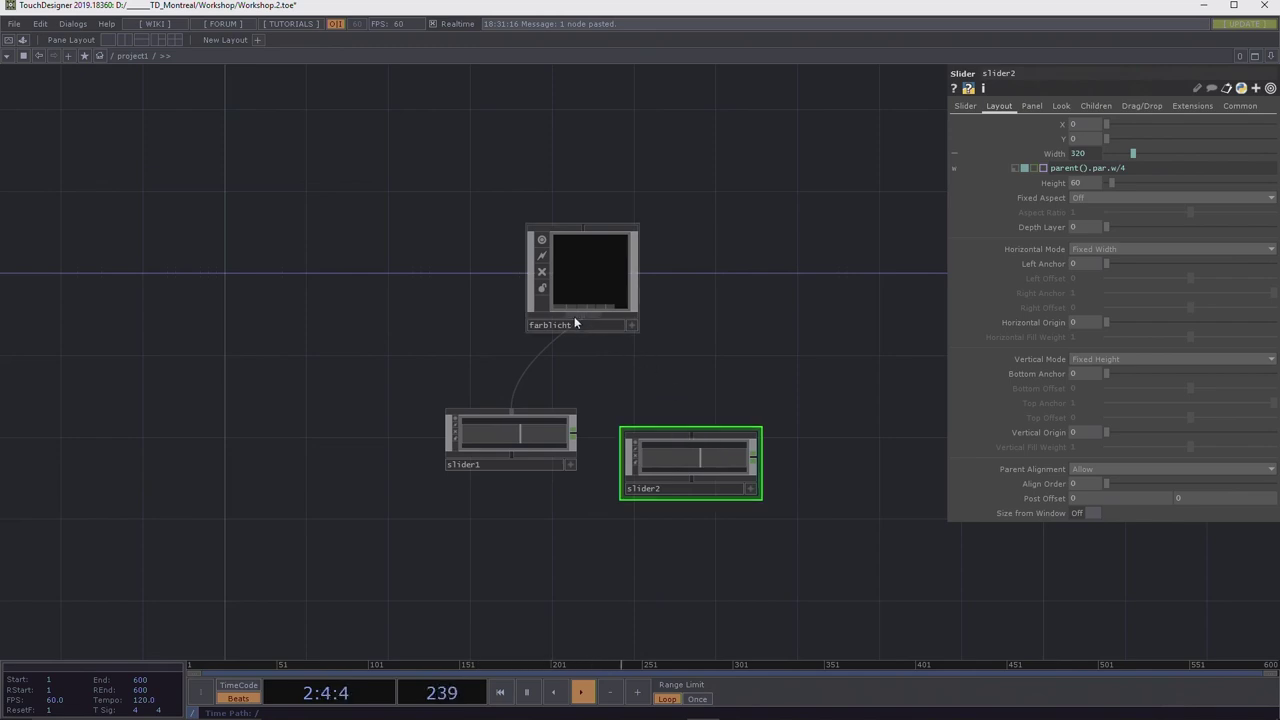
drag(691, 434, 575, 320)
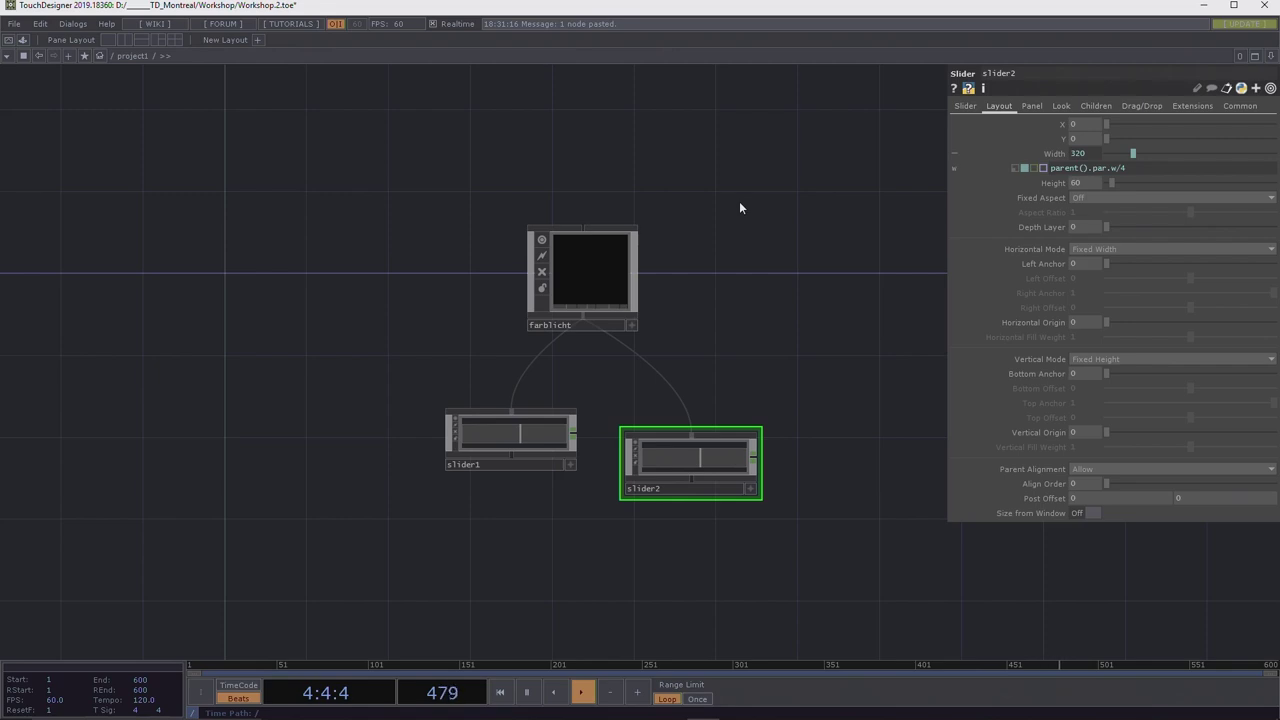
drag(696, 461, 692, 437)
drag(537, 445, 484, 443)
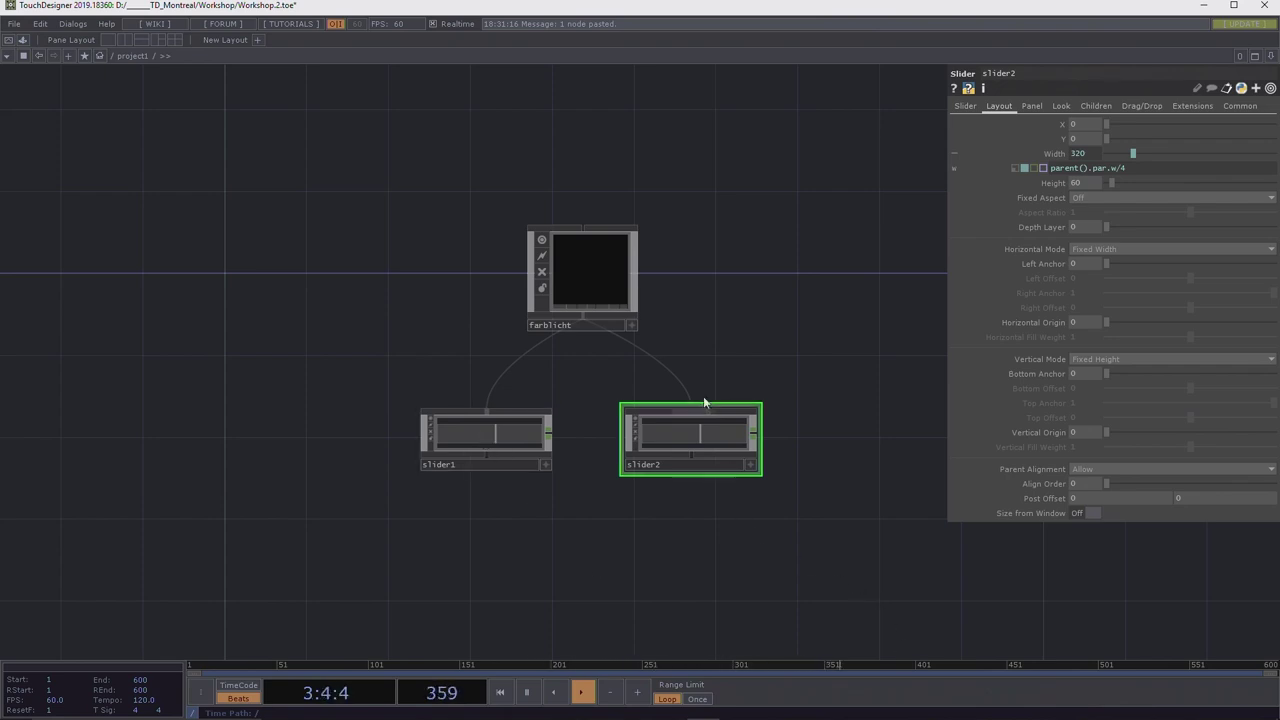
scroll(566, 323, up, 5)
scroll(600, 290, down, 3)
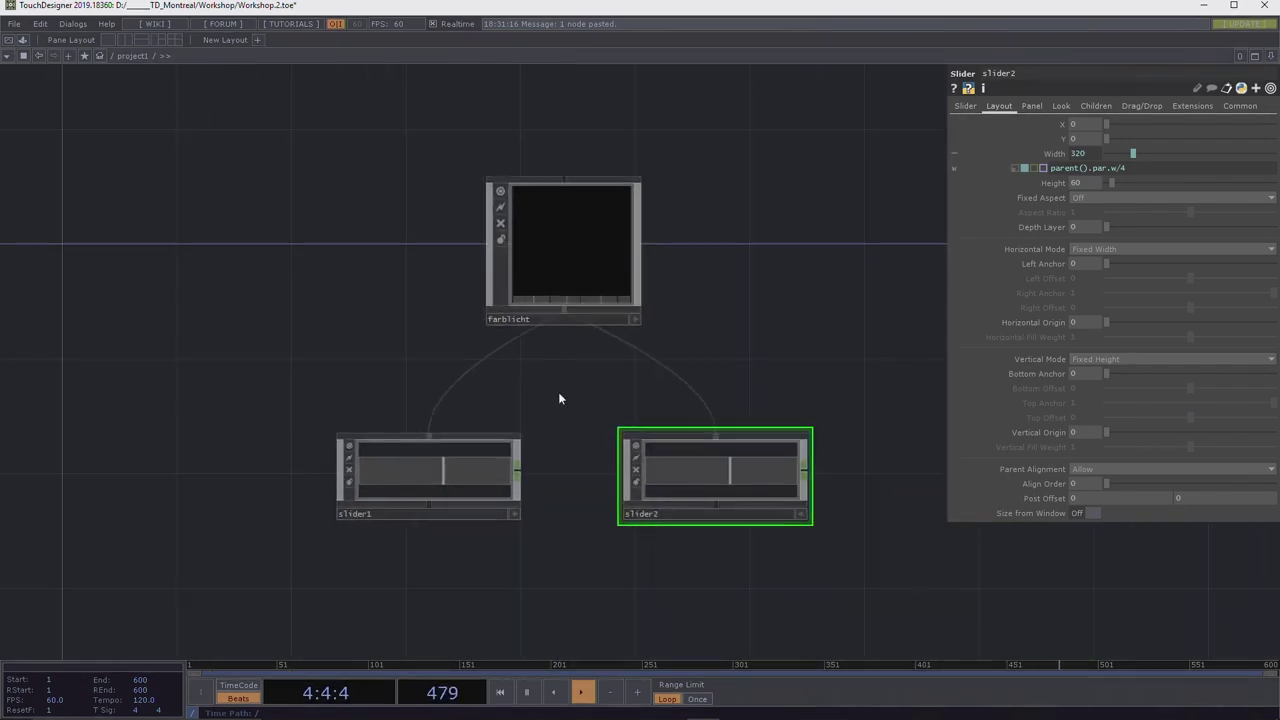
Delete both sliders below farblicht and undo the deletion.
drag(845, 620, 412, 464)
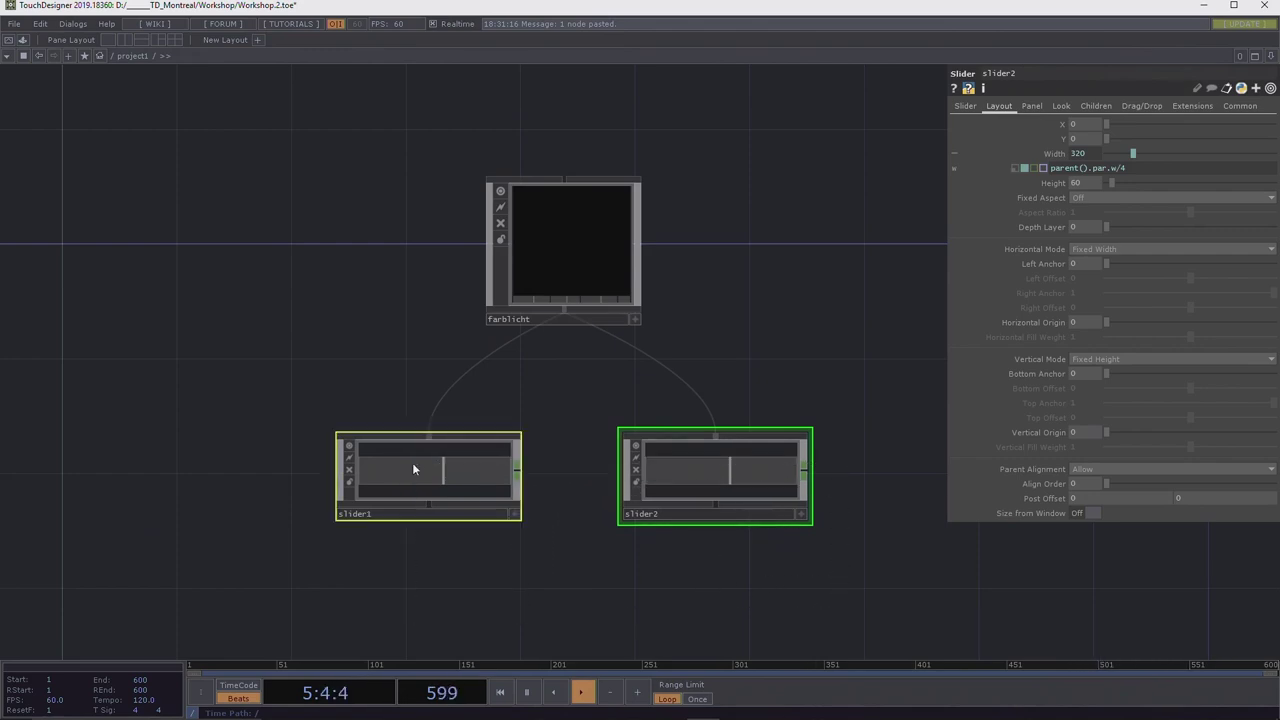
key(Delete)
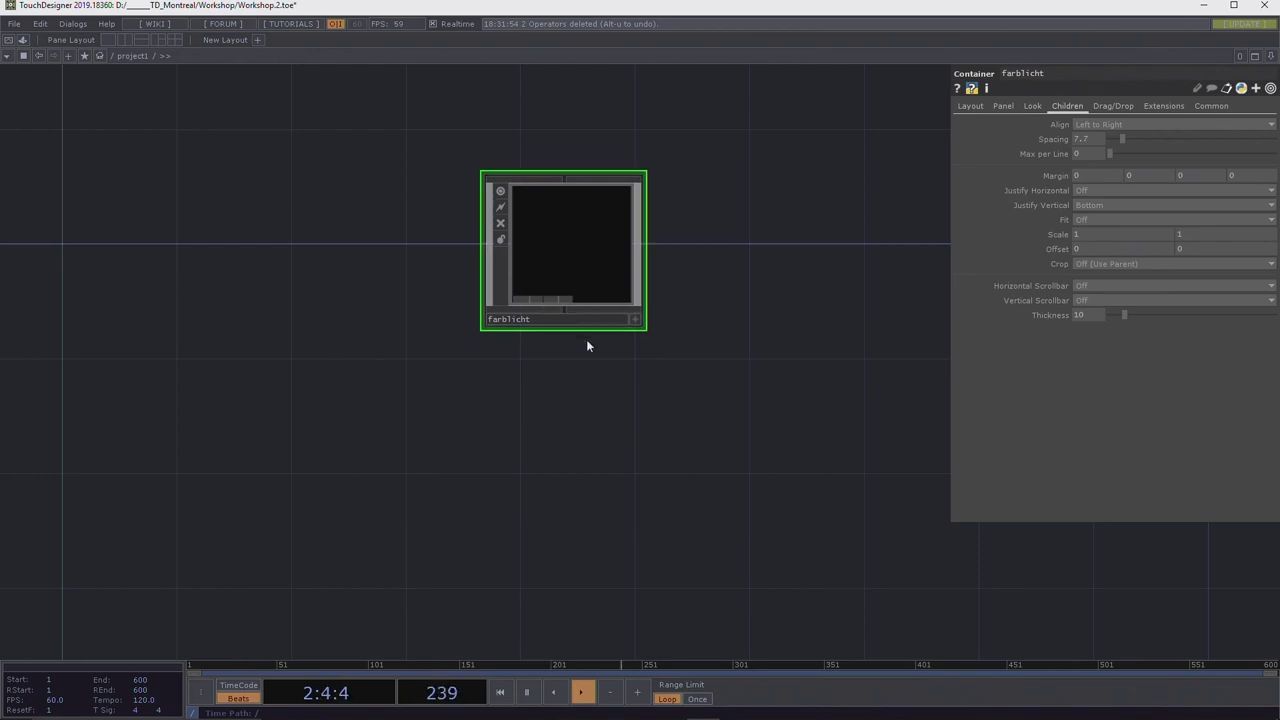
key(ctrl+z)
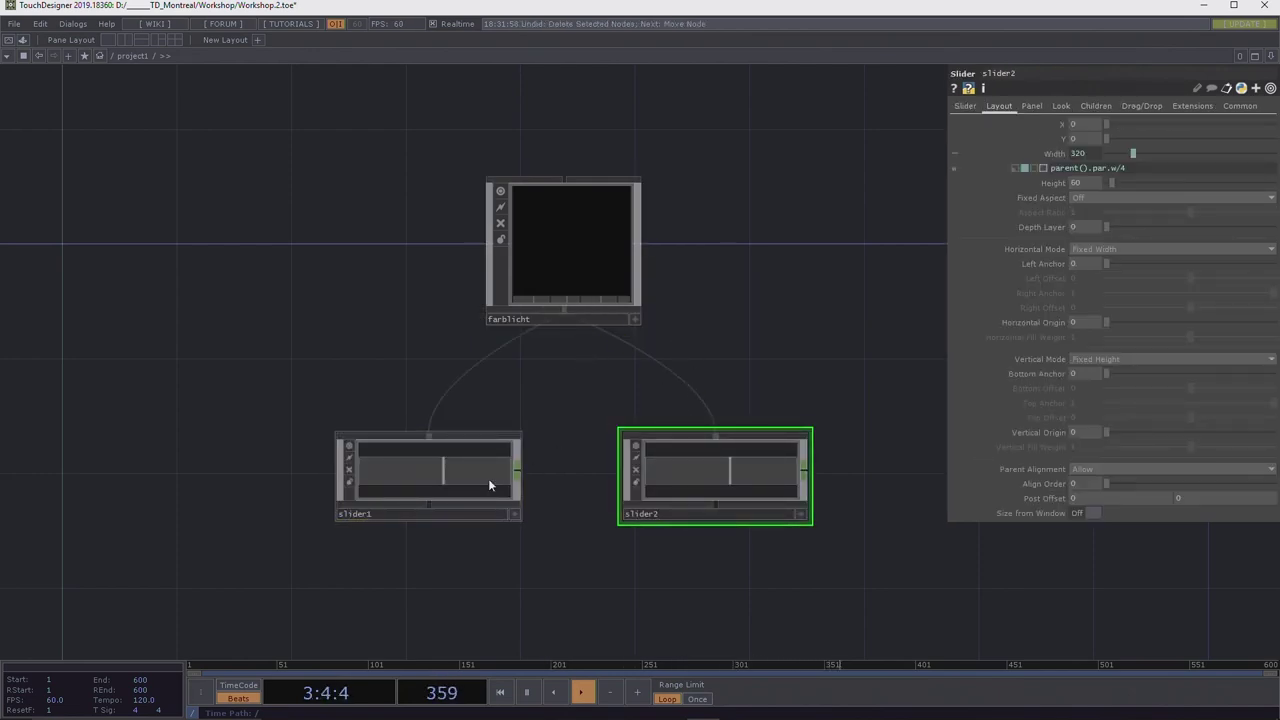
Inspect the slider row in farblicht's preview and remove both pasted sliders from project1.
click(489, 480)
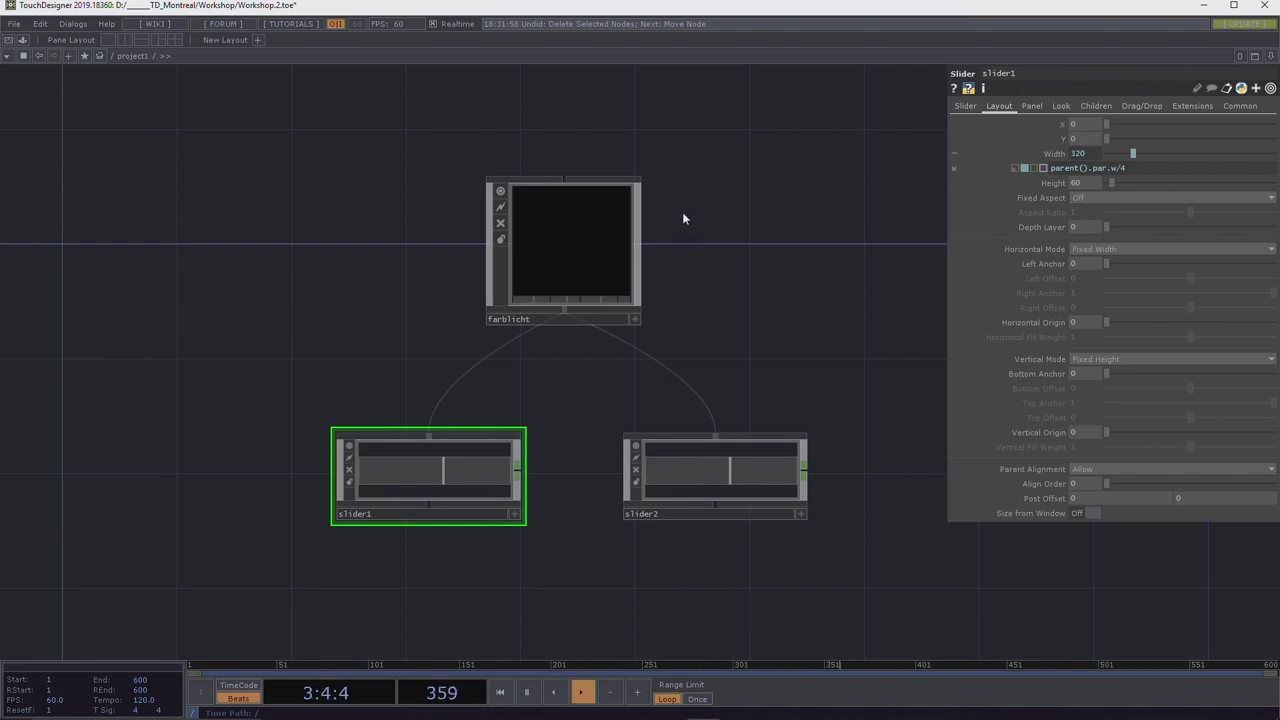
scroll(621, 312, up, 5)
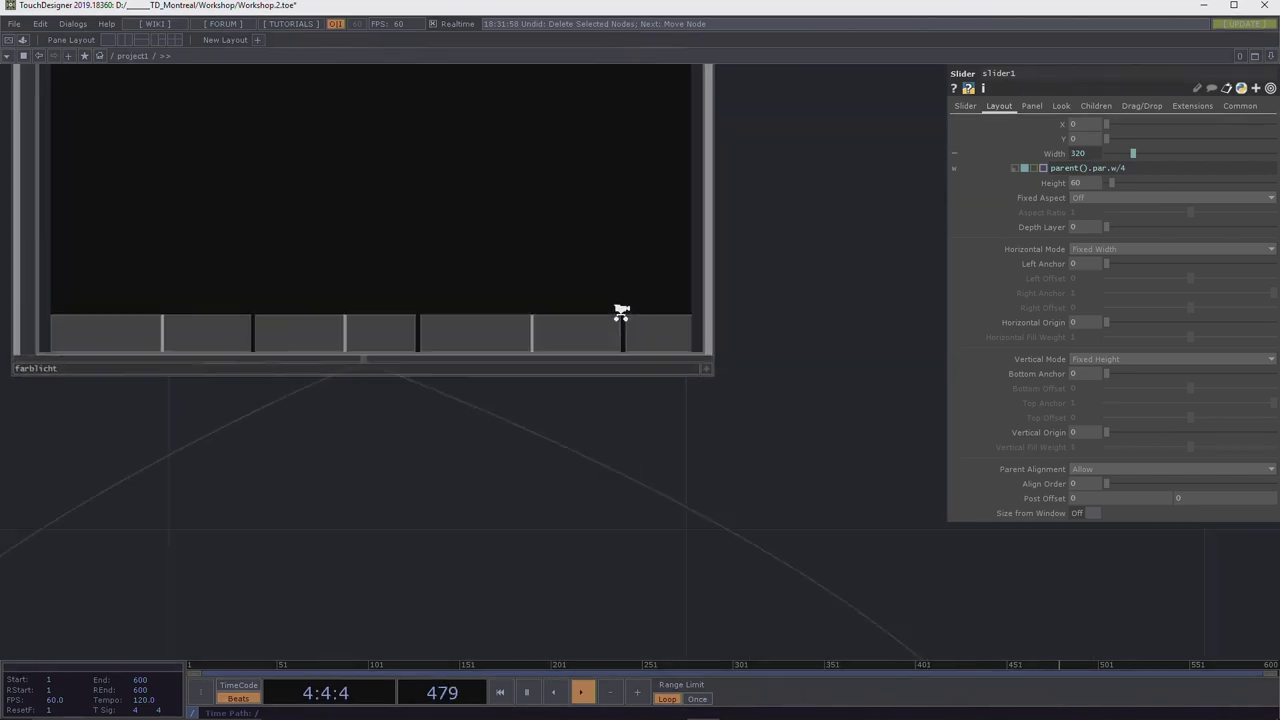
scroll(621, 312, up, 2)
scroll(480, 223, down, 6)
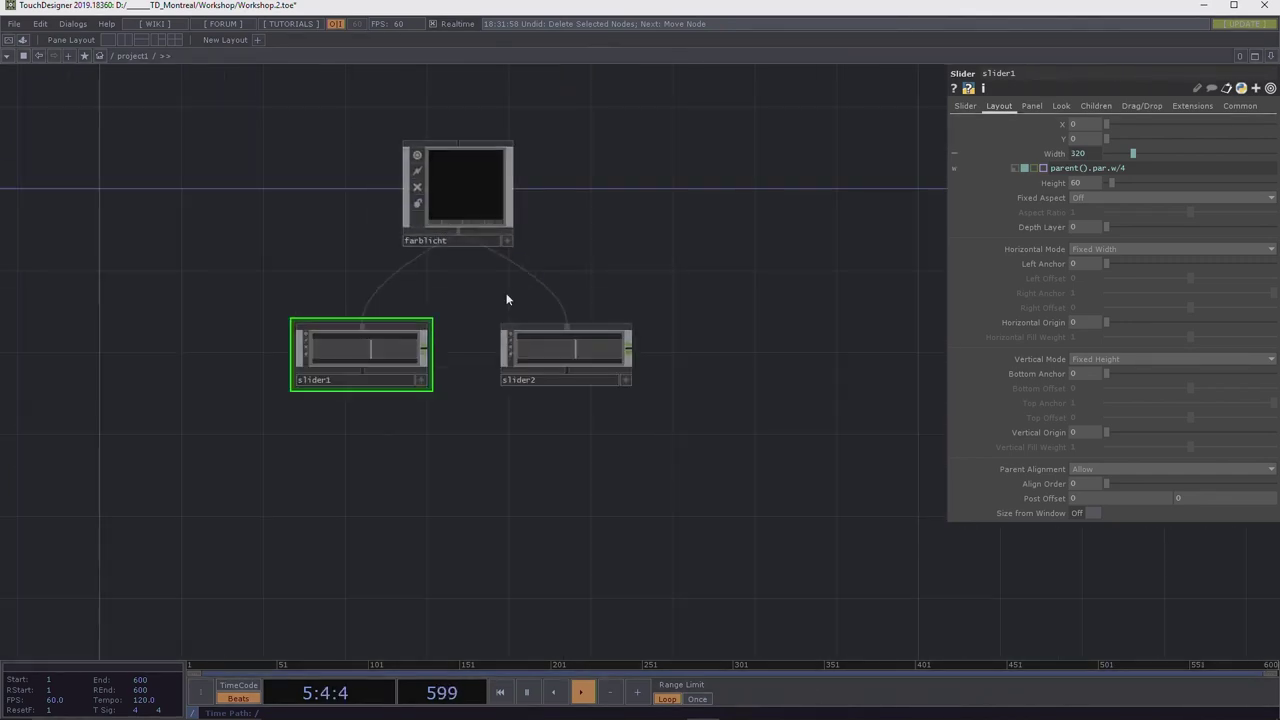
drag(597, 415, 328, 343)
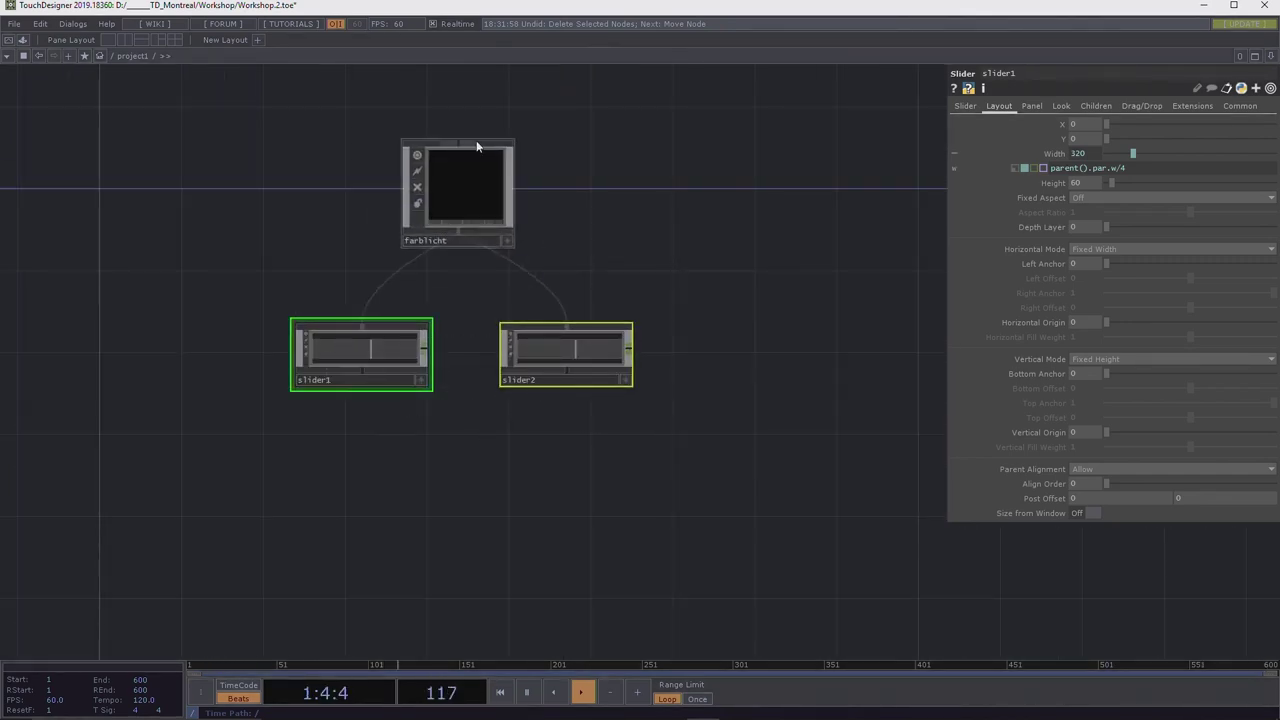
key(Delete)
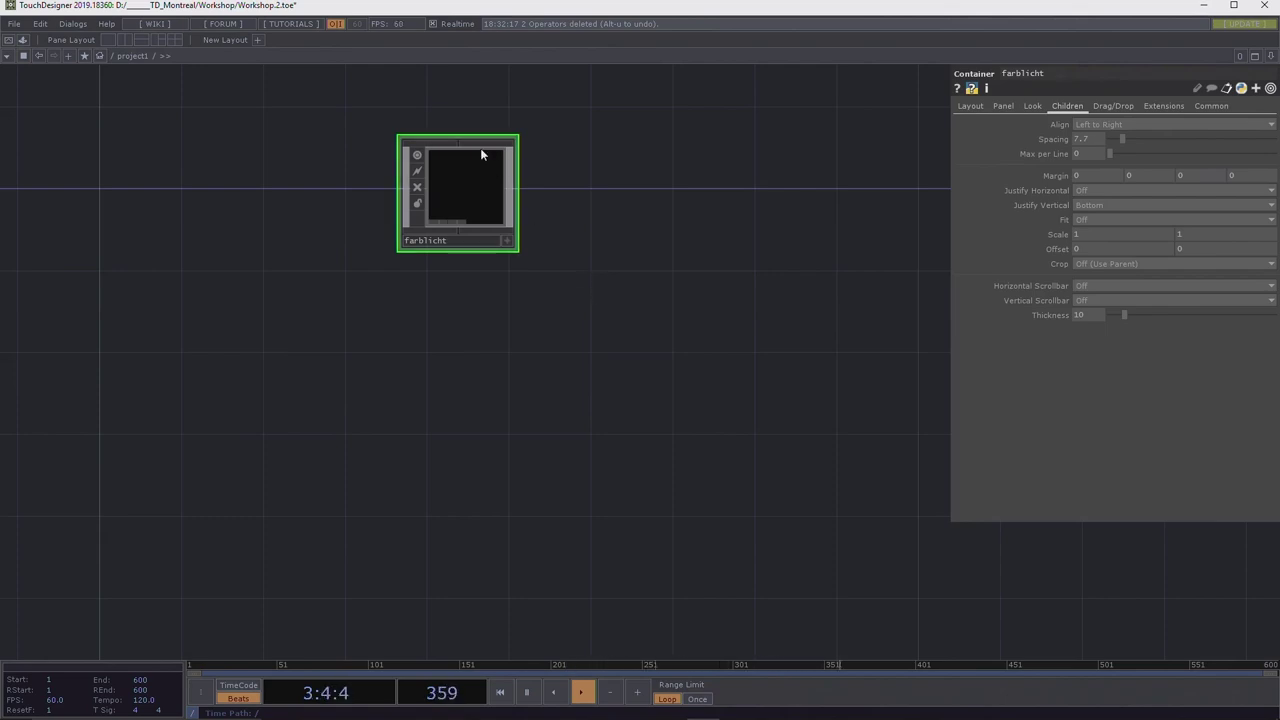
drag(474, 178, 432, 300)
drag(515, 364, 711, 383)
scroll(690, 300, up, 5)
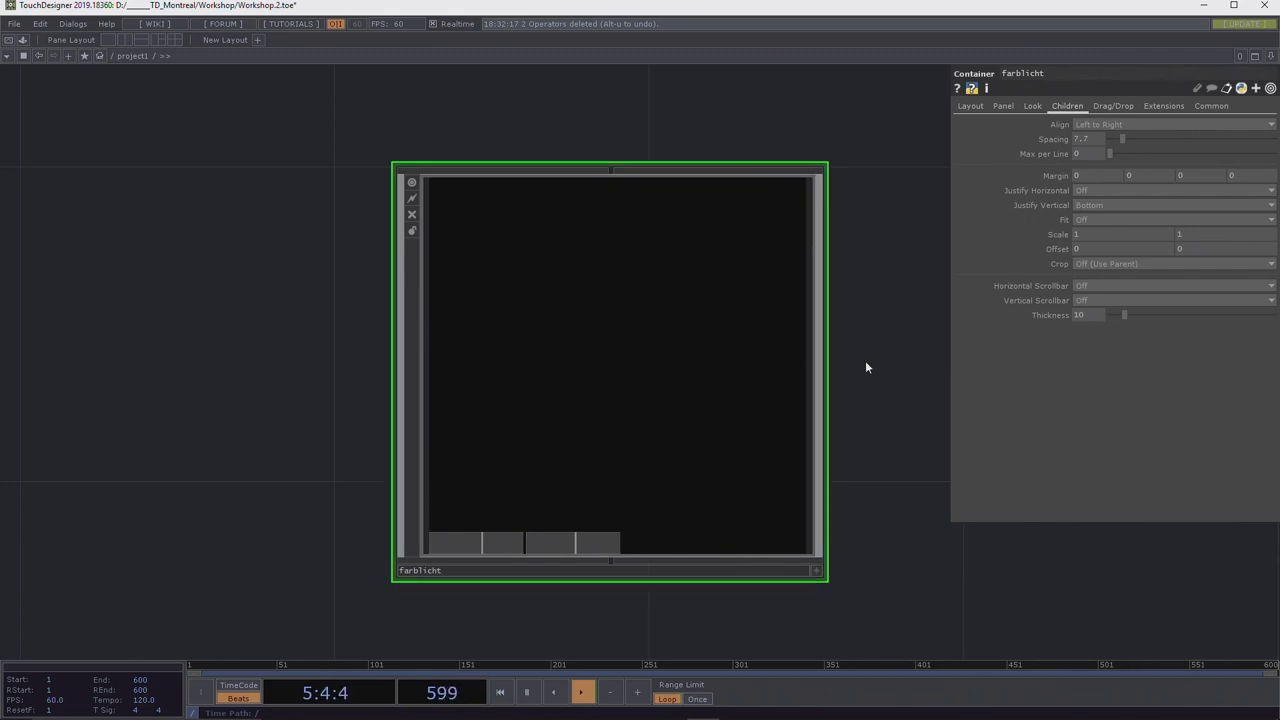
drag(864, 373, 824, 343)
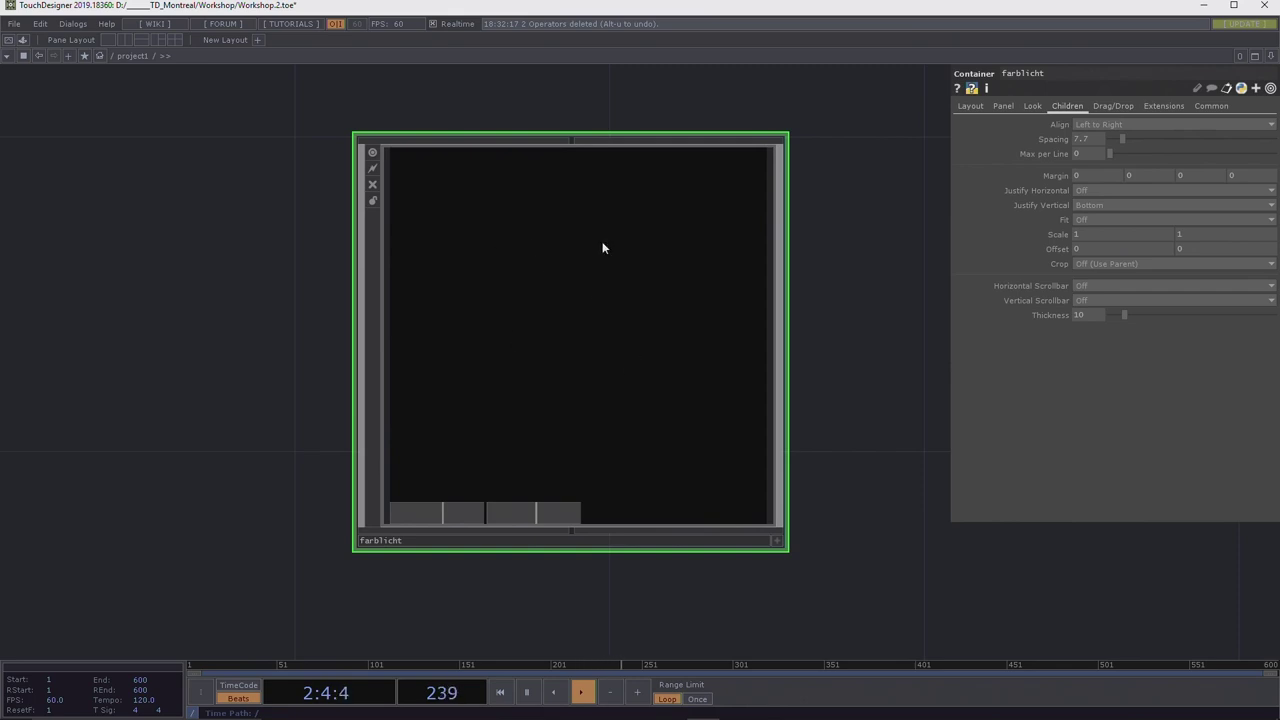
Enter farblicht and add a Composite TOP after ramp1, with ramp2 connected as its second input.
double_click(557, 334)
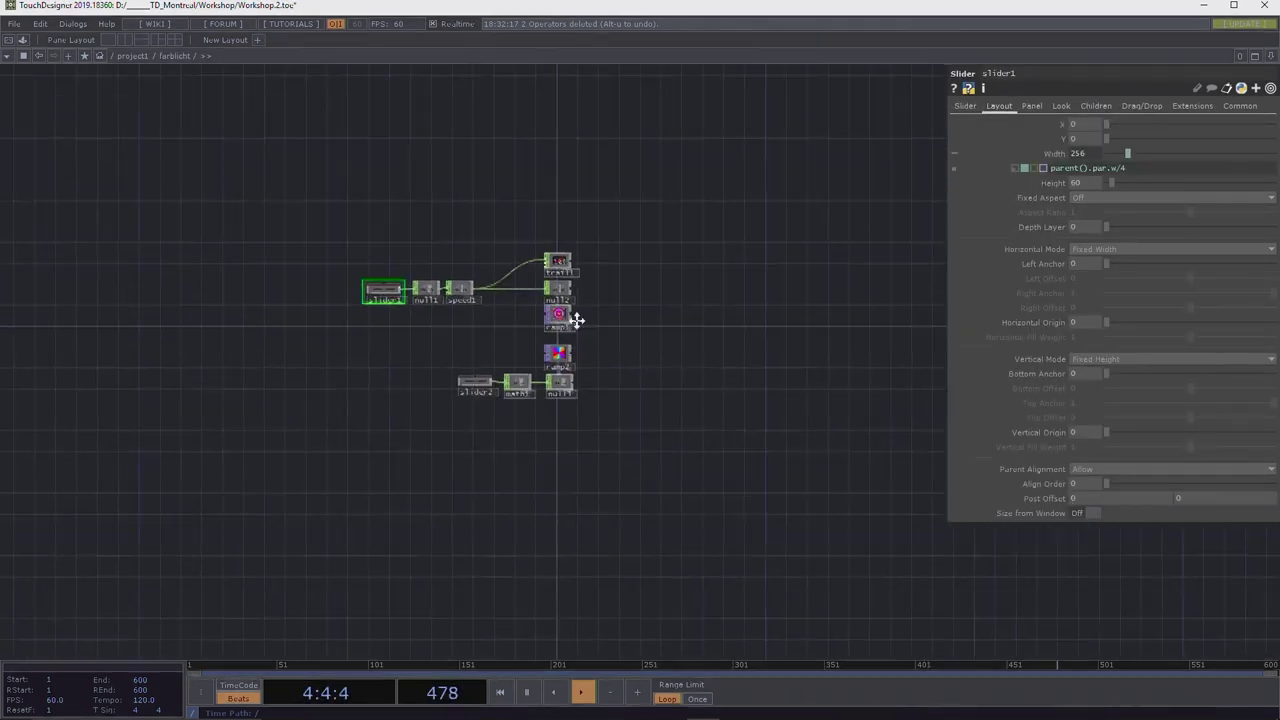
scroll(577, 319, up, 10)
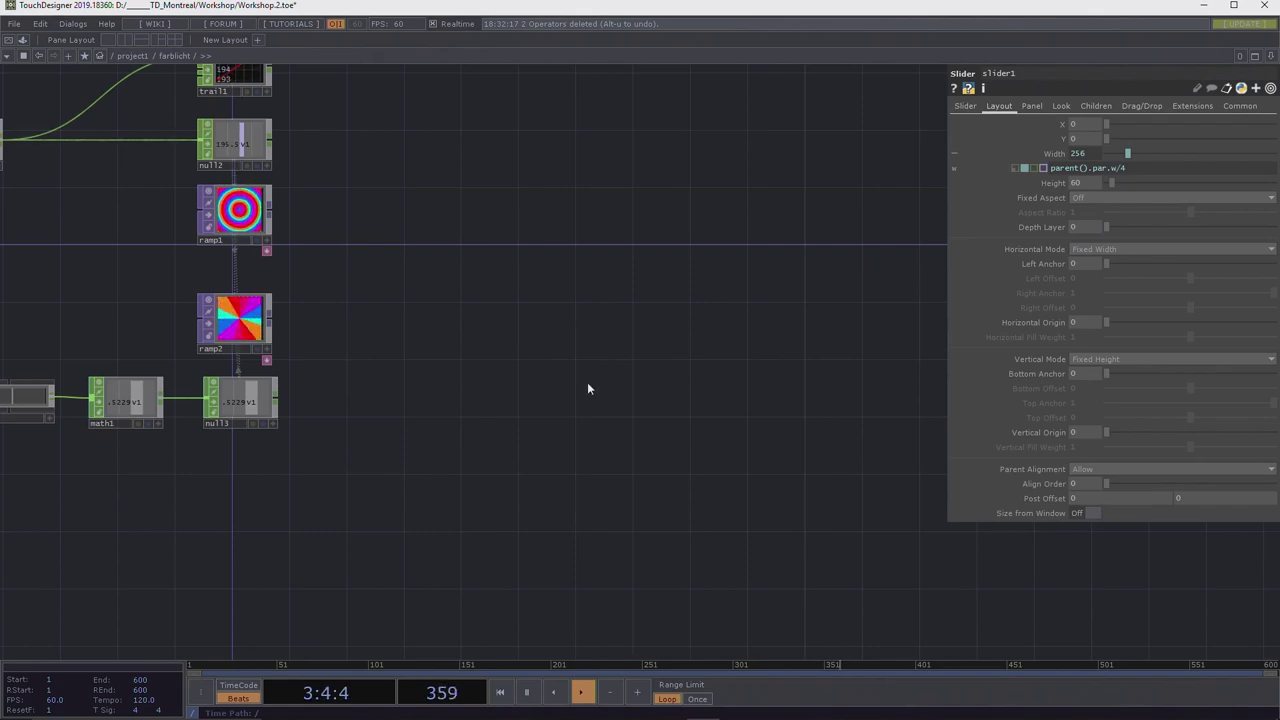
click(270, 211)
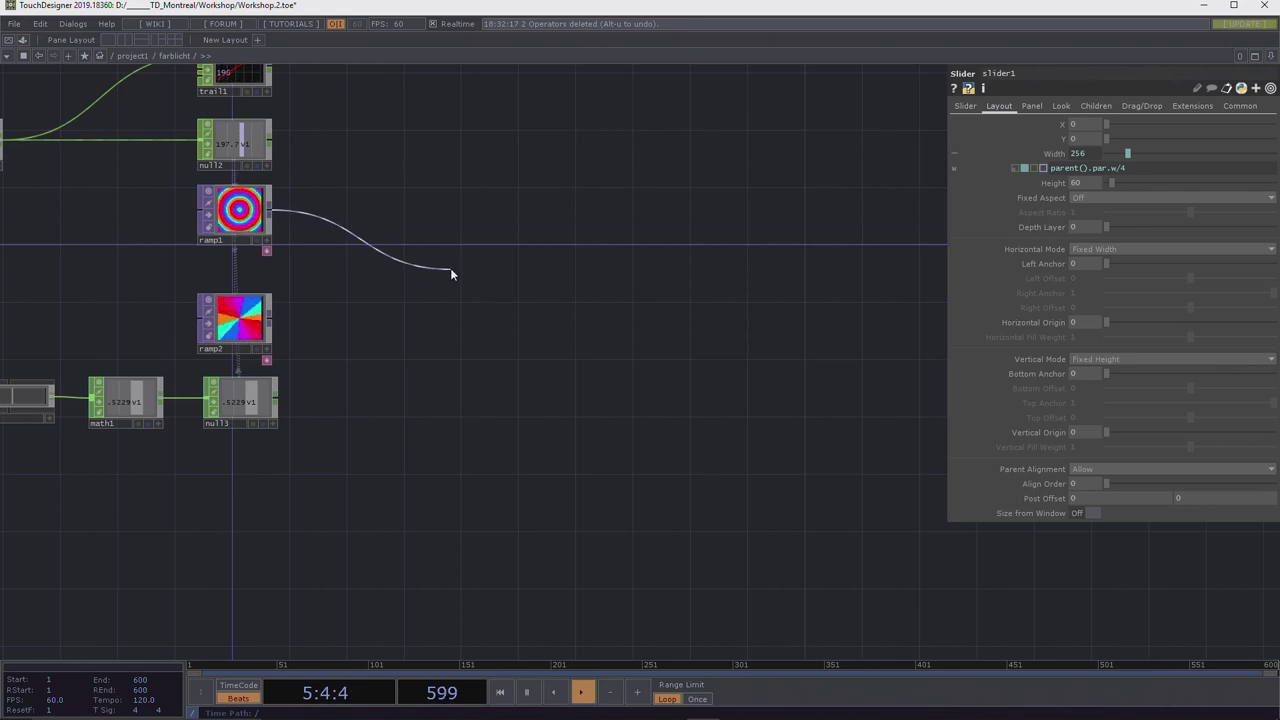
click(451, 272)
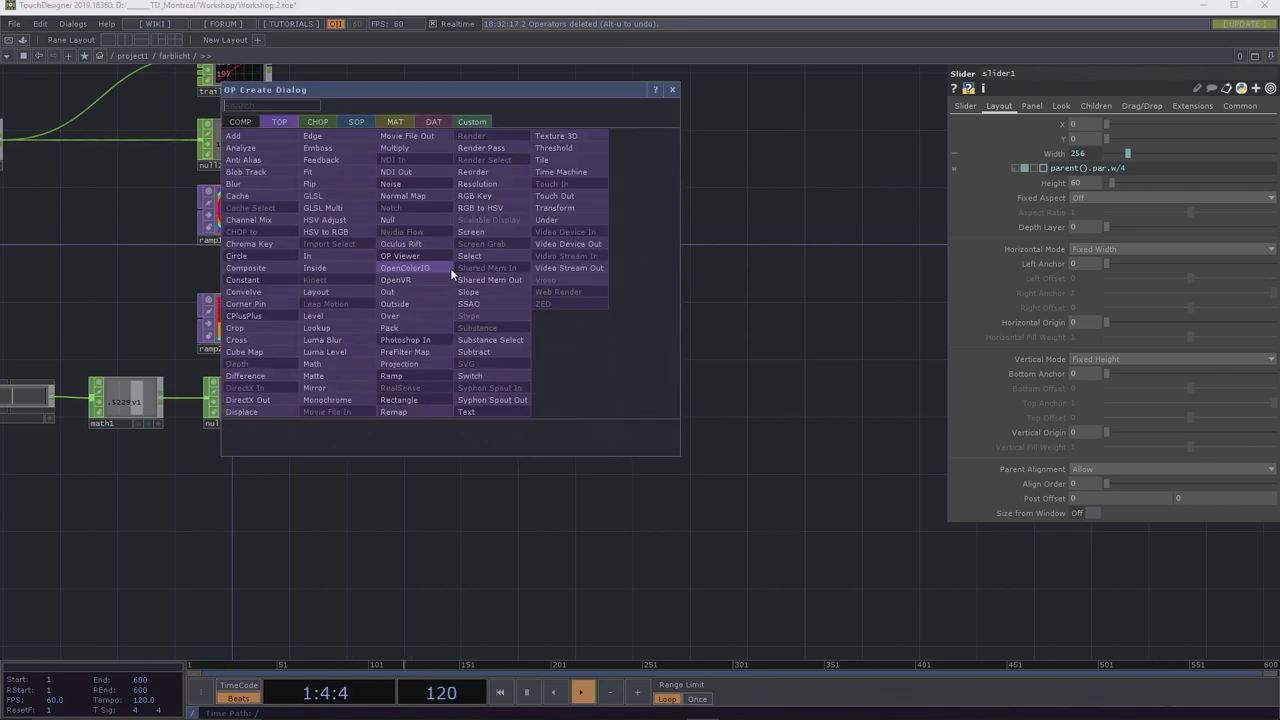
click(246, 268)
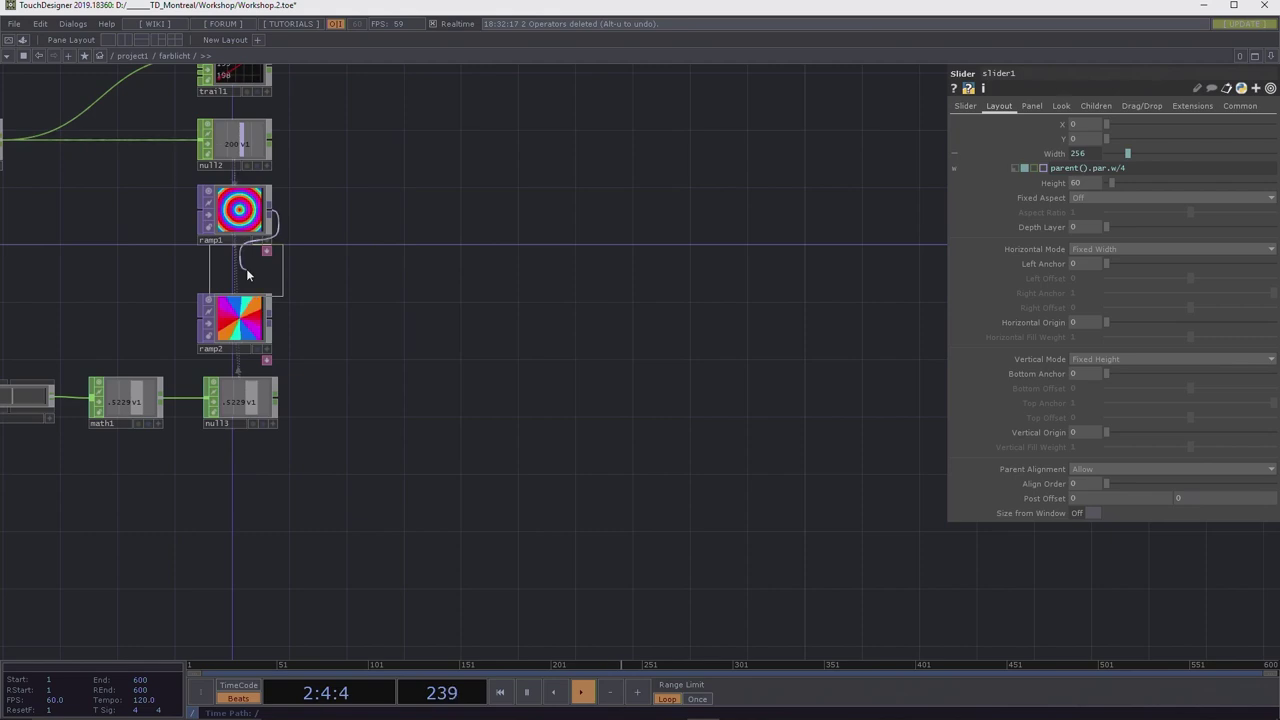
click(470, 272)
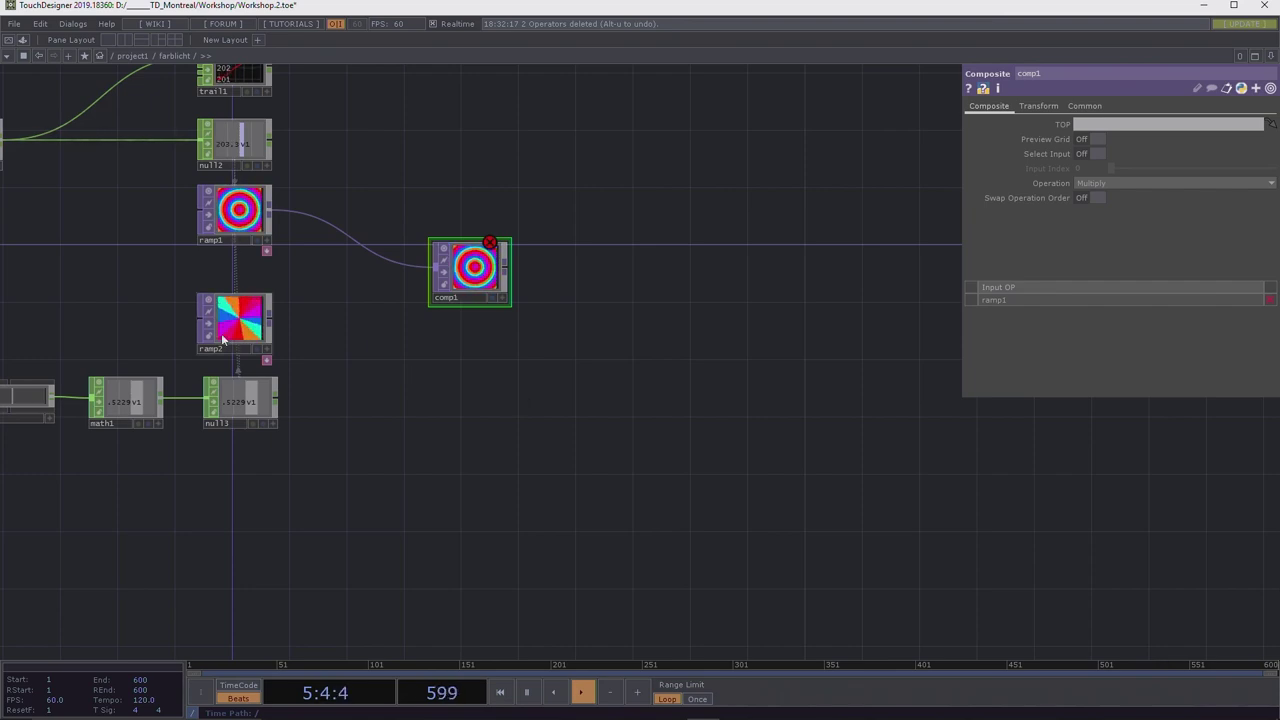
drag(268, 318, 432, 270)
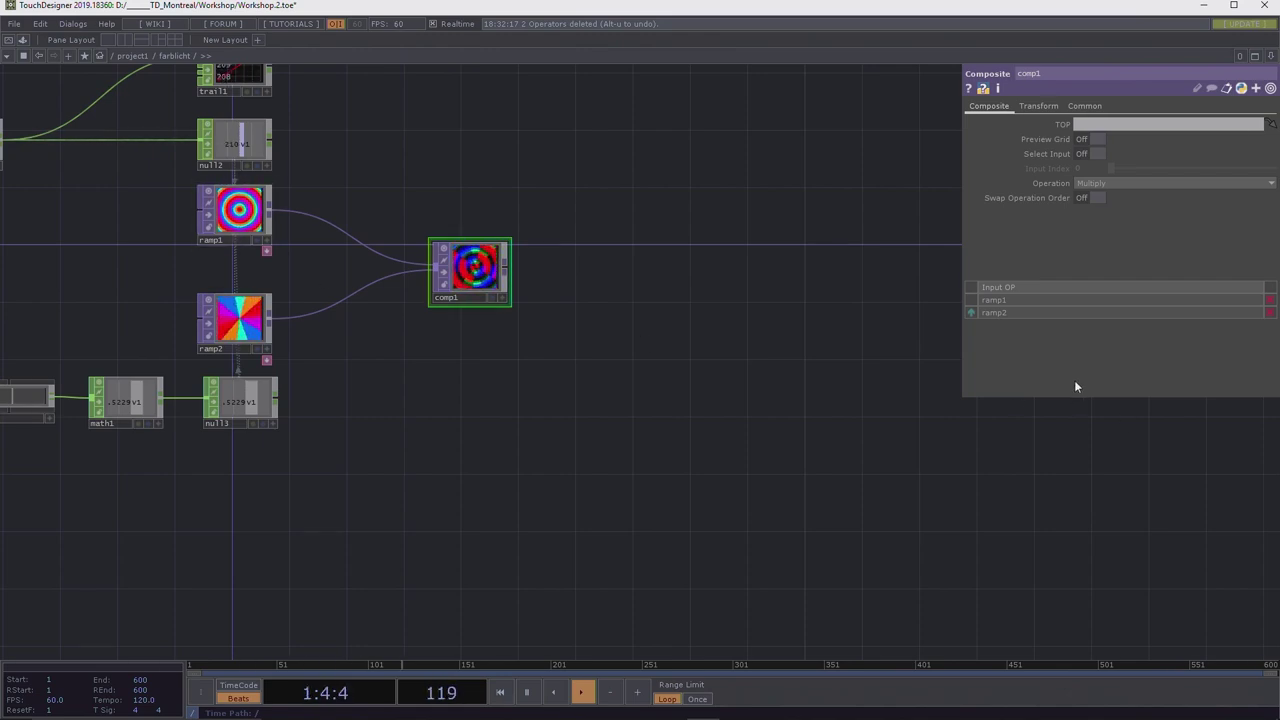
Swap the order of ramp1 and ramp2 in comp1's input list and restore the original order.
click(970, 313)
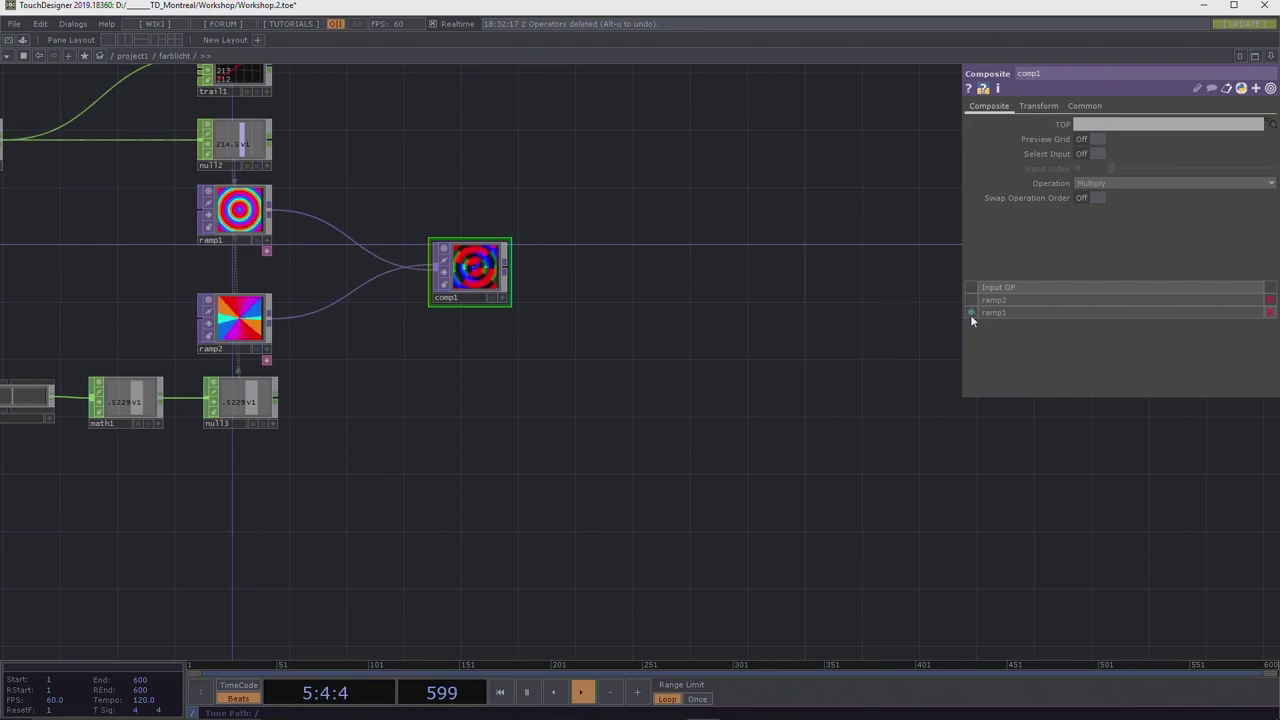
click(970, 313)
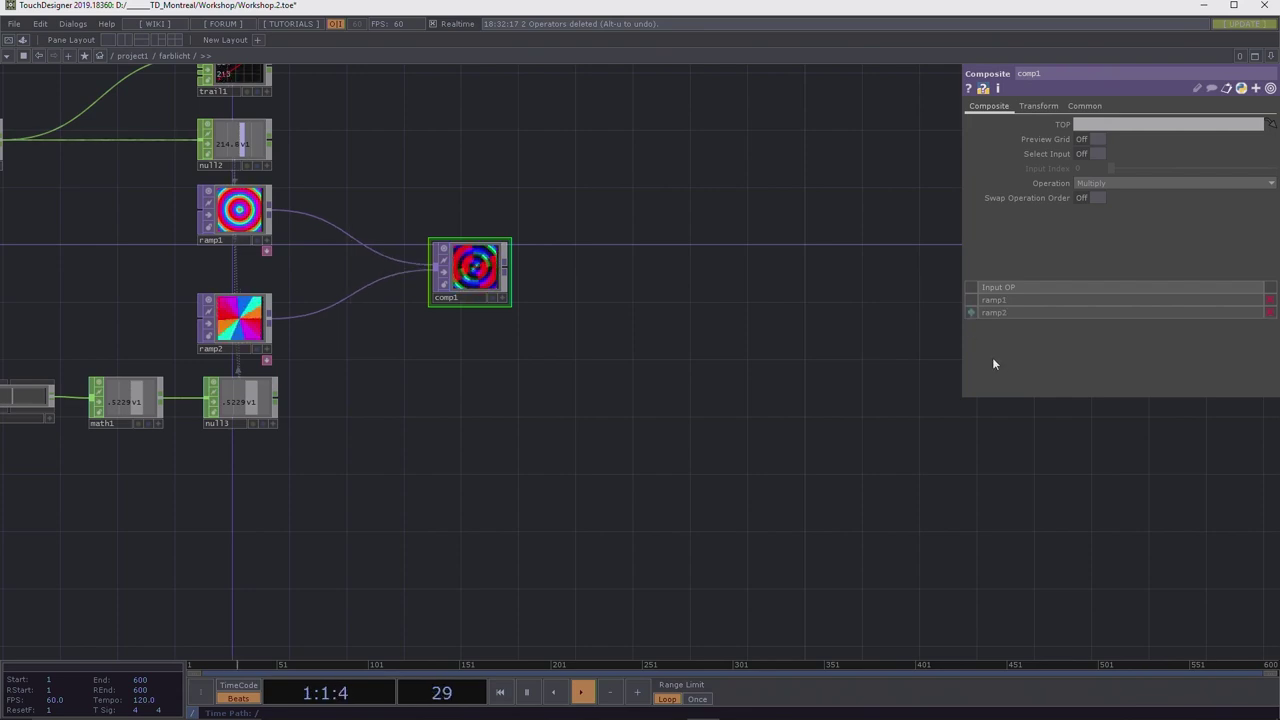
Try the Atop, Average, Luminance Difference, Lighter Color, Inside Luminance and Stencil Luminance operations on comp1.
click(1105, 184)
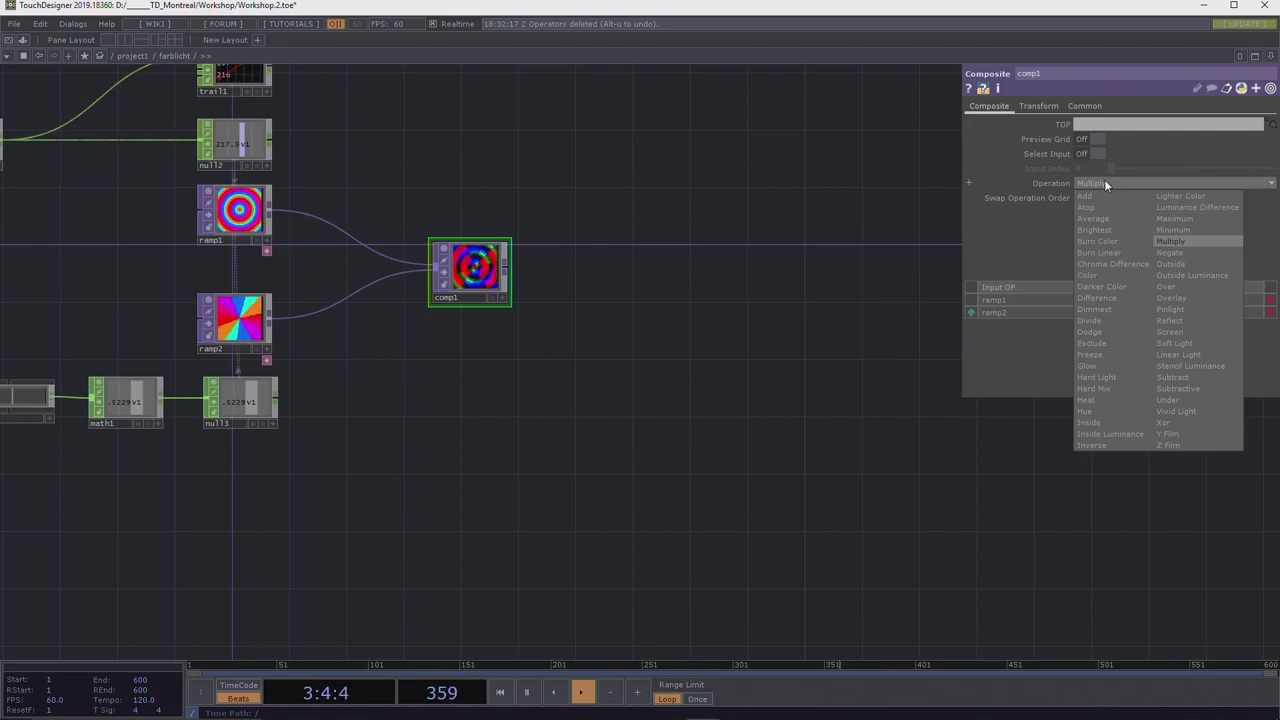
click(1099, 206)
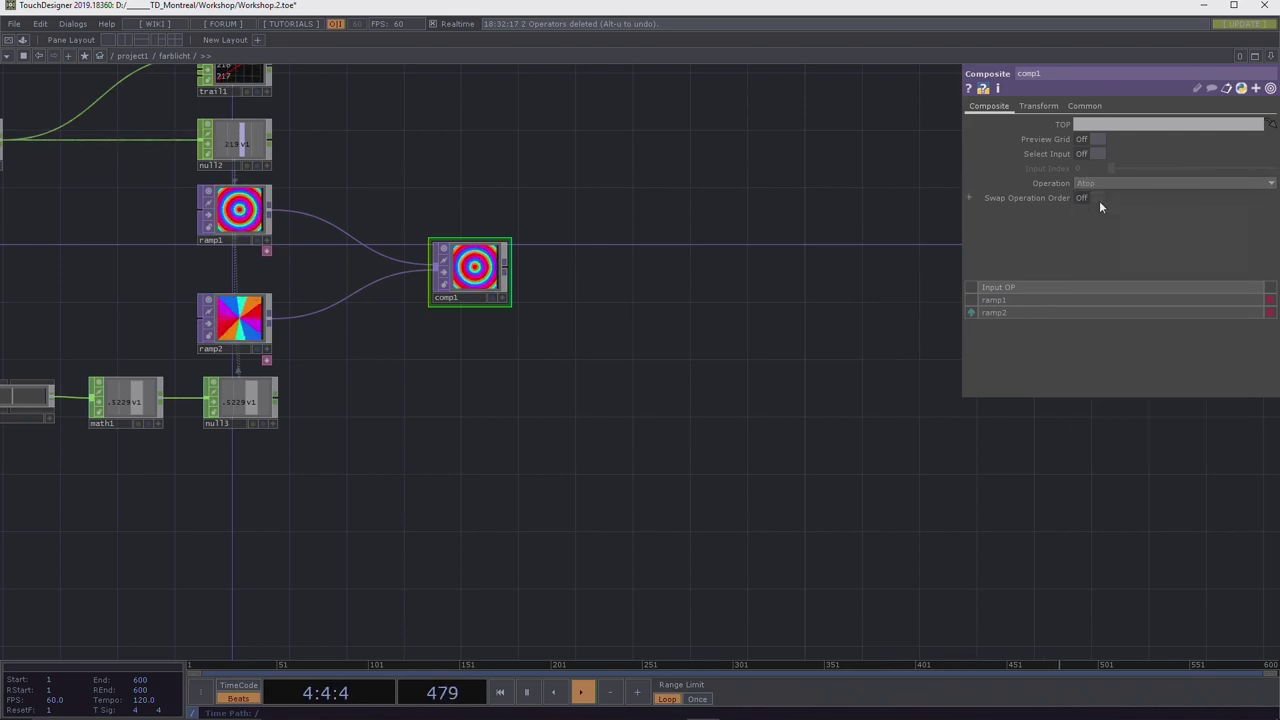
click(1101, 181)
click(1100, 220)
click(1106, 186)
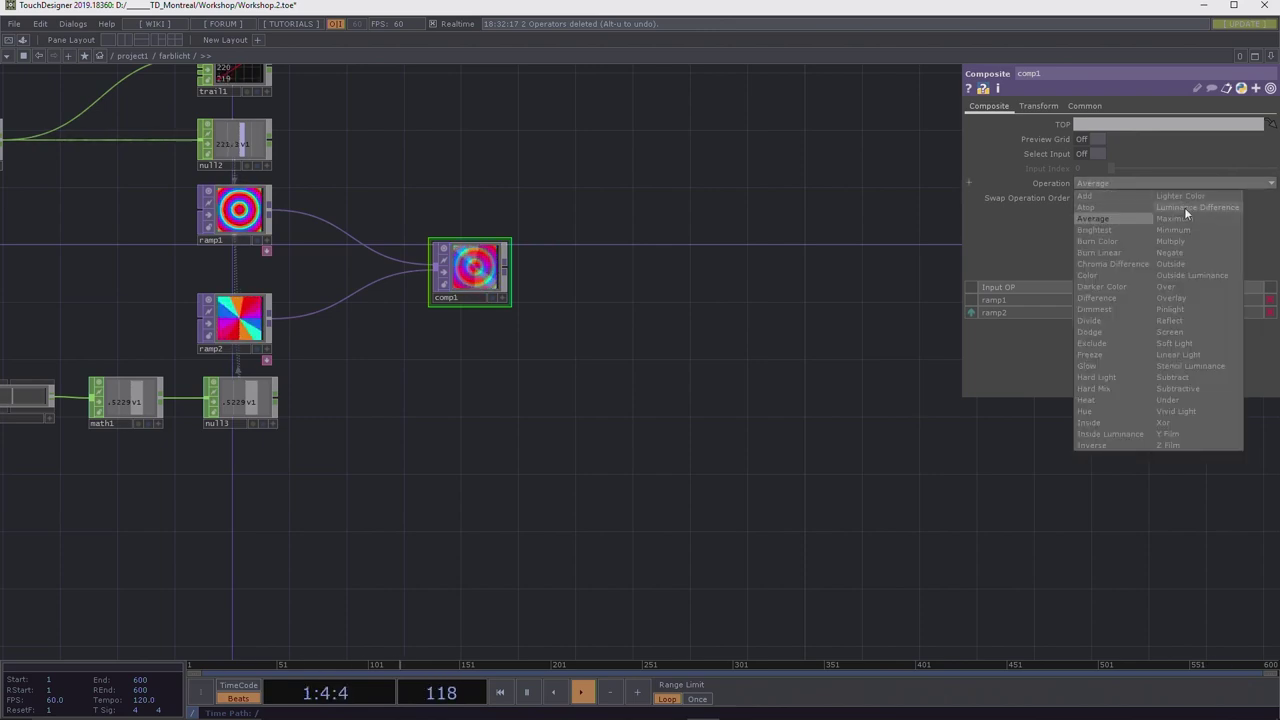
click(1186, 207)
click(1133, 182)
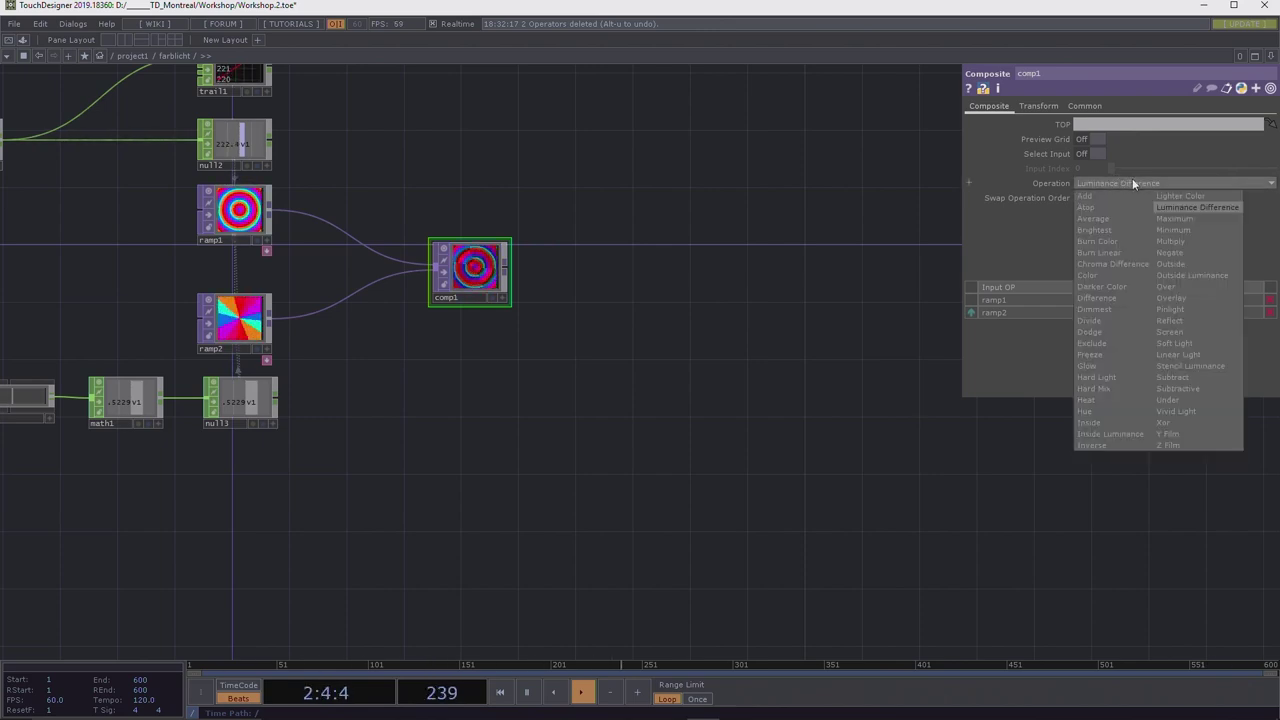
click(1180, 196)
click(1178, 184)
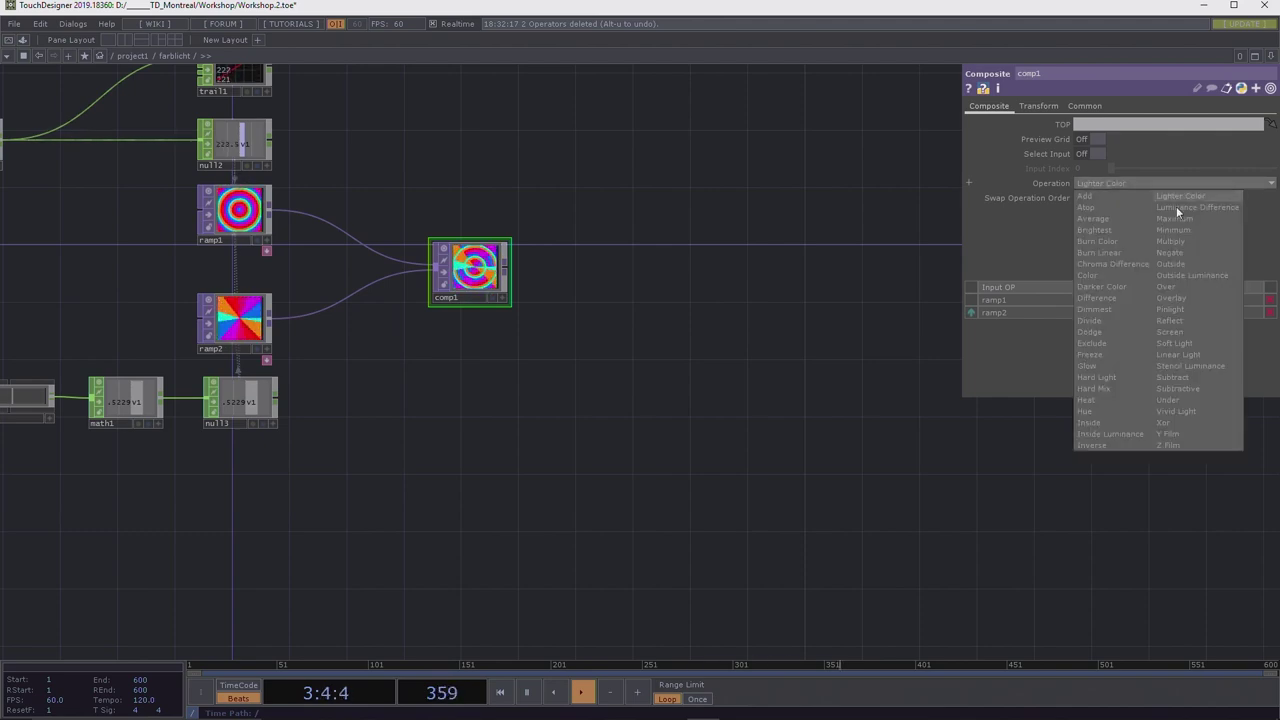
click(1119, 434)
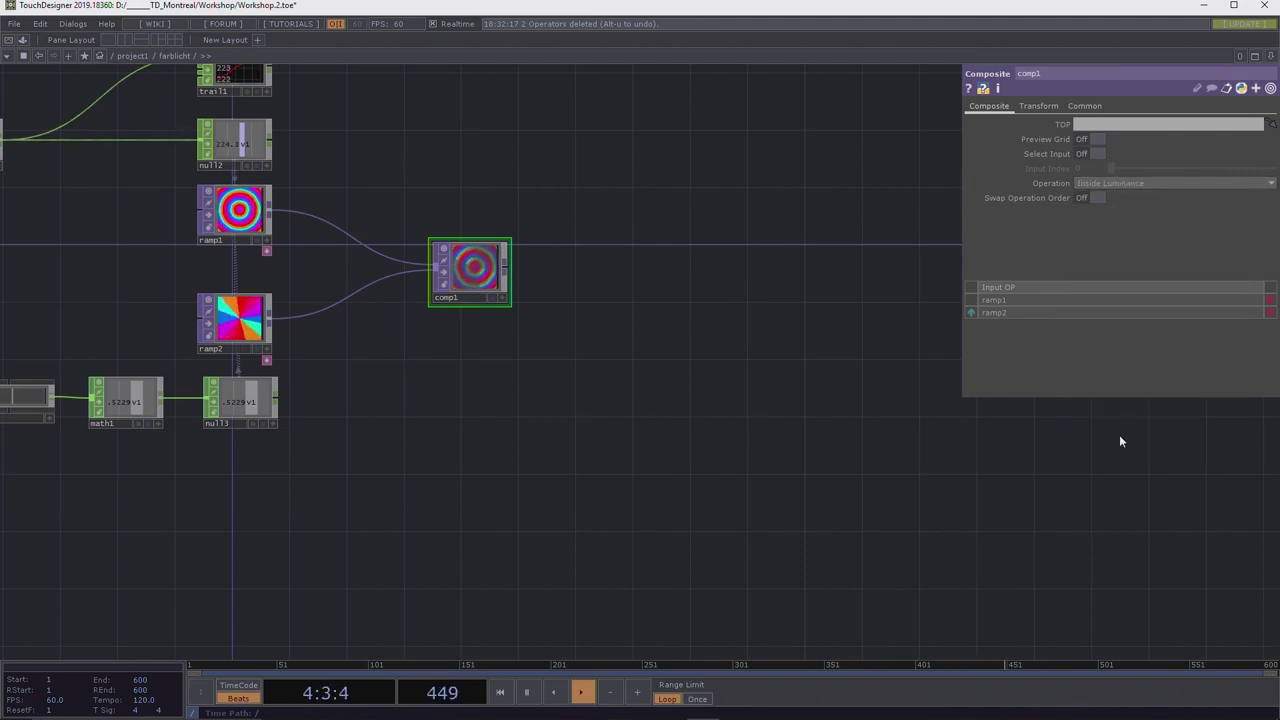
click(1156, 185)
click(1173, 364)
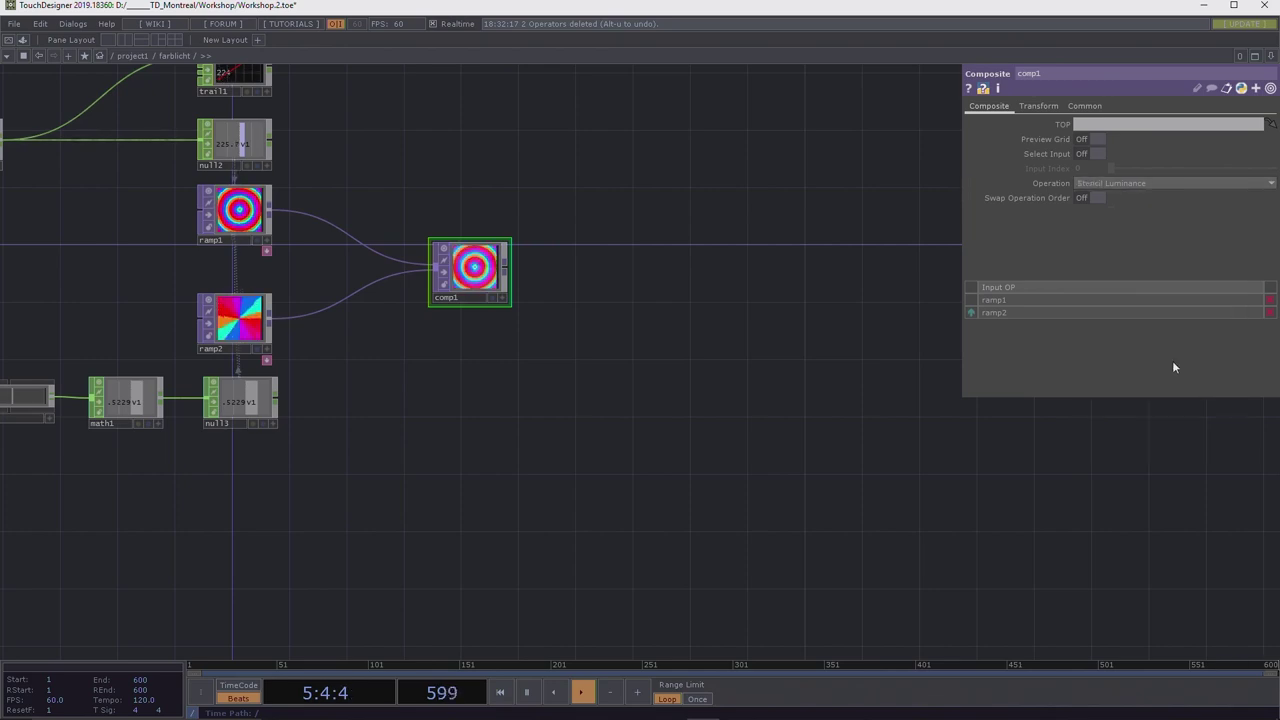
click(1110, 186)
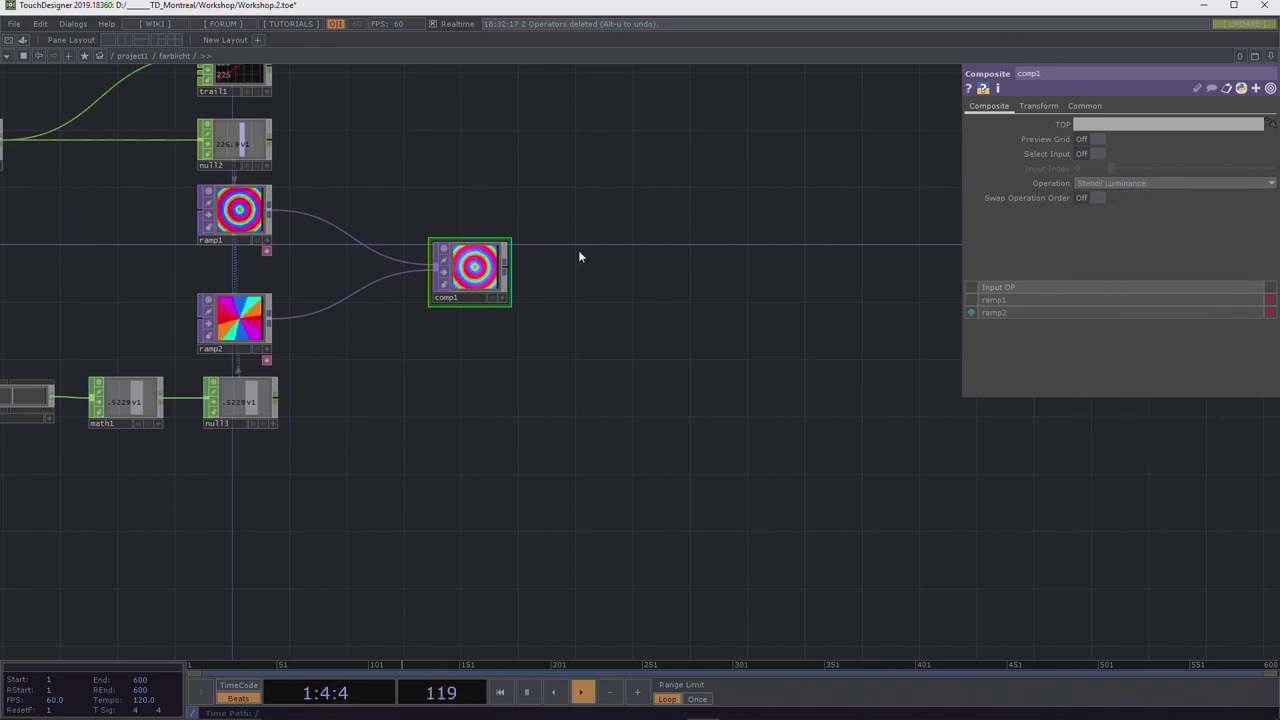
Open the network bookmarked as cheat and check which composite operations its comp2 and comp1 use.
key(Tab)
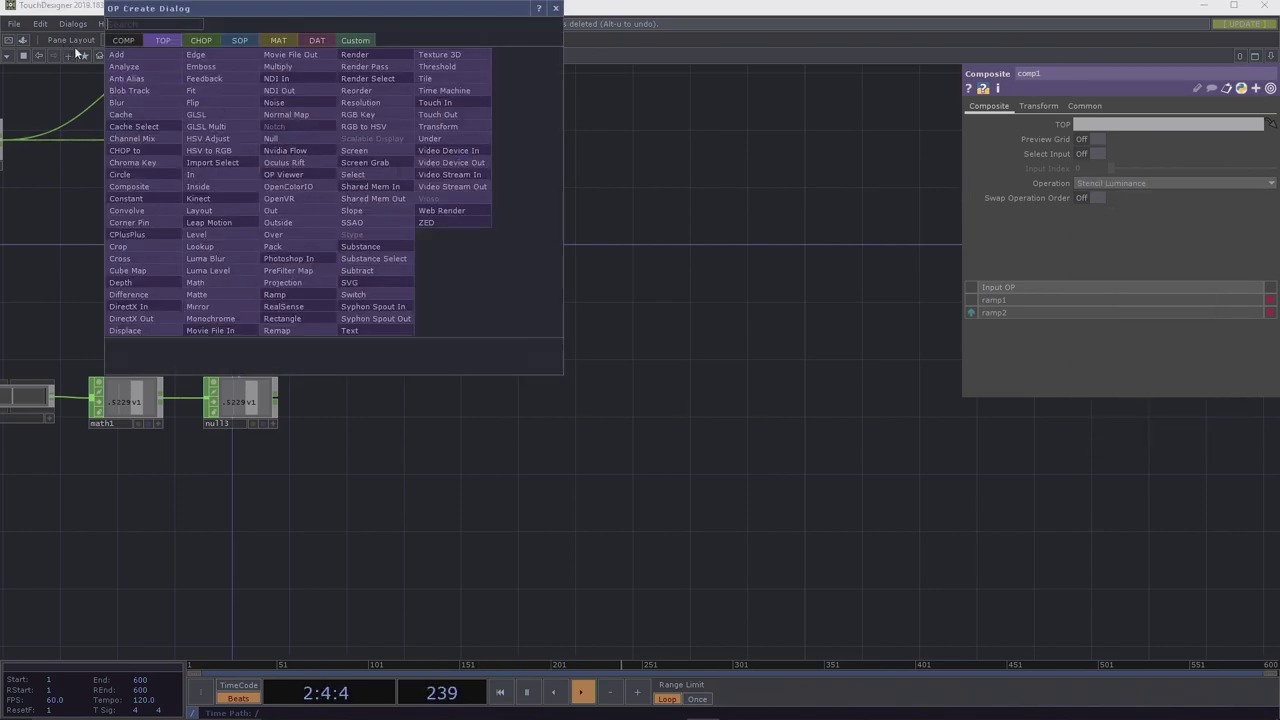
click(82, 54)
click(91, 103)
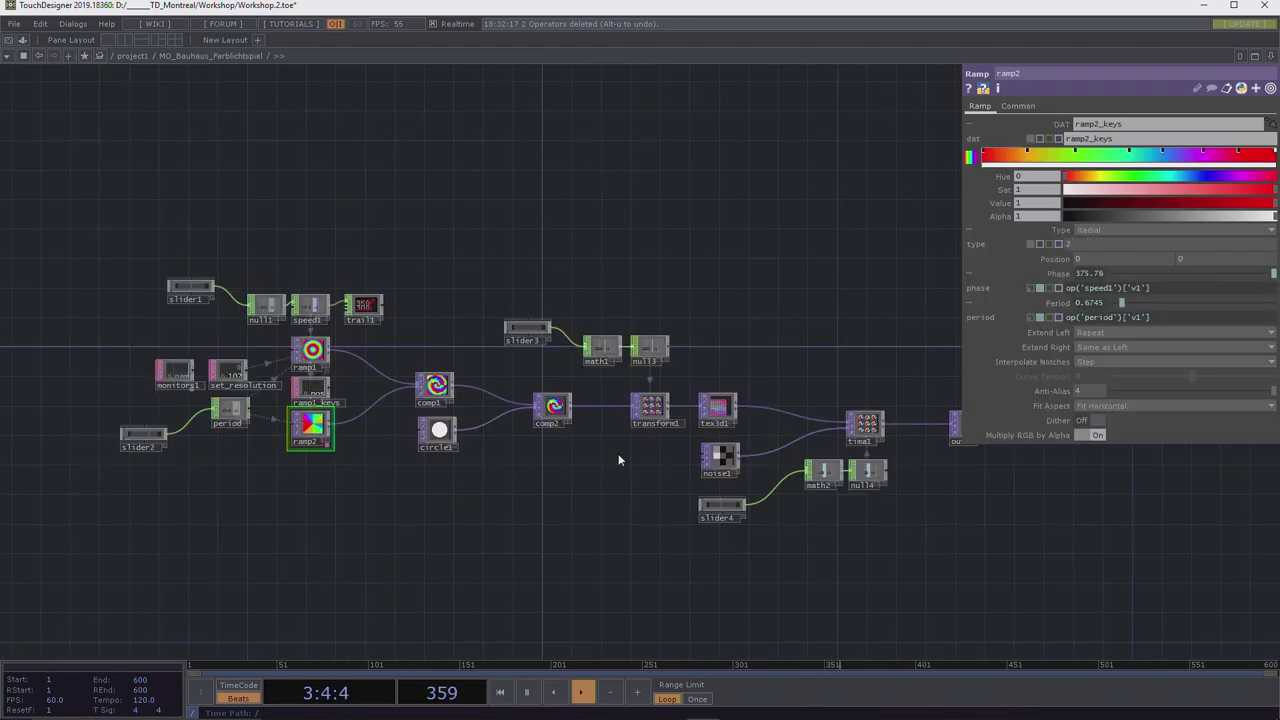
click(554, 406)
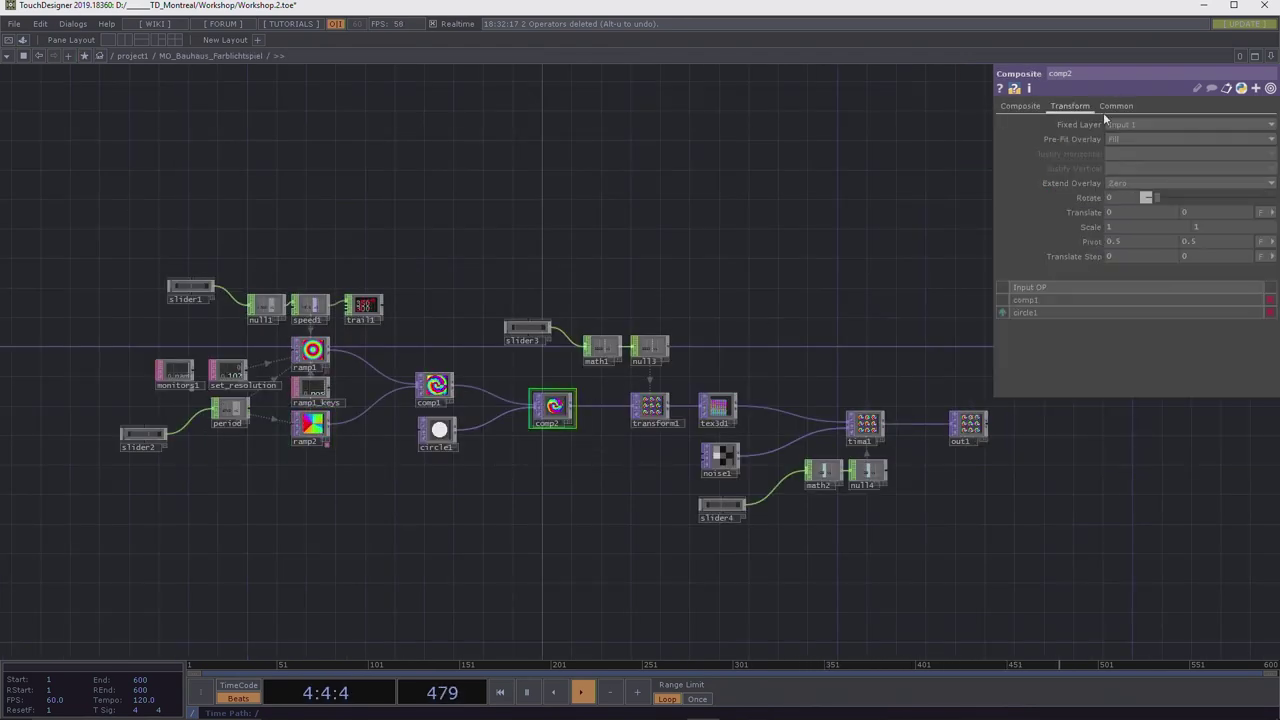
click(1020, 106)
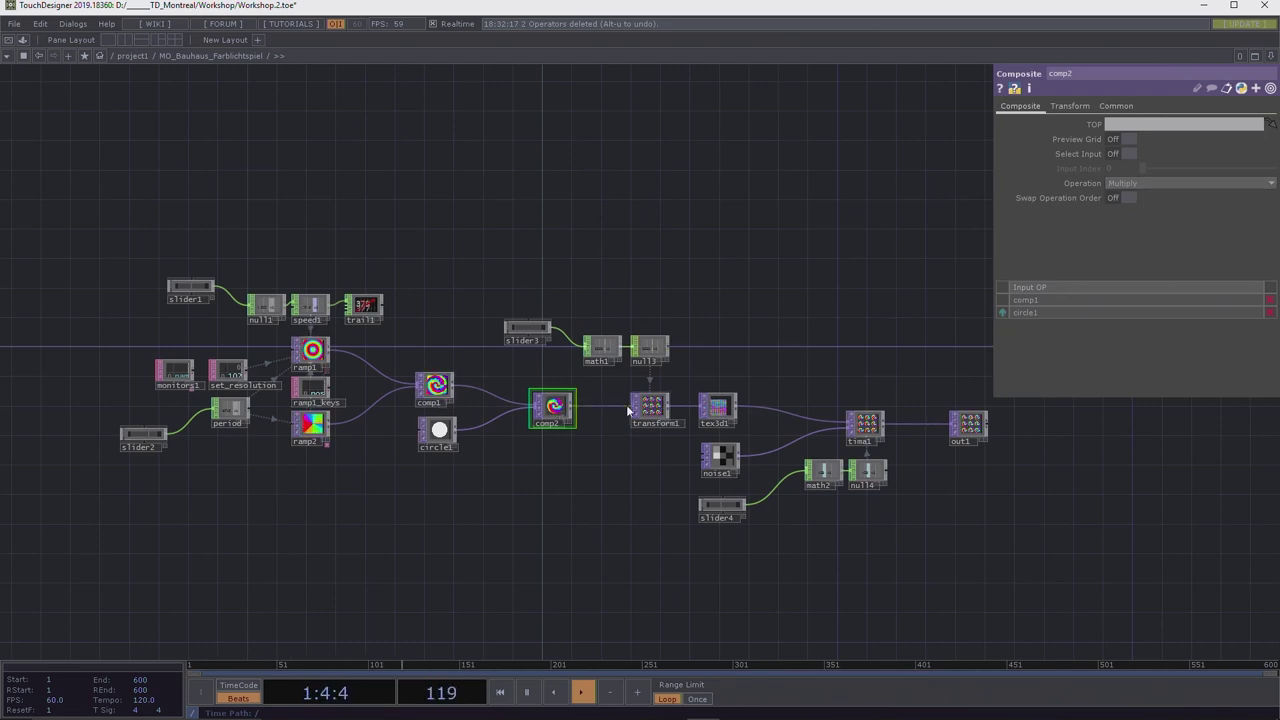
click(435, 386)
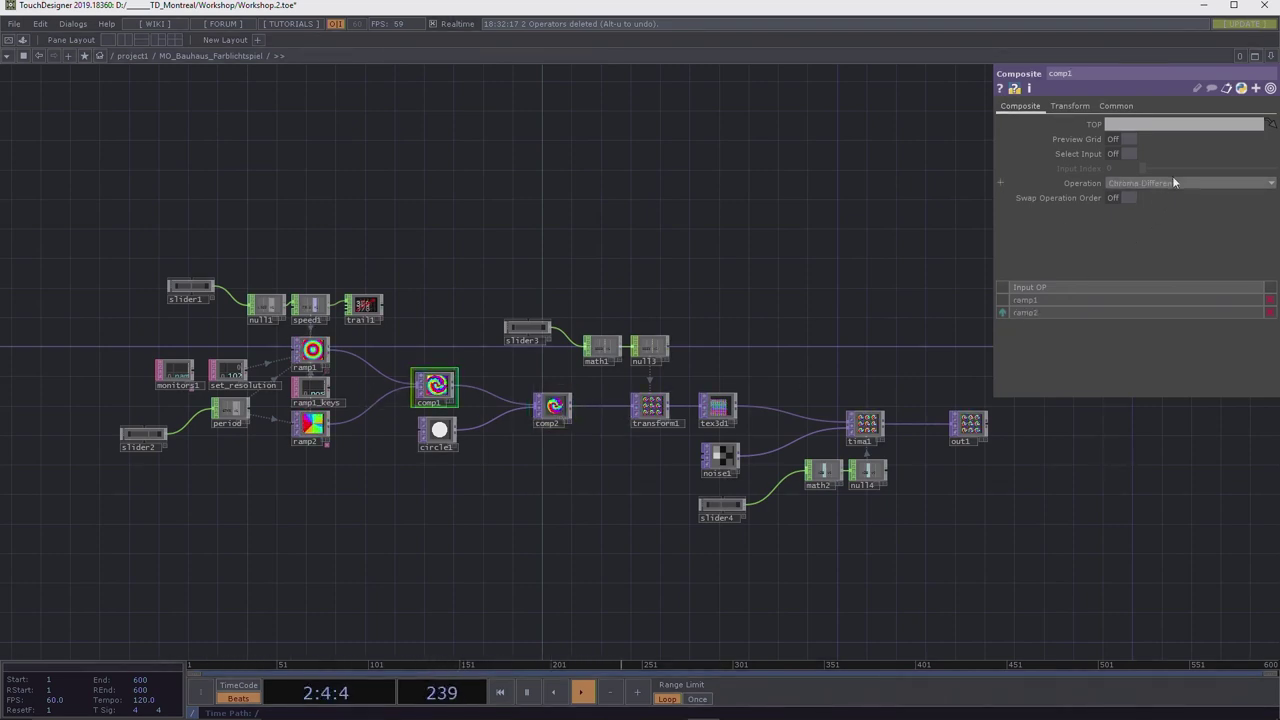
Return to the network bookmarked as work, set comp1's operation to Chroma Difference and inspect its image up close.
click(85, 55)
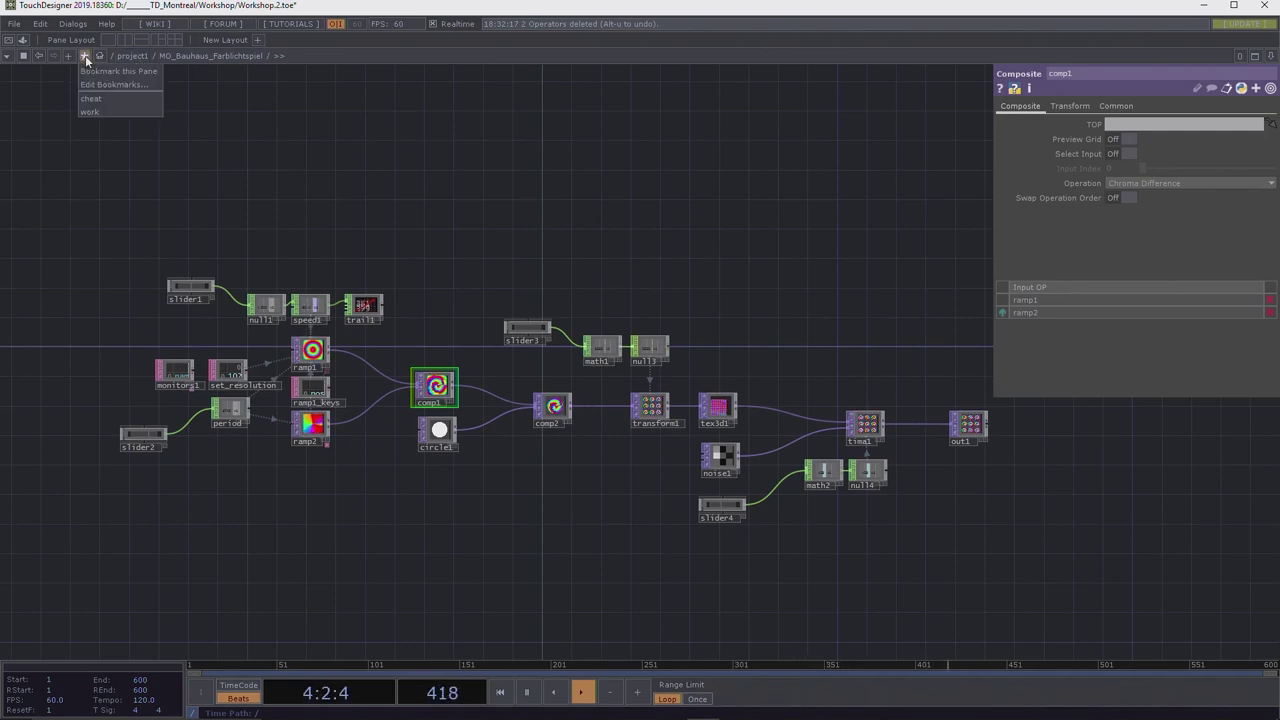
click(102, 112)
click(1149, 182)
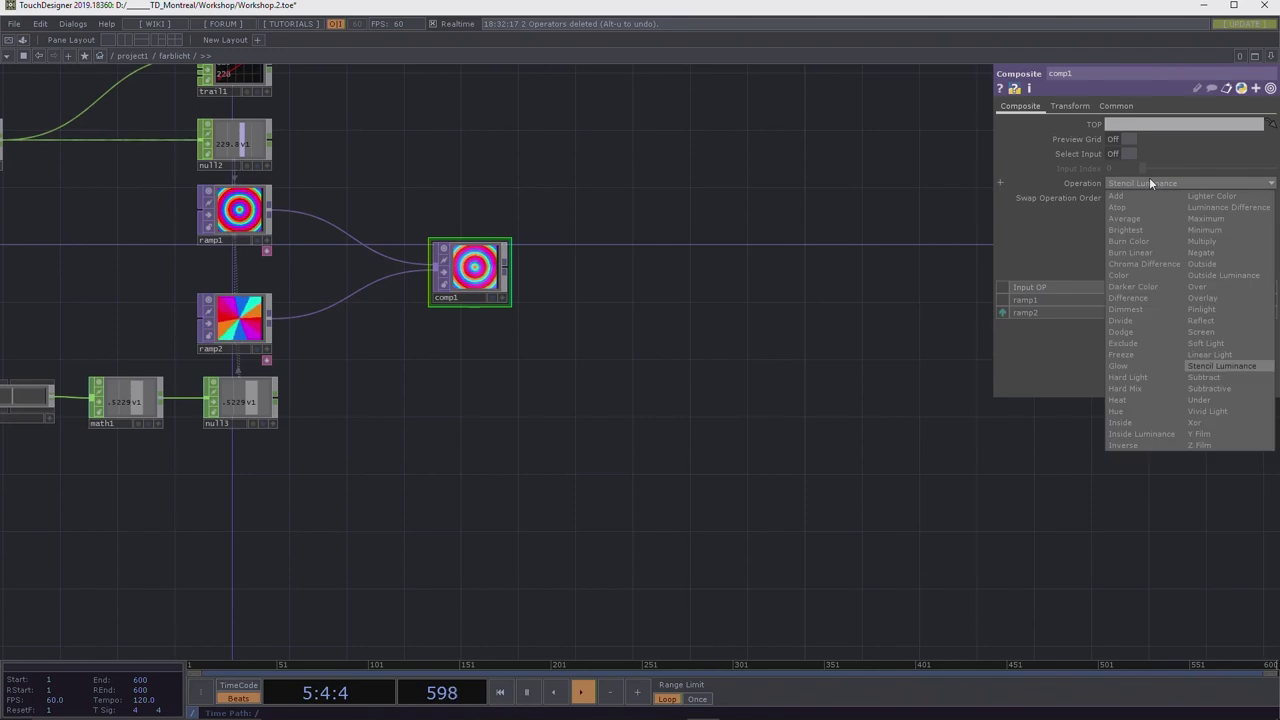
click(1134, 263)
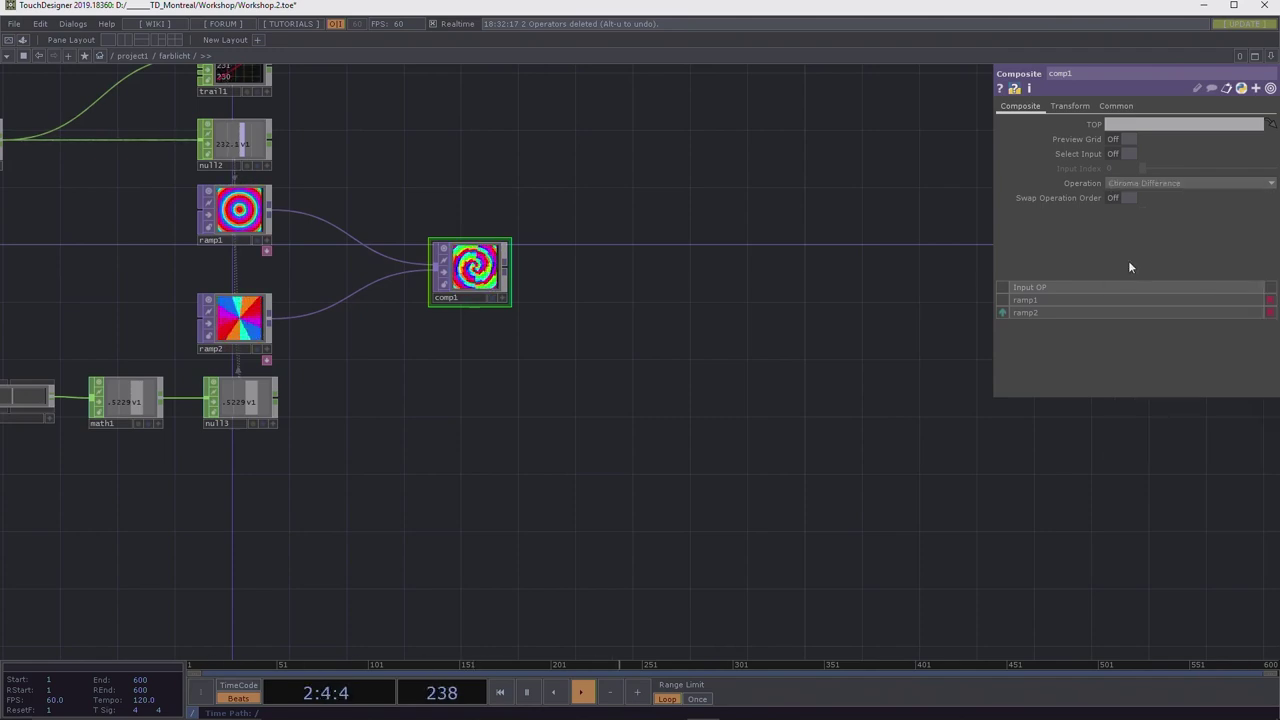
scroll(466, 280, up, 5)
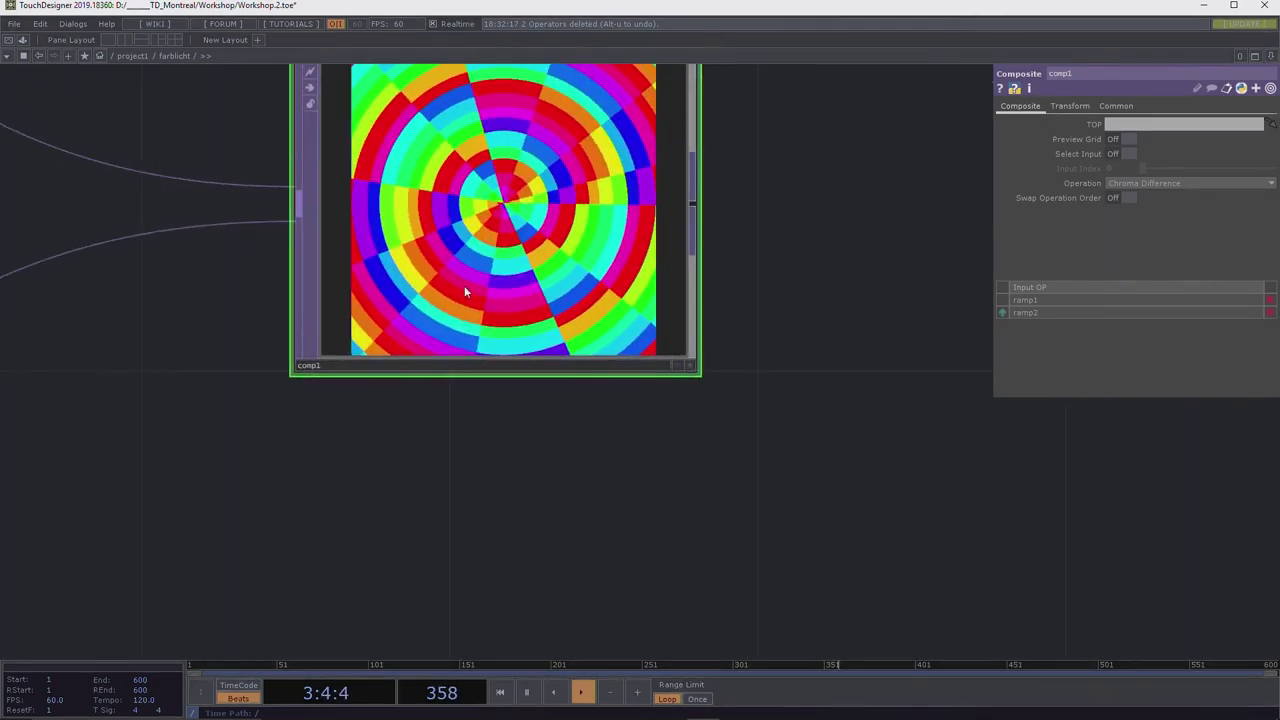
scroll(466, 285, down, 5)
Add an Out TOP fed by comp1 and align it level with comp1.
drag(646, 306, 1026, 338)
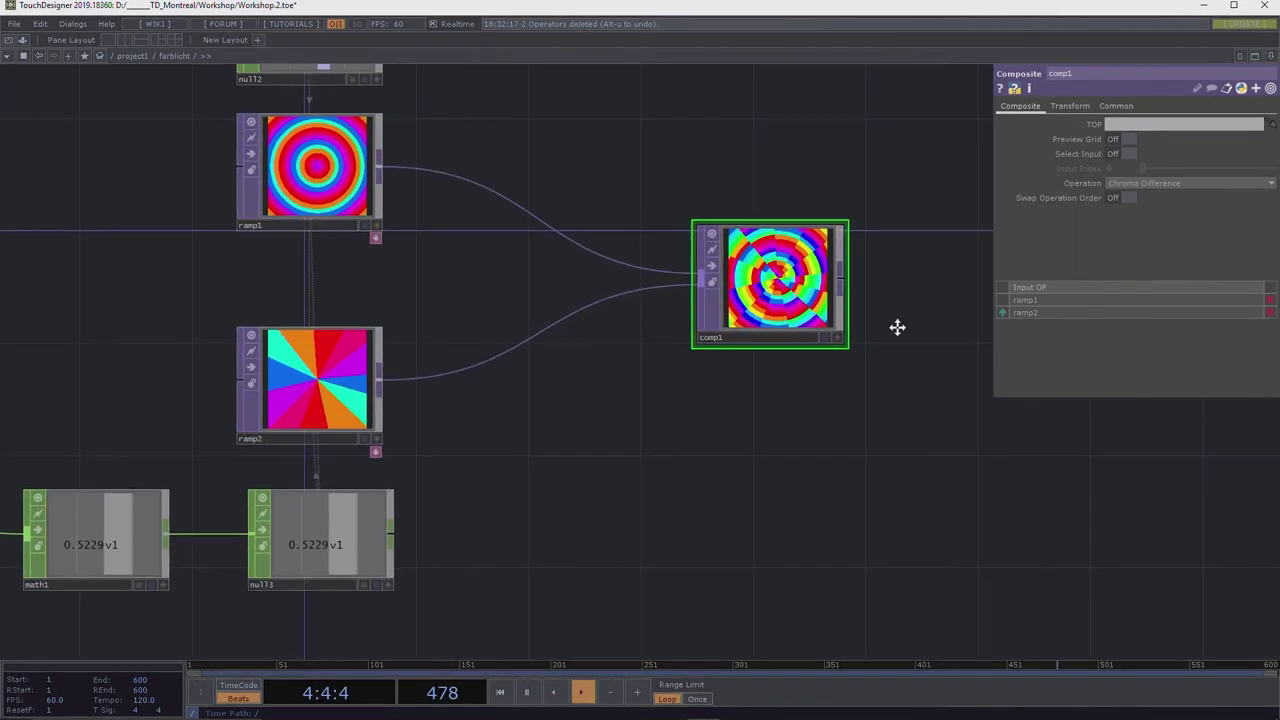
drag(897, 327, 657, 317)
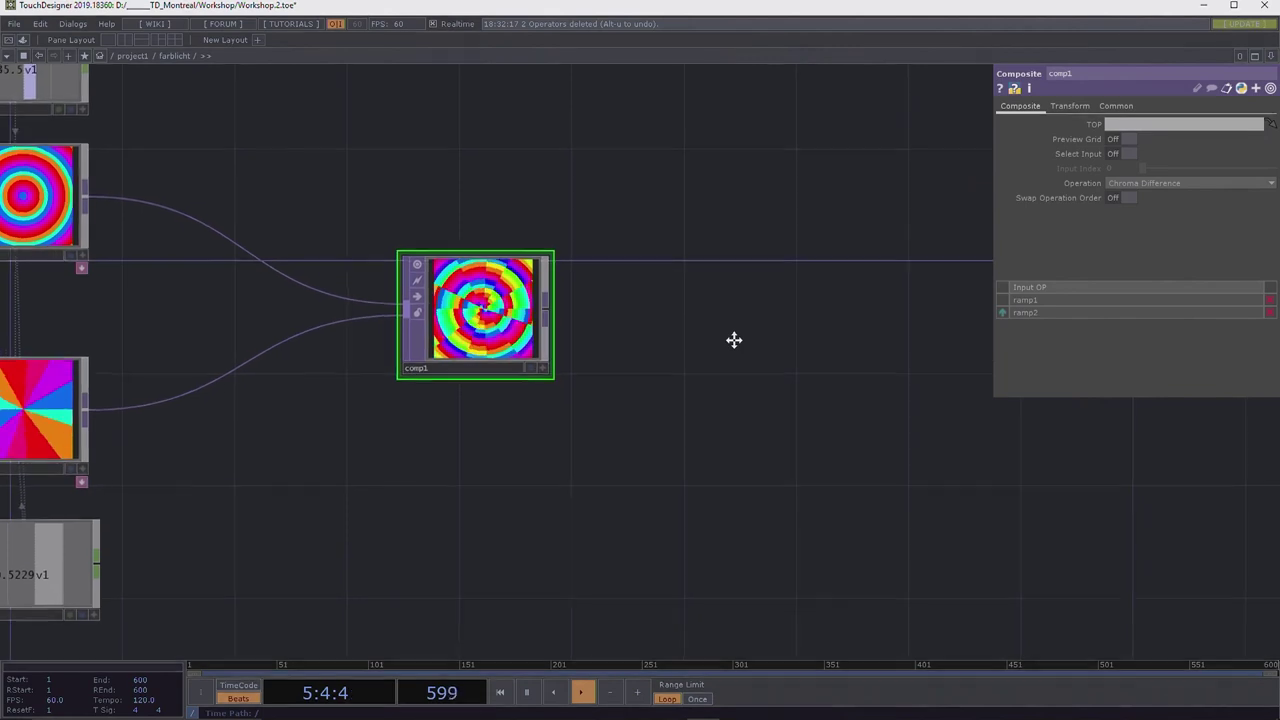
drag(734, 340, 733, 338)
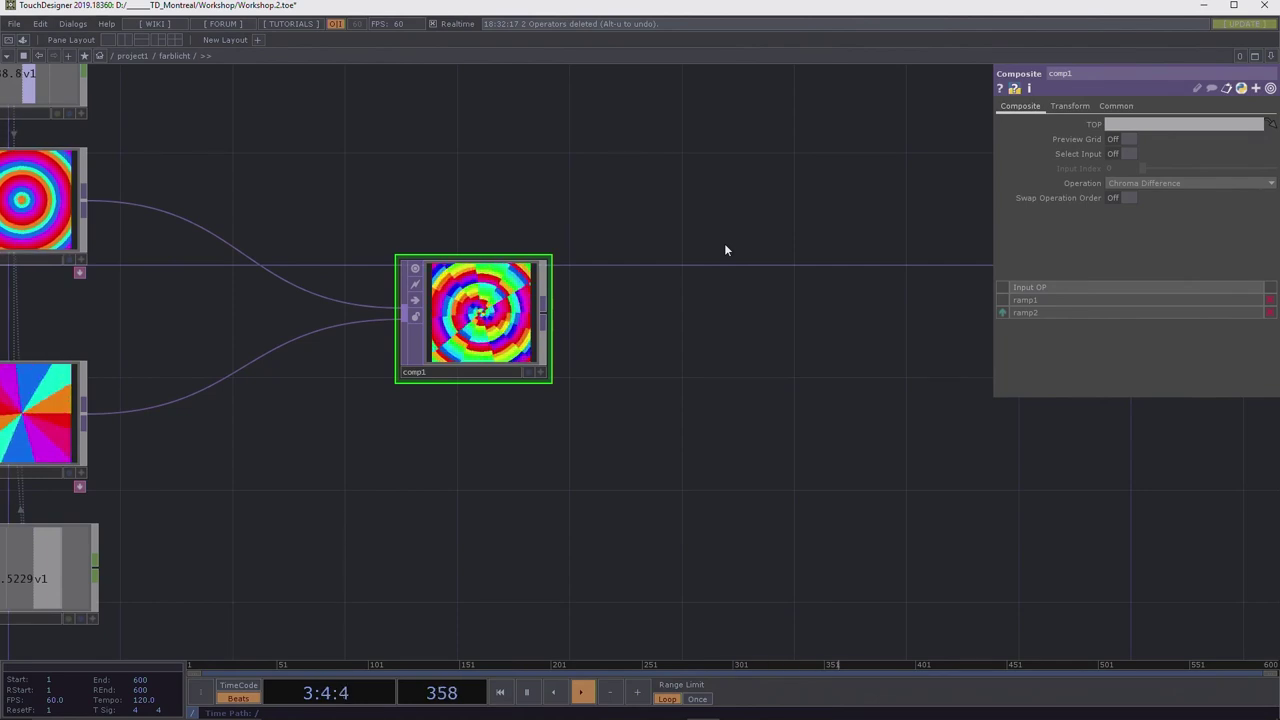
drag(545, 313, 790, 319)
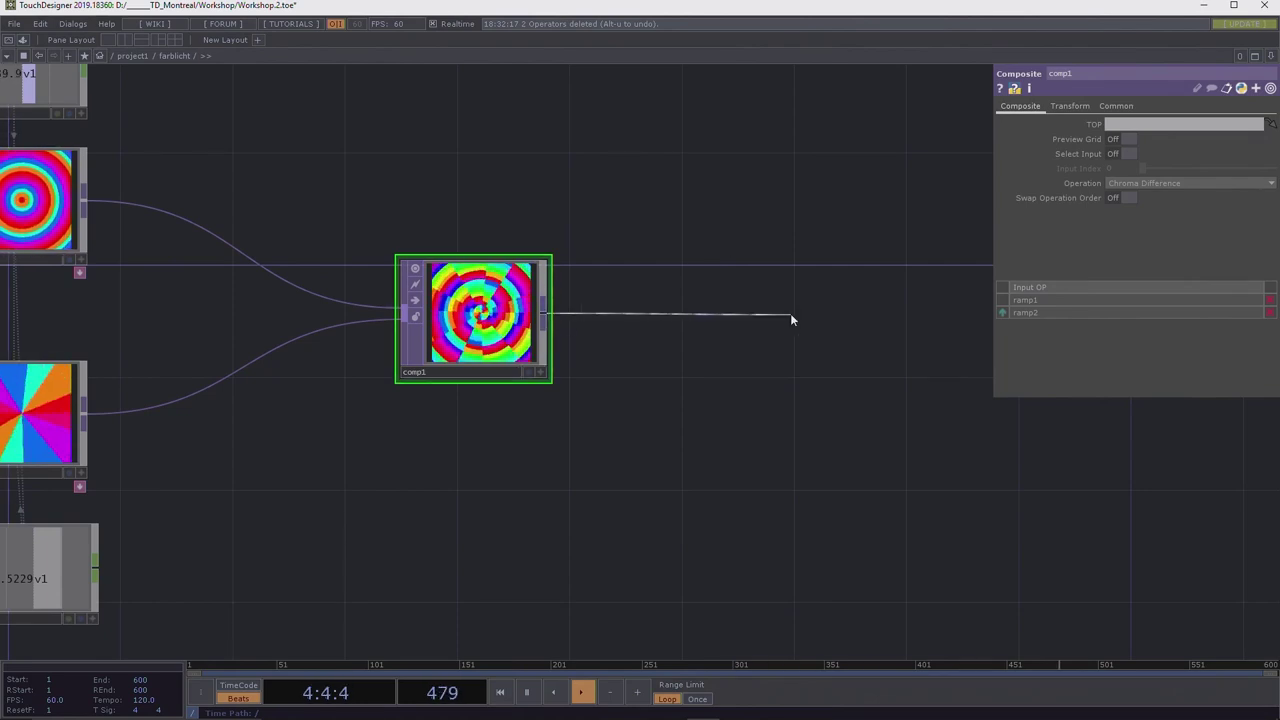
click(790, 318)
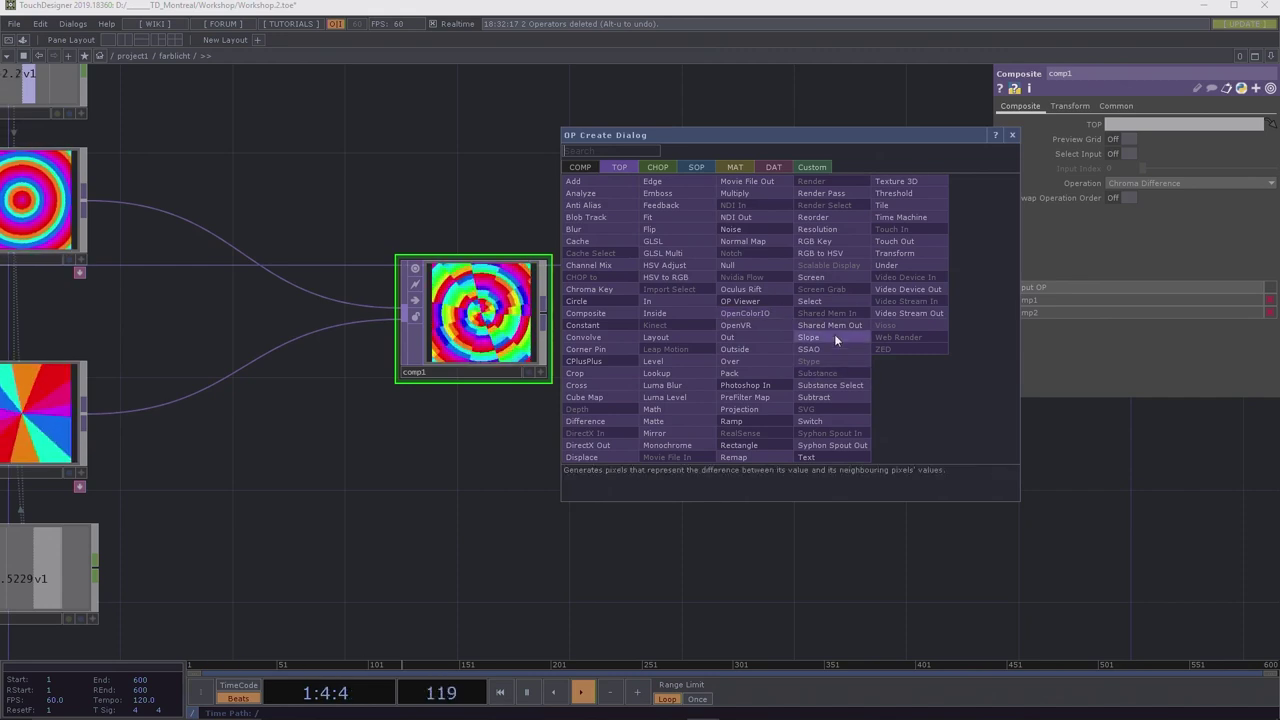
text(out)
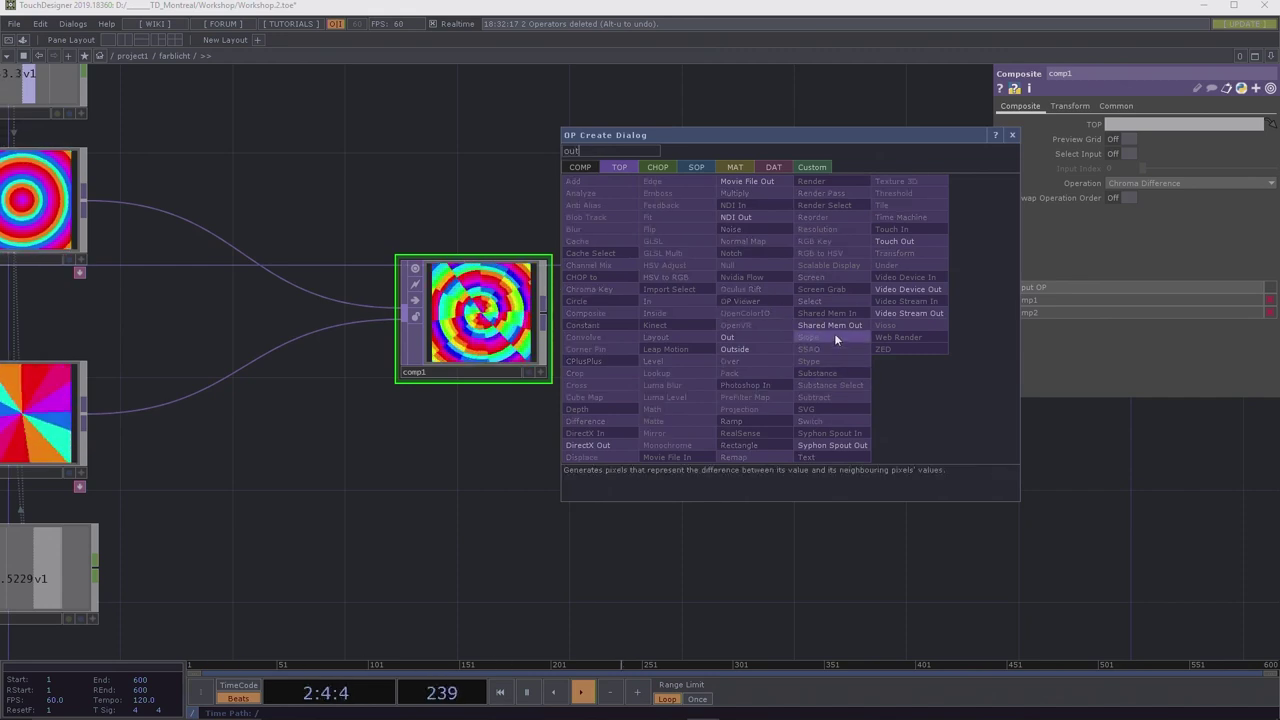
click(784, 340)
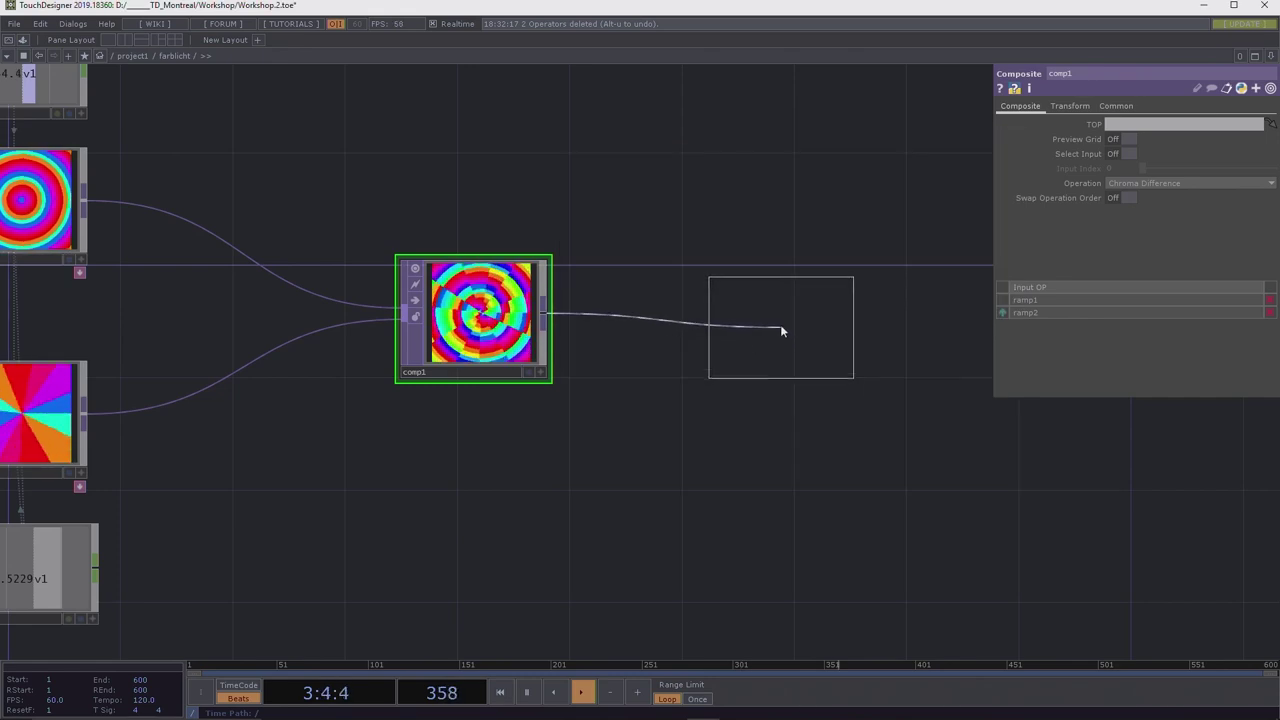
click(780, 318)
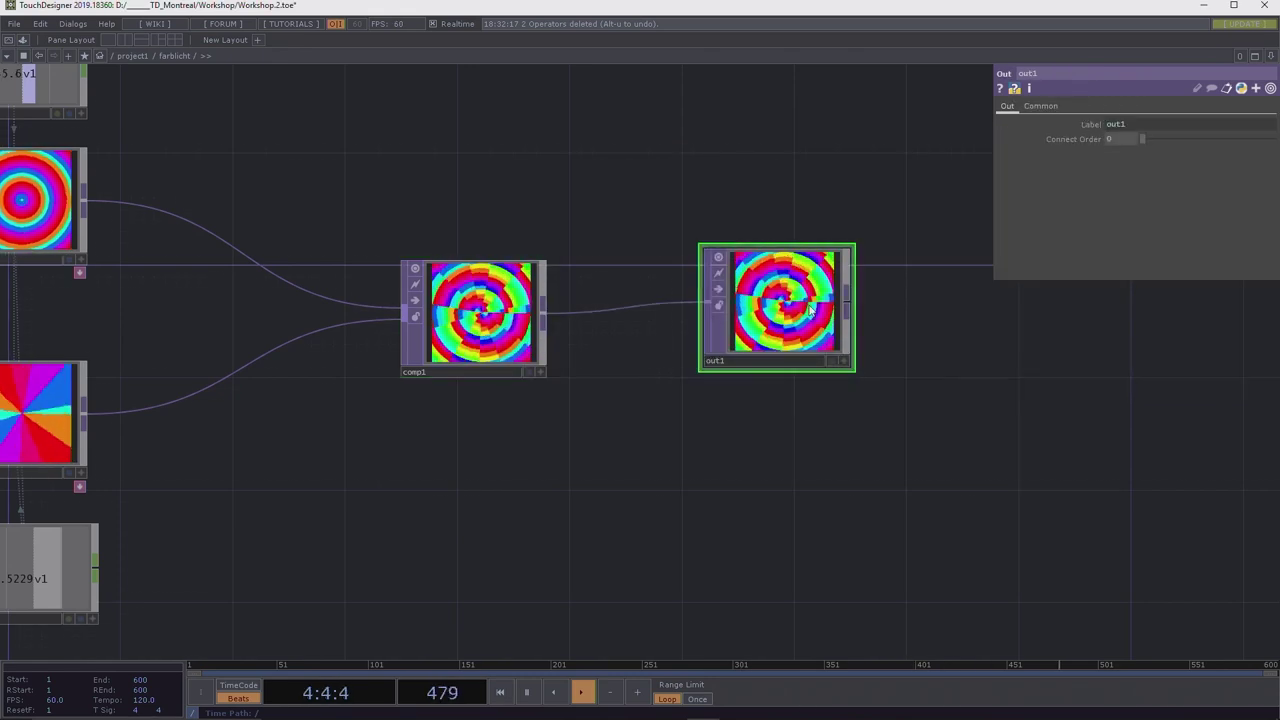
drag(810, 310, 810, 322)
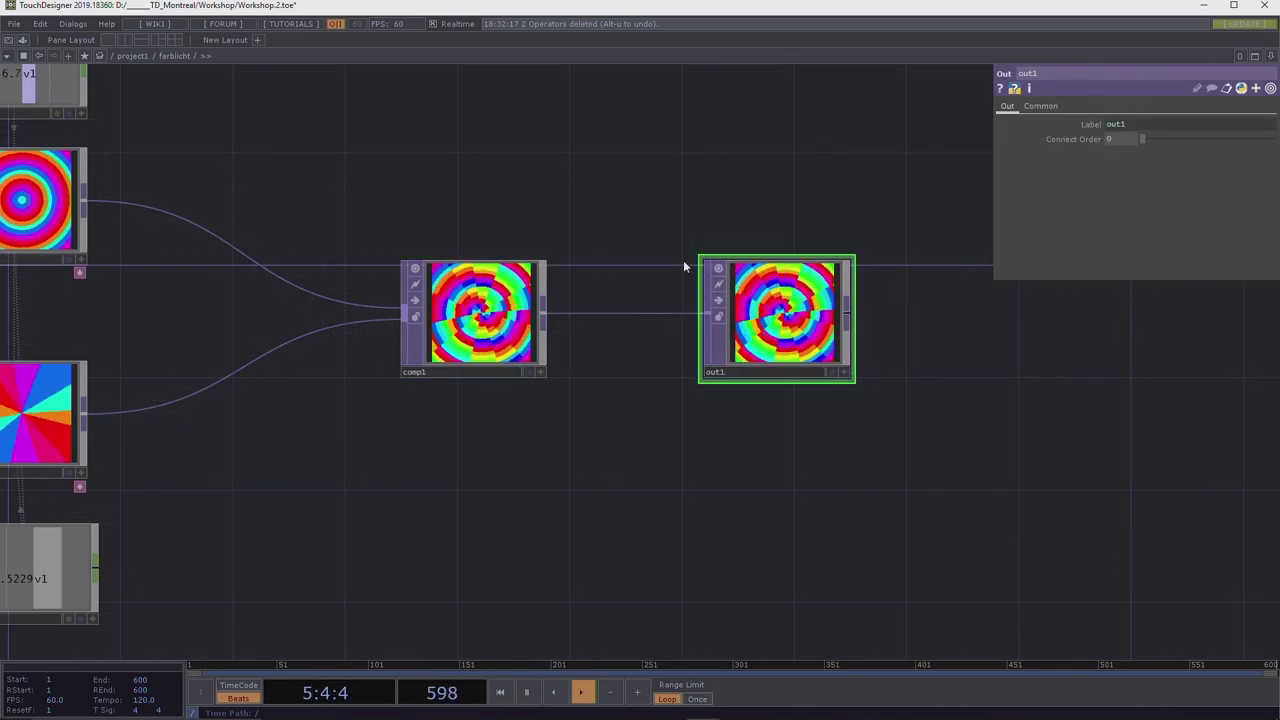
Duplicate out1 three times below the original, with every copy fed by comp1.
drag(429, 491, 456, 493)
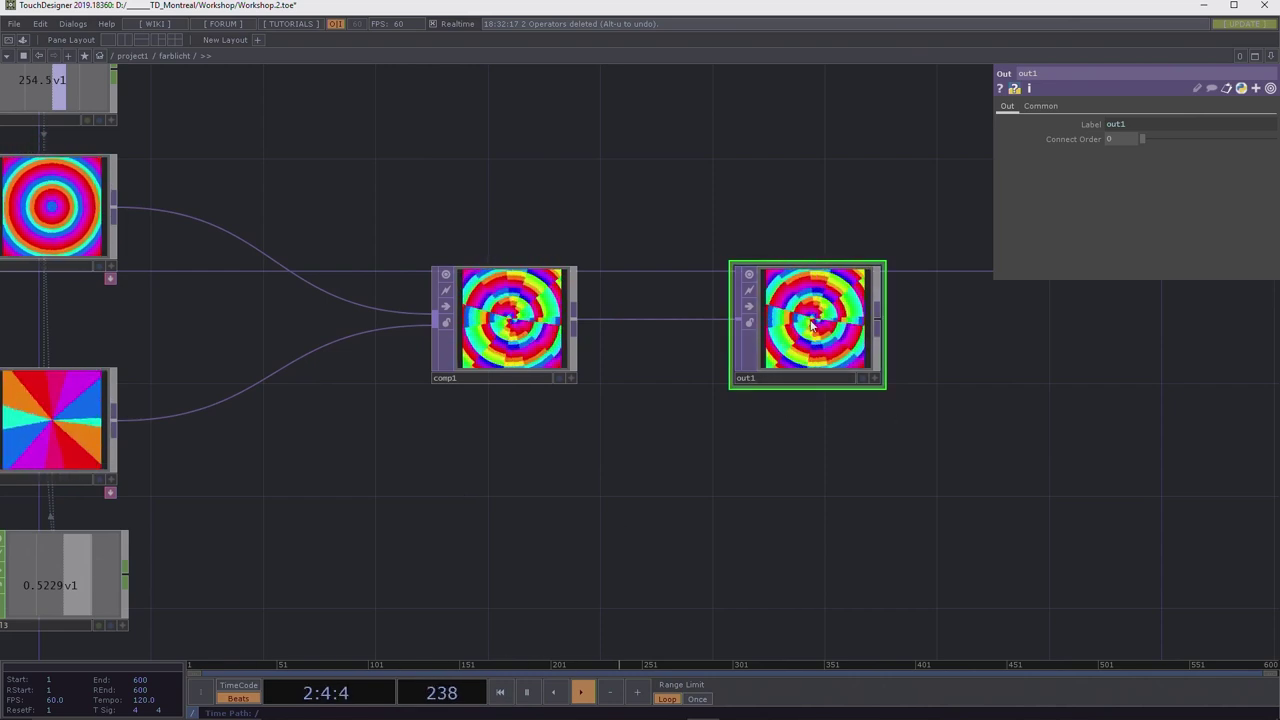
key(ctrl+c)
key(ctrl+v)
key(ctrl+v)
key(ctrl+v)
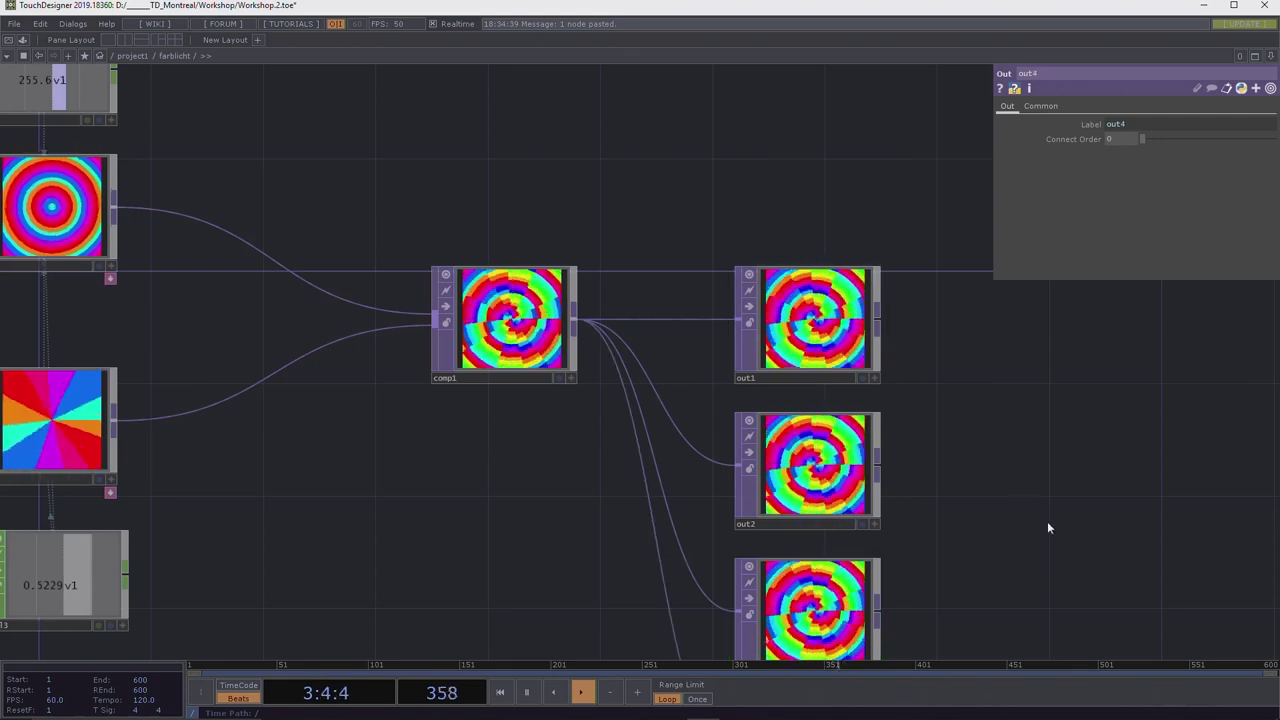
drag(1047, 521, 980, 306)
scroll(988, 374, down, 4)
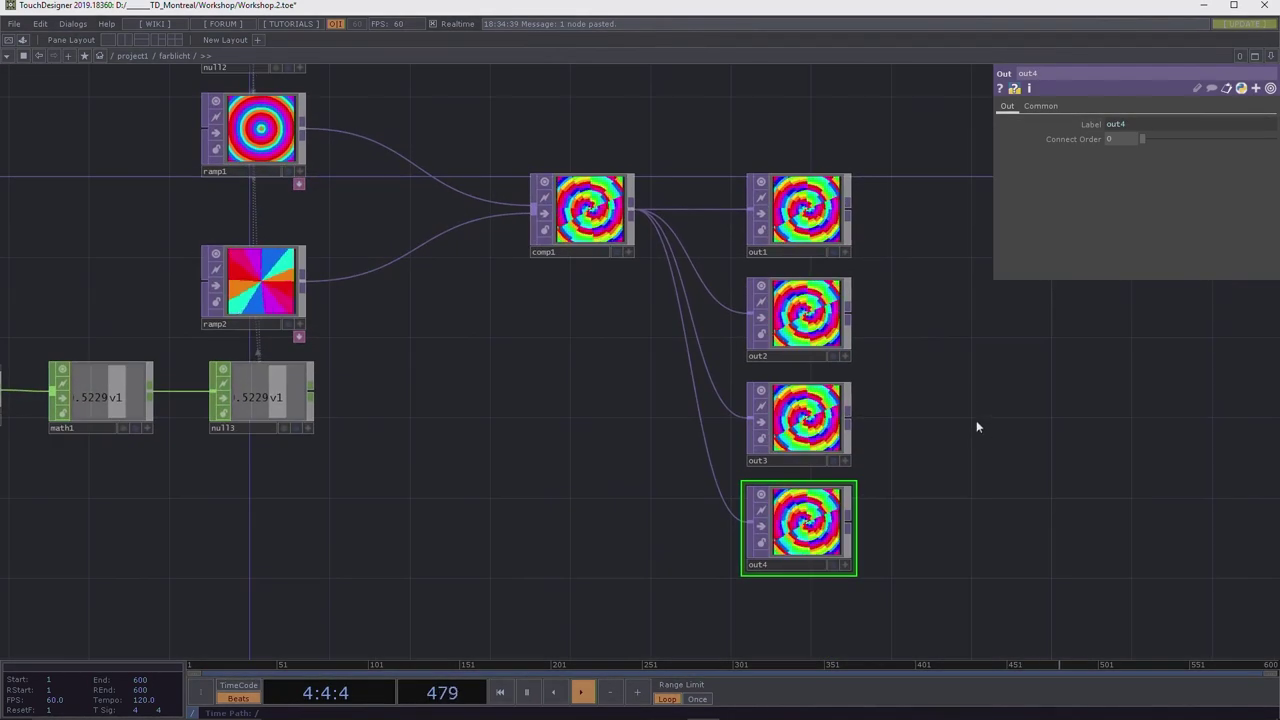
Go up to project1, connect a Null TOP to farblicht's fourth output and move it clear of the container.
click(138, 56)
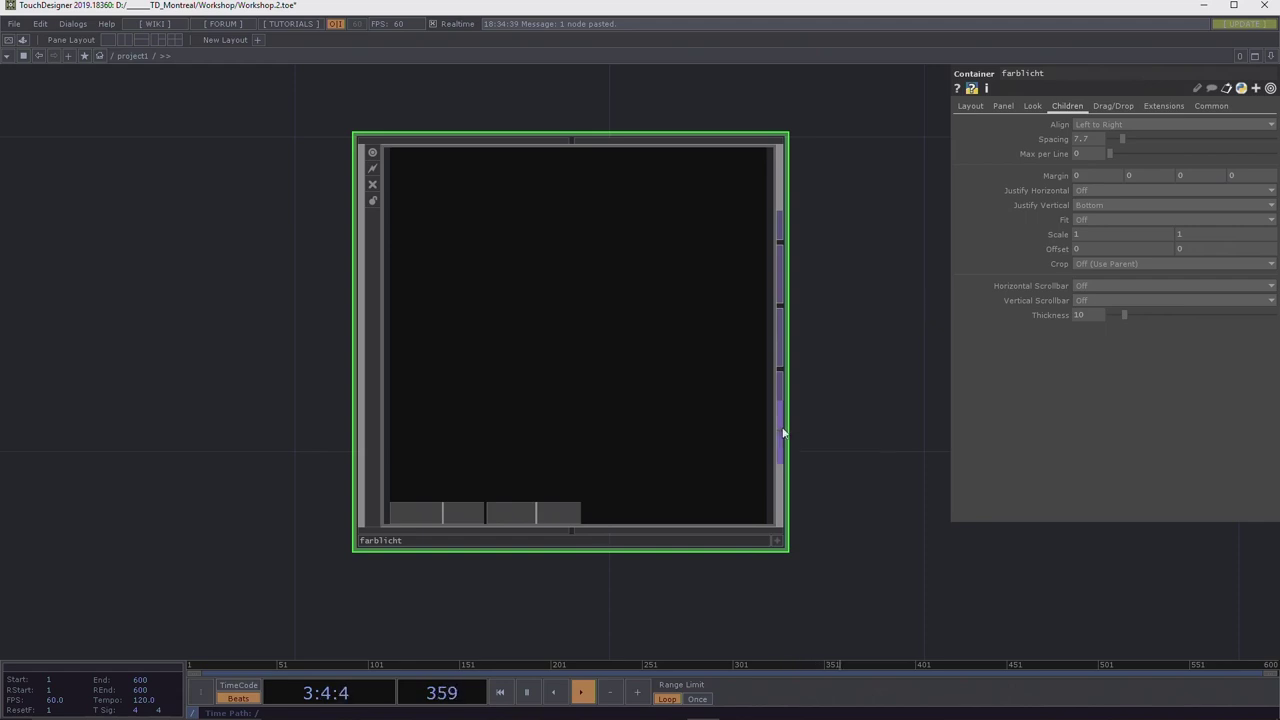
drag(780, 432, 880, 435)
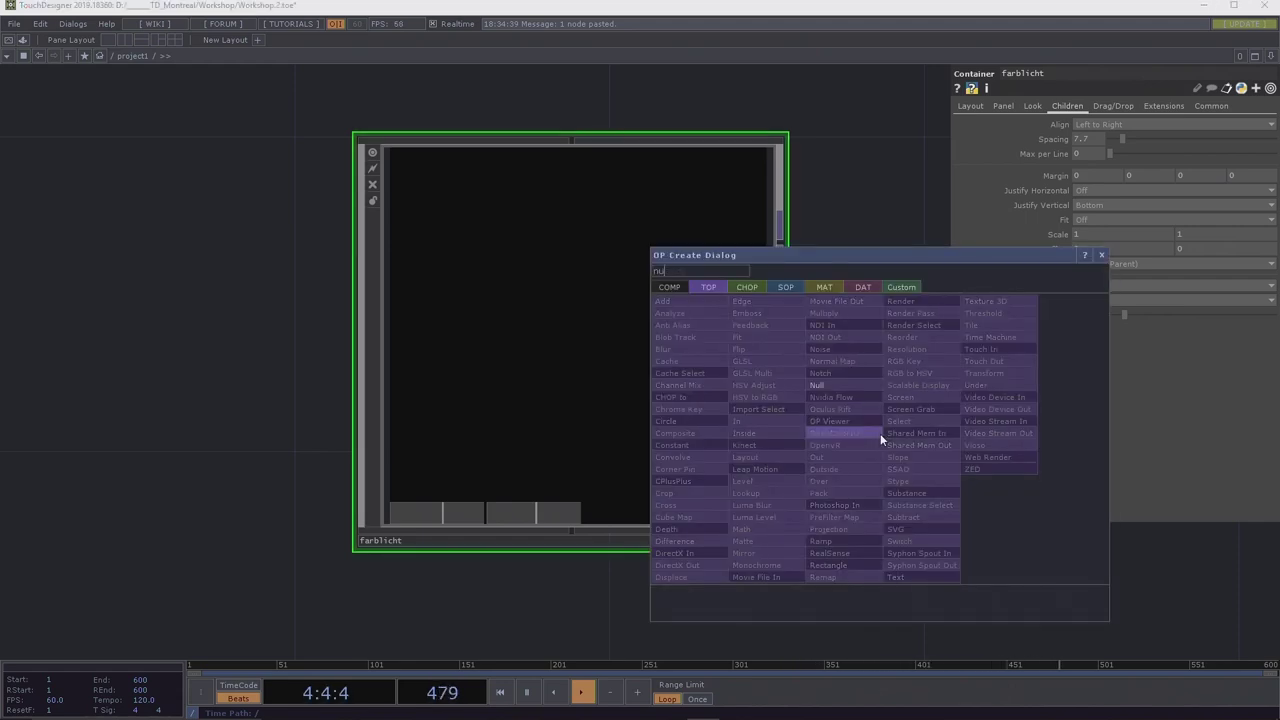
click(880, 435)
click(880, 436)
scroll(950, 430, down, 6)
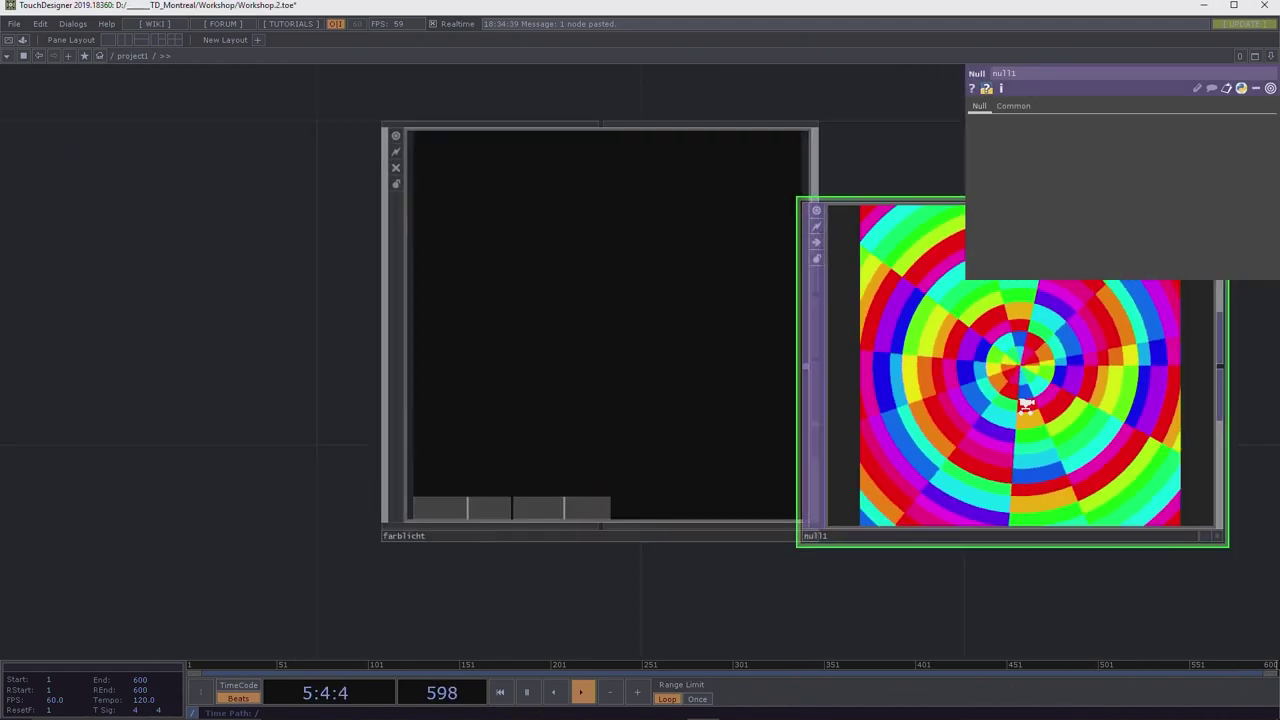
drag(909, 531, 514, 525)
drag(632, 434, 1016, 467)
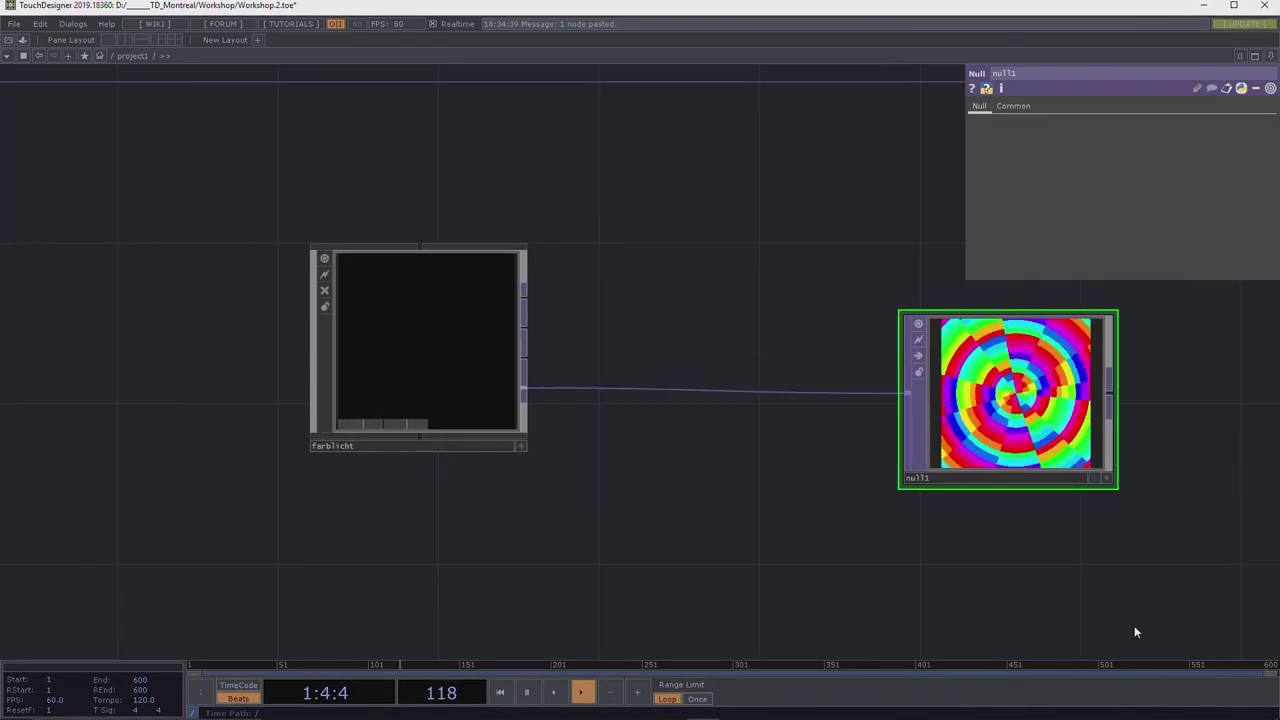
Rewire null1's input to farblicht's out3 output, and then to its out2 output.
drag(527, 358, 666, 394)
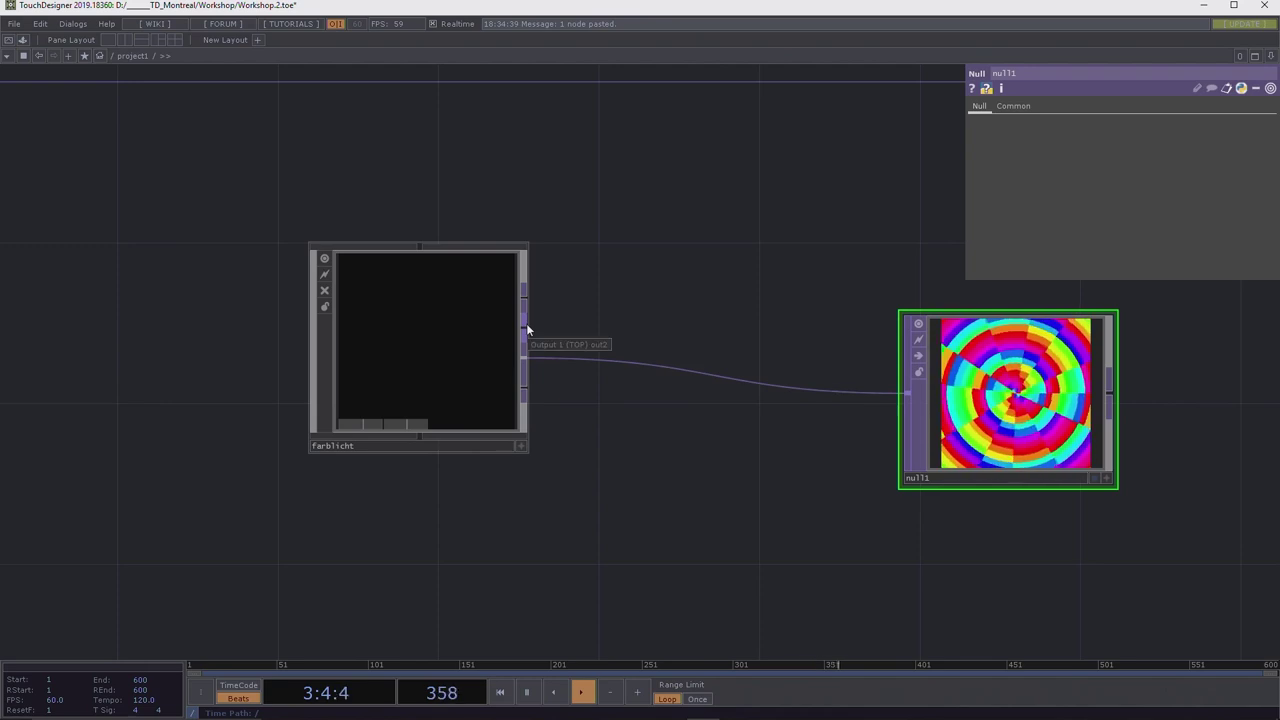
drag(527, 330, 705, 380)
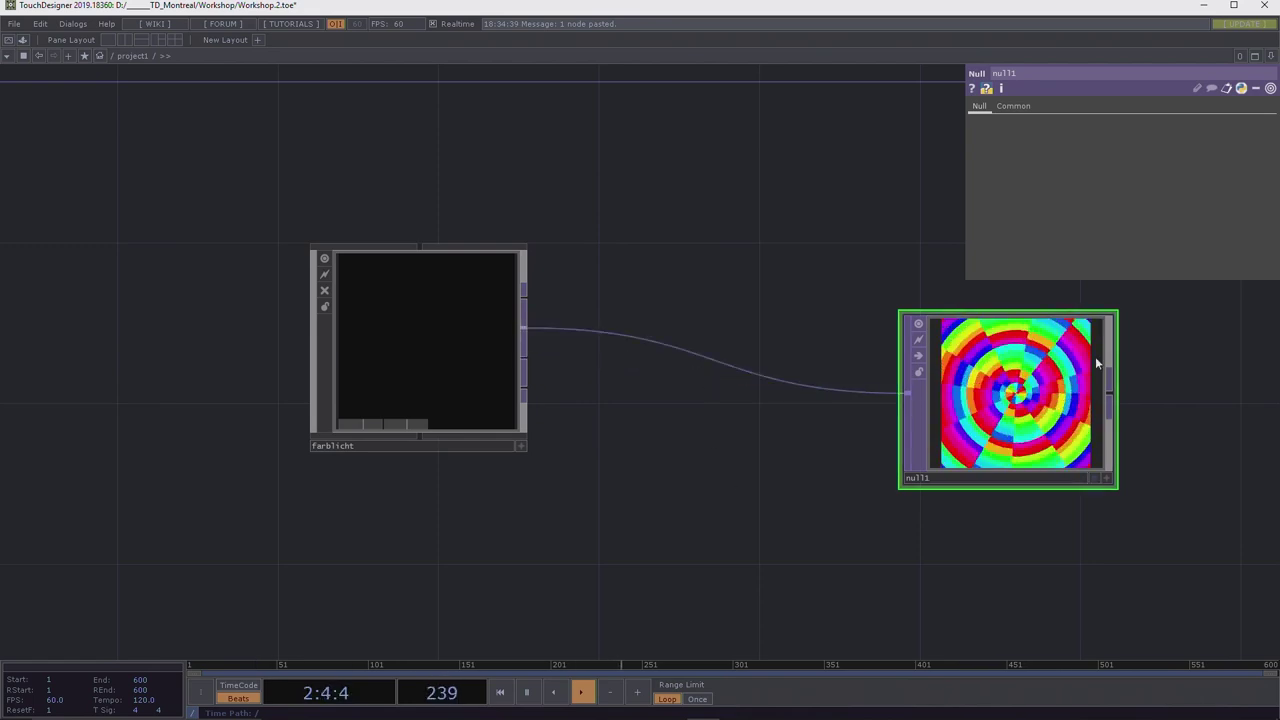
Add an In TOP inside farblicht, below slider1, and return to project1 to check the container's inputs.
drag(1008, 400, 1008, 432)
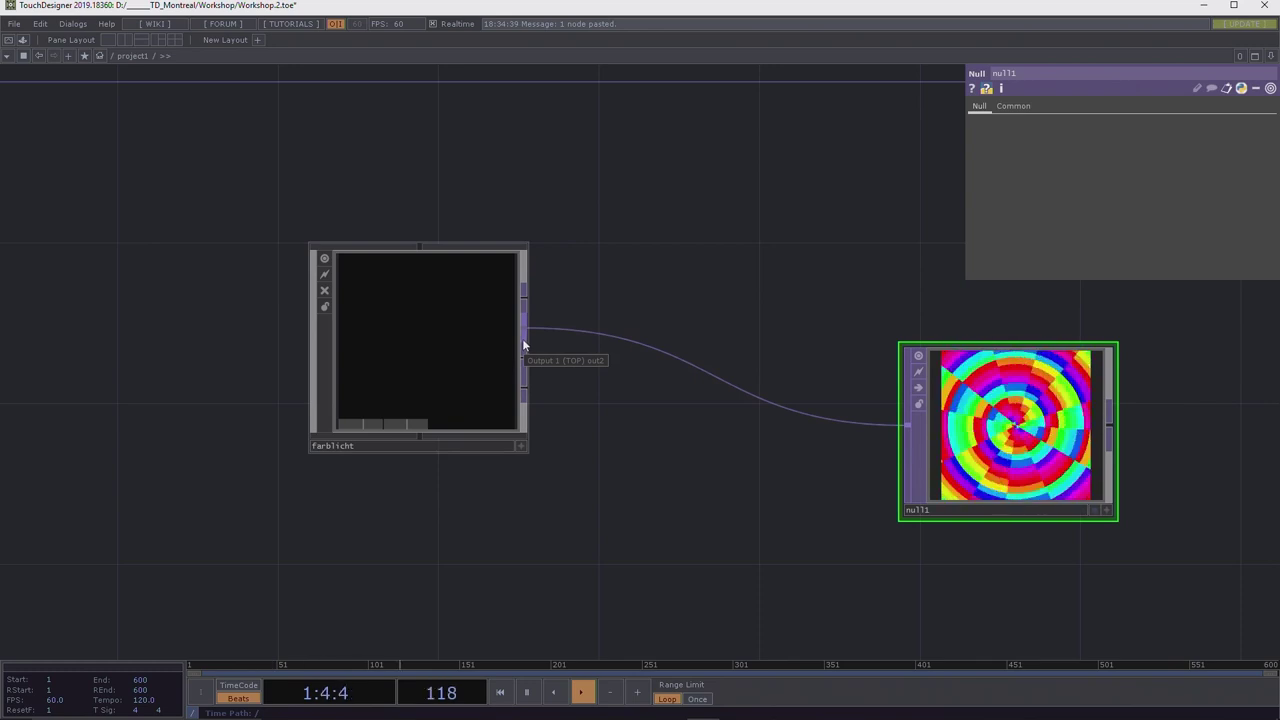
drag(518, 396, 616, 352)
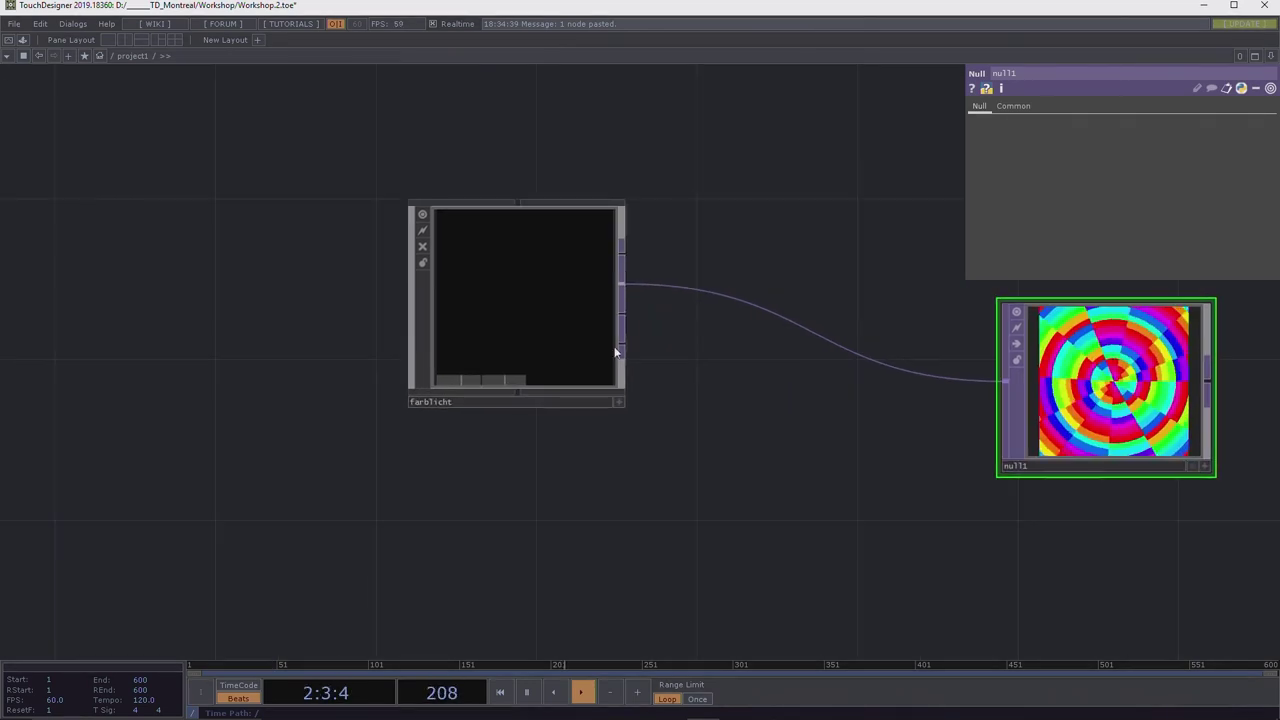
double_click(562, 310)
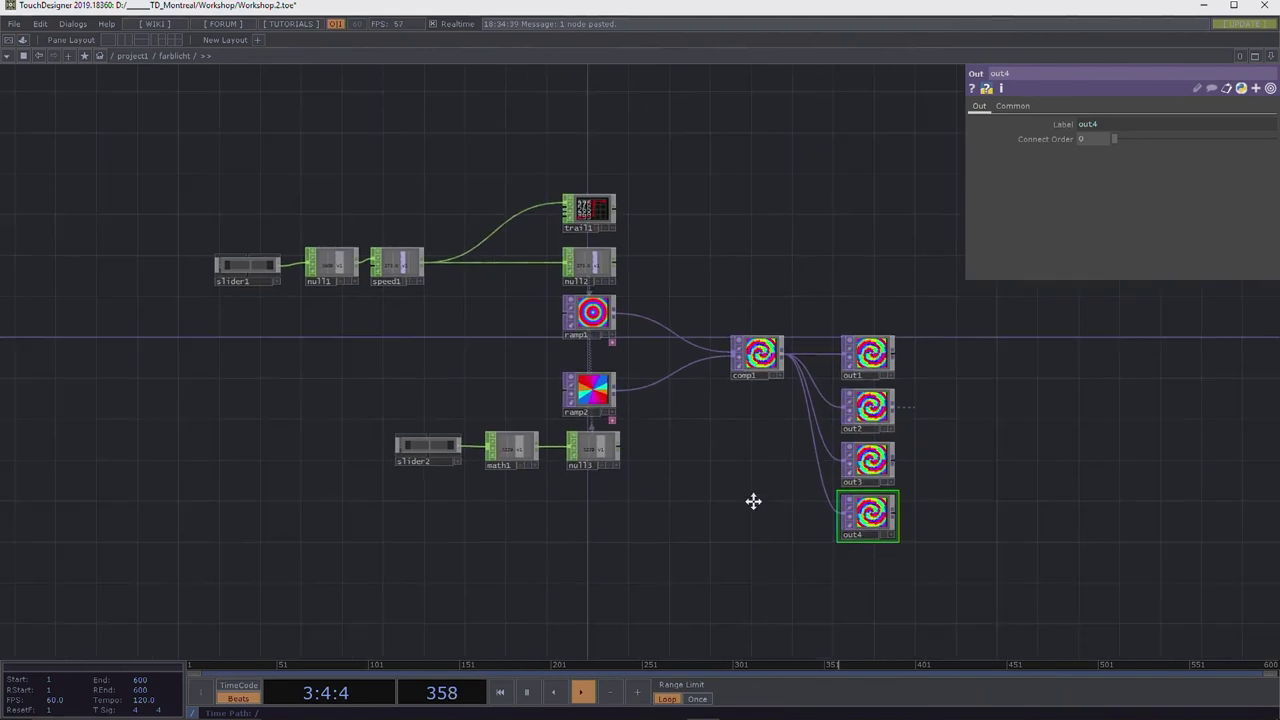
key(Tab)
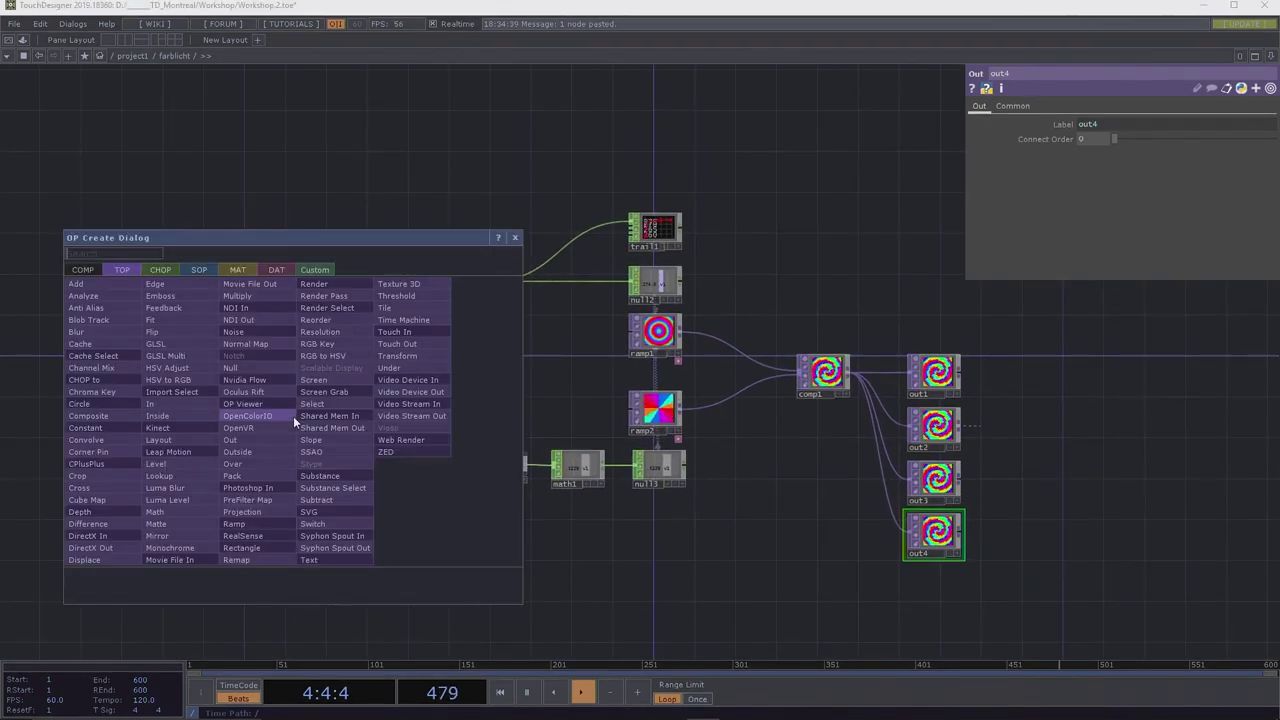
text(in)
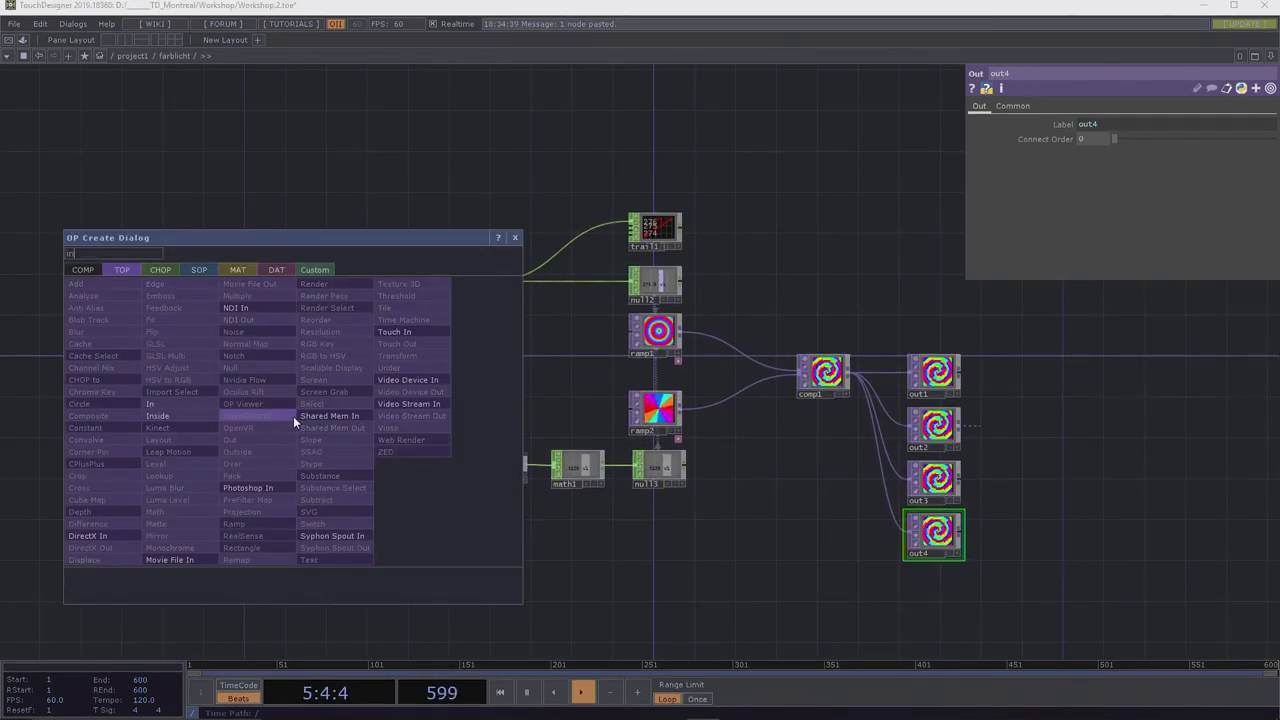
click(185, 405)
click(242, 427)
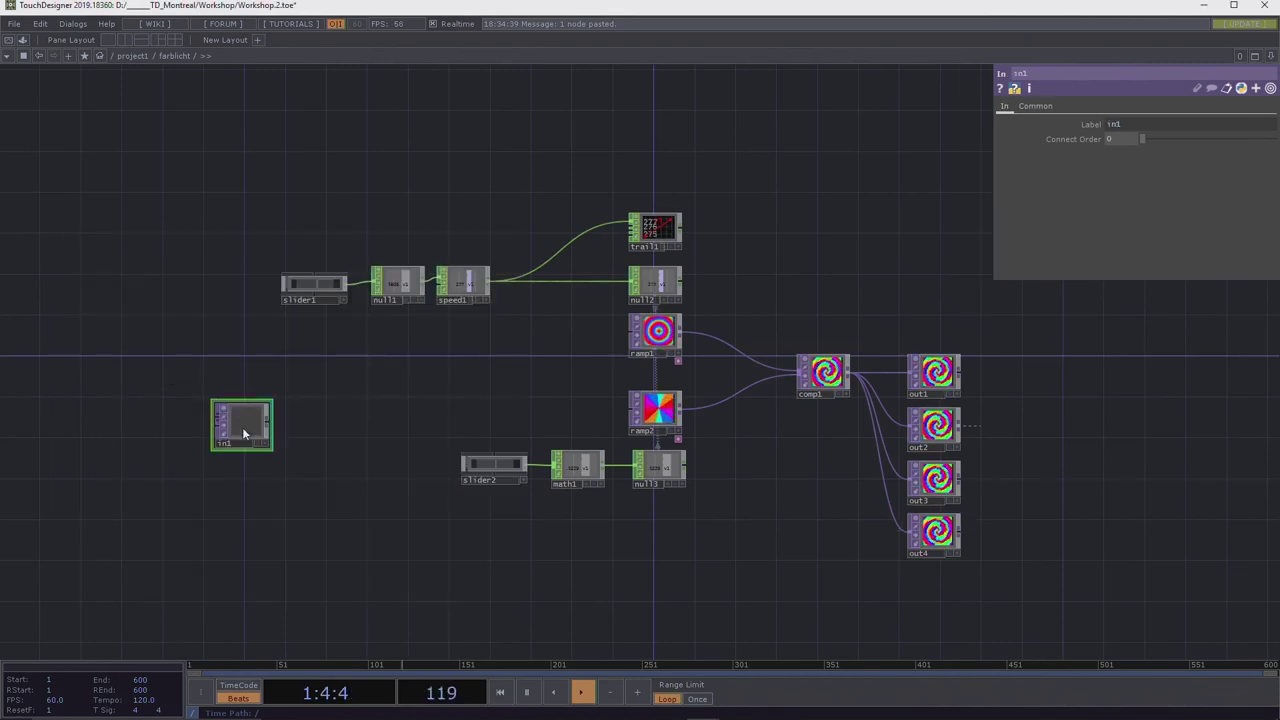
click(131, 56)
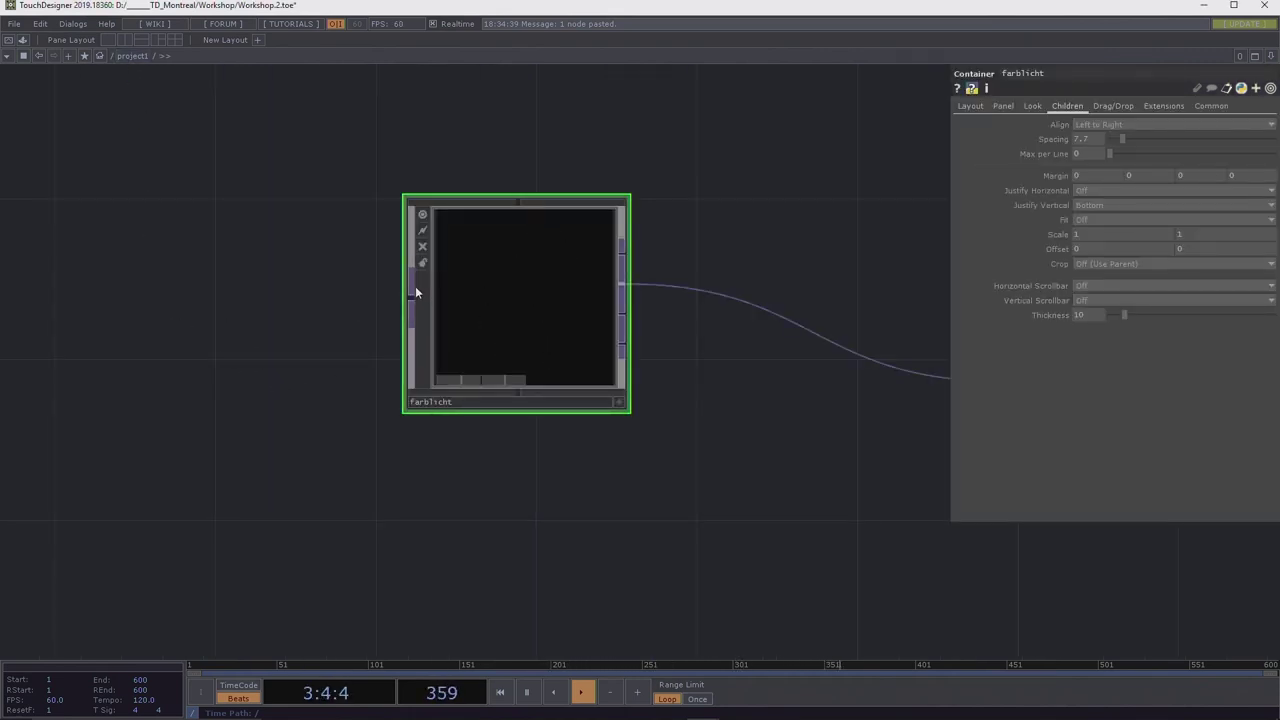
scroll(720, 434, down, 3)
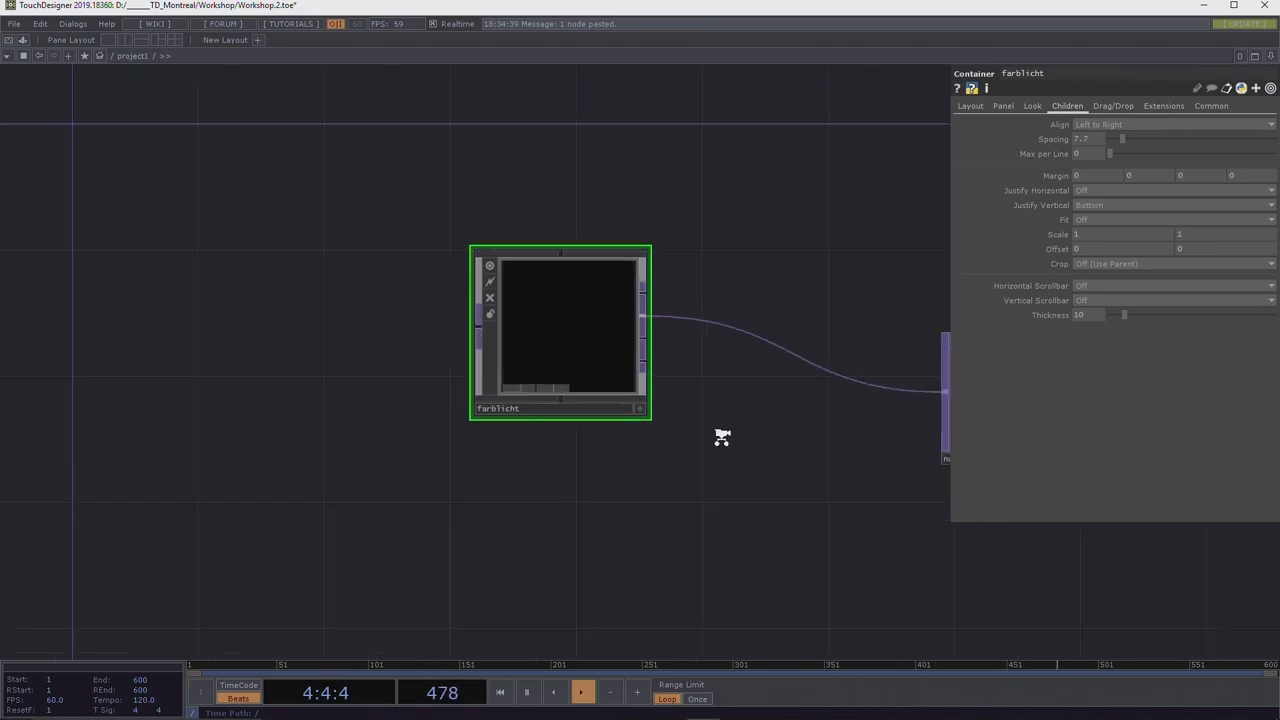
Delete the three extra Out TOPs, out2, out3 and out4, inside farblicht.
key(i)
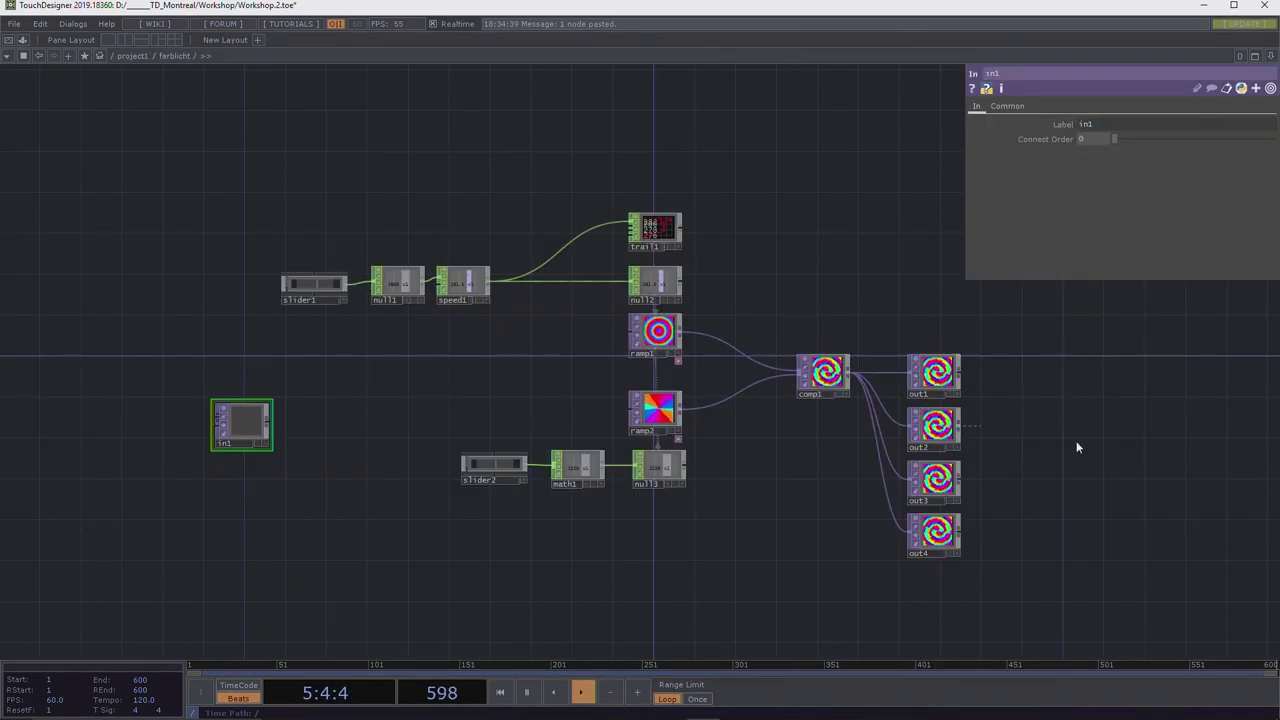
drag(1065, 436, 867, 548)
key(Delete)
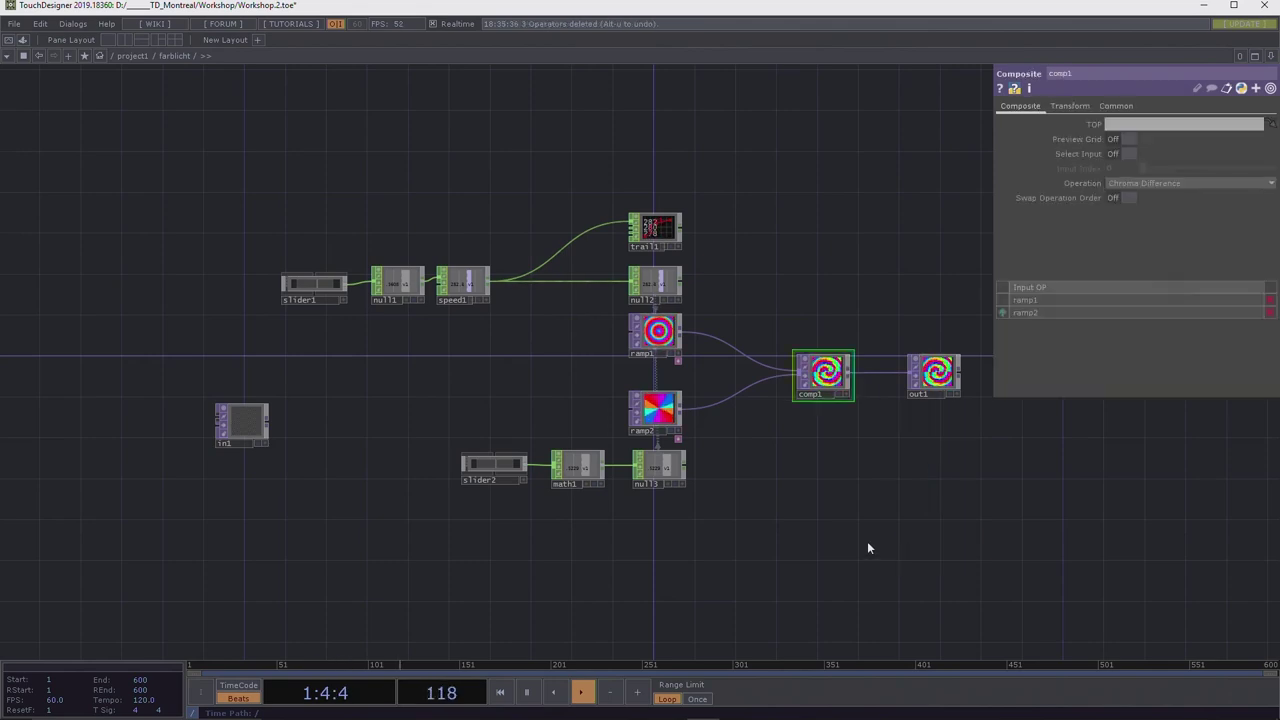
Delete null1 in project1 and move the farblicht container to the network's origin.
click(127, 55)
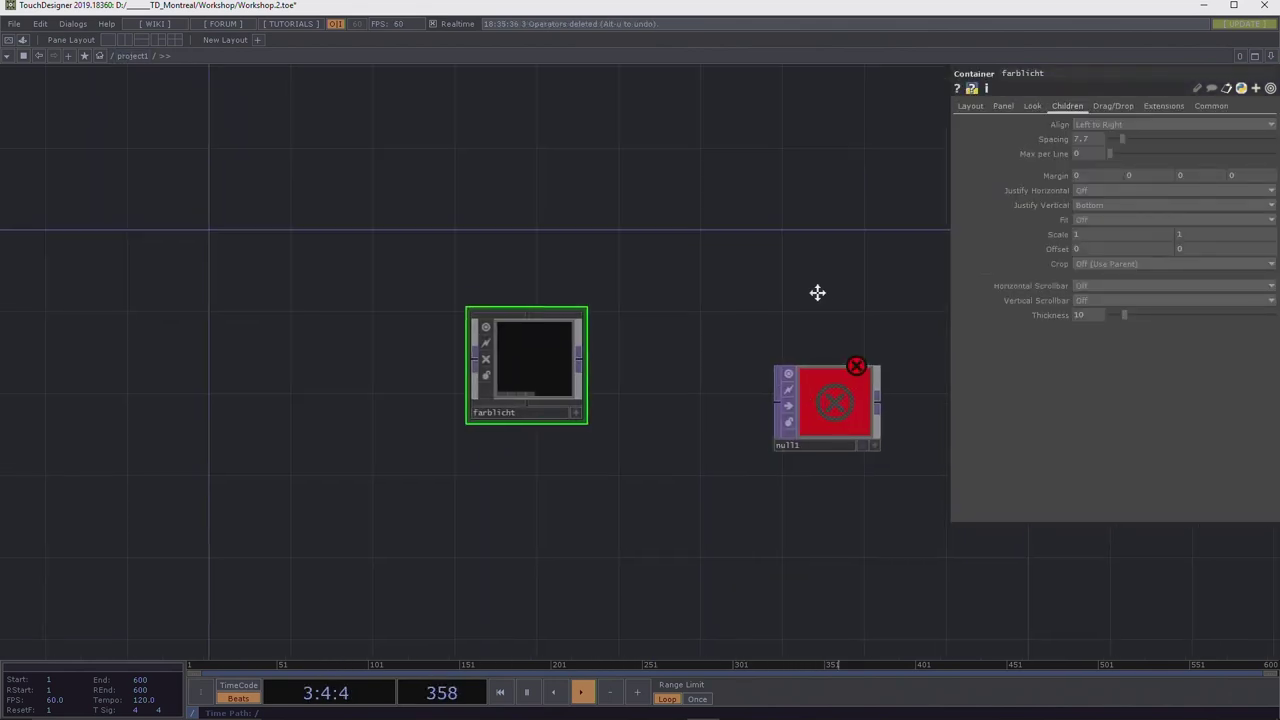
click(832, 401)
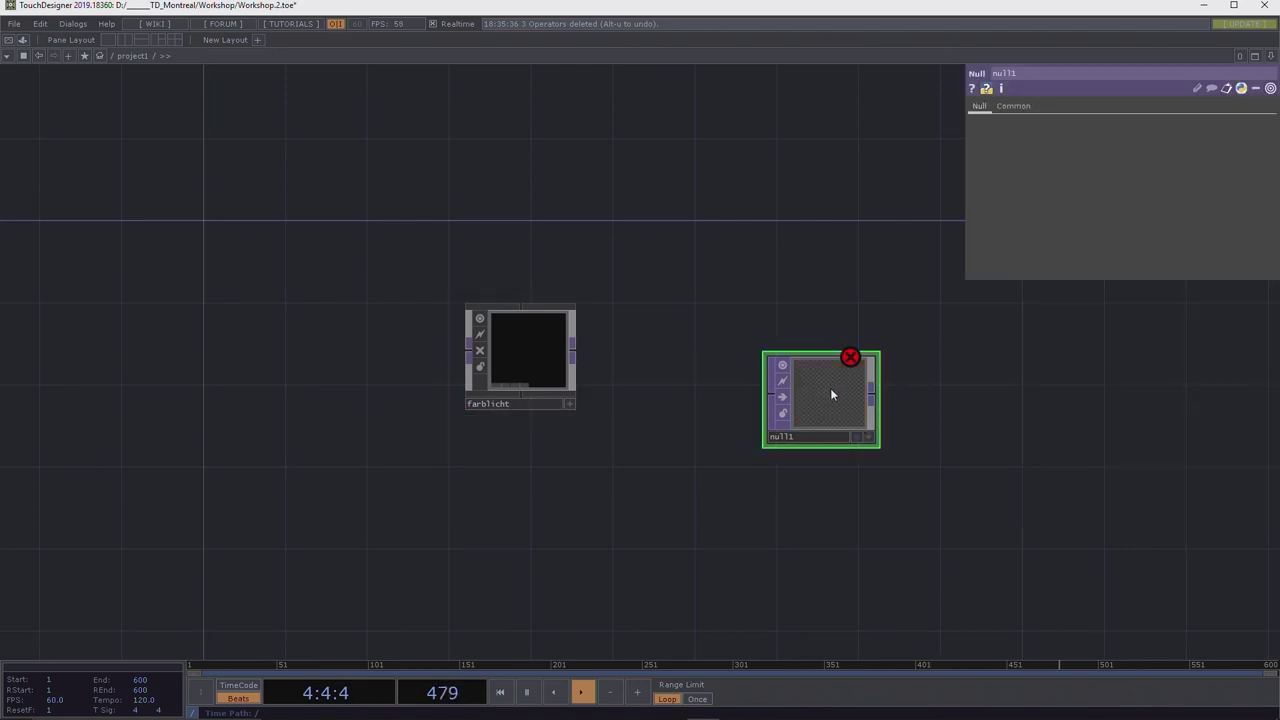
key(Delete)
drag(520, 354, 562, 399)
drag(342, 306, 706, 426)
scroll(623, 391, up, 5)
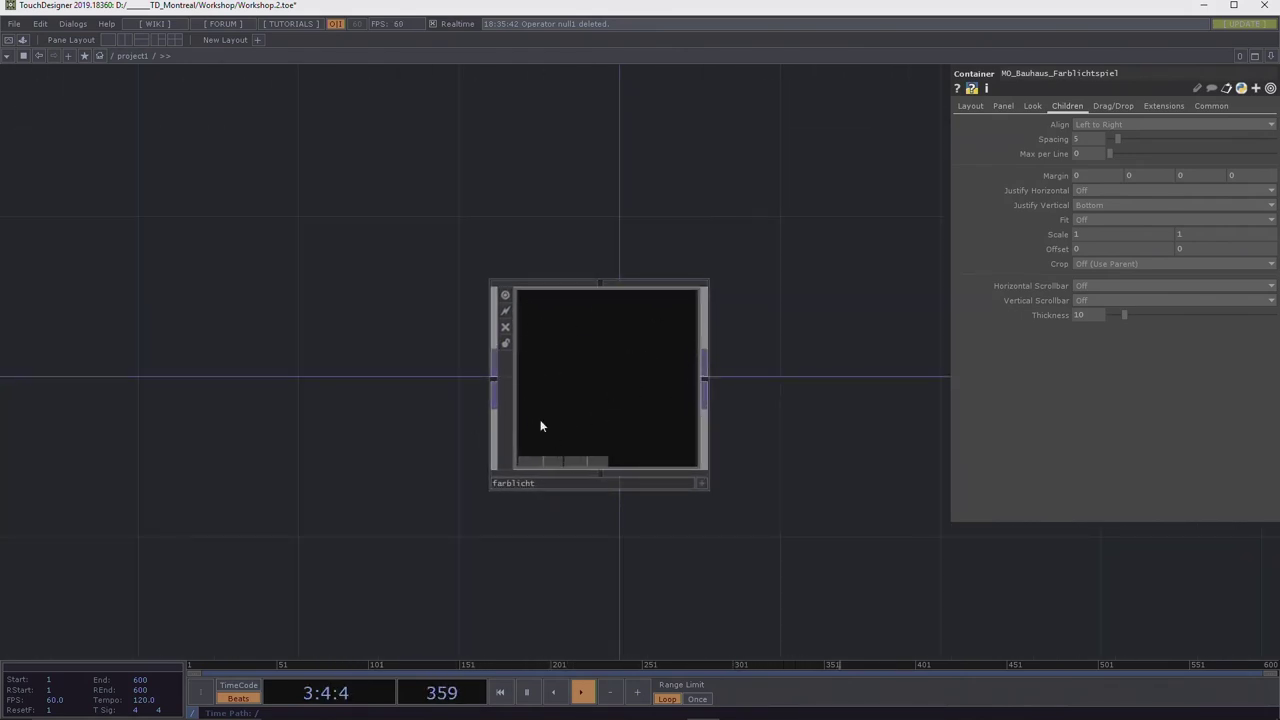
drag(837, 431, 797, 446)
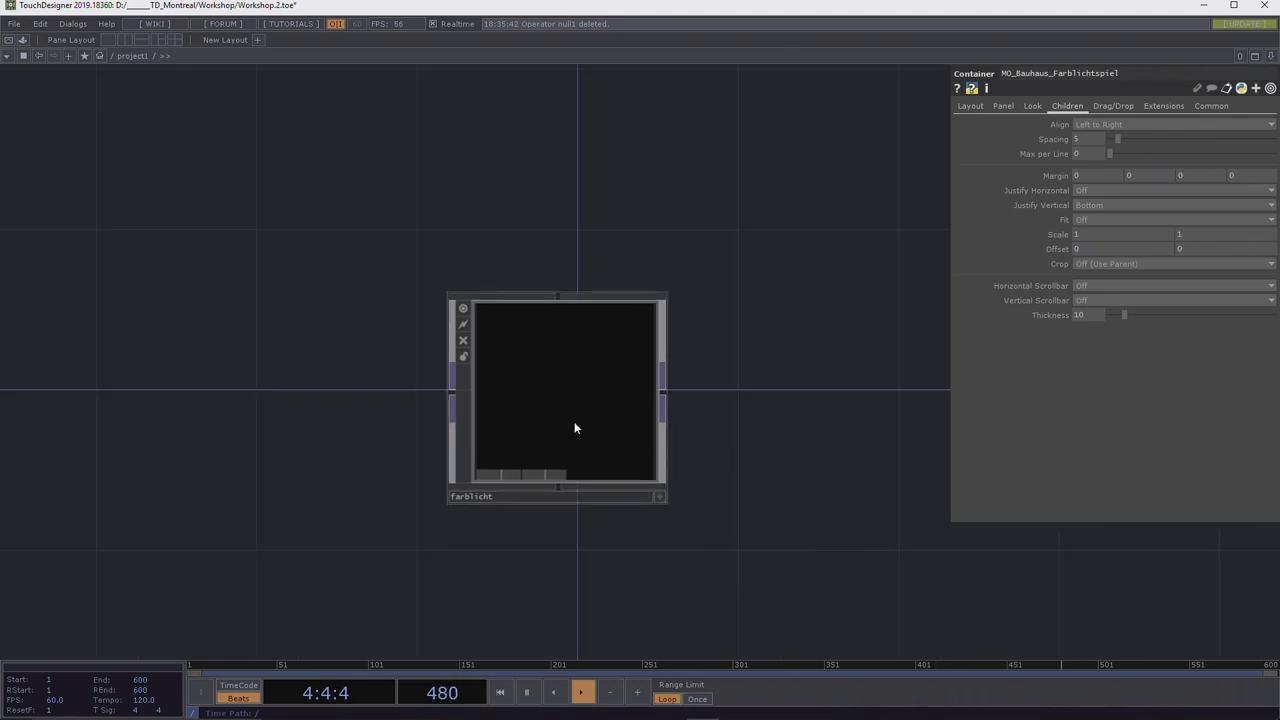
Try Operator Viewer as the Node View of MO_Bauhaus_Farblichtspiel and restore Default Viewer.
click(1036, 106)
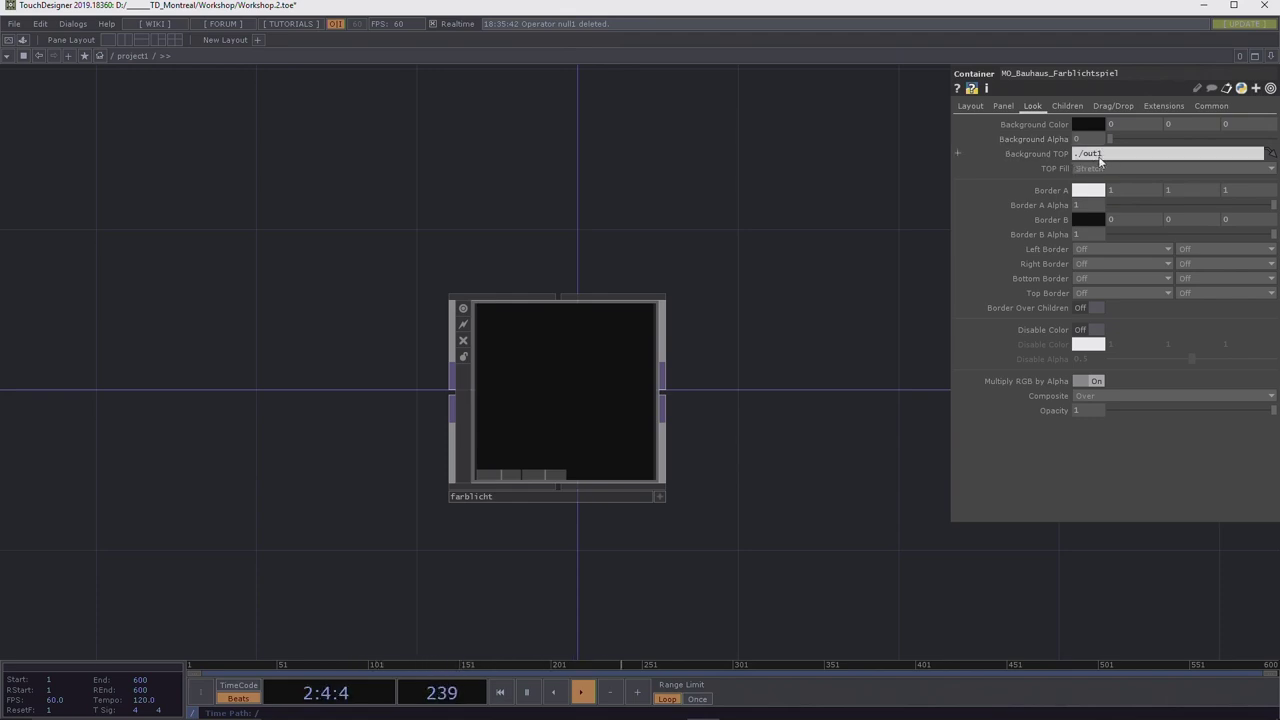
click(1209, 106)
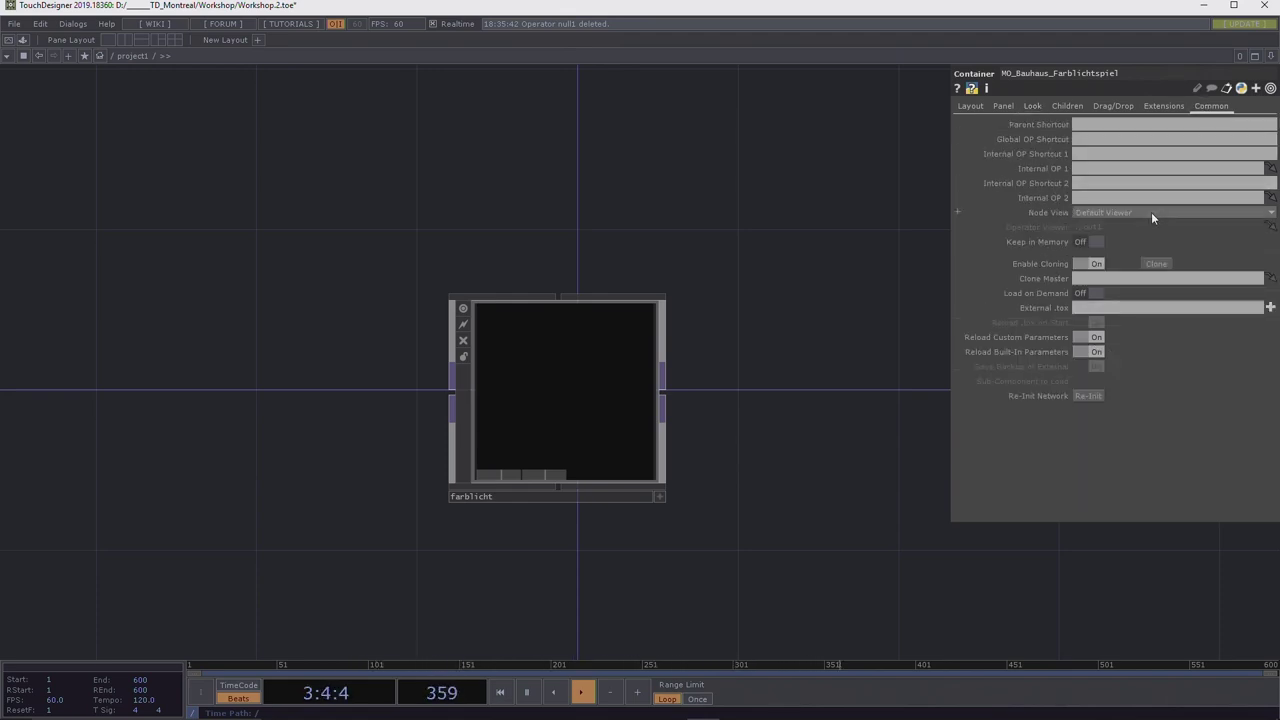
click(1151, 212)
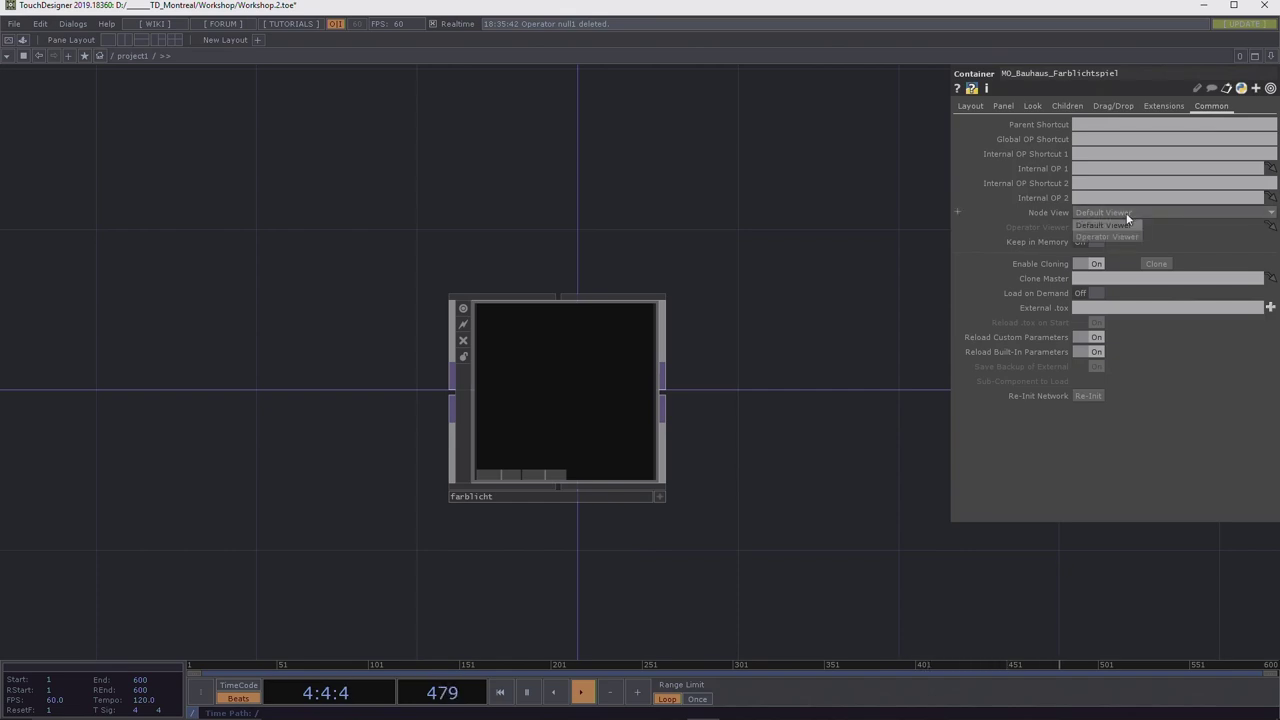
click(1124, 235)
click(1123, 214)
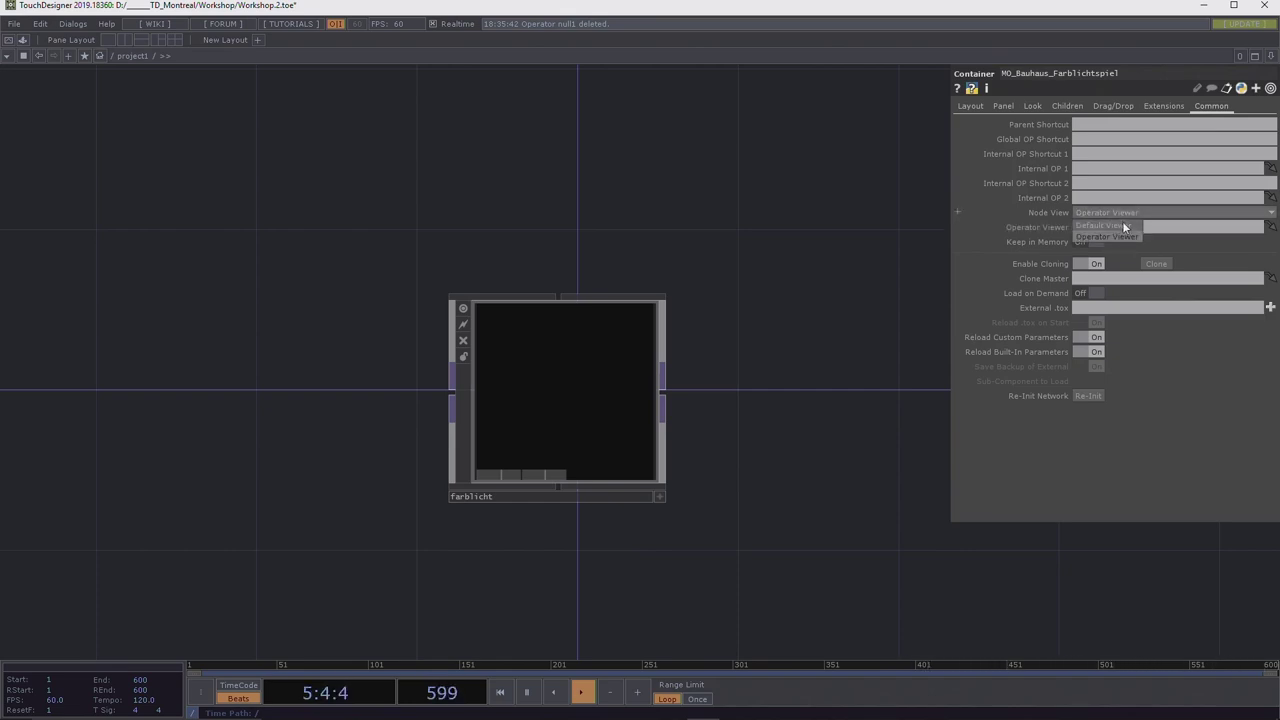
click(1122, 222)
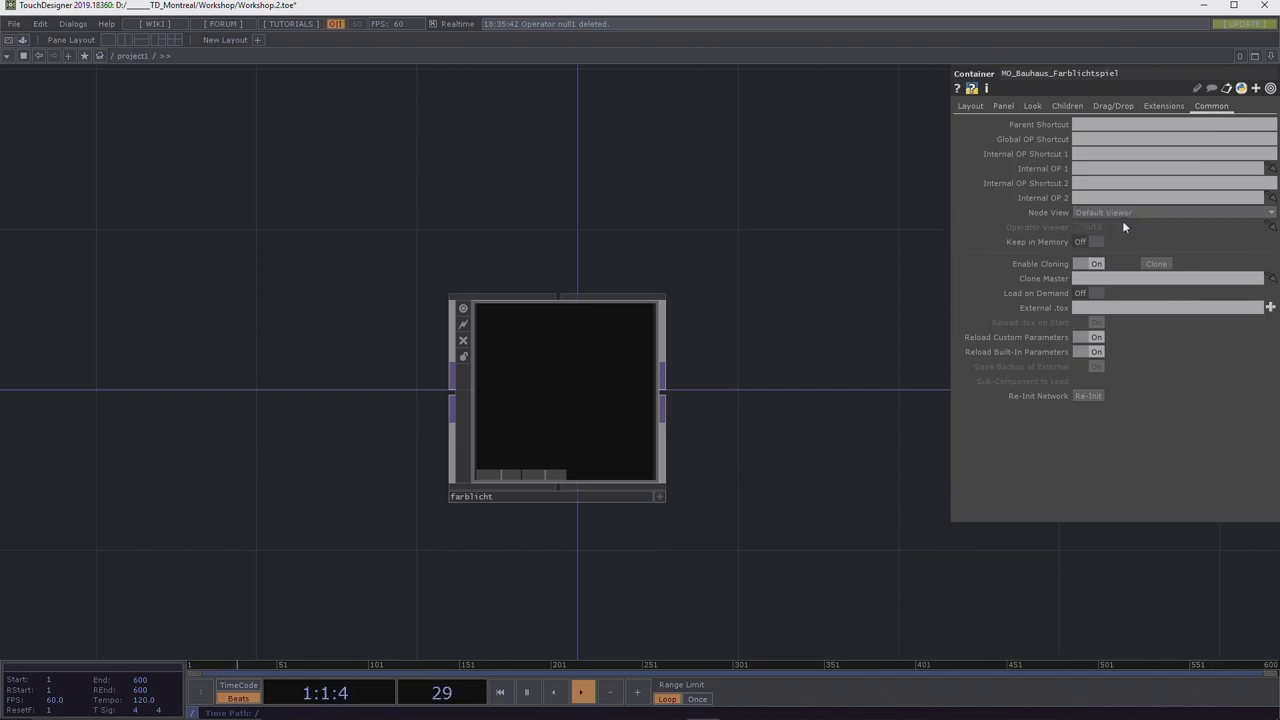
click(1030, 106)
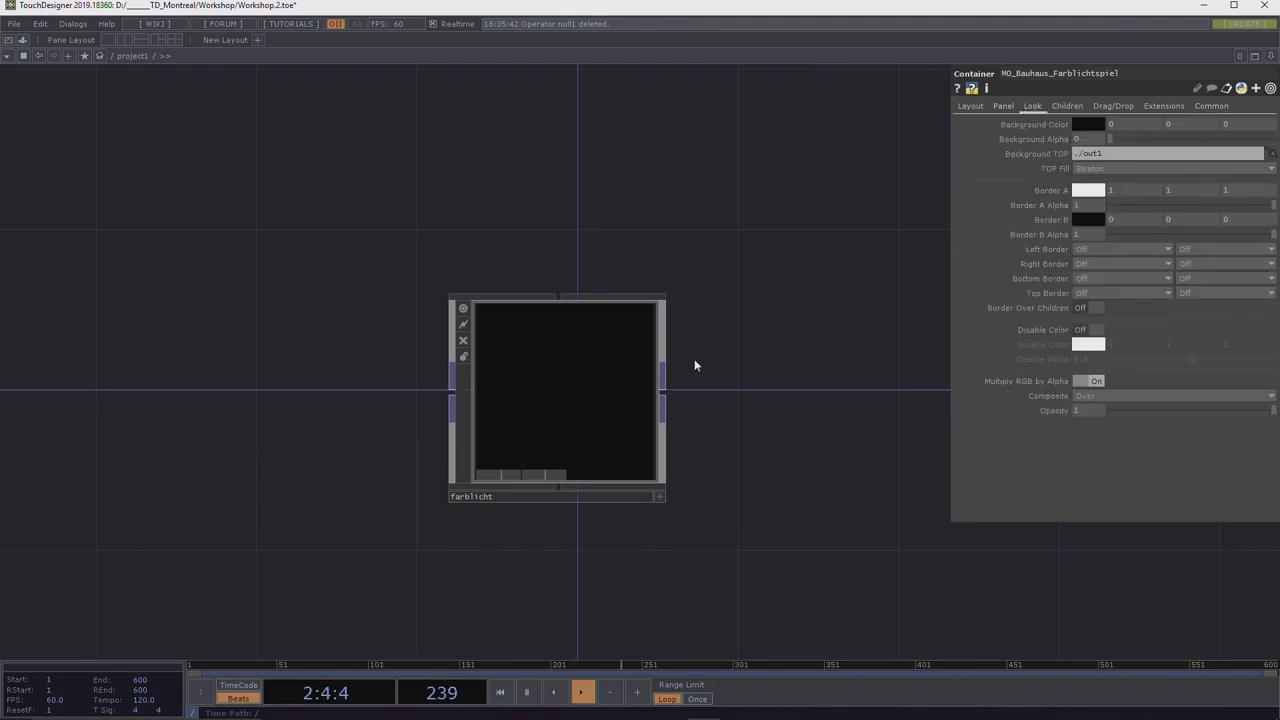
Check the remaining Out TOP, out1, inside farblicht and return to project1.
click(578, 392)
key(i)
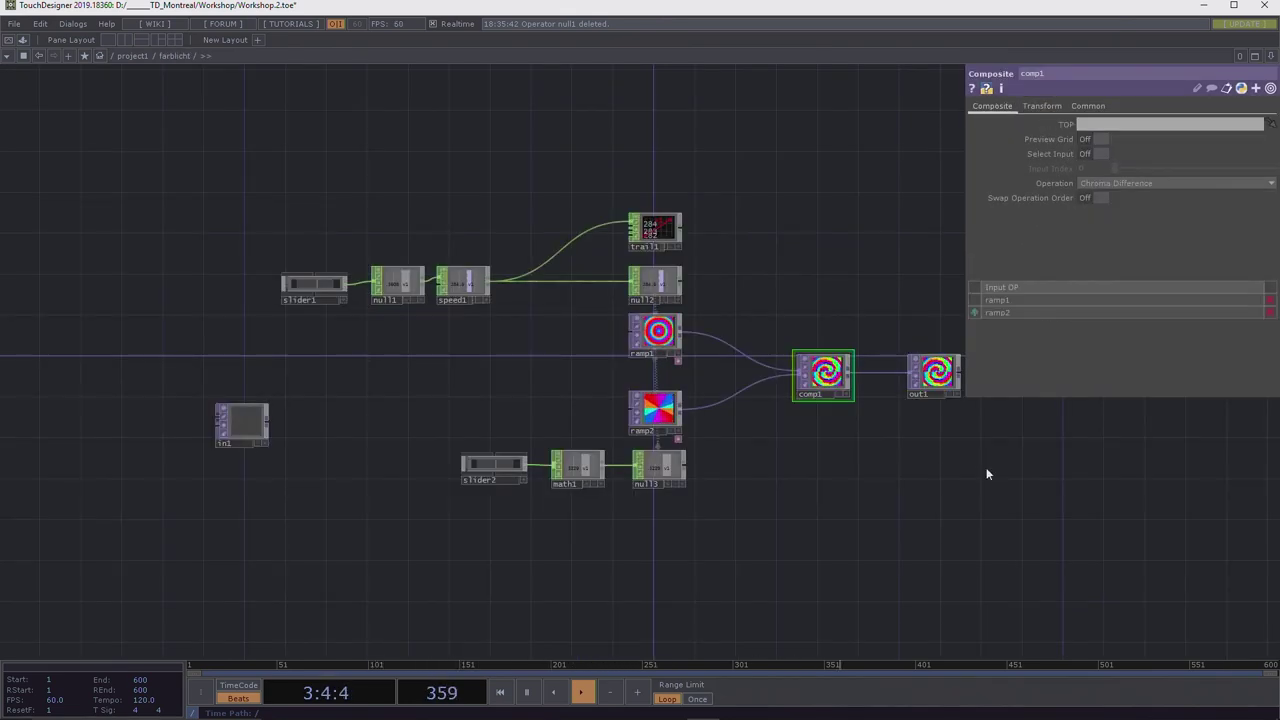
drag(986, 474, 831, 491)
click(785, 395)
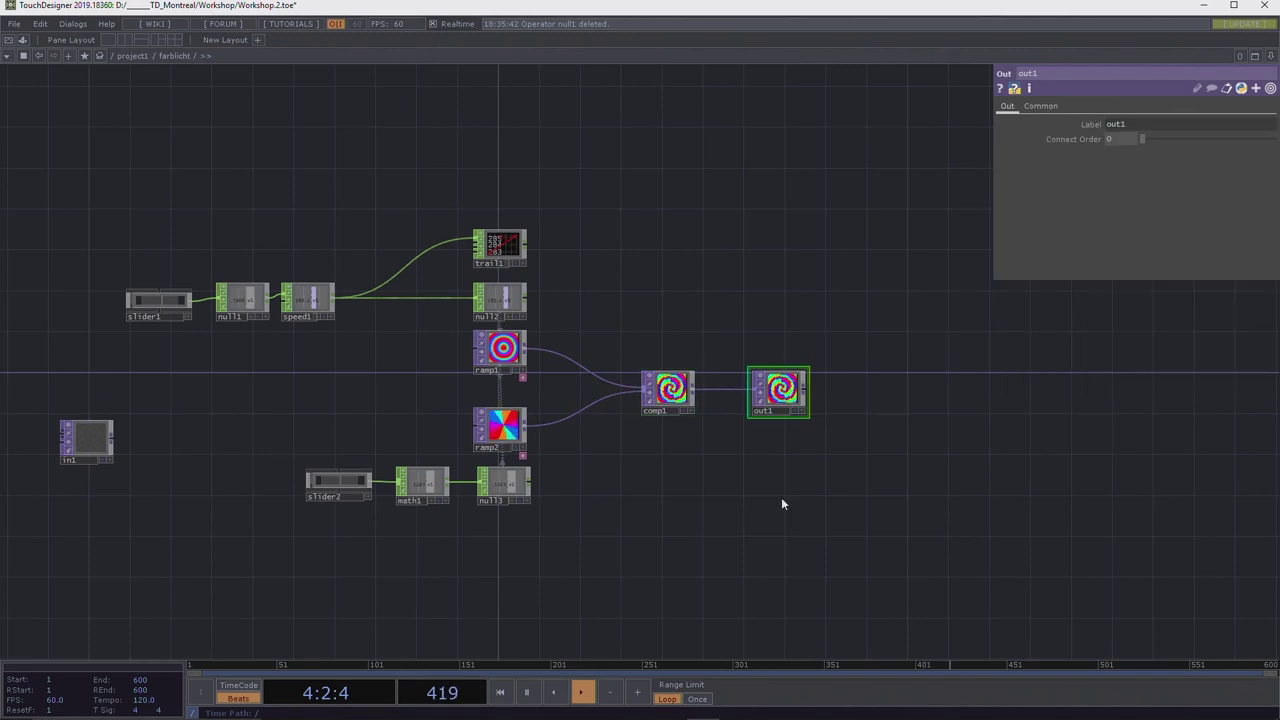
click(140, 57)
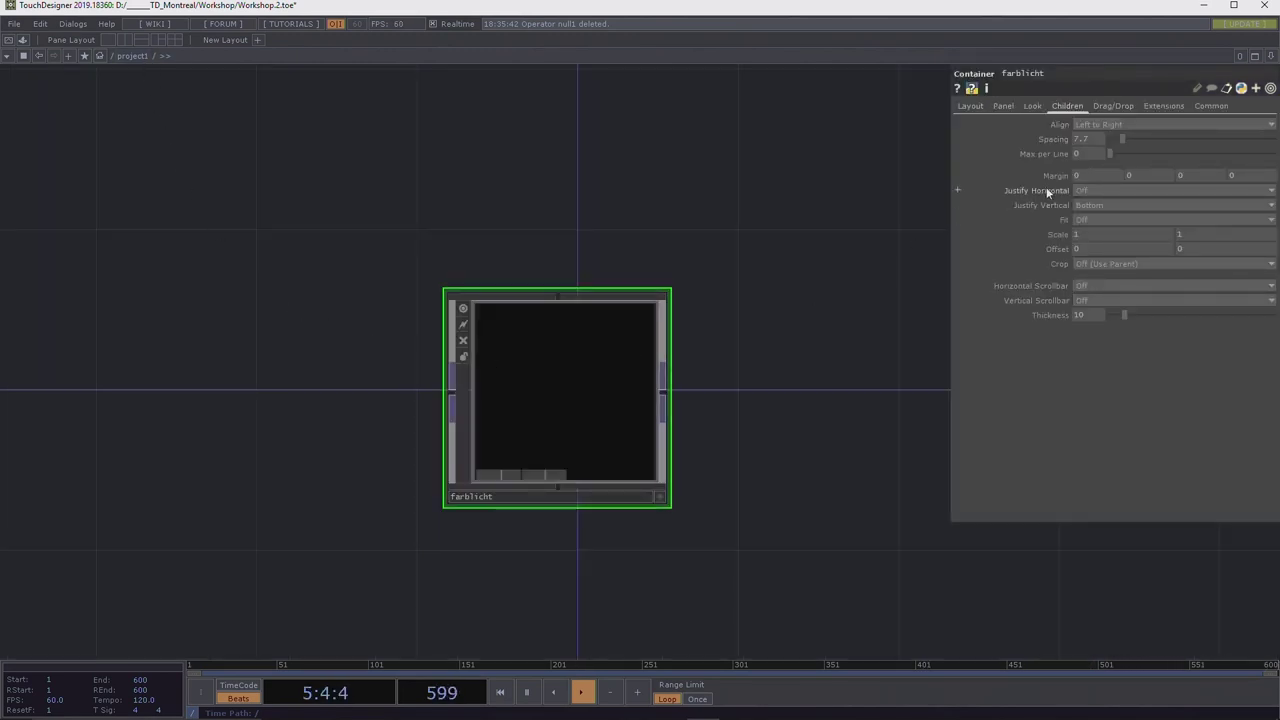
Try Operator Viewer with ./out1 as farblicht's Node View and restore Default Viewer.
click(1034, 106)
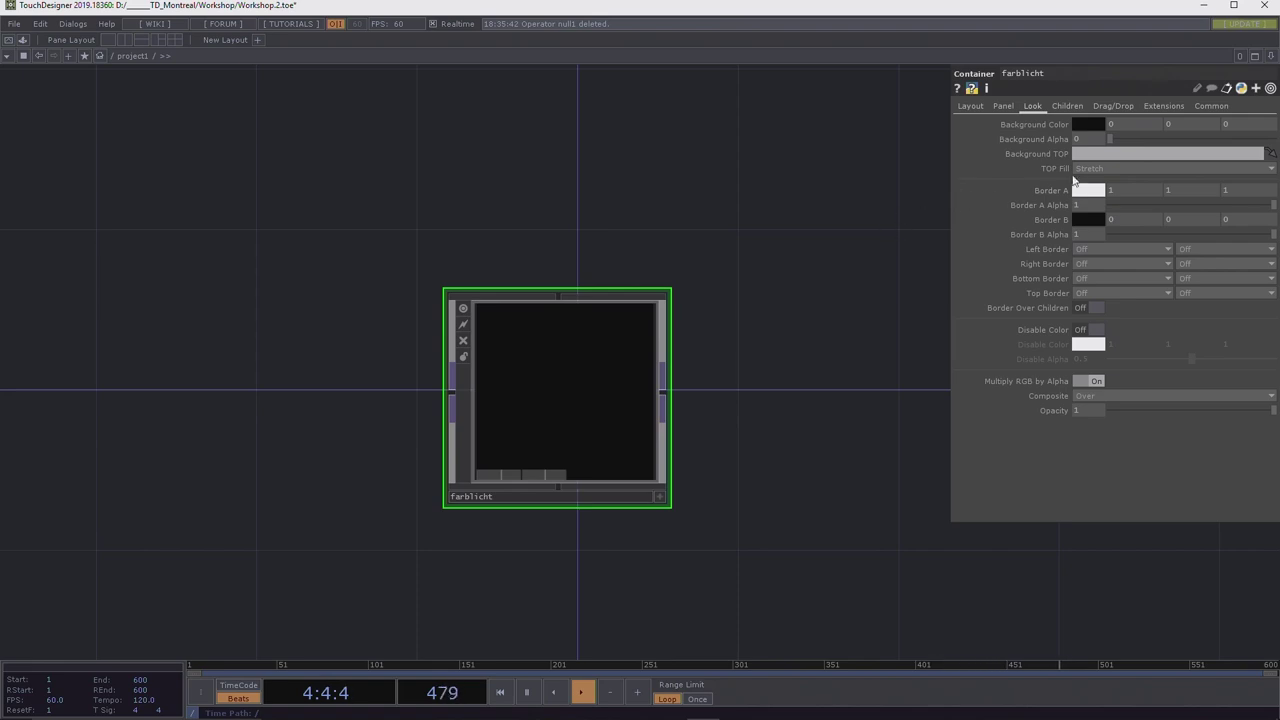
click(1211, 106)
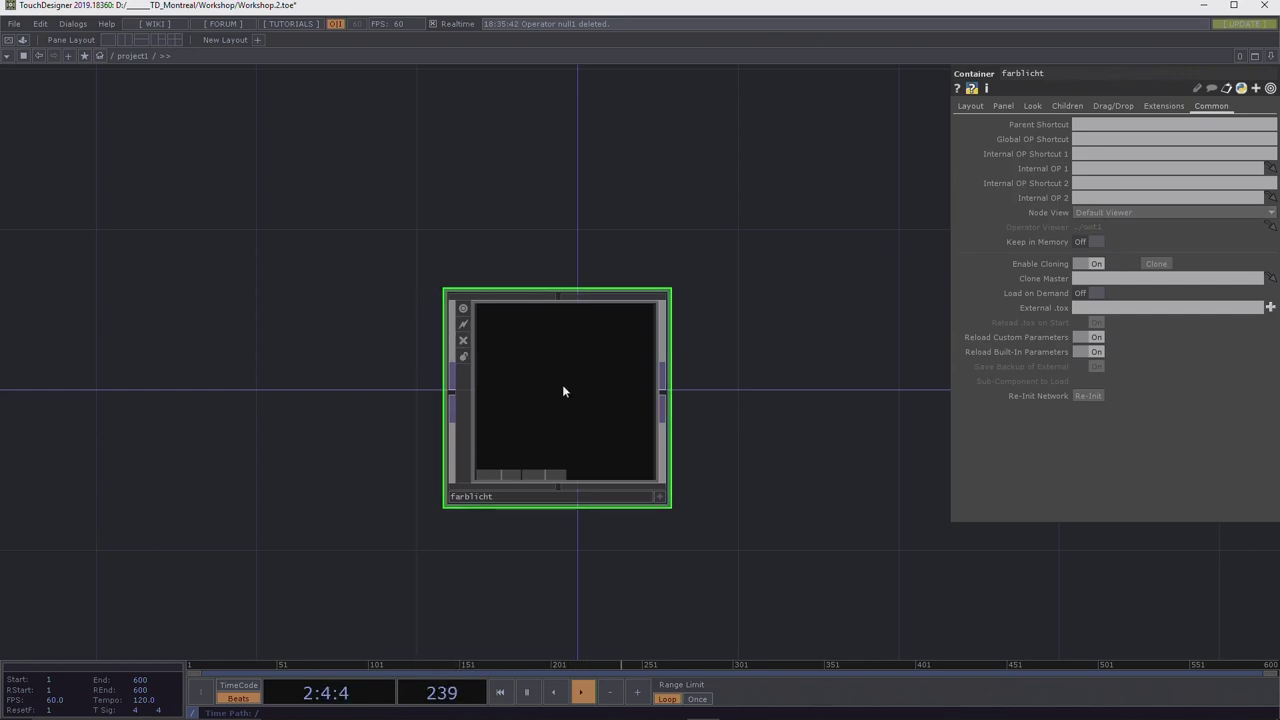
click(1129, 212)
click(1120, 237)
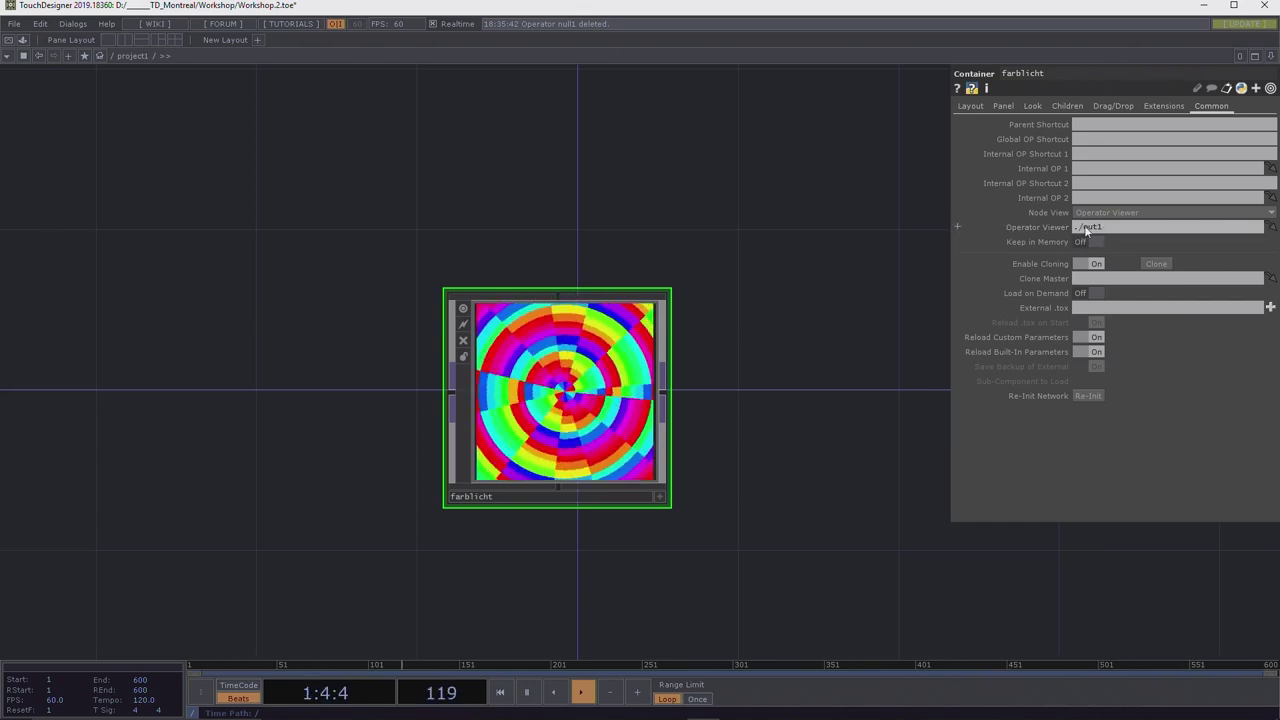
click(1104, 211)
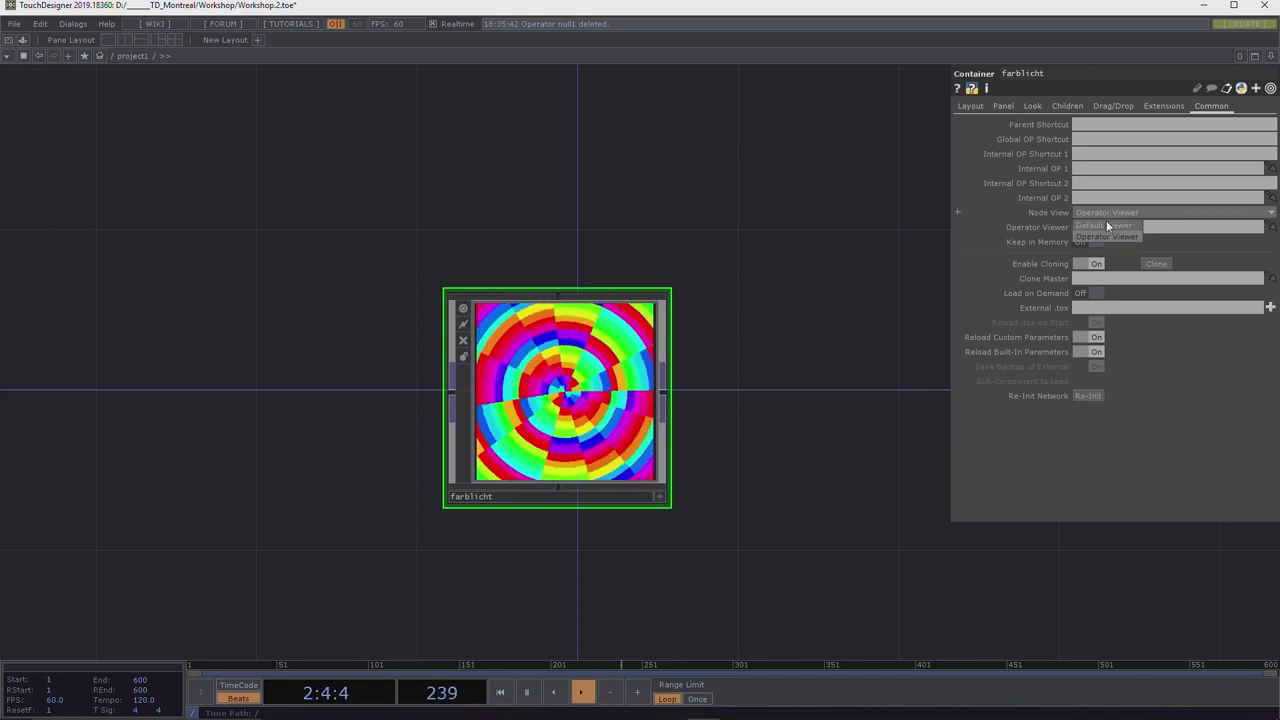
click(1106, 222)
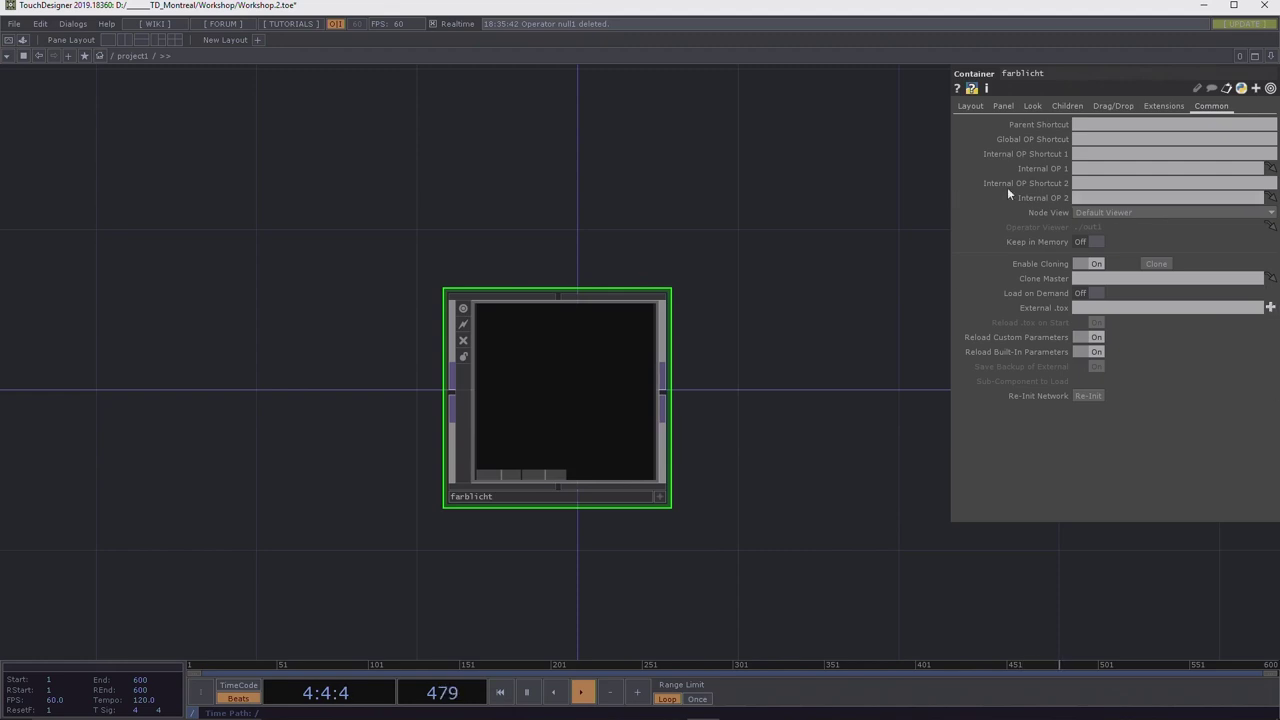
Set farblicht's Background TOP to ./out1 after trying ./speed1.
click(1035, 106)
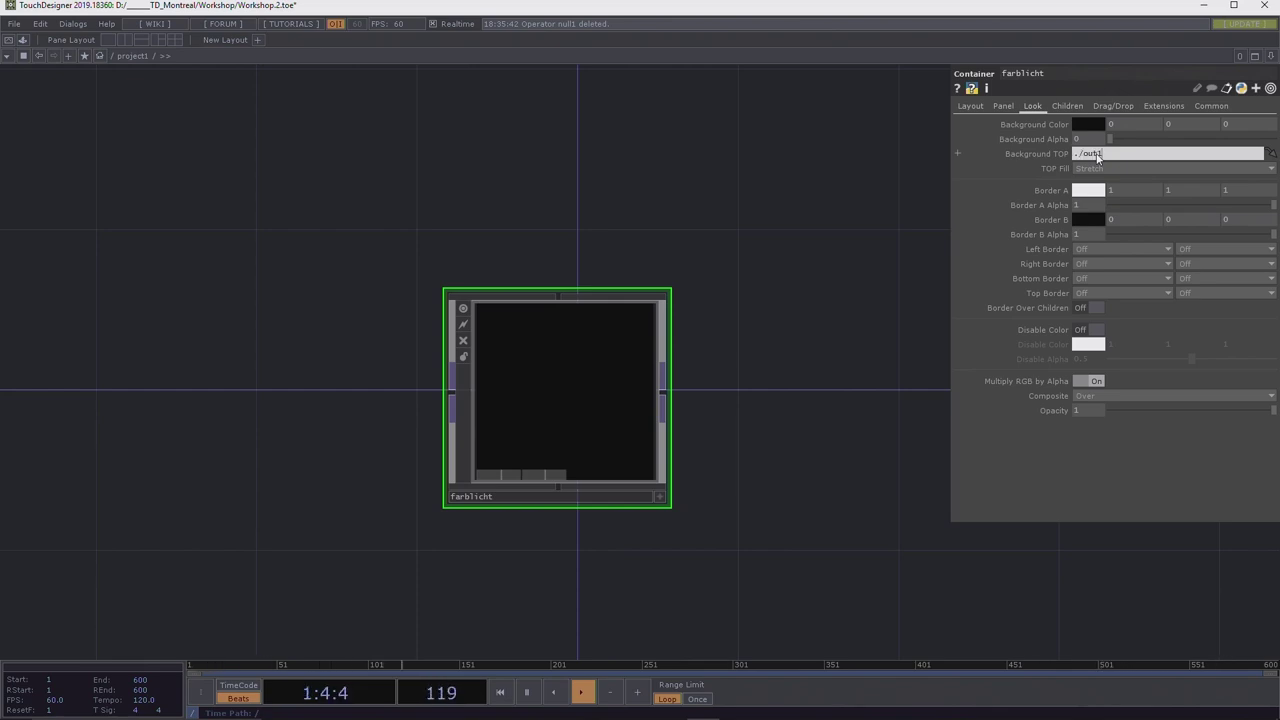
key(Return)
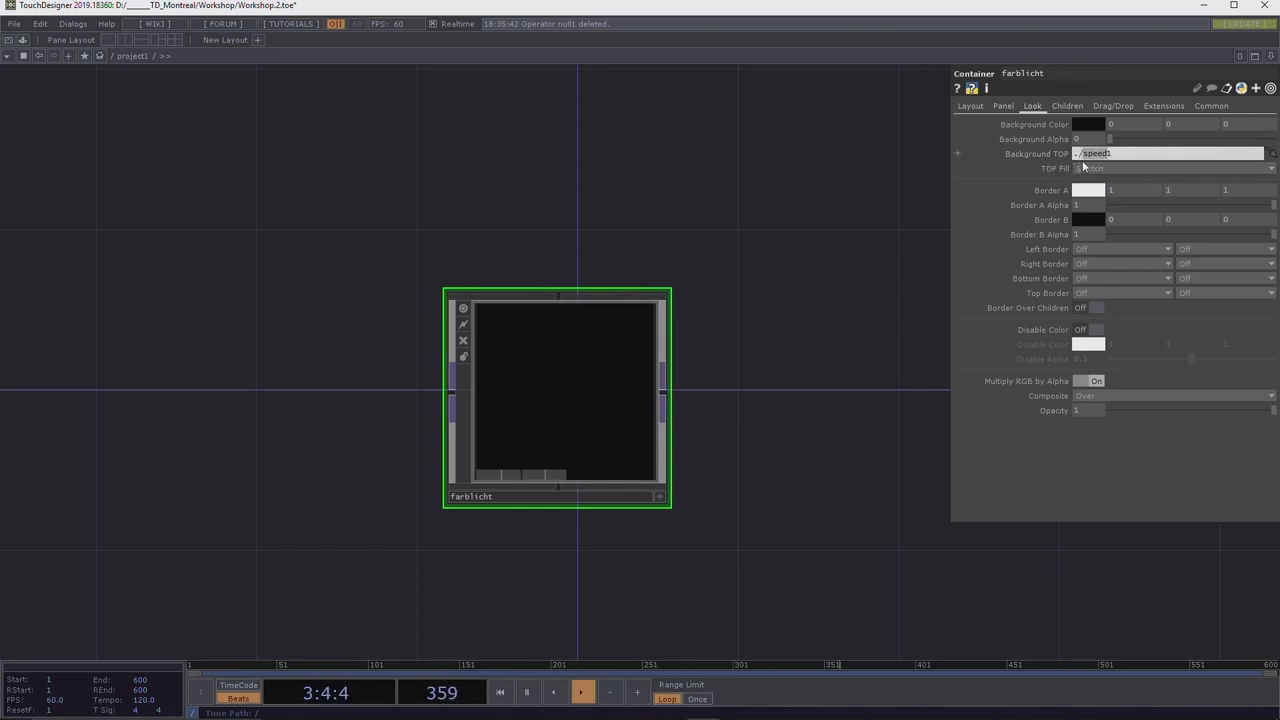
text(o1)
key(Return)
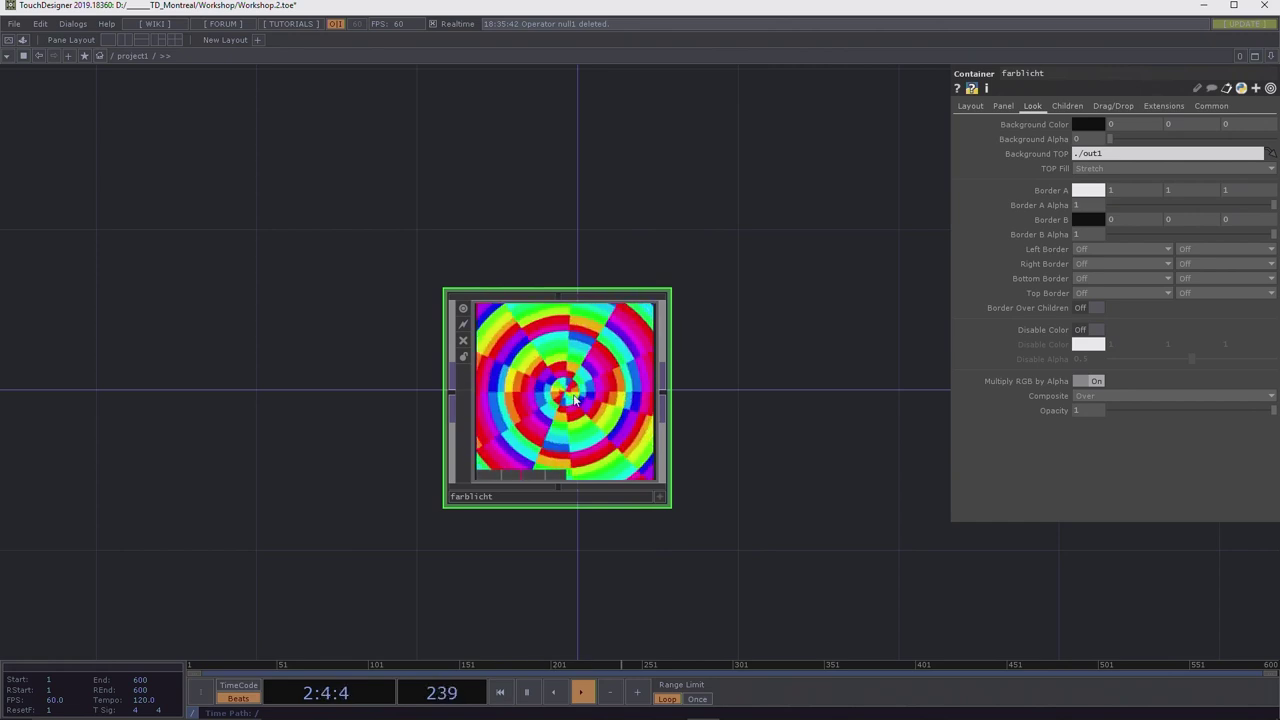
Inside farblicht, move out1 further from comp1 to leave a wide gap, keeping the two level.
key(i)
drag(742, 515, 589, 497)
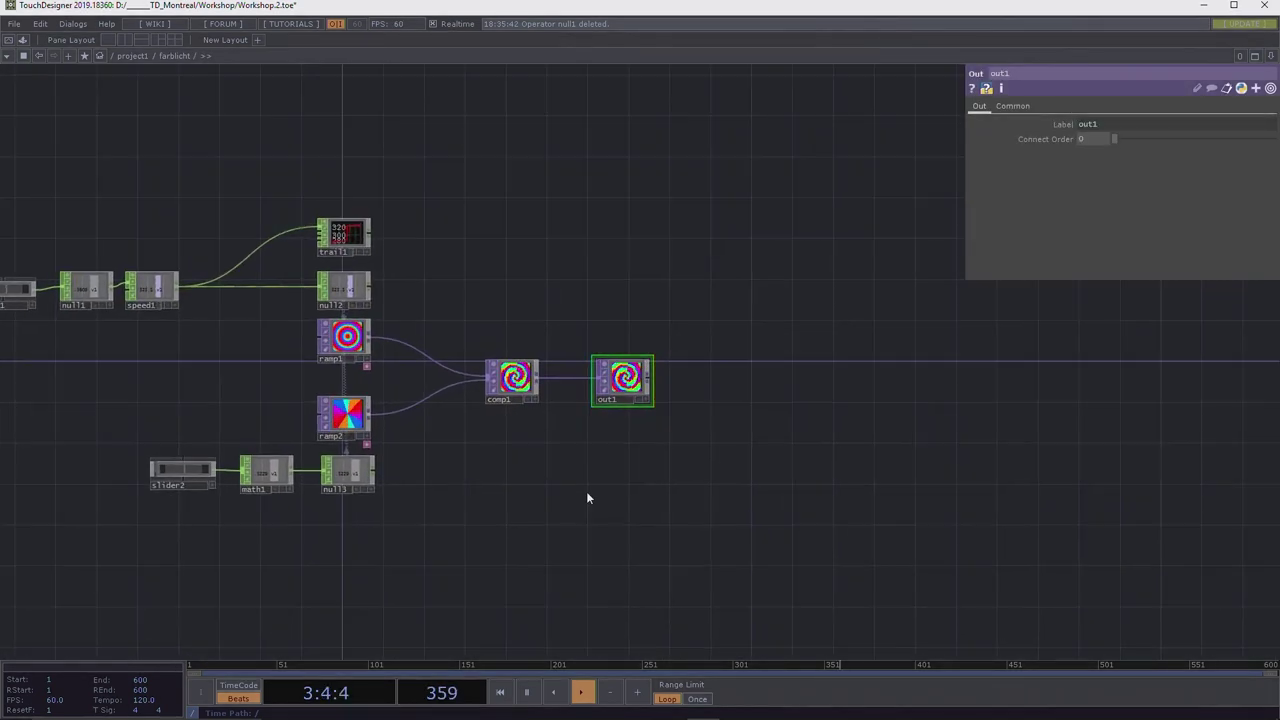
drag(622, 378, 860, 380)
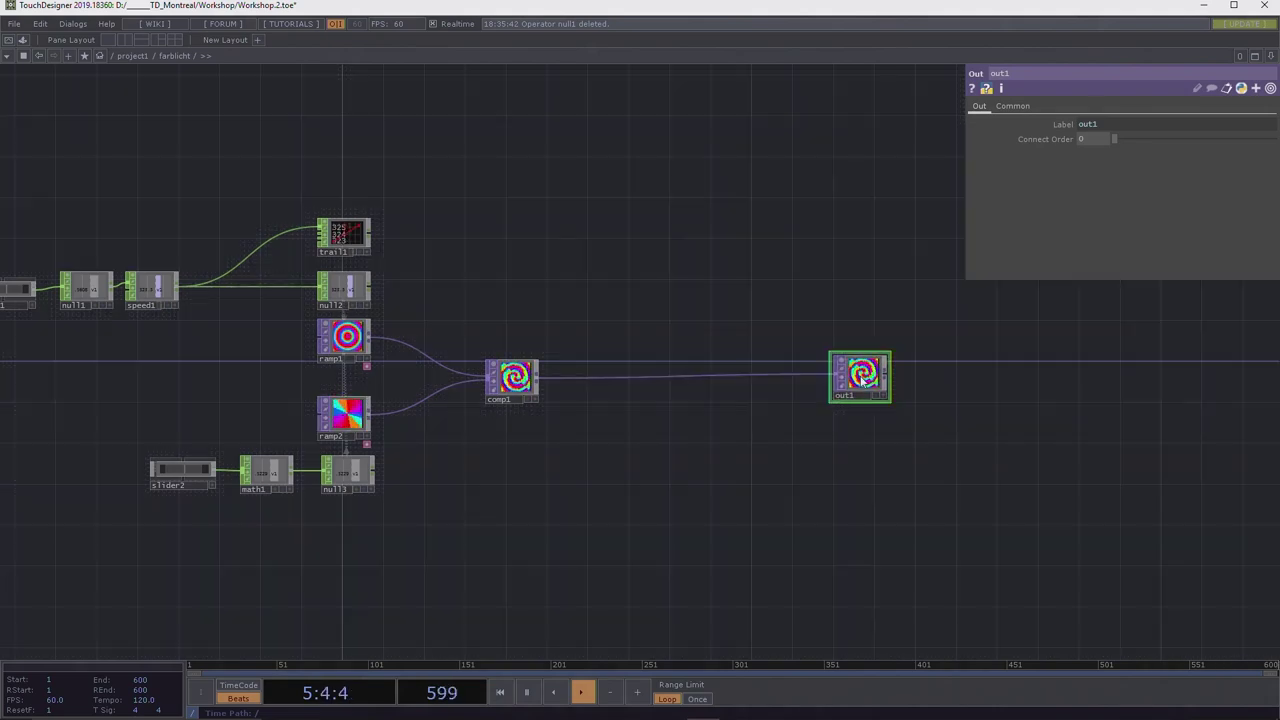
scroll(521, 405, up, 6)
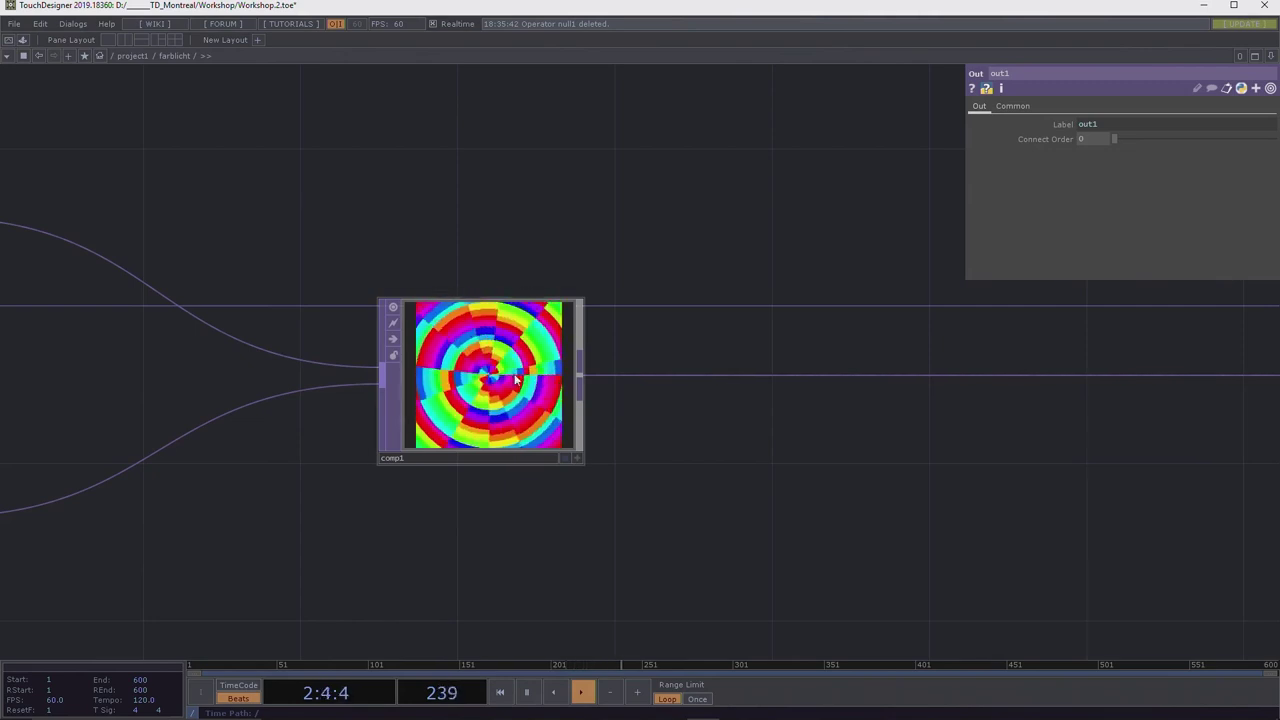
scroll(751, 443, down, 5)
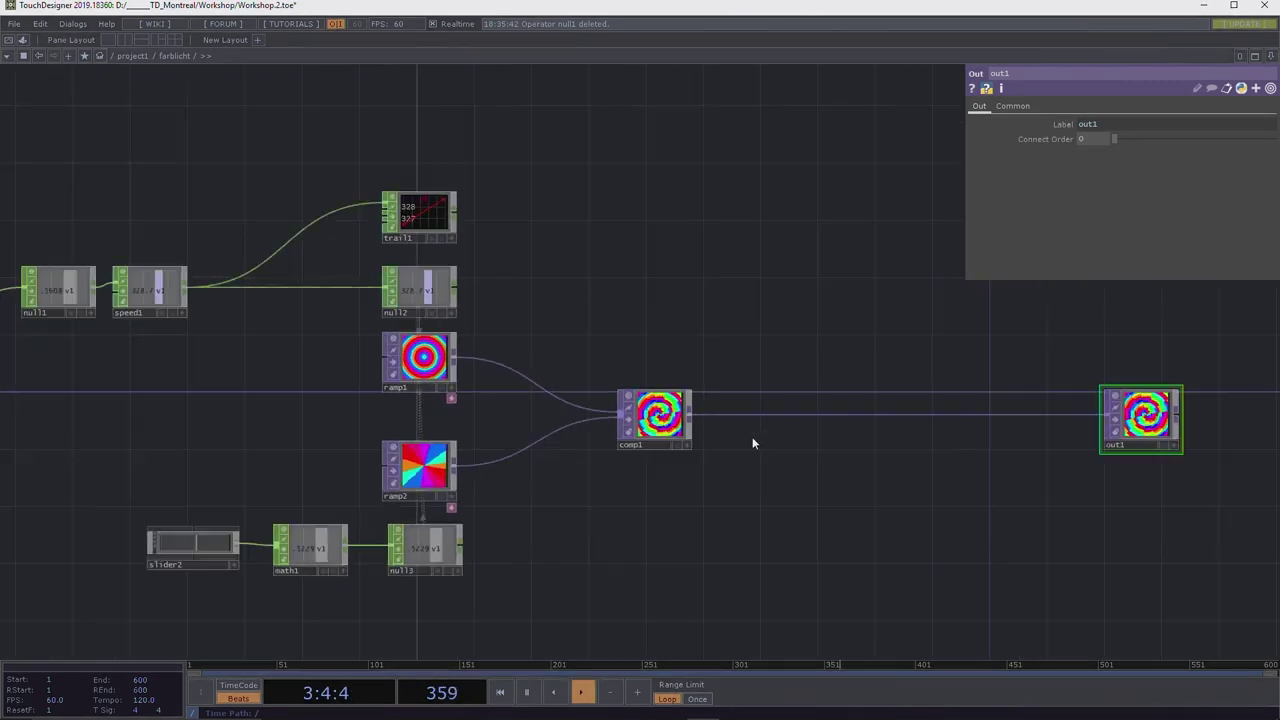
Add a Circle TOP to the farblicht network directly below comp1.
drag(881, 453, 878, 436)
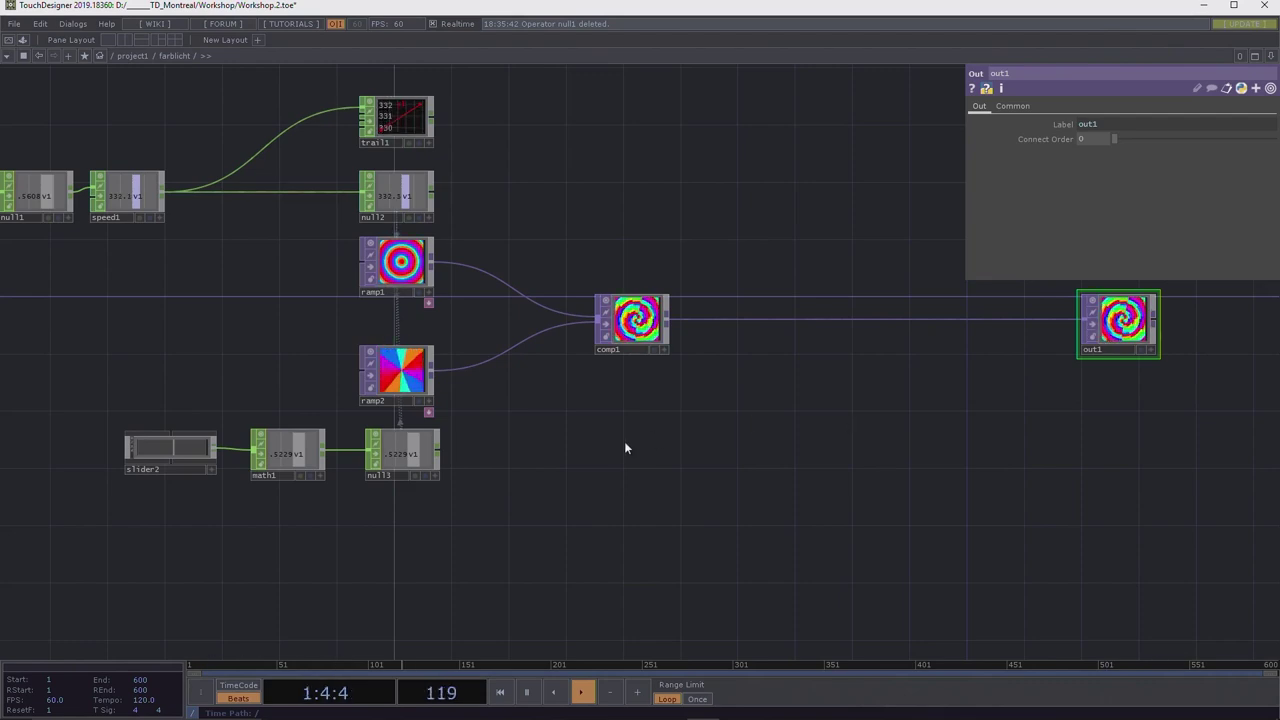
key(Tab)
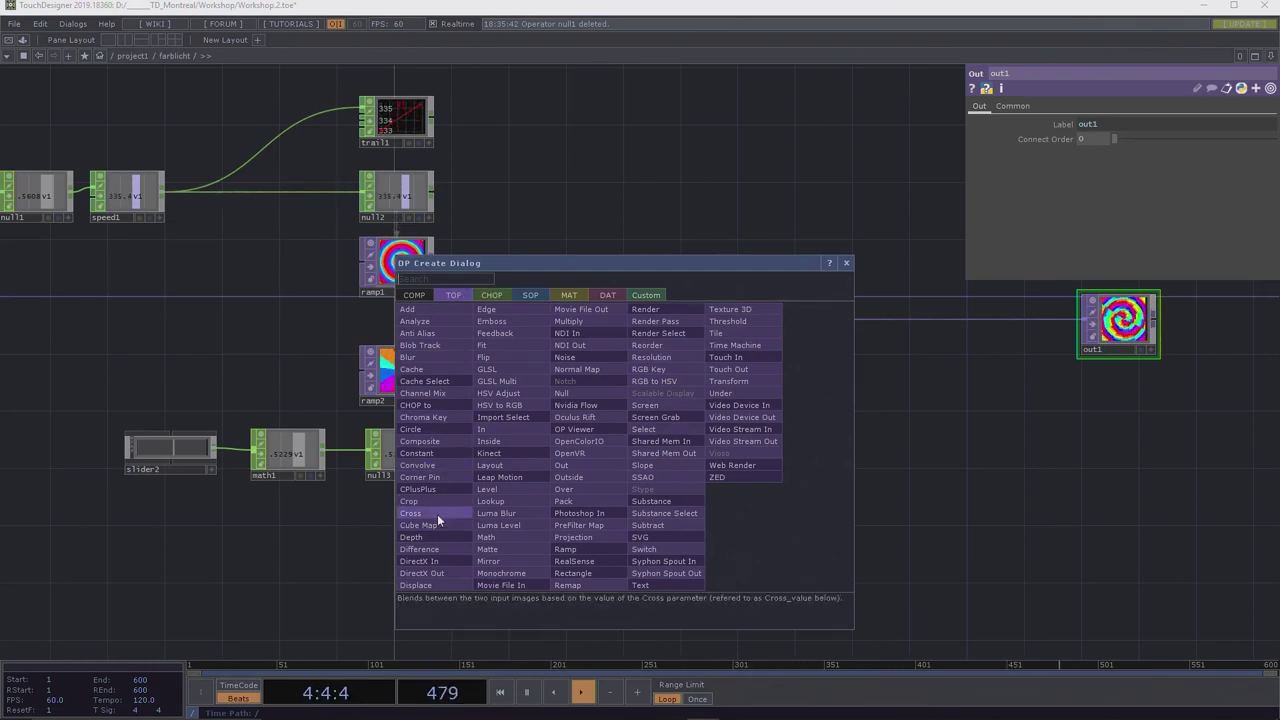
click(428, 428)
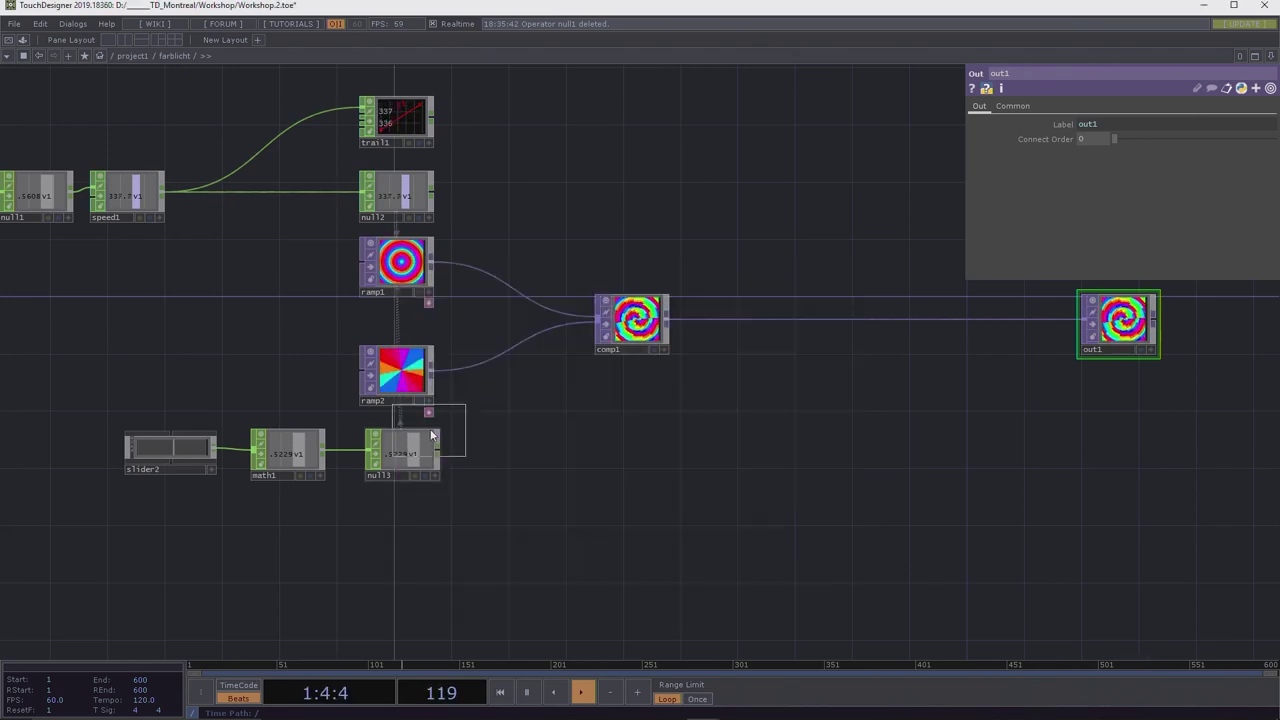
click(630, 410)
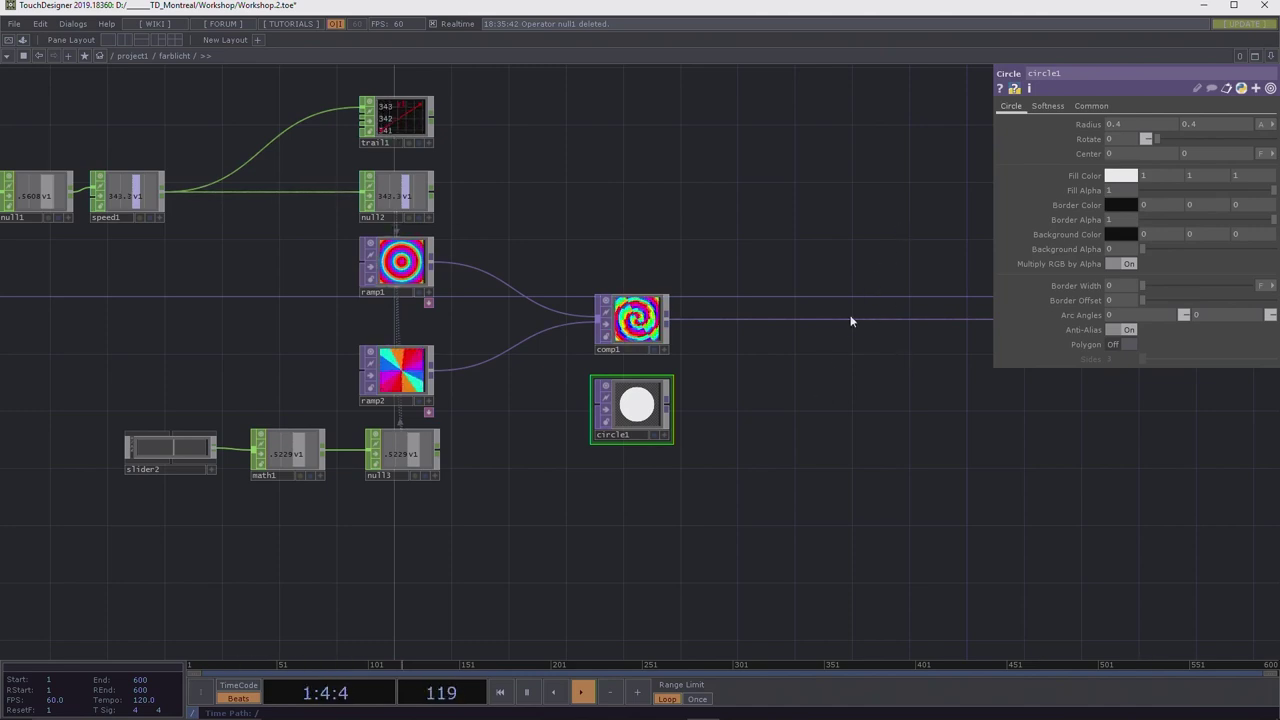
Drive circle1's resolution by expression, with parent().par.w as the width and parent().par.h as the height.
click(1091, 105)
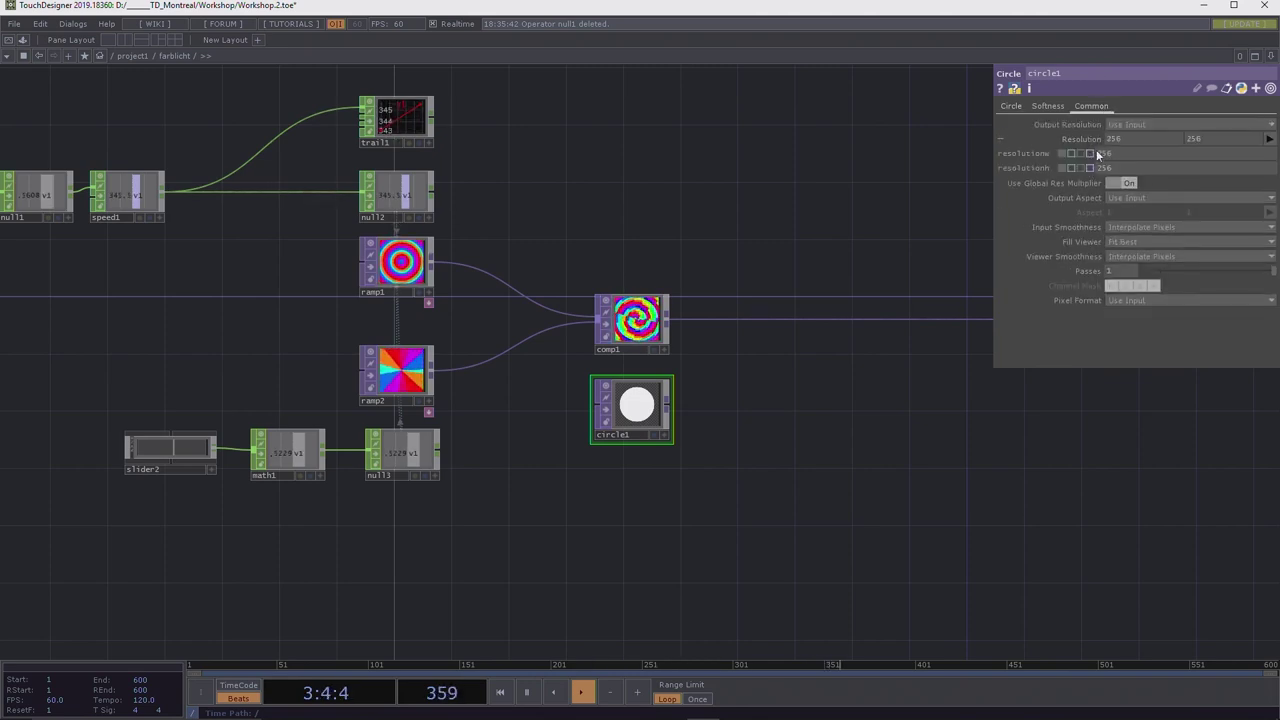
click(1082, 139)
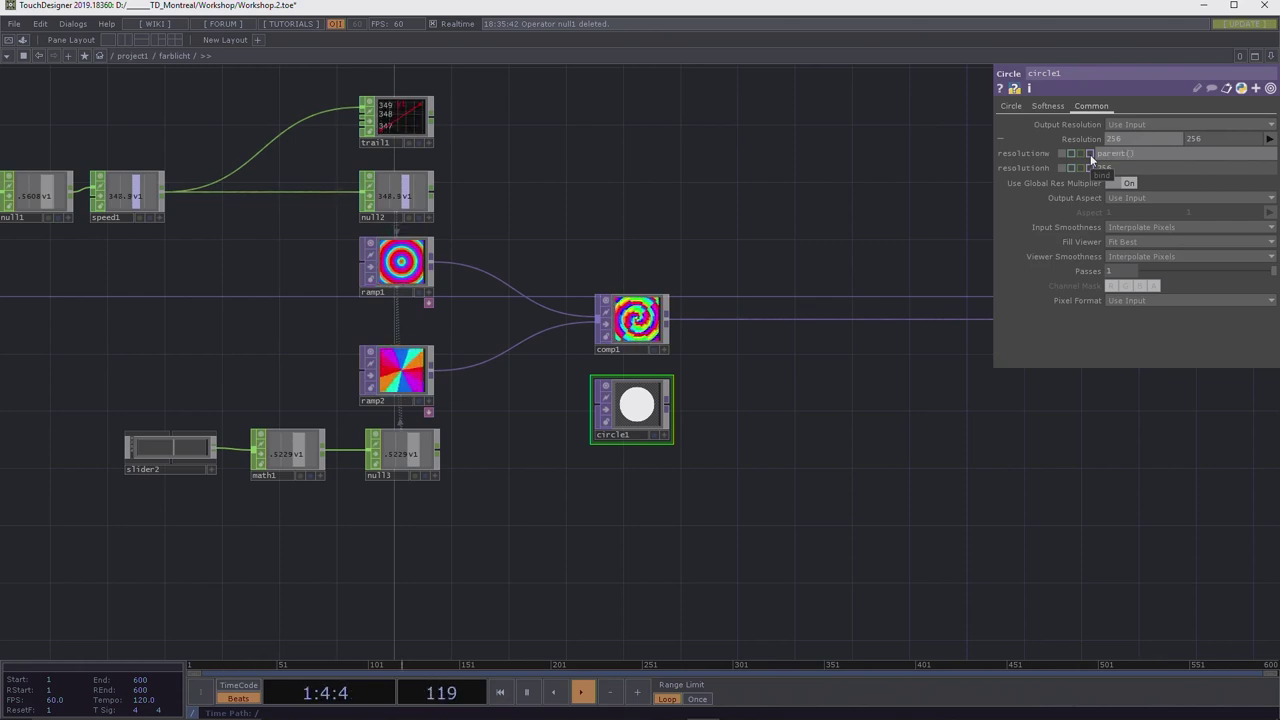
text(.par.w)
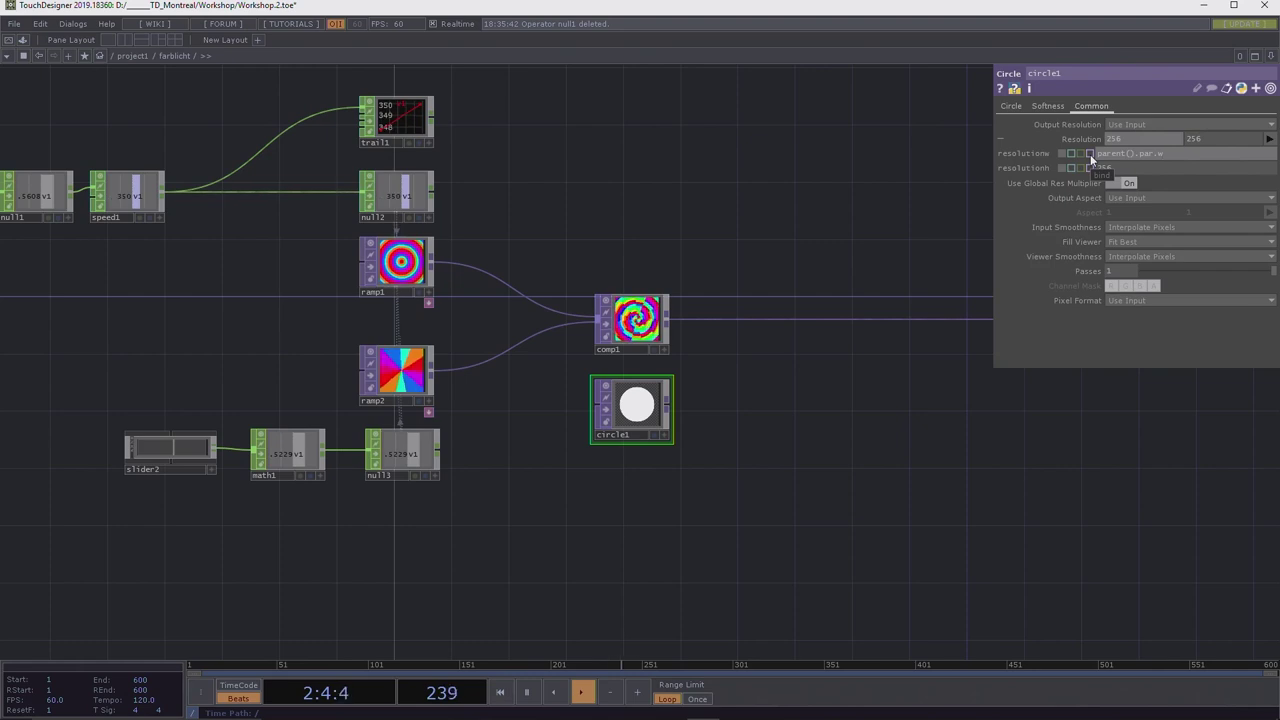
key(Return)
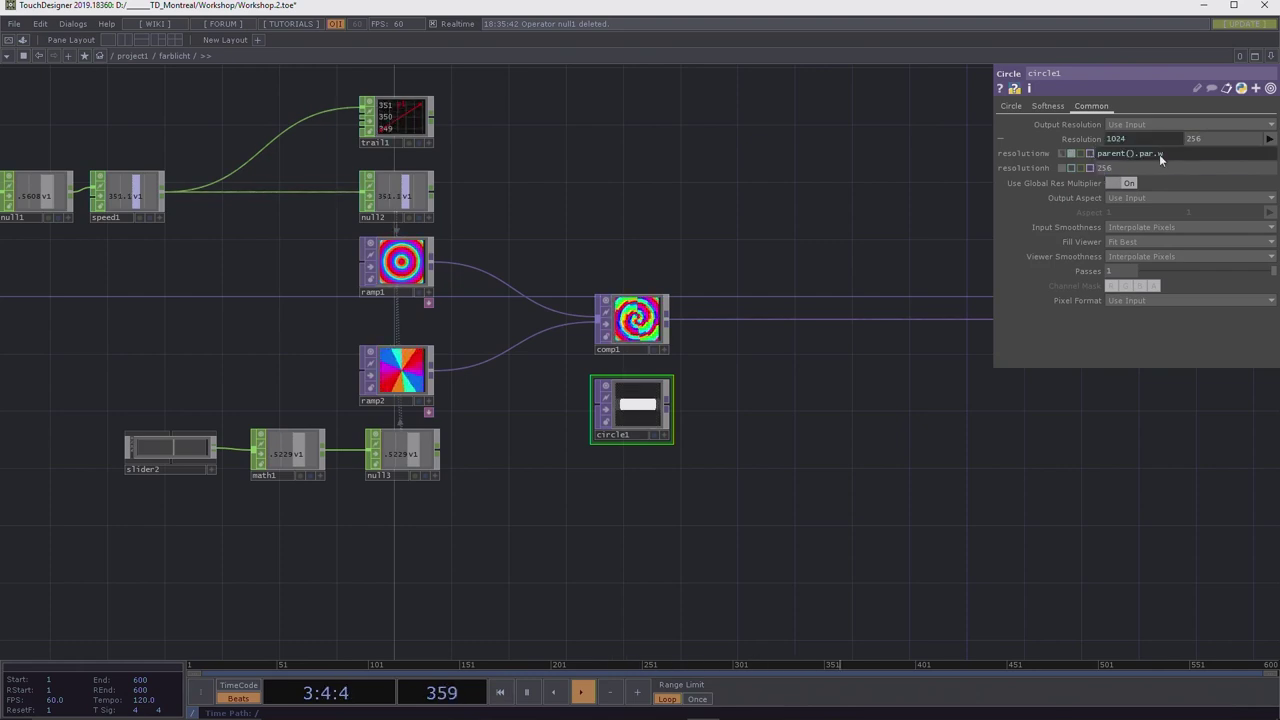
drag(1159, 154, 1150, 155)
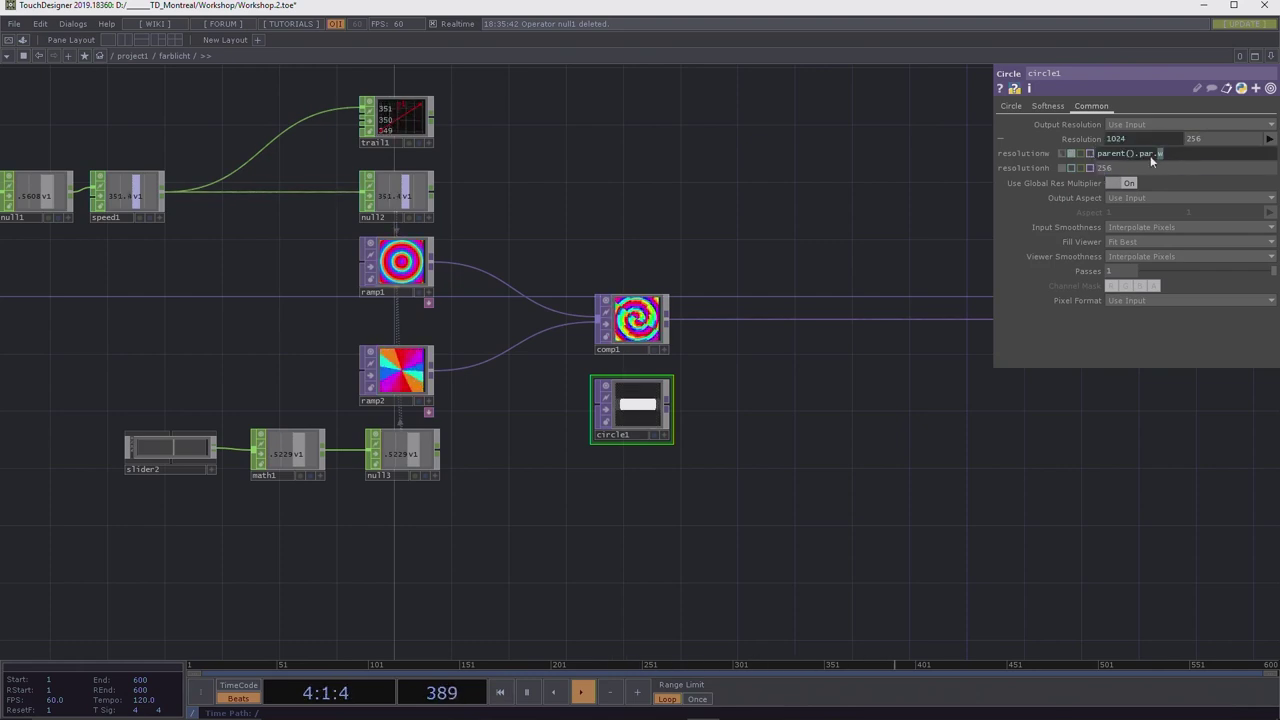
click(1096, 167)
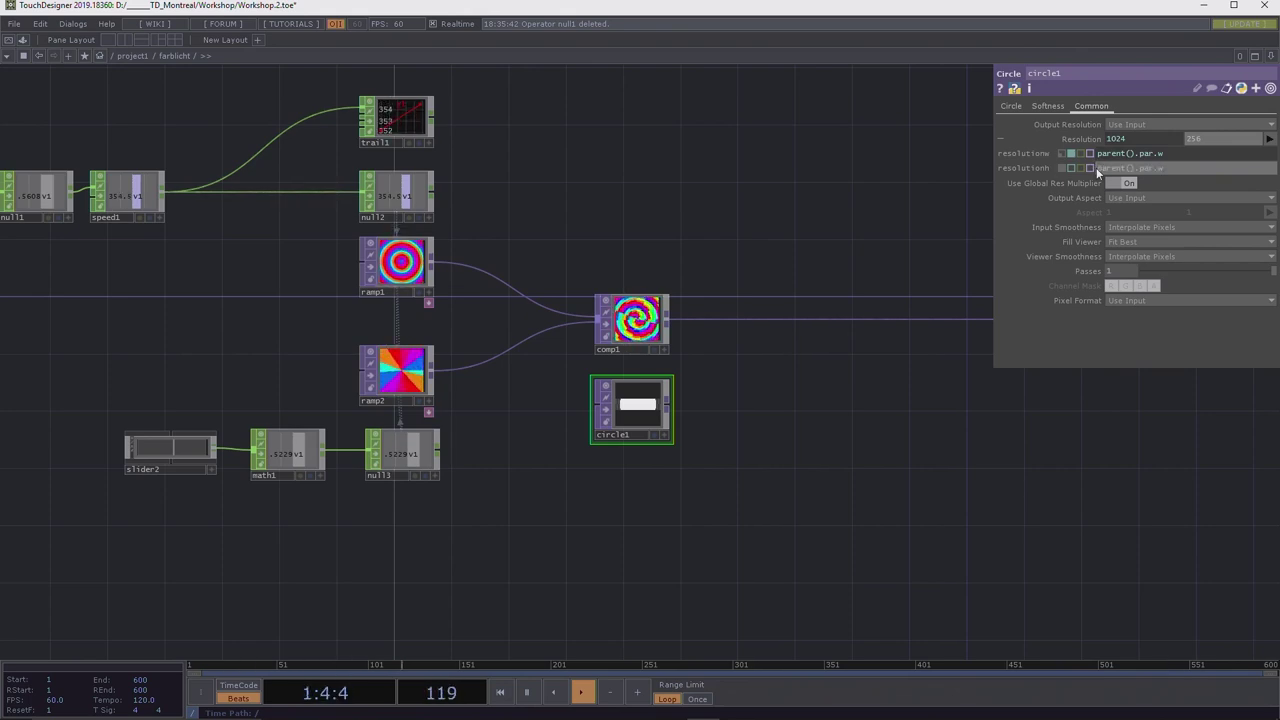
key(BackSpace)
text(h)
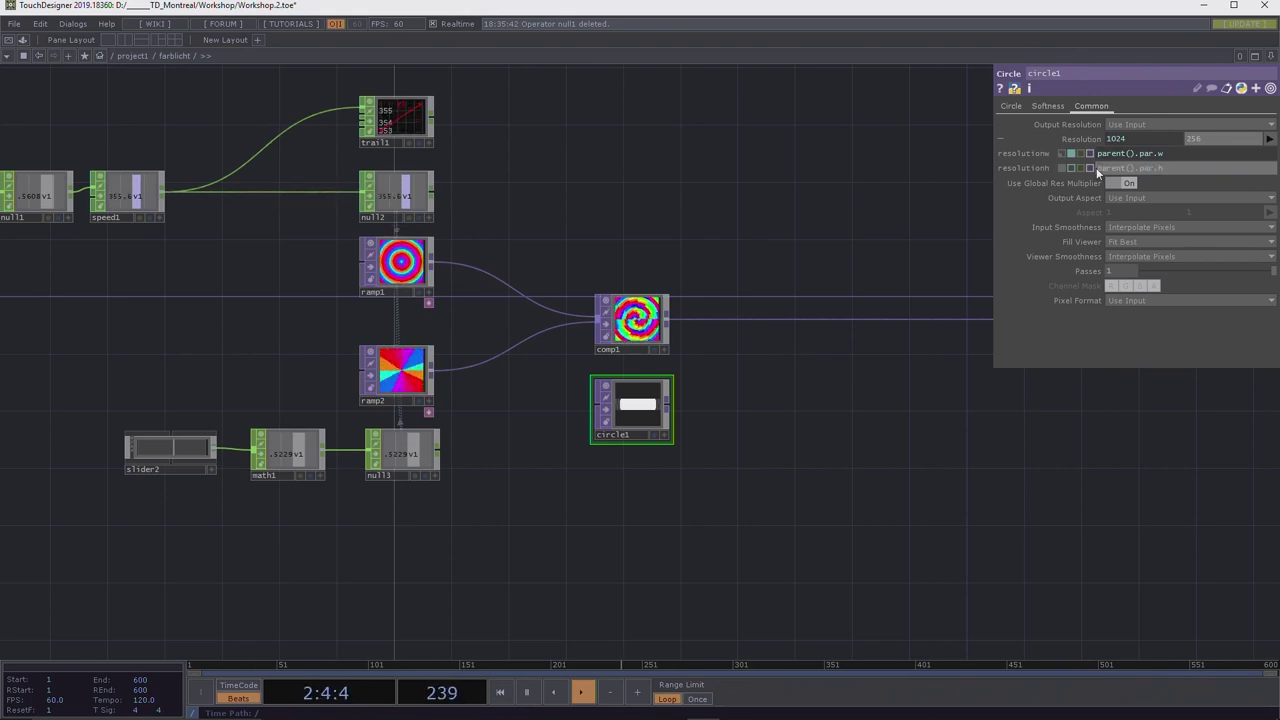
key(Return)
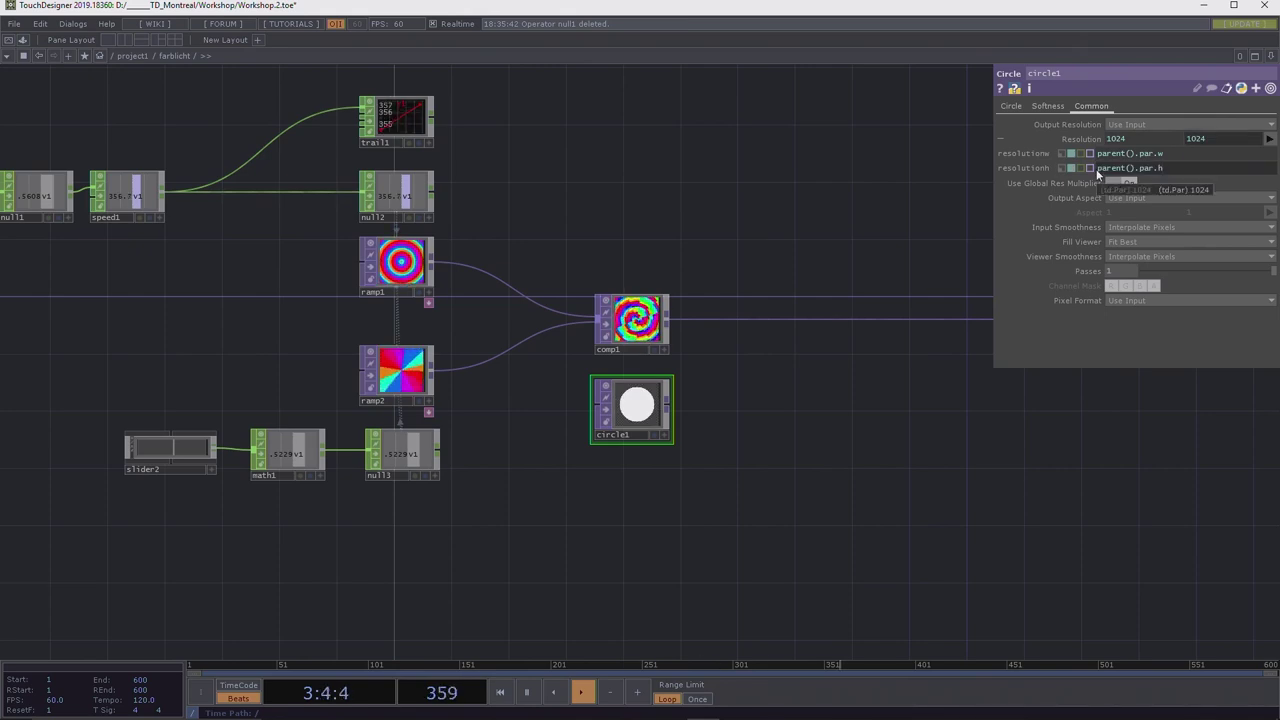
Check ramp1's resolution width and height expressions for comparison and return to circle1.
click(399, 263)
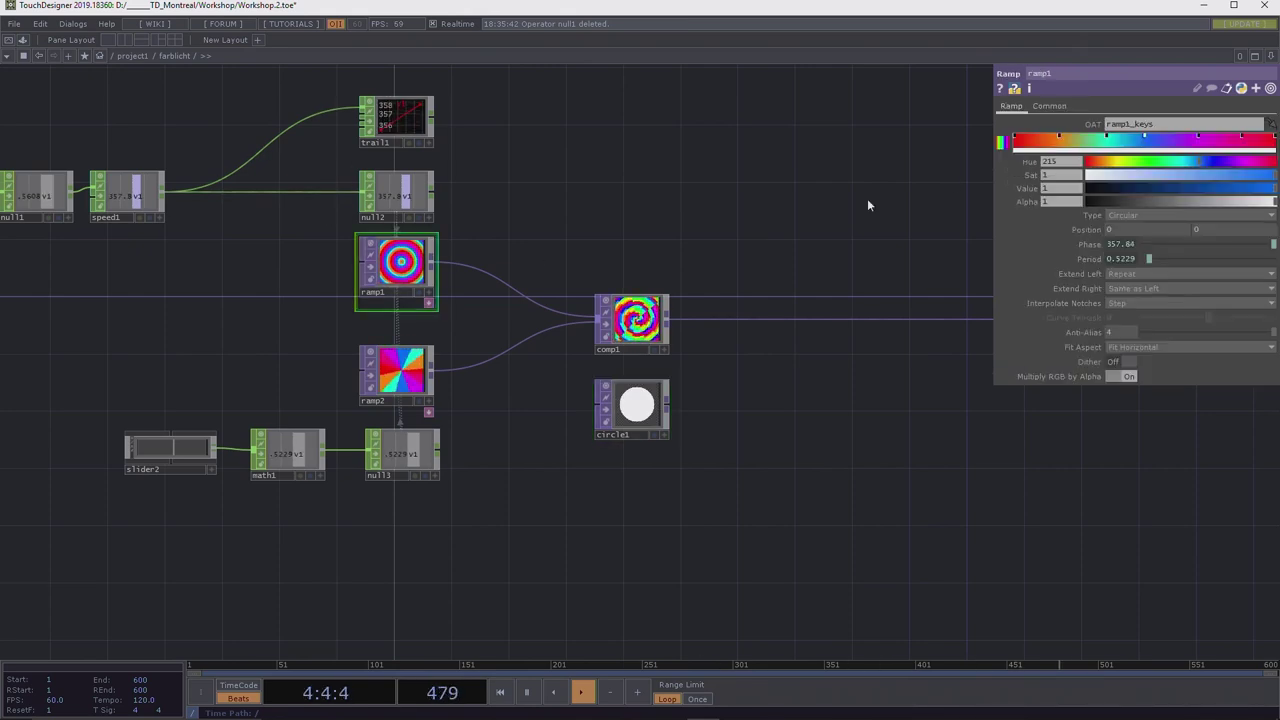
click(1050, 106)
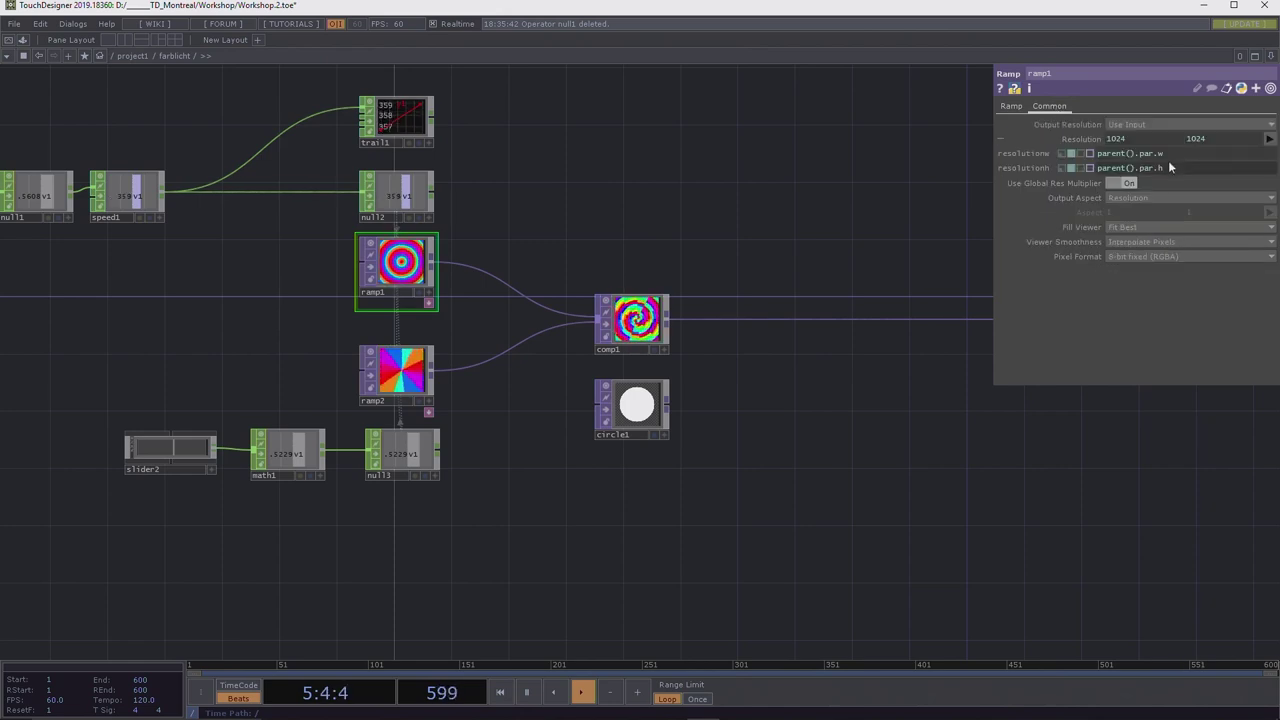
middle_drag(1077, 138, 1075, 140)
click(1071, 168)
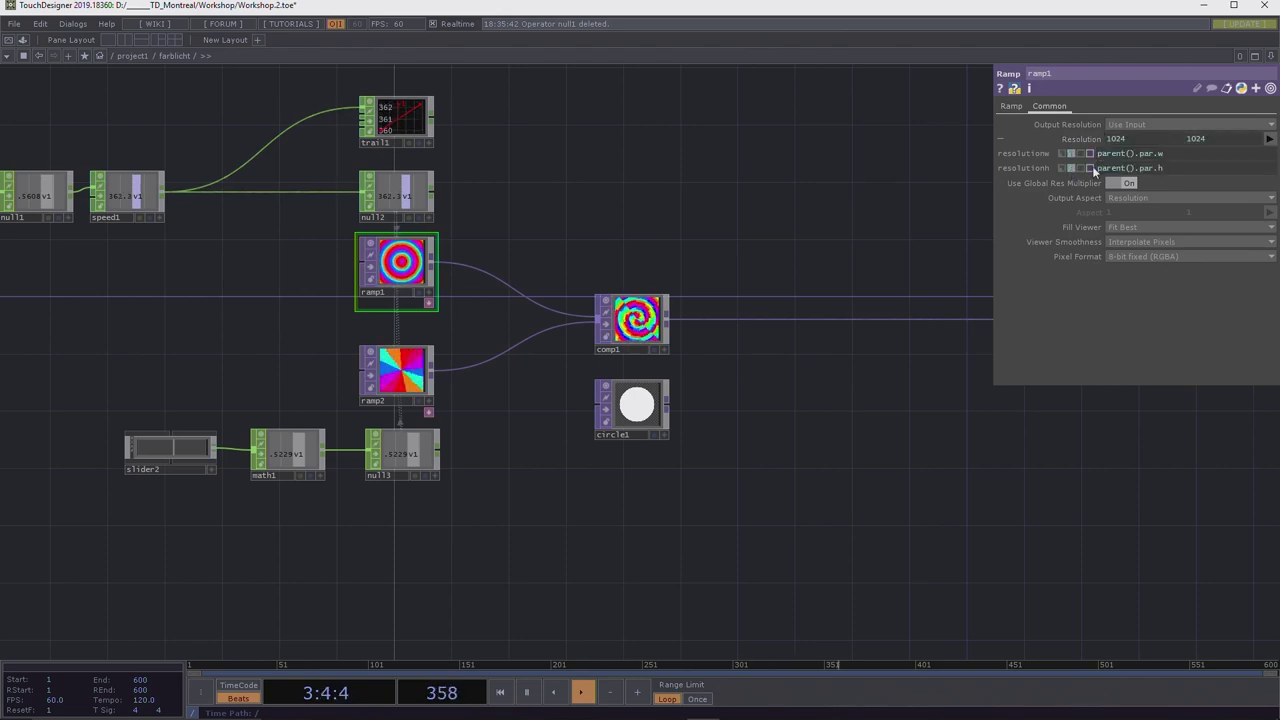
click(650, 400)
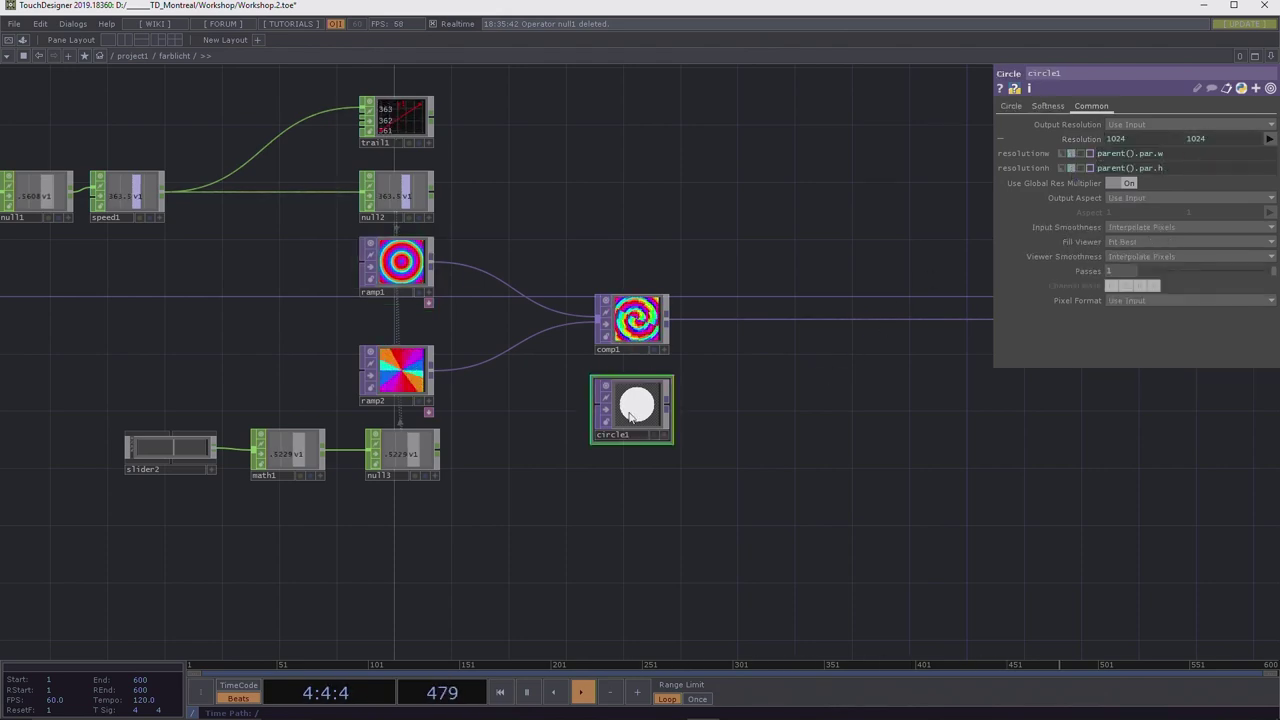
Insert a Composite TOP into the wire between comp1 and out1 and connect circle1 as its second input.
drag(777, 423, 397, 420)
scroll(486, 436, up, 4)
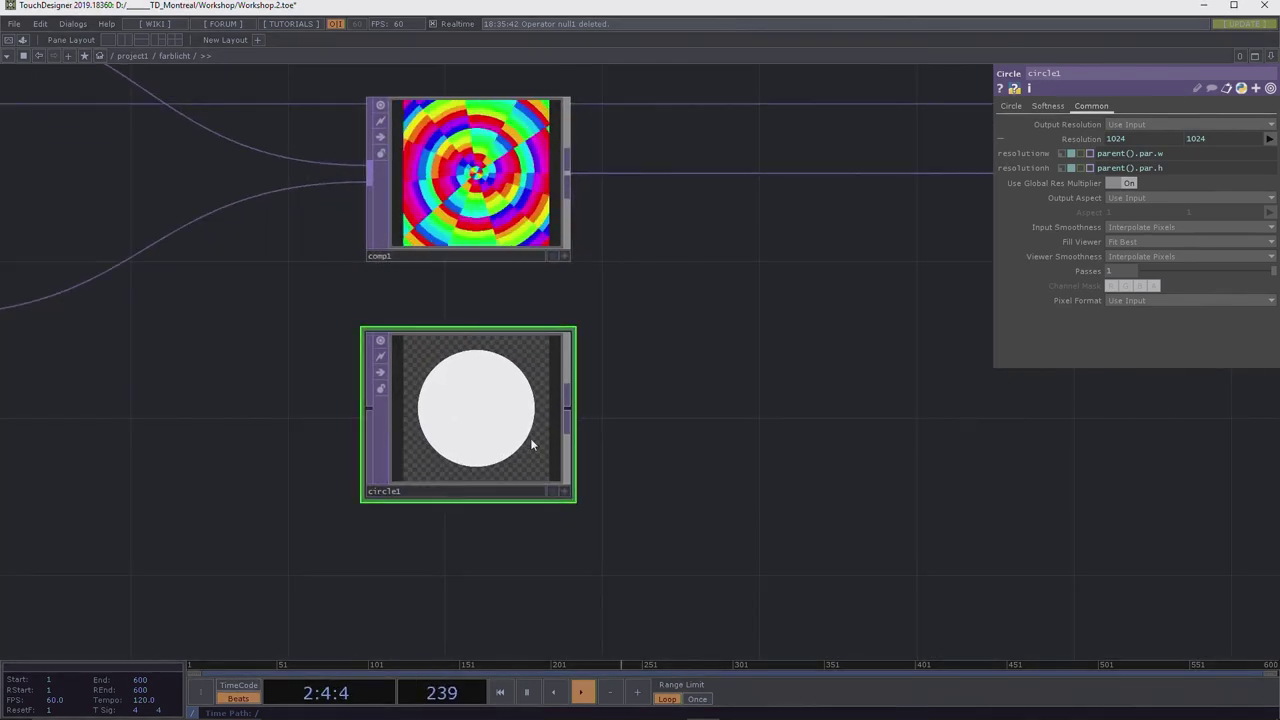
scroll(518, 428, down, 4)
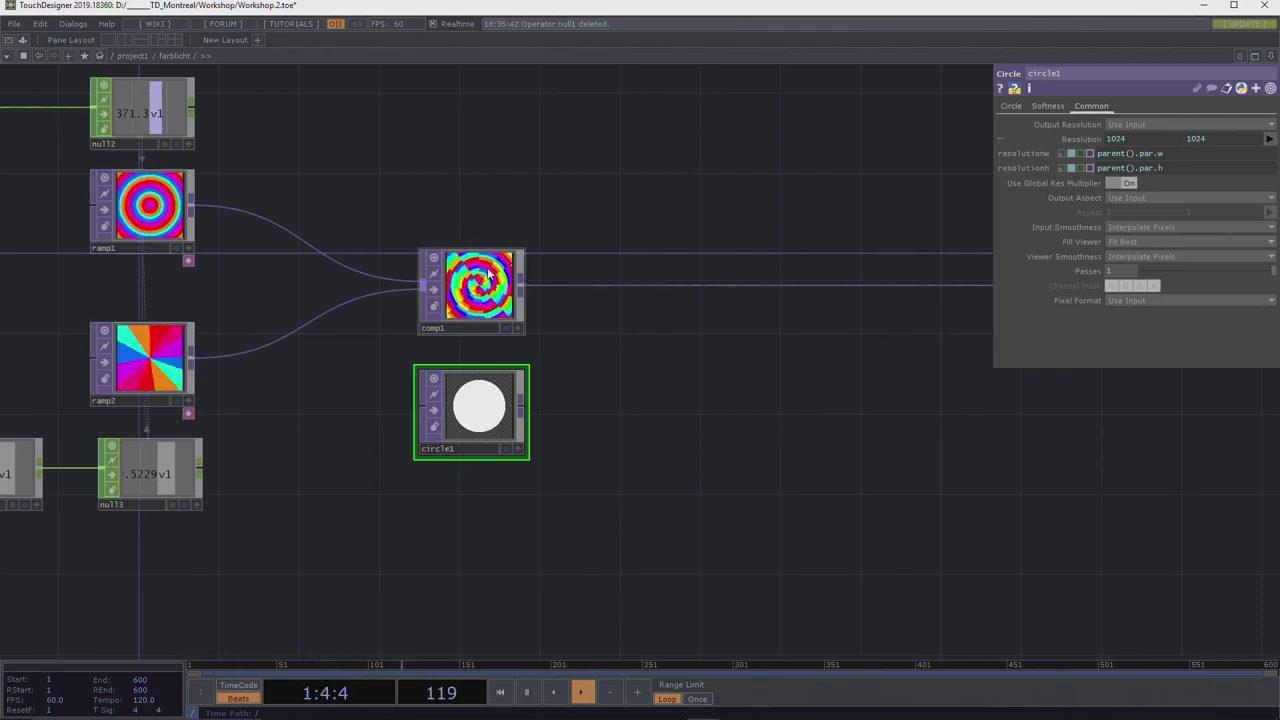
right_click(716, 286)
click(734, 270)
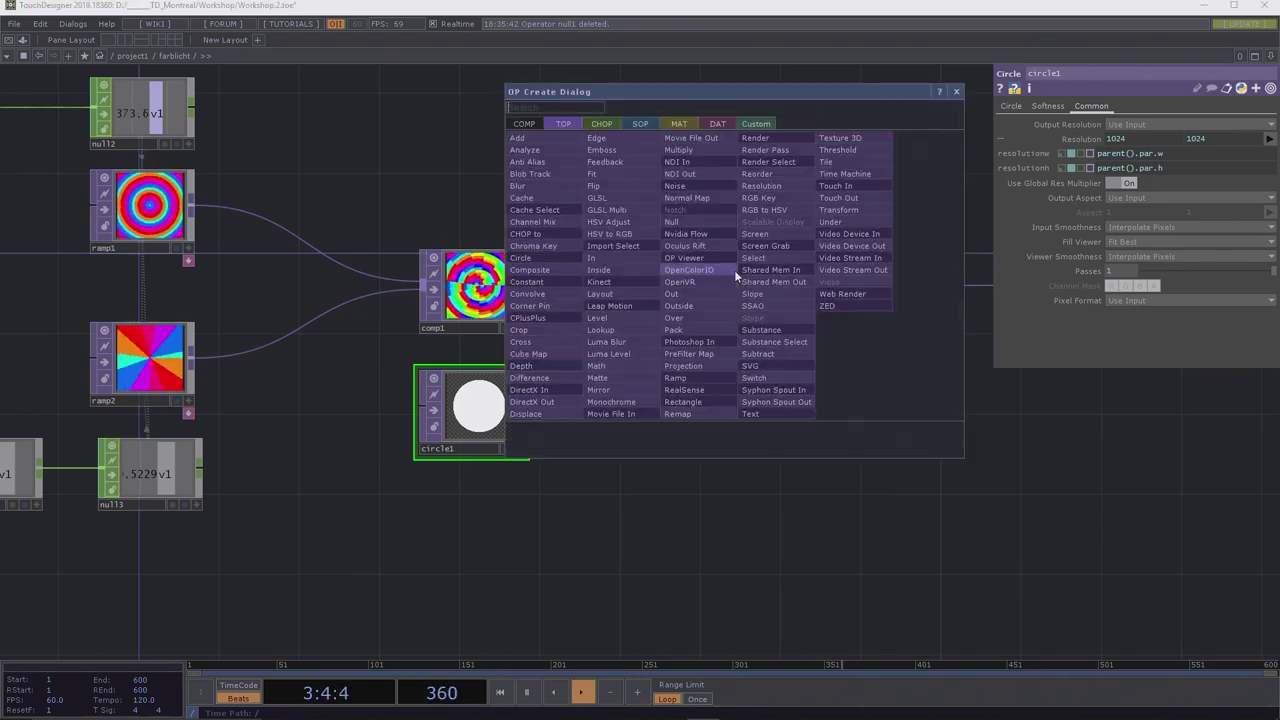
text(comp)
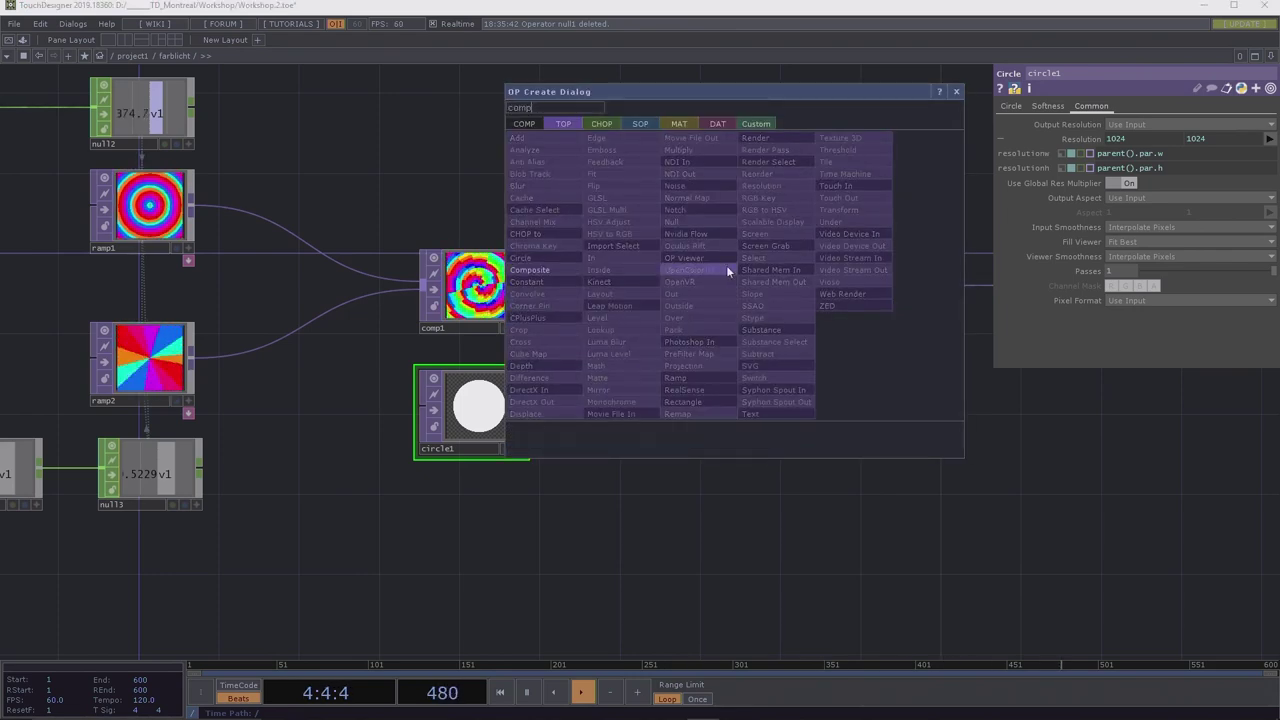
click(530, 270)
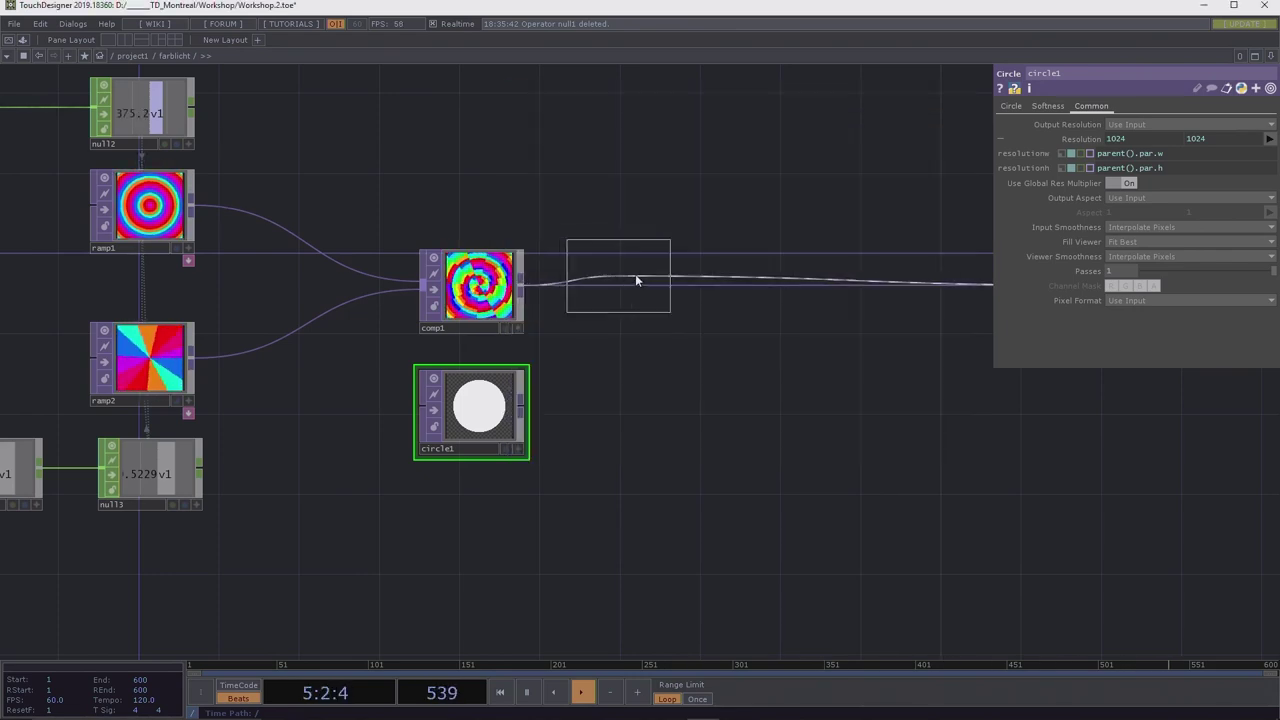
click(727, 283)
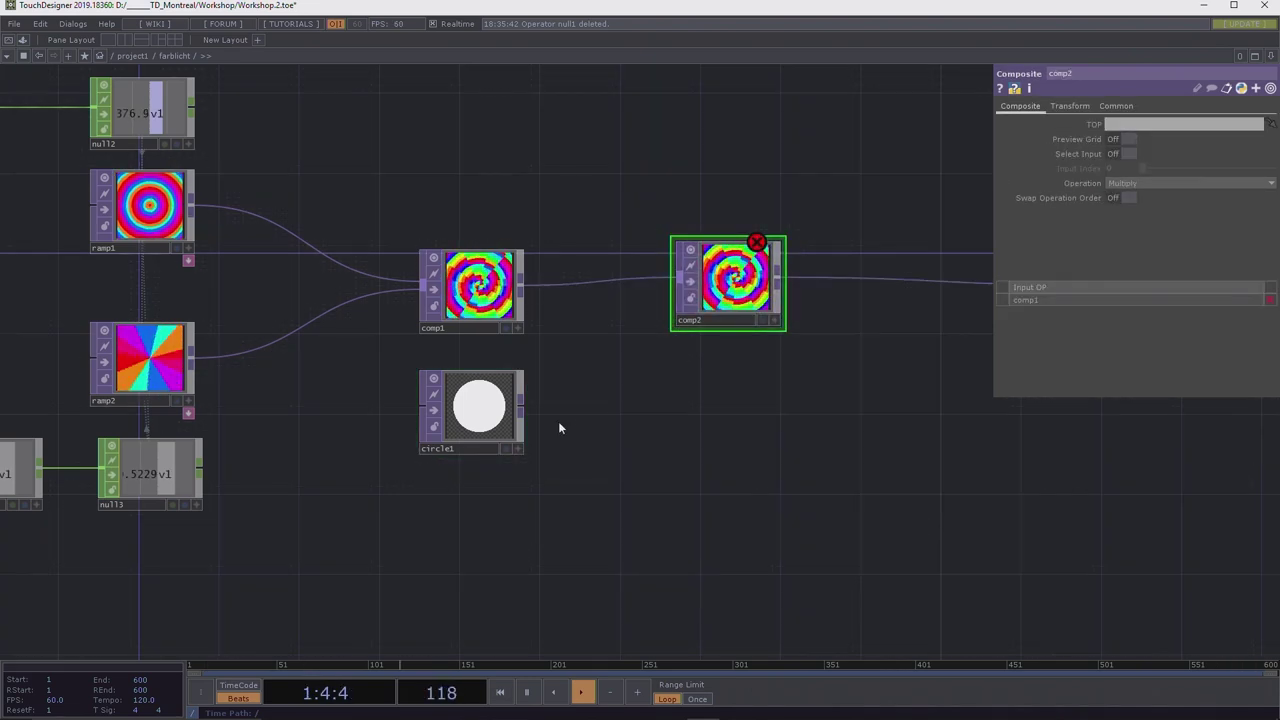
drag(520, 405, 647, 288)
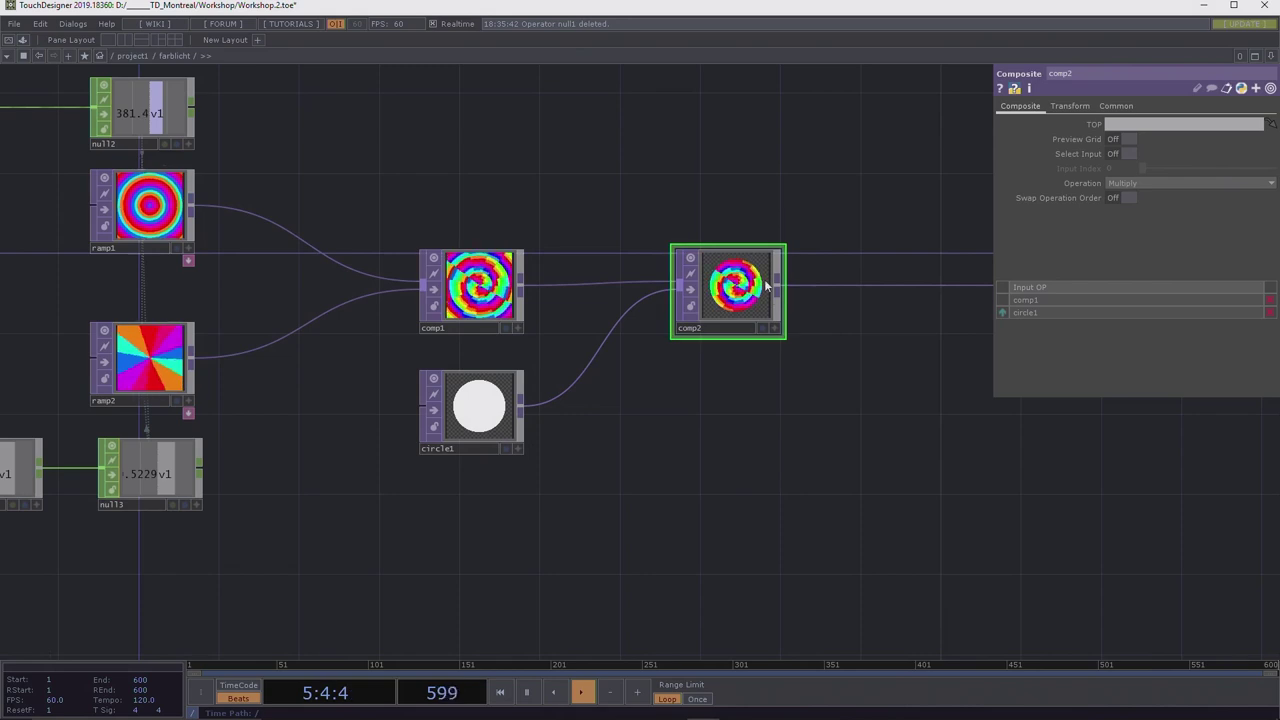
Switch circle1's resolution width and height from expressions to their constant values of 256 by 256.
scroll(602, 450, up, 3)
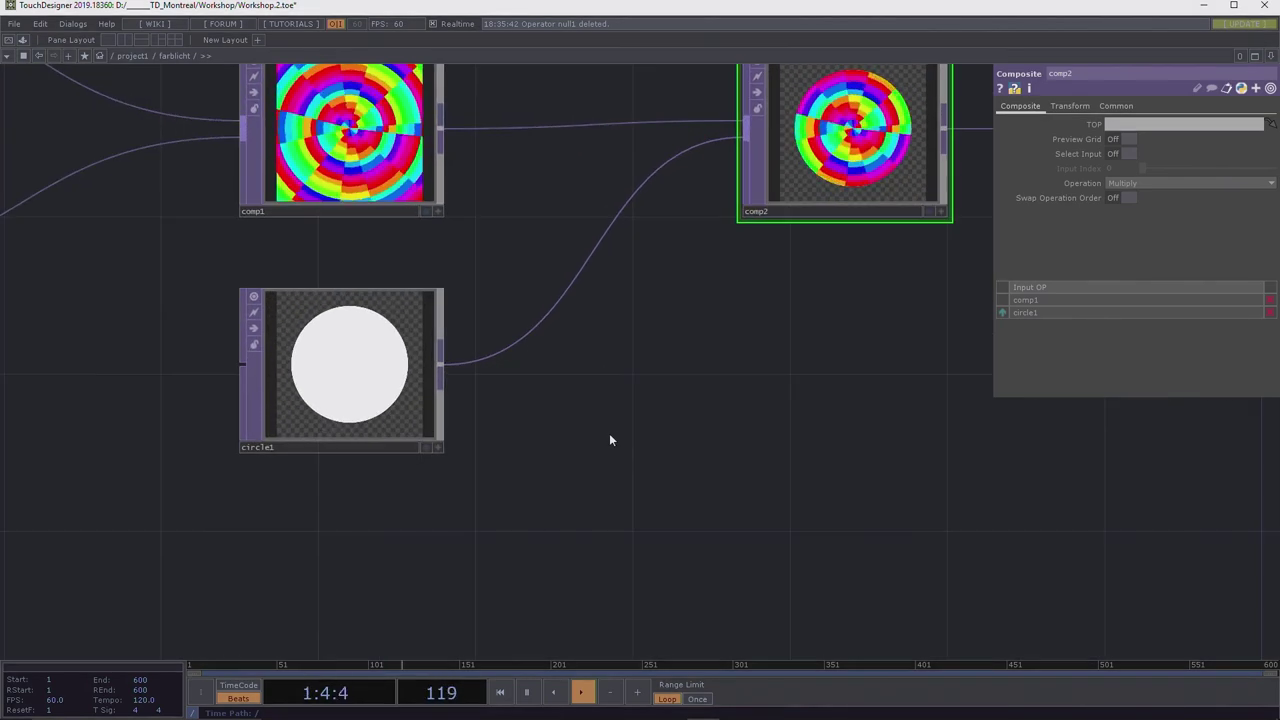
scroll(609, 437, down, 2)
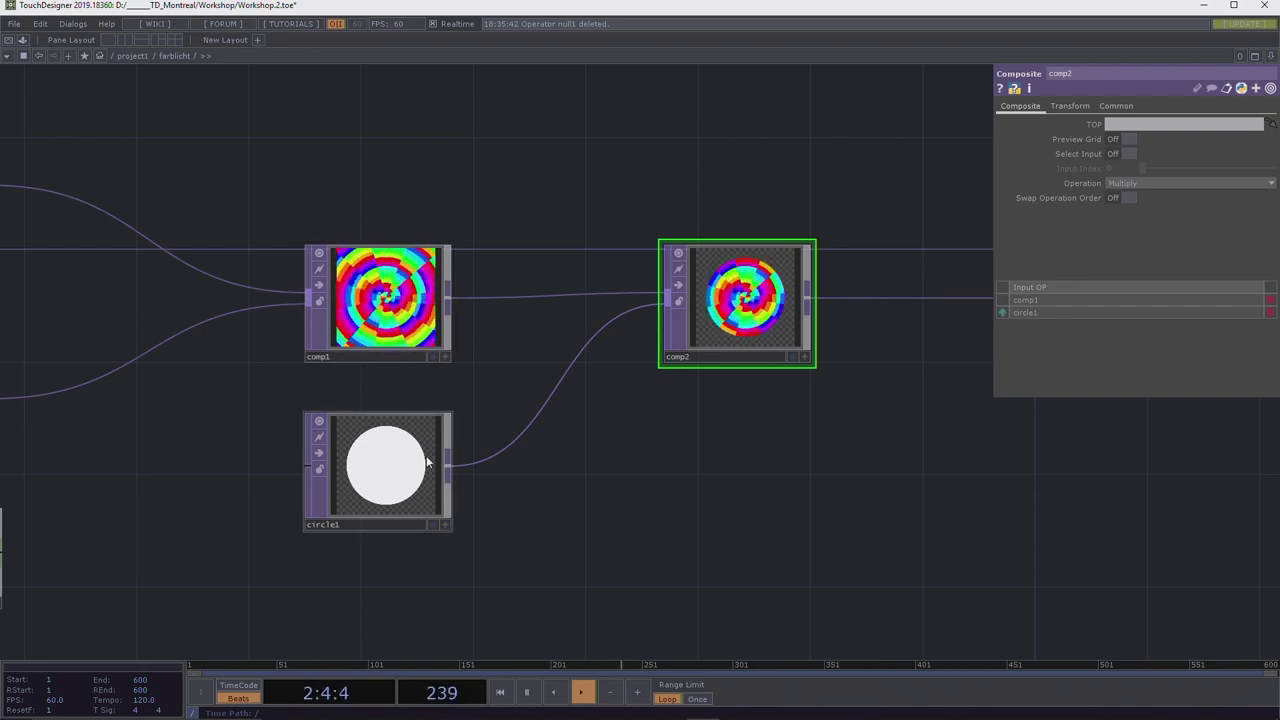
scroll(770, 298, up, 3)
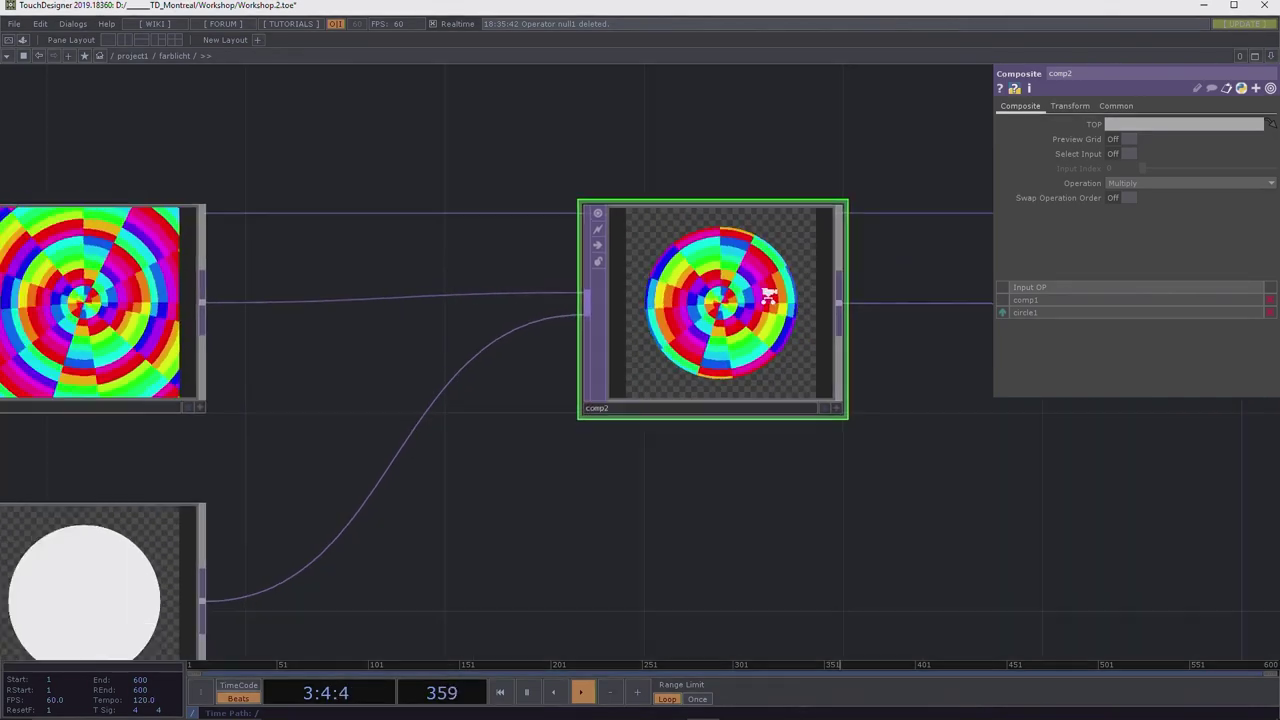
scroll(740, 305, down, 1)
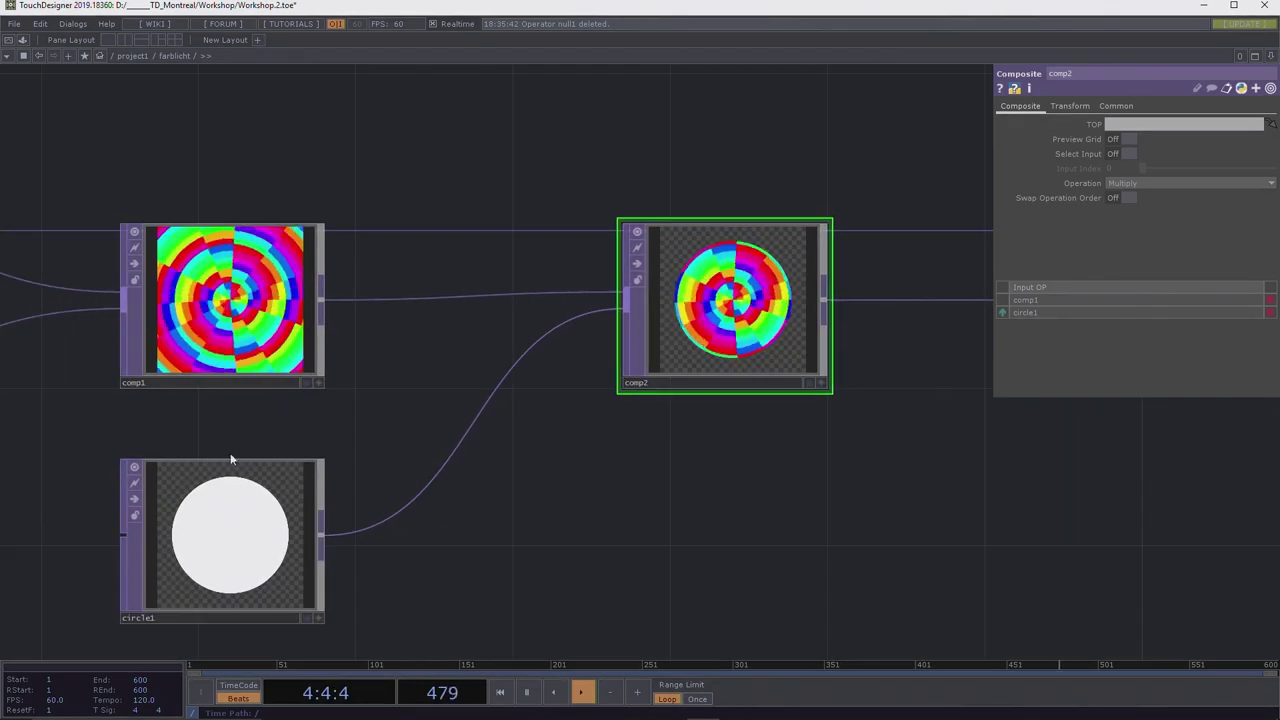
scroll(575, 516, down, 2)
middle_drag(574, 516, 630, 478)
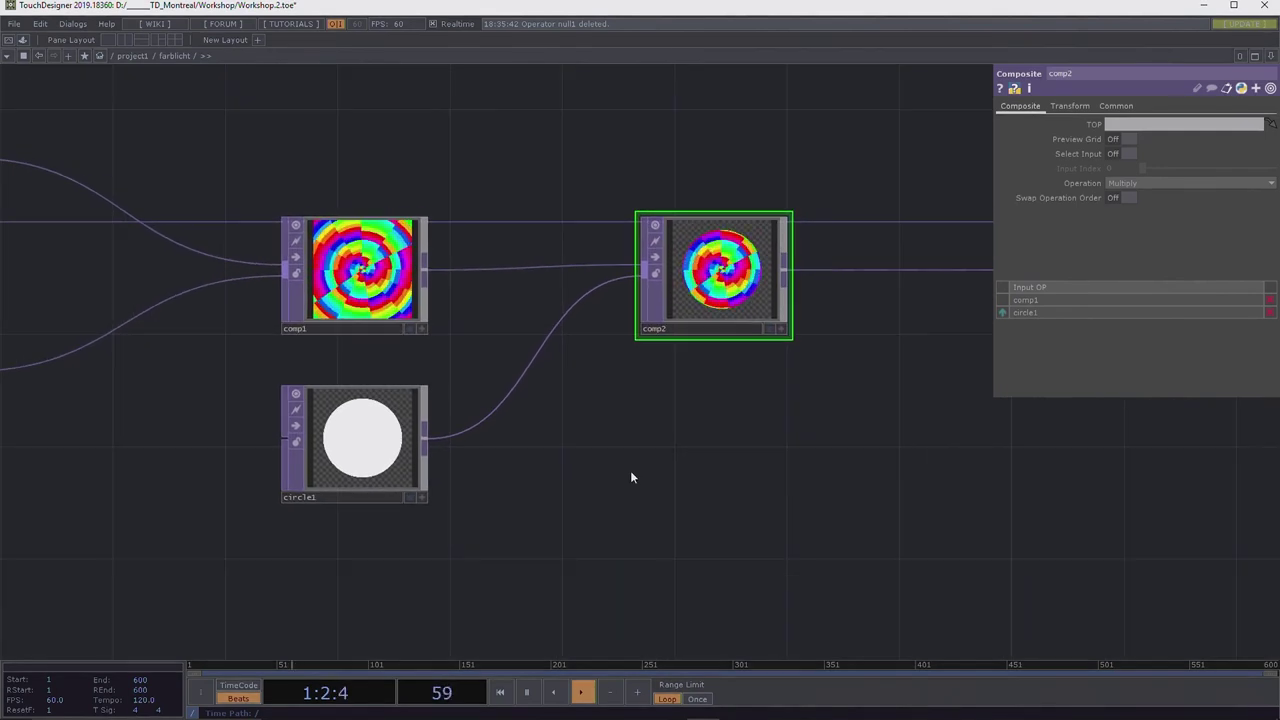
click(352, 443)
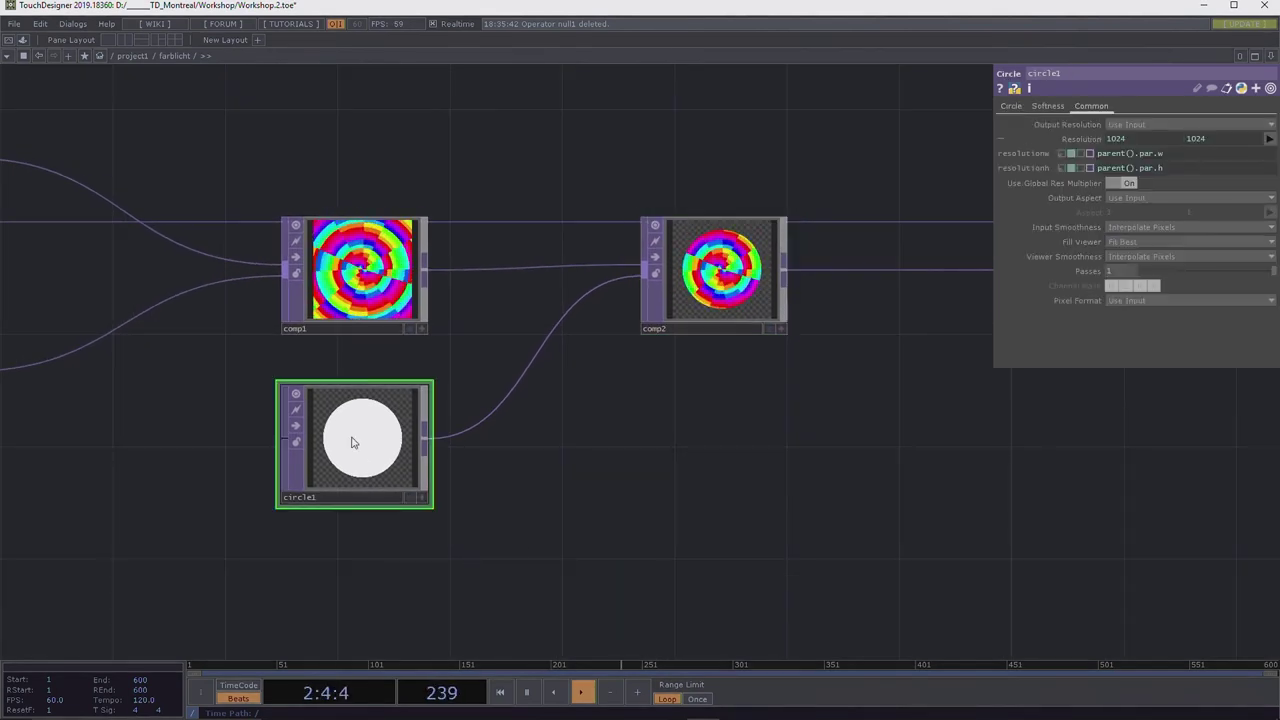
click(1061, 153)
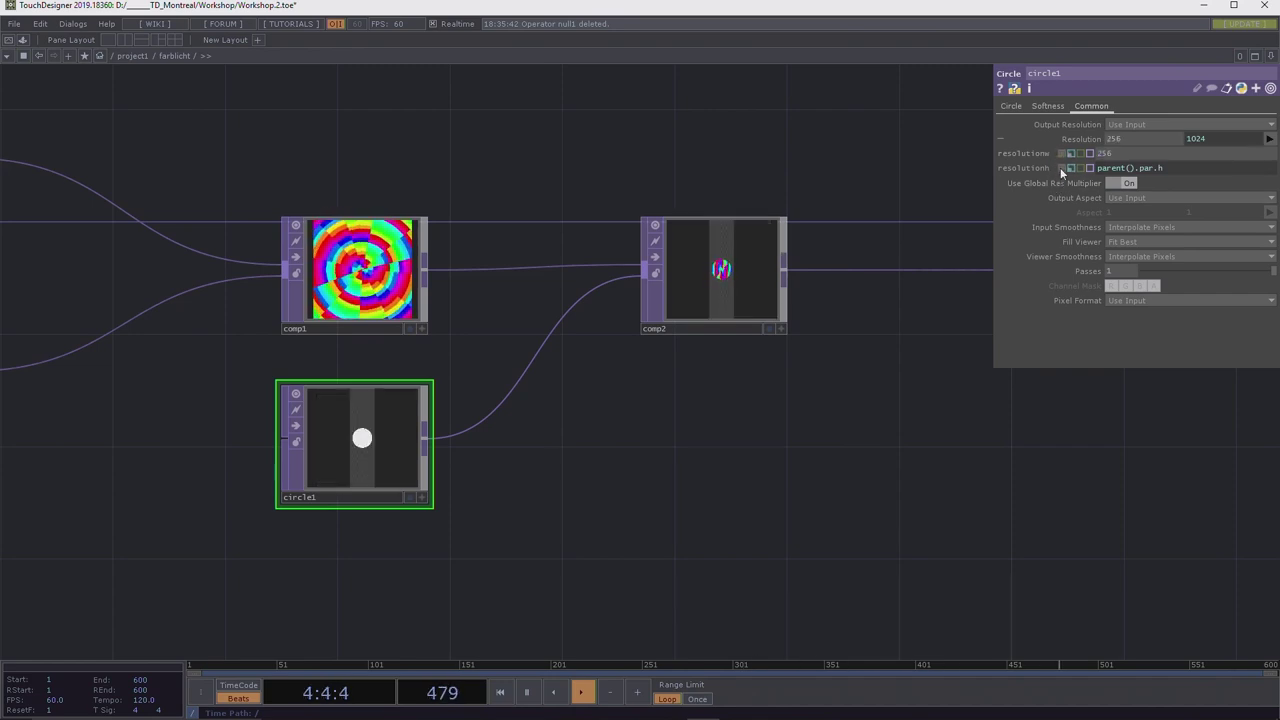
click(1061, 167)
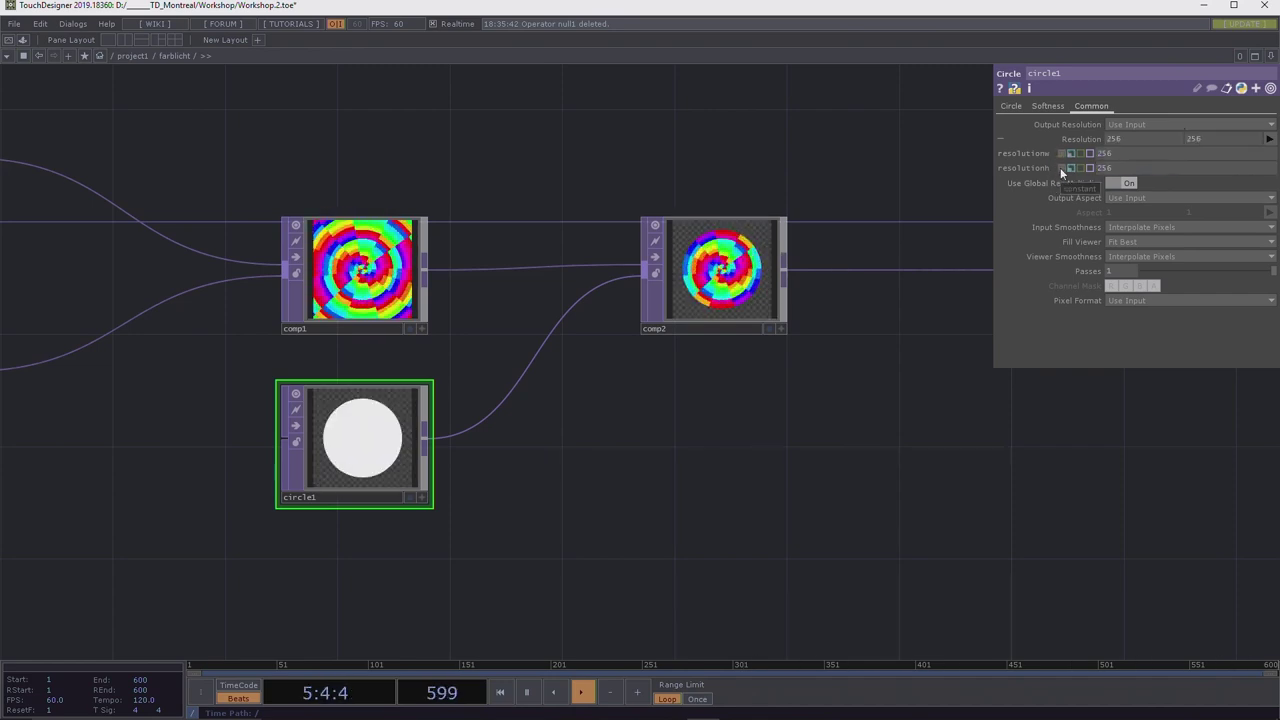
Inspect the image quality of comp2's output up close, comparing it with circle1.
click(772, 281)
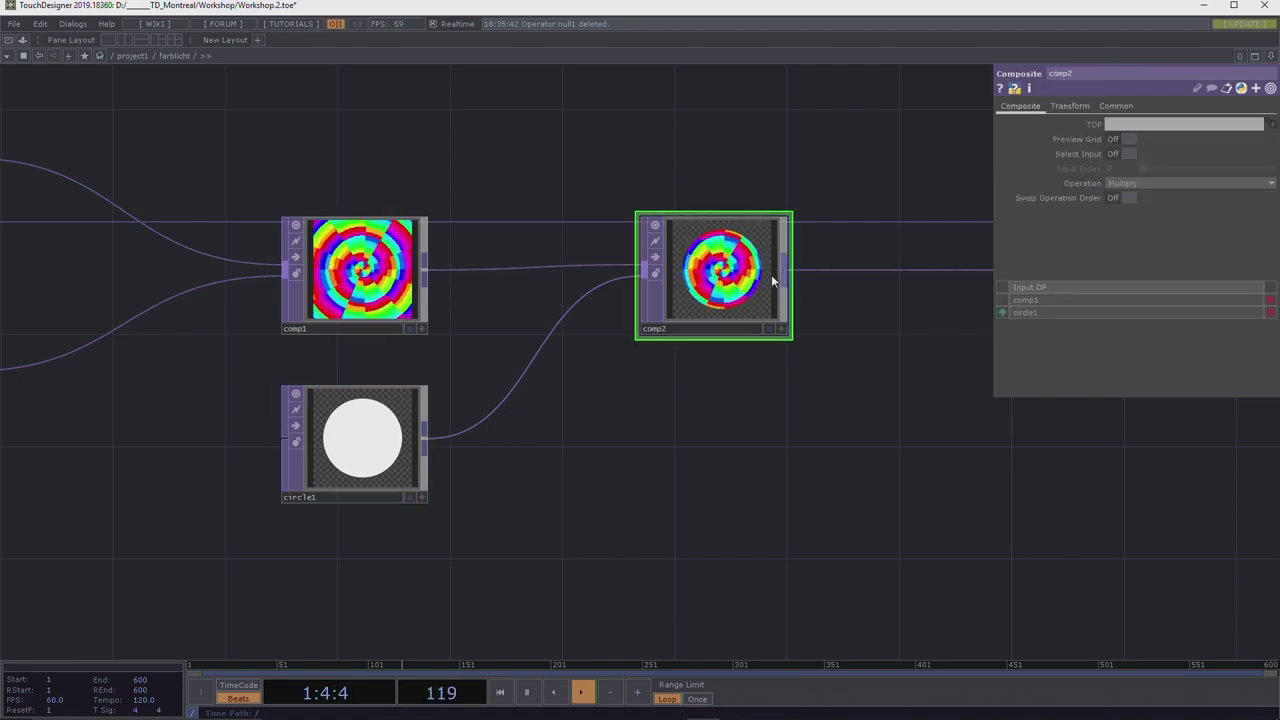
scroll(714, 280, up, 10)
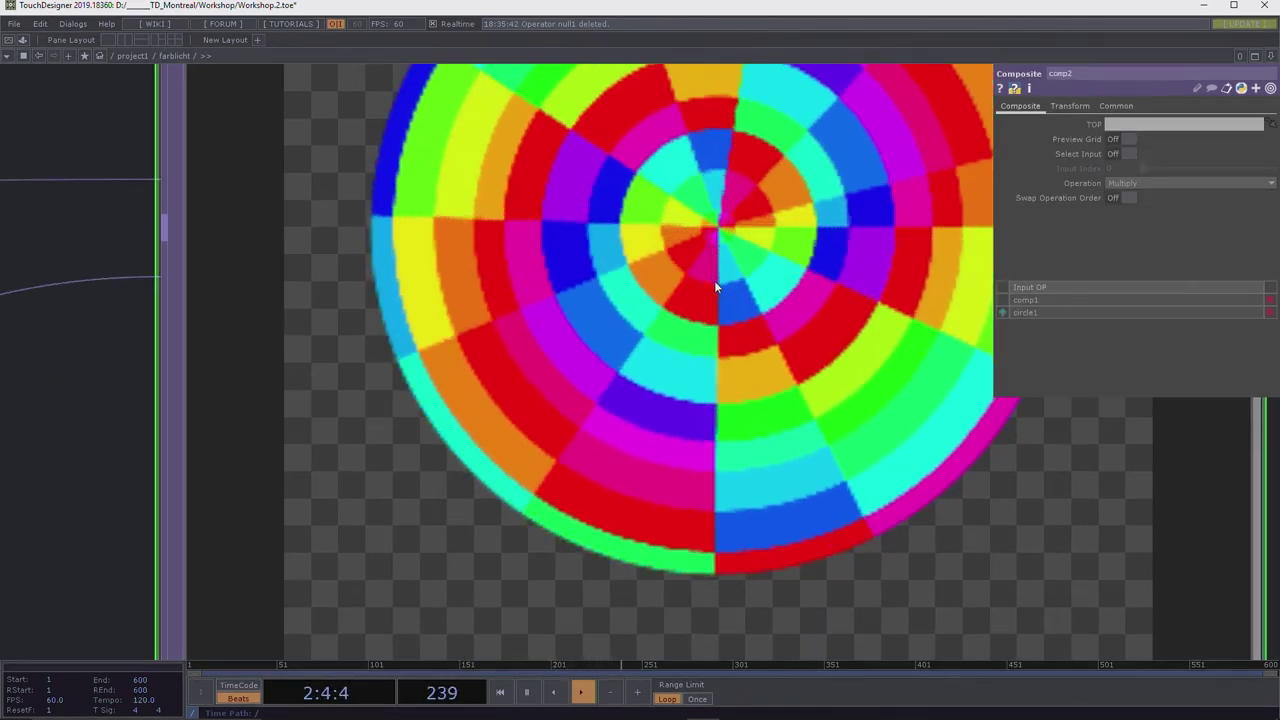
scroll(709, 276, down, 10)
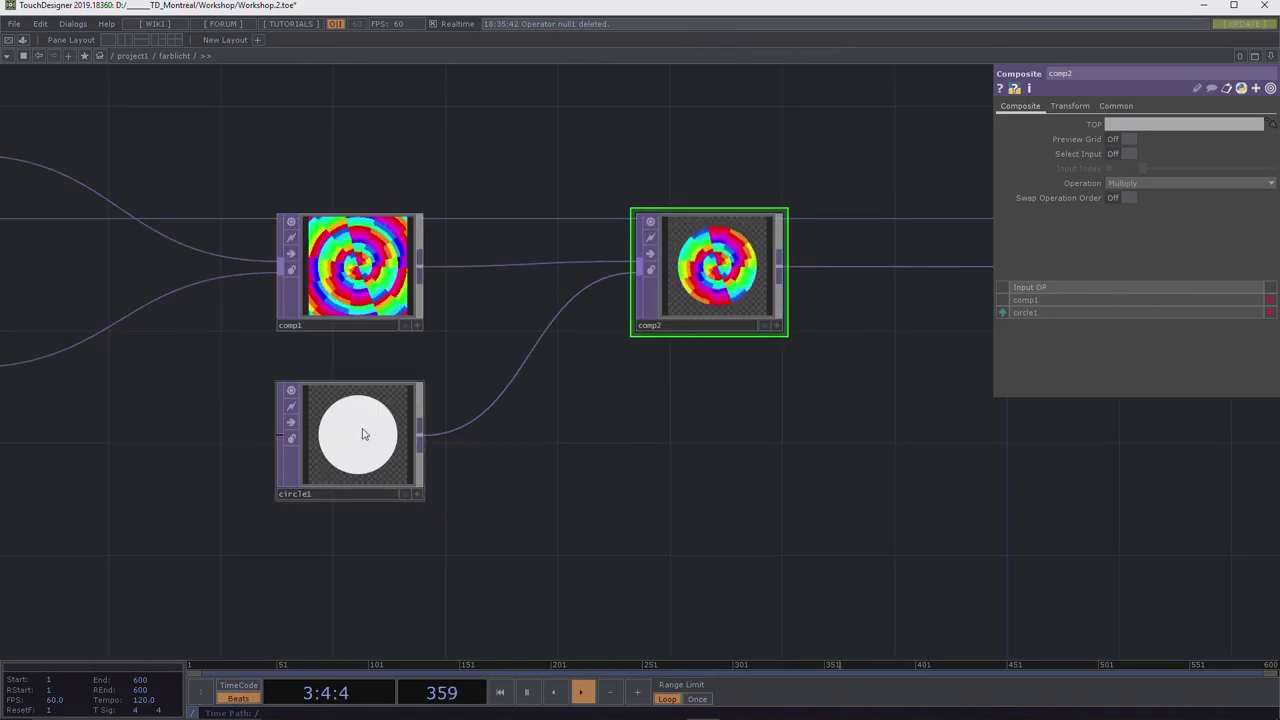
scroll(727, 275, up, 5)
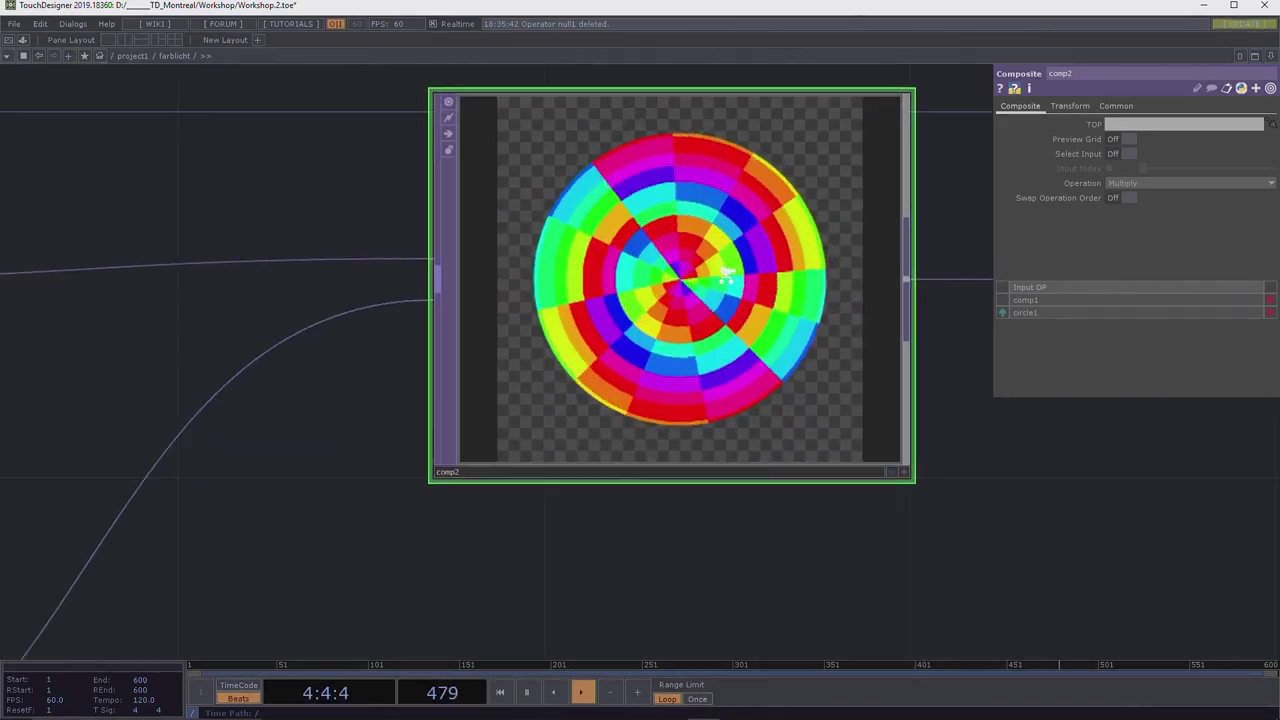
Inspect comp2's masked output up close and review the parameters of circle1, comp1 and comp2.
scroll(726, 276, up, 5)
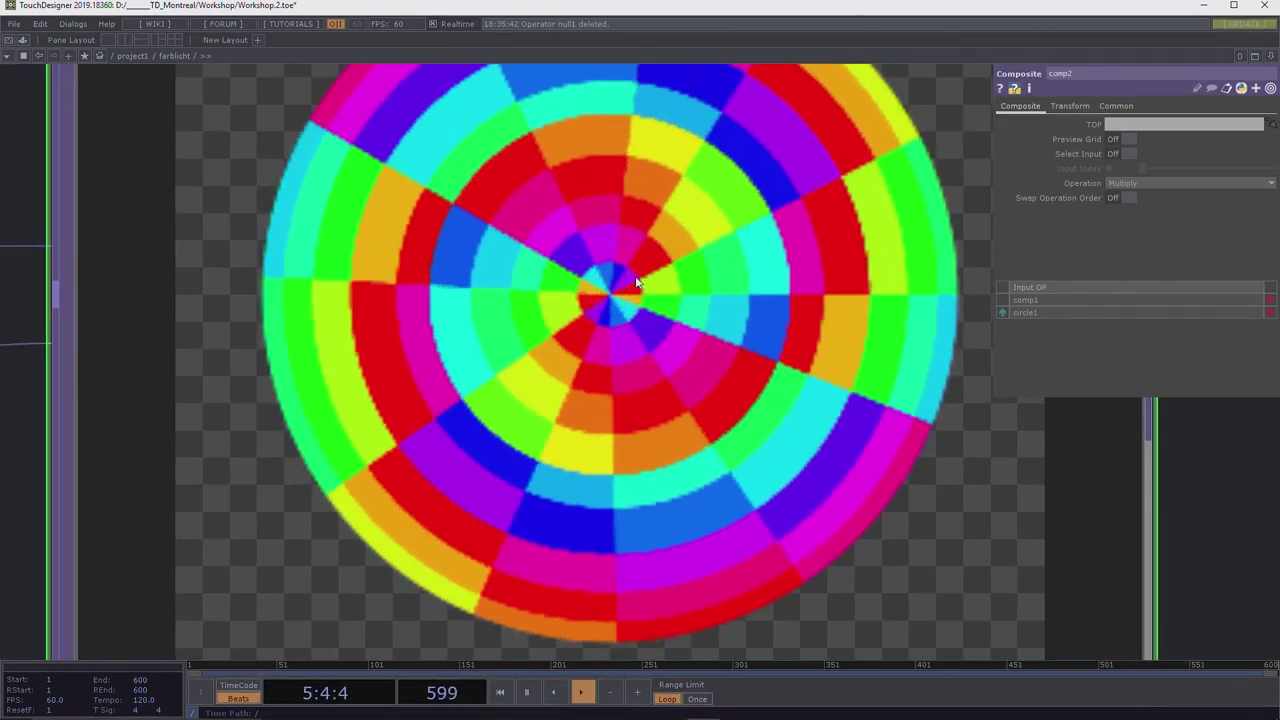
scroll(637, 283, down, 10)
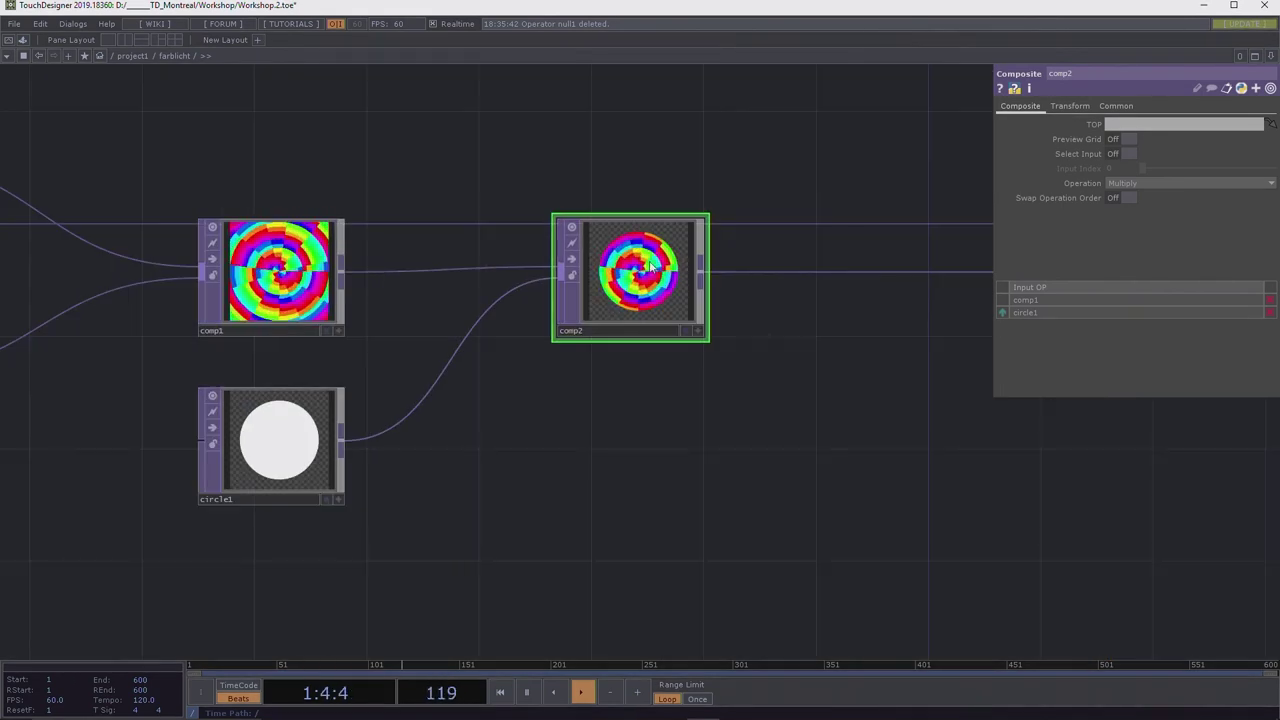
click(280, 445)
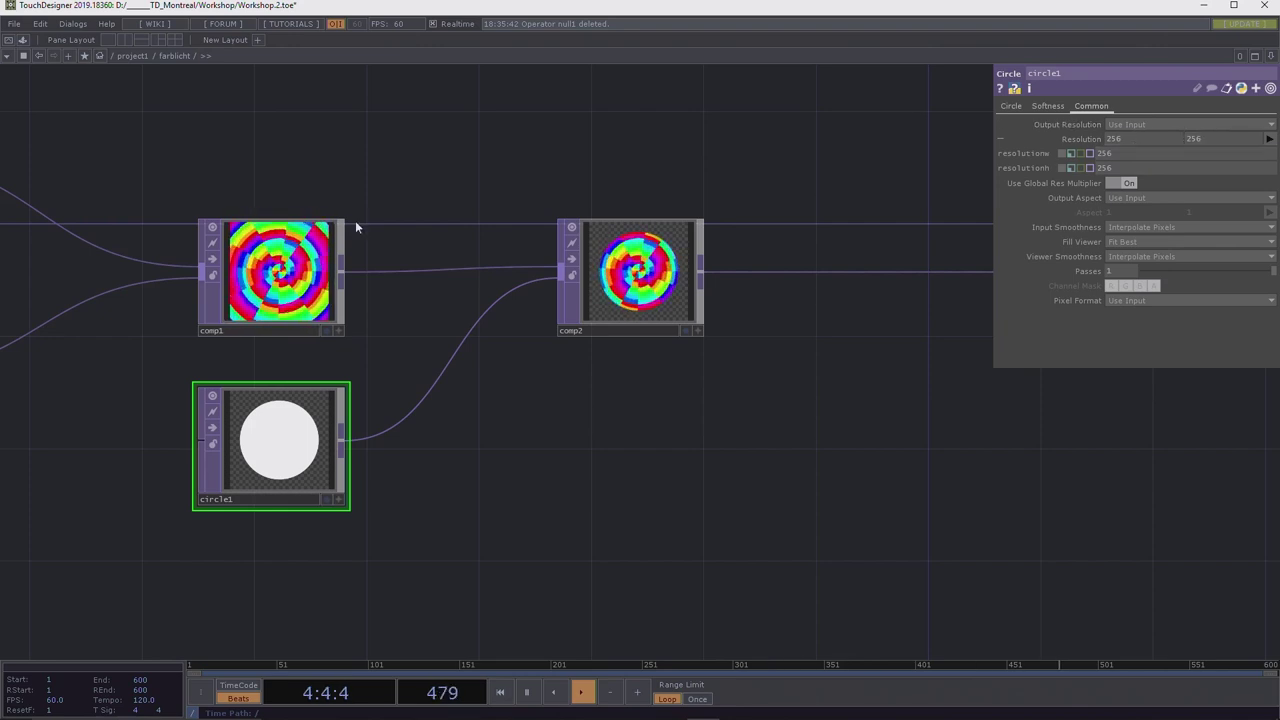
click(343, 258)
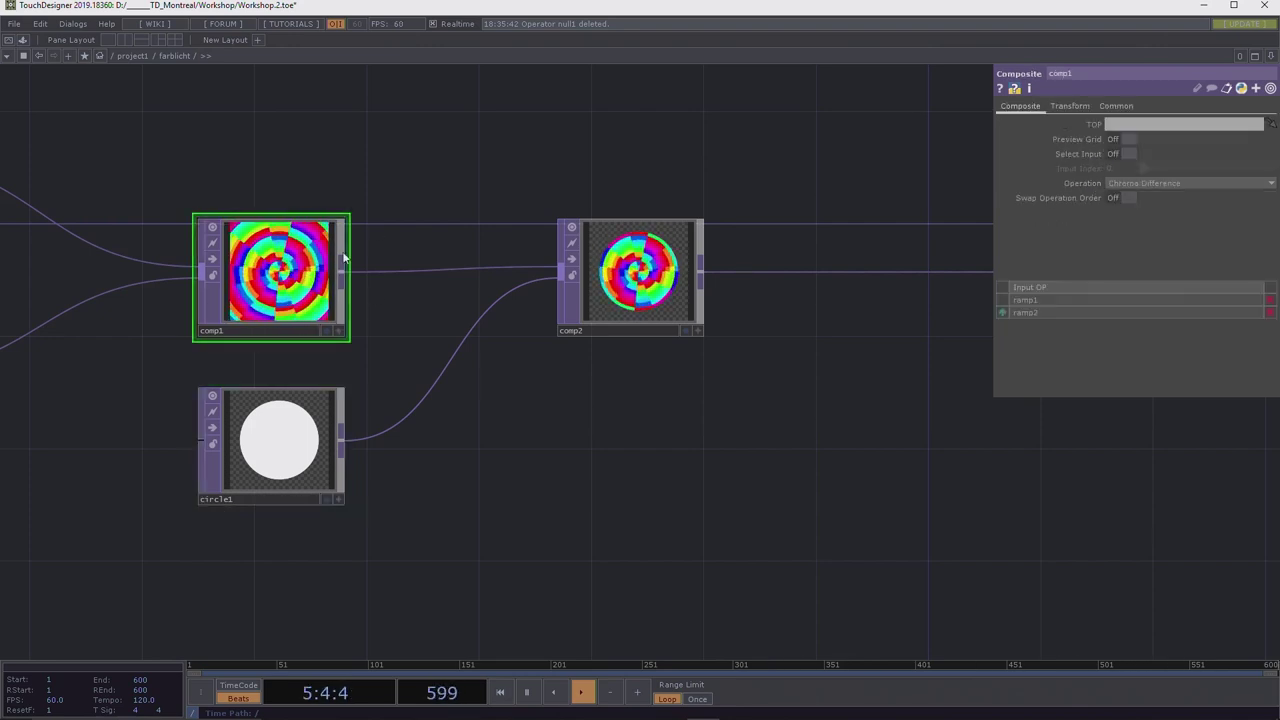
click(645, 287)
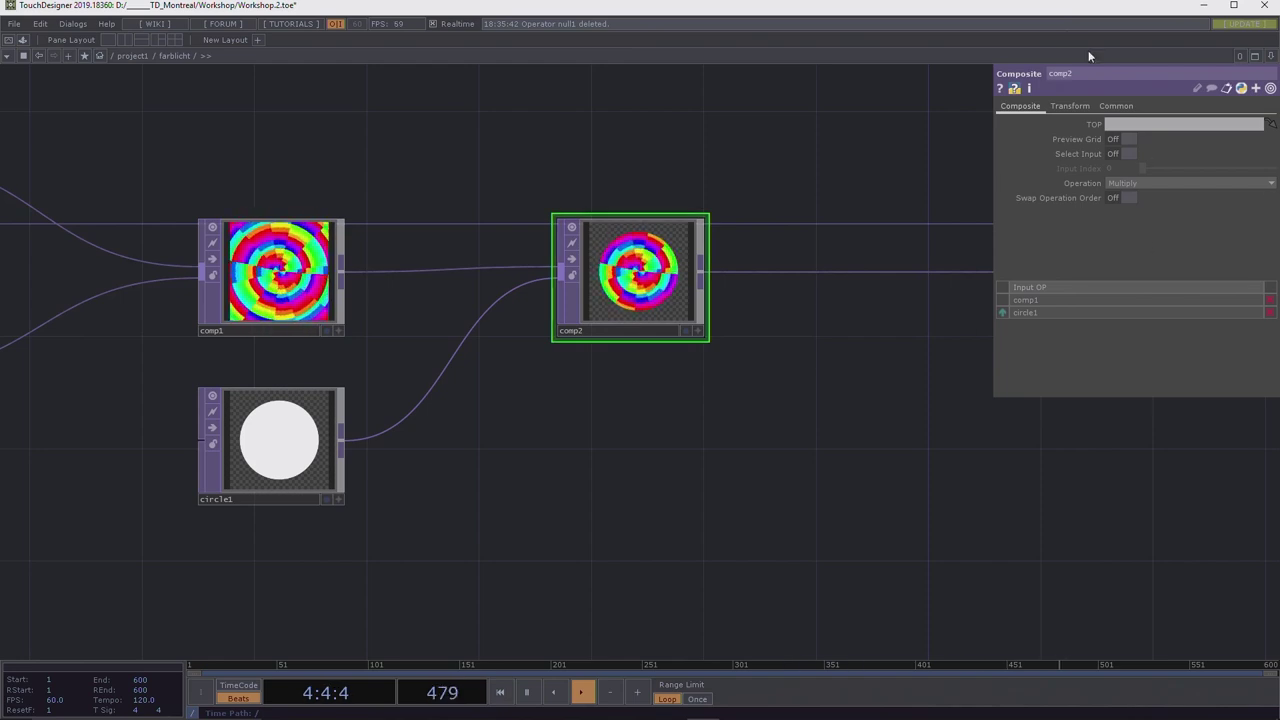
Show comp2's transform parameters and compare the sharpness of its output with comp1's image.
click(1063, 108)
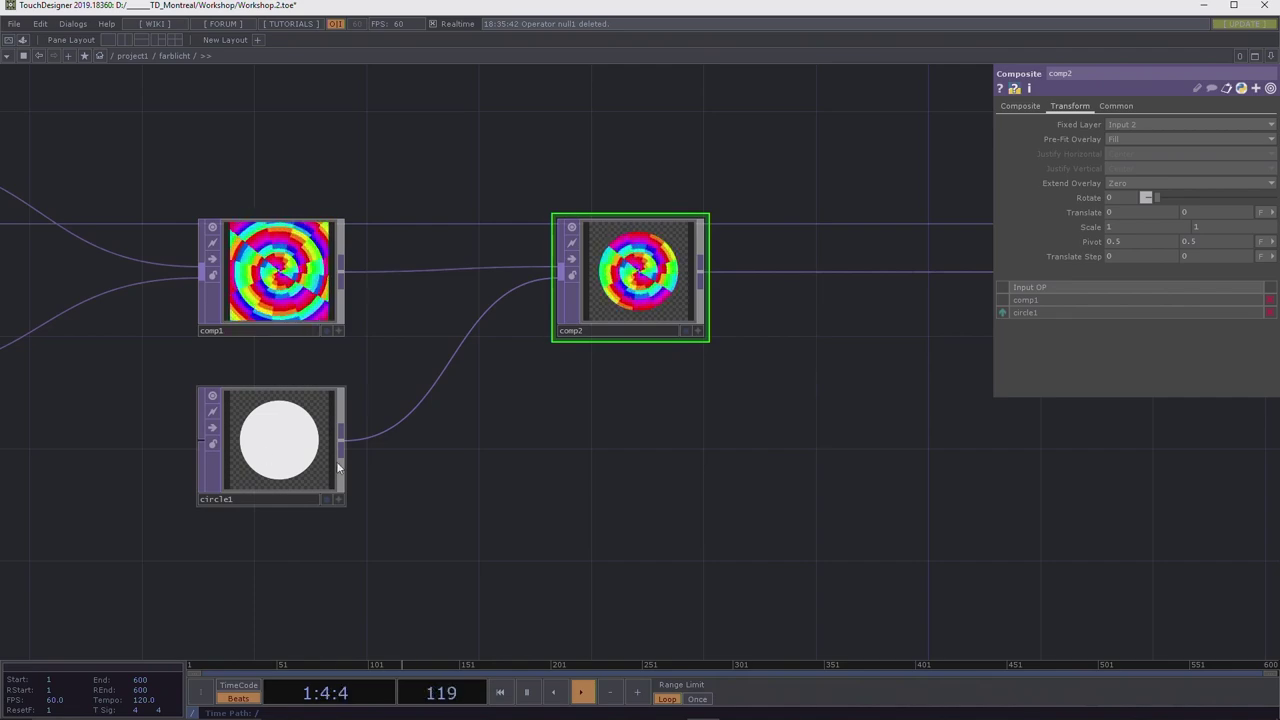
scroll(632, 278, up, 5)
scroll(650, 320, up, 2)
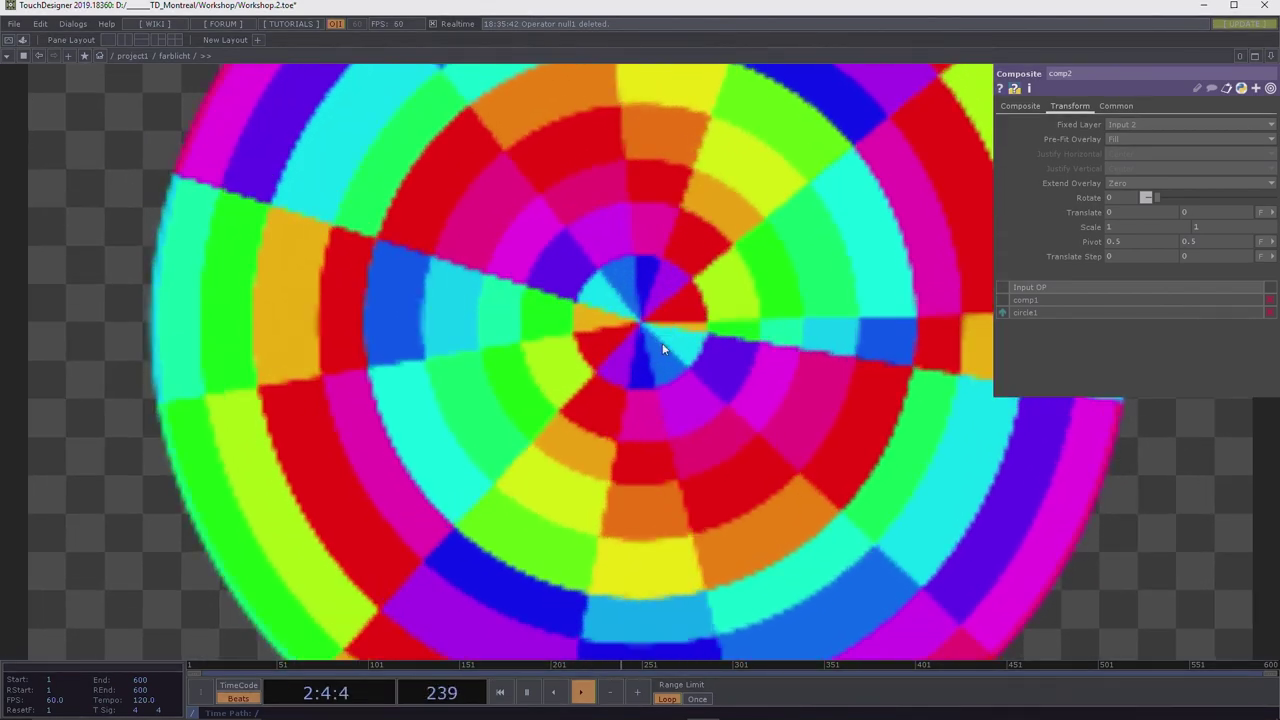
scroll(662, 343, down, 8)
scroll(240, 350, up, 5)
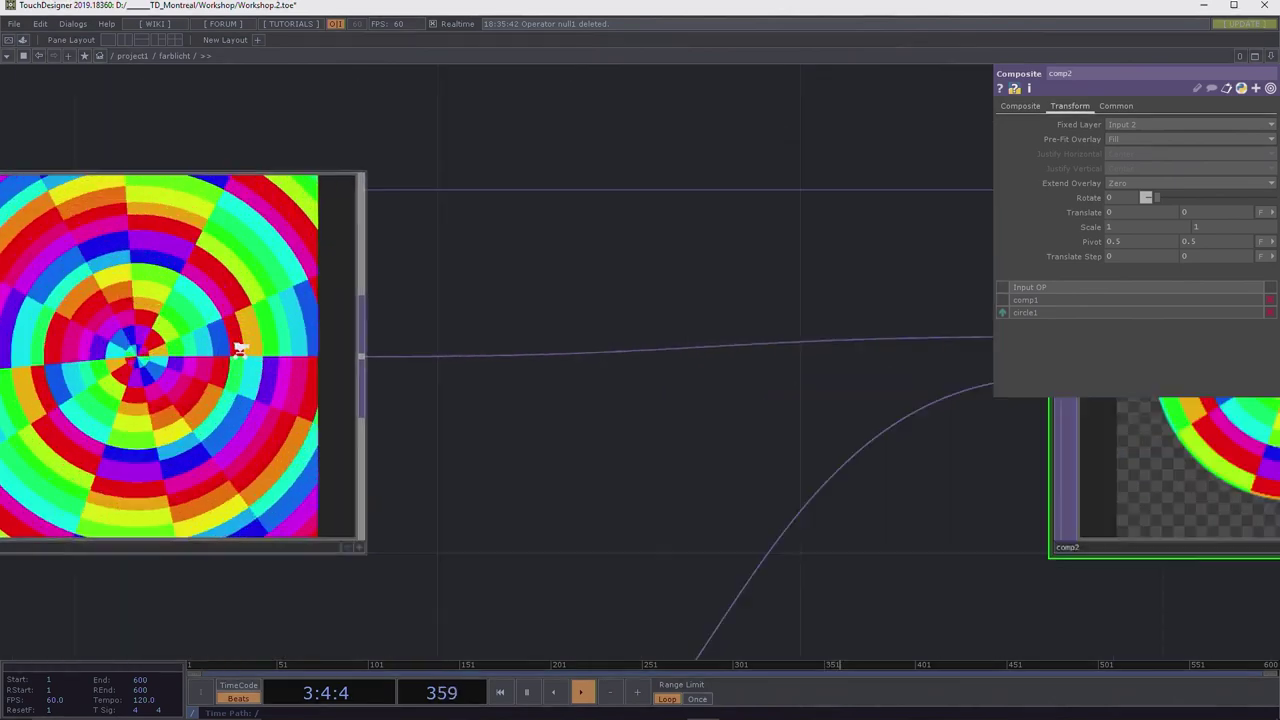
scroll(240, 352, down, 6)
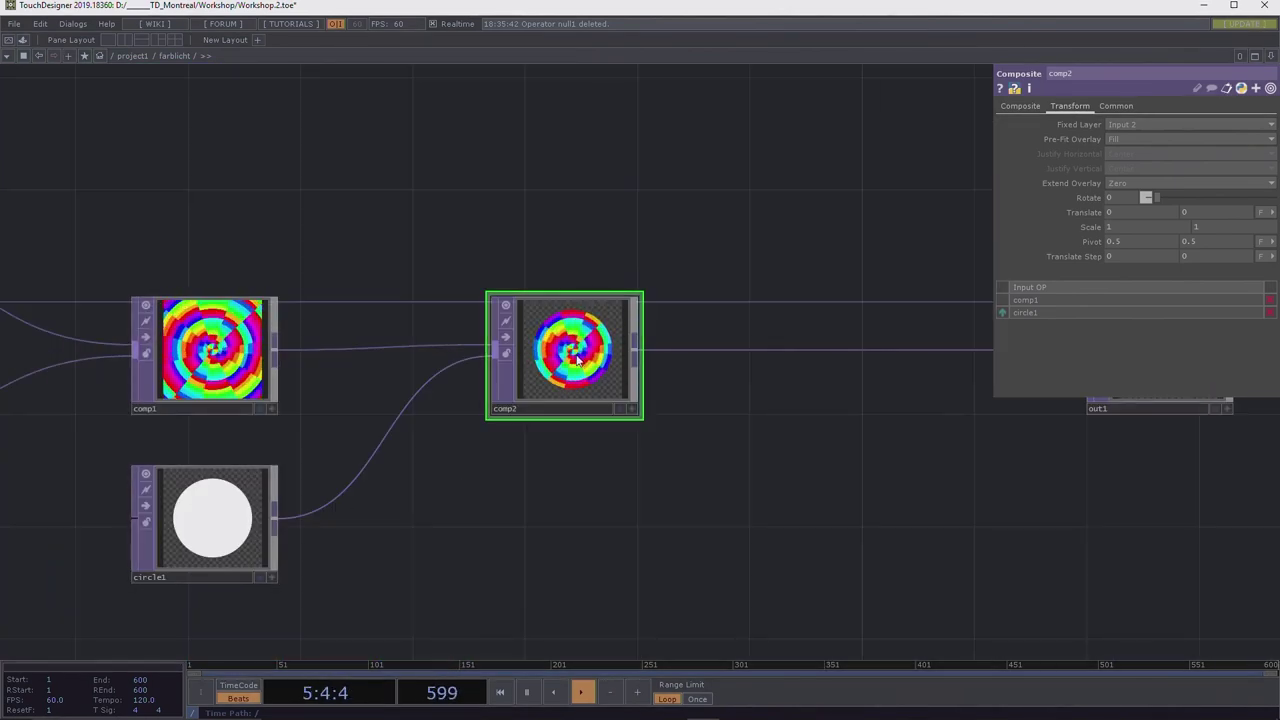
Set comp2's Fixed Layer to Input 1 and check its output quality and Pre-Fit Overlay options.
click(215, 500)
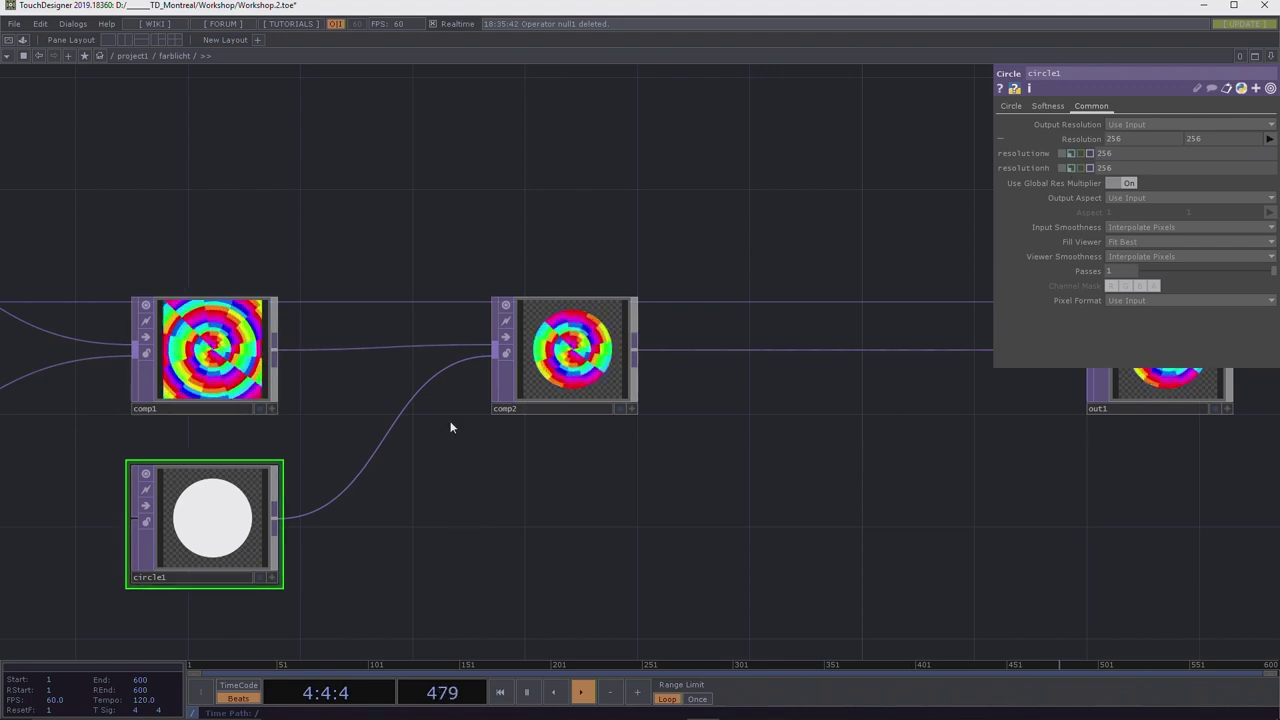
click(562, 380)
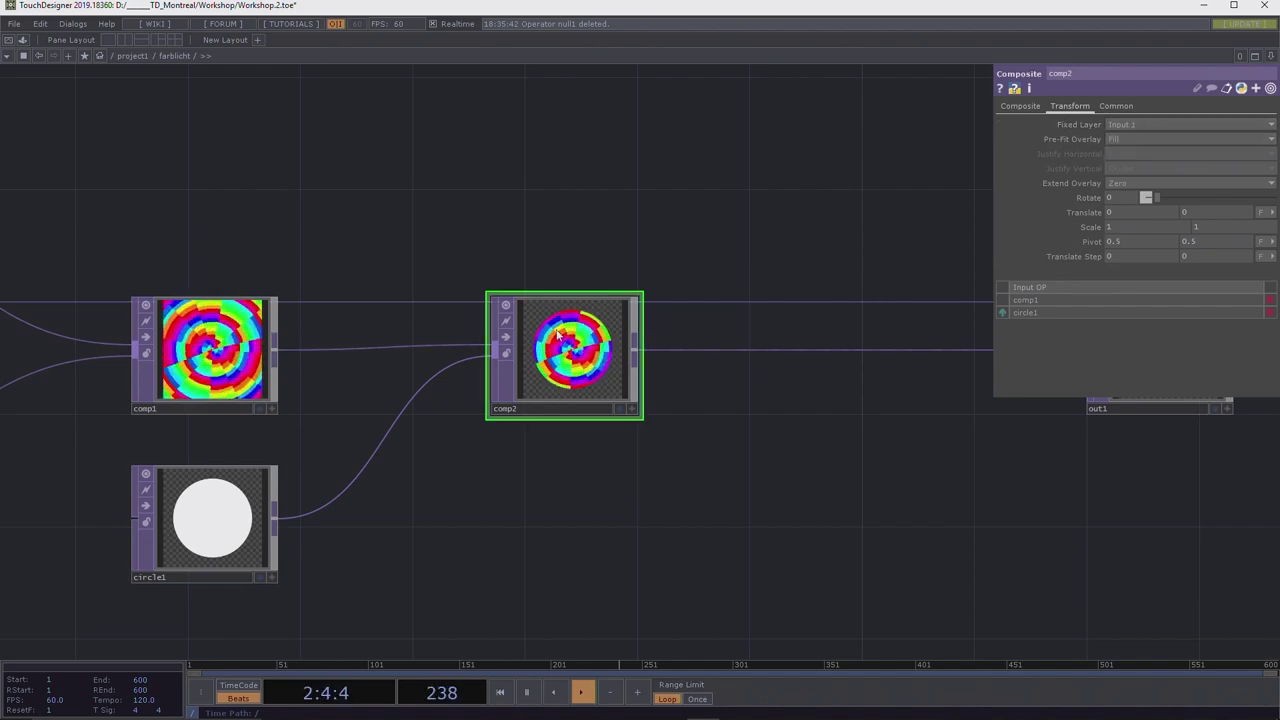
scroll(538, 360, up, 10)
scroll(762, 293, down, 10)
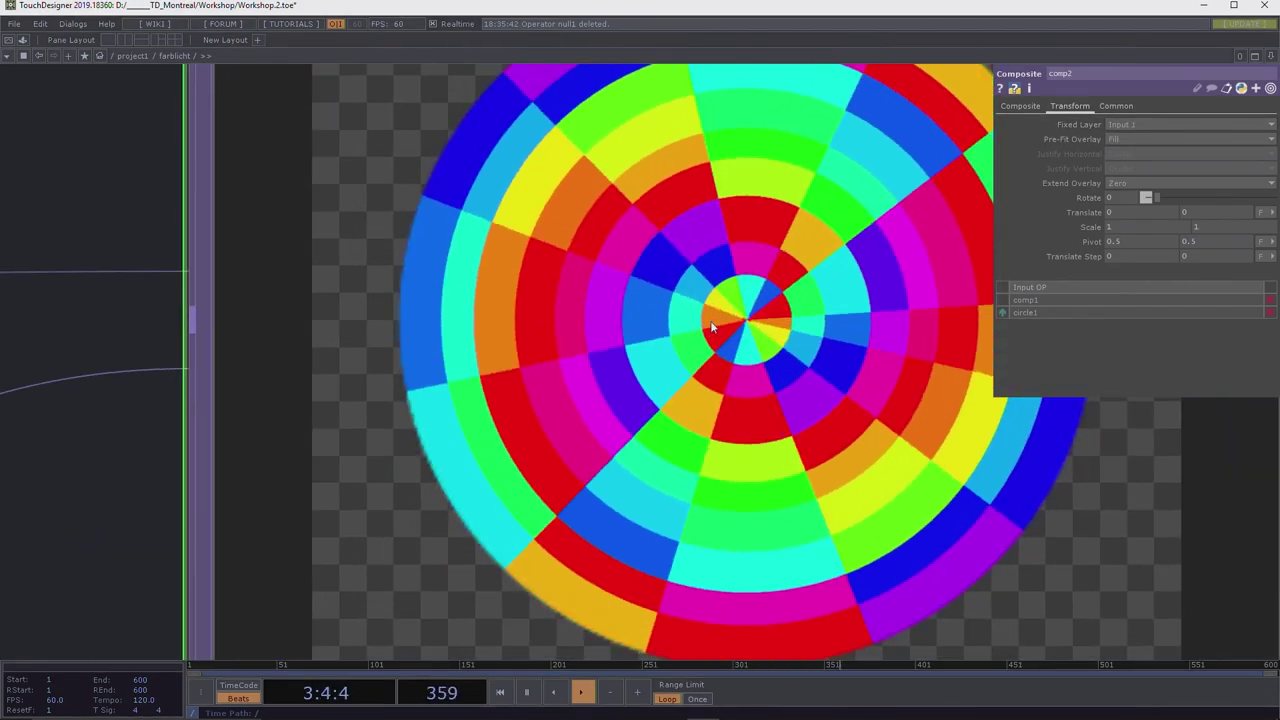
scroll(486, 309, down, 5)
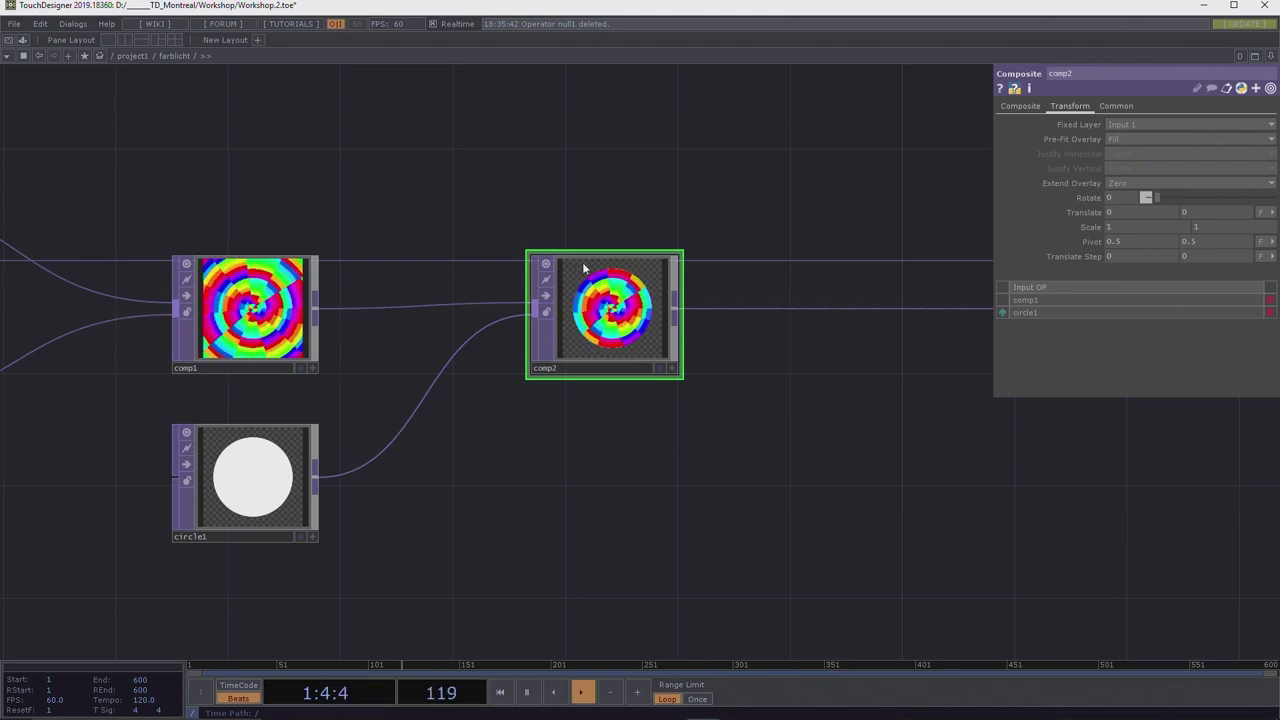
click(1140, 135)
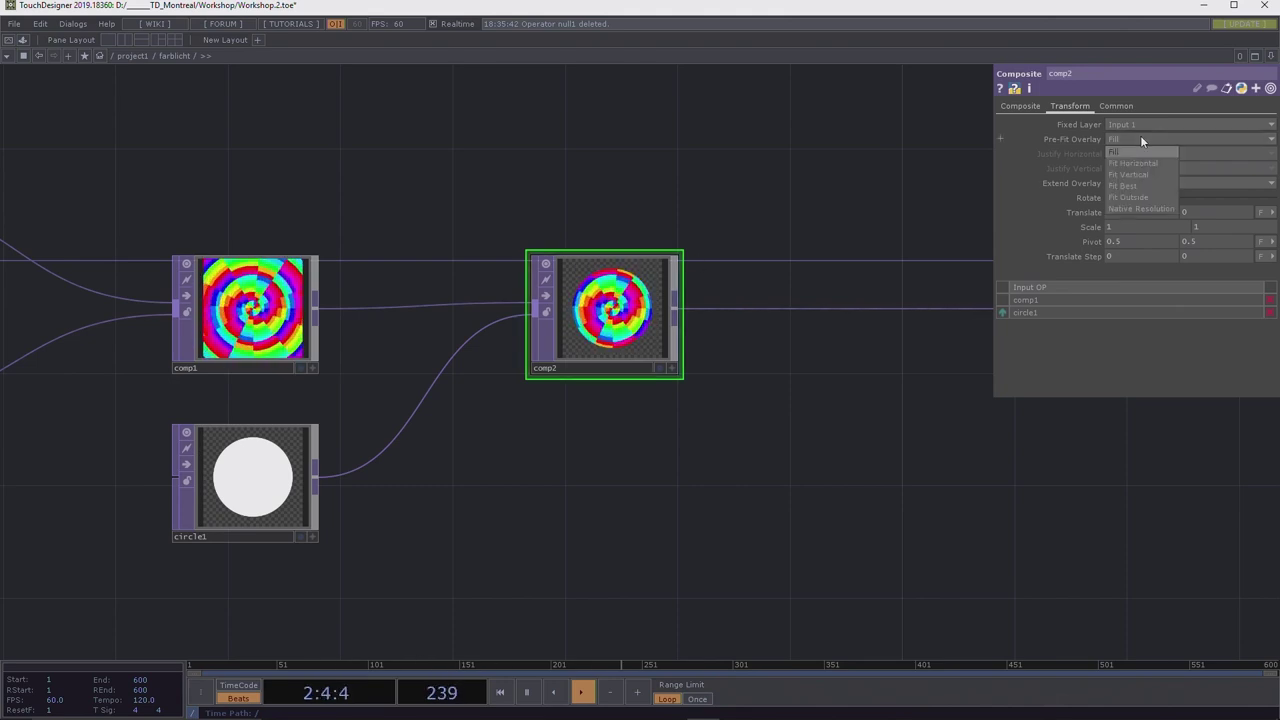
click(1141, 134)
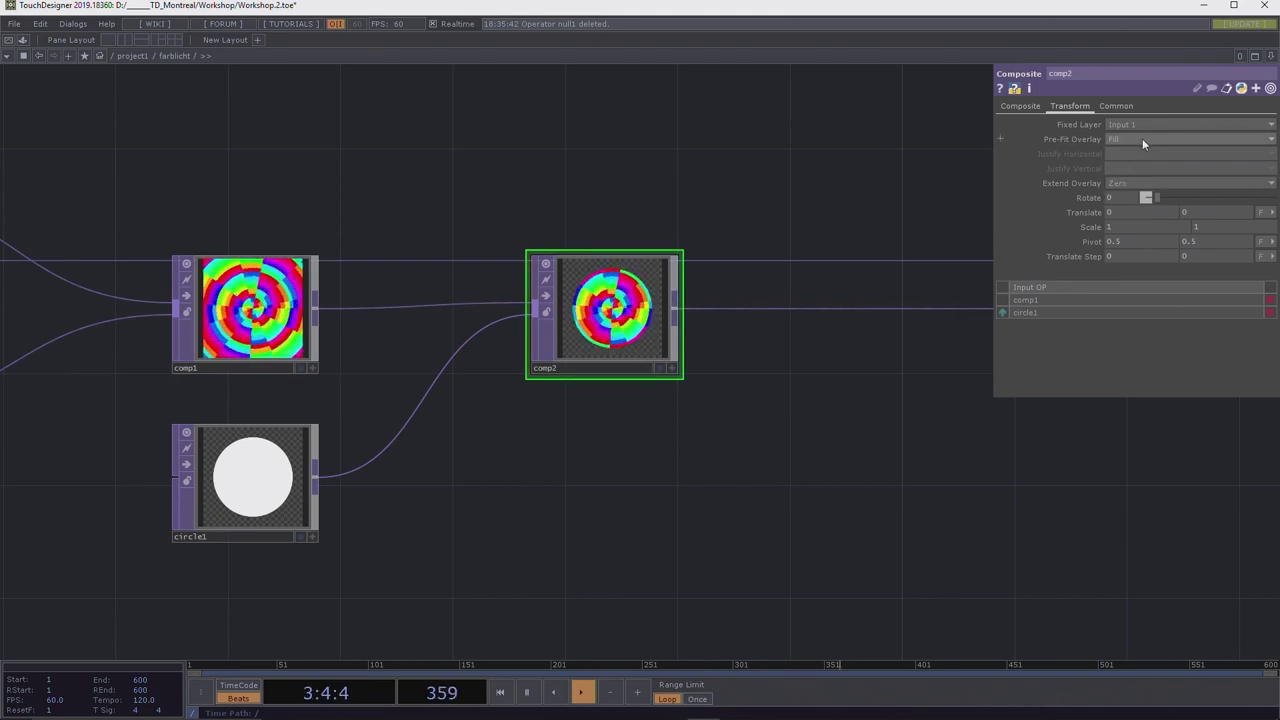
Switch circle1's resolution width and height to the expressions parent().par.w and parent().par.h.
middle_drag(570, 482, 682, 462)
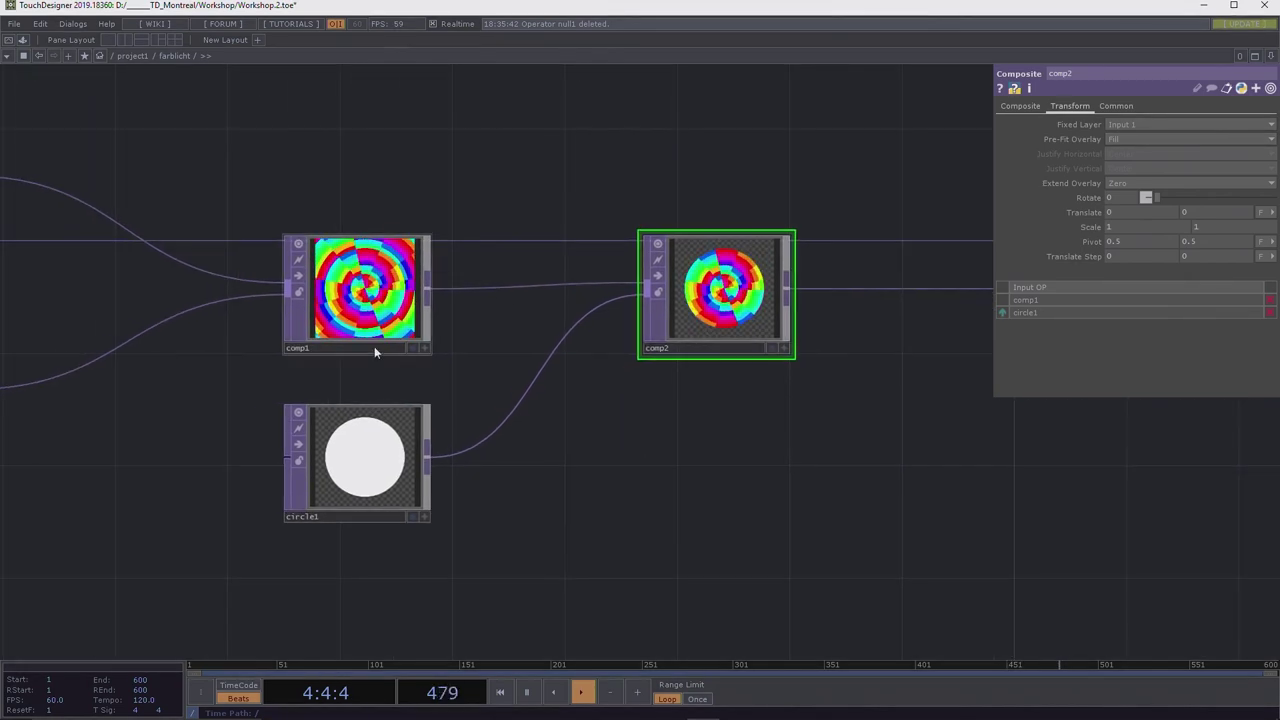
click(375, 515)
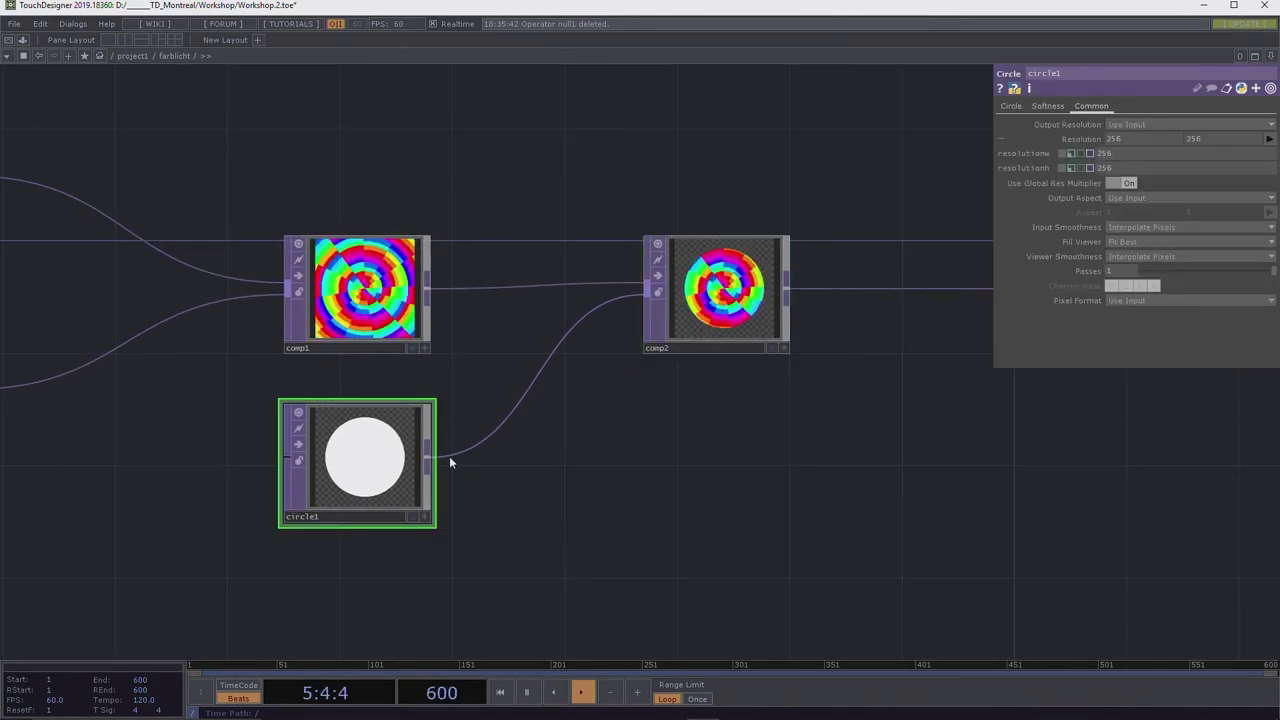
click(1071, 153)
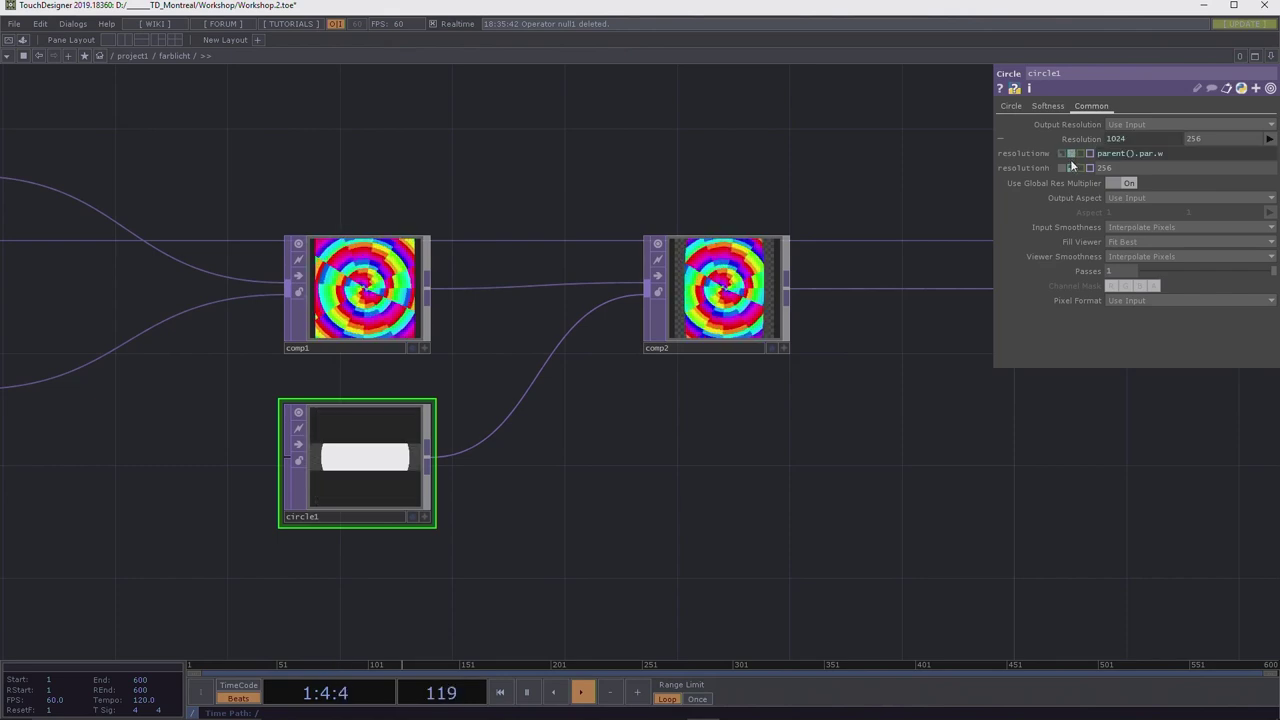
click(1071, 168)
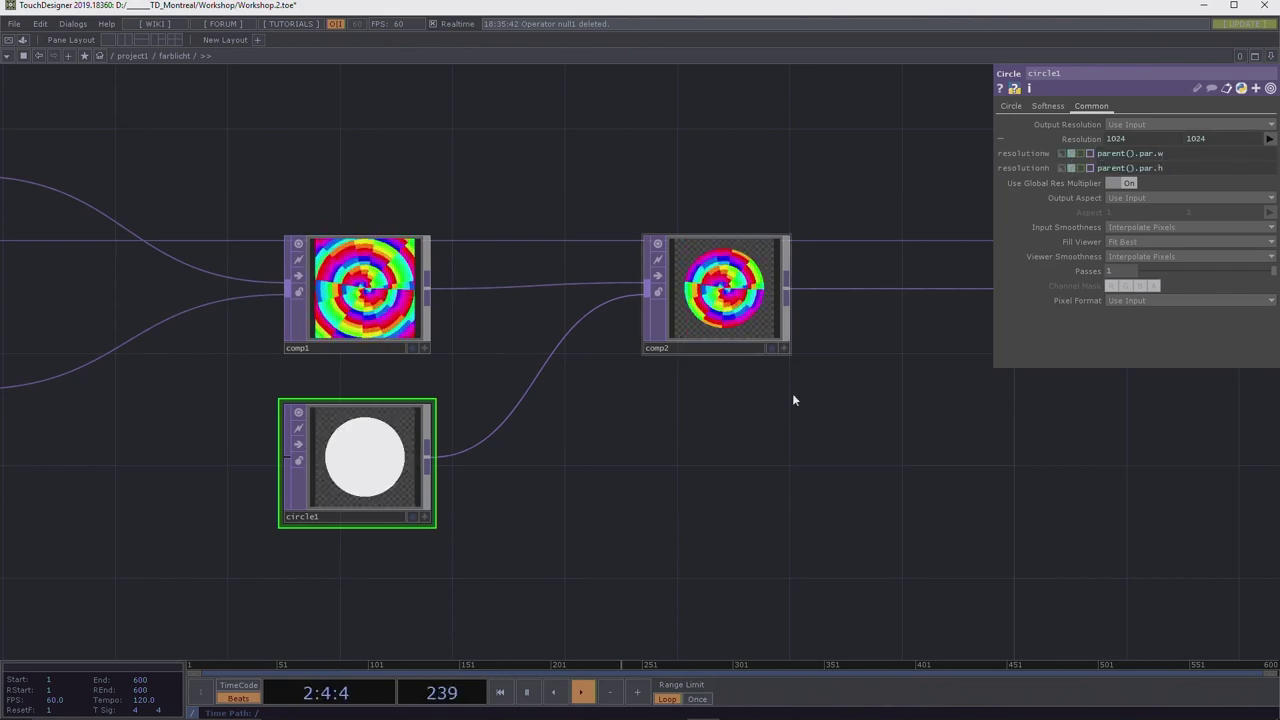
Review the whole farblicht network and check out1's operator information for its output size.
middle_drag(794, 400, 714, 537)
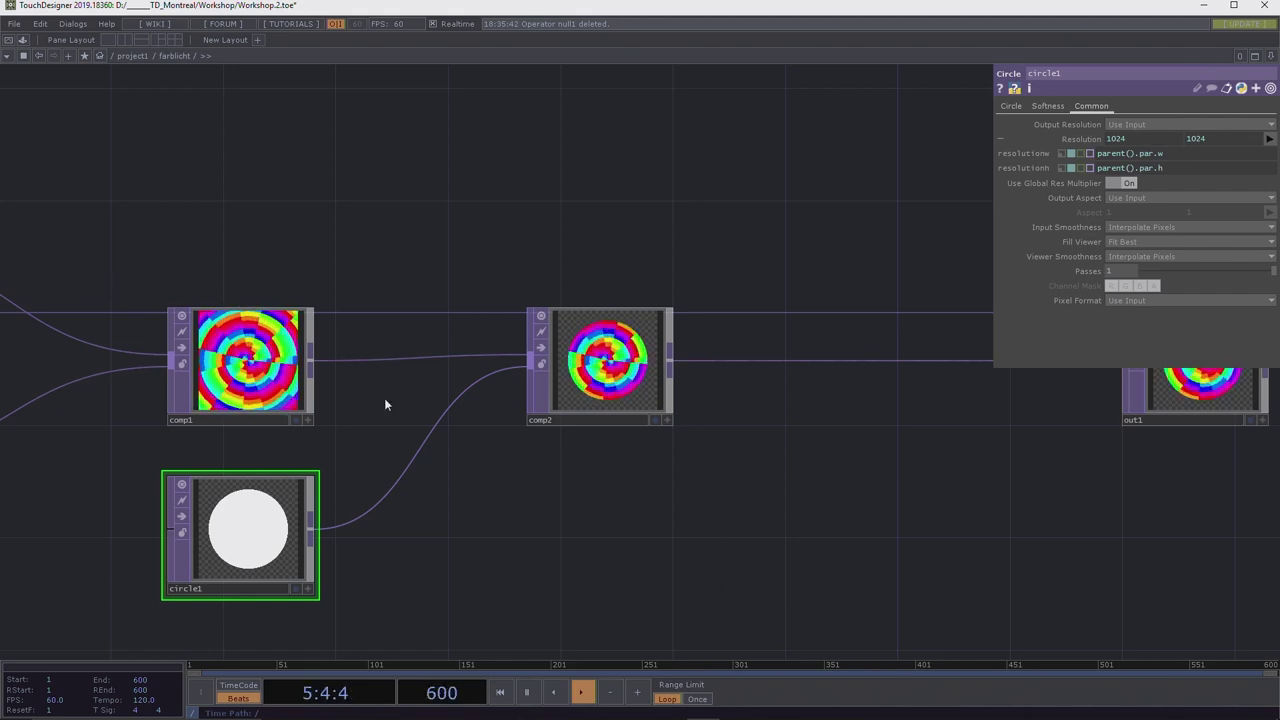
scroll(630, 514, down, 3)
scroll(630, 514, down, 2)
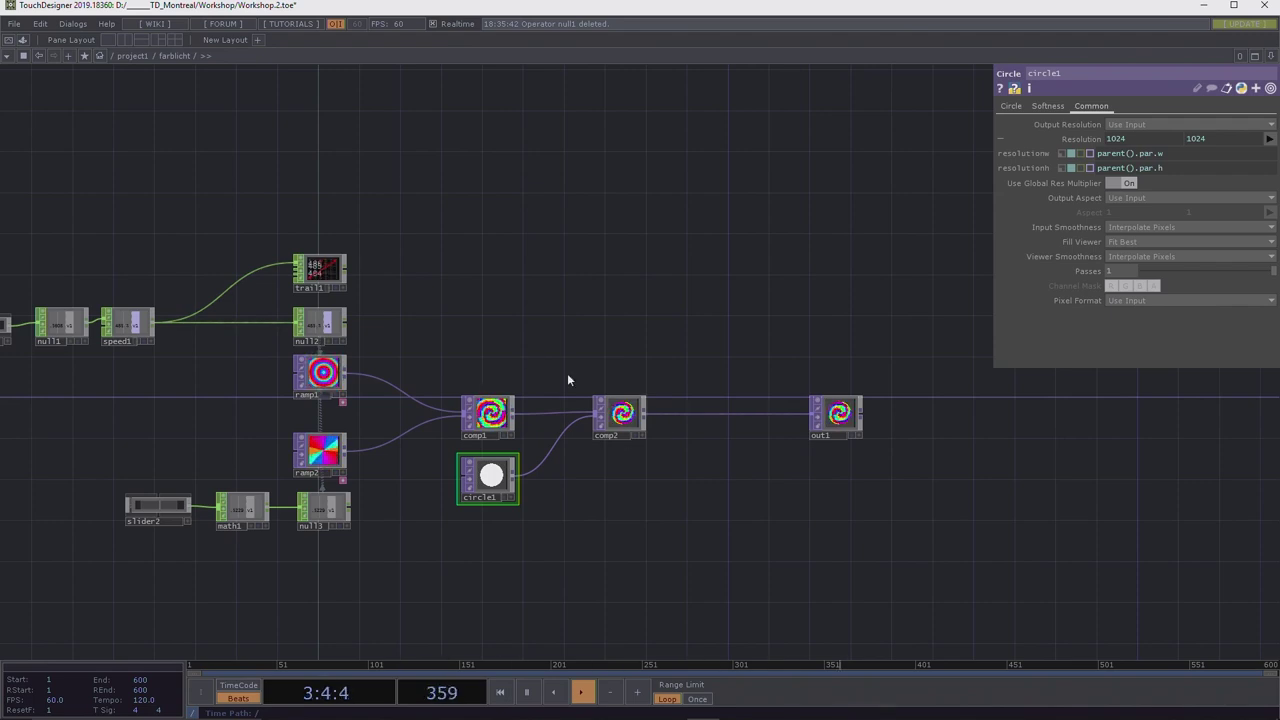
drag(489, 266, 680, 257)
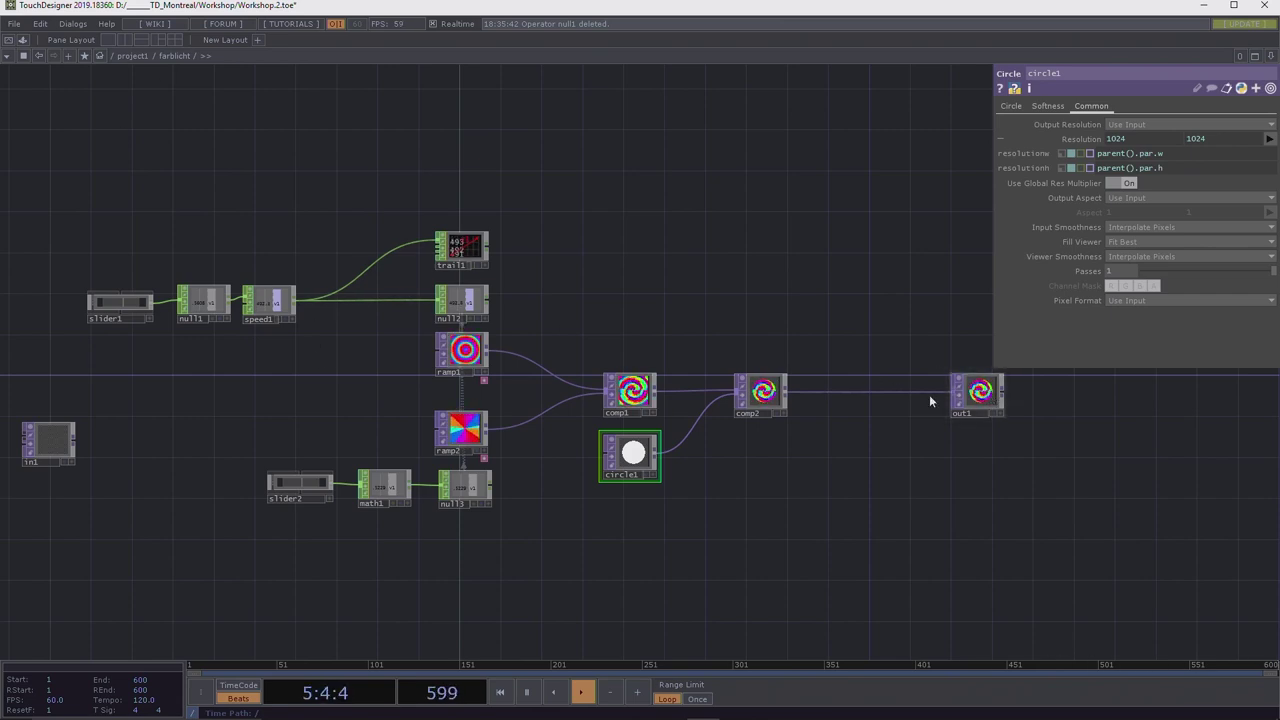
click(982, 396)
middle_click(985, 398)
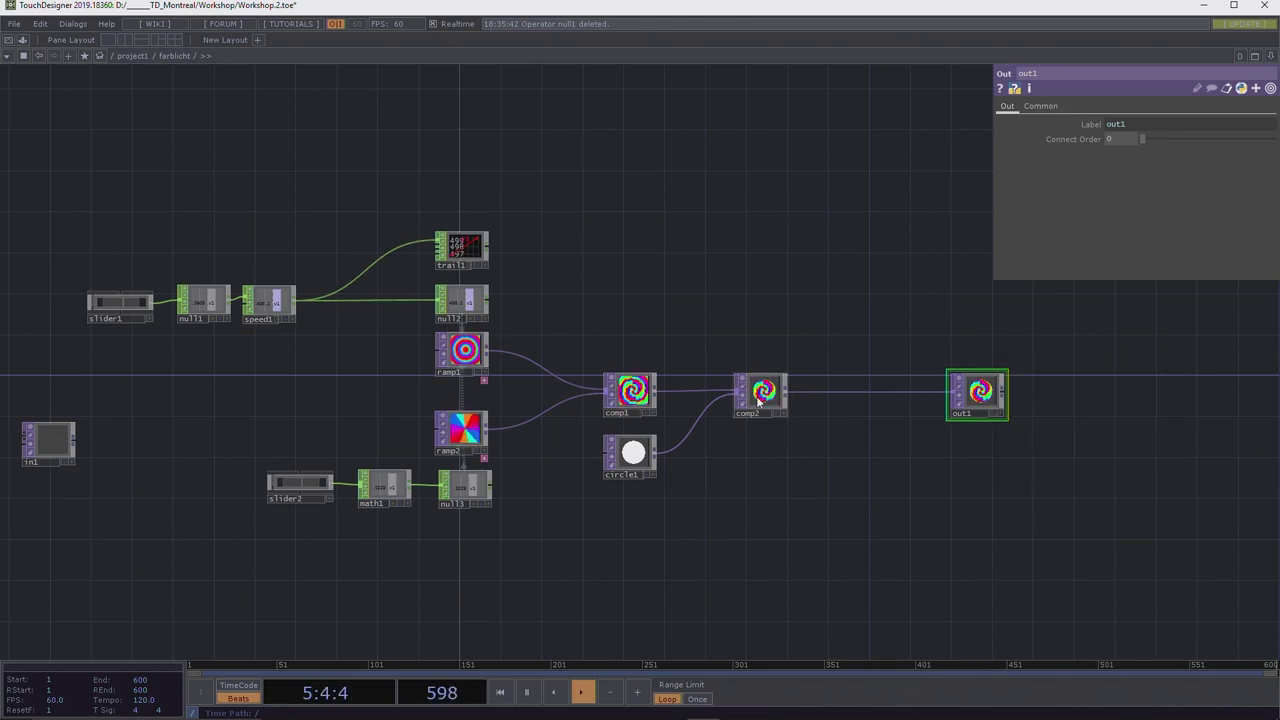
Return circle1's resolution to the constants 256 by 256 and set comp2's Fixed Layer to Input 2.
click(630, 455)
click(1060, 153)
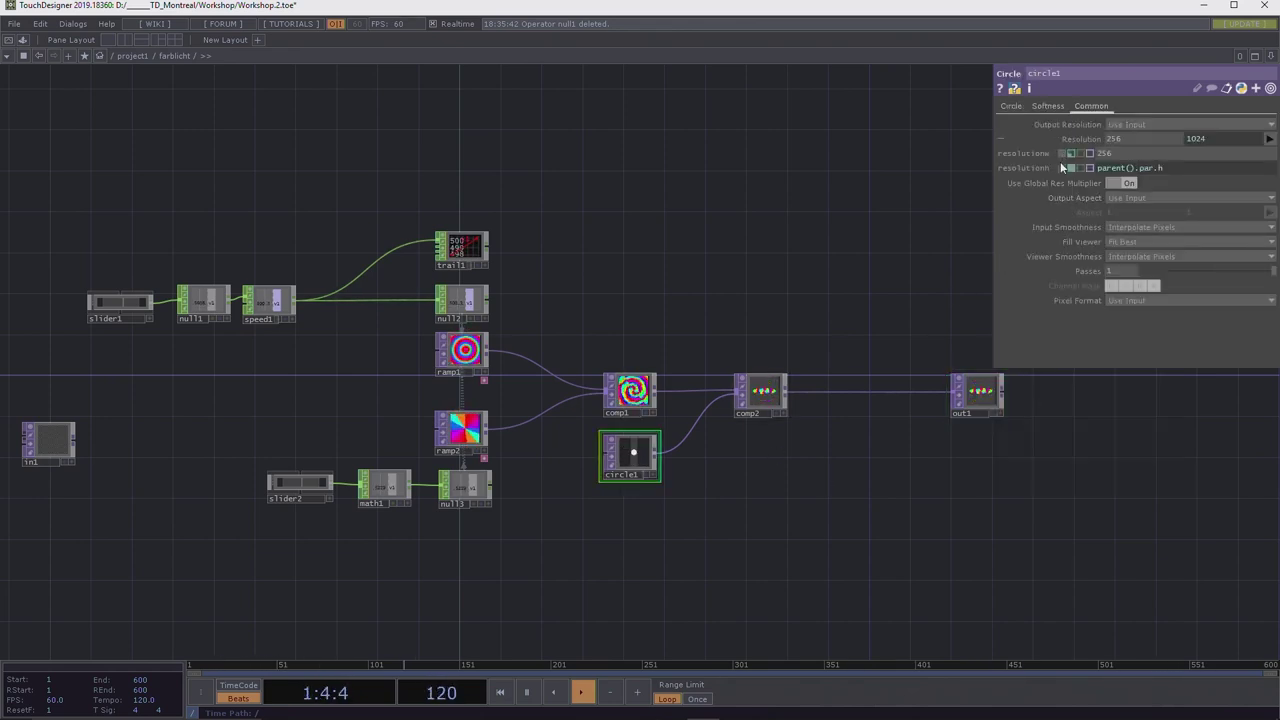
click(1061, 167)
click(775, 397)
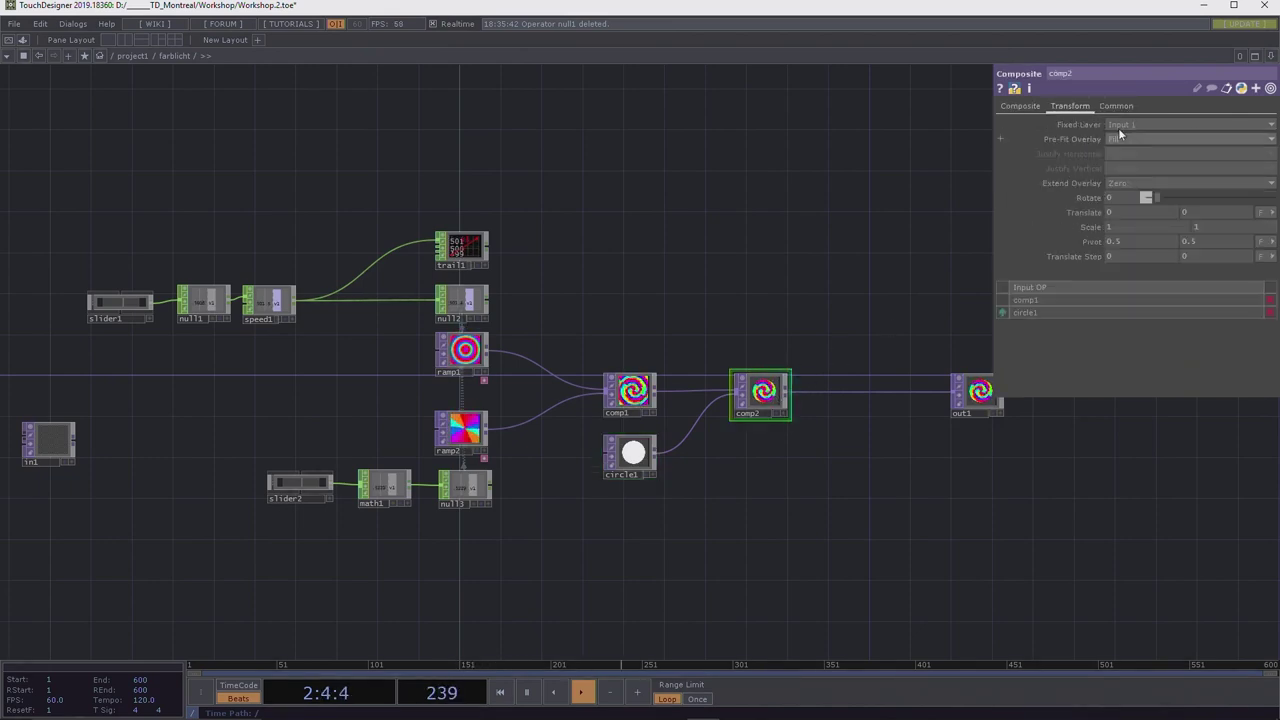
click(1120, 148)
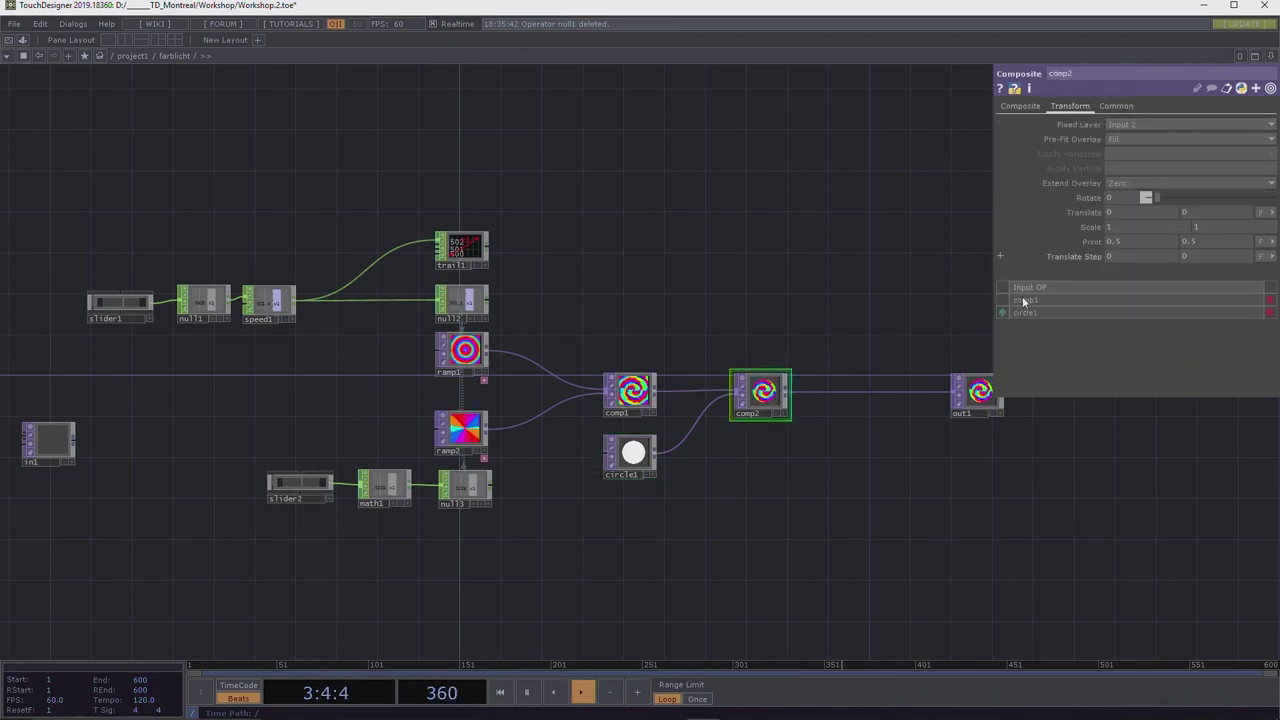
Compare the output sizes of out1, comp2 and comp1 in their operator information.
middle_click(976, 393)
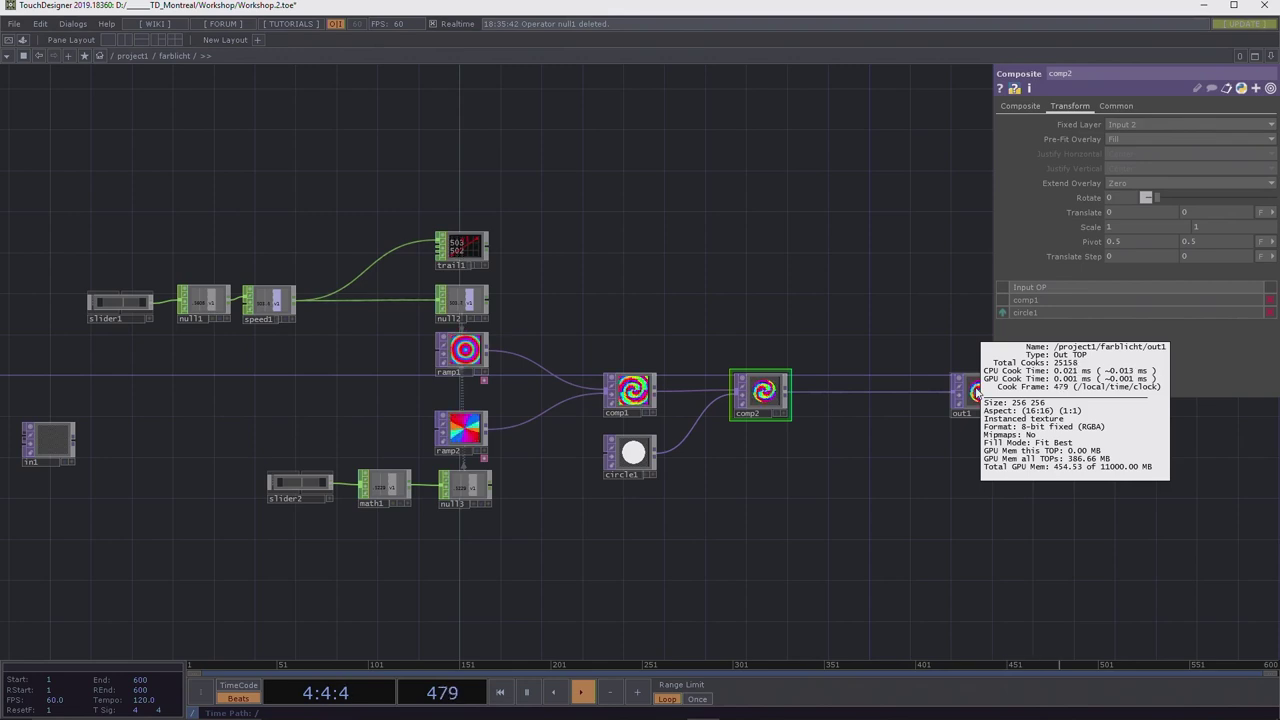
scroll(976, 400, down, 2)
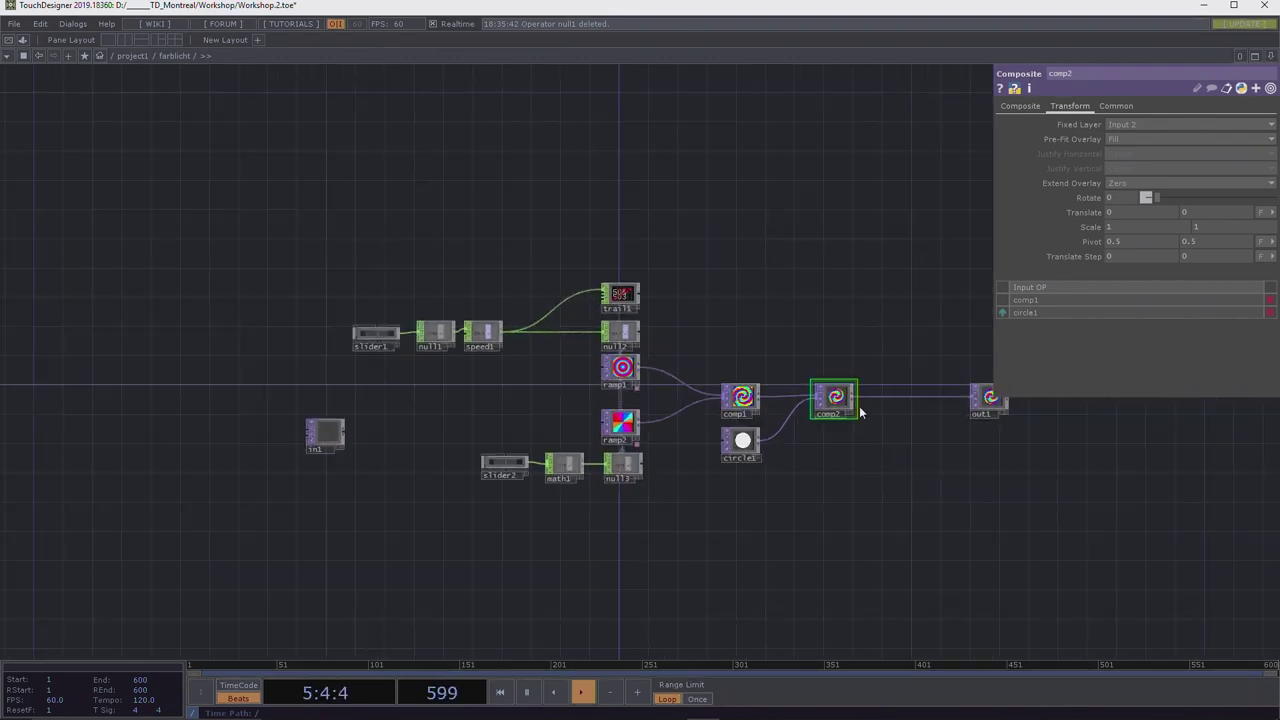
middle_click(845, 401)
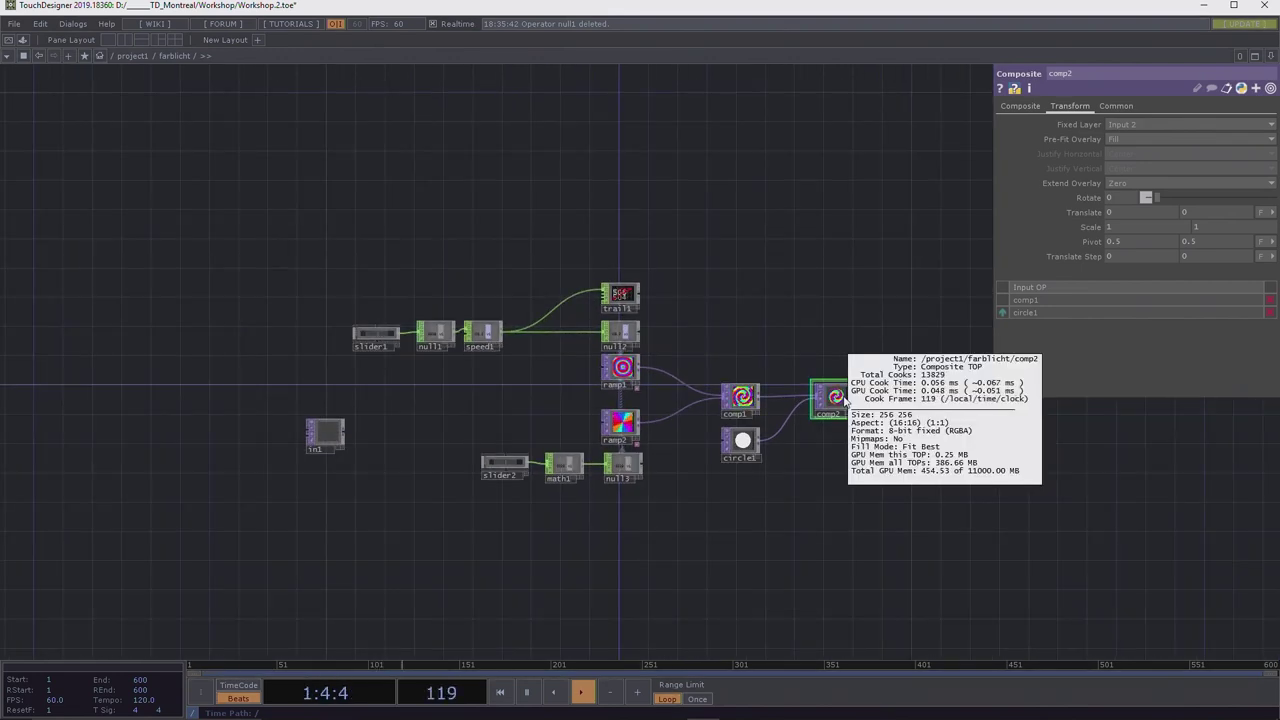
middle_click(740, 399)
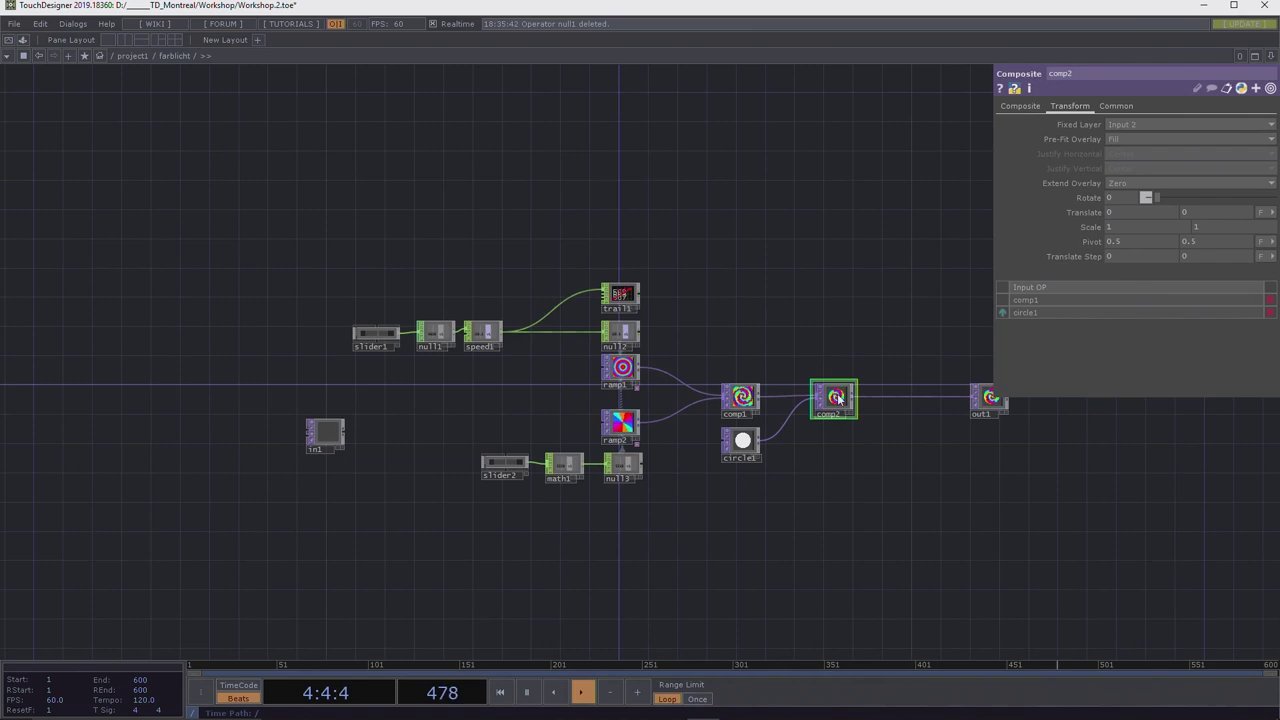
Reactivate the parent().par.w and parent().par.h expressions for circle1's resolution width and height.
click(746, 444)
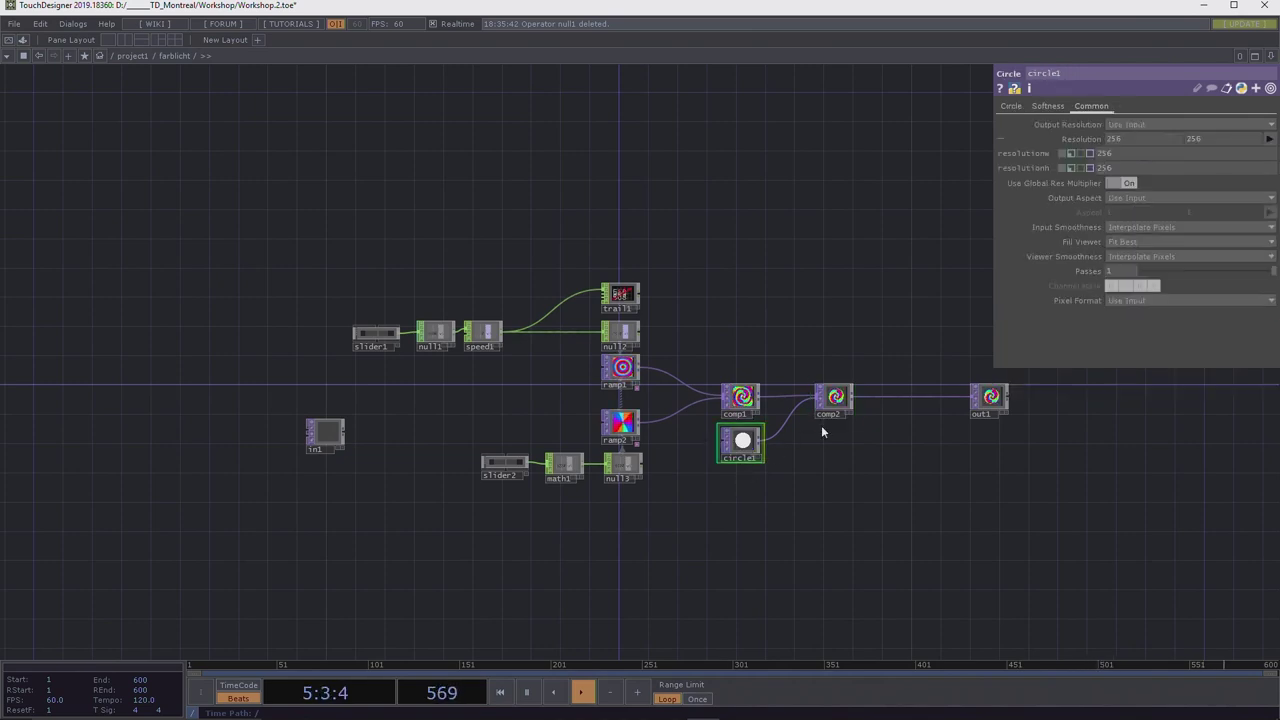
click(1070, 154)
click(1069, 168)
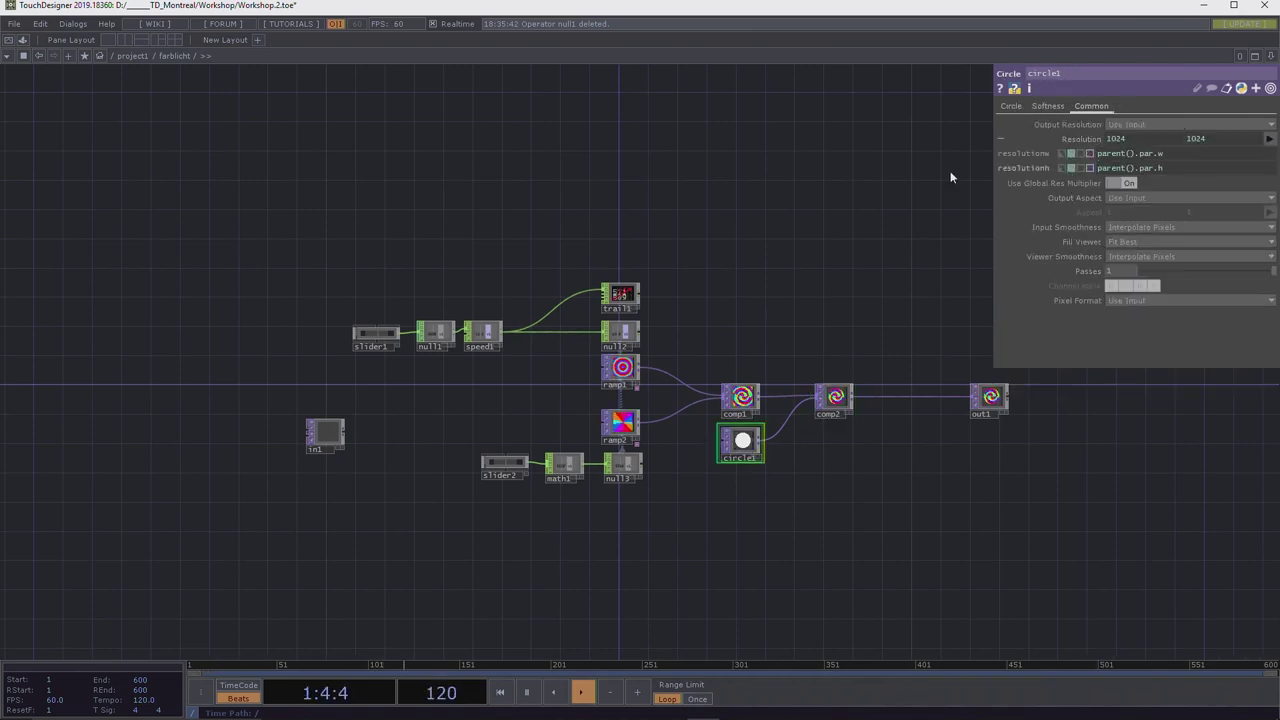
Show circle1's Circle parameters and try out adjusting its radius.
scroll(786, 278, down, 3)
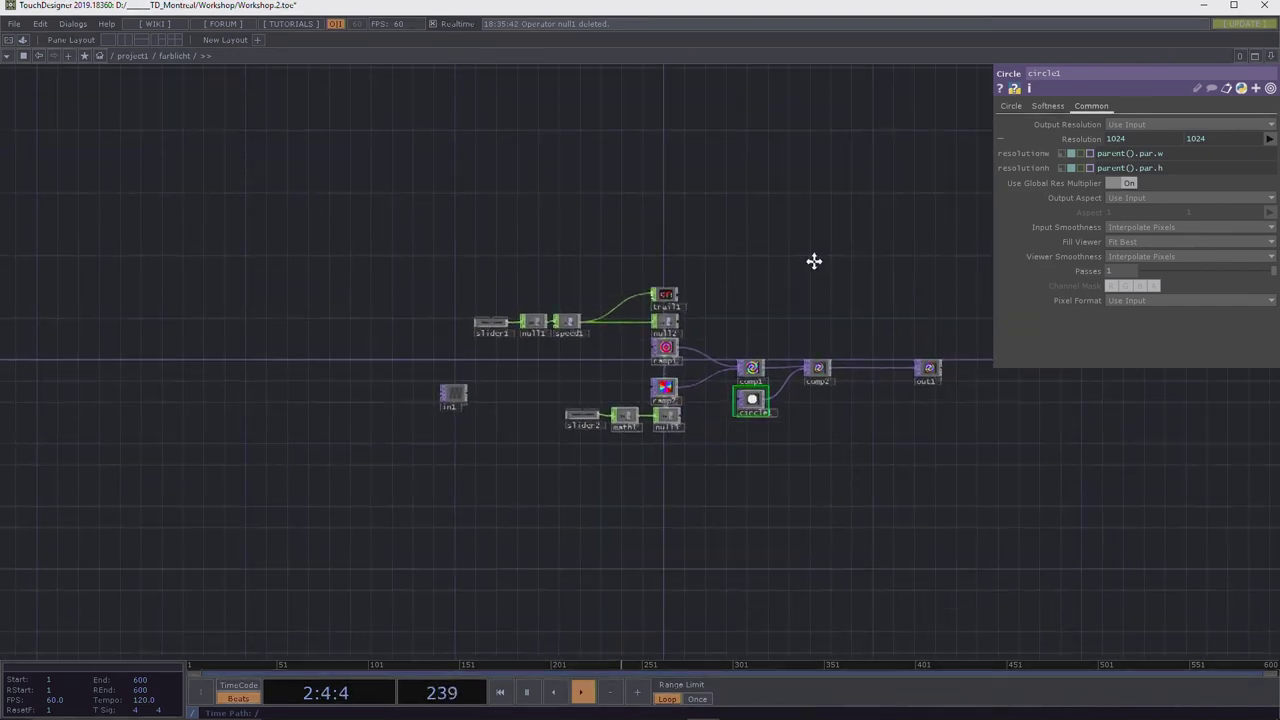
drag(814, 260, 740, 217)
scroll(748, 272, up, 3)
scroll(748, 277, down, 2)
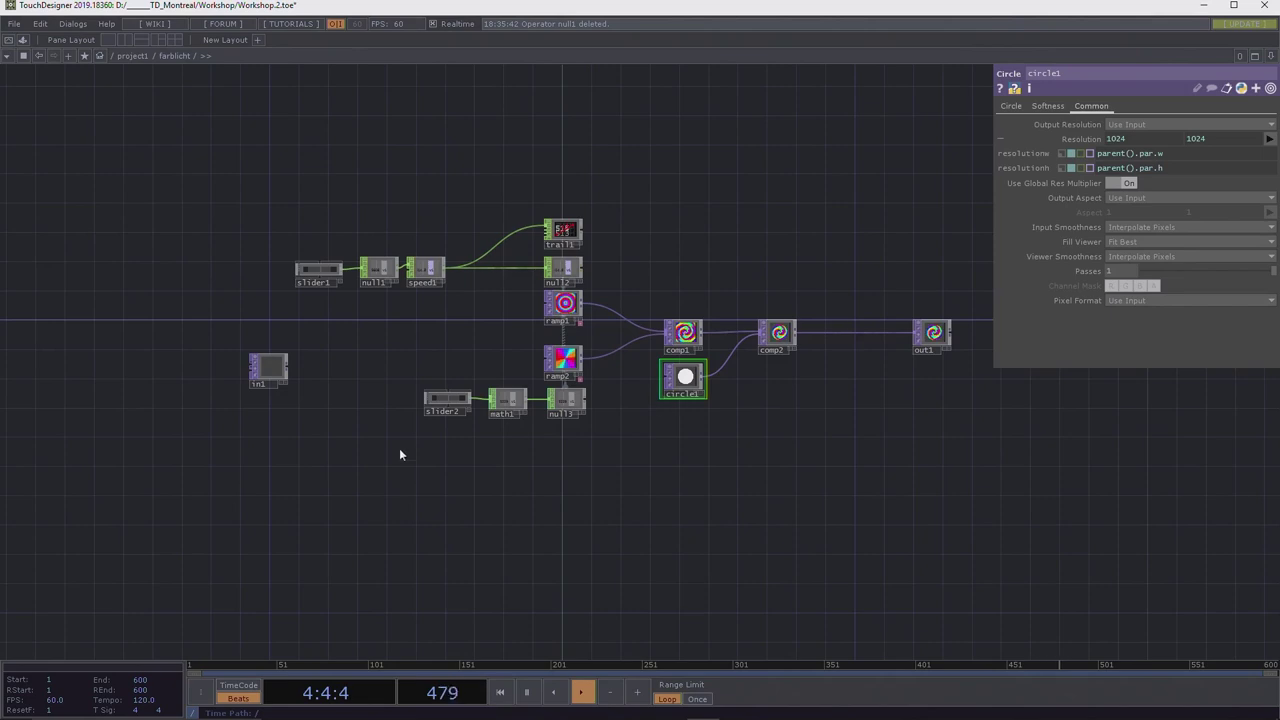
click(1010, 107)
middle_click(1094, 130)
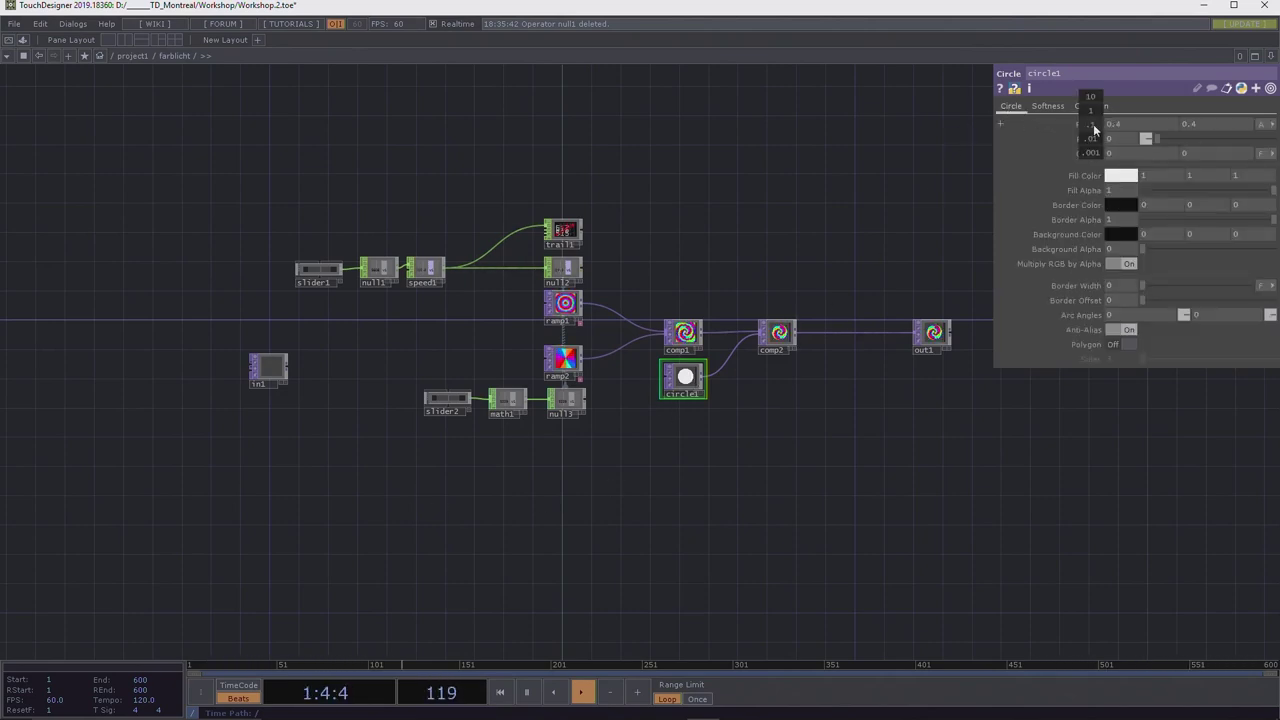
middle_drag(1092, 130, 1086, 101)
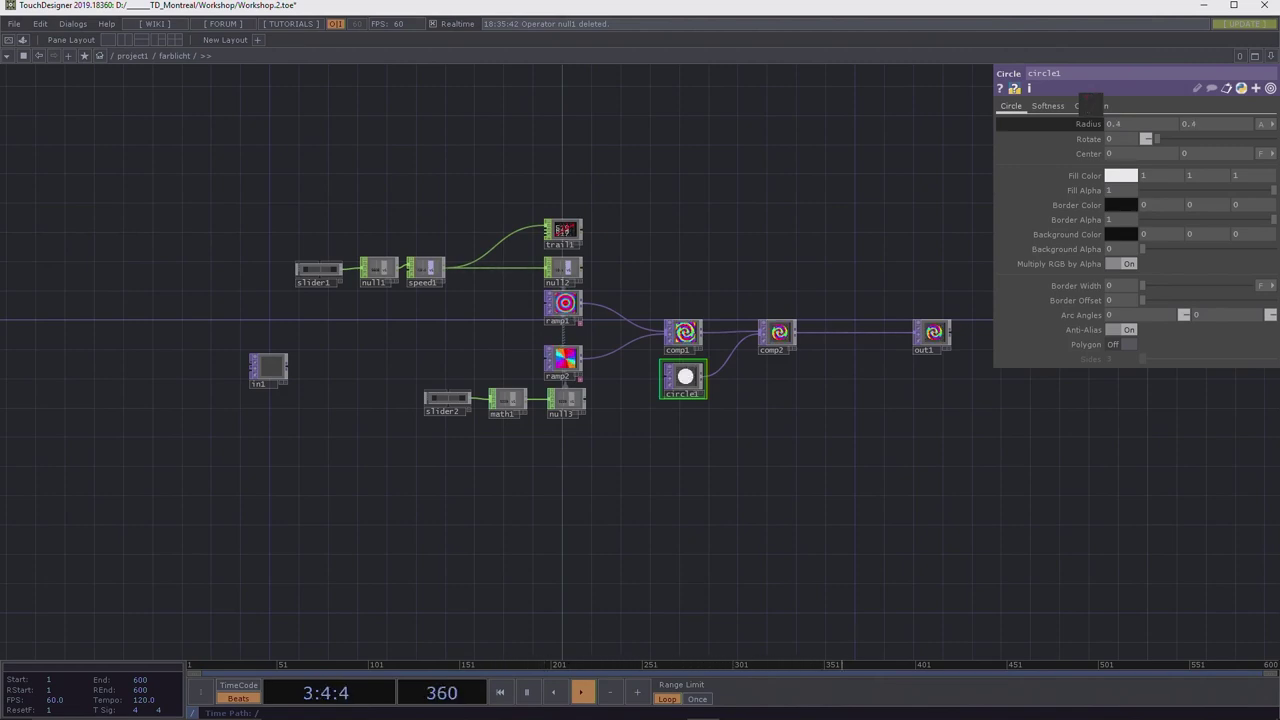
middle_drag(1086, 101, 1064, 125)
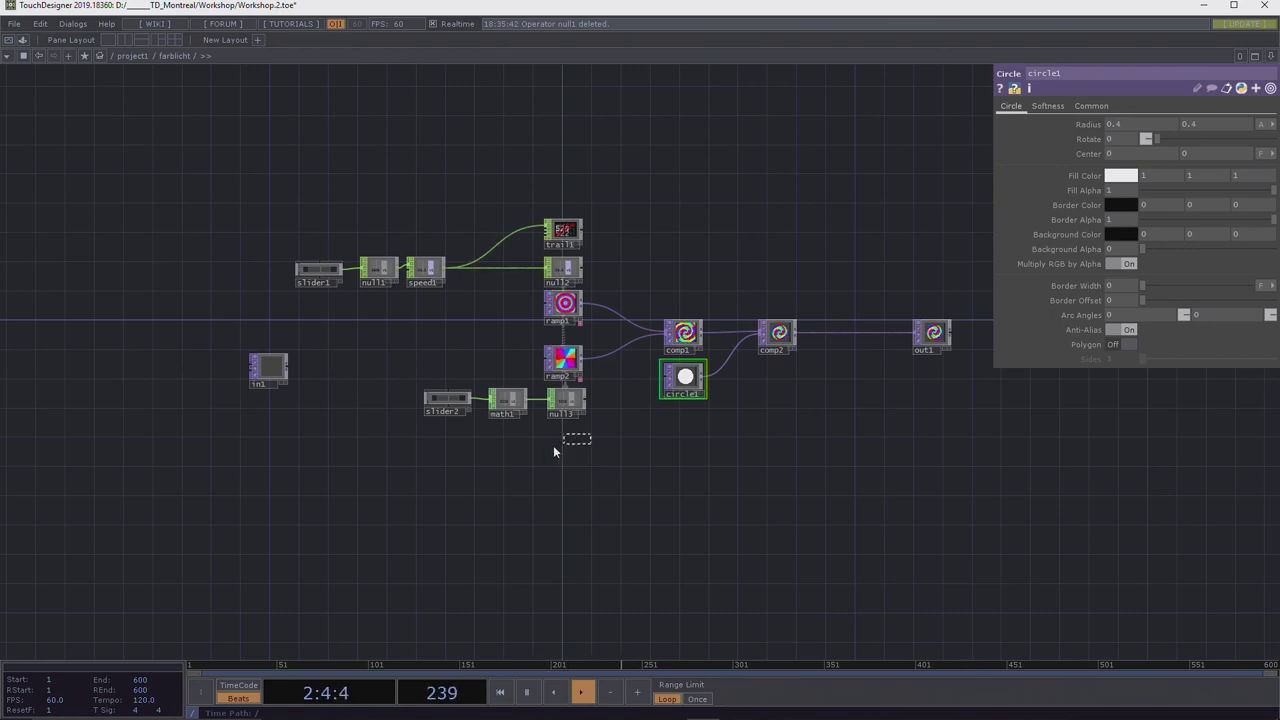
Duplicate the slider2, math1 and null3 chain, place the copies below circle1, and shift circle1 down slightly to make room.
click(437, 403)
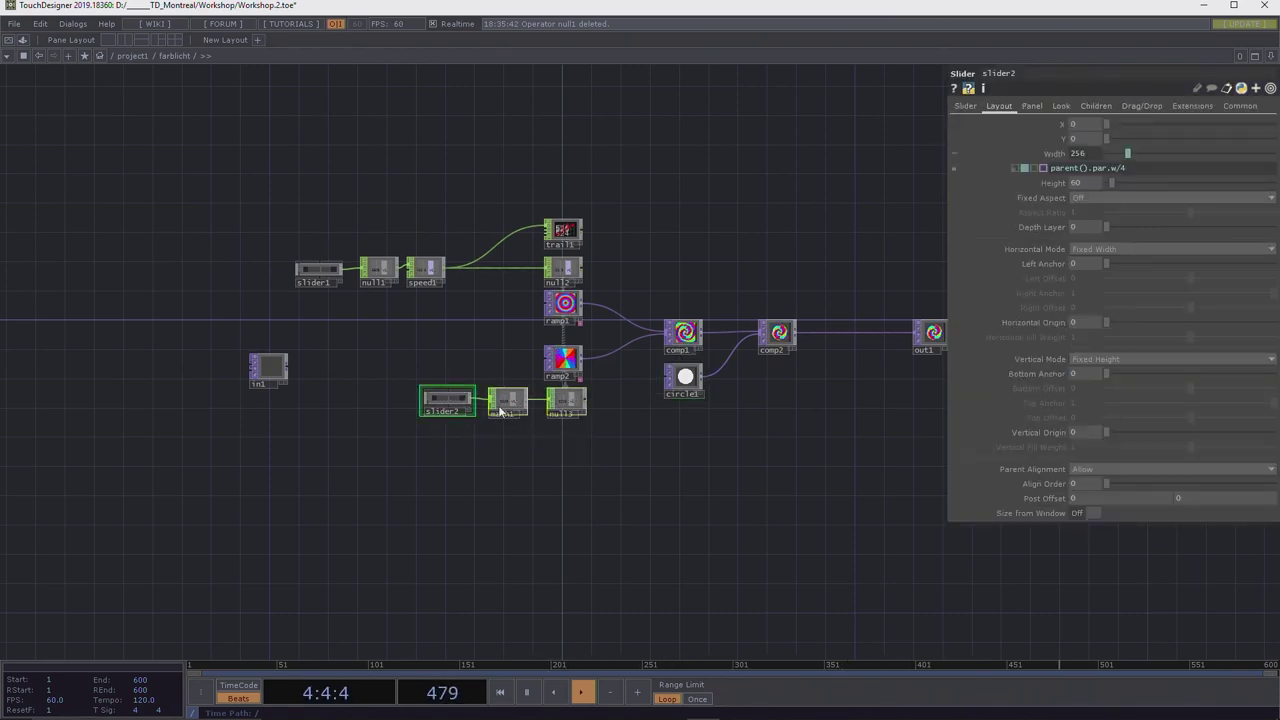
key(ctrl+v)
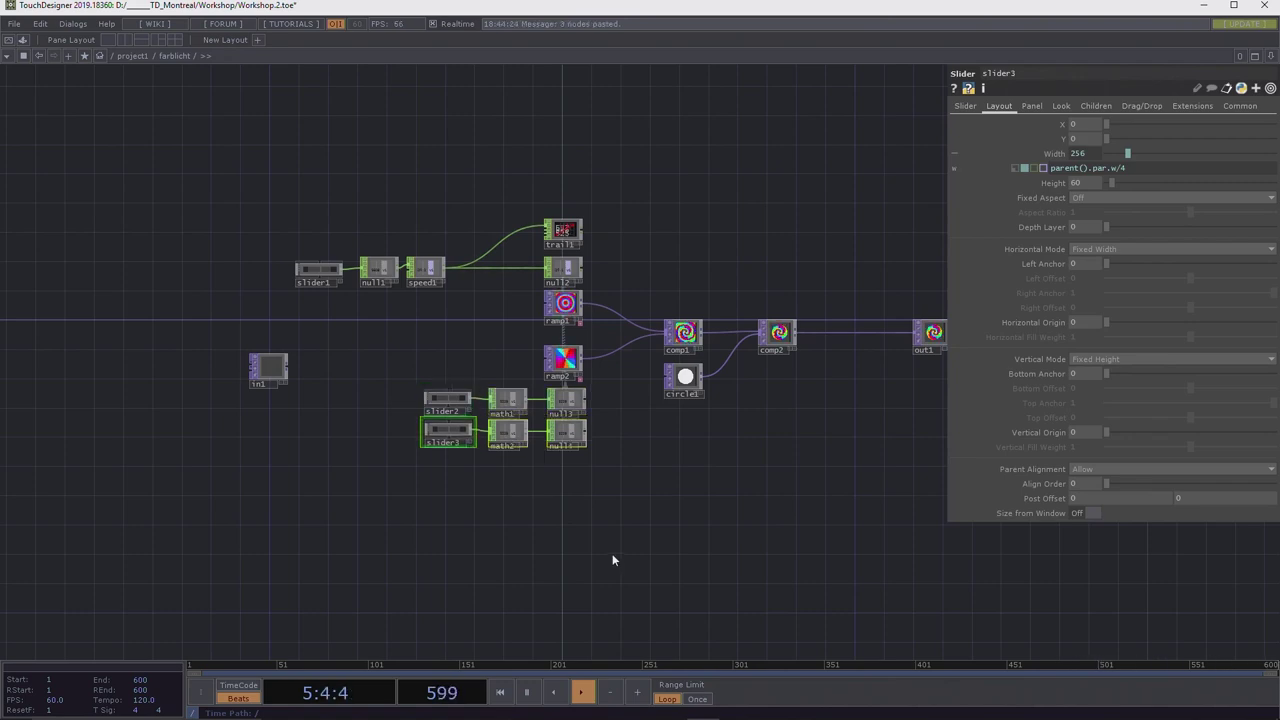
drag(575, 447, 687, 447)
drag(685, 376, 688, 401)
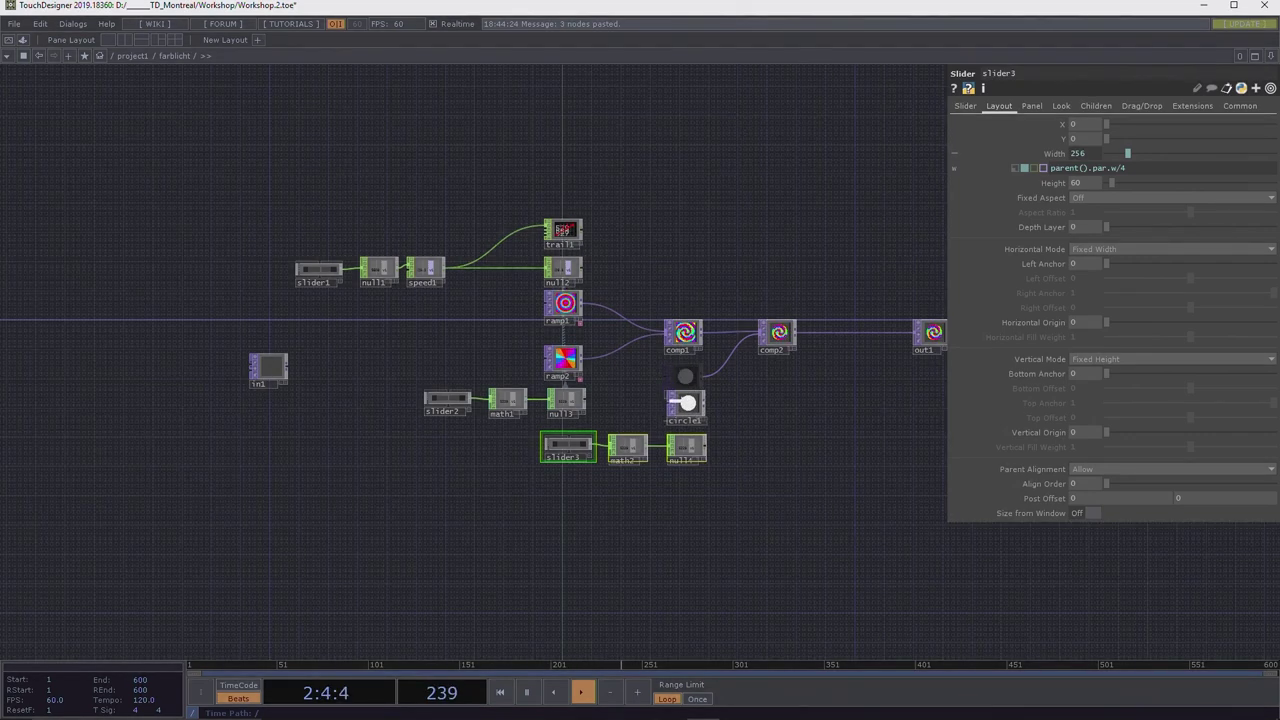
drag(760, 511, 556, 440)
click(556, 441)
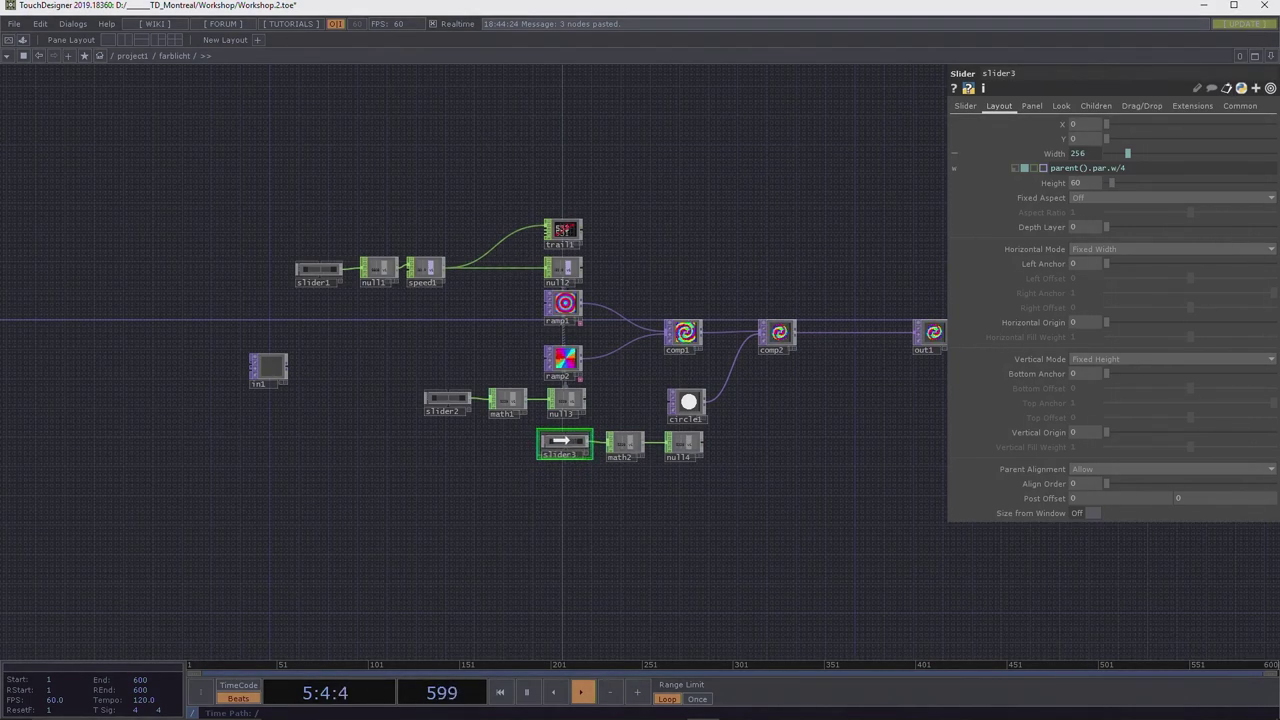
middle_drag(713, 458, 608, 533)
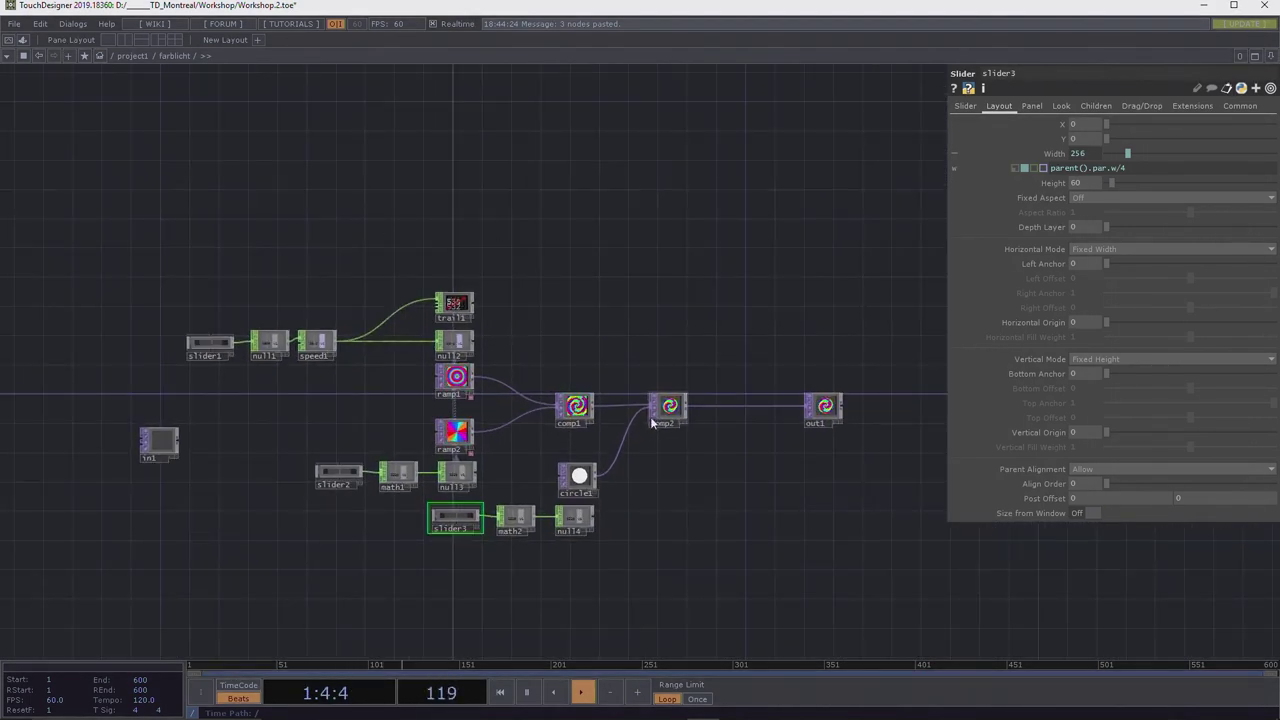
middle_drag(697, 310, 558, 190)
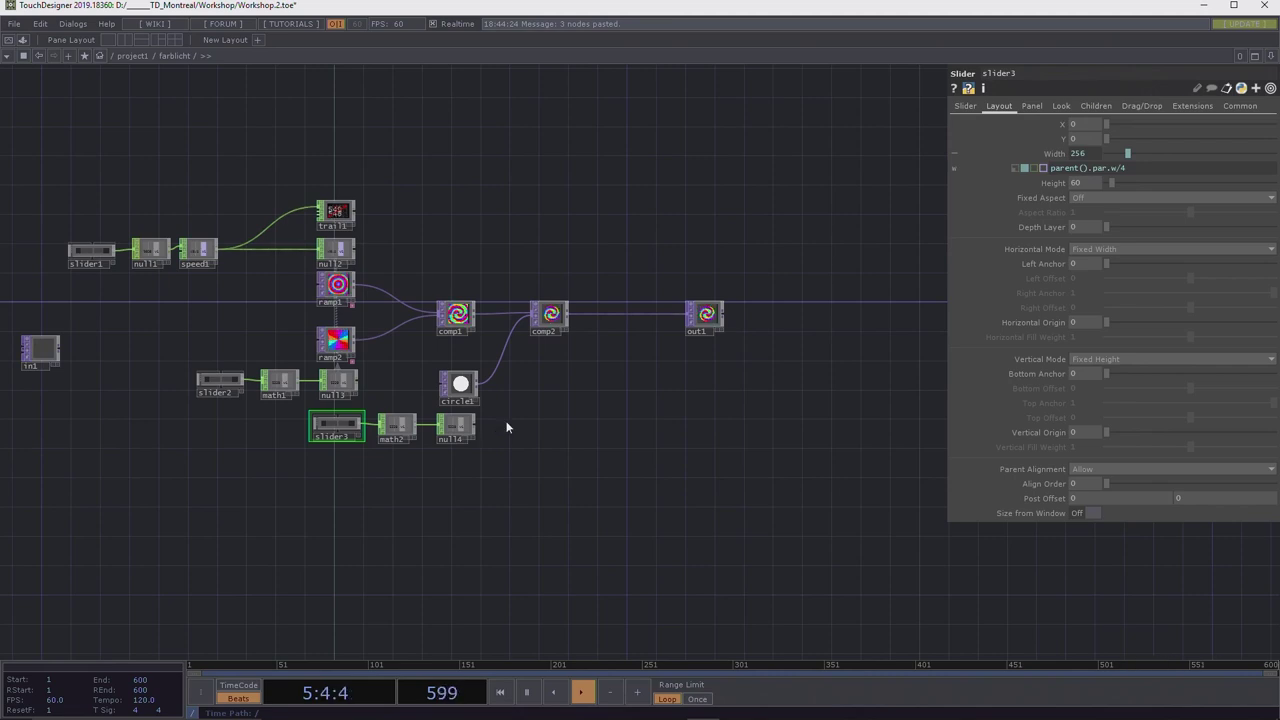
Select comp2 and out1 together and move them down to a height between comp1 and circle1.
drag(506, 427, 631, 334)
right_drag(626, 188, 893, 283)
drag(641, 221, 641, 254)
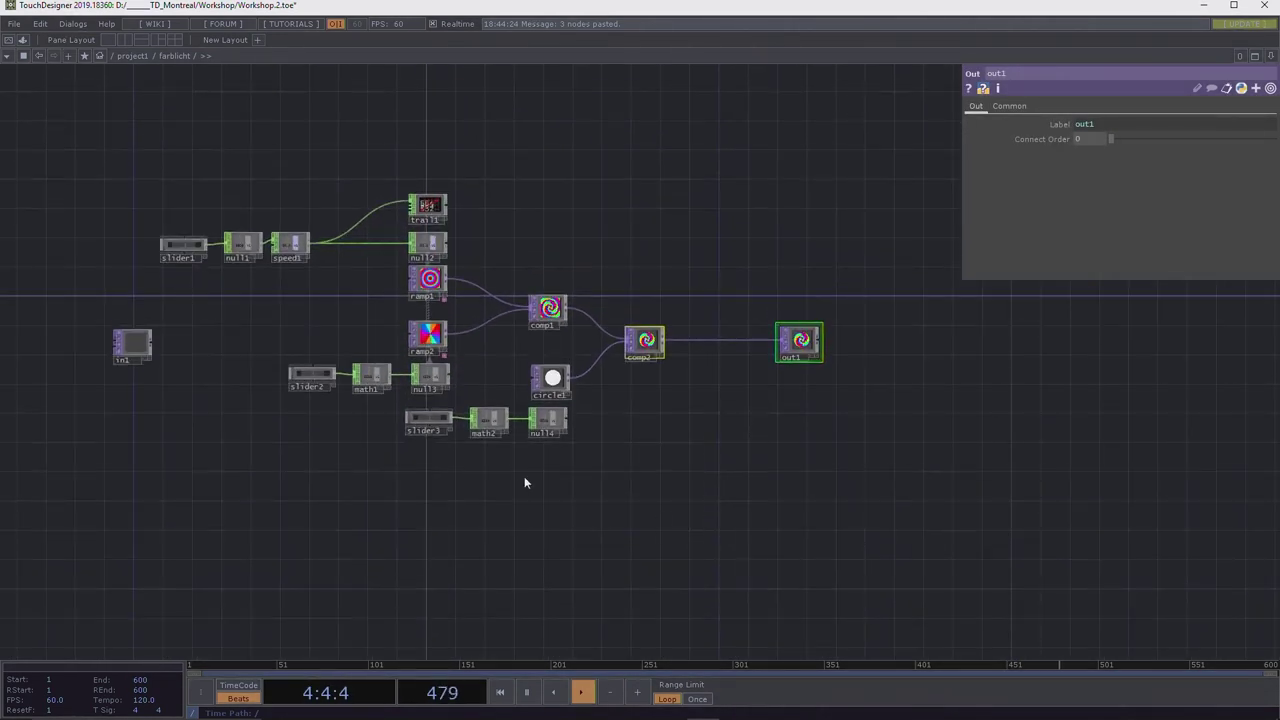
scroll(524, 476, up, 2)
drag(724, 441, 745, 458)
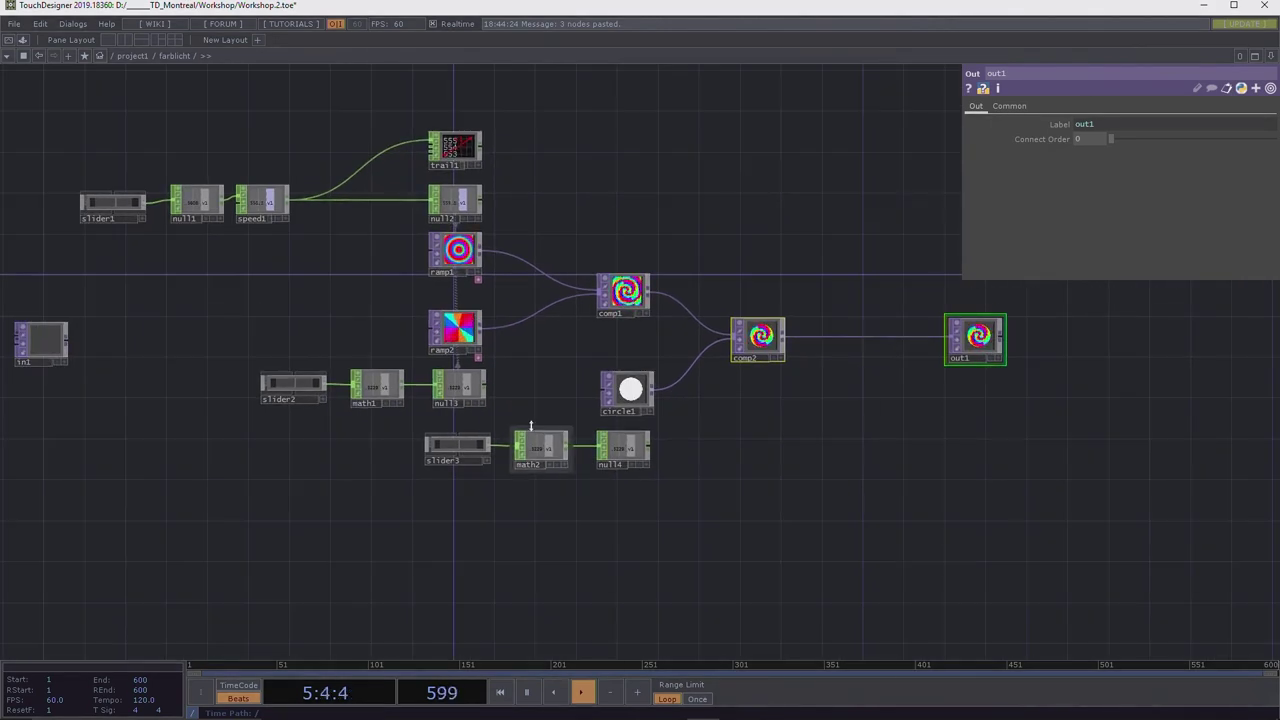
Export null4's v1 channel to both of circle1's radius values.
scroll(531, 431, up, 4)
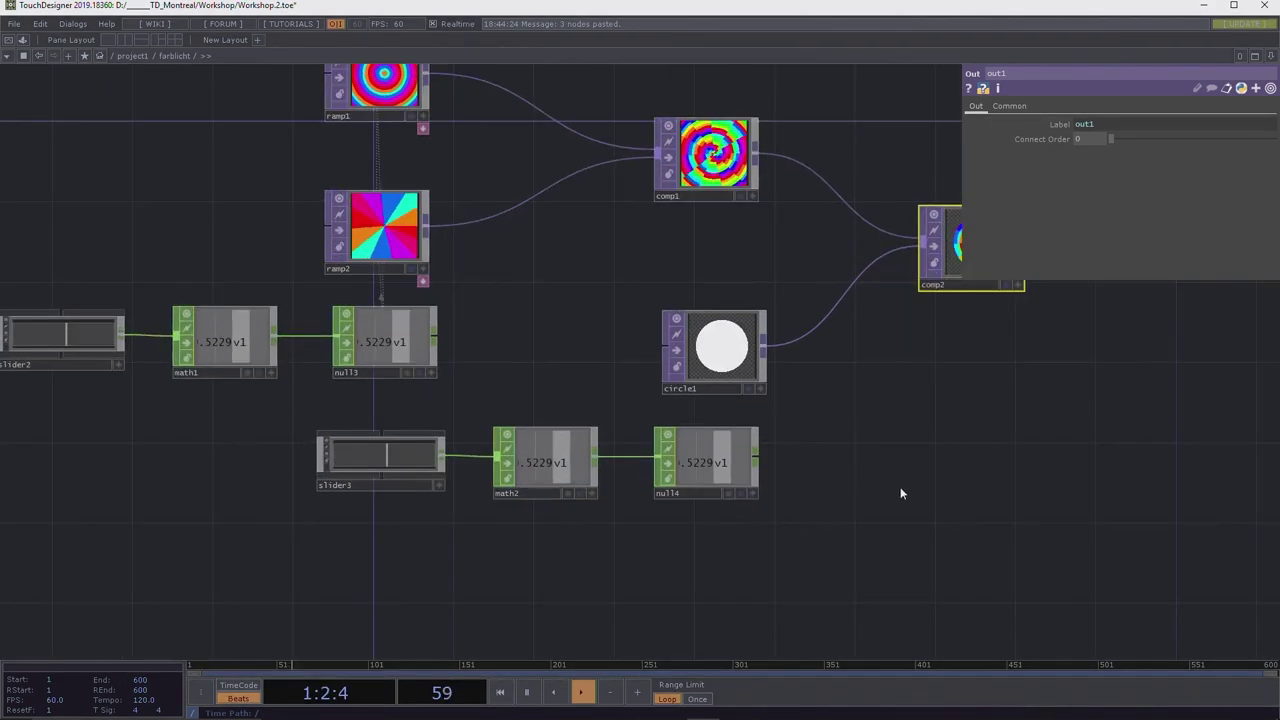
click(722, 347)
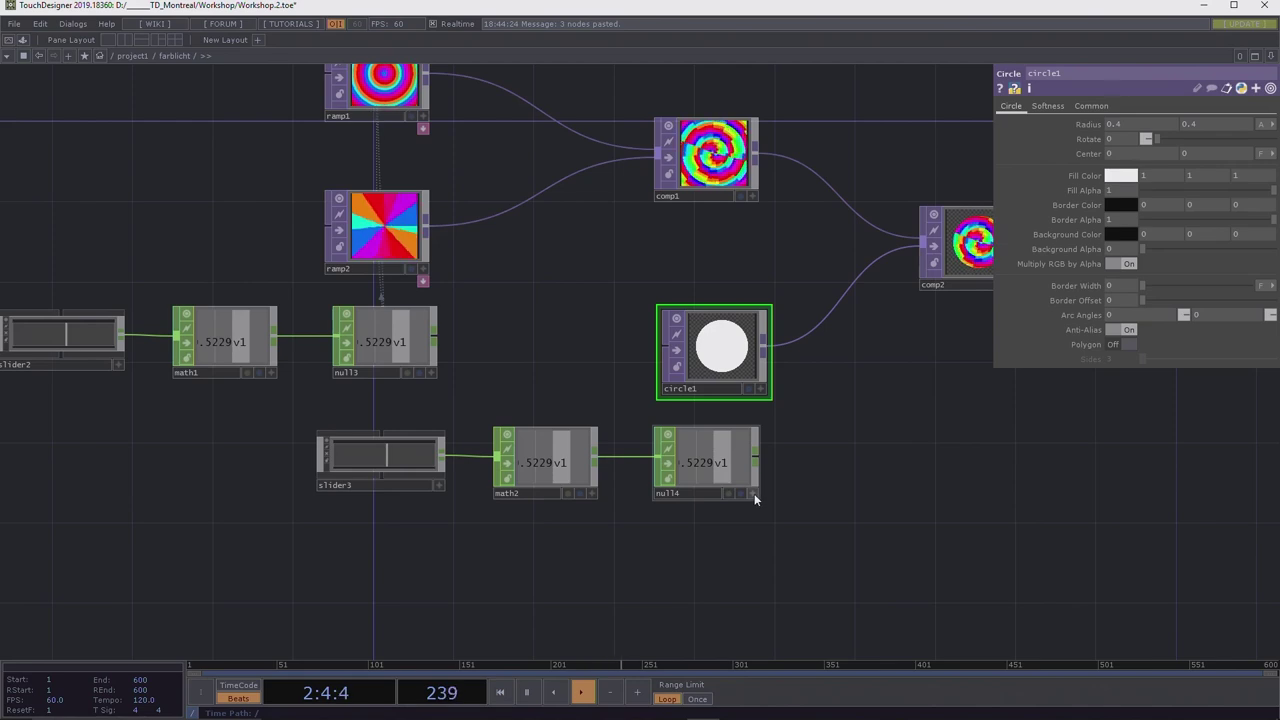
click(754, 493)
drag(705, 464, 1090, 124)
click(1089, 122)
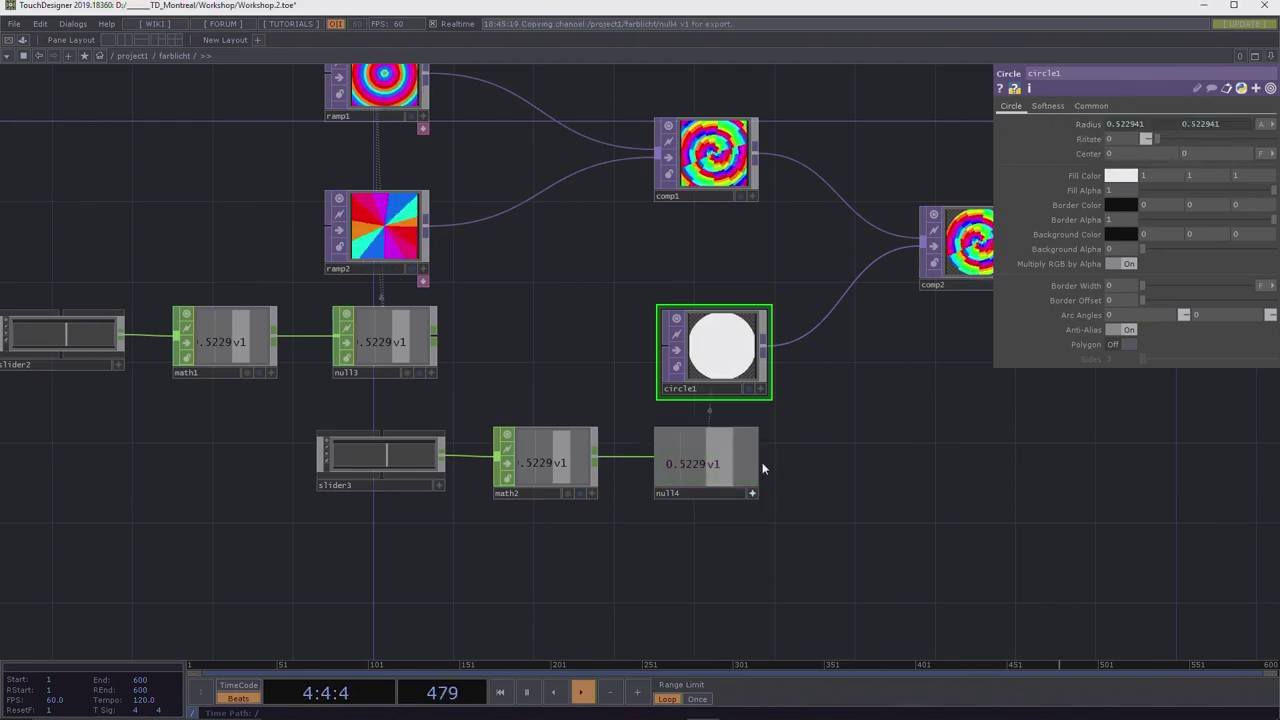
Activate slider3, move it to its maximum, and set the upper limit of math2's To Range to 0.45.
click(438, 485)
drag(395, 459, 443, 459)
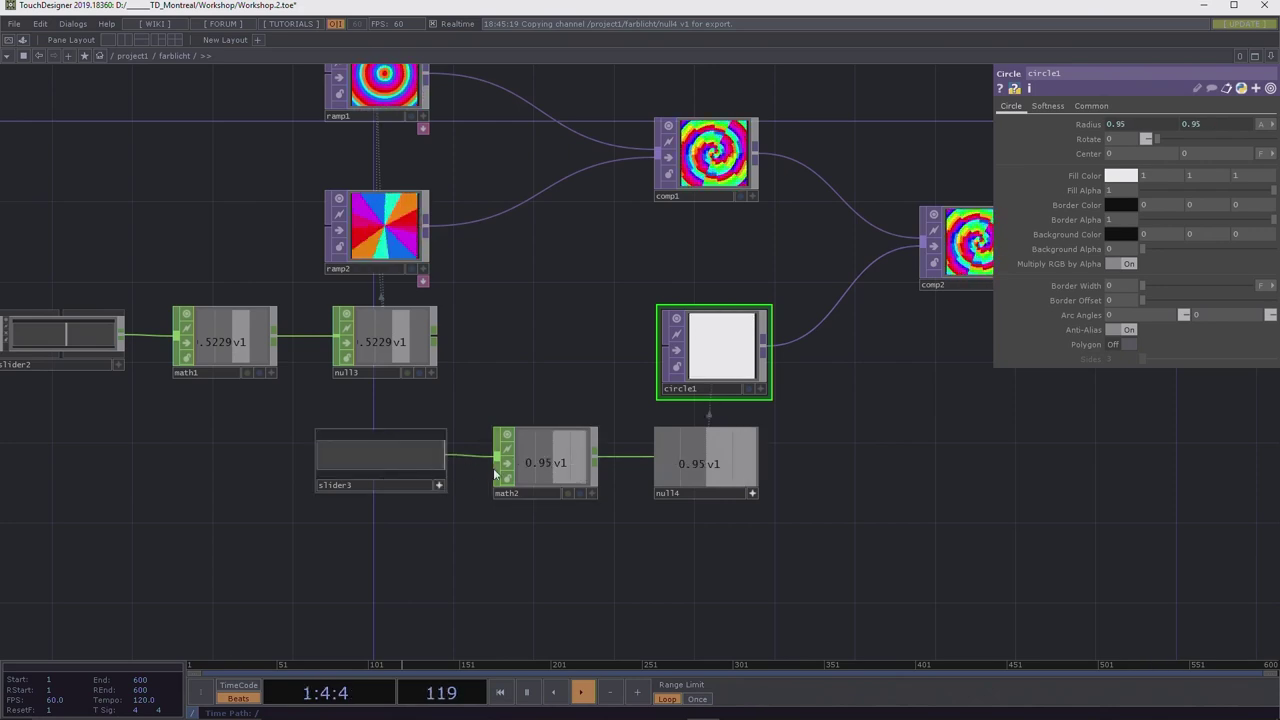
click(542, 470)
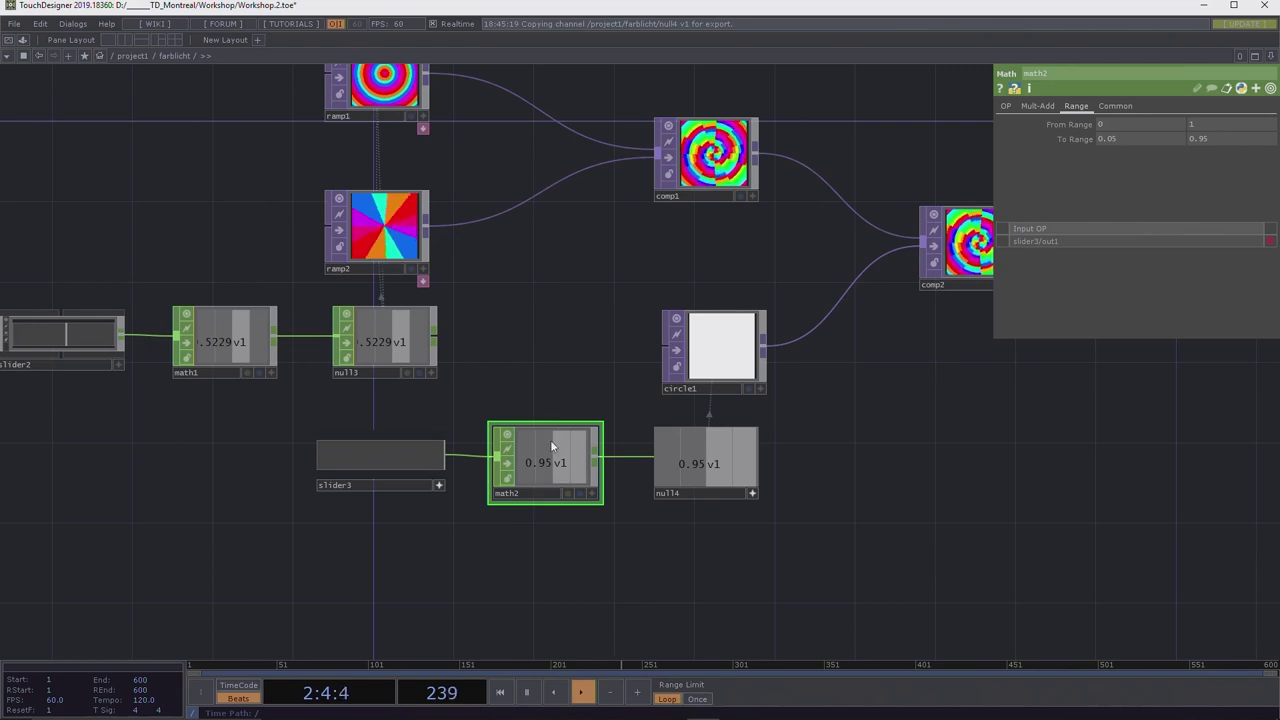
middle_drag(1236, 145, 1230, 116)
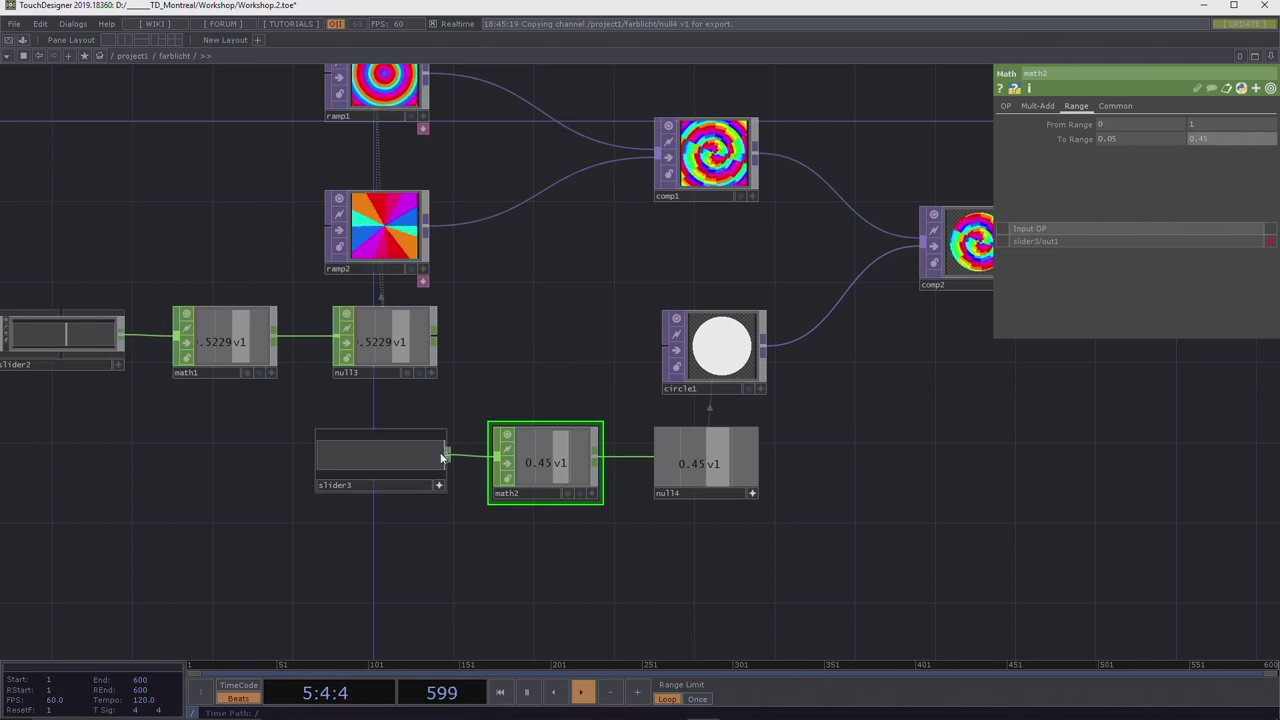
Test the circle size by moving slider3 to its minimum and back to its maximum.
drag(440, 452, 270, 466)
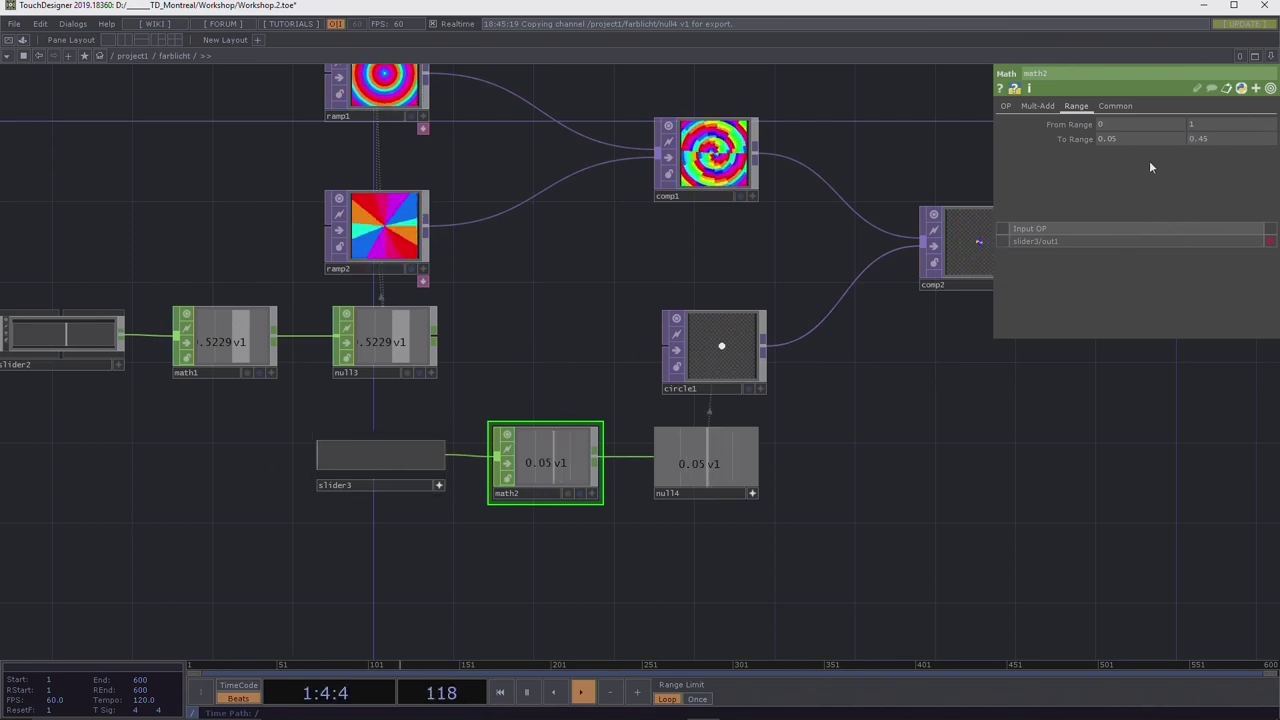
mouse_move(1129, 137)
middle_down()
mouse_move(1142, 126)
mouse_move(1129, 137)
middle_up()
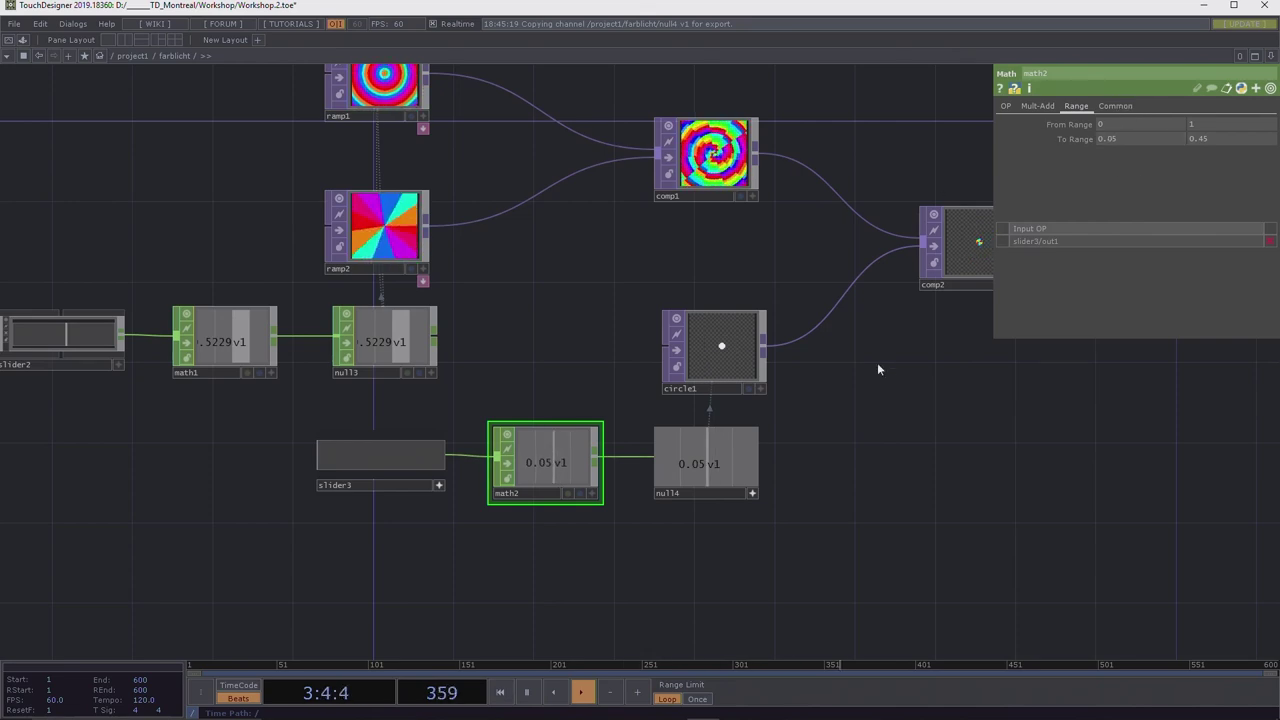
drag(877, 369, 716, 410)
drag(150, 508, 377, 522)
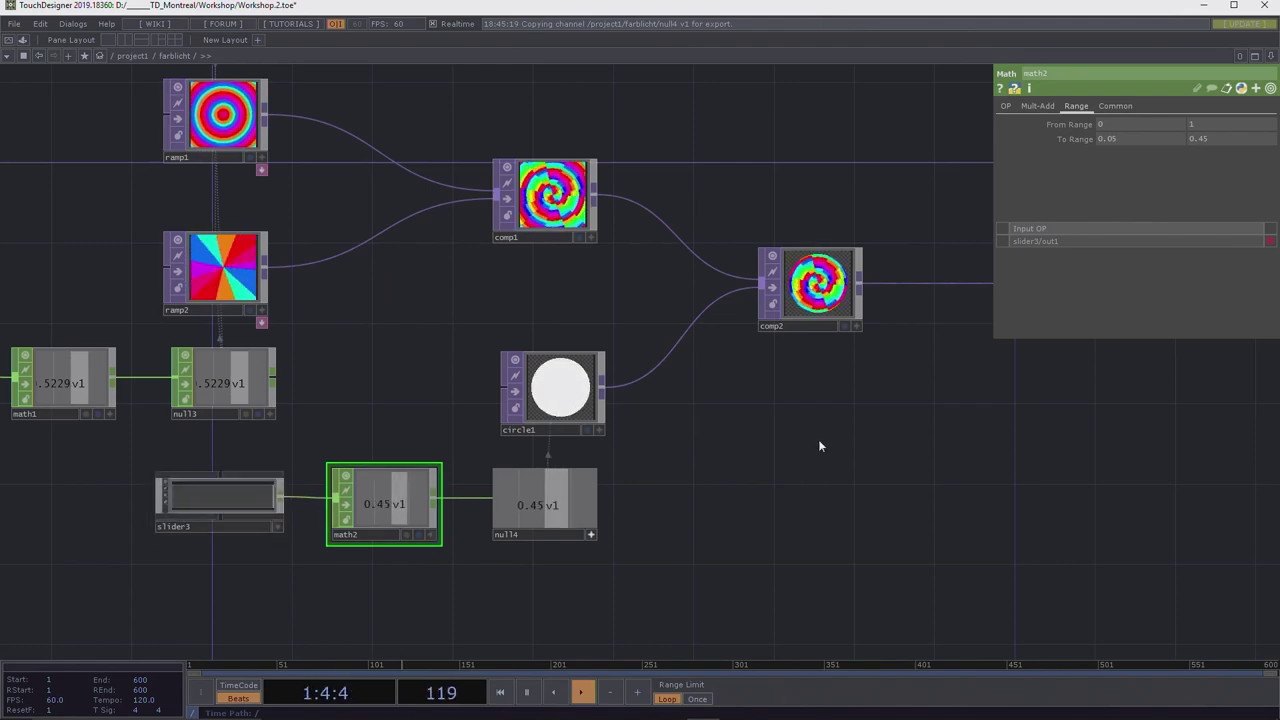
Delete the unconnected in1 operator from the farblicht network.
scroll(818, 445, down, 3)
drag(819, 481, 858, 511)
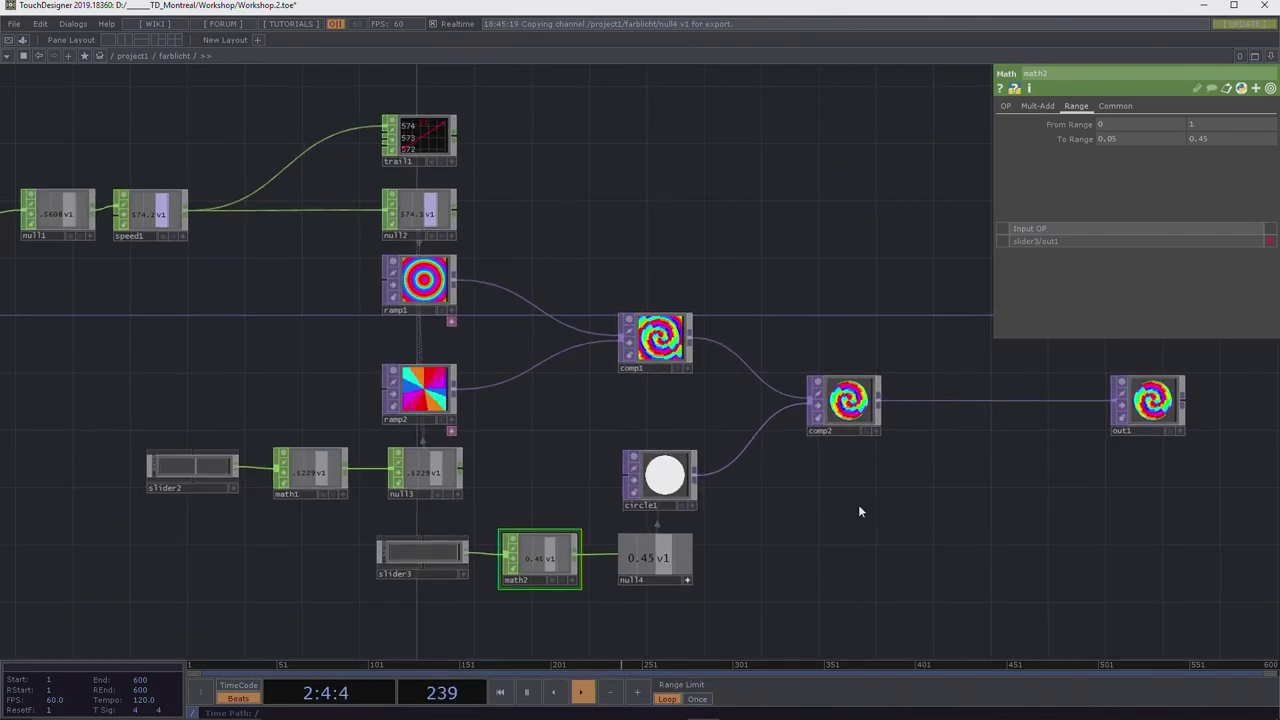
scroll(858, 511, down, 4)
scroll(840, 466, up, 3)
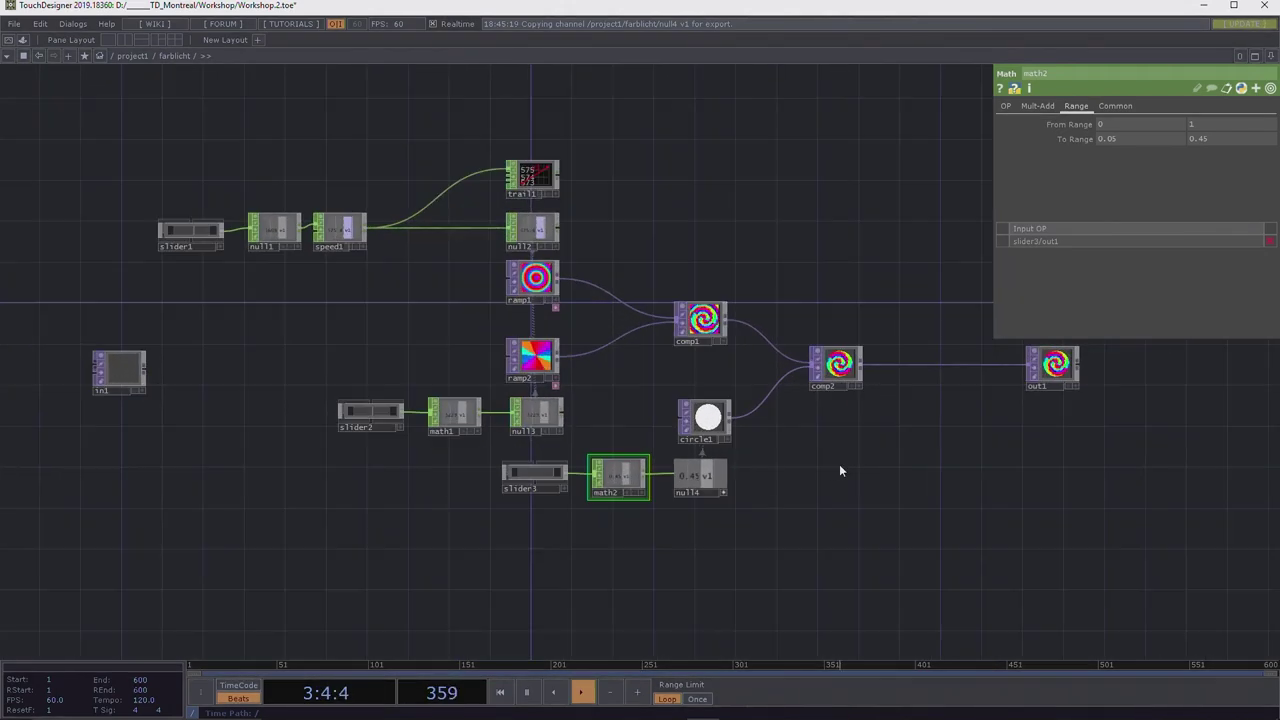
click(116, 367)
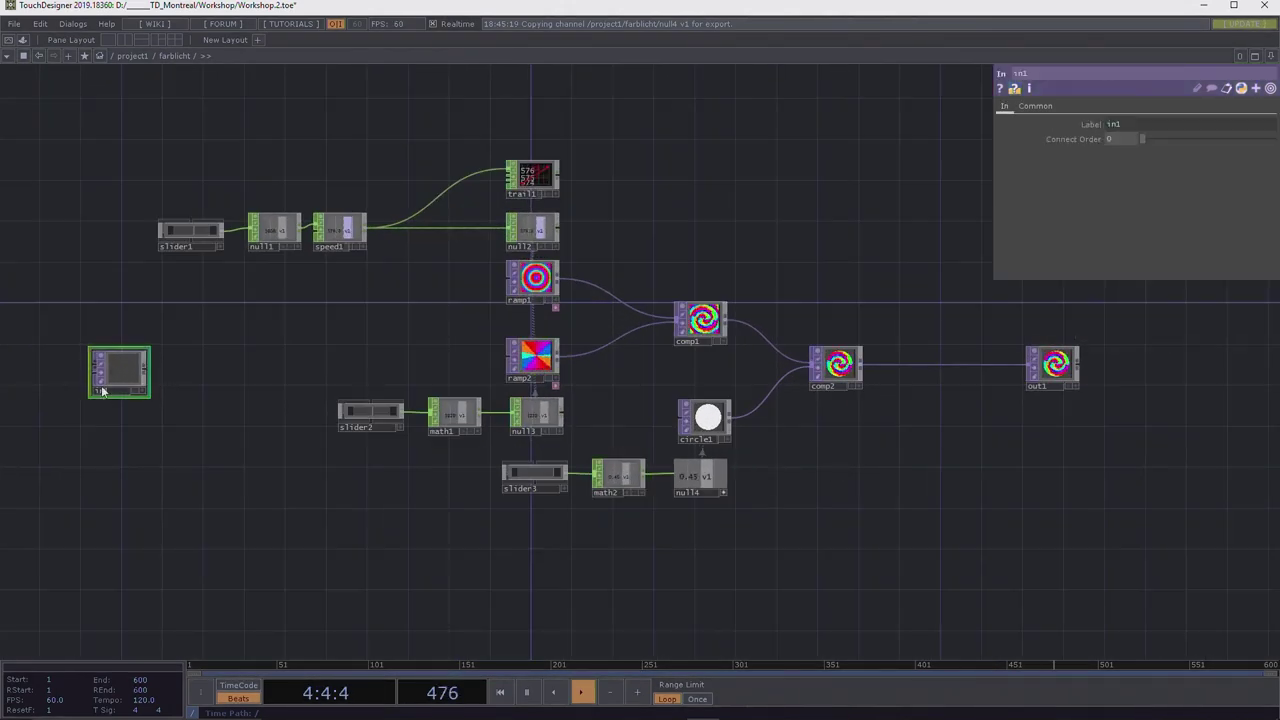
key(Delete)
Examine the reference network at the cheat bookmark and the farblicht container in project1, then return to the work bookmark.
click(83, 56)
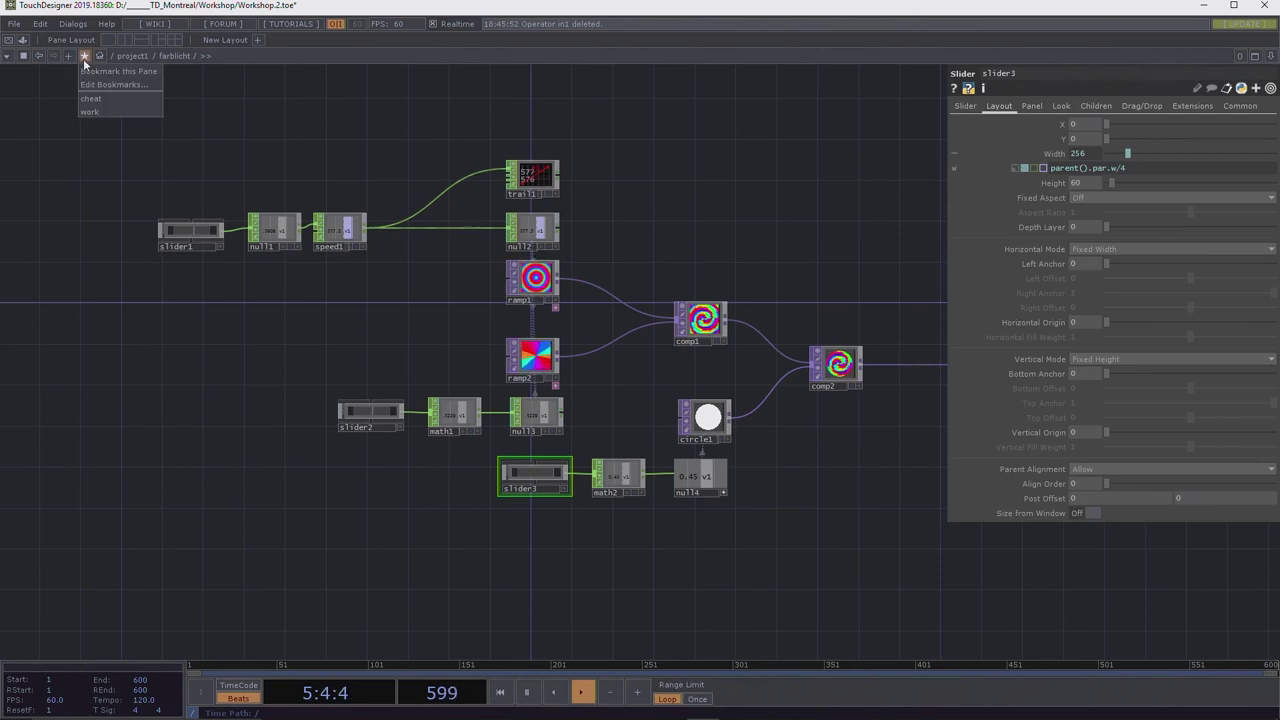
click(94, 98)
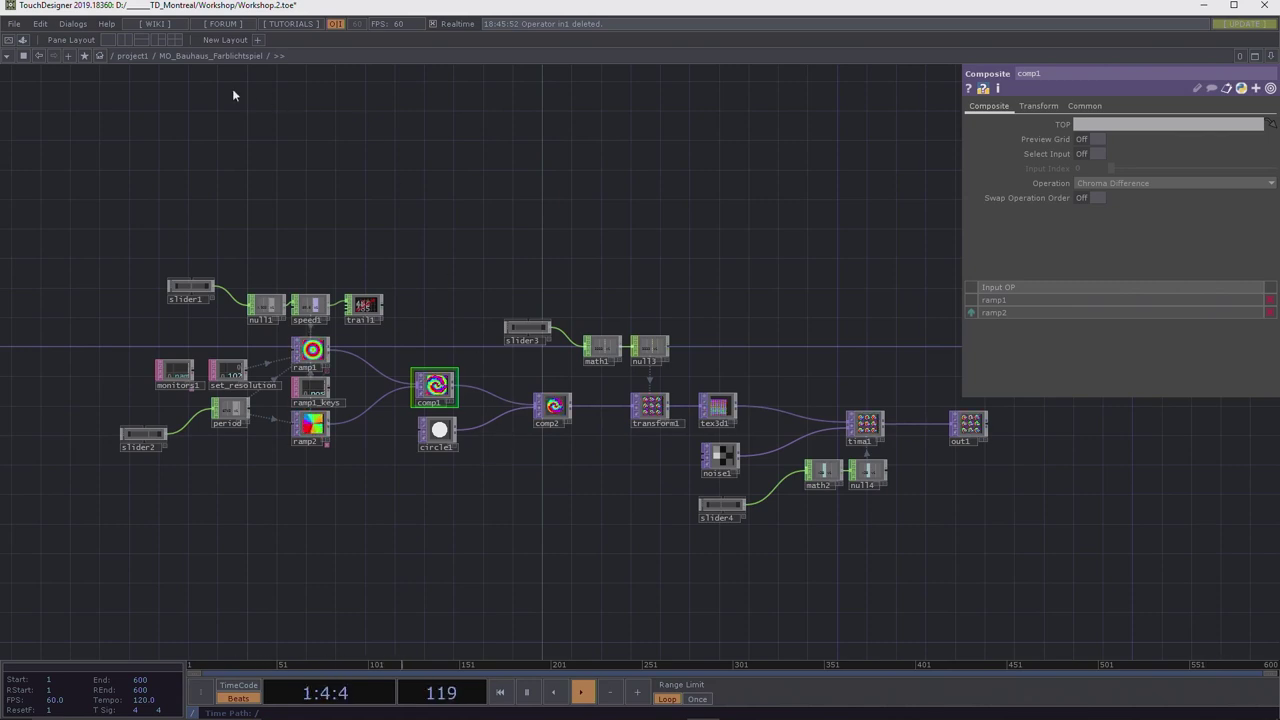
click(133, 56)
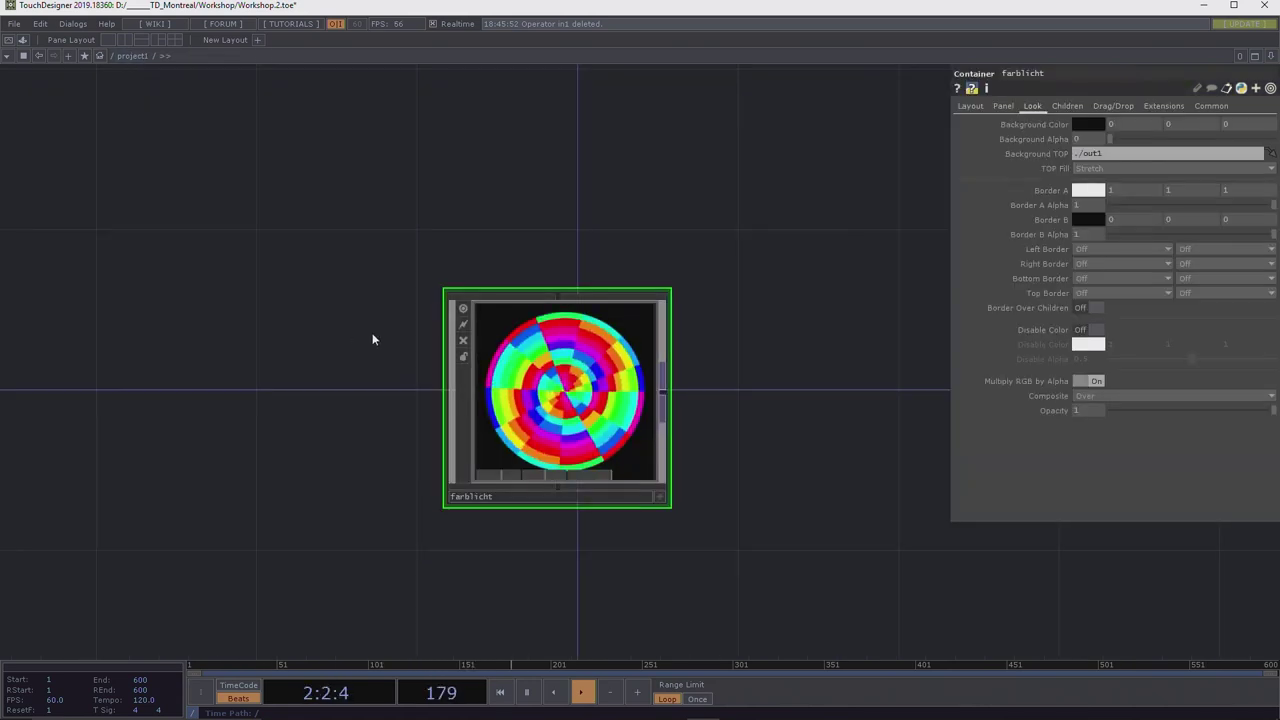
click(84, 56)
click(95, 110)
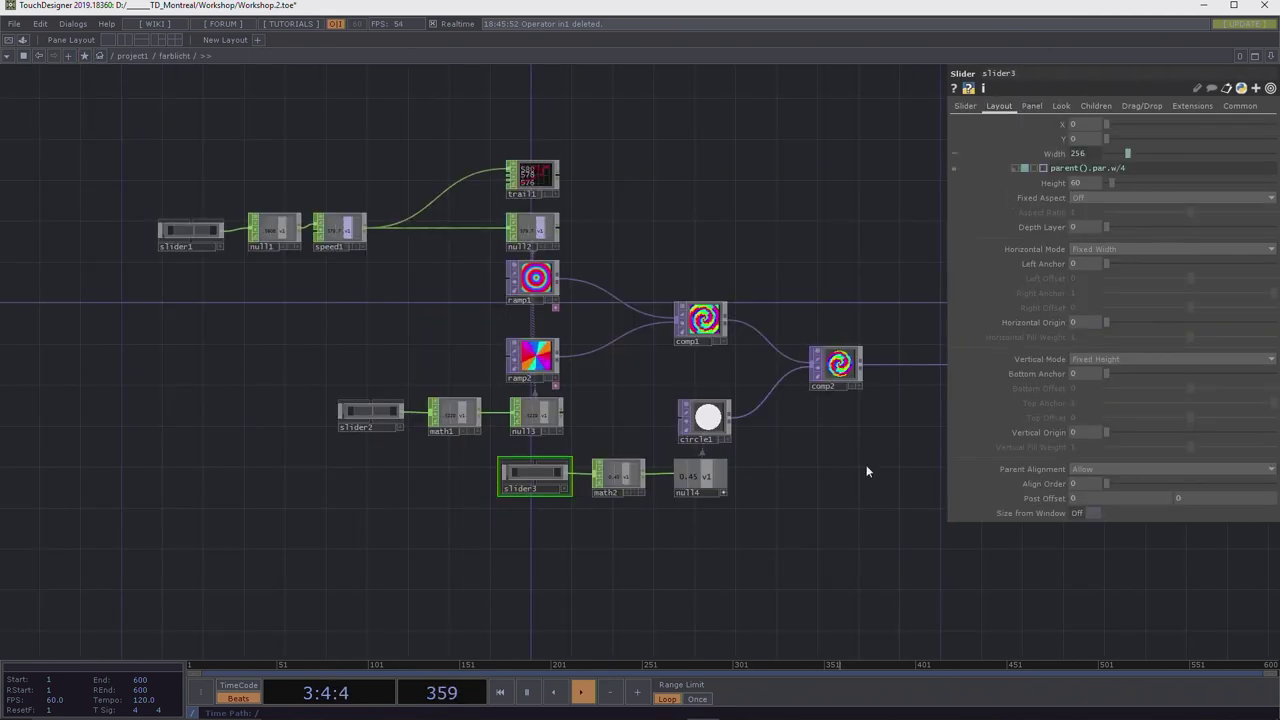
Hide the parameter window and move out1 farther from comp2 to make room for more operators.
drag(840, 489, 619, 507)
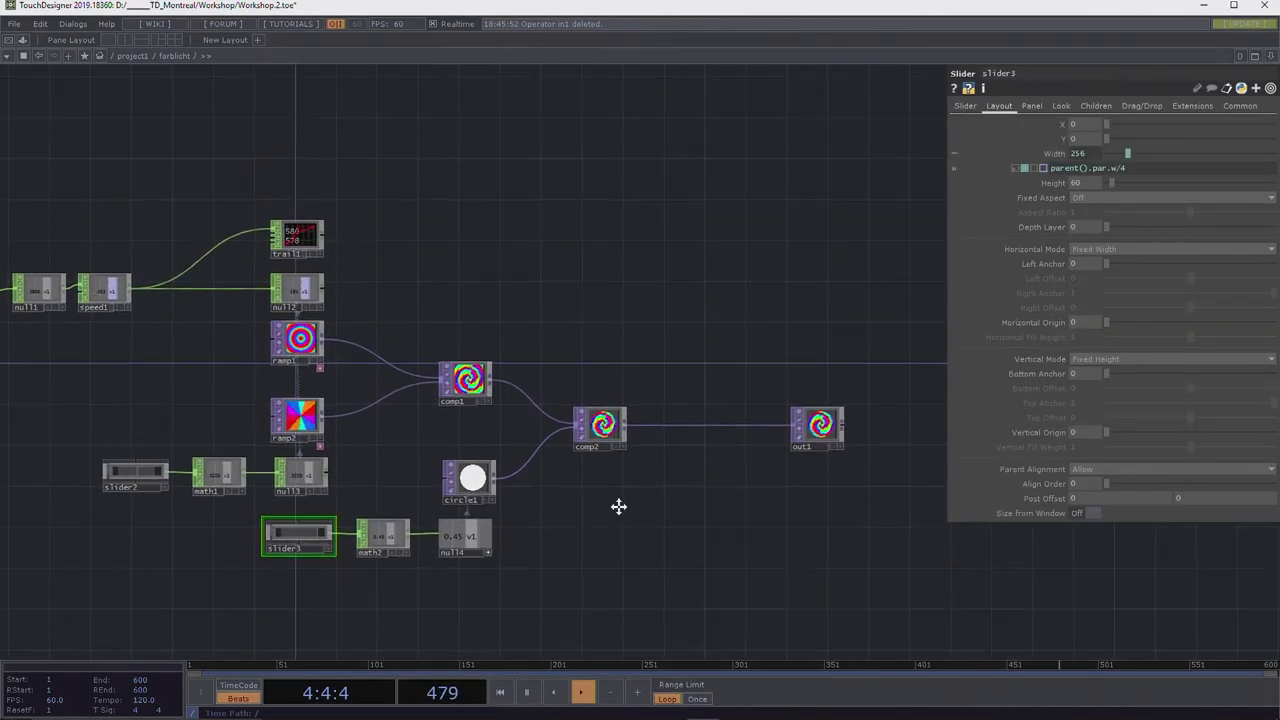
drag(752, 524, 877, 511)
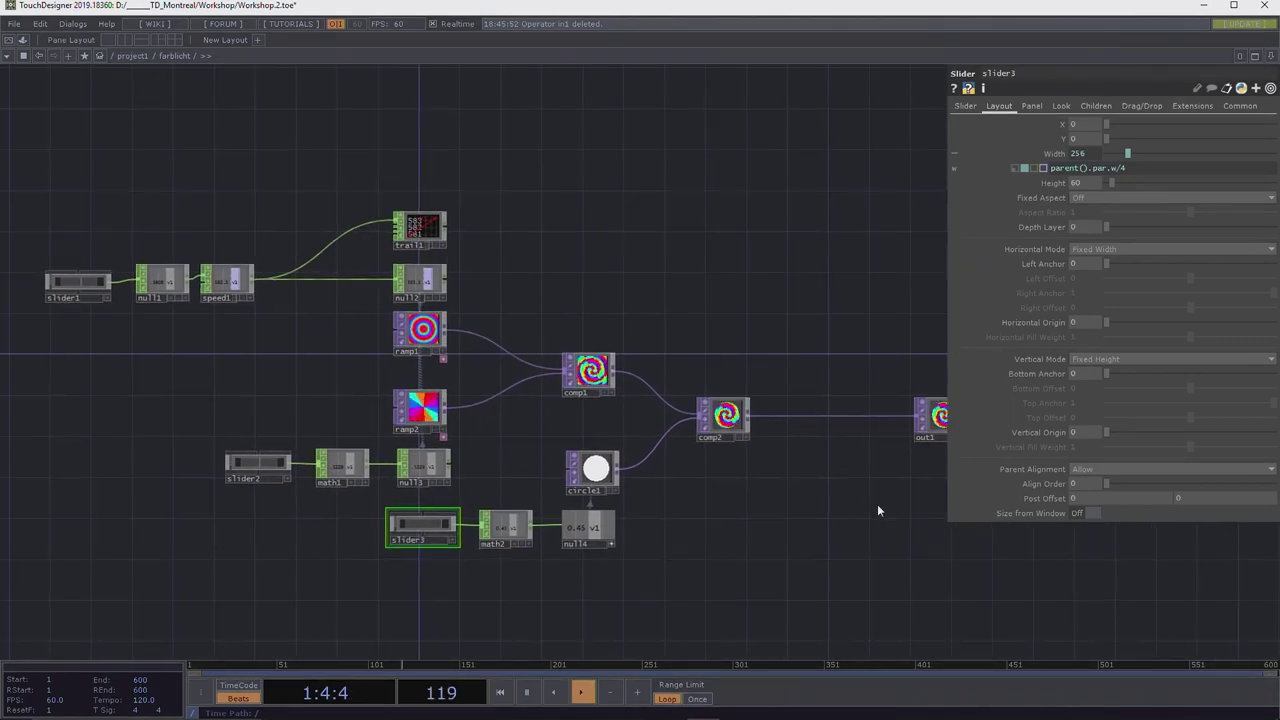
key(p)
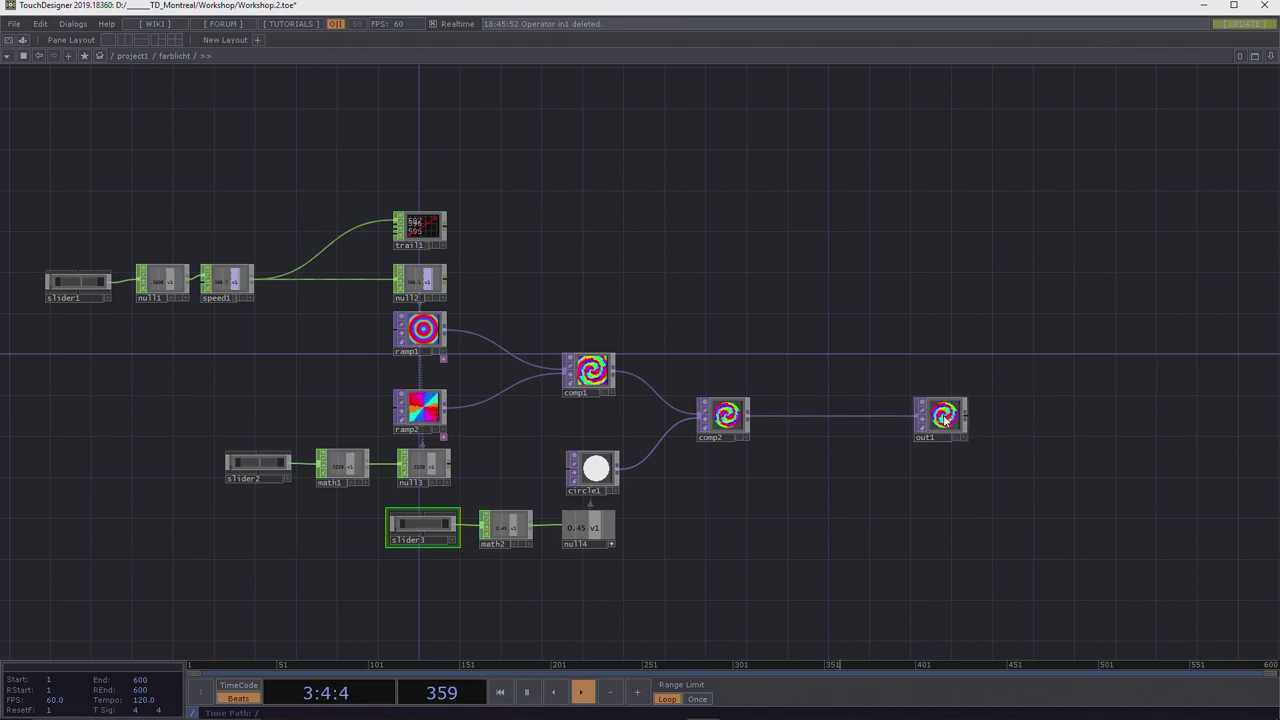
drag(943, 420, 1136, 416)
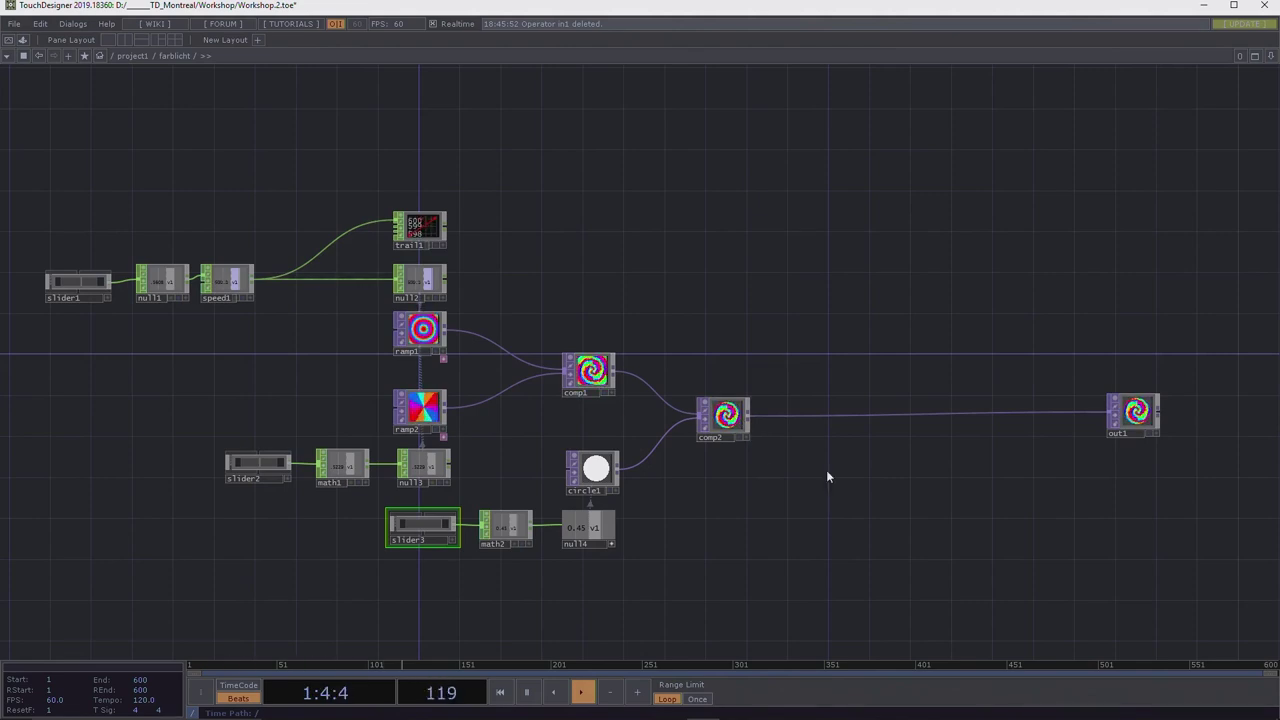
Insert a Transform TOP into the wire between comp2 and out1 and align it with comp2.
right_click(817, 412)
click(848, 395)
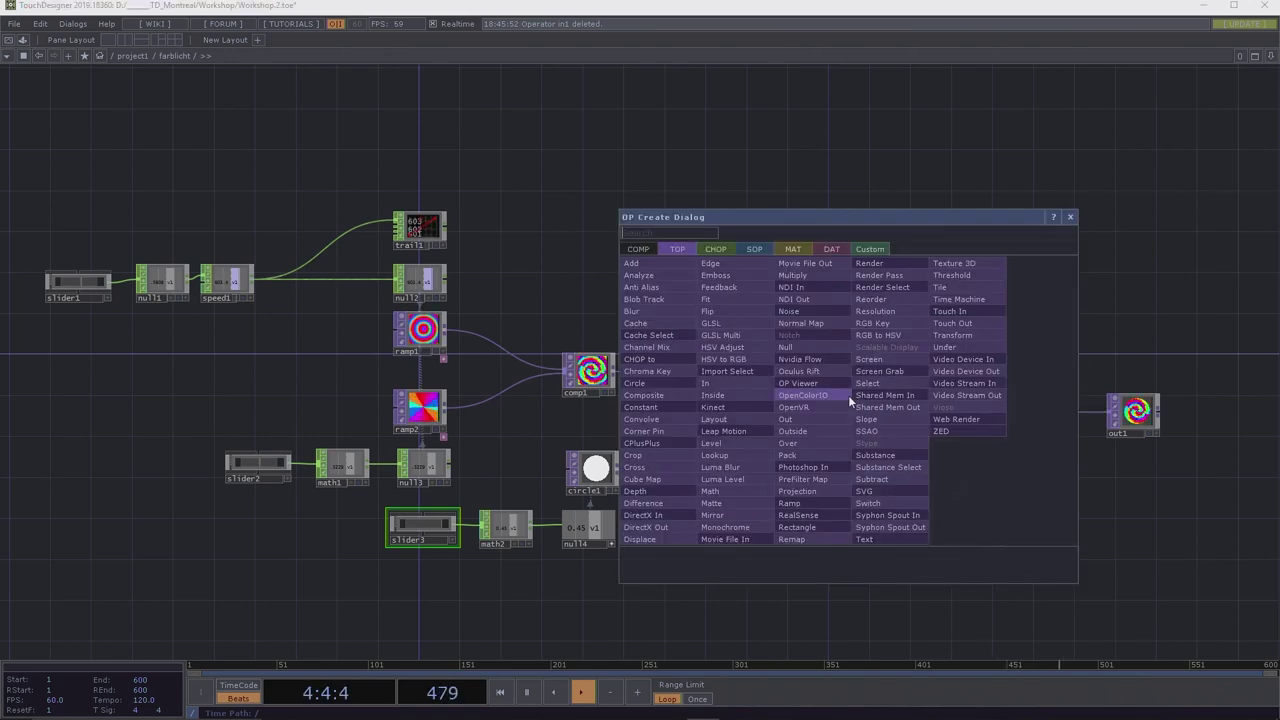
text(tr)
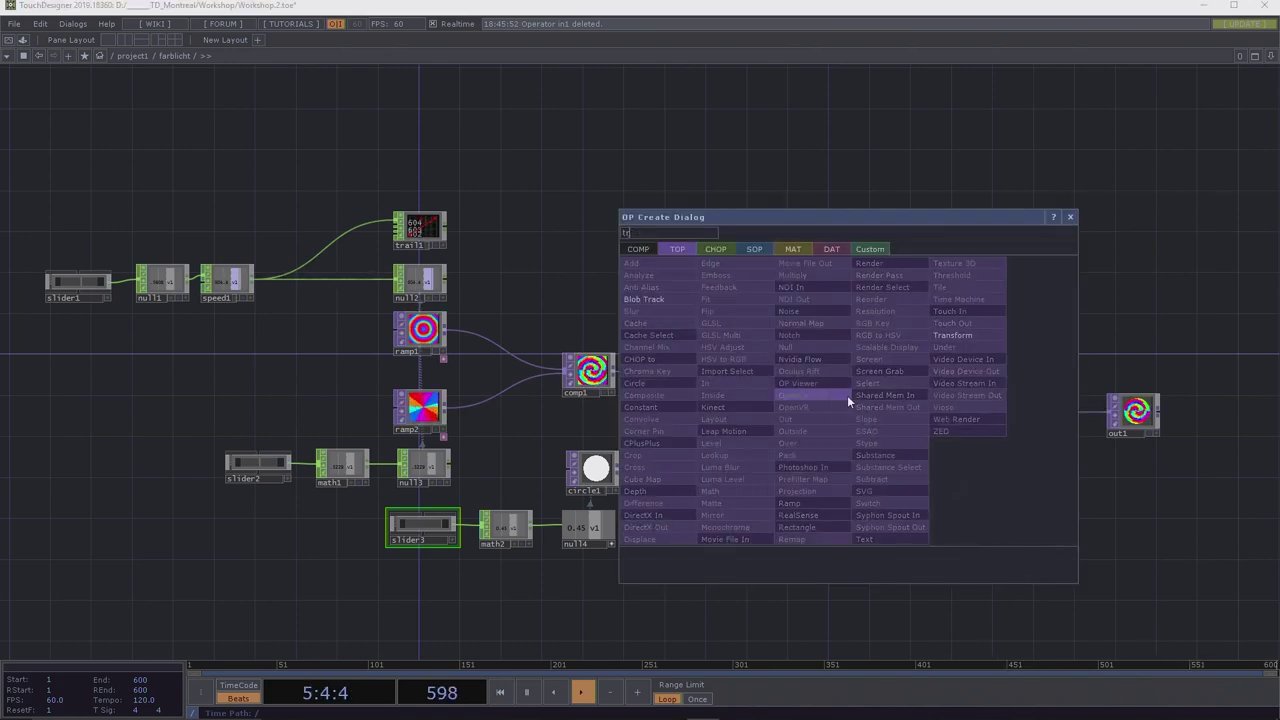
text(n)
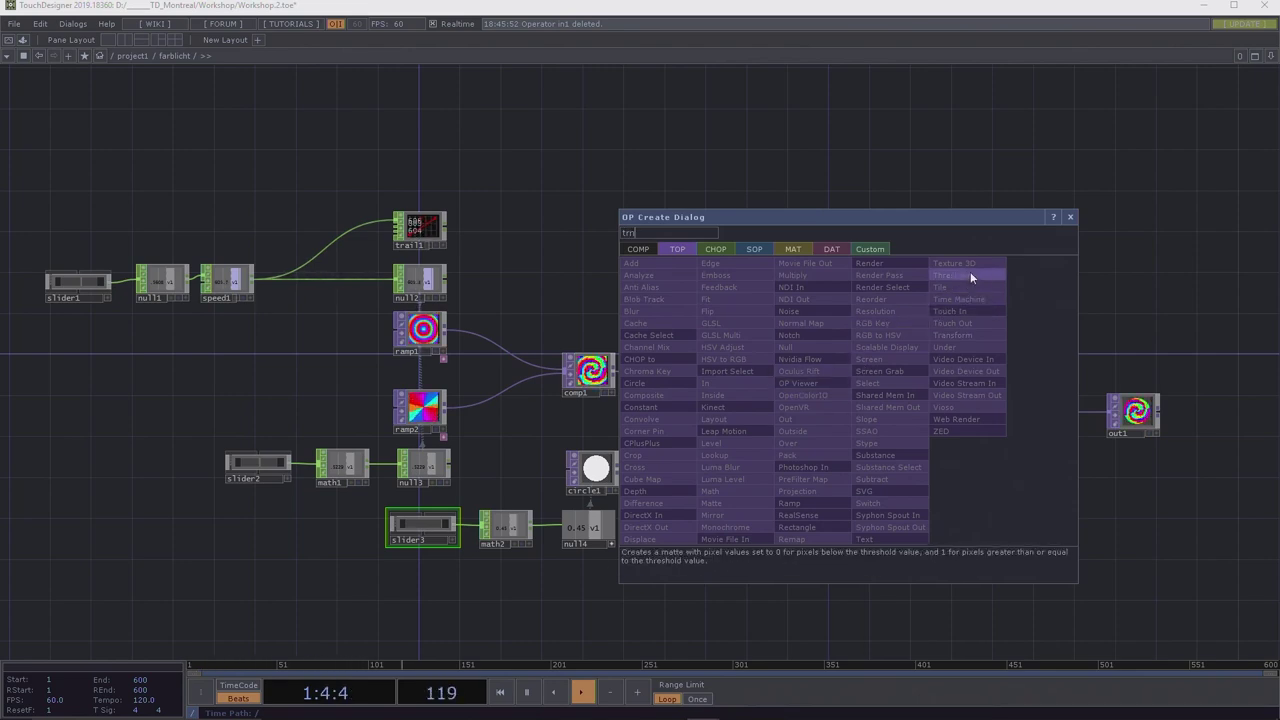
key(BackSpace)
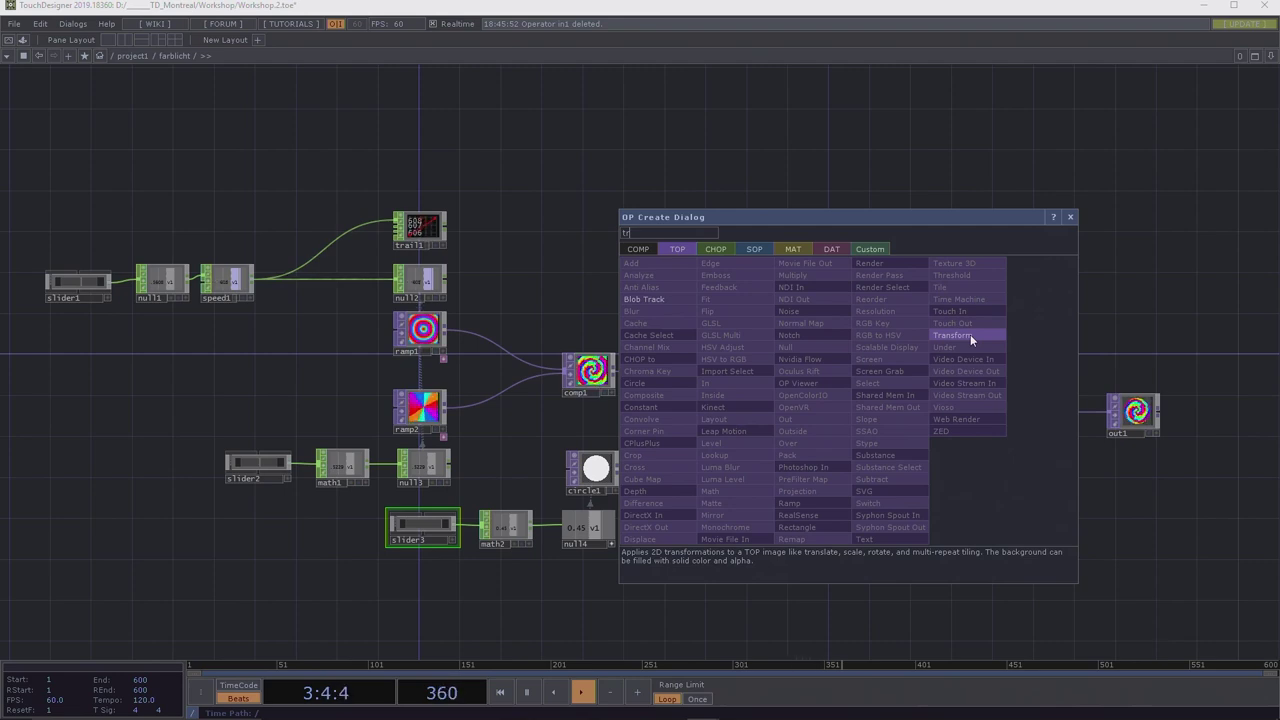
click(970, 334)
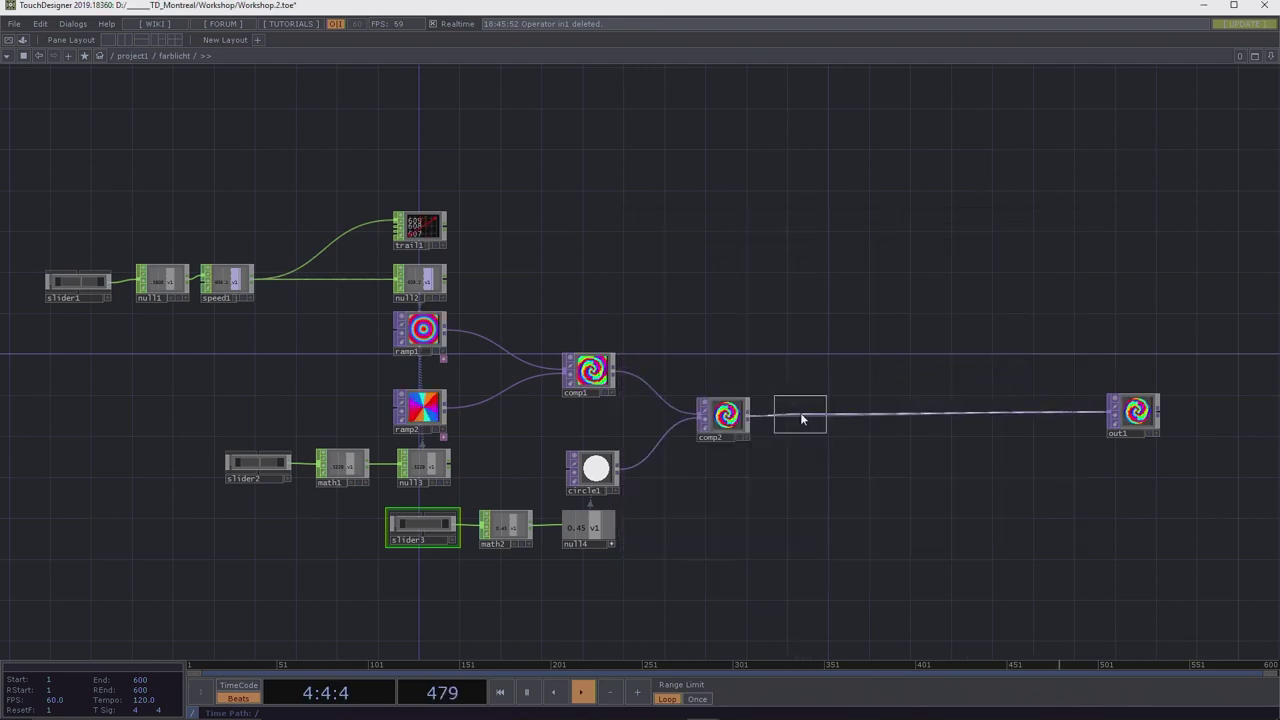
click(812, 416)
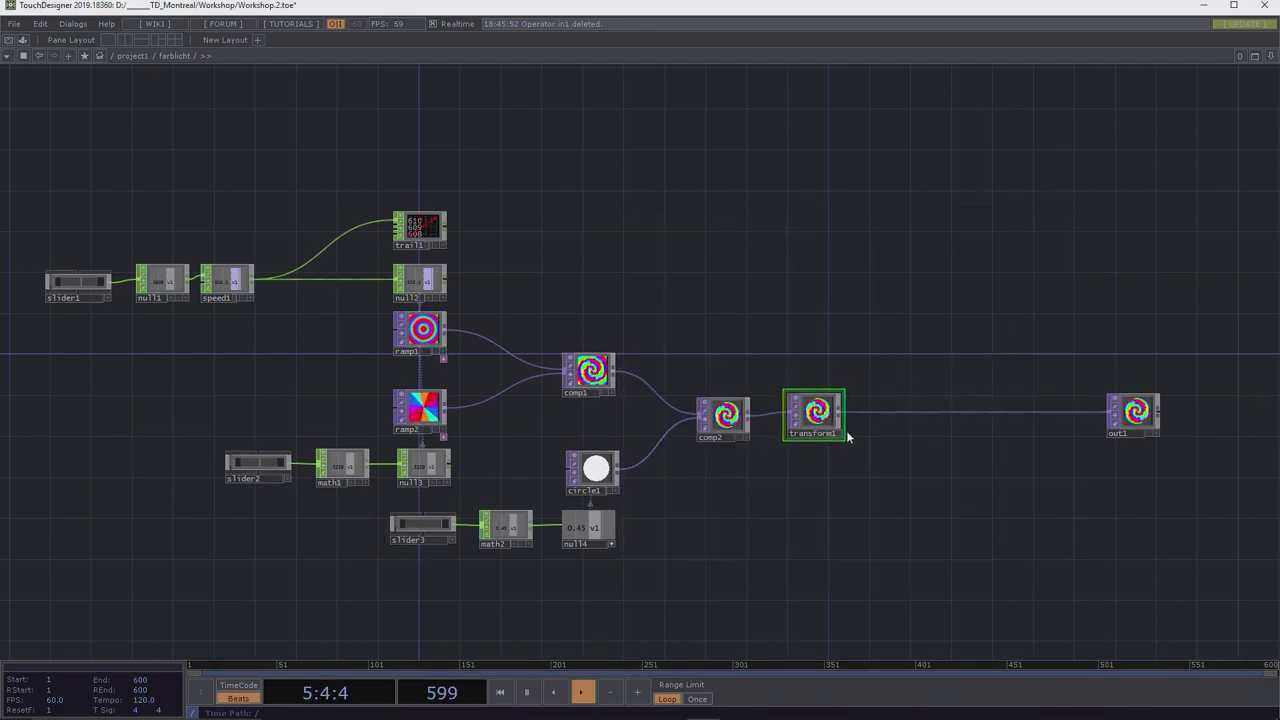
drag(823, 403, 823, 407)
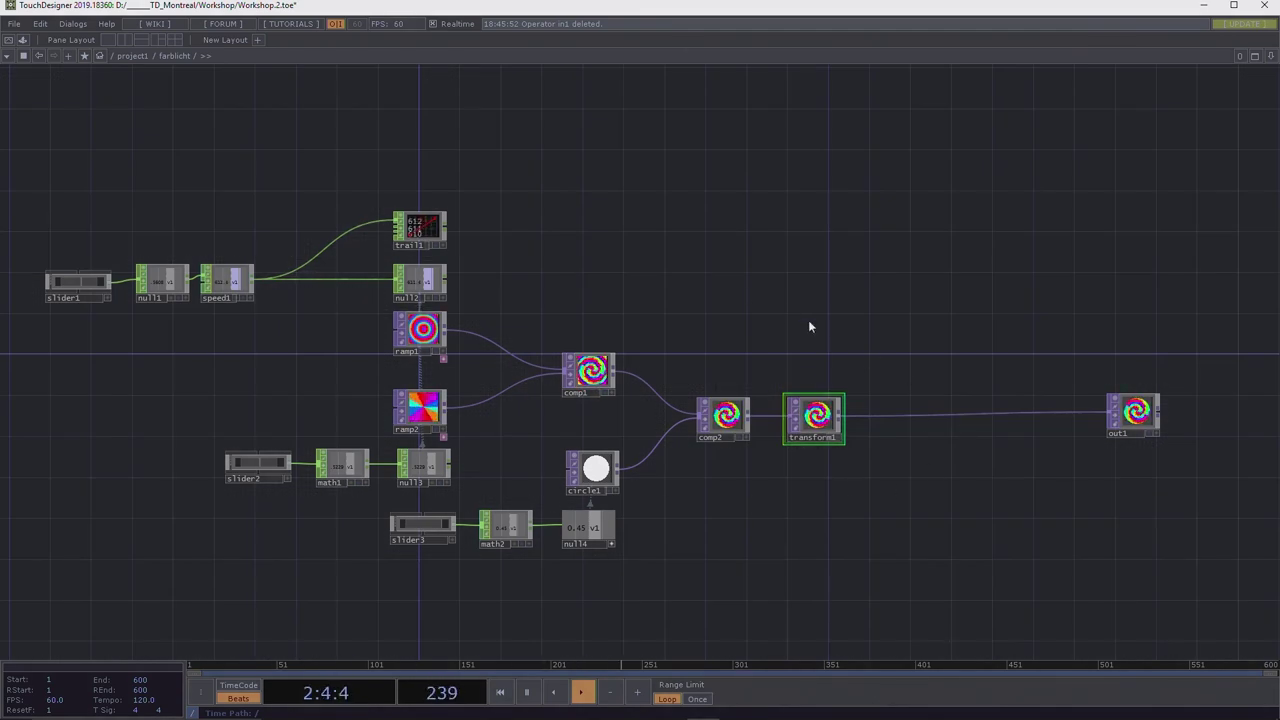
Set transform1's horizontal scale to the expression 1/3 and its vertical scale to me.par.sx.
key(p)
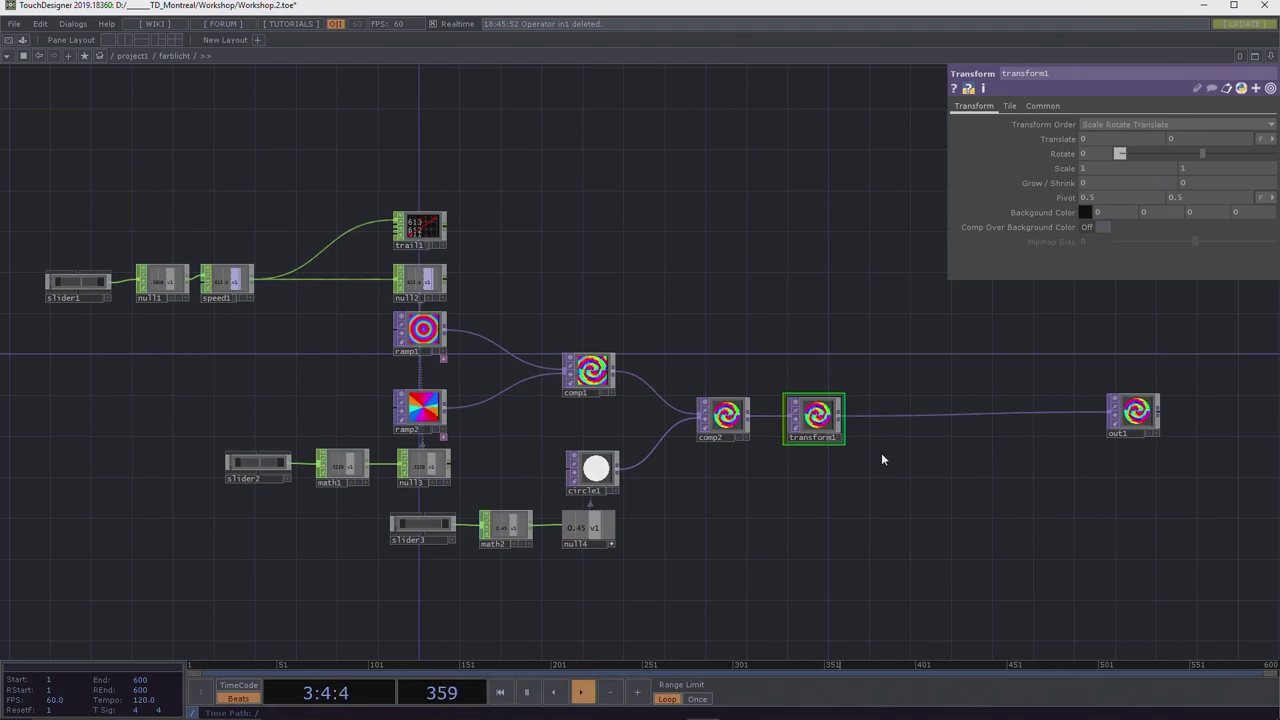
scroll(826, 410, up, 5)
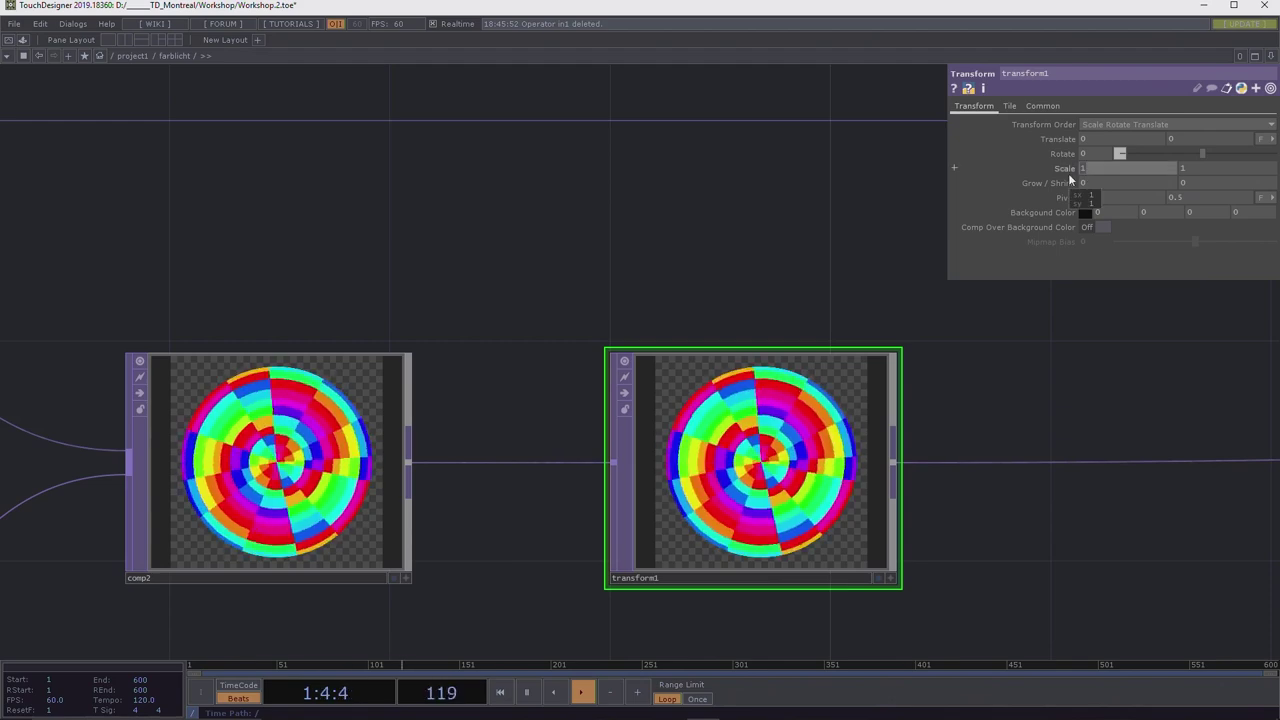
text(1/3)
key(Return)
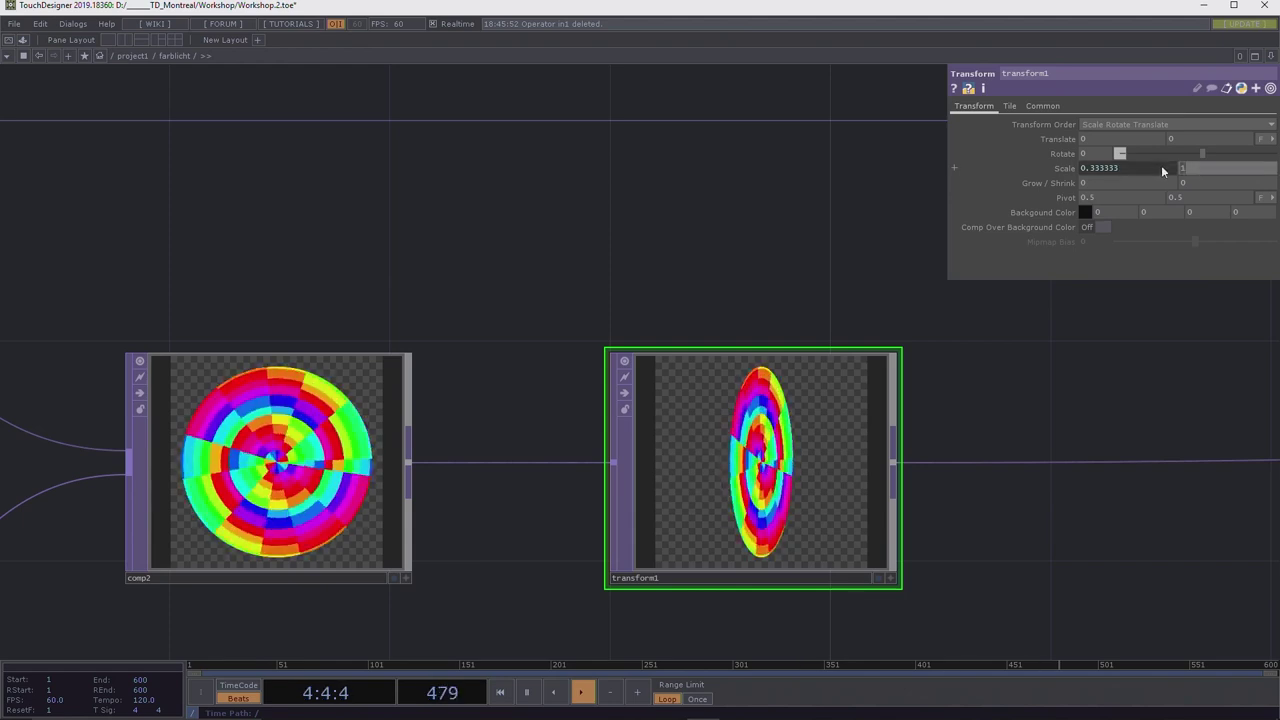
click(1061, 169)
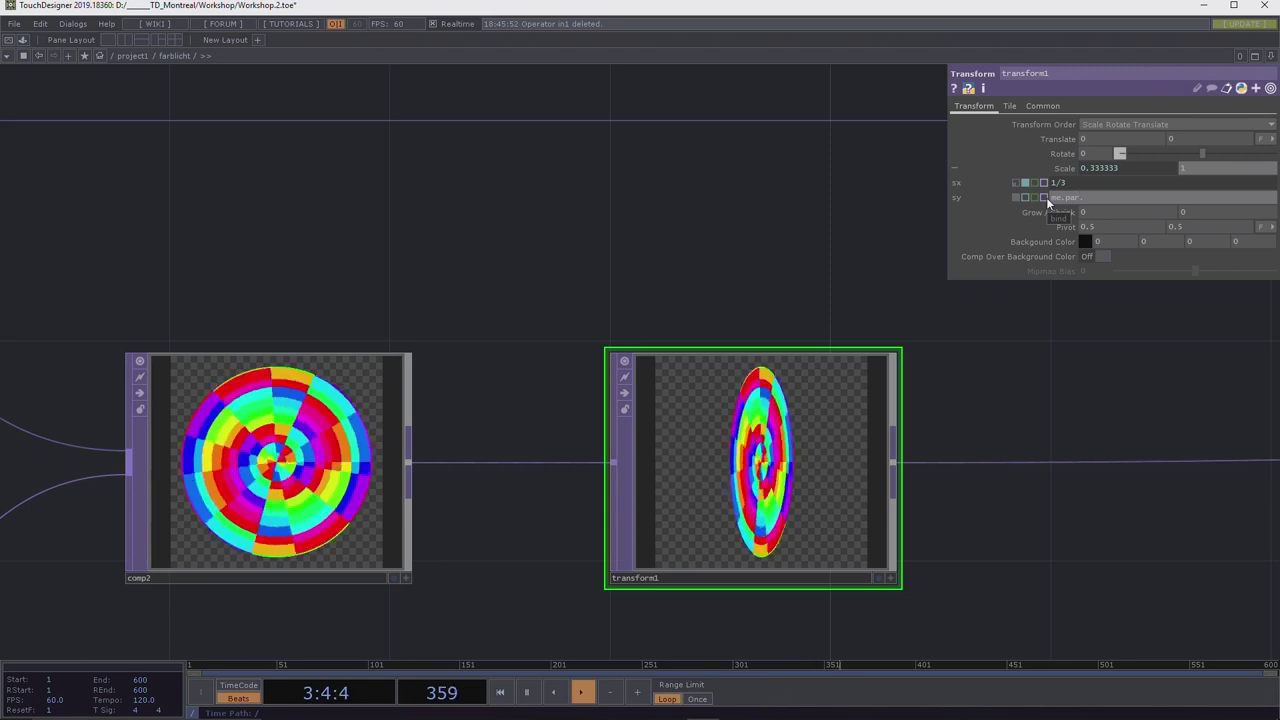
text(me.par.sx)
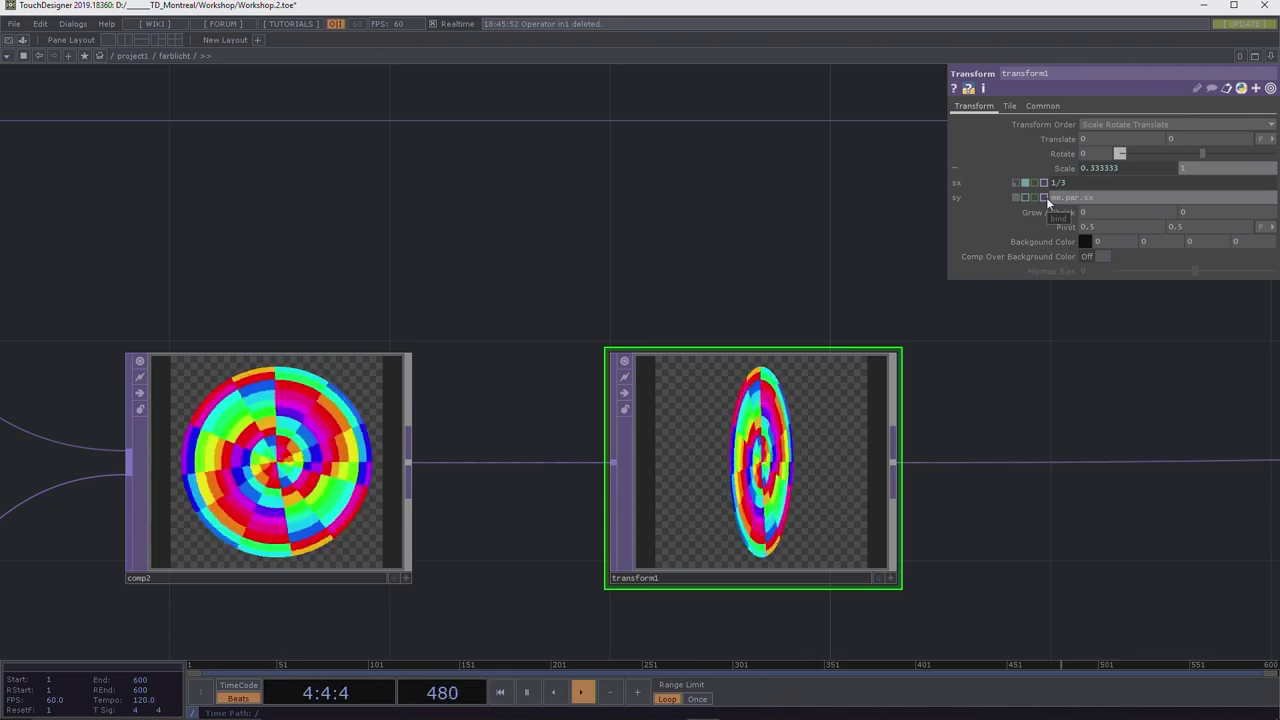
key(Return)
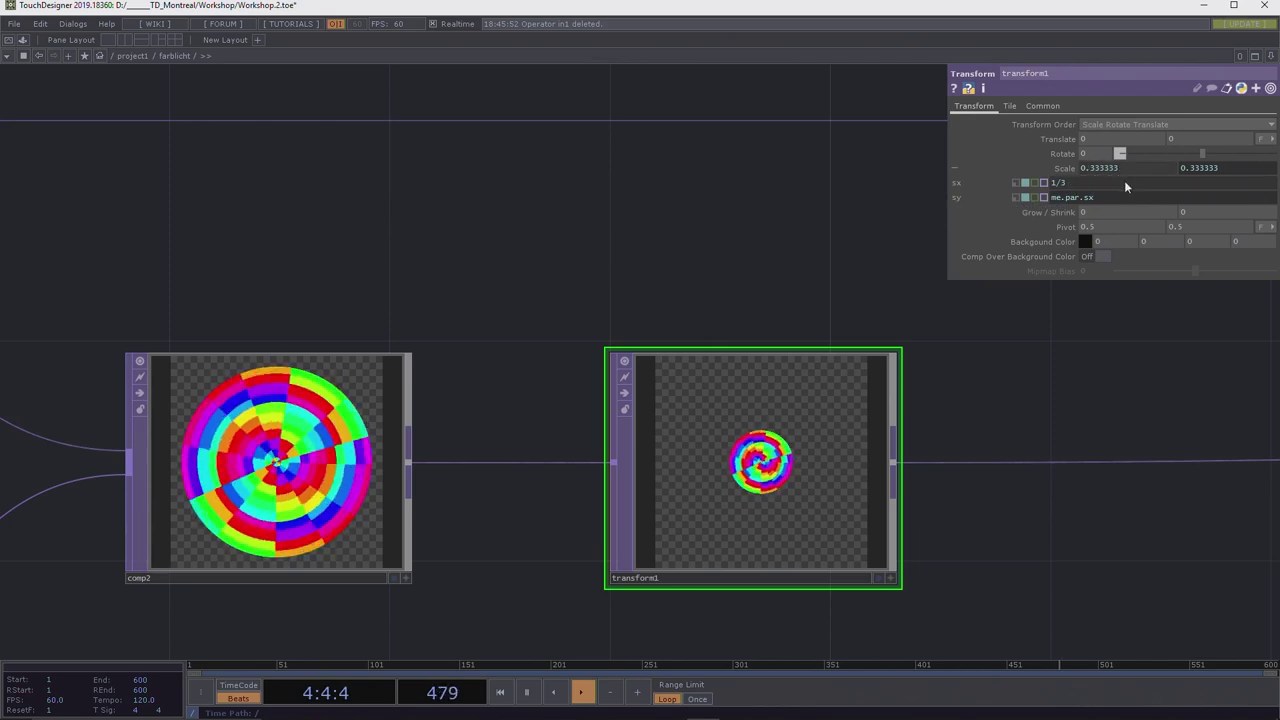
Try 6 as the divisor in transform1's horizontal scale expression.
mouse_move(1108, 188)
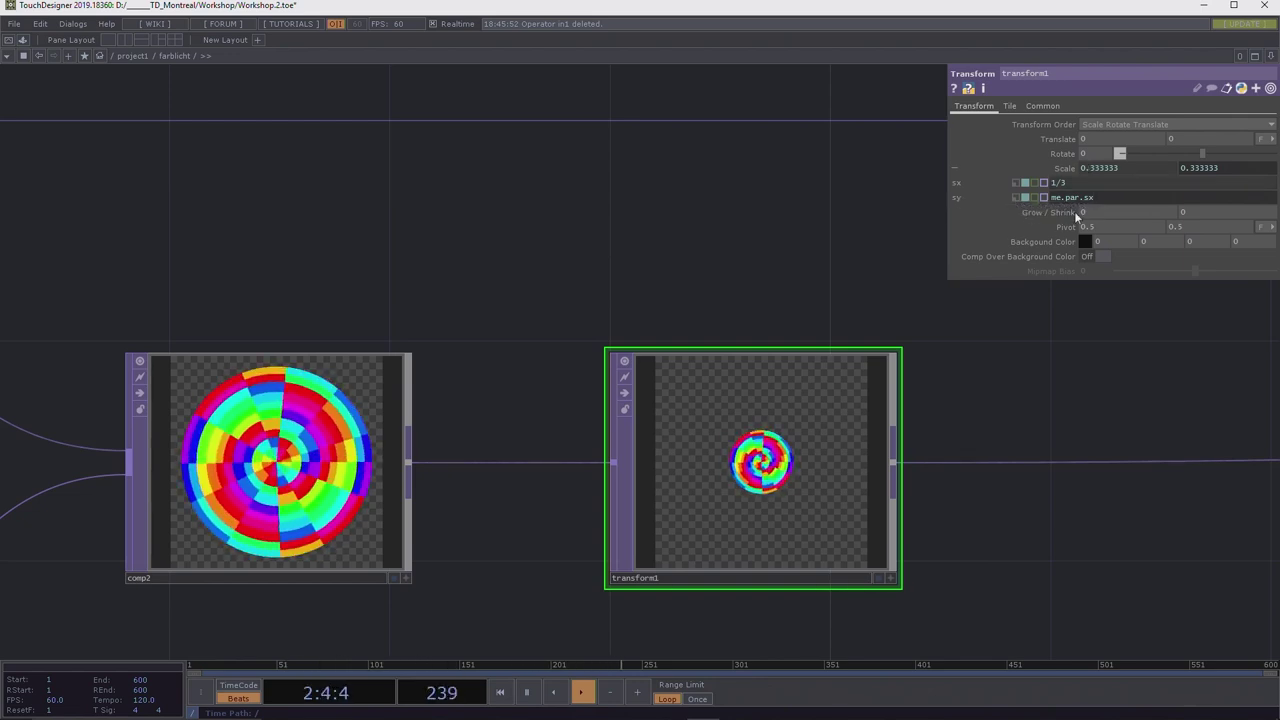
mouse_move(1058, 205)
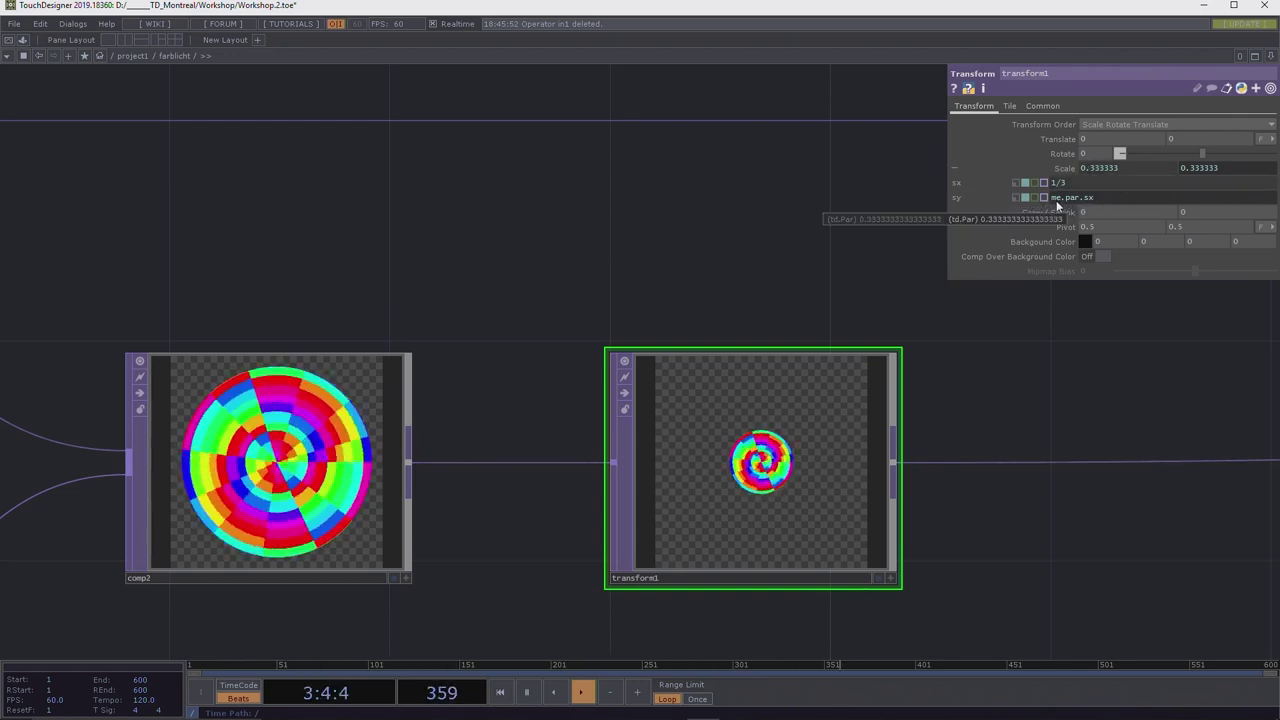
click(1060, 197)
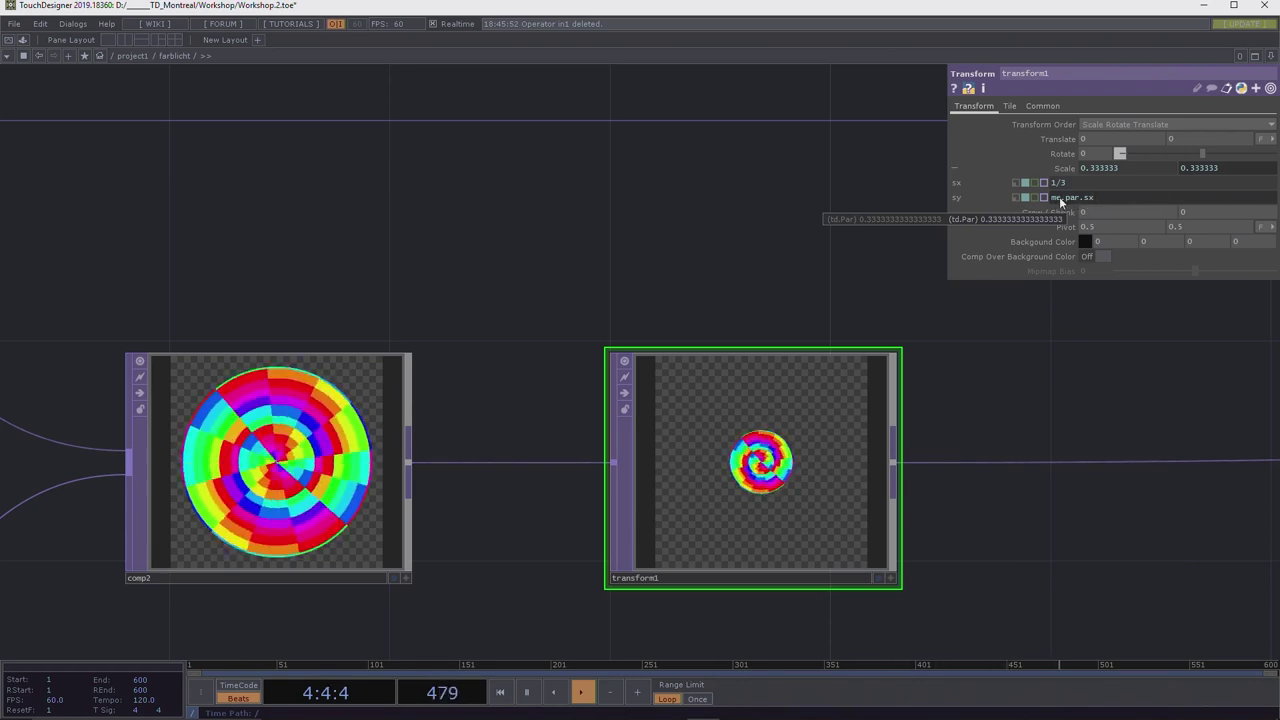
key(BackSpace)
key(BackSpace)
key(BackSpace)
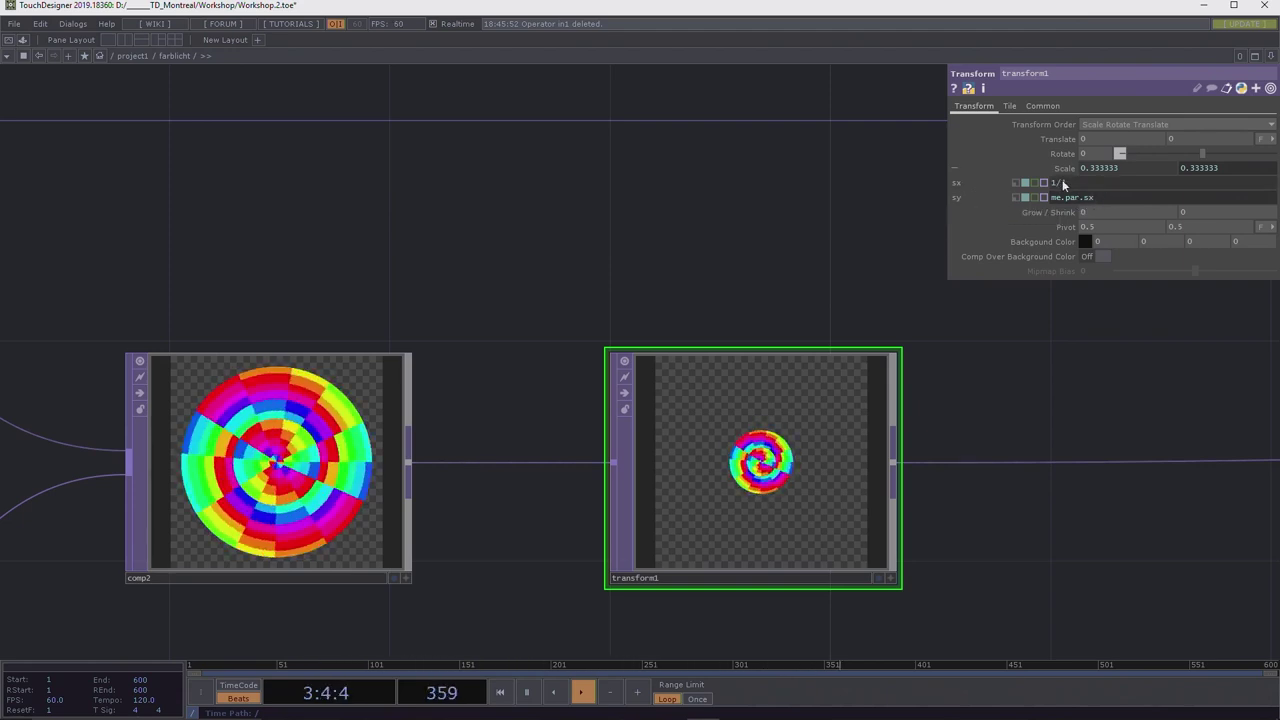
text(6)
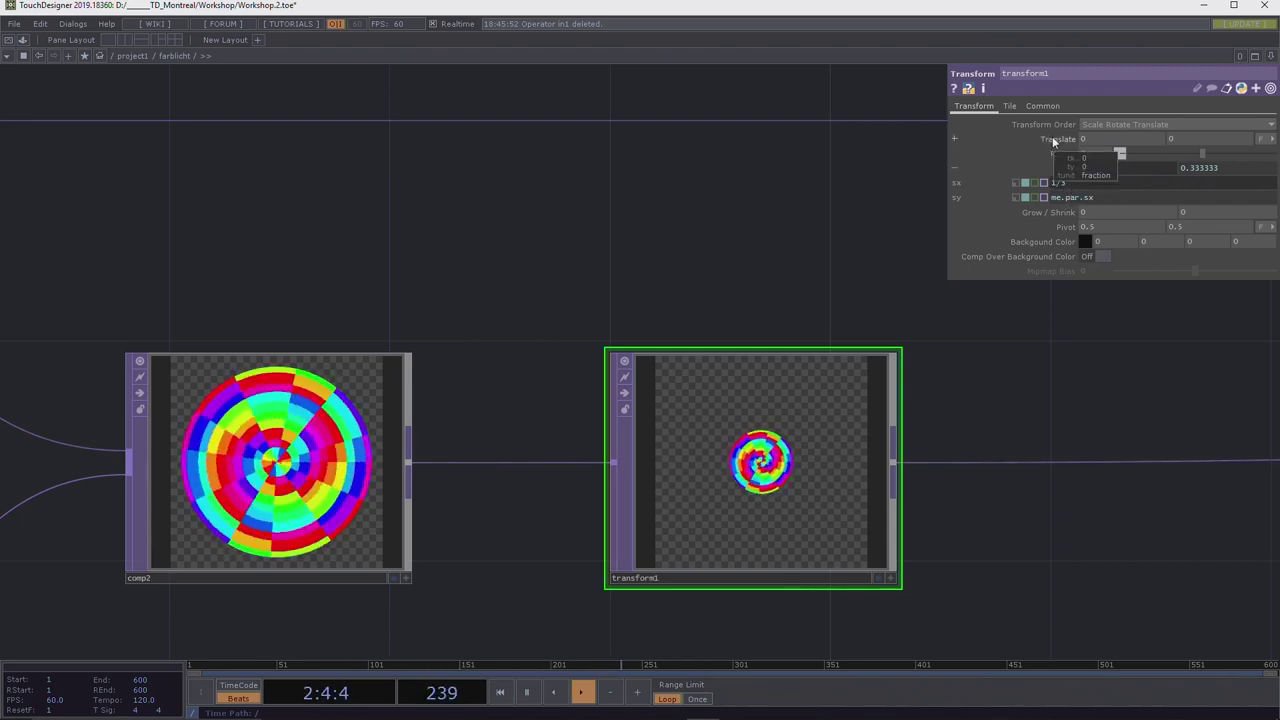
Set transform1's tile Extend mode to Repeat.
click(1010, 106)
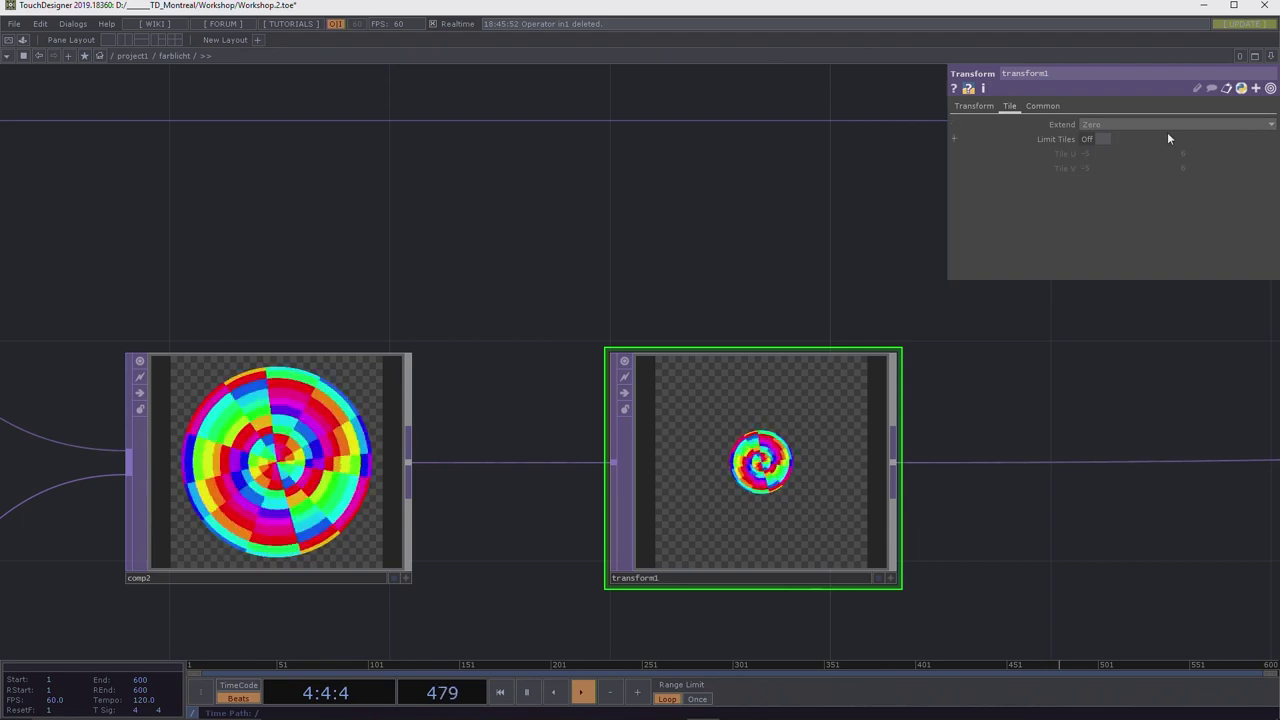
click(1118, 125)
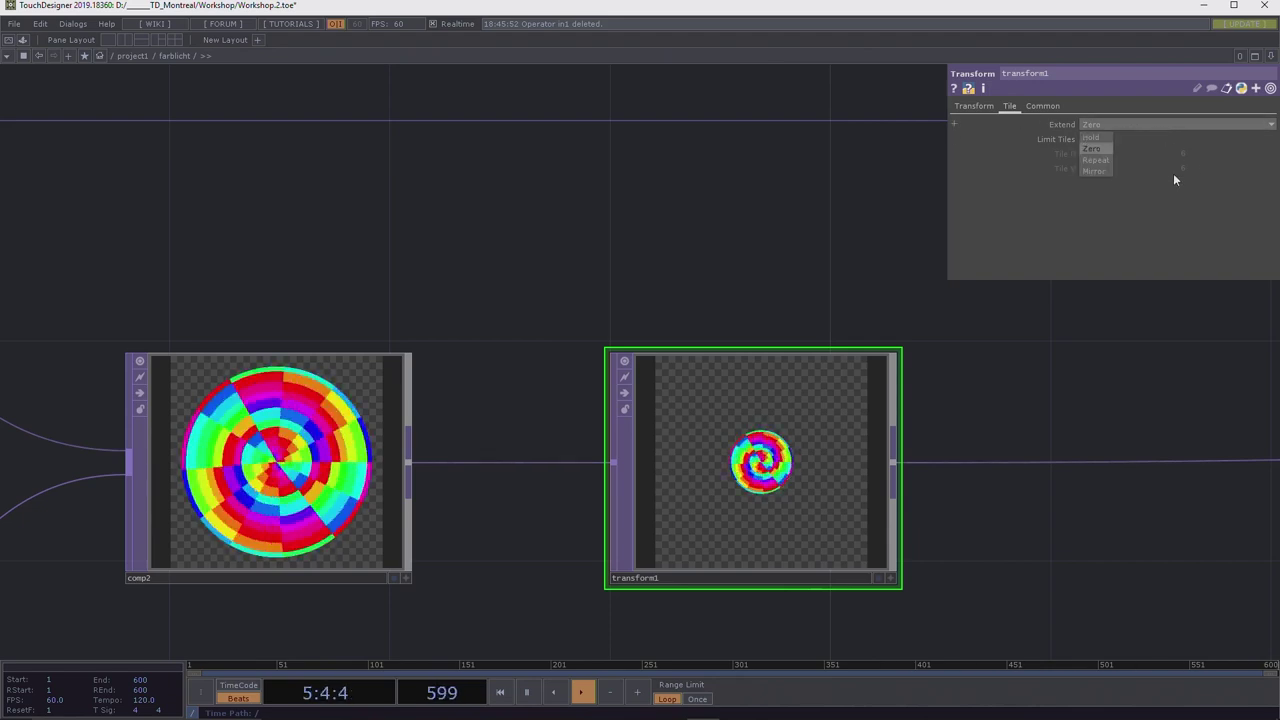
click(1093, 160)
Try 1/10 as transform1's horizontal scale expression with the repeated tiles.
click(975, 106)
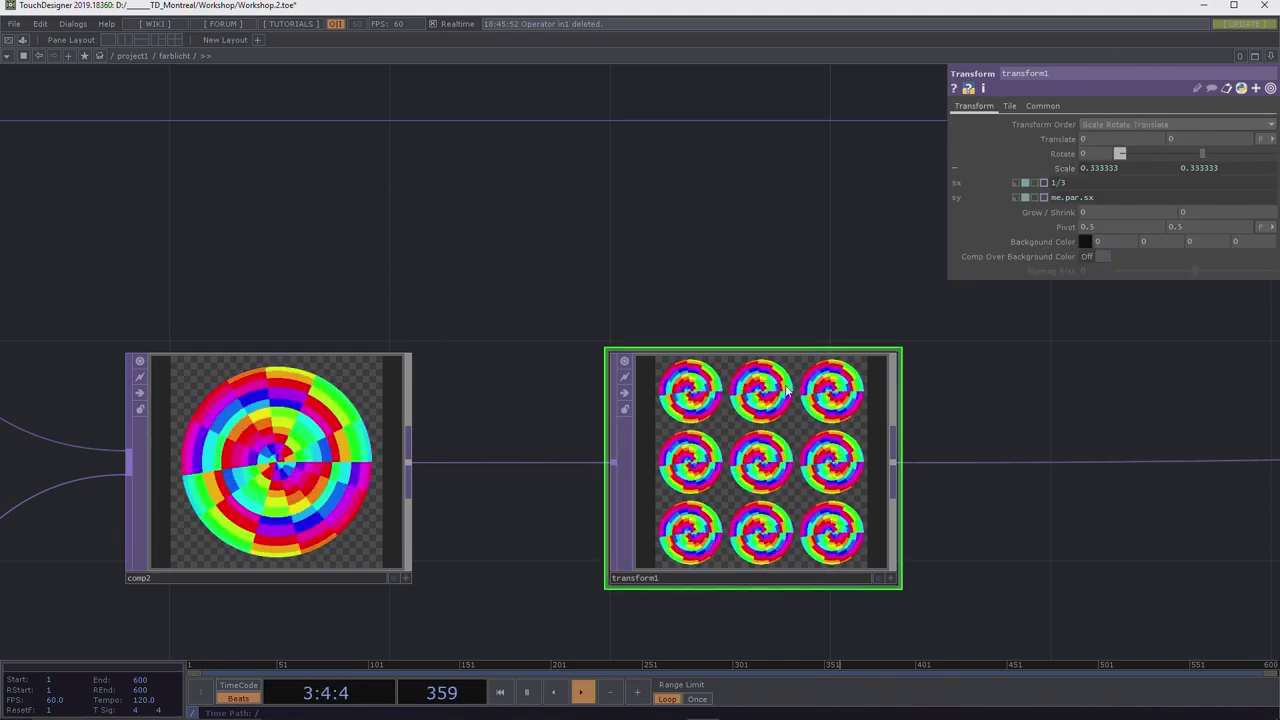
click(1061, 182)
key(BackSpace)
text(10)
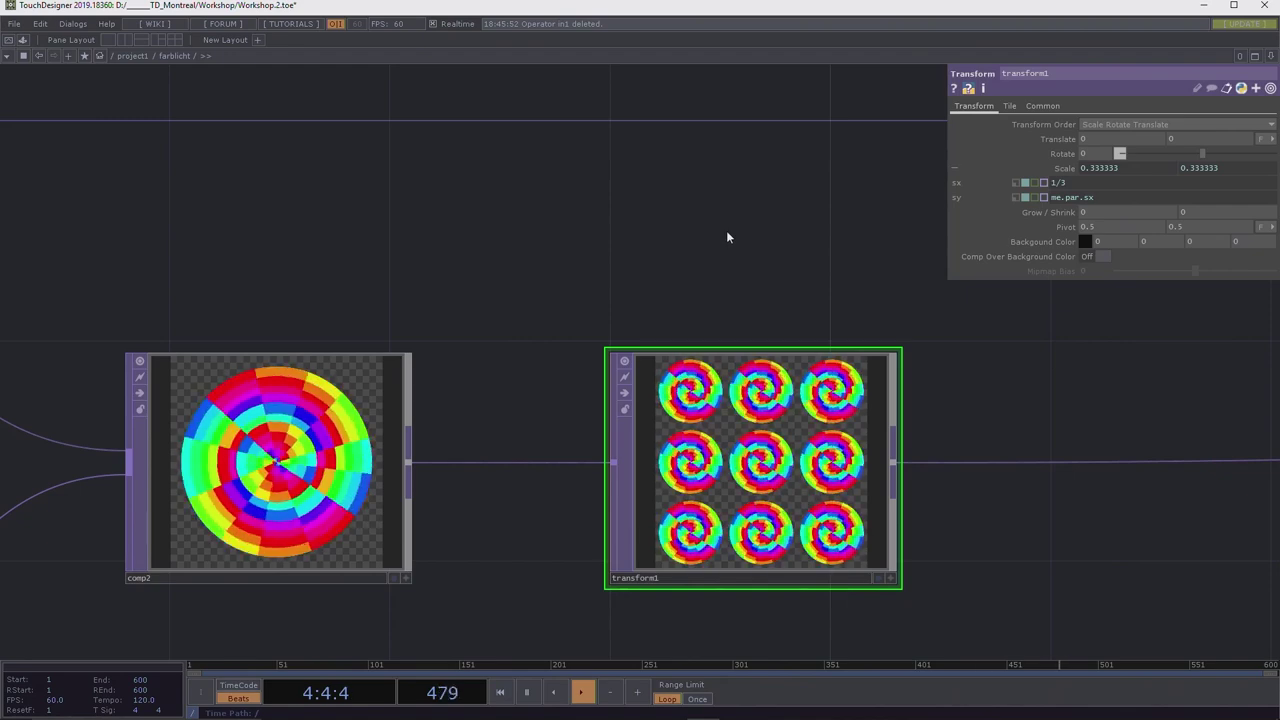
Examine transform1's tiled image up close and its place in the network between comp2 and out1.
scroll(726, 230, down, 2)
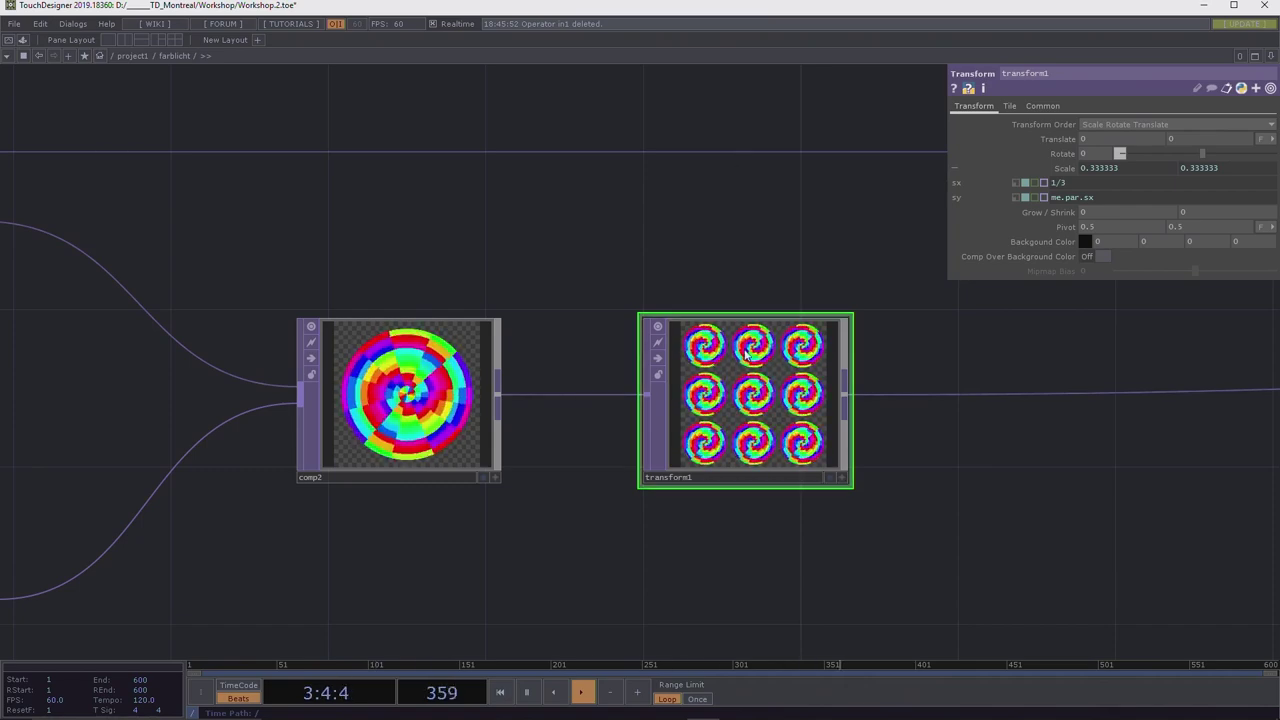
scroll(745, 346, up, 4)
scroll(745, 346, down, 2)
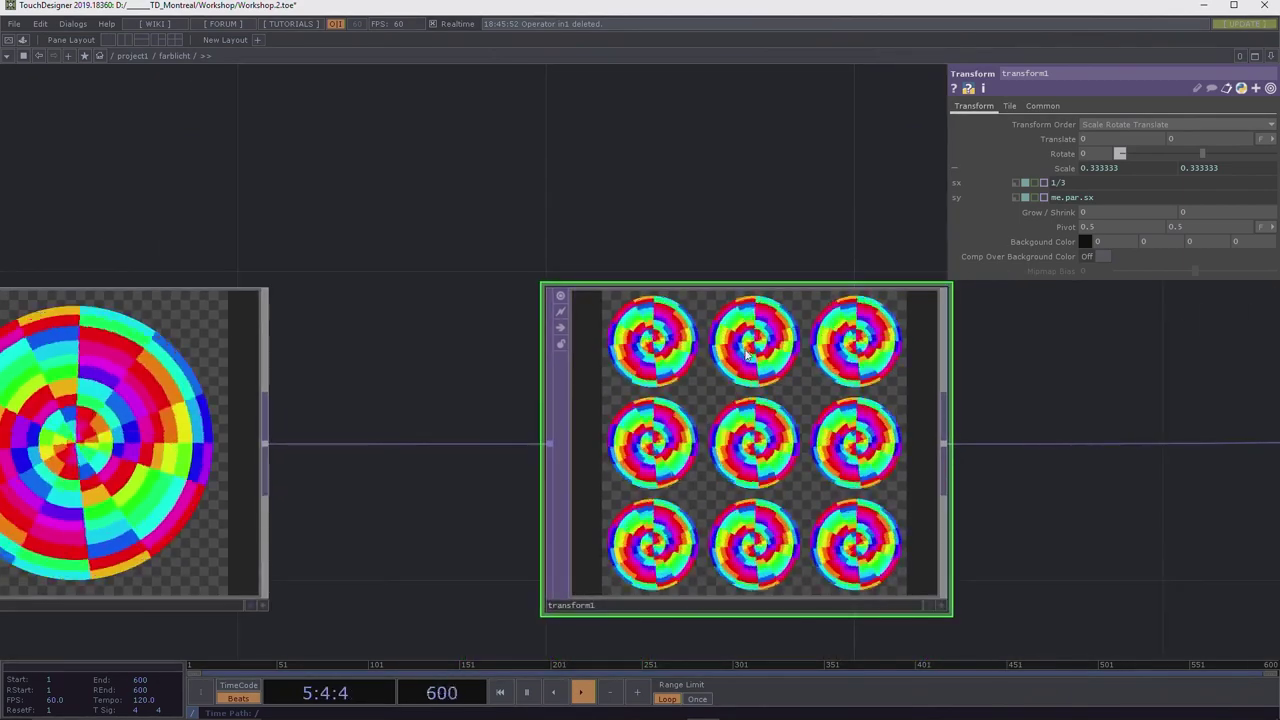
scroll(745, 352, down, 2)
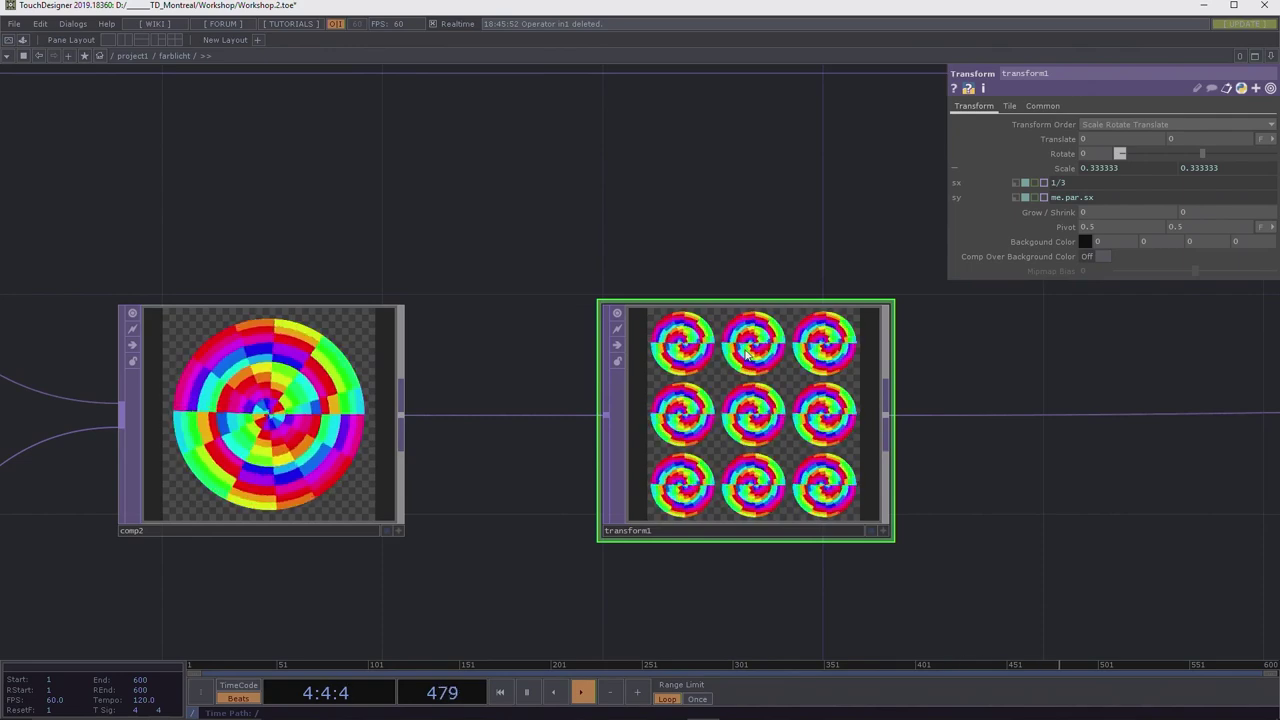
scroll(552, 311, down, 5)
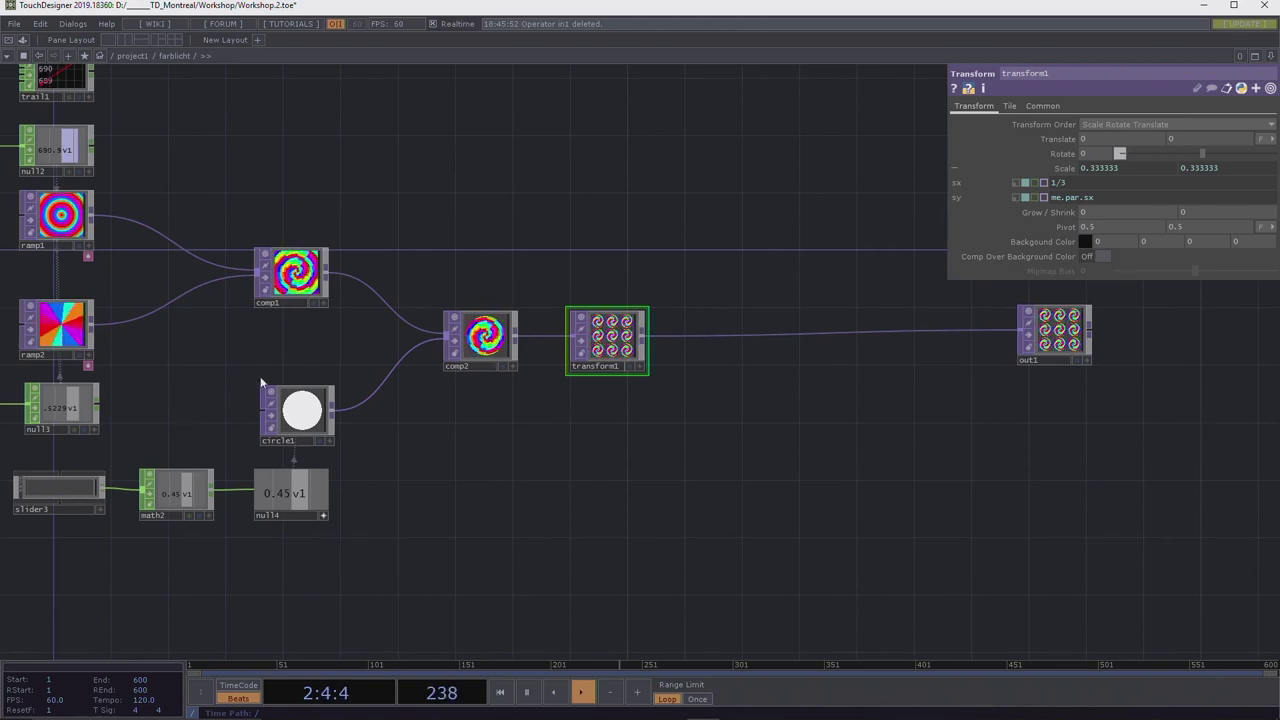
scroll(642, 352, up, 5)
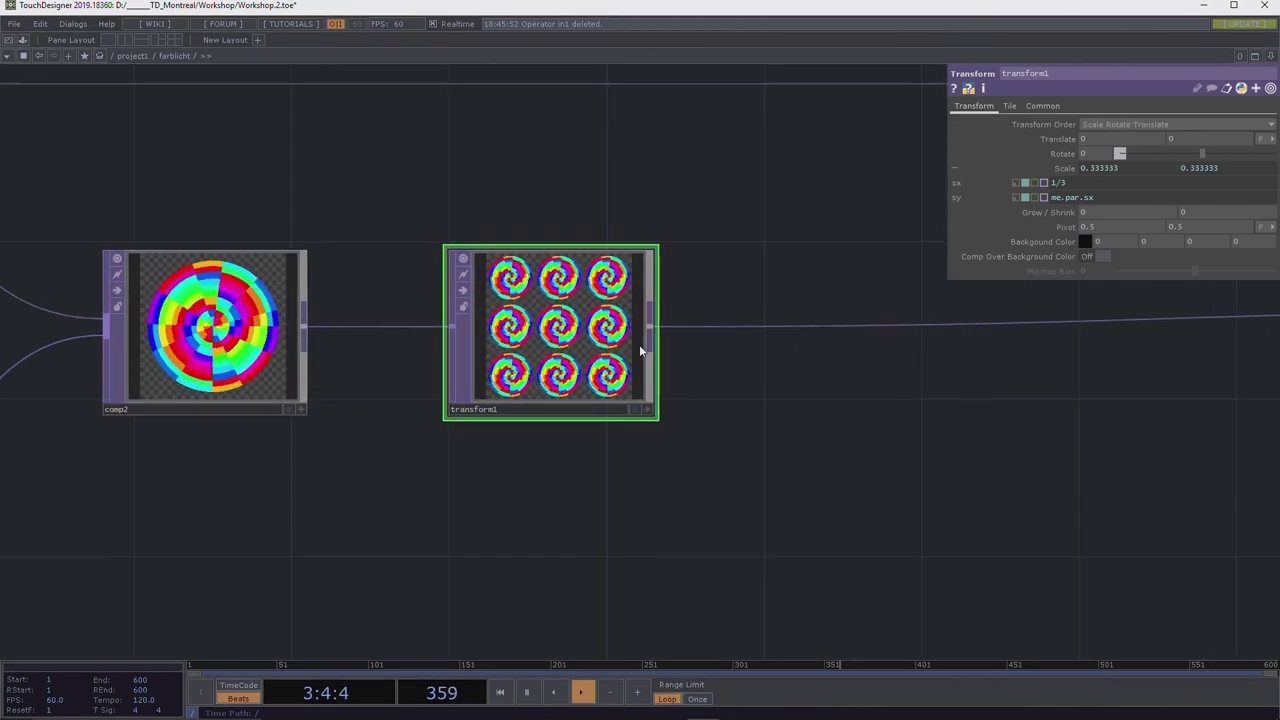
drag(856, 456, 740, 409)
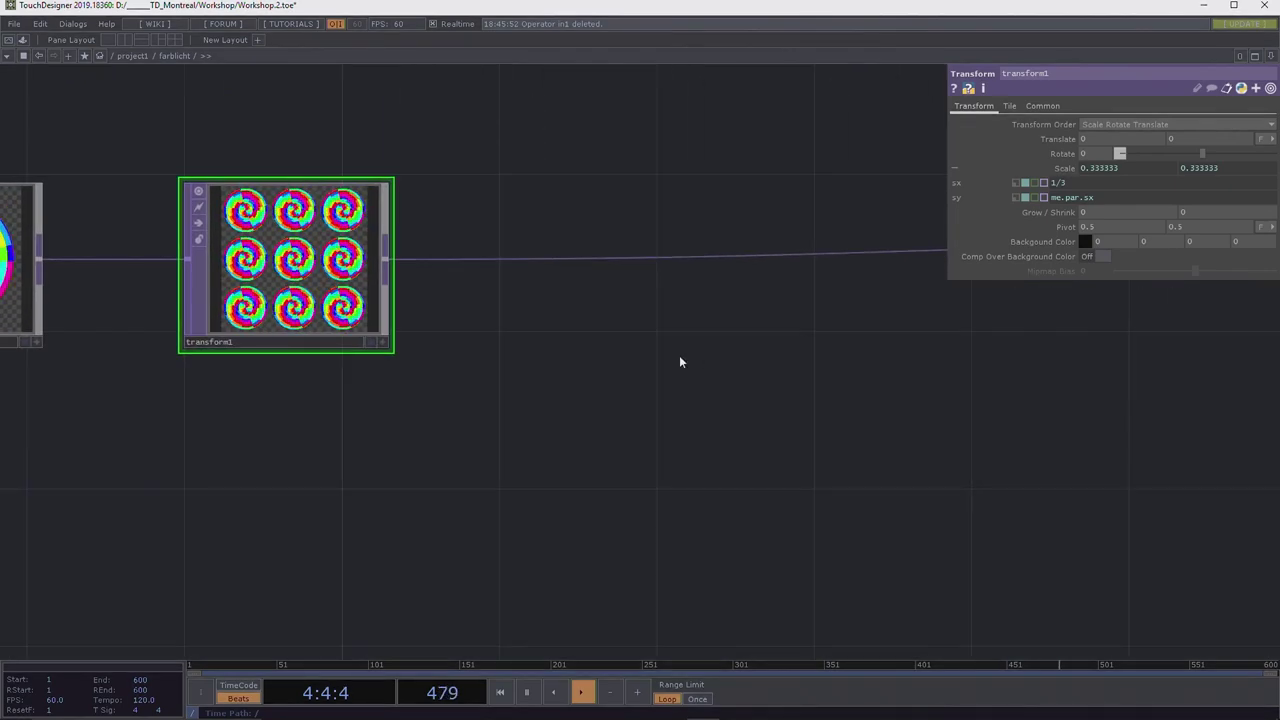
drag(680, 360, 486, 583)
scroll(481, 548, down, 3)
scroll(481, 548, down, 2)
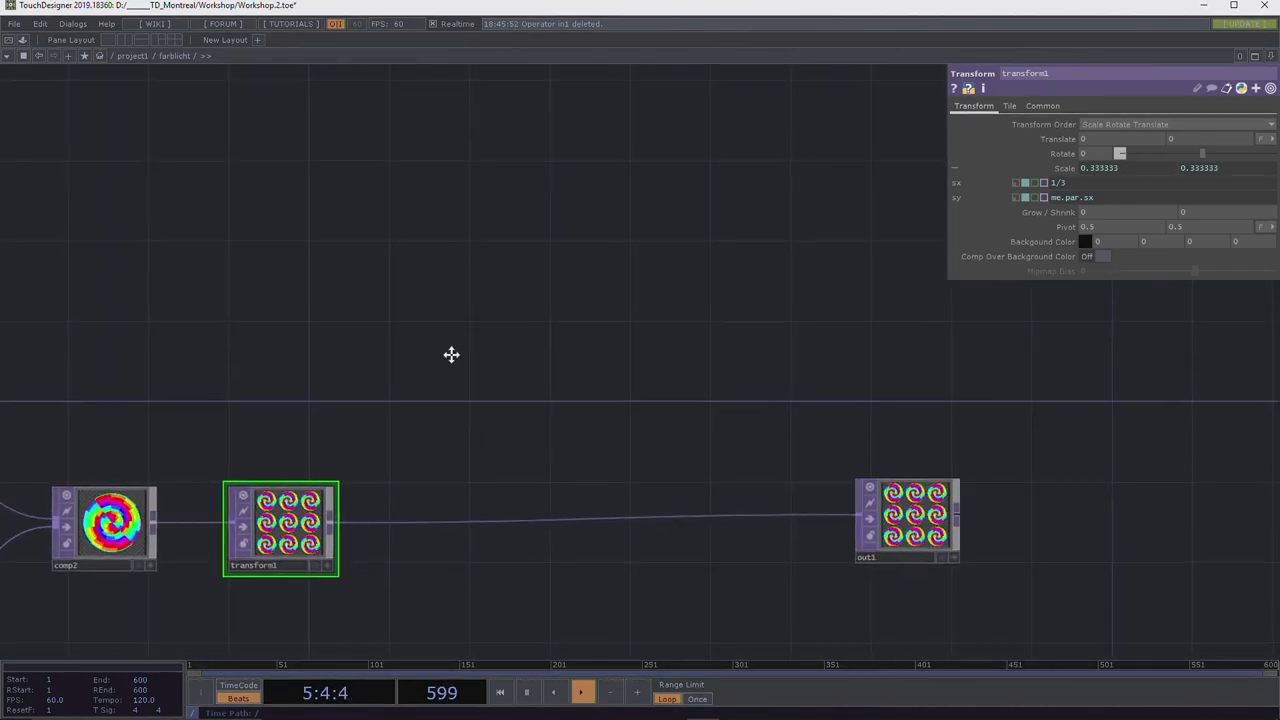
mouse_move(451, 354)
mouse_down()
mouse_move(458, 334)
mouse_move(474, 360)
mouse_up()
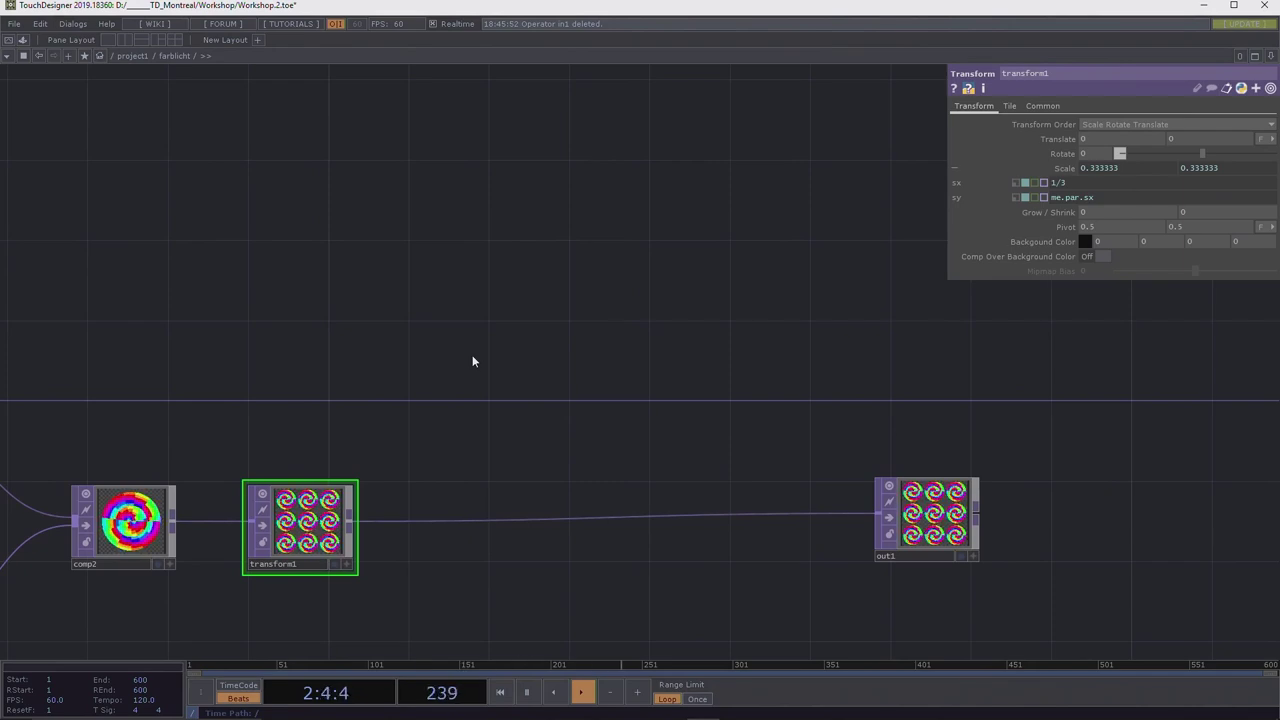
Branch a Texture 3D TOP off transform1, place it above the wire to out1, and inspect its cached frames.
click(352, 524)
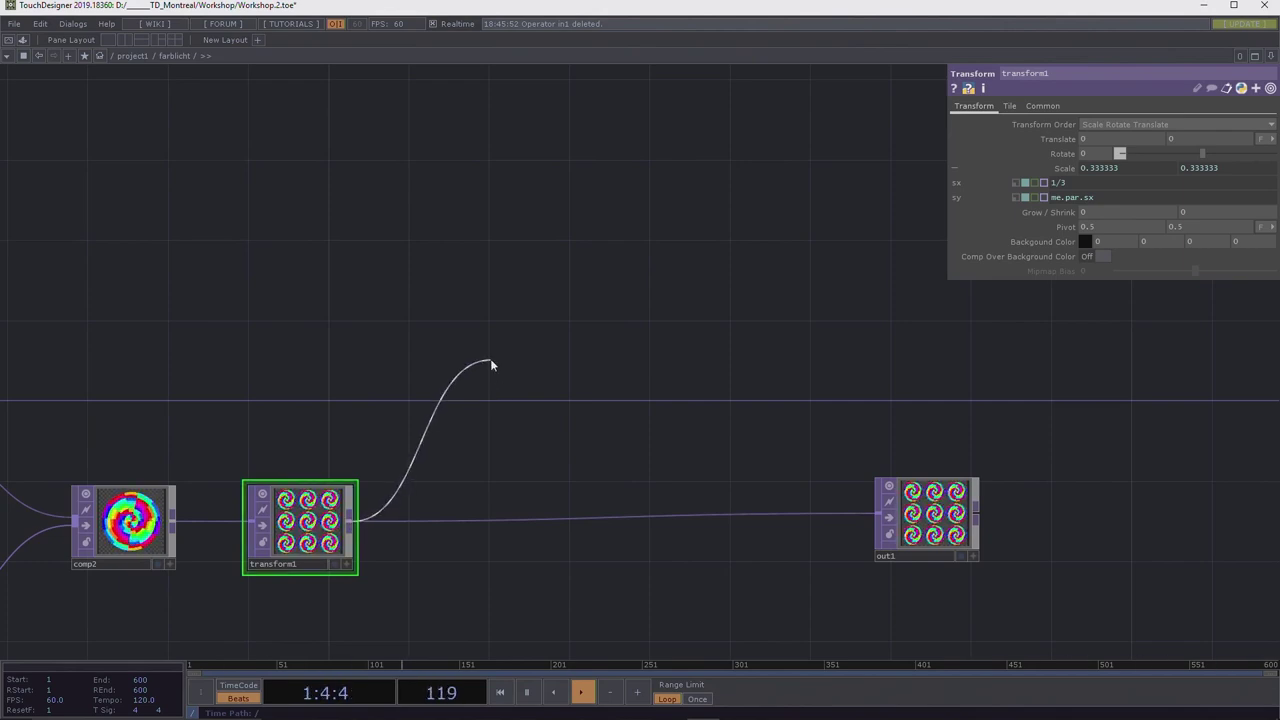
click(490, 363)
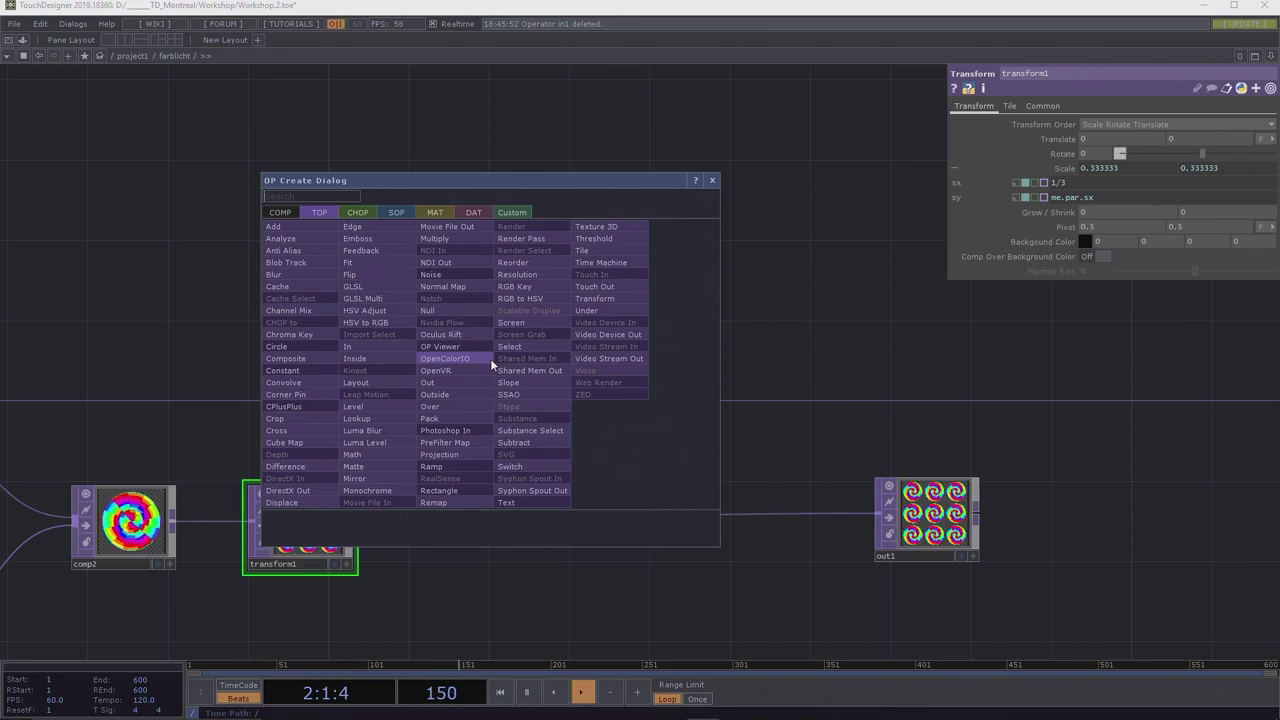
click(614, 228)
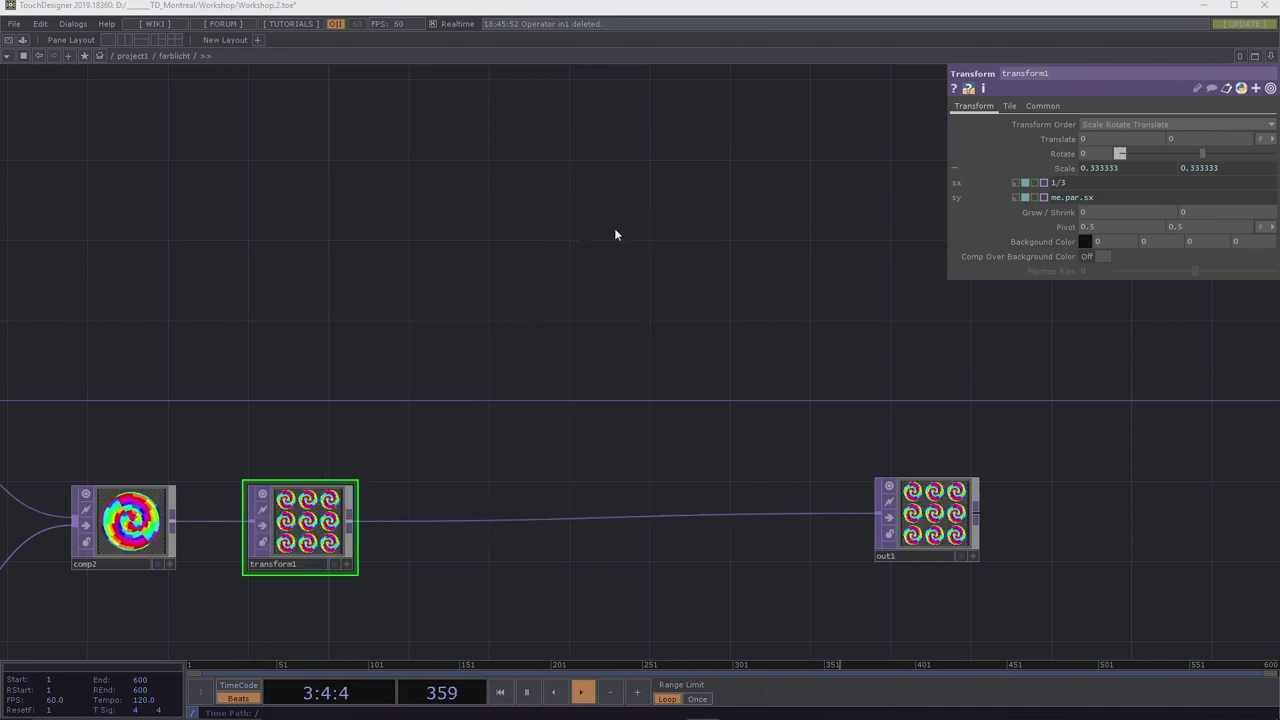
click(660, 453)
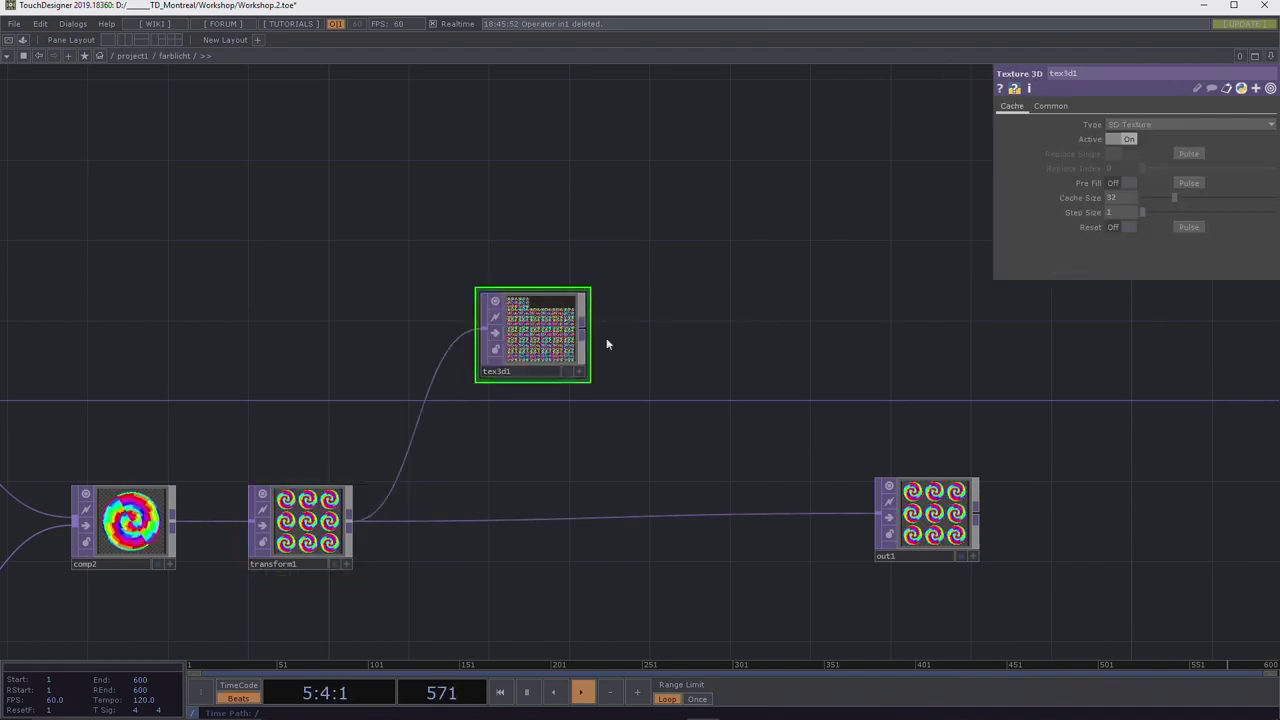
scroll(532, 345, up, 5)
scroll(532, 345, up, 2)
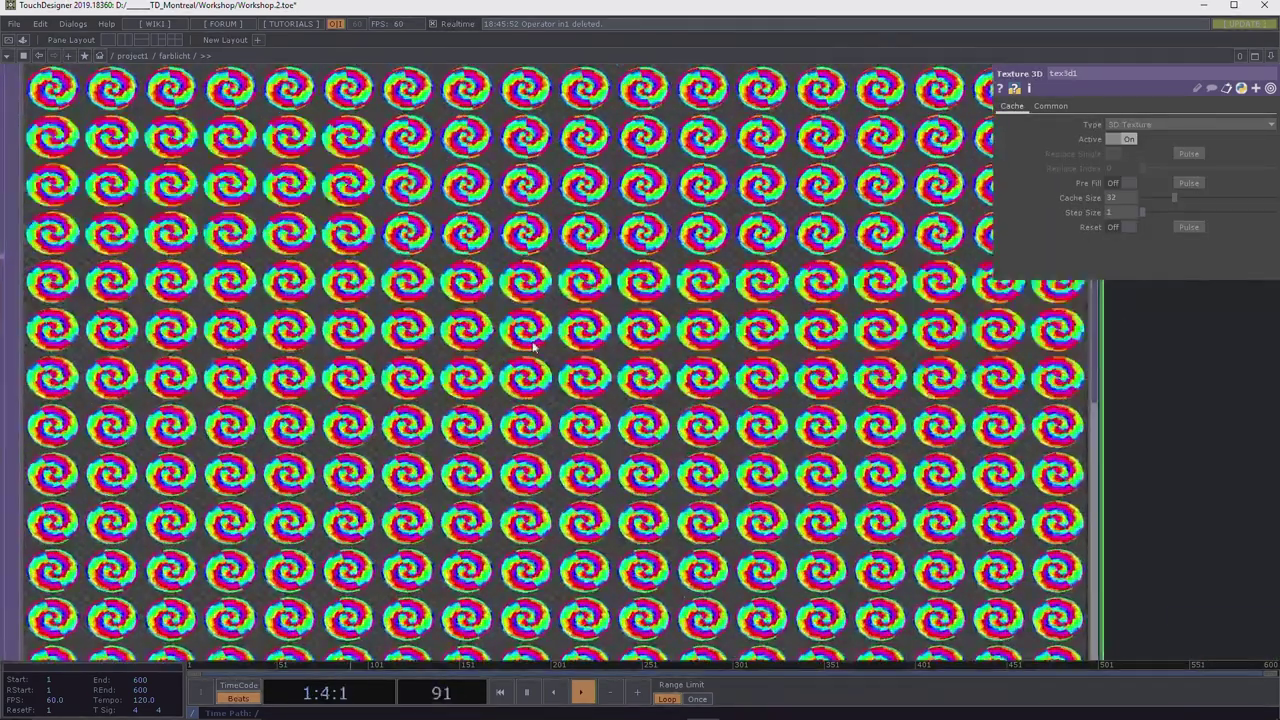
Set tex3d1's Cache Size to 64 and inspect its grid of cached frames.
scroll(534, 346, down, 4)
scroll(527, 270, down, 3)
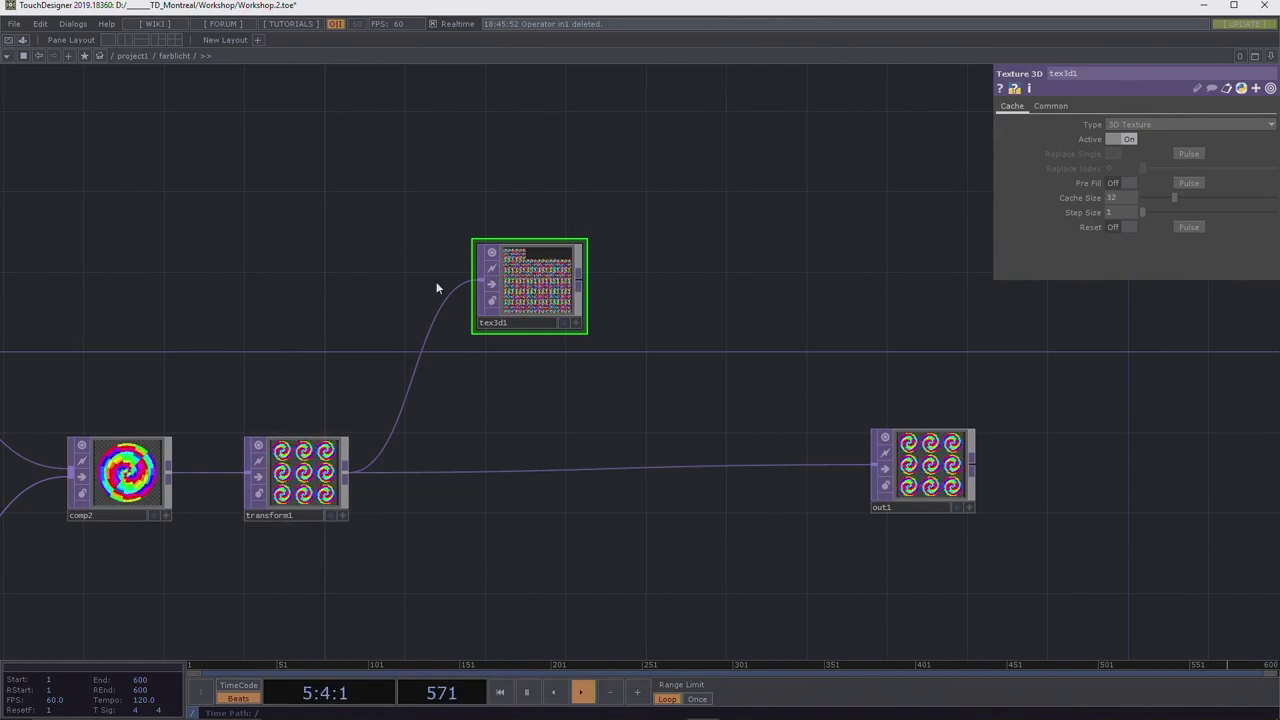
scroll(527, 280, up, 5)
scroll(530, 288, down, 3)
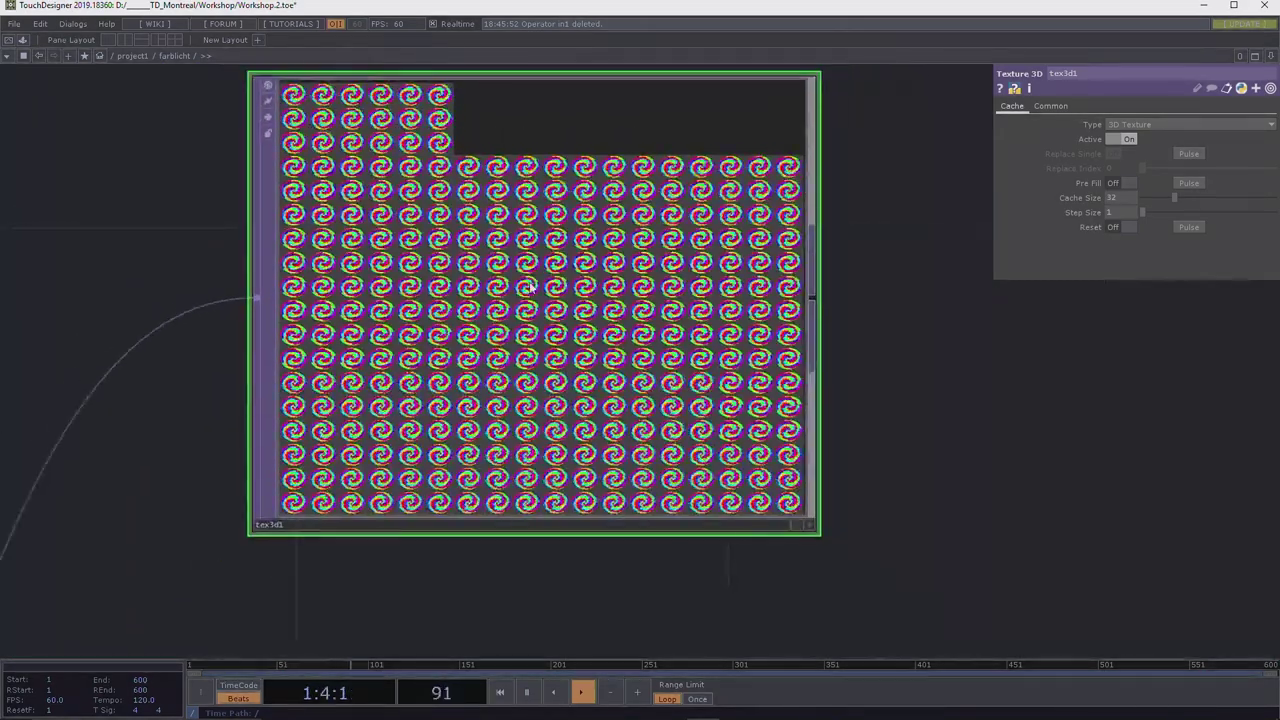
scroll(375, 264, down, 2)
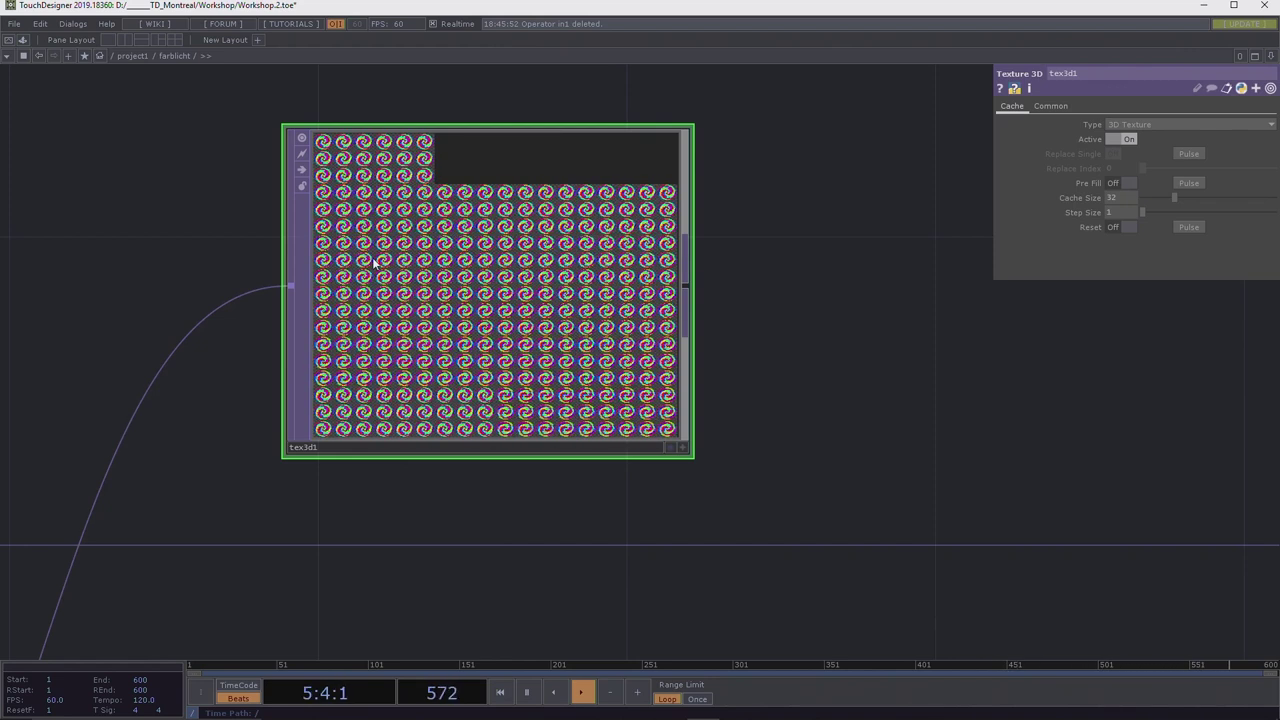
click(1115, 197)
text(64)
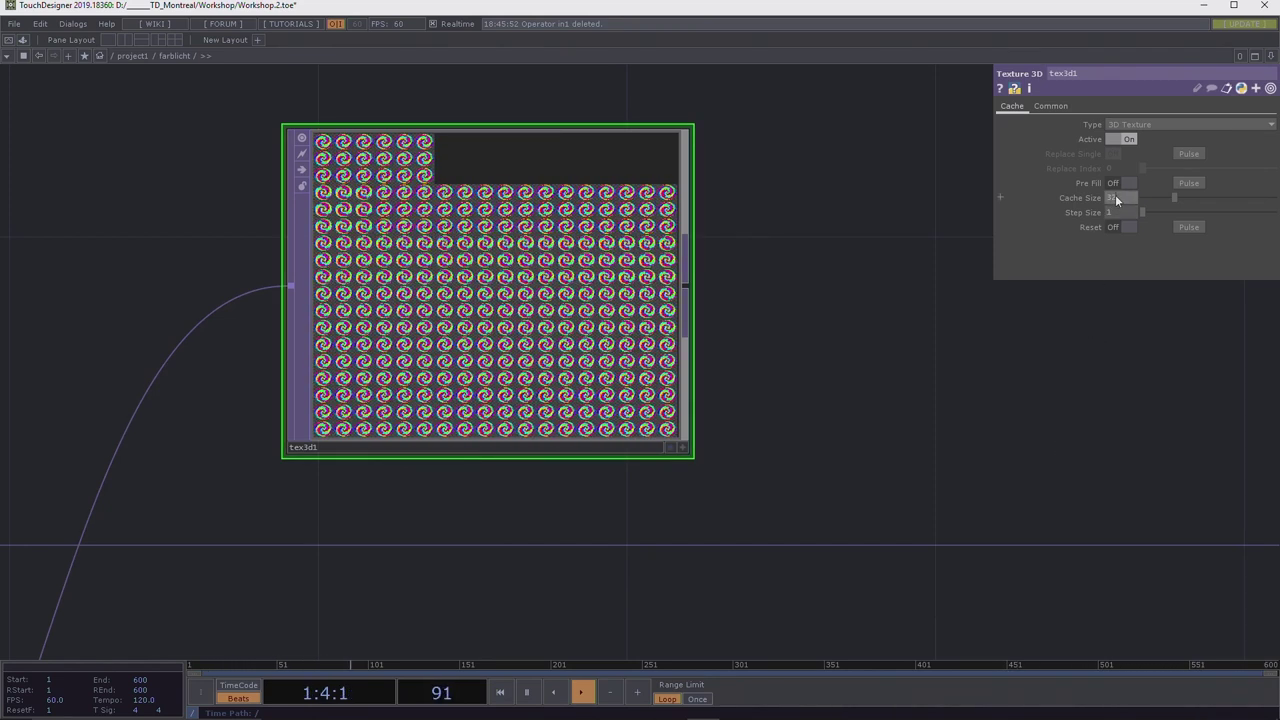
key(Return)
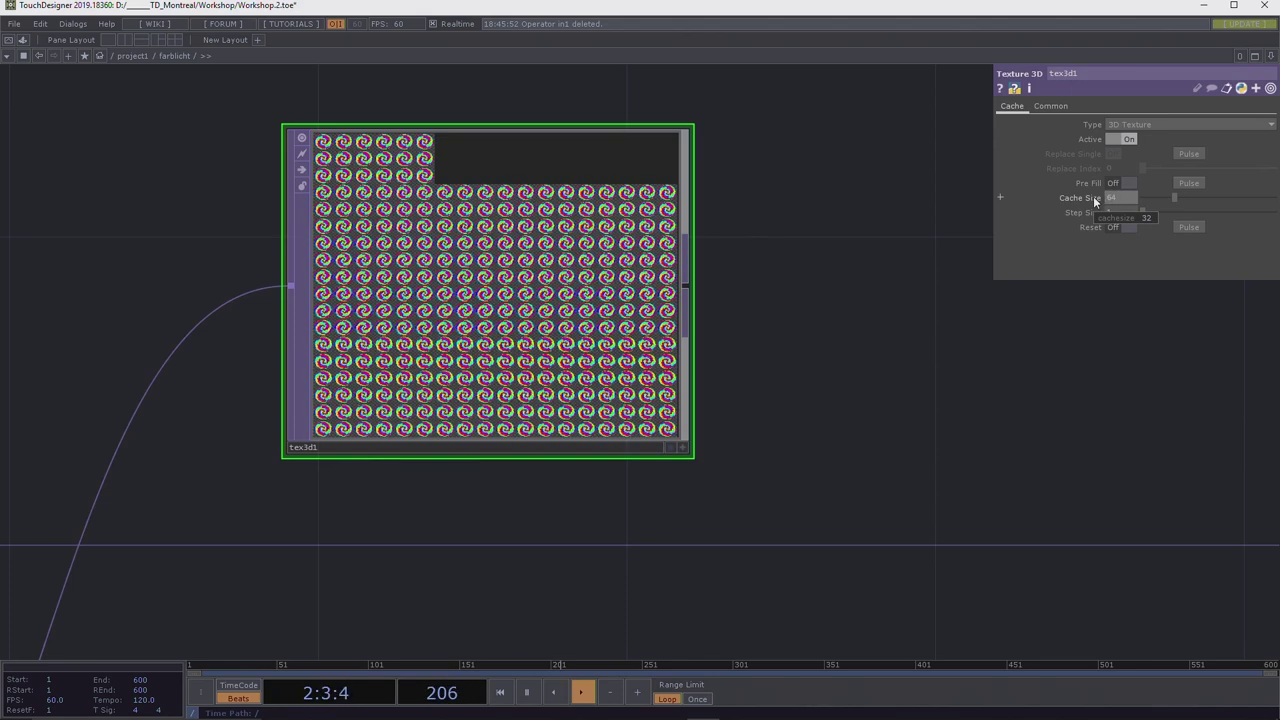
scroll(1093, 196, up, 2)
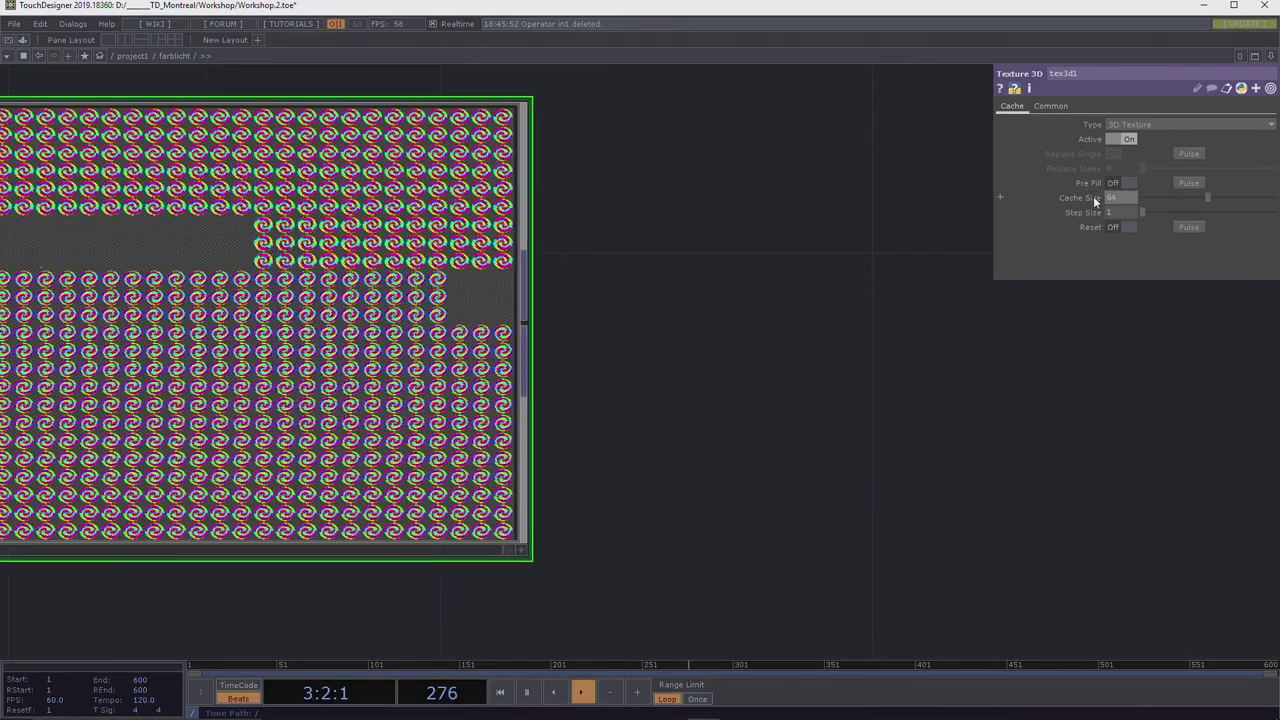
scroll(840, 304, down, 3)
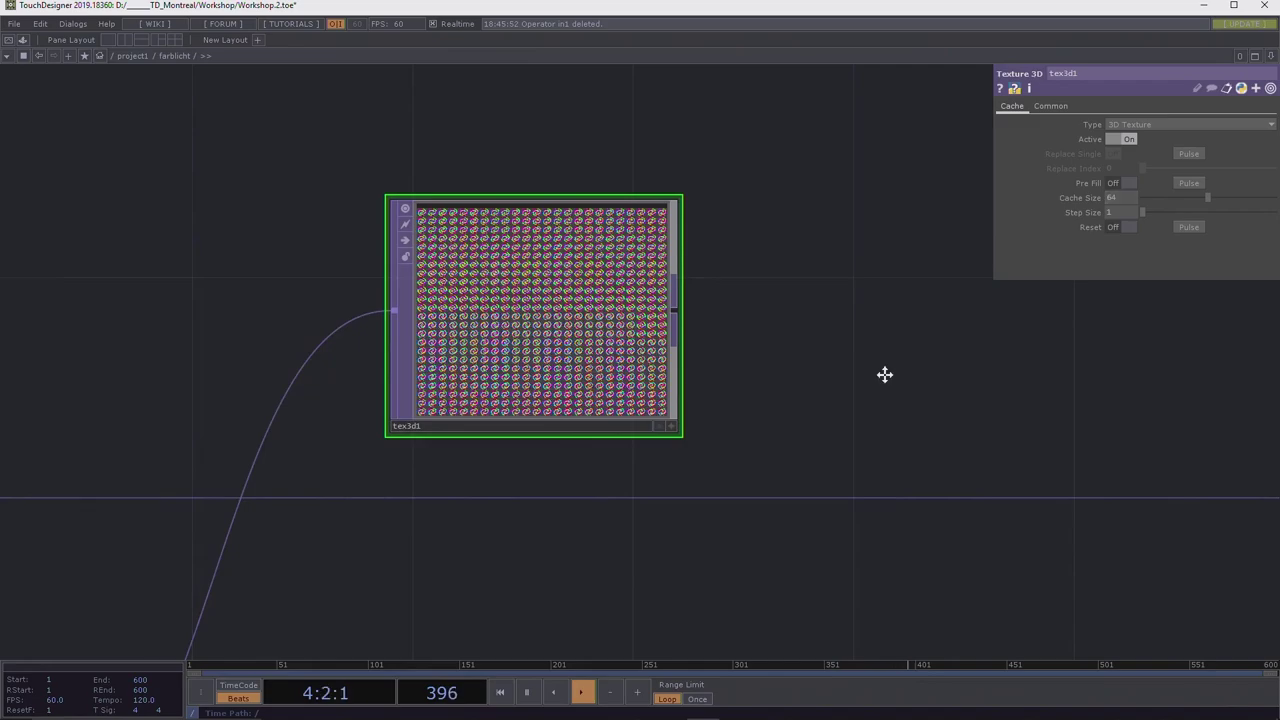
Add a Time Machine TOP beside tex3d1, with tex3d1 wired into its first input.
scroll(870, 360, down, 3)
drag(897, 389, 577, 243)
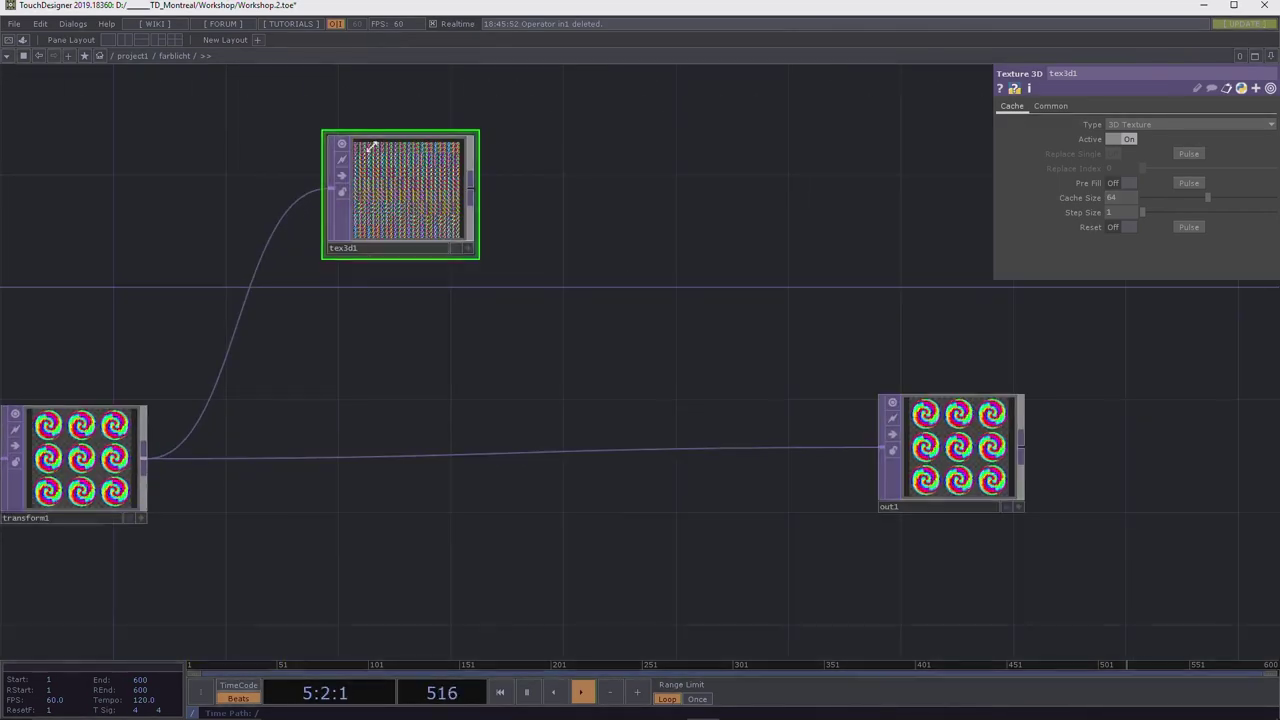
drag(539, 184, 590, 227)
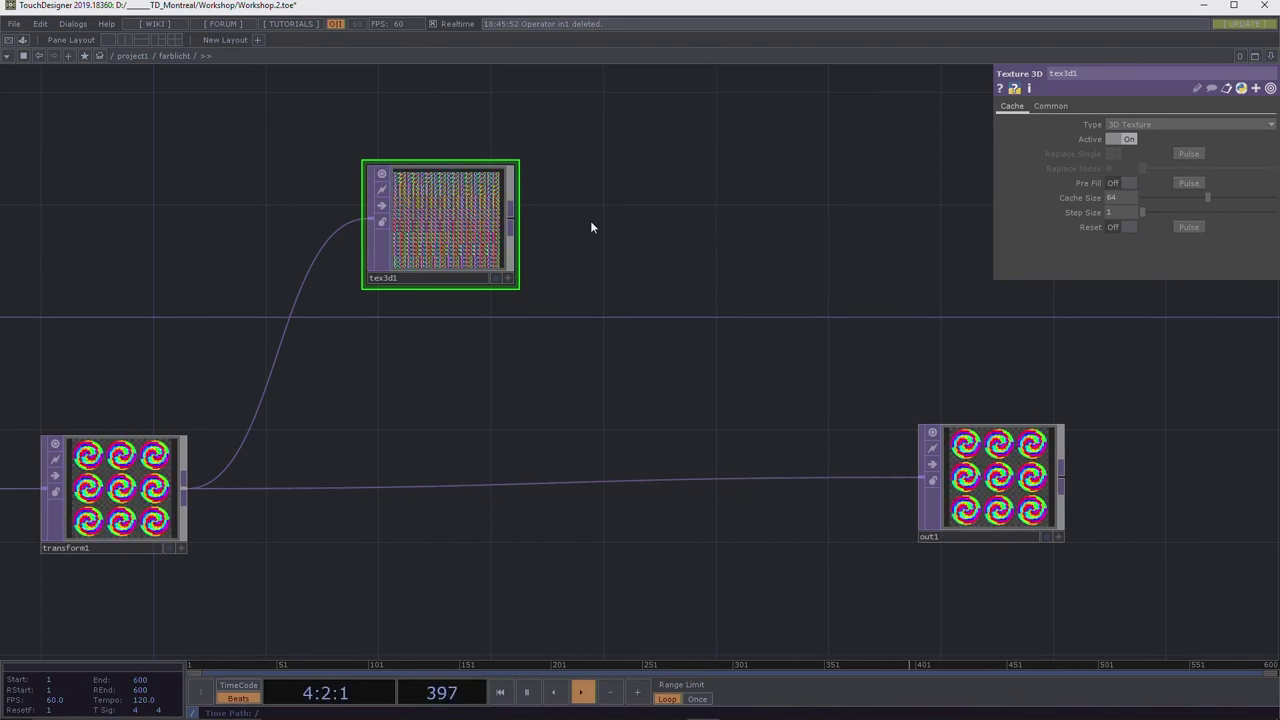
click(1124, 139)
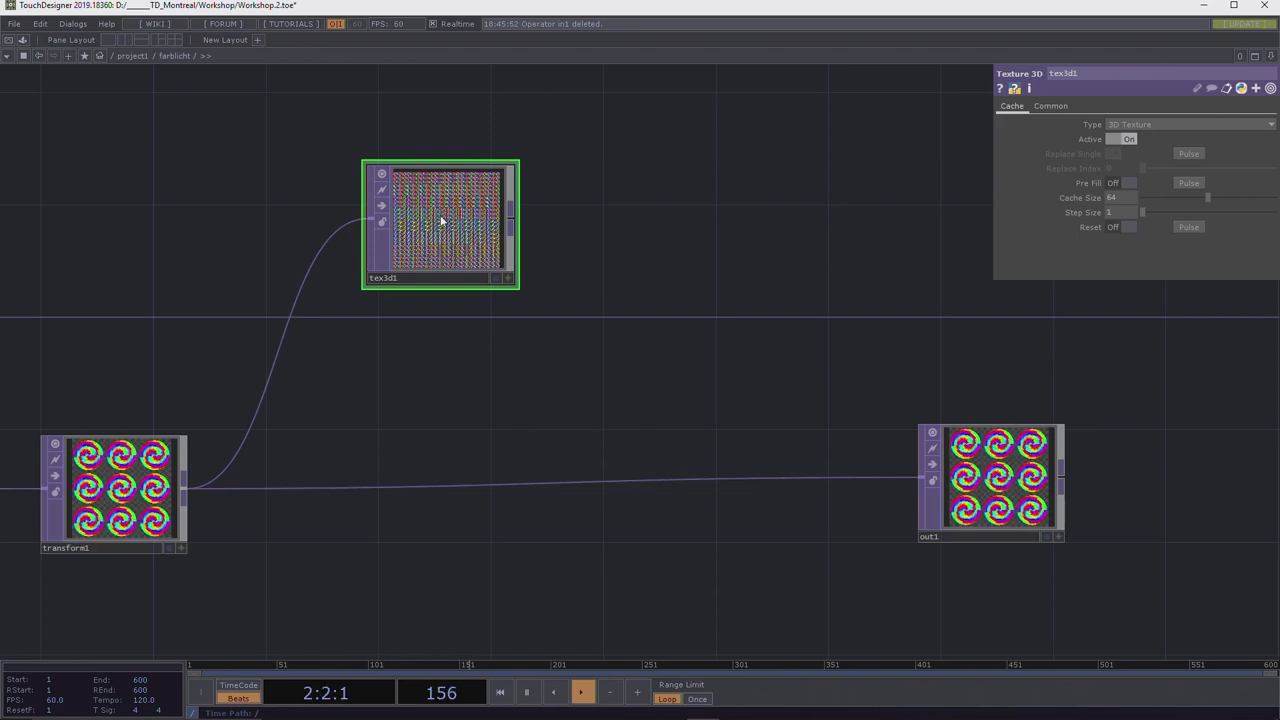
click(511, 216)
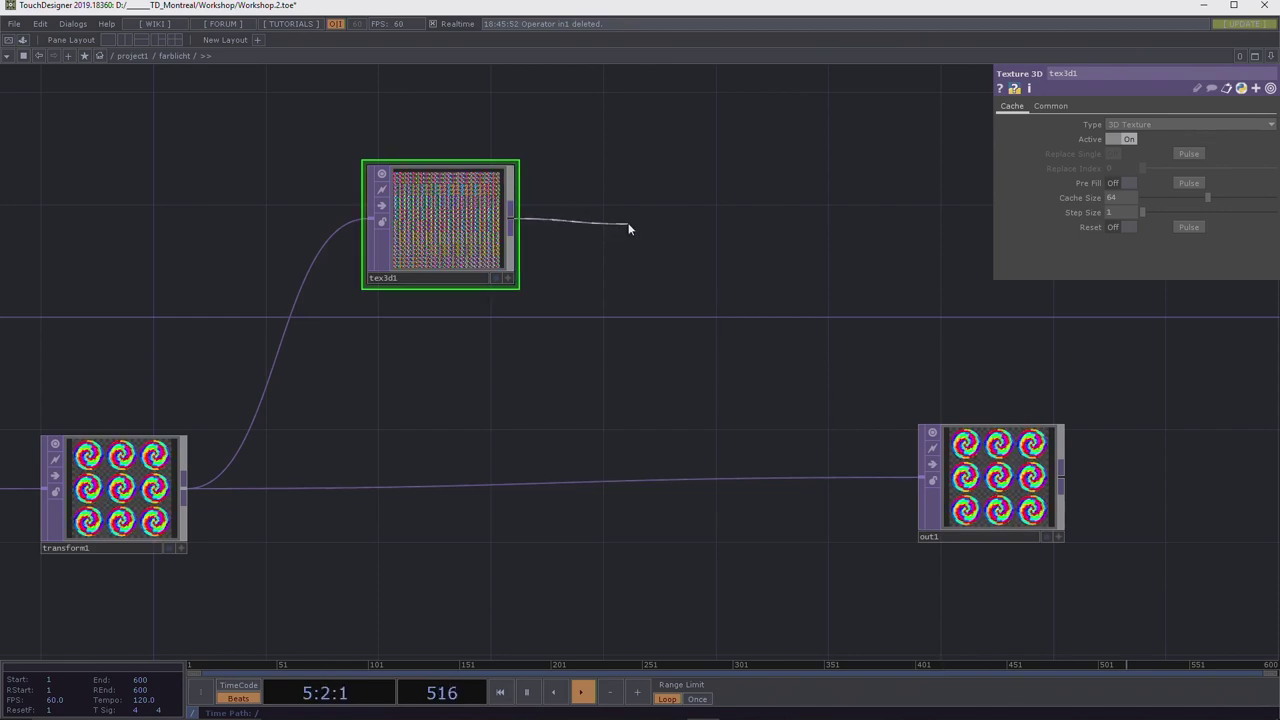
click(628, 229)
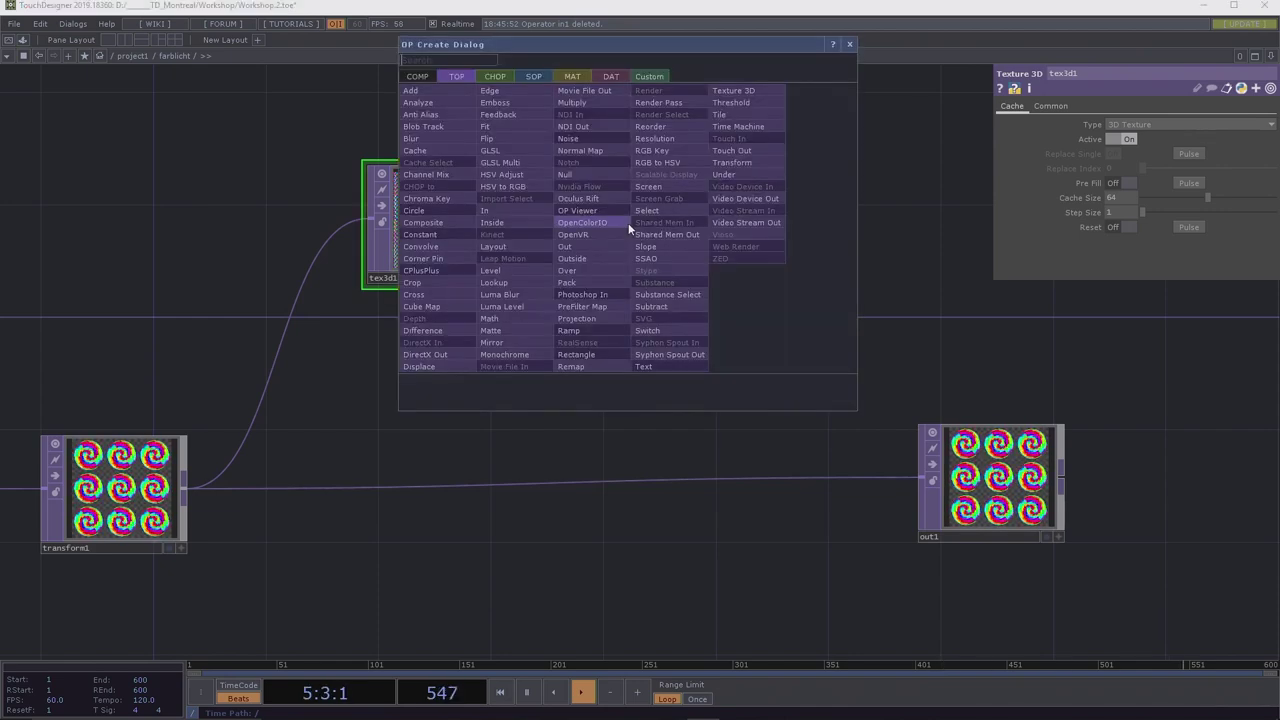
click(760, 126)
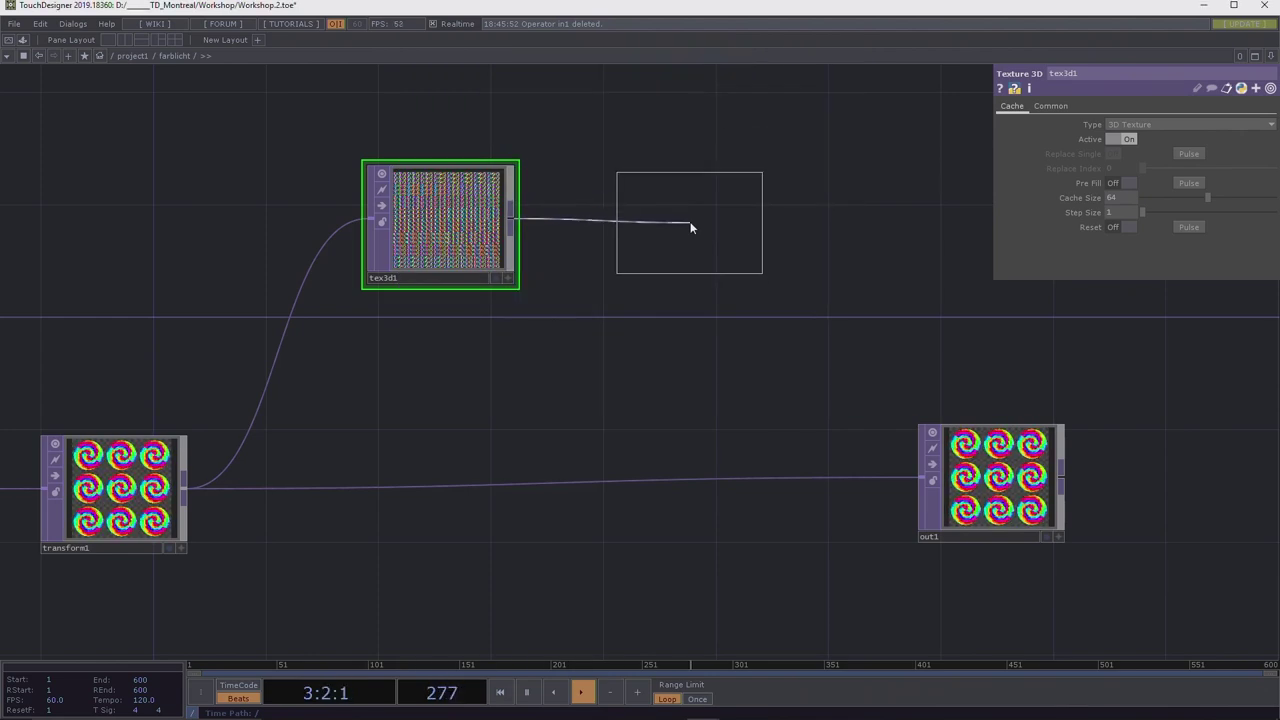
click(690, 221)
mouse_move(696, 198)
mouse_down()
mouse_move(708, 228)
mouse_move(711, 205)
mouse_up()
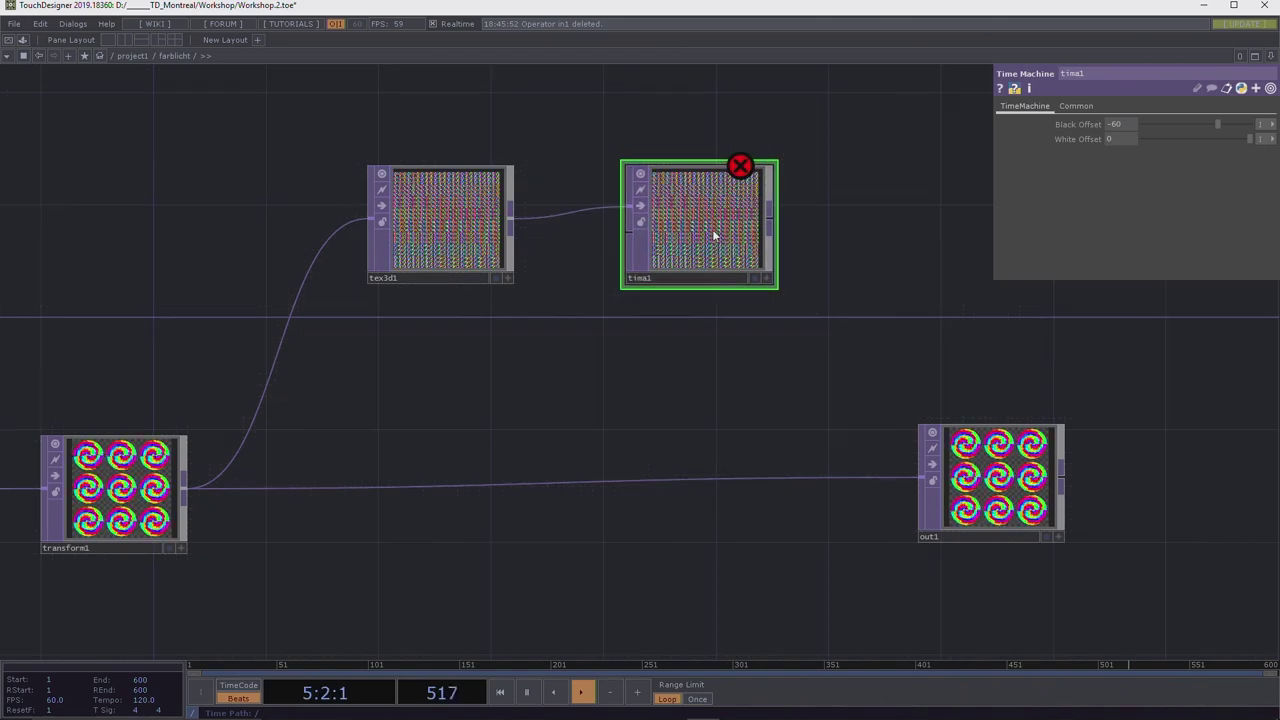
Move tex3d1 and tima1 below the wire between transform1 and out1, aligned in one row.
scroll(688, 283, down, 3)
drag(688, 283, 532, 196)
drag(590, 230, 572, 437)
drag(829, 474, 820, 314)
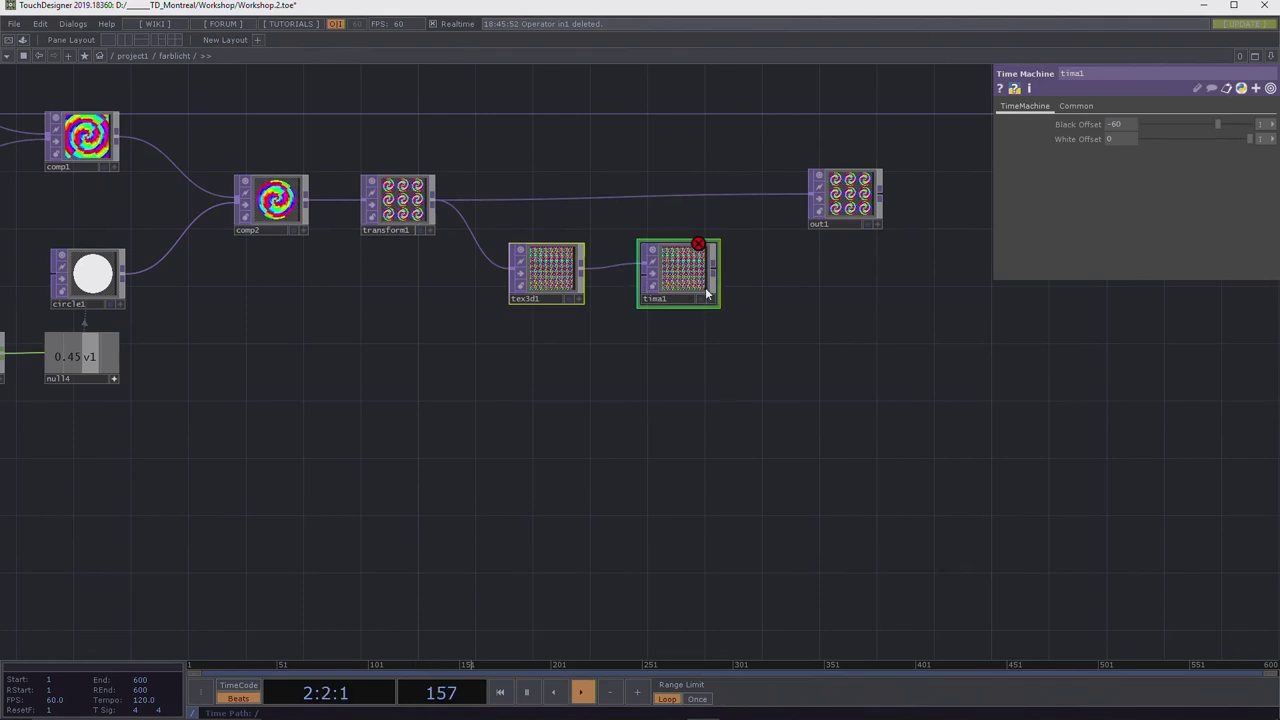
mouse_move(666, 263)
mouse_down()
mouse_move(694, 255)
mouse_move(674, 272)
mouse_up()
drag(820, 311, 909, 297)
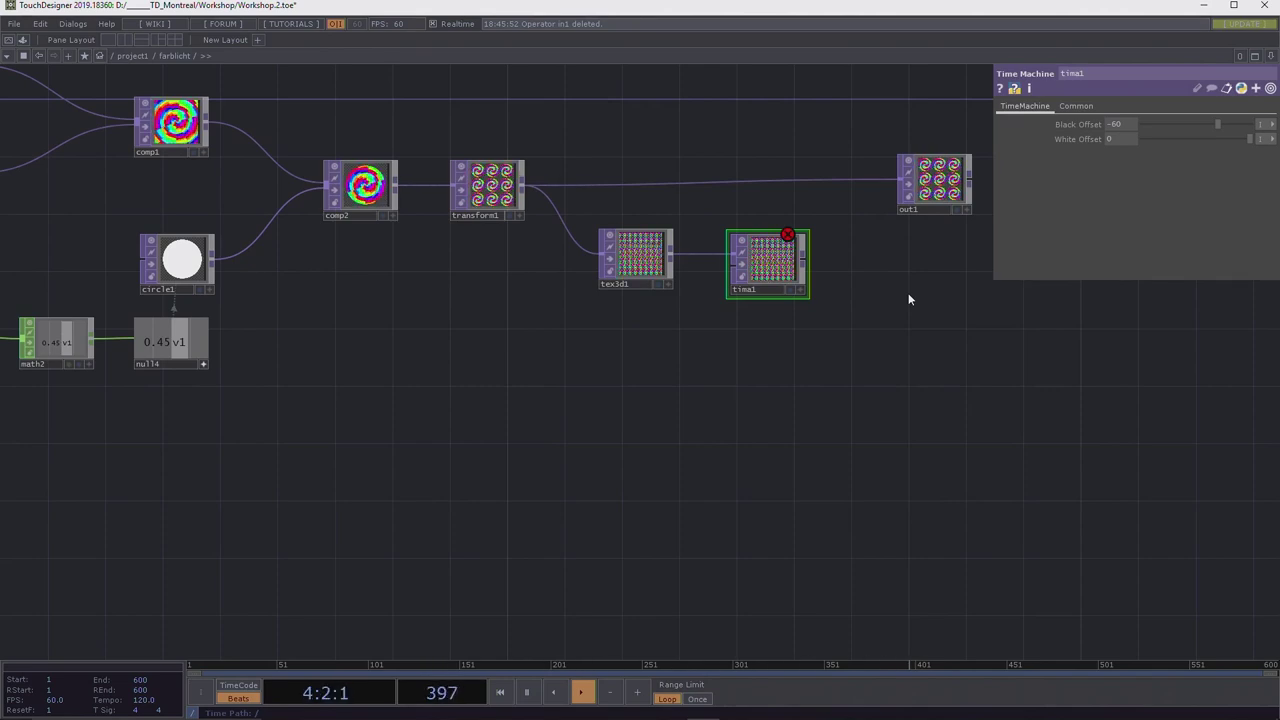
Add a Ramp TOP below tex3d1, wired into tima1's second input, and inspect tima1's image up close.
drag(892, 451, 936, 454)
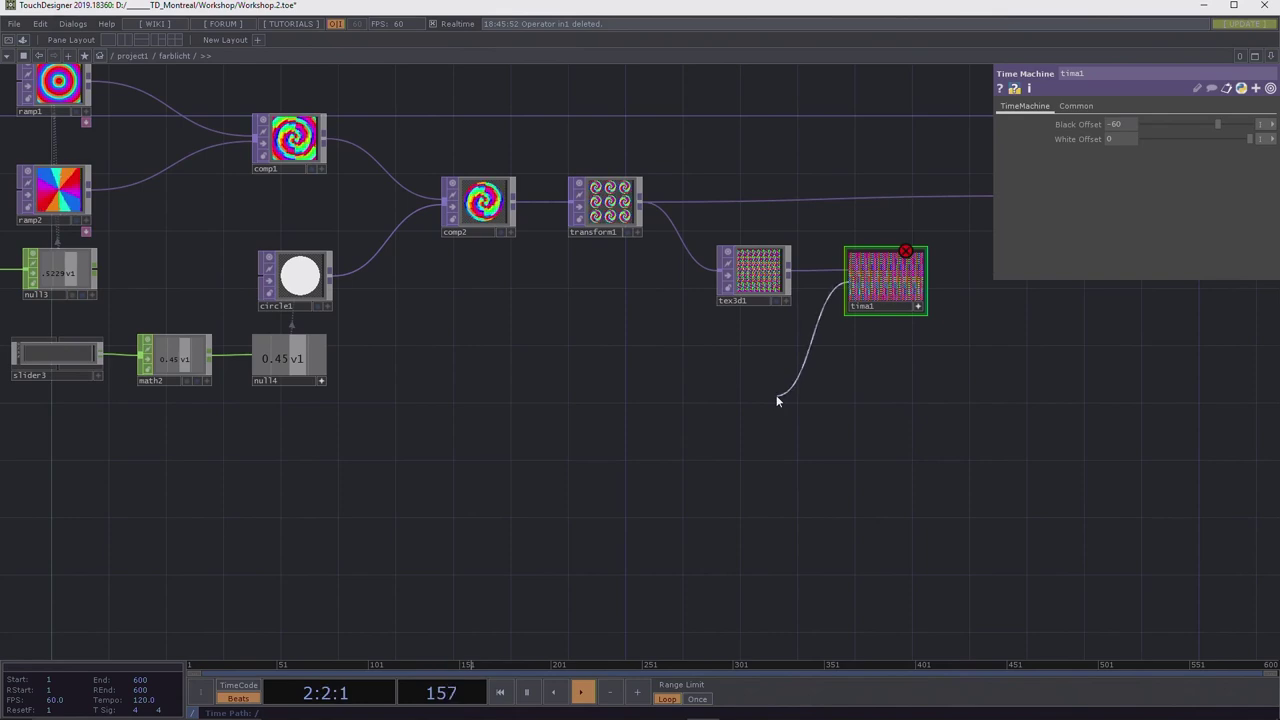
key(p)
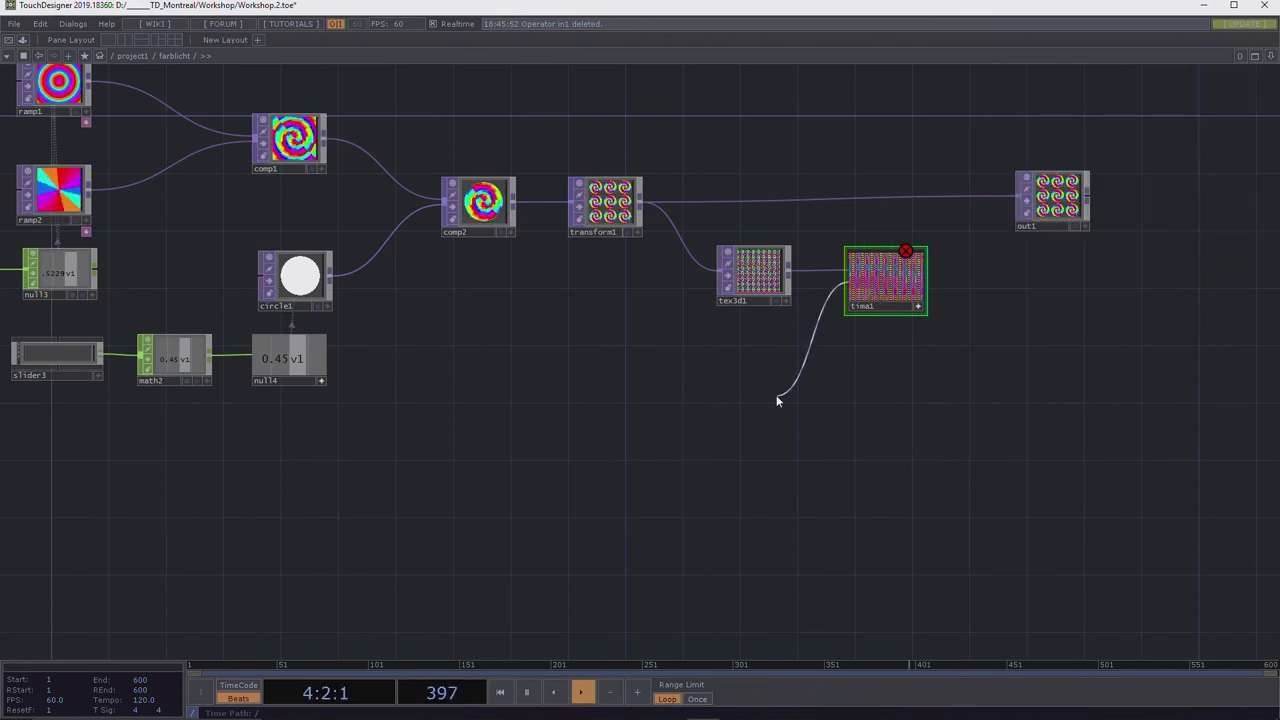
click(777, 396)
text(ramp)
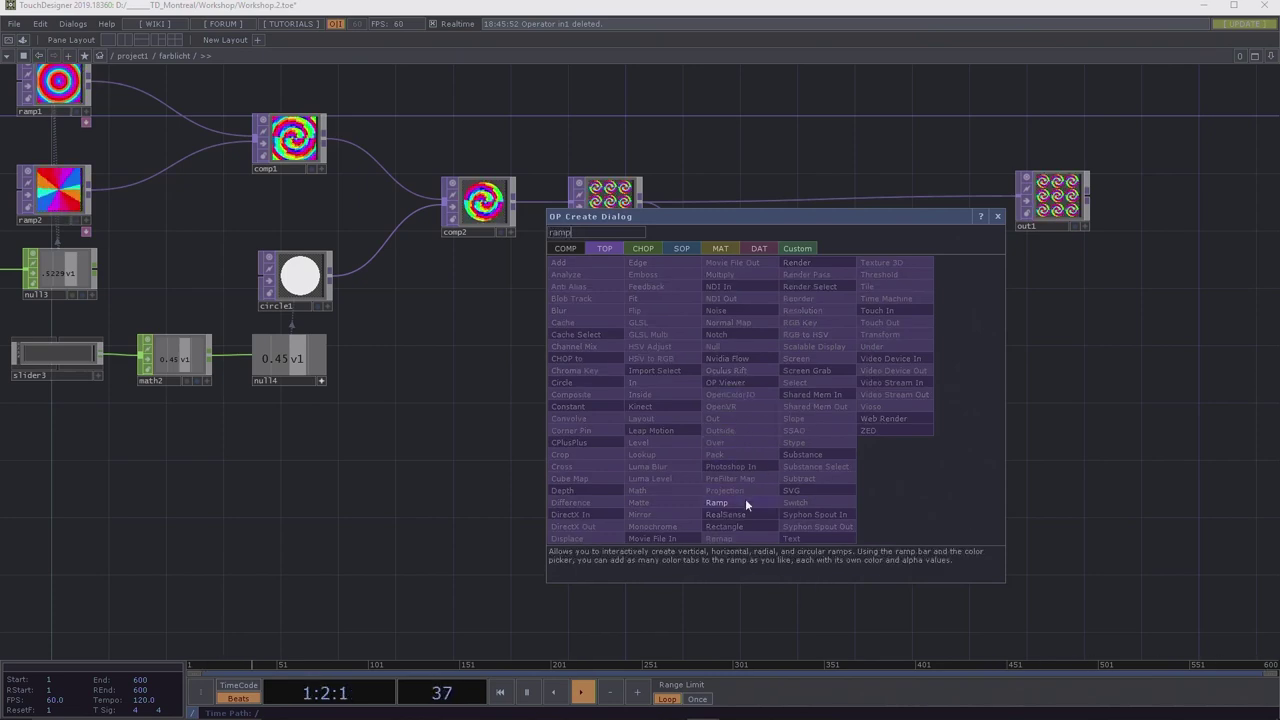
click(740, 501)
click(753, 371)
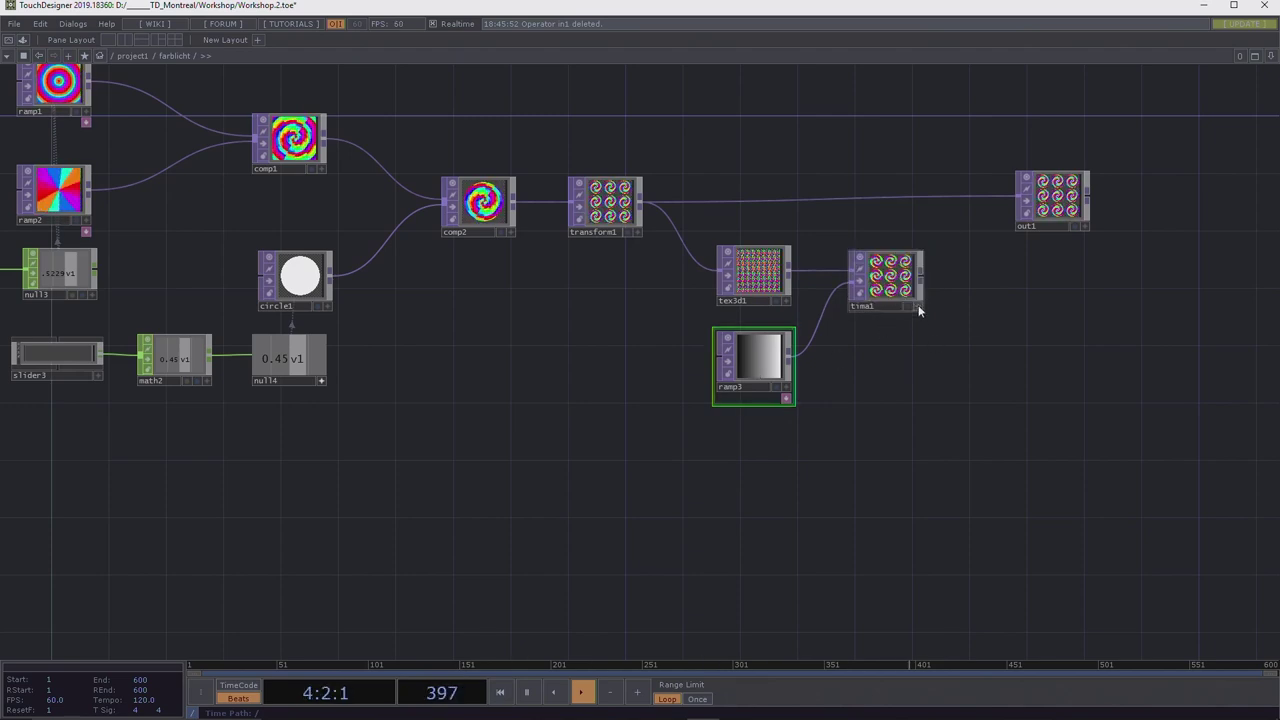
scroll(915, 302, up, 5)
scroll(900, 285, down, 4)
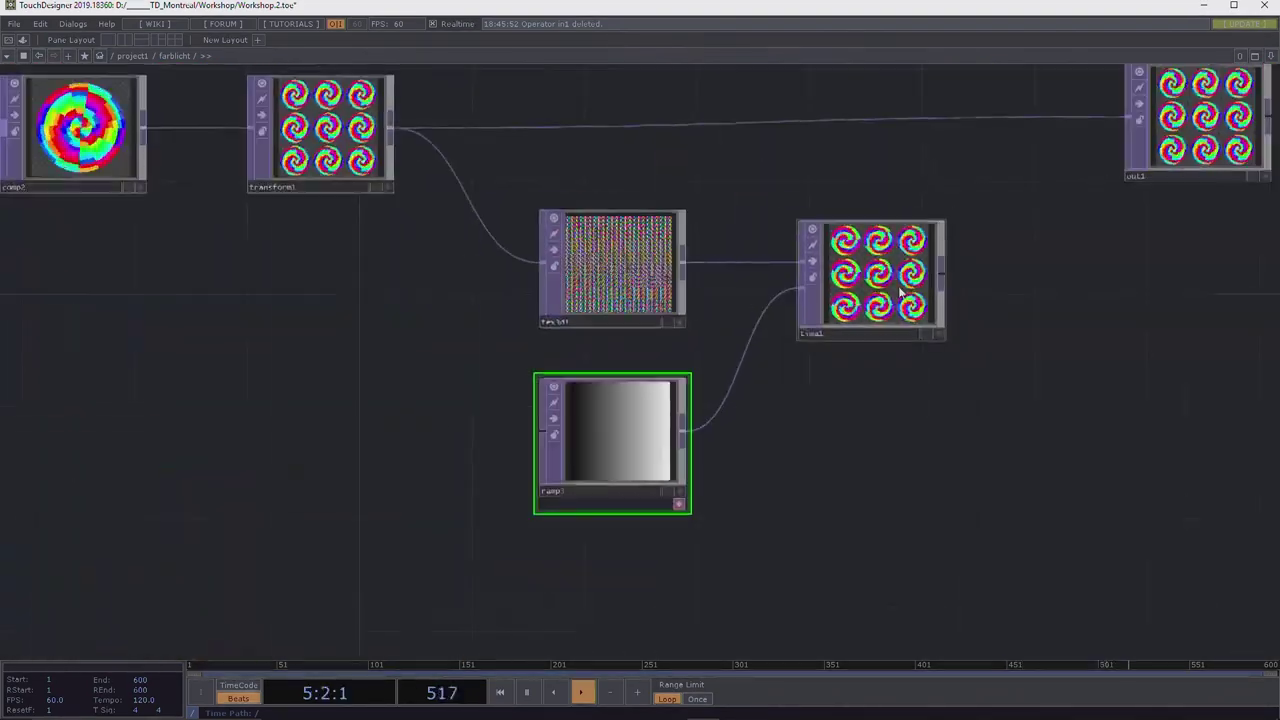
scroll(894, 277, up, 3)
scroll(894, 277, down, 3)
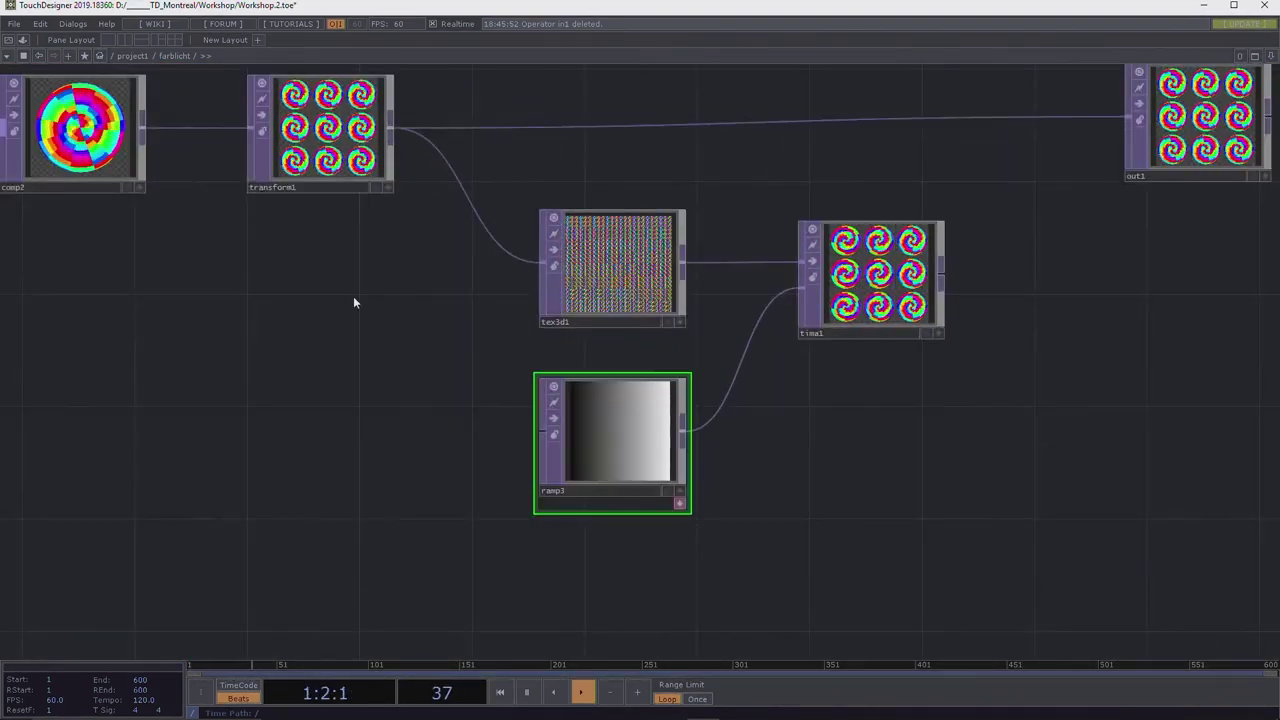
Reset transform1's horizontal and vertical scale from expressions to the constant value 1.
click(332, 178)
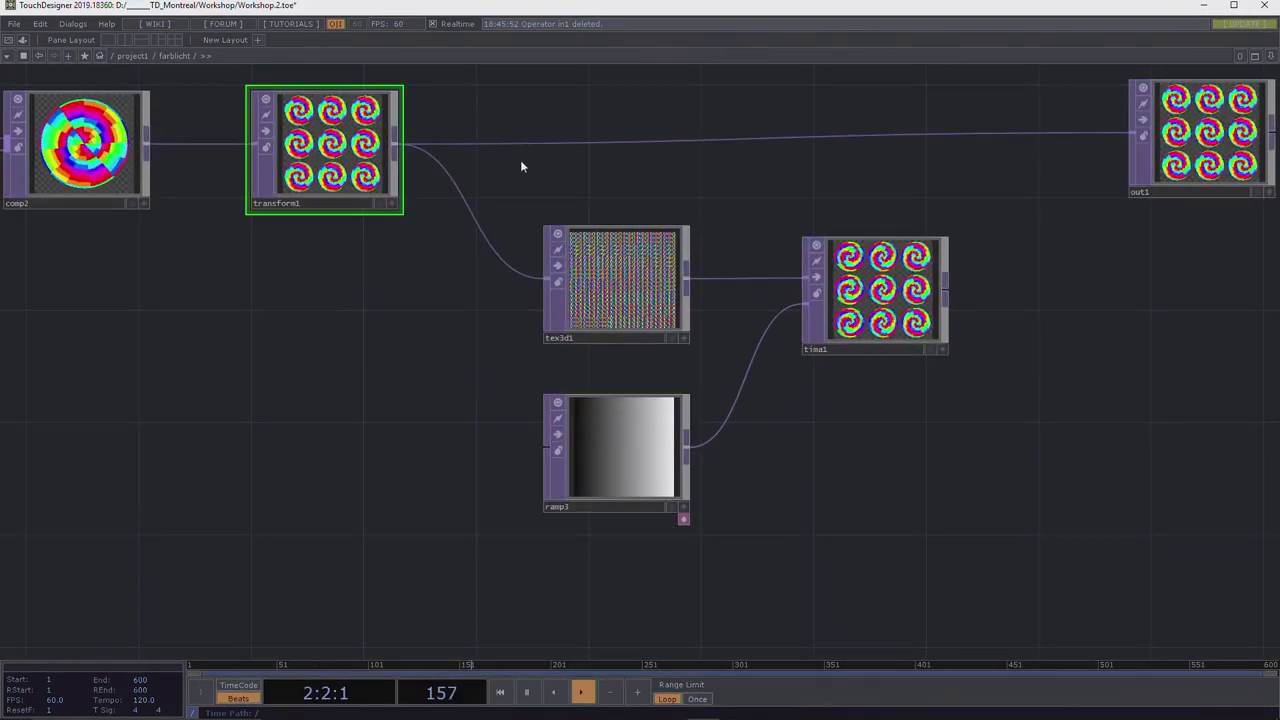
key(p)
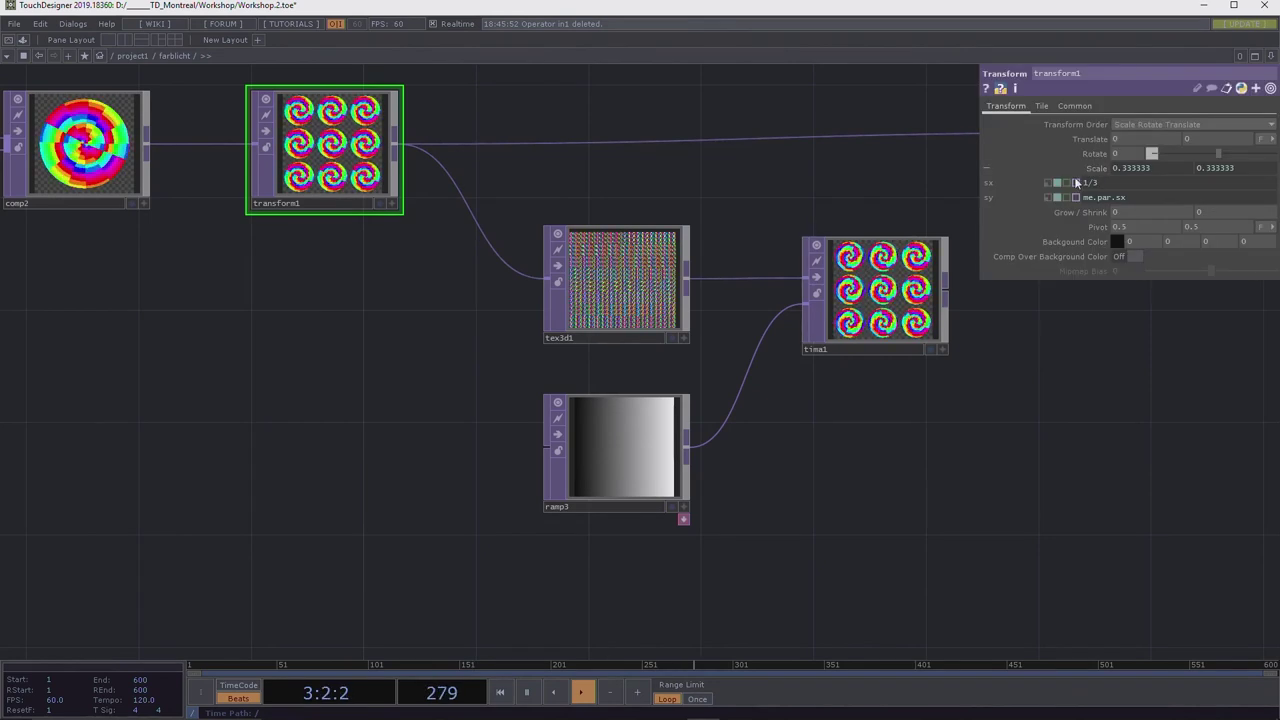
click(1045, 183)
click(1046, 197)
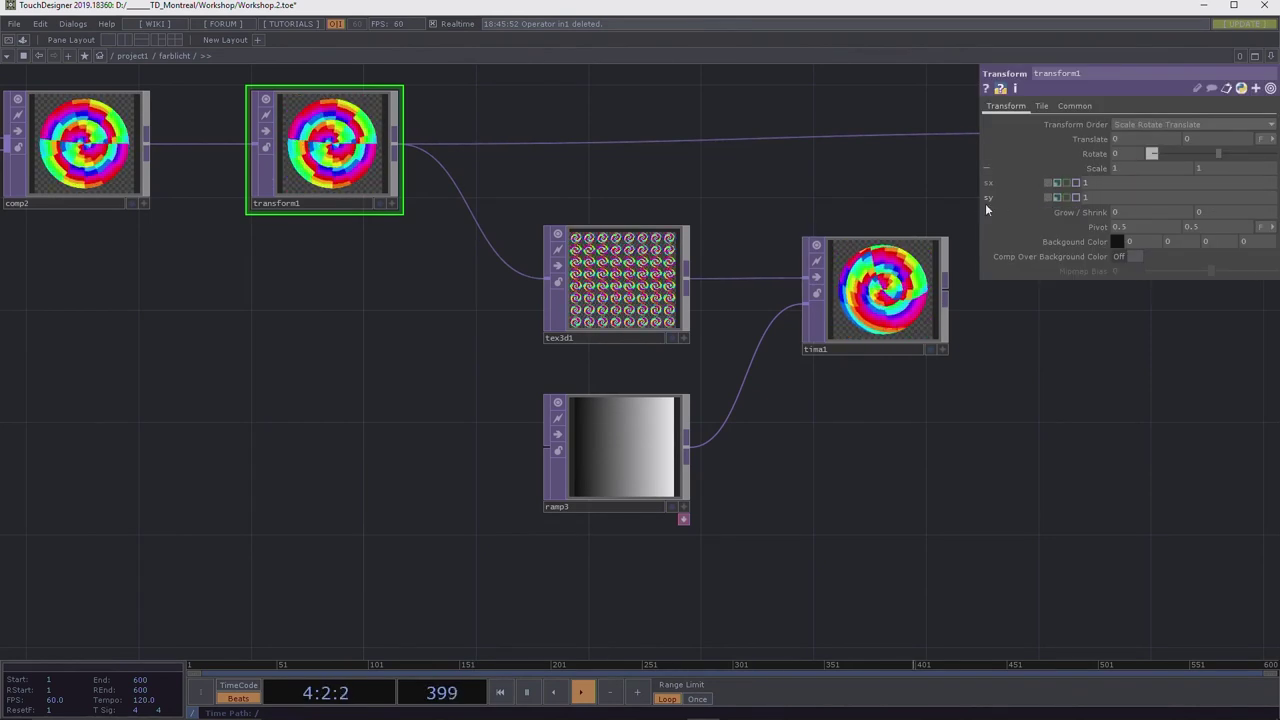
Branch a Null TOP off transform1 and place it above the wire to out1.
drag(900, 420, 823, 480)
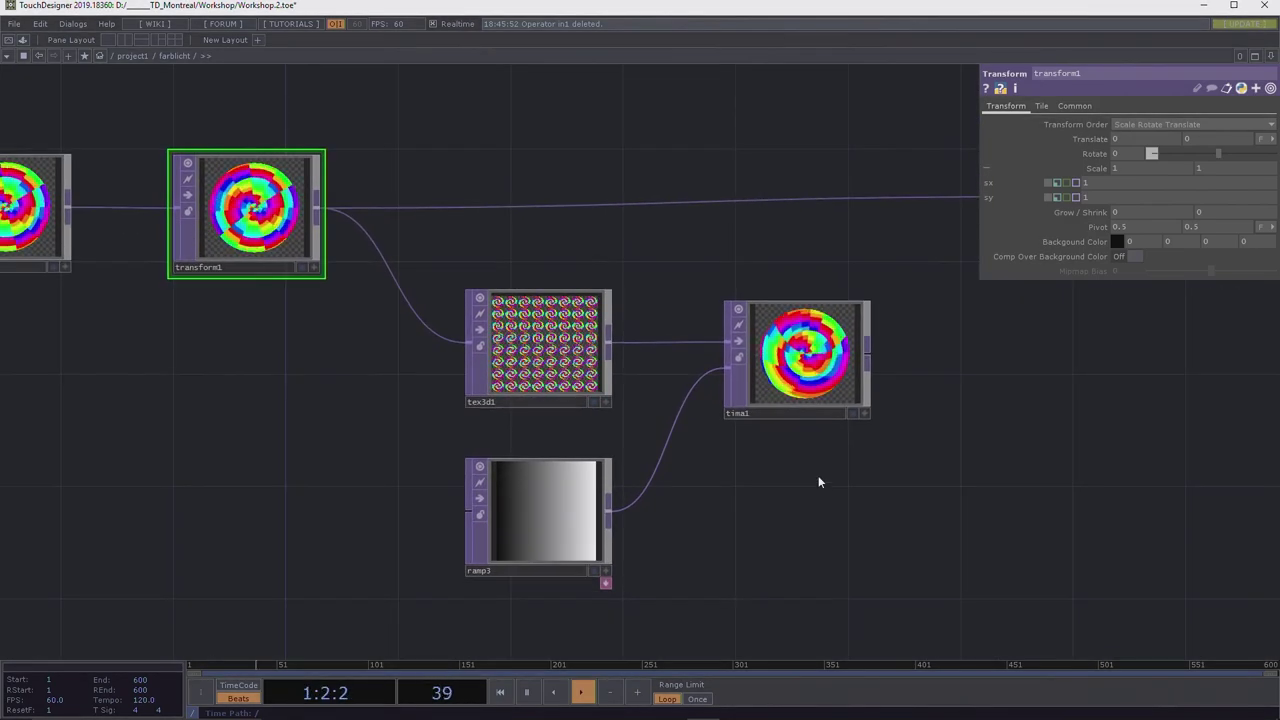
drag(523, 260, 506, 366)
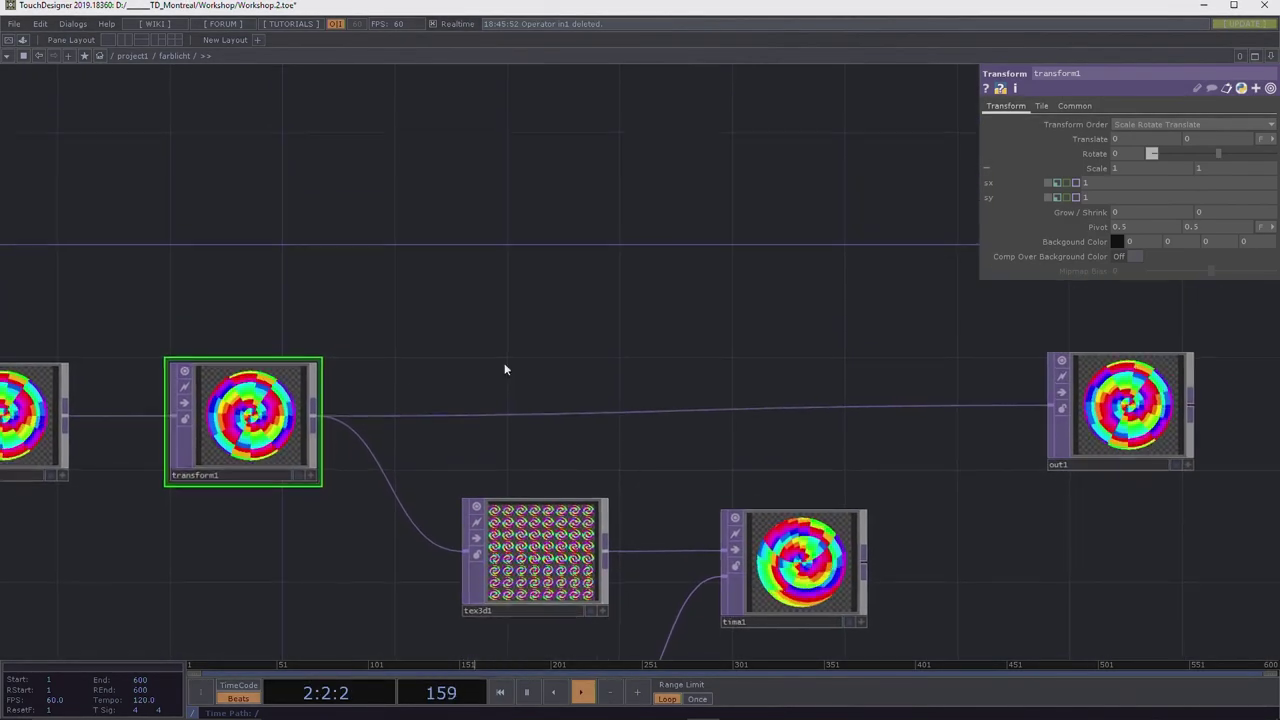
click(313, 421)
click(449, 203)
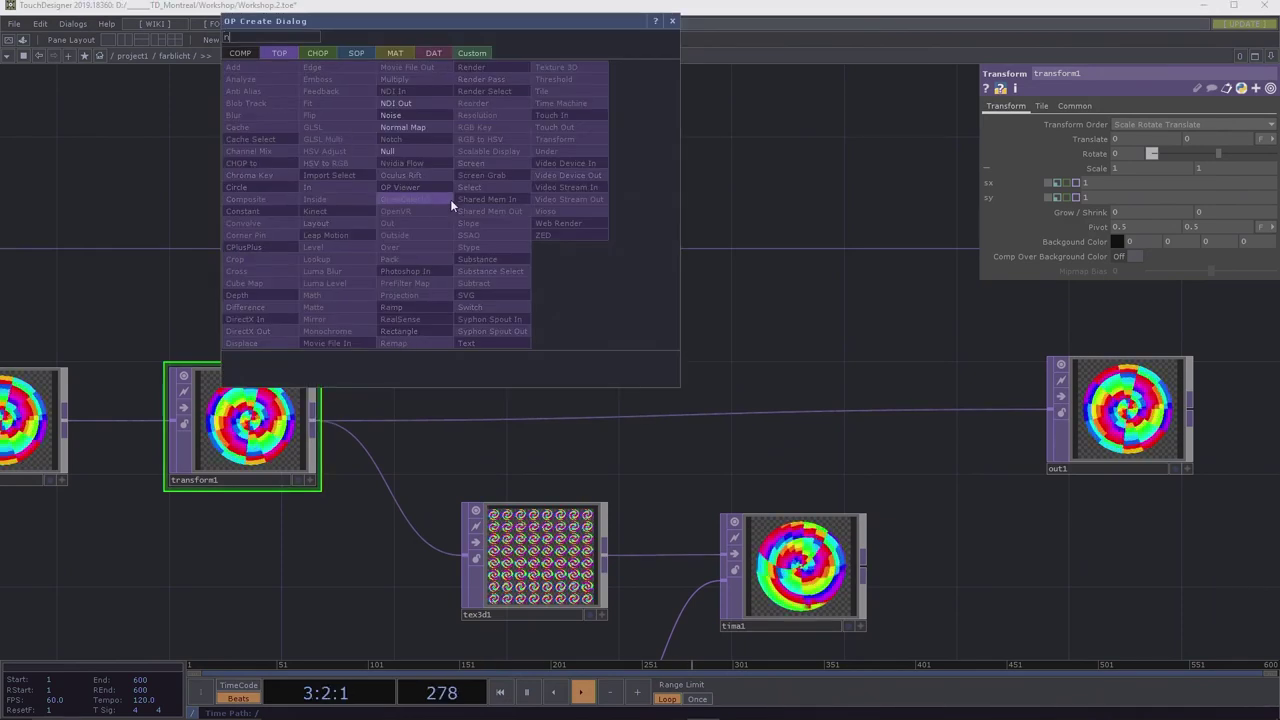
text(null)
key(Return)
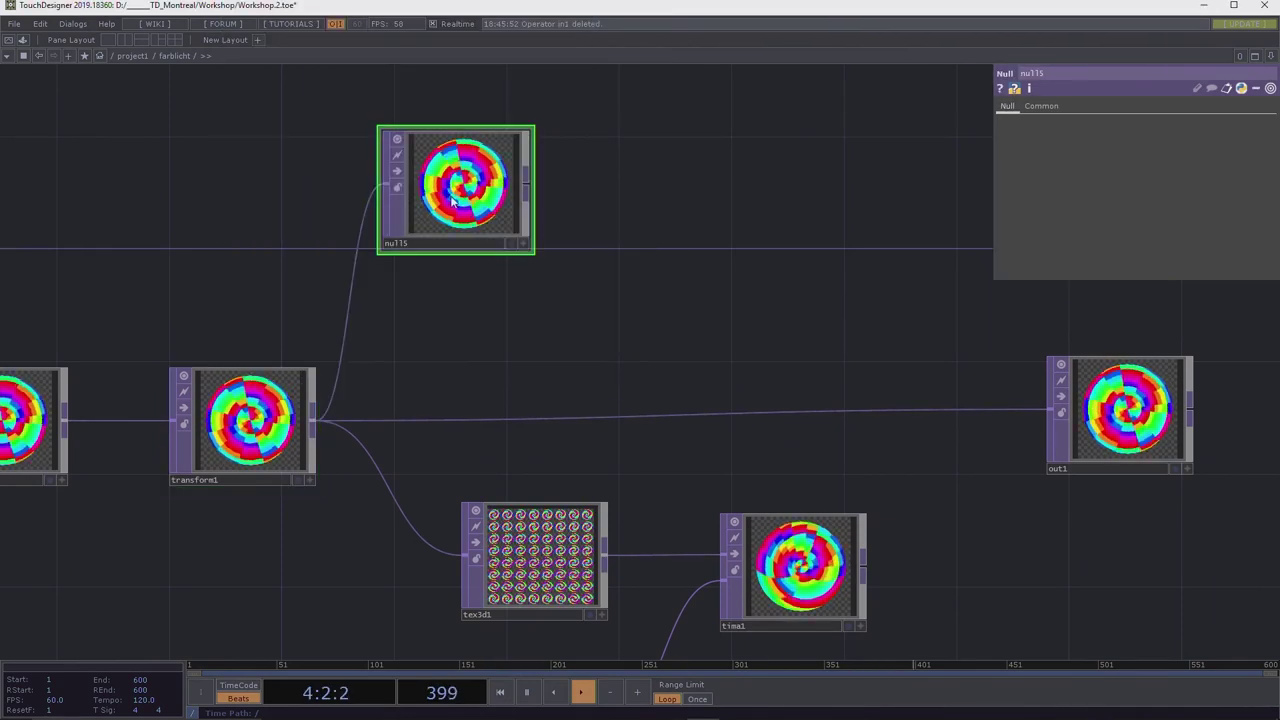
Add a Null TOP fed by tima1 and place it directly beside the null from transform1.
click(862, 567)
click(950, 418)
text(null)
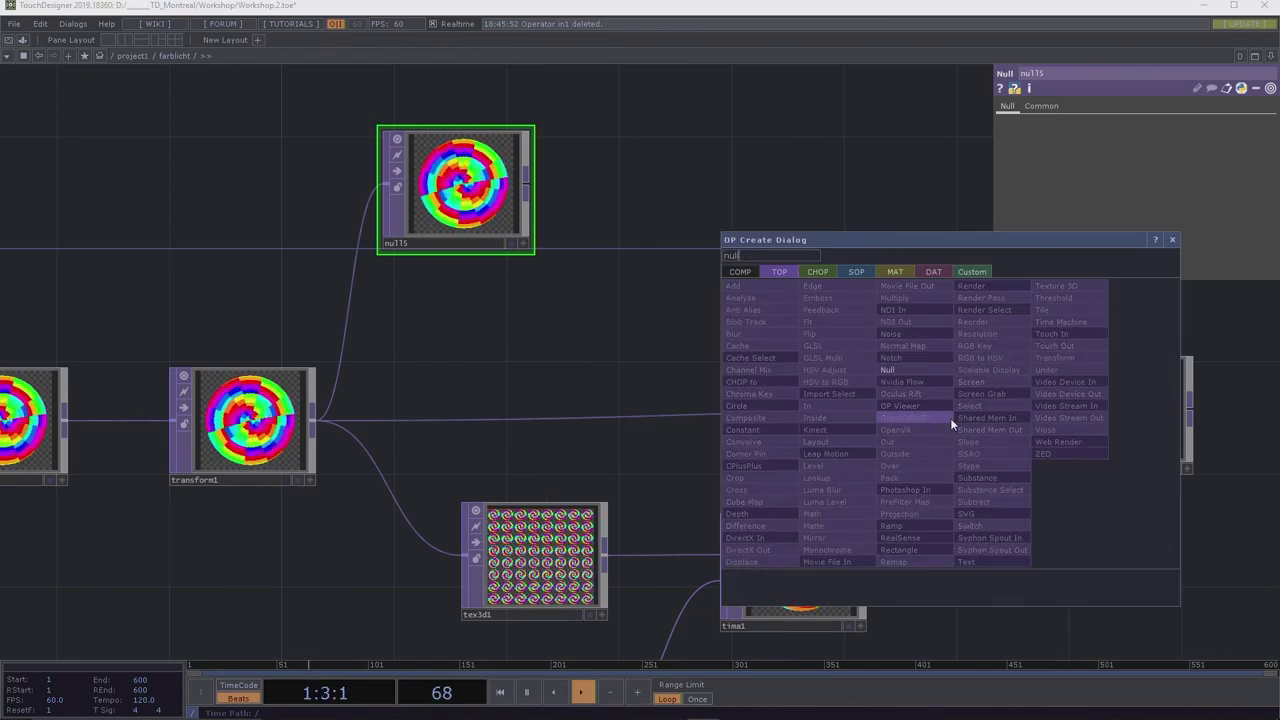
key(Return)
drag(950, 418, 615, 185)
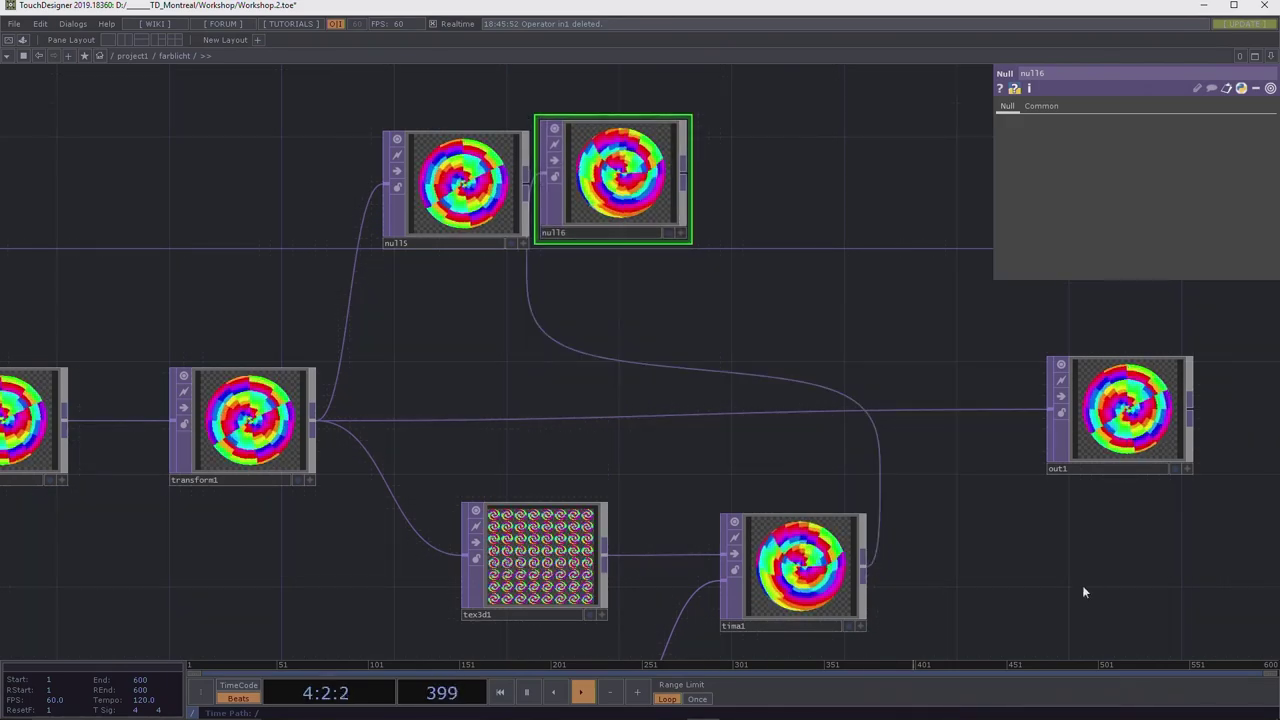
Check tex3d1's cache size and set tima1's Black Offset to -64.
drag(984, 529, 837, 509)
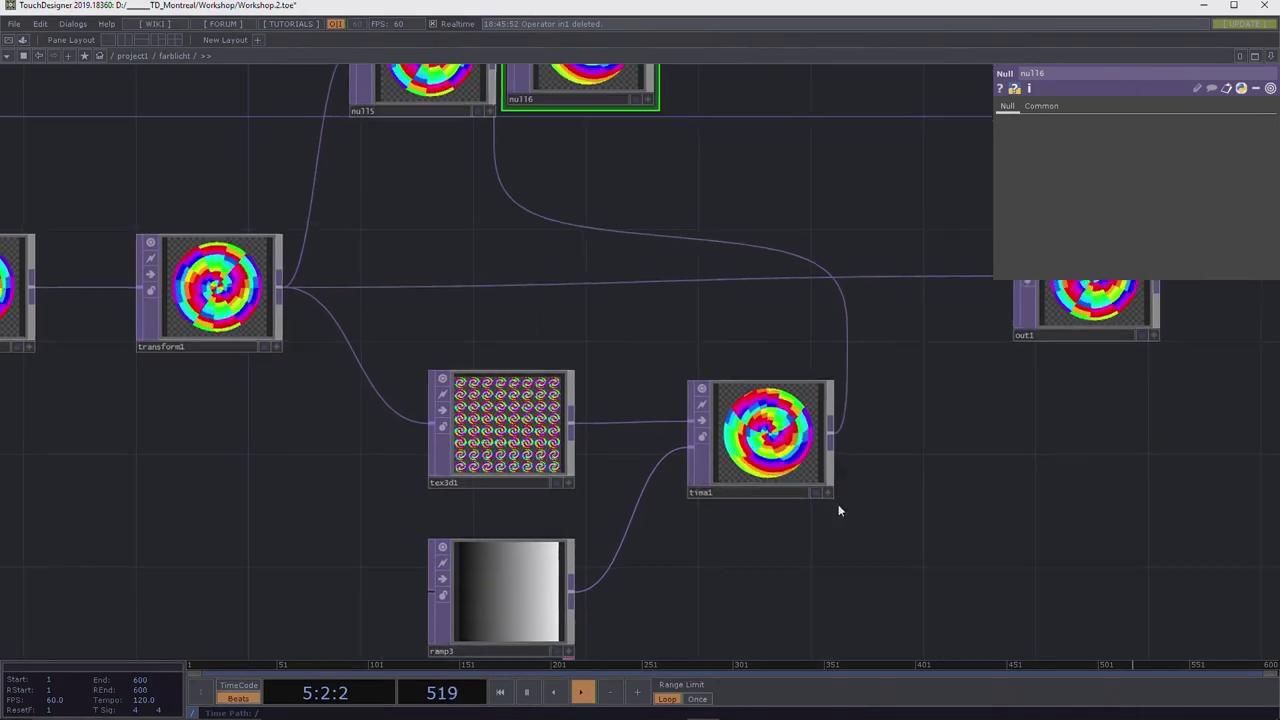
click(712, 468)
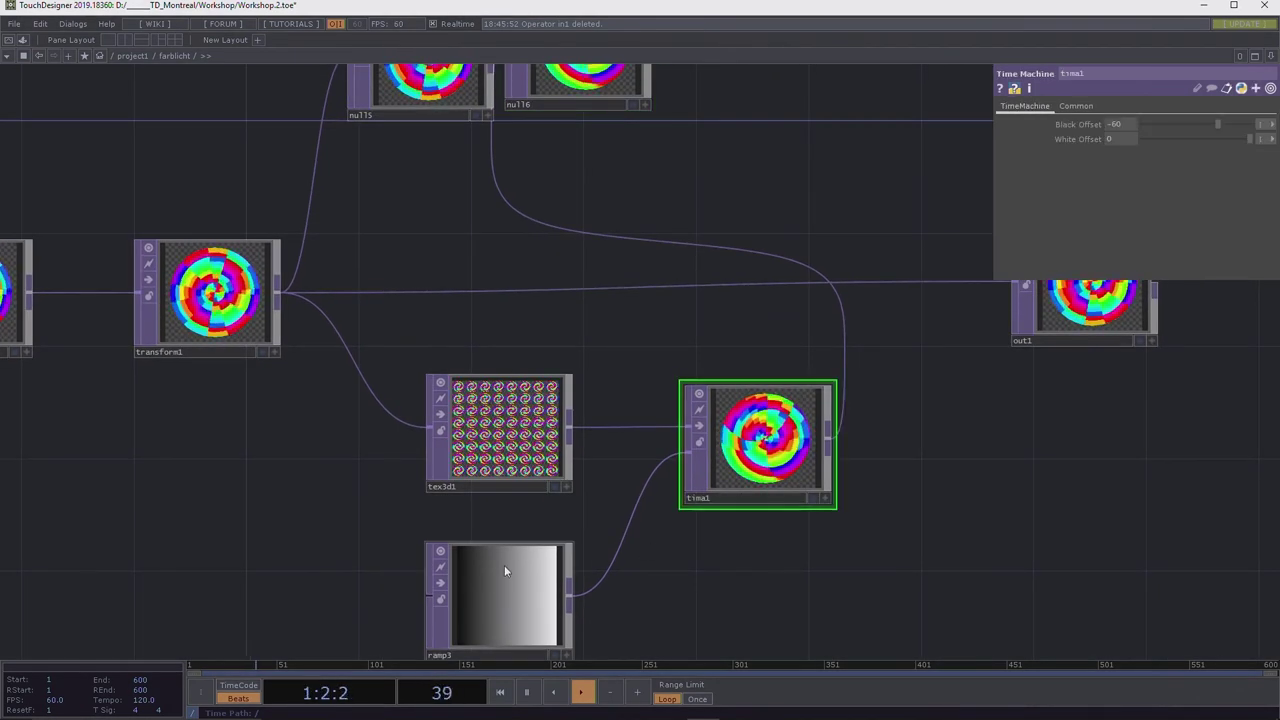
click(515, 425)
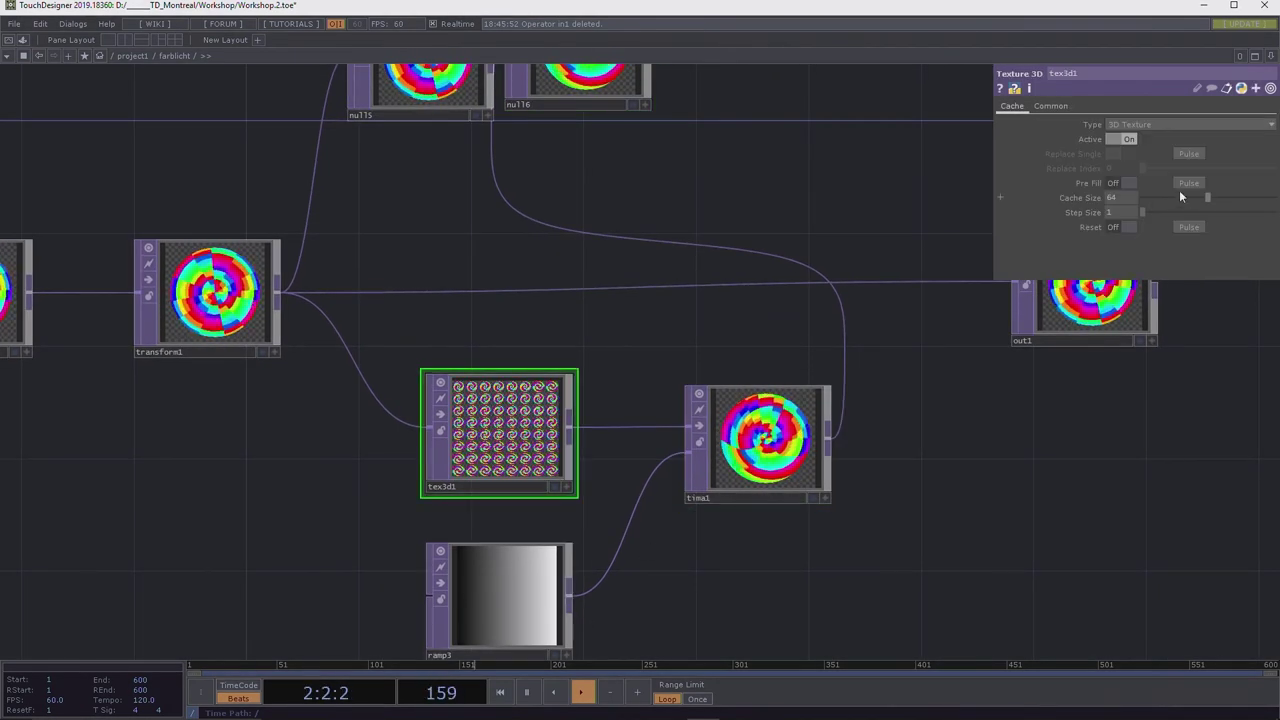
click(765, 437)
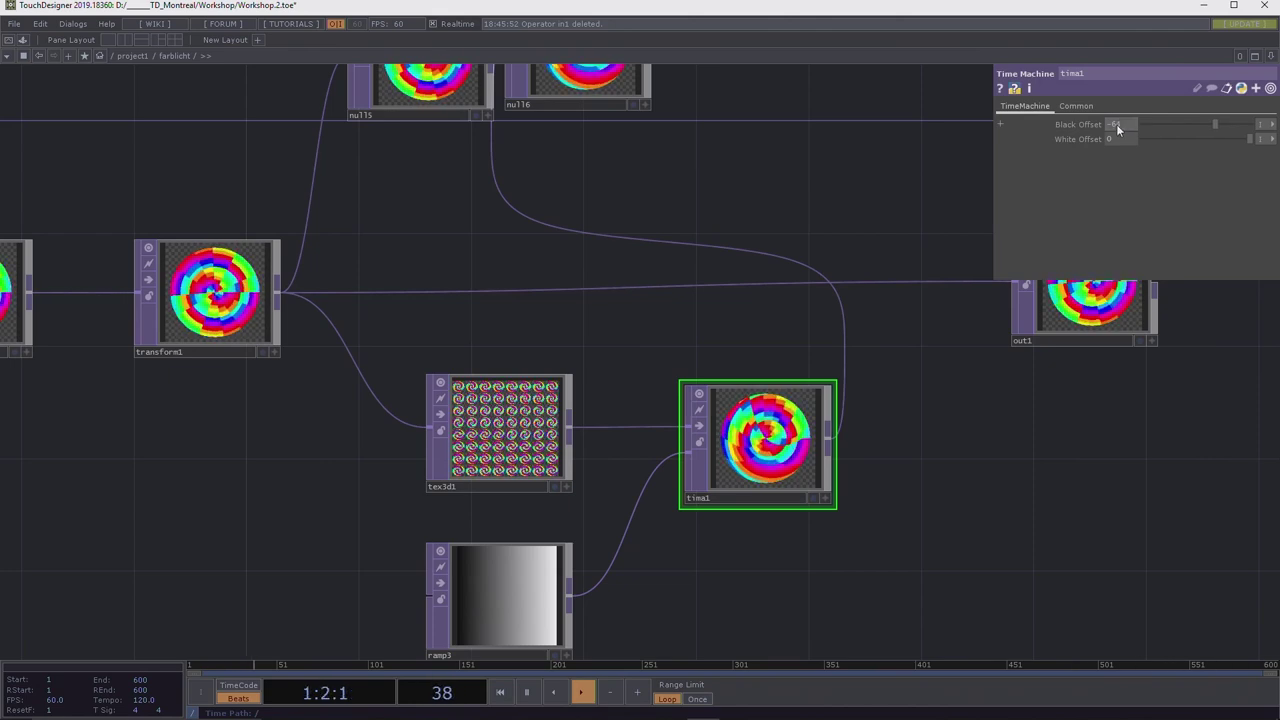
drag(1116, 124, 1114, 124)
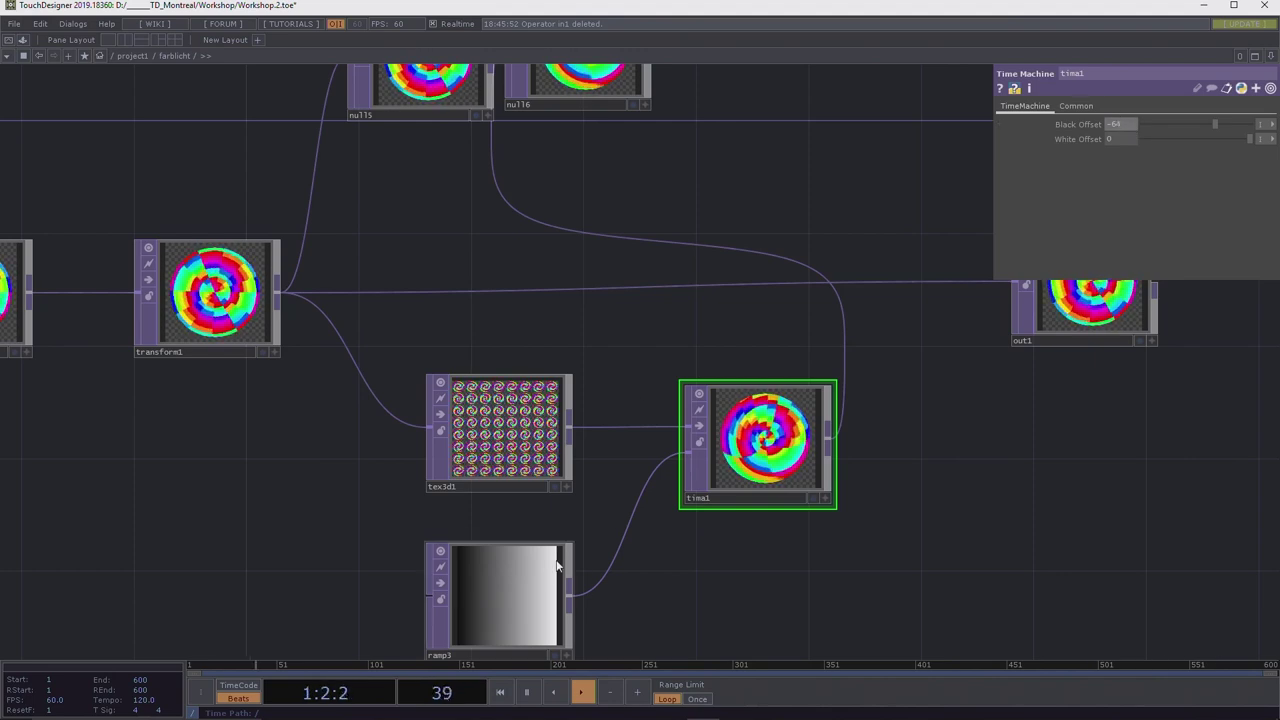
Set ramp3's Interpolate Notches to Step and add two intermediate grey keys to its gradient for hard-edged bands.
click(624, 527)
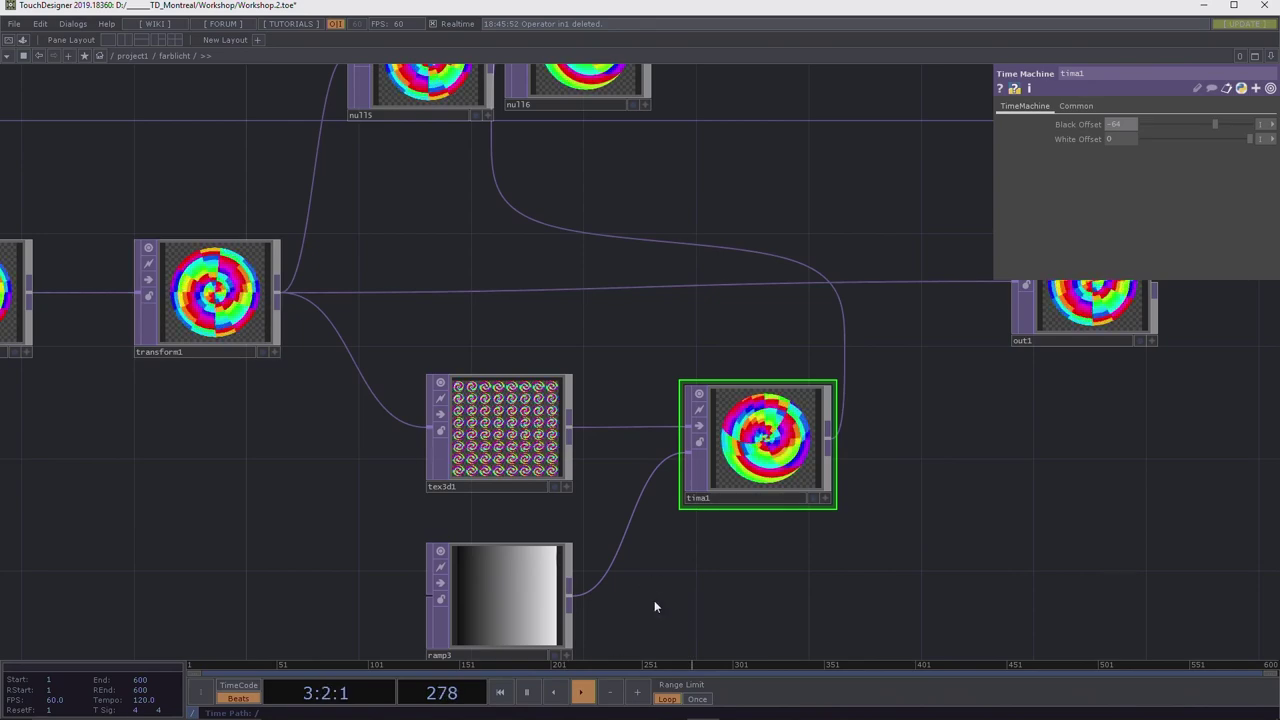
drag(665, 580, 728, 443)
click(558, 455)
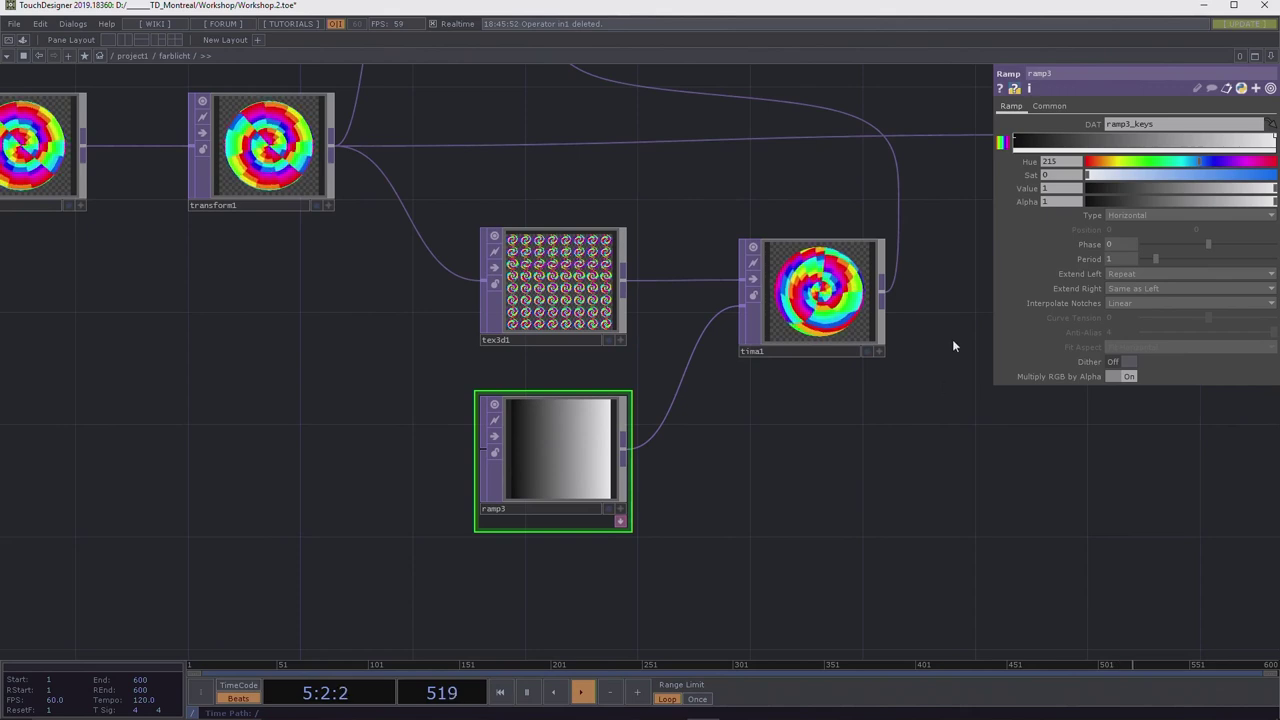
click(1126, 305)
click(1130, 315)
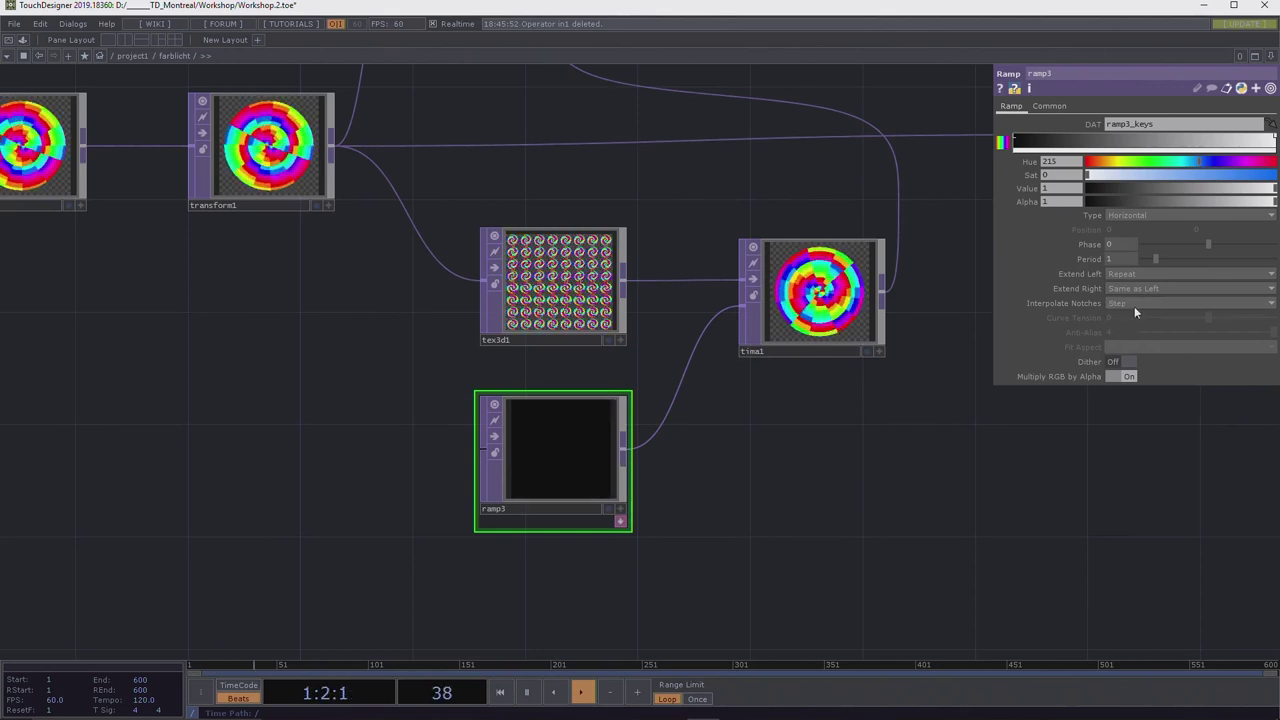
click(1194, 138)
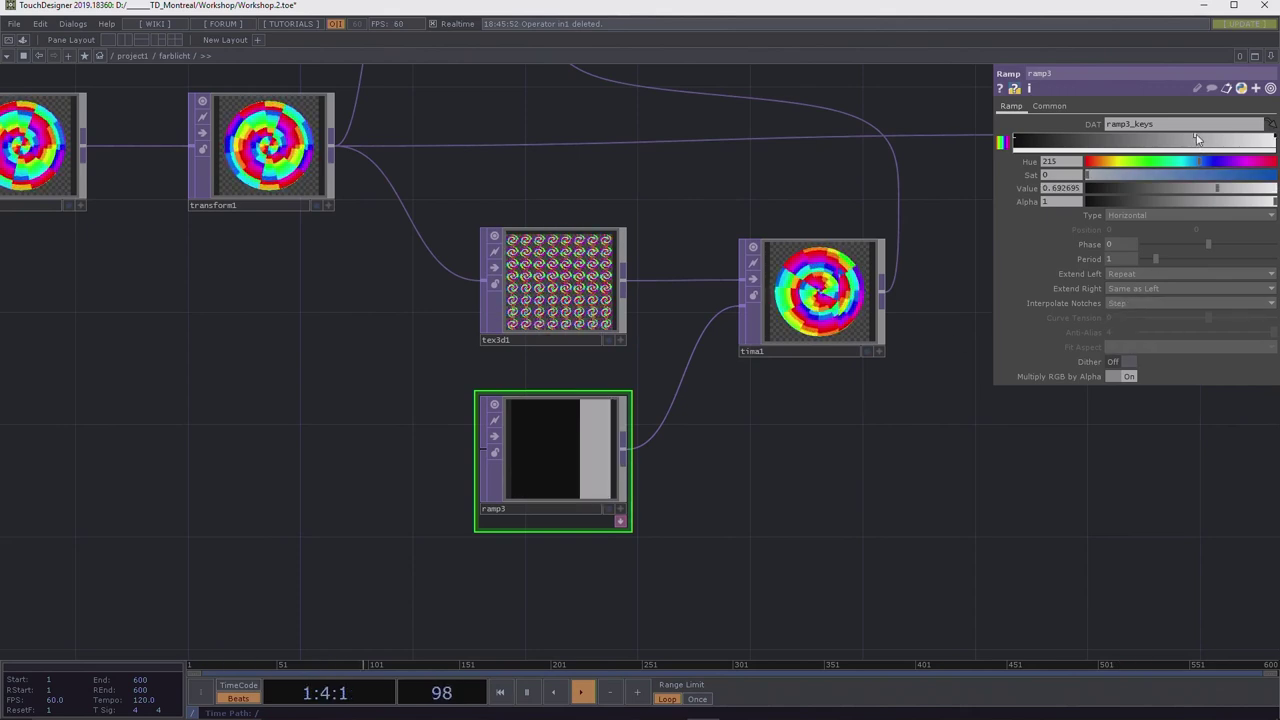
click(1108, 140)
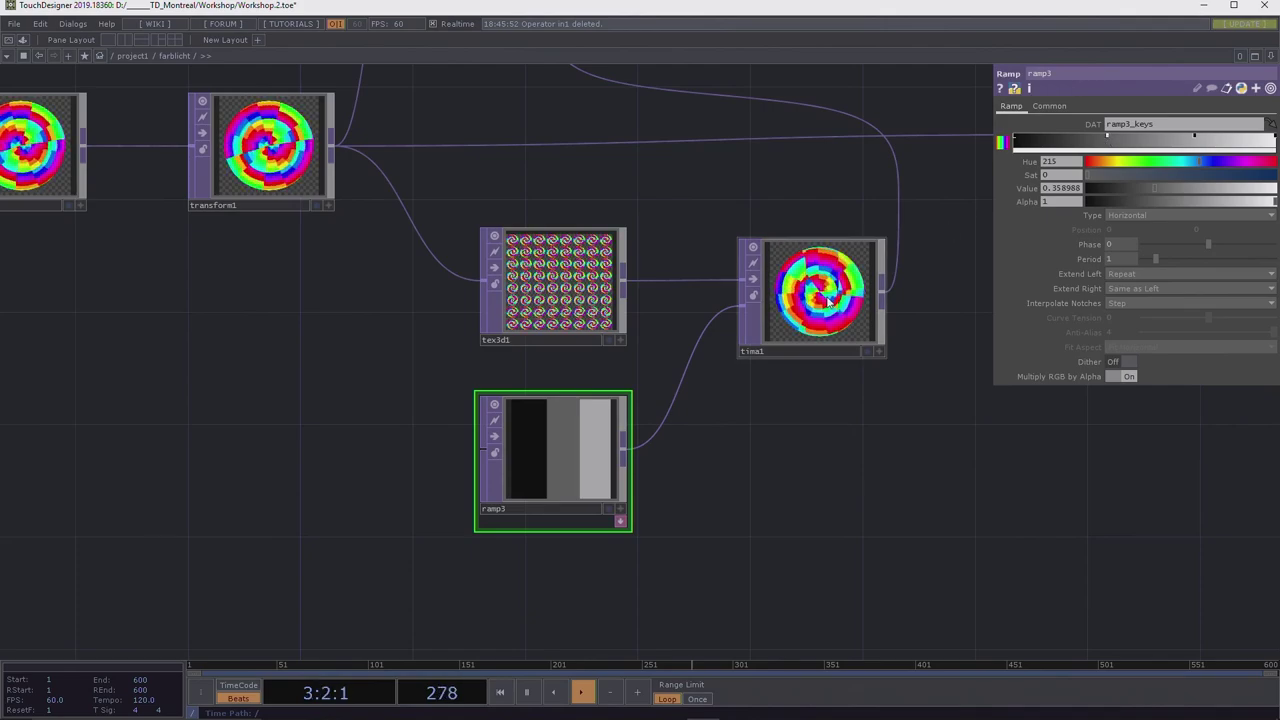
Inspect tima1's banded image up close, try a slightly larger Period on ramp3 and undo it.
scroll(828, 300, up, 5)
scroll(829, 290, down, 2)
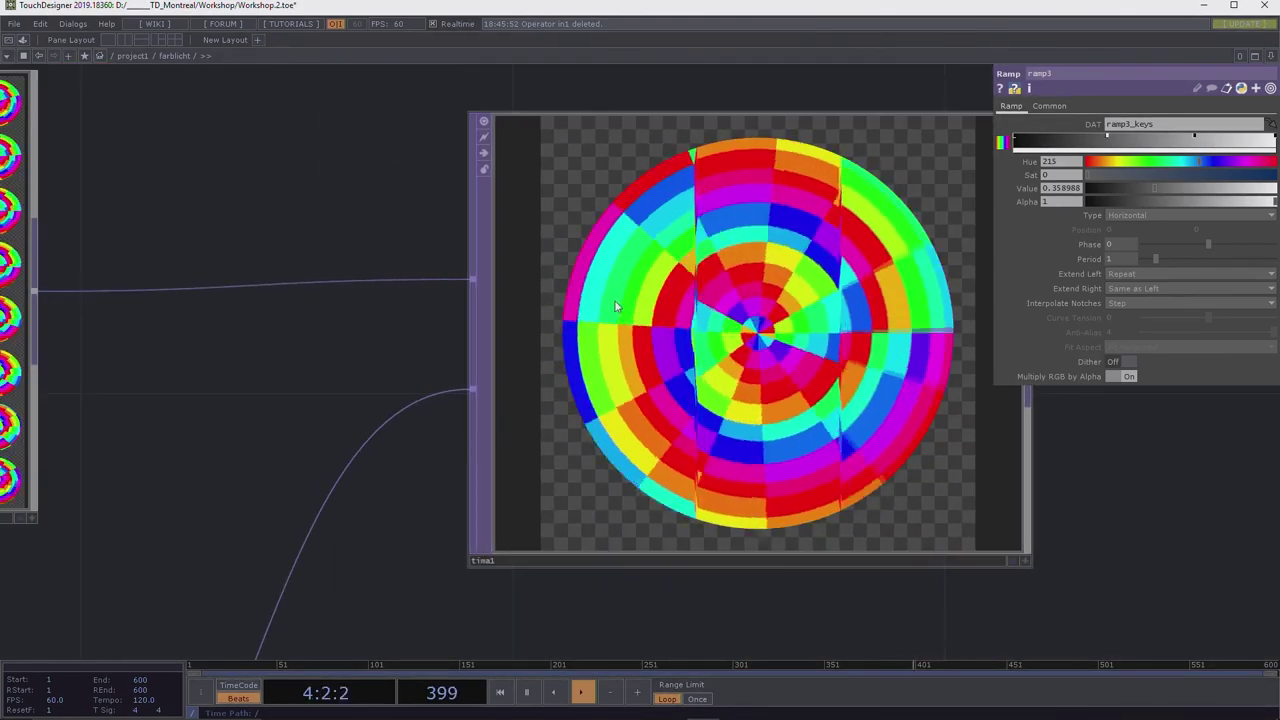
scroll(750, 318, down, 5)
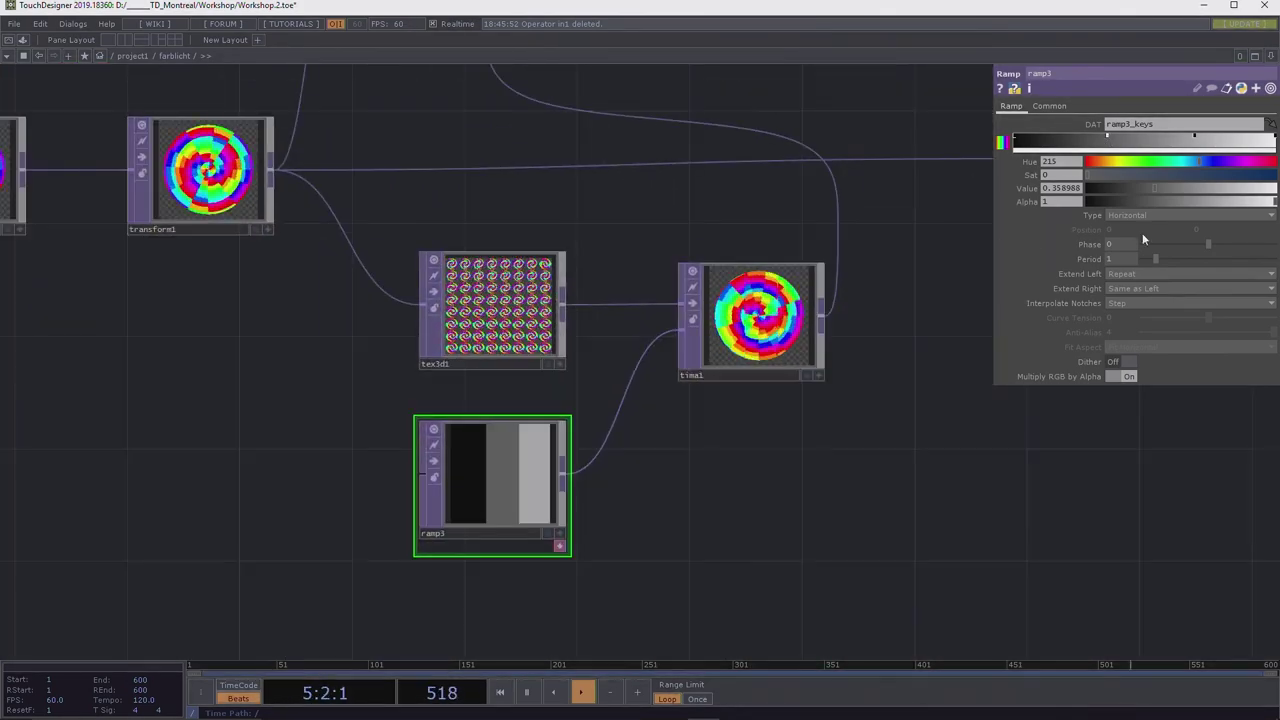
drag(1153, 260, 1158, 261)
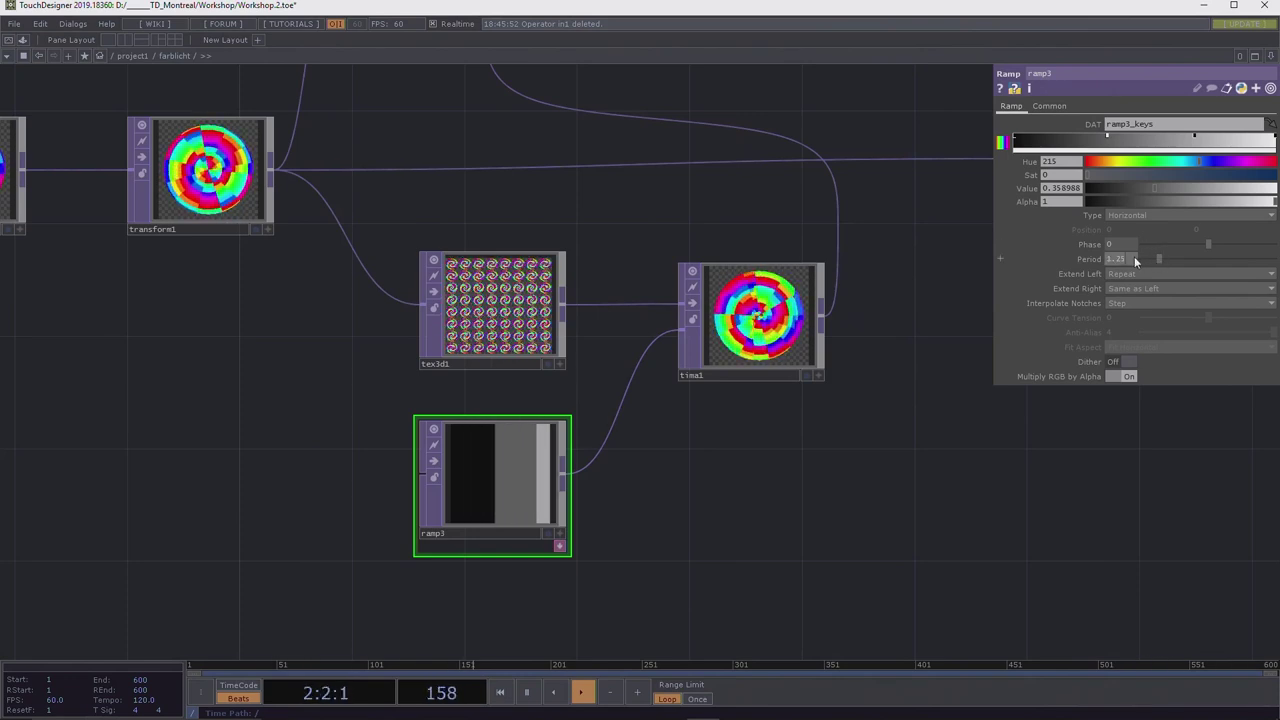
key(ctrl+z)
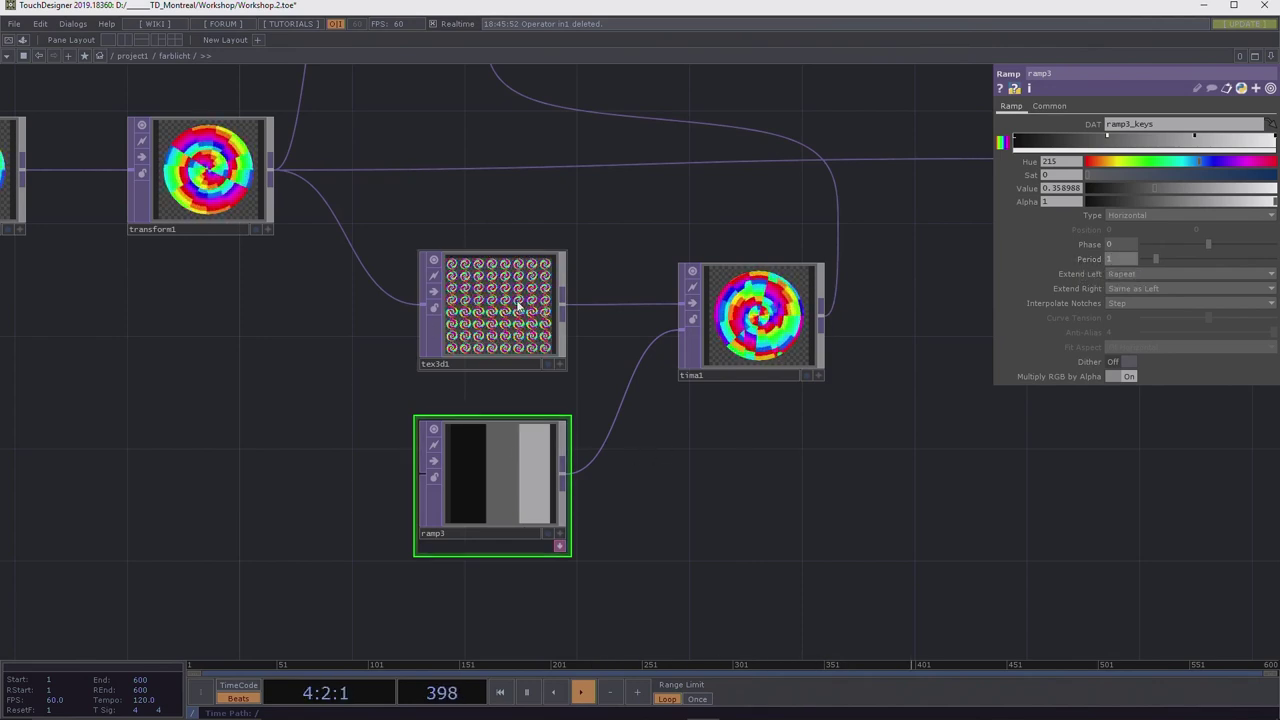
Switch transform1's horizontal and vertical scale back to the expressions 1/3 and me.par.sx, and inspect tima1's tiled image up close.
click(210, 180)
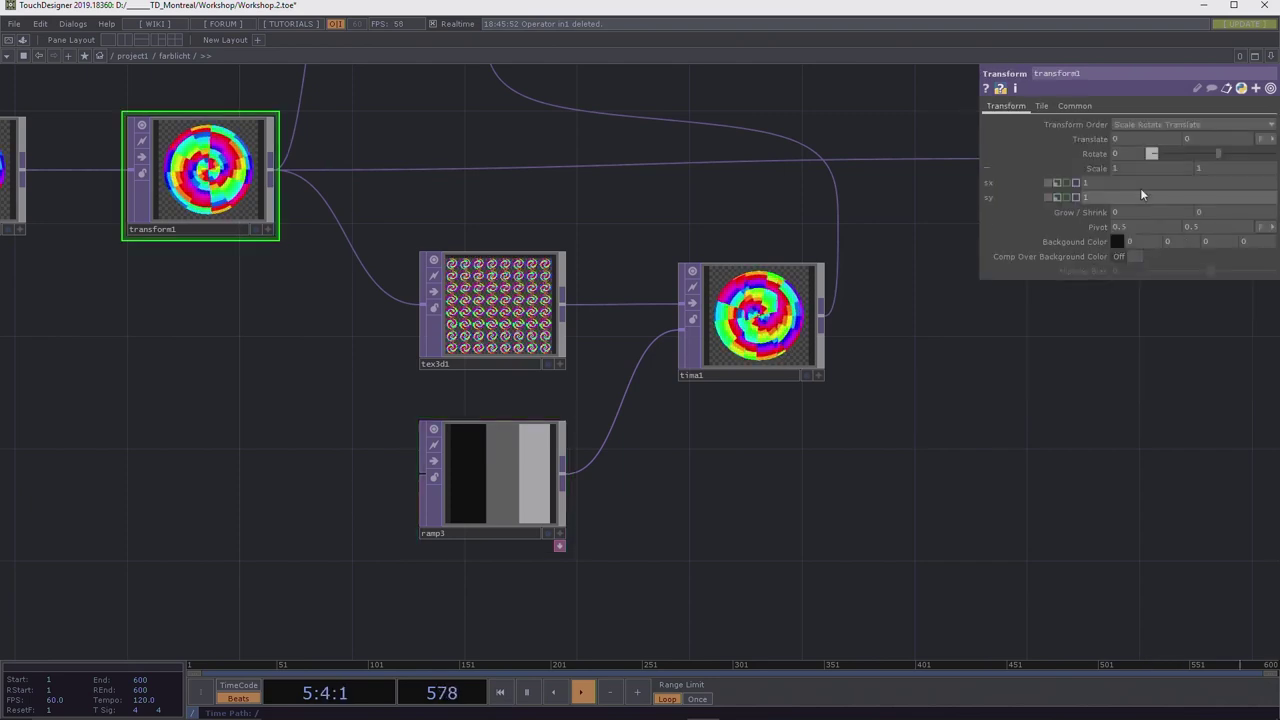
click(1057, 184)
click(1057, 197)
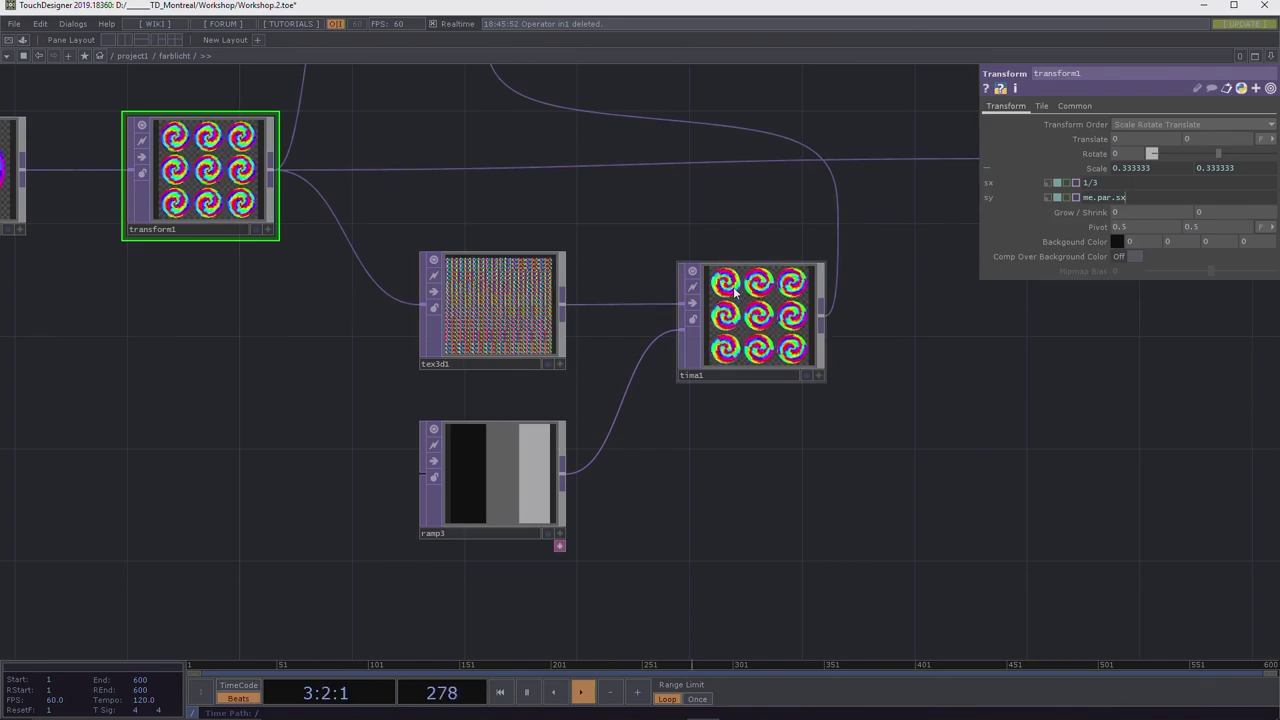
scroll(733, 285, up, 5)
scroll(733, 285, up, 2)
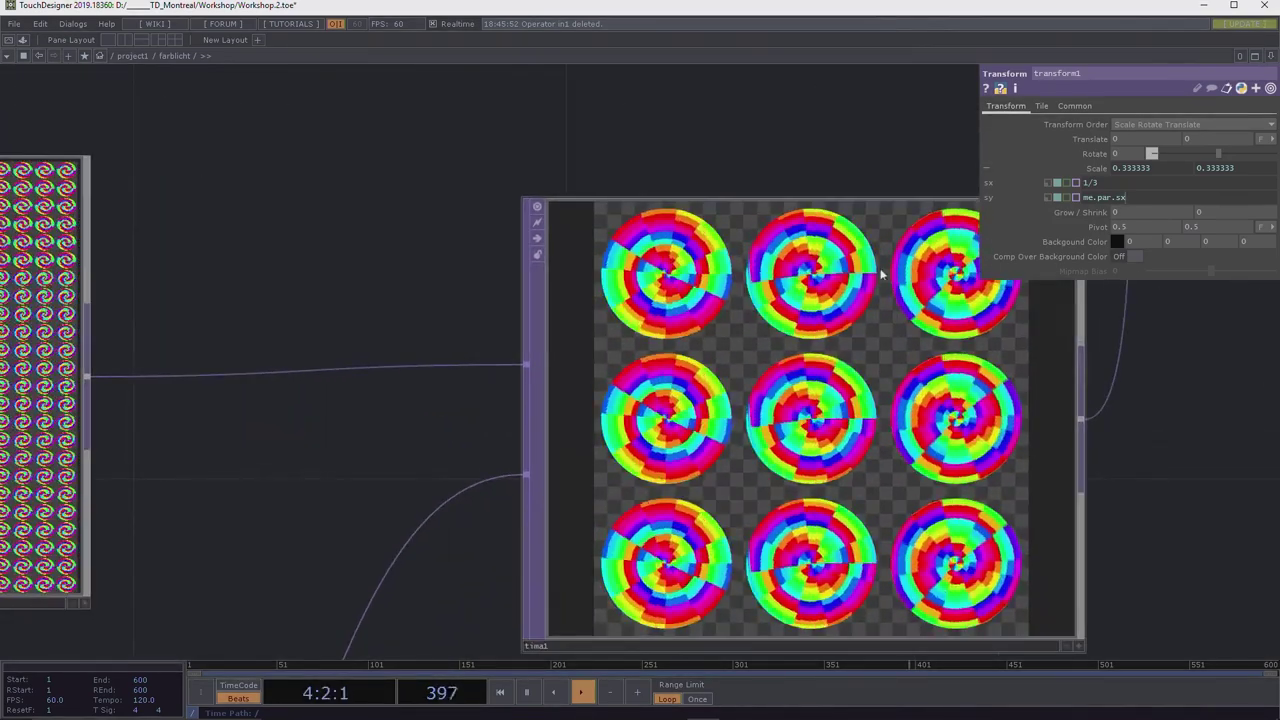
scroll(752, 315, down, 6)
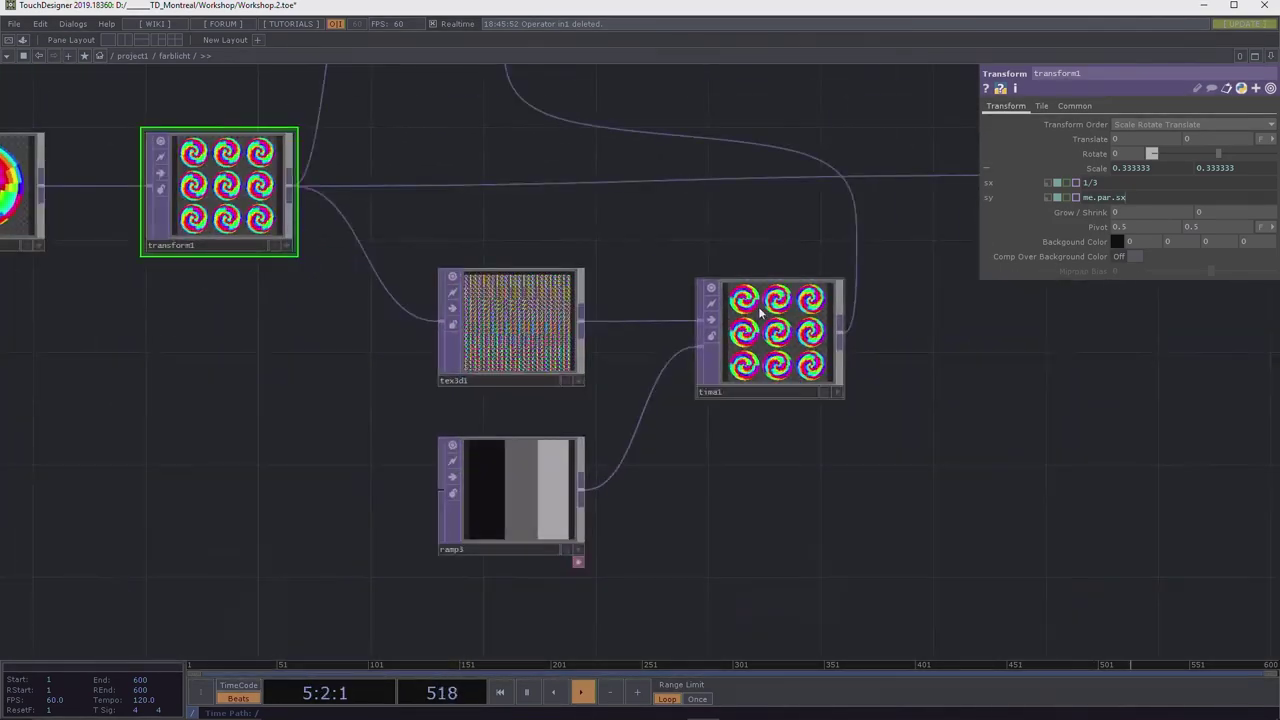
scroll(766, 330, up, 5)
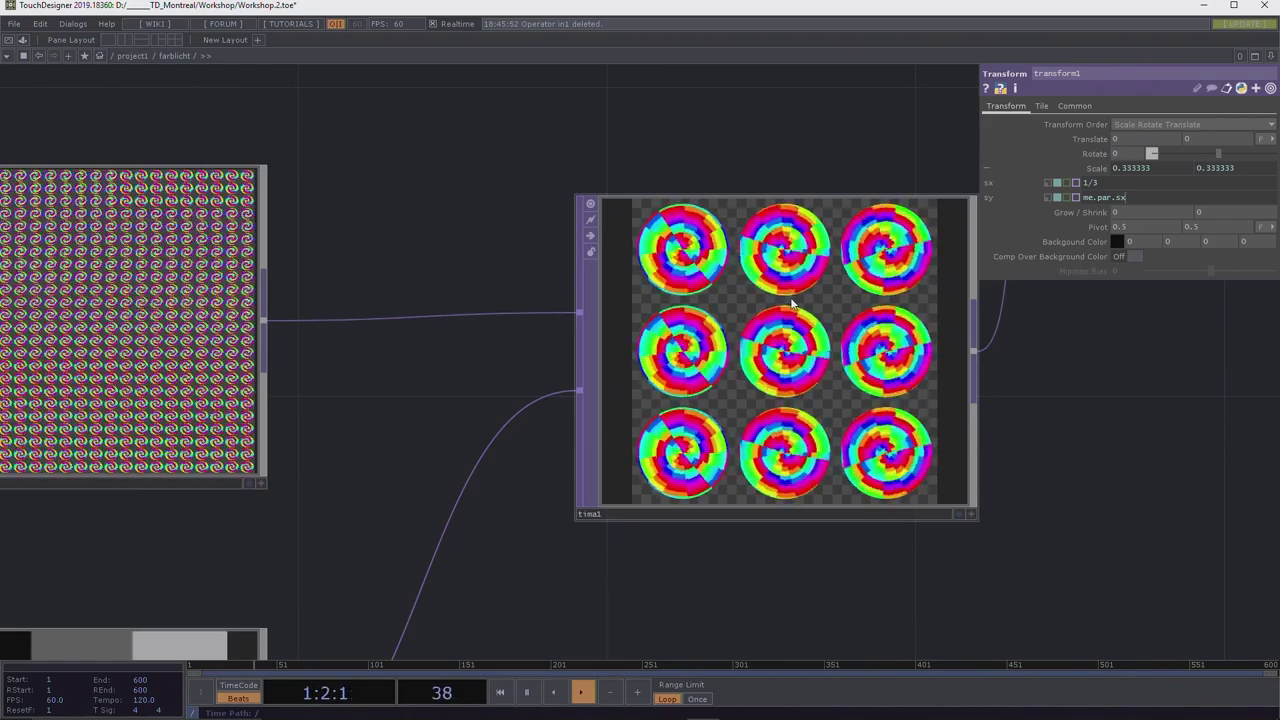
scroll(790, 296, down, 2)
scroll(790, 293, down, 3)
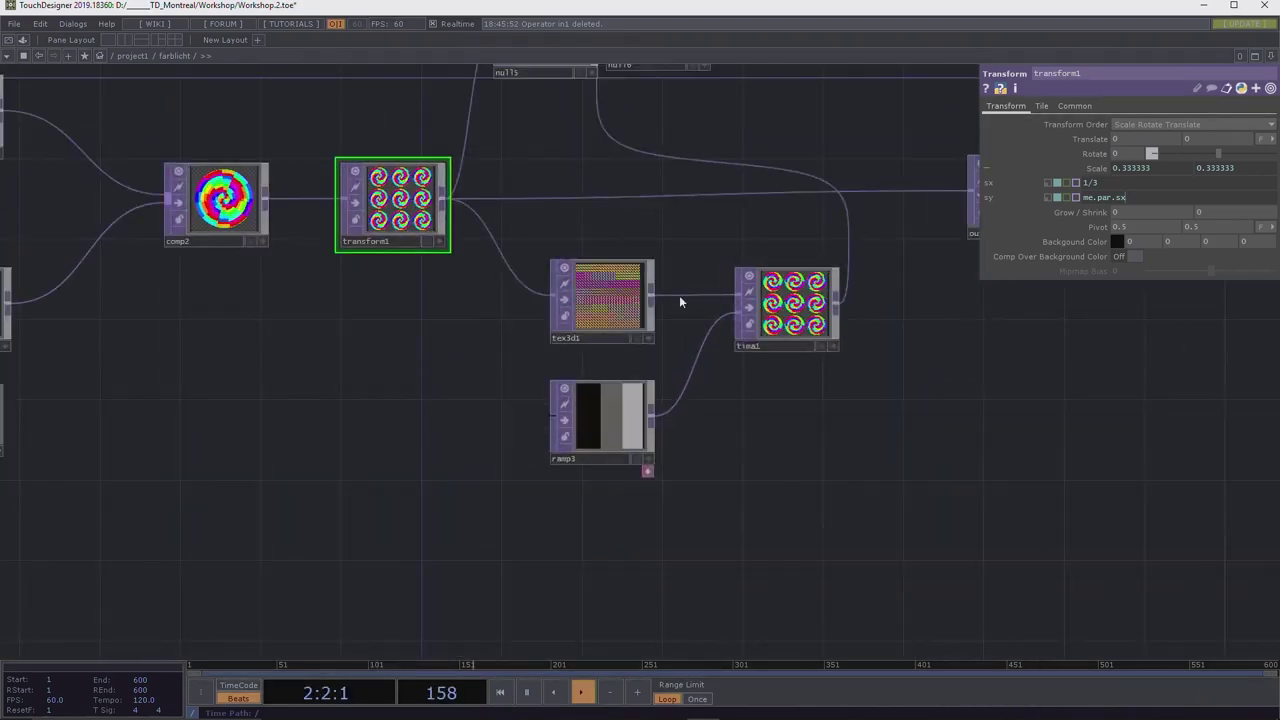
Add a Video Device In TOP below transform1, choose NEC HD WebCam as its device and wire it into tex3d1.
drag(790, 535, 928, 512)
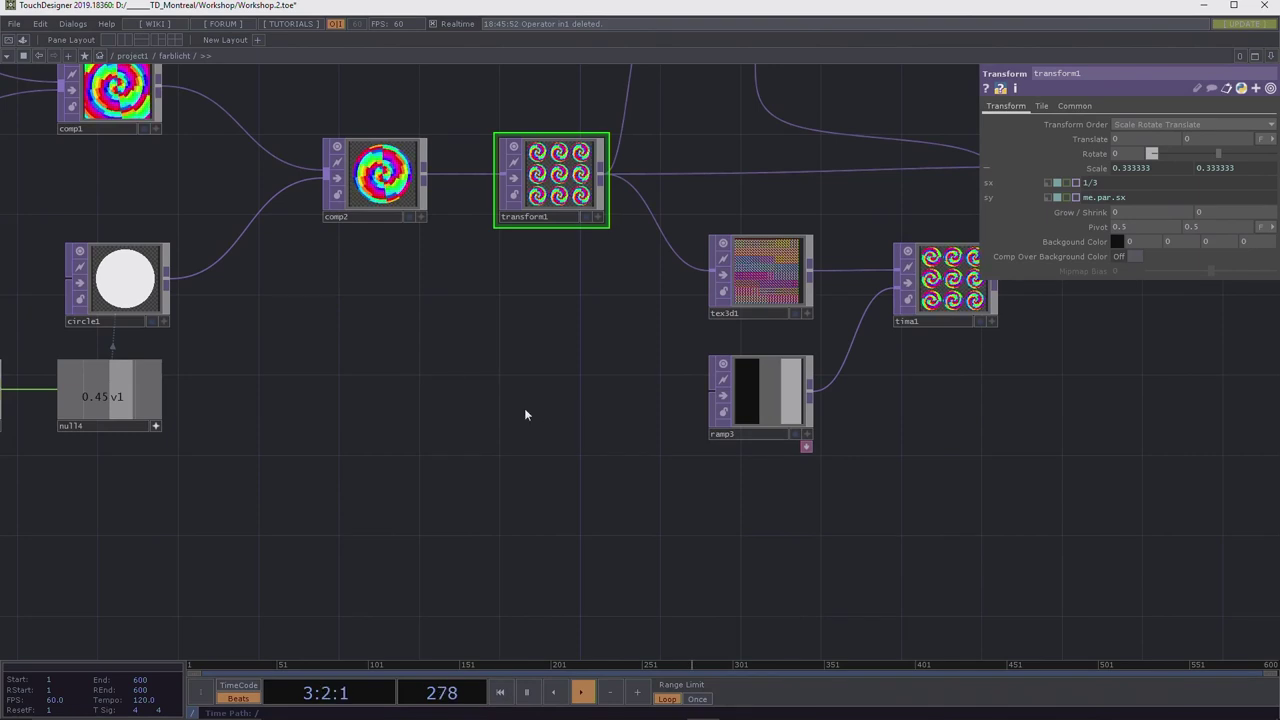
key(Tab)
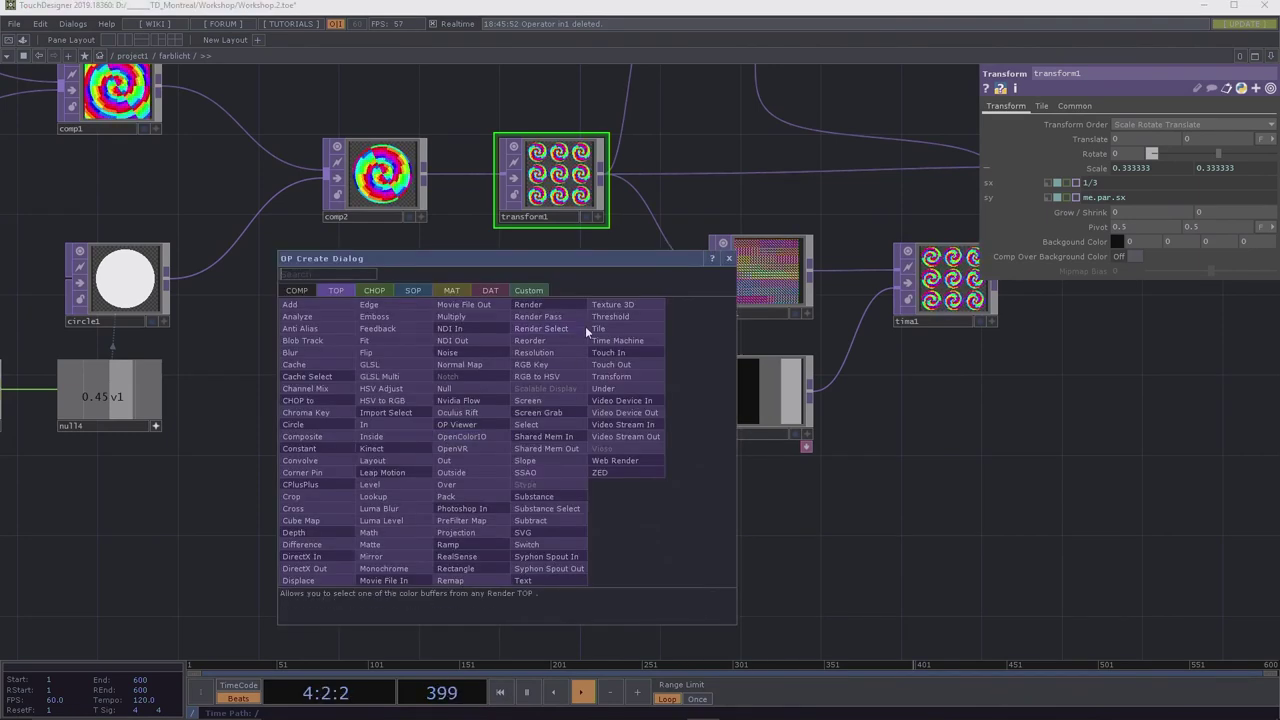
click(640, 401)
click(517, 402)
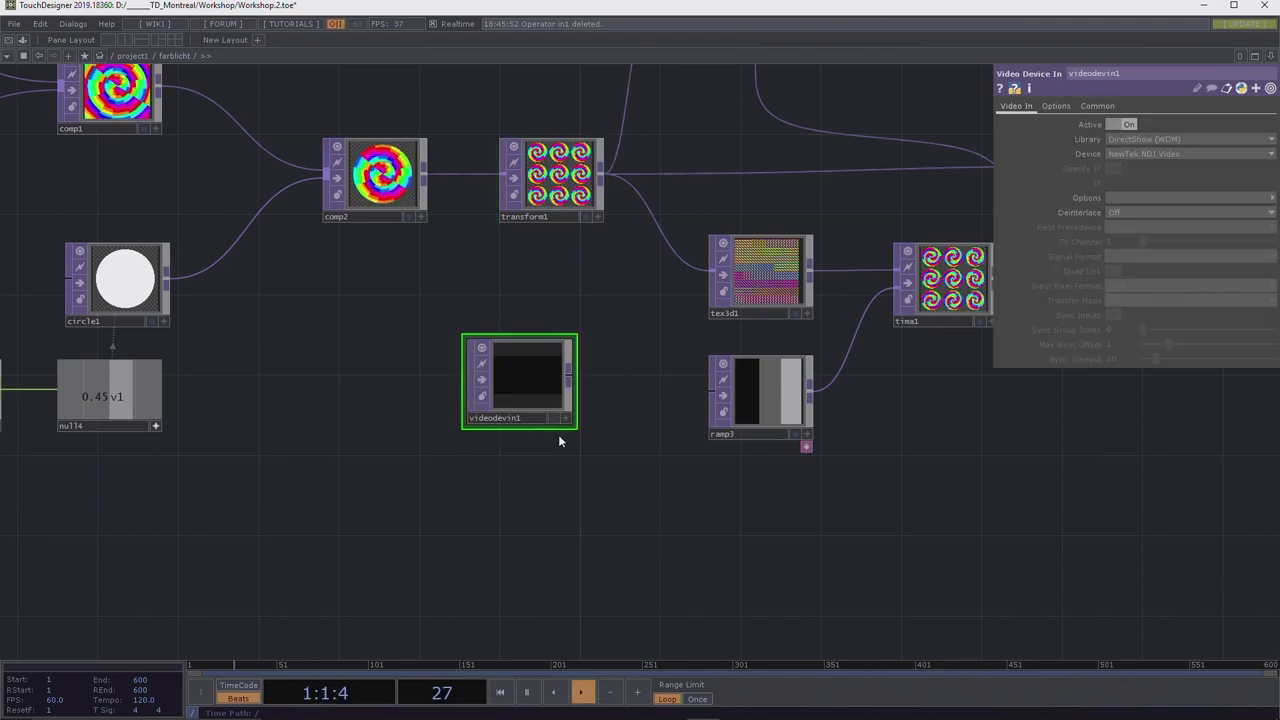
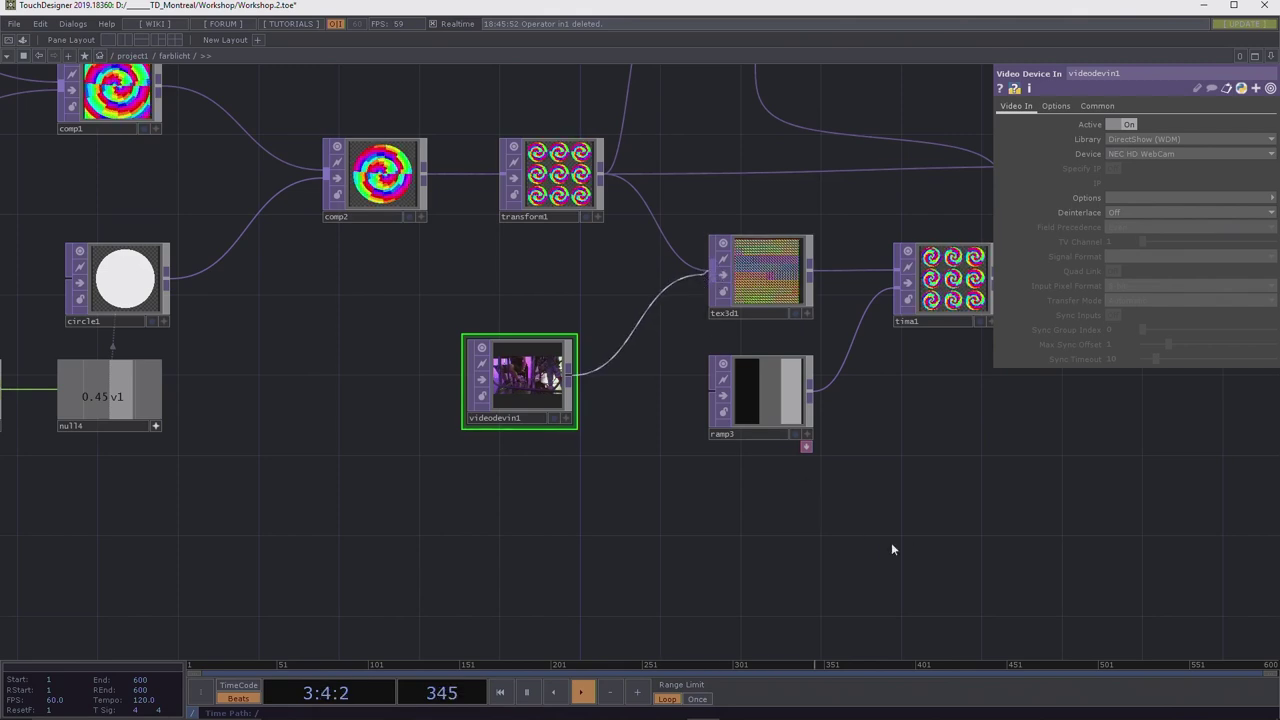
Set ramp3's Interpolate Notches to Linear and inspect the time-shifted webcam image in tima1 up close.
drag(1040, 463, 780, 504)
click(500, 430)
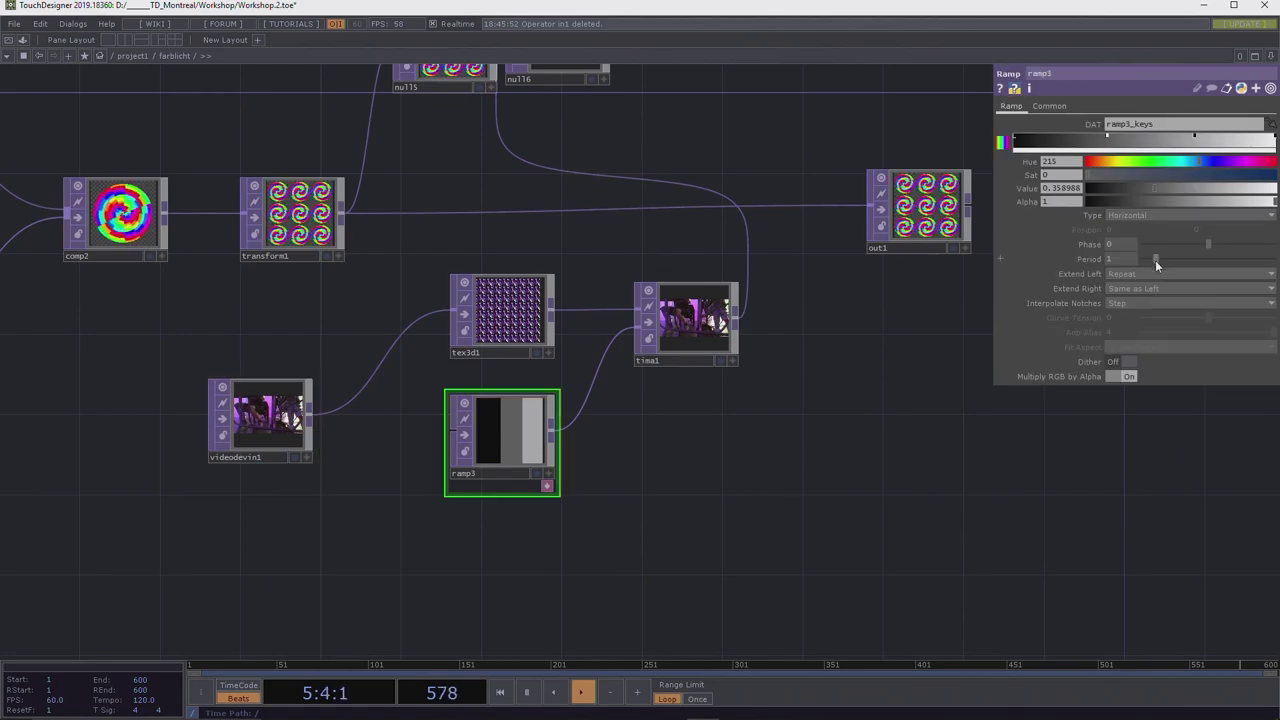
click(1136, 303)
click(1131, 326)
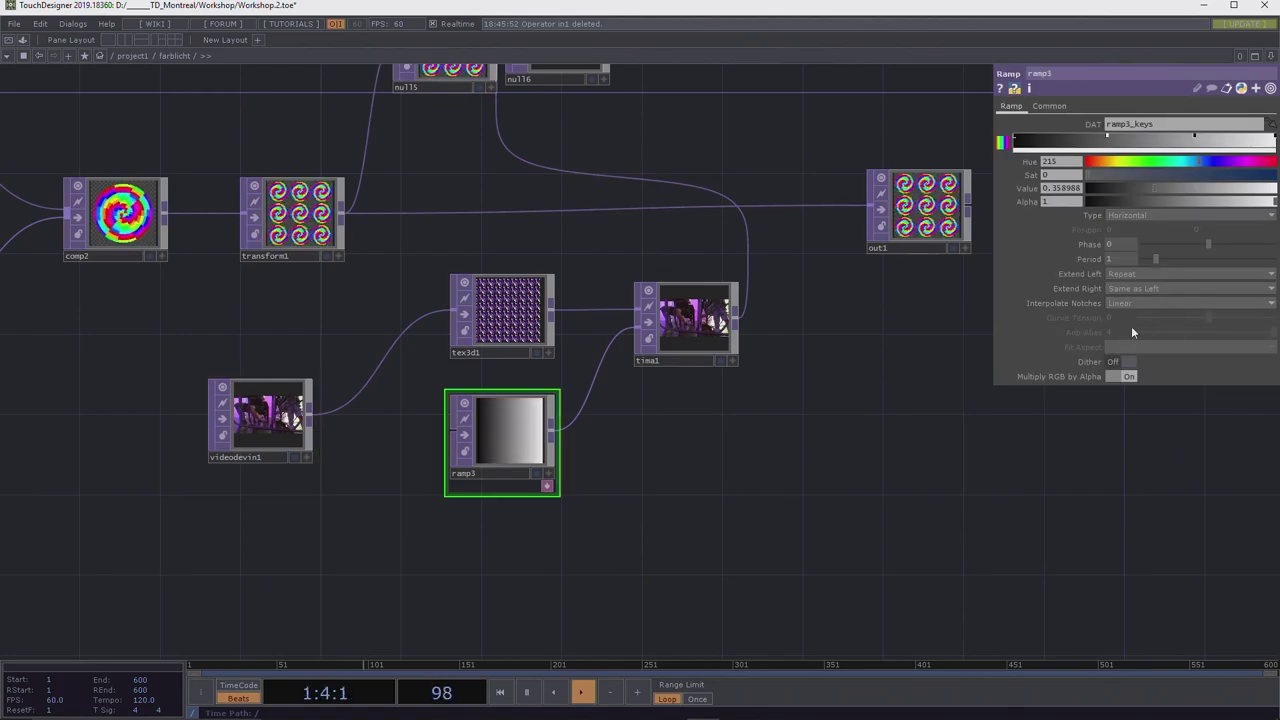
scroll(774, 320, up, 6)
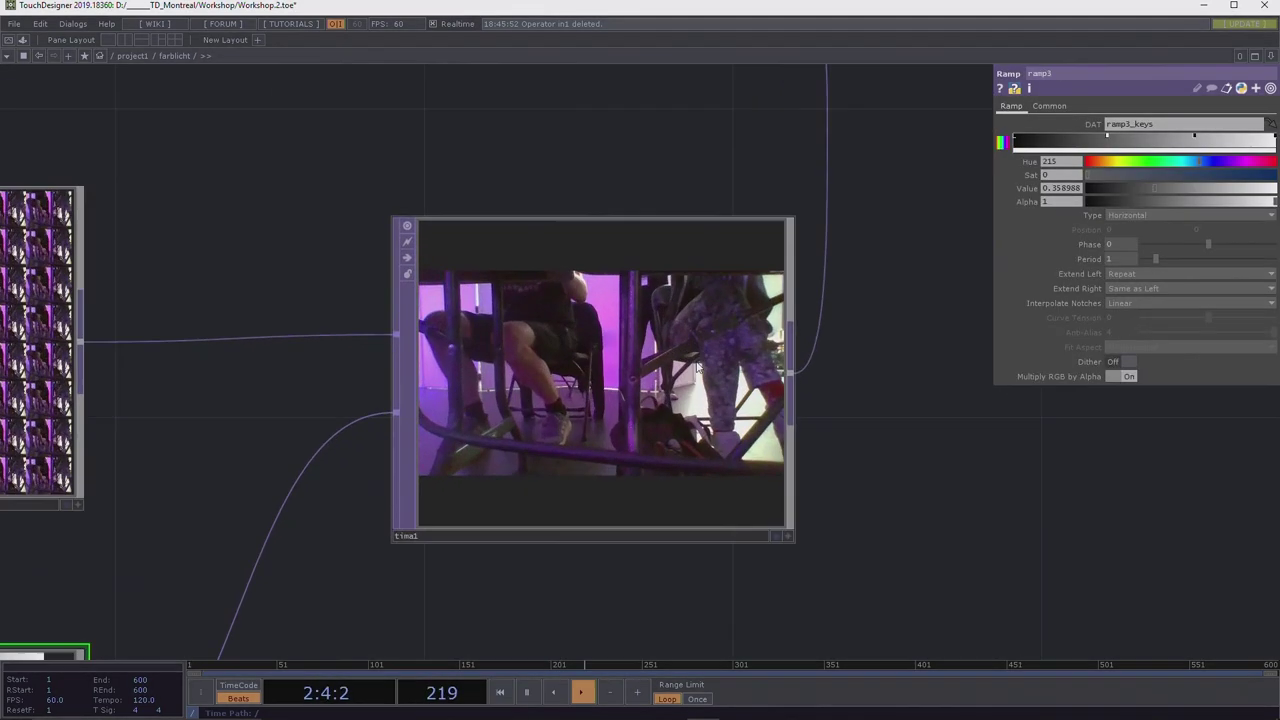
scroll(698, 368, up, 2)
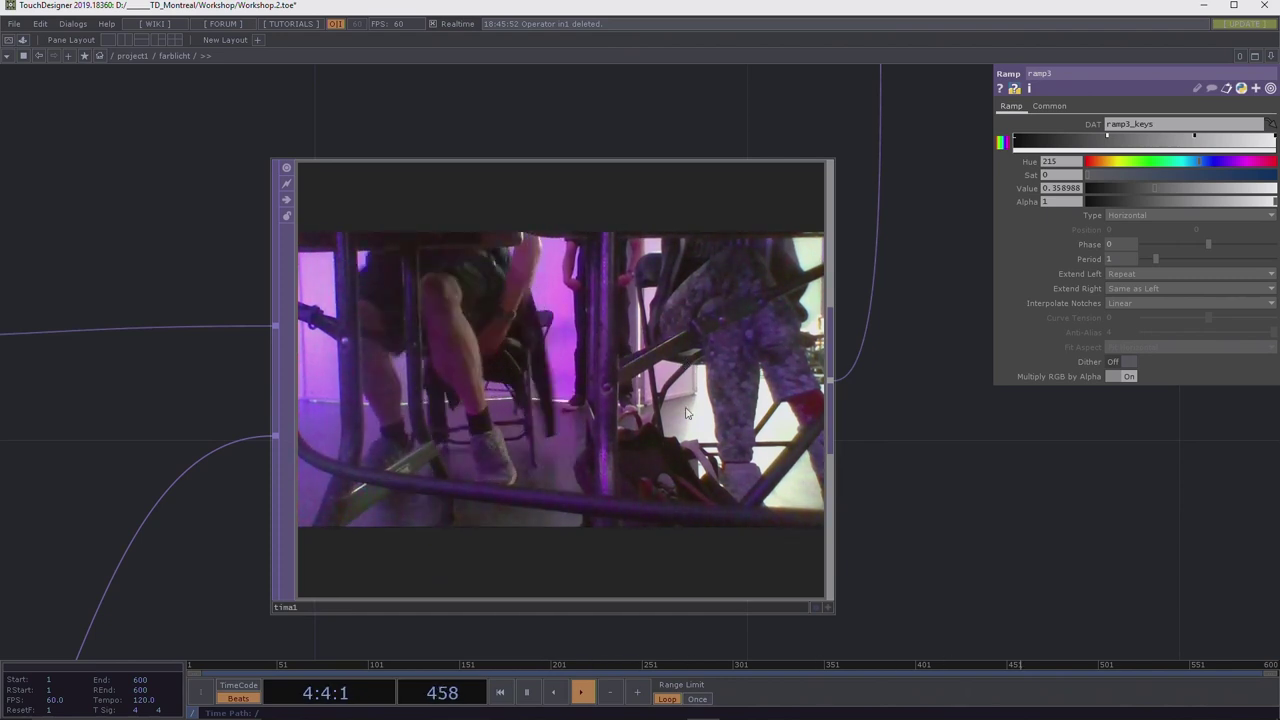
scroll(686, 412, down, 10)
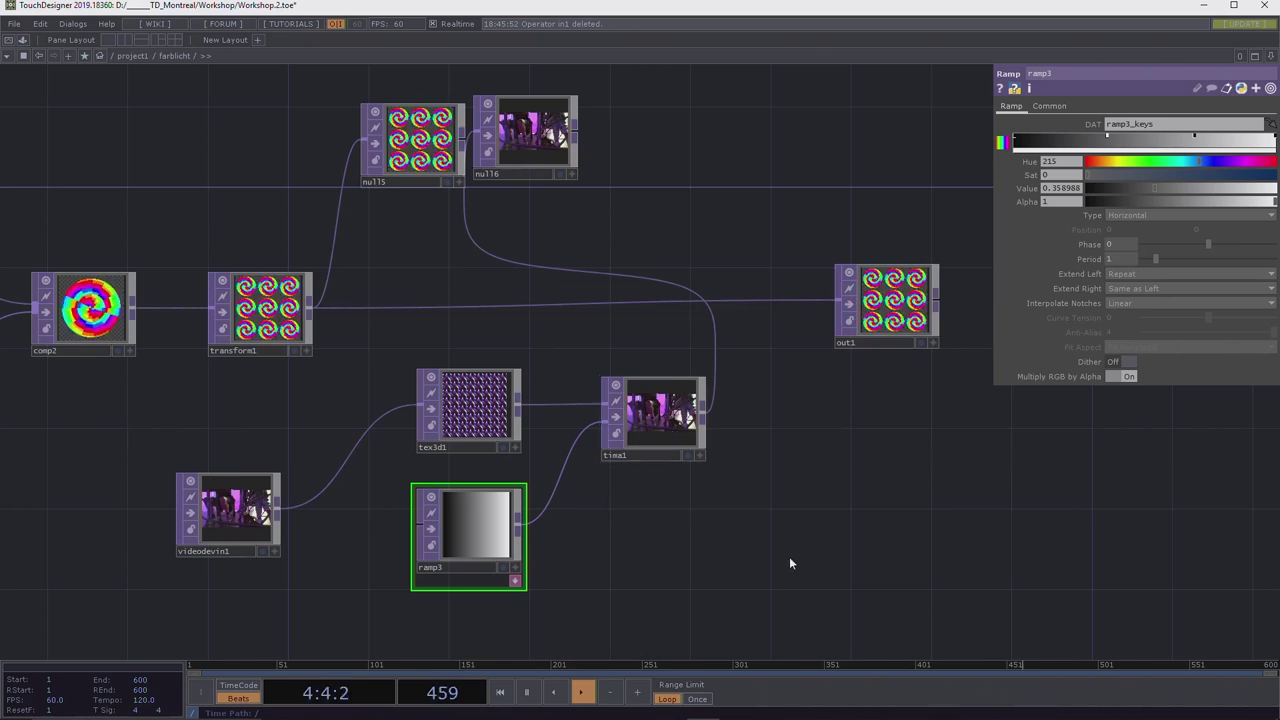
Wire transform1 back into tex3d1 in place of the webcam input and delete videodevin1.
click(303, 313)
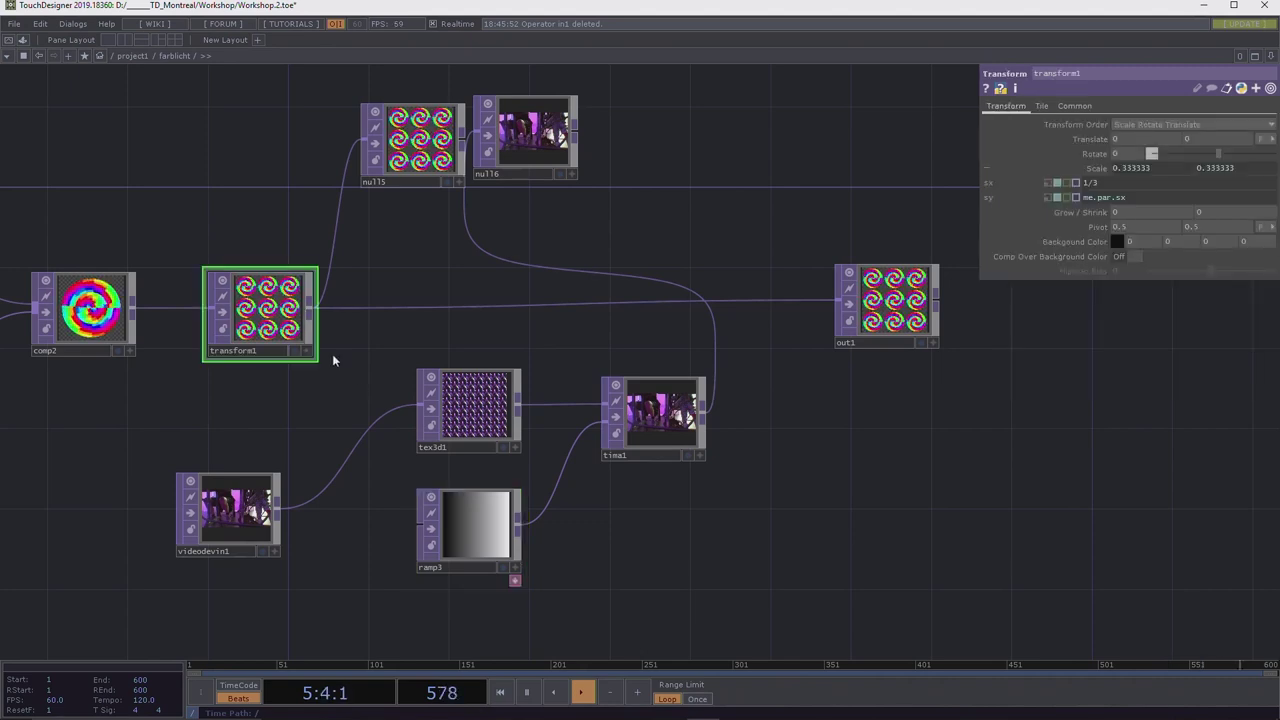
drag(310, 313, 418, 403)
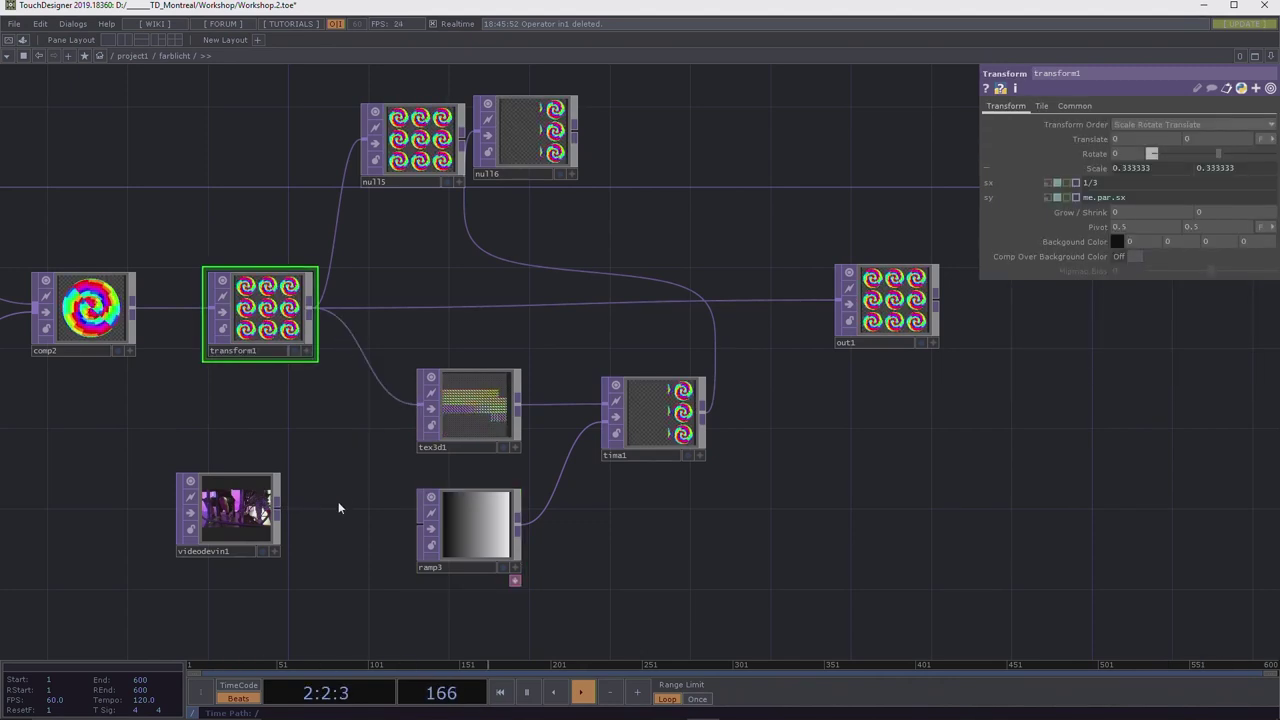
click(244, 518)
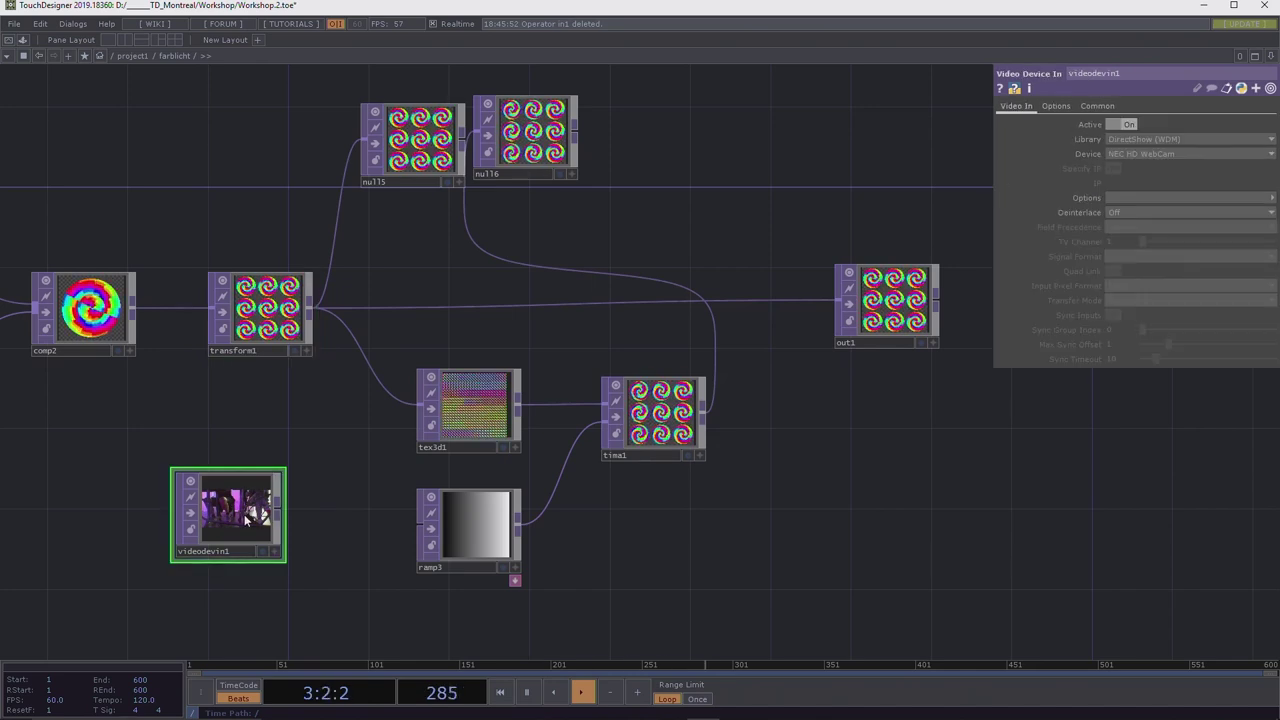
key(Delete)
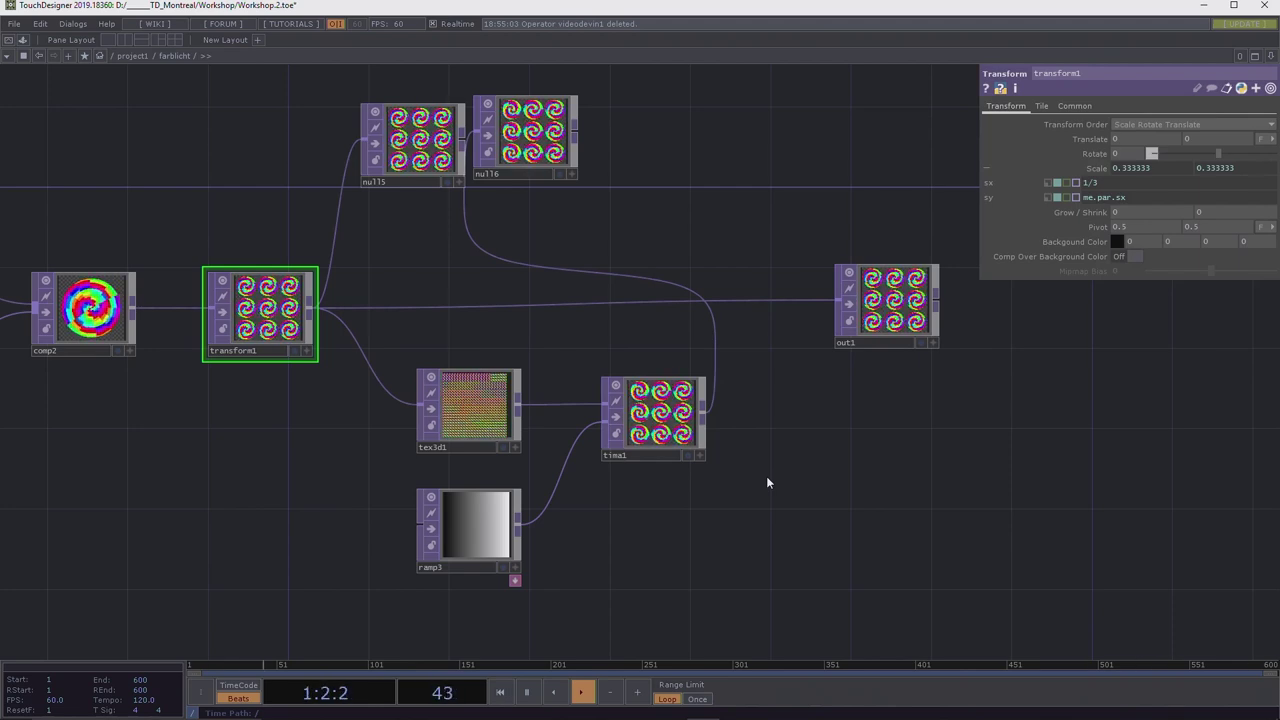
Set ramp3's Interpolate Notches back to Step.
drag(672, 575, 561, 392)
click(539, 358)
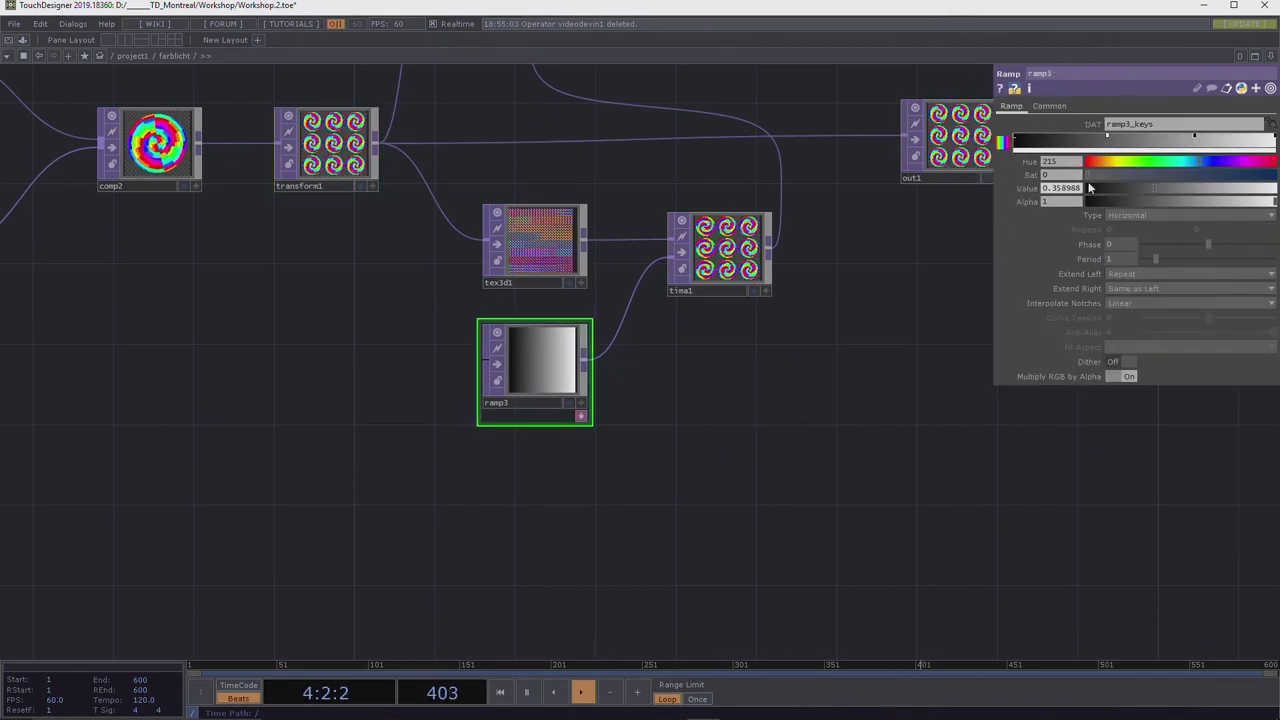
click(1143, 304)
click(1126, 316)
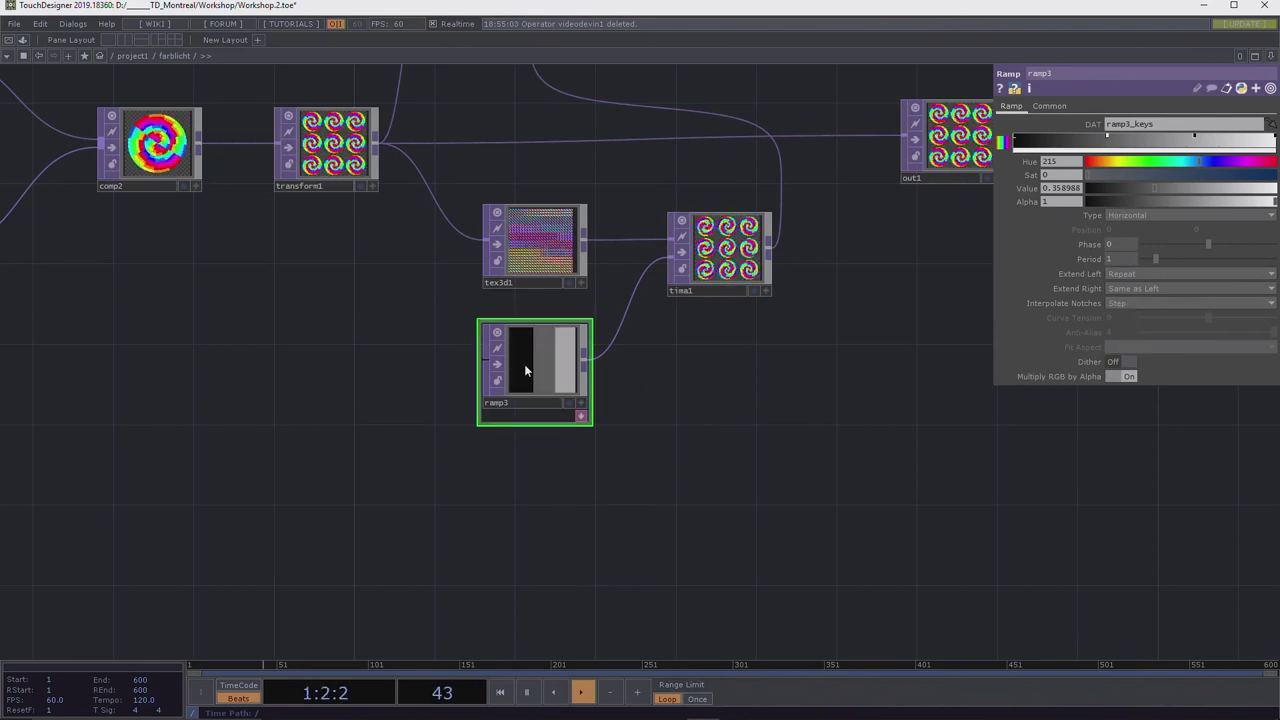
Move ramp3 away from the Time Machine, below transform1, and paste a copy of the ramp directly underneath it.
drag(524, 364, 316, 393)
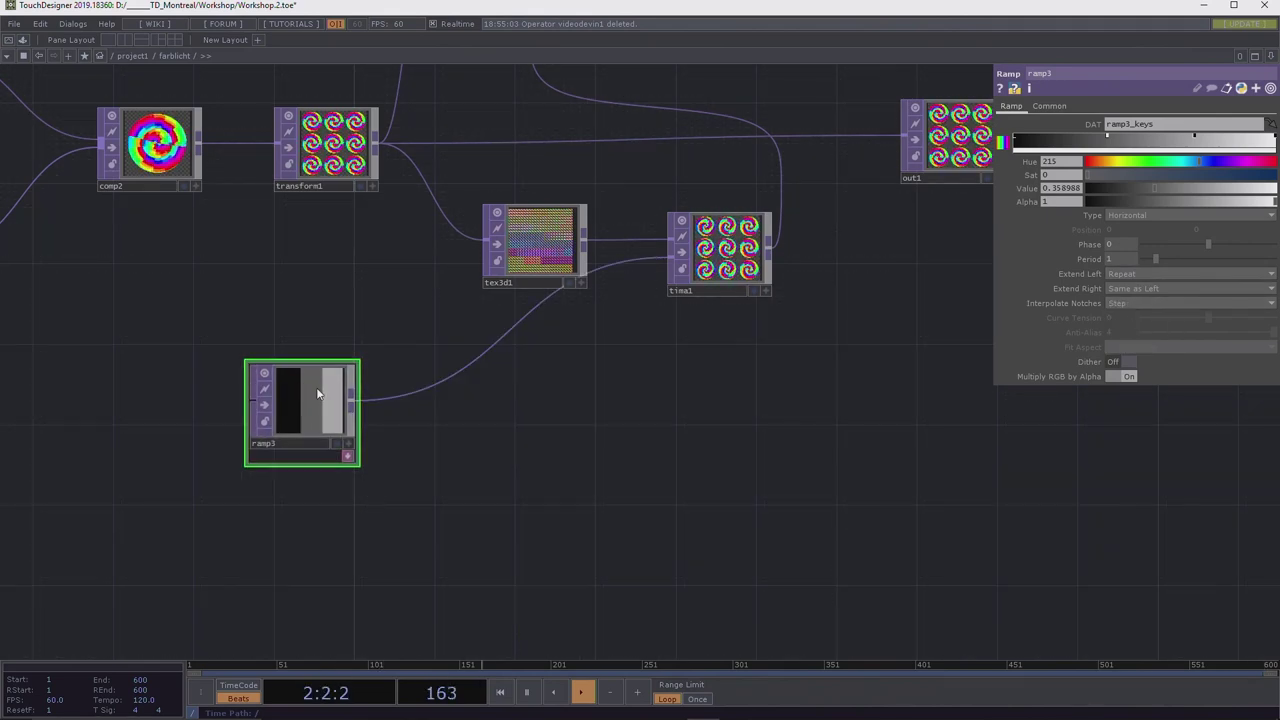
key(ctrl+v)
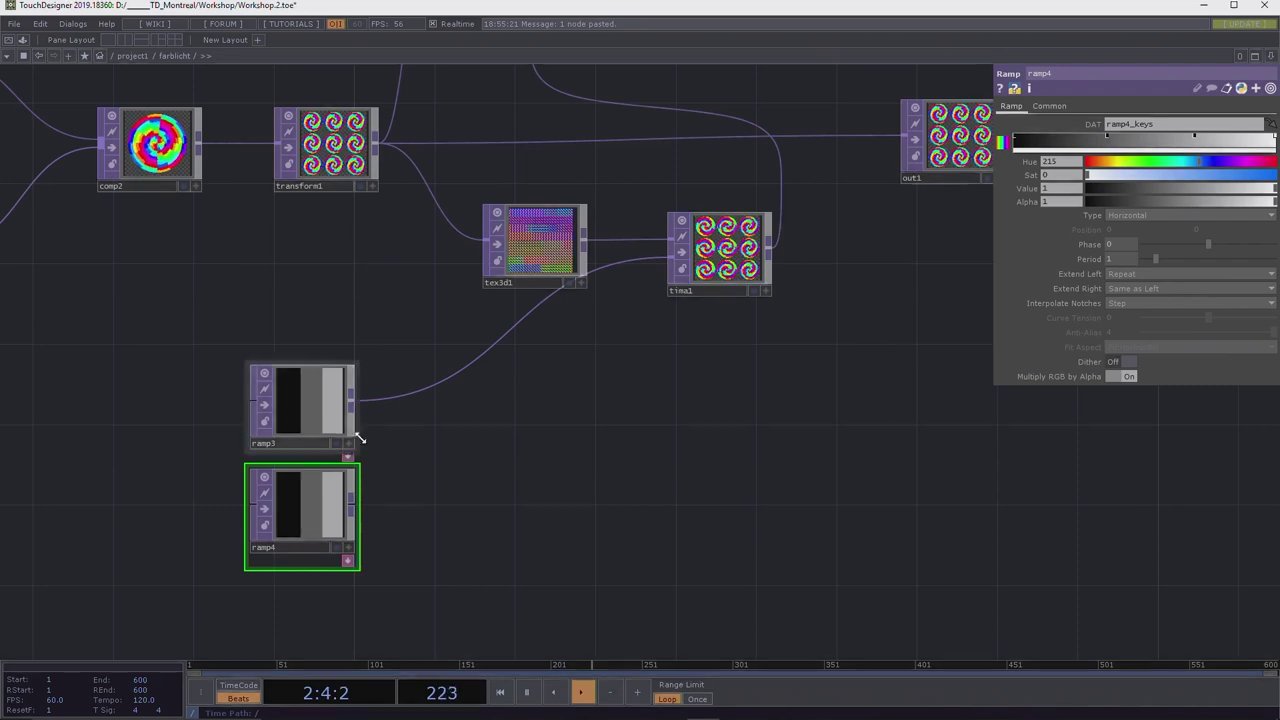
click(348, 506)
click(489, 518)
text(f)
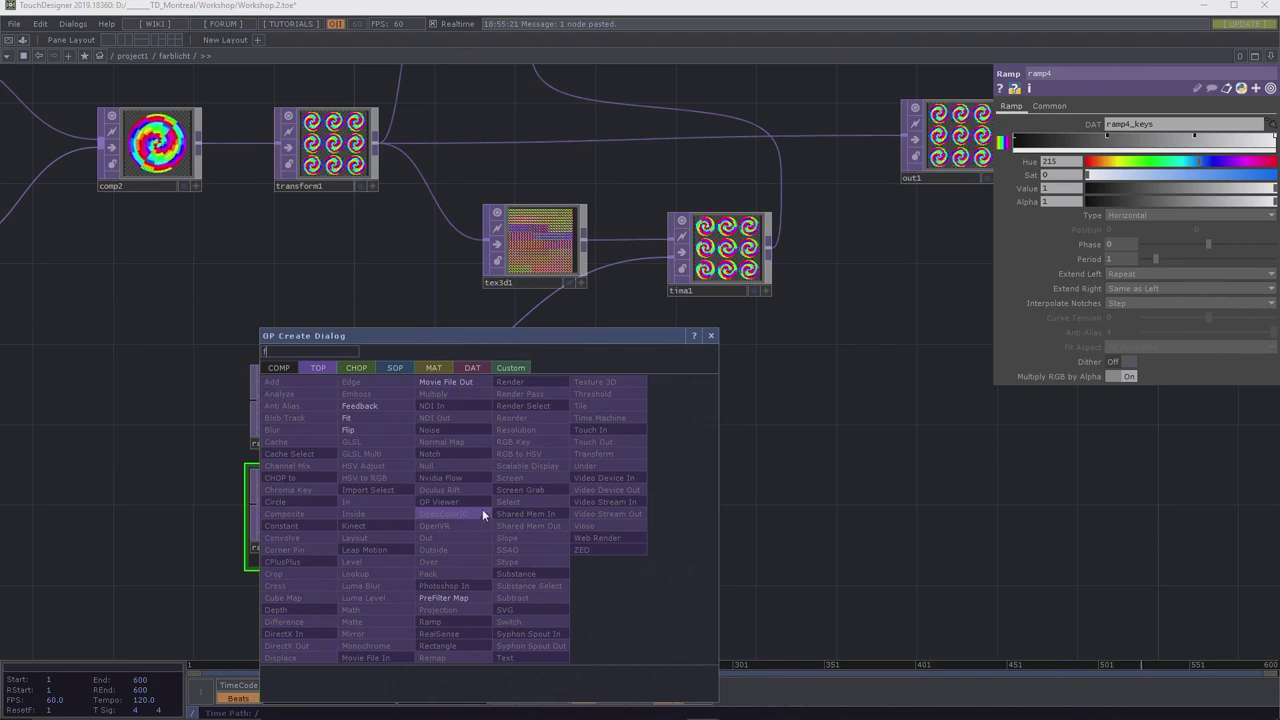
click(358, 418)
click(436, 515)
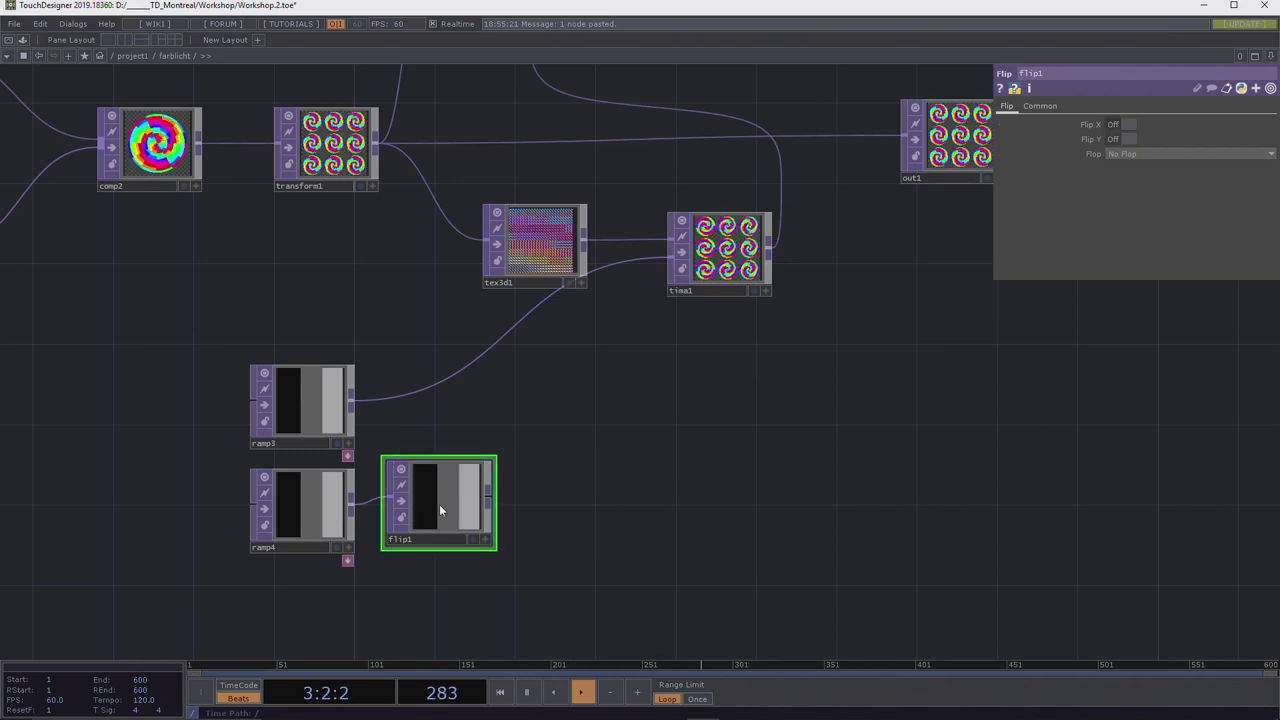
key(Delete)
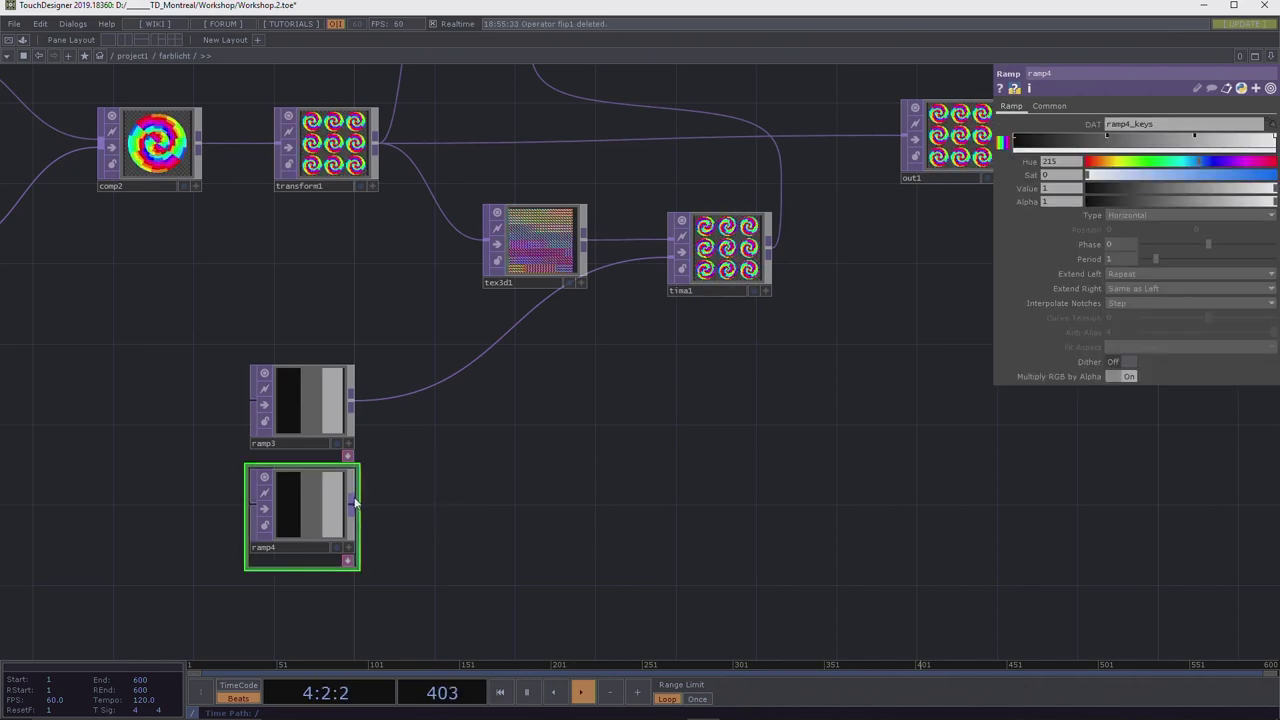
Add a Transform TOP fed by the copied ramp, set its Rotate to 90 and place it beside that ramp.
click(353, 510)
click(448, 508)
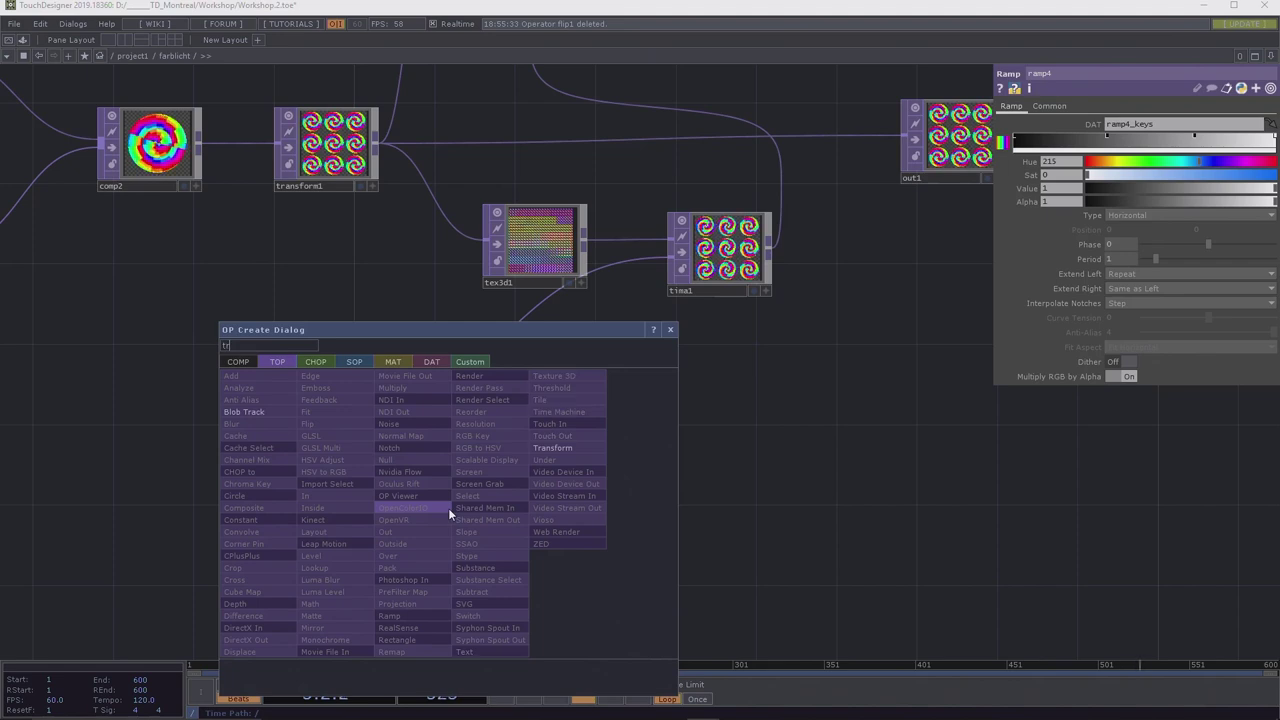
text(tr)
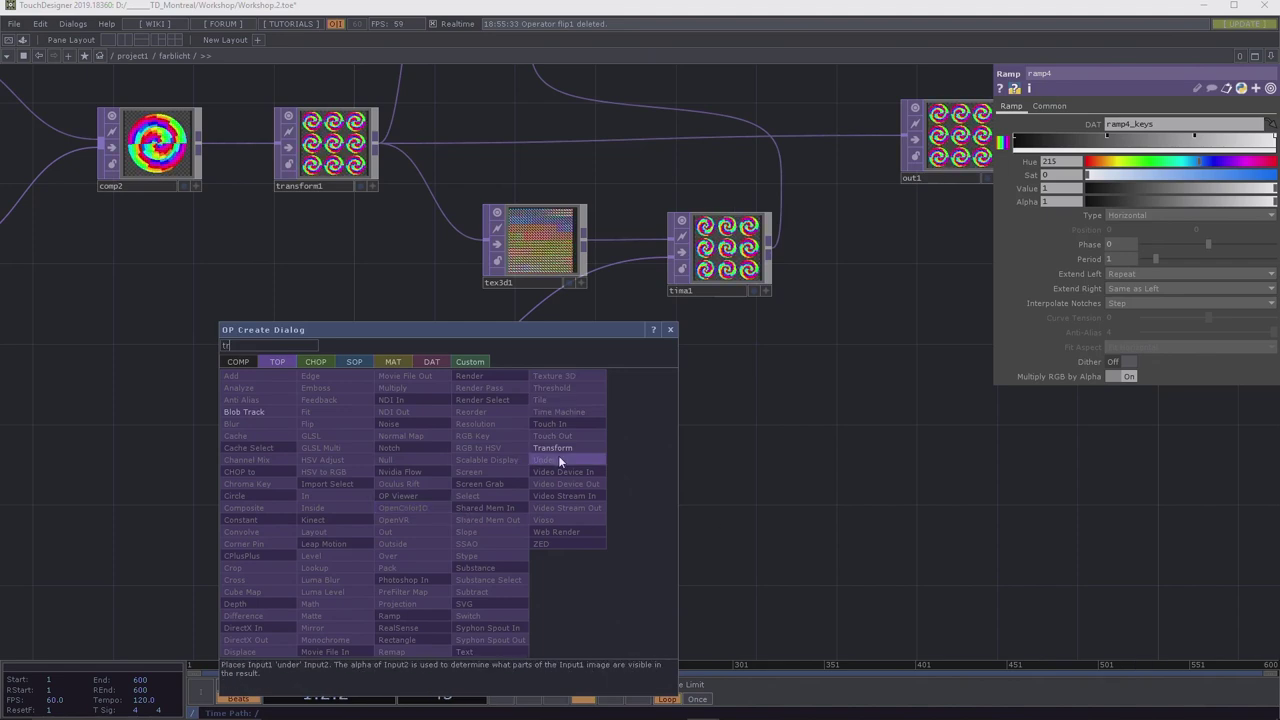
click(555, 449)
click(441, 505)
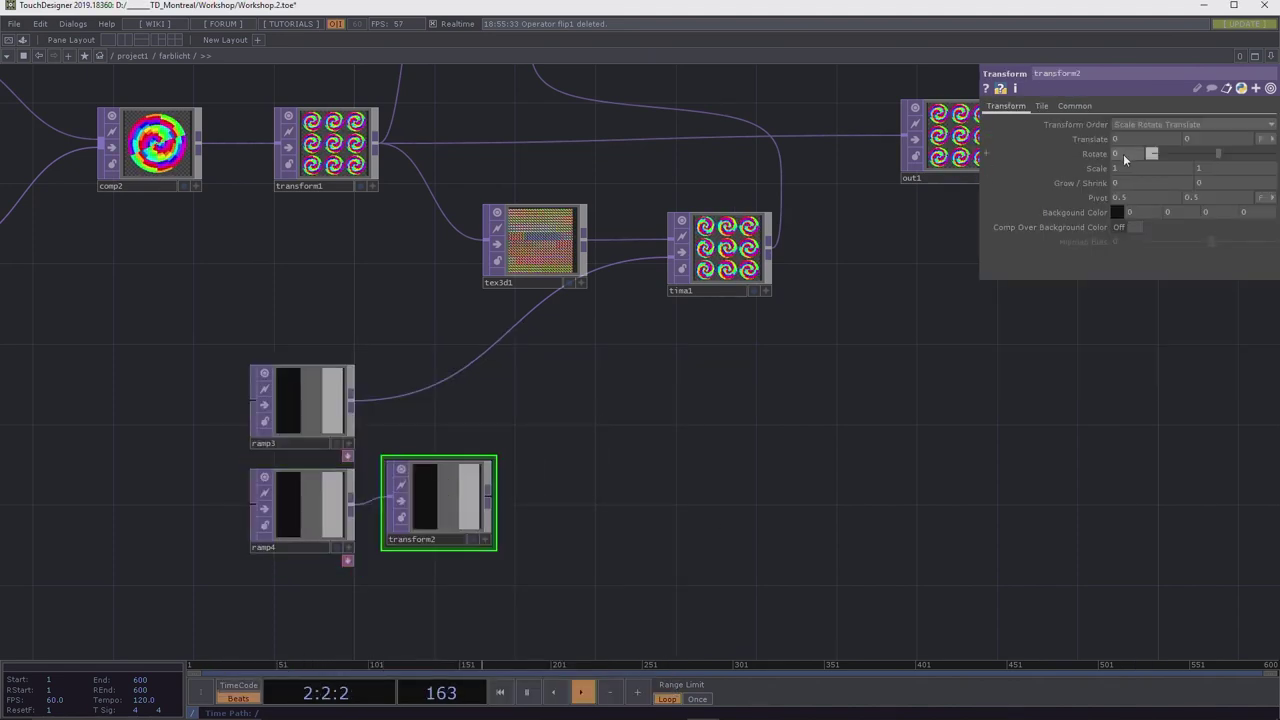
middle_drag(1104, 153, 1106, 160)
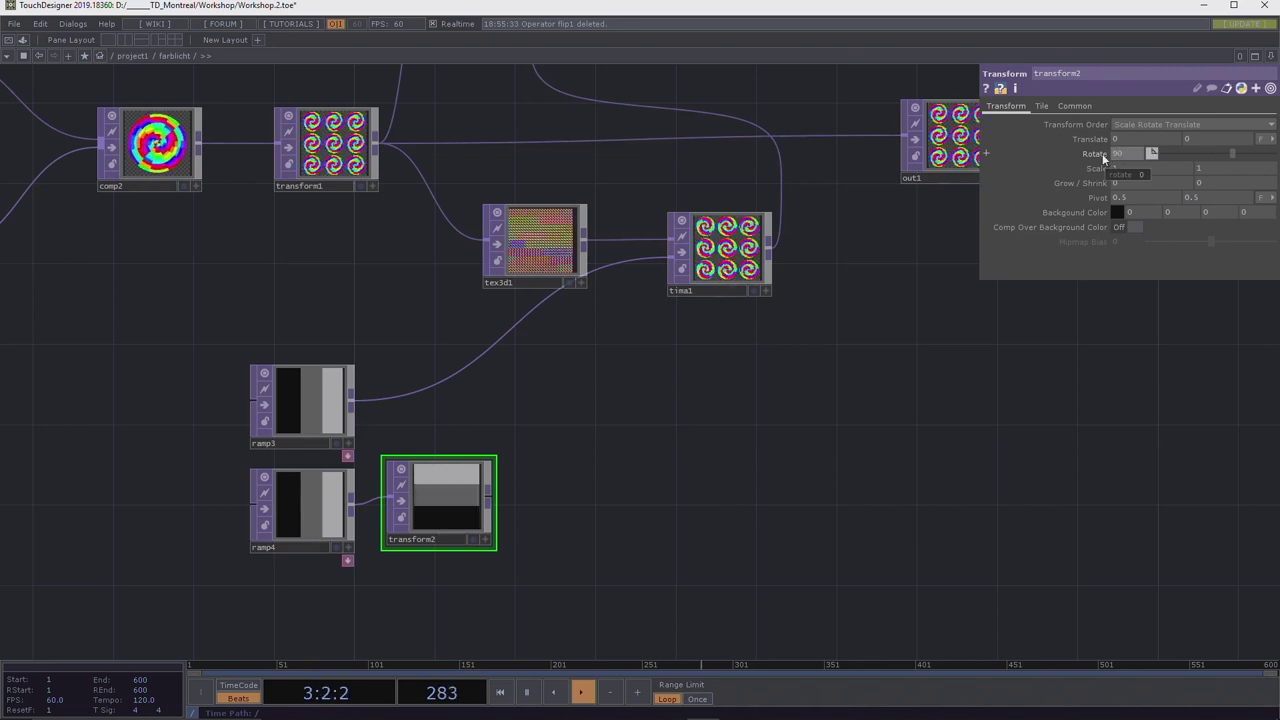
drag(443, 470, 434, 503)
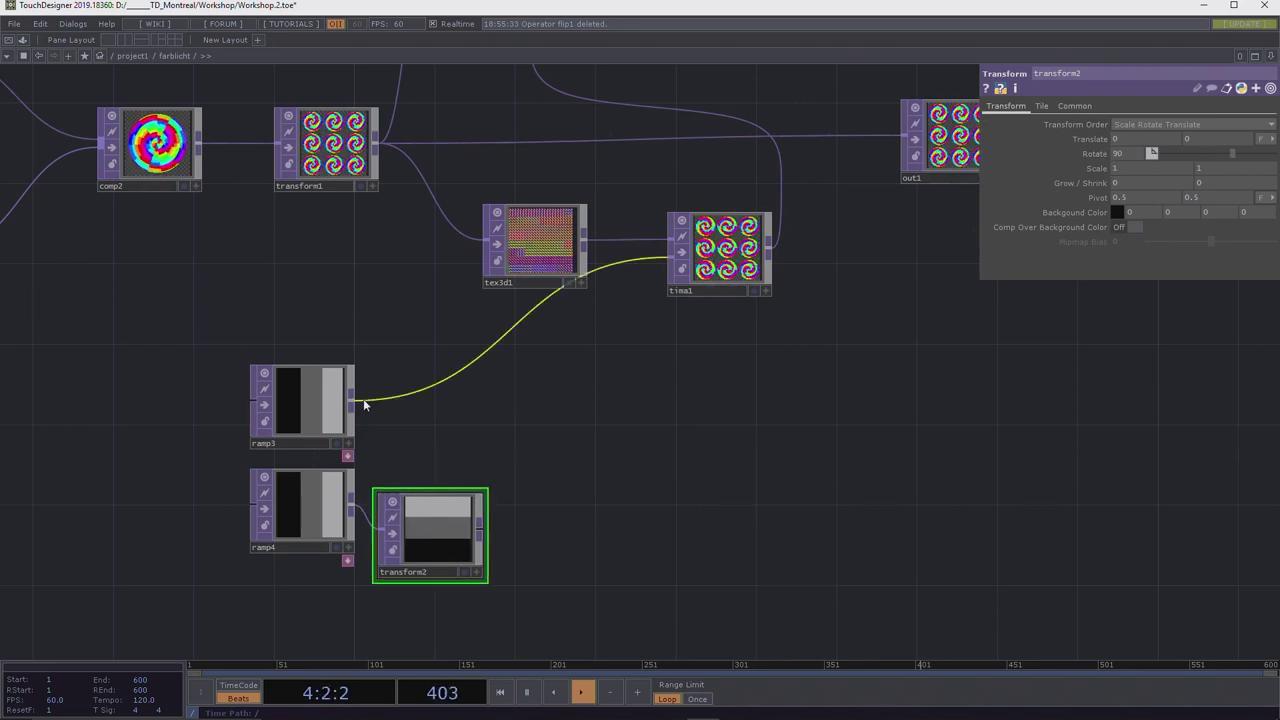
Add a Composite TOP that combines the outputs of ramp3 and transform2.
drag(355, 404, 692, 457)
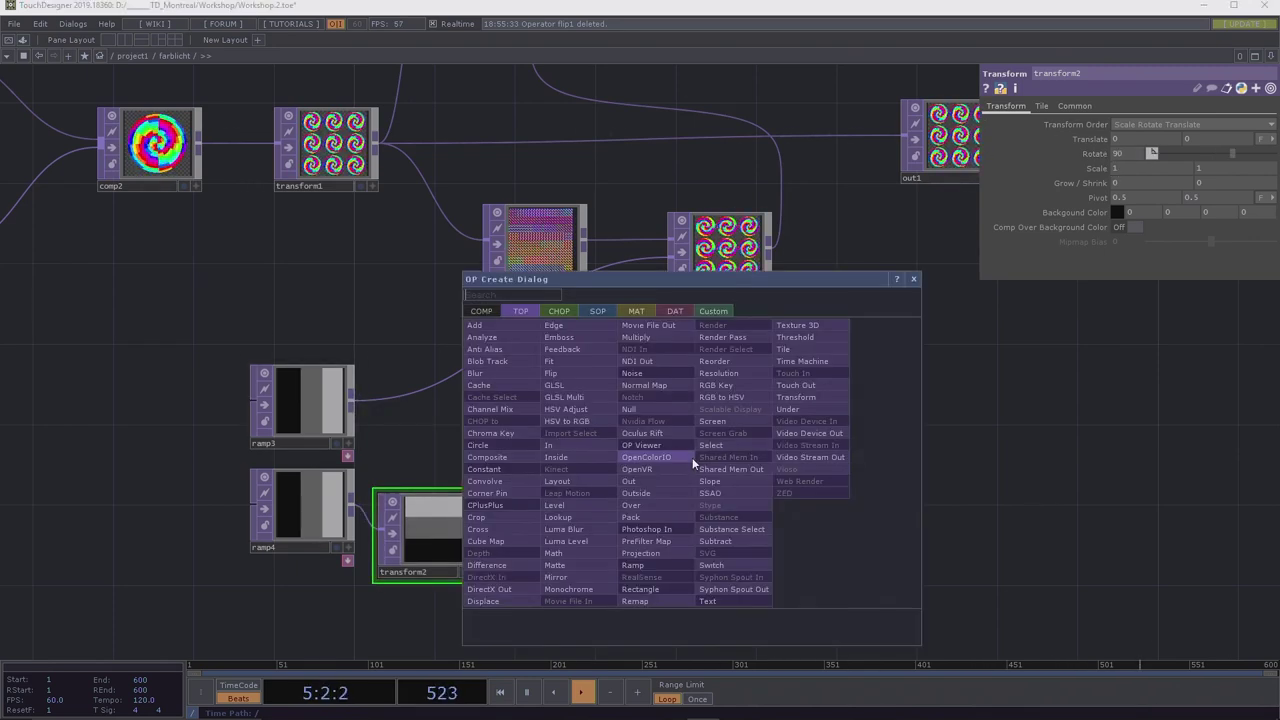
text(comp)
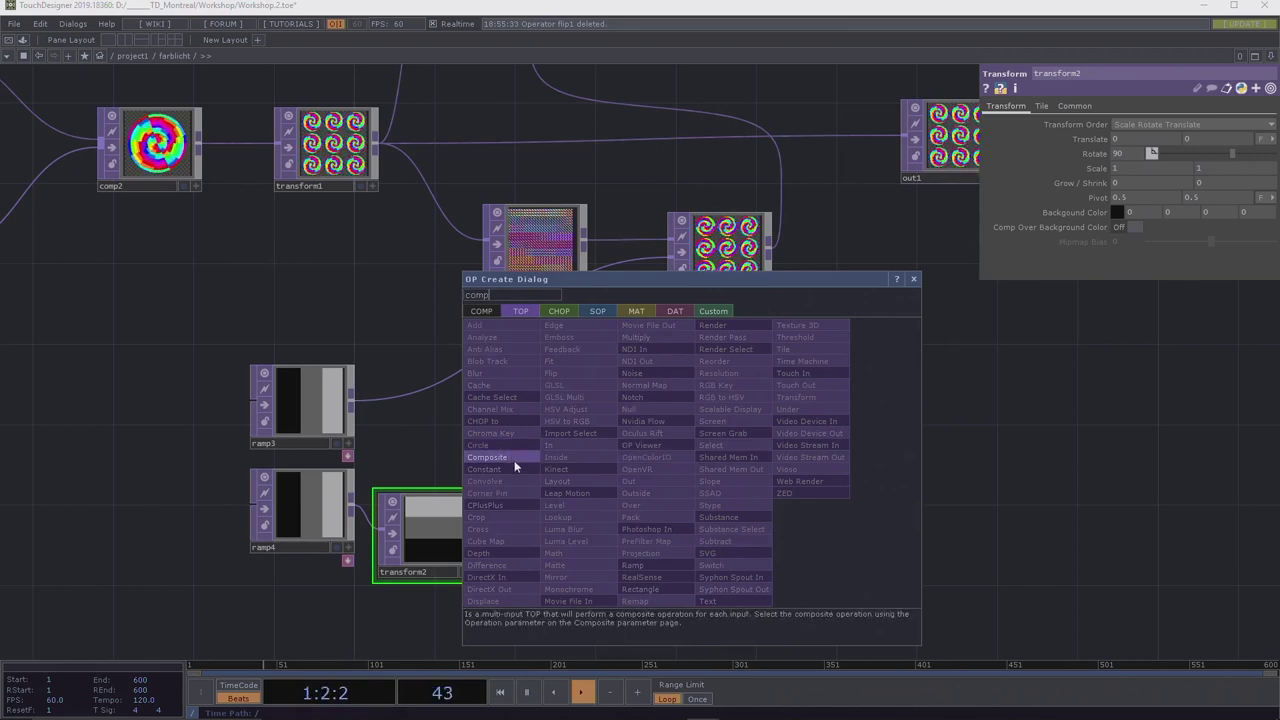
click(510, 457)
drag(478, 530, 631, 420)
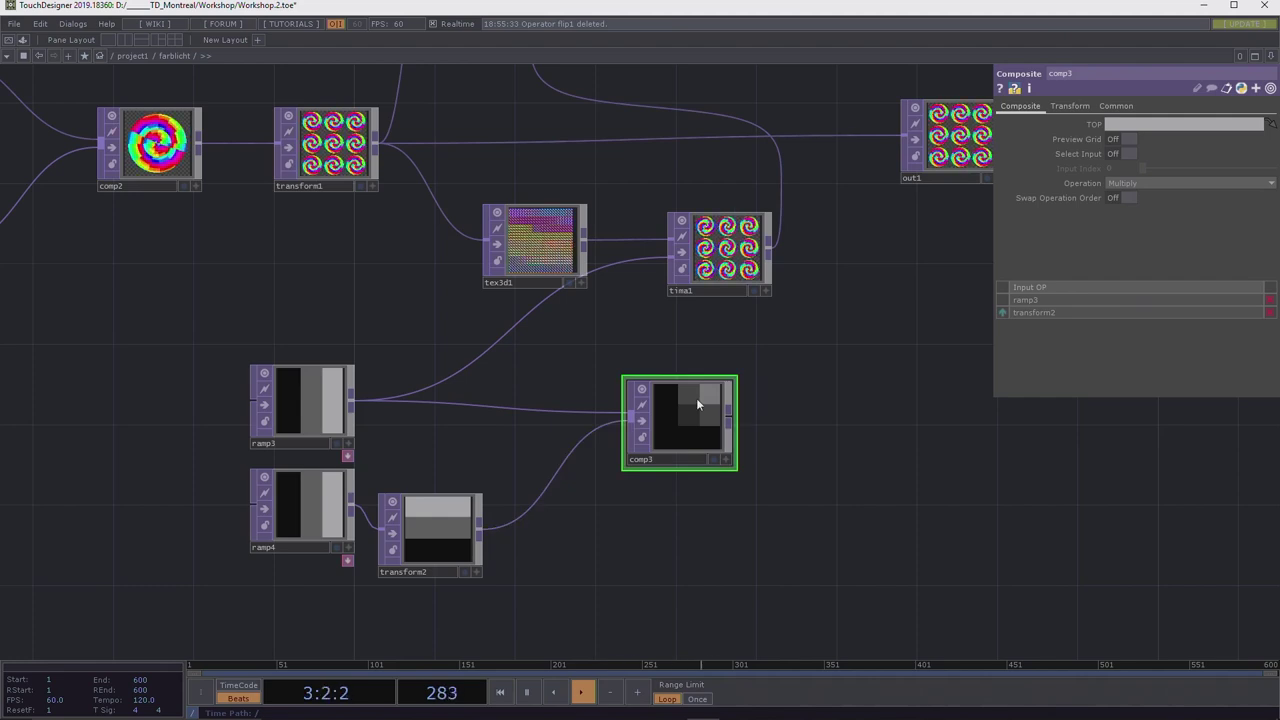
Delete ramp4, transform2 and the Composite operator, and move ramp3 closer beneath tex3d1.
drag(797, 567, 234, 470)
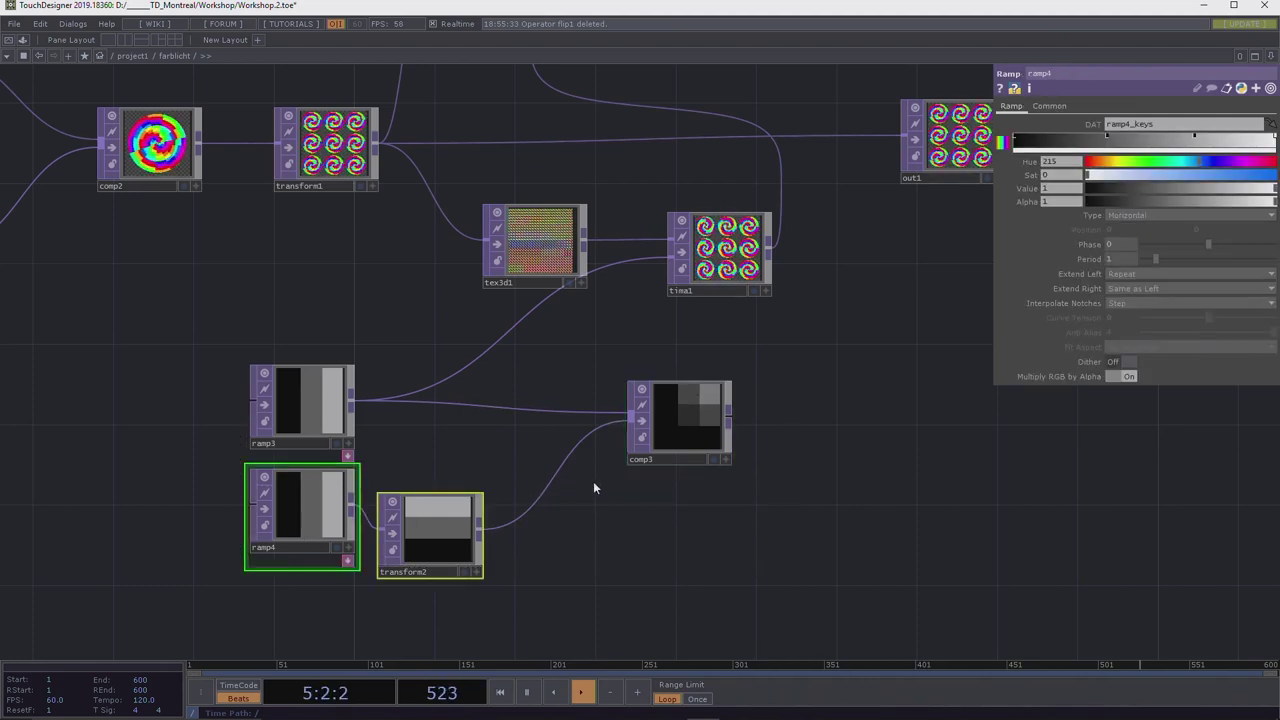
key(Delete)
key(Delete)
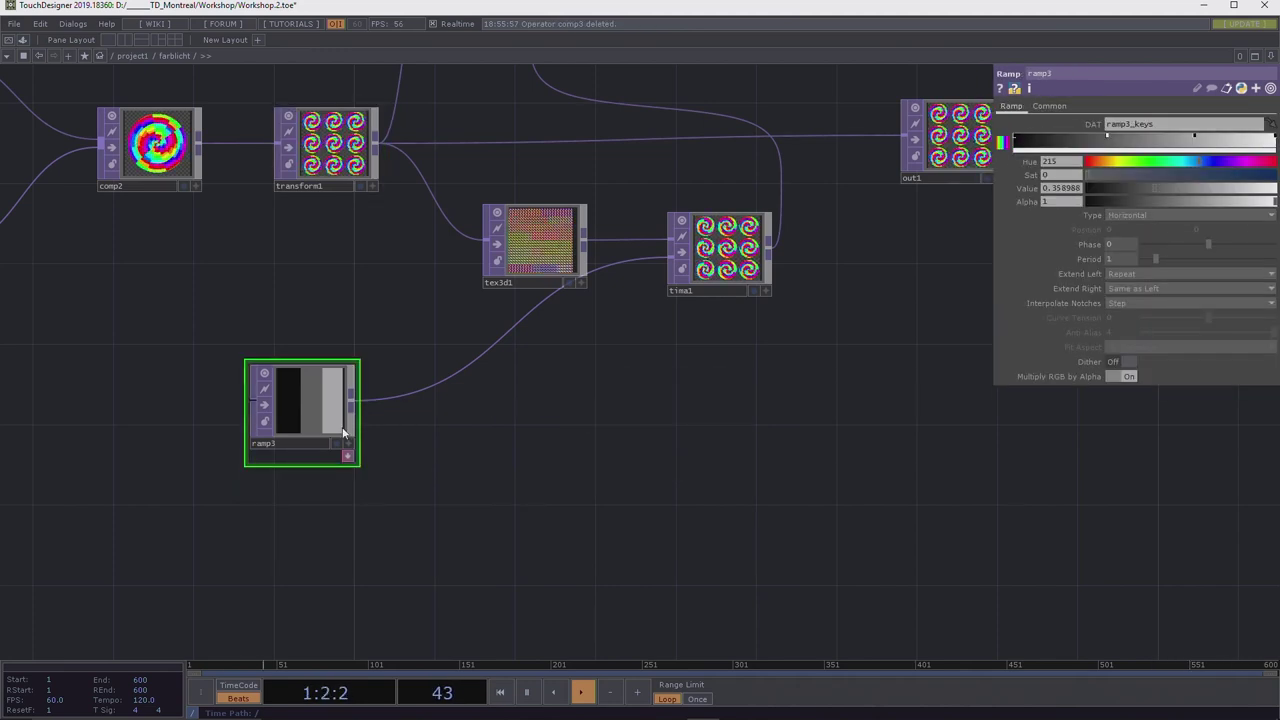
drag(319, 410, 465, 418)
middle_drag(569, 498, 616, 417)
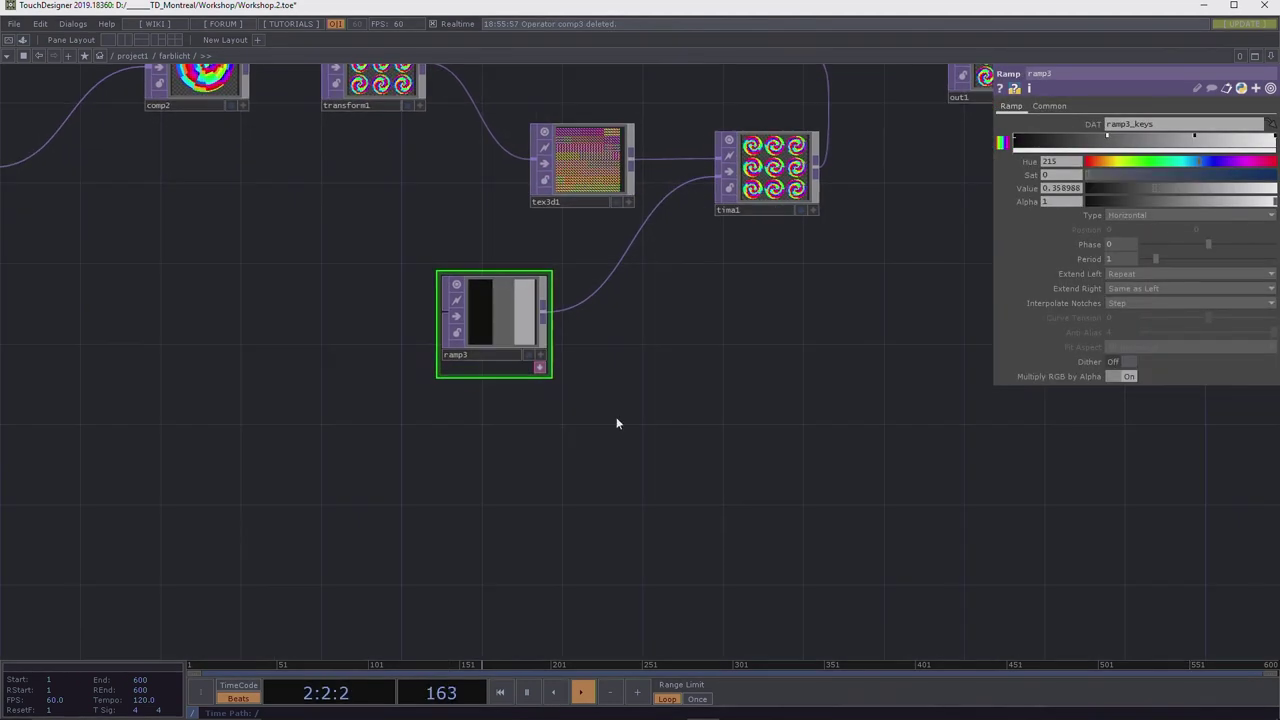
Add a Noise TOP to the network just below ramp3.
key(Tab)
text(n)
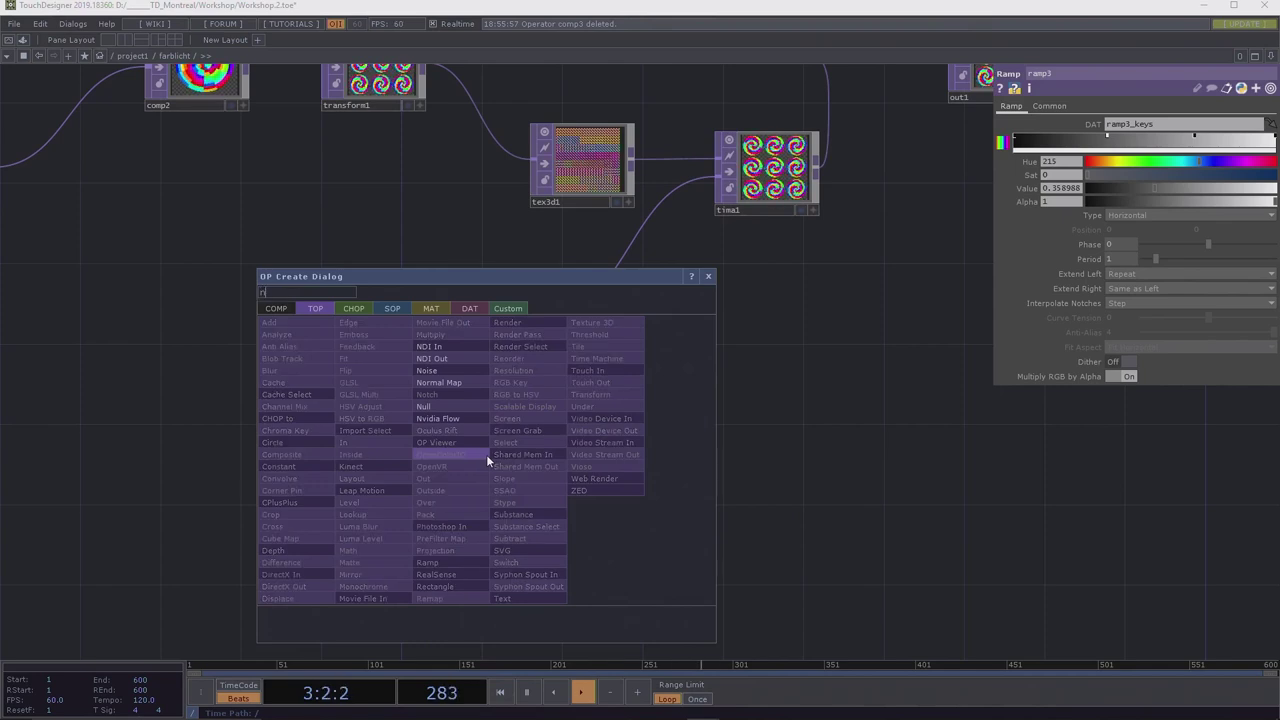
text(ois)
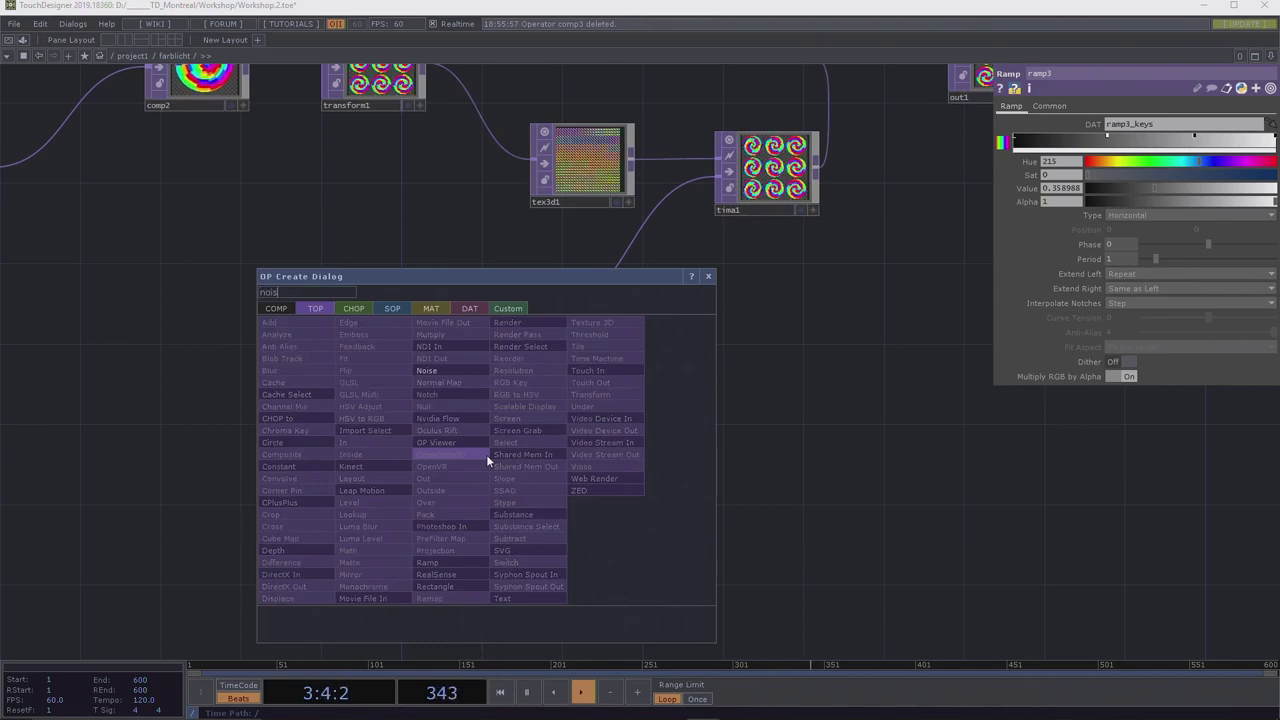
click(424, 370)
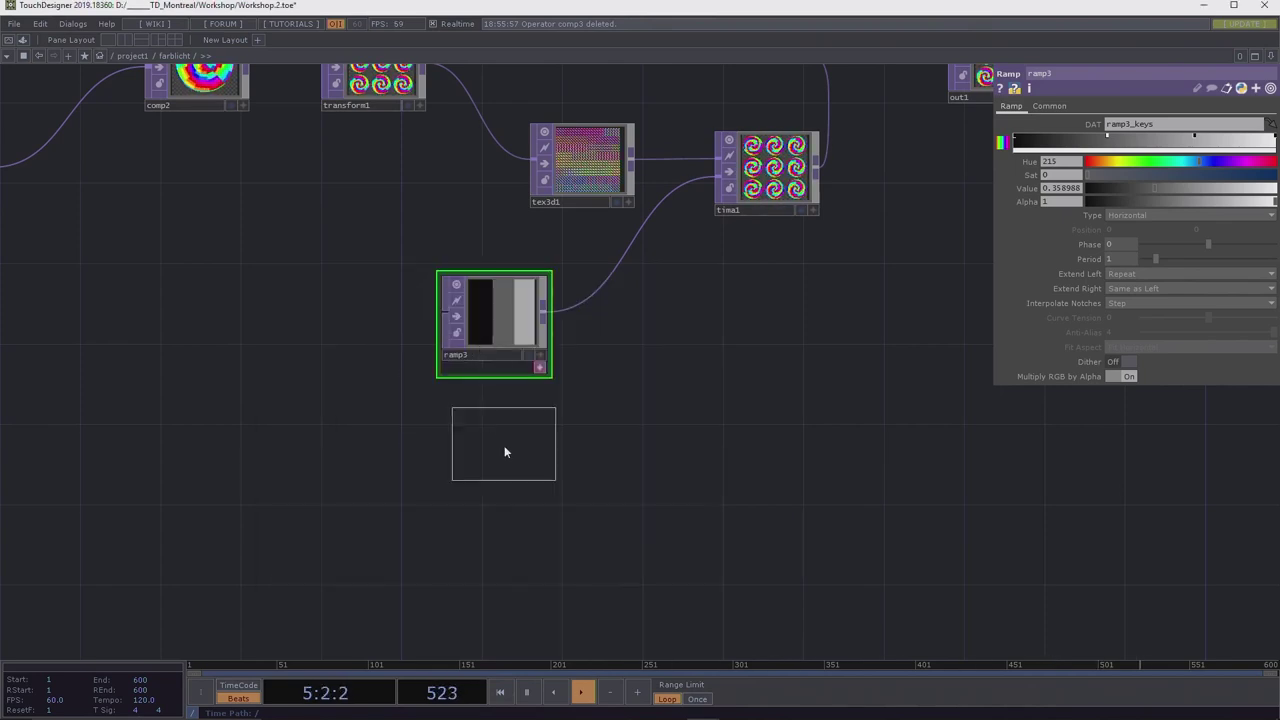
click(490, 476)
Set the Noise operator's period to 1.35, harmonics to 6 and exponent to 1.53.
scroll(490, 476, up, 4)
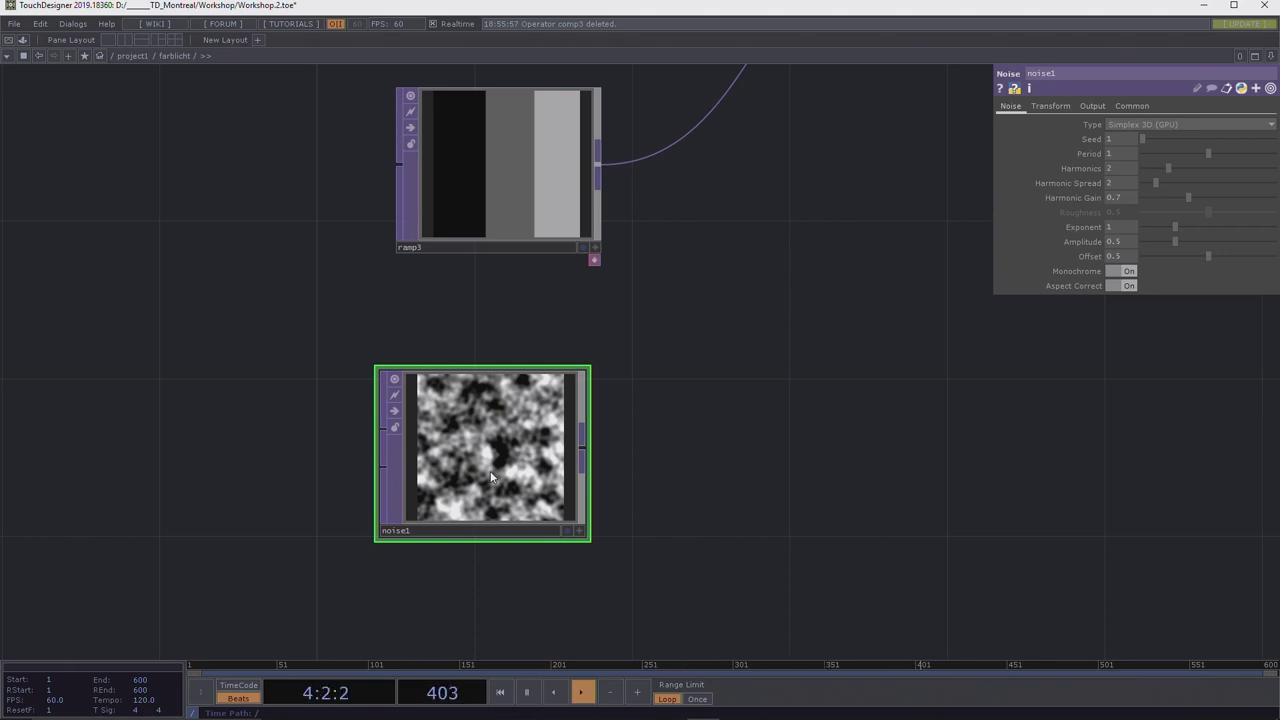
drag(1207, 153, 1217, 181)
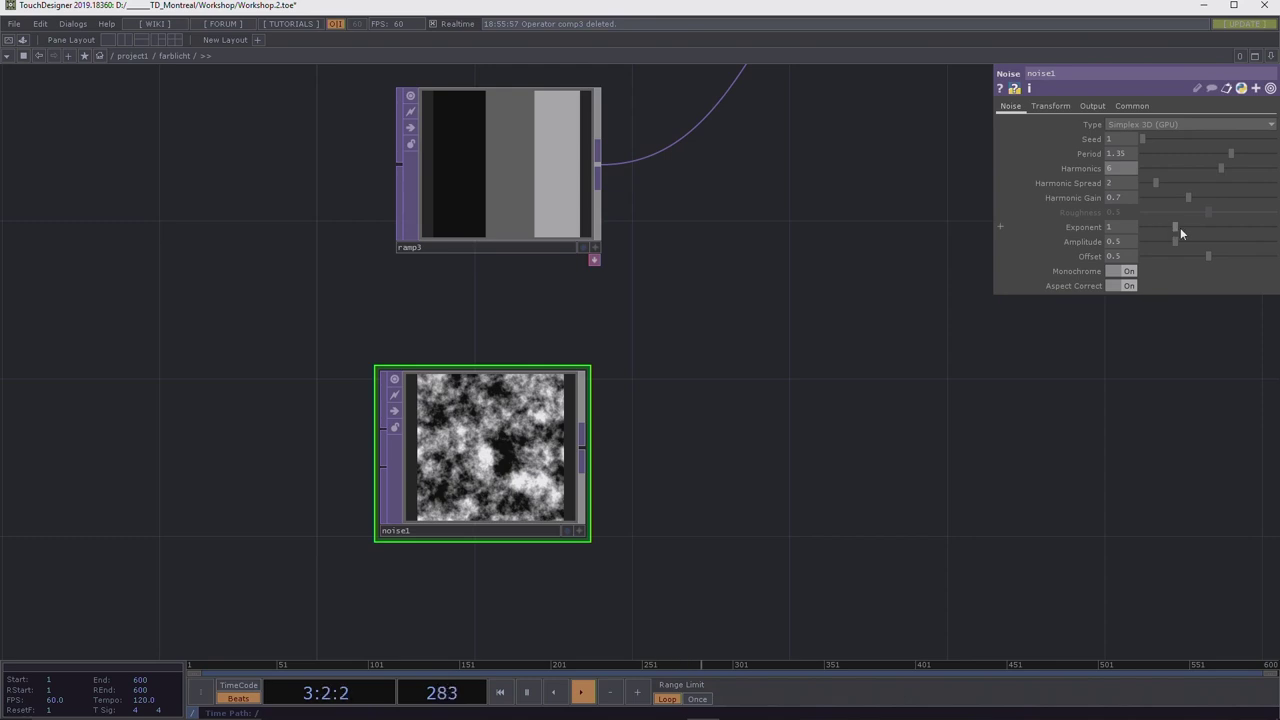
mouse_move(1180, 229)
mouse_down()
mouse_move(1152, 220)
mouse_move(1216, 226)
mouse_move(1197, 224)
mouse_up()
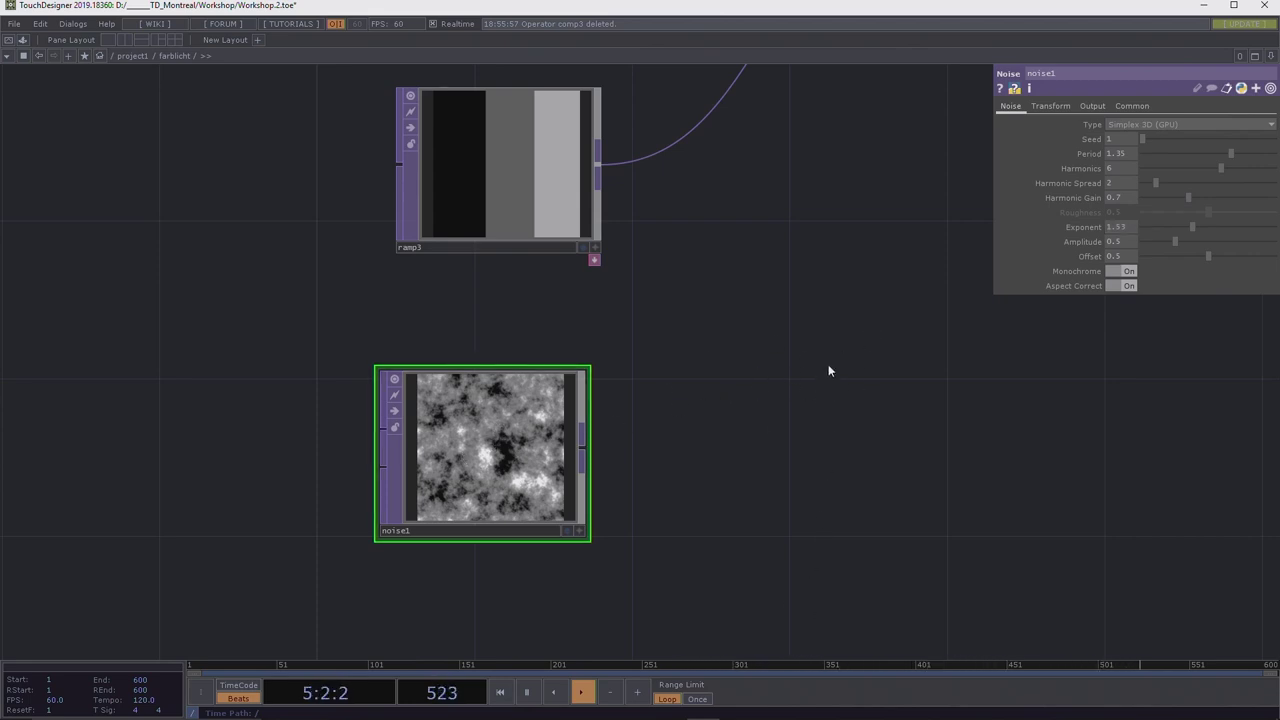
scroll(490, 445, up, 5)
scroll(490, 445, down, 3)
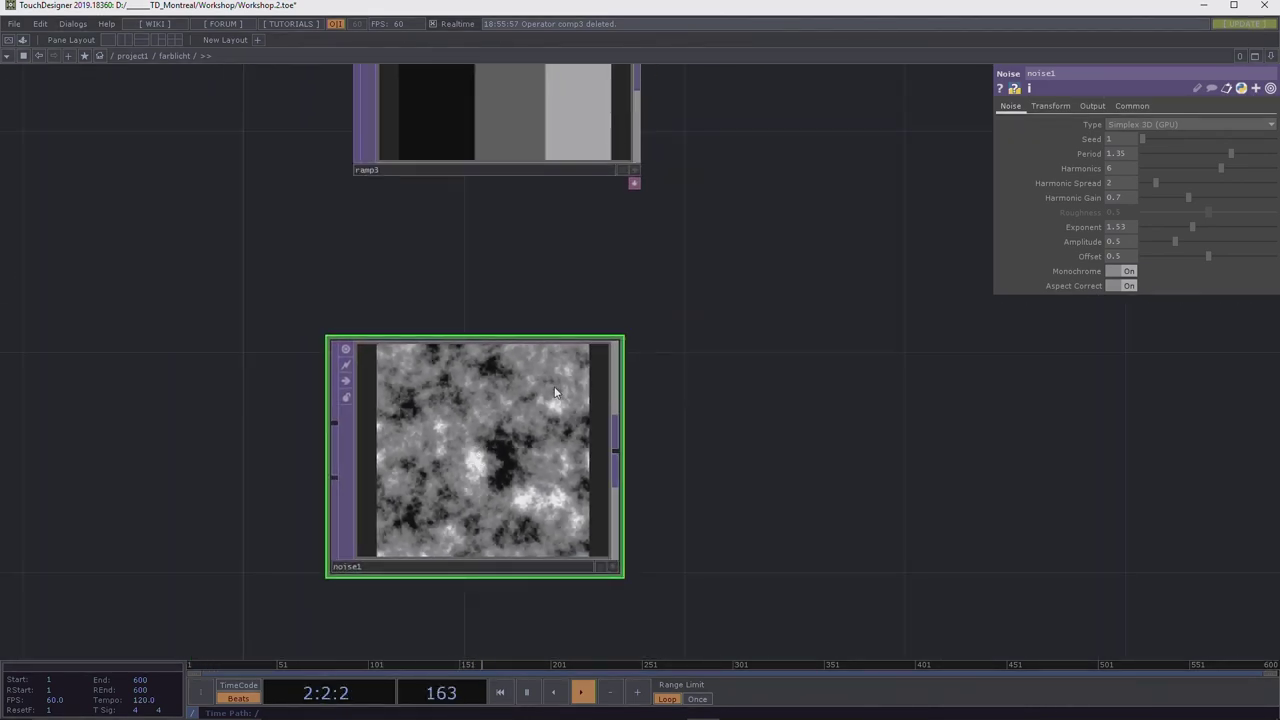
Set the Noise operator's resolution to 3 x 3 and its viewer smoothness to Nearest Pixel.
click(1140, 106)
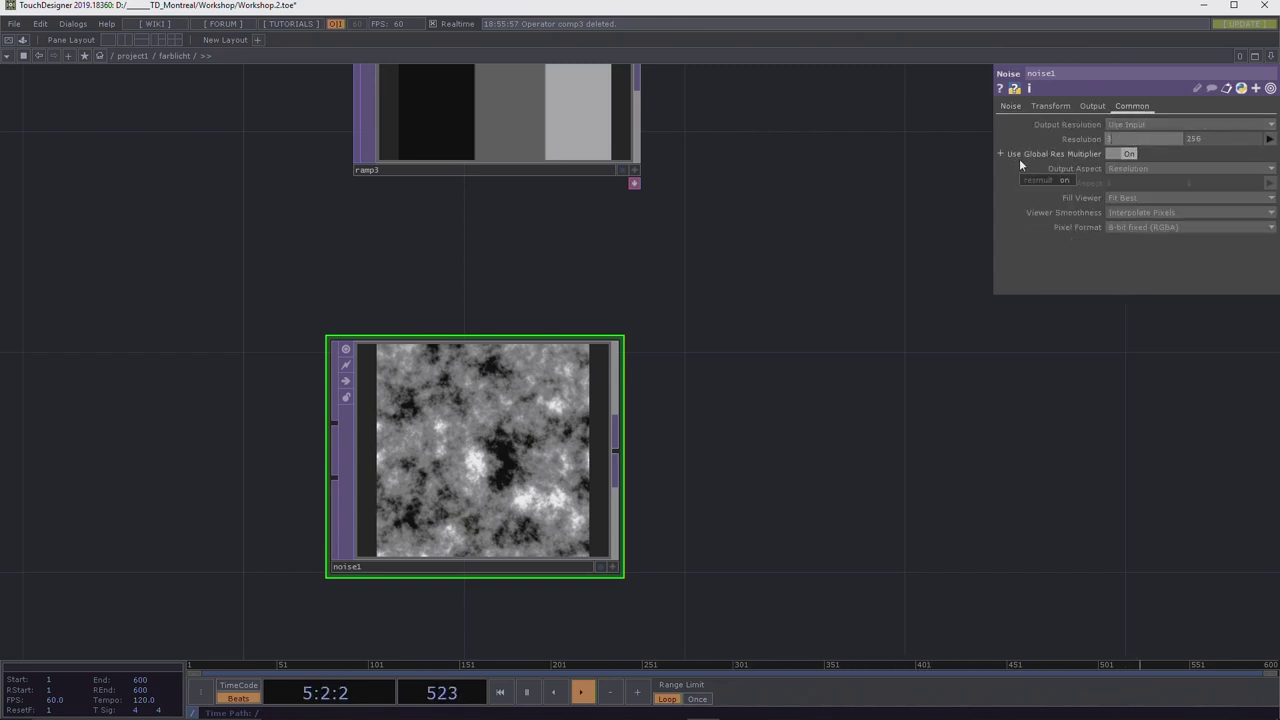
key(Return)
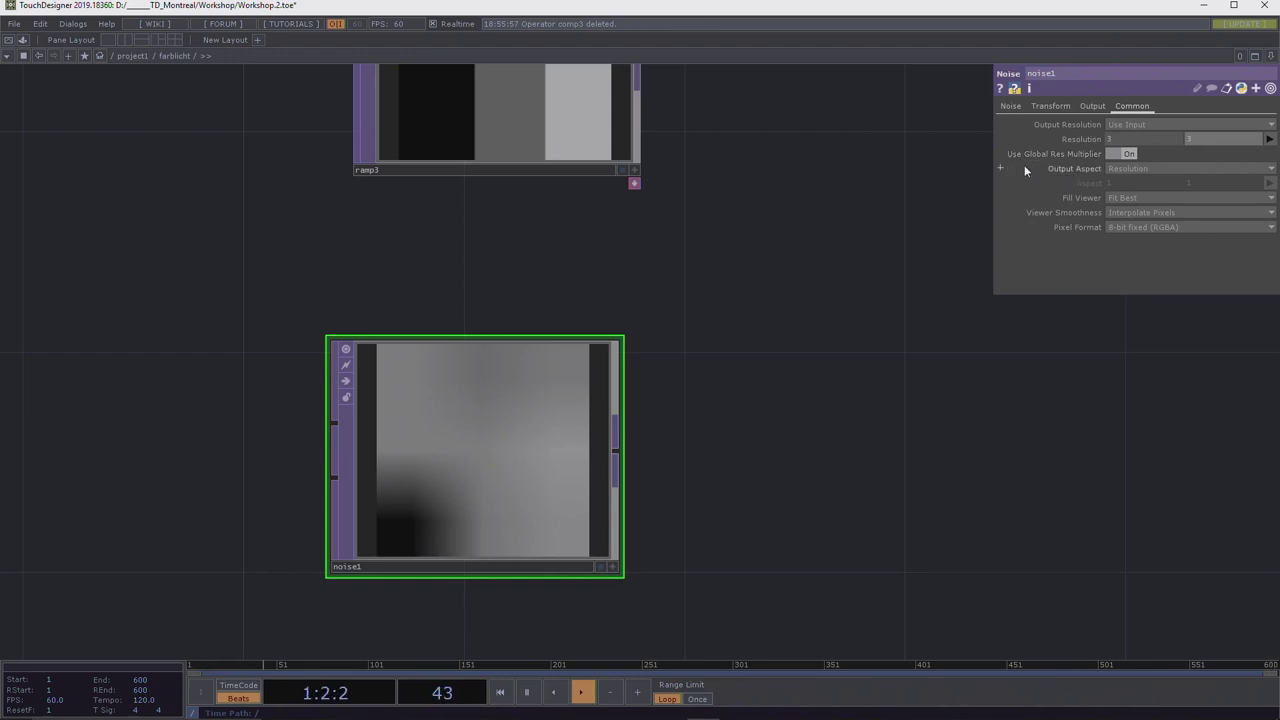
click(1120, 214)
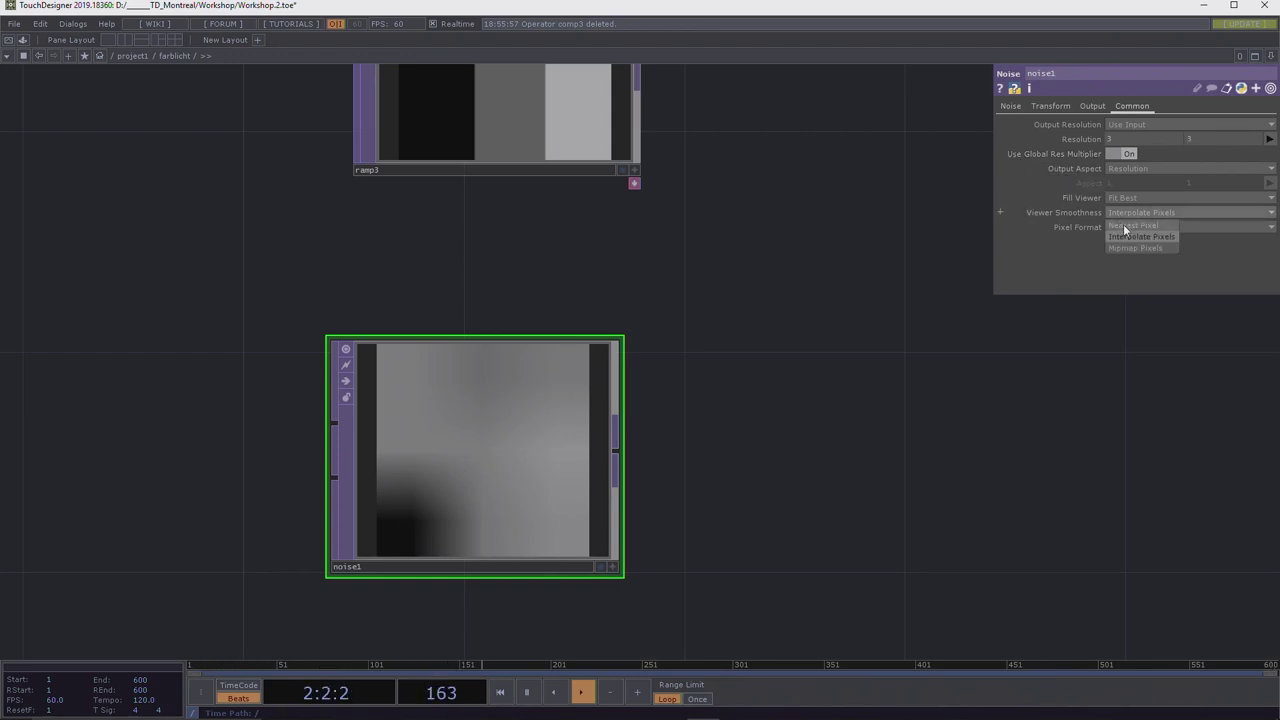
click(1123, 226)
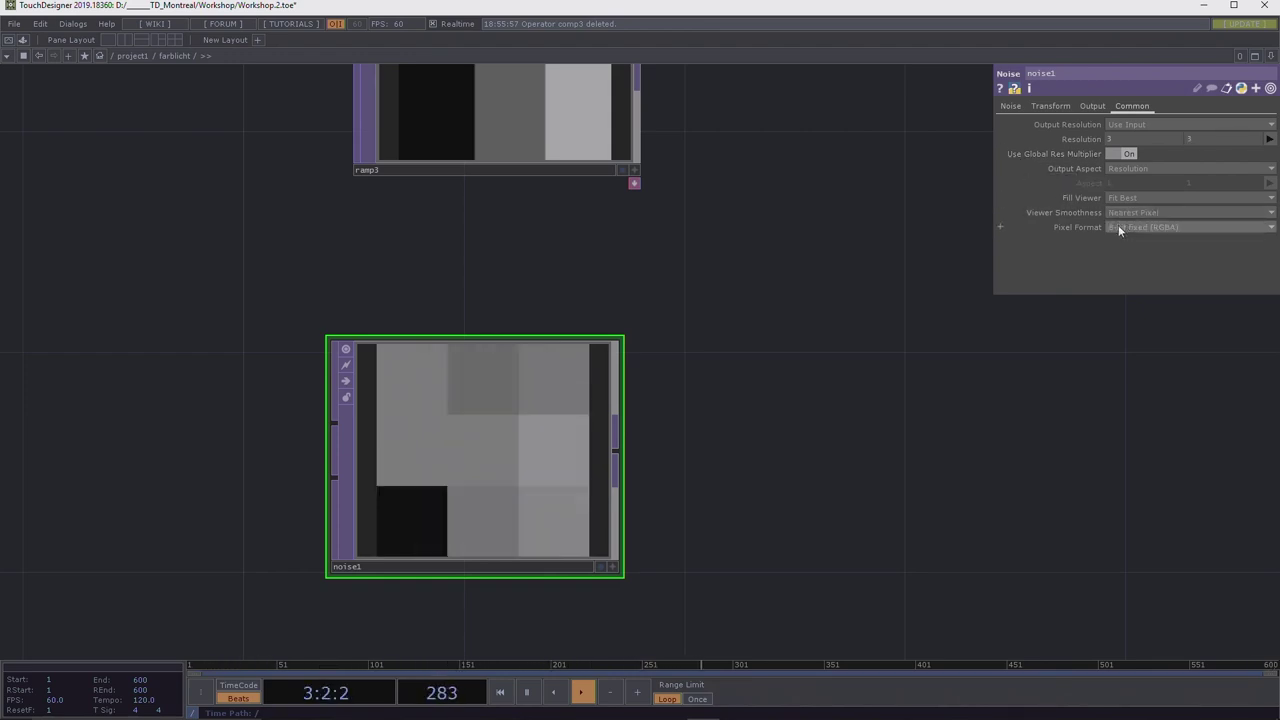
Set the noise period to 0.49, harmonics and harmonic spread to 0, exponent to 0.97, amplitude to 1.42 and offset to 0.784.
click(1011, 106)
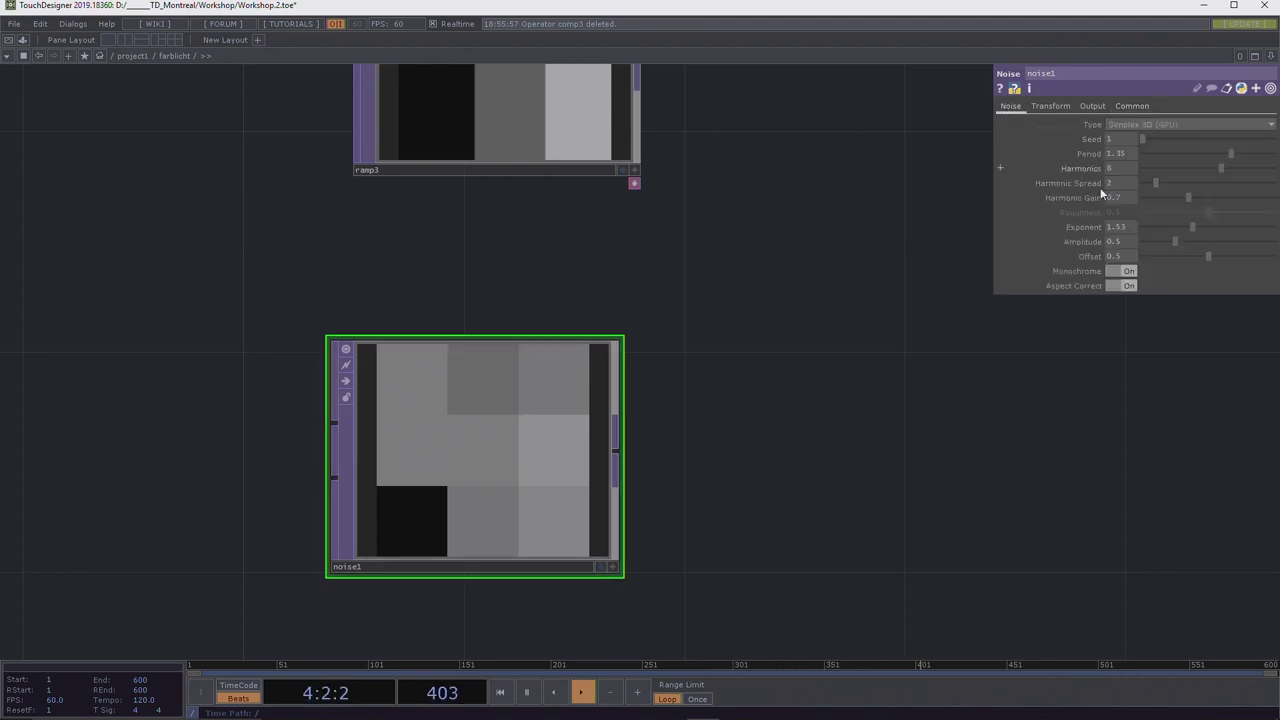
click(1175, 224)
drag(1173, 241, 1245, 256)
drag(1220, 152, 1175, 152)
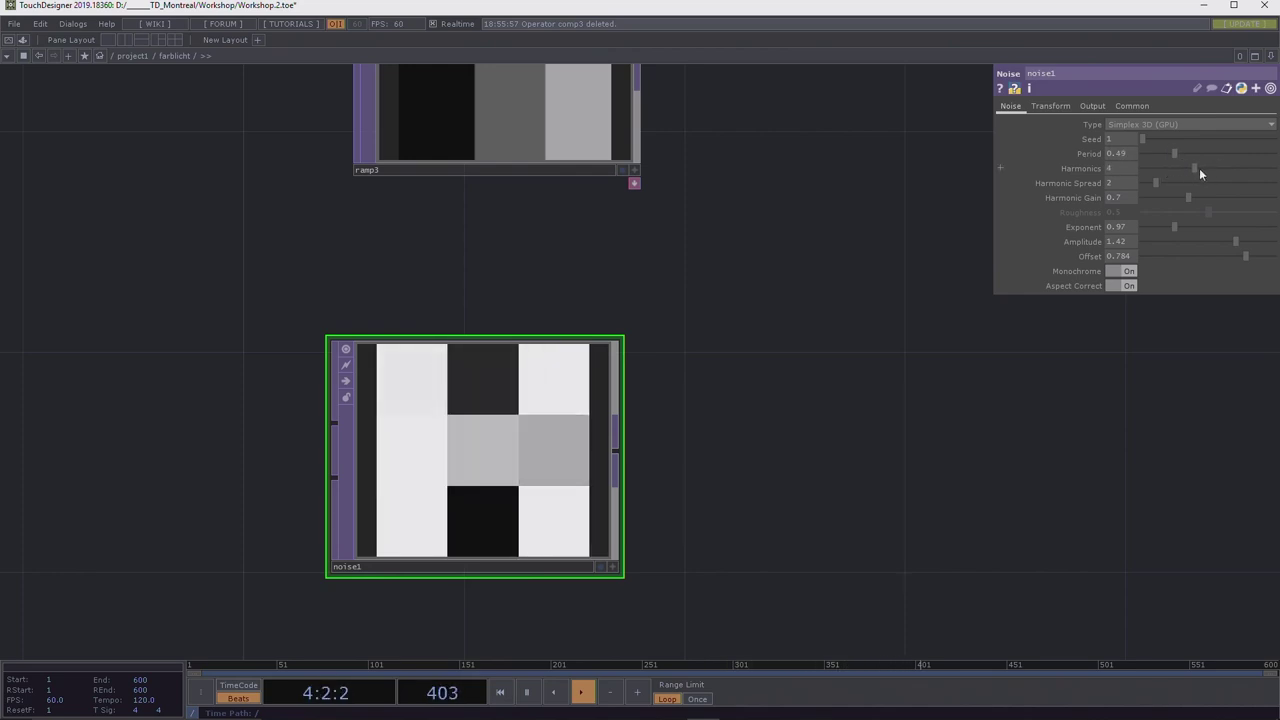
click(1232, 168)
drag(1161, 185, 1140, 168)
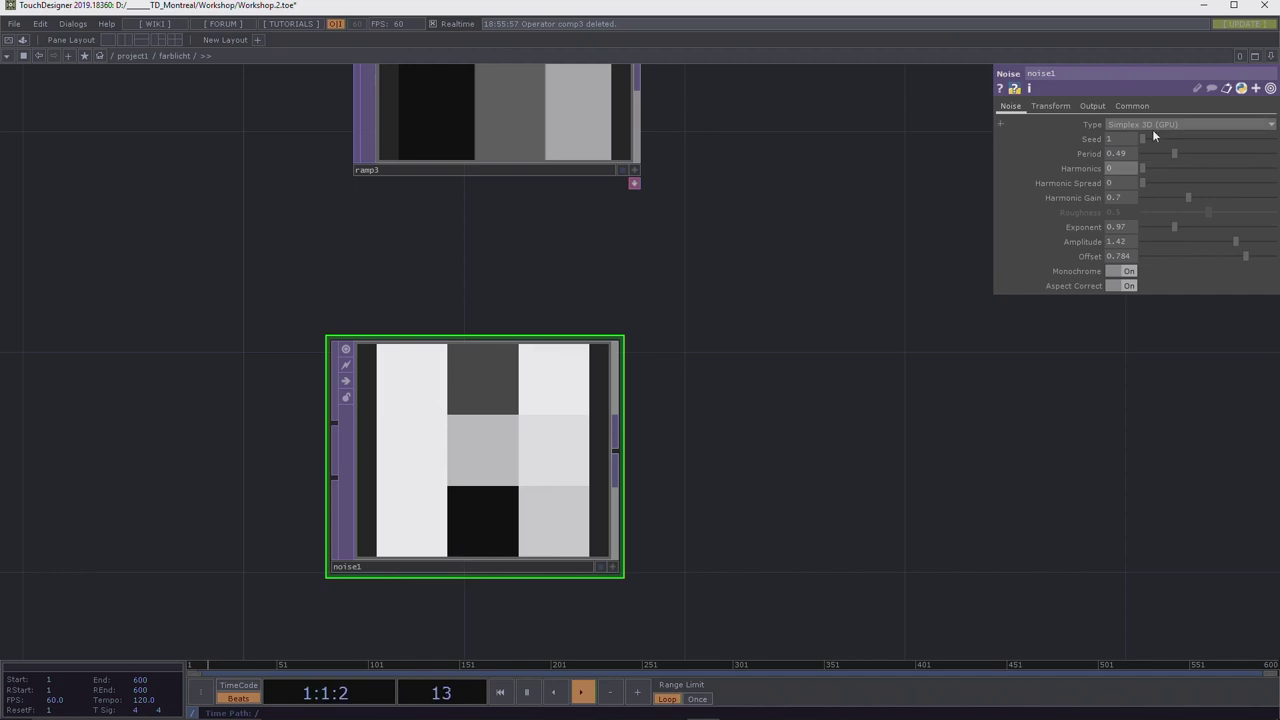
Refine the noise contrast with period 0.24, exponent 1.1, amplitude 0.86 and offset 0.289.
drag(1174, 227, 1183, 256)
click(1175, 238)
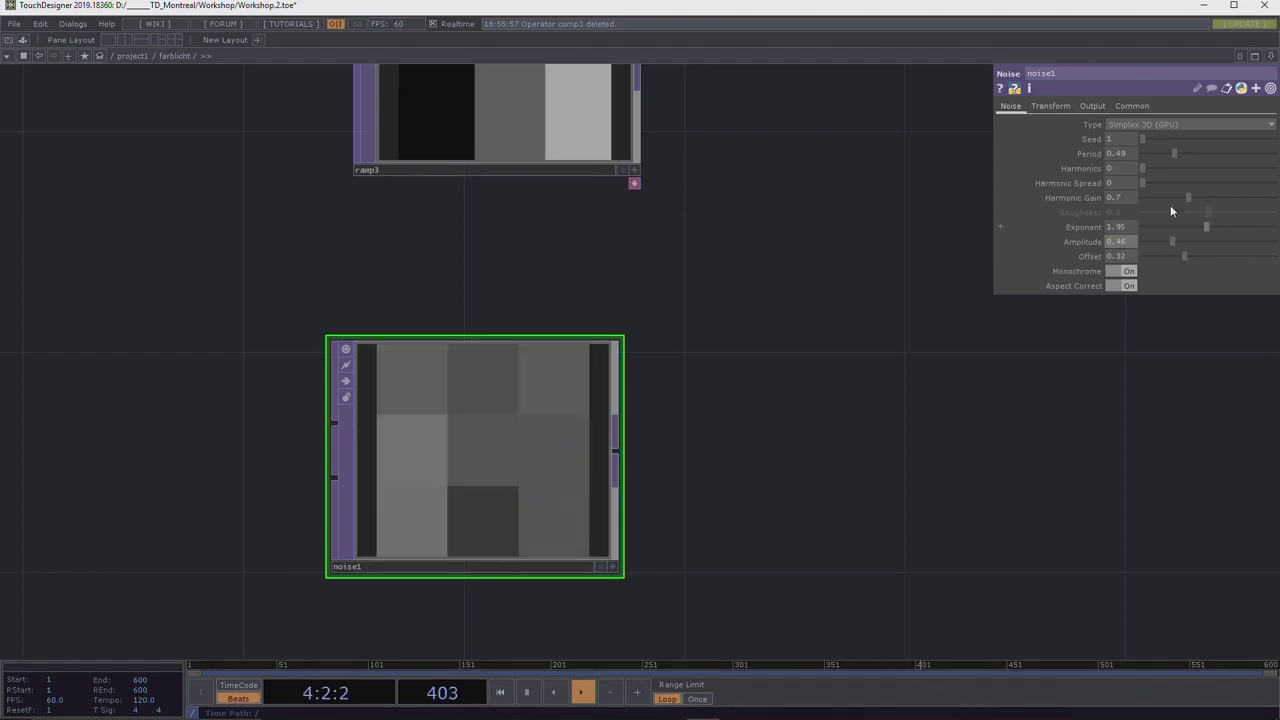
drag(1169, 152, 1160, 150)
mouse_move(1188, 240)
mouse_down()
mouse_move(1200, 240)
mouse_move(1180, 214)
mouse_move(1180, 254)
mouse_up()
click(1223, 228)
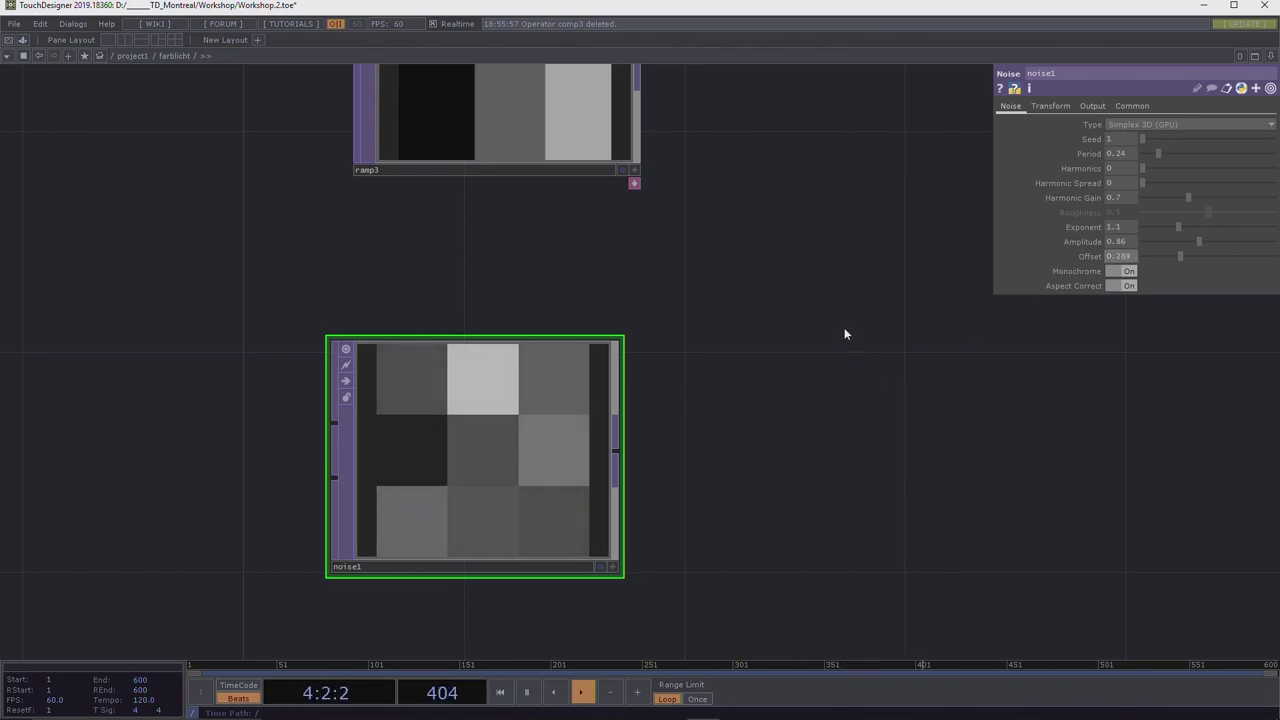
Add a Fit TOP connected to the output of noise1.
scroll(844, 334, down, 3)
drag(895, 350, 647, 402)
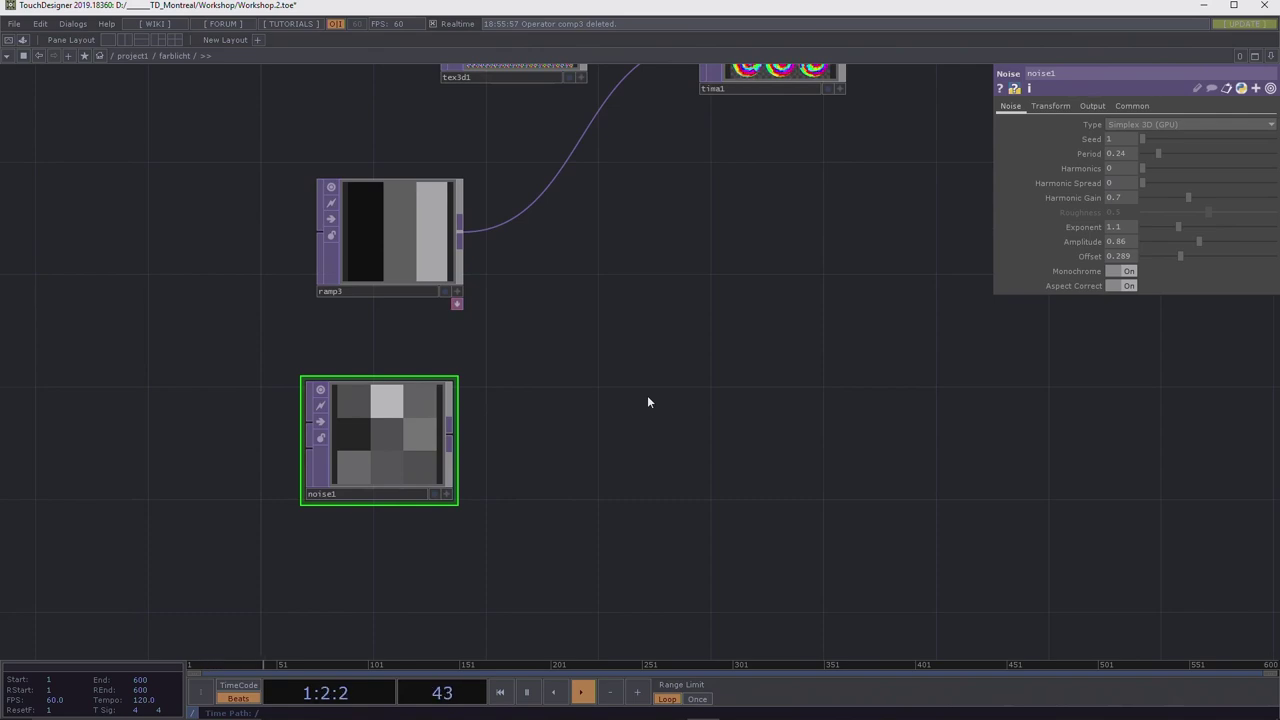
click(450, 434)
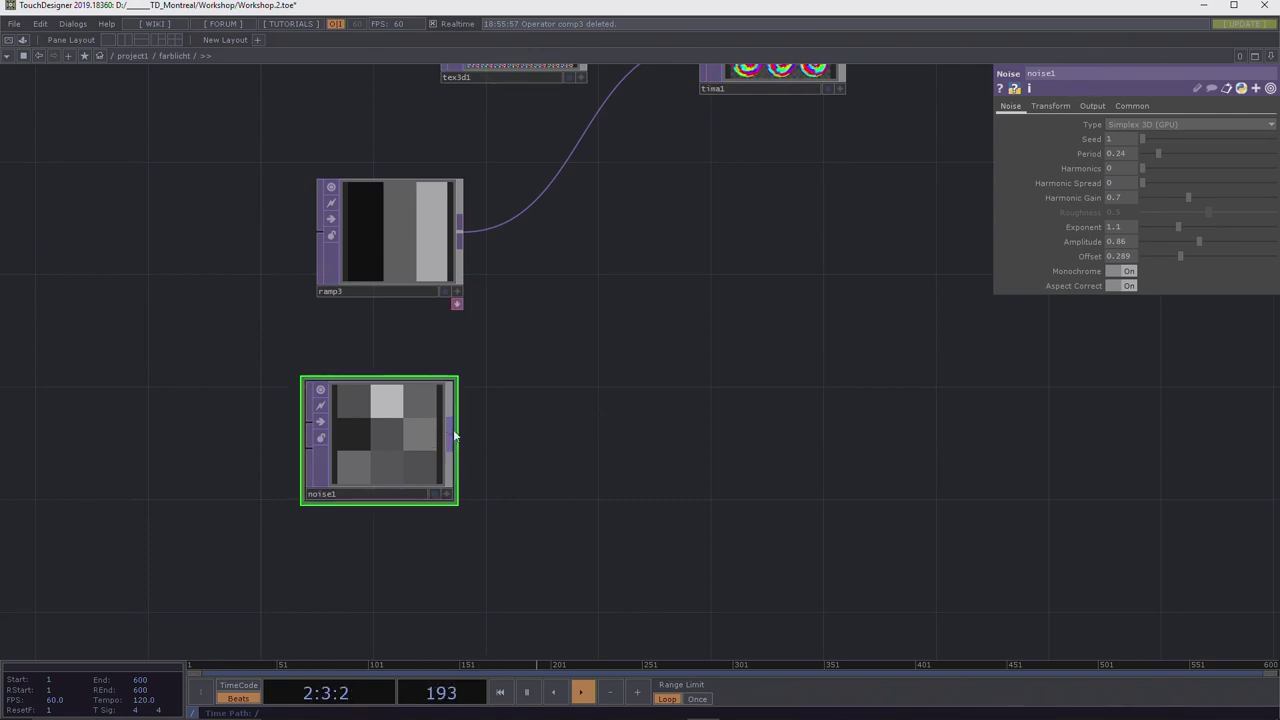
click(770, 442)
text(fit)
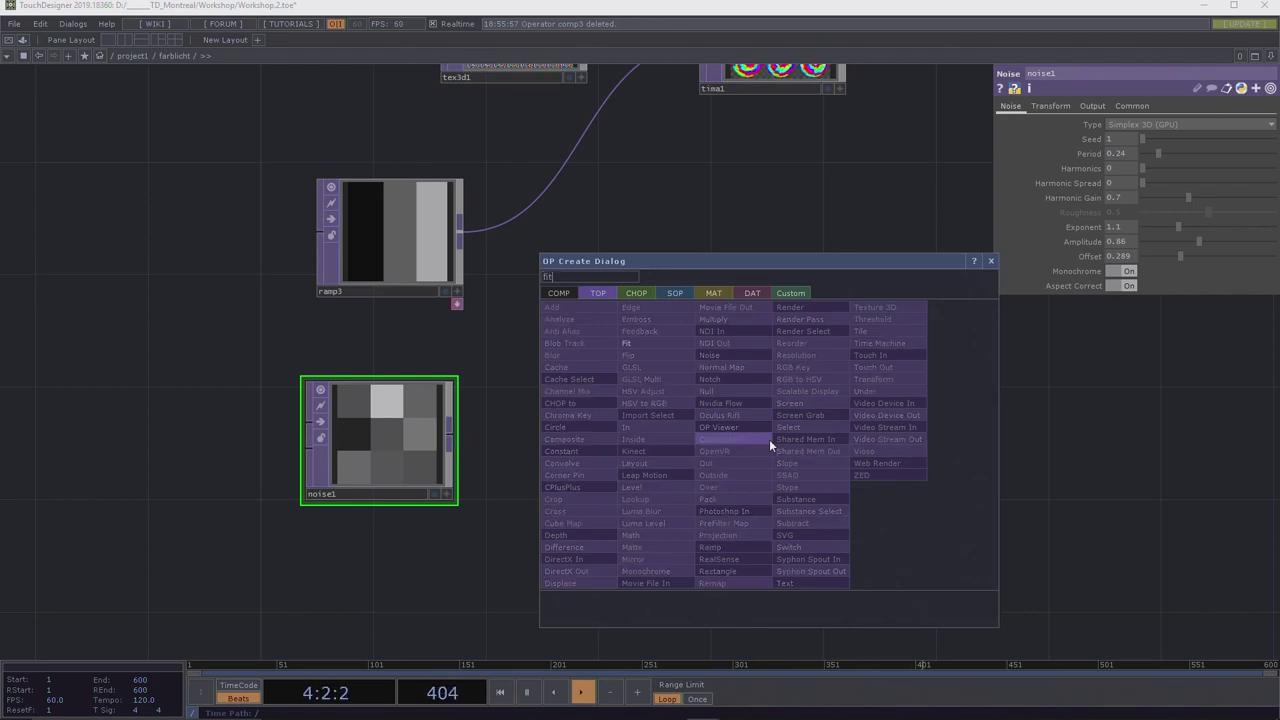
click(650, 341)
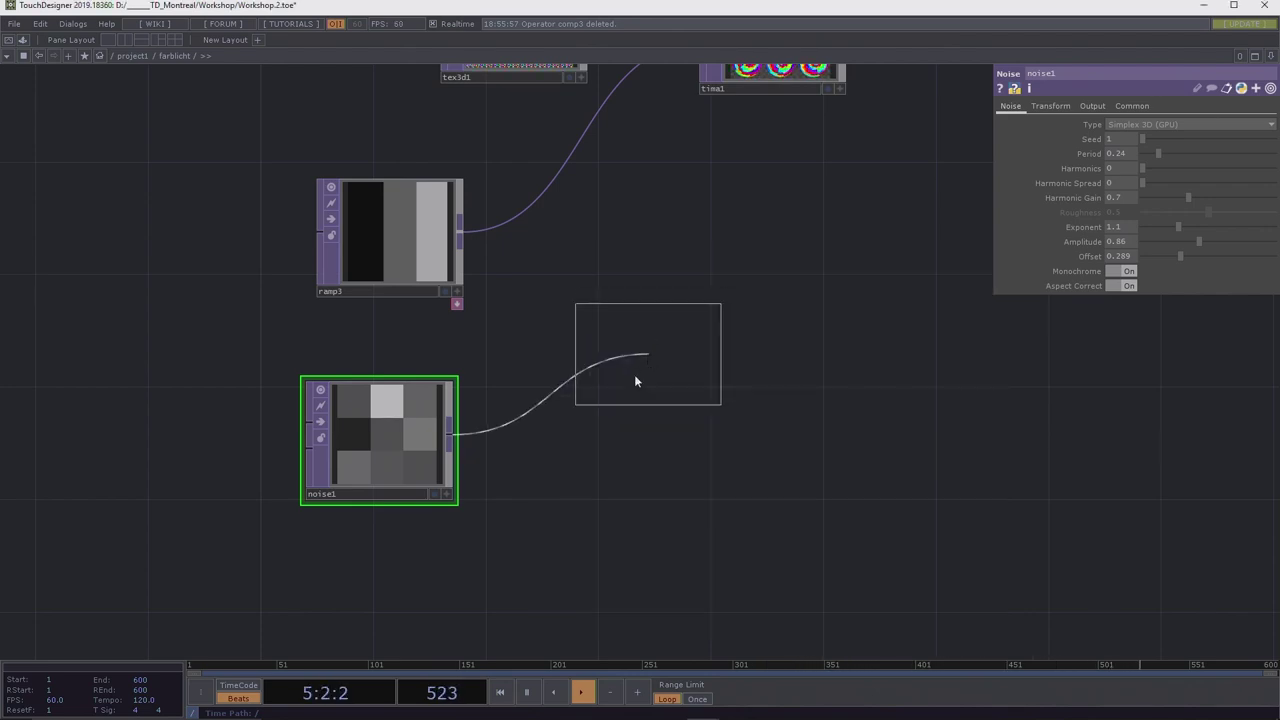
click(628, 448)
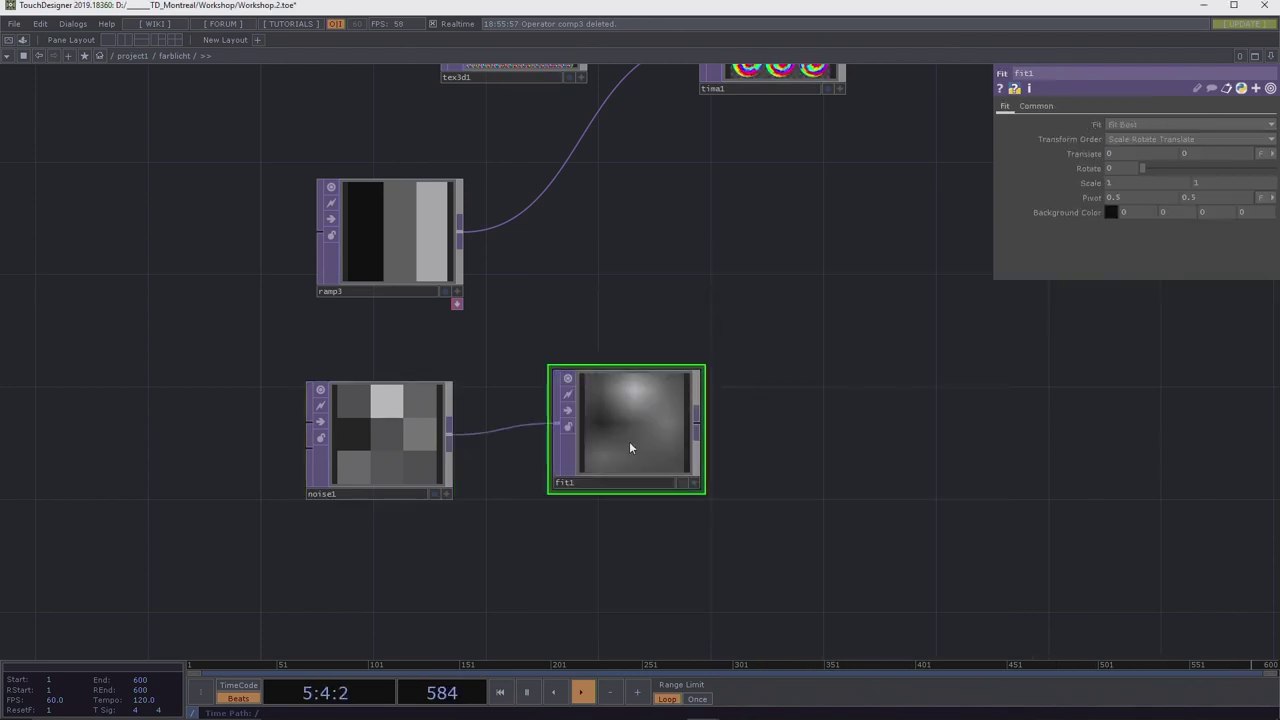
Set the Fit operator's resolution to 1024 x 1024 and its input and viewer smoothness to Nearest Pixel.
click(1036, 105)
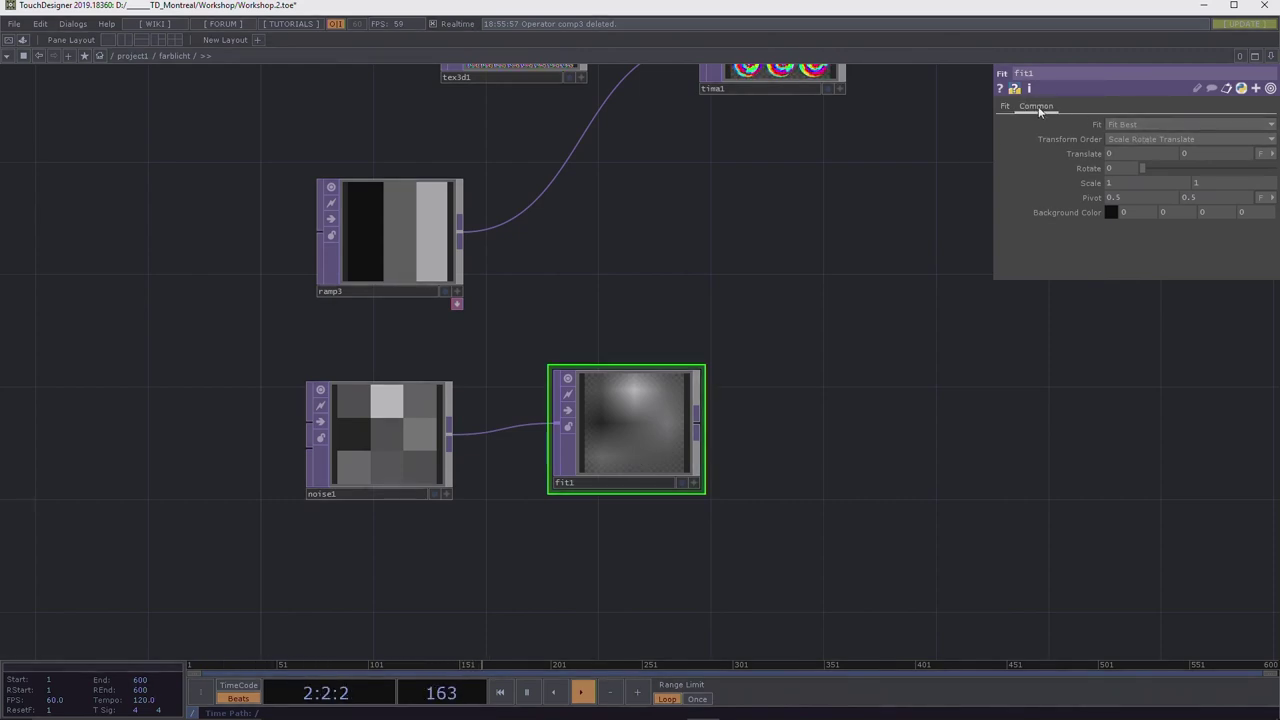
click(1269, 138)
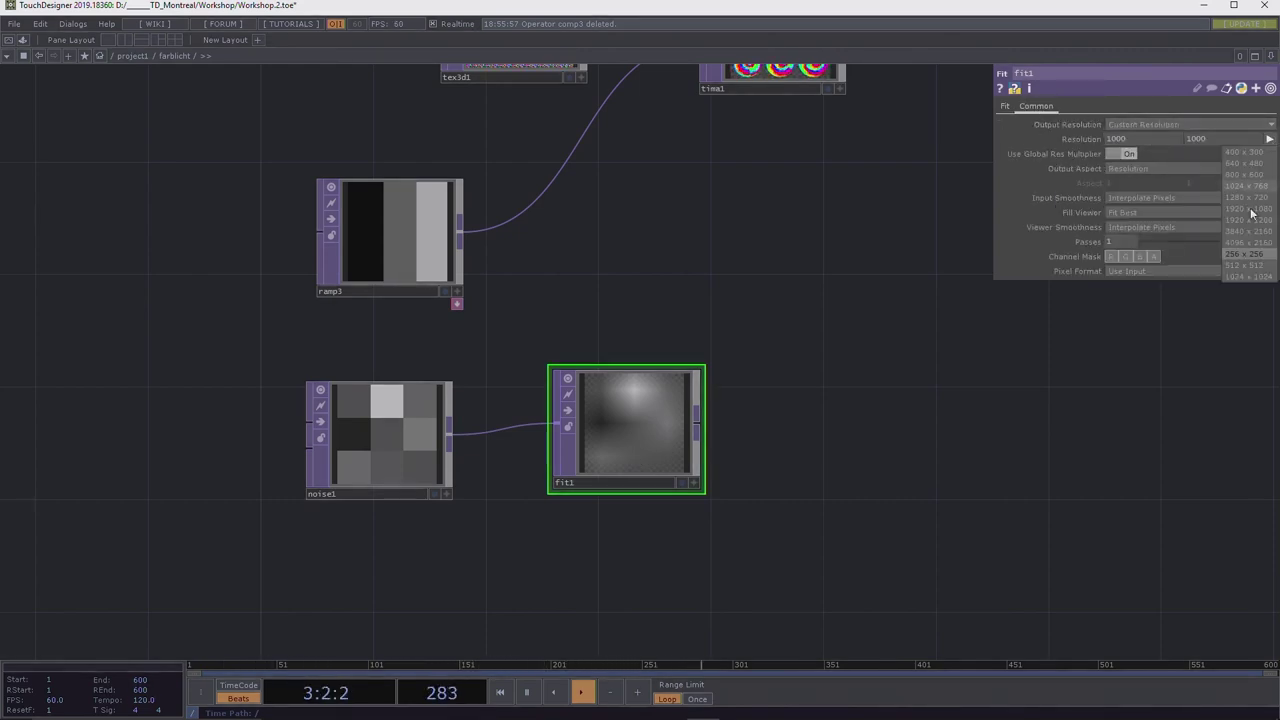
click(1244, 278)
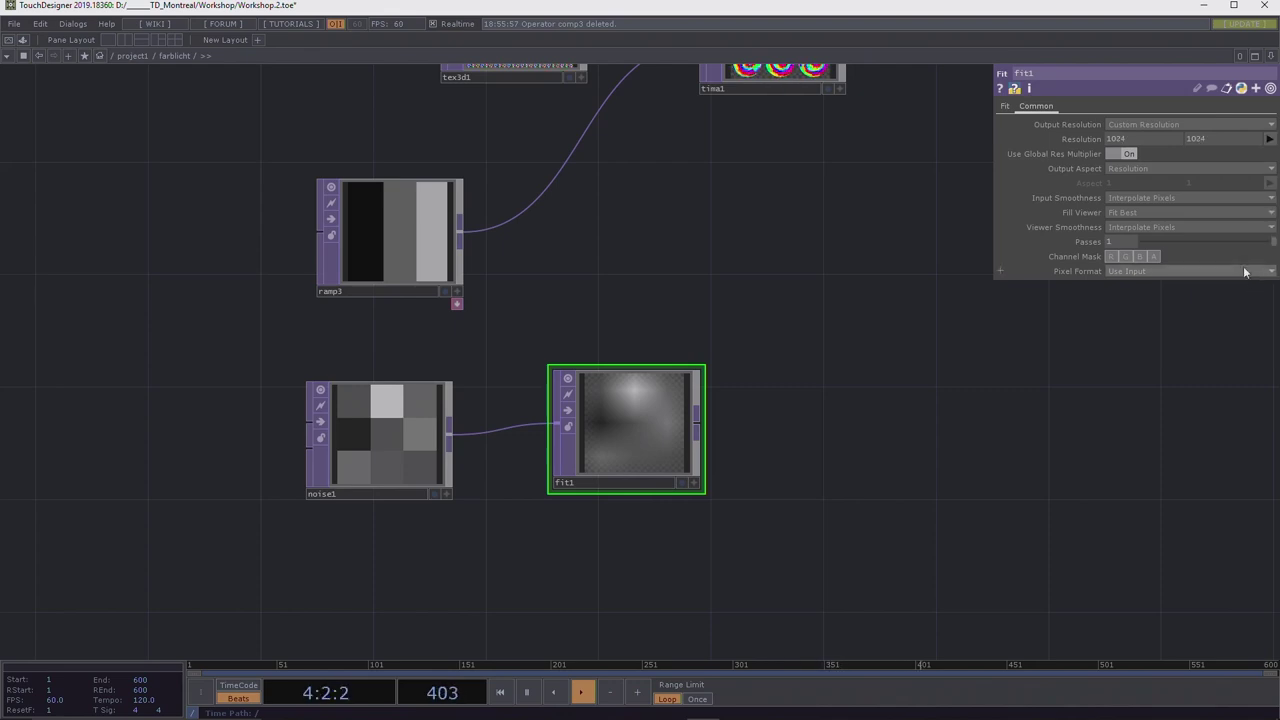
scroll(626, 428, up, 5)
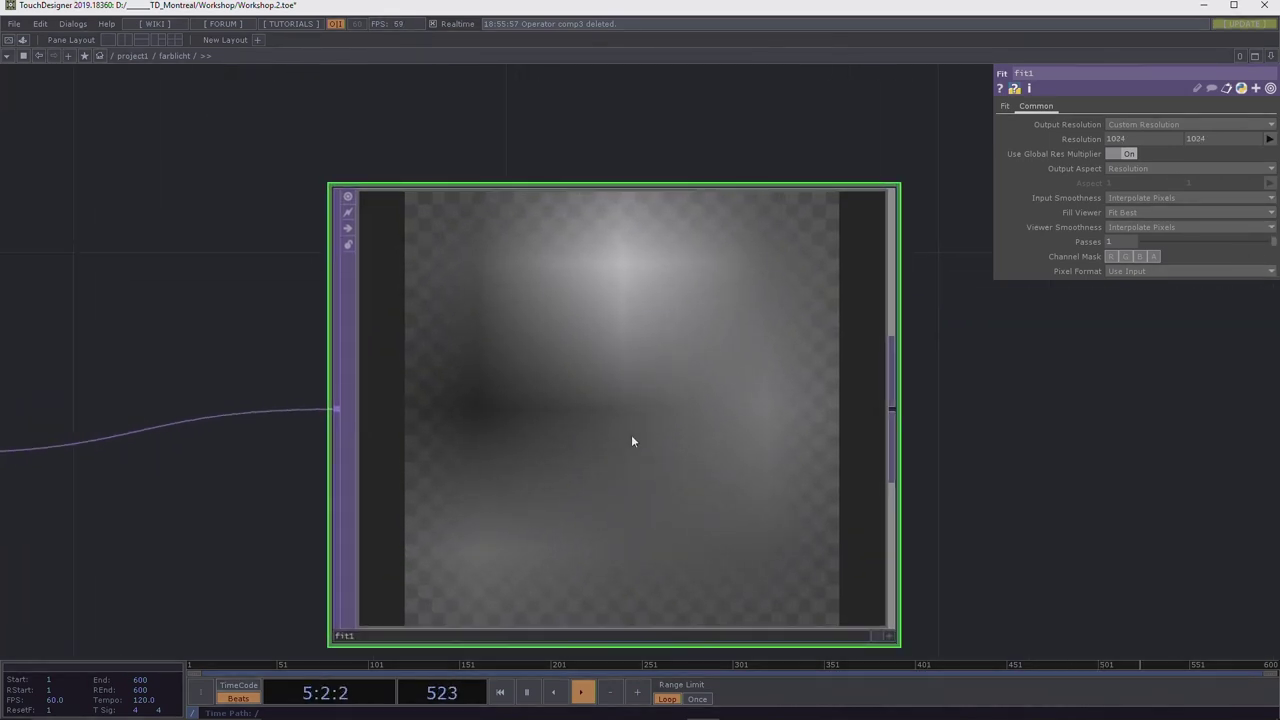
scroll(631, 434, down, 5)
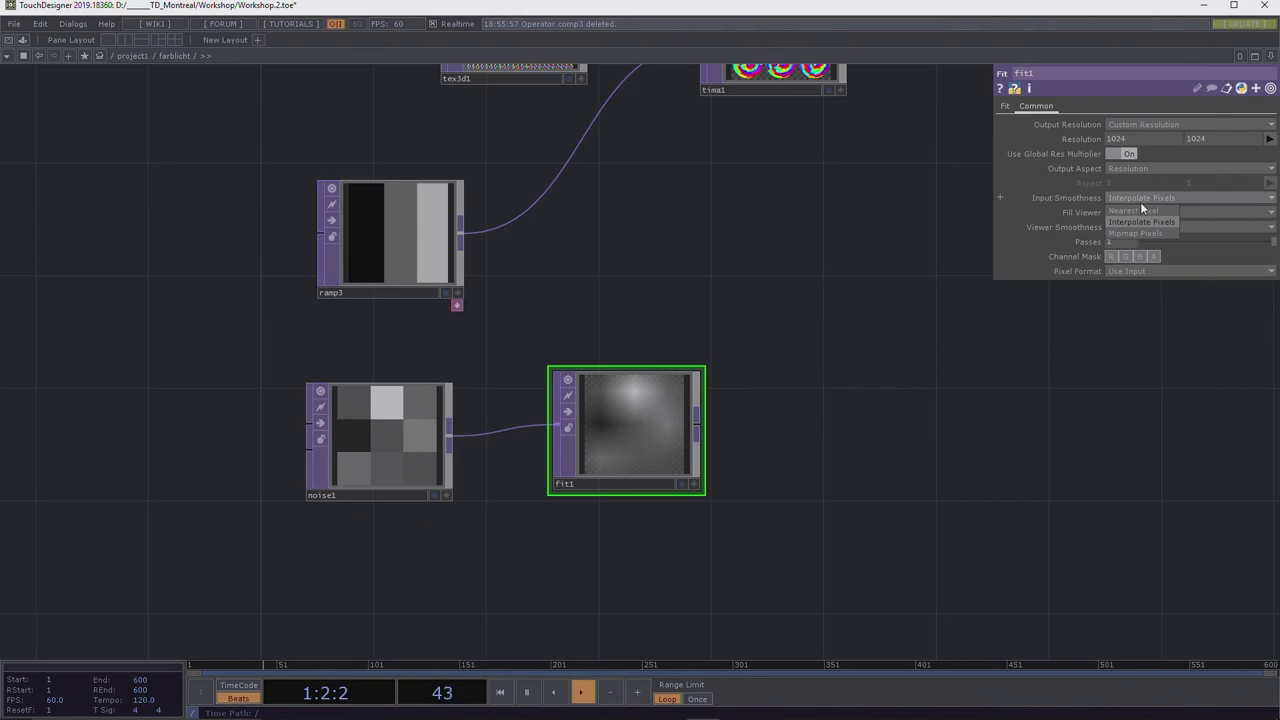
click(1141, 198)
click(1136, 227)
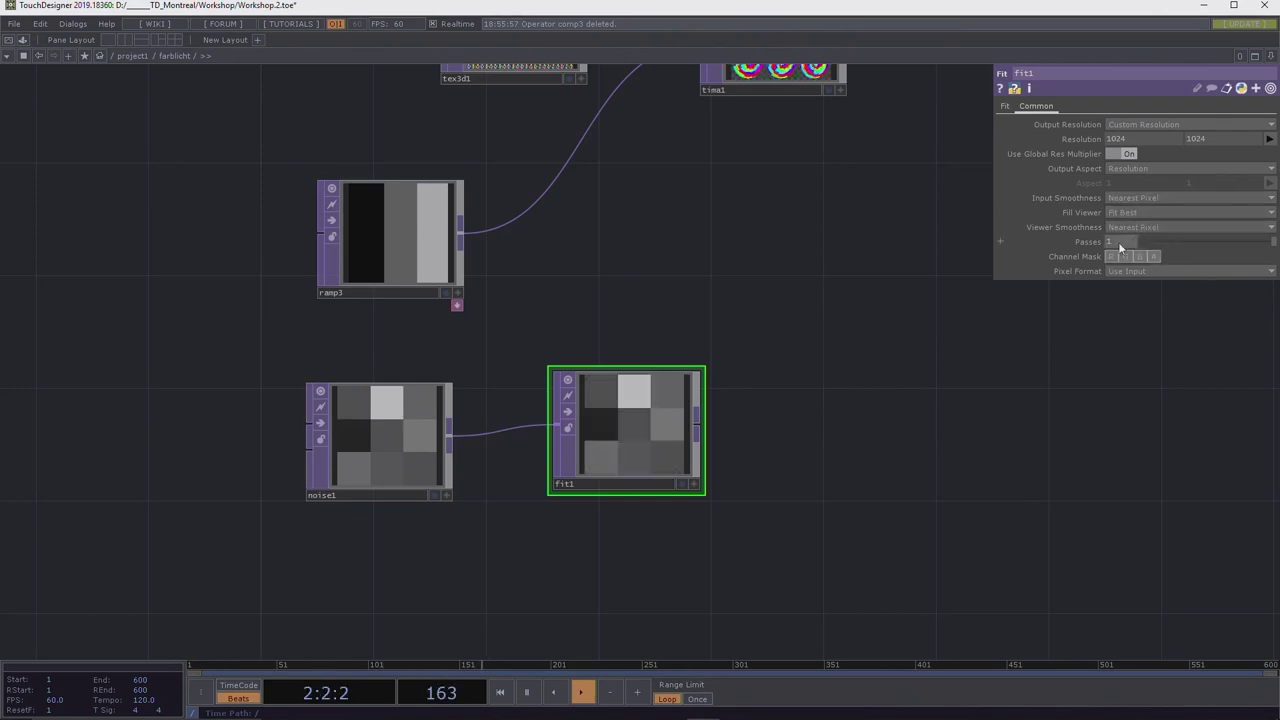
click(1137, 238)
Delete the Fit operator attached to noise1.
drag(628, 434, 622, 445)
scroll(721, 461, up, 3)
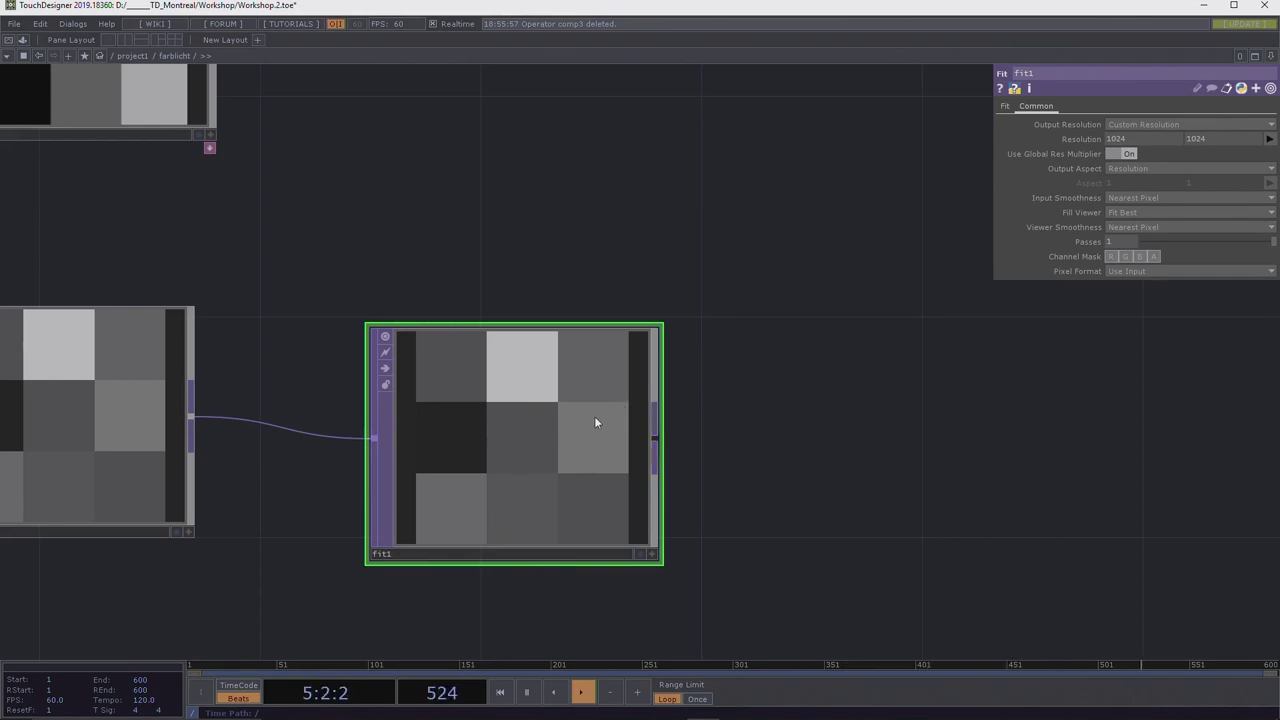
key(Delete)
scroll(594, 416, down, 4)
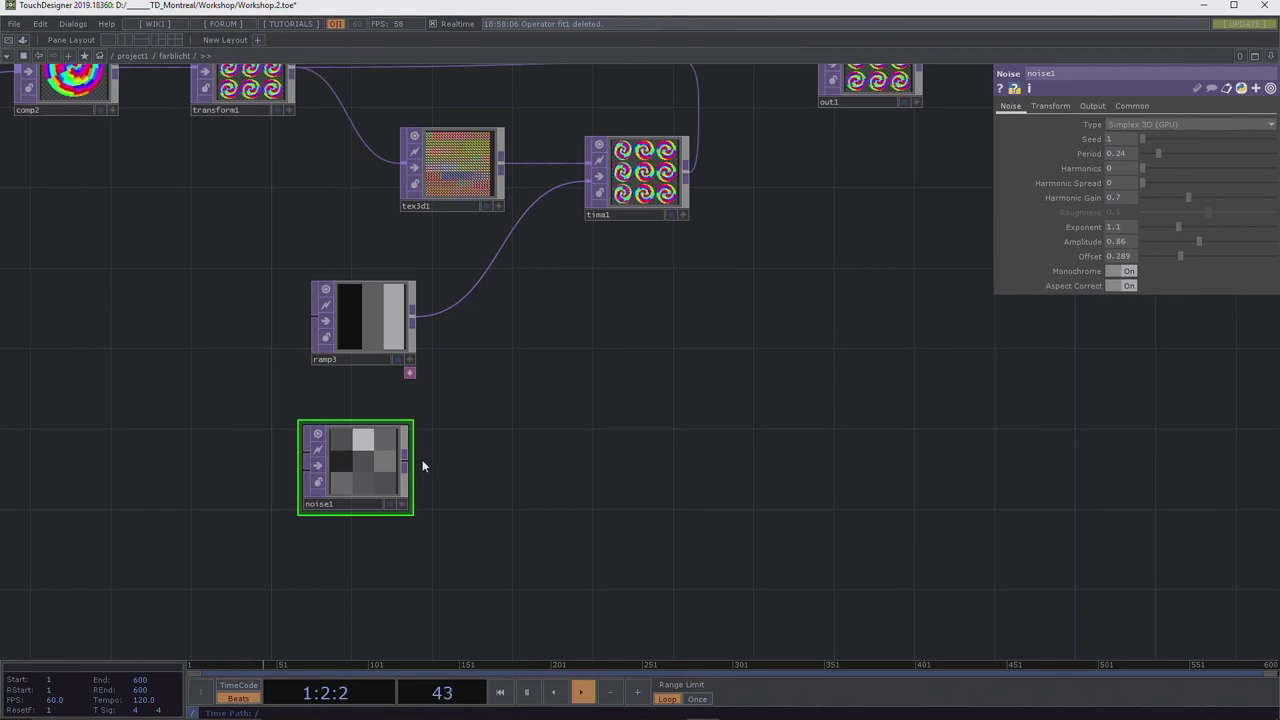
Replace ramp3 with noise1 as tima1's second input, deleting the ramp and placing the noise below tex3d1.
click(408, 457)
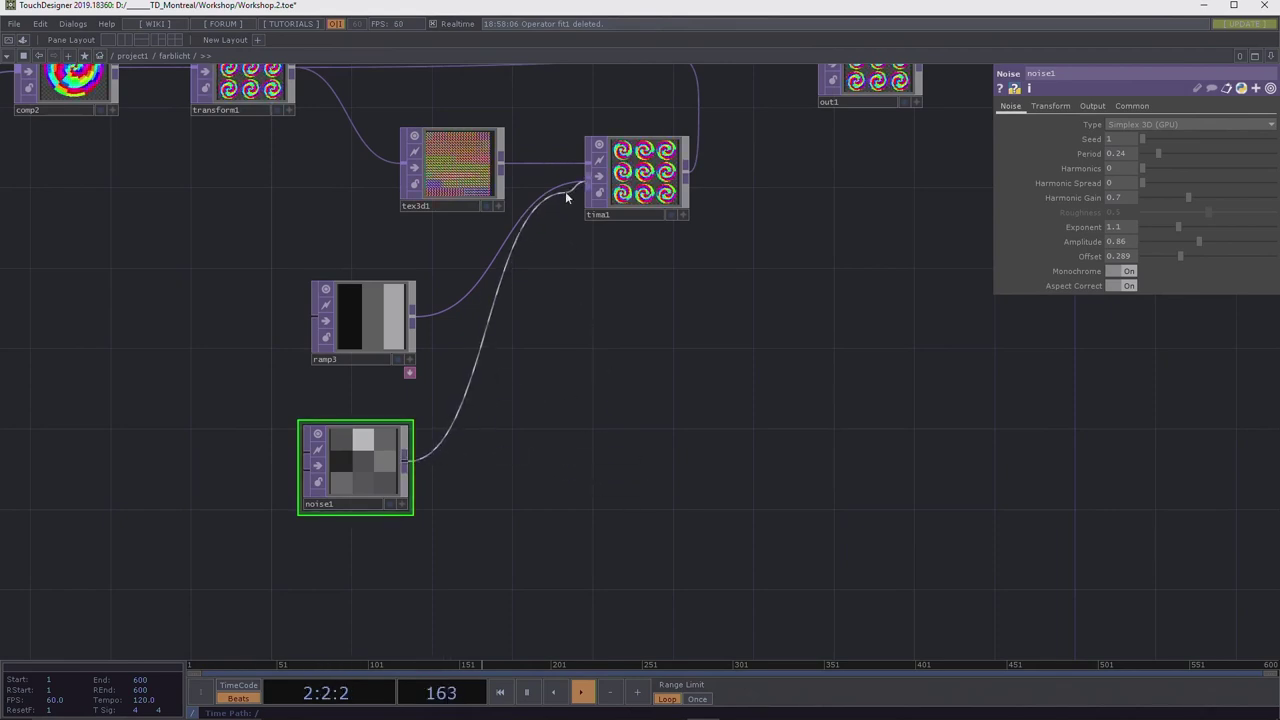
click(506, 244)
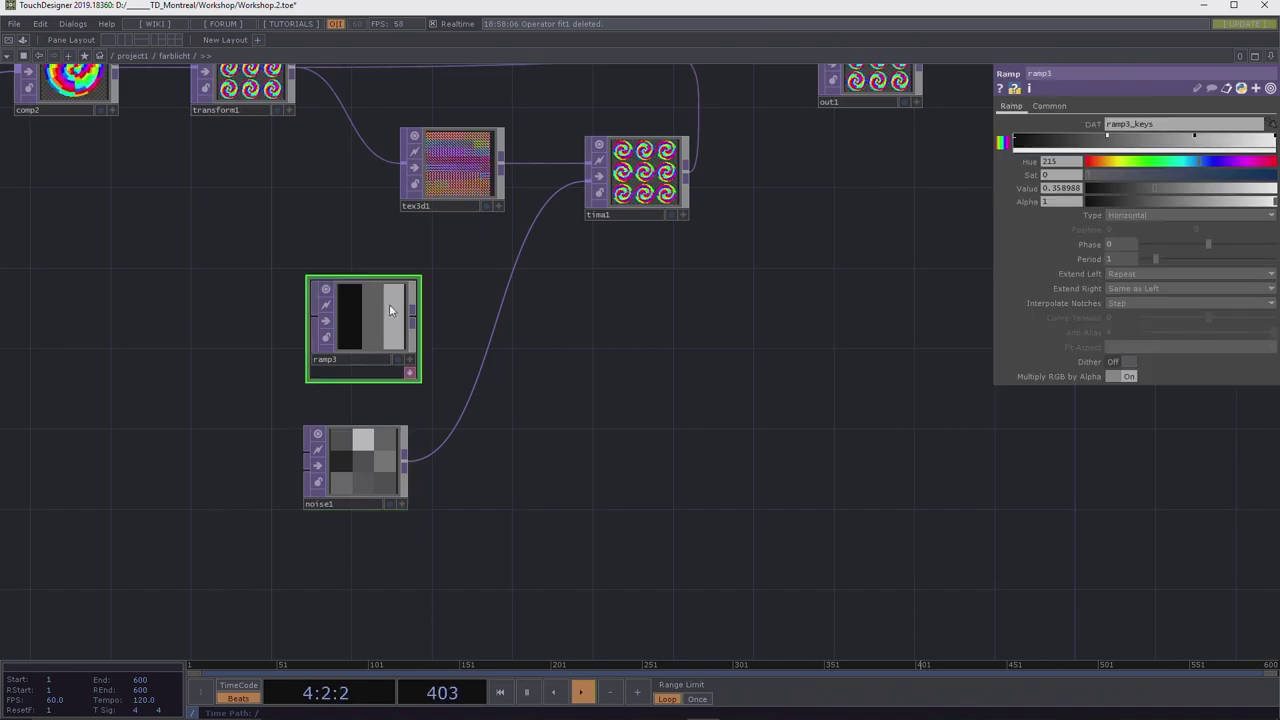
key(Delete)
drag(362, 444, 459, 258)
Compare the per-tile time offsets in tima1's output with the 3 x 3 grid of noise1.
drag(580, 286, 497, 397)
scroll(497, 380, up, 6)
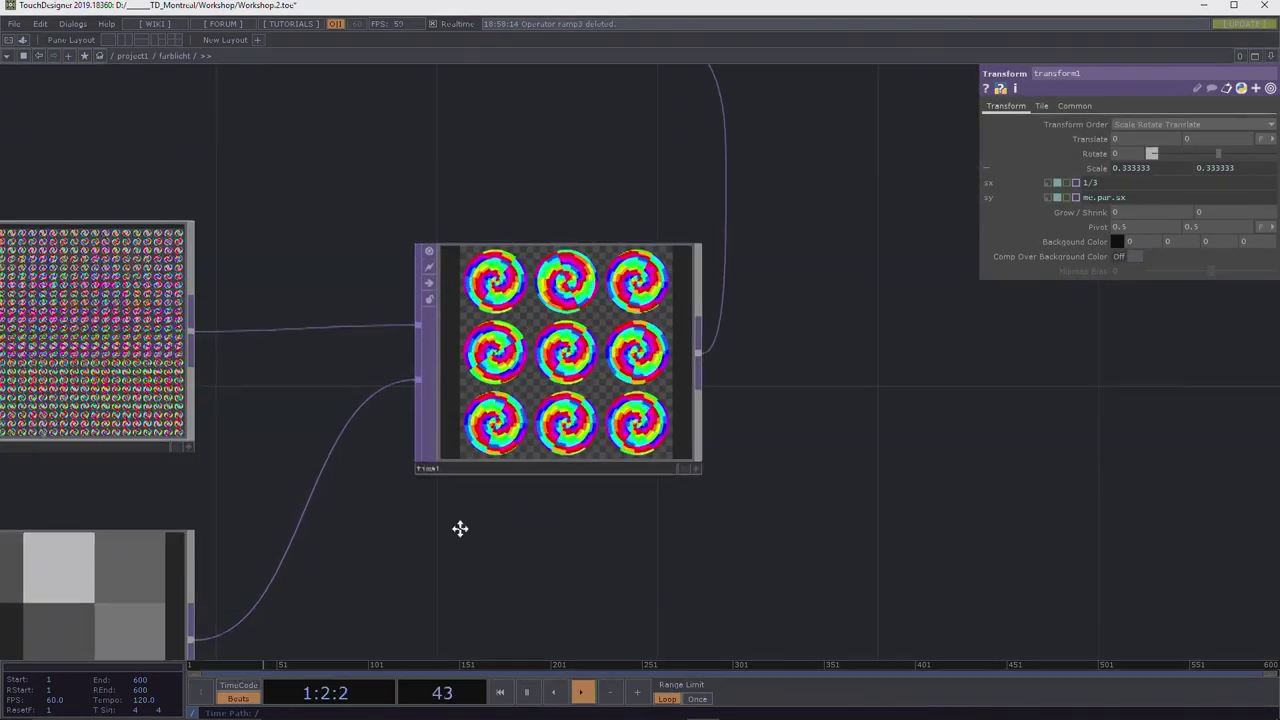
drag(457, 529, 367, 488)
drag(314, 522, 559, 446)
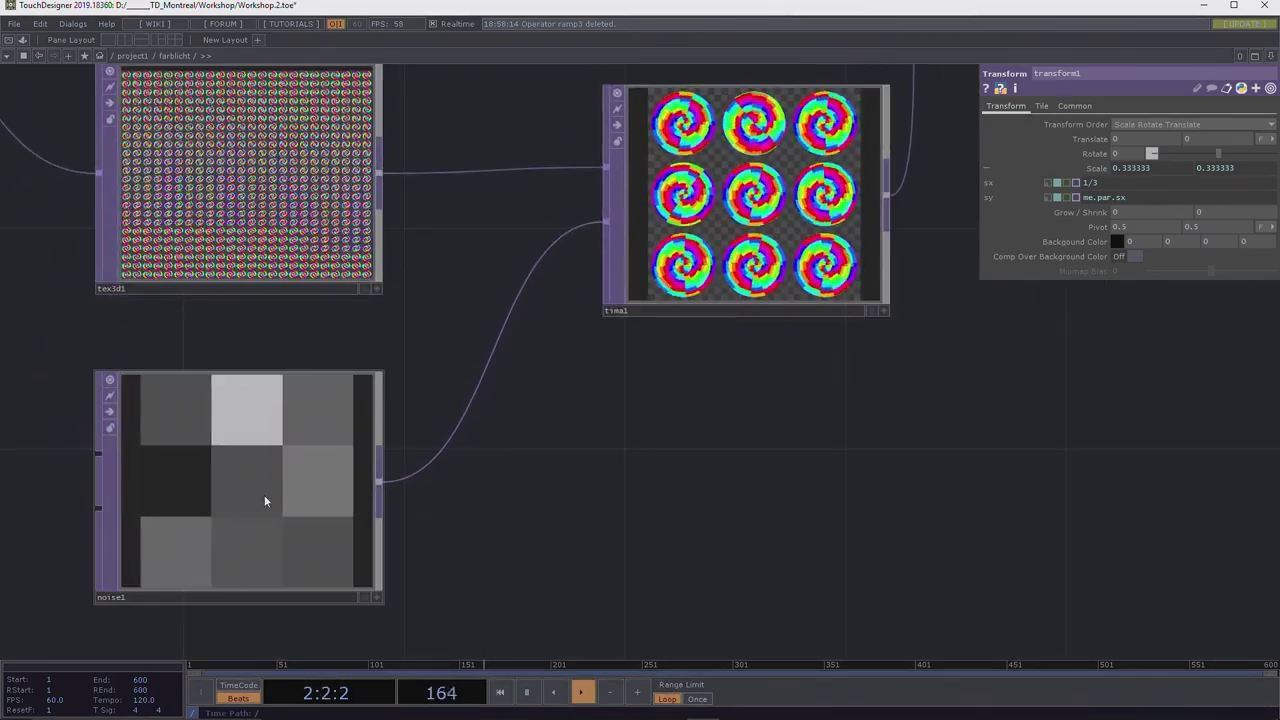
click(264, 494)
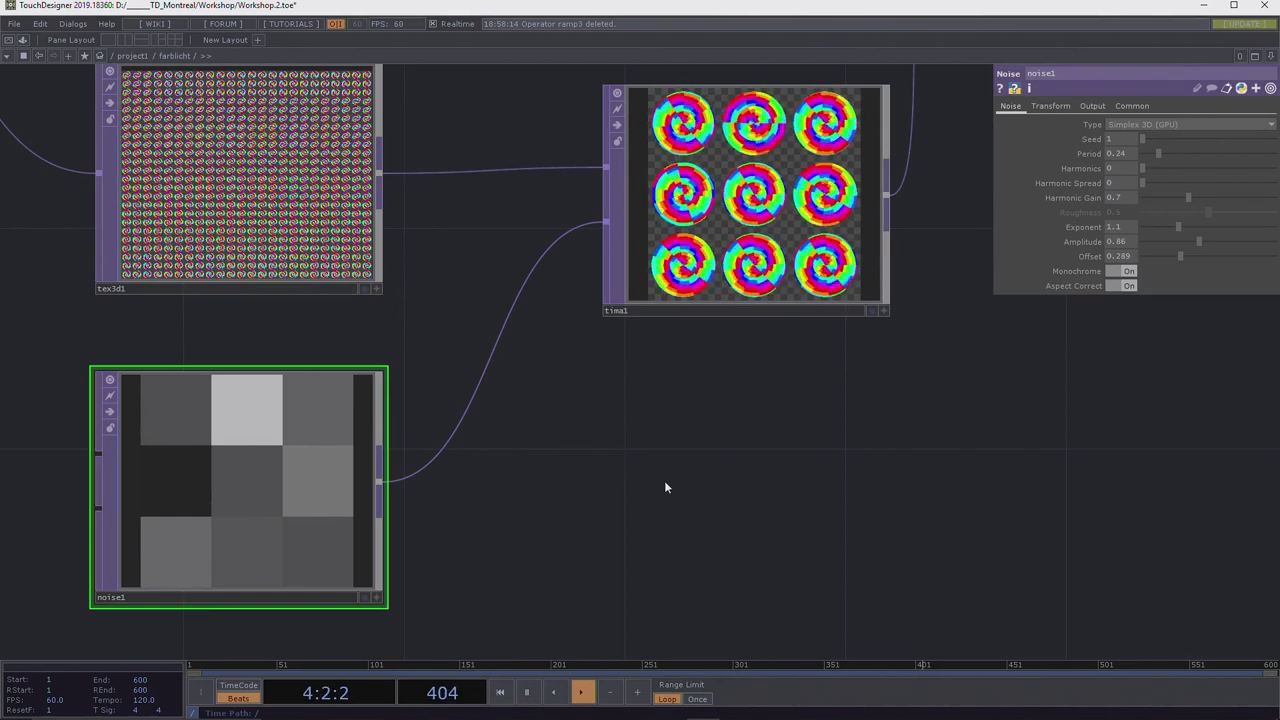
scroll(679, 471, down, 3)
drag(679, 471, 641, 507)
scroll(651, 491, down, 4)
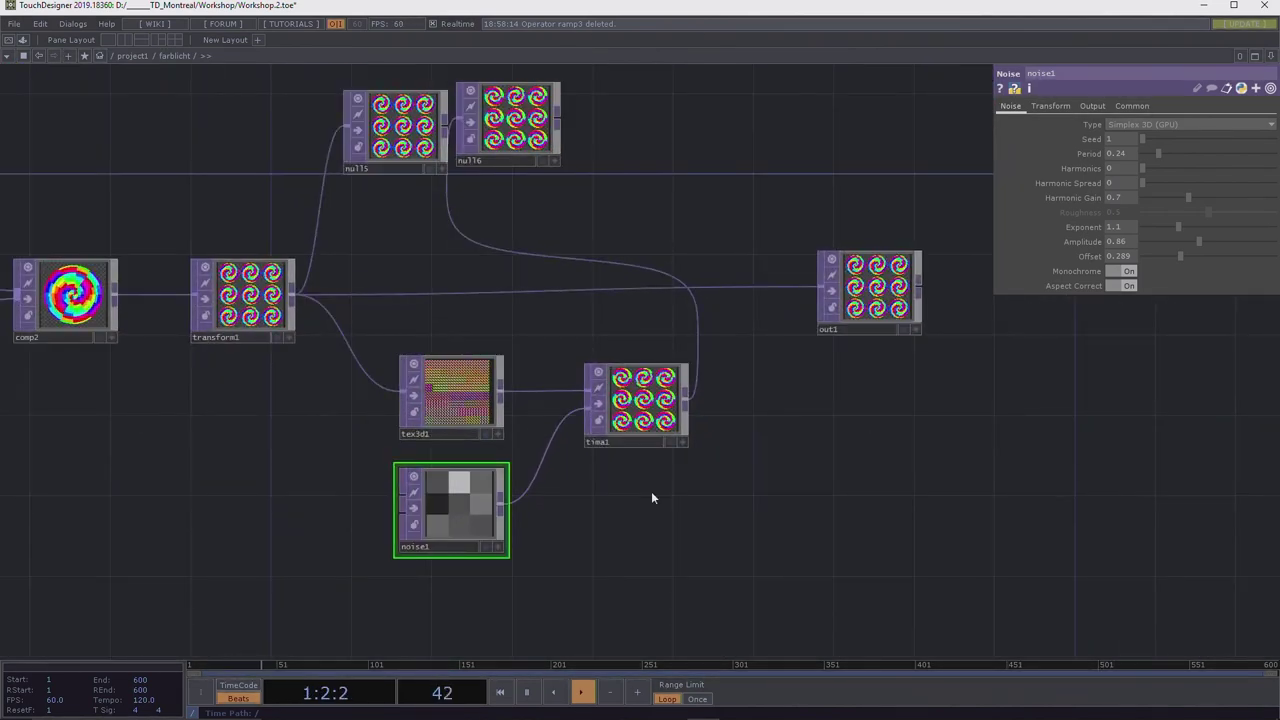
scroll(651, 491, down, 2)
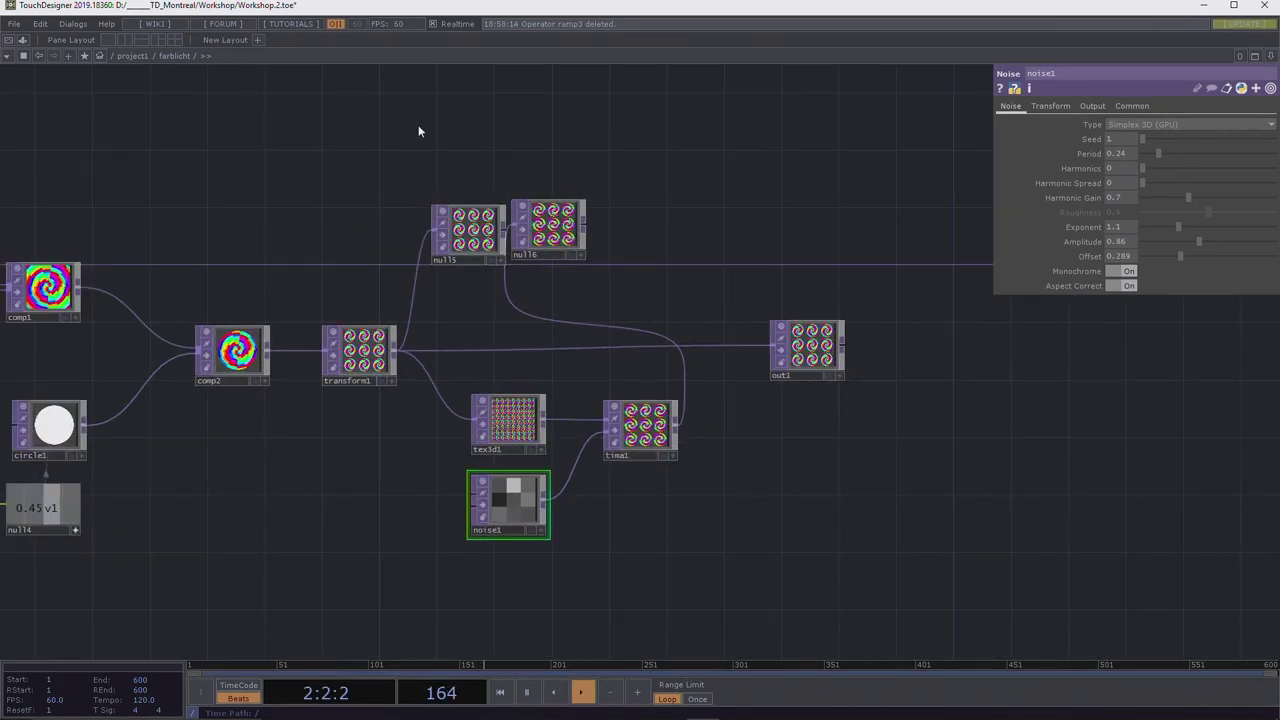
Delete the null5 and null6 TOPs and connect tima1's output to out1 in place of transform1.
click(466, 232)
key(Delete)
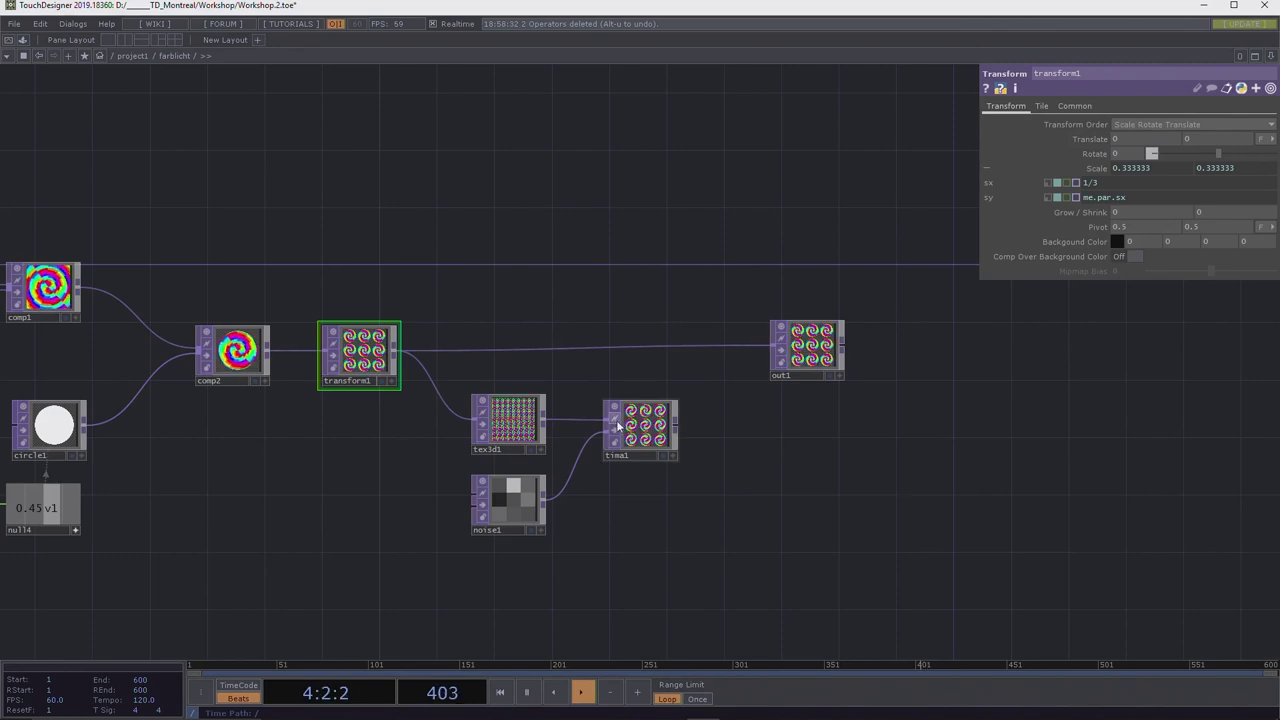
drag(677, 424, 772, 350)
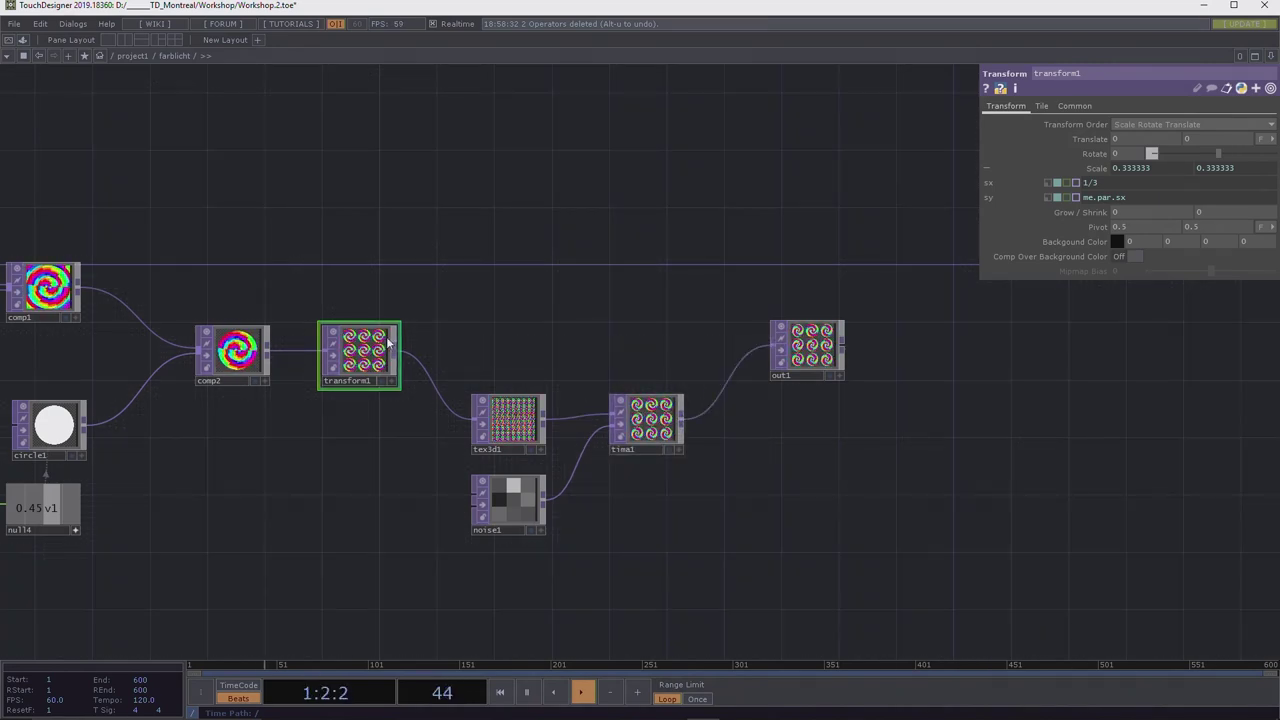
Duplicate the slider3, math2 and null4 chain and place the copy above comp2 and transform1.
drag(386, 511, 715, 448)
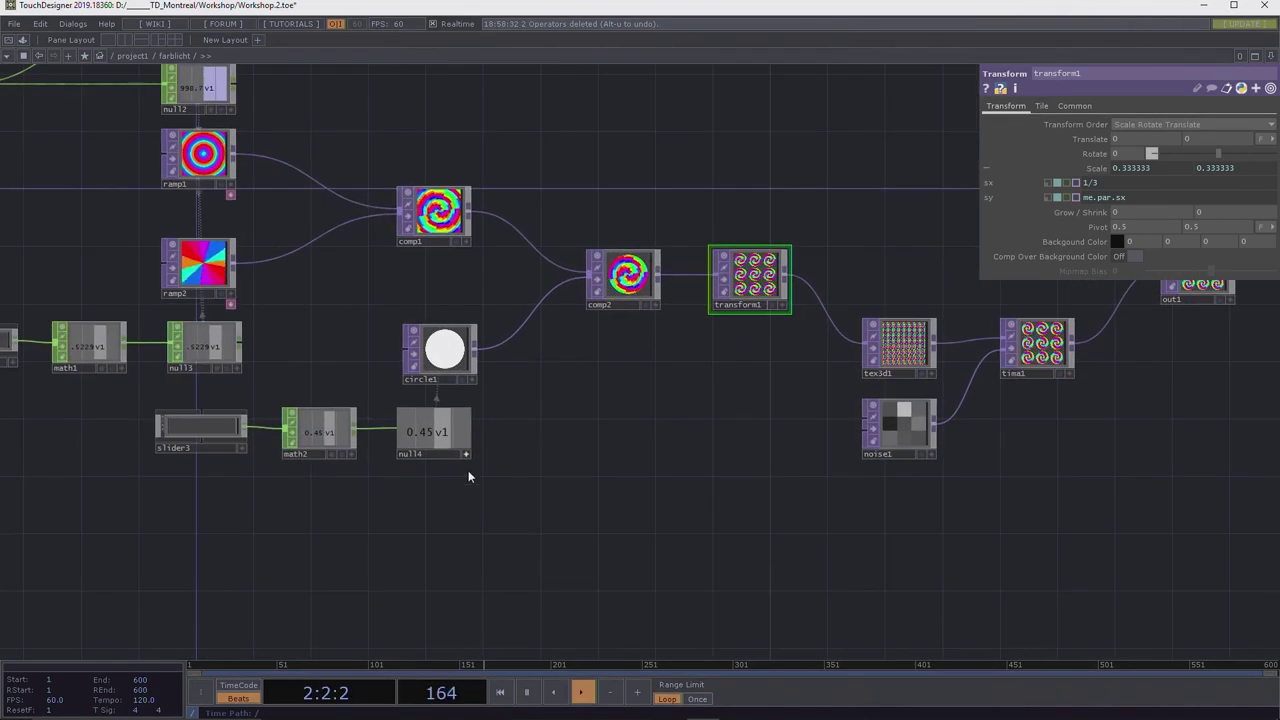
right_drag(538, 508, 201, 431)
key(ctrl+c)
key(ctrl+v)
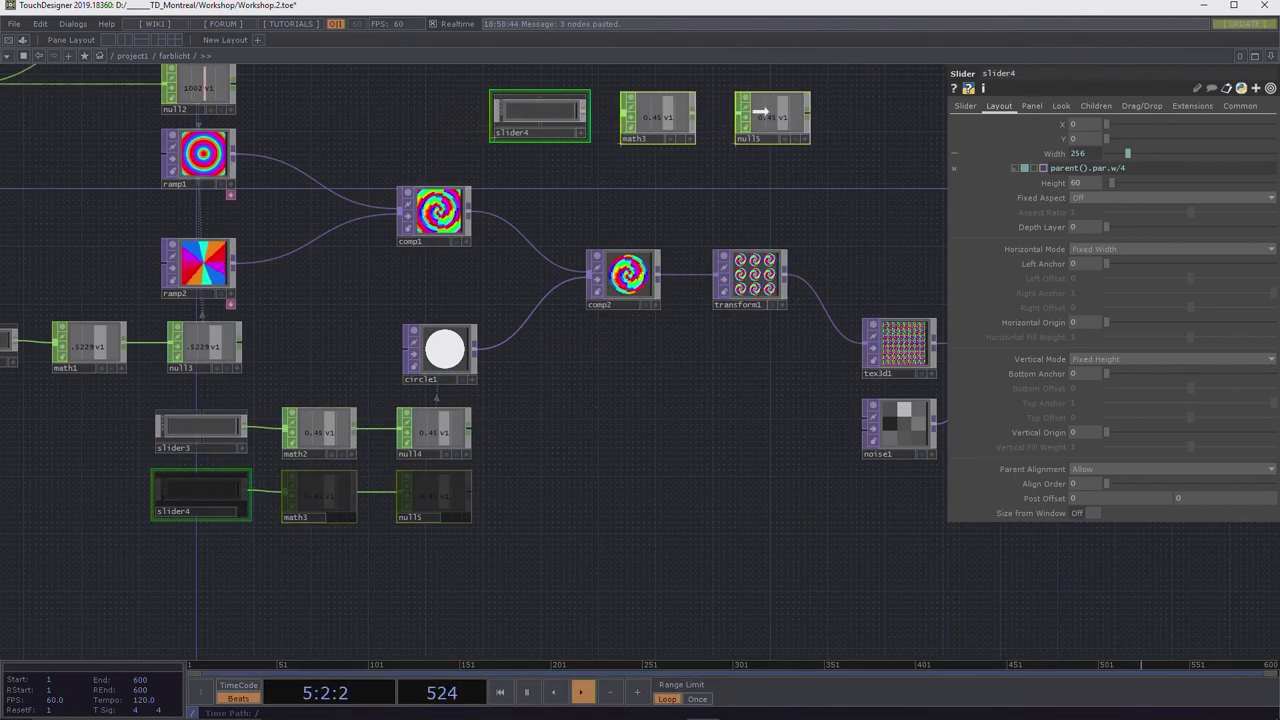
click(745, 190)
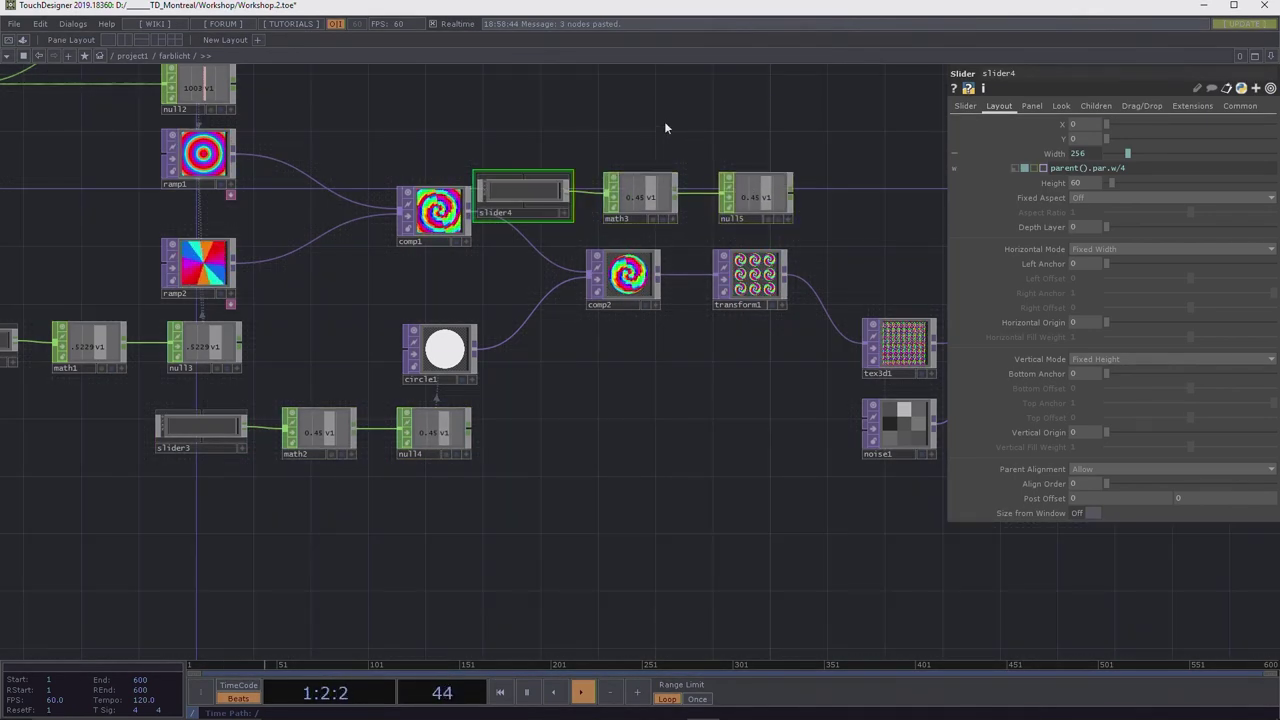
Arrange the copied slider chain so that null5 sits directly above transform1.
drag(669, 126, 569, 223)
drag(648, 310, 631, 224)
drag(781, 467, 689, 489)
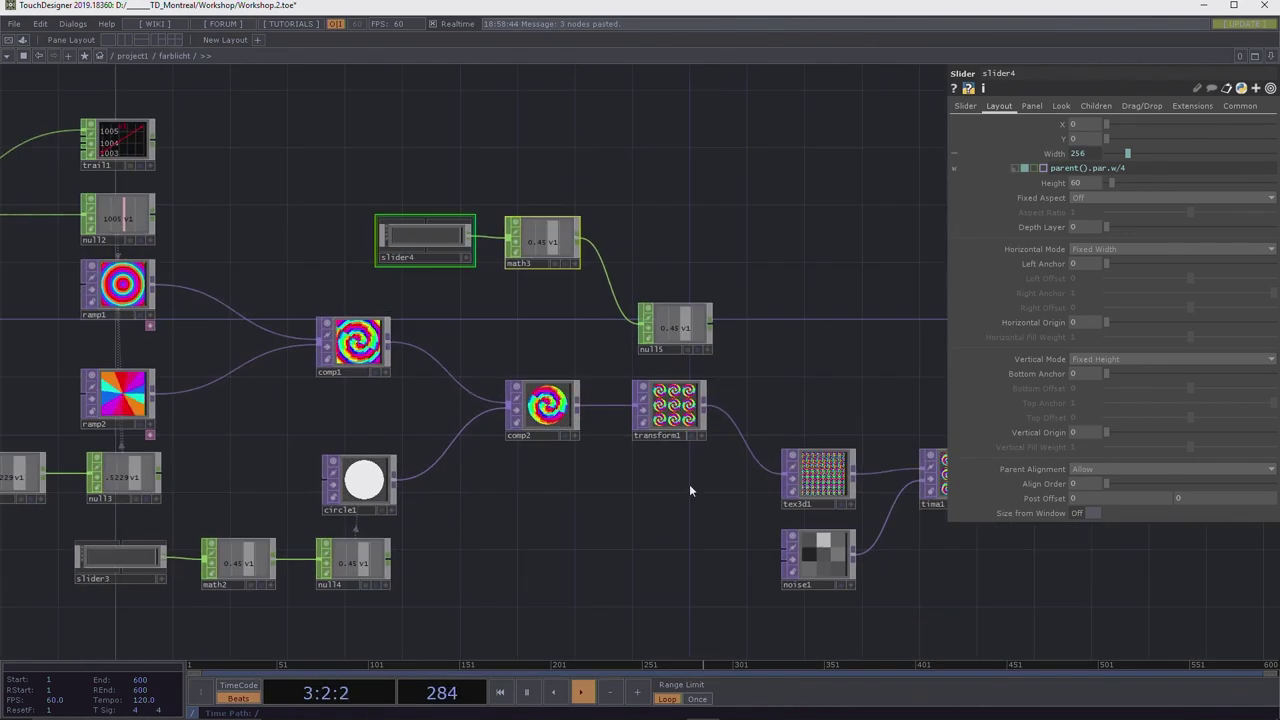
Set the Black Offset of the Time Machine tima1 to -360.
scroll(827, 415, up, 5)
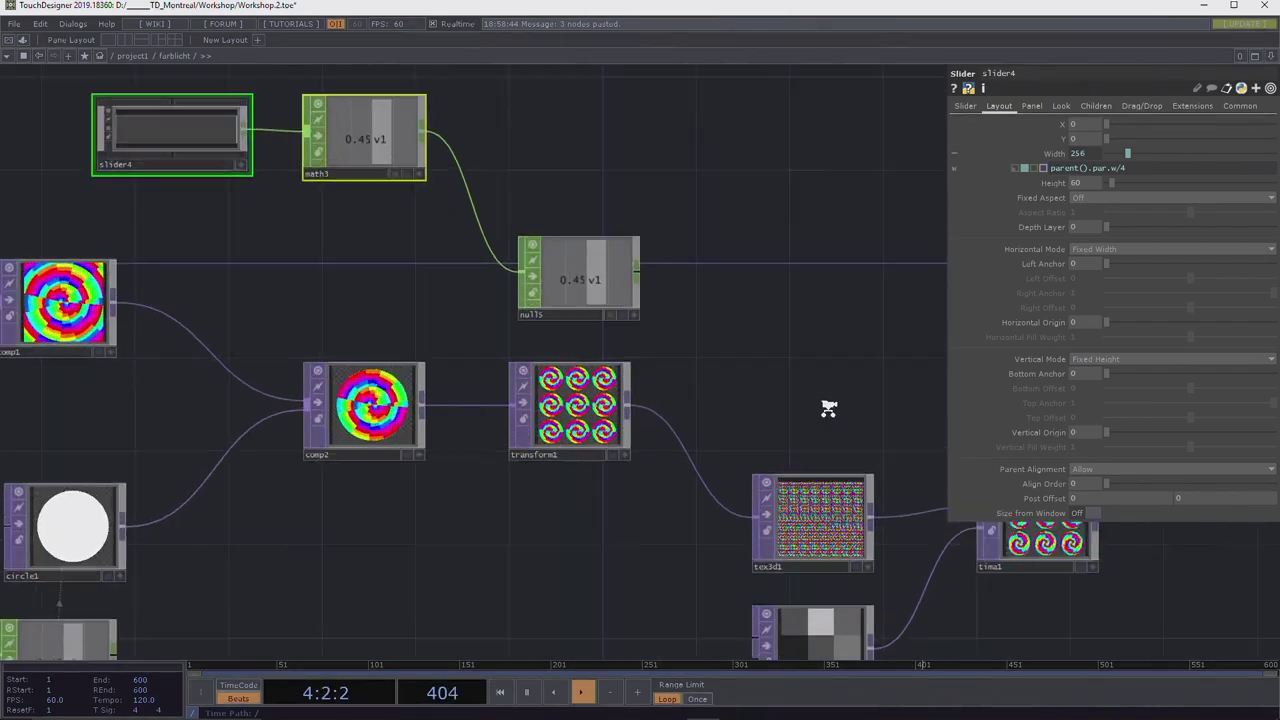
scroll(830, 410, down, 4)
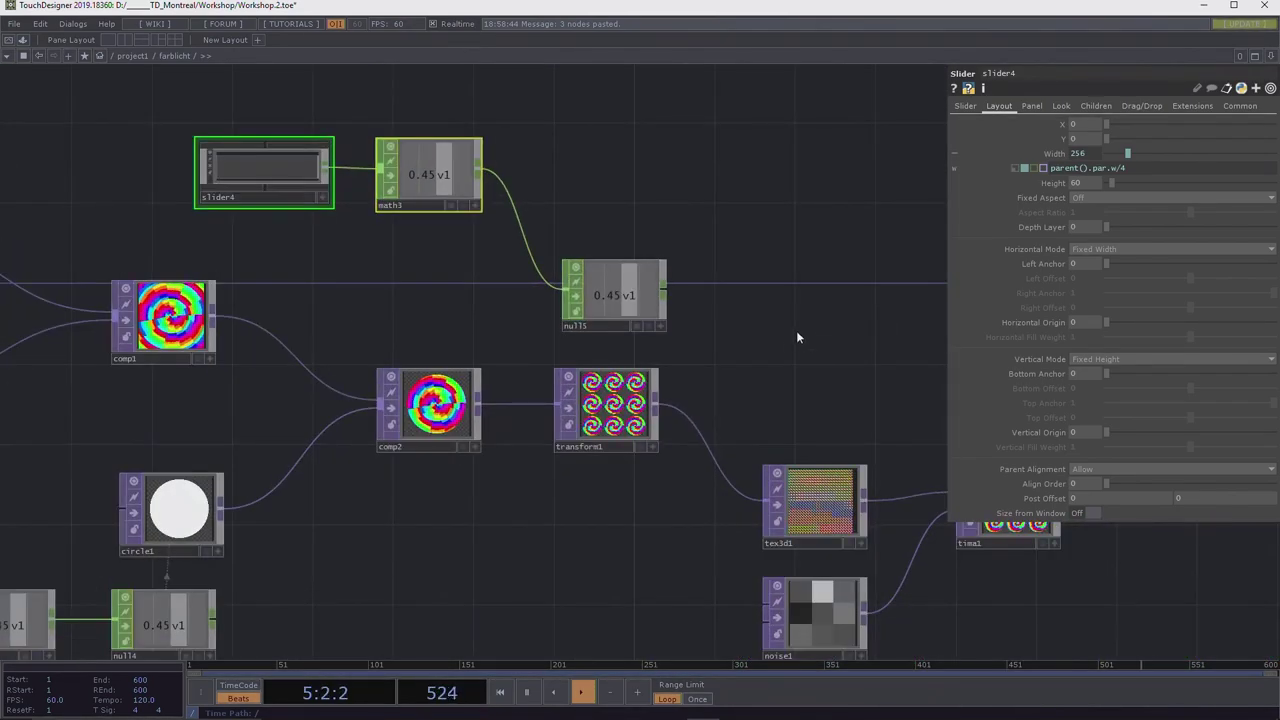
drag(842, 353, 675, 286)
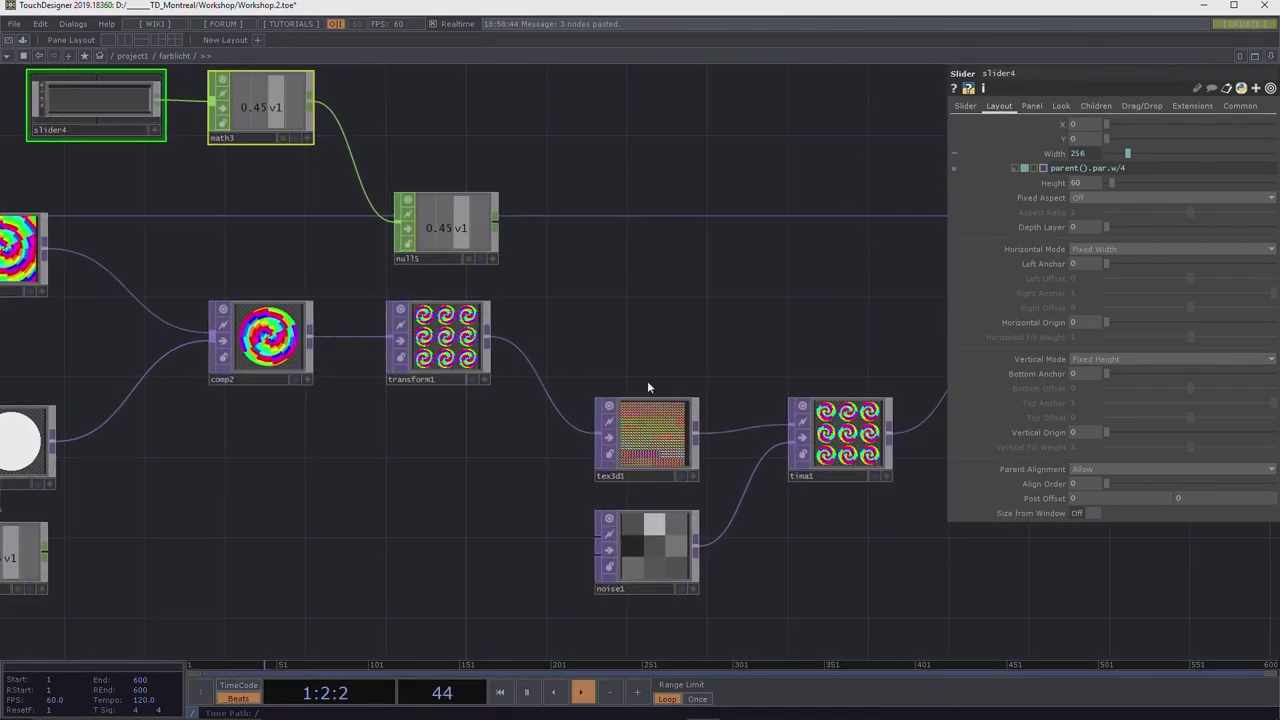
click(847, 425)
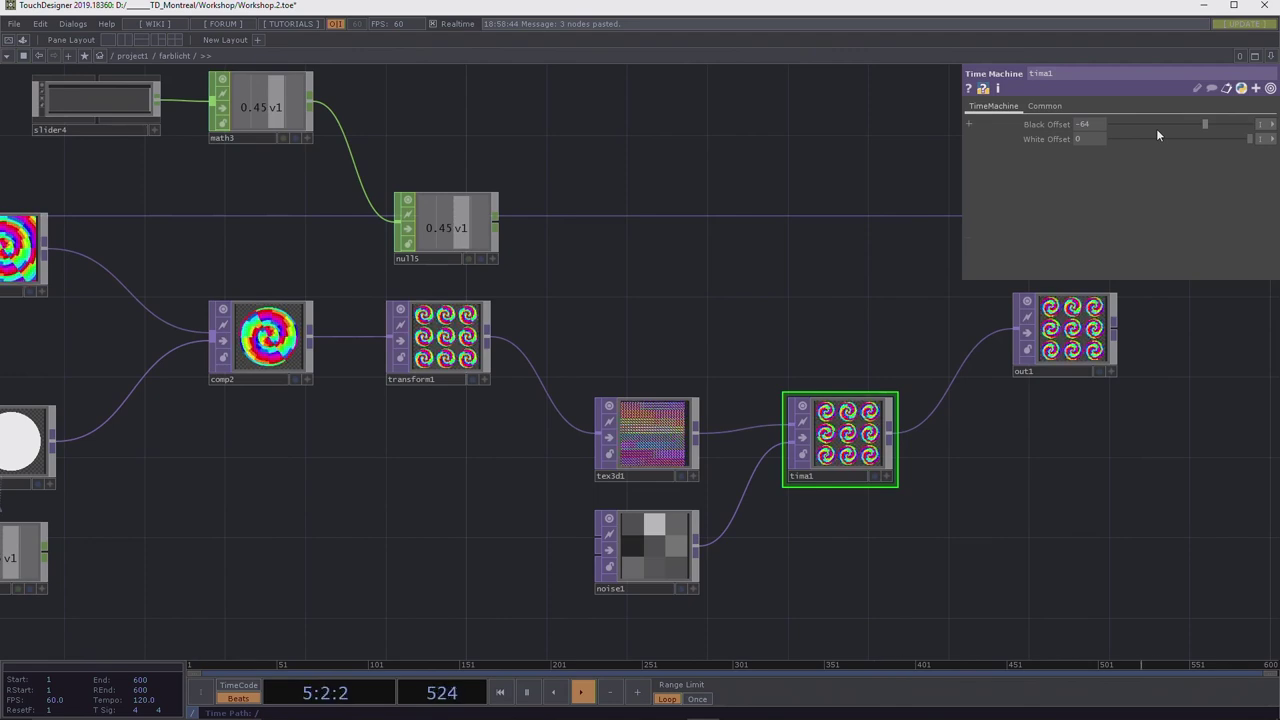
click(1077, 122)
text(160)
key(Return)
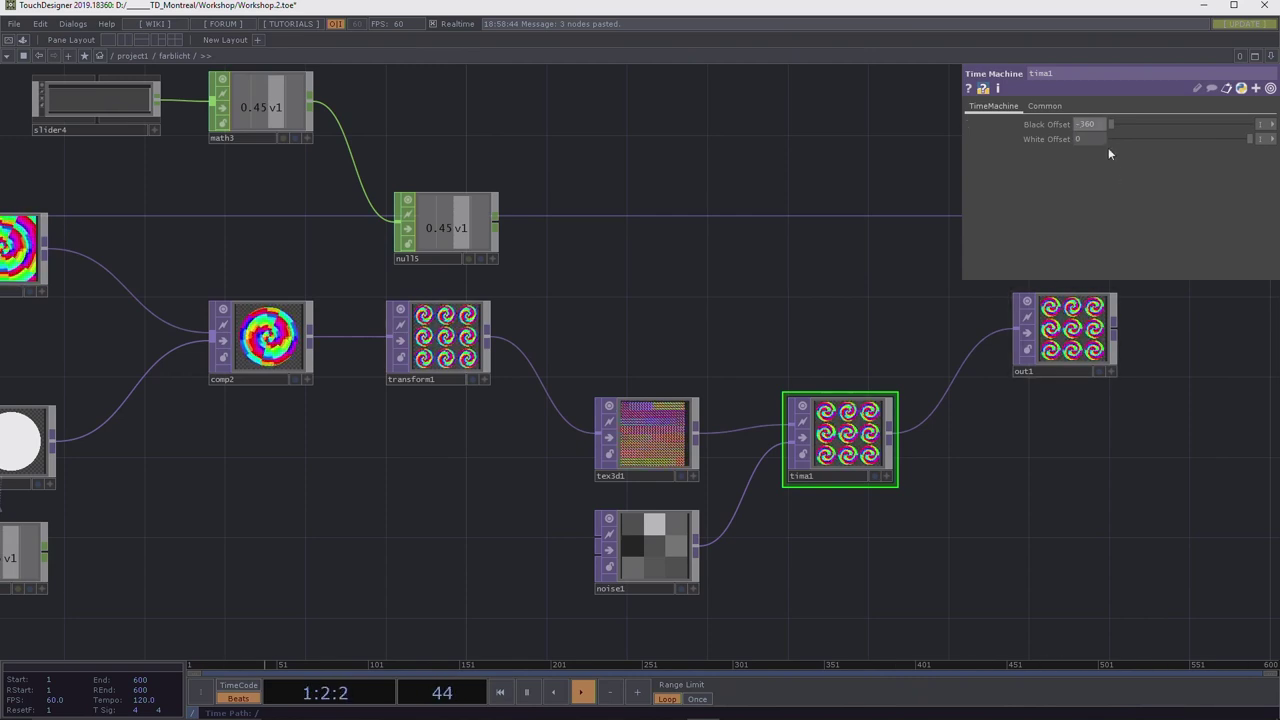
Set the Cache Size of the Texture 3D operator tex3d1 to 360.
click(669, 431)
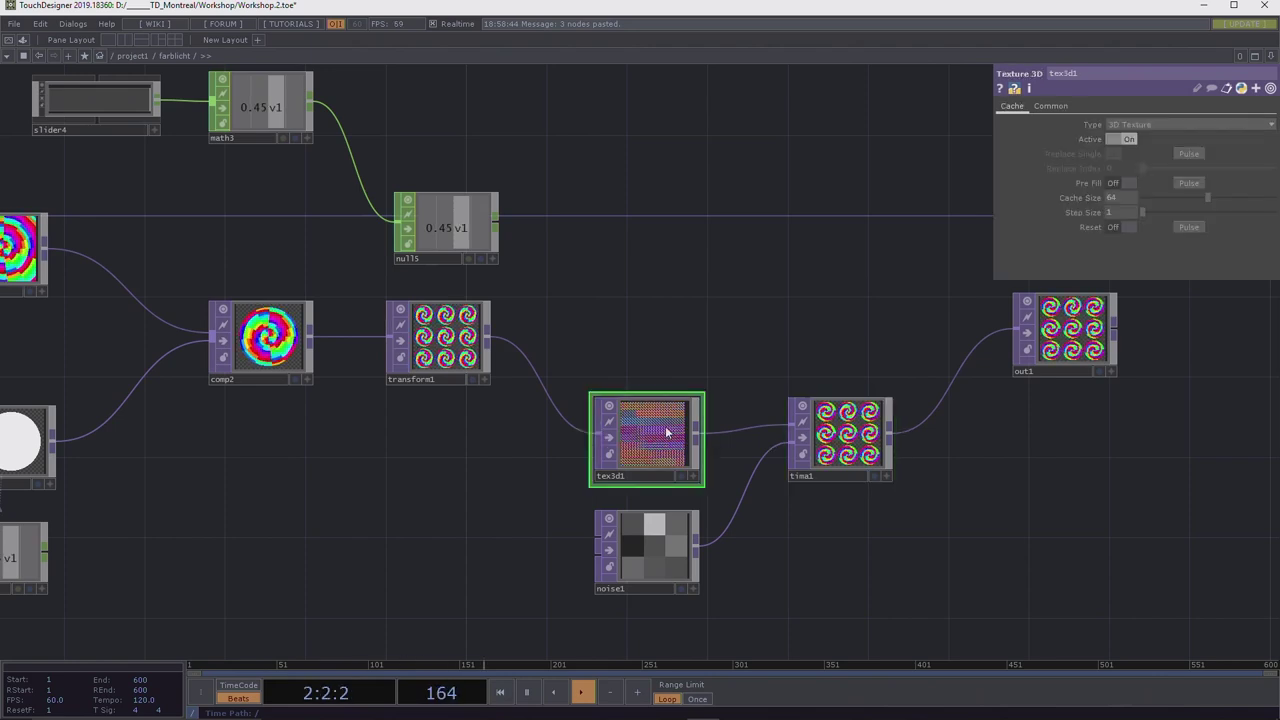
click(1118, 197)
text(360)
key(Return)
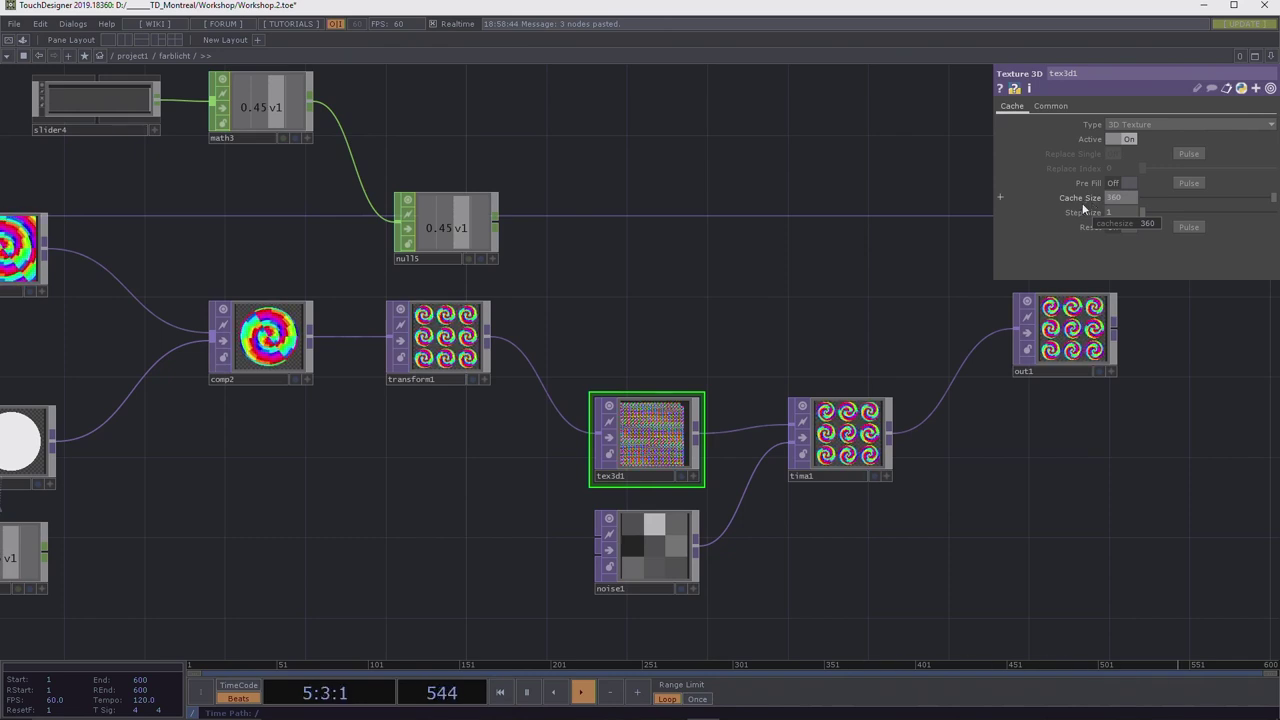
Examine tima1's tile animation with the longer cache and review the parameters of noise1.
drag(974, 486, 761, 398)
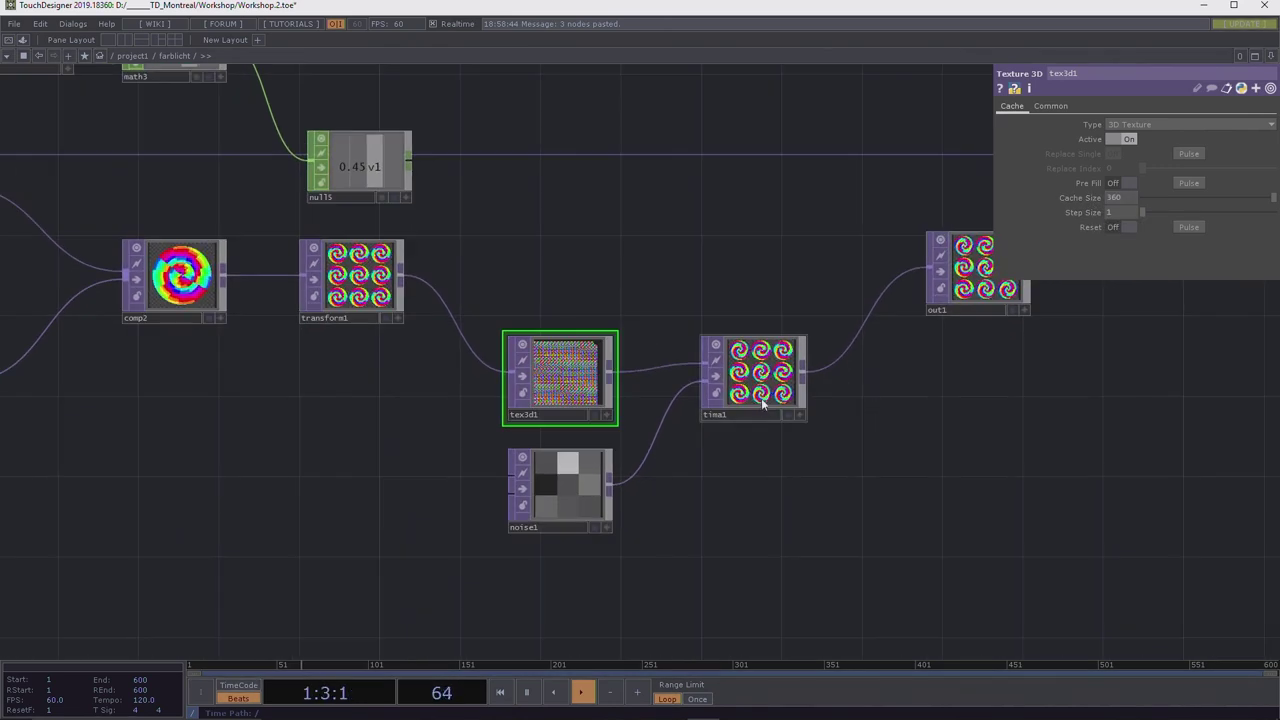
scroll(761, 398, up, 5)
scroll(768, 390, down, 2)
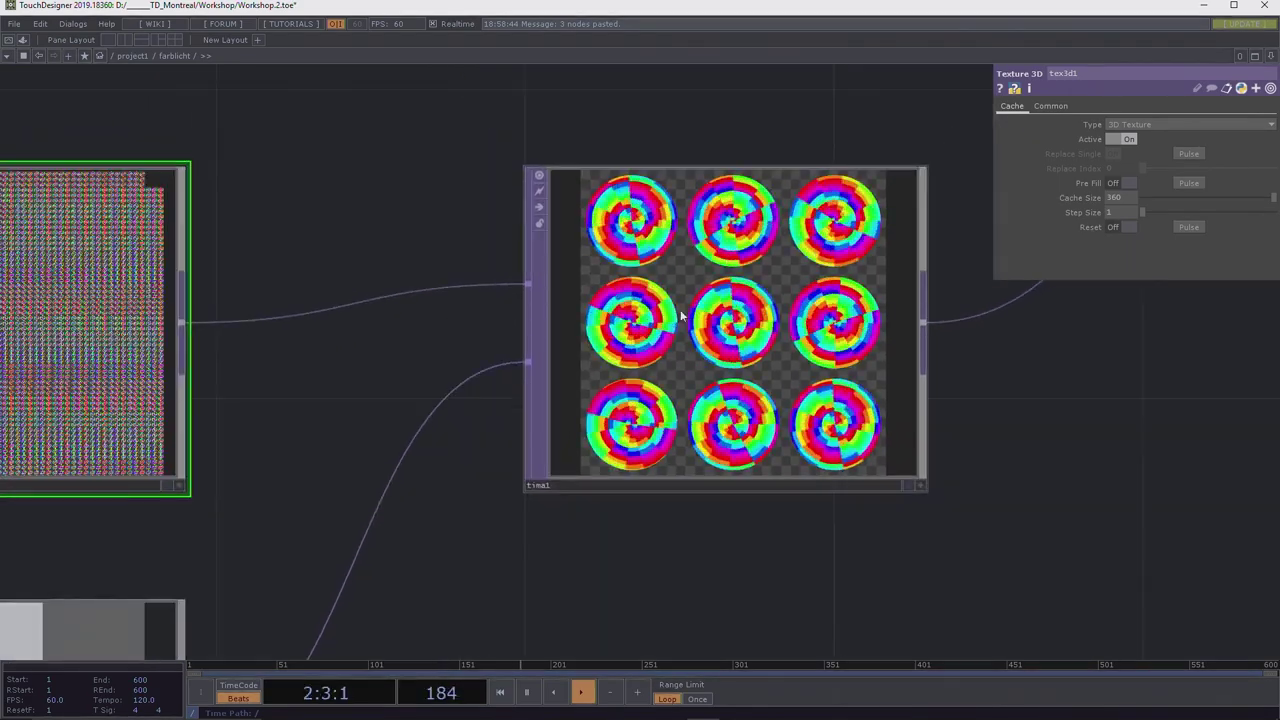
scroll(780, 300, down, 2)
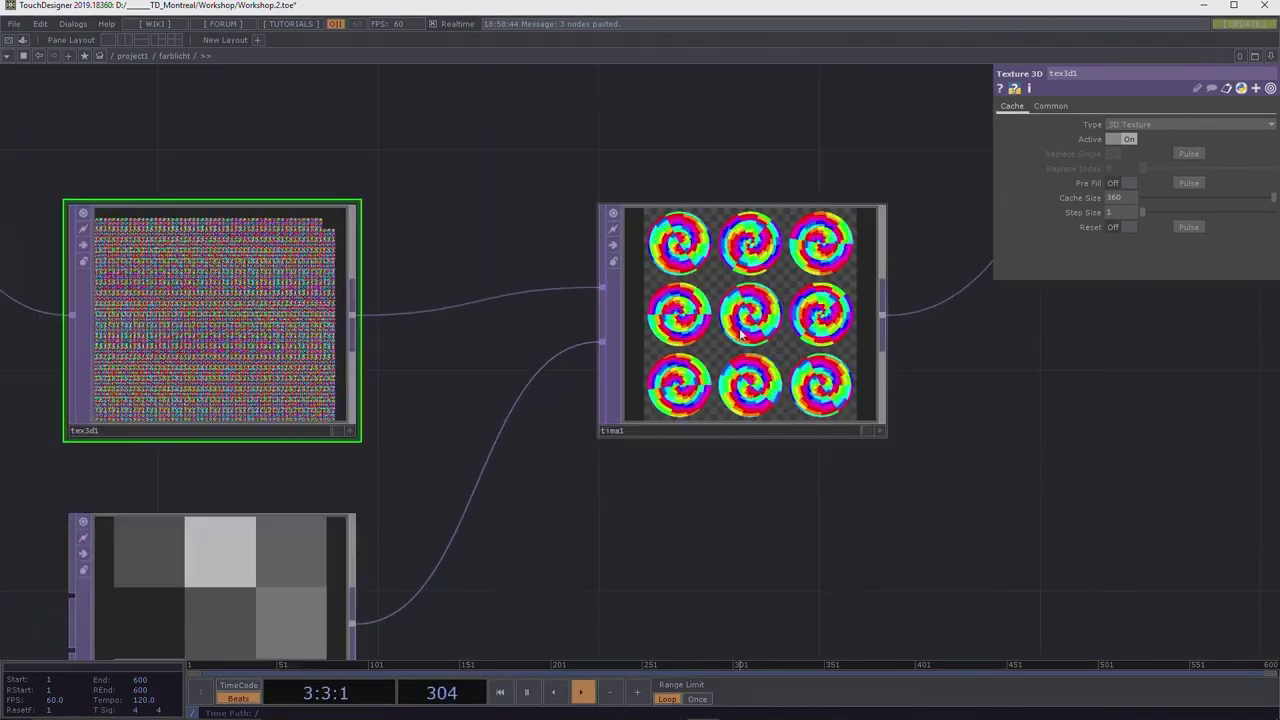
scroll(650, 410, down, 2)
click(356, 556)
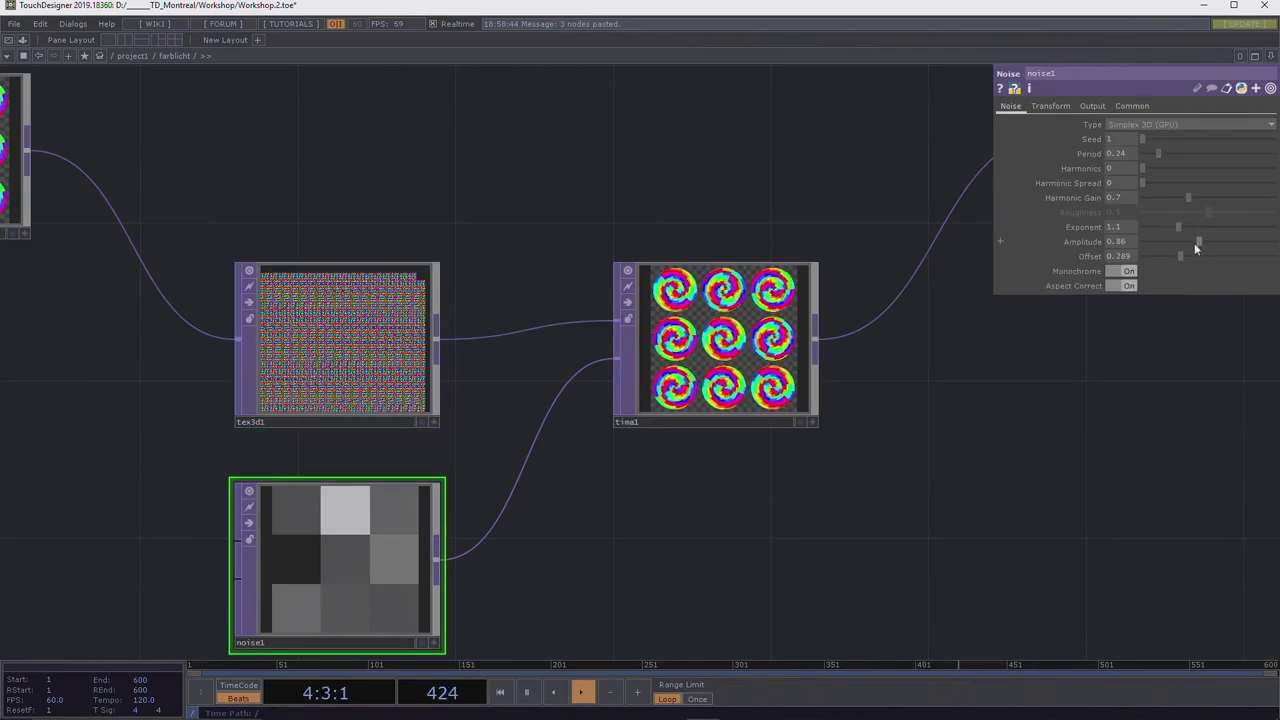
scroll(850, 414, down, 3)
drag(723, 311, 720, 342)
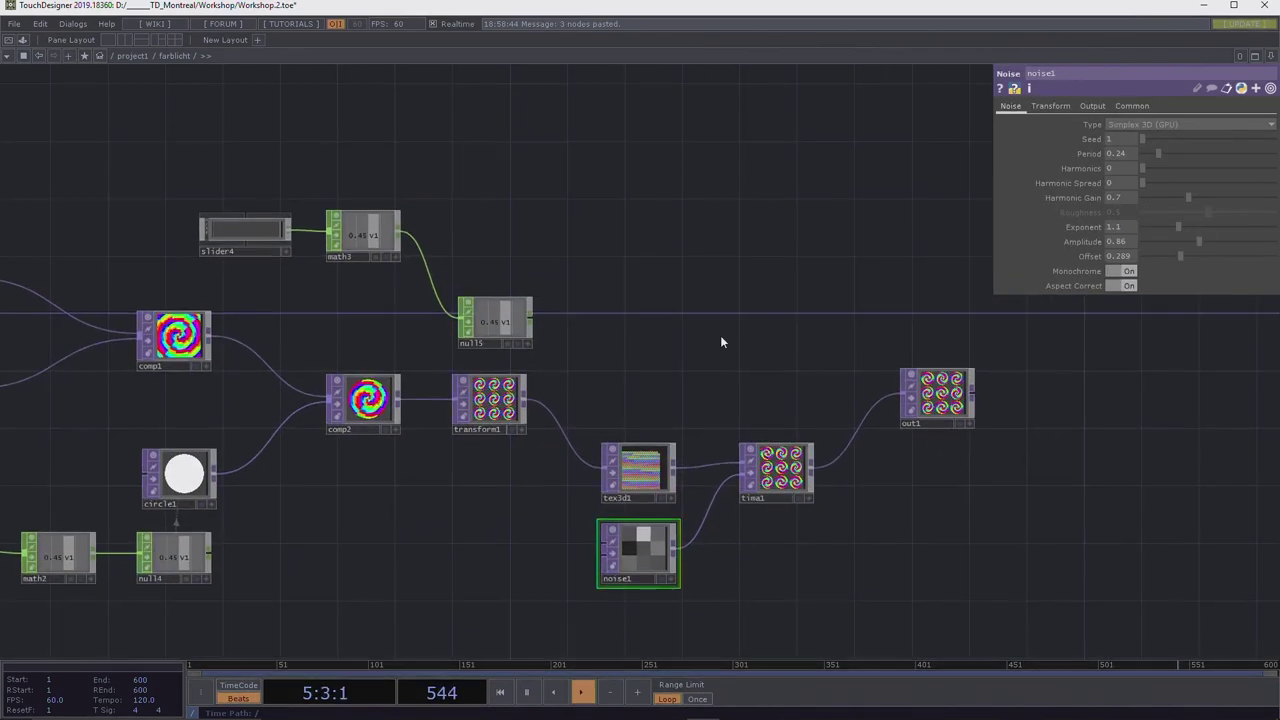
Drive transform1's X scale with null5's v1 channel as a CHOP reference, replacing the 1/3 expression.
click(505, 410)
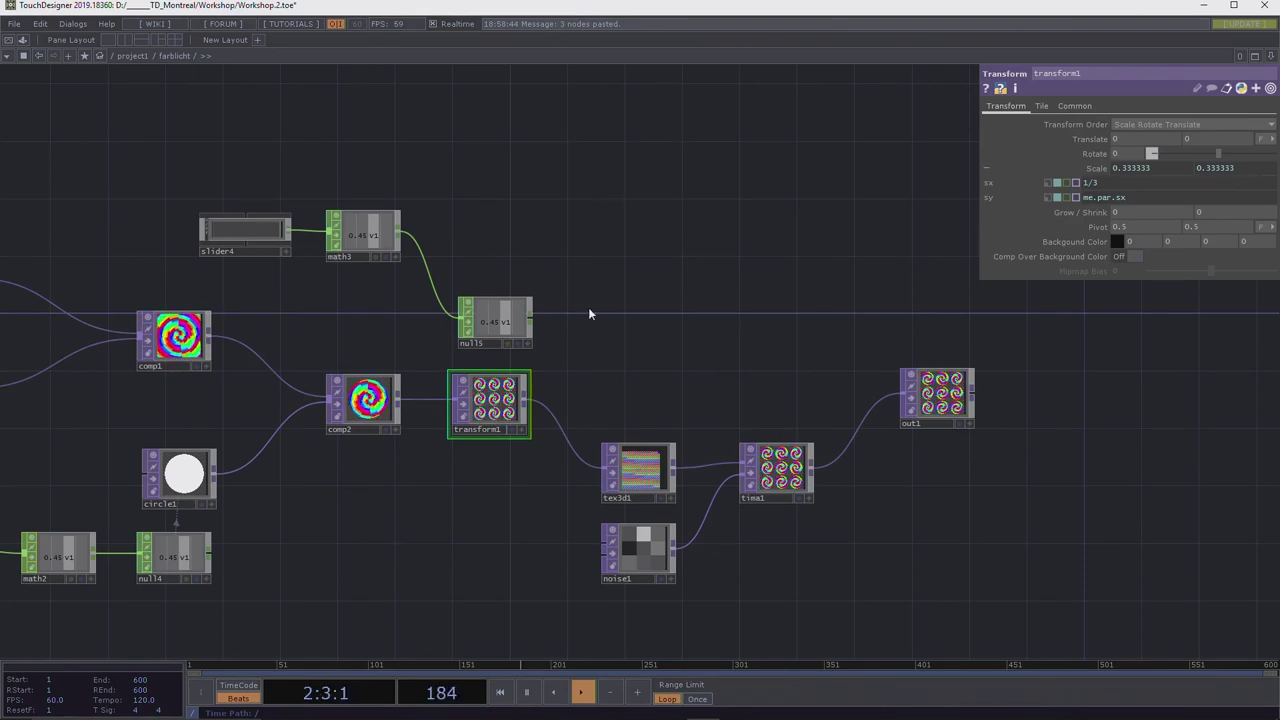
click(527, 343)
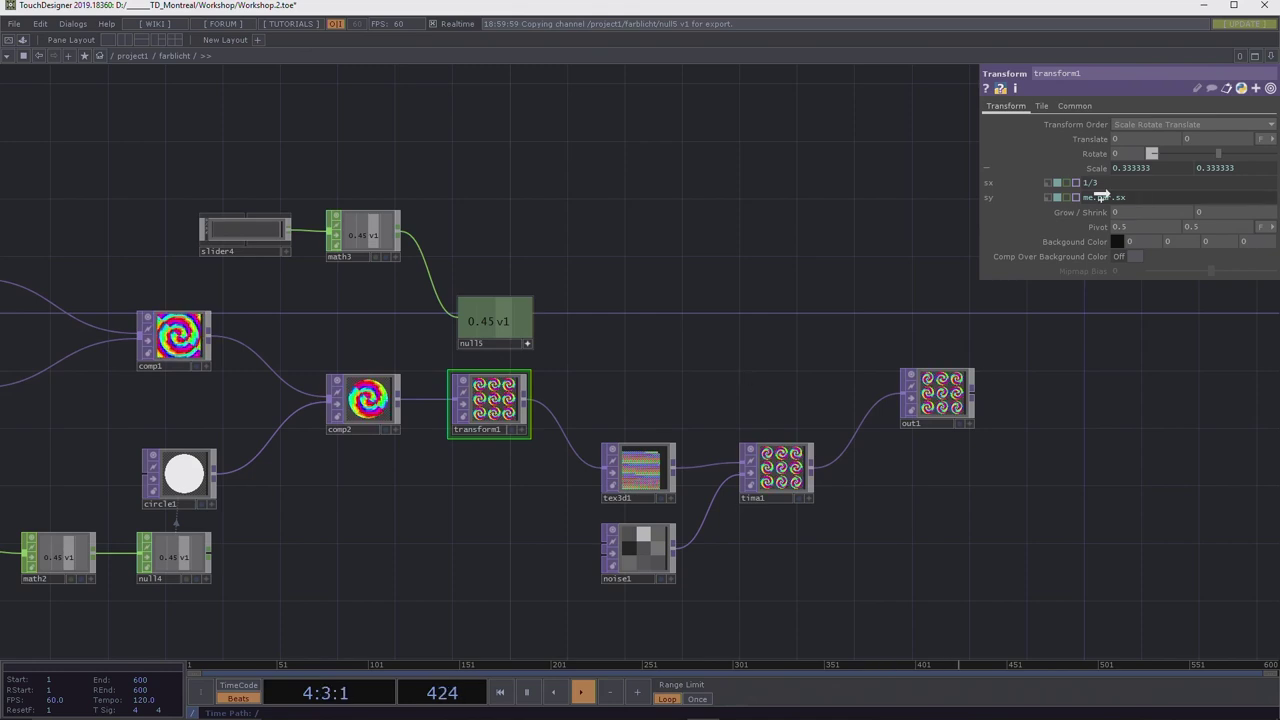
mouse_move(1101, 184)
drag(1101, 184, 1102, 184)
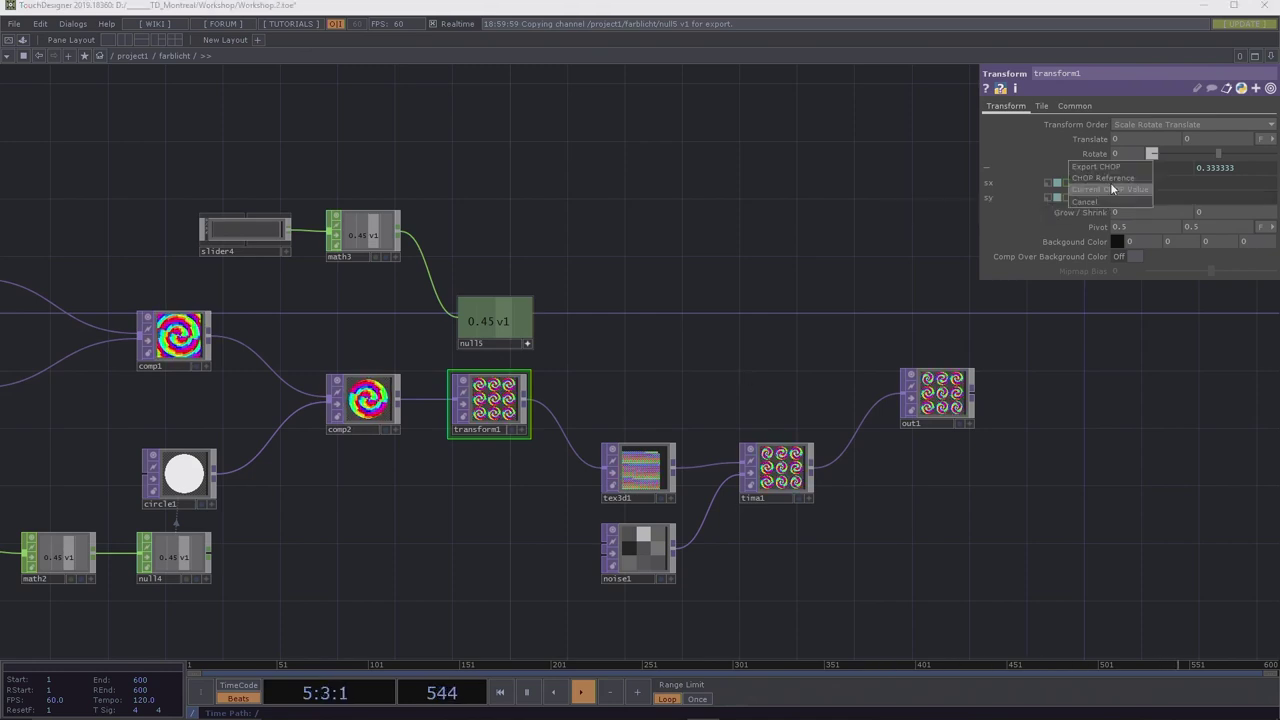
click(1118, 179)
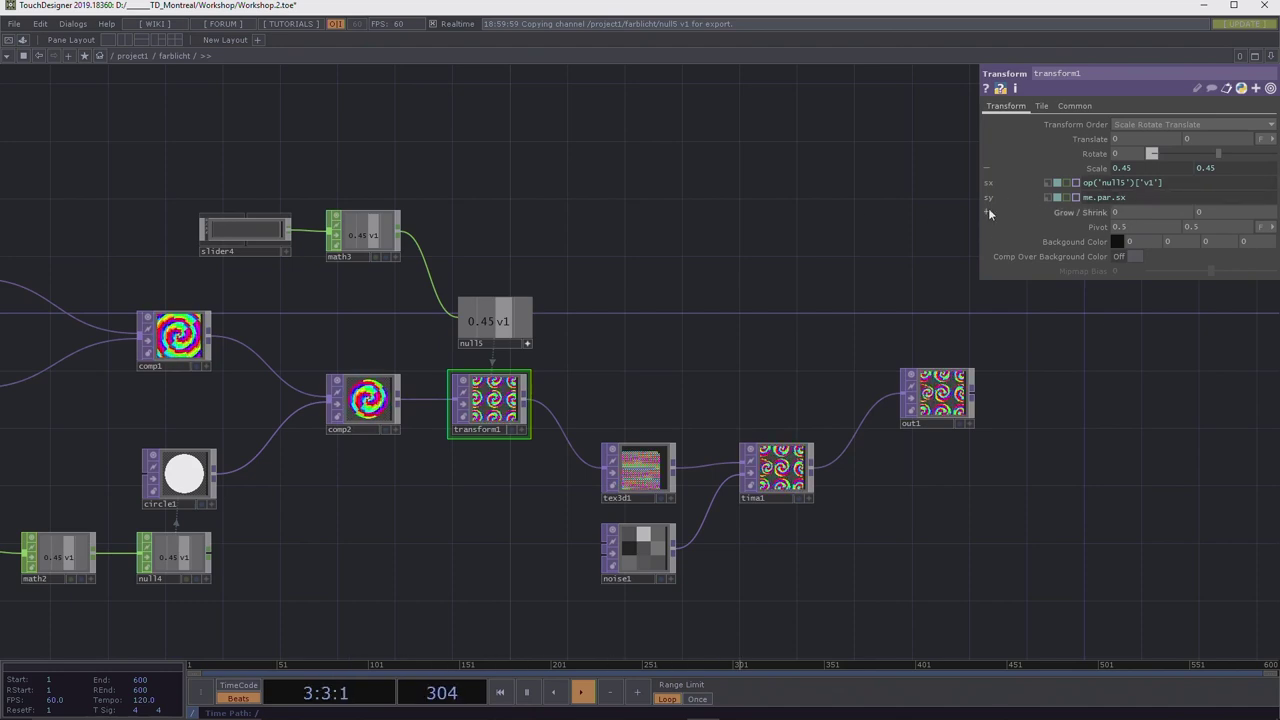
mouse_move(988, 208)
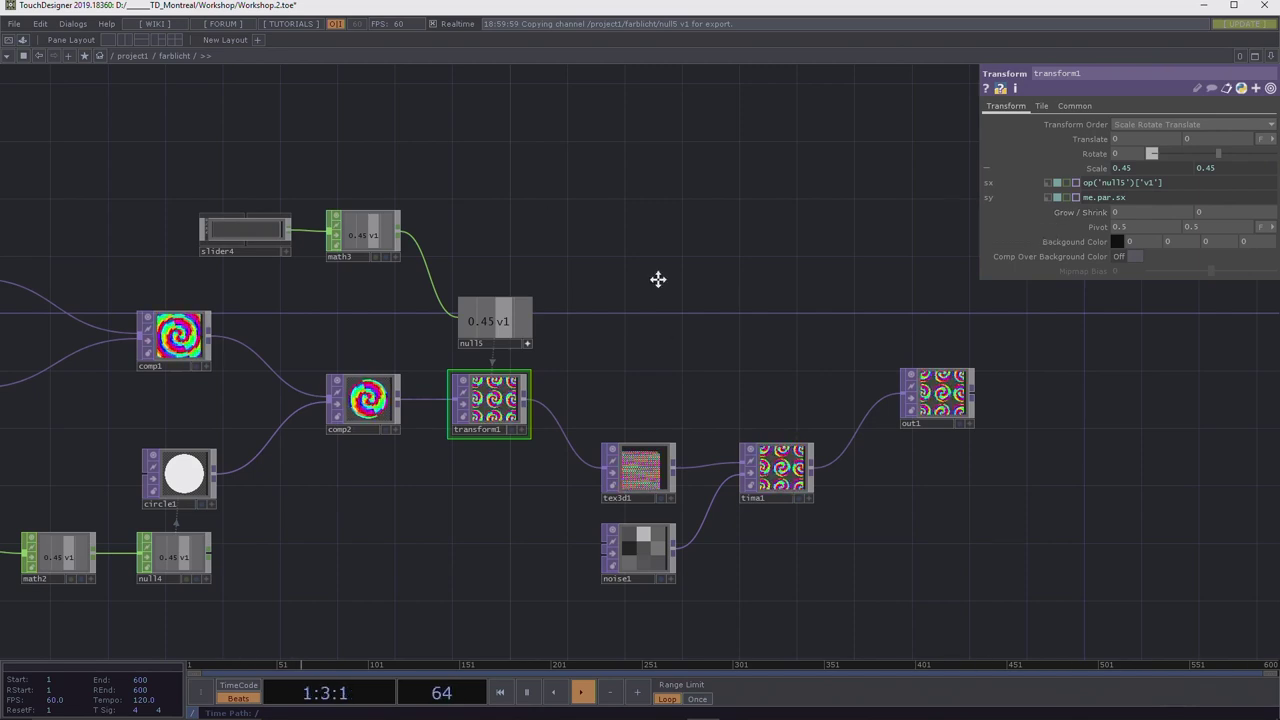
Make slider4 interactive and lower it to its minimum.
drag(658, 279, 792, 289)
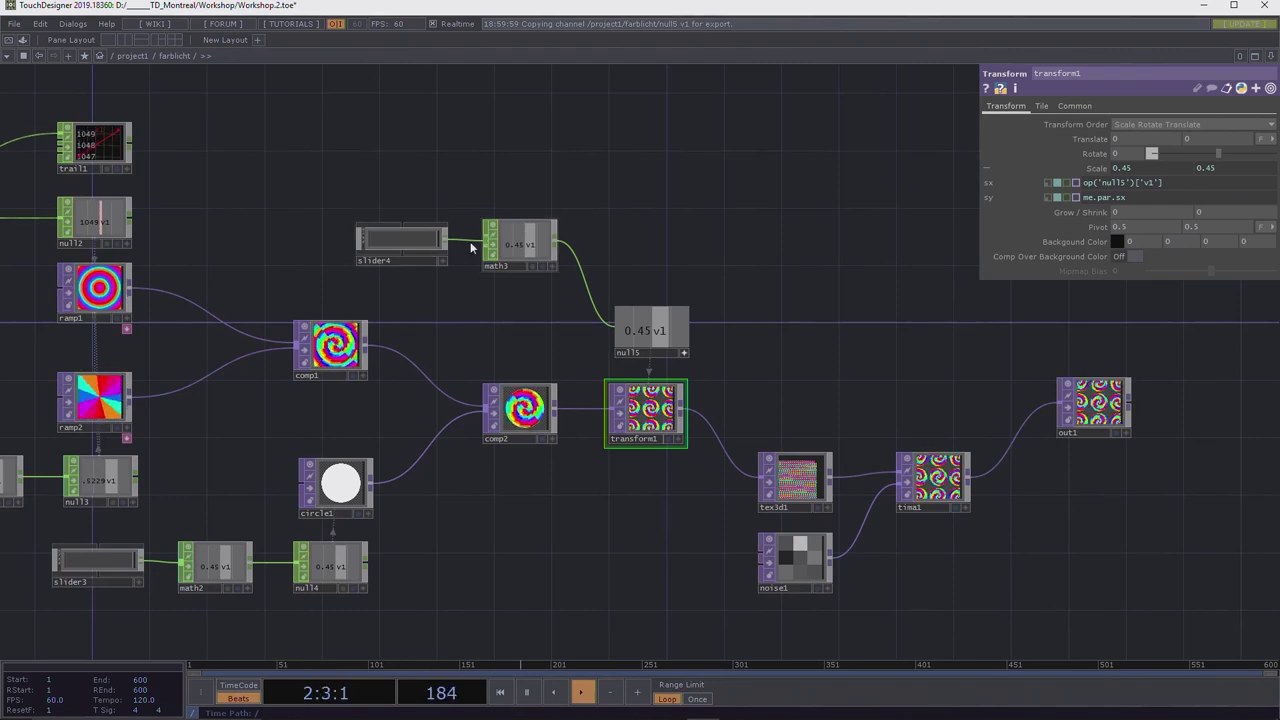
click(443, 260)
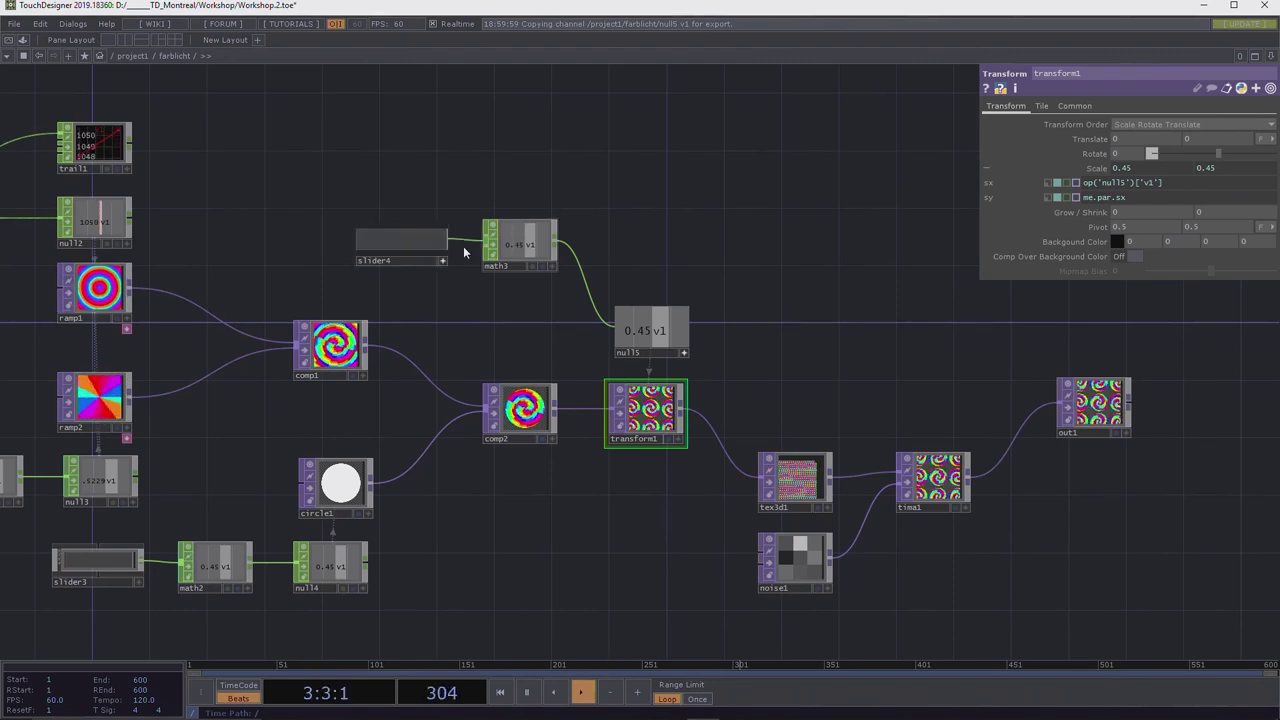
drag(443, 245, 306, 234)
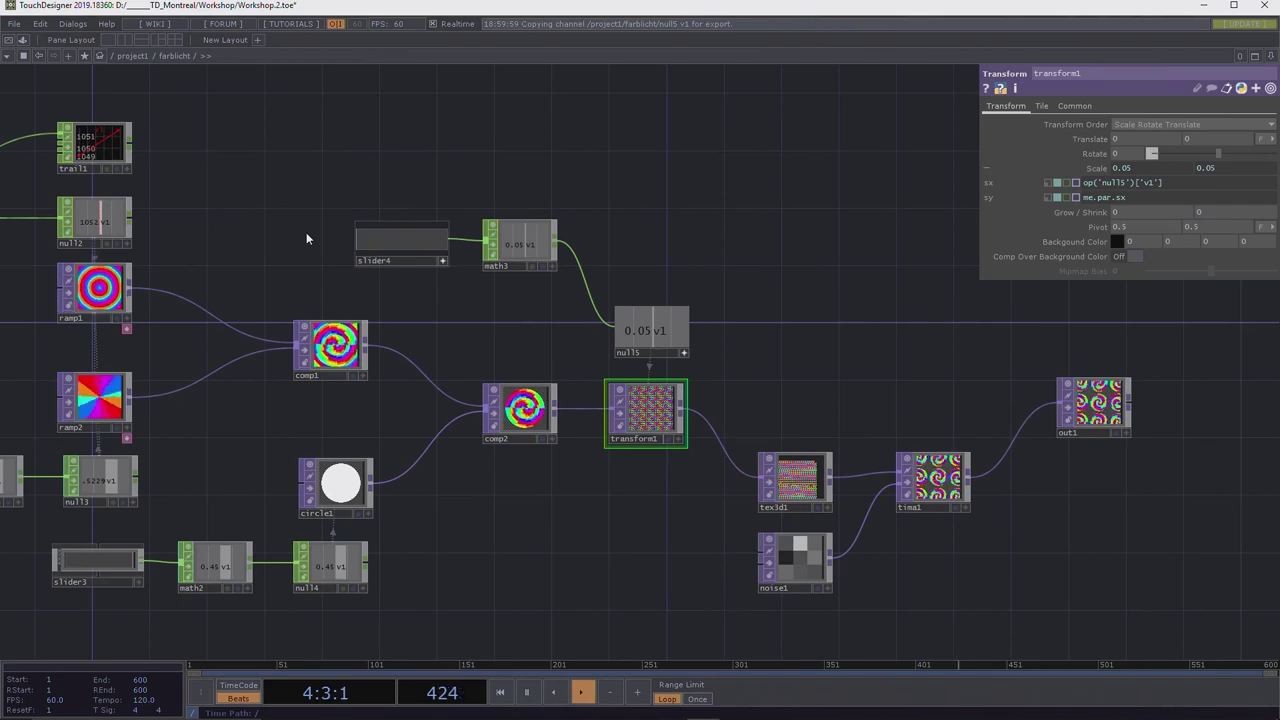
Set math3's To Range to 1/3 and 3 and check transform1's output.
click(501, 238)
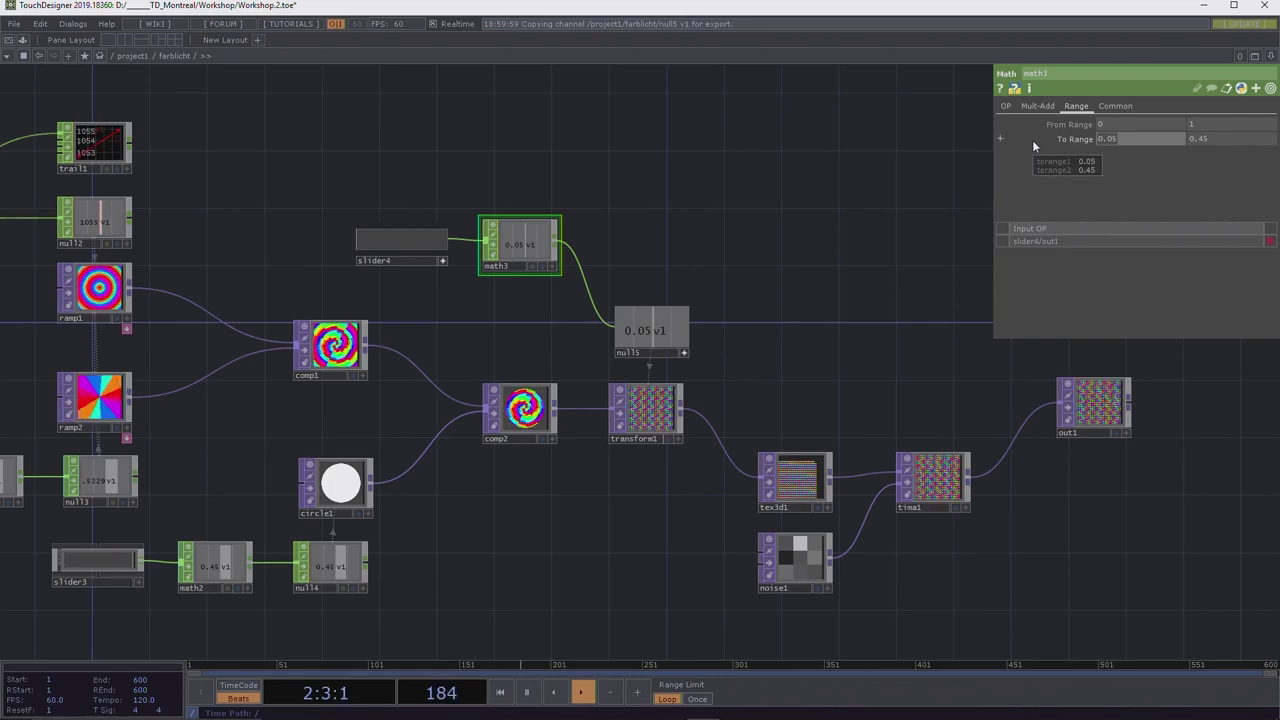
text(1)
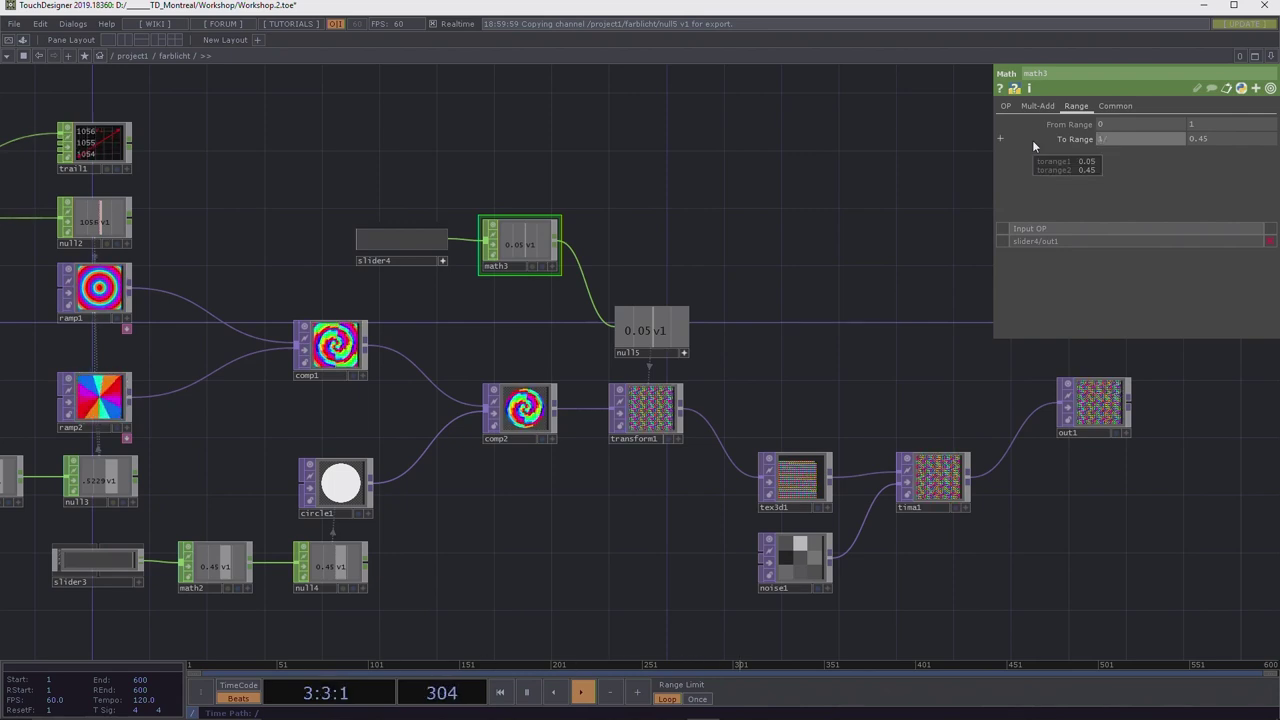
text(/3)
key(Return)
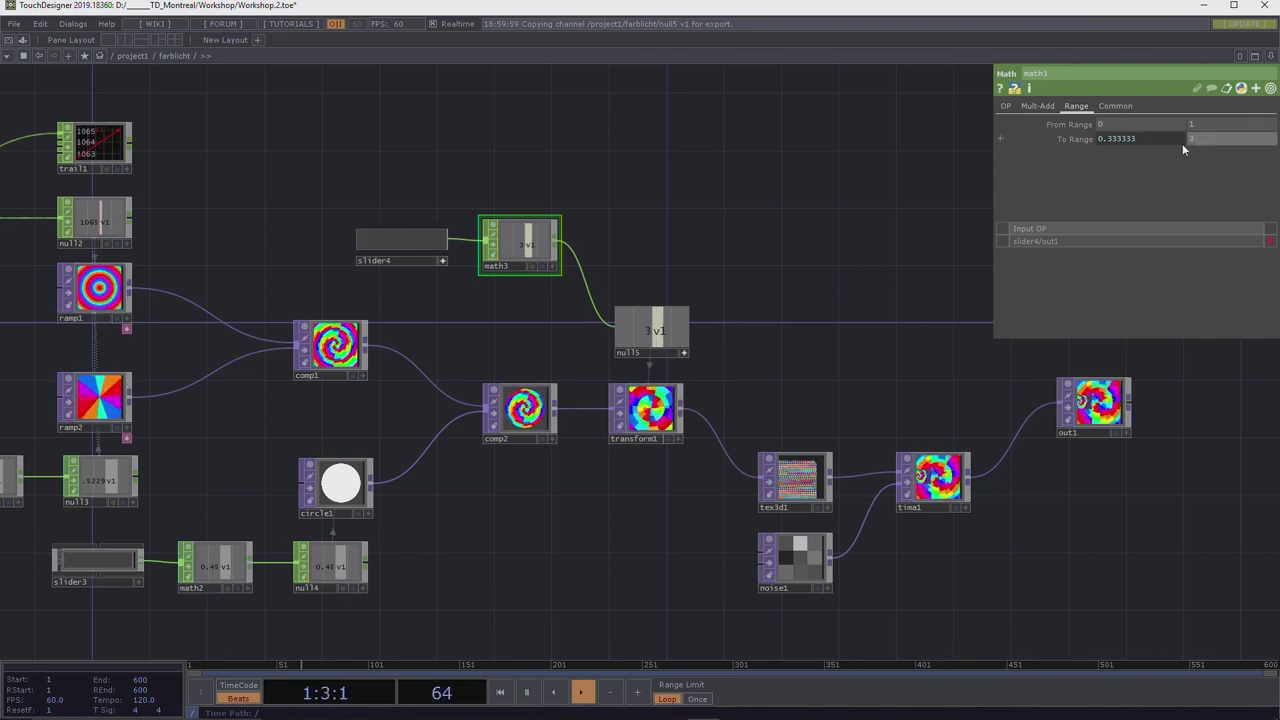
scroll(645, 413, up, 10)
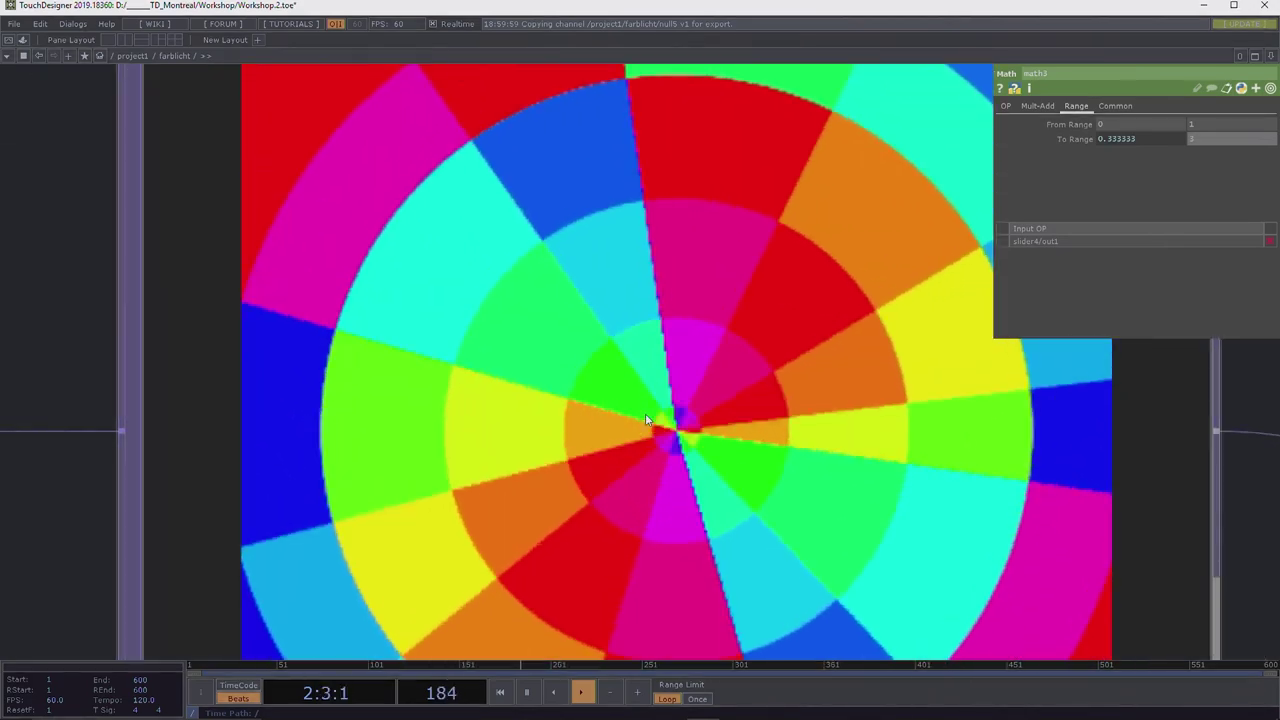
scroll(645, 413, down, 10)
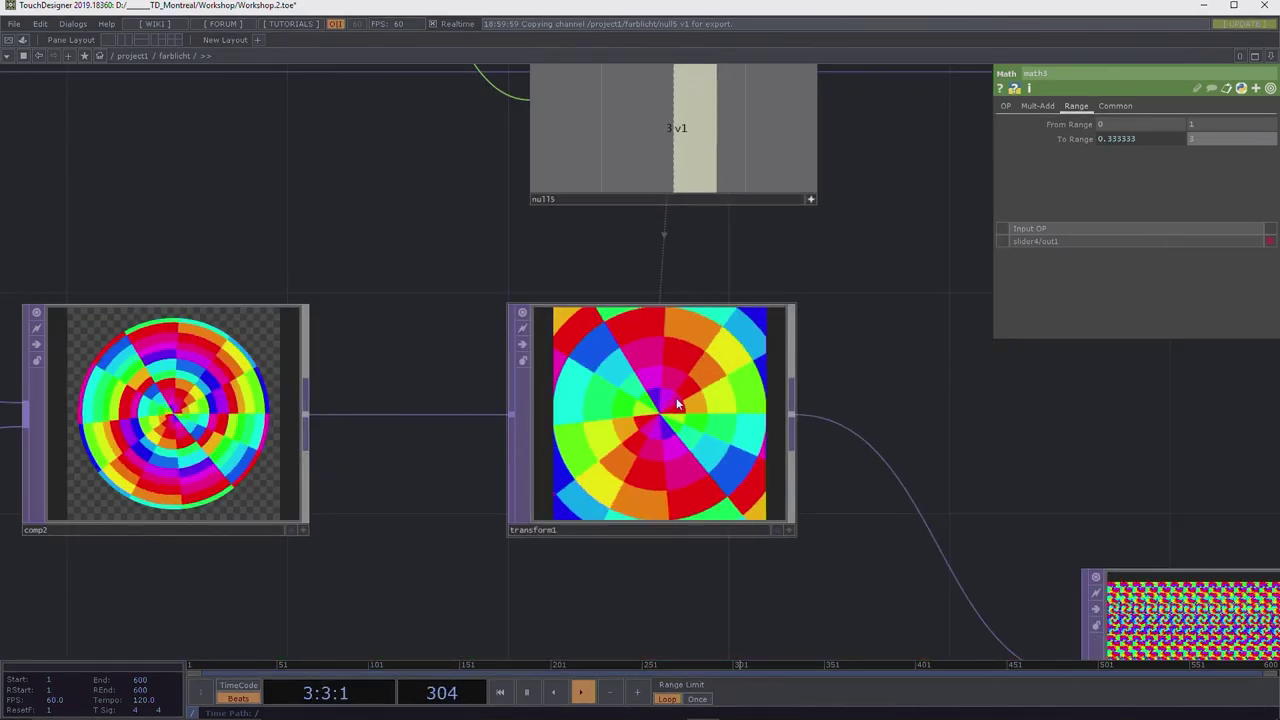
scroll(660, 398, down, 5)
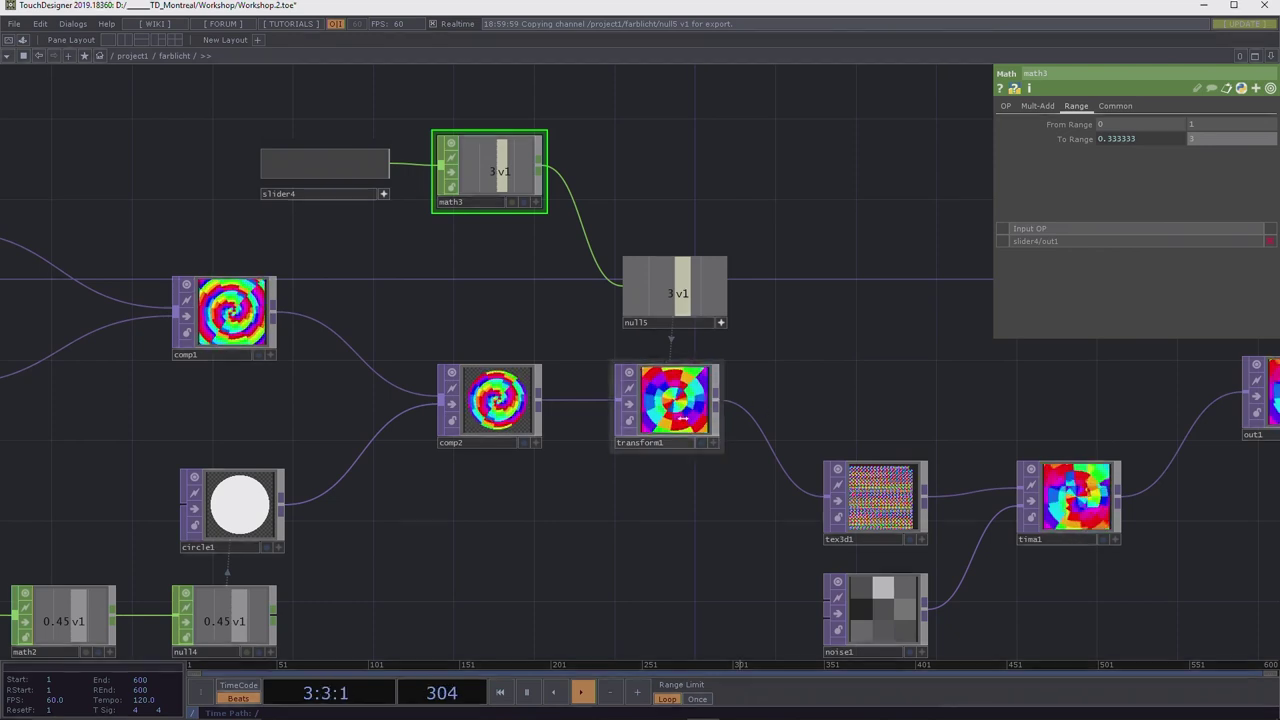
Preview out1, ramp1, trail1 and math3 in the network background and switch all the background displays off again.
drag(880, 395, 591, 360)
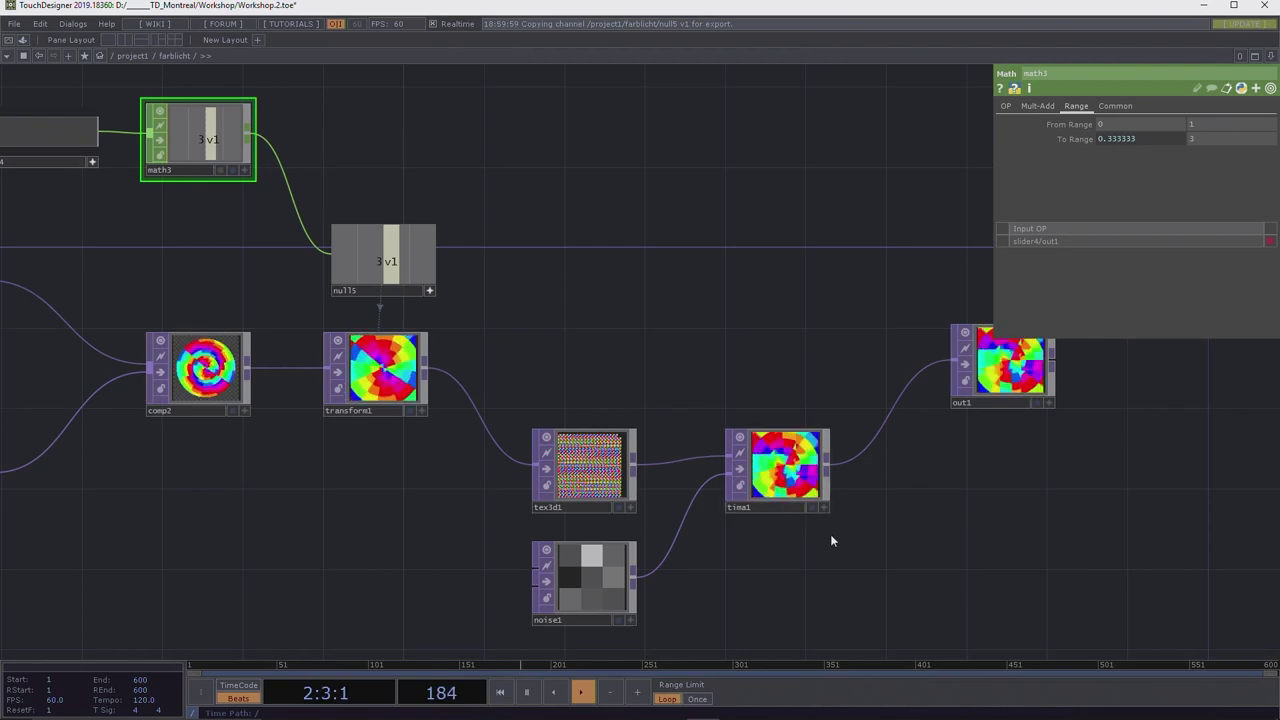
scroll(926, 528, down, 3)
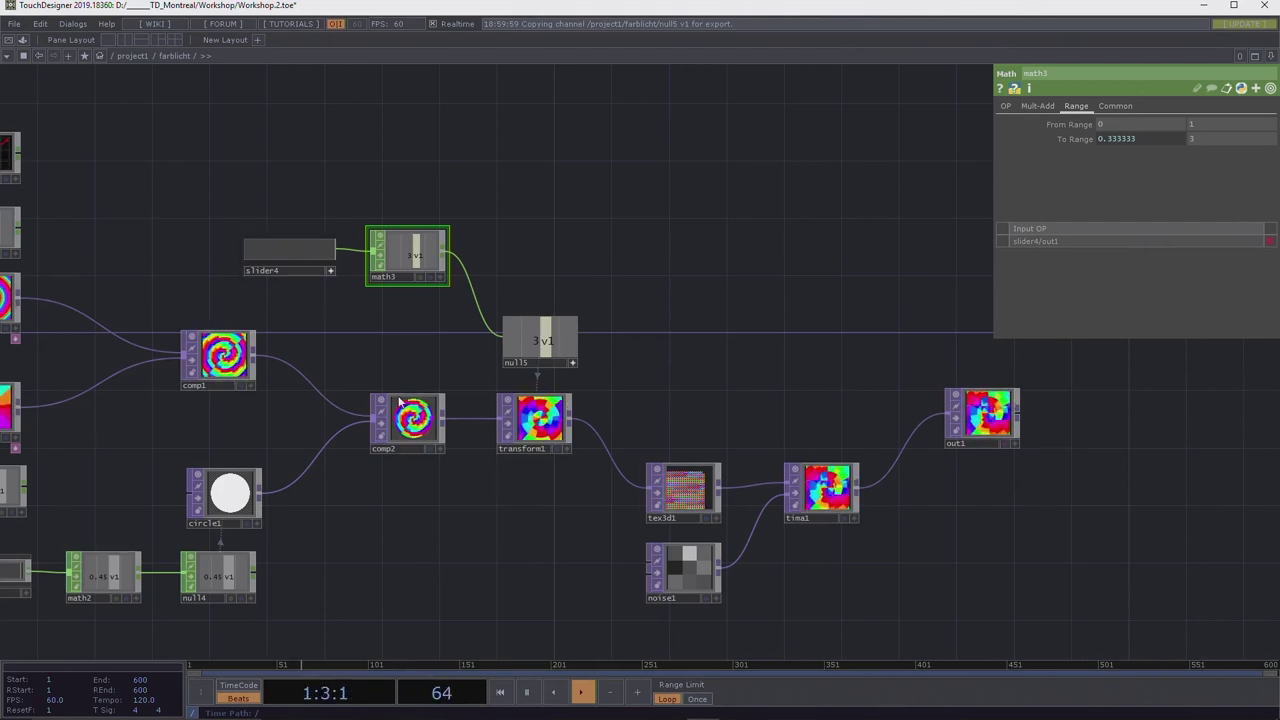
click(1004, 444)
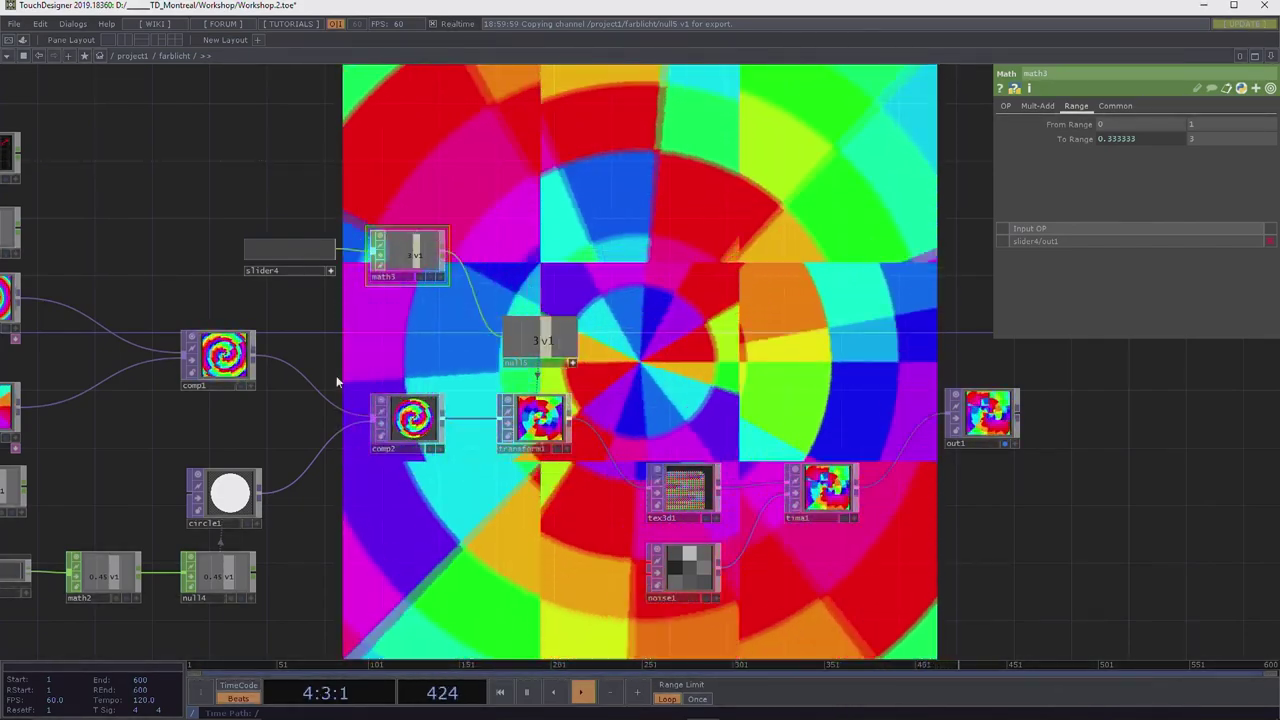
drag(196, 166, 446, 146)
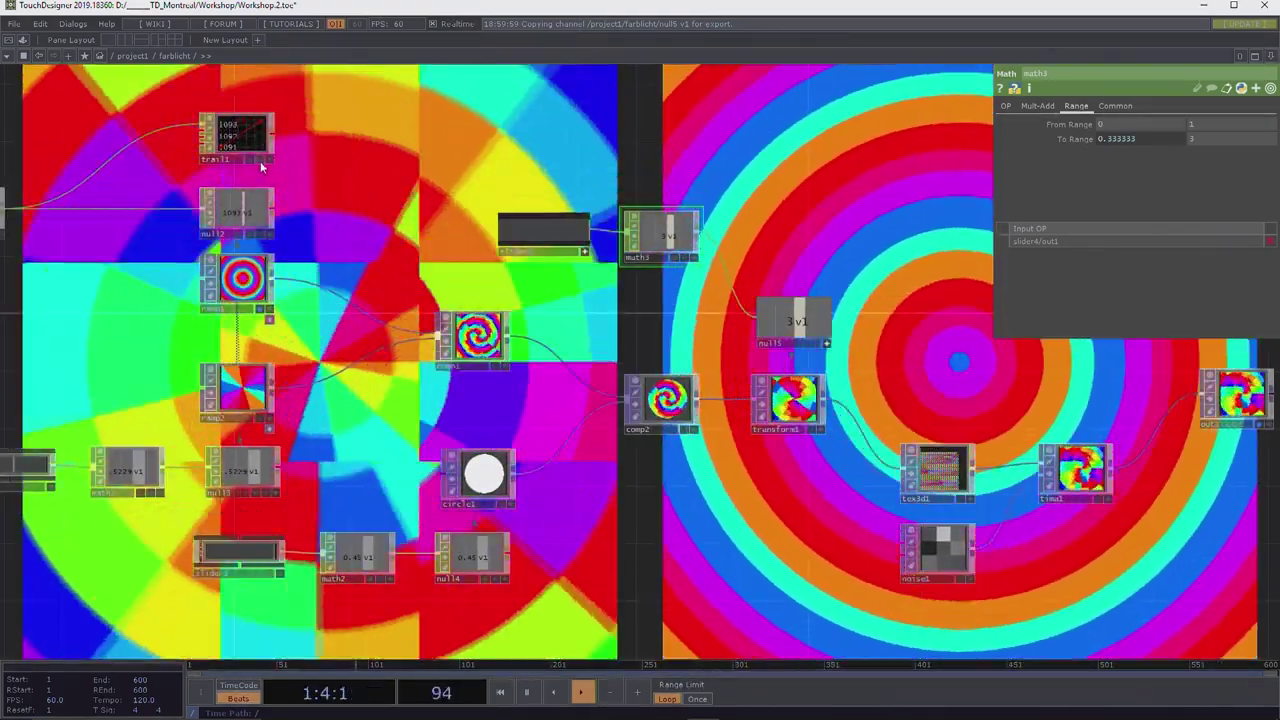
click(263, 160)
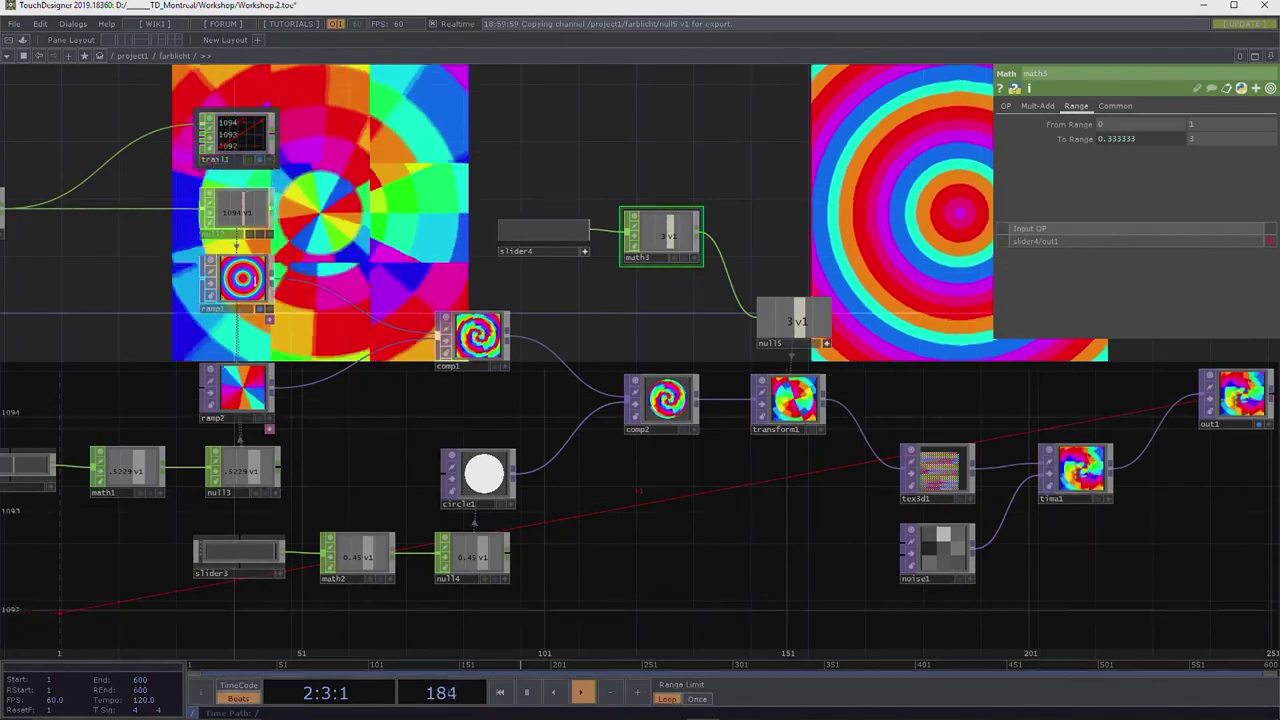
click(684, 257)
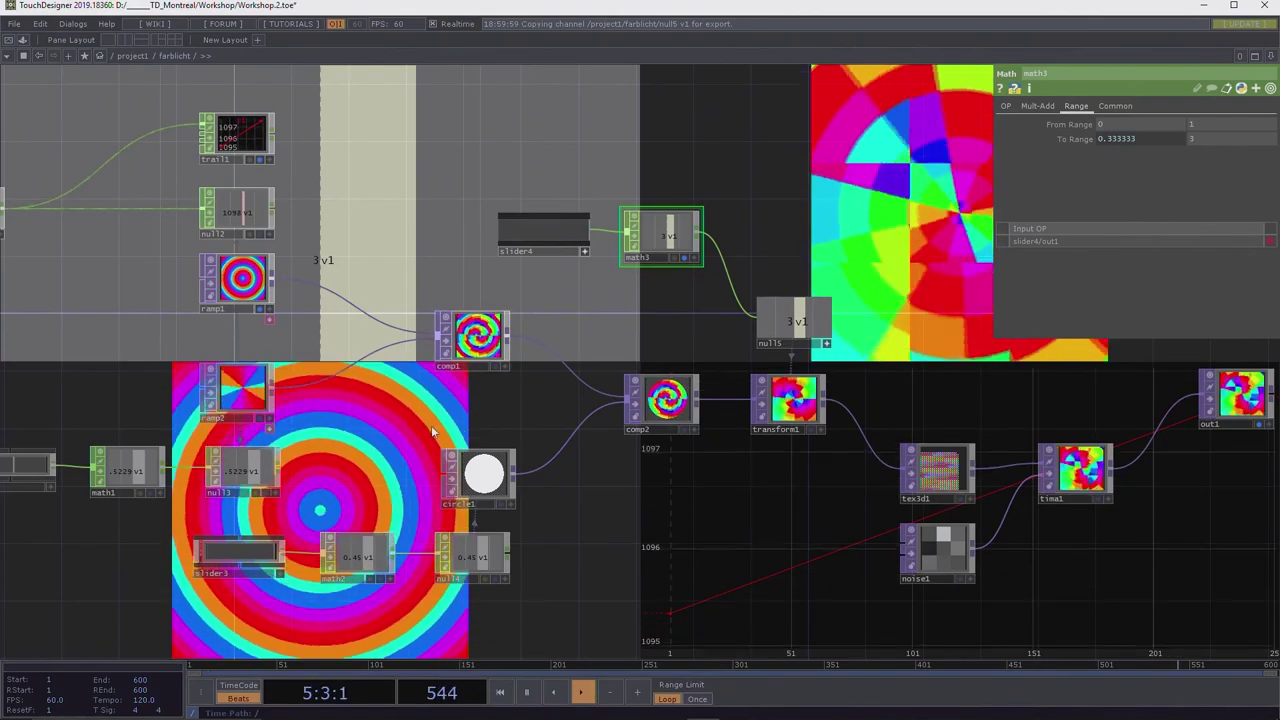
click(686, 260)
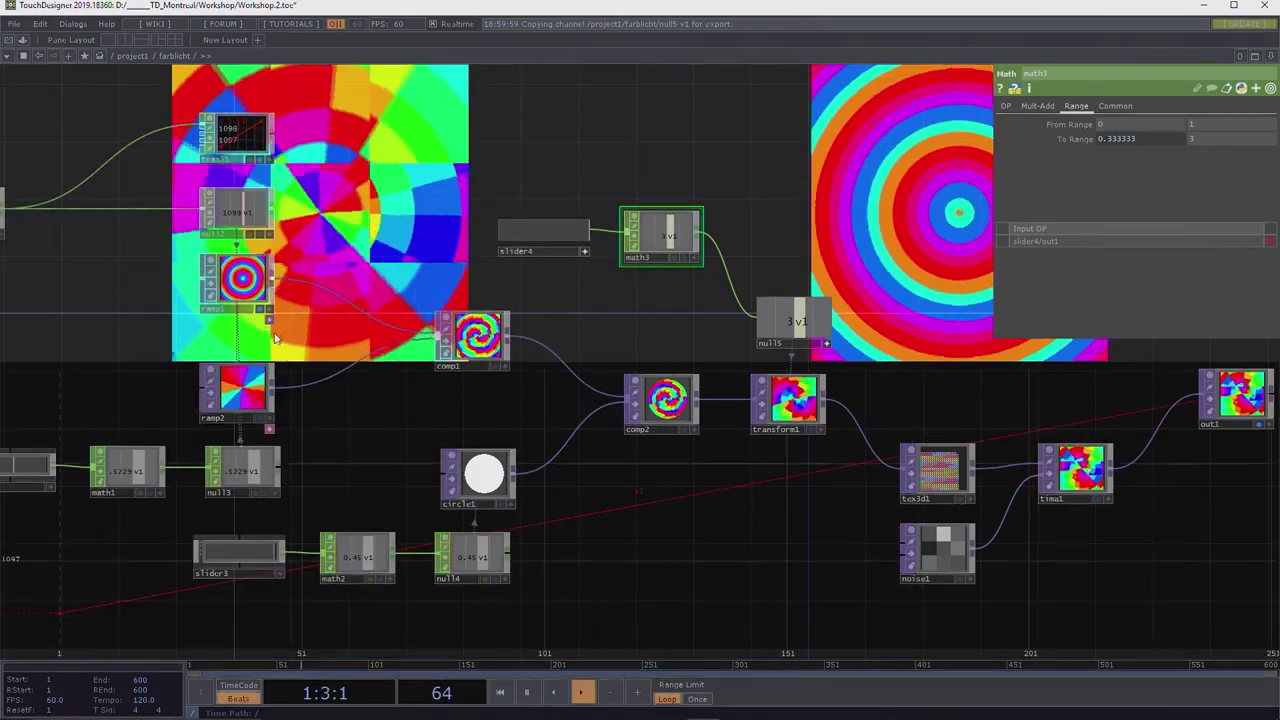
click(267, 420)
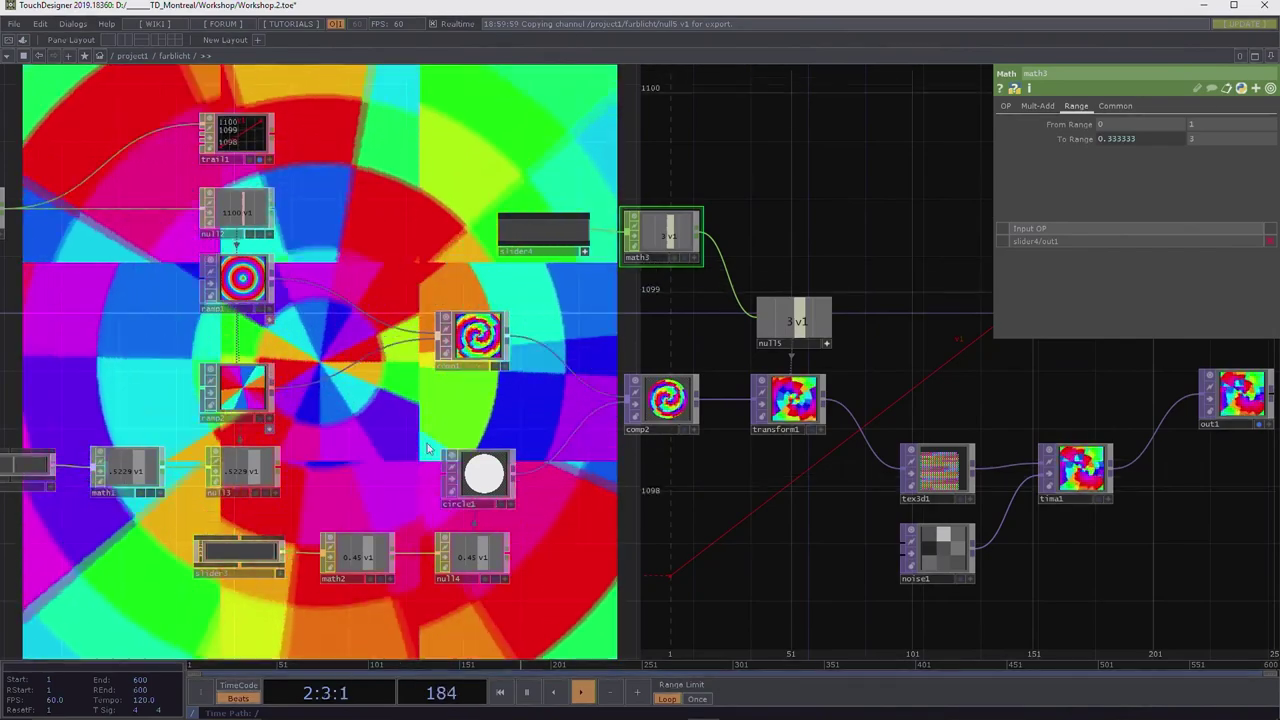
drag(1091, 564, 880, 569)
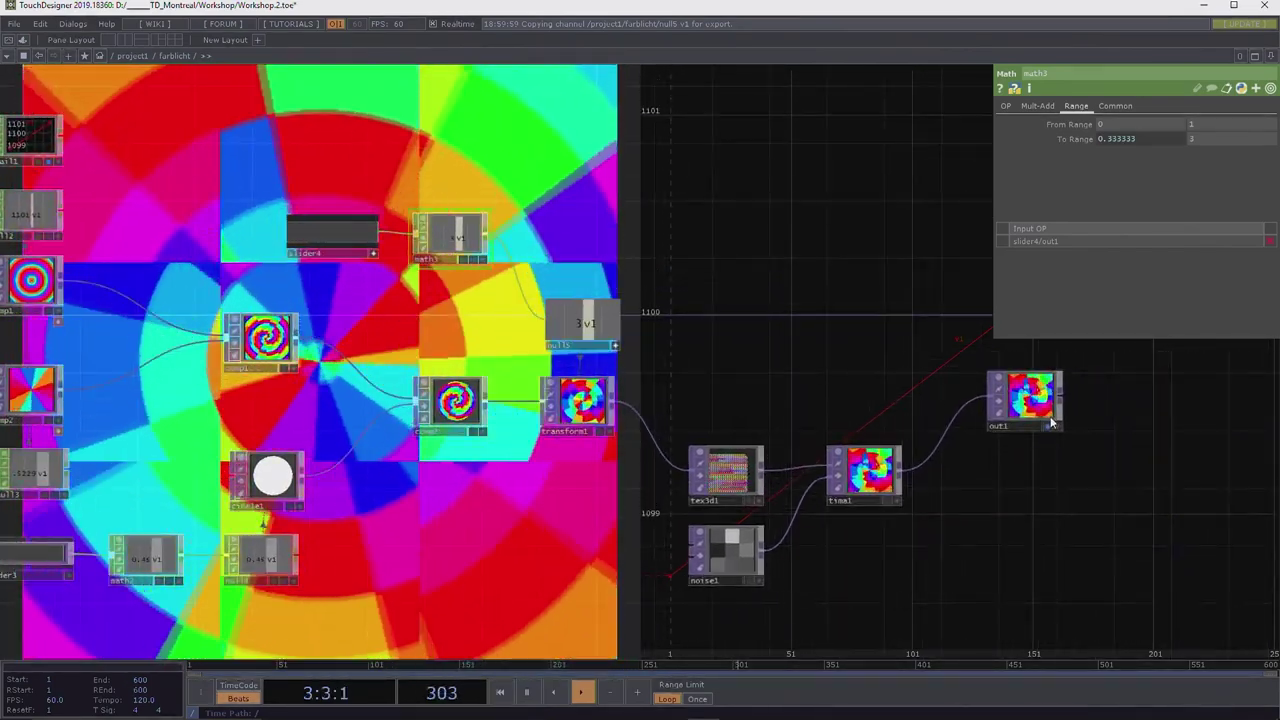
click(1050, 428)
drag(396, 478, 566, 535)
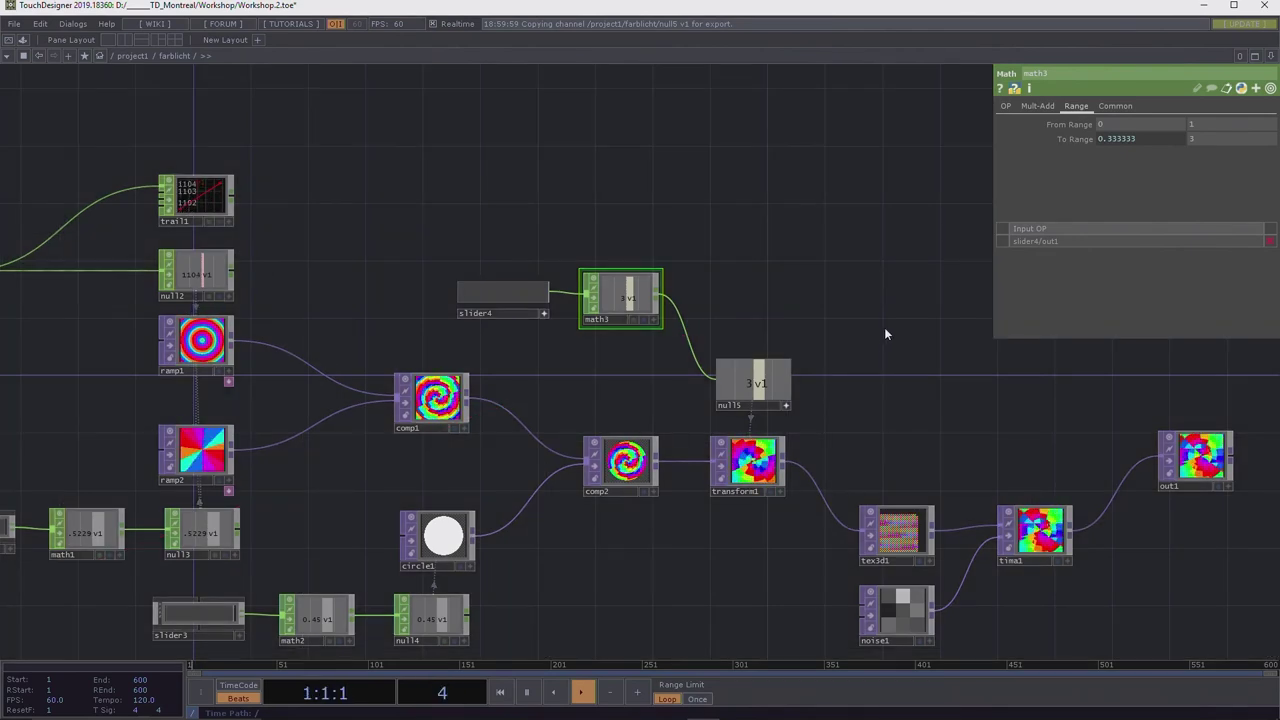
drag(884, 327, 818, 297)
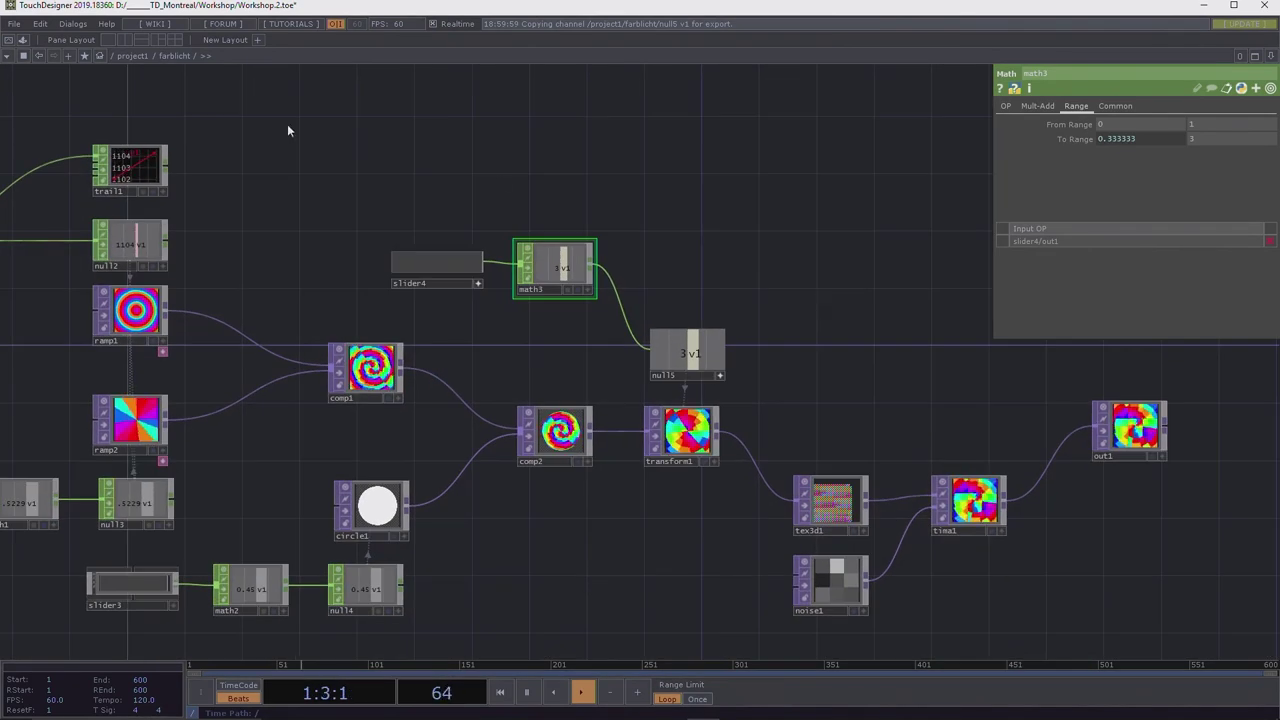
Go up to project1, make the farblicht container's viewer interactive and vary the pattern with its sliders.
click(130, 55)
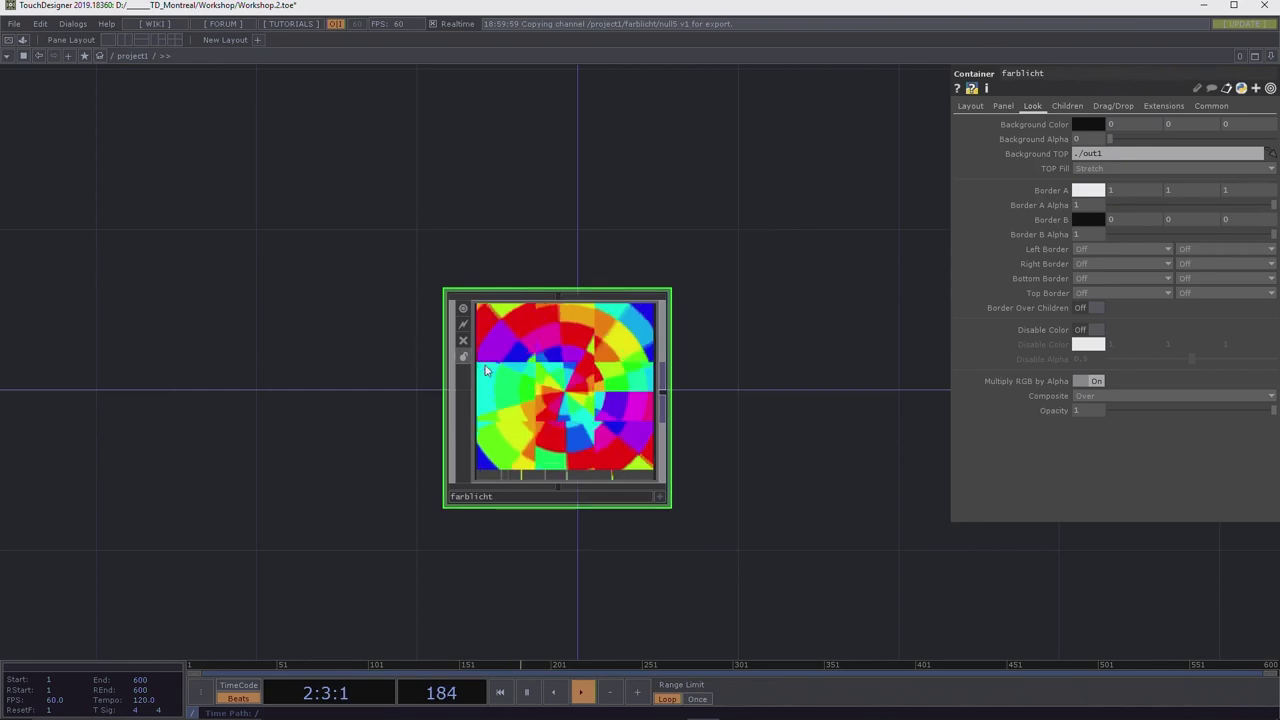
scroll(545, 420, up, 3)
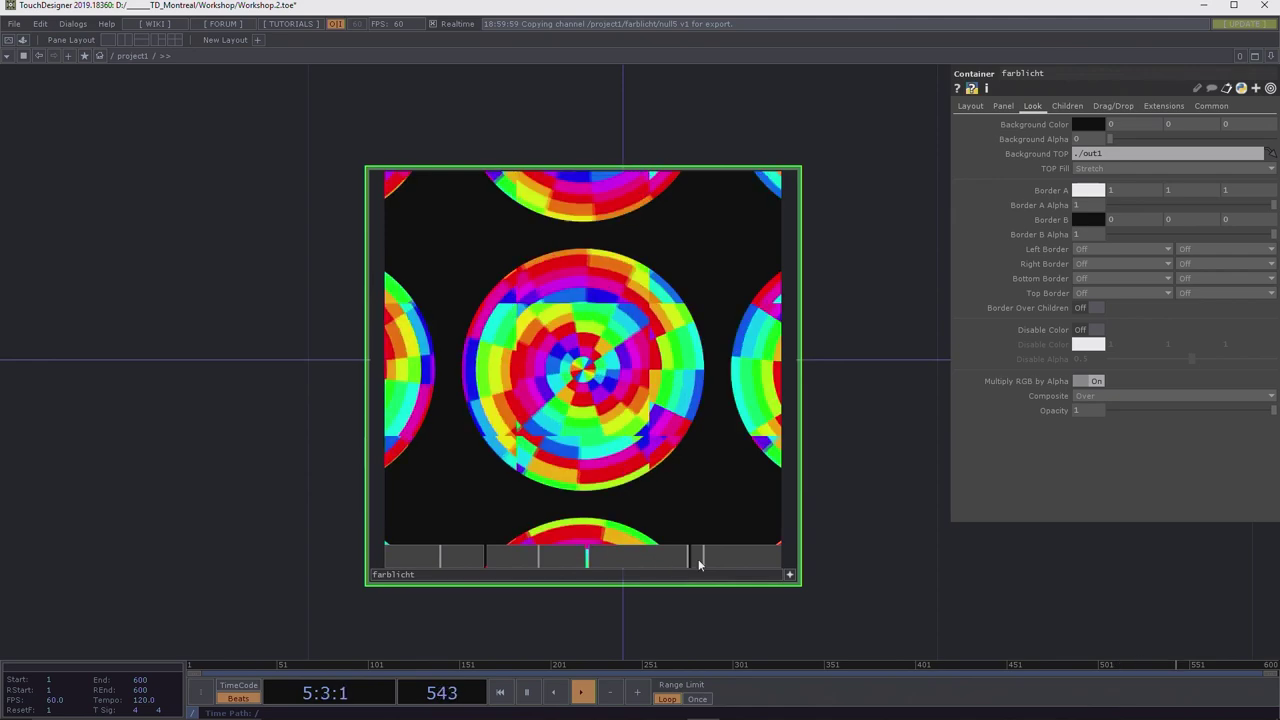
drag(787, 567, 578, 562)
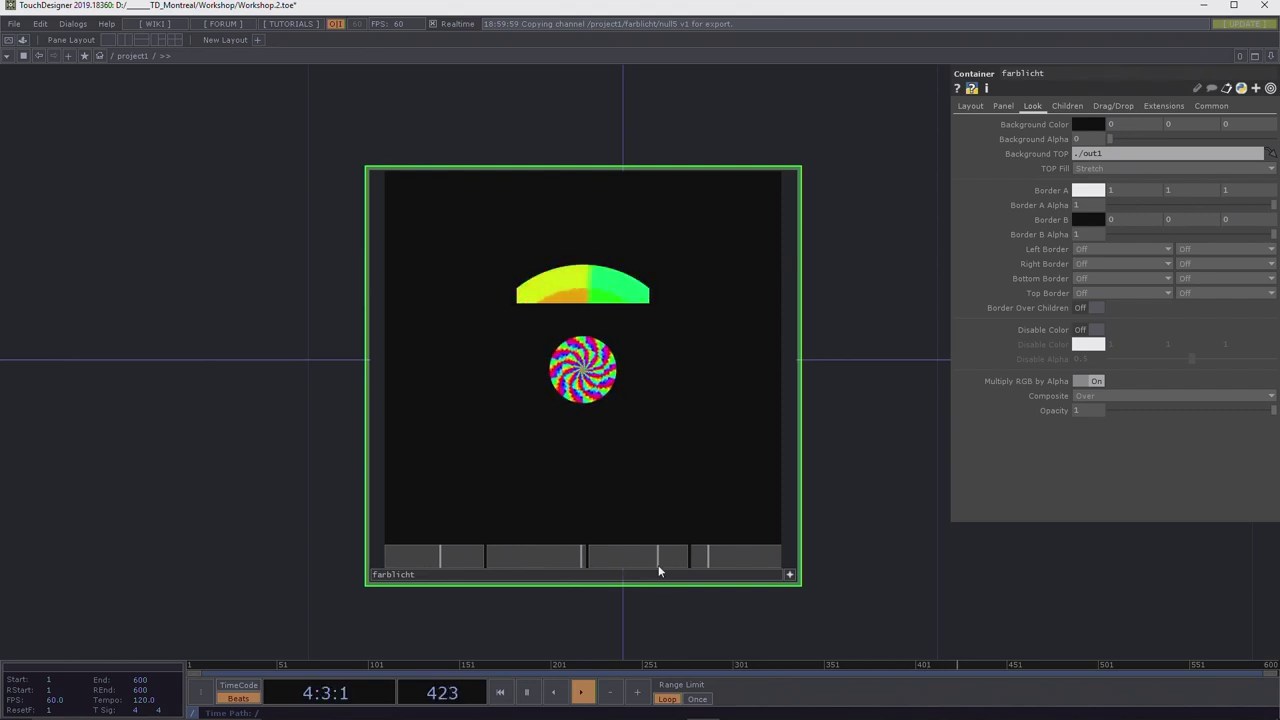
Switch to Adobe Acrobat, leave the full-screen slides, view the schedule in TD_WRSHP_BHS_Montreal_Main.pdf and return to TouchDesigner.
key(alt+Tab)
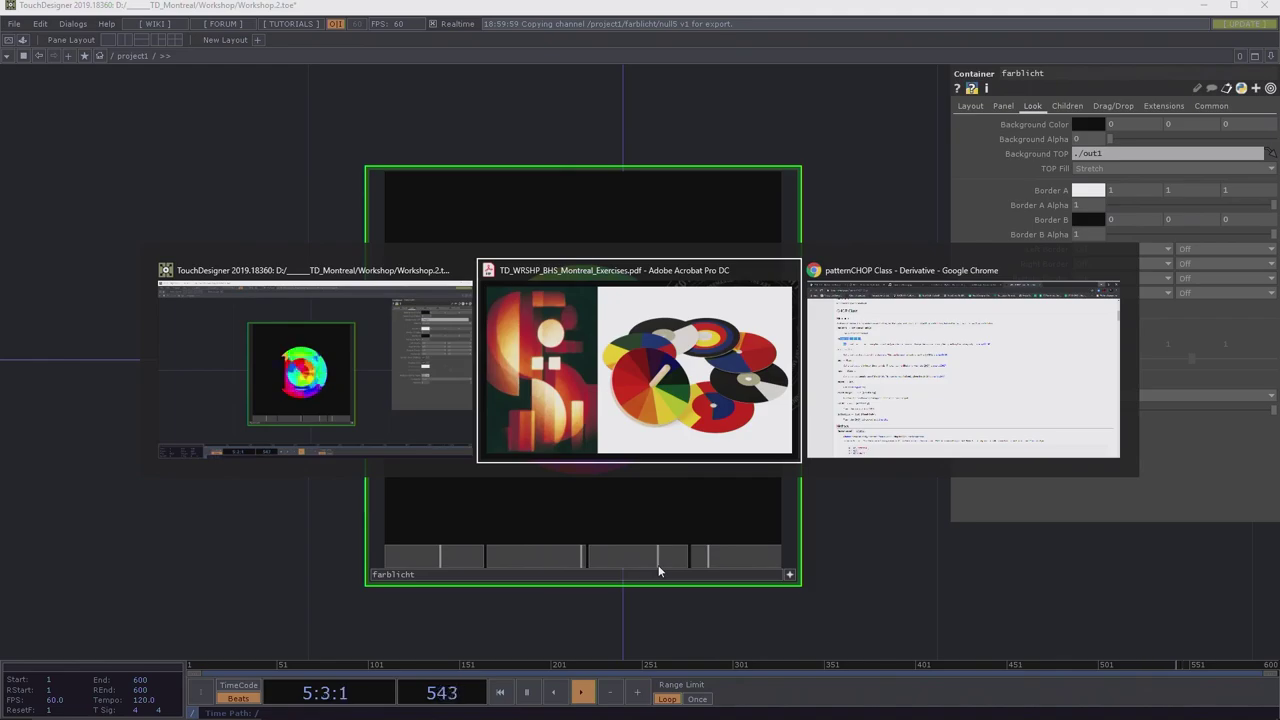
key(Right)
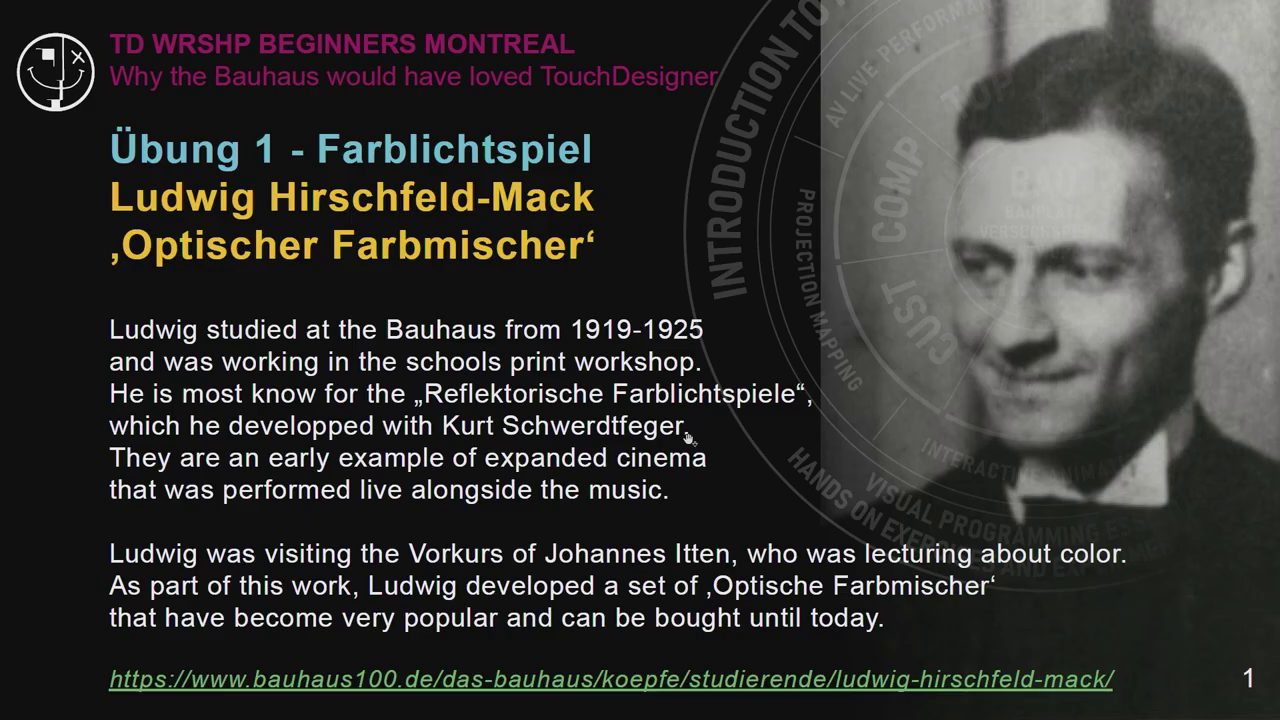
key(Escape)
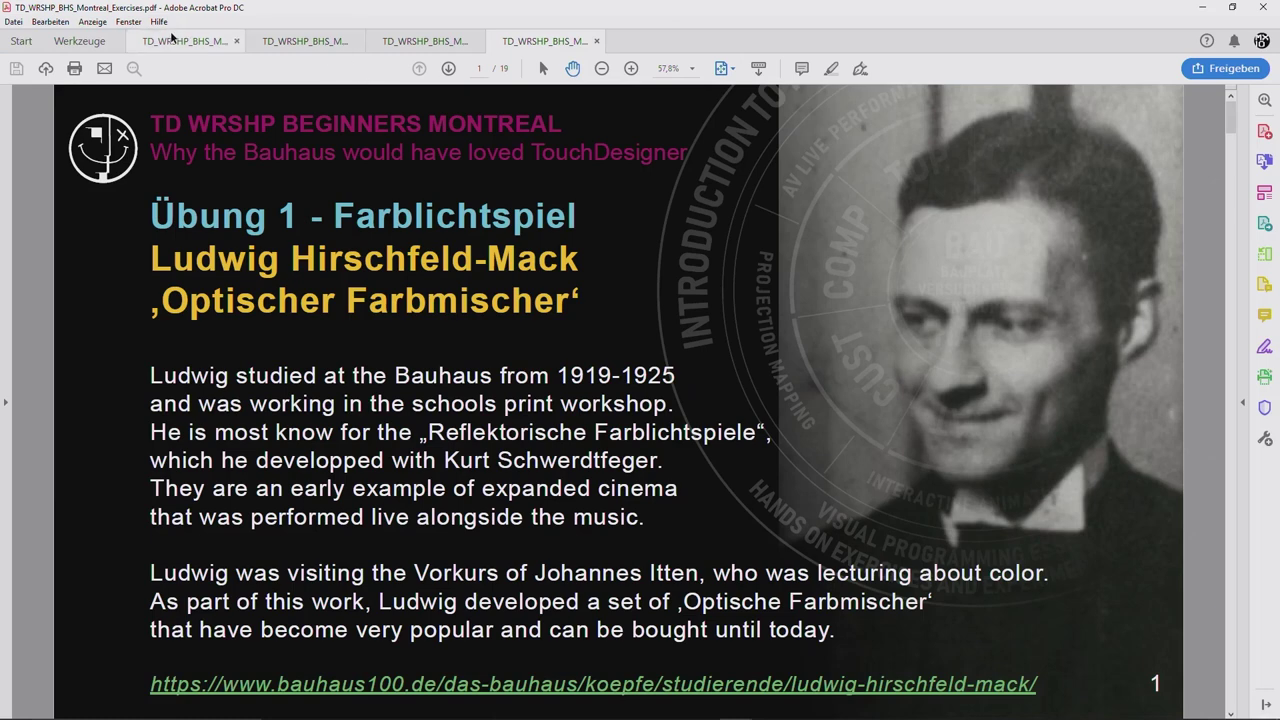
click(178, 41)
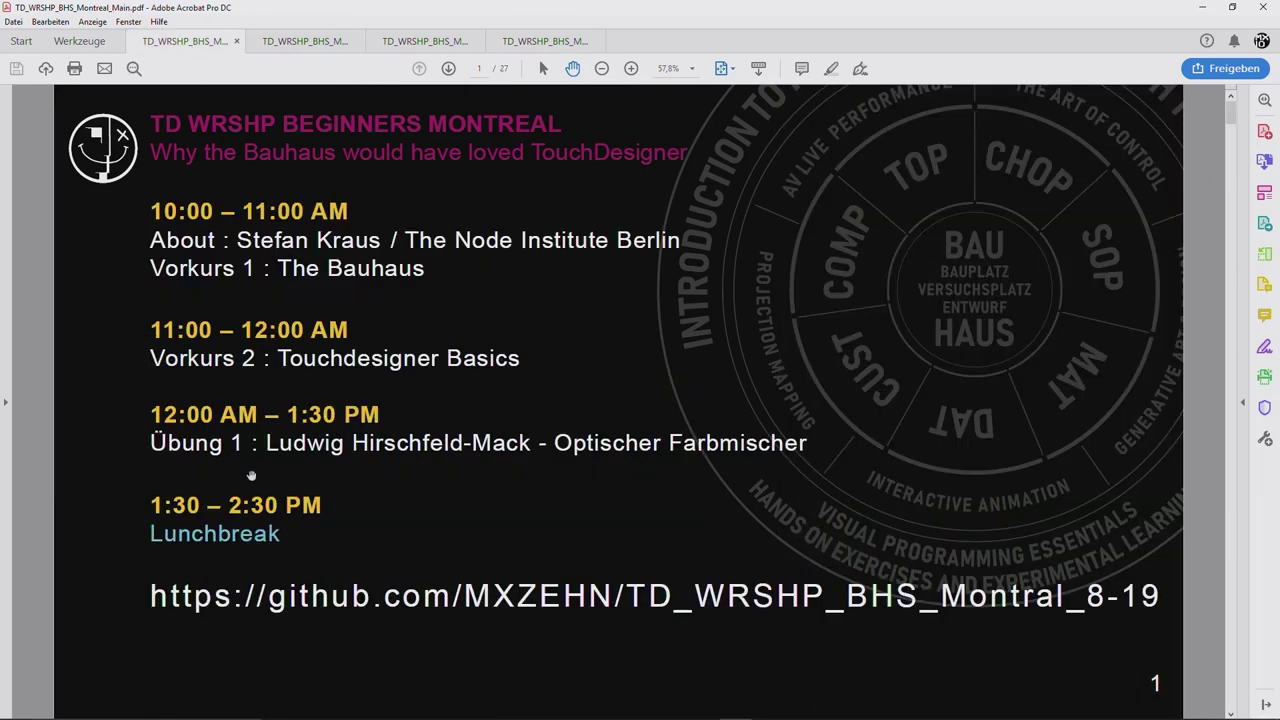
click(1205, 10)
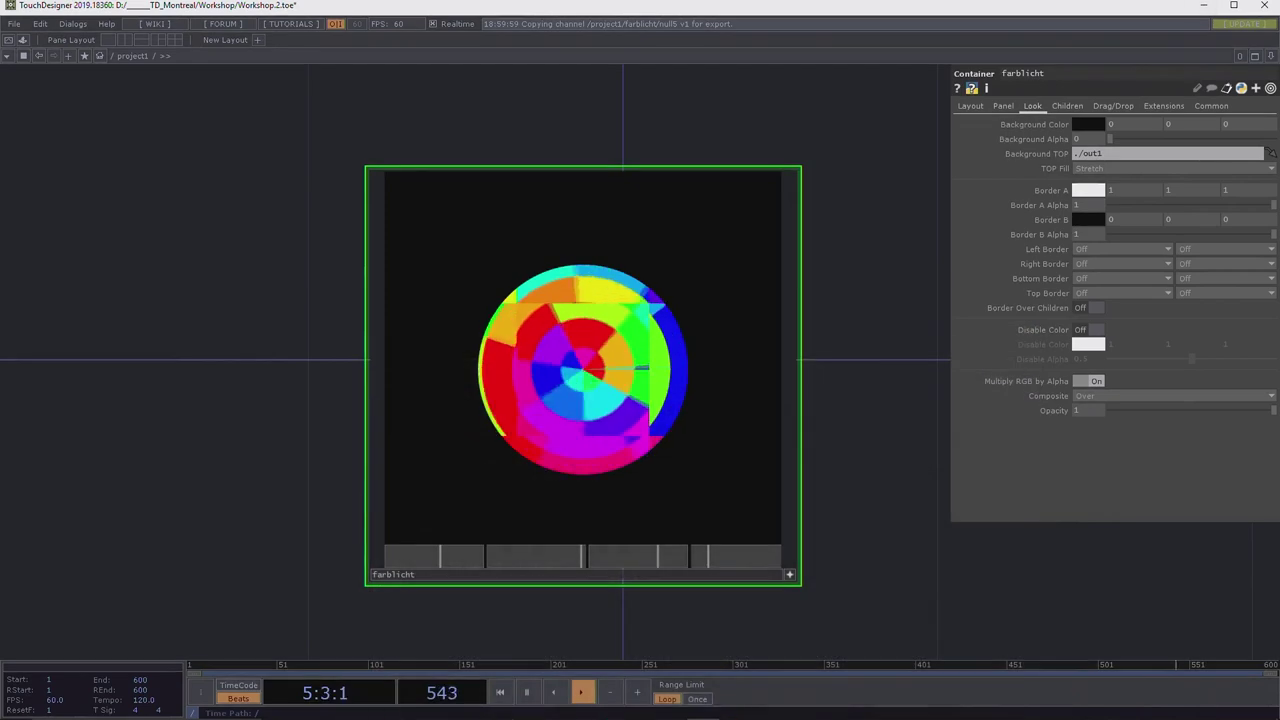
Deactivate the farblicht container's viewer, enter the container and deactivate null5's viewer.
click(787, 577)
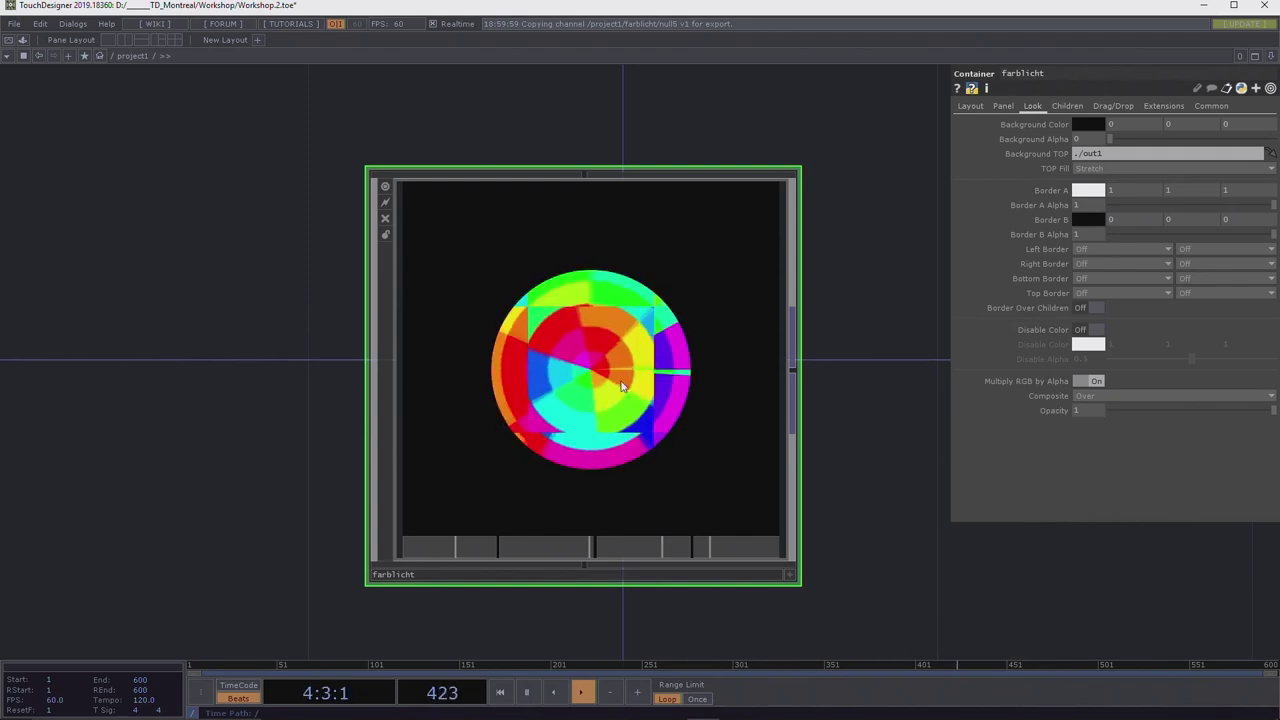
key(i)
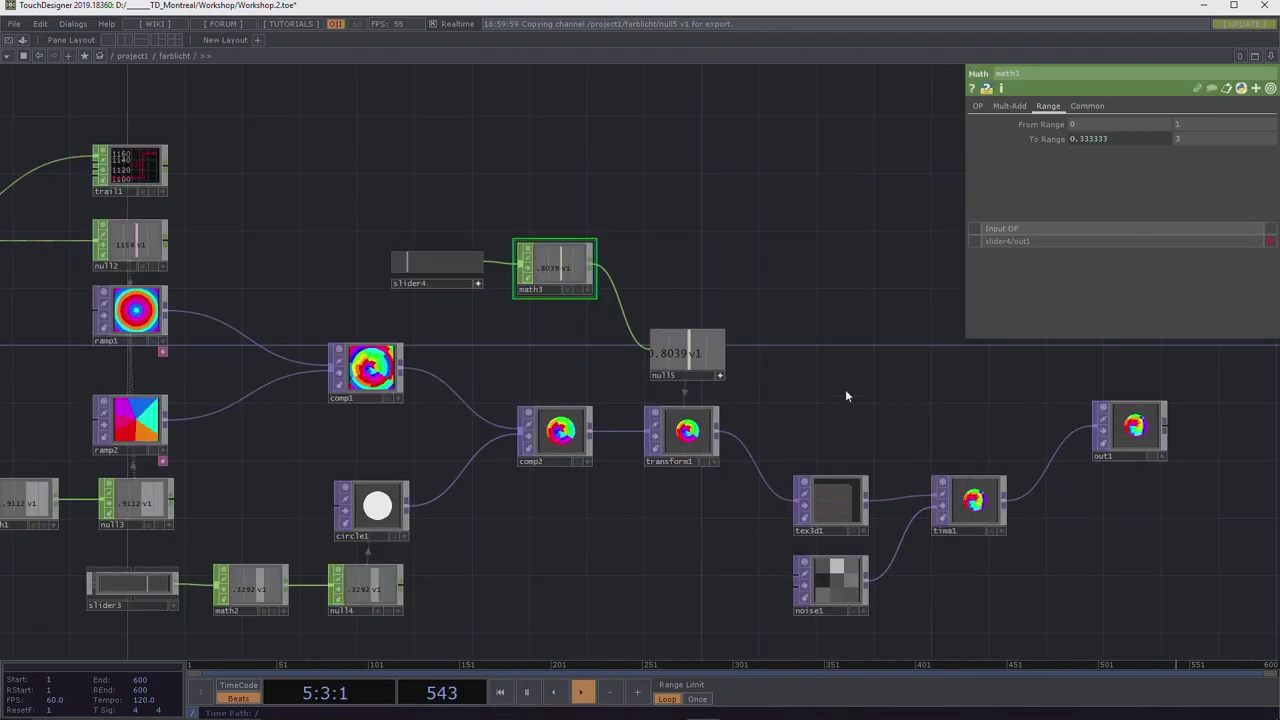
drag(766, 397, 560, 336)
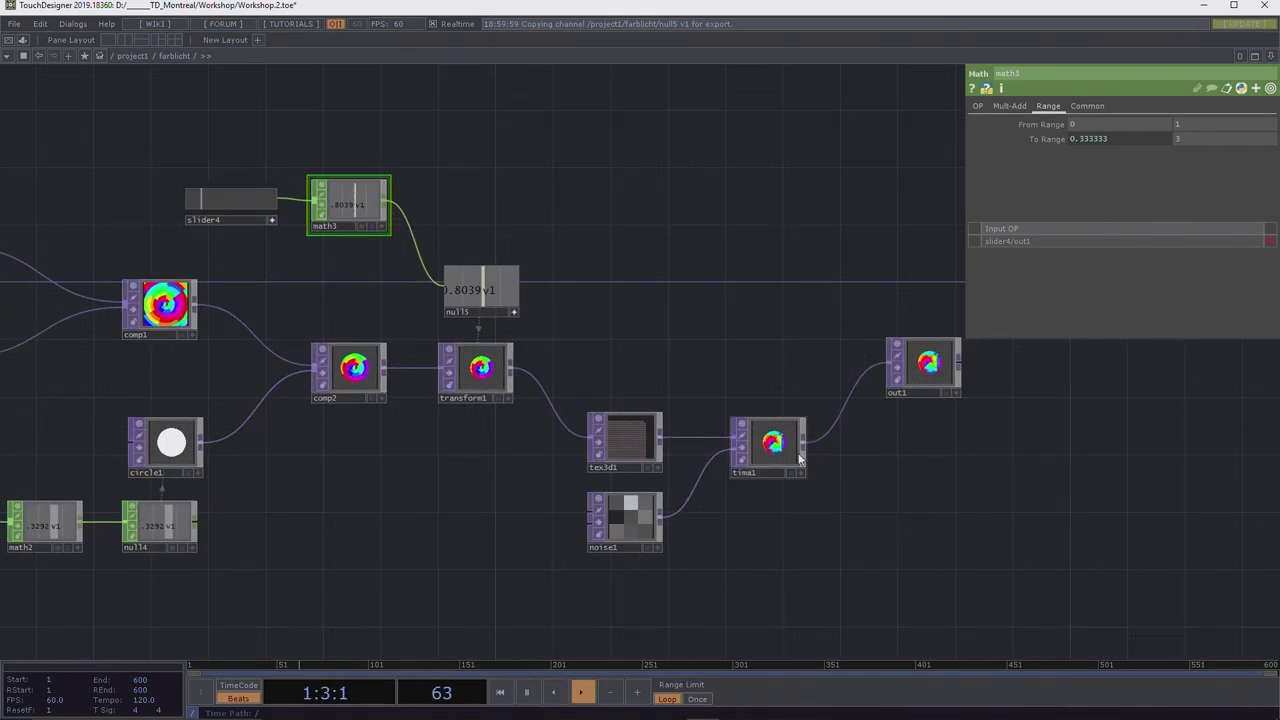
drag(834, 460, 559, 438)
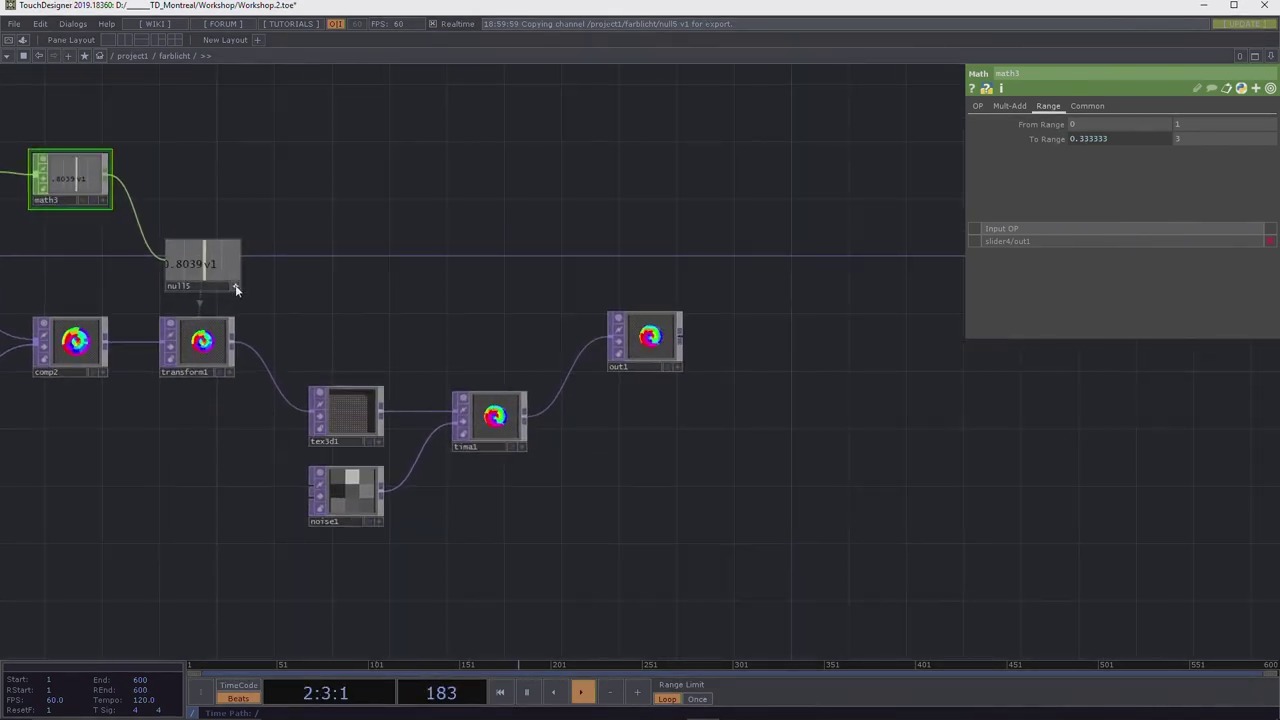
drag(363, 286, 474, 251)
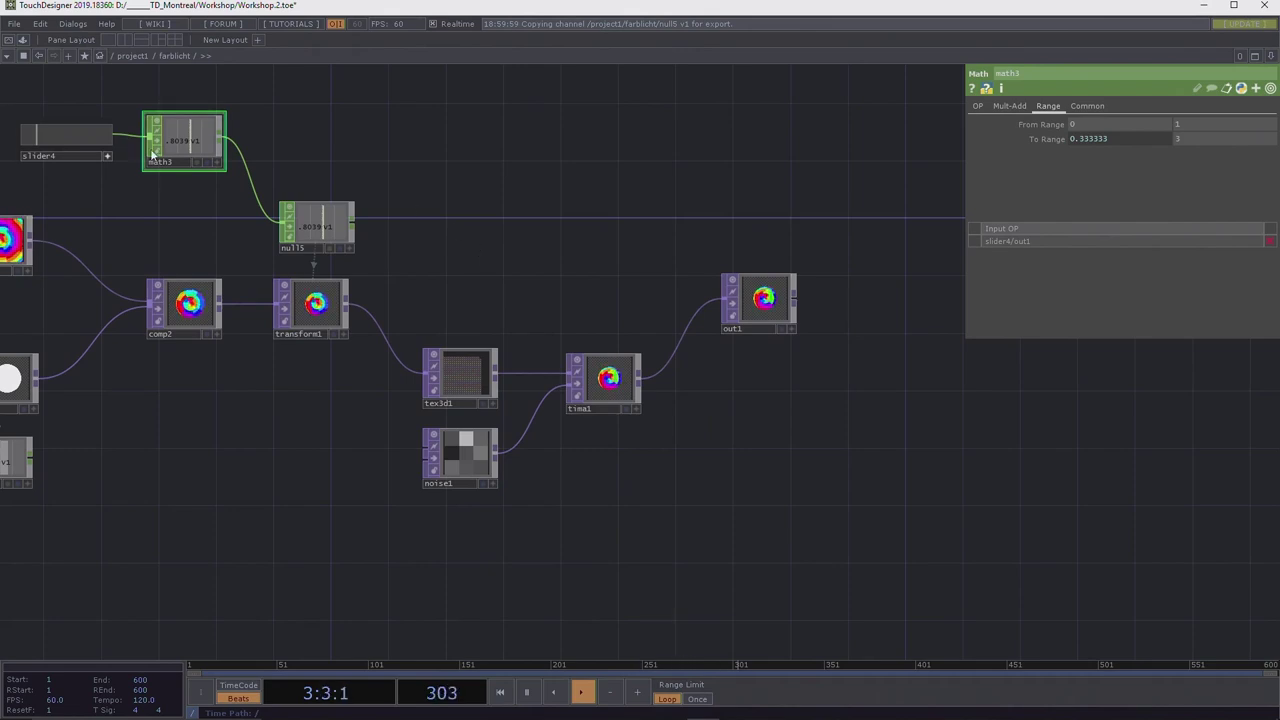
drag(448, 234, 360, 358)
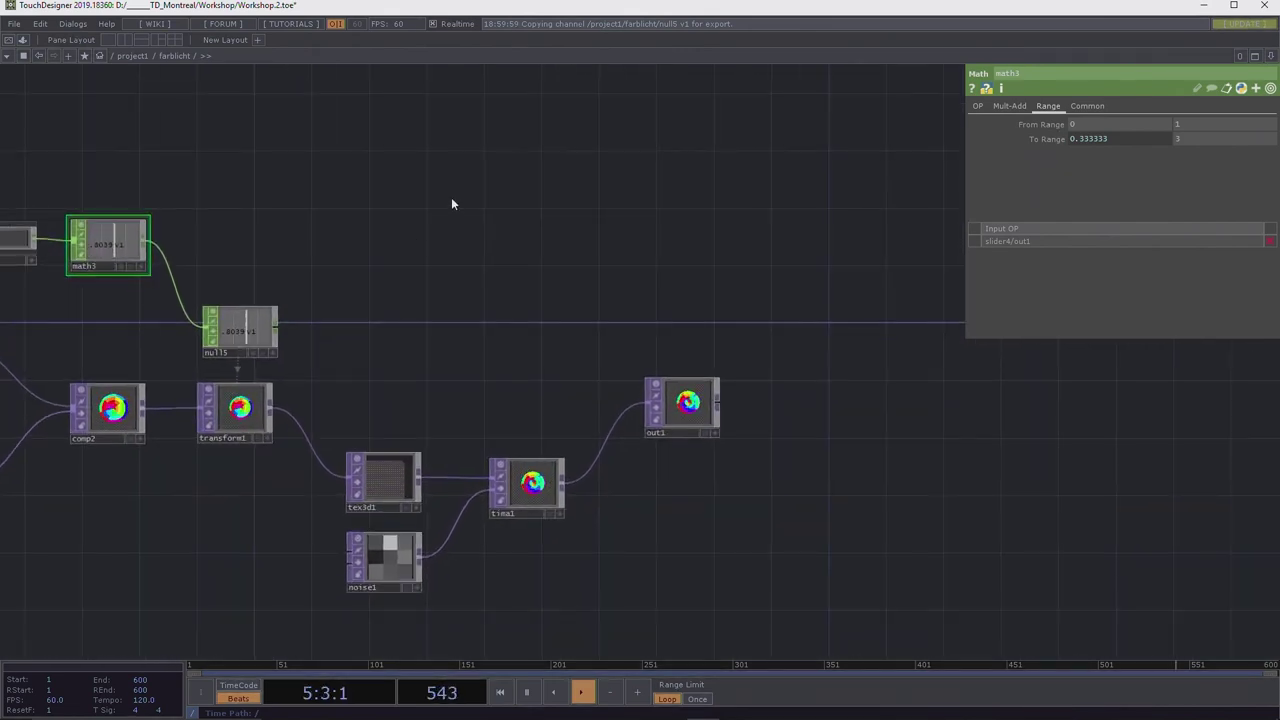
Add a Button component in the empty area above null5 and make its viewer interactive.
key(Tab)
click(242, 51)
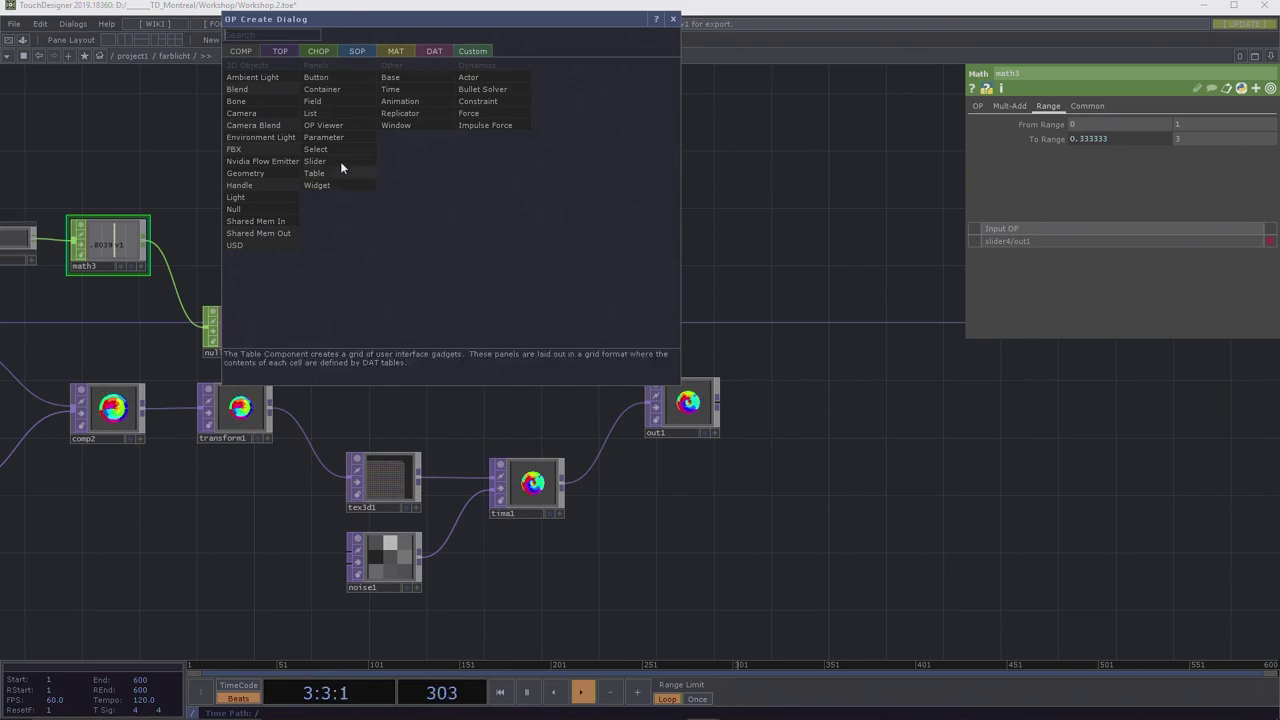
click(317, 78)
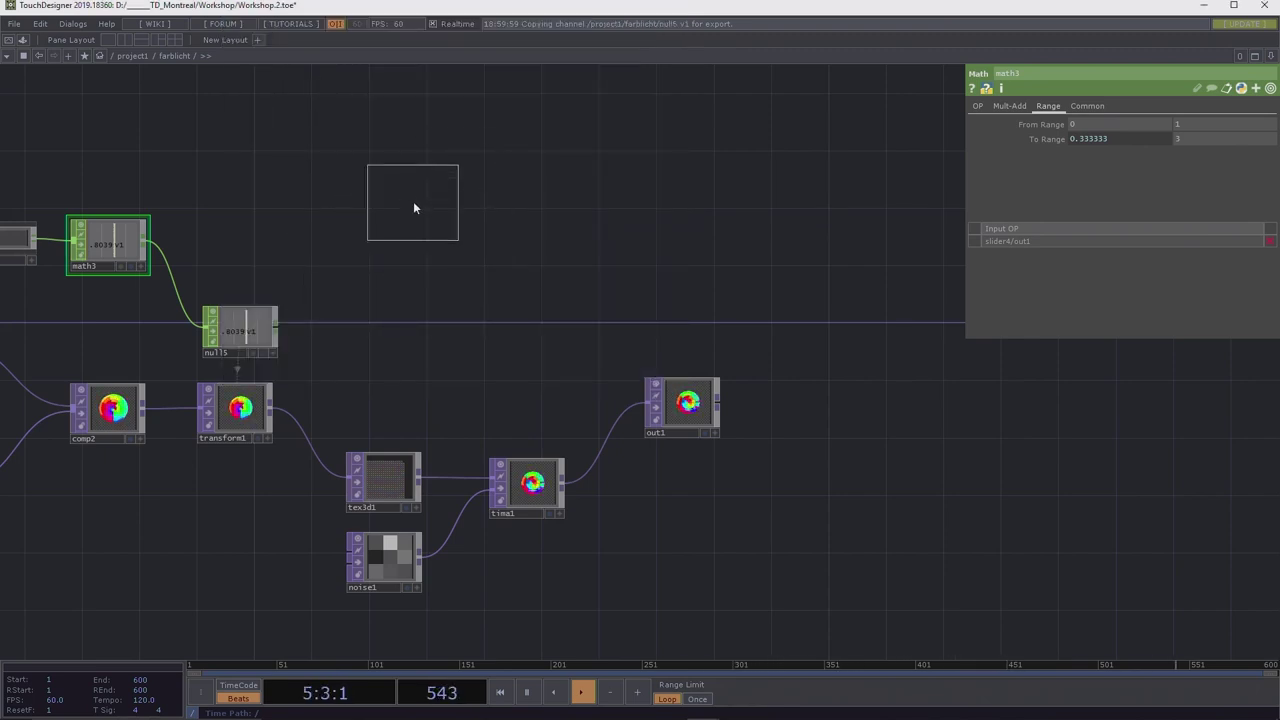
click(413, 201)
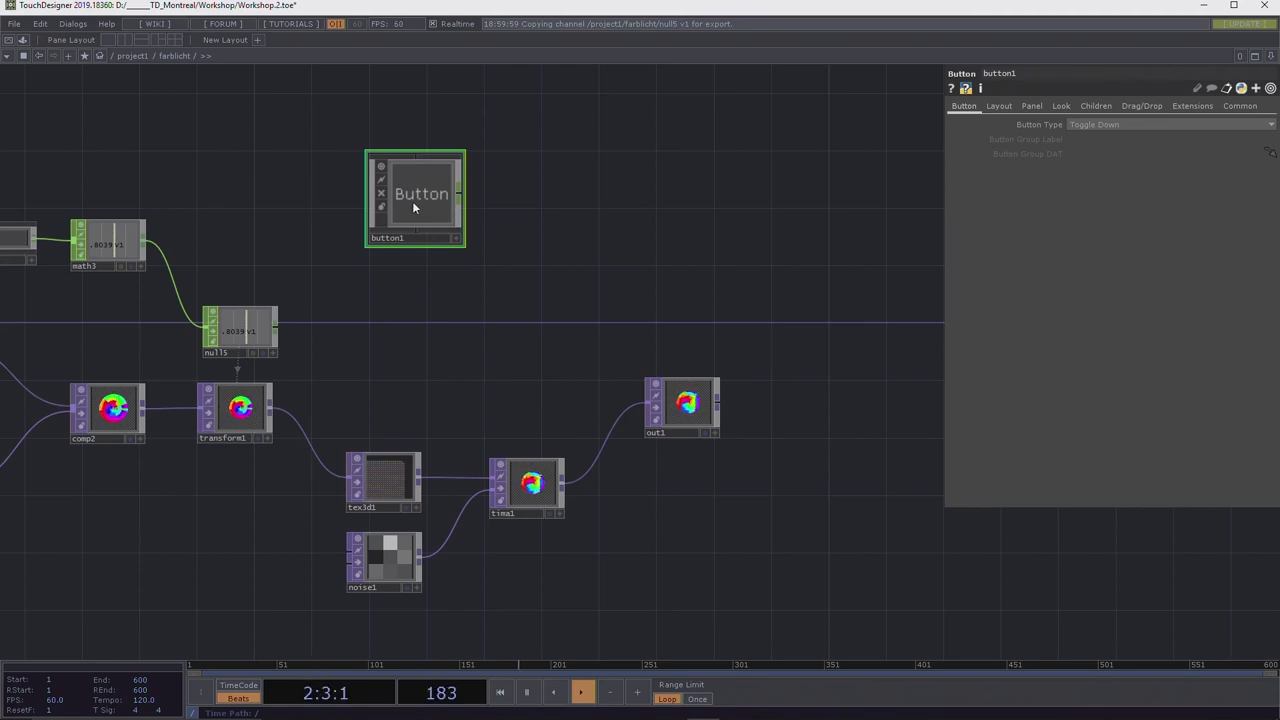
click(457, 240)
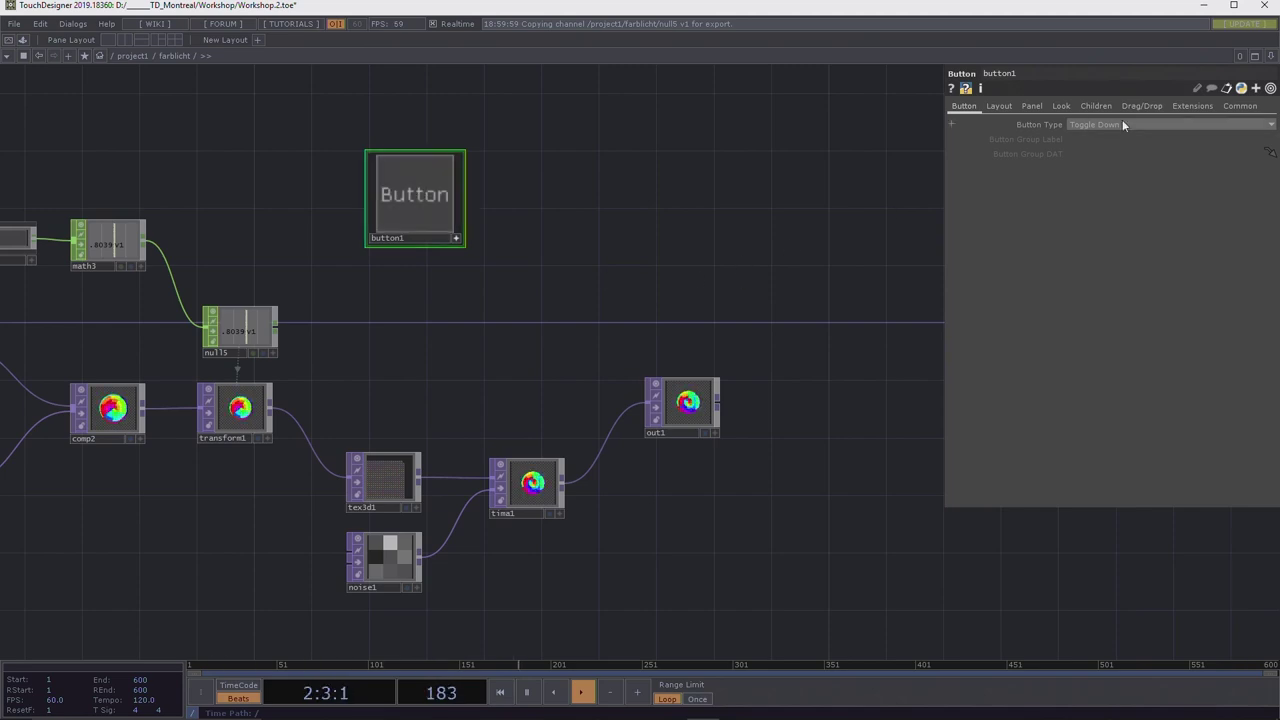
Look at the farblicht container in project1, re-enter it and set button1's width and height to 80.
click(134, 56)
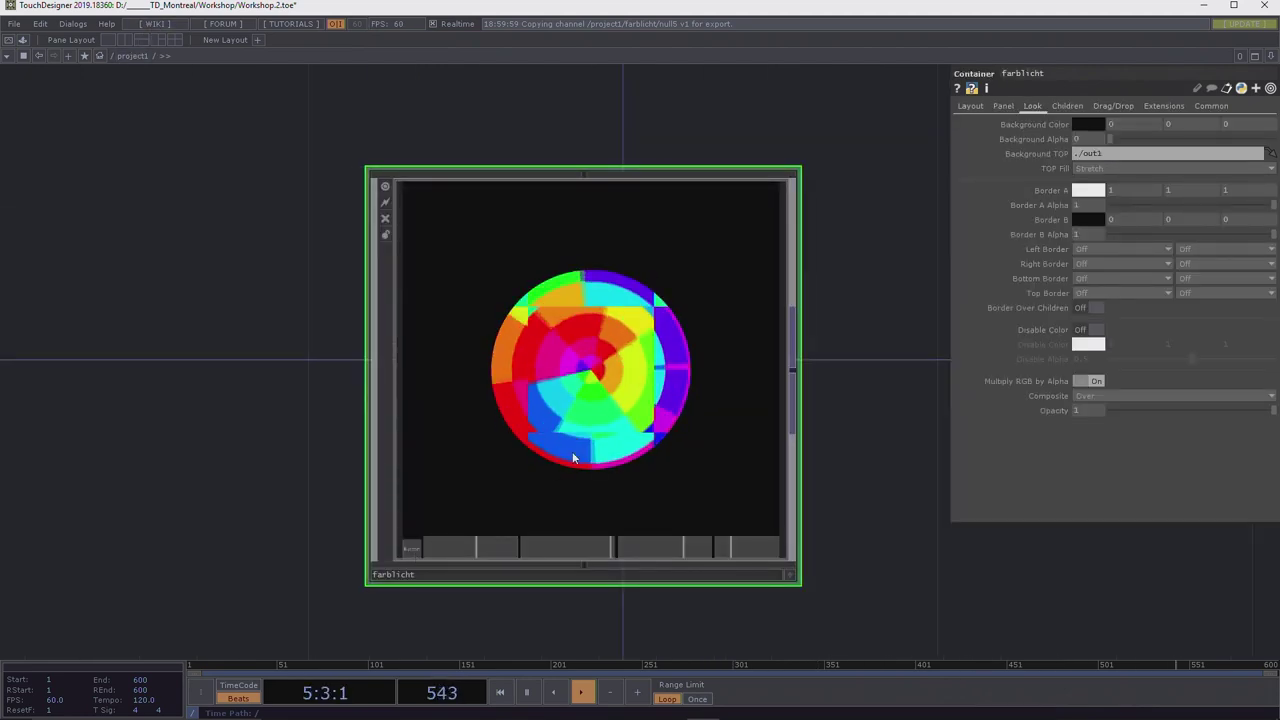
key(i)
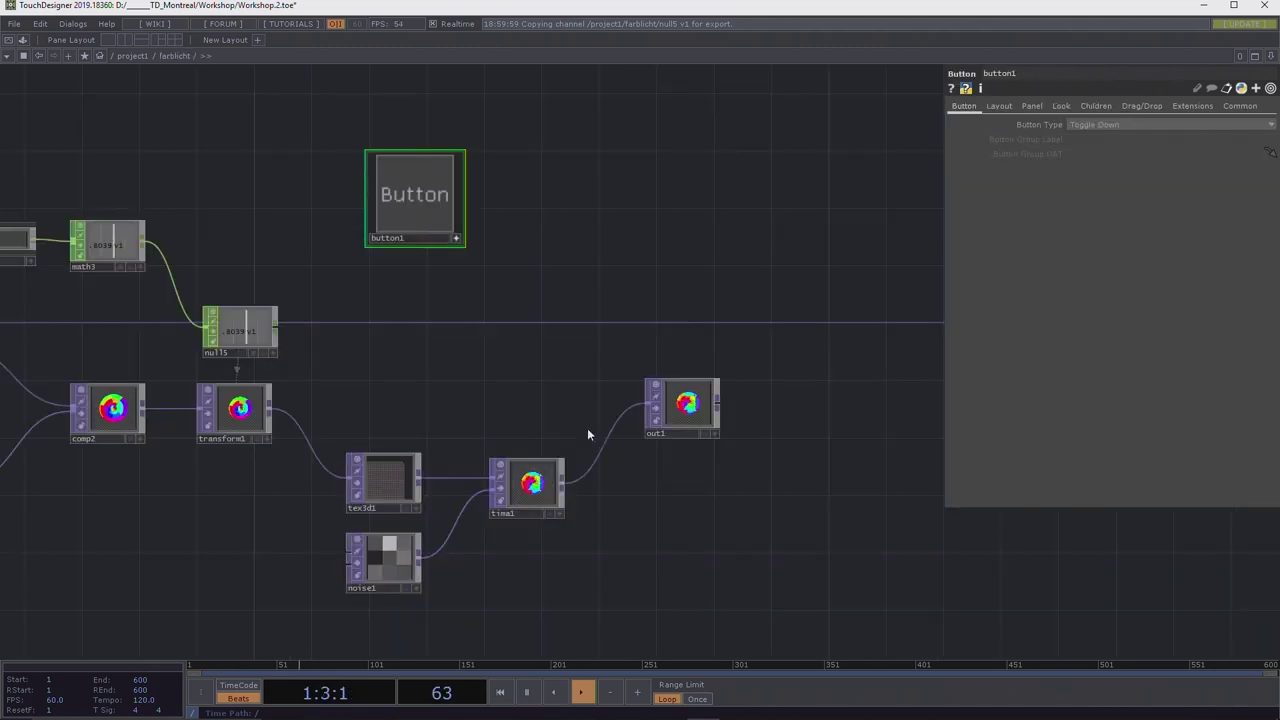
click(1000, 106)
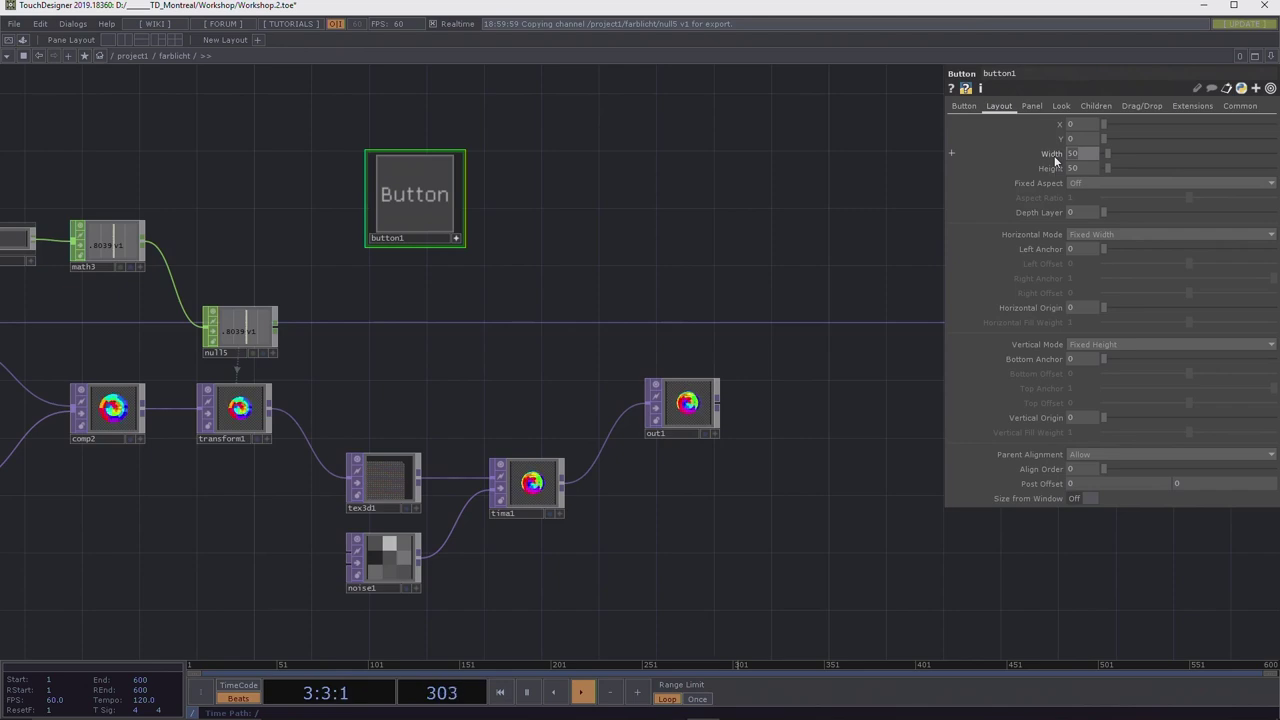
key(Return)
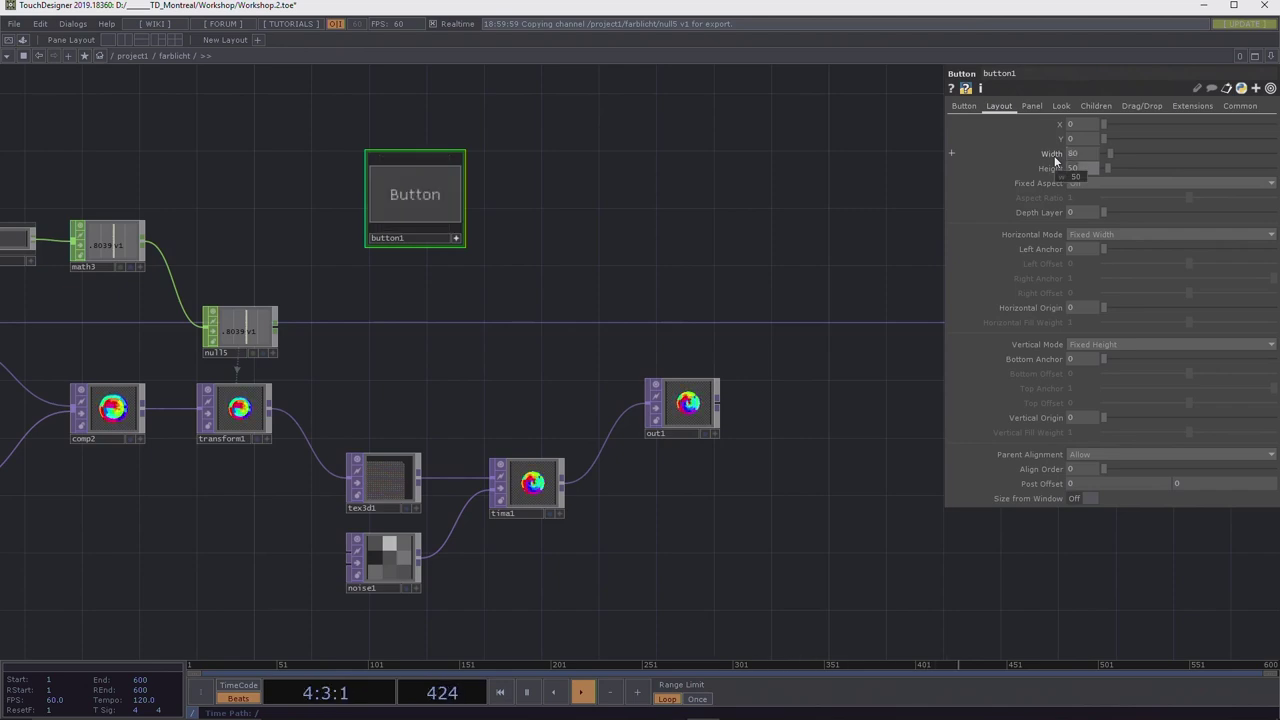
key(Return)
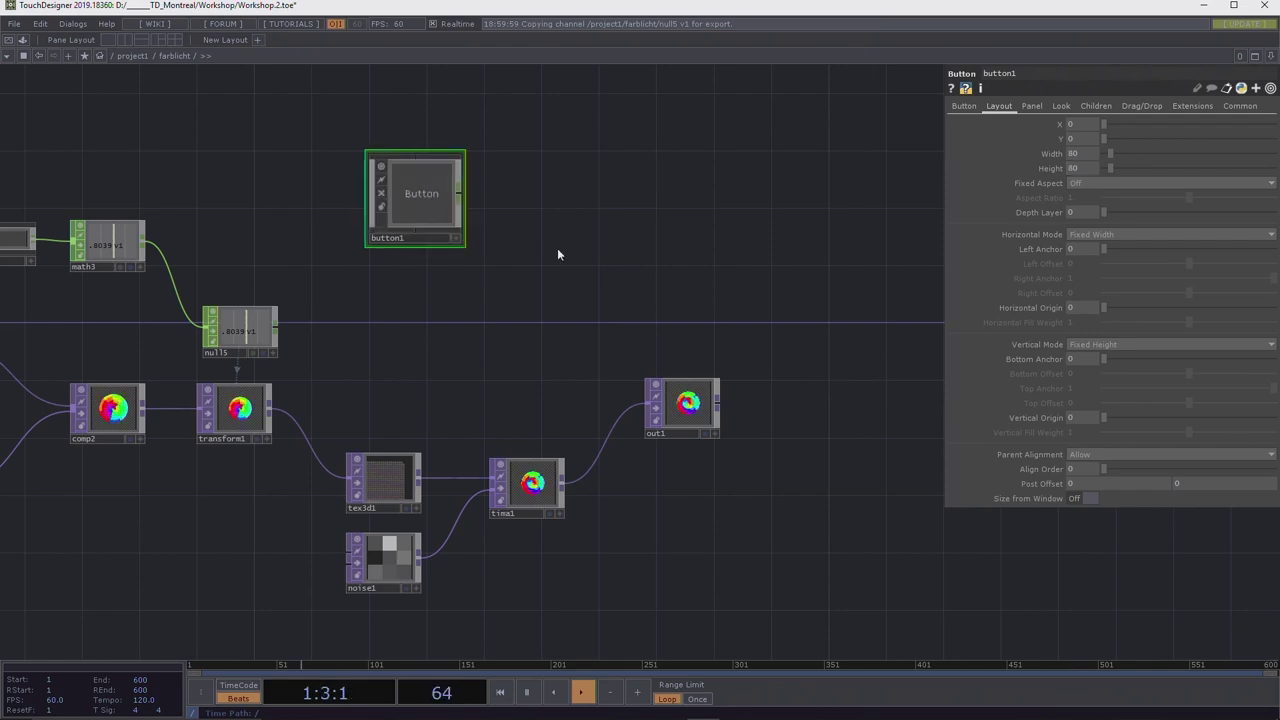
Toggle bypass on tex3d1 and tima1 to compare the image, and re-enable both operators.
drag(557, 248, 528, 226)
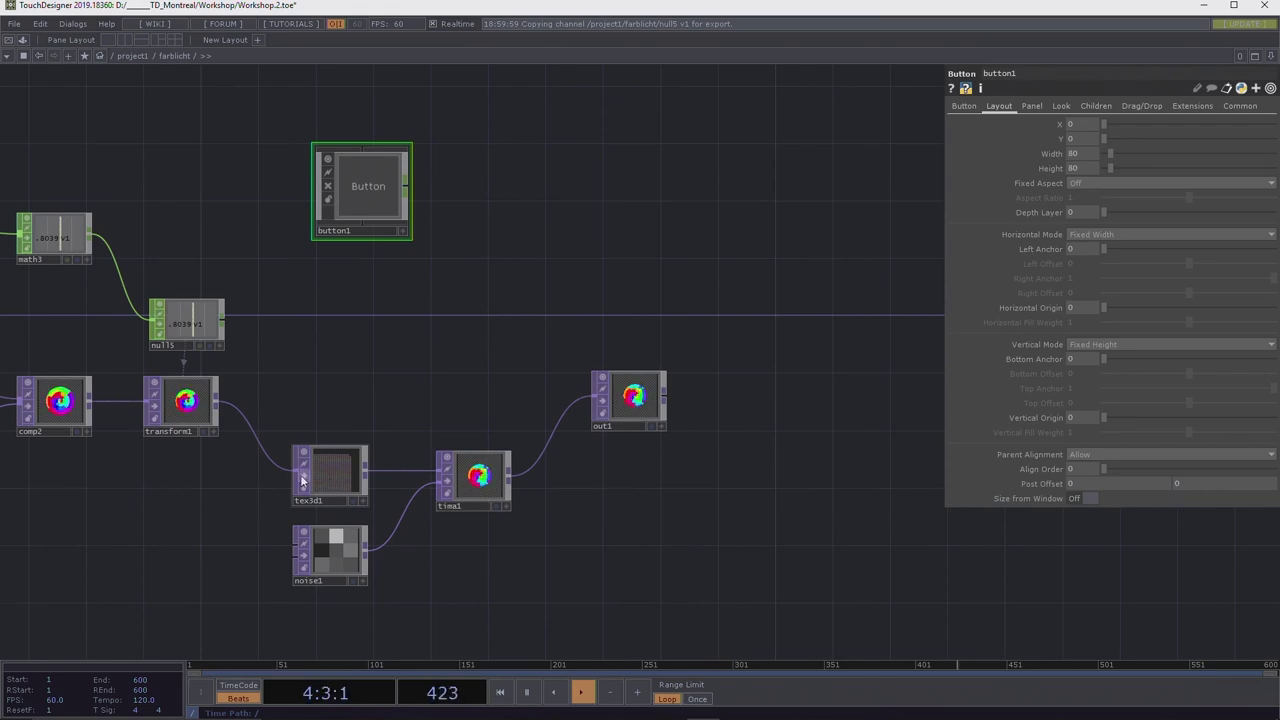
click(447, 487)
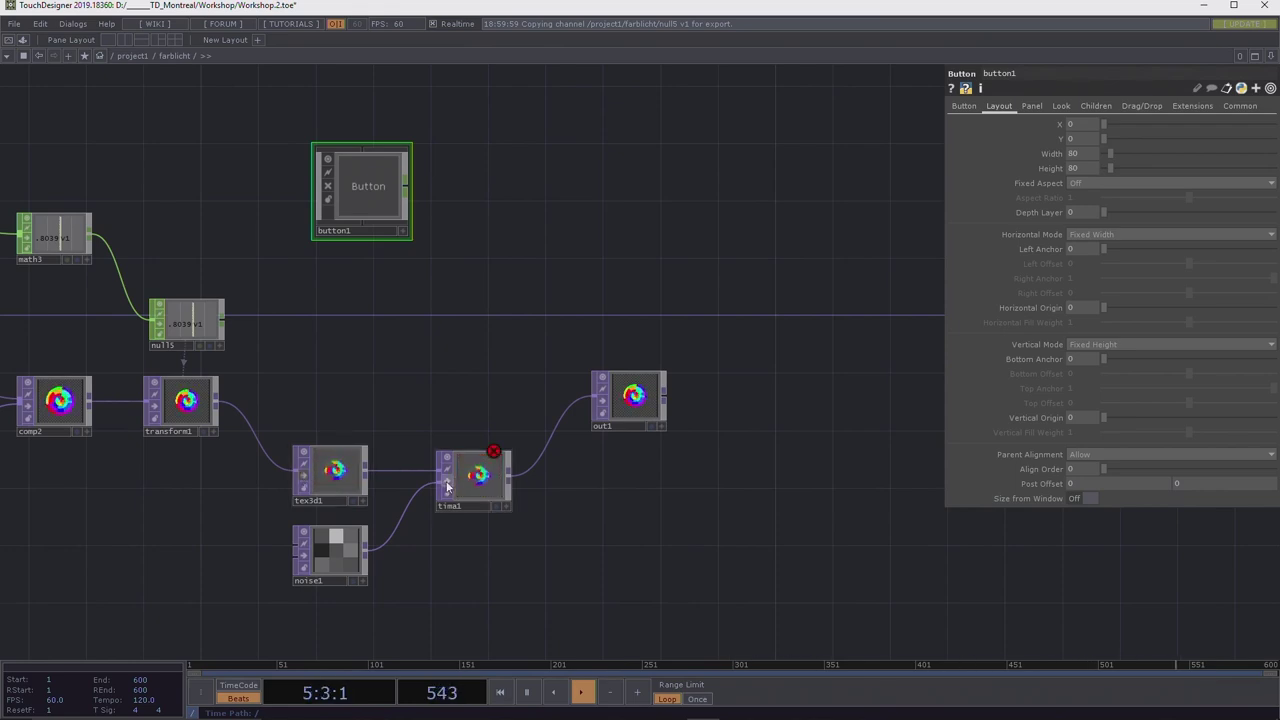
click(447, 487)
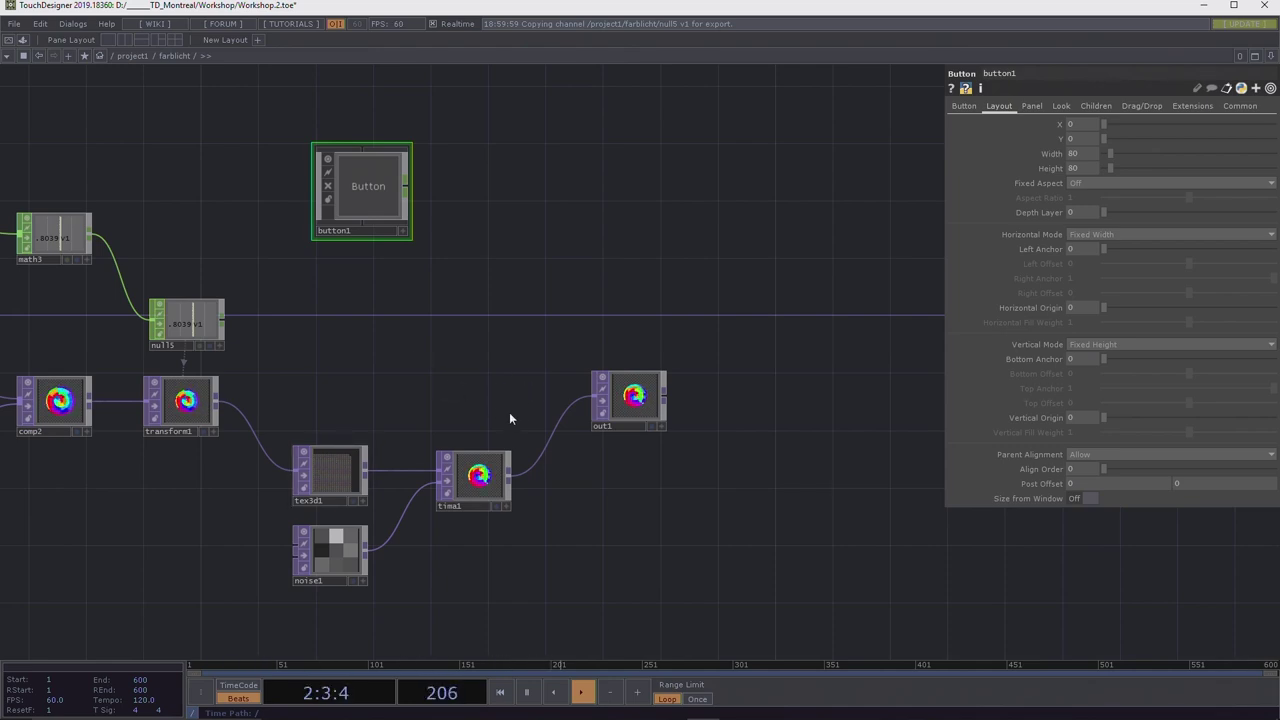
Move out1 farther from tima1 and insert a Cross TOP between them, aligned with out1.
drag(618, 405, 858, 398)
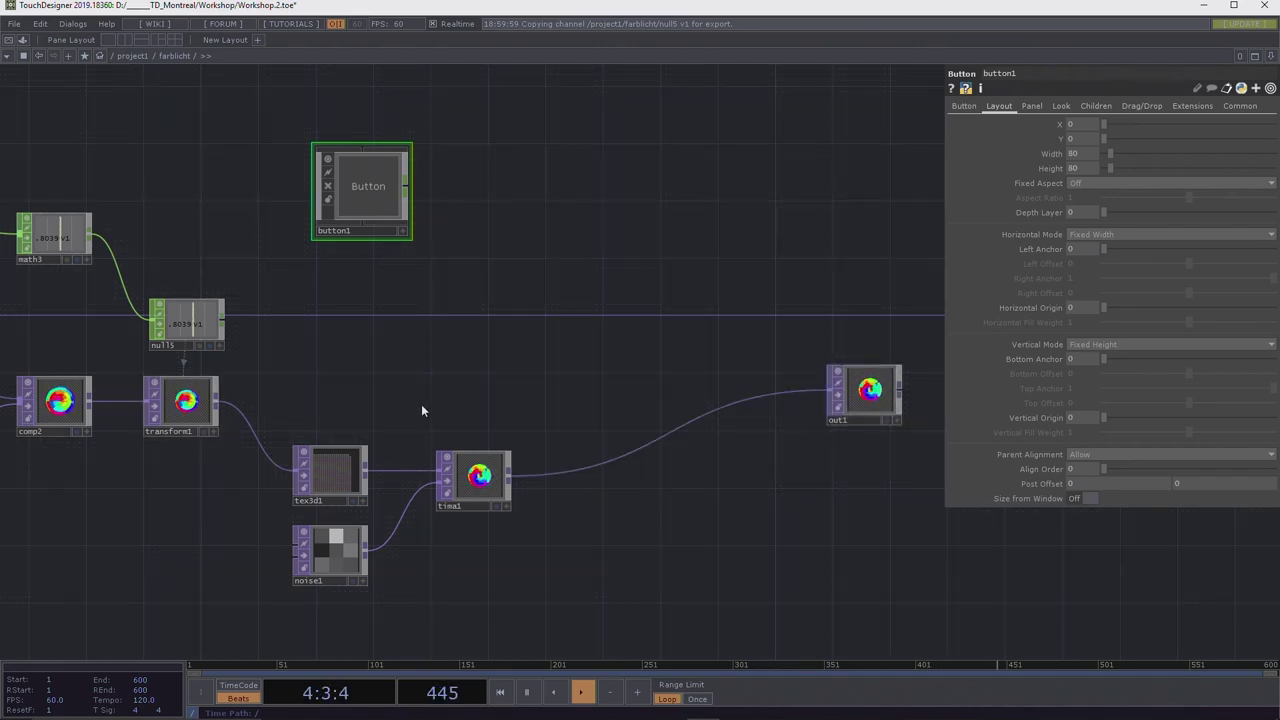
right_click(722, 410)
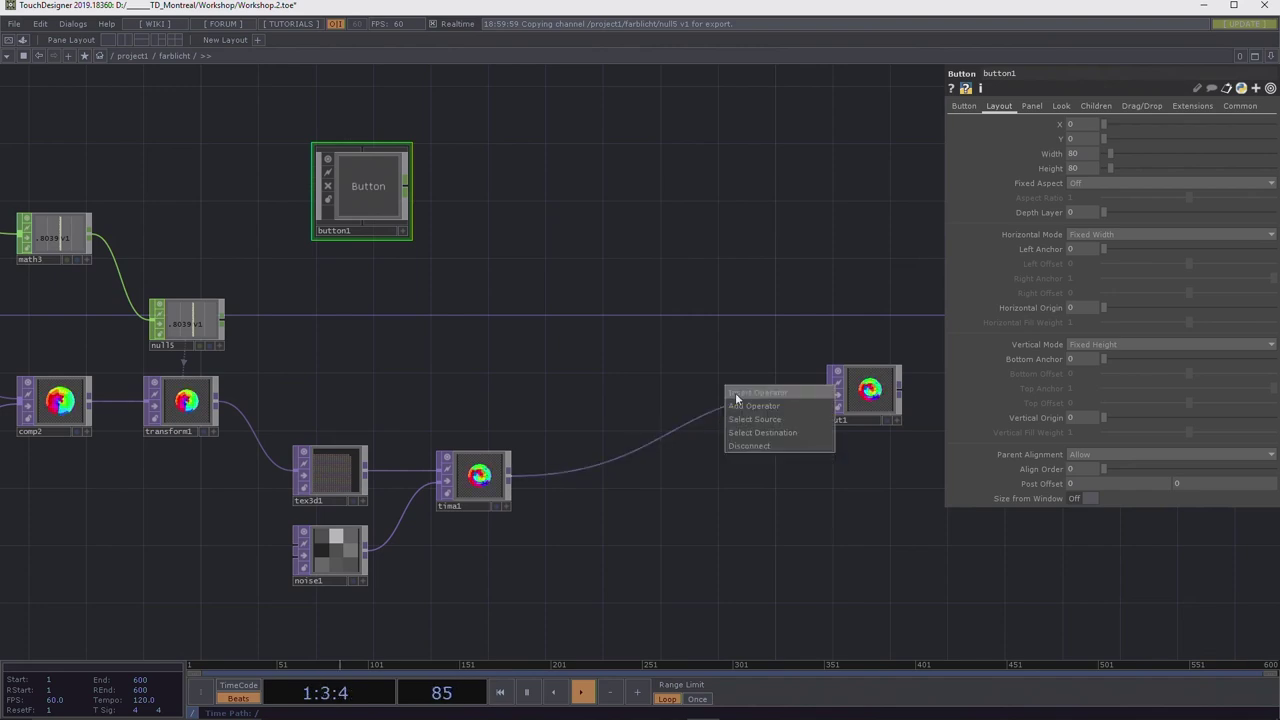
click(735, 392)
text(cross)
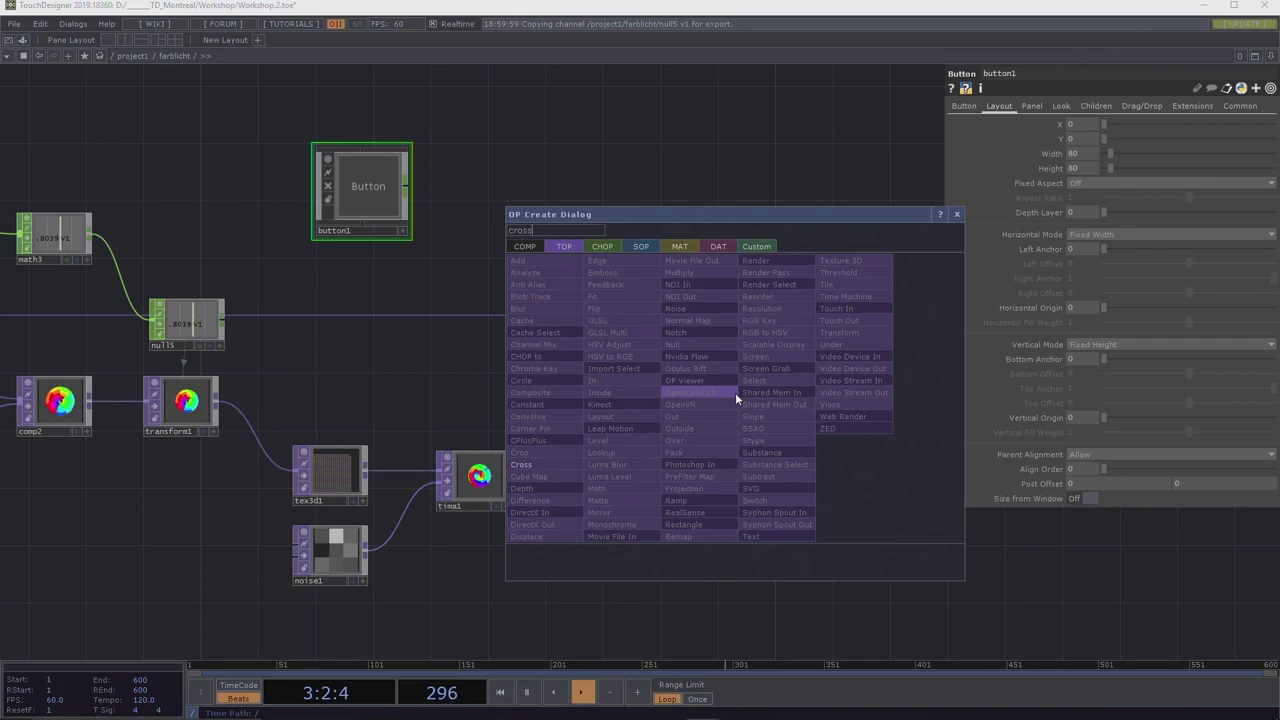
key(Return)
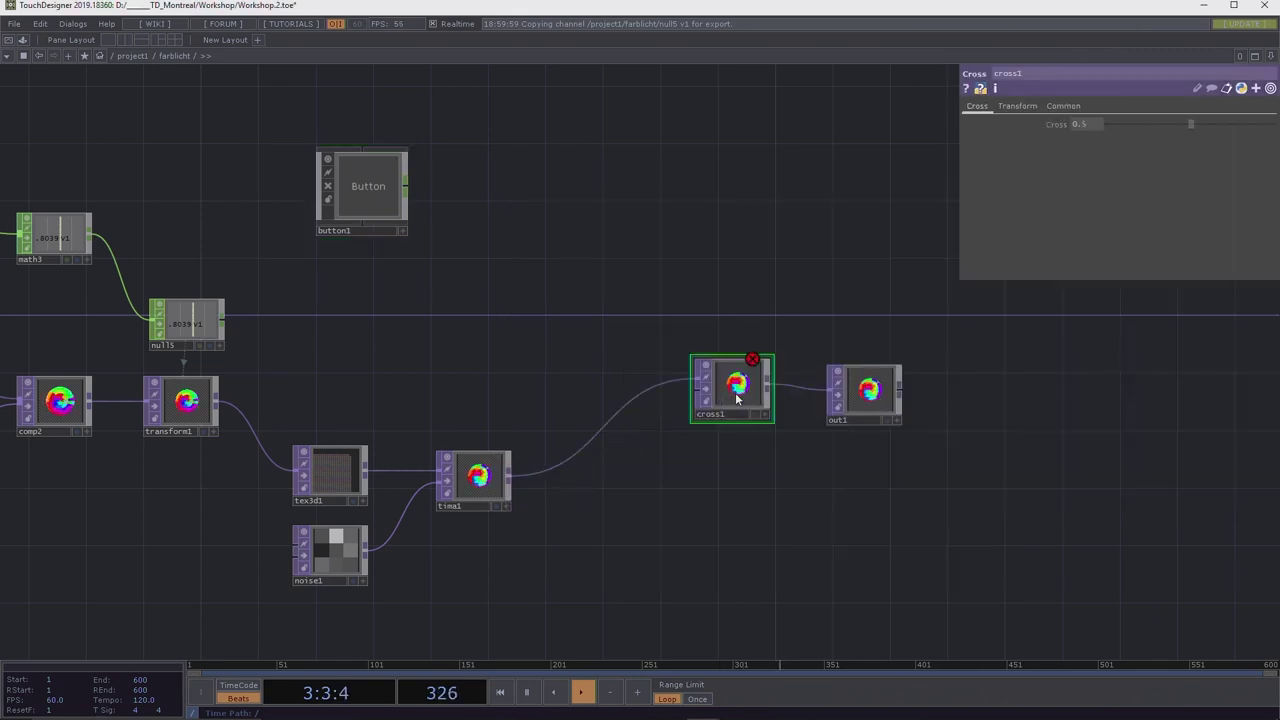
click(736, 392)
drag(737, 398, 737, 404)
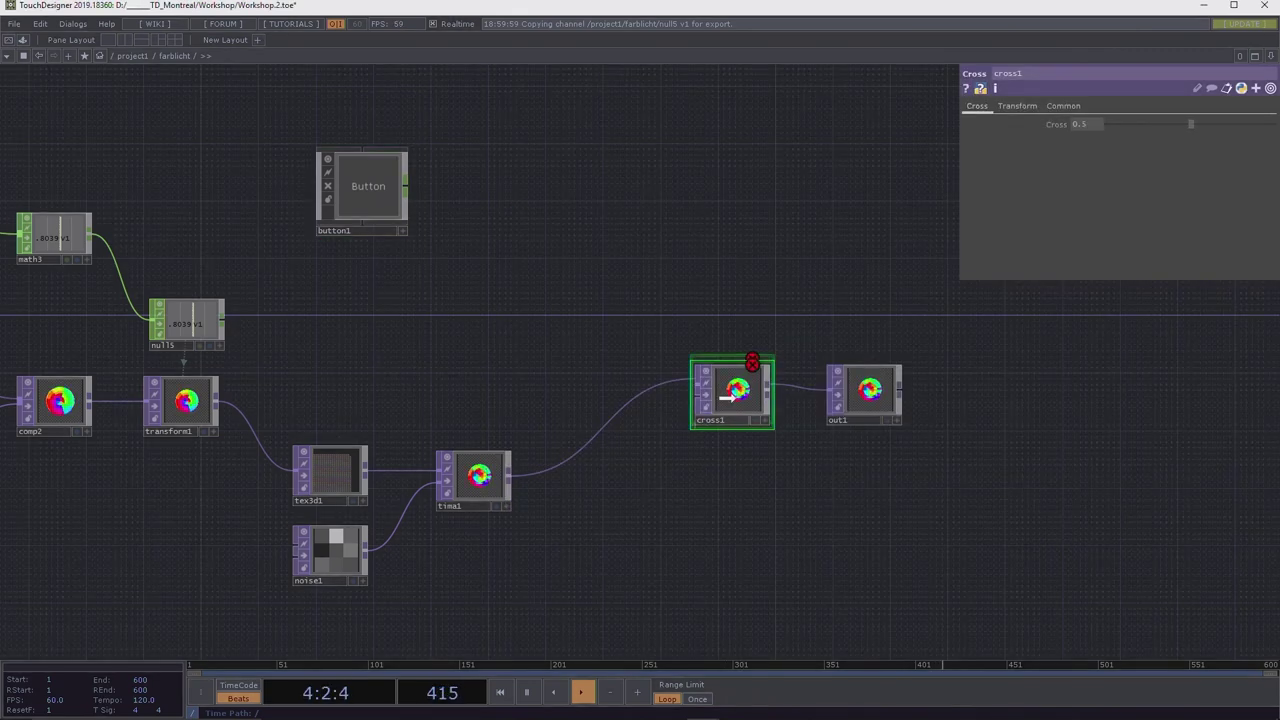
Connect transform1 to cross1's first input and tima1 to its second input.
click(218, 401)
click(695, 386)
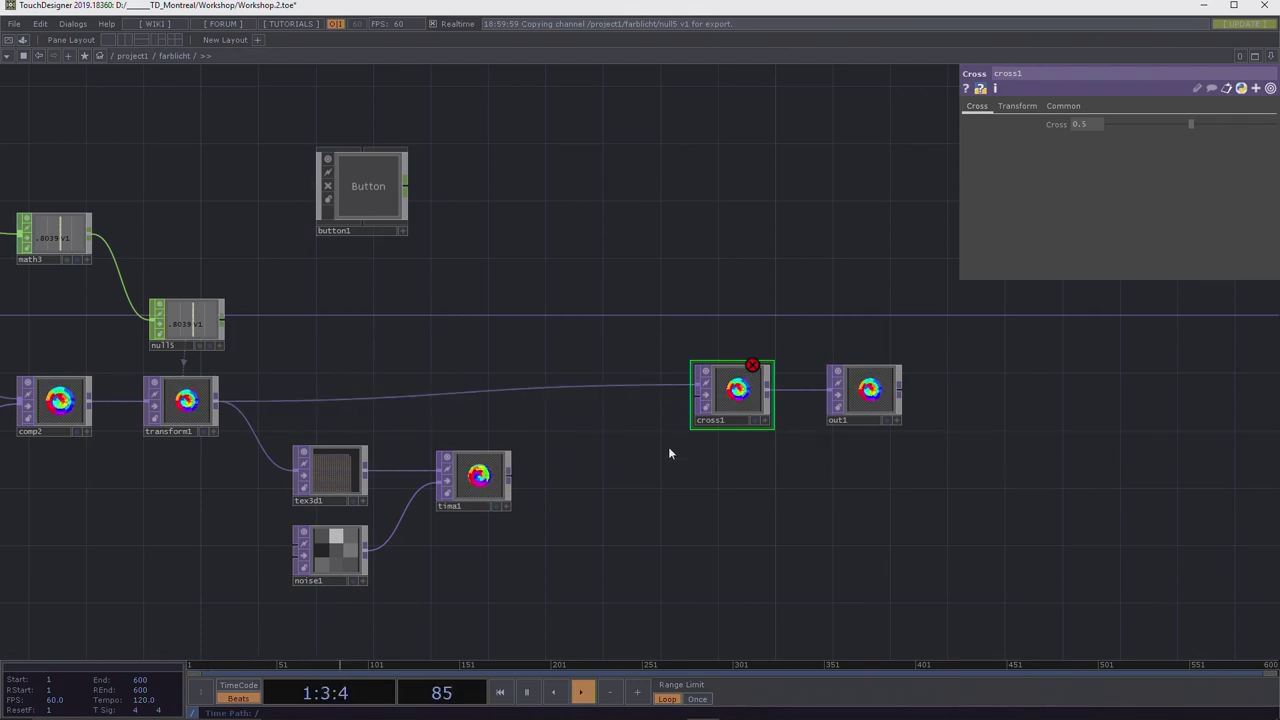
click(508, 478)
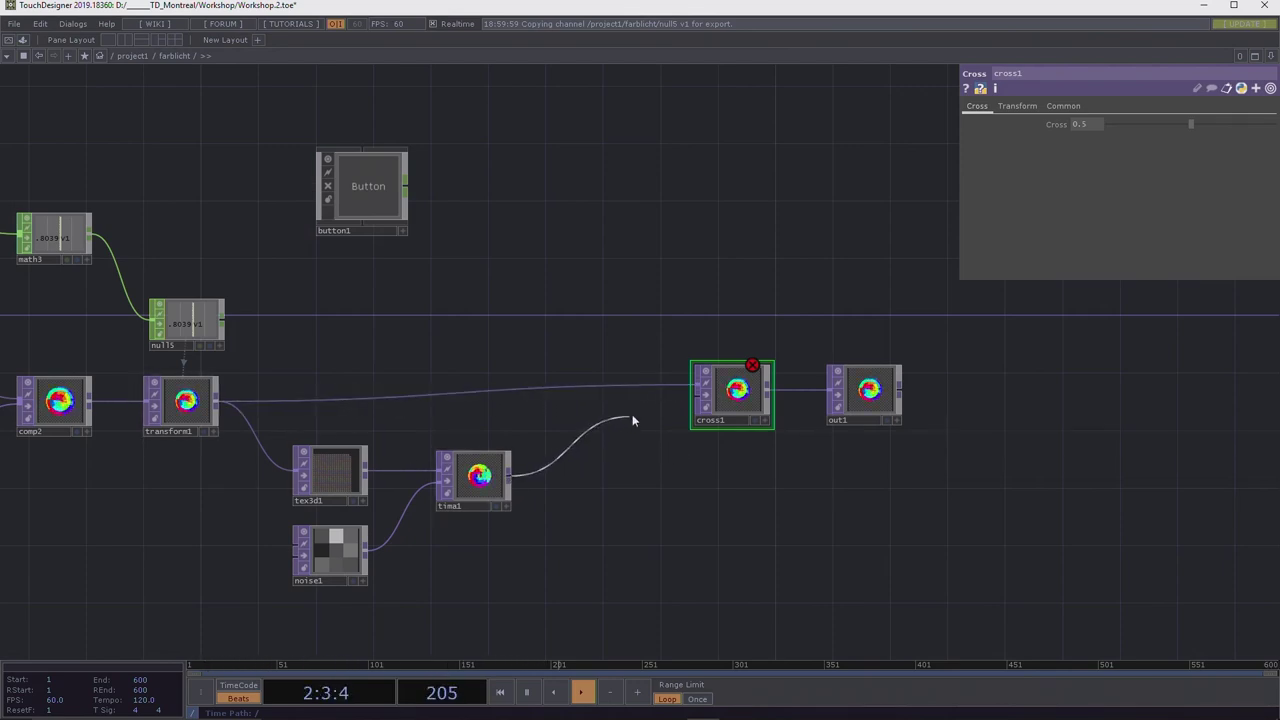
click(707, 400)
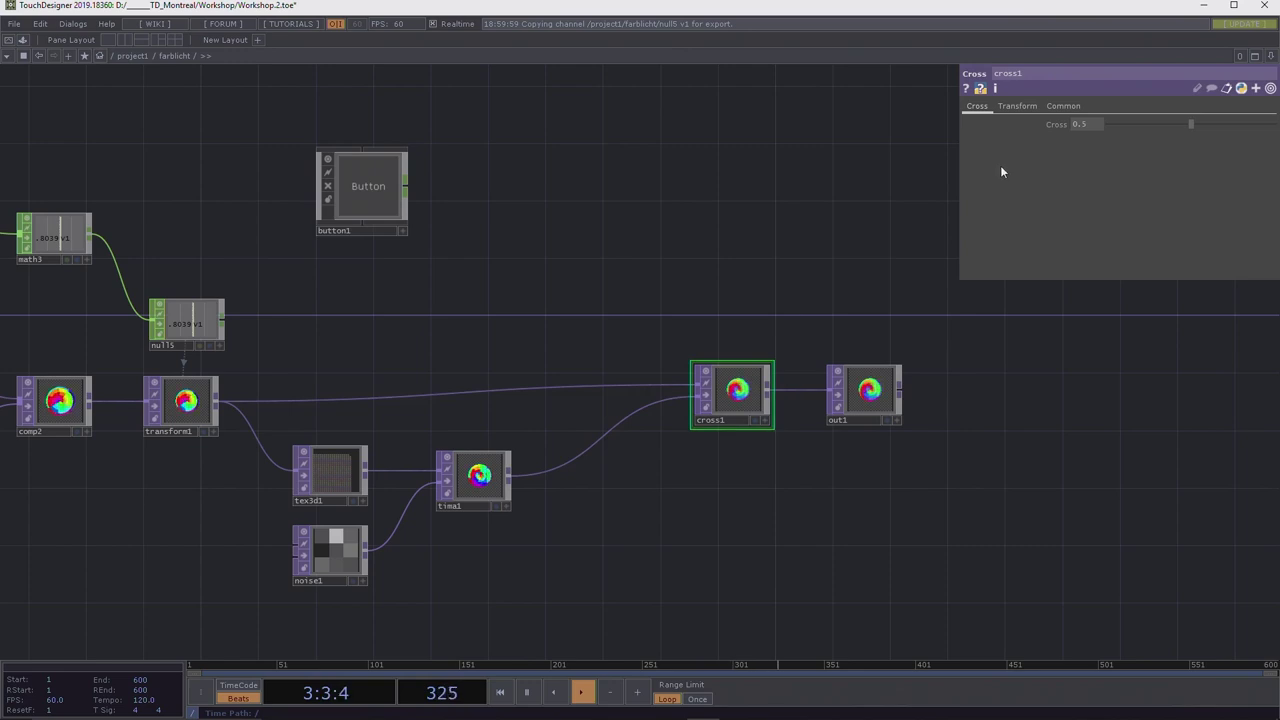
Vary cross1's Cross value between 0 and 1 to test the blend, leaving it at 0.351.
drag(1189, 124, 1180, 128)
click(1080, 126)
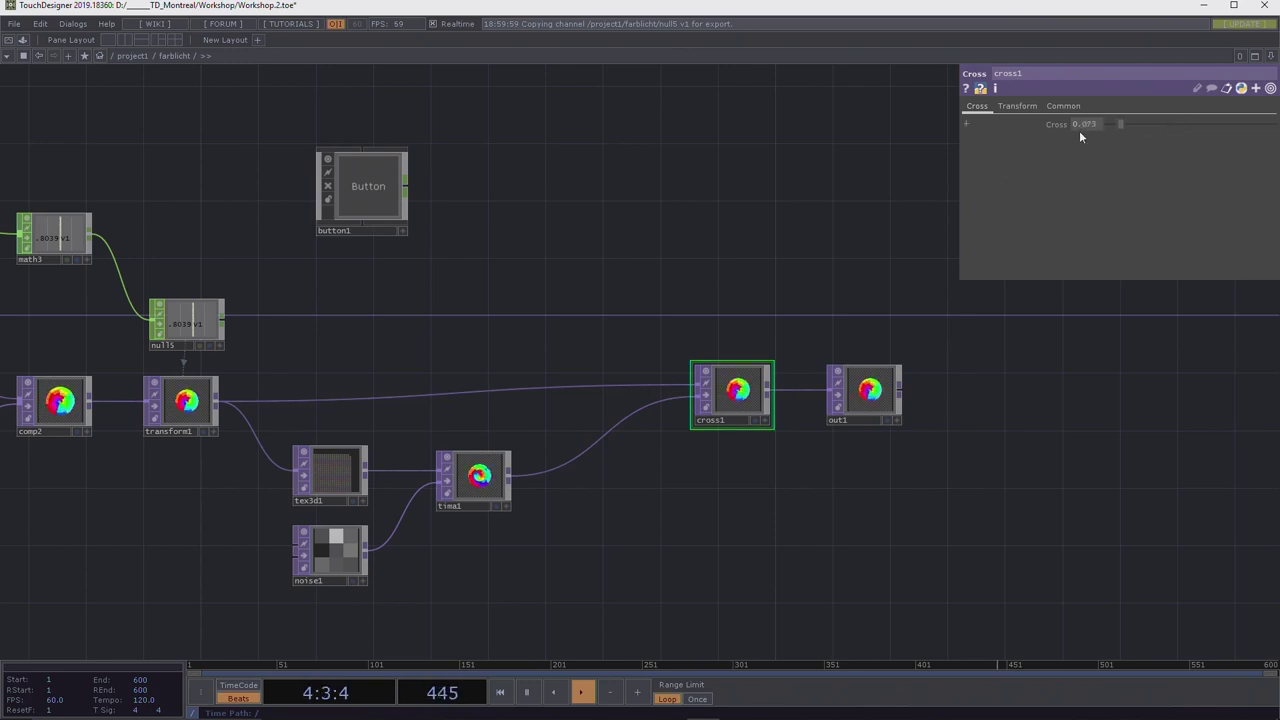
text(1)
key(Return)
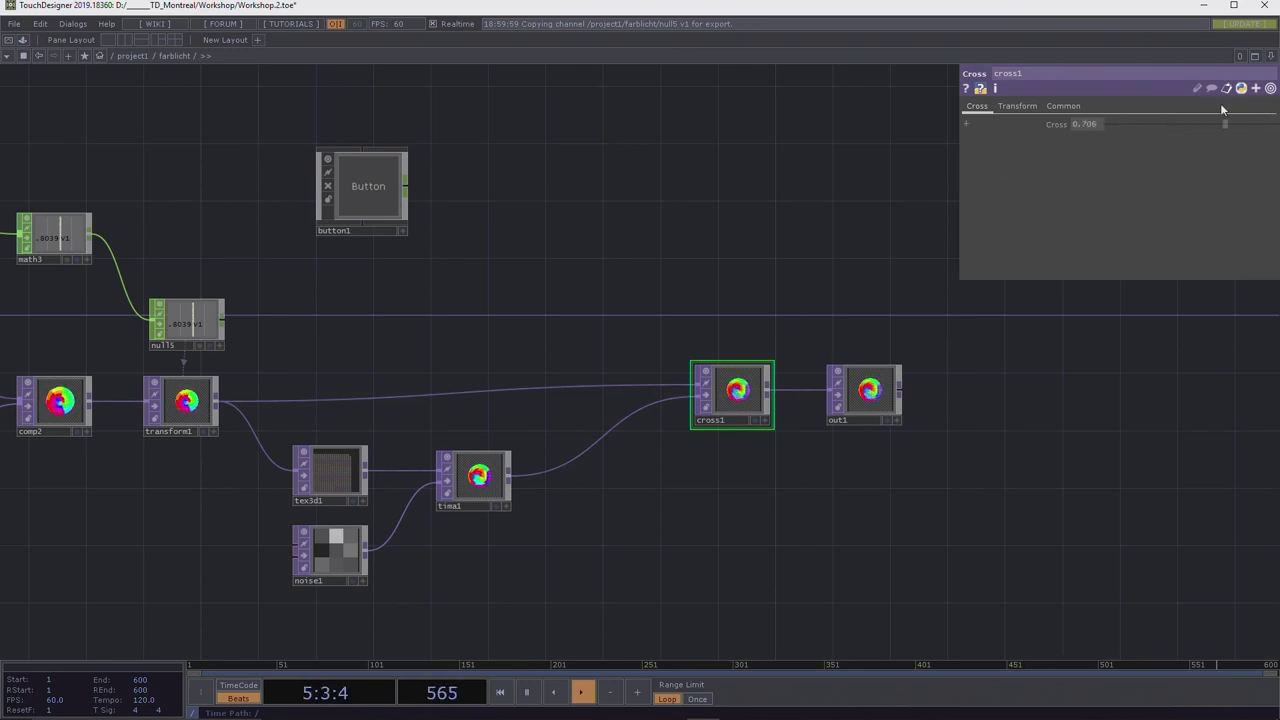
drag(1260, 124, 554, 208)
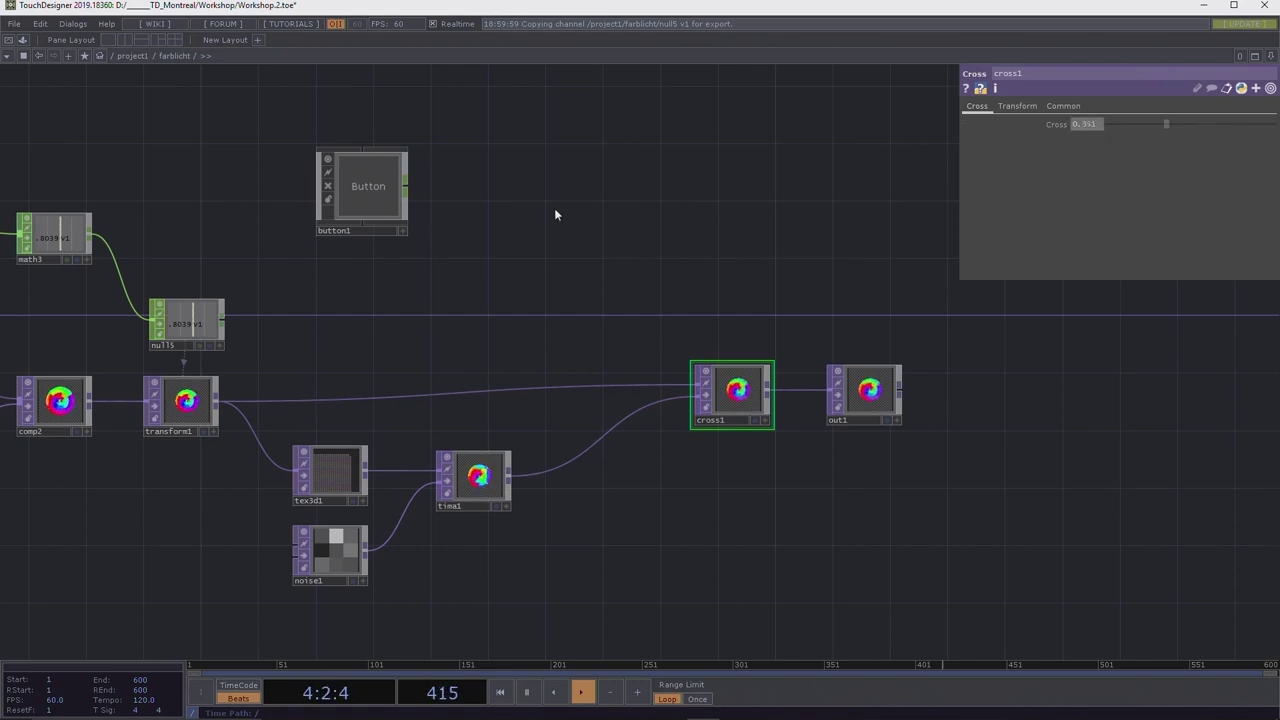
Add a Null CHOP to button1's output, make the button's viewer interactive and try the button.
click(405, 186)
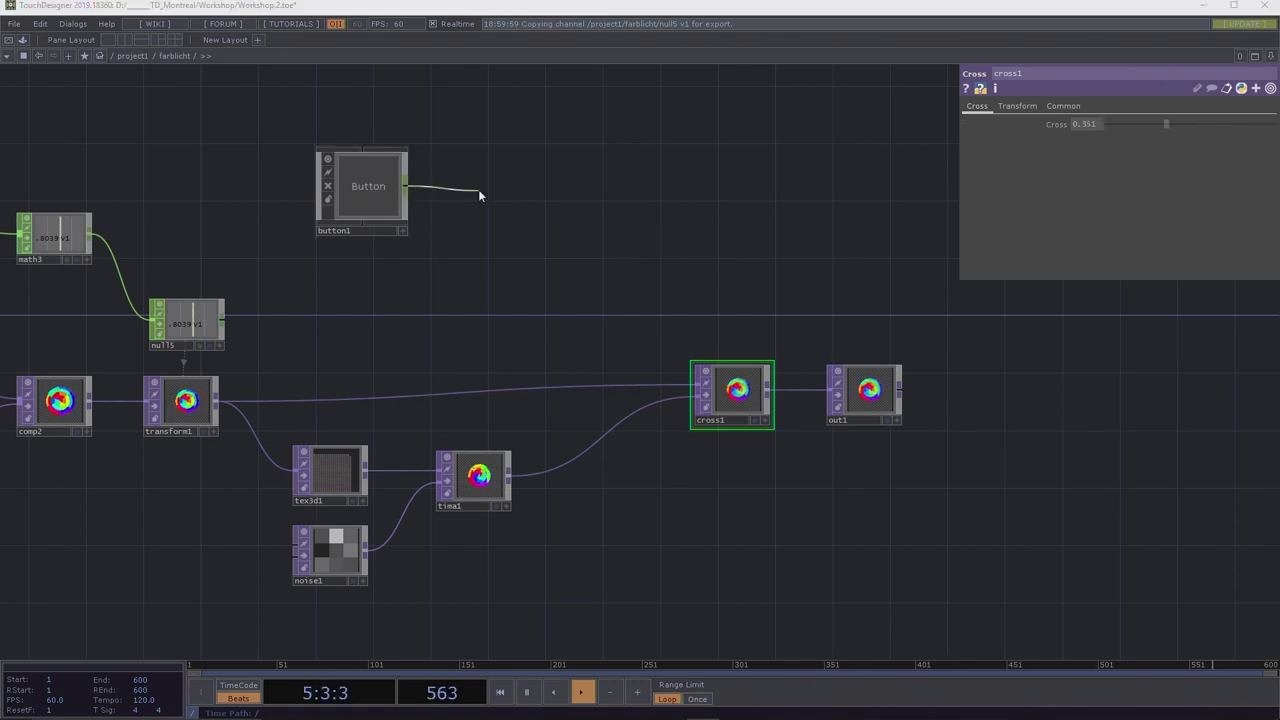
click(478, 189)
text(null)
key(Return)
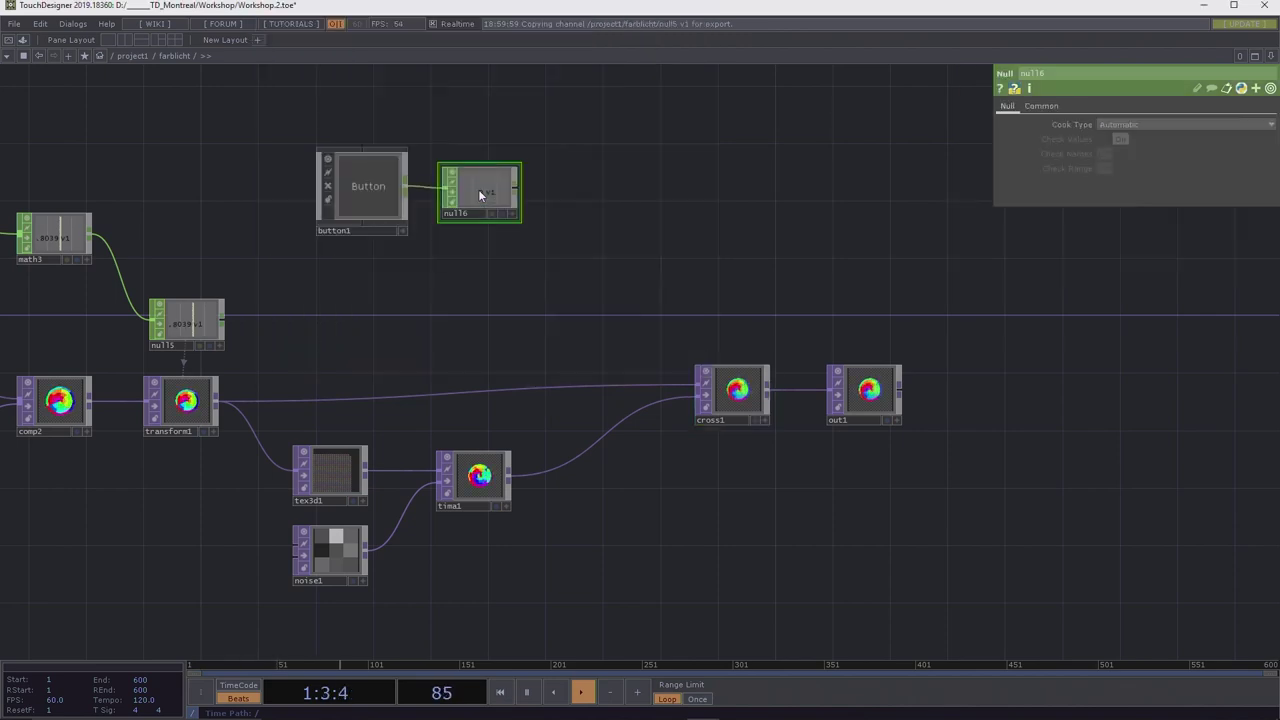
click(404, 230)
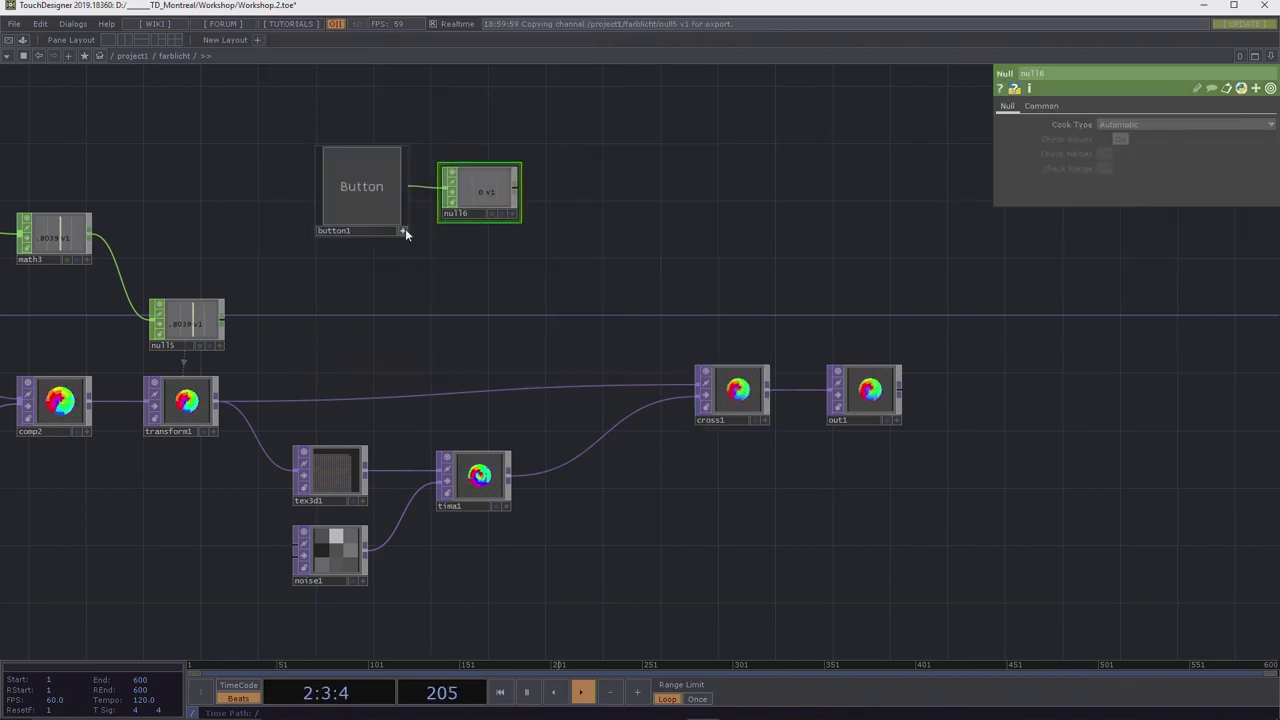
click(352, 187)
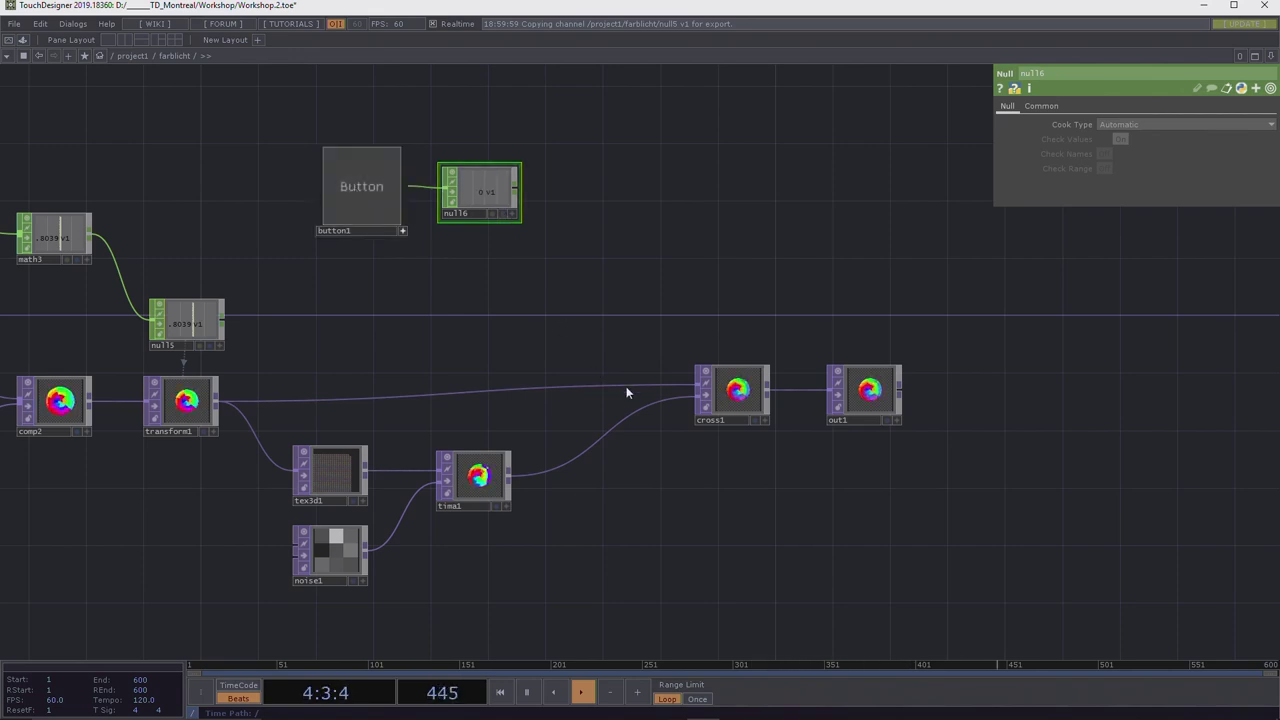
Drive cross1's Cross parameter with a CHOP reference to null6's v1 channel.
click(740, 395)
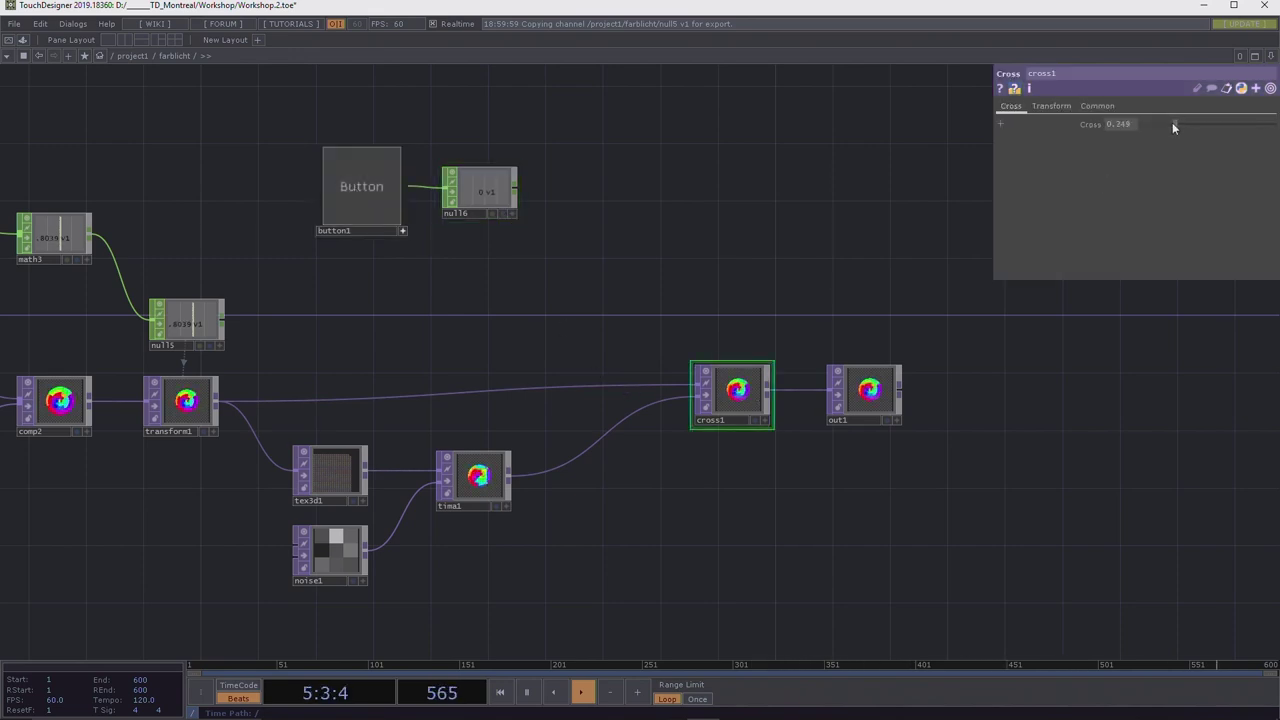
drag(1116, 125, 1181, 141)
click(1091, 125)
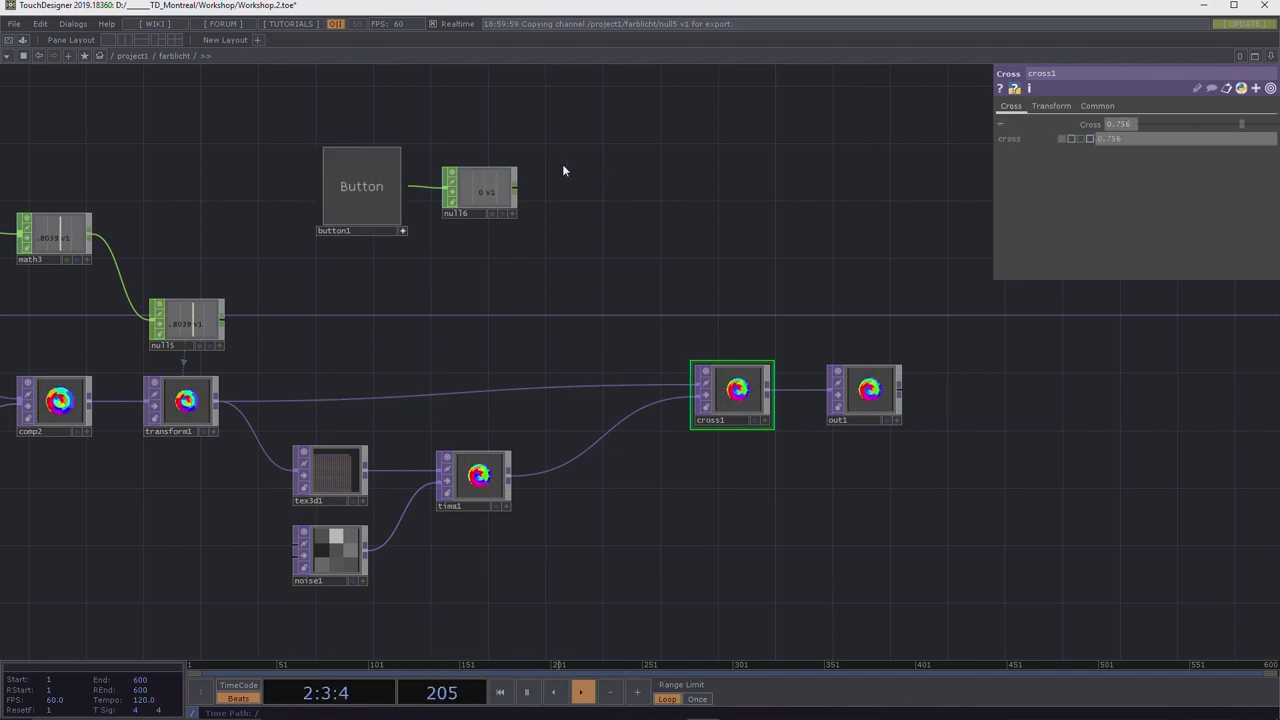
drag(484, 194, 481, 193)
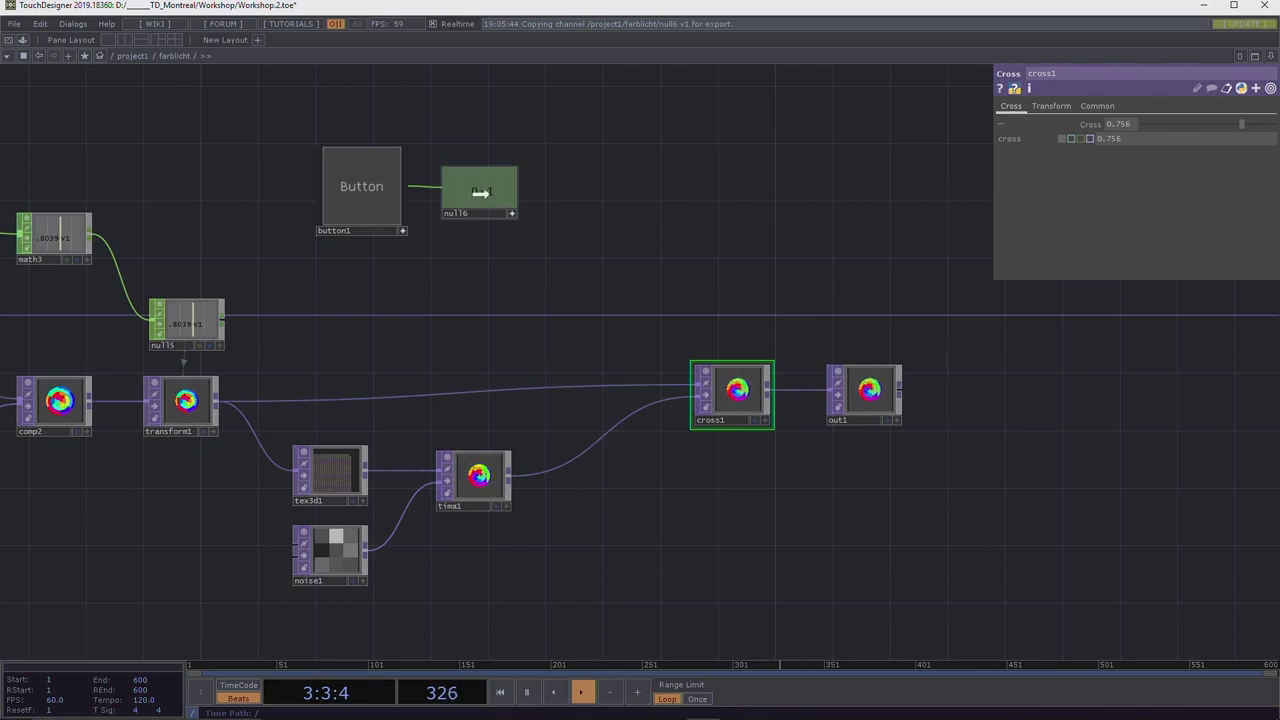
drag(1083, 143, 1100, 140)
click(1120, 134)
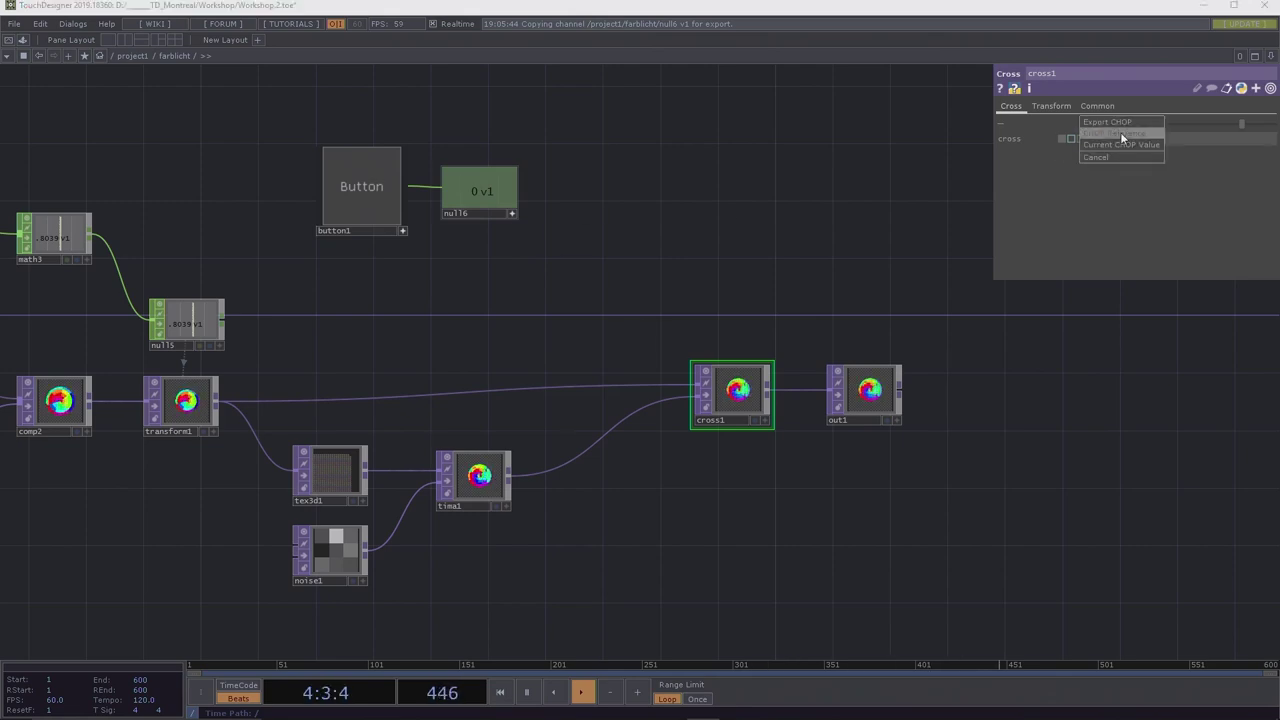
Toggle button1 repeatedly to test switching cross1 between its two inputs, and deactivate the button1 and null6 viewers.
click(354, 184)
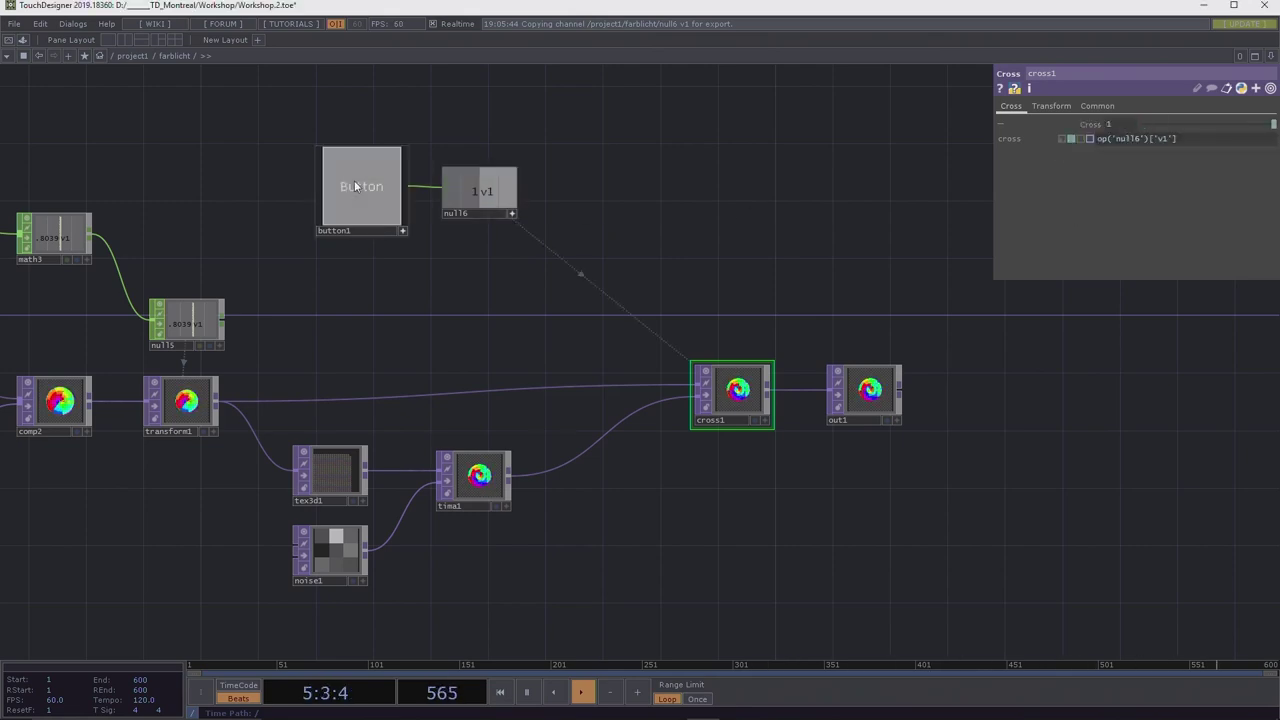
click(355, 185)
click(354, 180)
click(354, 180)
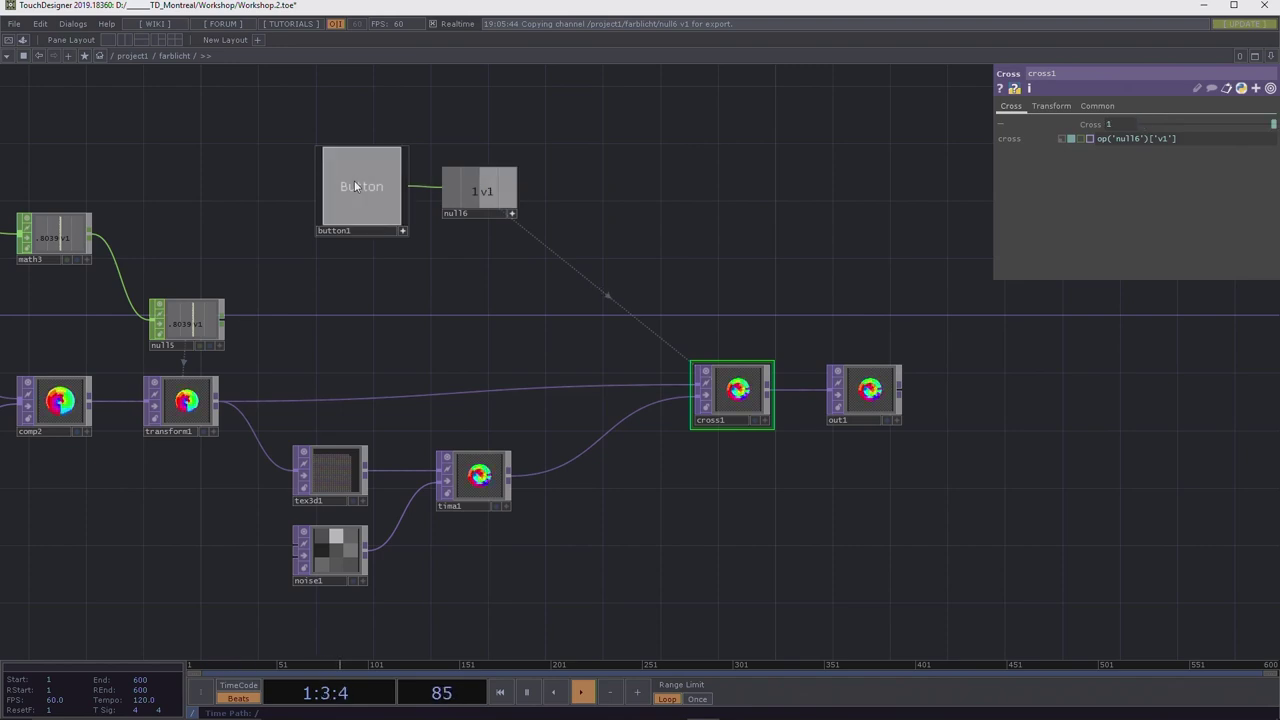
click(354, 180)
click(354, 180)
click(354, 180)
click(354, 180)
click(354, 180)
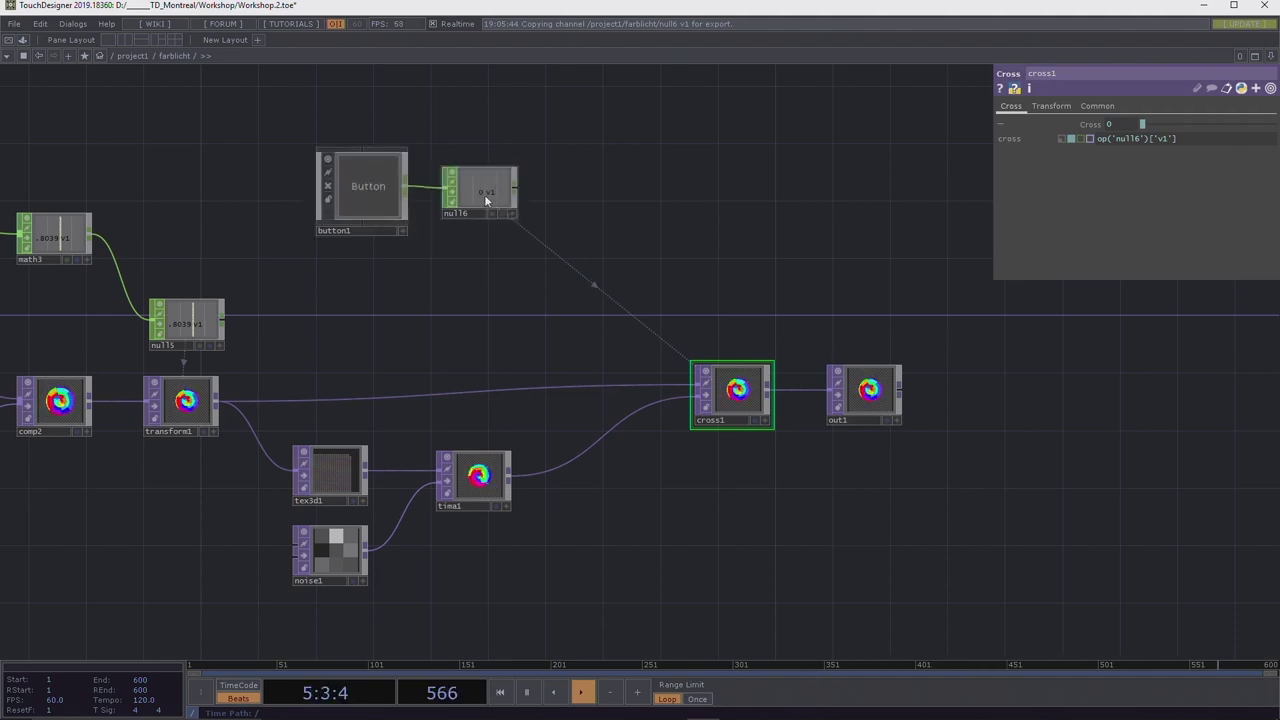
Move null6 directly above cross1 and insert a Filter CHOP between button1 and null6.
drag(475, 197, 728, 323)
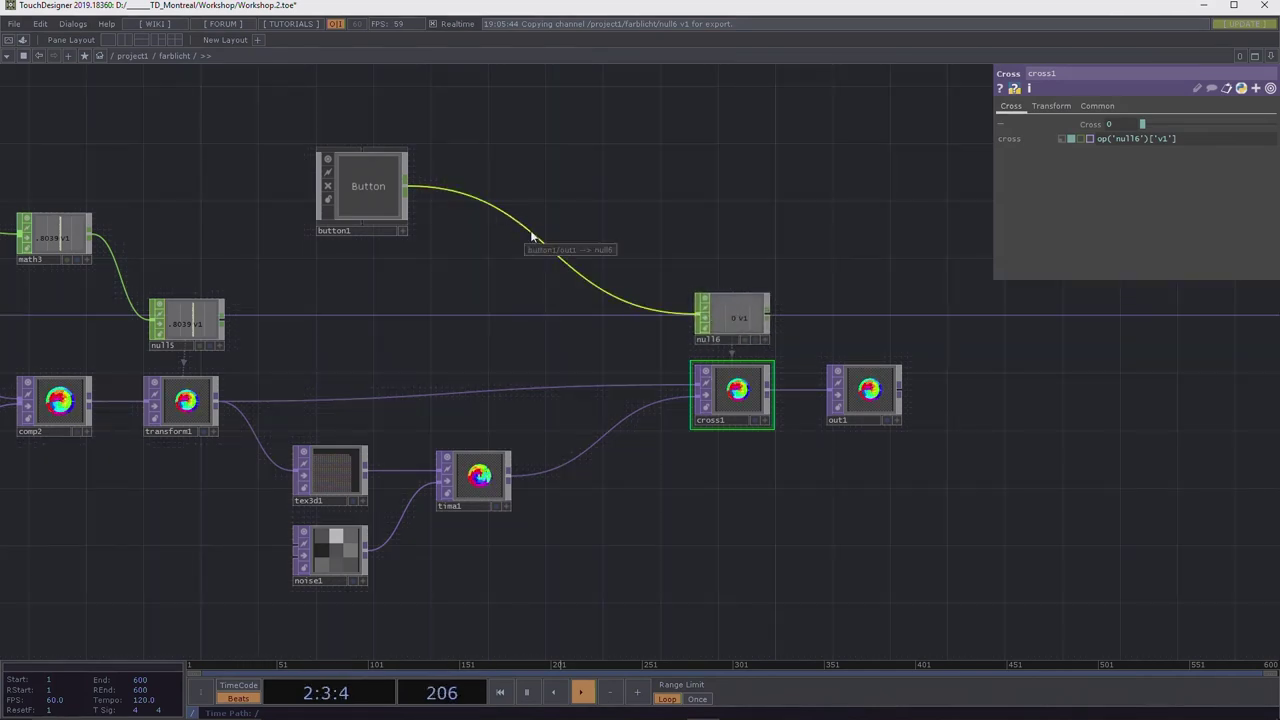
right_click(532, 236)
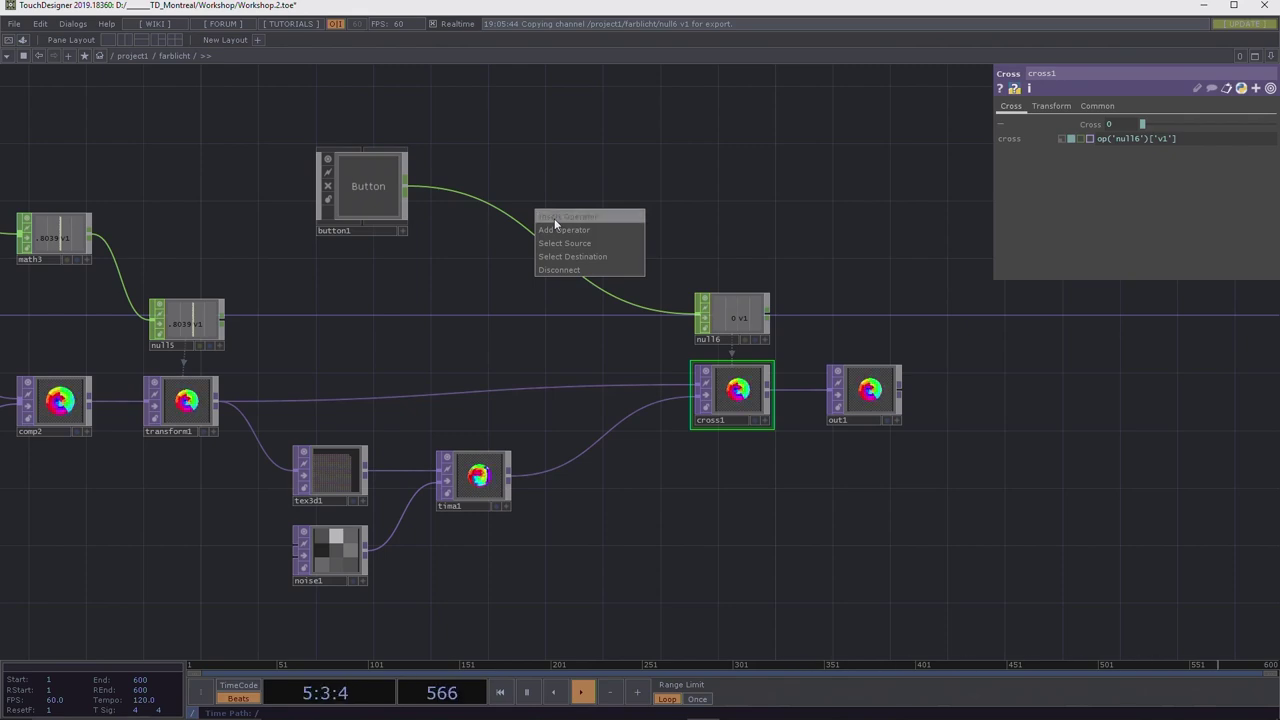
click(555, 219)
text(filter)
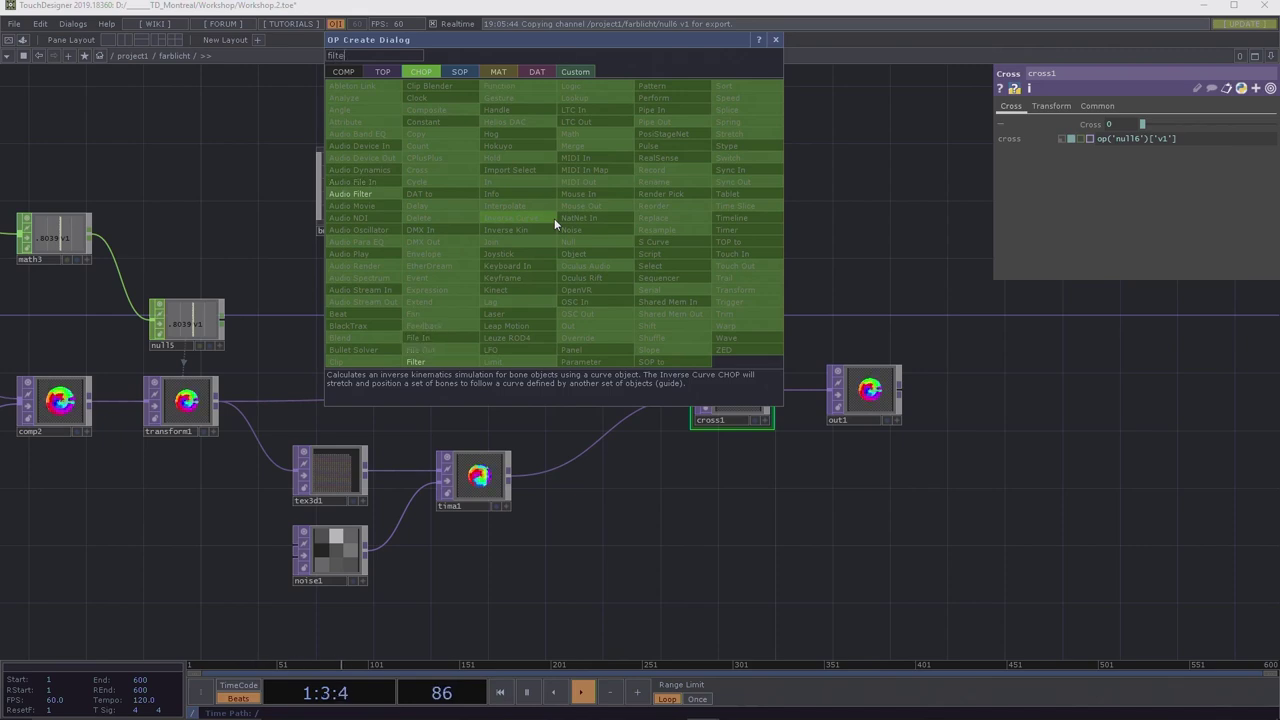
click(448, 362)
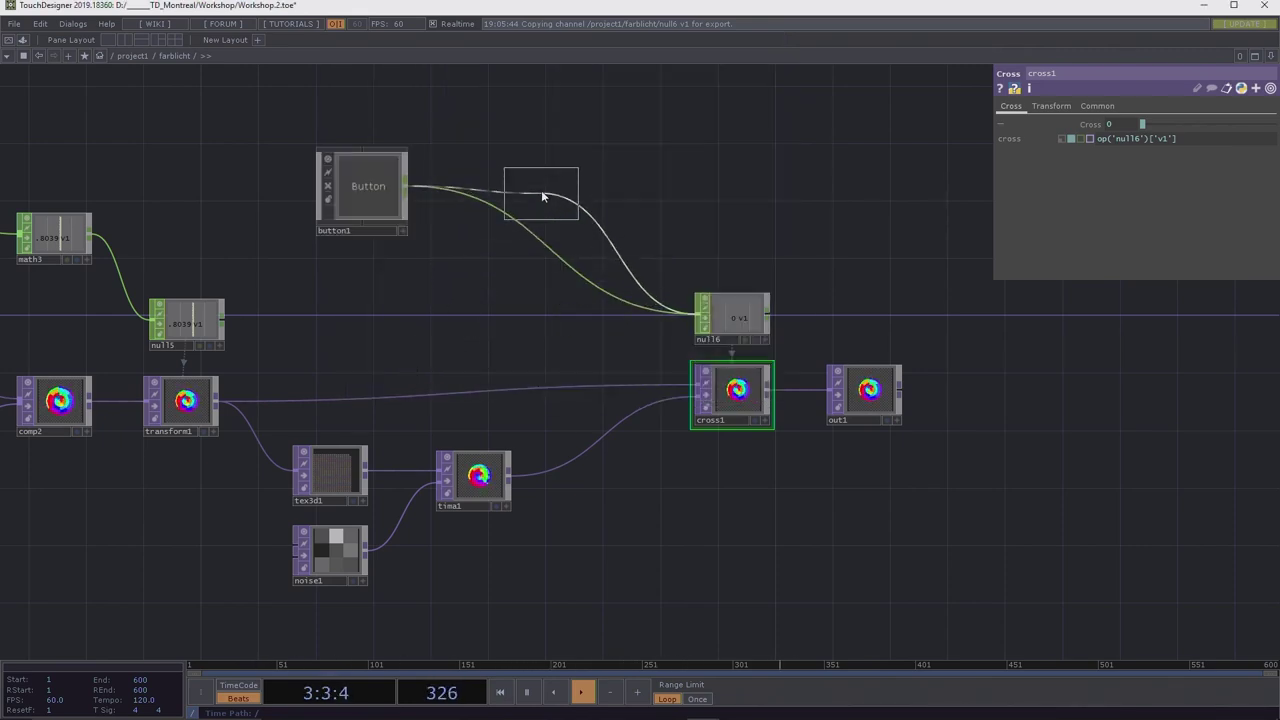
click(545, 217)
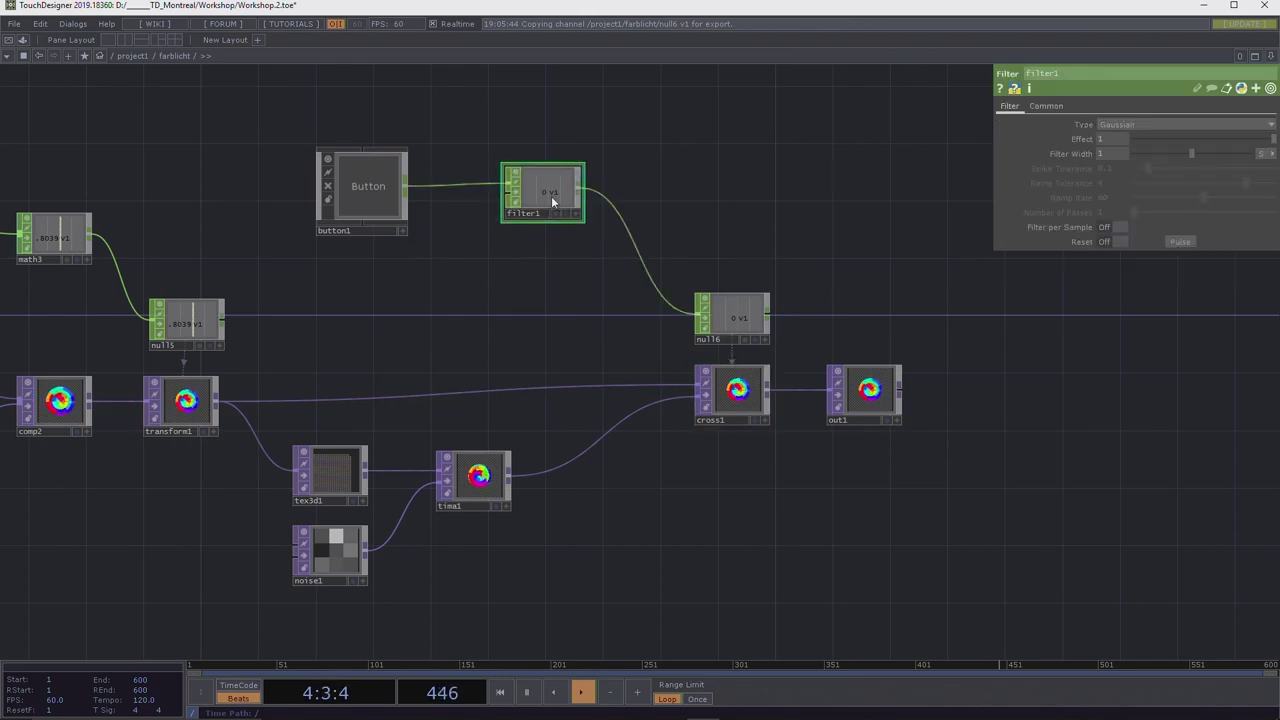
Toggle button1 on and off in its interactive viewer to test how filter1 smooths the signal, and deactivate the viewer.
drag(551, 196, 551, 201)
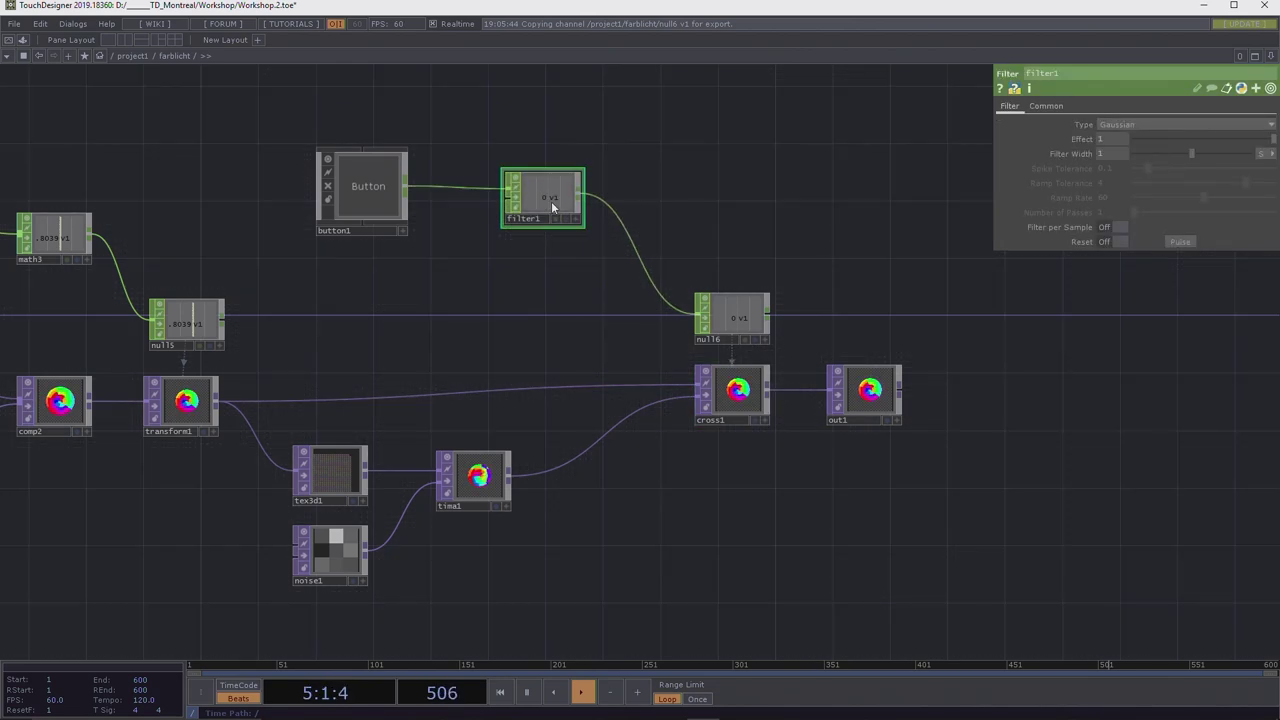
click(402, 230)
click(362, 195)
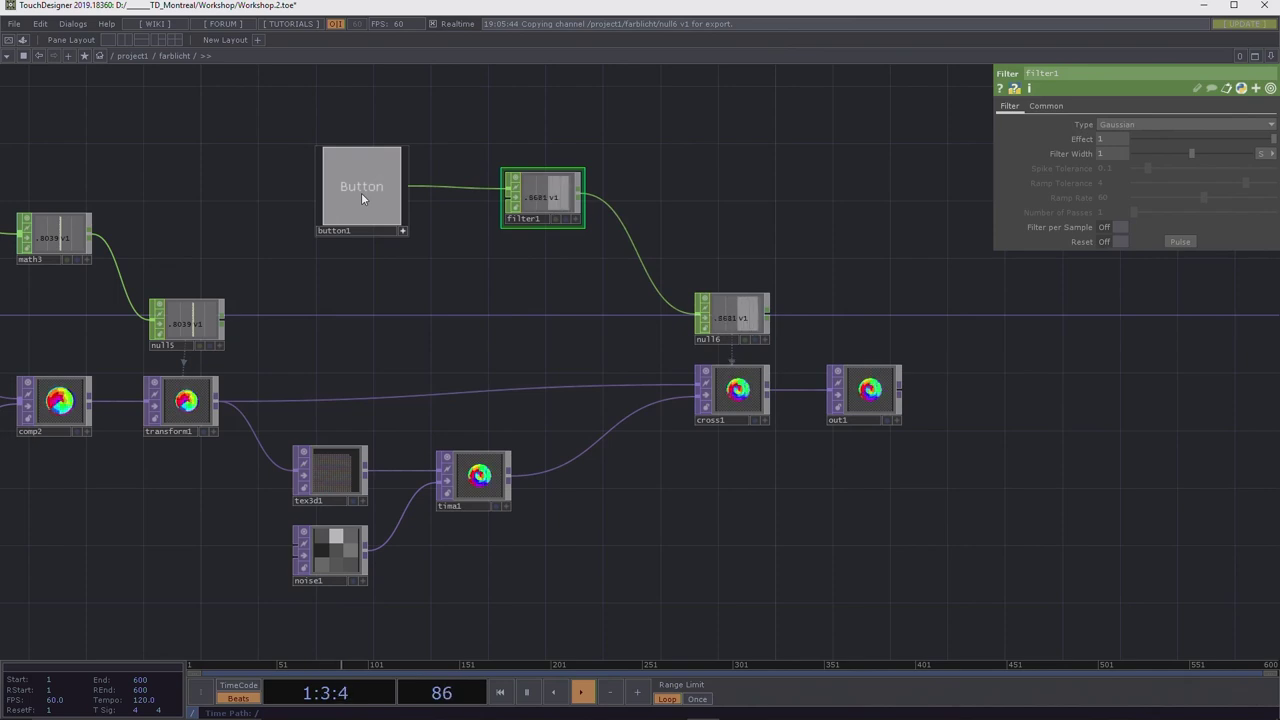
click(361, 192)
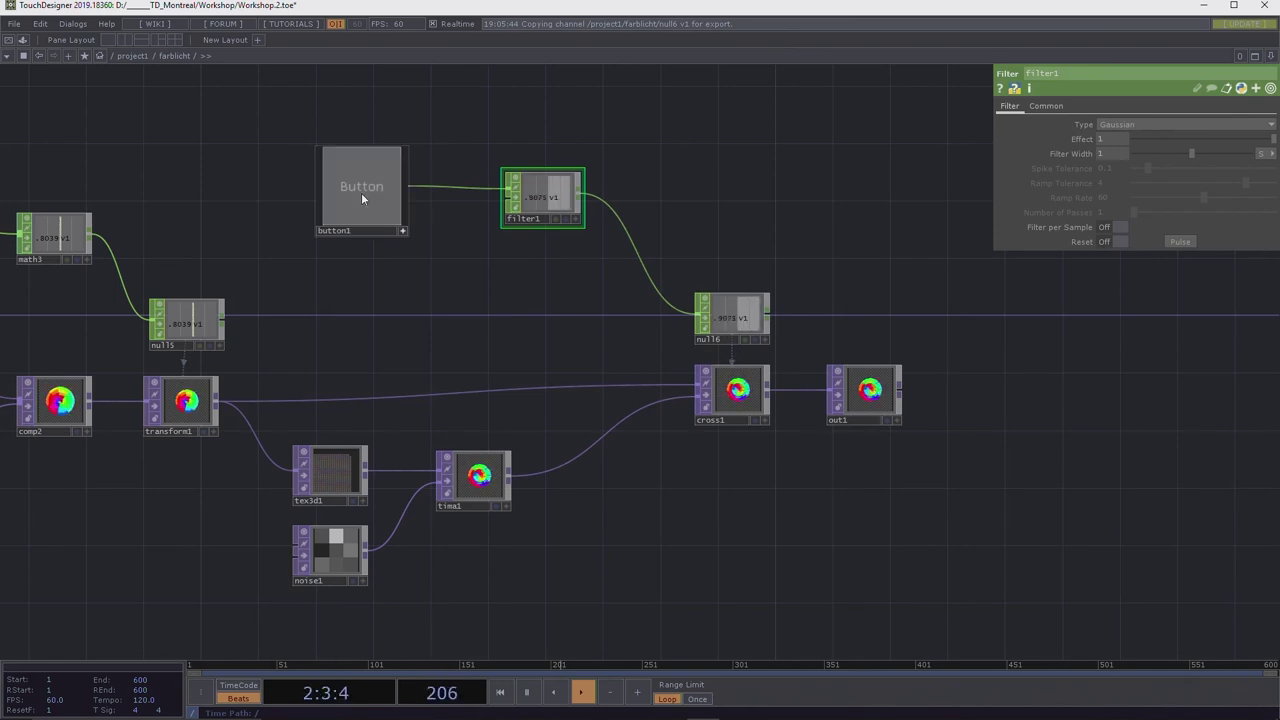
click(402, 230)
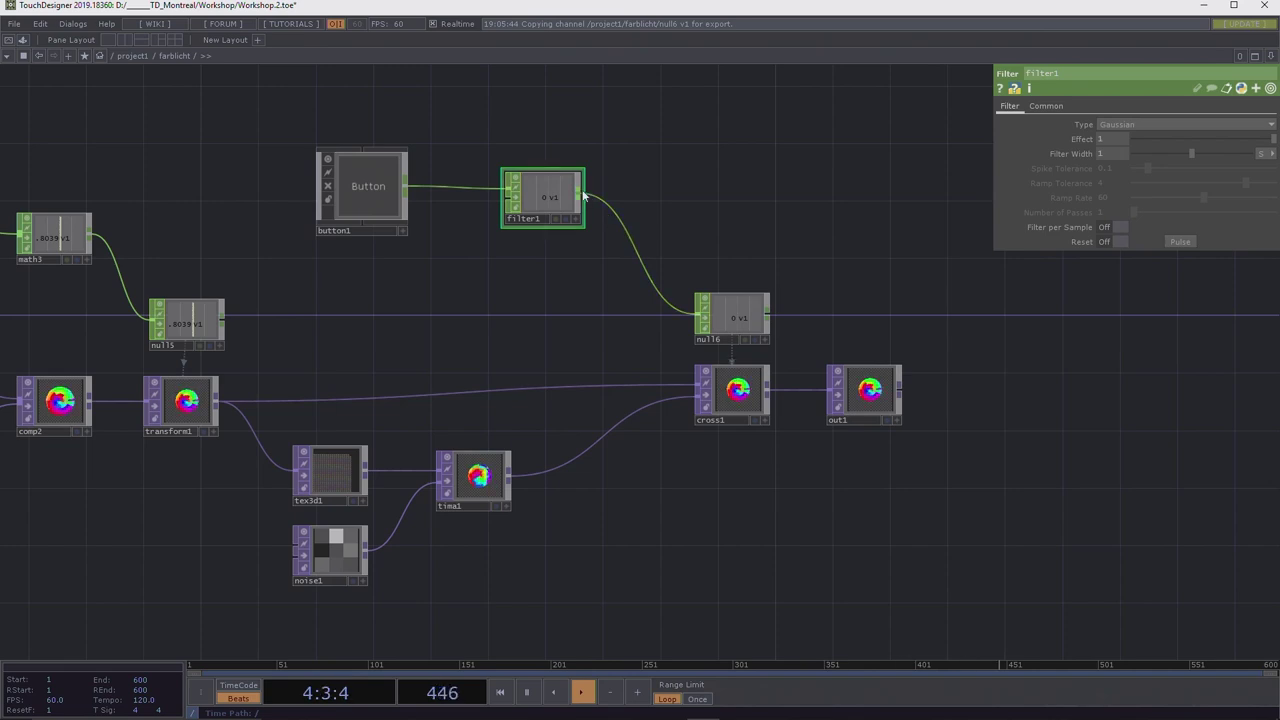
Branch a Trail CHOP off filter1's output and place it above null6.
drag(584, 196, 715, 114)
text(trail)
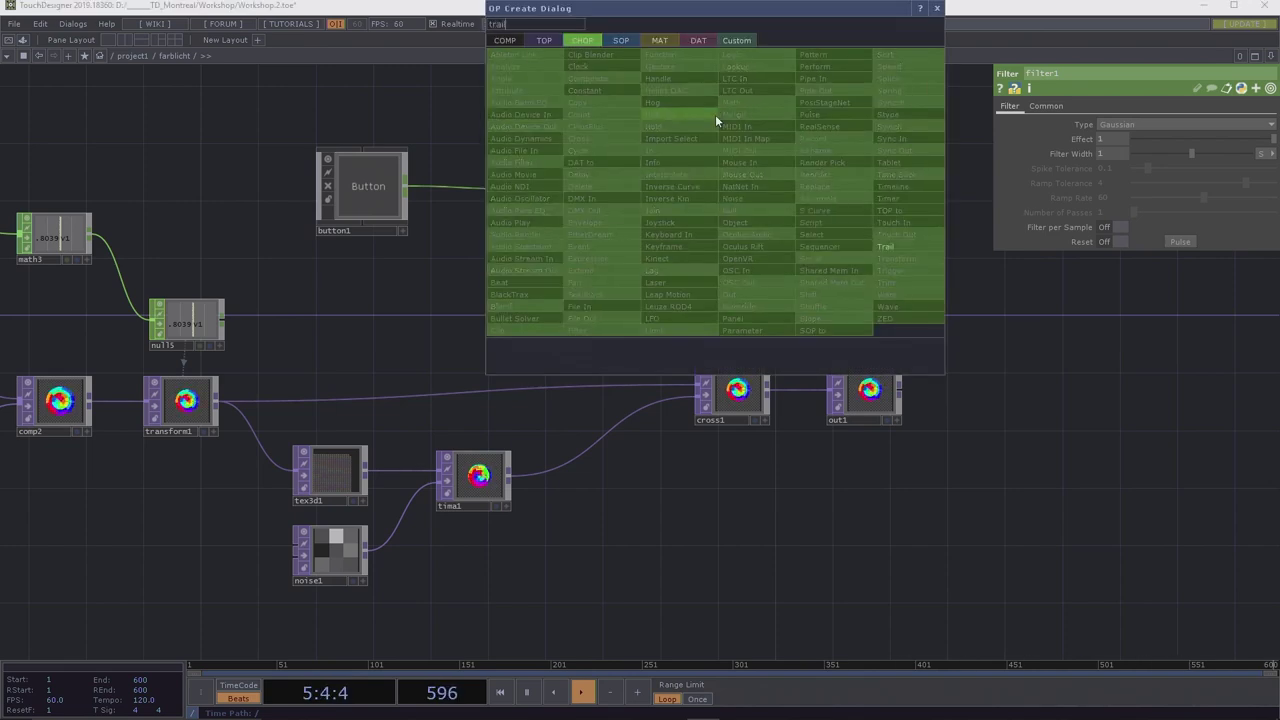
key(Return)
click(715, 114)
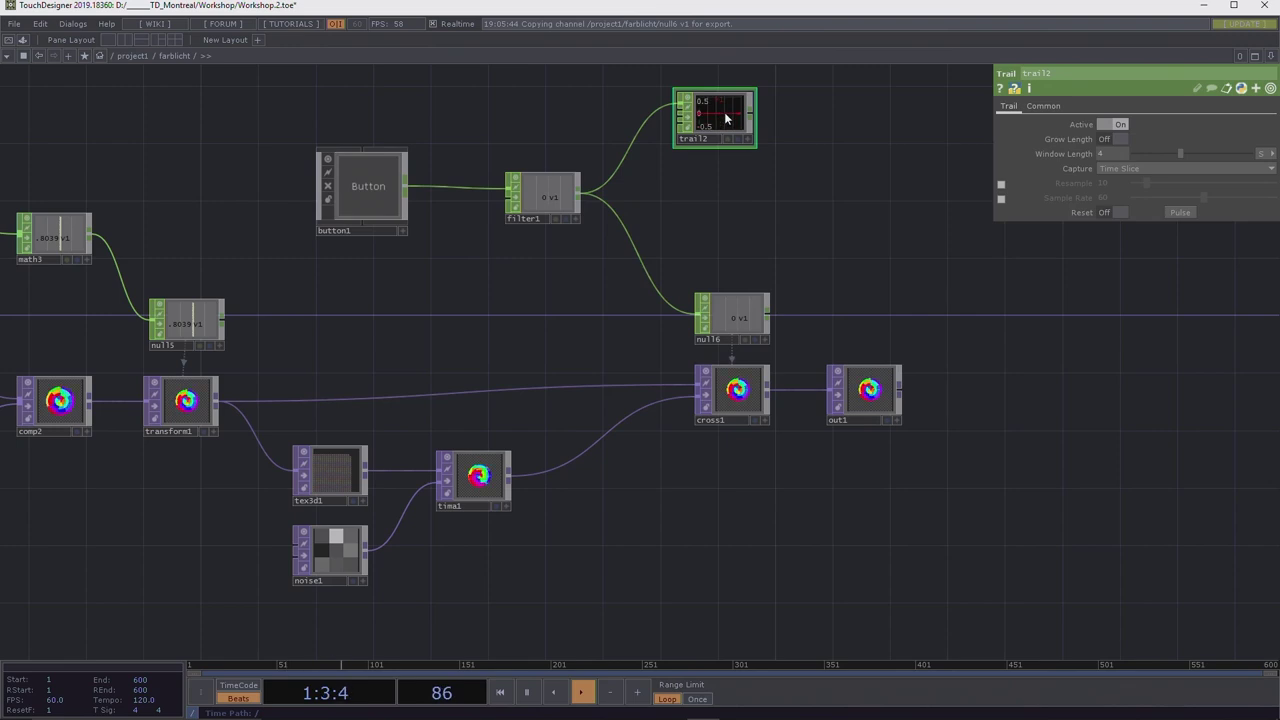
drag(712, 163, 711, 198)
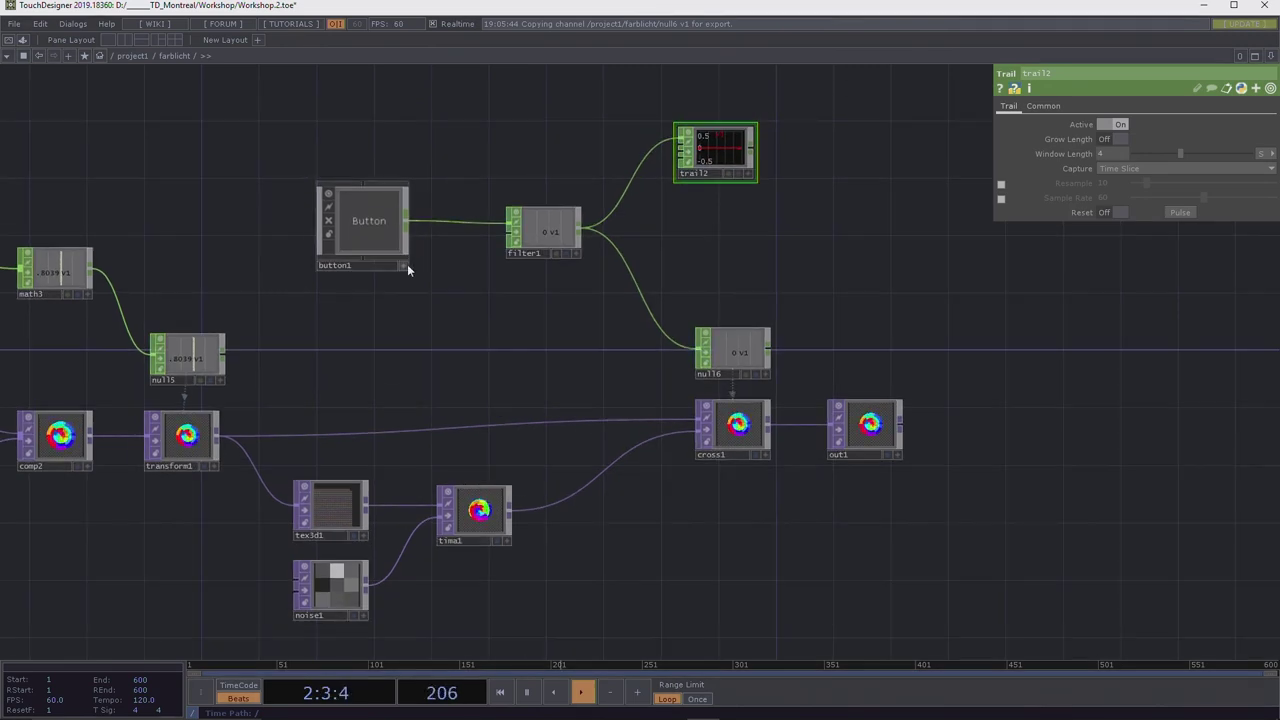
Make button1's viewer interactive, toggle the button on and off, and inspect the filtered curve in trail2.
click(403, 265)
click(370, 226)
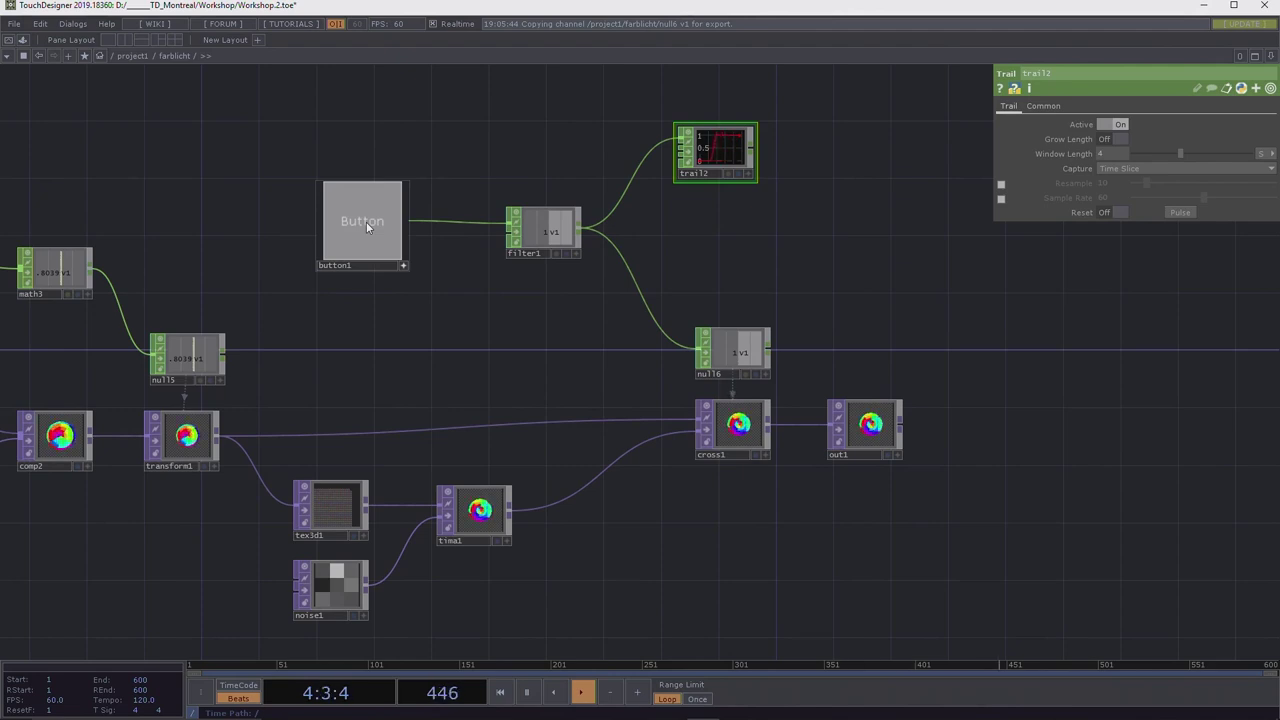
click(390, 216)
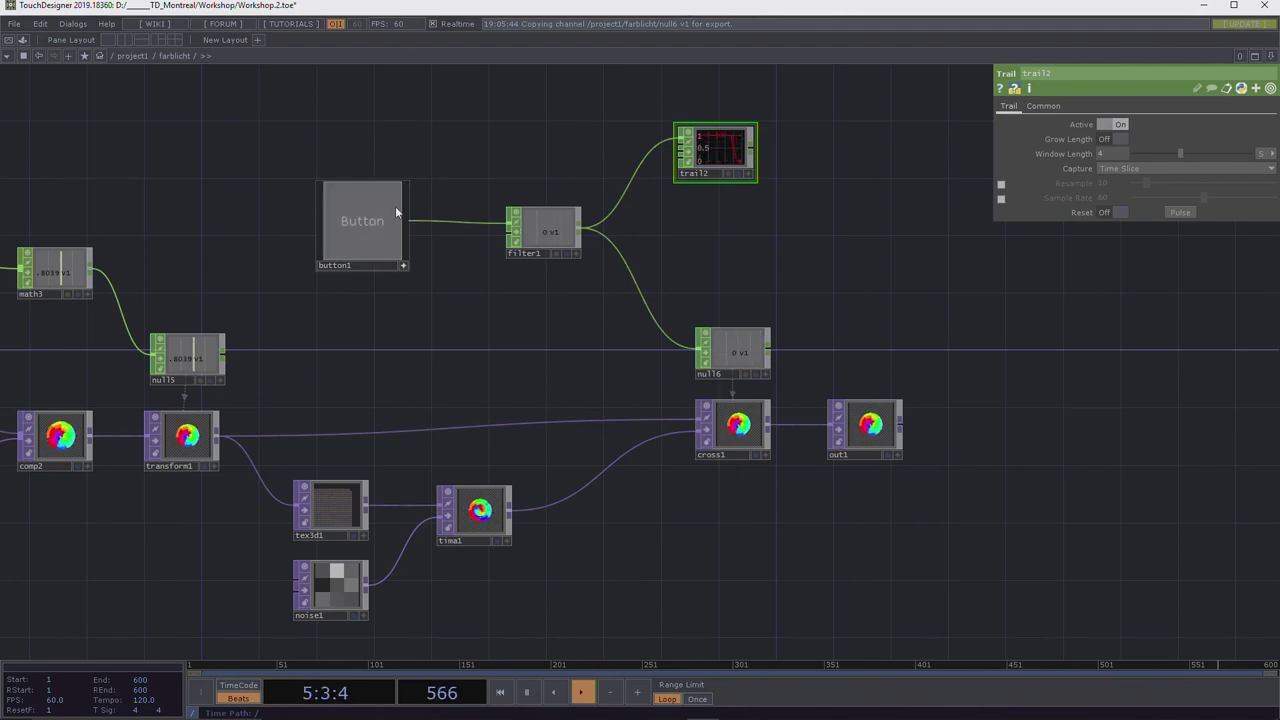
scroll(755, 118, up, 5)
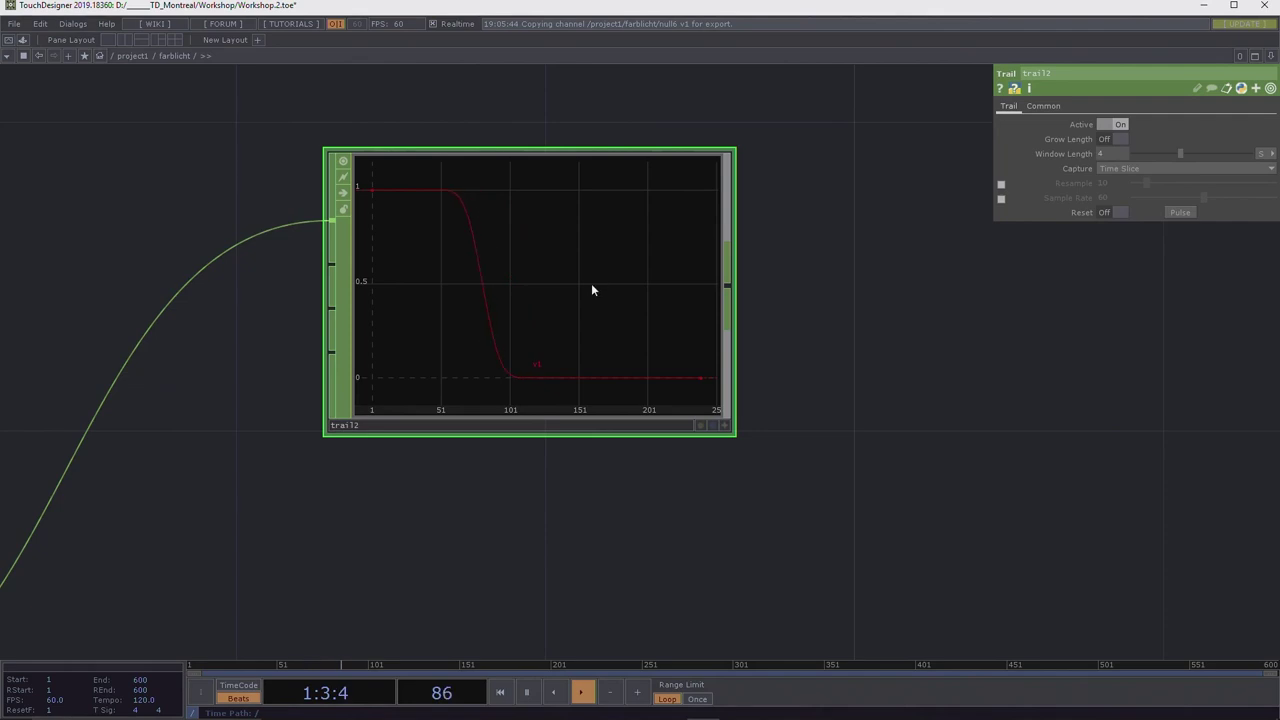
scroll(591, 284, down, 6)
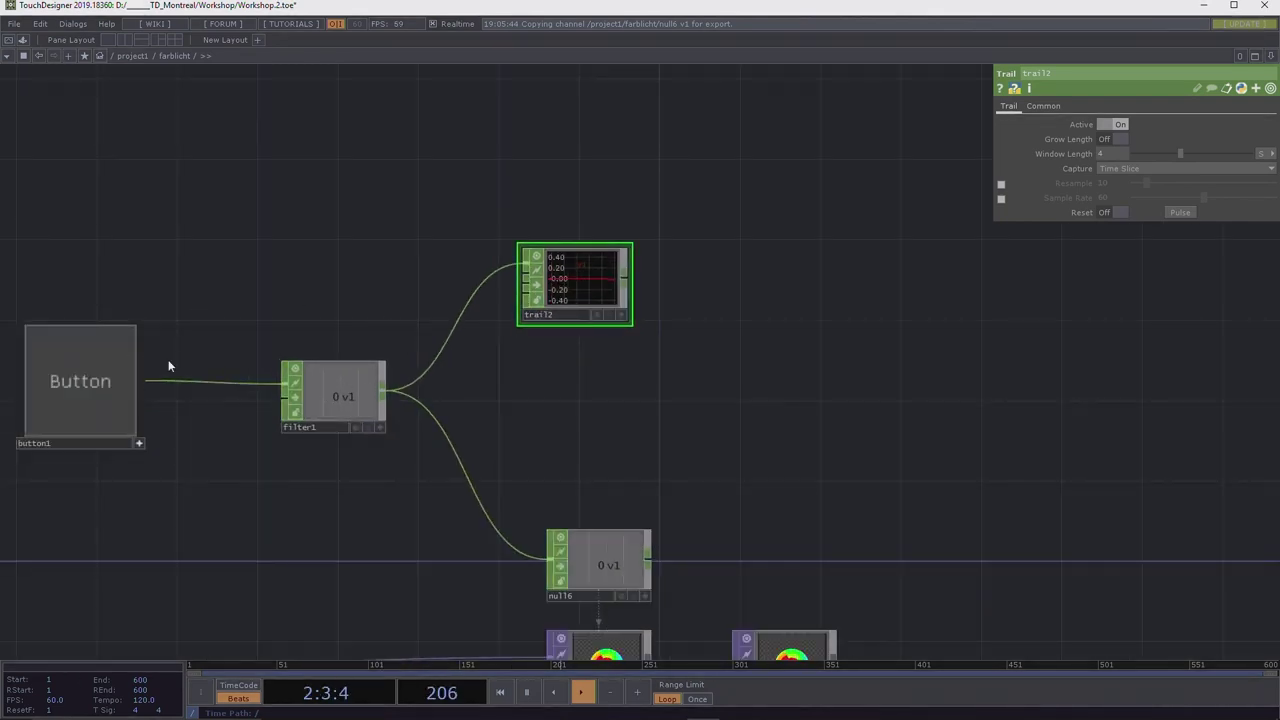
Review the Filter Width unit options of filter1 and switch the unit to Frames.
scroll(660, 400, down, 6)
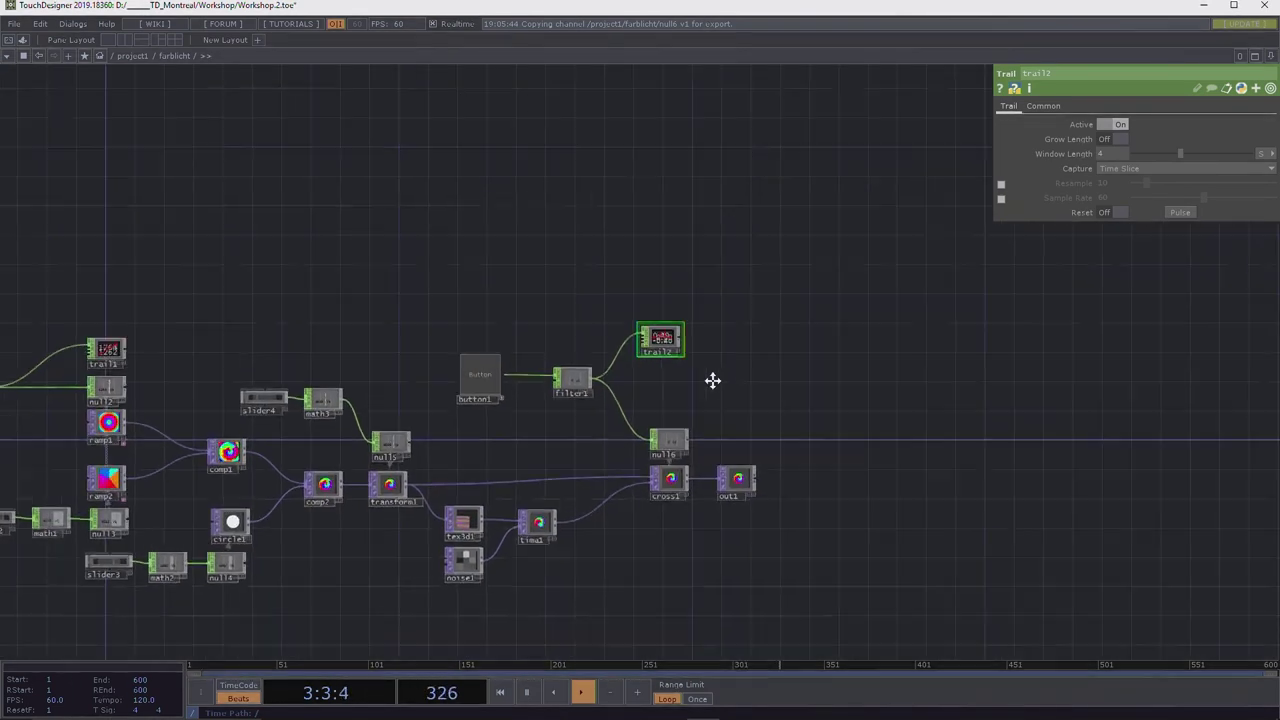
scroll(688, 364, up, 2)
click(530, 384)
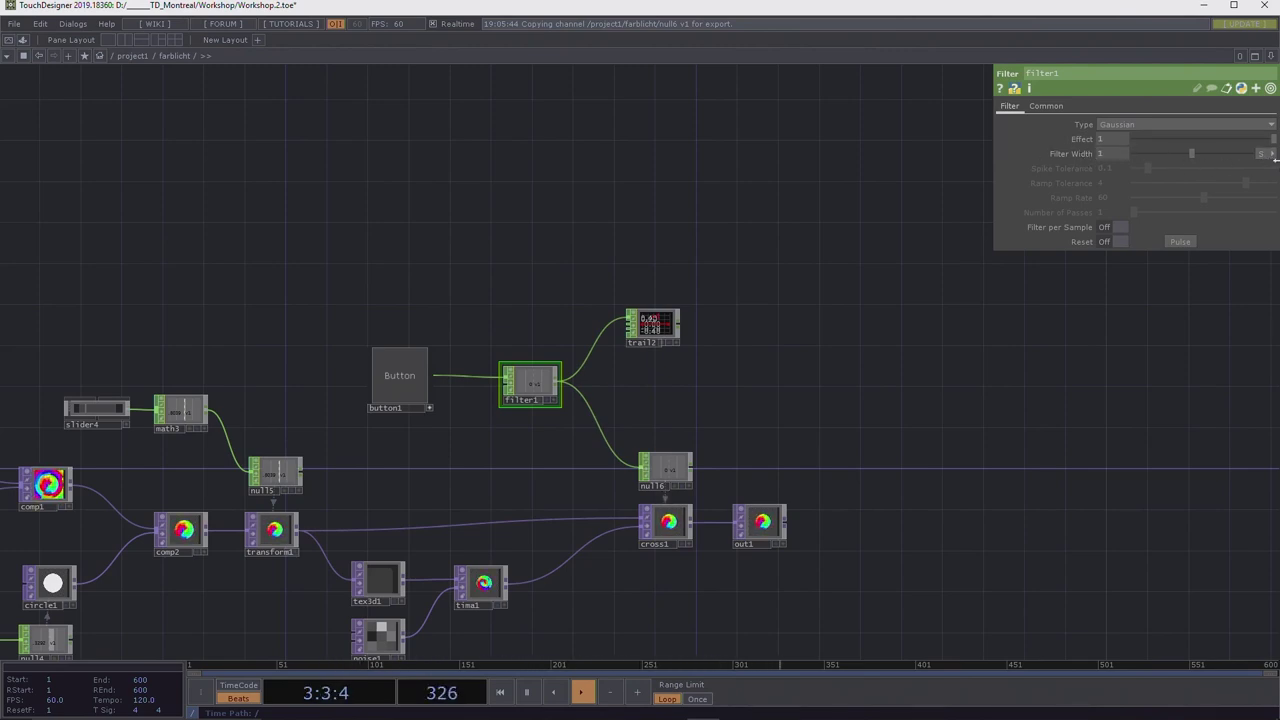
click(1270, 154)
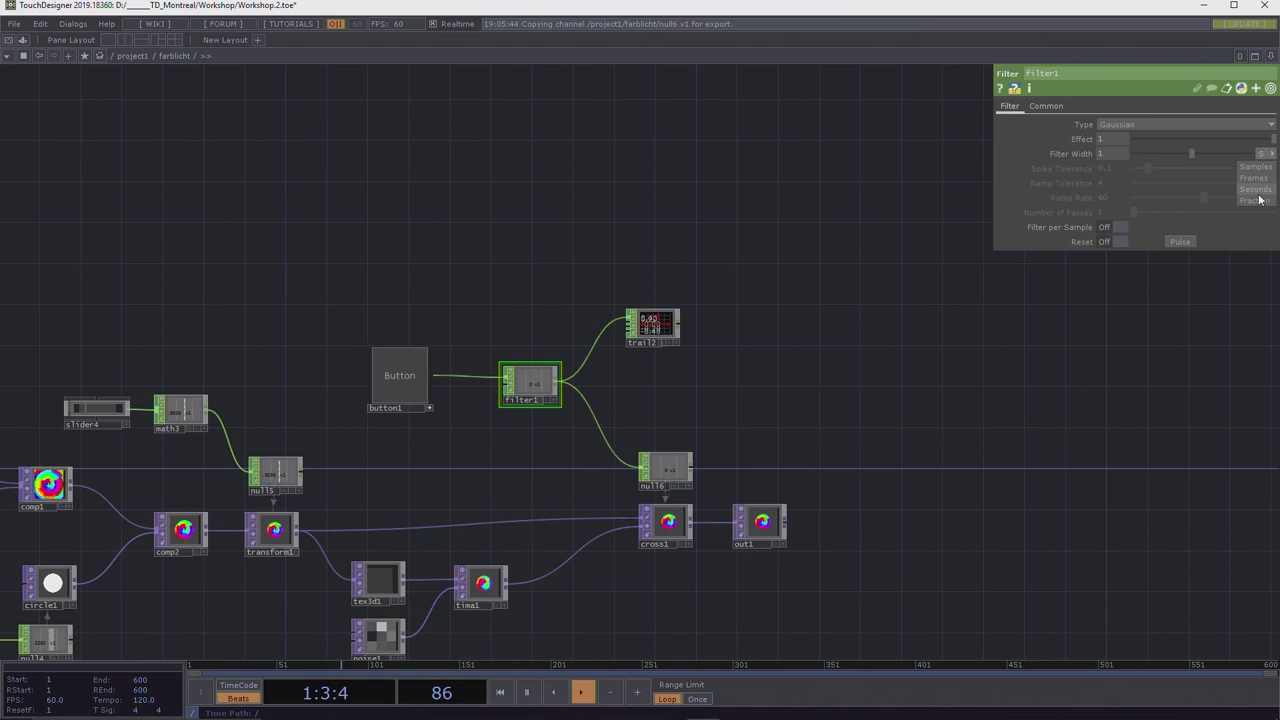
click(1260, 196)
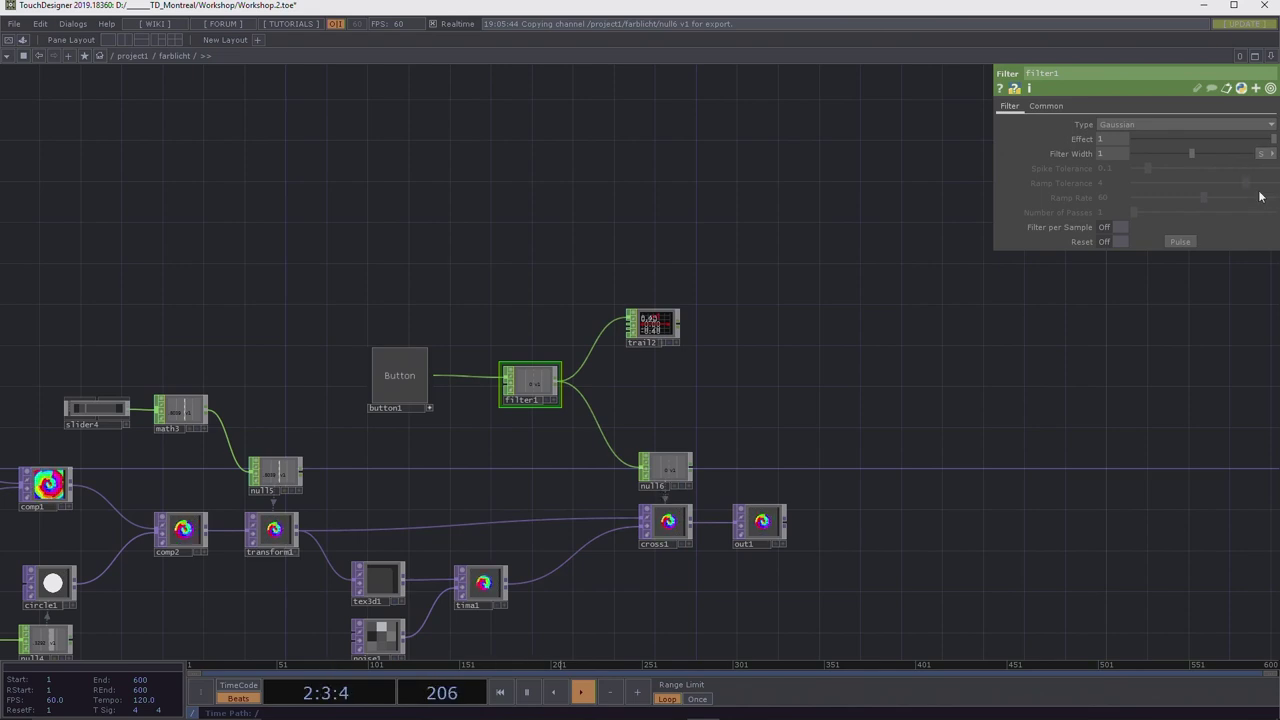
scroll(638, 325, up, 5)
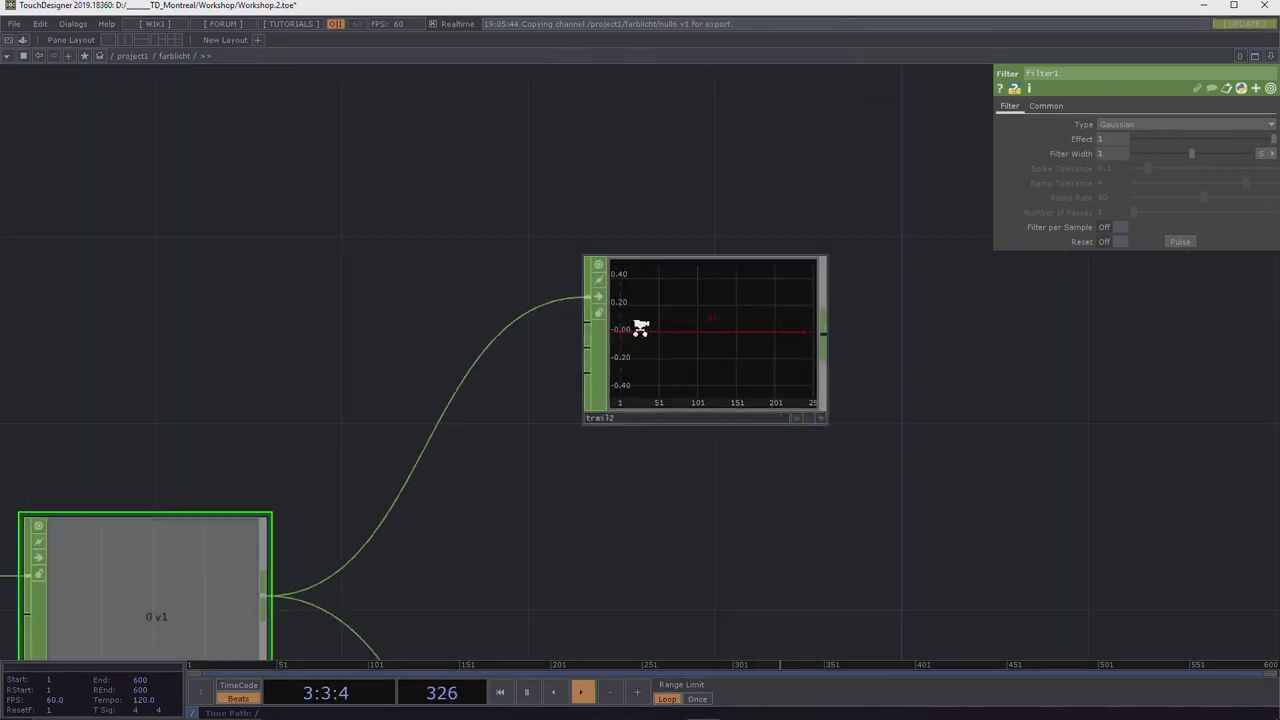
scroll(266, 268, down, 3)
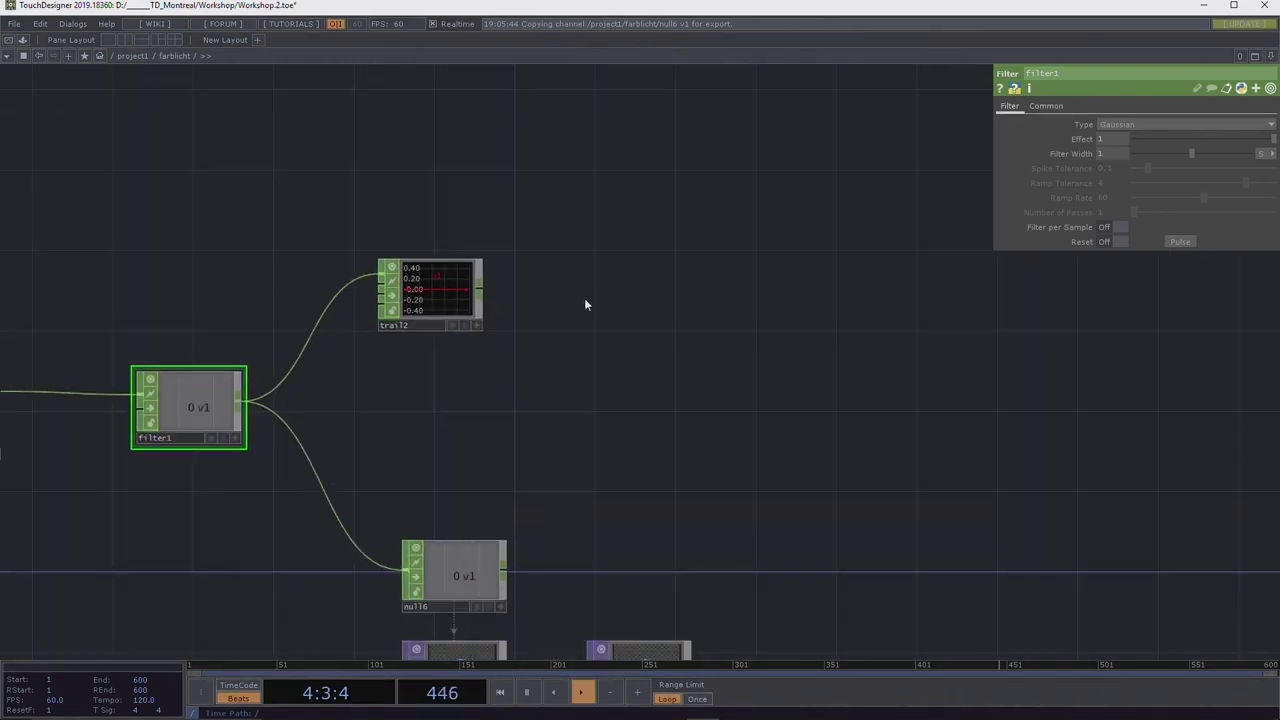
click(1264, 153)
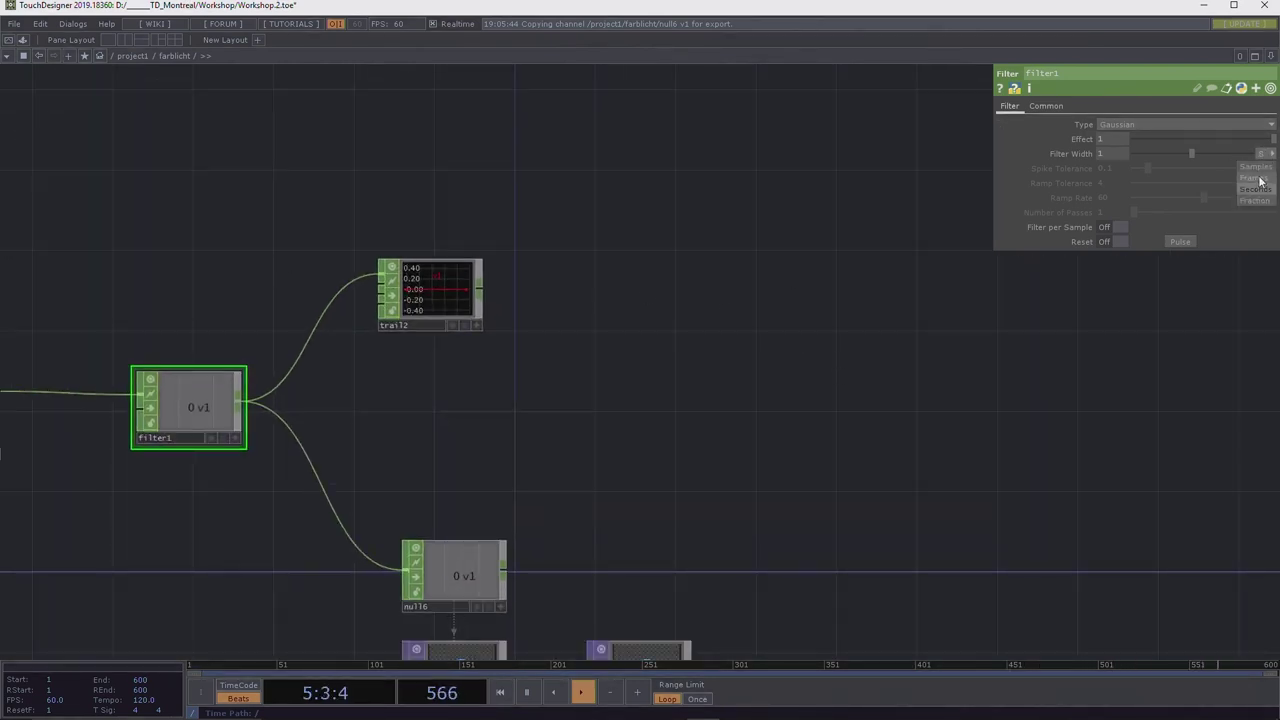
click(1258, 178)
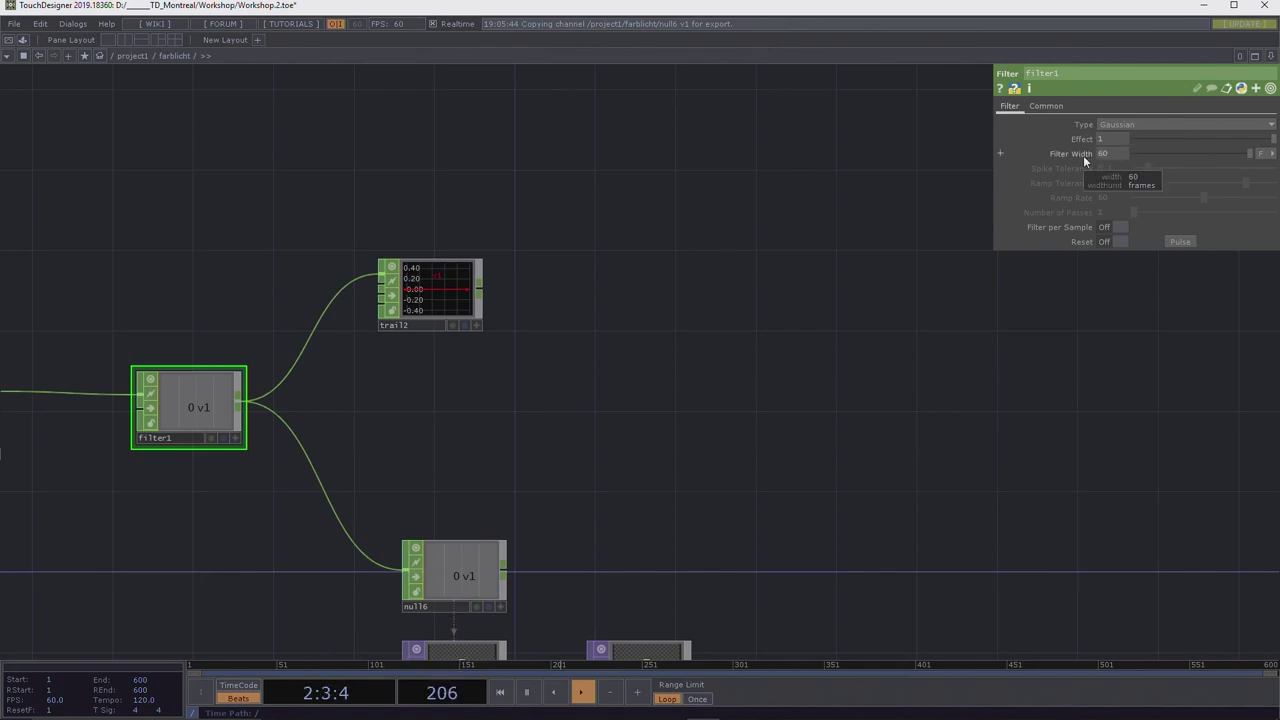
Try the Samples and Fraction units for filter1's Filter Width and return the unit to Seconds.
click(1271, 154)
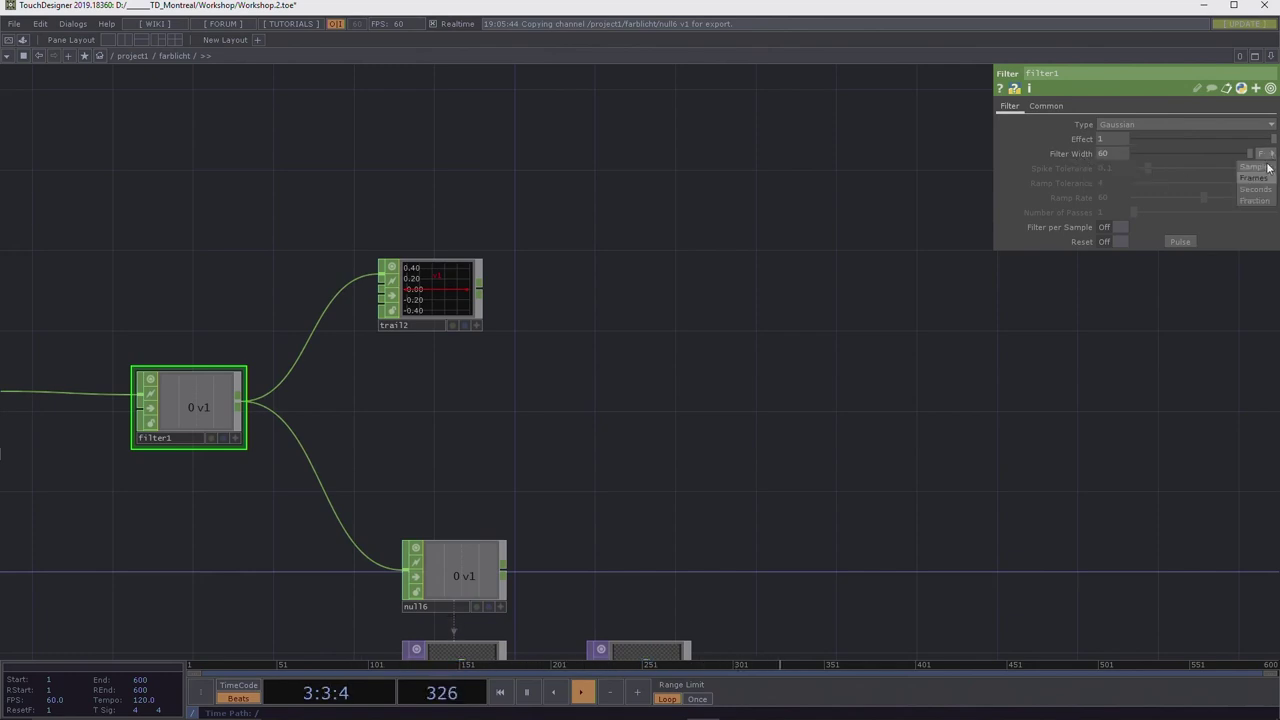
click(1260, 167)
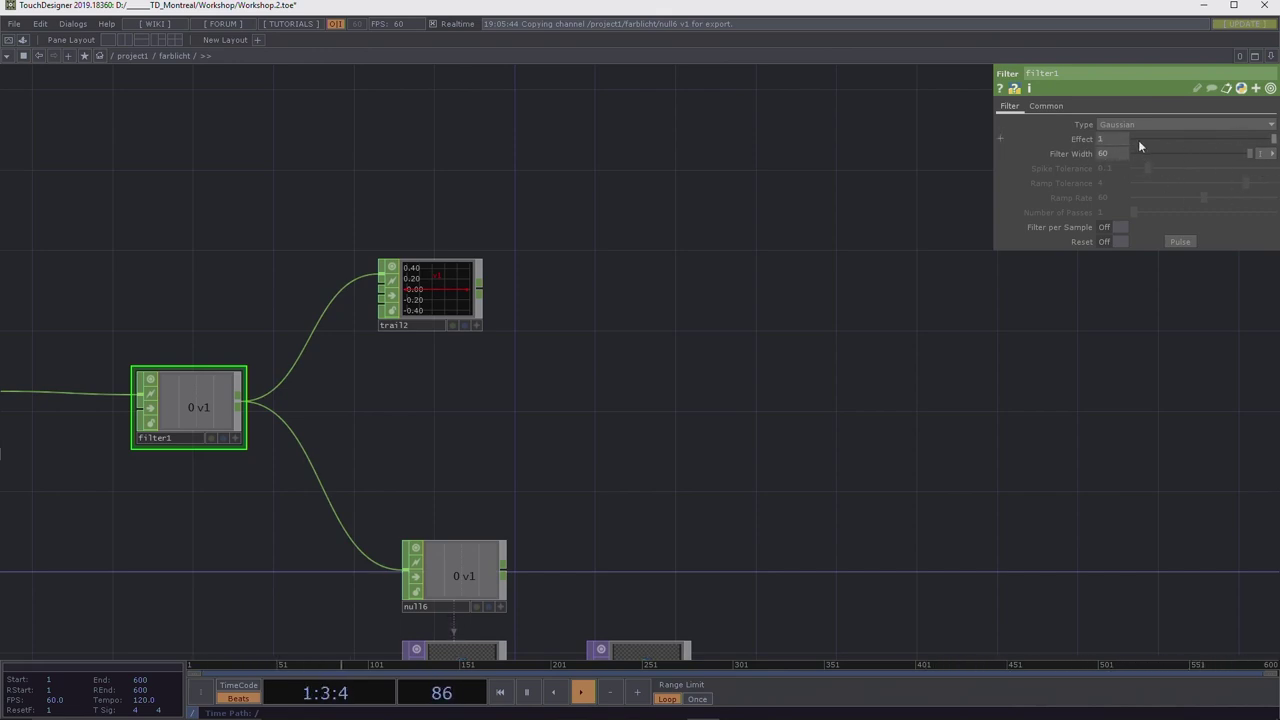
click(1271, 154)
click(1261, 191)
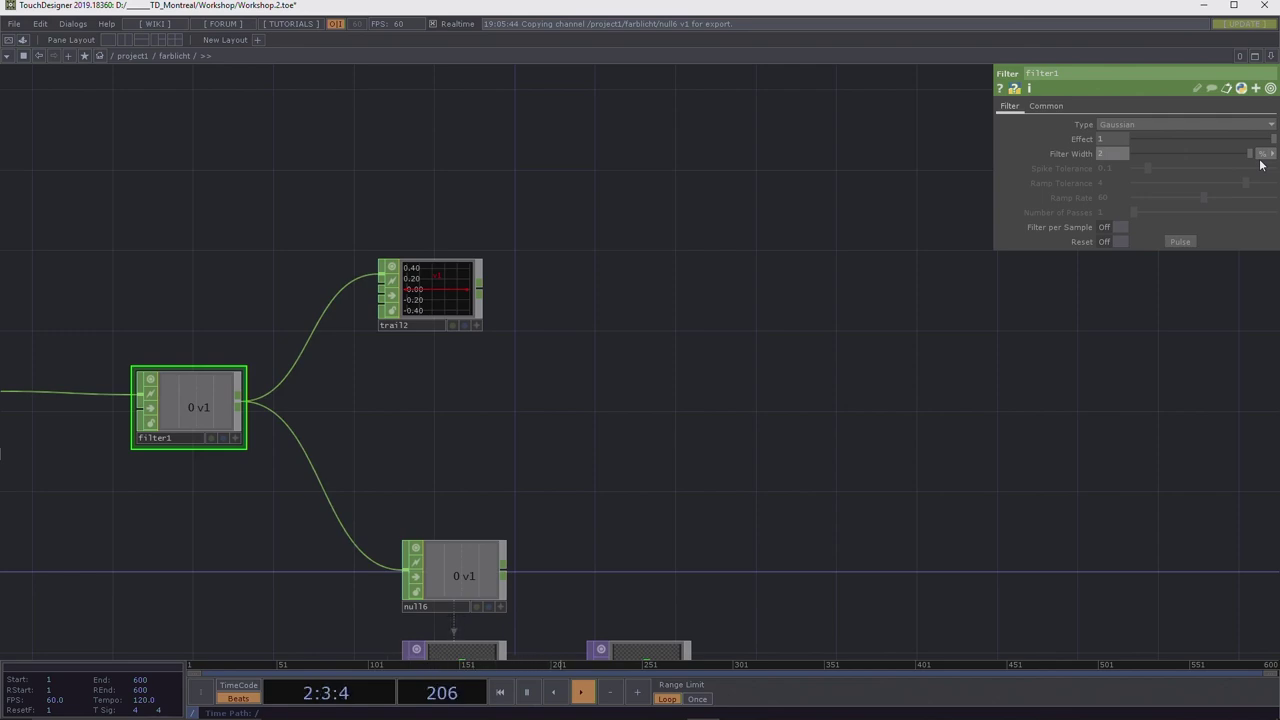
drag(1270, 160, 1257, 195)
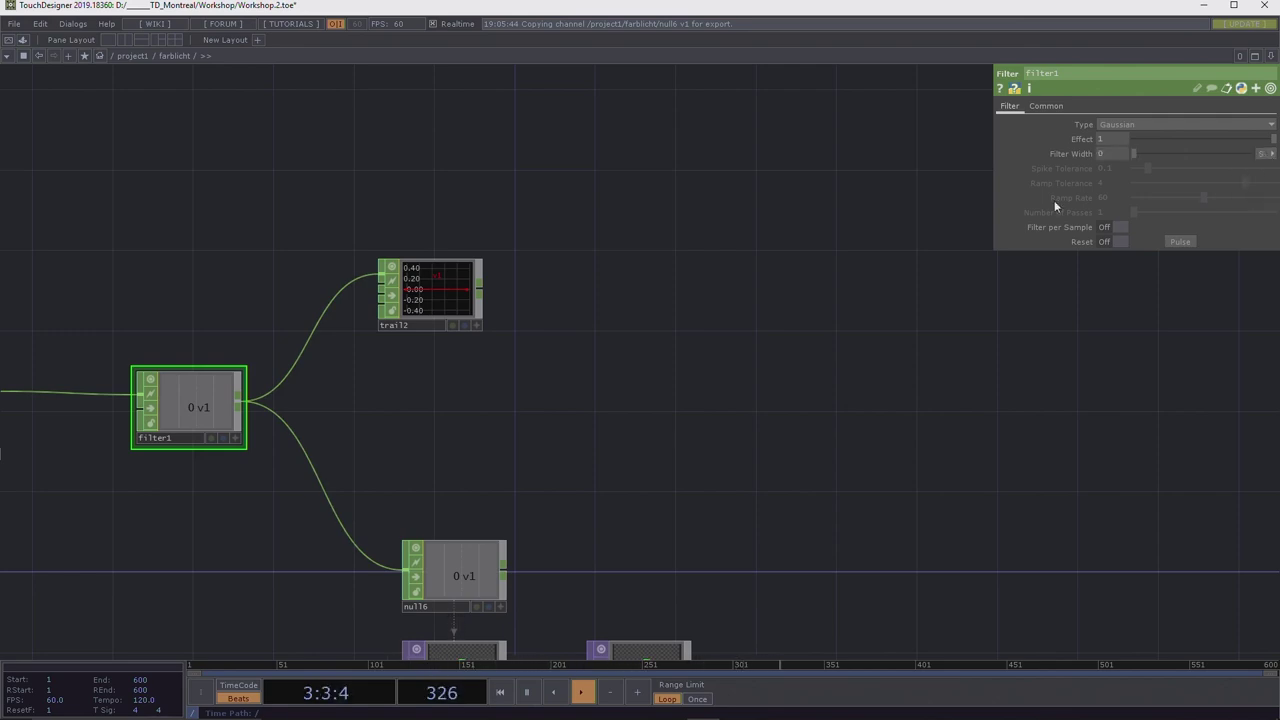
Deactivate button1's viewer, go up to project1, and toggle the button in farblicht's interactive viewer before deactivating it.
drag(480, 425, 612, 249)
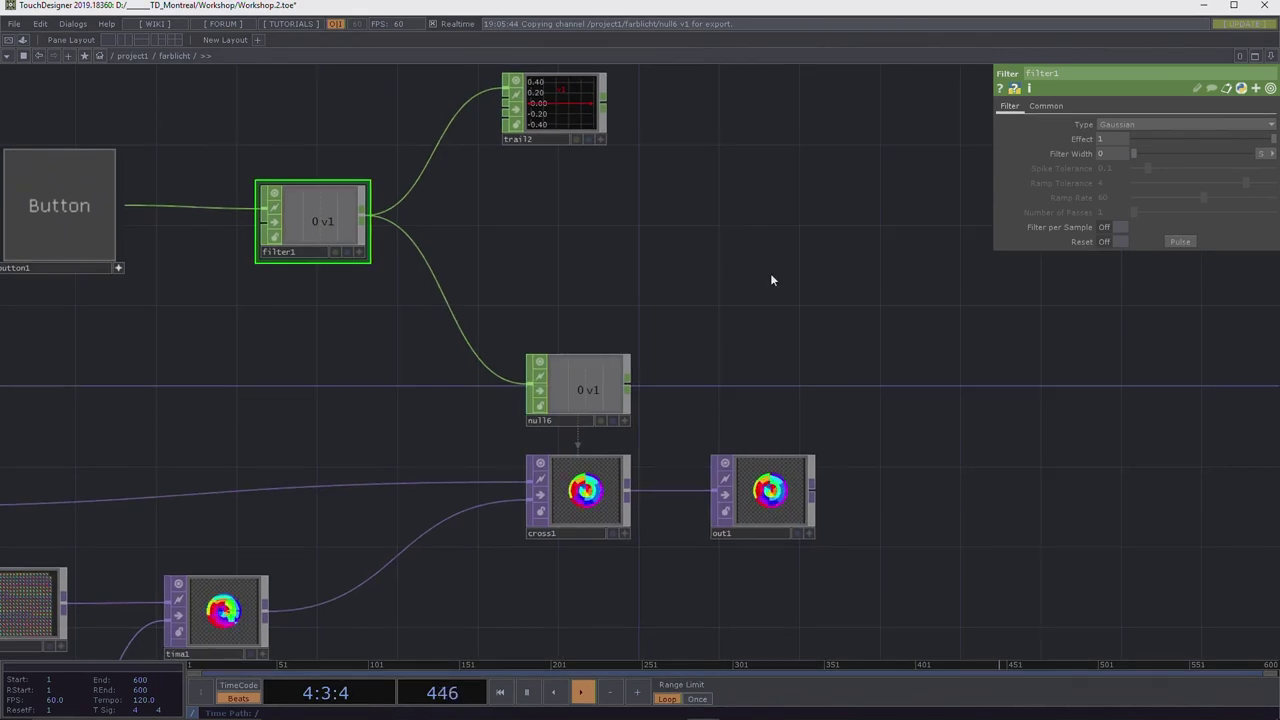
scroll(770, 273, down, 2)
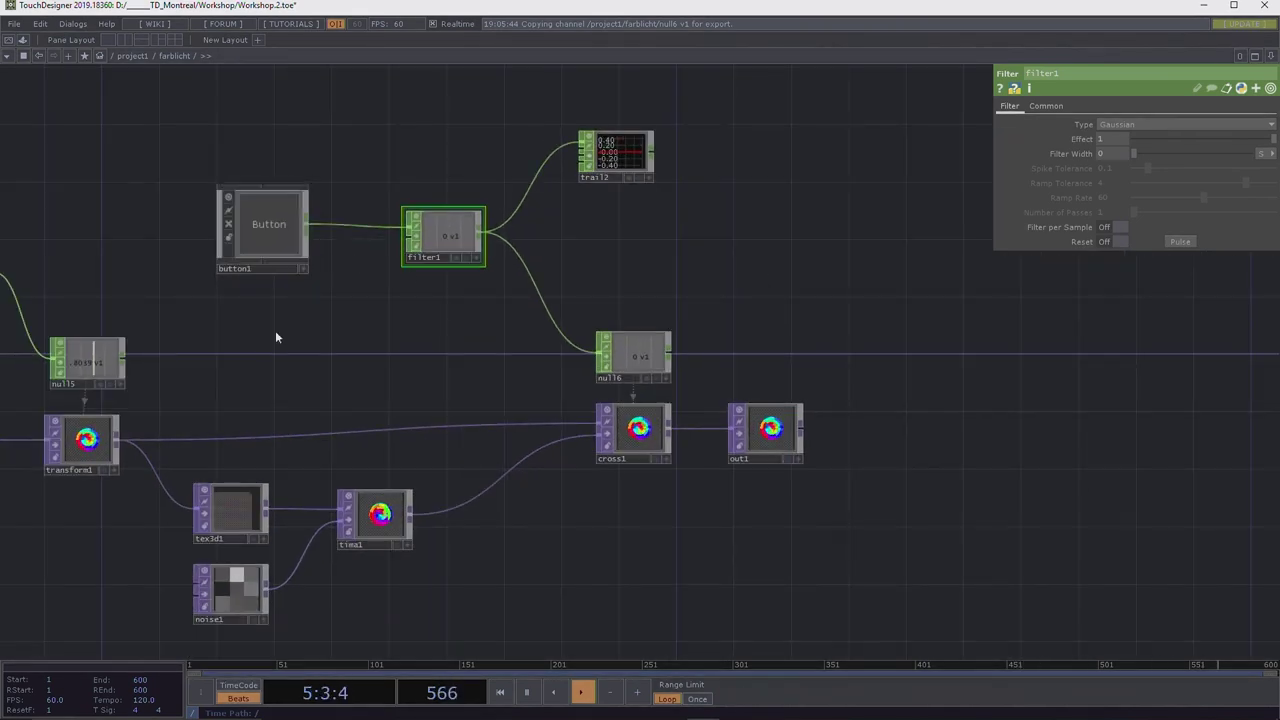
drag(342, 346, 396, 346)
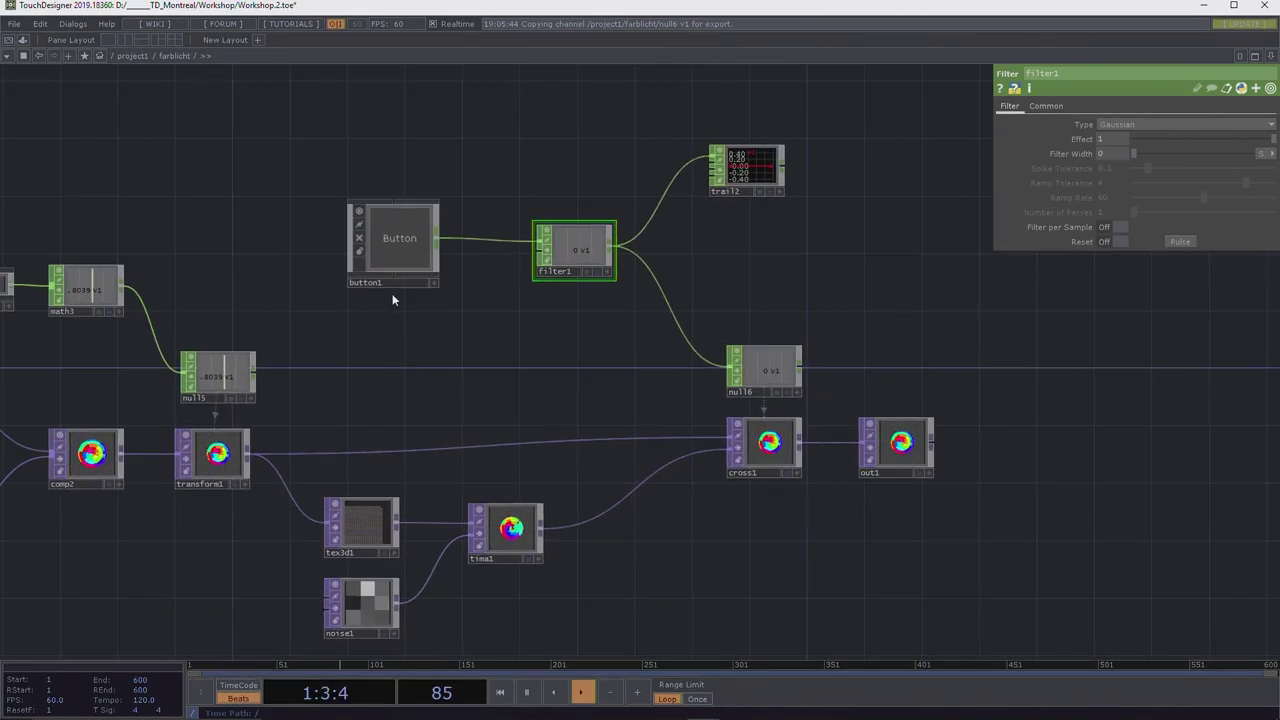
click(132, 55)
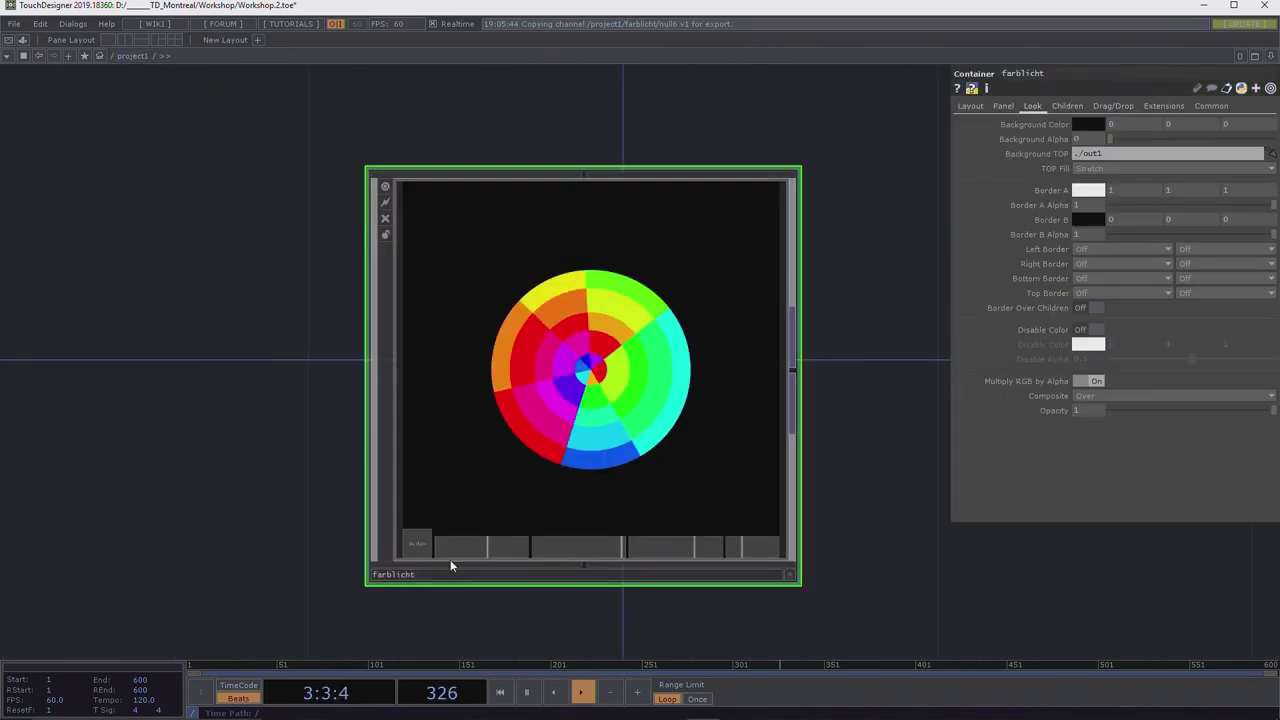
click(786, 578)
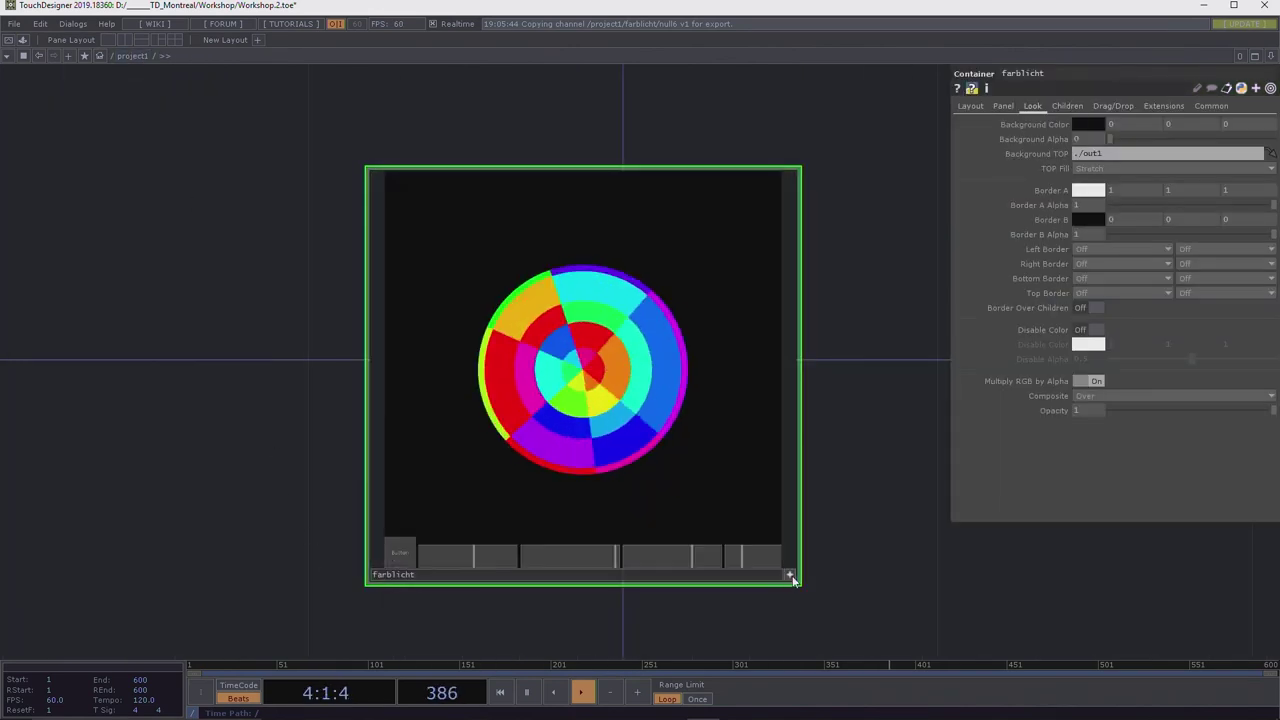
click(400, 552)
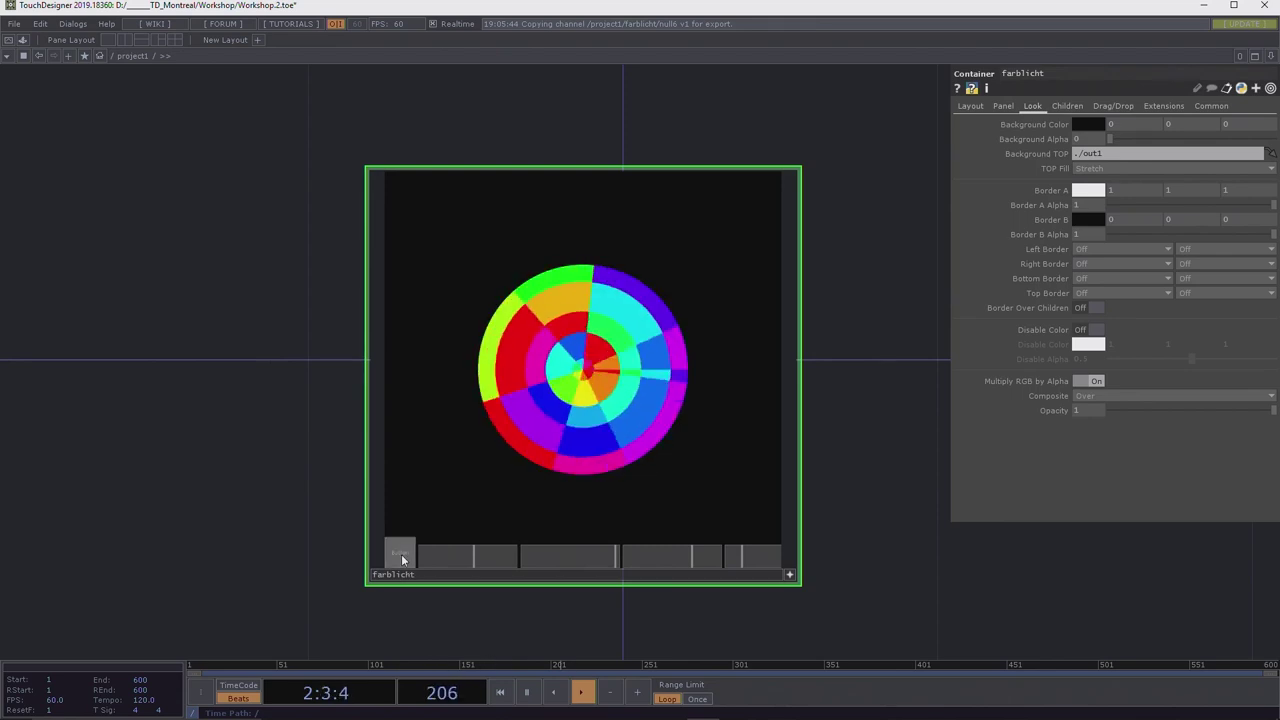
click(401, 556)
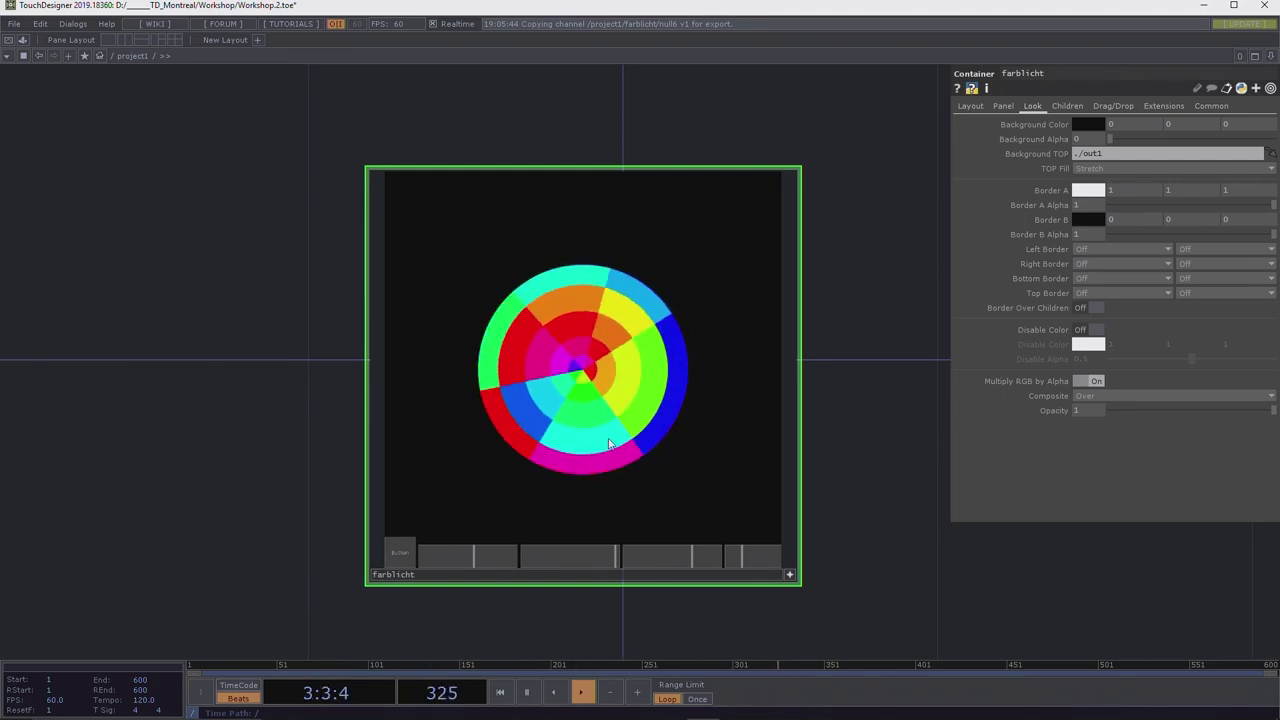
click(791, 578)
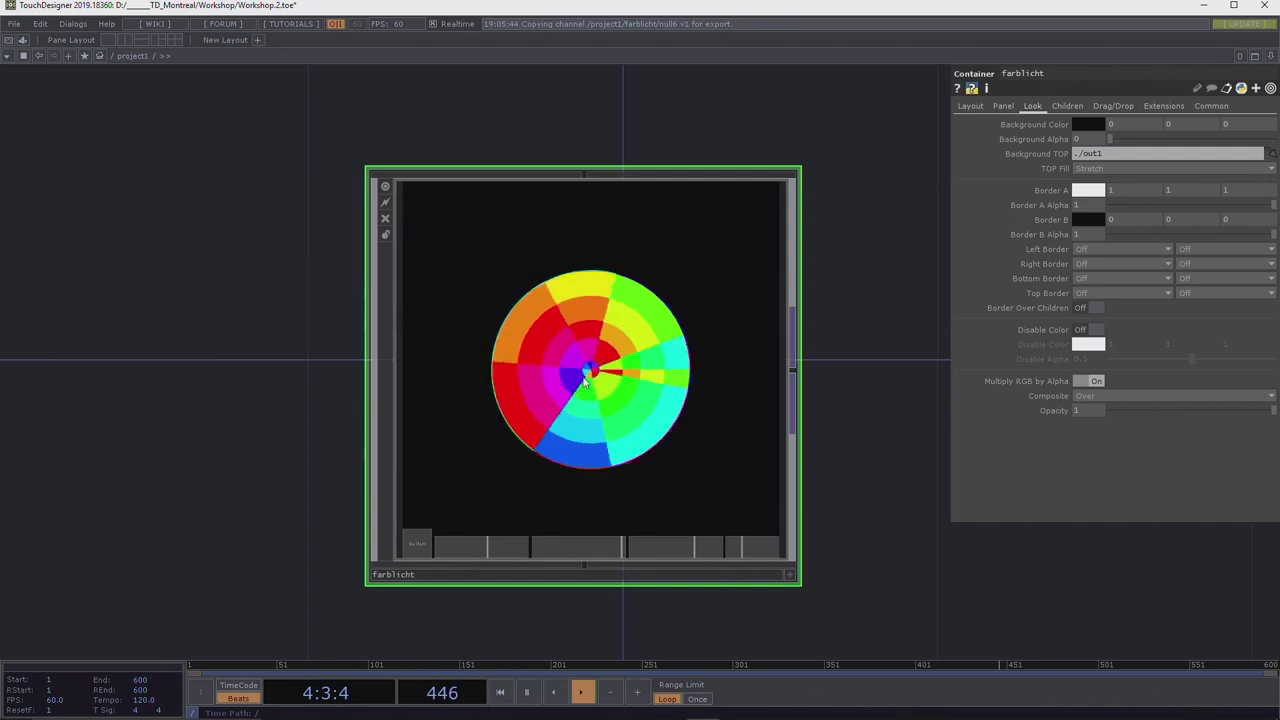
Enter the farblicht network and add a Container COMP in the empty area above slider1.
scroll(578, 372, down, 5)
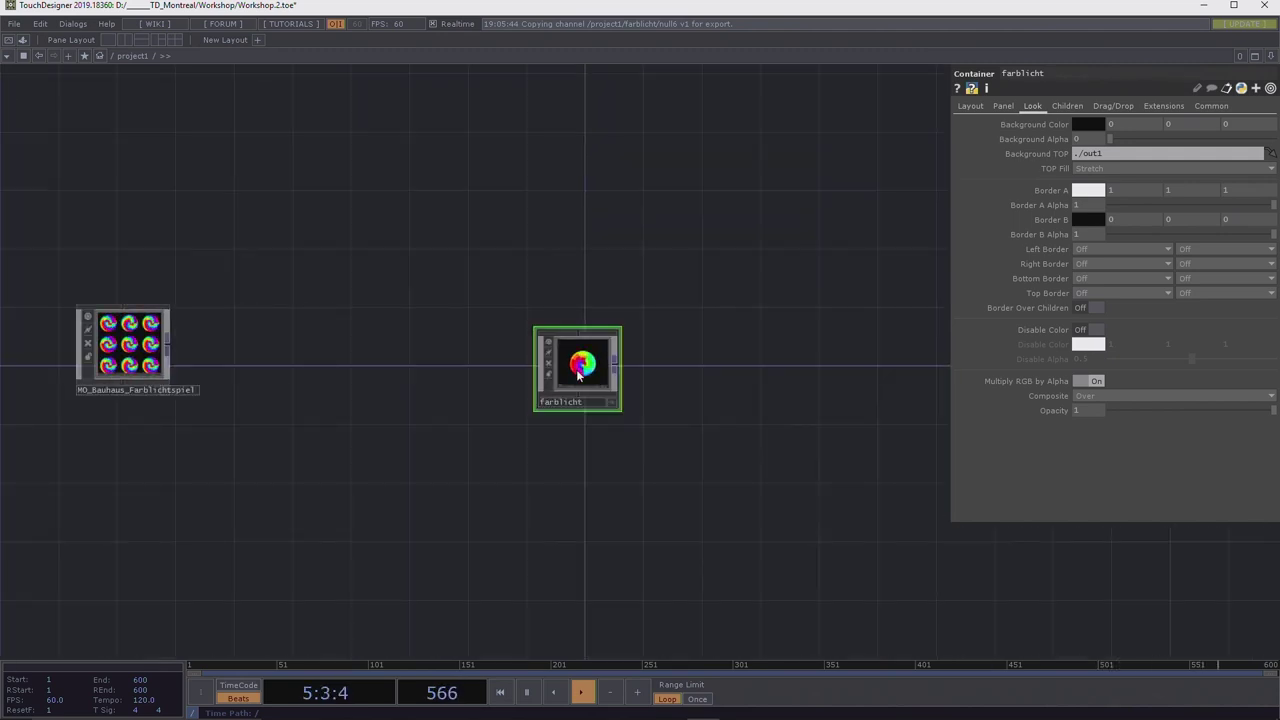
scroll(578, 372, up, 5)
scroll(1066, 563, down, 4)
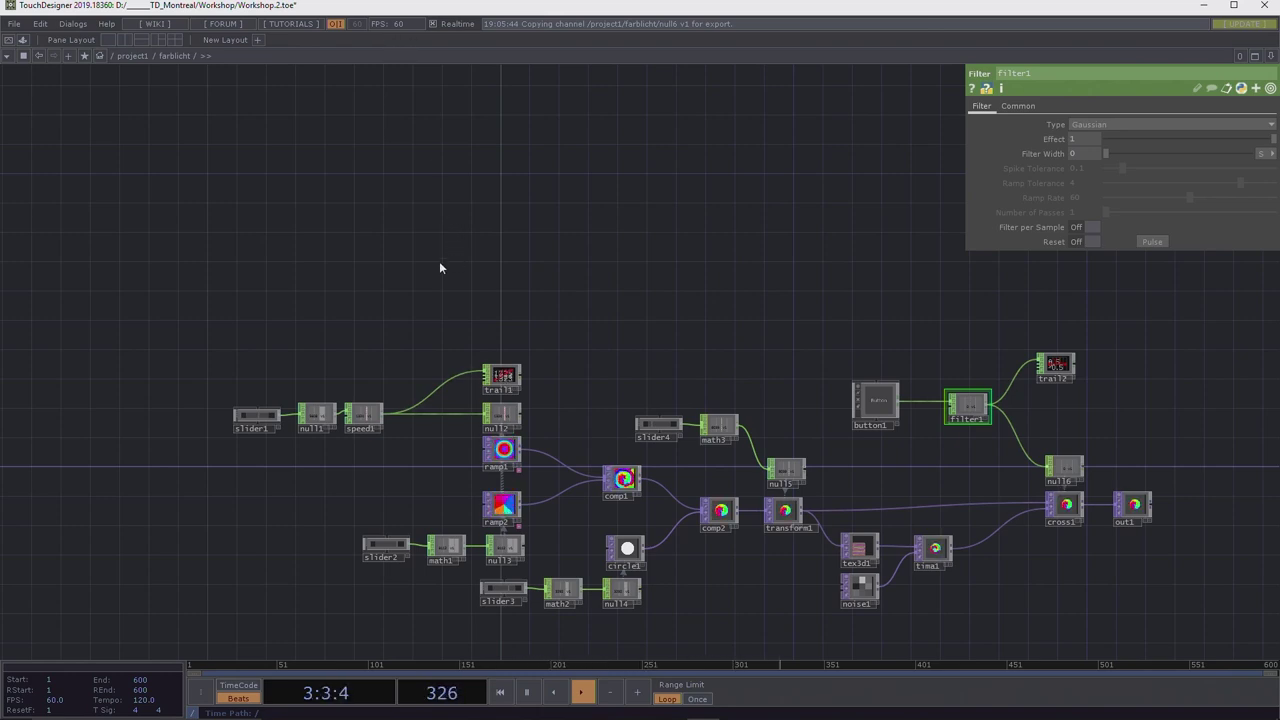
key(Tab)
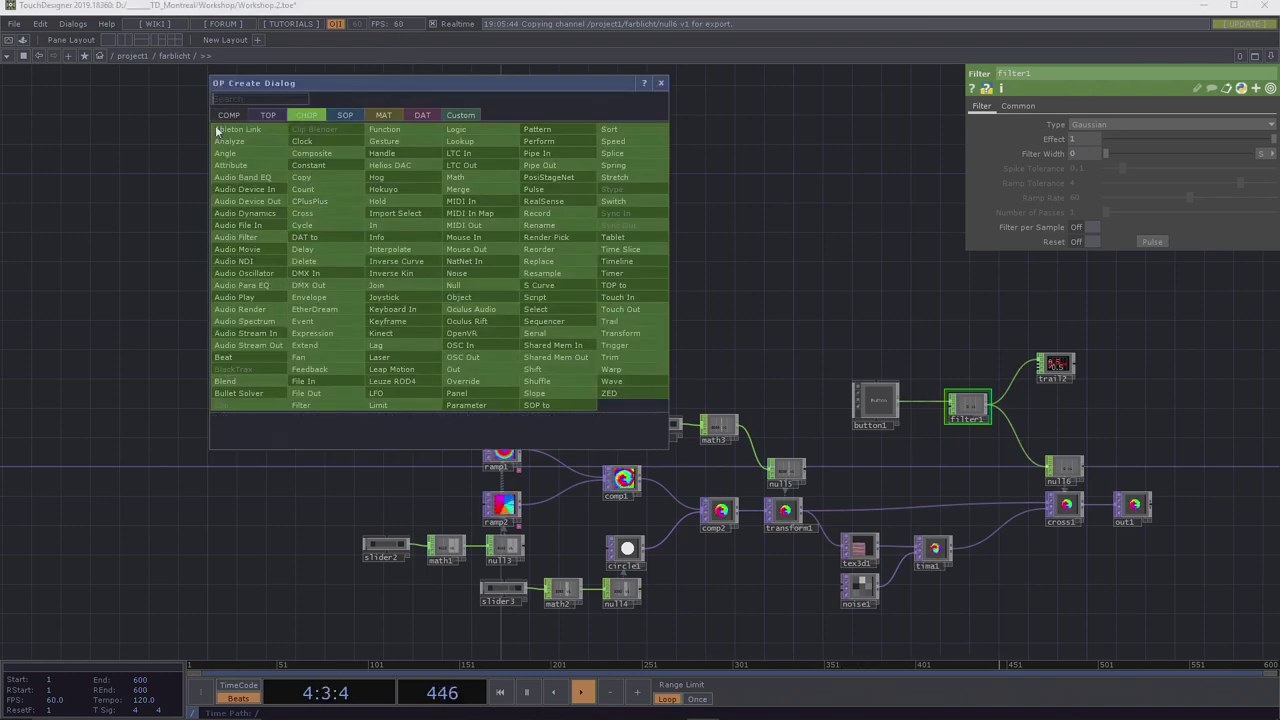
click(229, 115)
text(cont)
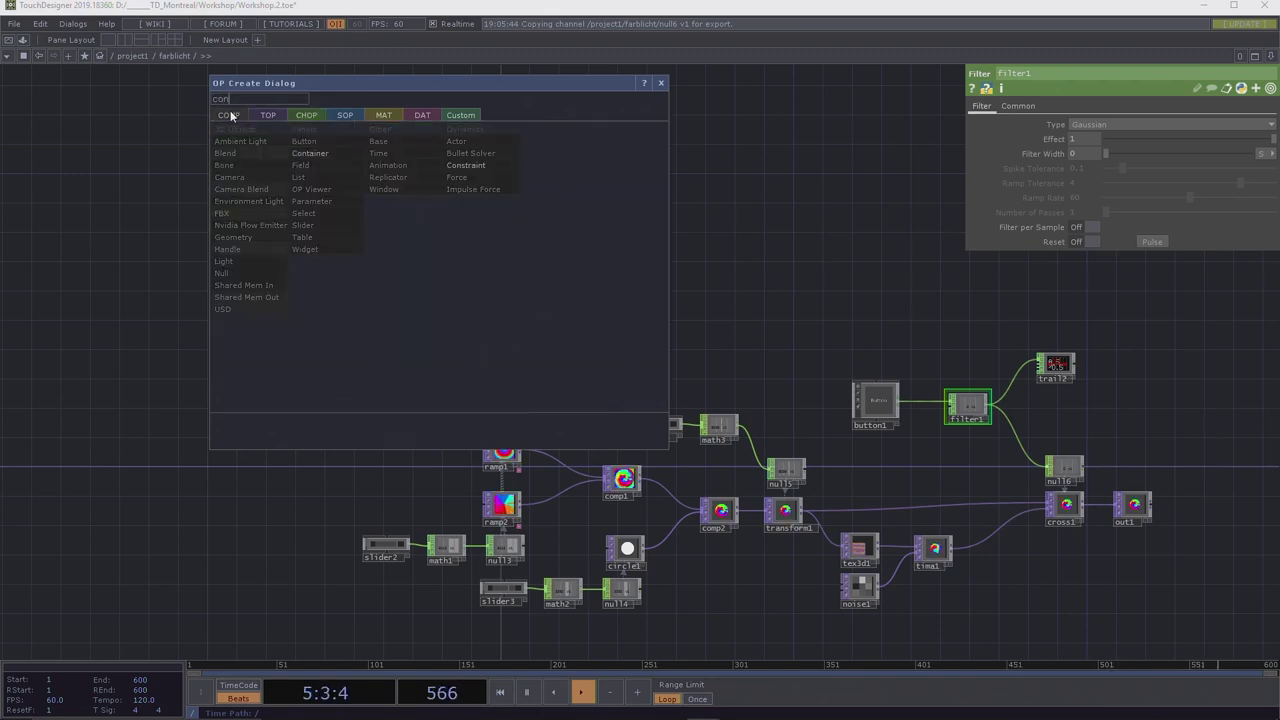
click(311, 153)
click(308, 203)
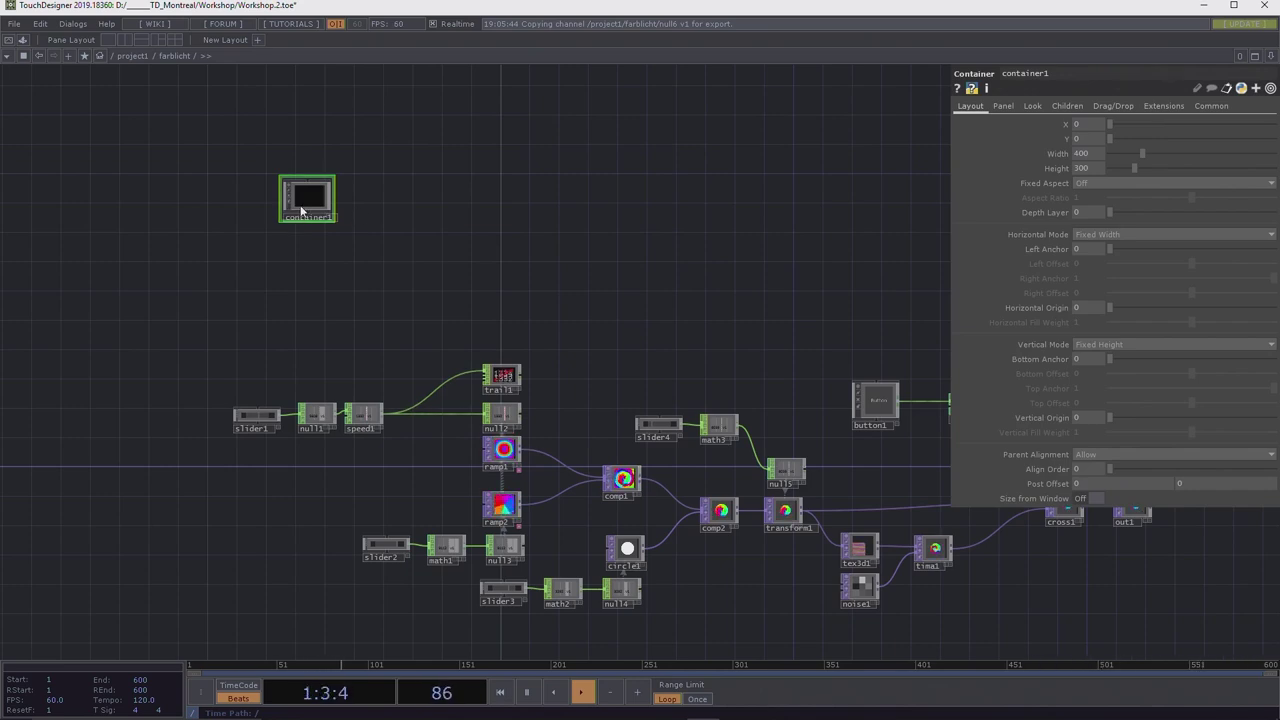
Set container1's Width to the expression parent().par.w.
click(1087, 158)
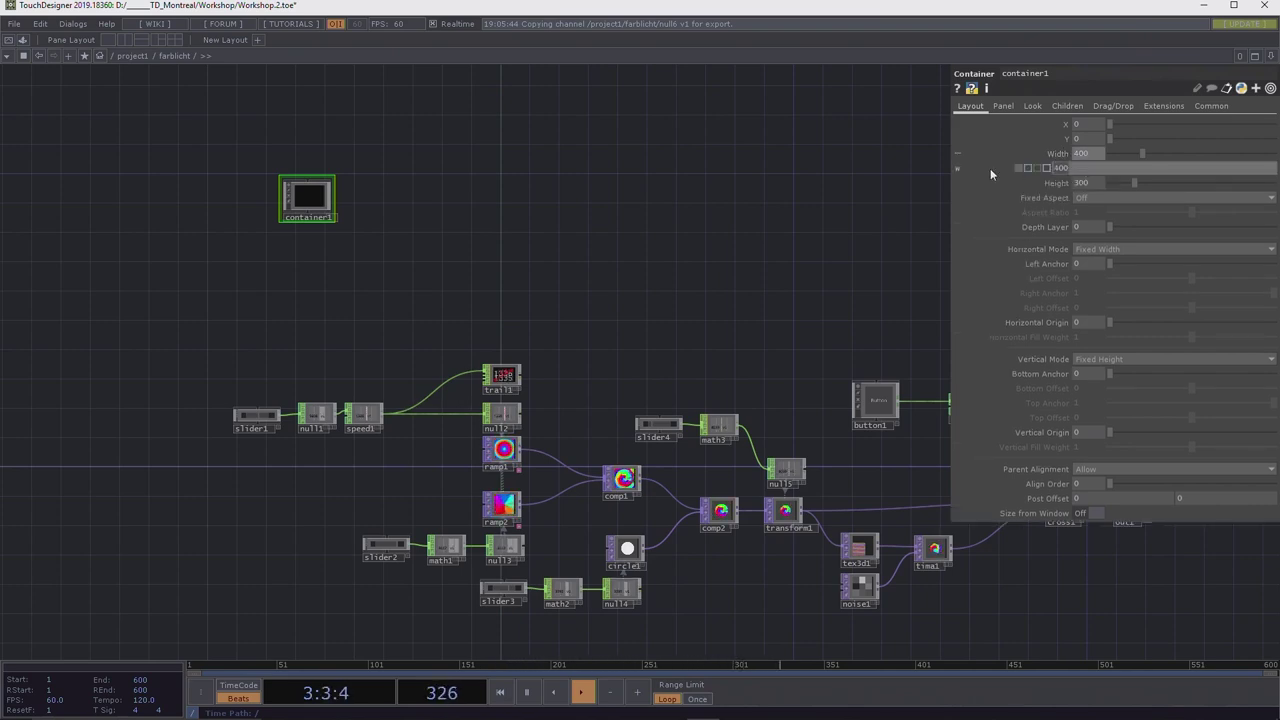
text(parent)
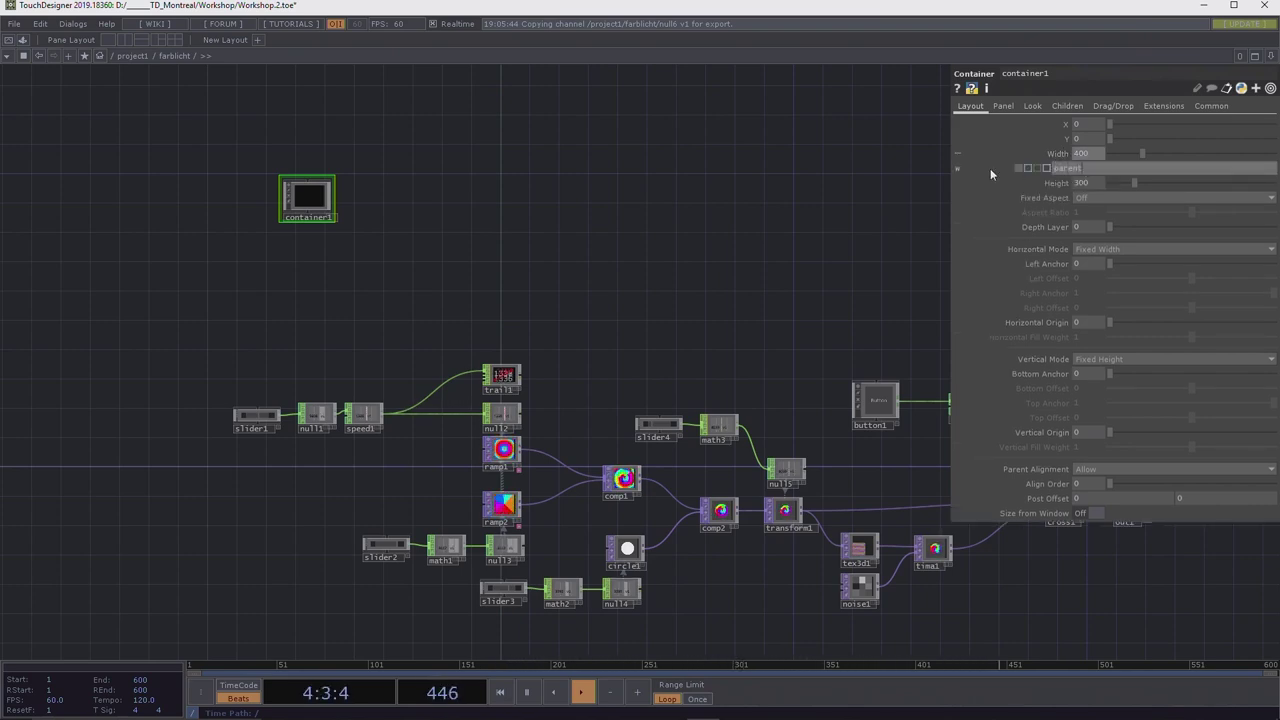
text(().p)
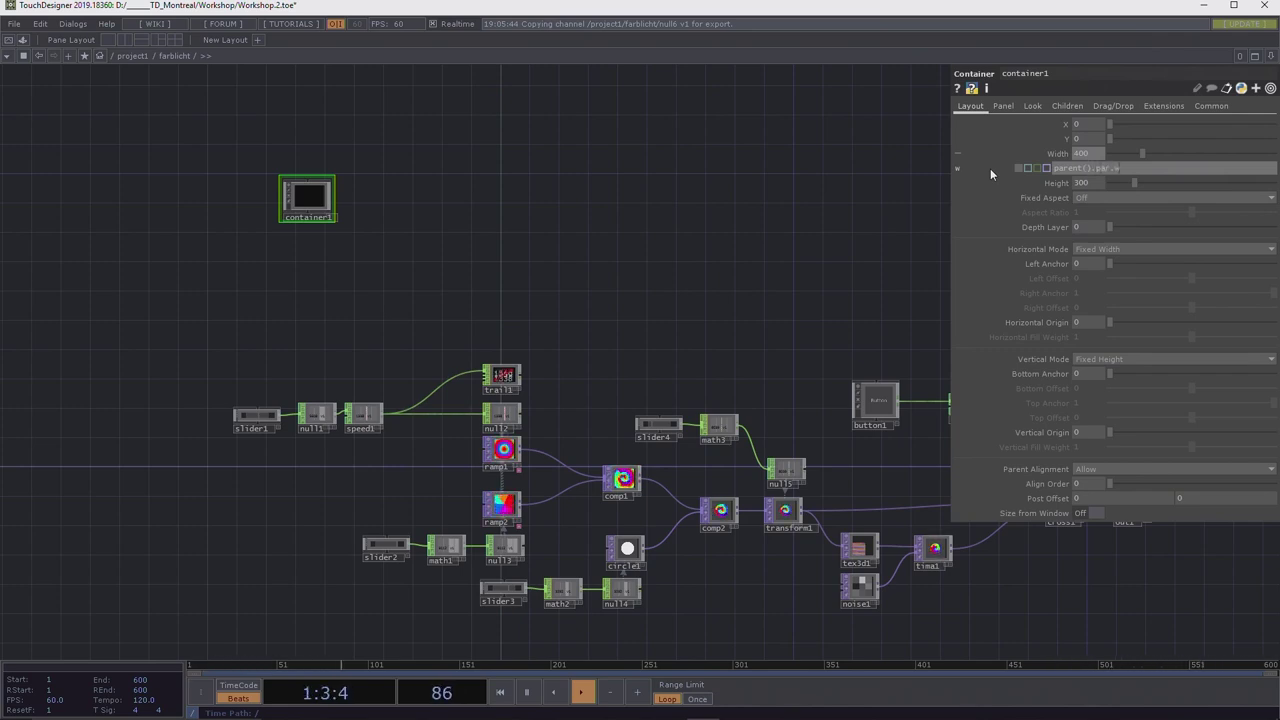
text(ar.w)
key(Return)
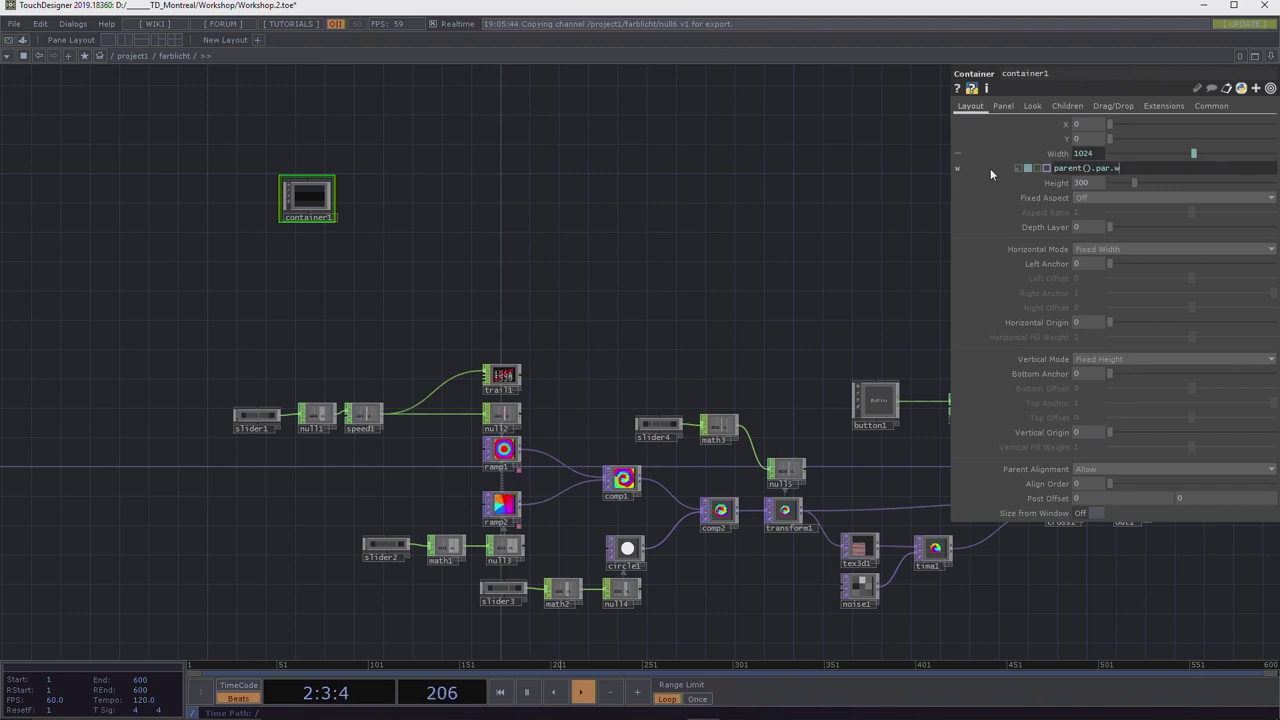
Place container1 directly above slider1 and set its Height to the expression op('slider1').par.h.
drag(307, 197, 255, 310)
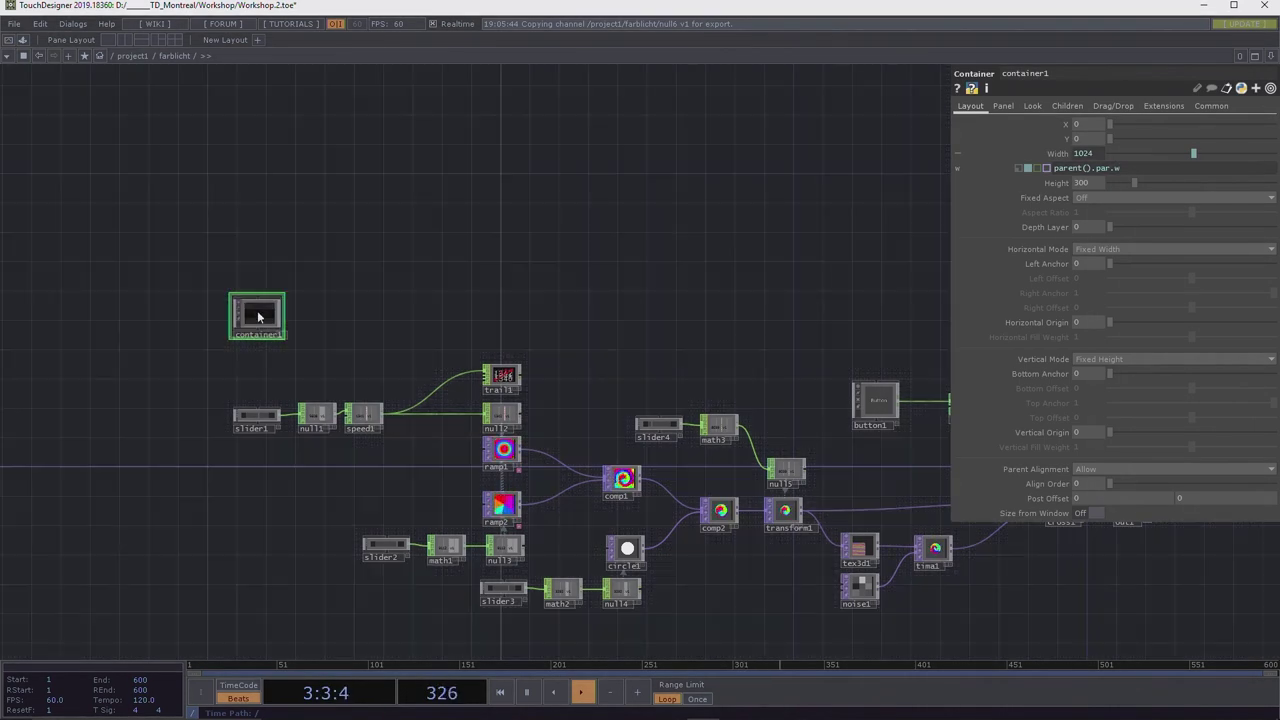
scroll(258, 317, up, 5)
scroll(311, 294, down, 6)
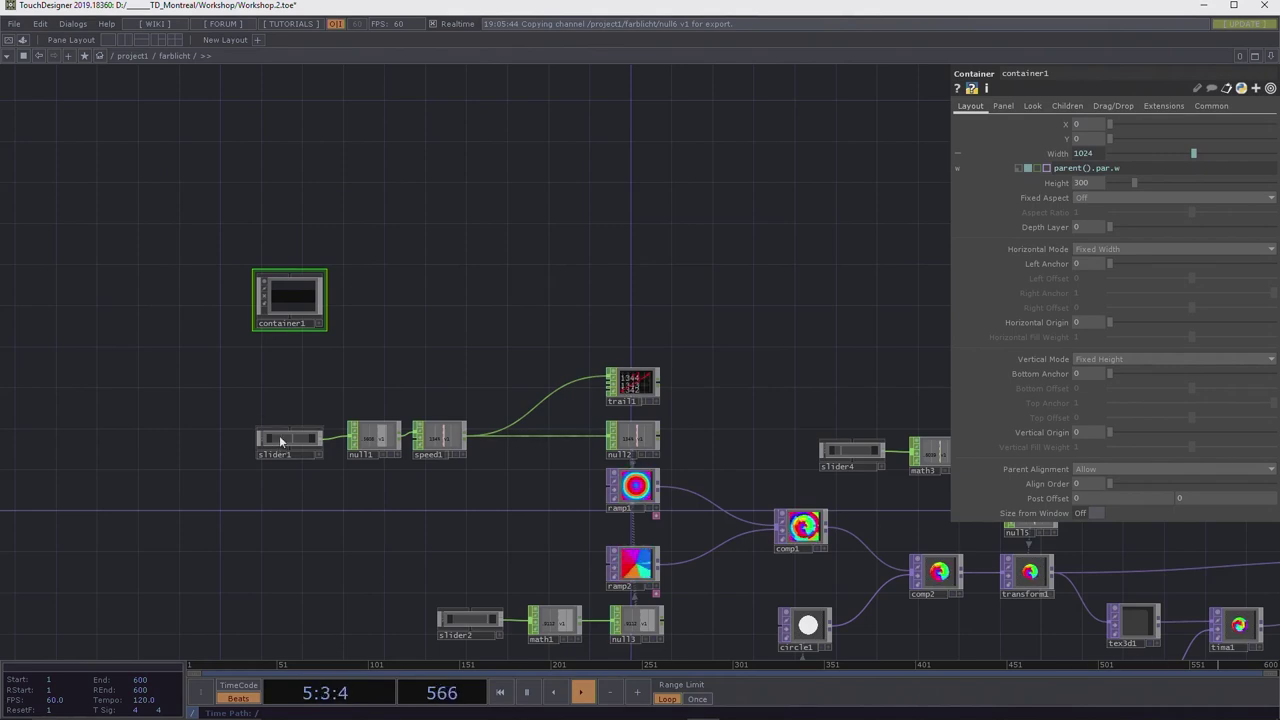
click(283, 443)
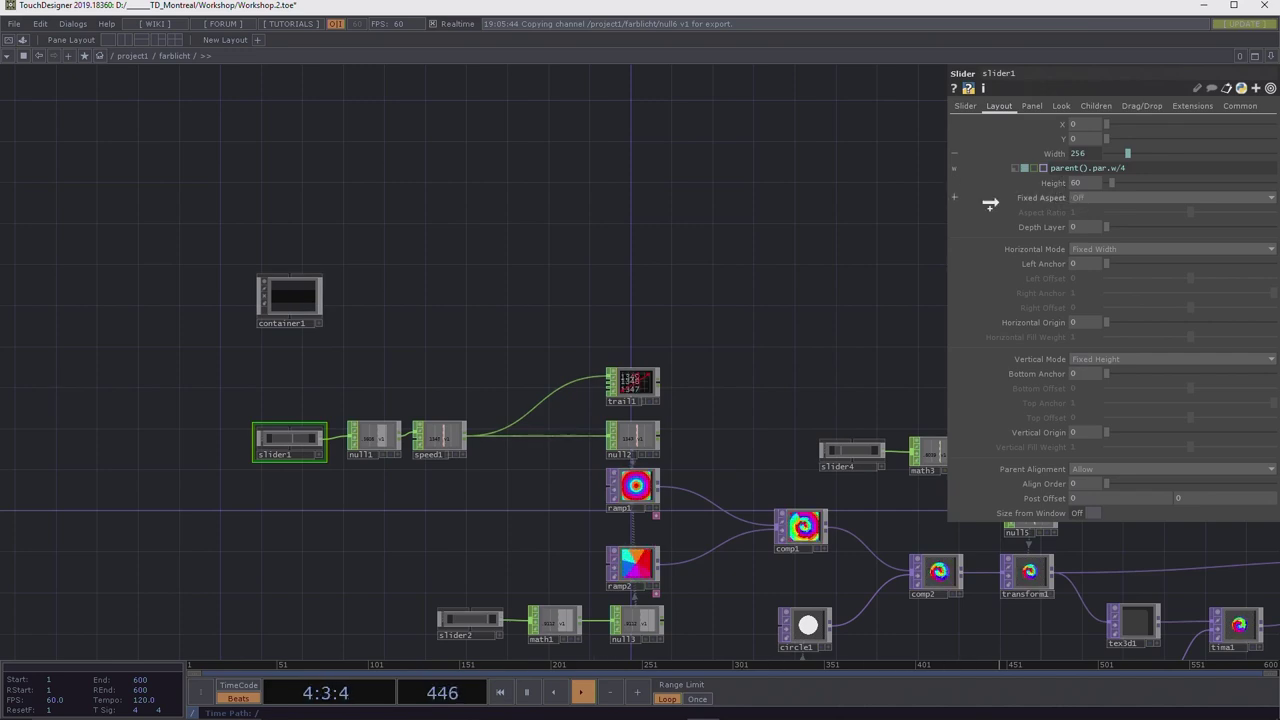
click(280, 296)
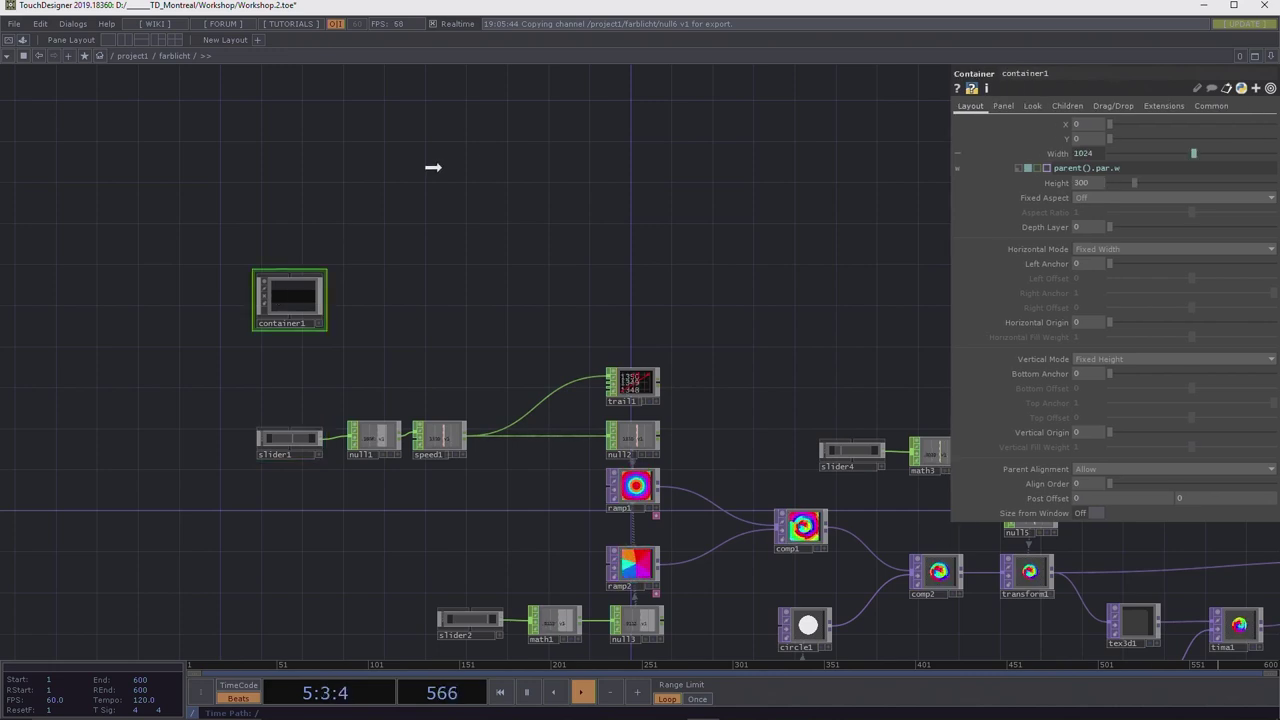
click(1087, 184)
text(60)
key(Return)
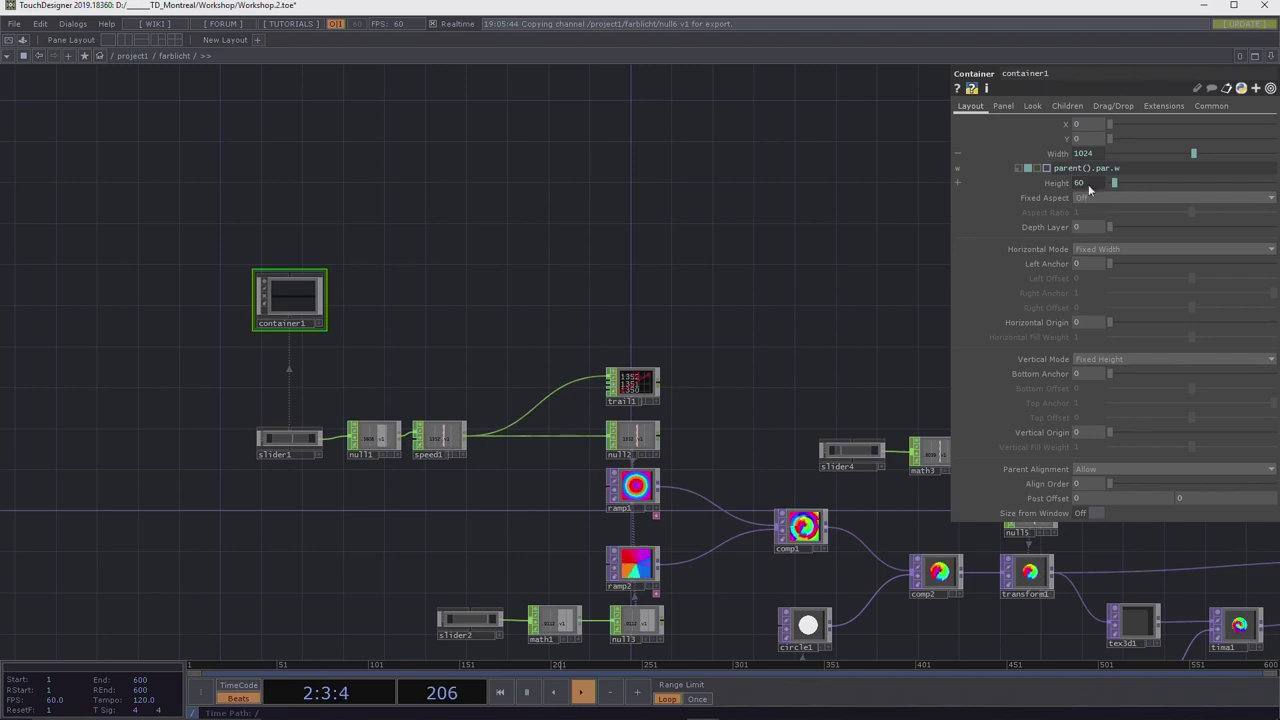
click(1055, 183)
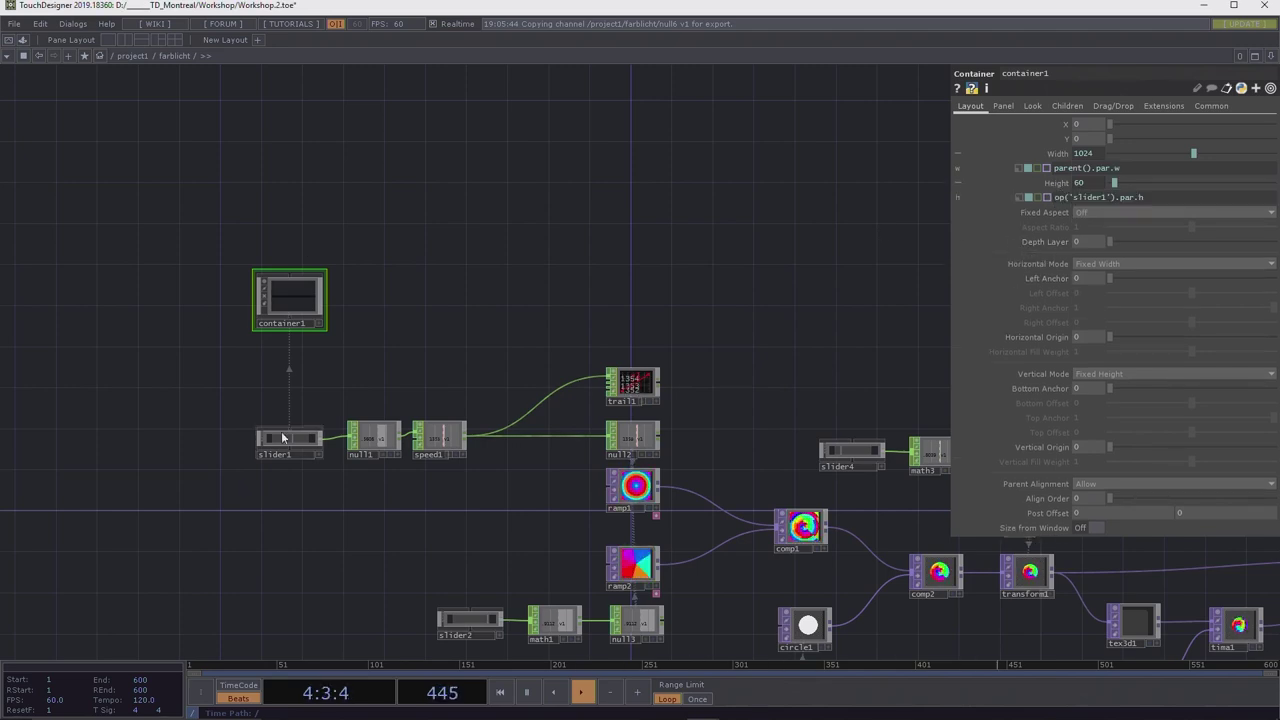
Move container1 high above the middle of the network and wire slider1, slider2 and slider4 to its parent connector.
scroll(293, 304, up, 4)
scroll(286, 294, down, 2)
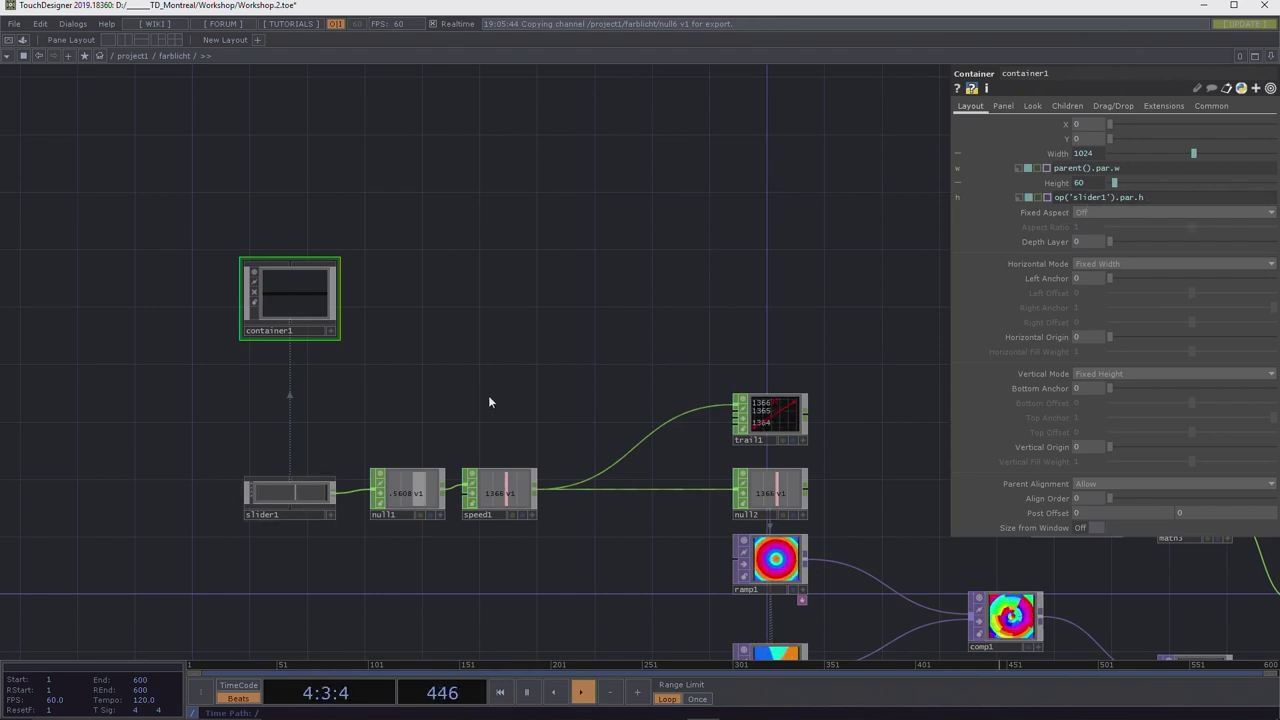
drag(491, 403, 366, 394)
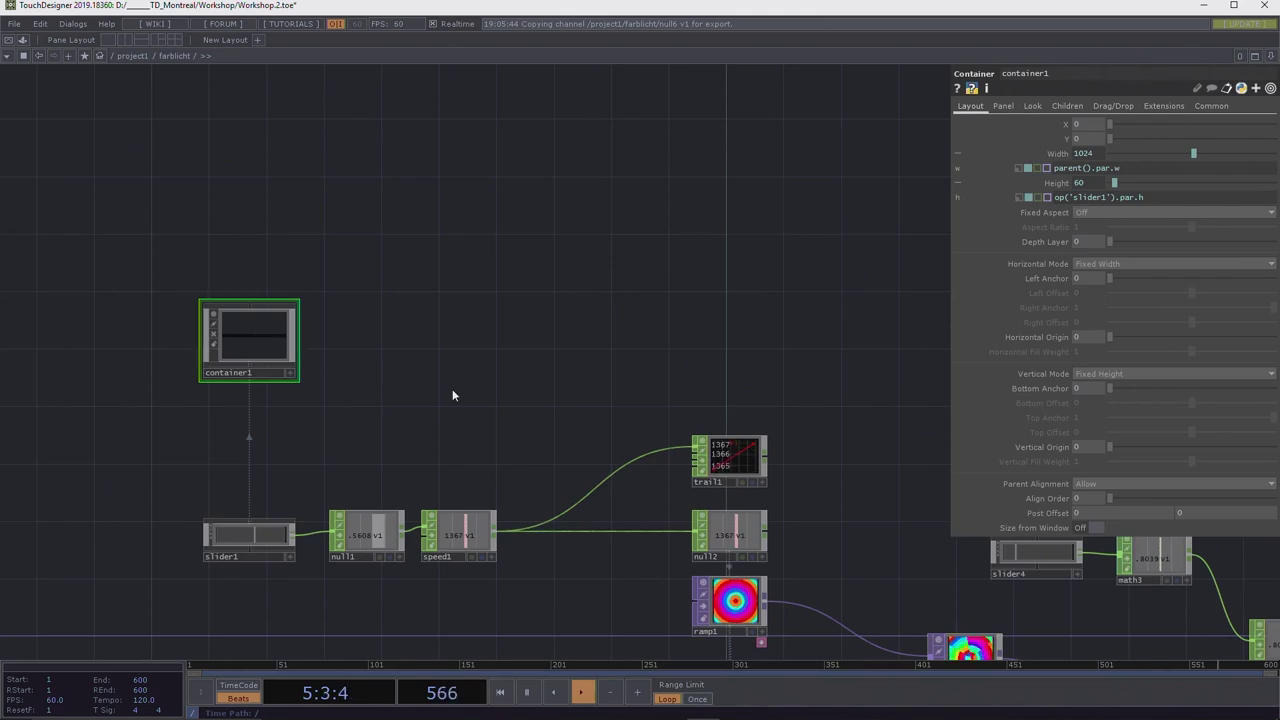
scroll(456, 340, down, 3)
drag(384, 319, 600, 133)
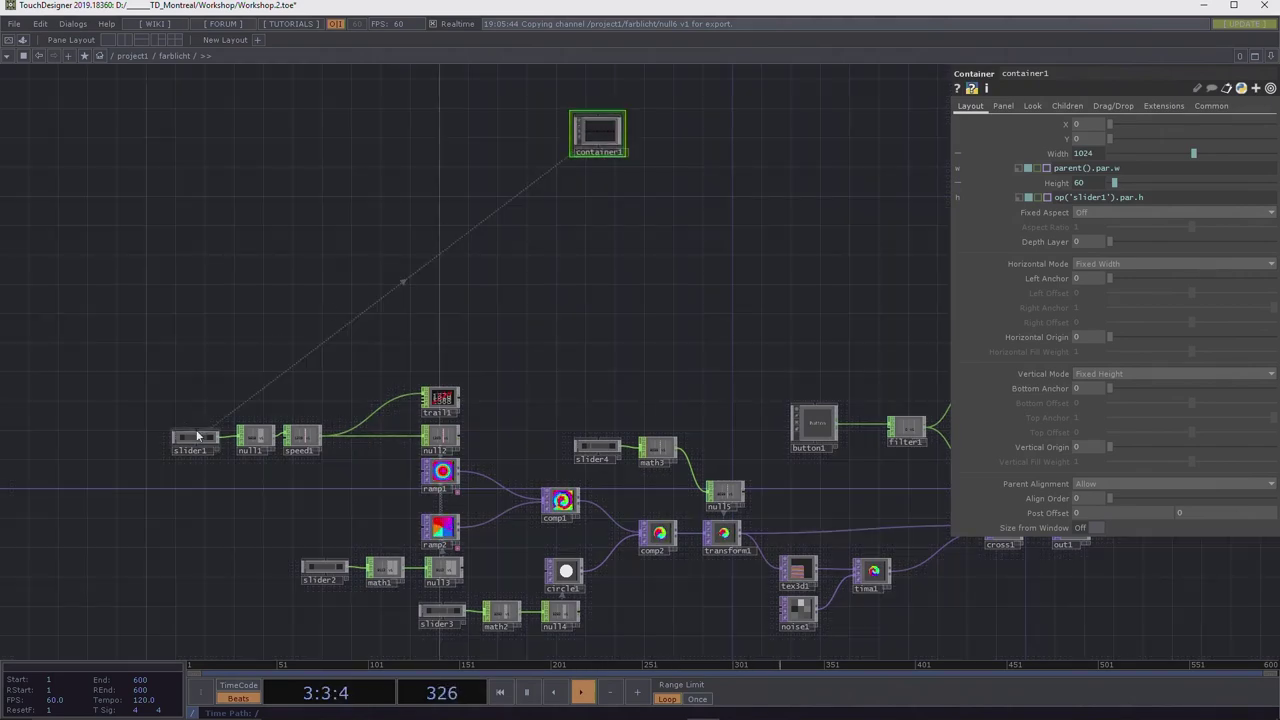
drag(196, 430, 600, 148)
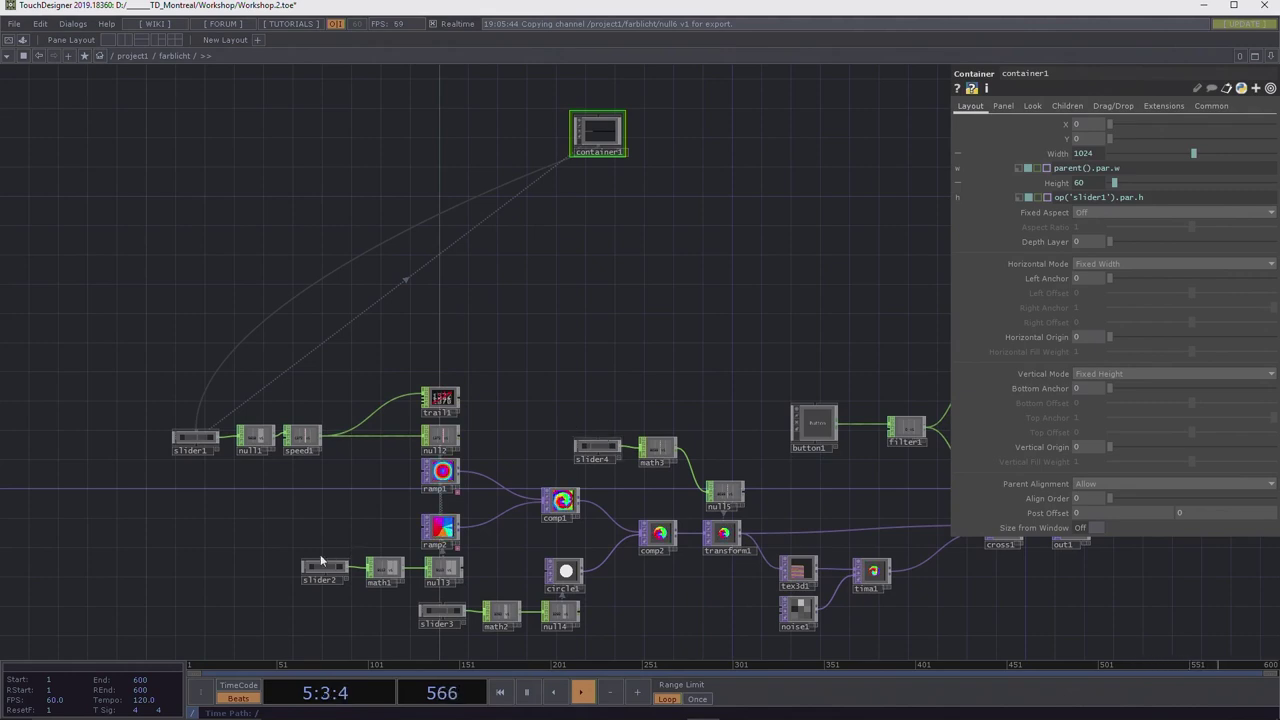
drag(324, 555, 598, 138)
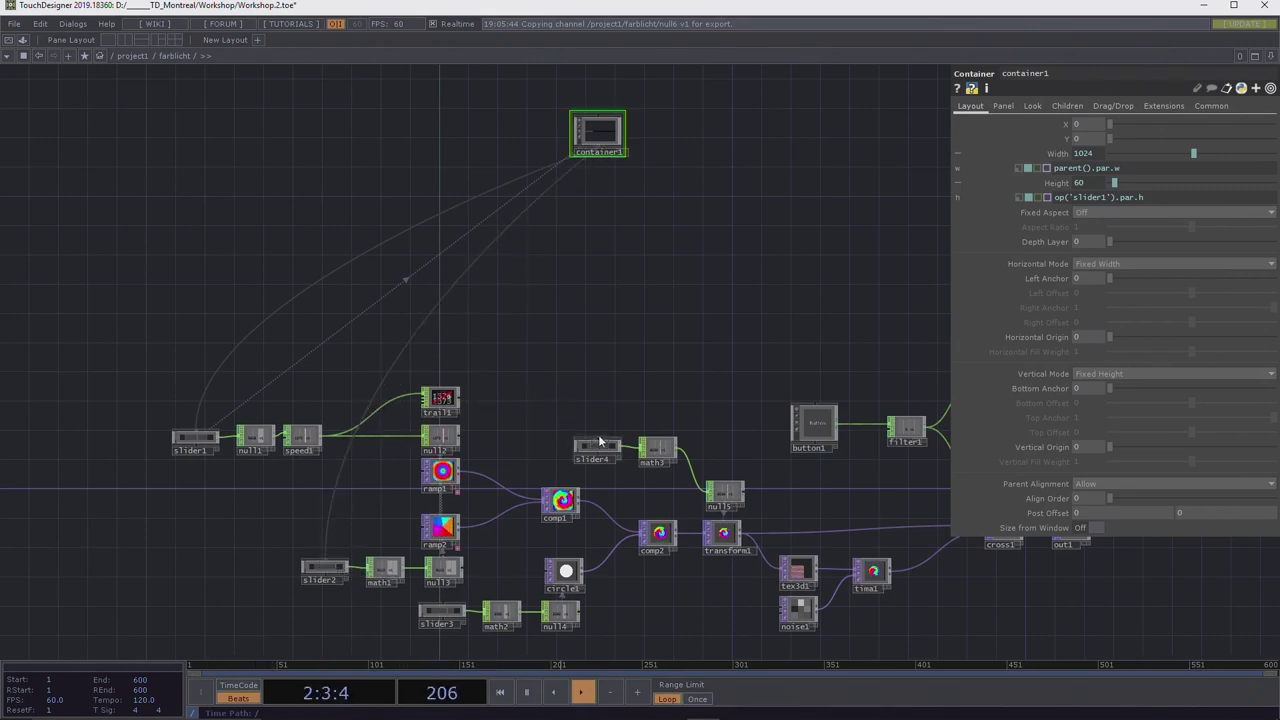
drag(598, 444, 597, 152)
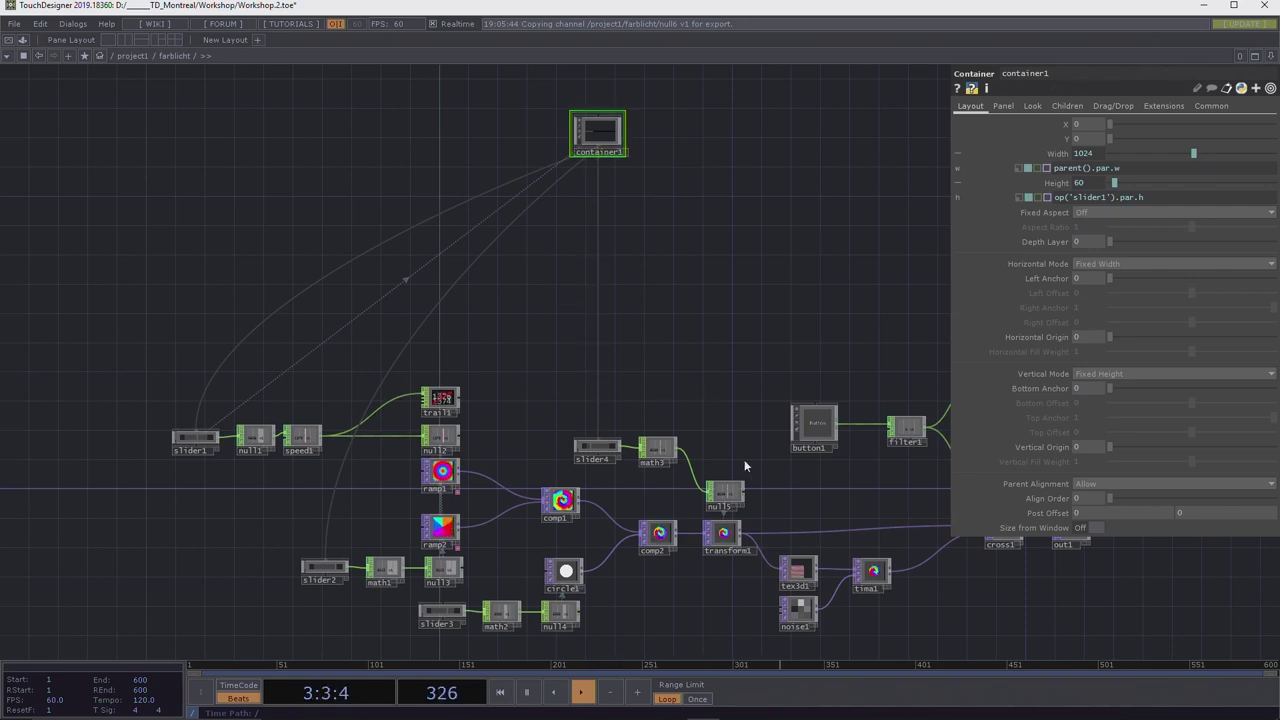
Disconnect slider4 from container1, then wire slider3 and slider4 to it in that order.
drag(820, 505, 666, 494)
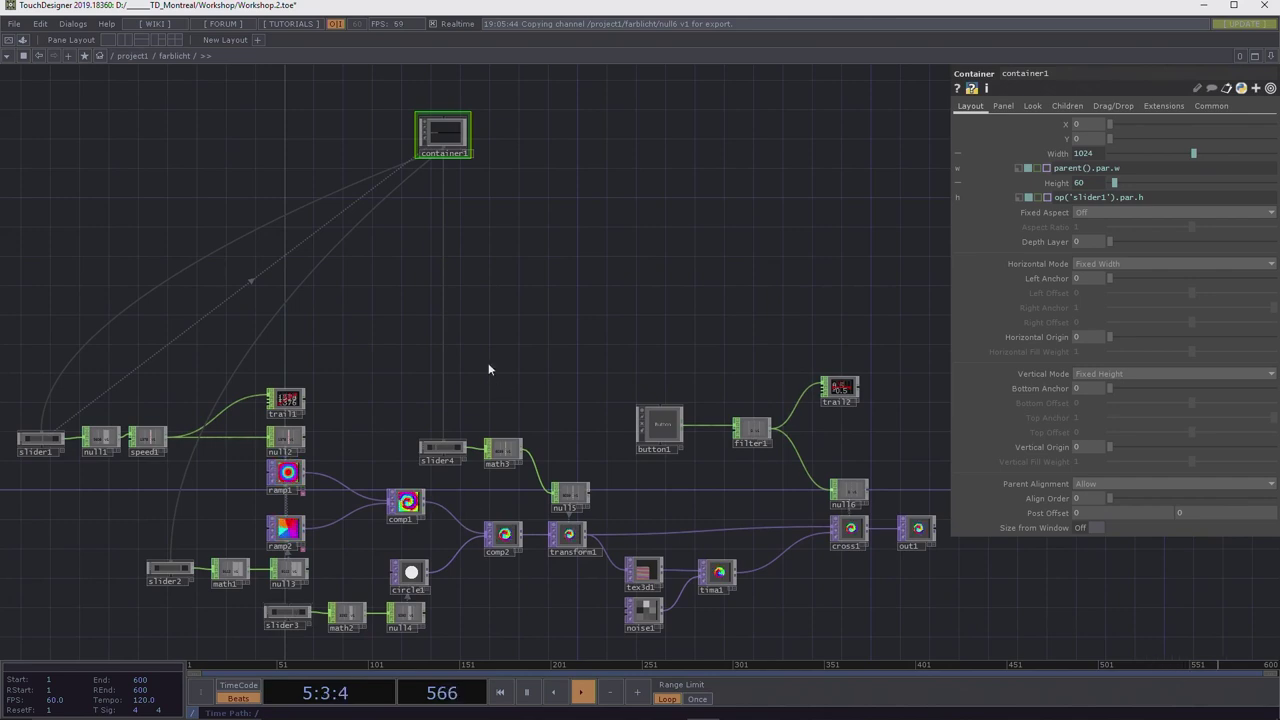
right_click(444, 342)
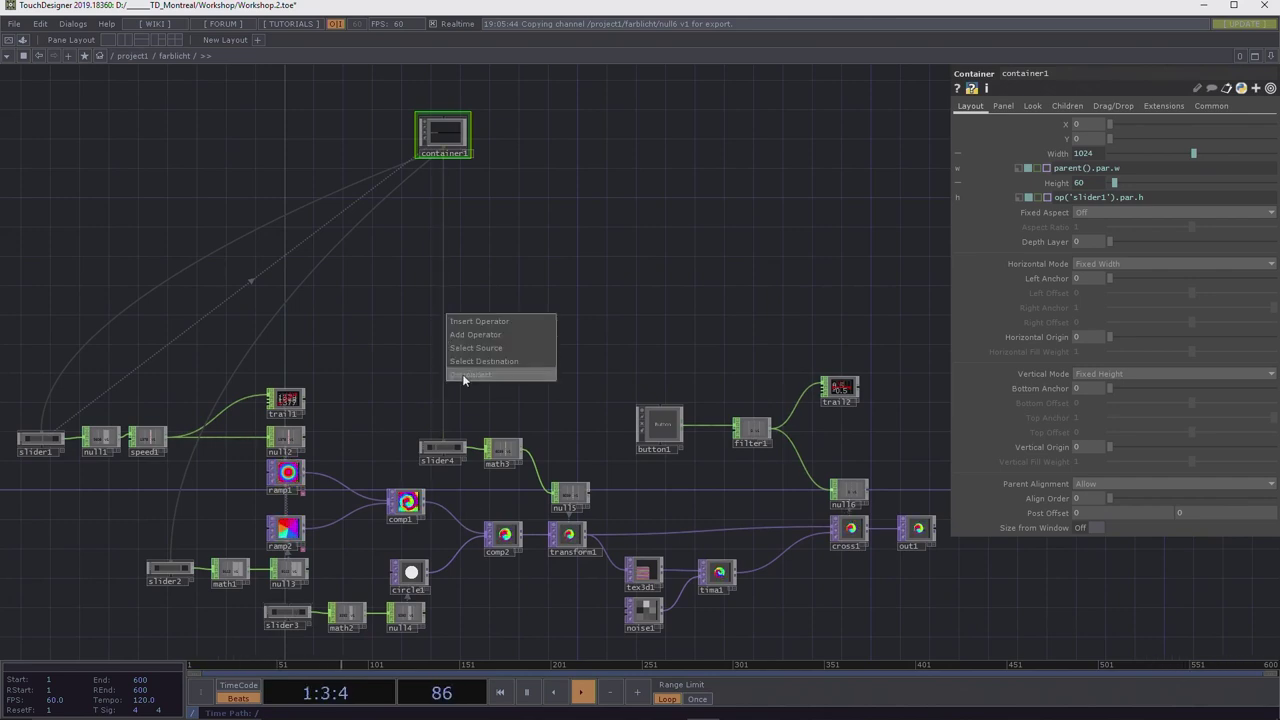
click(480, 377)
drag(304, 530, 443, 150)
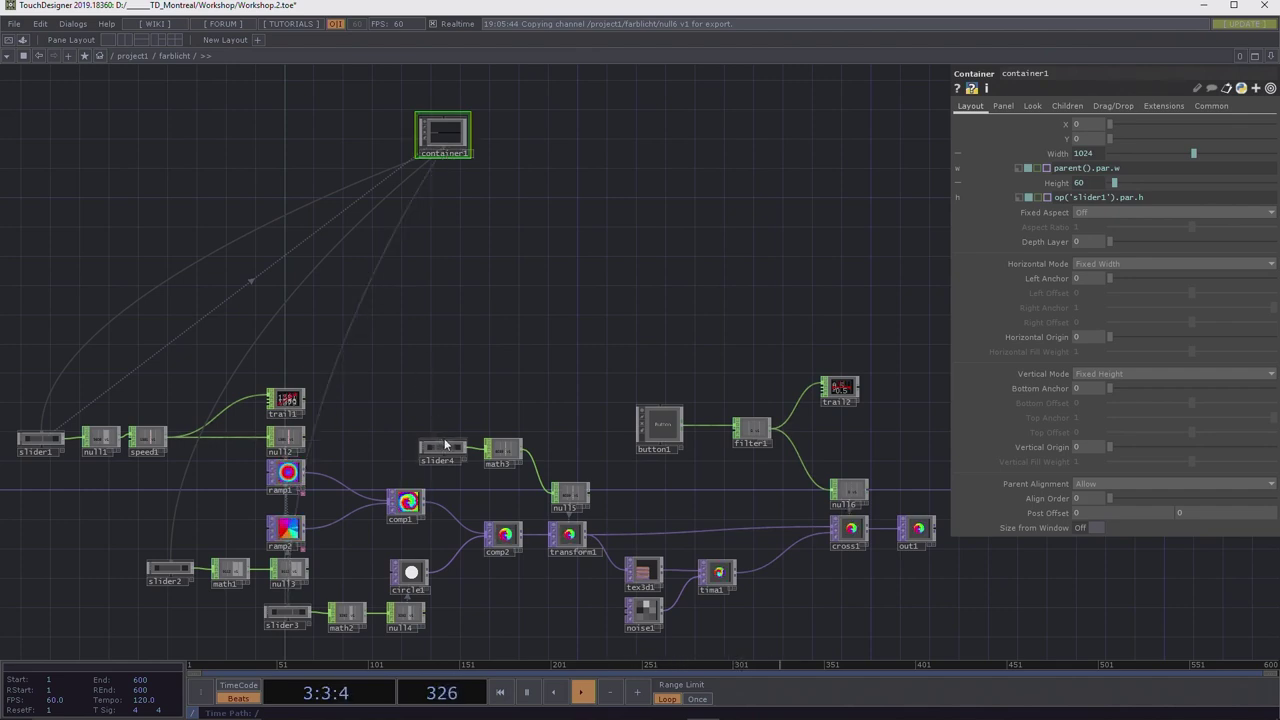
drag(437, 441, 449, 152)
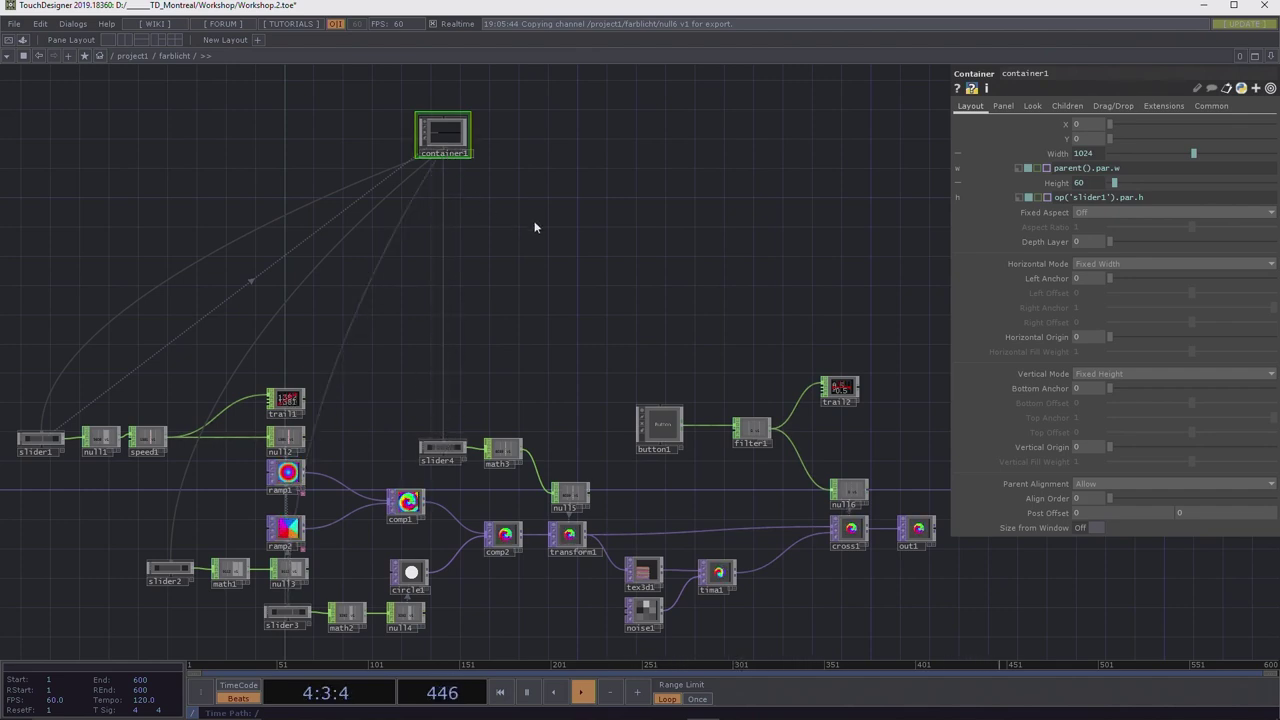
Shift container1 a little to the left in the network and rename it slider.
drag(534, 223, 789, 337)
drag(725, 245, 546, 306)
scroll(517, 329, up, 5)
click(522, 318)
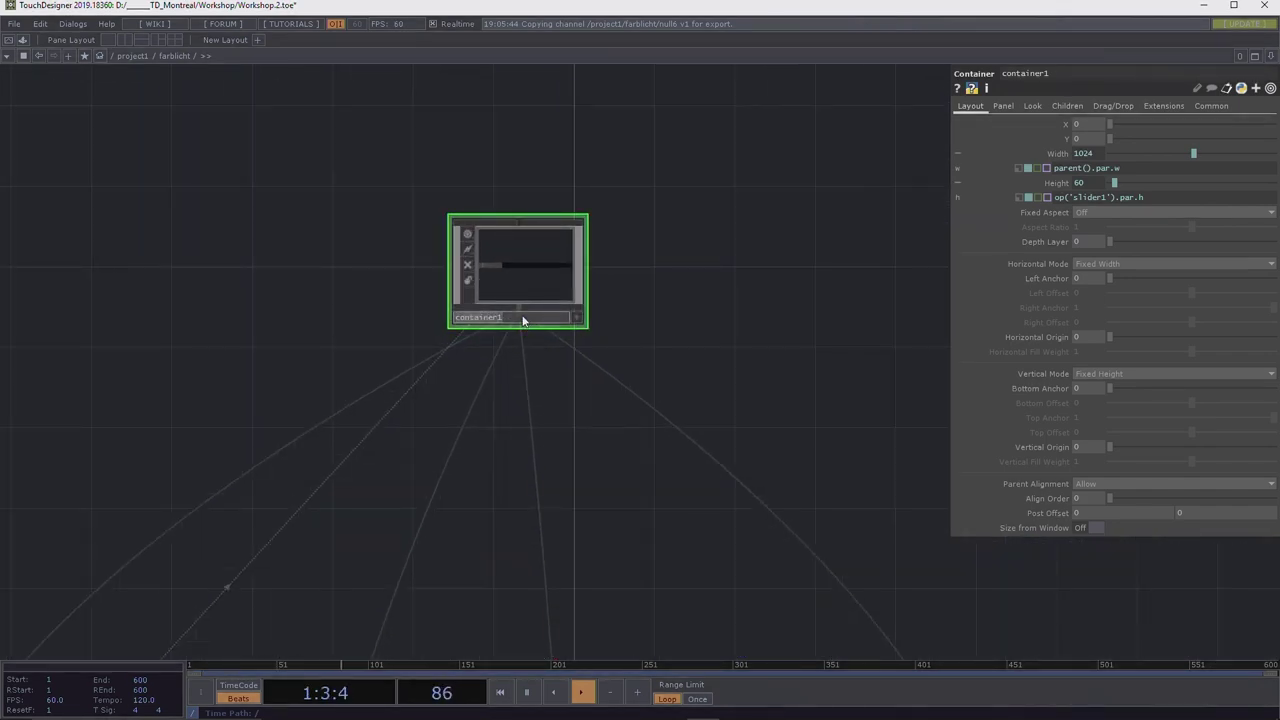
text(slider)
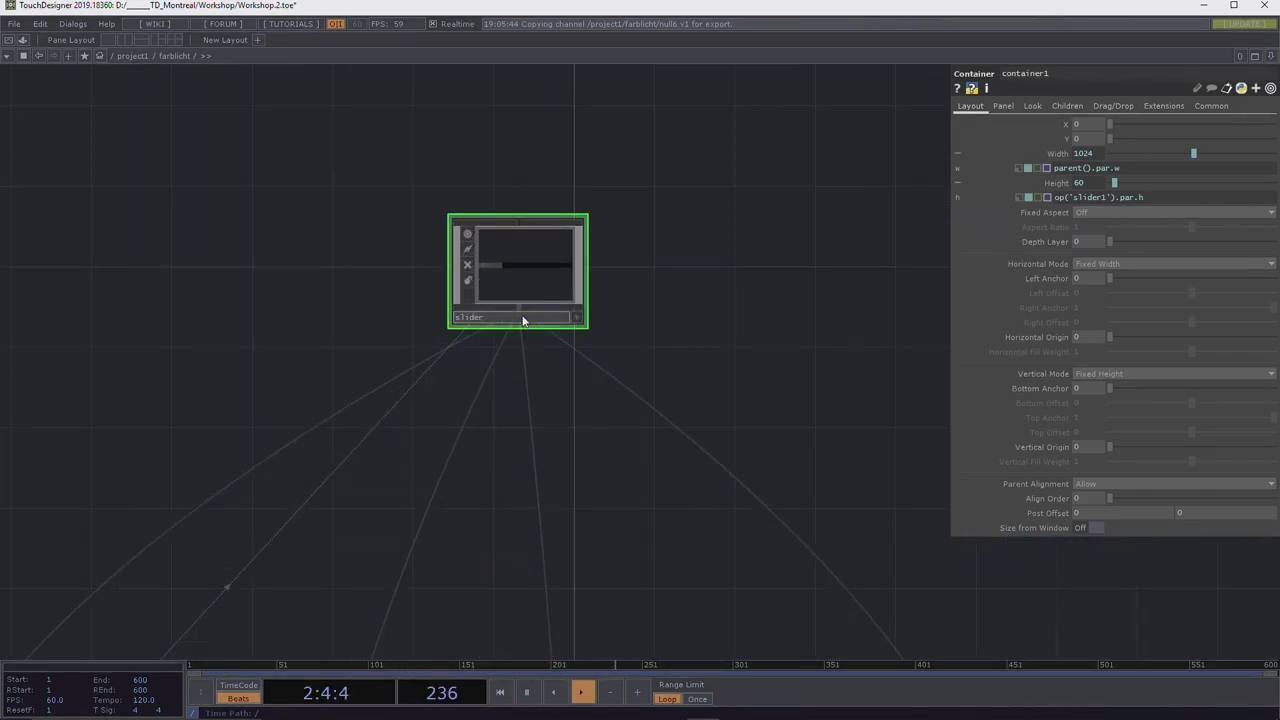
key(Return)
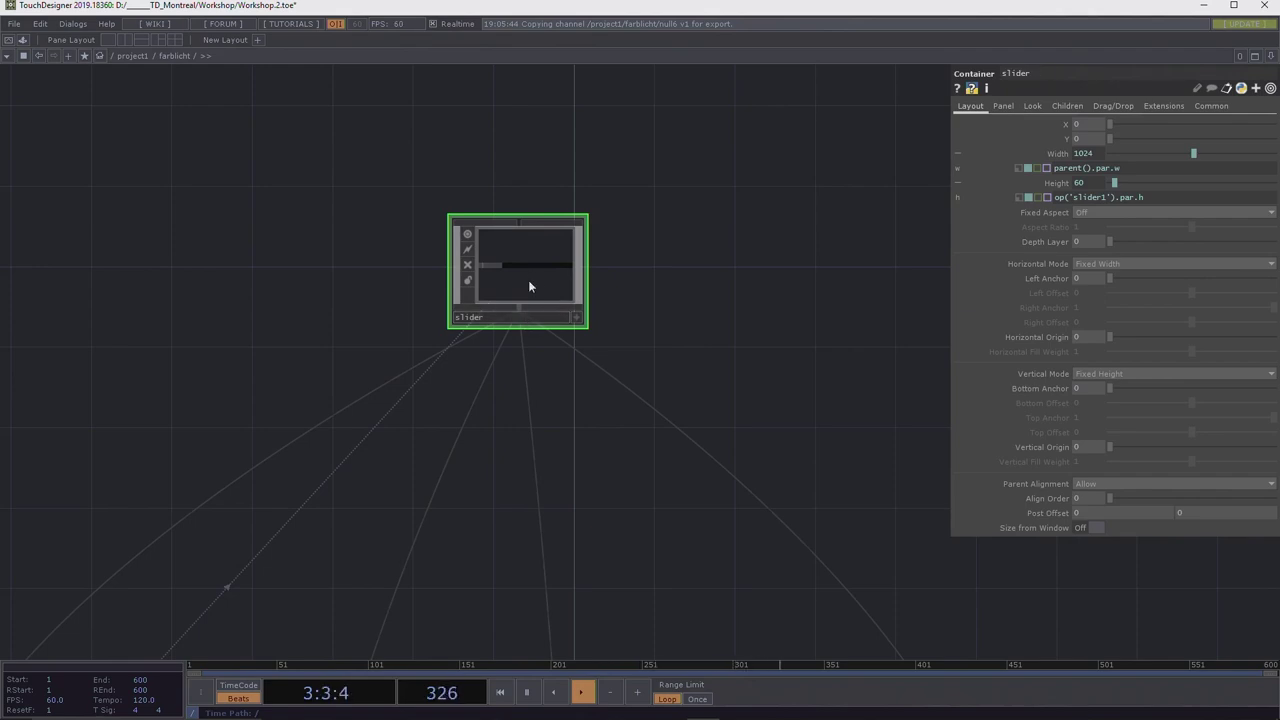
Align the slider container's children Left to Right with a spacing of 8.9, and resize its node to a wider, flatter shape.
scroll(528, 265, up, 4)
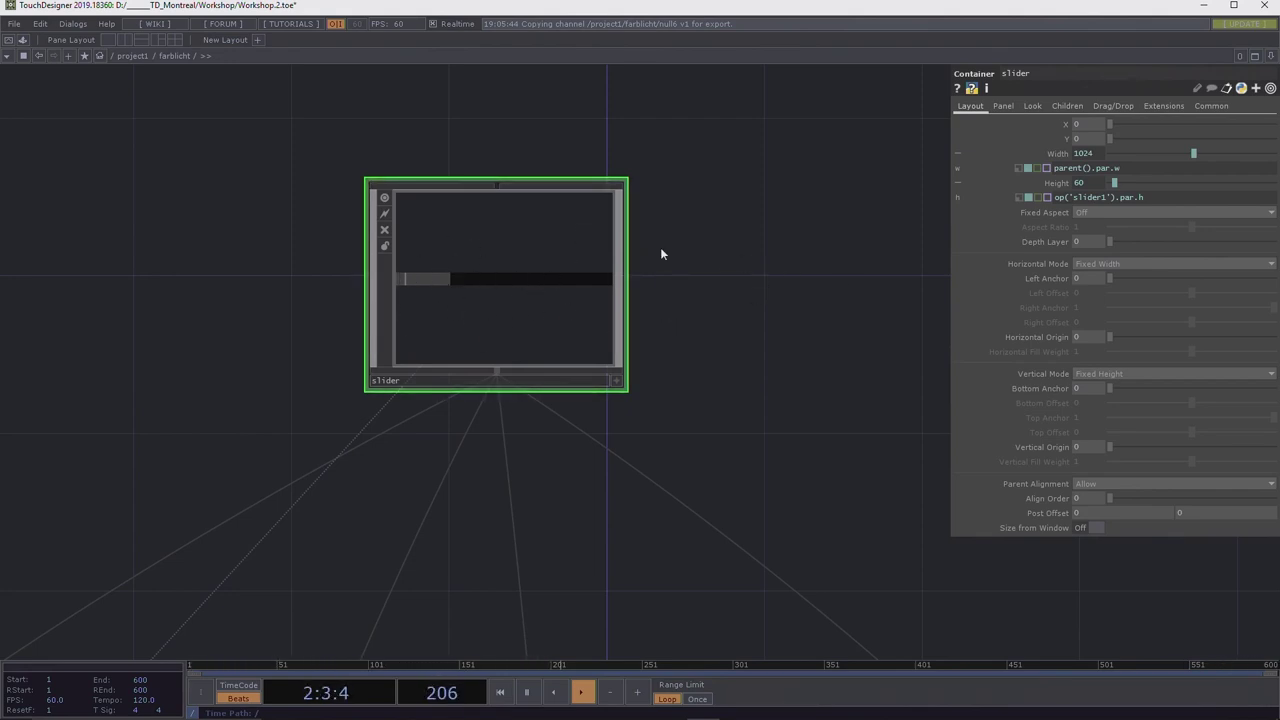
click(1067, 106)
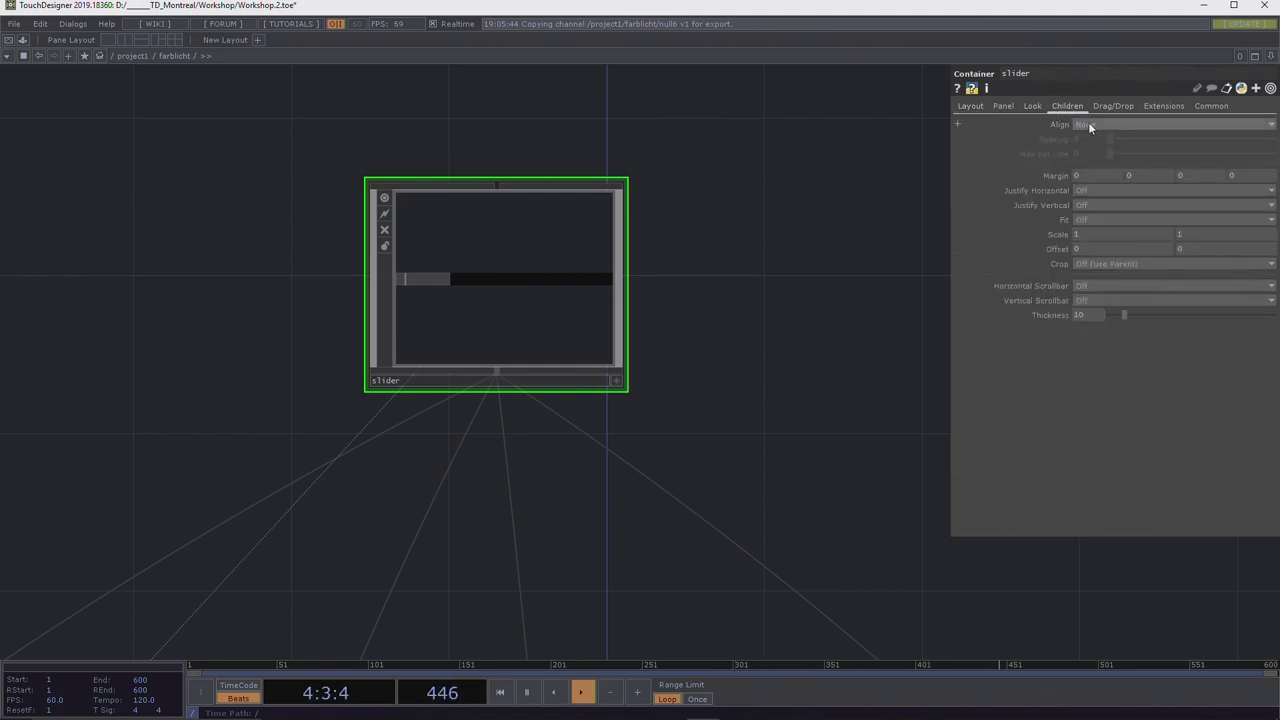
click(1088, 123)
click(1102, 147)
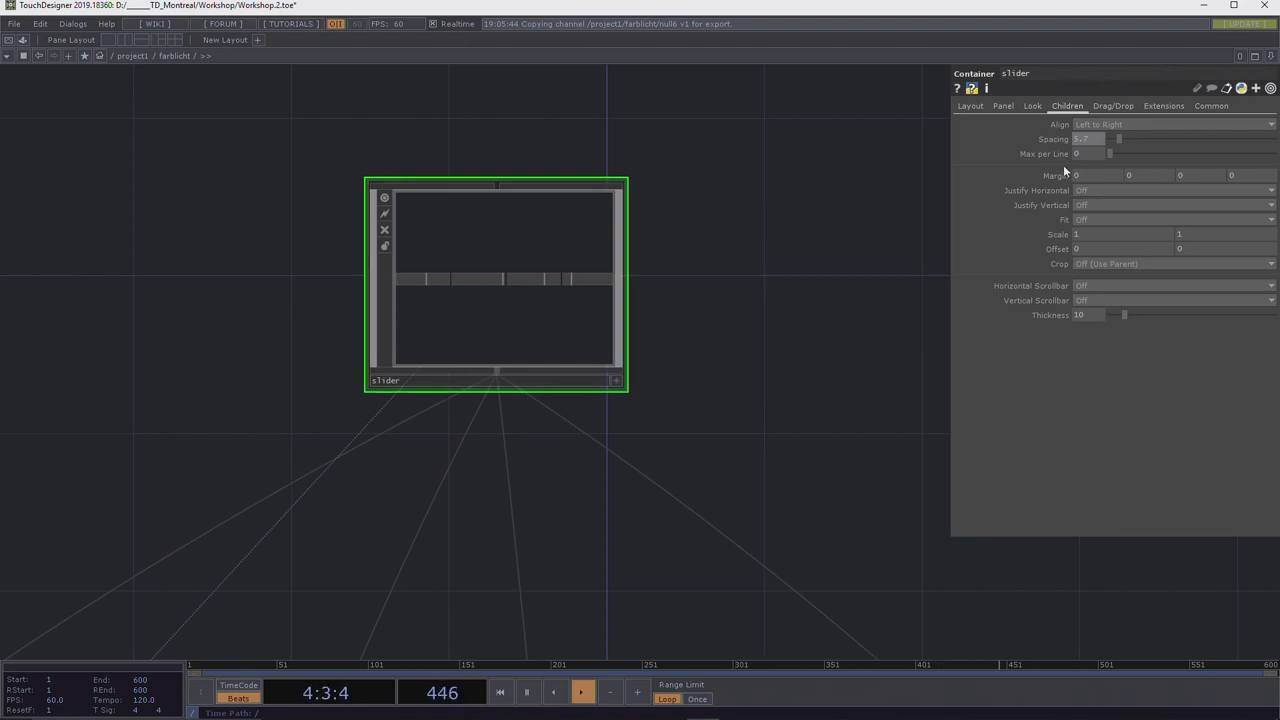
drag(1122, 138, 1162, 137)
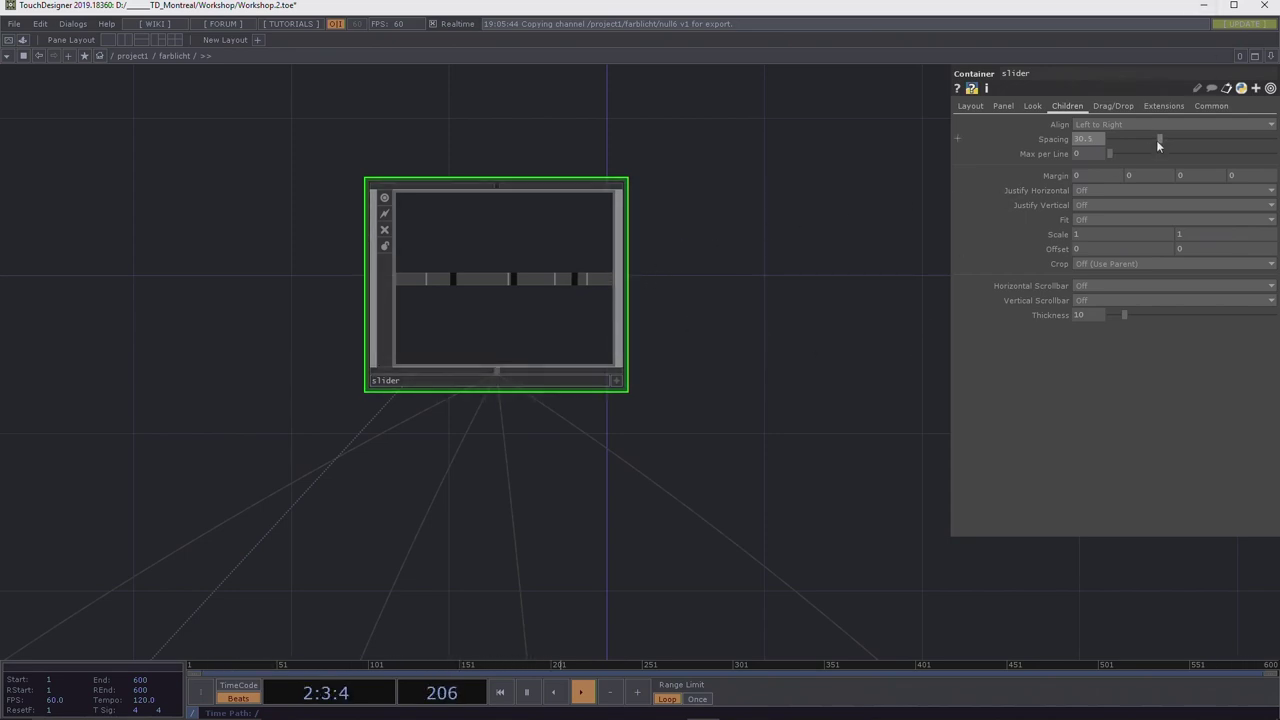
drag(1158, 146, 1117, 147)
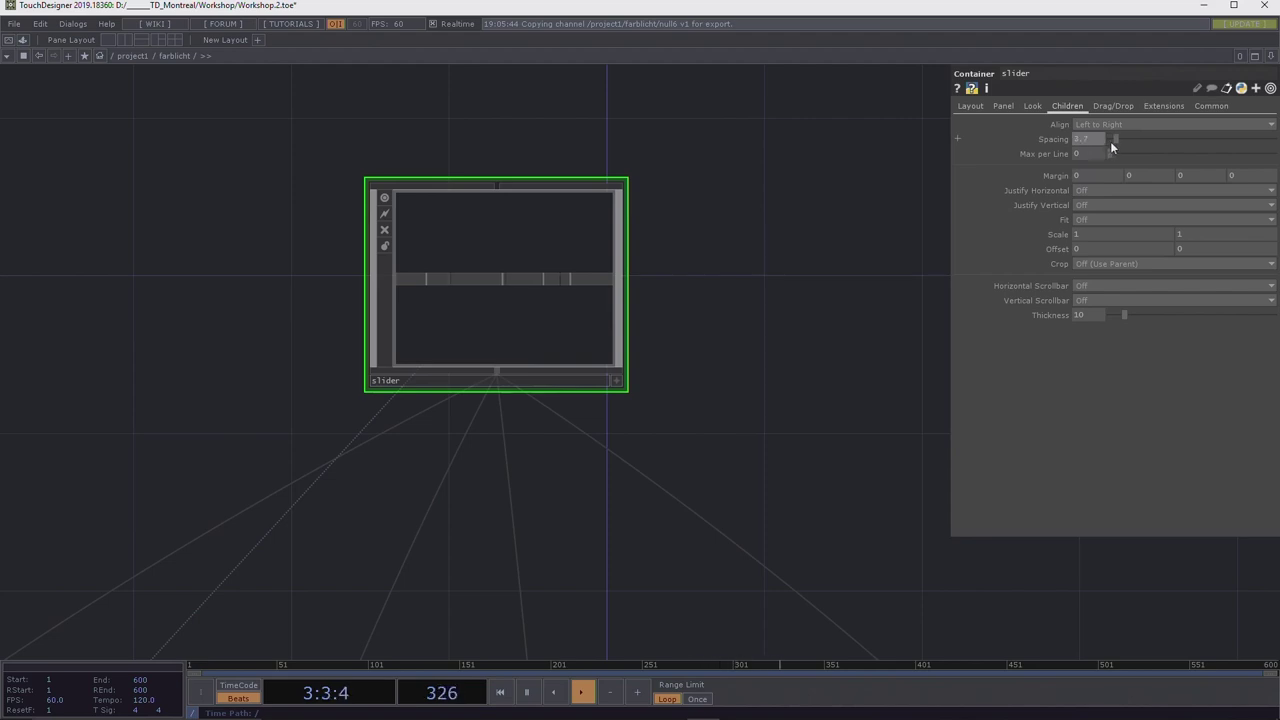
drag(1103, 144, 1117, 145)
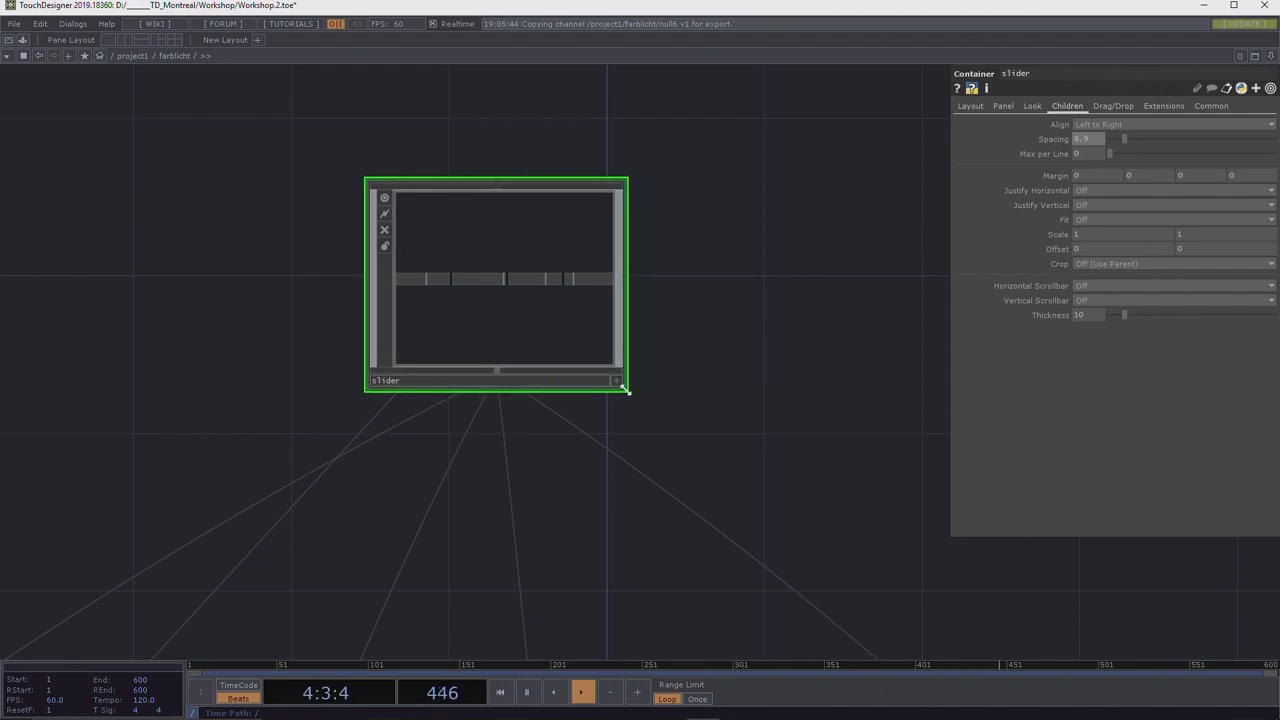
drag(626, 389, 646, 263)
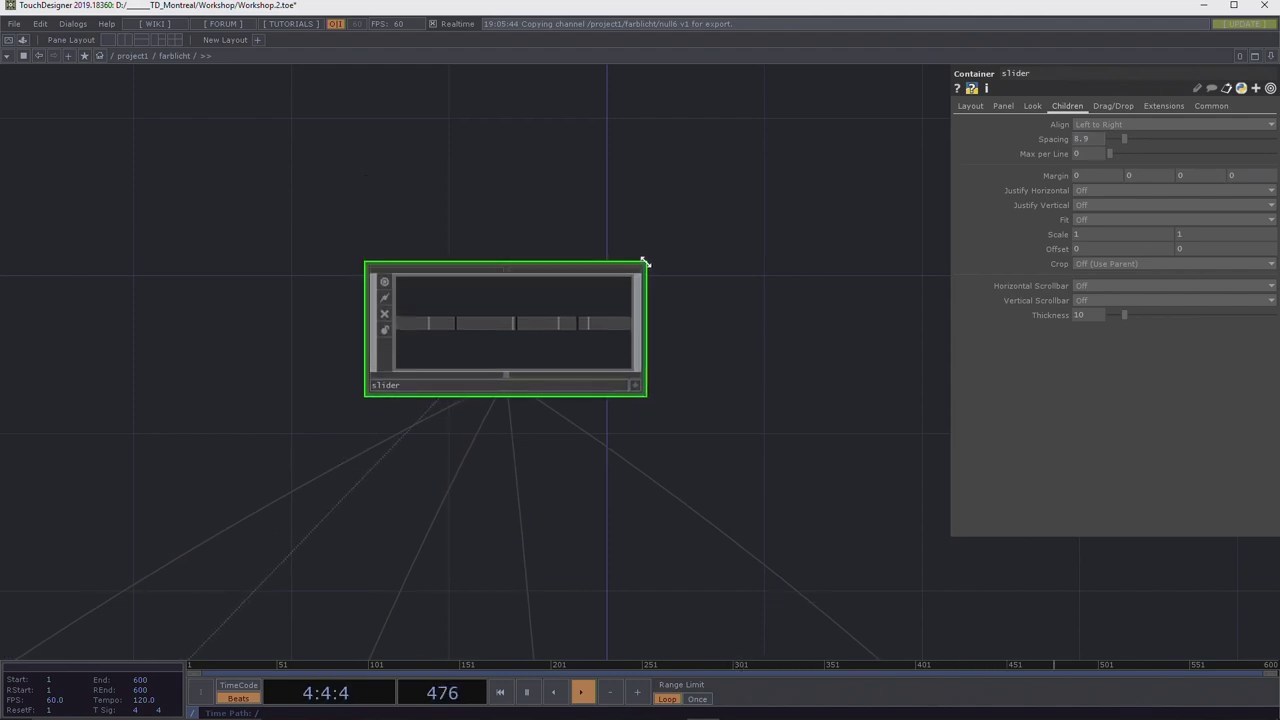
Go up to project1 and set the farblicht container's child alignment to Top to Bottom.
click(143, 57)
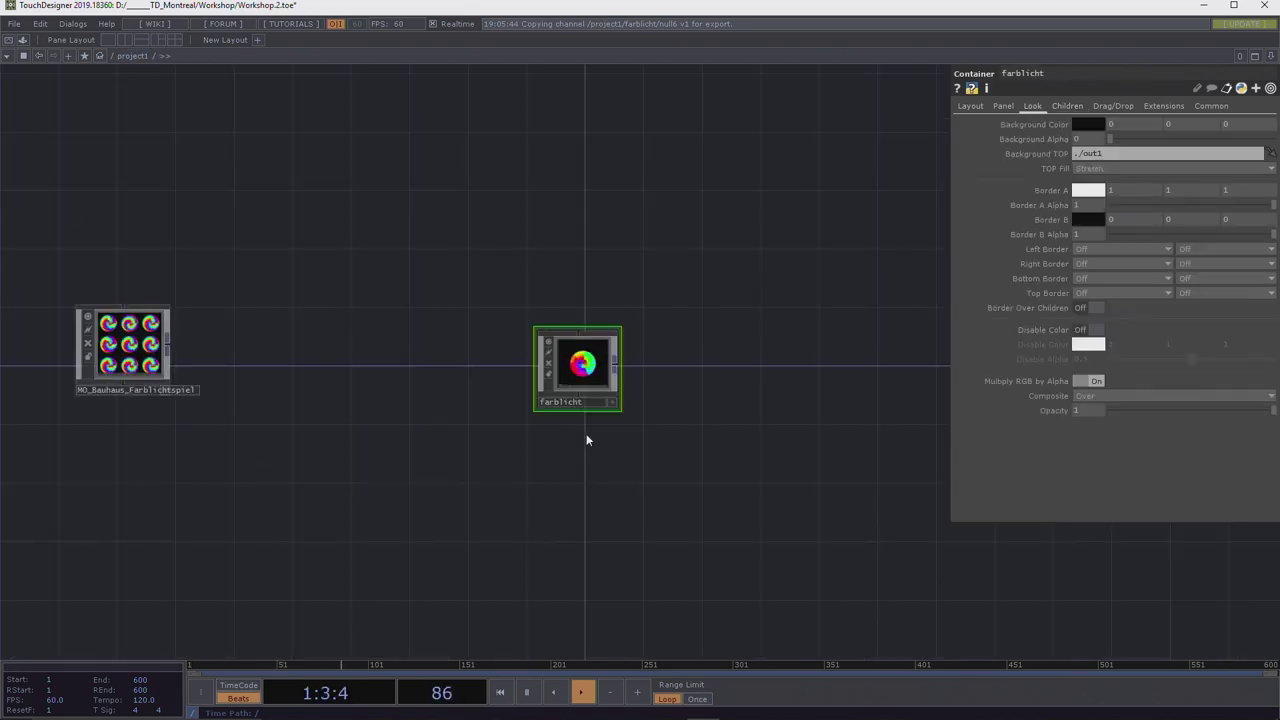
scroll(594, 375, up, 5)
scroll(594, 380, up, 2)
scroll(590, 395, down, 3)
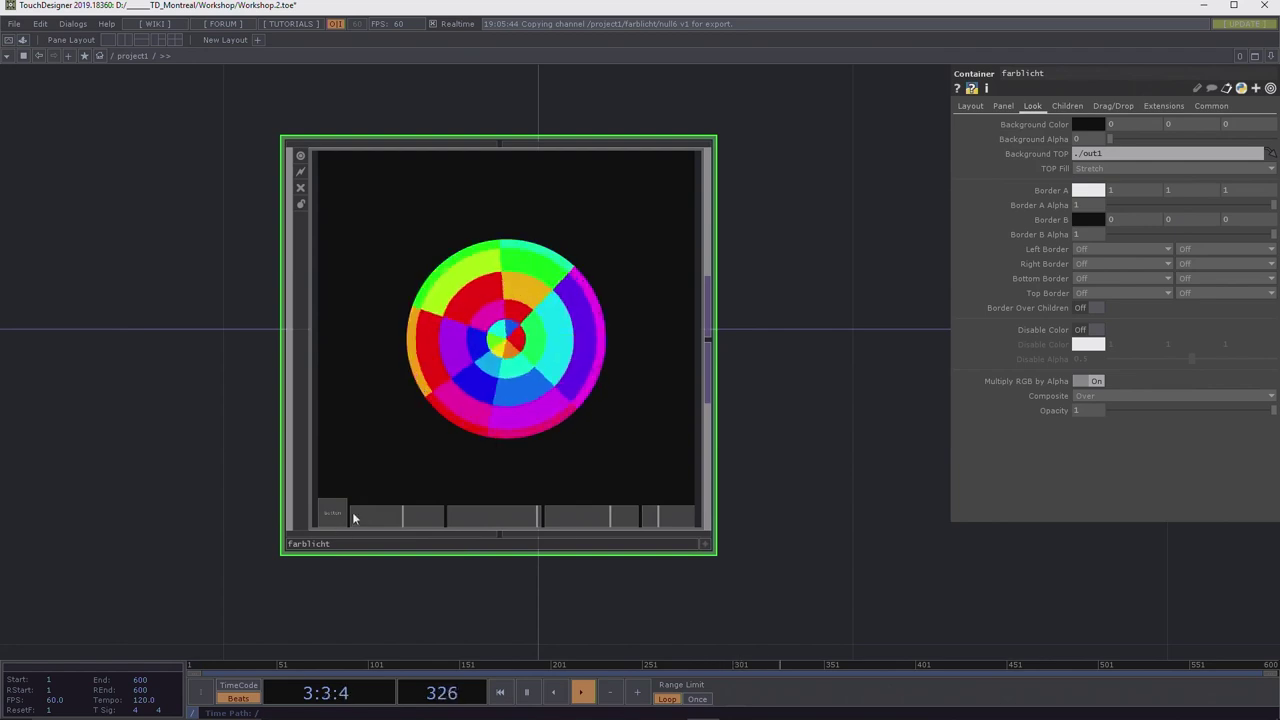
click(1066, 106)
click(1089, 124)
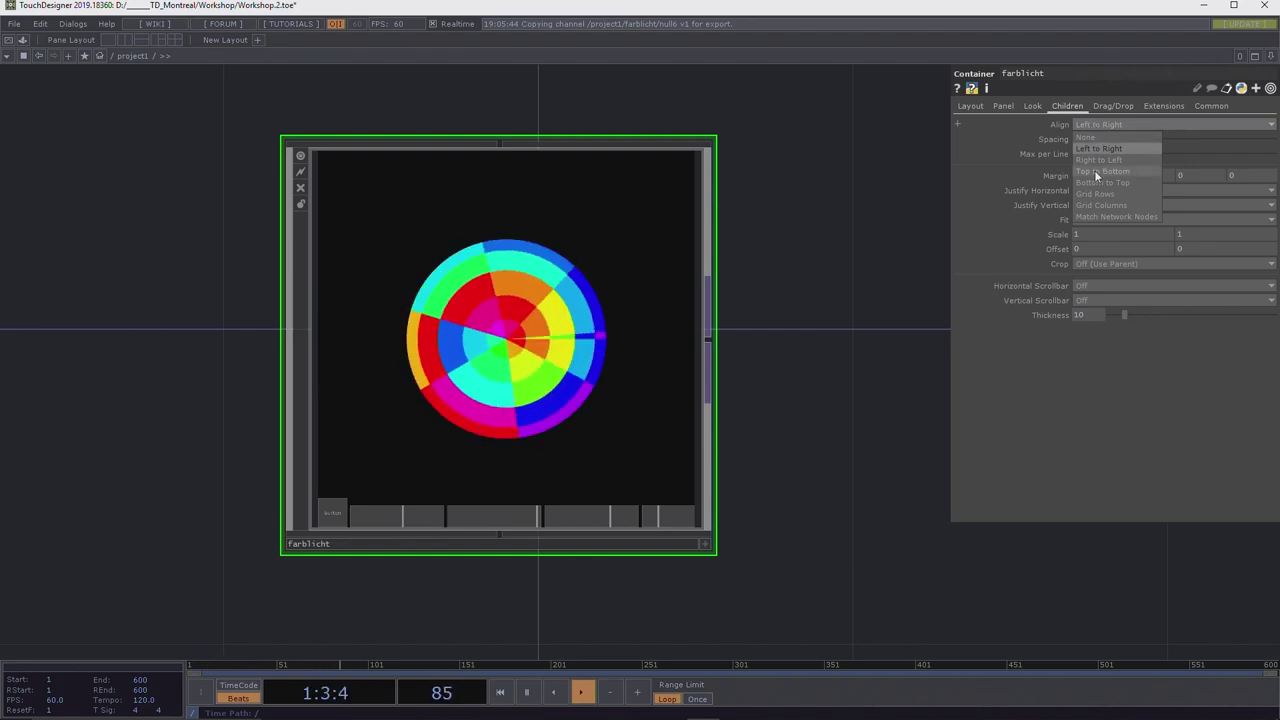
click(1094, 171)
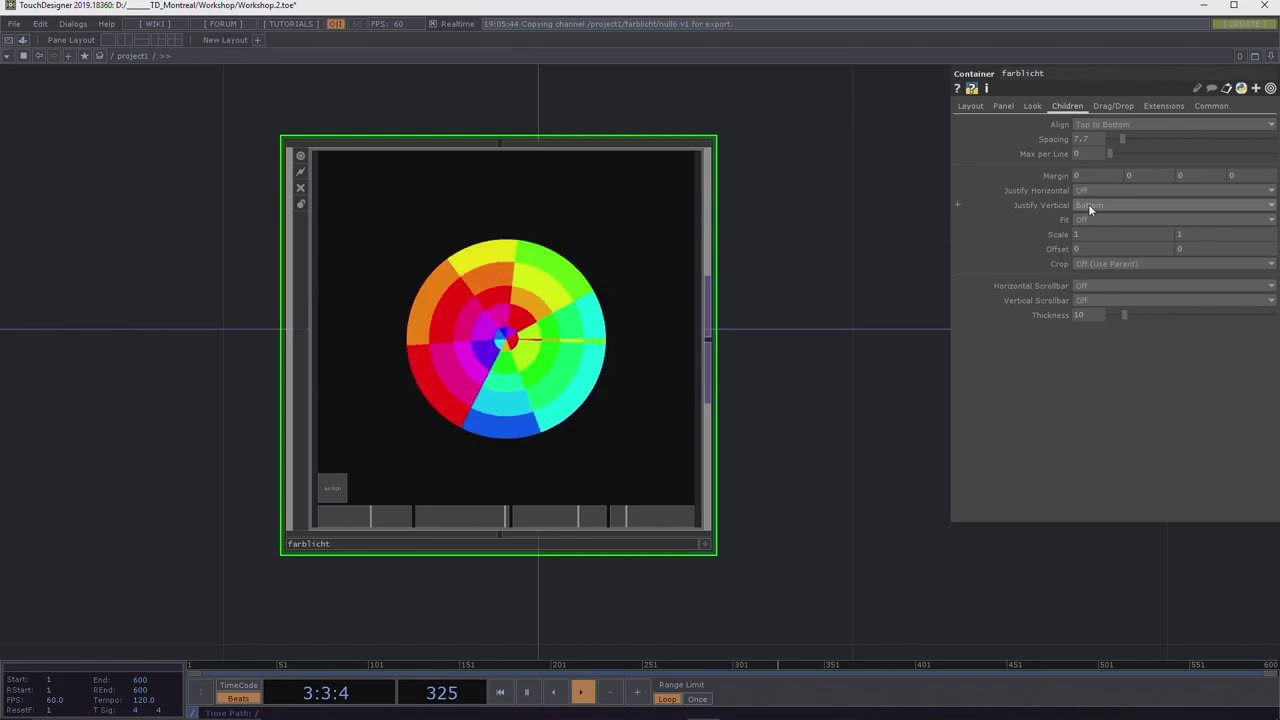
drag(803, 340, 773, 234)
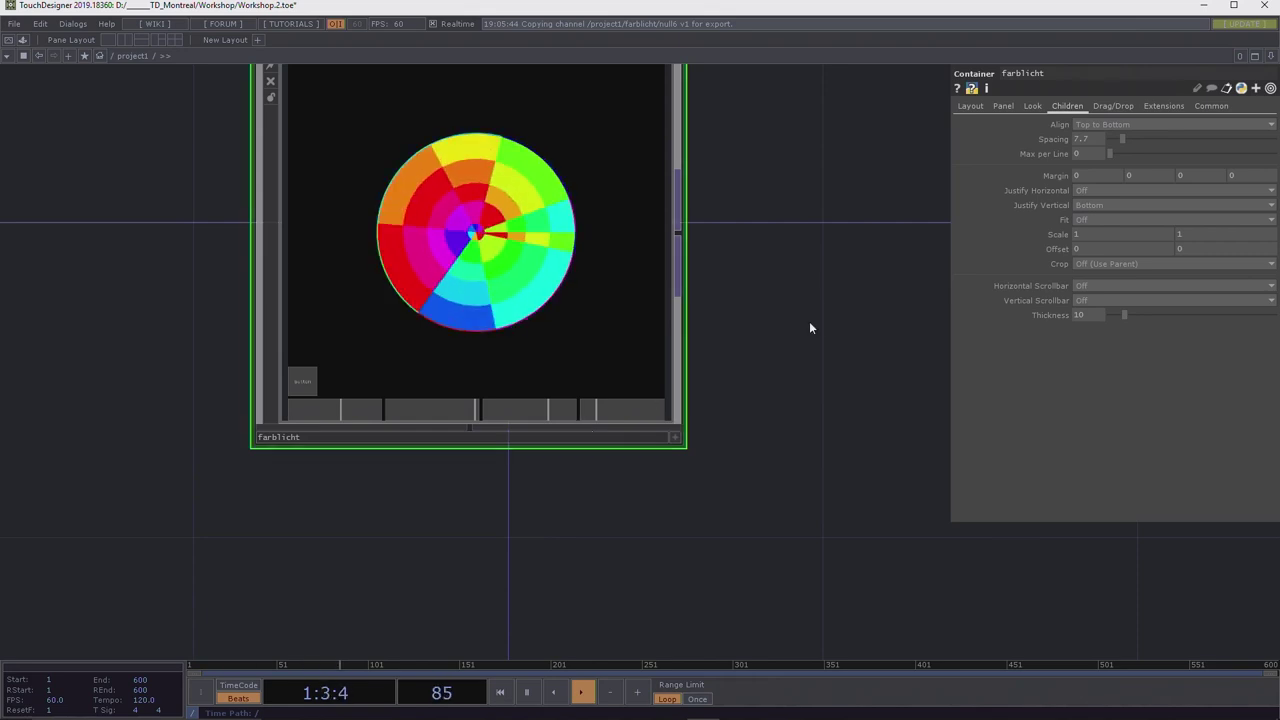
drag(823, 249, 818, 318)
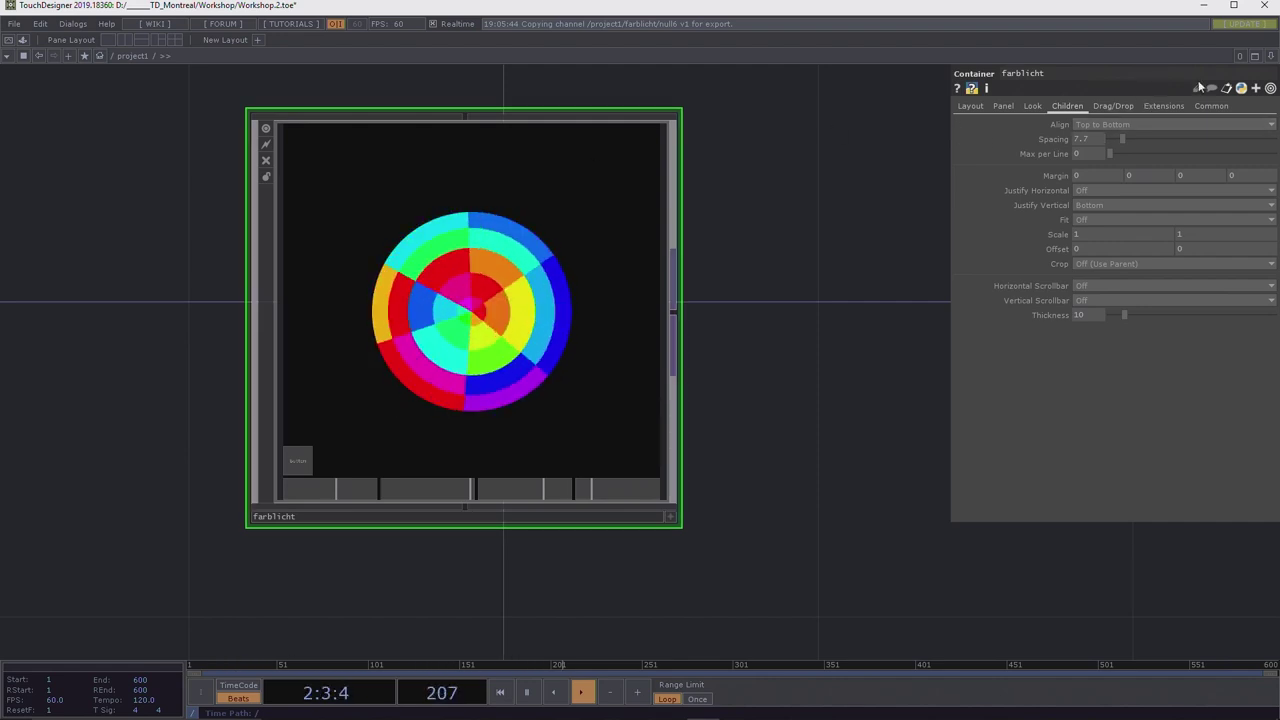
Split the network editor pane into two side-by-side panes, both showing the farblicht container.
click(1273, 58)
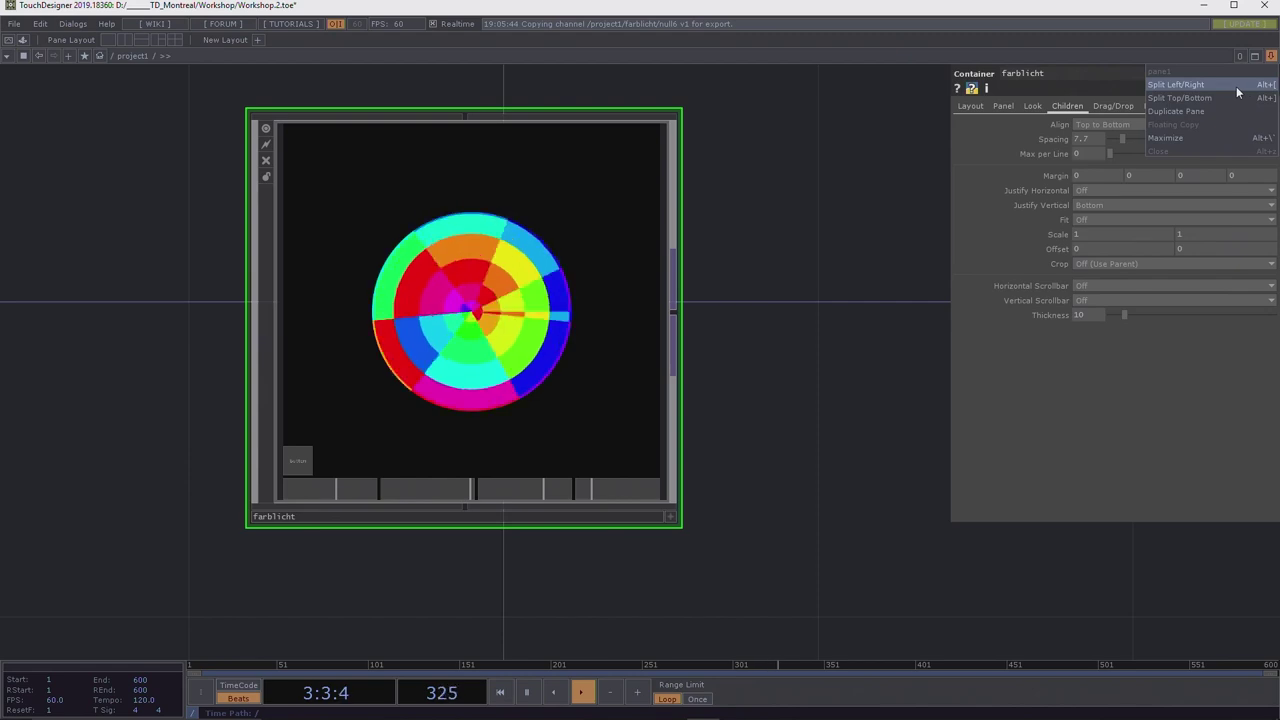
click(1237, 88)
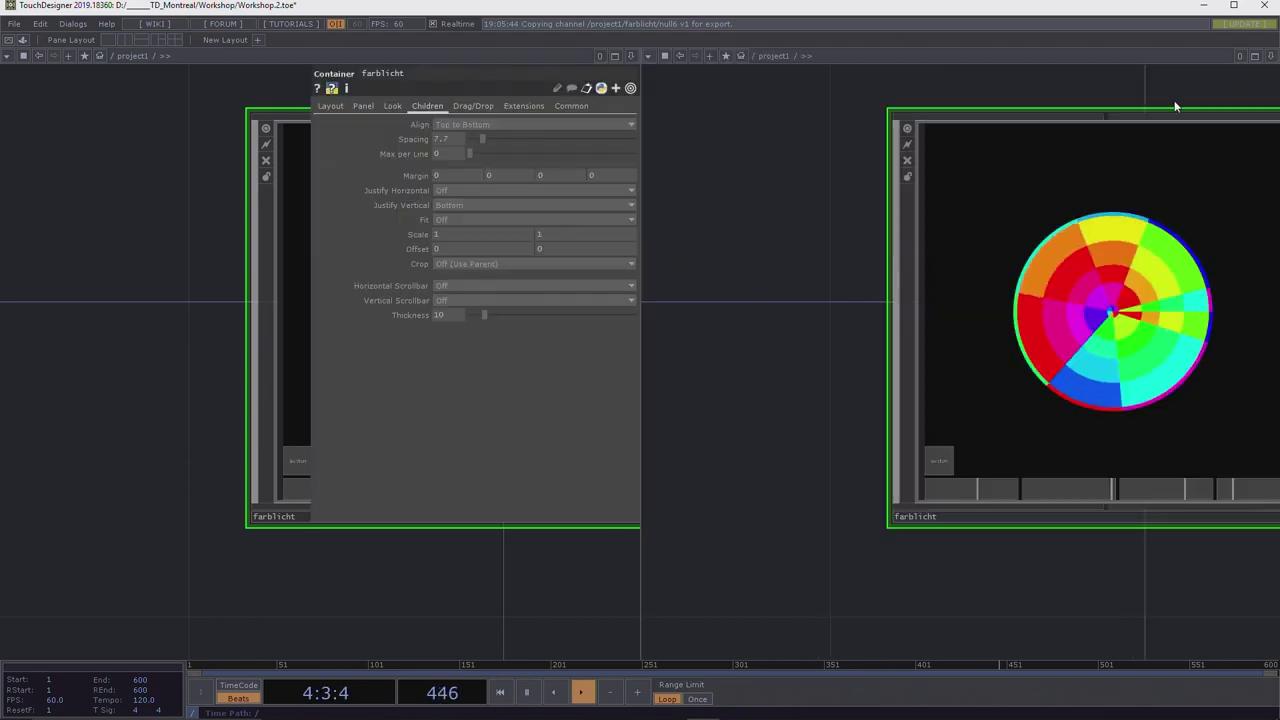
drag(773, 290, 621, 294)
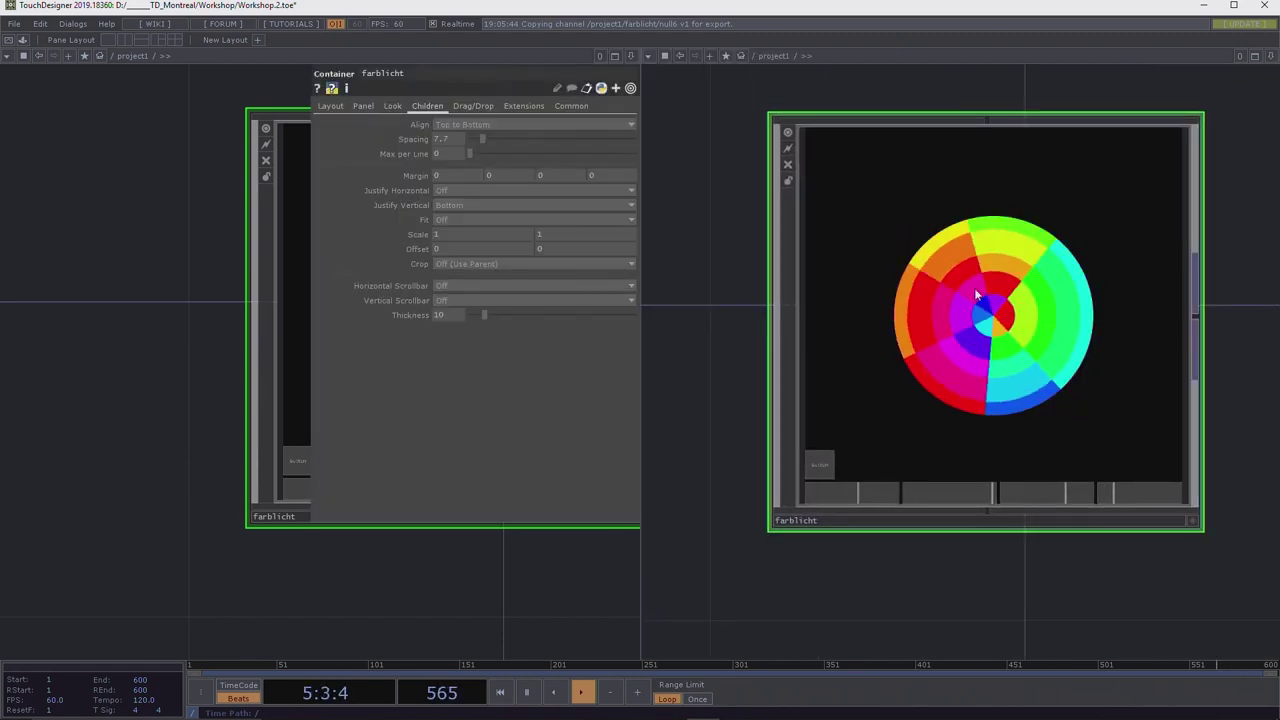
scroll(909, 413, up, 2)
scroll(909, 413, down, 2)
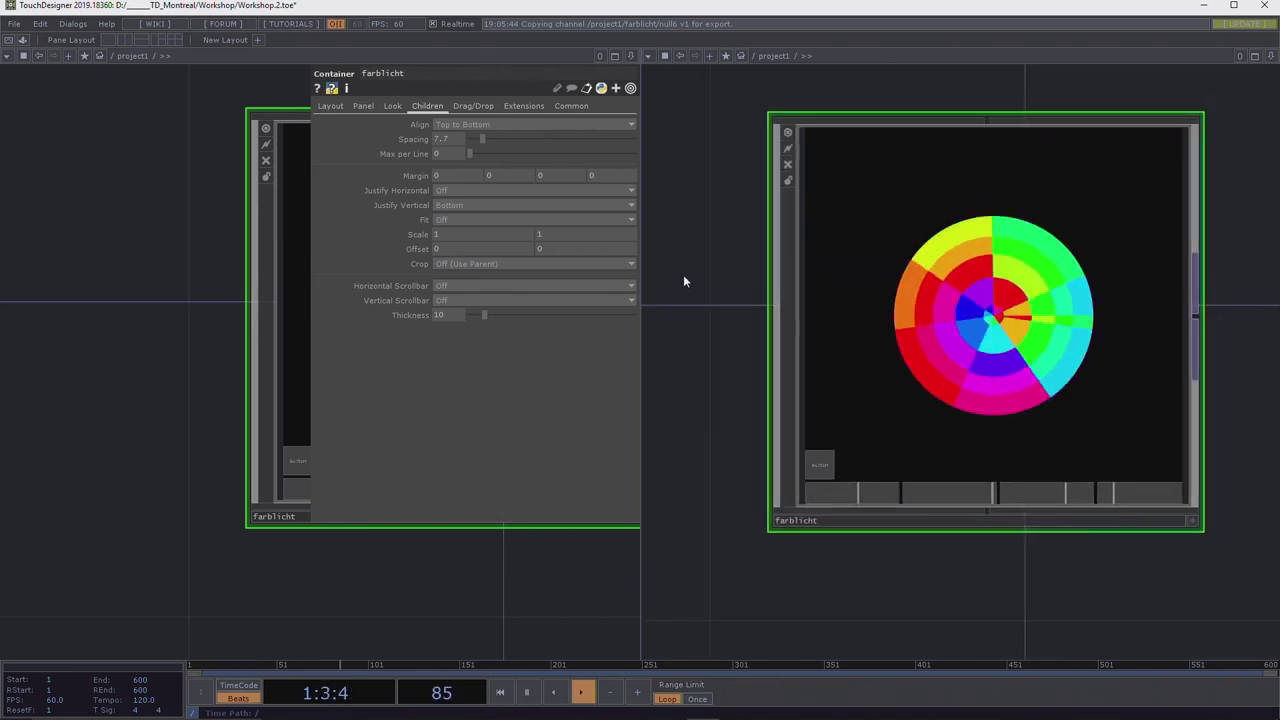
scroll(166, 183, down, 2)
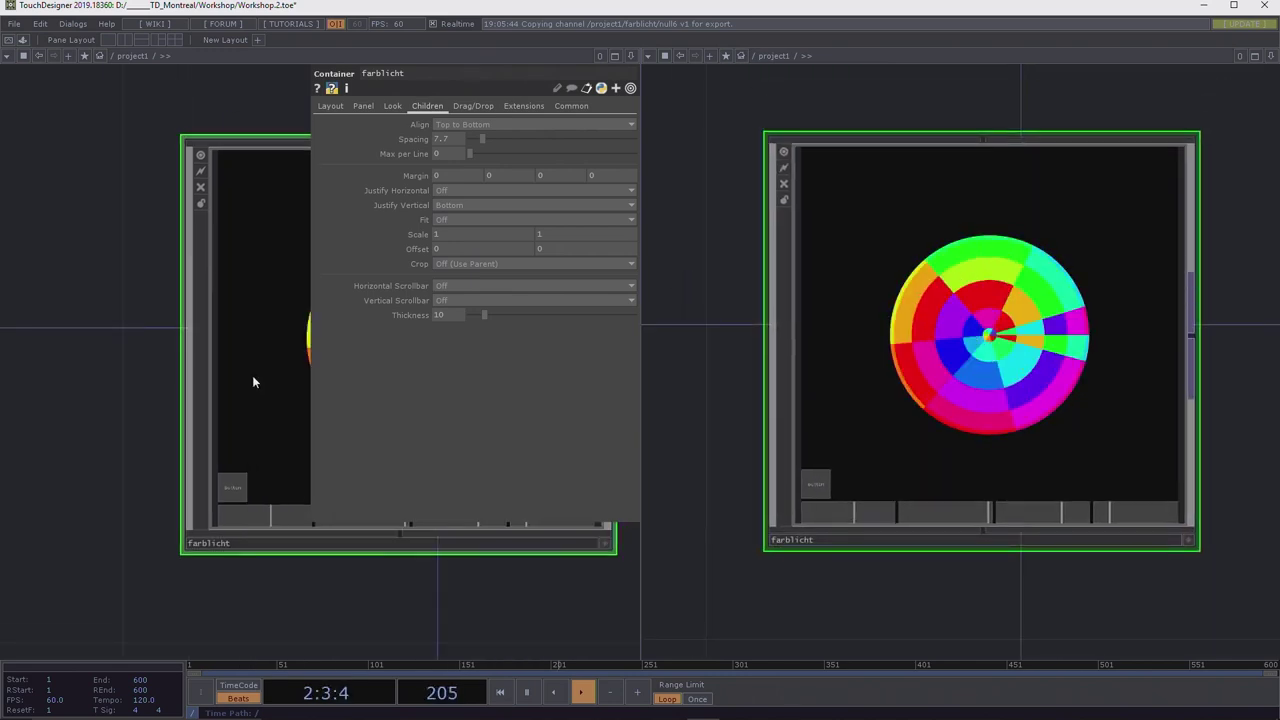
Enter farblicht's network in the first pane and widen that pane so the slider container is accessible.
double_click(252, 375)
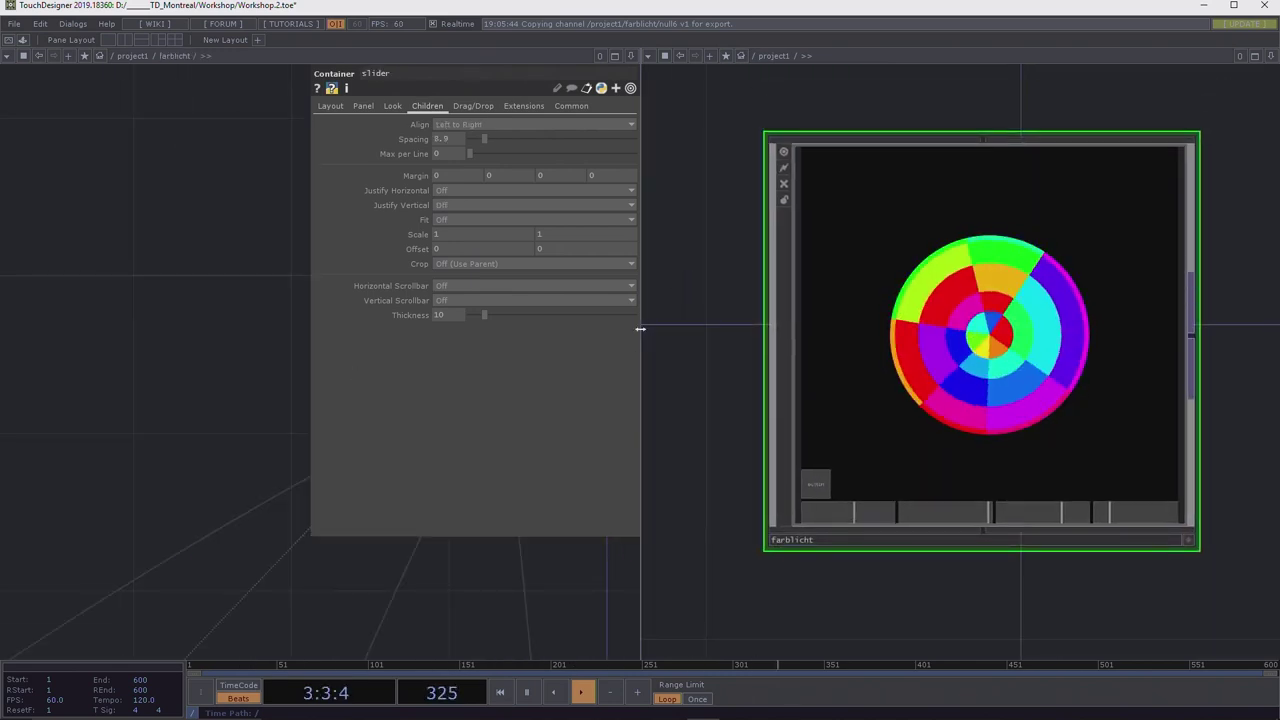
drag(641, 330, 797, 360)
drag(933, 366, 839, 366)
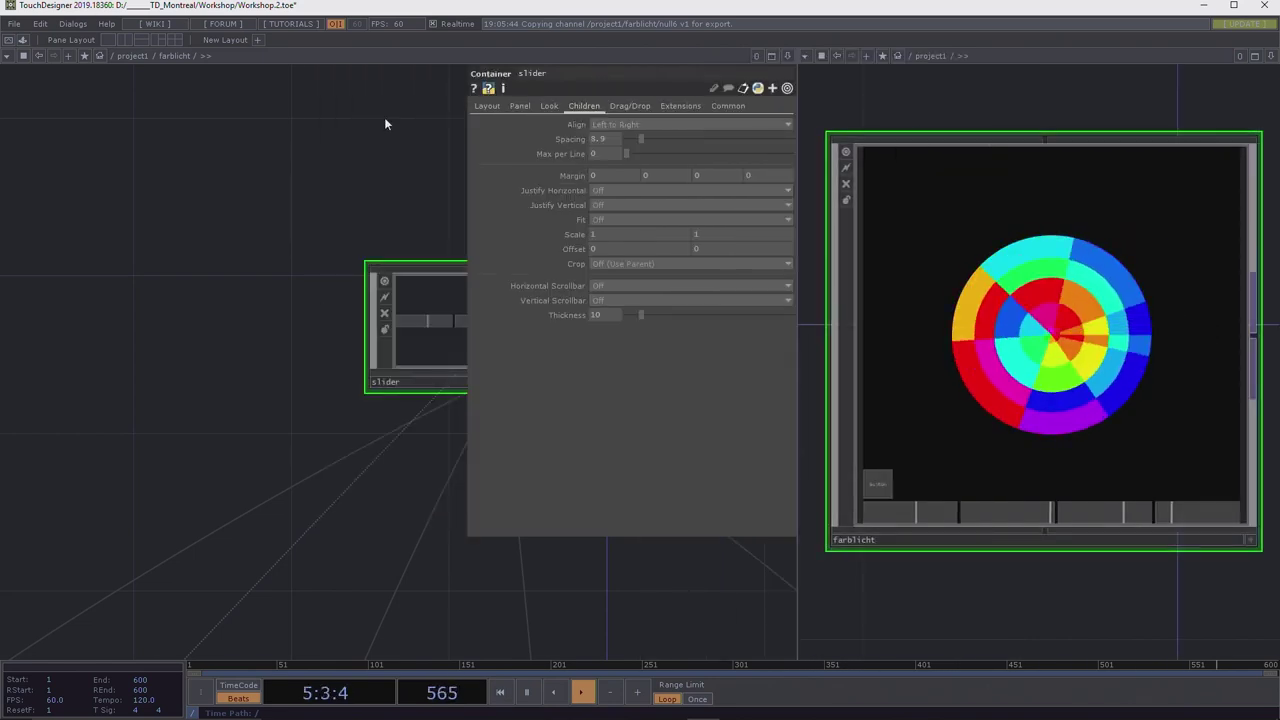
drag(410, 130, 171, 166)
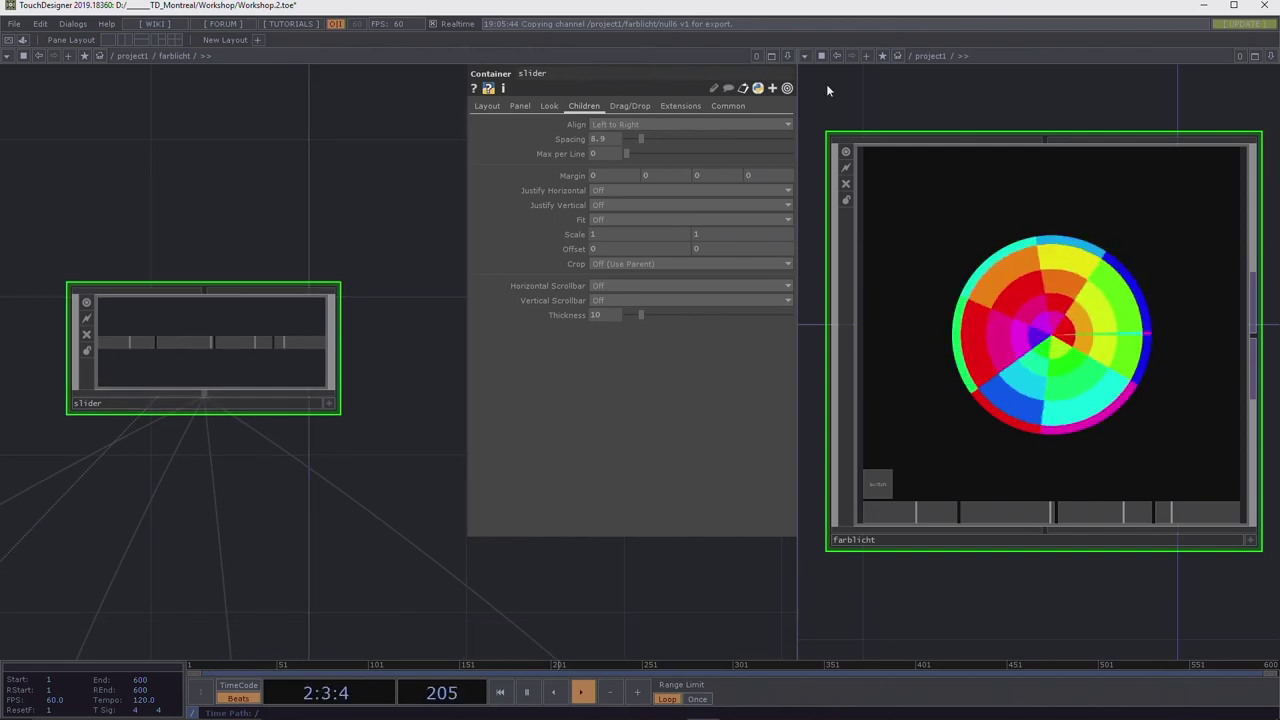
Change the second pane to a Panel view displaying farblicht, and return the first pane's network to project1.
click(806, 56)
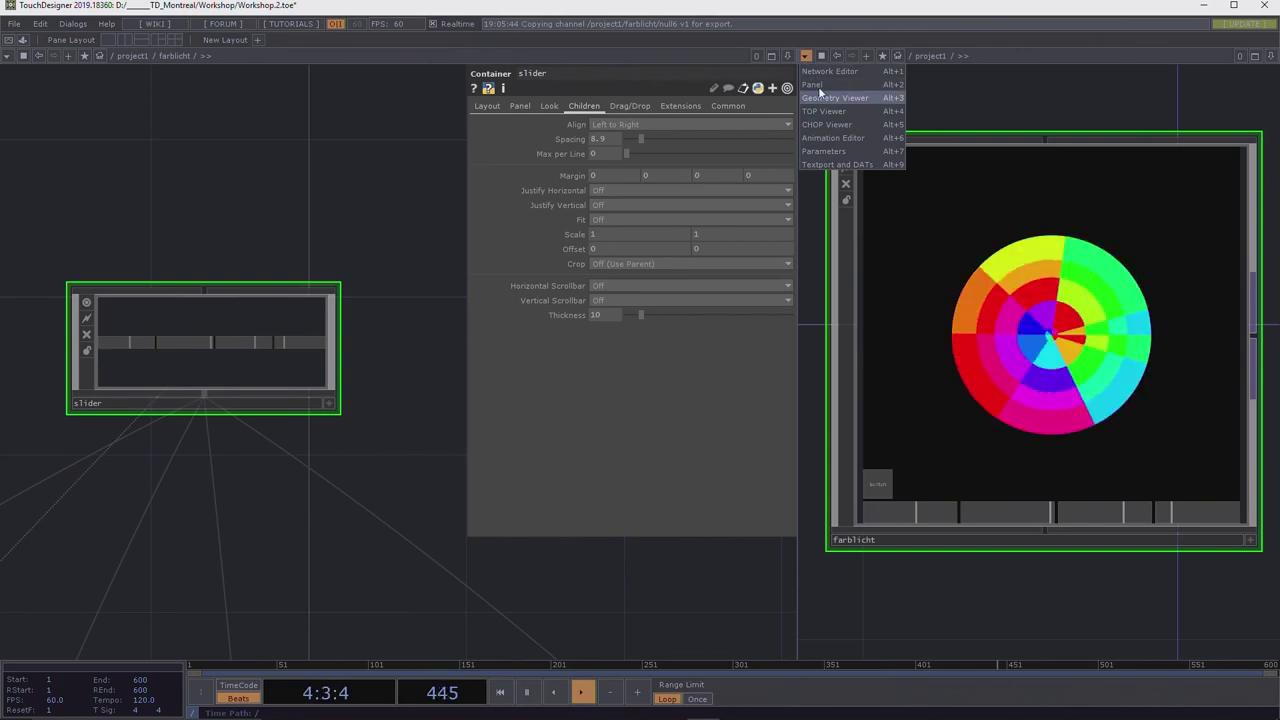
click(818, 86)
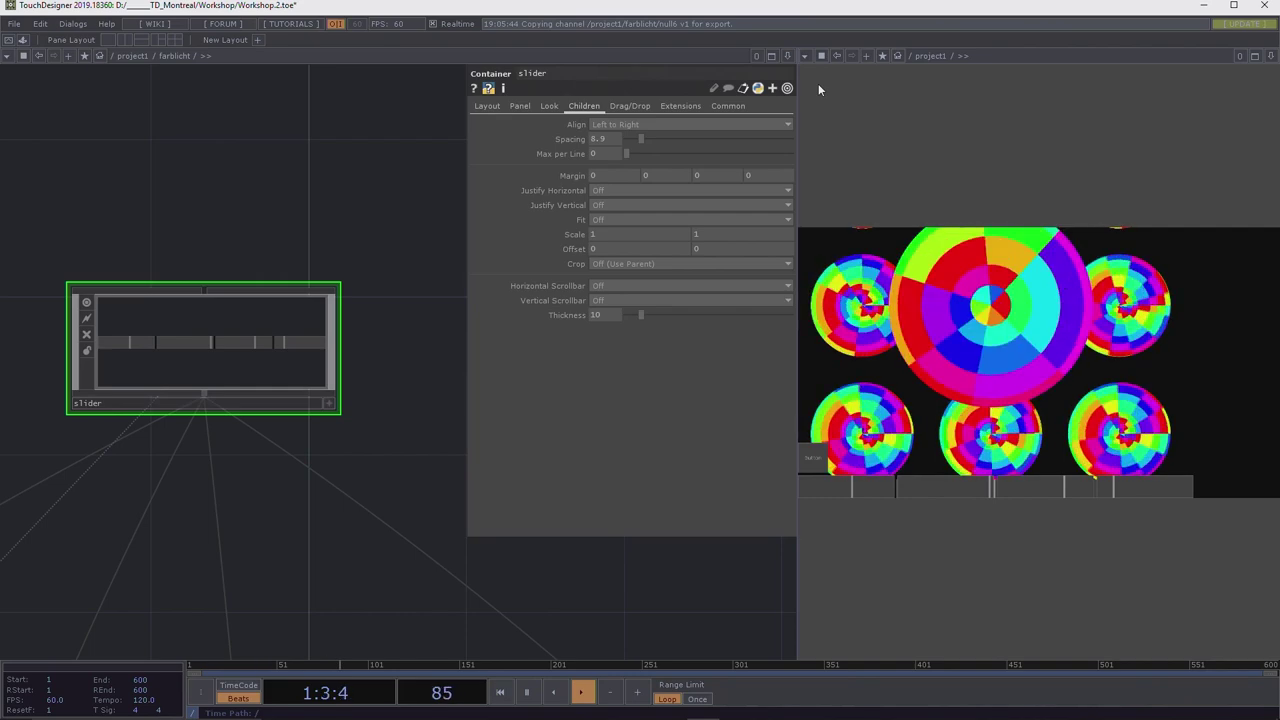
click(132, 55)
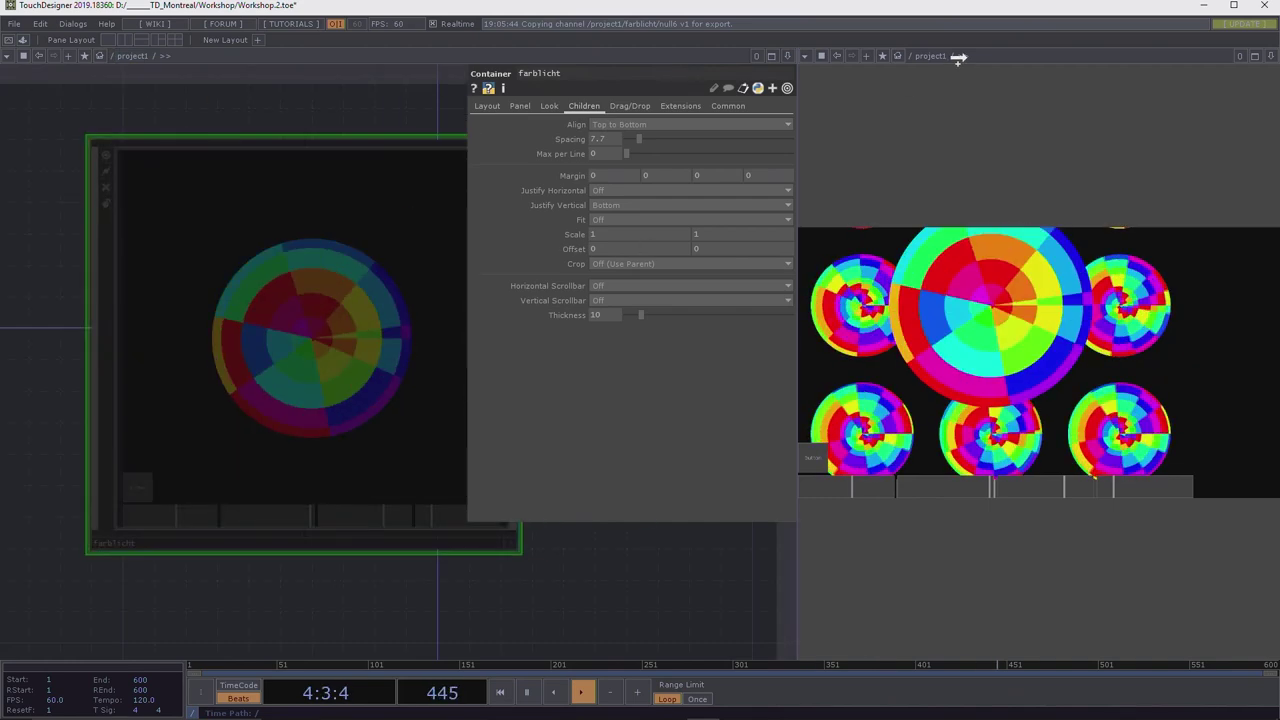
click(964, 56)
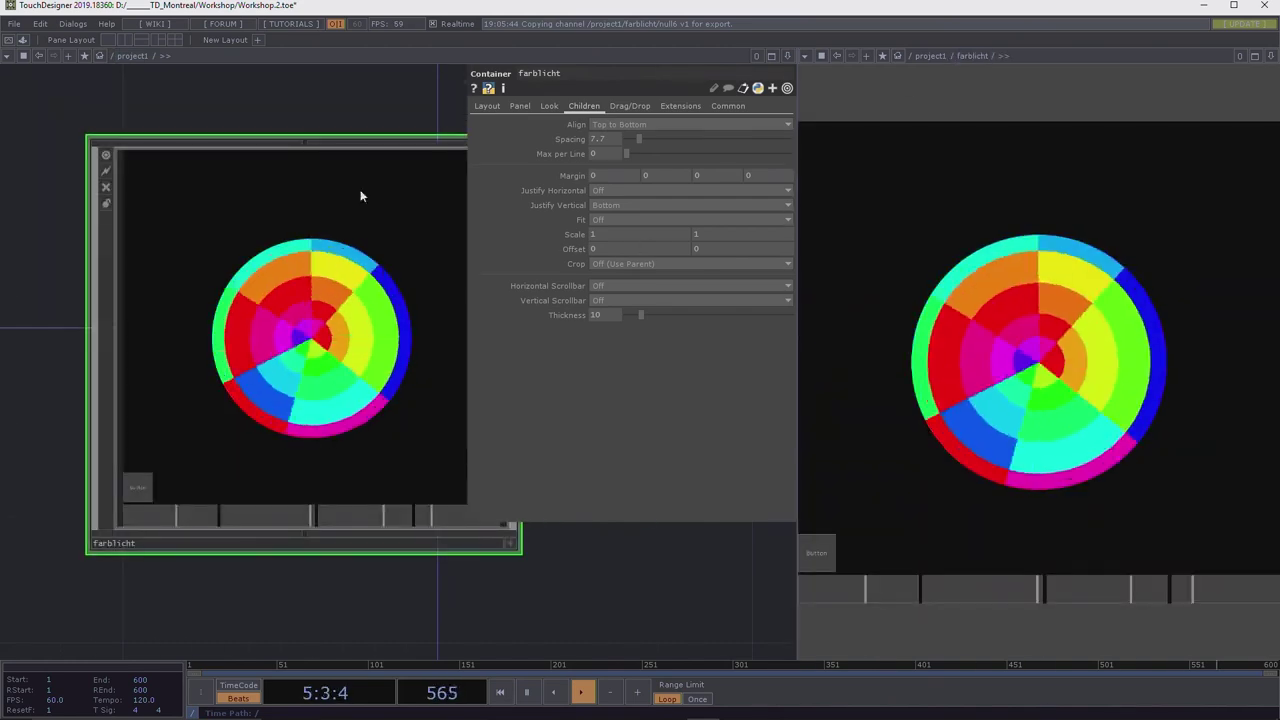
Adjust the divider between the panes so the farblicht Panel view takes about a third of the width.
scroll(300, 274, down, 4)
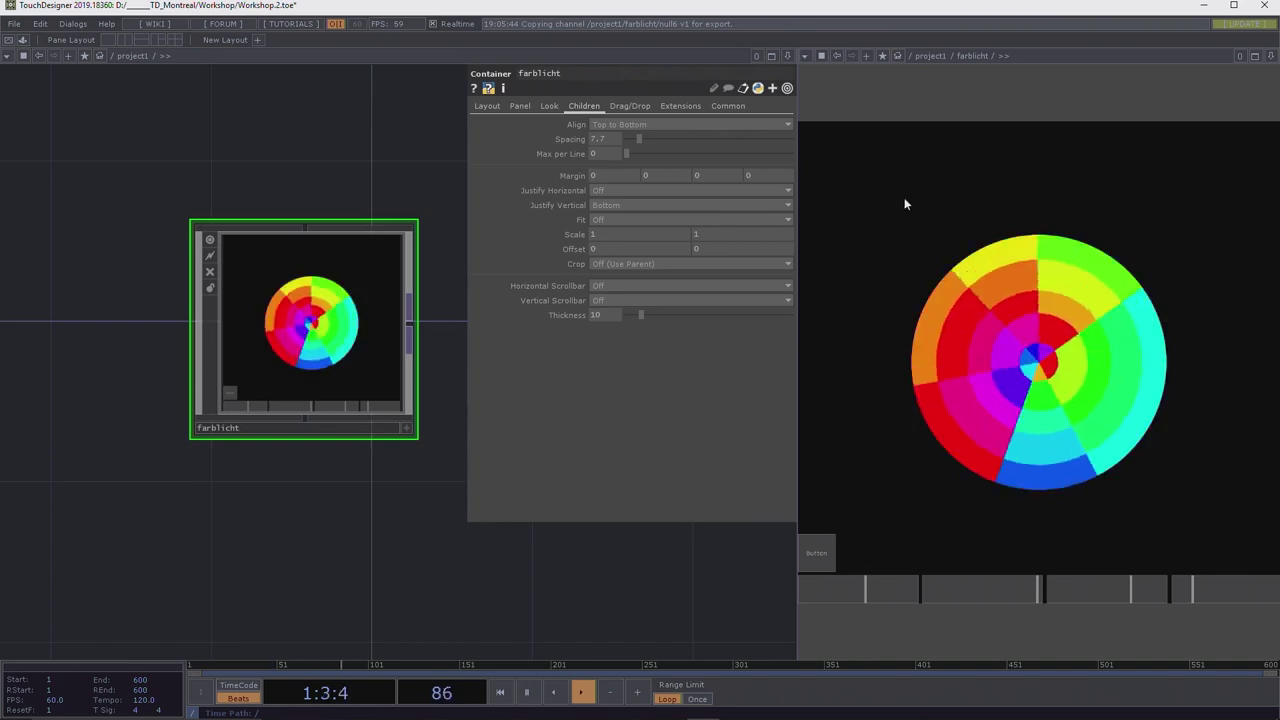
drag(796, 140, 349, 140)
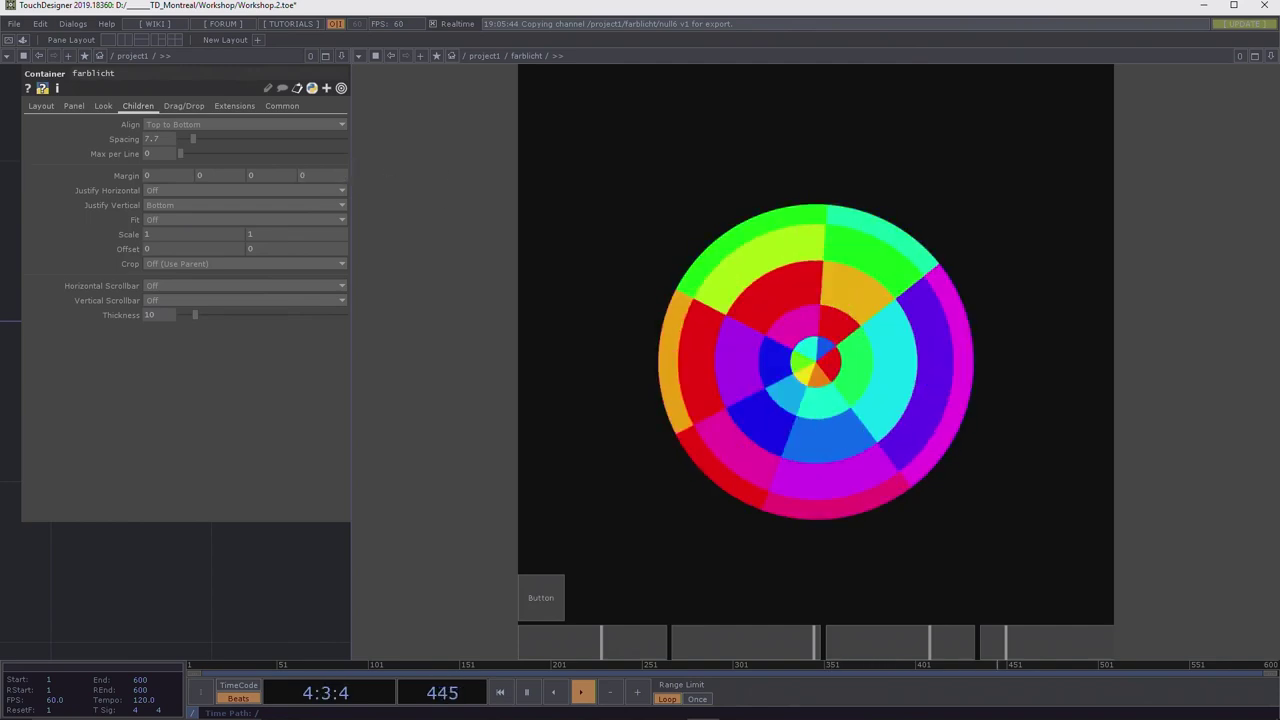
drag(349, 543, 1001, 587)
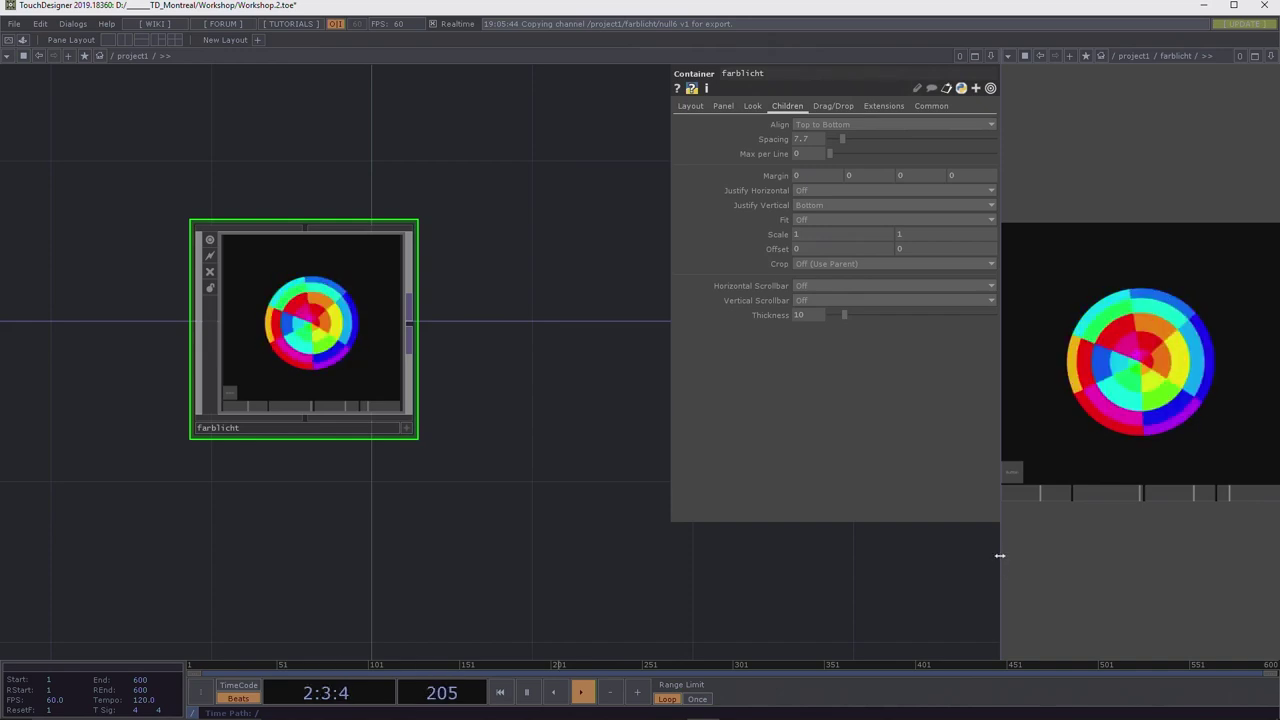
drag(1000, 558, 872, 563)
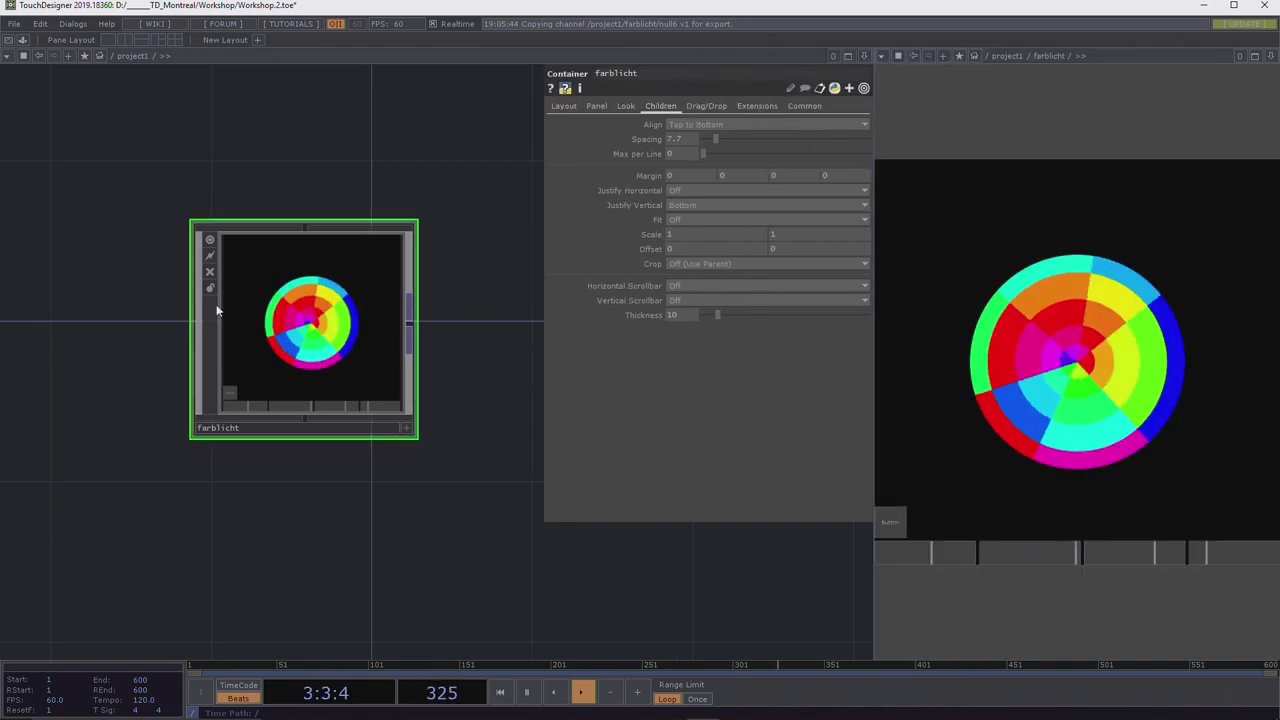
Enter farblicht and its button1 component, and move the color table up clear of the bg node.
key(i)
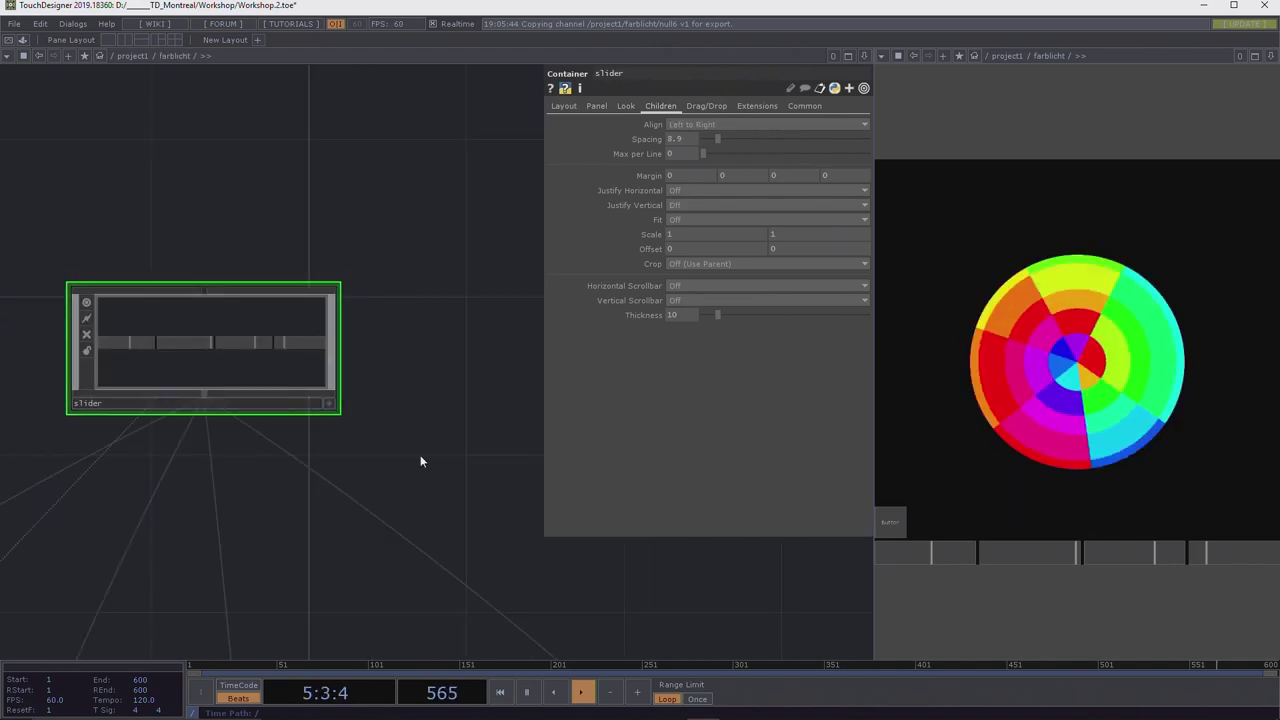
scroll(420, 455, down, 5)
drag(427, 543, 374, 297)
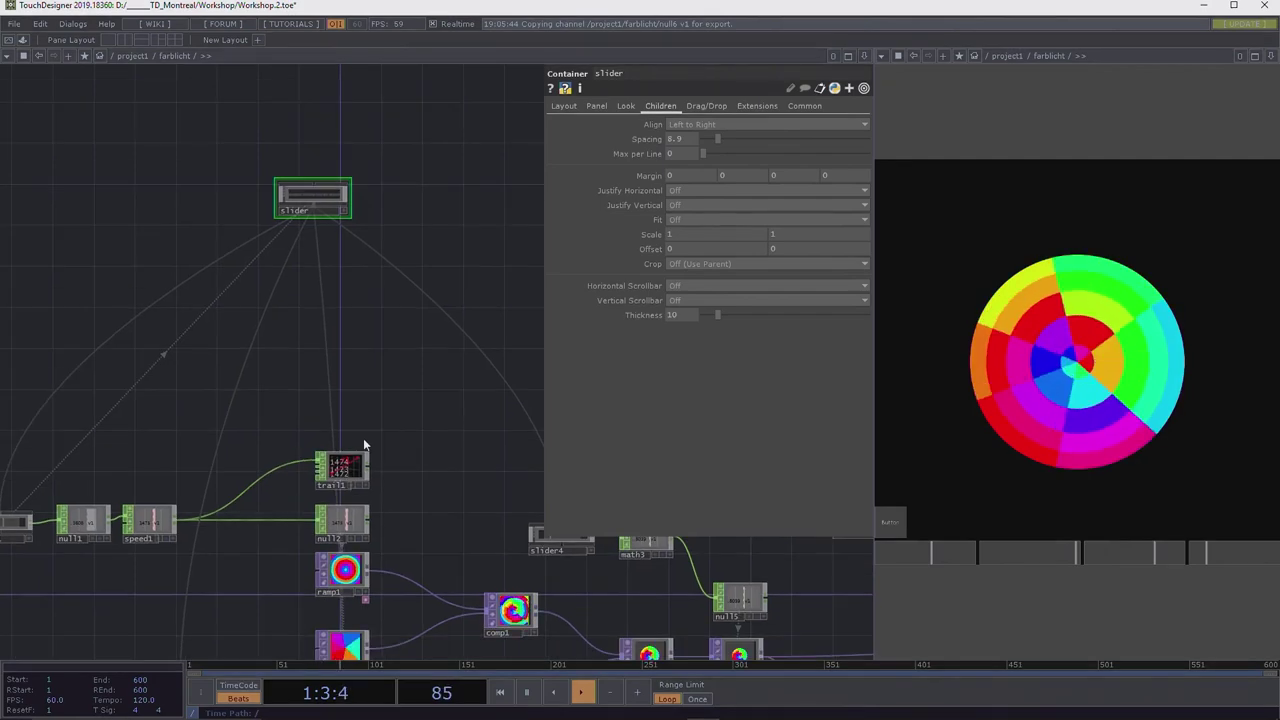
drag(363, 438, 135, 398)
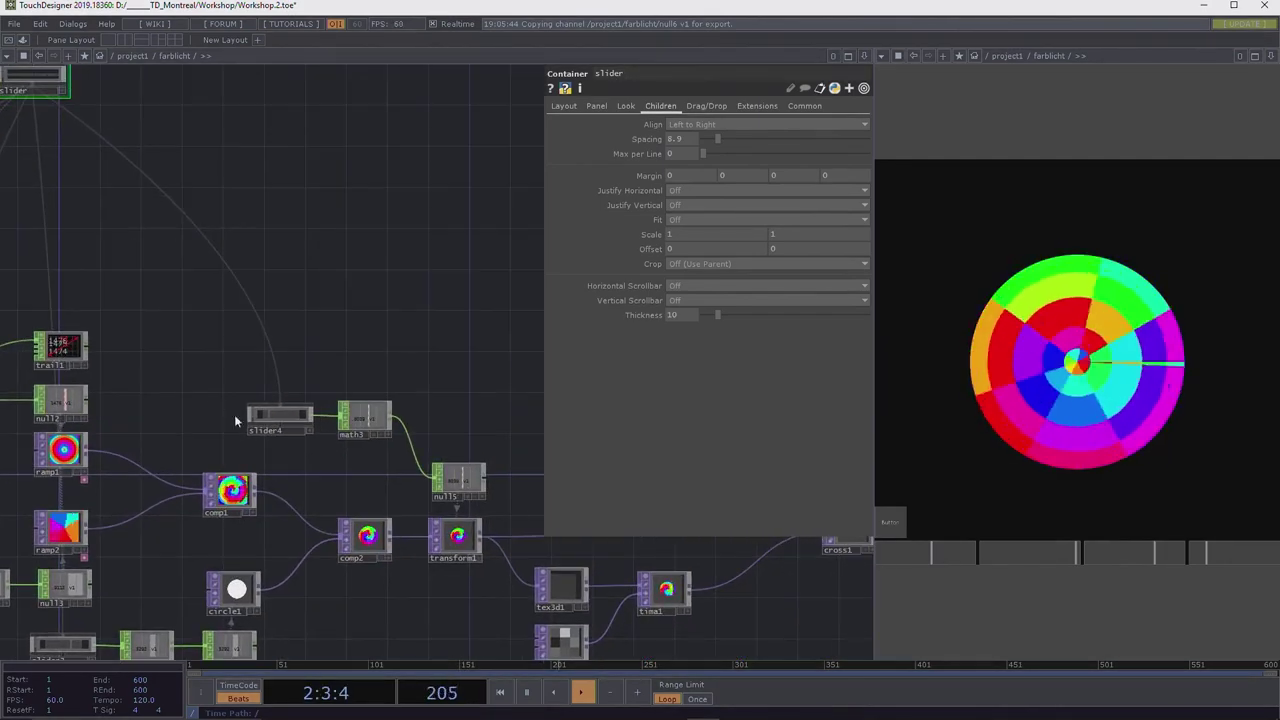
drag(369, 594, 271, 443)
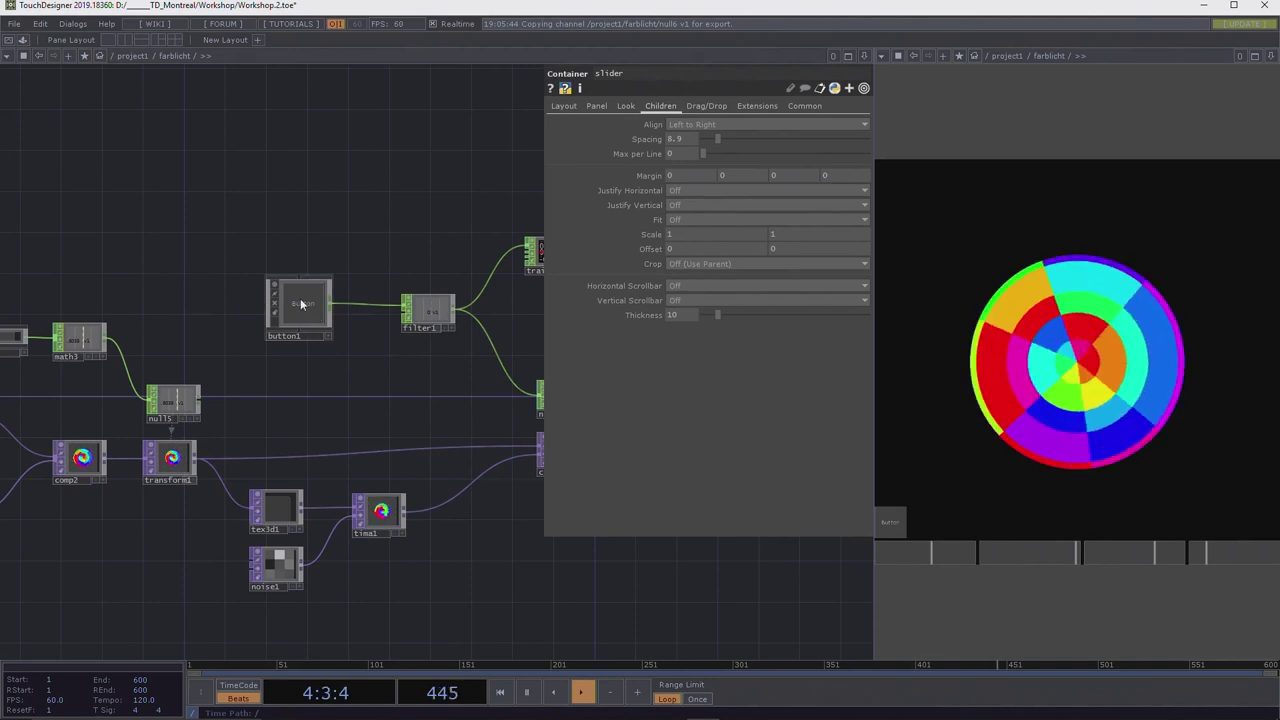
key(i)
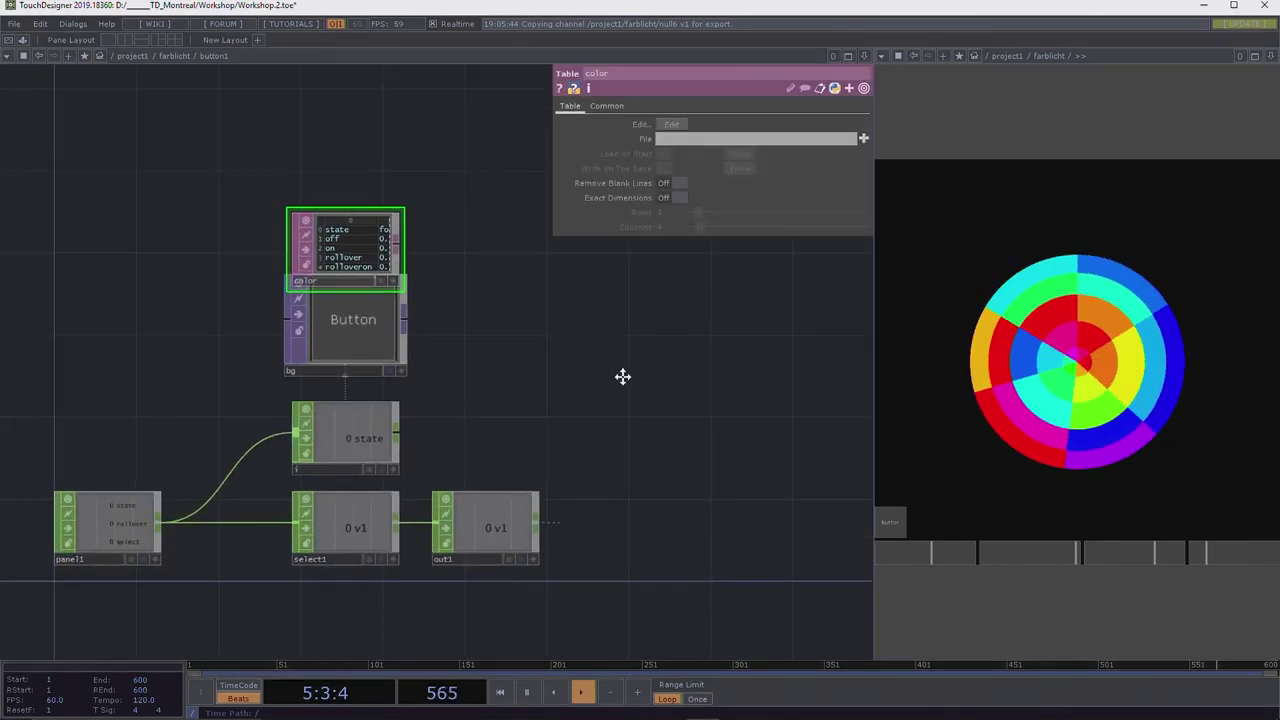
drag(440, 272, 443, 246)
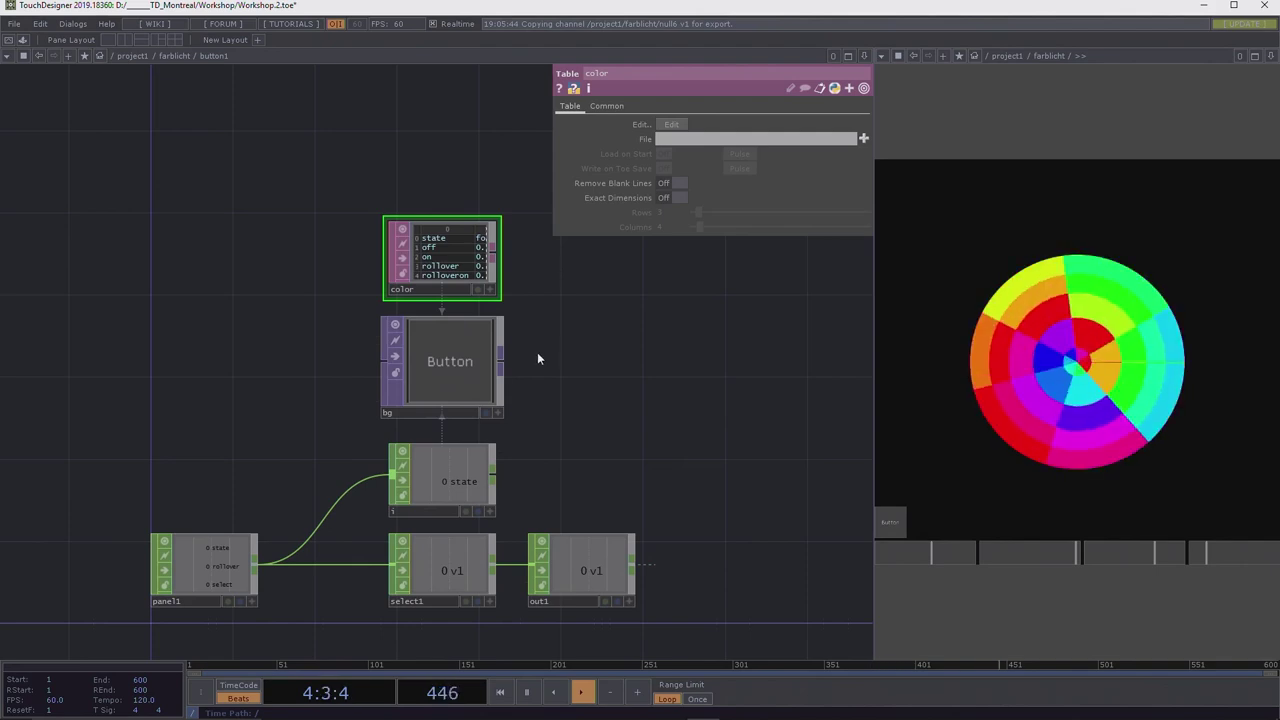
Inspect panel1's channels and parameters and the color table's state values inside button1.
drag(214, 460, 198, 355)
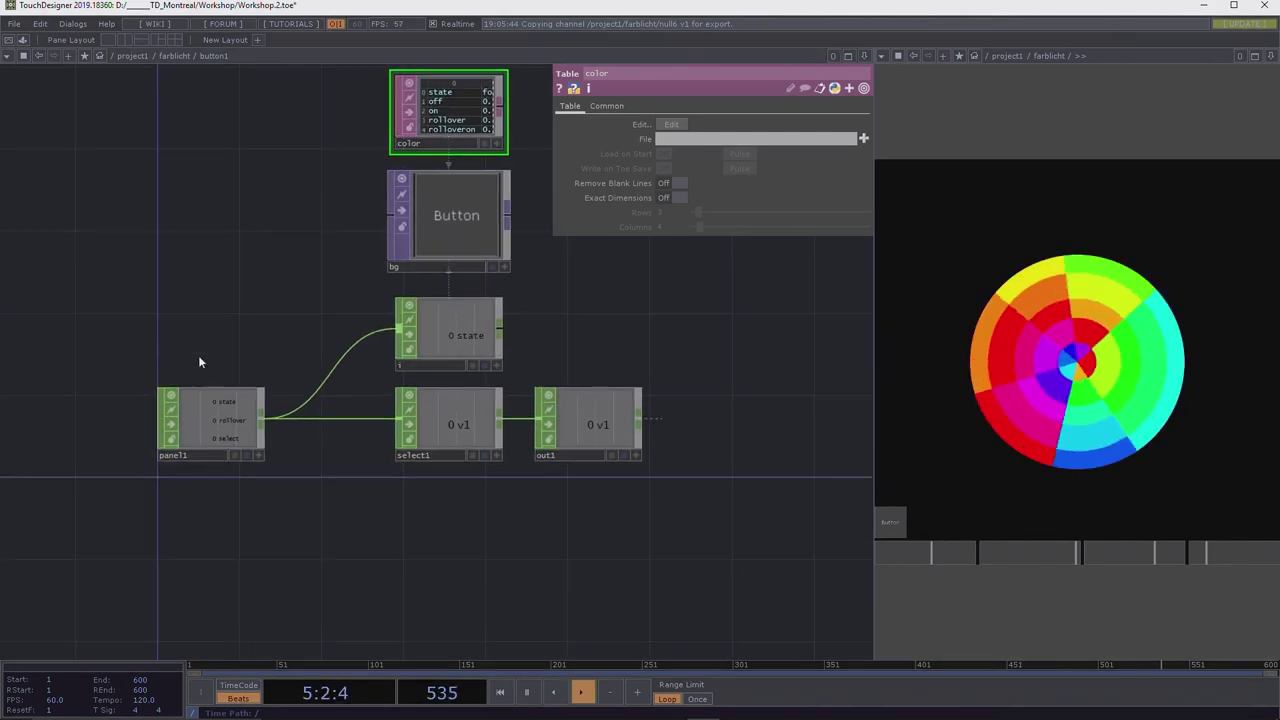
click(201, 425)
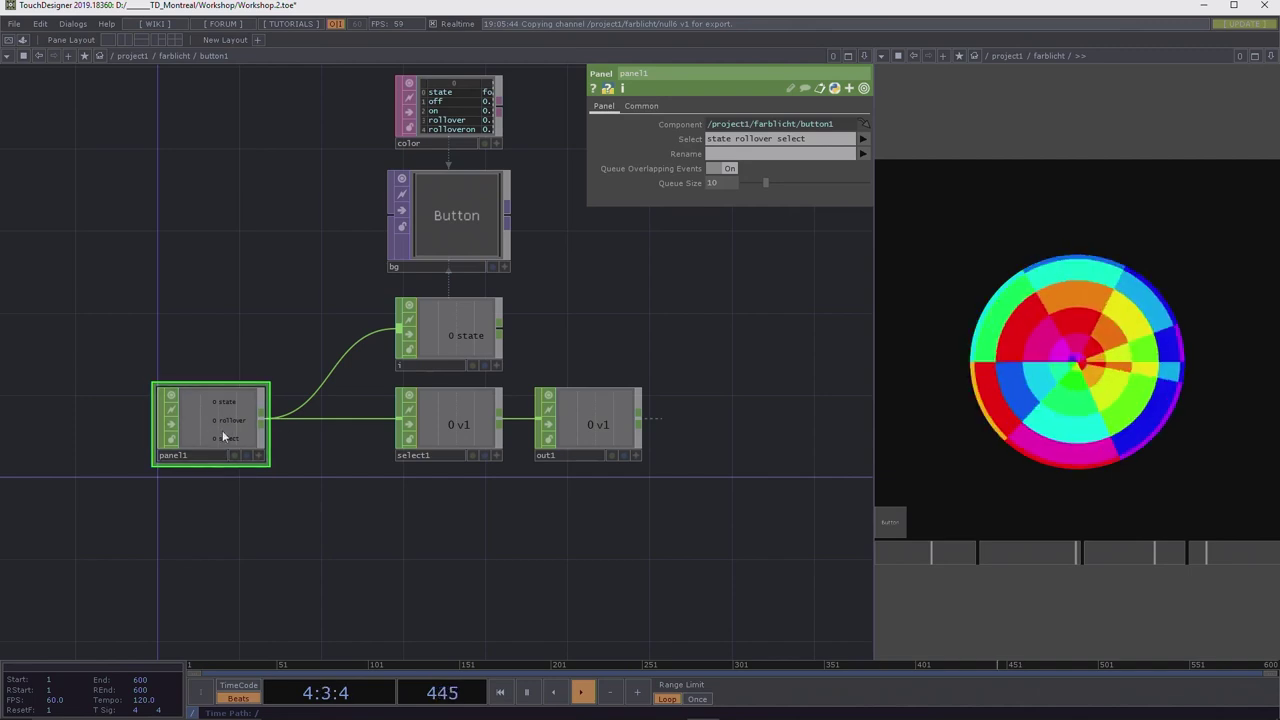
scroll(222, 430, up, 5)
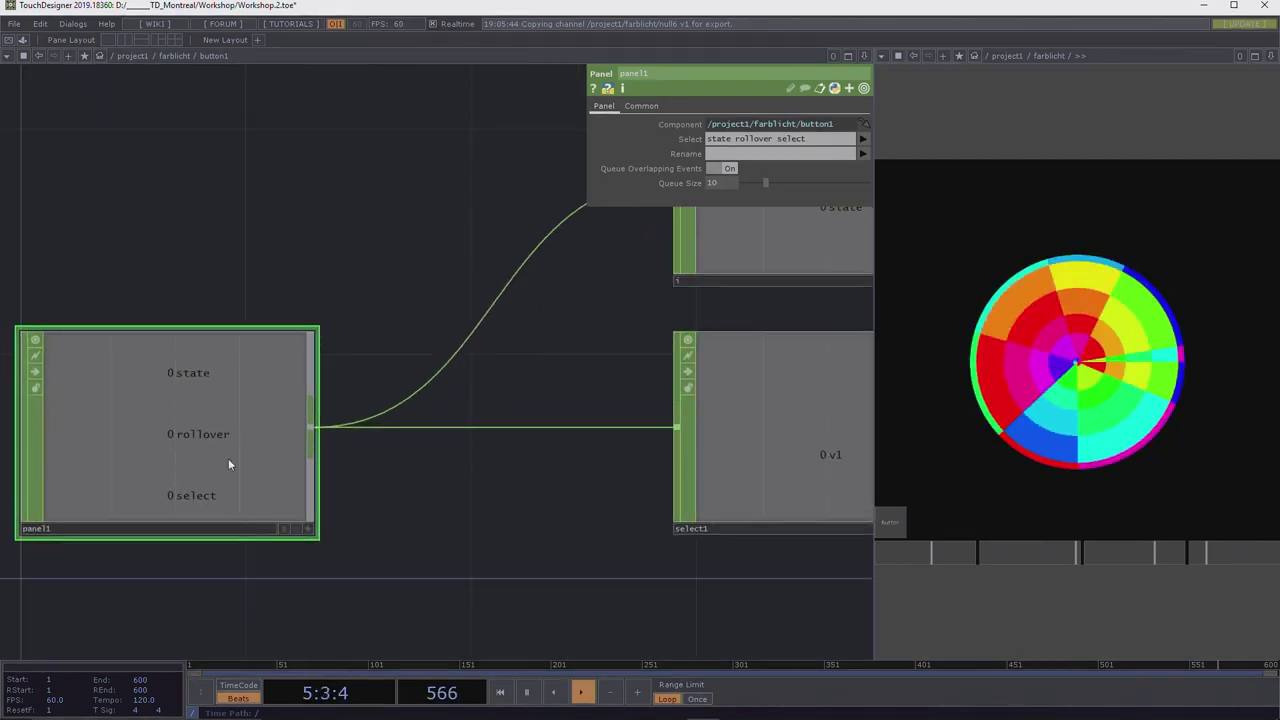
scroll(120, 393, down, 4)
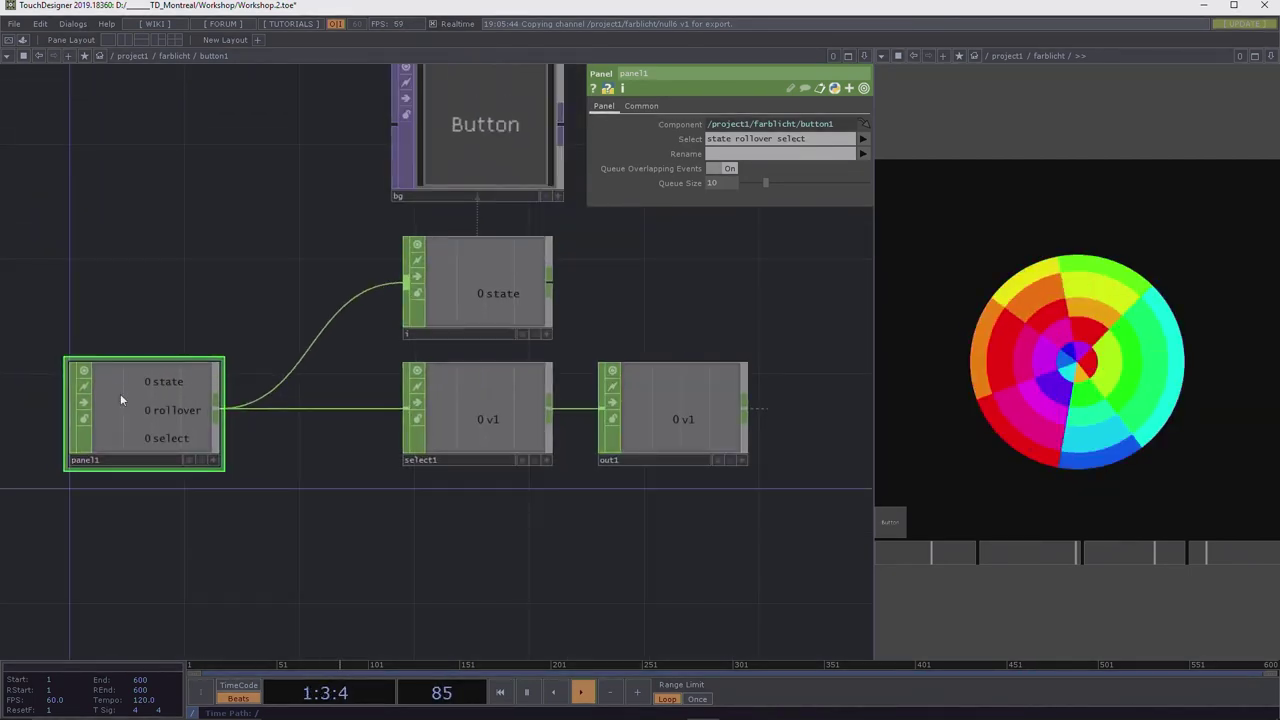
scroll(120, 400, down, 3)
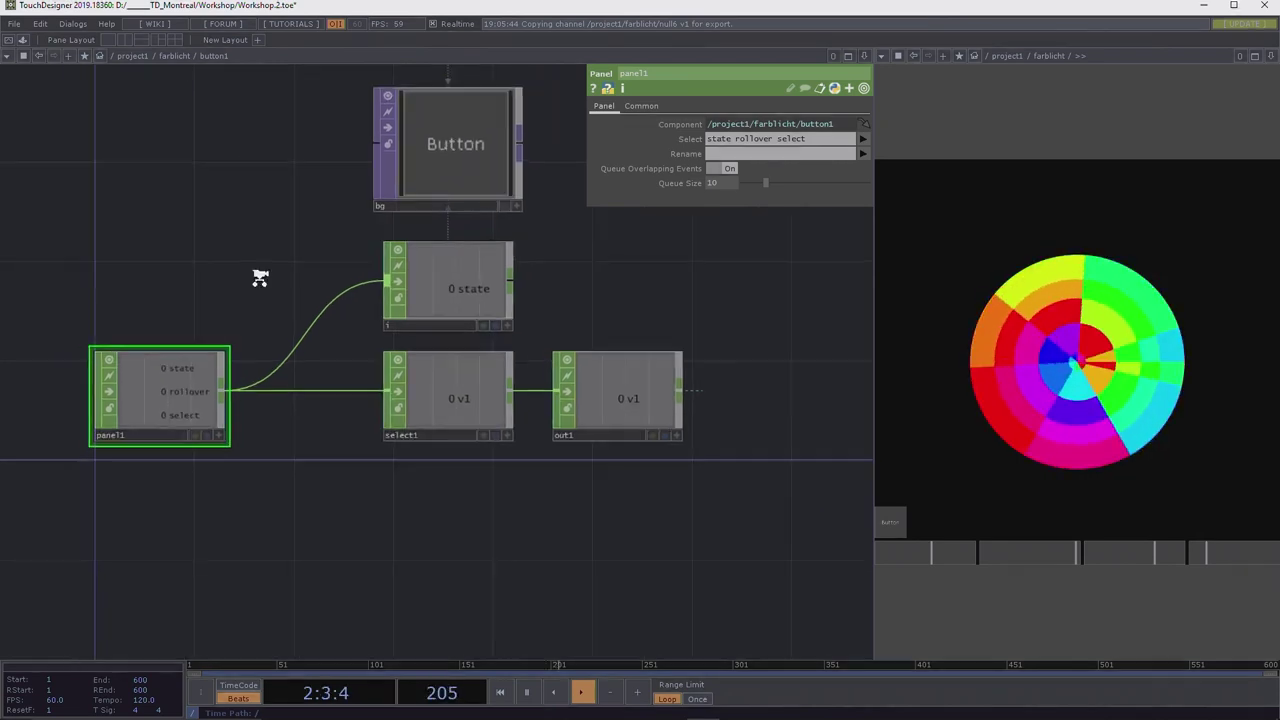
drag(226, 252, 89, 400)
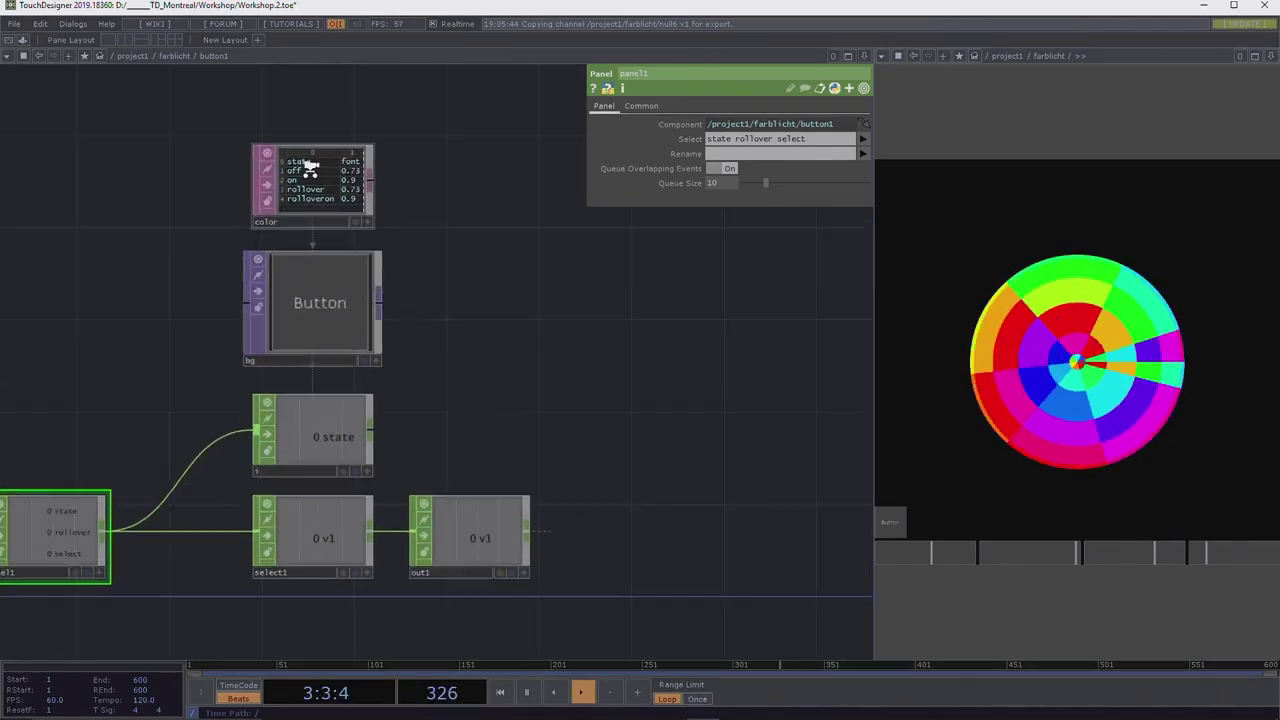
scroll(355, 178, up, 5)
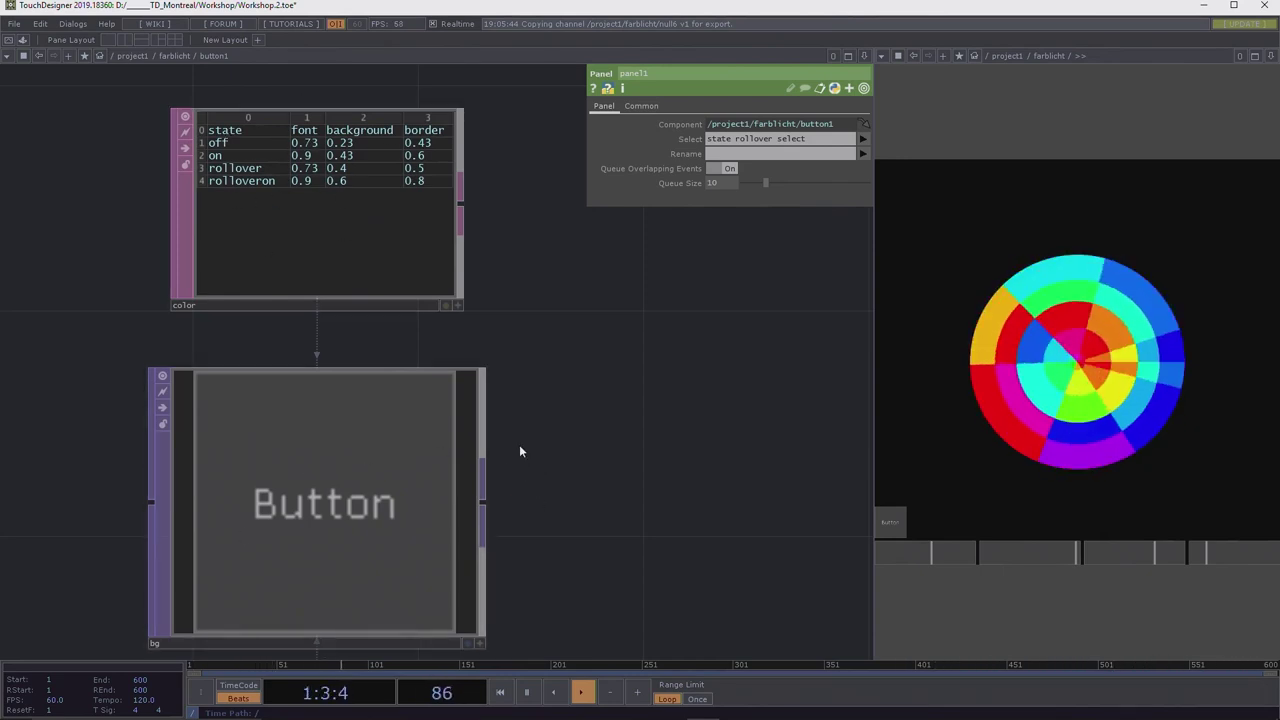
Set the text of the bg node inside button1 to TIME DISTORT.
scroll(519, 444, down, 5)
drag(381, 497, 354, 395)
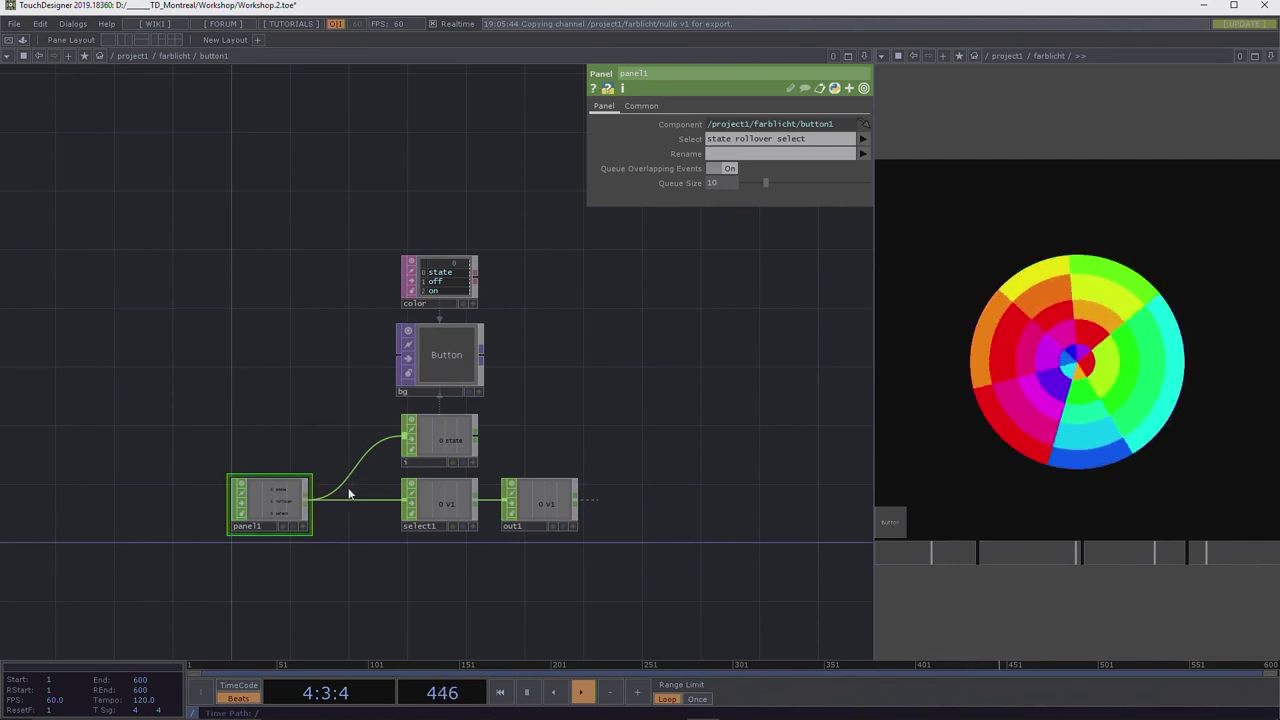
click(454, 366)
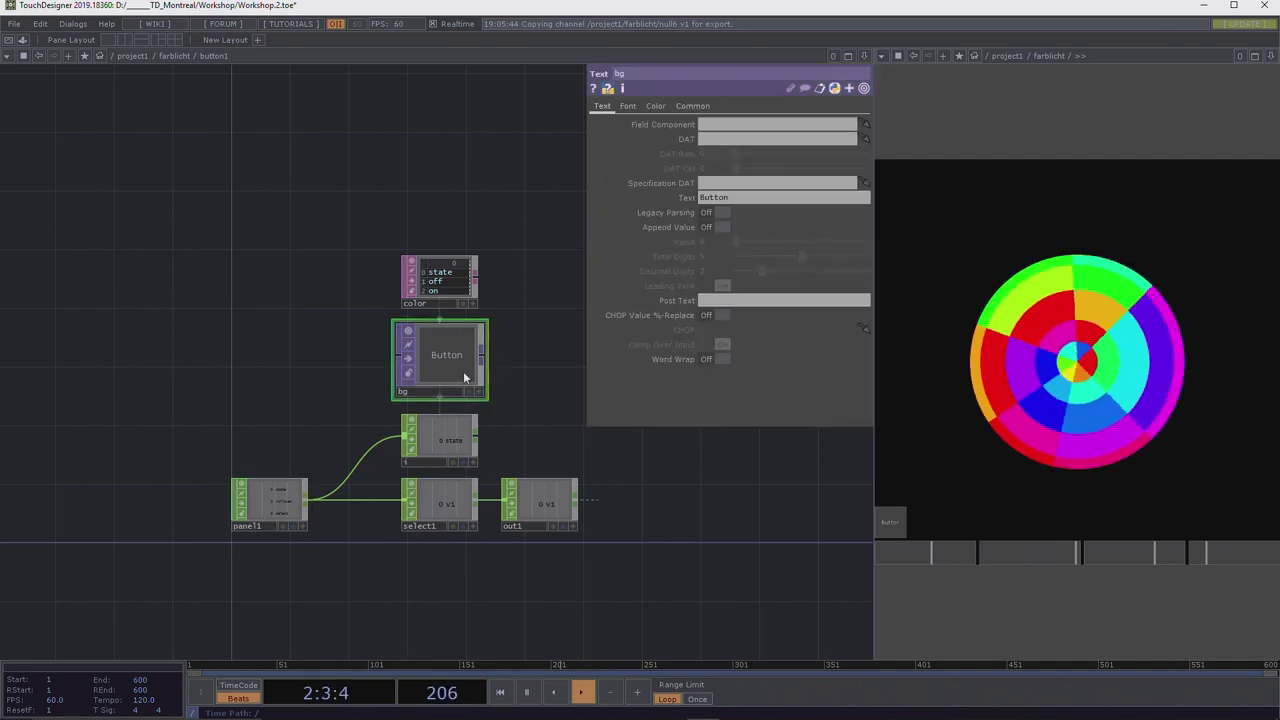
drag(506, 396, 452, 390)
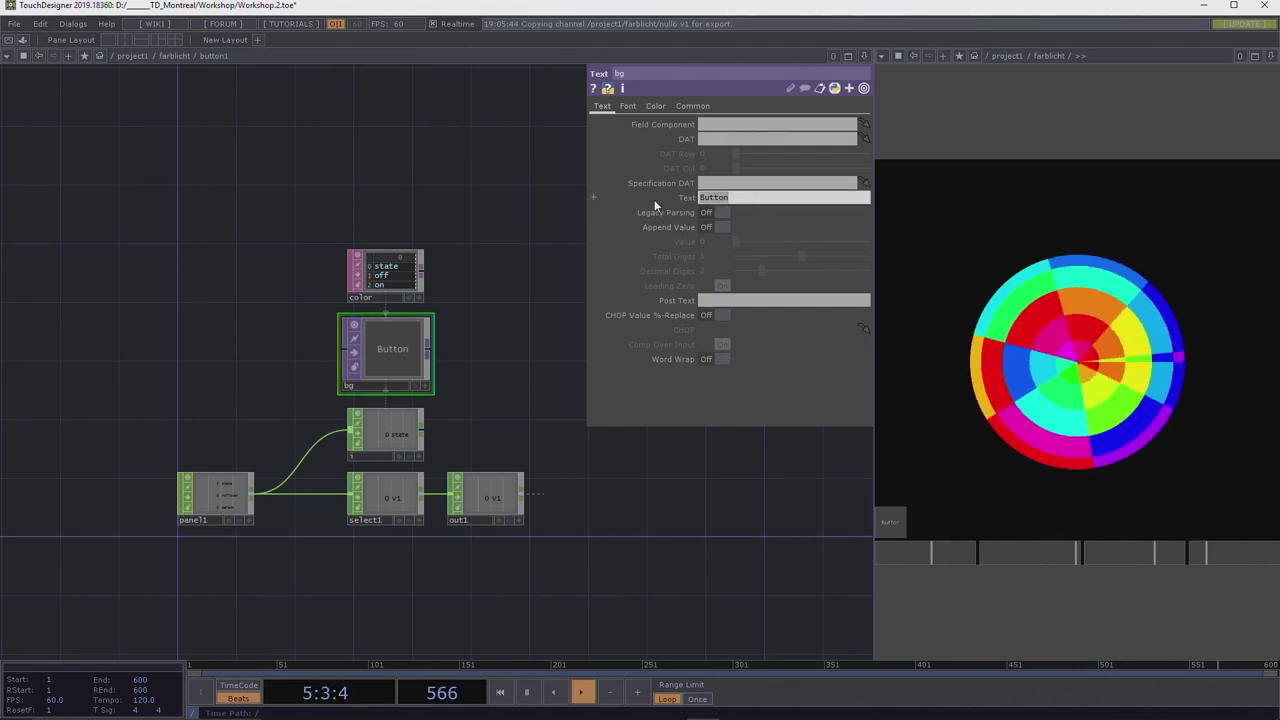
text(TIM)
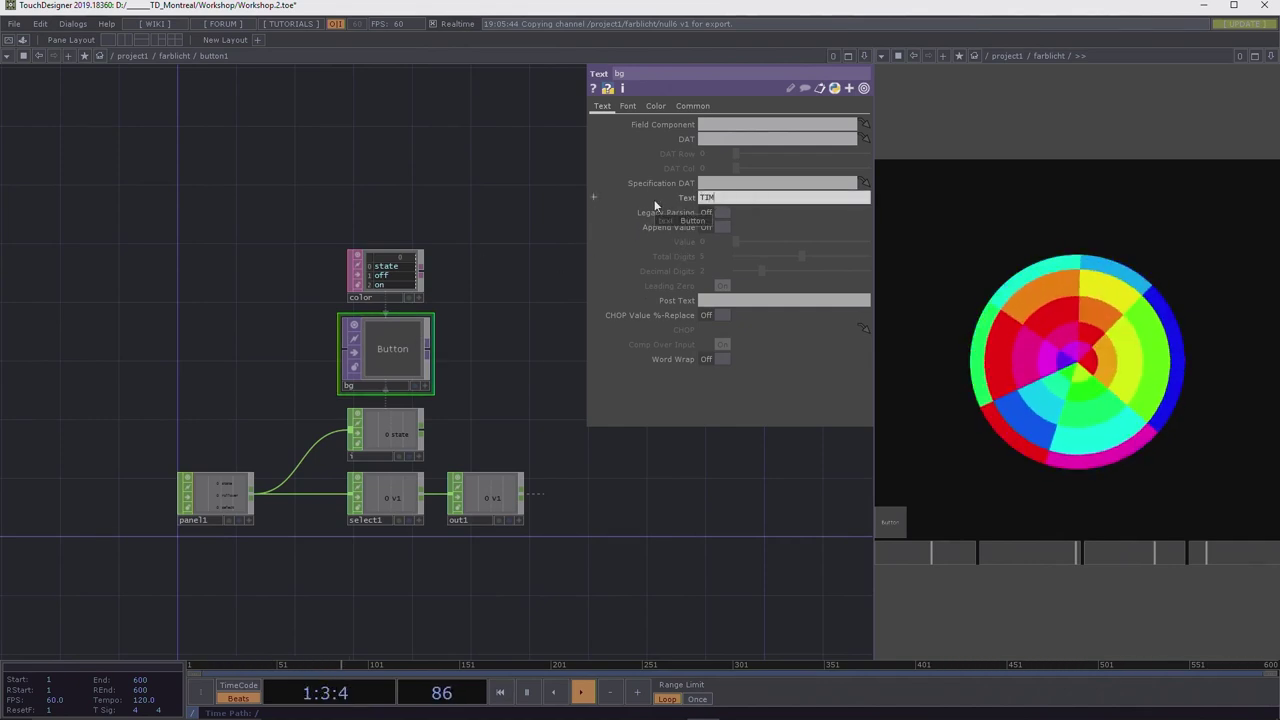
text(E DE)
key(BackSpace)
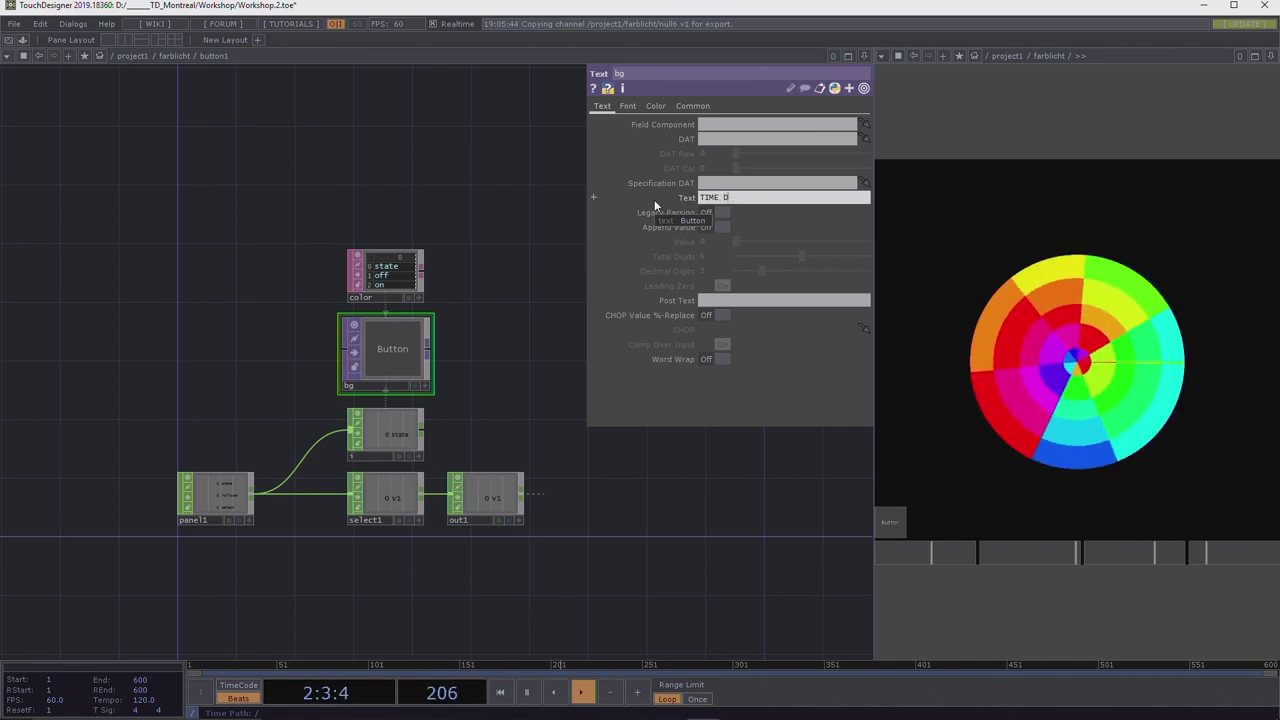
text(ISTOR)
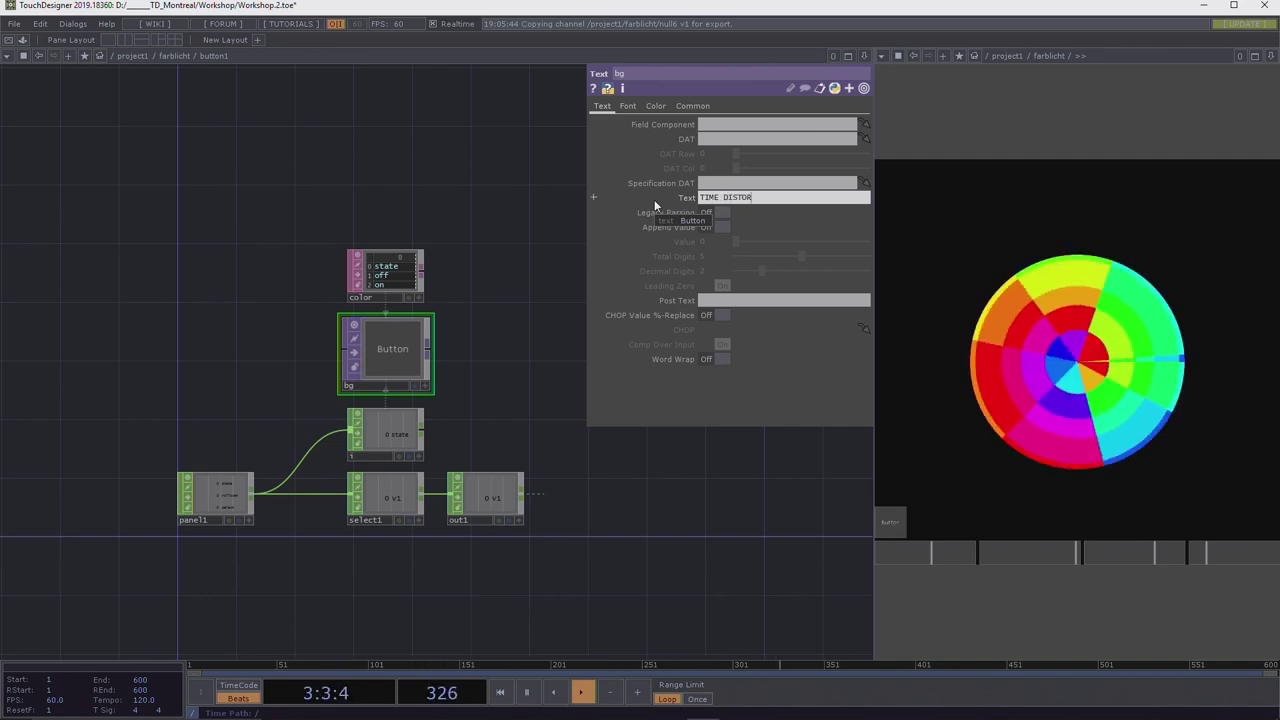
text(tT)
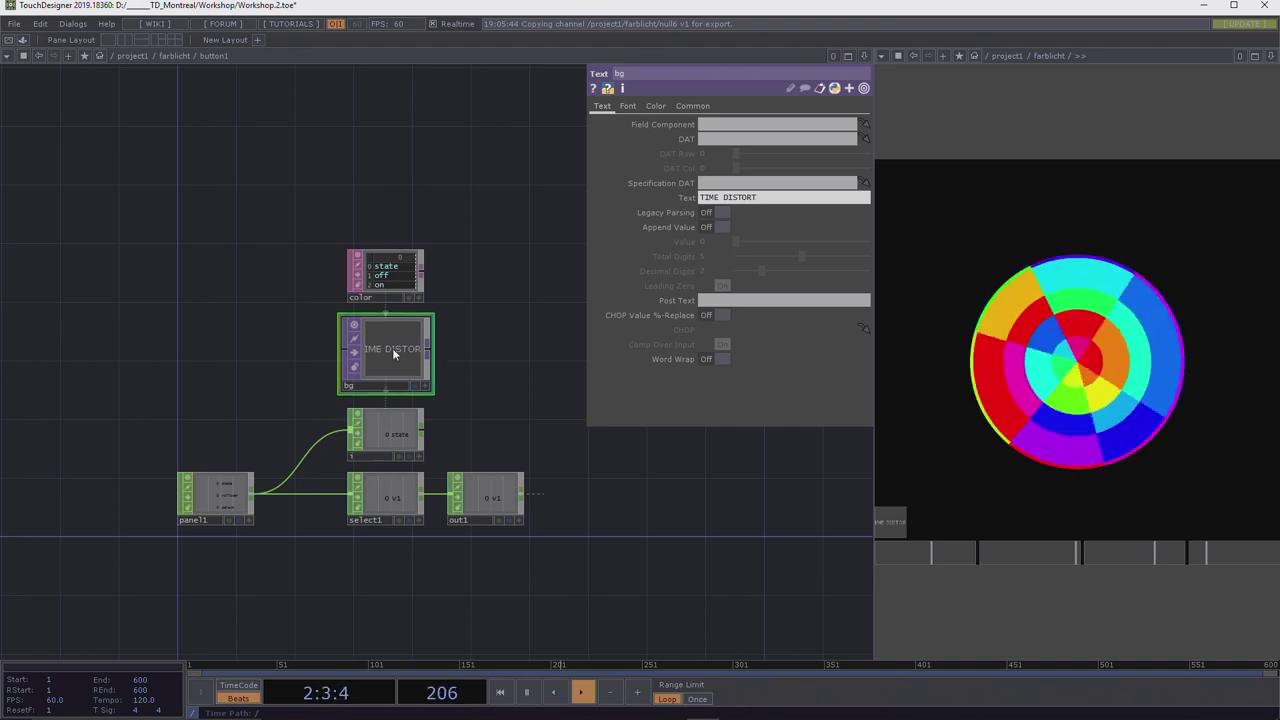
Set bg's horizontal font size to 10 pt and turn on word wrap for its label.
scroll(393, 353, up, 4)
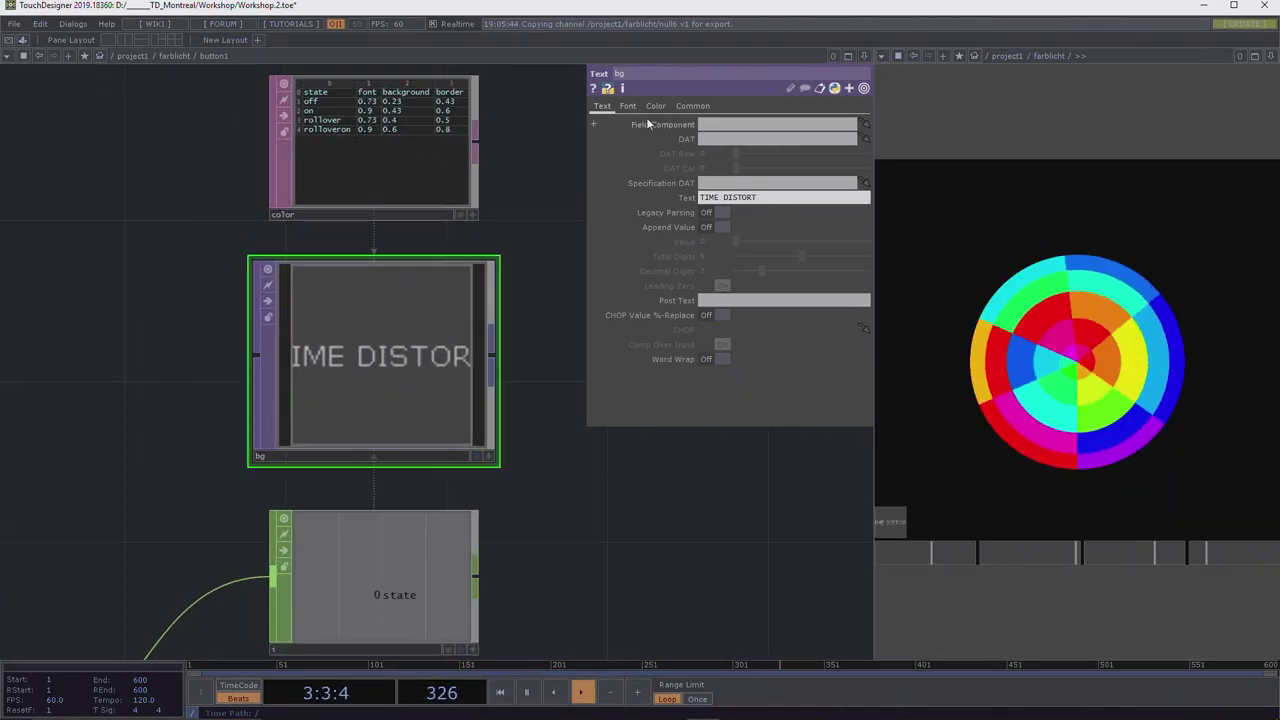
click(627, 106)
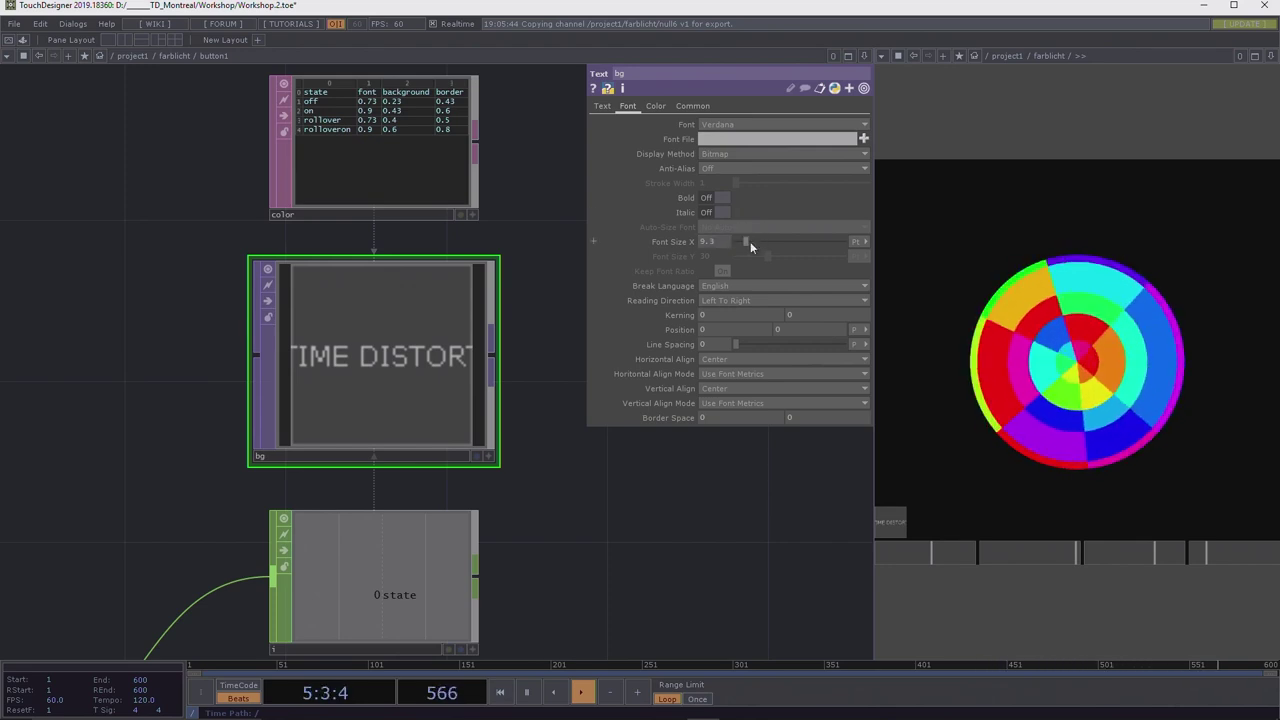
text(10)
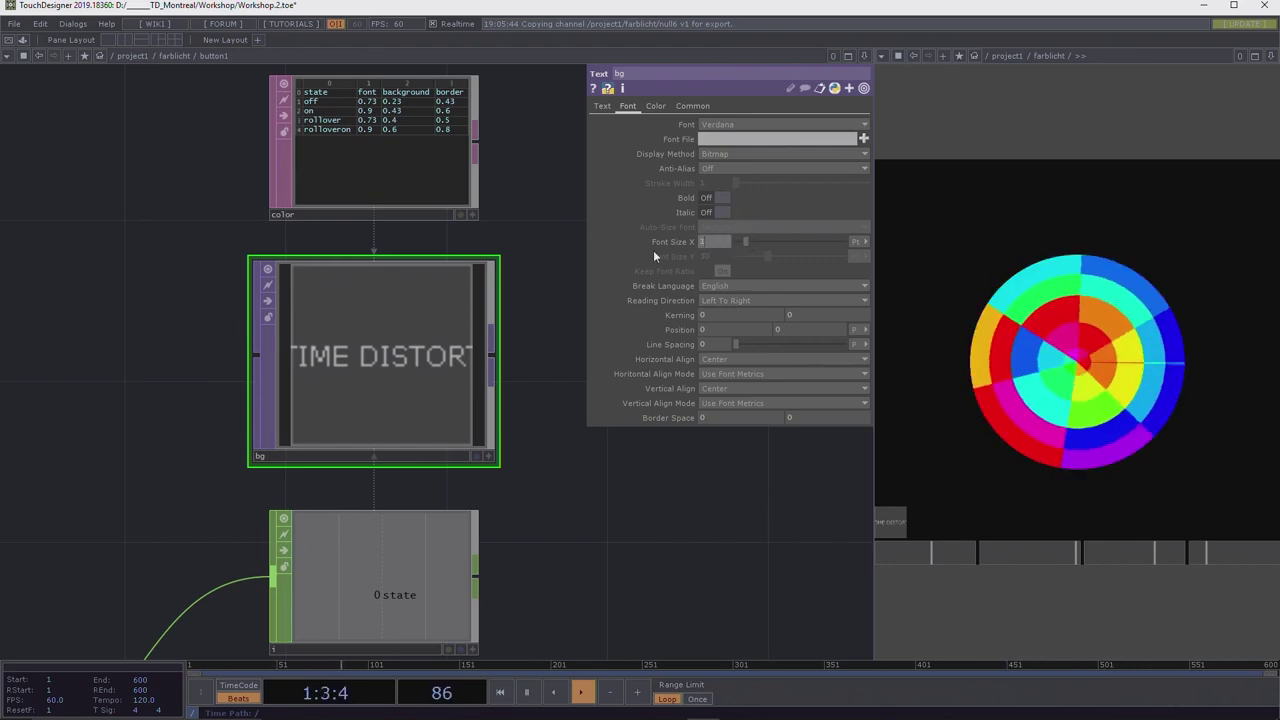
key(Return)
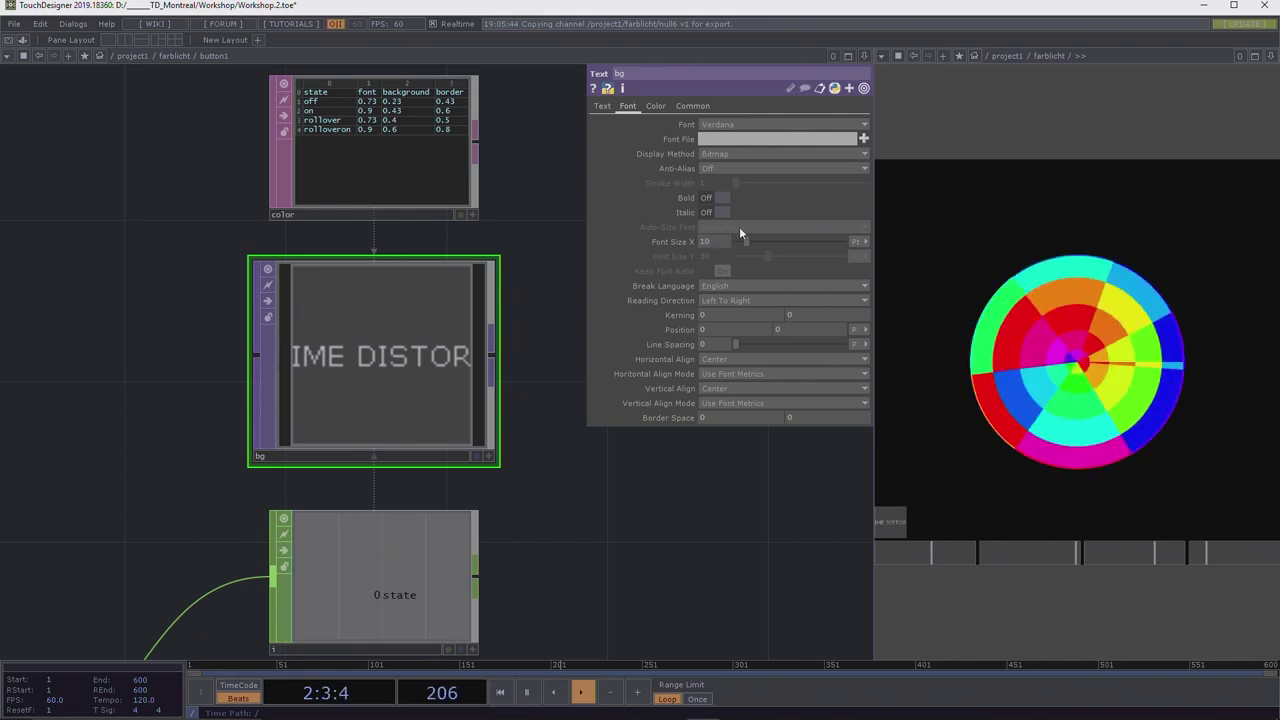
click(602, 106)
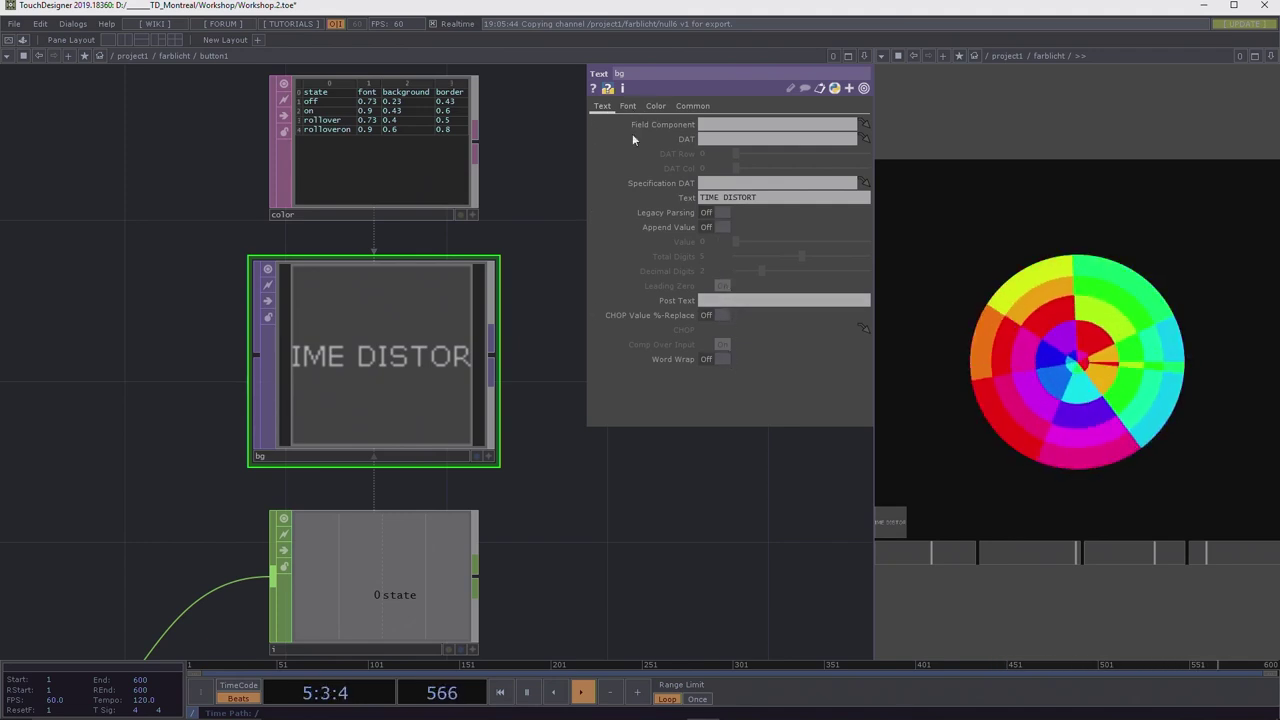
click(718, 359)
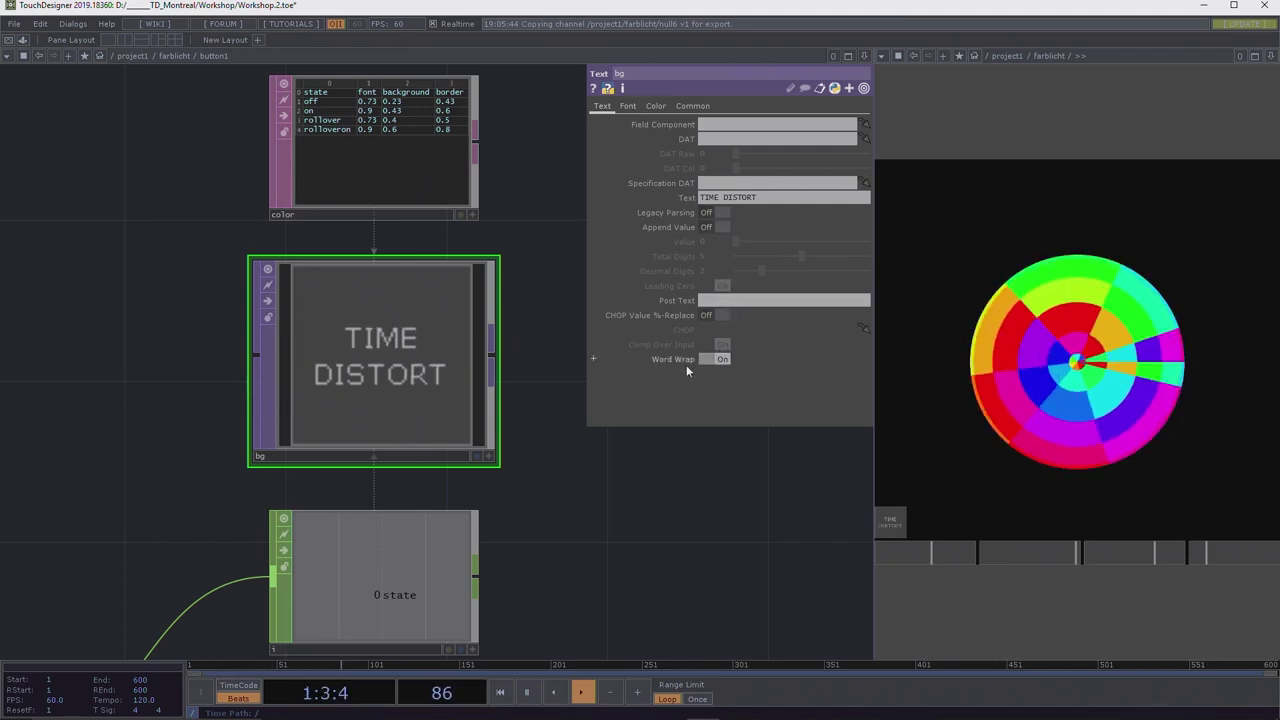
click(626, 106)
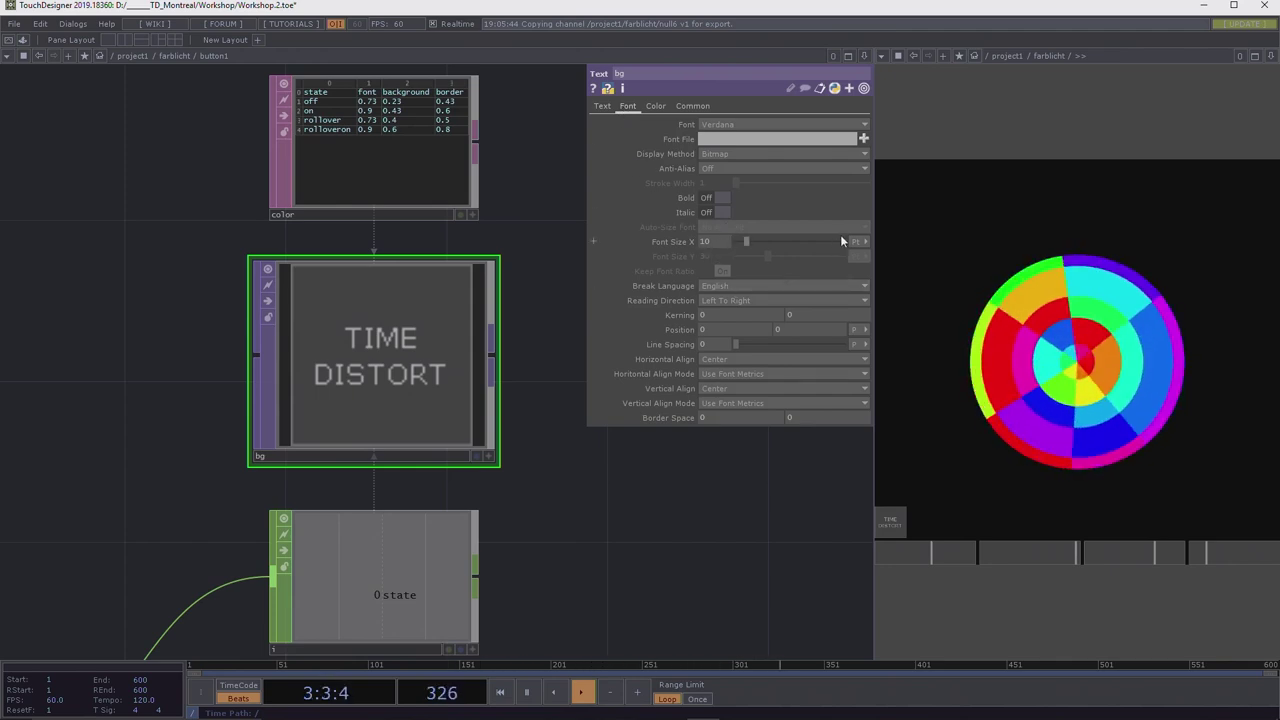
Expand bg's background color expressions and set the off state's background value in the color table to 0.13.
click(655, 106)
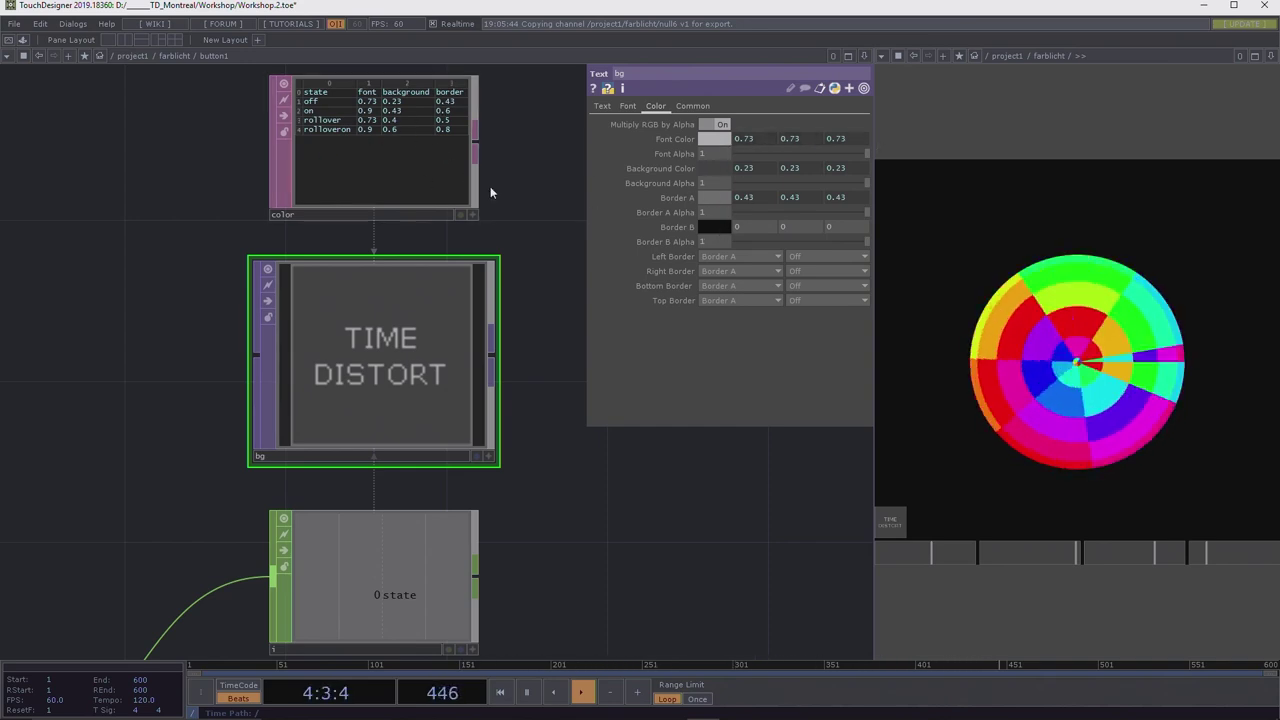
scroll(526, 163, up, 1)
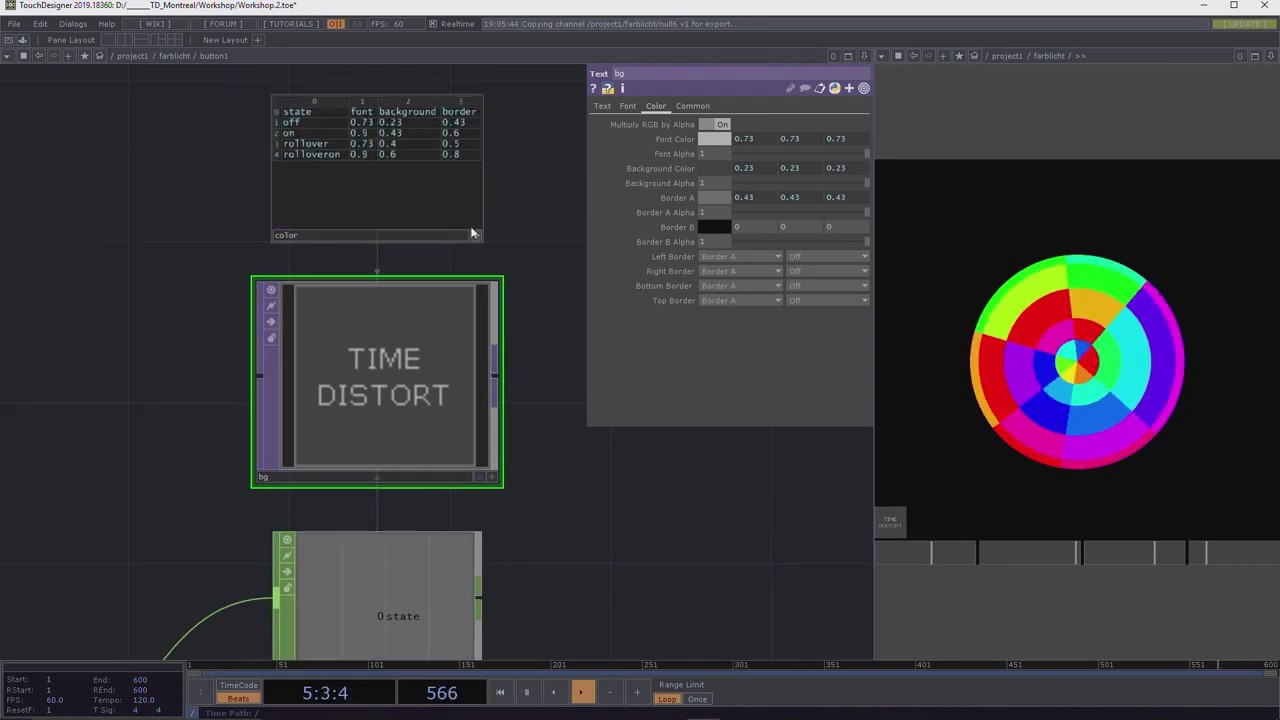
scroll(423, 134, up, 2)
scroll(414, 137, down, 2)
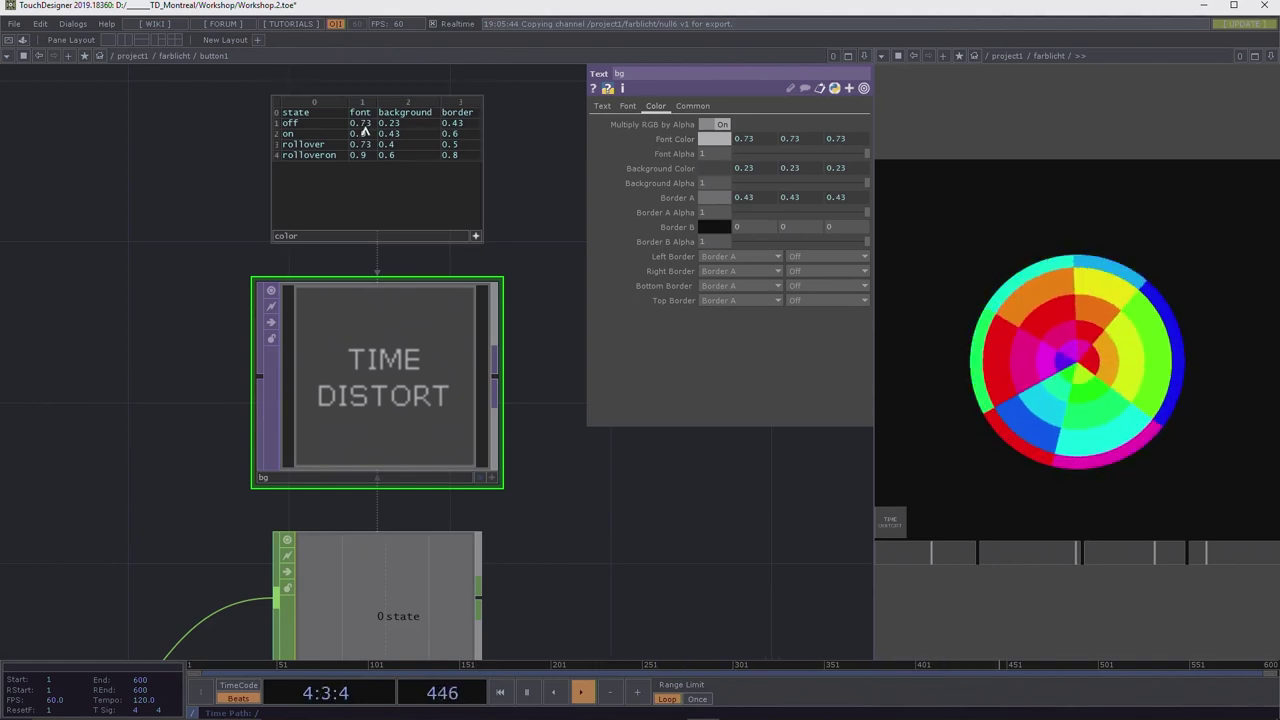
click(662, 168)
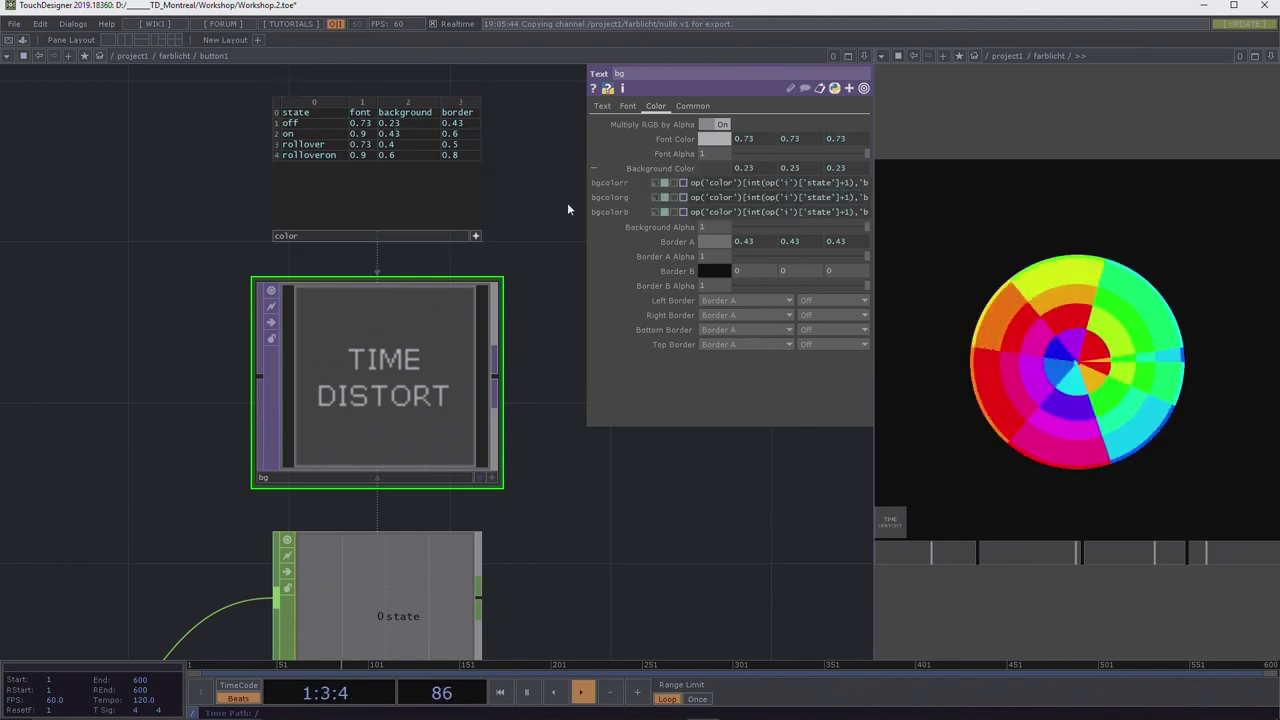
drag(588, 193, 498, 196)
drag(175, 179, 40, 219)
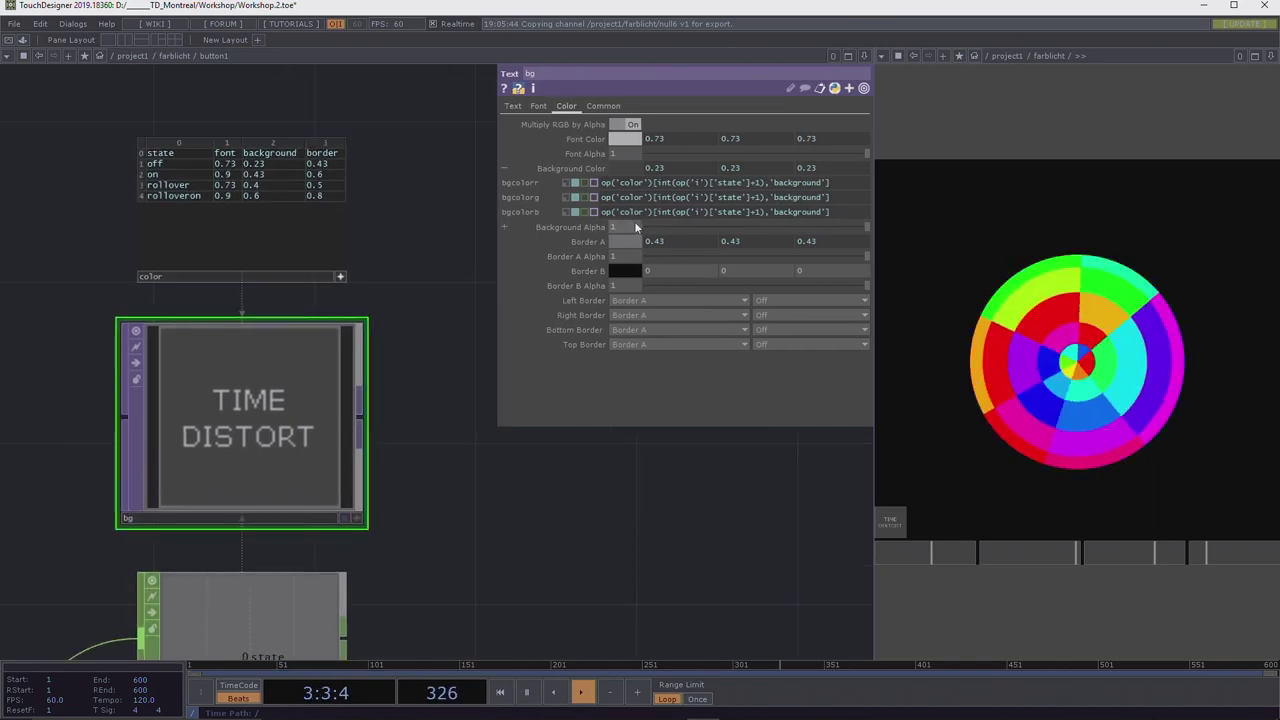
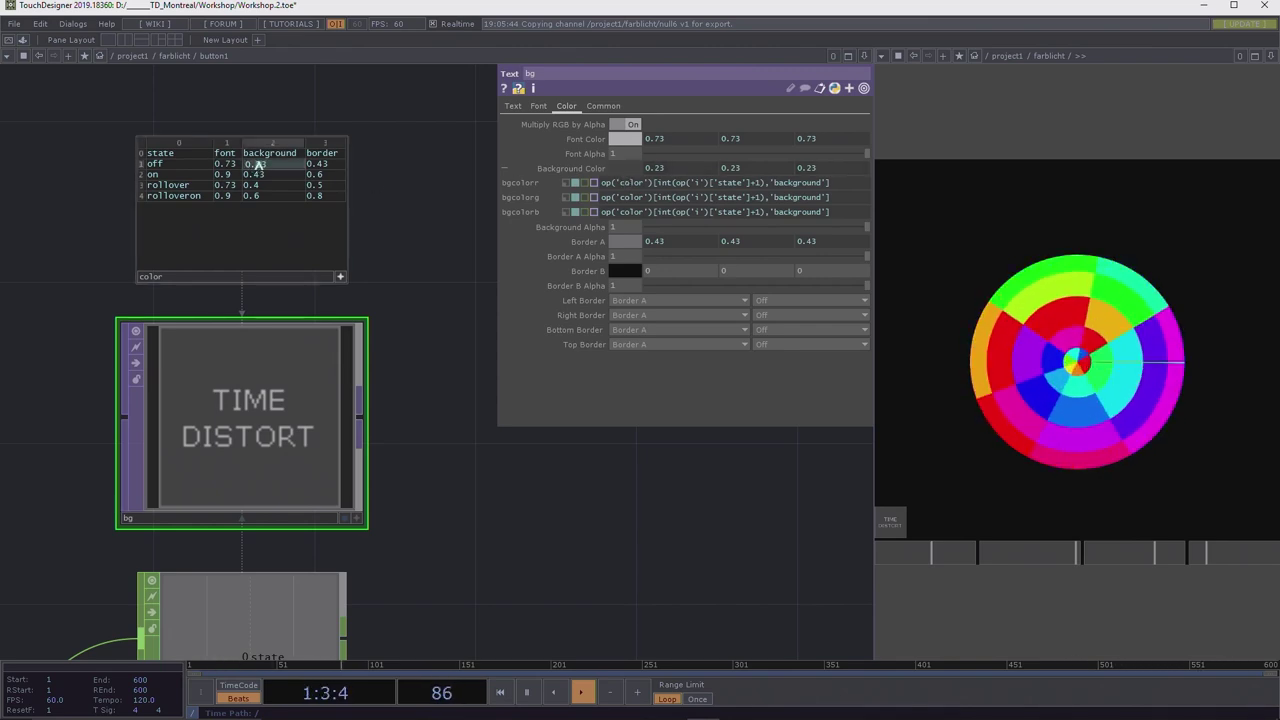
key(Return)
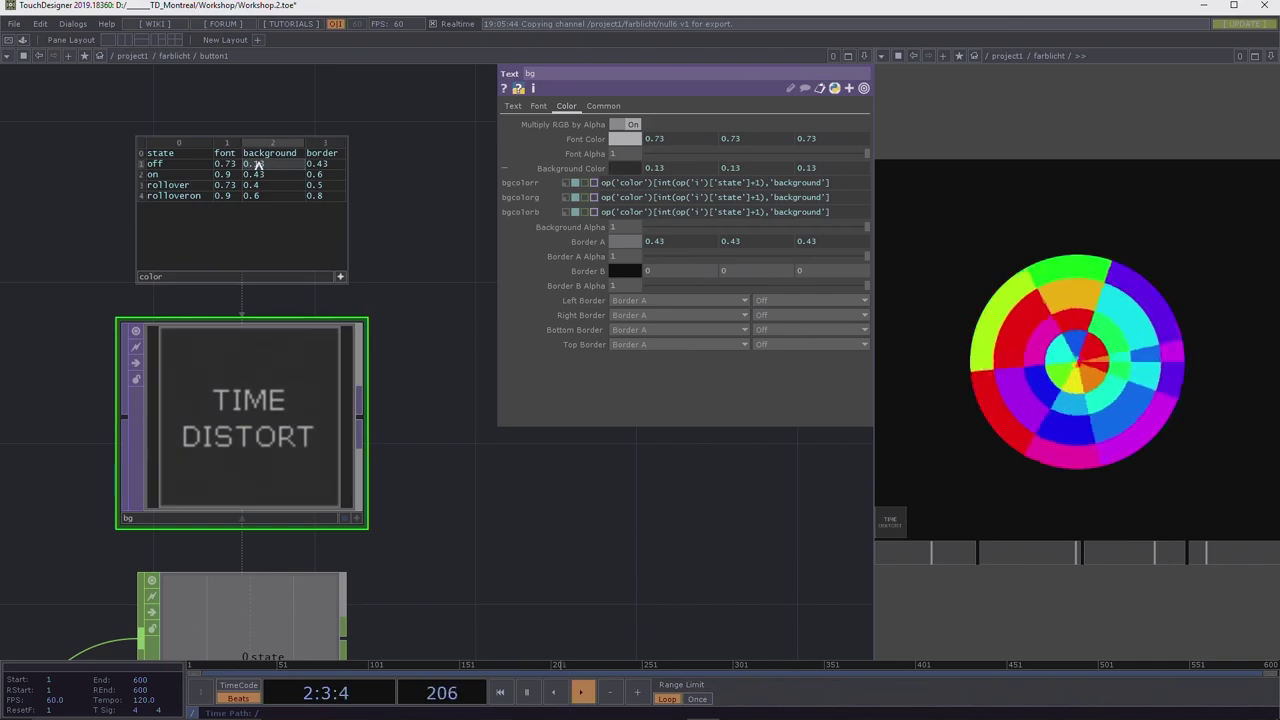
Replace the expression for the red channel of bg's background color with a constant value of 1.
click(566, 185)
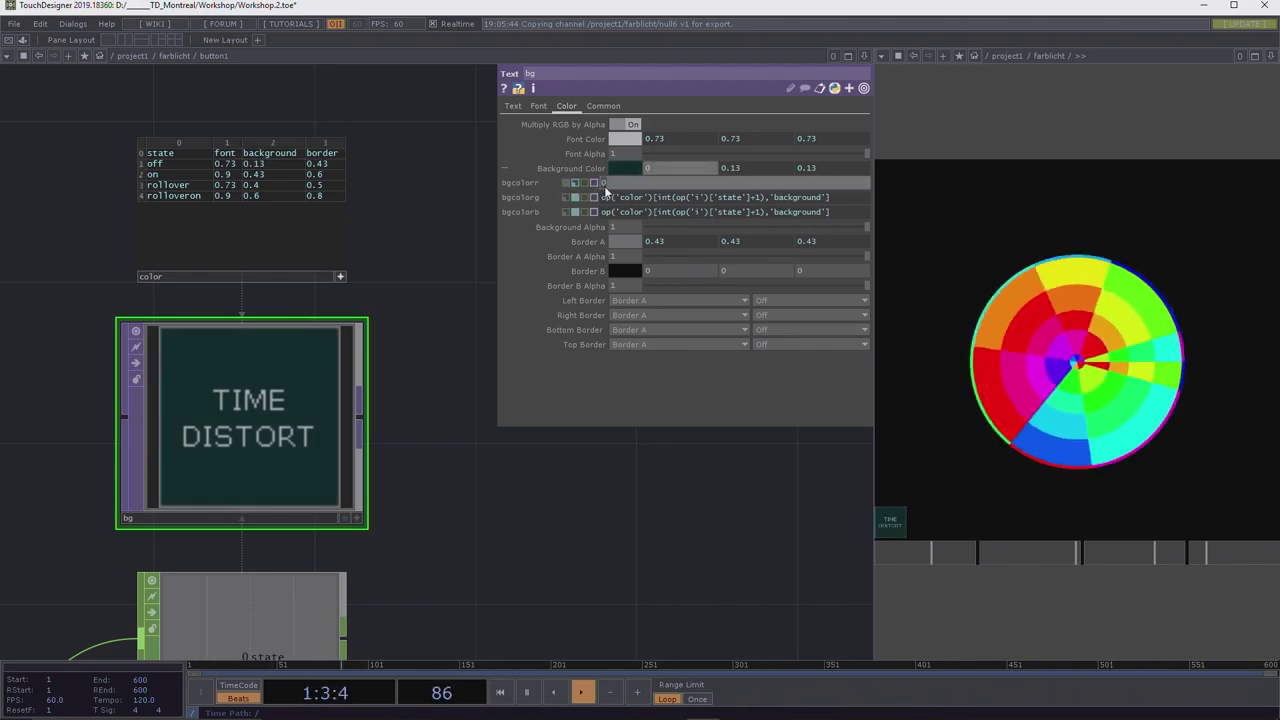
drag(605, 190, 605, 190)
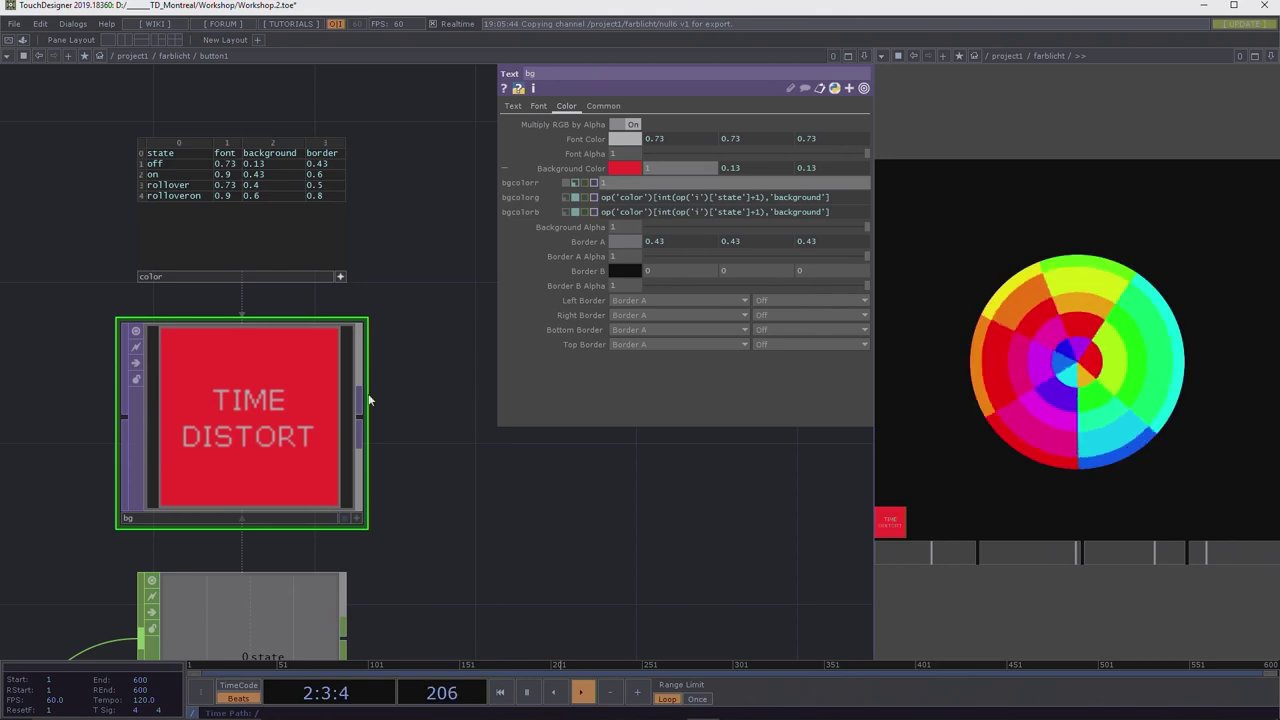
scroll(410, 435, down, 4)
drag(460, 471, 460, 475)
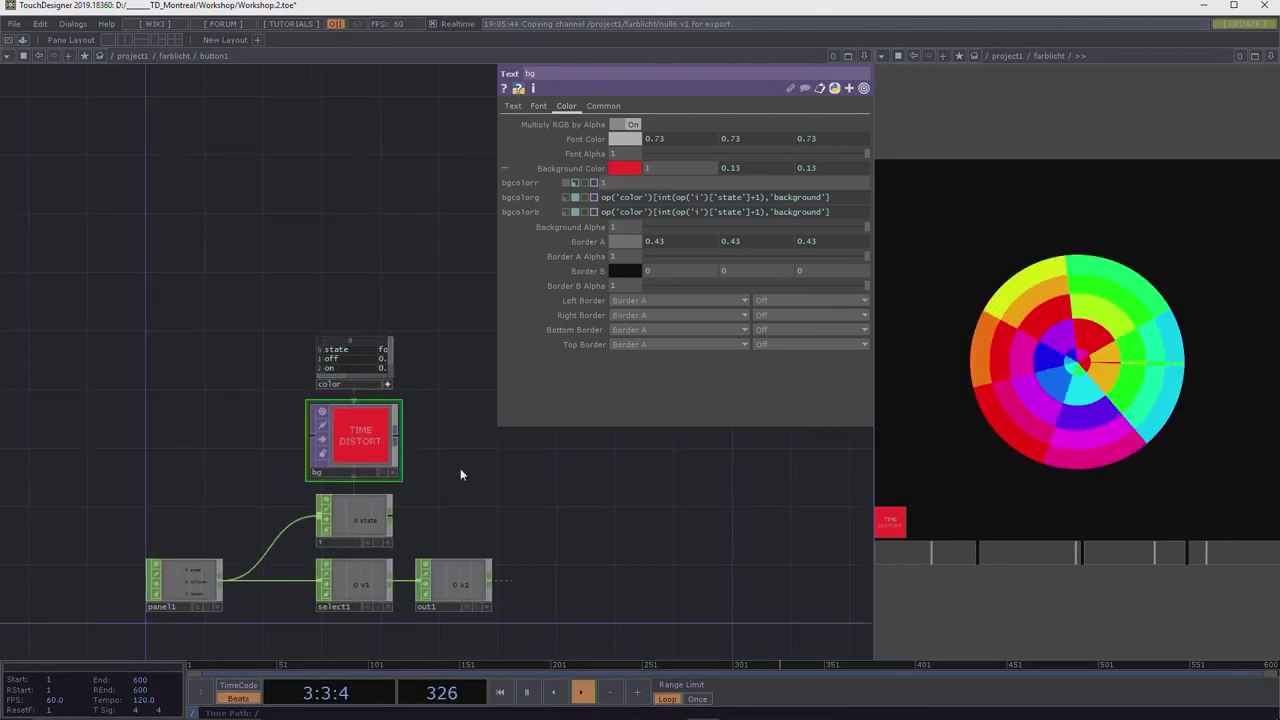
Return to the farblicht network and resize button1 to a width of 370 and a height of 41.
click(185, 57)
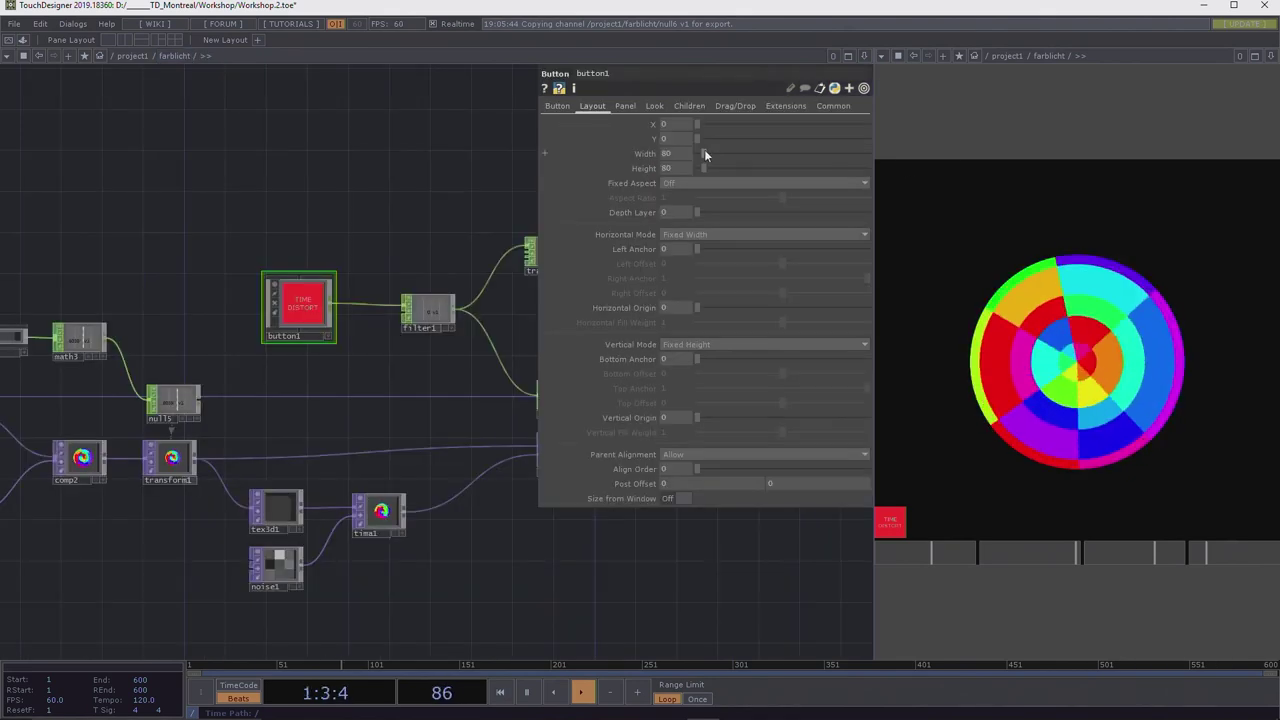
mouse_move(704, 151)
mouse_down()
mouse_move(715, 150)
mouse_move(700, 167)
mouse_move(719, 152)
mouse_up()
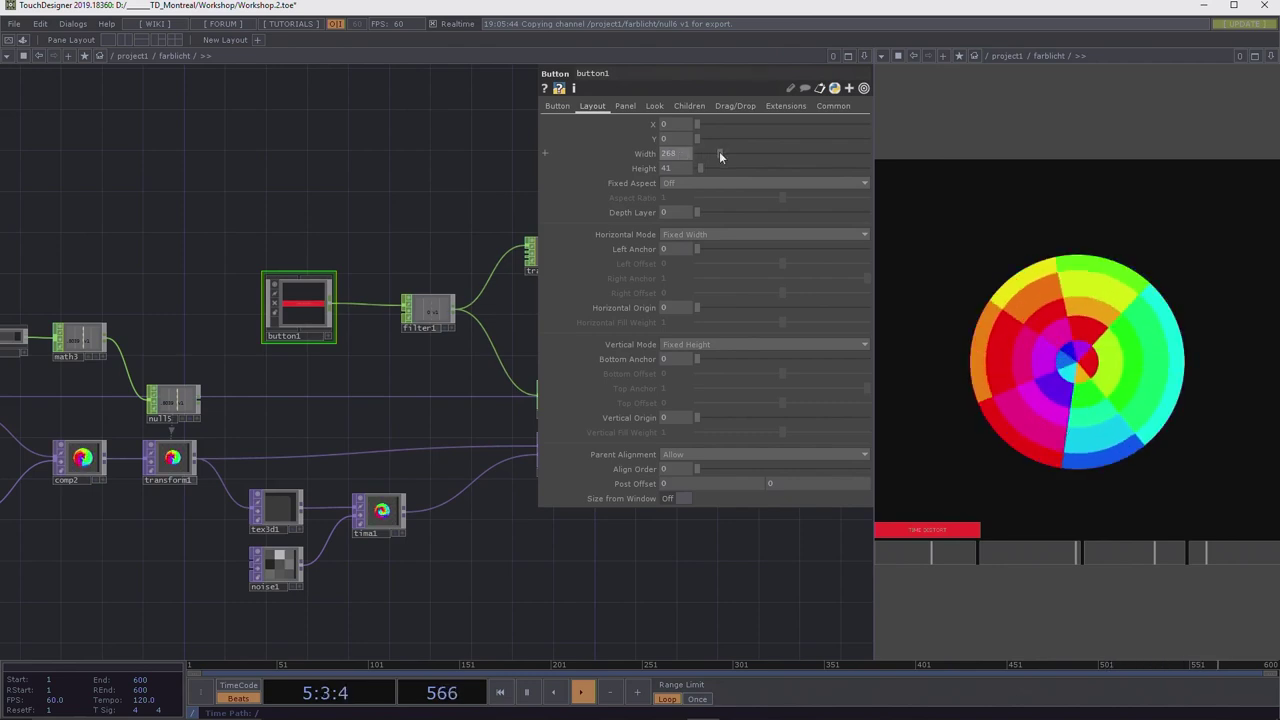
drag(718, 151, 727, 150)
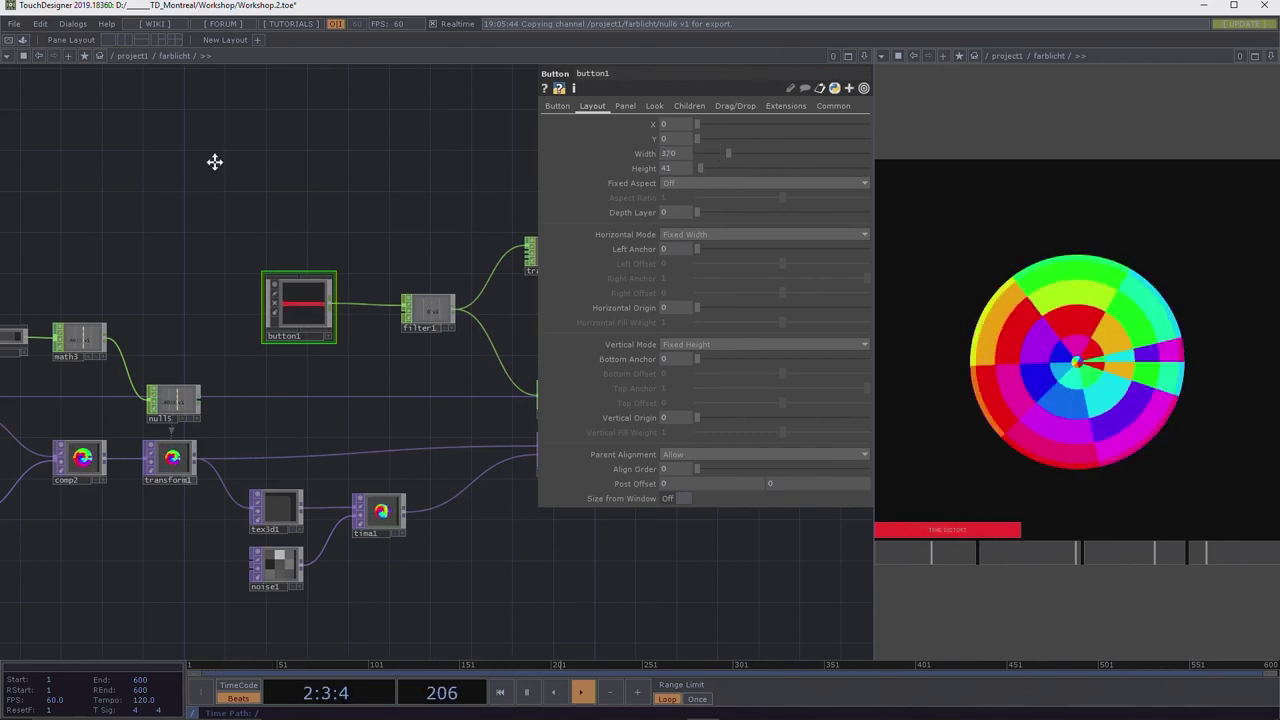
Copy slider4's width expression parent().par.w/4 and use it as button1's width.
drag(215, 162, 438, 273)
scroll(389, 251, down, 6)
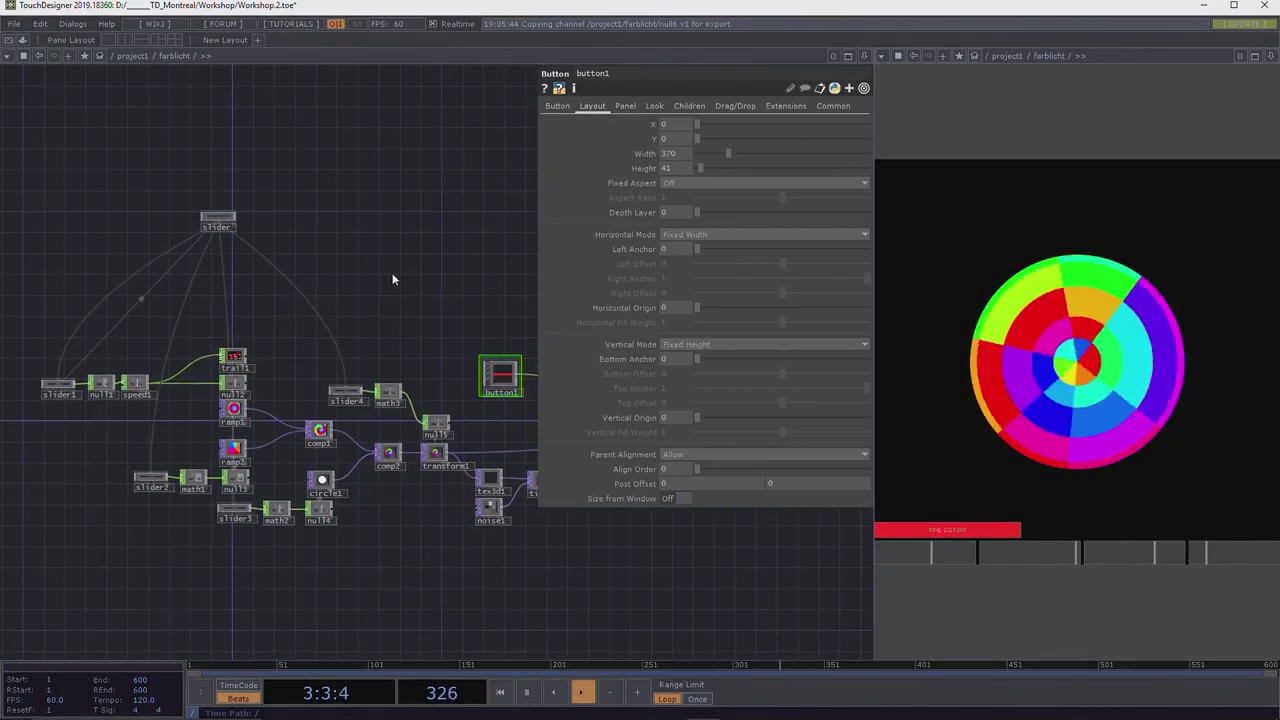
click(347, 395)
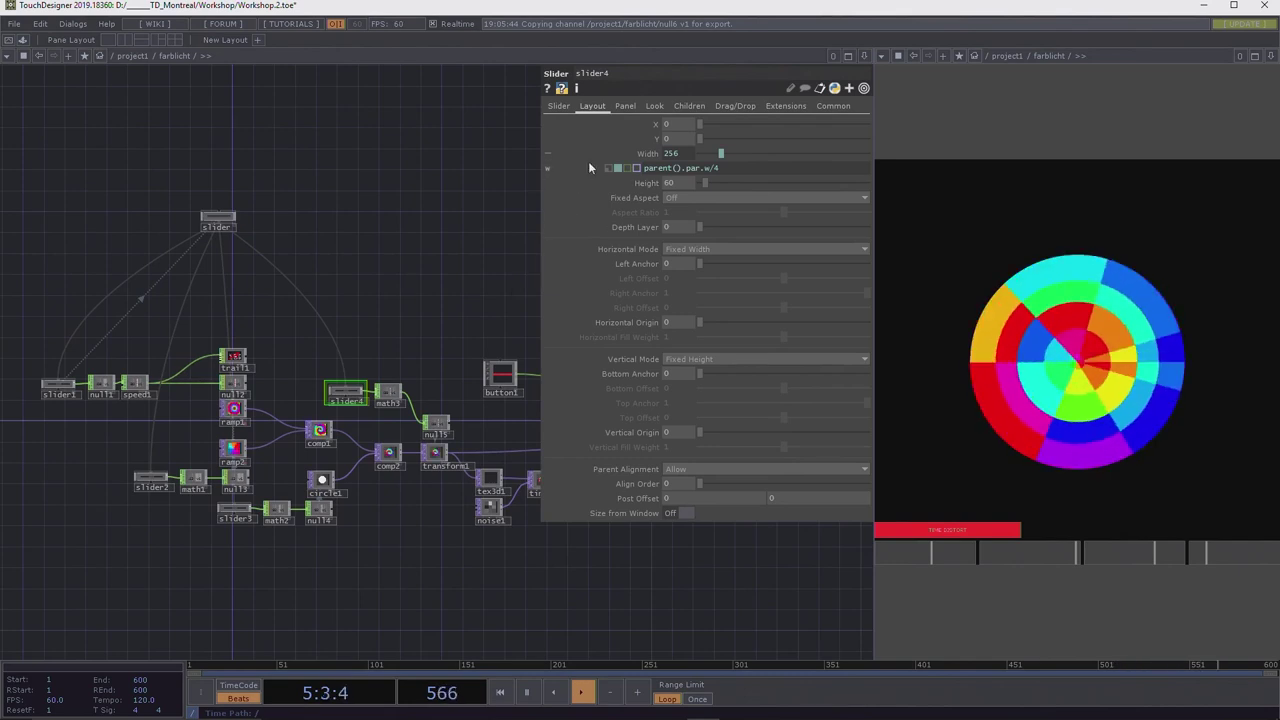
click(690, 168)
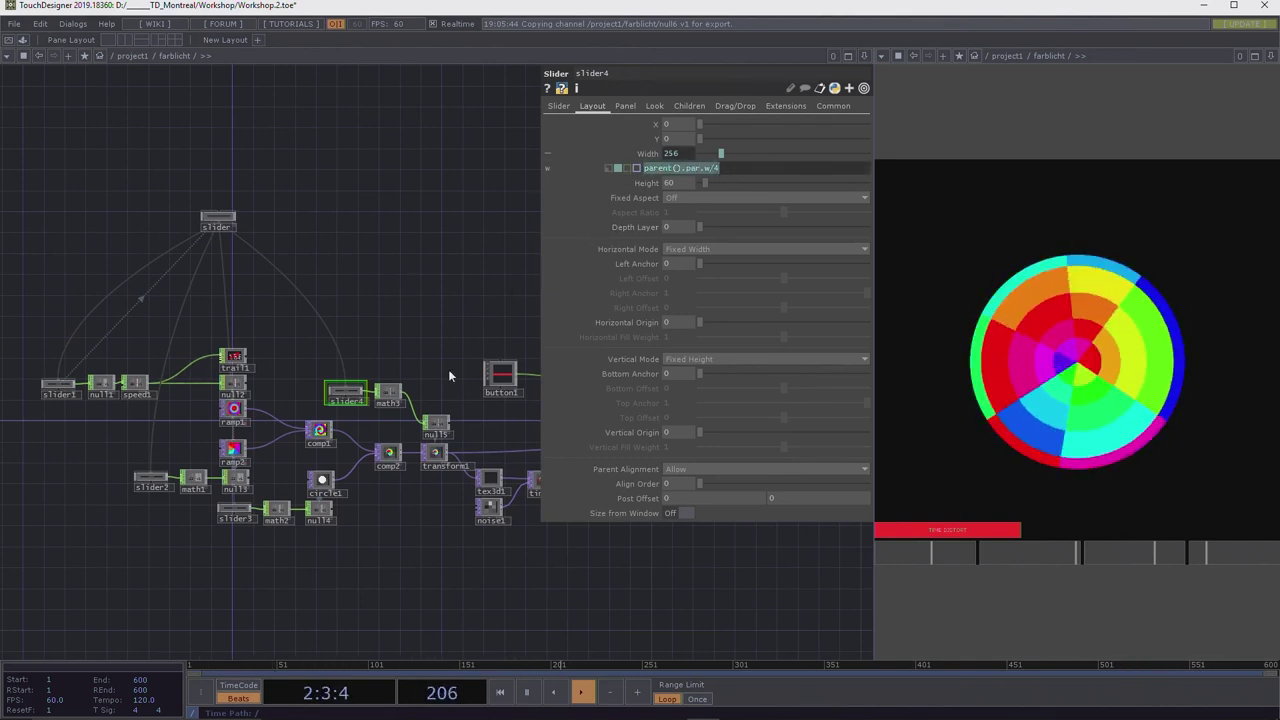
click(503, 376)
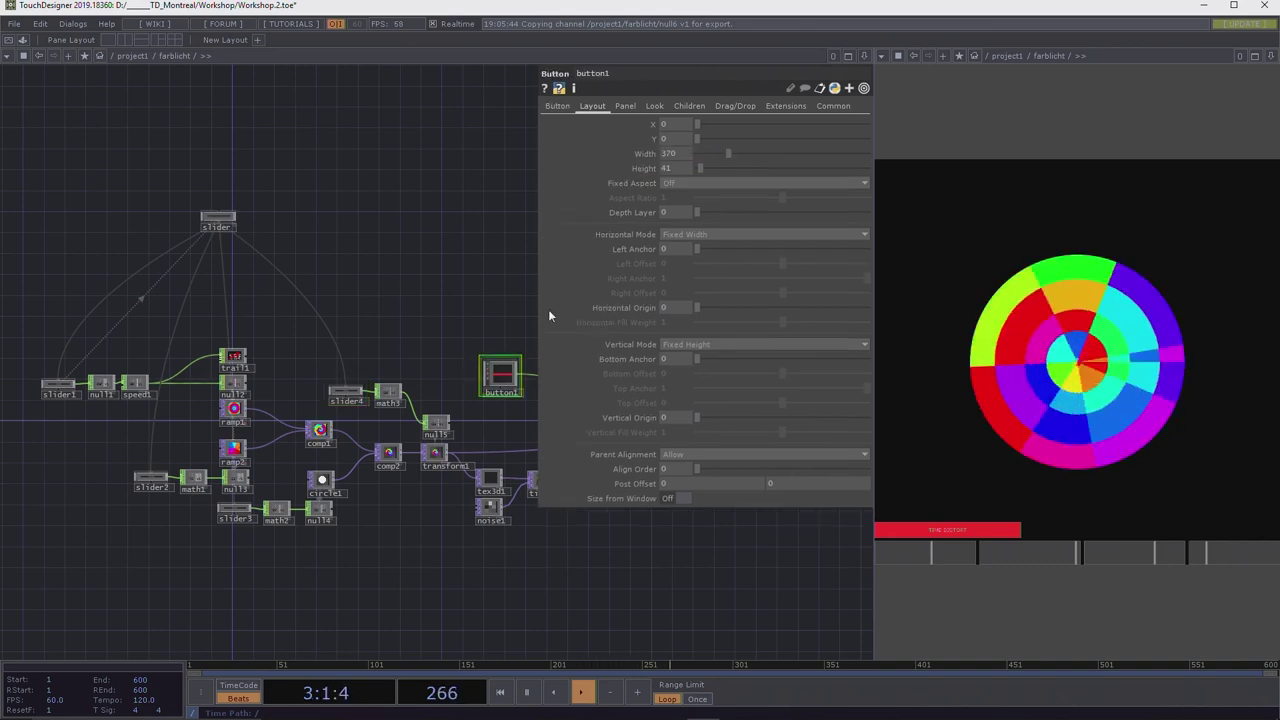
click(640, 153)
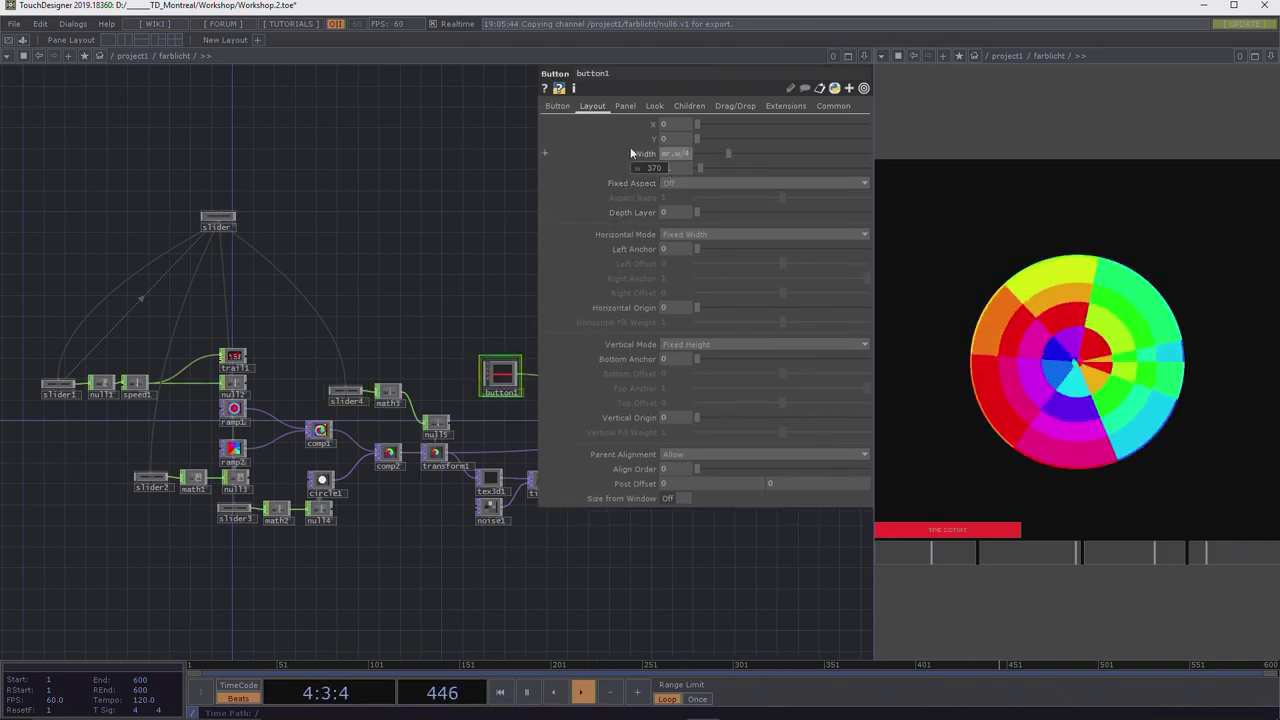
click(631, 153)
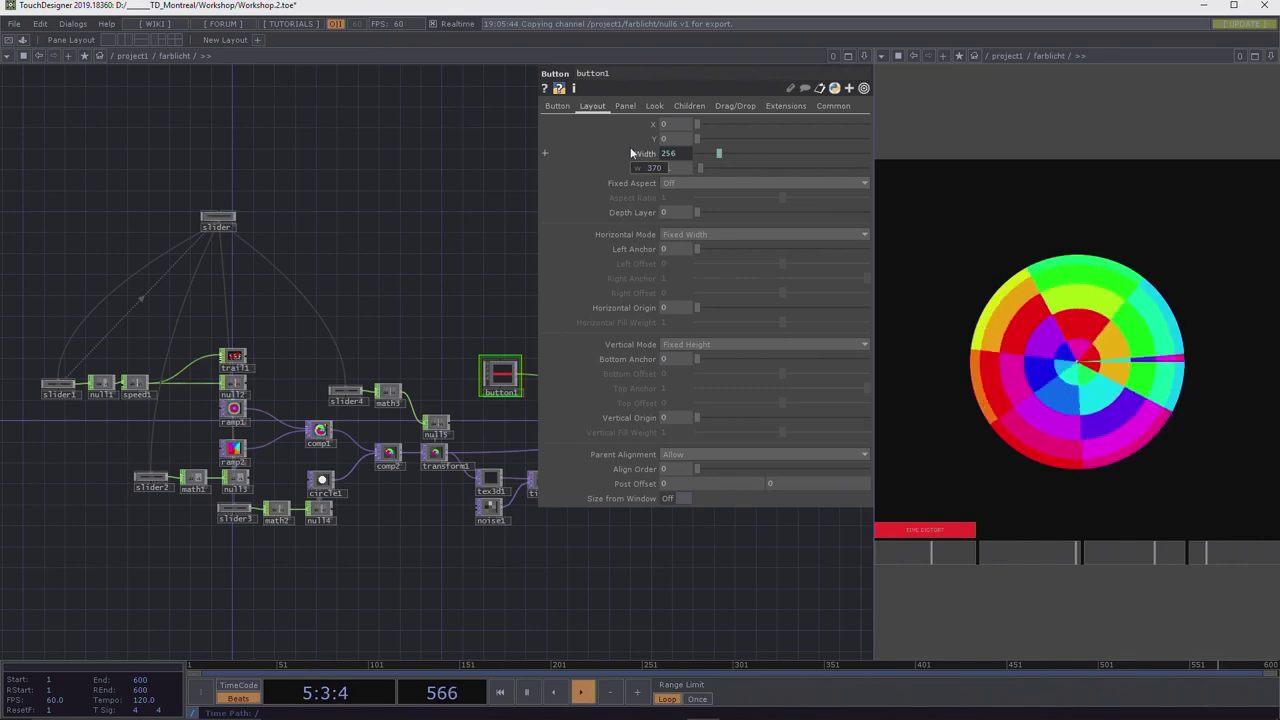
Test the TIME DISTORT button in the Panel view and return to the project1 network.
click(930, 532)
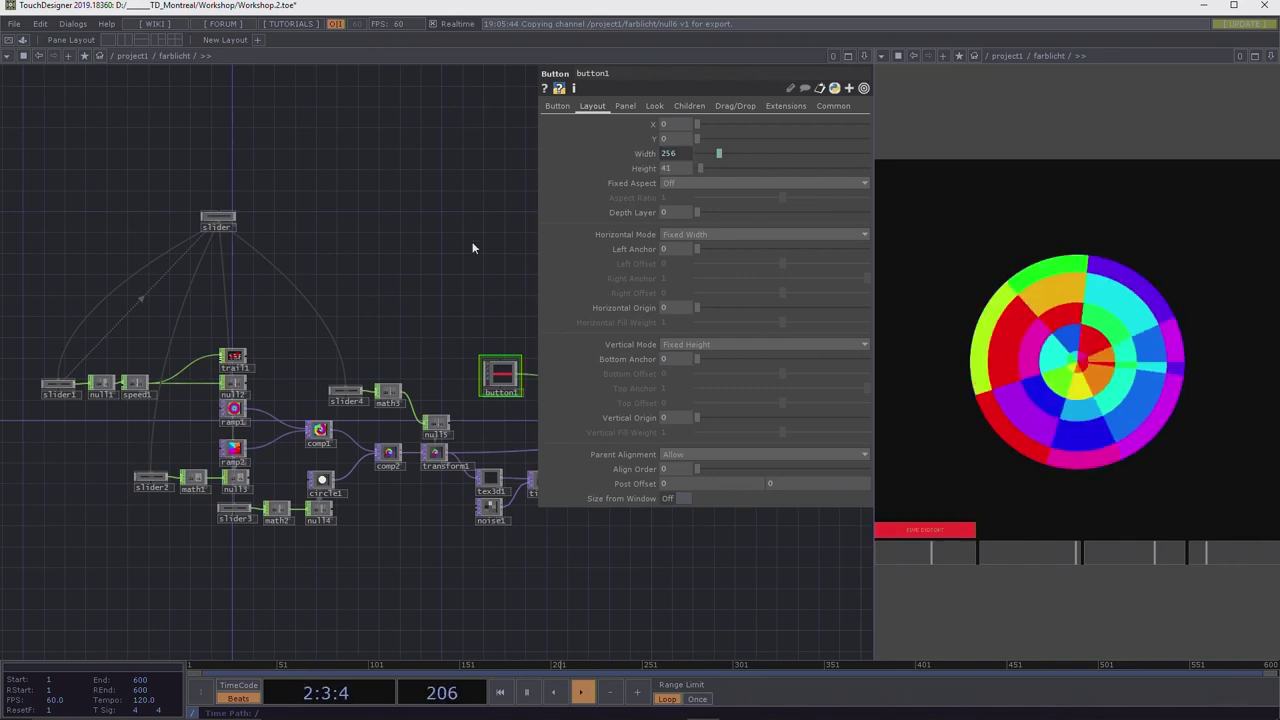
click(133, 56)
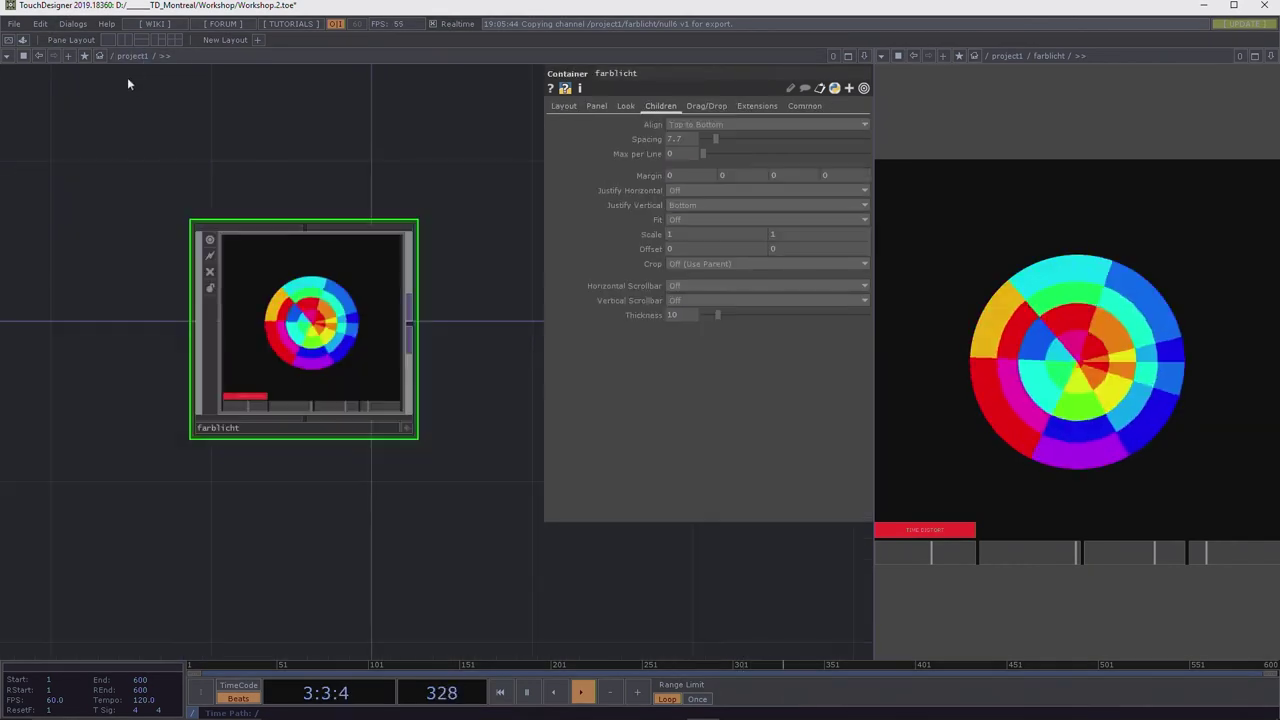
scroll(266, 209, down, 2)
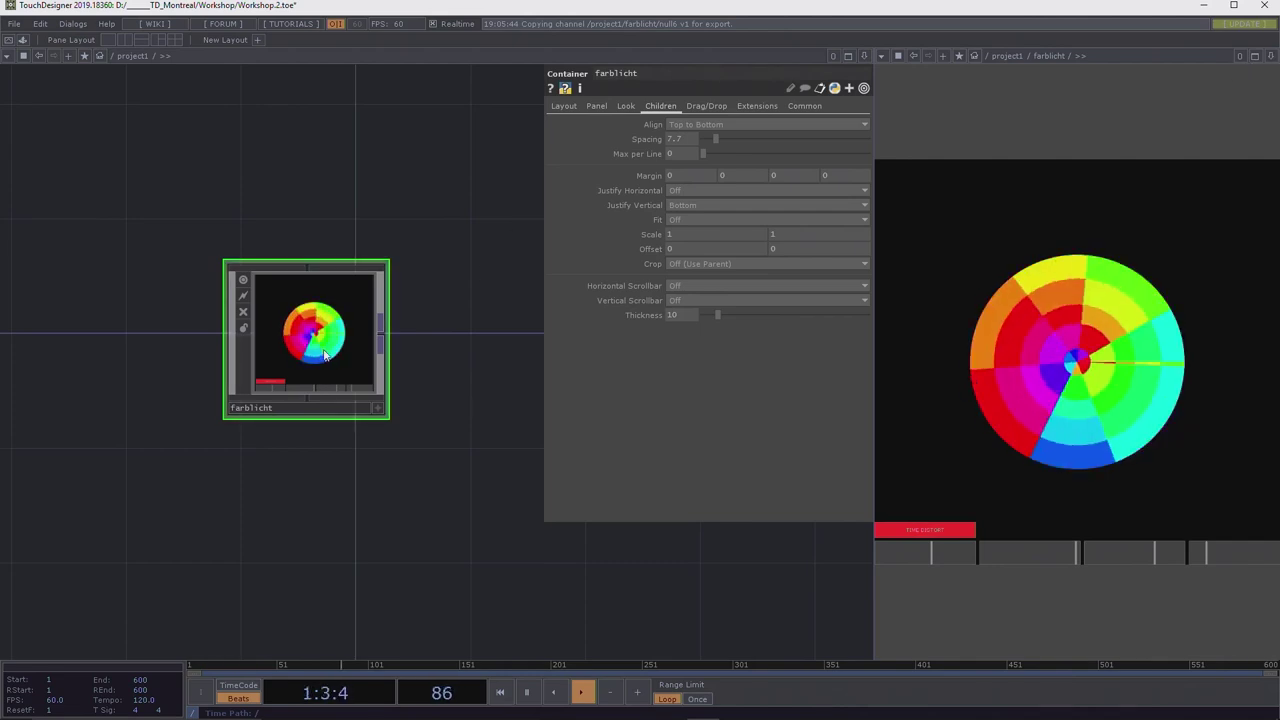
scroll(324, 355, up, 3)
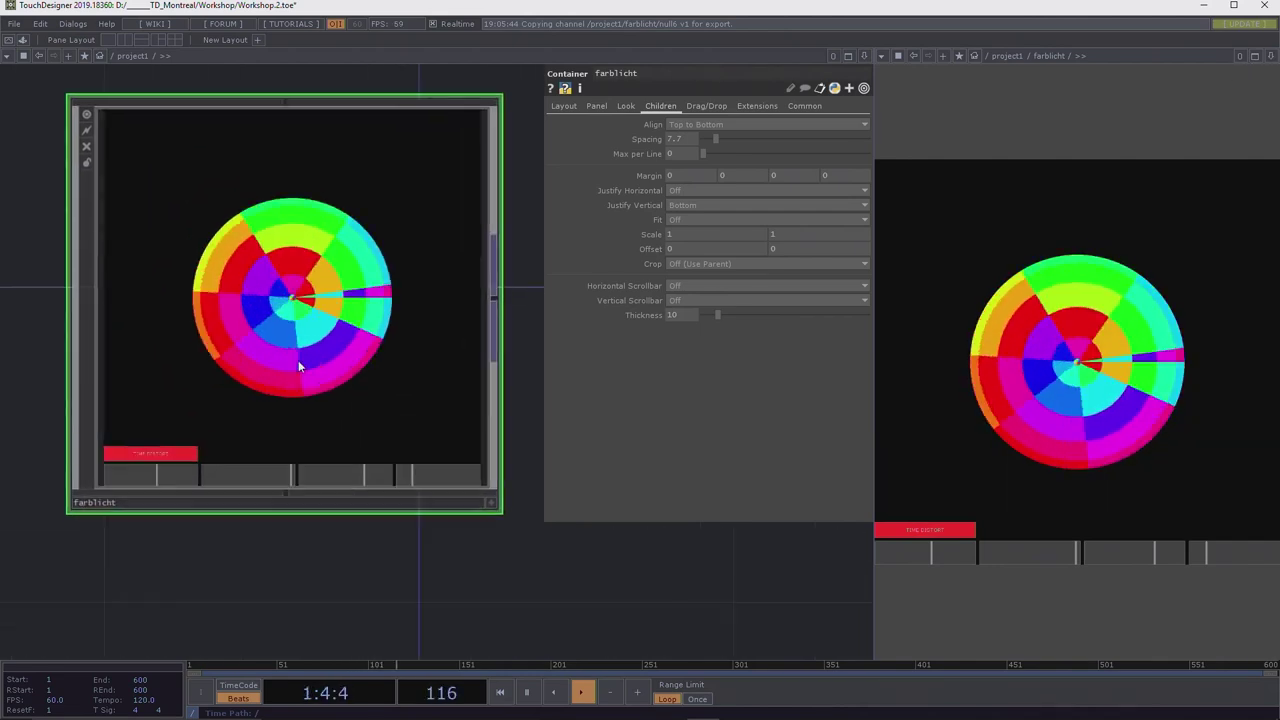
scroll(278, 284, down, 3)
right_click(283, 290)
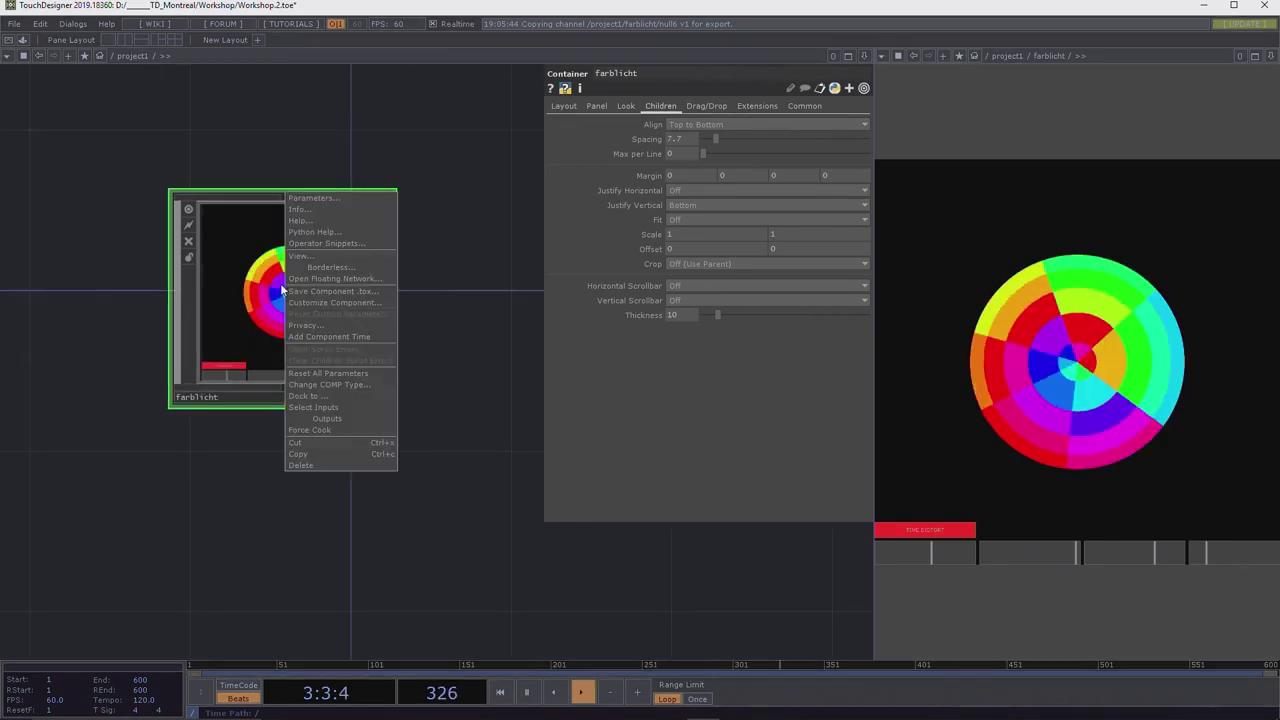
click(263, 140)
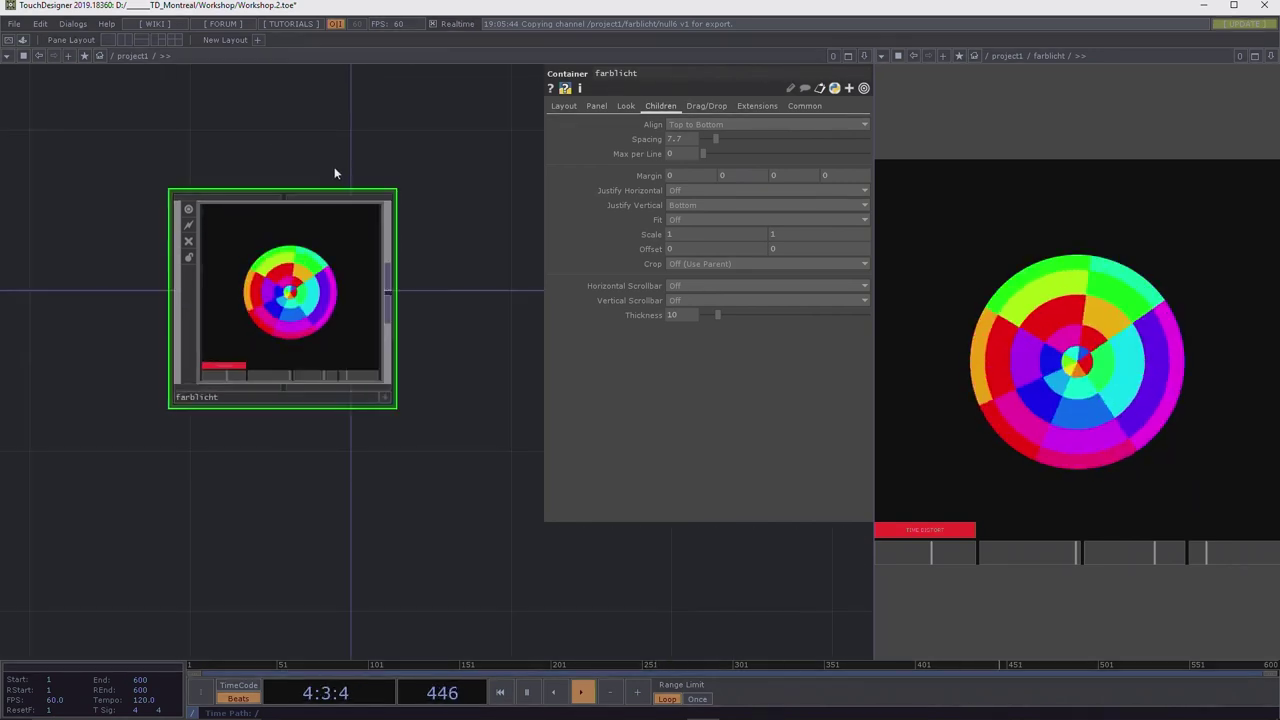
scroll(340, 252, down, 3)
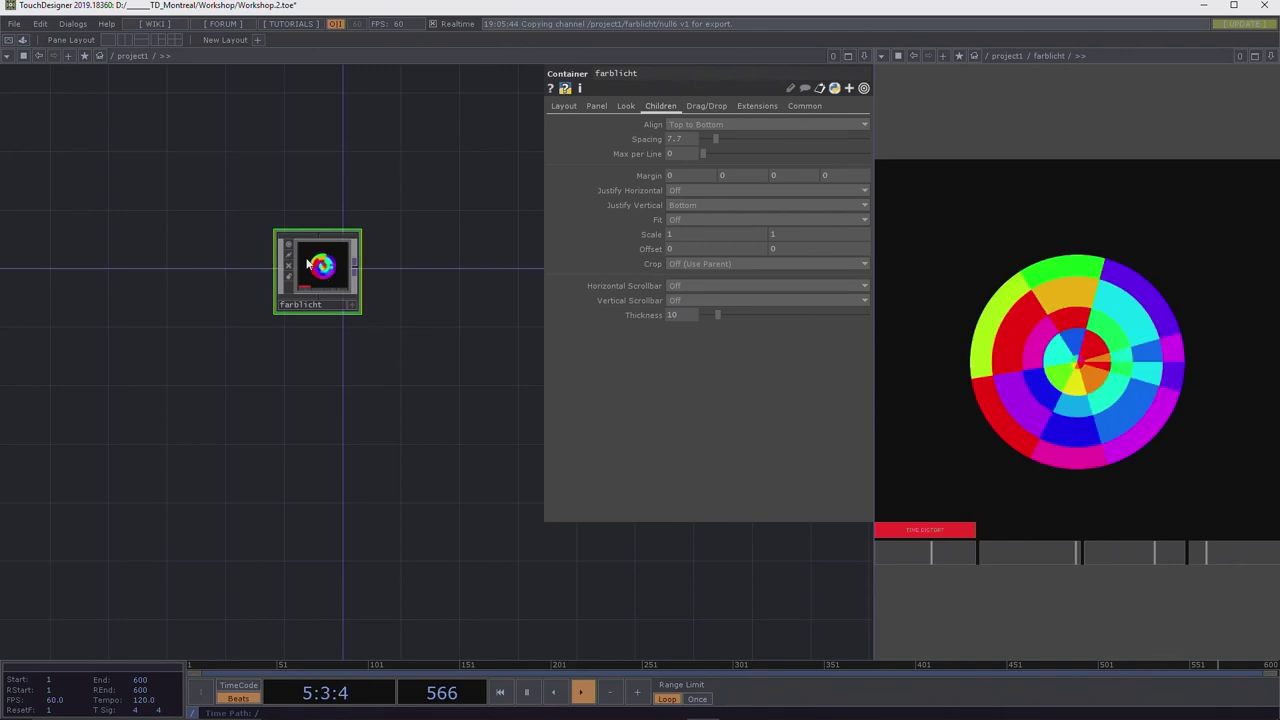
scroll(306, 260, up, 3)
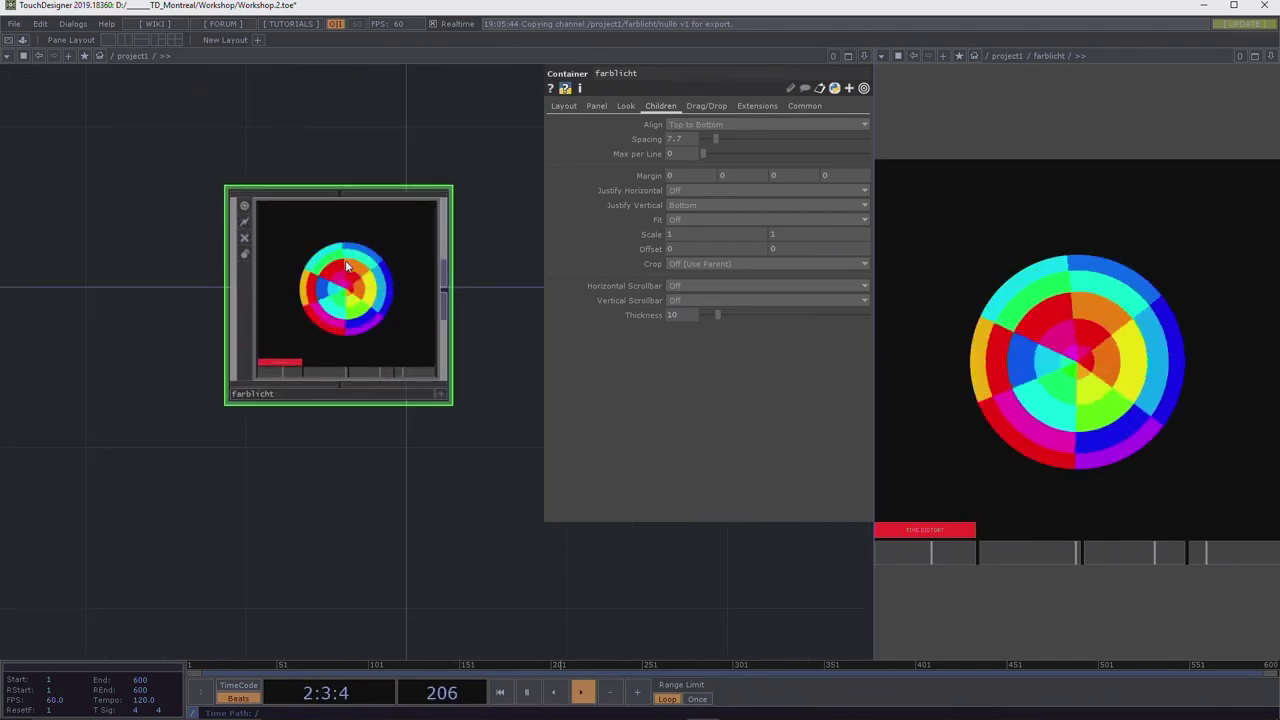
Start saving the farblicht component as a .tox and choose the folder GitHub/TD_WRSHP_BHS_Montral_8-19/workshop on drive C.
right_click(350, 178)
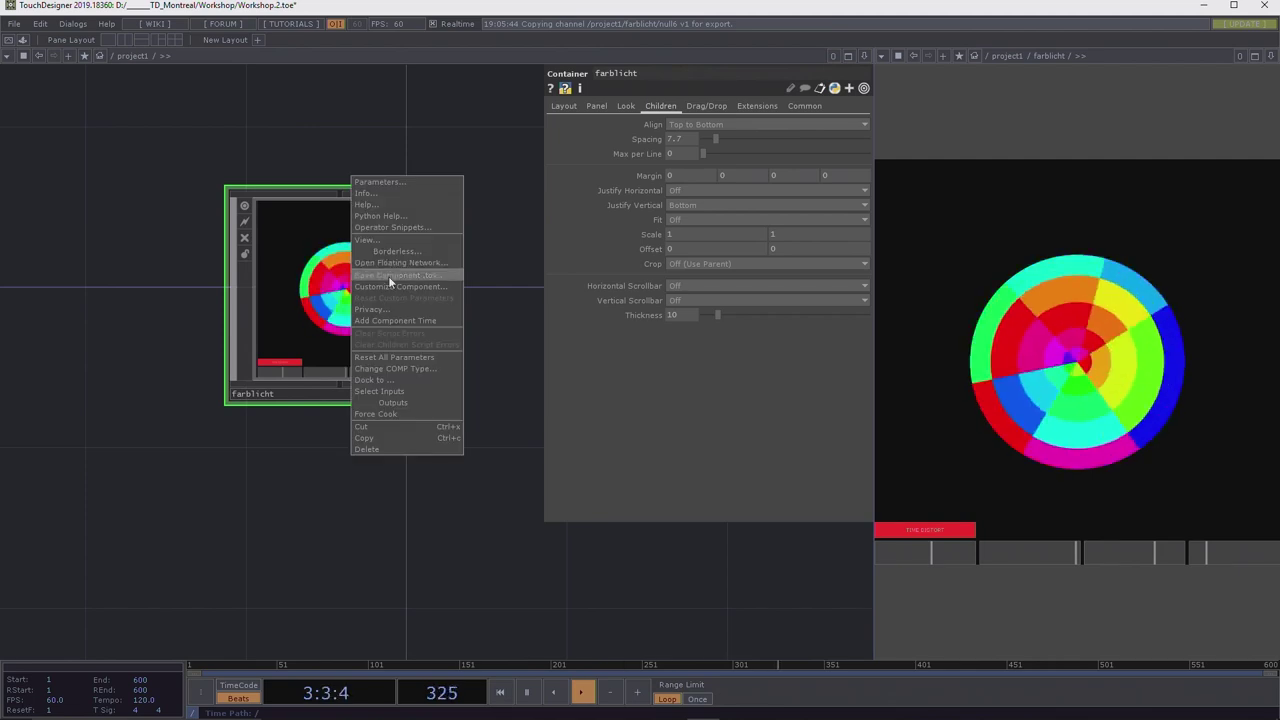
click(389, 277)
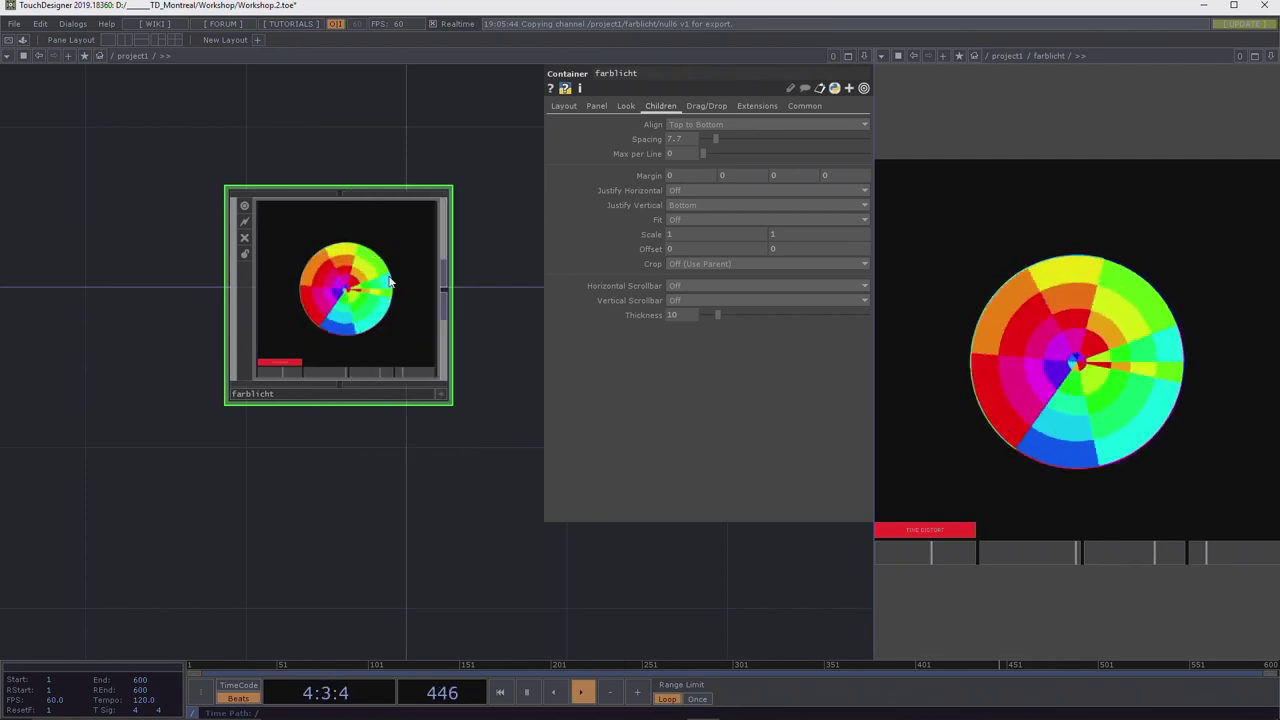
drag(283, 36, 648, 117)
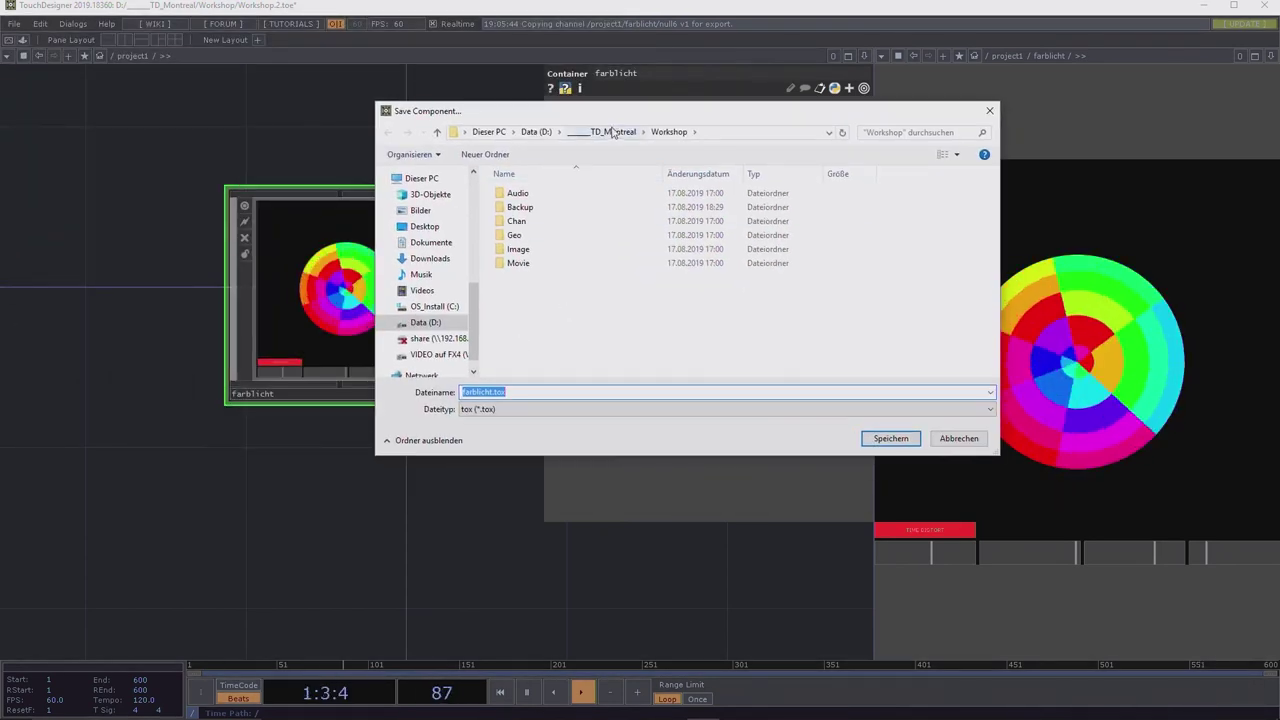
click(436, 307)
double_click(555, 249)
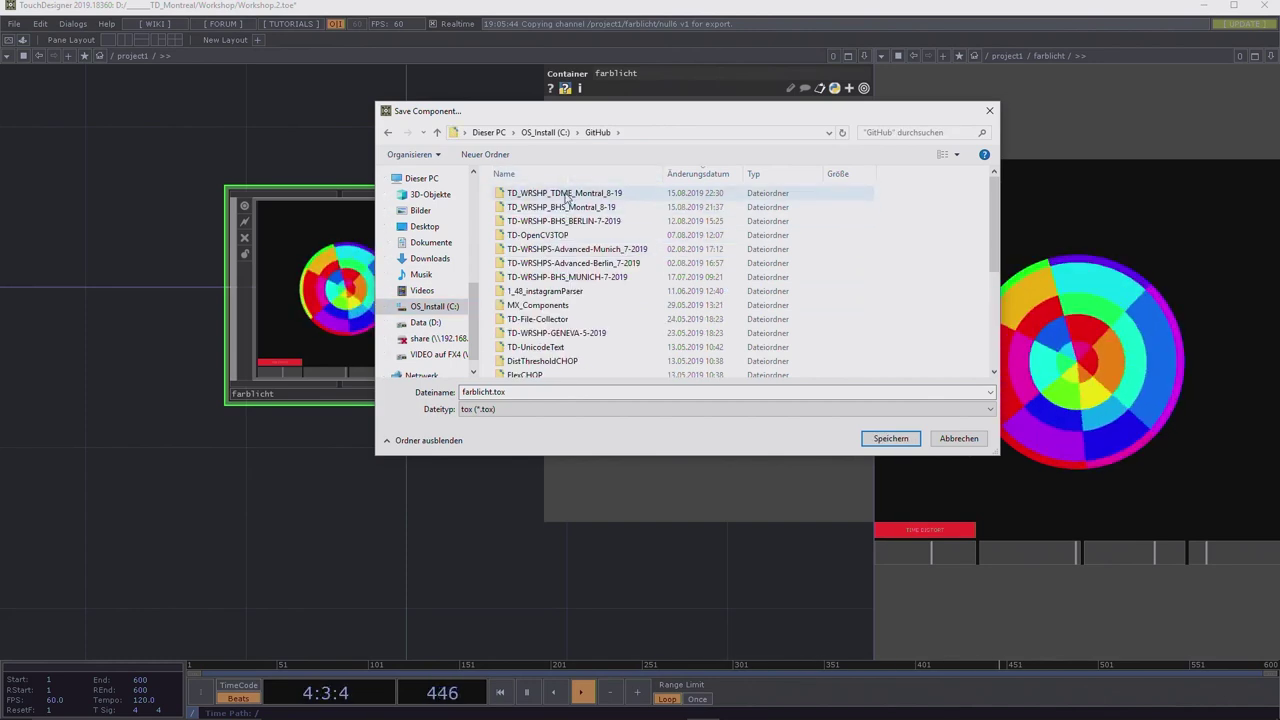
double_click(545, 207)
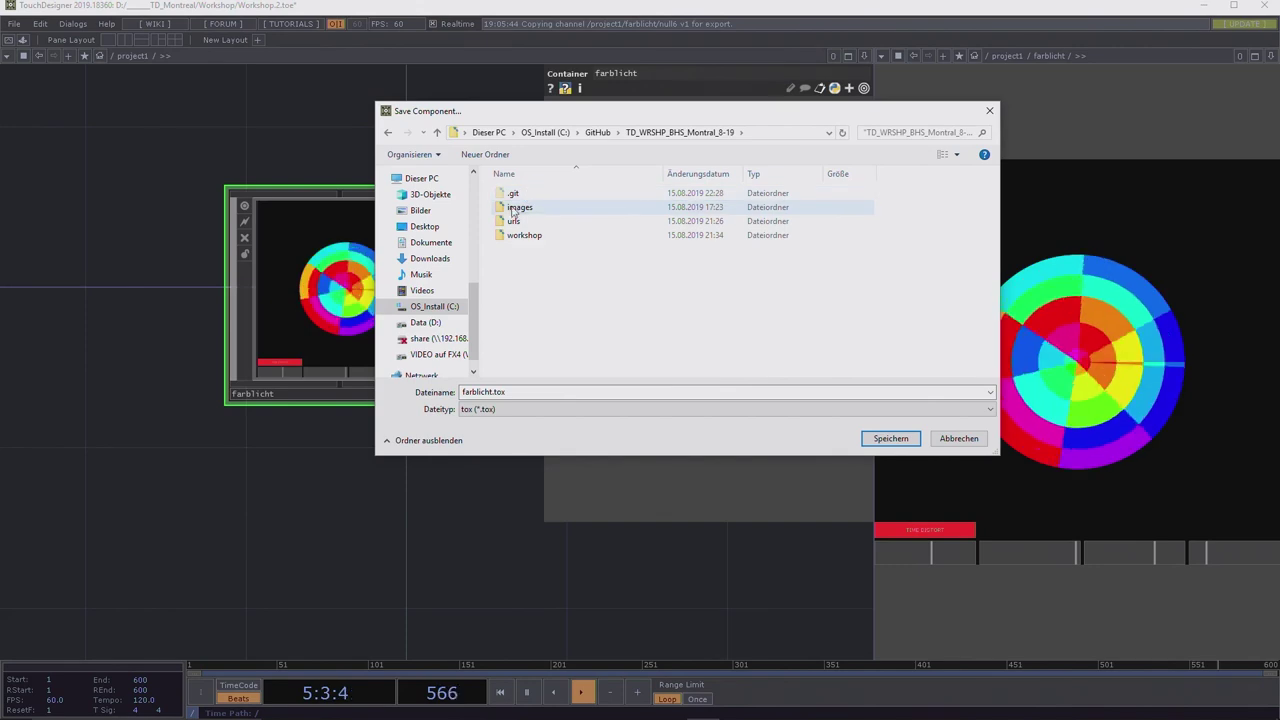
double_click(533, 235)
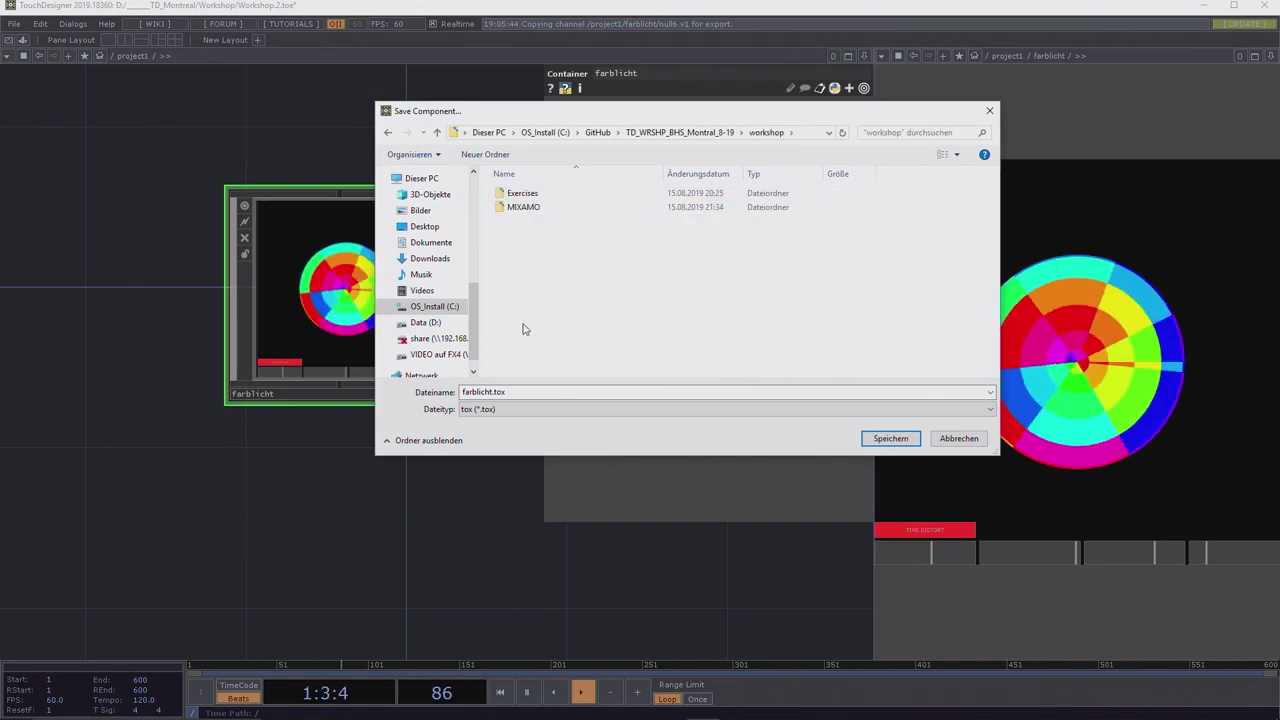
Name the component file farblicht_wrshp.tox and save it.
double_click(493, 392)
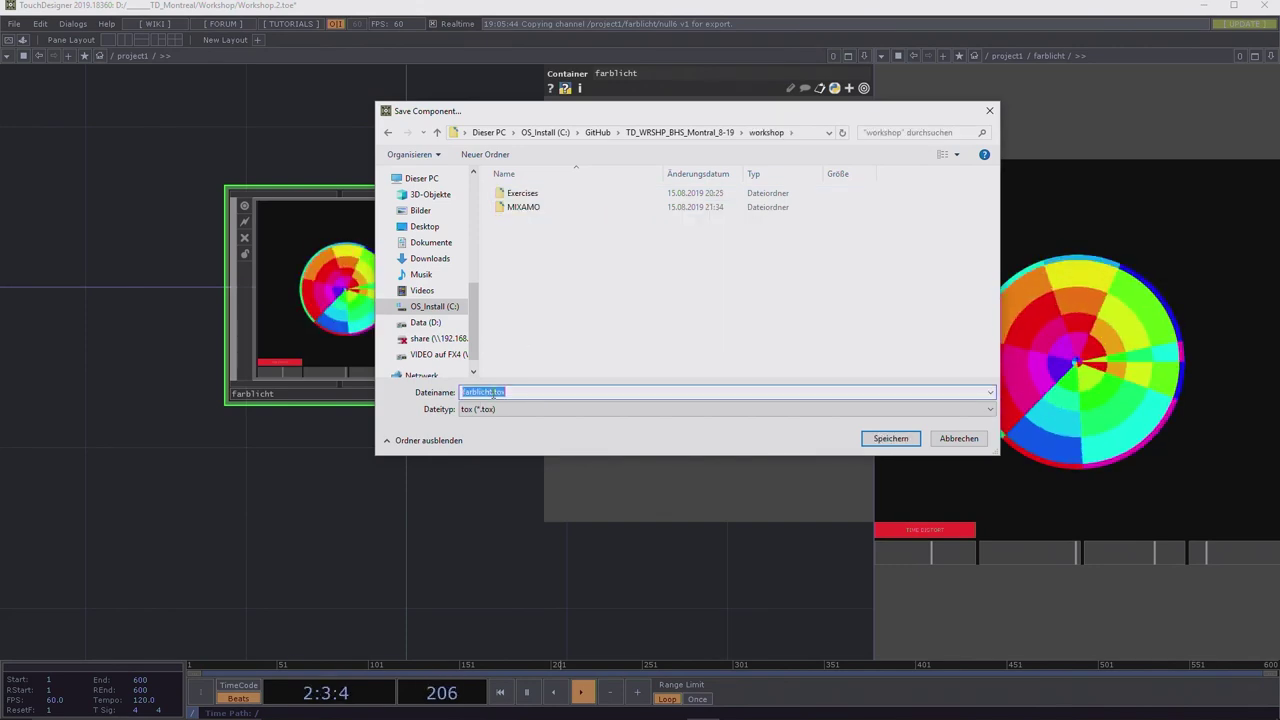
click(493, 392)
text(_)
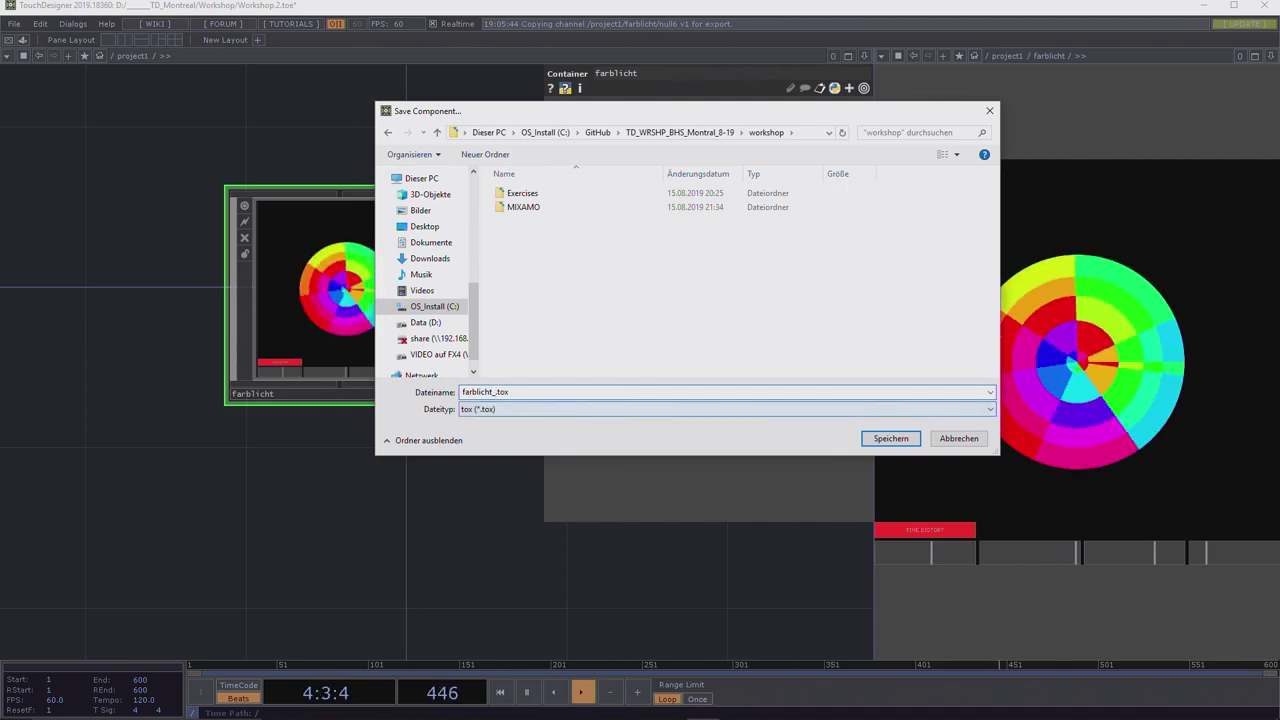
text(wrshp)
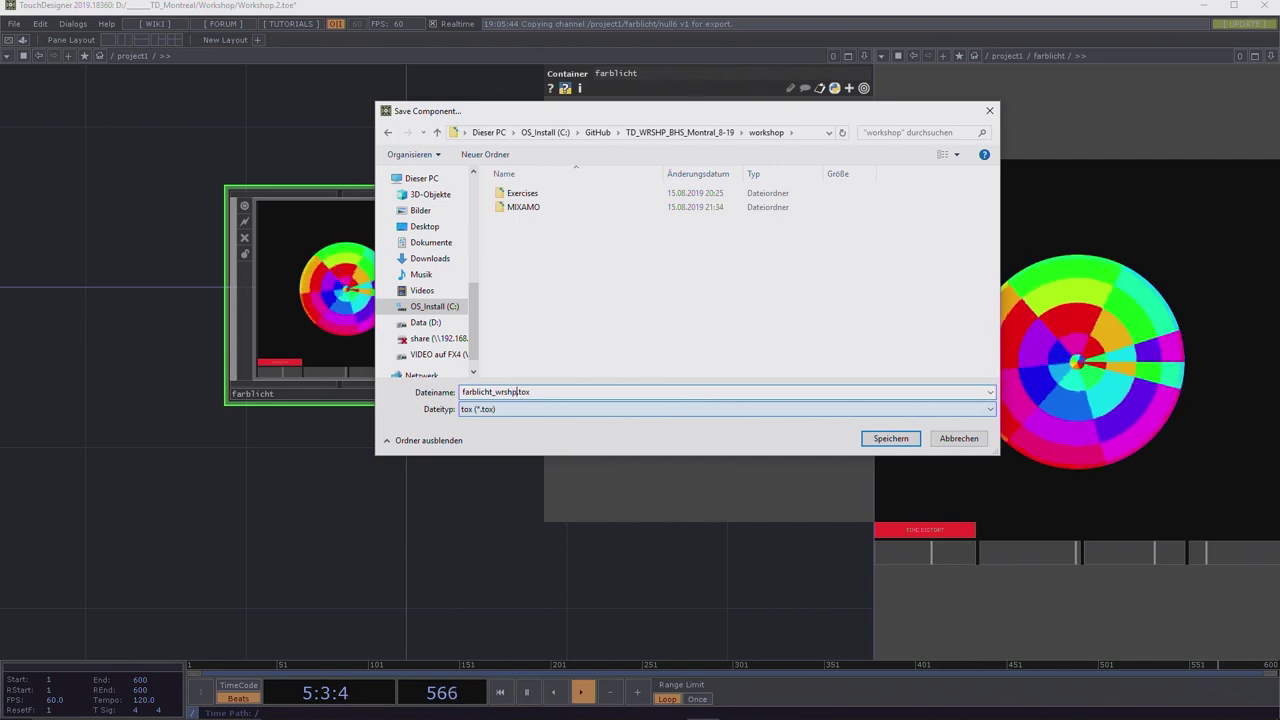
key(Return)
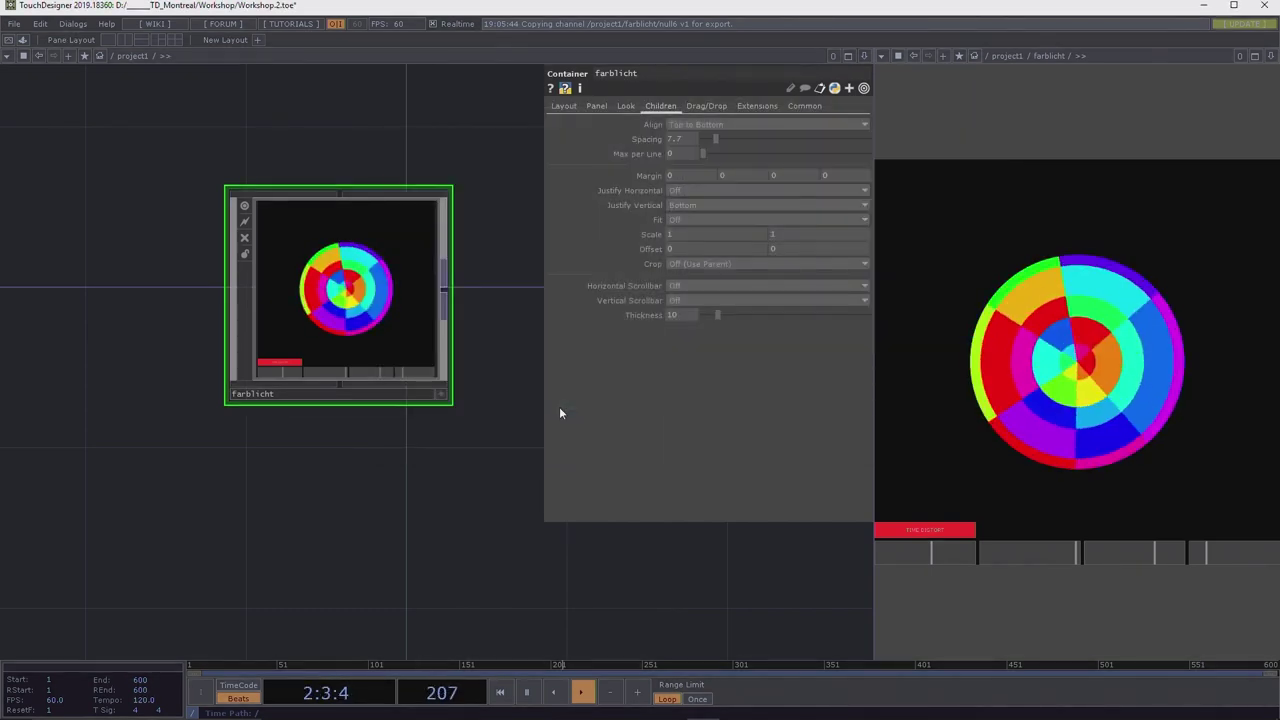
drag(449, 451, 415, 522)
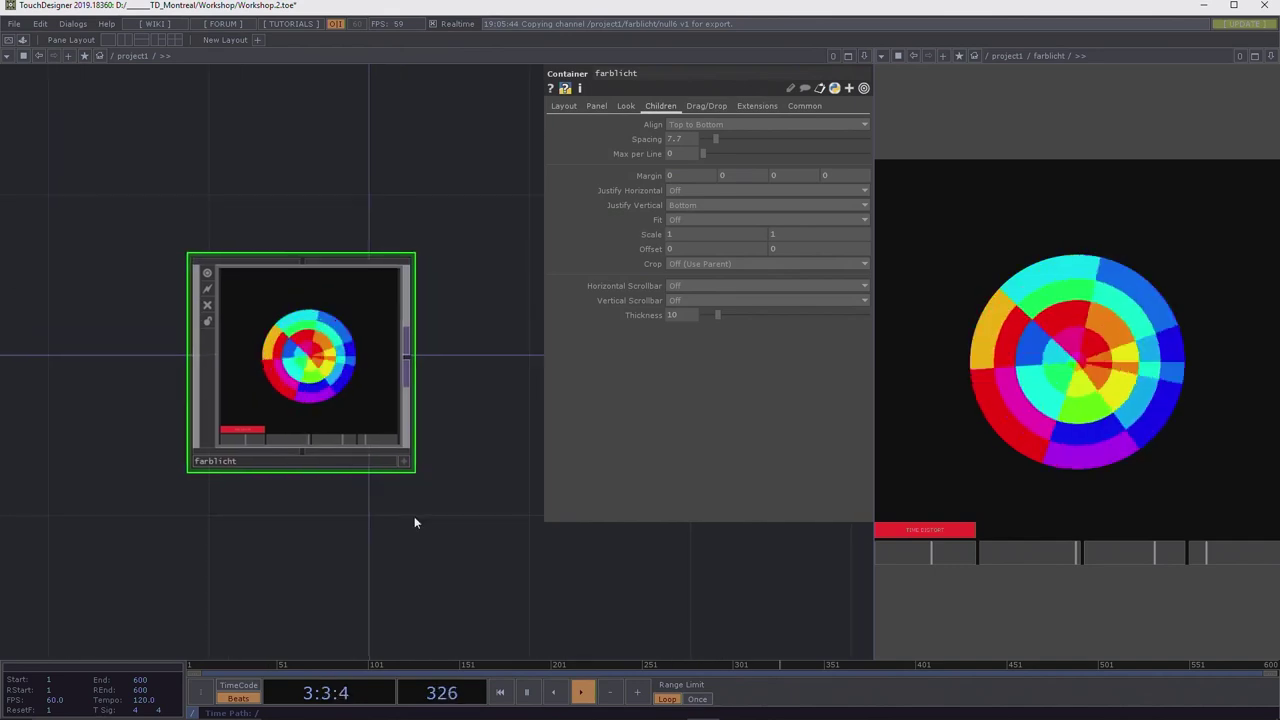
scroll(414, 518, down, 4)
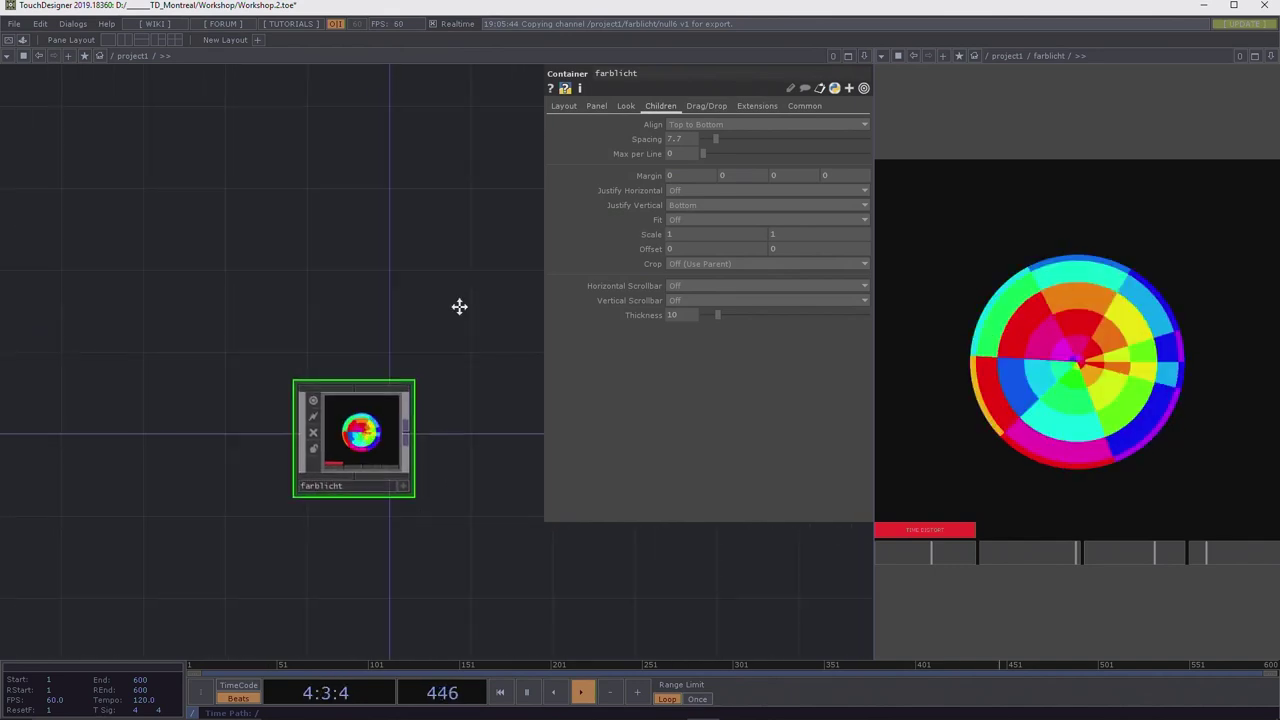
drag(459, 306, 289, 297)
scroll(293, 250, down, 2)
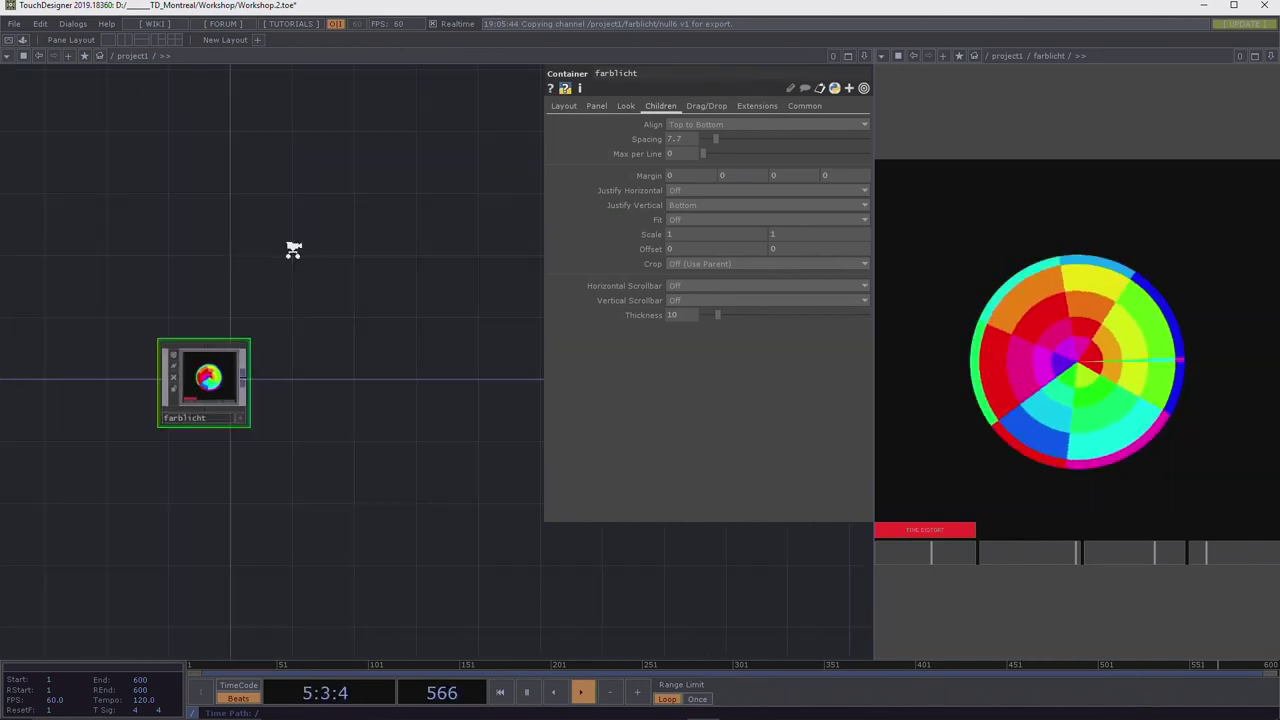
scroll(289, 249, up, 5)
drag(91, 320, 311, 177)
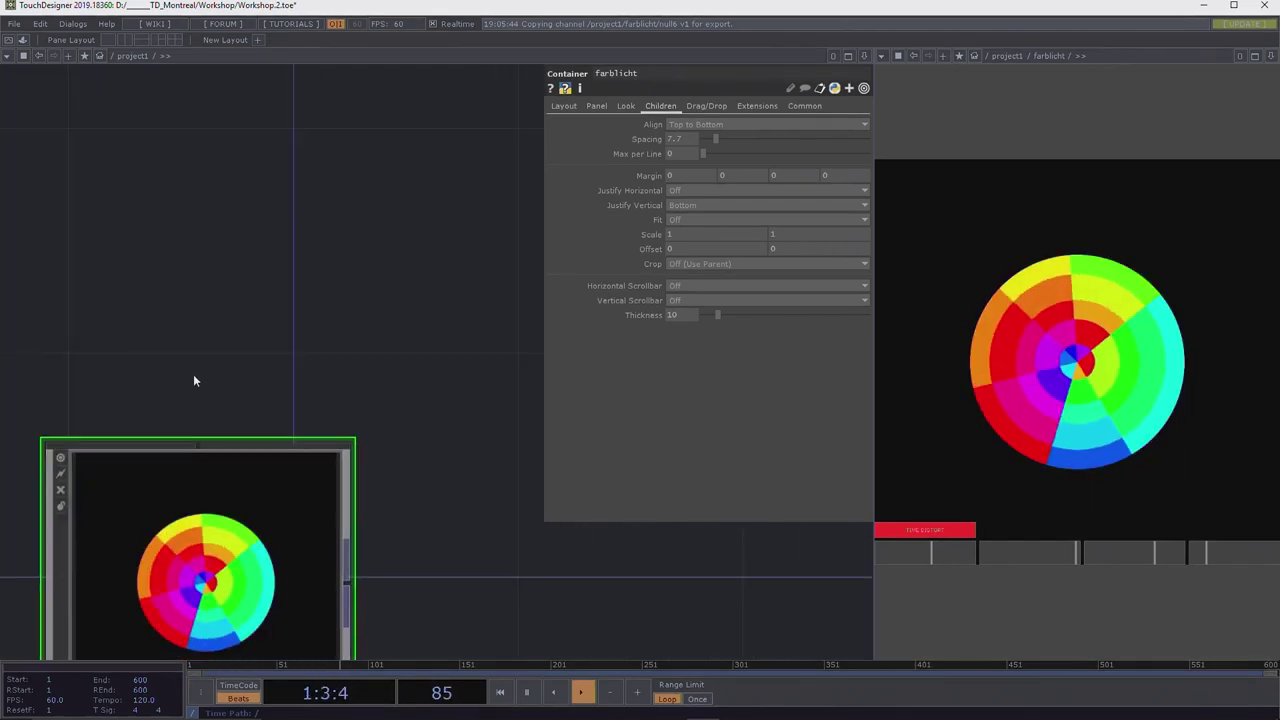
drag(195, 381, 343, 177)
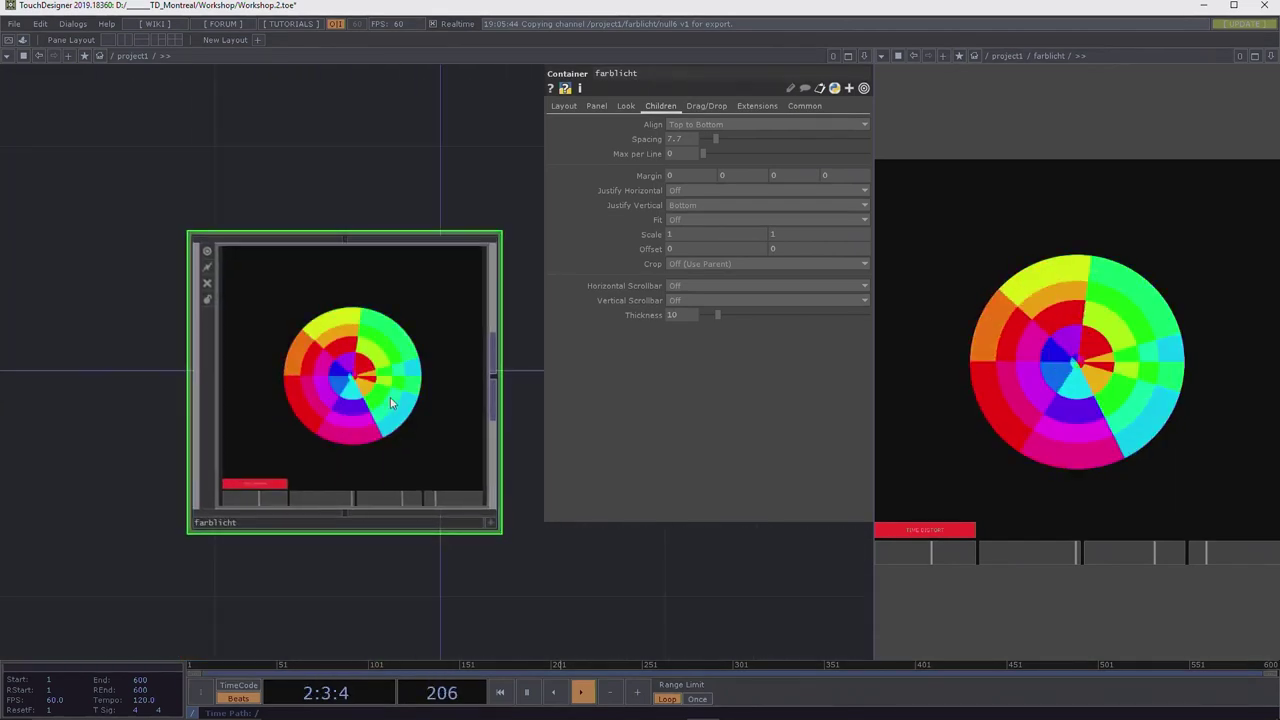
Set the farblicht container's layout width and height to 1280.
click(564, 106)
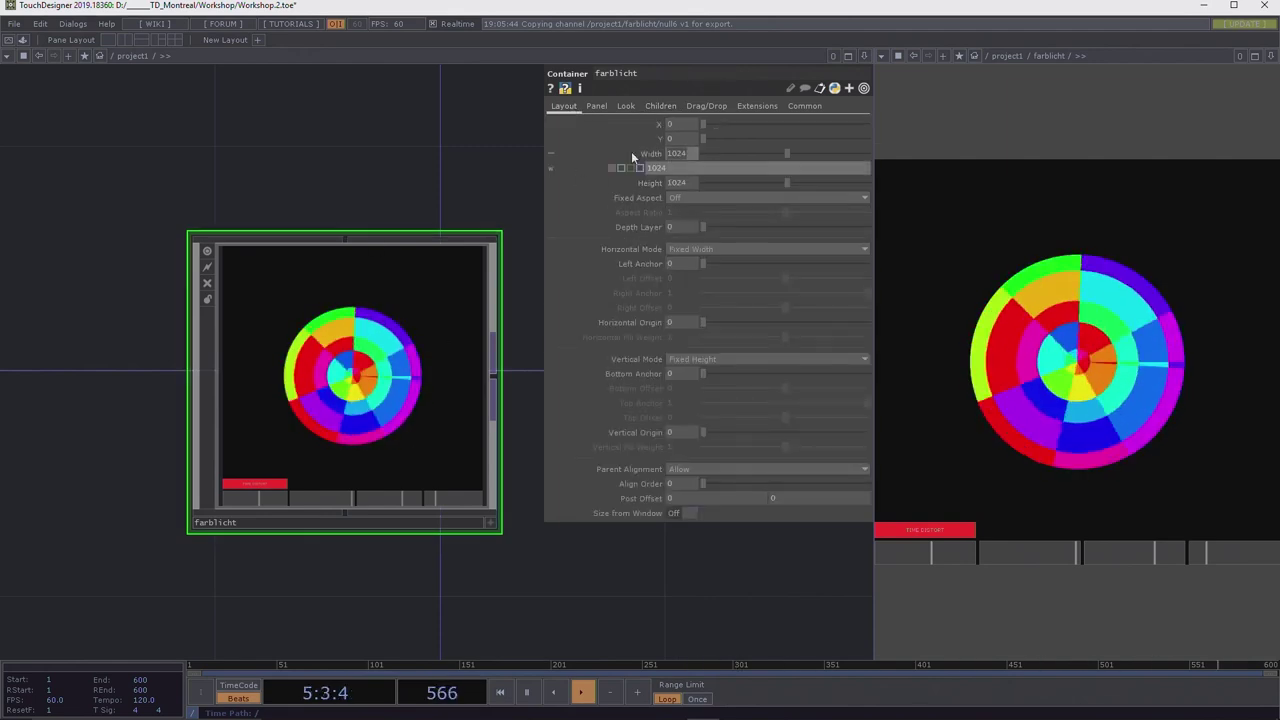
text(1280)
key(Return)
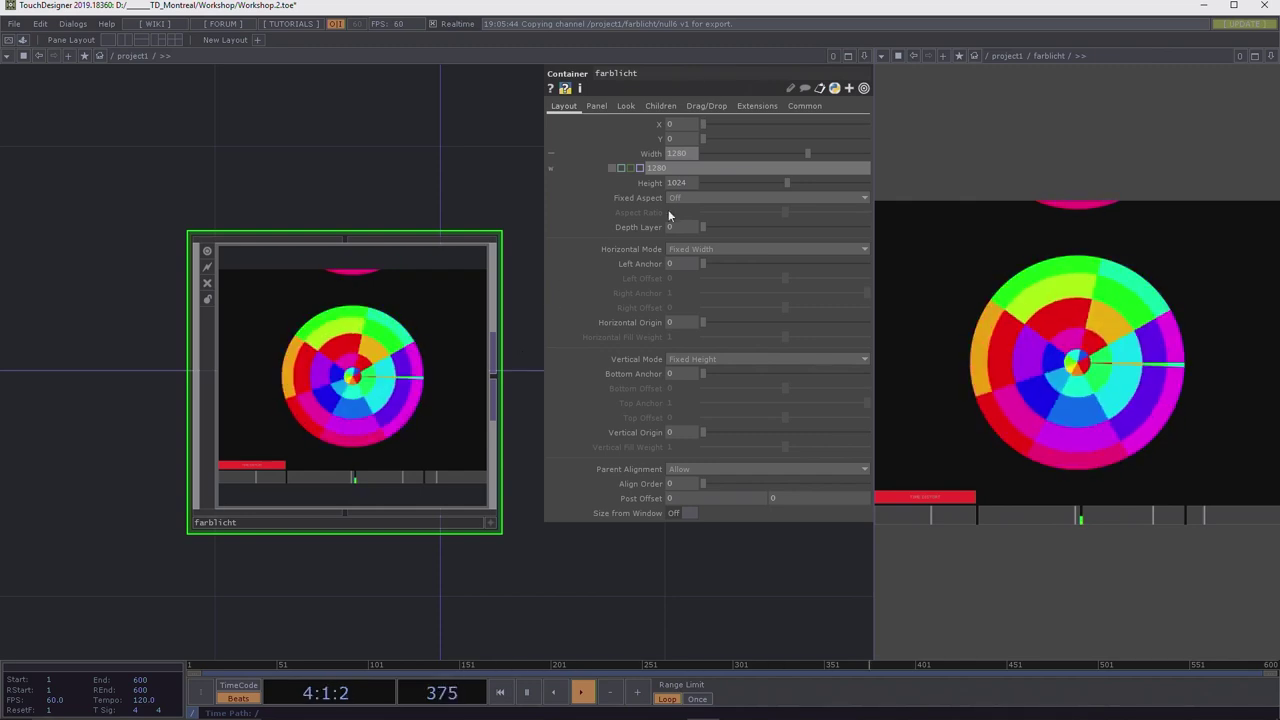
click(660, 182)
text(1280)
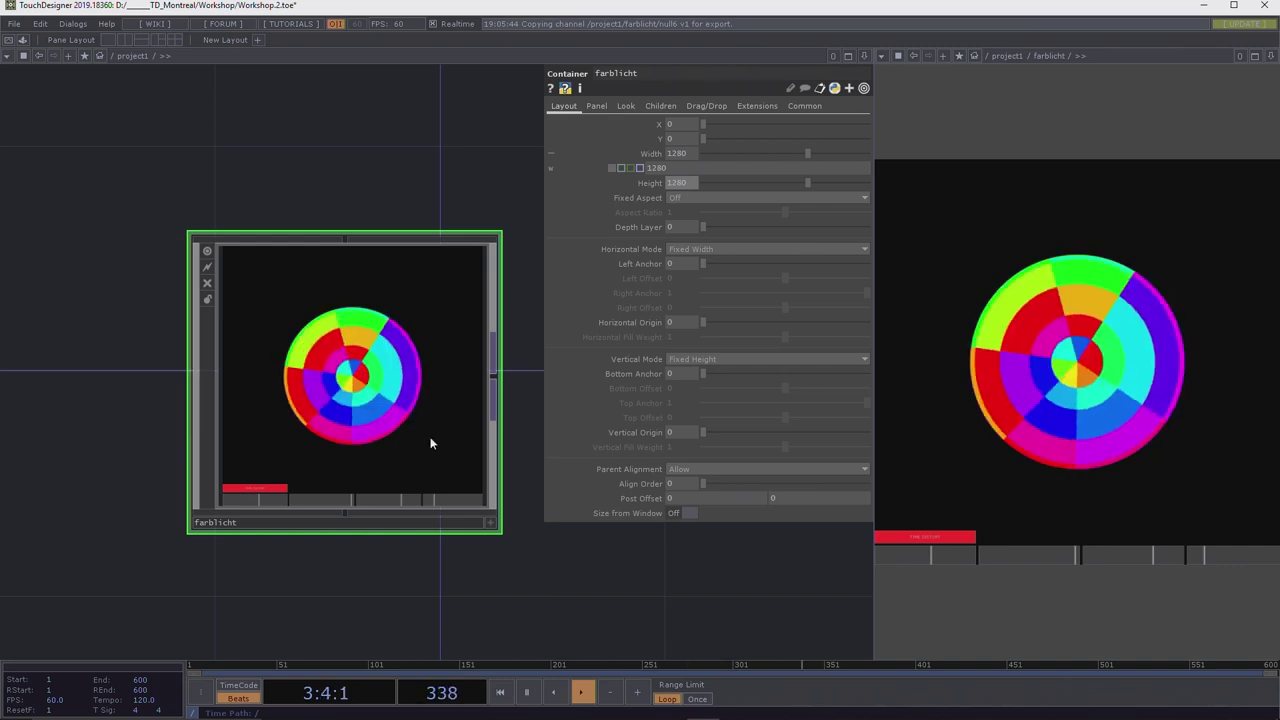
Add a Window COMP above farblicht and assign farblicht as its window operator.
scroll(350, 345, down, 6)
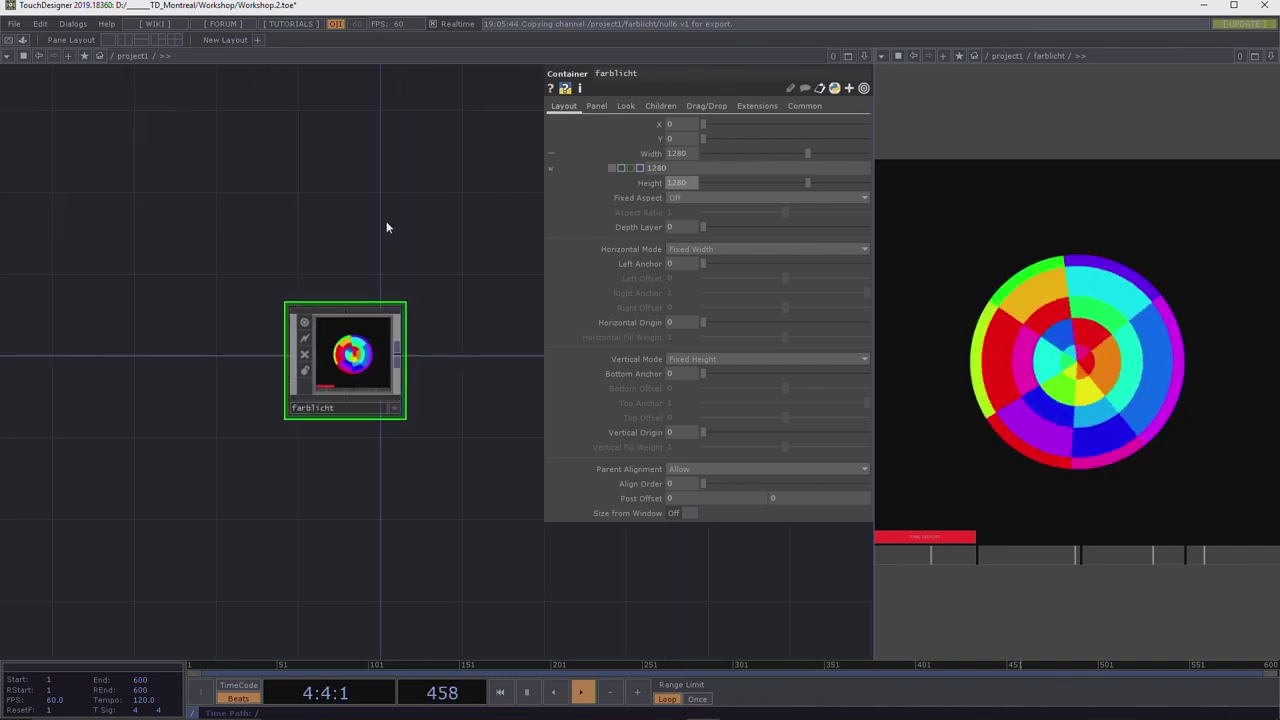
drag(386, 222, 376, 267)
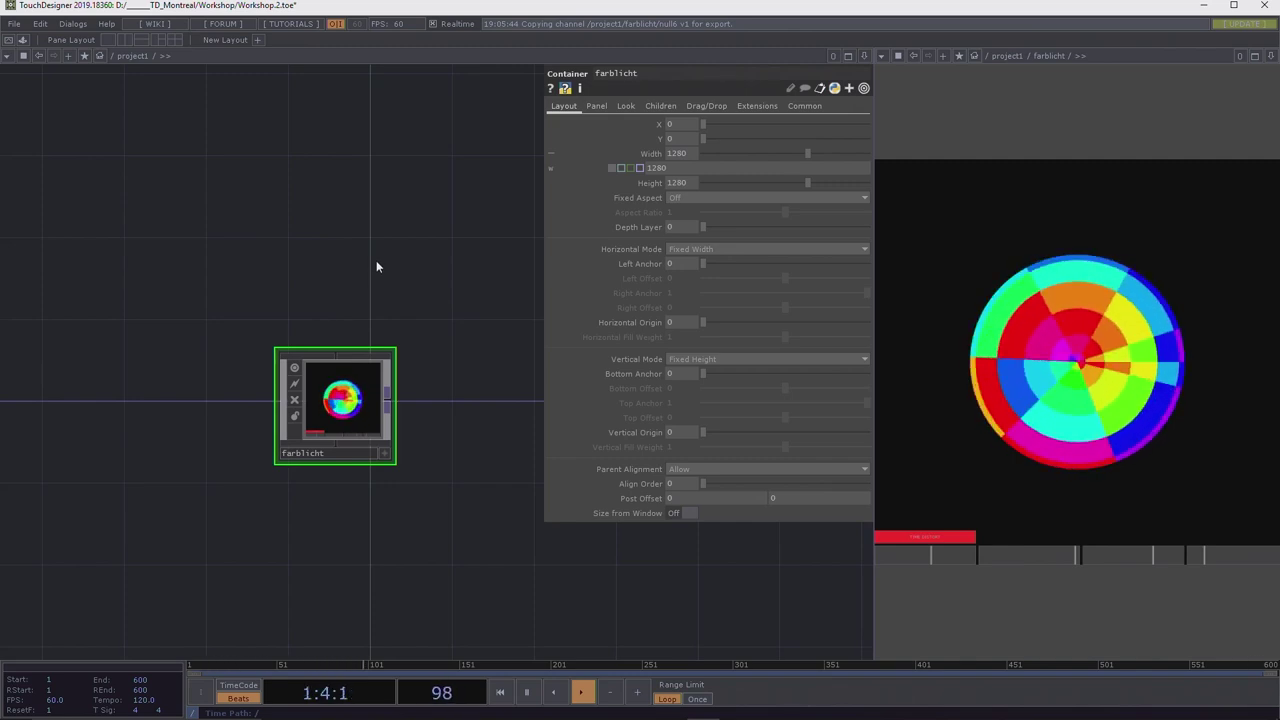
drag(375, 243, 300, 282)
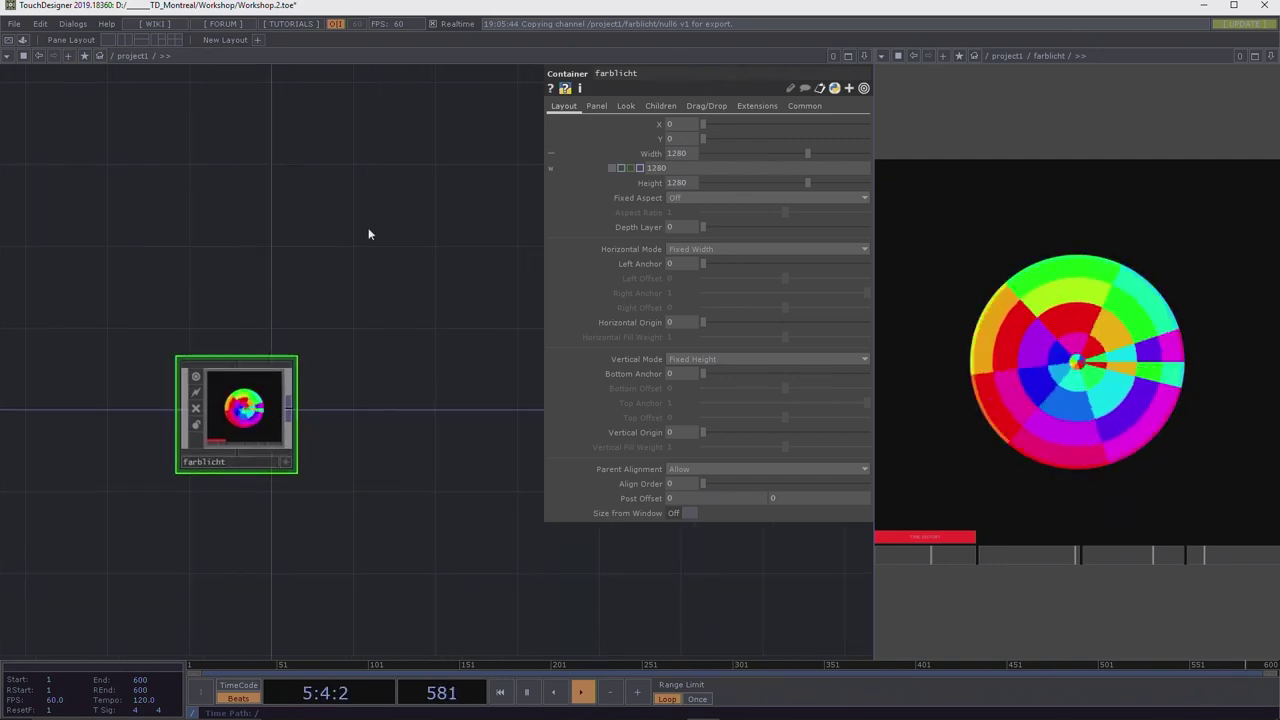
key(Tab)
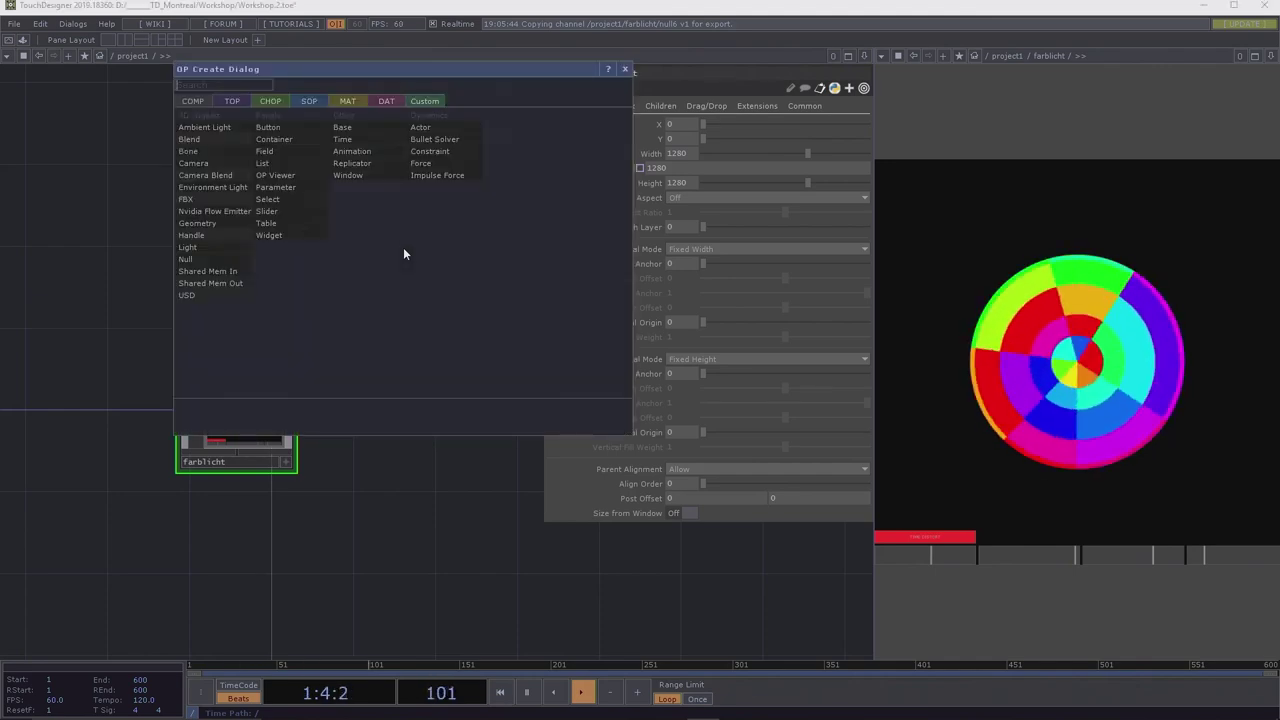
click(358, 175)
click(240, 265)
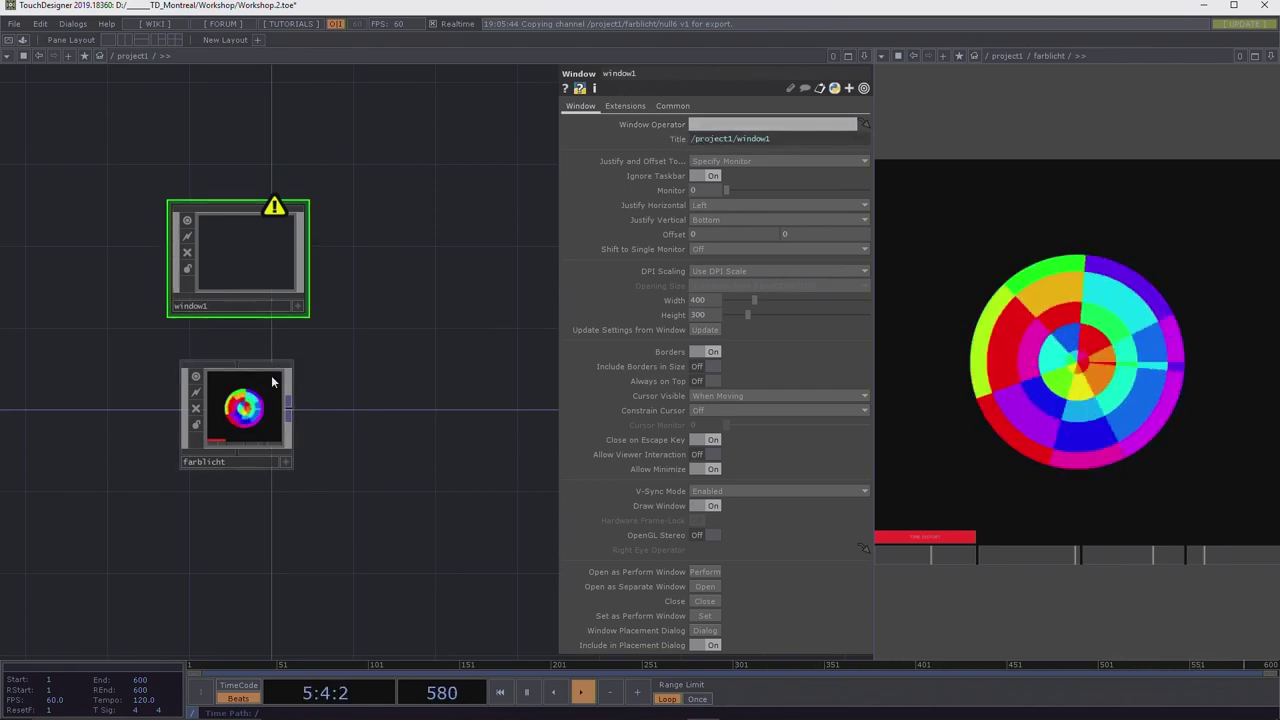
drag(252, 408, 737, 125)
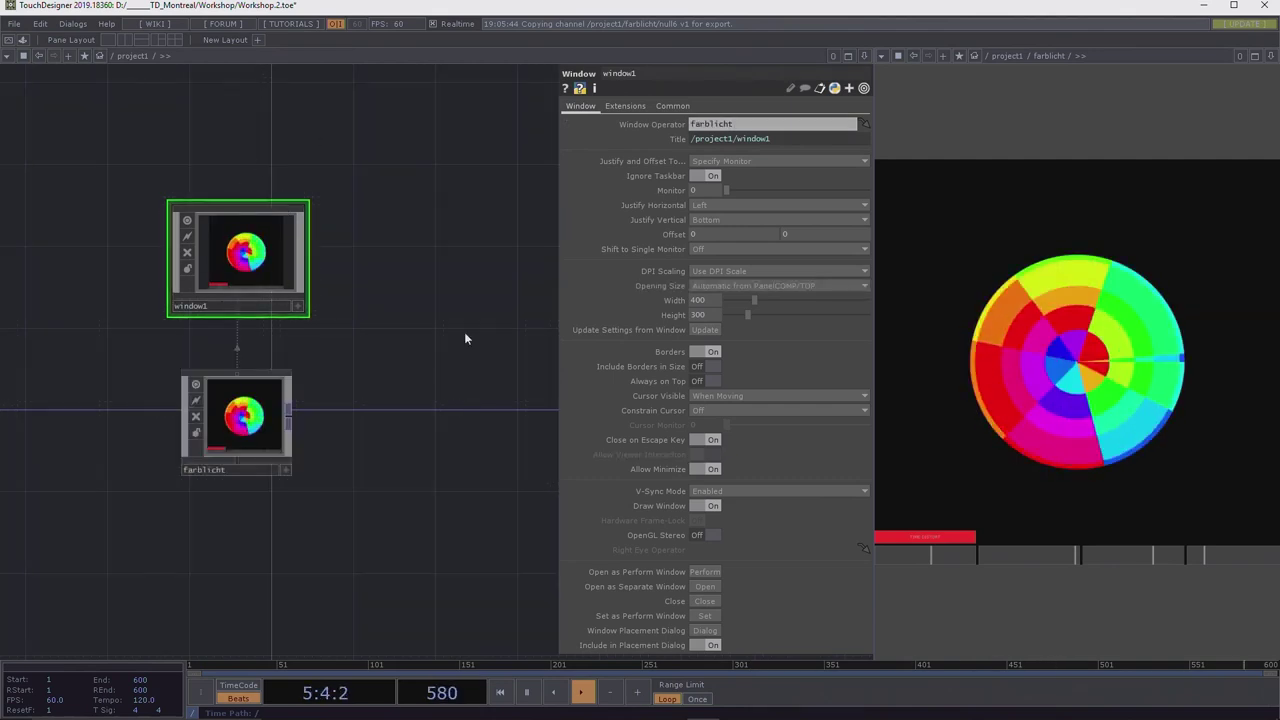
Open window1 as a separate window to check the output, and close it again.
click(704, 587)
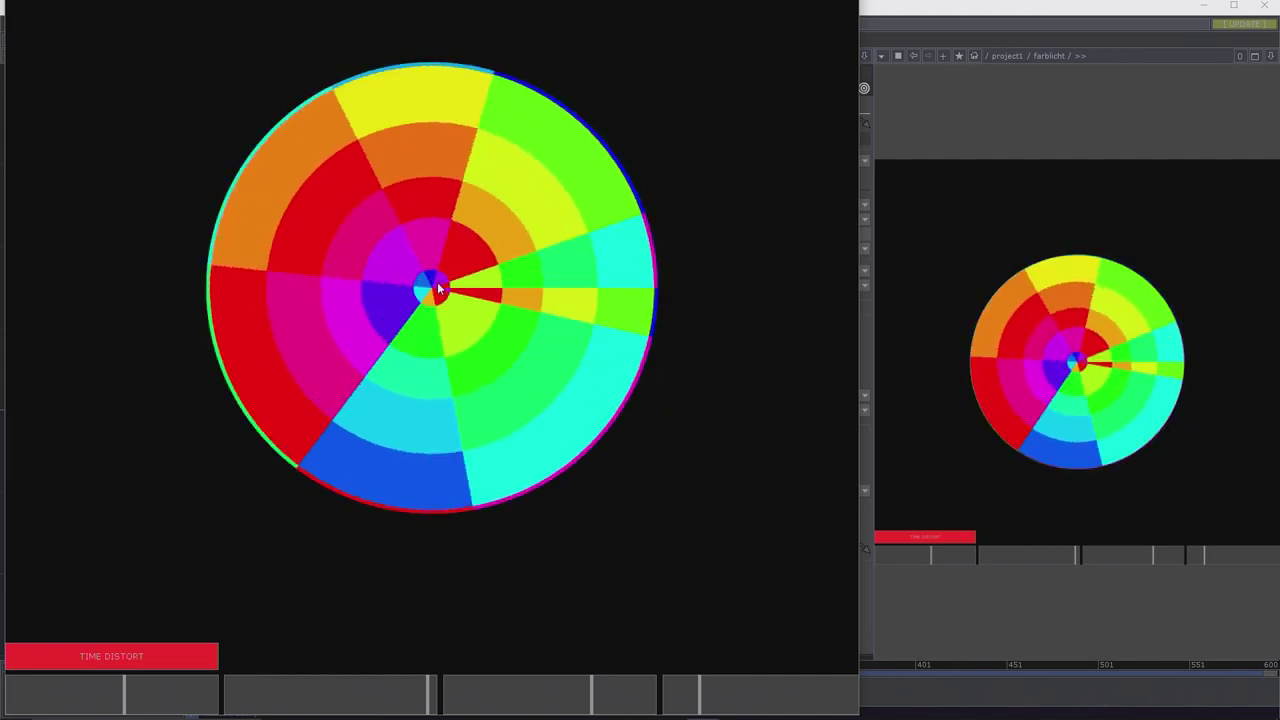
key(Escape)
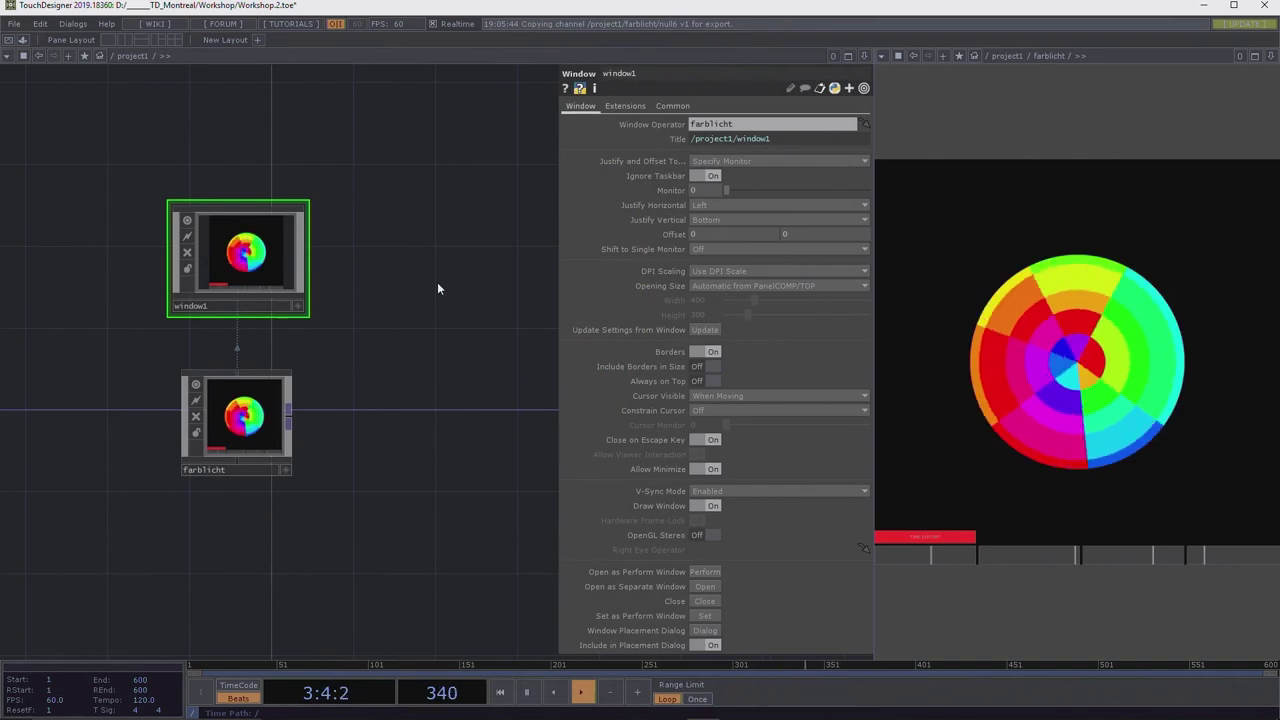
Resize farblicht to a width and height of 512 and open window1 as a separate window.
click(272, 432)
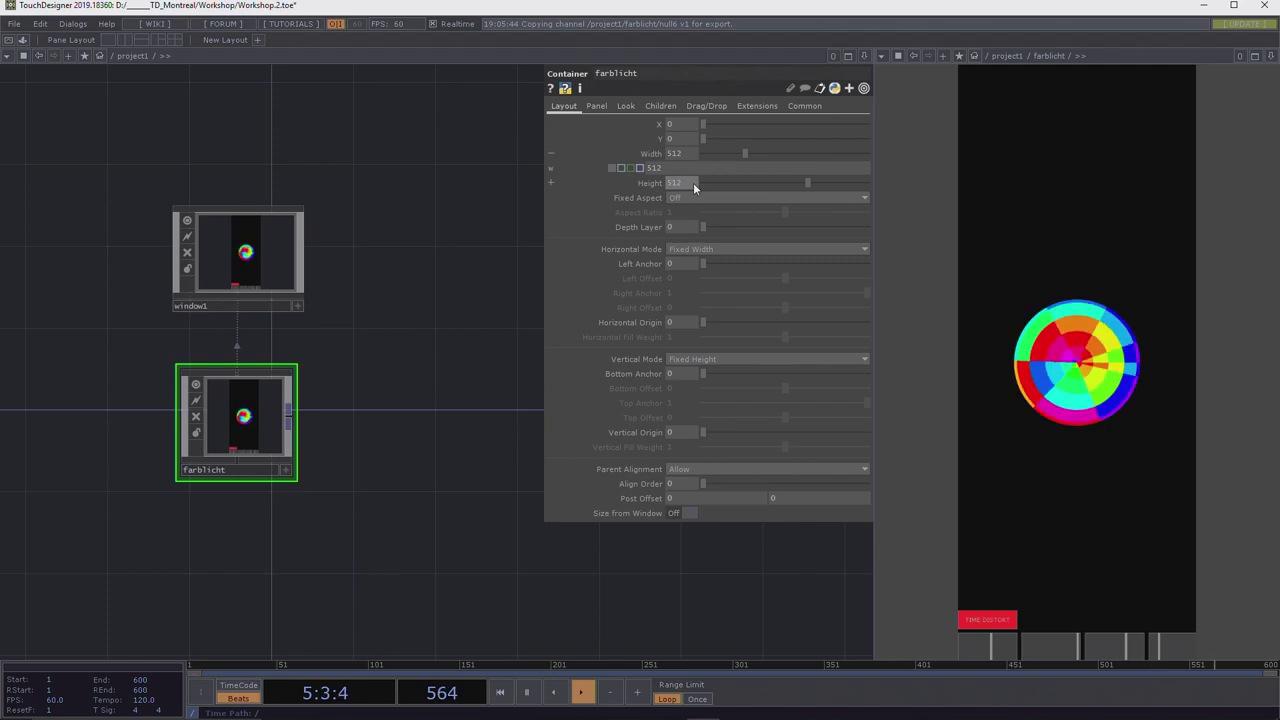
click(220, 244)
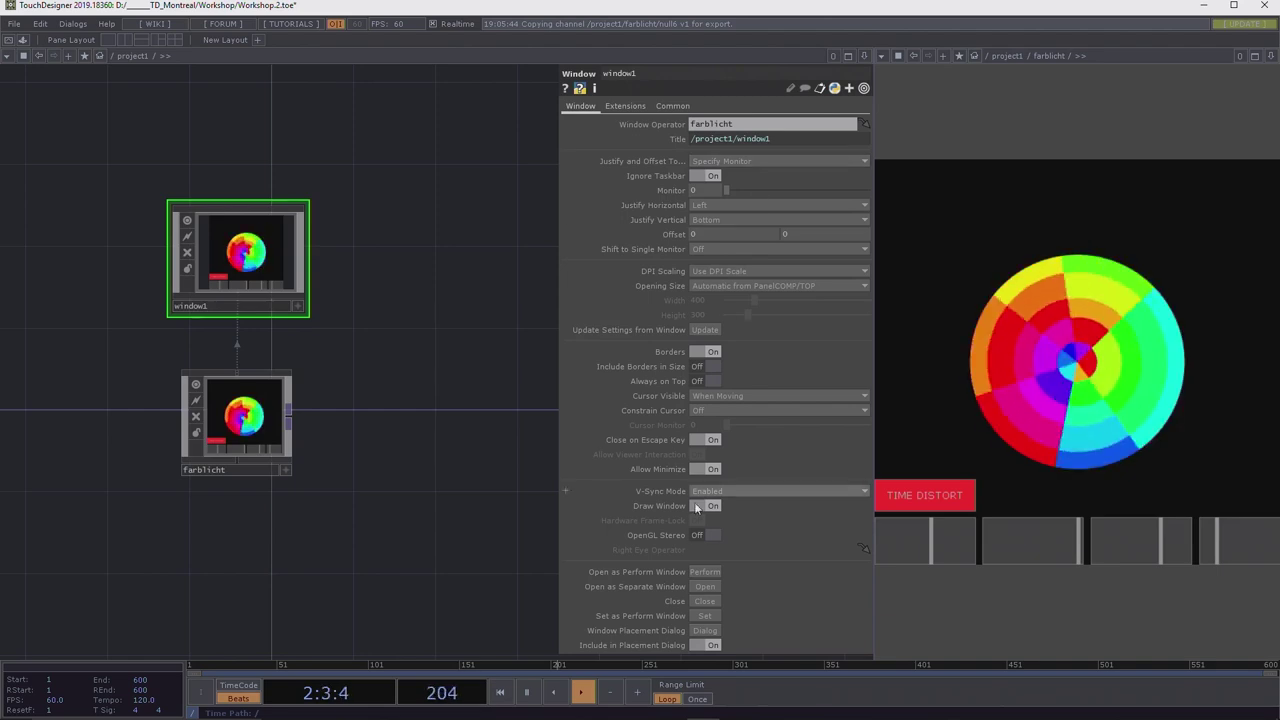
click(705, 587)
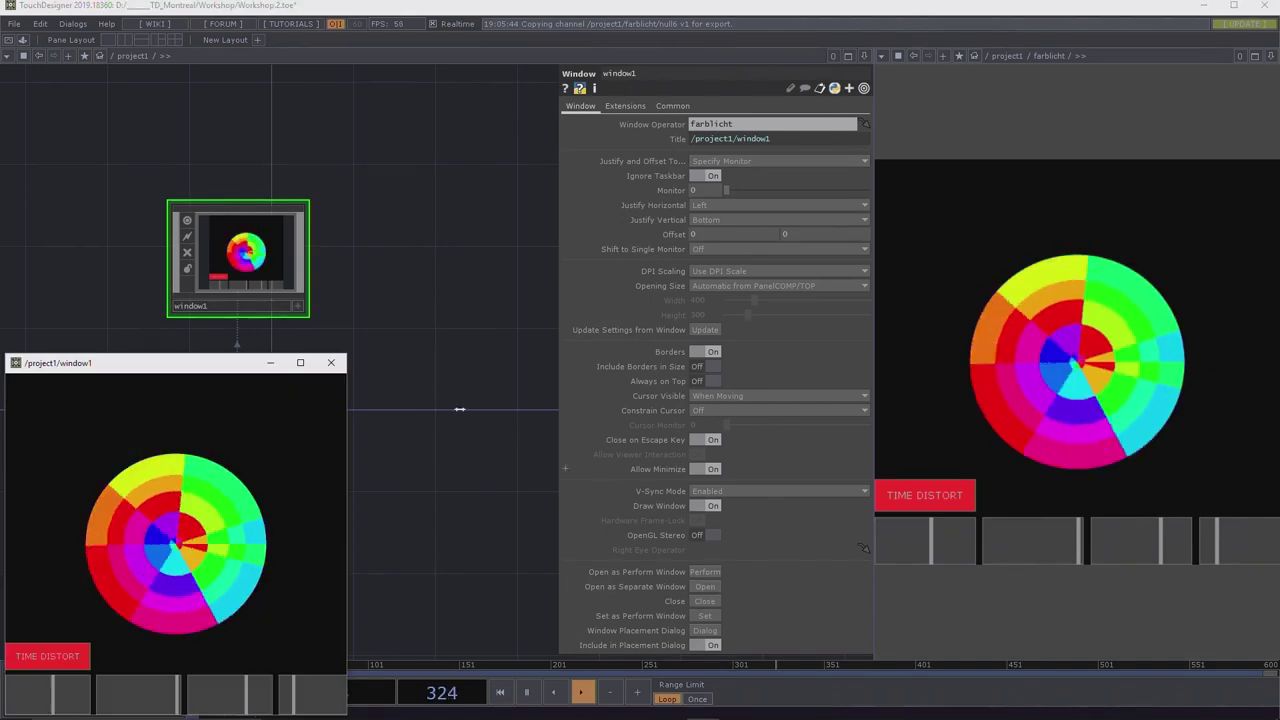
Check how the window1 output behaves when moved, maximized and restored, and close it again.
drag(105, 364, 484, 116)
click(663, 109)
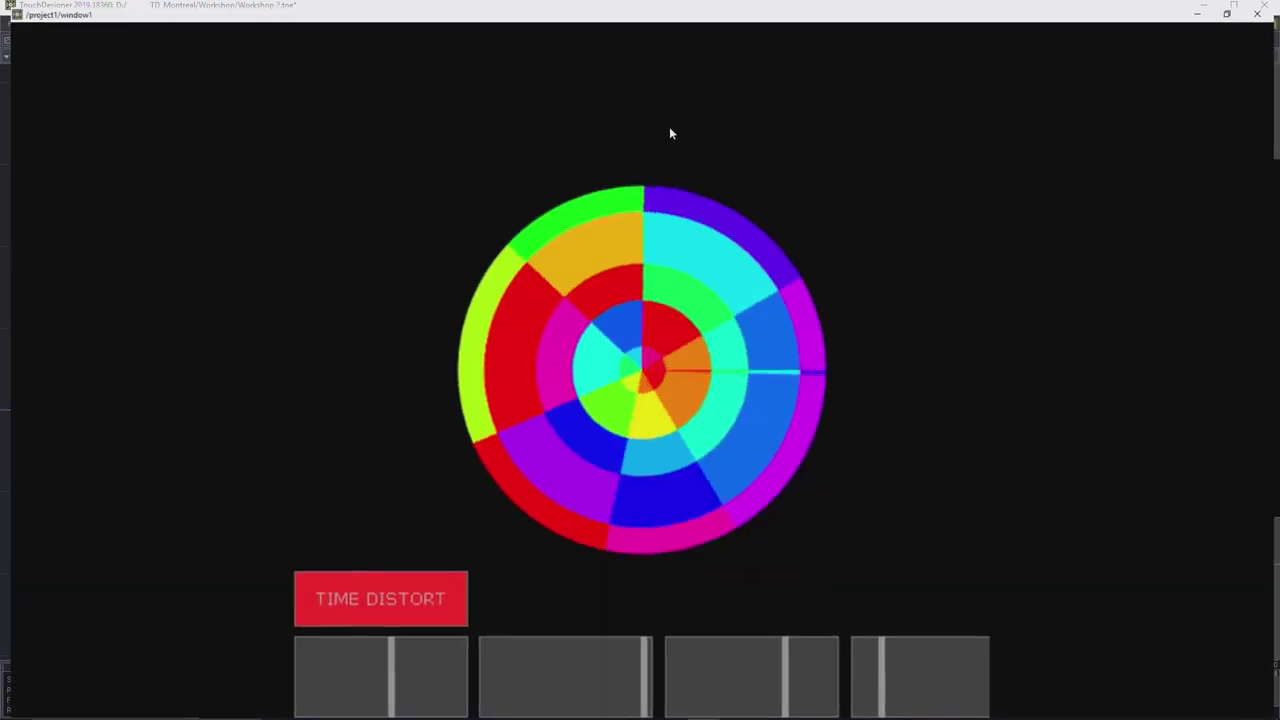
click(1233, 6)
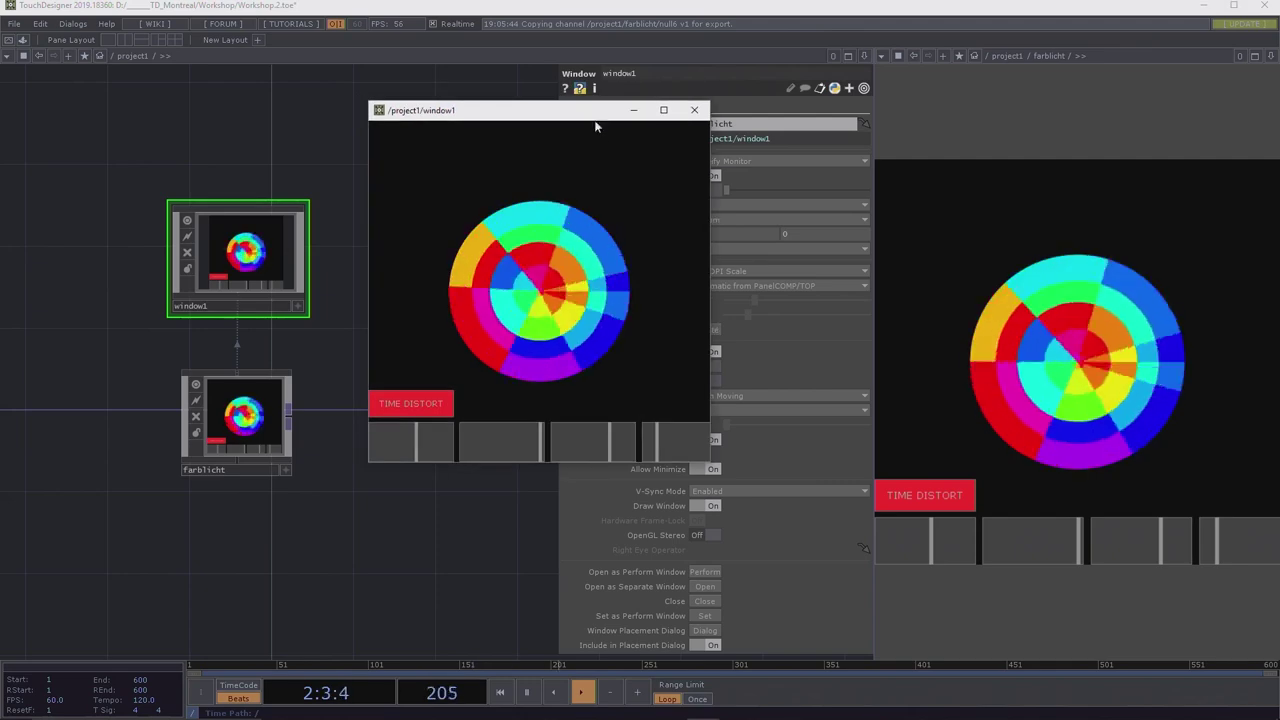
drag(560, 118, 293, 170)
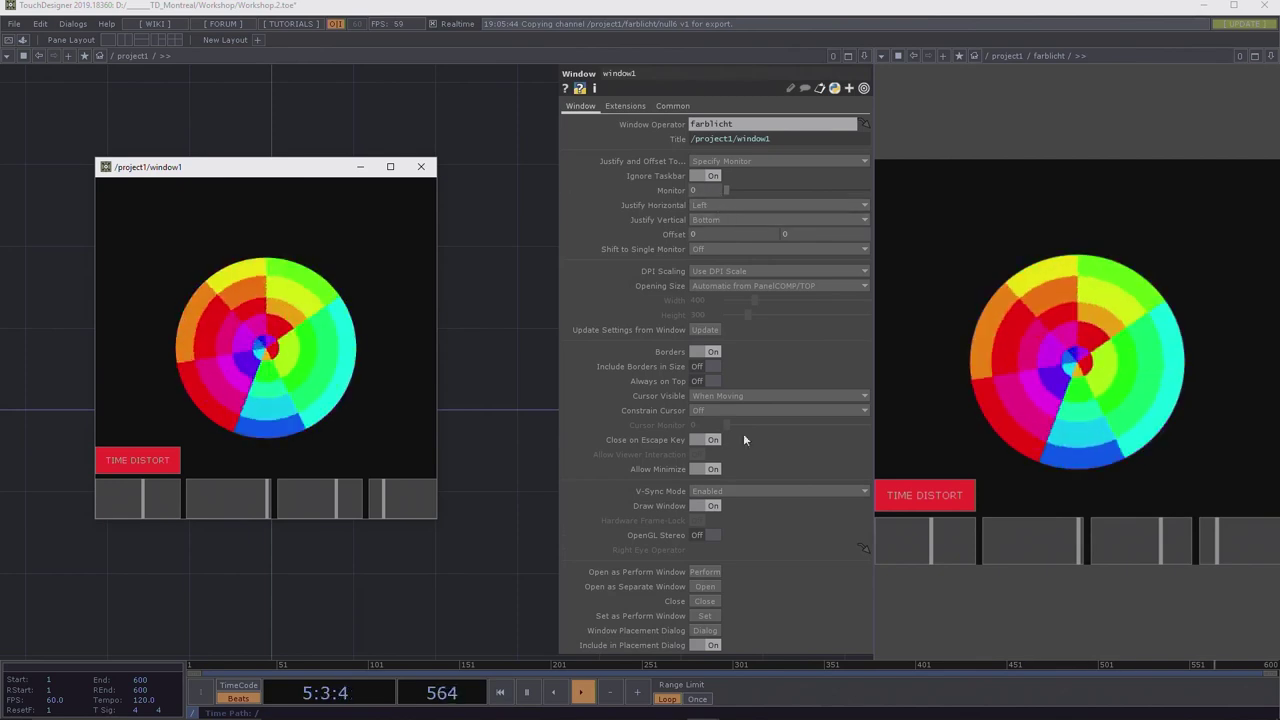
click(704, 601)
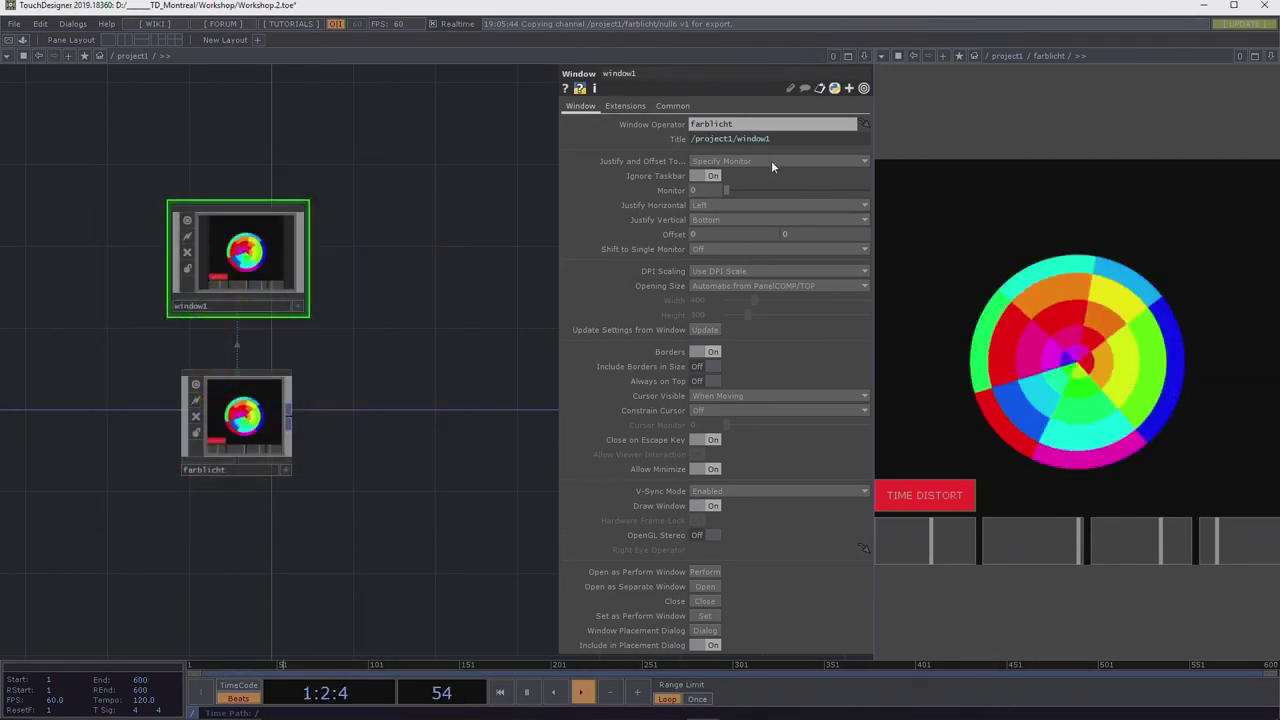
Justify window1 to Center horizontally and vertically, reopen it as a separate window and move it clear of the parameters.
click(708, 204)
click(708, 228)
click(713, 219)
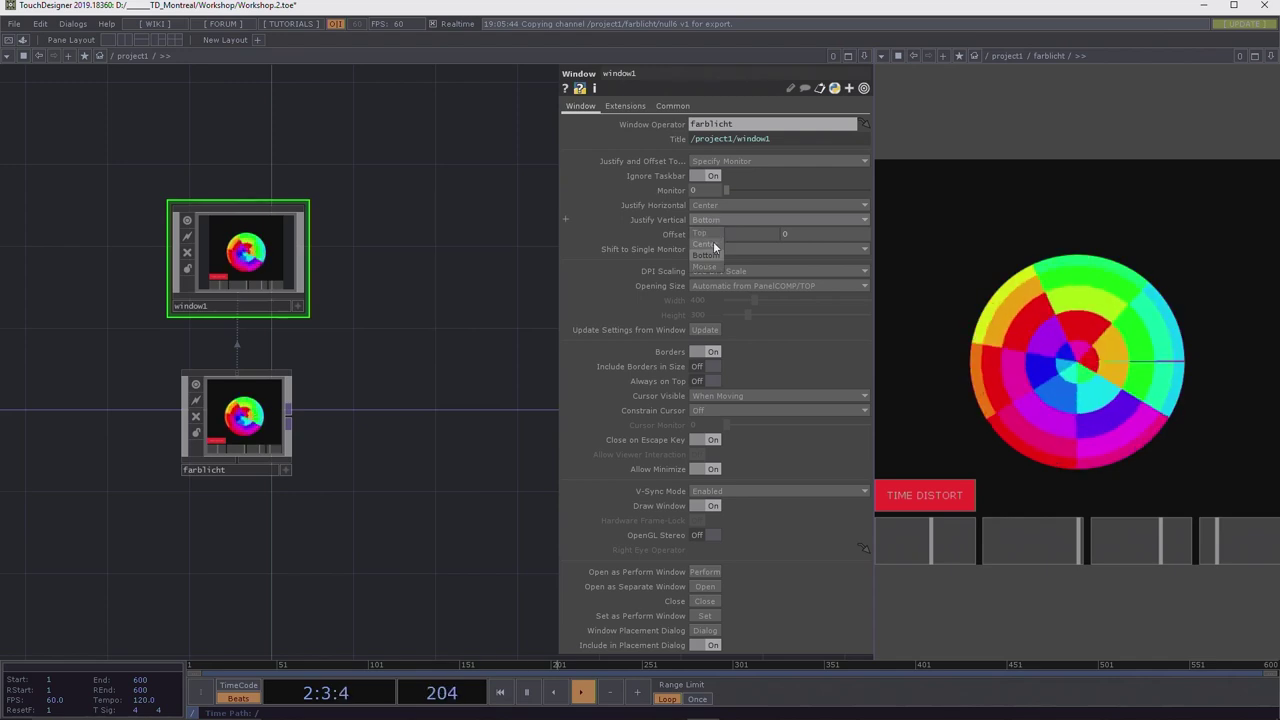
click(706, 243)
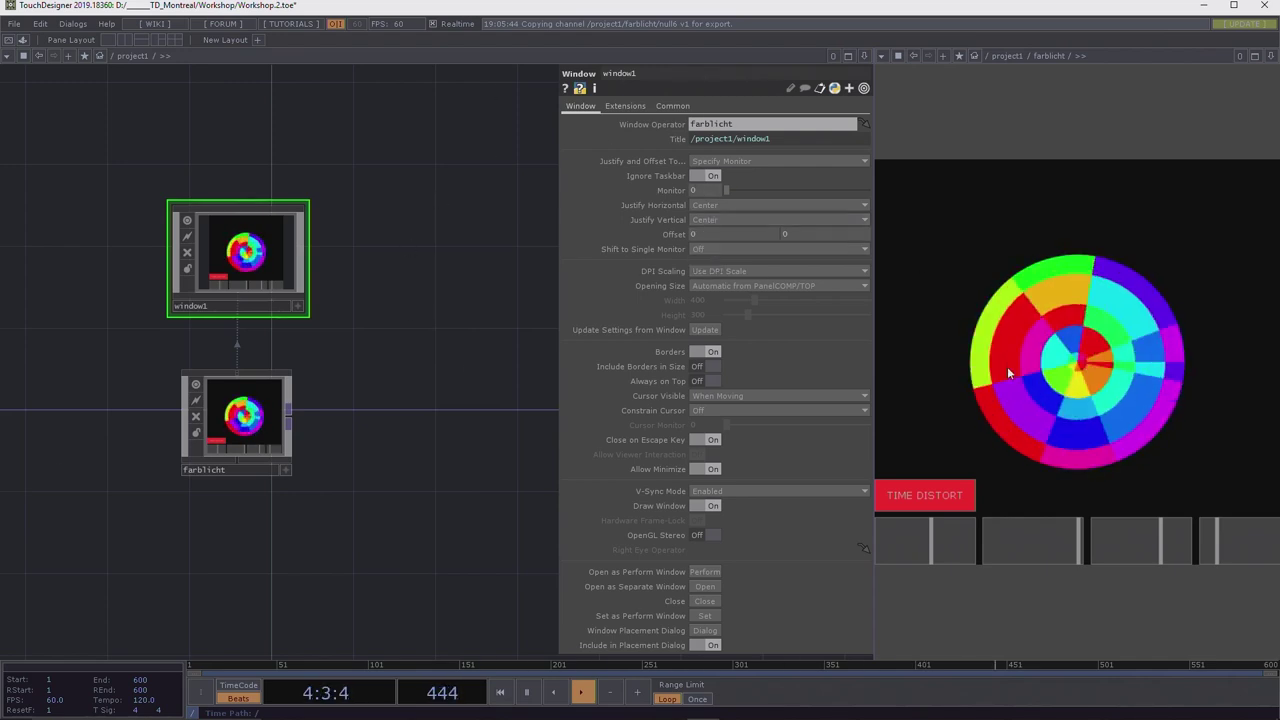
click(705, 587)
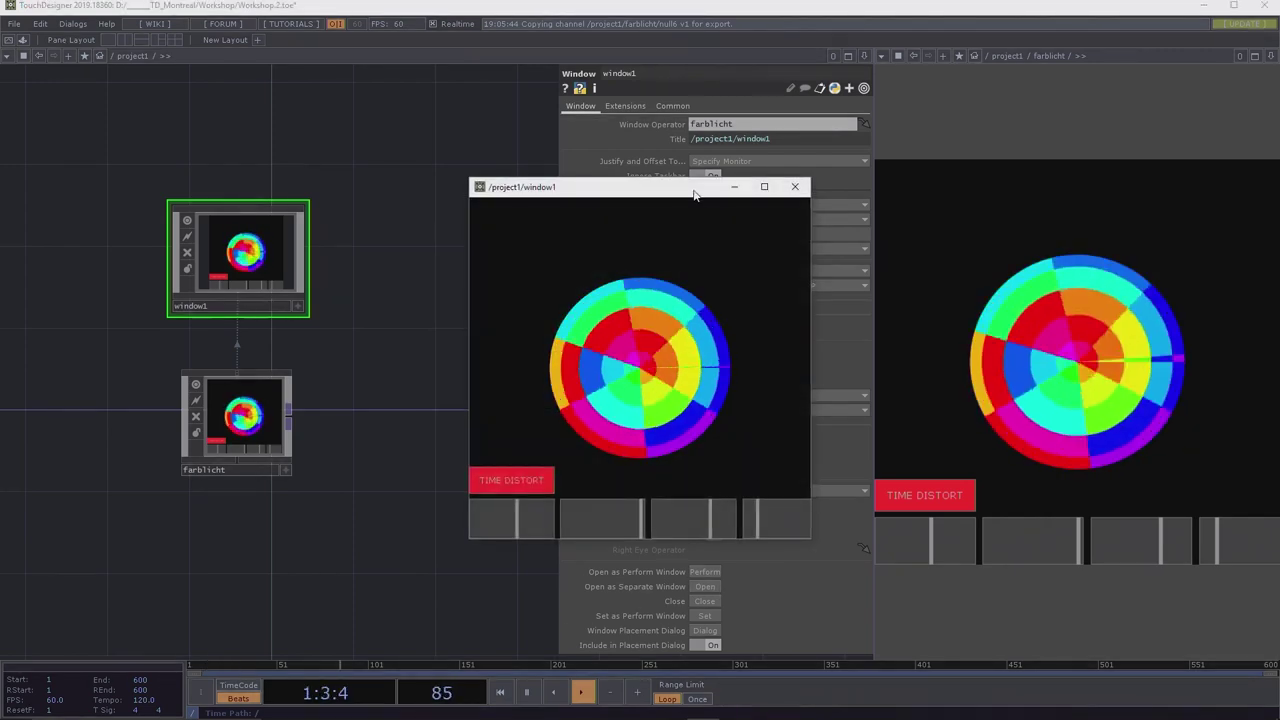
drag(695, 192, 331, 150)
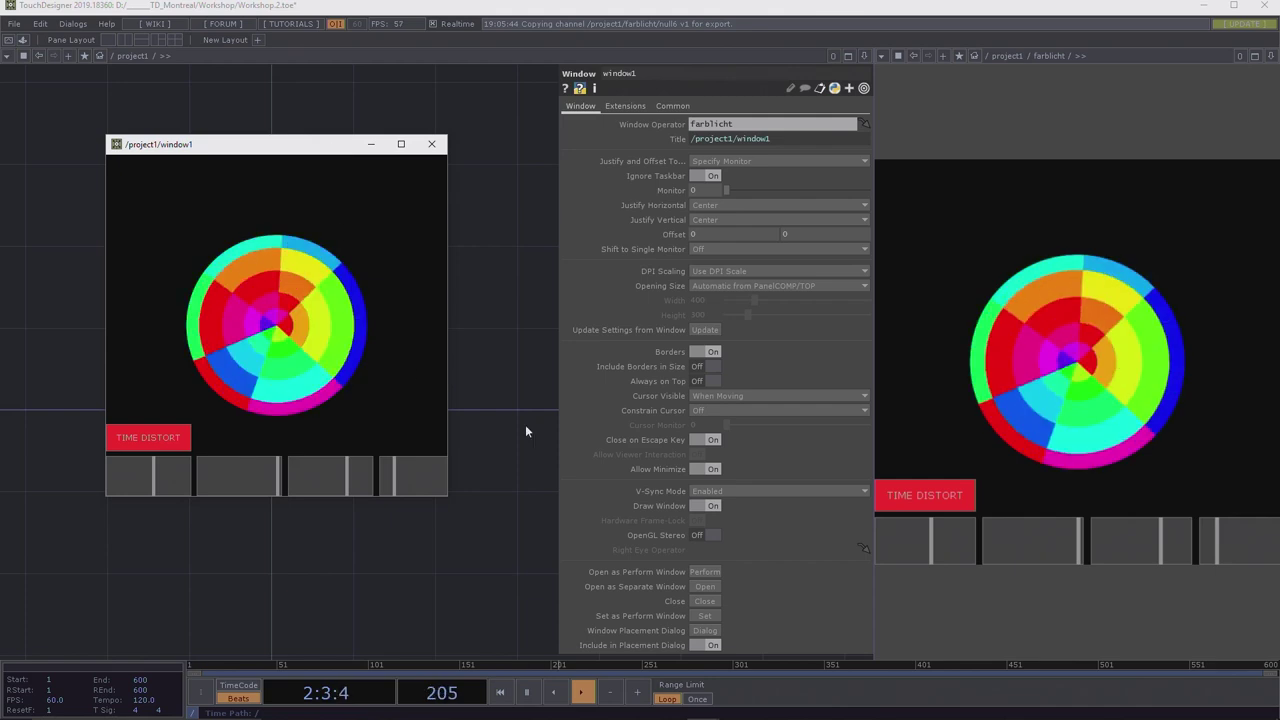
Turn off window1's borders, set its horizontal justification to Left and switch Always on Top on.
click(710, 352)
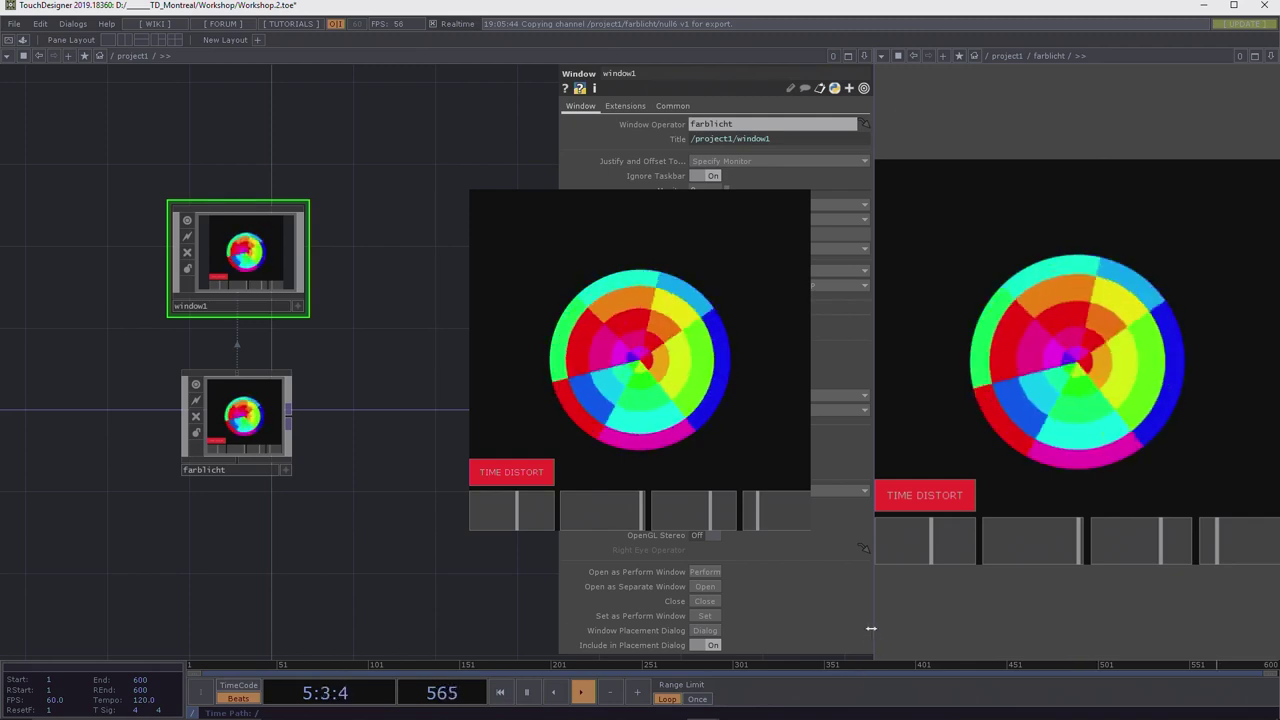
drag(874, 632, 1060, 632)
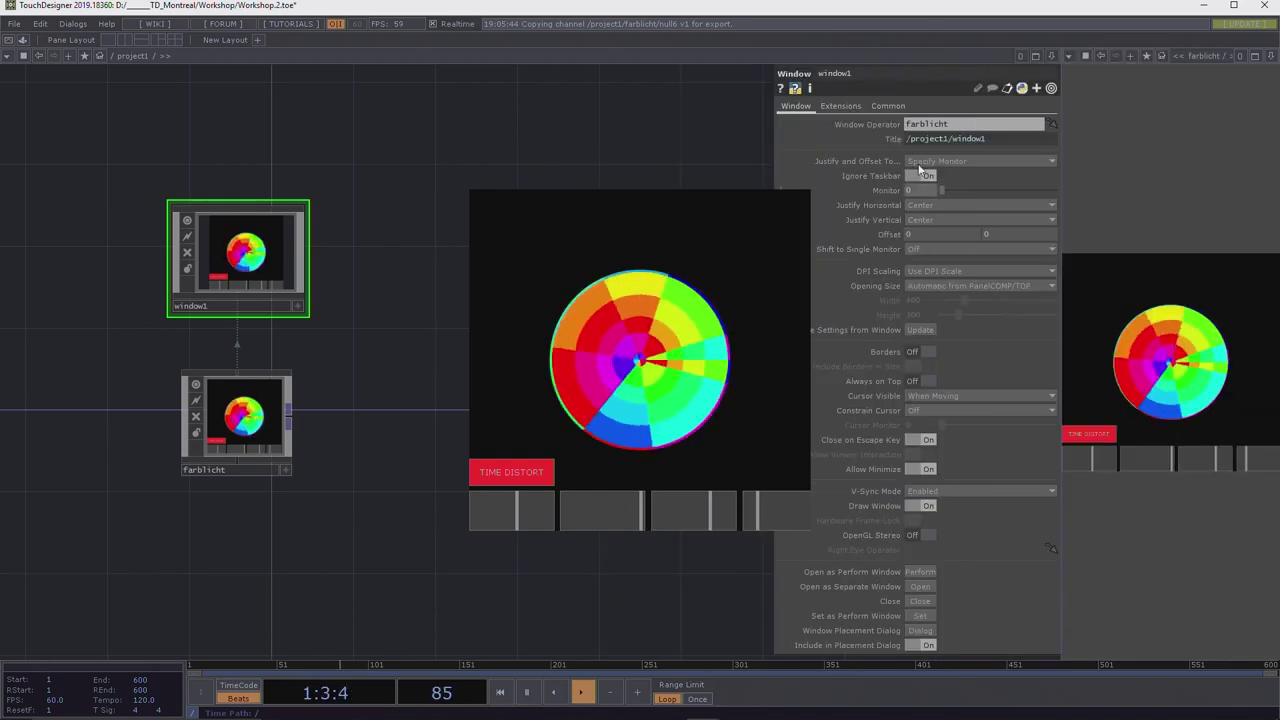
click(920, 204)
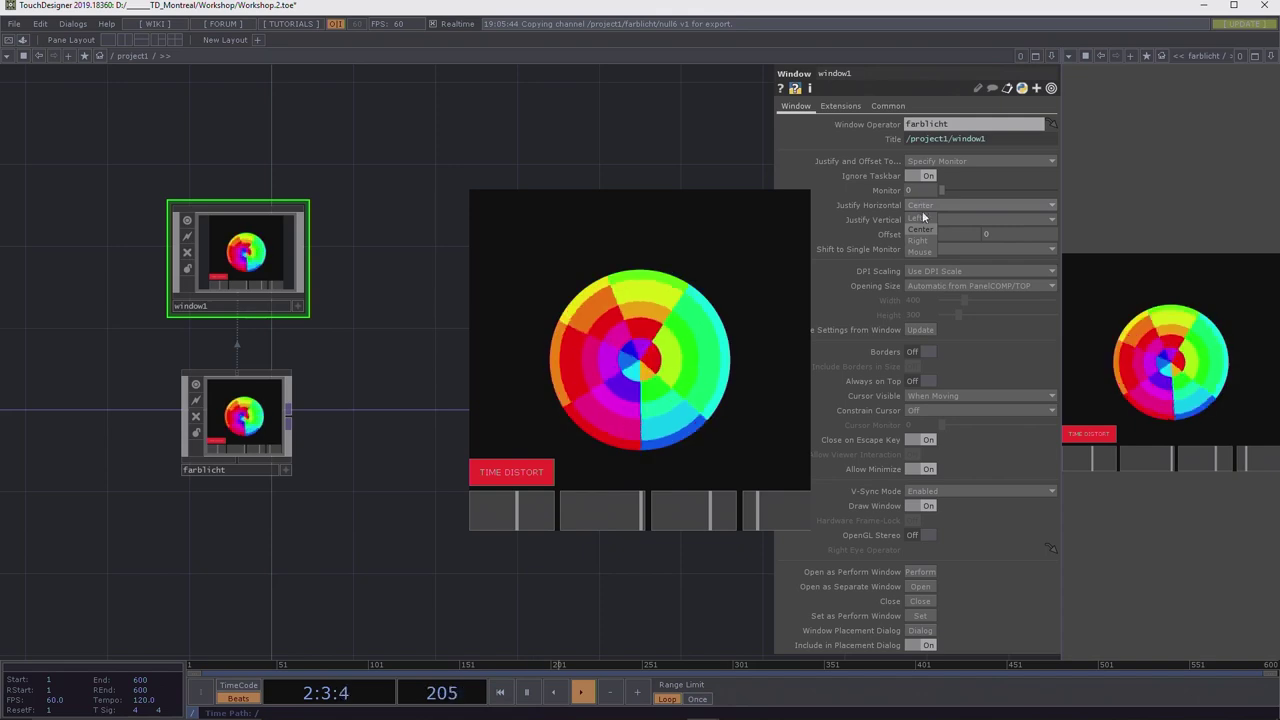
click(921, 217)
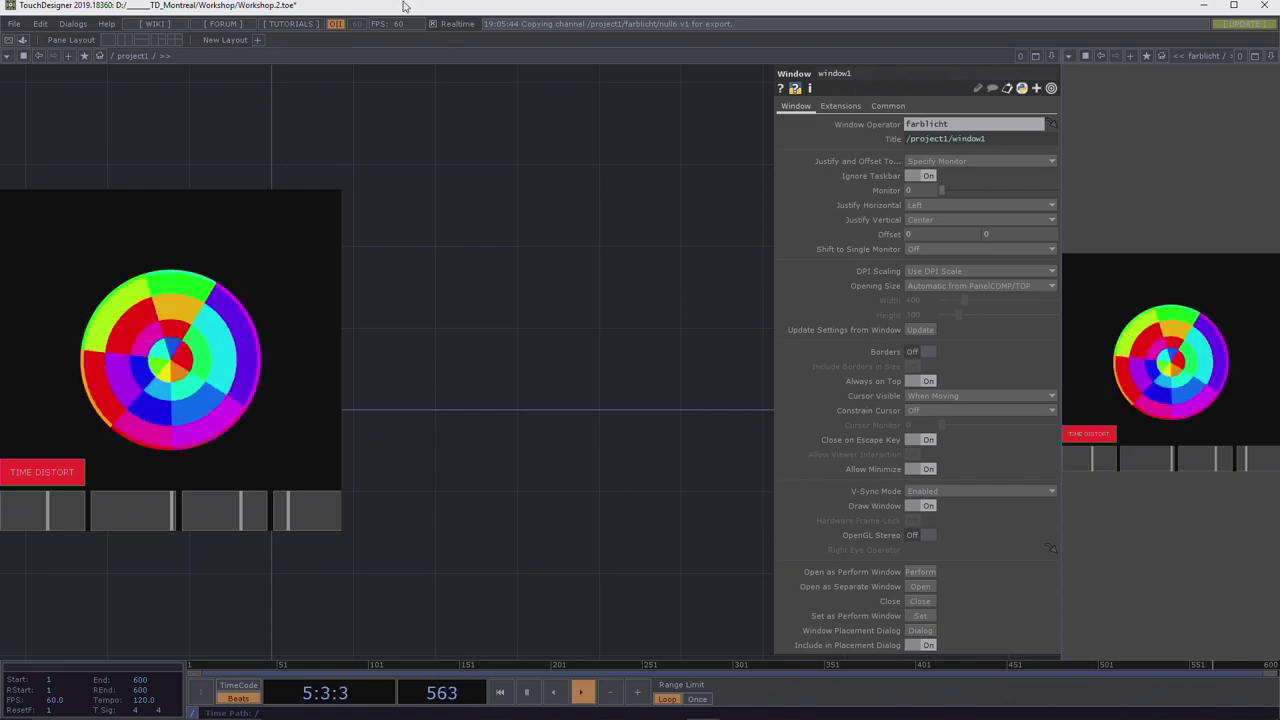
Check that window1 stays above the moved and maximized main window, and close window1.
drag(412, 10, 290, 103)
double_click(291, 102)
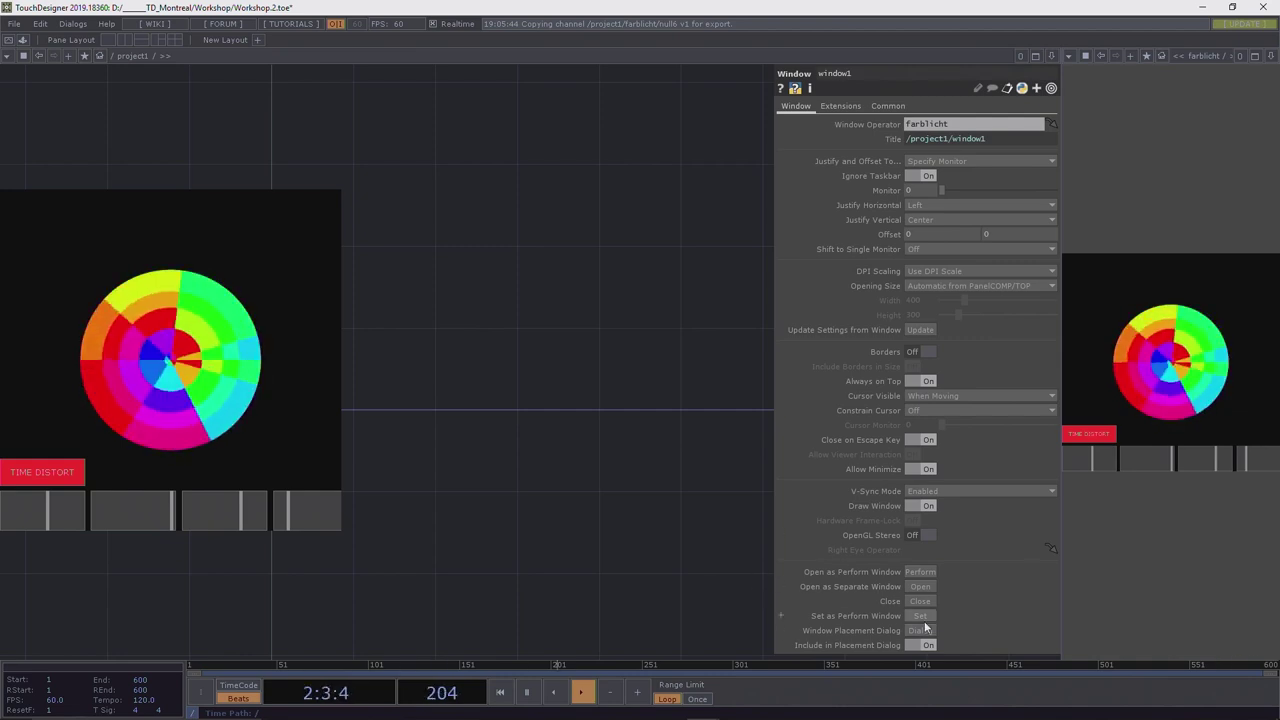
scroll(540, 410, down, 5)
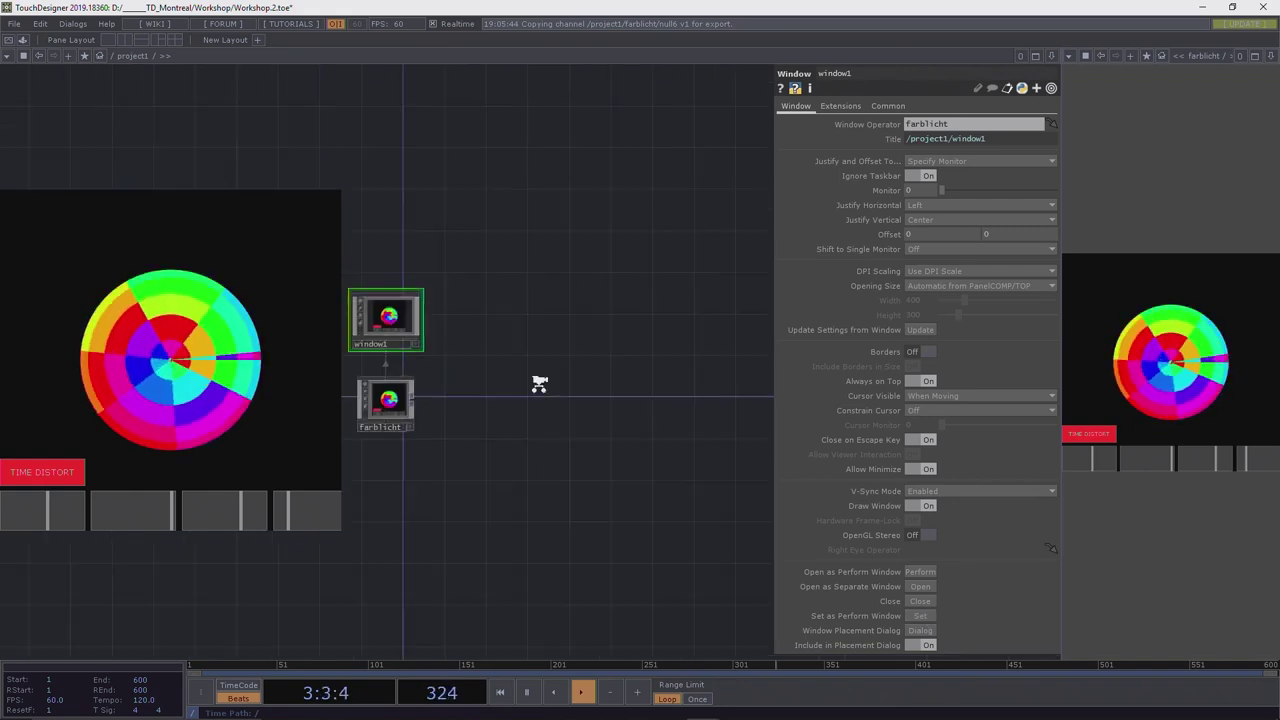
scroll(537, 380, up, 4)
drag(423, 315, 488, 300)
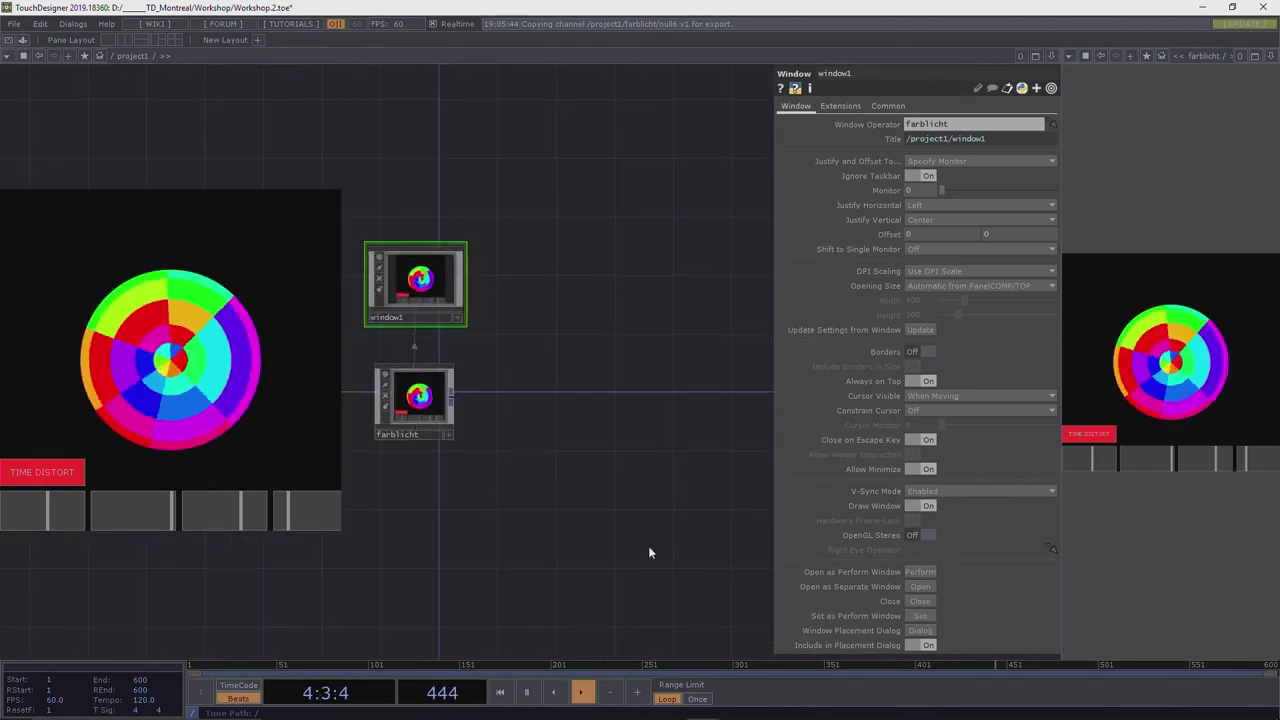
click(922, 601)
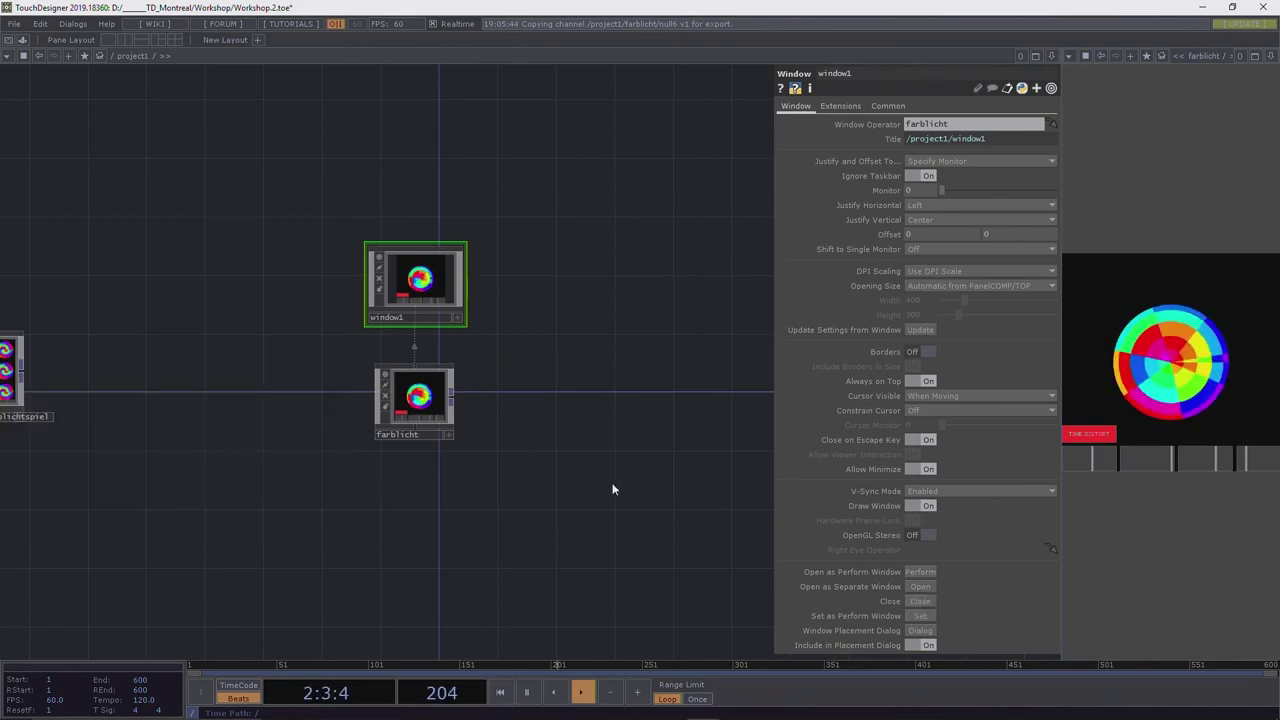
Test the output in Perform mode by turning on TIME DISTORT and adjusting all four sliders, and exit Perform mode.
key(F1)
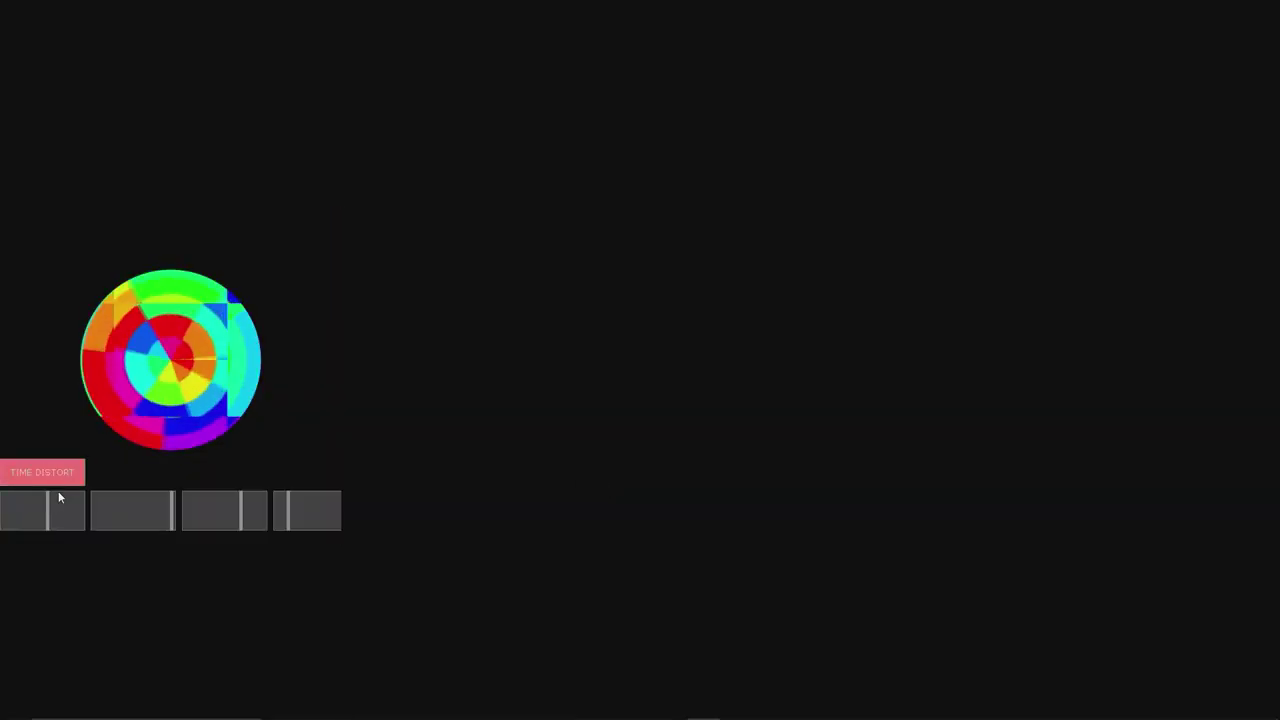
drag(52, 510, 157, 510)
click(122, 510)
drag(250, 508, 184, 514)
click(311, 512)
drag(311, 512, 273, 513)
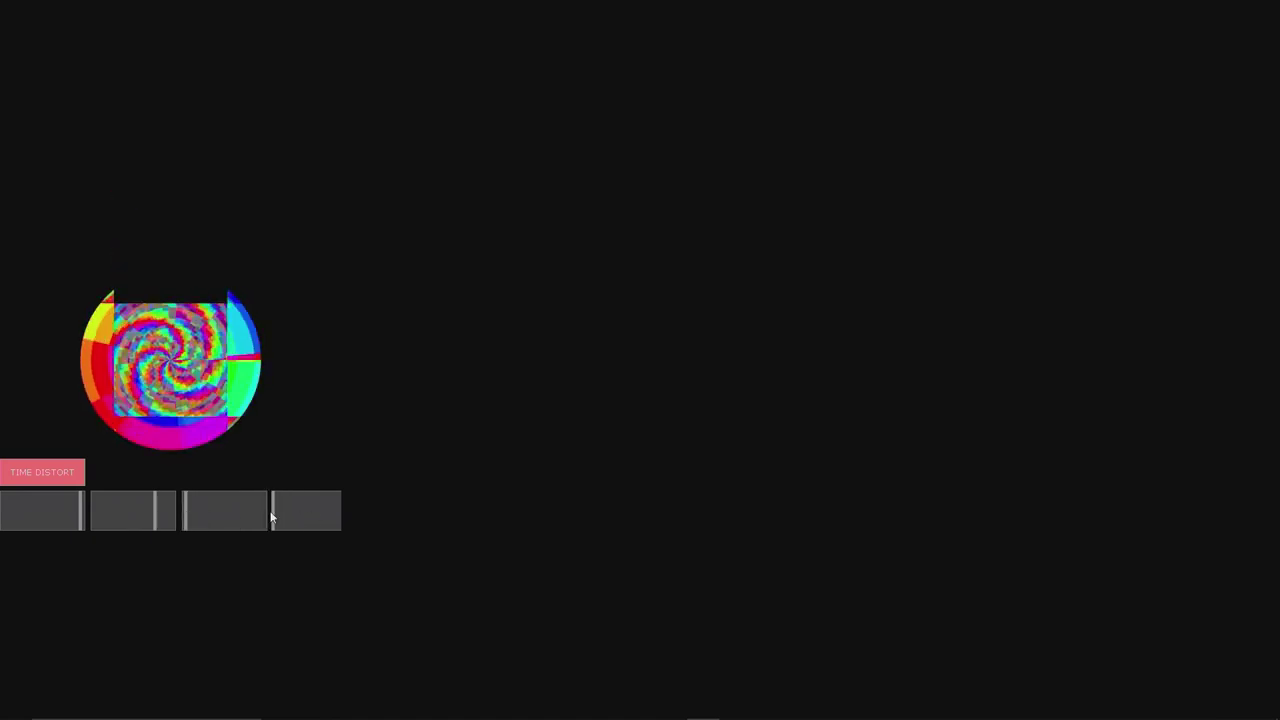
click(60, 513)
drag(59, 513, 35, 514)
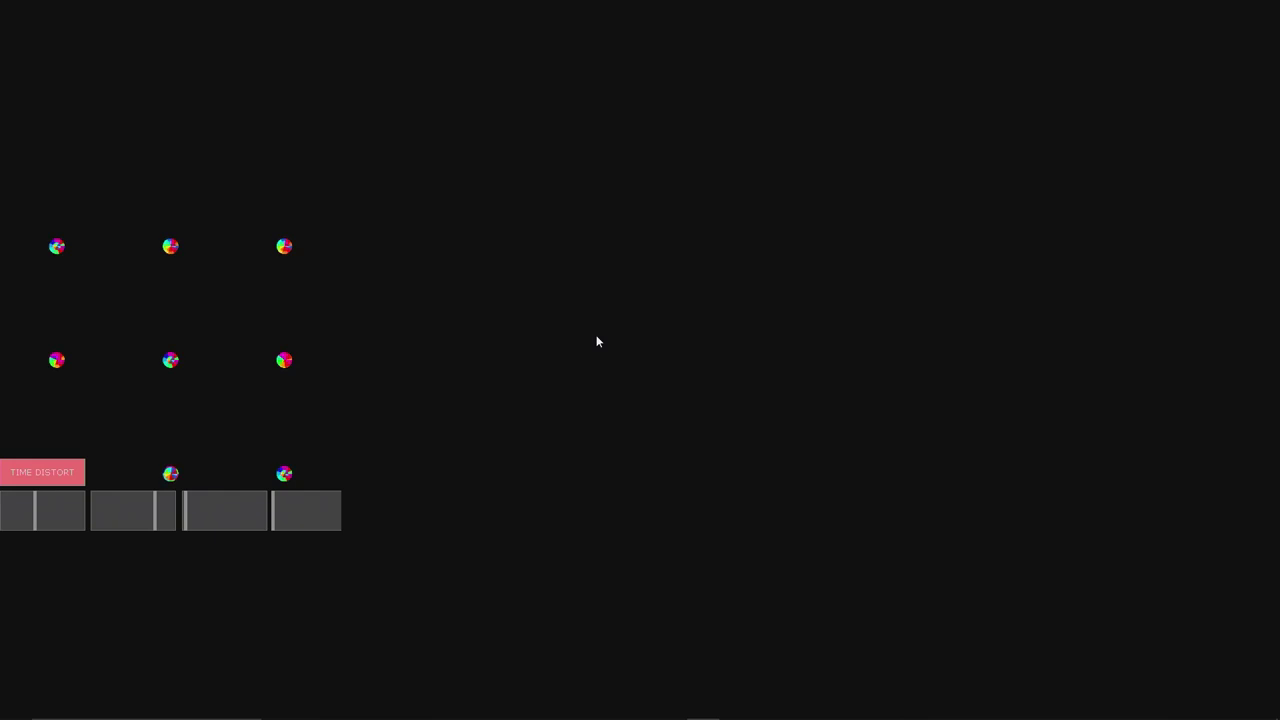
key(Escape)
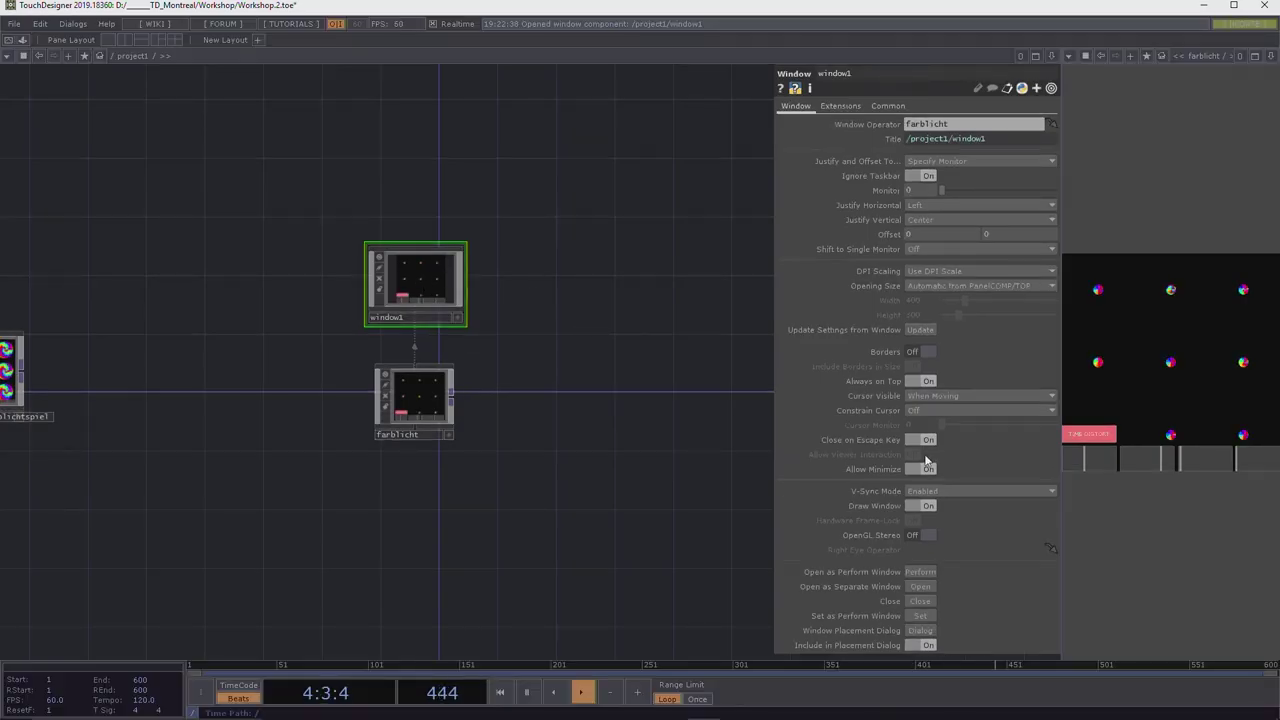
Set window1's horizontal justification to Center and its opening size to Fill, and check the result in Perform mode.
click(917, 210)
click(921, 229)
click(942, 286)
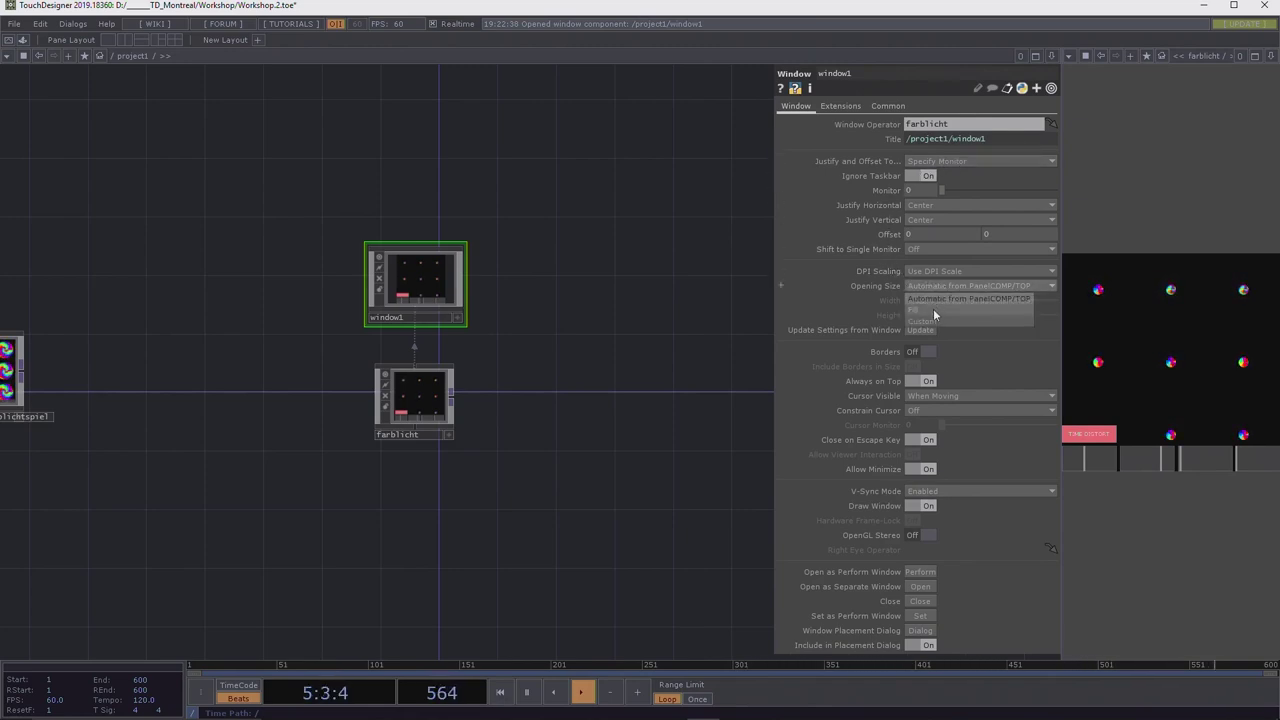
click(933, 308)
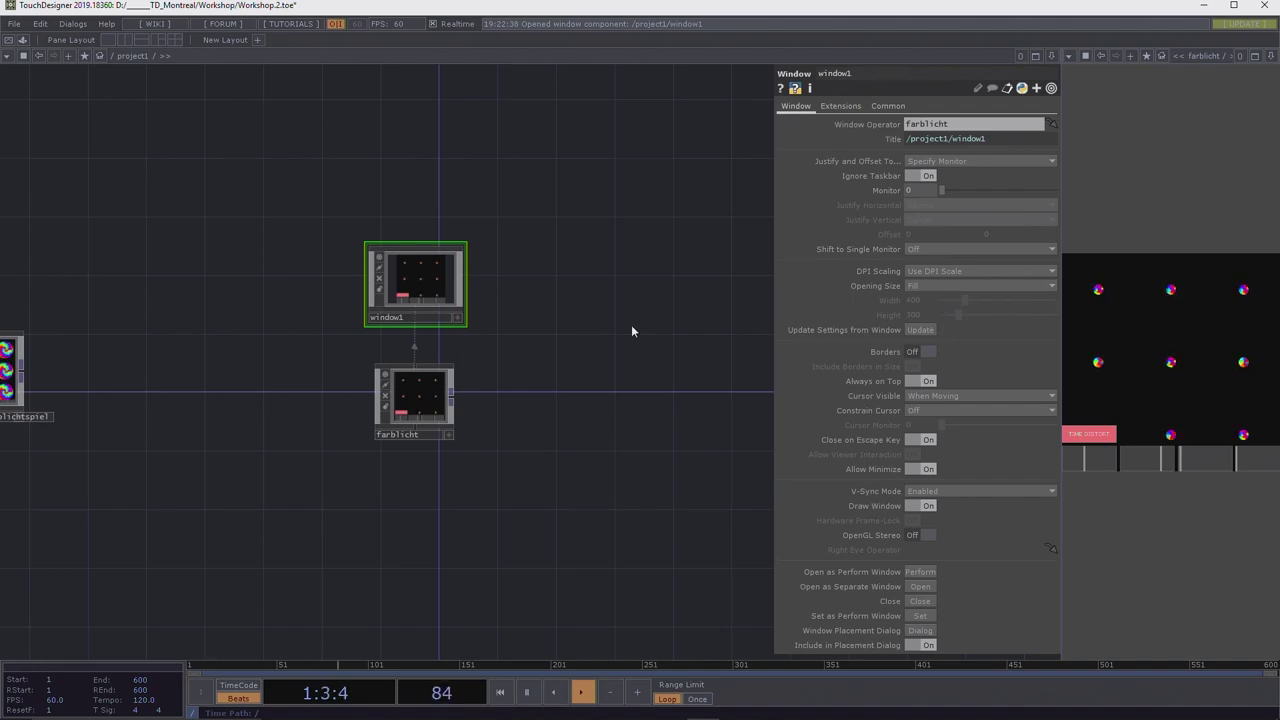
key(F1)
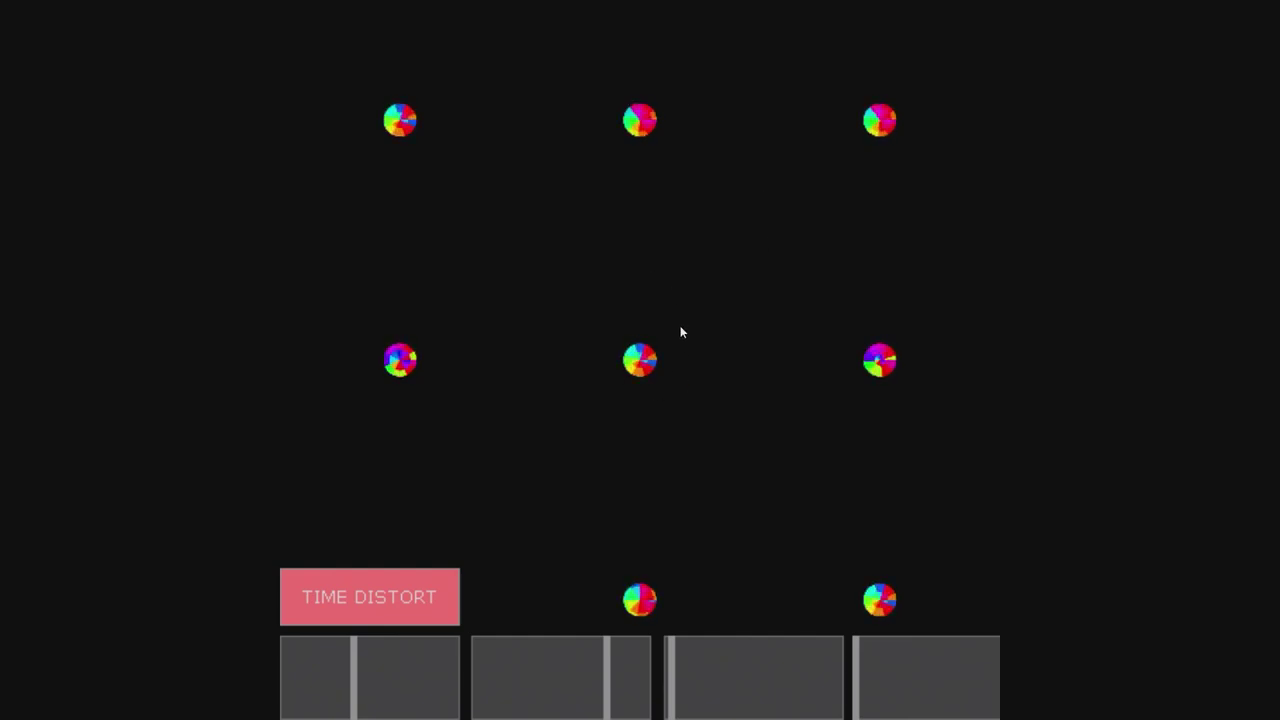
key(Escape)
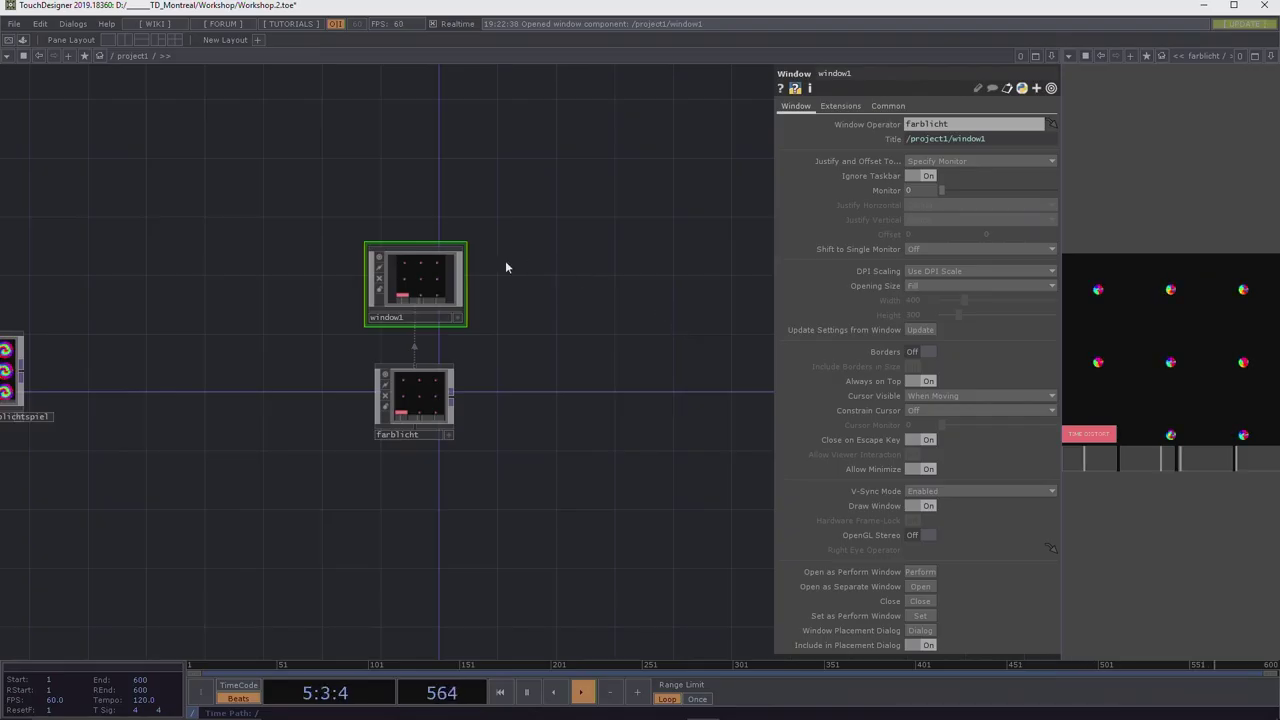
Set the farblicht container's width and height to 1080, with the timeline paused during the resize.
click(418, 382)
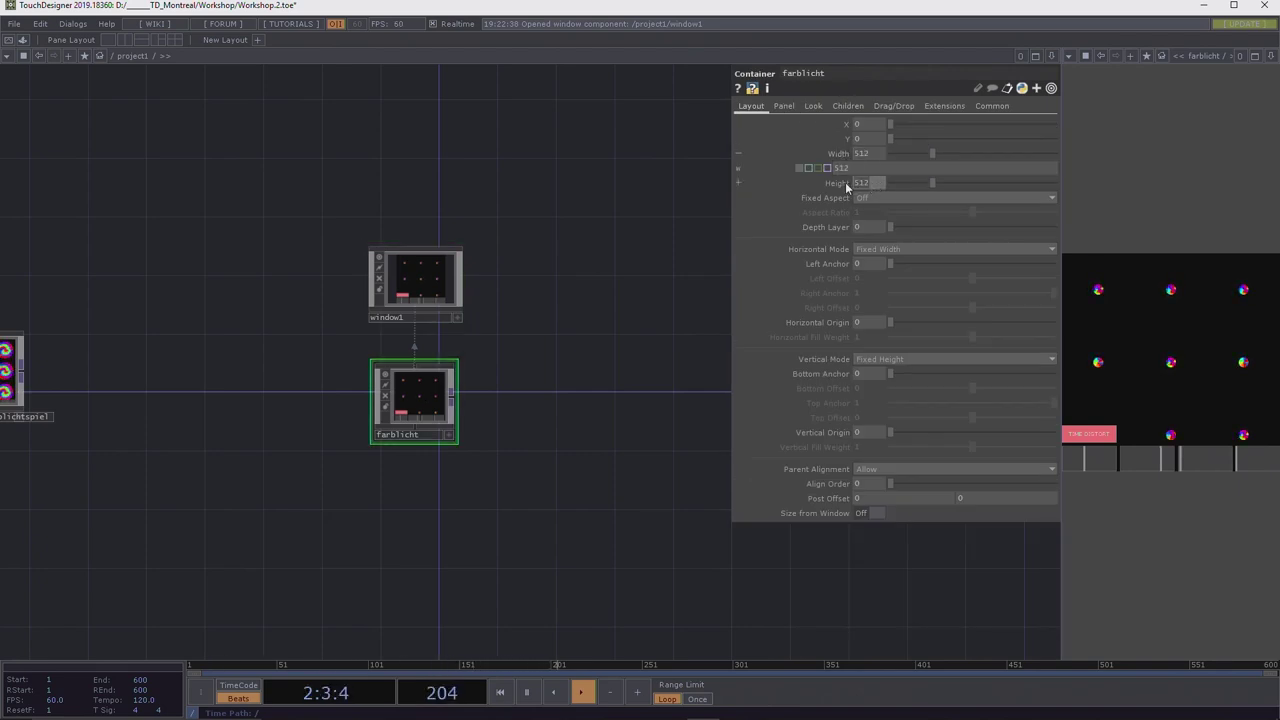
click(528, 695)
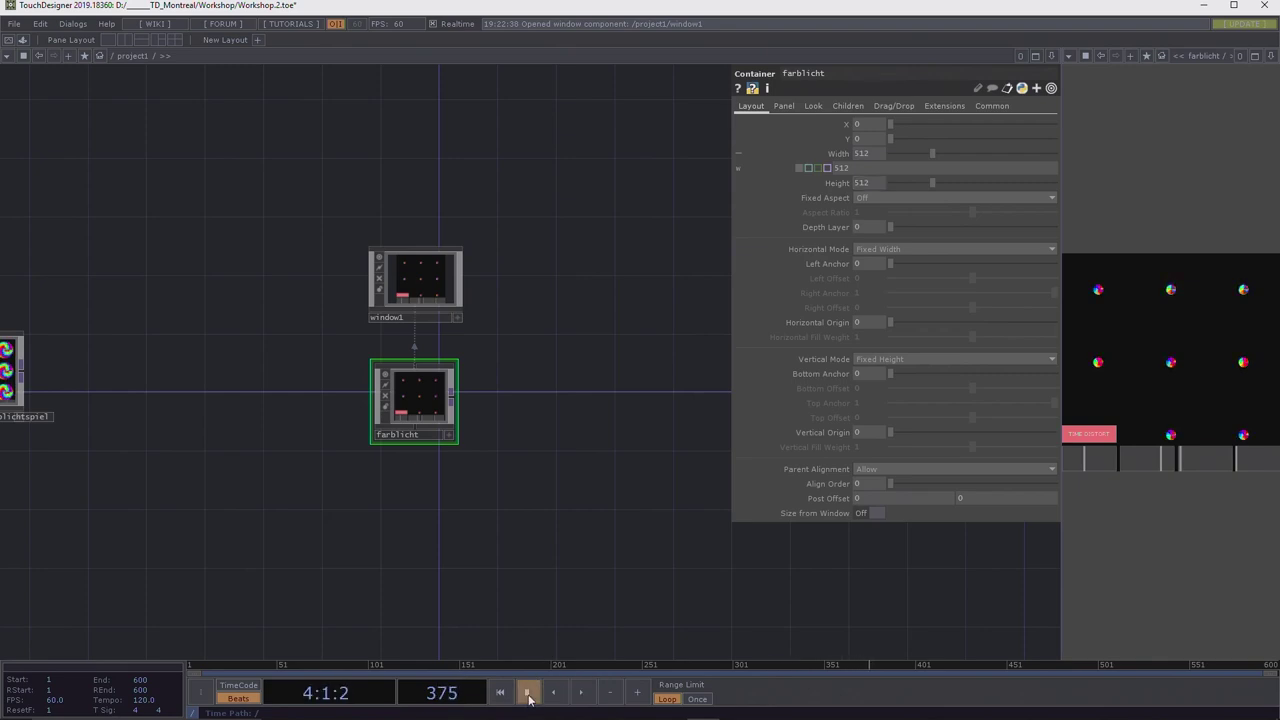
click(875, 156)
scroll(874, 154, down, 1)
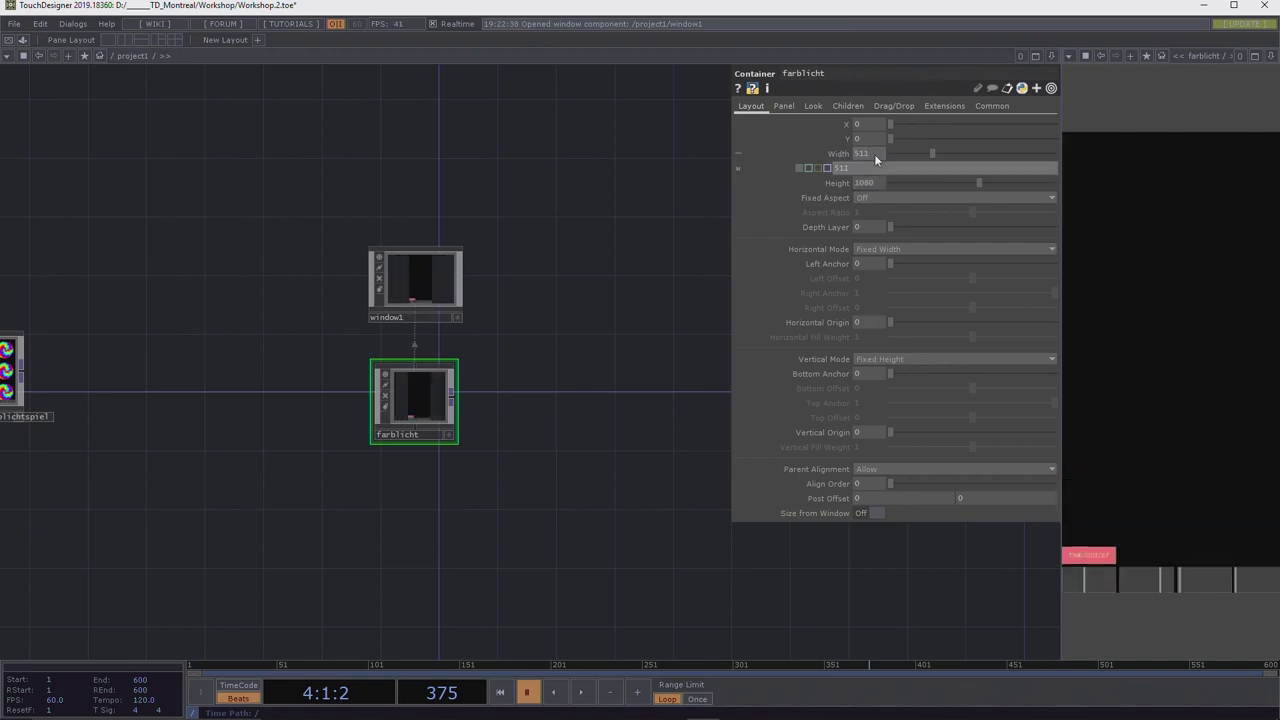
click(584, 693)
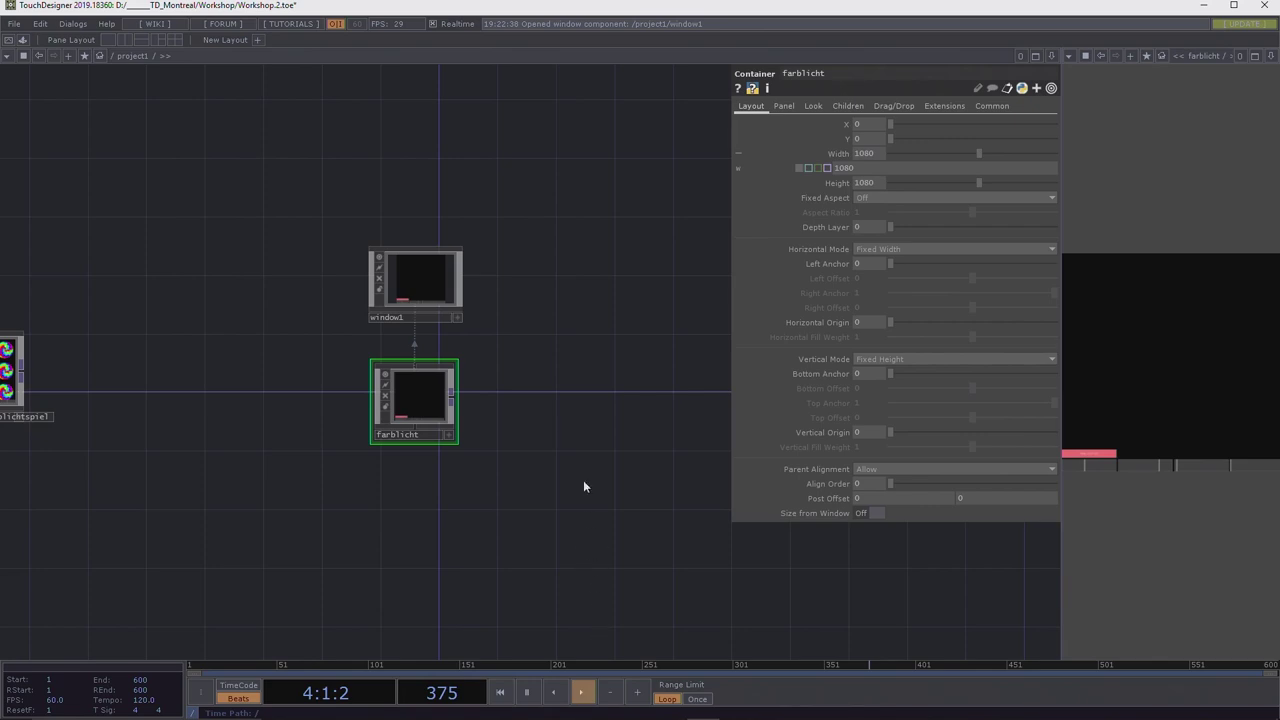
Check the resized output in Perform mode, lower the second slider and exit Perform mode.
scroll(606, 450, down, 2)
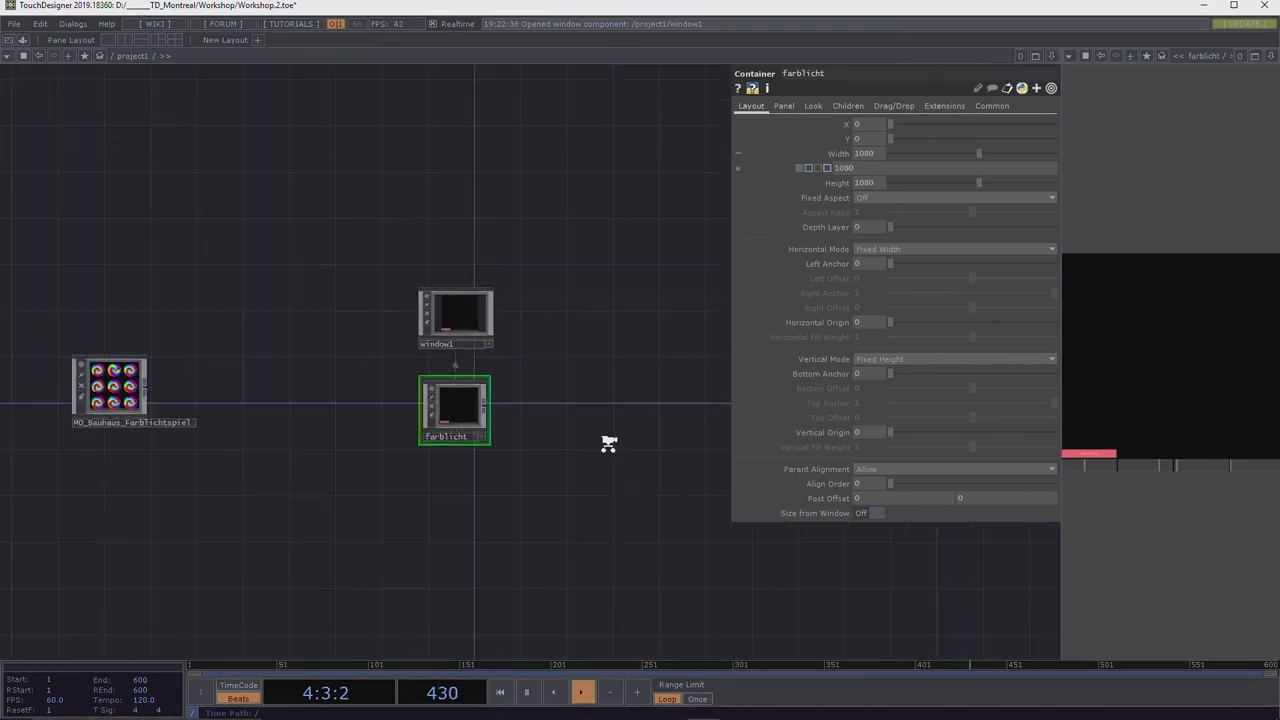
scroll(608, 449, up, 2)
key(F1)
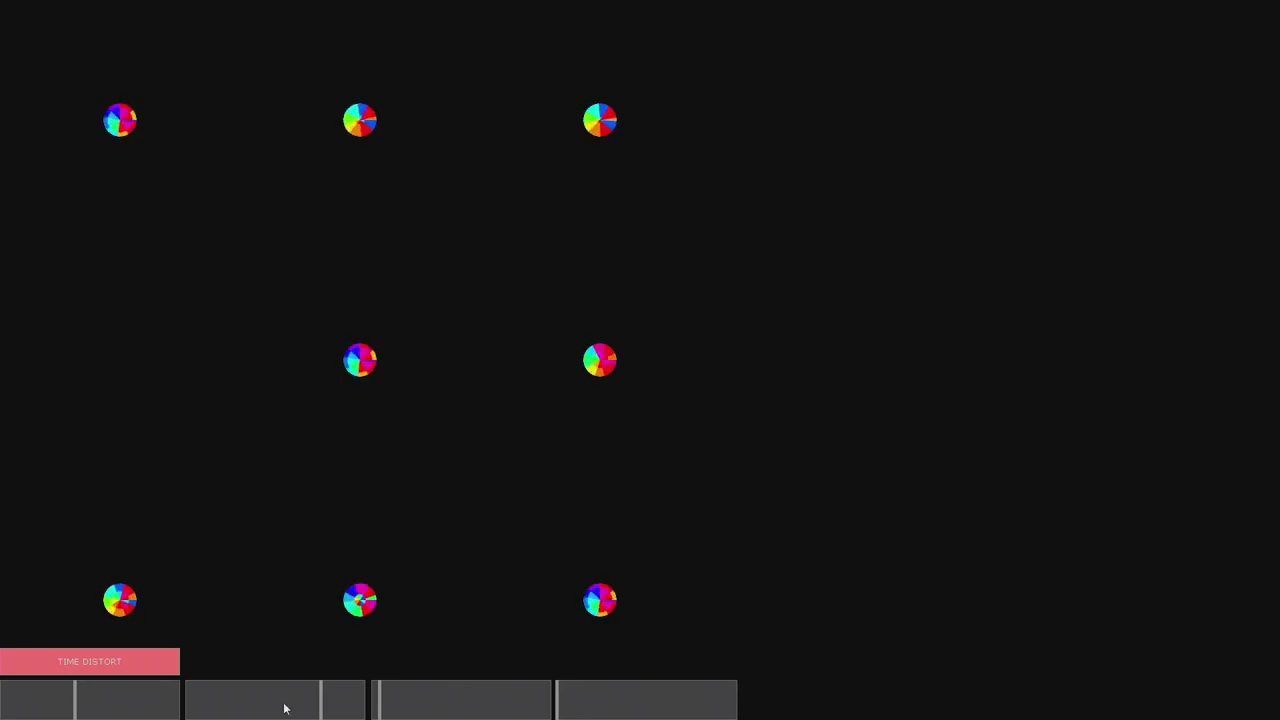
drag(312, 701, 261, 701)
key(Escape)
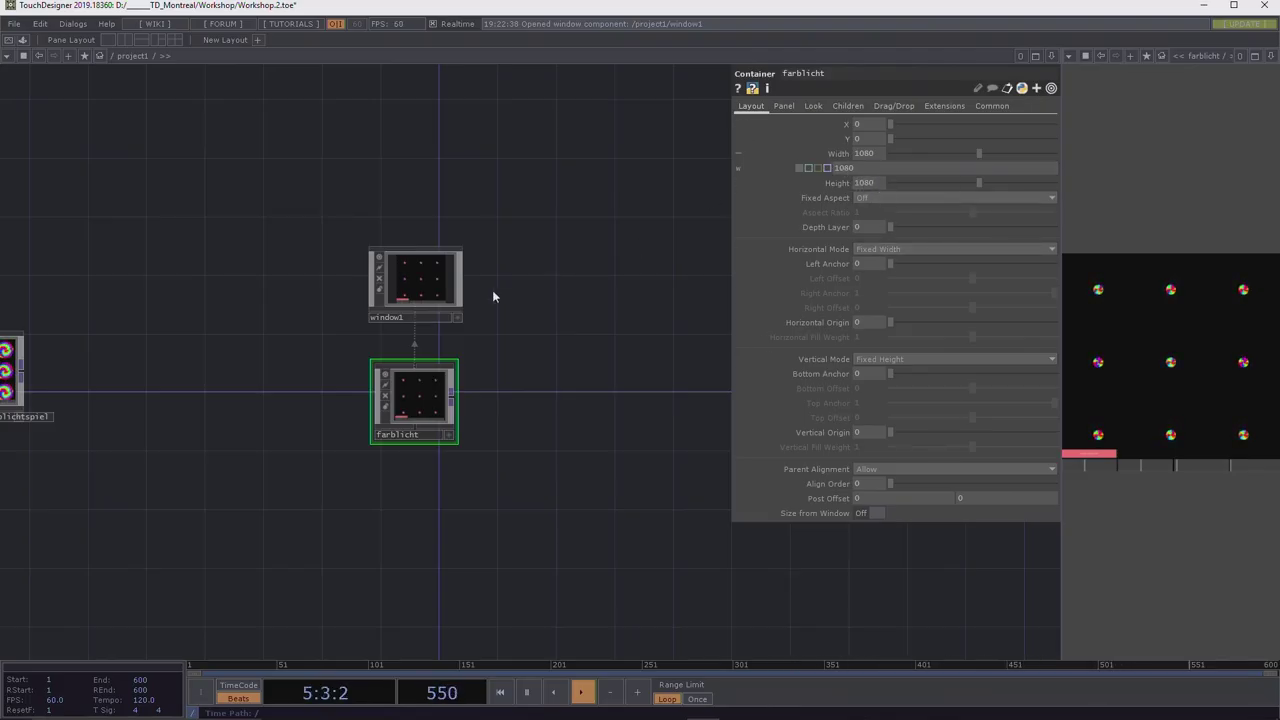
Set window1's opening size to Automatic from PanelCOMP/TOP, enter Perform mode and raise the first slider.
click(422, 293)
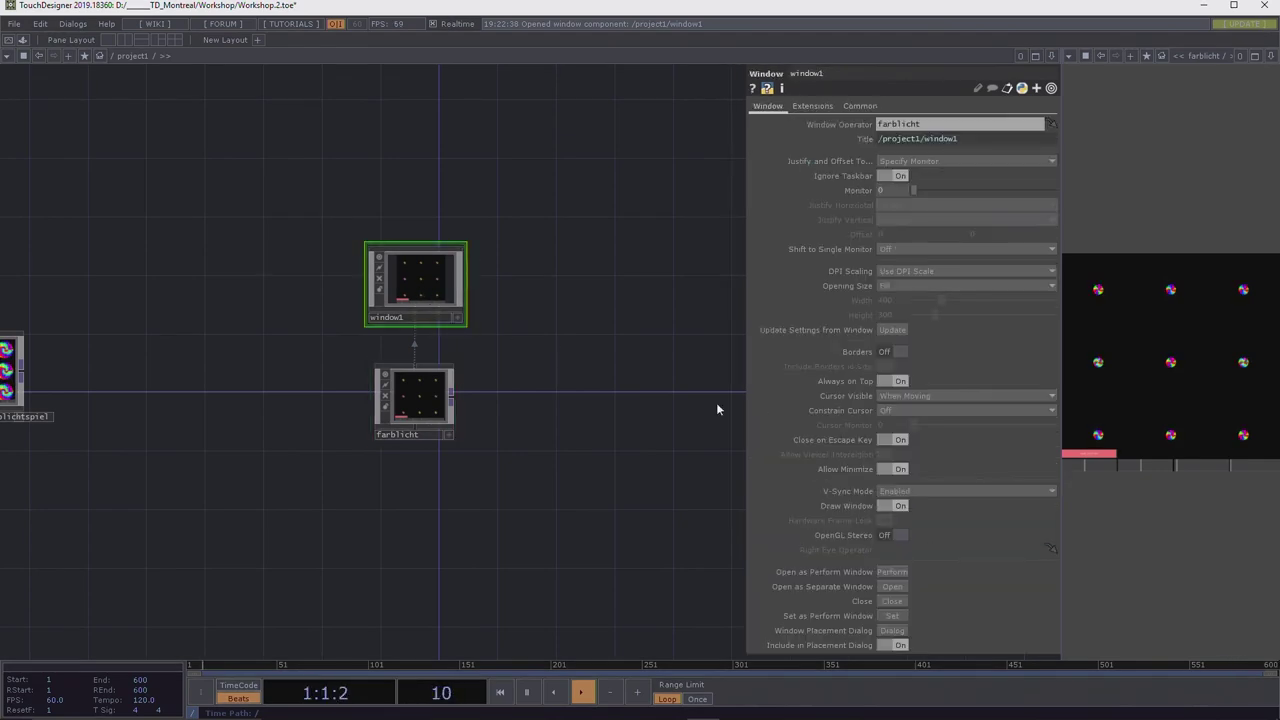
click(904, 285)
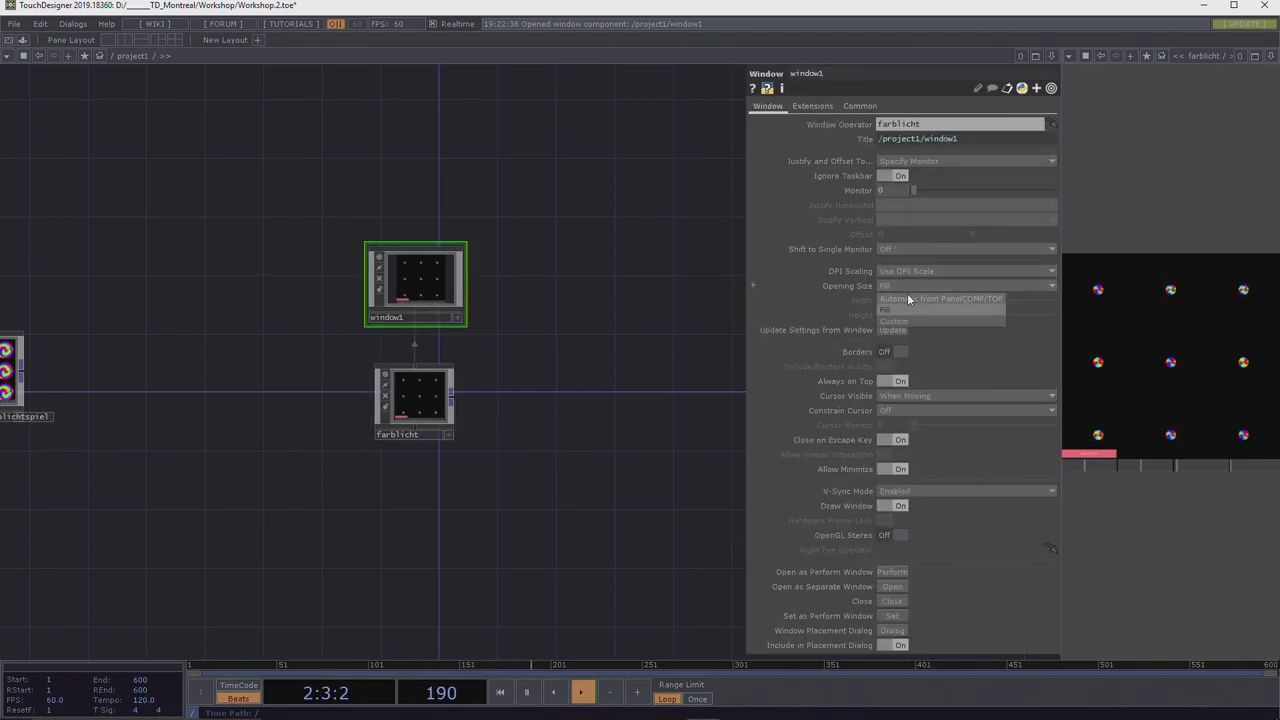
click(907, 293)
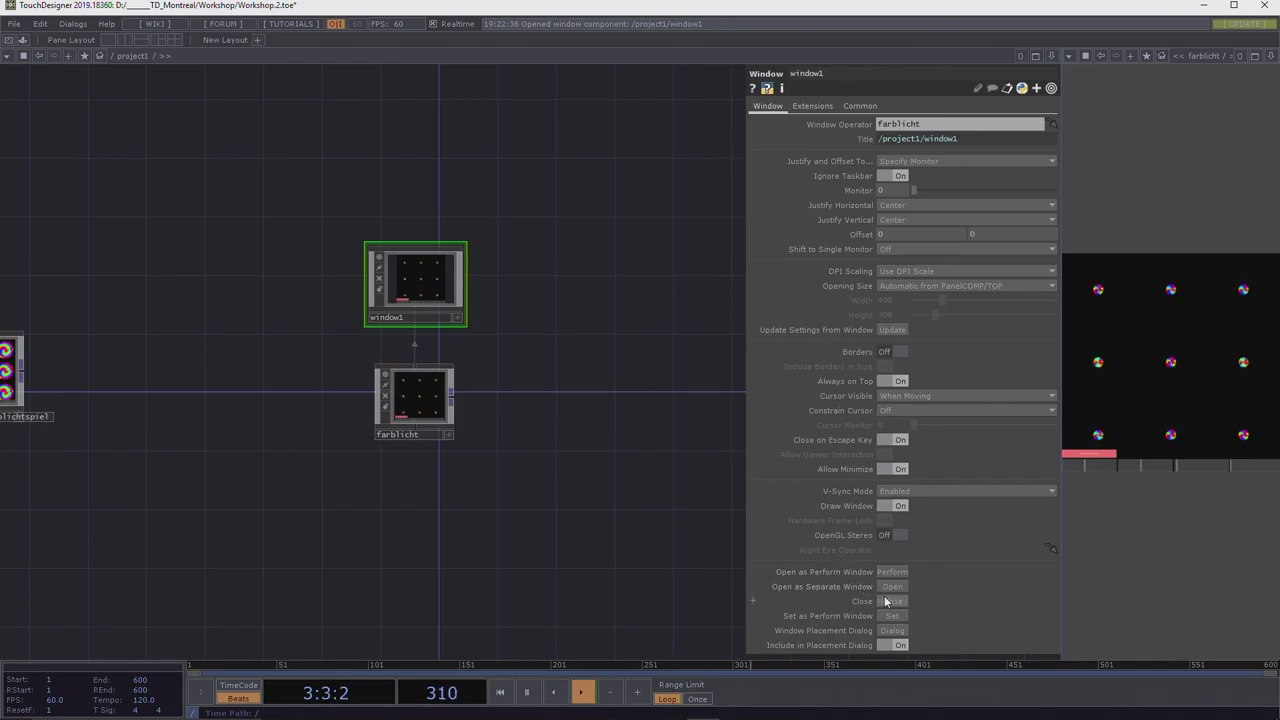
key(F1)
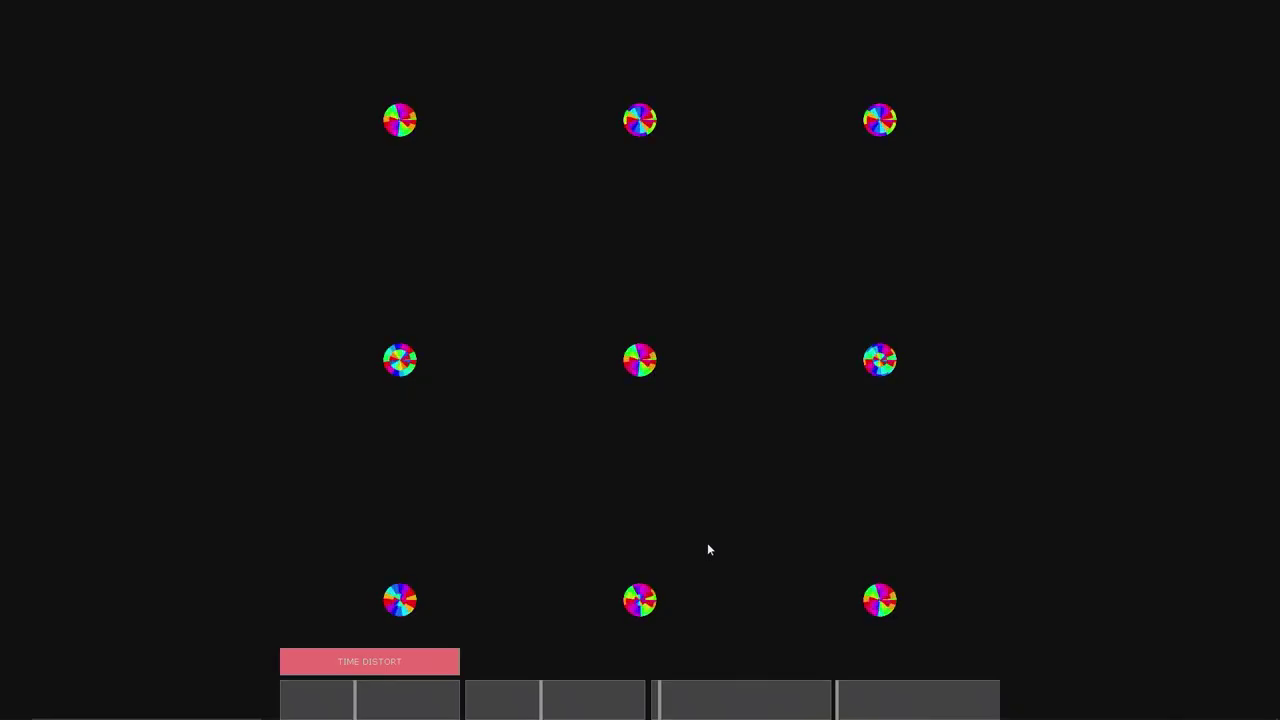
mouse_move(371, 700)
mouse_down()
mouse_move(343, 703)
mouse_move(383, 700)
mouse_up()
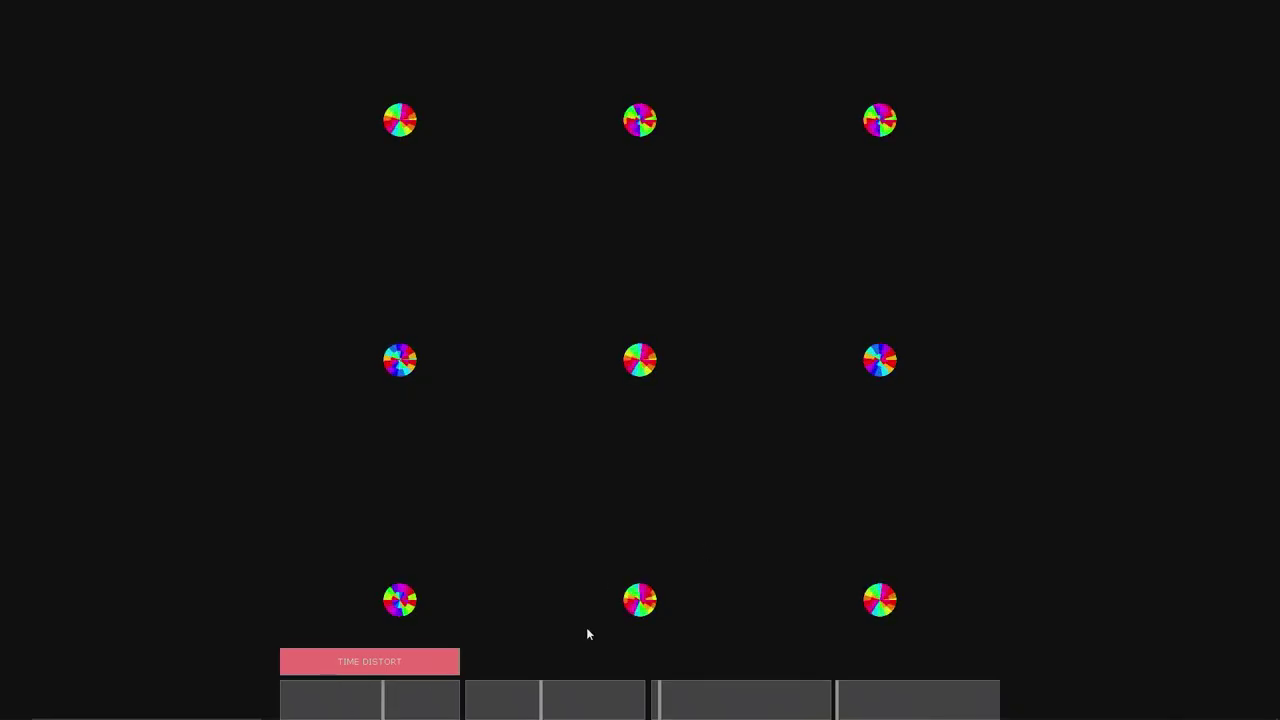